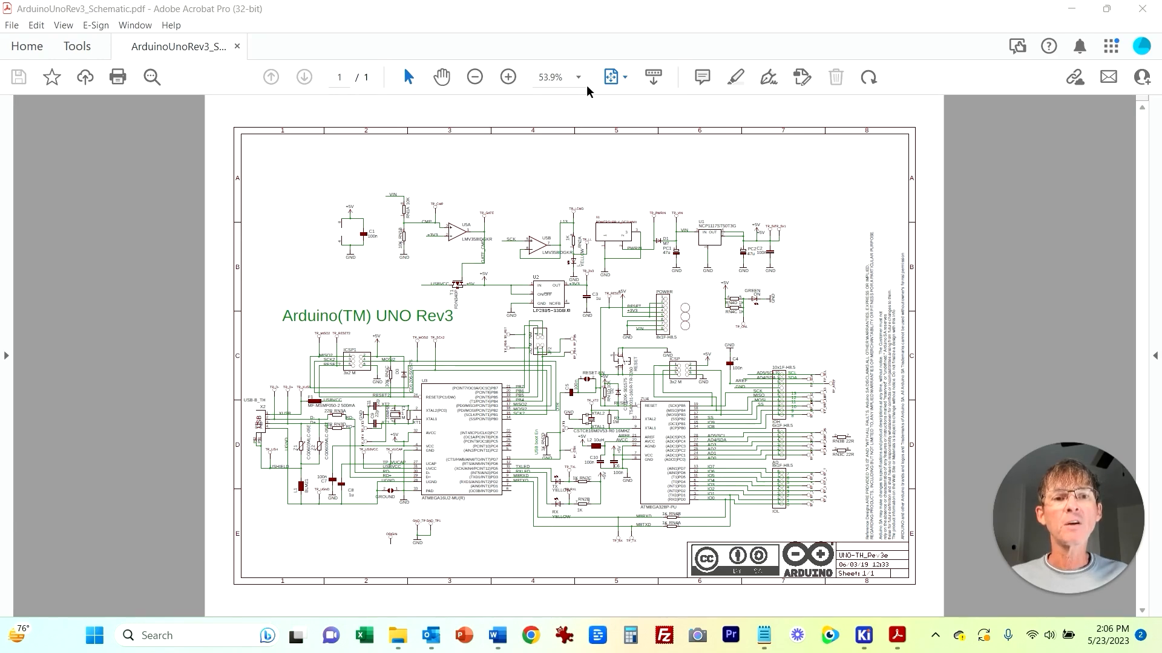
Step: Zoom in and scroll through the Arduino UNO Rev3 reference schematic to study its layout
click(508, 77)
click(508, 76)
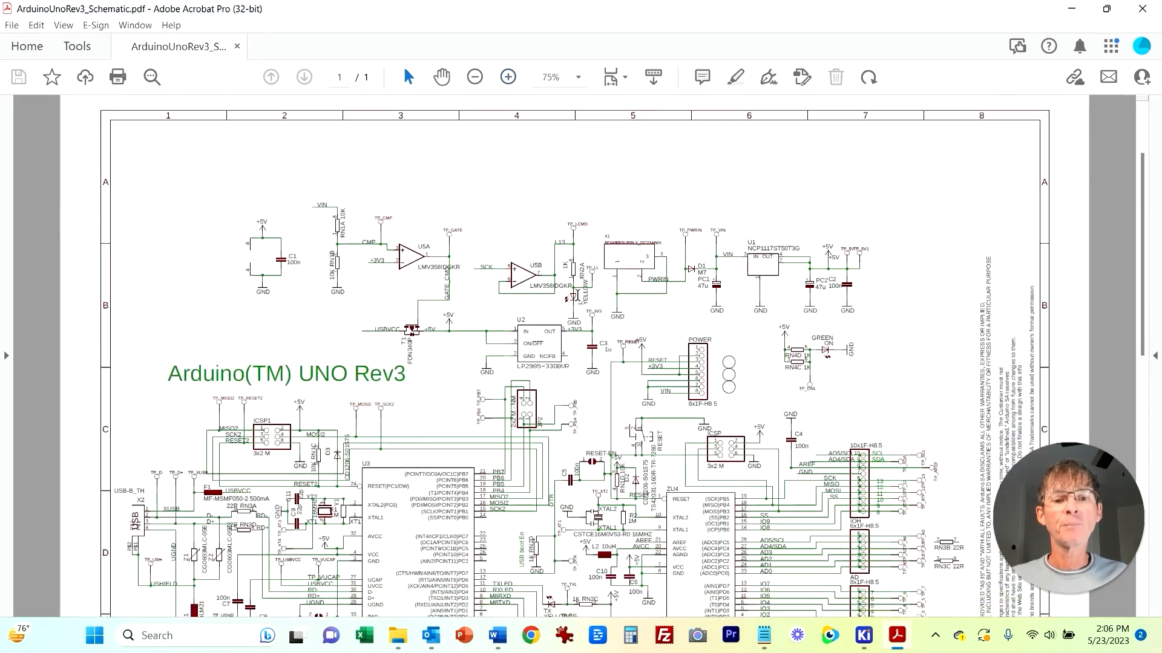
scroll(535, 359, down, 4)
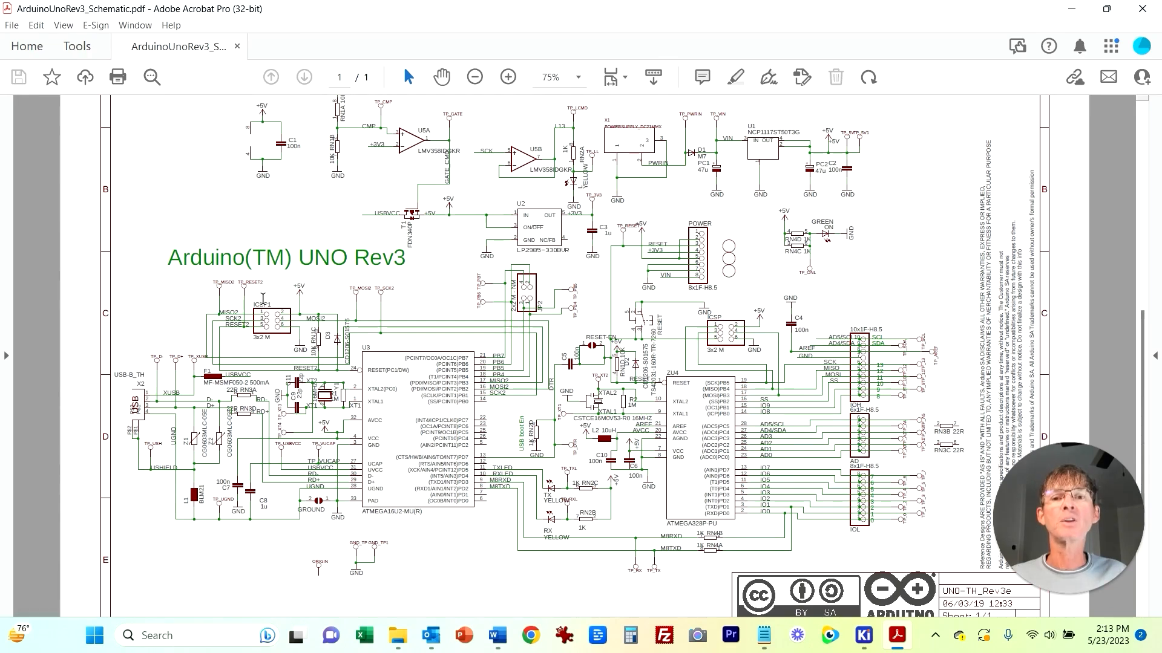
scroll(252, 307, up, 3)
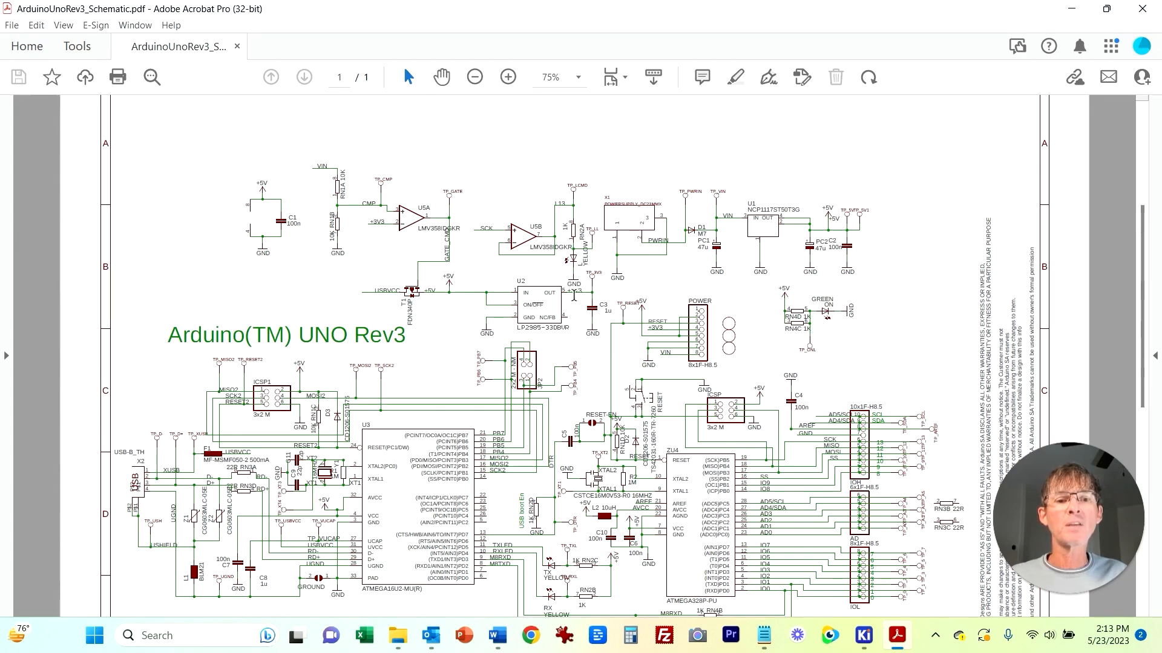
scroll(669, 454, down, 2)
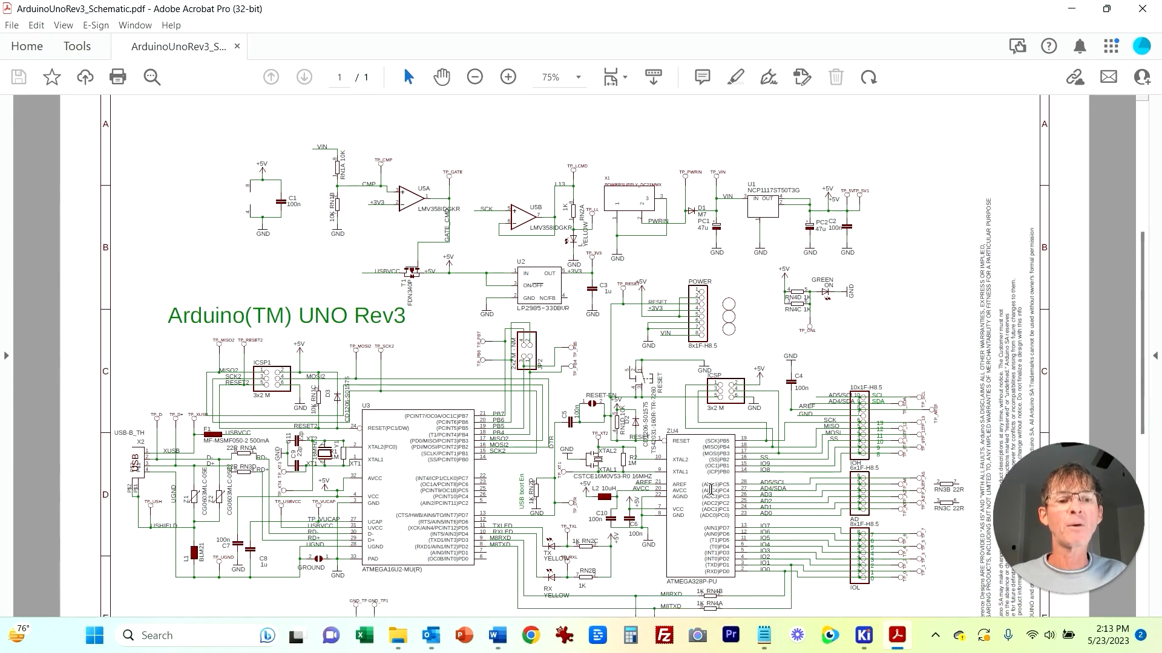
scroll(724, 510, down, 2)
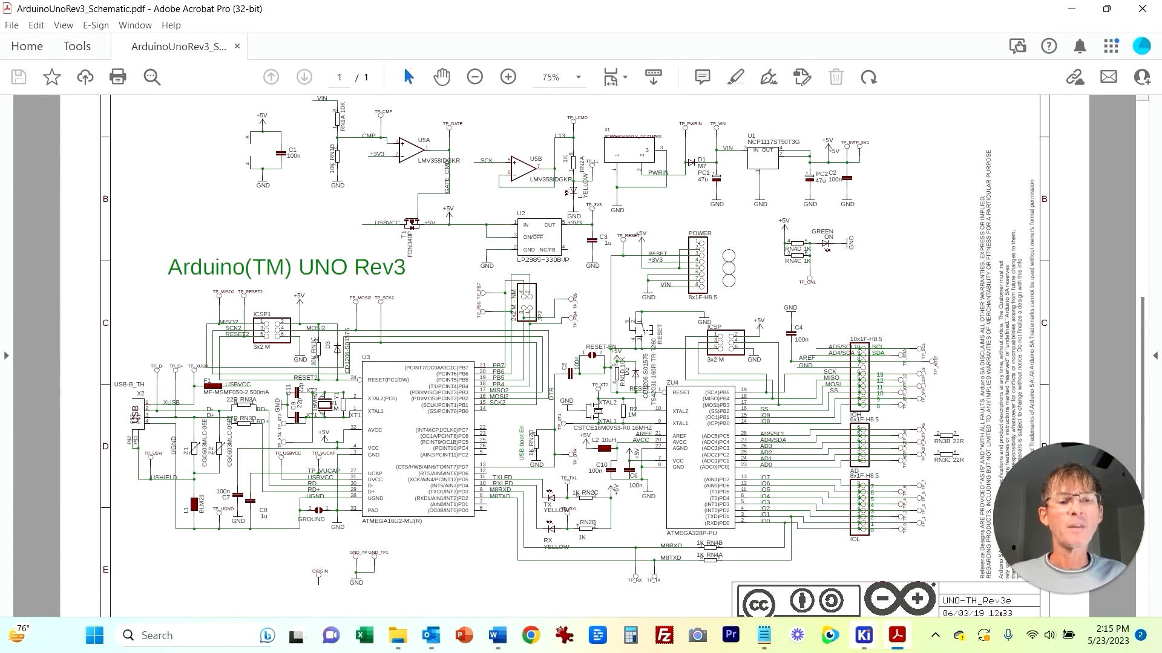
Step: Switch to the KiCad schematic editor window to view the symbols placed so far
mouse_move(863, 635)
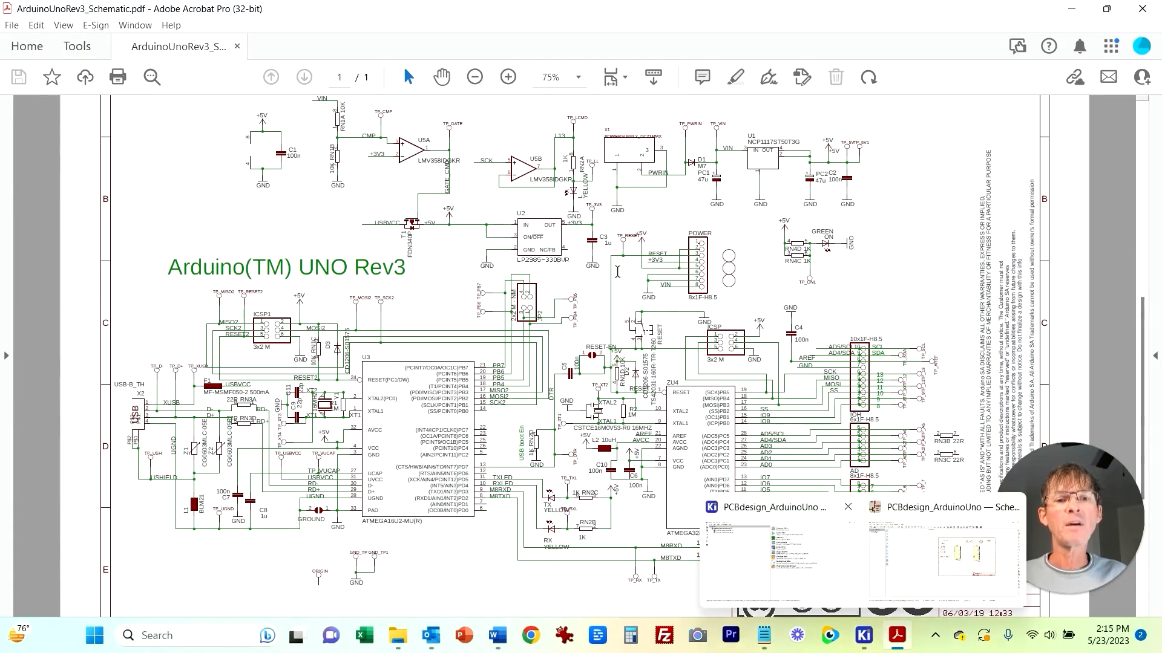
click(863, 636)
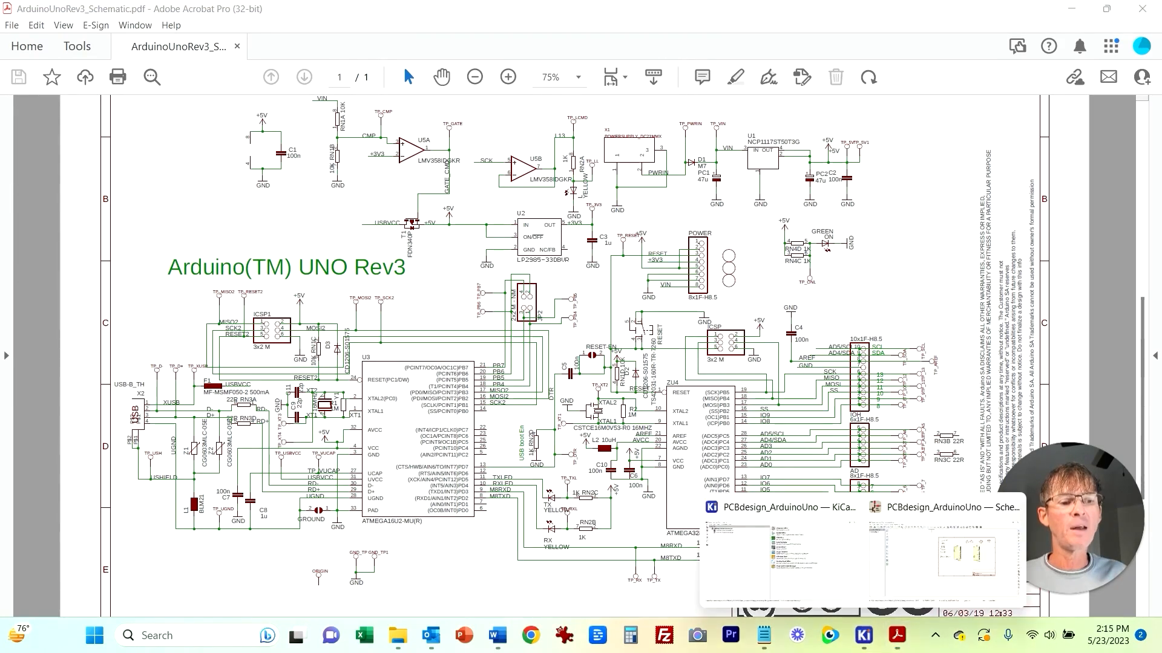
click(944, 551)
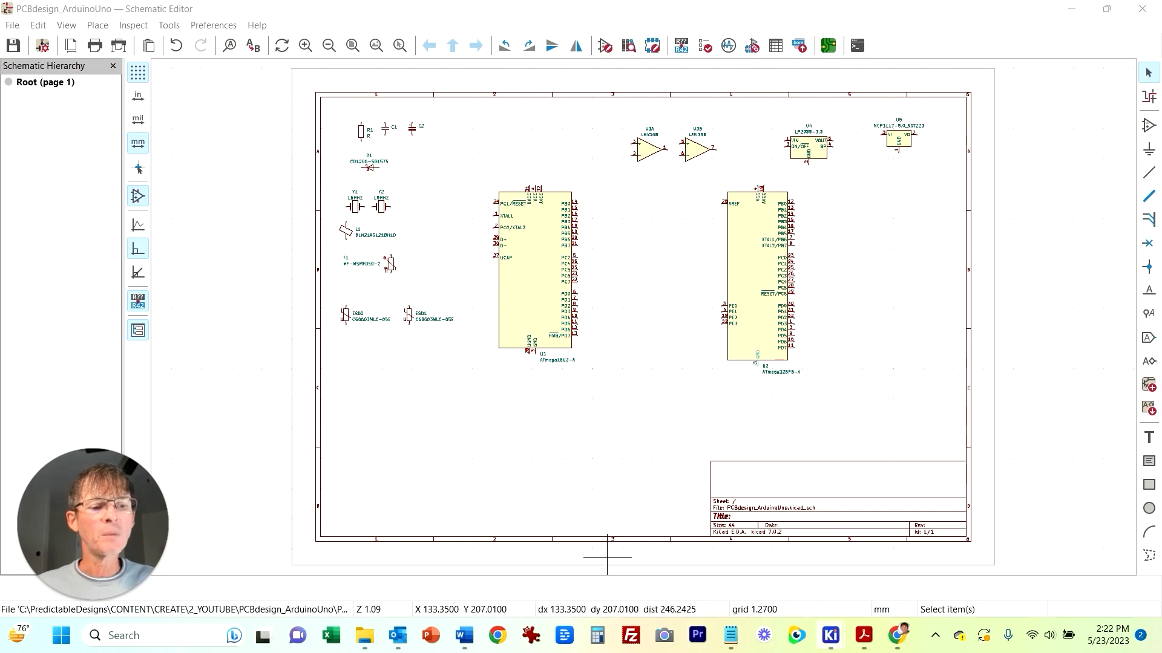
Step: Return to the Arduino schematic PDF and zoom to 125% on the USB connector and ATmega16U2 area
click(863, 635)
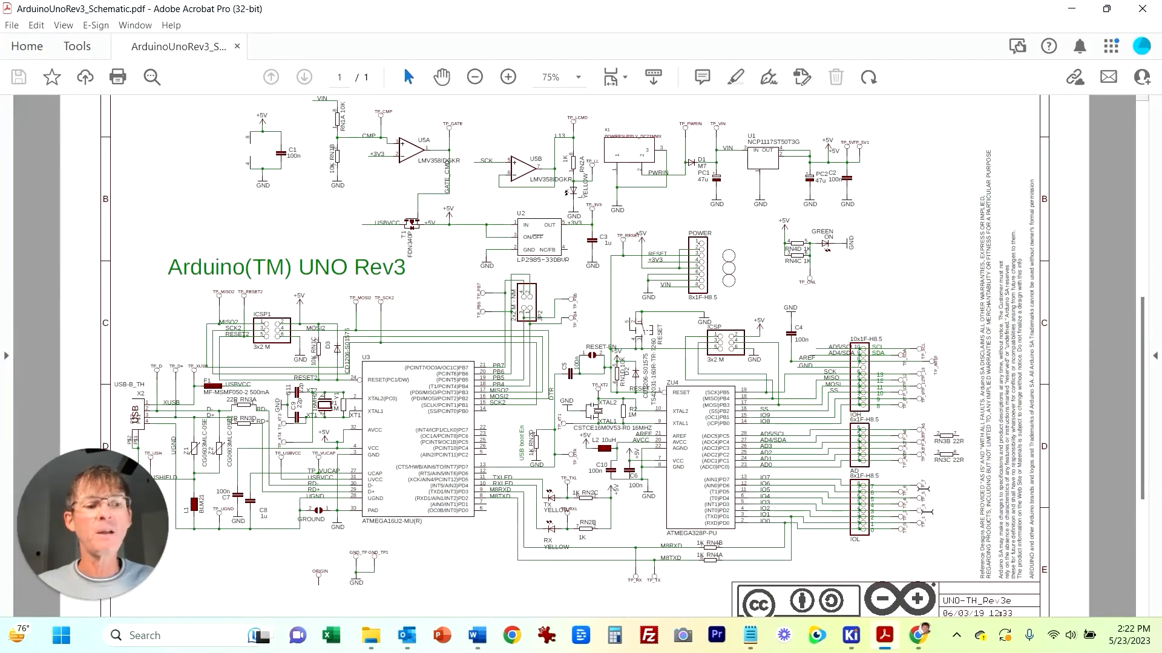
click(475, 77)
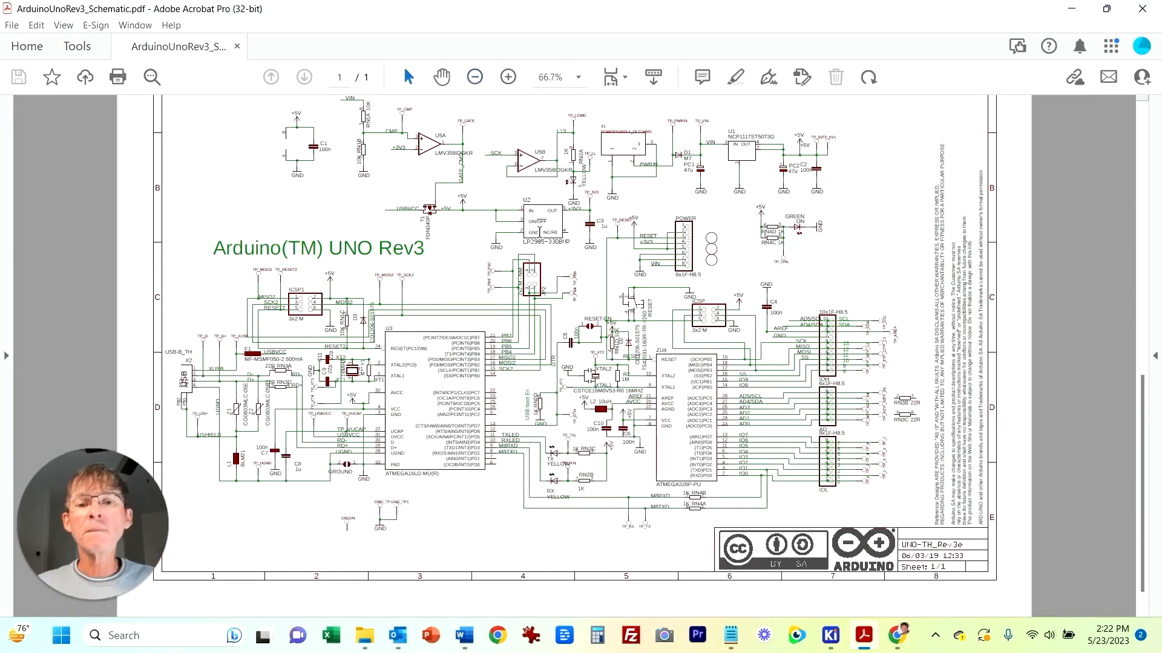
click(507, 77)
scroll(429, 343, down, 1)
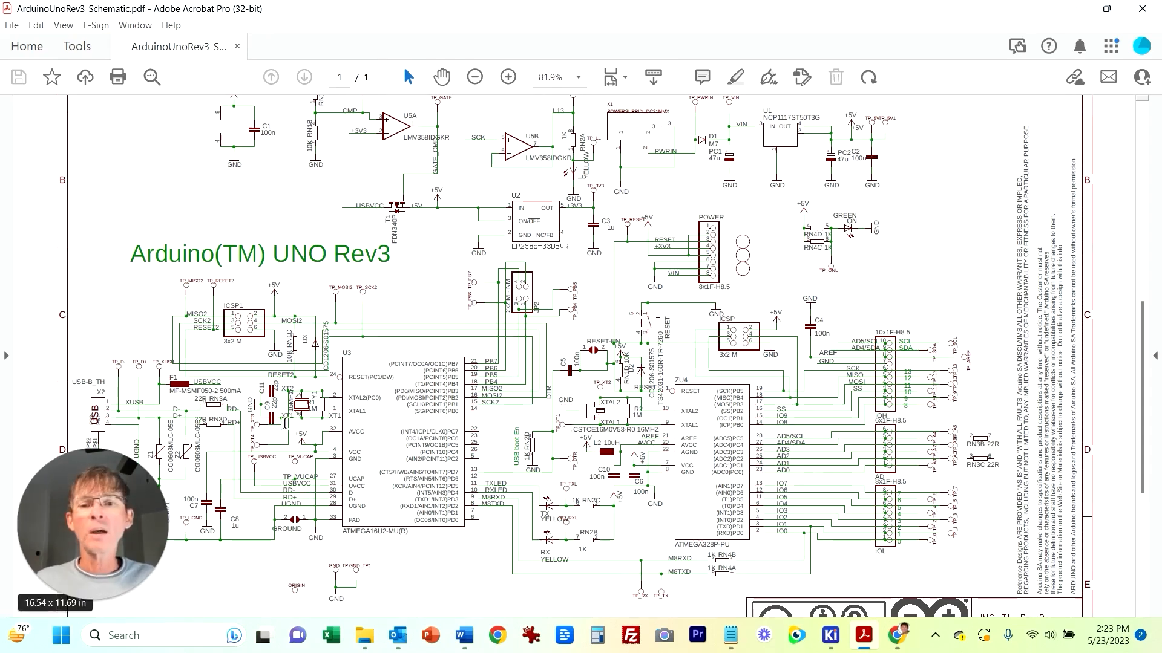
click(508, 77)
click(508, 77)
scroll(501, 278, down, 3)
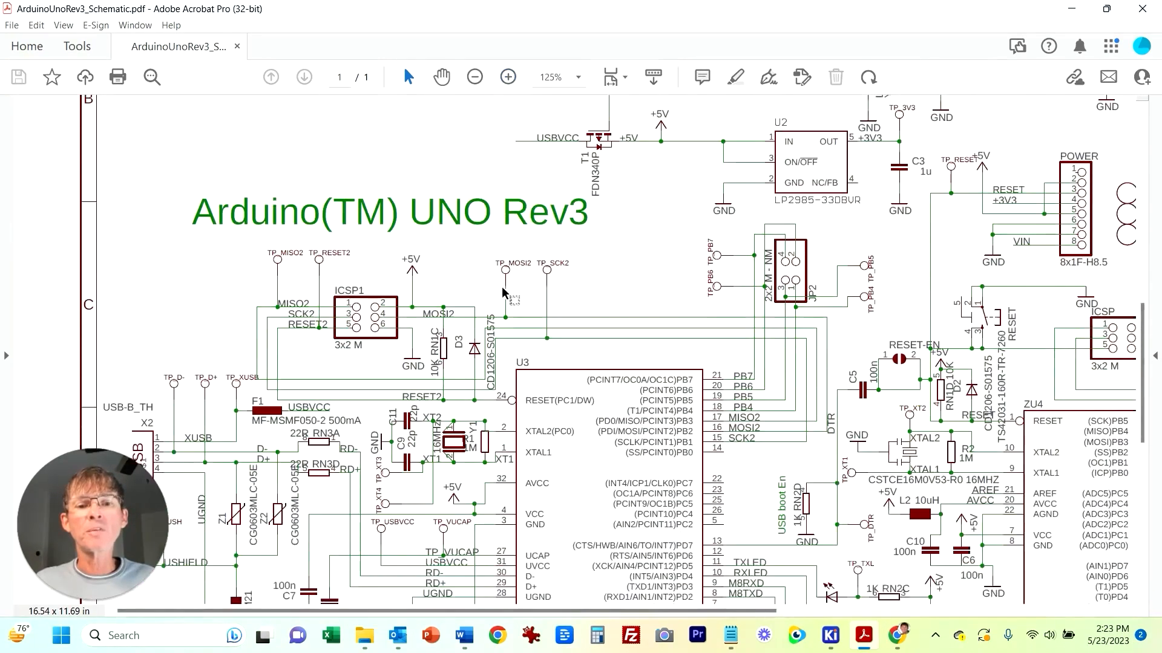
scroll(503, 292, down, 3)
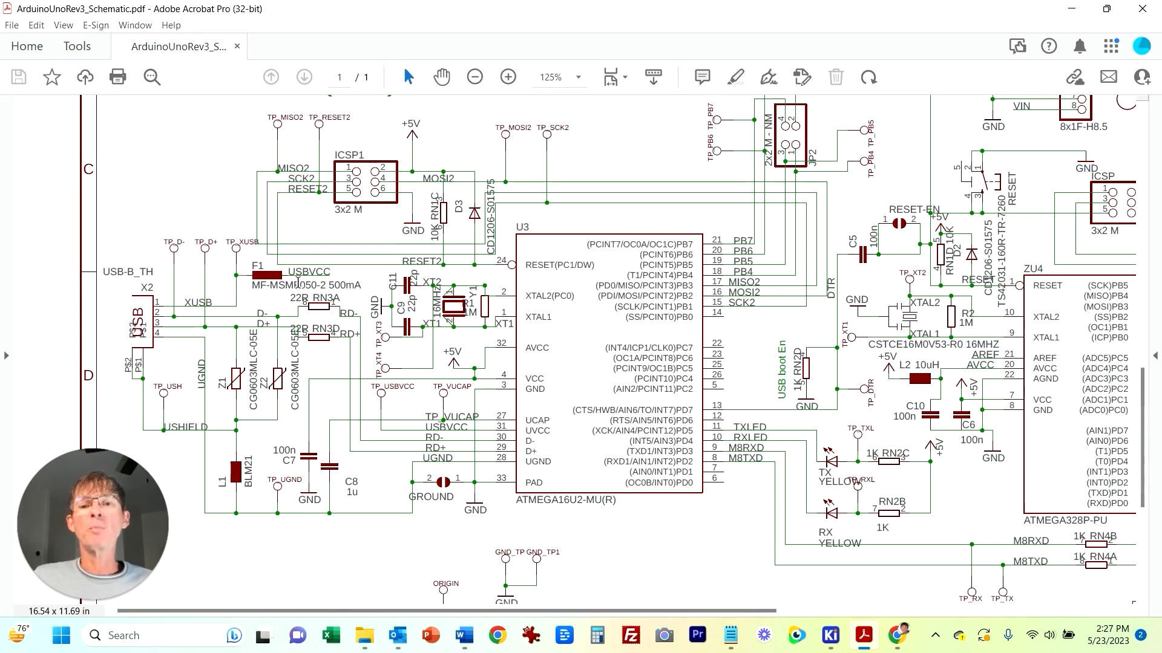
Step: Examine the USB input, USBVCC fuse and ATmega16U2 circuitry in the reference schematic by panning around it
drag(289, 272, 337, 274)
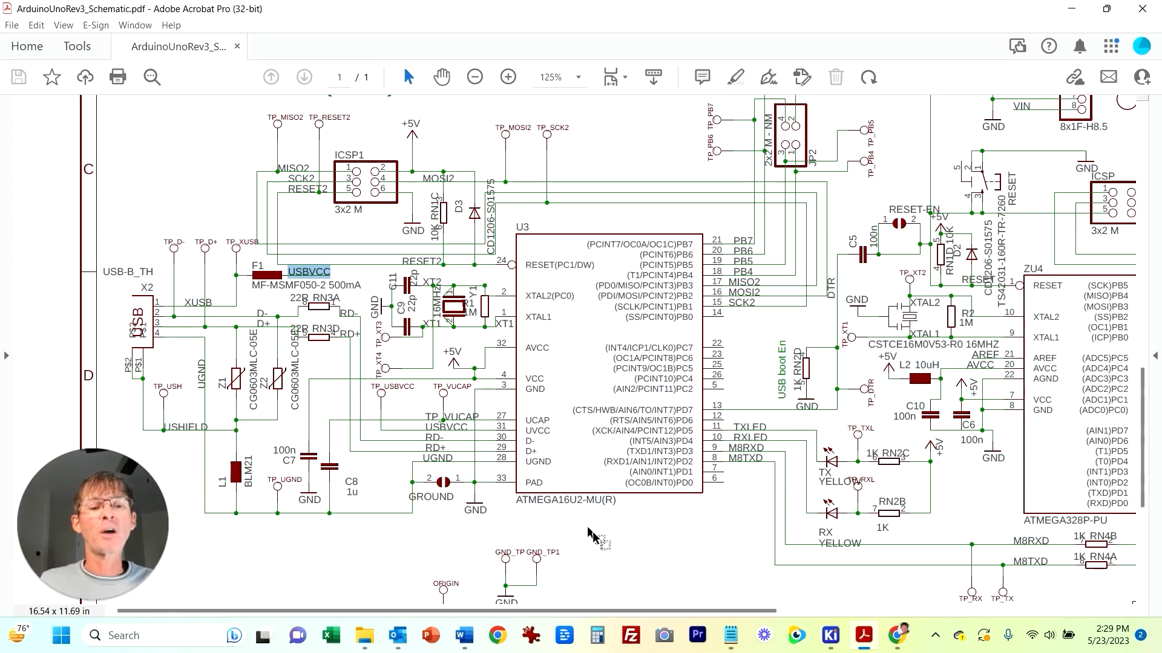
drag(681, 611, 807, 605)
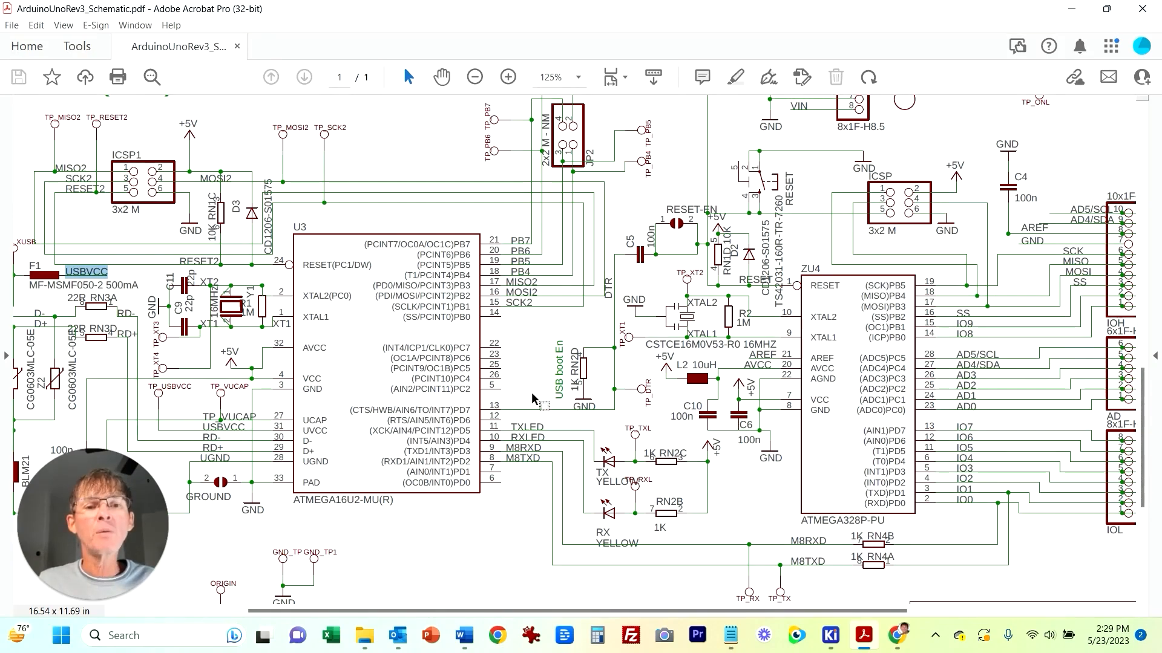
scroll(536, 412, up, 1)
scroll(536, 411, up, 3)
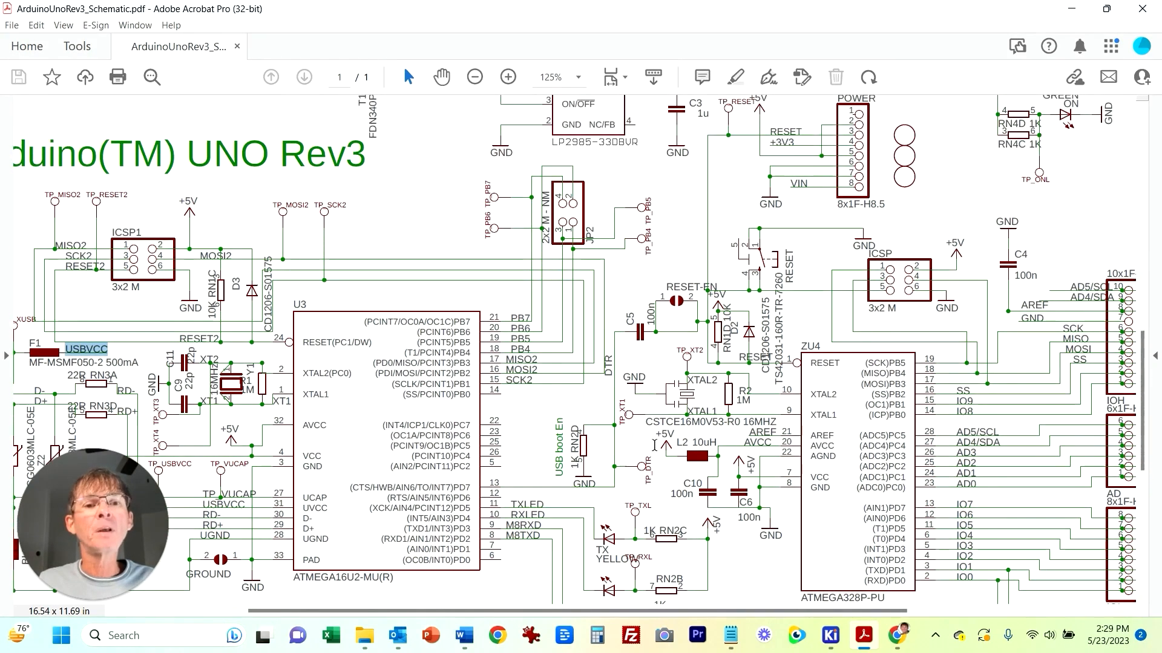
scroll(363, 472, down, 2)
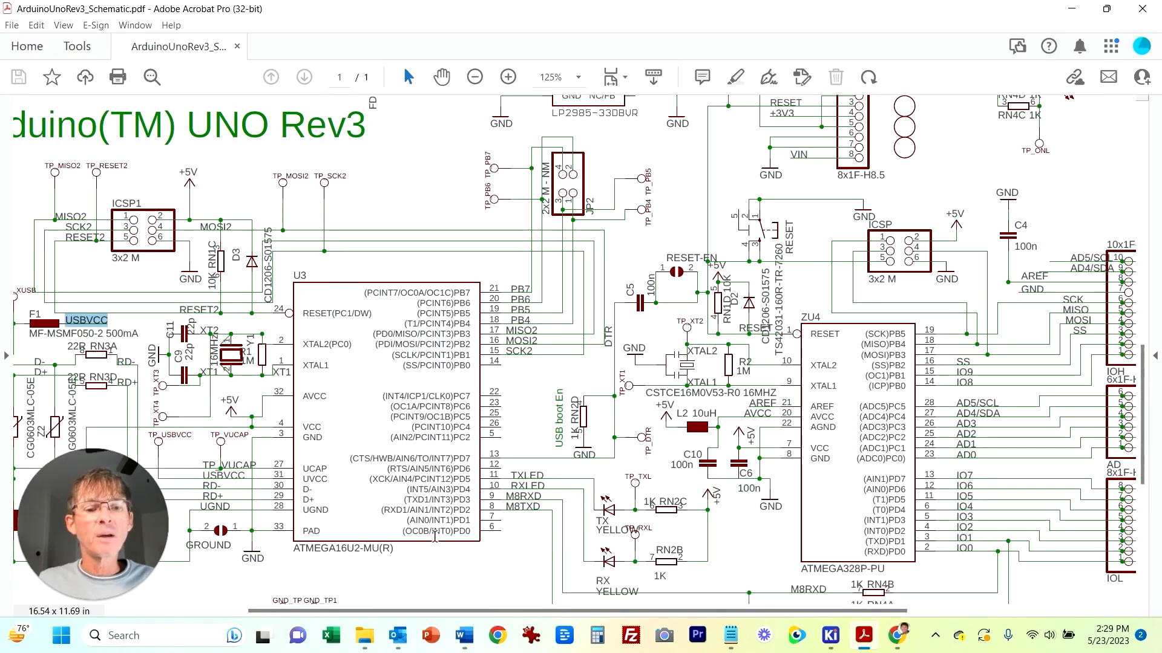
scroll(453, 545, down, 1)
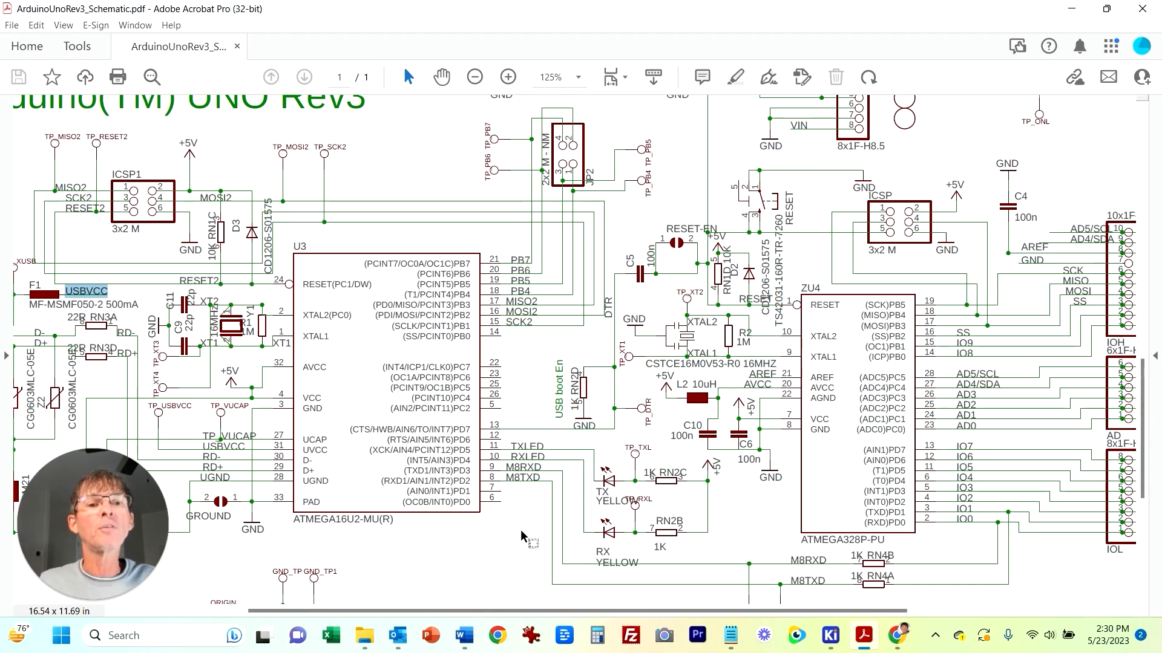
scroll(605, 339, up, 2)
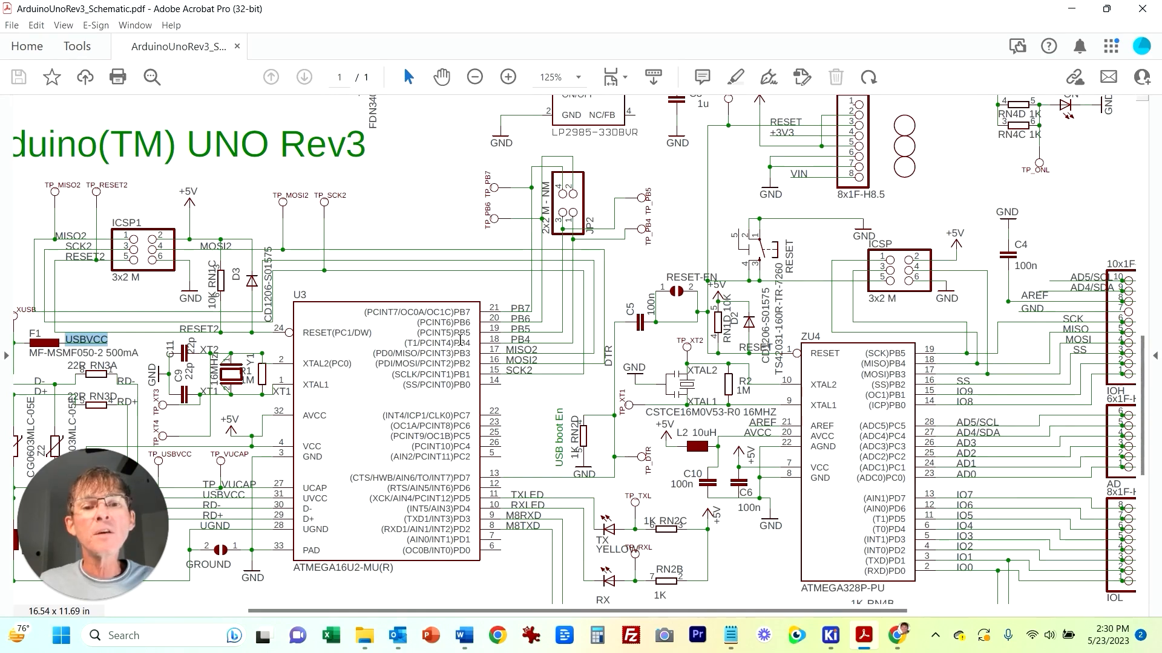
scroll(562, 351, down, 2)
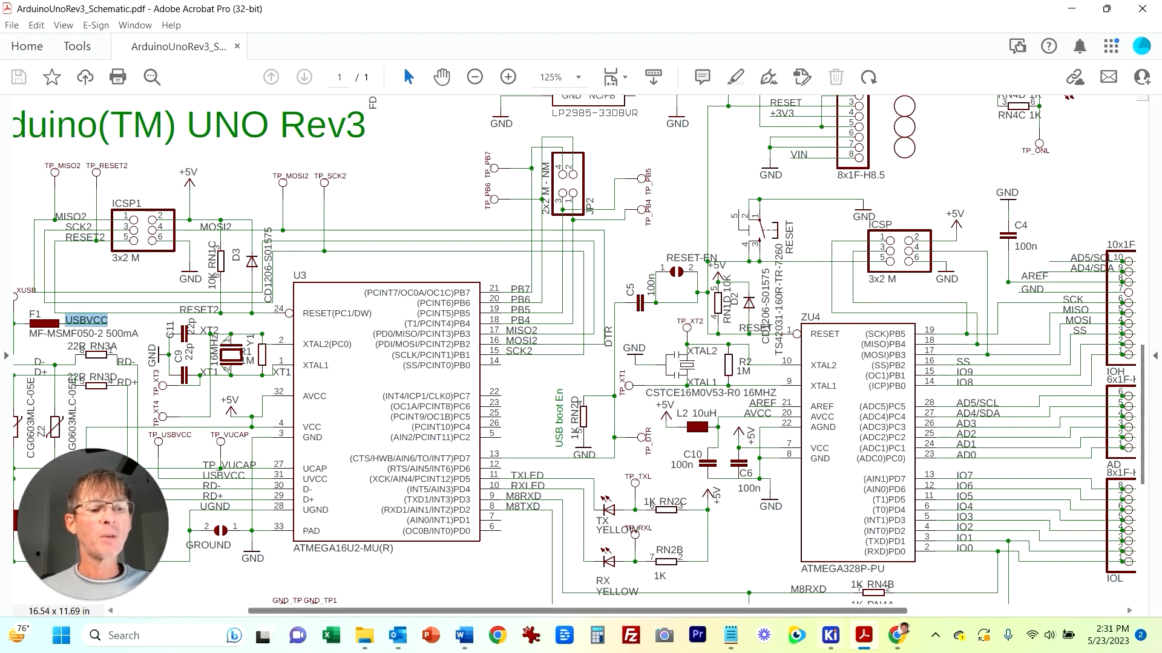
drag(581, 611, 749, 612)
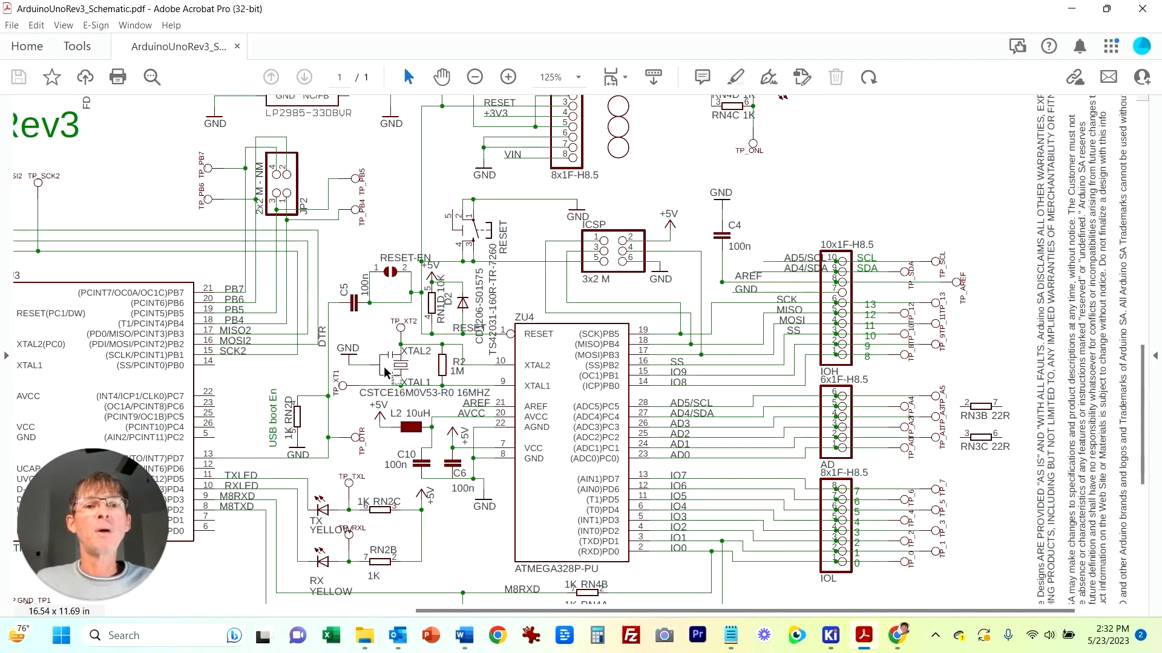
scroll(590, 560, left, 10)
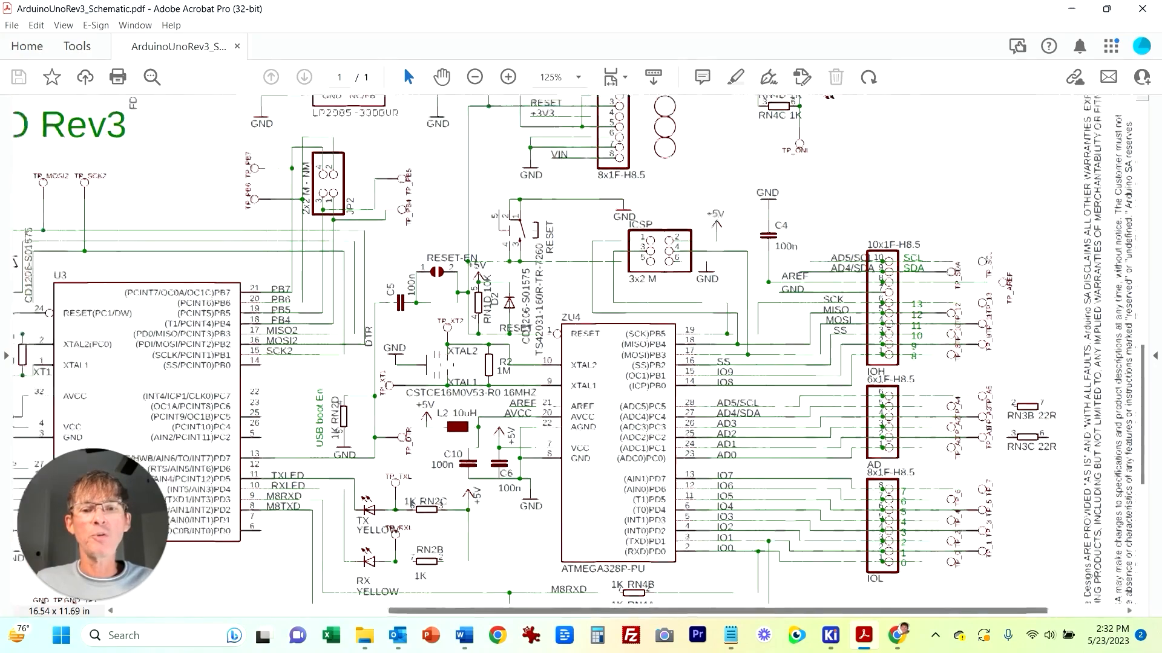
scroll(601, 354, right, 4)
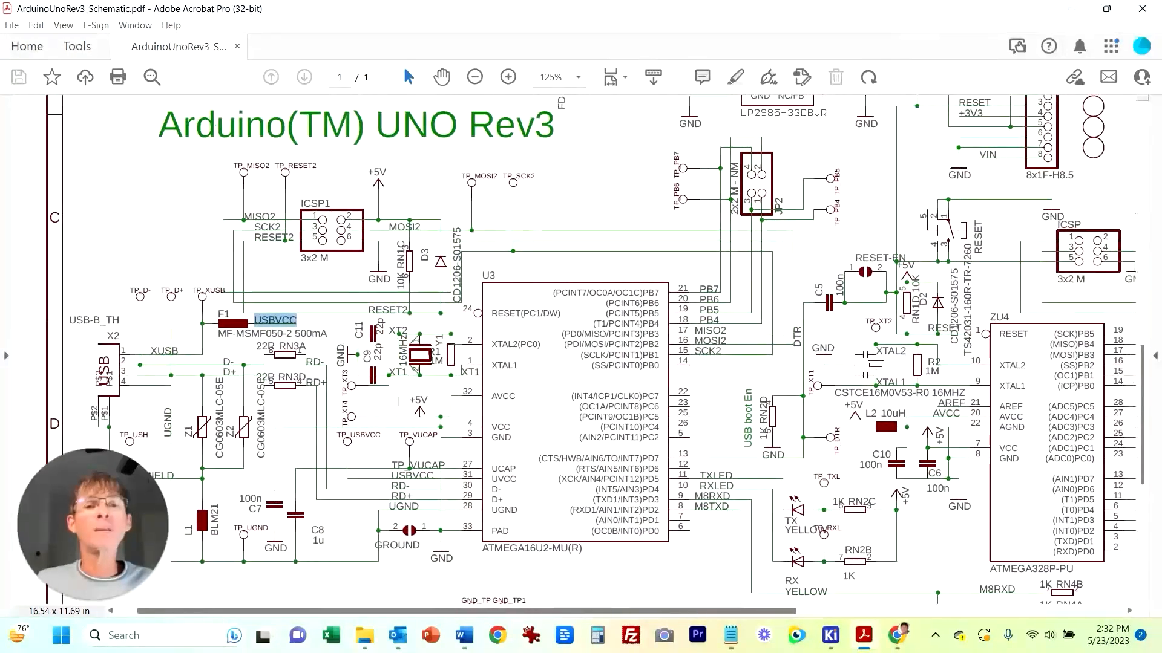
scroll(601, 355, left, 4)
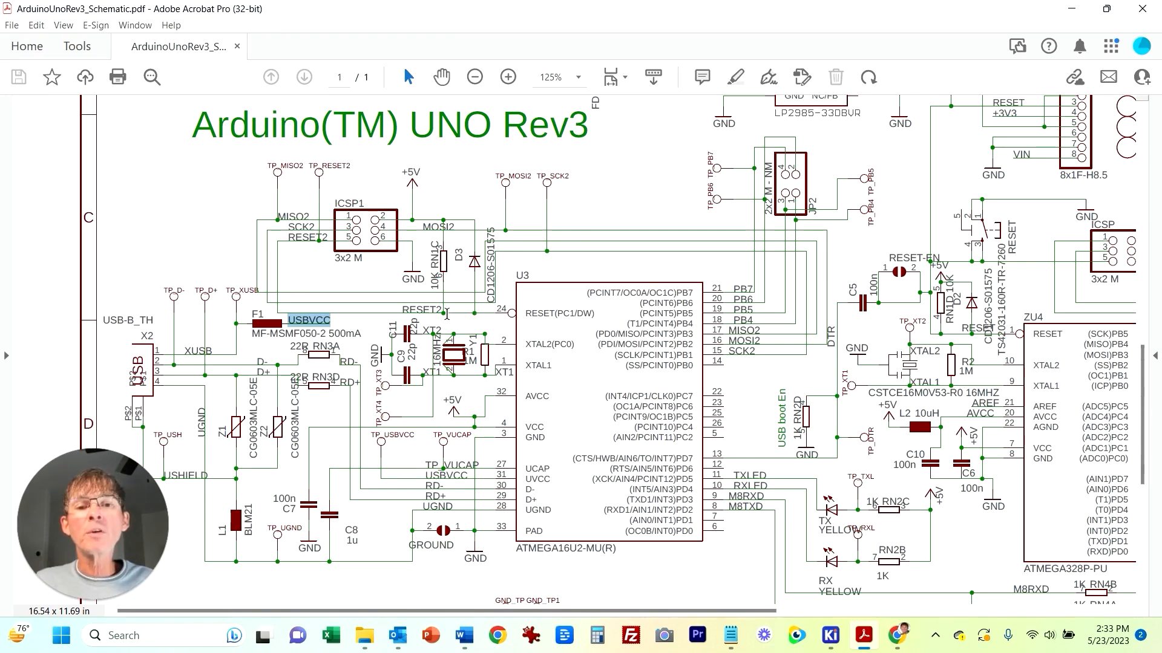
click(228, 236)
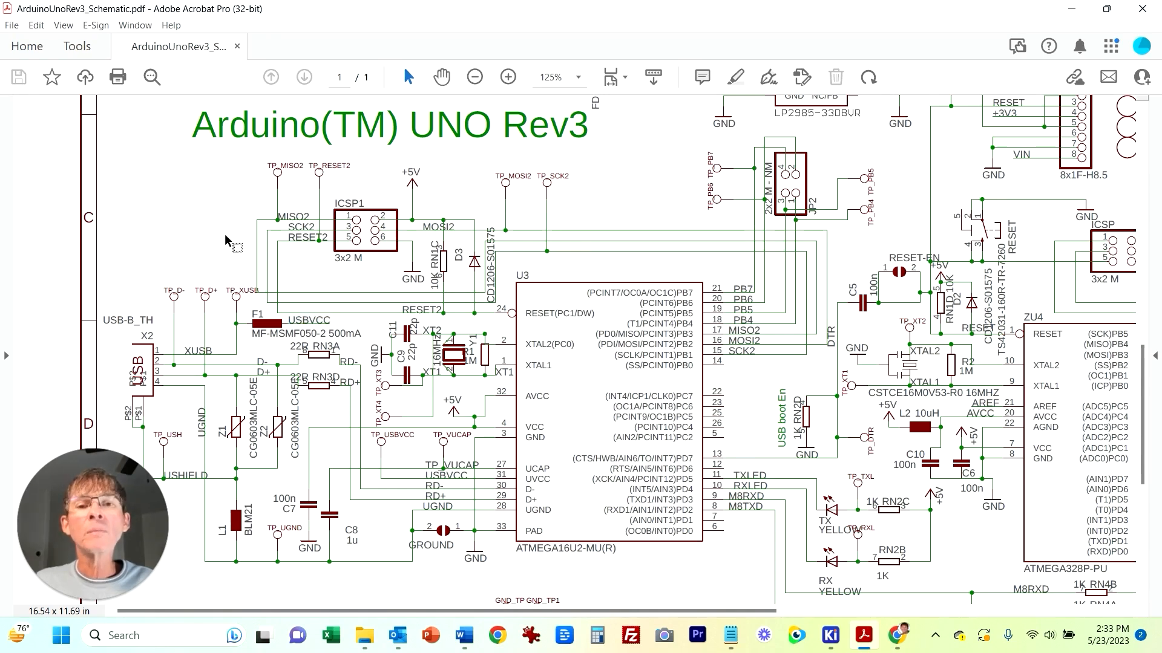
scroll(286, 248, down, 1)
scroll(381, 320, down, 1)
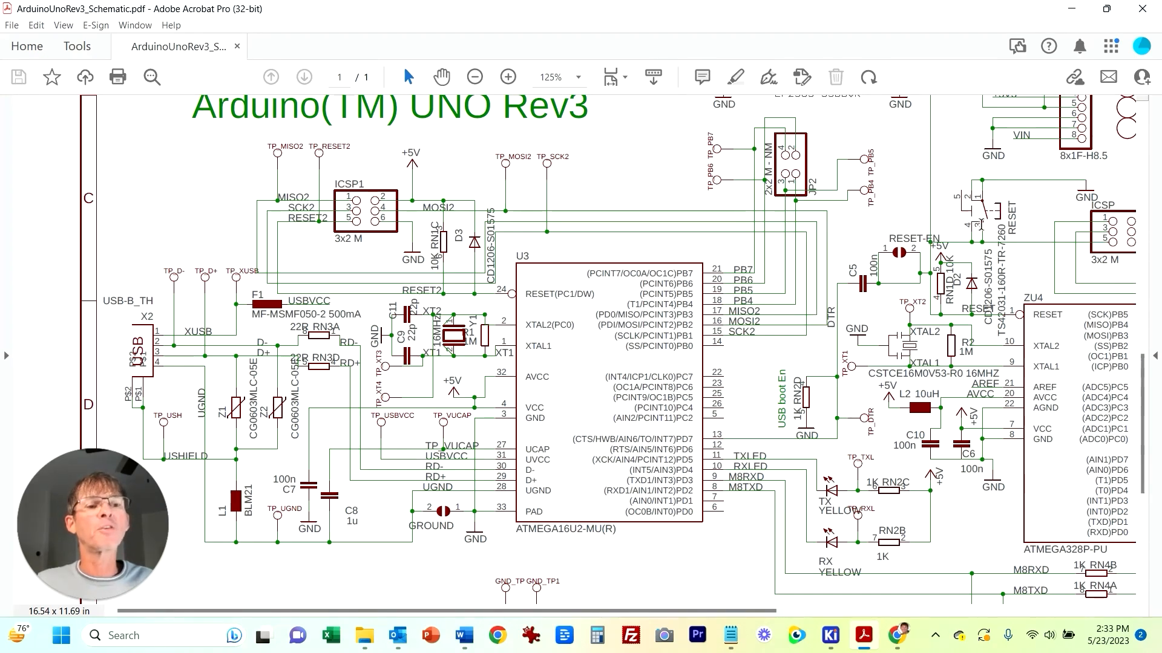
scroll(209, 246, down, 1)
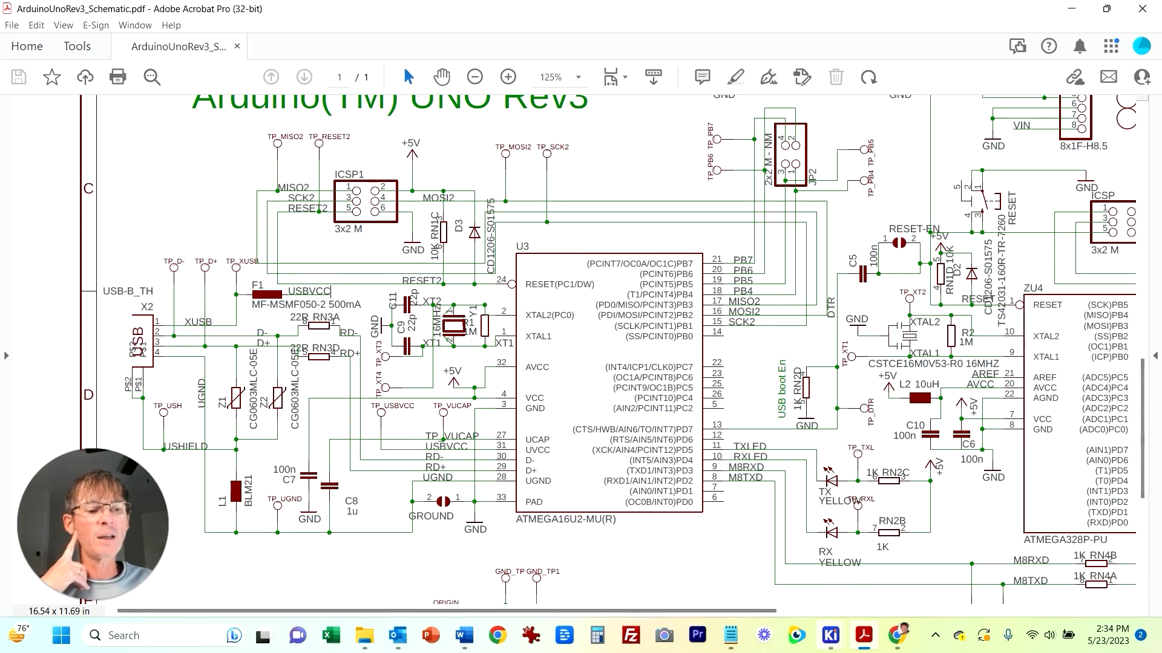
Step: Switch to the schematic editor and place a USB_B_Micro connector symbol beside the crystals and ferrite bead
mouse_move(832, 637)
click(895, 555)
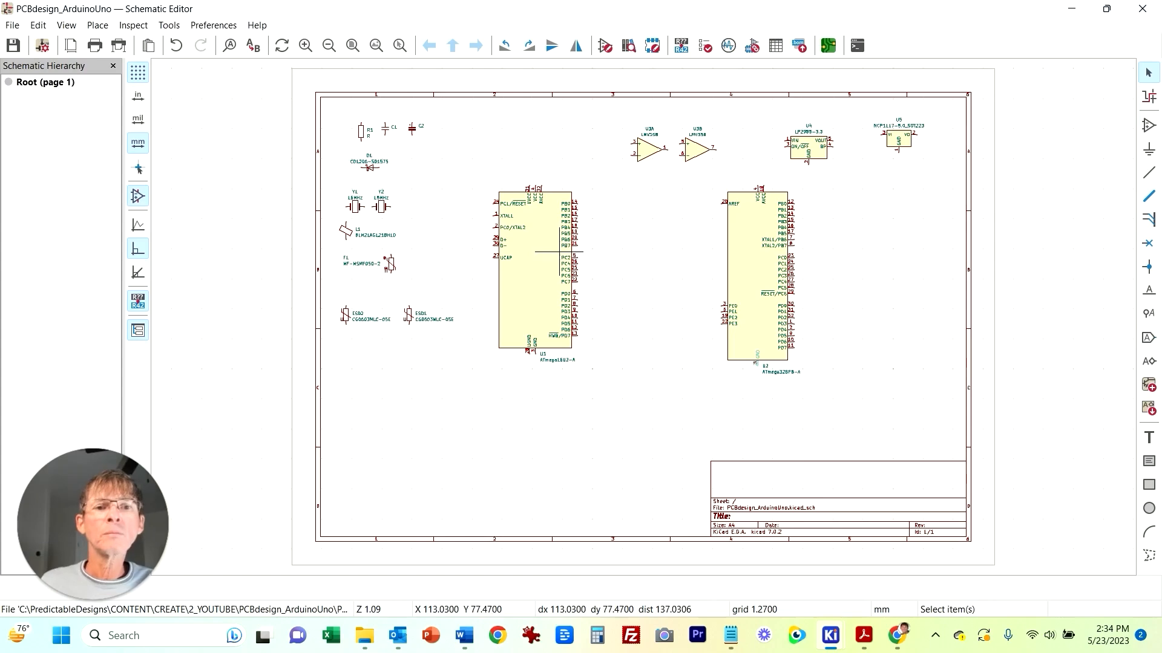
click(305, 45)
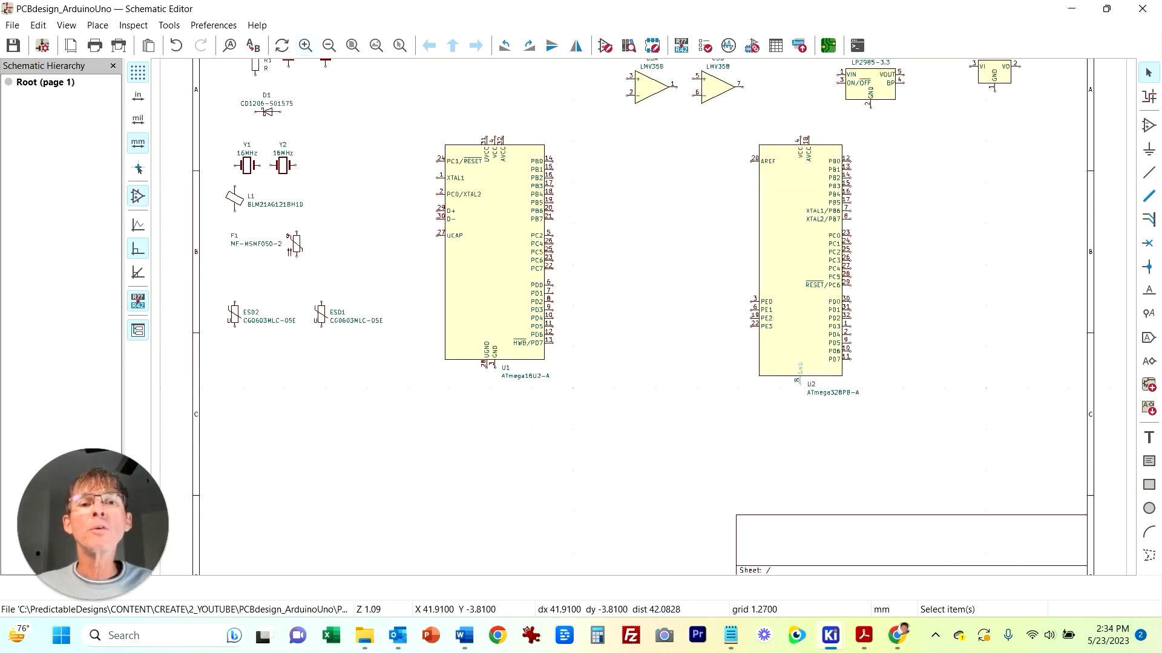
click(305, 45)
middle_drag(325, 165, 530, 240)
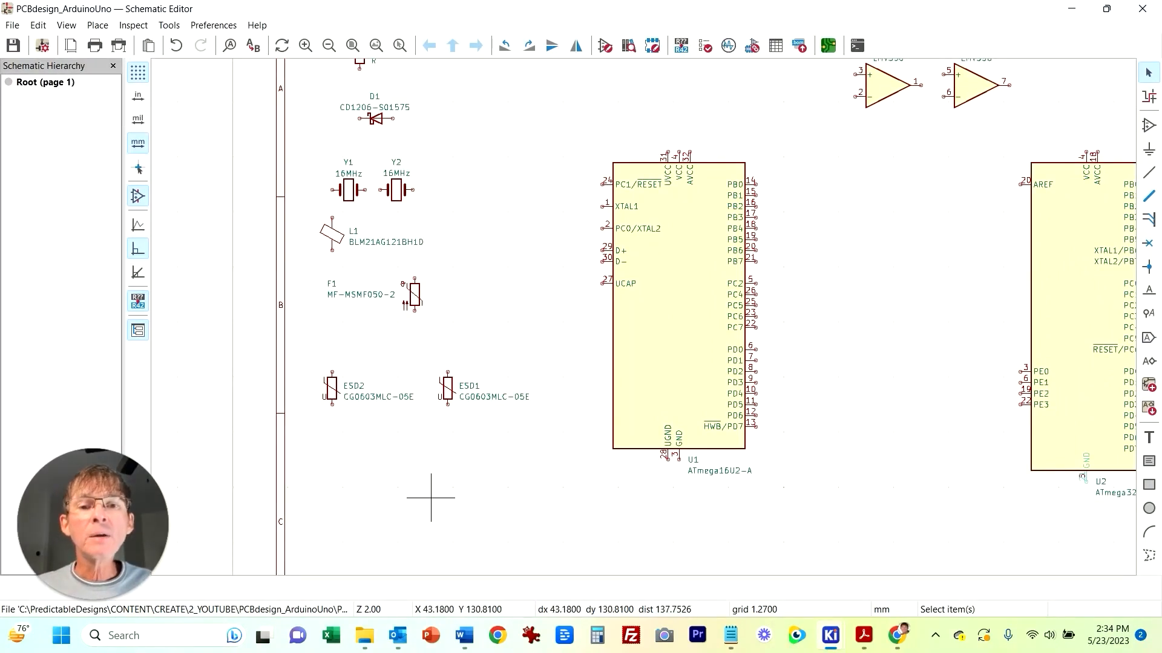
middle_drag(495, 266, 480, 298)
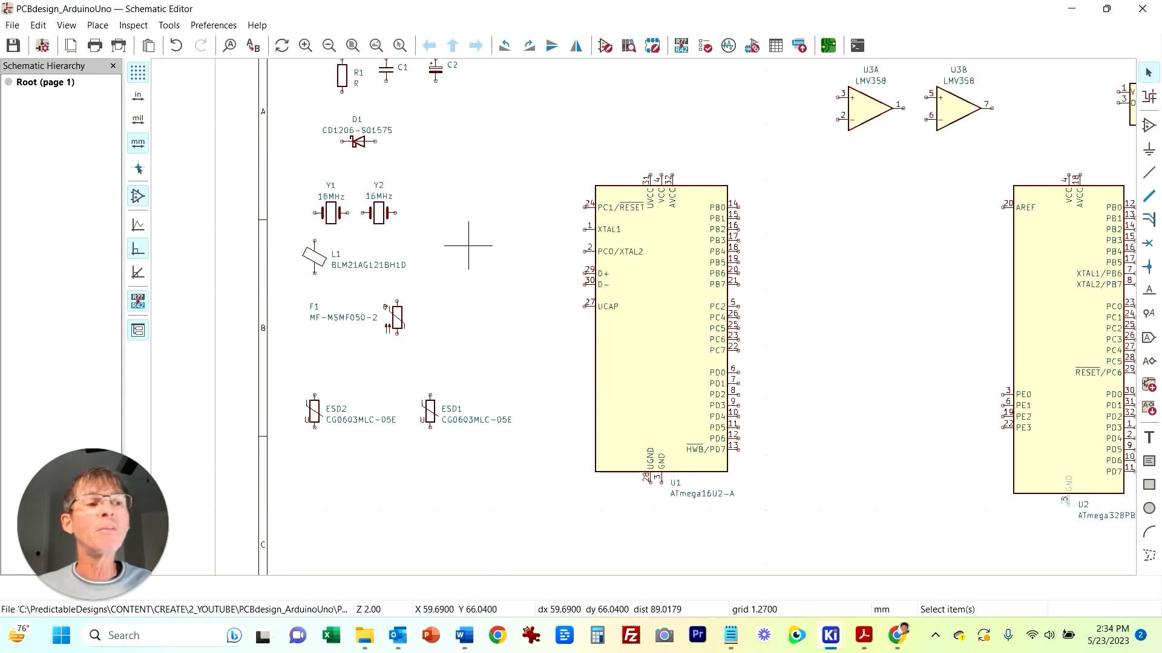
click(1149, 126)
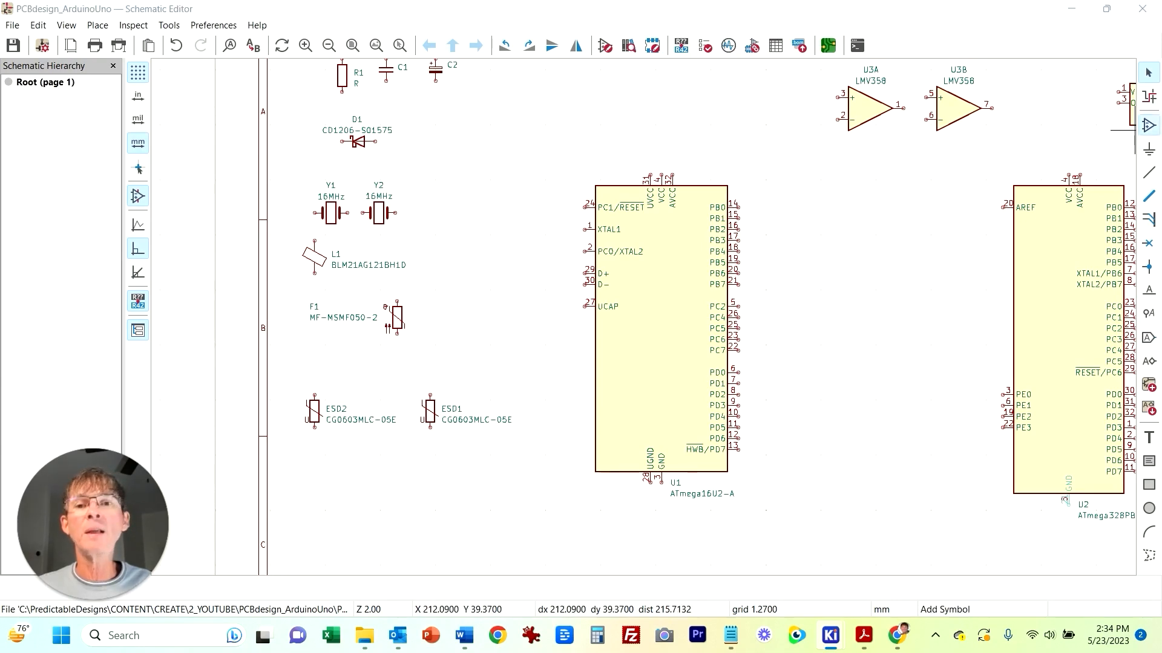
text(USB)
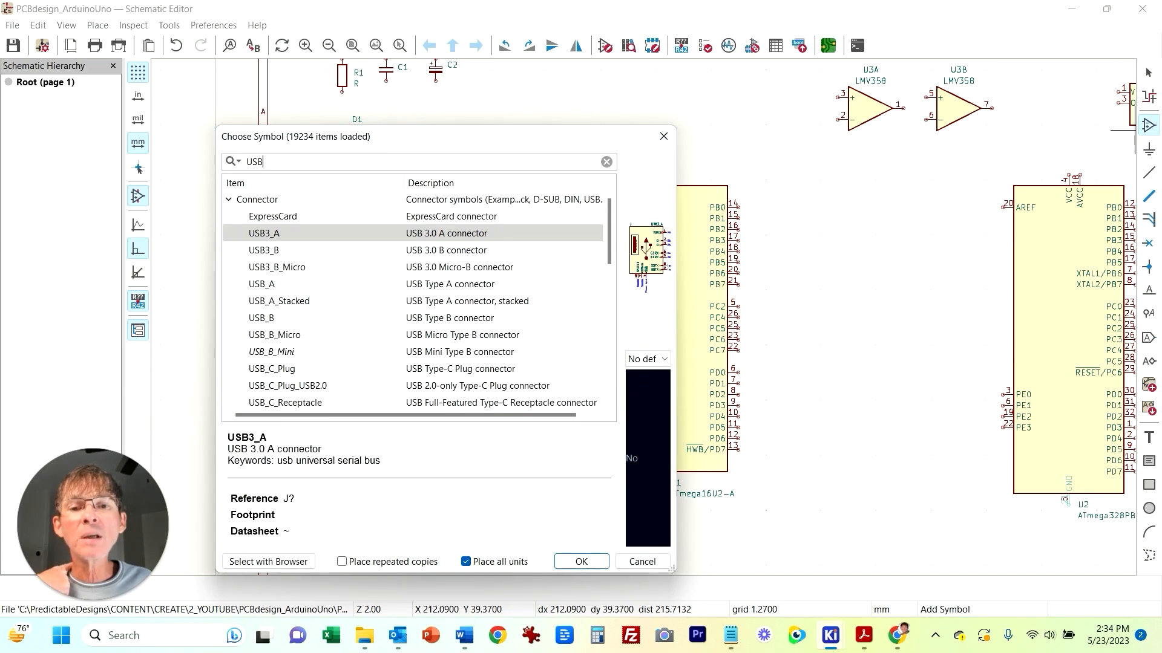
click(274, 335)
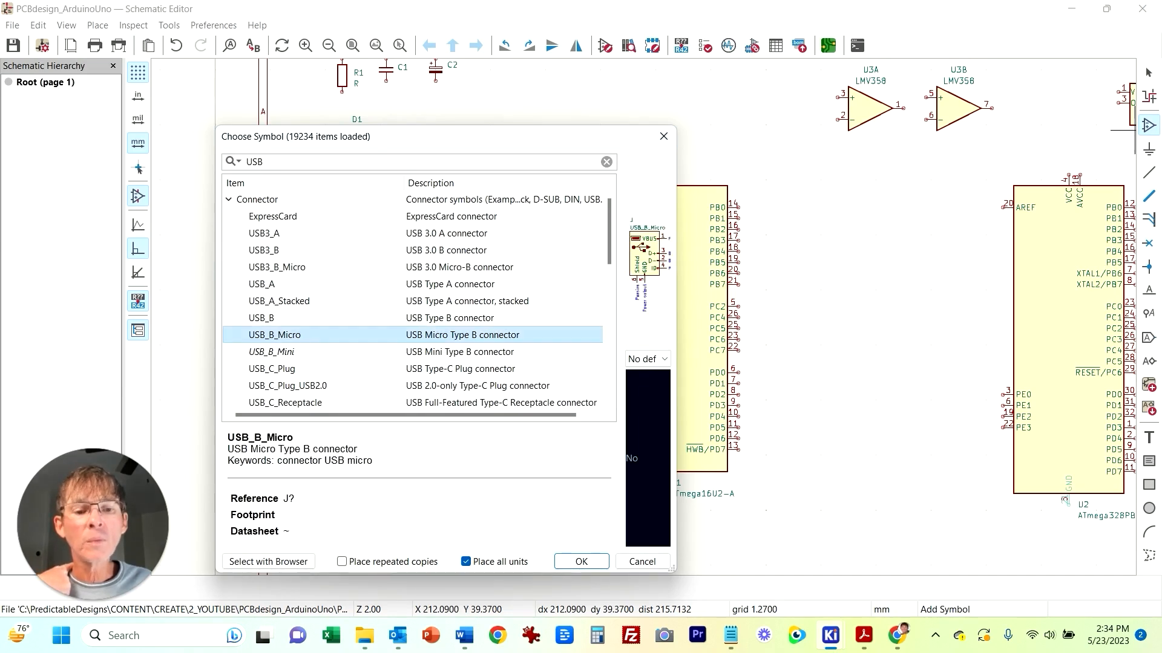
key(Return)
click(484, 266)
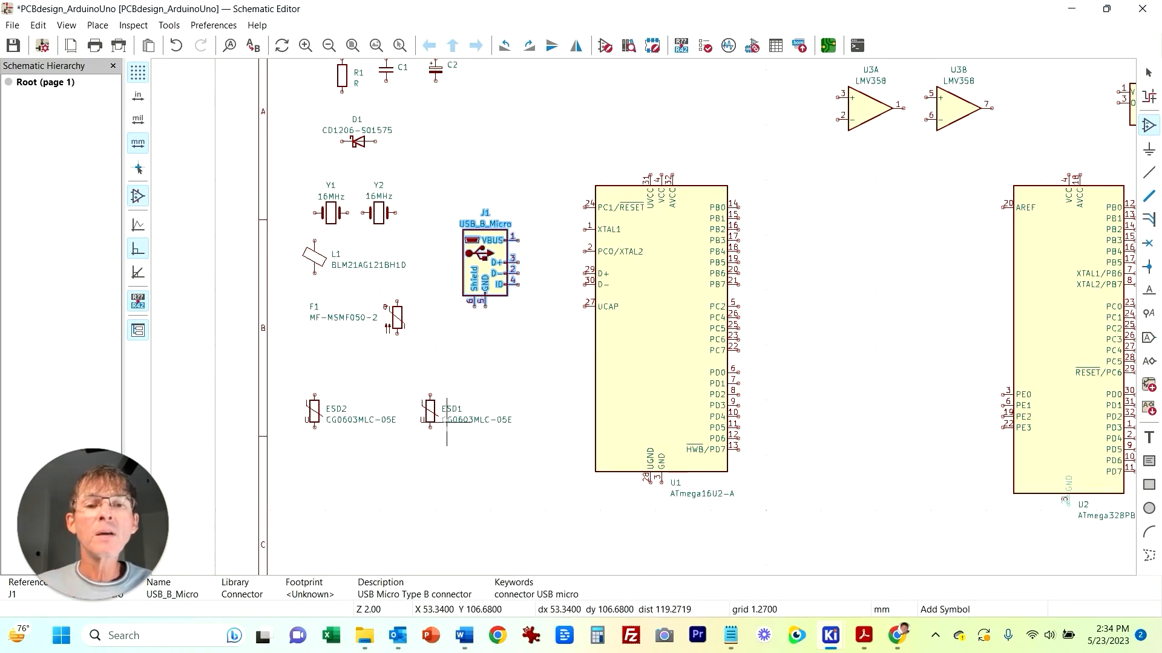
Step: Move the USB_B_Micro connector J1 up beside the 16MHz crystals
key(Escape)
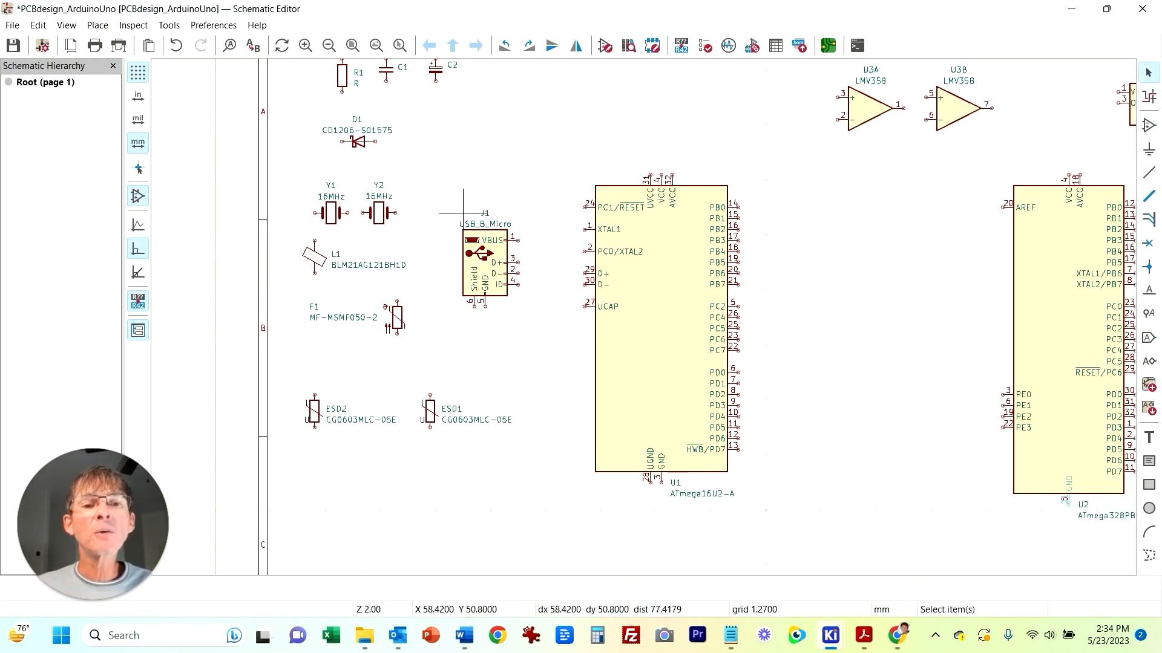
drag(484, 267, 429, 200)
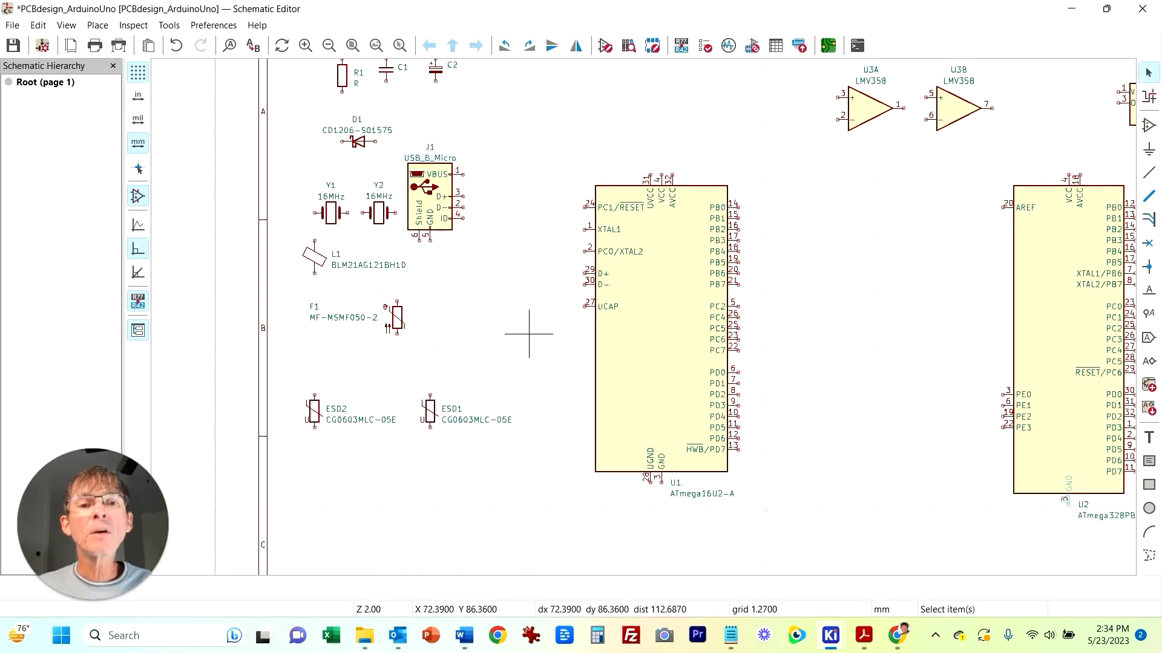
Step: Consult the reference schematic PDF for the USB input circuit, then return to the schematic editor
click(863, 636)
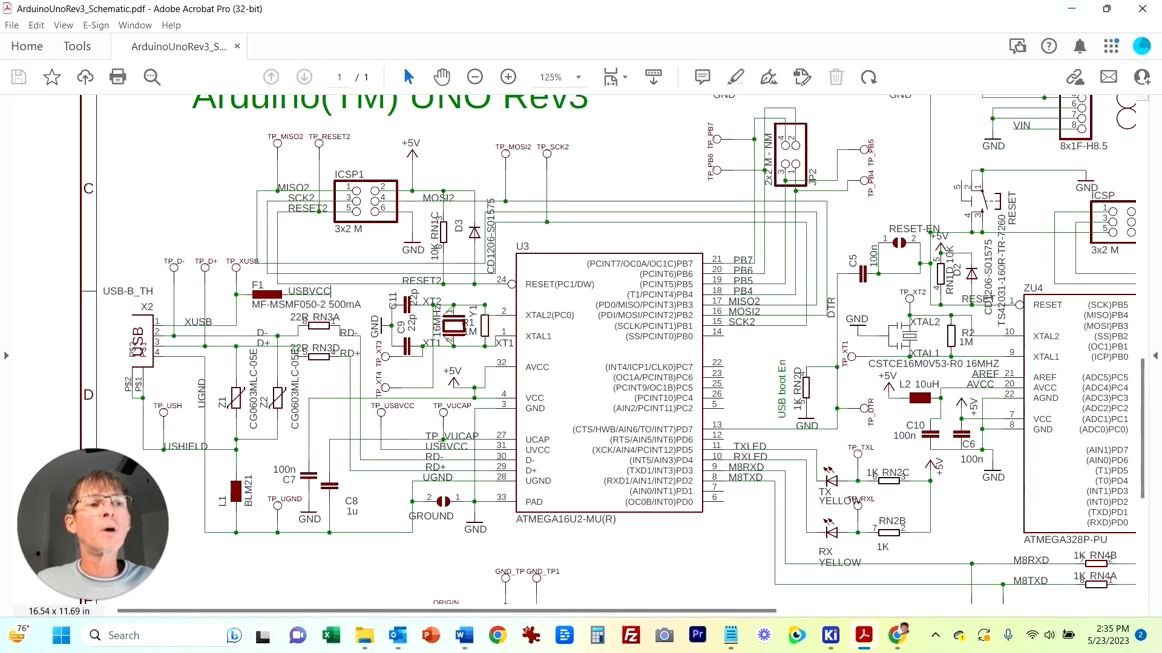
click(864, 635)
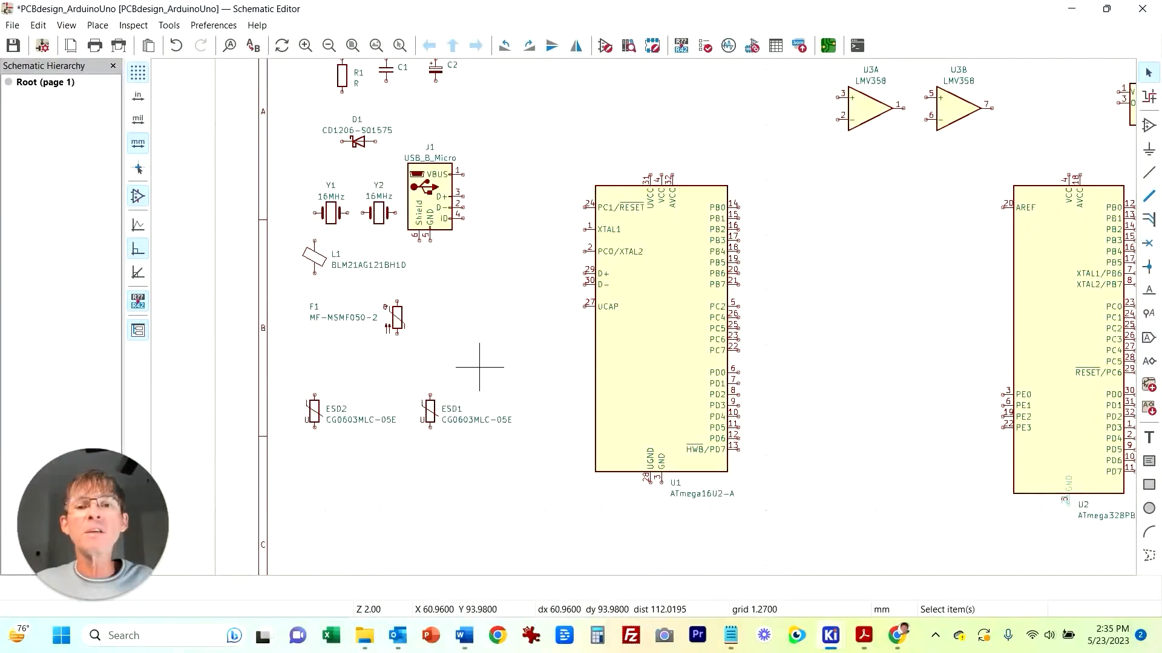
Step: Move fuse F1 next to the connector's VBUS pin and rotate it to lie horizontally
click(400, 309)
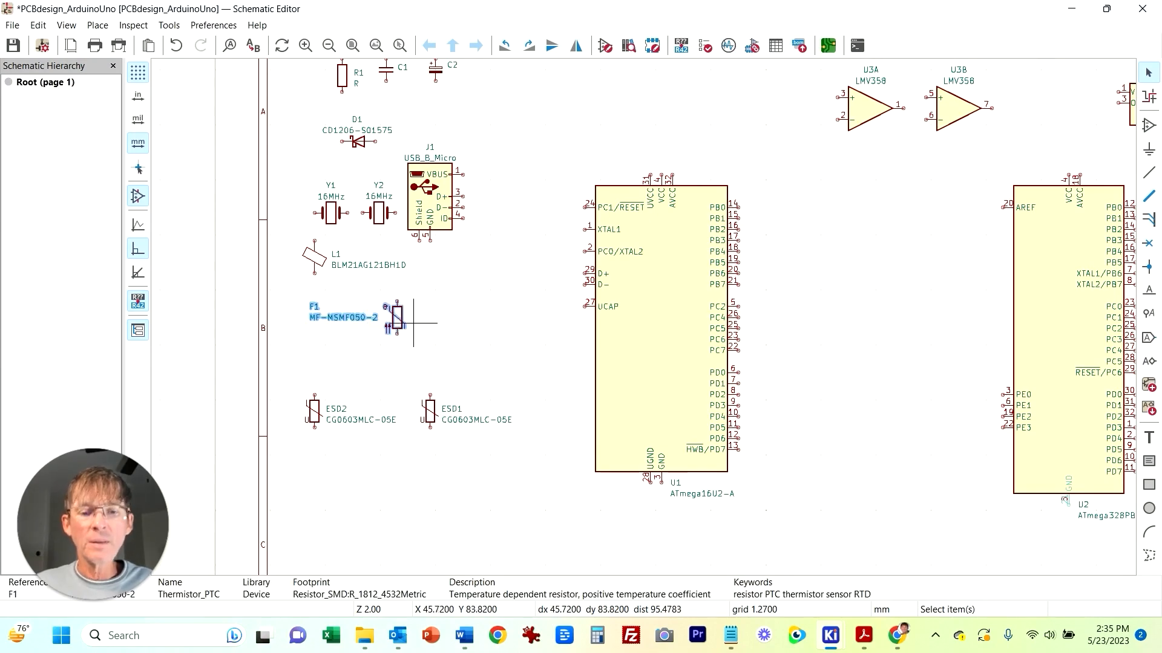
click(421, 330)
scroll(423, 334, up, 3)
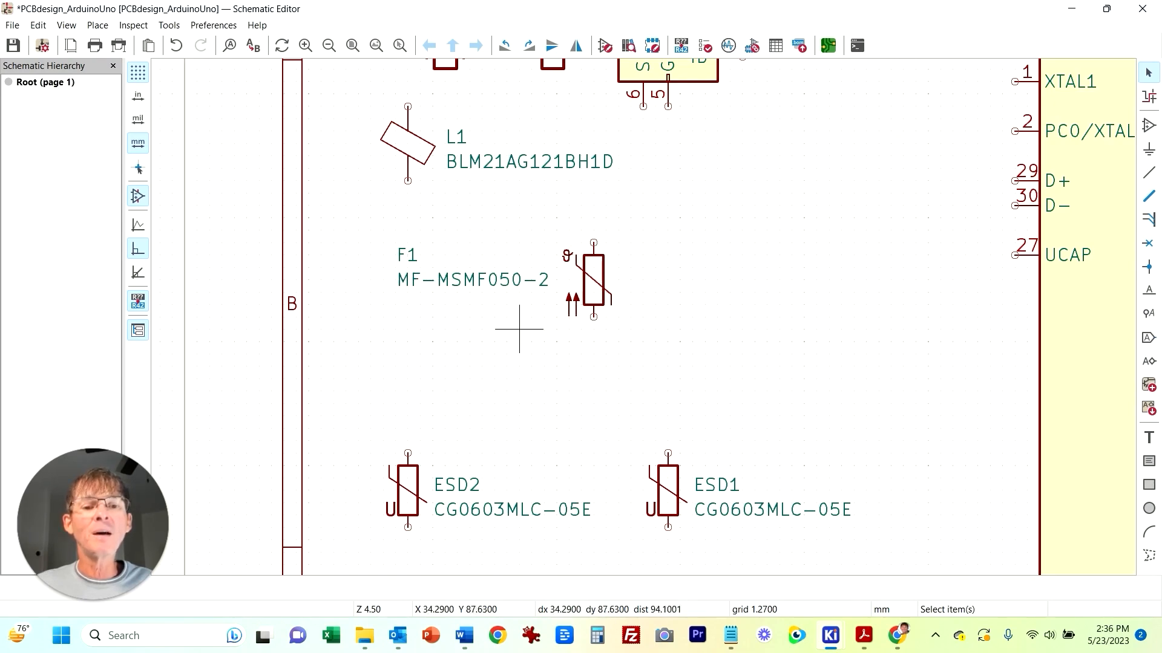
scroll(678, 360, down, 2)
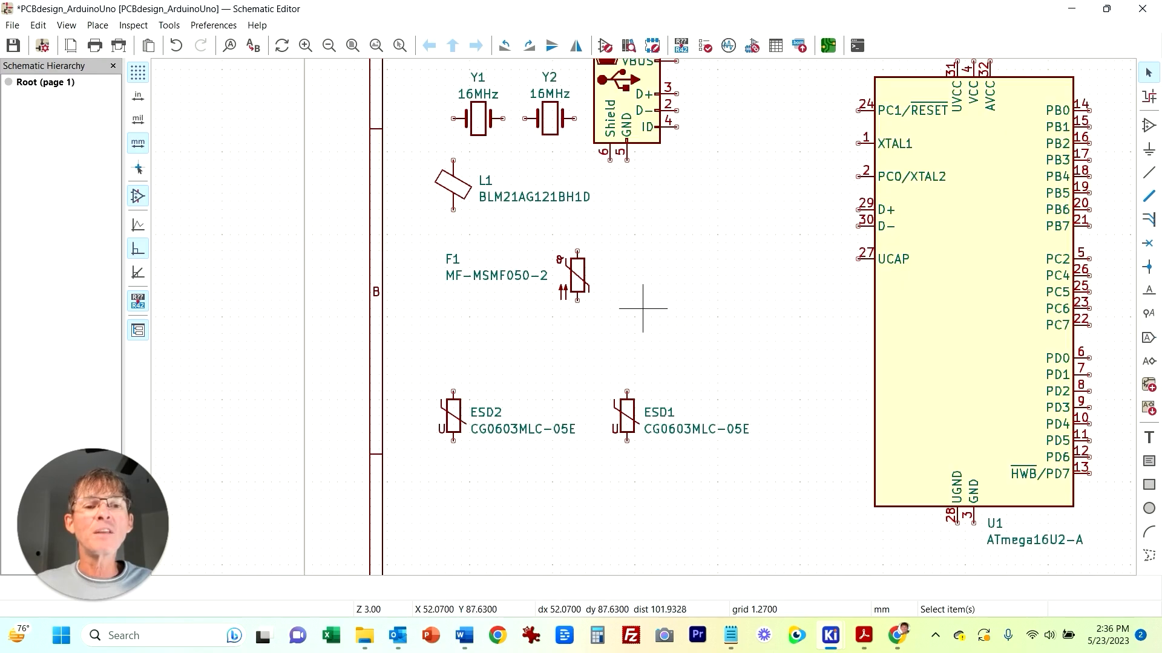
middle_drag(640, 241, 415, 402)
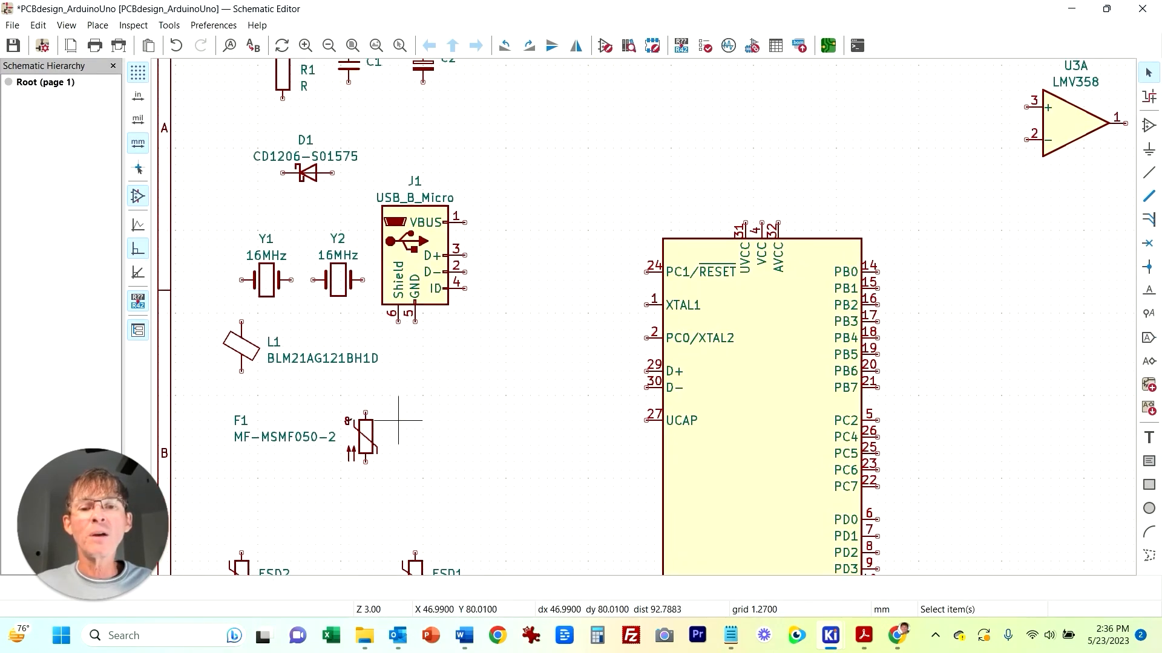
click(374, 429)
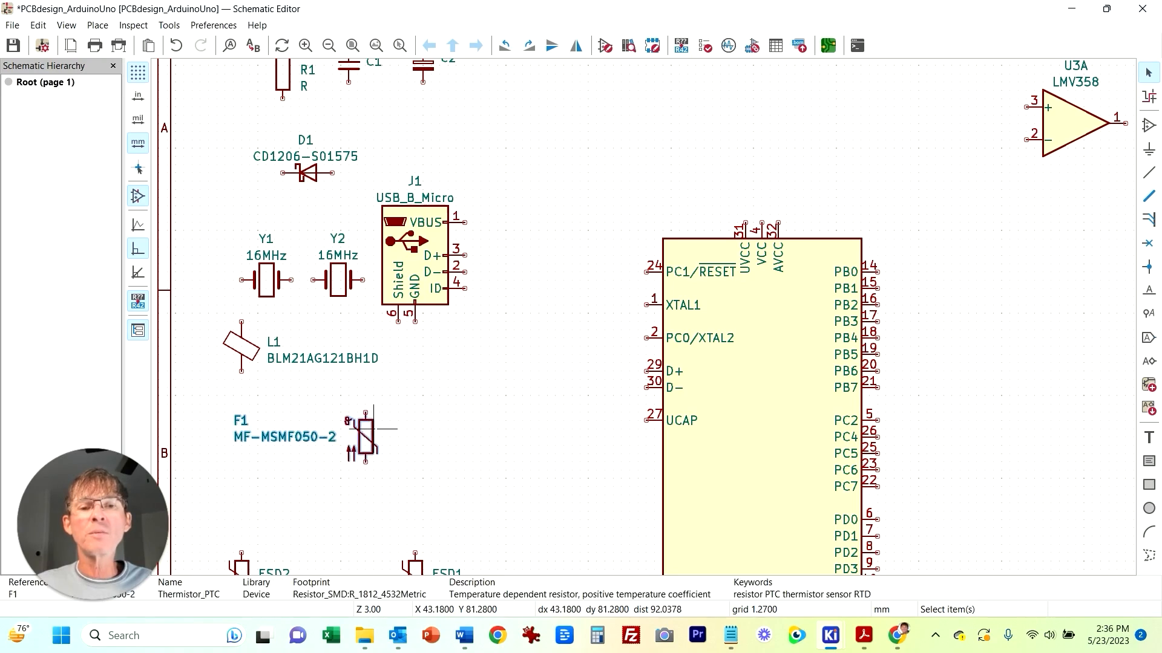
drag(374, 428, 563, 192)
key(r)
key(r)
key(r)
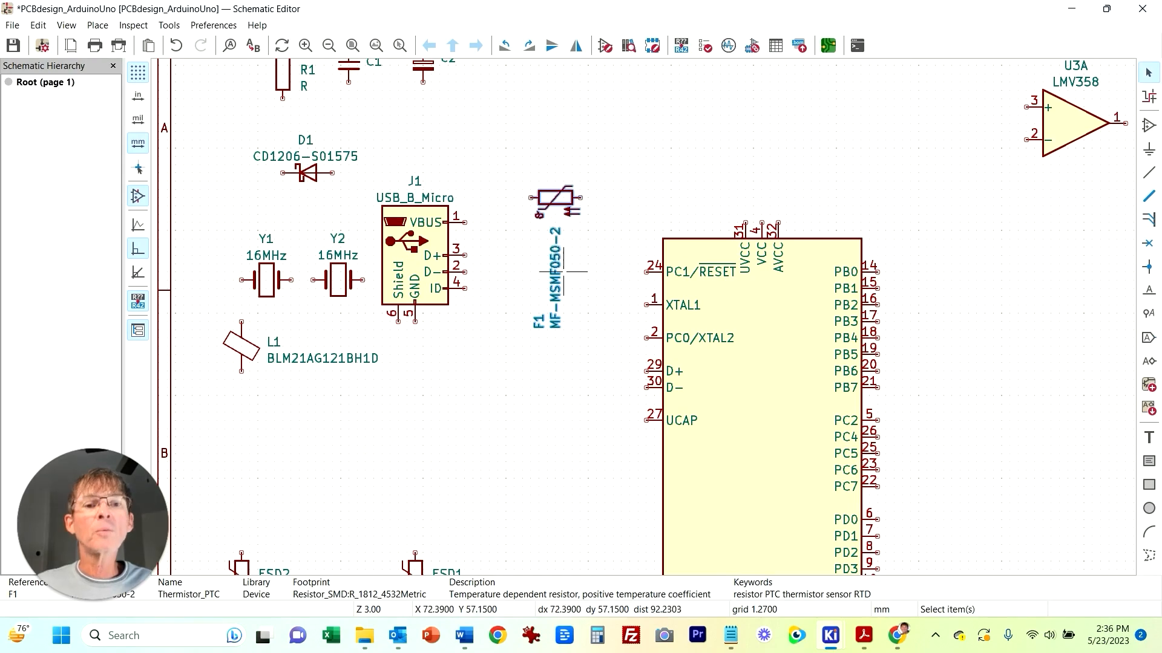
click(538, 313)
drag(547, 196, 507, 221)
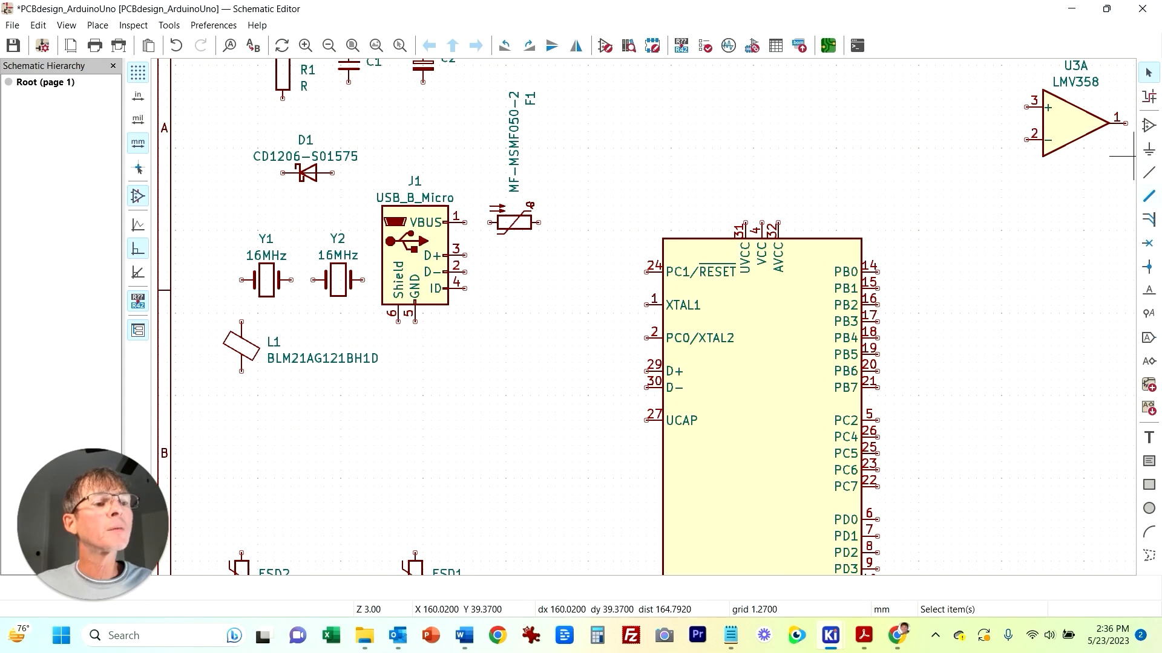
Step: Wire the connector's VBUS pin to the fuse F1
click(1148, 172)
click(496, 223)
click(465, 223)
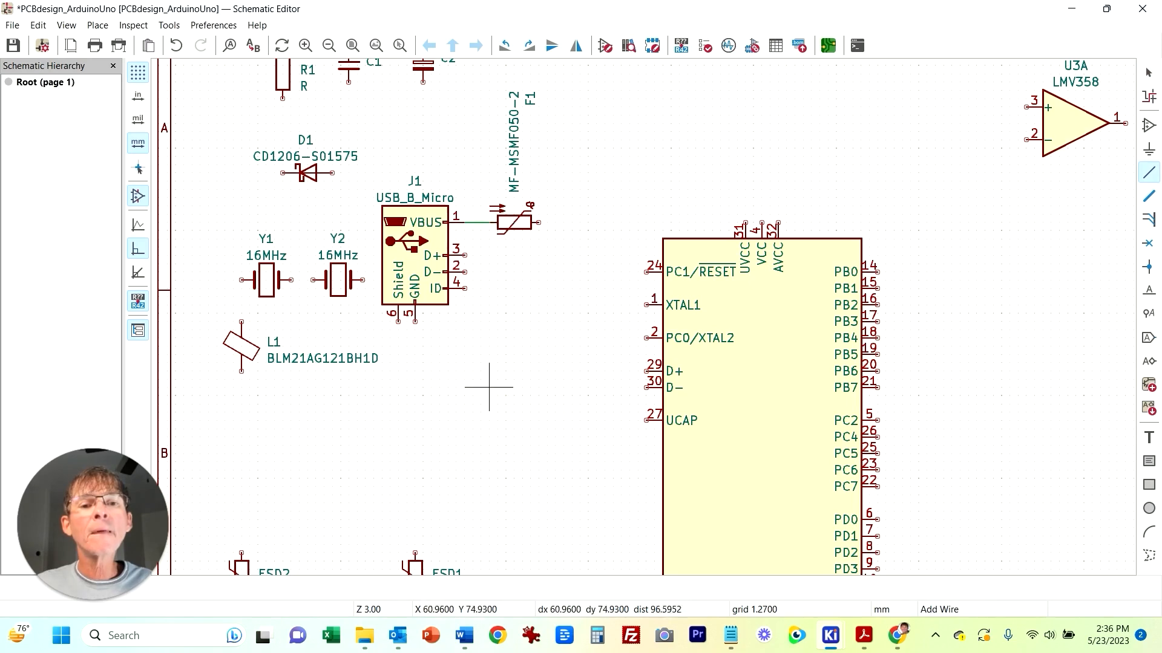
click(538, 223)
key(Escape)
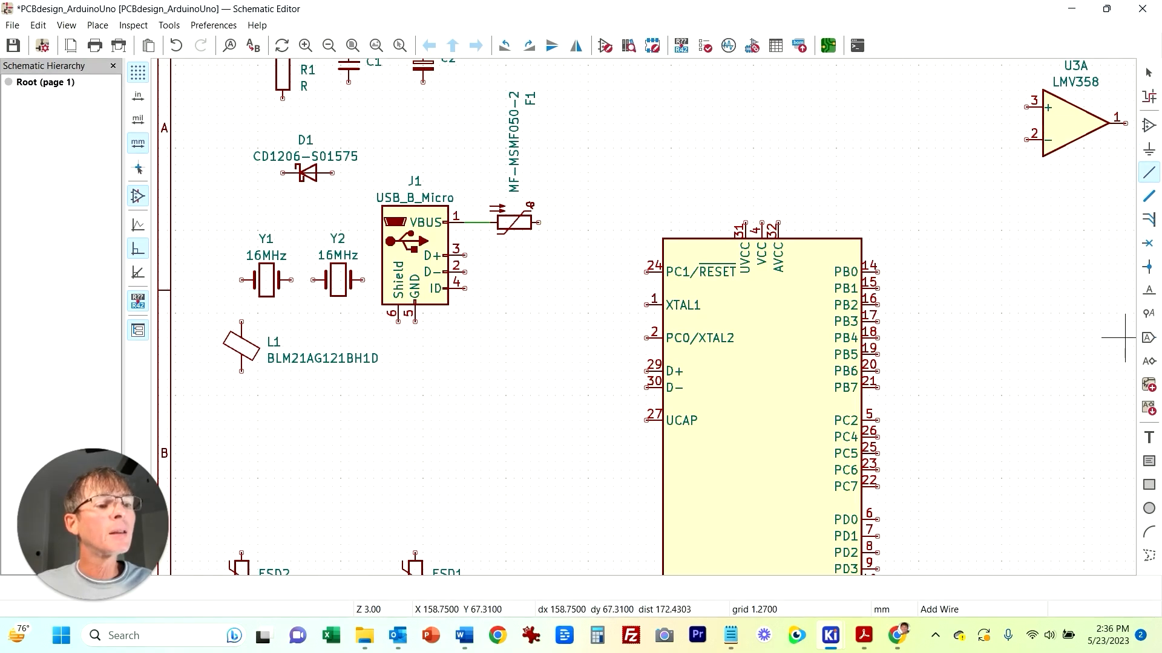
Step: Place a USBVCC global label with Input shape at the fuse's free end
click(1147, 338)
click(1124, 338)
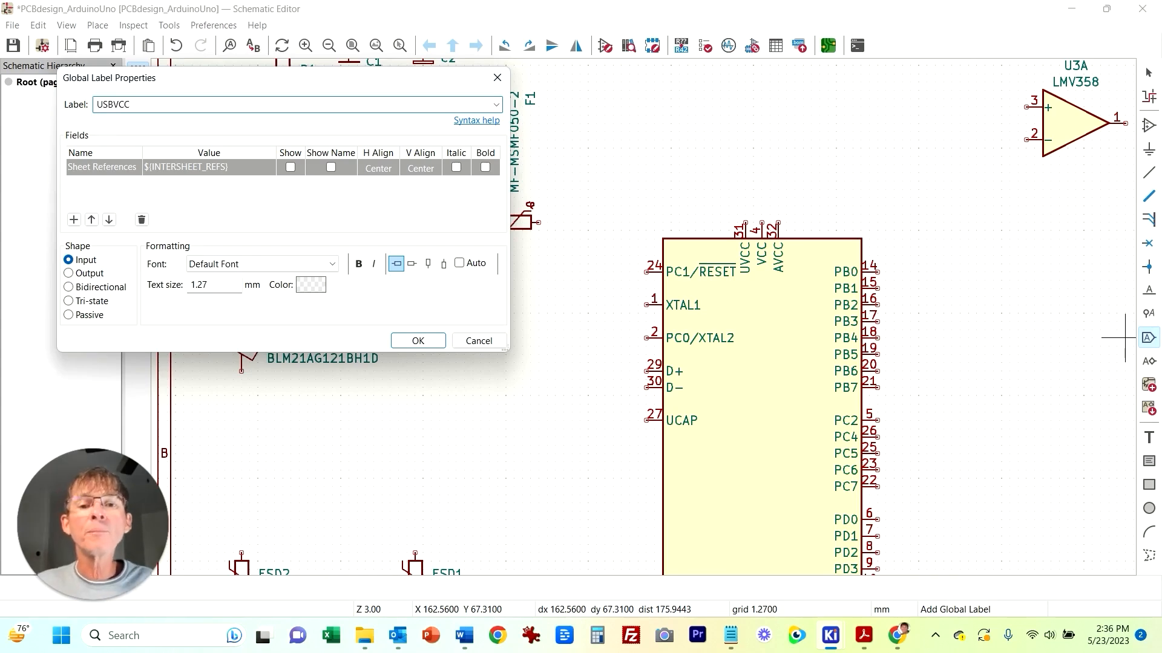
key(Return)
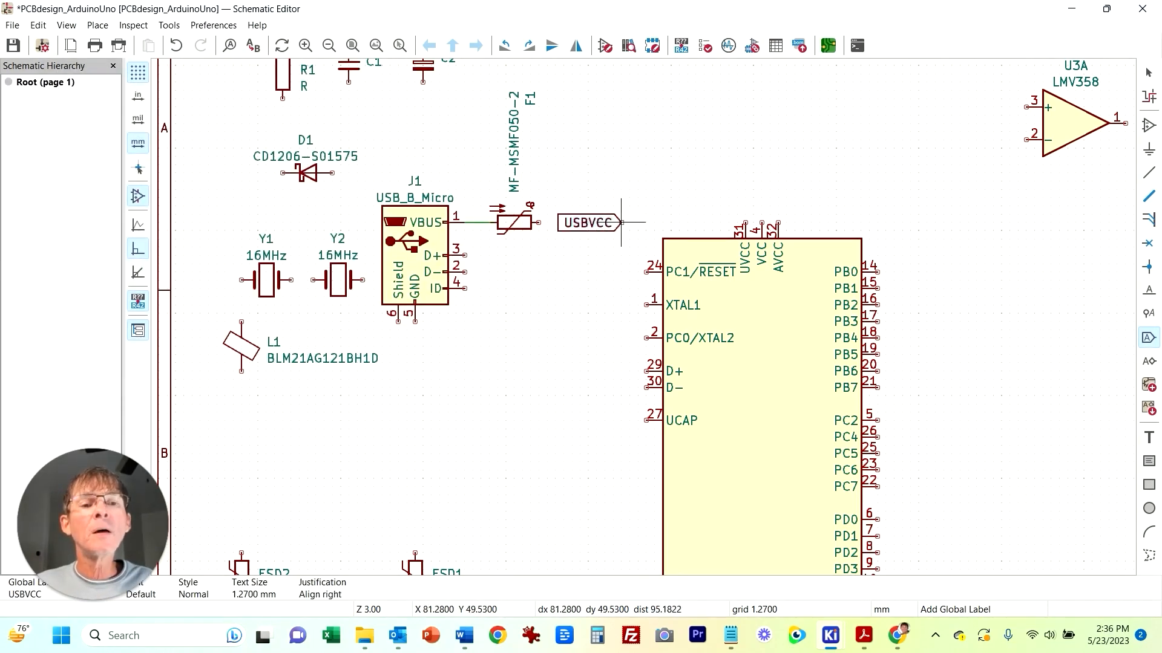
right_click(622, 223)
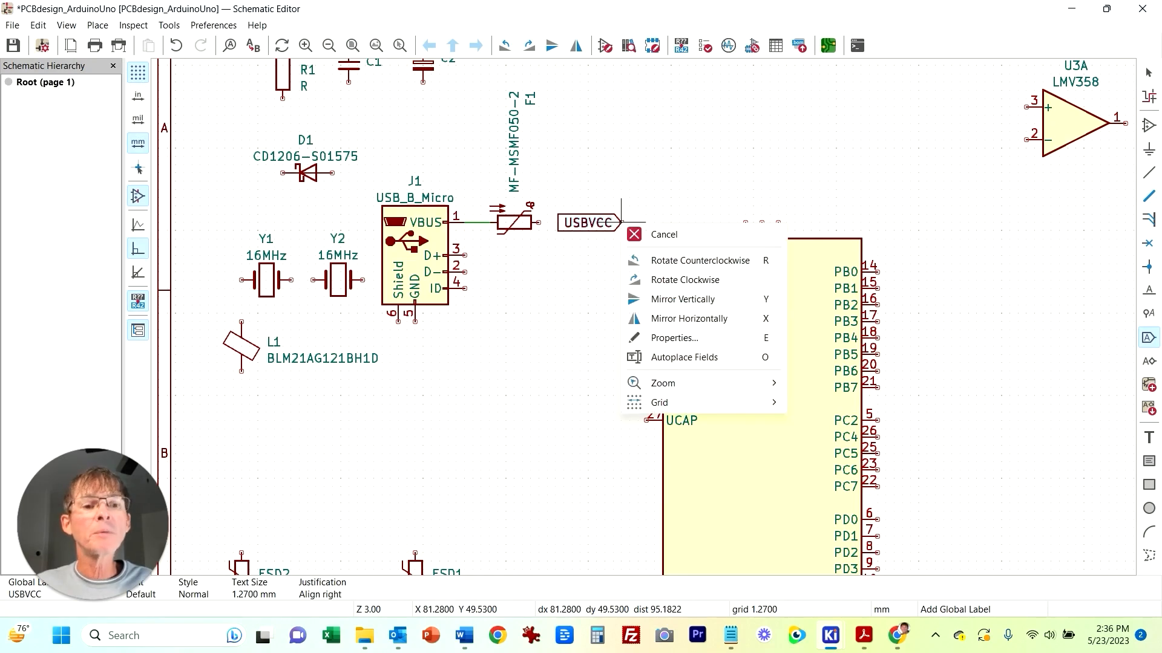
click(664, 235)
click(695, 197)
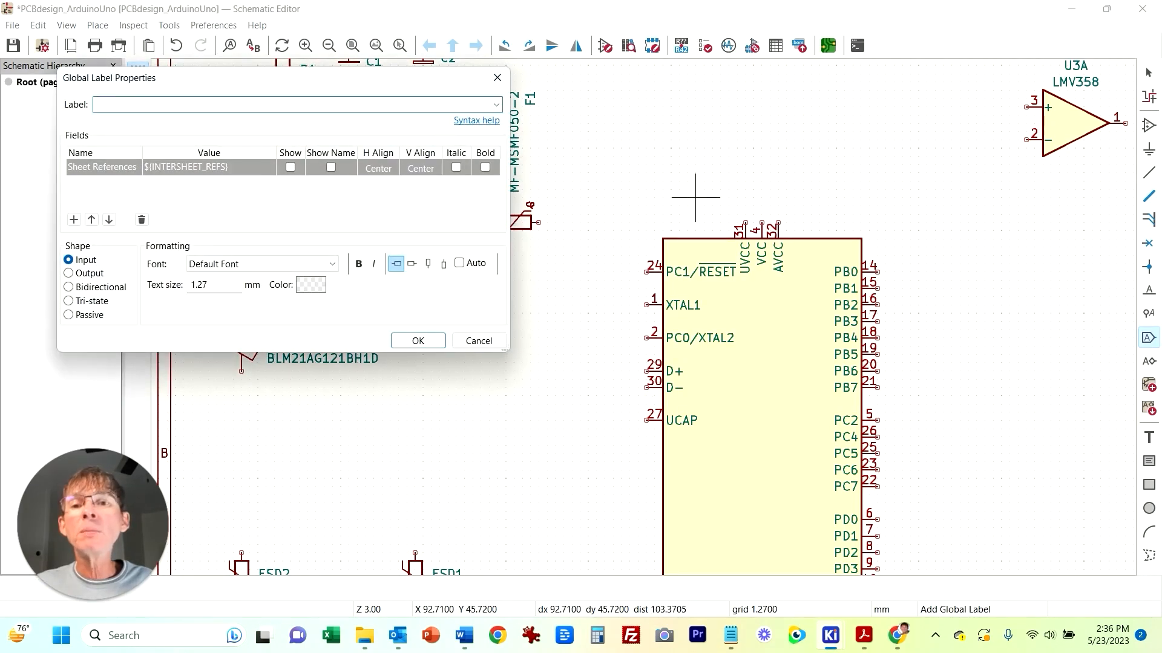
click(69, 274)
click(418, 340)
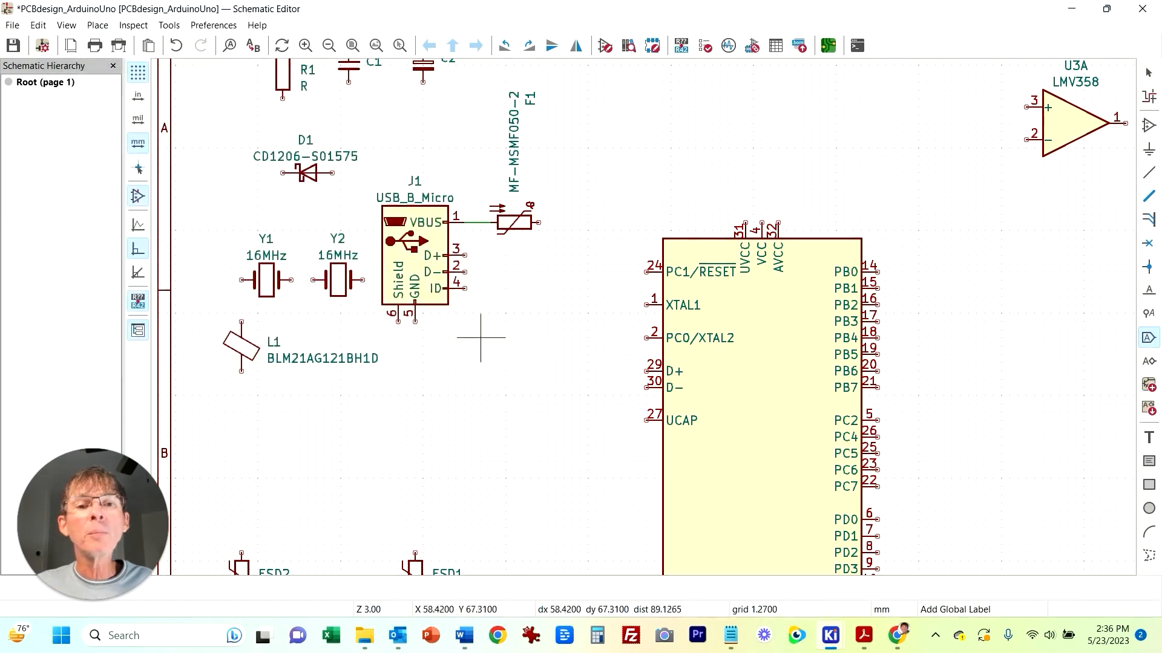
click(572, 214)
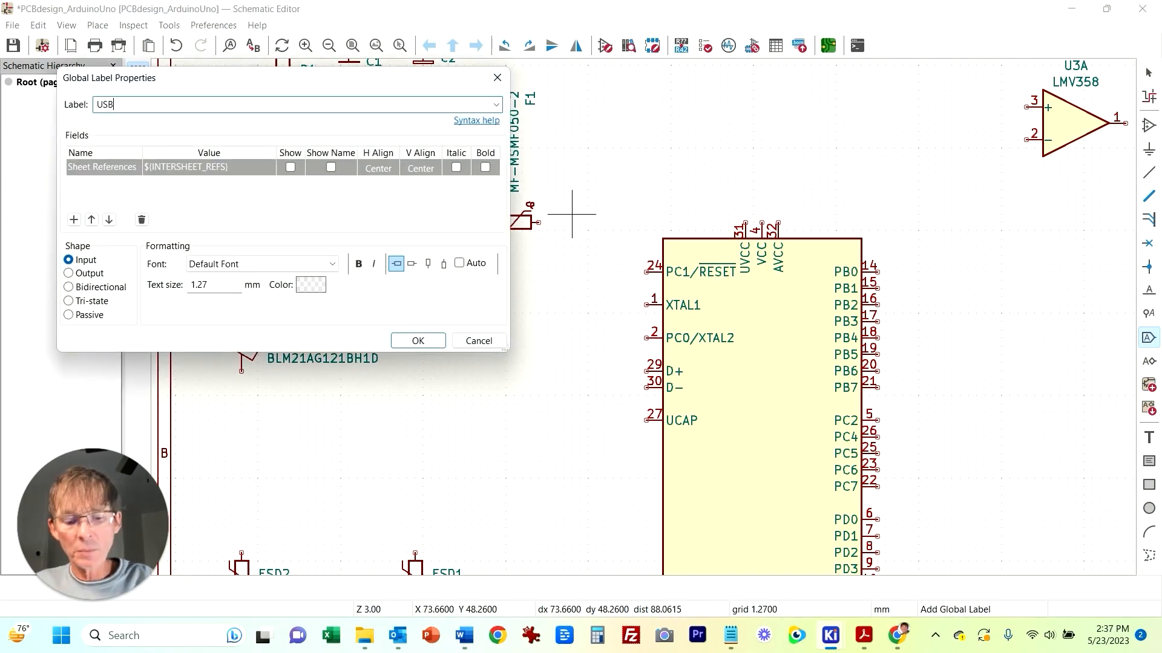
text(USBVCC)
click(69, 274)
click(418, 341)
click(554, 222)
Step: Wire the connector's D+ and D- pins to the D+ and D- pins of the ATmega16U2
key(w)
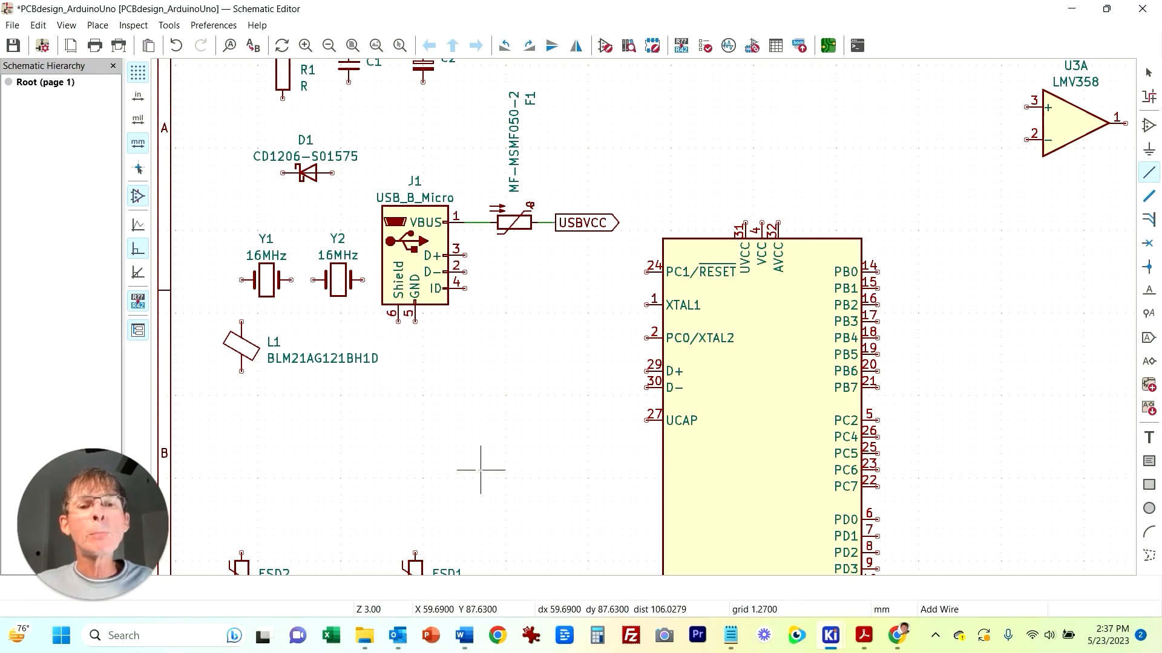
click(465, 256)
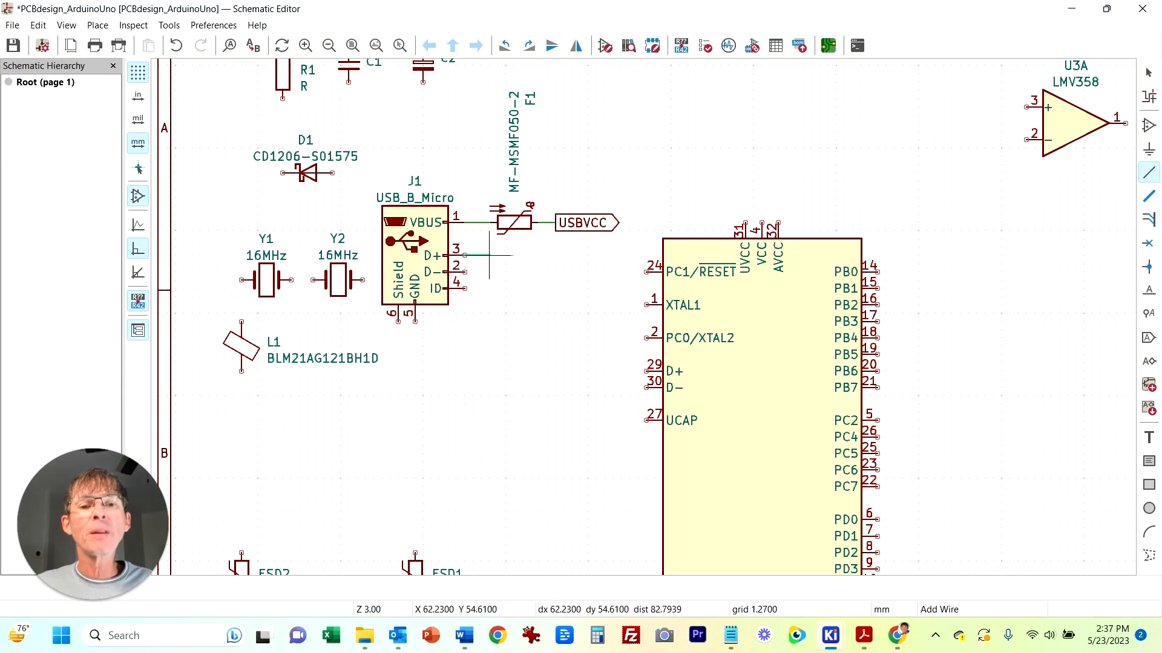
click(613, 370)
click(646, 371)
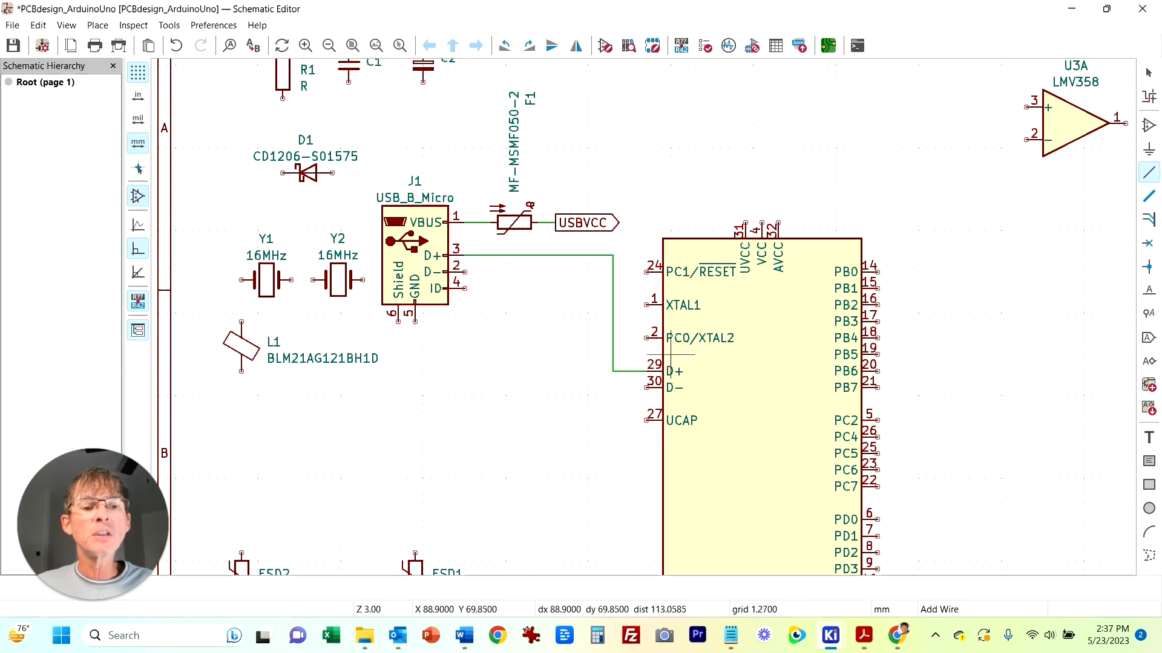
click(646, 387)
click(597, 271)
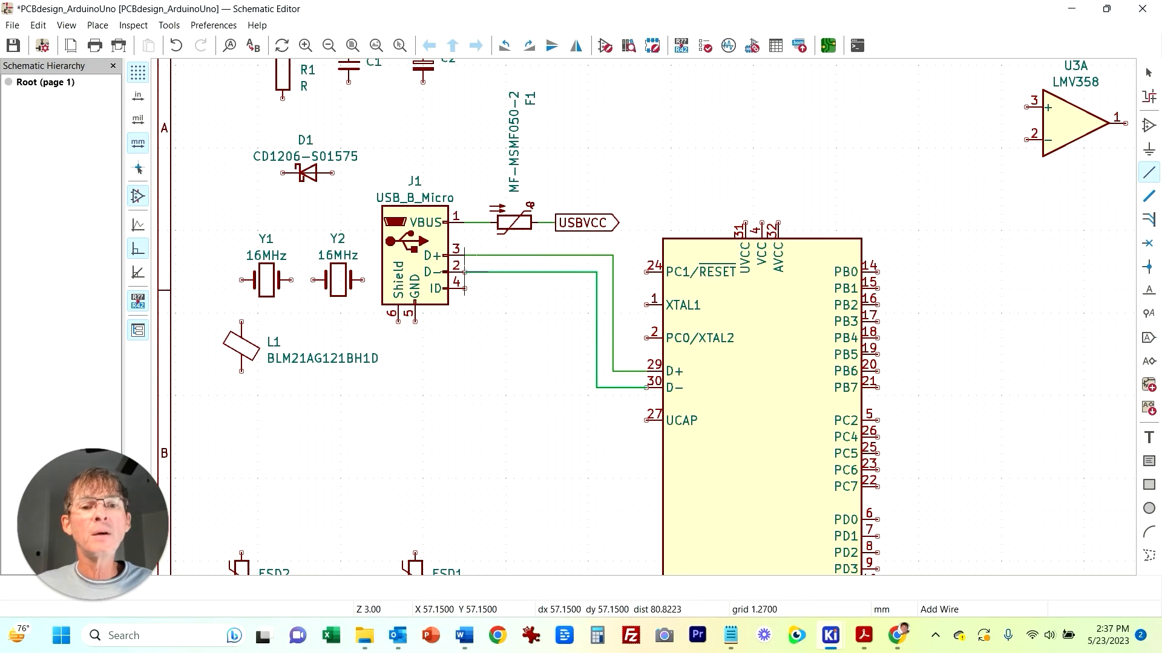
Step: Move varistors ESD1 and ESD2 below the USB data lines
middle_drag(406, 495, 412, 371)
key(Escape)
click(419, 469)
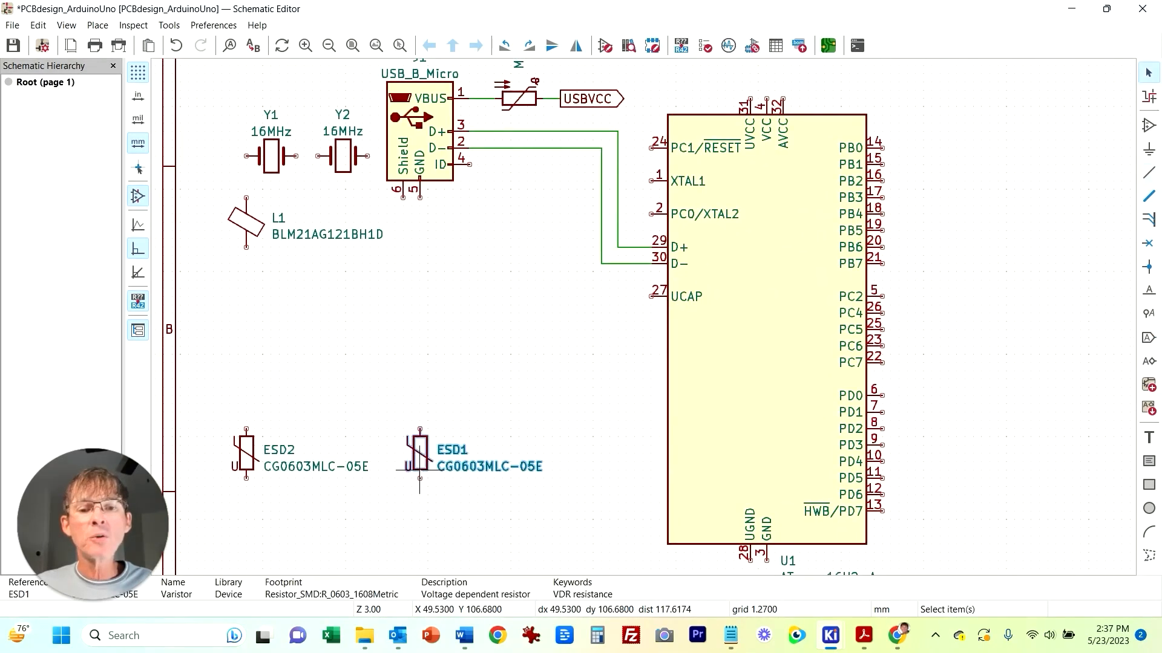
key(m)
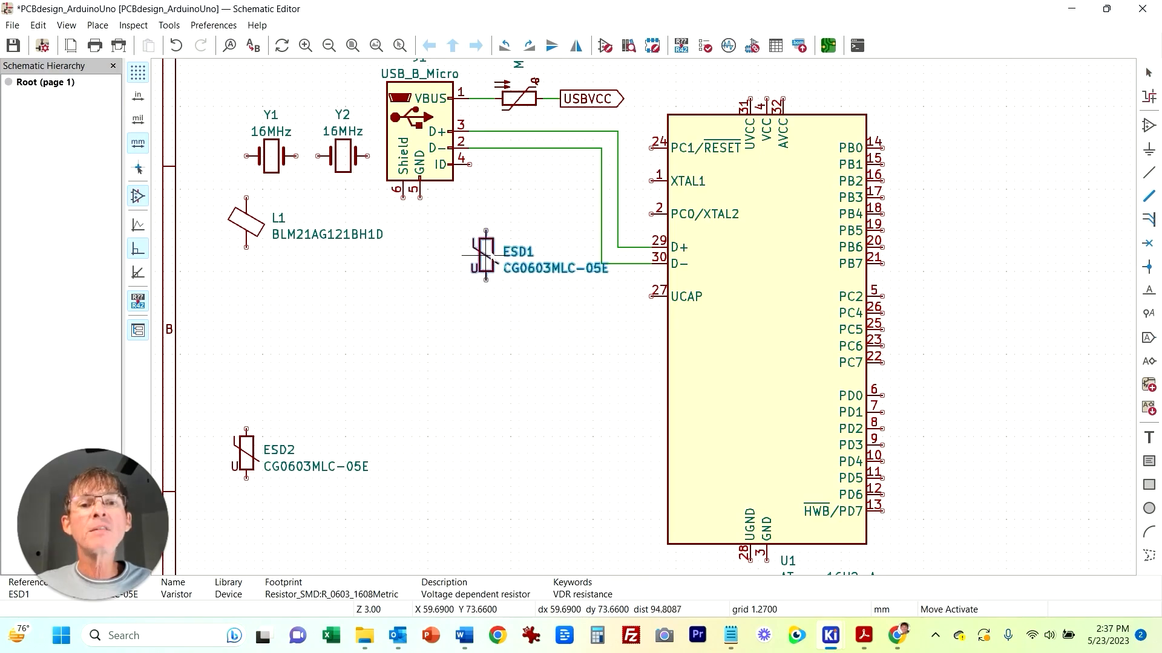
click(502, 228)
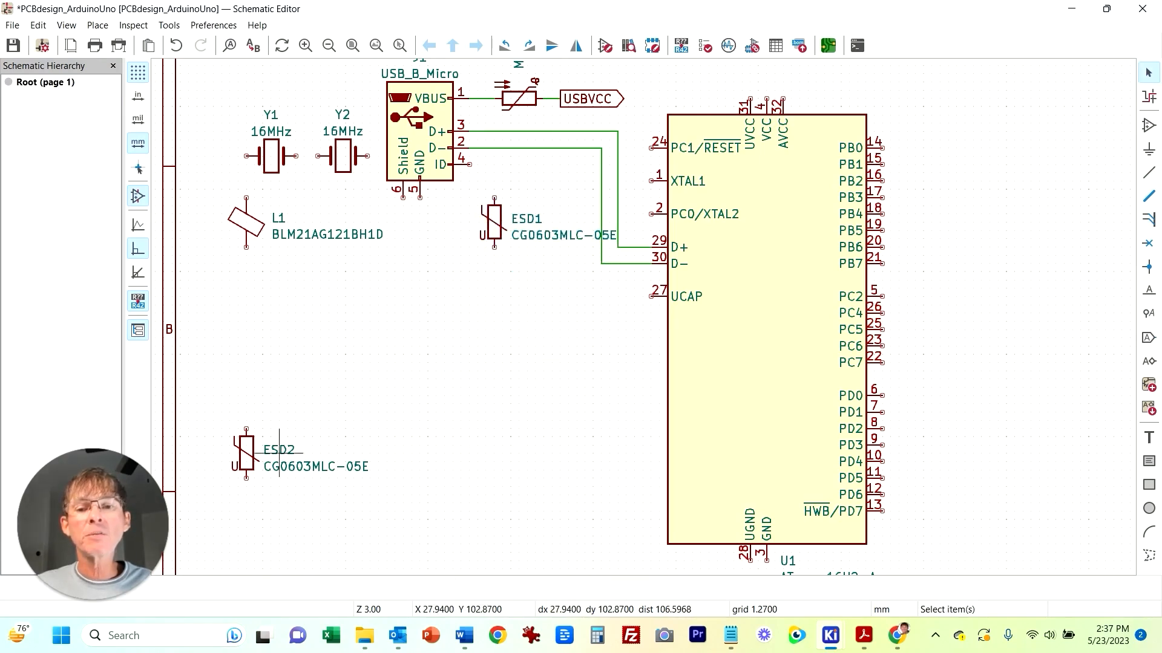
click(247, 470)
key(m)
click(535, 290)
Step: Wire ESD1 to the D+ line and ESD2 to the D- line, joining their lower ends together
key(w)
click(495, 197)
click(495, 131)
click(536, 264)
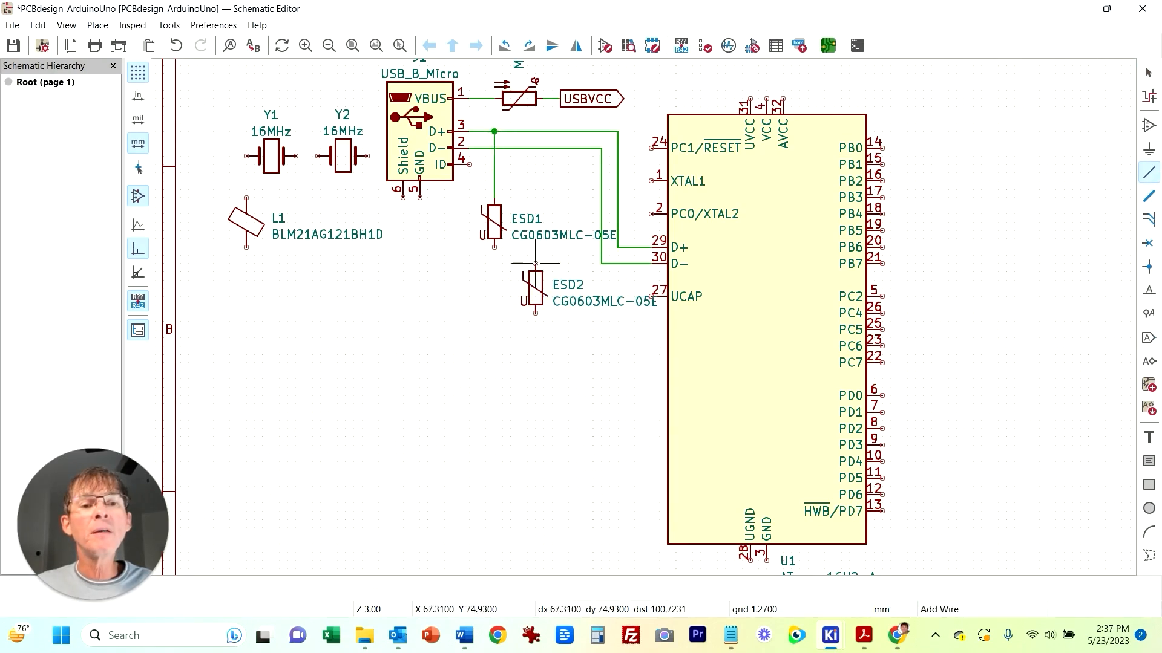
click(536, 148)
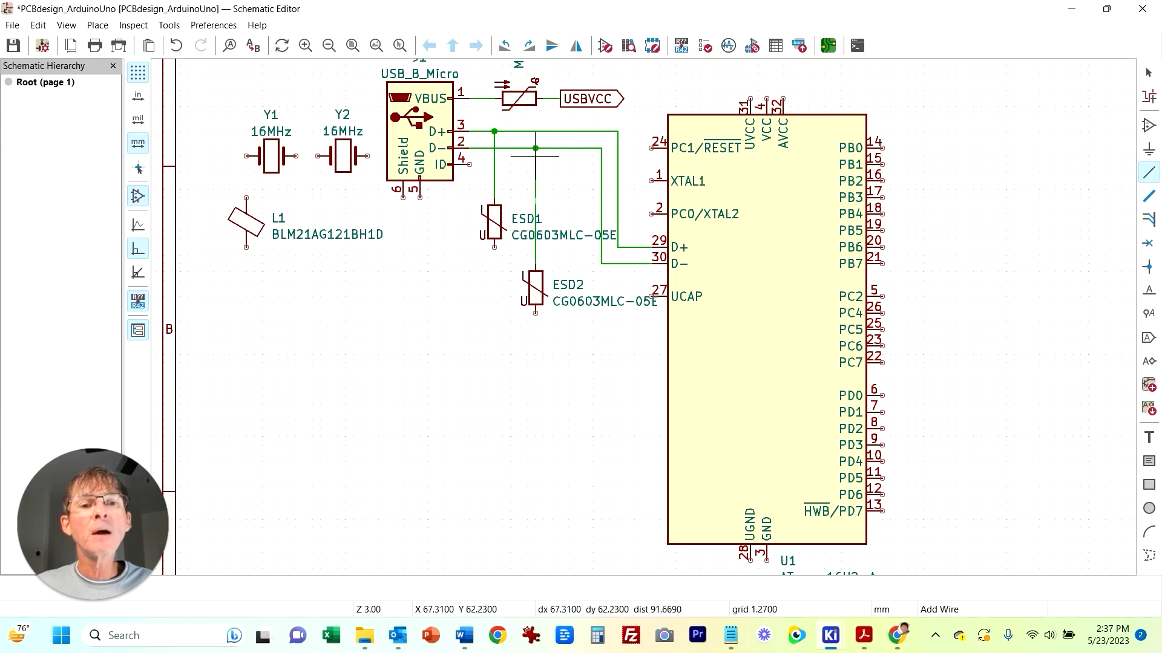
click(494, 246)
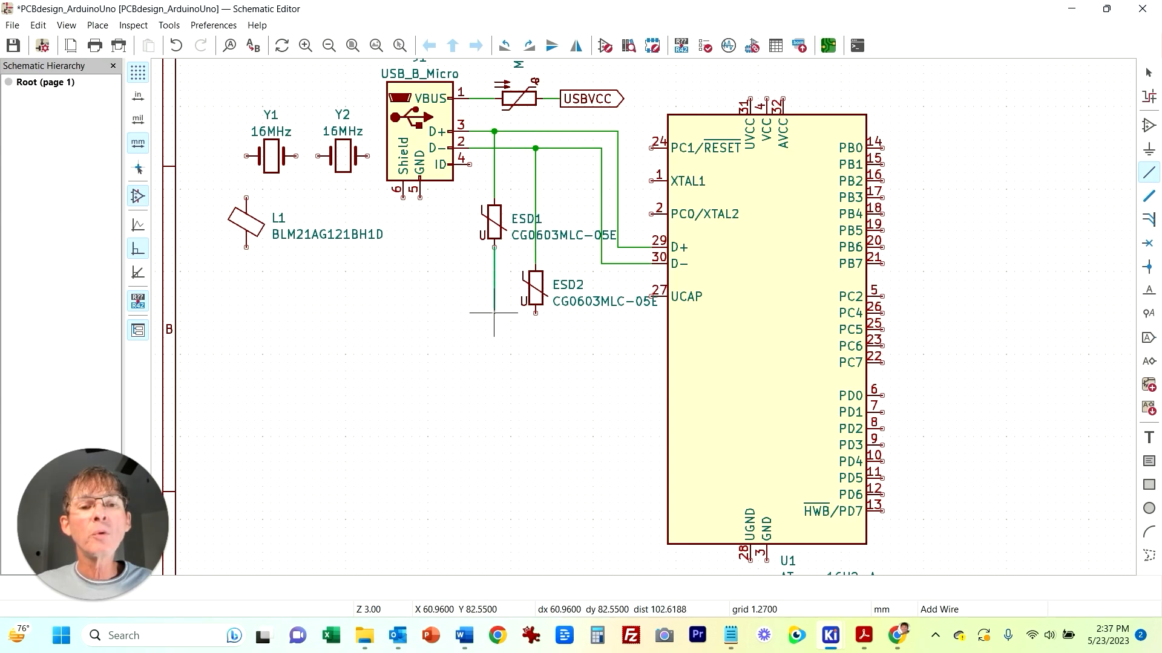
right_click(494, 313)
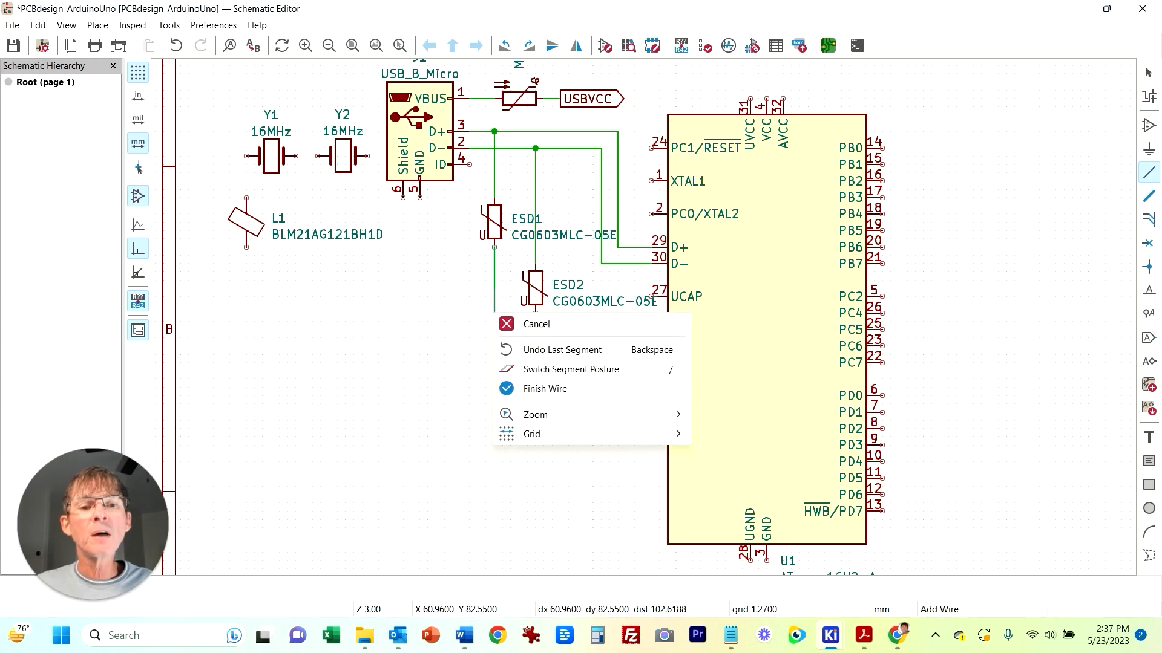
click(544, 388)
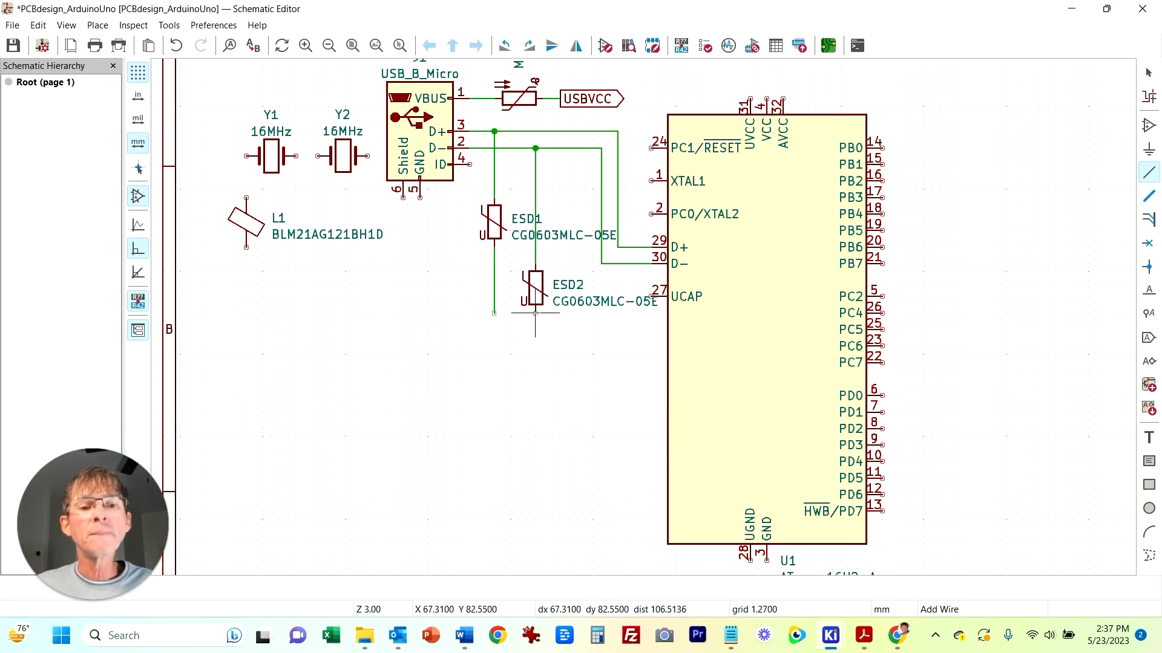
Step: Add a GND power symbol below ESD2 connected to the varistors' joined ends
key(p)
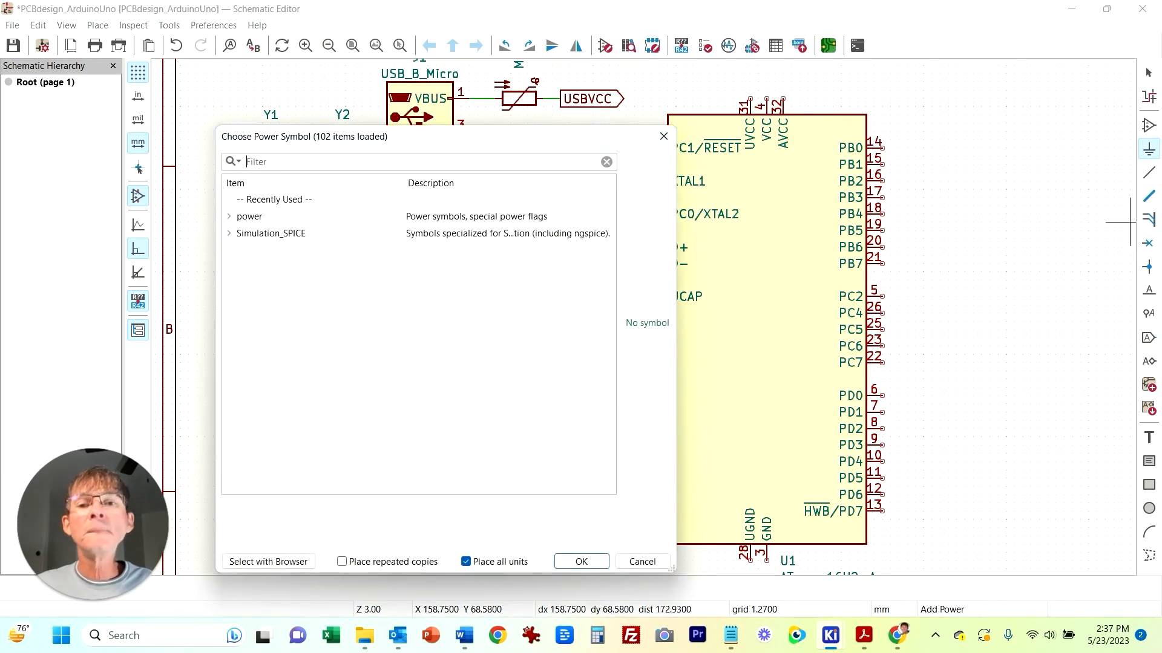
text(gnd)
key(Return)
click(535, 321)
key(Escape)
key(w)
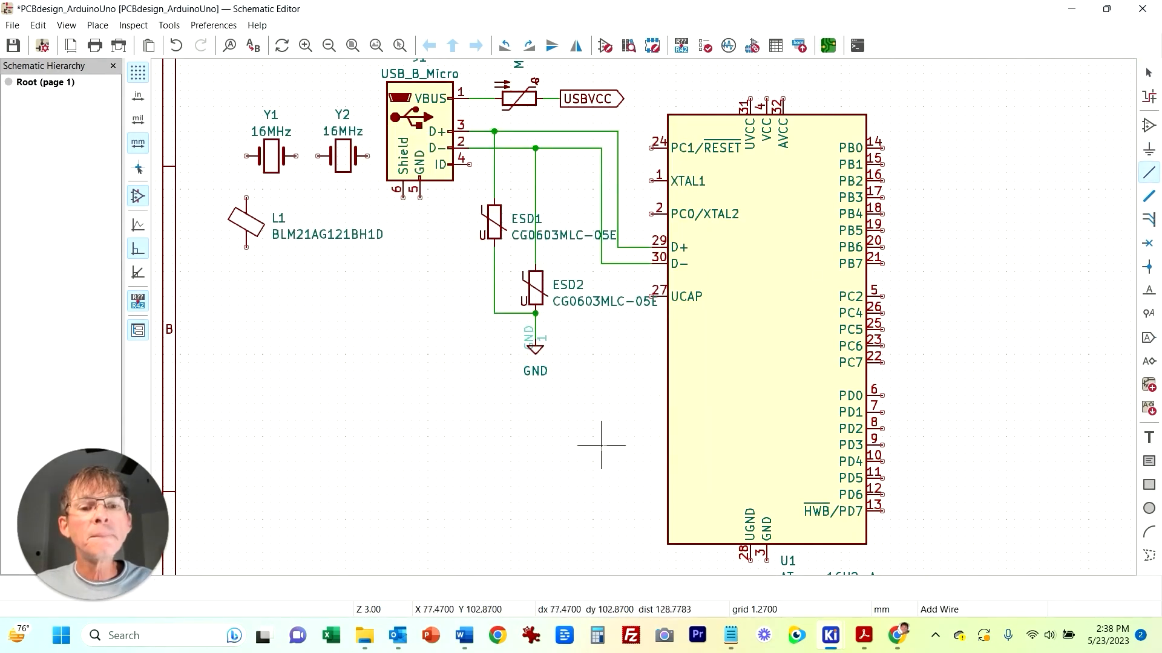
key(Escape)
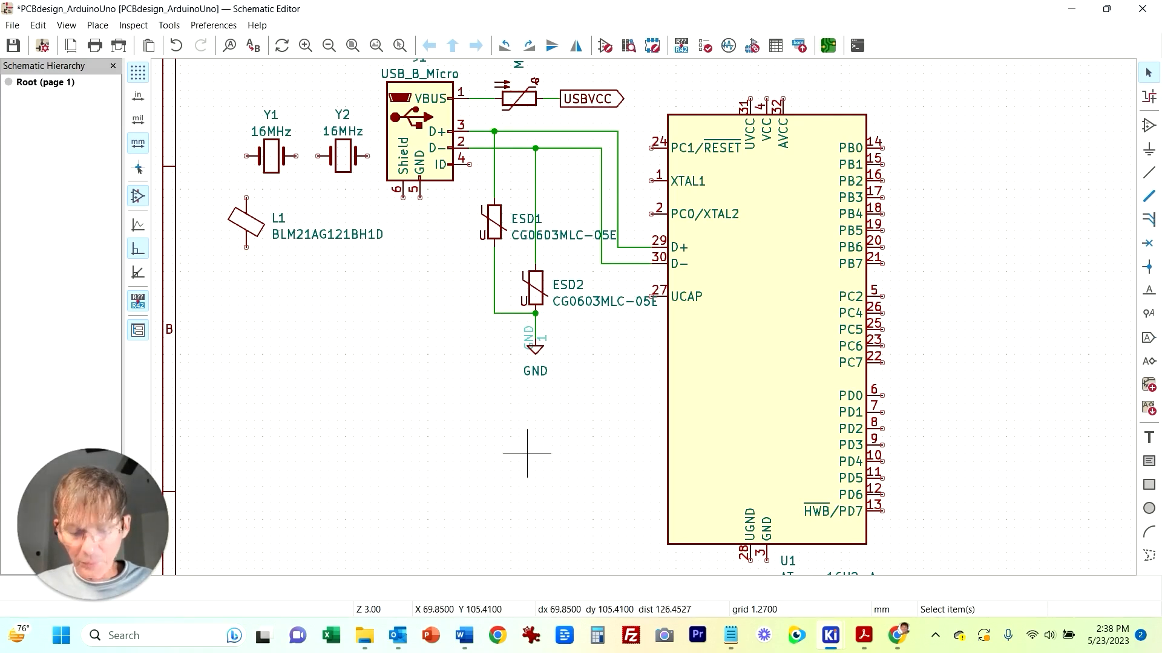
middle_drag(428, 281, 360, 455)
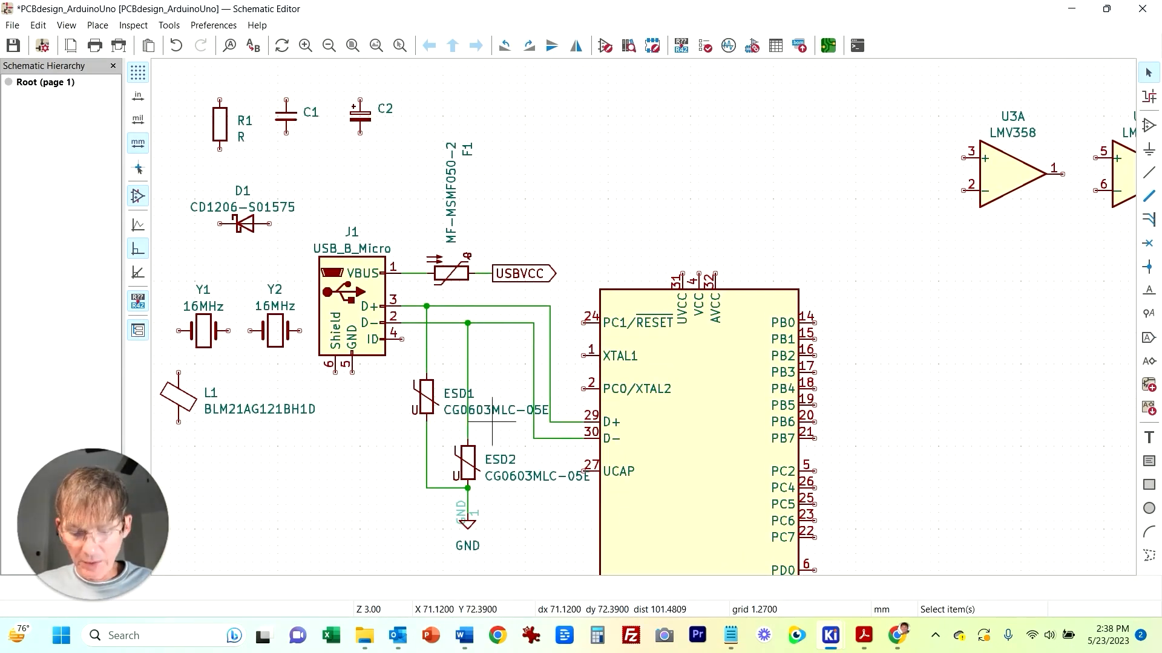
Step: Duplicate resistor R1 twice, placing the copies R2 and R3 beside the USB data lines
scroll(616, 189, down, 1)
scroll(615, 316, up, 2)
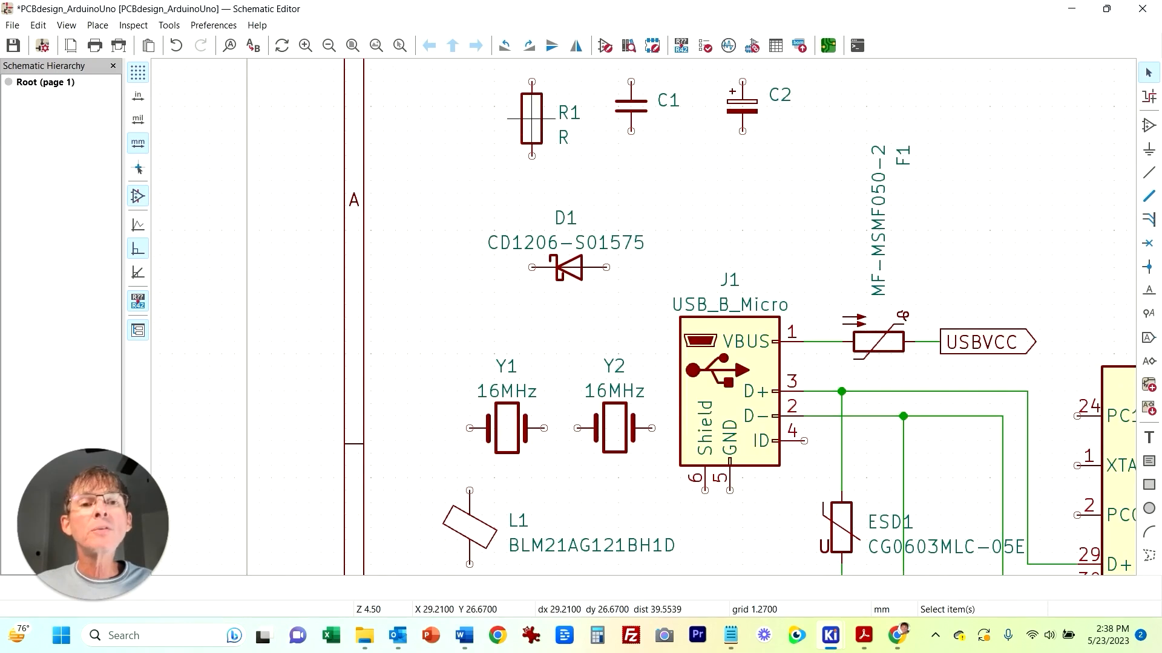
click(540, 138)
key(ctrl+d)
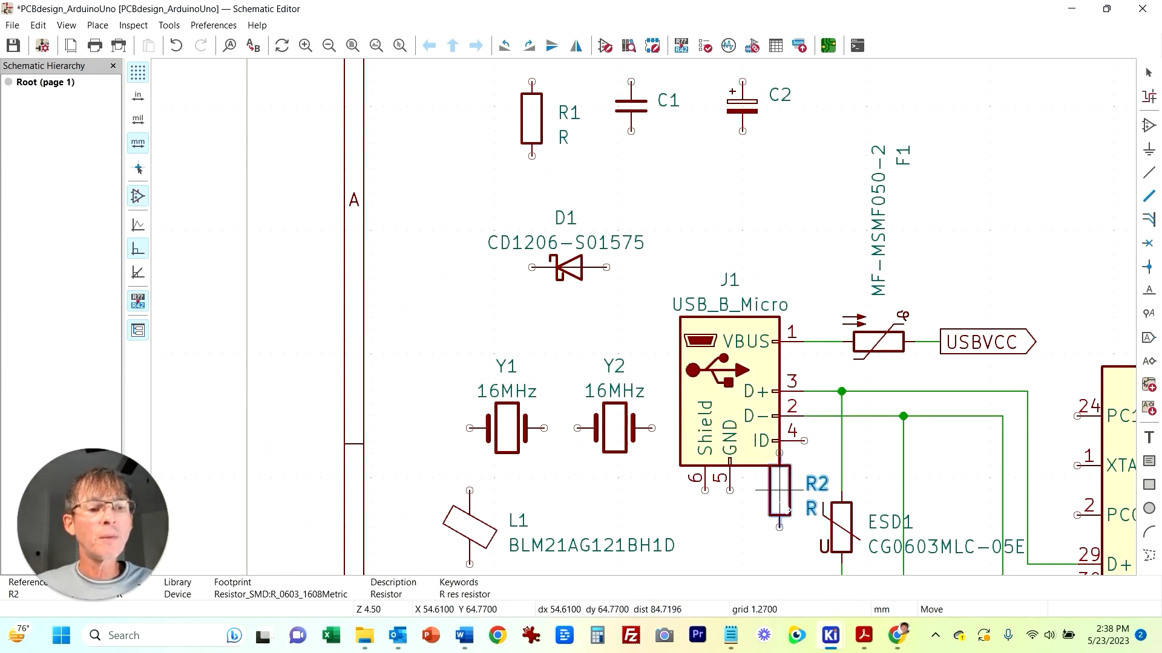
click(972, 496)
key(ctrl+d)
click(918, 478)
middle_drag(977, 466, 671, 351)
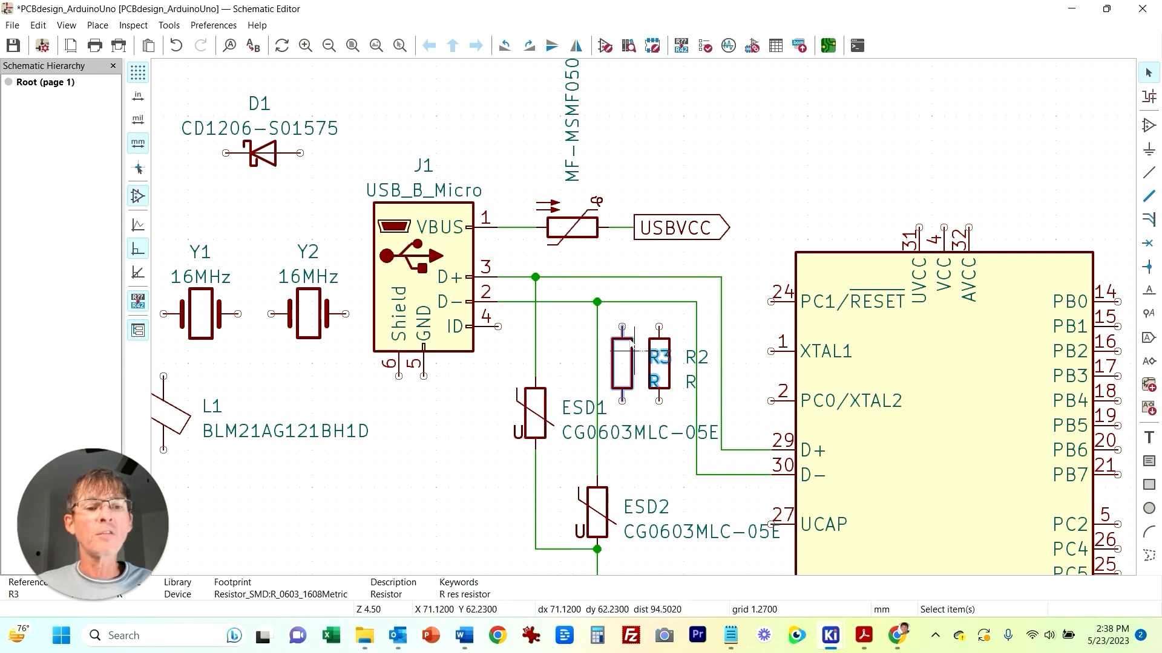
Step: Delete a segment of the D+ wire, rotate R3 horizontal and wire it in series into the D+ line
click(646, 276)
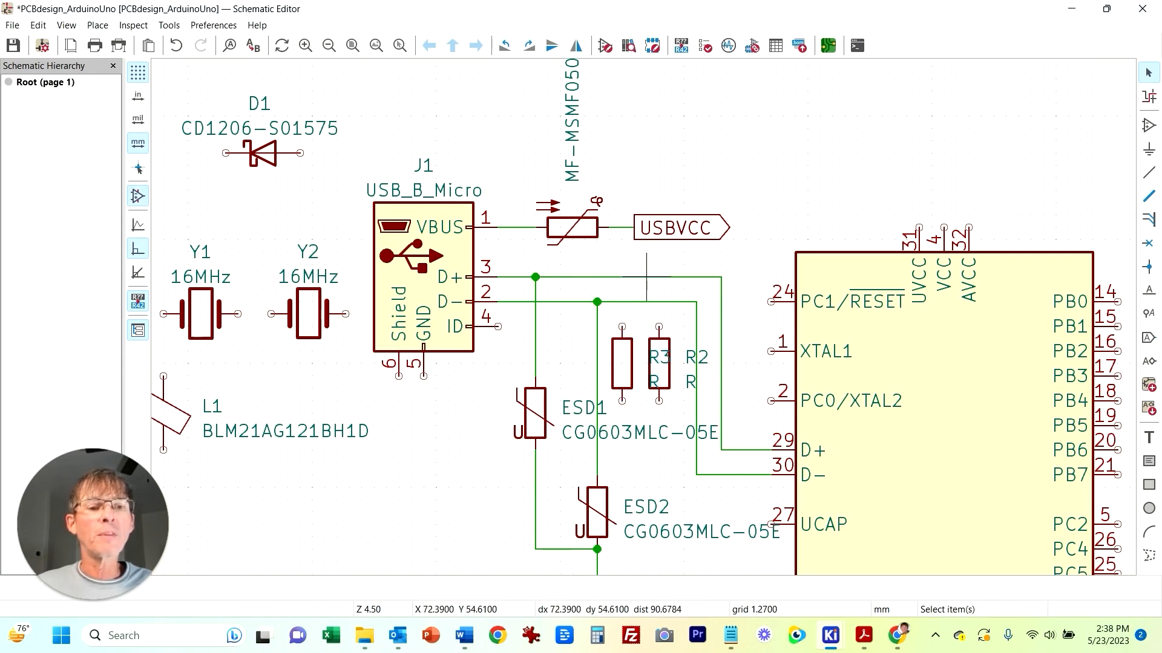
key(Delete)
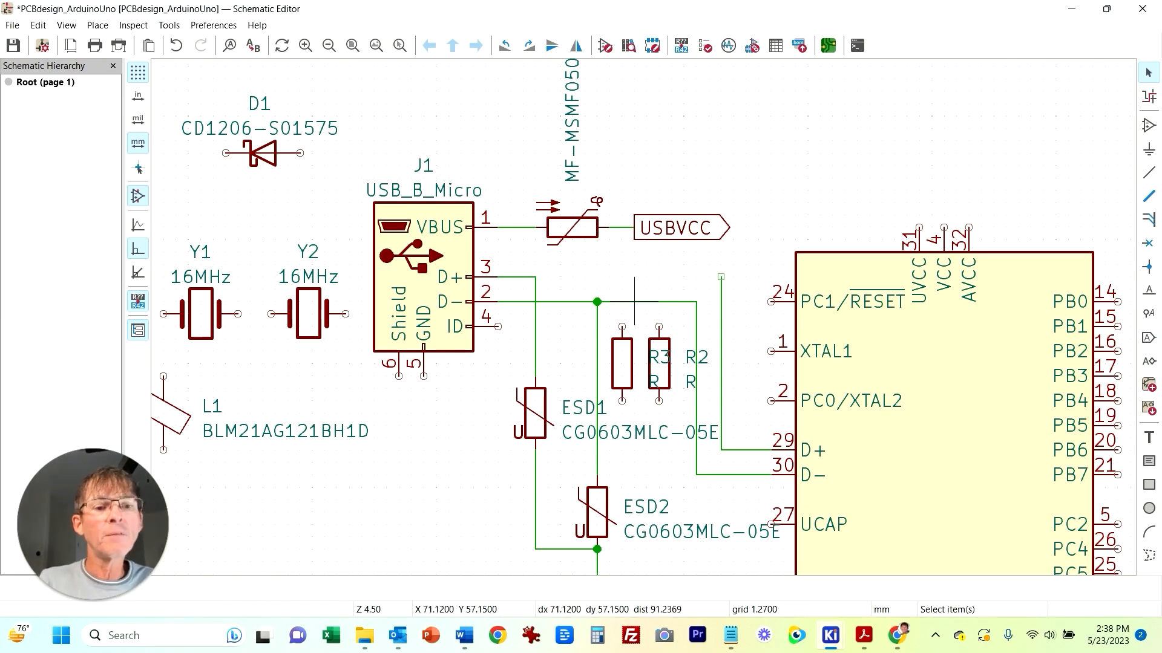
click(629, 359)
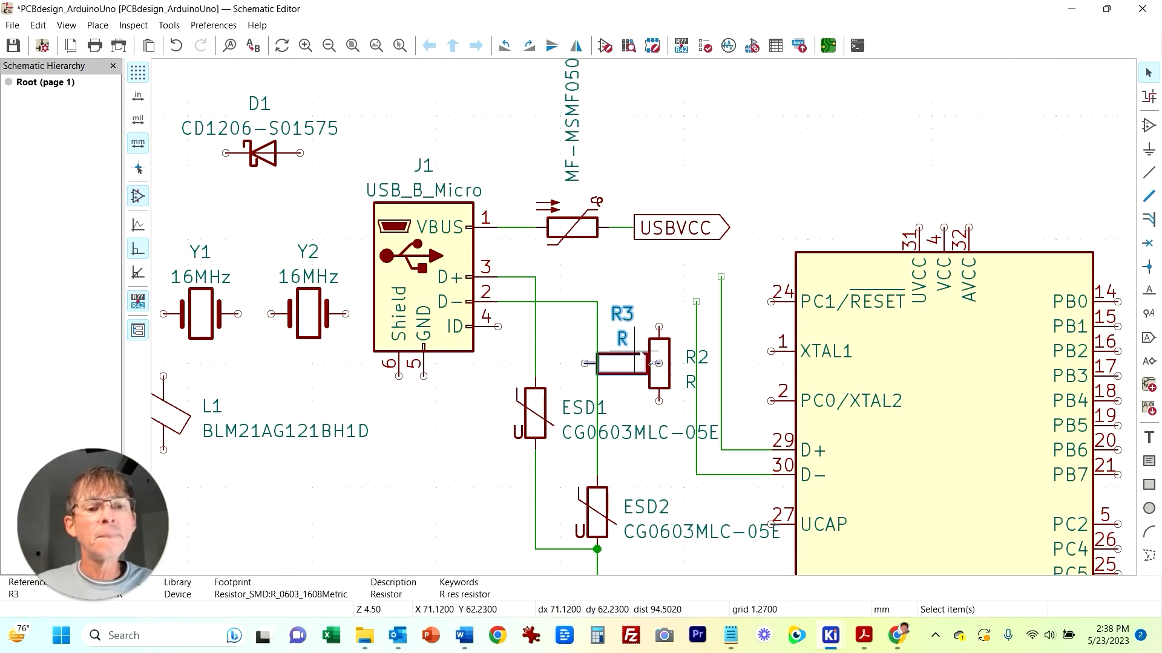
key(r)
click(634, 356)
drag(634, 355, 659, 277)
click(720, 278)
click(696, 277)
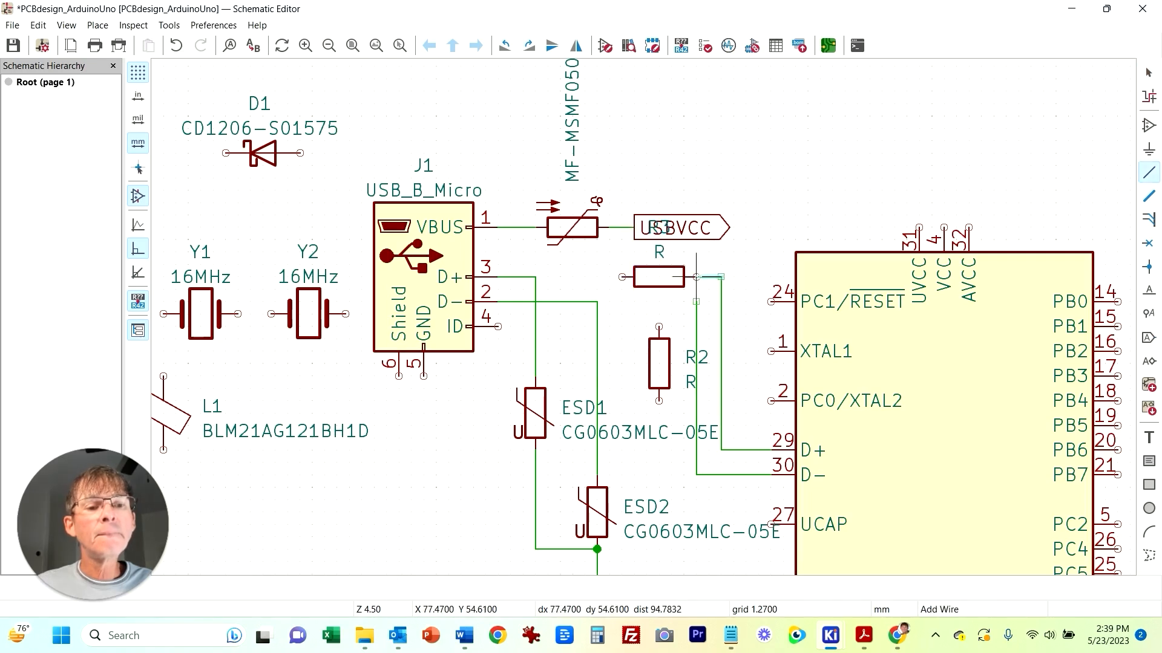
click(622, 277)
click(535, 277)
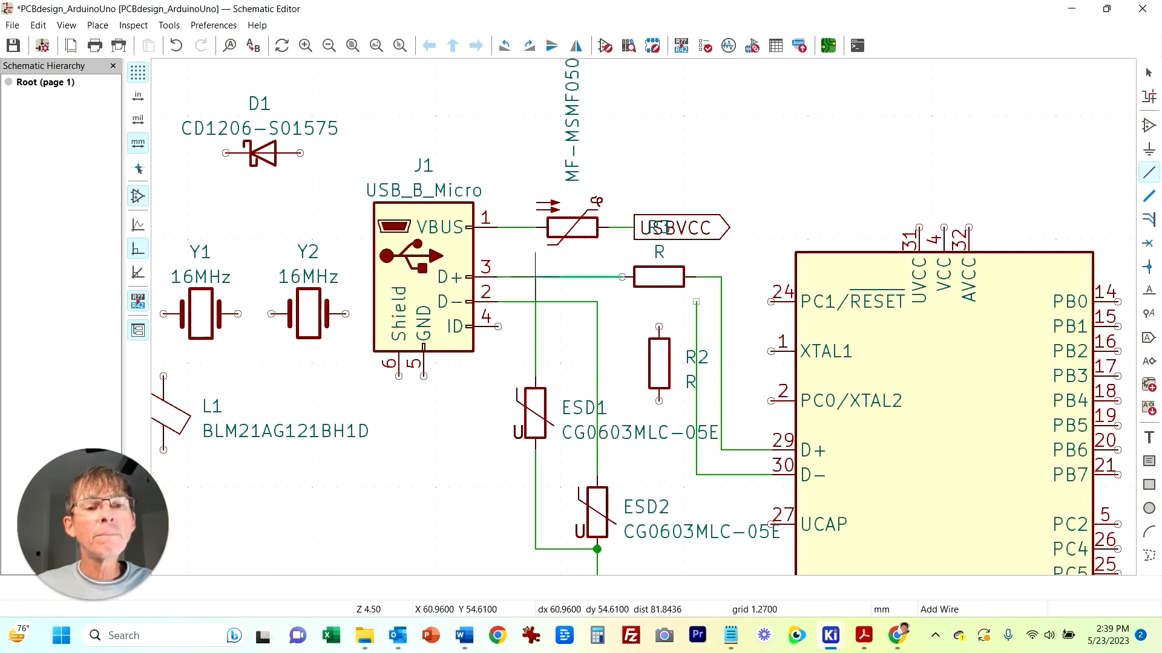
Step: Rotate R2 horizontal and place it in series on the D- line
click(659, 350)
key(r)
click(647, 352)
drag(636, 362, 609, 351)
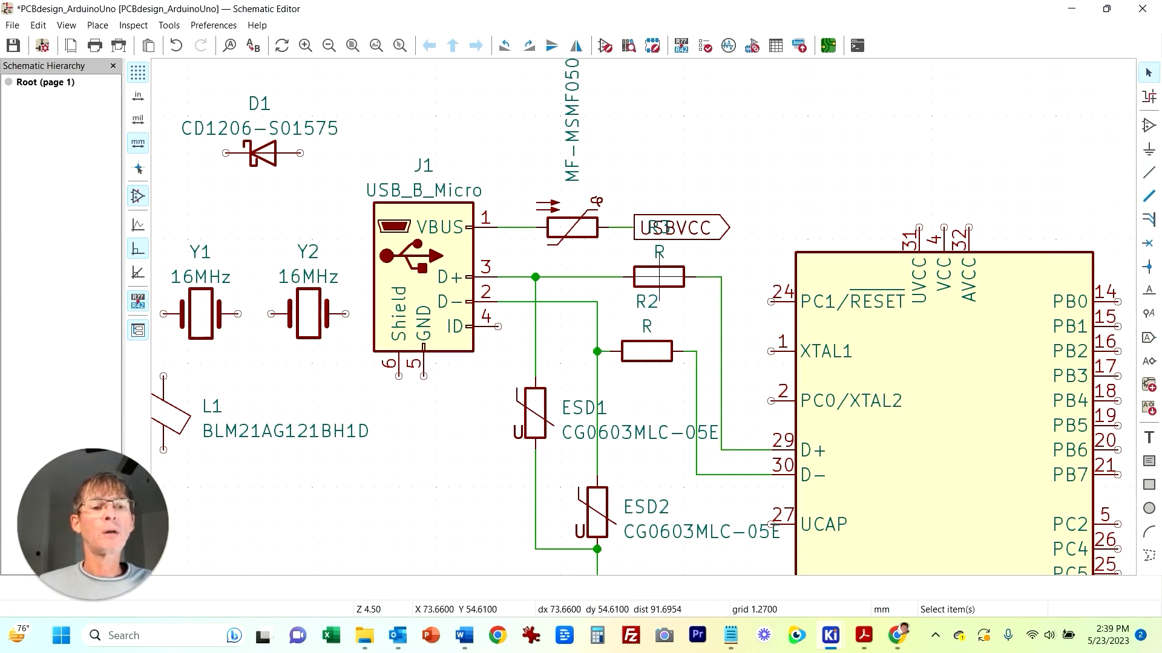
Step: Set R3's value to 22 in its symbol properties
click(672, 265)
click(696, 261)
click(673, 266)
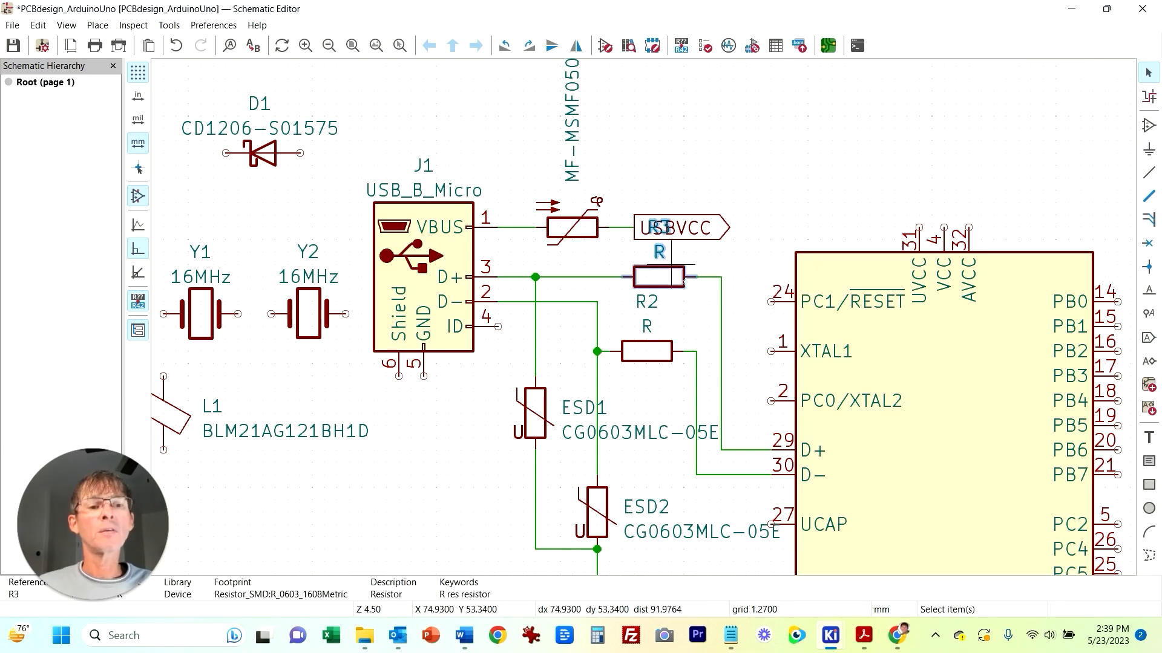
right_click(673, 266)
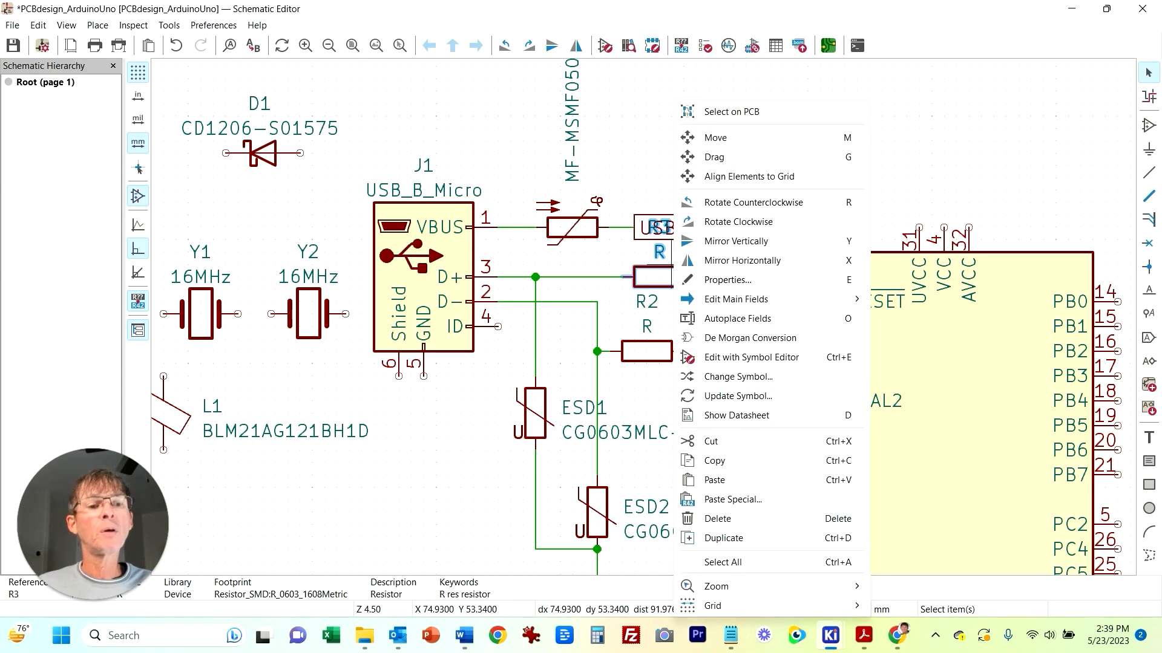
key(e)
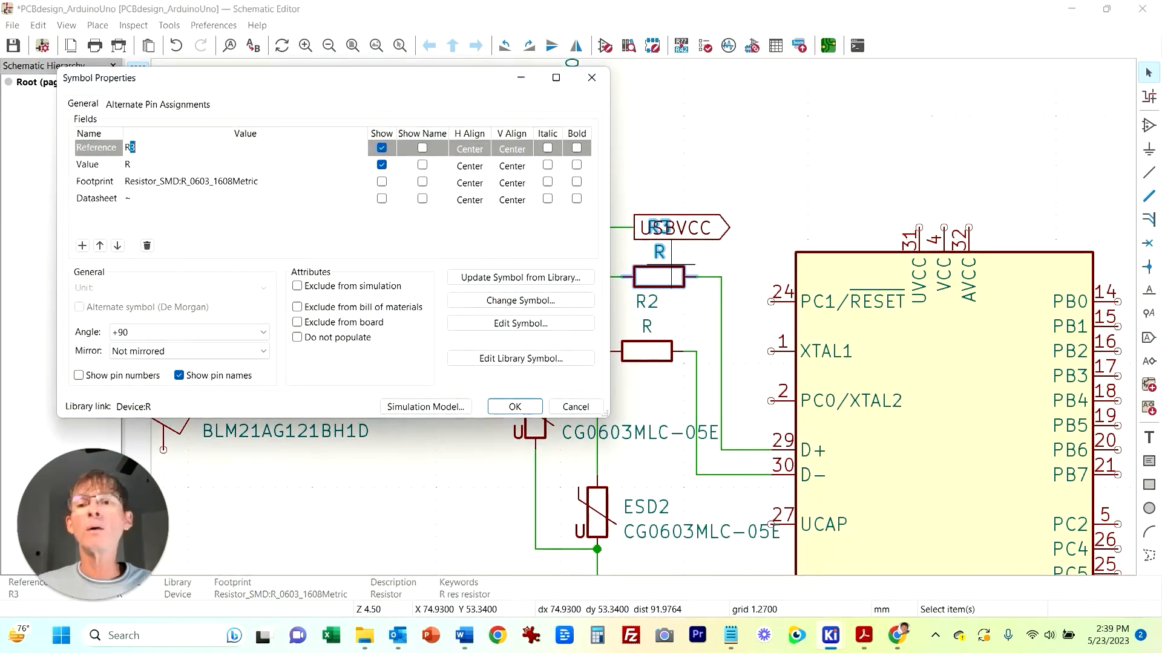
click(128, 165)
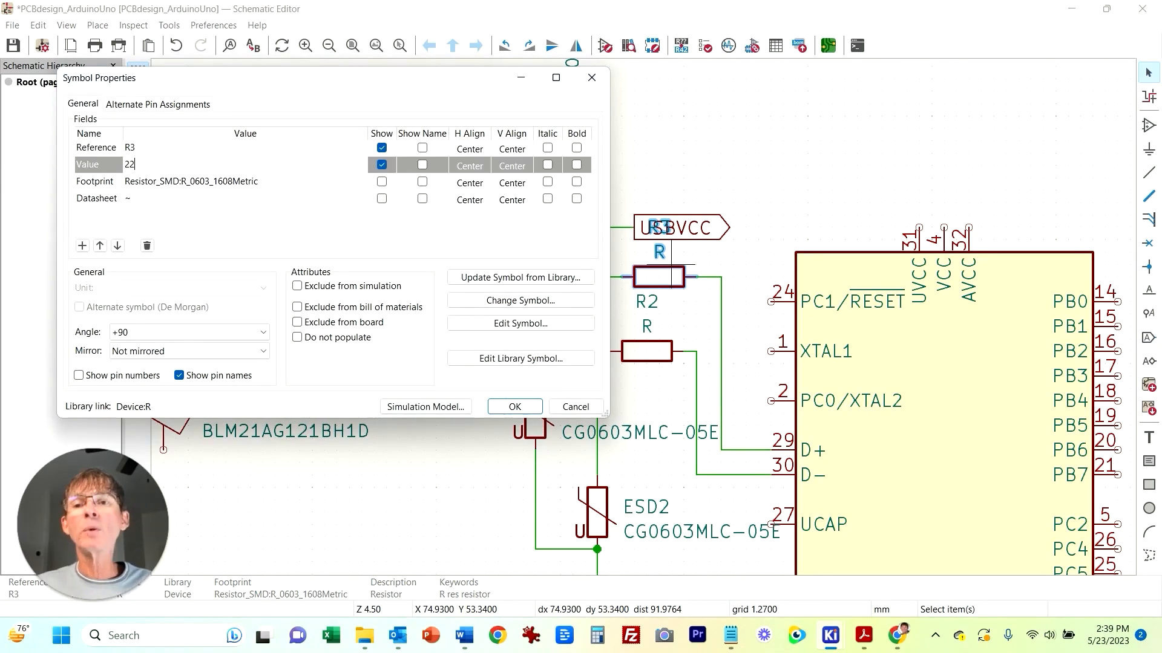
click(515, 407)
Step: Set R2's value to 22 in its symbol properties
right_click(646, 339)
right_click(632, 342)
click(682, 278)
text(22)
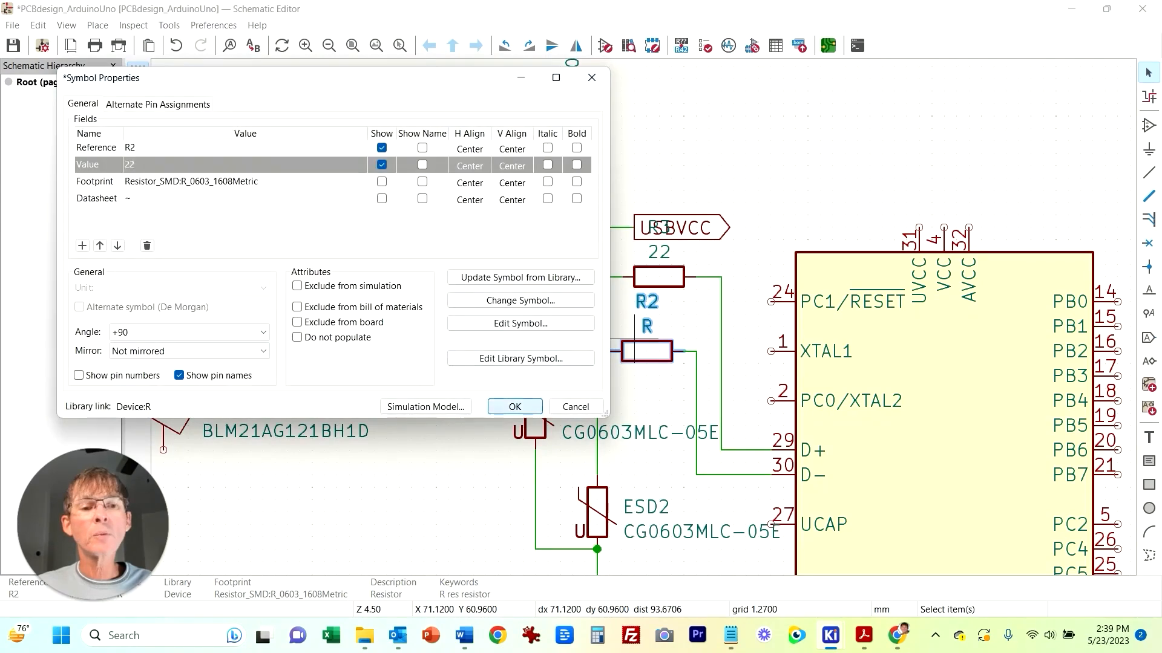
key(Return)
Step: Delete the GND symbol below the varistors' joined ends
scroll(706, 475, down, 3)
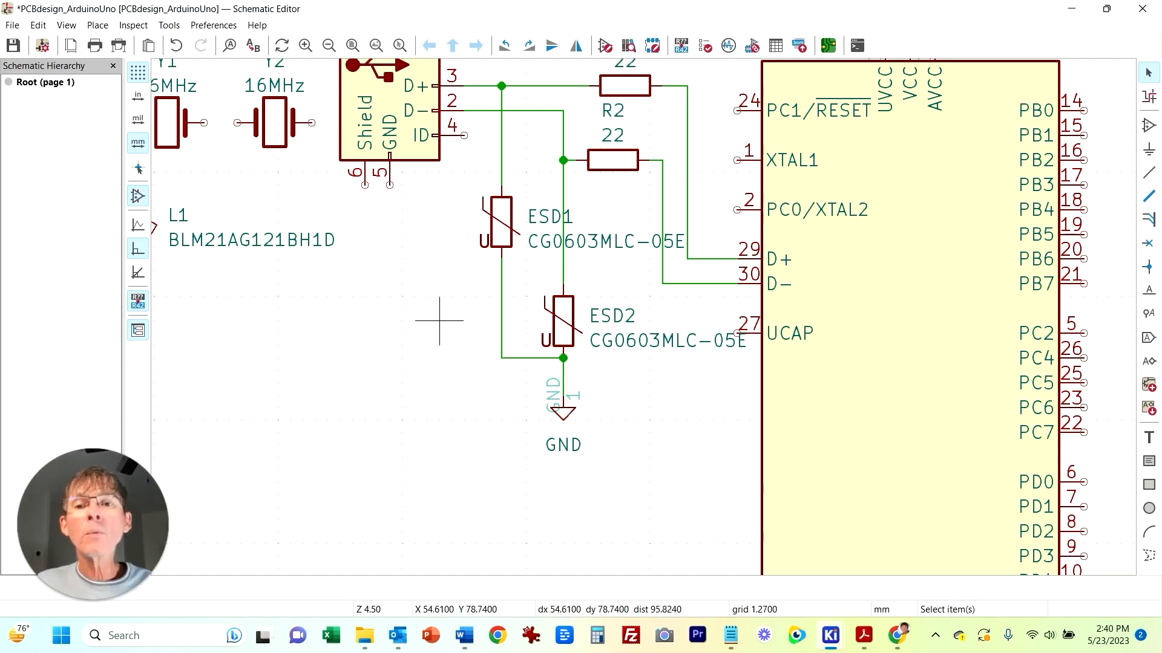
scroll(377, 308, down, 1)
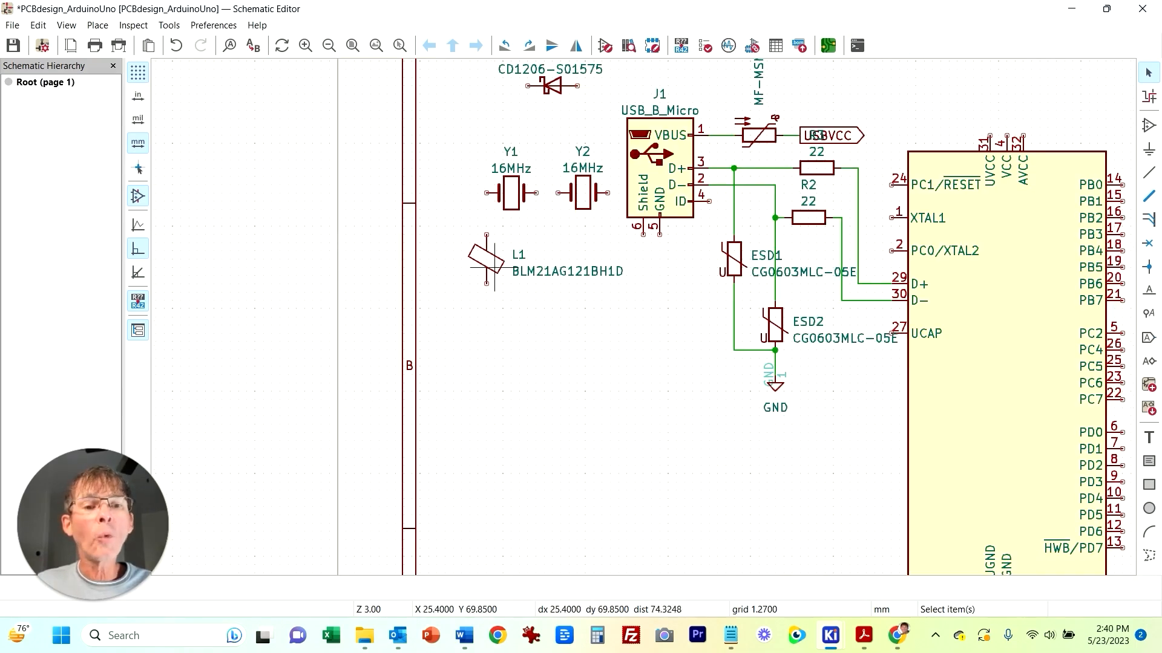
click(511, 259)
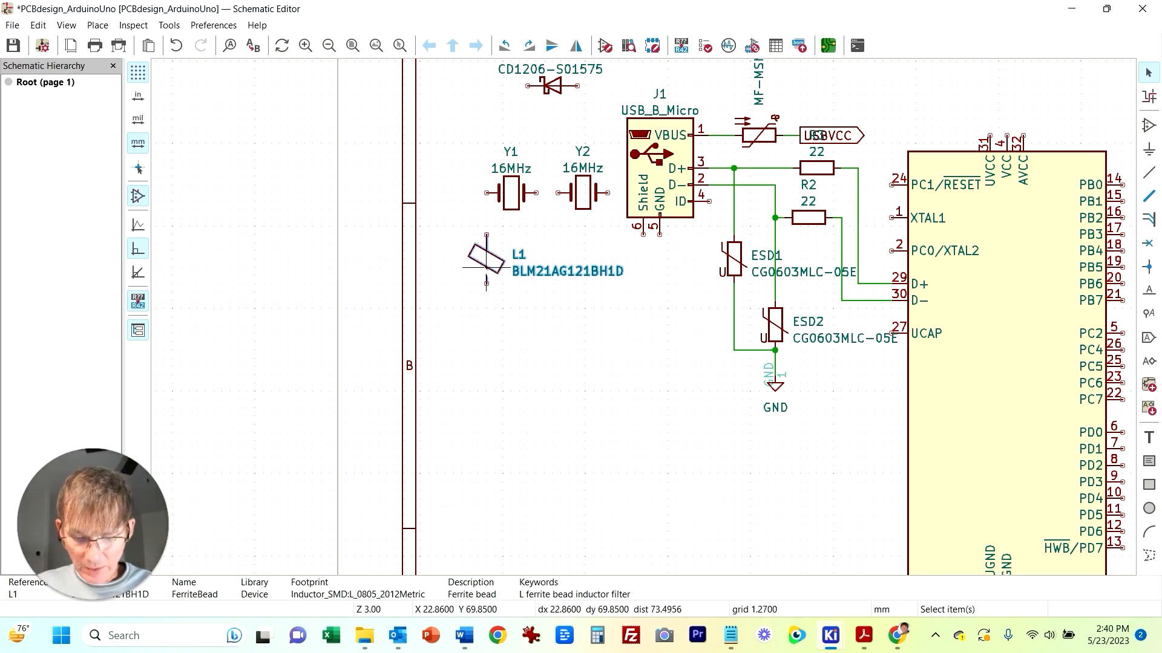
click(485, 267)
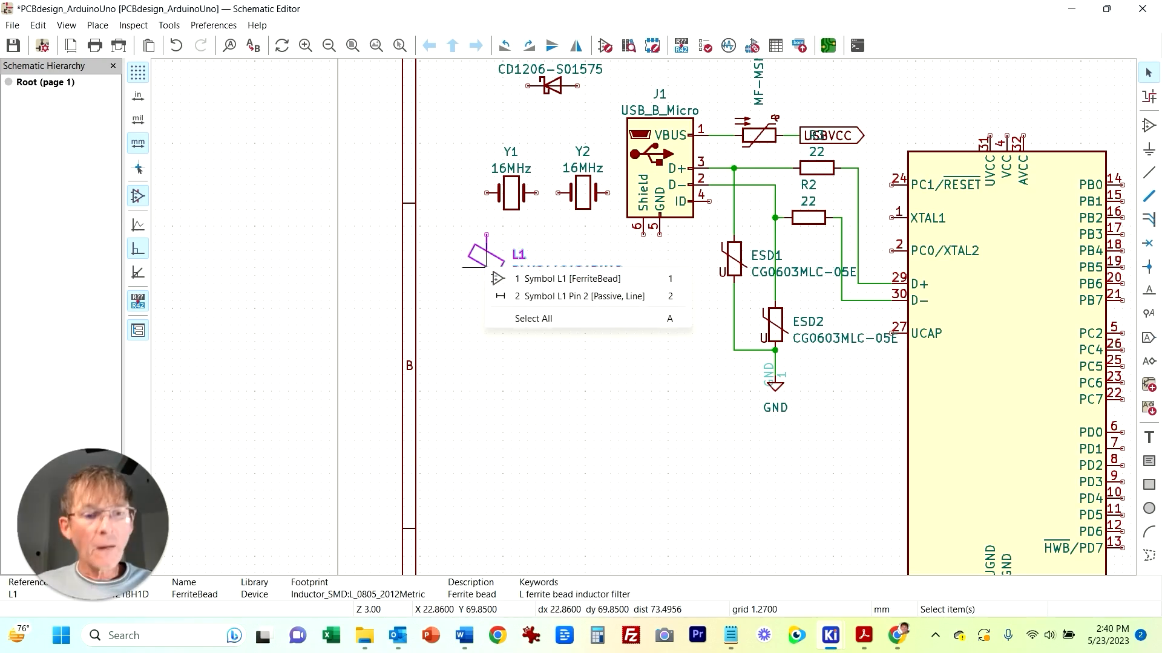
click(544, 278)
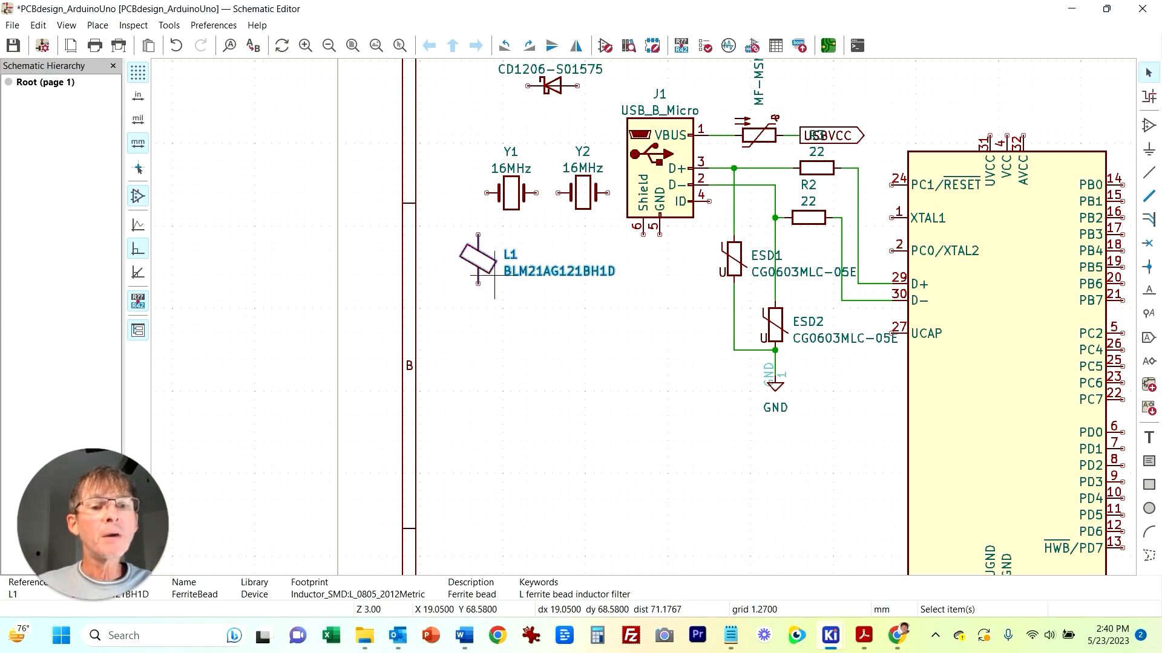
click(544, 315)
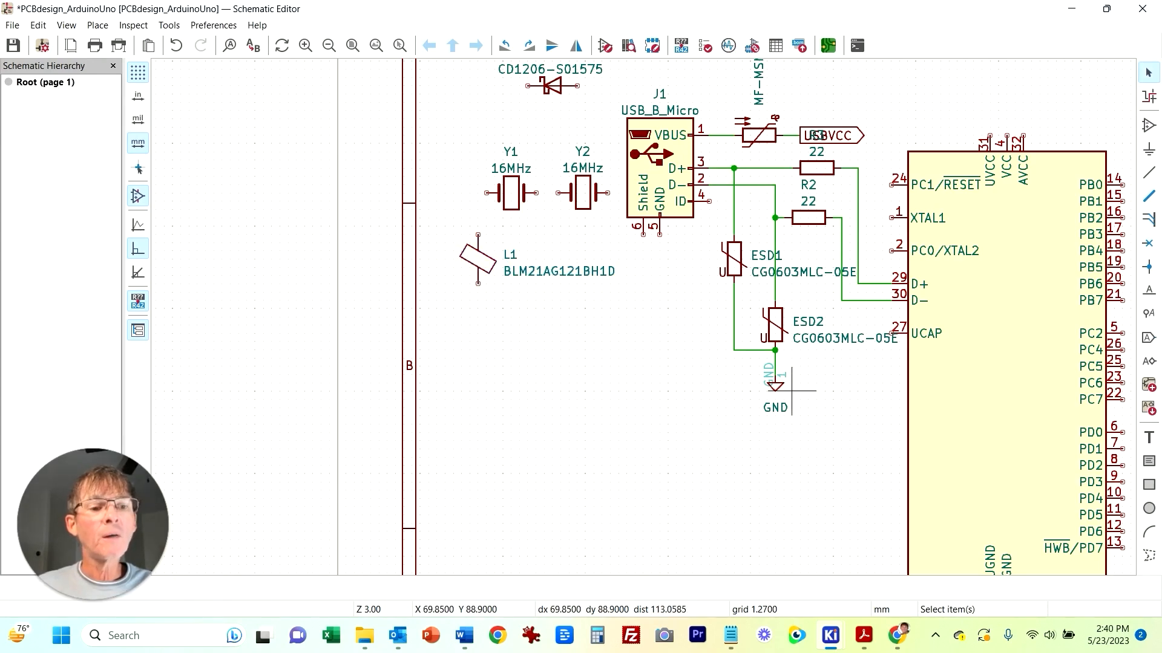
click(777, 384)
key(Delete)
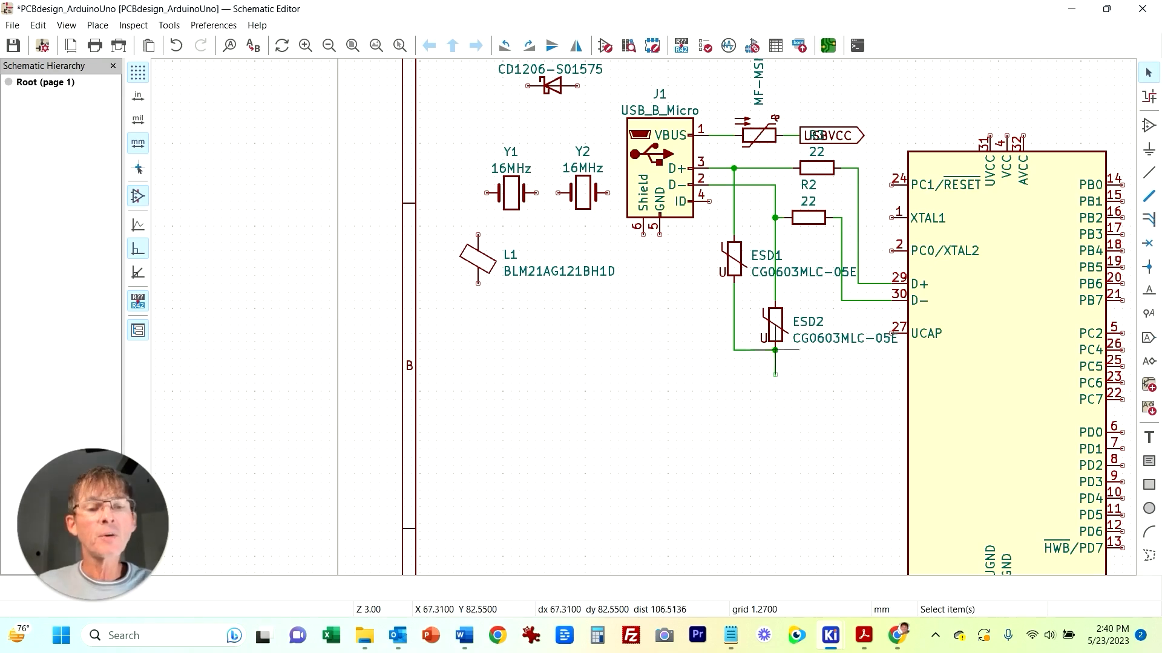
Step: Move ferrite bead L1 below the varistors' junction, connecting its upper end to it
click(461, 259)
key(m)
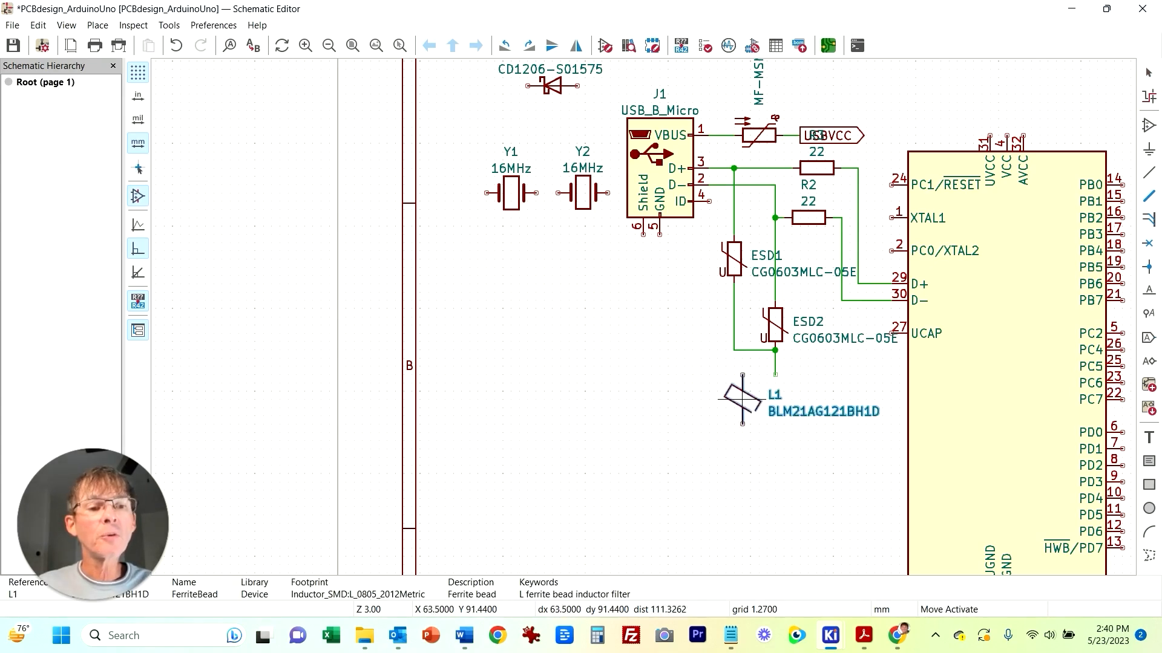
click(775, 407)
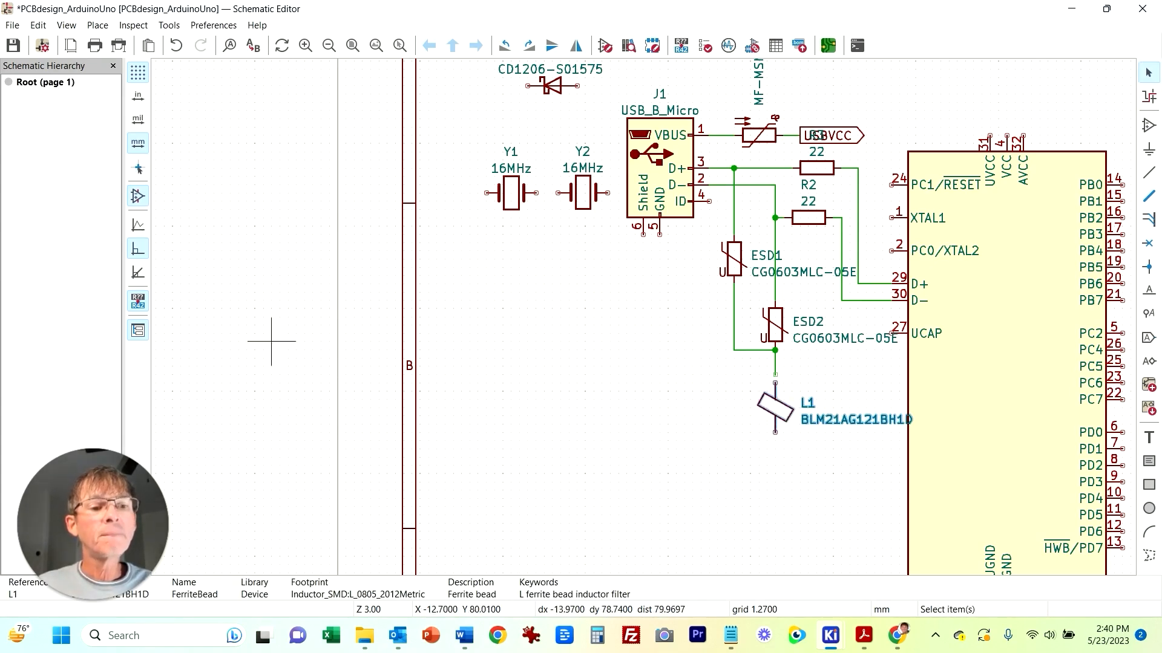
click(775, 374)
click(775, 383)
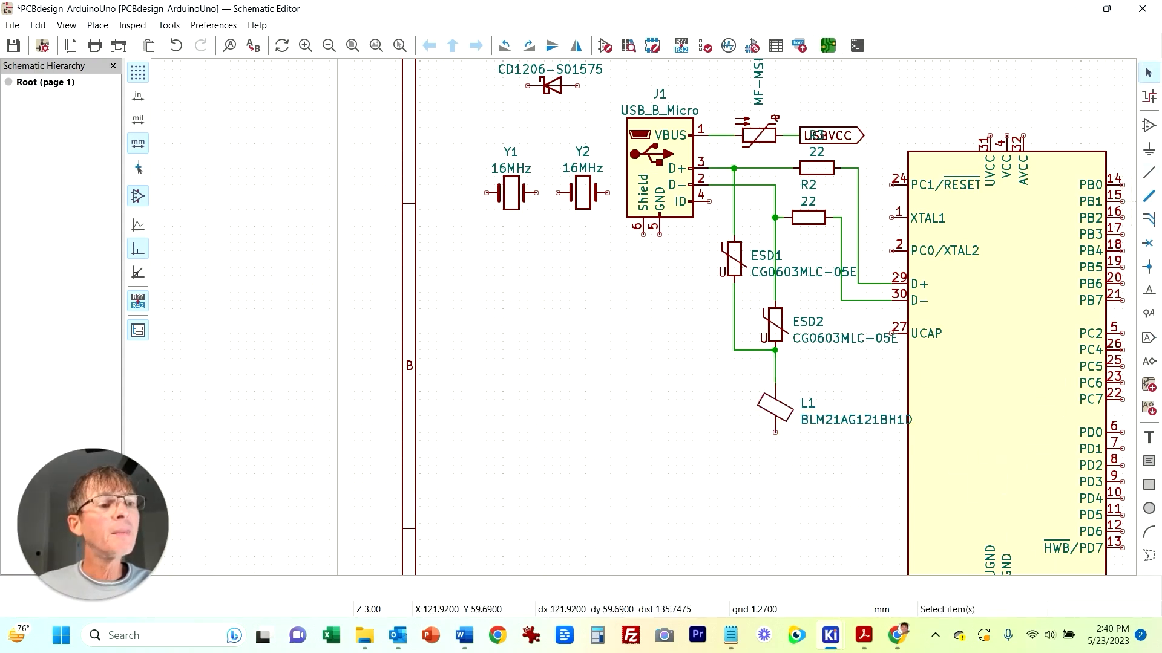
Step: Place a GND power symbol at the lower end of L1
key(p)
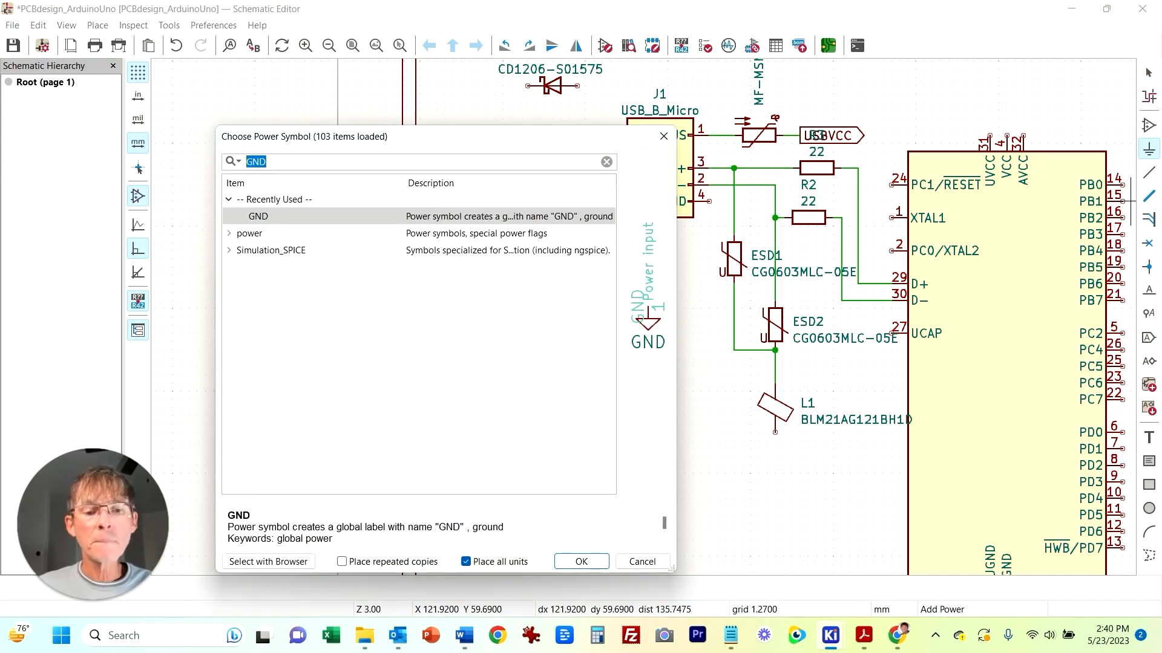
key(Return)
click(775, 433)
key(w)
key(Escape)
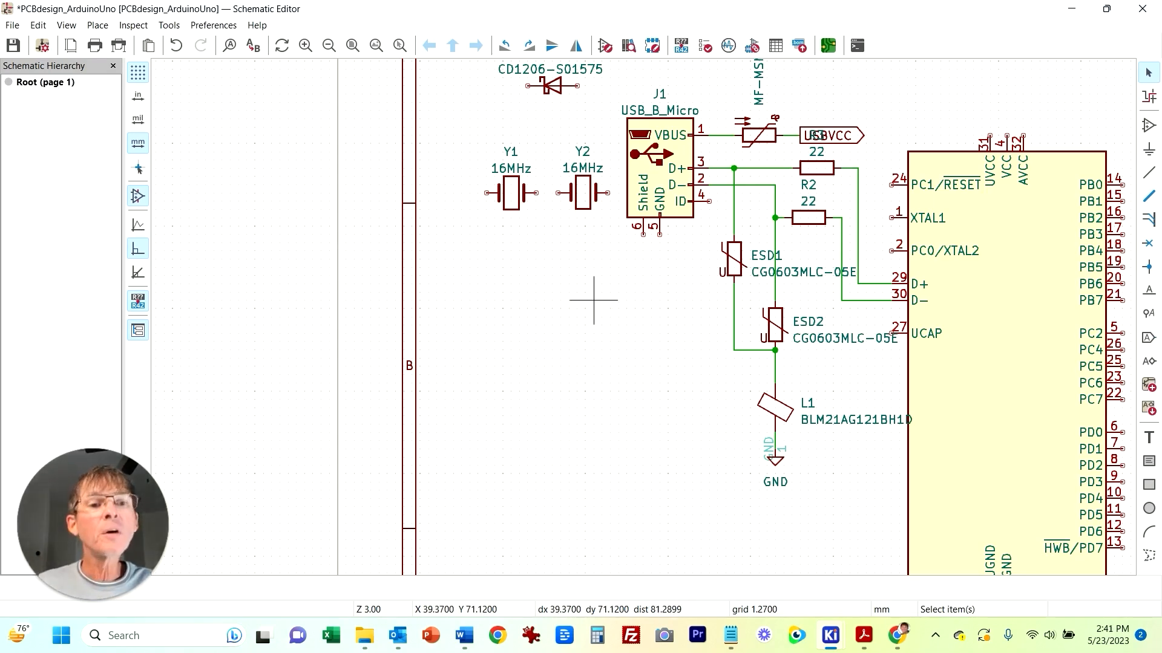
Step: Wire the connector's Shield pin to the varistors' junction above L1
key(w)
click(734, 350)
key(Escape)
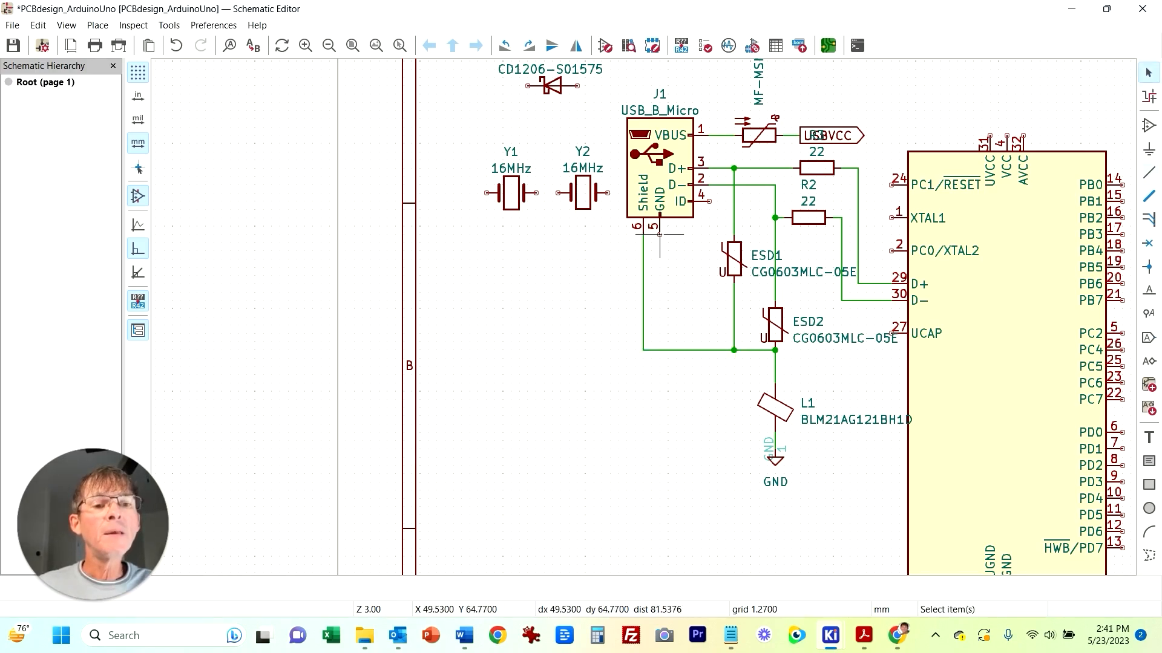
Step: Wire the connector's GND pin to the lower end of L1 at the GND symbol
key(w)
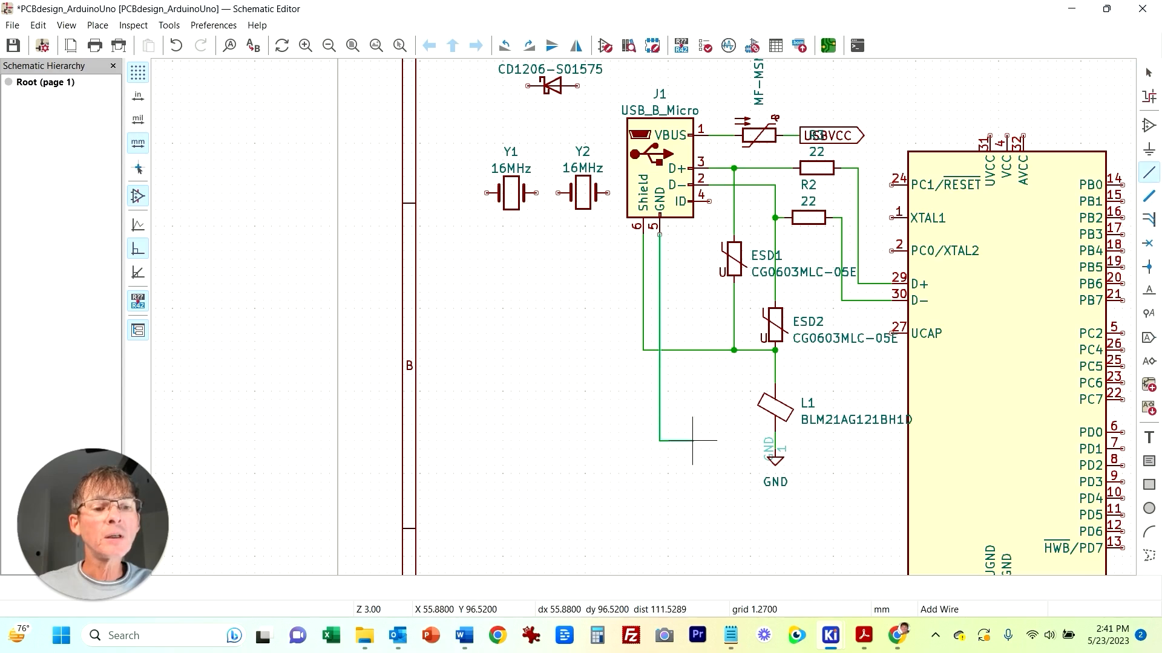
click(775, 433)
key(Escape)
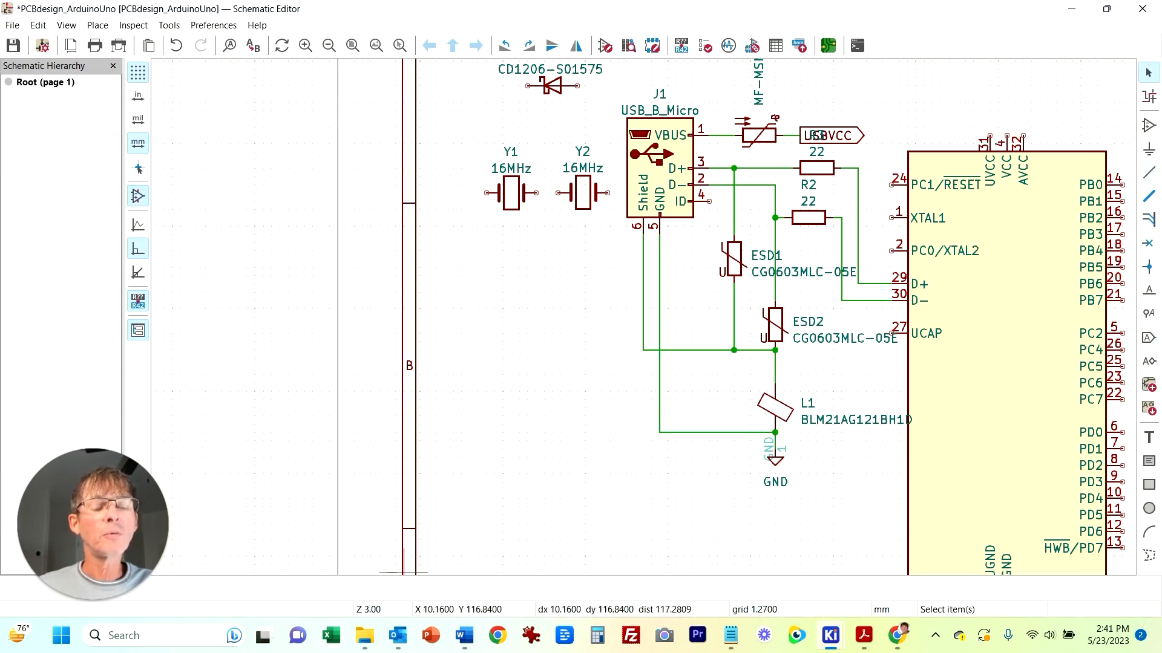
middle_drag(526, 485, 277, 480)
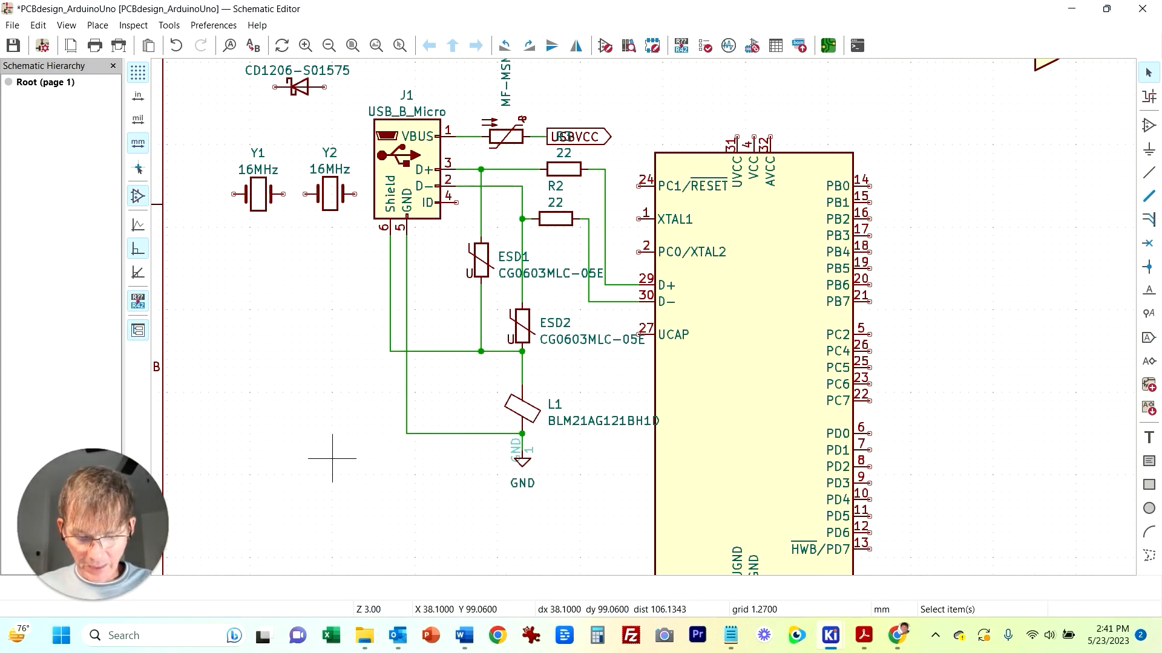
scroll(311, 343, down, 2)
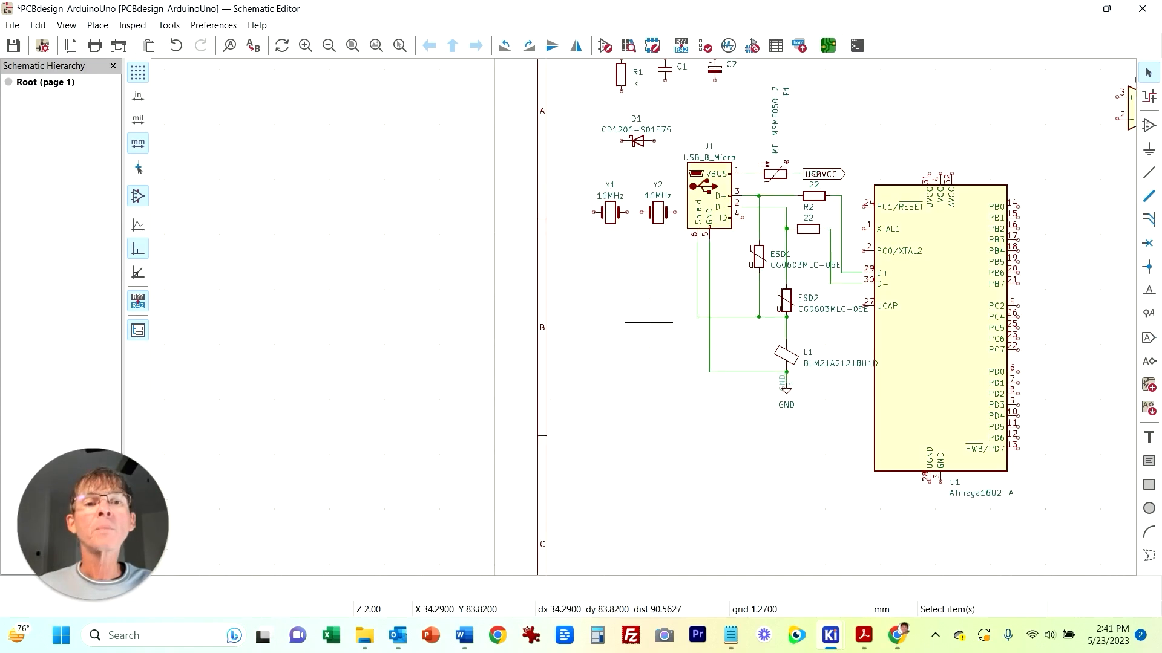
middle_drag(841, 107, 783, 181)
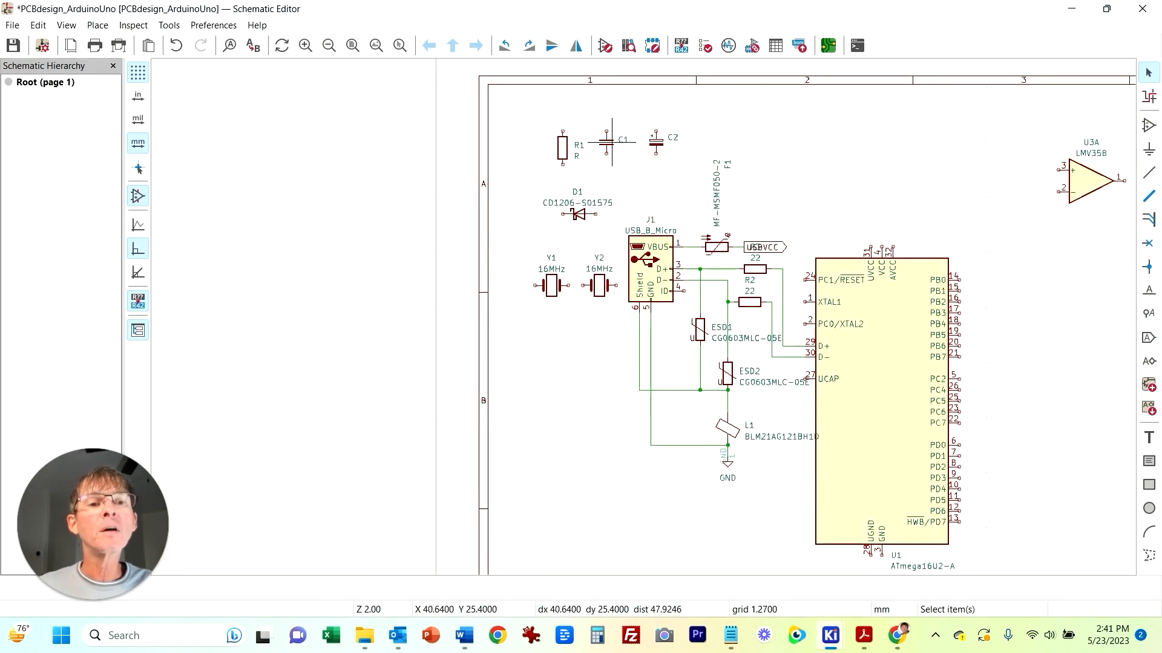
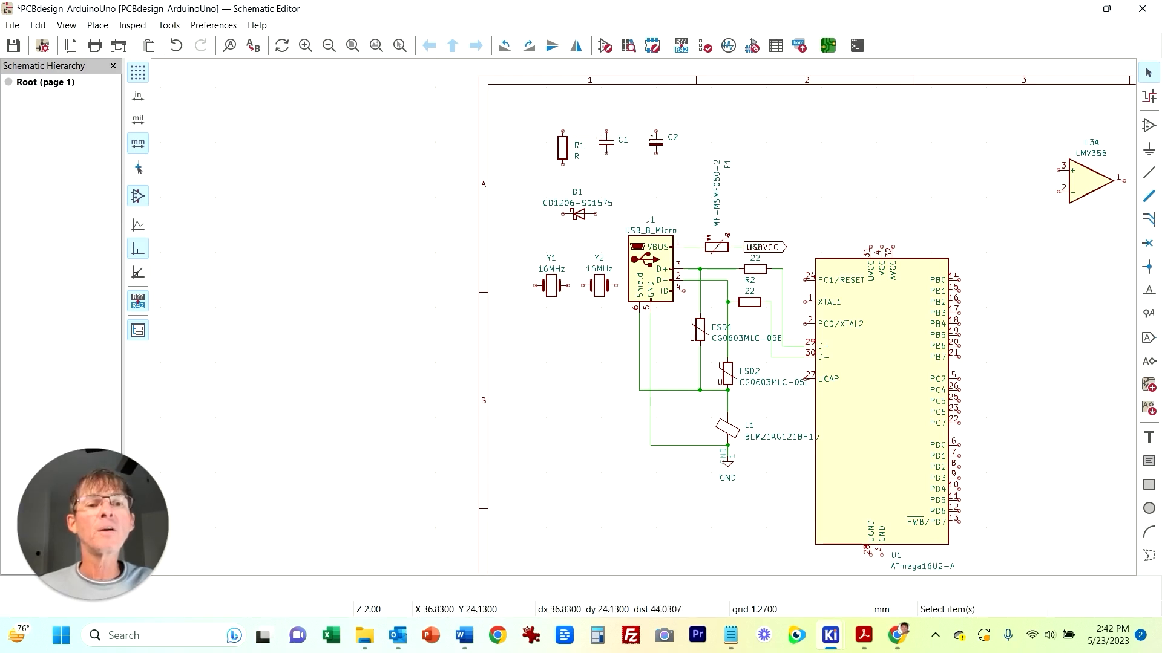
Step: Duplicate capacitor C1 and place the copy above U1's supply pins
click(601, 142)
key(ctrl+d)
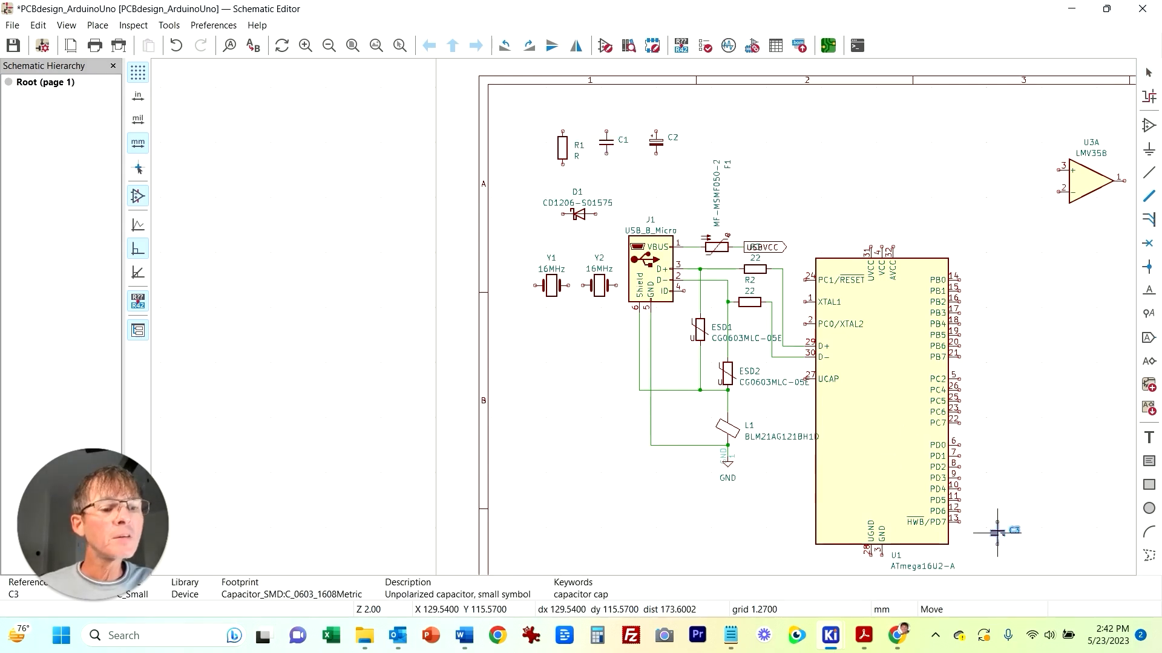
middle_drag(738, 517, 650, 444)
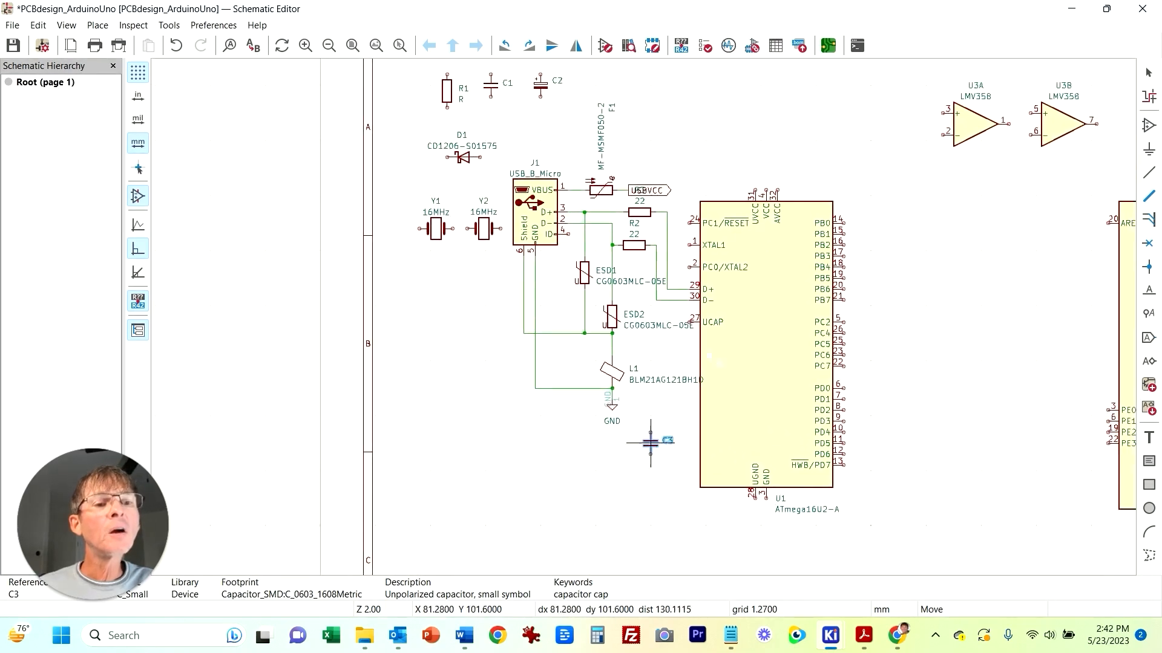
click(815, 156)
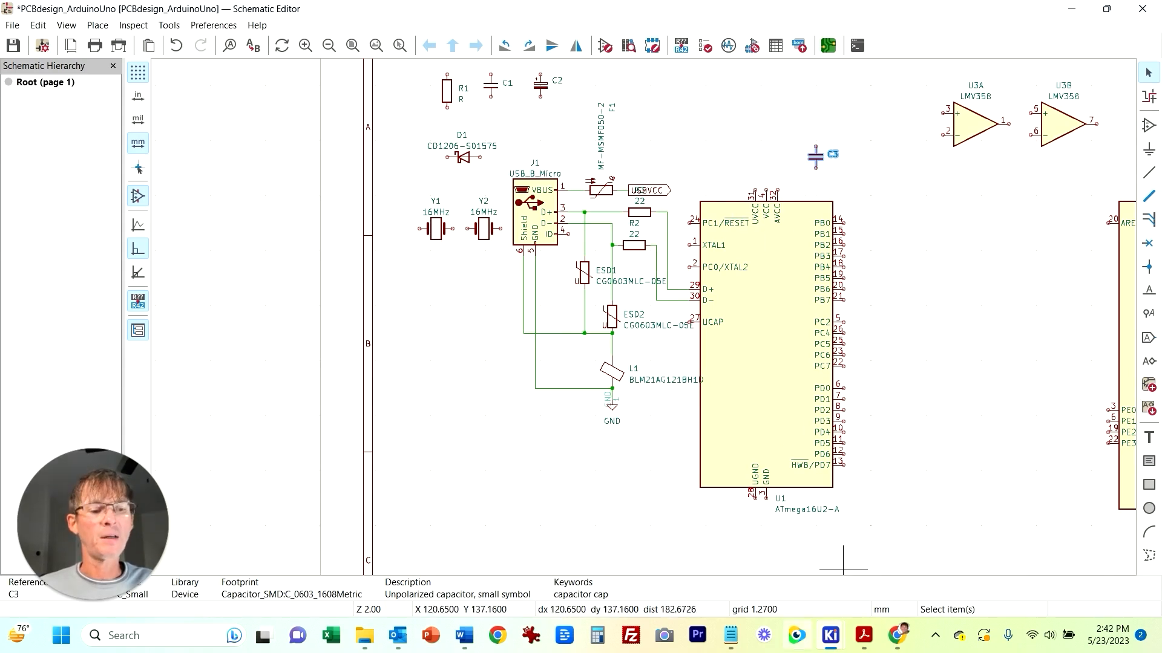
Step: Check the reference schematic PDF for the capacitor around the microcontroller's supply pins
click(864, 635)
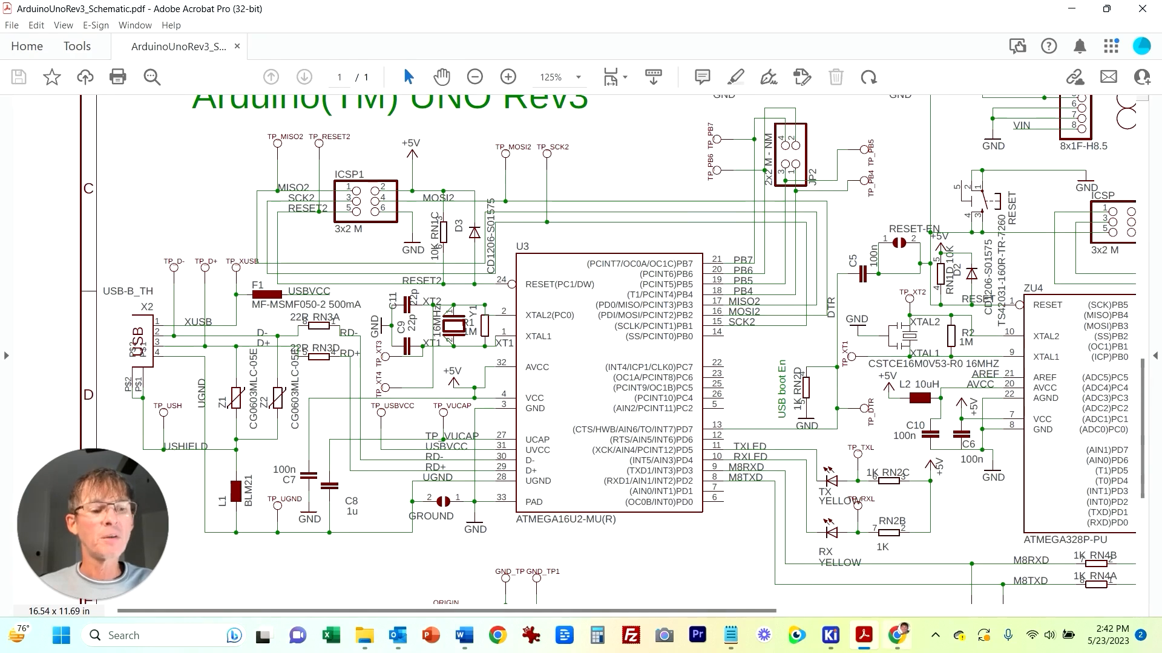
mouse_move(830, 636)
click(908, 562)
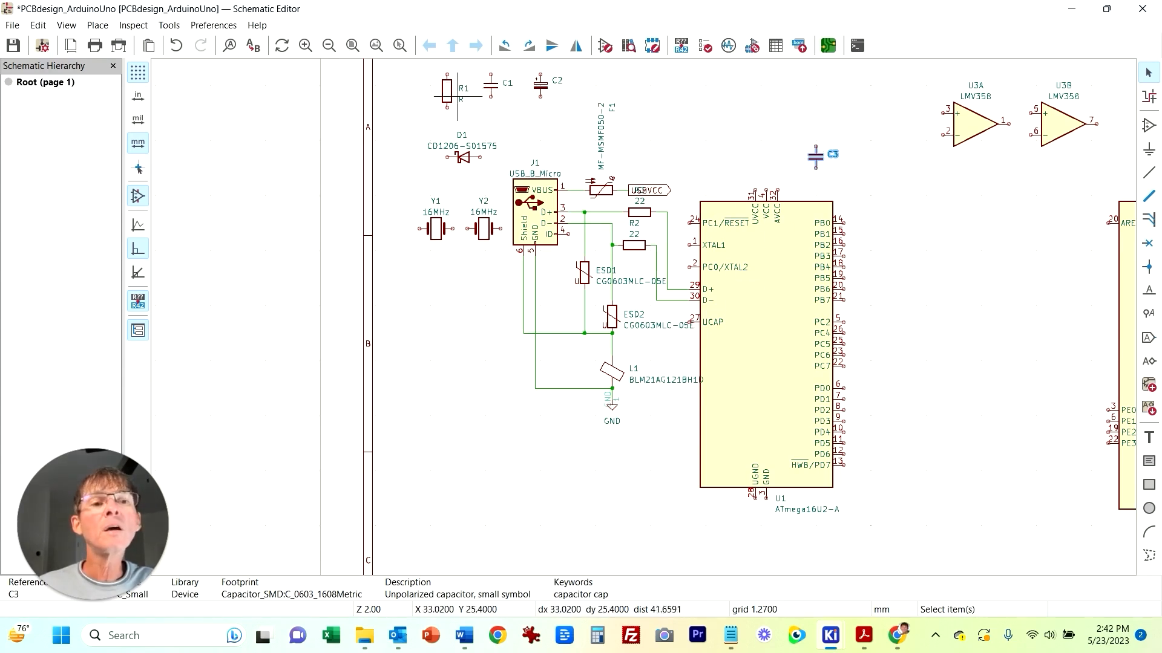
Step: Wire C3's upper end to U1's AVCC and VCC pins
key(Escape)
key(w)
click(766, 192)
key(Escape)
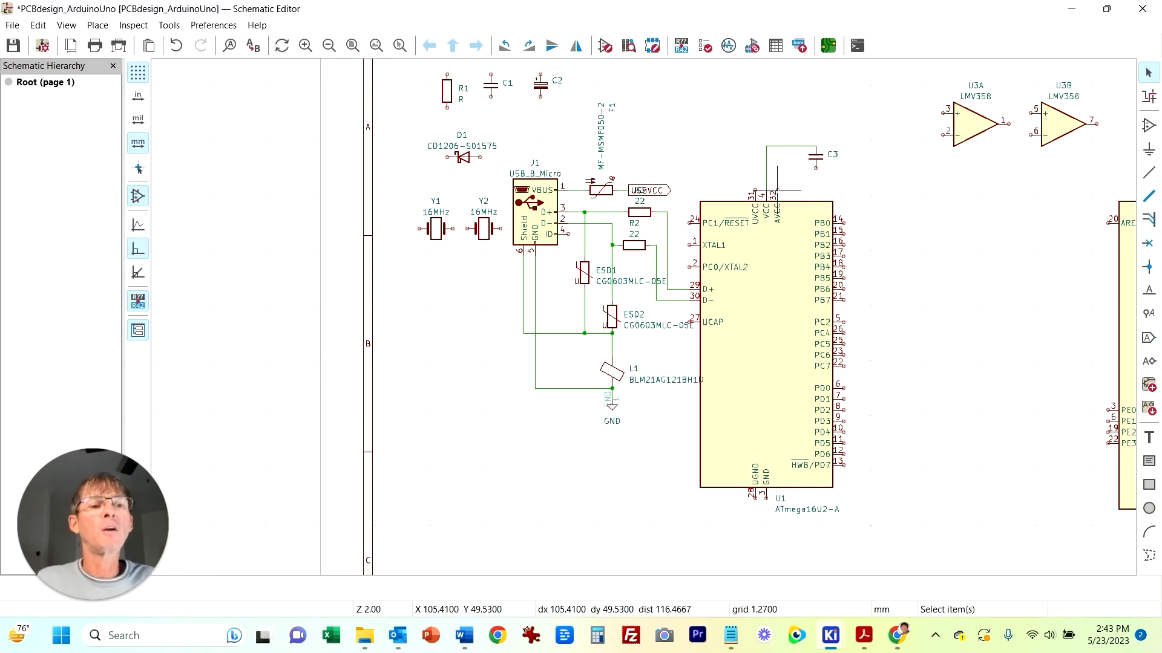
key(w)
click(777, 145)
key(Escape)
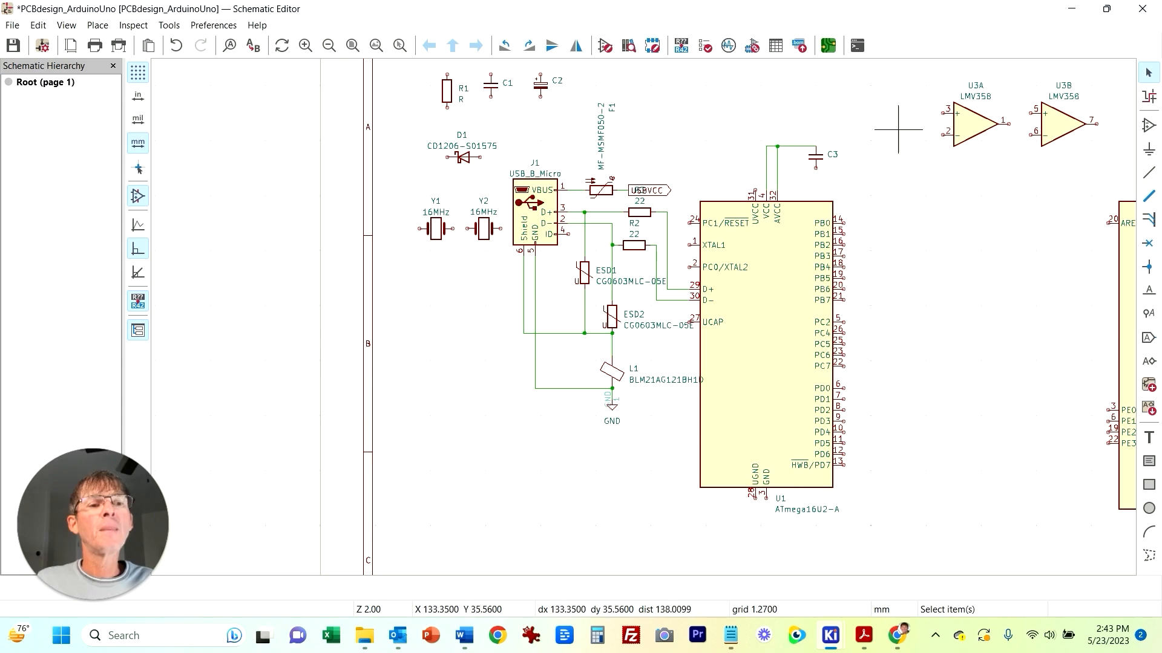
Step: Place a global label named 5VDC to the left of C3's supply wire
right_click(794, 146)
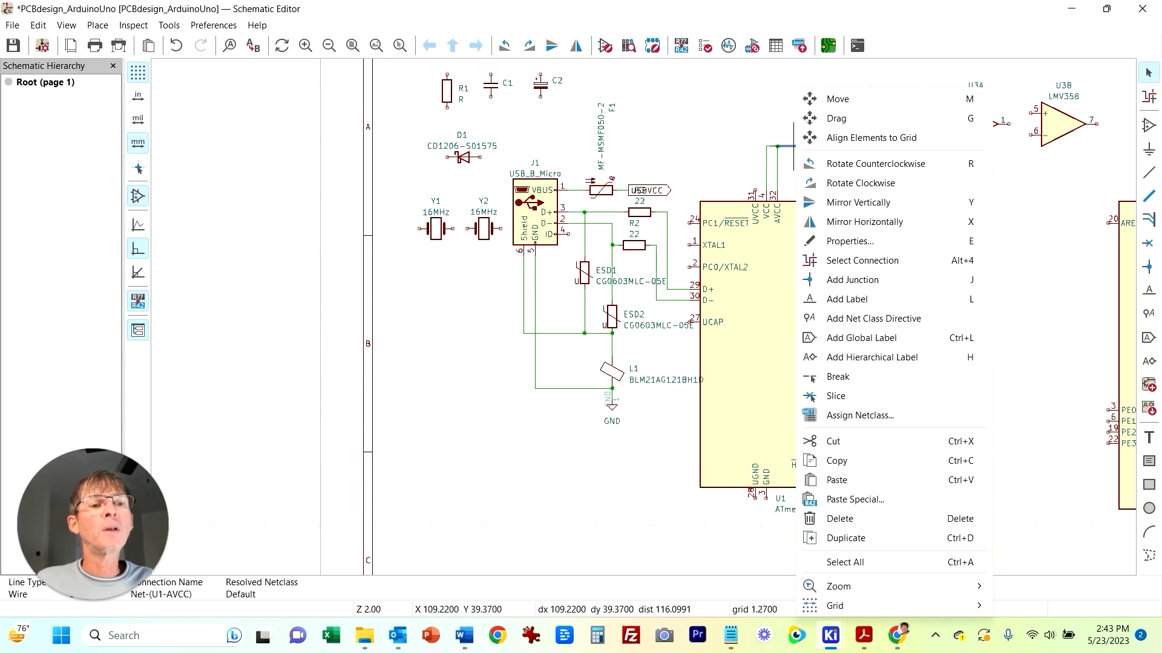
key(Escape)
click(1150, 338)
click(69, 261)
click(121, 105)
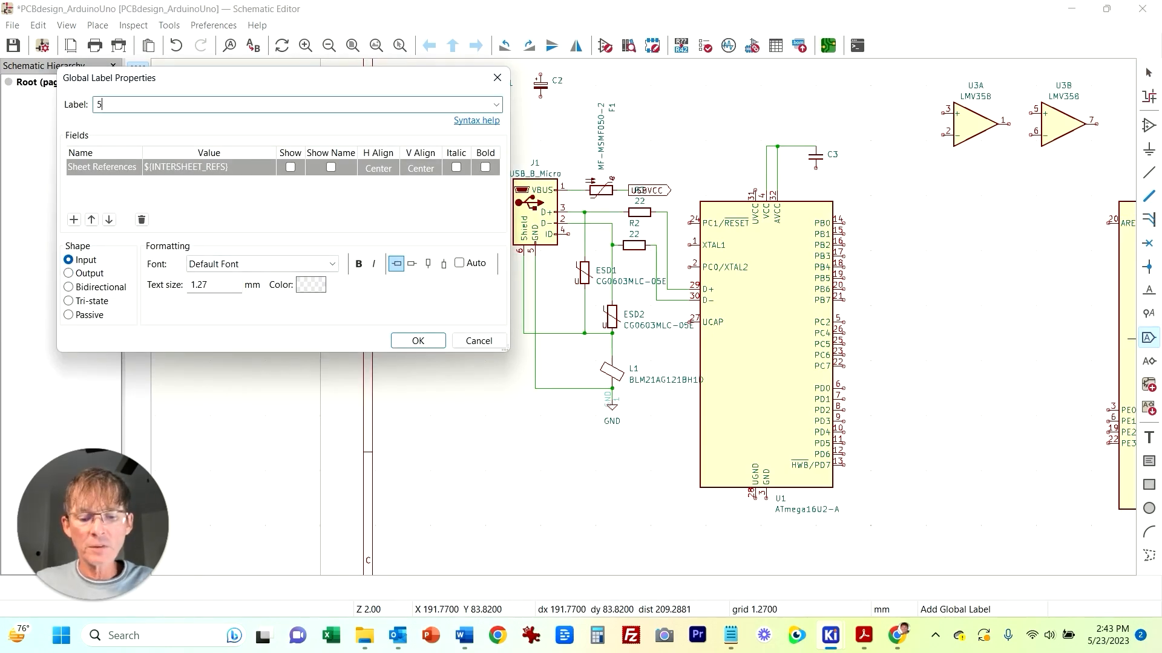
click(418, 340)
click(739, 146)
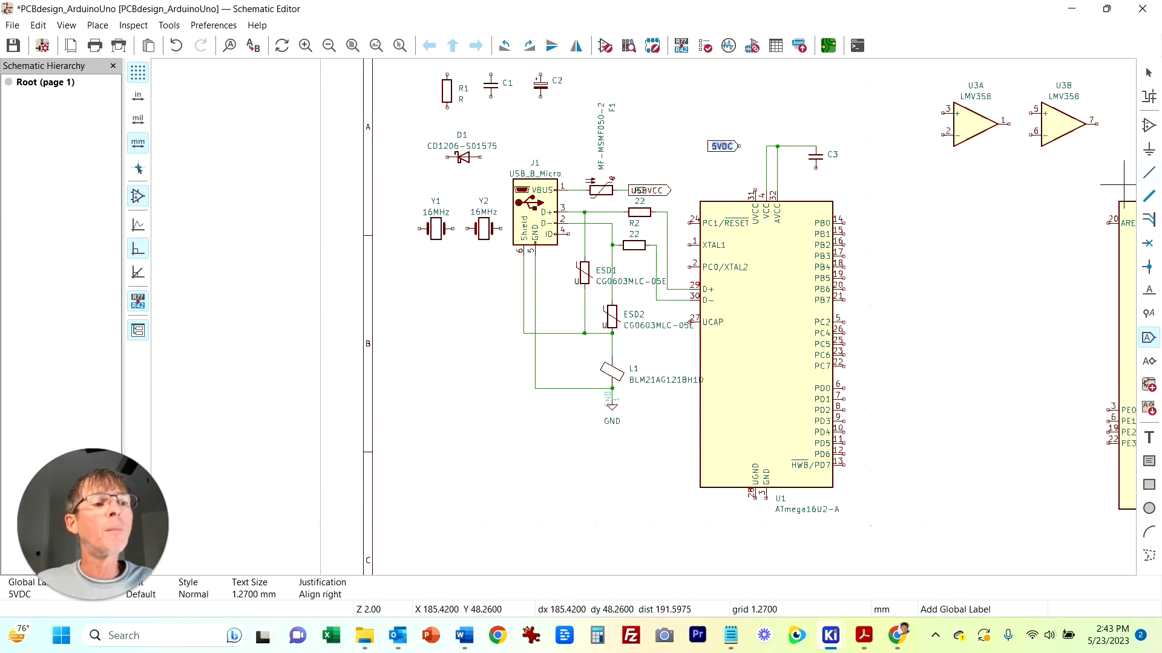
Step: Wire the 5VDC label to the supply wire above U1
key(w)
click(740, 145)
click(766, 146)
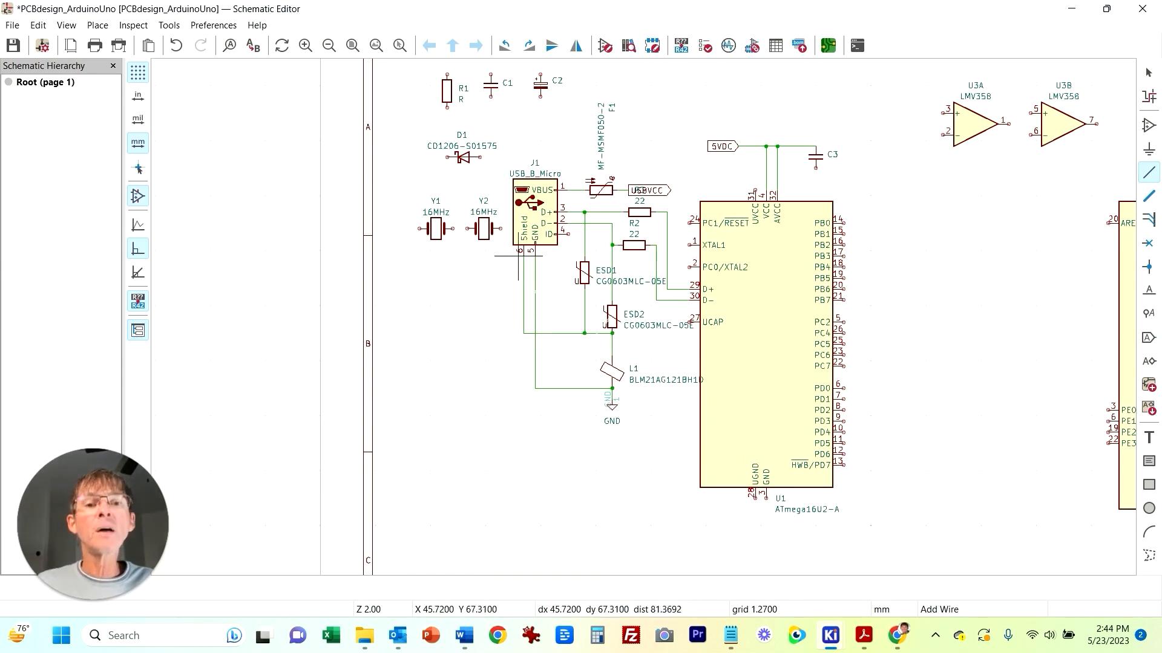
Step: Place a GND power symbol at C3's lower end
key(p)
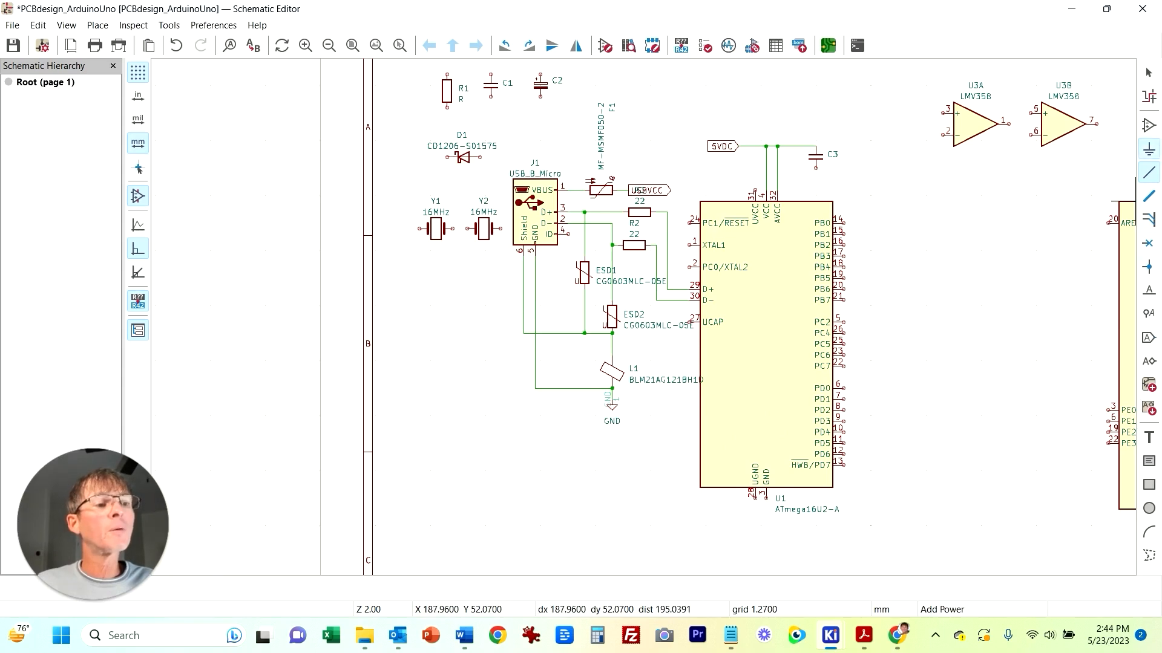
key(Return)
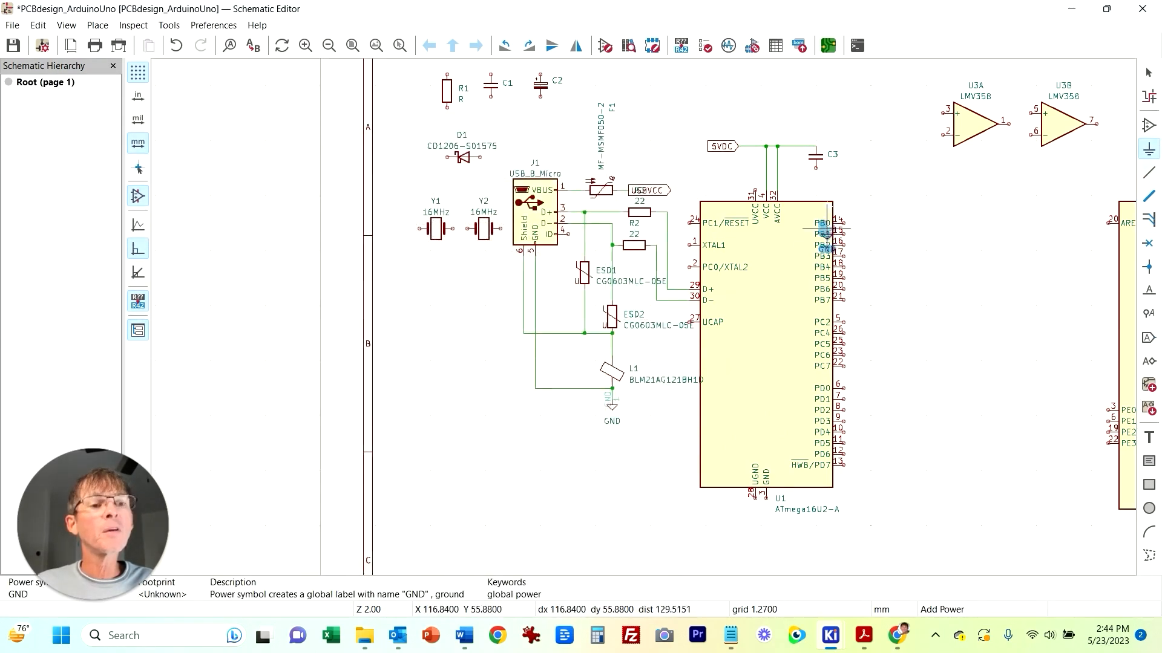
click(815, 175)
key(Escape)
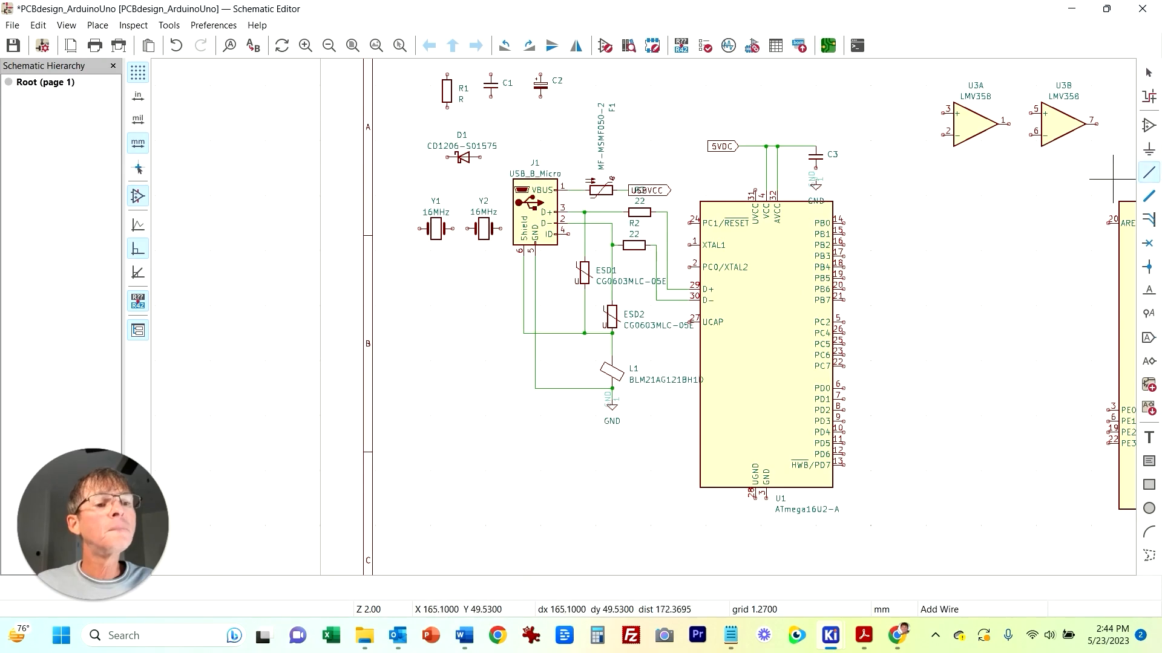
Step: Set capacitor C3's value to 100nF
middle_drag(937, 360, 858, 337)
click(749, 138)
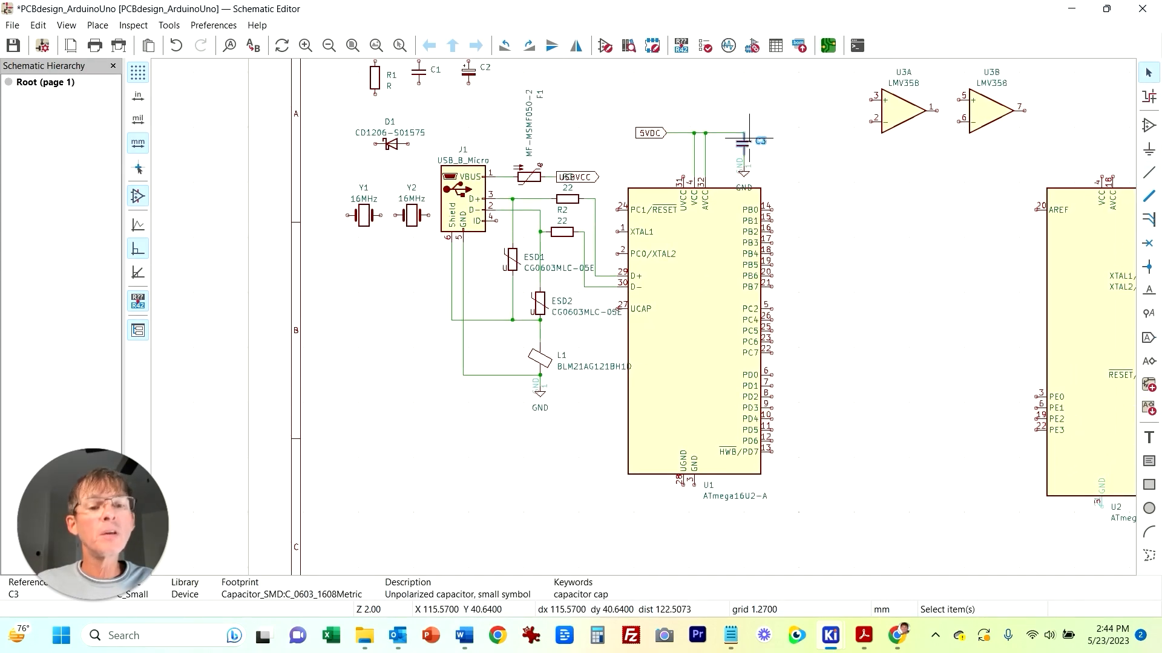
double_click(749, 138)
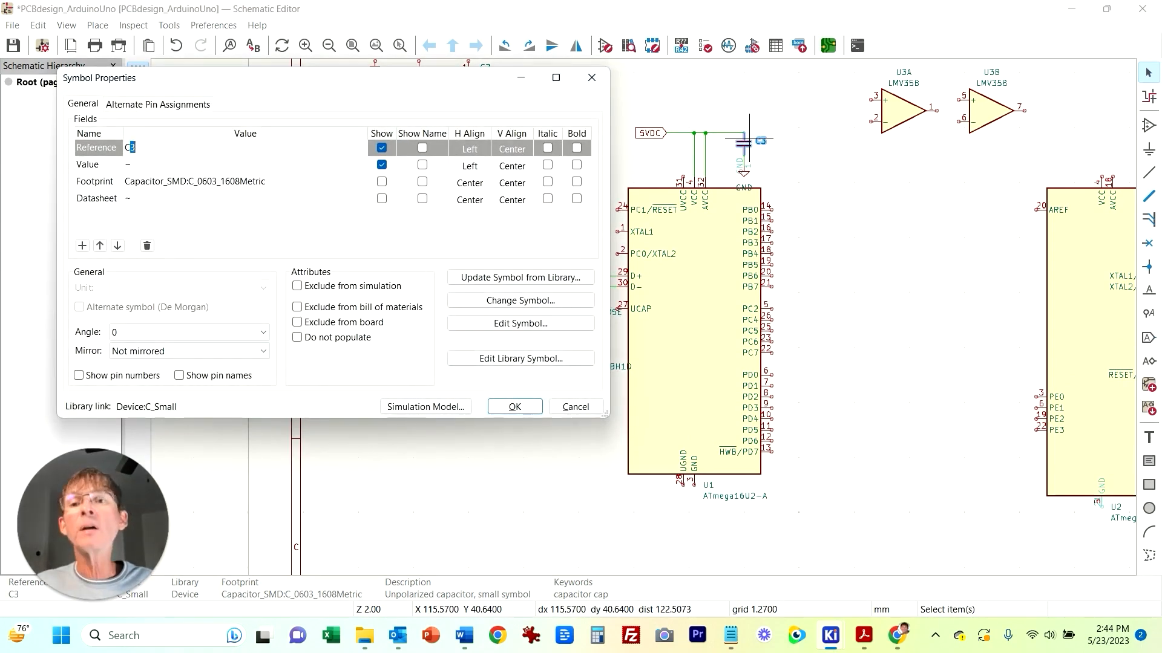
click(129, 164)
text(100nF)
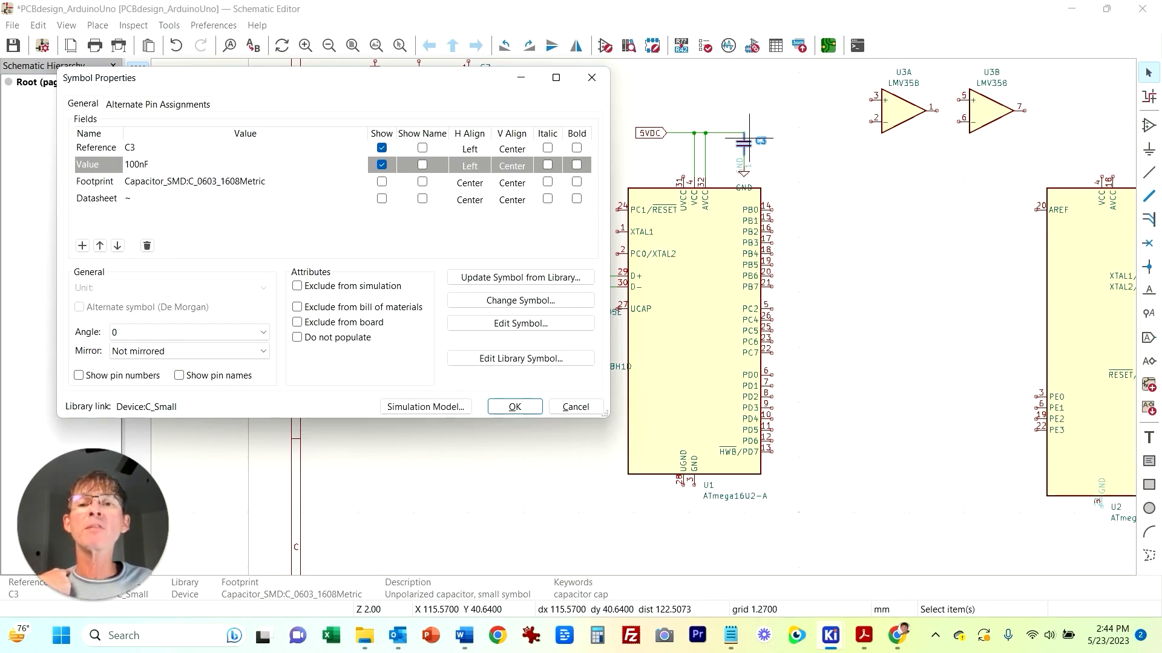
click(196, 182)
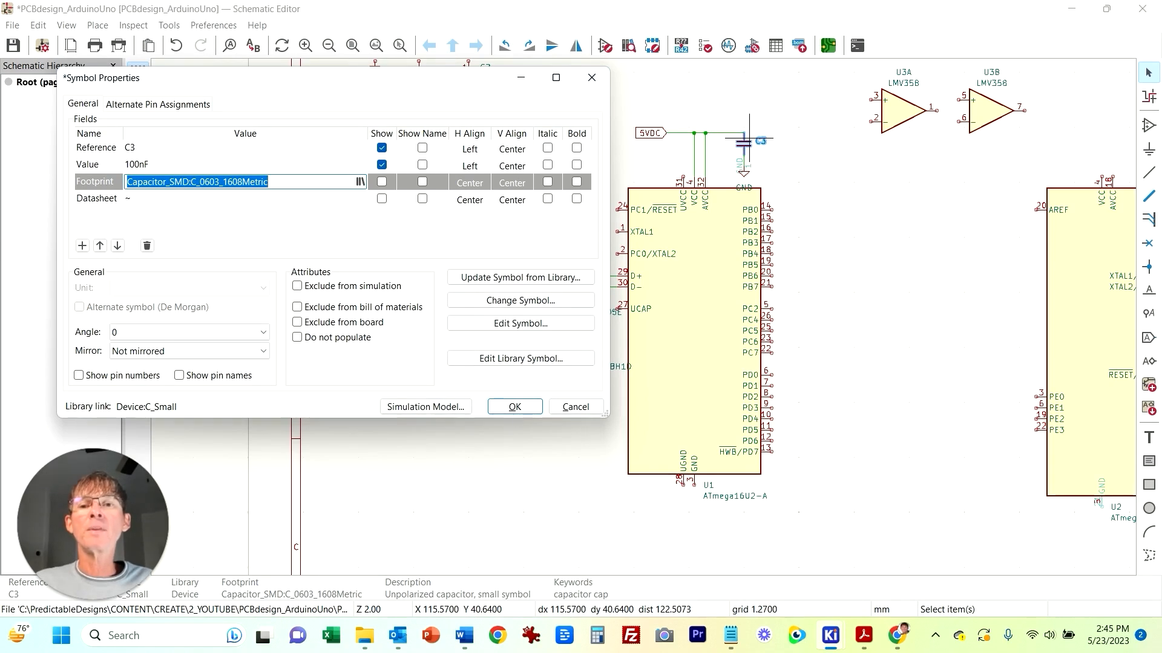
key(Return)
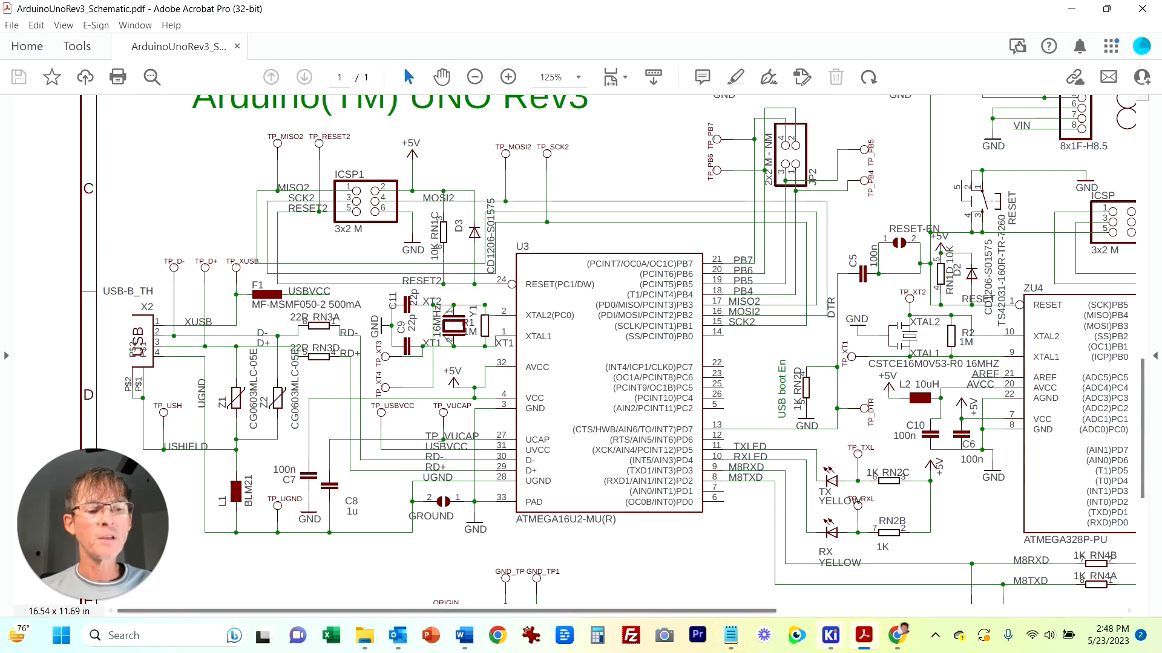
Step: Duplicate C3 and place the copy to the right of L1's lower end
click(830, 635)
click(910, 557)
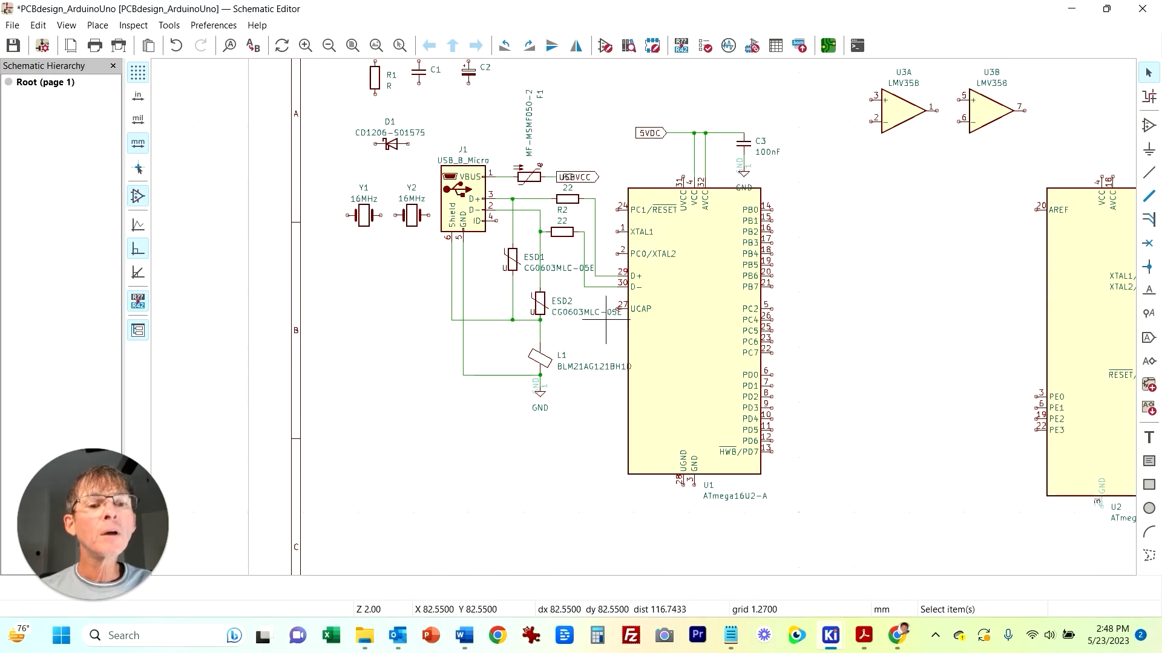
click(744, 144)
key(ctrl+d)
click(578, 409)
click(566, 499)
Step: Set the new capacitor C4's value to 1uF
double_click(580, 410)
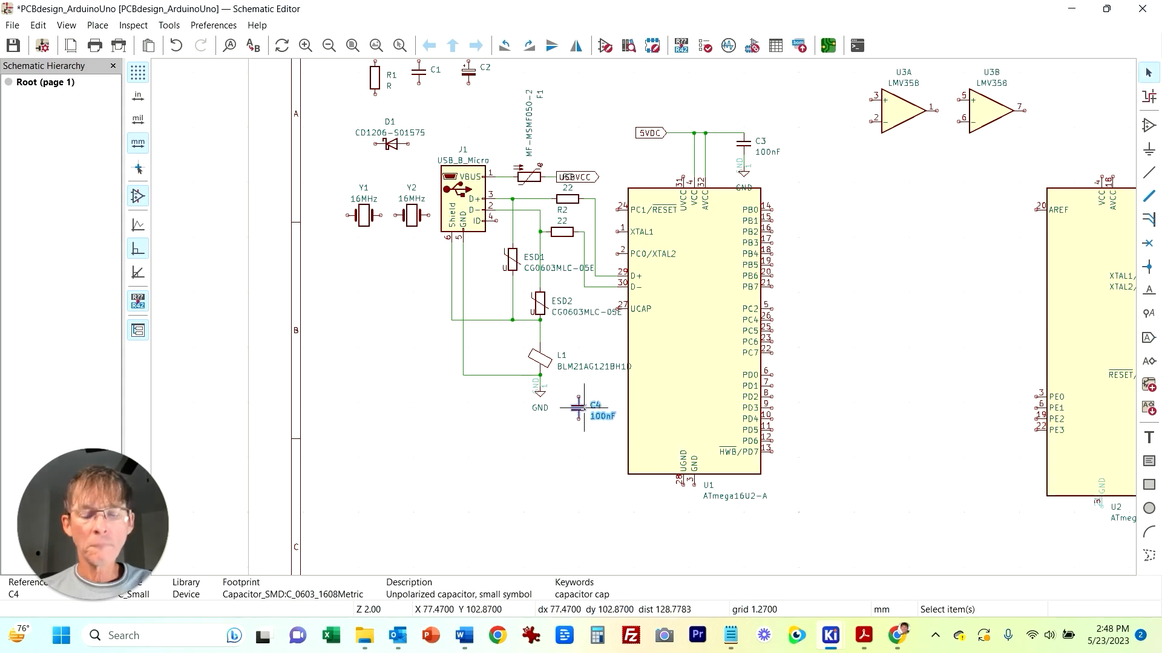
text(1uF)
key(Return)
key(Return)
Step: Wire C4's upper end to U1's UCAP pin line
key(w)
click(578, 397)
click(622, 309)
key(Escape)
Step: Move the GND symbol below C4 and connect C4's lower end to the GND line
click(545, 397)
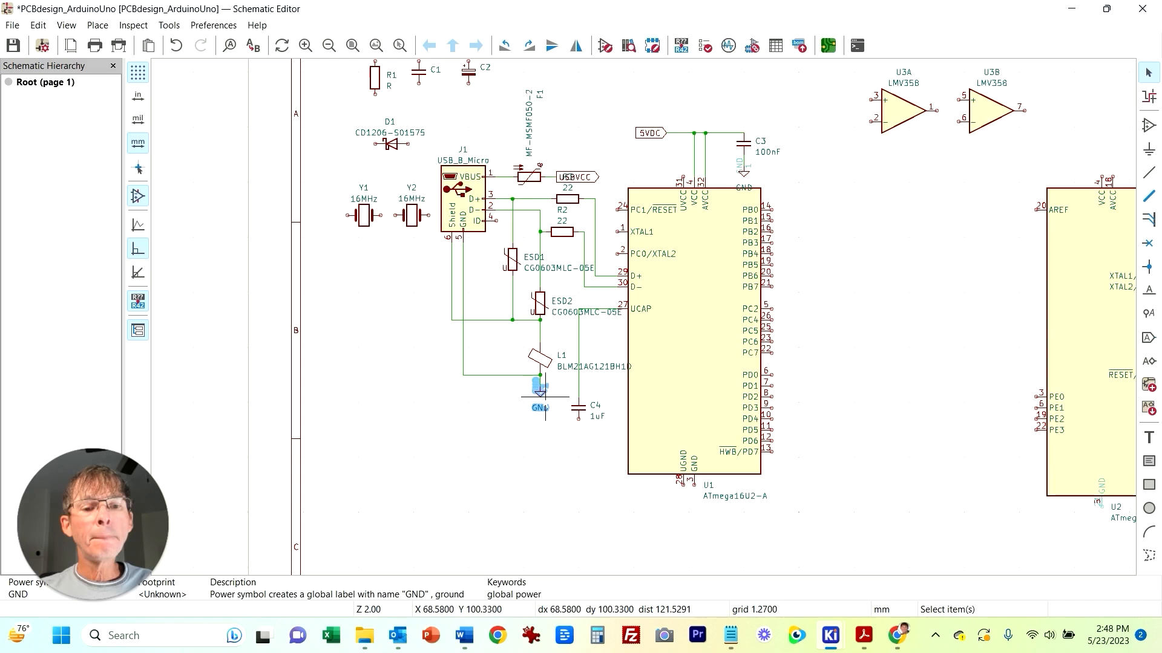
drag(545, 396, 539, 452)
click(578, 419)
click(540, 430)
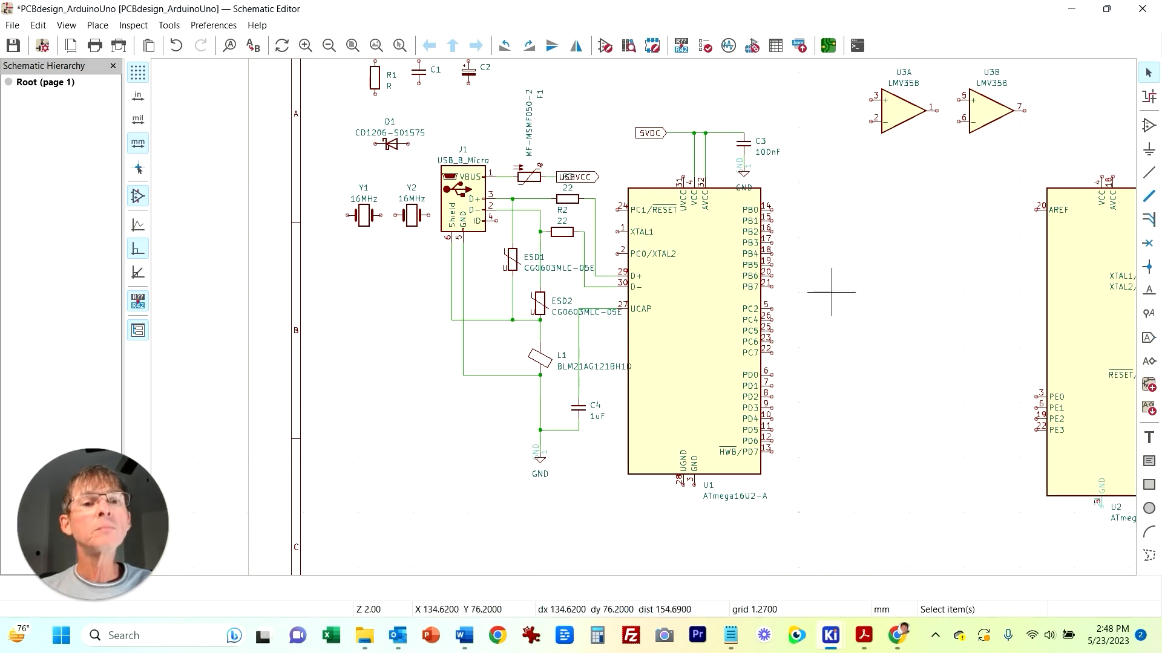
Step: Move the whole USB input circuit block further left on the sheet
middle_drag(876, 242, 855, 296)
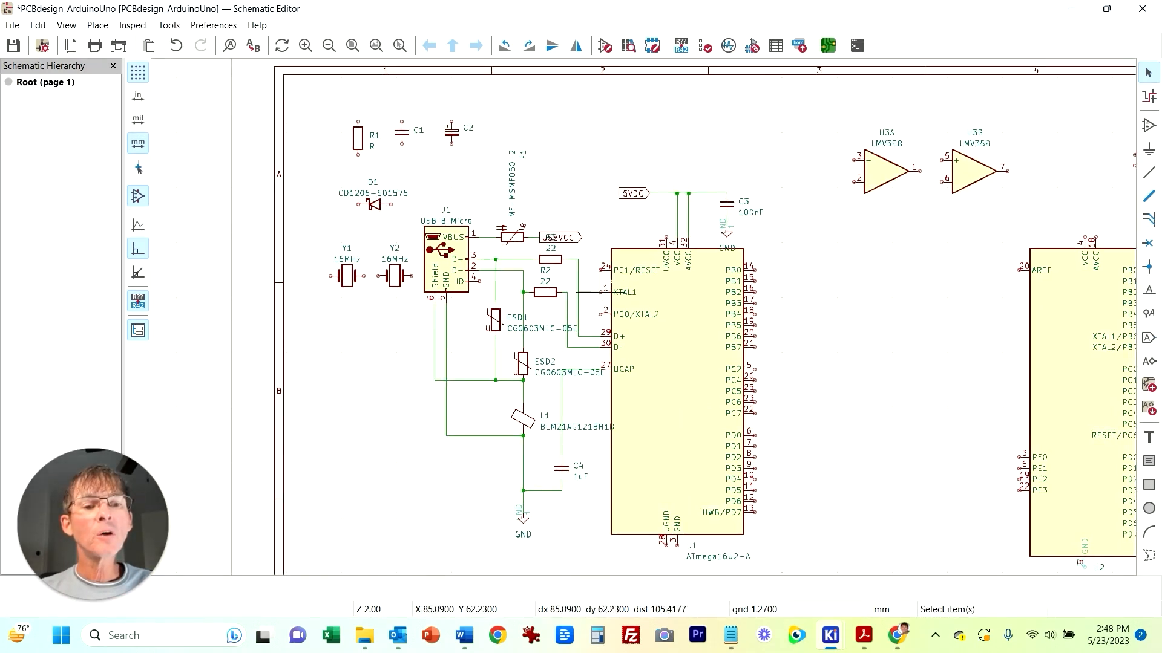
scroll(742, 383, down, 1)
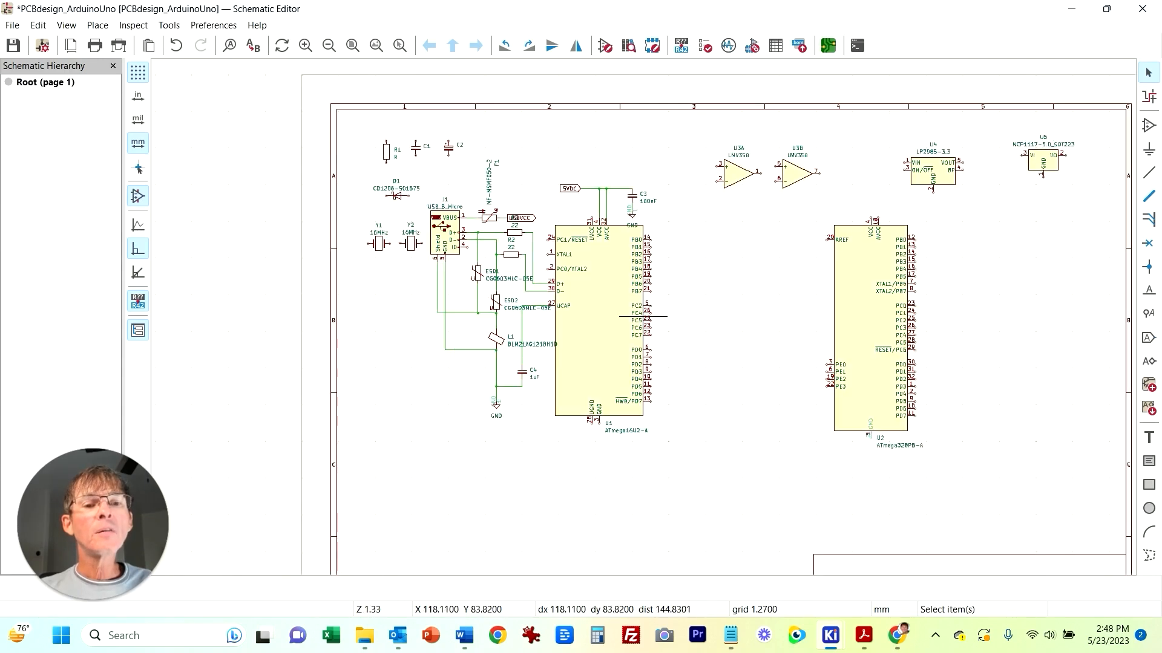
drag(331, 111, 544, 474)
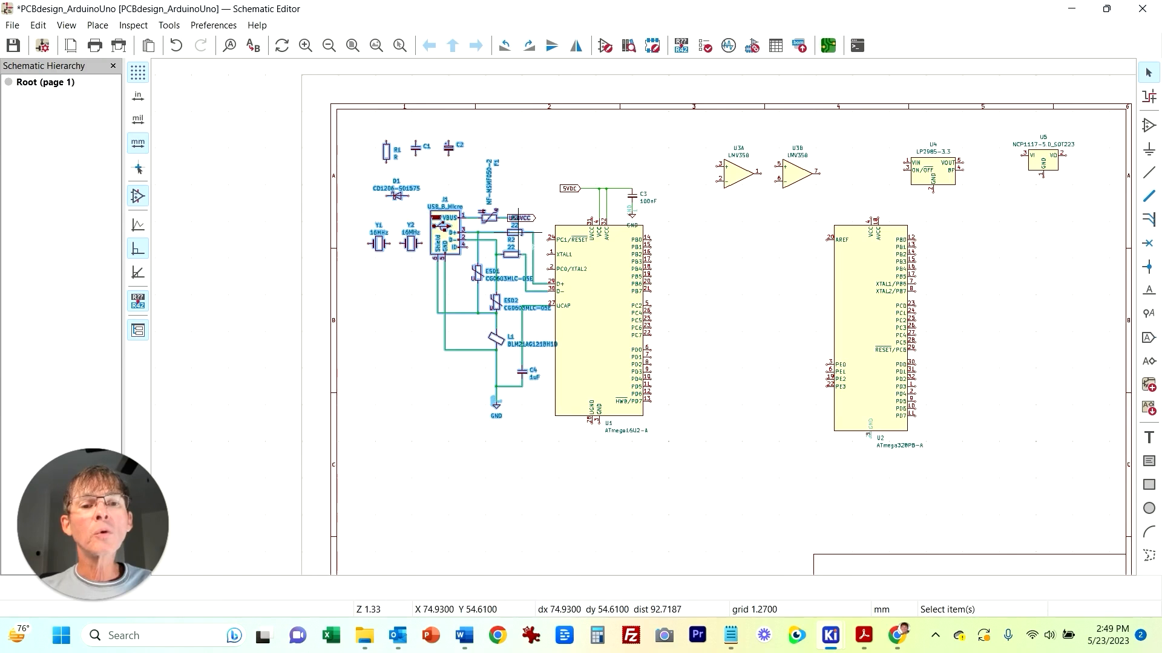
key(m)
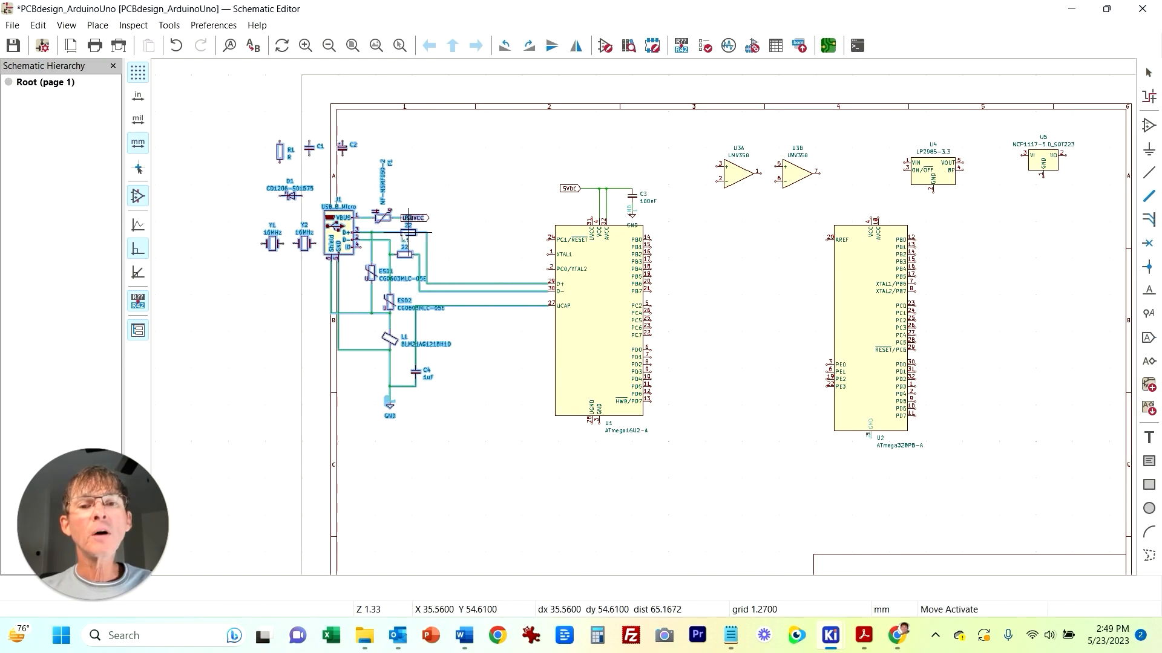
click(375, 232)
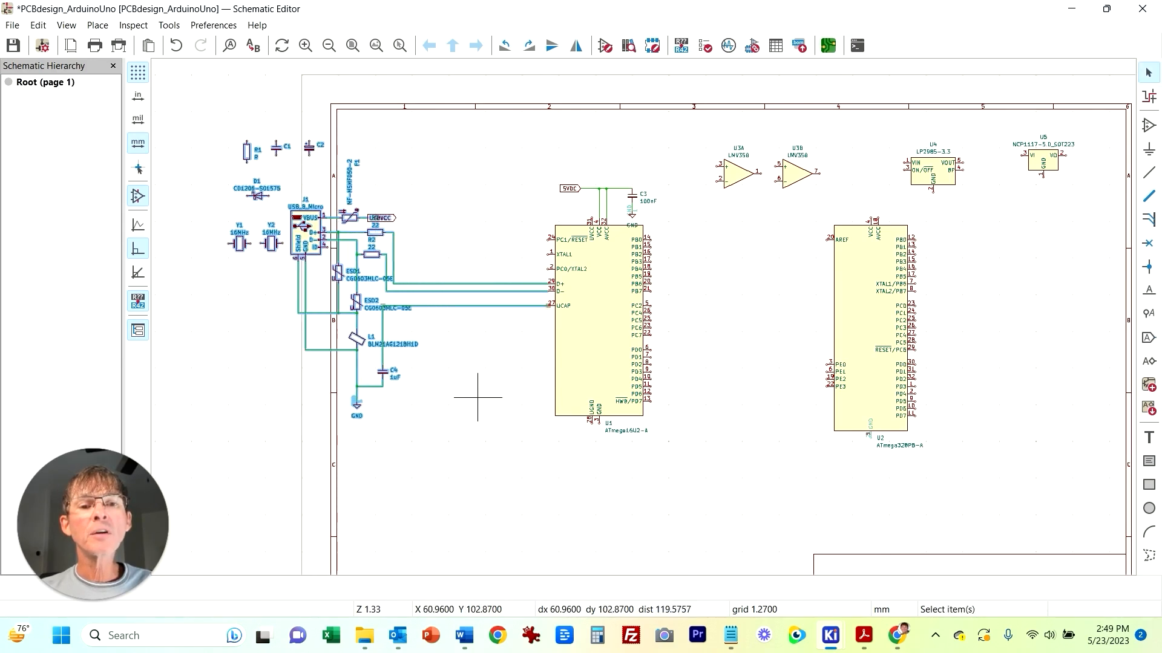
click(478, 398)
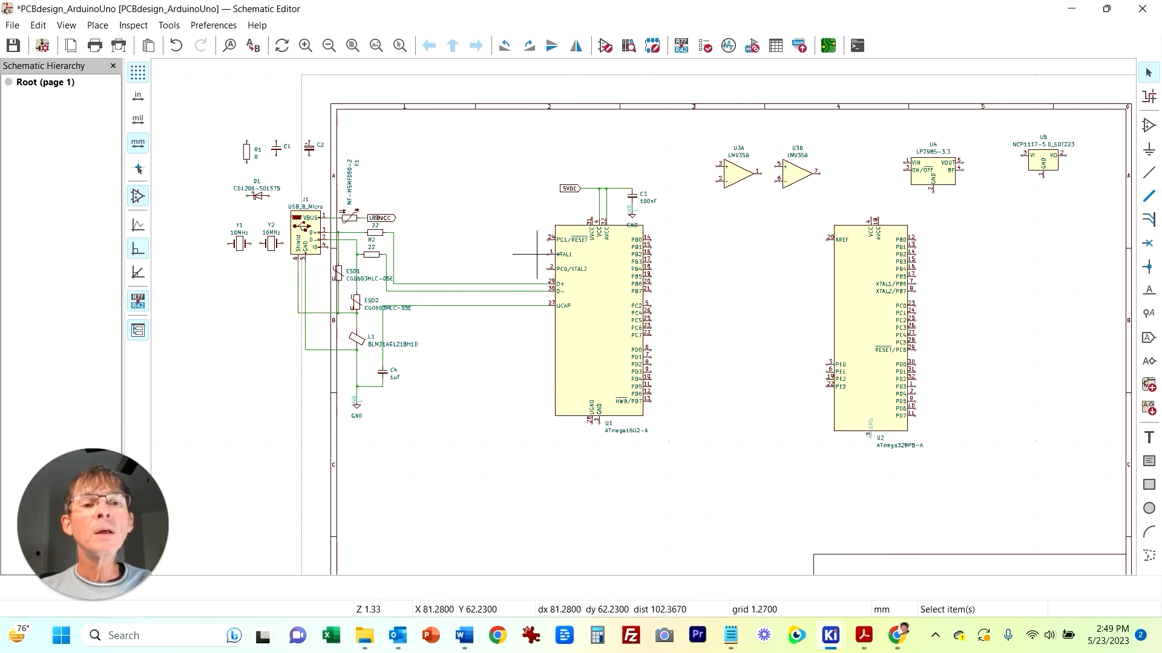
Step: Move crystal Y1 beside U1's XTAL pins and rotate it vertically
scroll(532, 265, up, 1)
scroll(693, 315, down, 1)
middle_drag(779, 371, 693, 250)
middle_drag(719, 195, 624, 306)
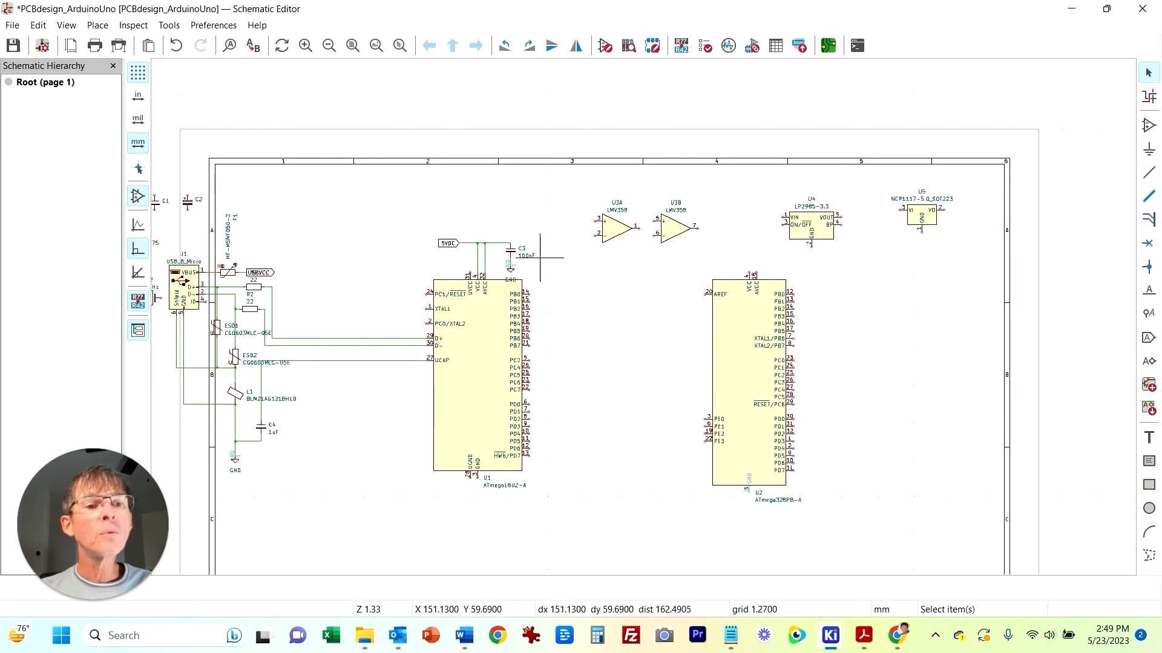
middle_drag(472, 193, 679, 176)
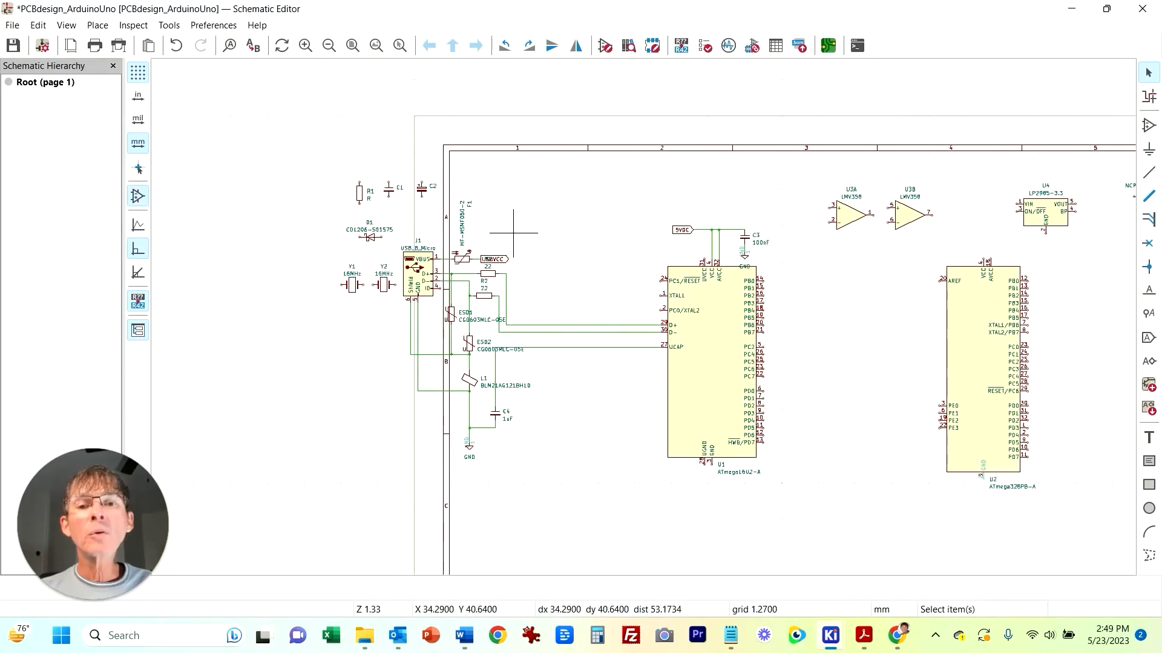
click(355, 291)
key(m)
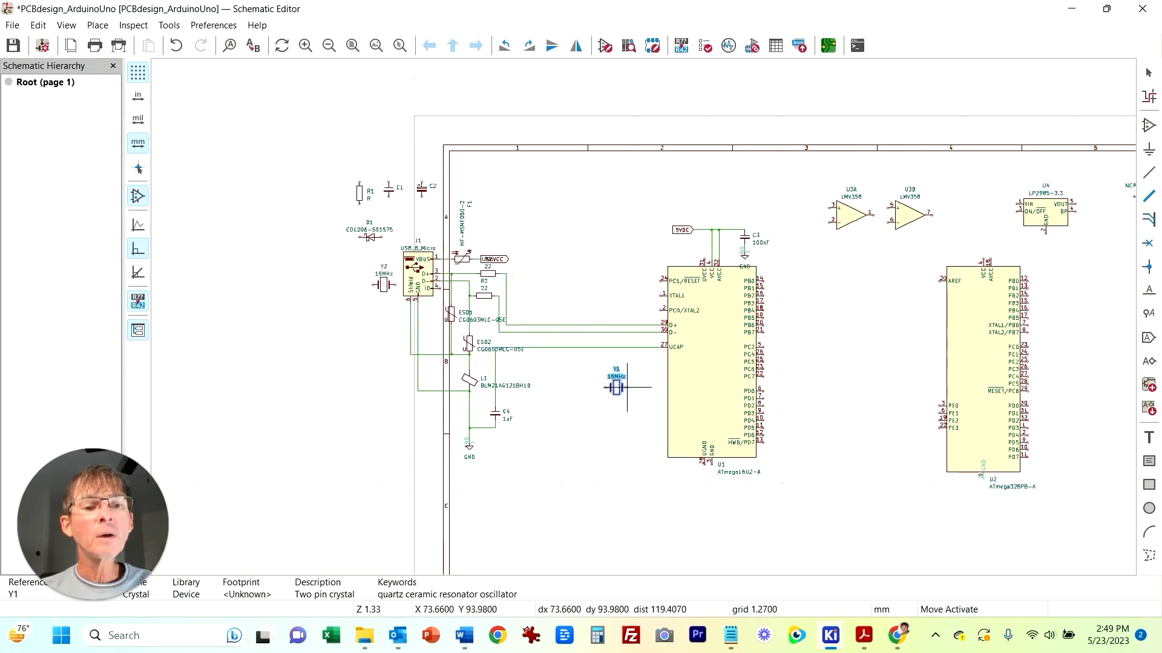
middle_drag(631, 254, 429, 433)
key(r)
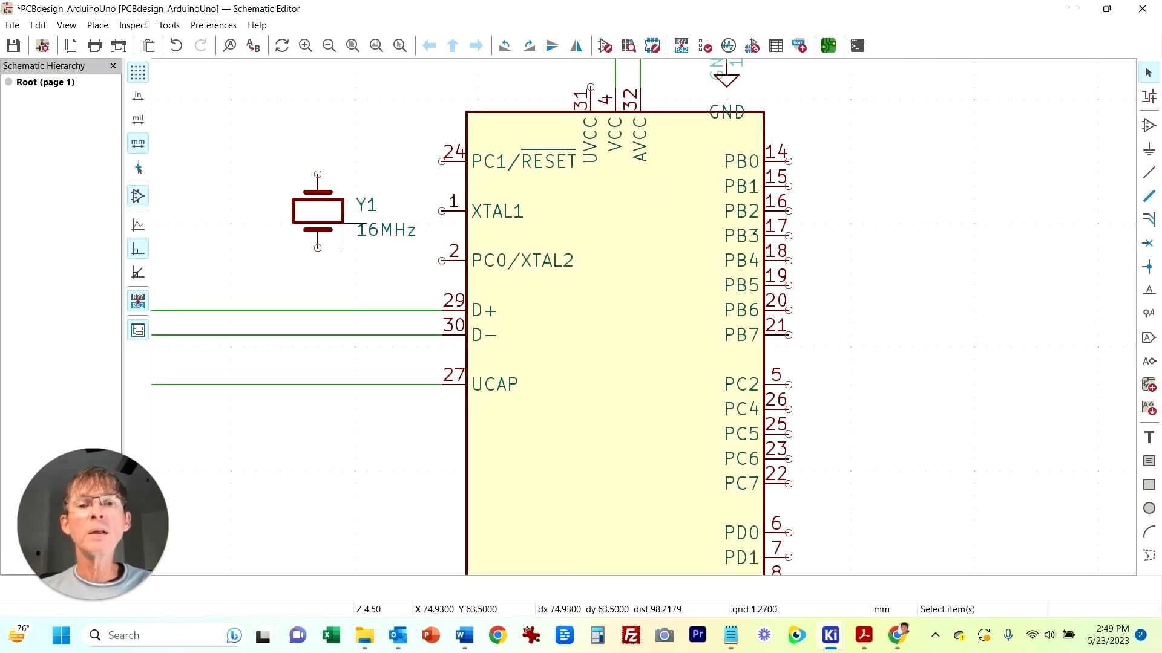
drag(320, 247, 318, 261)
Step: Wire Y1's upper end to U1's XTAL1 pin and lower end to PC0/XTAL2
key(w)
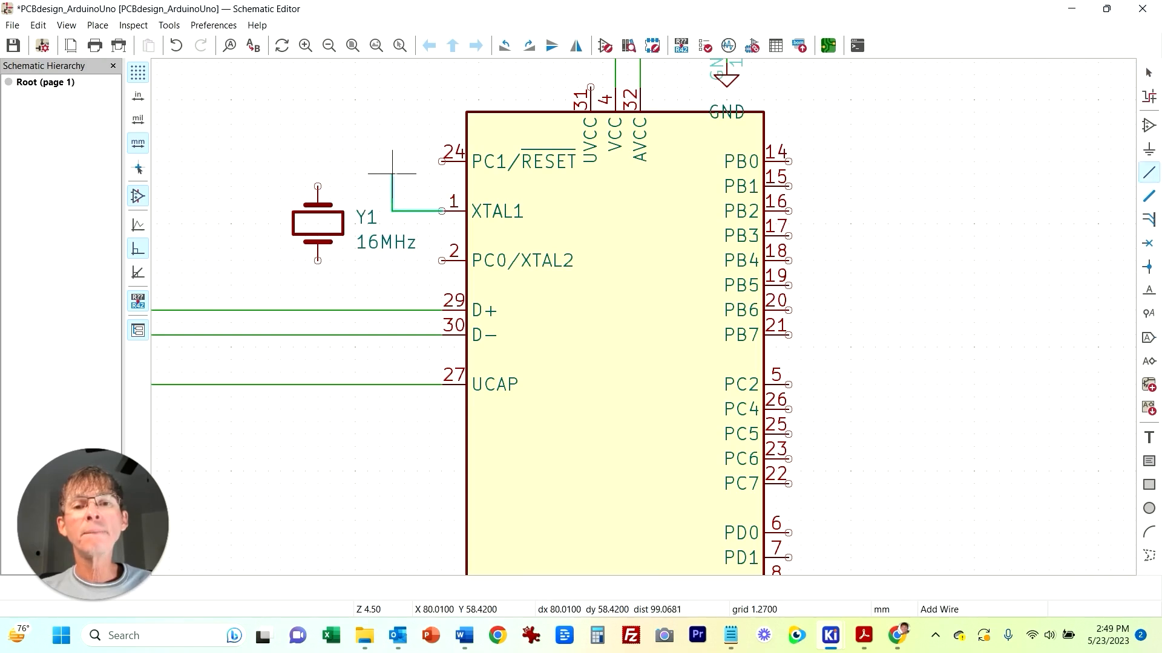
click(318, 187)
key(w)
click(318, 261)
key(Escape)
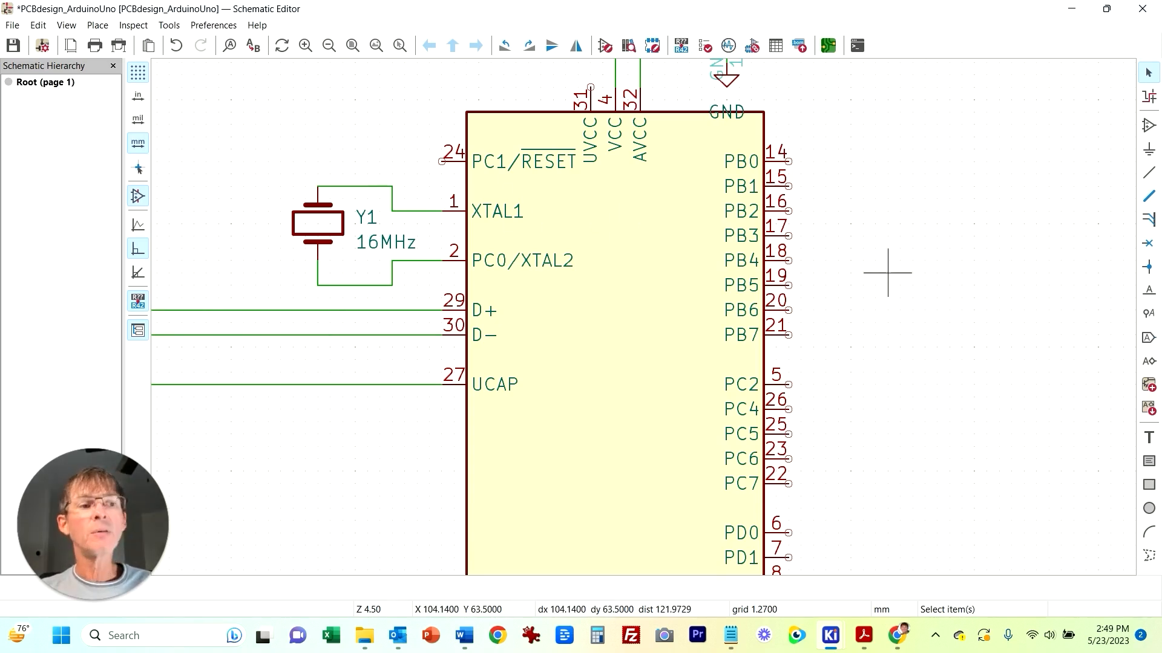
Step: Copy the small capacitor twice to place C5 and C6 beside crystal Y1
scroll(379, 273, down, 3)
scroll(375, 266, up, 1)
middle_drag(290, 178, 490, 265)
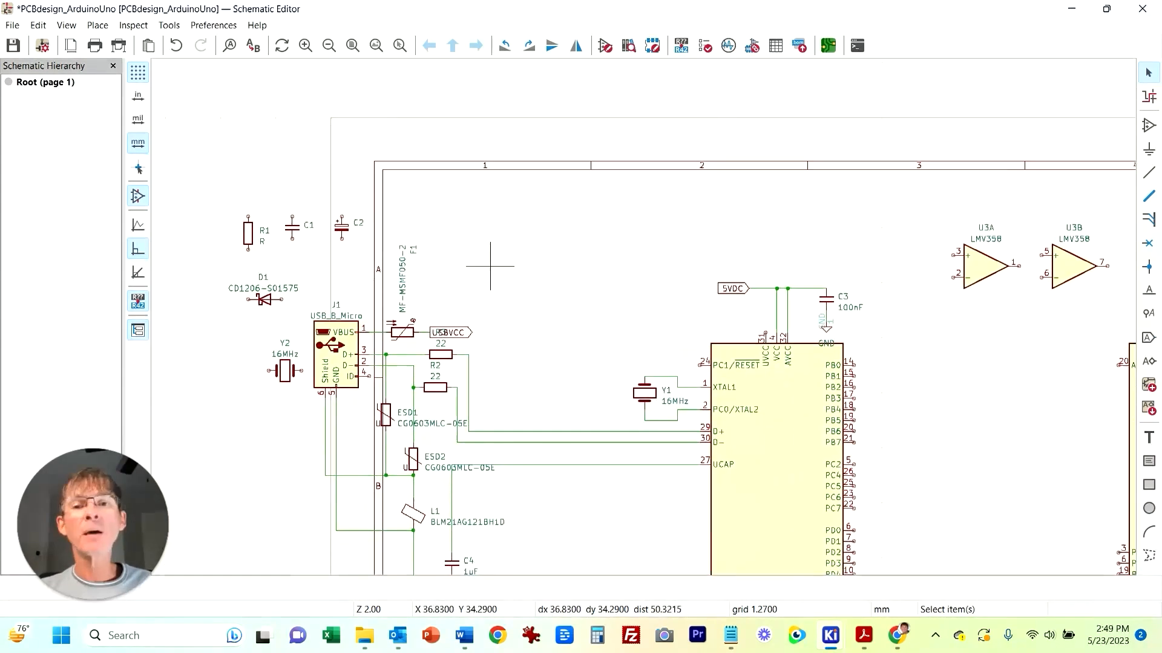
click(298, 222)
key(ctrl+c)
key(ctrl+v)
click(617, 382)
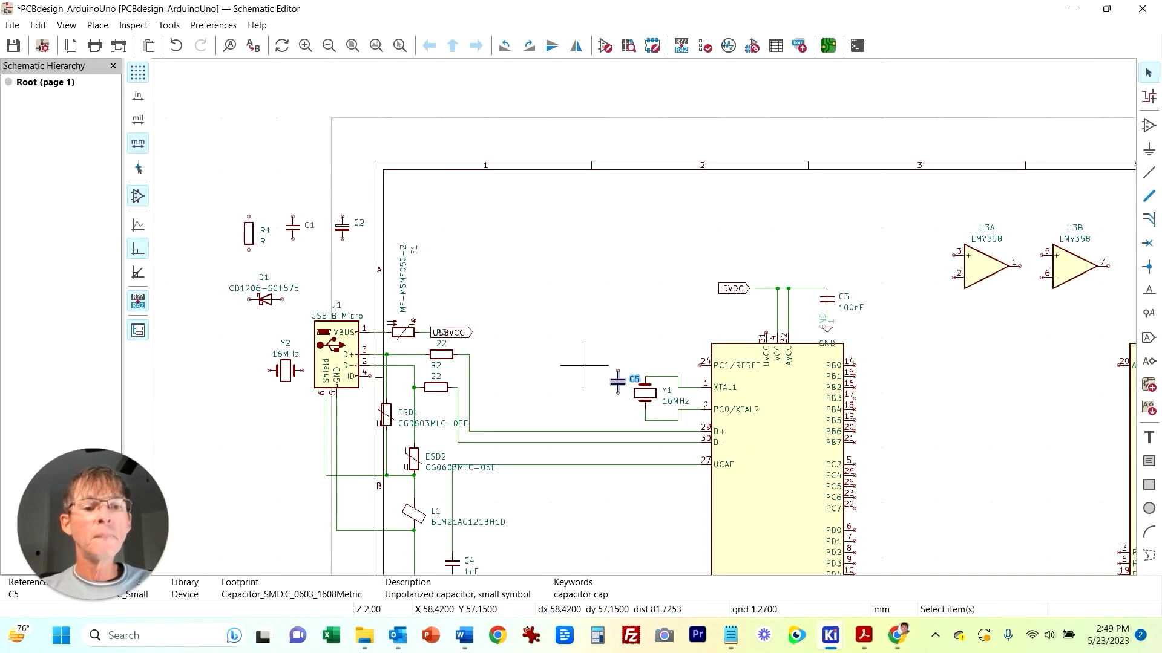
key(ctrl+v)
click(600, 349)
scroll(632, 403, up, 5)
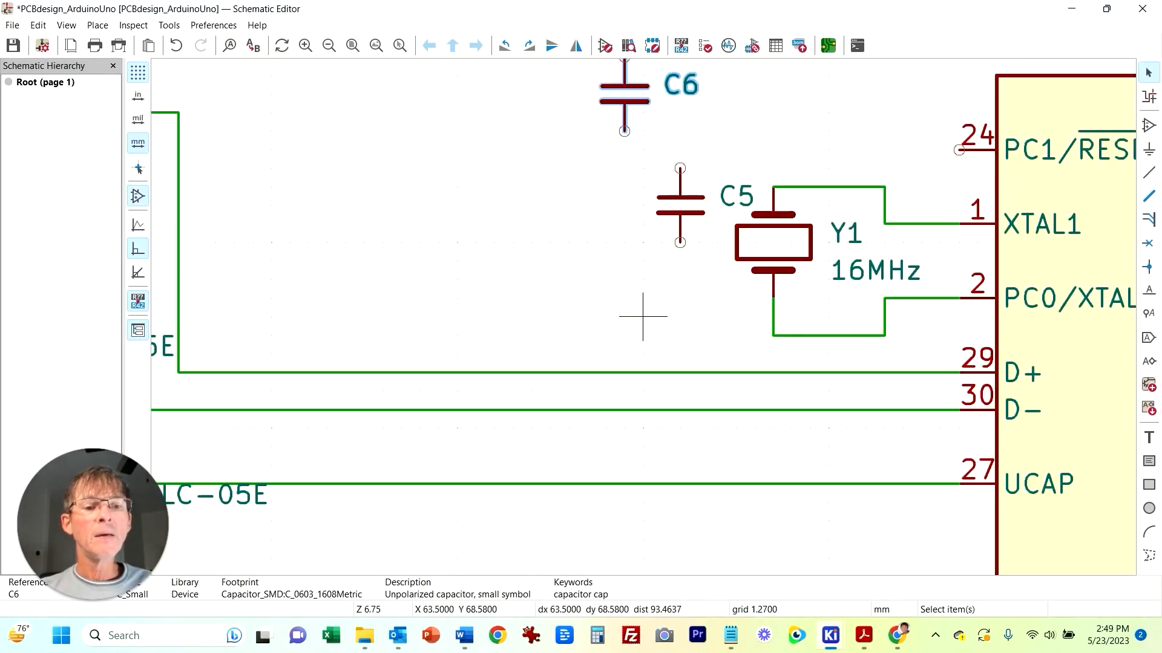
Step: Rotate C5 horizontal and position it above Y1, level with the XTAL1 wire
middle_drag(529, 361, 522, 361)
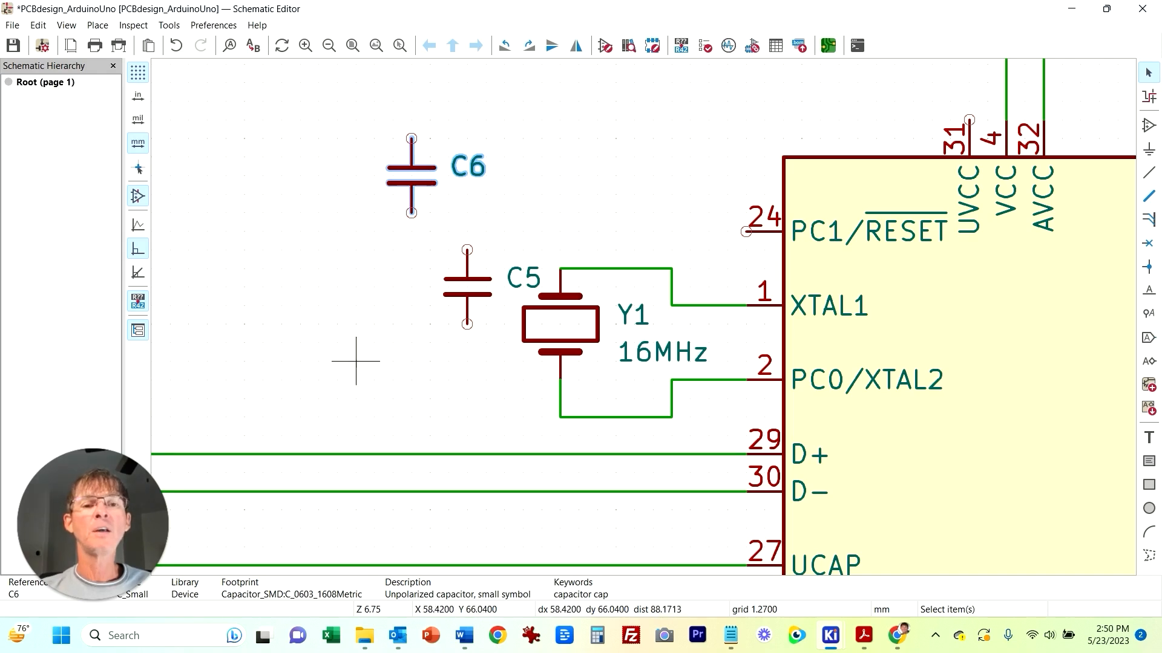
click(467, 287)
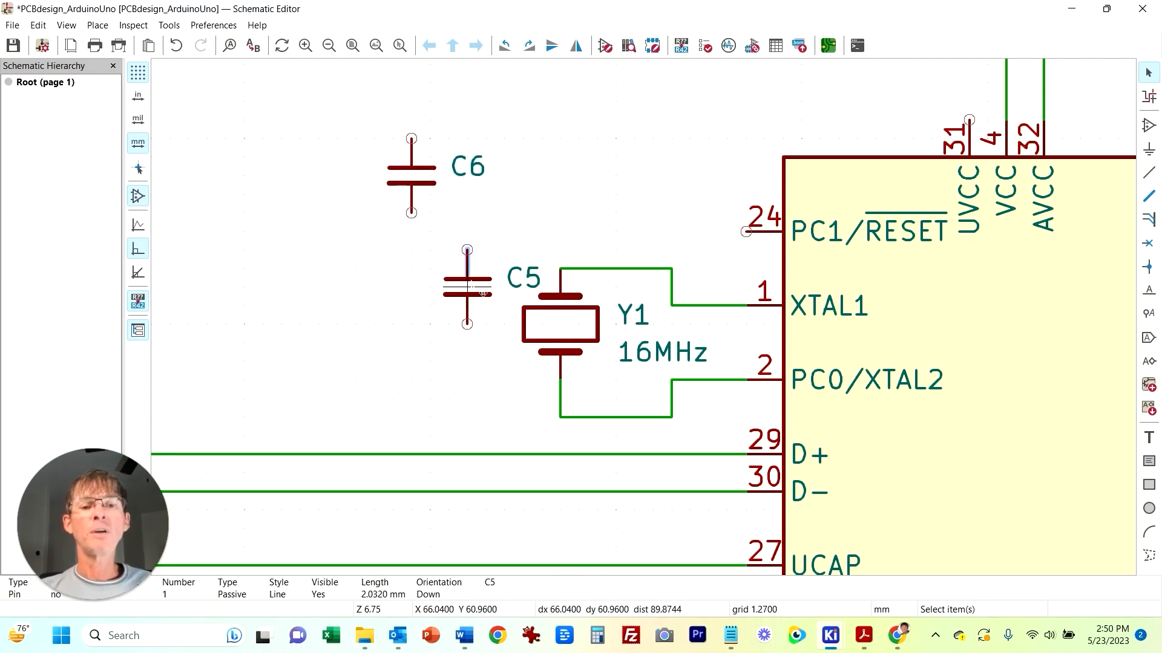
click(616, 325)
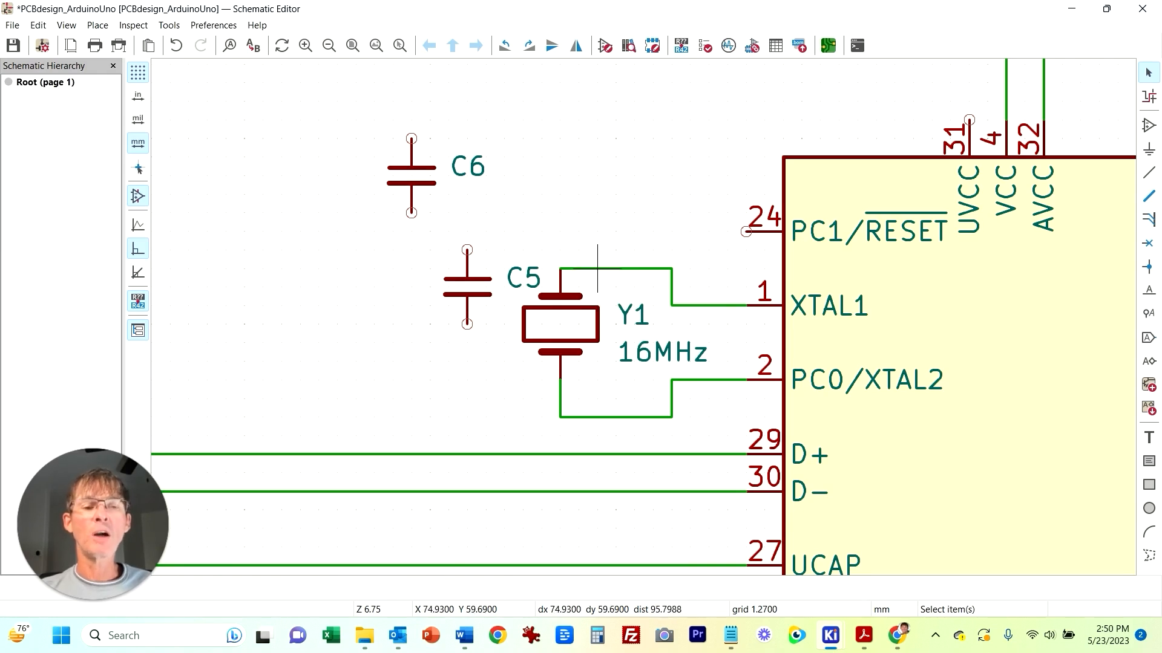
click(486, 268)
click(486, 249)
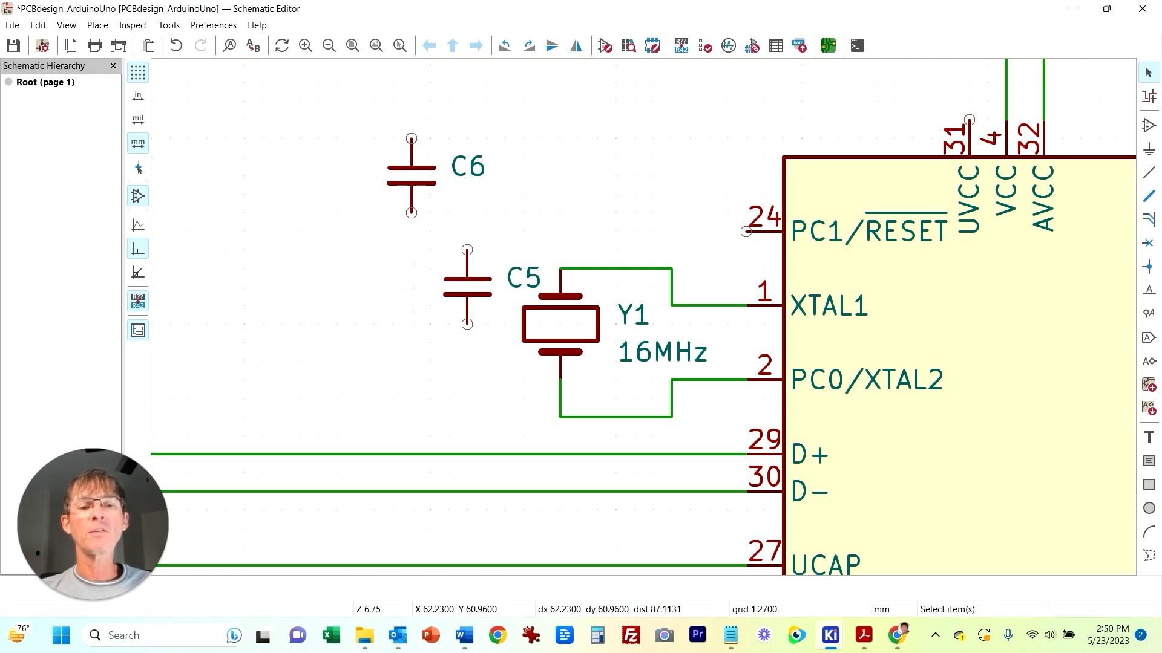
click(466, 295)
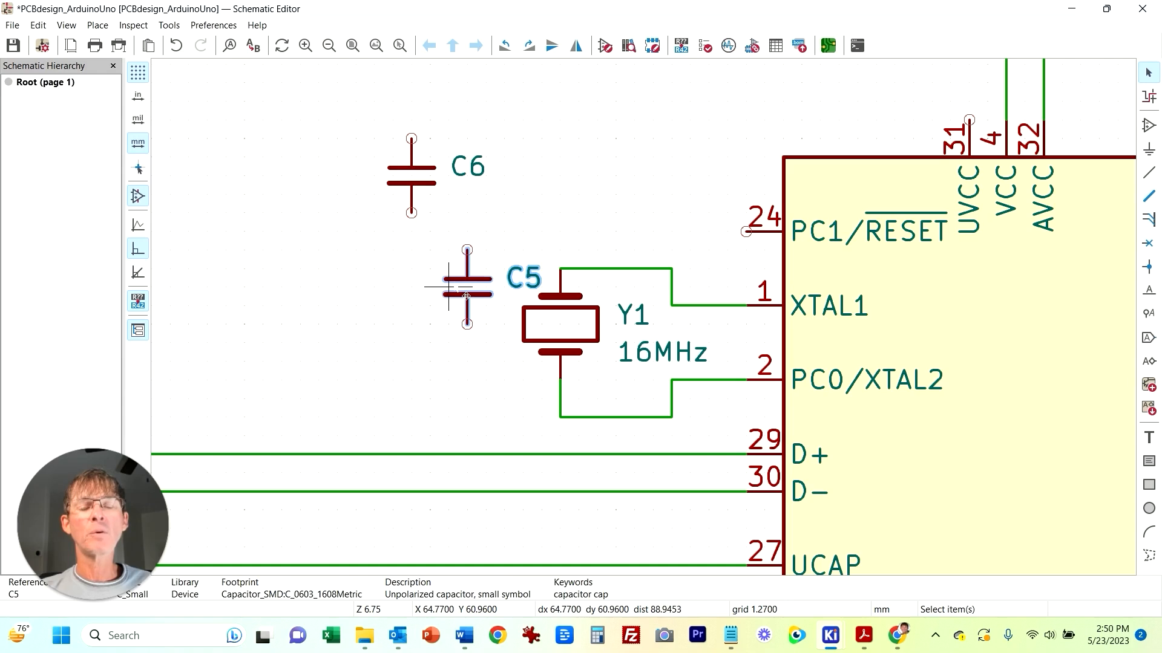
key(r)
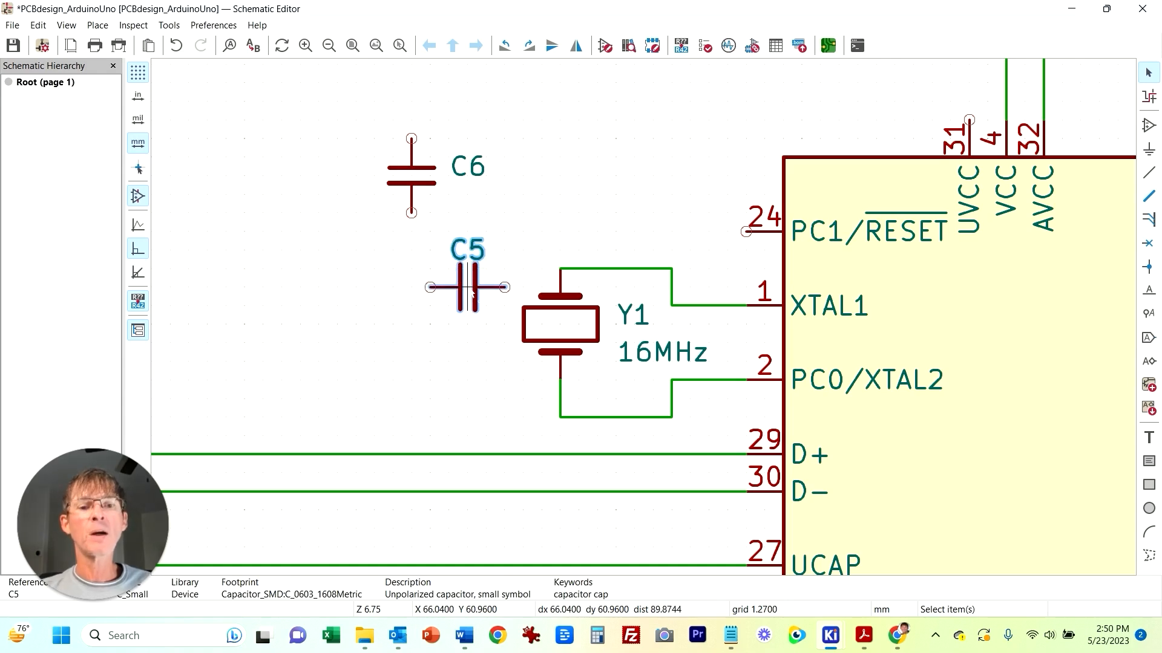
drag(487, 287, 467, 269)
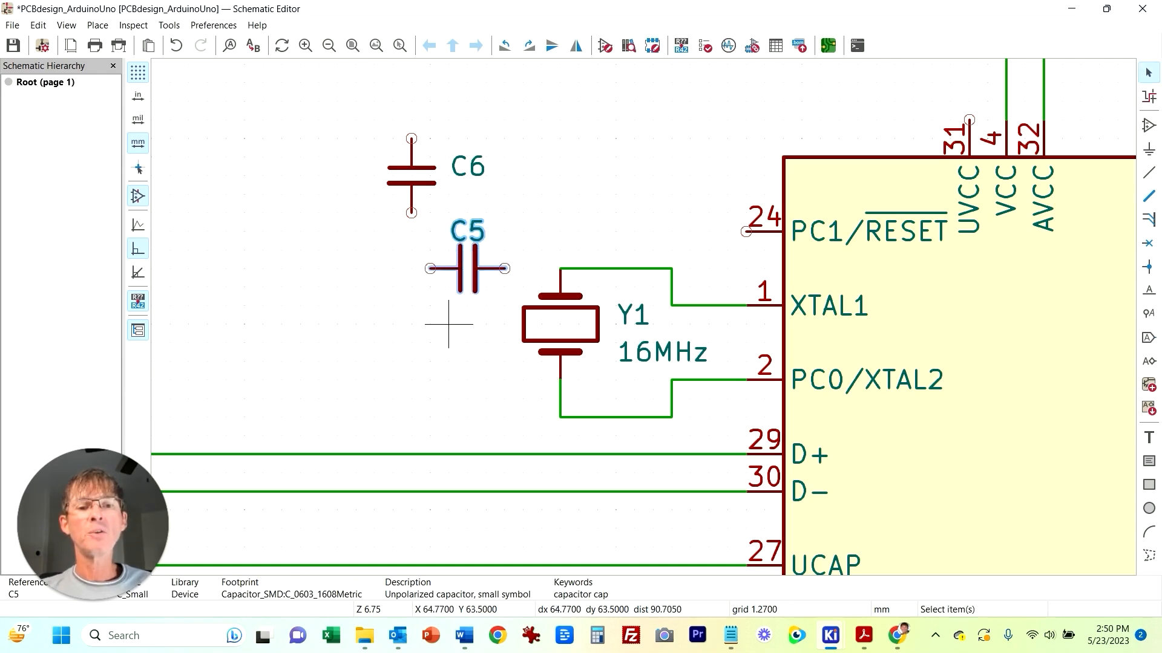
click(448, 324)
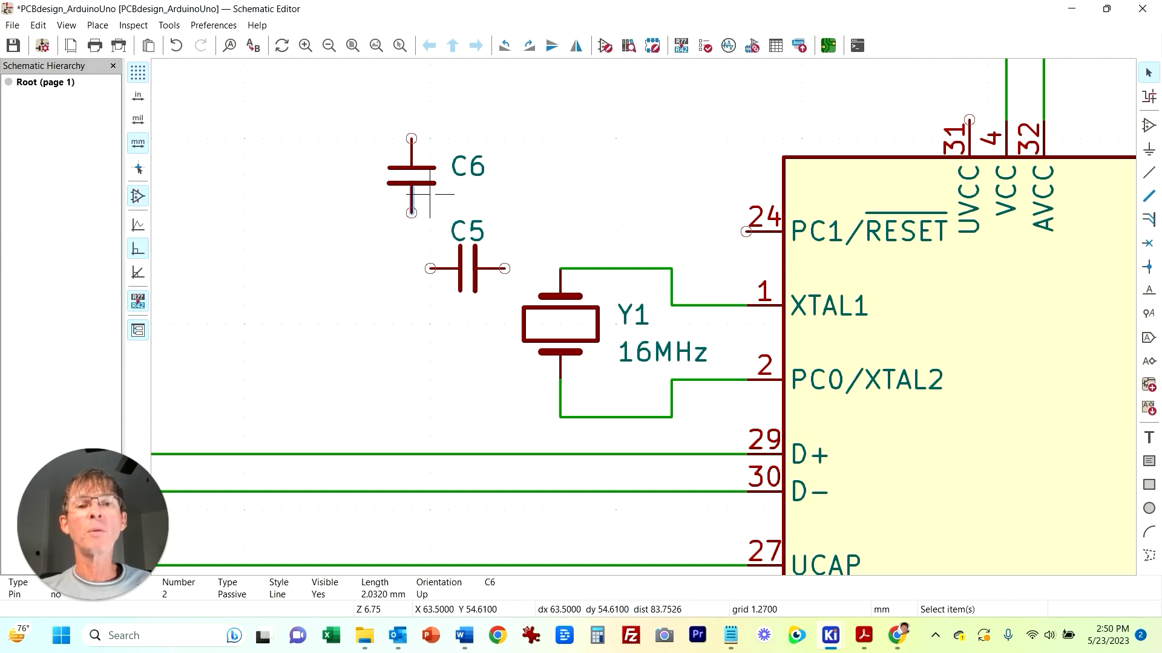
Step: Rotate C6 horizontal and move it below Y1, level with the XTAL2 wire
click(430, 175)
key(r)
key(r)
key(r)
key(r)
key(r)
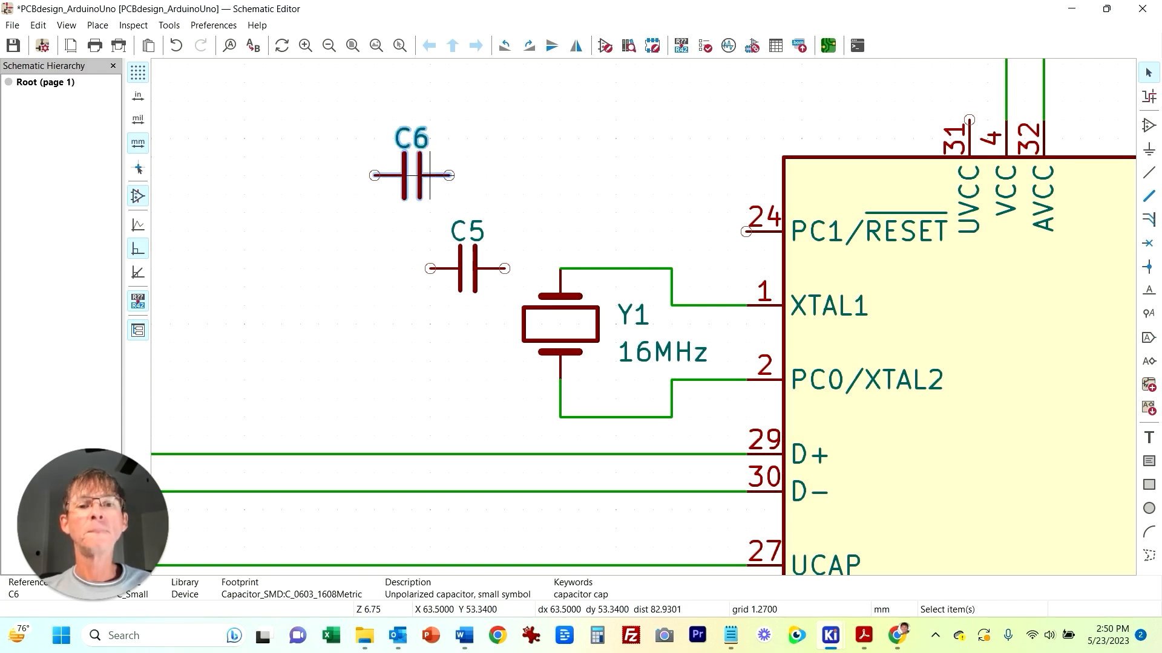
drag(430, 176, 476, 430)
click(374, 380)
Step: Wire C5 and C6 to Y1's upper and lower ends and join the capacitors' free ends with a vertical wire
click(504, 269)
click(560, 268)
click(560, 418)
click(504, 418)
click(560, 418)
key(w)
click(430, 417)
Step: Place a GND symbol left of the capacitors and wire it to the capacitors' common node
key(p)
key(Return)
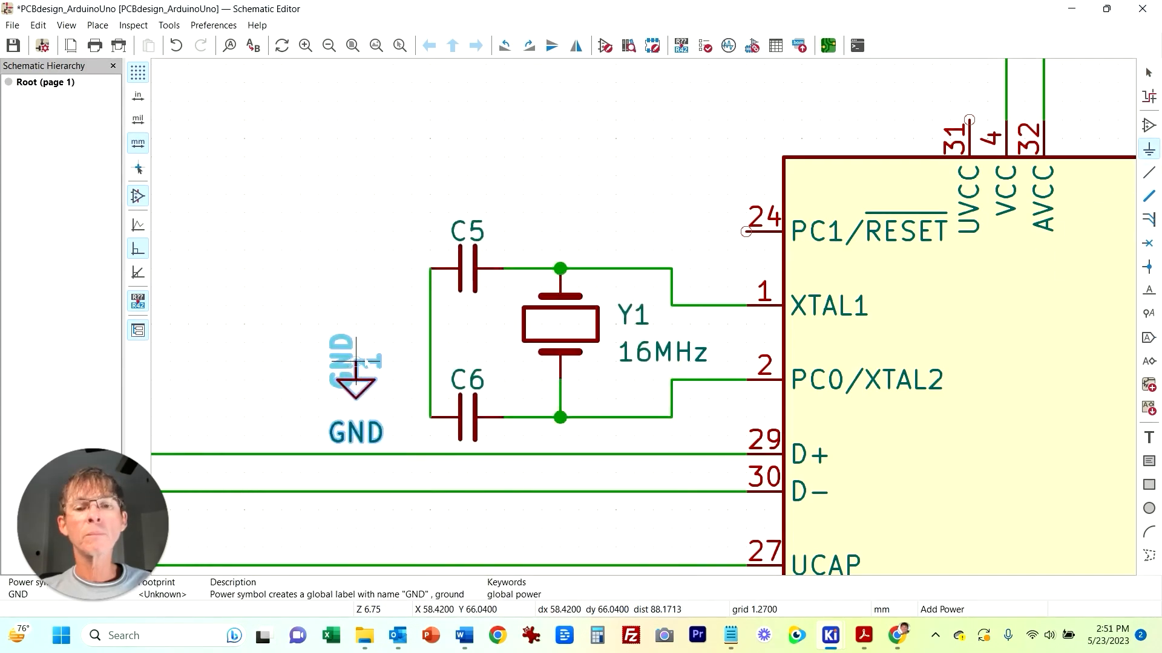
click(337, 357)
click(642, 562)
click(356, 362)
click(663, 136)
click(1149, 172)
click(356, 362)
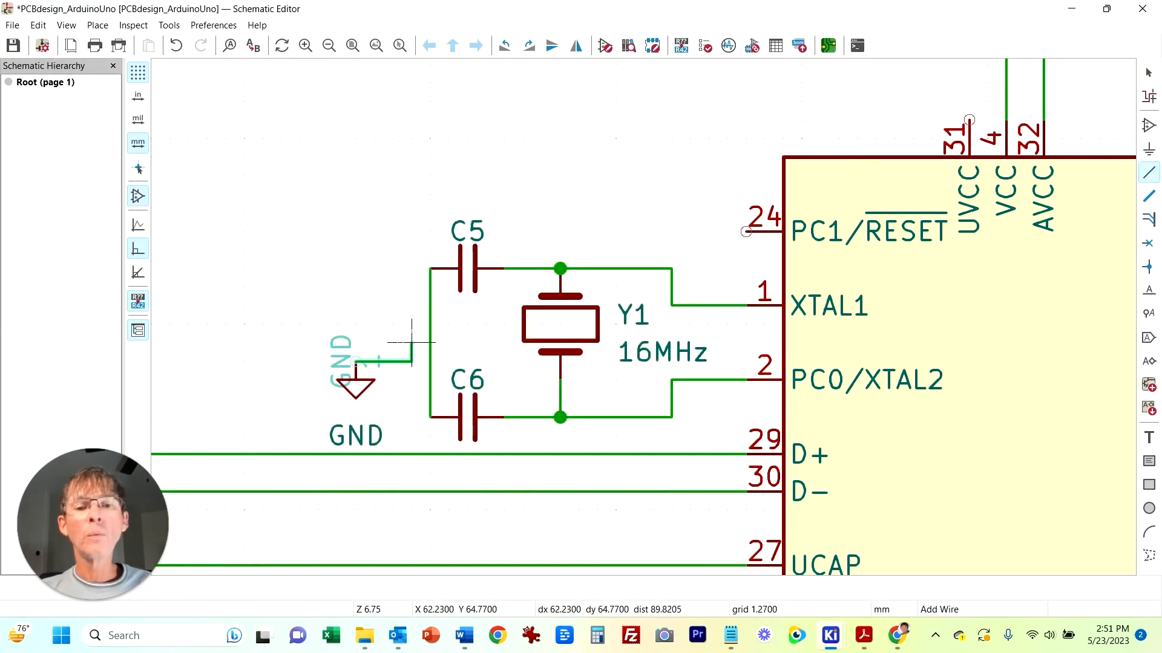
click(430, 341)
Step: Switch to the reference PDF to examine the crystal circuit around the ATmega16U2, then return to the schematic editor
scroll(557, 507, down, 3)
middle_drag(634, 333, 495, 345)
middle_drag(405, 407, 323, 456)
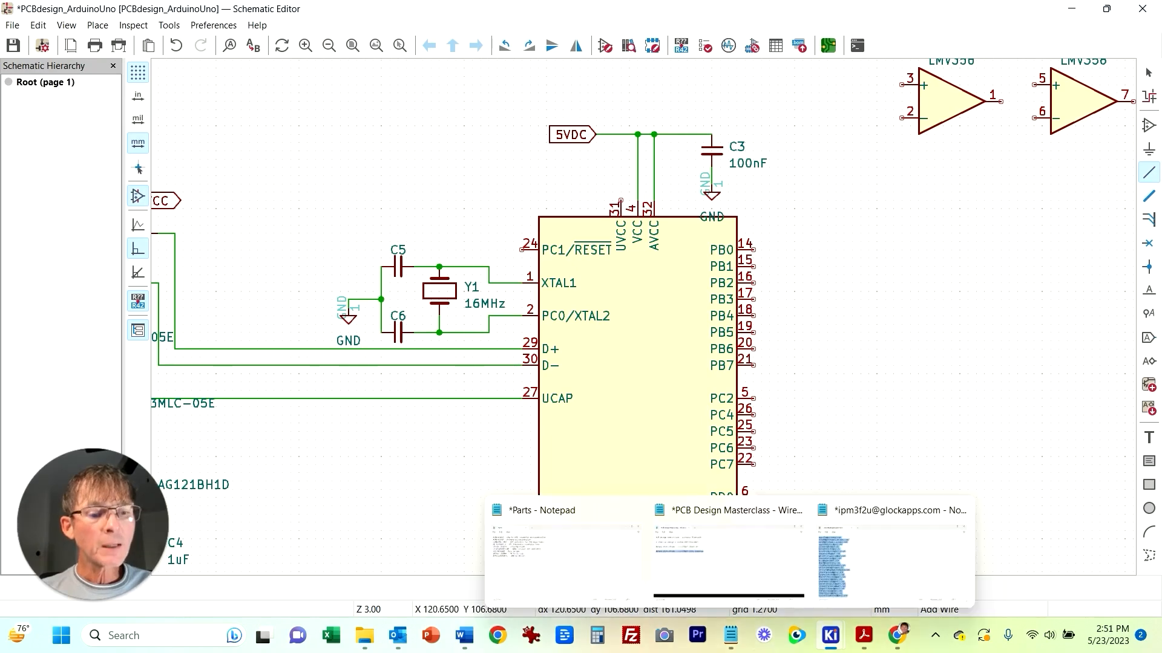
click(863, 635)
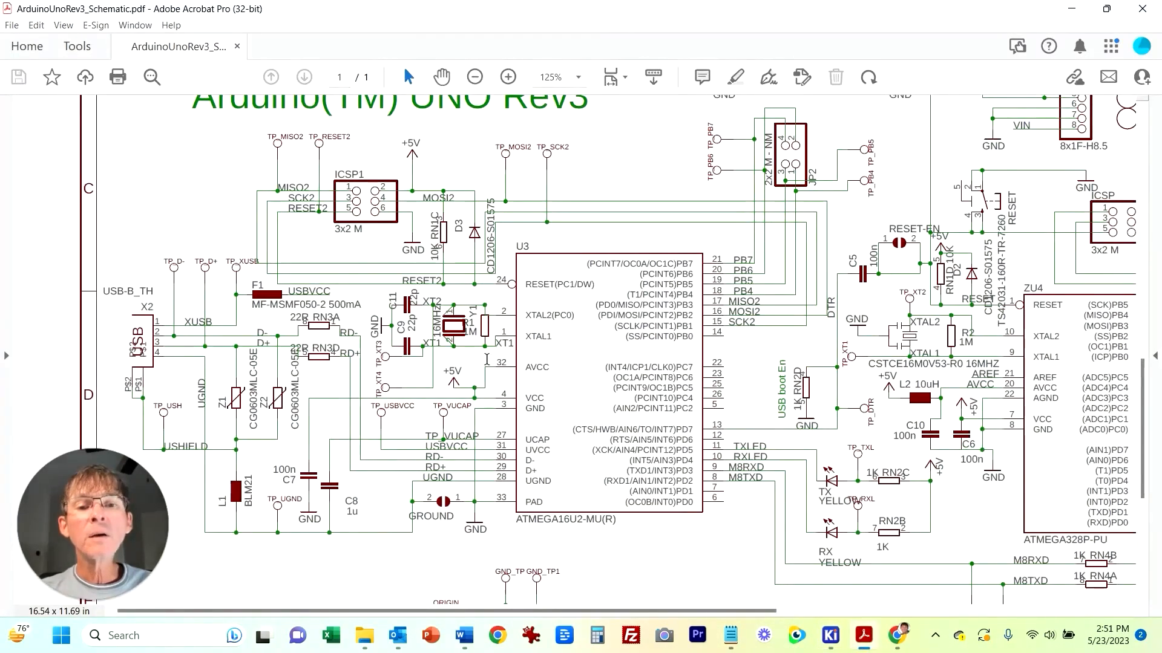
right_click(489, 339)
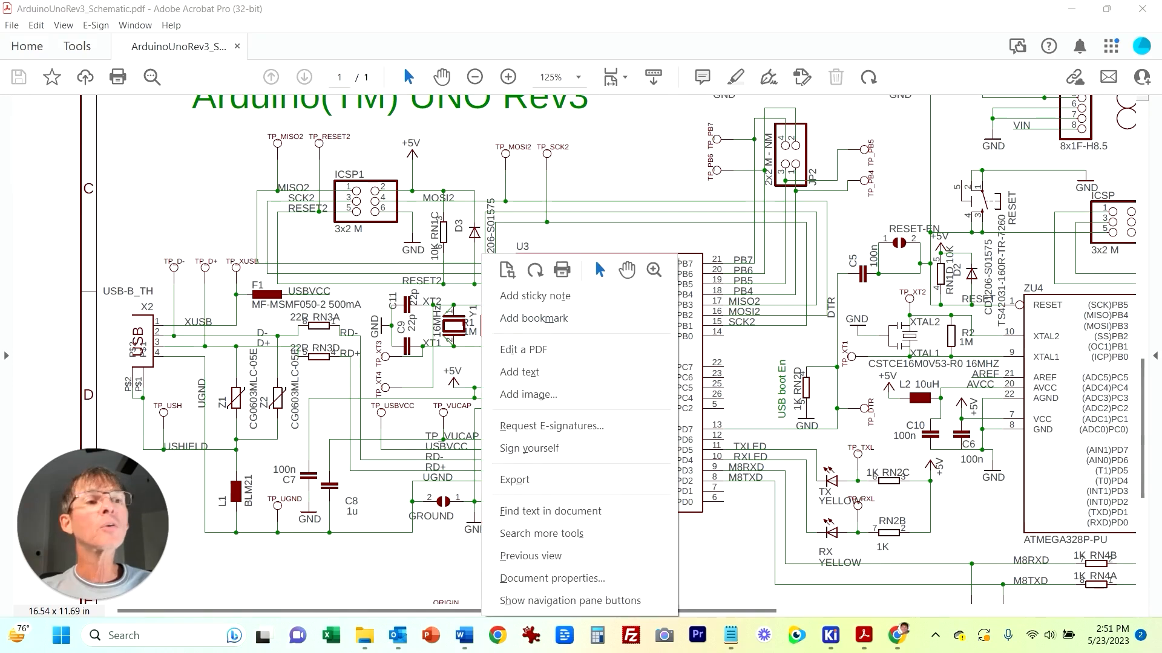
key(Escape)
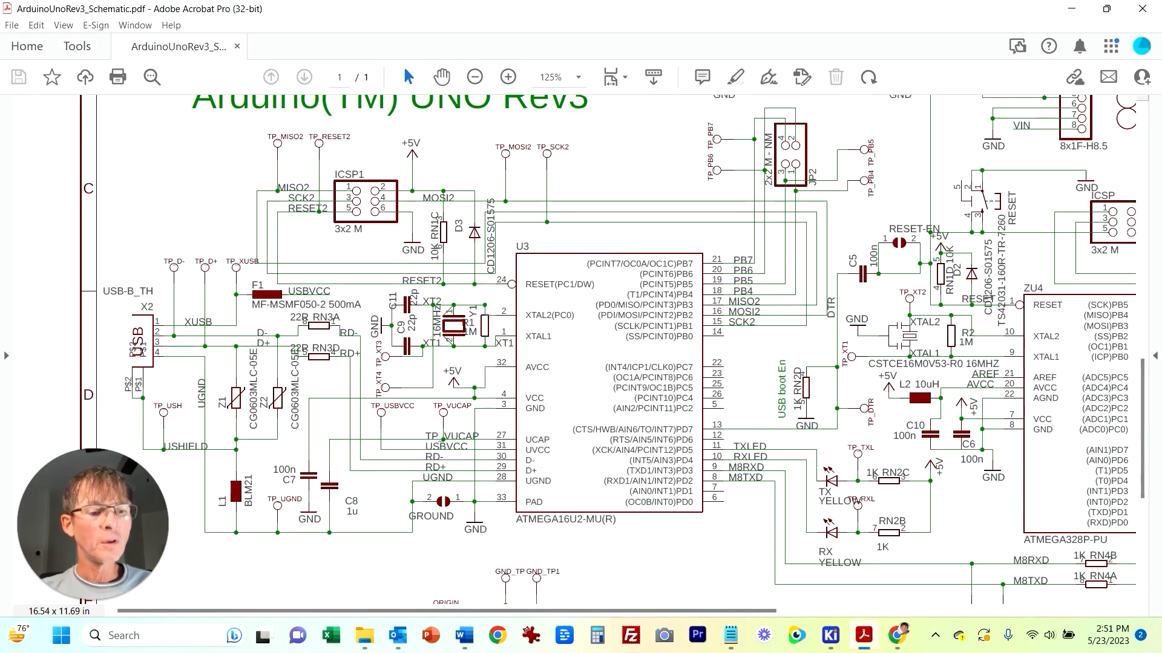
click(830, 635)
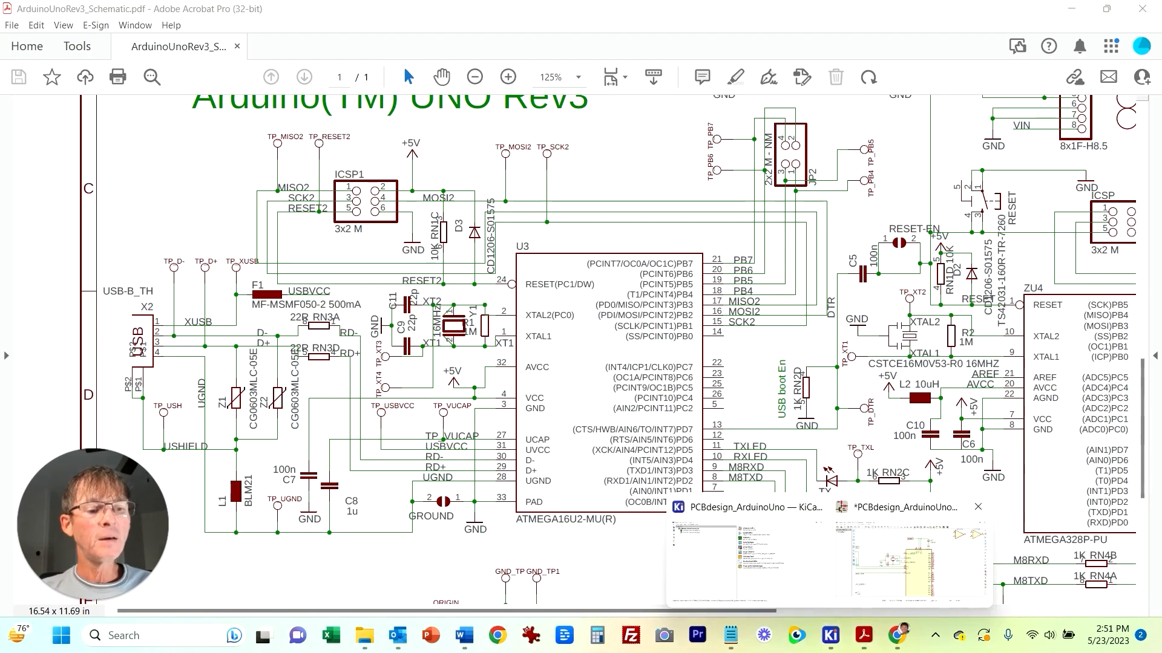
click(889, 560)
Step: Copy resistor R1 to create R4 and place it in parallel with Y1 between the XTAL1 and XTAL2 wires
scroll(360, 175, down, 3)
key(Escape)
click(414, 265)
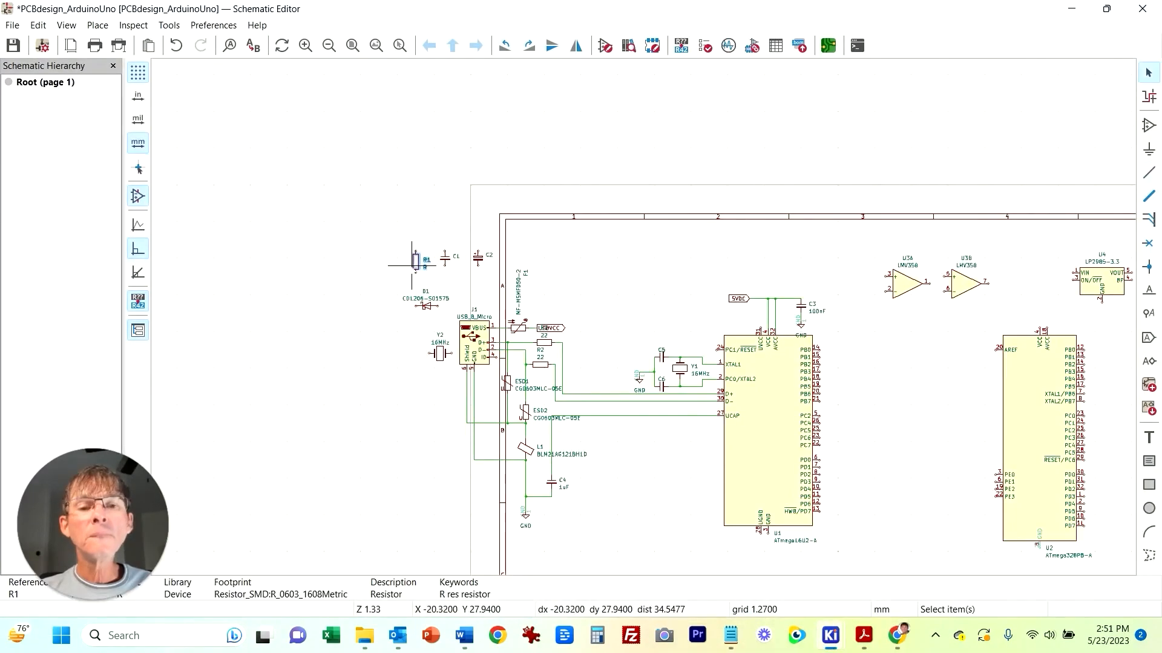
key(ctrl+c)
key(ctrl+v)
scroll(677, 372, up, 6)
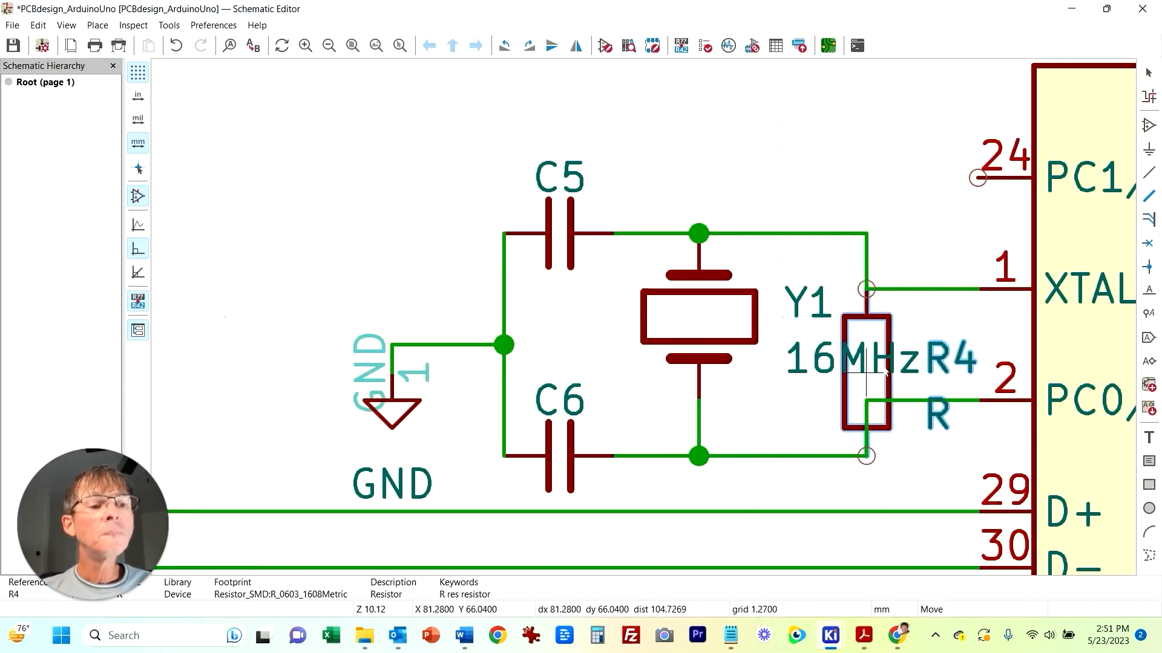
click(847, 385)
scroll(846, 384, down, 2)
drag(325, 290, 680, 510)
drag(625, 372, 494, 372)
click(717, 409)
drag(717, 410, 662, 373)
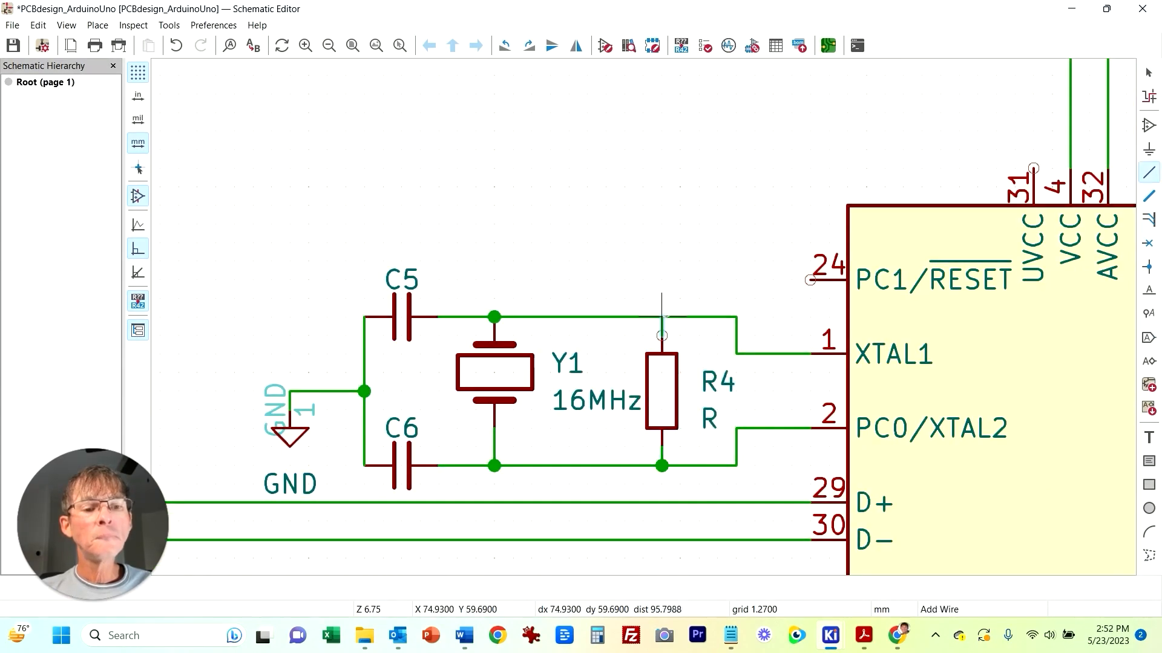
Step: Set R4's value to 1M
double_click(679, 373)
text(1M)
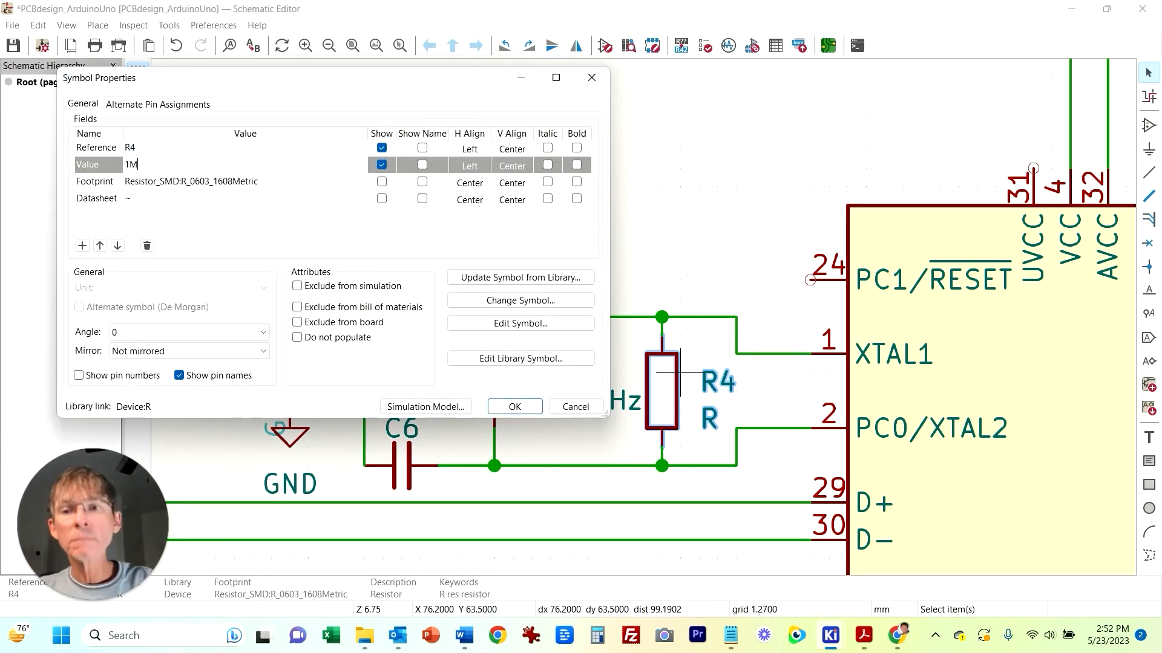
key(Return)
key(Return)
Step: Duplicate a GND symbol and place it under U1's UGND and GND pins
scroll(618, 523, down, 4)
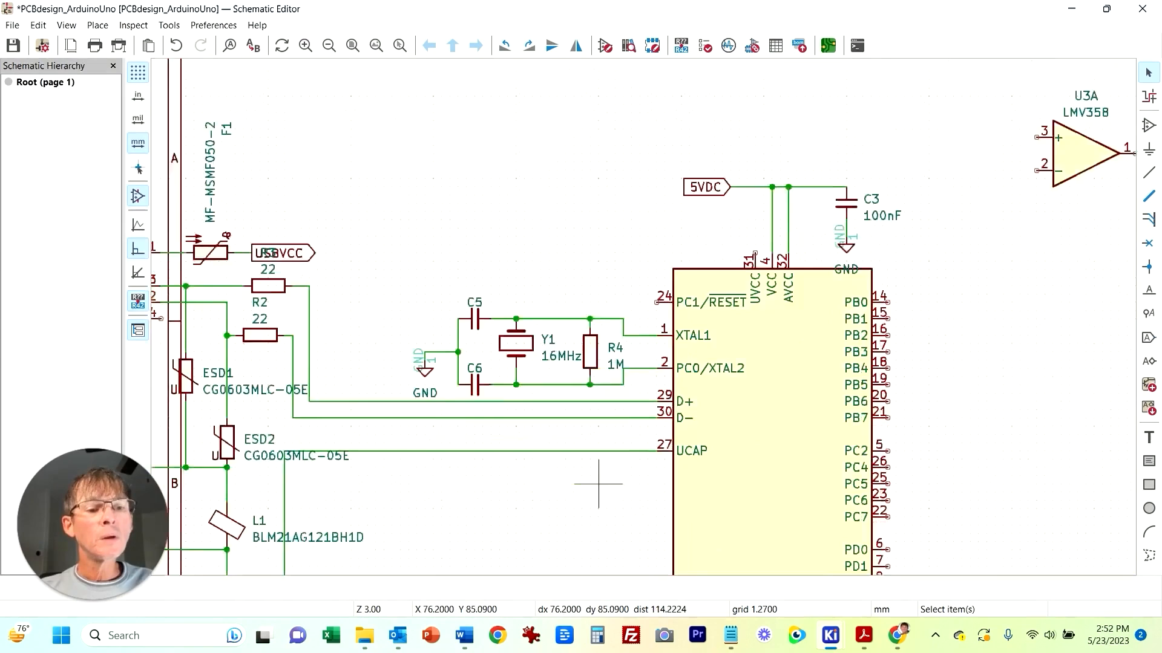
middle_drag(618, 523, 596, 259)
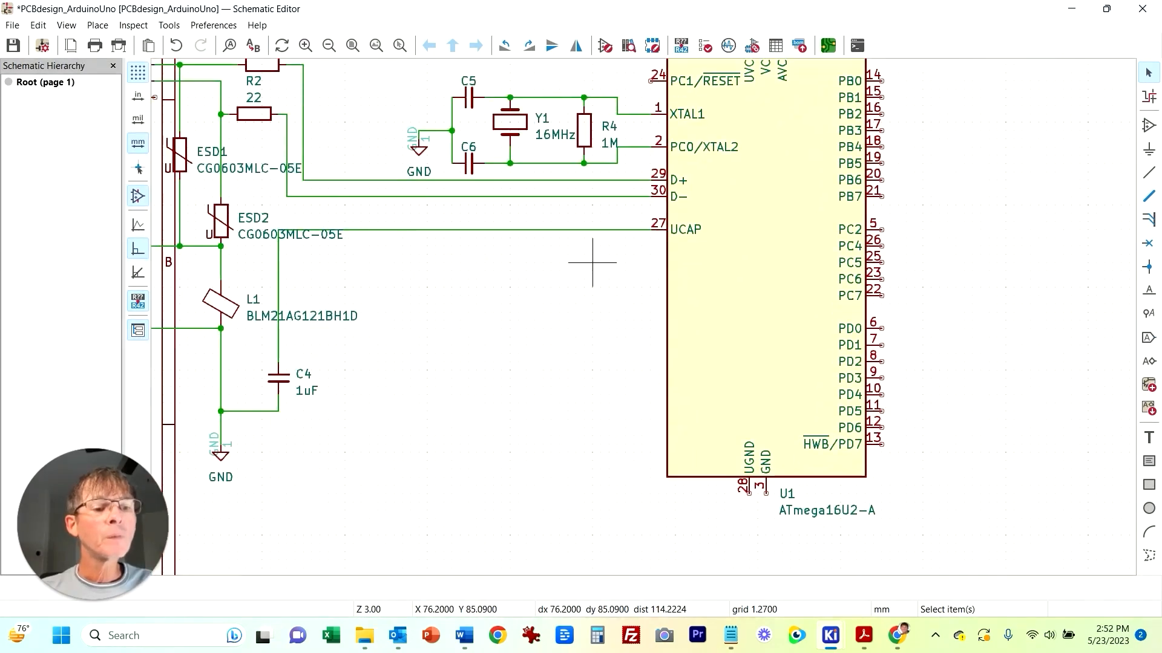
click(223, 452)
key(ctrl+d)
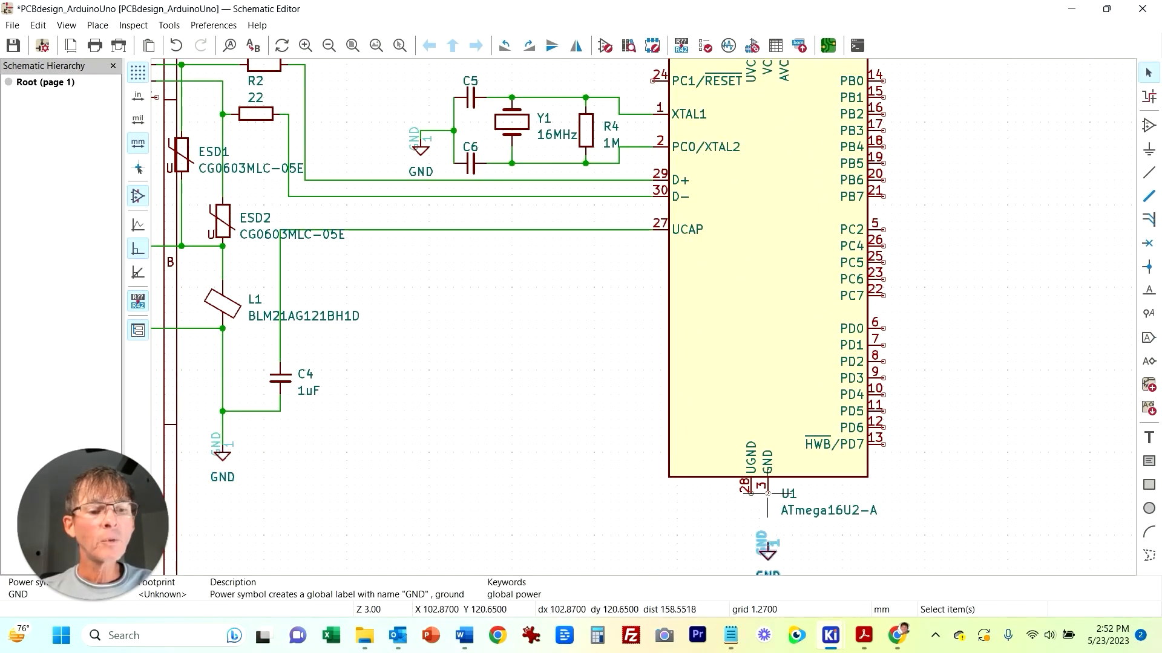
click(767, 536)
key(w)
key(Escape)
key(Escape)
Step: Rotate diode D1 vertical, move it above U1's PC1/RESET pin and wire it to the reset line
scroll(726, 460, down, 2)
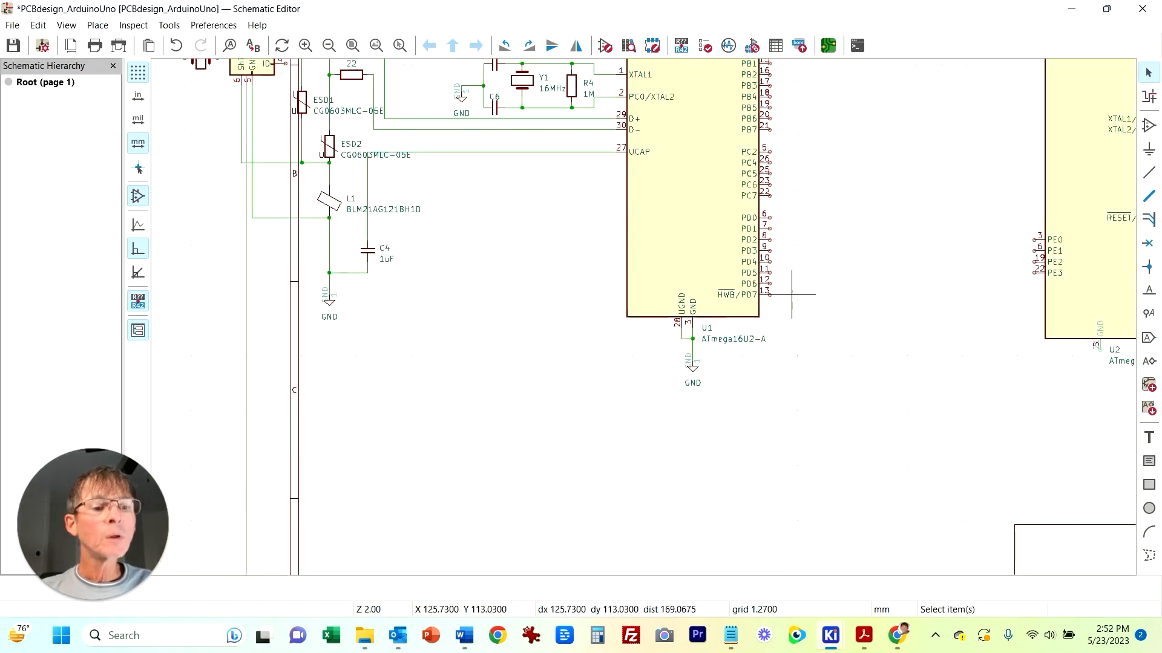
middle_drag(825, 194, 742, 389)
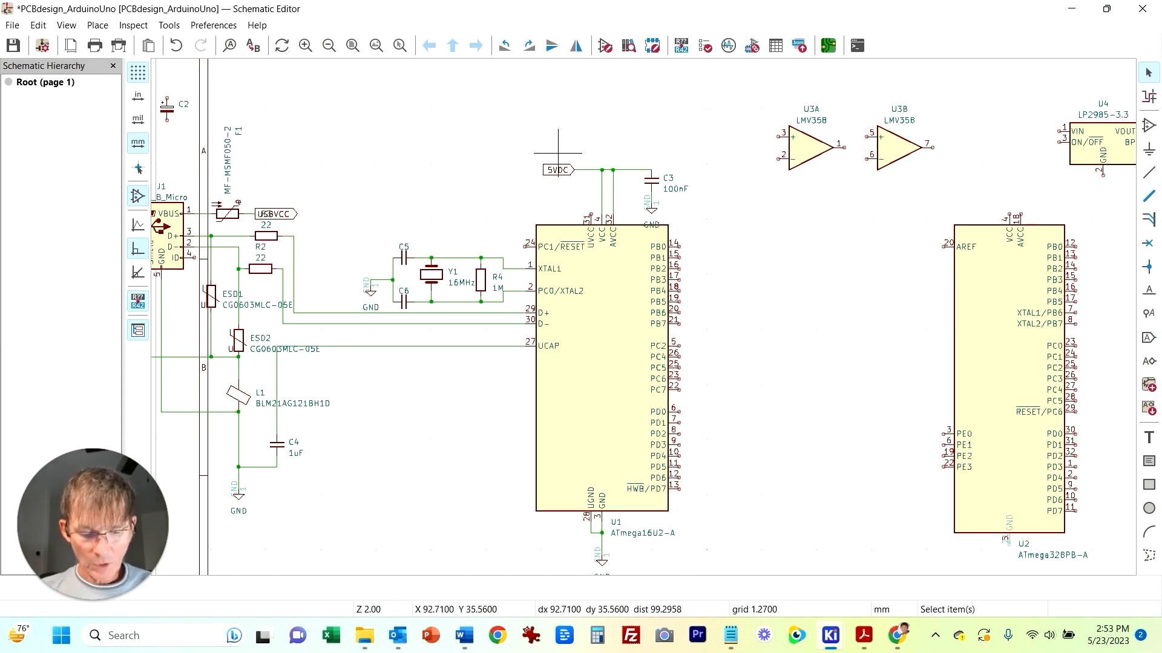
scroll(491, 330, down, 3)
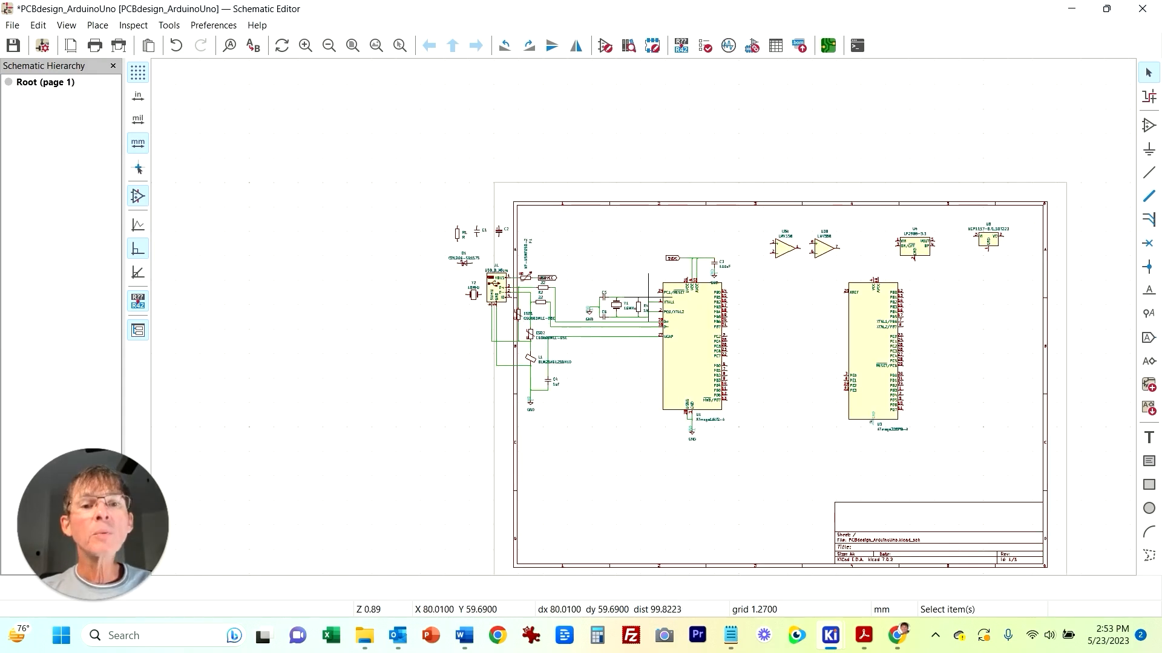
scroll(351, 301, up, 3)
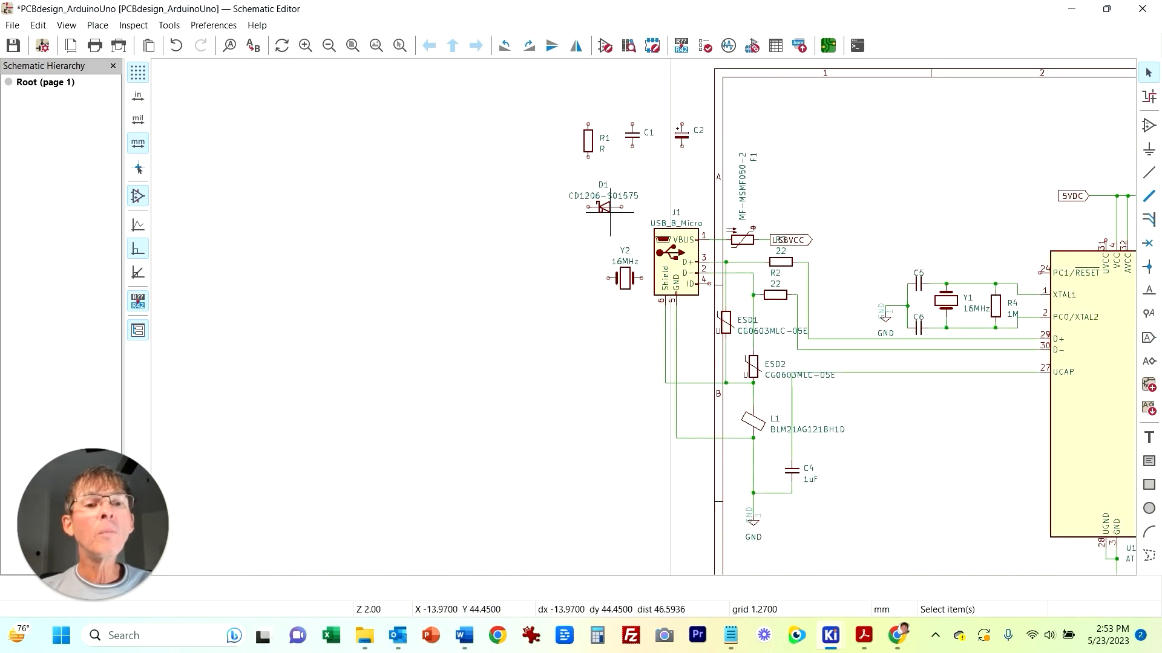
click(466, 260)
key(r)
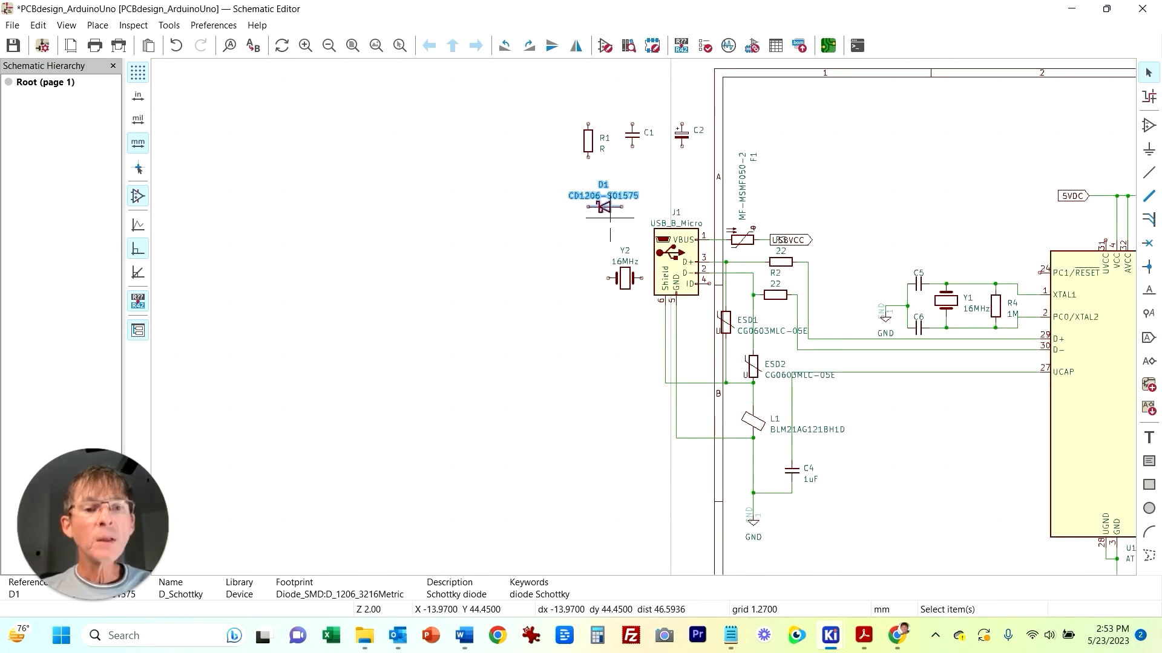
key(r)
key(r)
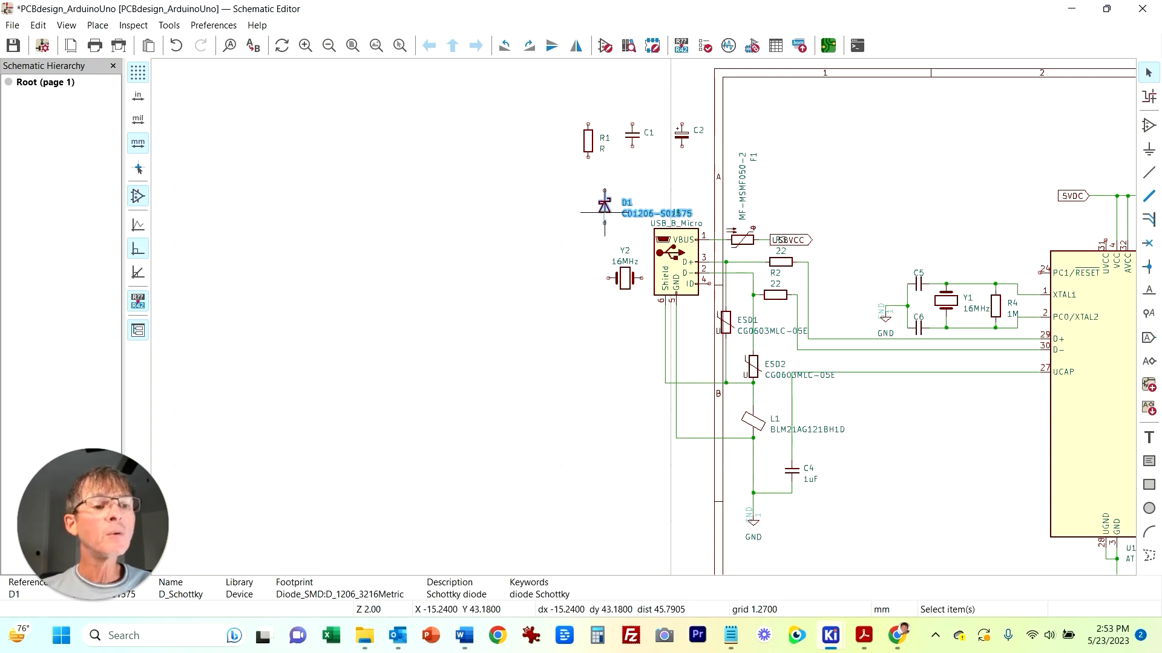
click(605, 212)
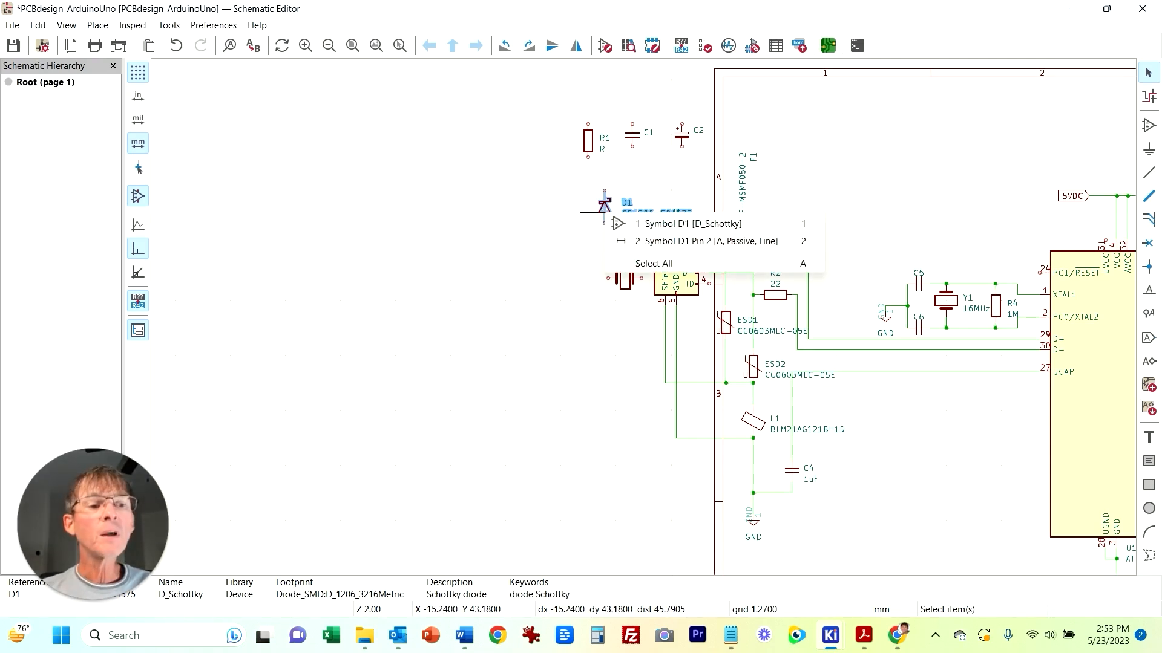
click(604, 207)
drag(604, 197, 1012, 229)
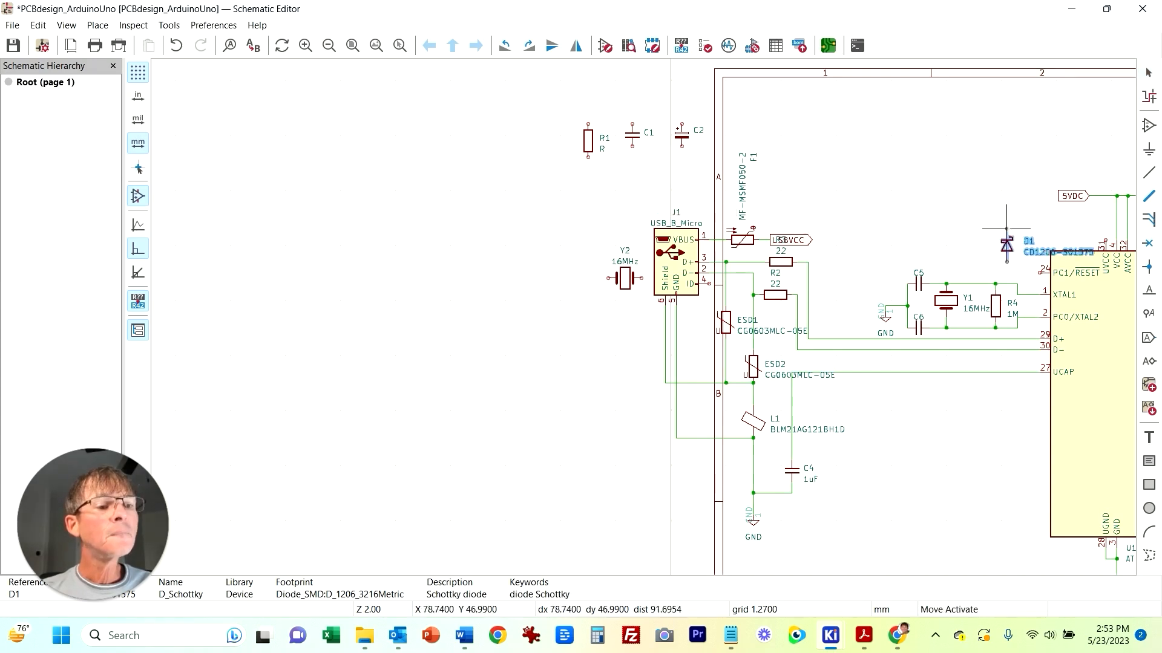
click(1012, 229)
key(w)
click(1007, 261)
middle_drag(991, 207, 607, 166)
key(Escape)
click(697, 161)
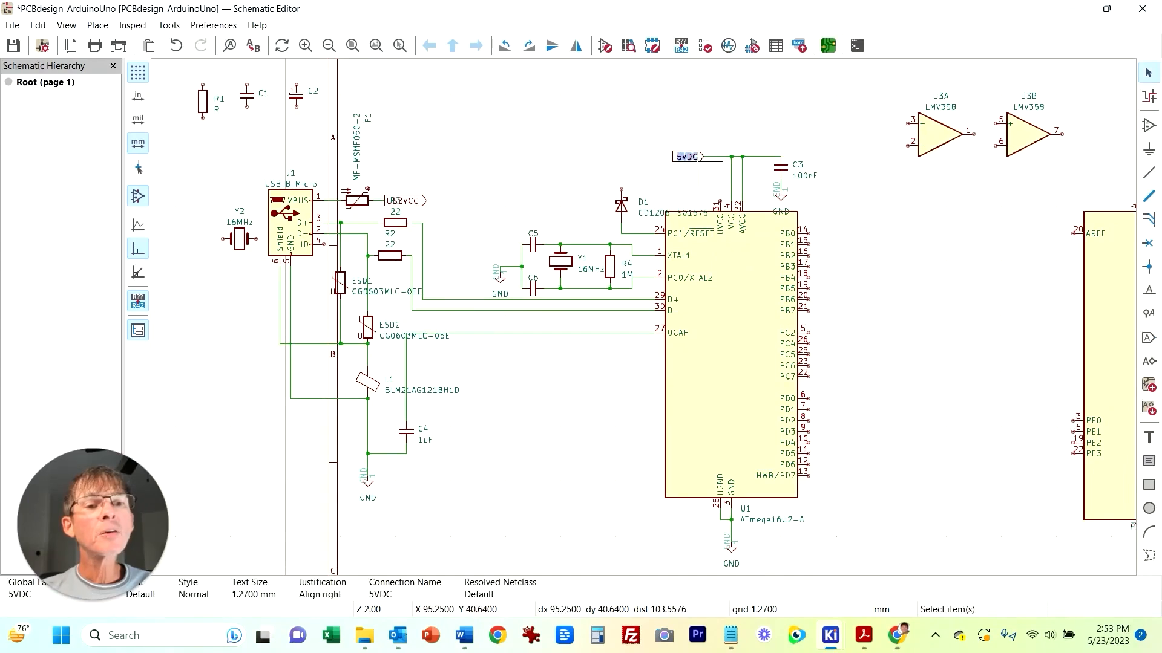
Step: Move the 5VDC label left along its wire and connect diode D1's top end up to the 5VDC line
drag(698, 161, 576, 161)
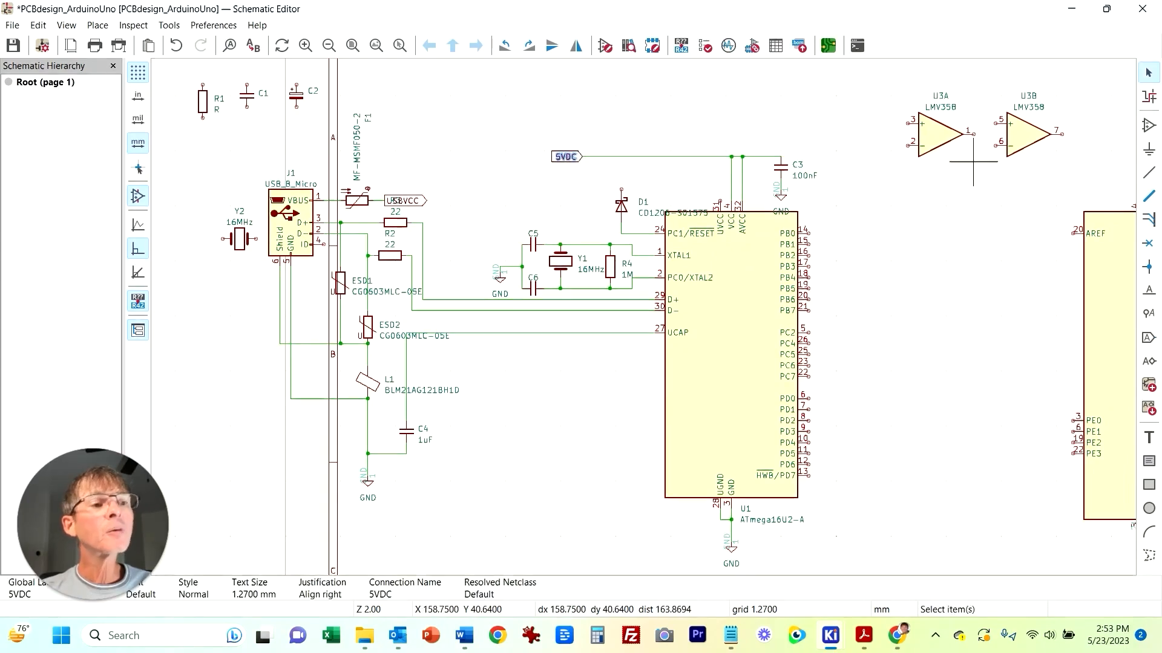
click(1148, 172)
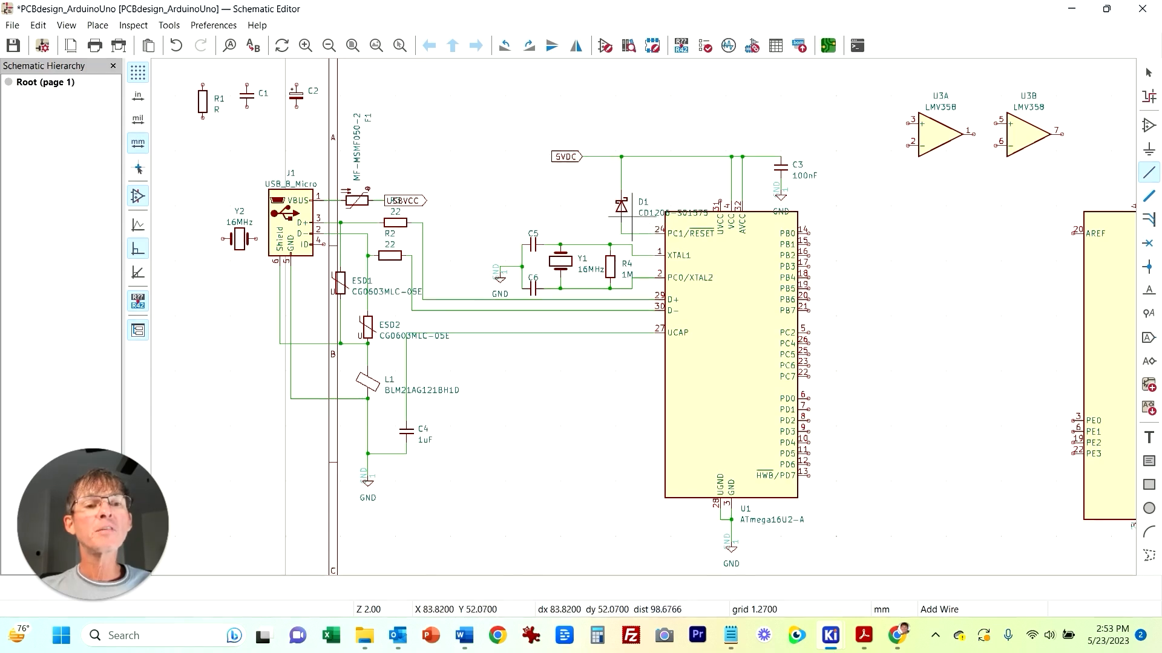
key(Escape)
click(626, 205)
drag(627, 206, 621, 195)
click(665, 123)
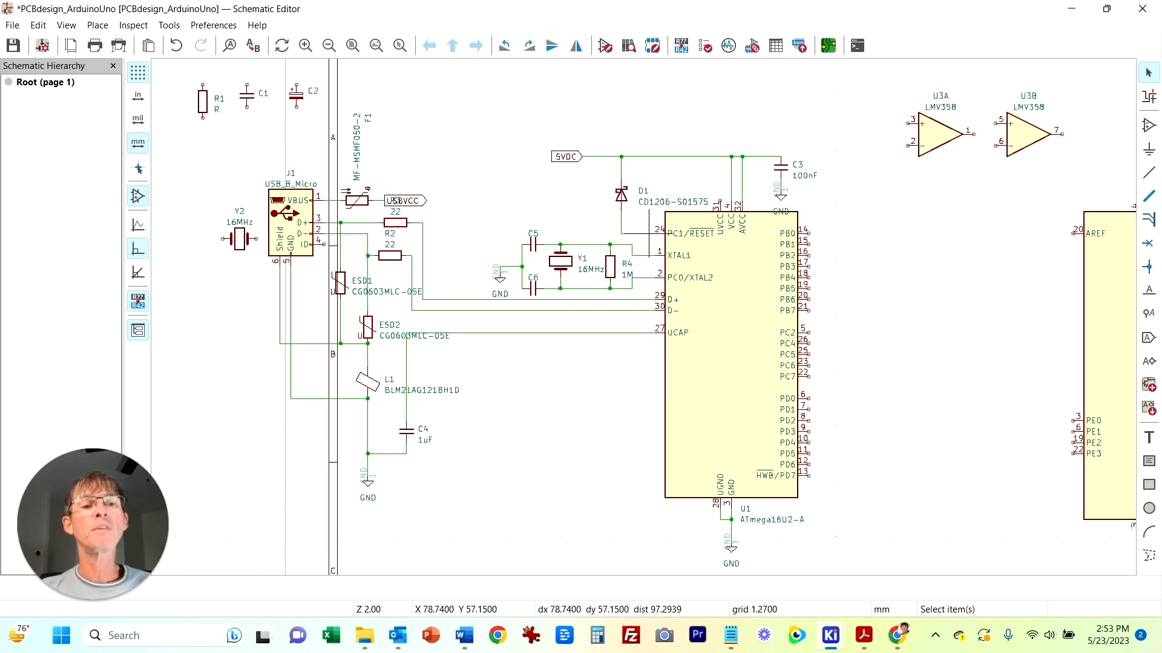
Step: Duplicate resistor R4 as R5, place it beside D1 and wire its lower end to the reset line
mouse_move(577, 211)
middle_down()
mouse_move(575, 179)
mouse_move(586, 196)
middle_up()
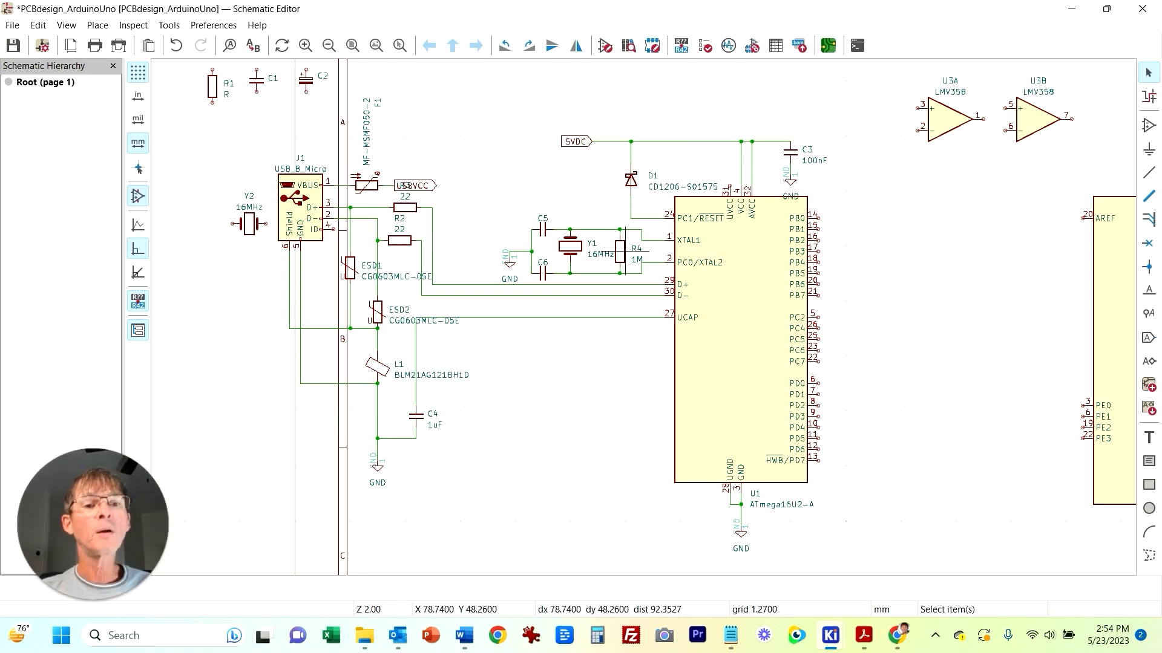
click(621, 252)
key(ctrl+d)
click(598, 181)
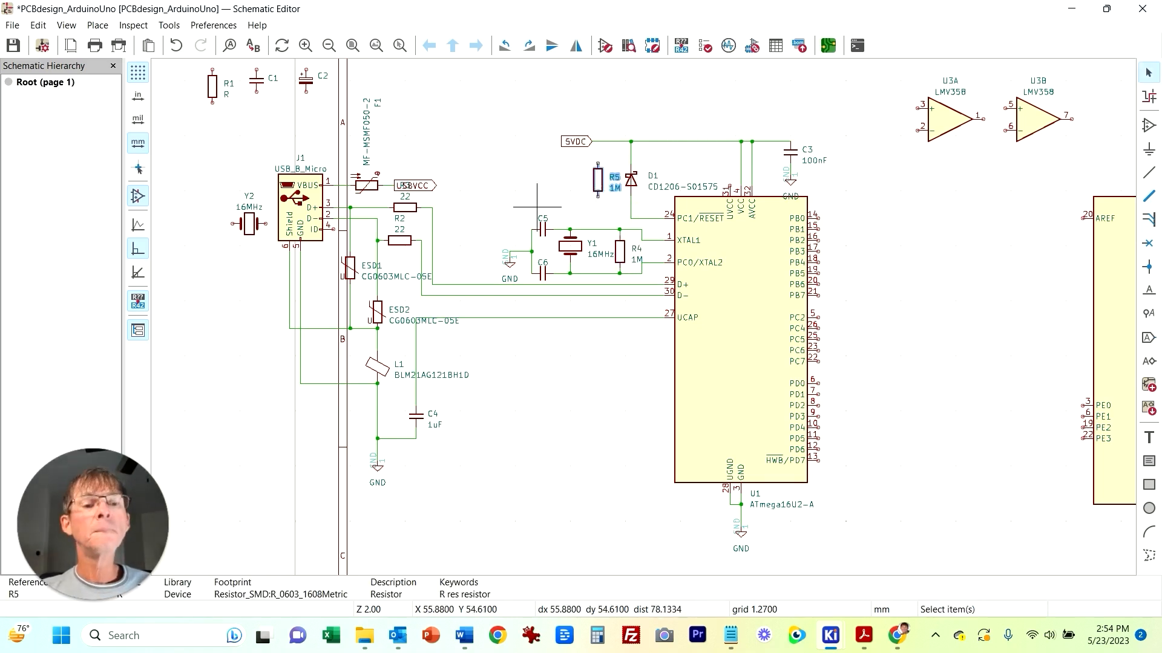
click(543, 209)
key(w)
click(631, 218)
key(Escape)
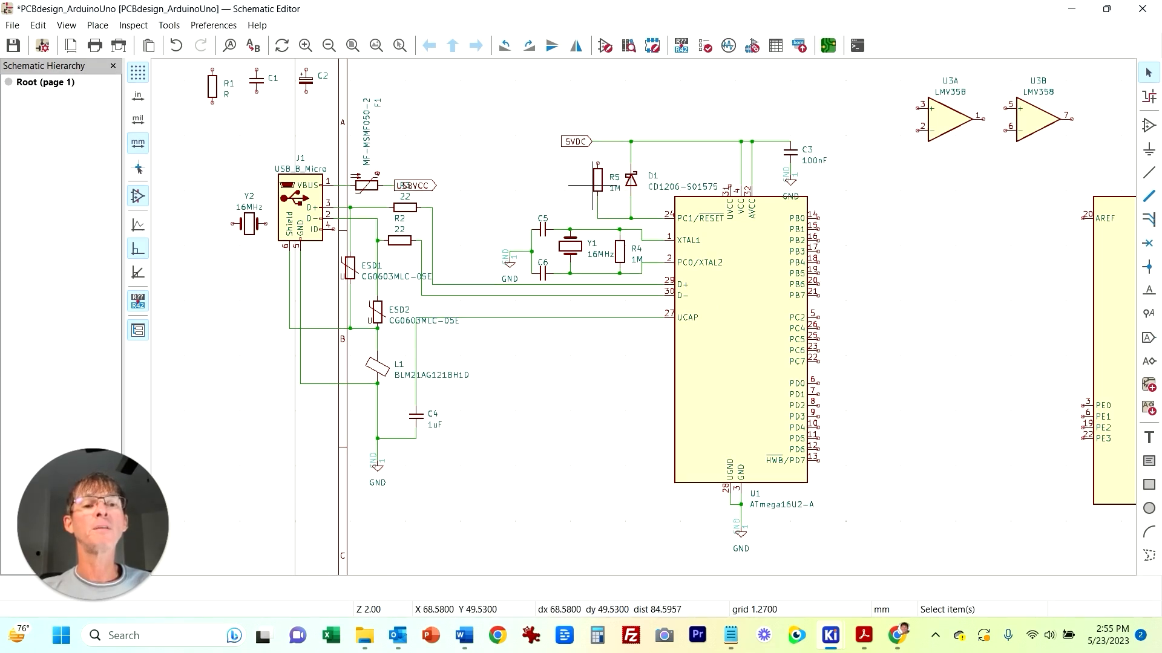
Step: Set R5's value to 10k
click(592, 185)
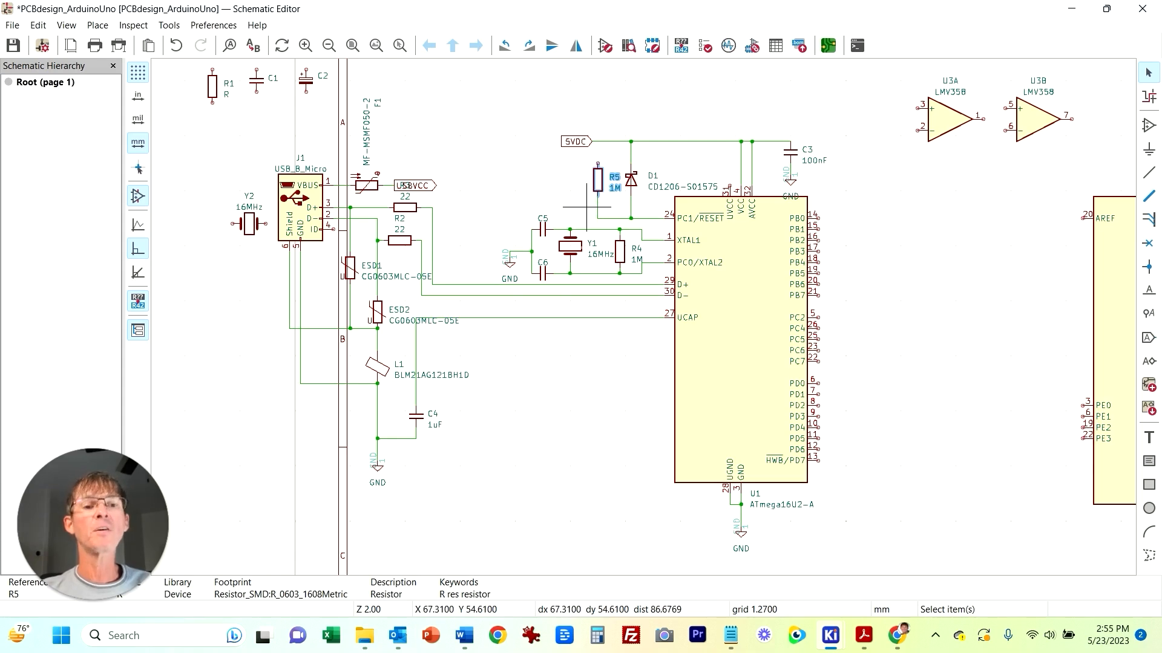
key(e)
click(132, 165)
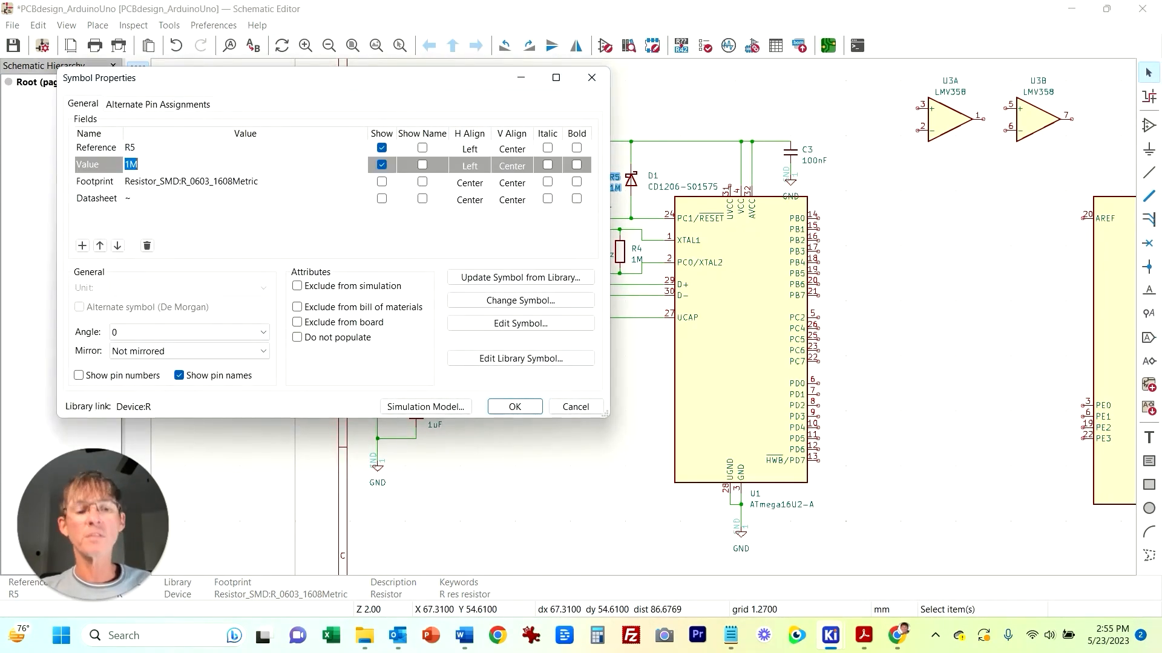
key(Return)
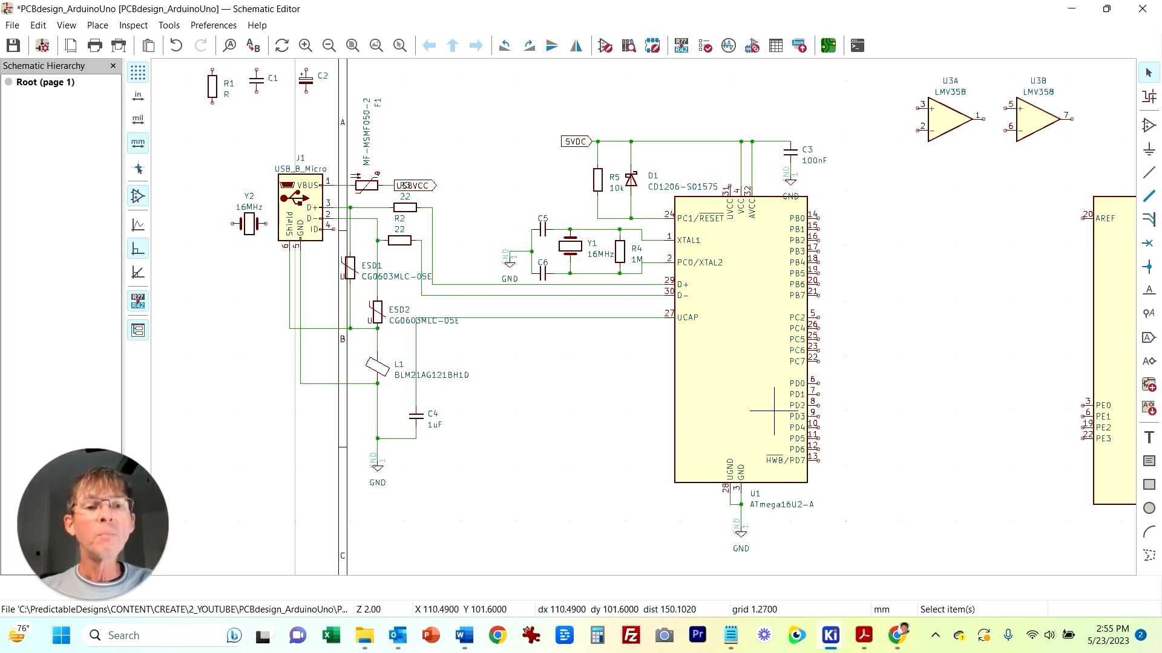
Step: Move the whole USB and ATmega16U2 circuit block to a new position on the sheet
scroll(622, 334, down, 2)
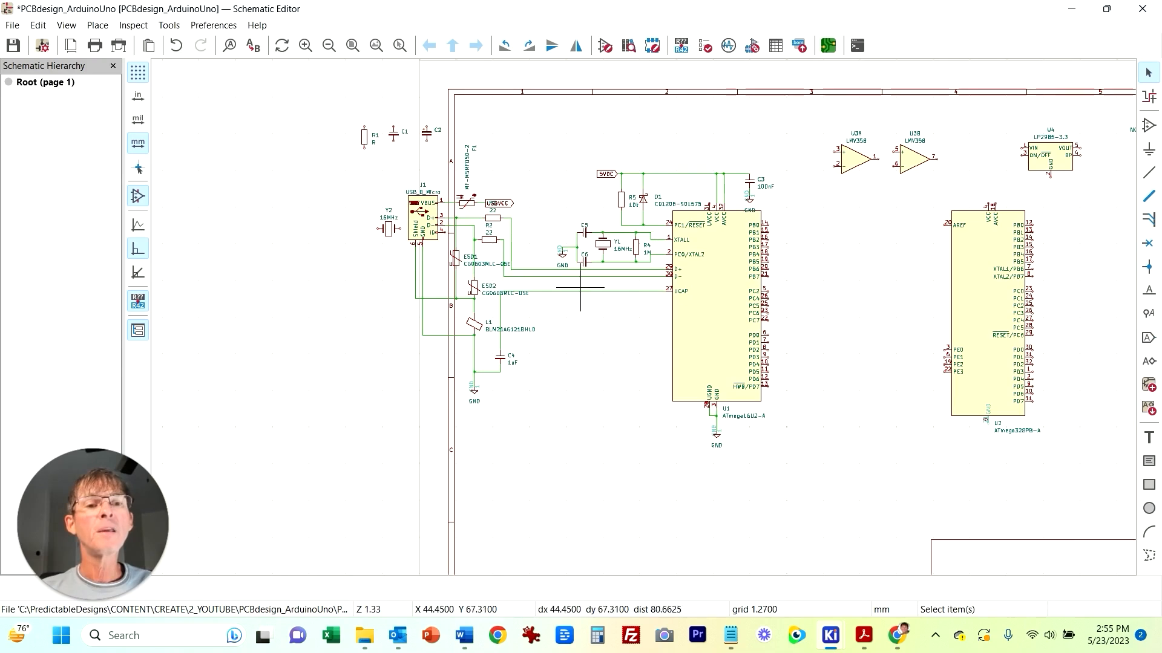
drag(285, 77, 544, 462)
key(m)
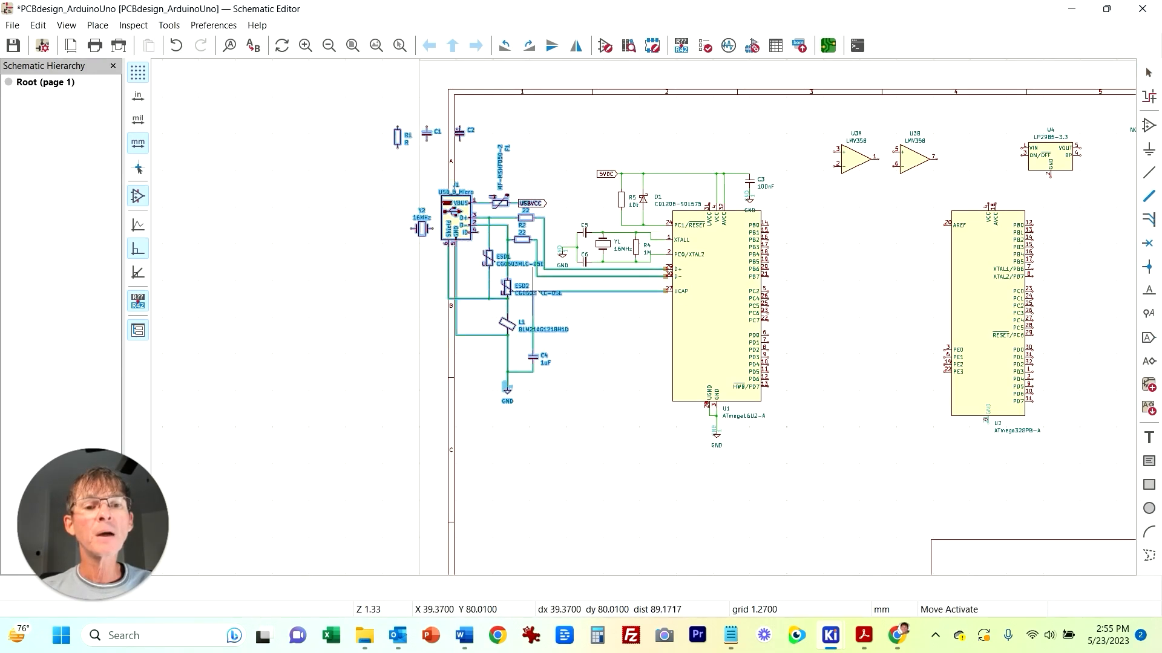
click(554, 291)
Step: Rearrange crystal Y2, the op-amps, regulators and spare passives around U2 on the sheet
drag(350, 97, 1110, 512)
drag(987, 422, 1061, 459)
click(639, 542)
click(493, 269)
drag(493, 270, 986, 273)
drag(466, 136, 1013, 150)
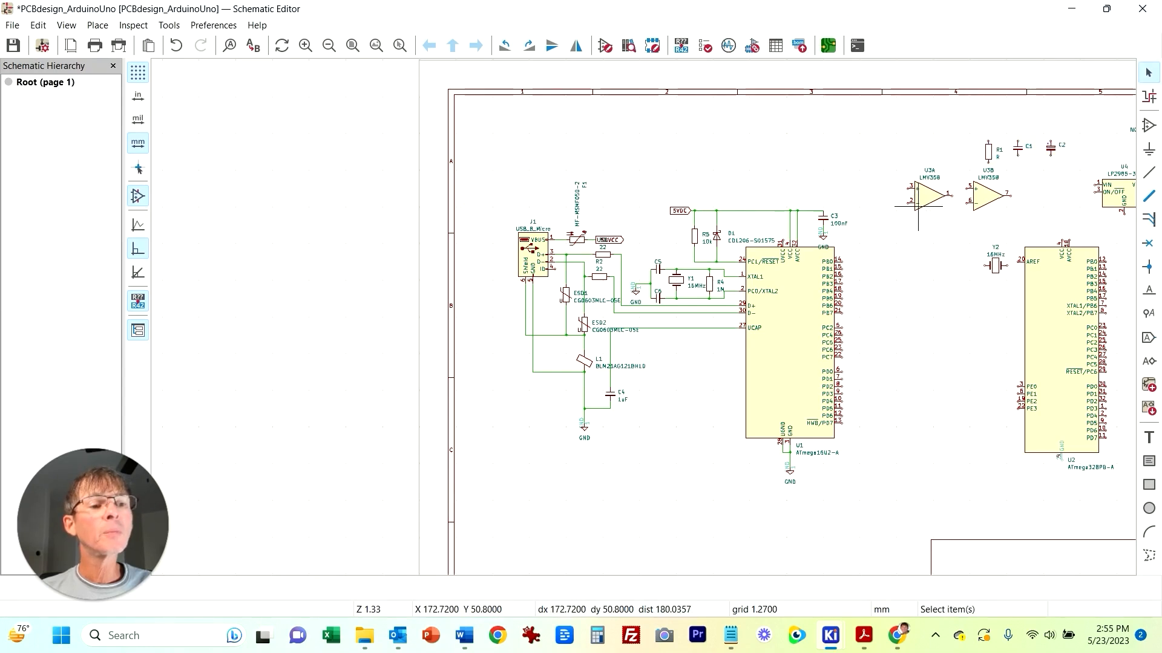
drag(928, 195, 1053, 195)
middle_drag(878, 390, 737, 335)
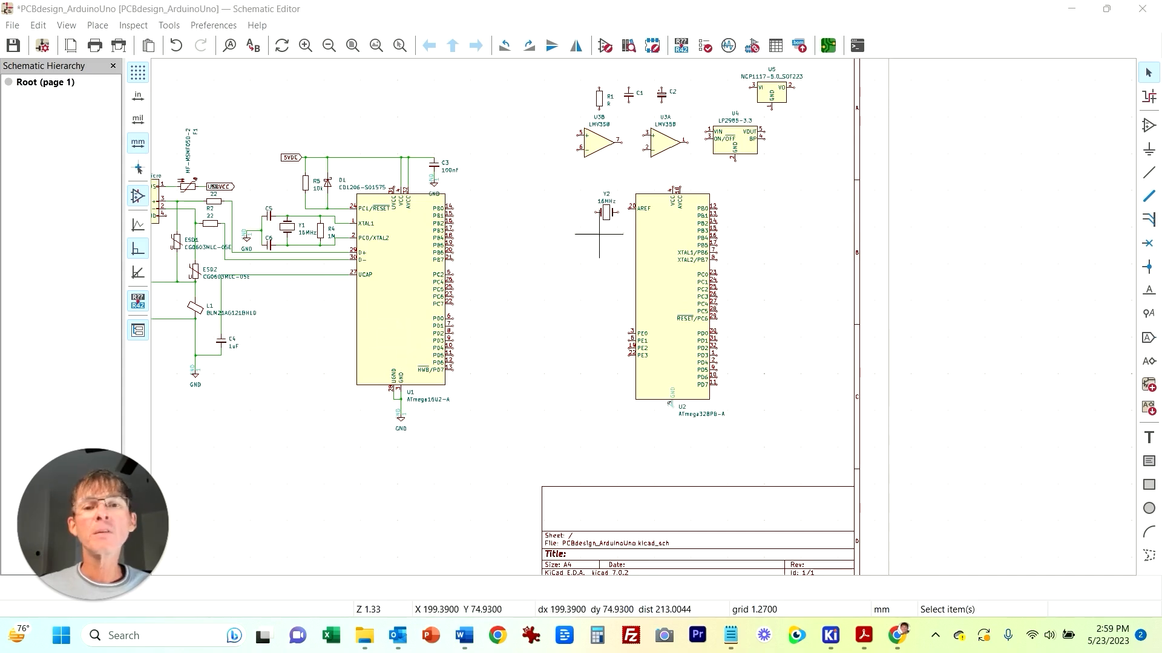
middle_drag(279, 301, 323, 322)
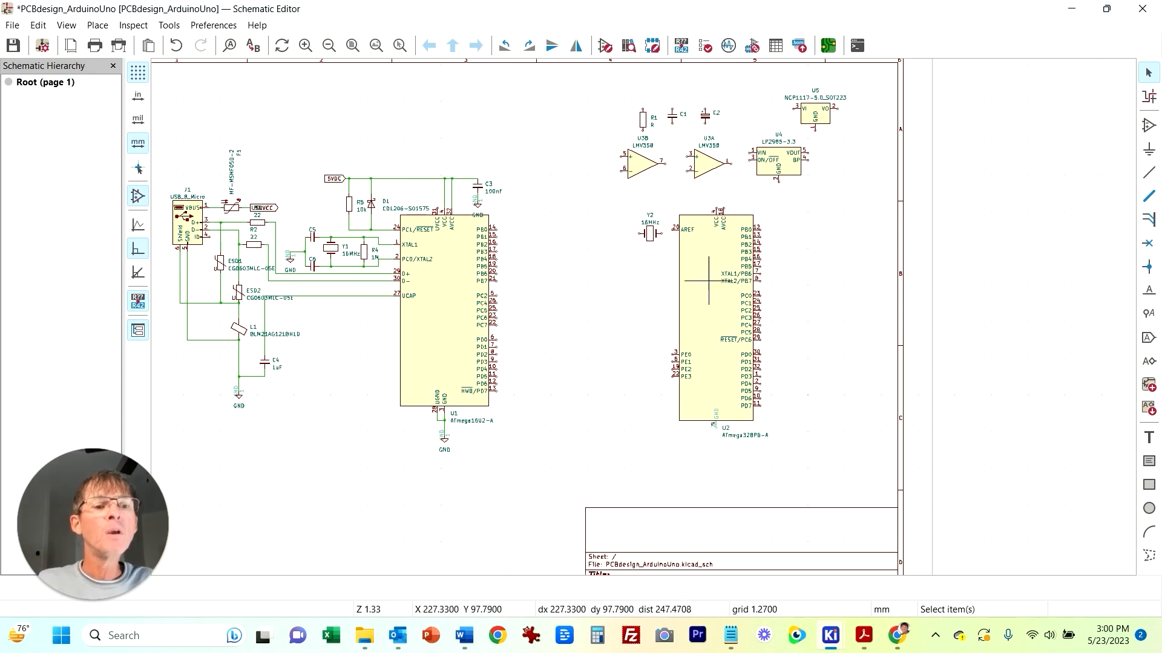
Step: Rotate crystal Y2 vertical and place it to the right of U2's XTAL1/PB6 and XTAL2/PB7 pins
scroll(637, 316, up, 2)
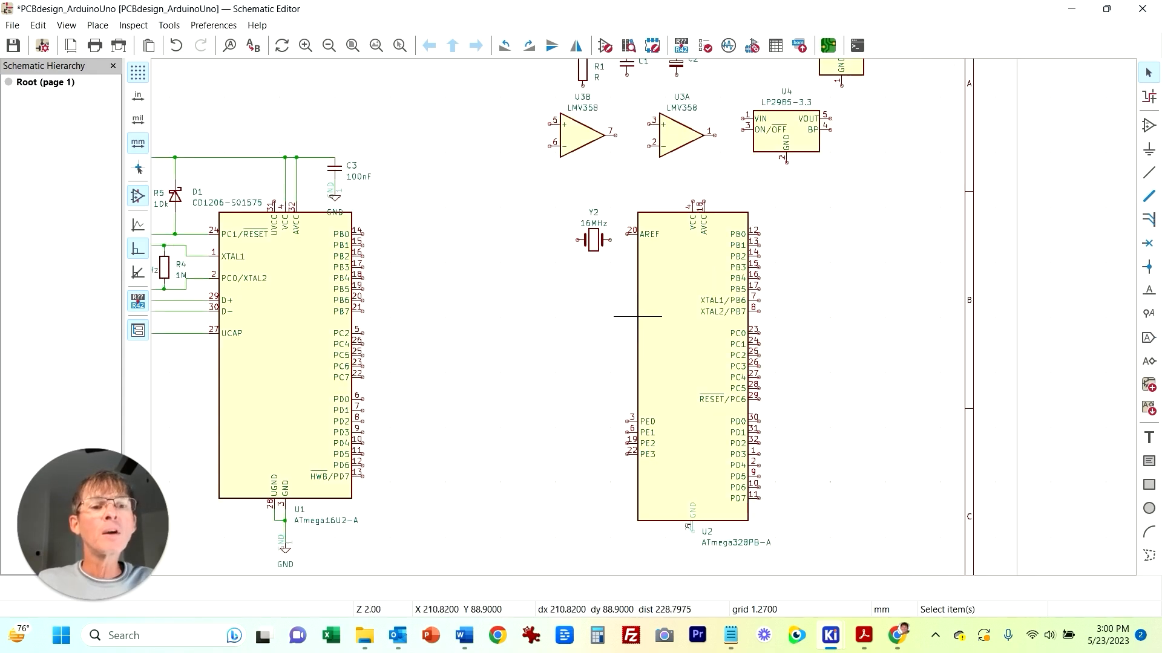
click(604, 245)
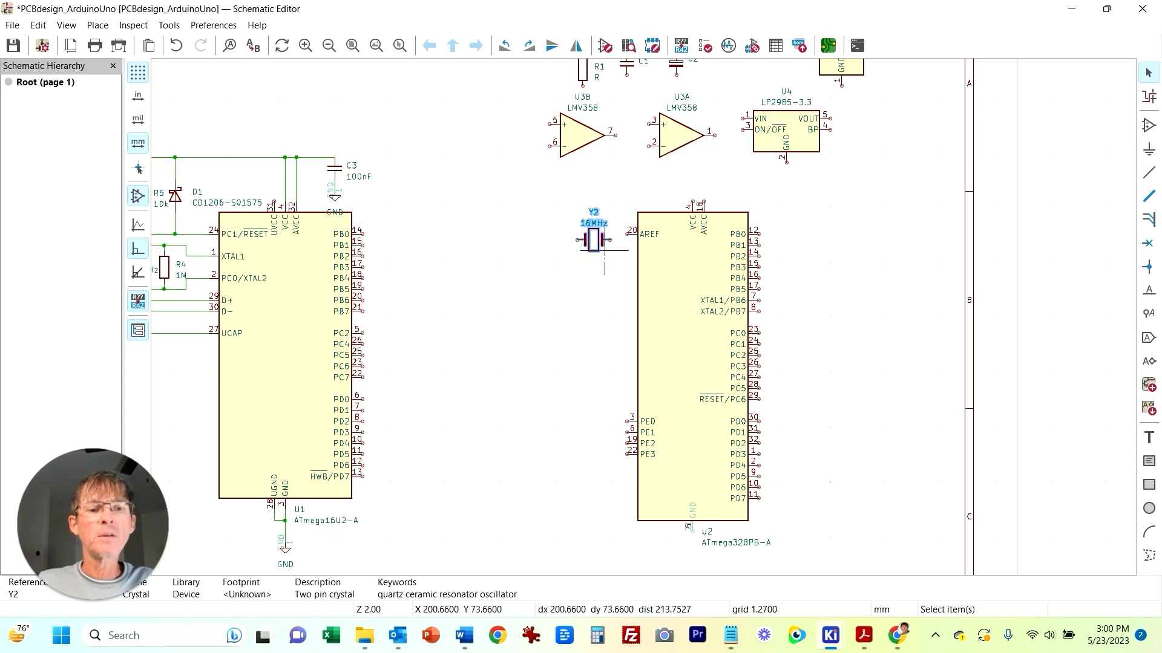
drag(599, 245, 809, 321)
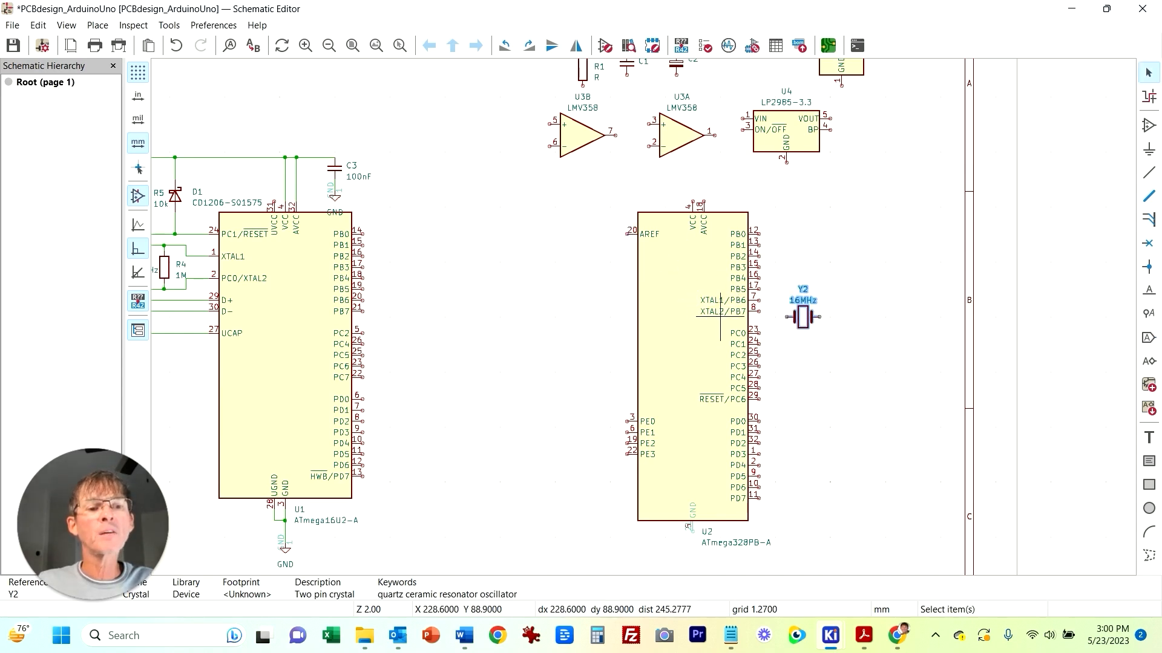
key(r)
drag(805, 320, 808, 306)
click(868, 427)
Step: Duplicate capacitor C5 twice to place C7 and C8 beside crystal Y2
middle_drag(423, 261, 526, 298)
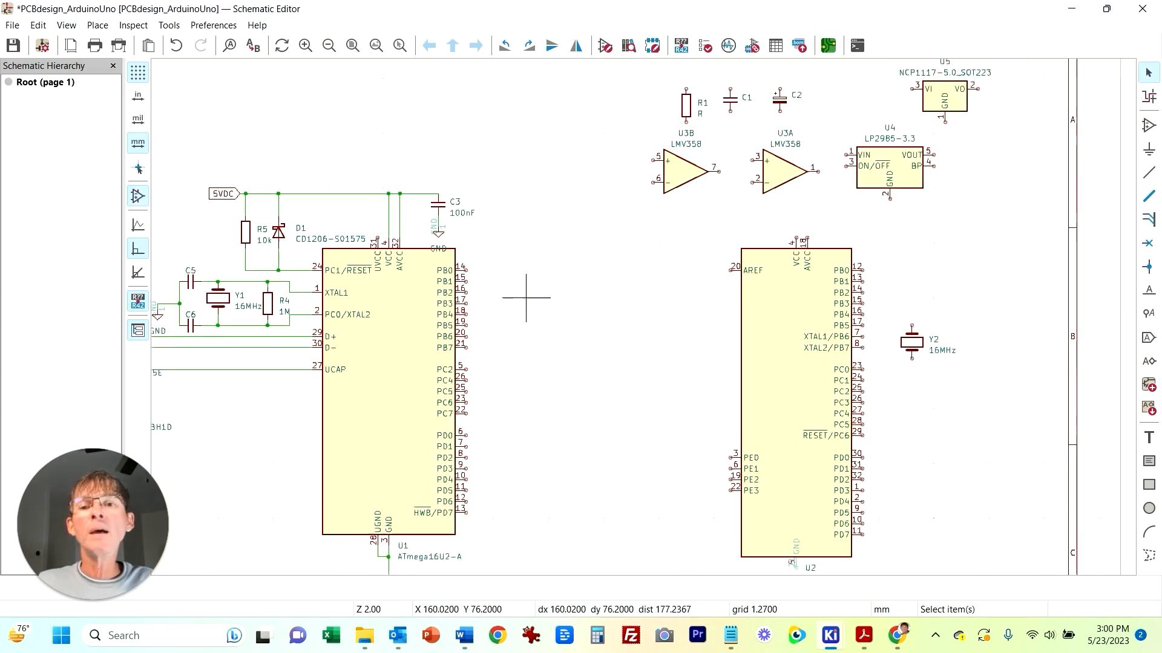
click(202, 276)
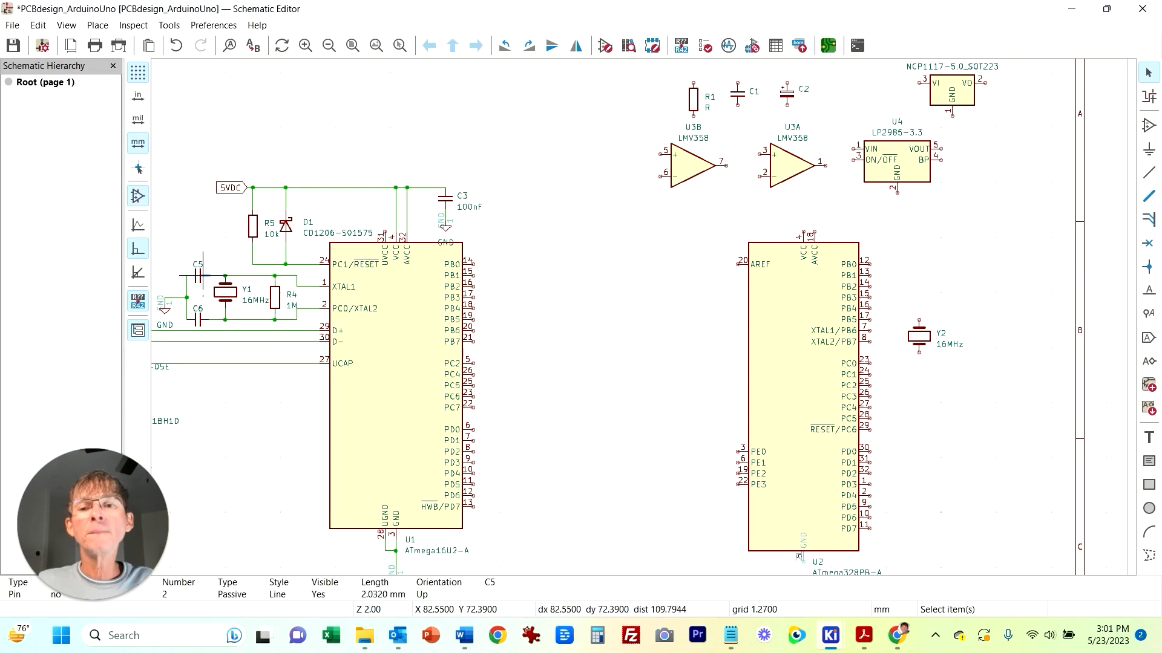
click(209, 280)
click(197, 276)
click(198, 285)
click(194, 265)
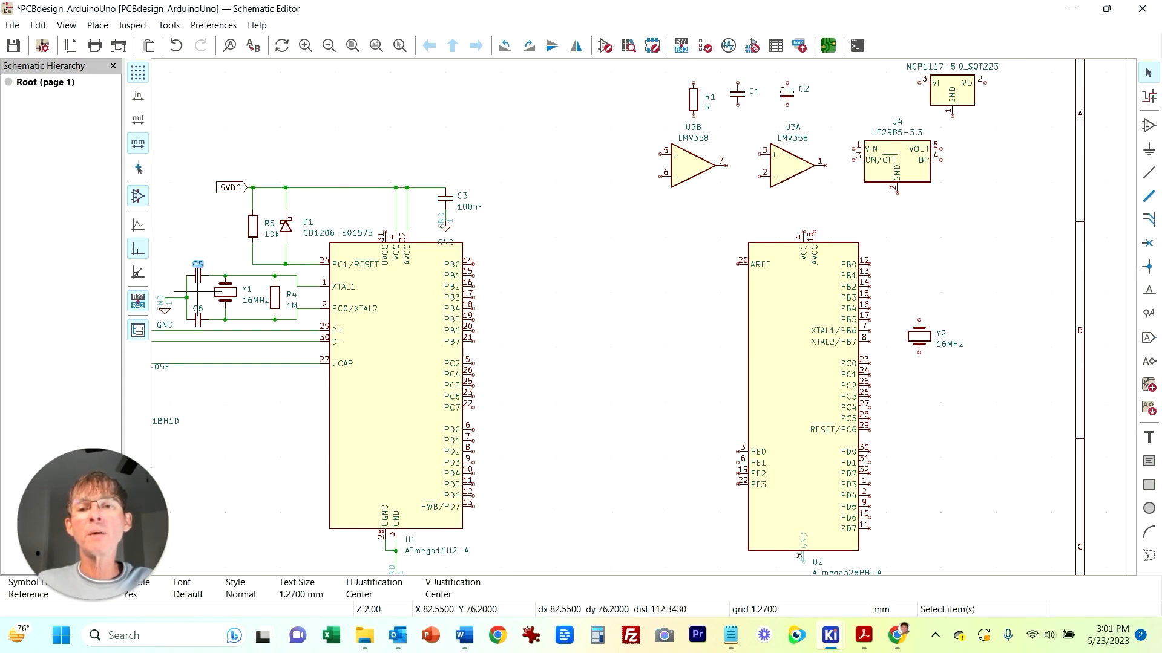
key(Escape)
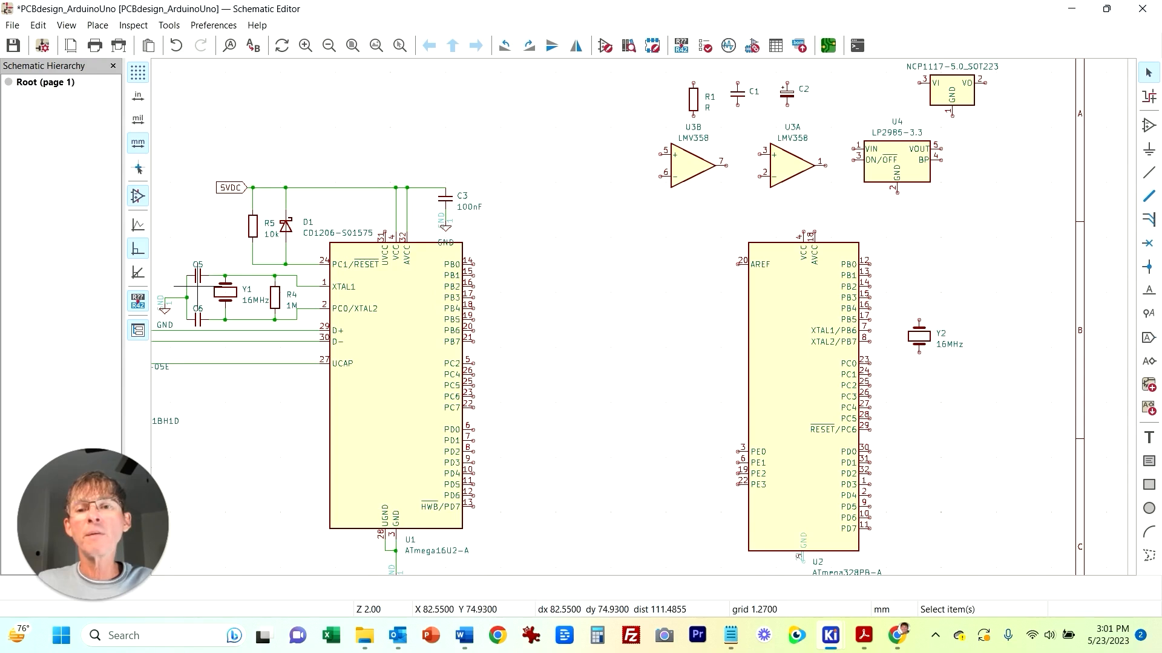
click(197, 276)
key(ctrl+d)
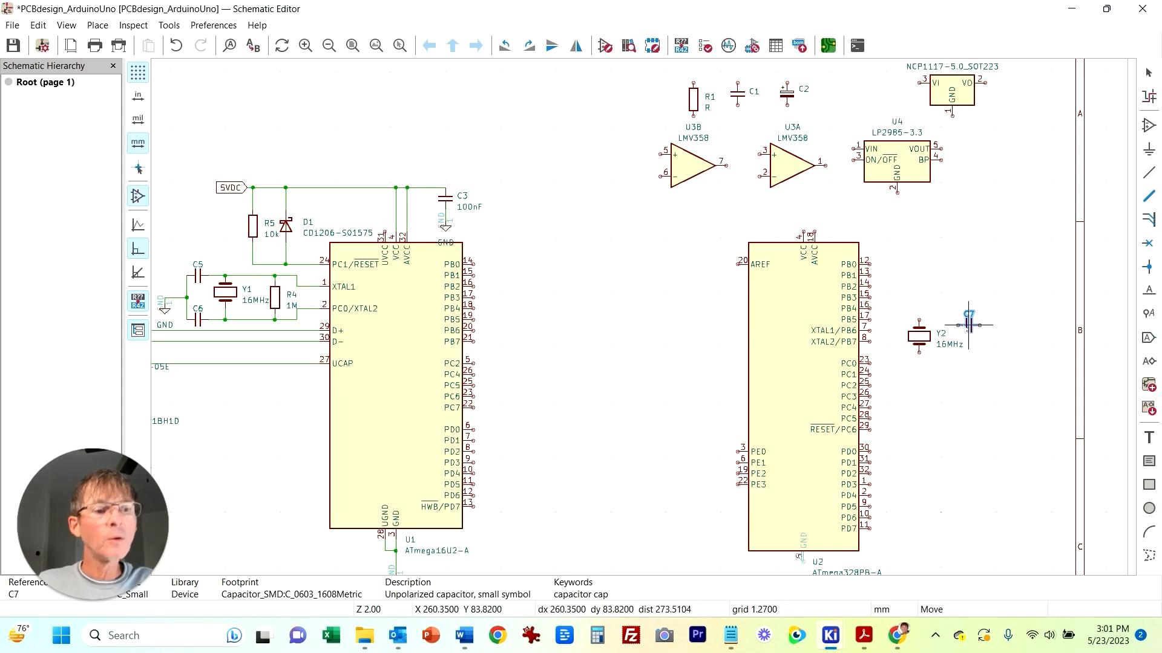
click(963, 321)
key(ctrl+d)
click(963, 358)
Step: Duplicate resistor R4 to place R6 beside crystal Y2
click(274, 298)
key(ctrl+d)
click(991, 319)
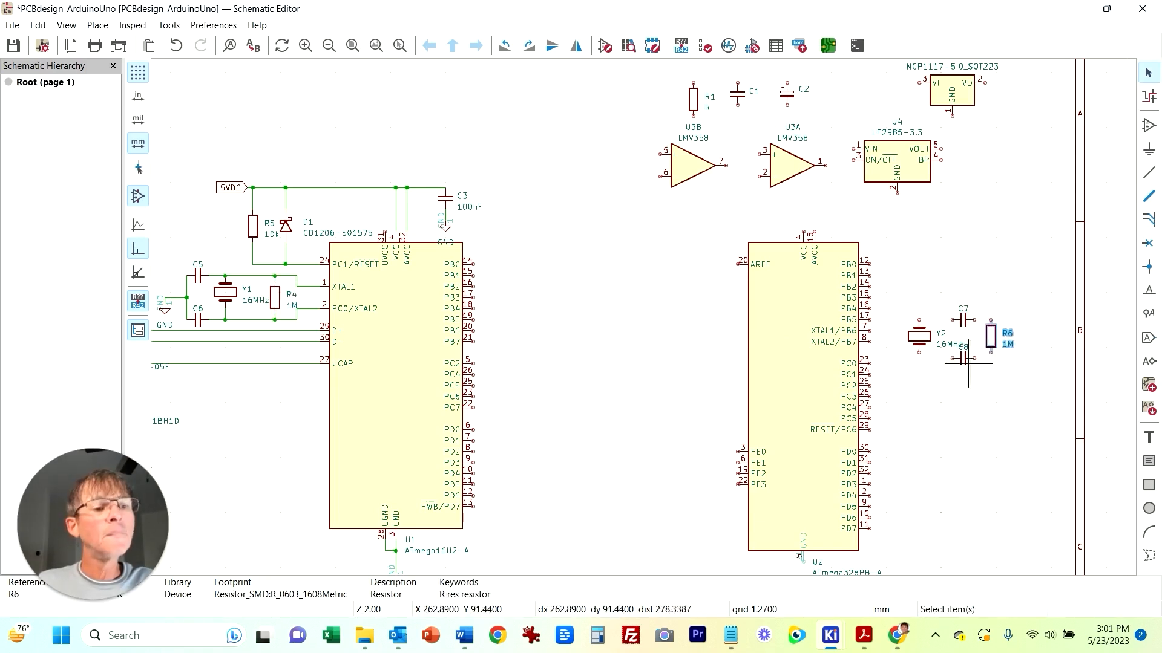
Step: Wire Y2's upper pin to capacitor C7 and its lower pin to capacitor C8
scroll(952, 389, up, 3)
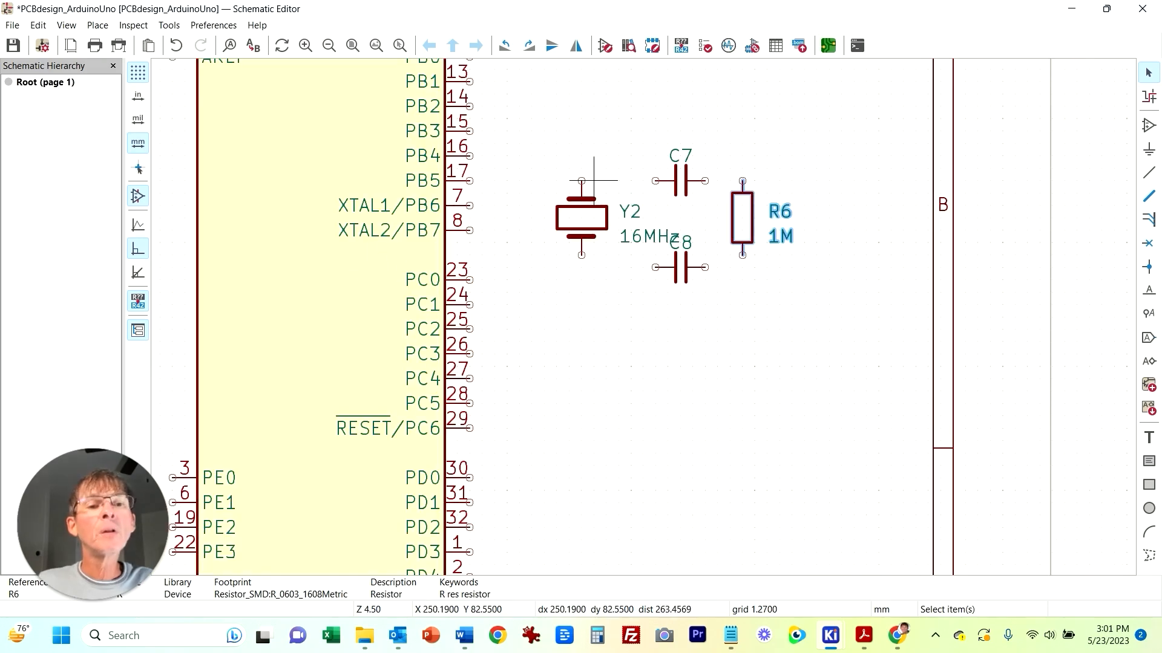
key(Escape)
key(w)
click(656, 180)
key(Escape)
key(w)
click(655, 267)
key(Escape)
Step: Move capacitors C7 and C8 further right, aligning C7 with the crystal's upper wire
drag(629, 122, 742, 342)
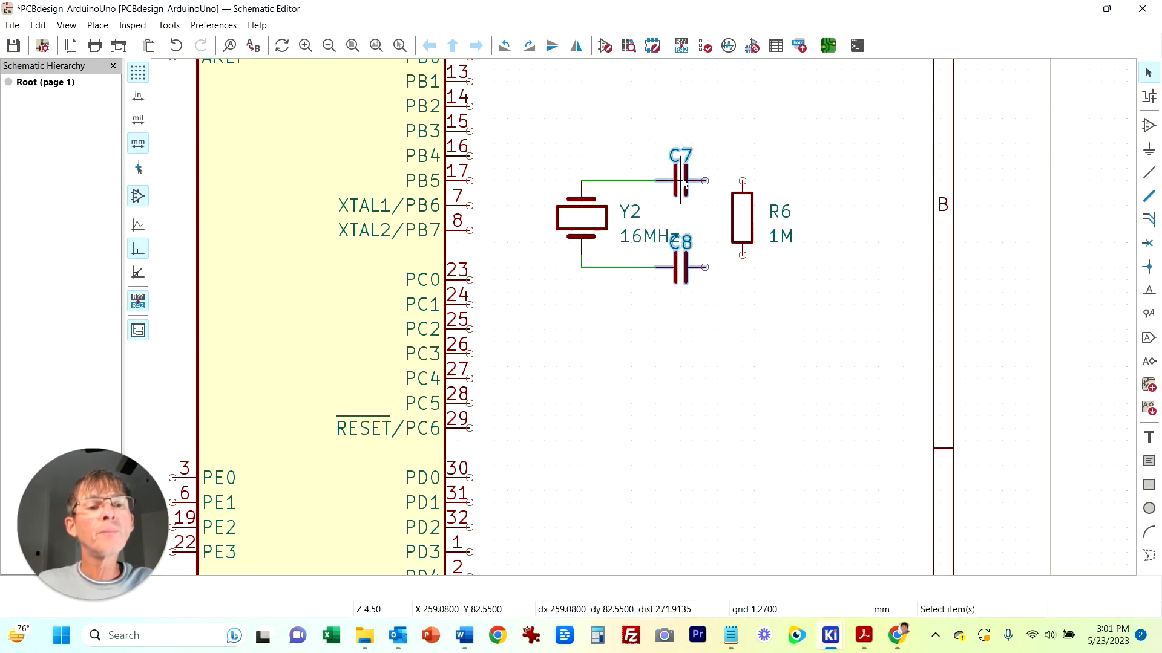
key(Escape)
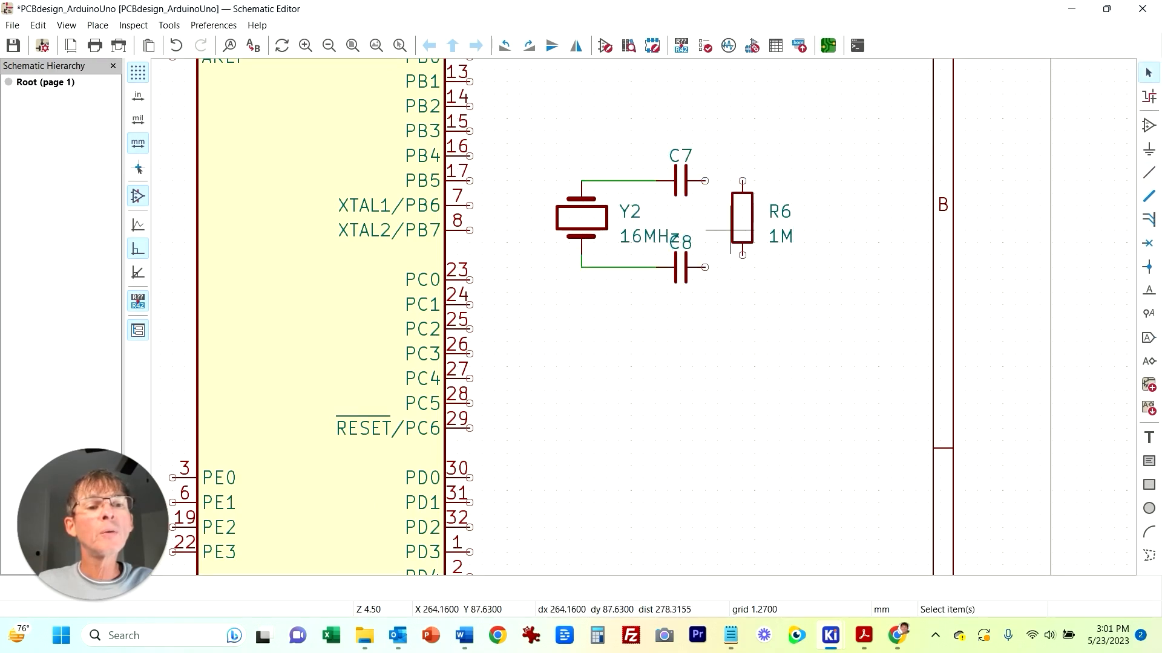
drag(742, 230, 754, 106)
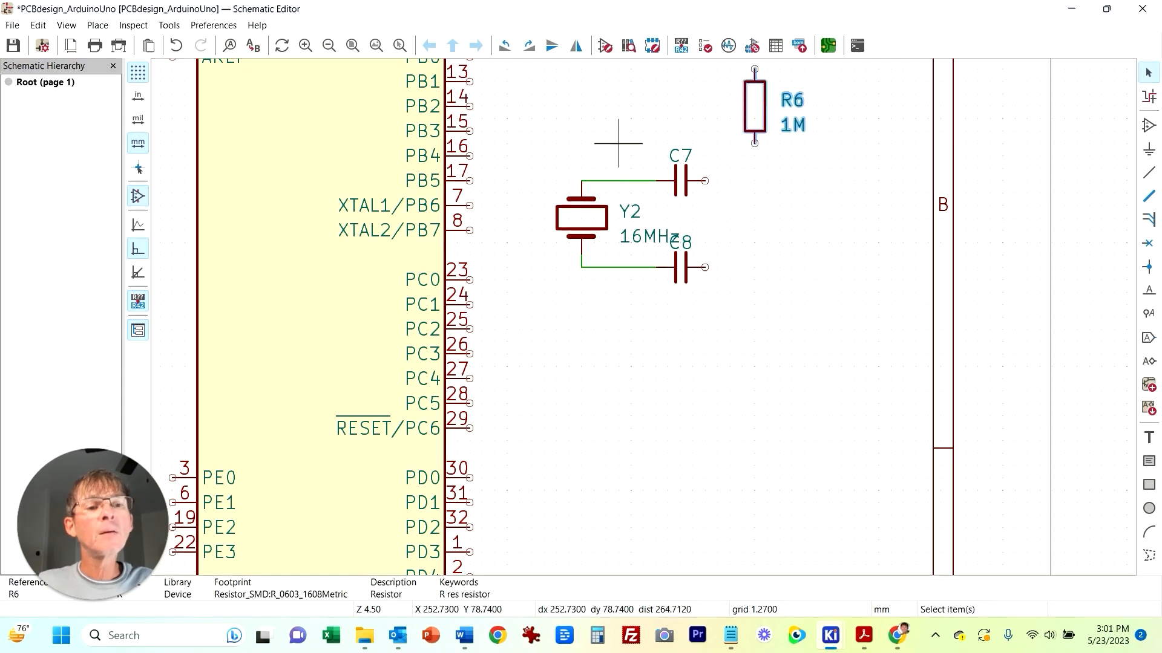
drag(619, 141, 742, 329)
key(g)
click(804, 205)
key(Escape)
drag(607, 140, 791, 201)
key(g)
click(779, 156)
key(Escape)
click(680, 180)
drag(680, 180, 680, 156)
Step: Place R6 between the crystal wires and connect its ends to the upper and lower nets
drag(755, 106, 705, 218)
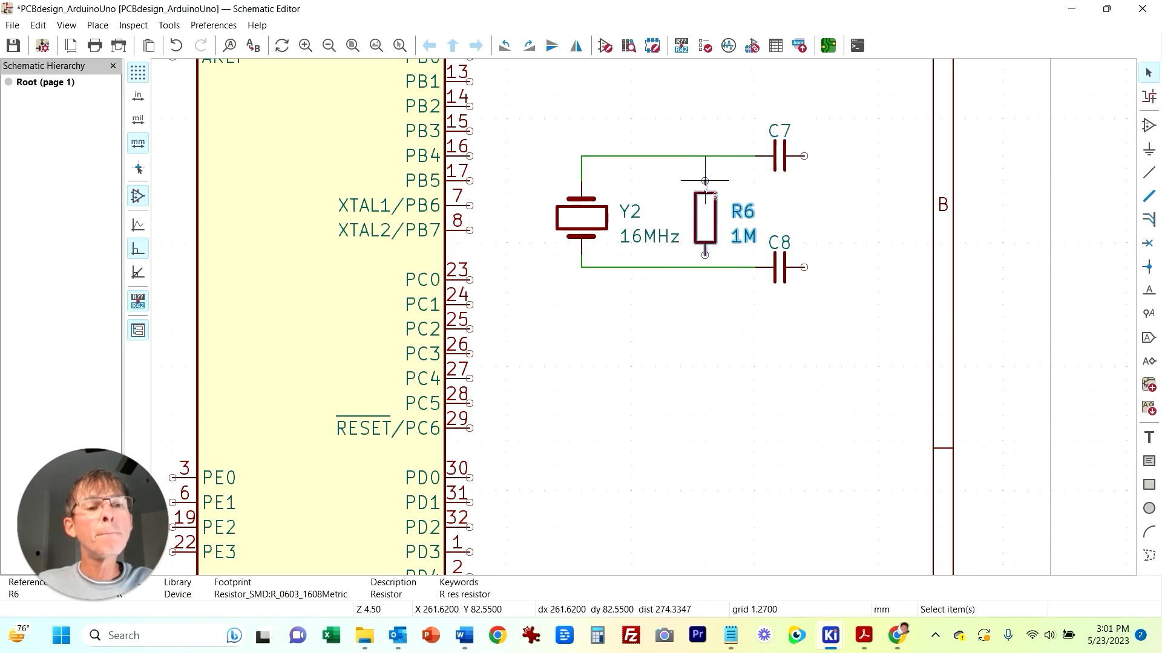
key(Escape)
key(w)
click(705, 181)
click(705, 156)
click(705, 255)
click(705, 267)
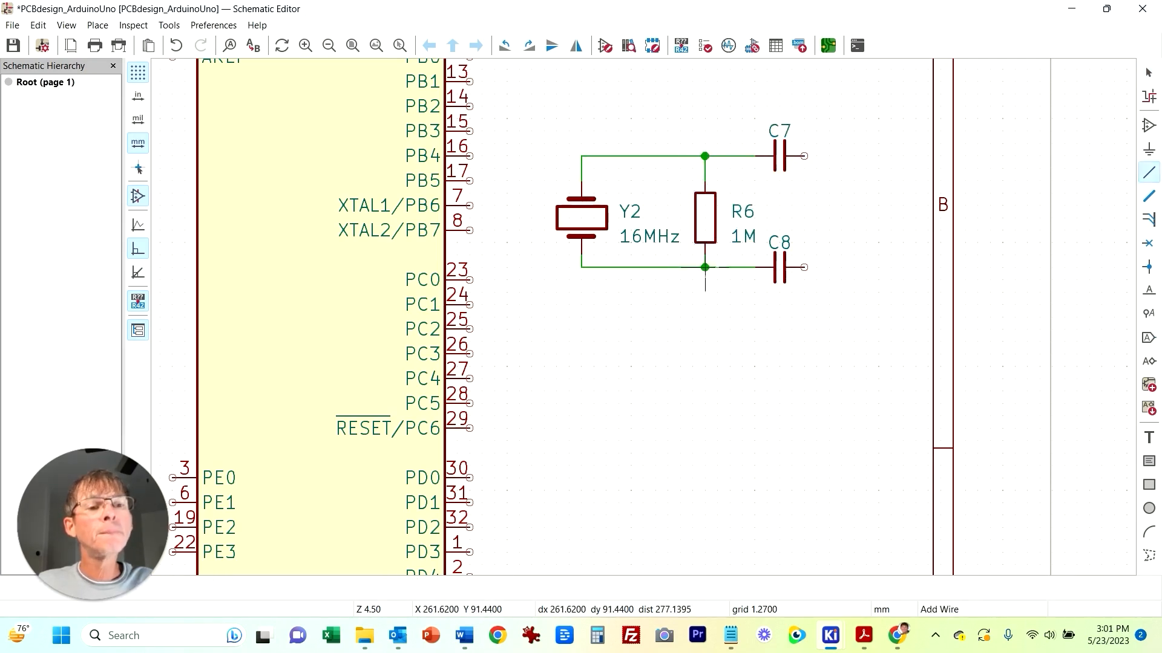
Step: Join the outer ends of C7 and C8 and tie them to a new GND symbol
click(804, 156)
click(804, 266)
click(1149, 149)
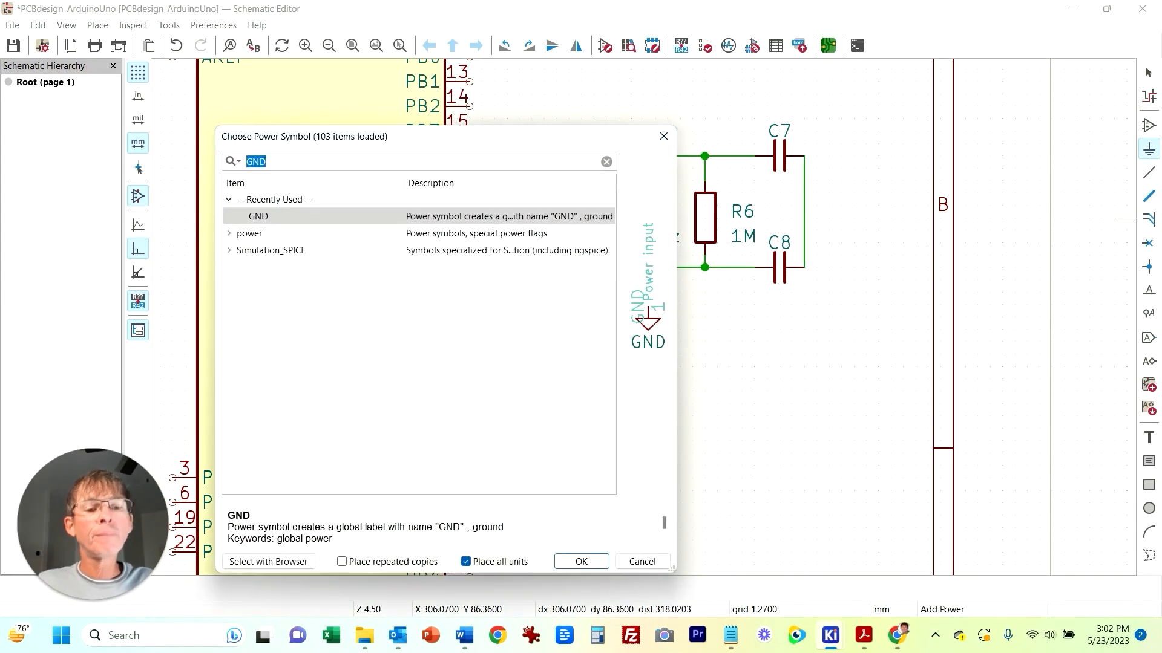
click(581, 560)
click(841, 209)
key(w)
click(841, 206)
click(804, 206)
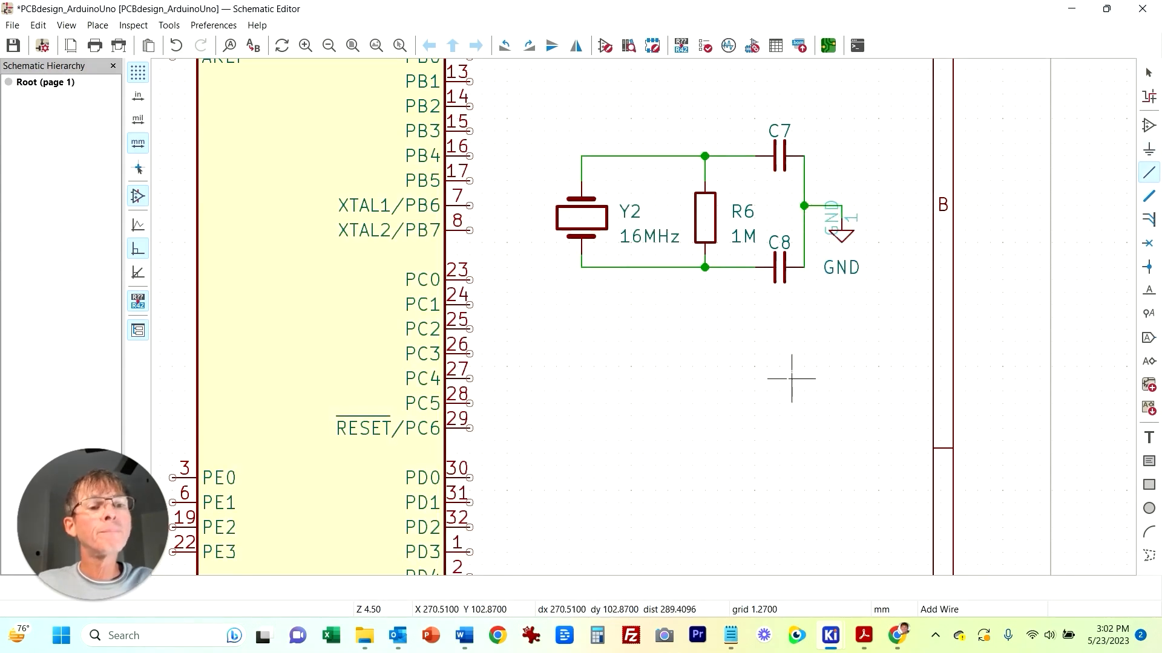
Step: Wire the crystal's upper net to U2's XTAL1/PB6 pin and lower net to XTAL2/PB7
click(581, 156)
click(518, 206)
click(470, 206)
click(582, 266)
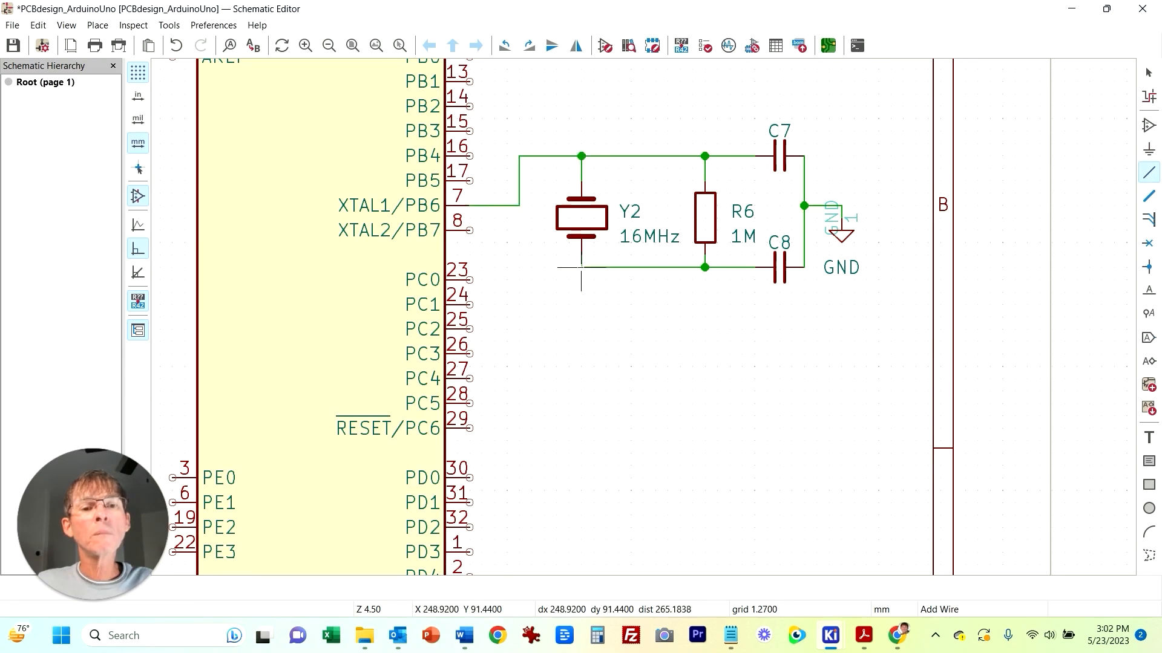
click(519, 230)
click(469, 230)
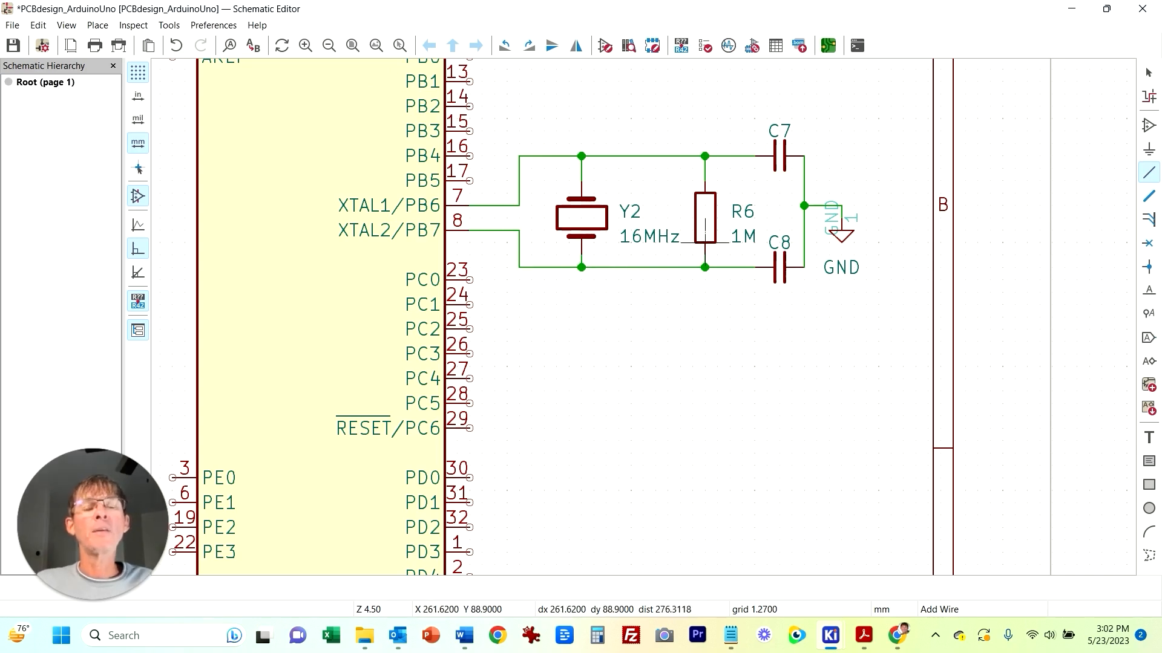
scroll(605, 251, down, 3)
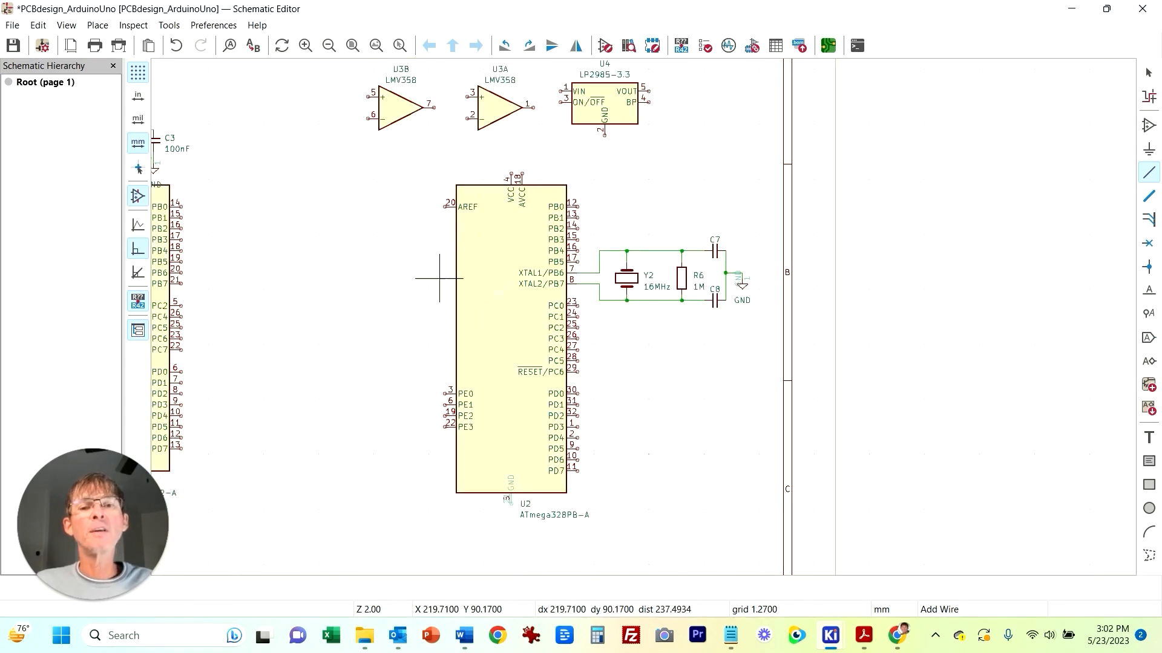
middle_drag(345, 189, 630, 241)
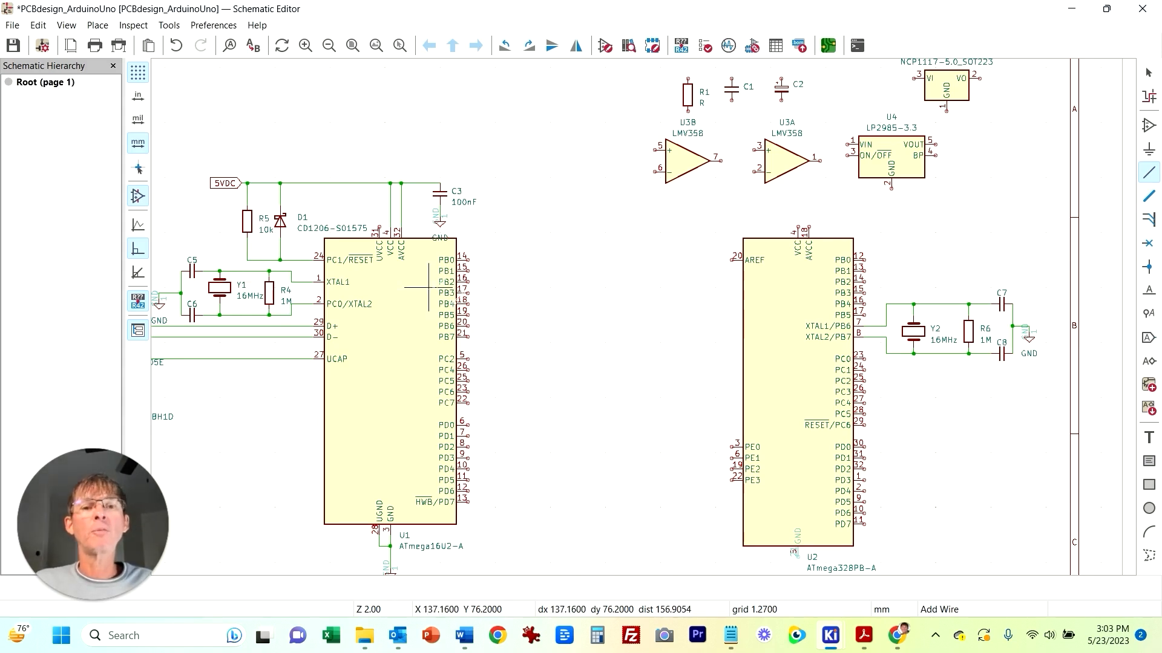
Step: Consult the reference PDF schematic around the ATmega328P section
middle_drag(605, 414, 486, 370)
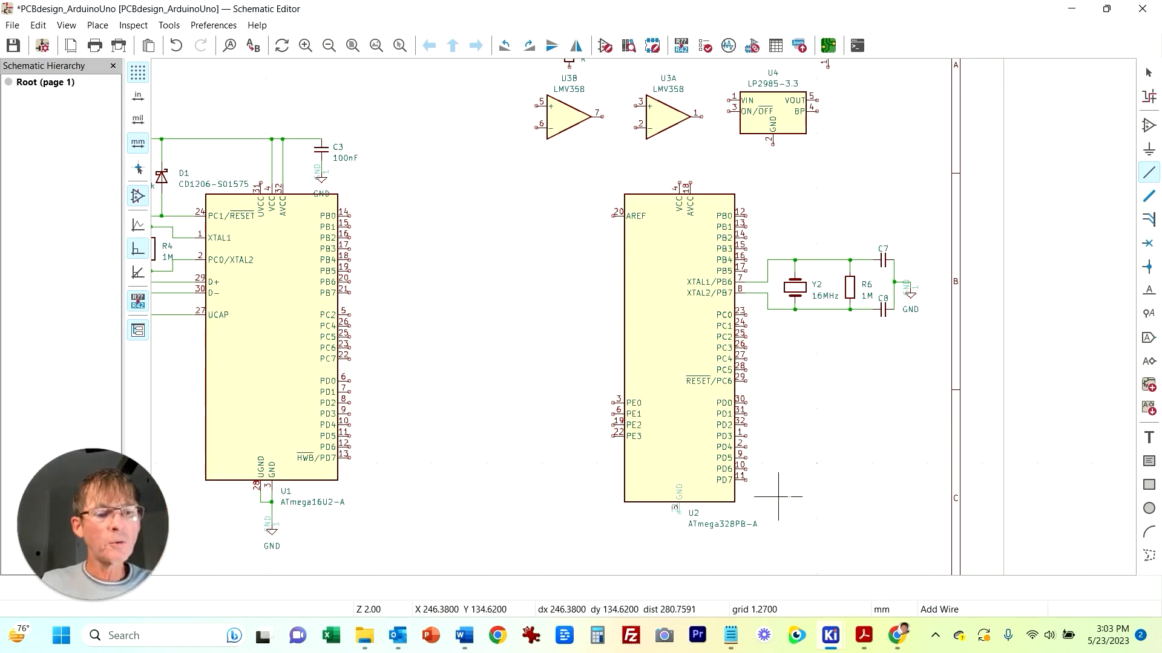
click(863, 635)
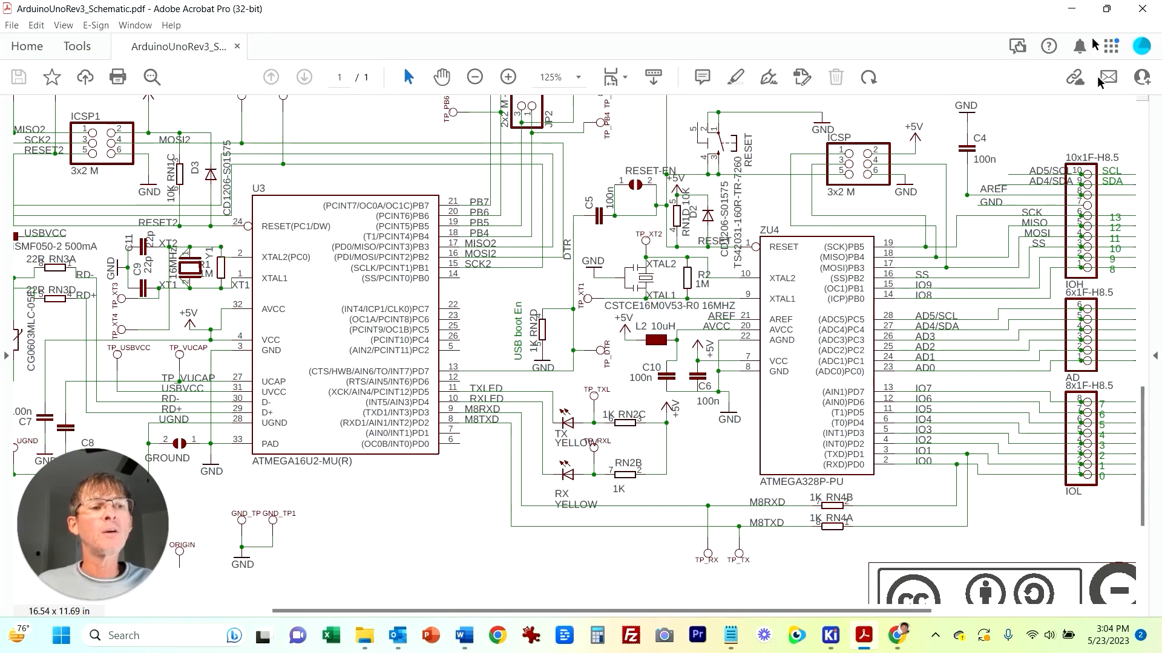
key(alt+Tab)
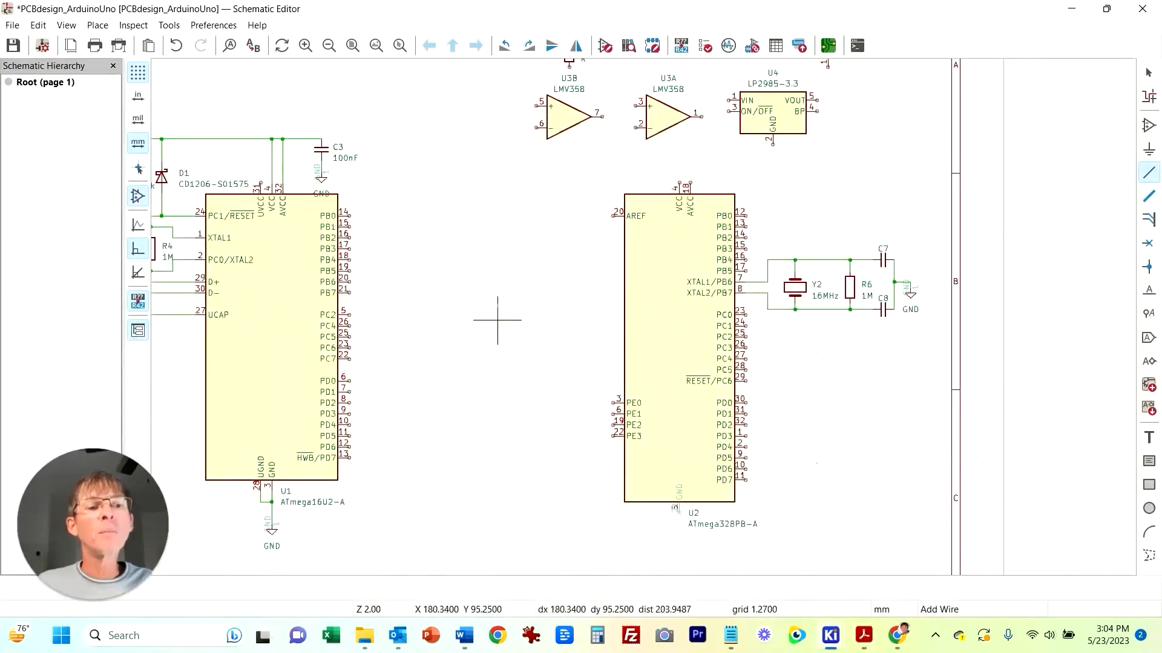
Step: Duplicate capacitor C3 twice to place C9 and C10 above U2's supply pins
key(Escape)
click(883, 263)
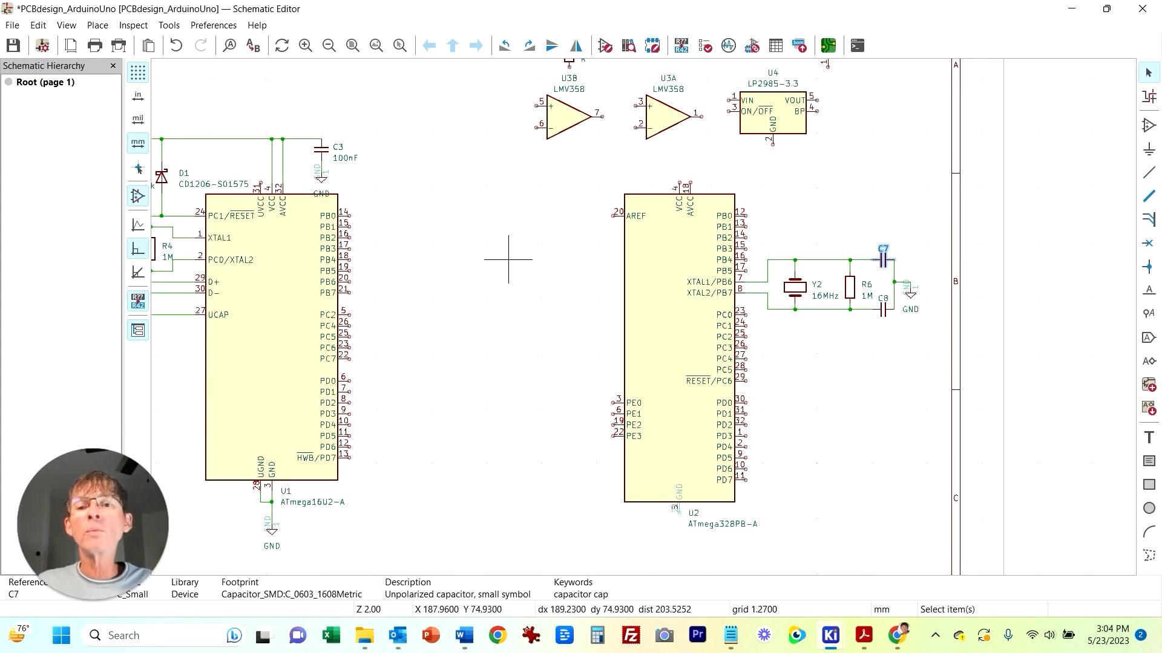
click(502, 281)
click(315, 148)
key(ctrl+d)
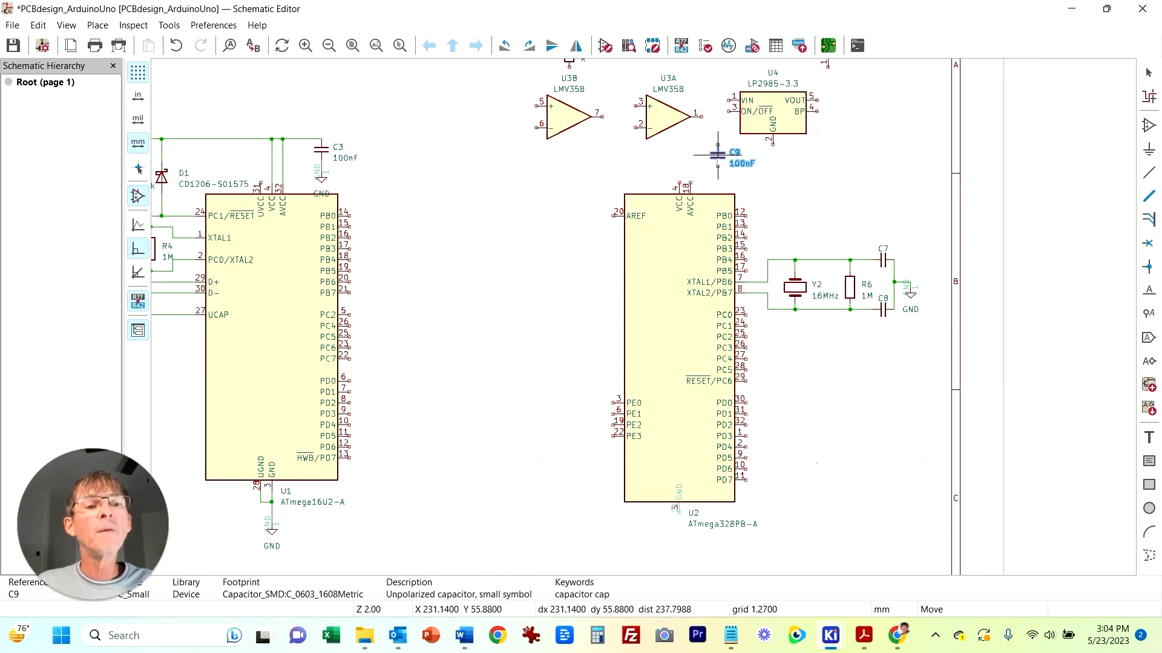
click(713, 166)
key(ctrl+d)
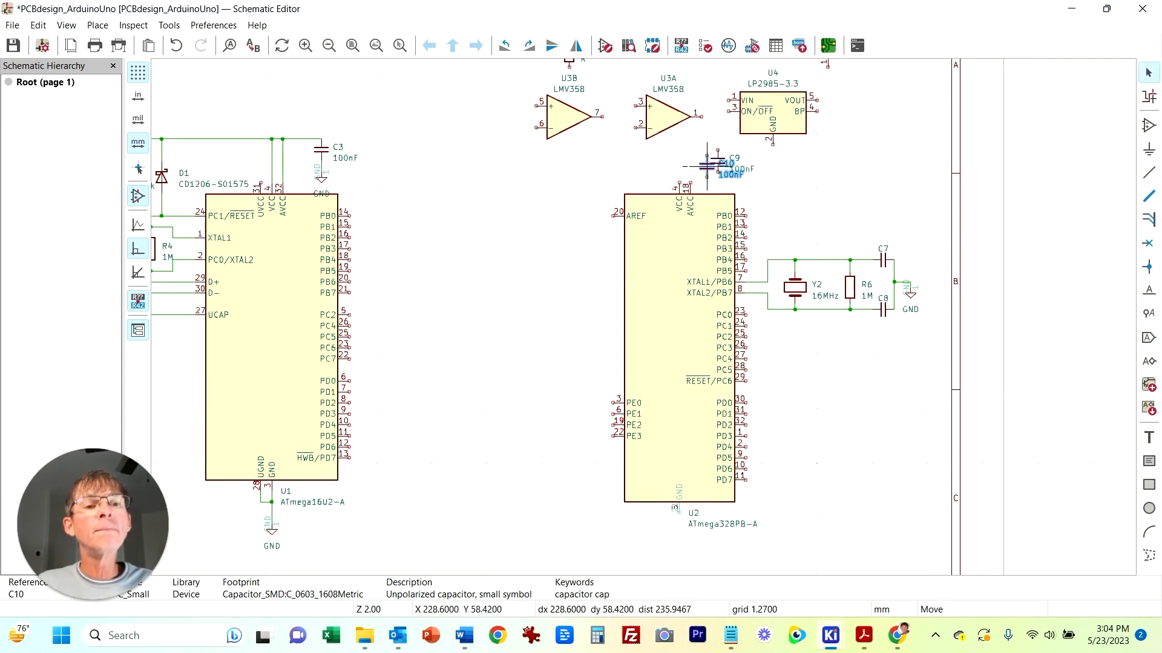
click(646, 167)
Step: Wire the lower ends of C10 and C9 to U2's VCC and AVCC pins
scroll(680, 280, up, 3)
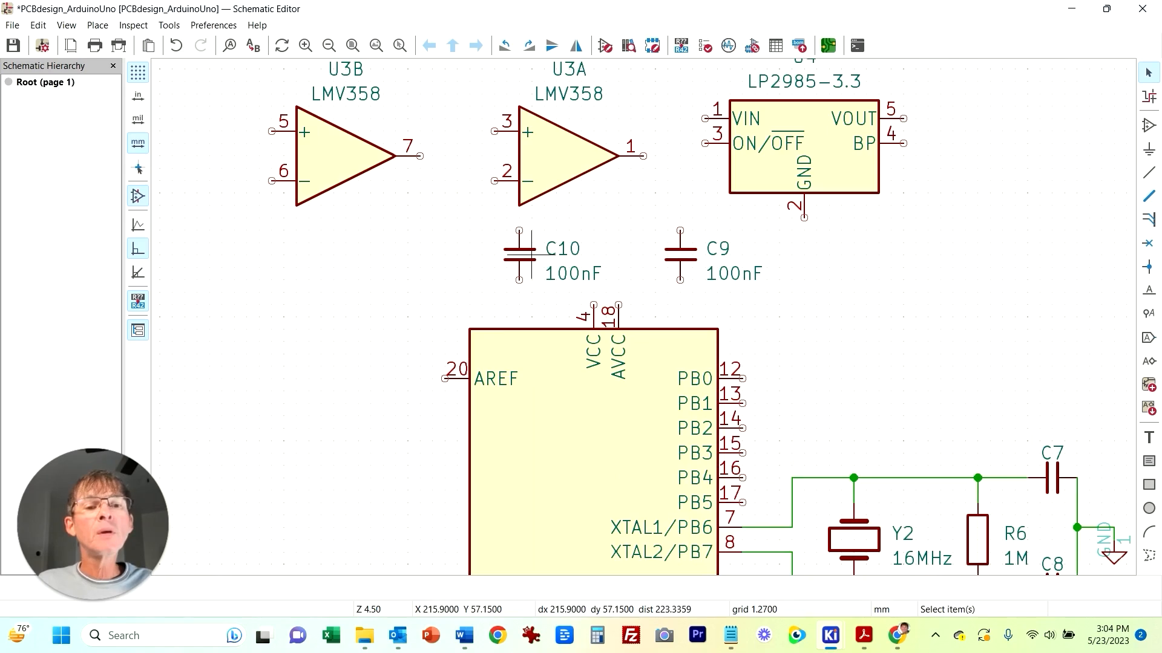
click(542, 257)
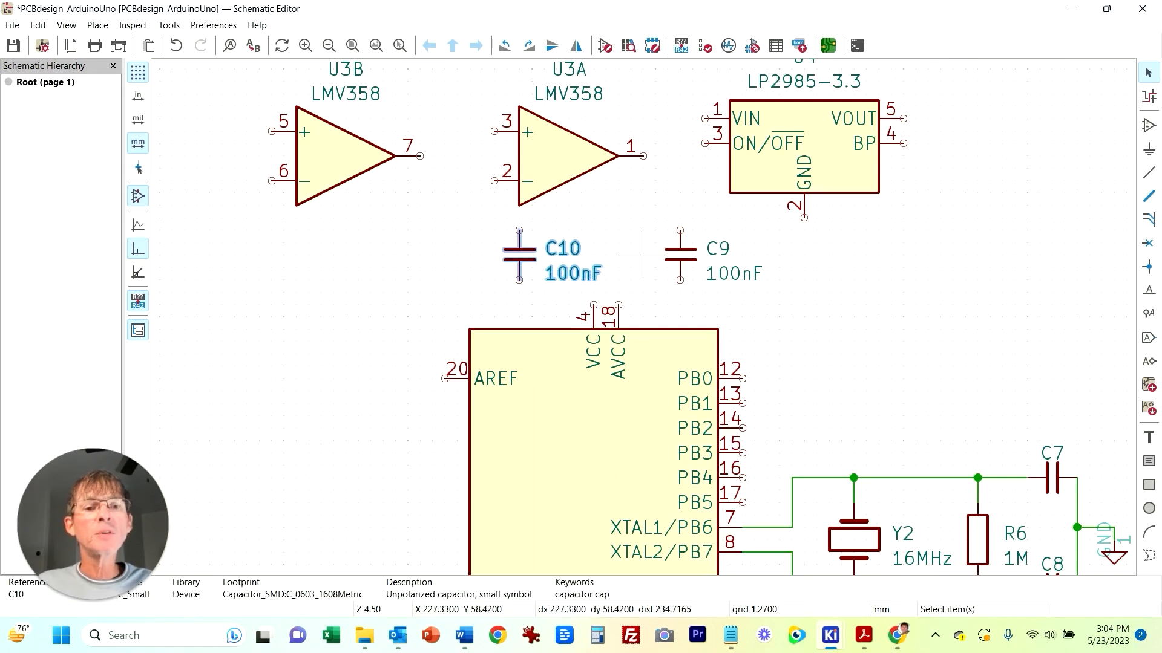
click(581, 230)
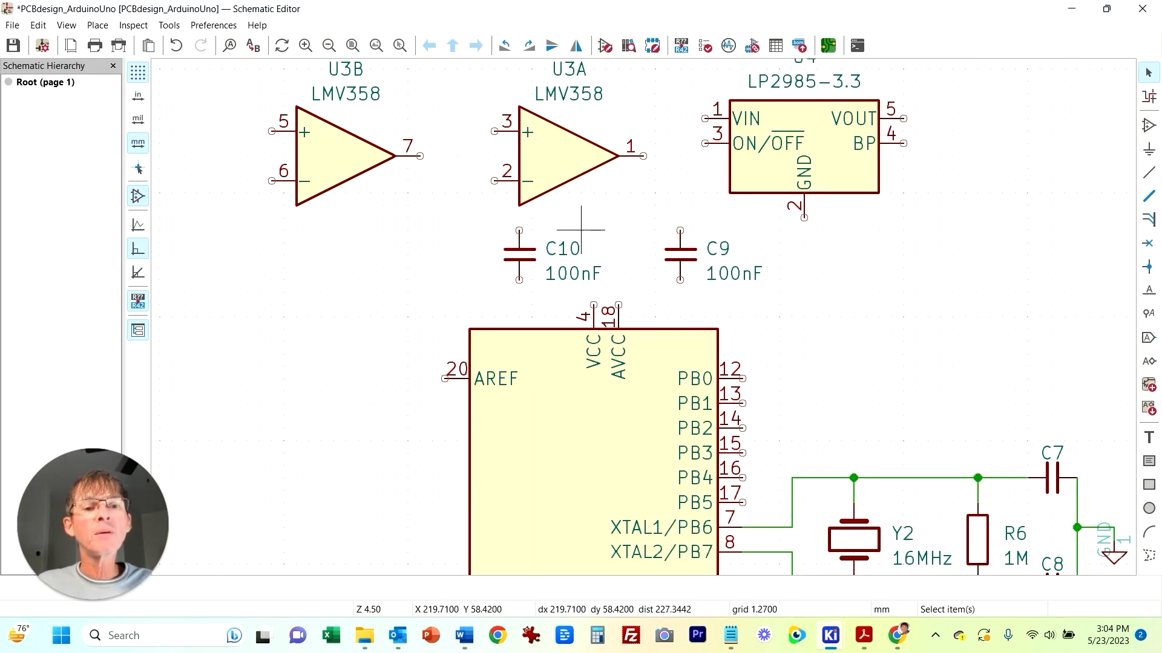
key(w)
click(519, 280)
key(w)
click(680, 280)
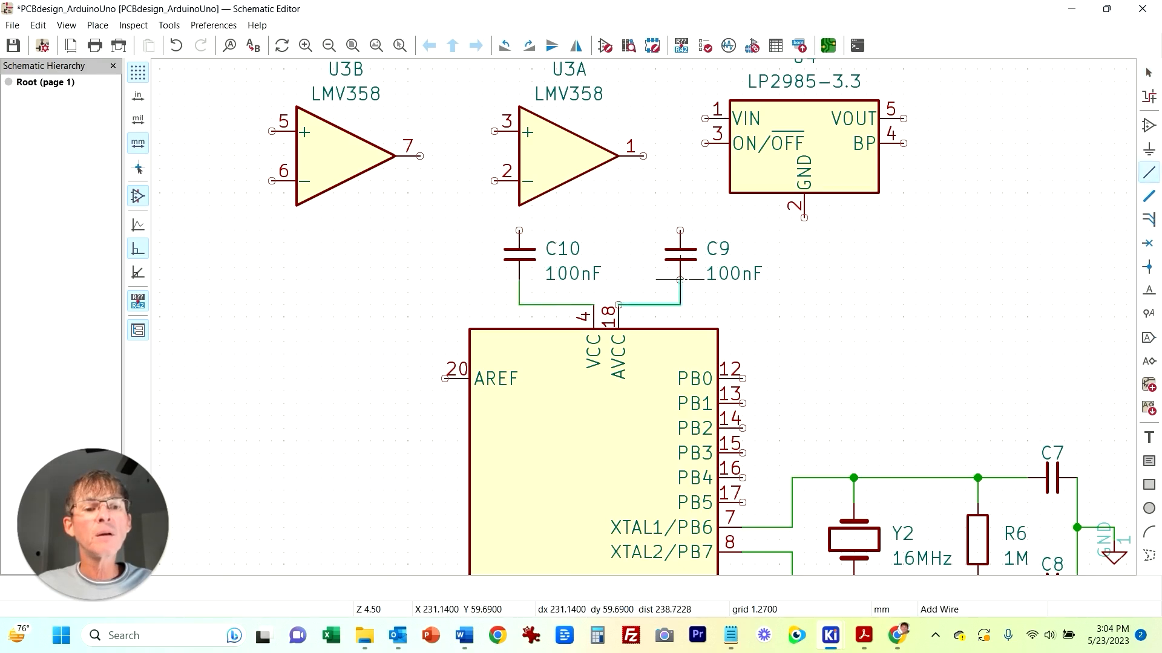
Step: Join the upper ends of C10 and C9 and tie them to a GND symbol placed above
key(w)
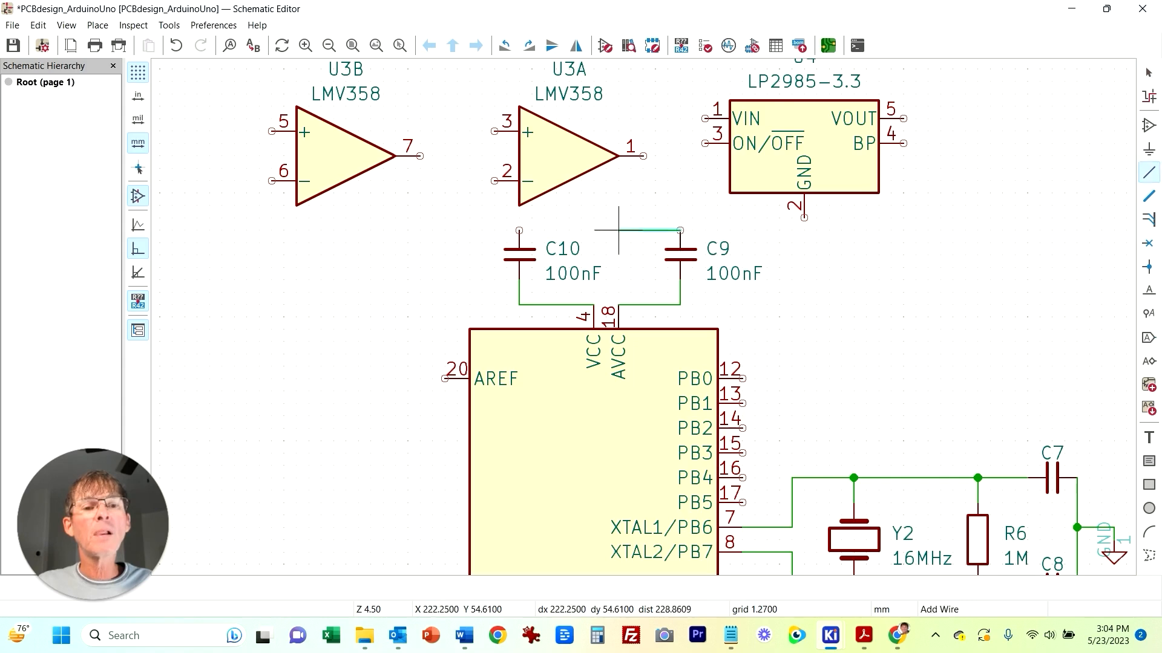
click(519, 231)
key(p)
key(Return)
key(r)
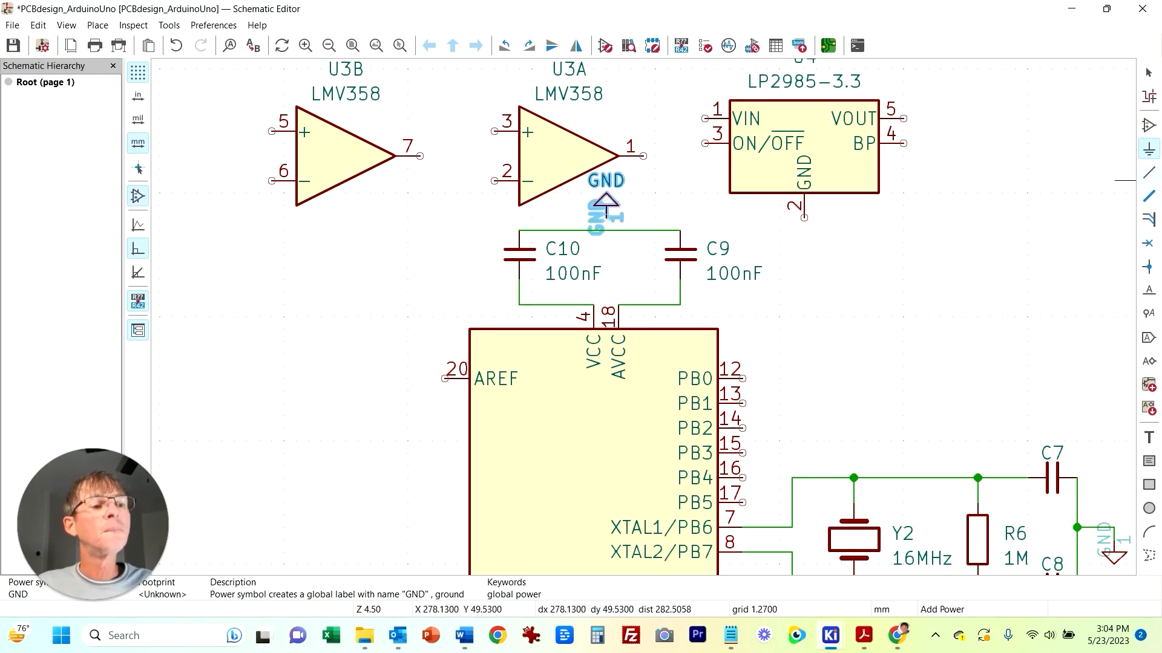
click(606, 218)
key(w)
click(606, 217)
click(606, 230)
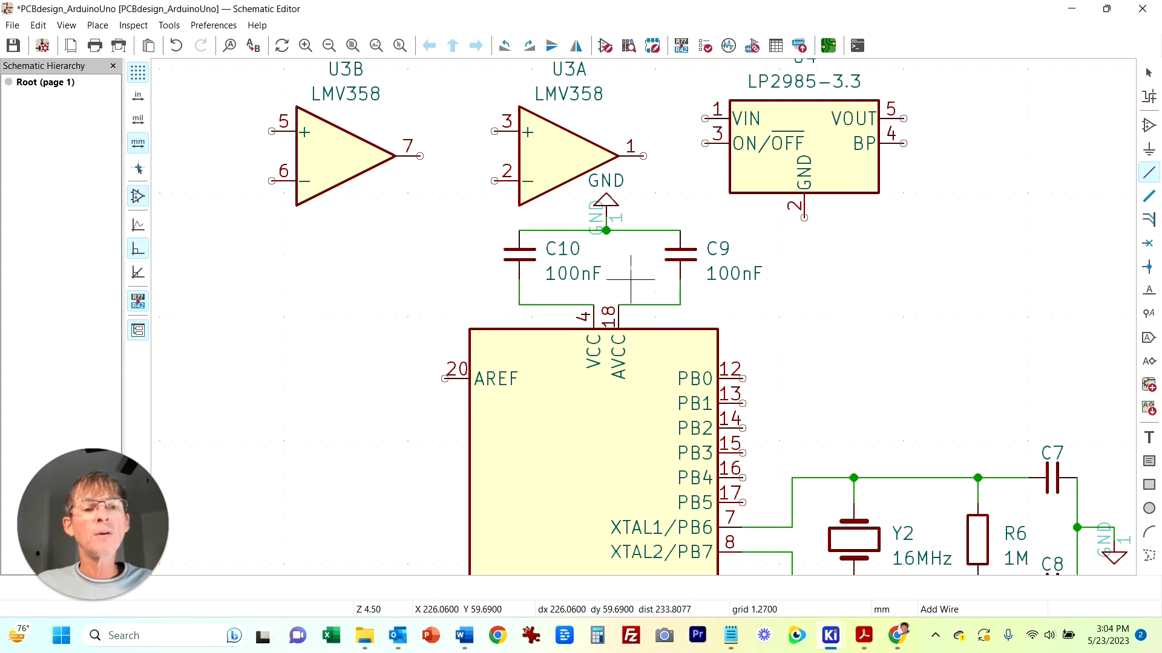
Step: Place a 5VDC global label to the left of C10 after checking the reference PDF
key(alt+Tab)
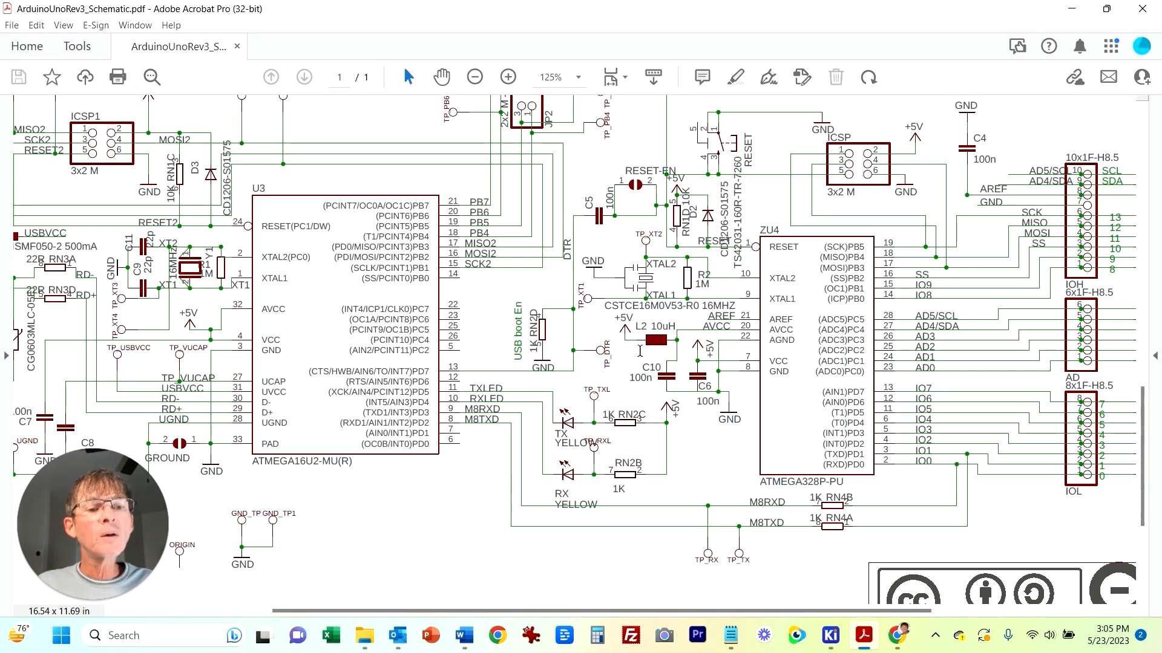
key(alt+Tab)
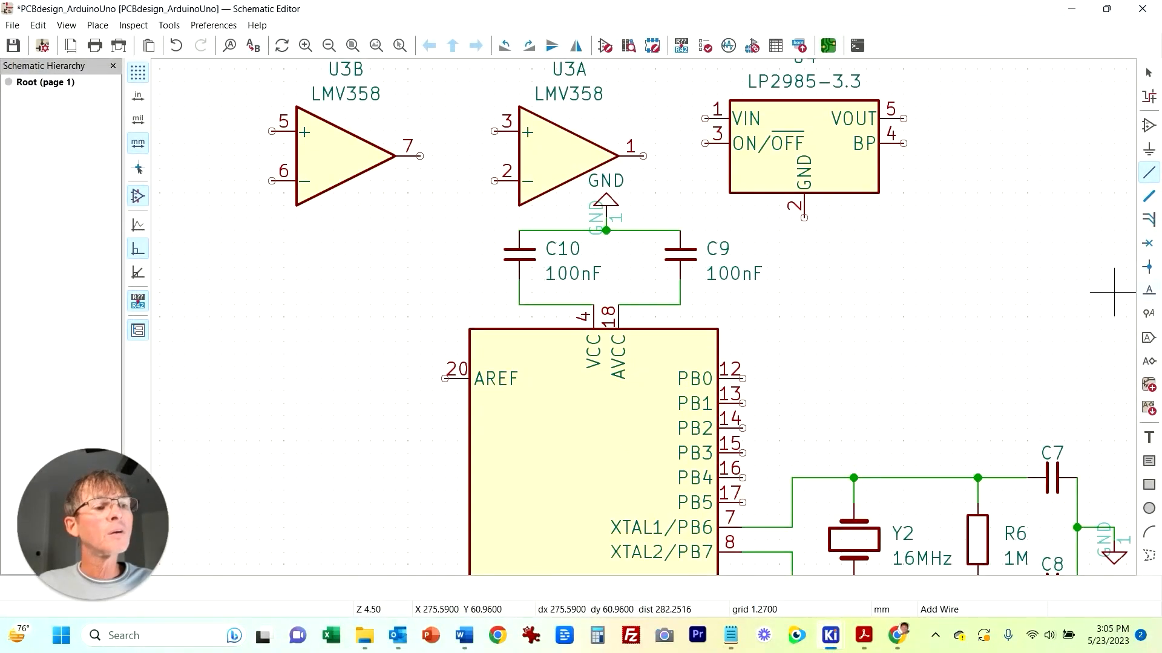
key(ctrl+l)
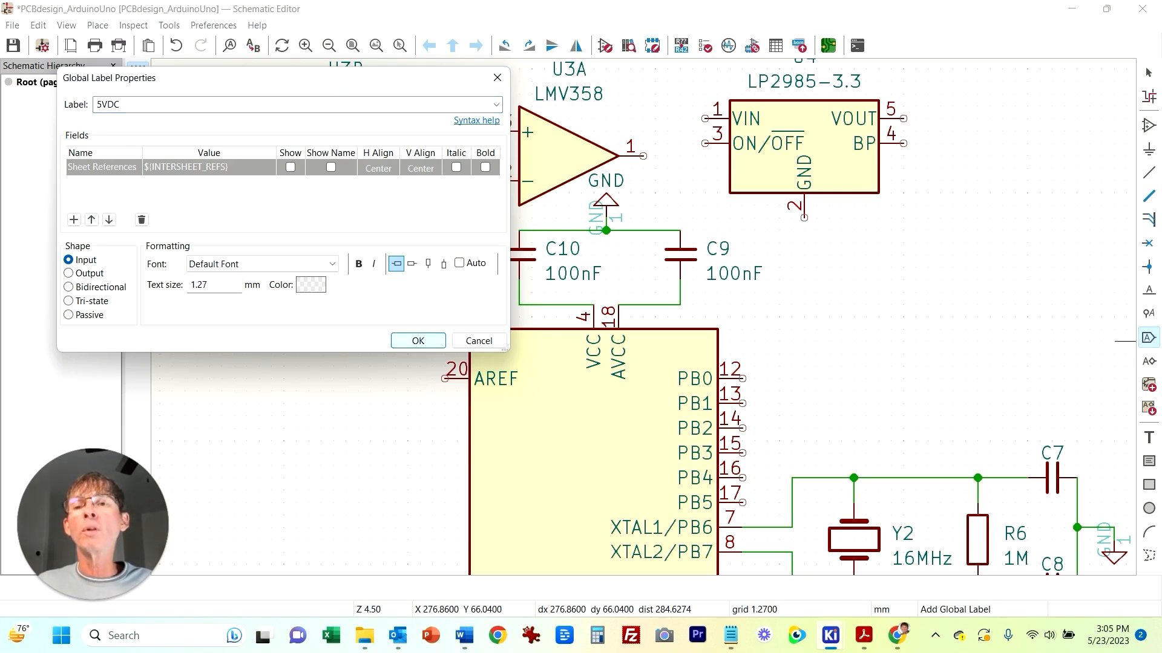
click(418, 340)
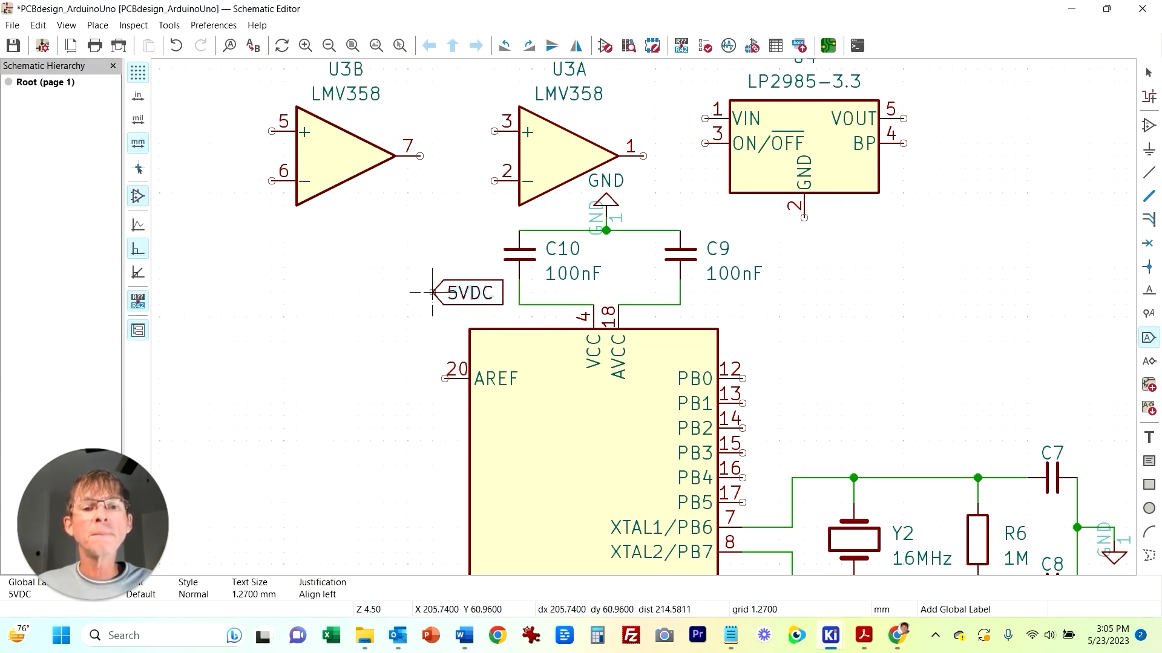
click(396, 292)
key(Escape)
Step: Reorient the 5VDC label and connect it to the VCC wire below C10
click(407, 281)
key(r)
key(r)
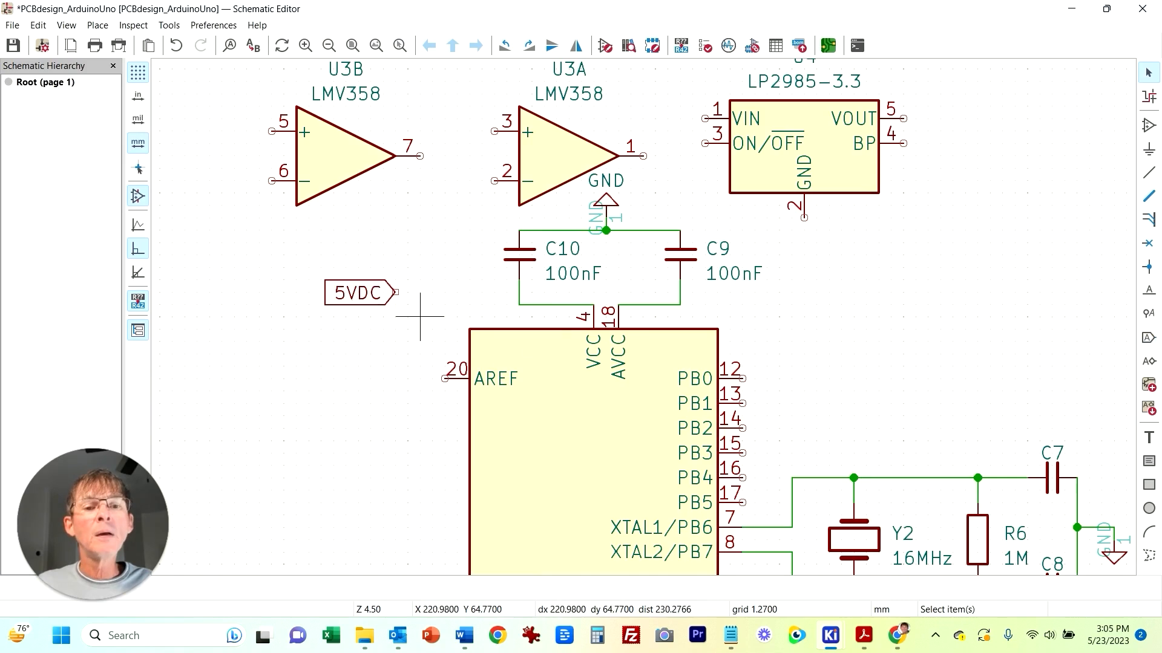
drag(383, 305, 482, 304)
click(459, 268)
click(482, 304)
click(519, 304)
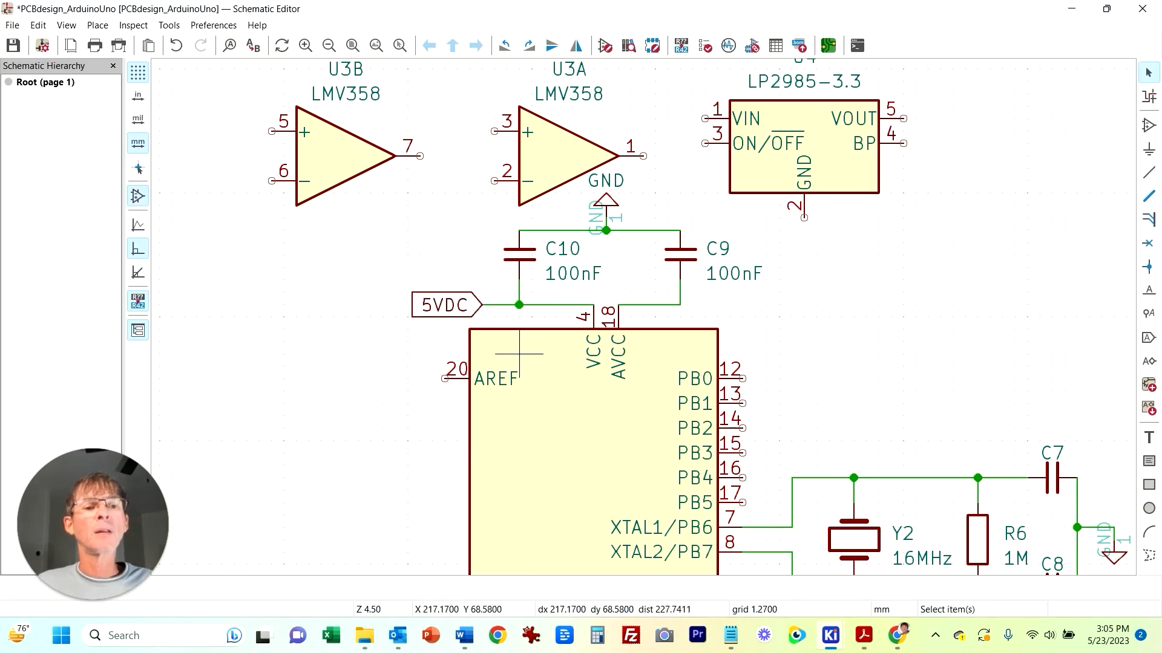
Step: Search the symbol library for an inductor and place the L symbol right of C9
scroll(519, 354, down, 5)
middle_drag(476, 191, 340, 170)
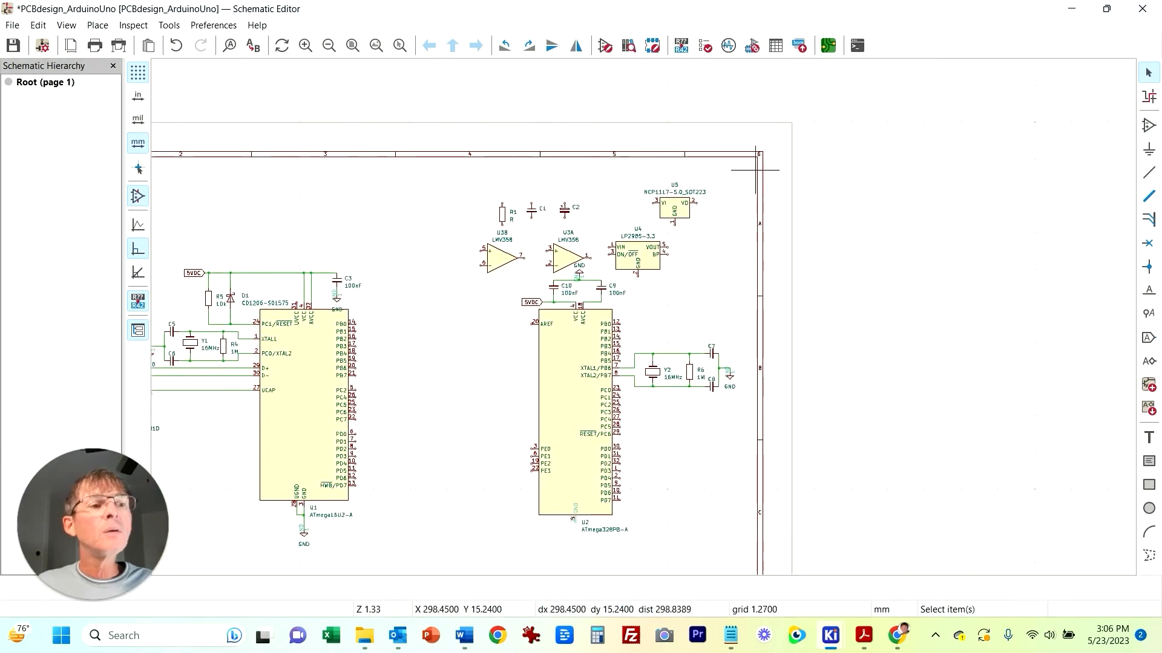
click(1149, 125)
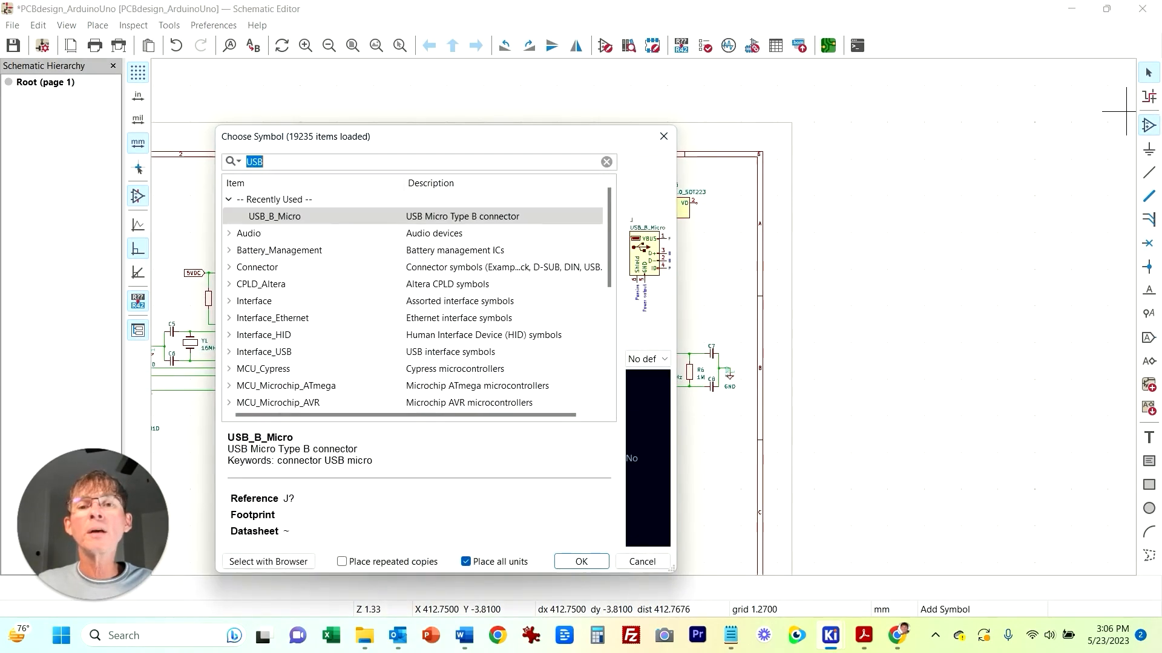
text(IND)
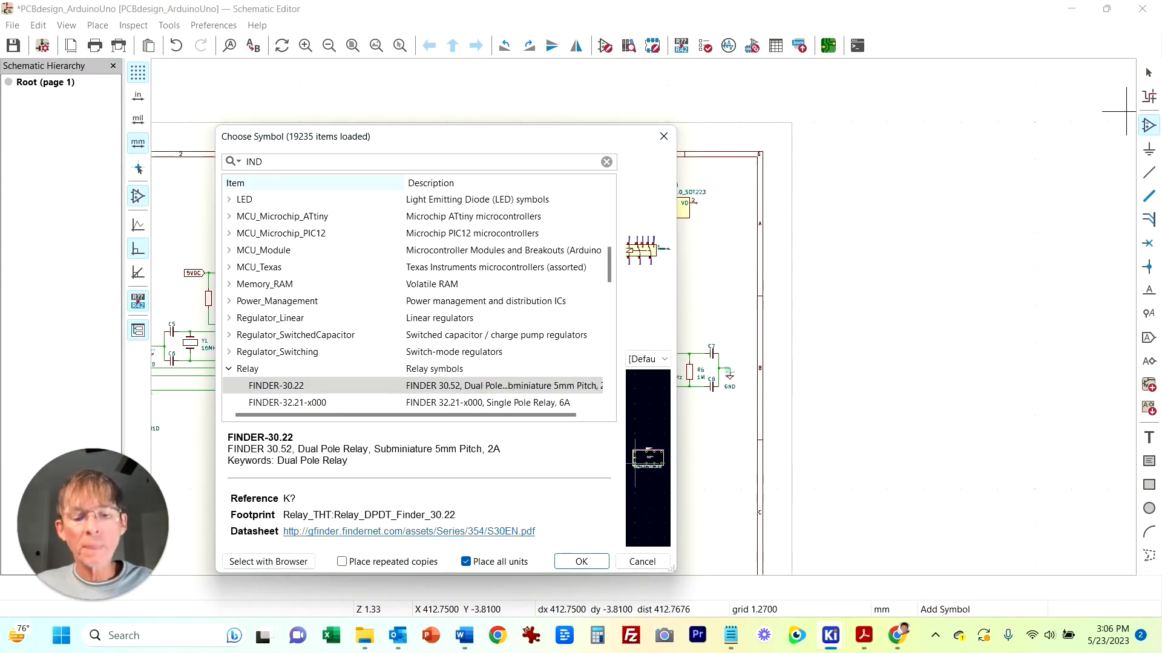
text(uctor)
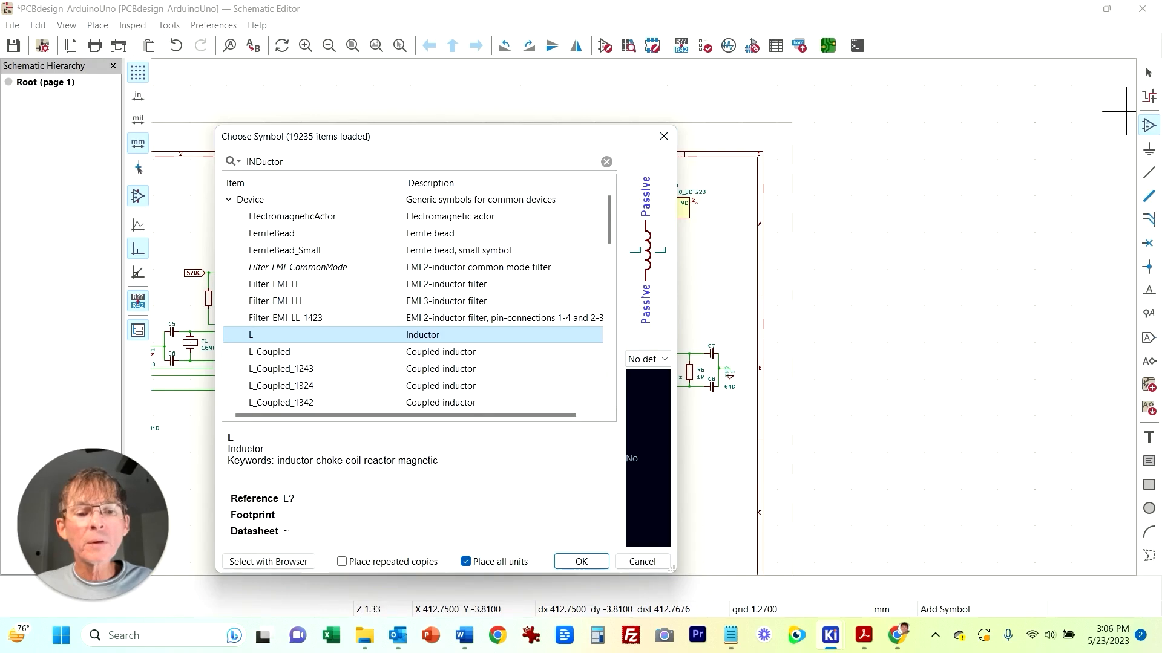
key(Return)
click(700, 295)
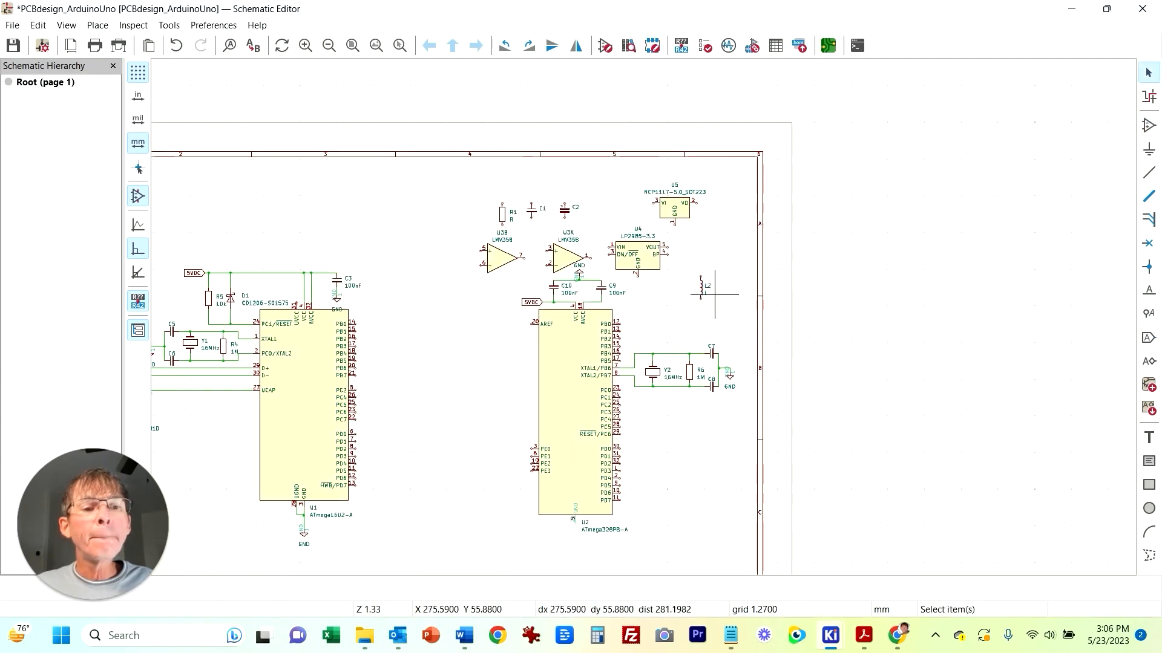
Step: Rotate inductor L2 horizontal, place it right of C9, and wire it to the AVCC node
scroll(700, 291, up, 5)
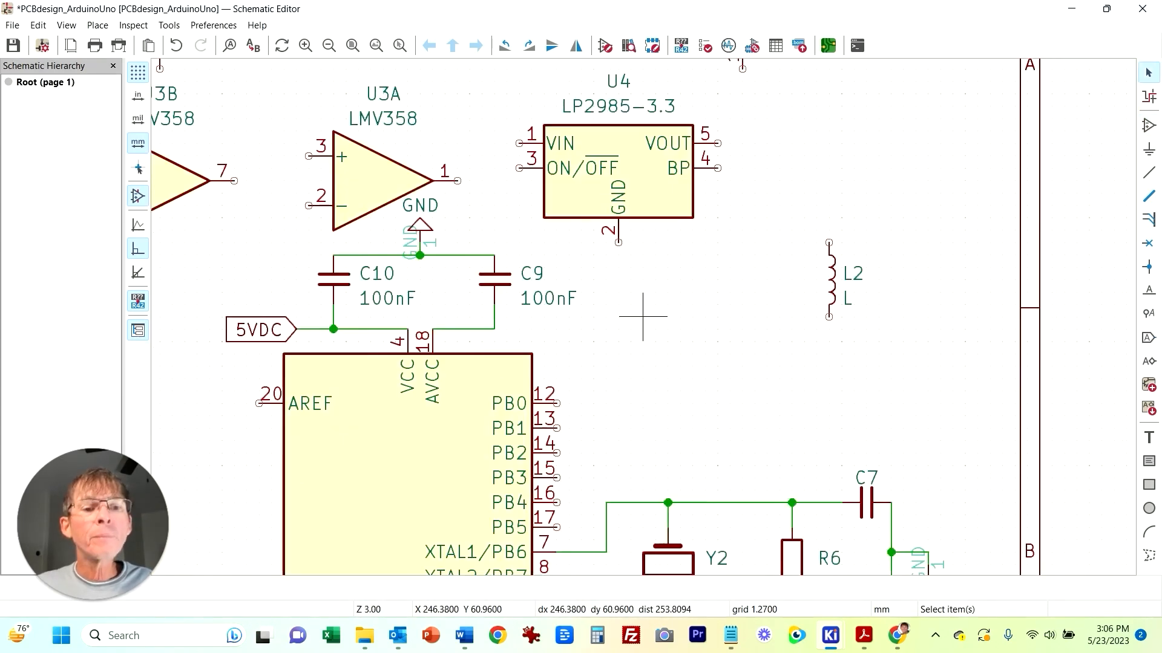
click(975, 286)
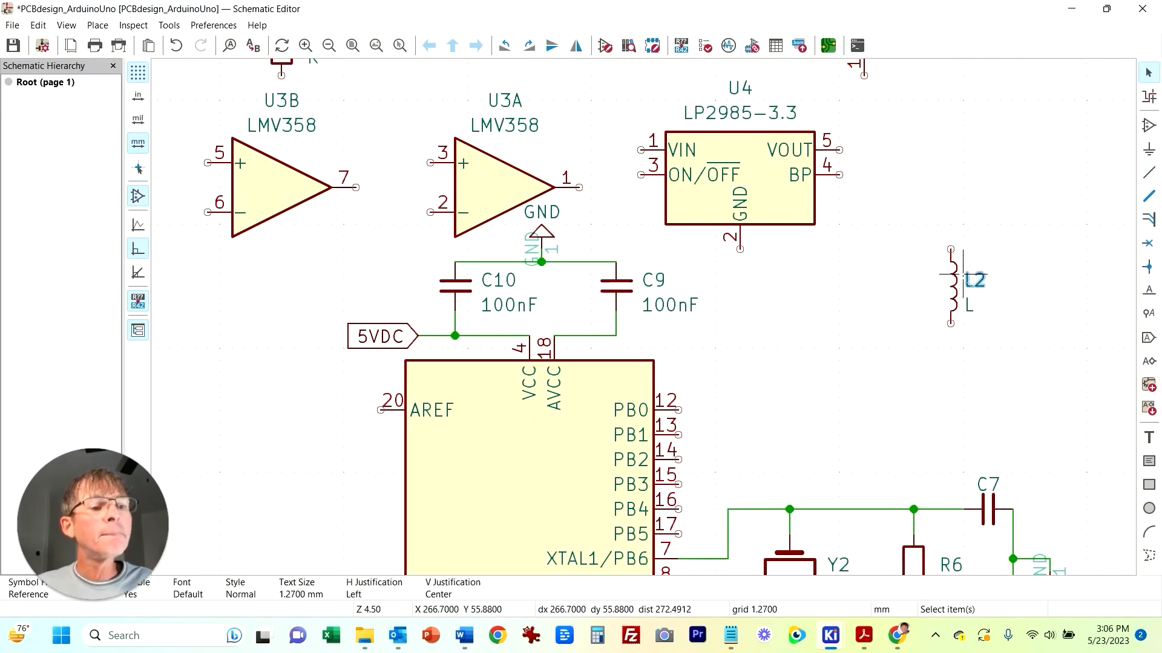
key(r)
key(m)
click(690, 335)
key(w)
click(616, 336)
key(Escape)
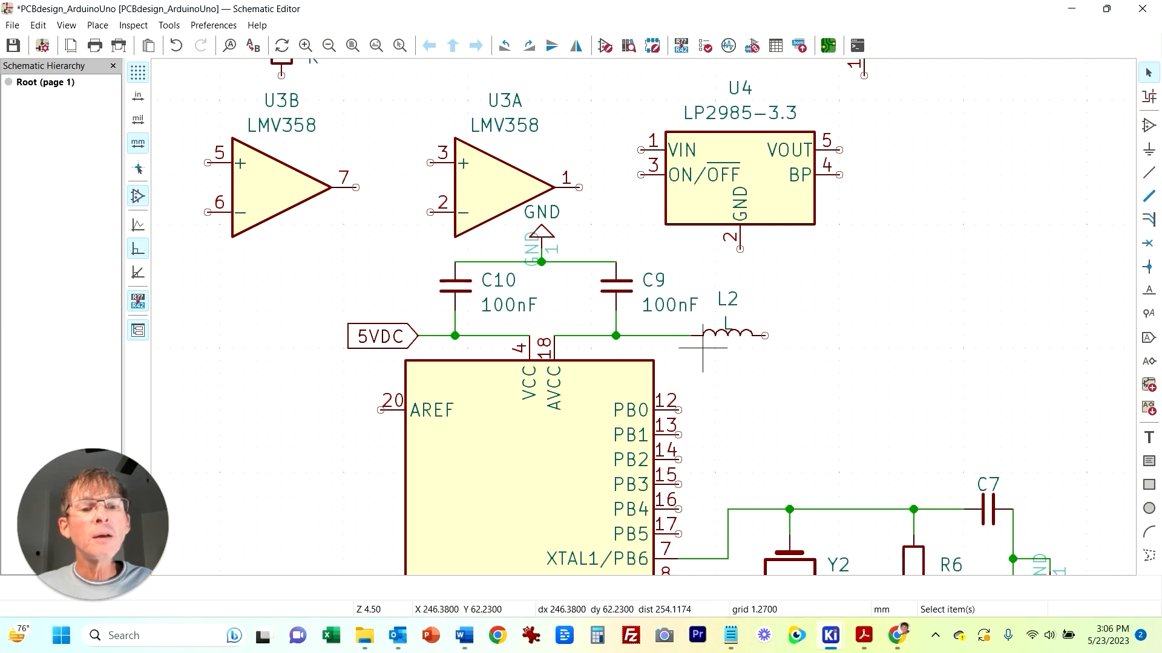
Step: Duplicate the 5VDC label, mirror it, and attach it to L2's right end
click(368, 346)
key(ctrl+d)
key(x)
click(789, 335)
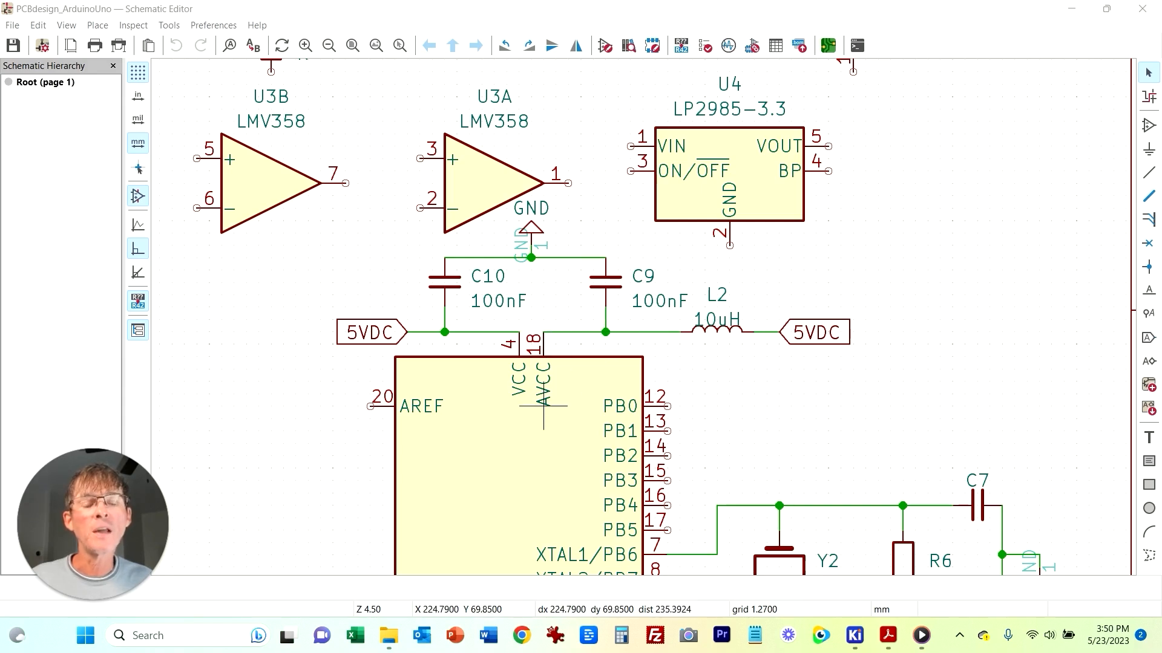
Step: Duplicate resistor R1 to place R7 below the crystal circuit beside U2
scroll(355, 454, down, 3)
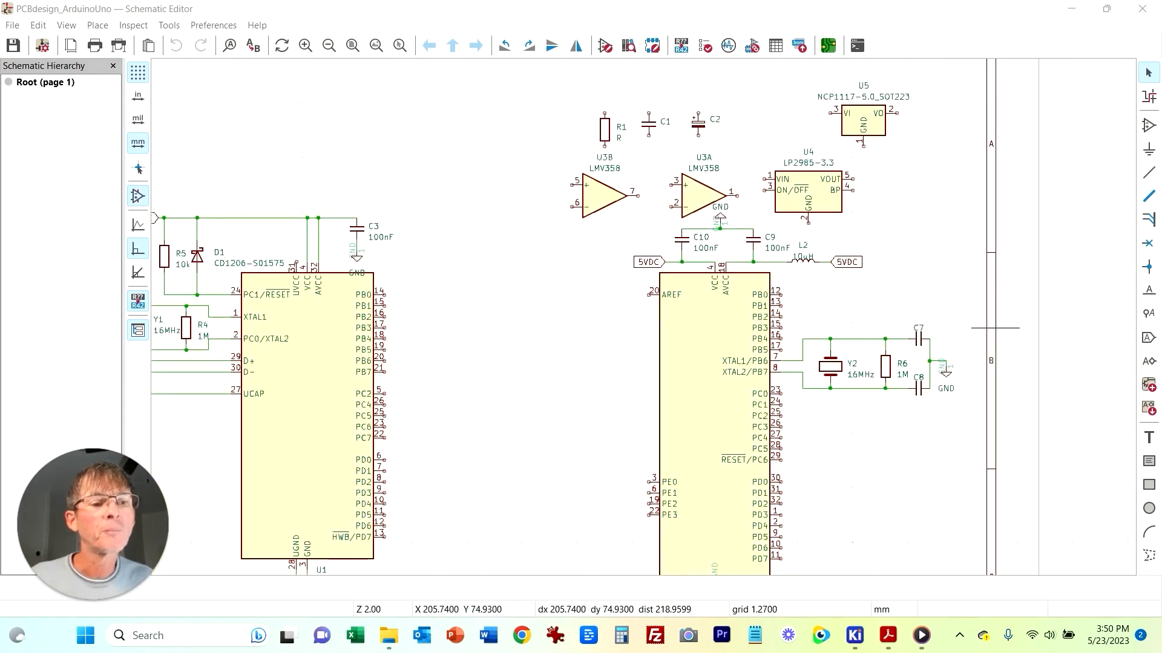
middle_drag(917, 477, 803, 436)
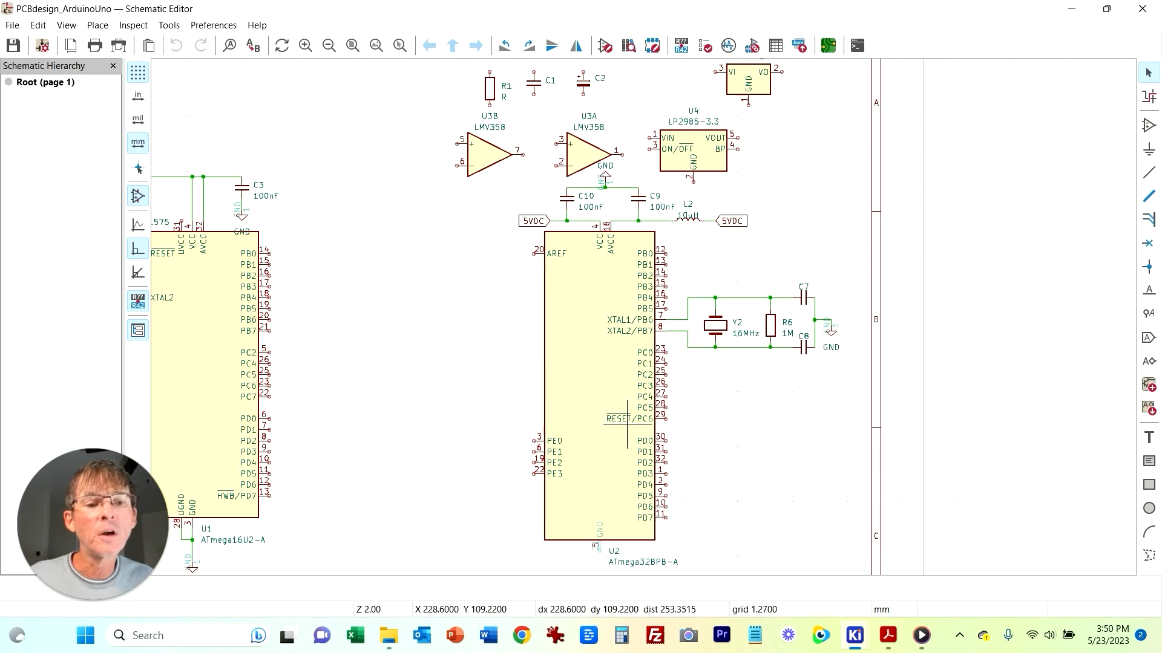
middle_drag(368, 386, 434, 413)
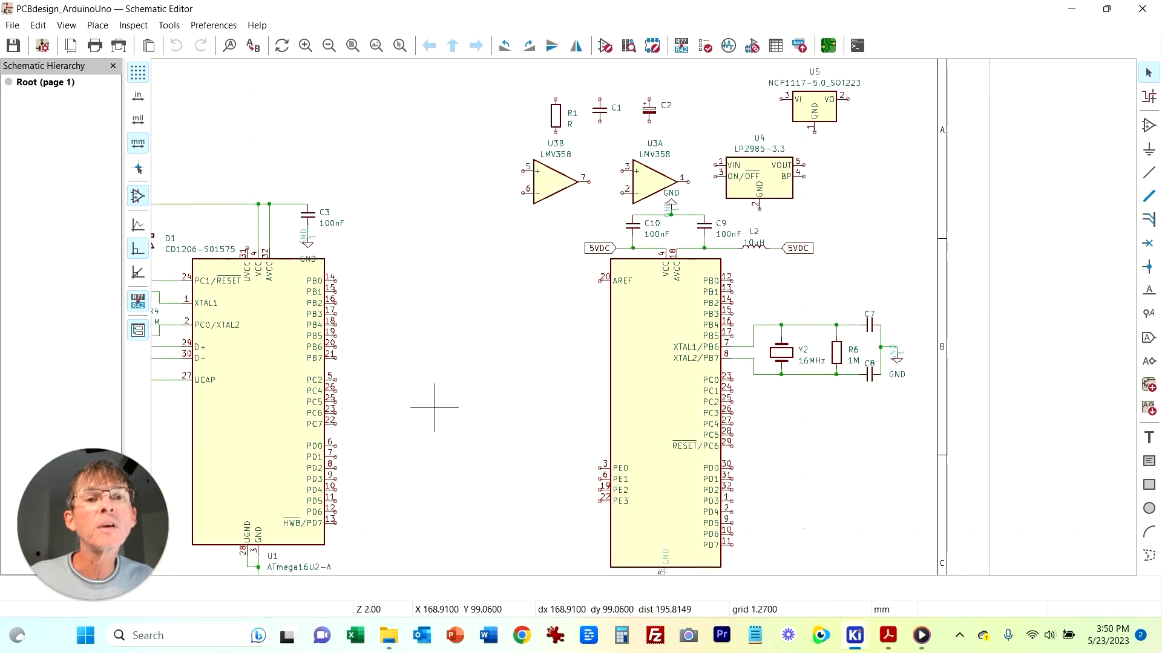
click(562, 113)
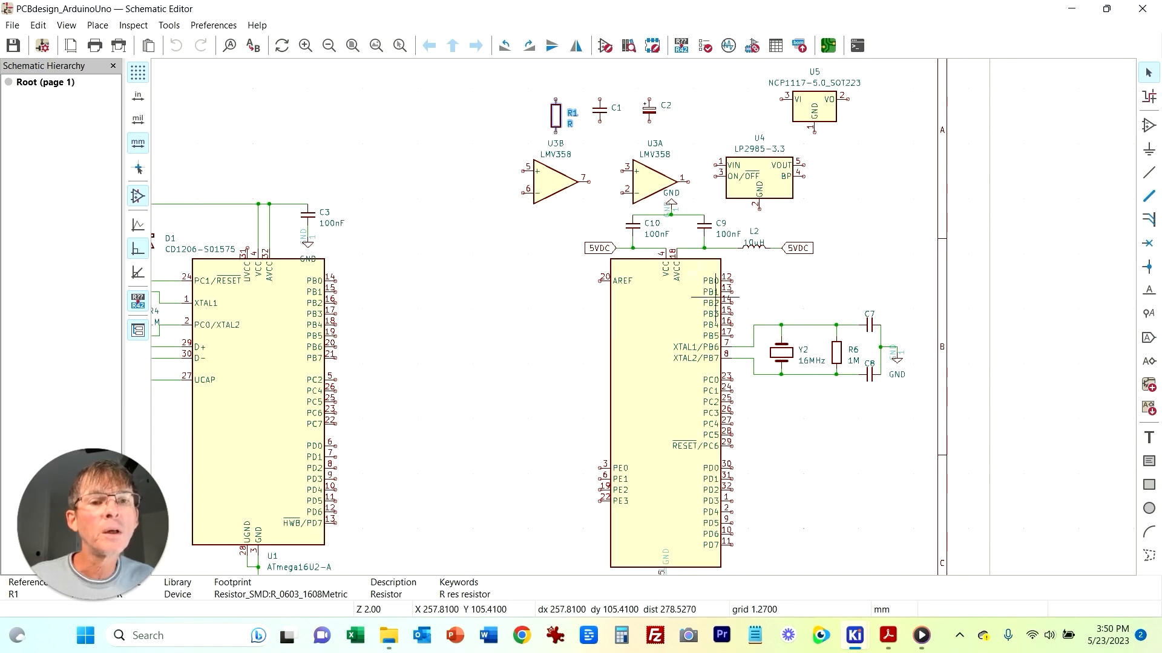
key(ctrl+d)
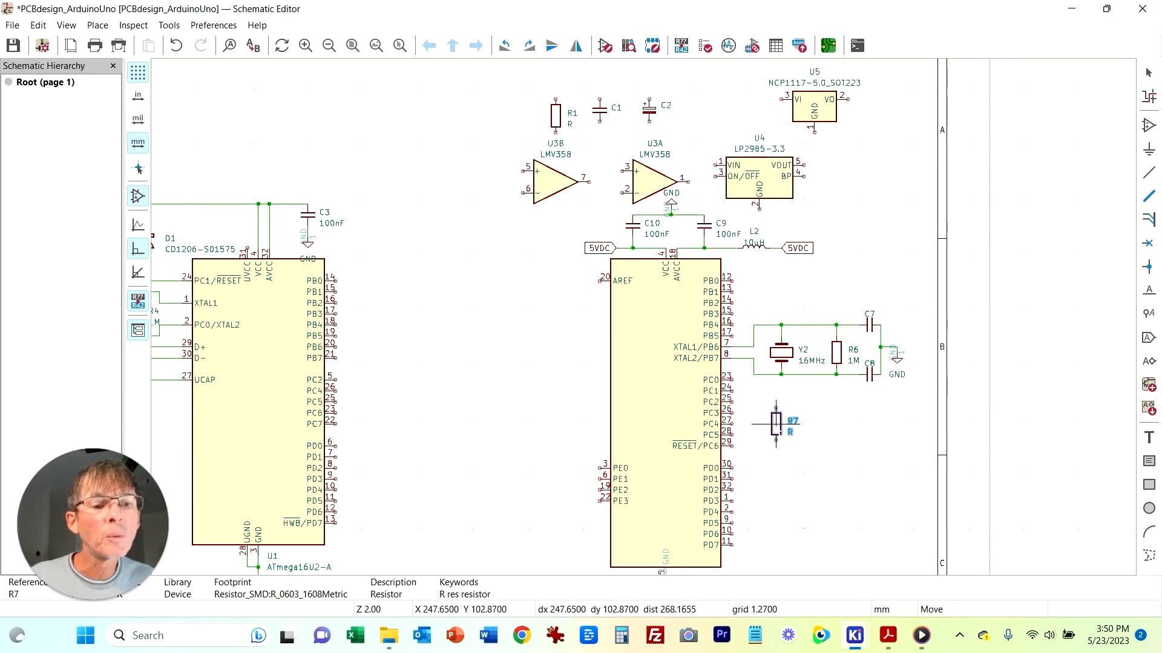
click(776, 424)
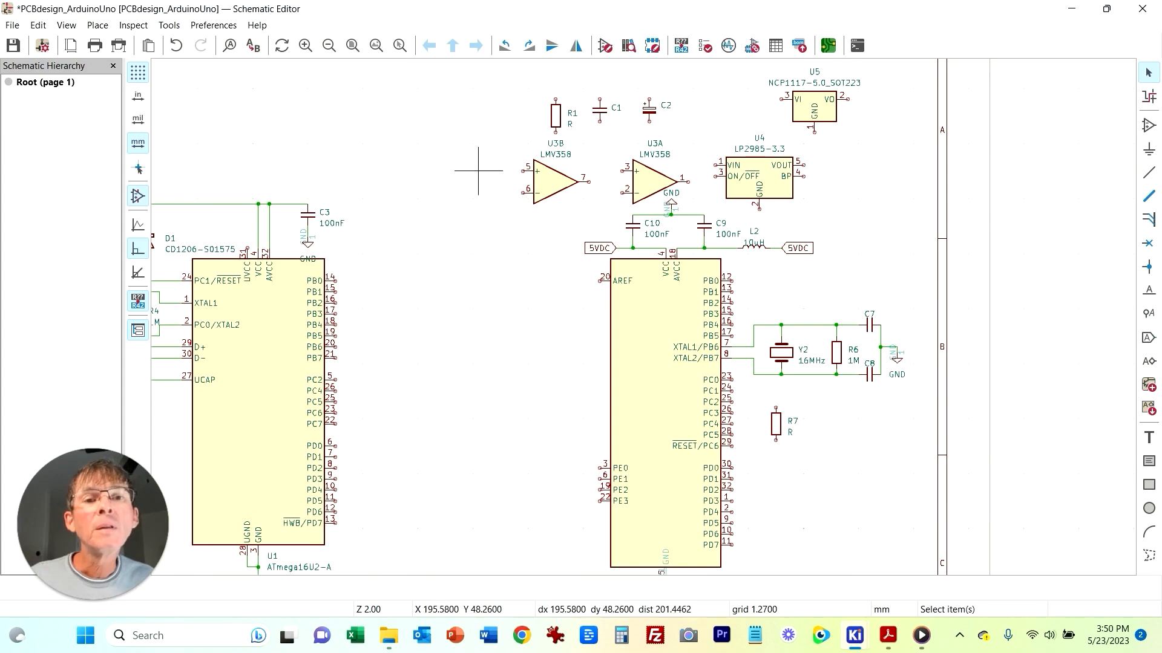
Step: Duplicate capacitor C3 to place C11 below resistor R7 beside U2
click(307, 215)
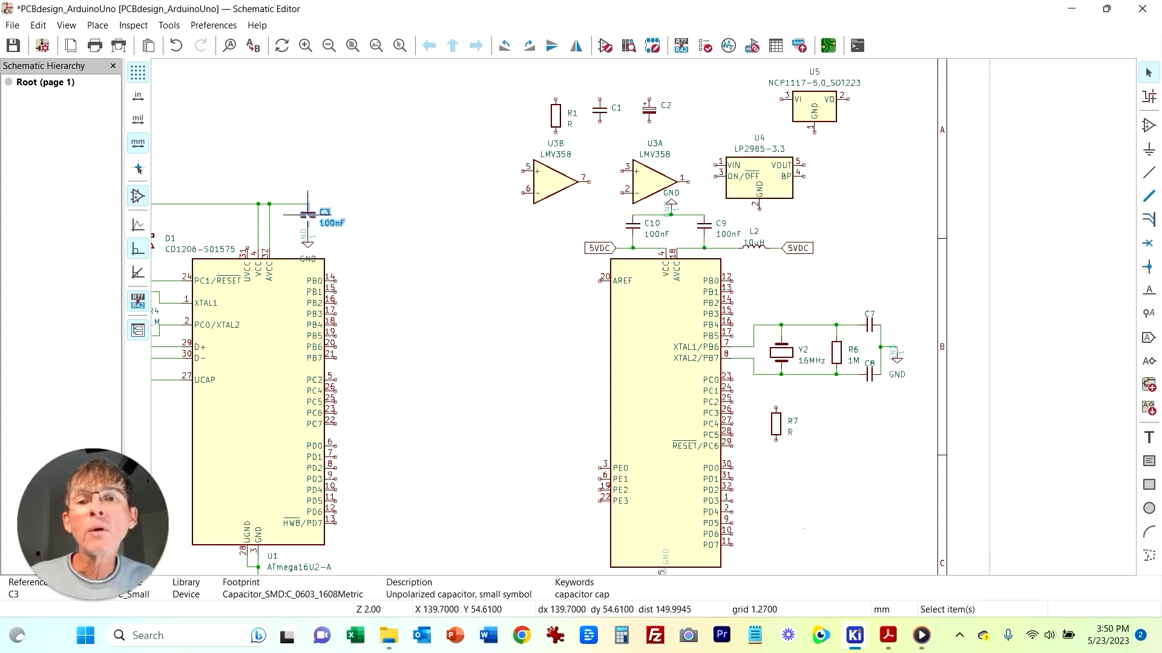
key(ctrl+d)
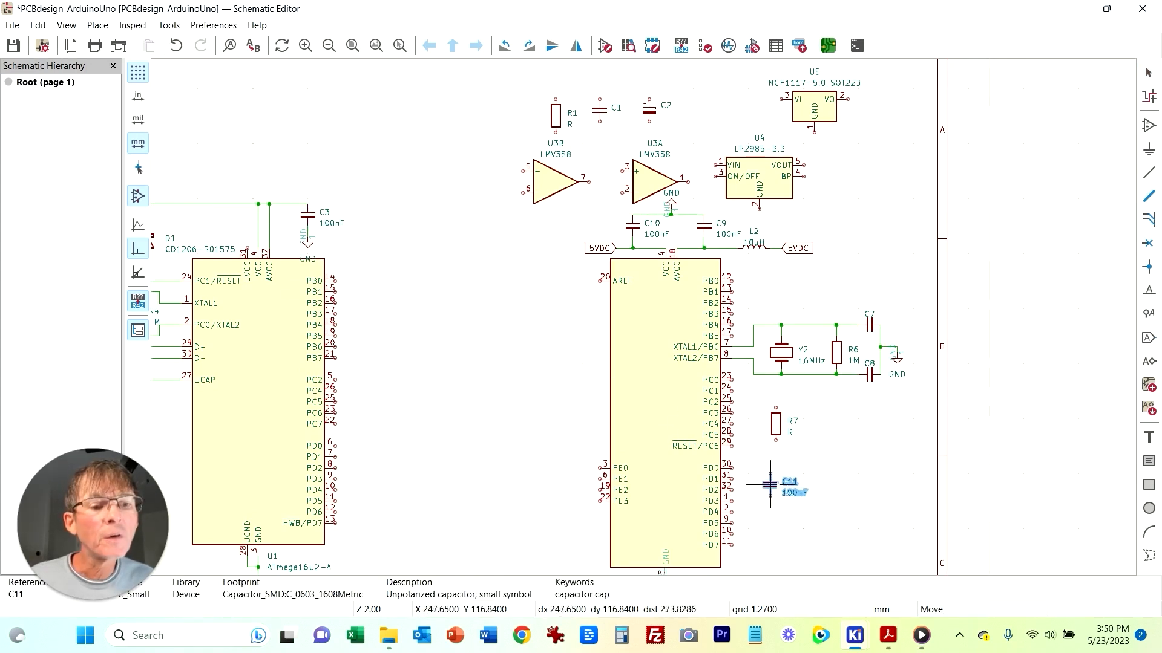
click(776, 484)
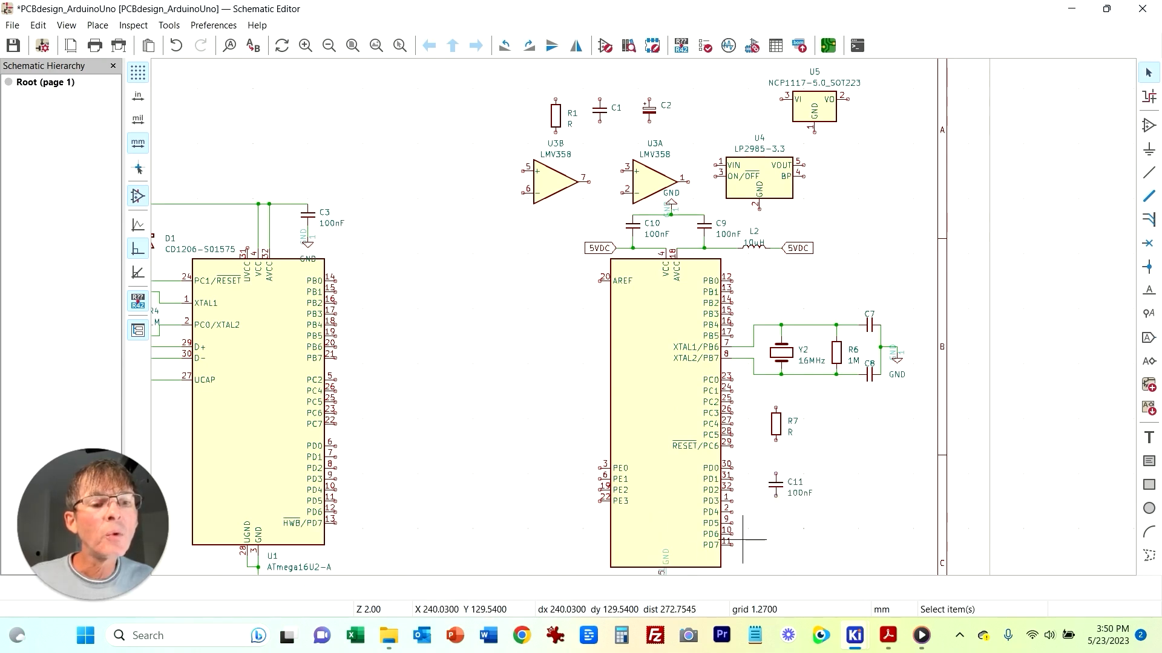
Step: Duplicate diode D1 to place D2 to the right of resistor R7
middle_drag(401, 407, 524, 414)
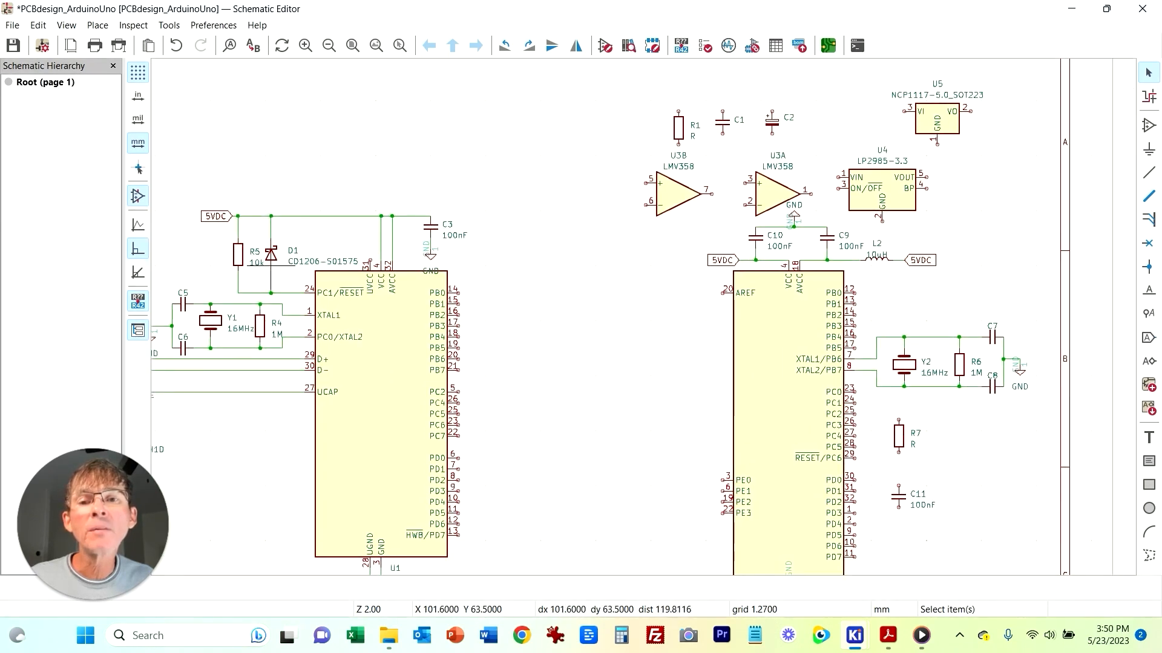
click(271, 259)
key(ctrl+d)
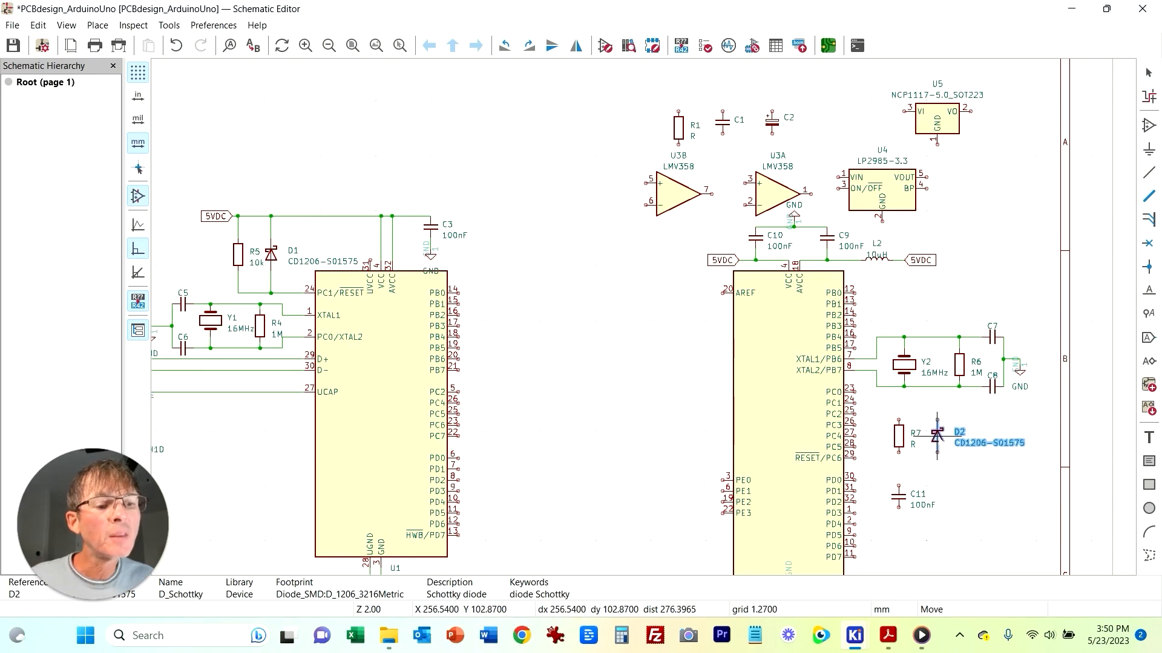
click(937, 436)
key(Escape)
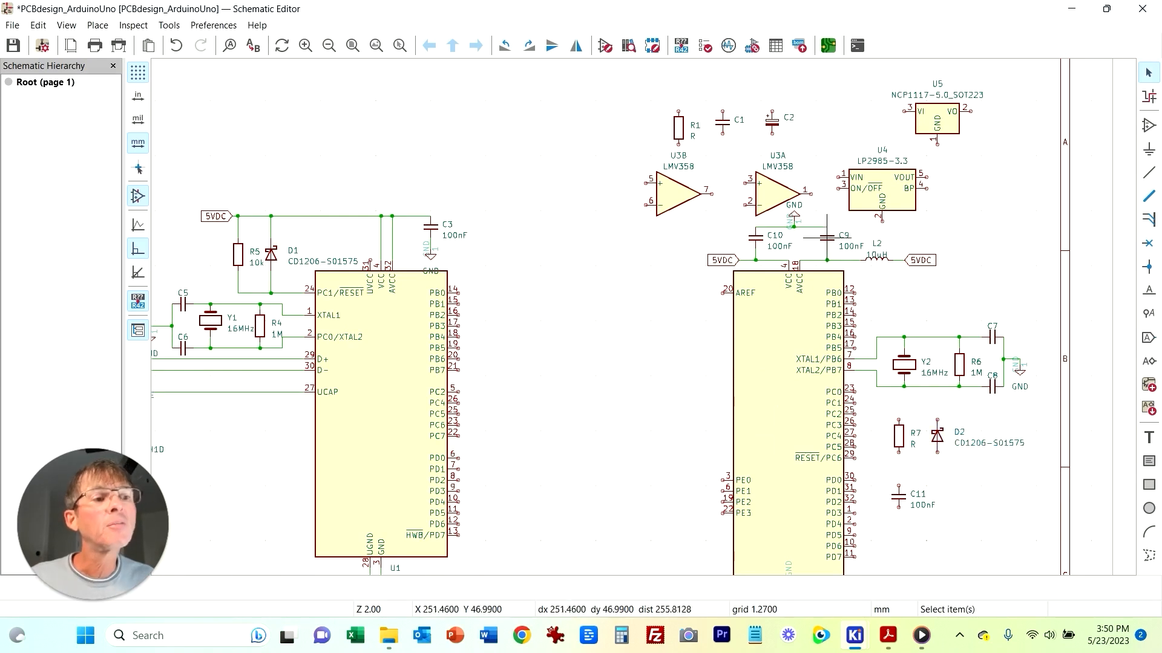
Step: Search the symbol library for Push and place the SW_Push switch SW1 right of C11
key(a)
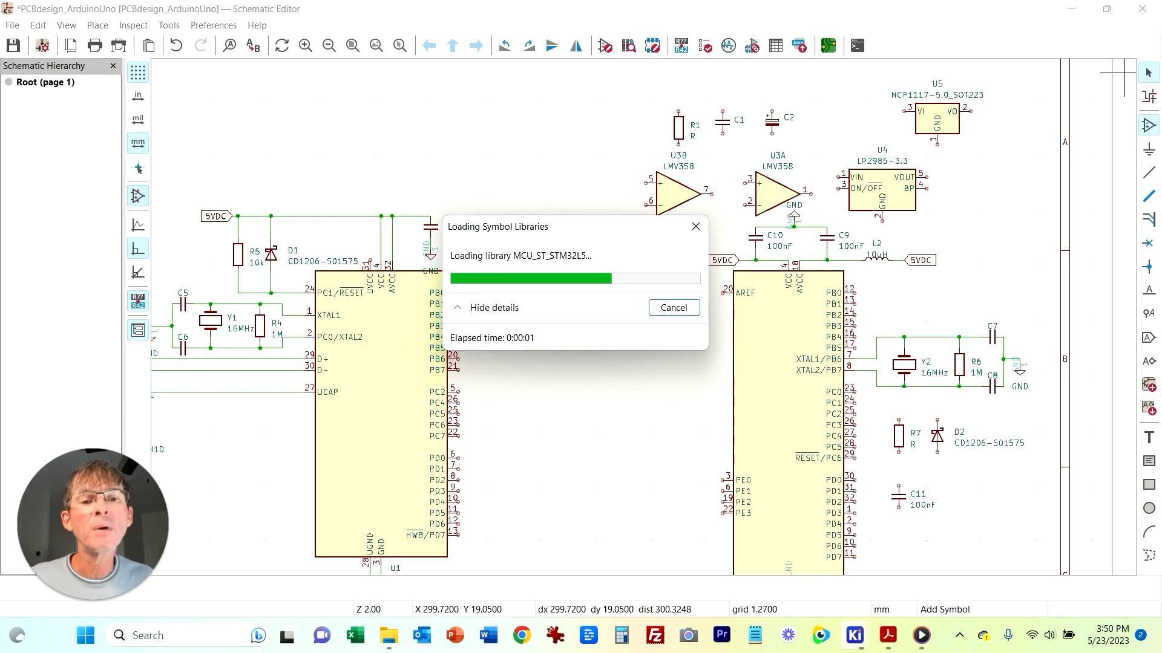
click(710, 382)
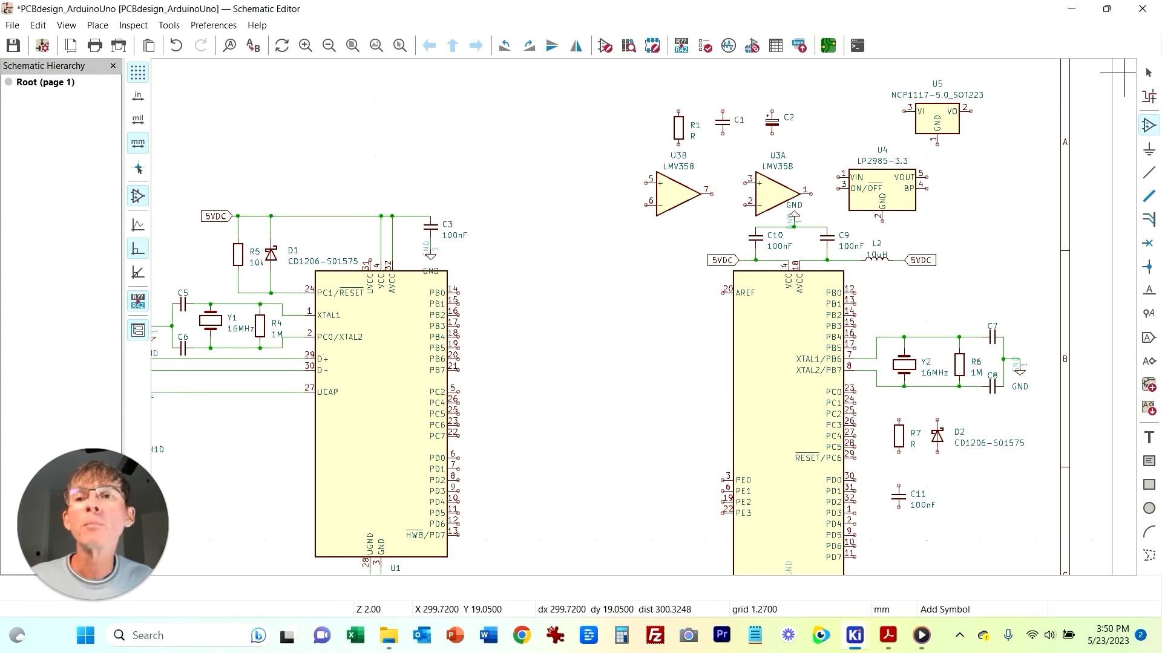
key(Escape)
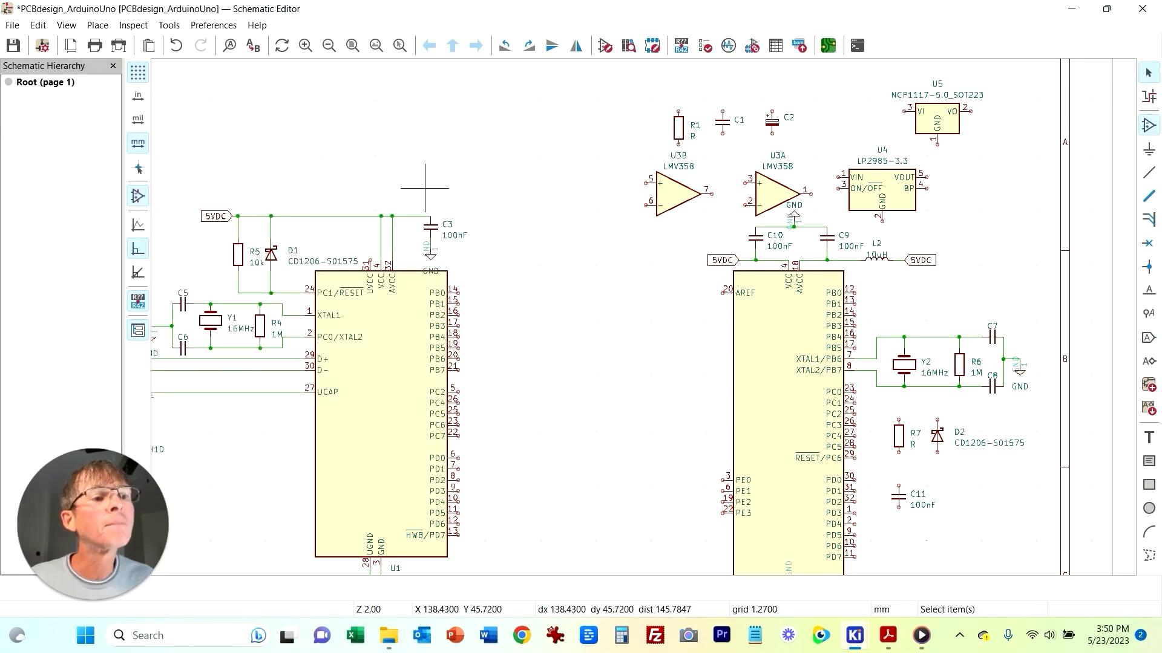
key(a)
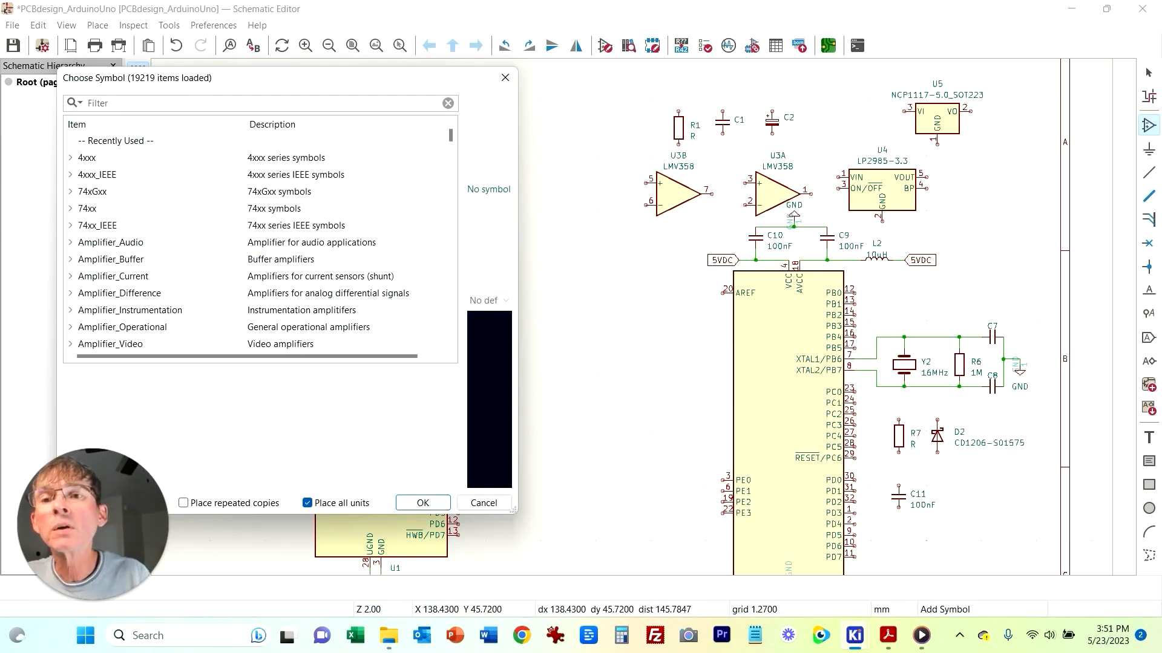
text(Push)
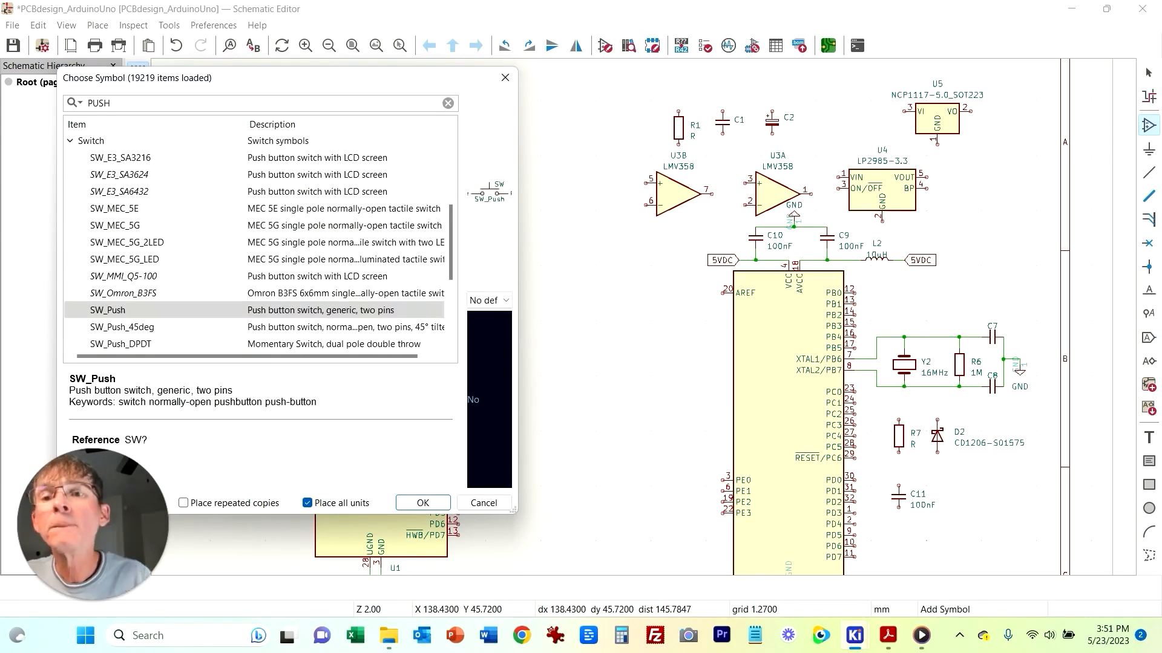
key(Return)
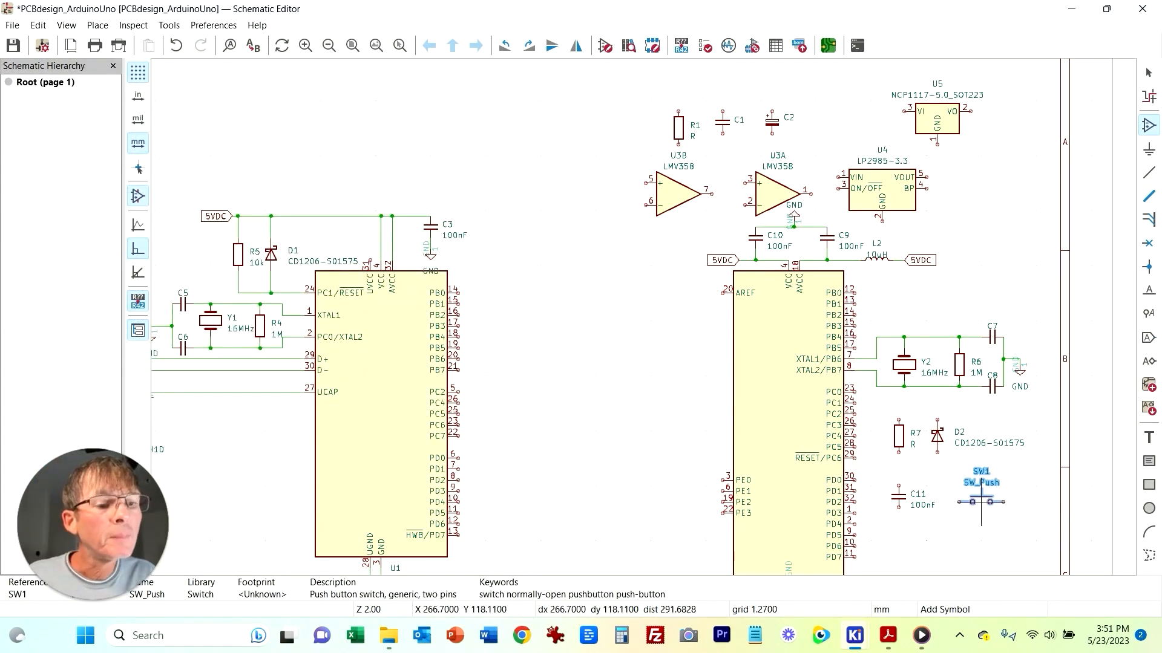
click(992, 492)
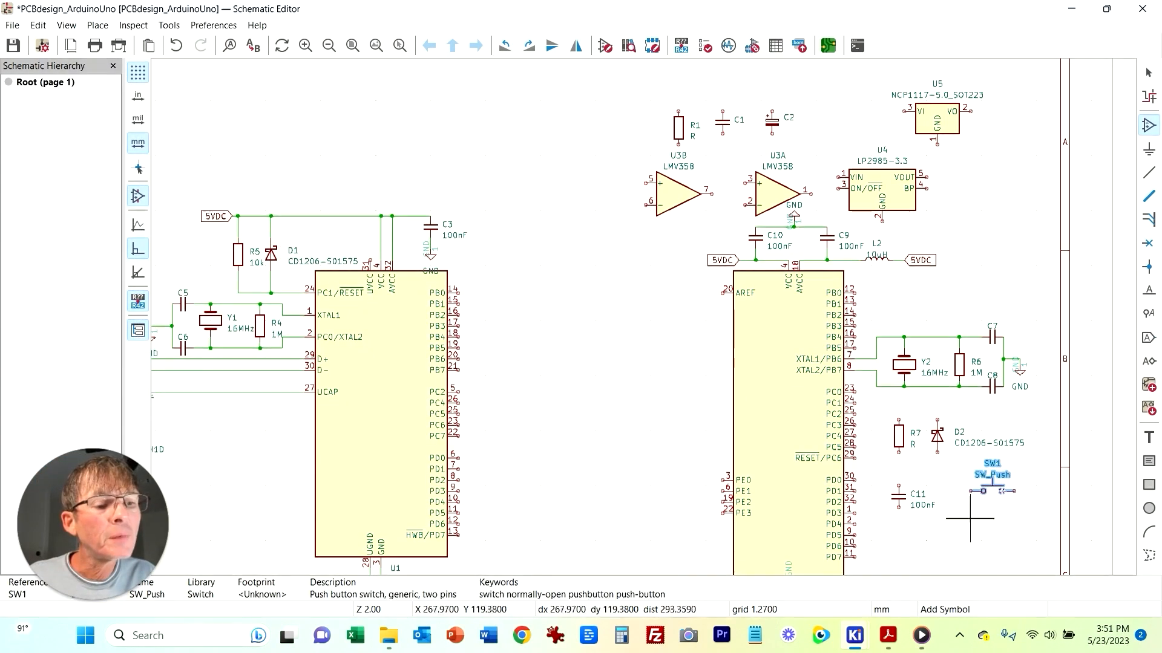
key(Escape)
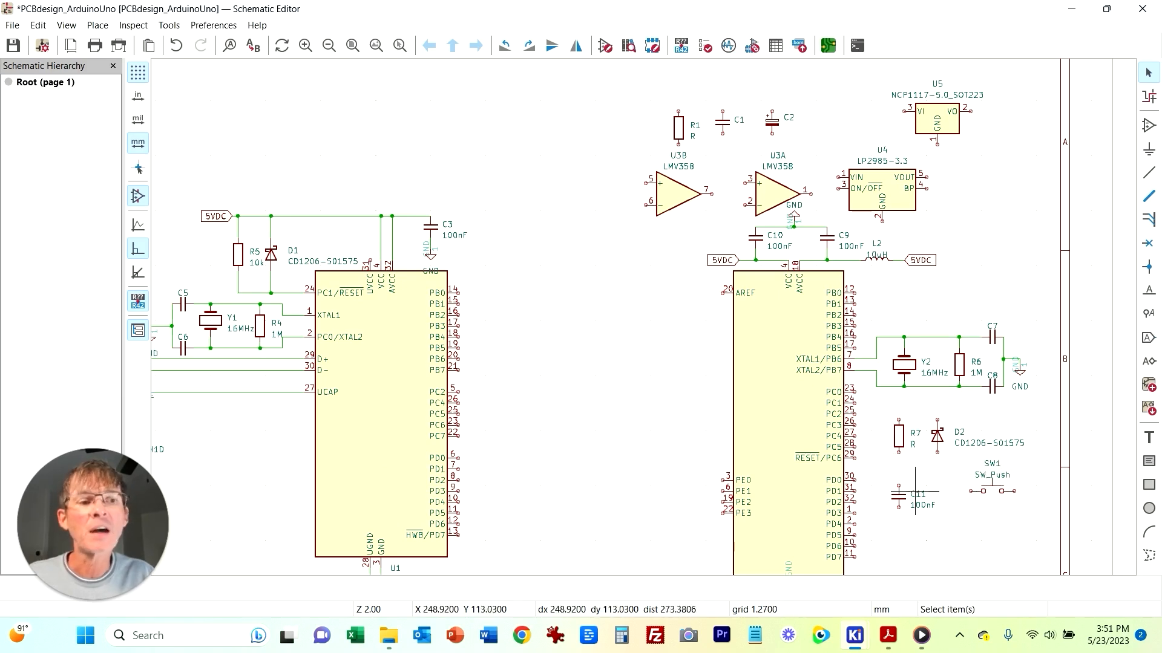
Step: Wire U2's RESET/PC6 pin to the lower end of R7
middle_drag(958, 530, 806, 442)
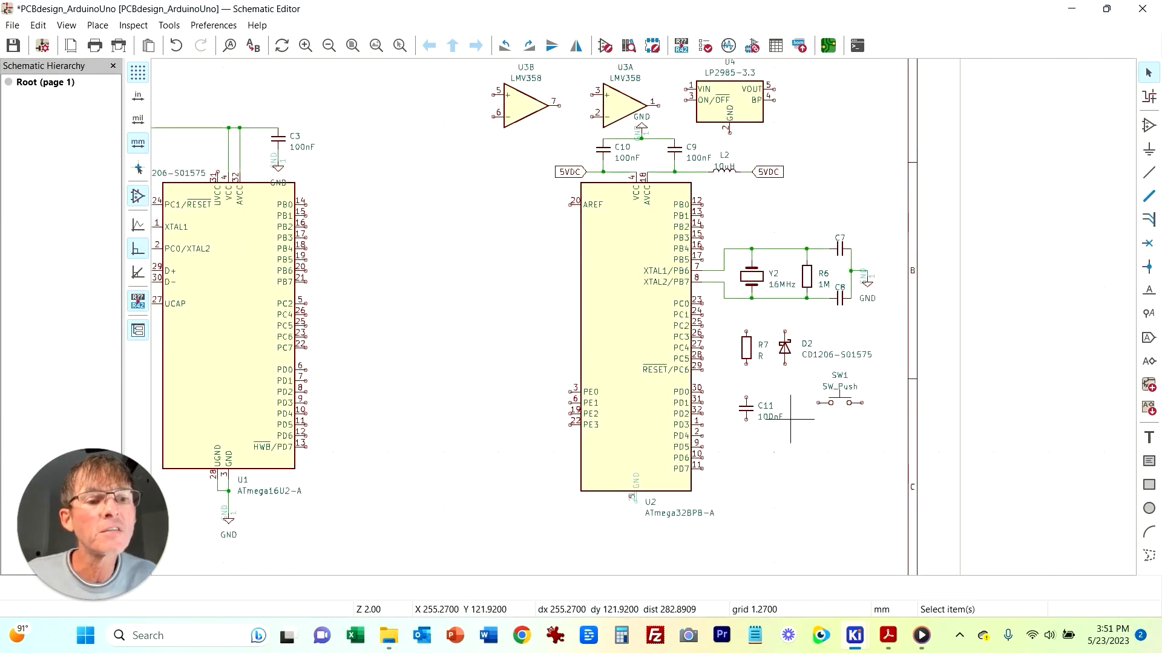
scroll(753, 411, up, 3)
middle_drag(494, 266, 603, 422)
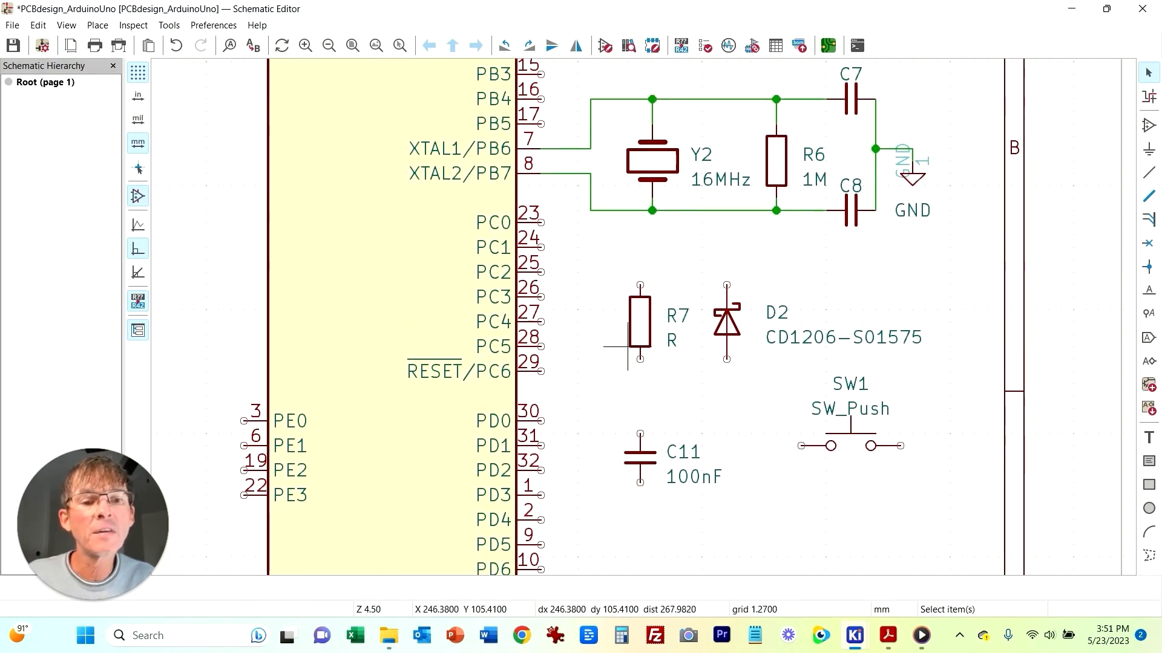
click(541, 372)
click(640, 359)
key(Escape)
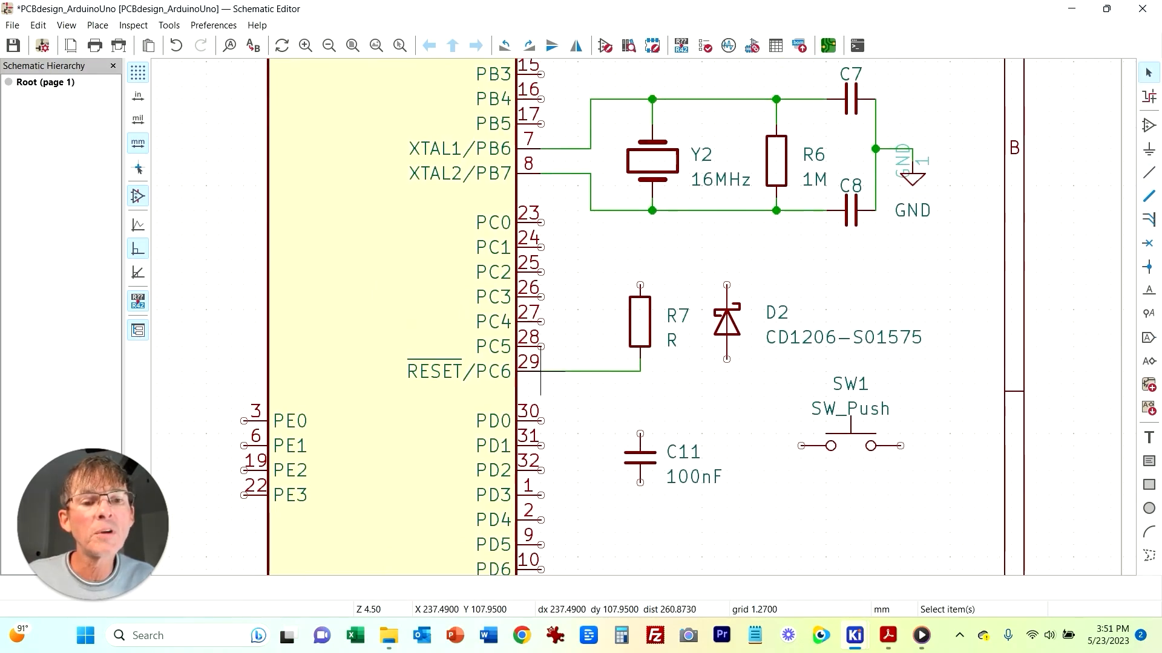
Step: Wire diode D2 in parallel with R7 between the reset node and R7's upper end
key(w)
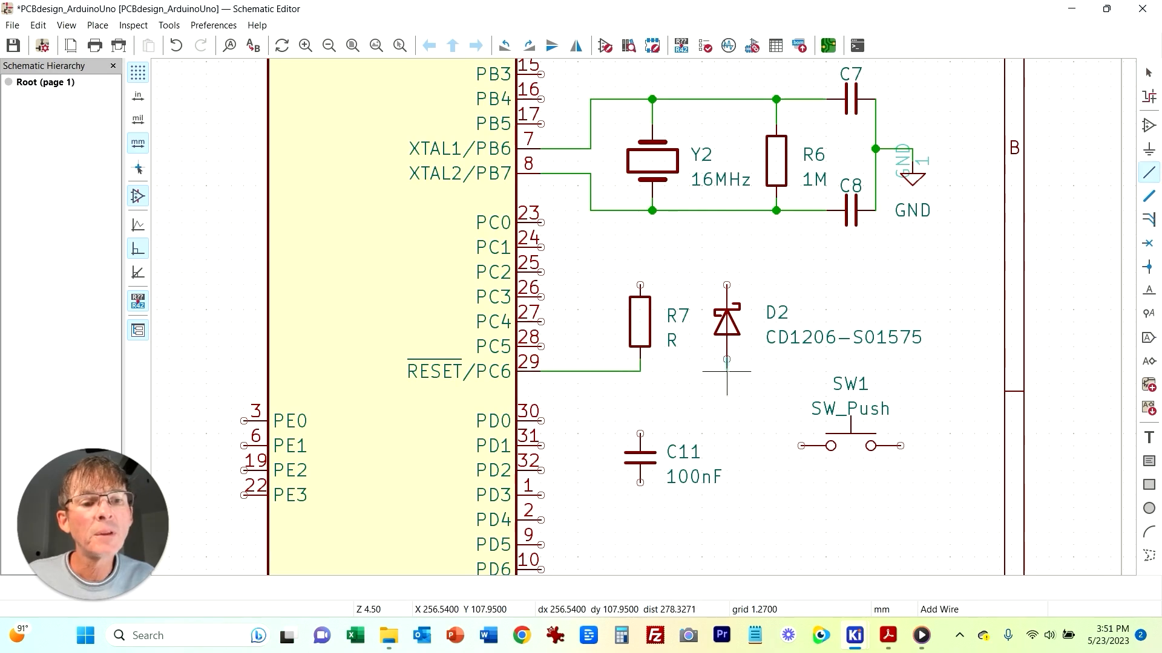
click(640, 372)
key(w)
click(726, 285)
key(Escape)
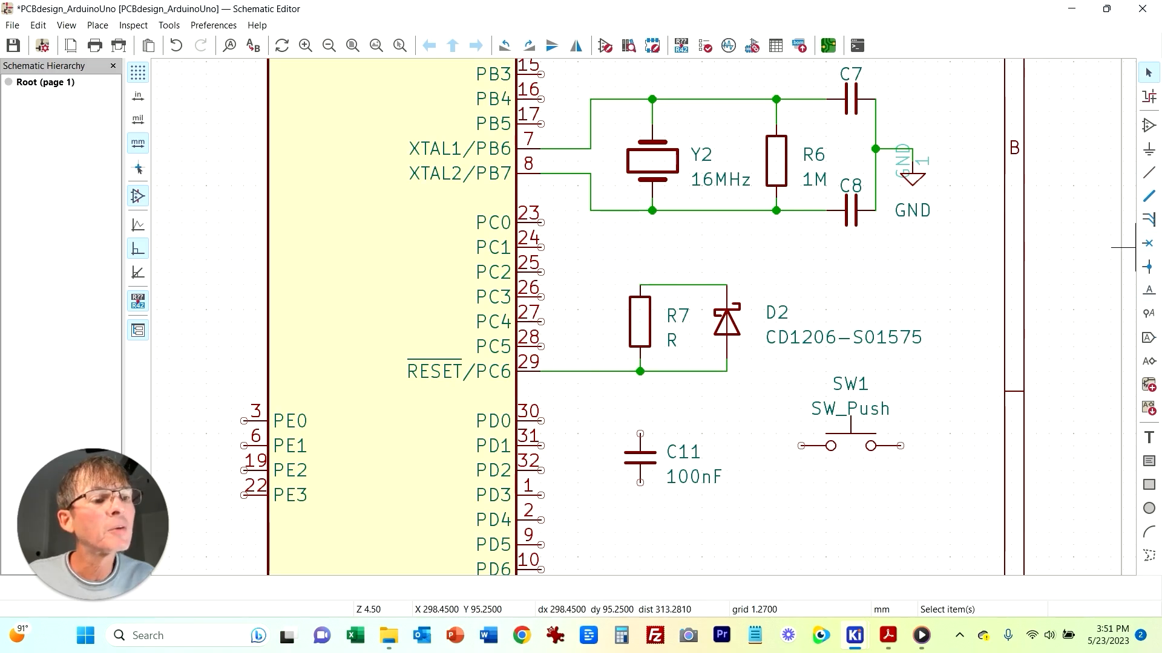
Step: Place a 5VDC global label at D2's upper end and wire it to the node
key(ctrl+l)
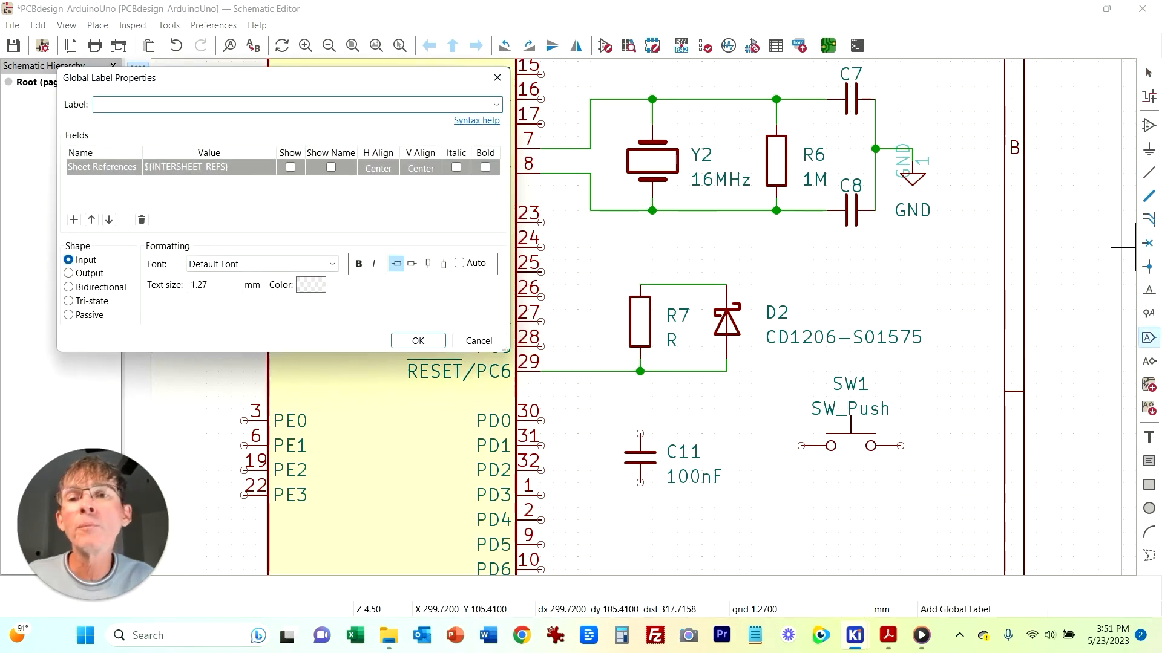
text(5VDC)
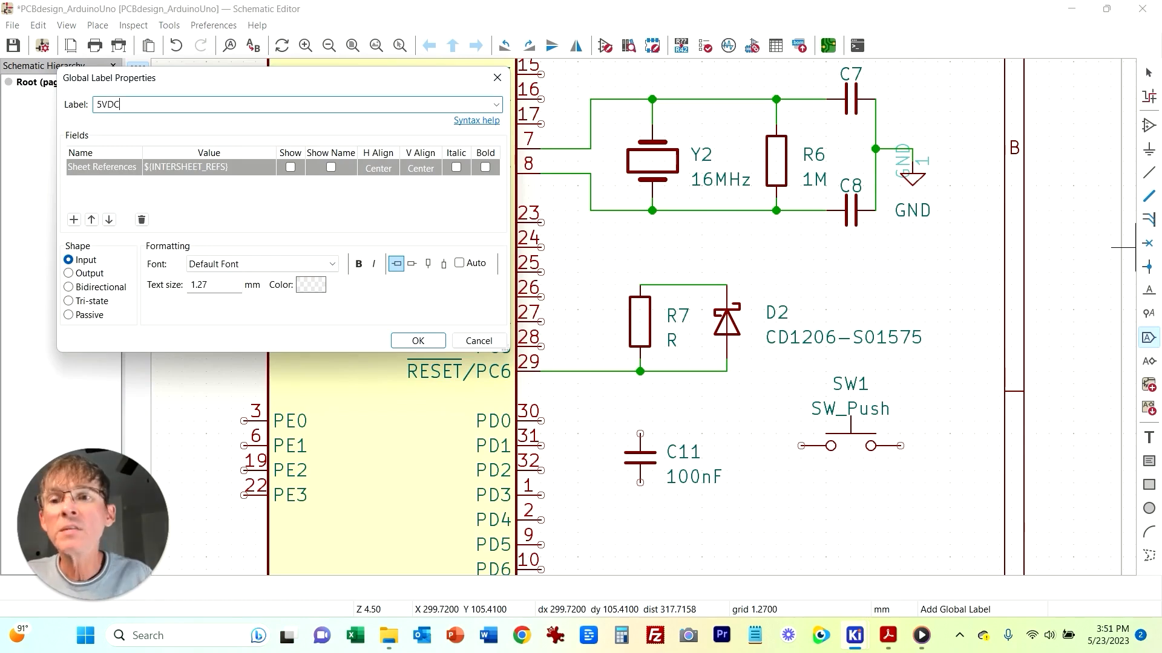
key(Return)
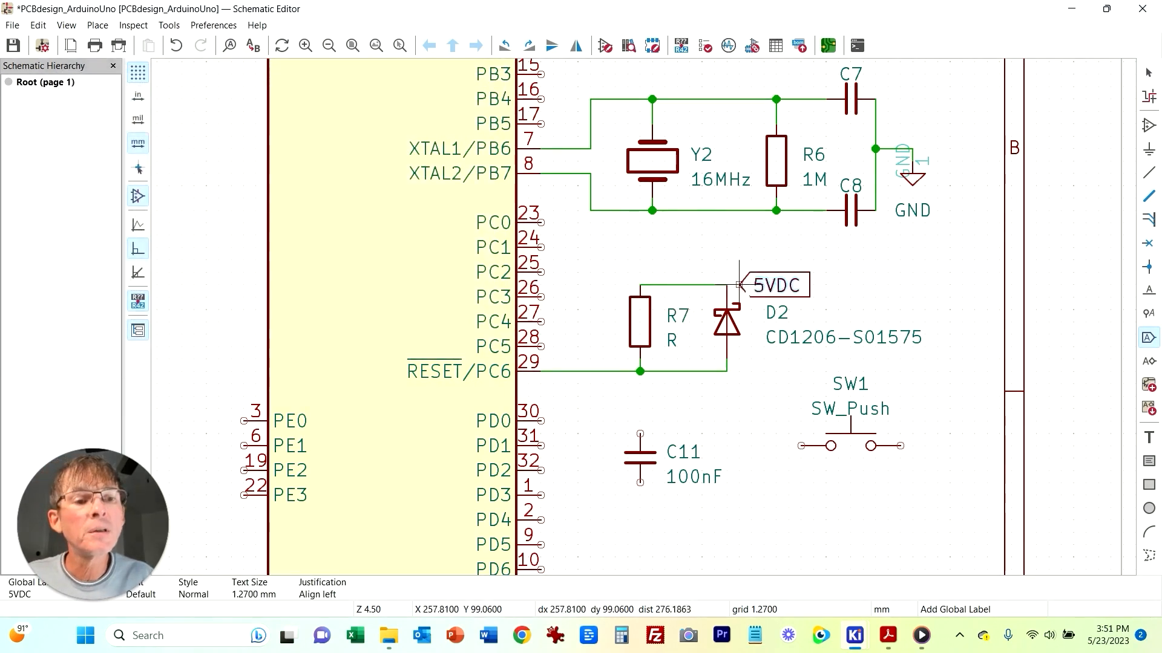
click(763, 285)
key(w)
click(727, 285)
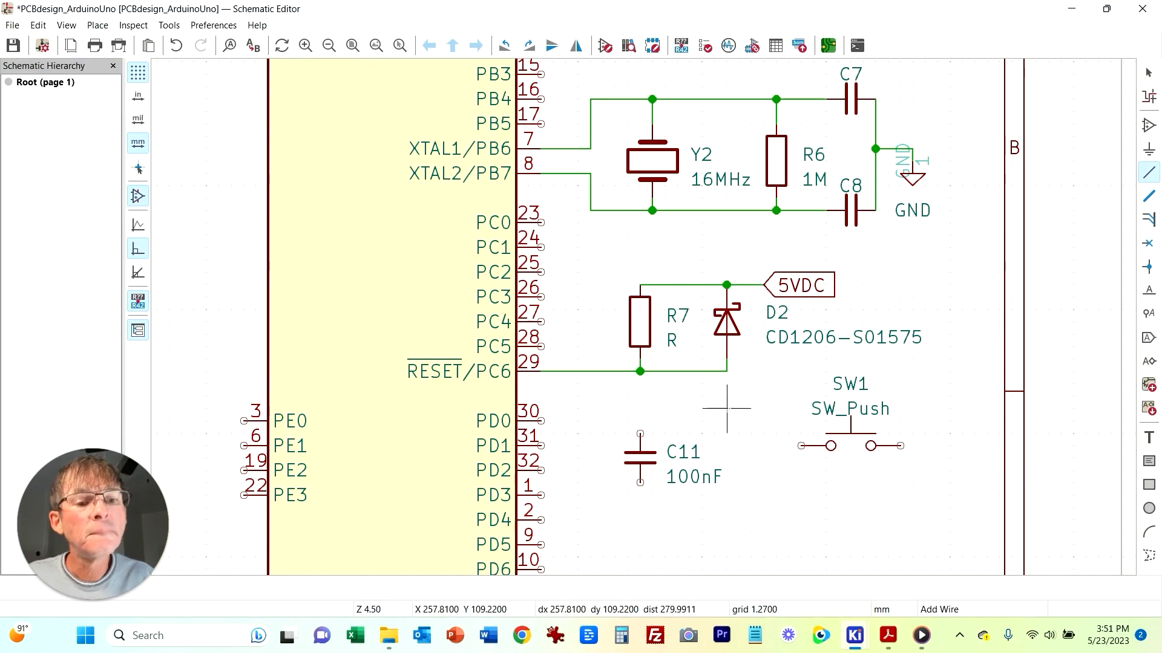
Step: Wire the reset node down to the upper end of C11
click(641, 371)
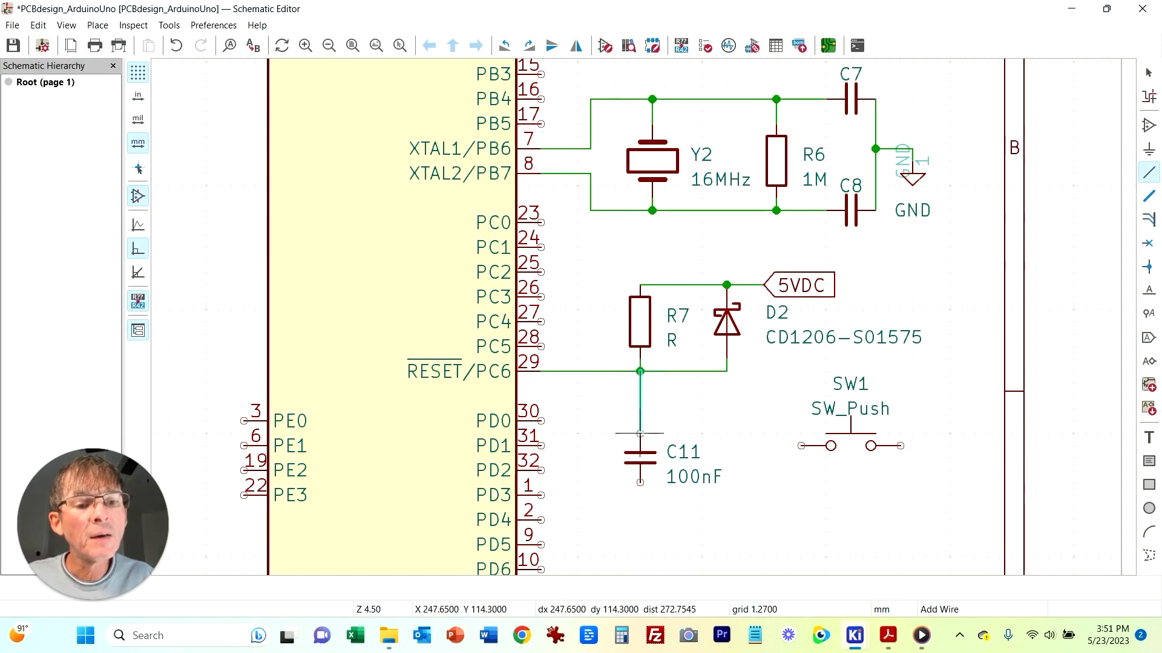
click(640, 433)
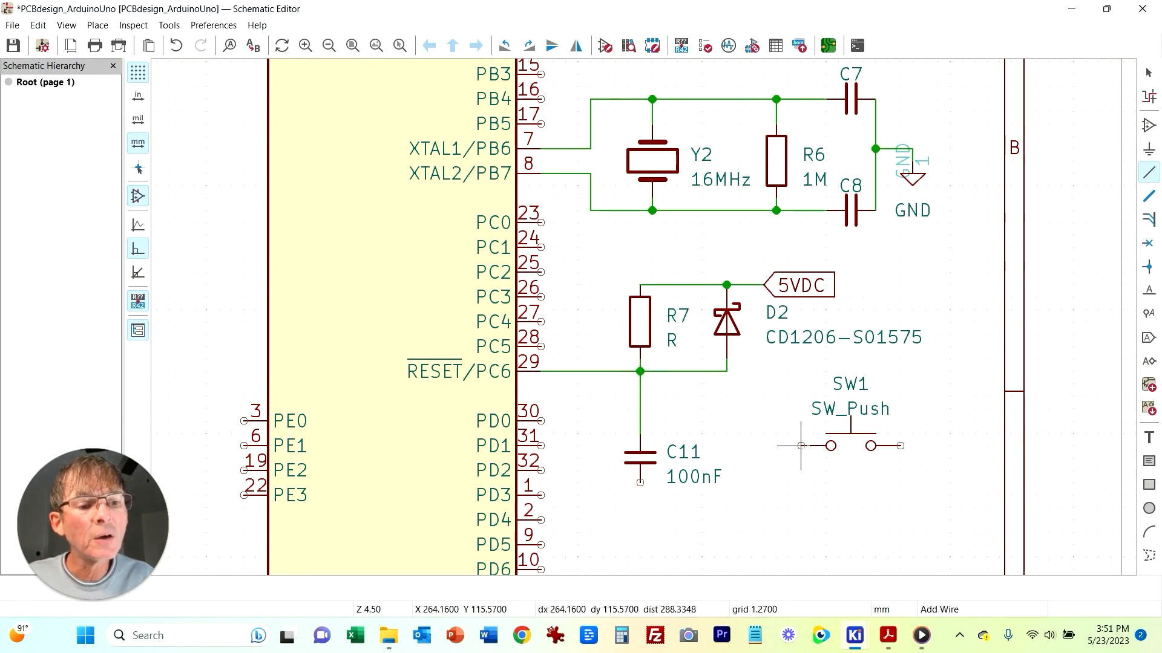
scroll(629, 478, down, 1)
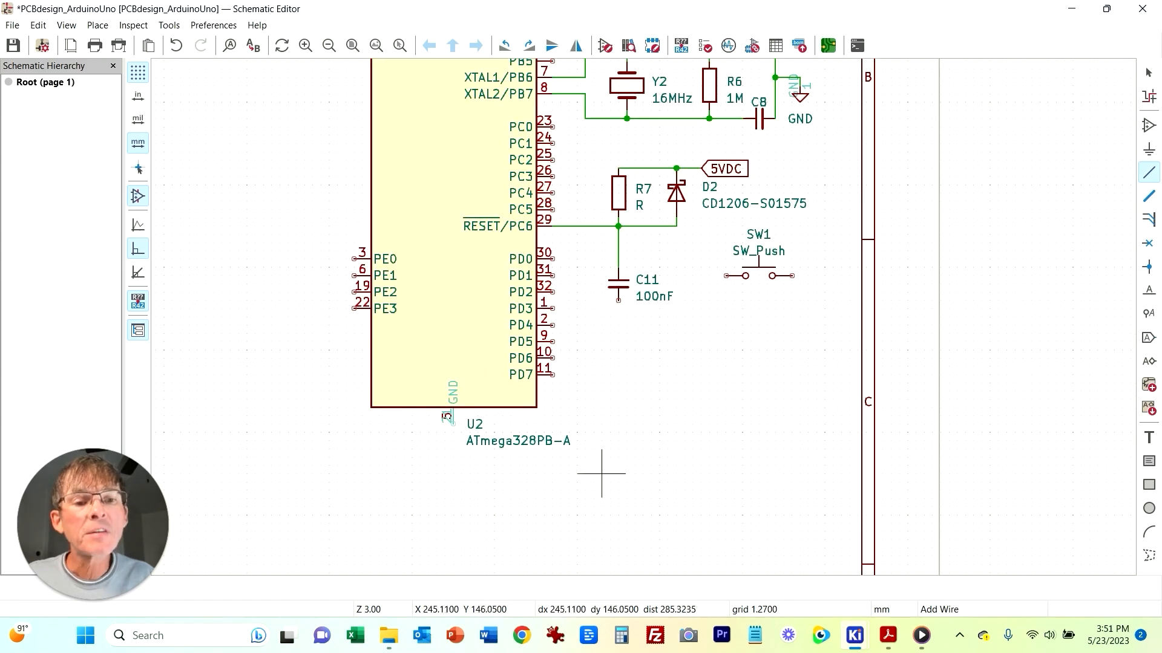
Step: Examine the reference PDF schematic around the ATmega16U2 PD7 and reset capacitor connection
click(887, 635)
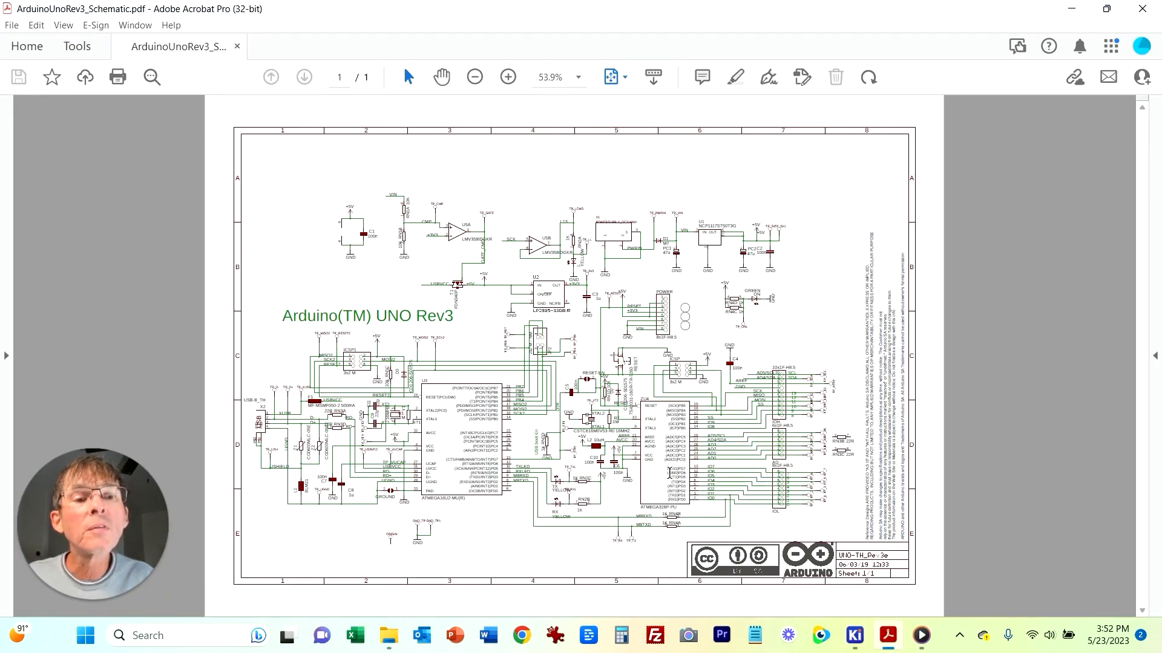
click(888, 635)
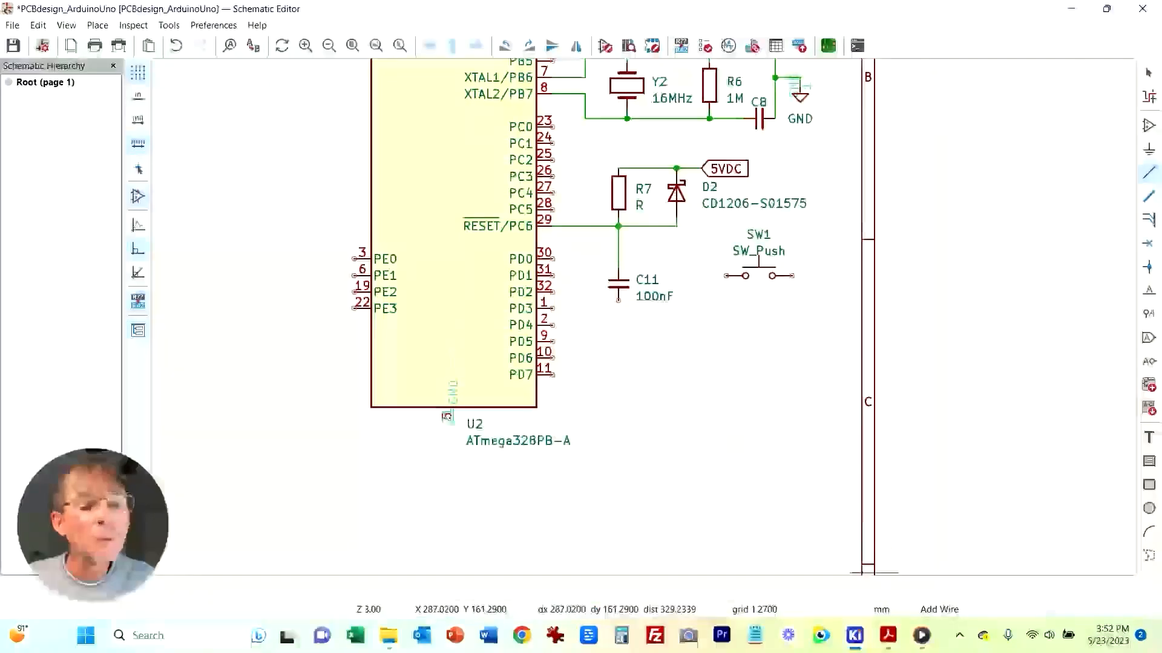
click(888, 635)
click(506, 81)
click(505, 81)
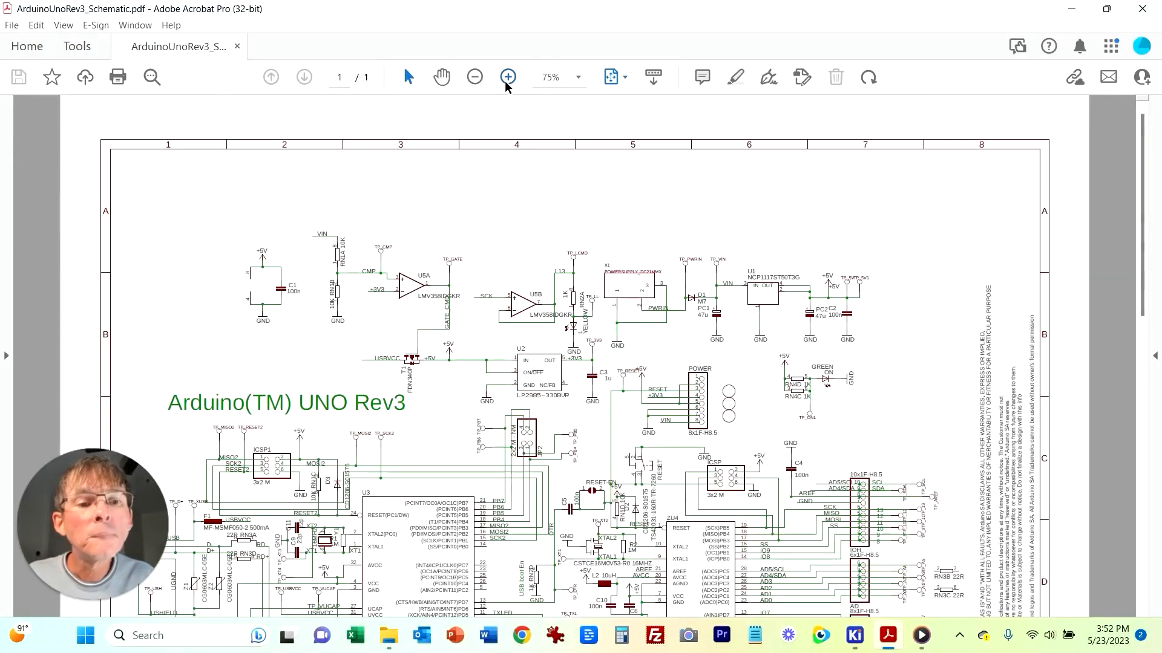
click(505, 81)
scroll(592, 299, down, 5)
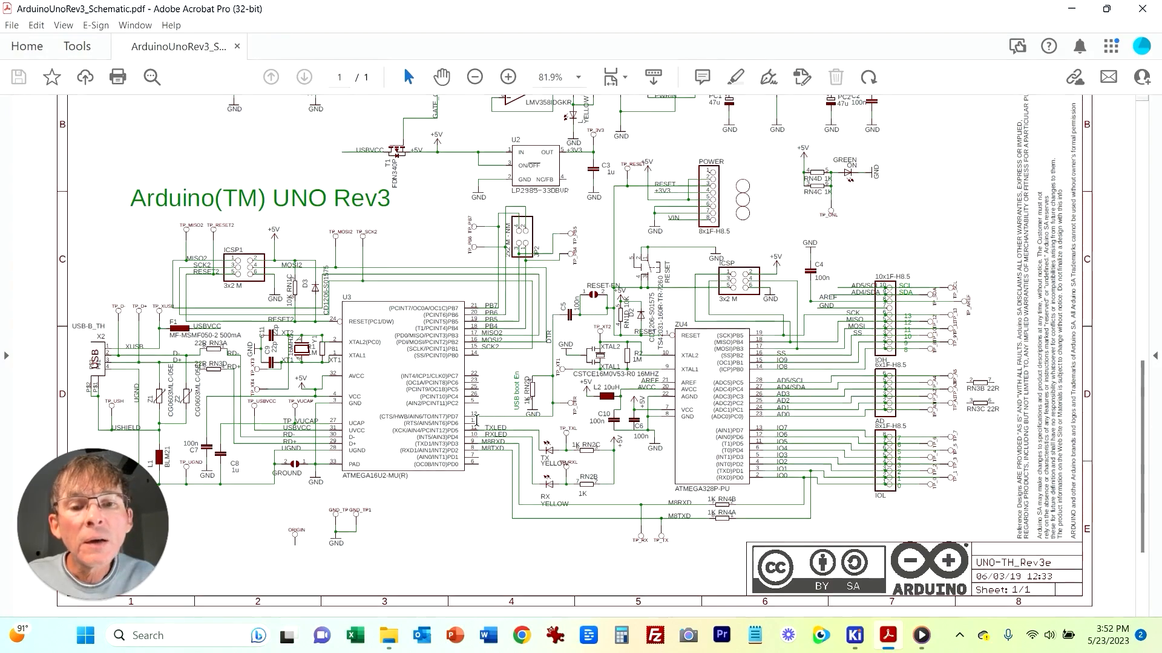
double_click(452, 417)
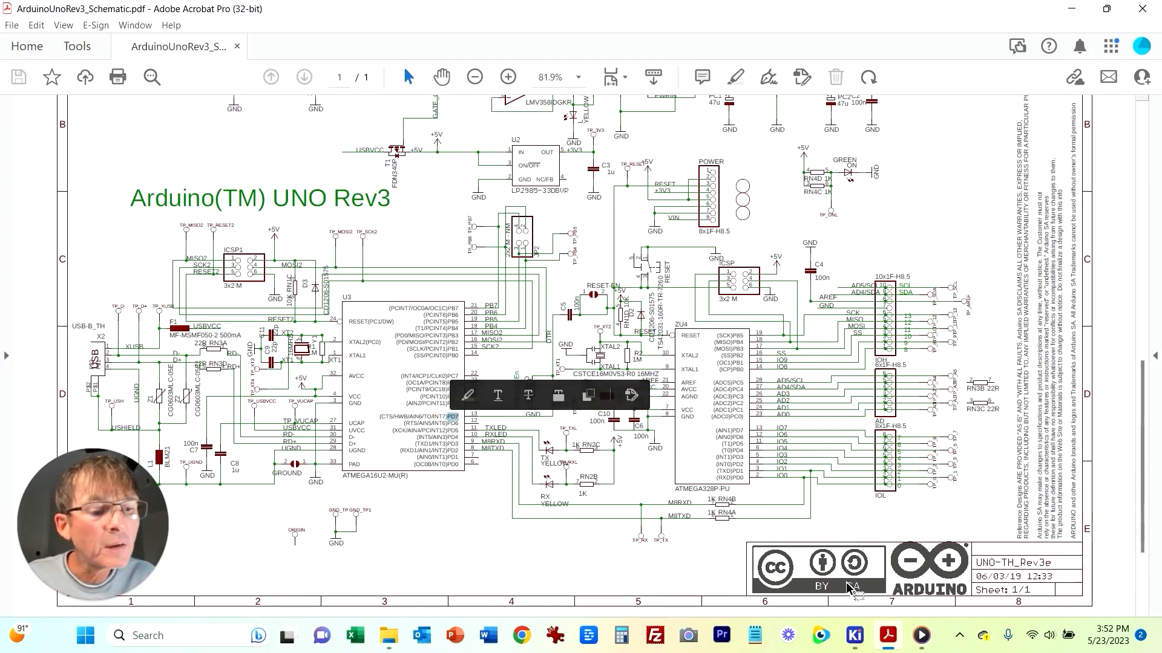
mouse_move(854, 635)
click(935, 556)
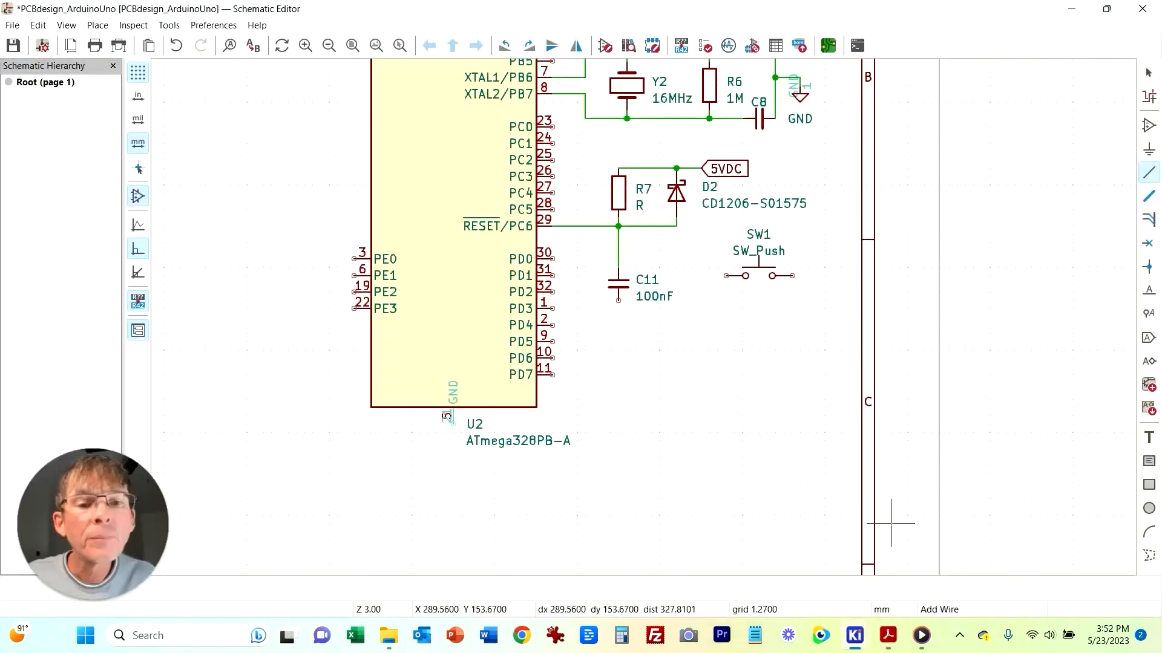
Step: Wire U1's HWB/PD7 pin to the lower end of C11
scroll(415, 389, down, 3)
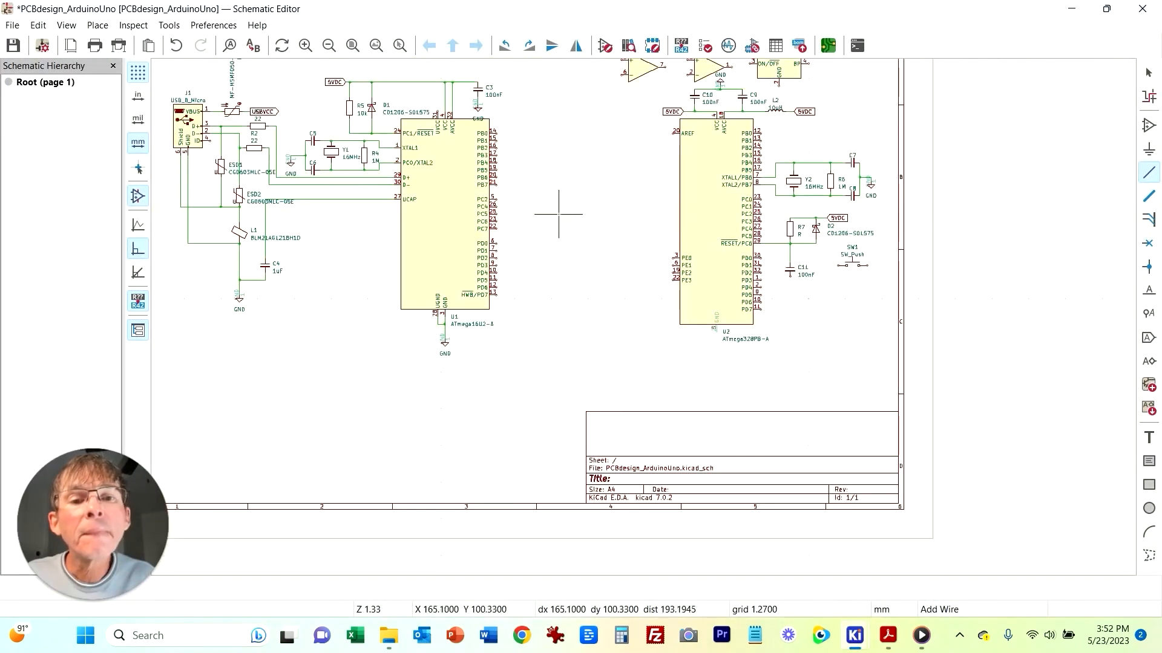
click(496, 295)
click(555, 361)
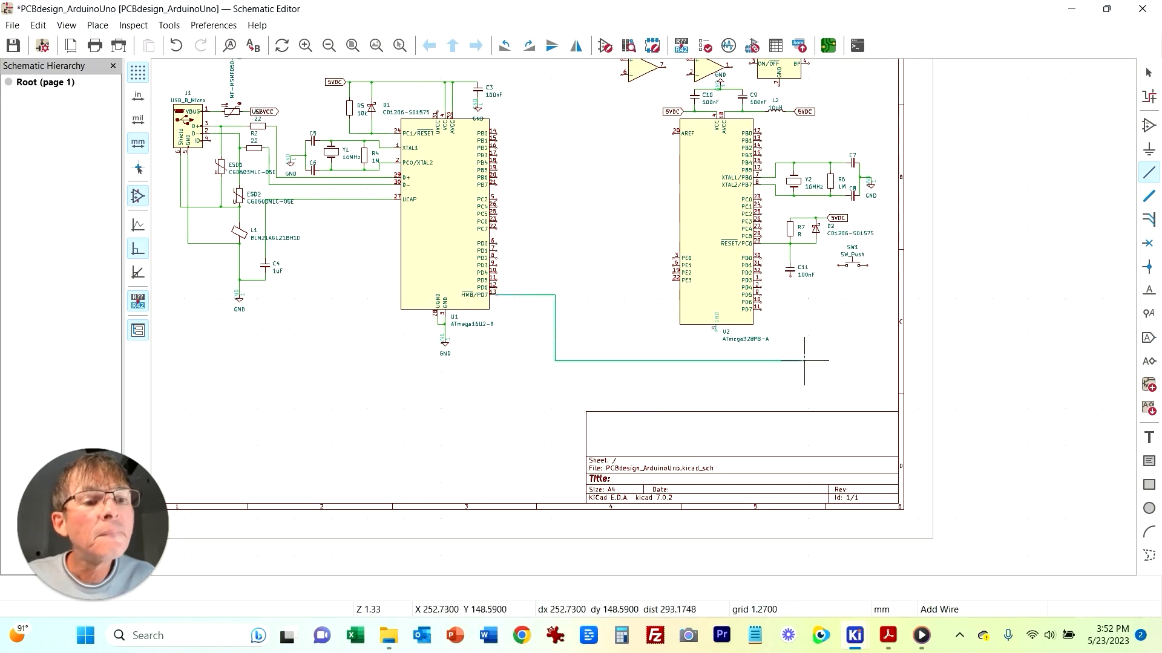
click(793, 379)
click(791, 279)
key(Escape)
click(793, 331)
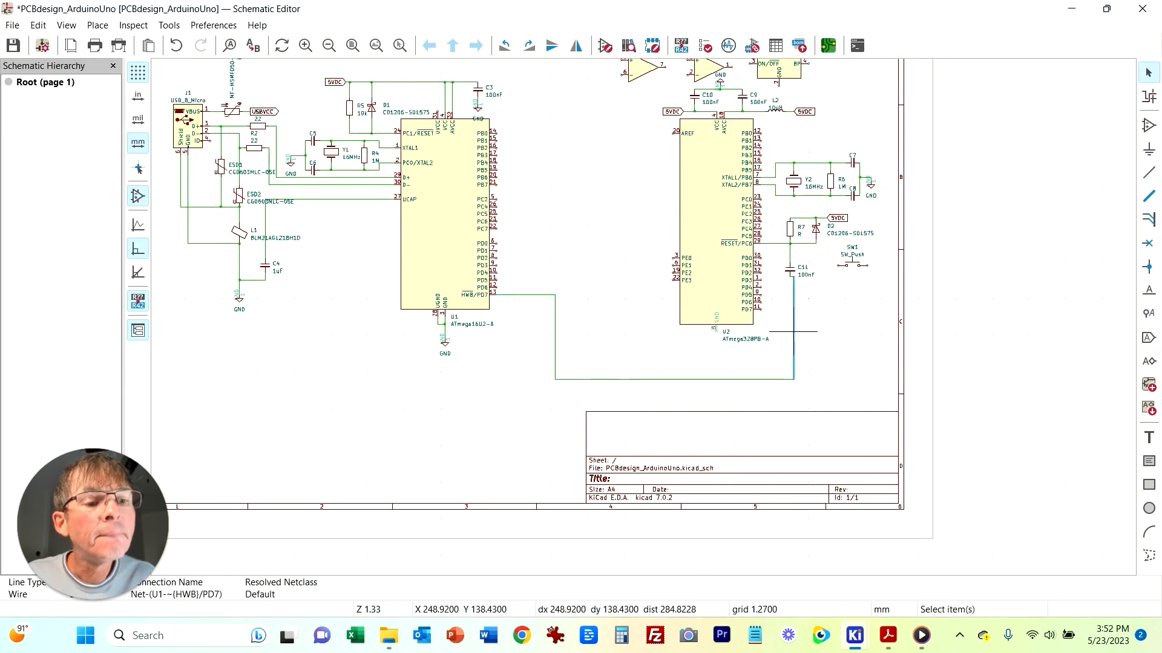
Step: Drag the vertical wire segment below C11 down to meet the HWB/PD7 wire
drag(791, 331, 790, 379)
click(838, 379)
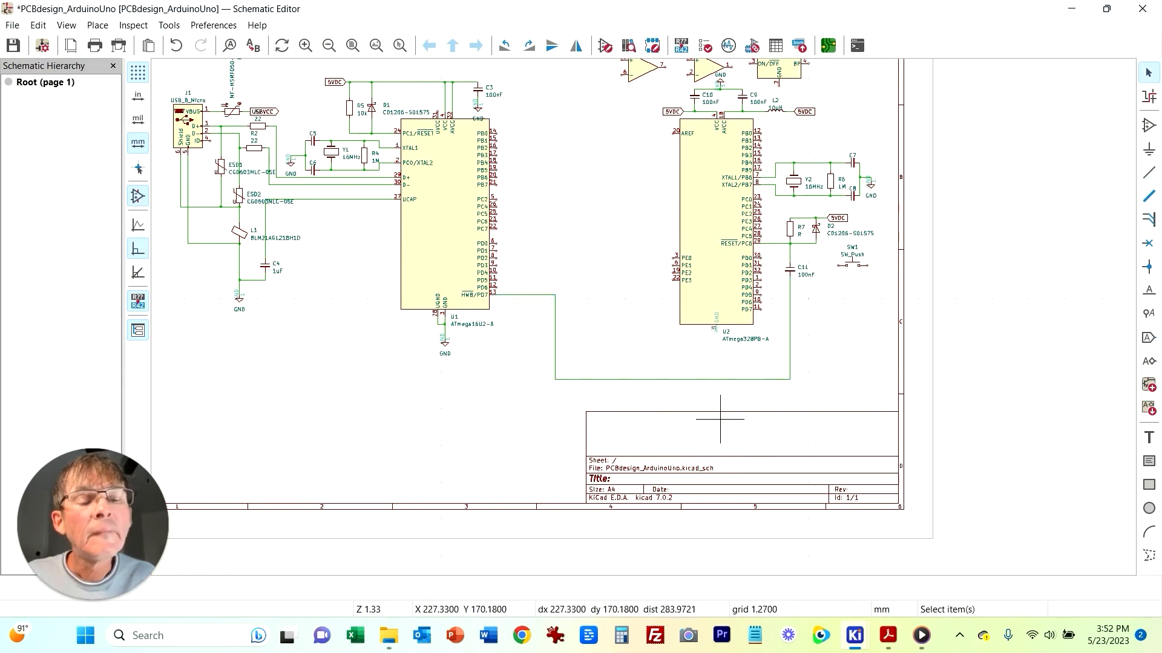
middle_drag(842, 311, 676, 361)
scroll(675, 362, up, 3)
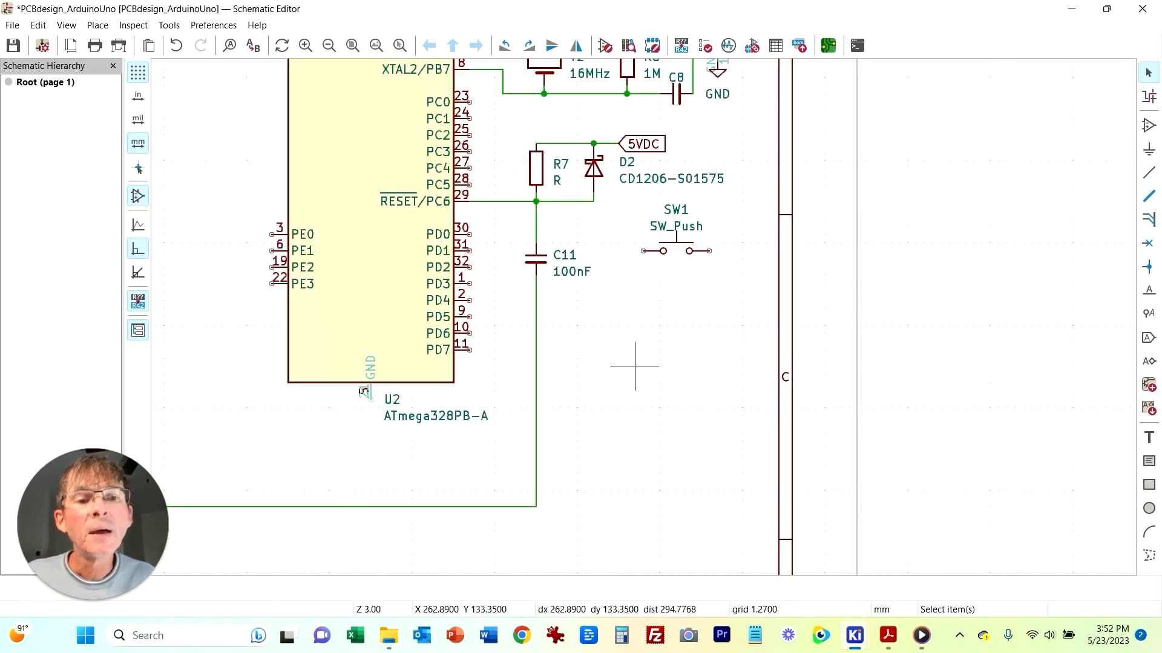
Step: Wire SW1's left pin to the reset node and draw a short wire down from its right pin
key(w)
click(642, 250)
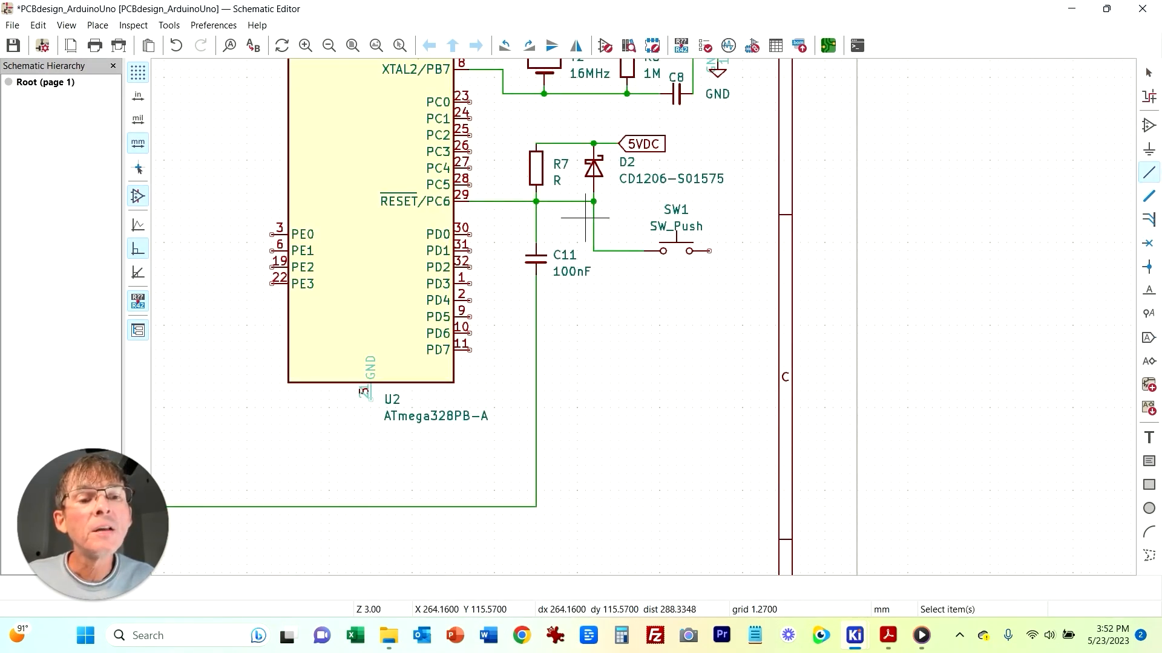
key(w)
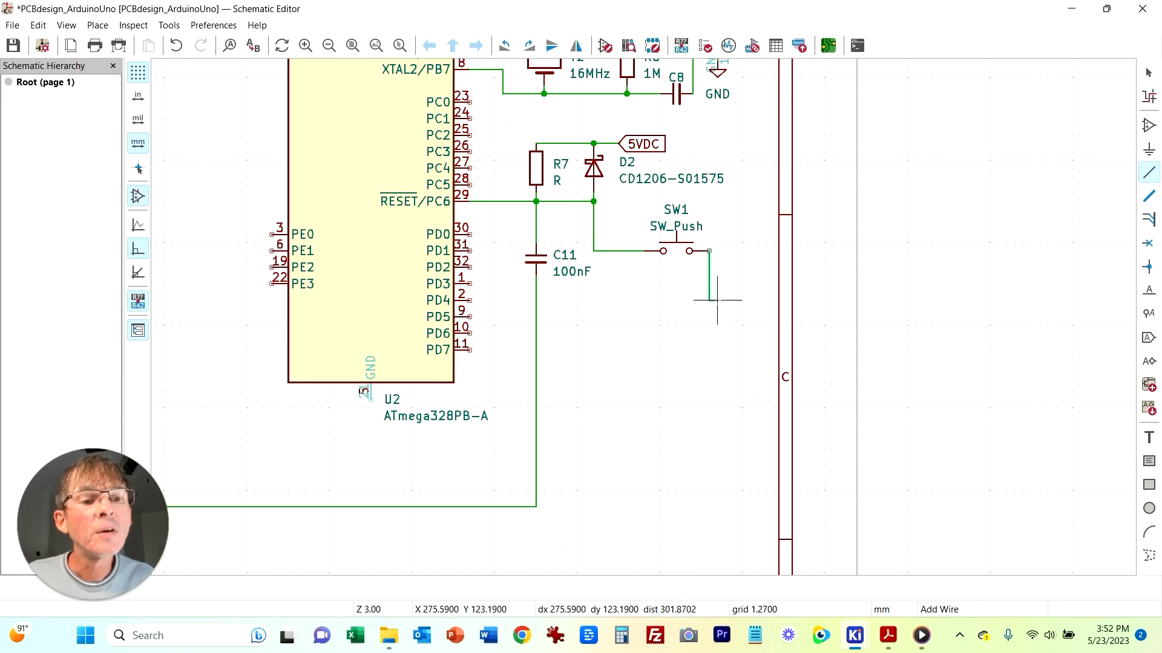
right_click(709, 300)
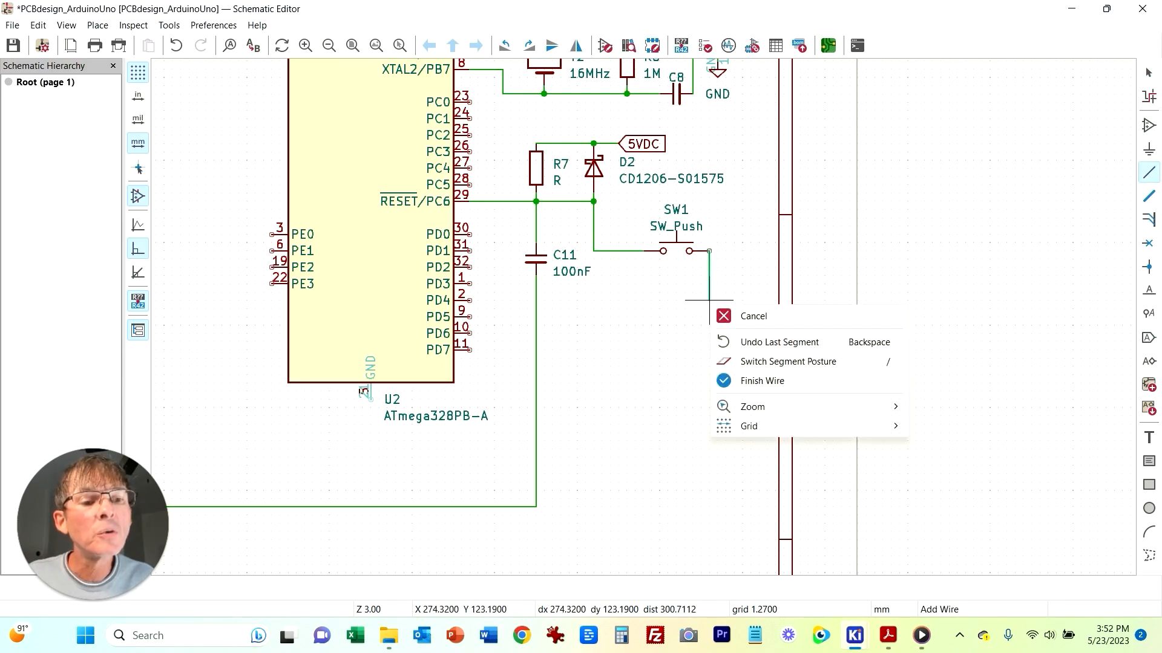
click(762, 380)
Step: Place a GND power symbol at the lower end of SW1's right-pin wire
click(1148, 149)
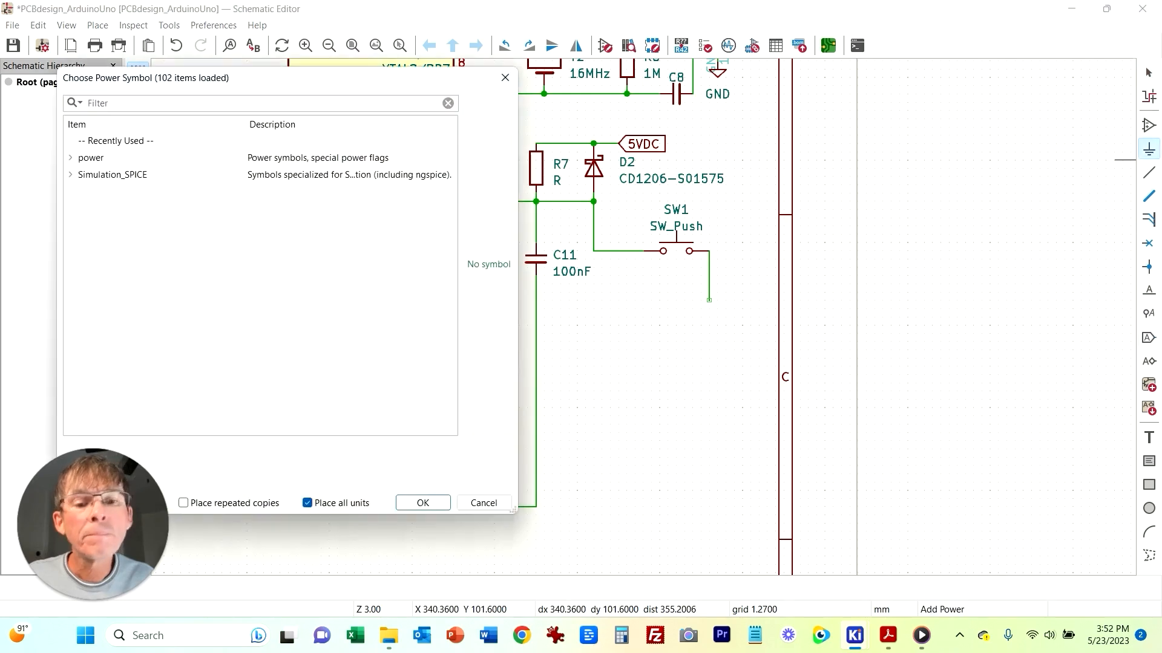
click(437, 503)
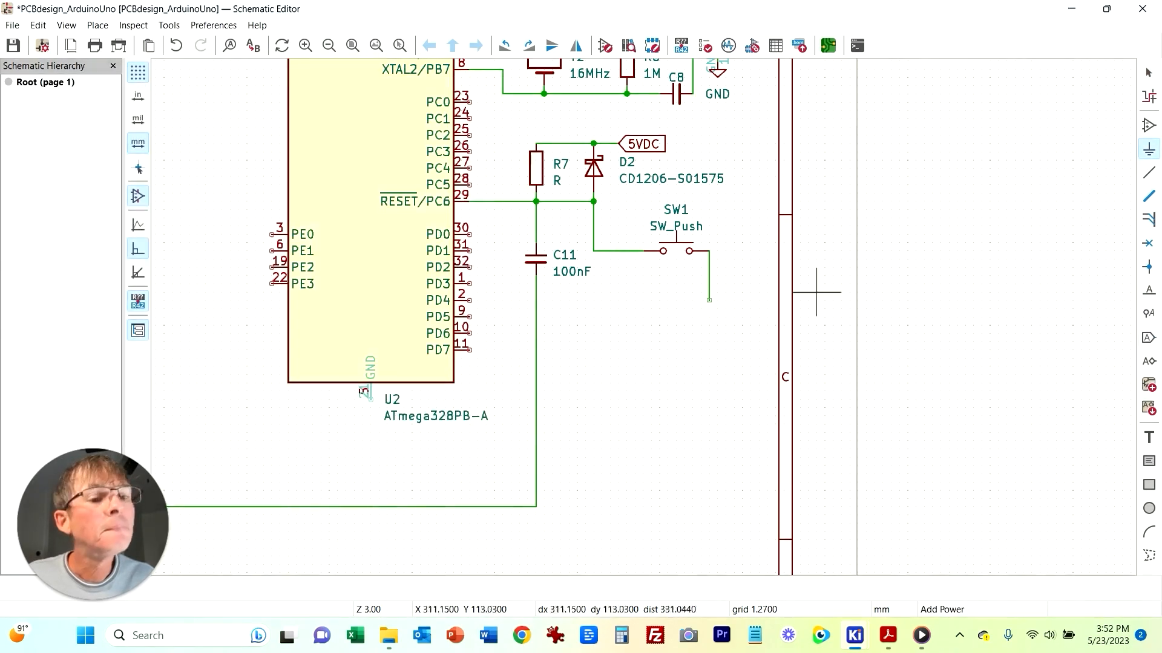
click(709, 300)
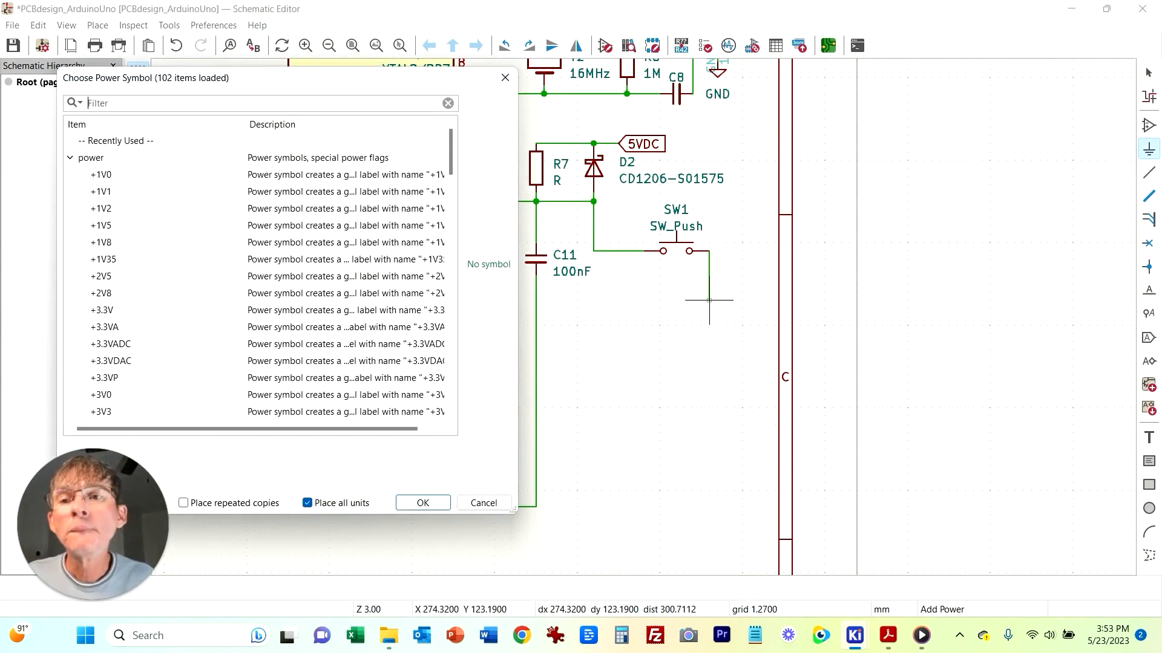
text(gnd)
key(Return)
click(709, 300)
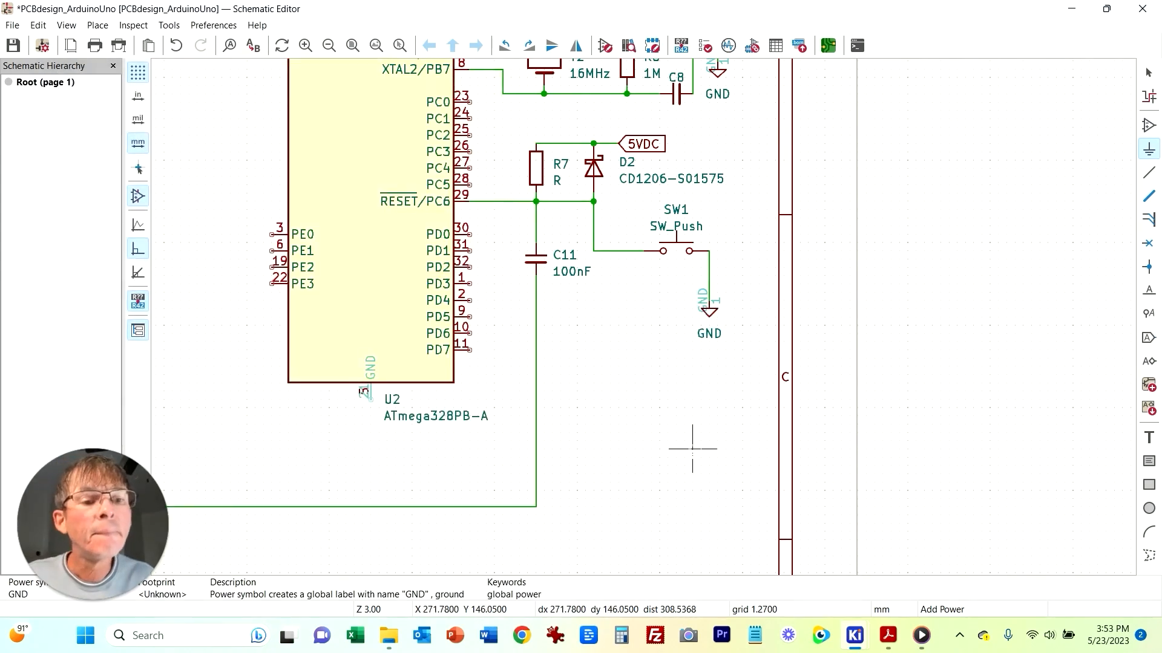
Step: Set resistor R7's value to 10k
click(530, 168)
key(Escape)
key(Escape)
double_click(536, 176)
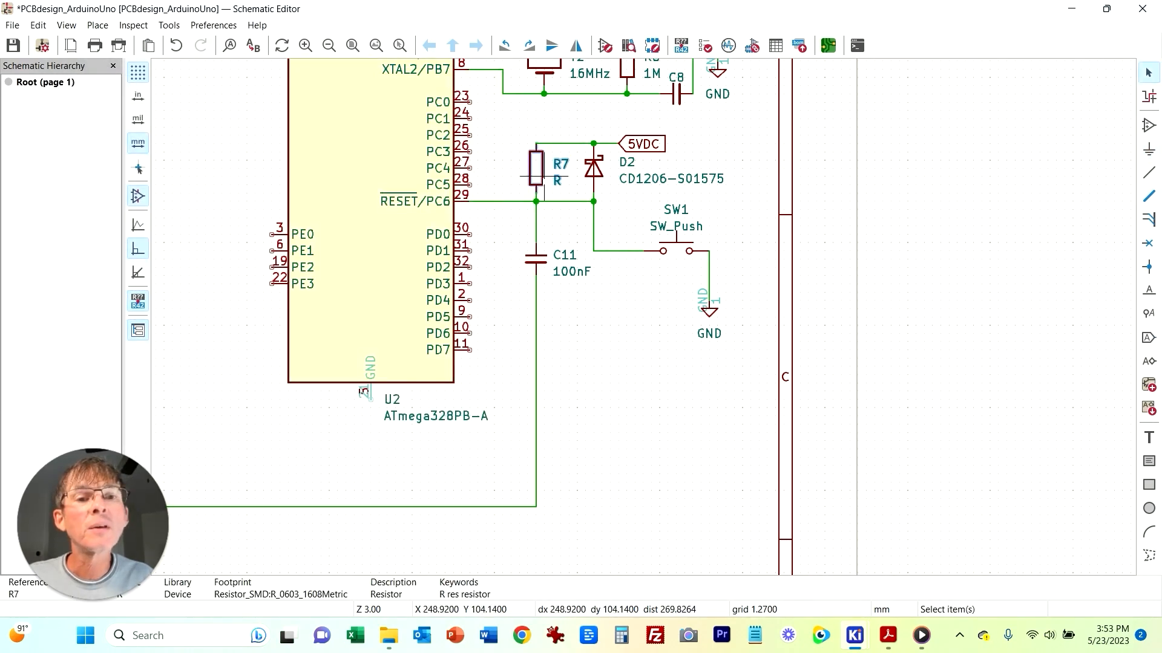
key(Tab)
text(1)
key(Return)
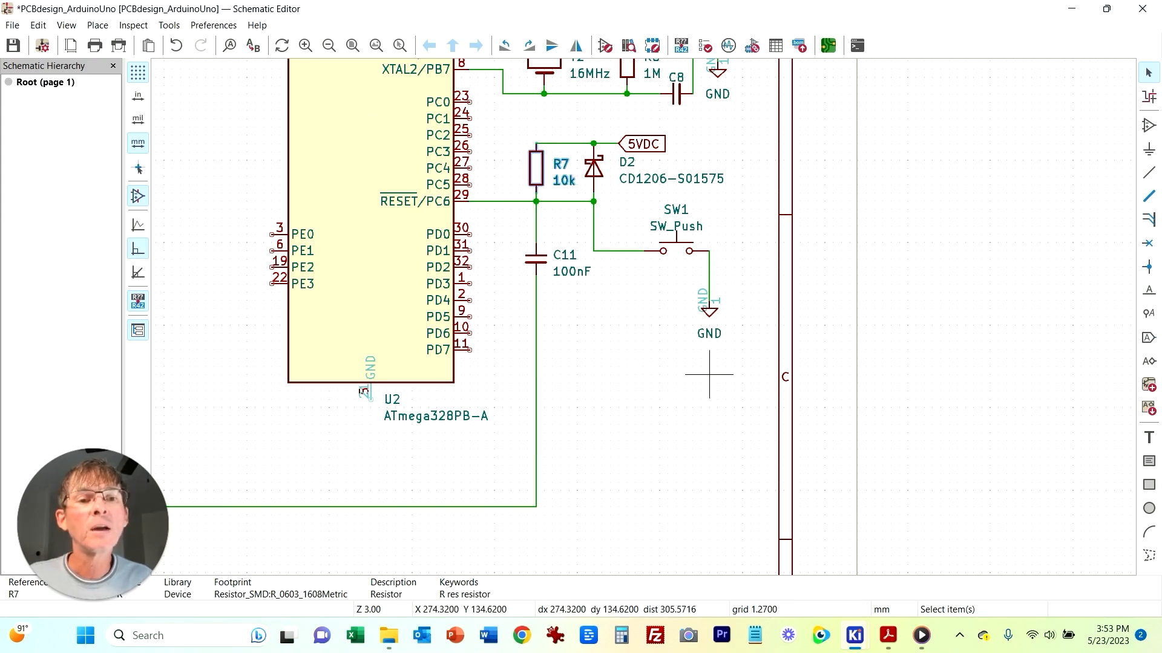
Step: Duplicate the GND symbol and attach the copy to U2's GND pin
middle_drag(603, 330, 770, 438)
middle_drag(703, 512, 698, 406)
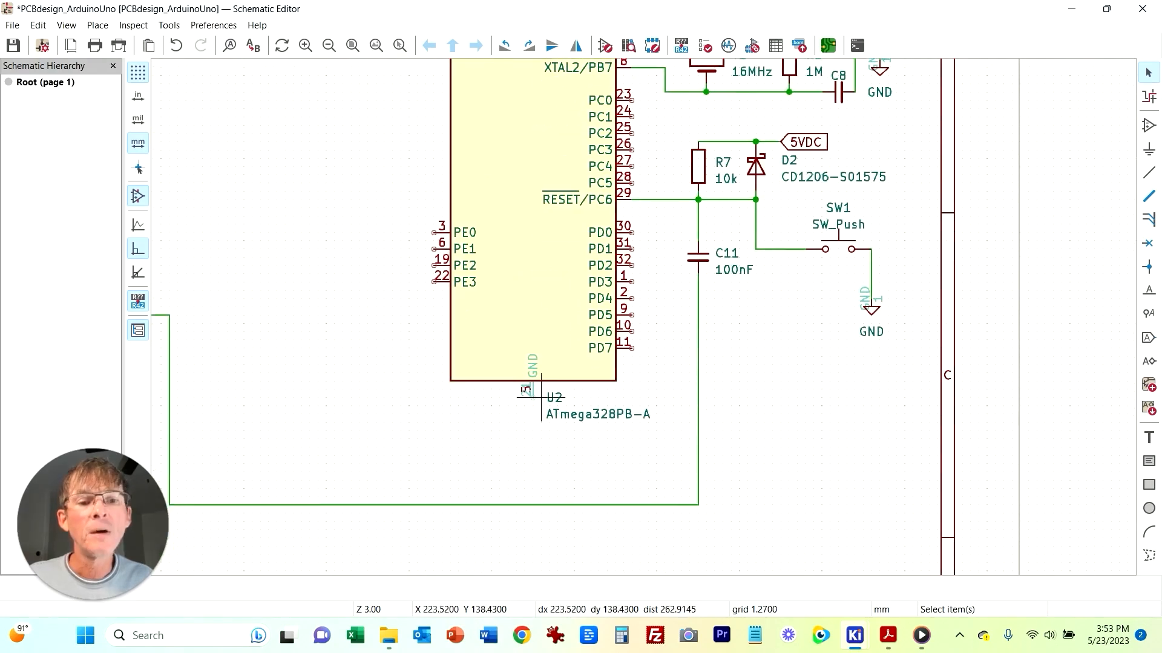
click(871, 306)
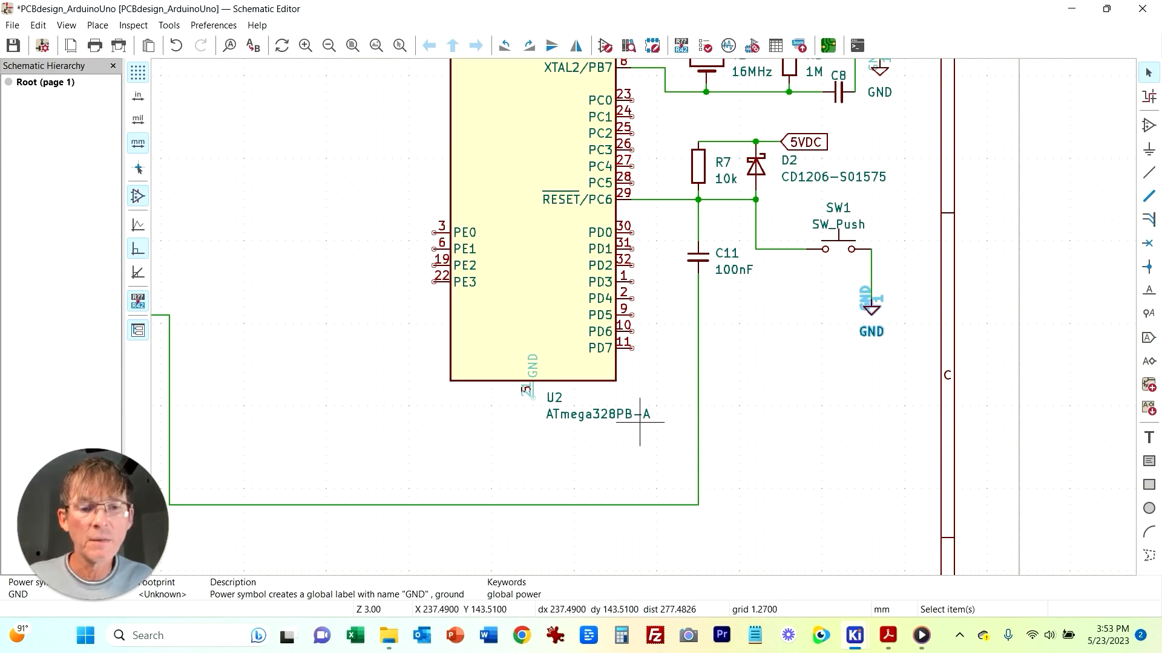
key(ctrl+d)
click(532, 439)
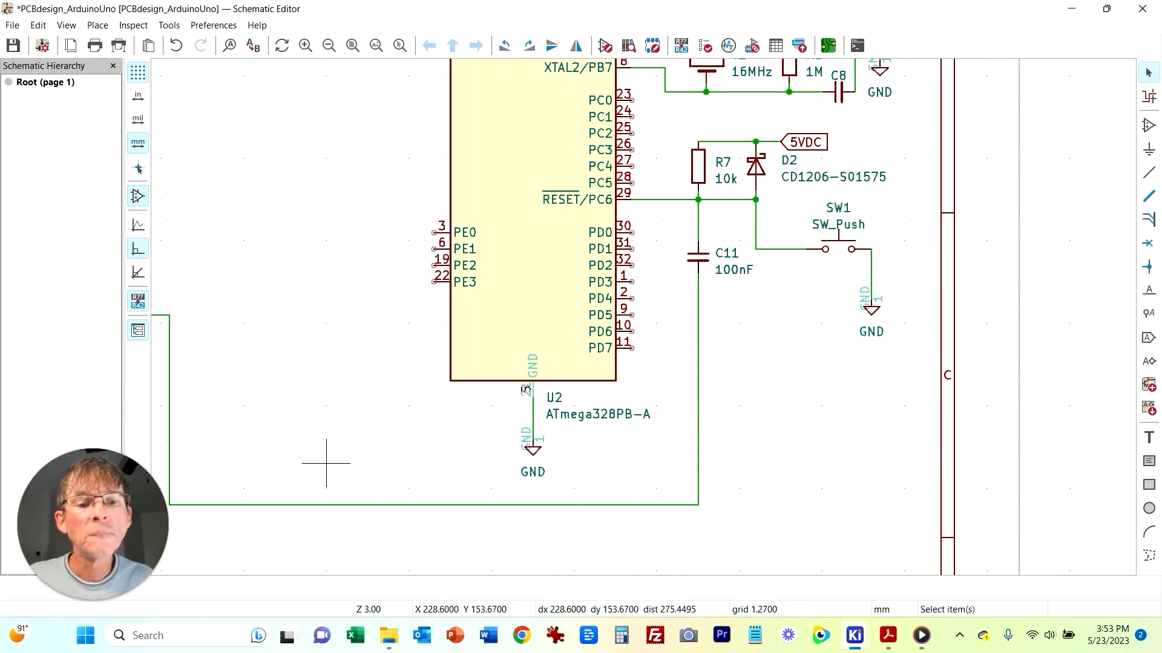
Step: Examine the reference PDF around the ATmega16U2 TXD1/RXD1 lines and the M8RXD/M8TXD resistors
scroll(316, 371, down, 2)
middle_drag(736, 134, 587, 225)
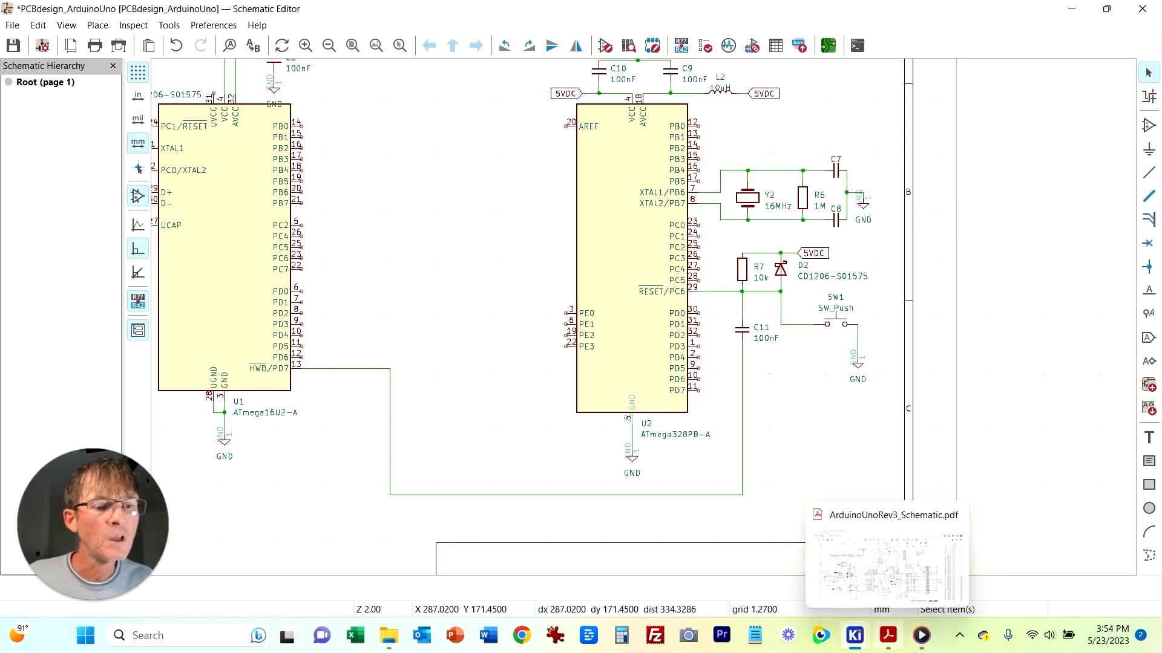
click(887, 635)
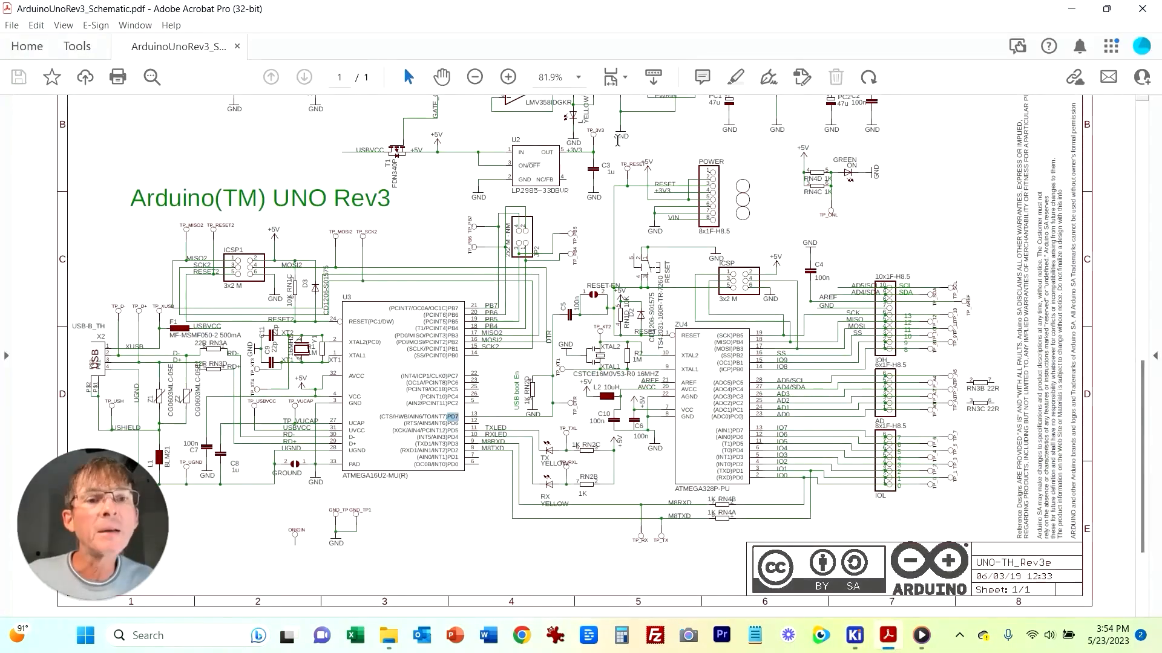
click(508, 76)
click(508, 77)
scroll(795, 454, down, 5)
scroll(784, 529, down, 2)
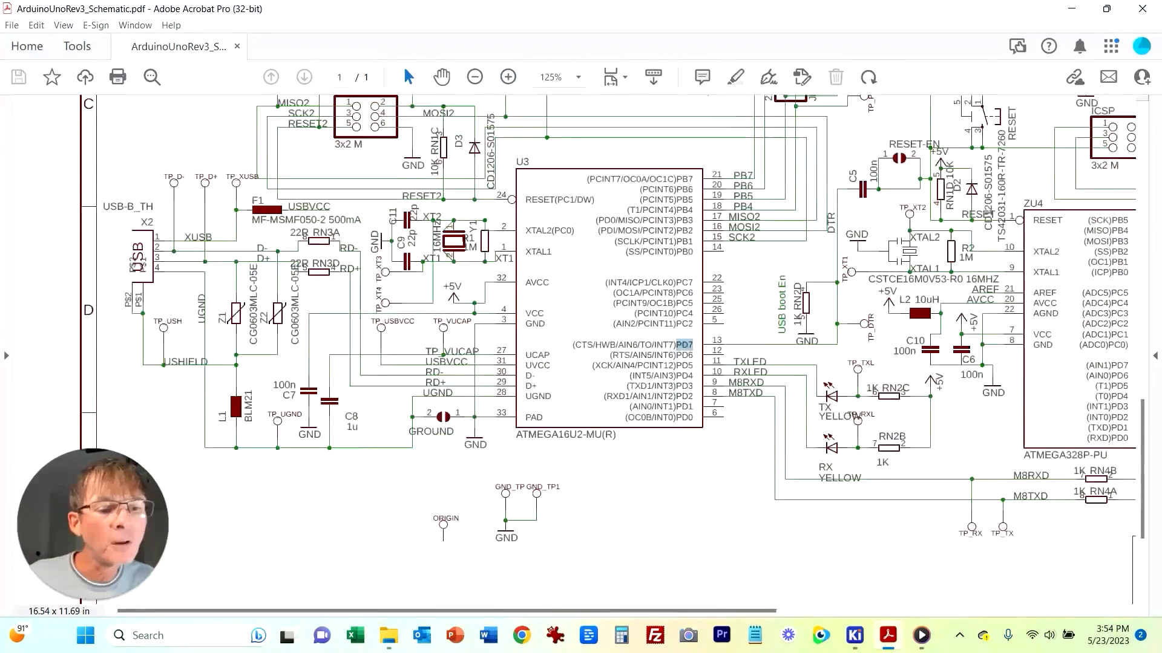
scroll(896, 454, right, 5)
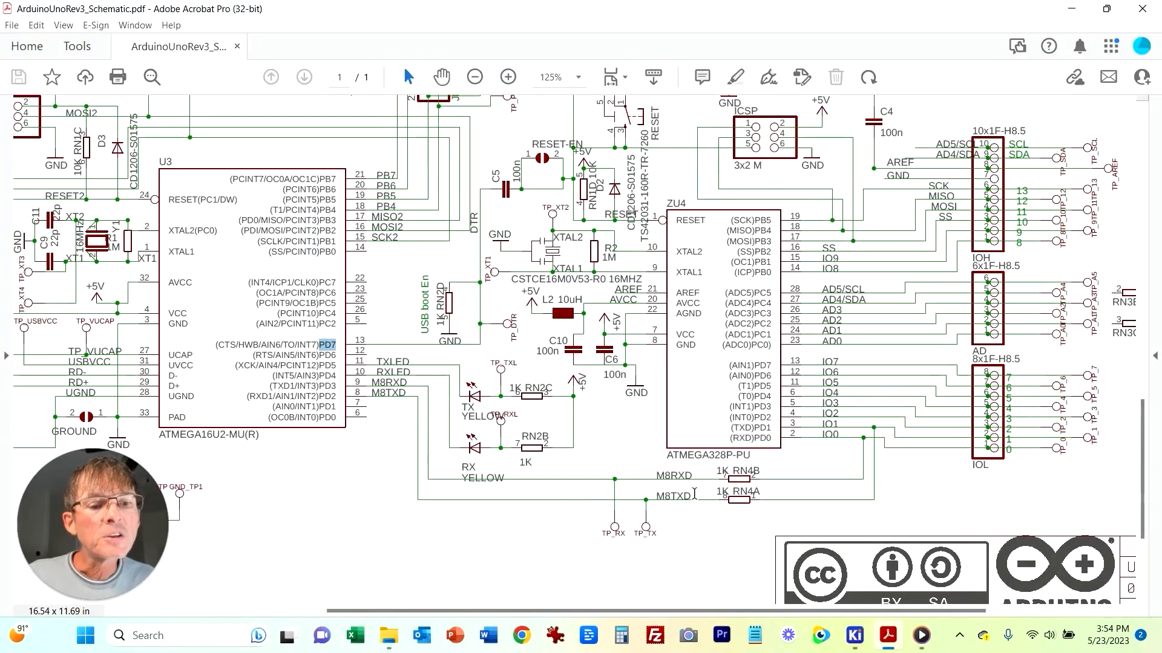
drag(658, 475, 694, 475)
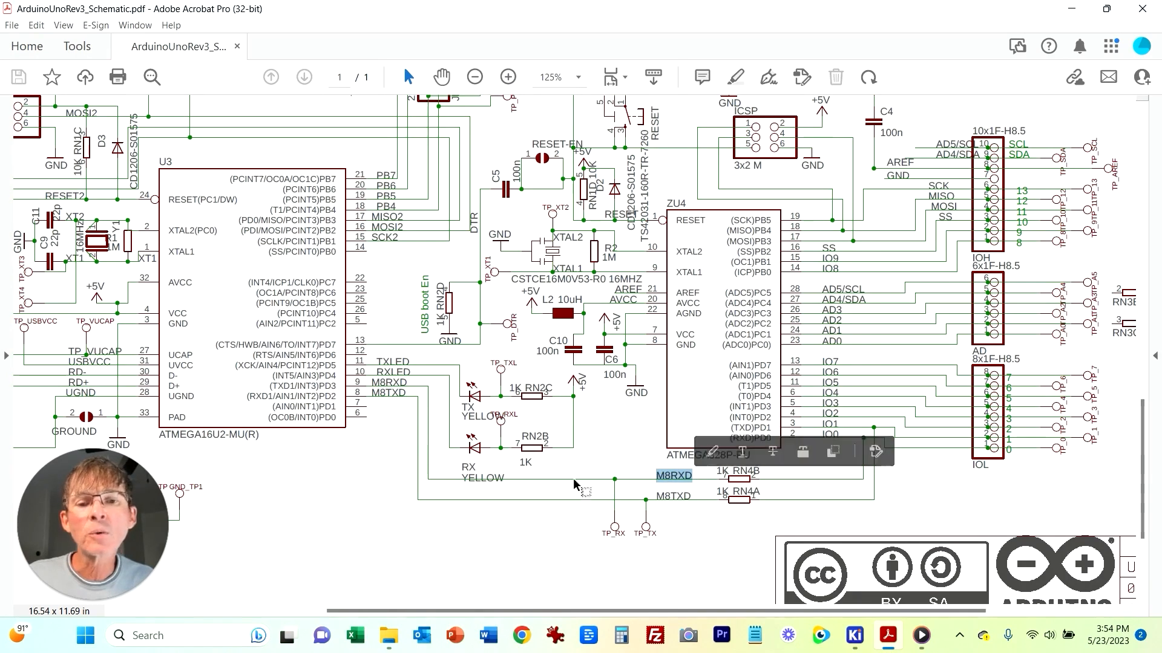
click(674, 476)
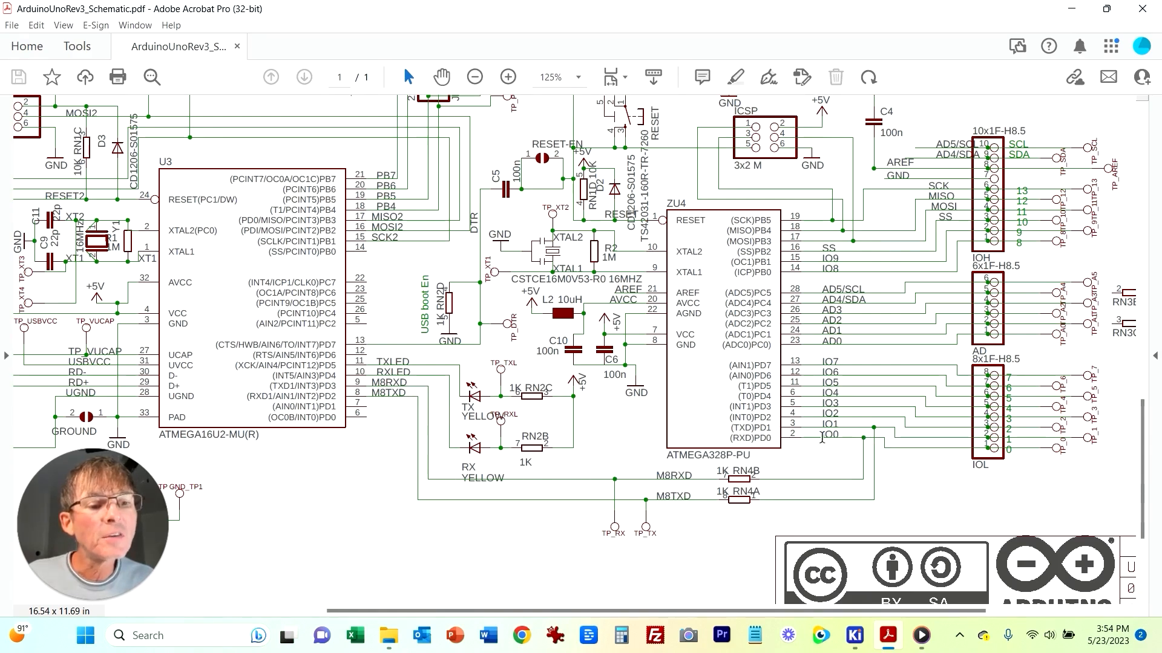
double_click(743, 435)
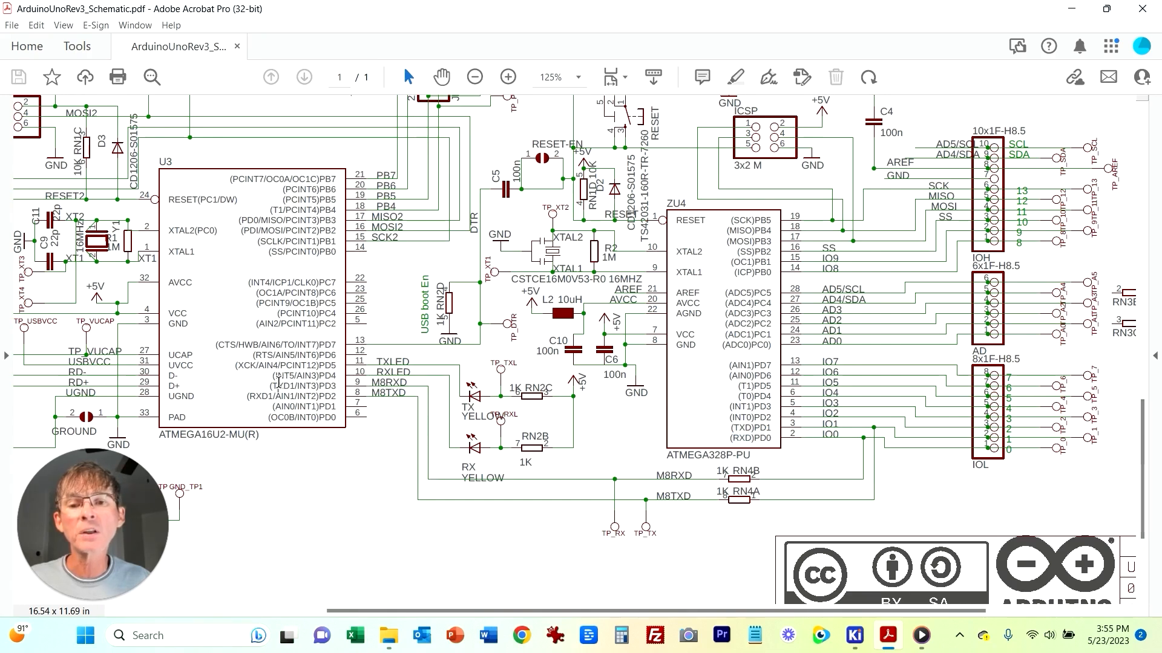
double_click(280, 386)
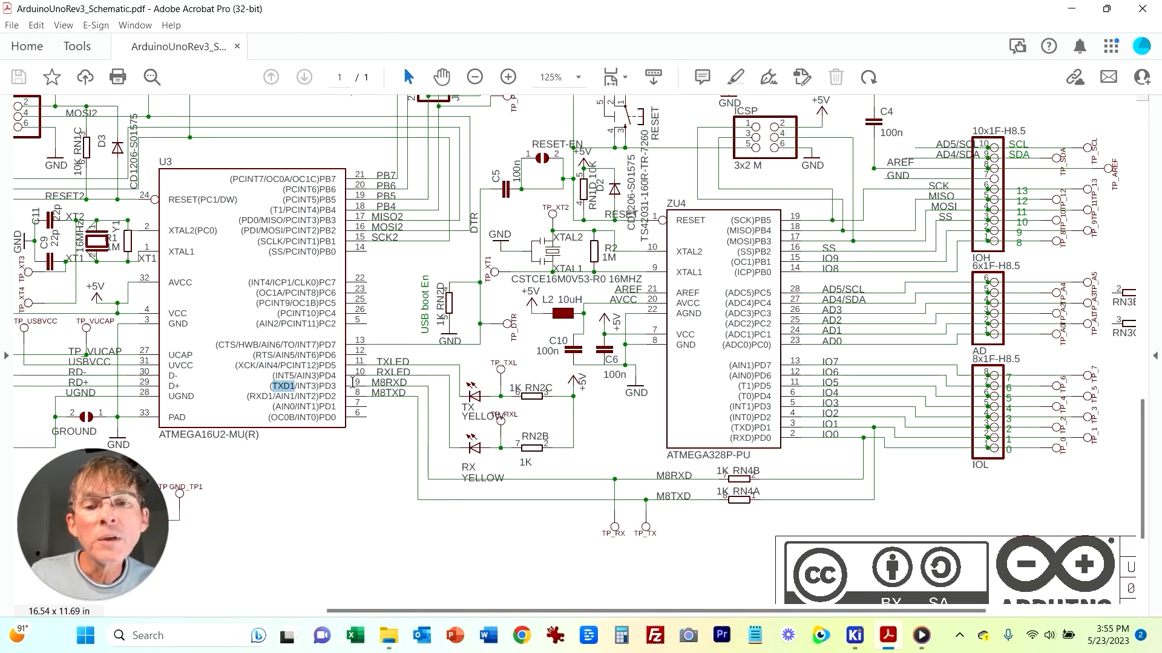
click(854, 635)
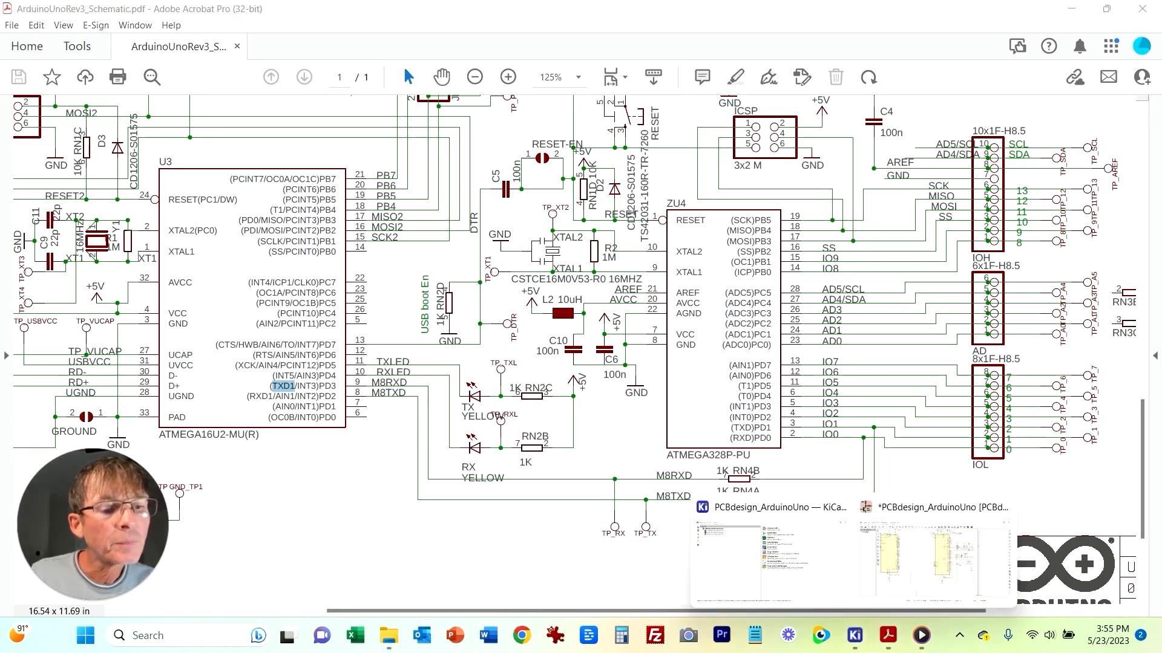
click(934, 560)
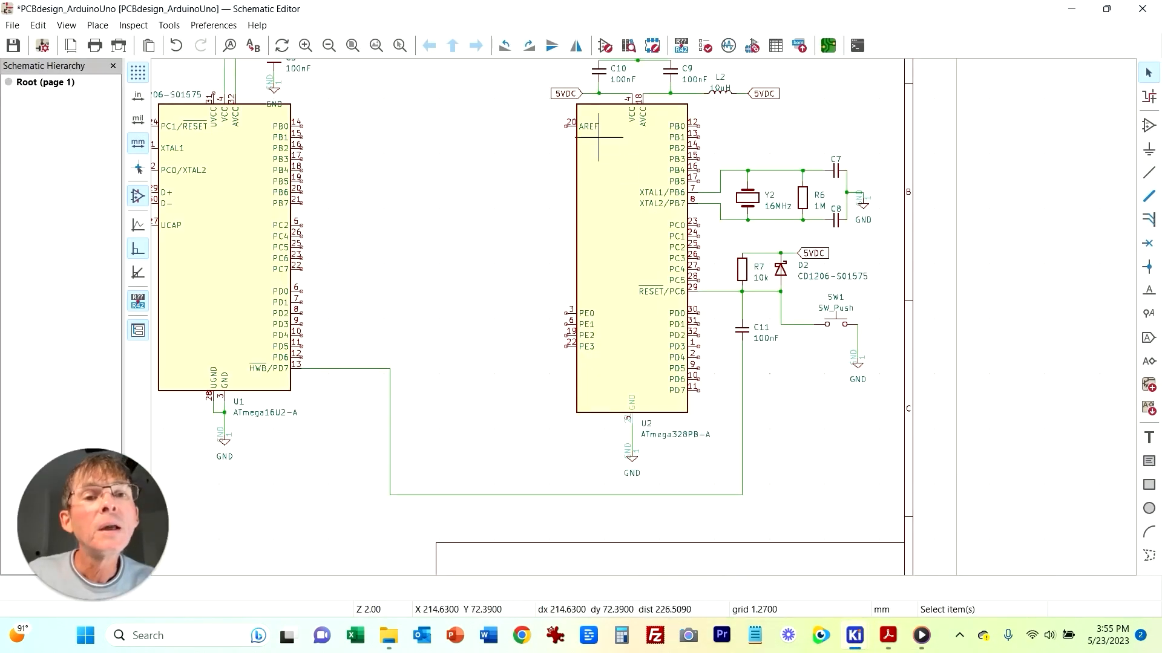
Step: Duplicate resistor R1 as horizontal copies R8 and R9 placed beside U1's PD3 and PD4 pins
middle_drag(518, 169, 583, 280)
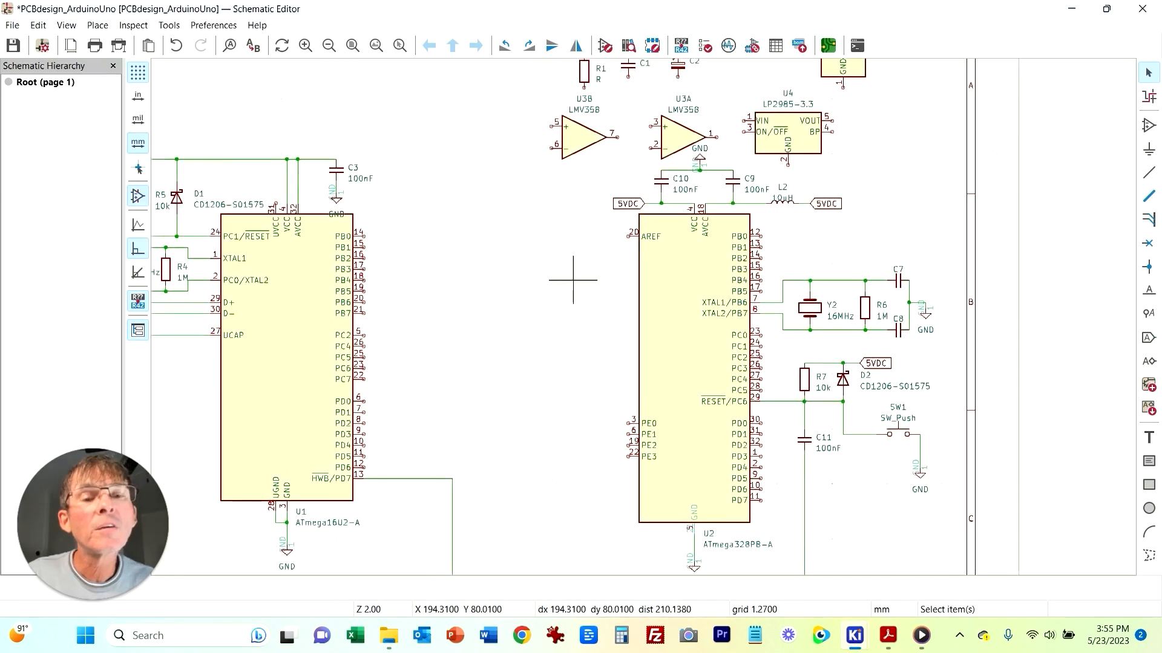
click(586, 79)
key(ctrl+d)
key(r)
middle_drag(465, 455, 454, 343)
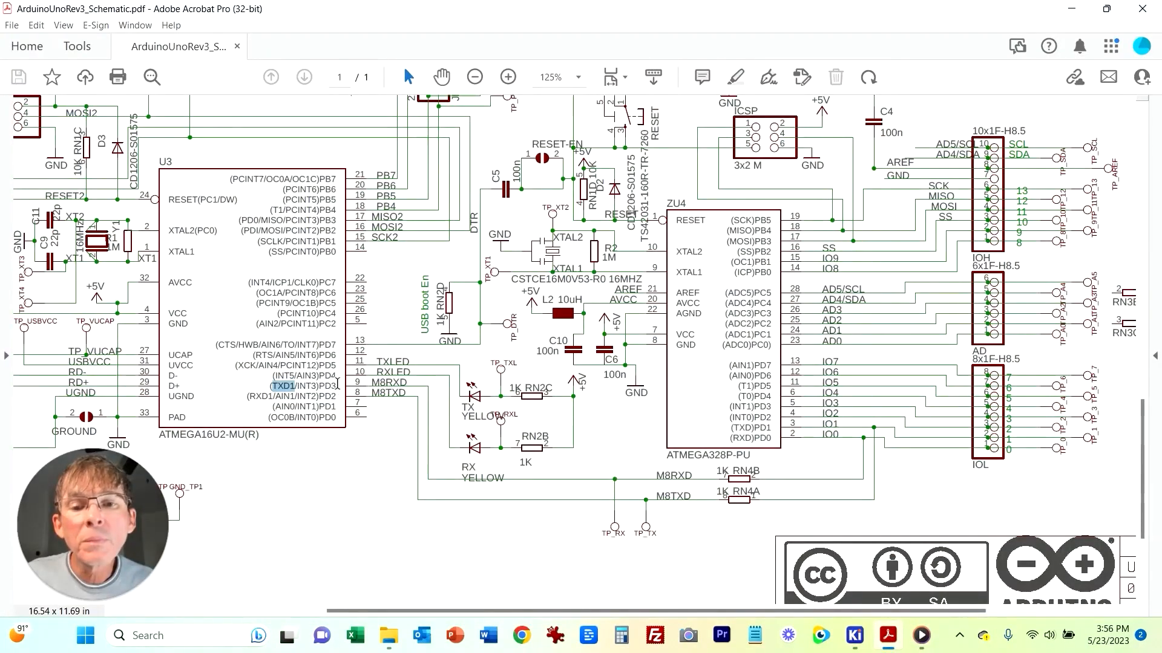
click(854, 635)
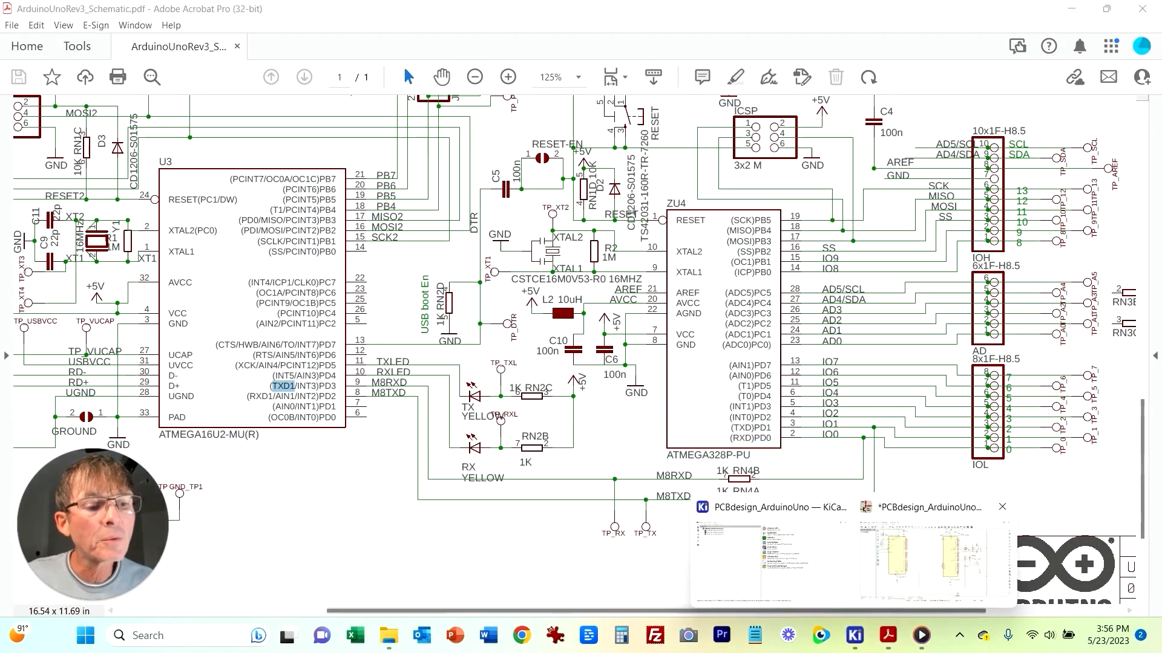
click(920, 560)
click(435, 339)
key(ctrl+d)
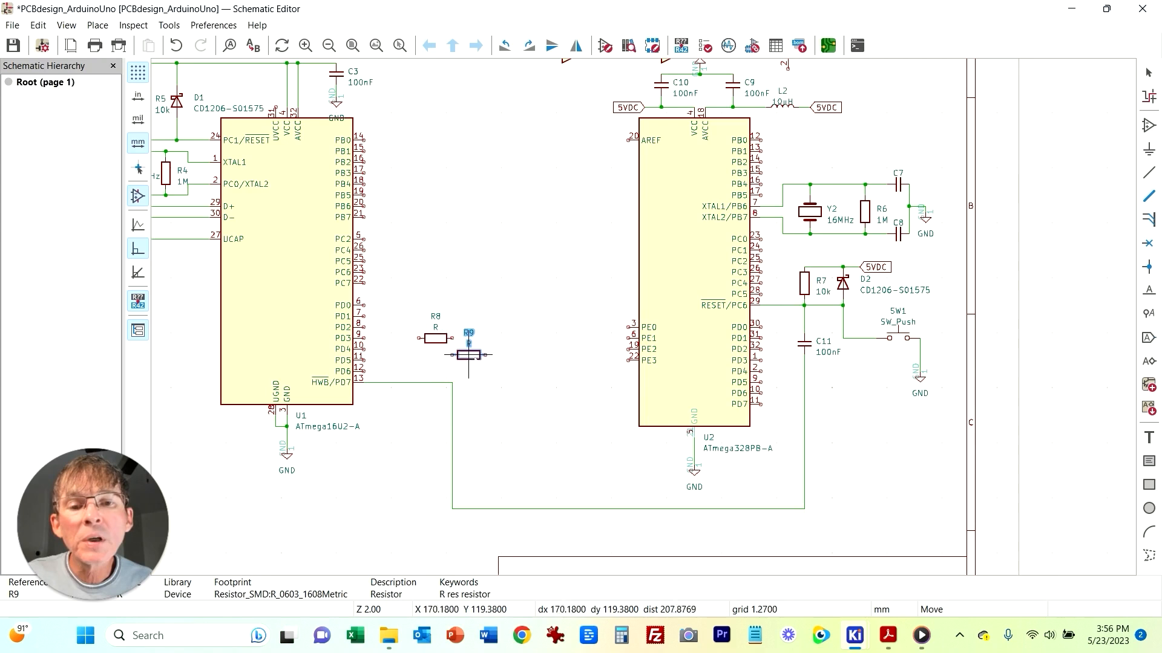
click(479, 350)
click(507, 448)
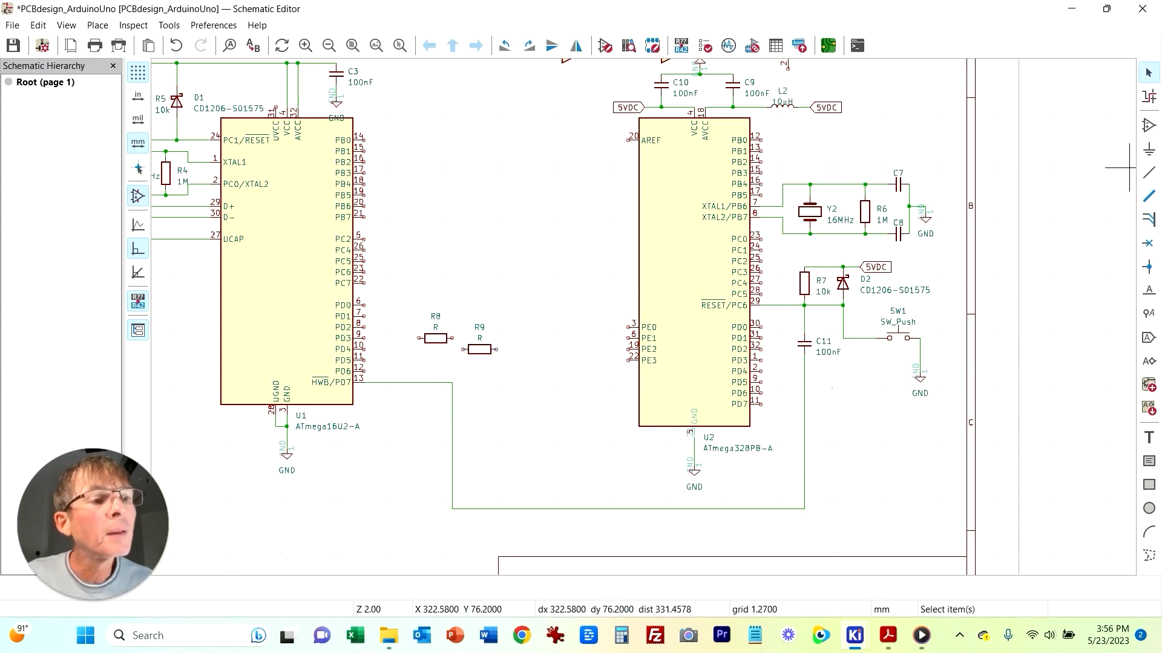
Step: Wire R8's left end to U1's PD3 pin
click(1148, 172)
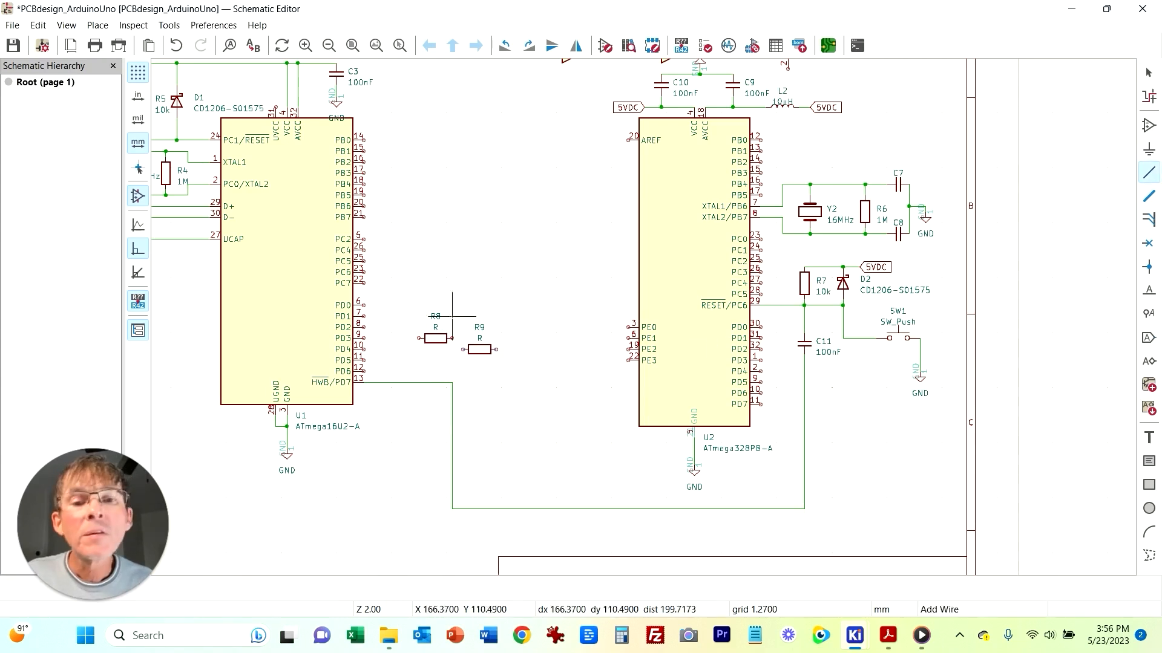
click(419, 338)
click(364, 338)
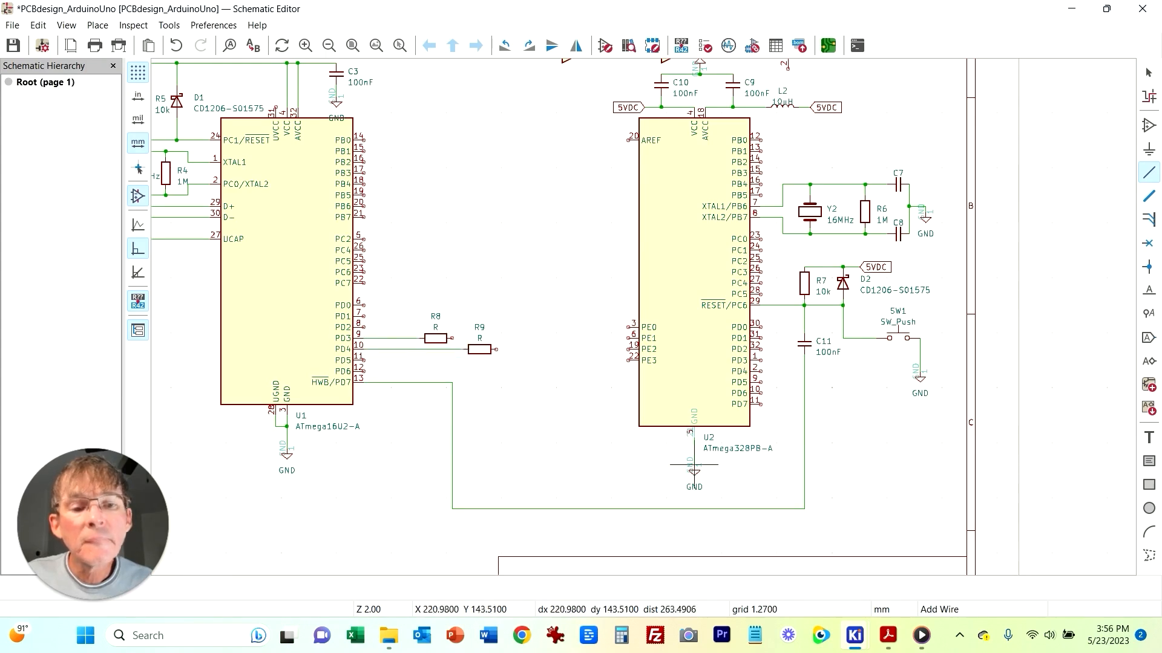
click(888, 635)
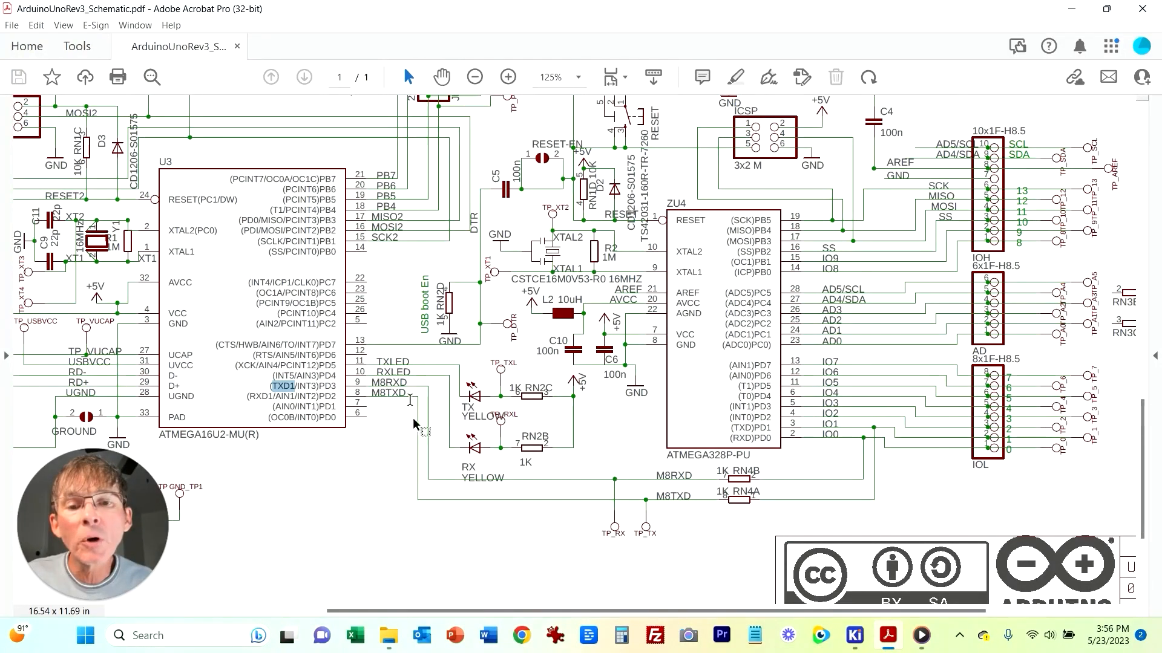
mouse_move(854, 635)
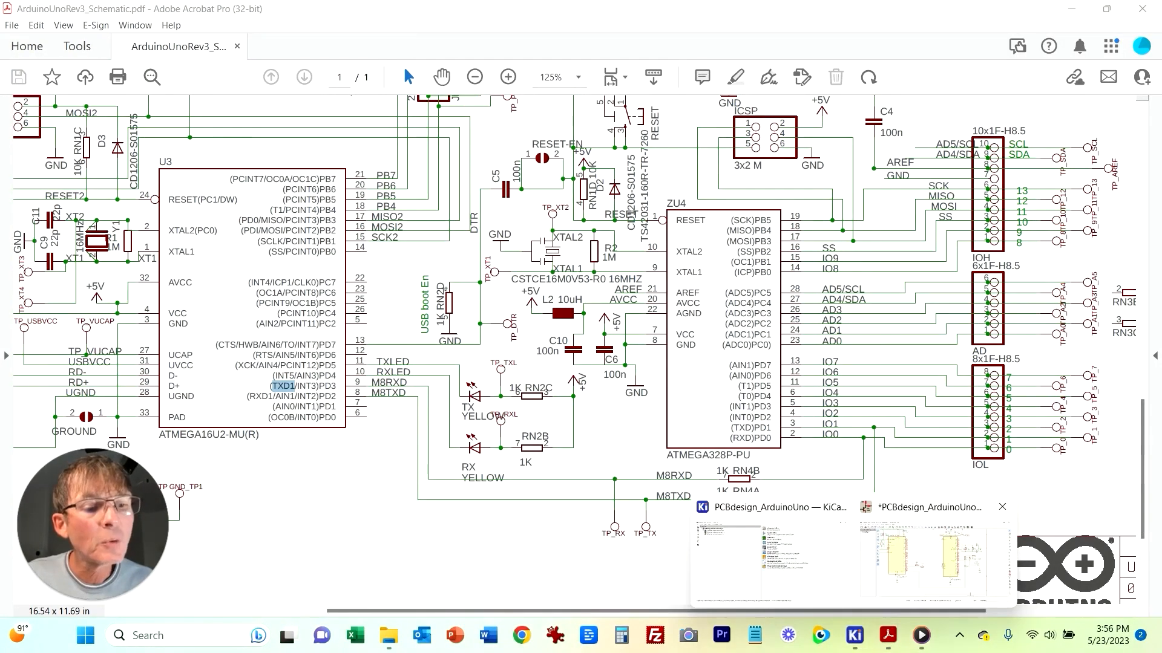
click(933, 560)
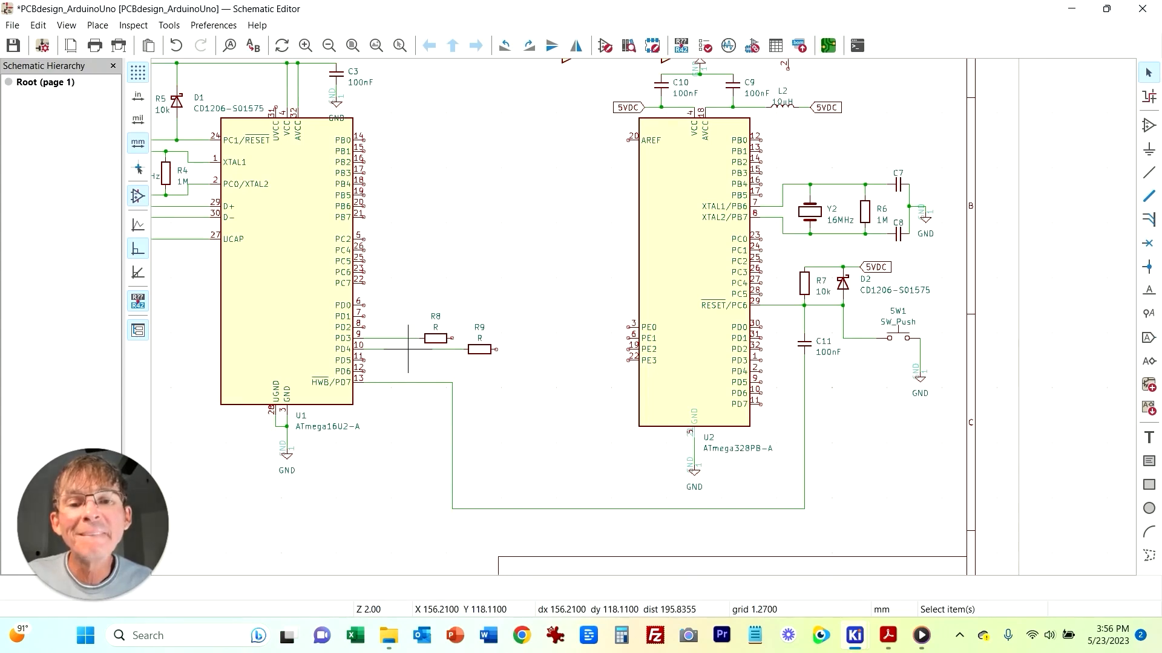
Step: Move resistor R9 slightly up beside R8
click(408, 349)
key(Escape)
click(484, 351)
drag(484, 350, 479, 329)
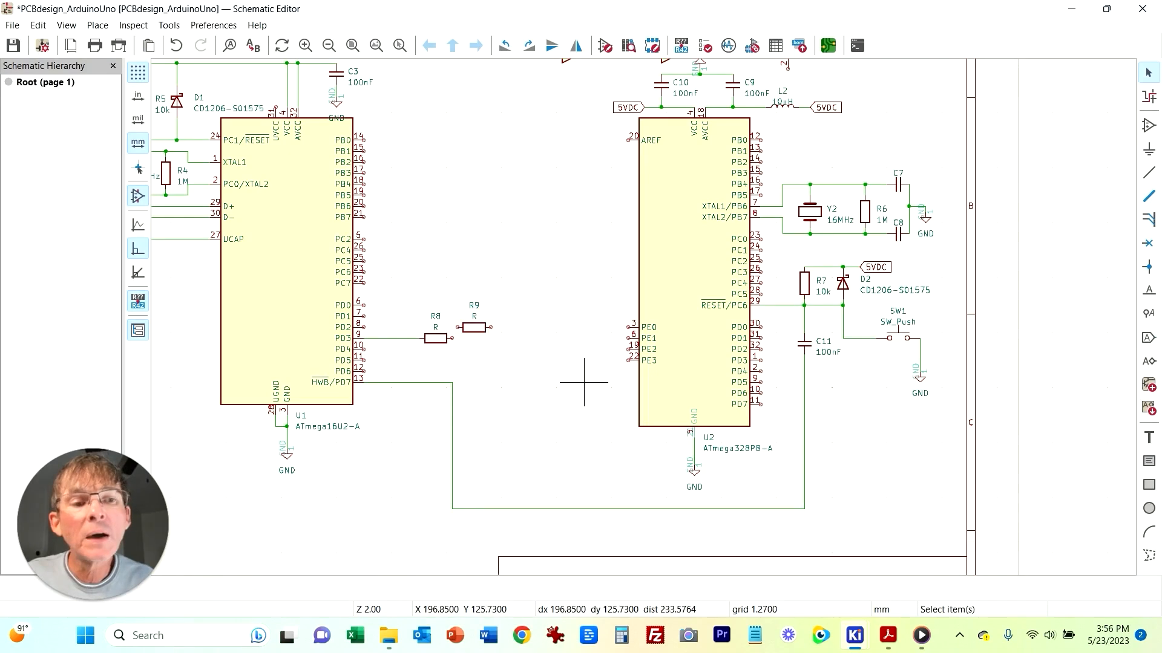
Step: Wire resistor R9's left end to U1's PD2 pin
click(1148, 173)
click(458, 327)
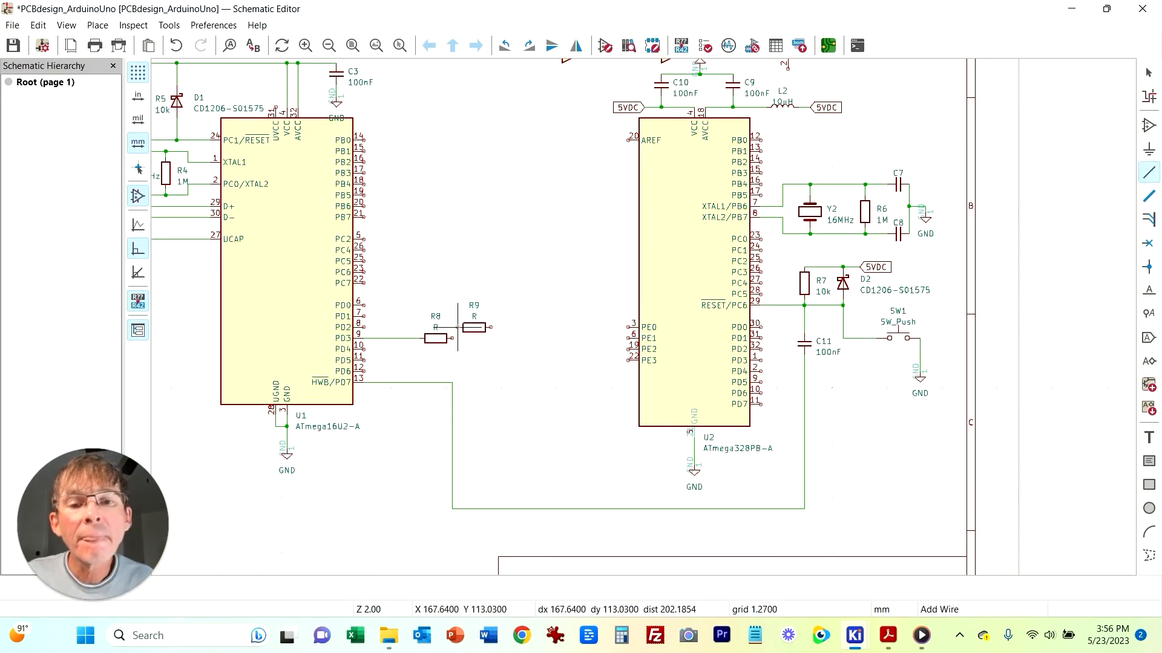
click(365, 327)
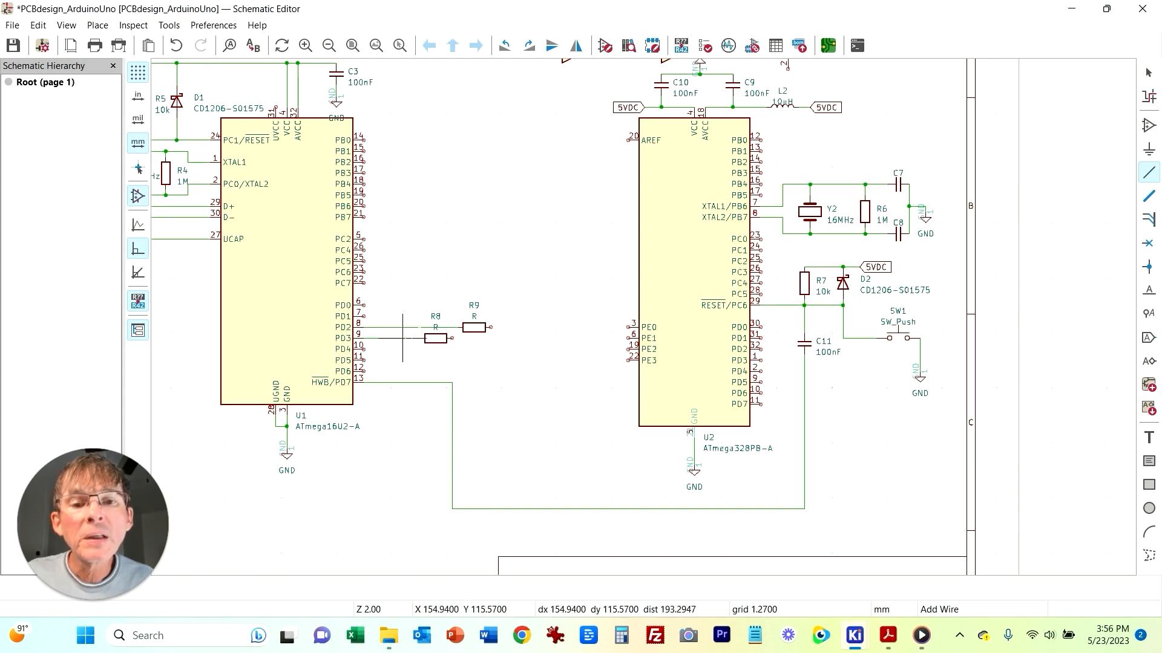
Step: Route a wire from R8's right end down and across to U2's PD0 pin
click(452, 338)
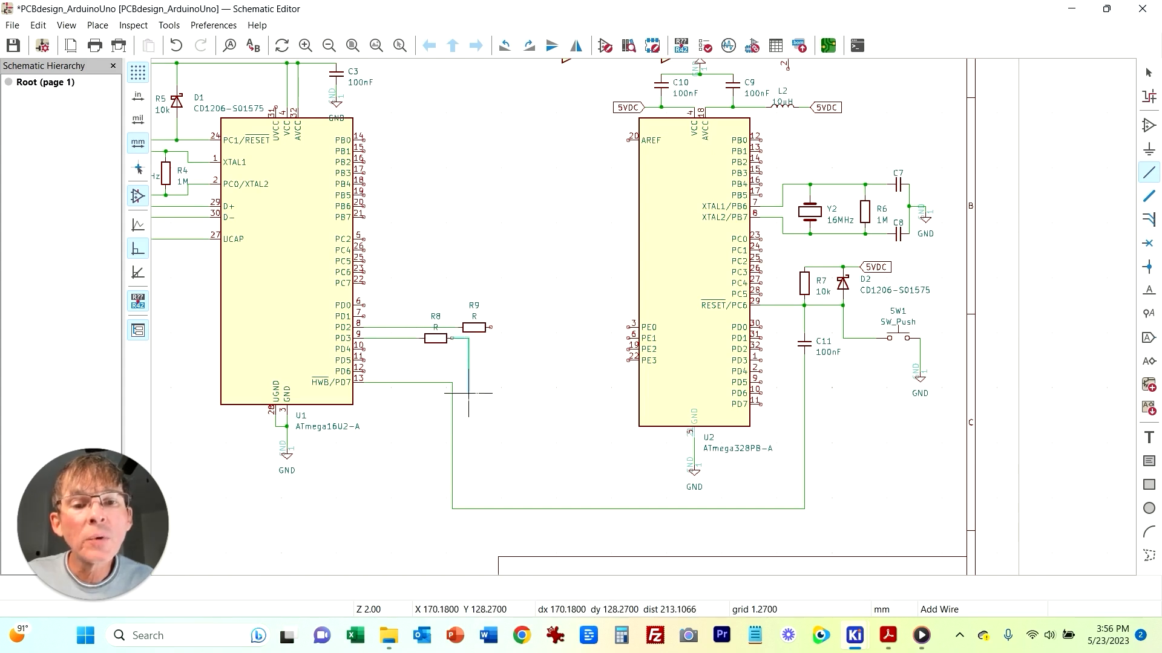
click(468, 498)
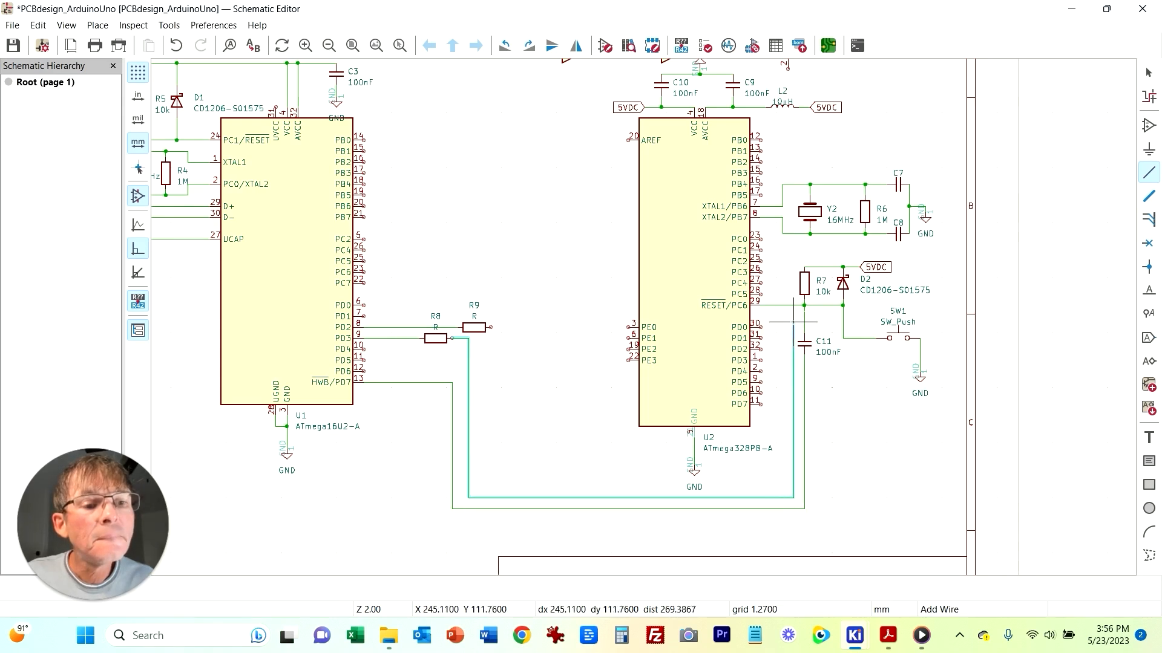
click(761, 327)
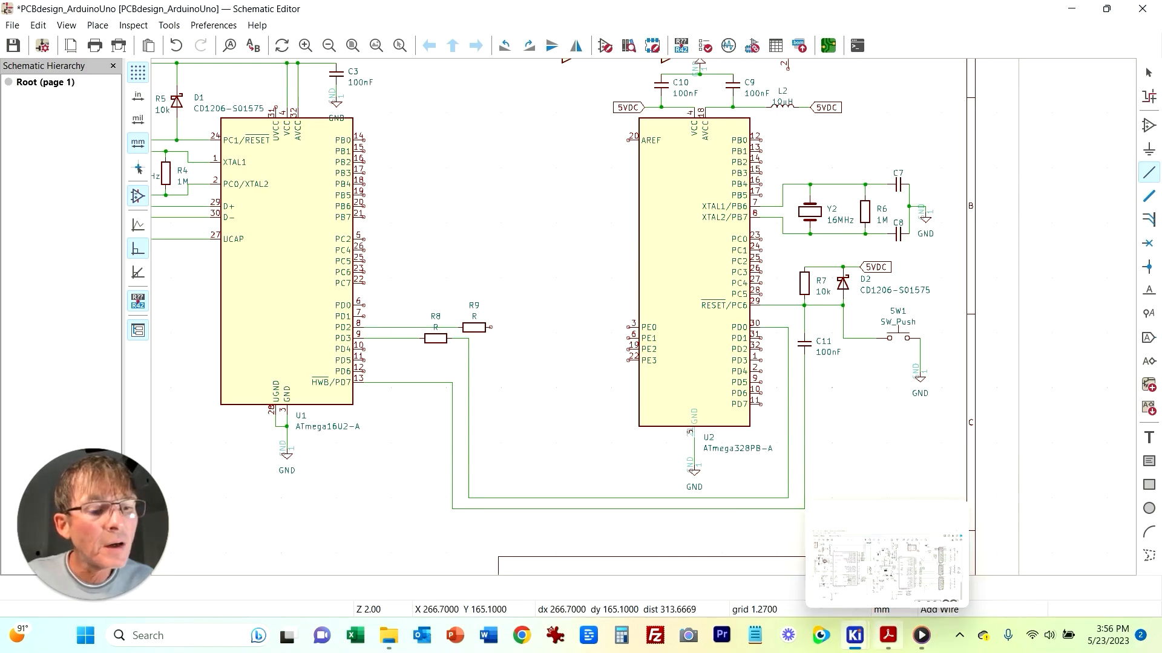
Step: Check the reference PDF for where the M8RXD/M8TXD resistors connect
click(887, 635)
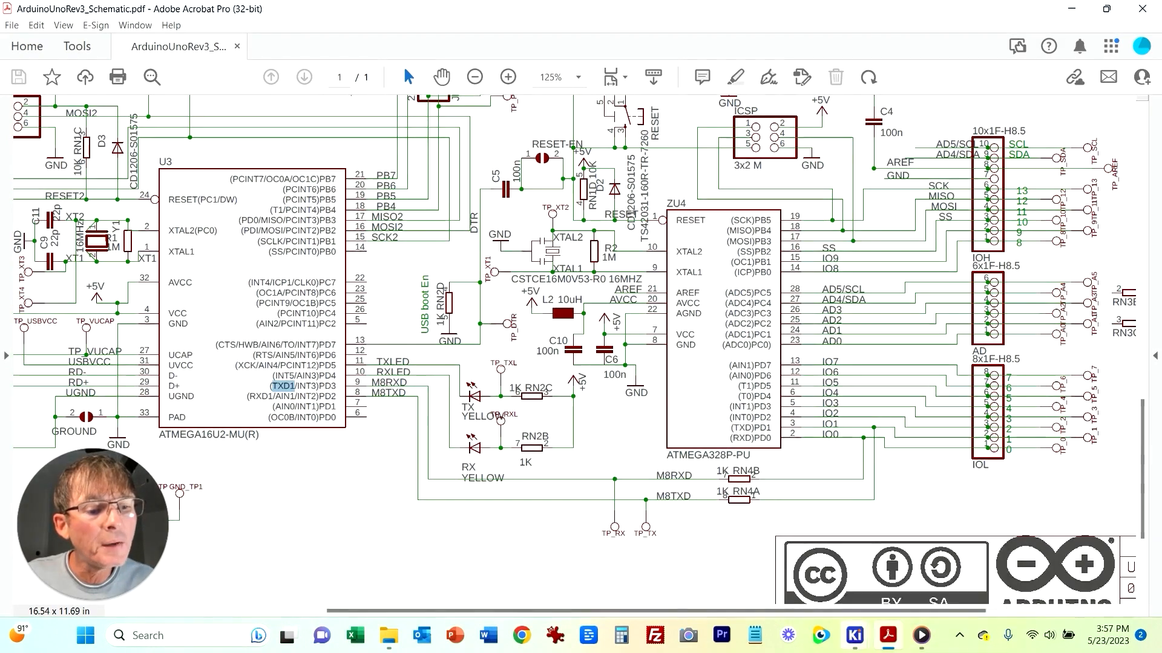
mouse_move(854, 635)
click(887, 552)
Step: Route a wire from R9's right end down and across to U2's PD1 pin
click(490, 327)
click(777, 492)
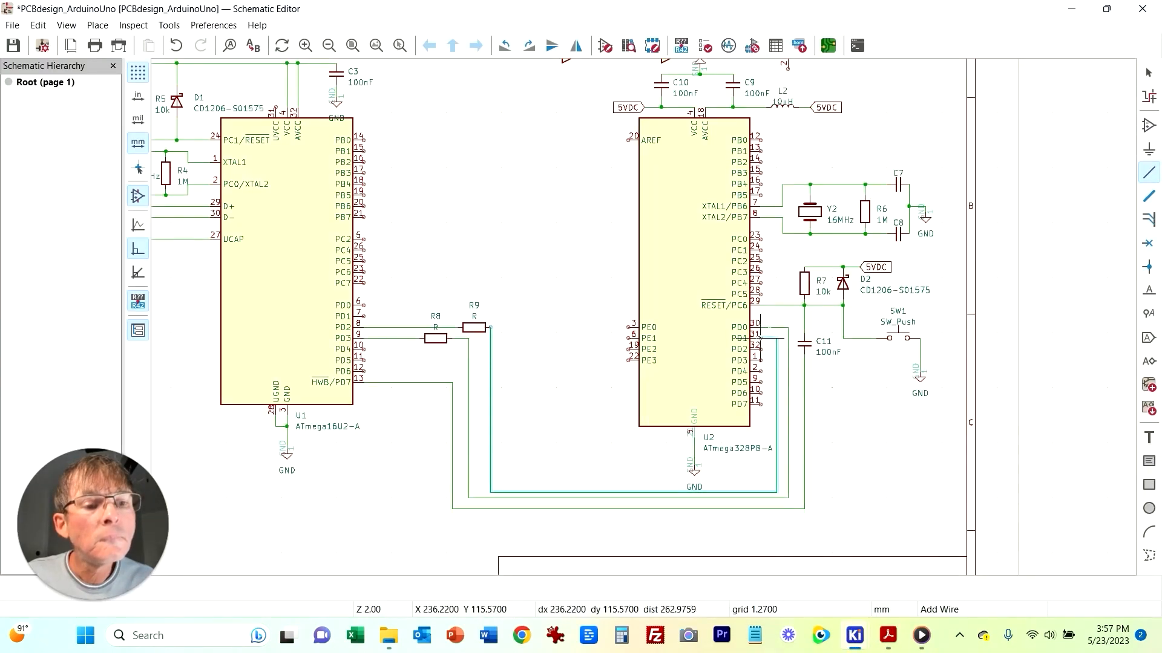
click(761, 334)
key(Escape)
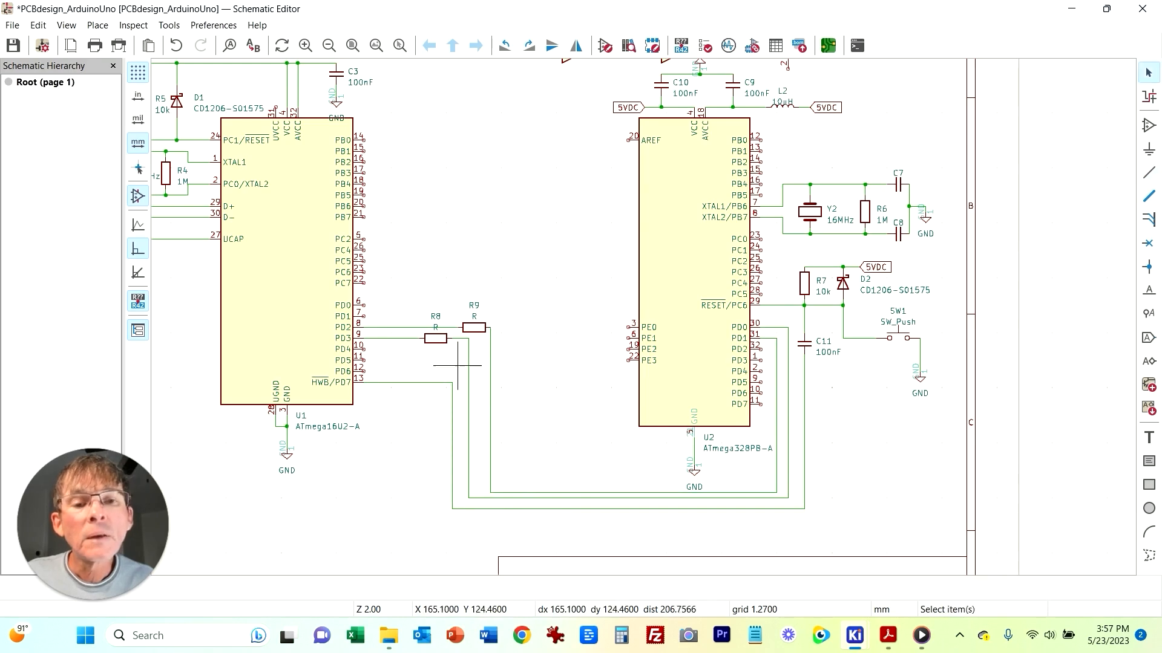
Step: Set the values of resistors R9 and R8 to 1k
double_click(478, 329)
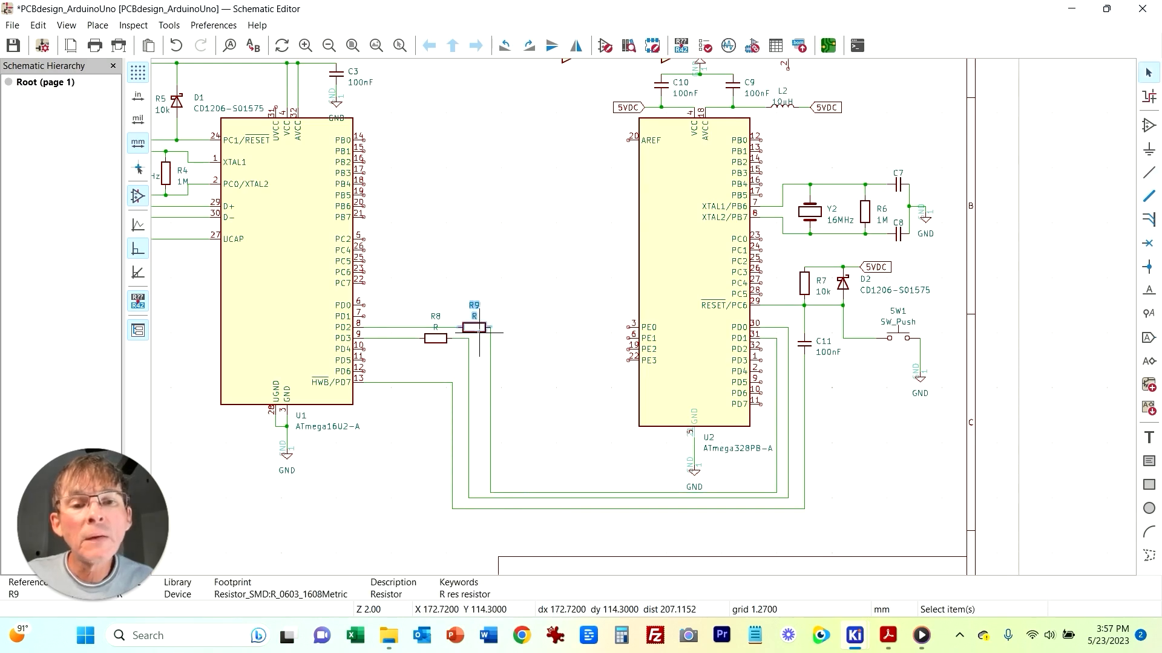
text(1k)
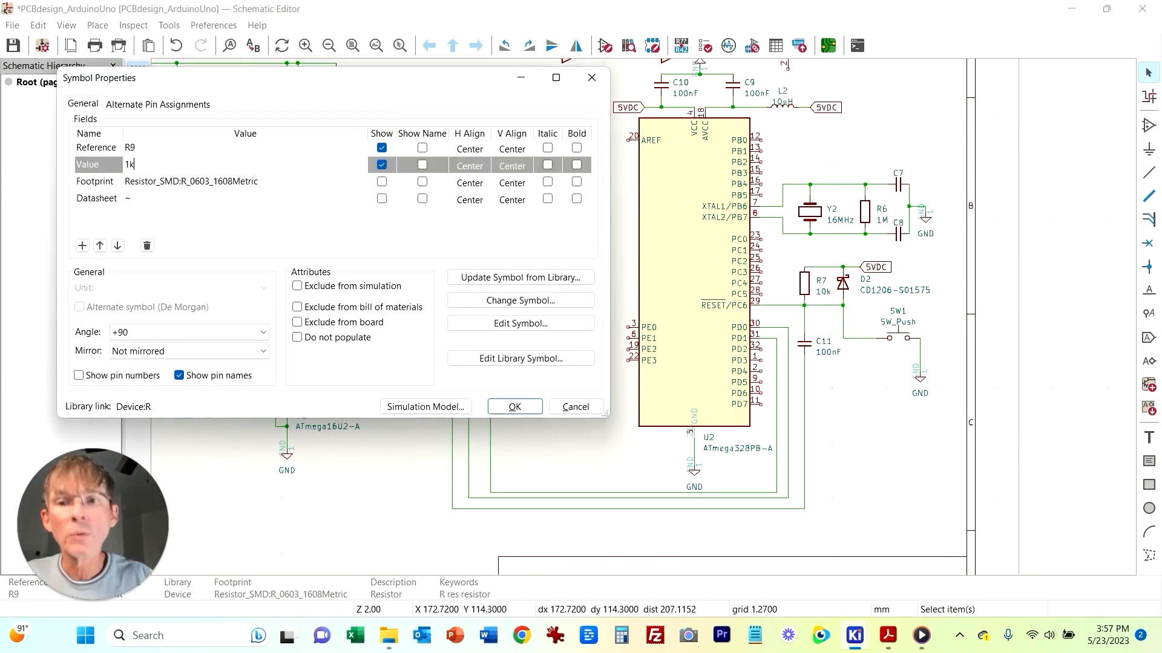
click(515, 407)
double_click(435, 337)
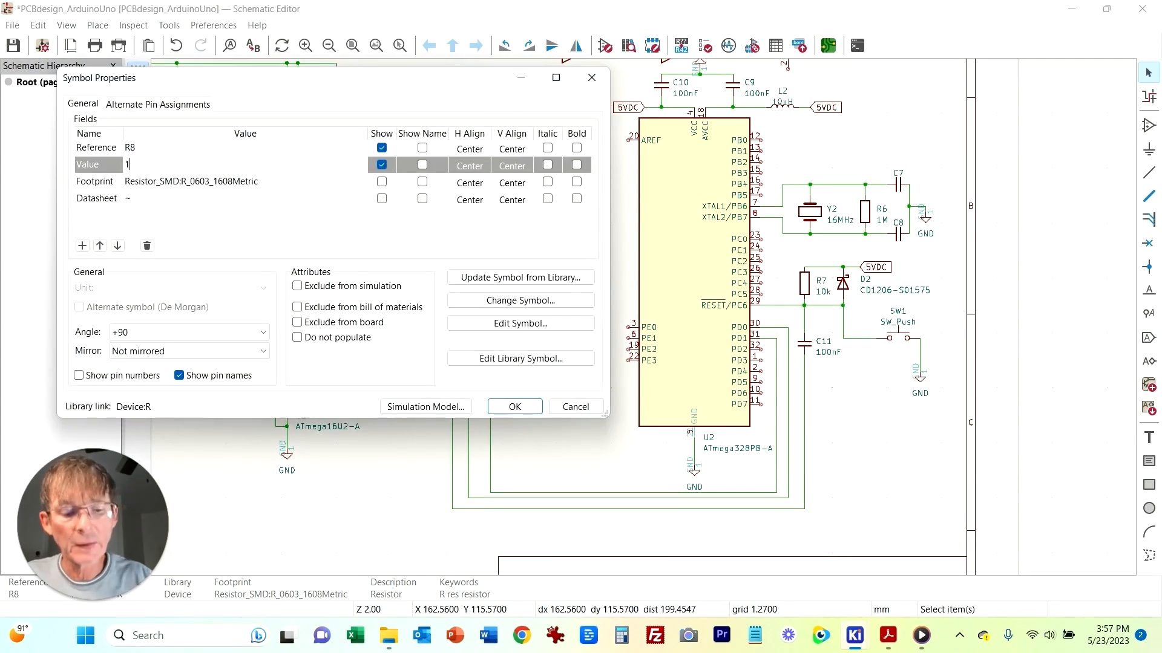
key(Return)
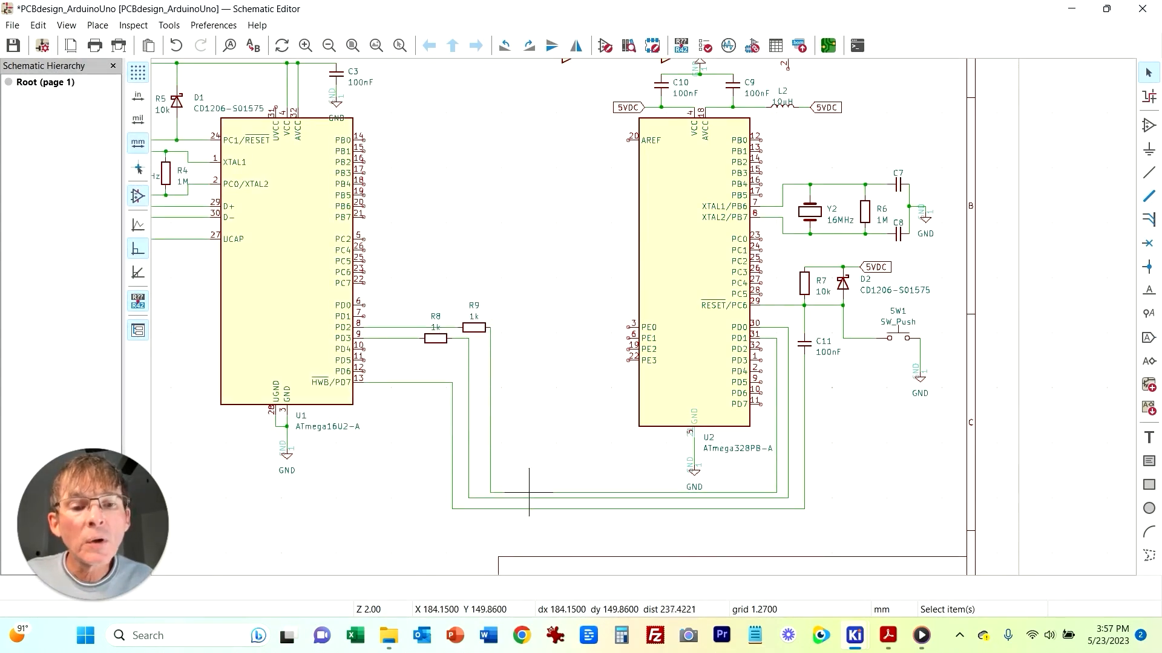
Step: Move the lower horizontal wire segment down to separate the two long wires to U2
click(638, 509)
drag(639, 508, 640, 525)
click(744, 497)
drag(744, 497, 777, 498)
click(738, 493)
click(947, 493)
Step: Add a net label RXD on the lower wire running to U2's PD0
right_click(678, 508)
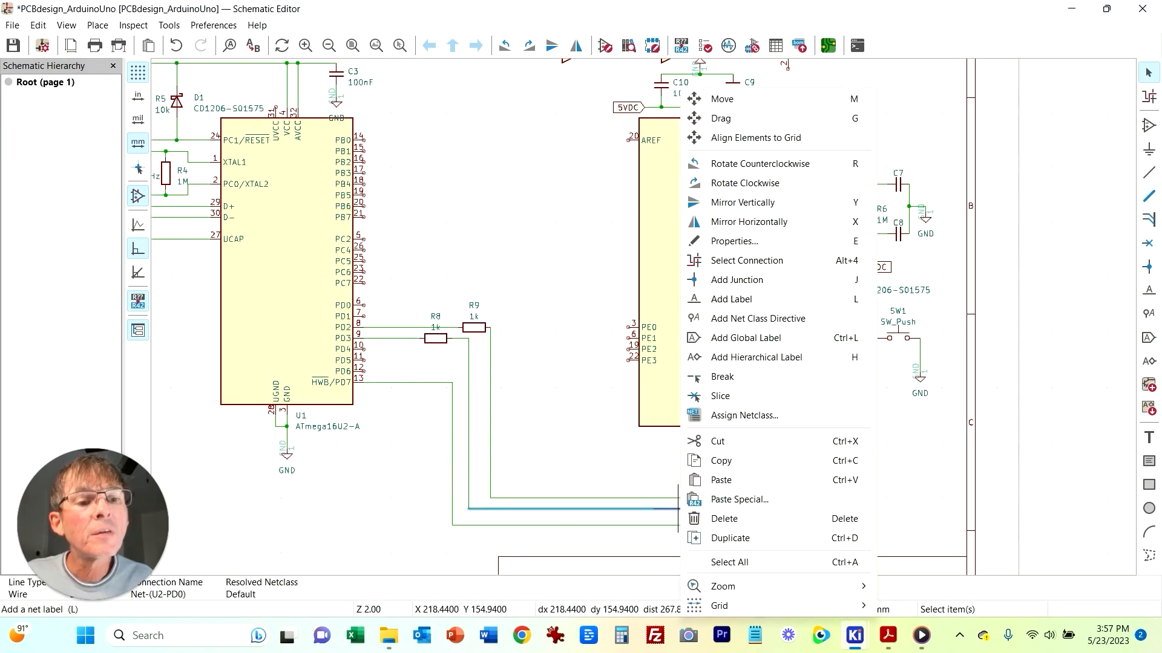
click(732, 299)
text(RXD)
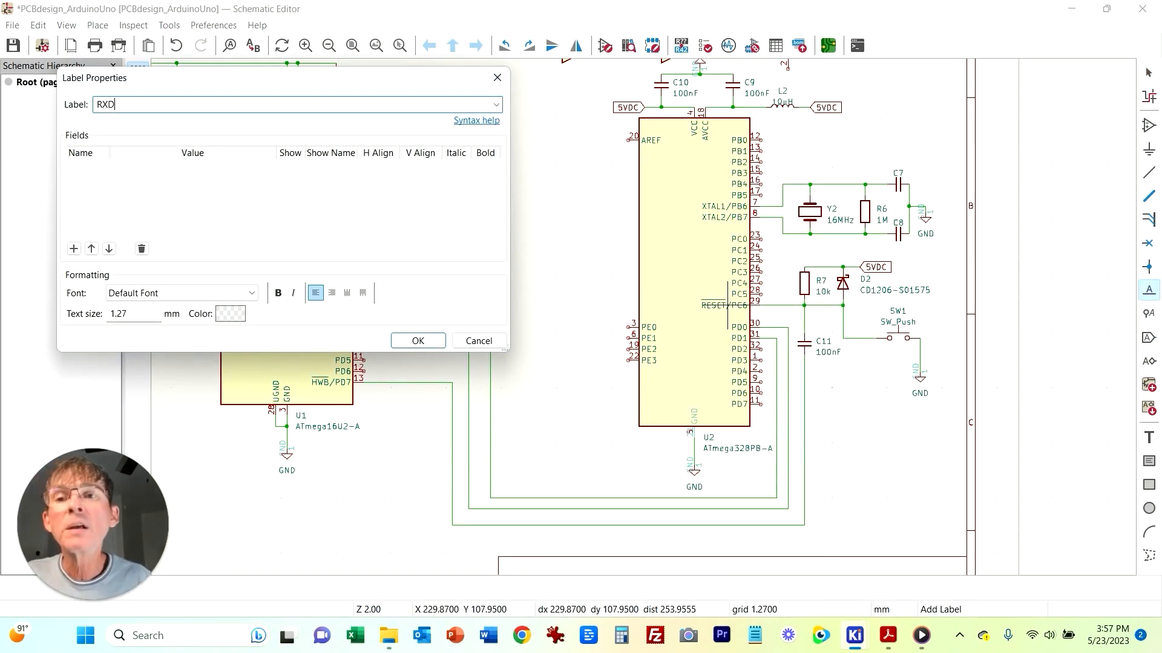
click(418, 340)
click(617, 508)
key(Escape)
Step: Add a net label TXD on the upper wire running to U2's PD1
click(611, 498)
right_click(613, 498)
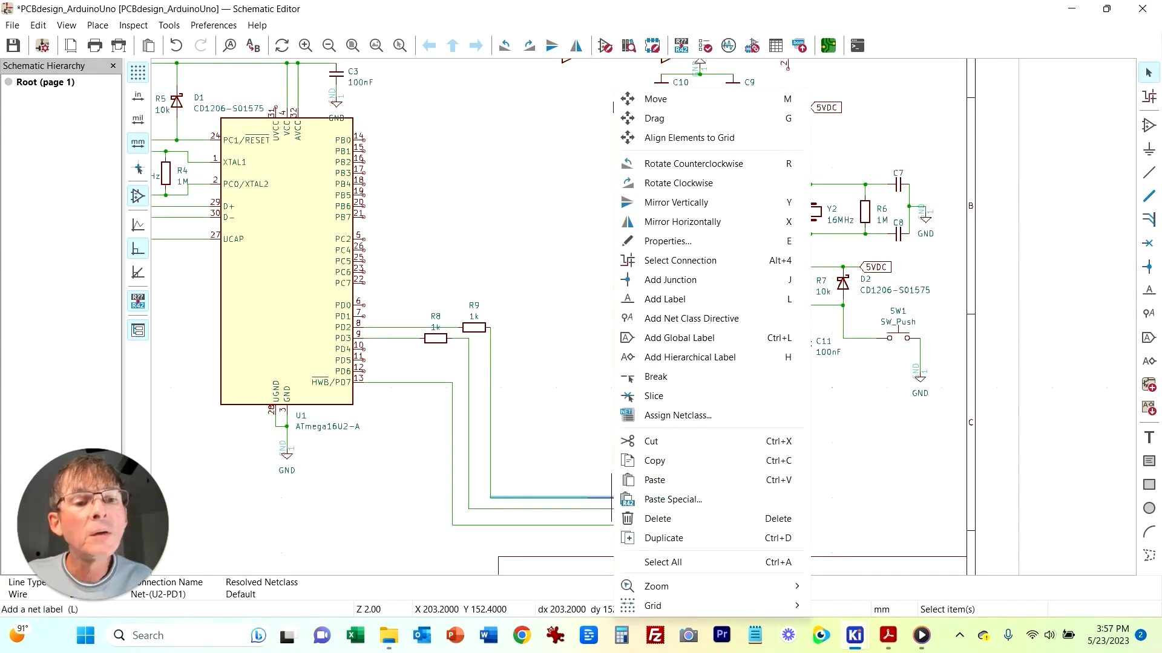
click(664, 299)
text(TXD)
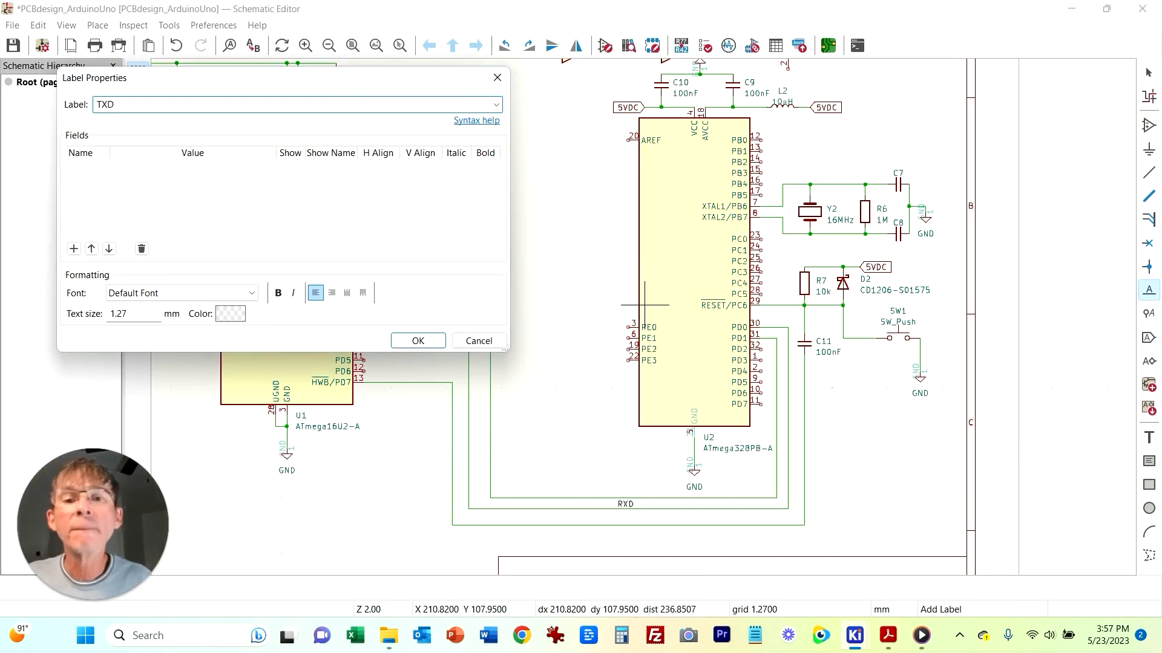
key(Return)
click(617, 498)
key(Escape)
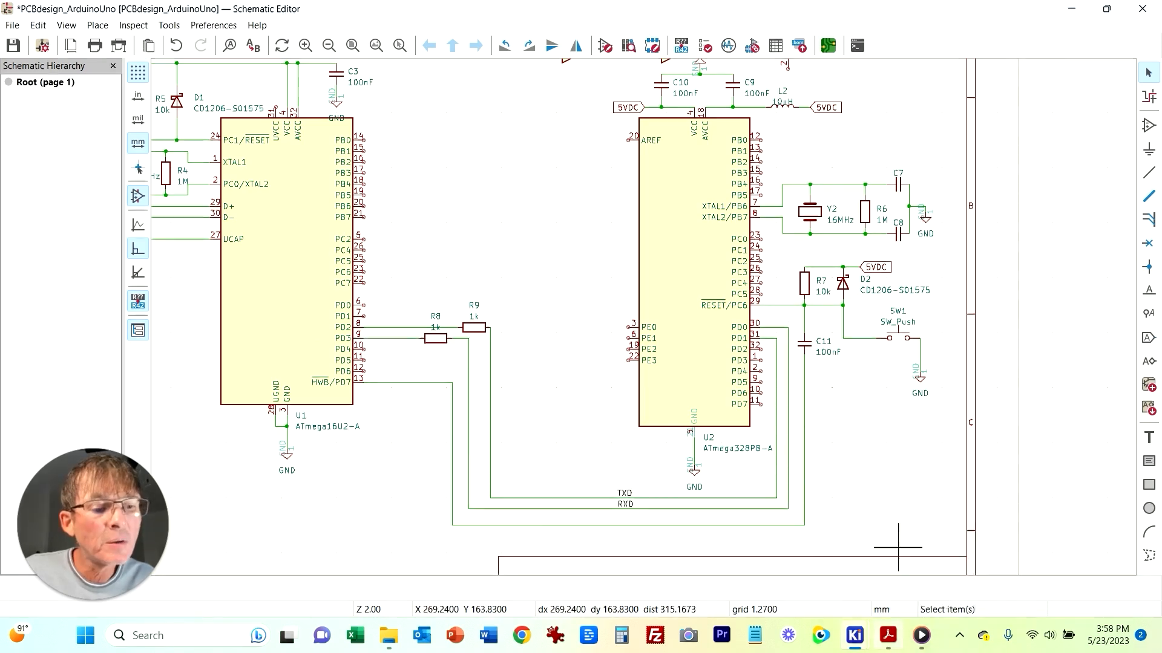
Step: Examine the reference PDF pin names on the ATmega16U2 and ATmega328P serial lines
click(888, 635)
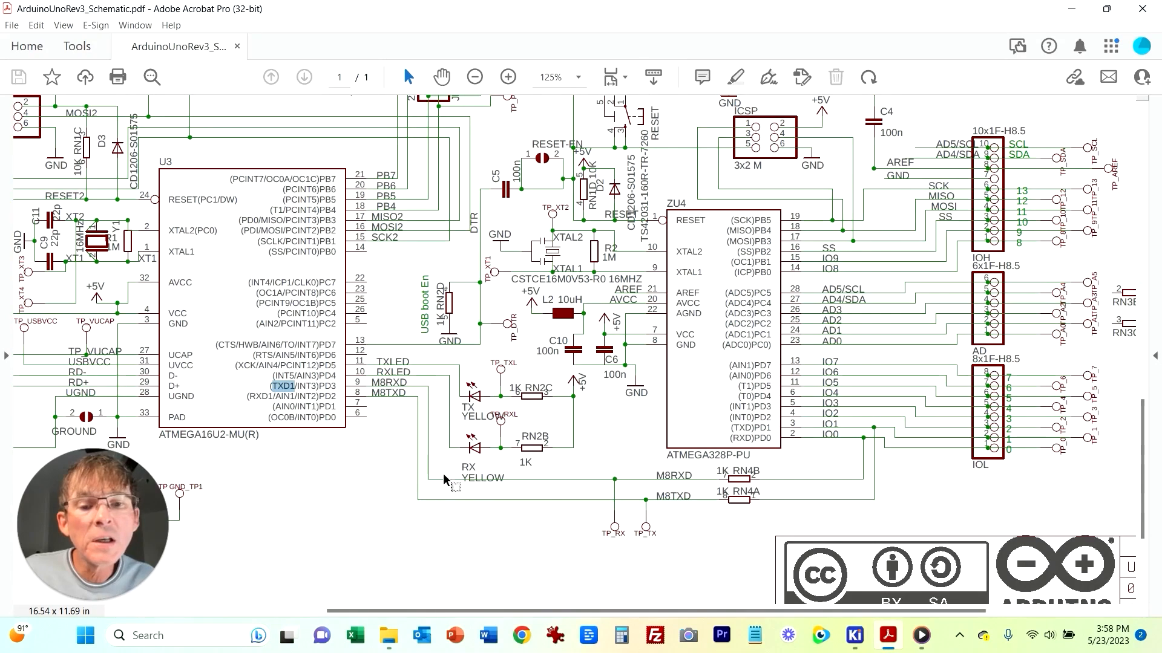
double_click(327, 386)
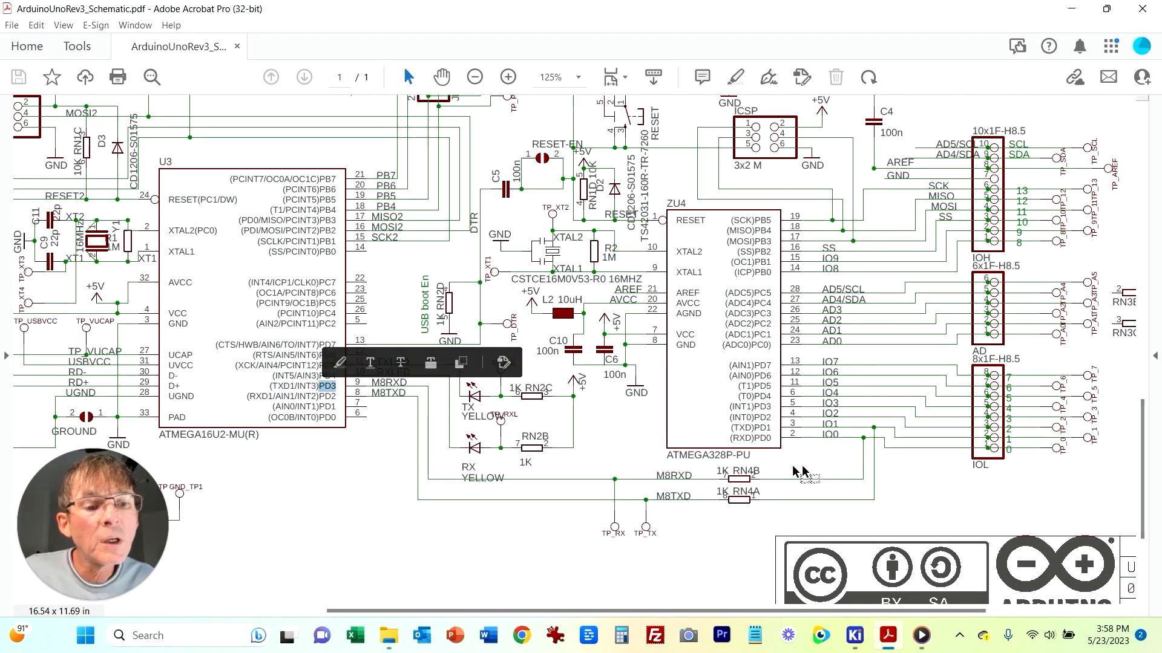
double_click(763, 438)
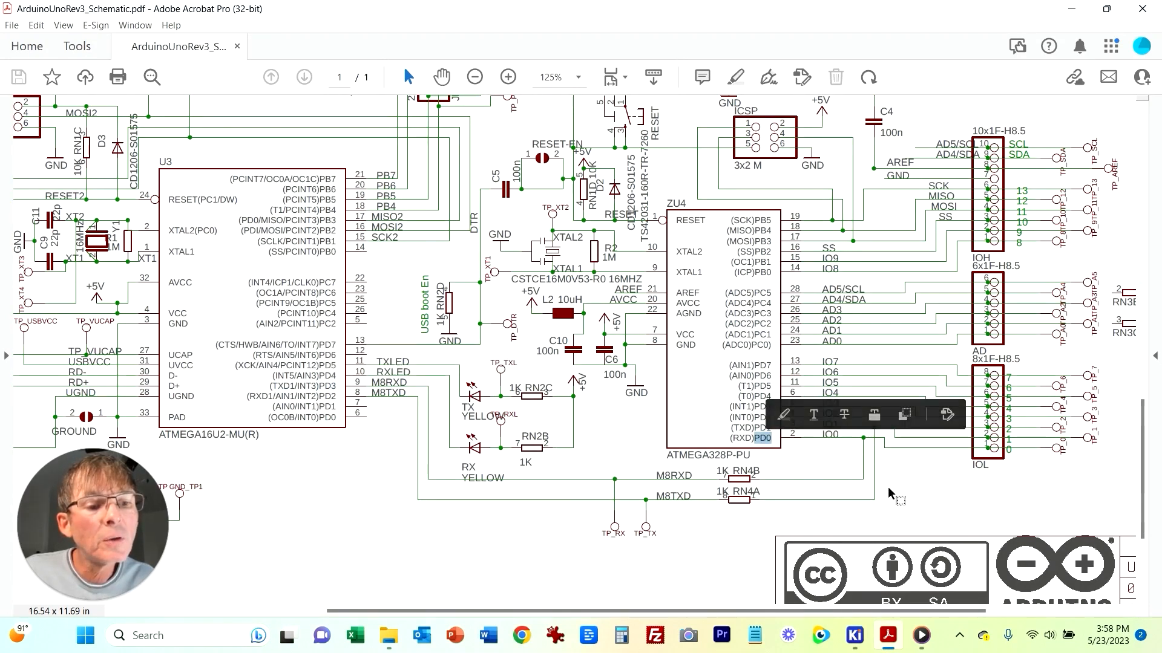
click(938, 511)
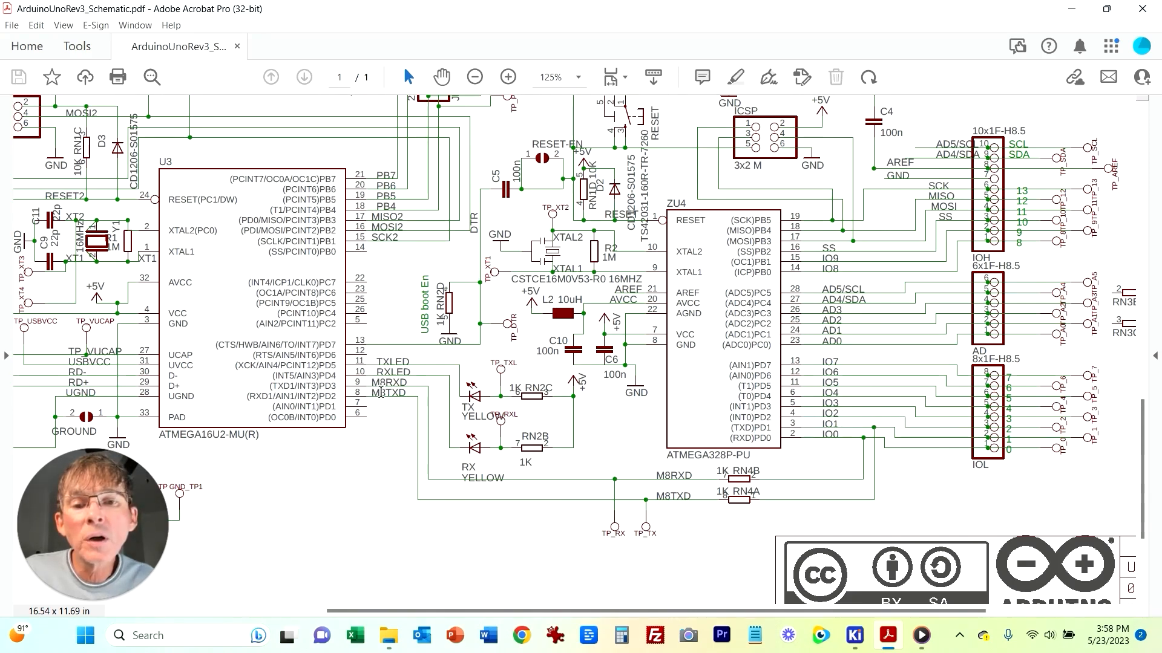
double_click(335, 394)
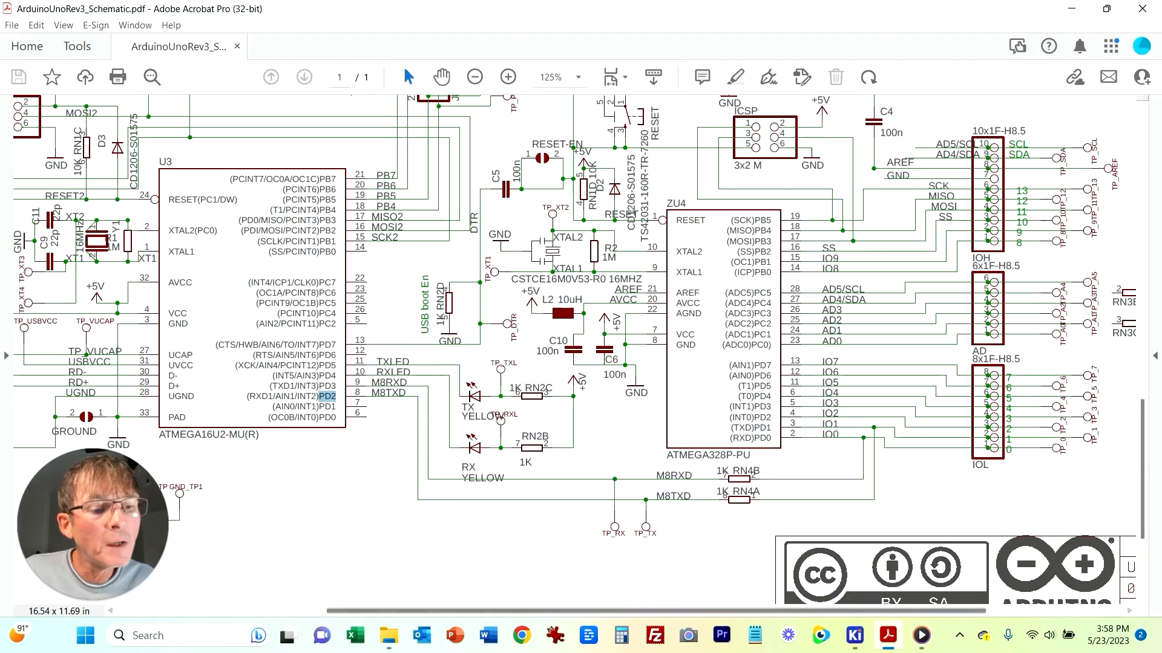
key(alt+Tab)
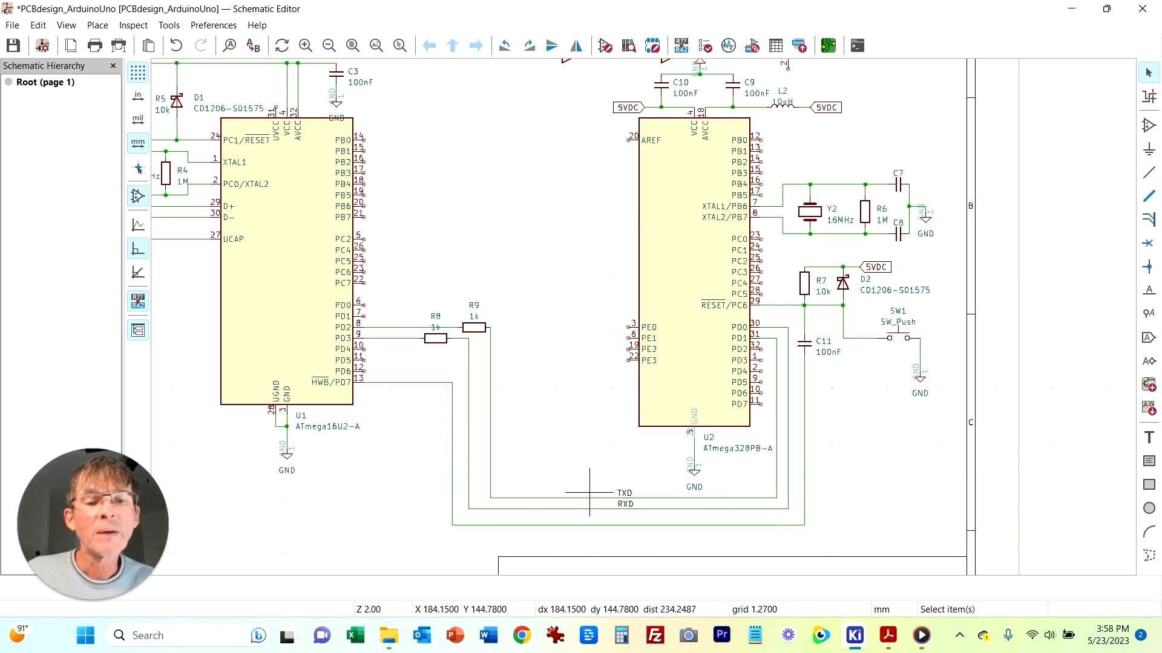
key(alt+Tab)
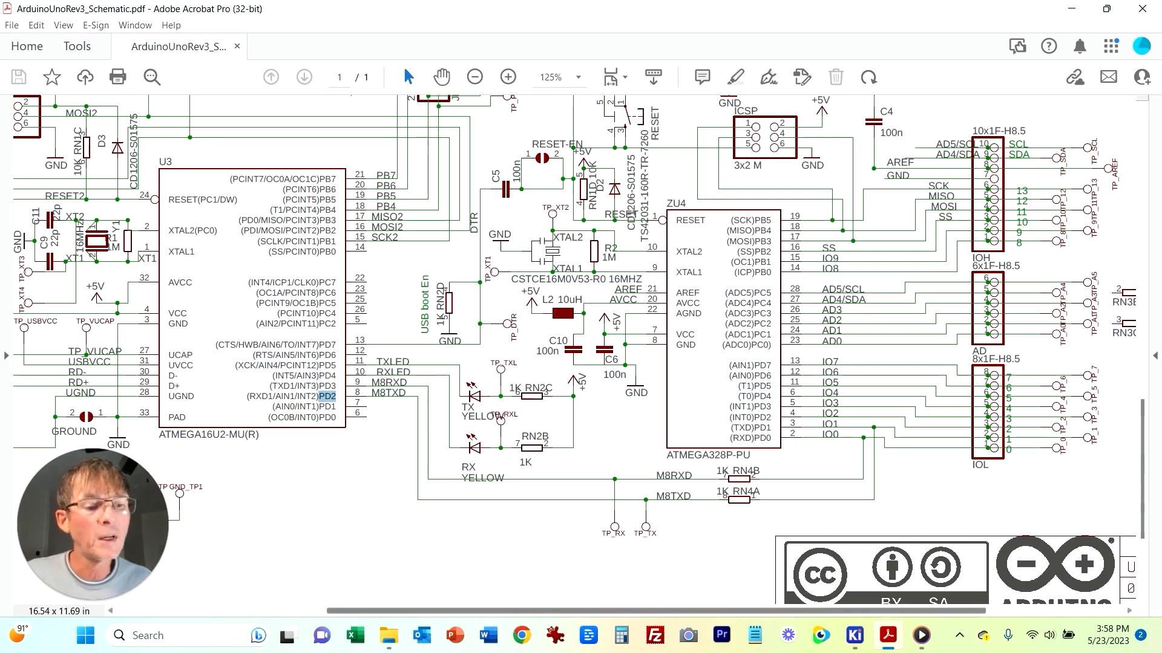
click(854, 635)
click(935, 559)
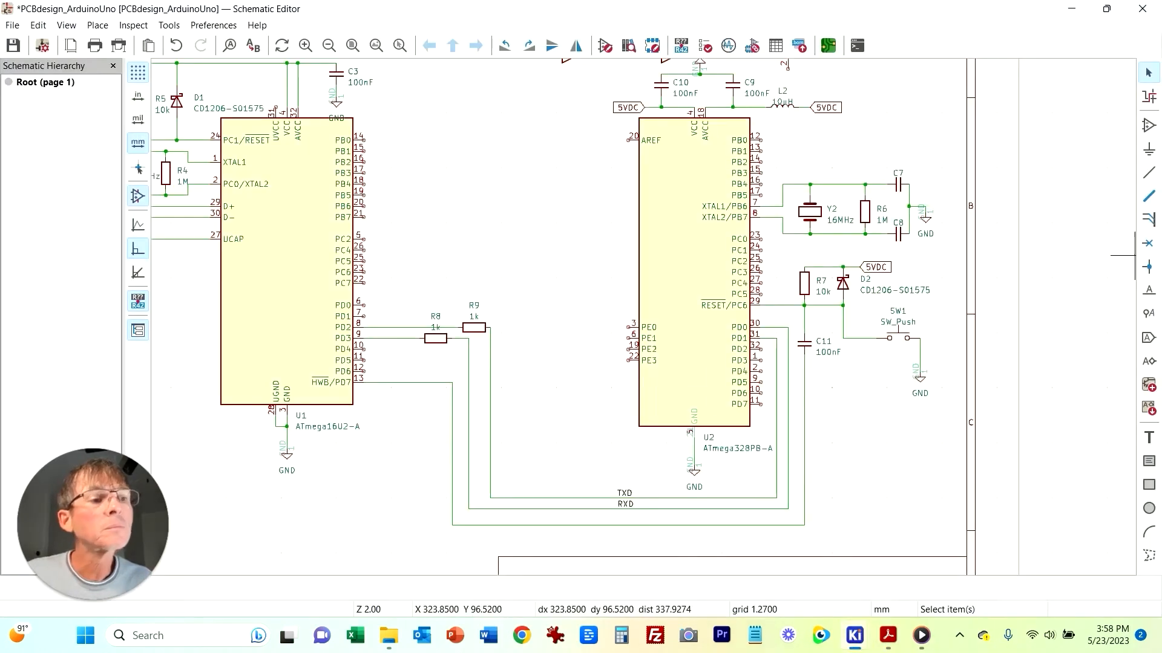
Step: Place a vertically rotated LED symbol D3 between the two microcontrollers
key(a)
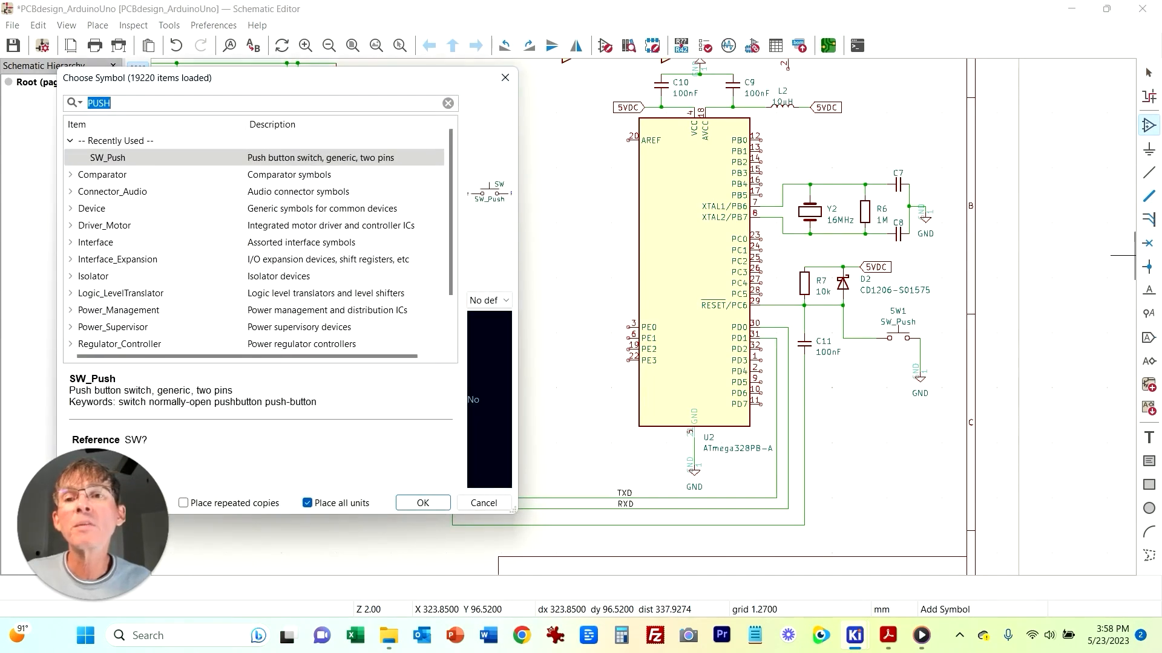
text(LED)
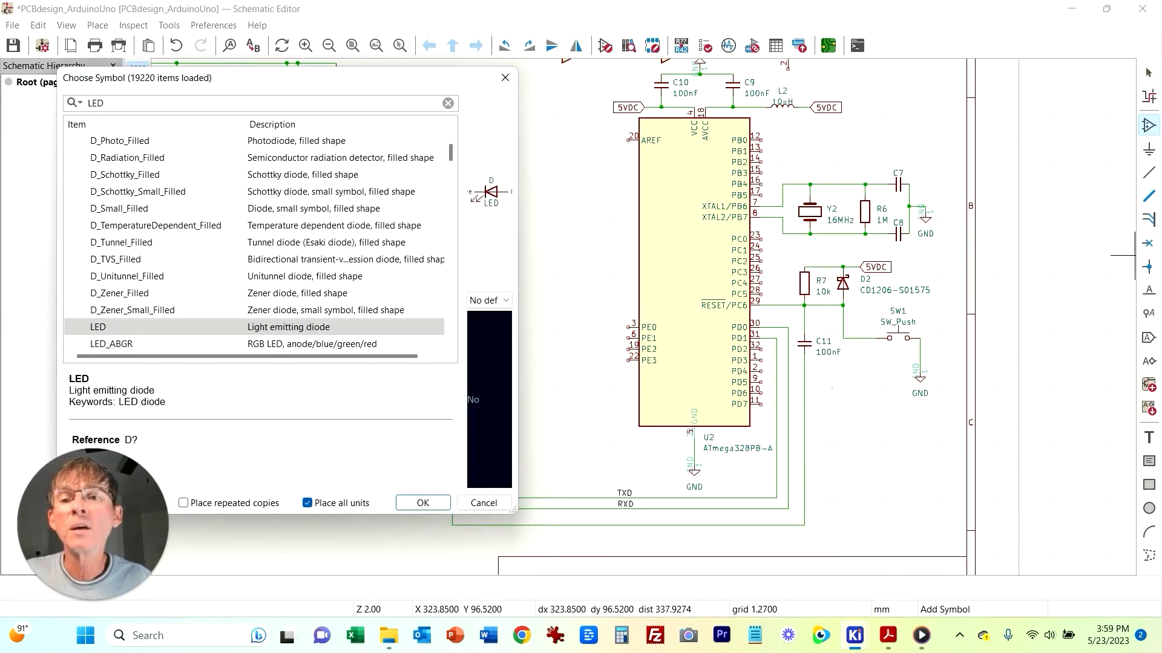
click(423, 503)
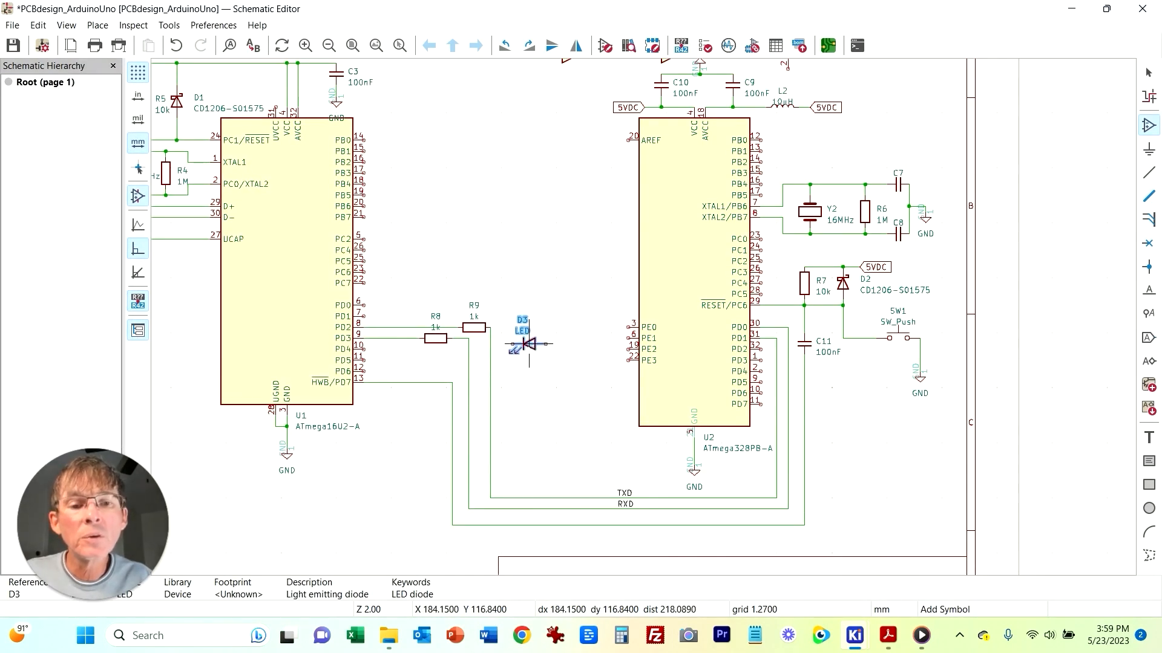
key(r)
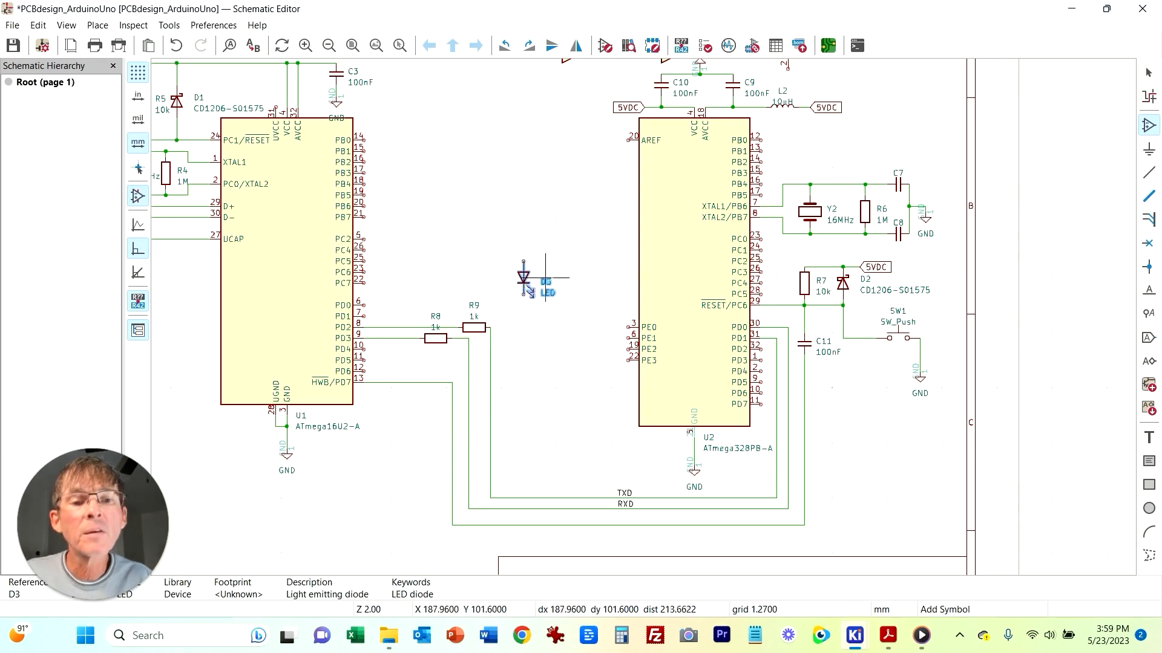
click(534, 294)
key(Escape)
Step: Duplicate LED D3 as D4 placed to its right
click(528, 273)
key(ctrl+d)
click(573, 278)
click(888, 635)
click(854, 635)
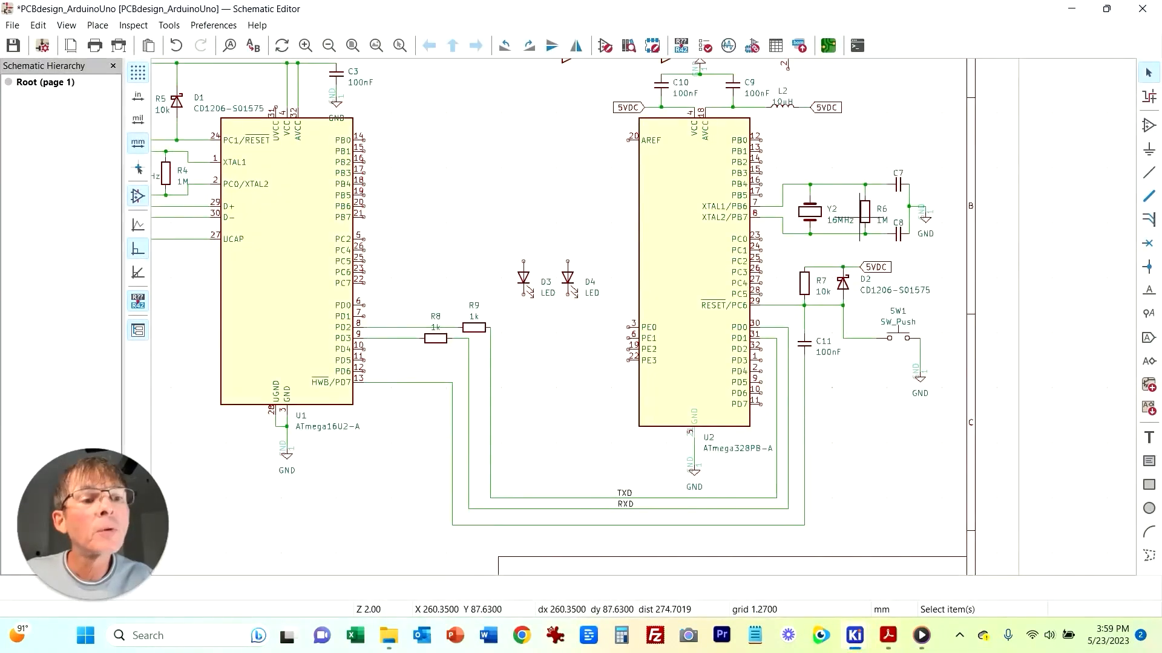
Step: Duplicate resistor R6 as R10 and R11 placed above LEDs D3 and D4
click(864, 222)
key(ctrl+d)
click(524, 233)
key(ctrl+d)
click(567, 233)
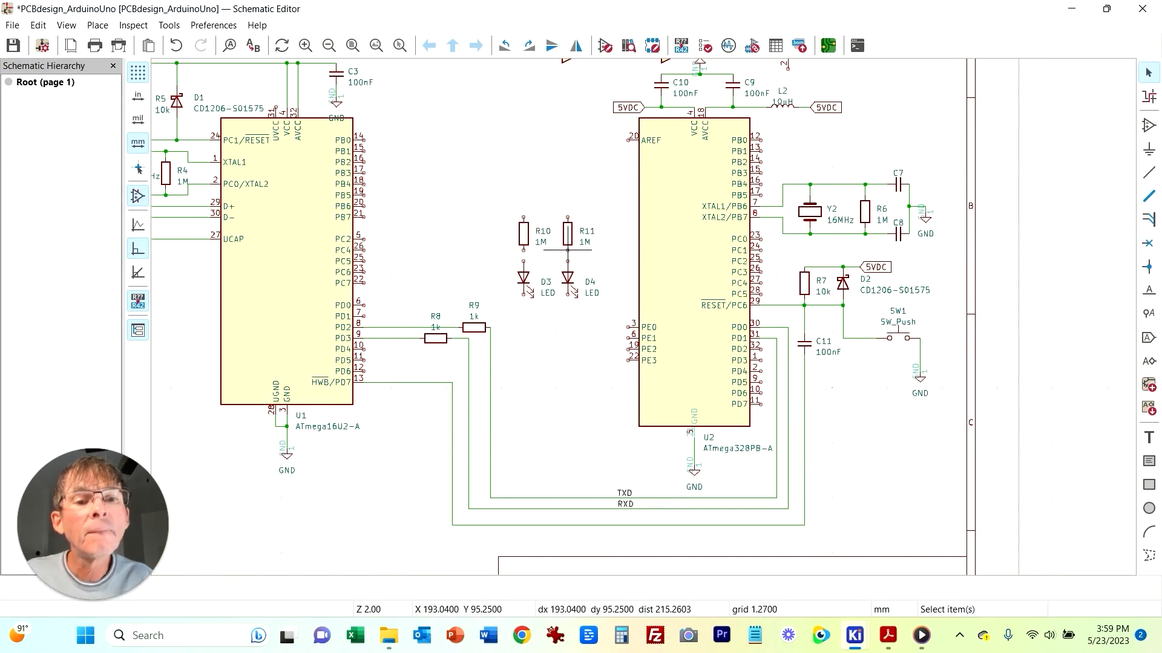
Step: Wire the top ends of resistors R10 and R11 together
key(w)
key(Escape)
key(Escape)
click(568, 201)
click(523, 220)
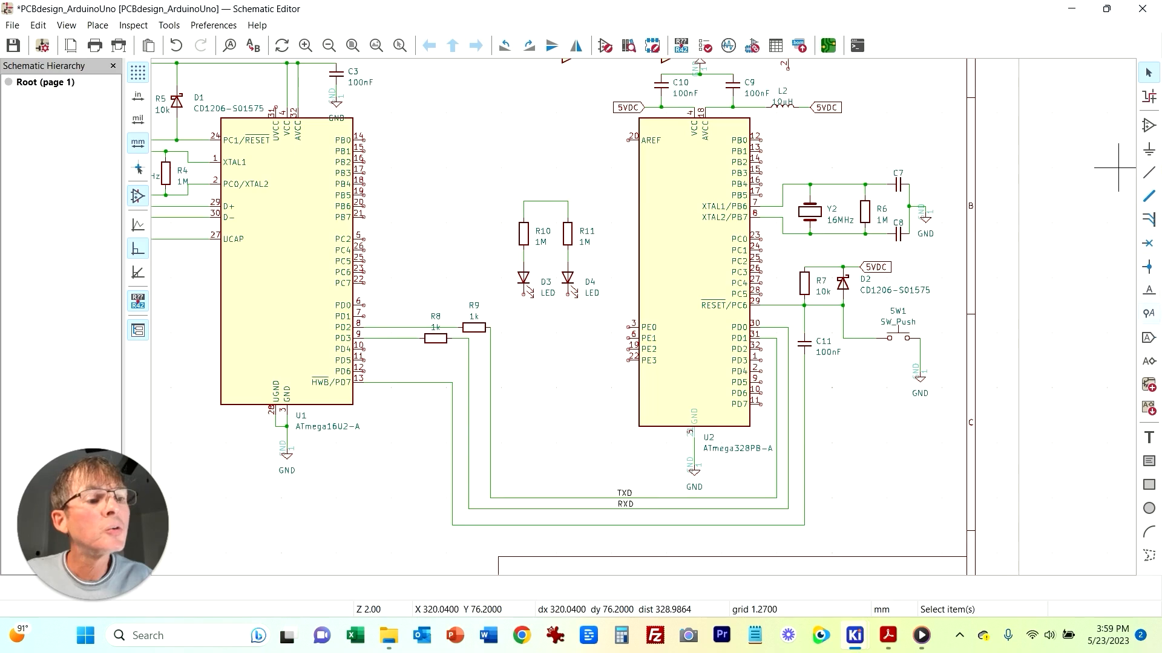
Step: Attach a 5VDC global label to the wire joining R10 and R11
key(ctrl+l)
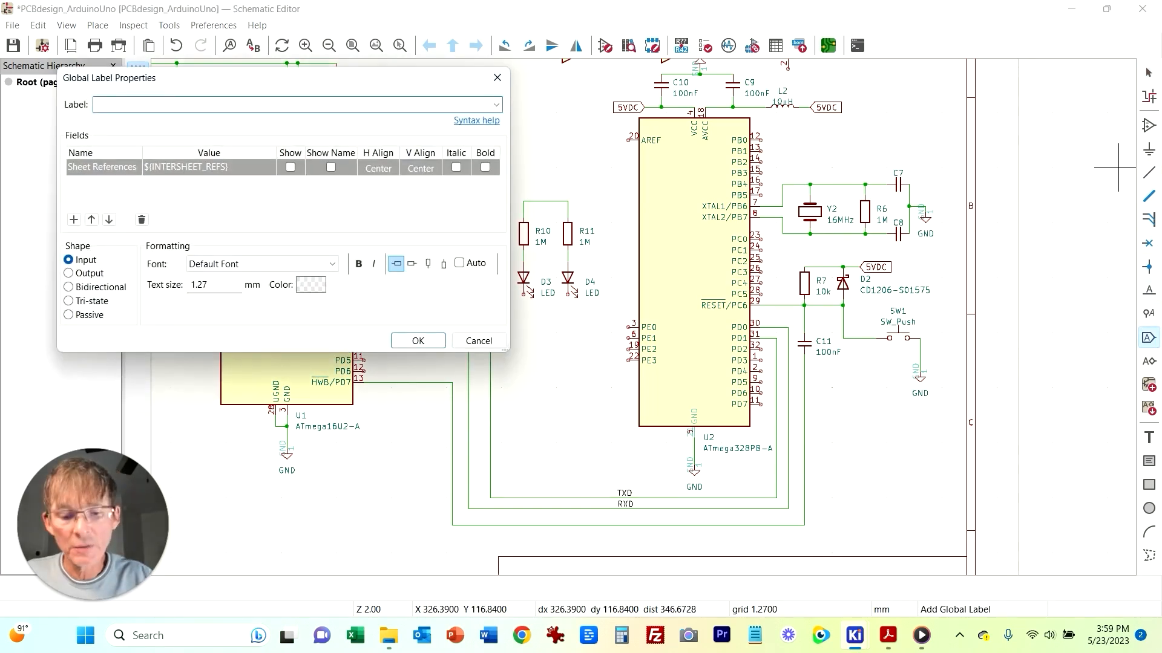
key(Return)
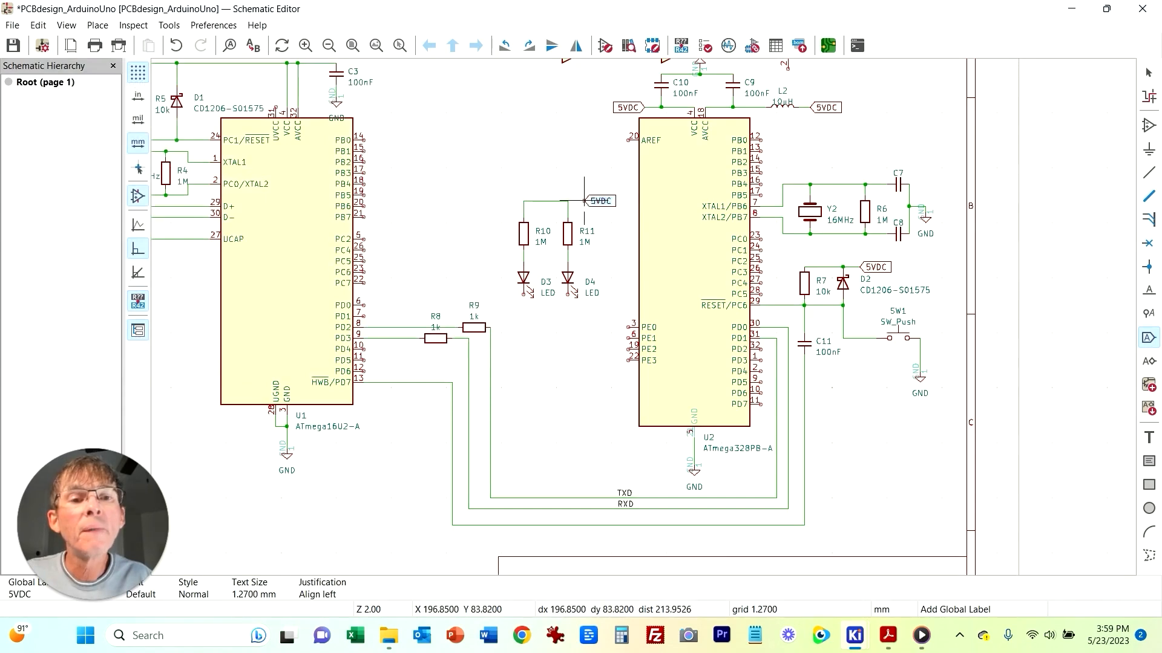
click(581, 200)
key(Escape)
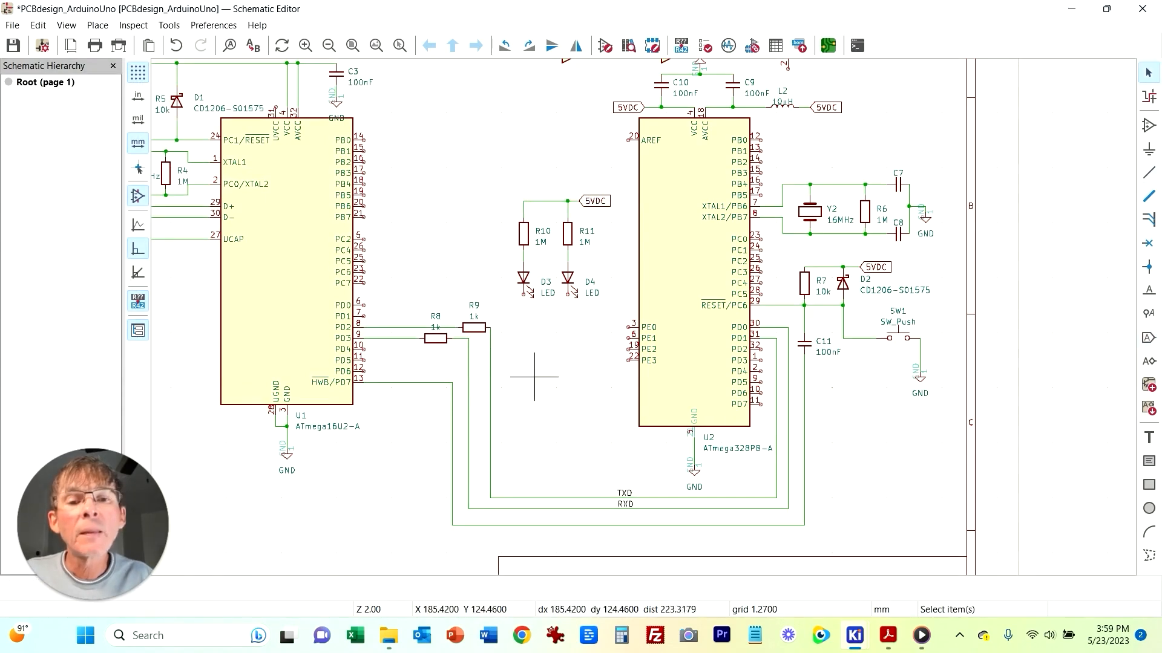
Step: Wire LED D3 down to U1's PD4 pin and LED D4 down to its PD5 pin
key(w)
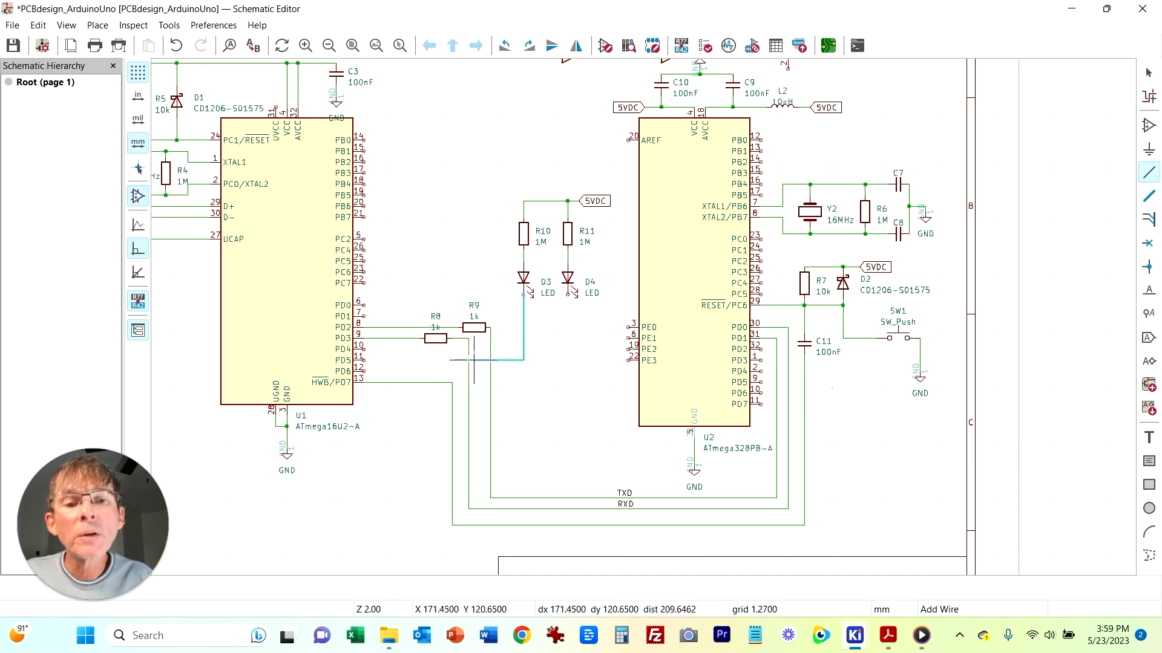
click(368, 349)
key(Escape)
key(w)
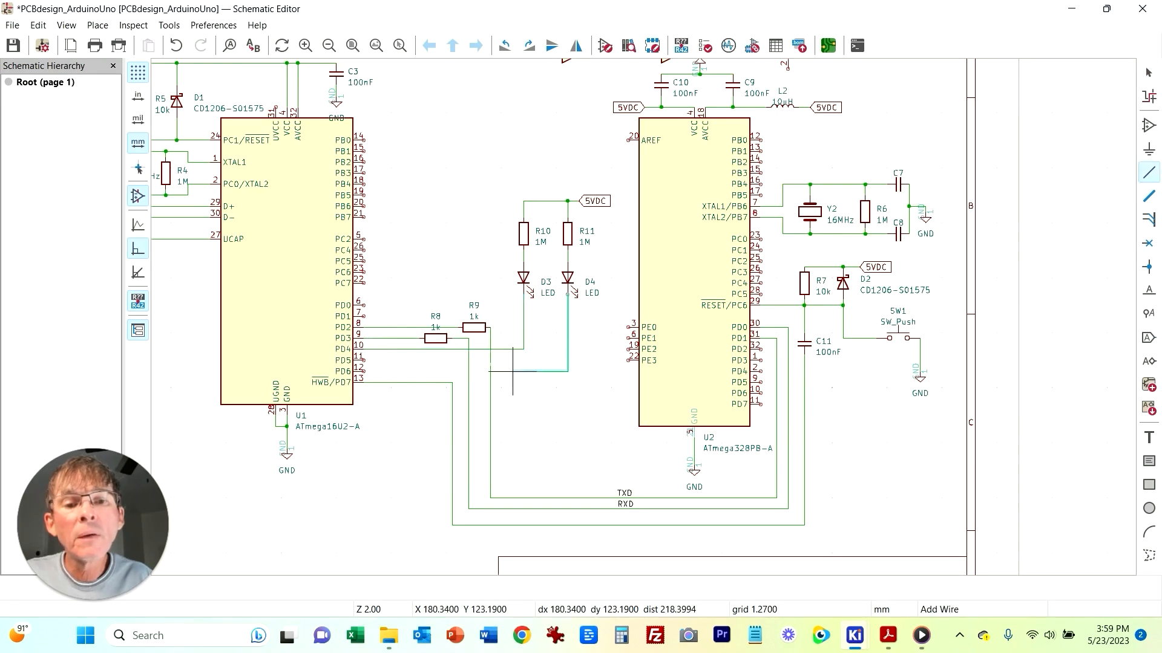
click(363, 359)
key(Escape)
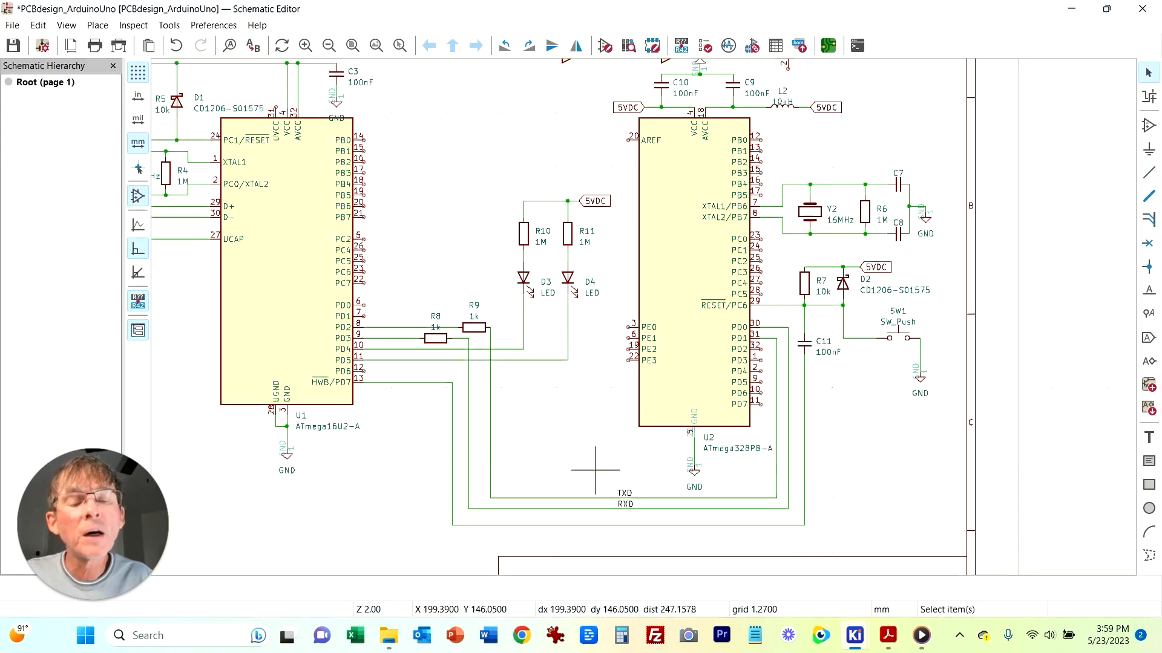
Step: Check the LED net names in the reference schematic PDF
key(alt+Tab)
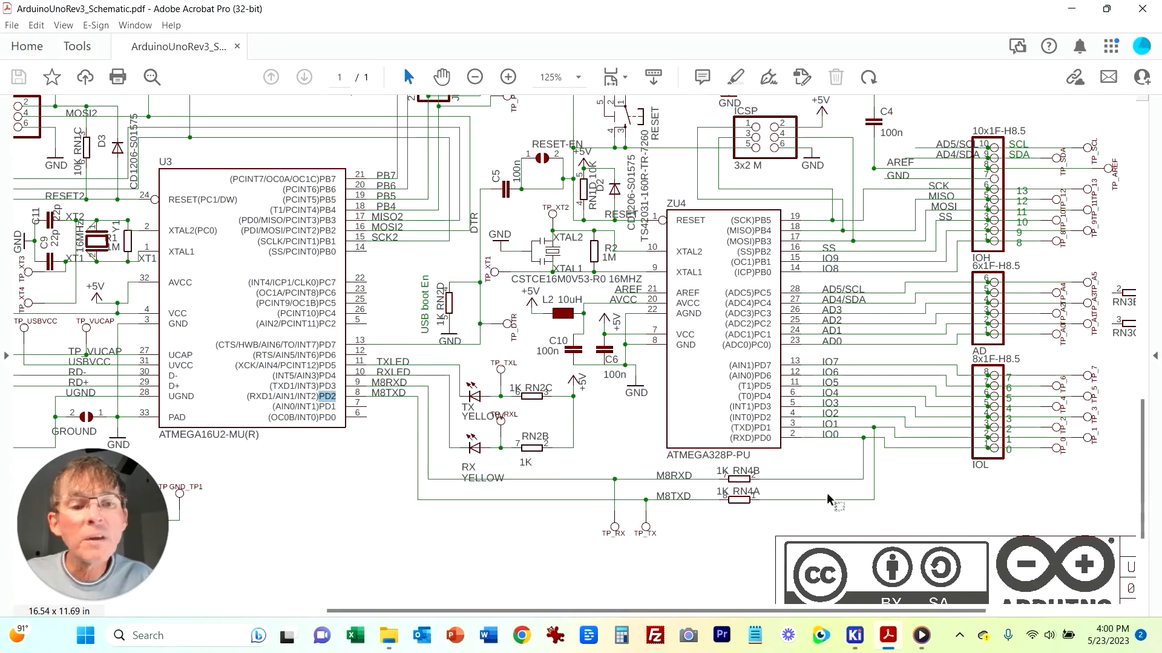
mouse_move(888, 636)
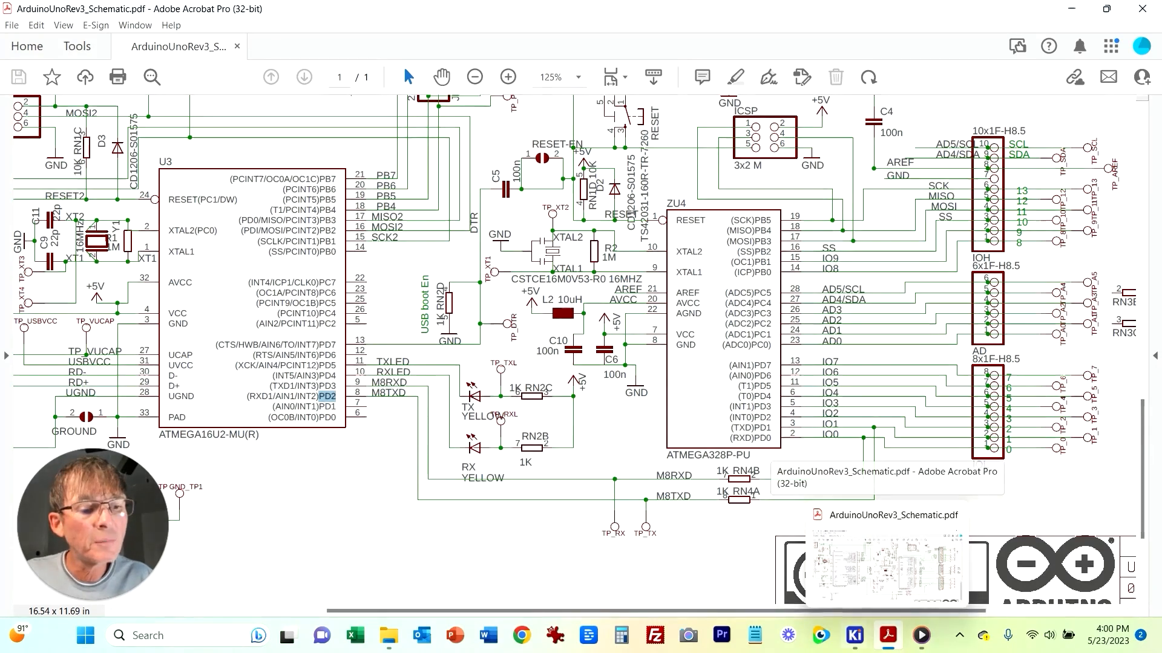
click(774, 569)
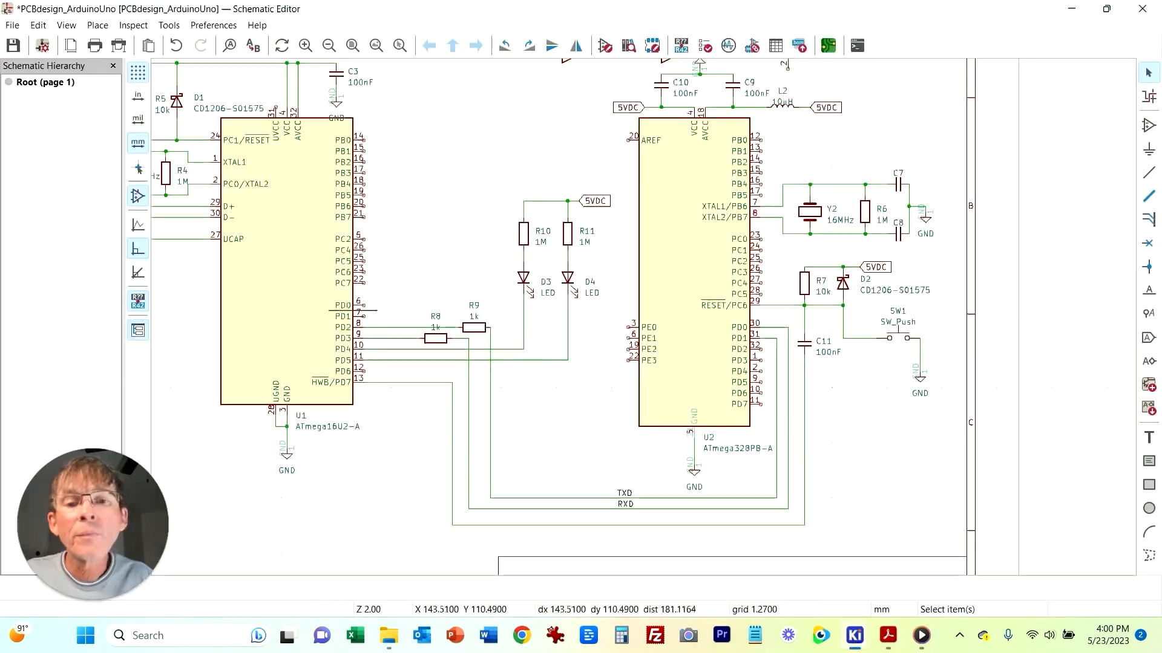
Step: Add a TXLED net label on the wire from U1's PD5 pin
click(408, 360)
right_click(408, 360)
click(460, 304)
text(TXLED)
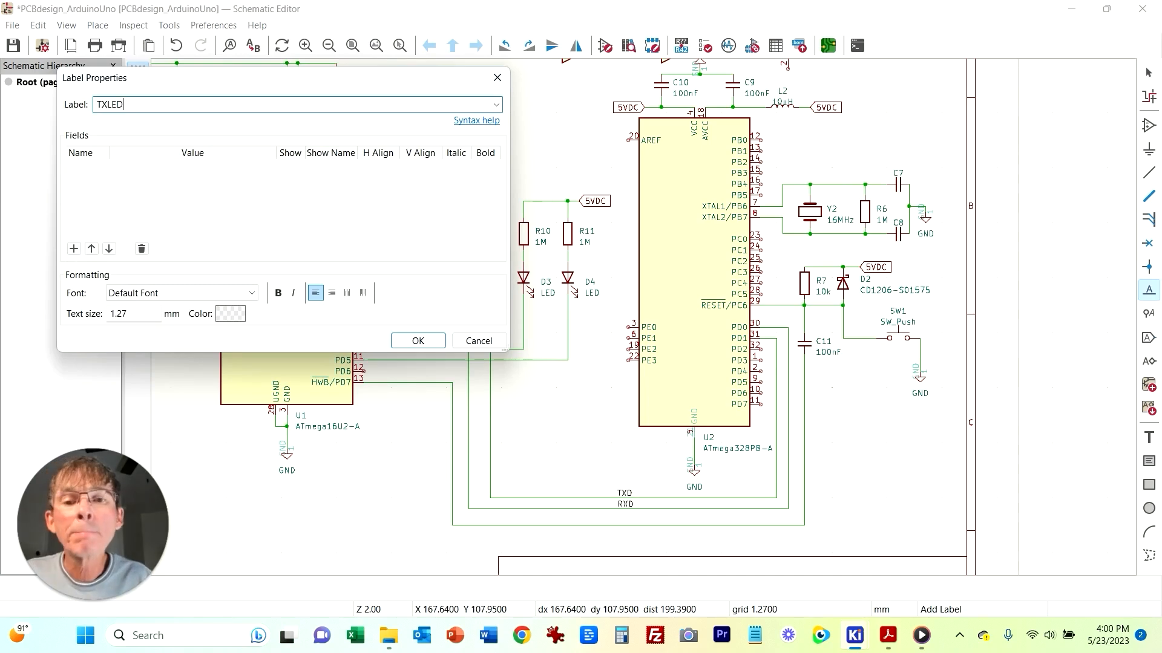
key(Return)
click(407, 360)
key(Escape)
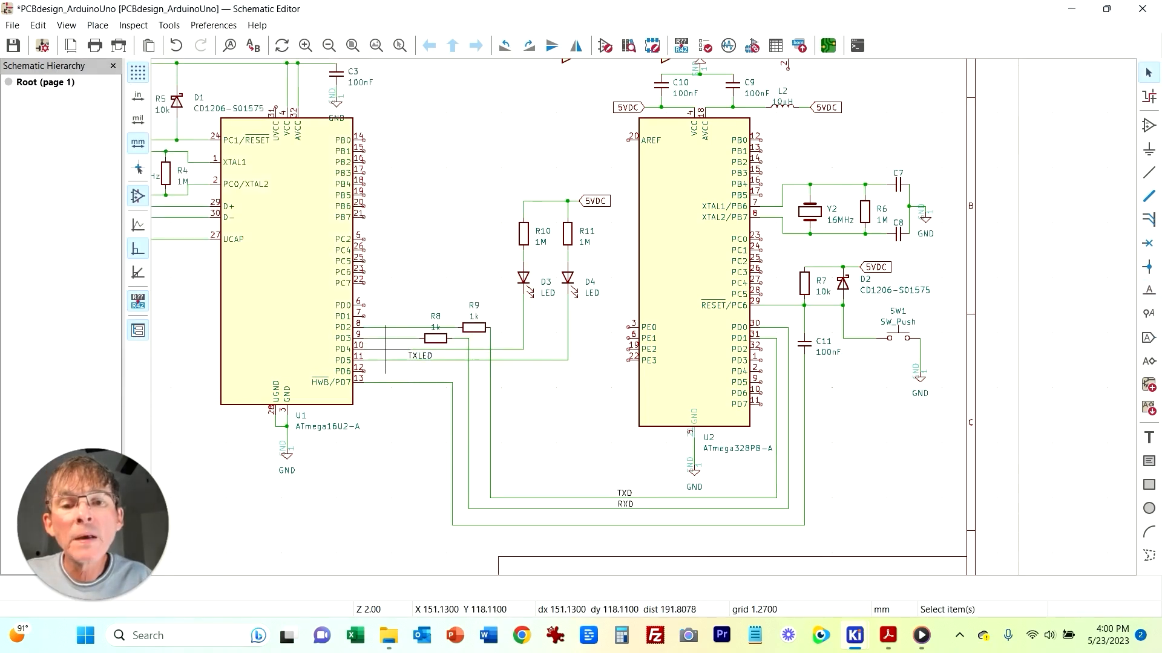
Step: Add an RXLED net label on the wire from U1's PD4 pin
right_click(387, 349)
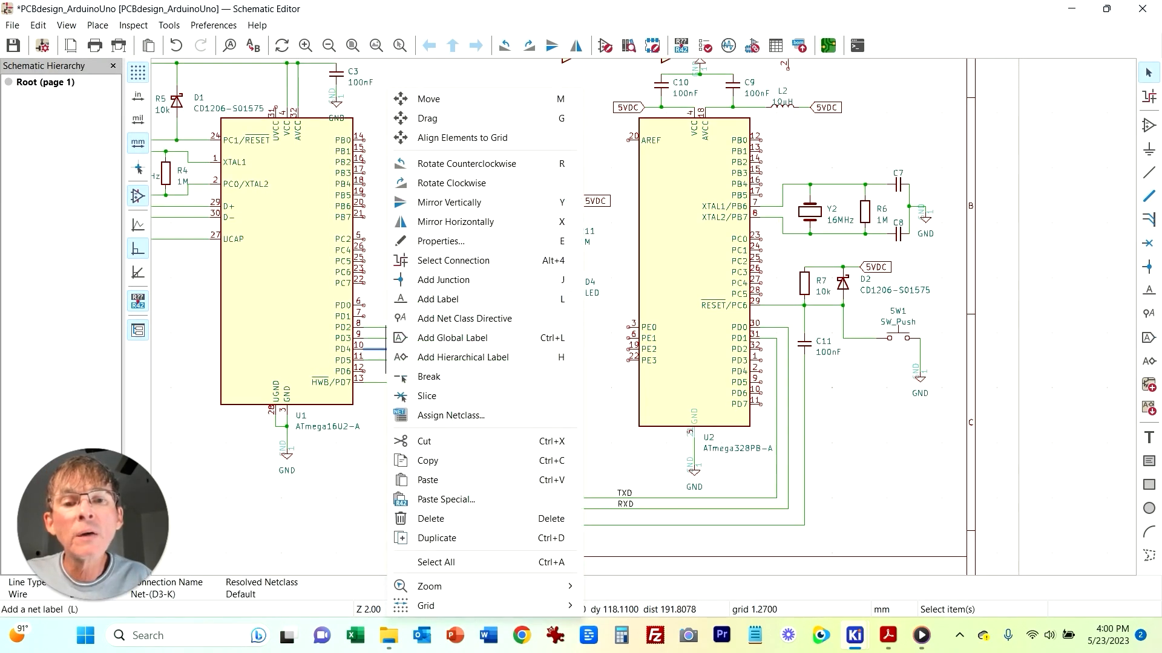
click(438, 299)
text(RXLED)
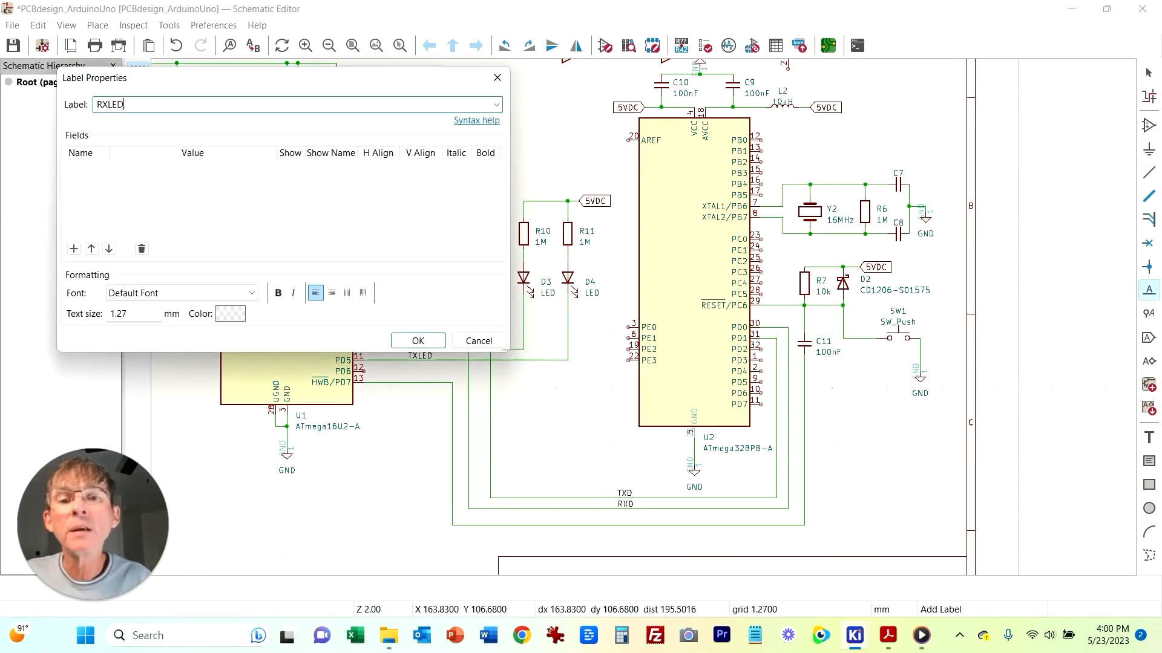
click(418, 341)
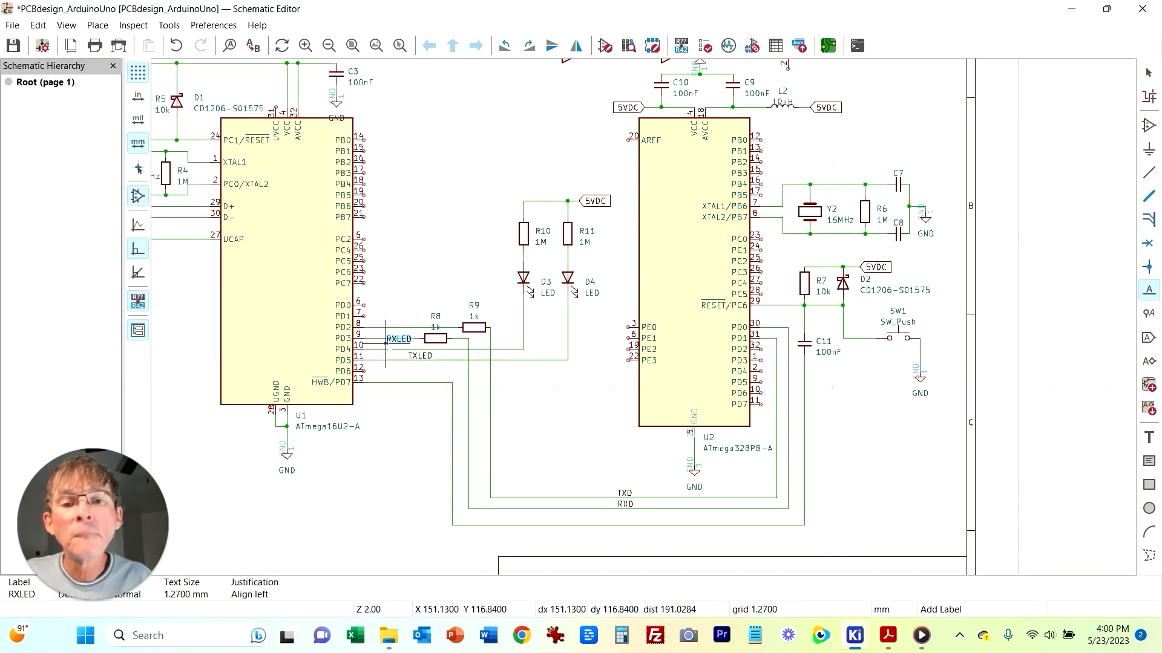
click(385, 349)
key(Escape)
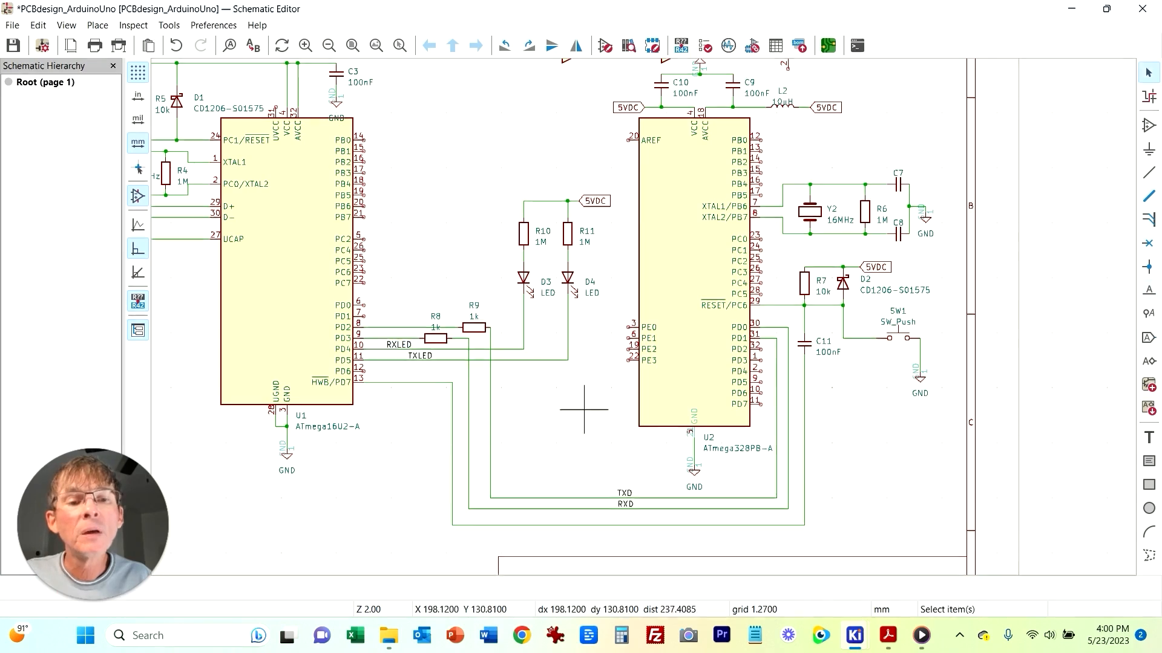
Step: Set the values of resistors R10 and R11 to 1k
click(524, 244)
click(524, 244)
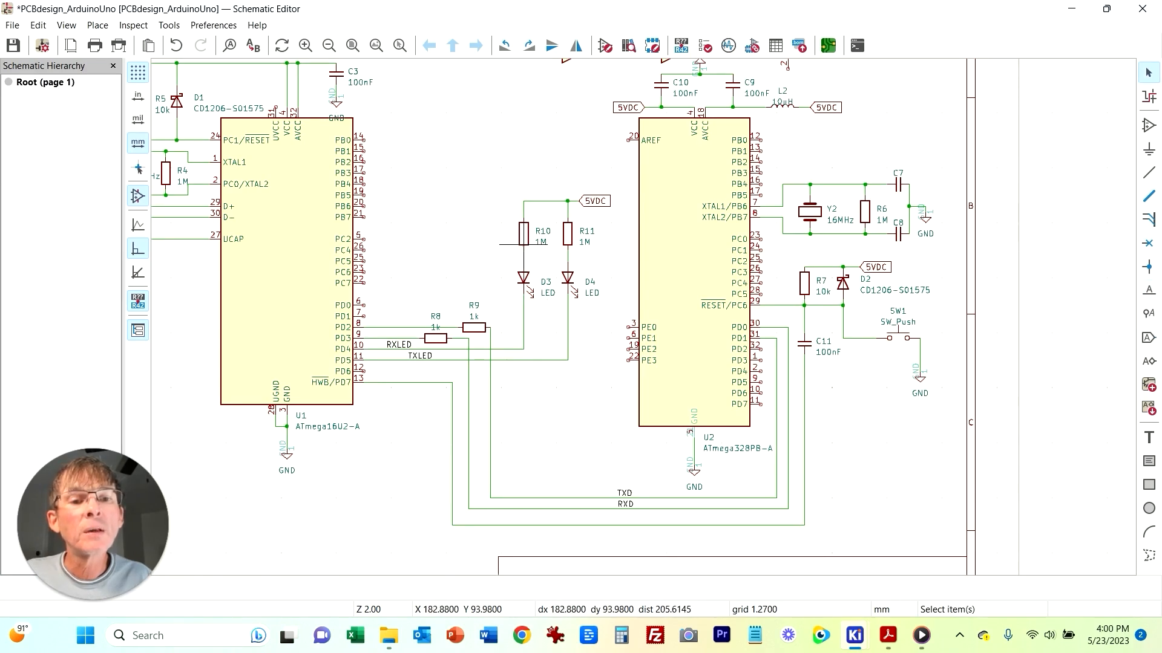
double_click(524, 244)
text(1k)
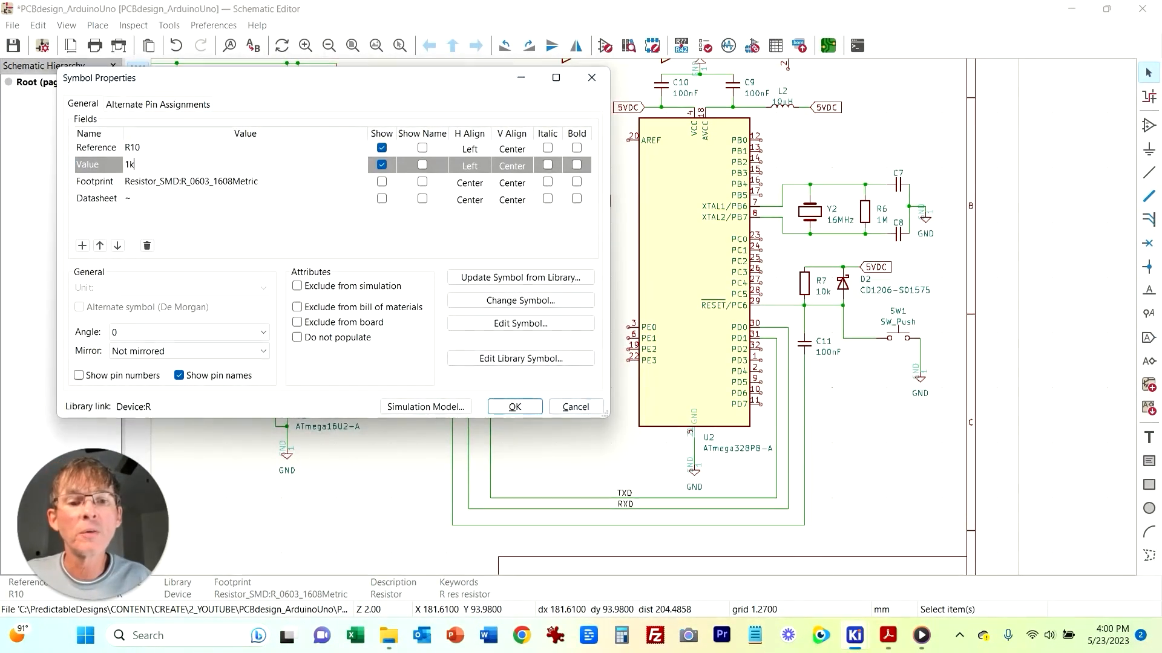
key(Return)
click(567, 234)
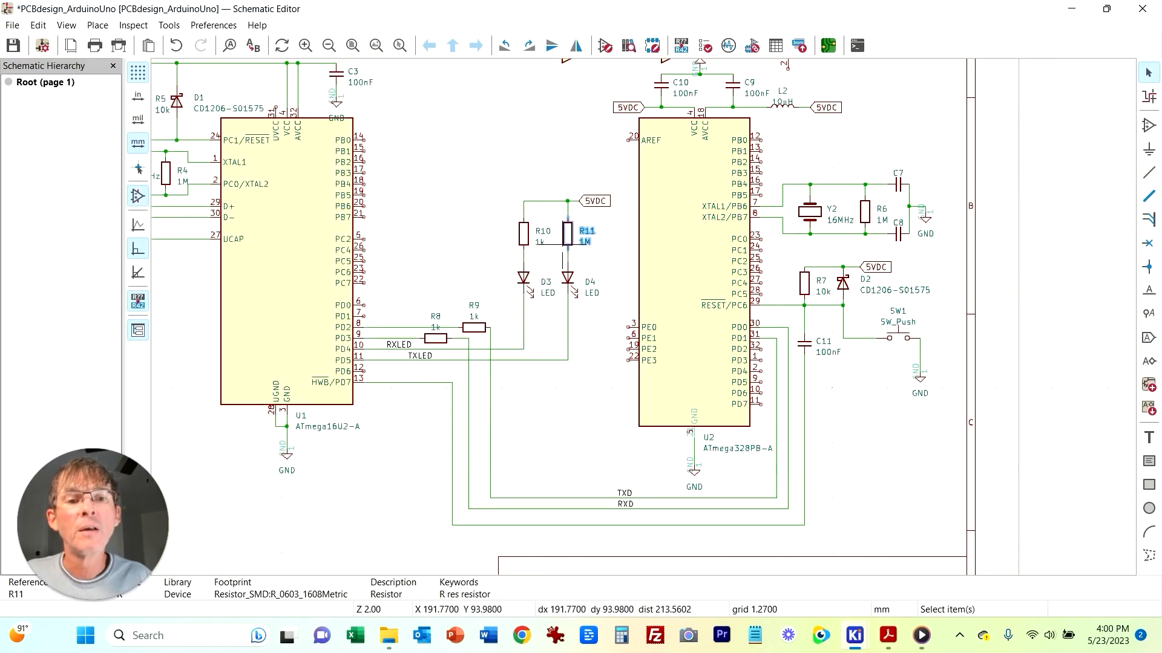
double_click(568, 234)
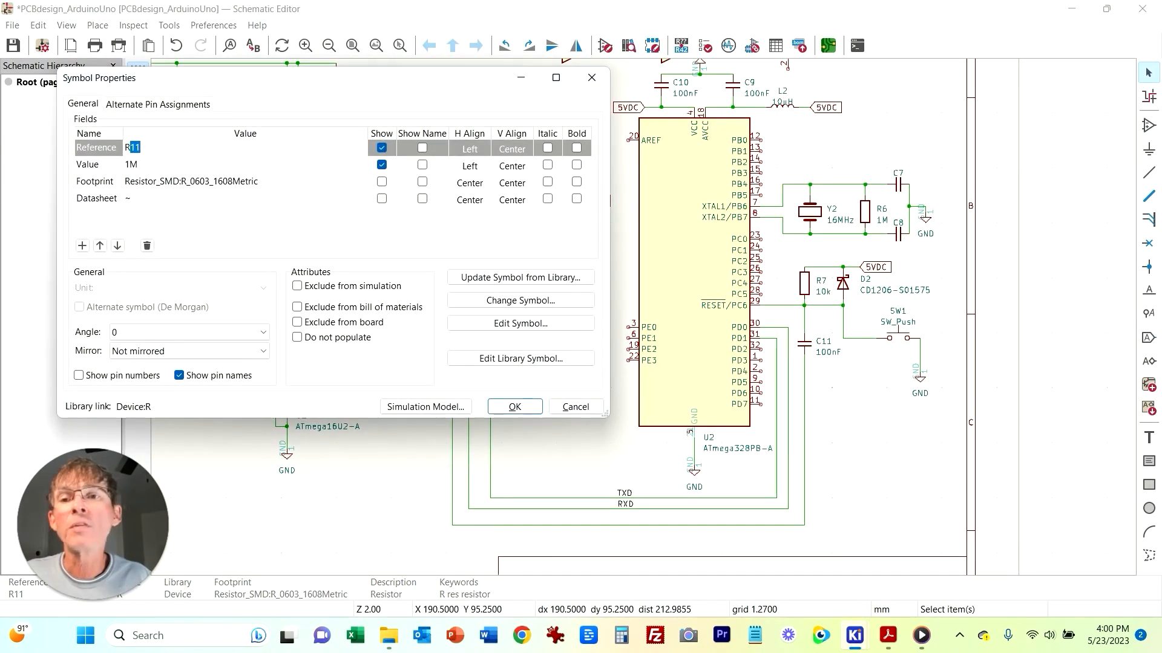
click(132, 165)
key(Return)
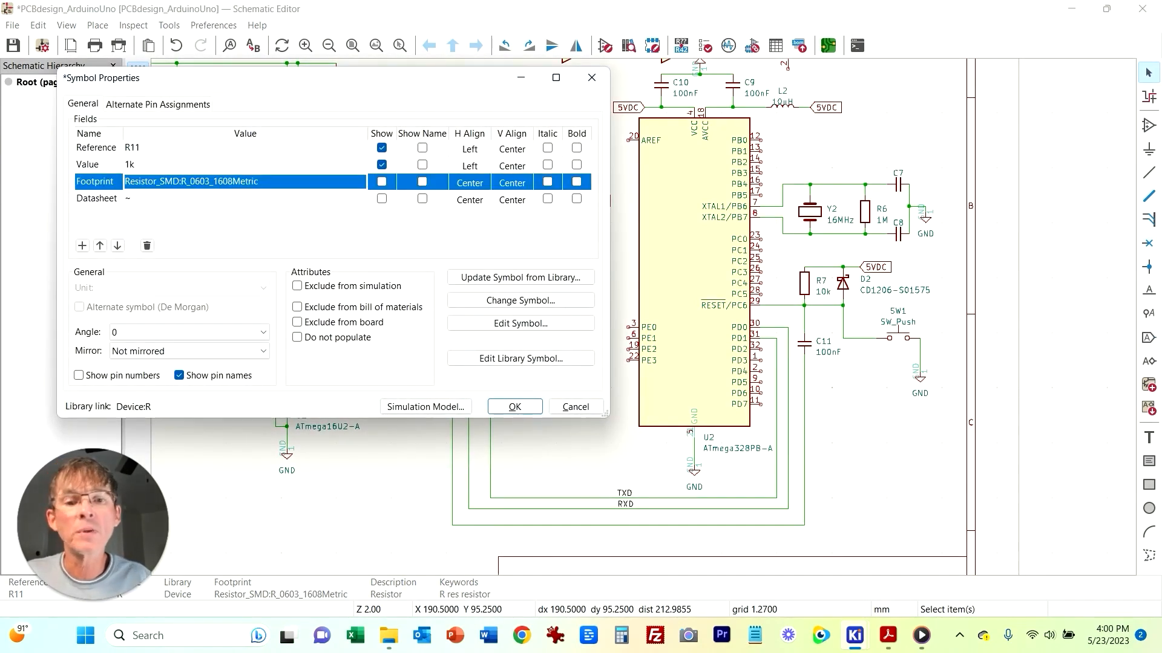
click(514, 406)
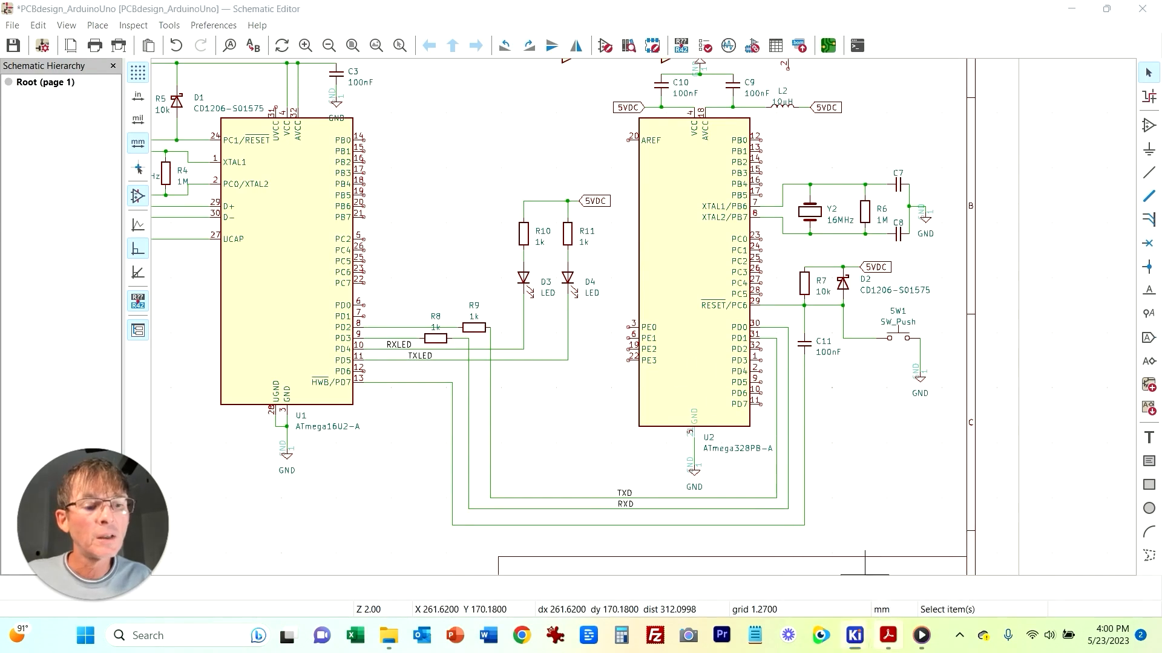
Step: Examine the power and regulator section of the reference schematic PDF
key(alt+Tab)
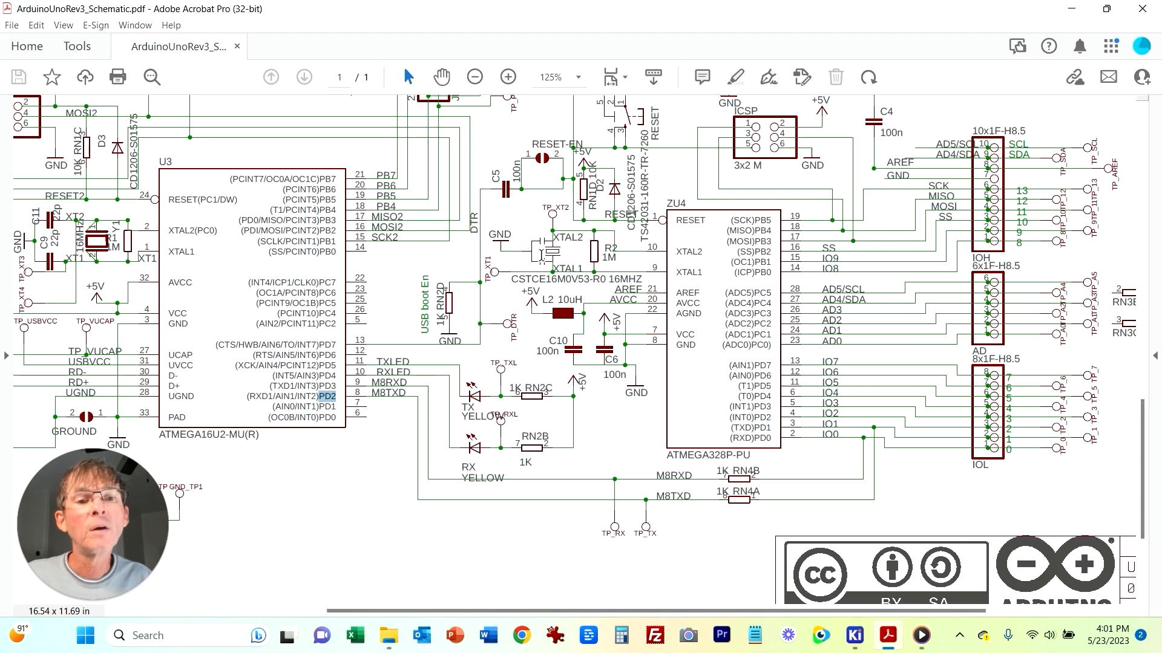
scroll(660, 188, up, 2)
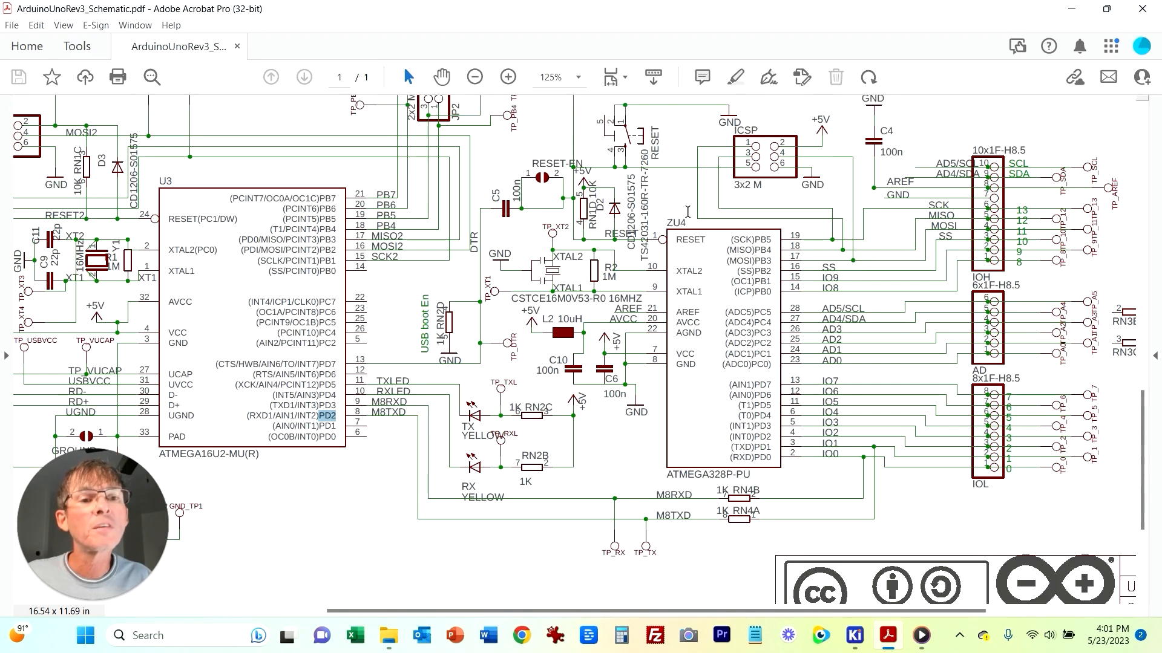
scroll(400, 310, up, 4)
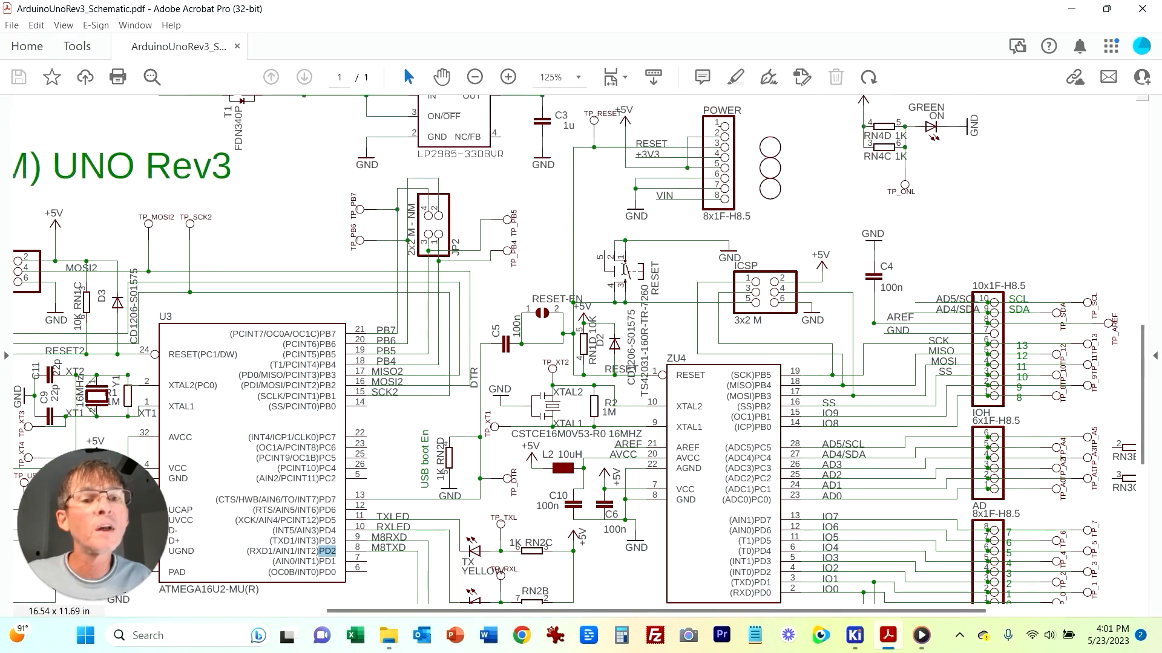
scroll(756, 432, down, 3)
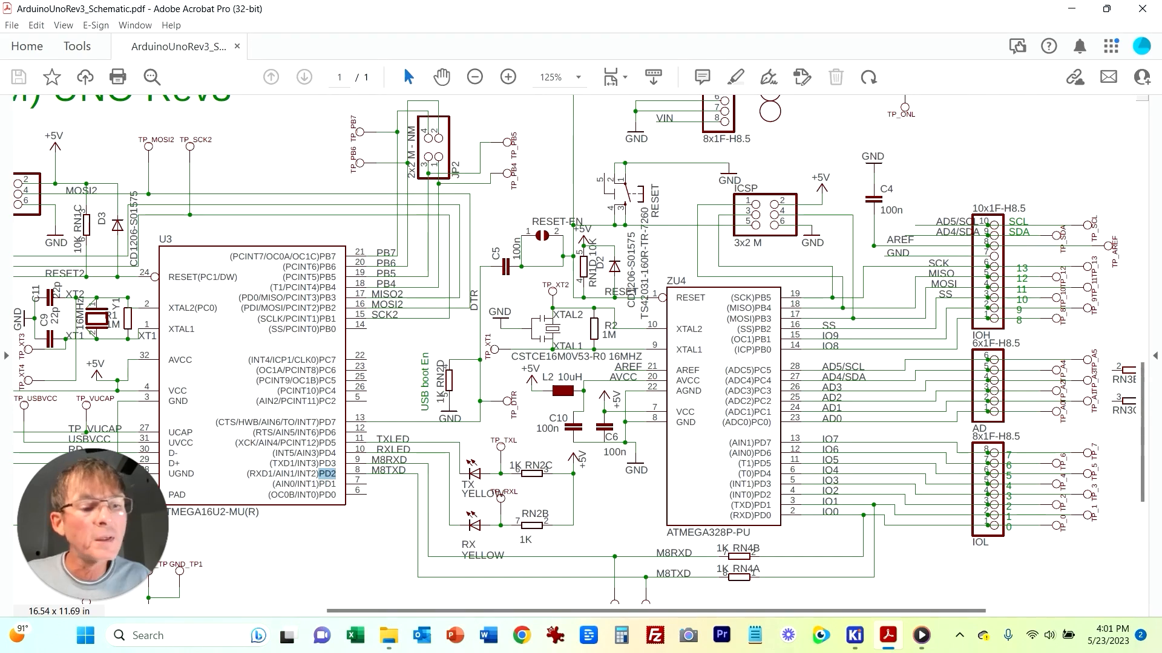
mouse_move(854, 635)
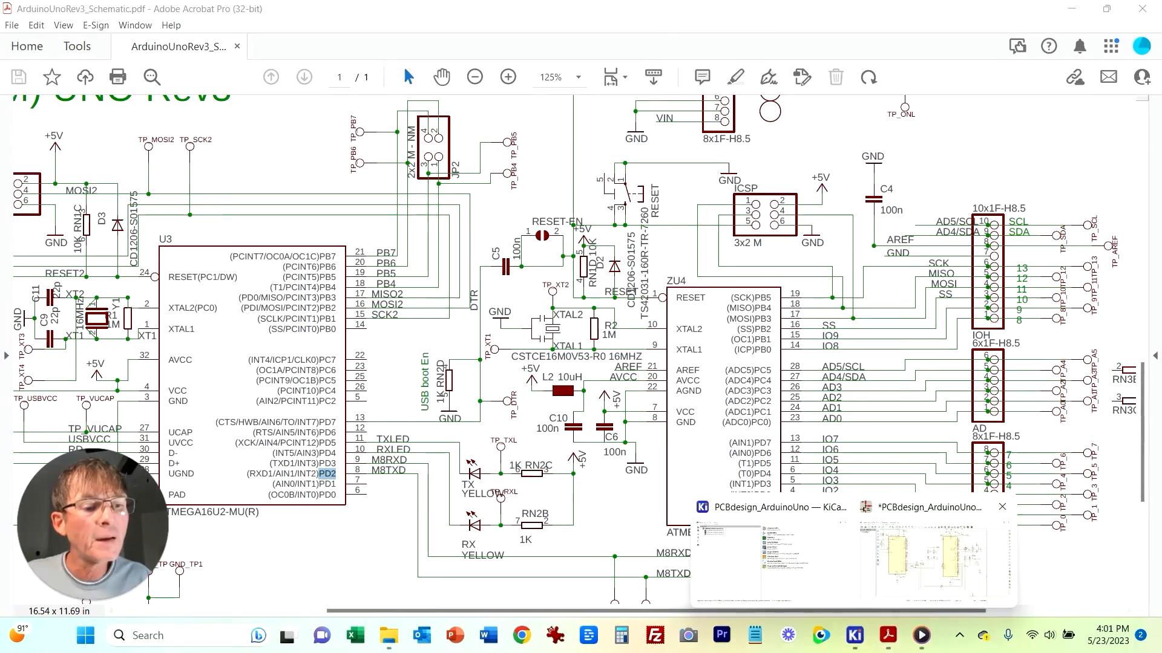
click(931, 559)
Step: Duplicate a grounded resistor as R12 below the ATmega328PB and wire its top end to the neighbouring vertical wire
click(919, 381)
key(ctrl+d)
click(832, 443)
click(1149, 172)
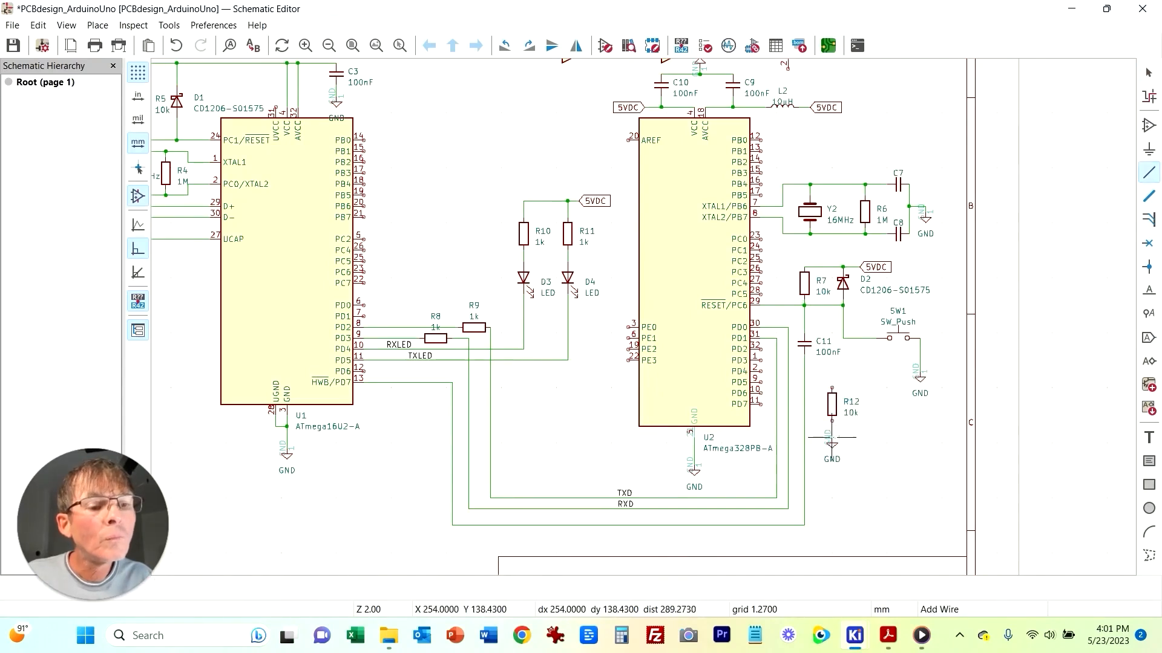
click(832, 388)
click(804, 388)
key(Escape)
Step: Set resistor R12's value to 1k
double_click(827, 410)
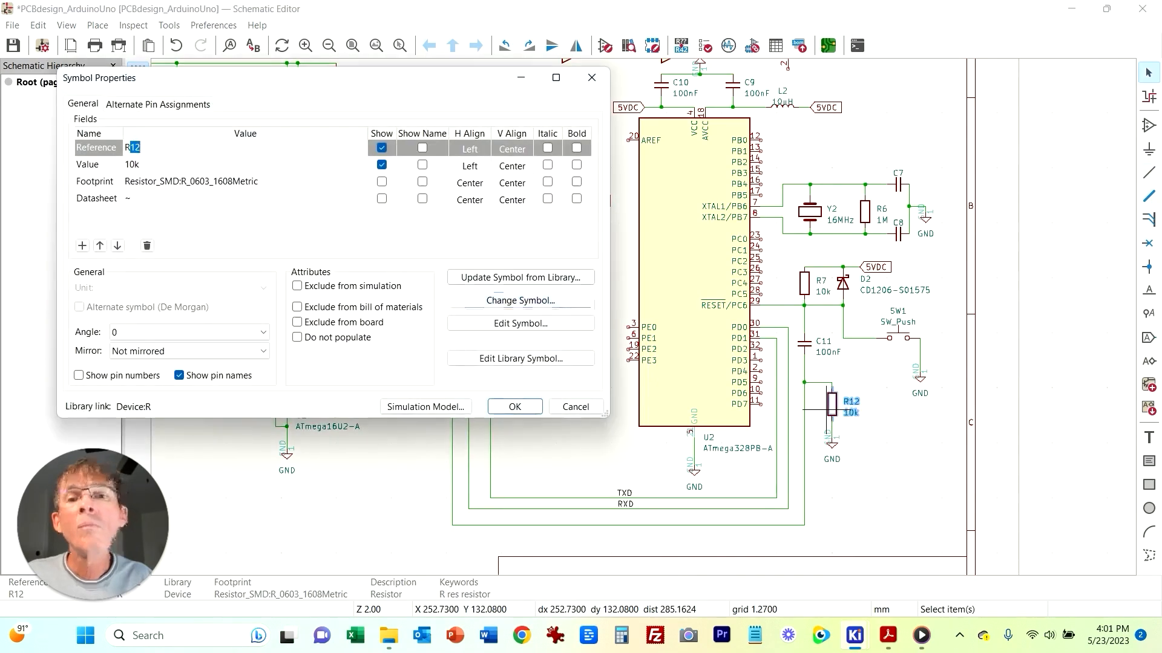
key(Tab)
text(1k)
key(Return)
key(Escape)
Step: Move the unplaced parts R1, C1, C2, U3, U4 and U5 into the empty area below the ATmega16U2
scroll(446, 220, up, 3)
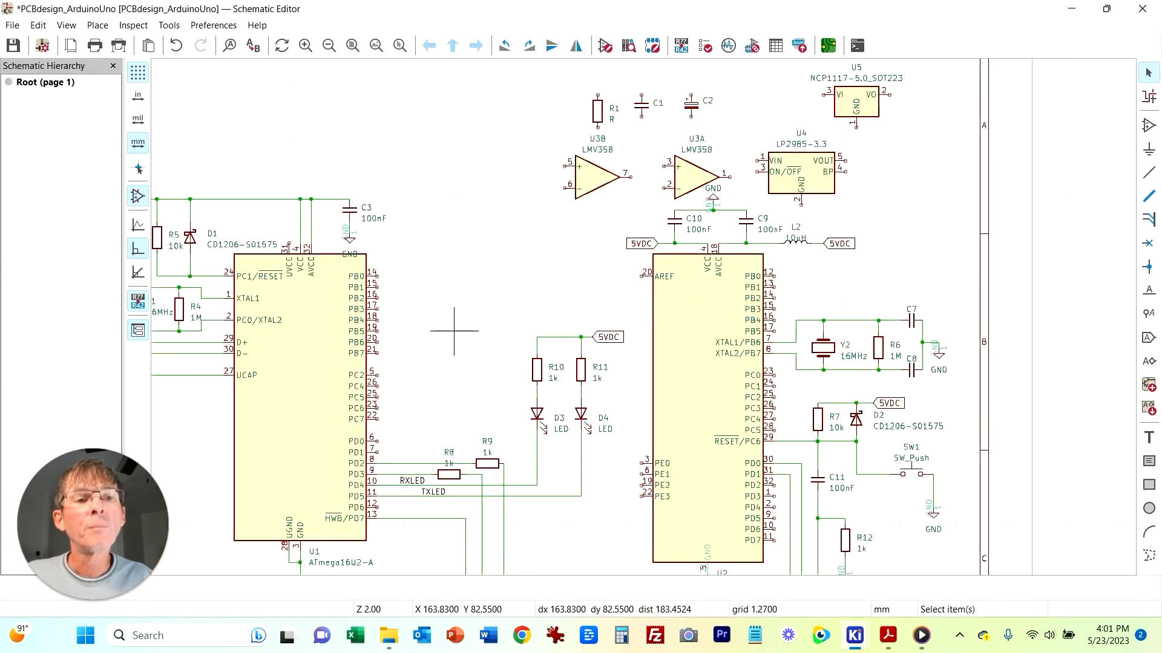
scroll(453, 331, down, 2)
middle_drag(672, 328, 548, 230)
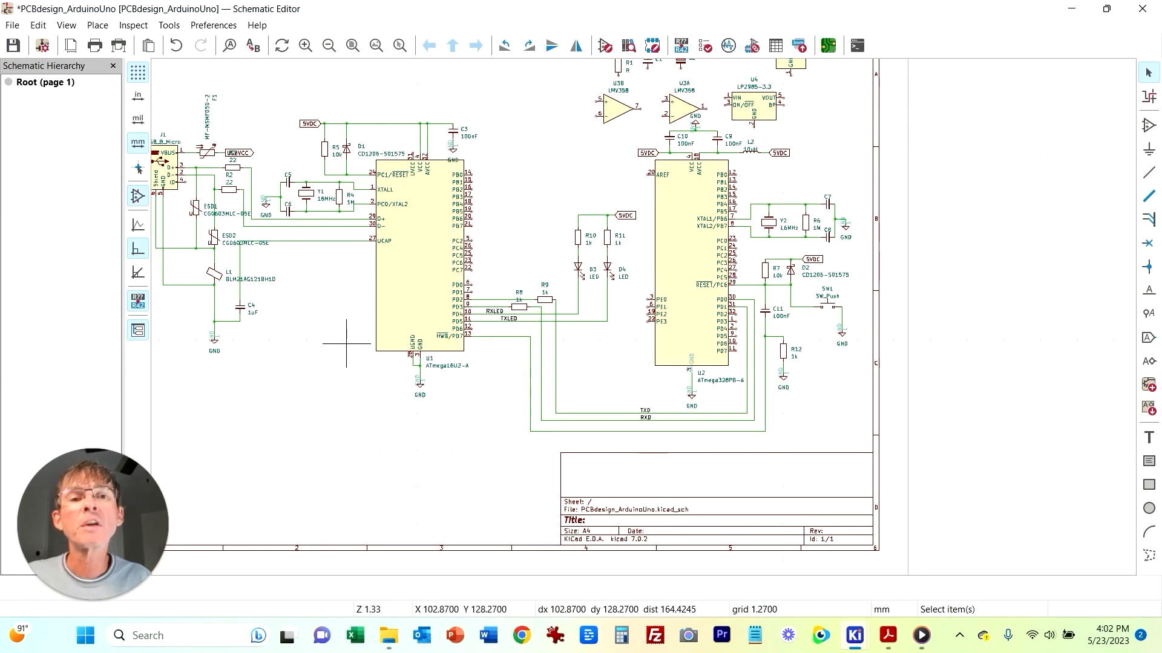
middle_drag(343, 333, 367, 367)
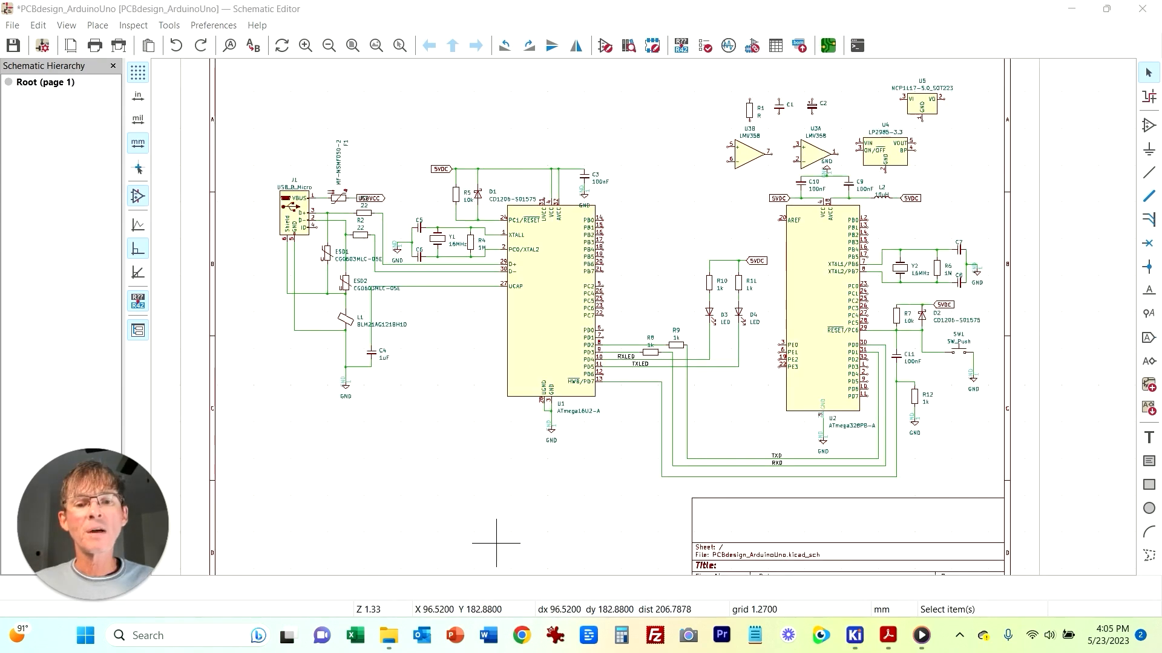
middle_drag(663, 256, 547, 315)
drag(580, 117, 847, 221)
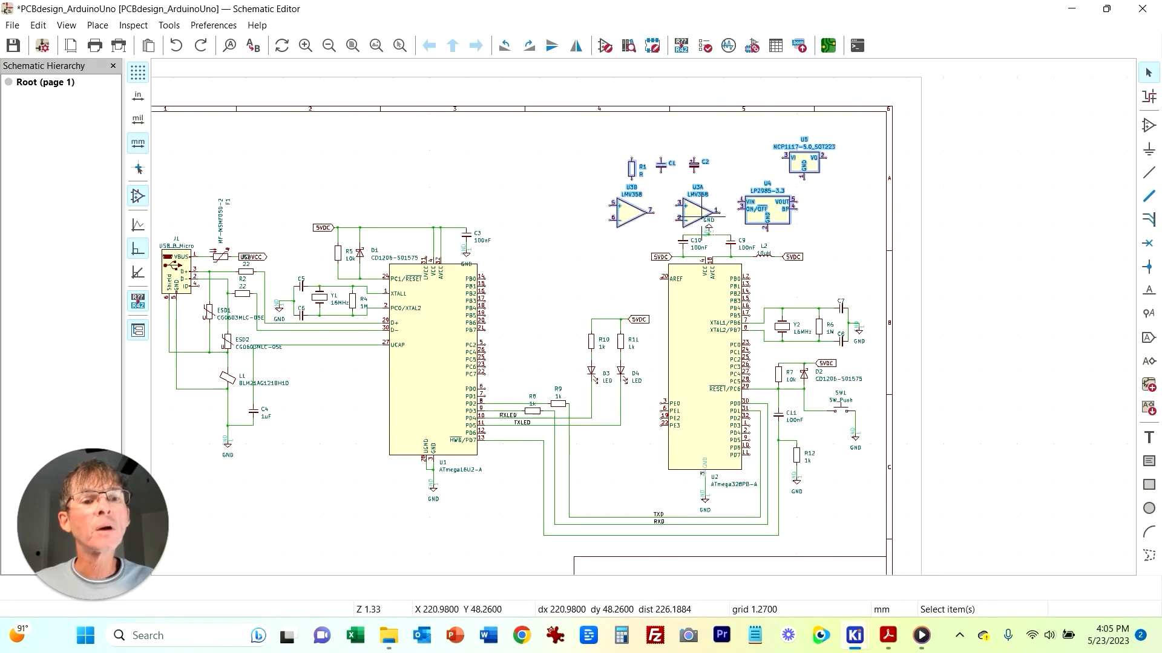
key(m)
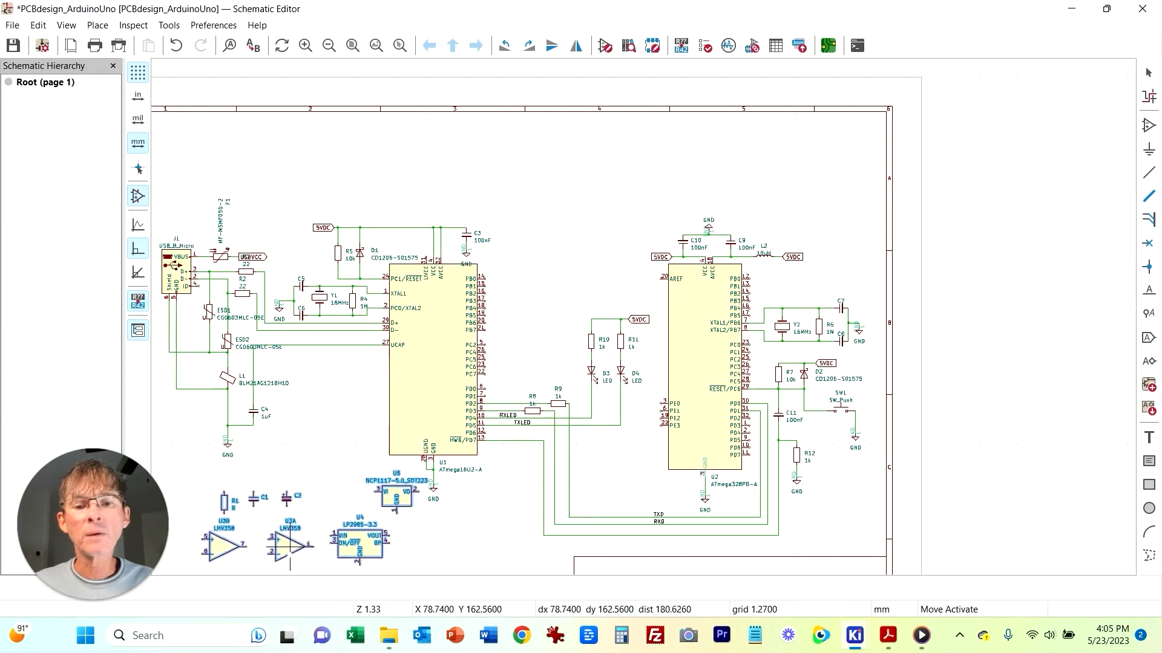
click(282, 565)
Step: Move regulator U5 further right, away from U4
click(298, 469)
middle_drag(305, 466, 500, 222)
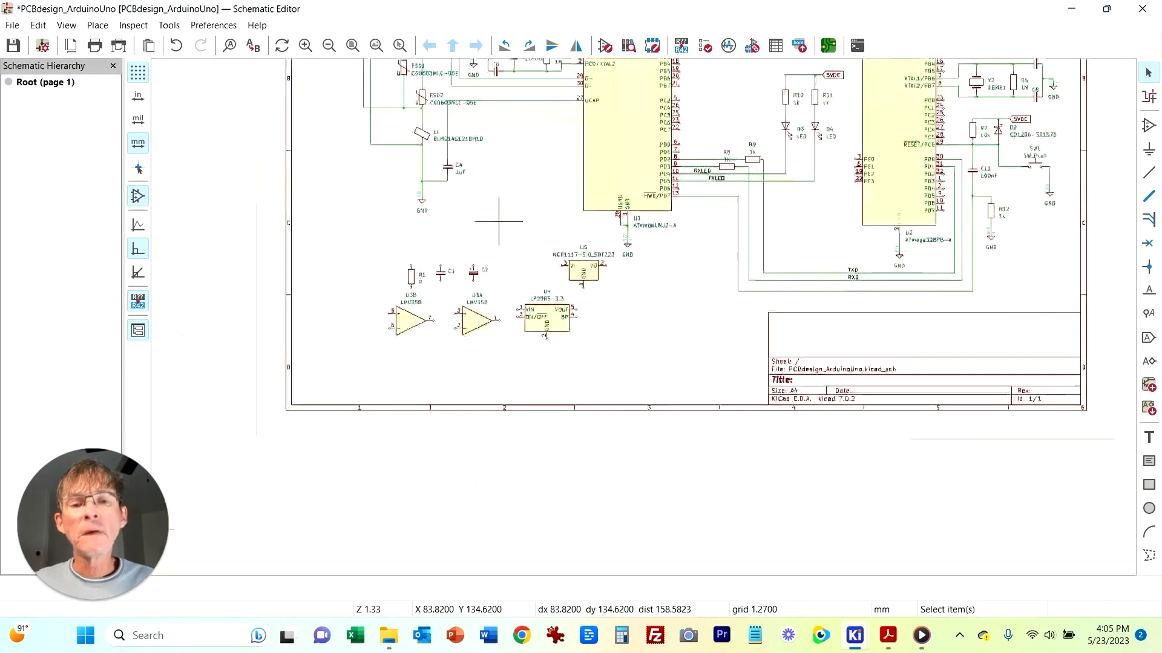
scroll(543, 337, up, 3)
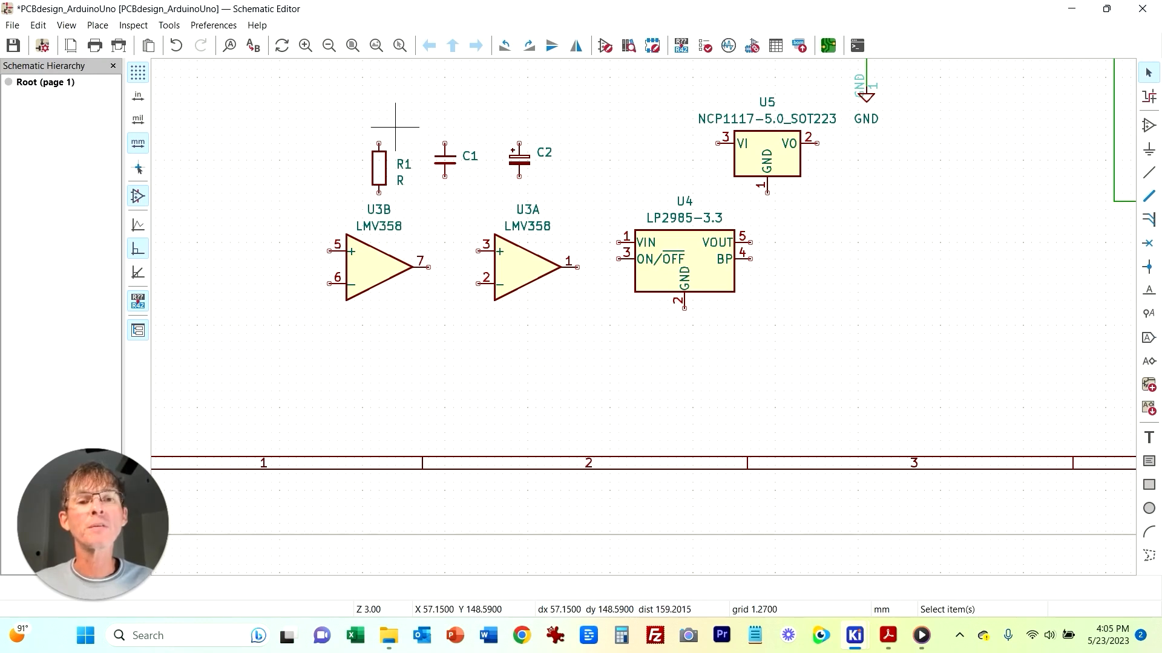
click(800, 177)
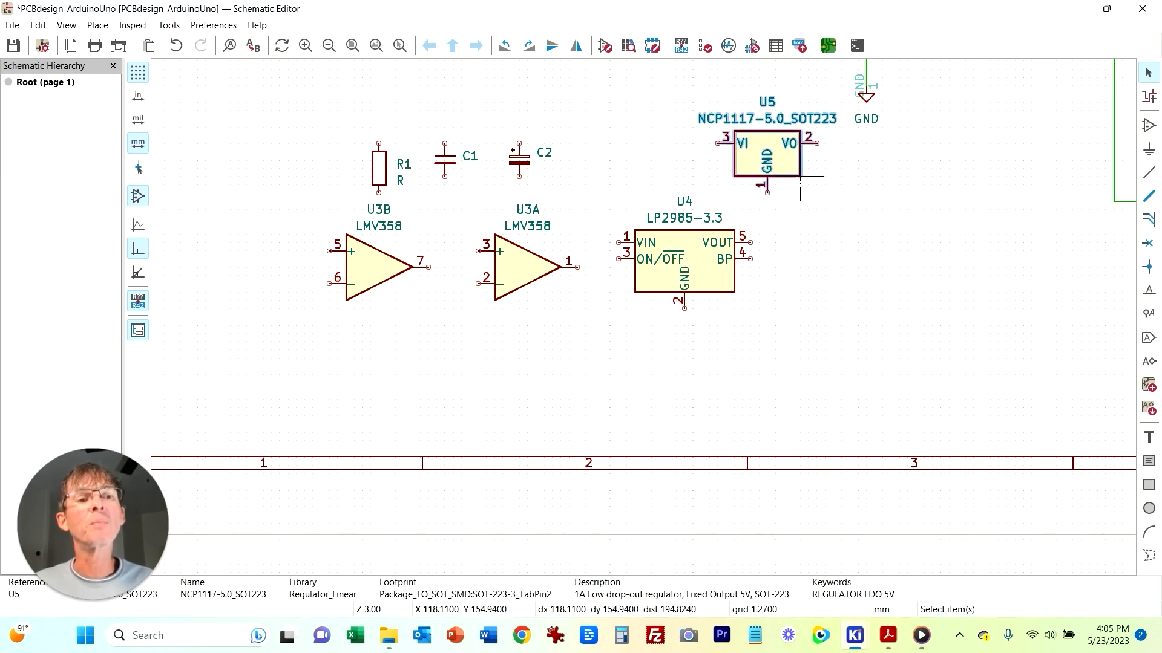
drag(800, 176, 1007, 301)
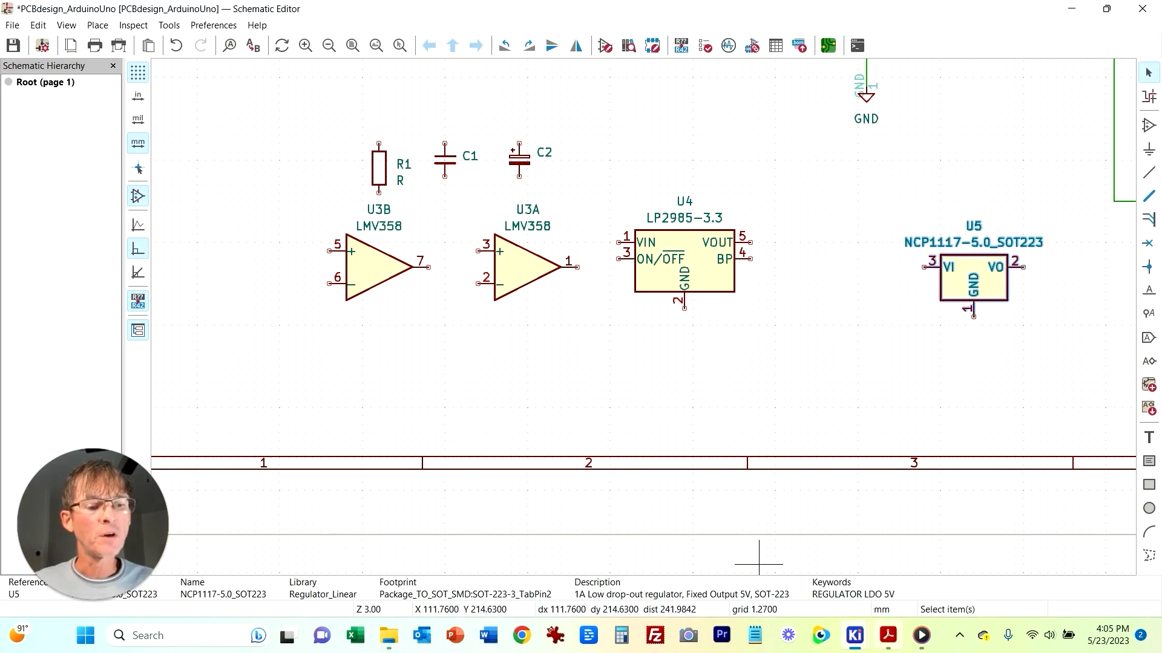
Step: Switch to the reference schematic PDF and examine the power-supply area around C1, U5A and U2
click(887, 635)
scroll(302, 229, up, 4)
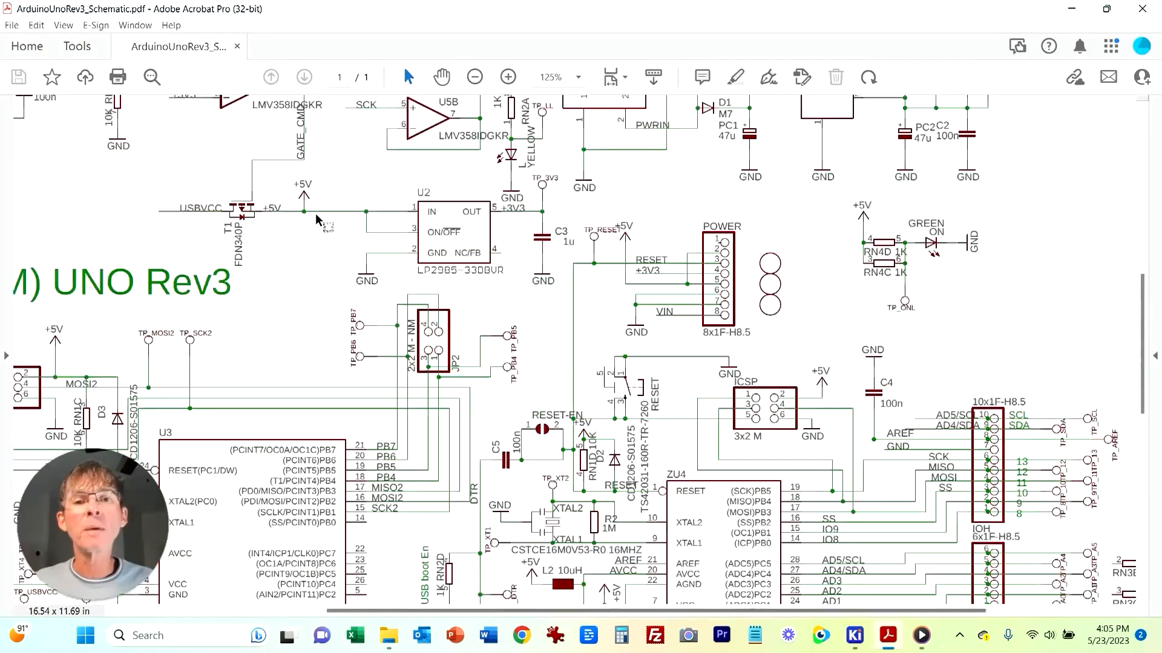
scroll(318, 222, up, 5)
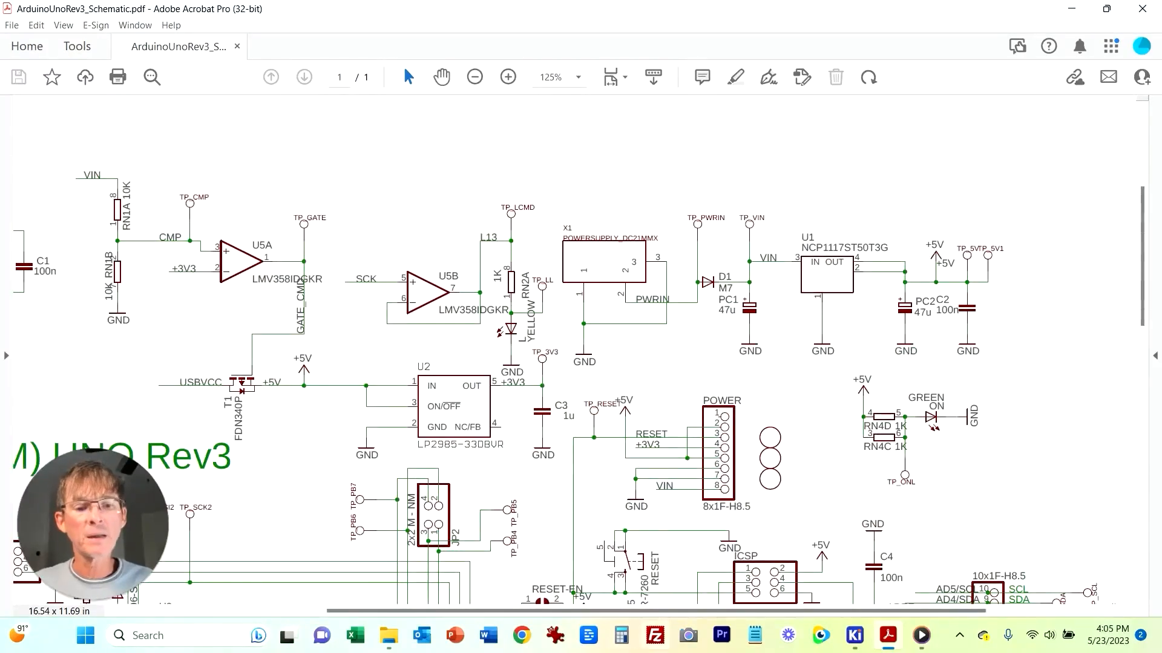
scroll(164, 227, left, 5)
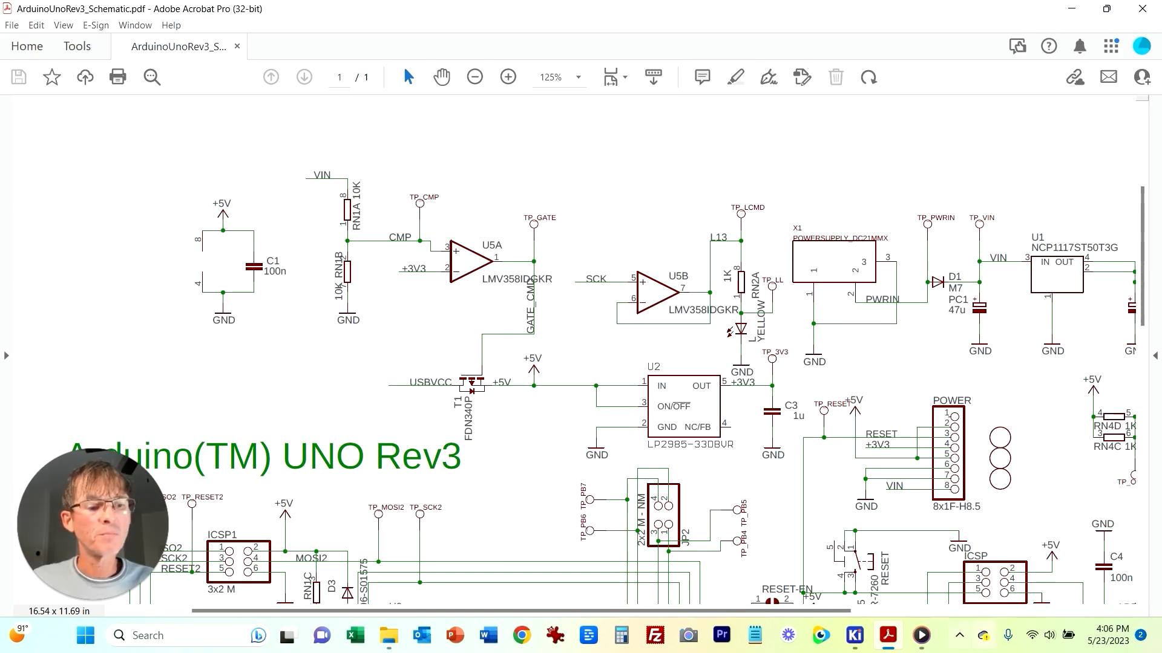
Step: Return to the schematic editor and duplicate capacitor C1 as C12, placing it at the far left above U3B
click(854, 635)
click(938, 550)
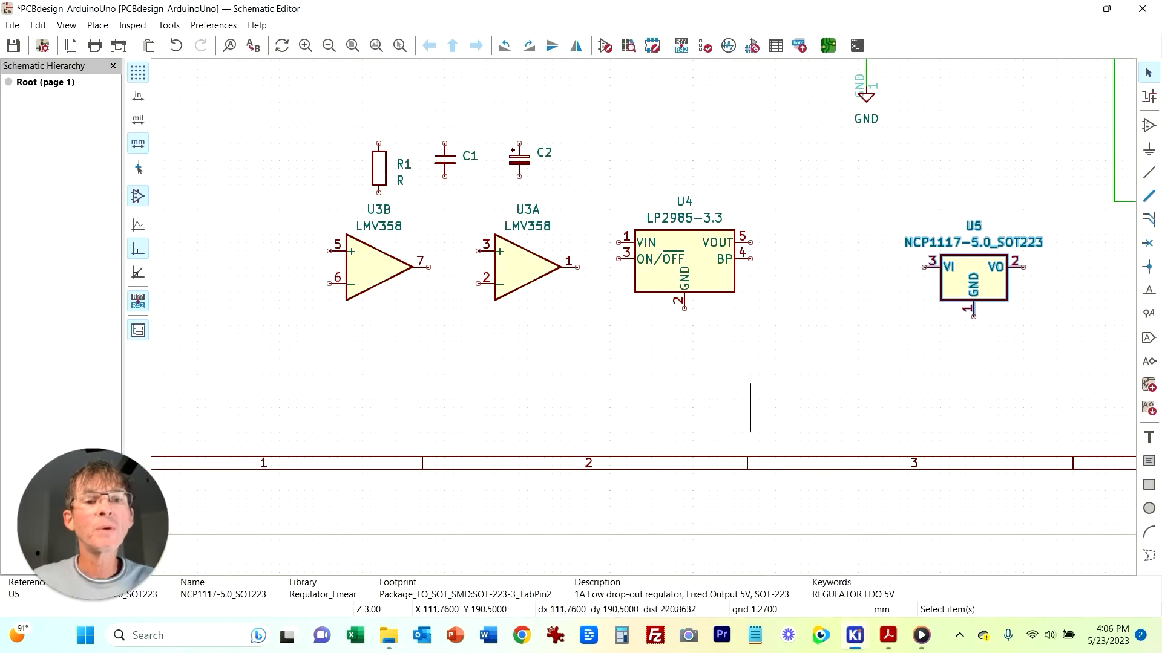
click(453, 160)
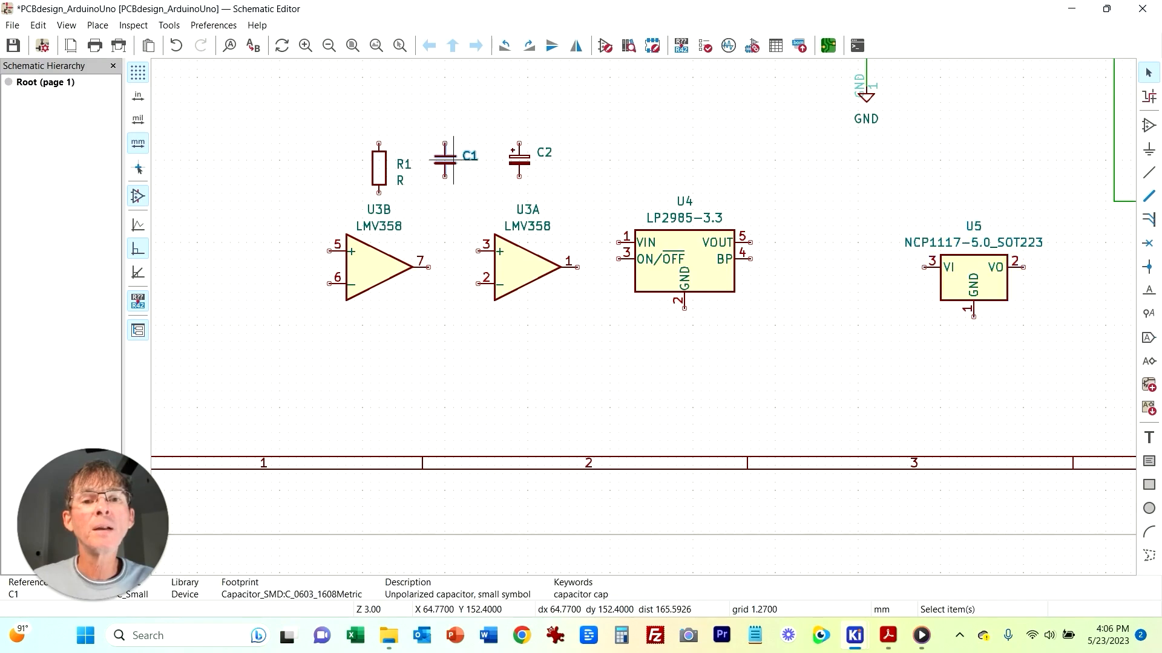
key(ctrl+d)
click(213, 201)
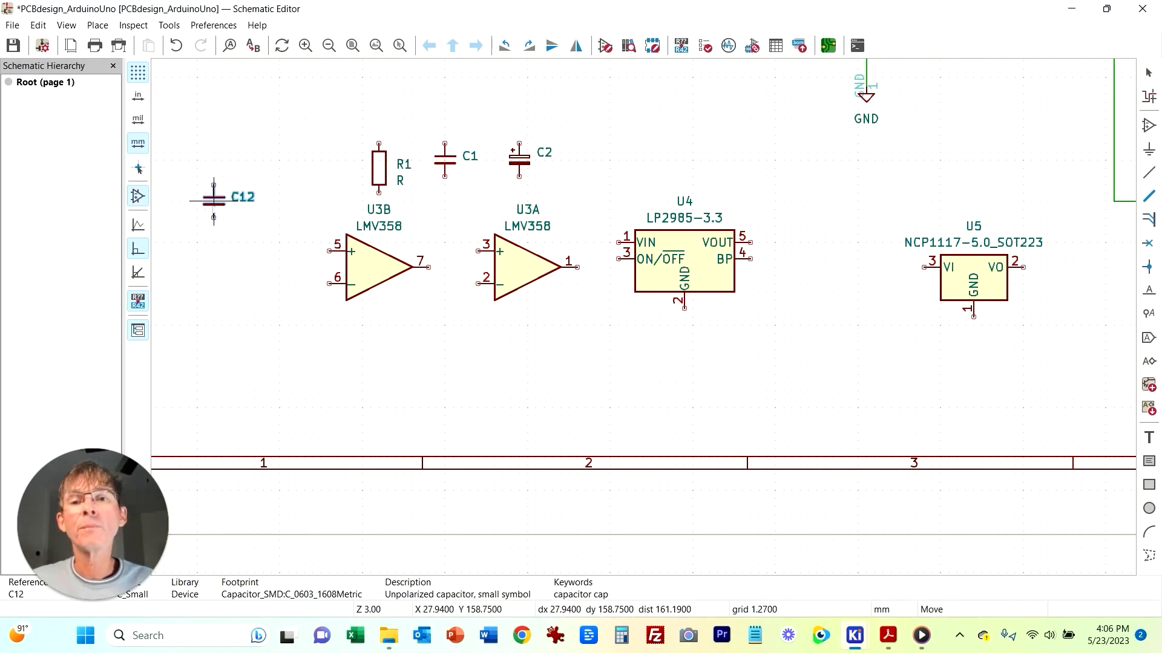
Step: Attach a GND power symbol to the bottom pin of capacitor C12
key(p)
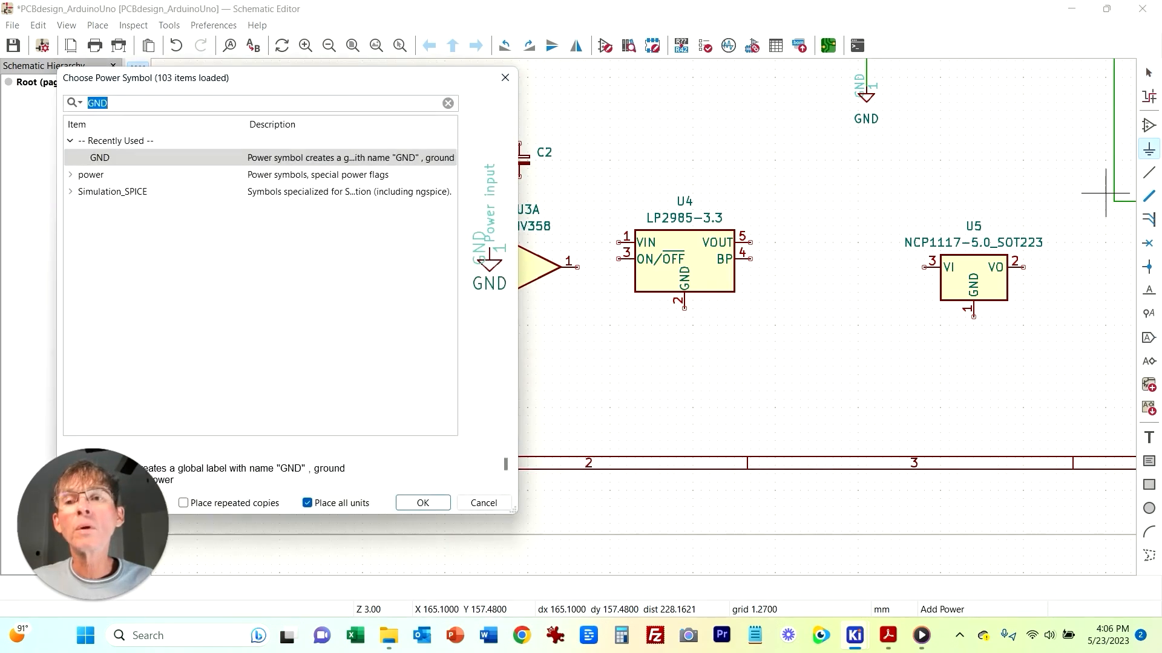
key(Return)
click(213, 237)
key(Escape)
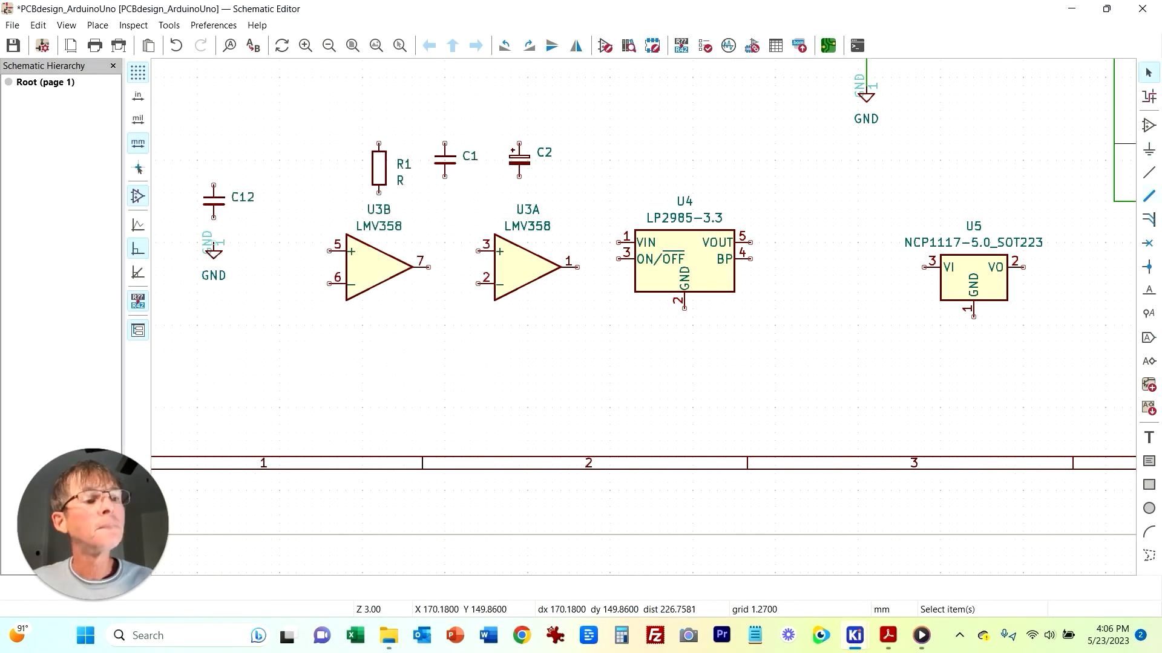
Step: Add a 5VDC global label above C12 and wire it down to the capacitor's top pin
key(ctrl+l)
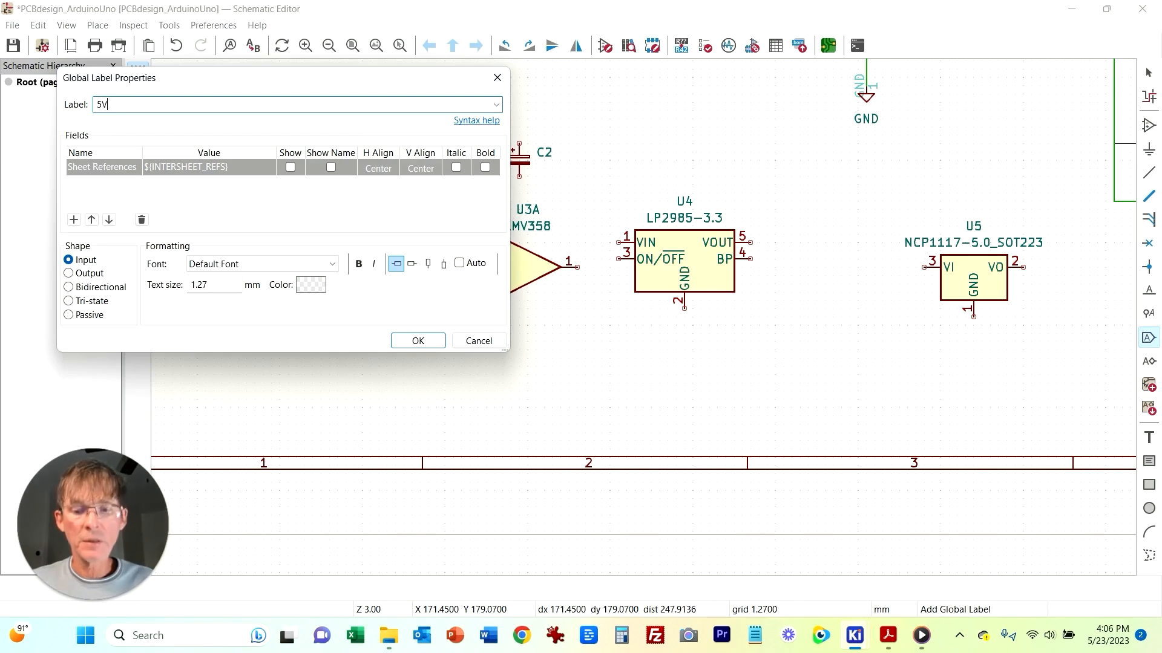
click(418, 340)
click(222, 152)
key(Escape)
key(w)
click(222, 152)
key(Escape)
key(w)
key(Escape)
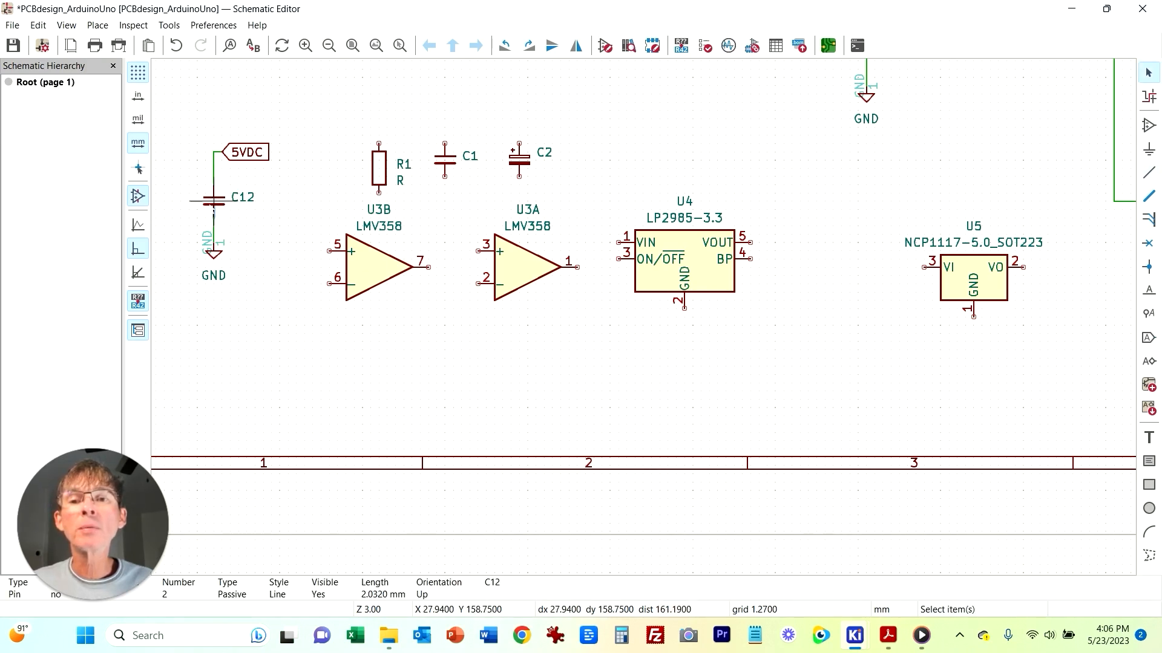
Step: Set capacitor C12's value to 100nF and switch back to the reference PDF
click(205, 209)
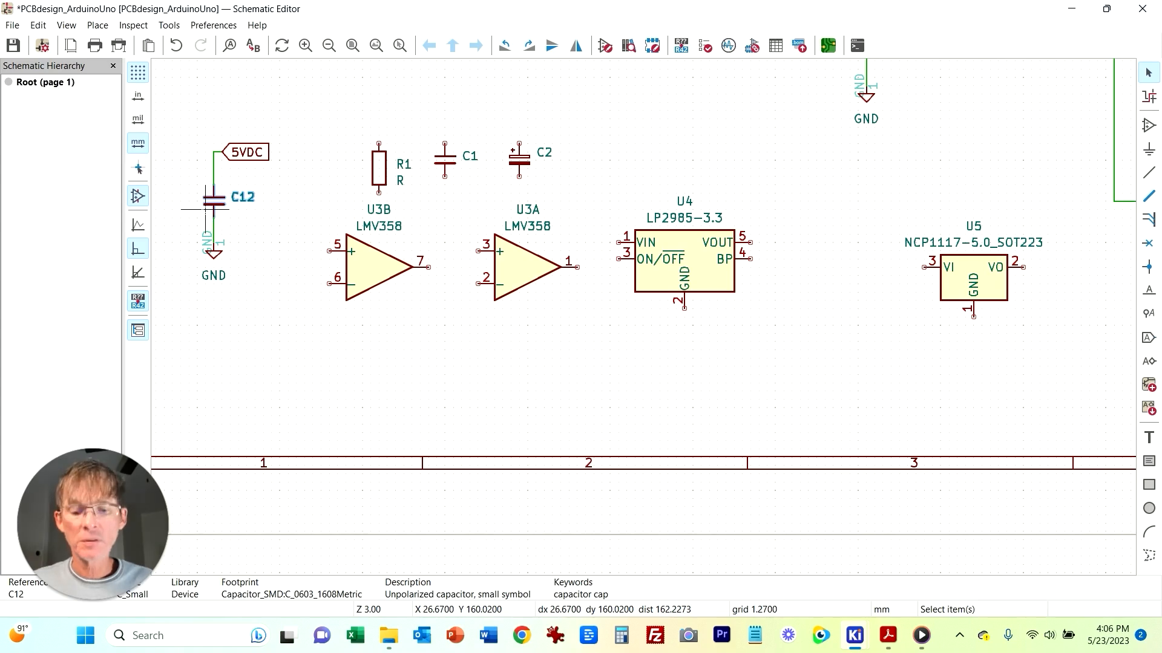
double_click(205, 208)
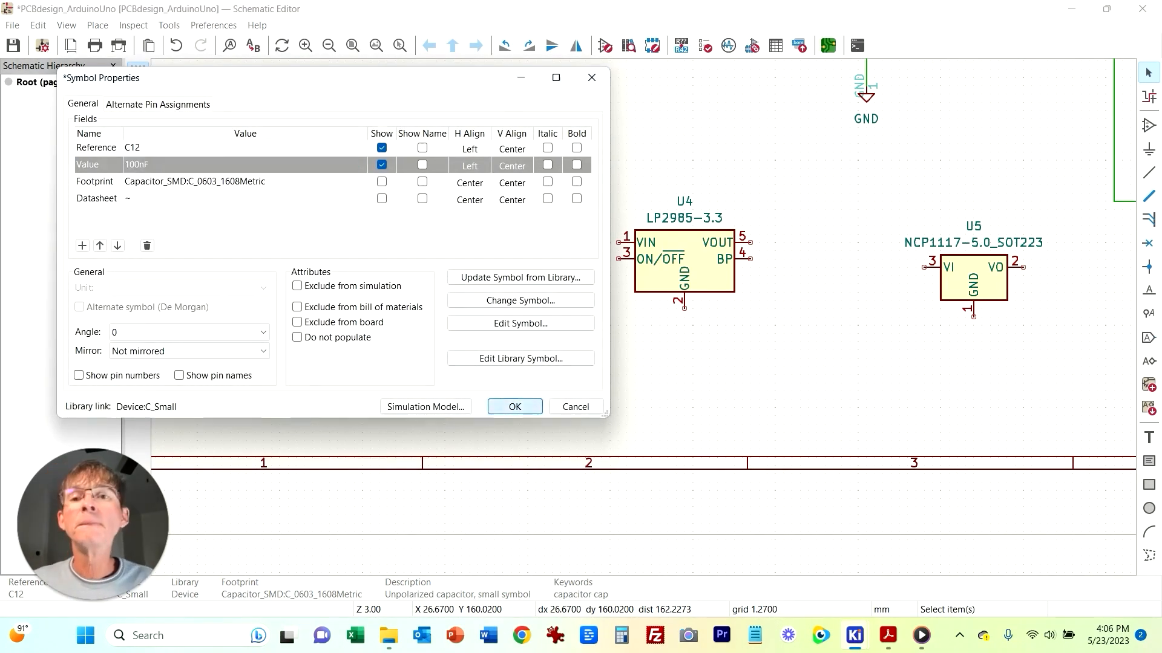
click(514, 406)
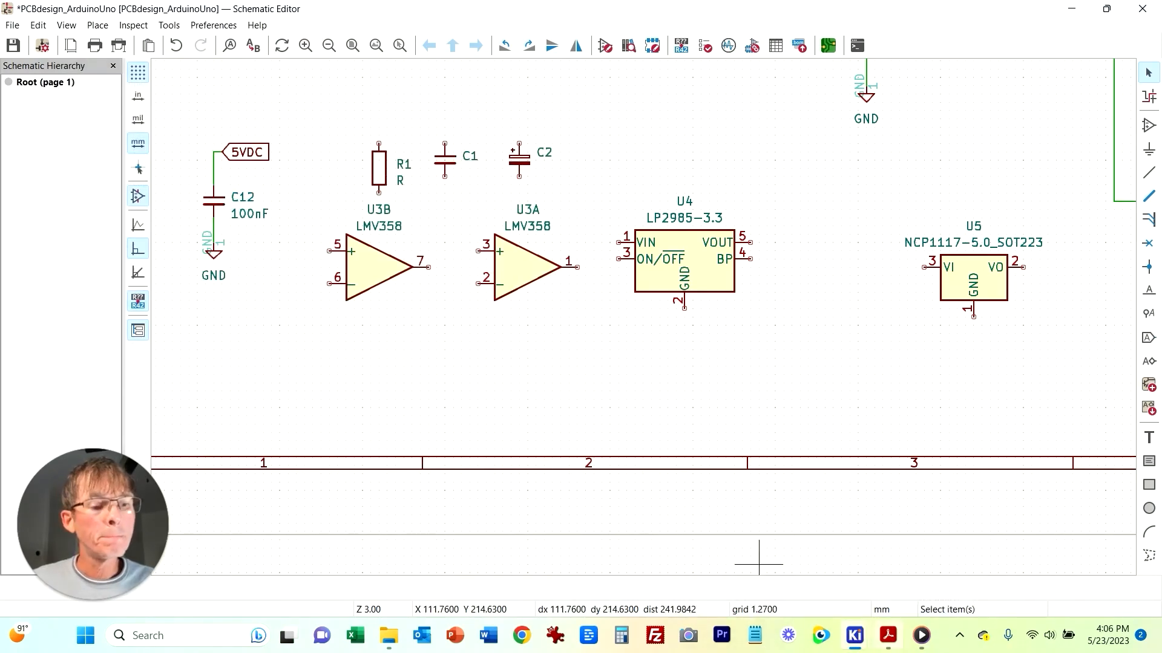
click(888, 635)
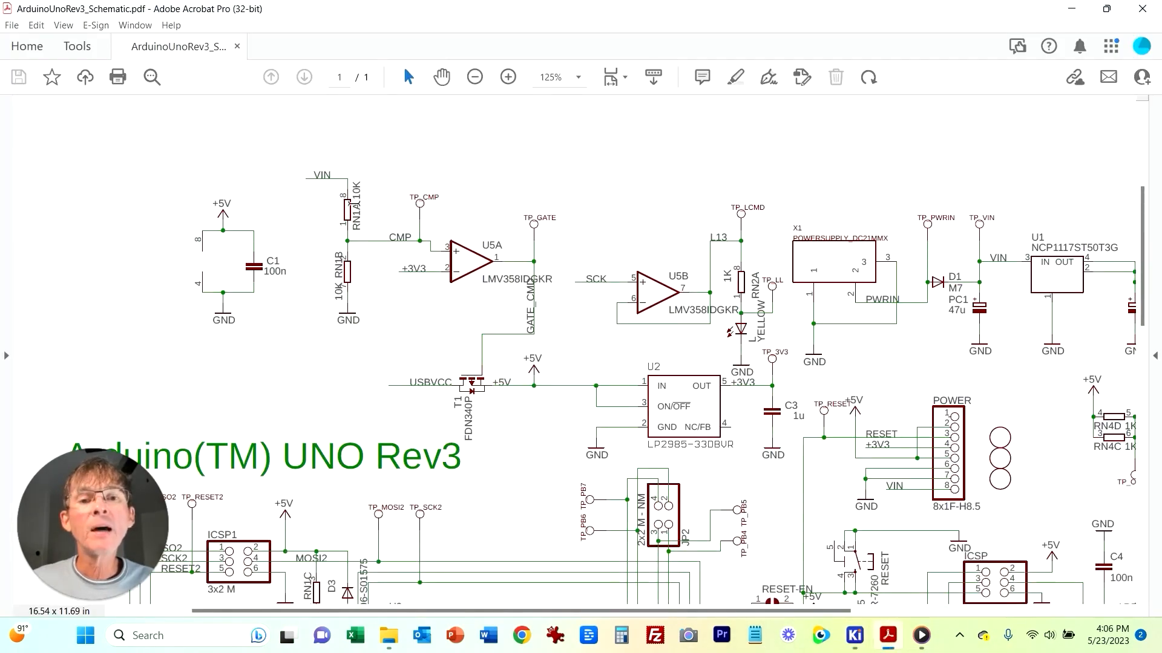
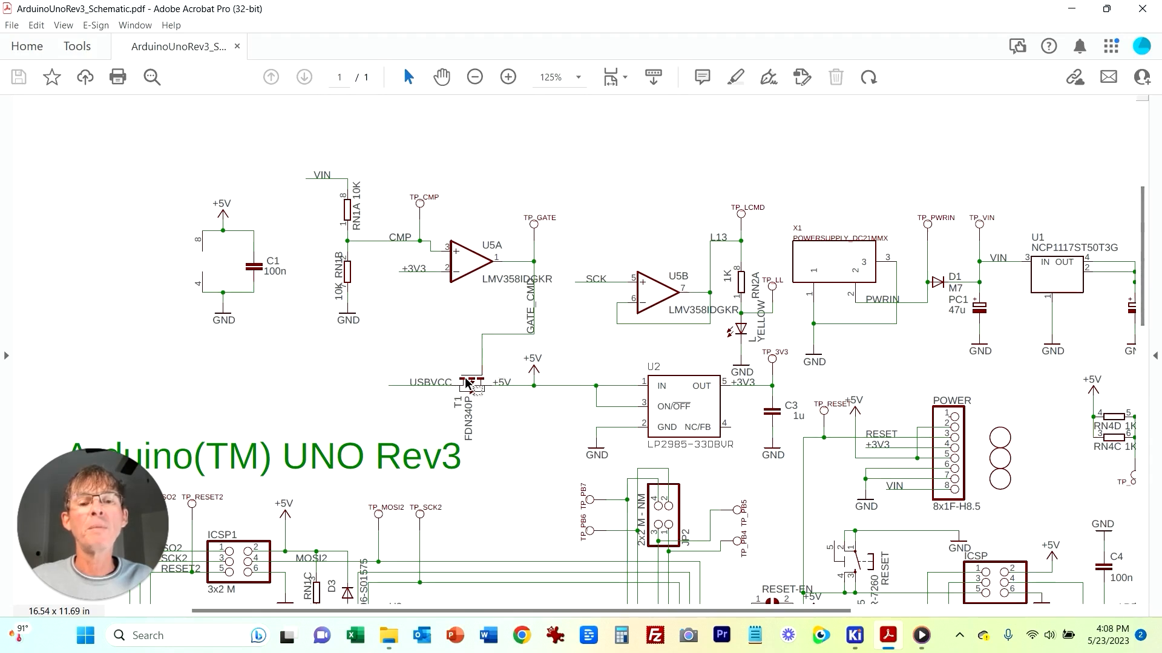
Step: Examine the VIN divider, U5A comparator and USBVCC switching area of the reference schematic
drag(411, 385, 446, 384)
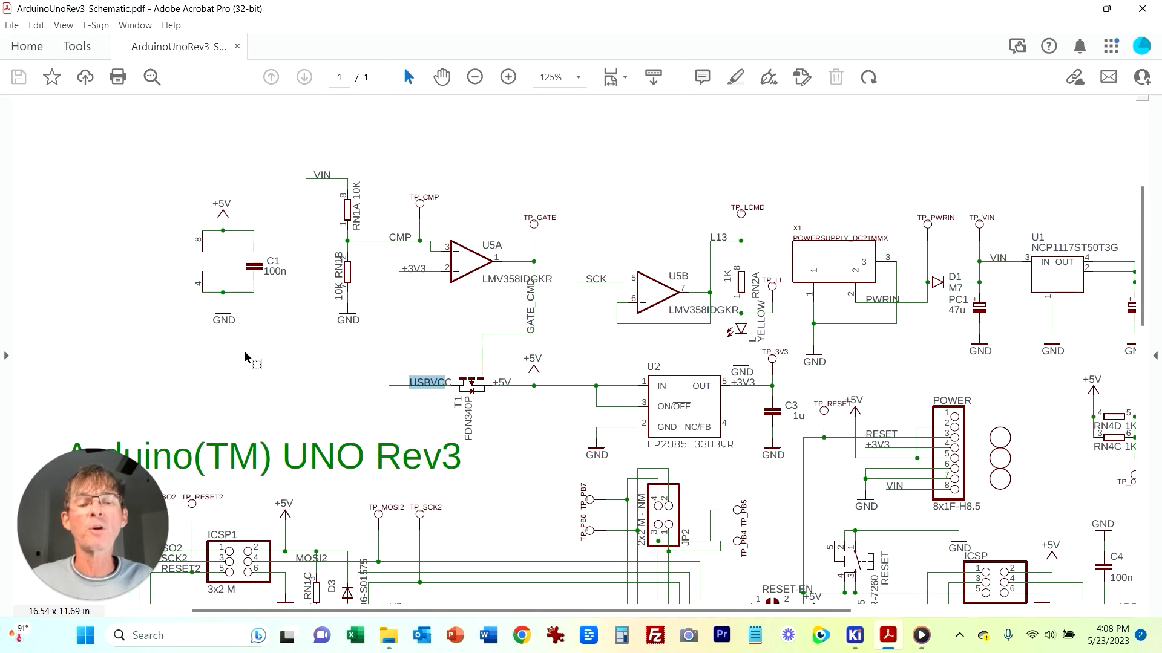
click(288, 372)
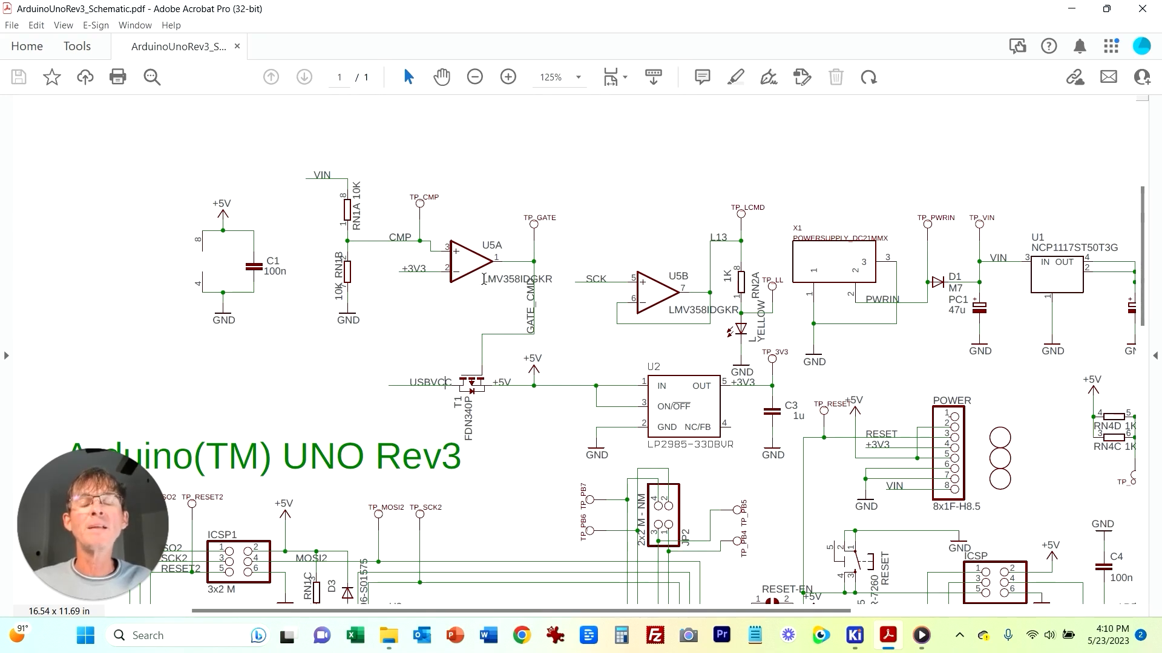
right_click(612, 347)
click(533, 325)
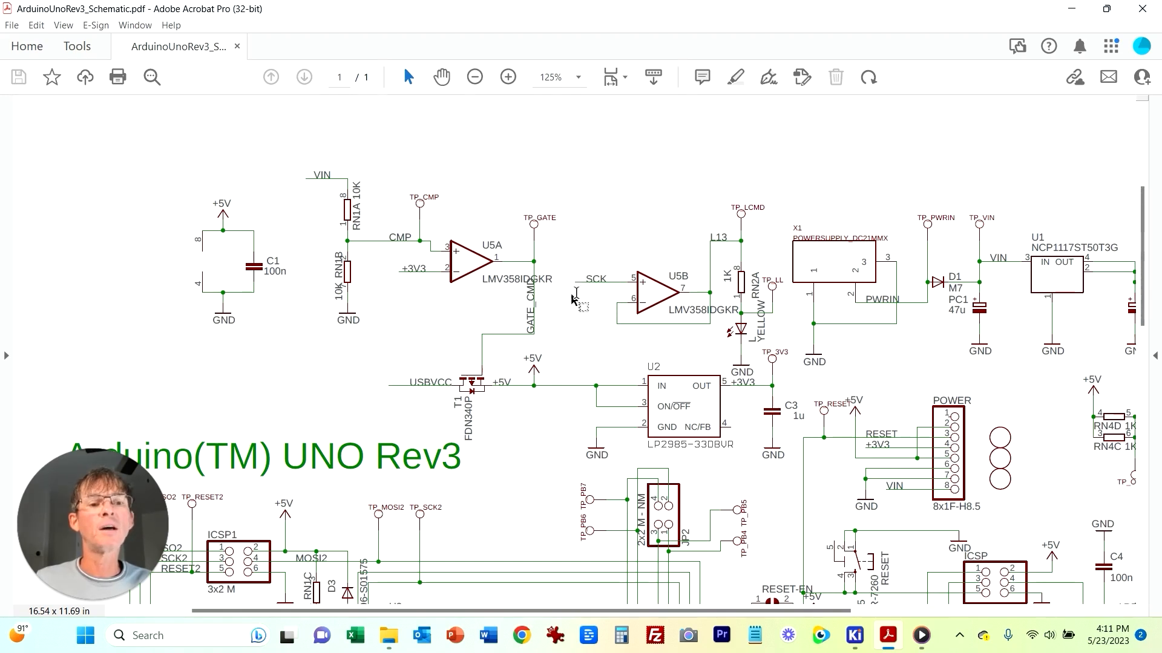
scroll(569, 294, down, 3)
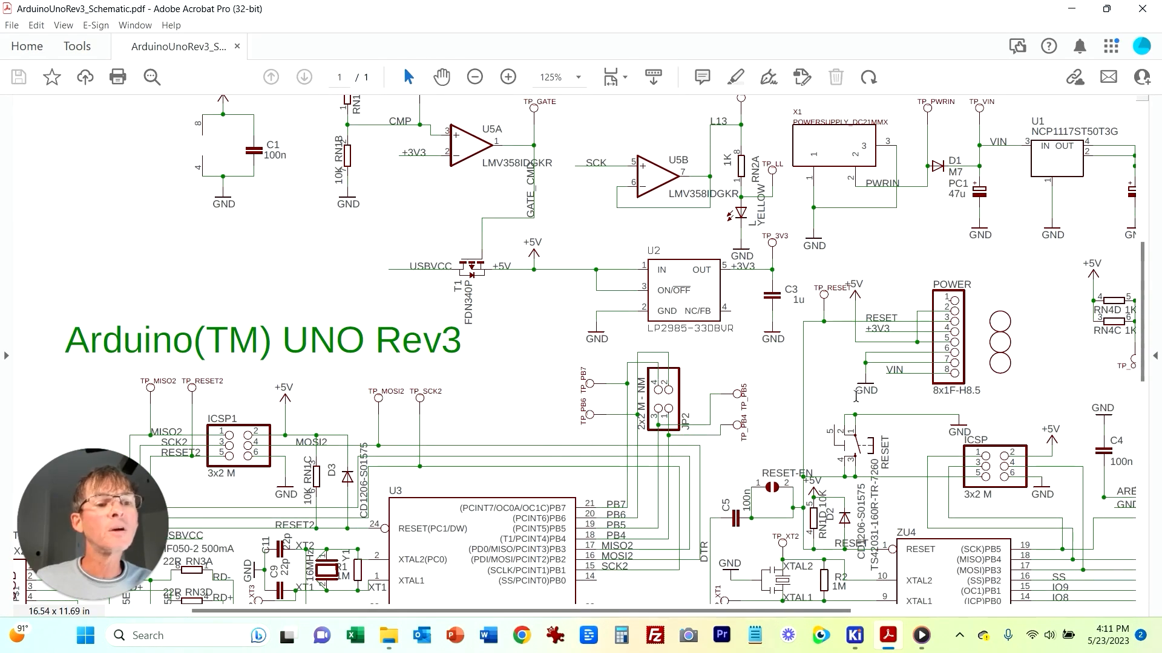
scroll(847, 407, down, 1)
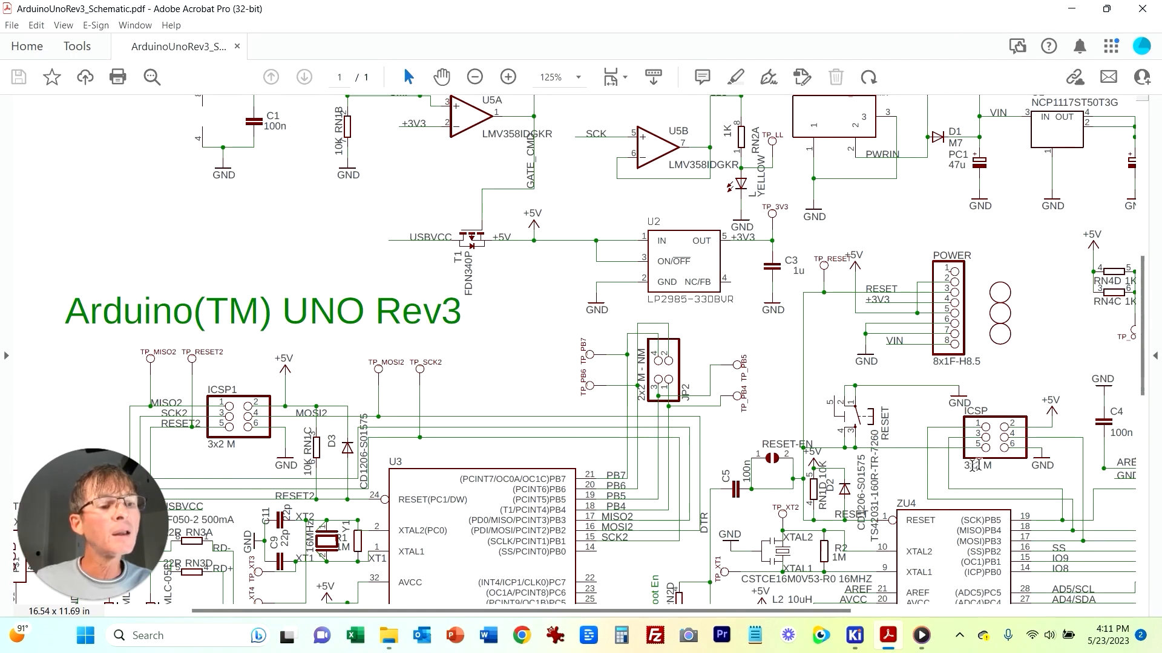
scroll(1090, 564, down, 1)
scroll(1089, 564, down, 1)
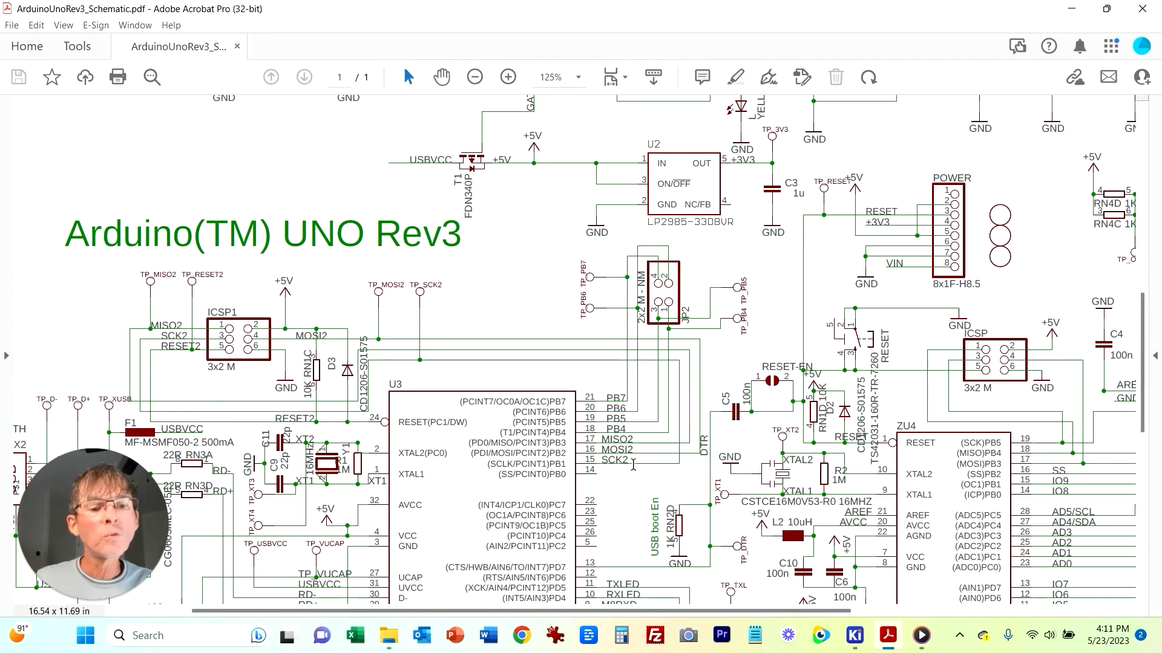
scroll(813, 483, down, 1)
scroll(980, 596, down, 3)
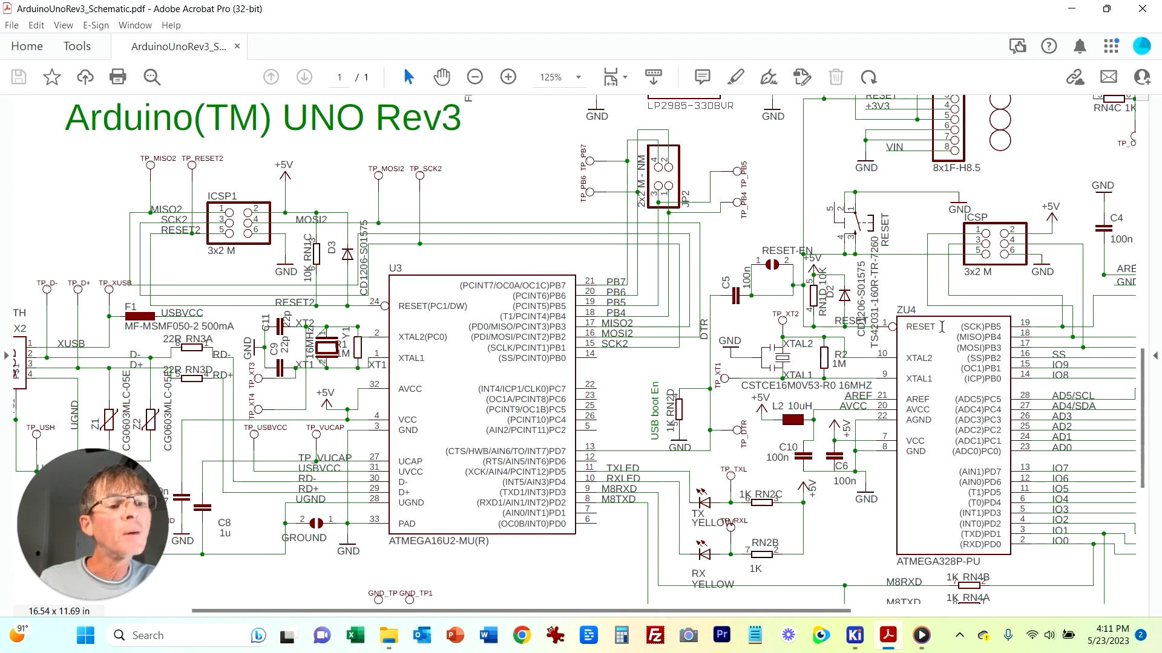
scroll(949, 316, up, 9)
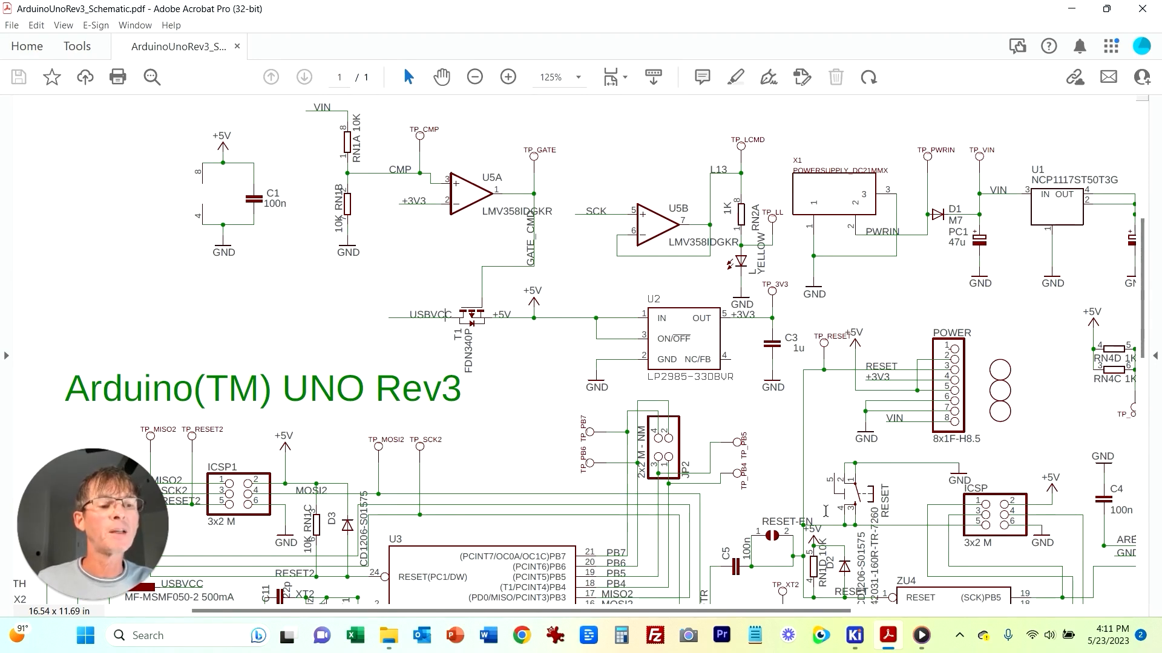
scroll(945, 585, down, 2)
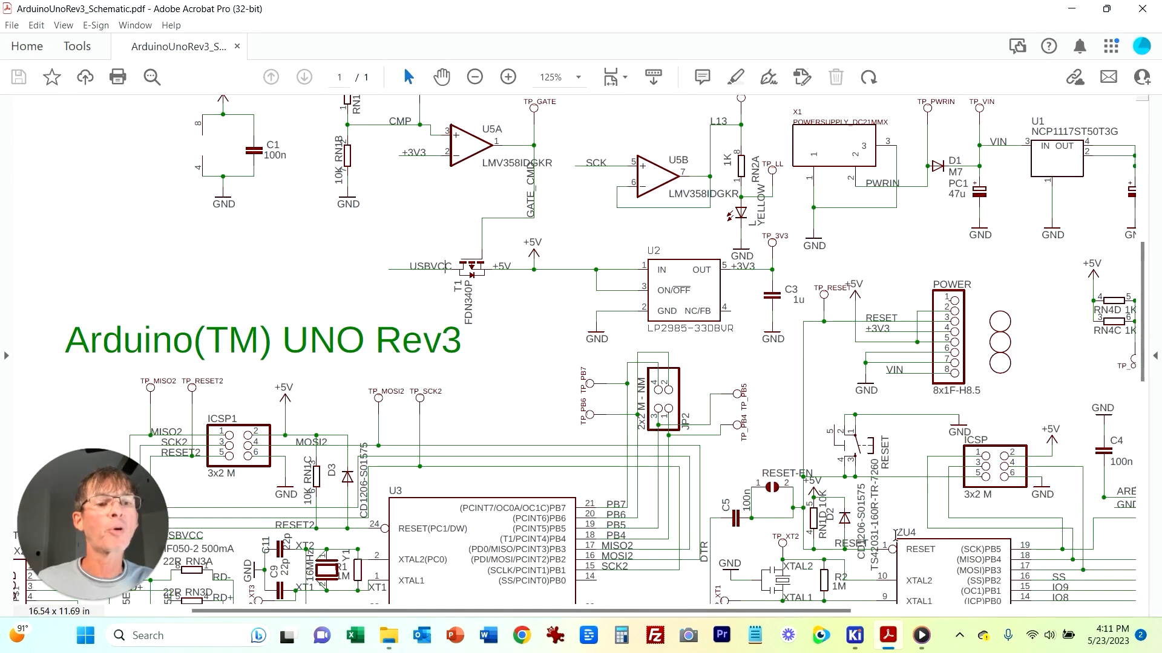
scroll(659, 275, up, 2)
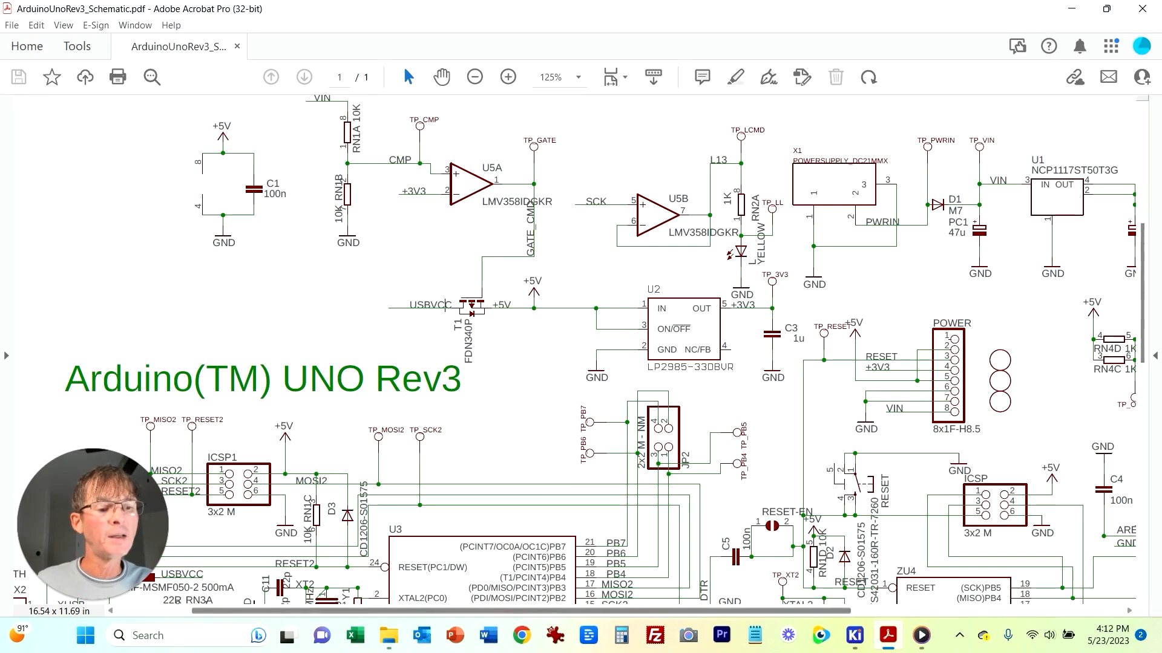
Step: Return to the schematic editor and duplicate resistor R1 twice as R13 and R14, stacked above U3B
click(854, 635)
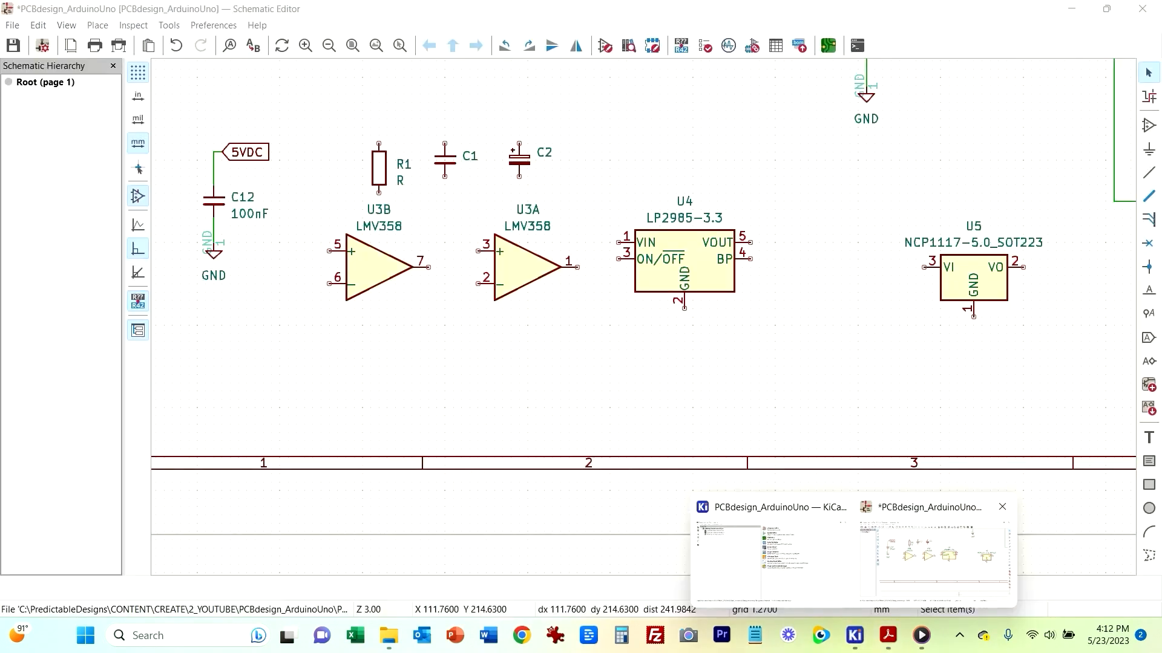
click(932, 552)
middle_drag(456, 322, 610, 405)
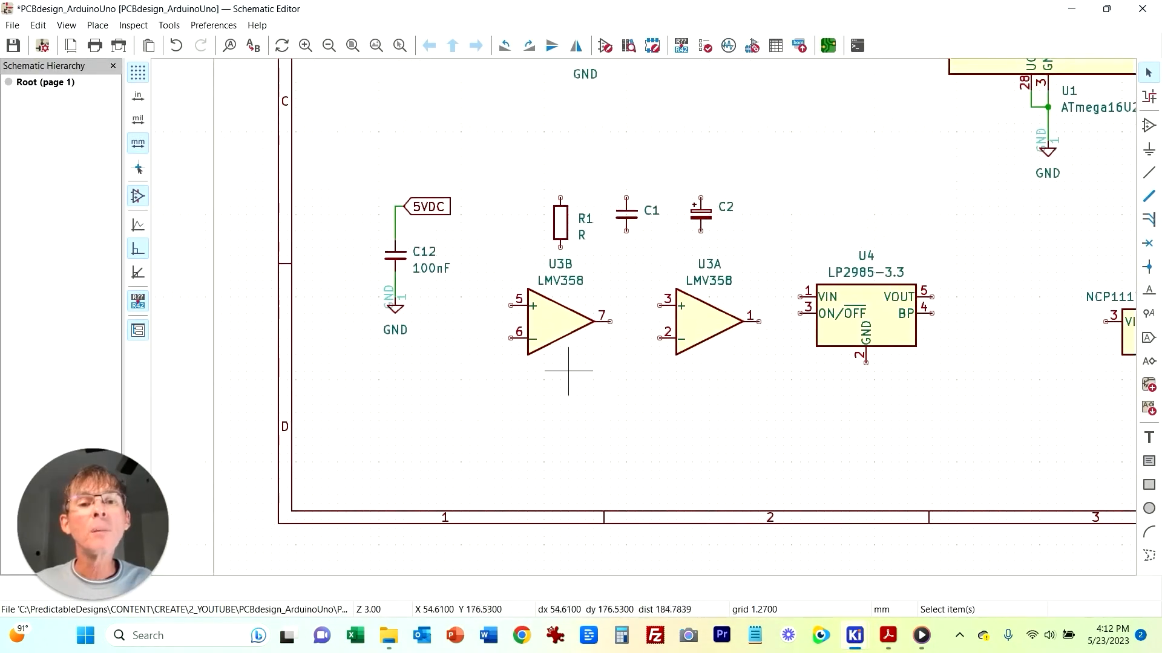
click(568, 215)
key(ctrl+d)
click(503, 139)
key(ctrl+d)
double_click(511, 224)
key(Escape)
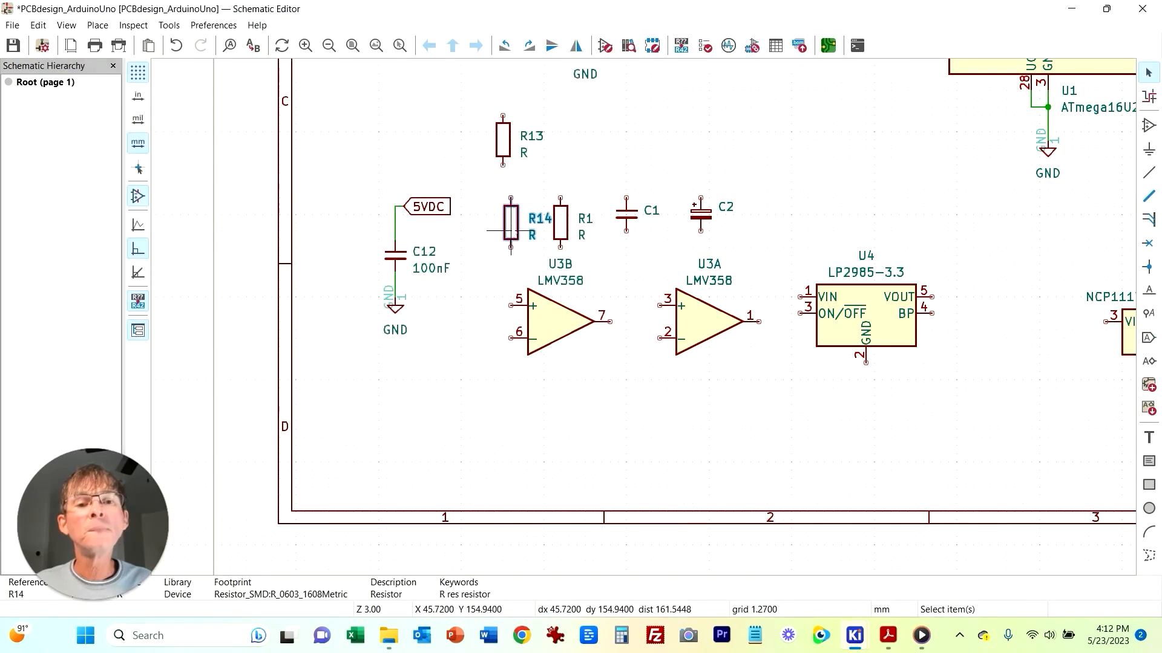
Step: Wire R13's bottom pin to R14's top pin
click(503, 198)
click(503, 165)
click(511, 132)
key(Escape)
Step: Set the values of resistors R13 and R14 to 10k
click(510, 141)
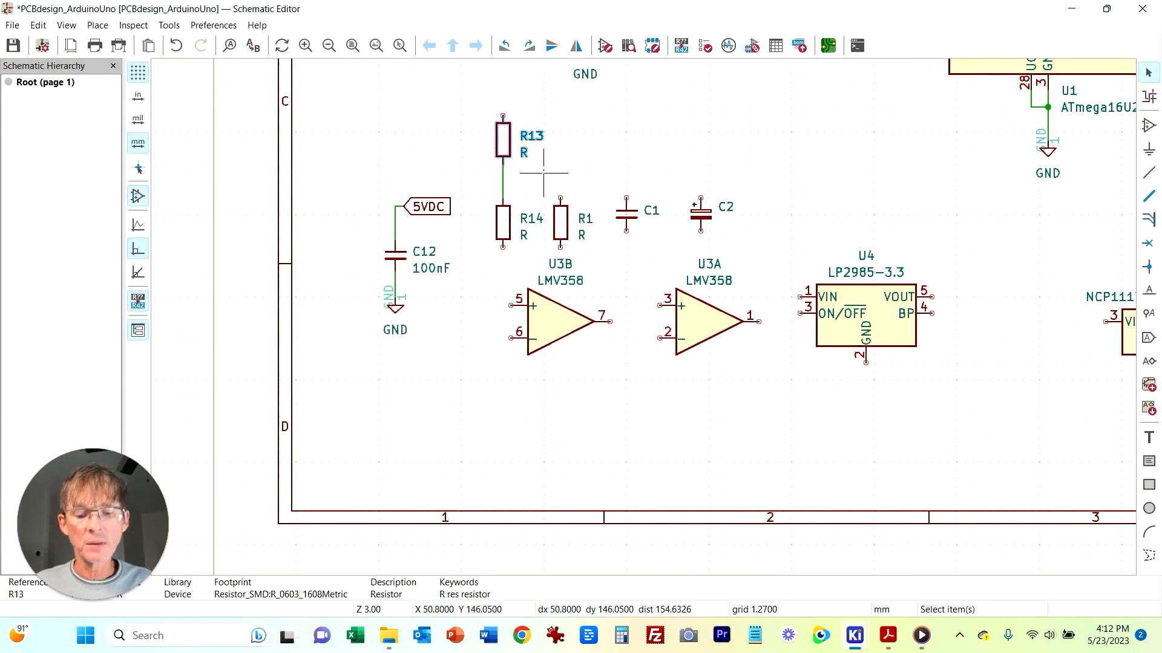
key(e)
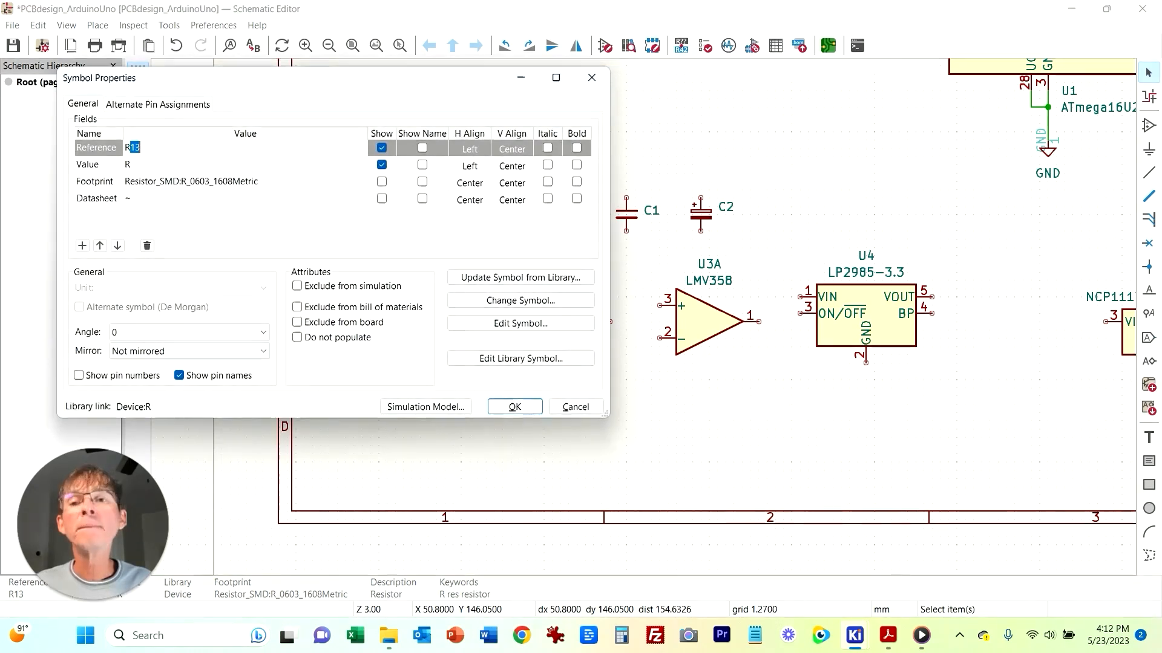
key(Tab)
text(10k)
key(Tab)
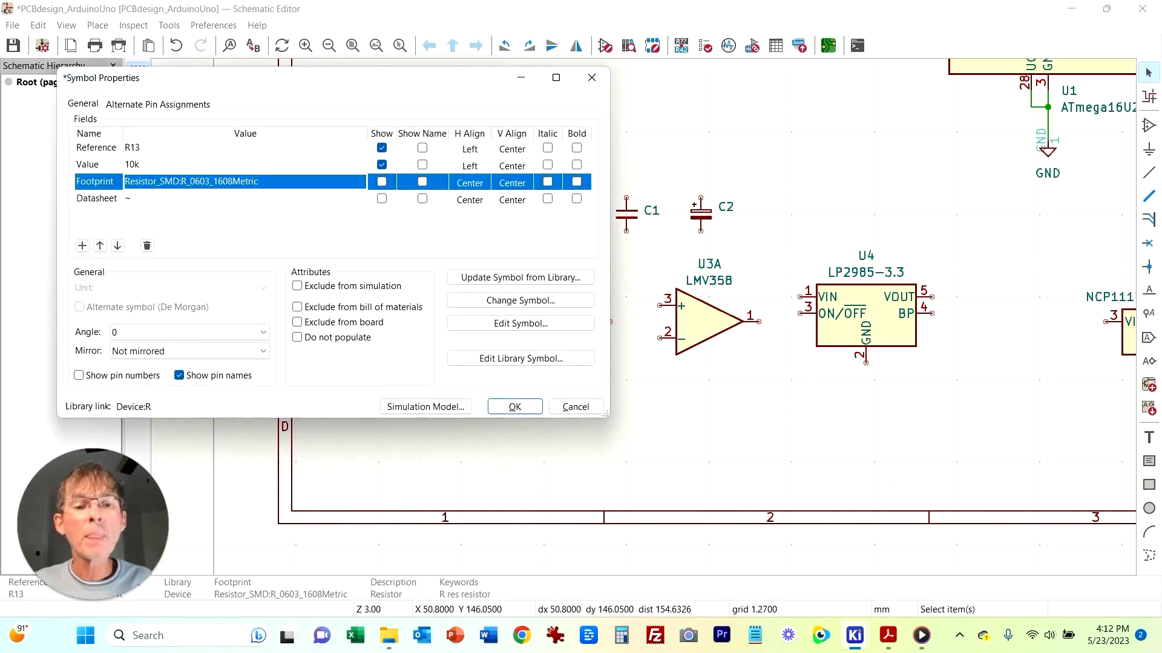
key(Return)
click(509, 215)
key(e)
key(Tab)
text(1)
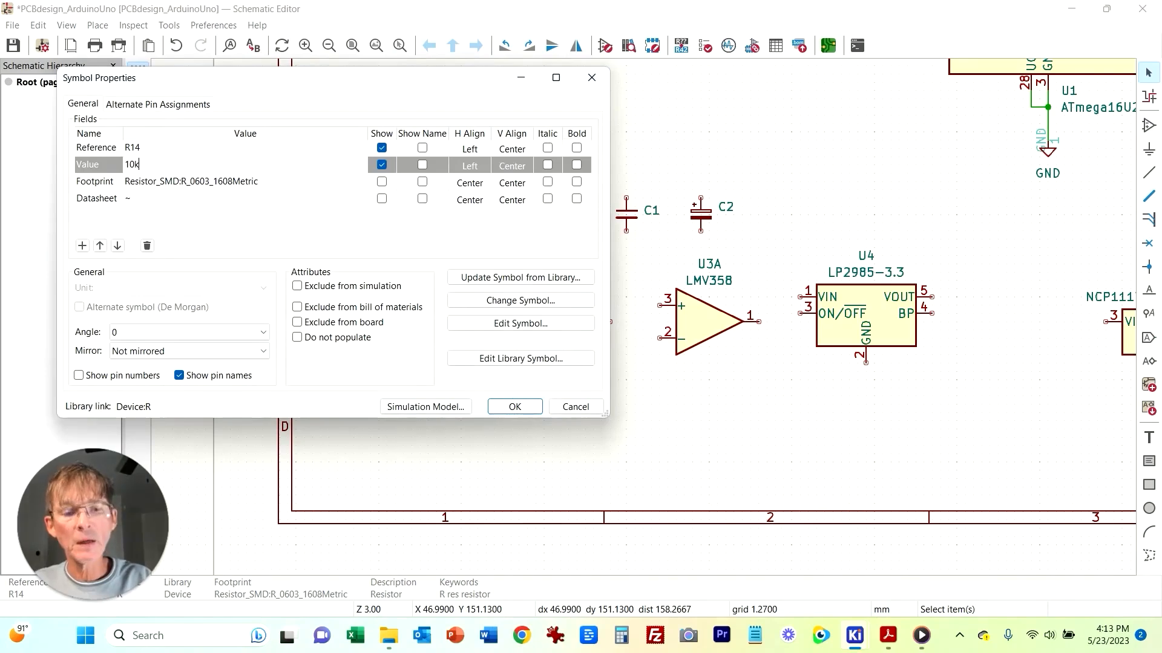
key(Return)
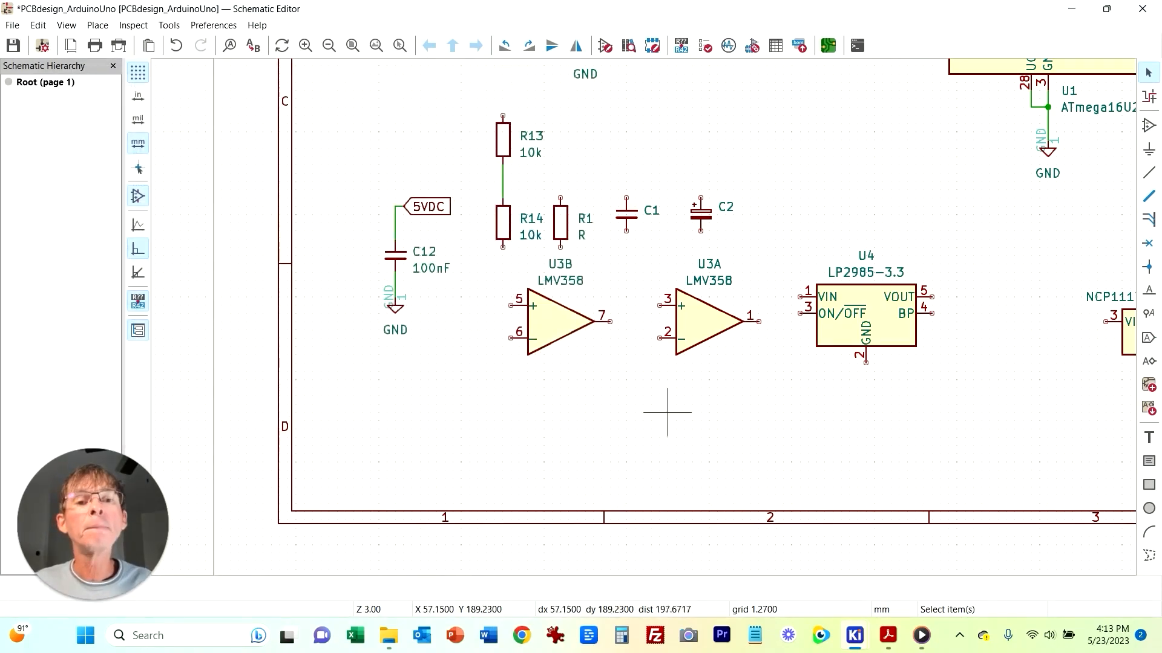
Step: Move capacitor C12 upward and relocate the R13–R14 divider to the far left below it
drag(345, 164, 471, 354)
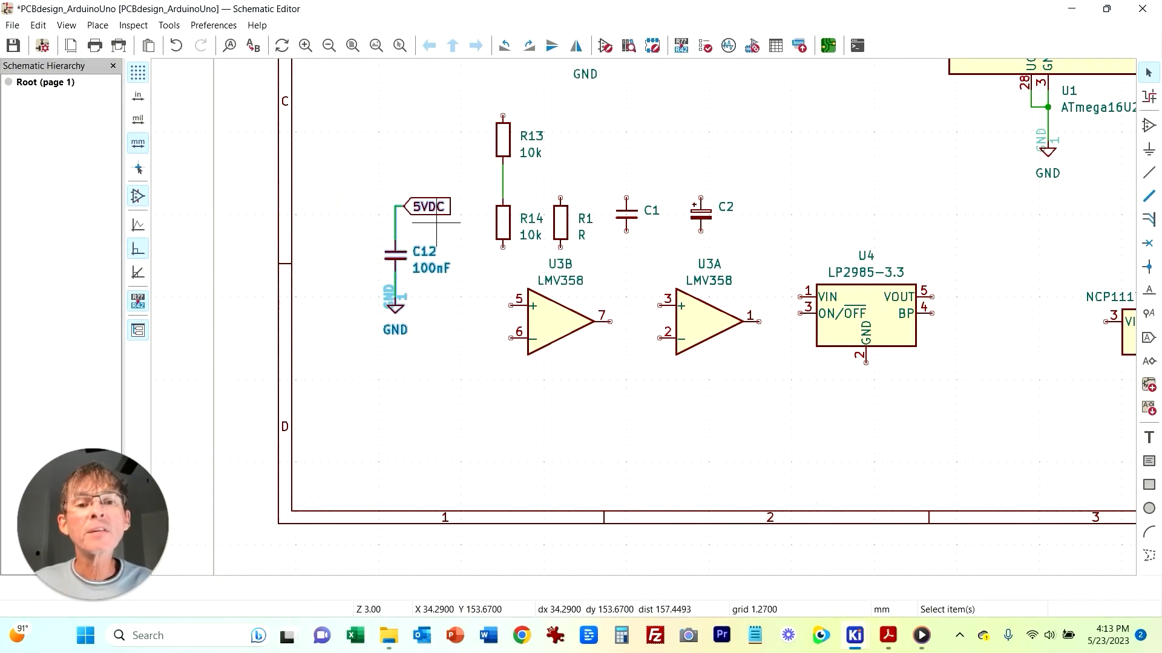
drag(435, 212, 368, 63)
drag(462, 84, 546, 273)
drag(503, 211, 387, 334)
Step: Attach a GND power symbol to the bottom pin of resistor R14
click(378, 330)
key(p)
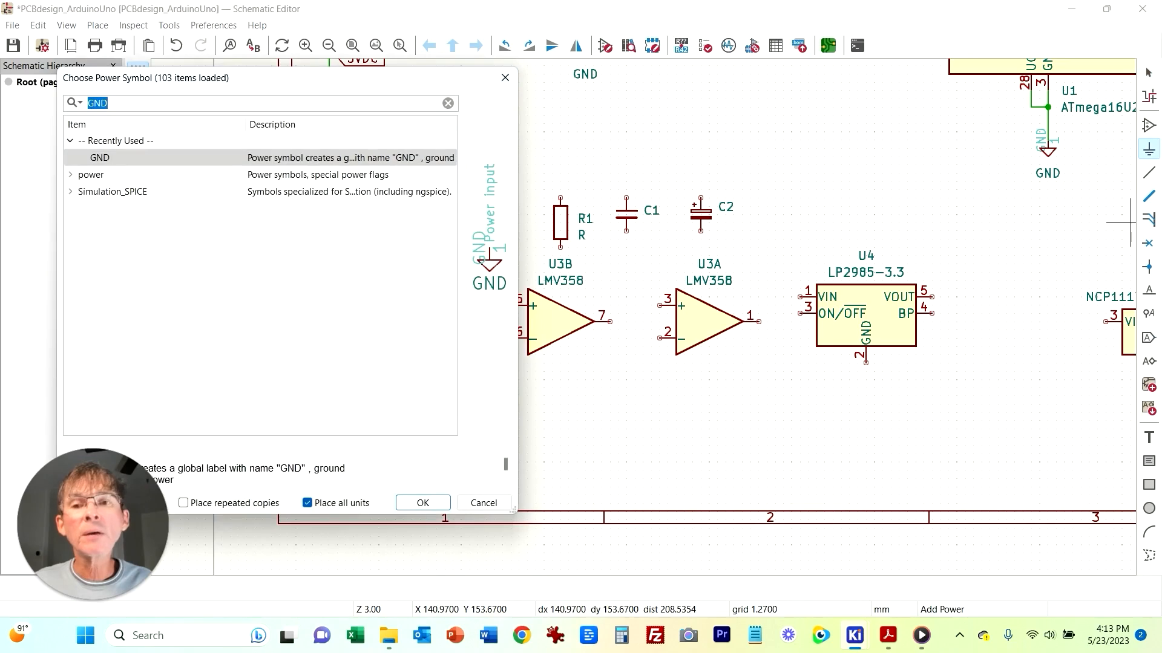
key(Return)
click(376, 392)
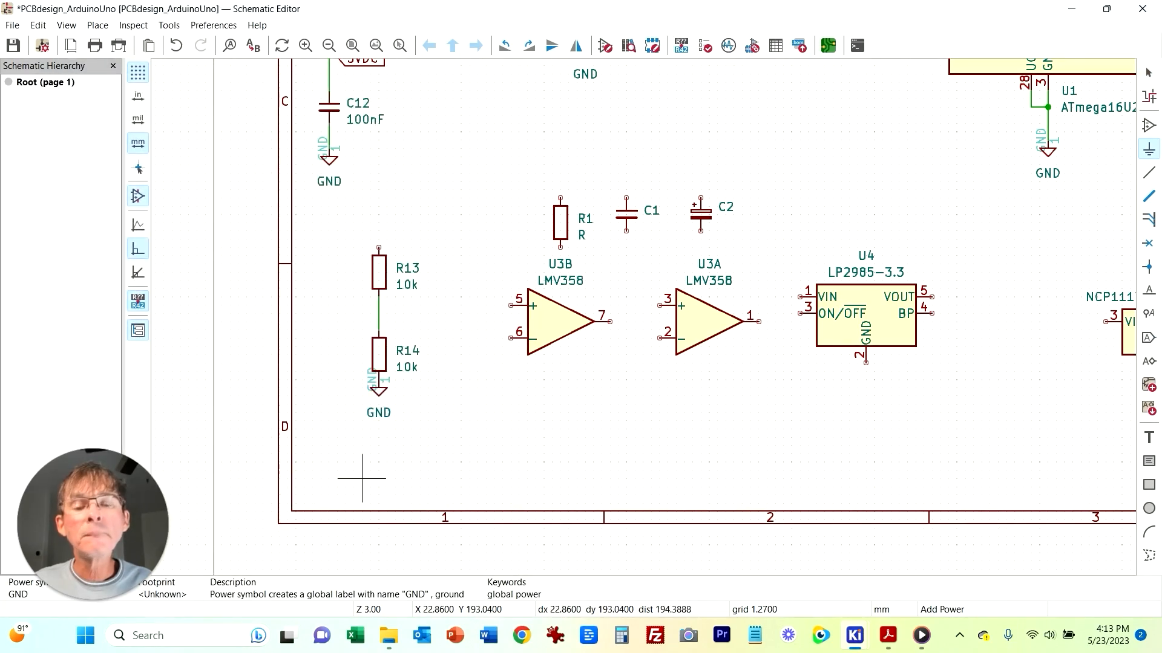
click(363, 474)
click(483, 503)
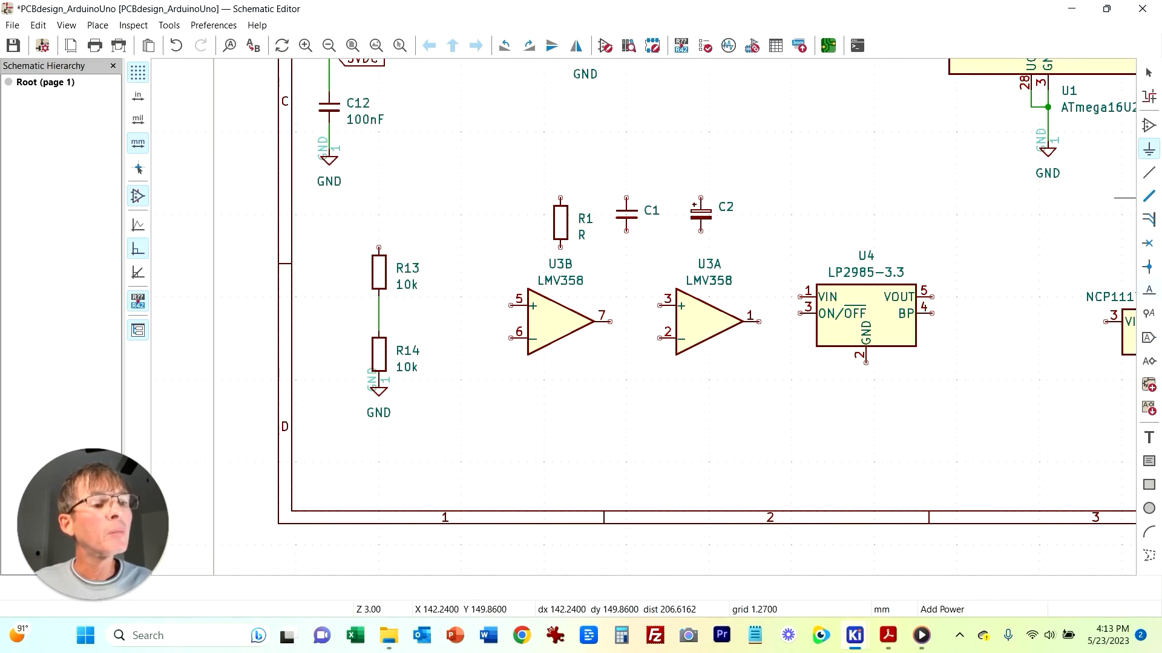
Step: Add a VIN global label above R13 and wire it to the resistor's top pin
click(1149, 338)
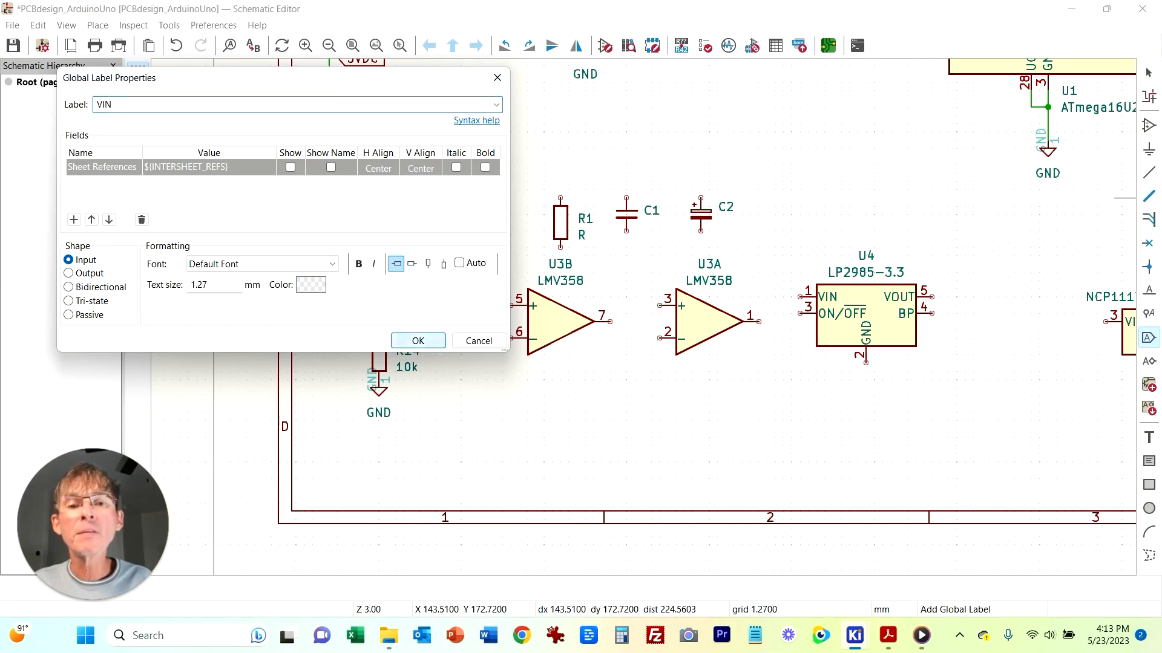
click(418, 340)
click(404, 230)
key(Escape)
click(403, 230)
click(378, 248)
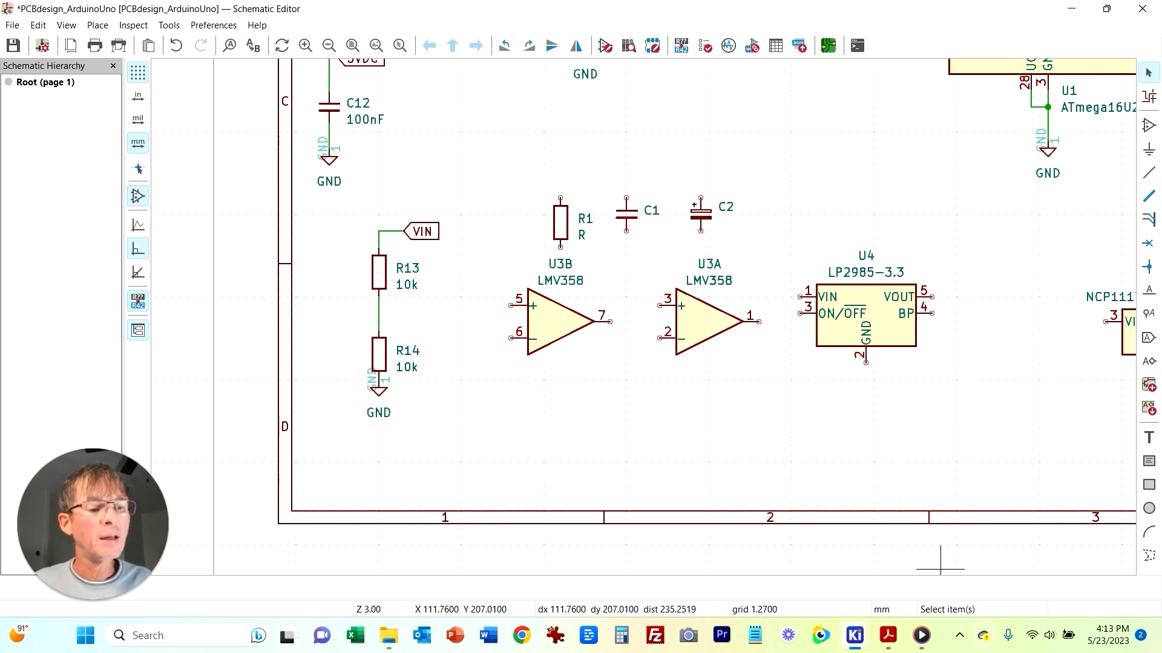
Step: Check the reference PDF, then wire U3B's pin 5 input to the R13–R14 junction
click(888, 635)
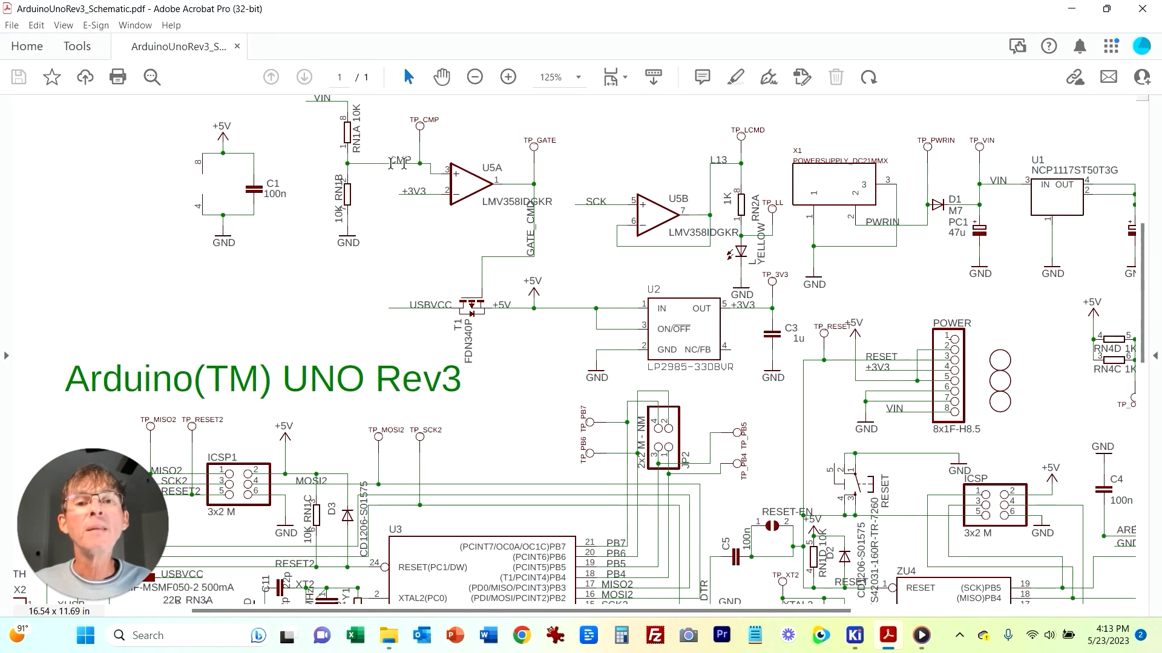
mouse_move(921, 636)
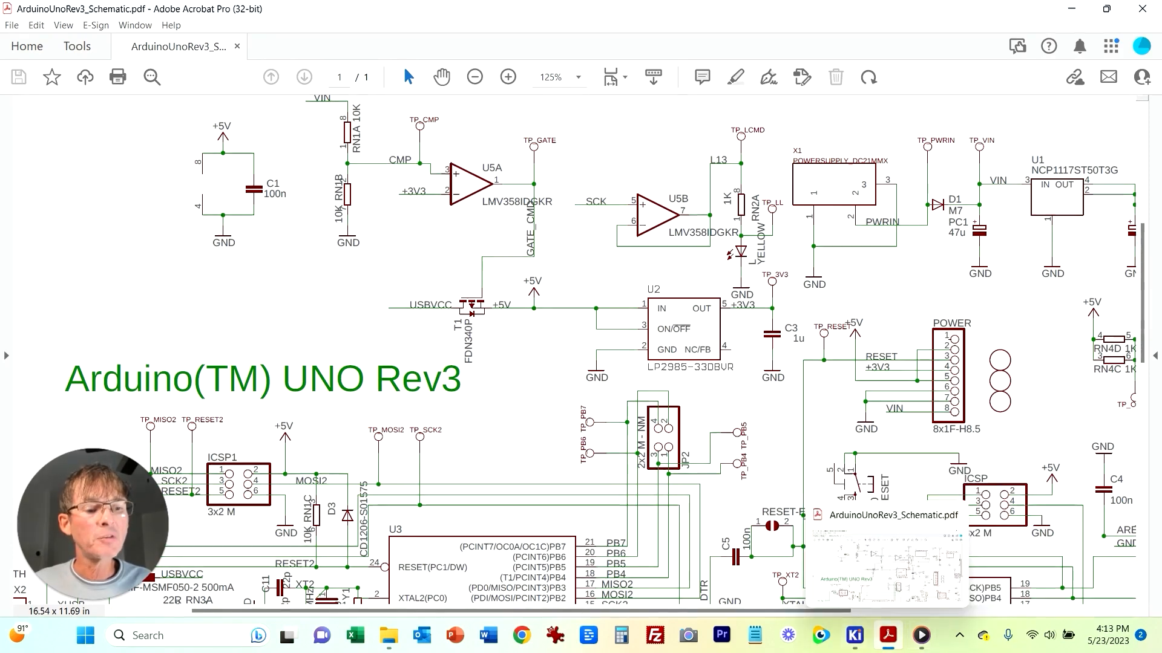
mouse_move(854, 635)
click(752, 562)
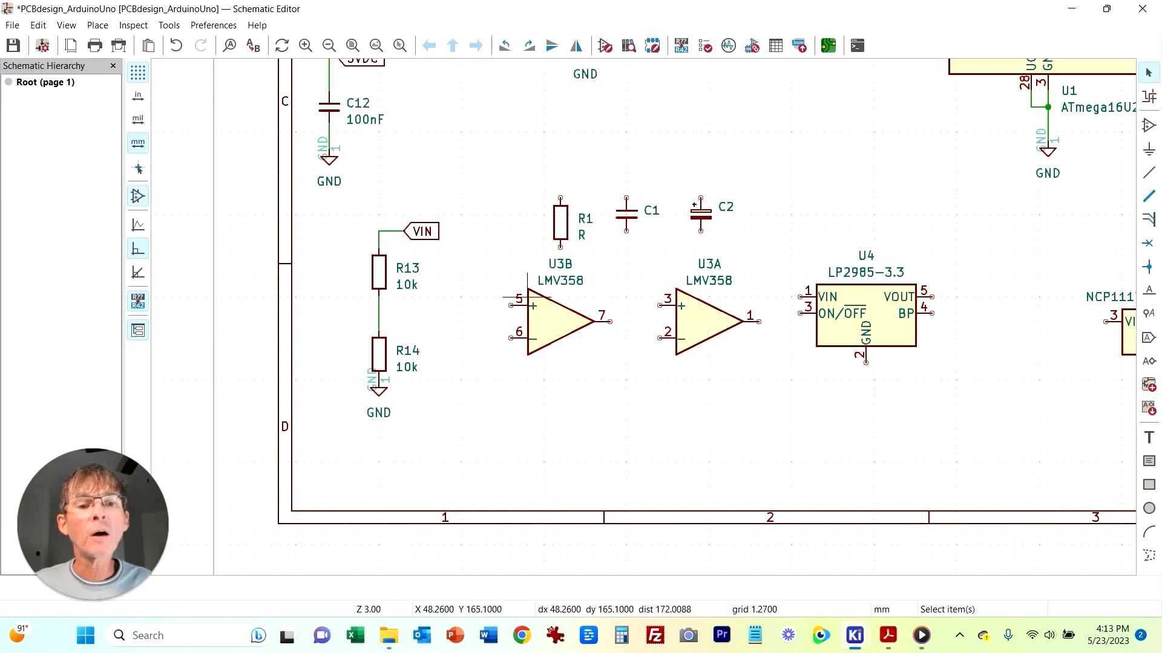
key(w)
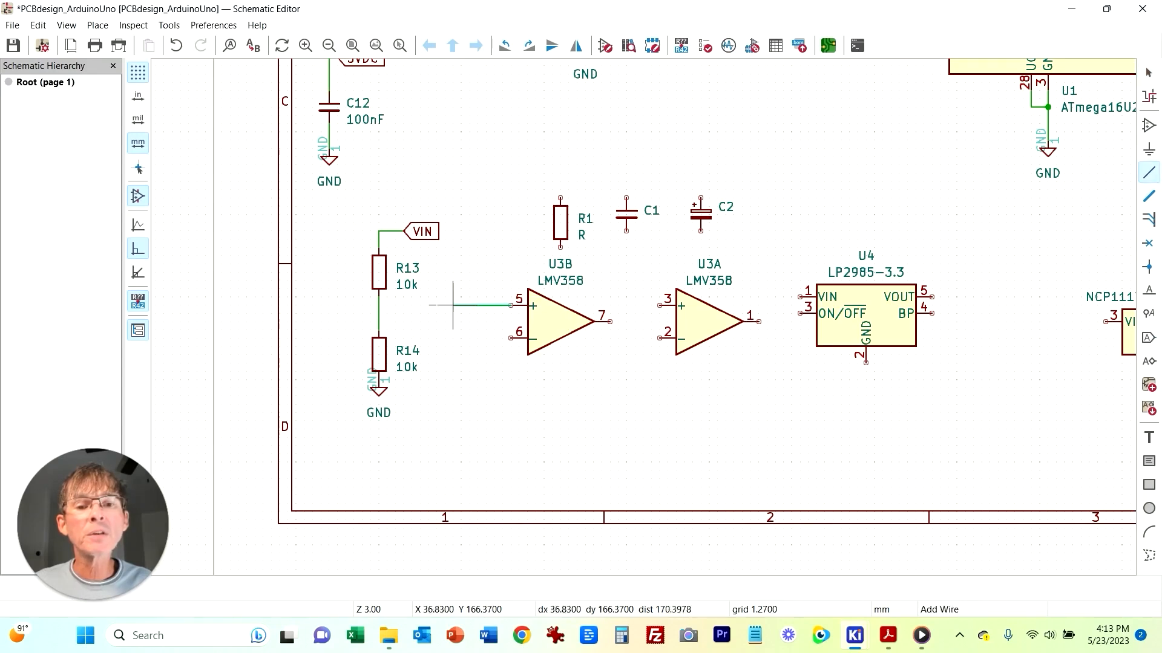
click(379, 305)
key(Escape)
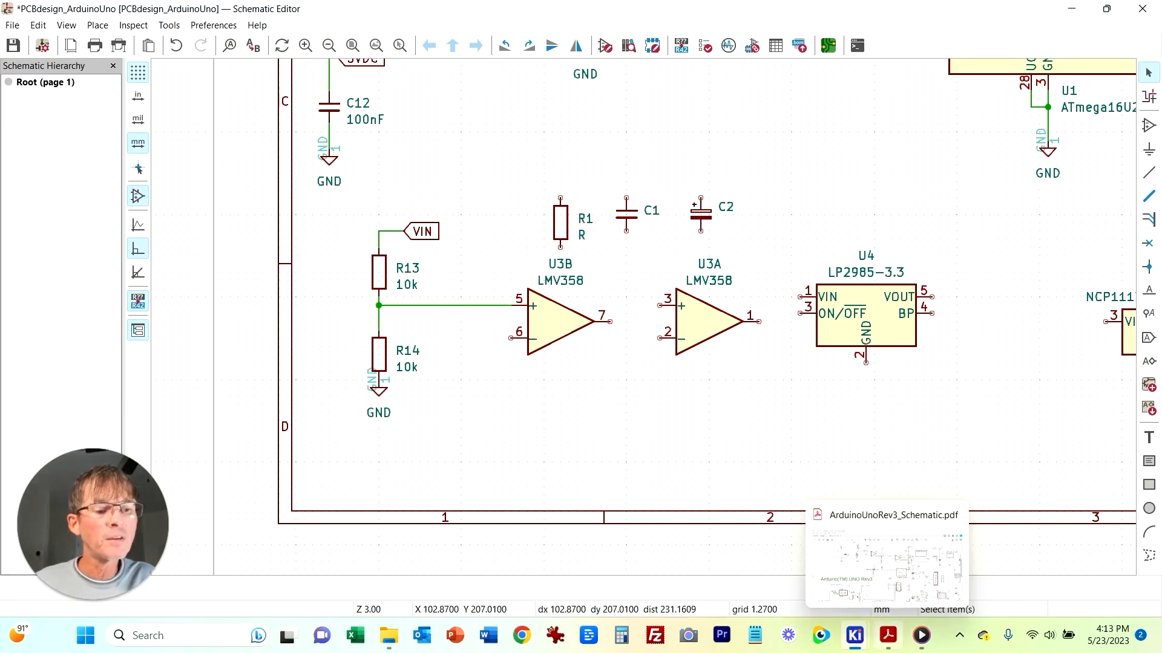
Step: Recheck the reference PDF and delete the wire from U3B's input to the divider junction
click(888, 635)
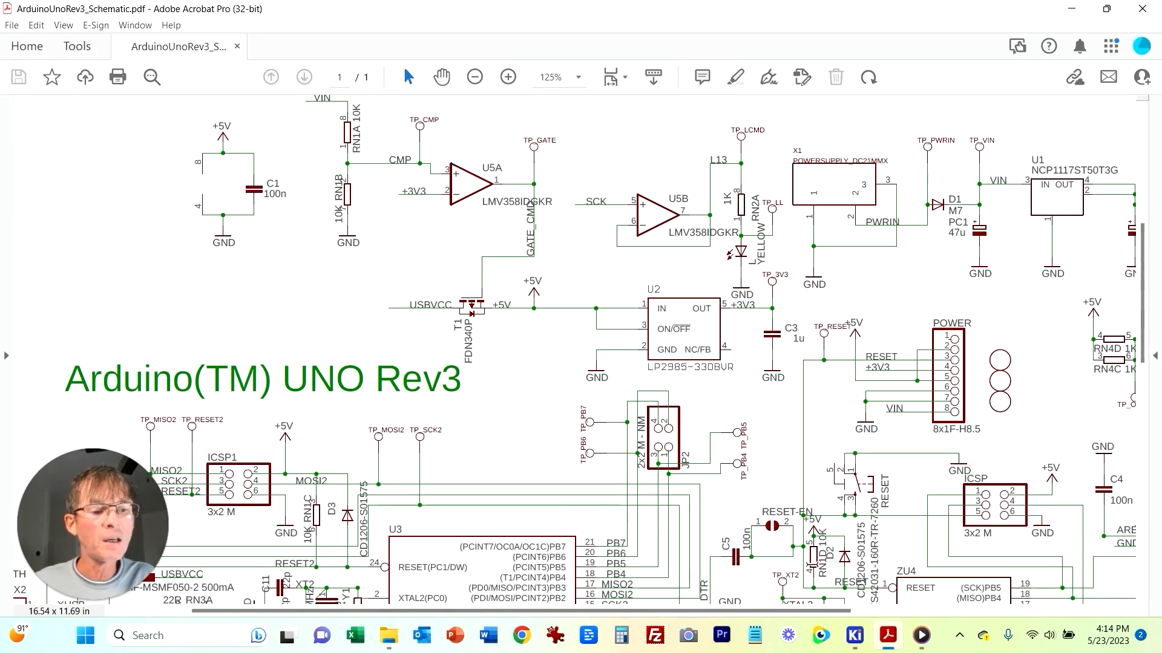
click(855, 635)
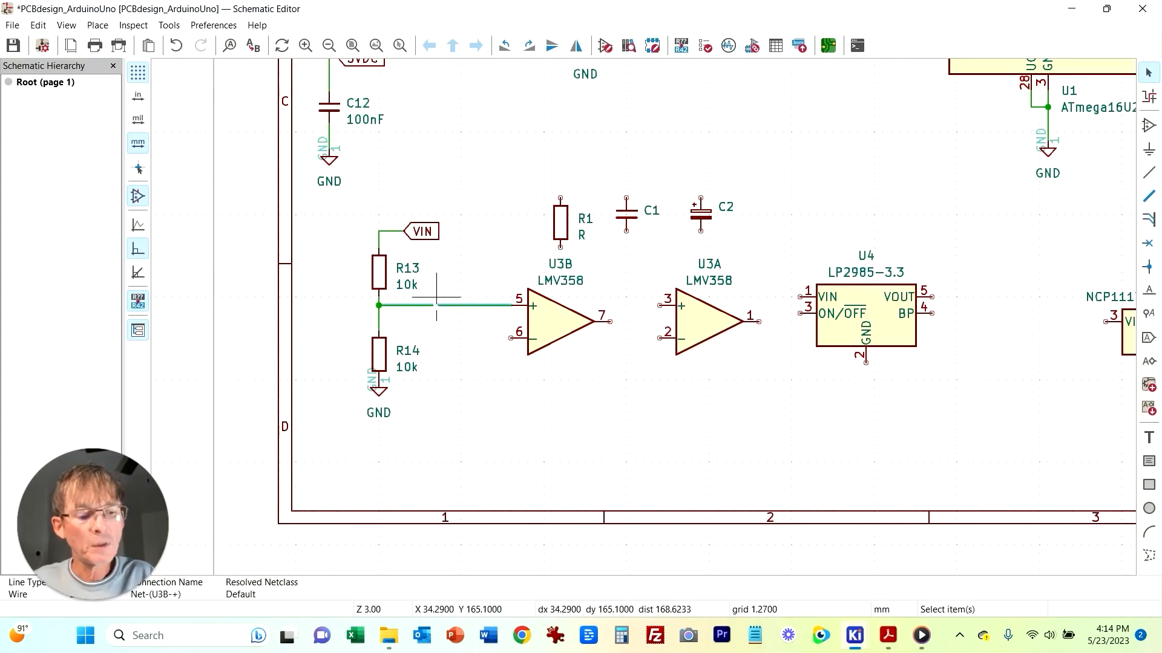
key(Delete)
Step: Move U3B aside, place U3A beside the divider, and wire U3A's pin 3 input to the R13–R14 junction
drag(560, 331, 791, 431)
click(734, 329)
drag(519, 330, 518, 338)
click(469, 322)
click(379, 322)
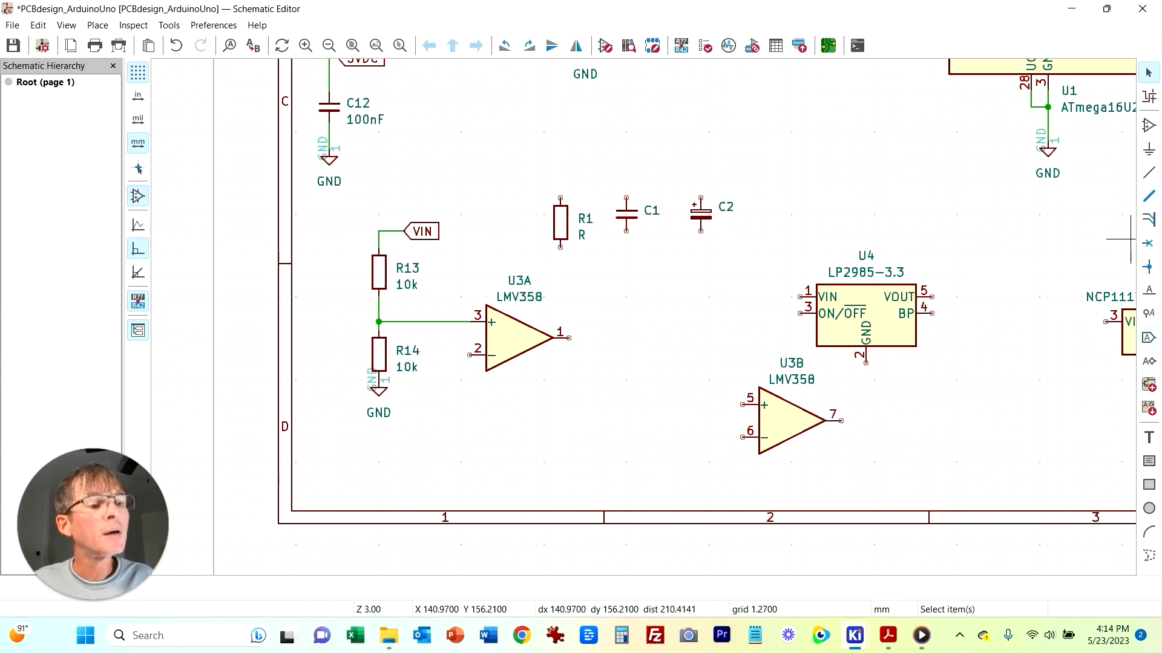
Step: Add a 3.3VDC global label below U3A
key(ctrl+l)
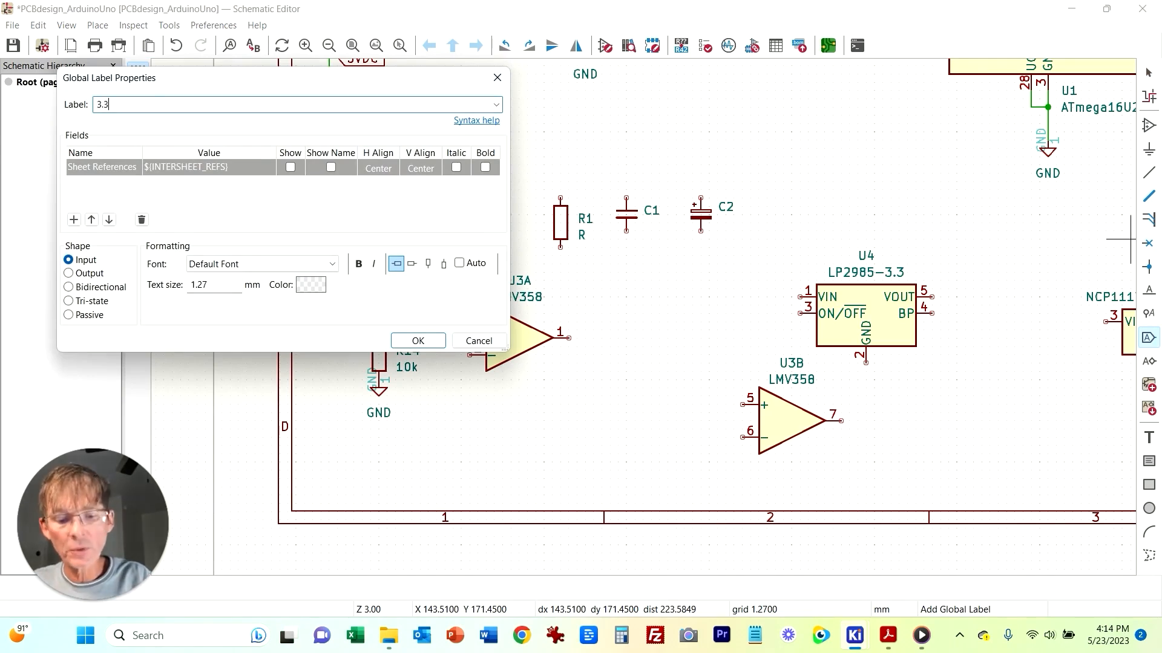
text(3.3VDC)
key(Return)
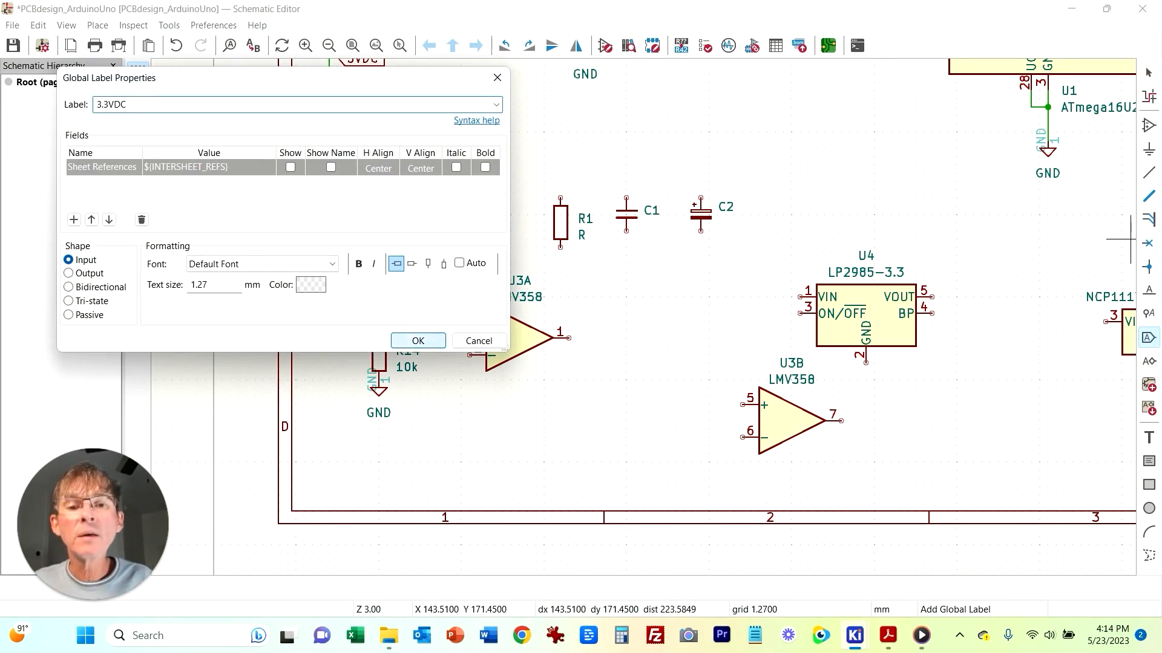
click(486, 437)
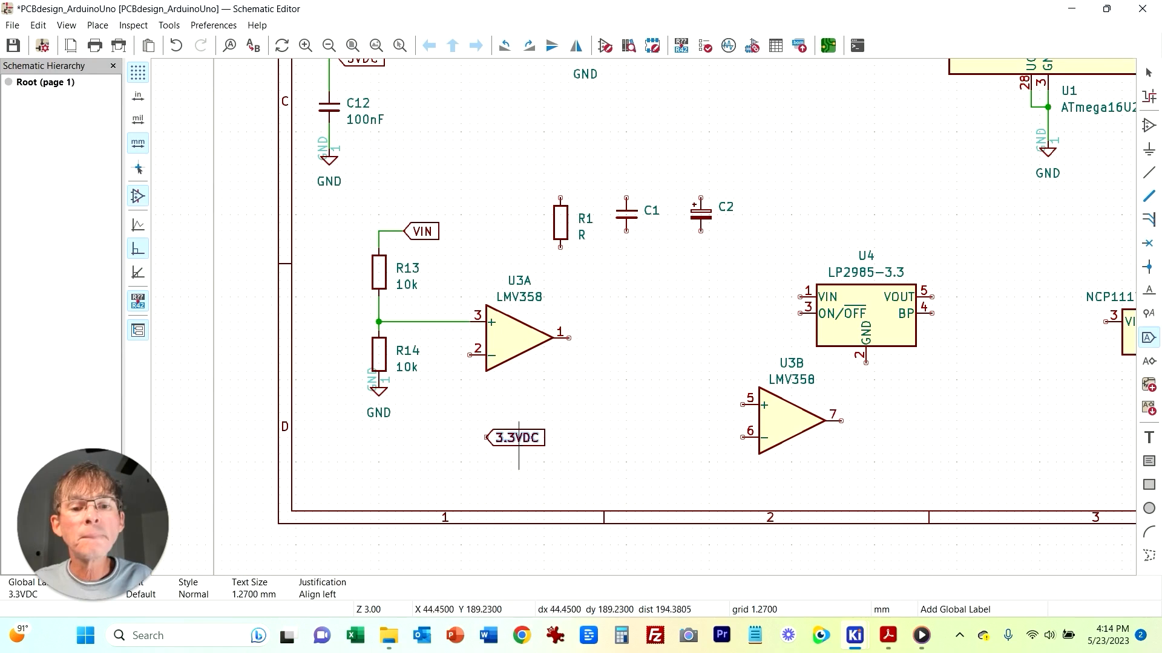
Step: Wire U3A's pin 2 input down to the 3.3VDC global label
key(Escape)
key(w)
click(470, 356)
key(Escape)
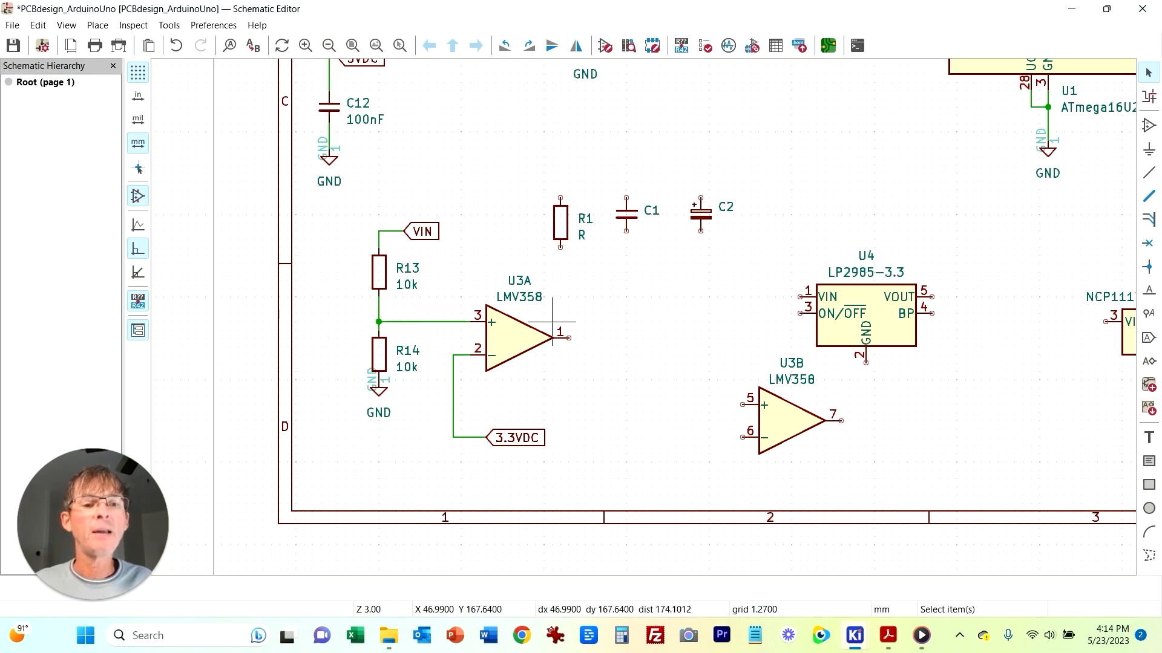
key(w)
right_click(618, 337)
click(648, 348)
key(Escape)
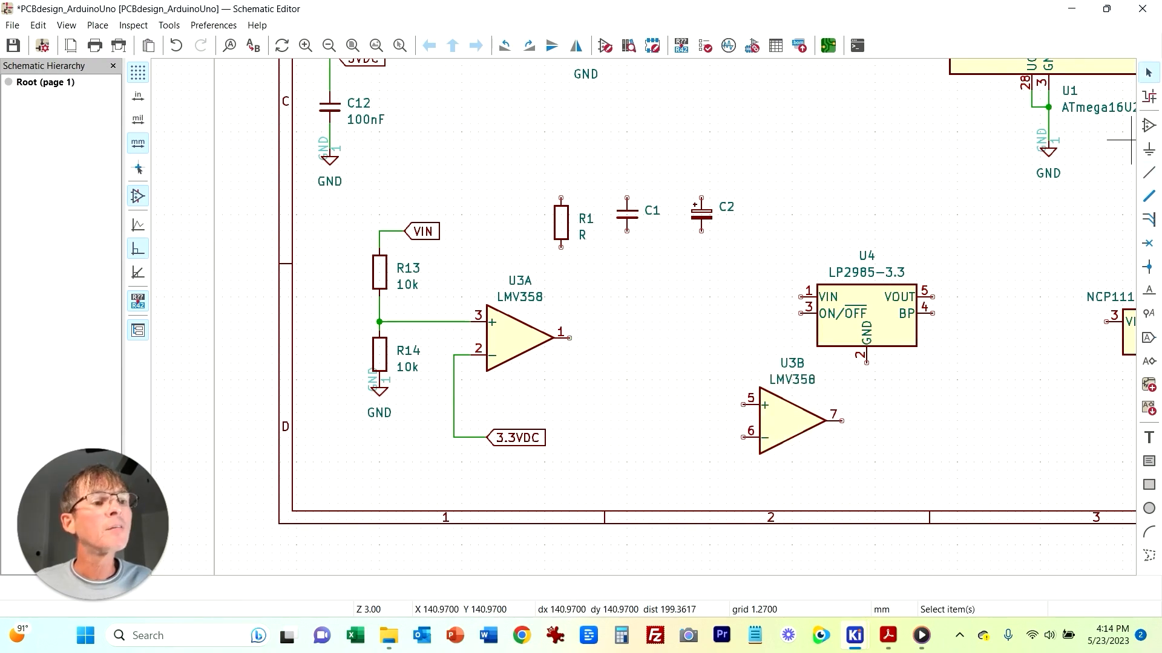
scroll(834, 214, down, 3)
scroll(677, 330, up, 5)
right_click(594, 316)
key(Escape)
Step: Add a PMOS transistor symbol and place it as Q1 between U3A and U3B
key(a)
text(pmos)
key(Return)
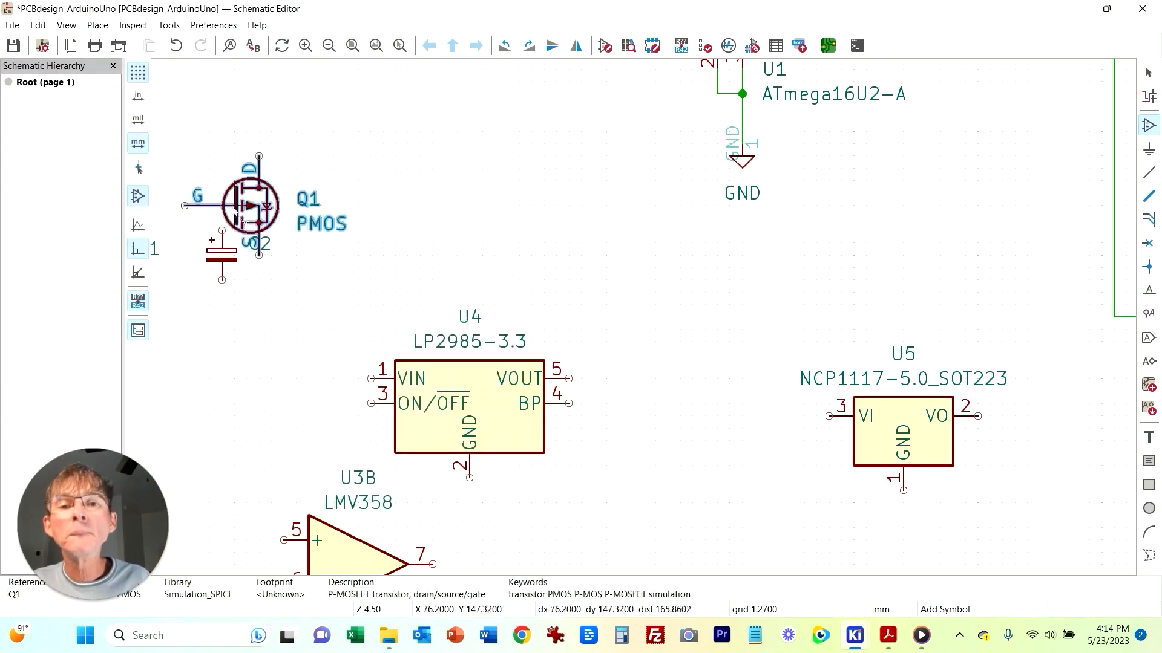
scroll(544, 327, down, 2)
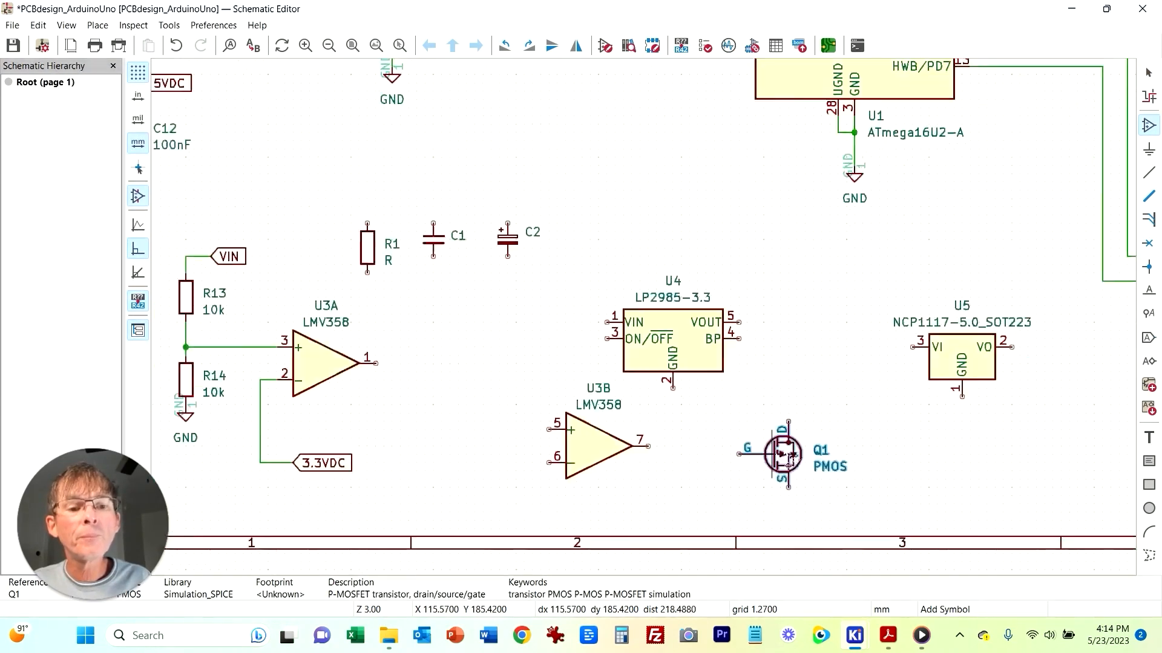
click(552, 311)
key(Escape)
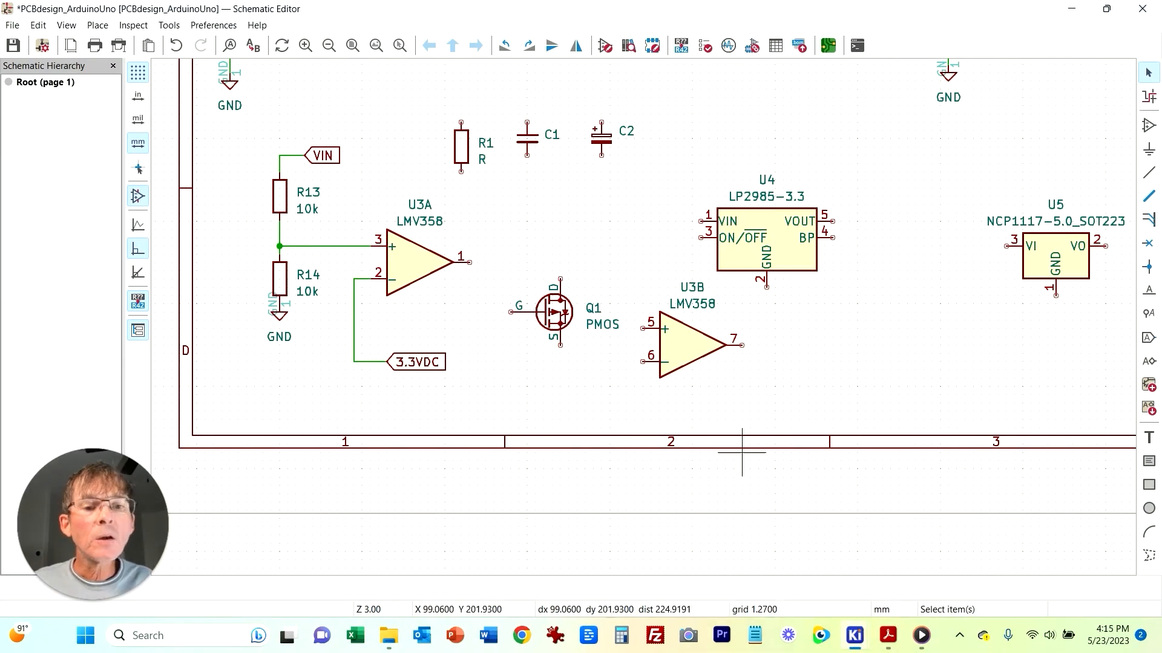
Step: Zoom into the reference PDF to examine the T1 transistor circuit around U5A and the regulator
click(888, 635)
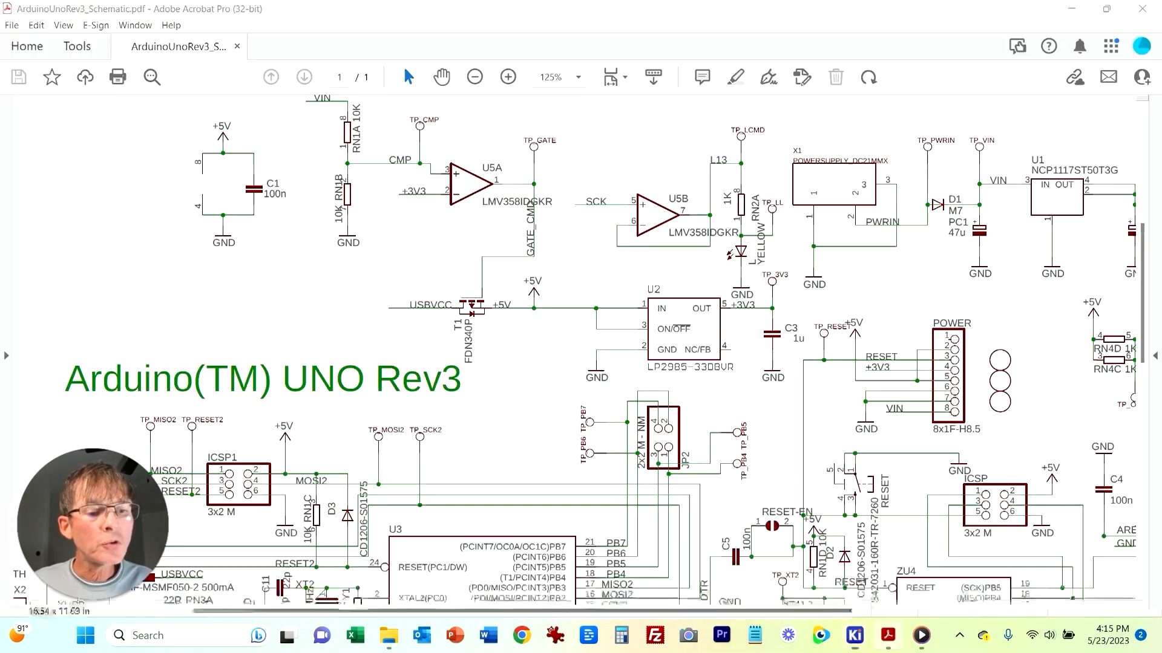
scroll(465, 350, up, 1)
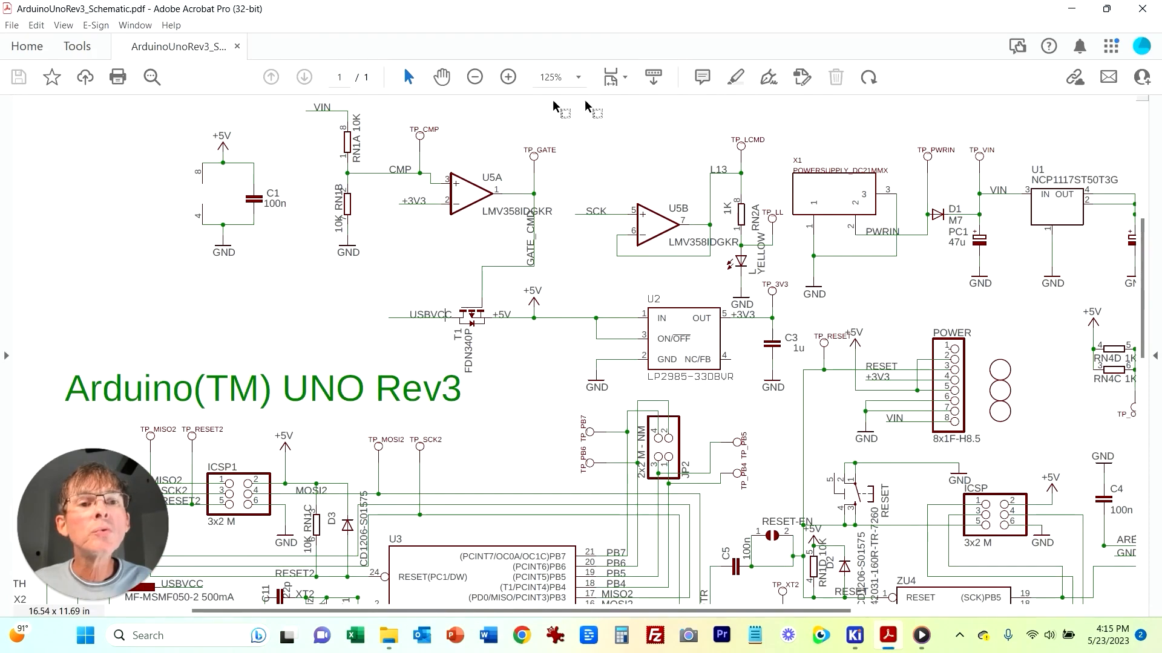
click(508, 77)
click(509, 77)
scroll(628, 427, down, 1)
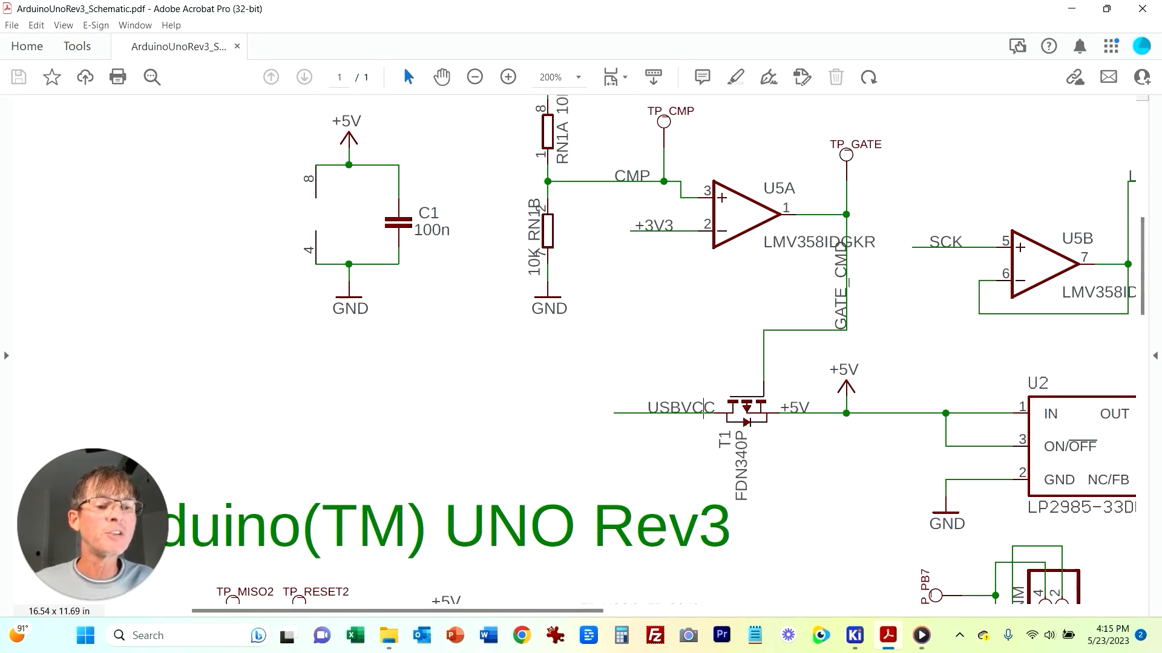
mouse_move(854, 635)
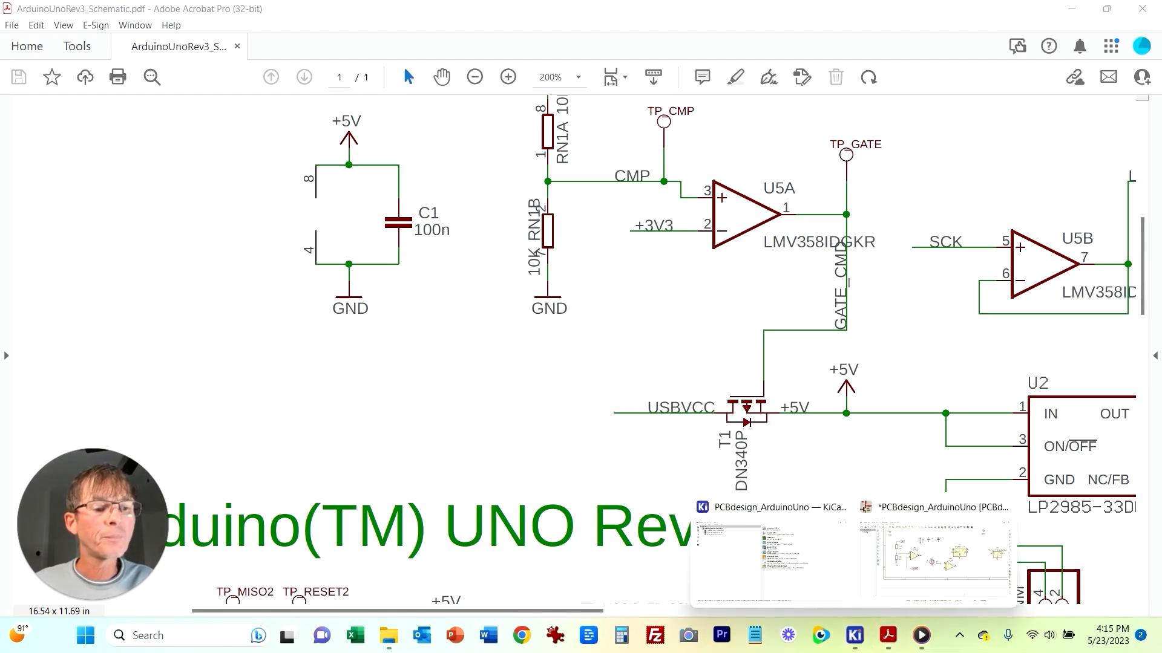
click(726, 532)
Step: Rotate Q1 three times and mirror it horizontally so its gate points up with drain left and source right
click(559, 322)
key(r)
key(r)
key(r)
click(608, 394)
click(555, 335)
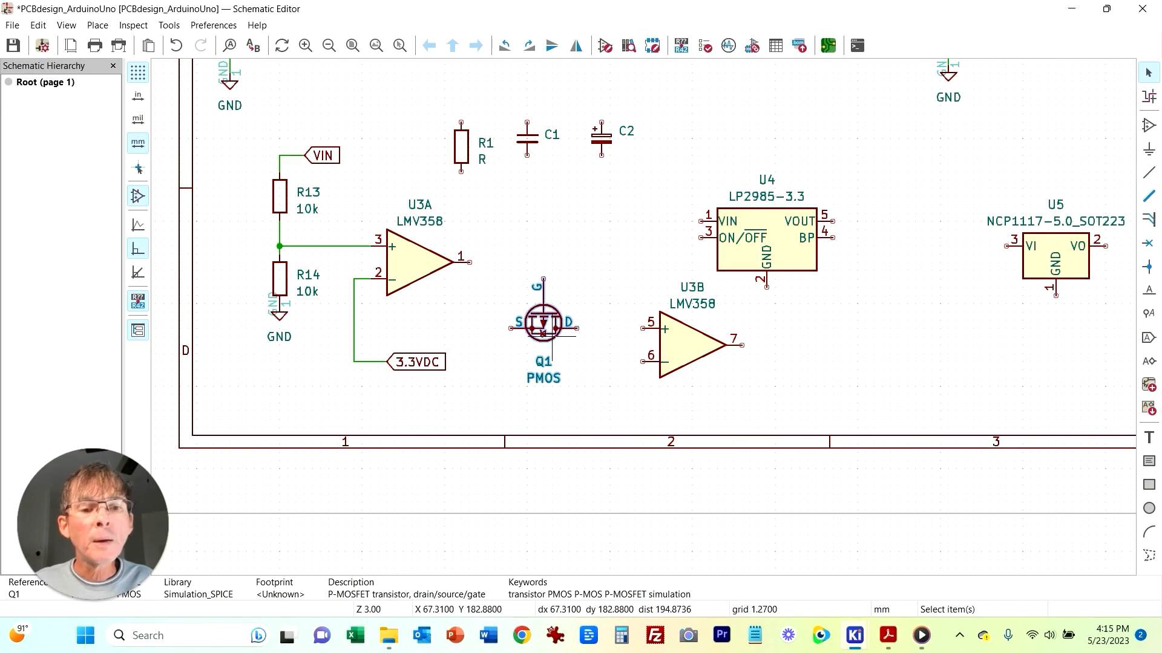
right_click(553, 335)
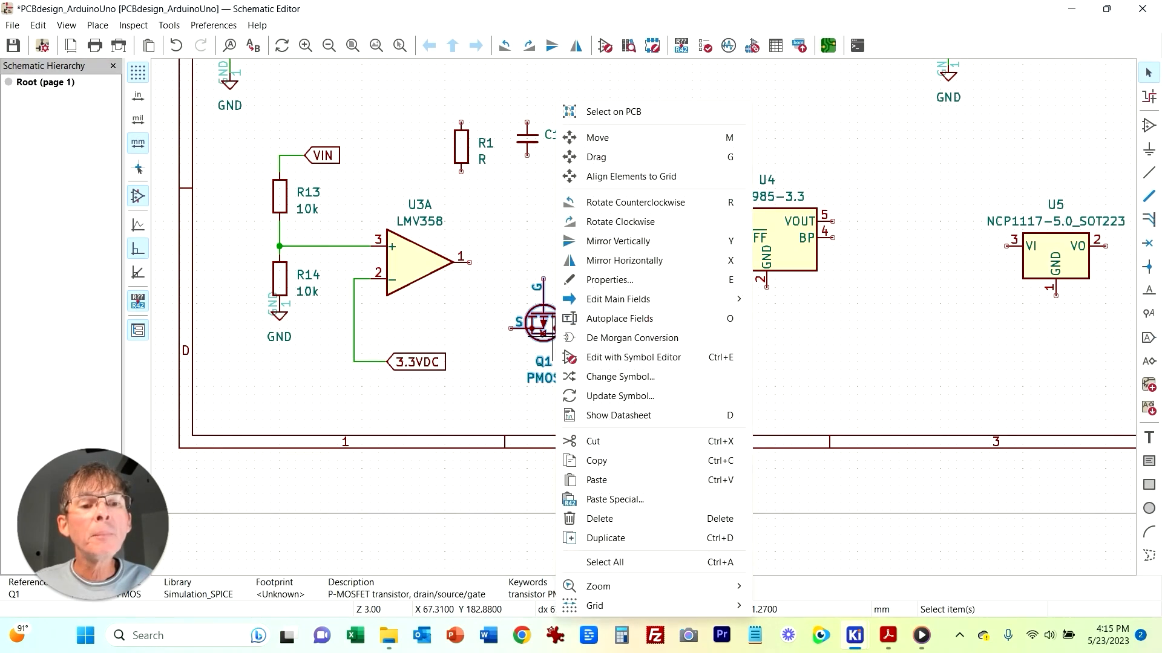
click(624, 260)
click(601, 321)
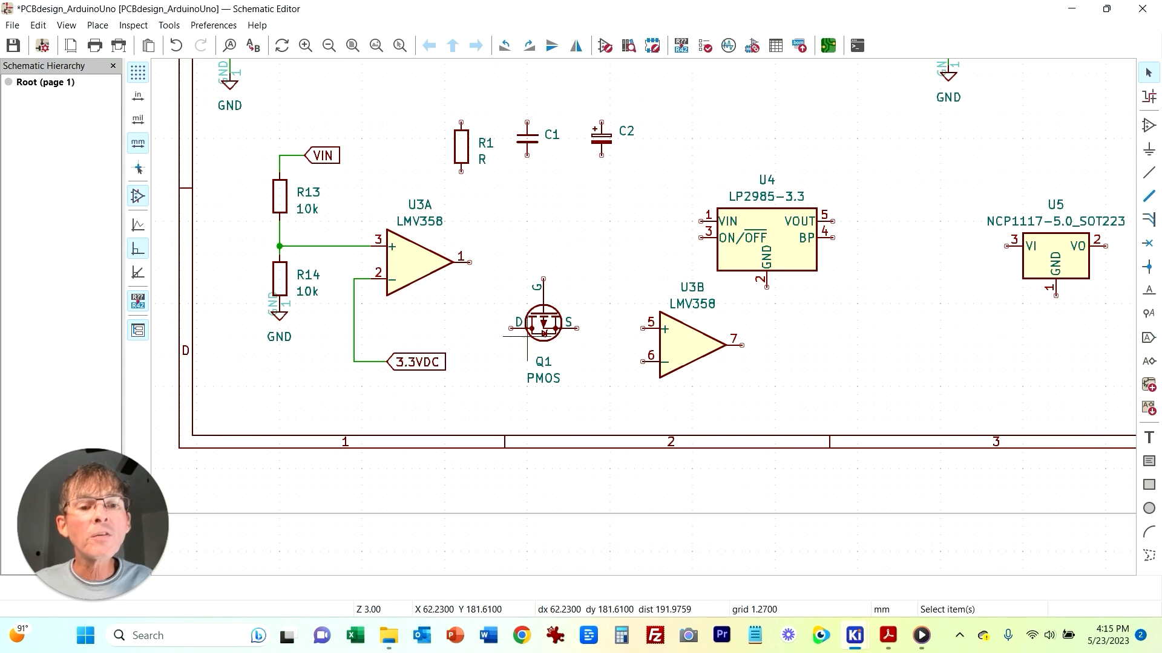
Step: Wire U3A's pin 1 output to Q1's gate
key(w)
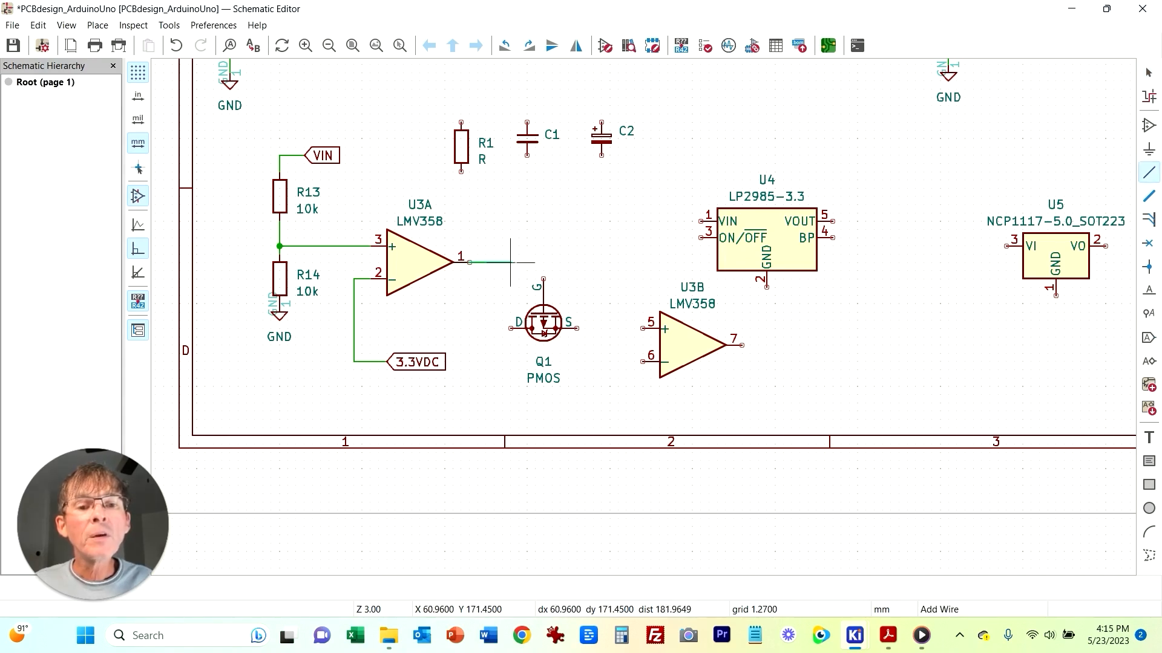
click(543, 280)
key(Escape)
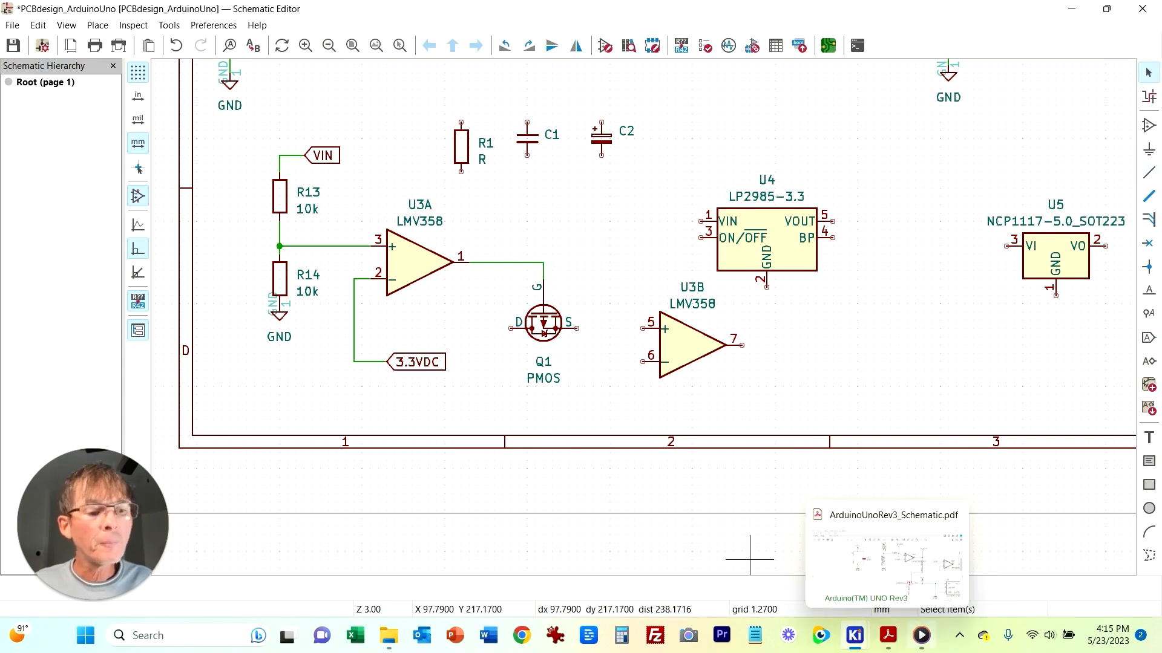
Step: Add a USBVCC global label left of Q1 and wire it to Q1's drain
click(888, 635)
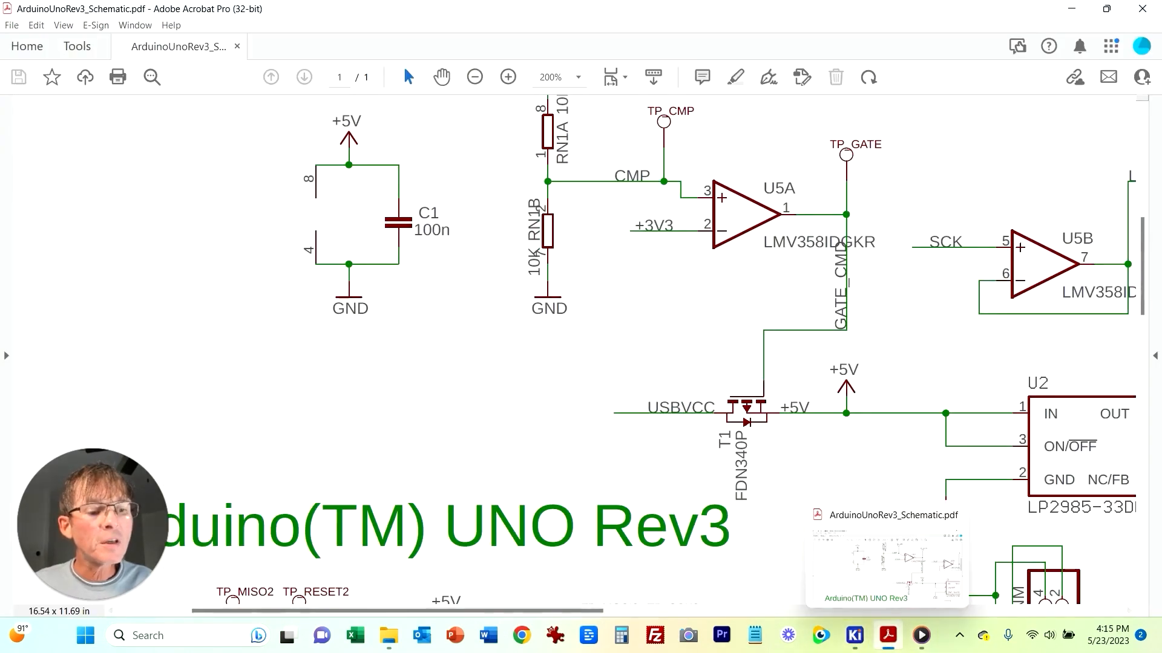
click(854, 635)
key(ctrl+l)
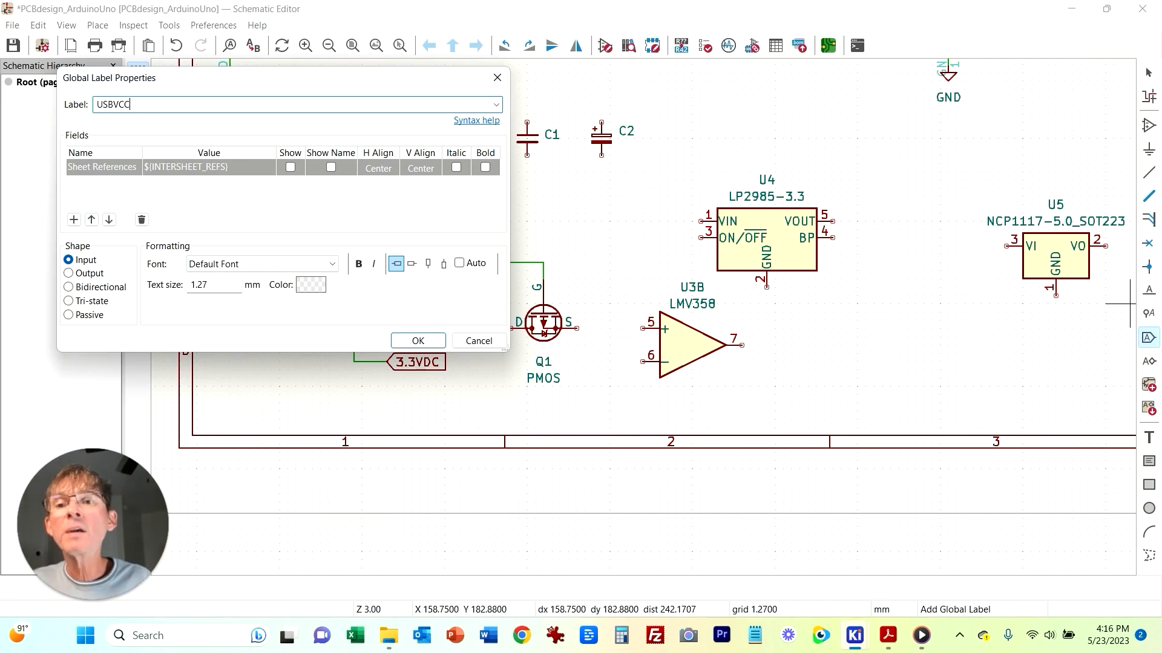
key(Return)
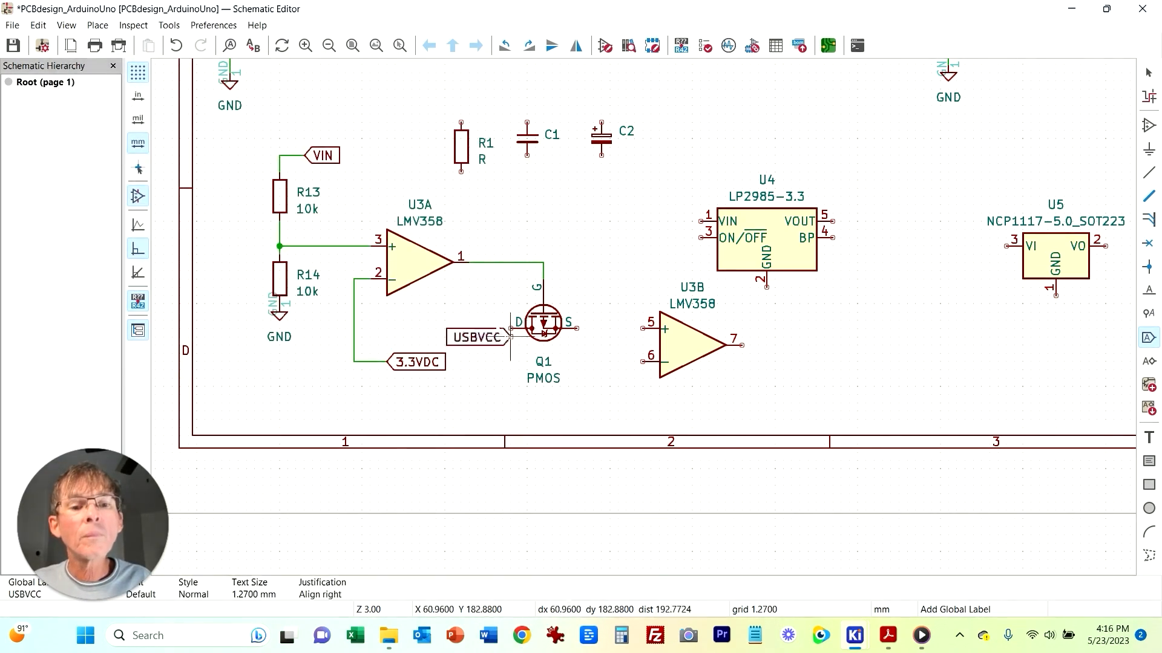
click(485, 329)
key(Escape)
key(w)
click(511, 328)
key(Escape)
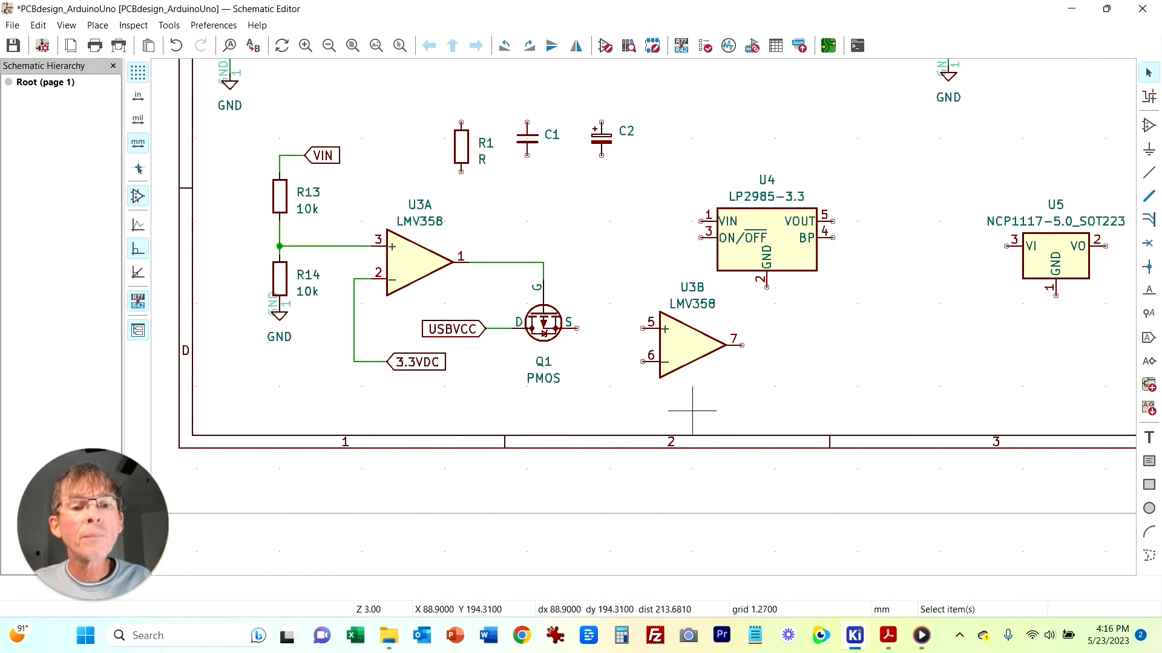
Step: Move U3B up out of the way, toward the top of the sheet
key(alt+Tab)
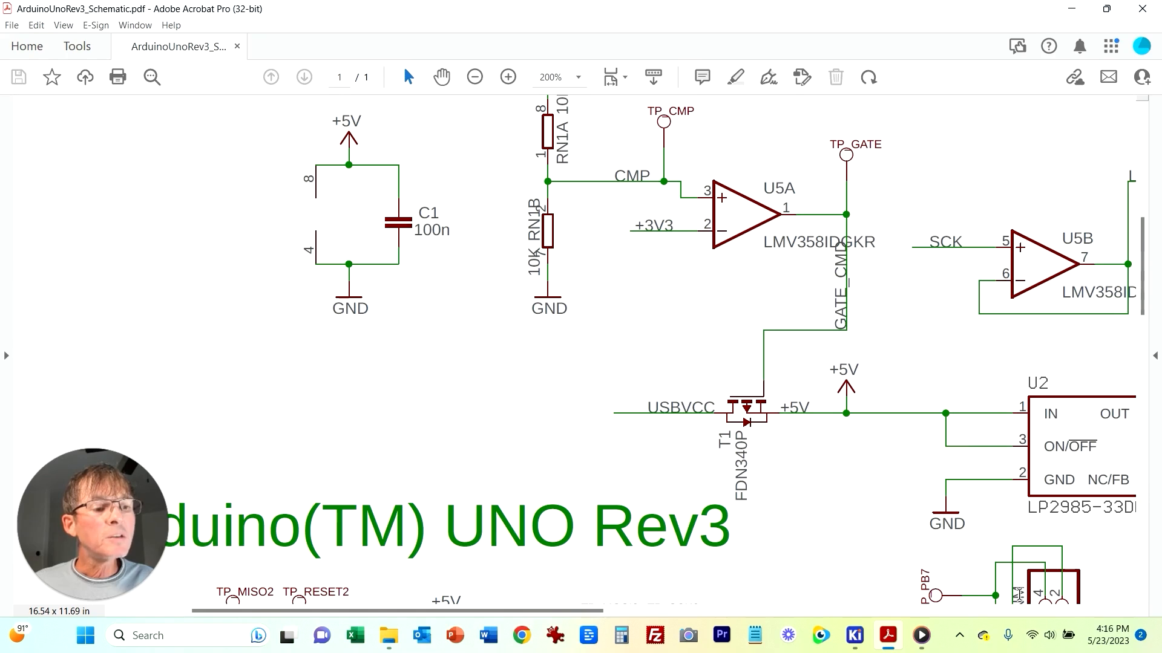
mouse_move(855, 636)
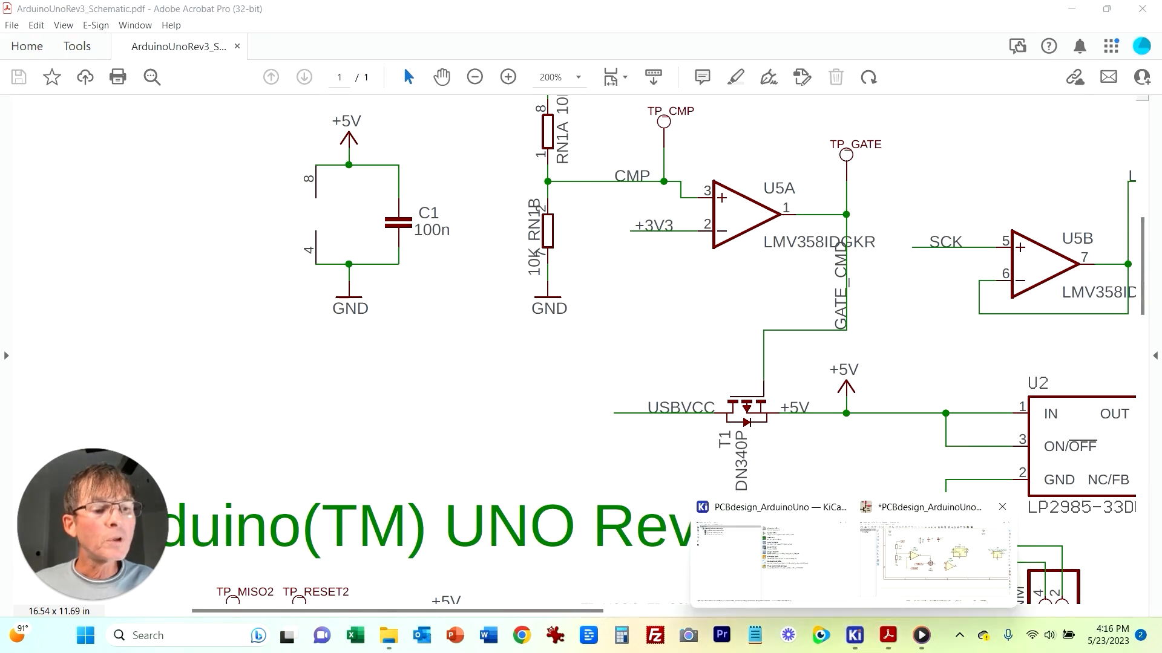
click(895, 511)
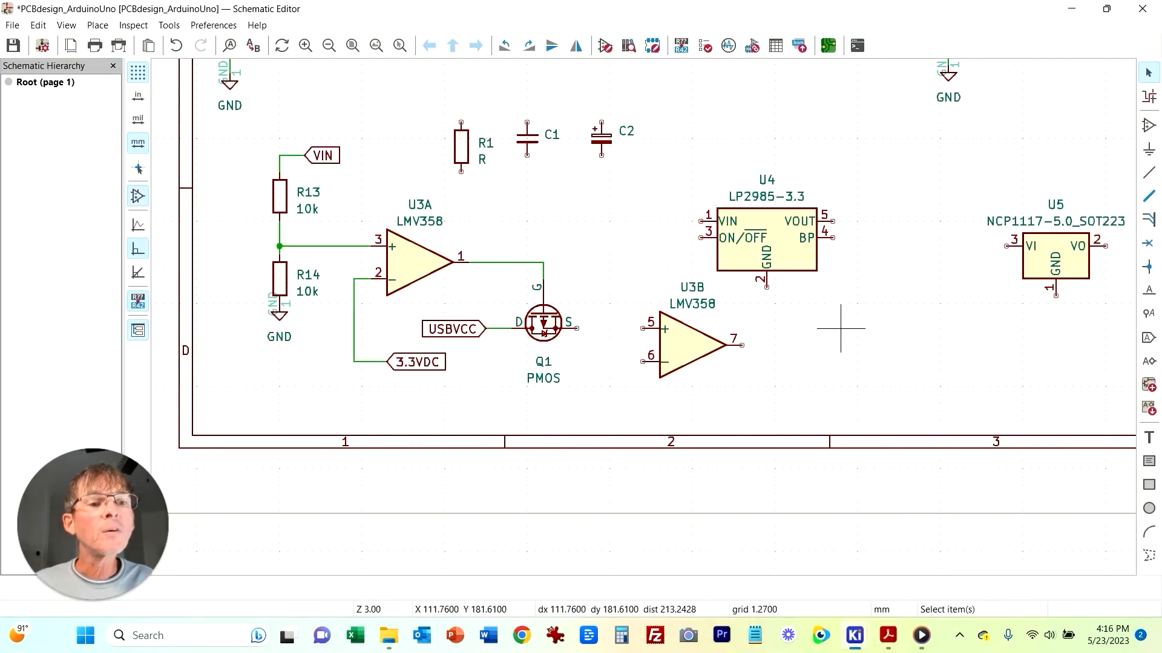
click(708, 337)
drag(708, 336, 768, 80)
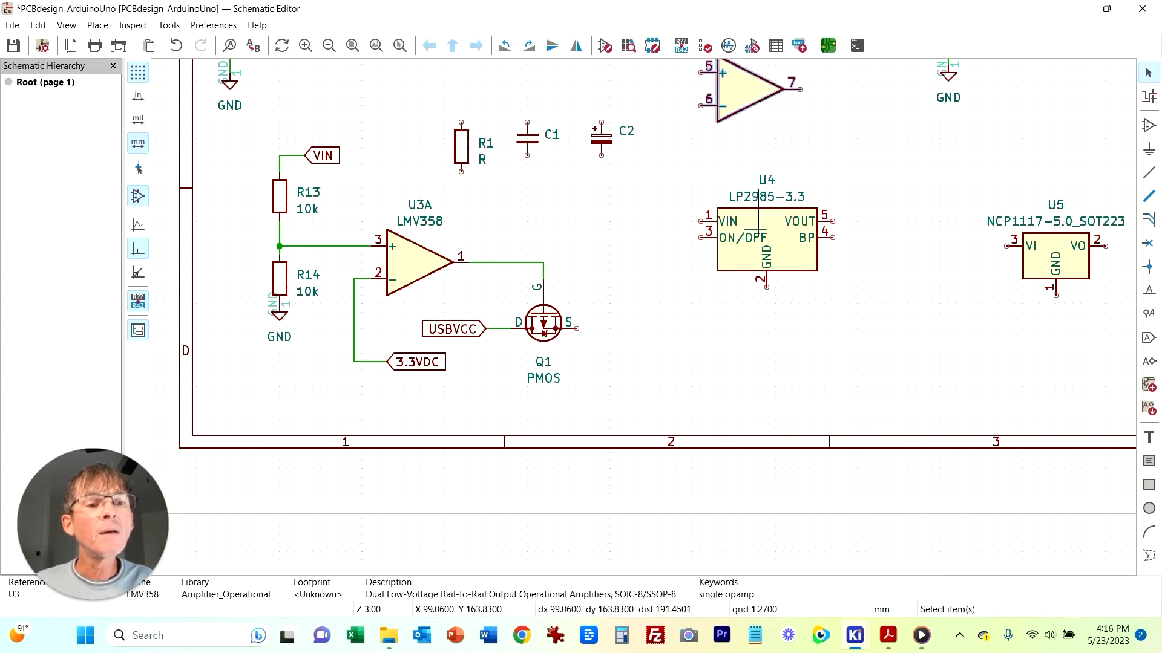
Step: Move regulator U4 down beside Q1's source
click(824, 213)
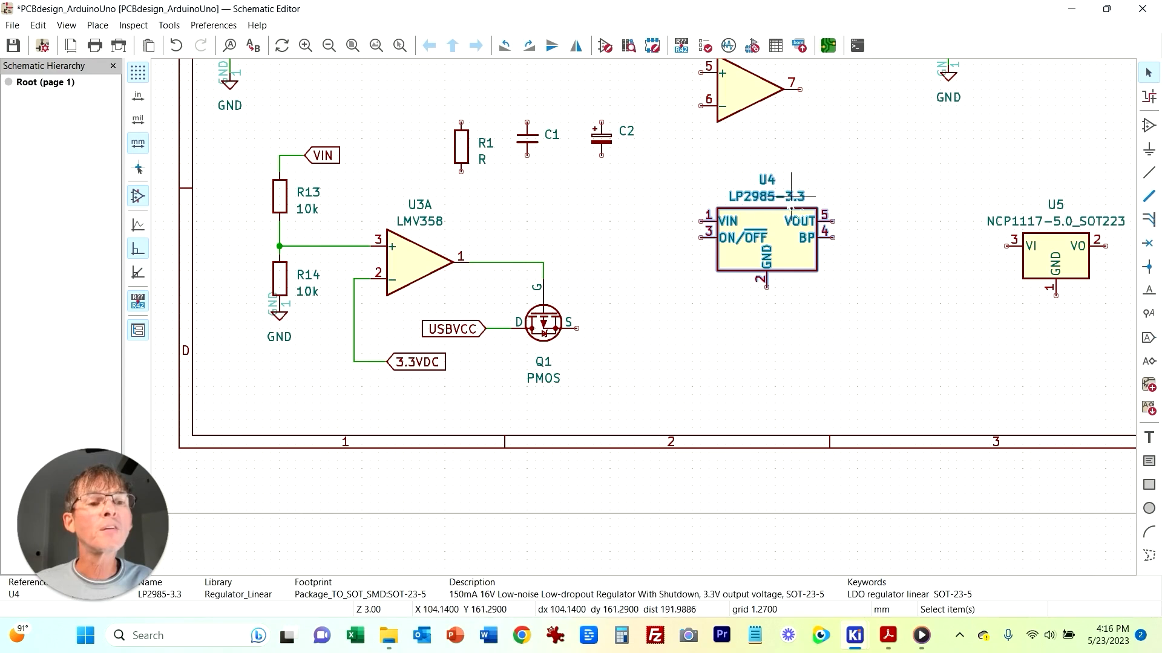
key(m)
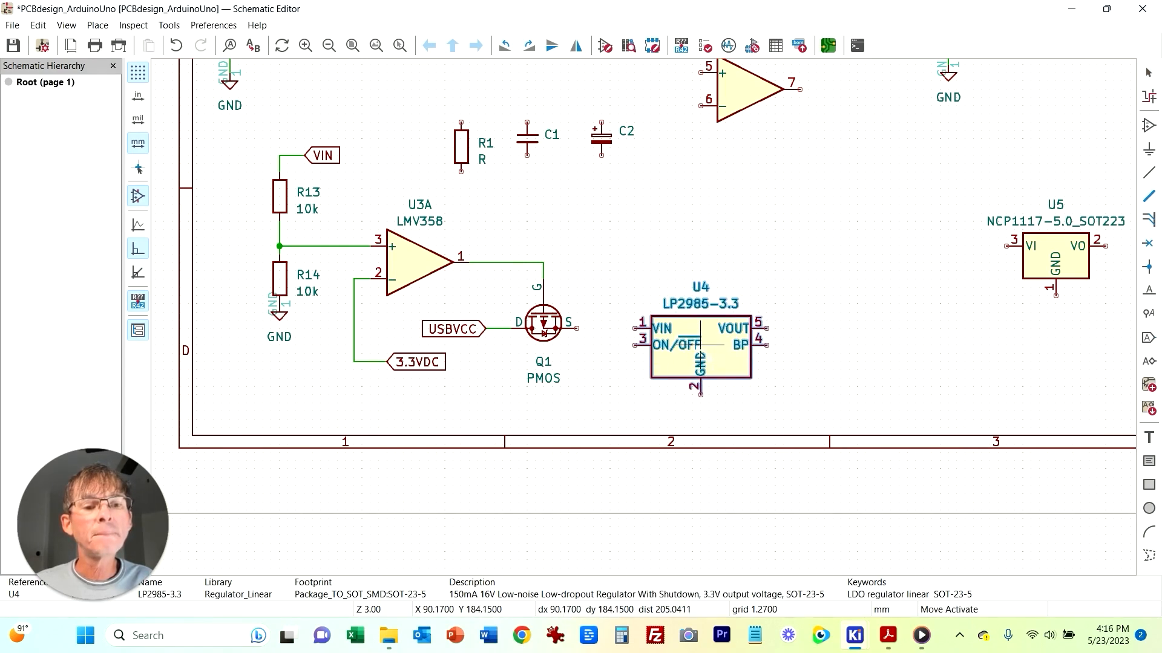
click(667, 344)
Step: Wire Q1's source to U4's VIN and ON/OFF pins
key(w)
click(576, 328)
key(w)
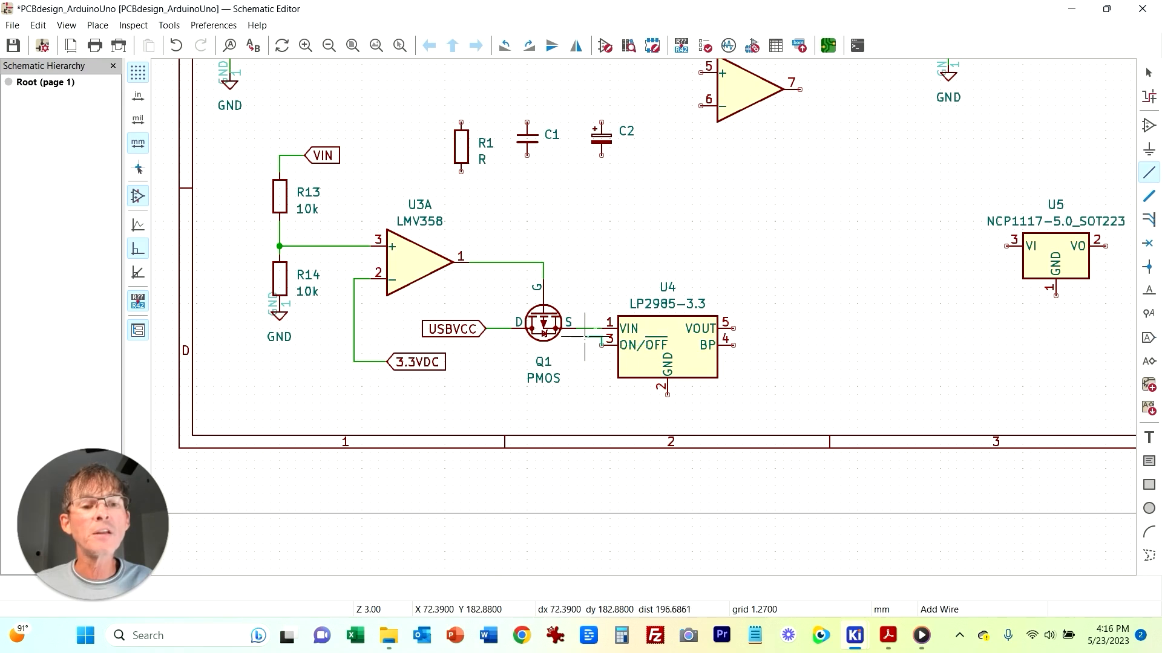
click(585, 328)
key(Escape)
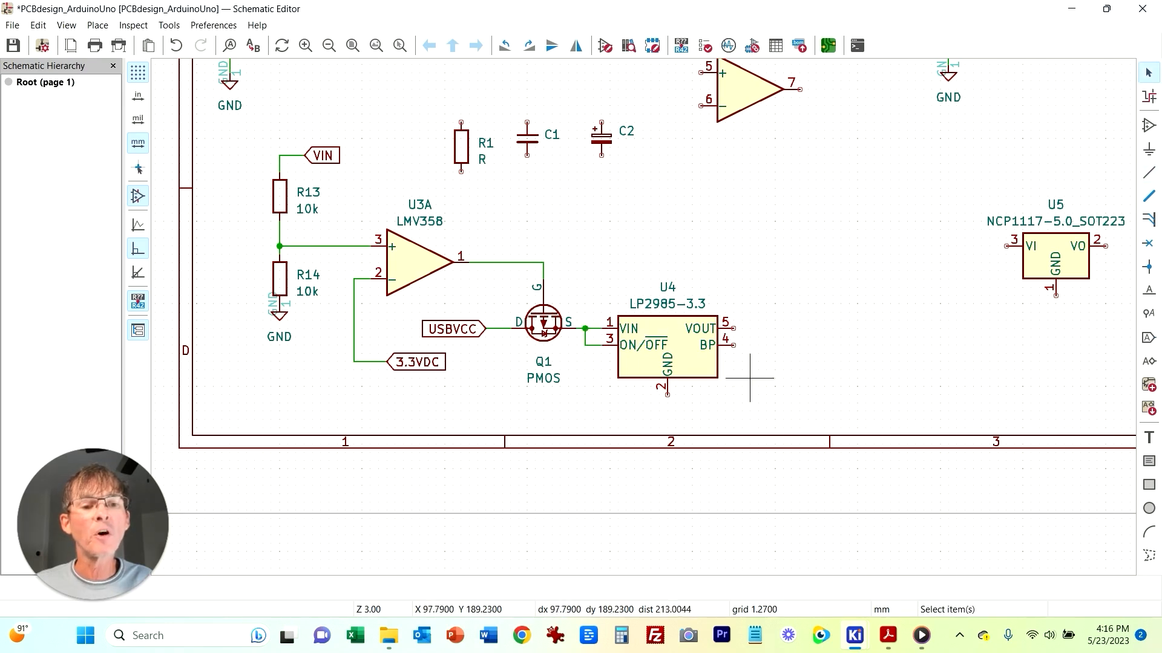
Step: Place a GND power symbol on U4's GND pin
key(p)
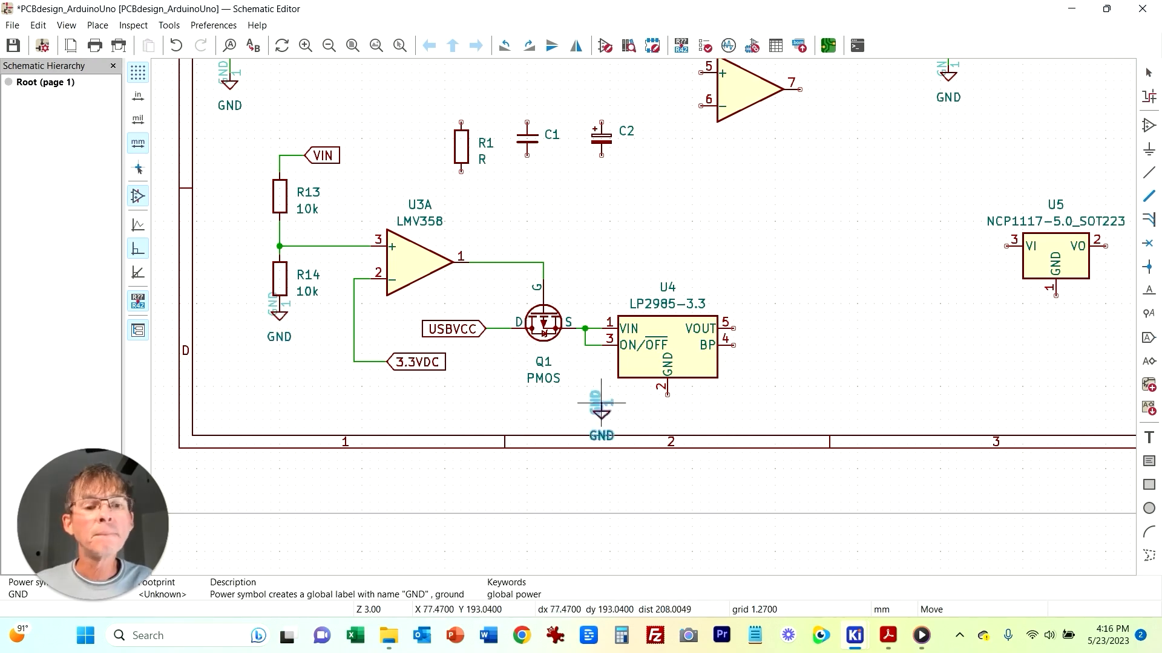
click(667, 397)
key(Escape)
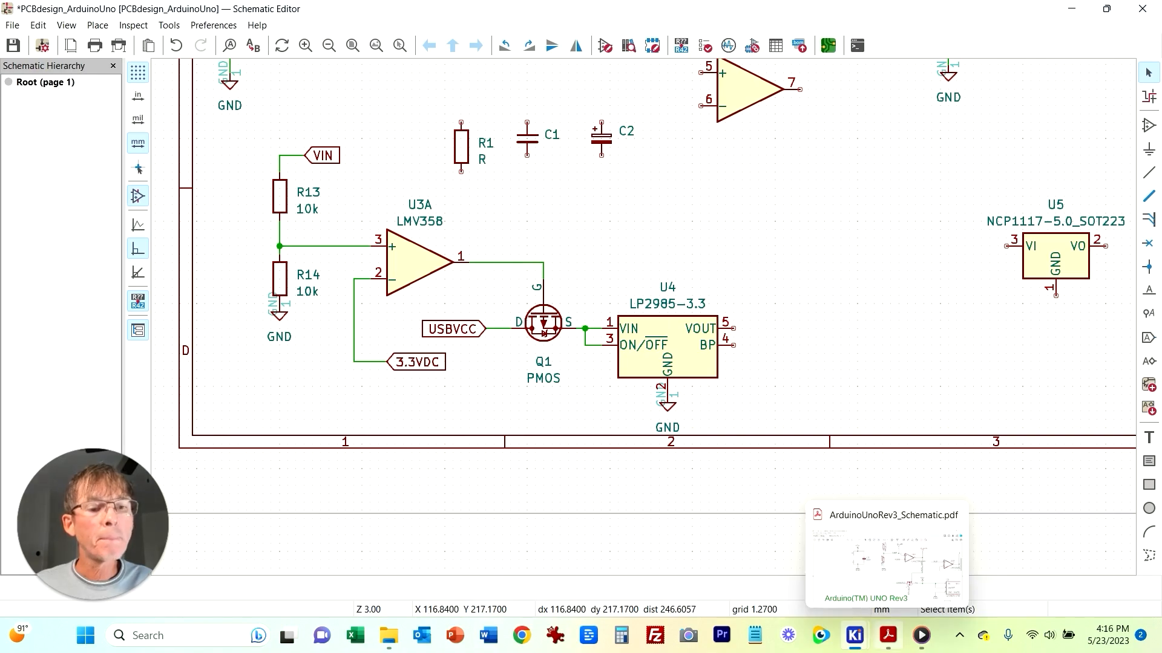
Step: Add a bidirectional 5VDC global label above U4 near Q1's source
click(887, 635)
scroll(571, 400, right, 5)
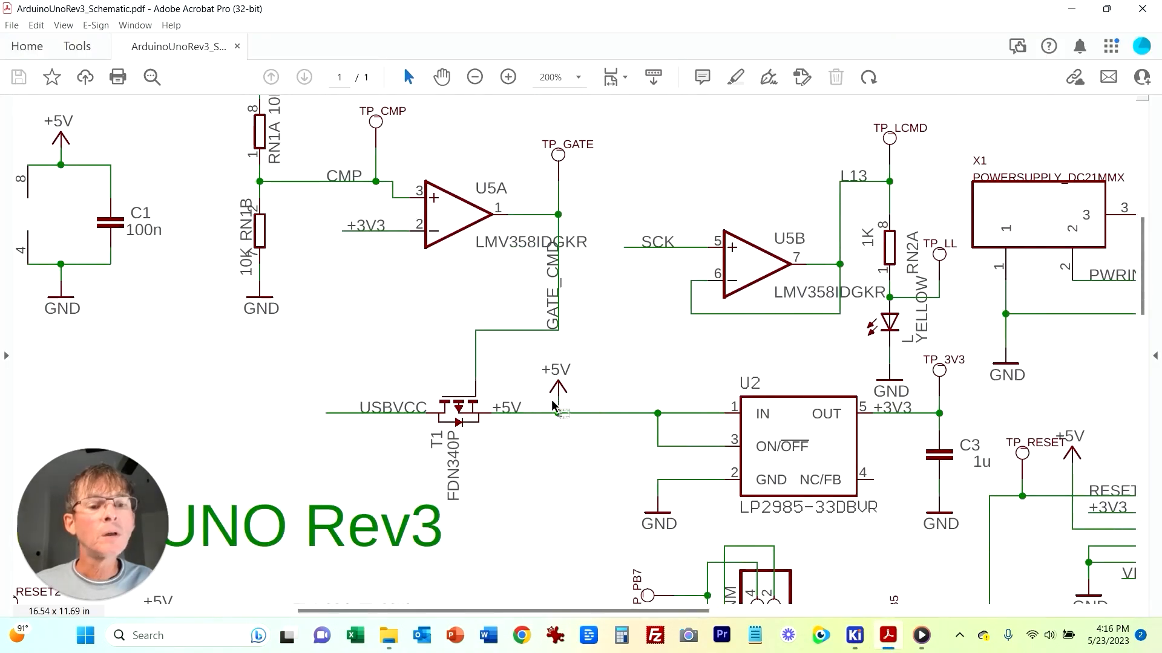
click(888, 635)
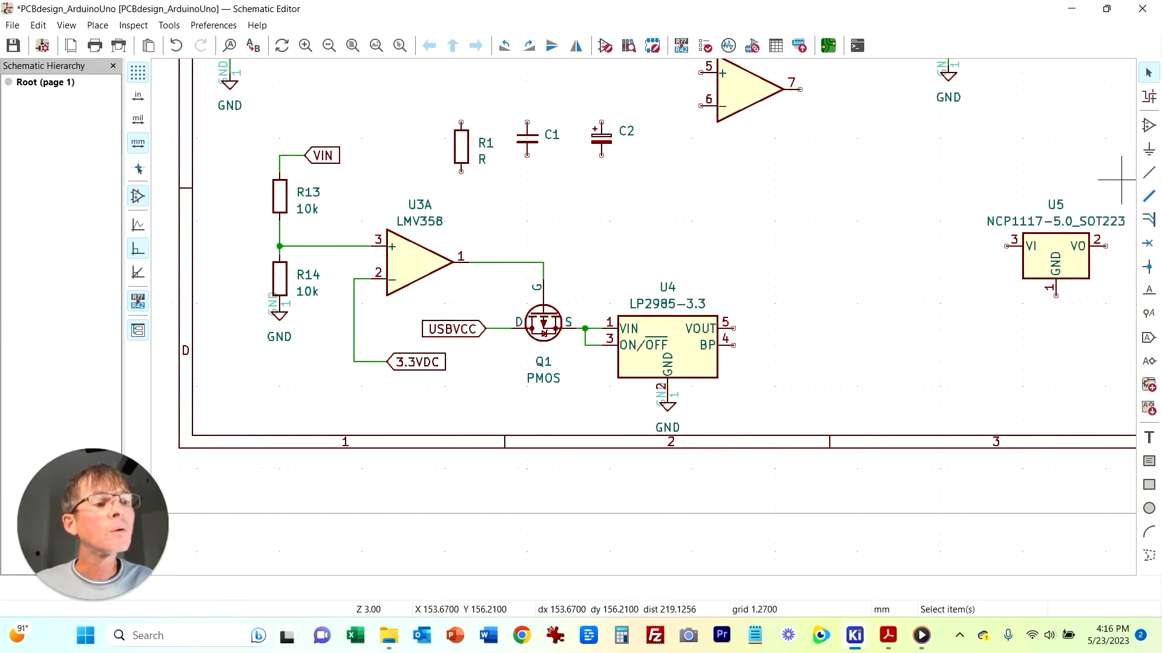
key(ctrl+l)
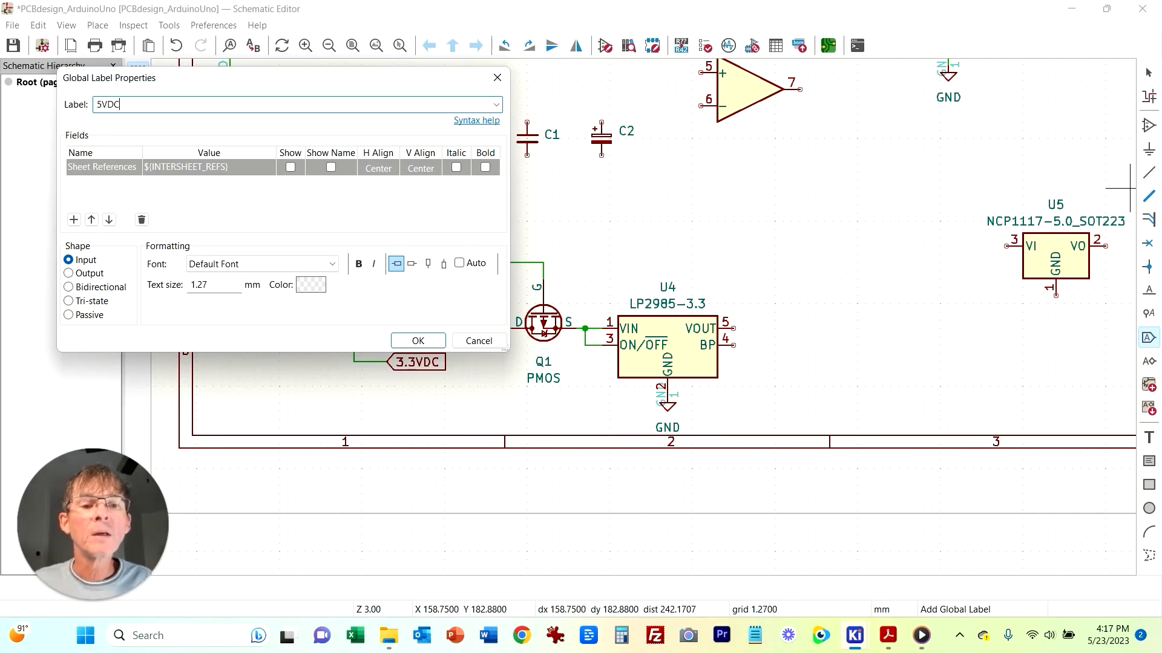
drag(288, 77, 926, 70)
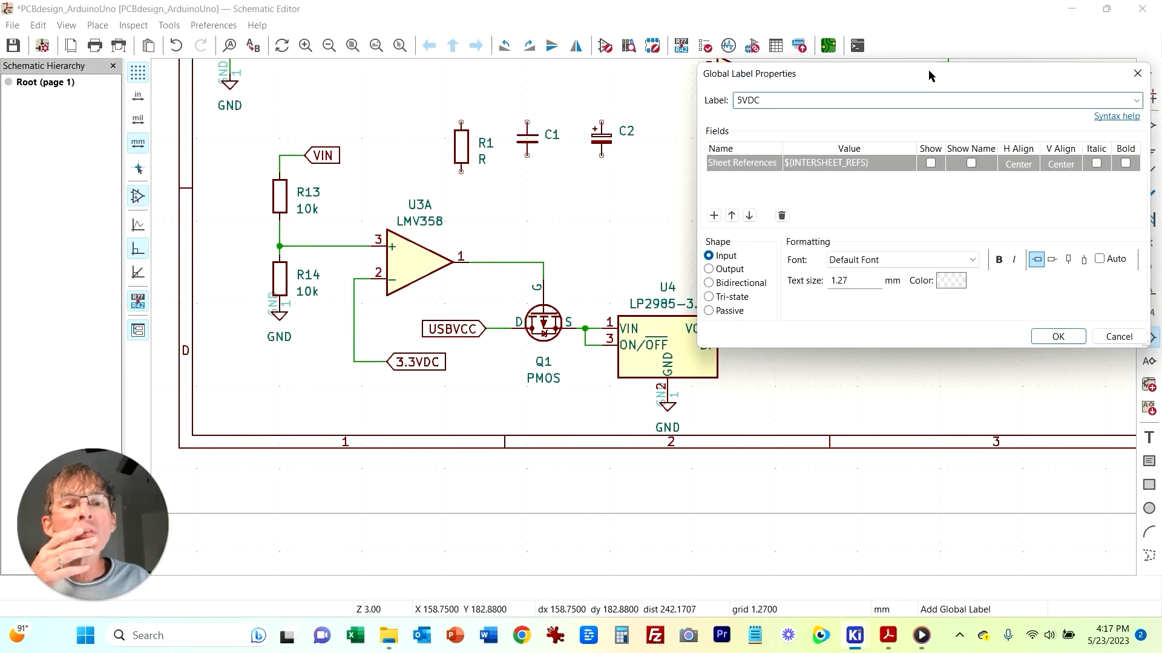
drag(928, 70, 612, 120)
click(393, 333)
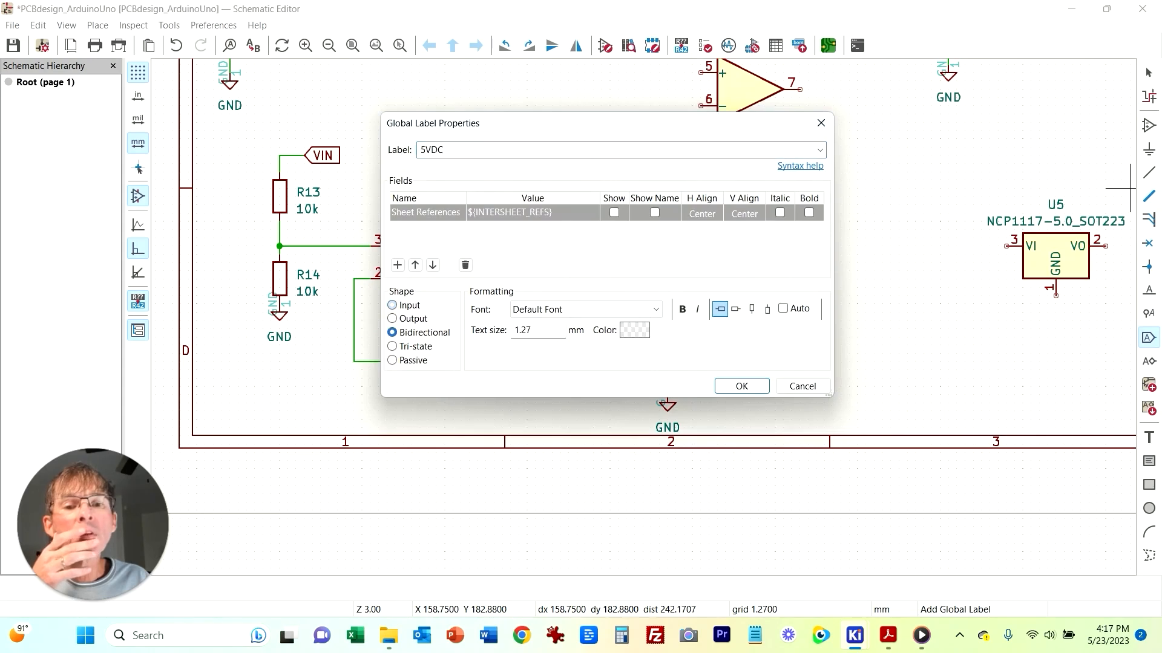
key(Return)
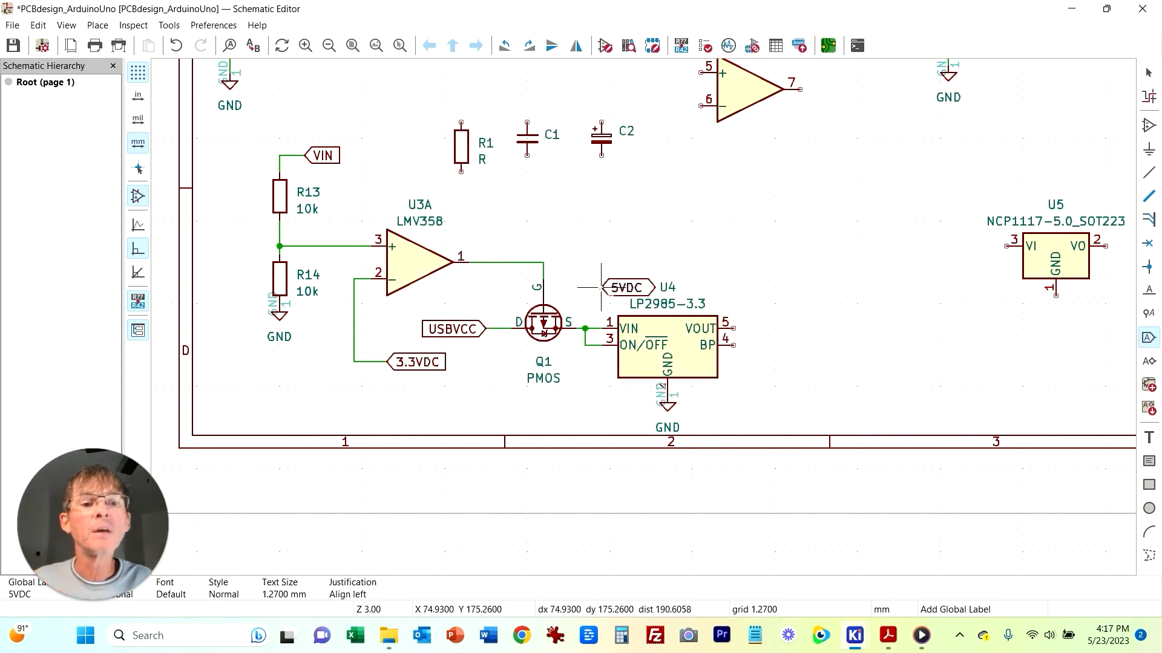
click(592, 263)
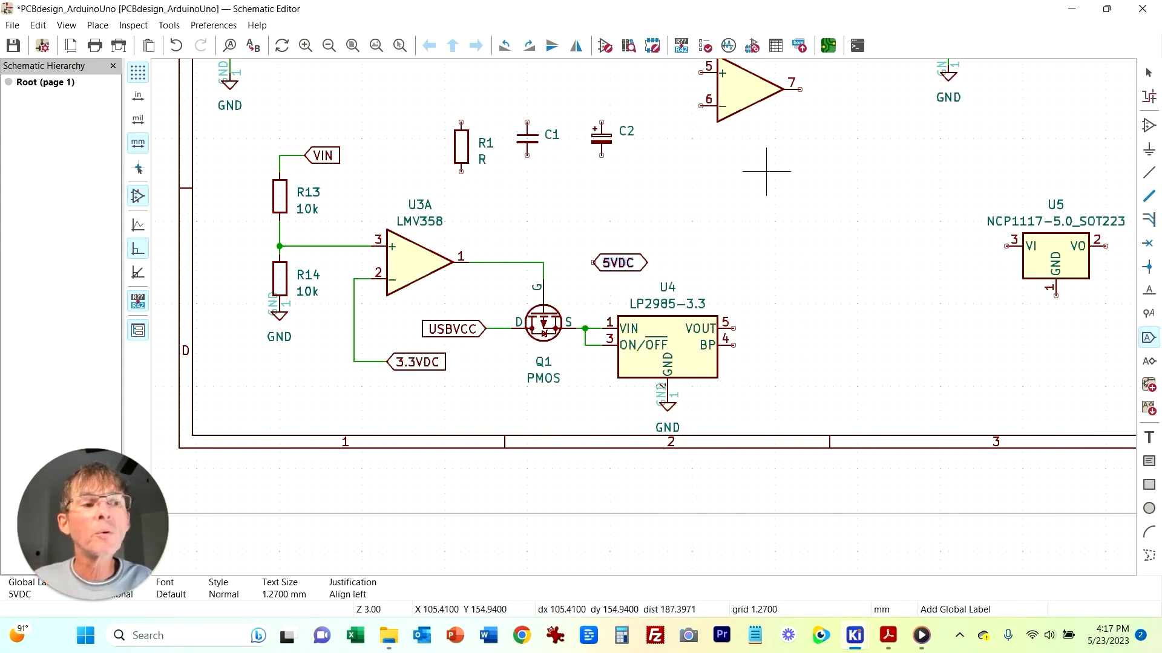
Step: Wire the 5VDC global label down to the junction at Q1's source
click(1149, 172)
click(593, 263)
click(586, 328)
key(Escape)
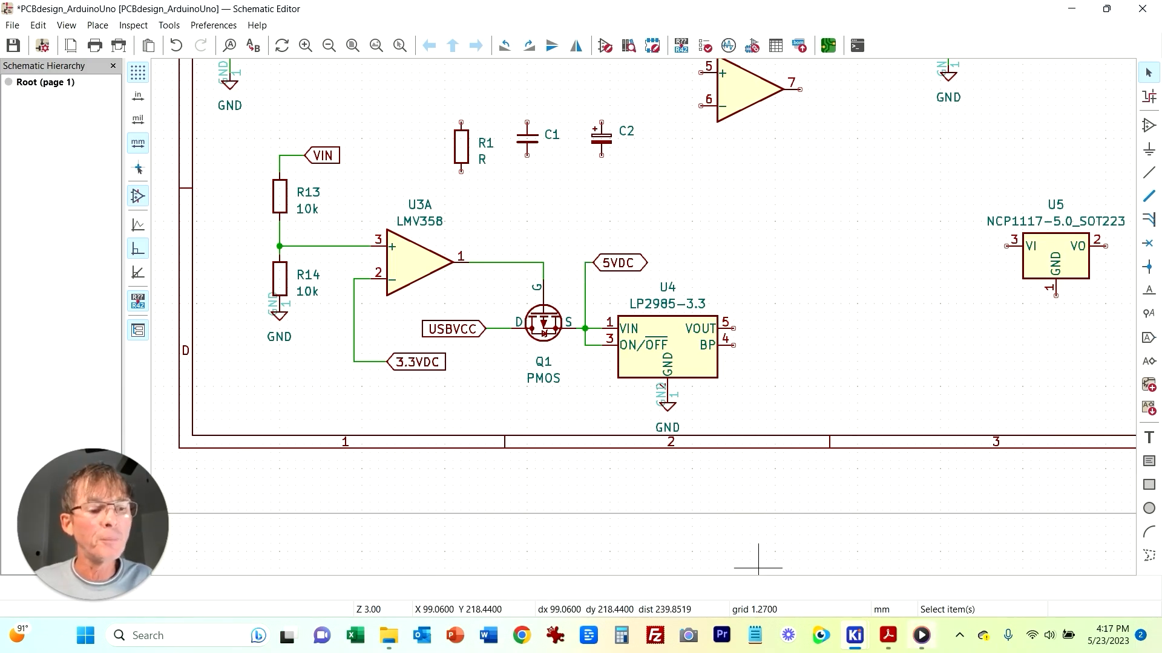
Step: Check the reference PDF, then duplicate capacitor C1 and place the copy to the right of U4's VOUT pin
click(887, 635)
scroll(790, 549, down, 1)
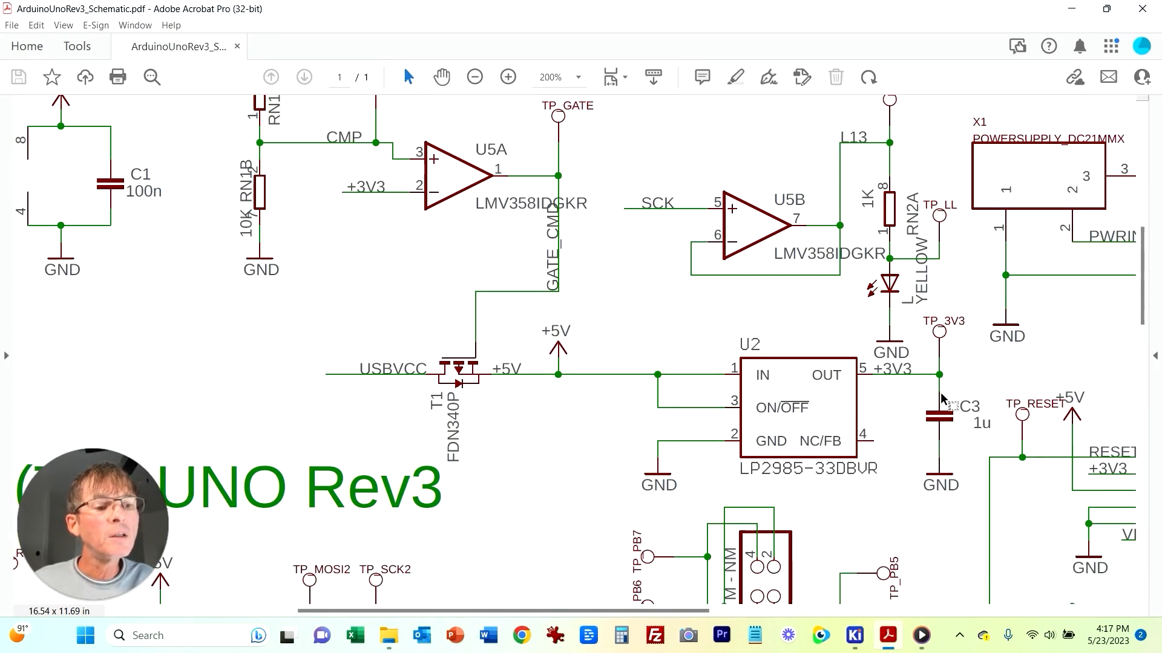
click(854, 636)
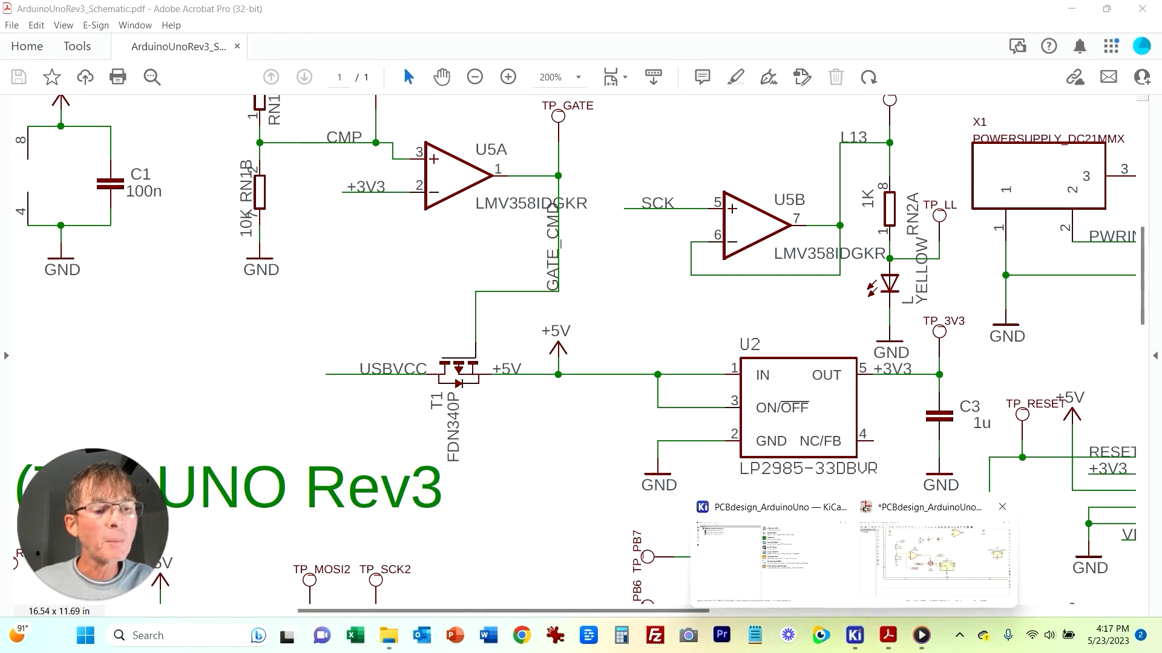
click(935, 557)
click(527, 136)
key(ctrl+d)
click(791, 361)
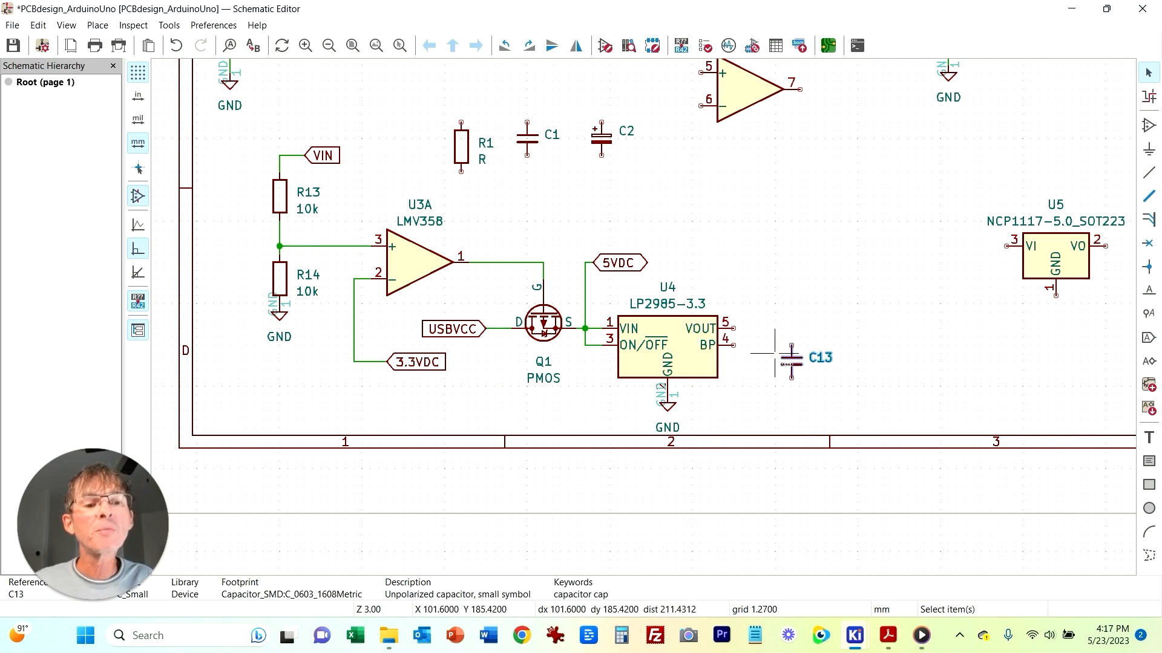
Step: Wire U4's VOUT pin to the top of the new capacitor
key(w)
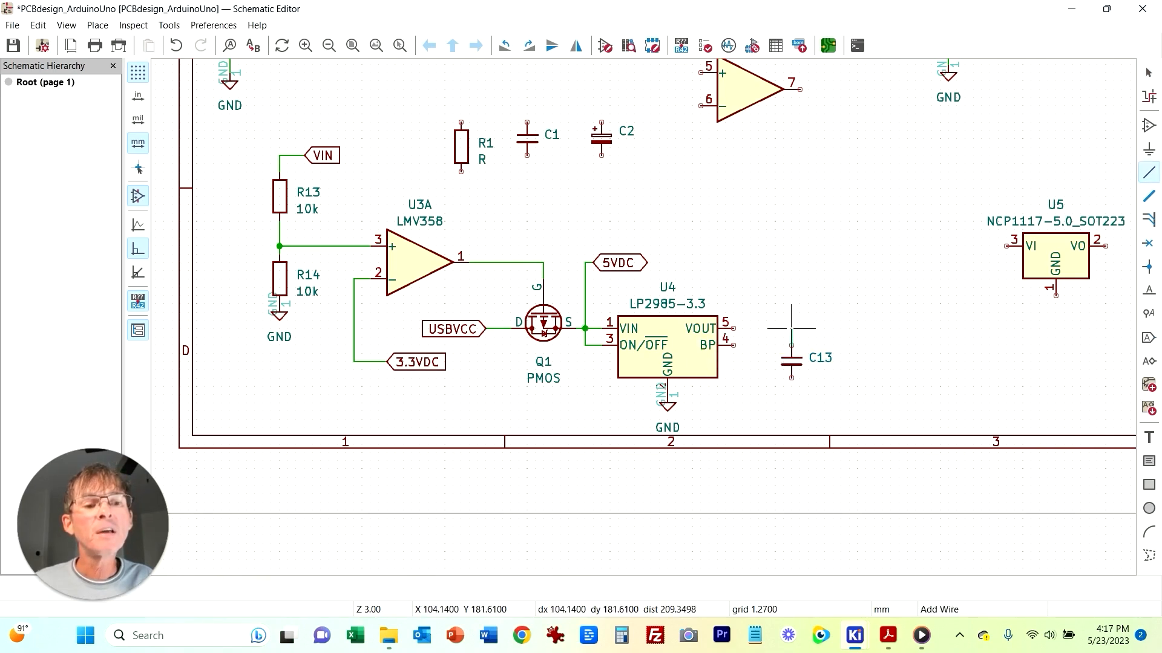
click(733, 328)
key(Escape)
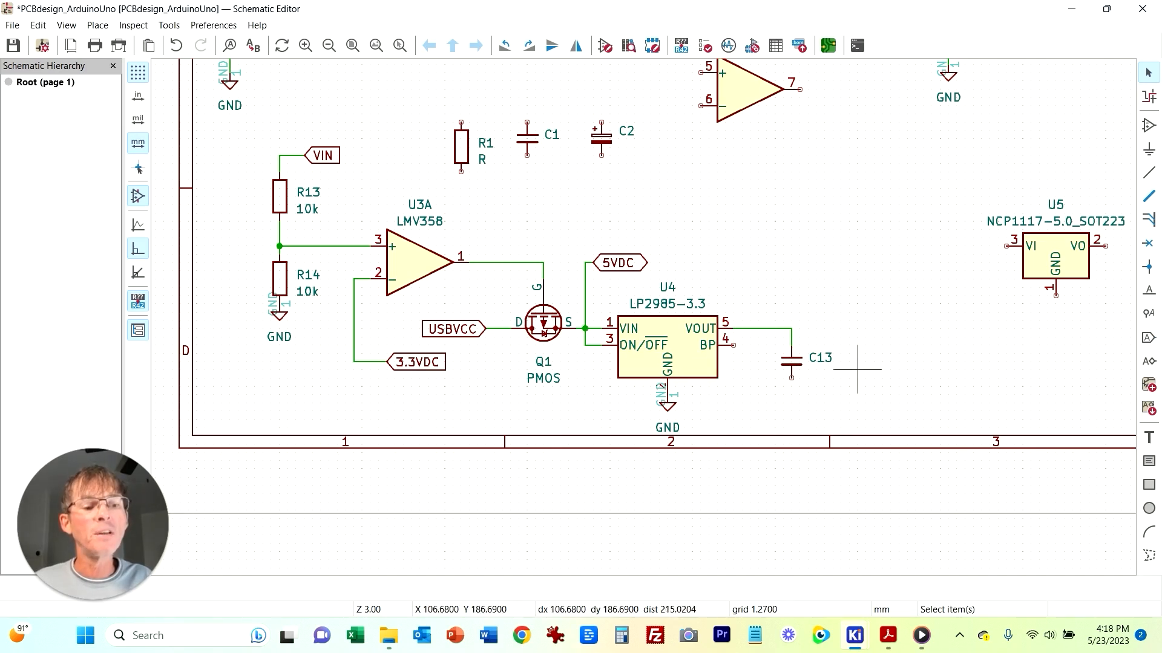
Step: Compare with the reference PDF, then duplicate a GND symbol onto the new capacitor's lower pin
click(889, 574)
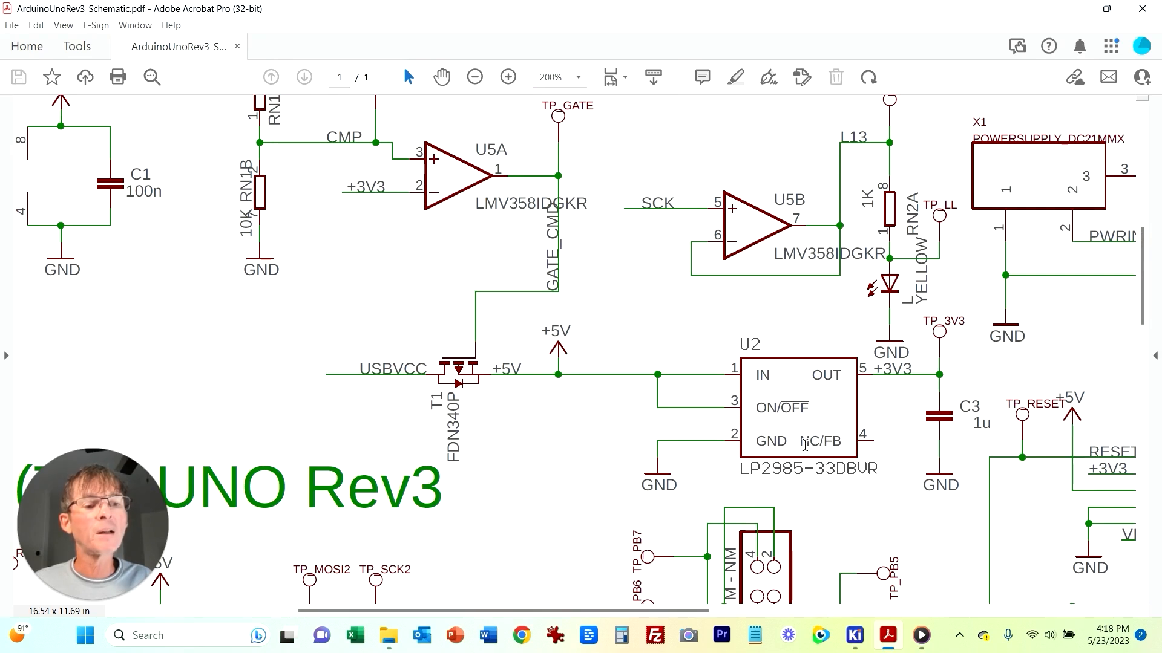
drag(802, 442, 833, 442)
click(833, 442)
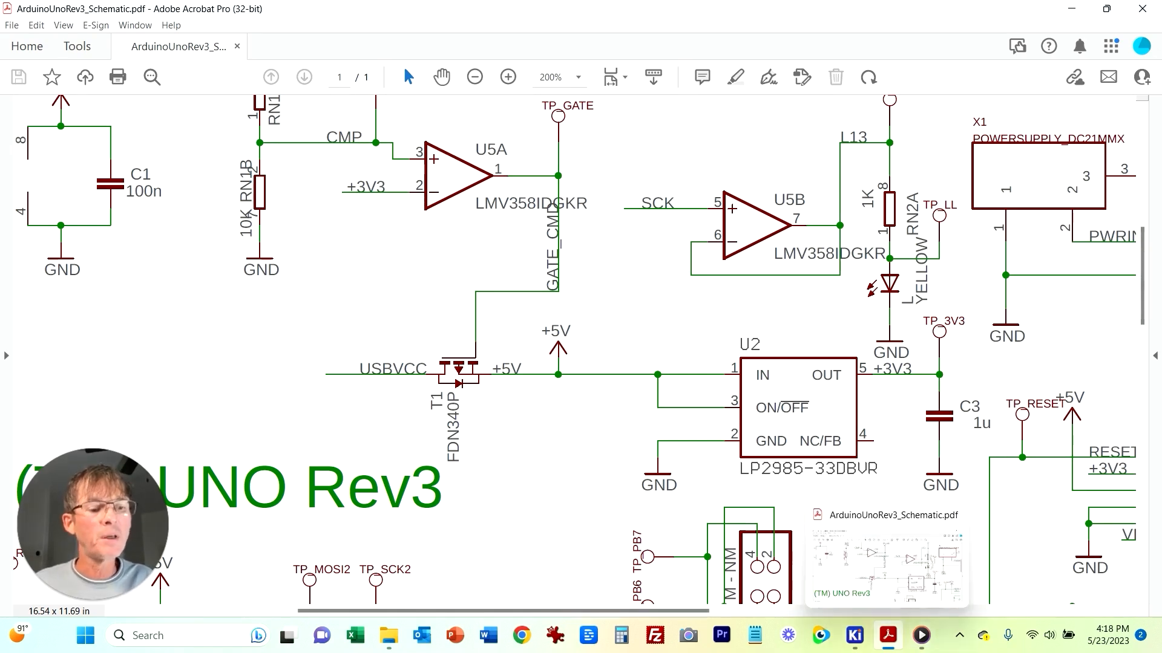
click(854, 635)
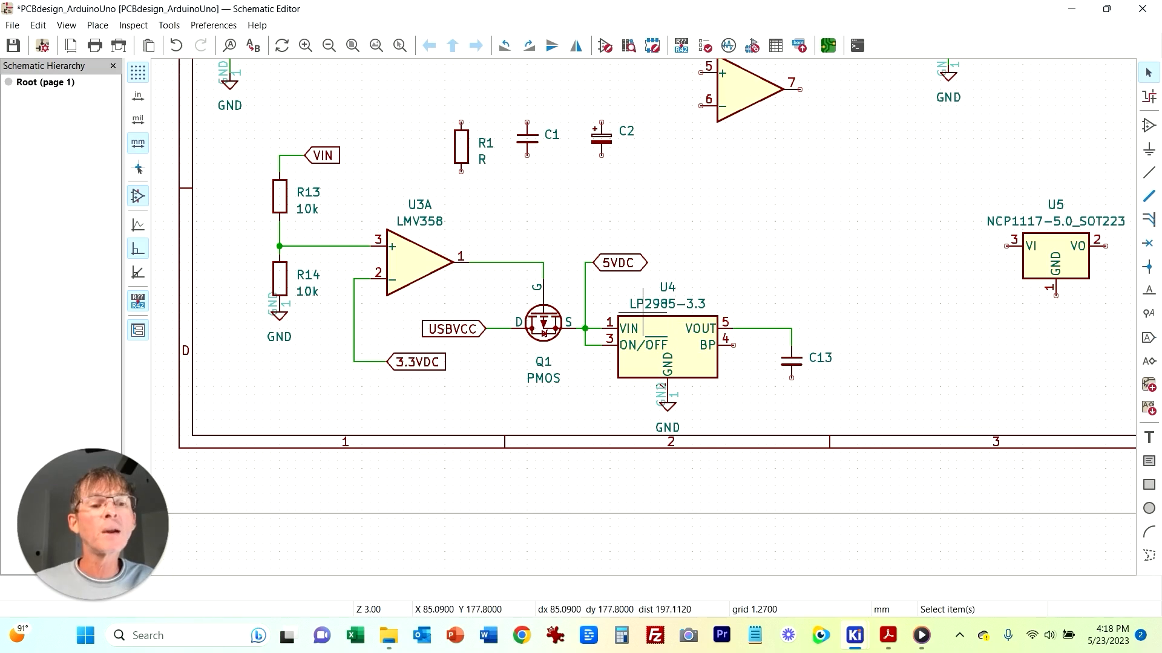
click(675, 410)
key(ctrl+d)
click(799, 395)
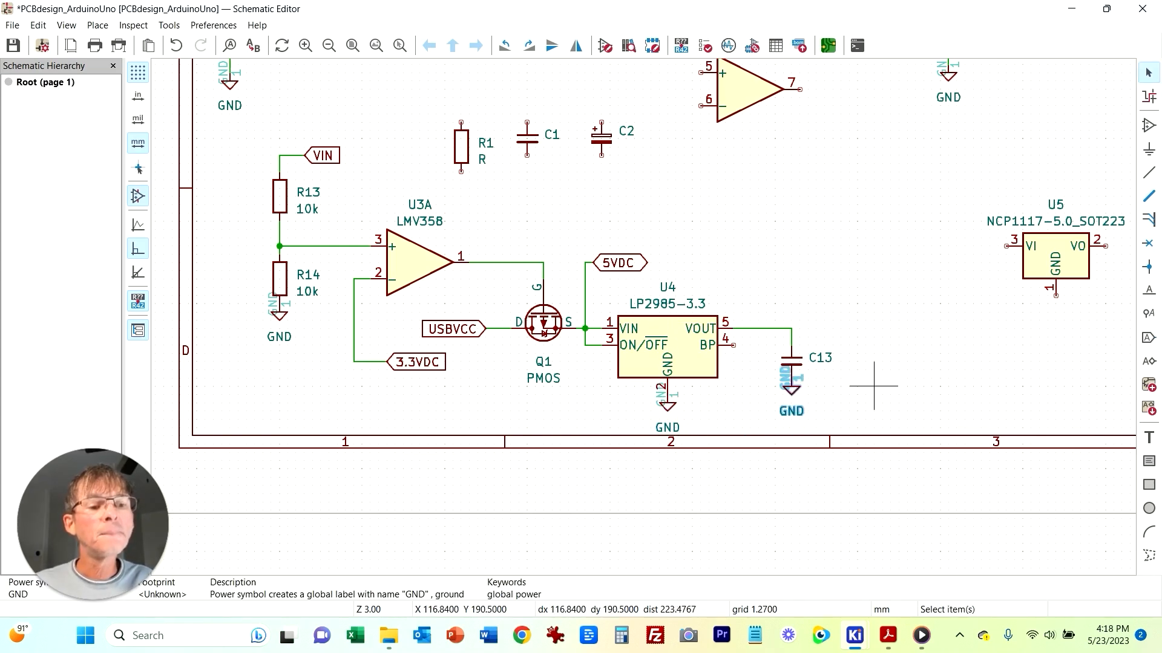
click(874, 386)
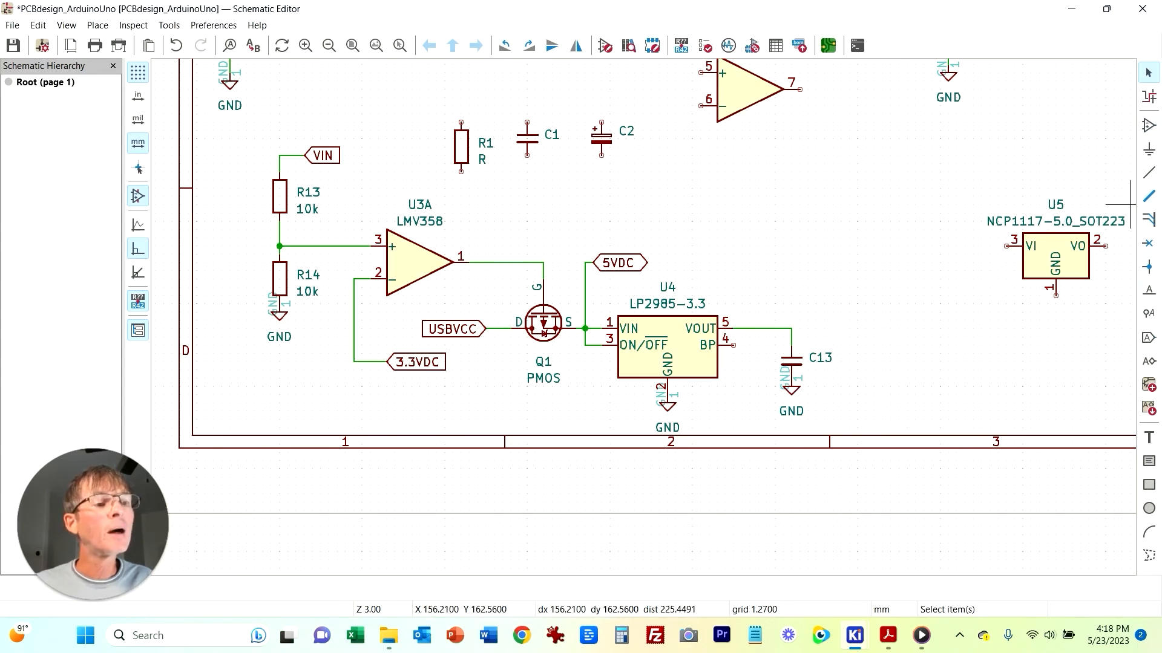
Step: Add a 3.3VDC global label with Output shape to the right of the new capacitor
key(ctrl+l)
click(1134, 294)
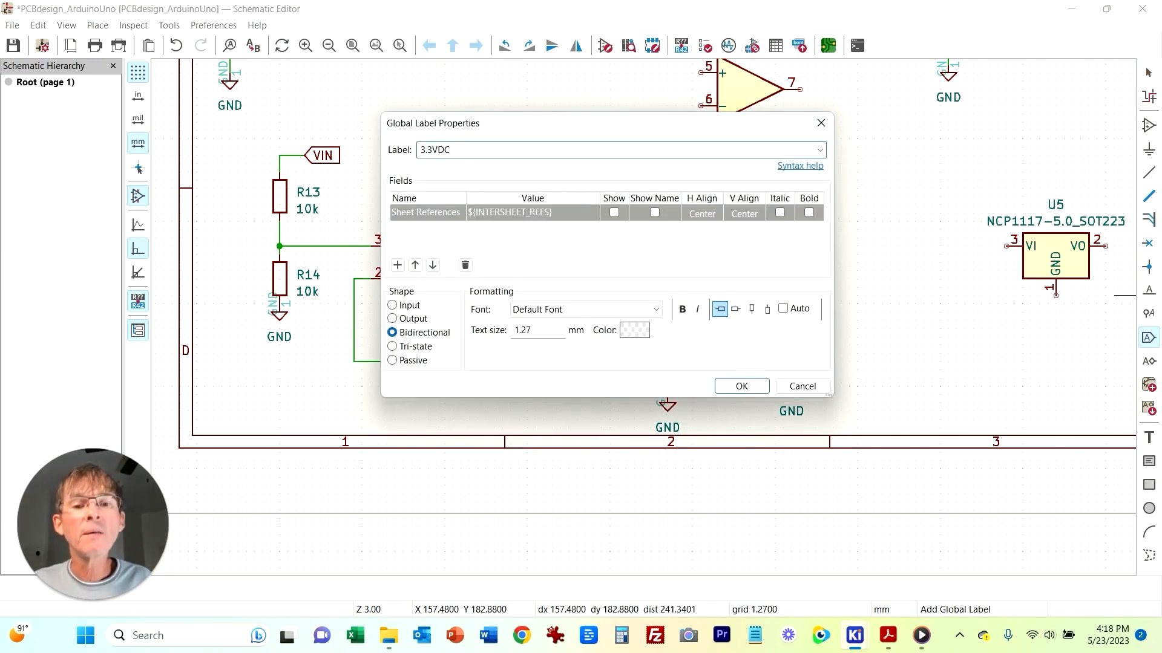
click(392, 319)
click(742, 386)
click(815, 328)
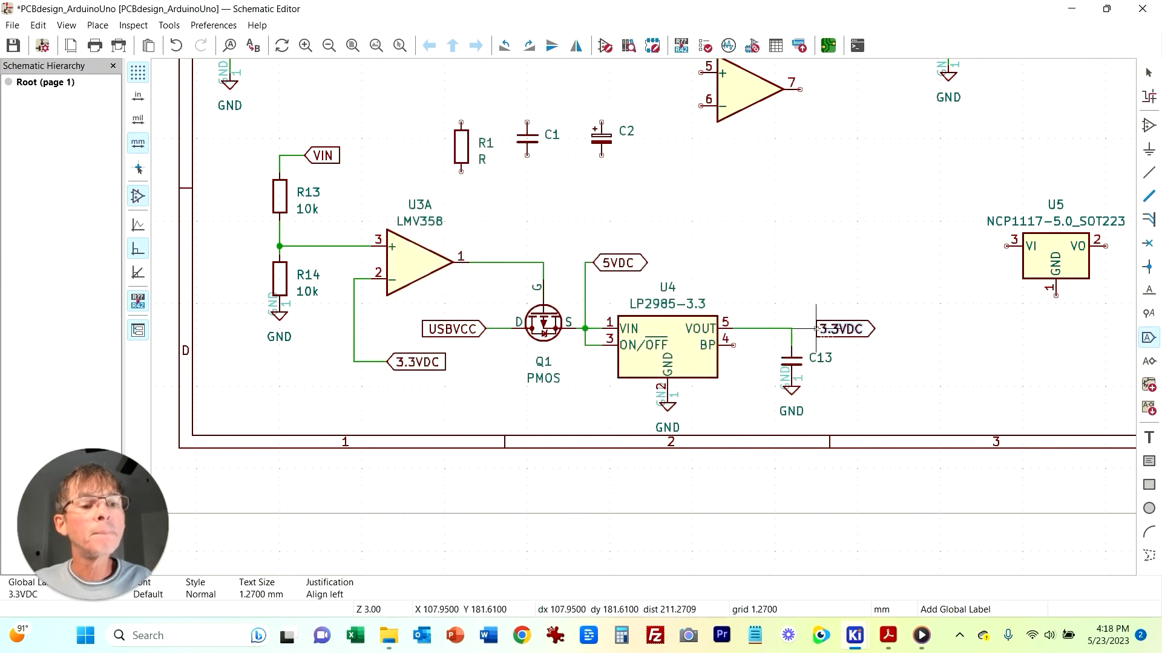
key(Escape)
Step: Wire the capacitor's junction on U4's output line to the 3.3VDC label
key(w)
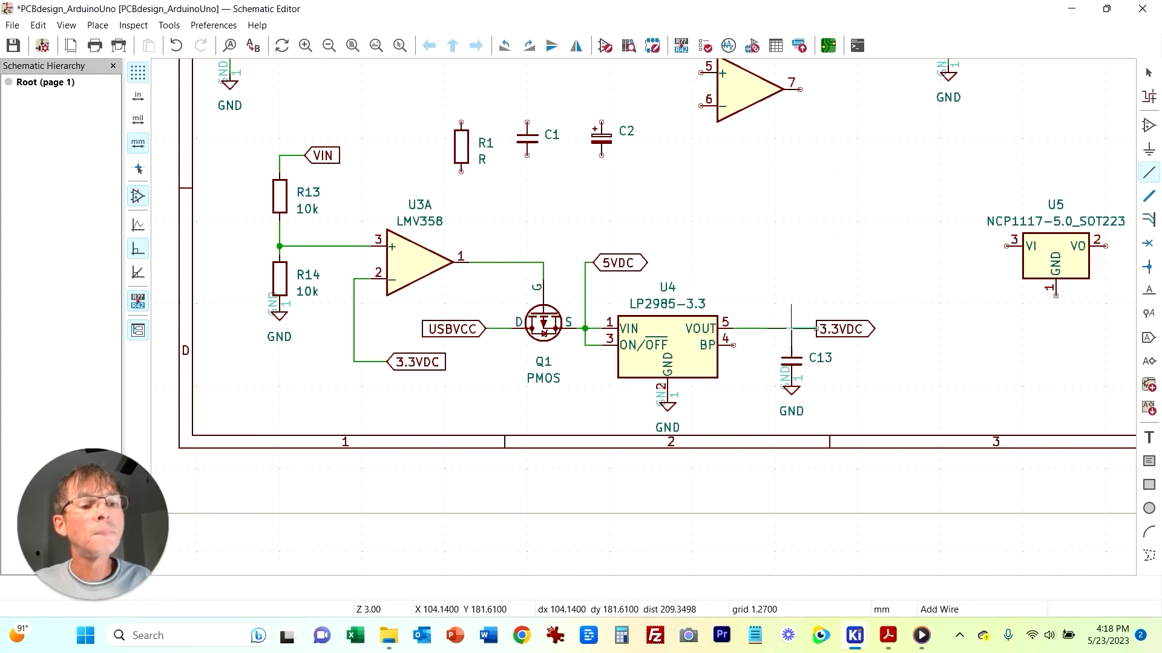
click(791, 328)
key(Escape)
middle_drag(889, 238, 889, 267)
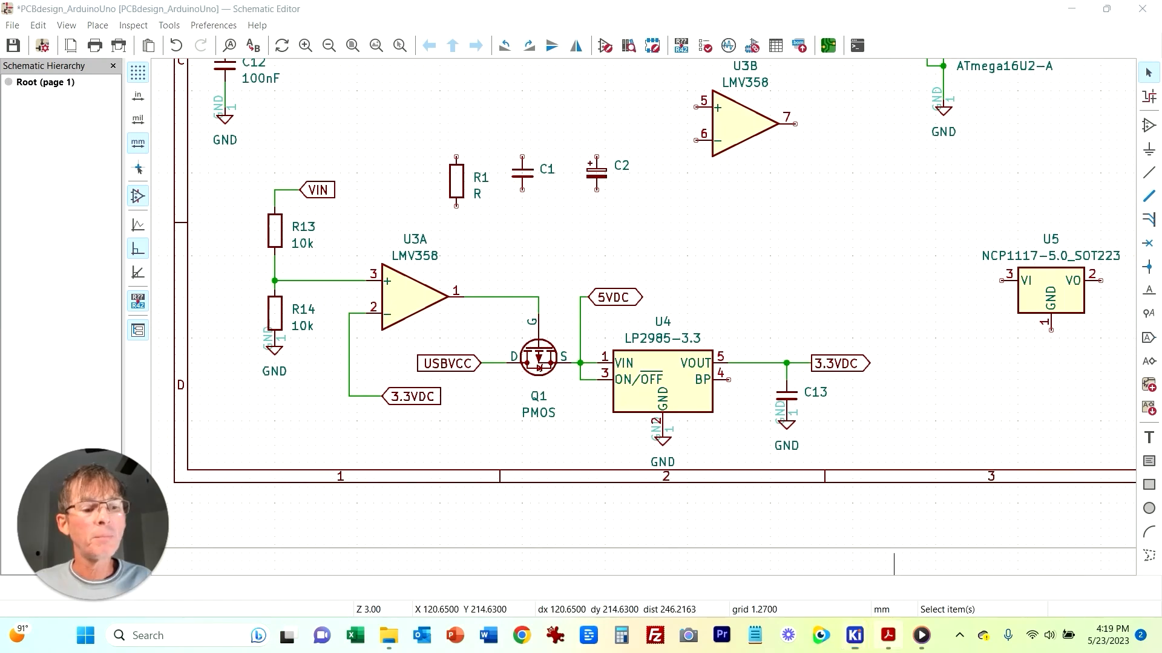
Step: Add an SCK output global label wired to U3B's non-inverting input pin 5
key(alt+Tab)
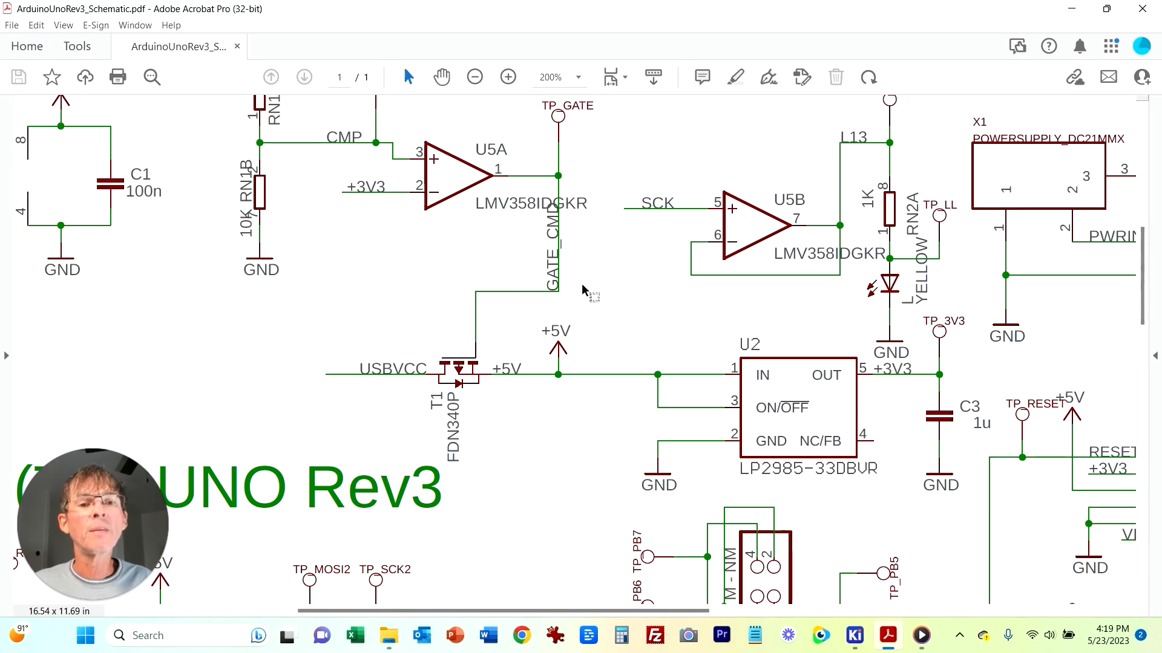
right_click(894, 494)
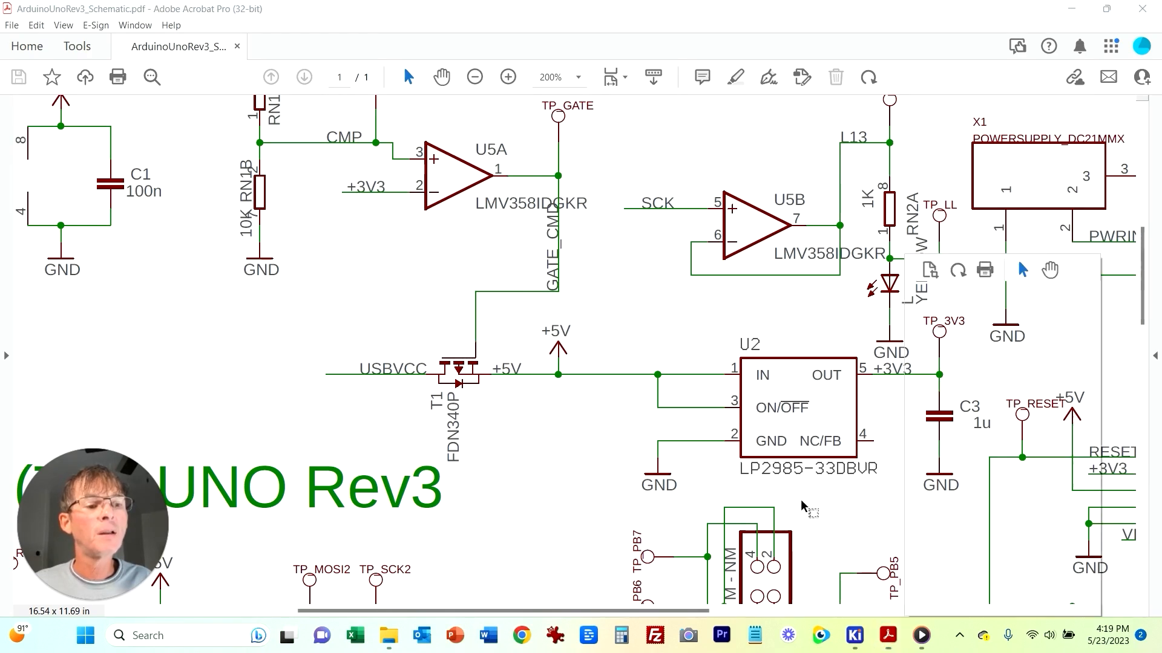
click(756, 515)
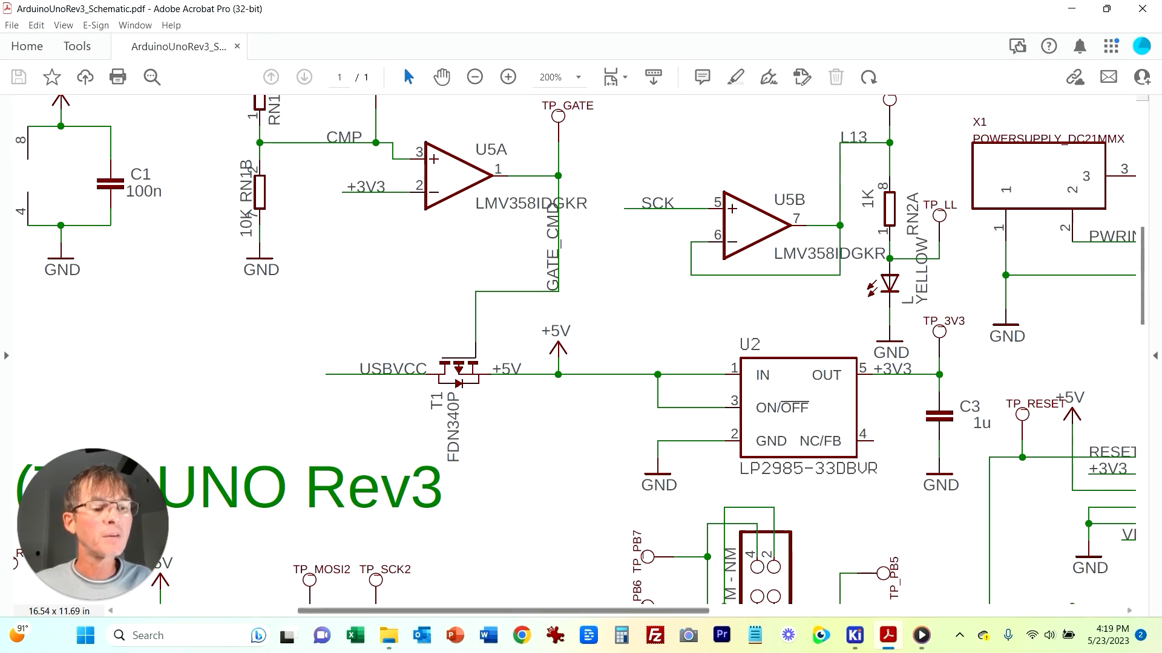
mouse_move(887, 635)
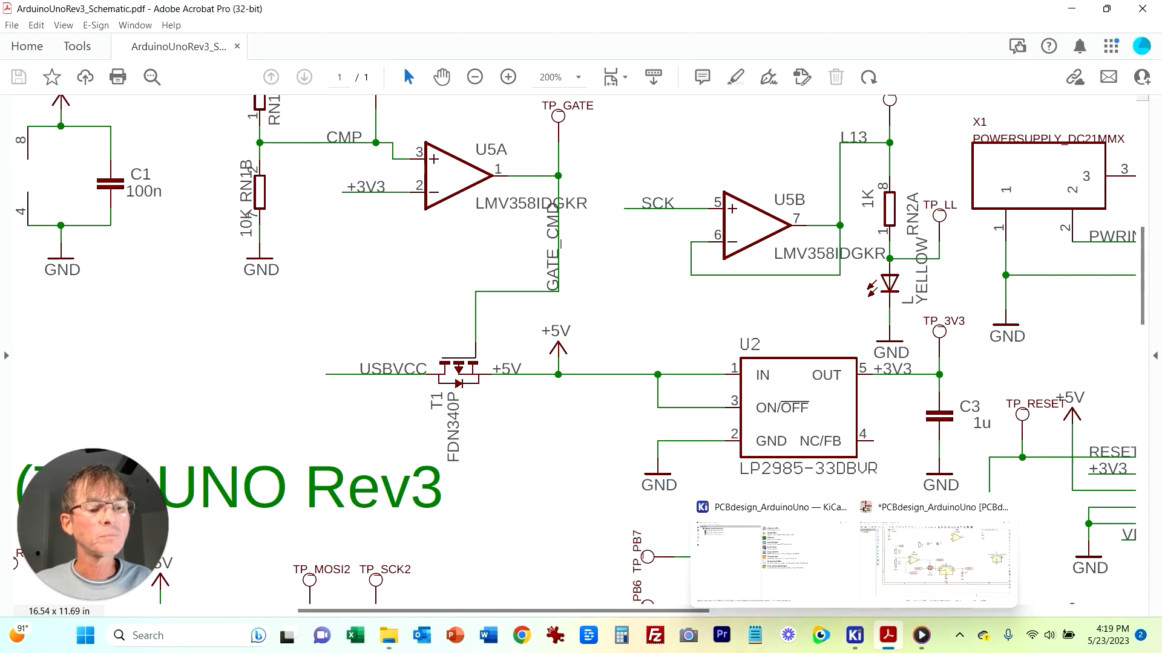
click(993, 548)
middle_drag(770, 214, 637, 342)
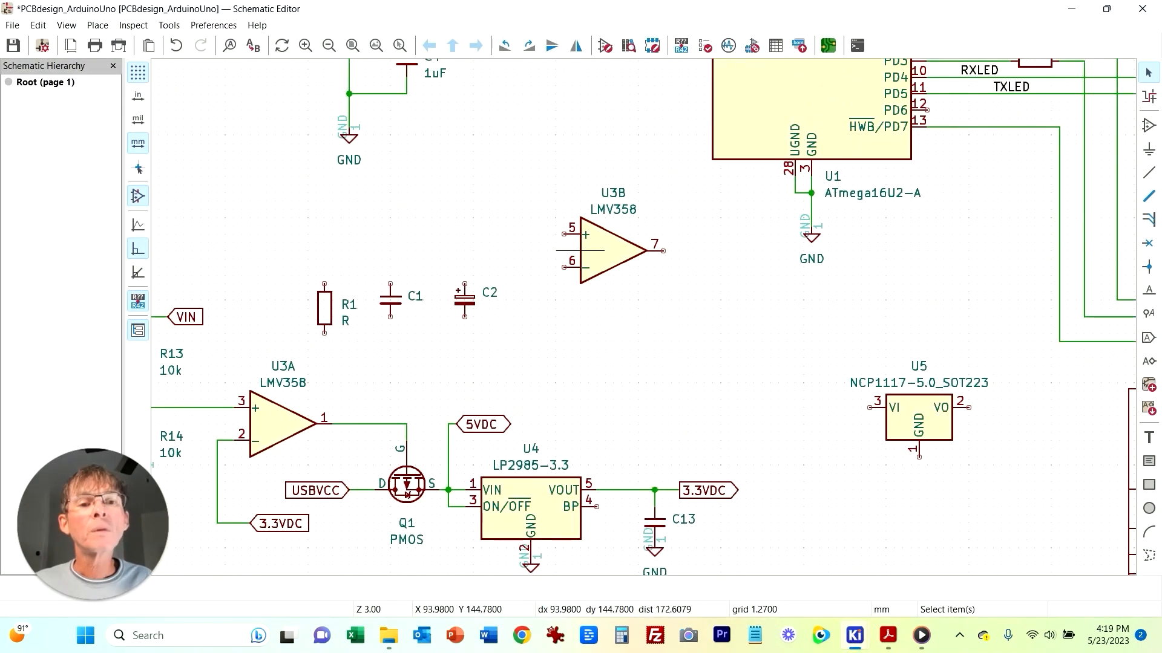
click(564, 234)
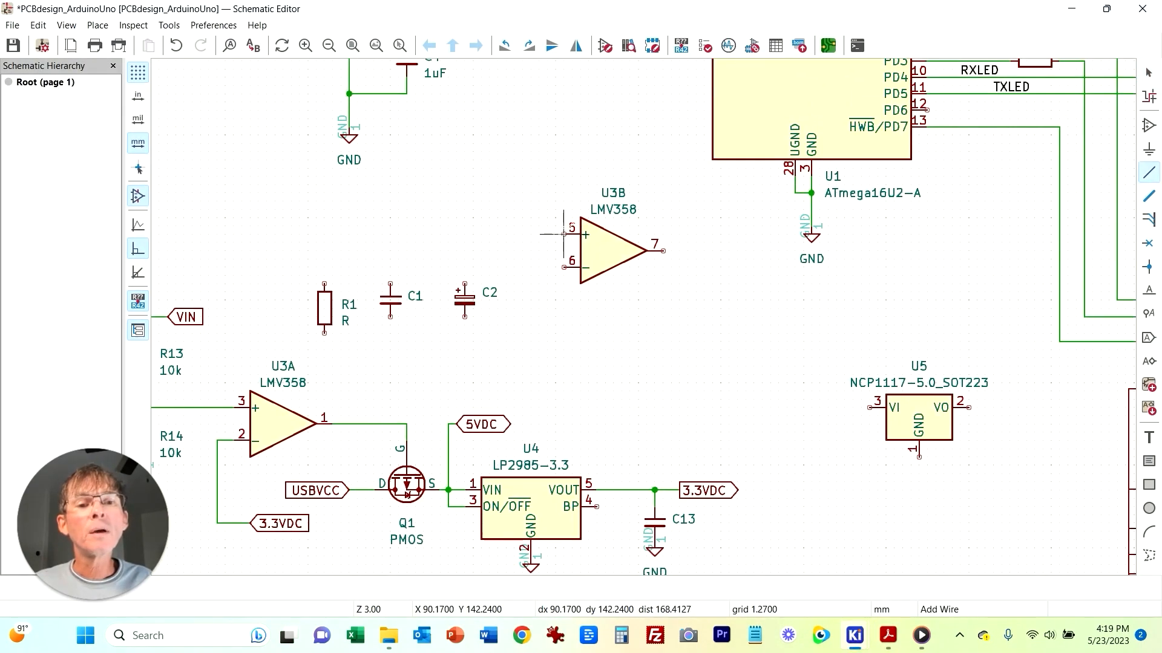
right_click(524, 237)
click(569, 310)
key(ctrl+l)
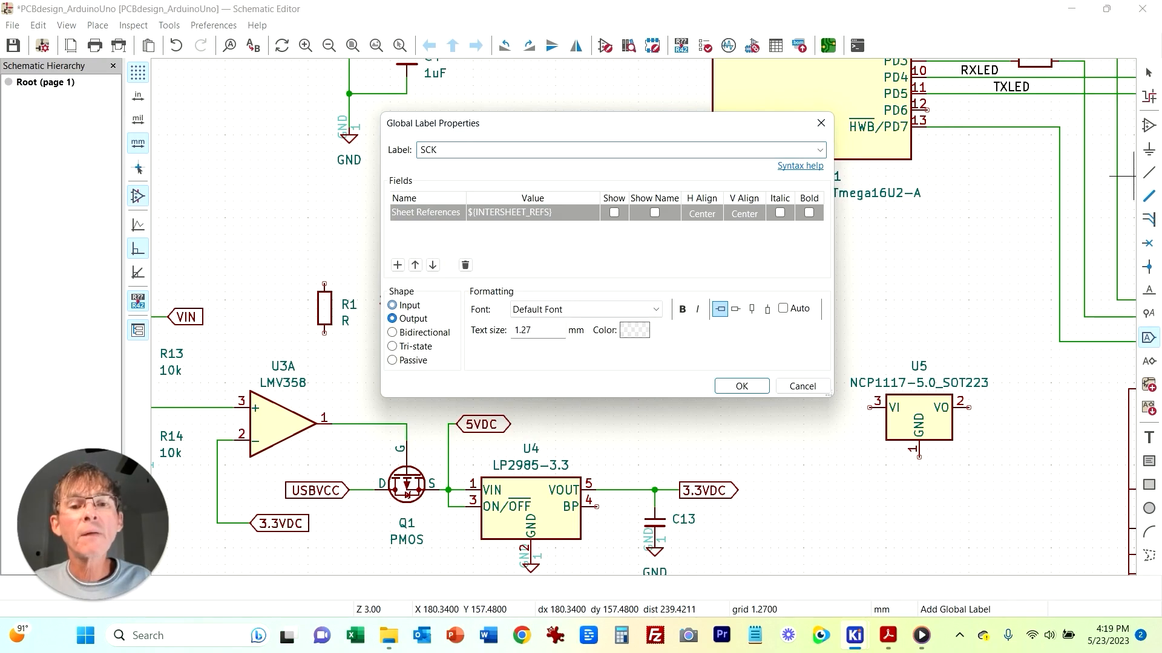
key(Return)
key(e)
key(Escape)
key(r)
key(r)
click(523, 234)
key(Escape)
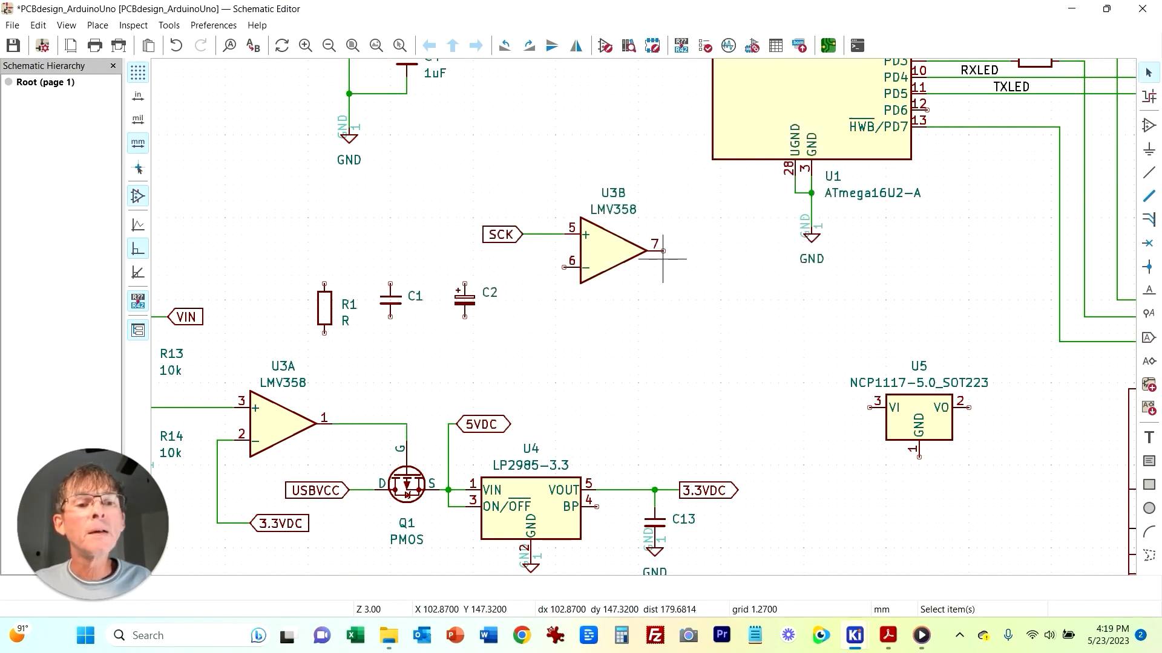
Step: Wire U3B's inverting input pin 6 back to its output pin 7 as a voltage follower
key(w)
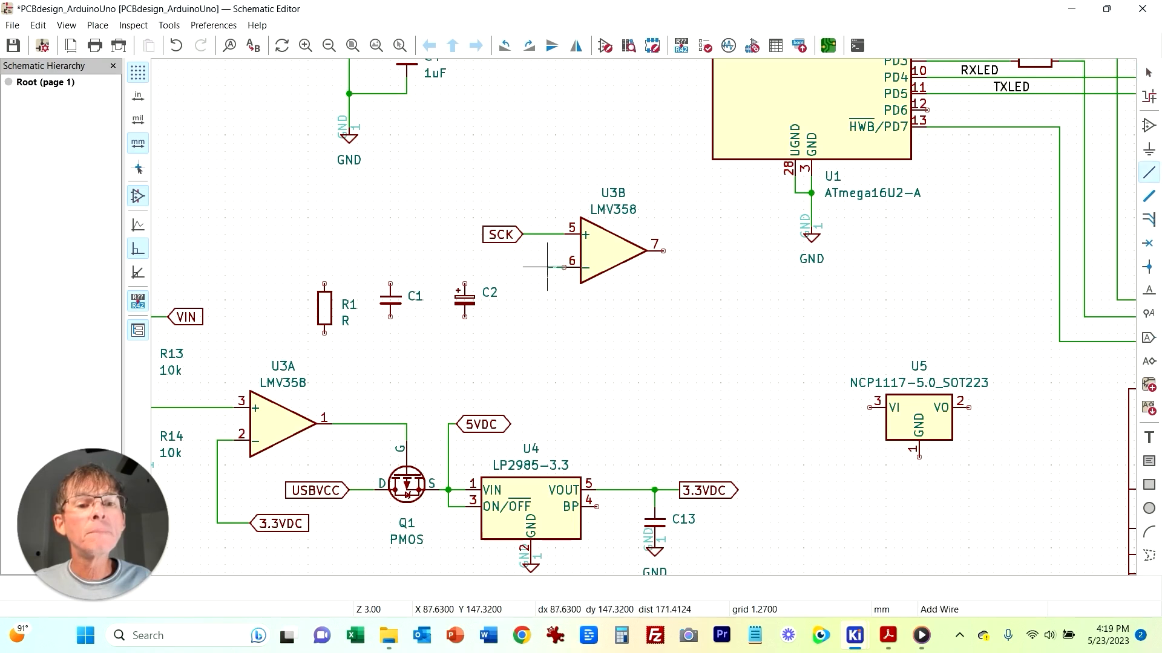
click(563, 267)
click(548, 316)
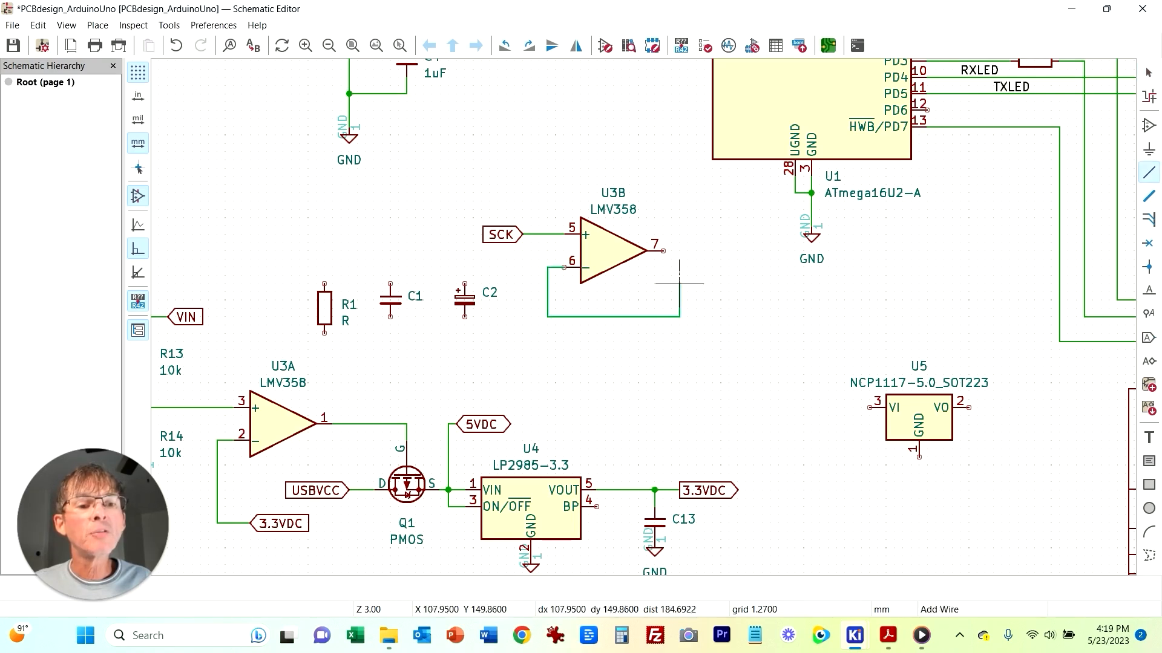
click(679, 250)
key(Escape)
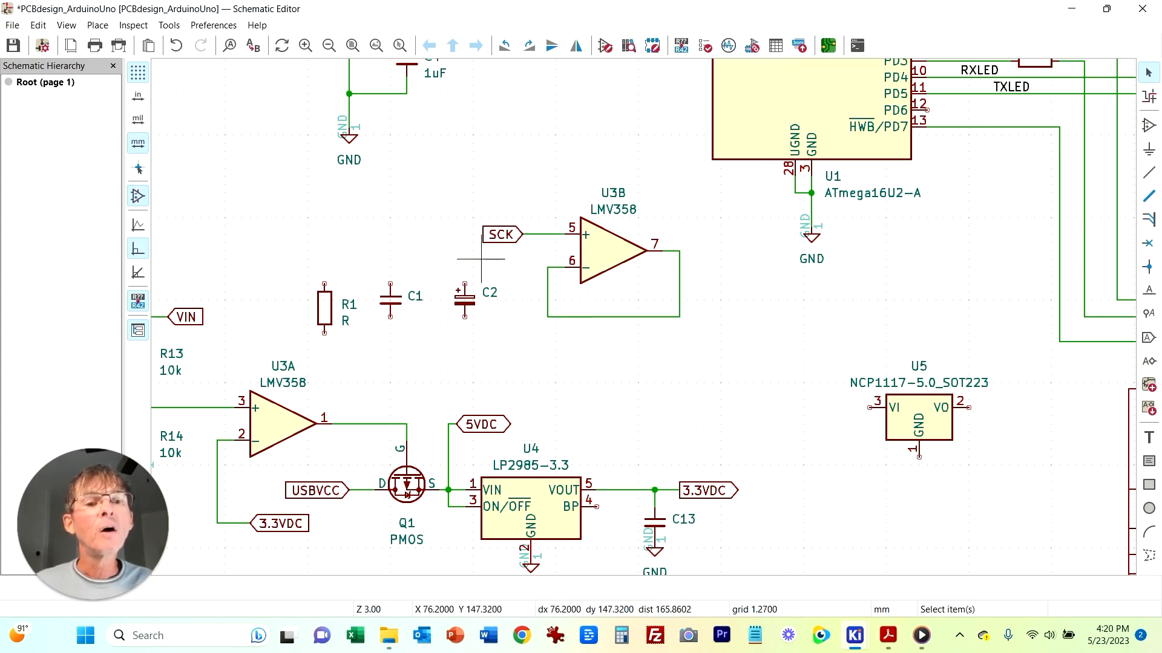
Step: Duplicate the R10 resistor and D3 LED pair and place the copy to the right of U3B's output
click(887, 636)
scroll(841, 206, up, 1)
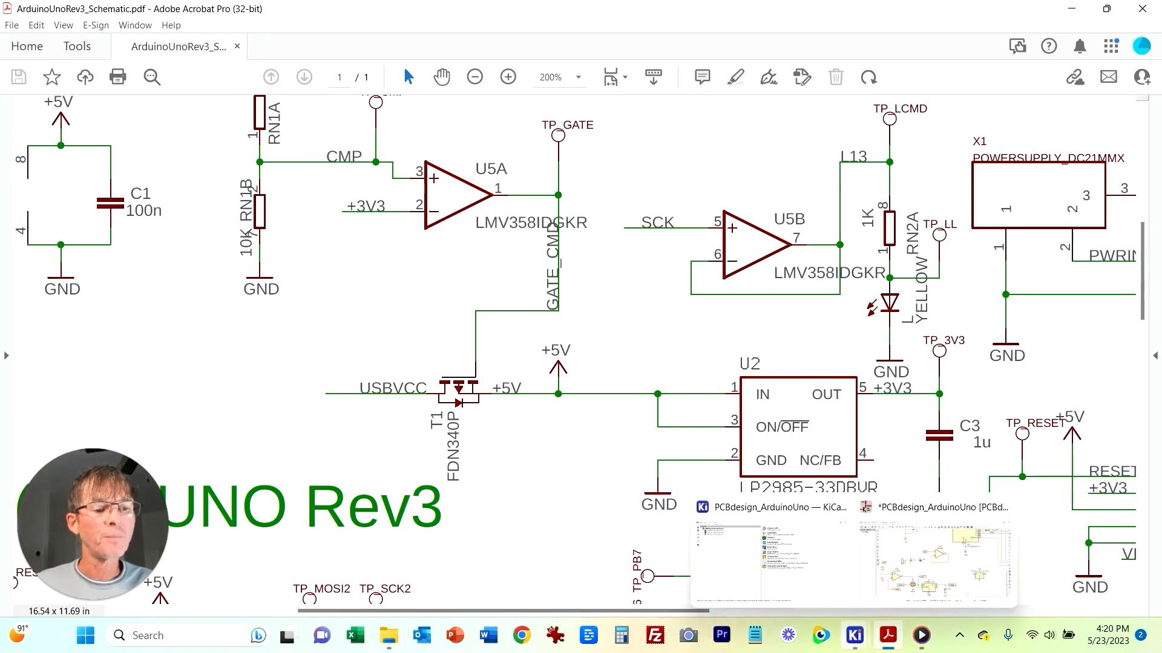
click(778, 557)
scroll(643, 316, up, 4)
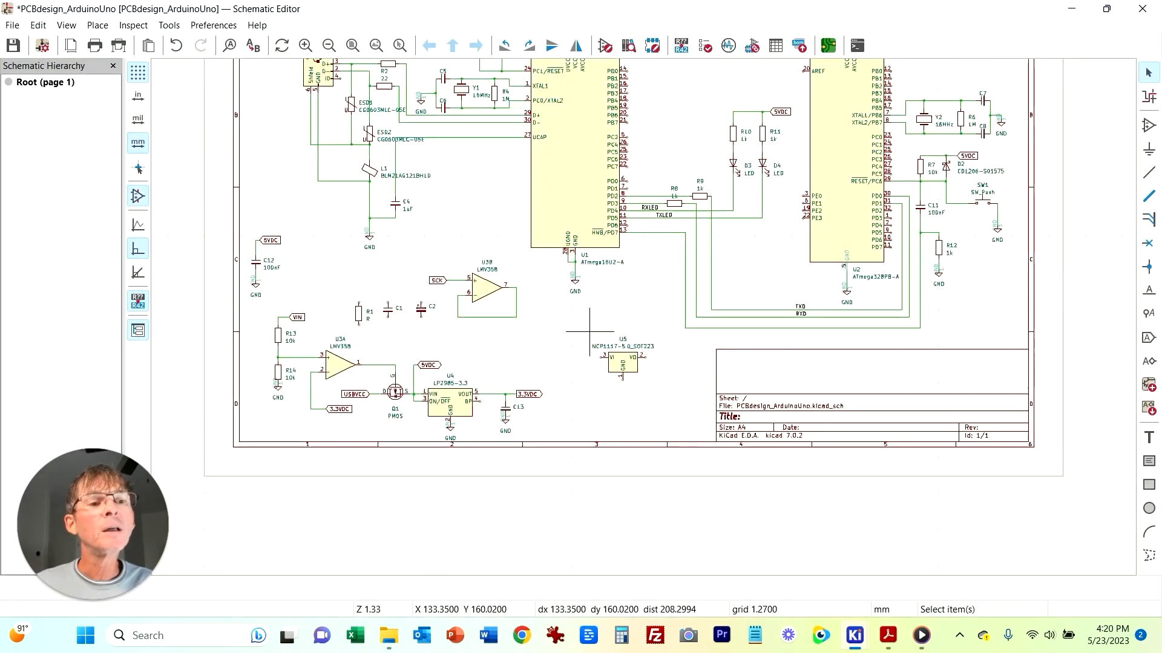
scroll(841, 242, down, 2)
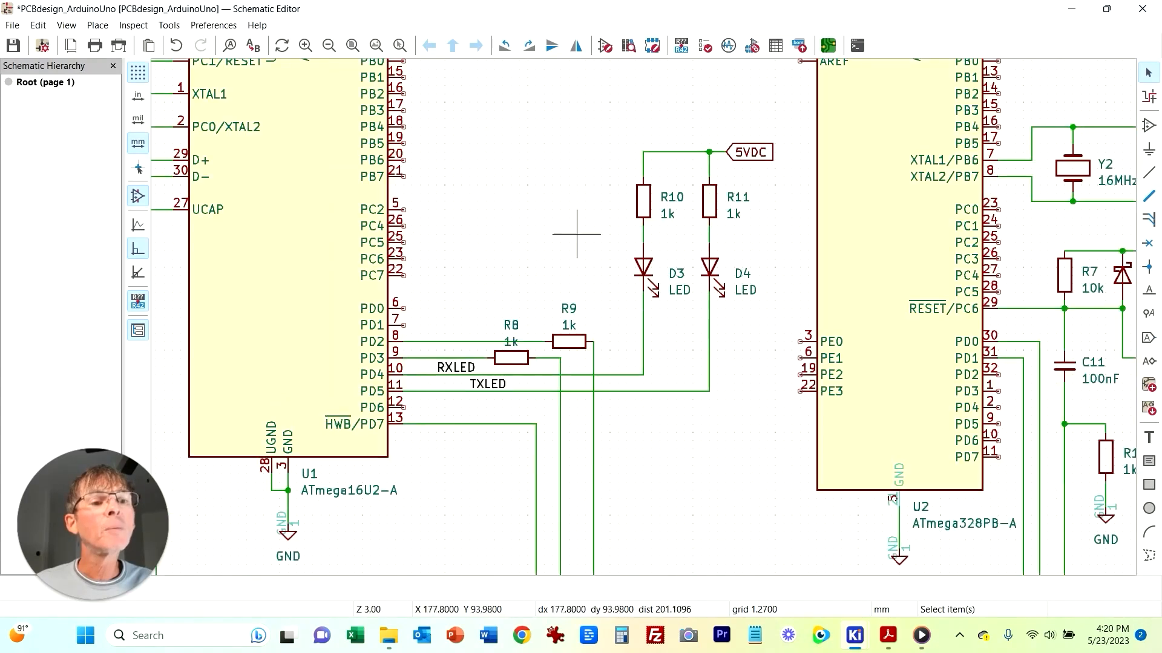
drag(608, 164, 684, 350)
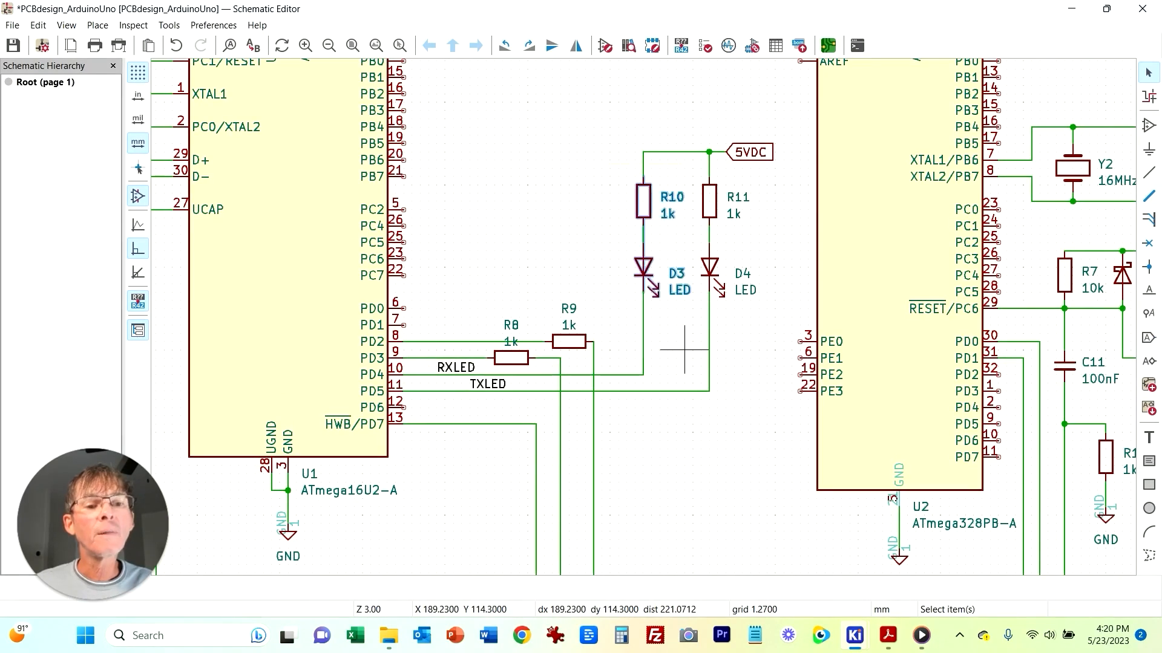
key(ctrl+d)
scroll(697, 357, down, 5)
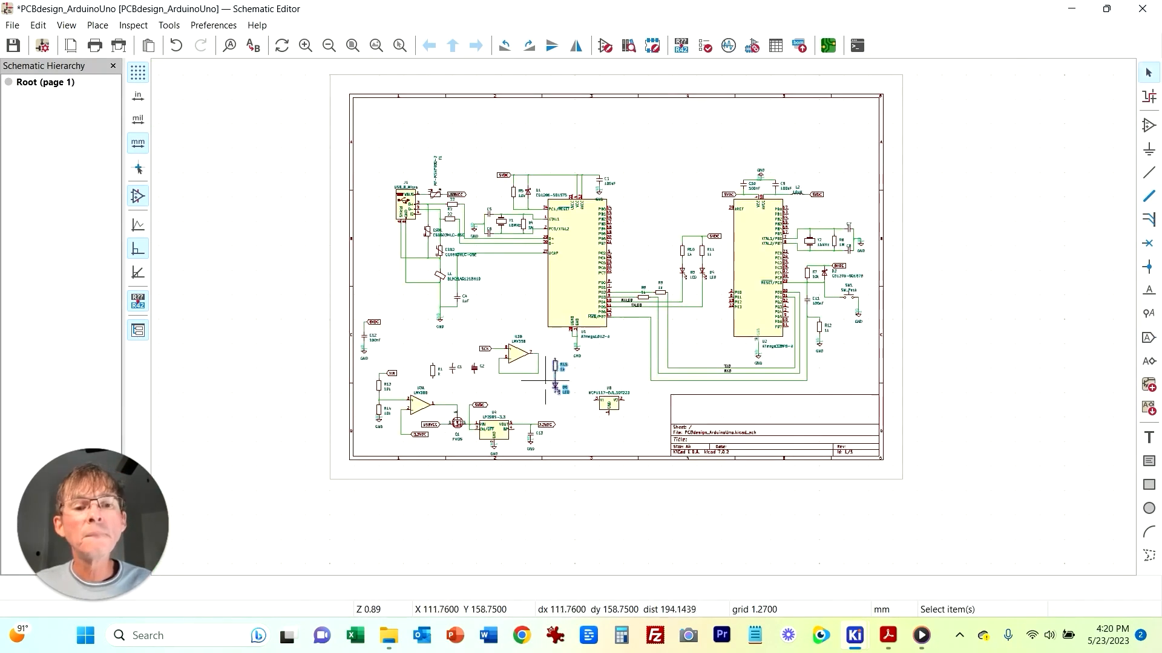
click(553, 365)
scroll(544, 379, up, 5)
Step: Wire U3B's output pin 7 to the top pin of the new resistor
click(668, 329)
key(w)
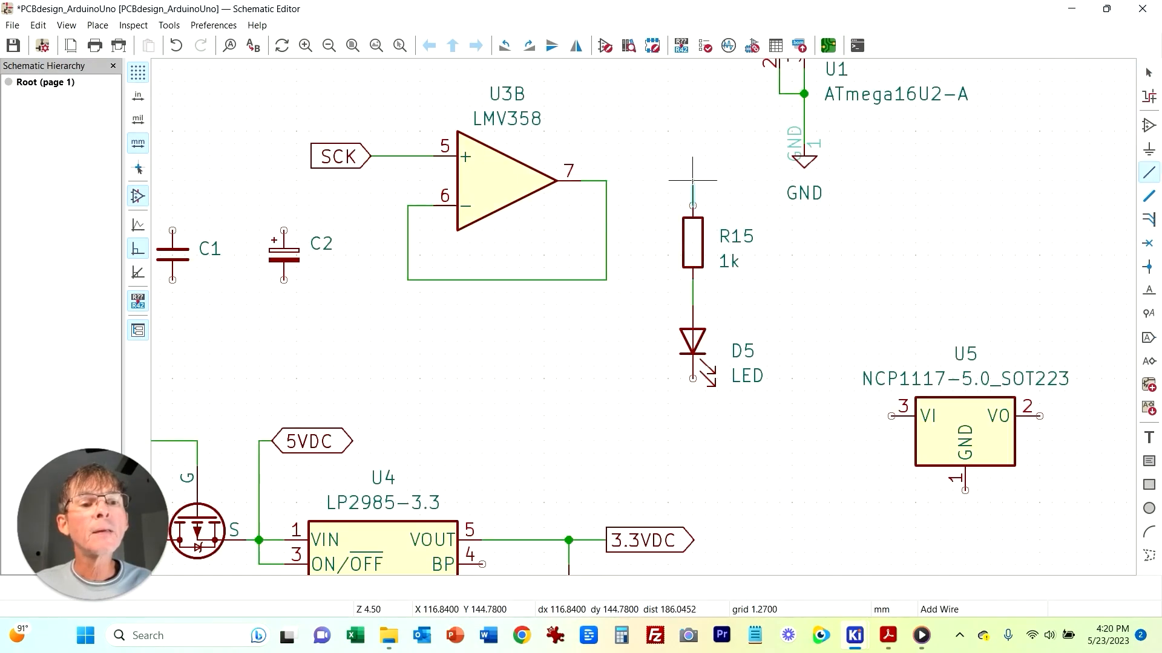
click(606, 180)
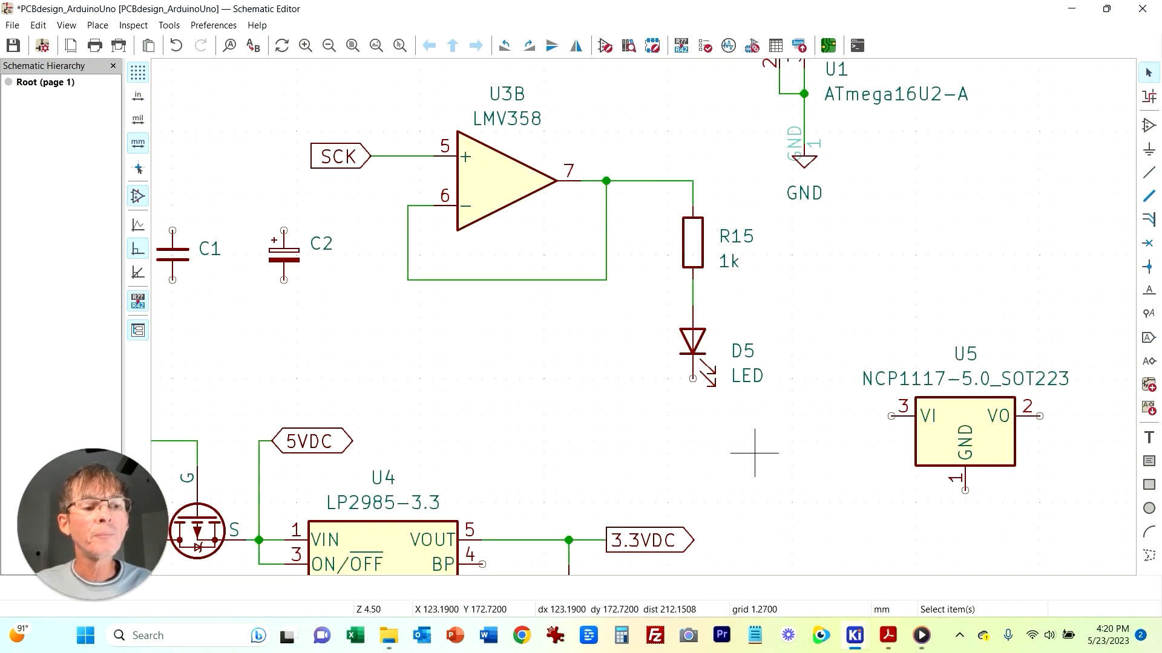
Step: Duplicate a GND symbol onto the new LED's cathode
scroll(778, 464, down, 3)
click(503, 424)
key(ctrl+d)
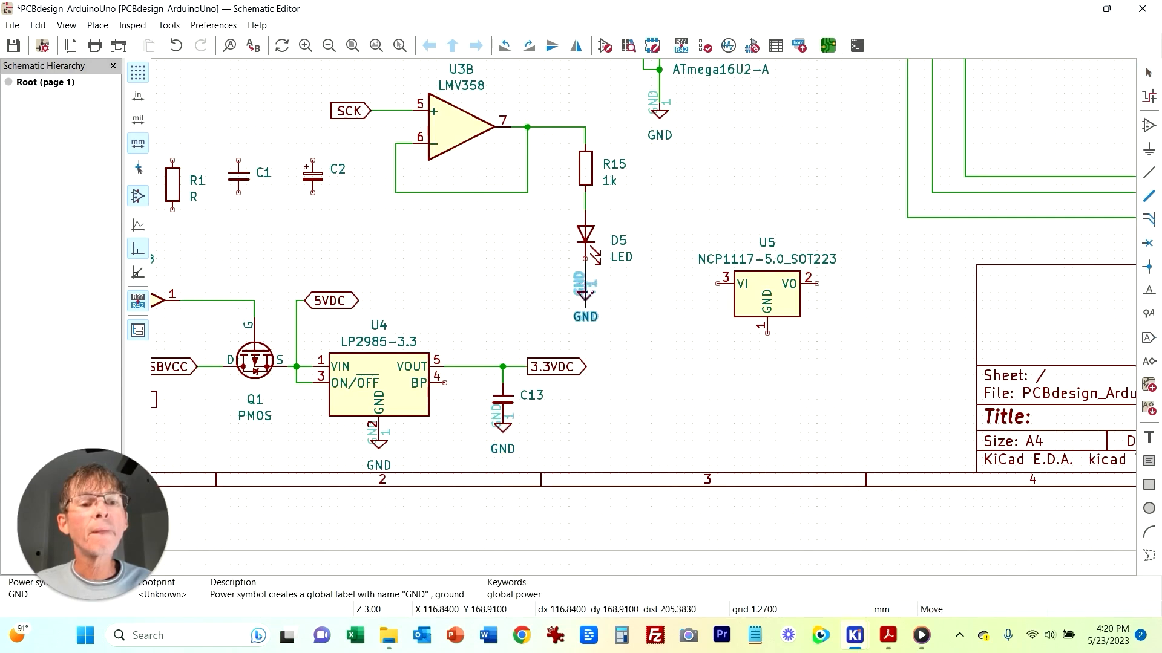
click(585, 283)
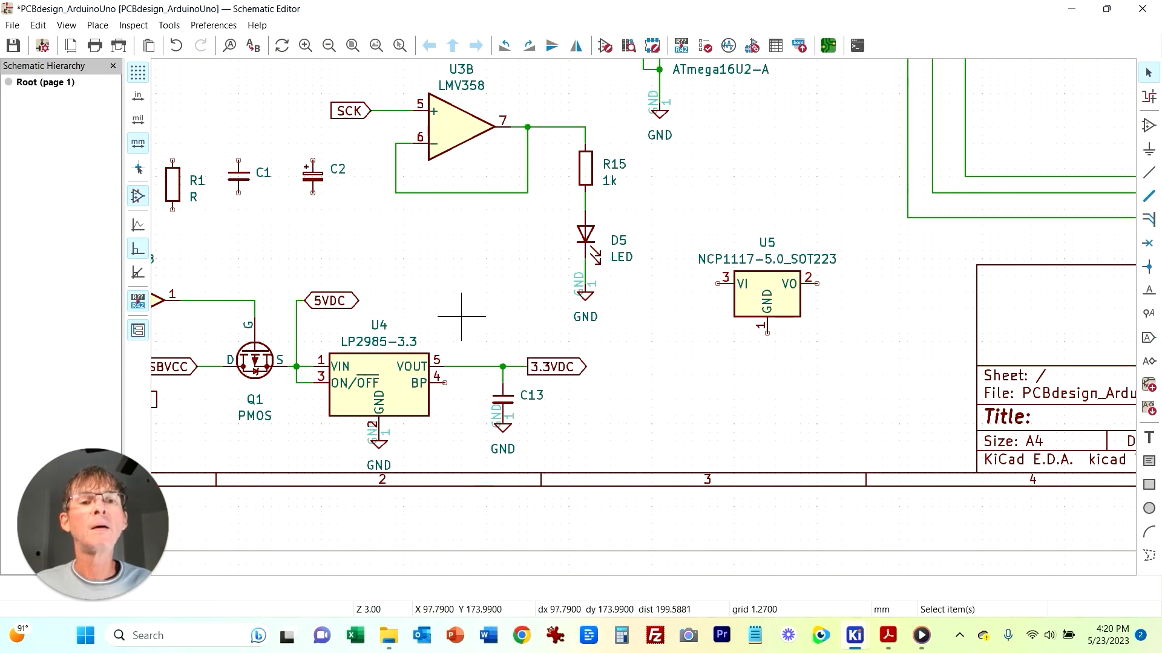
Step: Compare the schematic's power area with the power supply section of the reference Arduino UNO PDF
scroll(453, 251, down, 2)
middle_drag(797, 289, 643, 296)
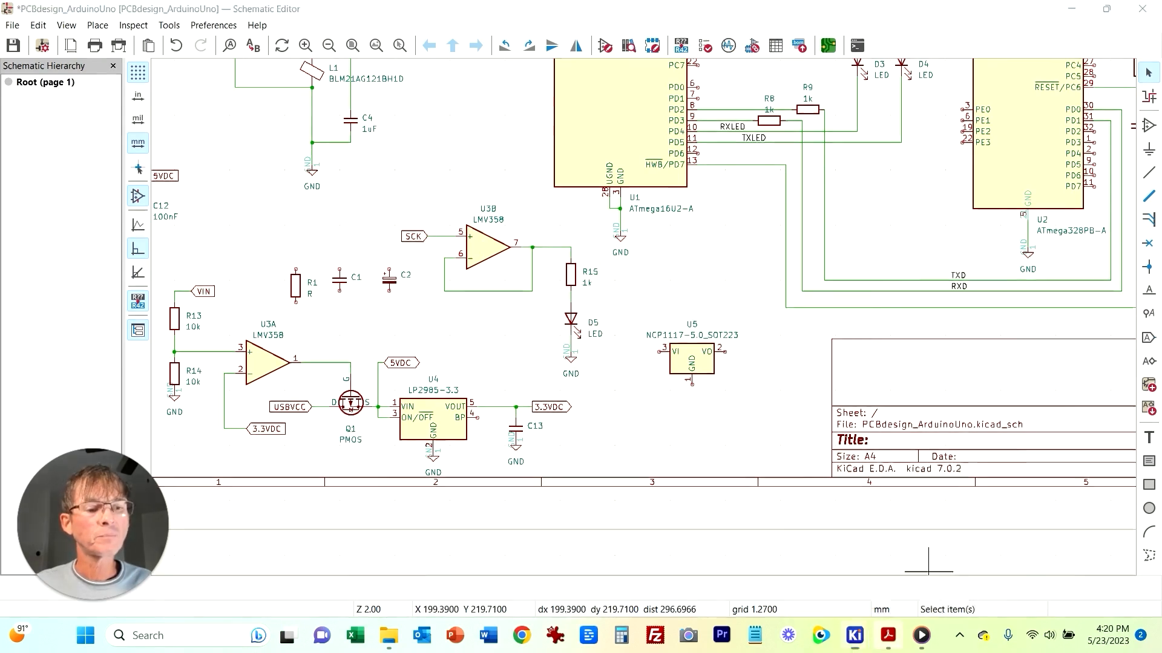
click(887, 635)
scroll(555, 403, right, 6)
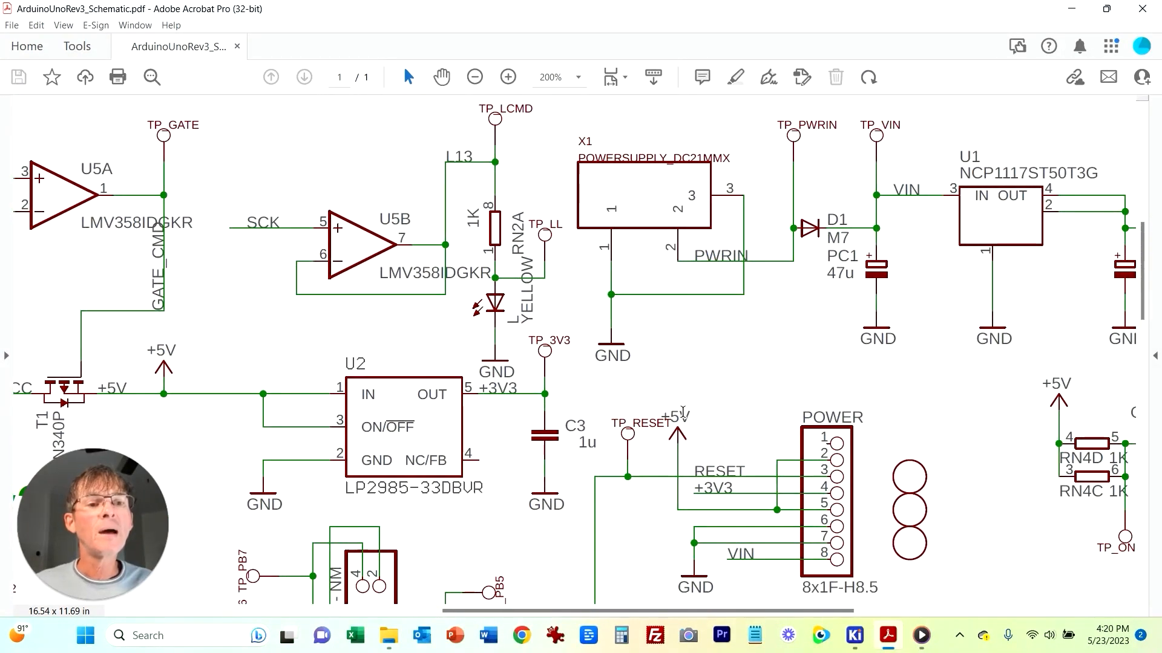
scroll(373, 293, right, 5)
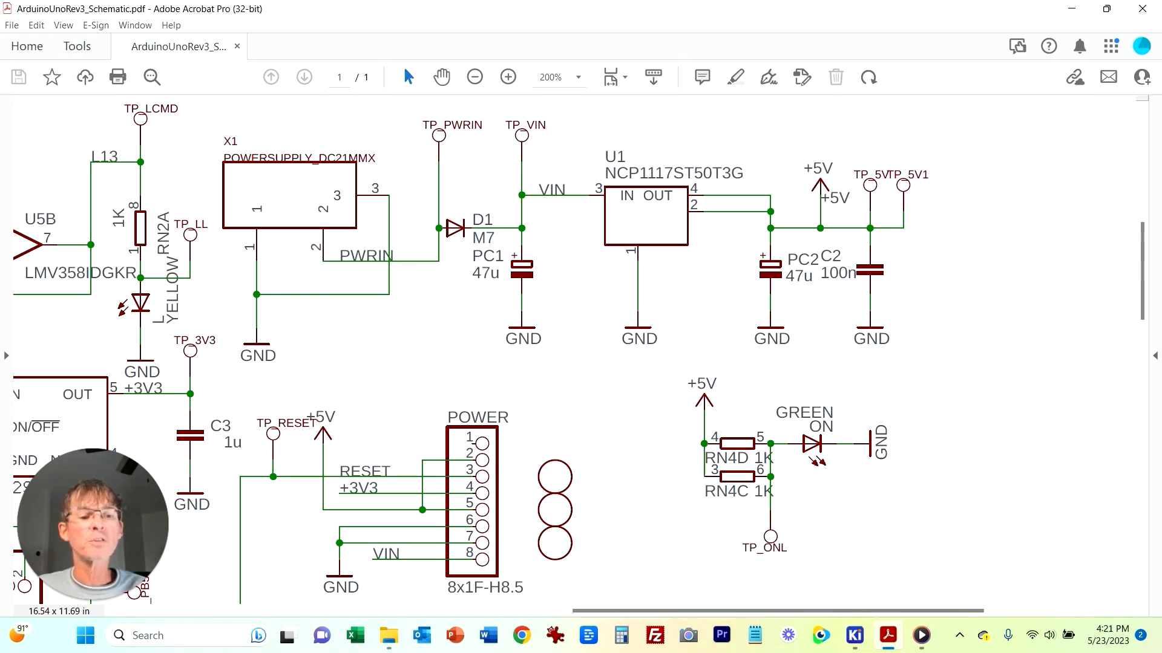
click(854, 635)
click(944, 605)
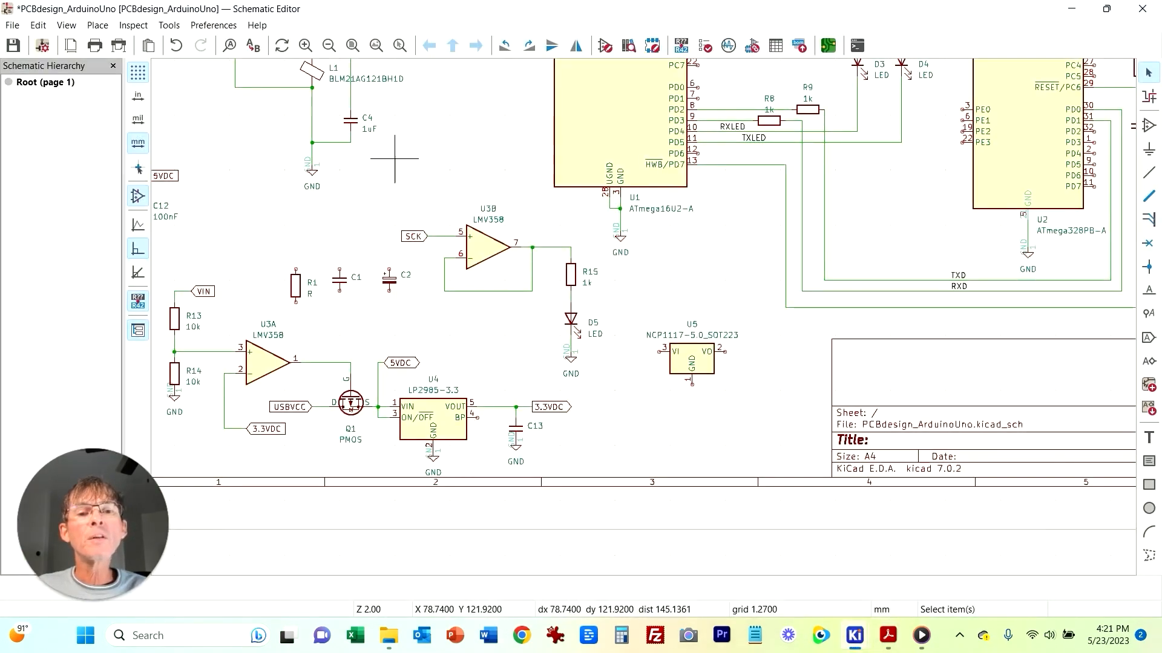
Step: Place a PWRIN global label to the right of the 3.3VDC label near C13
key(ctrl+l)
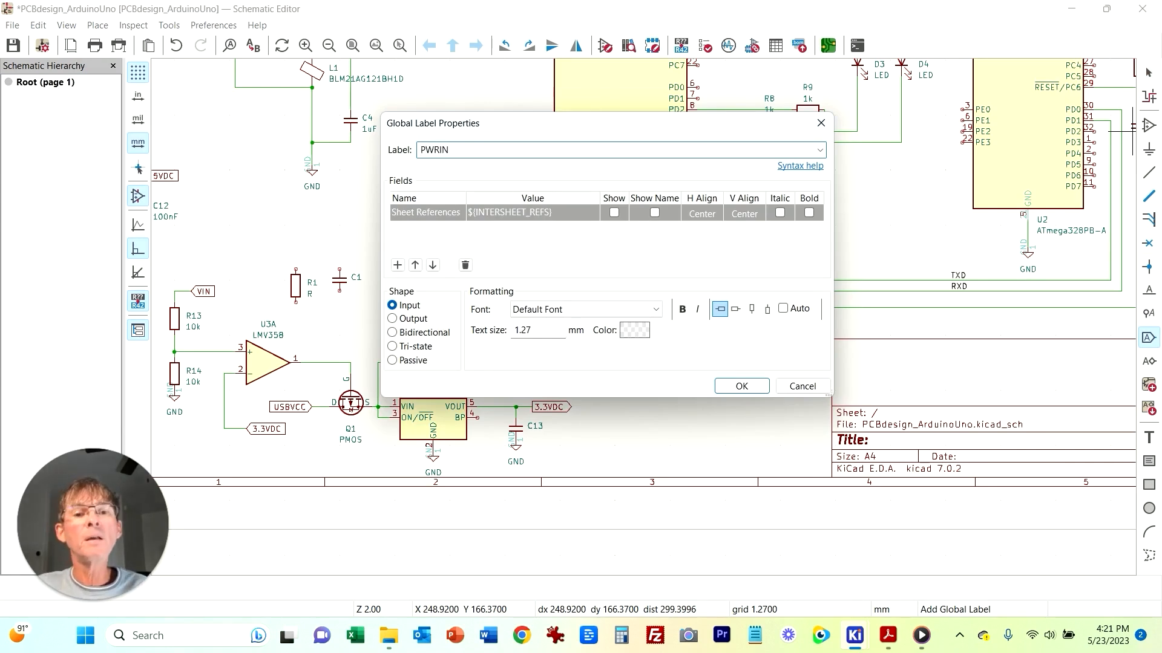
key(Return)
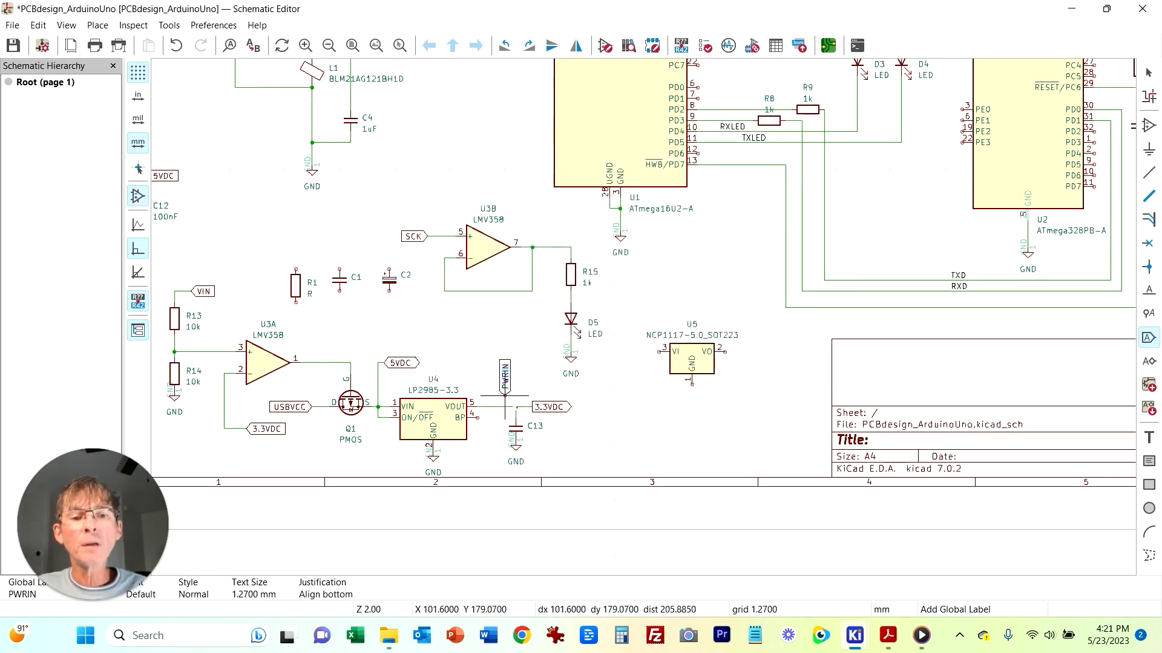
click(637, 418)
key(Escape)
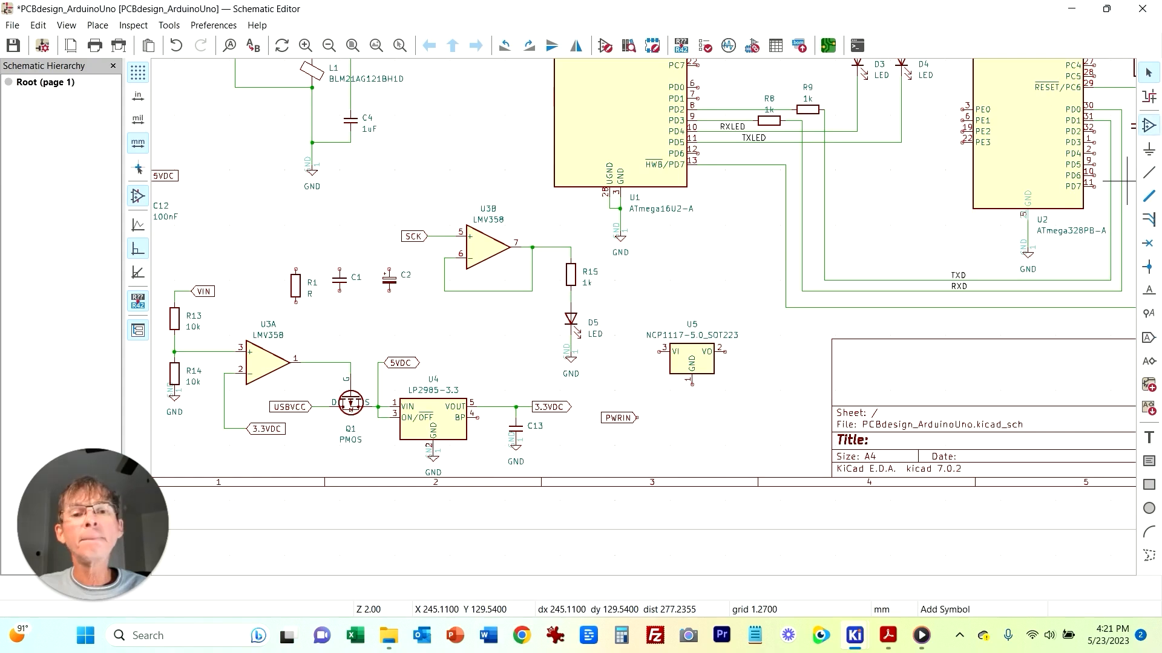
Step: Duplicate the D1 Schottky diode, rotate it, and place it just right of the PWRIN label
click(485, 503)
middle_drag(734, 242, 683, 411)
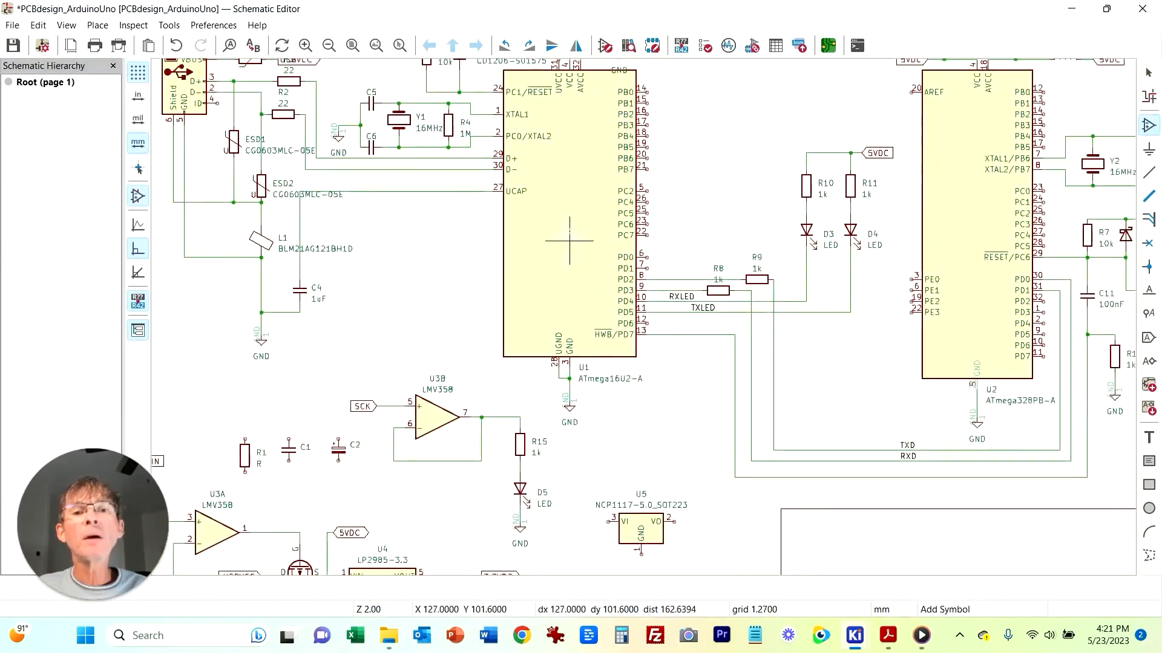
middle_drag(569, 240, 619, 324)
key(Escape)
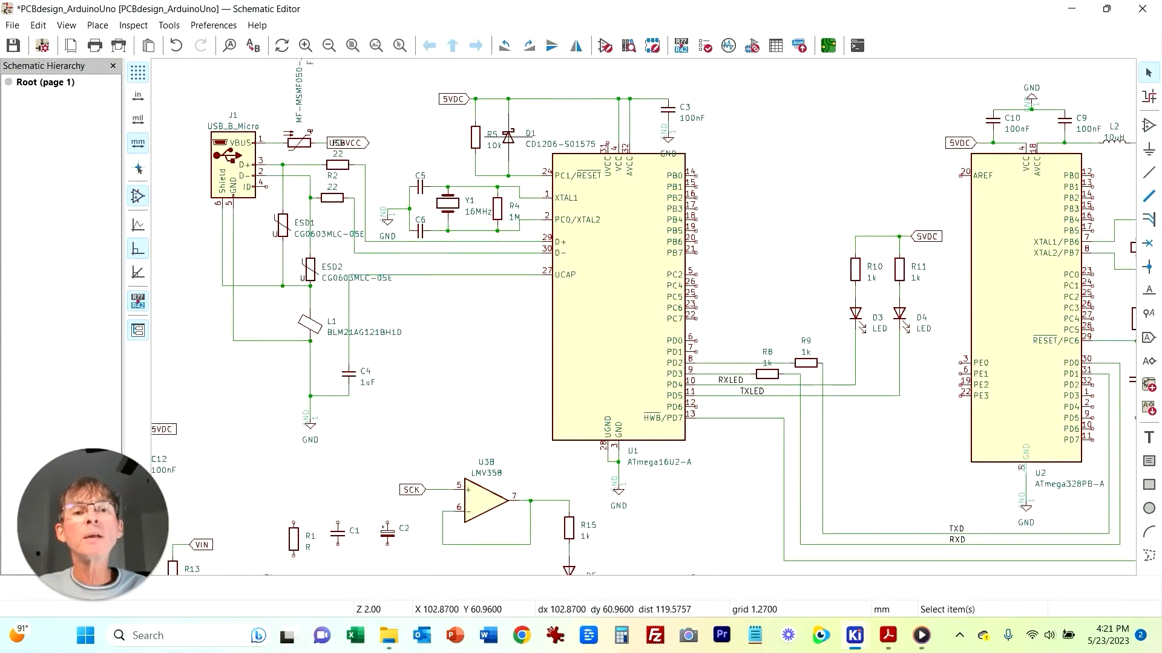
click(508, 138)
key(ctrl+d)
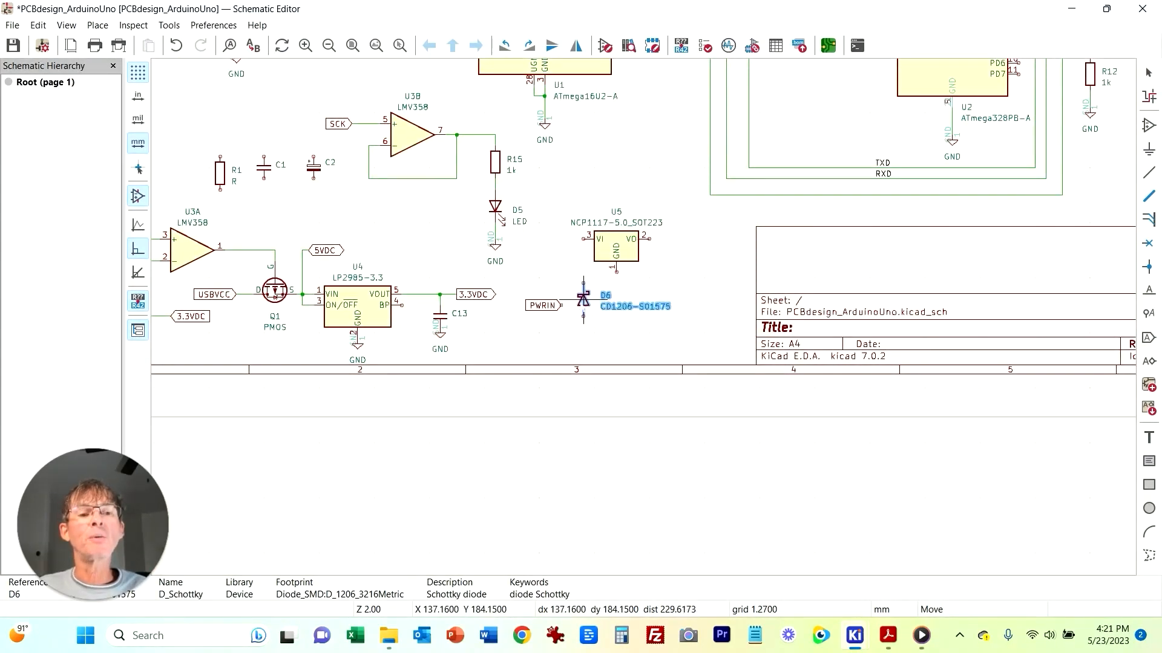
key(r)
key(r)
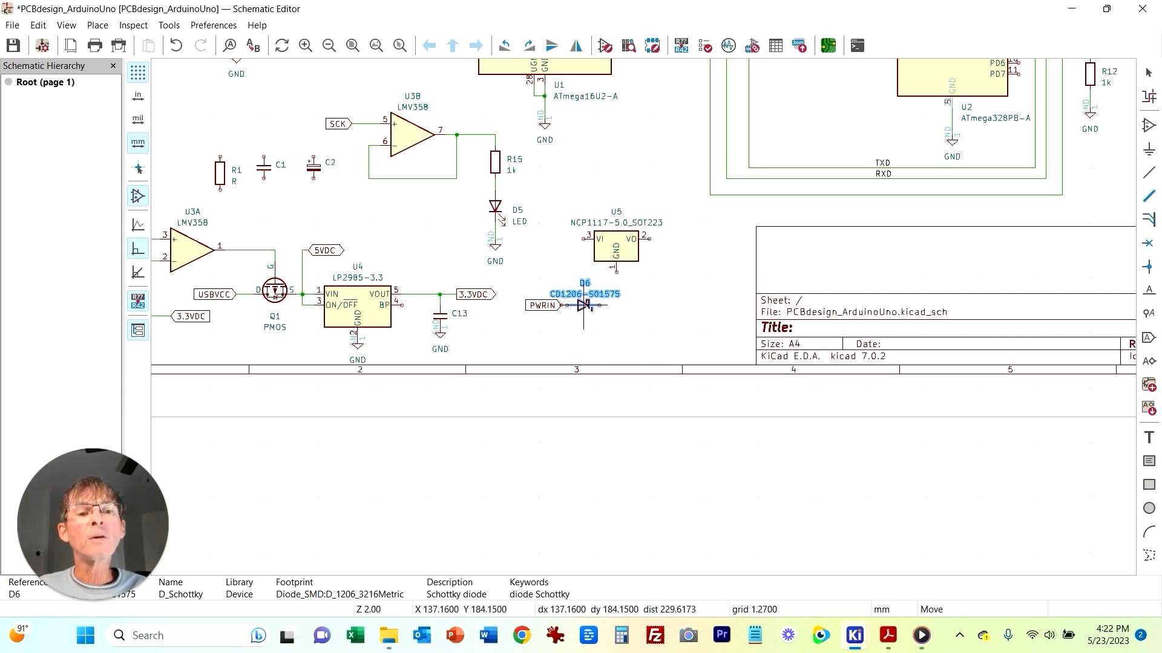
click(599, 308)
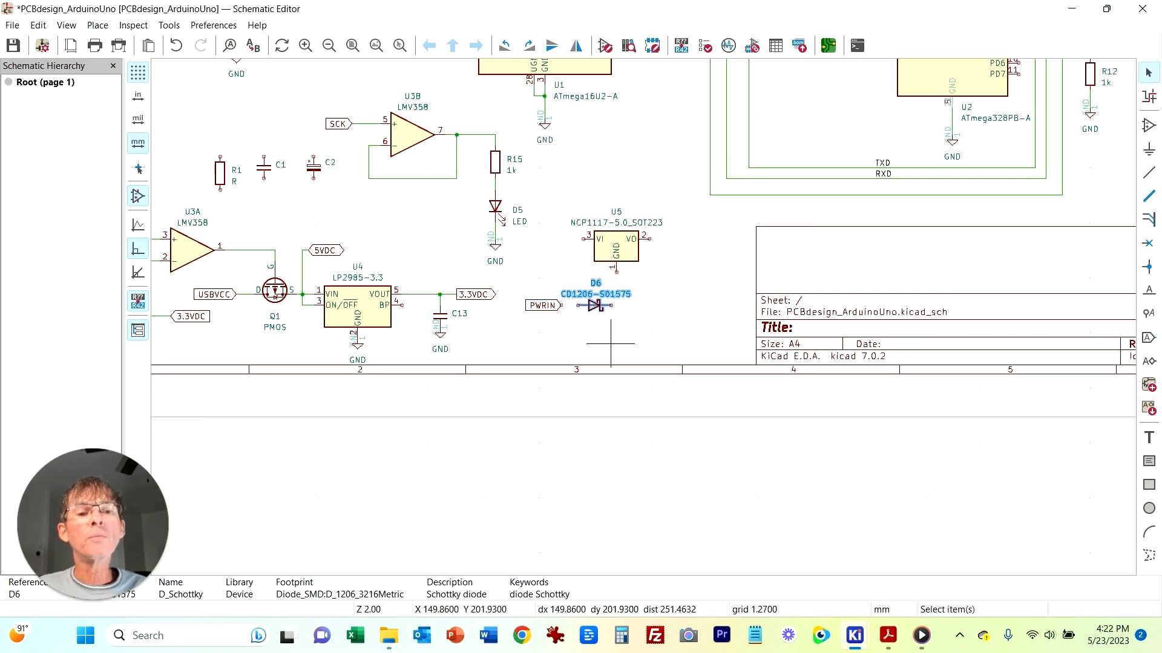
click(600, 310)
key(e)
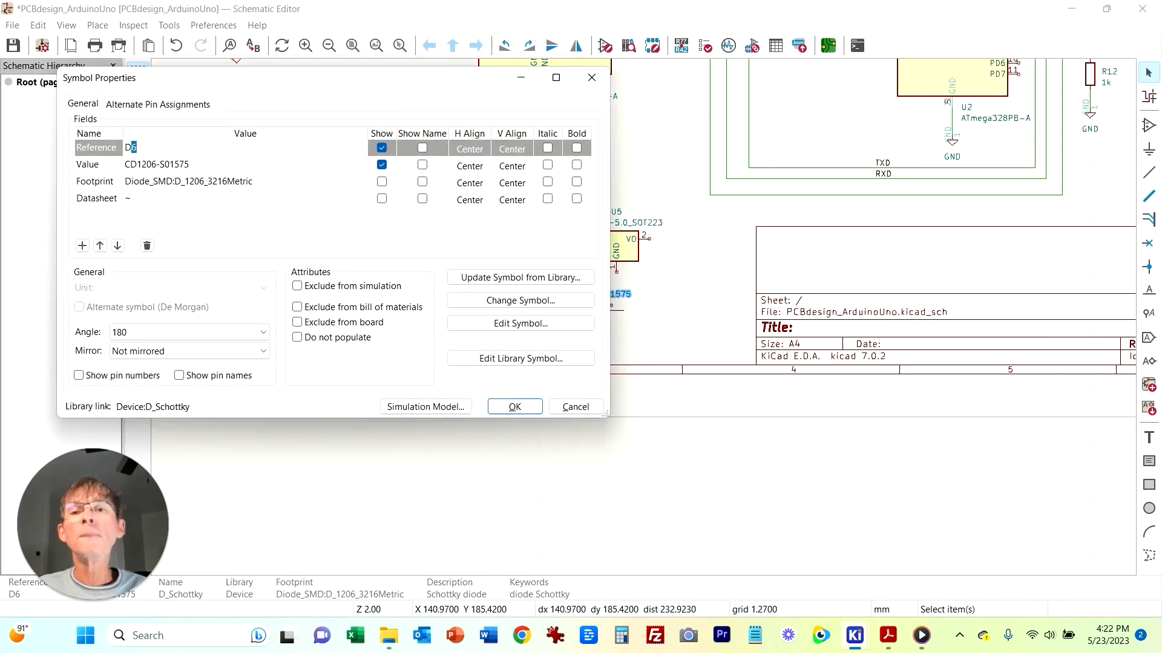
key(BackSpace)
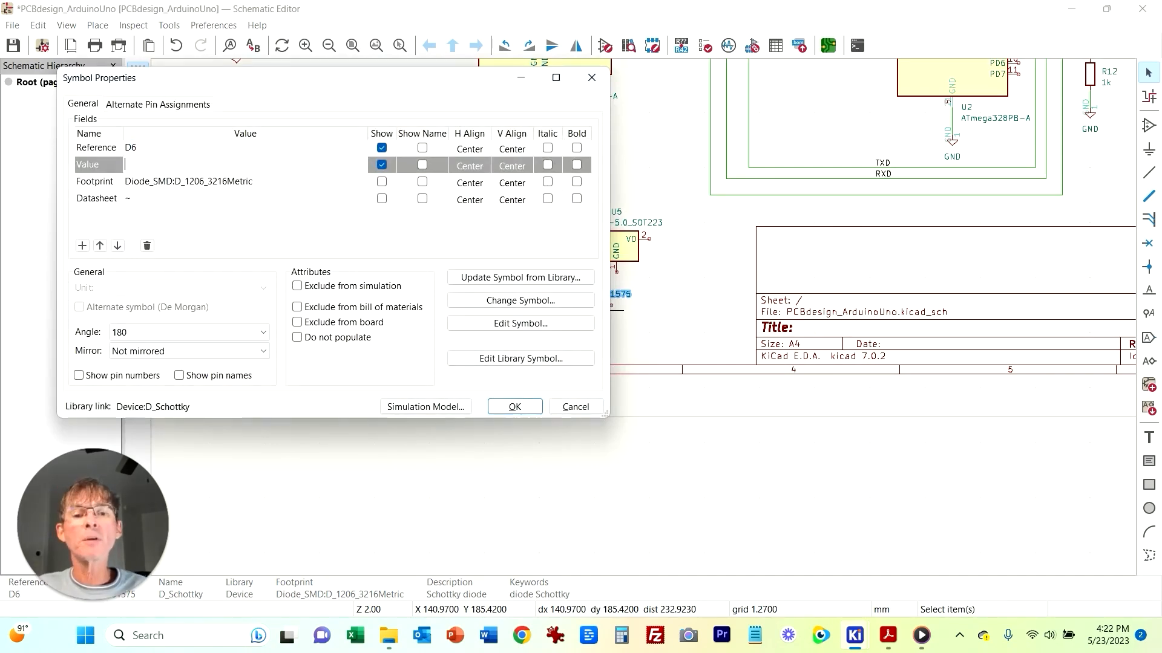
key(Escape)
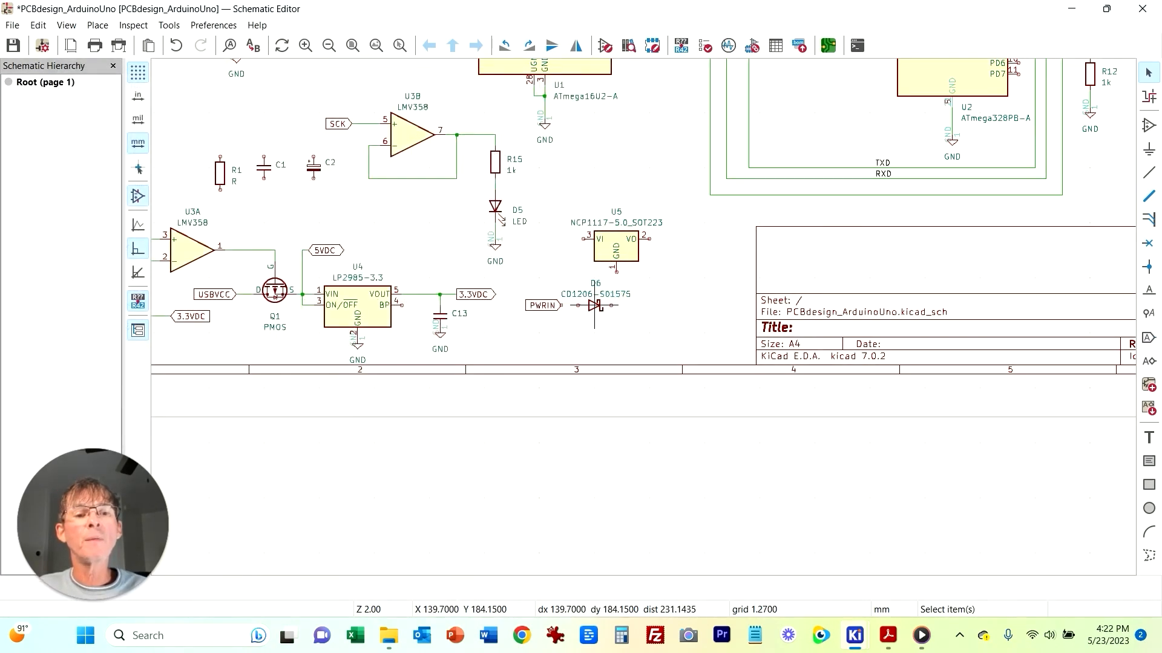
Step: Clear the new diode D6's value field so no part number is shown
click(594, 305)
key(e)
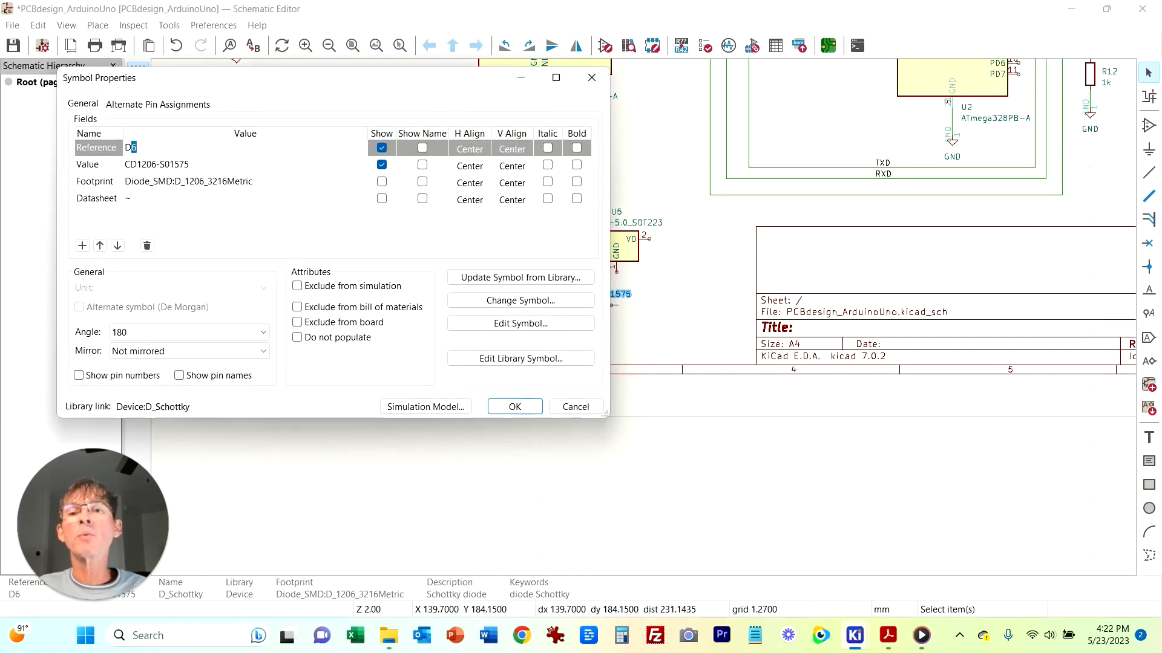
key(BackSpace)
key(Return)
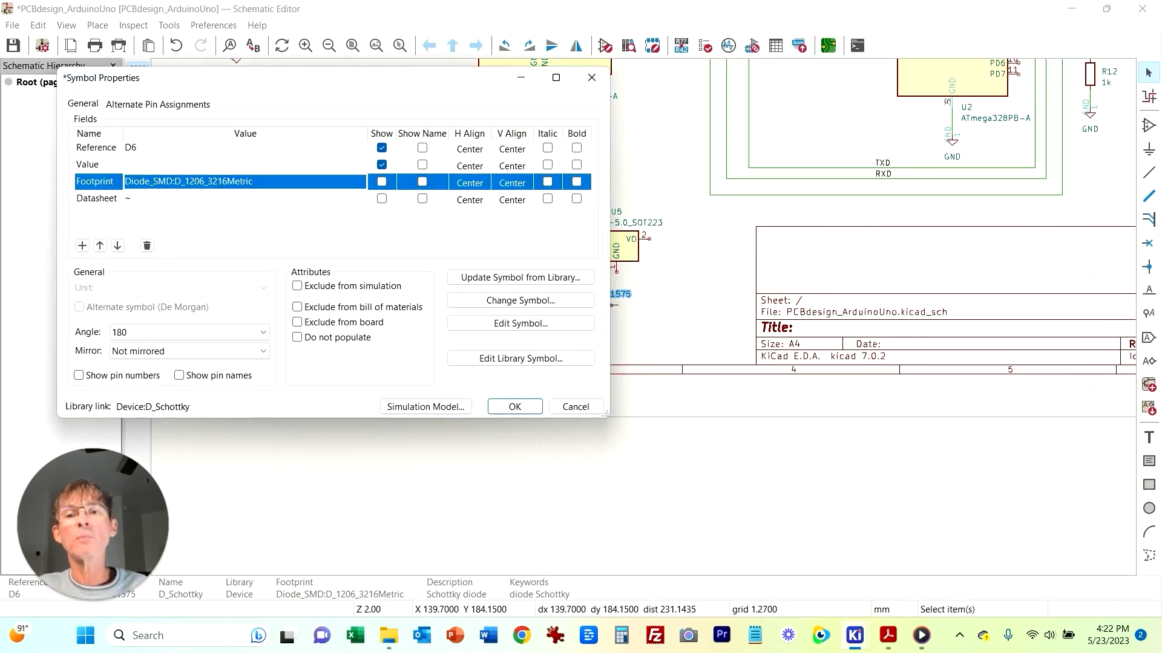
click(514, 406)
Step: Place a VIN global label at the cathode side of diode D6
key(w)
key(Escape)
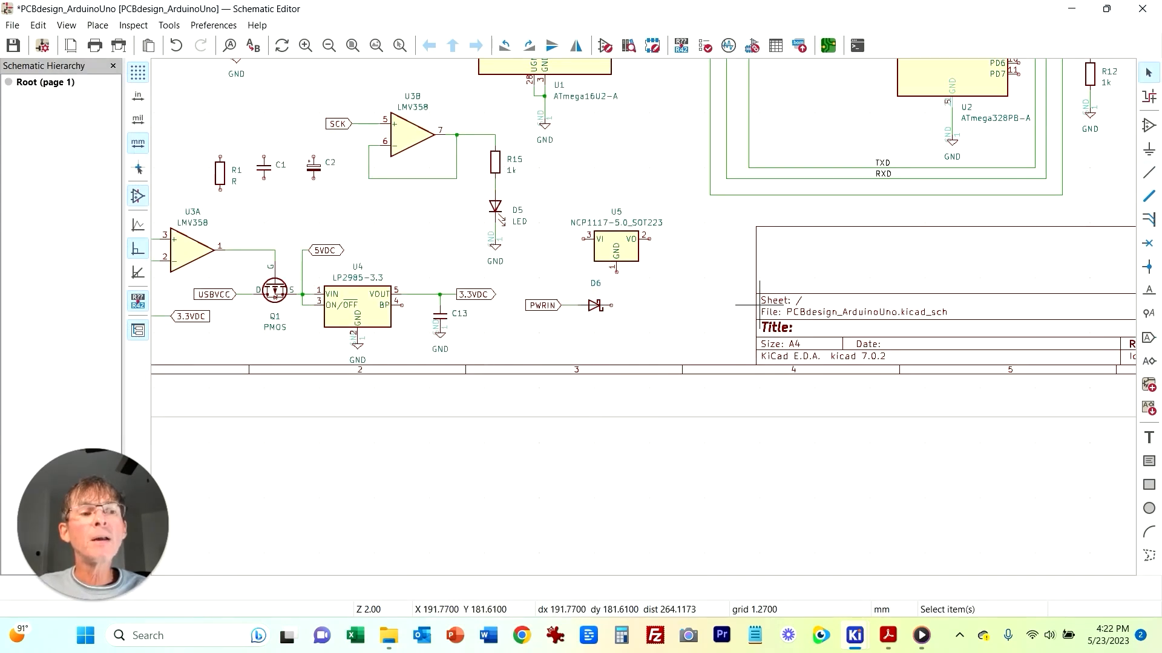
key(ctrl+l)
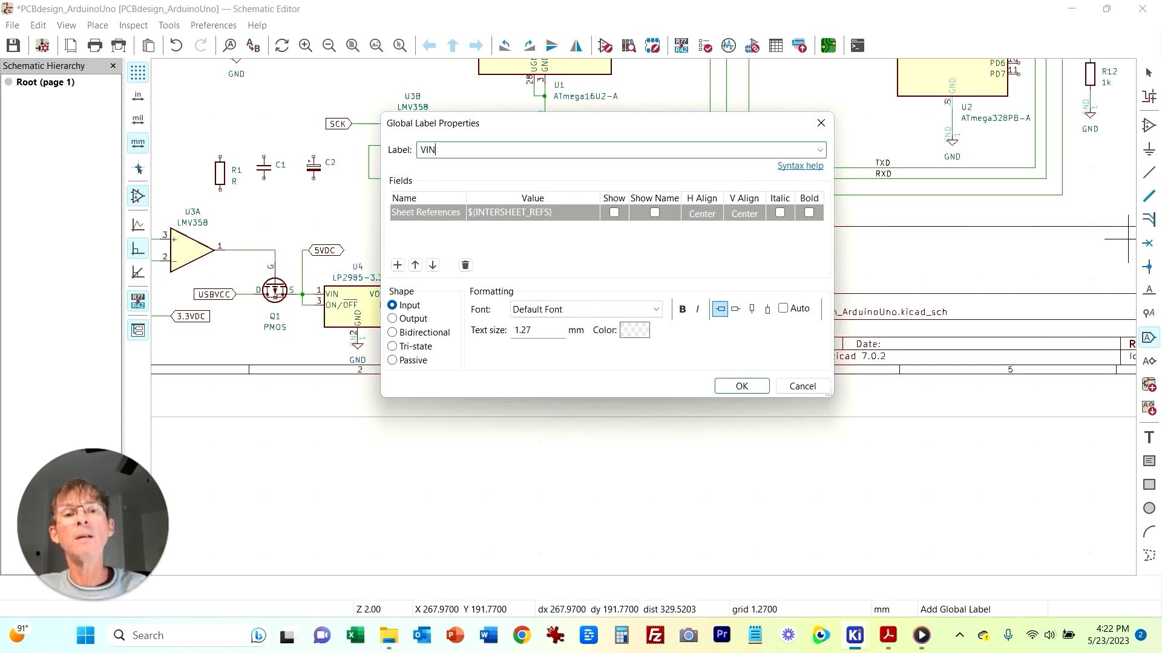
click(742, 386)
click(621, 306)
key(Escape)
Step: Move the NCP1117 regulator U5 to the right so it sits above the VIN label
click(611, 305)
click(621, 306)
click(888, 636)
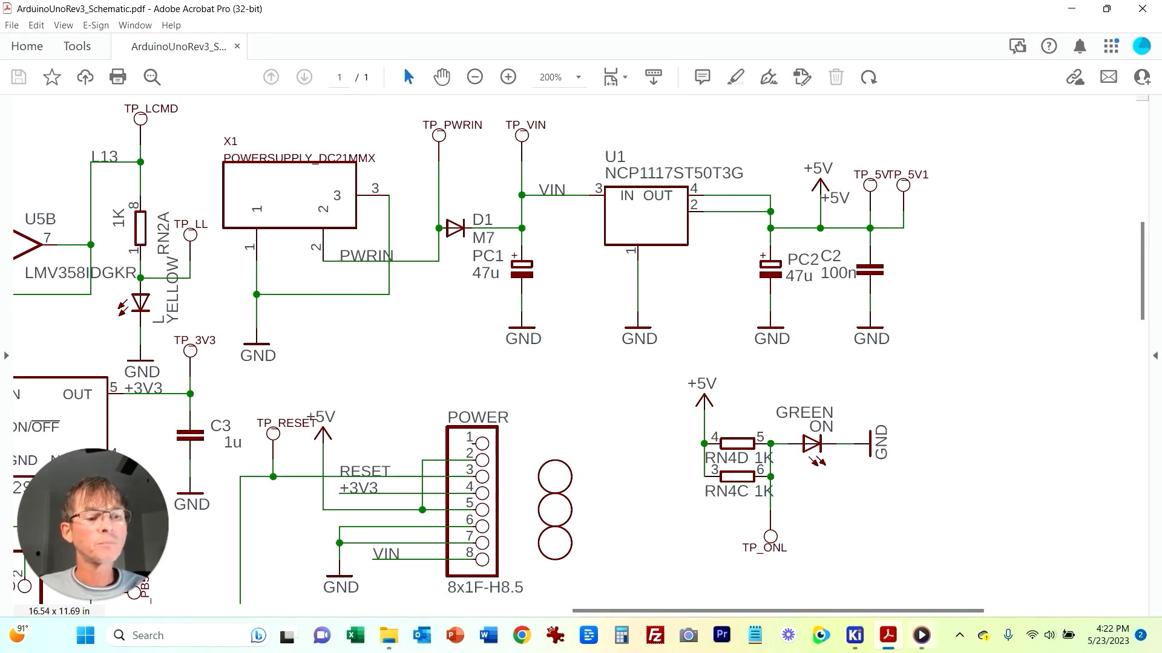
click(854, 636)
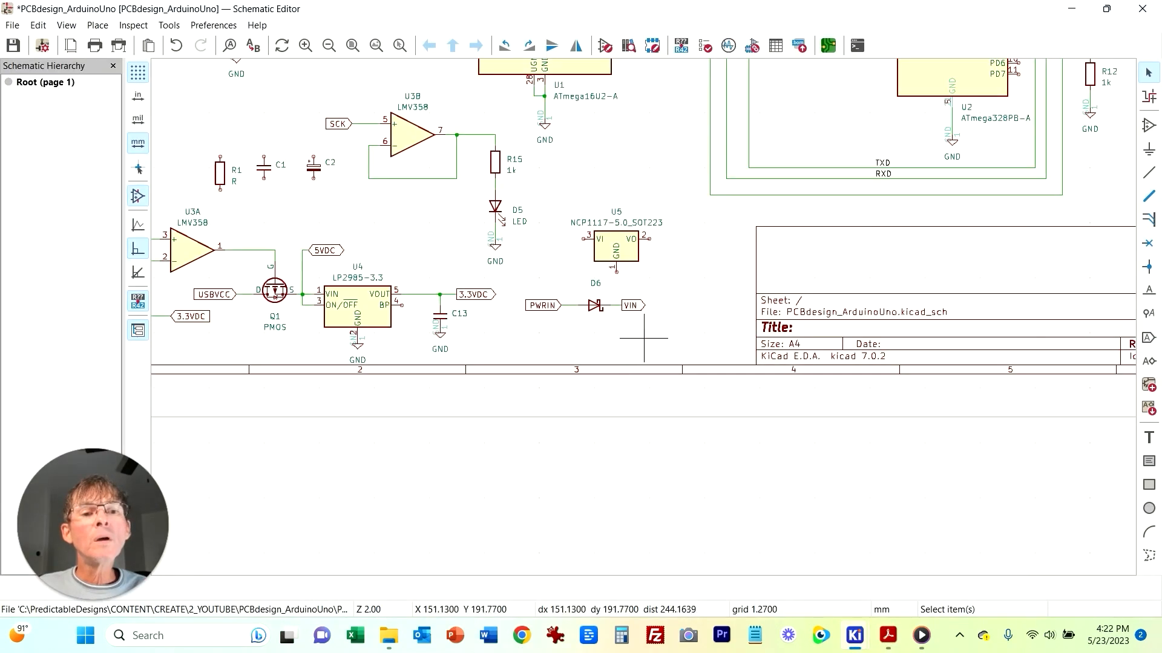
click(638, 261)
drag(638, 262, 682, 272)
click(699, 321)
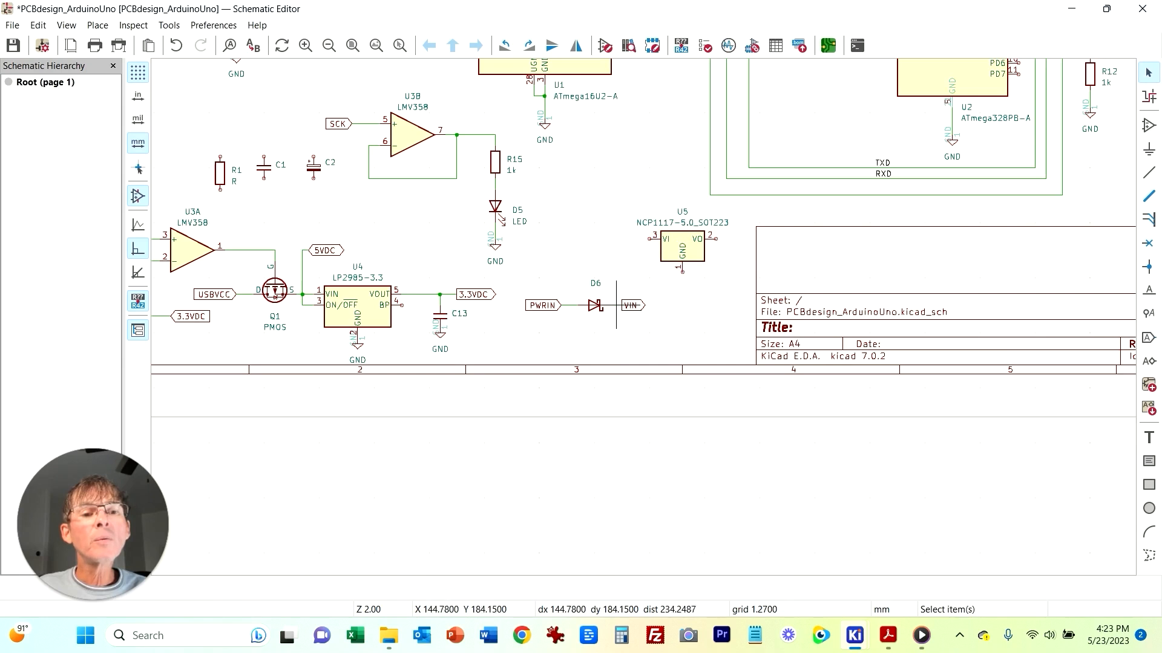
Step: Wire U5's VI pin 3 down to the point between D6 and the VIN label
click(616, 305)
click(1148, 173)
click(649, 239)
click(611, 305)
key(Escape)
Step: Duplicate a GND symbol onto U5's GND pin
click(440, 335)
key(ctrl+d)
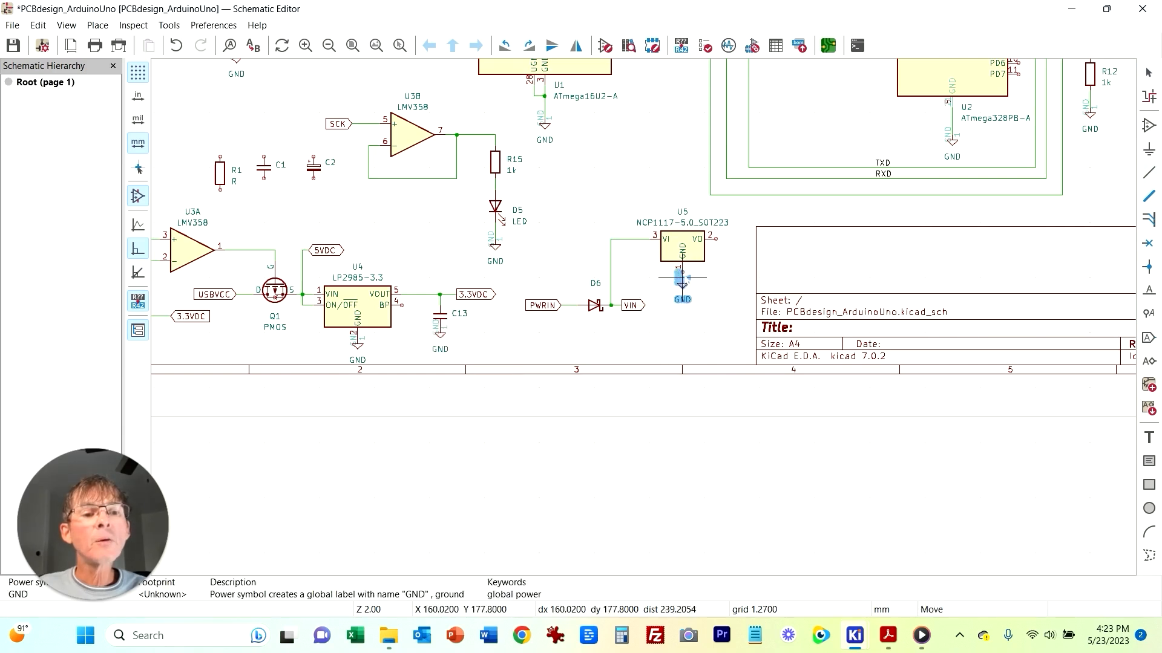
click(681, 274)
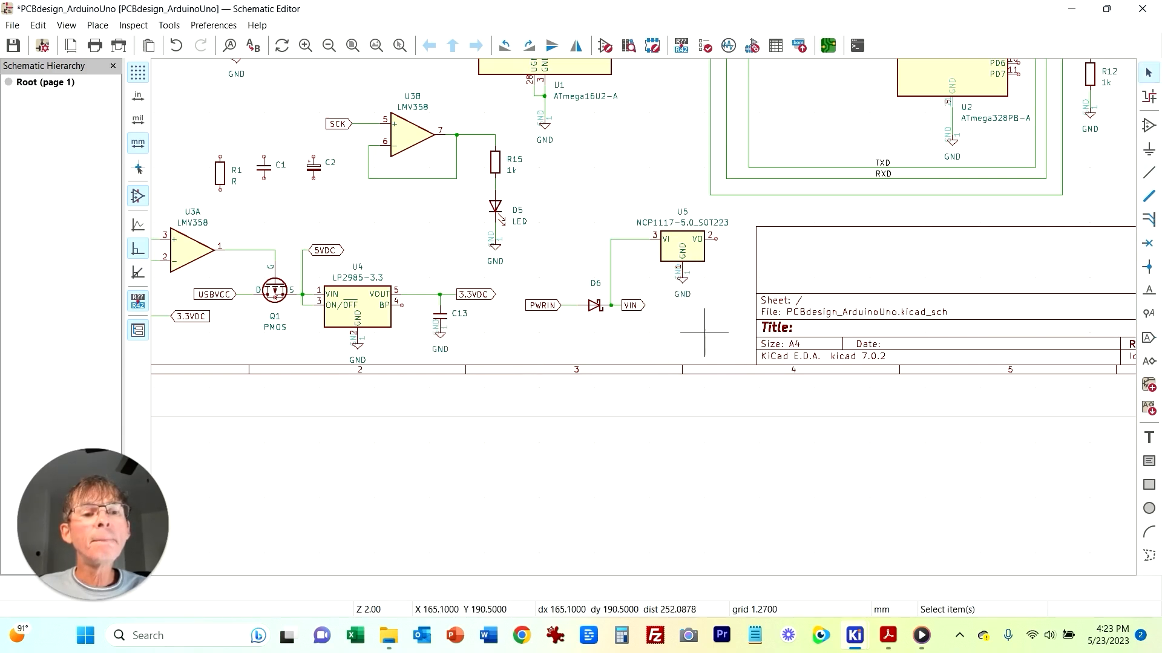
Step: Duplicate polarized capacitor C2 and place the copy below U5's VI input line
middle_drag(704, 332, 634, 345)
scroll(634, 345, up, 3)
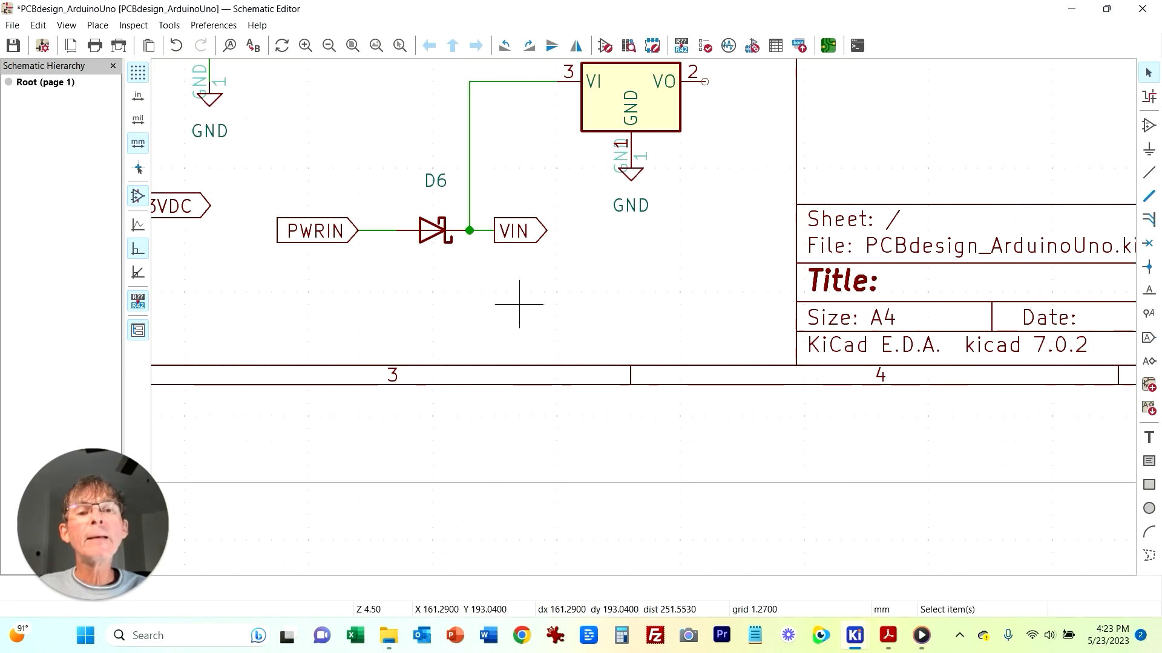
middle_drag(584, 350, 557, 416)
scroll(360, 227, down, 3)
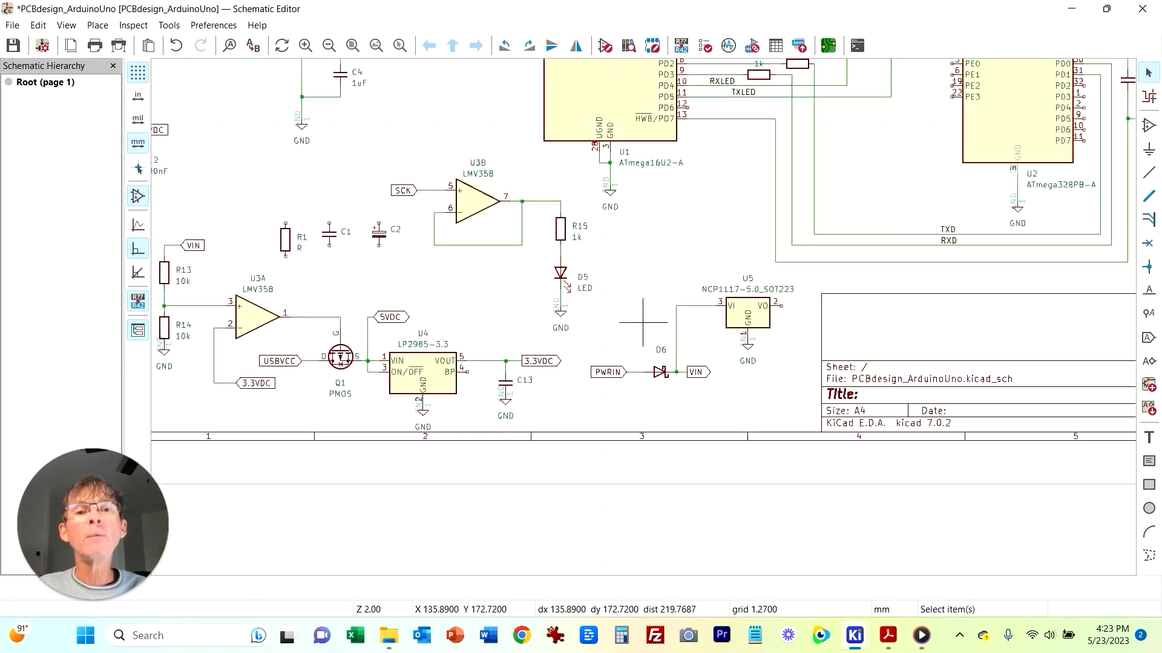
click(384, 239)
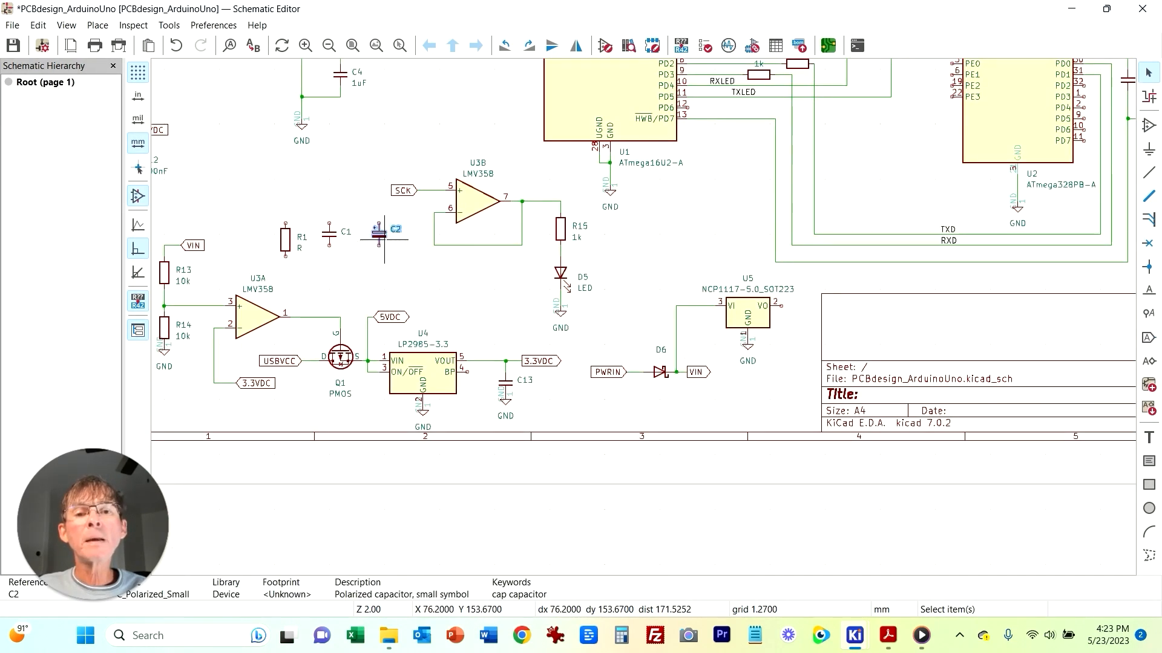
key(ctrl+d)
click(708, 338)
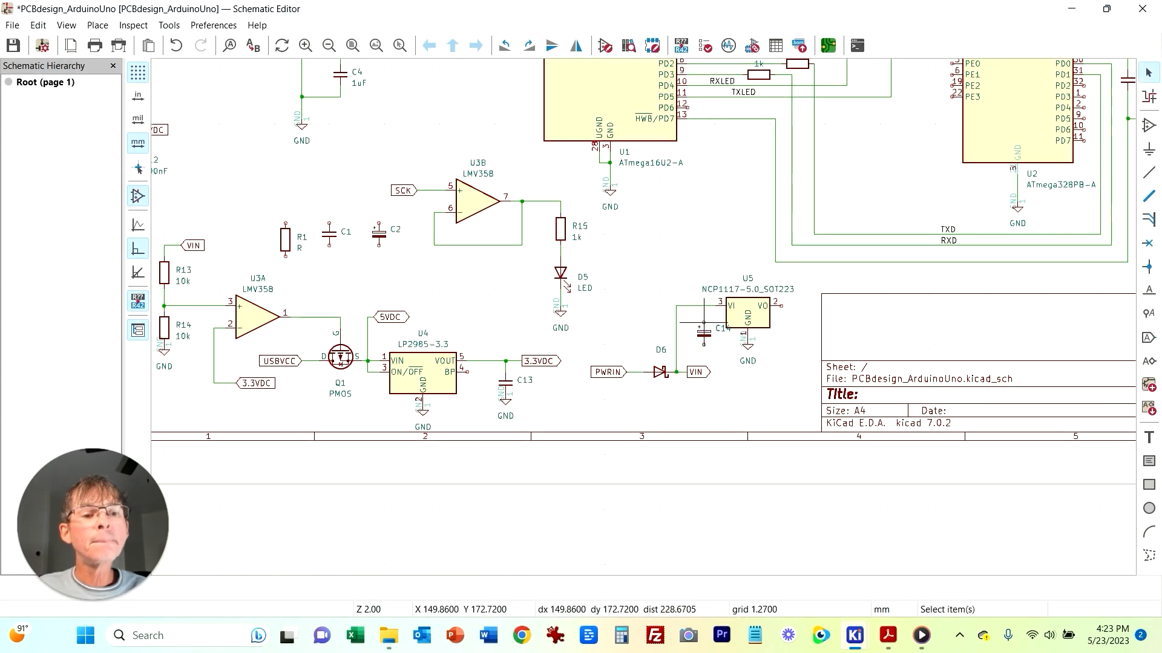
Step: Add a GND symbol under the new capacitor C14 and set its value to 47uF
scroll(731, 349, up, 5)
key(ctrl+d)
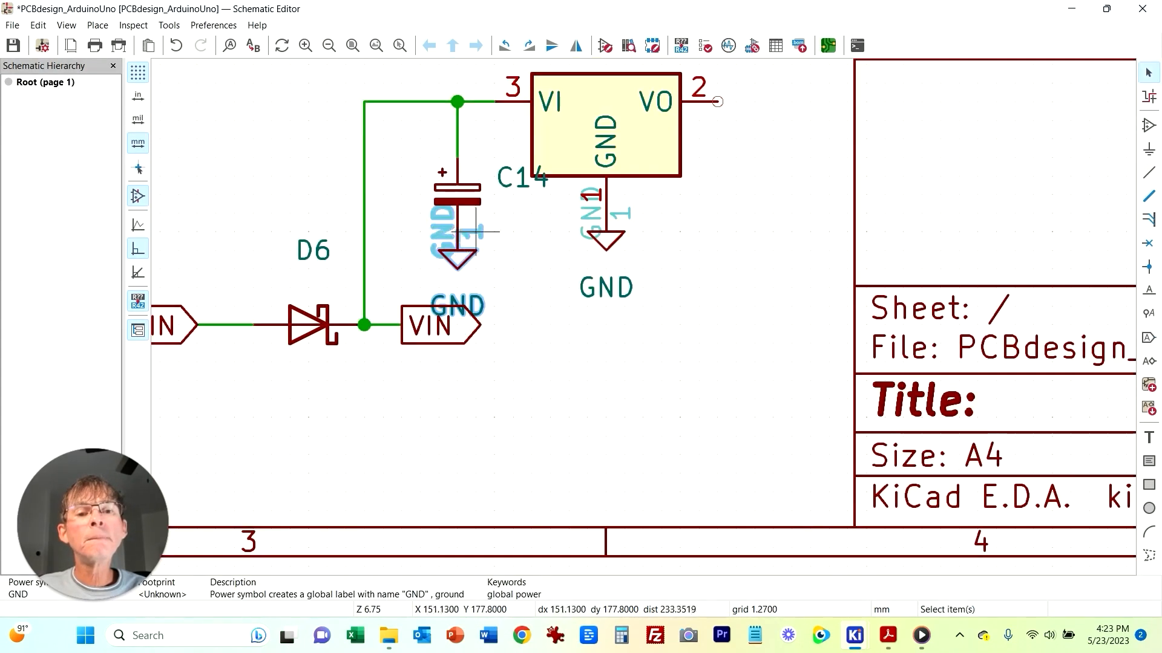
click(457, 242)
double_click(457, 195)
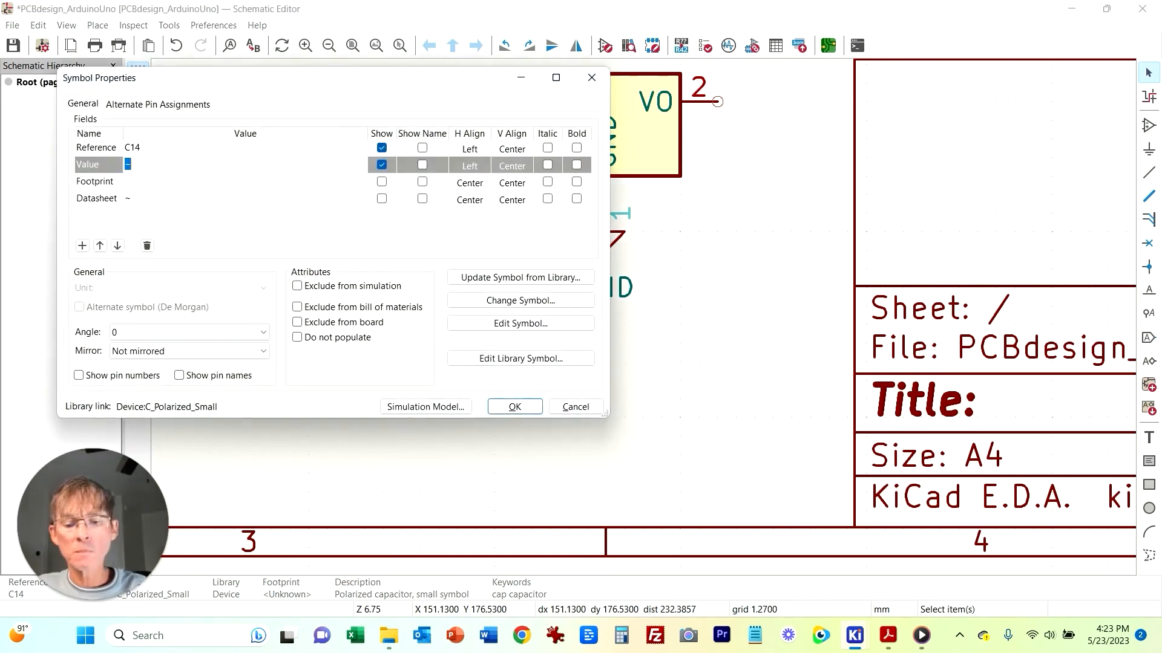
key(Return)
Step: Duplicate the 47uF capacitor and a GND symbol onto U5's VO output pin 2
key(ctrl+d)
click(754, 195)
click(754, 157)
click(717, 101)
key(ctrl+d)
click(754, 241)
Step: Move the PWRIN label and diode D6 up in line with U5's VI input wire
click(888, 635)
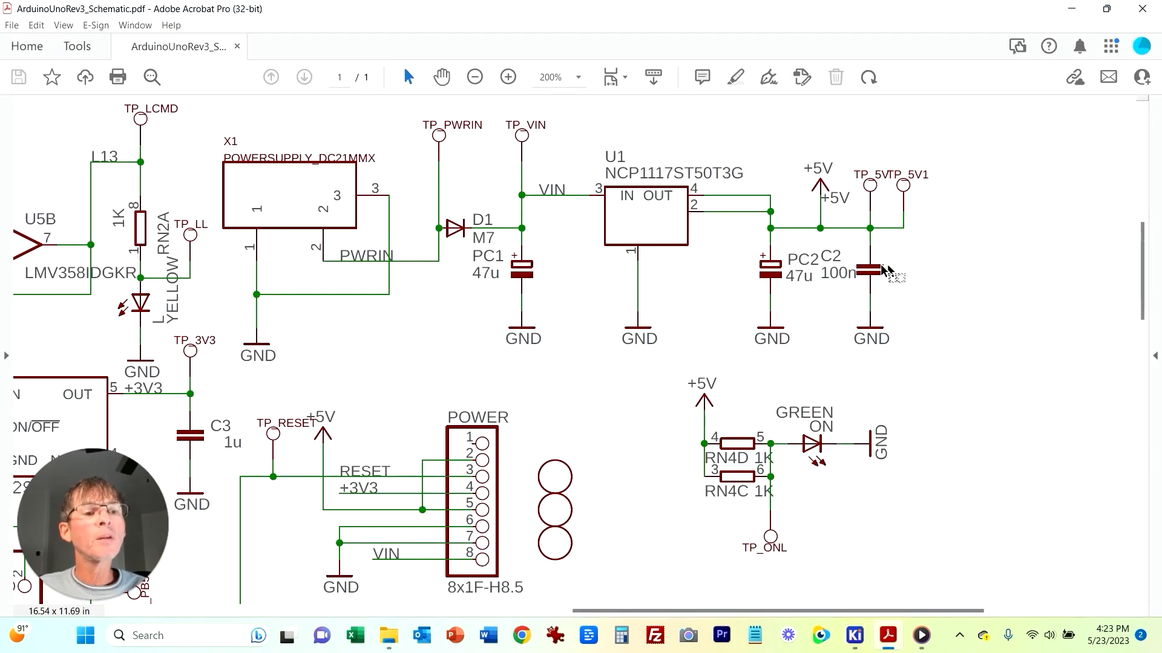
key(alt+Tab)
middle_drag(623, 397, 952, 428)
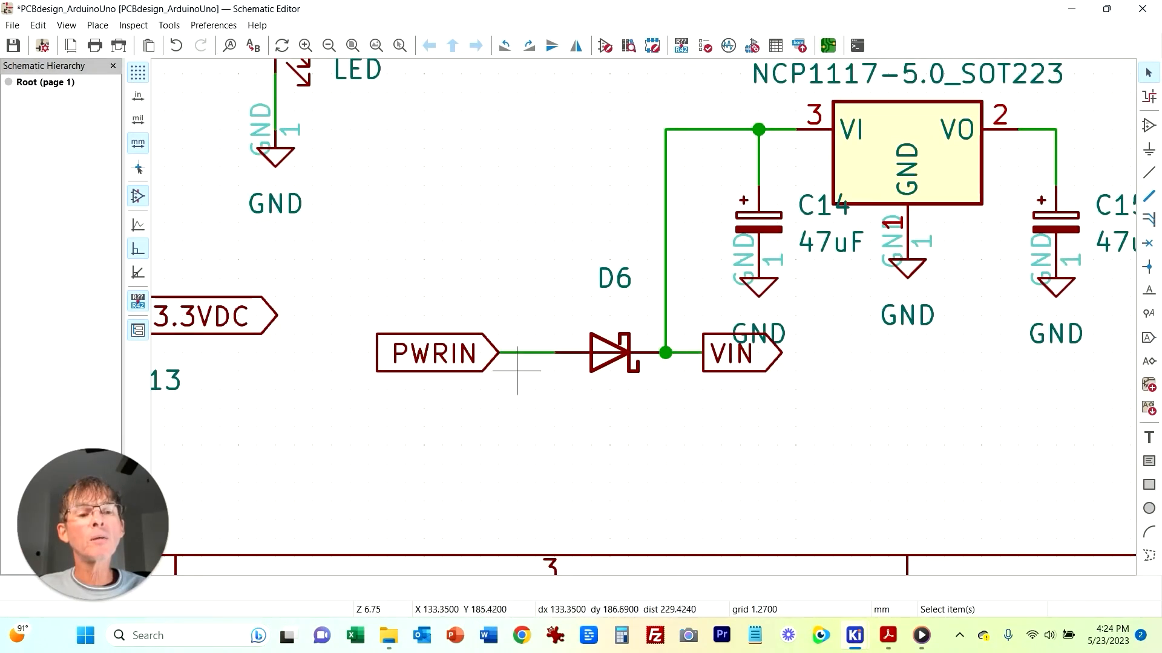
drag(331, 296, 665, 426)
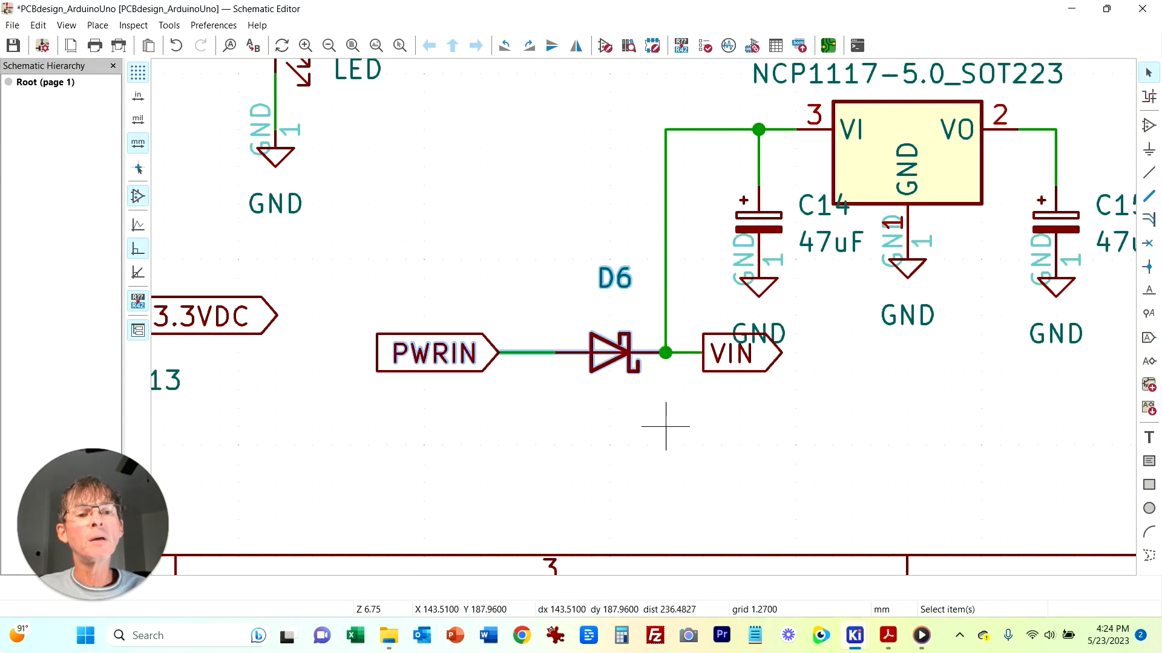
drag(547, 353, 554, 129)
Step: Flip the VIN label to point left, place it below D6 and wire it up to the VI line
click(535, 296)
middle_drag(758, 390, 630, 491)
click(630, 490)
key(r)
key(r)
drag(555, 488, 444, 473)
click(629, 511)
click(366, 473)
drag(351, 474, 352, 361)
click(744, 532)
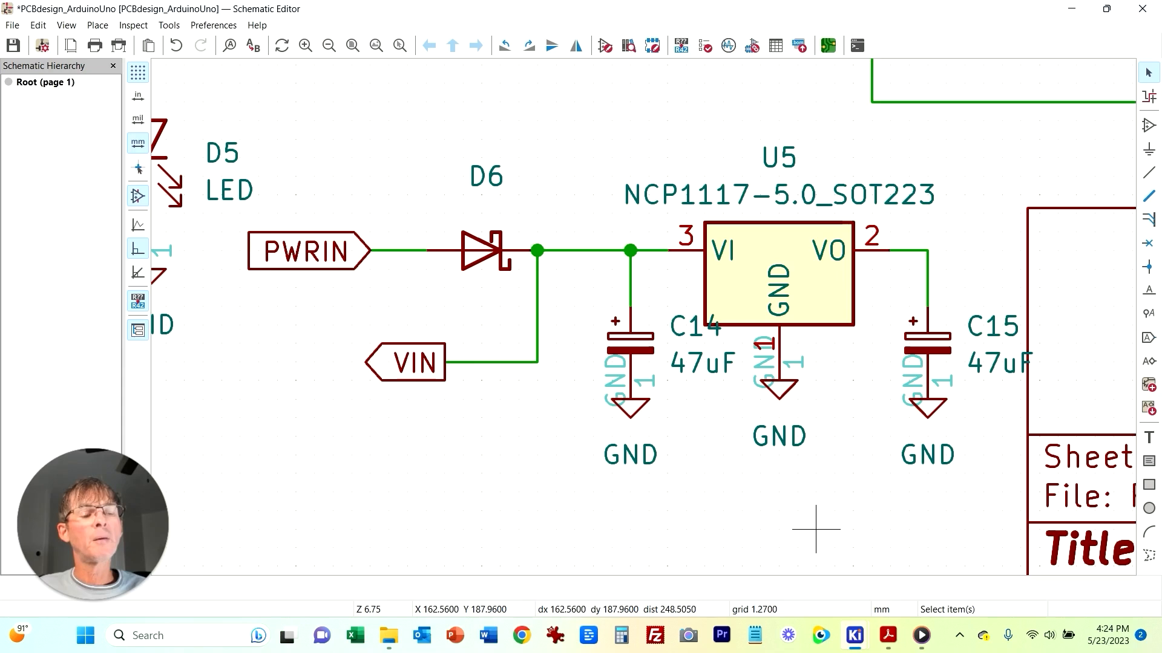
Step: Move diode D6 left toward the PWRIN label and shift the VIN wire's vertical segment with it
click(481, 249)
drag(481, 250, 426, 250)
drag(537, 305, 501, 306)
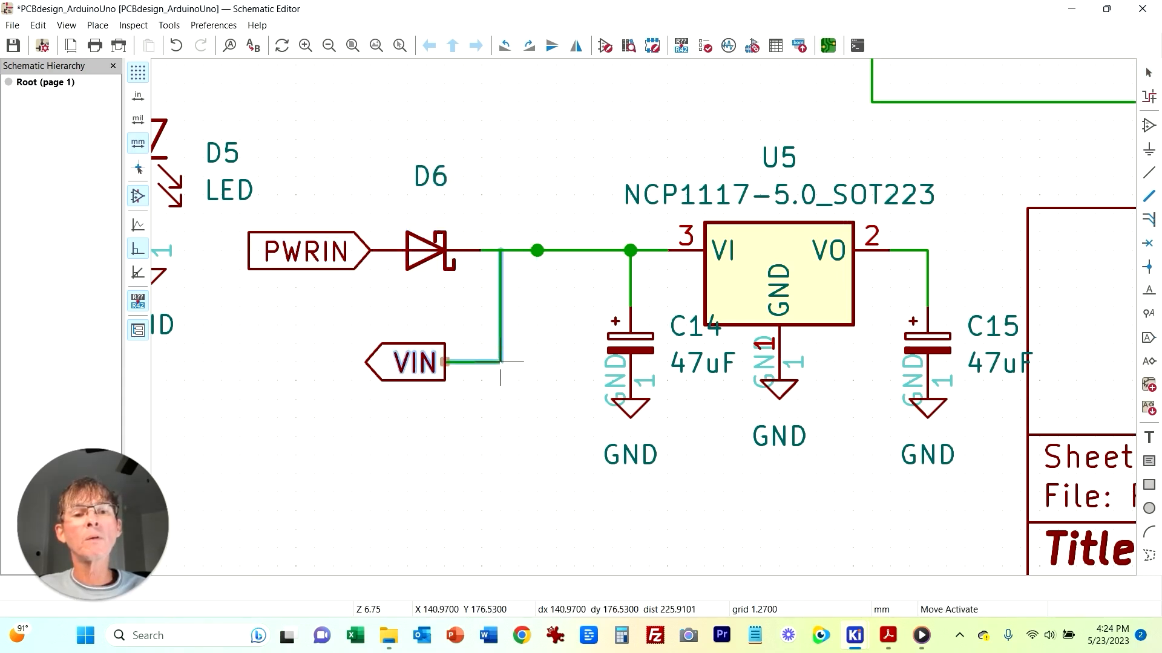
Step: Move regulator U5 with capacitors C14, C15 and their GND symbols left, closer to diode D6
click(518, 380)
drag(554, 119, 1005, 572)
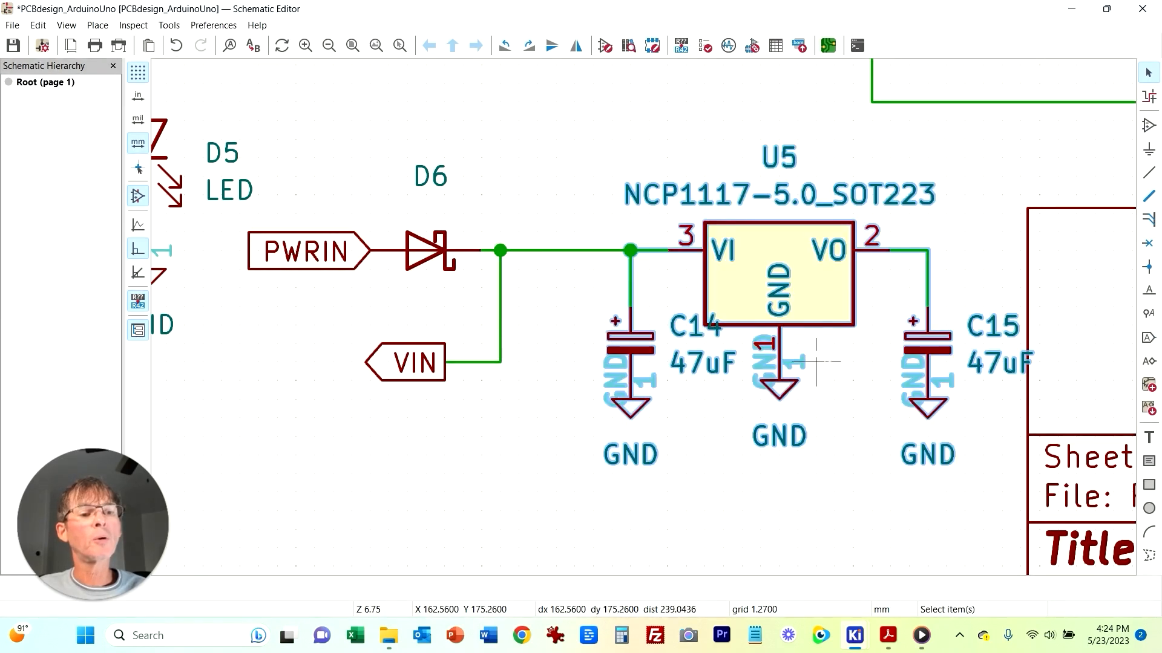
drag(779, 363, 705, 363)
click(446, 492)
scroll(260, 492, down, 1)
middle_drag(260, 492, 706, 494)
drag(580, 64, 665, 367)
drag(633, 257, 582, 259)
click(682, 246)
middle_drag(867, 197, 570, 148)
drag(397, 171, 840, 414)
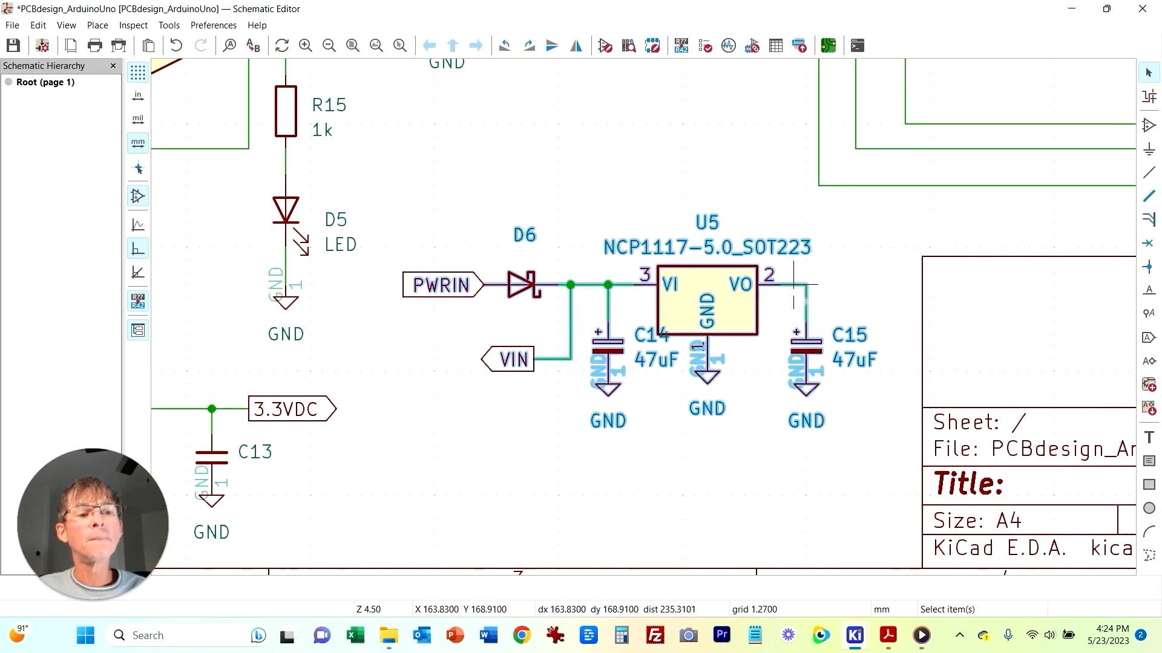
drag(806, 285, 756, 322)
click(781, 247)
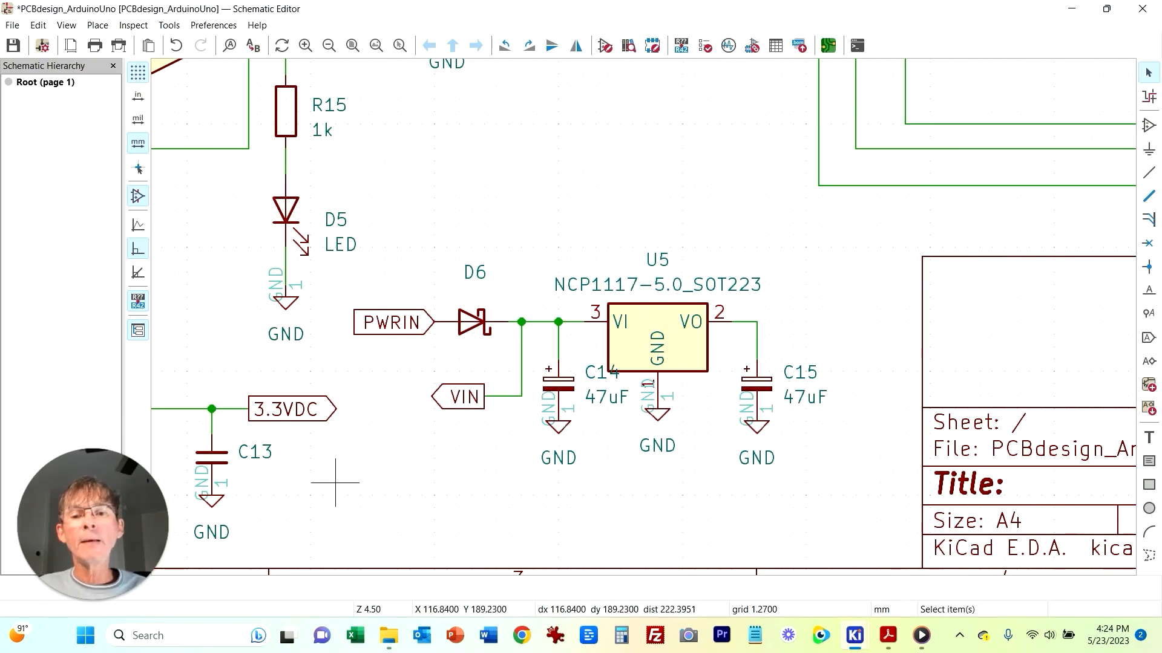
Step: Duplicate capacitor C13 as C16, place it right of C15, and wire it to U5's VO output line
click(223, 458)
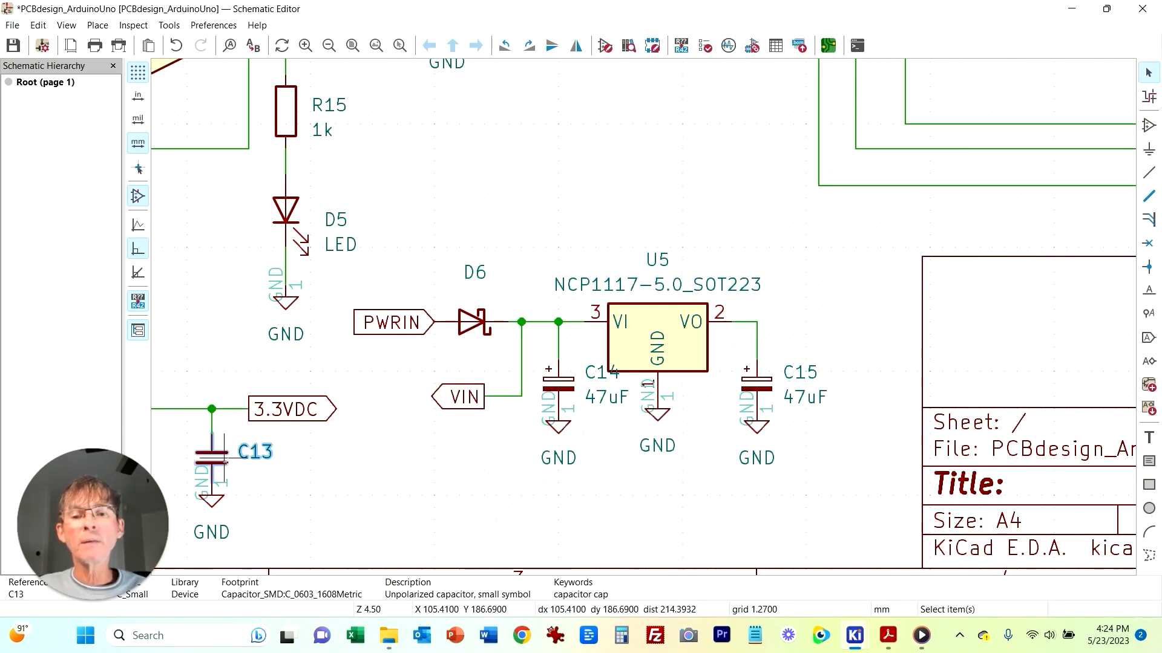
key(ctrl+d)
click(856, 396)
key(w)
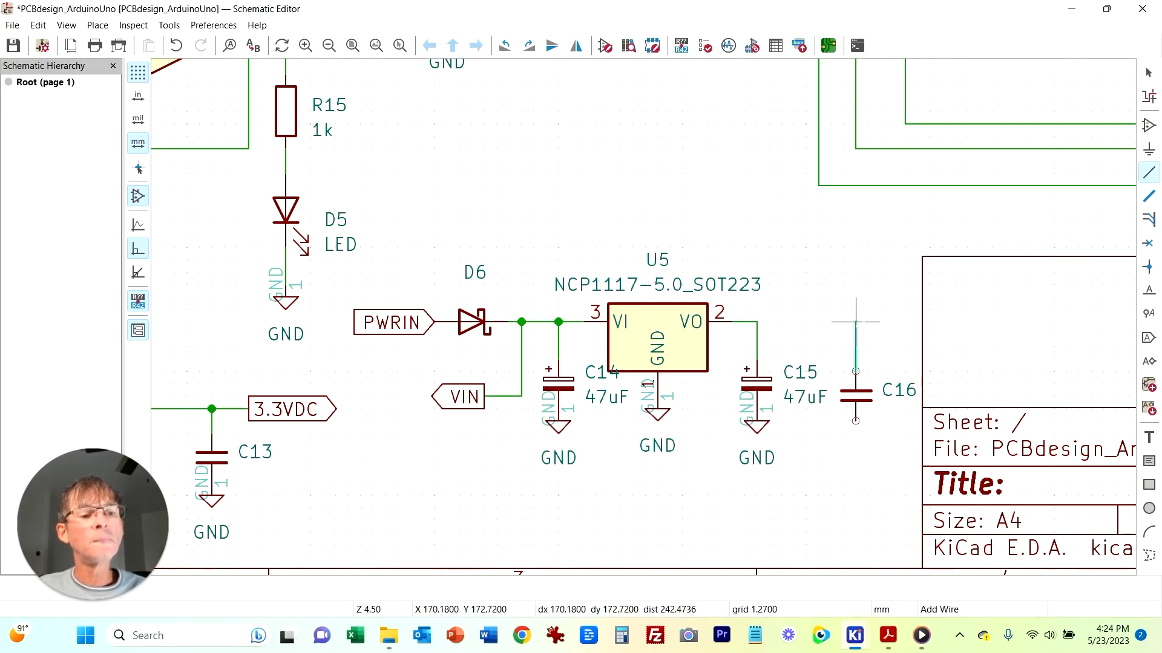
click(757, 322)
click(758, 427)
Step: Add a GND symbol under C16 and rotate C16 to stand vertically
key(ctrl+d)
click(856, 422)
click(830, 532)
click(854, 390)
key(r)
key(r)
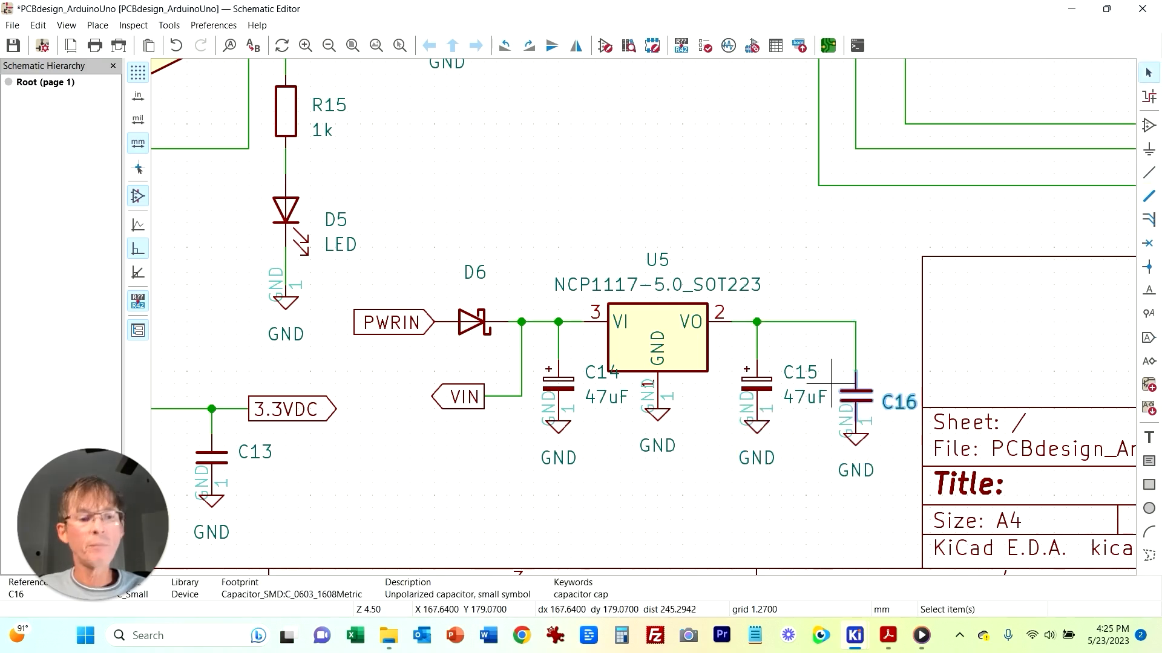
Step: Set capacitor C16's value to 100nF
double_click(843, 383)
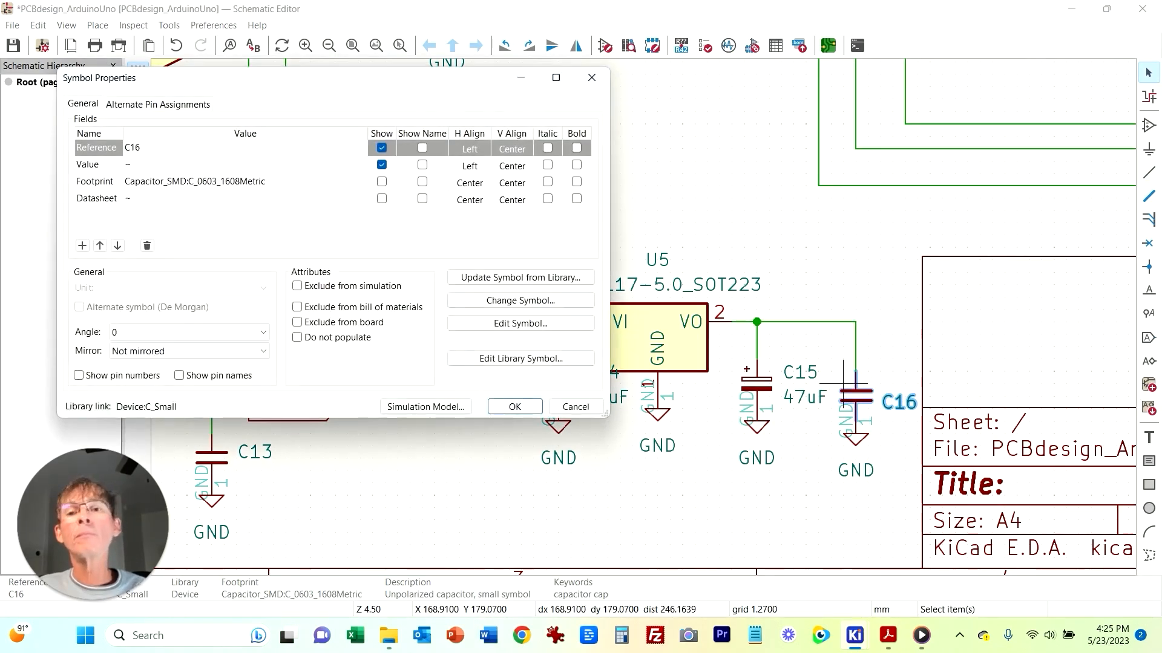
key(Return)
text(100nF)
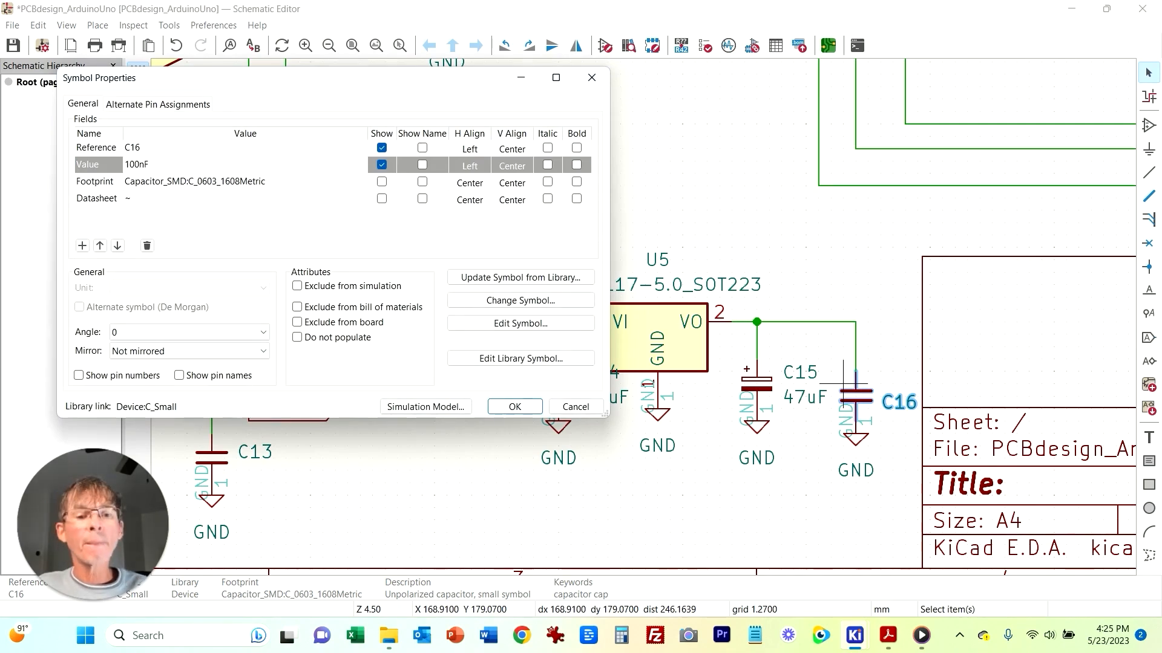
key(Return)
Step: Add a 5VDC output global label on U5's VO output wire
right_click(794, 322)
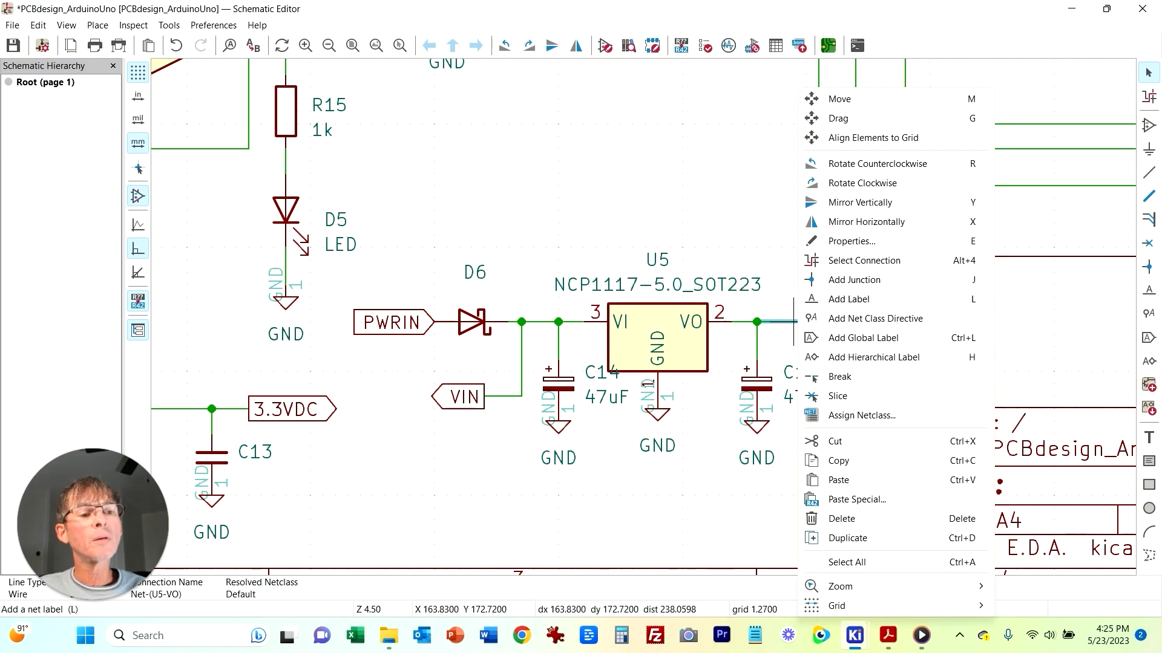
click(1147, 338)
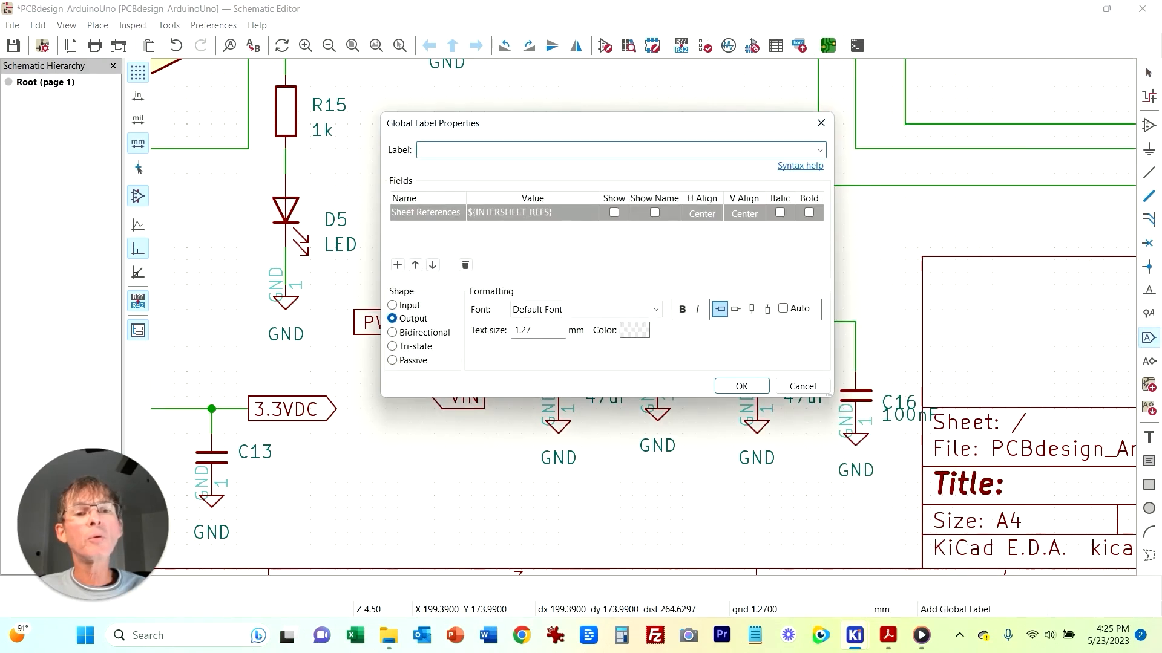
text(5VDC)
key(Return)
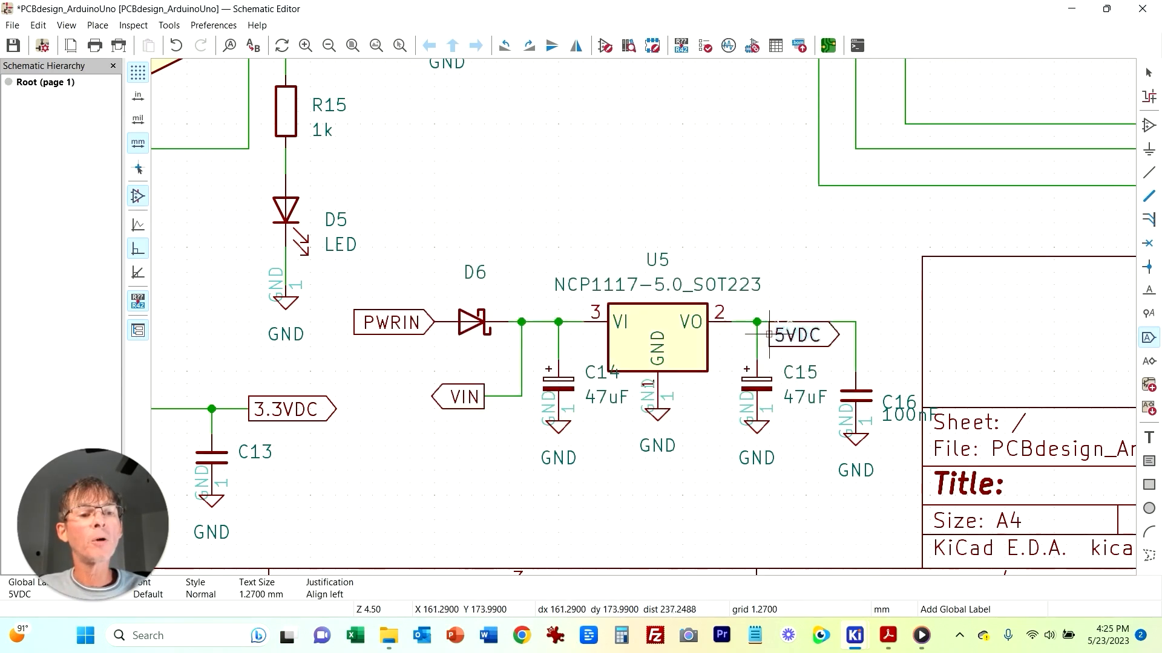
click(807, 272)
key(Escape)
click(807, 272)
Step: Place an AVR-ISP-6 connector J2 above the USB connector area near the top of the sheet
click(757, 322)
scroll(690, 304, down, 4)
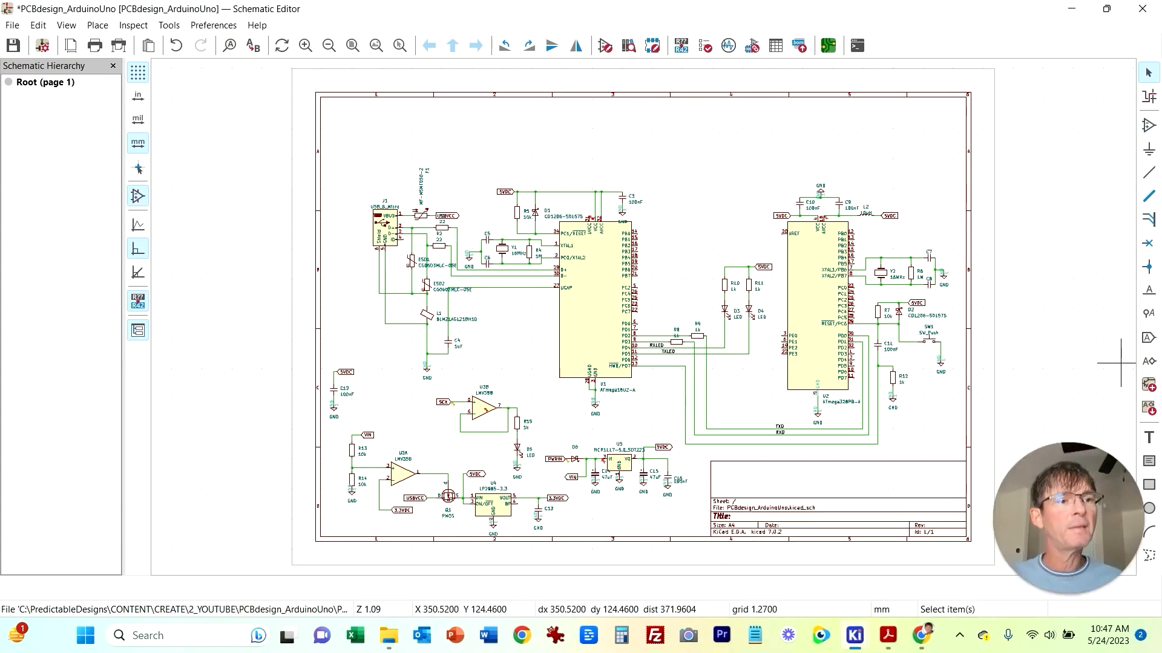
key(a)
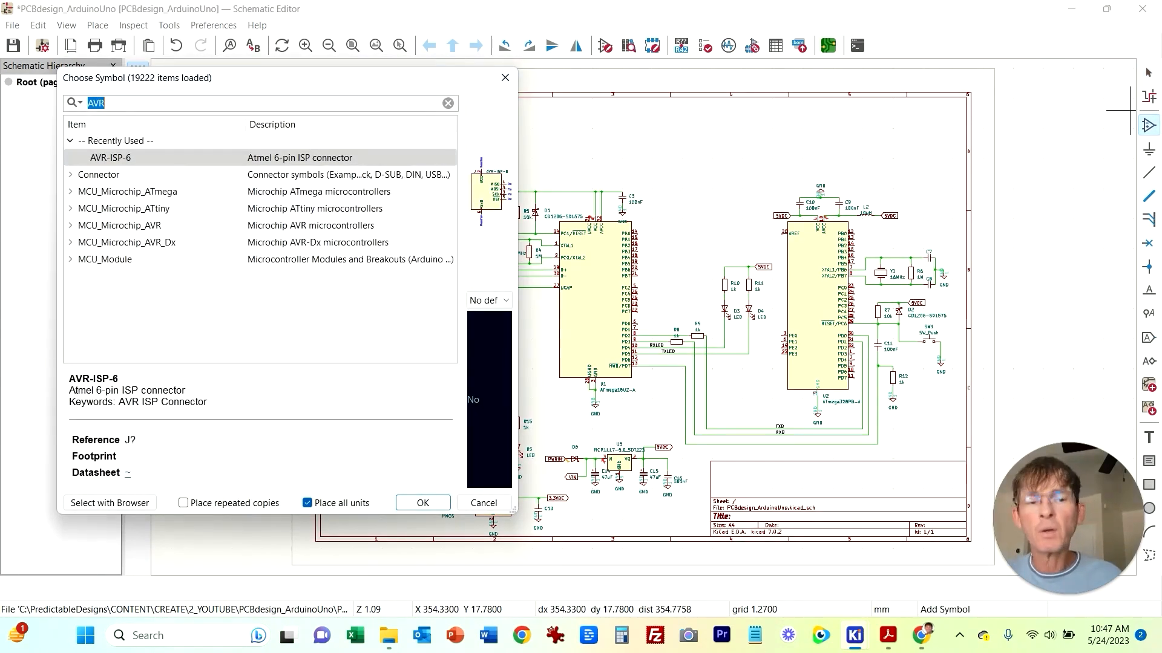
key(BackSpace)
text(AVR)
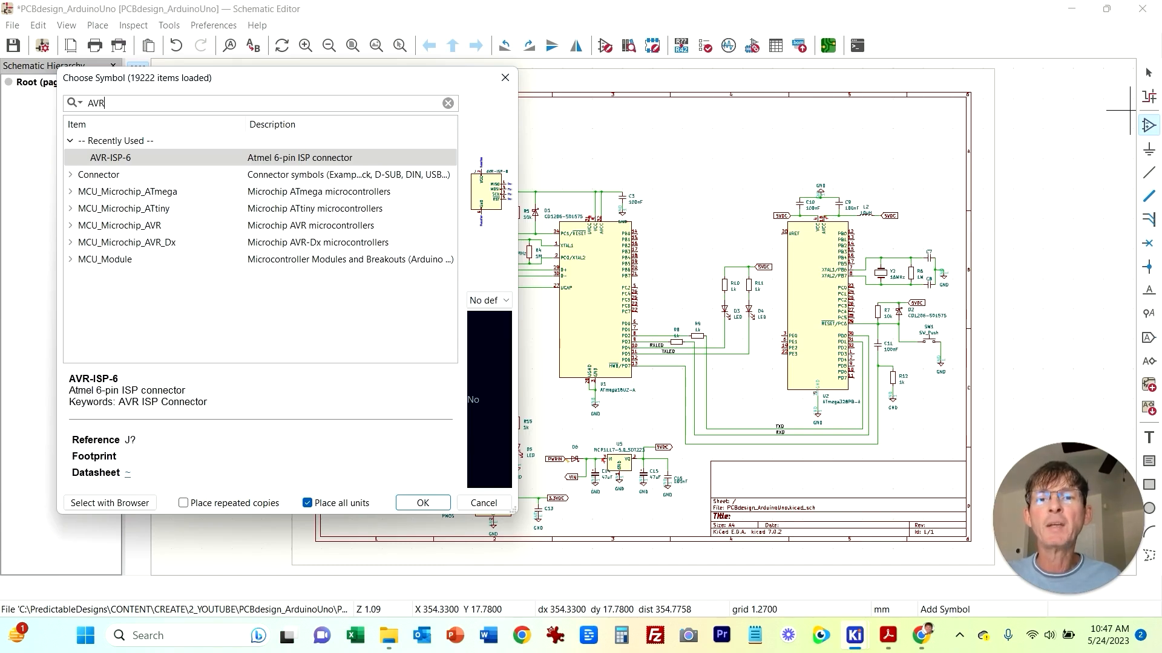
double_click(111, 158)
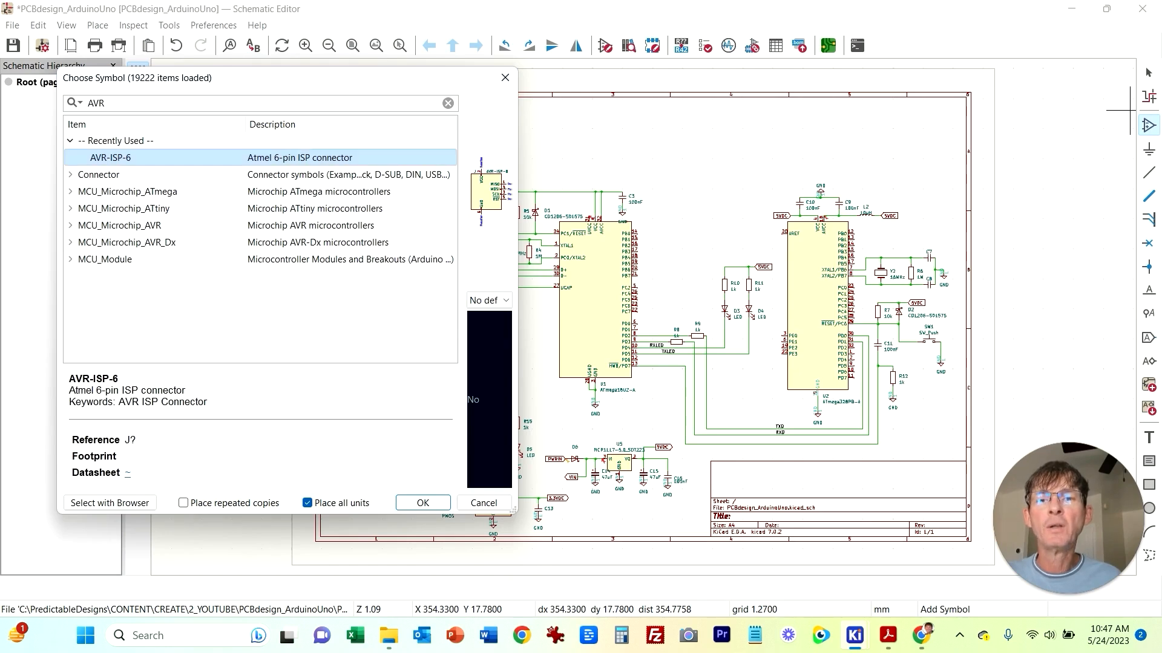
scroll(636, 157, up, 2)
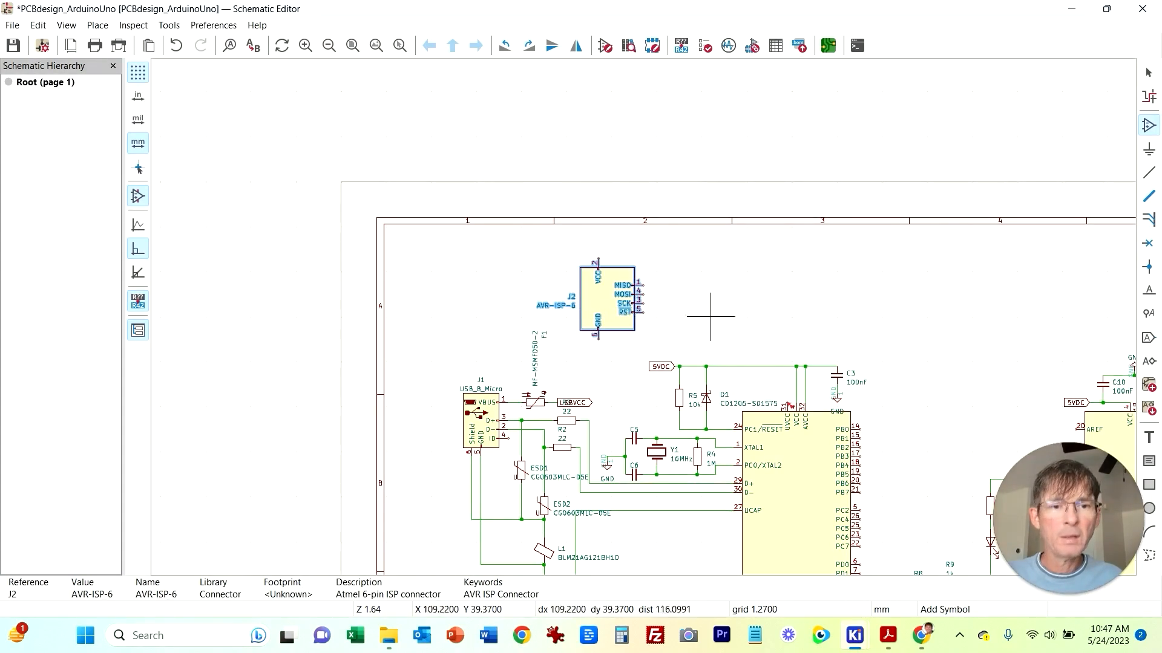
click(599, 305)
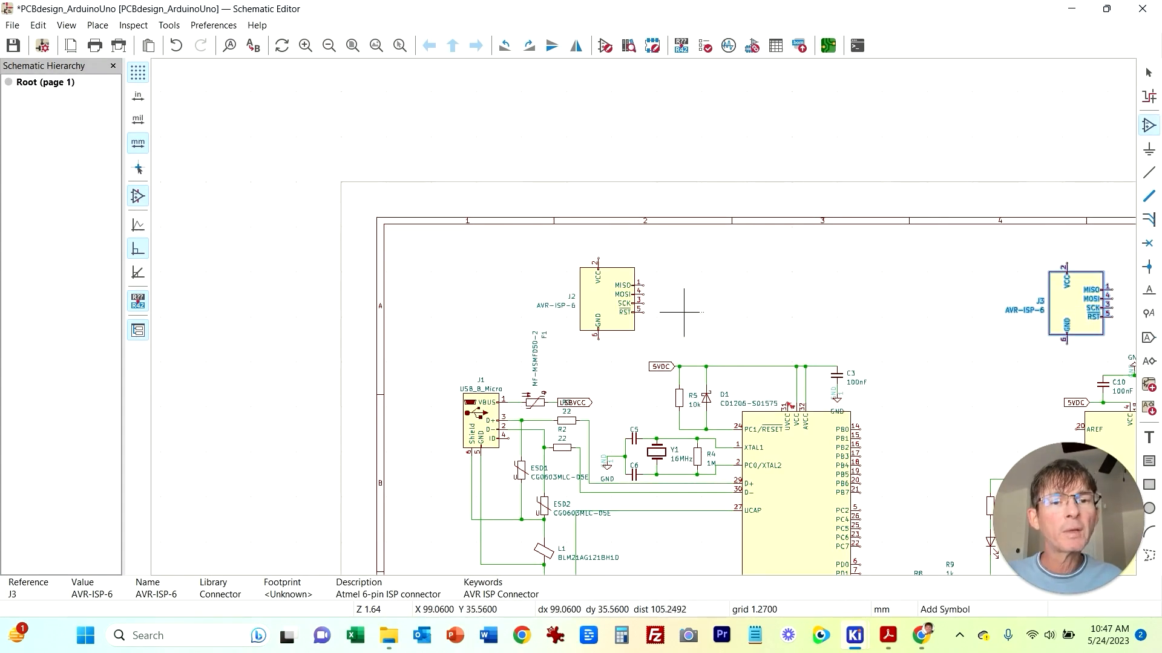
key(Escape)
Step: Add GND symbols to the GND pins of ISP connectors J2 and J3
scroll(695, 316, up, 4)
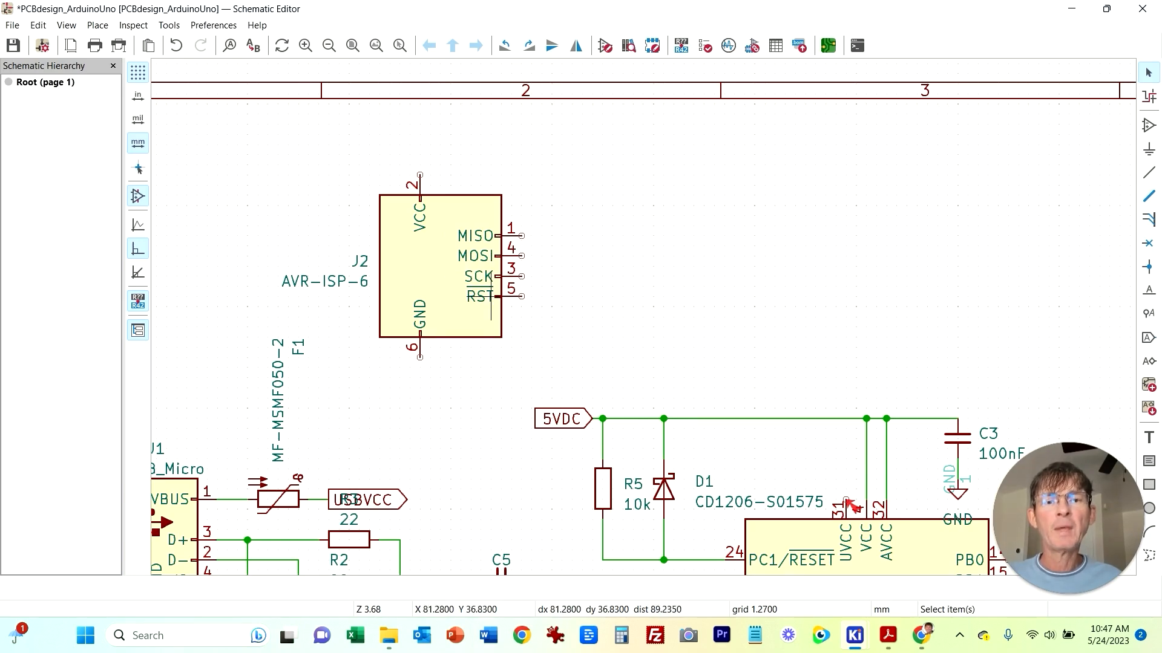
middle_drag(428, 402, 467, 321)
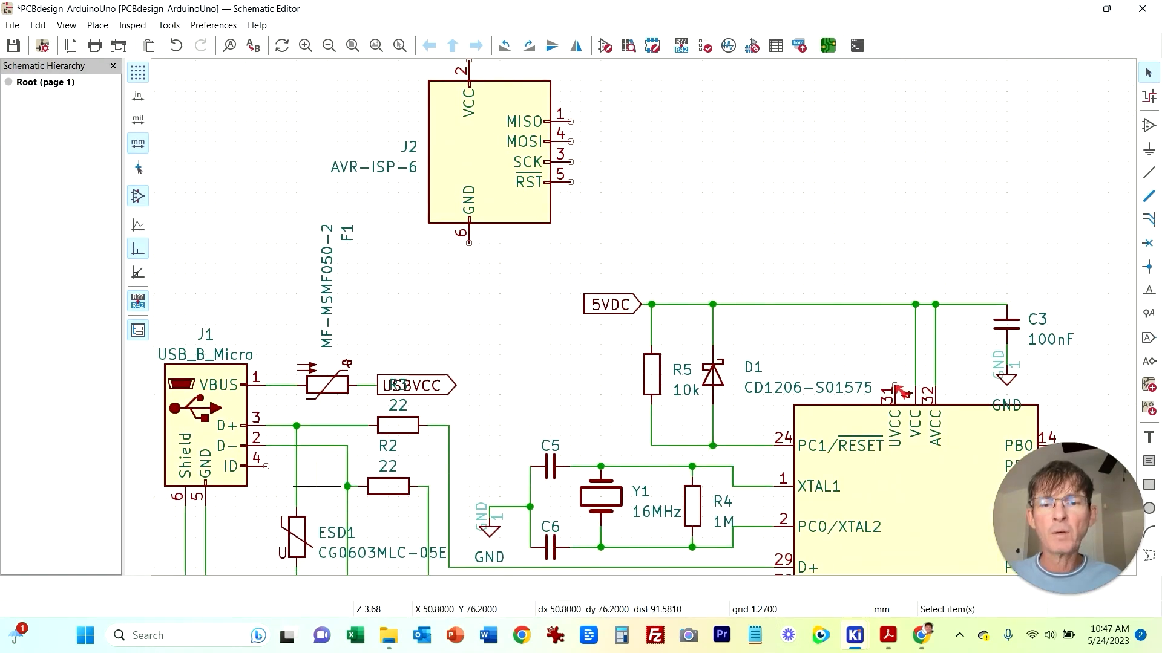
scroll(540, 448, down, 2)
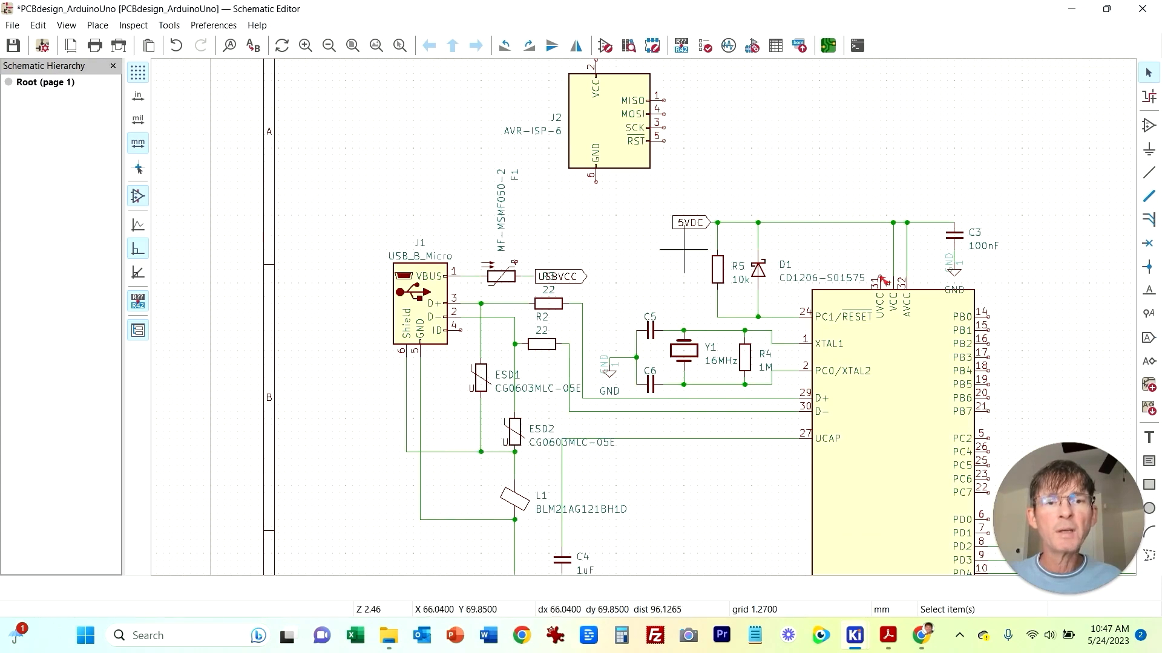
key(p)
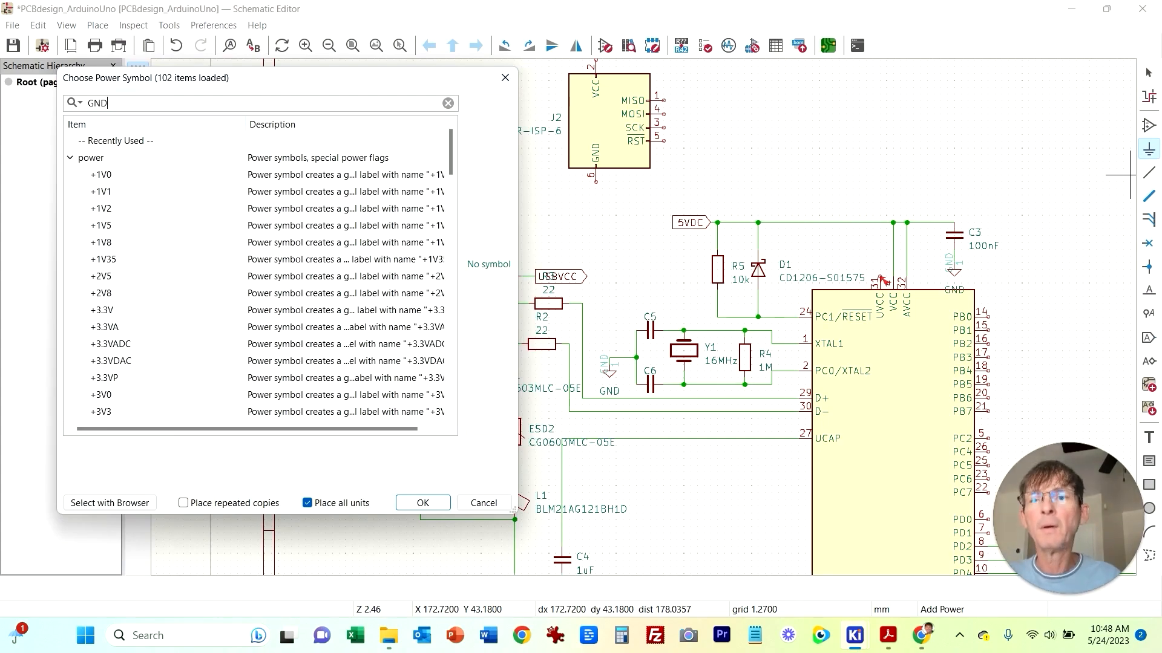
key(Return)
click(596, 182)
middle_drag(913, 155, 547, 215)
click(1149, 149)
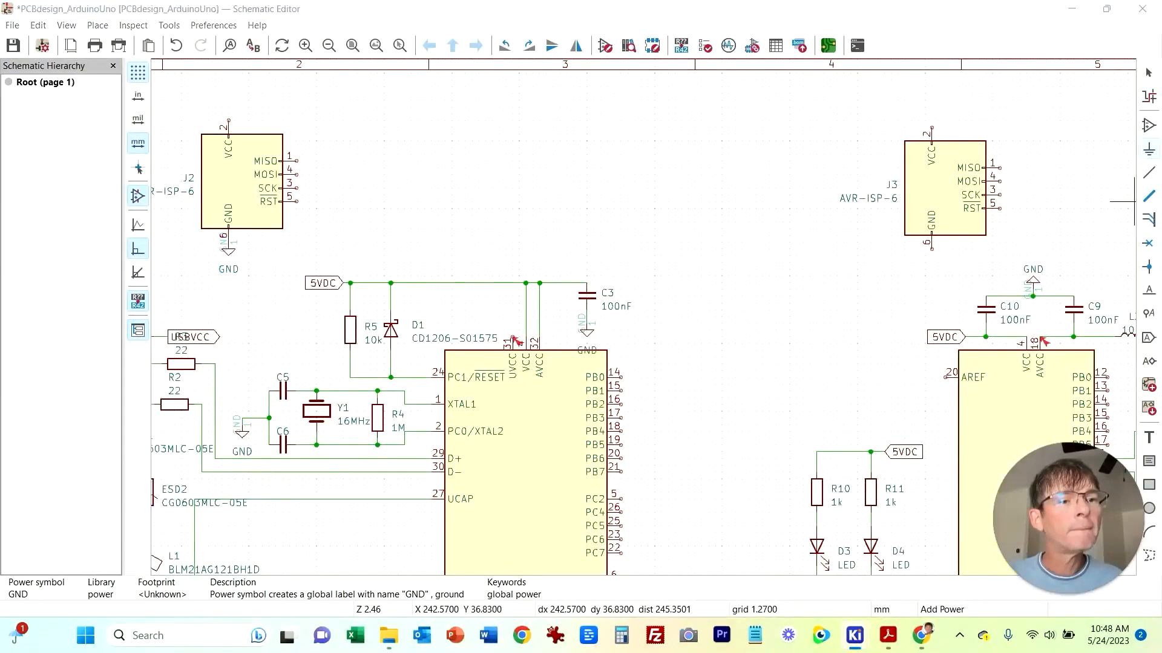
key(Escape)
key(Escape)
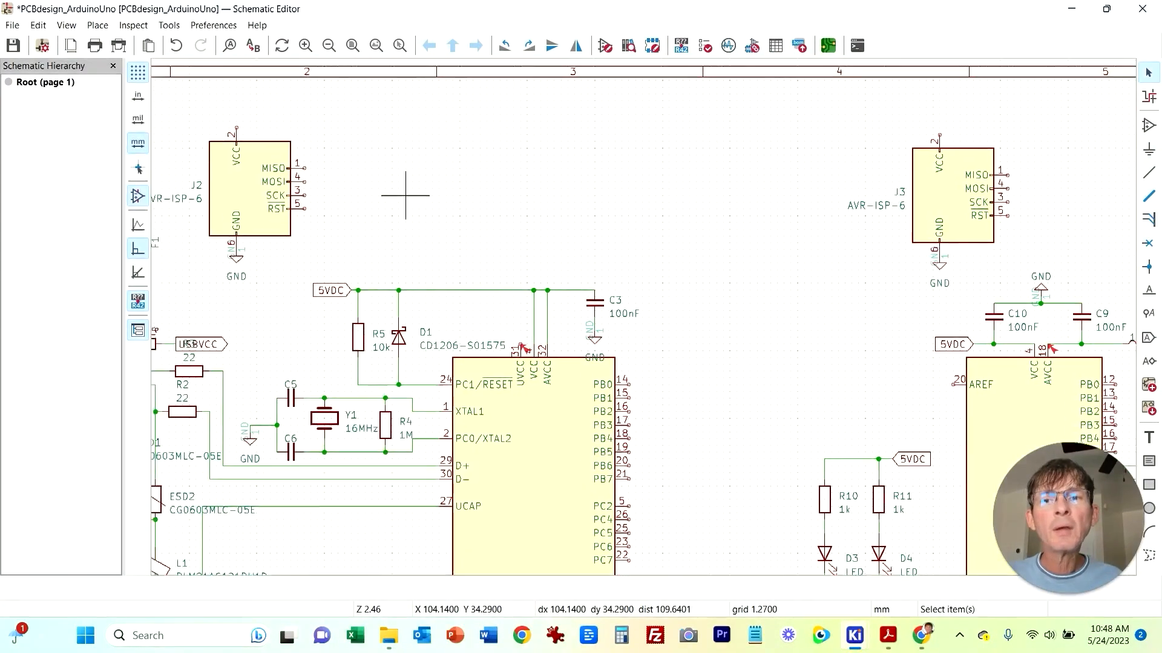
Step: Place 5VDC global labels above the VCC pins of ISP connectors J2 and J3
middle_drag(405, 195, 532, 276)
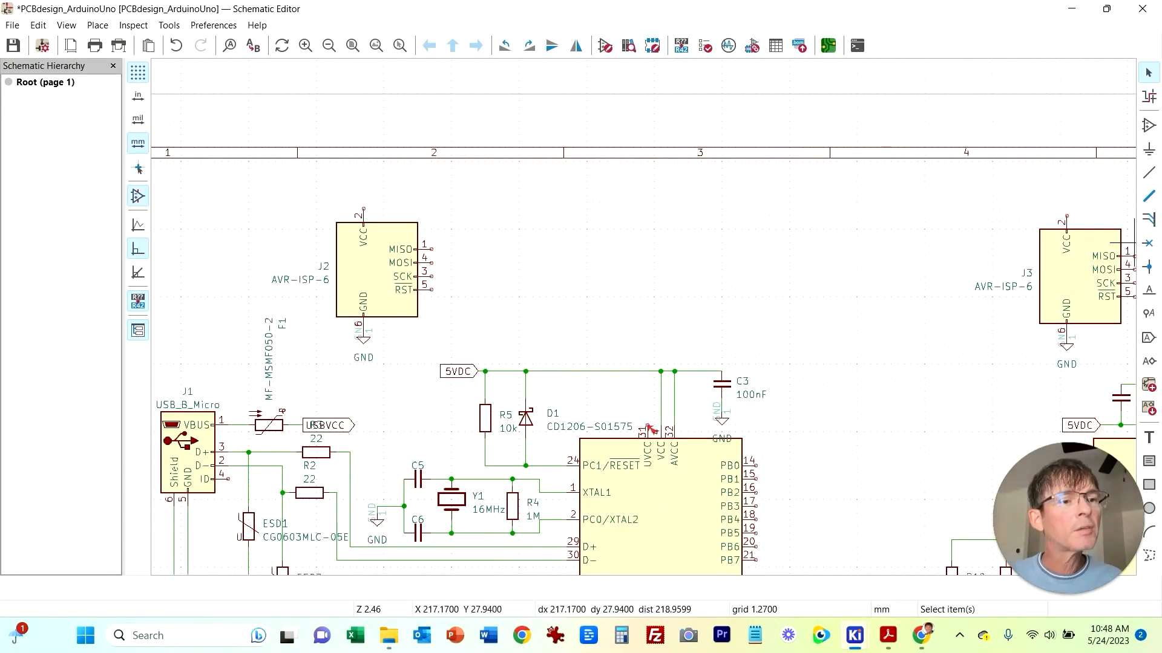
key(ctrl+l)
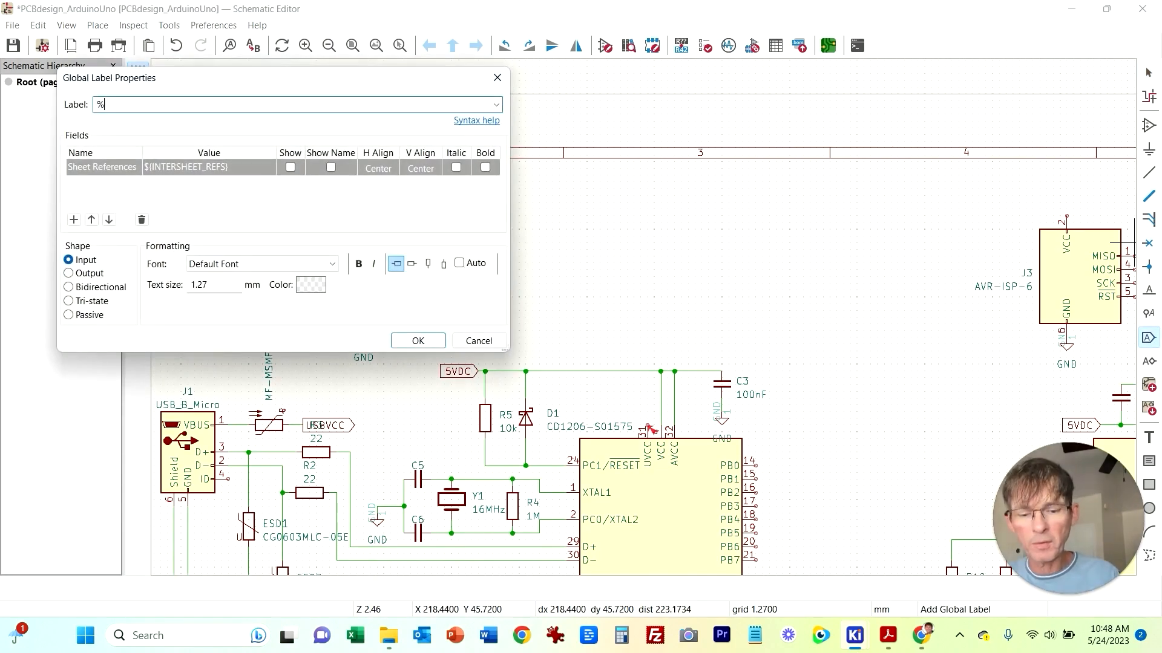
text(%VDC)
key(BackSpace)
key(BackSpace)
key(BackSpace)
key(BackSpace)
text(5)
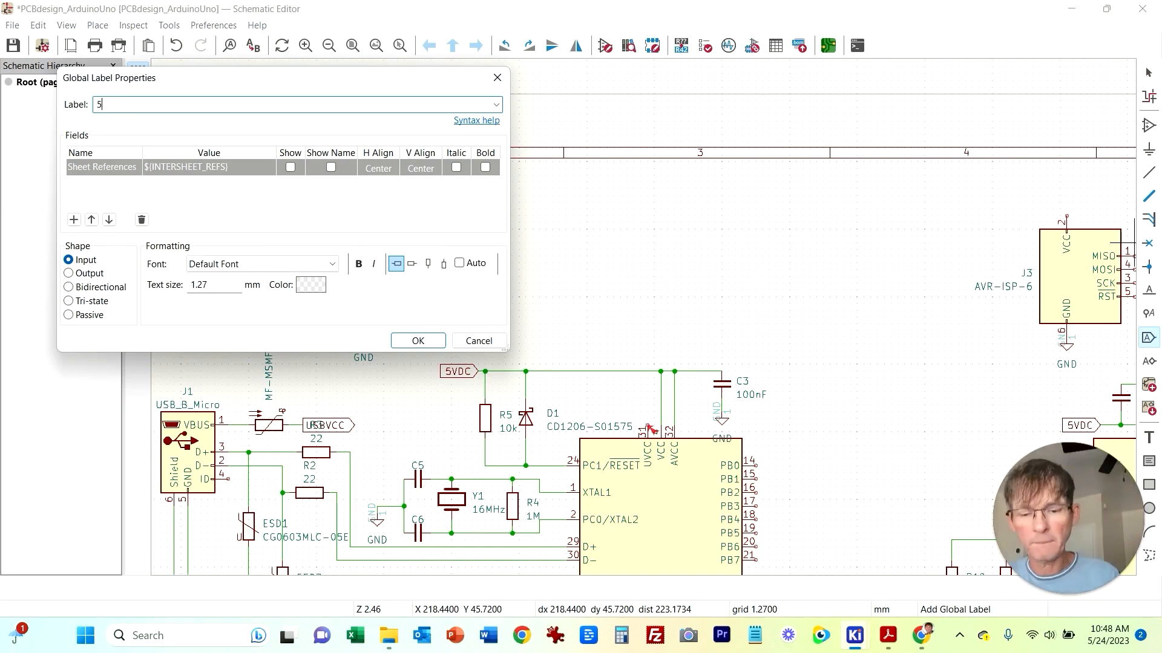
text(VDC)
key(Return)
click(397, 196)
click(1094, 202)
key(Escape)
Step: Wire the VCC pins of J2 and J3 to their 5VDC labels
key(w)
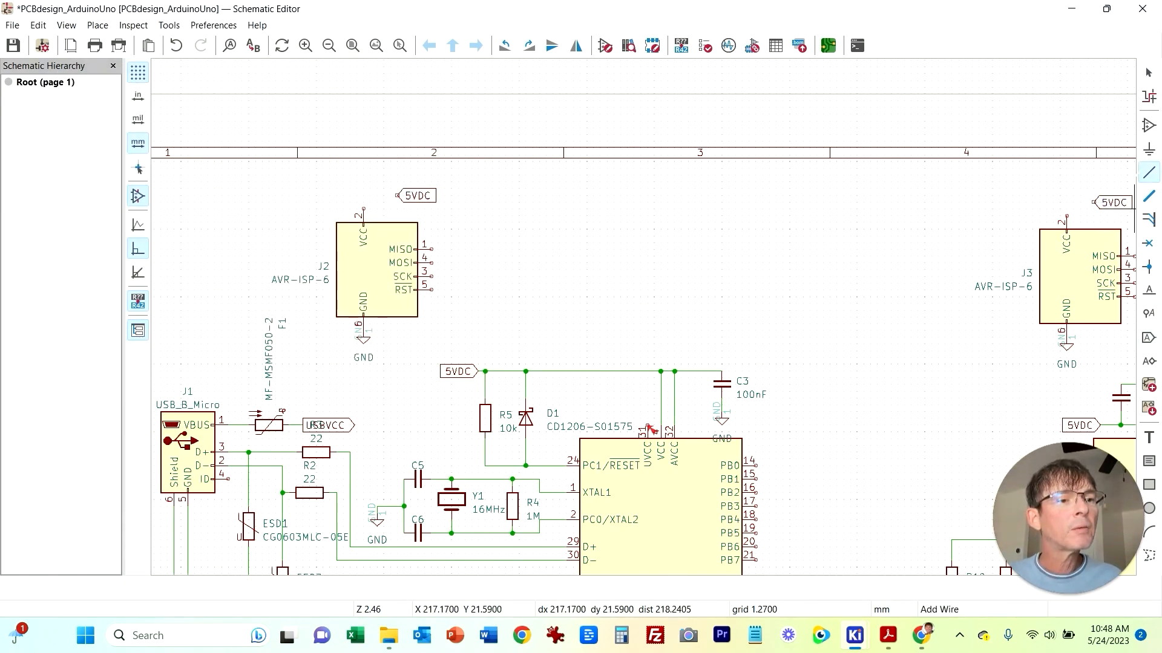
click(1094, 202)
click(1067, 214)
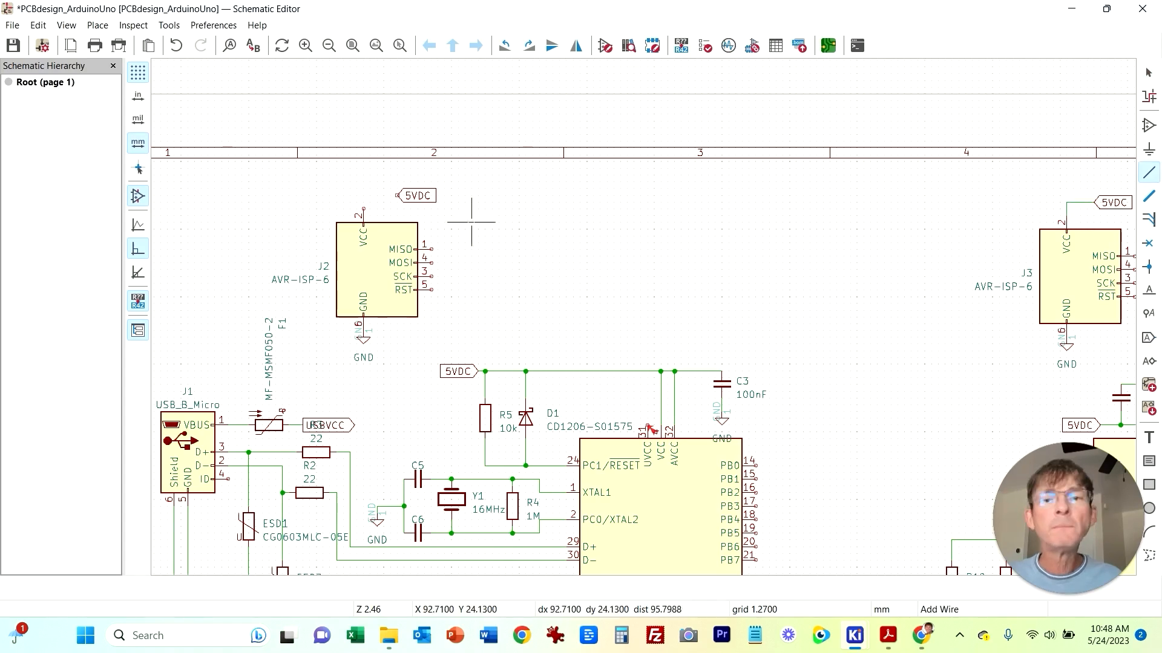
click(363, 210)
scroll(391, 417, down, 1)
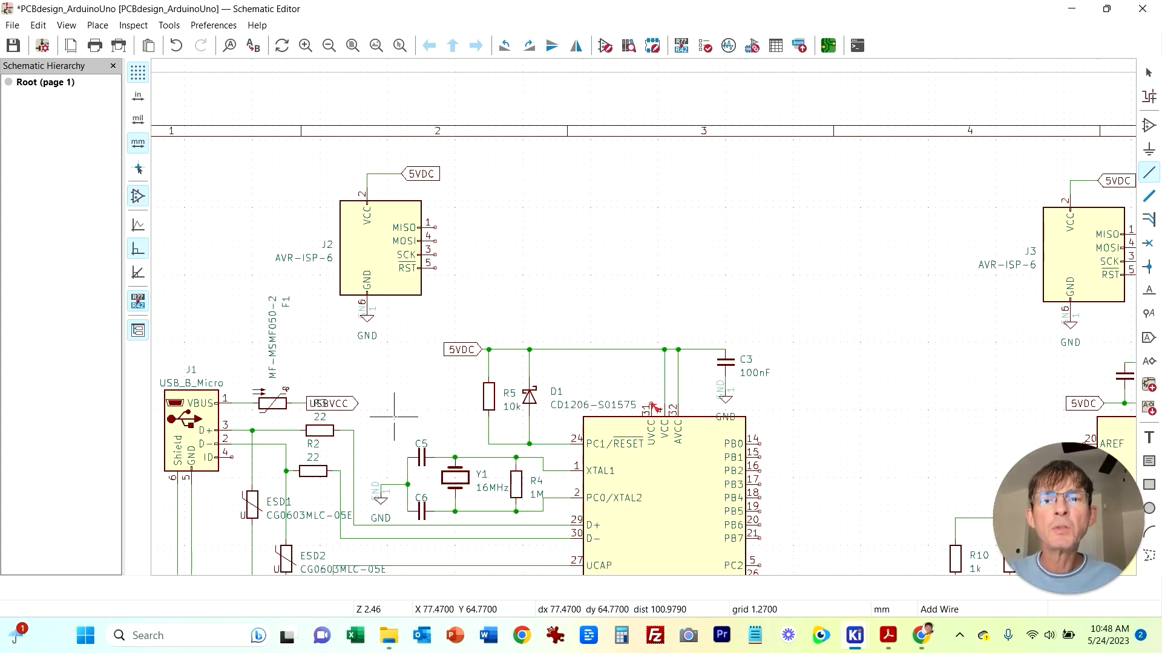
scroll(424, 363, down, 3)
Step: Wire each ISP connector's RST pin to the RESET pin of its microcontroller
middle_drag(424, 338, 409, 331)
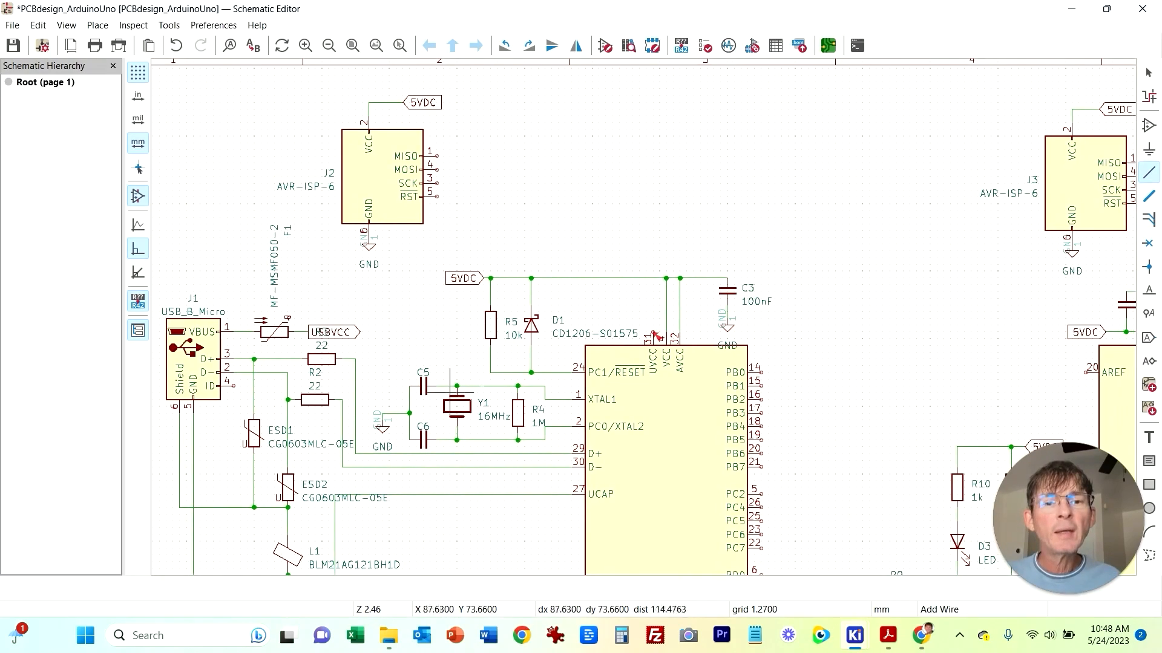
click(557, 372)
click(436, 197)
middle_drag(807, 196, 280, 187)
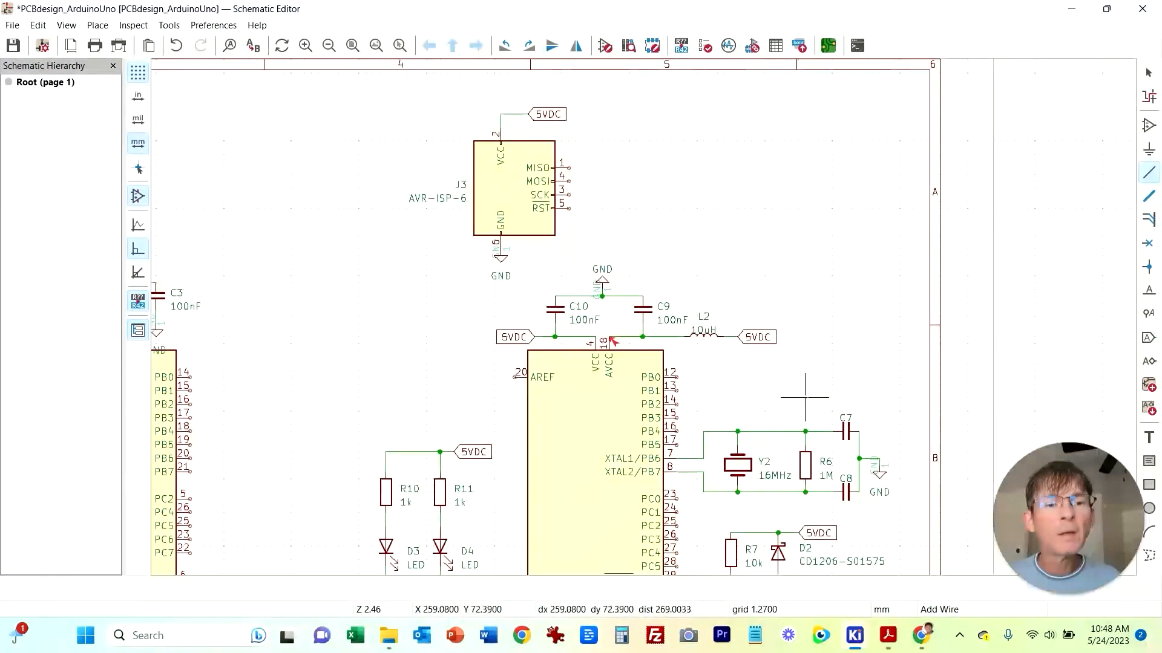
middle_drag(810, 393, 810, 266)
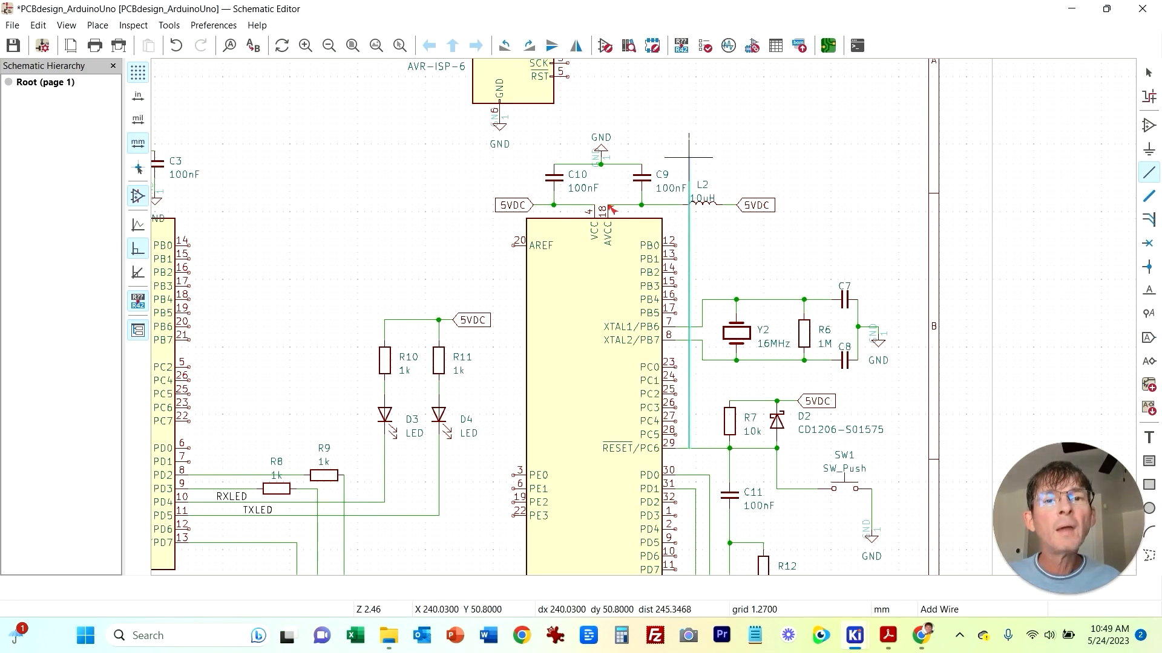
click(567, 77)
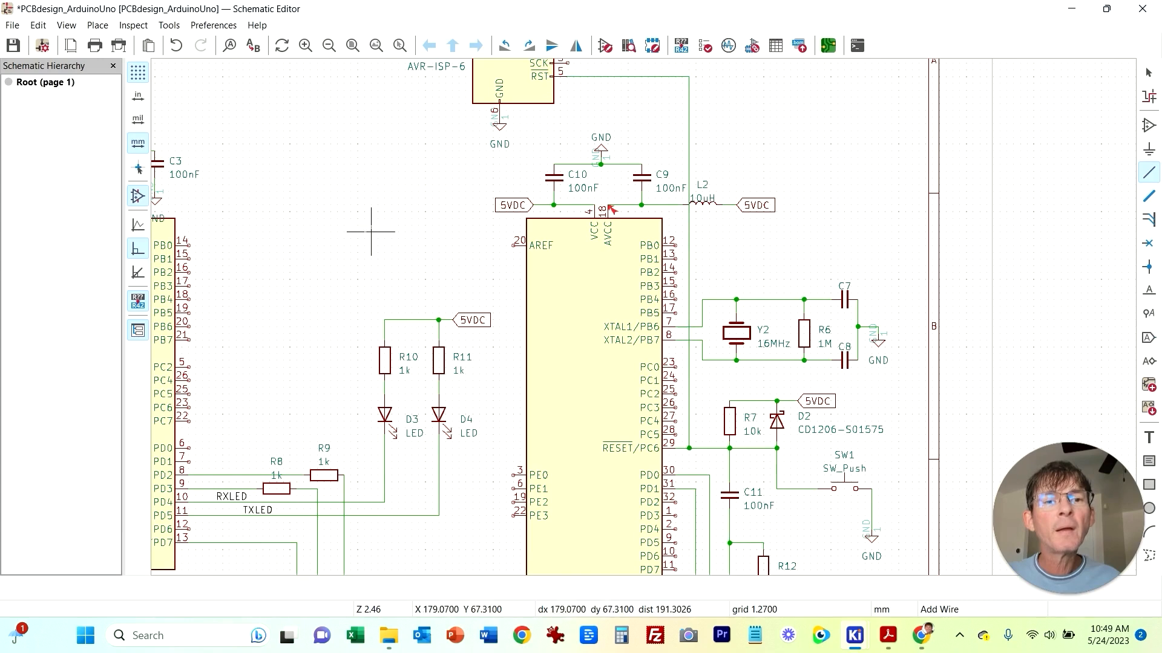
key(Escape)
Step: Try to move inductor L2 slightly along its 5VDC wire, then undo the move
click(702, 211)
key(m)
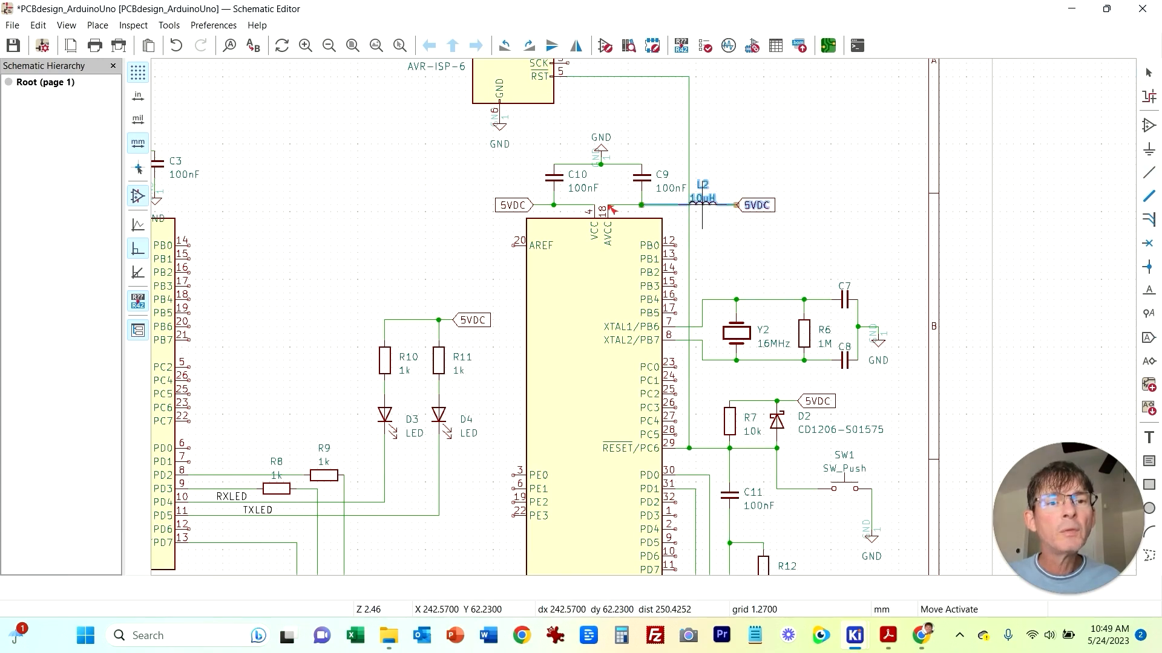
click(696, 222)
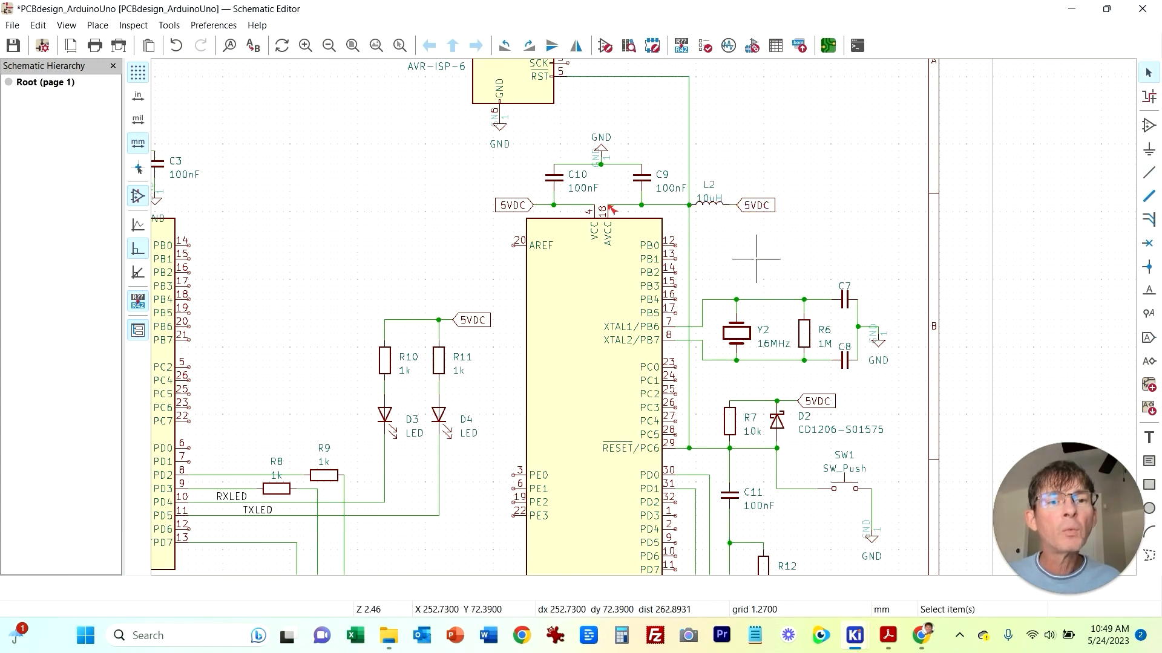
click(702, 199)
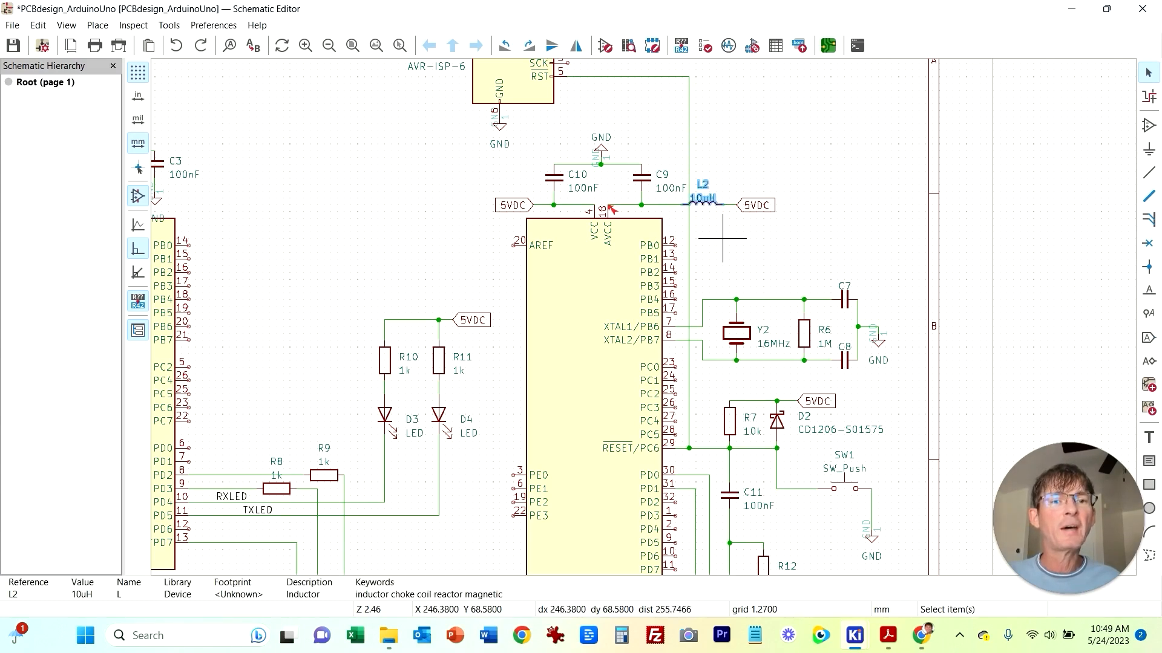
key(ctrl+z)
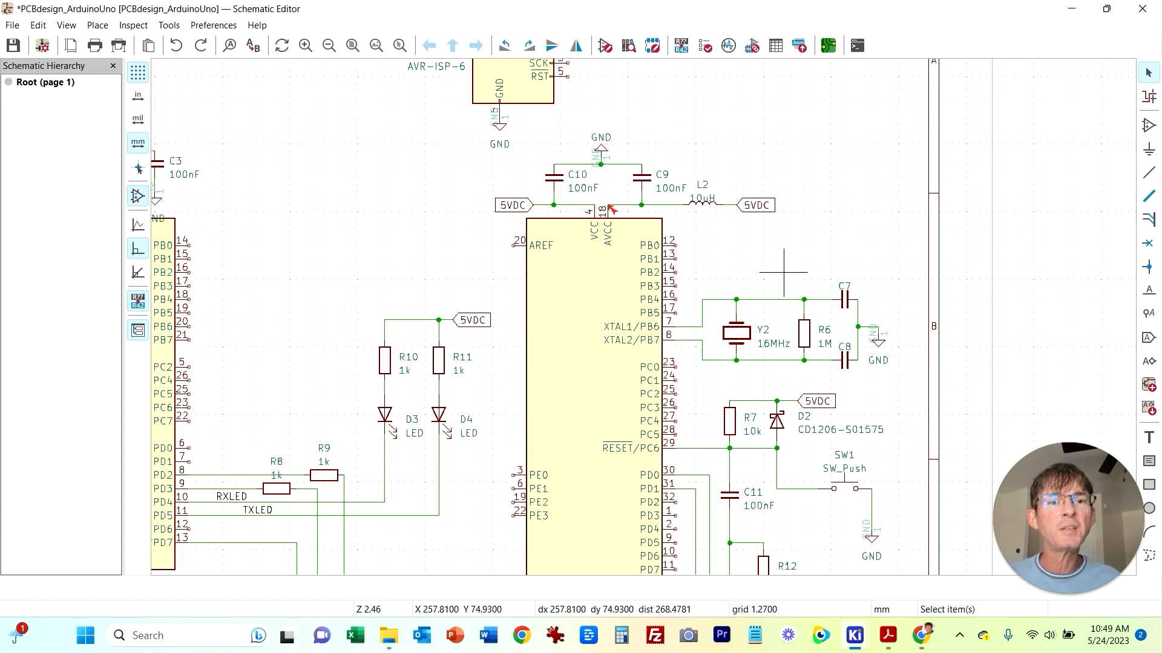
drag(682, 163, 811, 239)
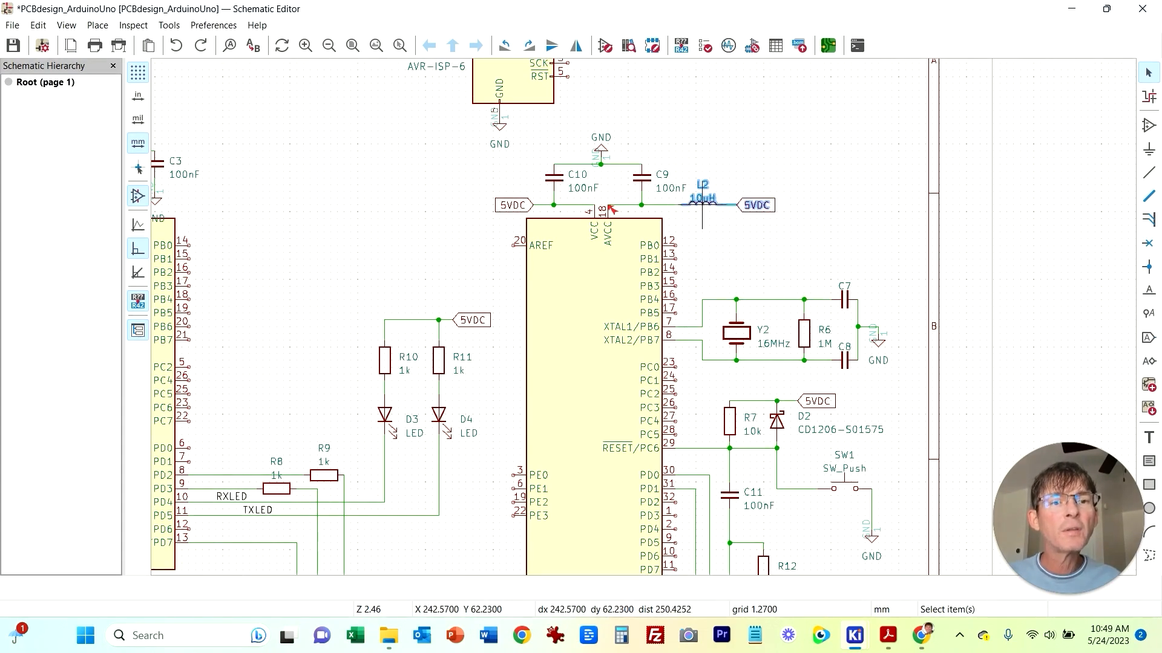
key(Escape)
Step: Wire the MISO pin of ISP connector J2 to pin PB3 of the USB microcontroller
click(1149, 172)
click(688, 448)
click(568, 77)
middle_drag(371, 145, 938, 352)
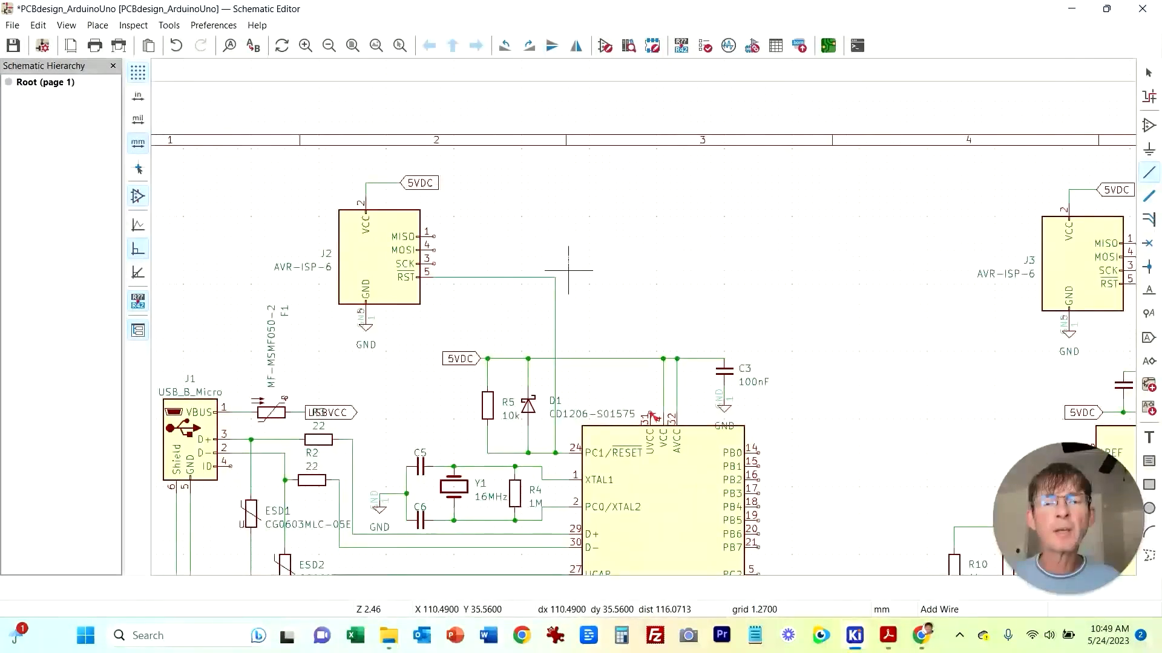
middle_drag(575, 254, 622, 176)
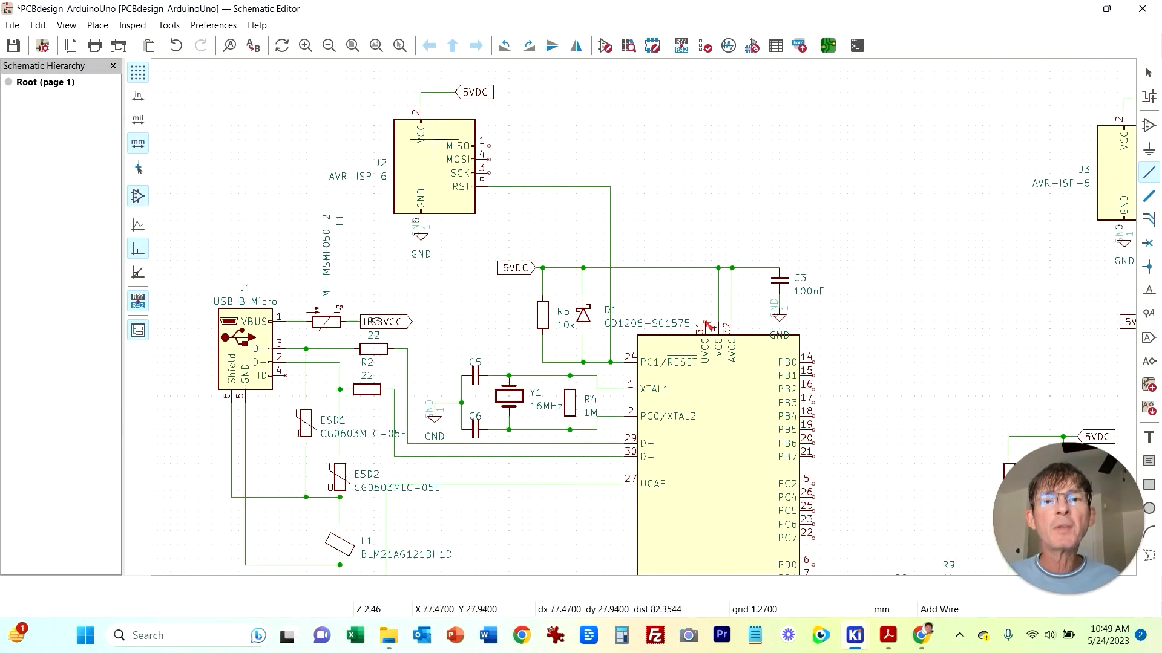
click(489, 145)
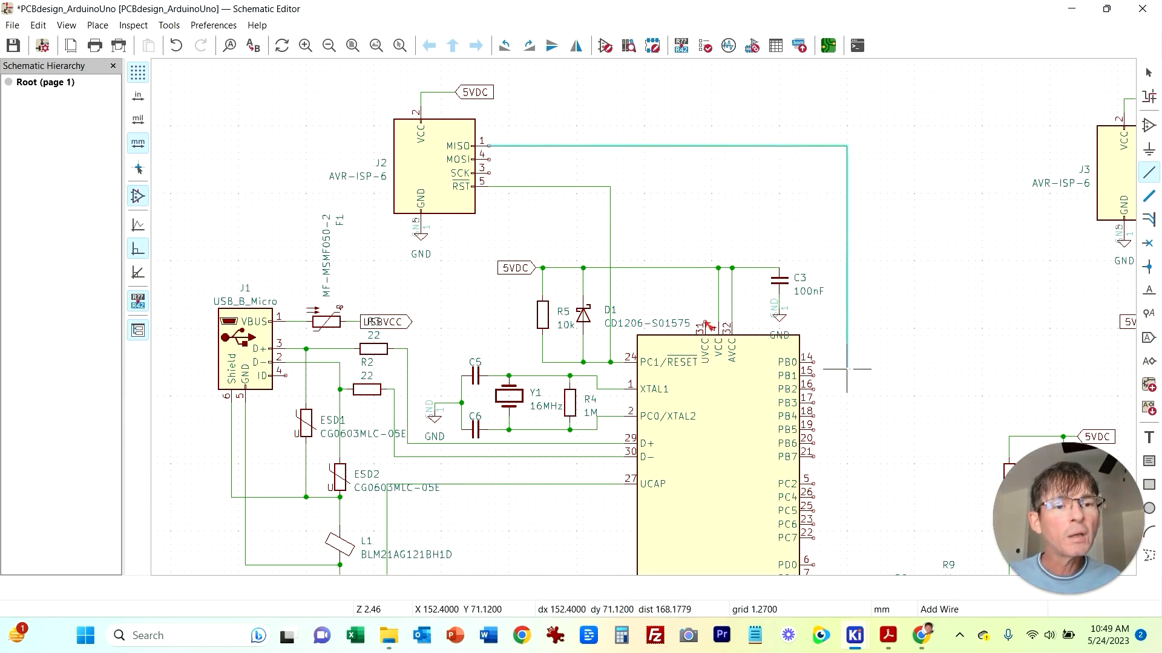
click(814, 403)
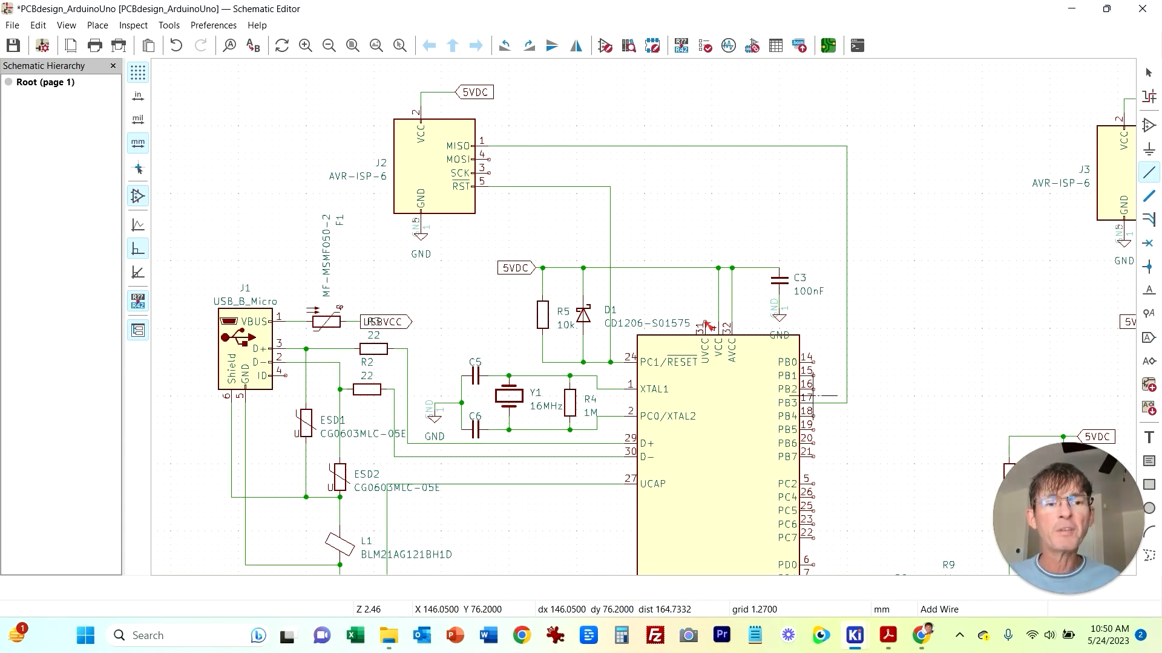
middle_drag(901, 504, 860, 392)
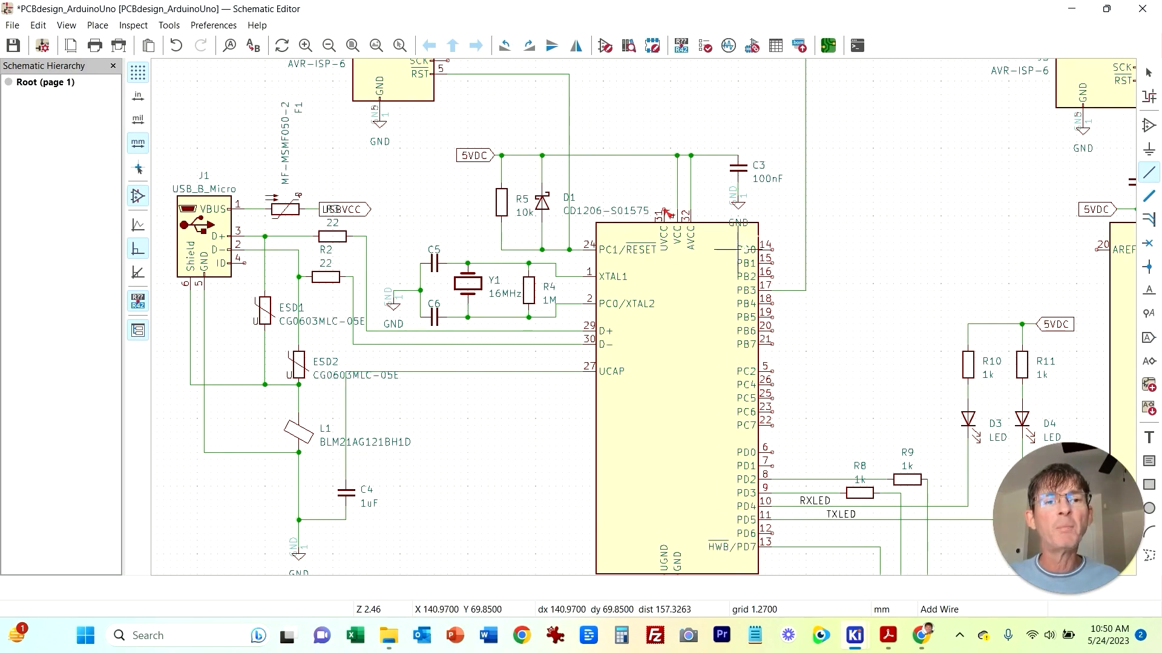
middle_drag(856, 228, 855, 333)
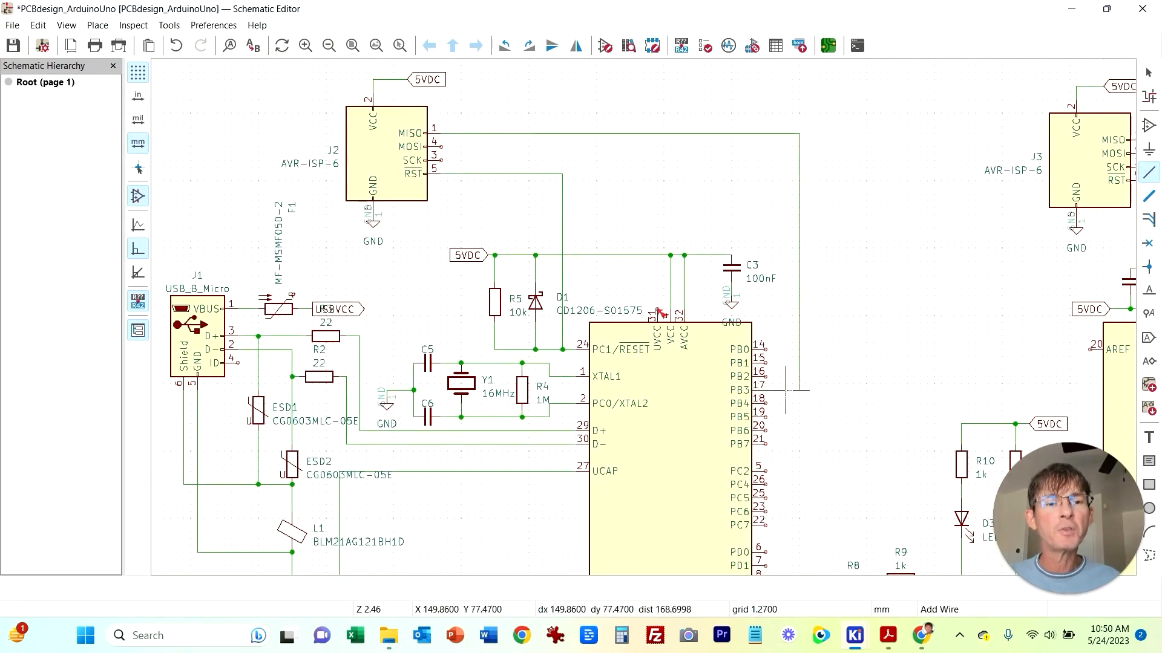
key(Escape)
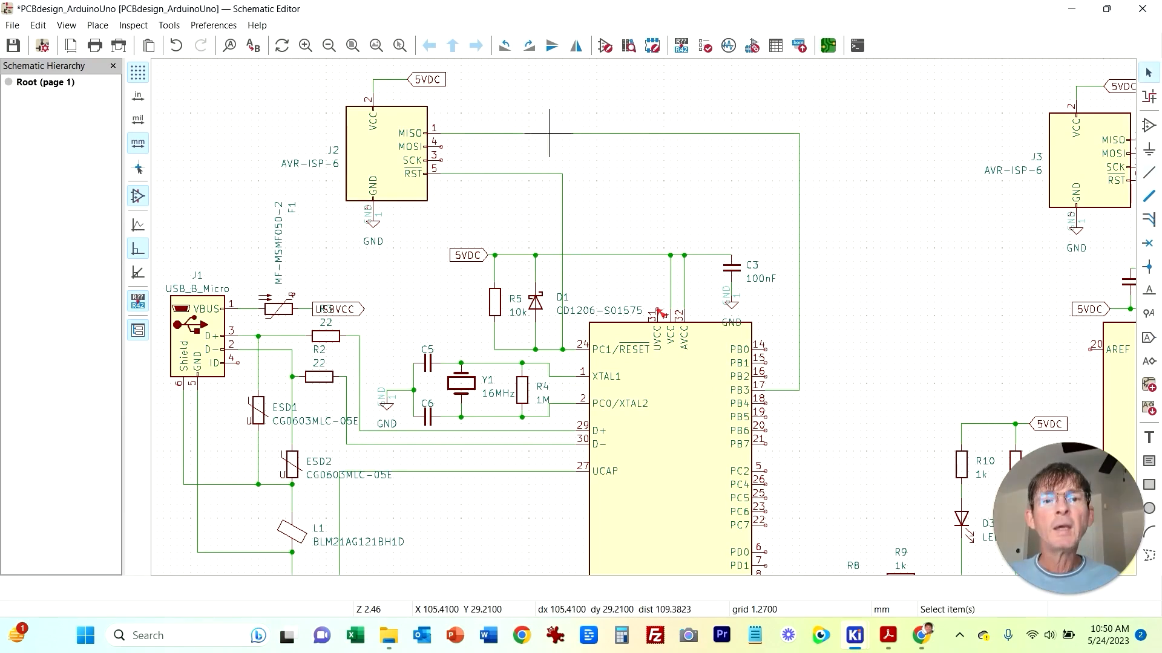
Step: Add a net label MISO2 on the wire from J2's MISO pin
right_click(523, 133)
click(562, 299)
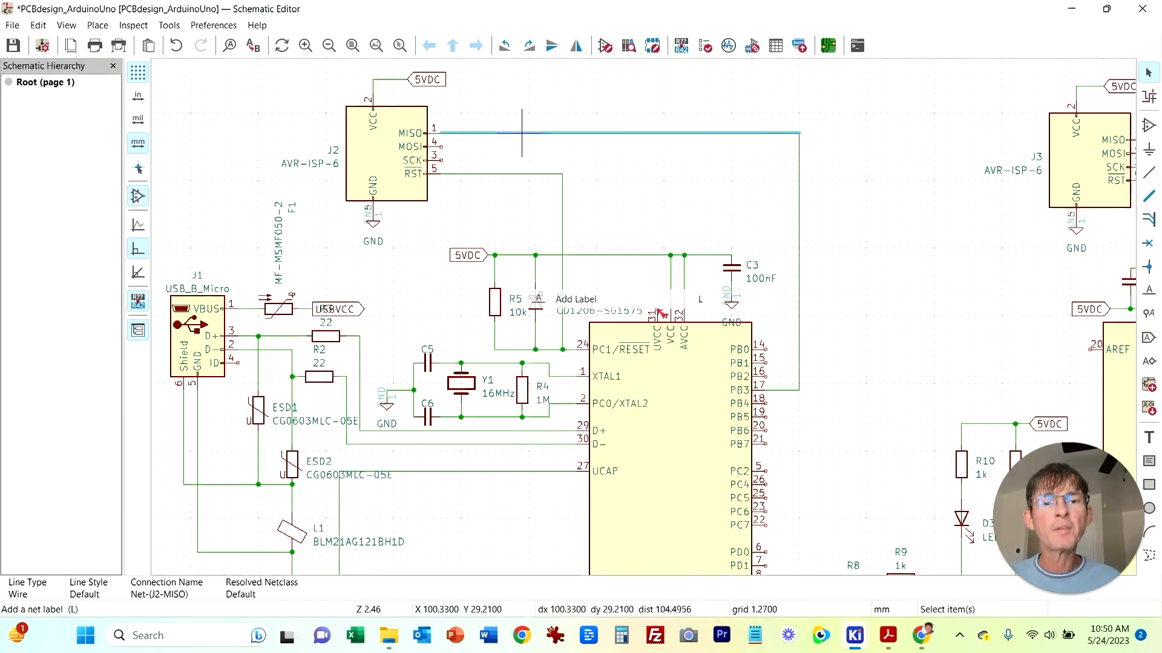
click(610, 301)
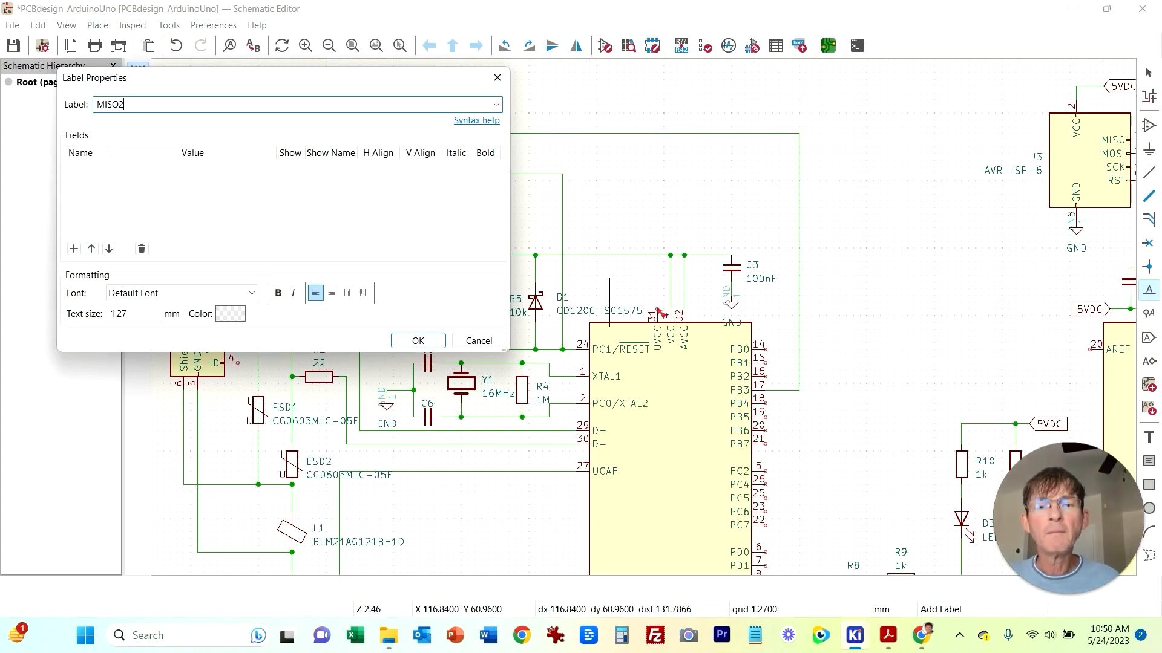
text(MISO2)
key(Return)
click(521, 133)
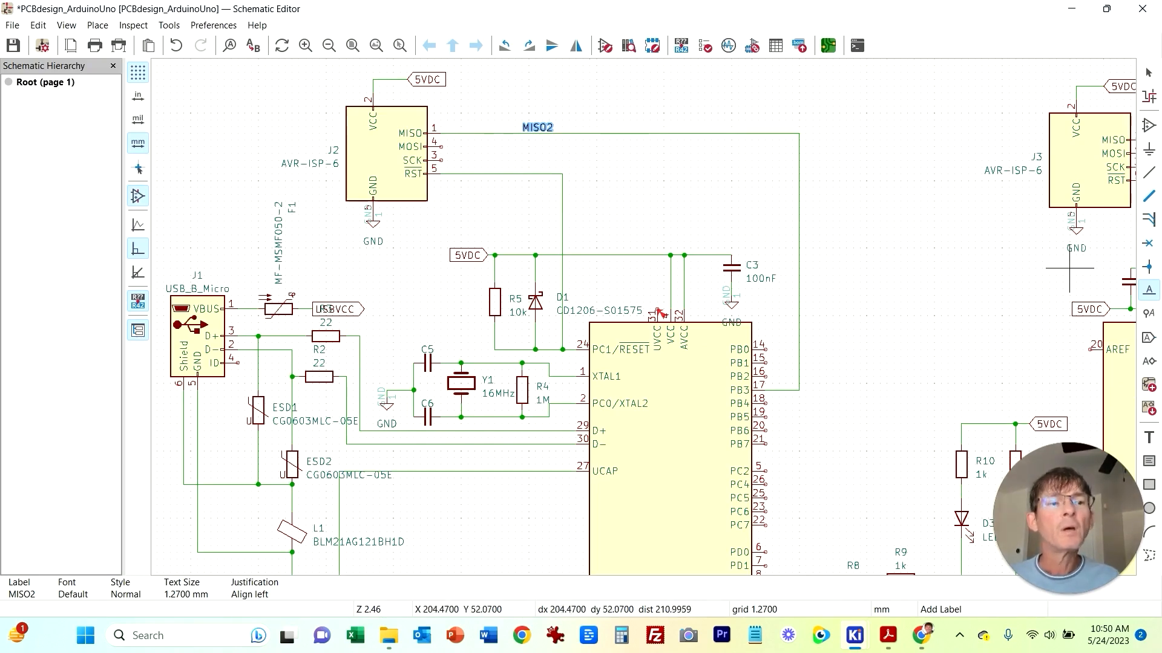
Step: Wire the MOSI pin of J2 to pin PB2 of the USB microcontroller
click(1149, 172)
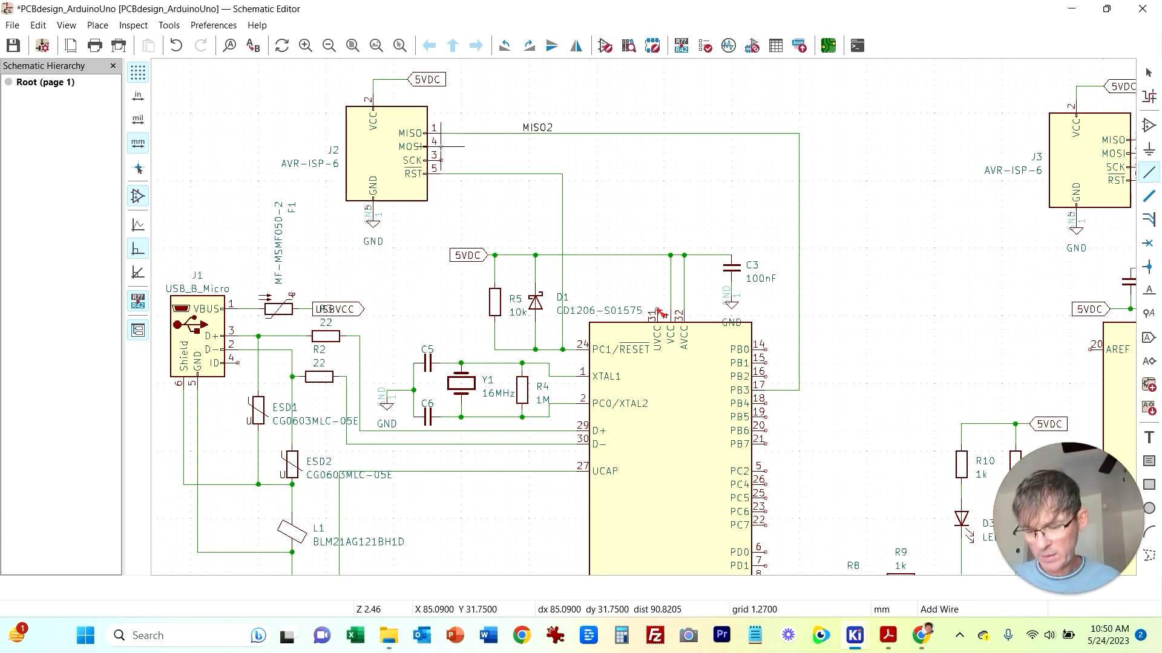
click(441, 146)
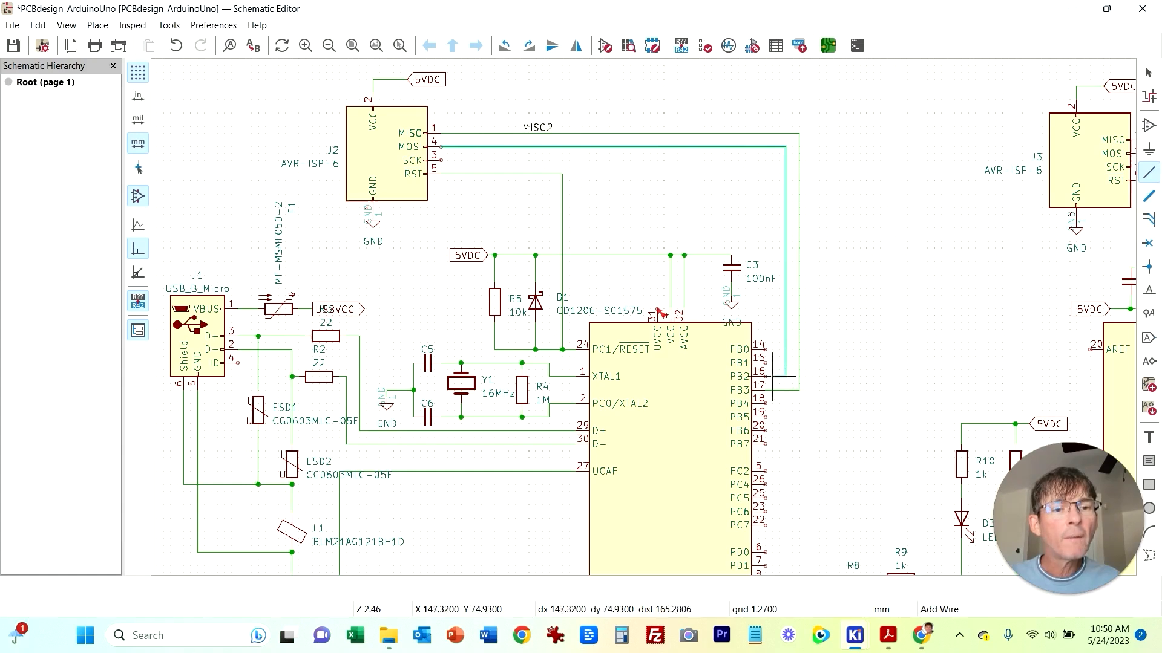
click(766, 377)
key(Escape)
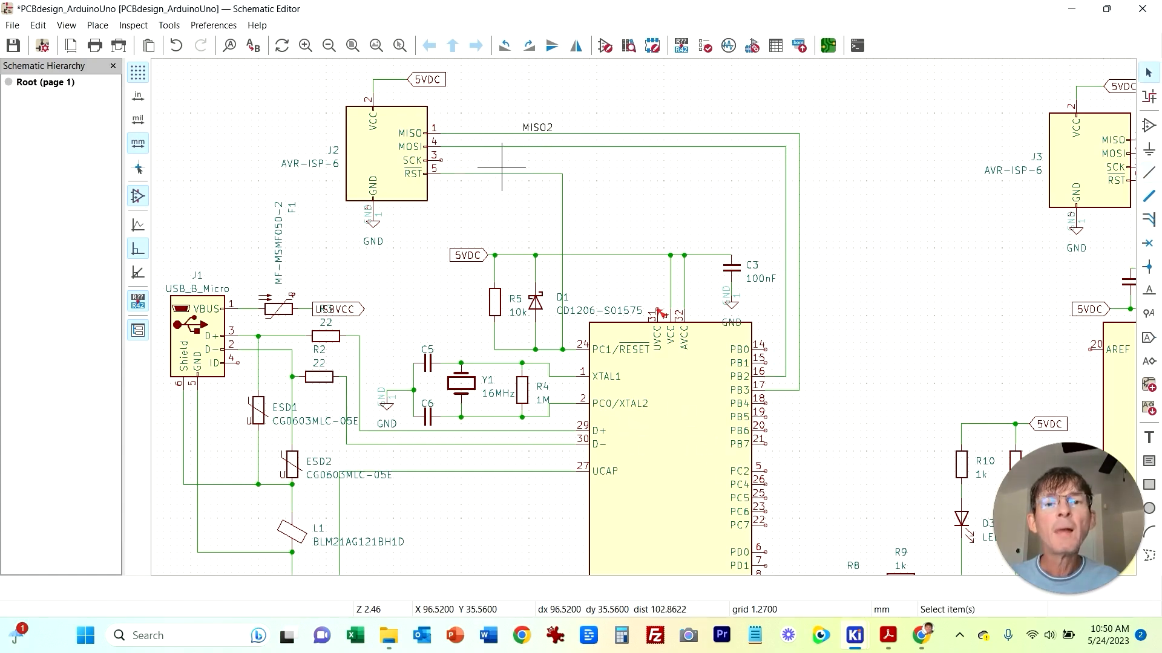
Step: Add a net label MOSI2 on the wire from J2's MOSI pin
right_click(508, 146)
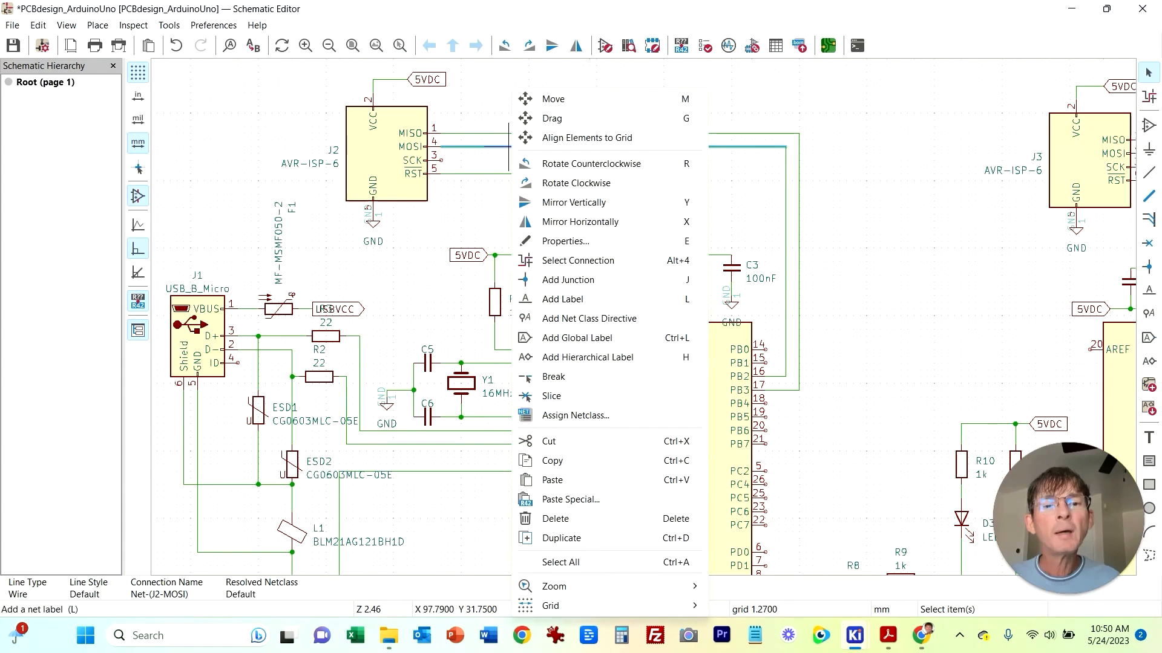
click(563, 299)
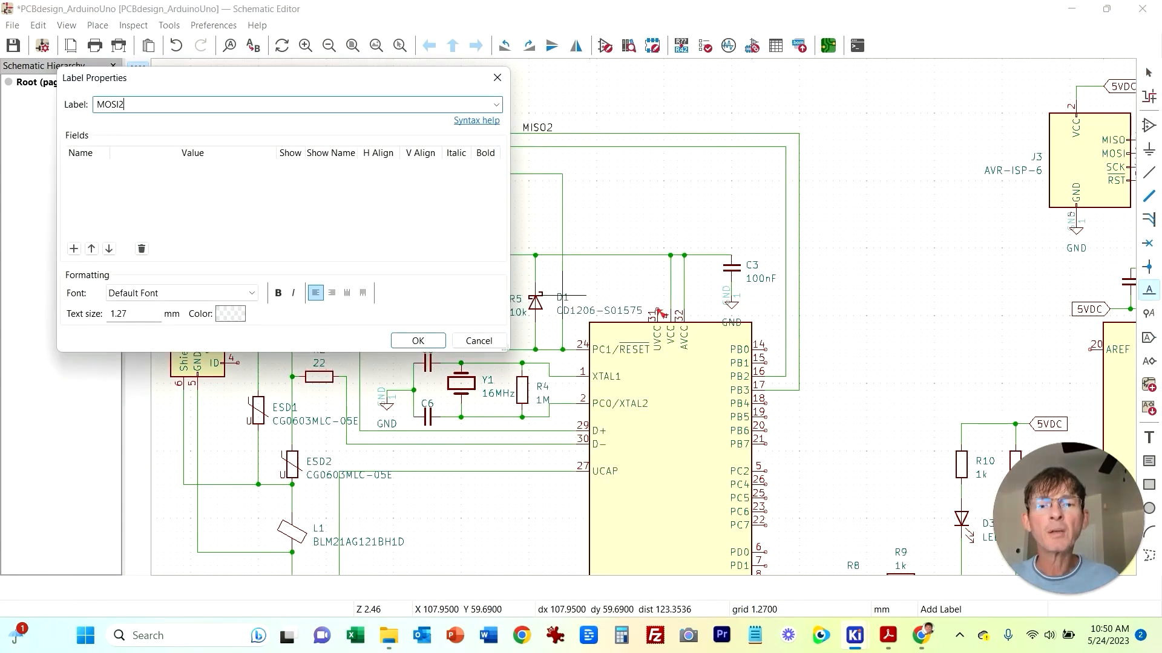
click(418, 340)
click(522, 146)
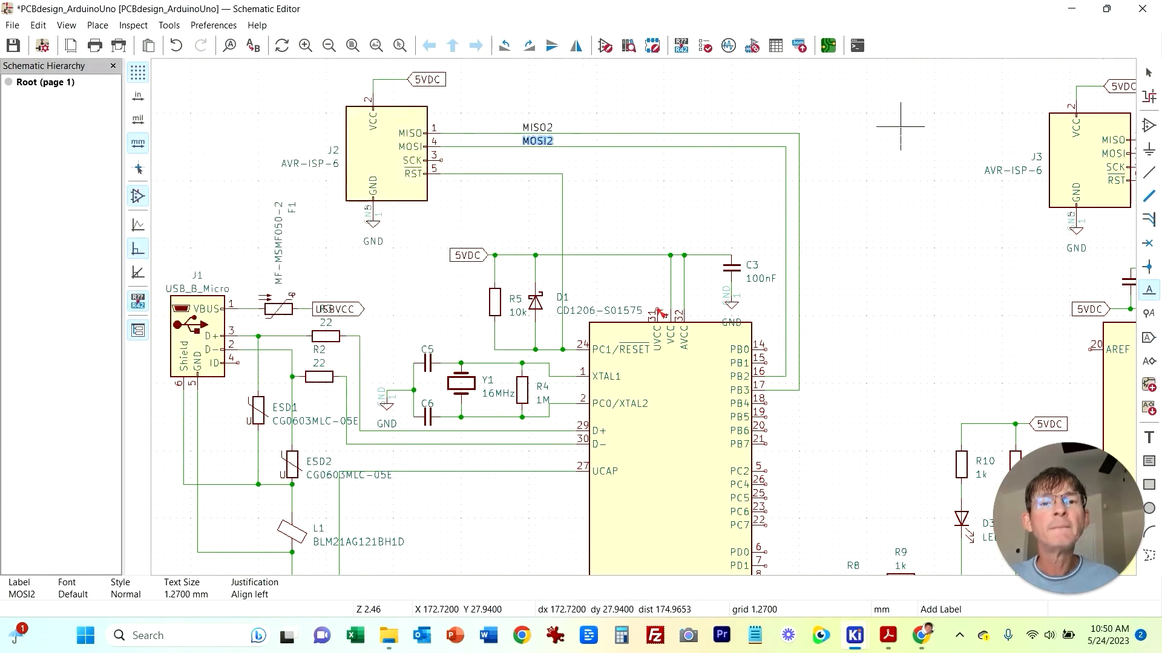
click(900, 153)
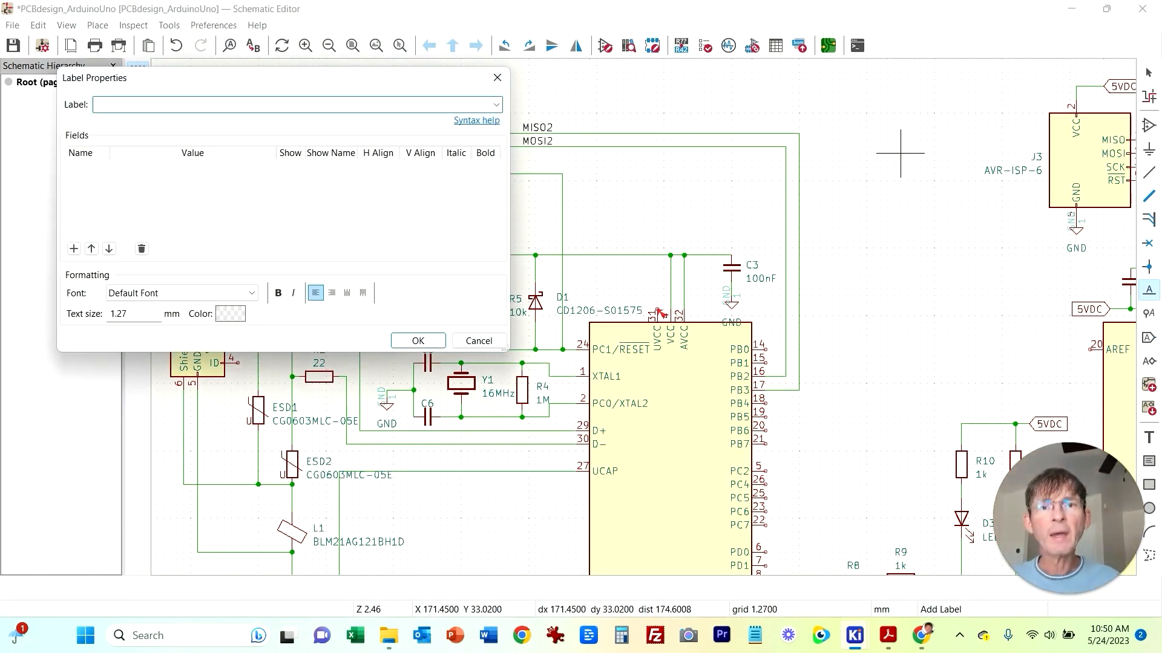
click(497, 77)
Step: Wire the SCK pin of J2 to pin PB1 of the USB microcontroller
key(w)
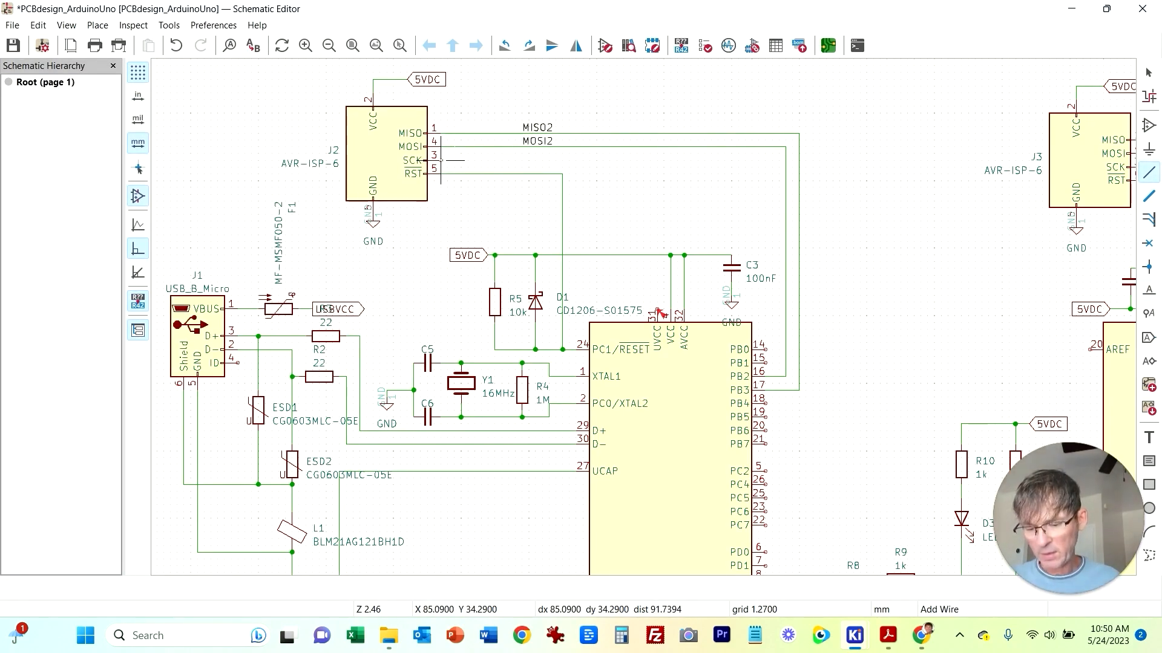
click(441, 161)
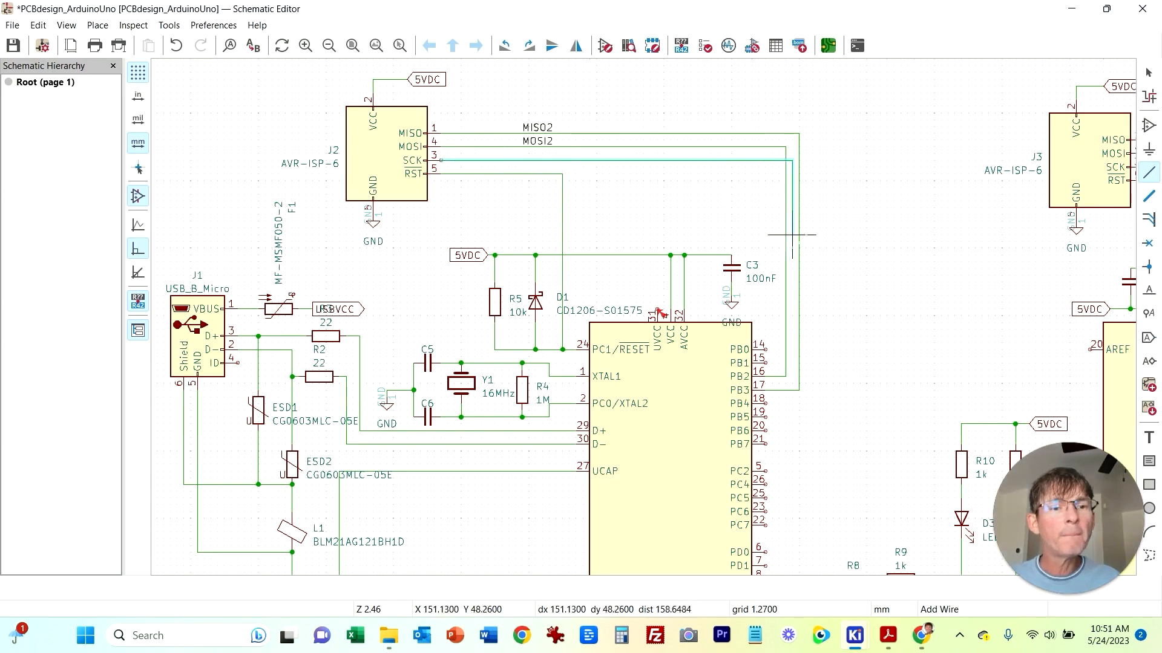
click(766, 363)
key(Escape)
Step: Add a net label SCK2 on the wire from J2's SCK pin
right_click(528, 160)
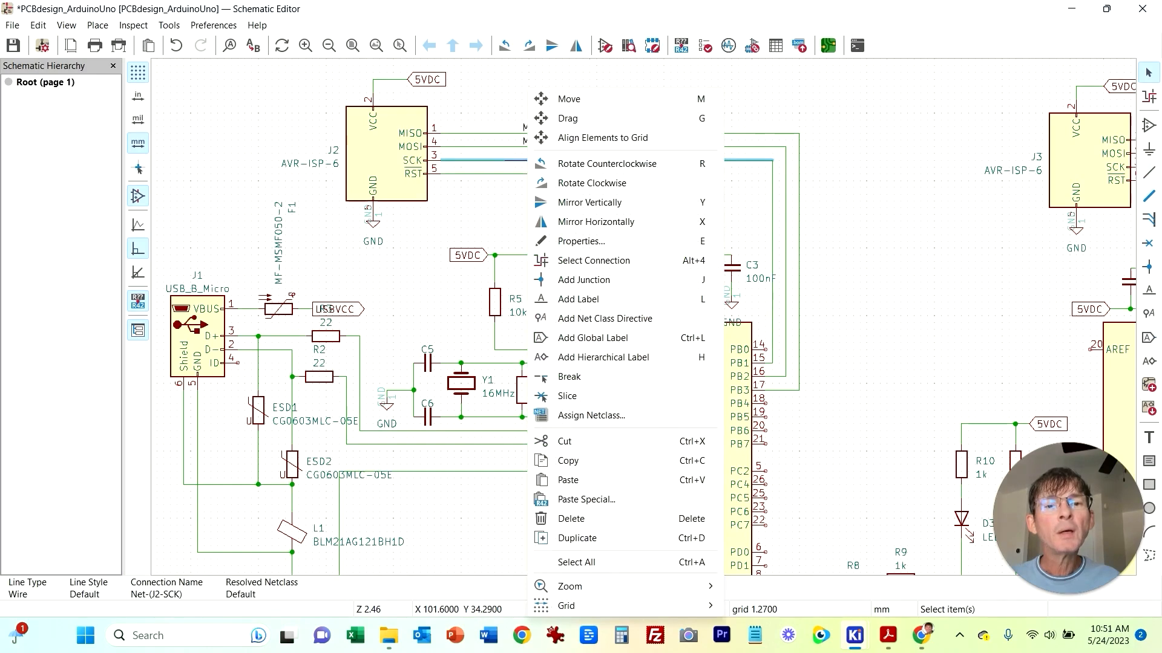
click(583, 299)
text(SCK2)
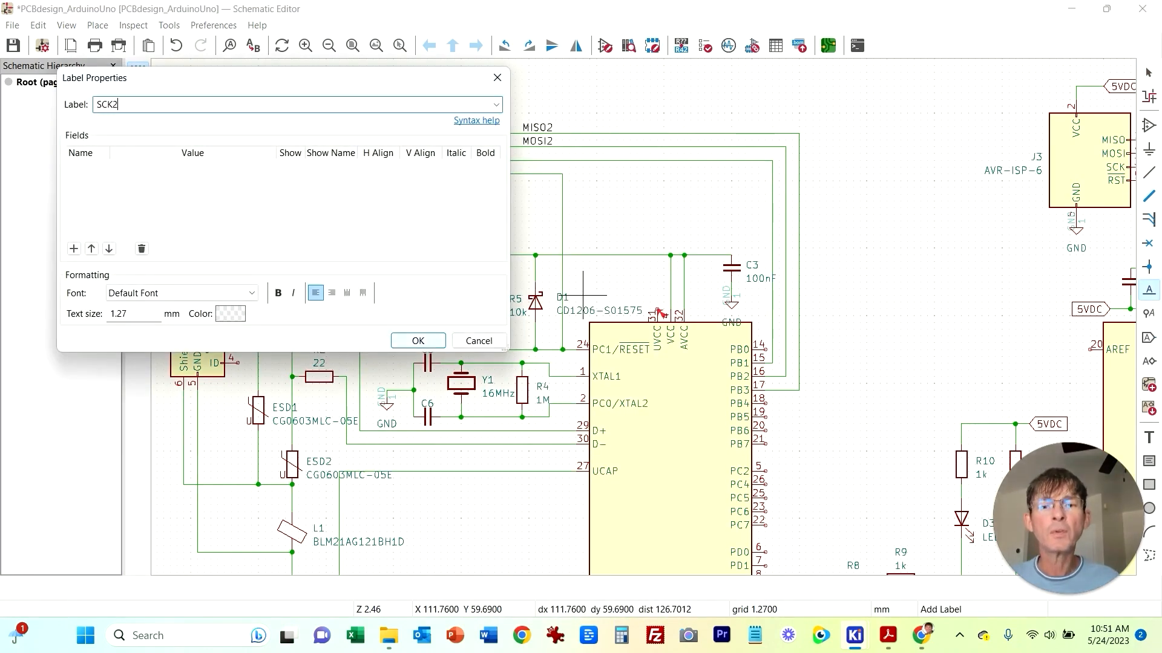
click(418, 341)
click(528, 160)
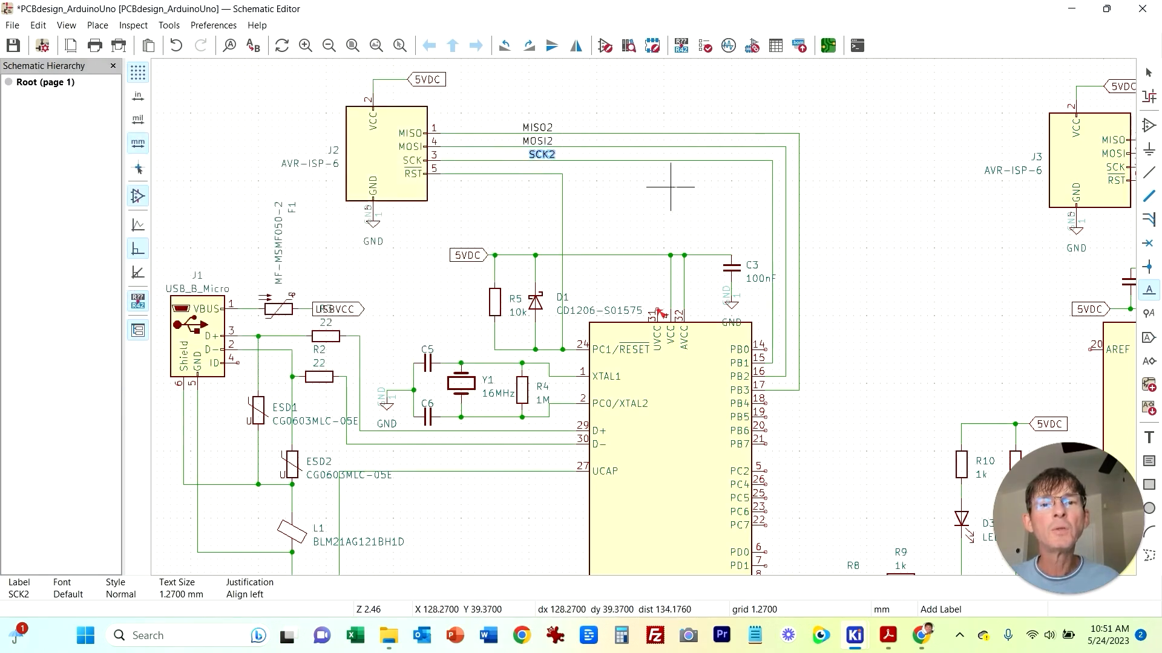
key(Escape)
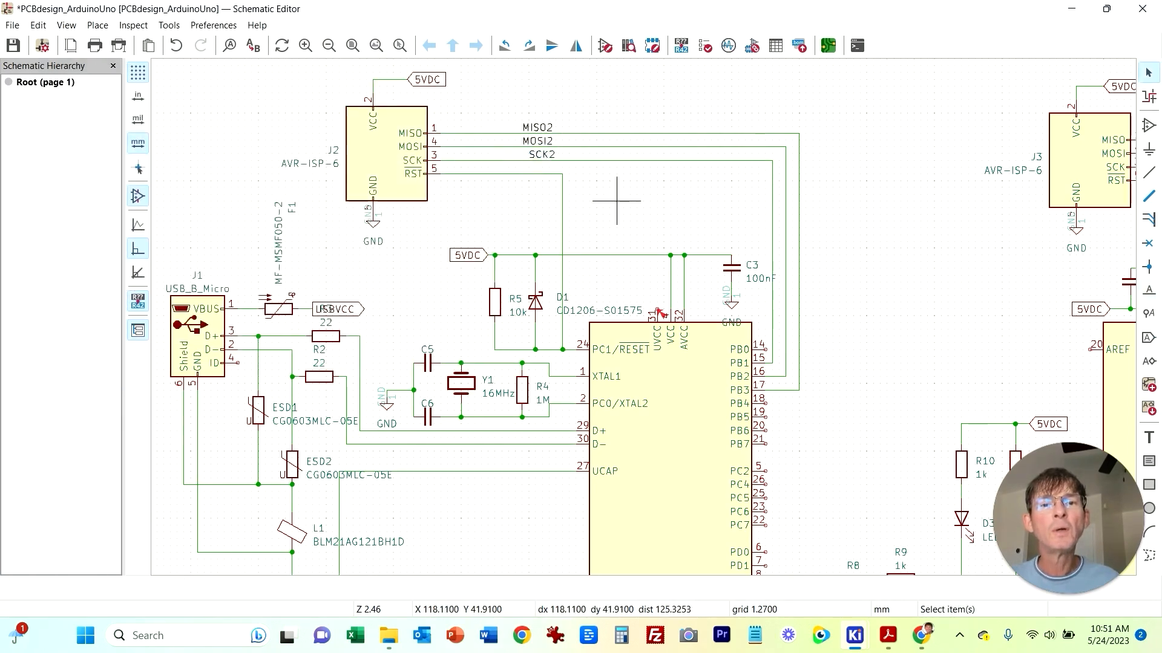
Step: Add a net label RESET2 on the wire from J2's RST pin
right_click(481, 174)
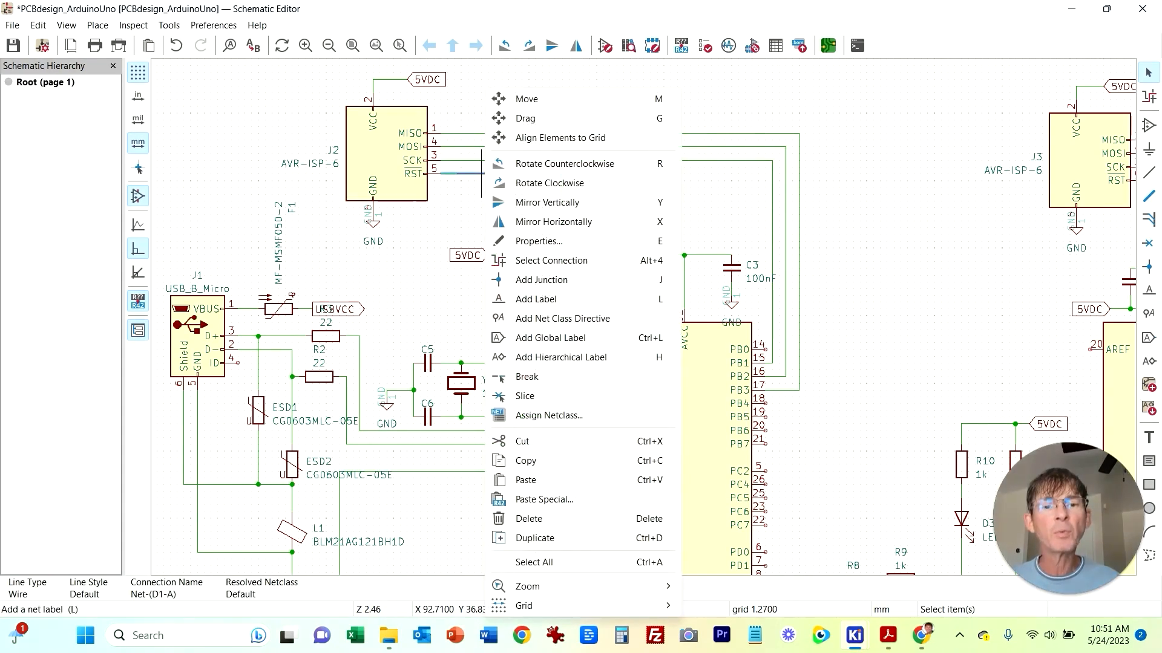
click(518, 298)
text(RESET2)
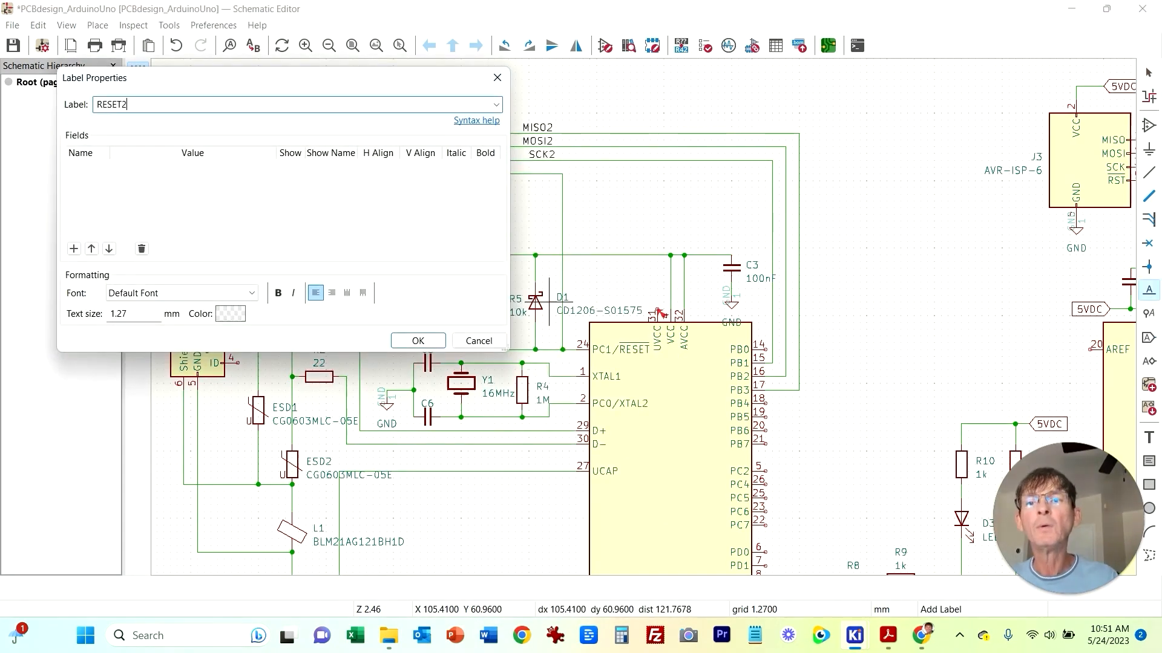
key(Return)
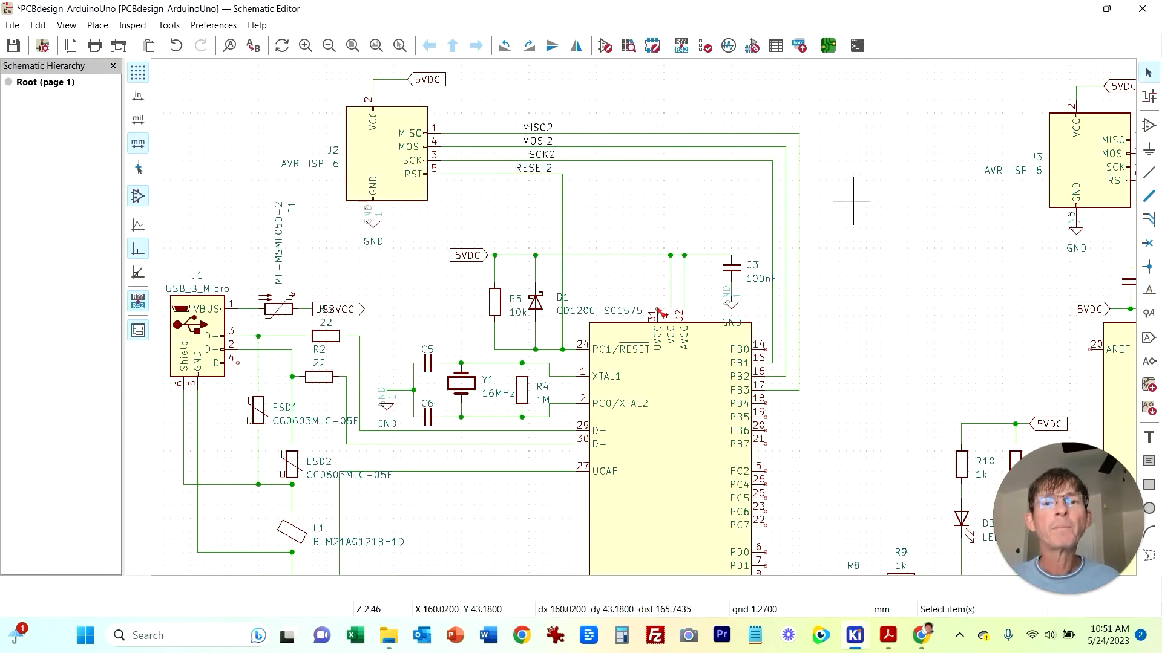
Step: Wire the MISO pin of ISP connector J3 to pin PB4 of the main microcontroller
middle_drag(913, 239, 435, 269)
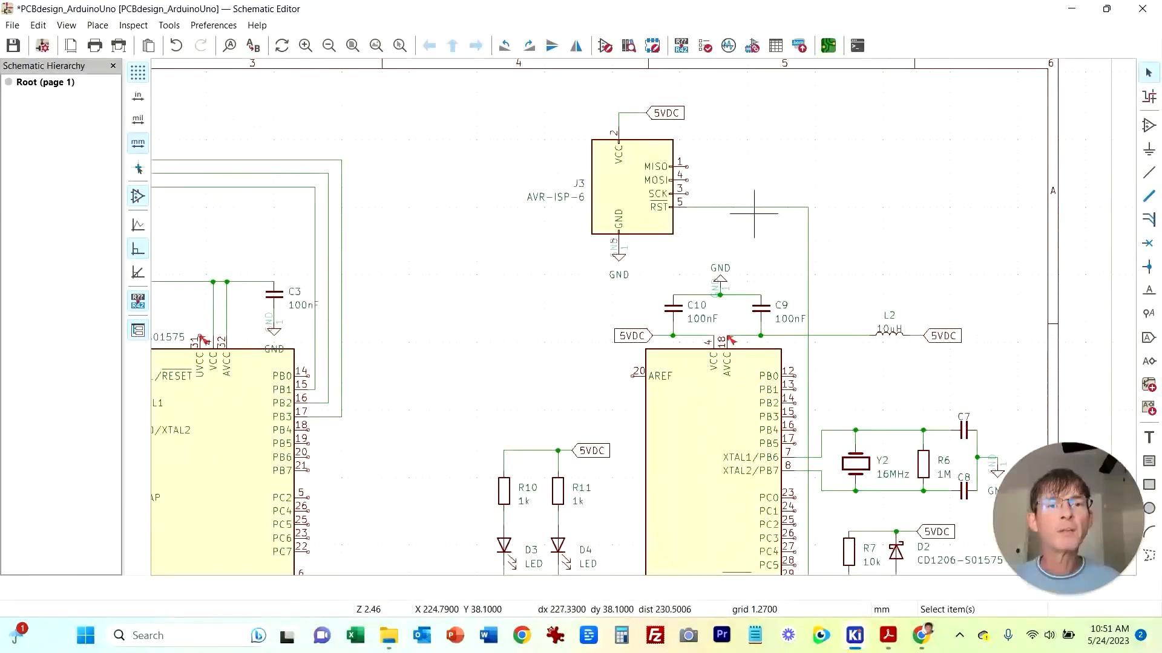
click(1149, 172)
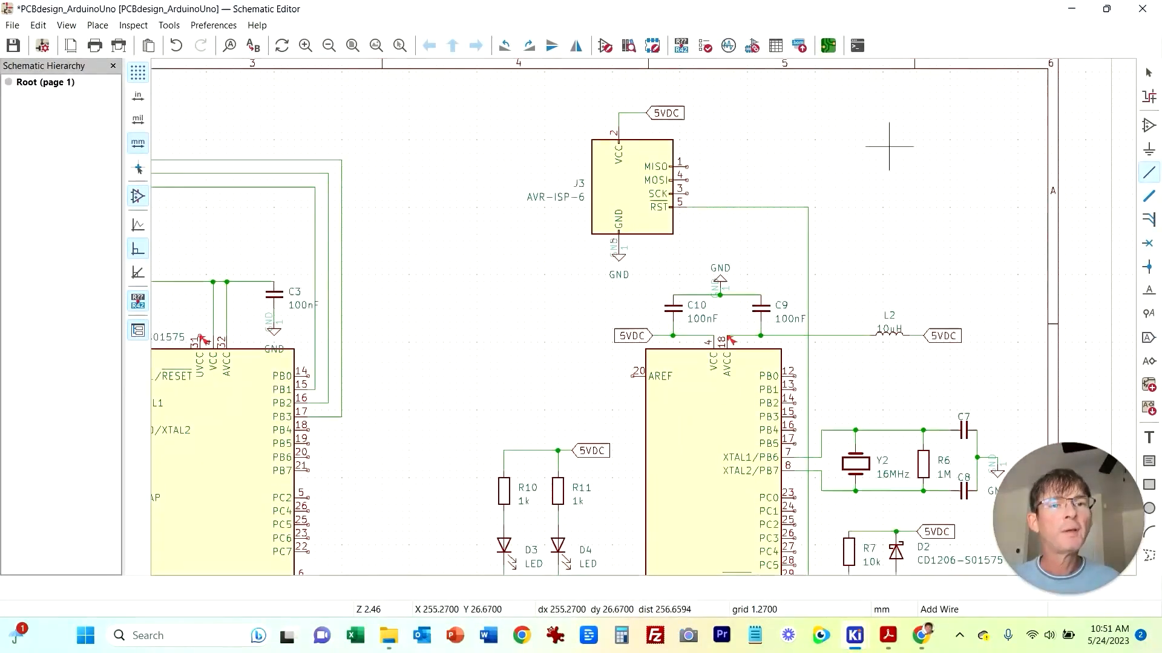
click(686, 166)
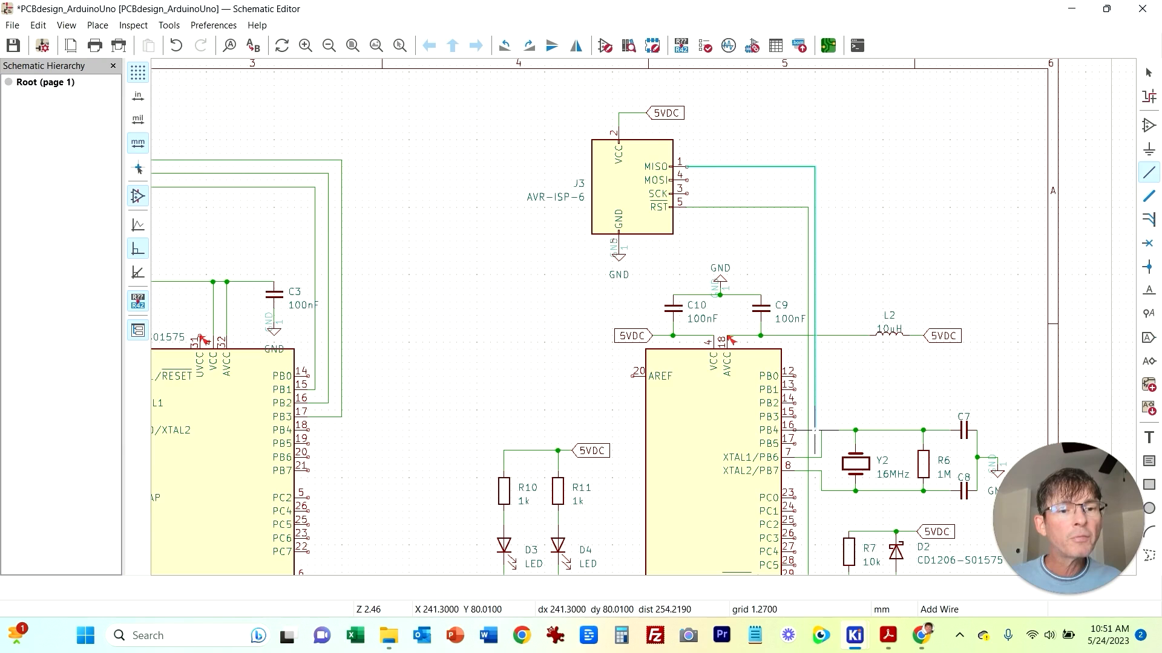
click(794, 430)
key(Escape)
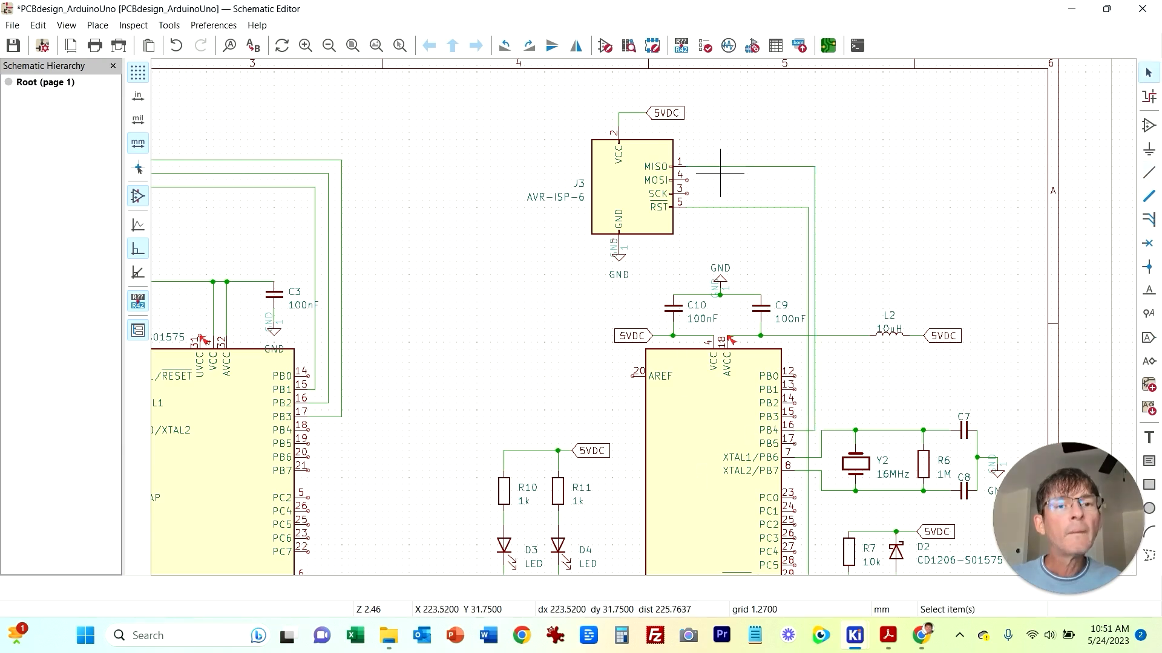
Step: Add a net label MISO on the wire from J3's MISO pin
right_click(715, 168)
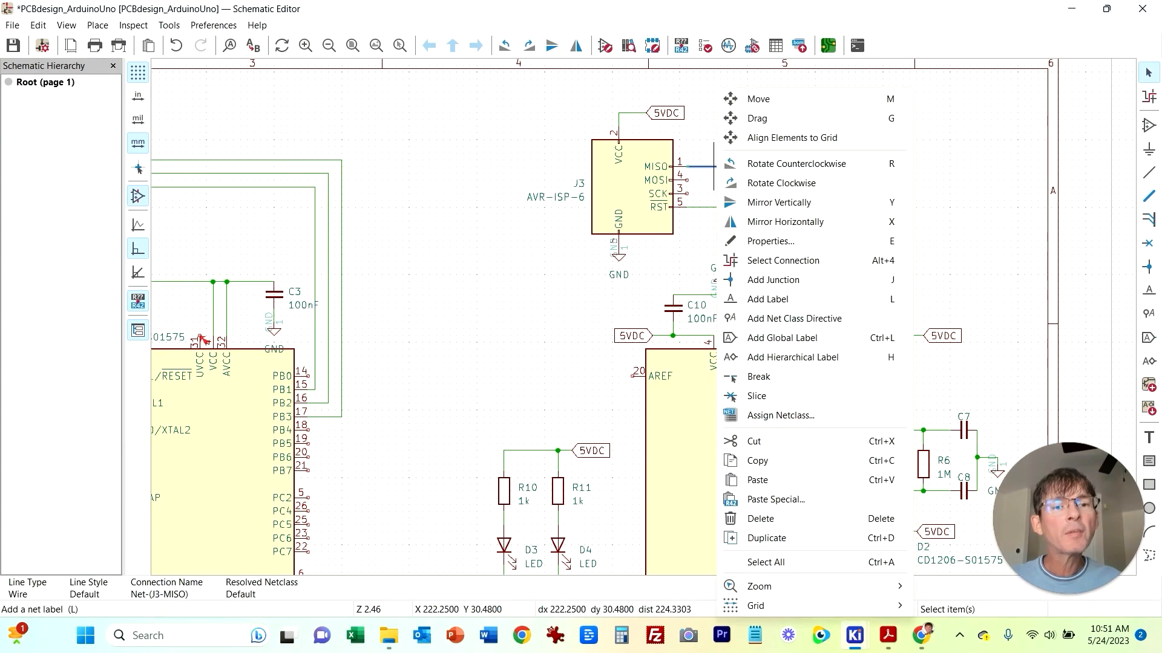
click(767, 299)
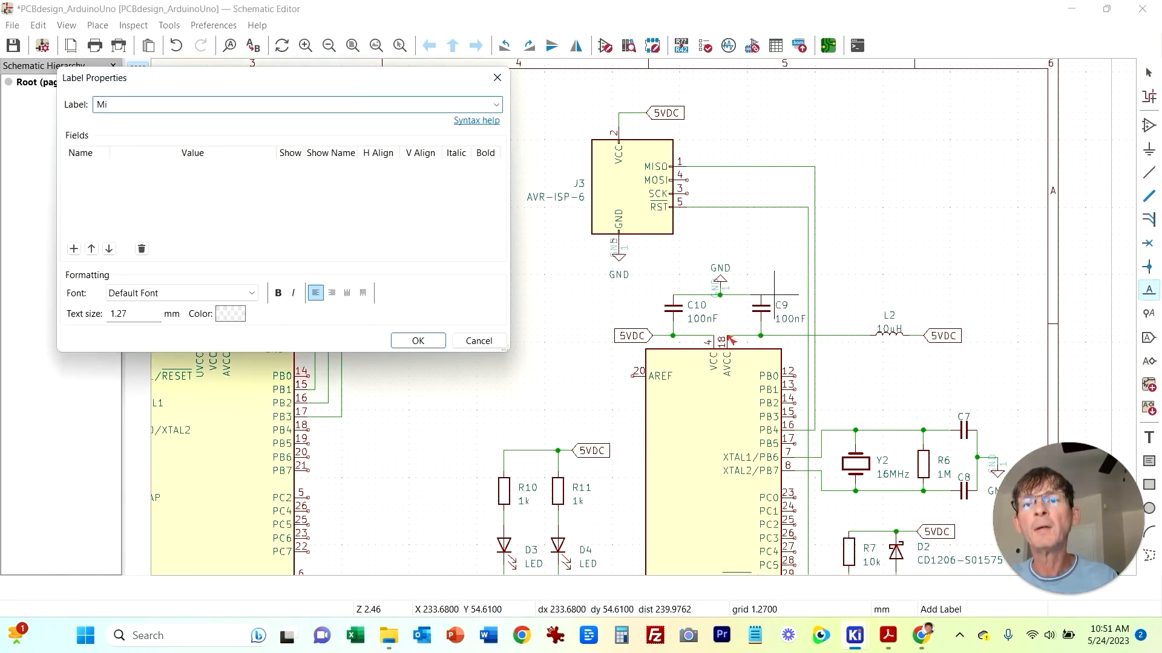
key(Return)
click(726, 166)
Step: Wire the MOSI pin of J3 to pin PB3 of the main microcontroller
click(1148, 172)
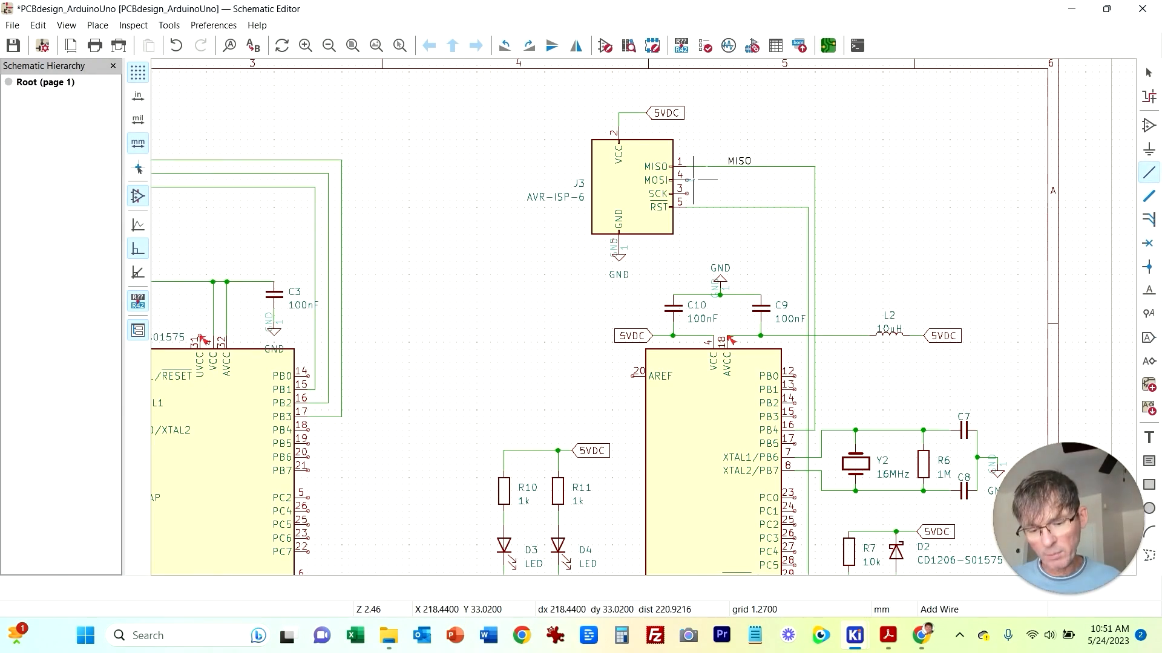
click(691, 180)
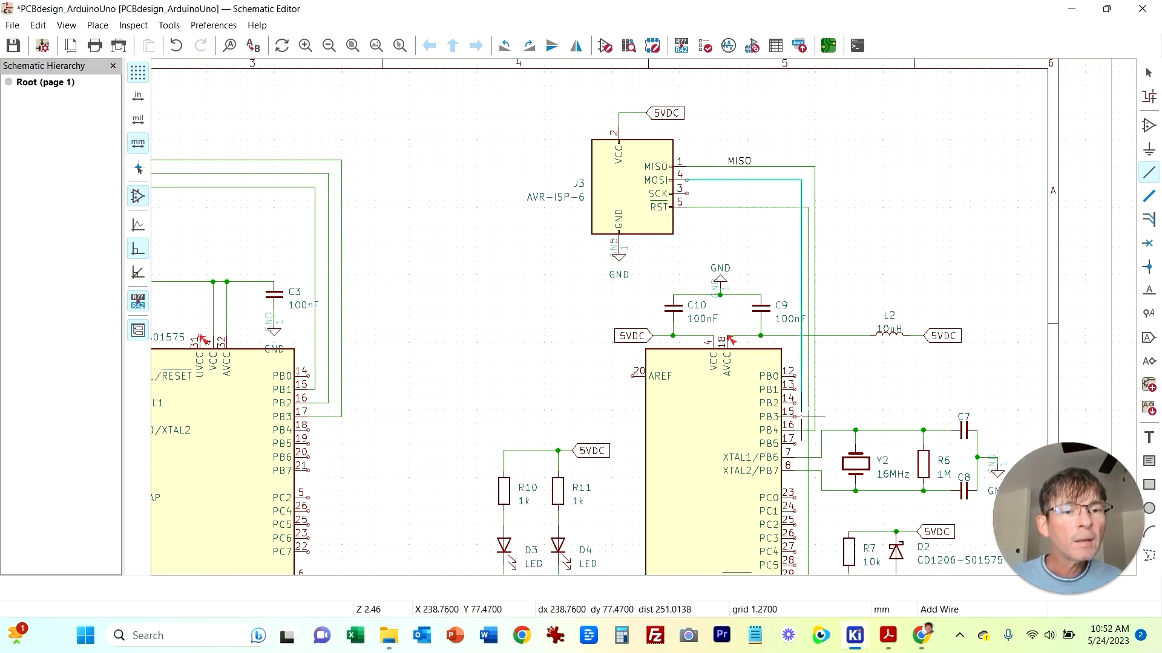
click(794, 417)
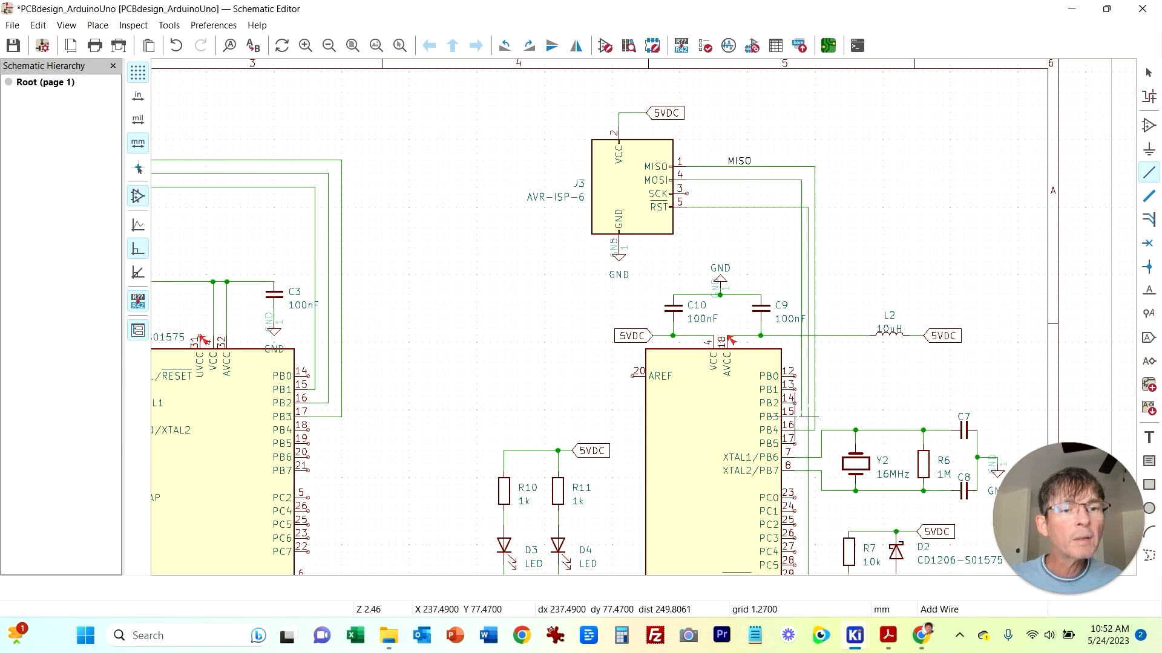
key(Escape)
Step: Add a net label MOSI on the wire from J3's MOSI pin
right_click(733, 181)
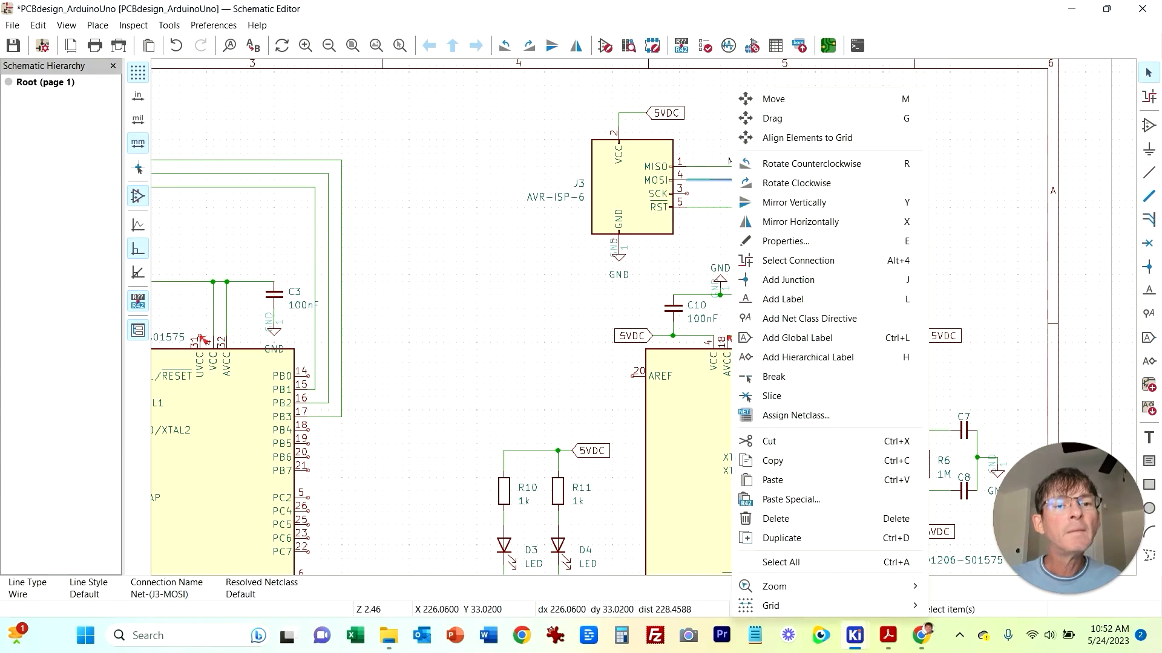
click(780, 298)
text(MOSI)
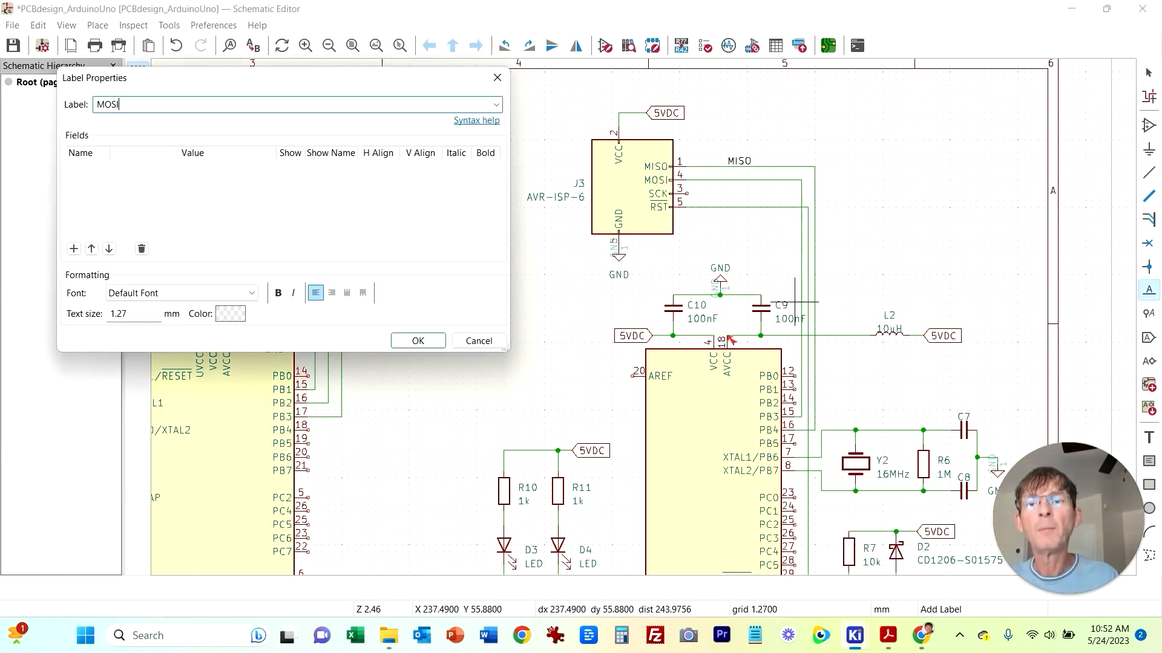
key(Return)
click(726, 180)
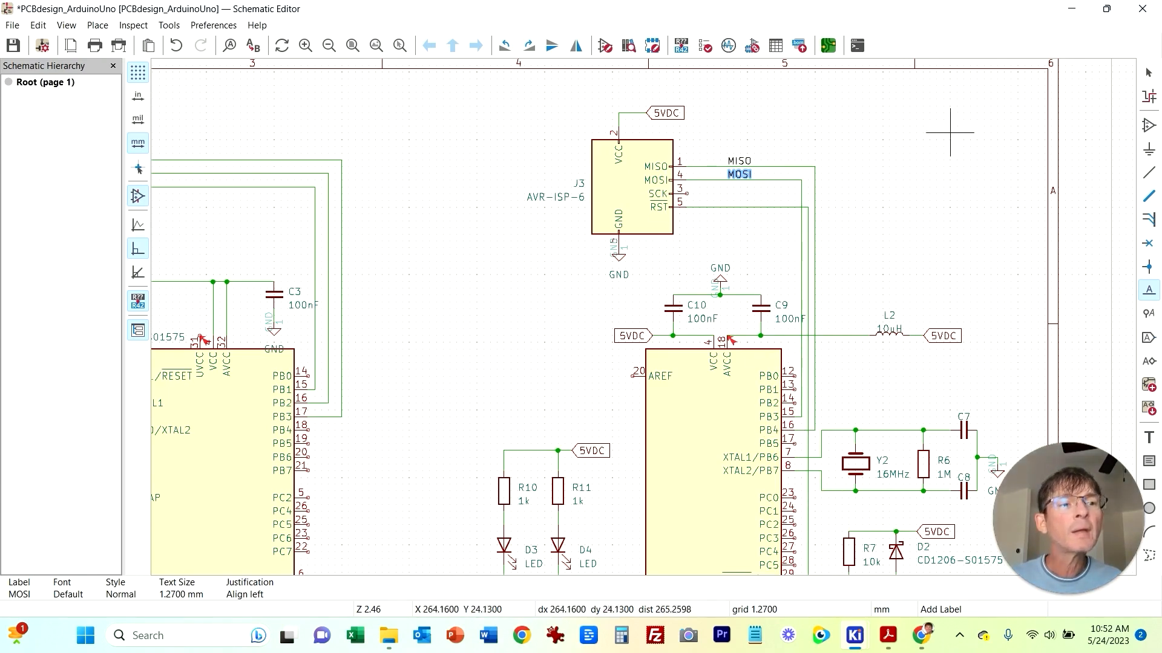
Step: Wire the SCK pin of J3 to pin PB5 of the main microcontroller
click(1146, 173)
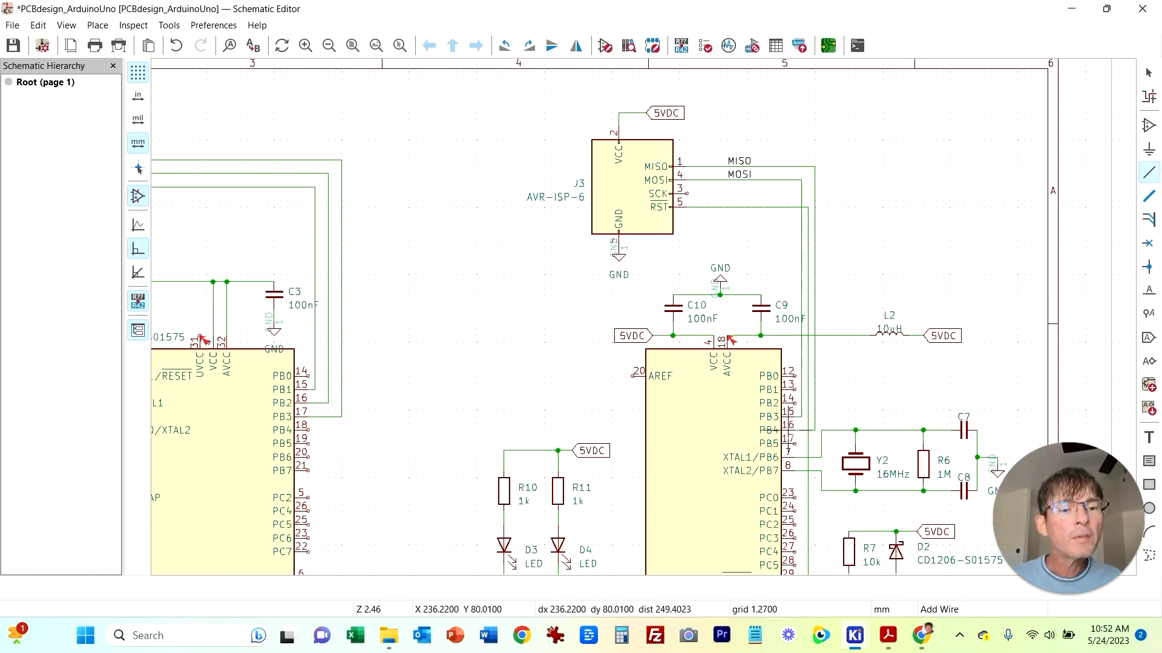
click(795, 444)
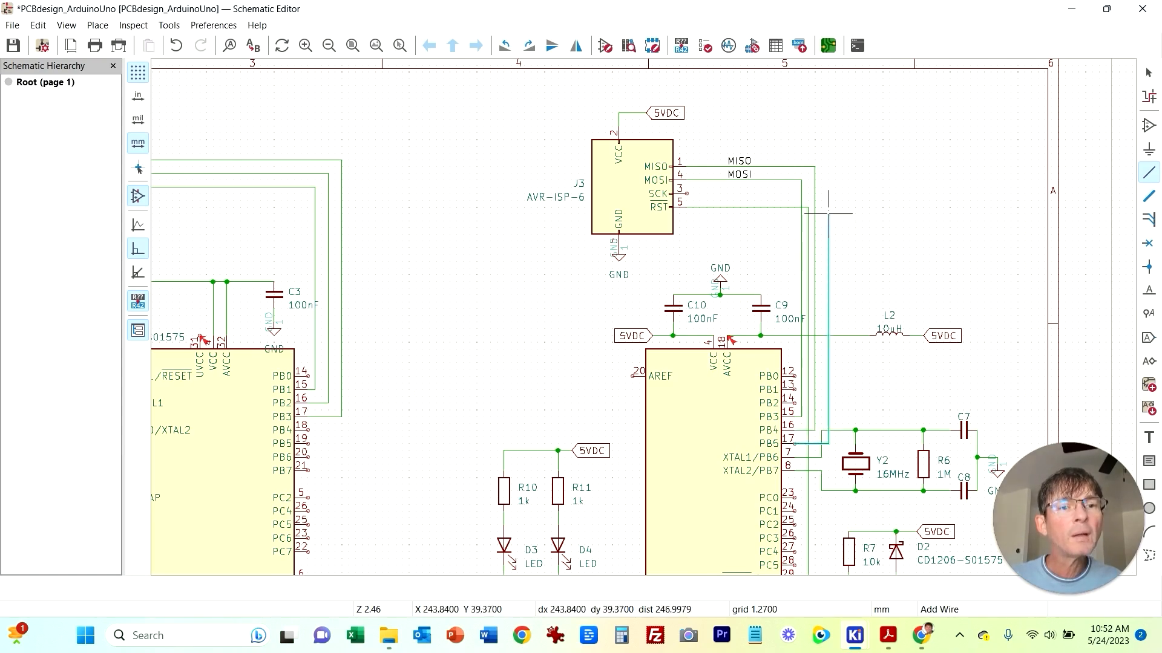
click(687, 194)
key(Escape)
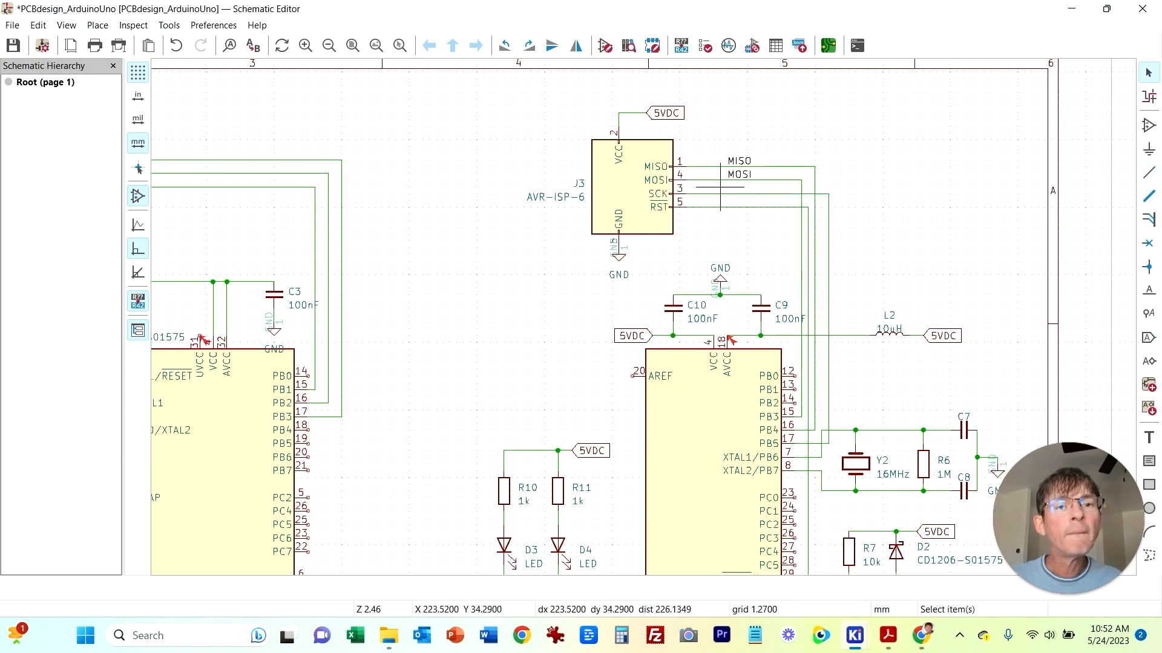
Step: Add a net label SCK on the wire from J3's SCK pin
right_click(721, 193)
click(774, 299)
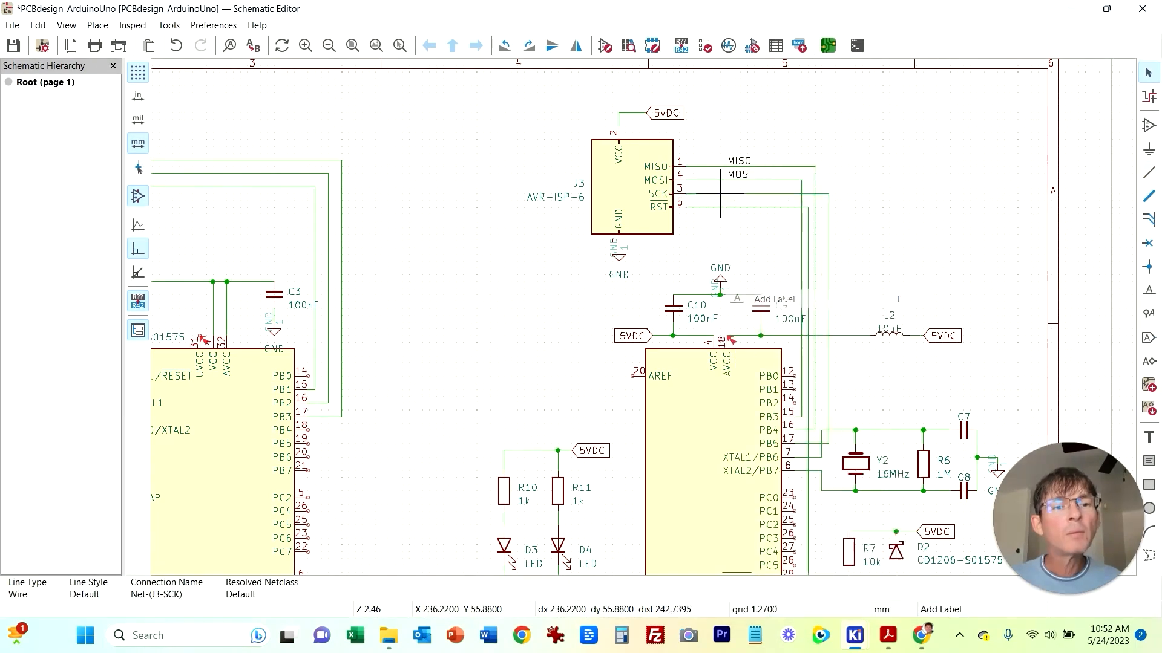
text(SCK)
key(Return)
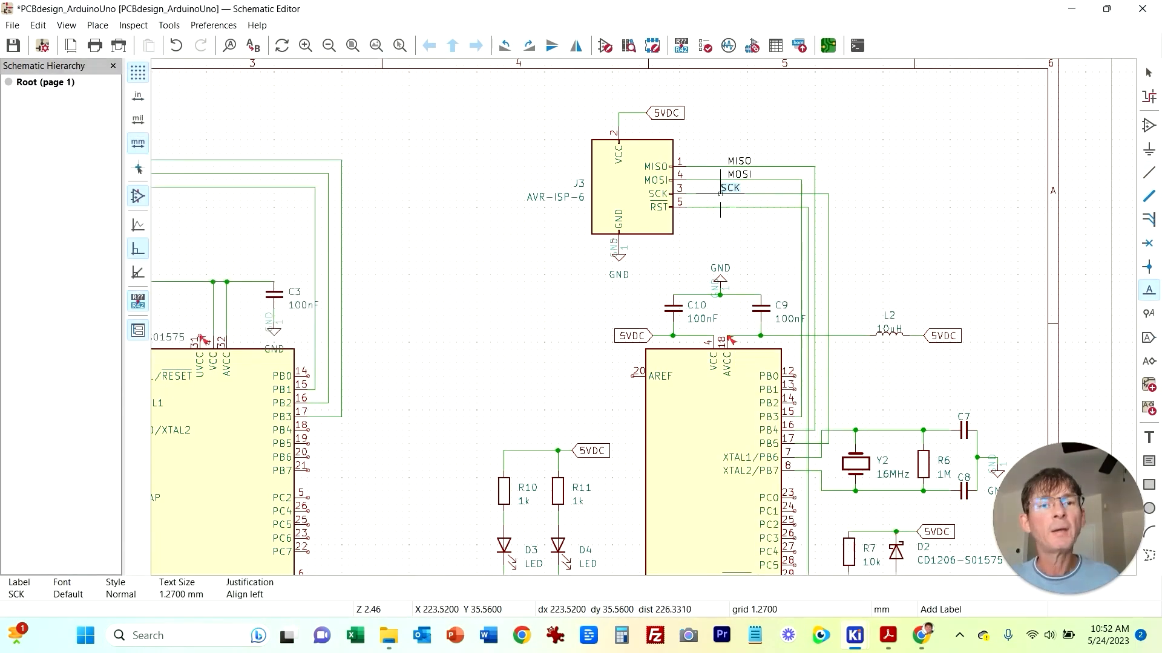
click(727, 194)
key(Escape)
Step: Add a net label RESET on the wire from J3's RST pin
right_click(727, 207)
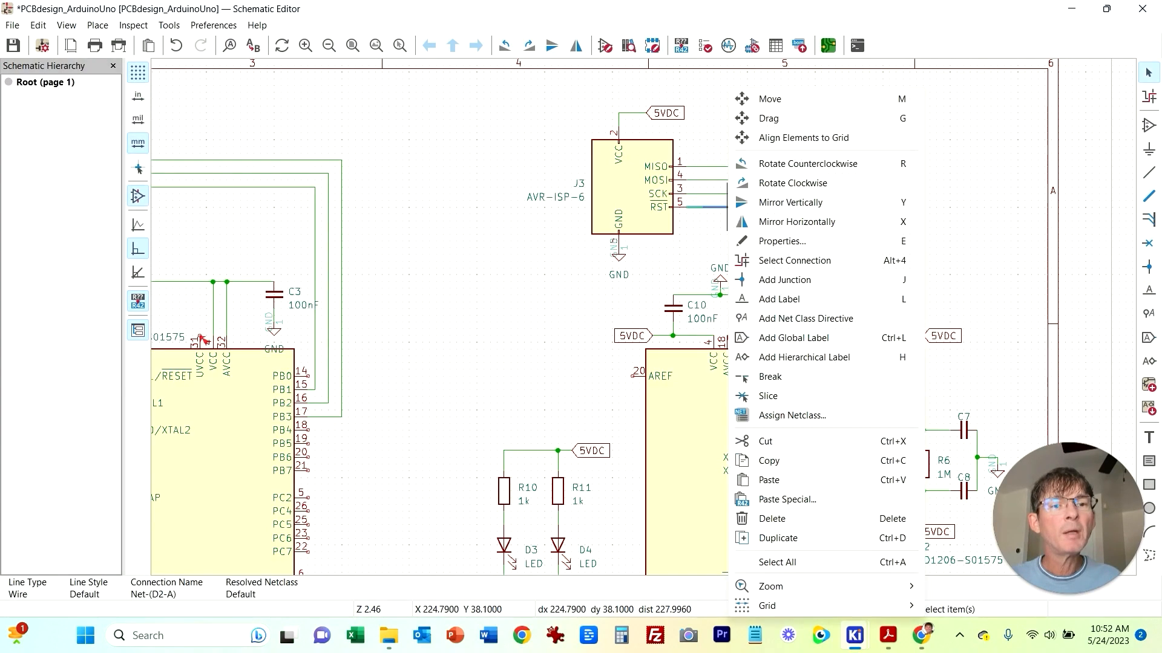
click(779, 299)
text(RES)
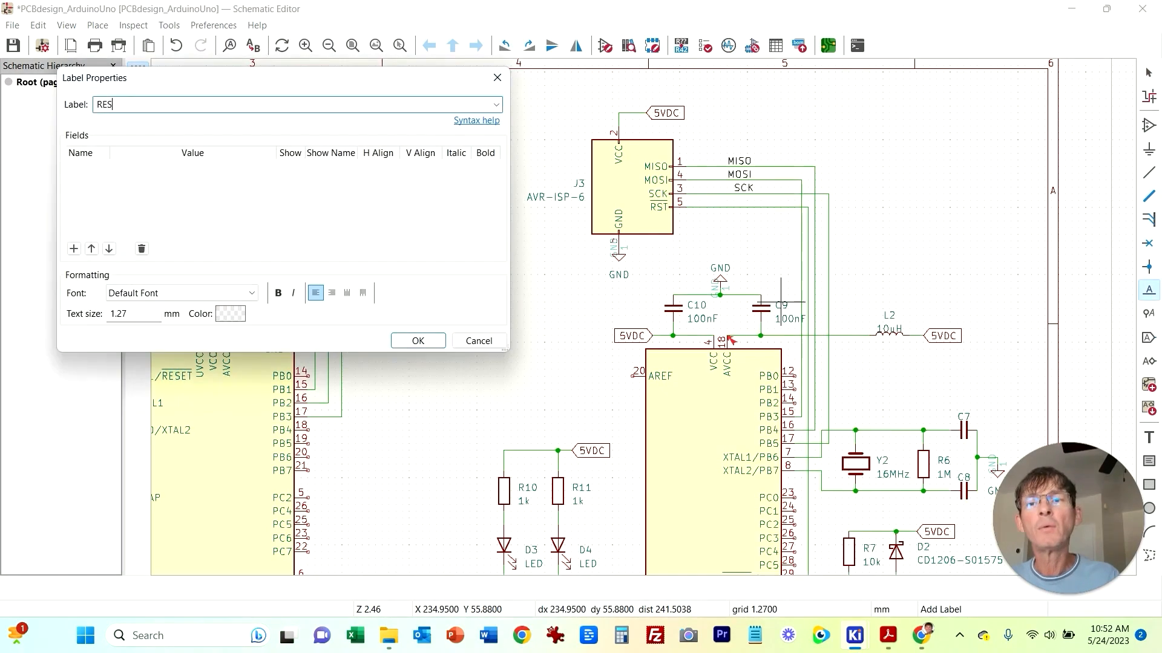
text(ET)
key(Return)
click(726, 207)
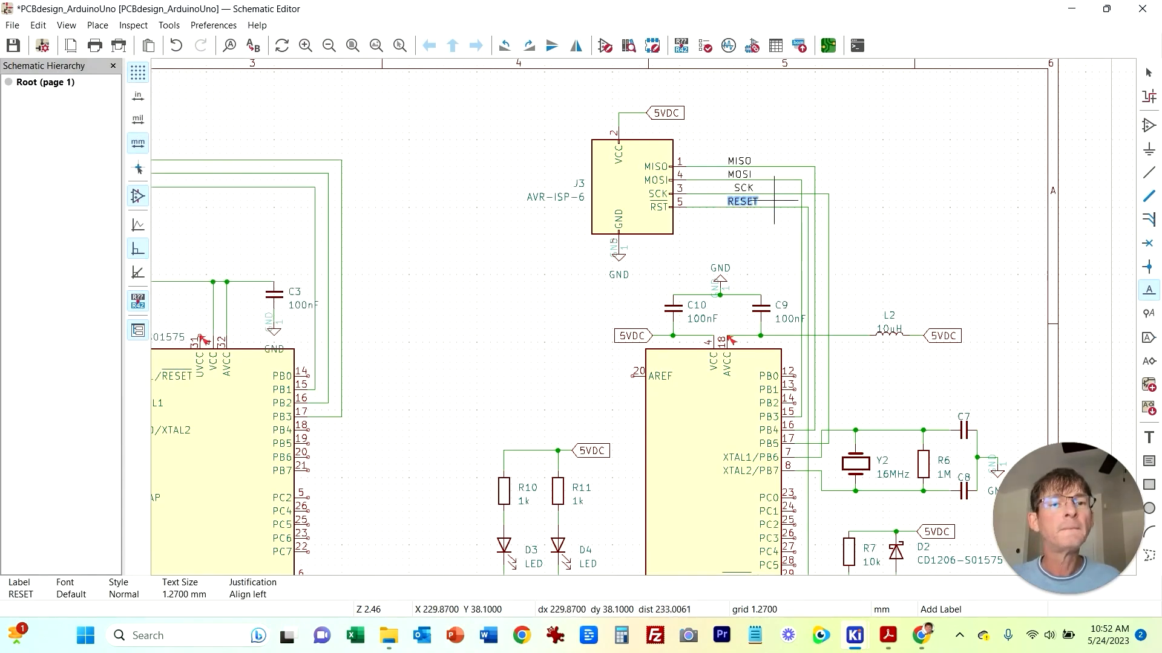
key(Escape)
Step: Move the crystal circuit with Y2, R6, C7 and C8 slightly right to make room for the ISP wires
scroll(910, 390, down, 5)
scroll(909, 390, right, 3)
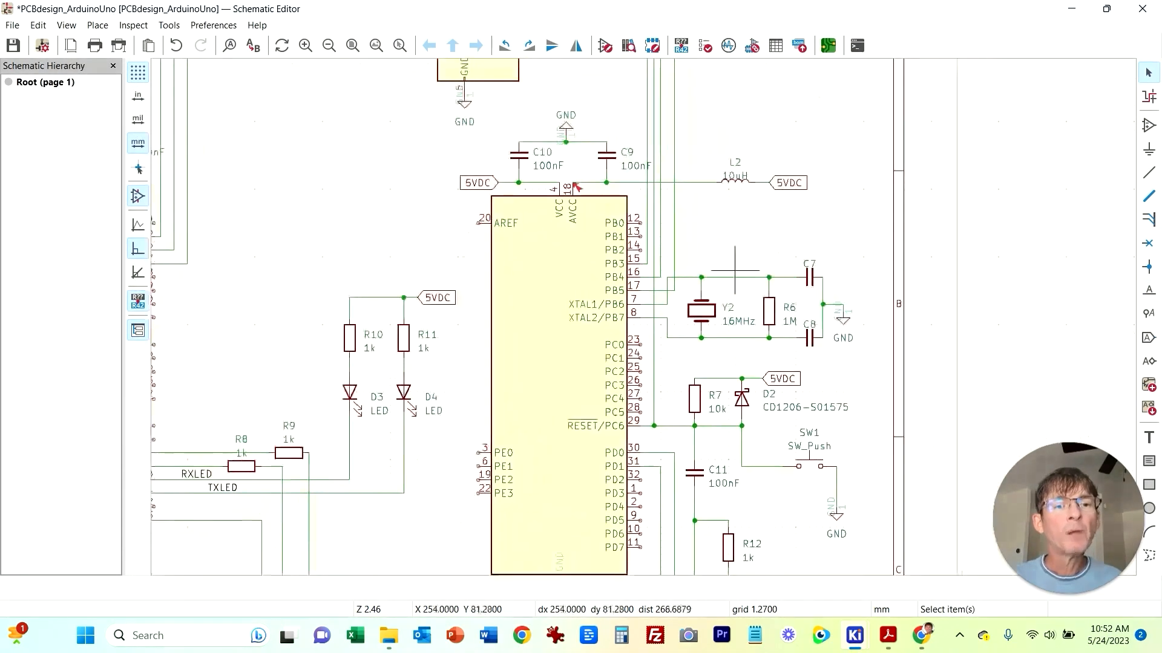
drag(865, 361, 680, 249)
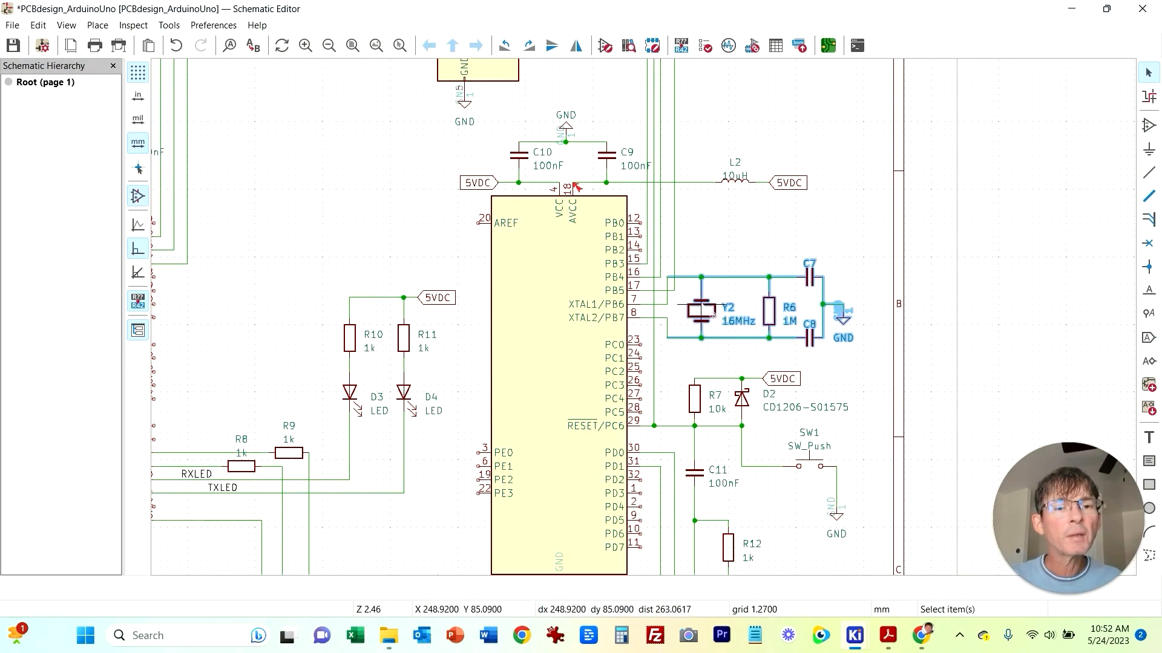
drag(700, 291, 734, 290)
click(700, 204)
Step: Reroute the RESET wire from J3 so its vertical segment runs clear of the other ISP wires
scroll(700, 203, up, 5)
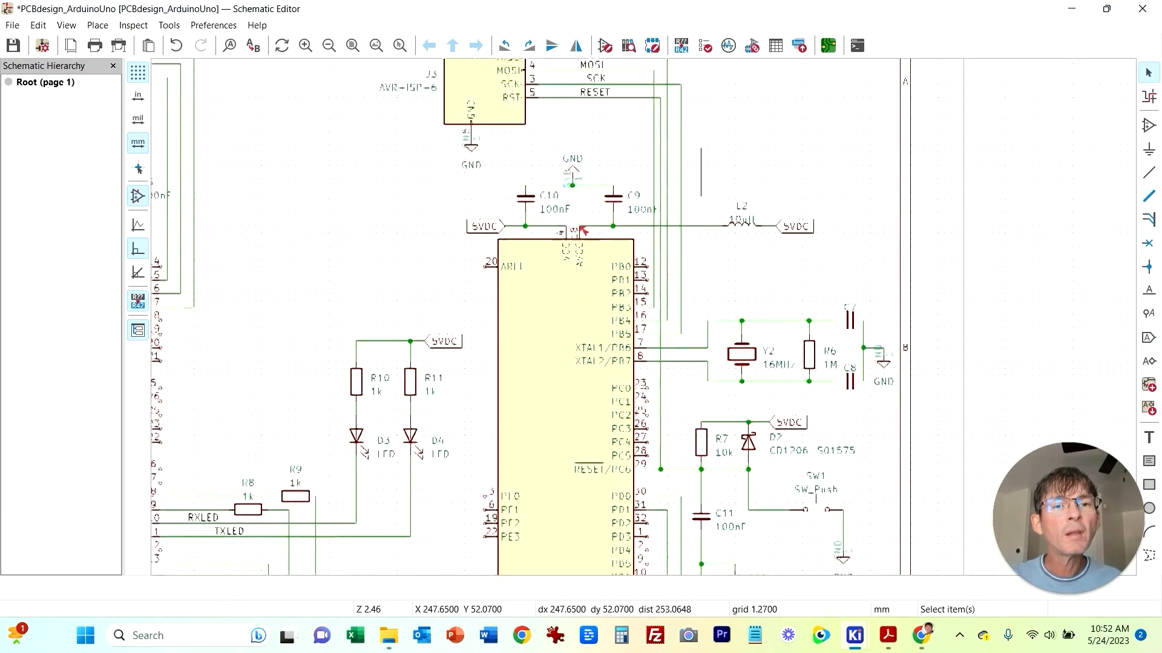
click(681, 280)
drag(681, 280, 694, 186)
click(788, 158)
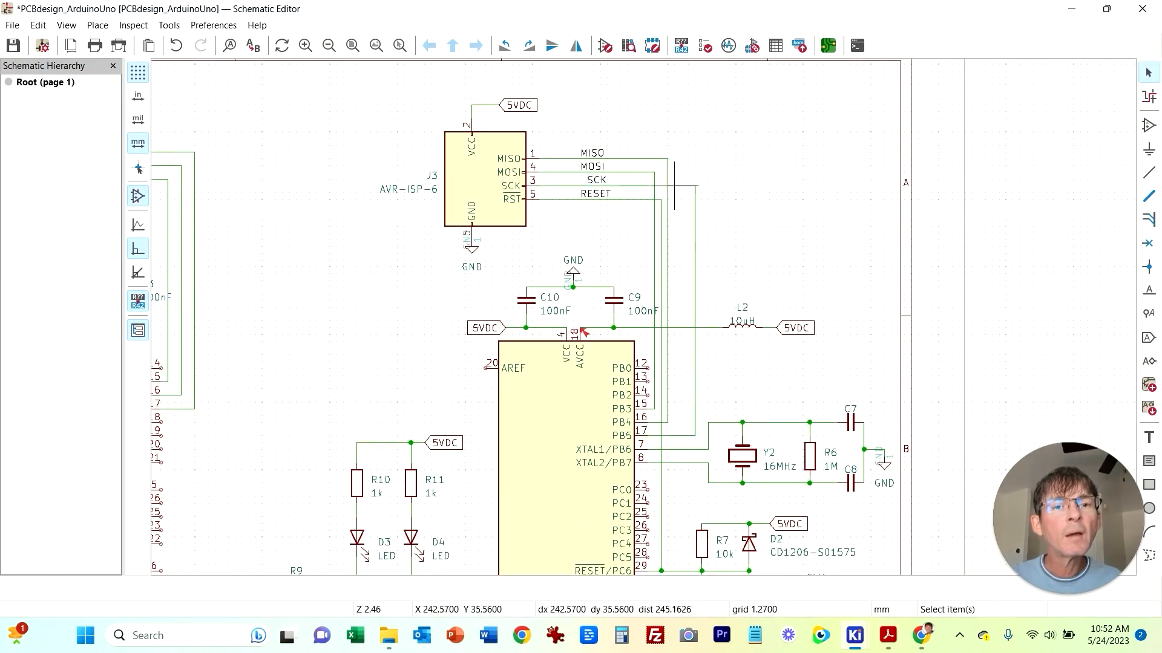
click(667, 192)
drag(668, 197, 682, 198)
click(722, 165)
click(661, 233)
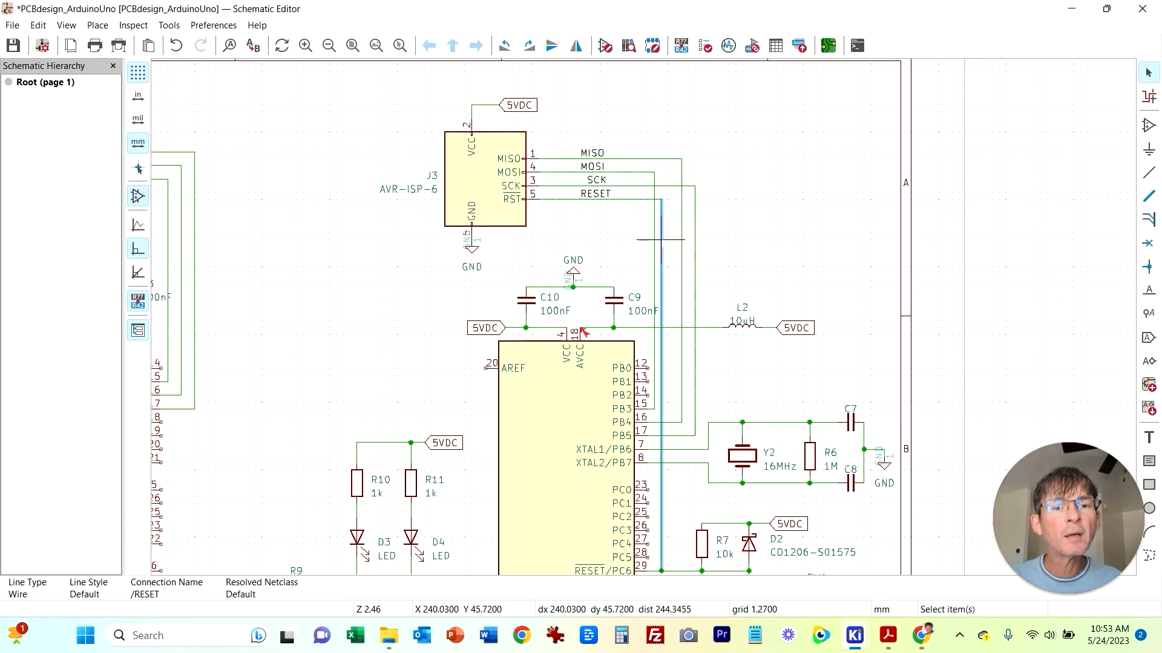
key(m)
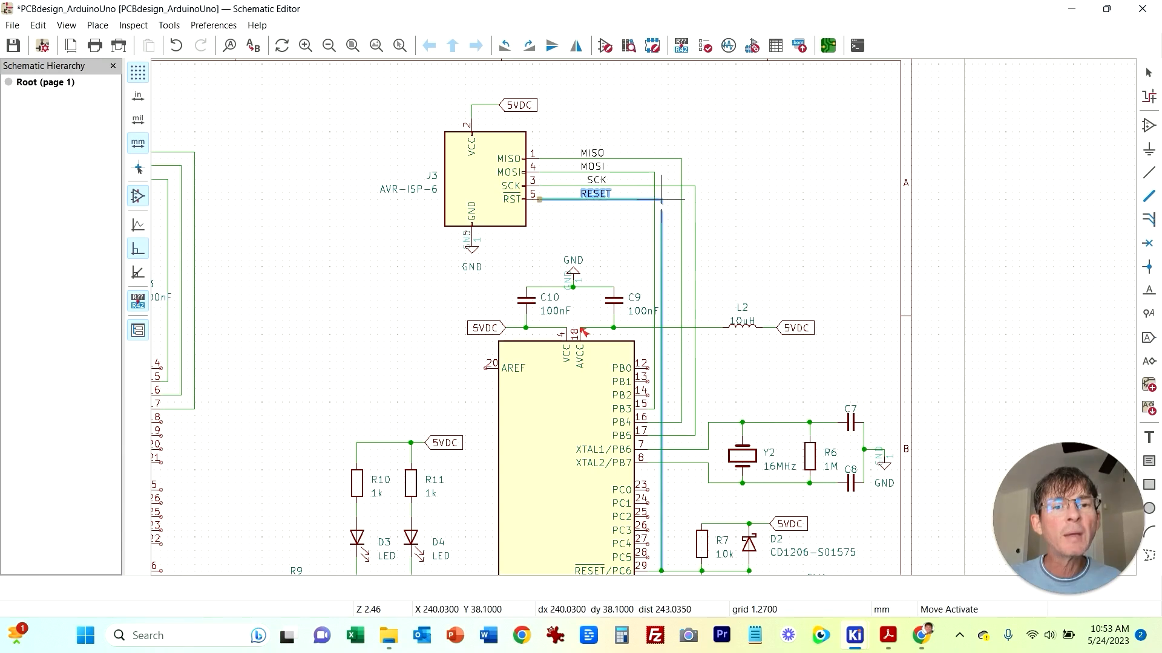
click(667, 199)
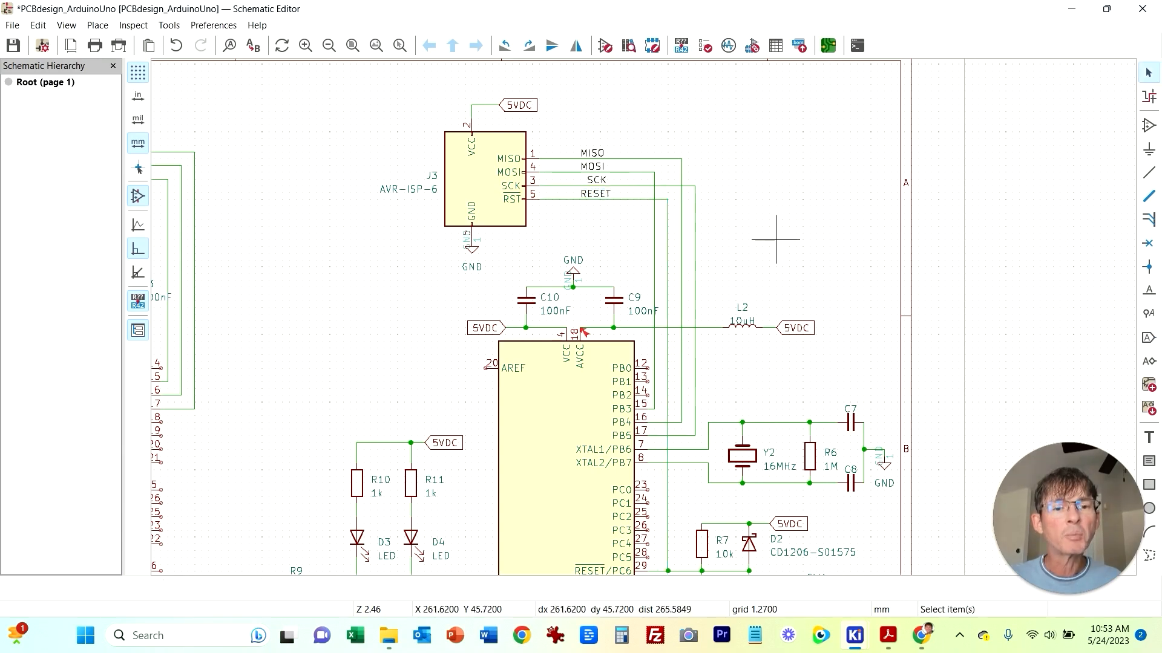
Step: Move the vertical segments of the MOSI, SCK and MISO wires to space the ISP wires evenly
click(654, 254)
key(m)
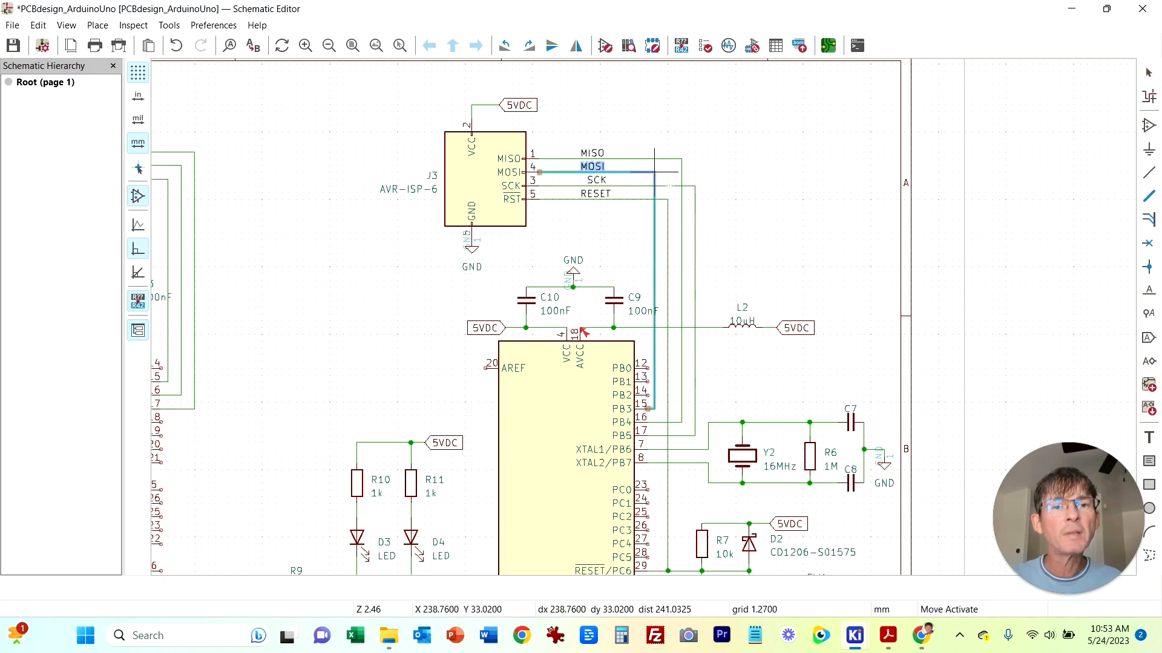
click(661, 173)
click(668, 247)
key(m)
click(673, 247)
click(681, 172)
double_click(681, 172)
click(696, 236)
click(698, 239)
click(694, 239)
key(m)
click(708, 239)
click(682, 240)
double_click(681, 239)
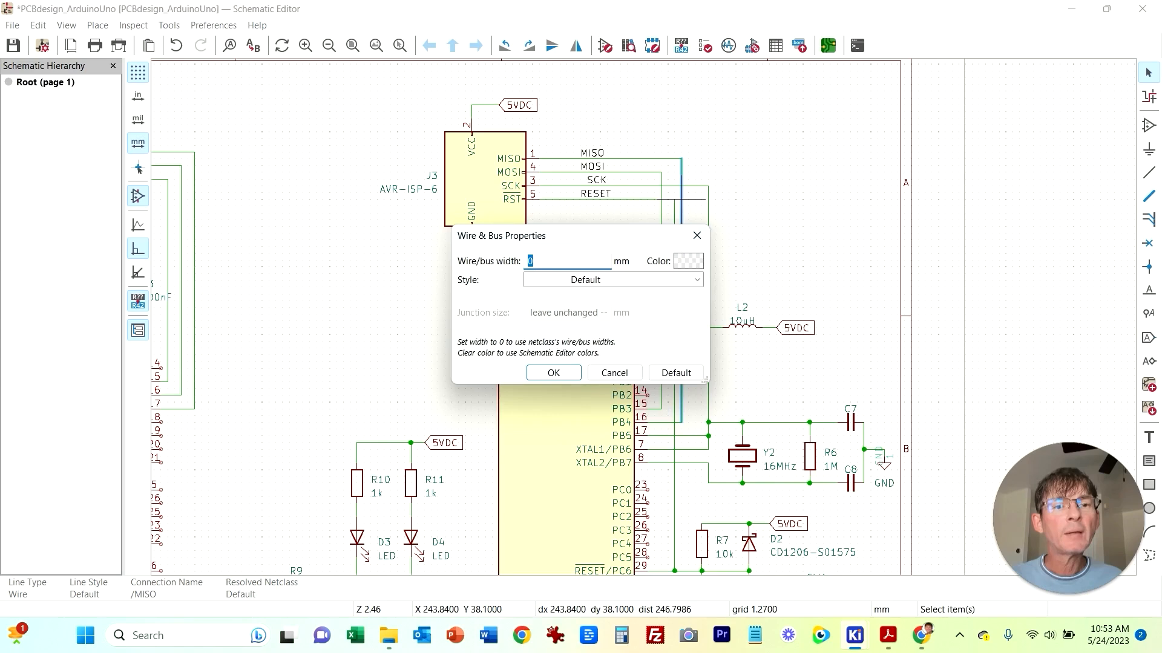
key(Escape)
key(m)
click(688, 240)
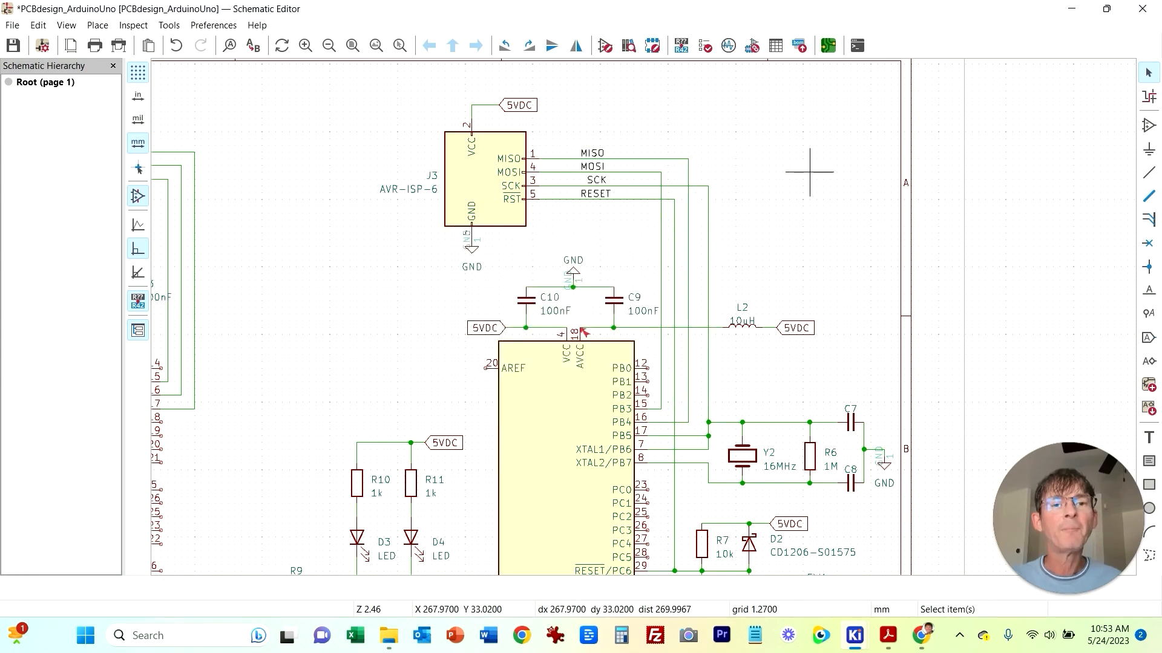
Step: Review the electrical rules violation severity settings in Schematic Setup, then close the dialog
middle_drag(803, 253, 828, 240)
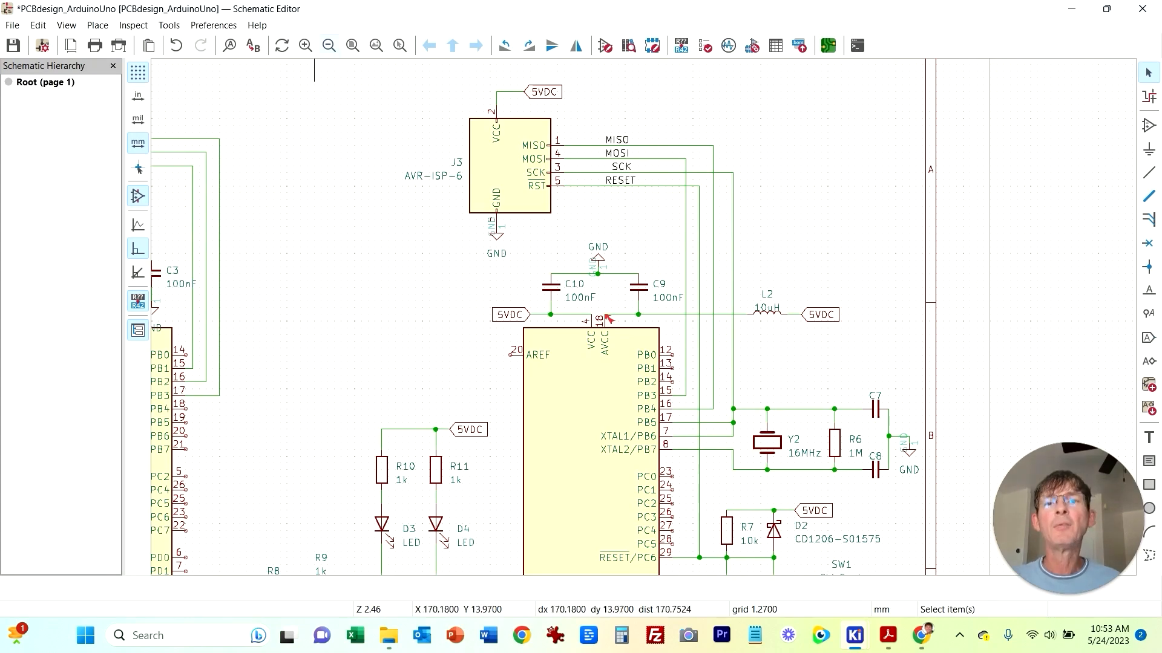
click(352, 45)
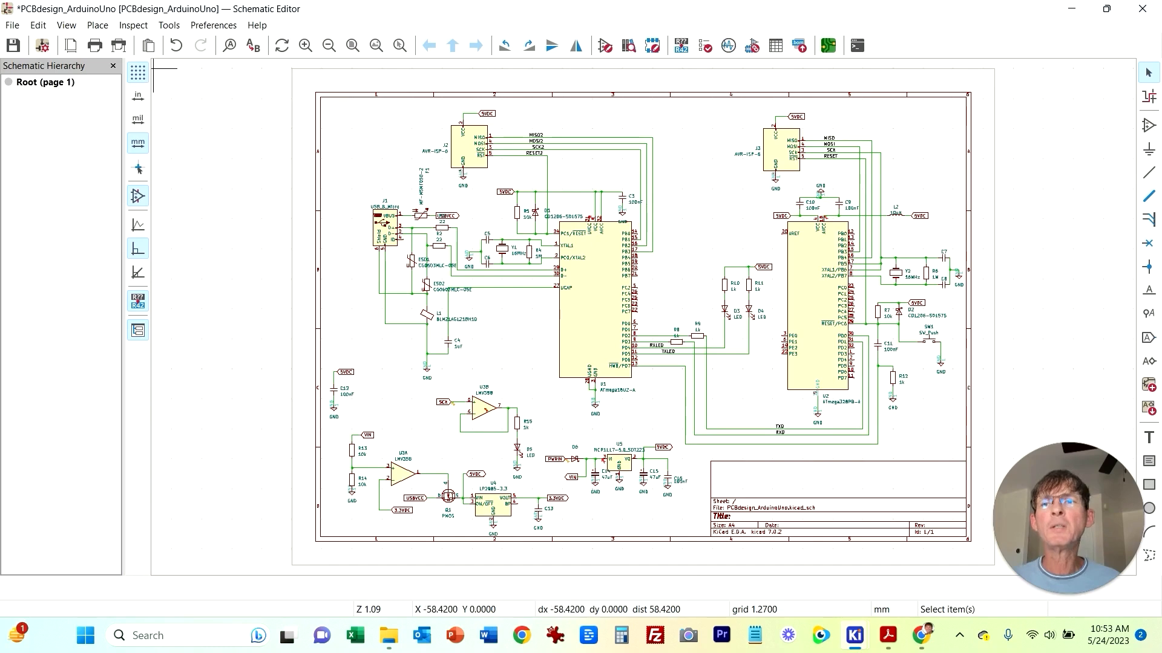
click(13, 25)
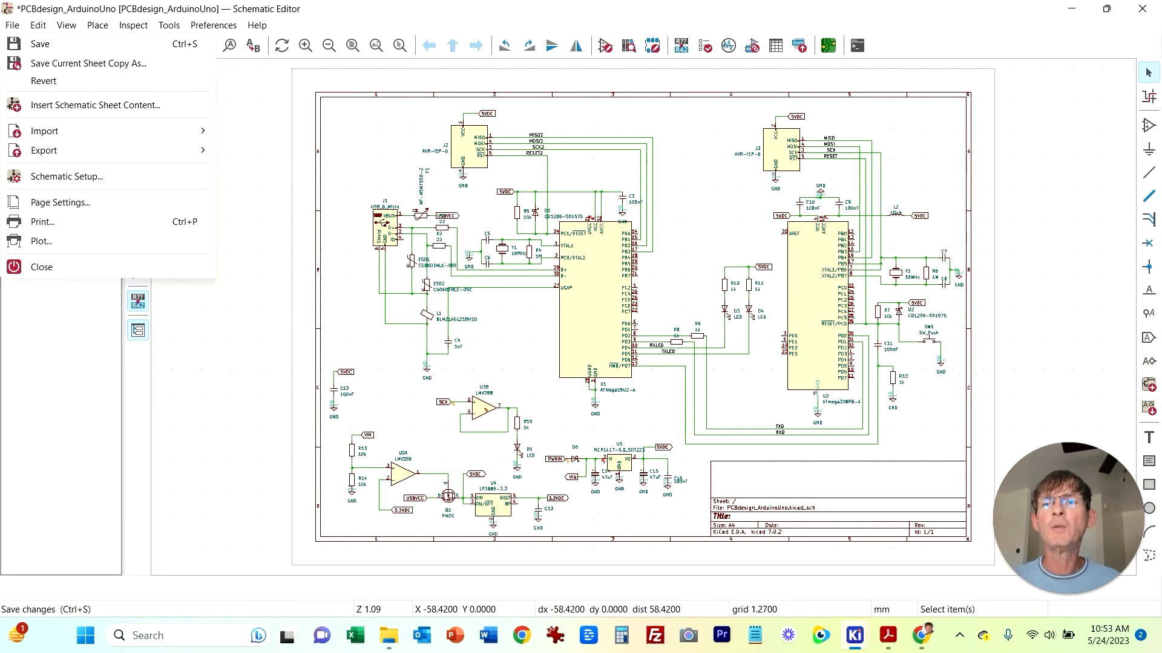
mouse_move(134, 26)
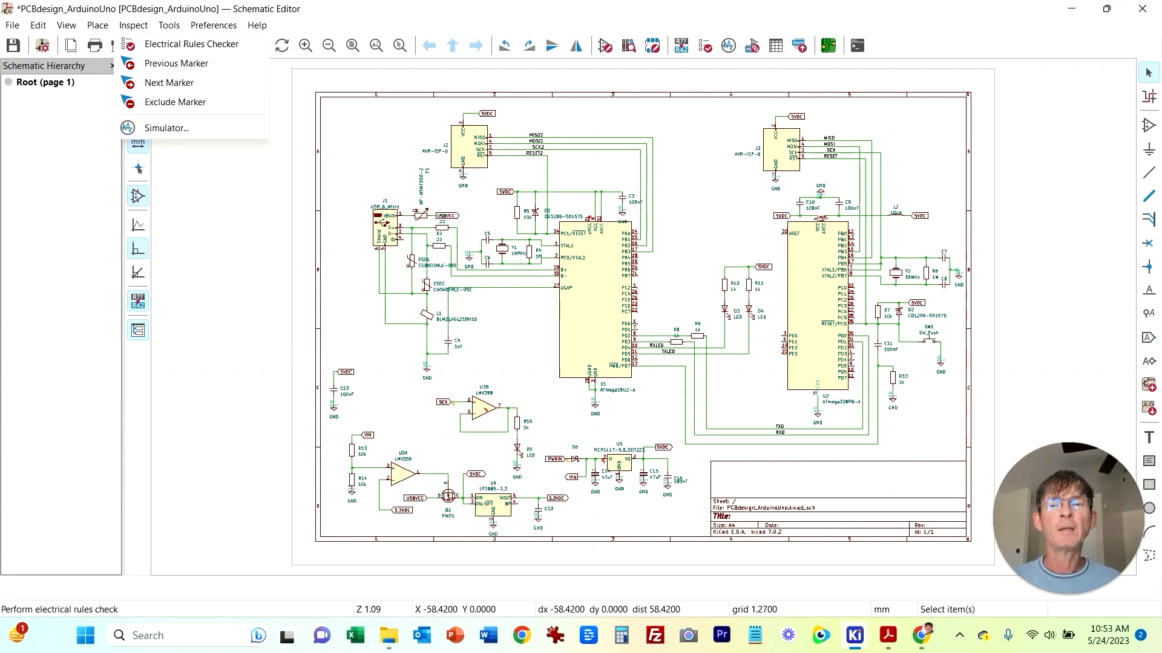
mouse_move(13, 25)
click(66, 177)
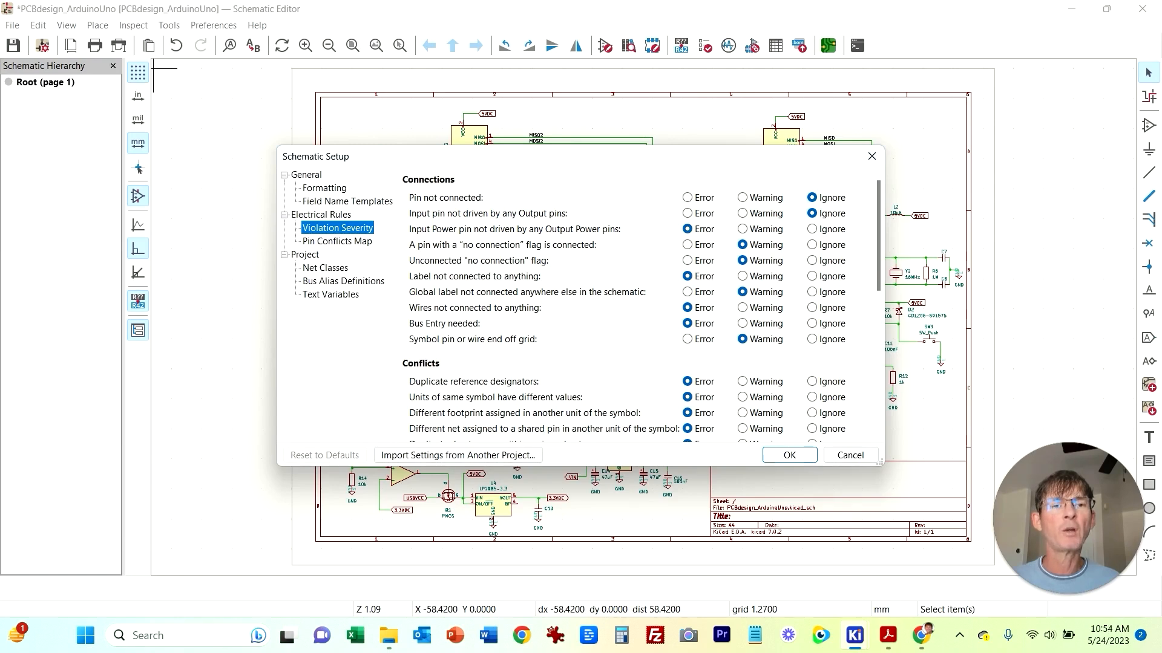
click(871, 156)
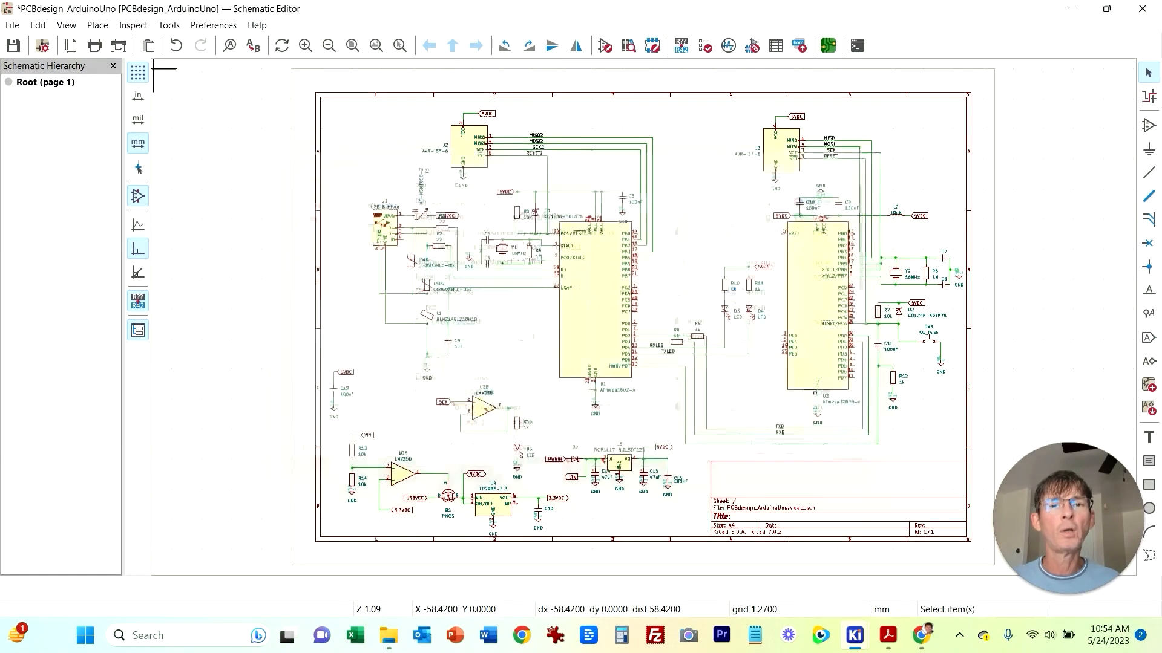
Step: Run the Electrical Rules Checker and select the first reported error
click(133, 25)
click(175, 43)
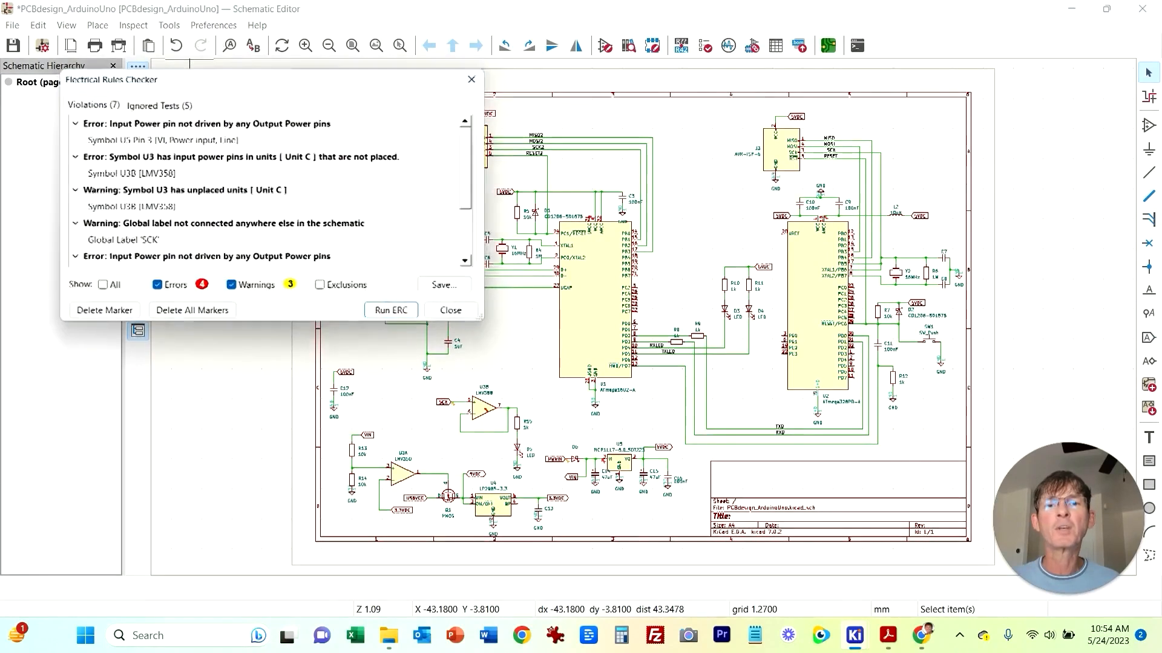
click(395, 313)
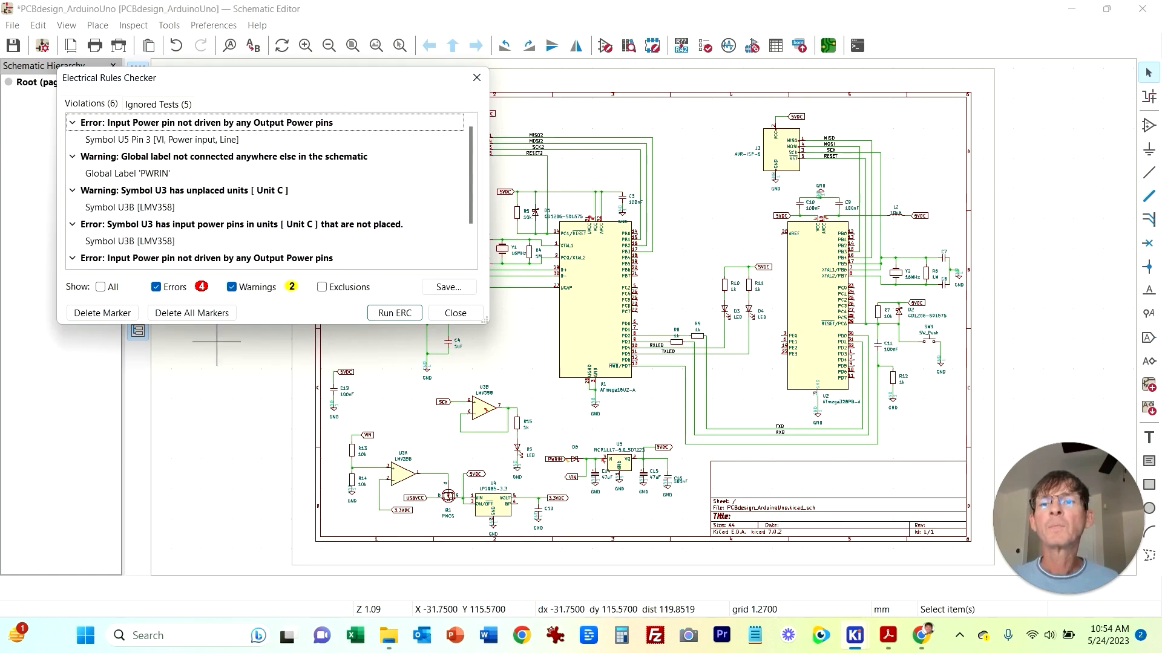
click(184, 122)
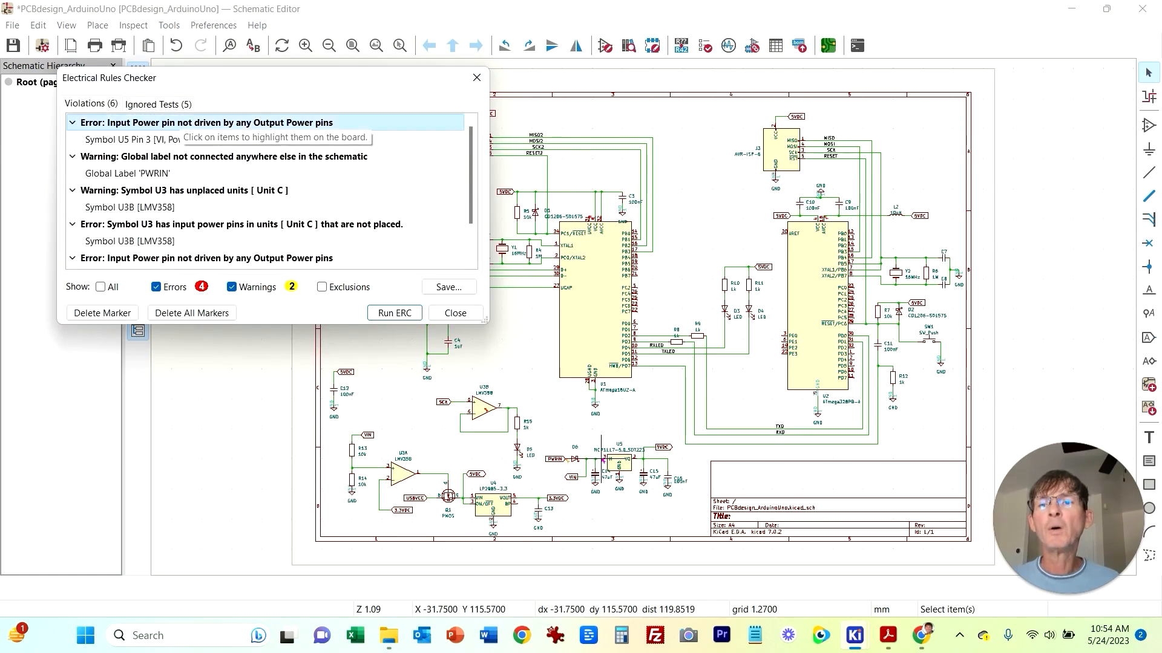
Step: Reopen the Electrical Rules Checker and zoom in on the error at symbol U5 pin 3
click(455, 313)
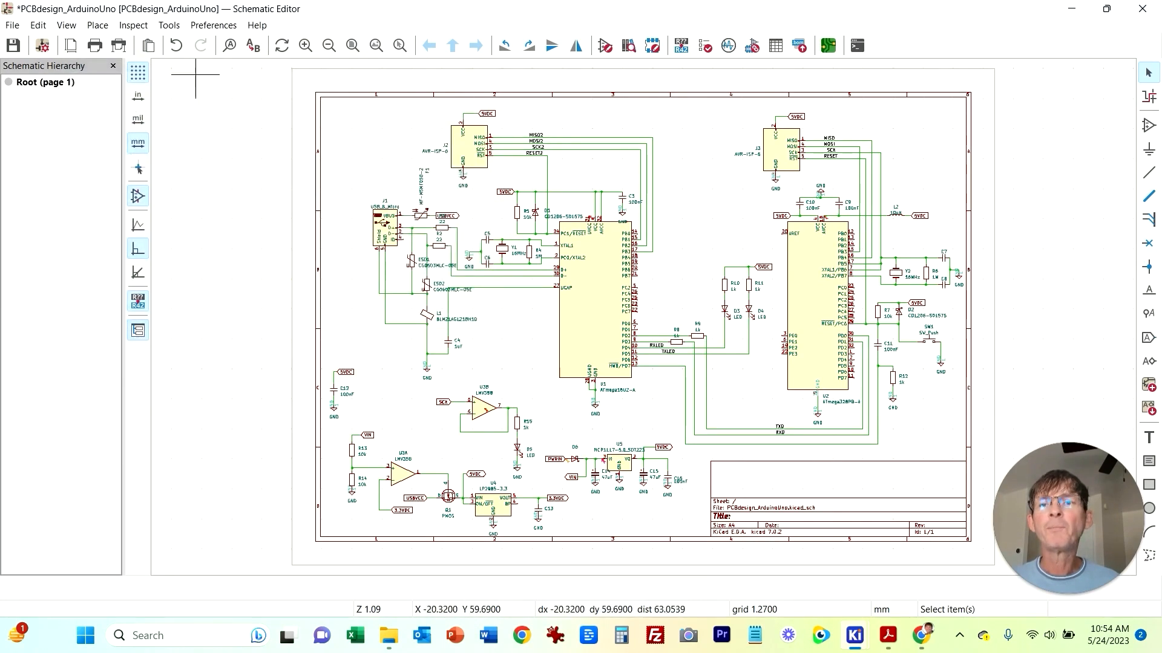
click(134, 25)
click(175, 44)
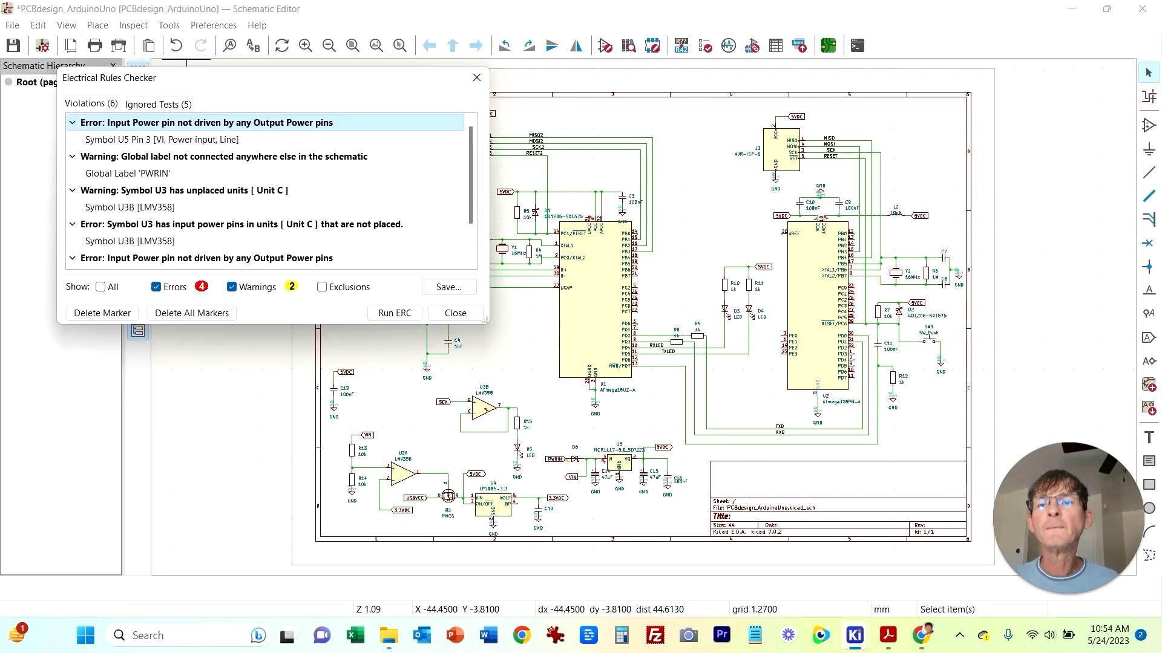
click(109, 140)
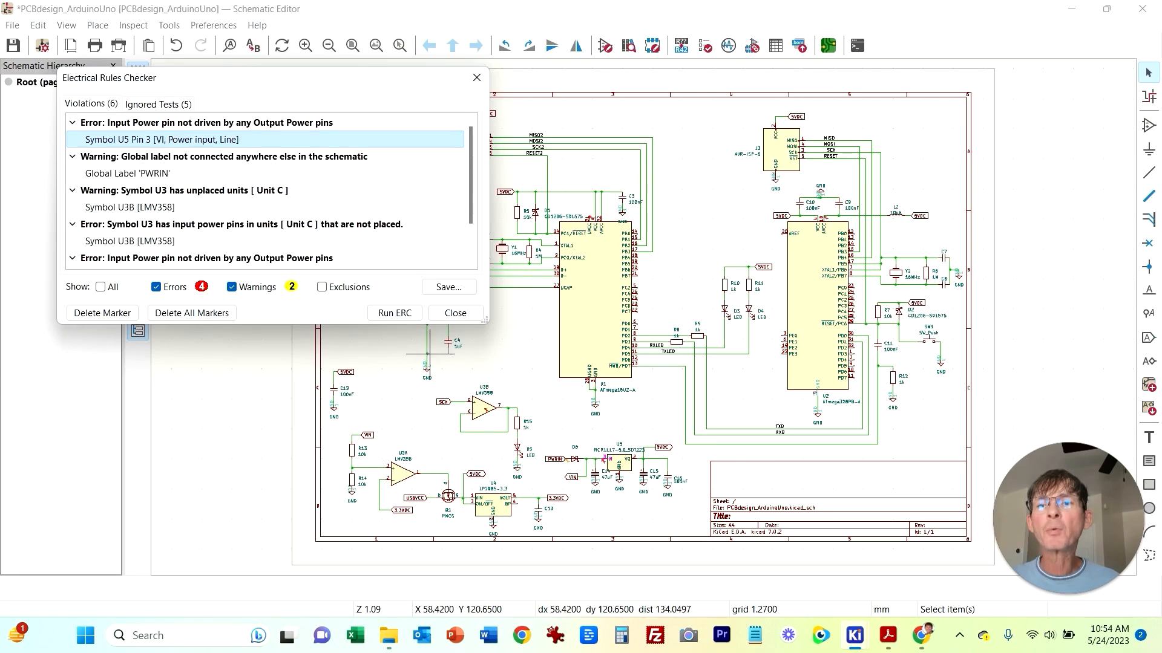
scroll(487, 471, up, 2)
scroll(648, 315, up, 4)
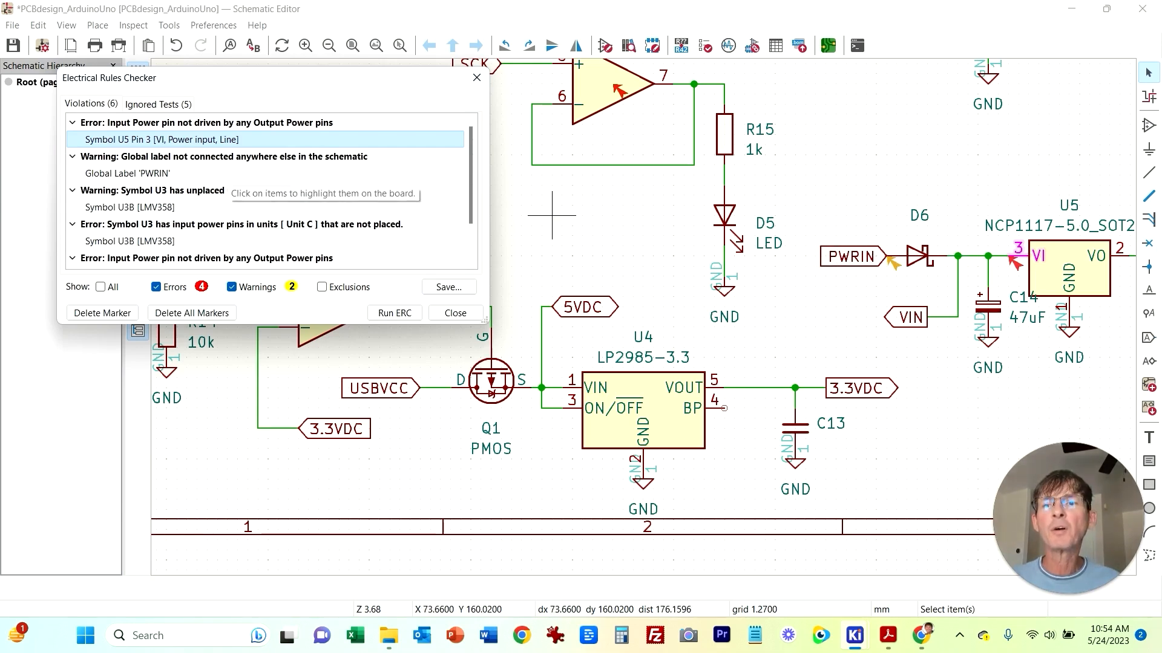
Step: Examine the PWRIN global label warning and the U3 unplaced-unit warning, then close the checker and review the power circuit
click(127, 173)
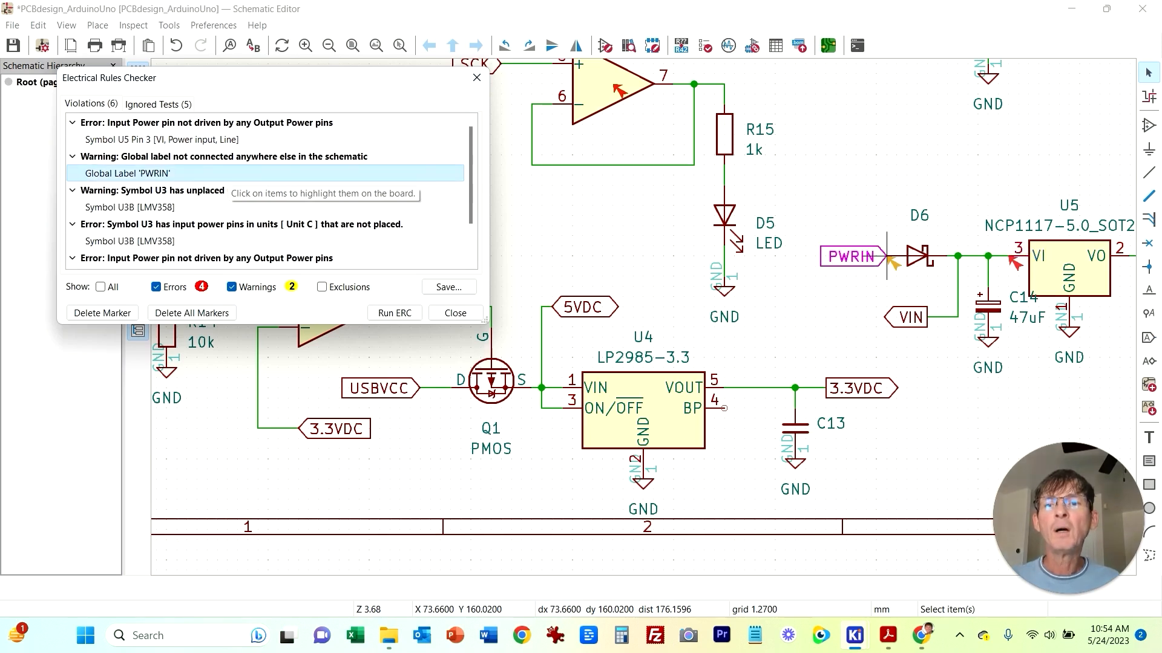
click(227, 157)
click(227, 174)
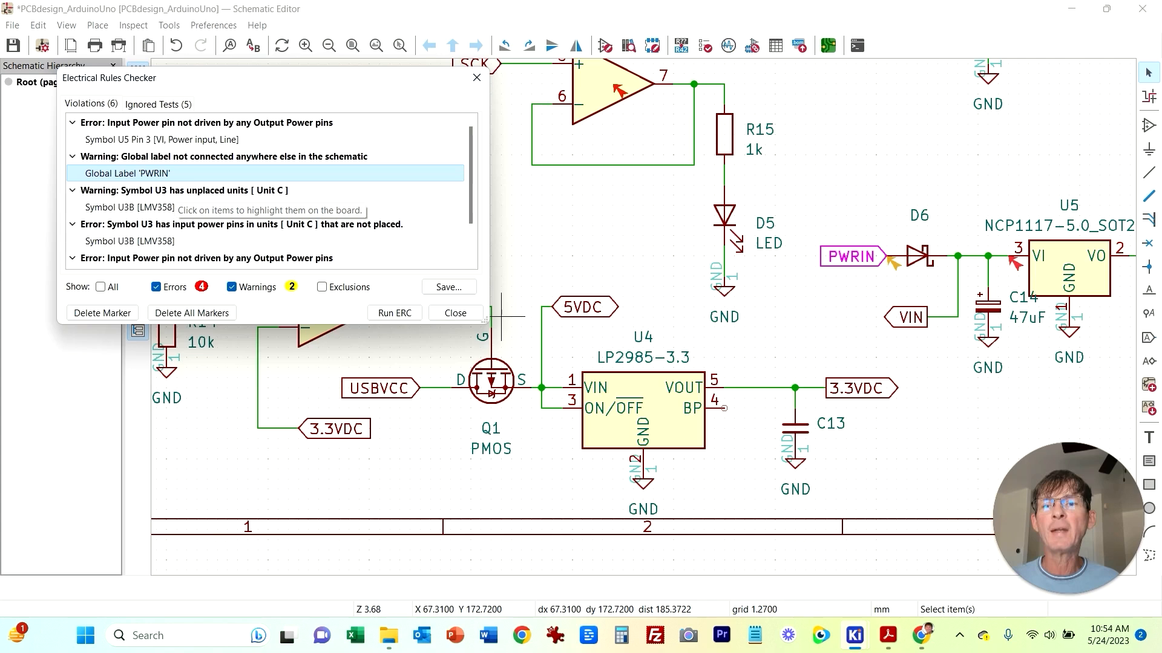
key(Down)
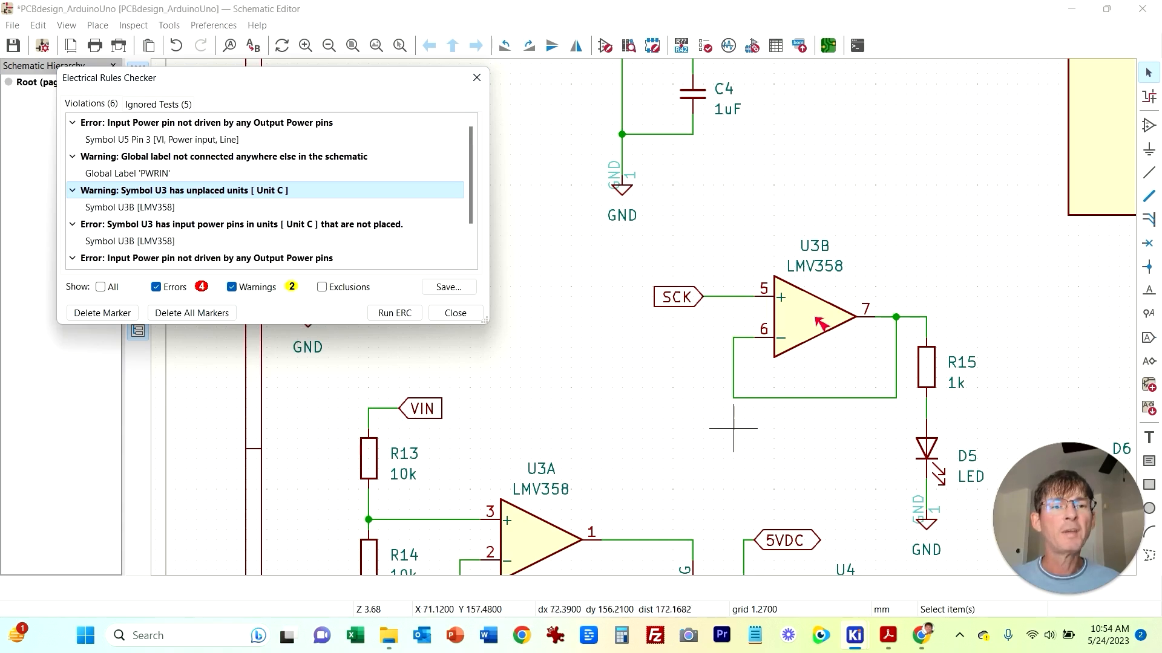
click(454, 312)
scroll(635, 280, down, 3)
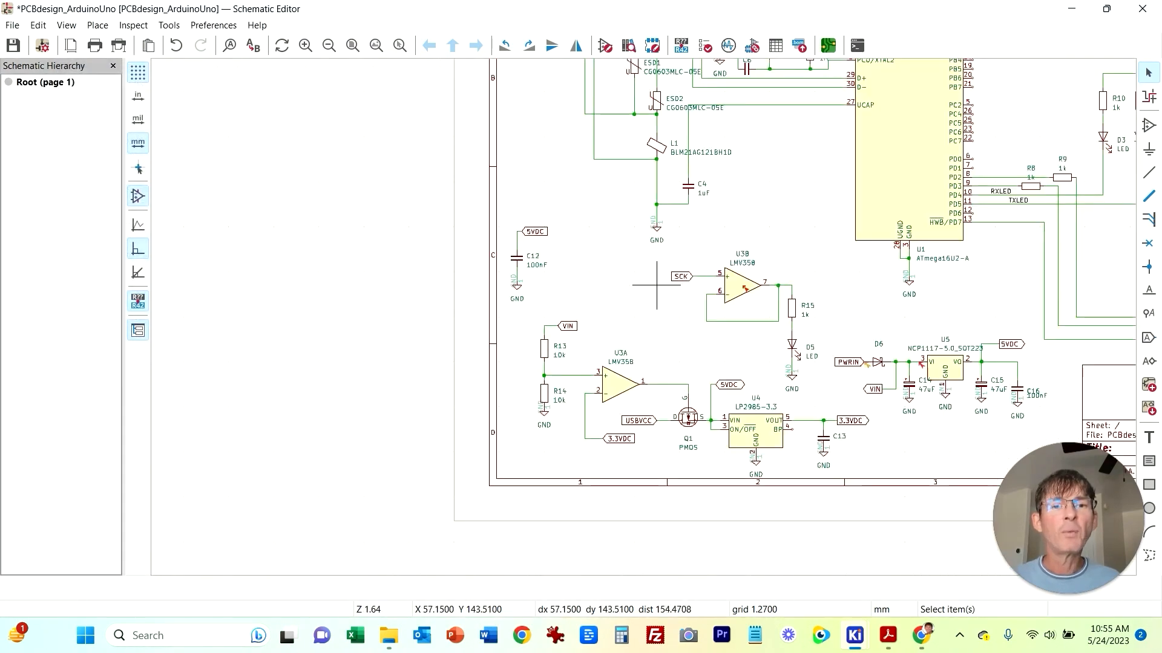
scroll(570, 301, up, 1)
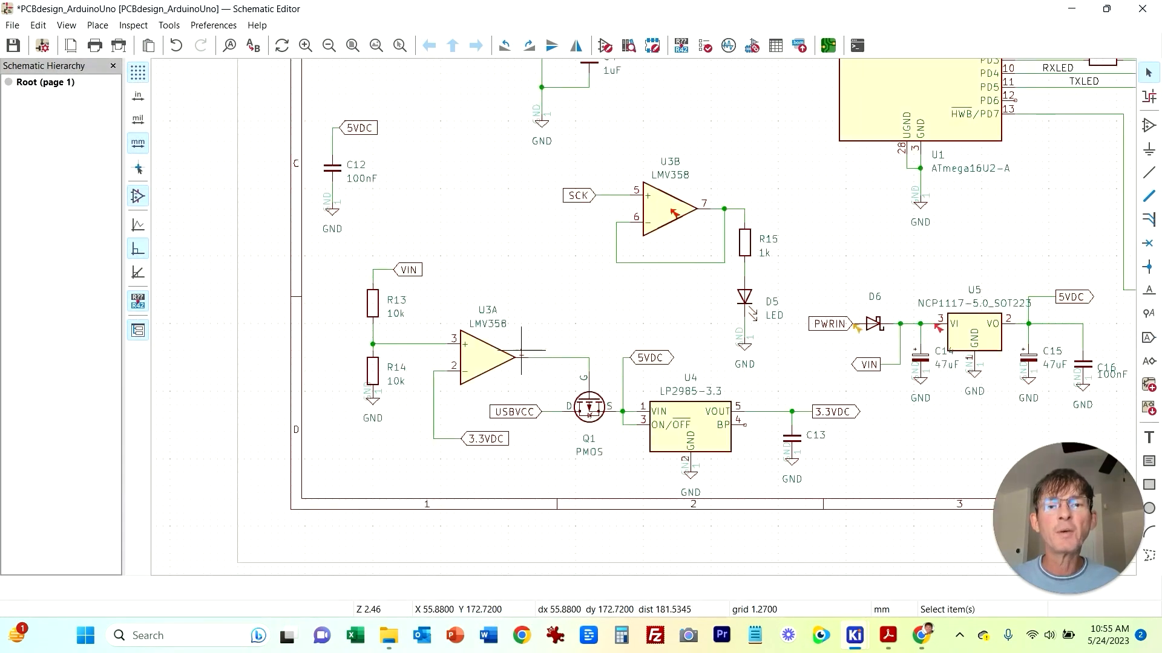
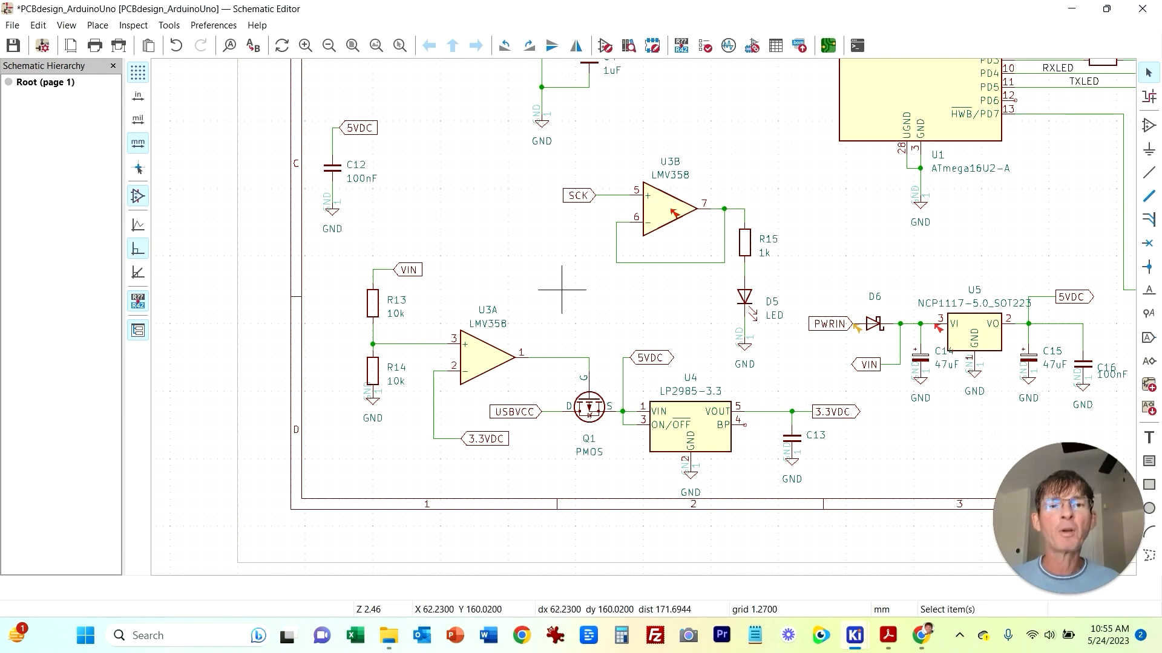
Step: Place unit C of the LMV358 op-amp as U3C beside capacitor C12 in the power section
middle_drag(757, 128, 755, 130)
middle_drag(569, 339, 521, 389)
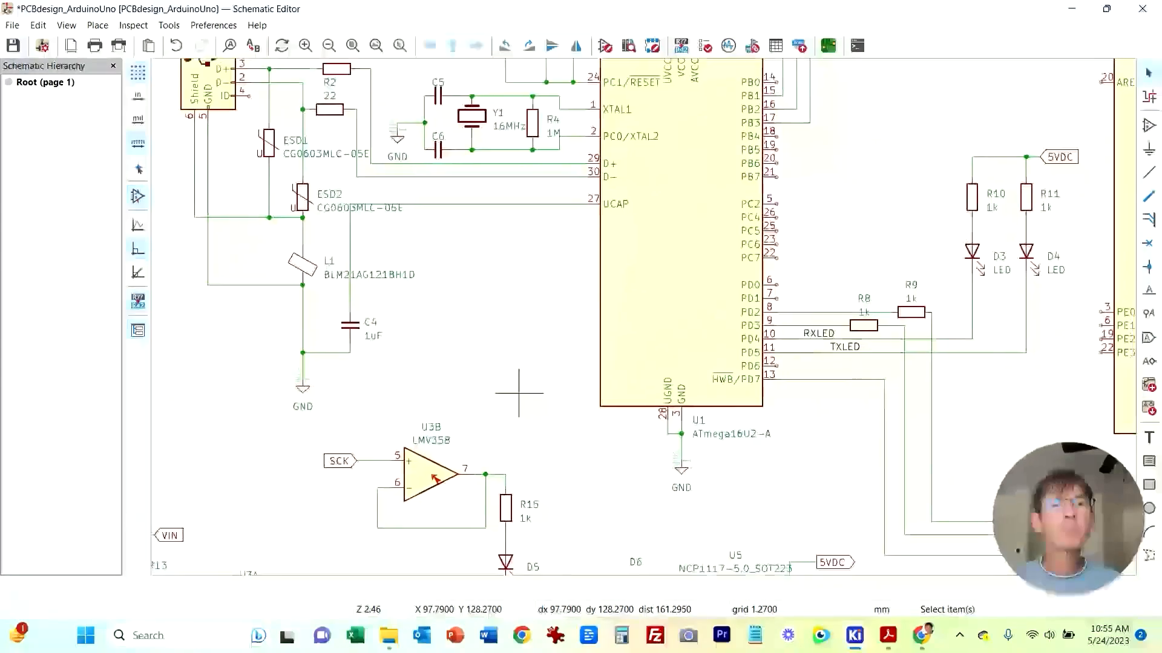
middle_drag(519, 324, 705, 190)
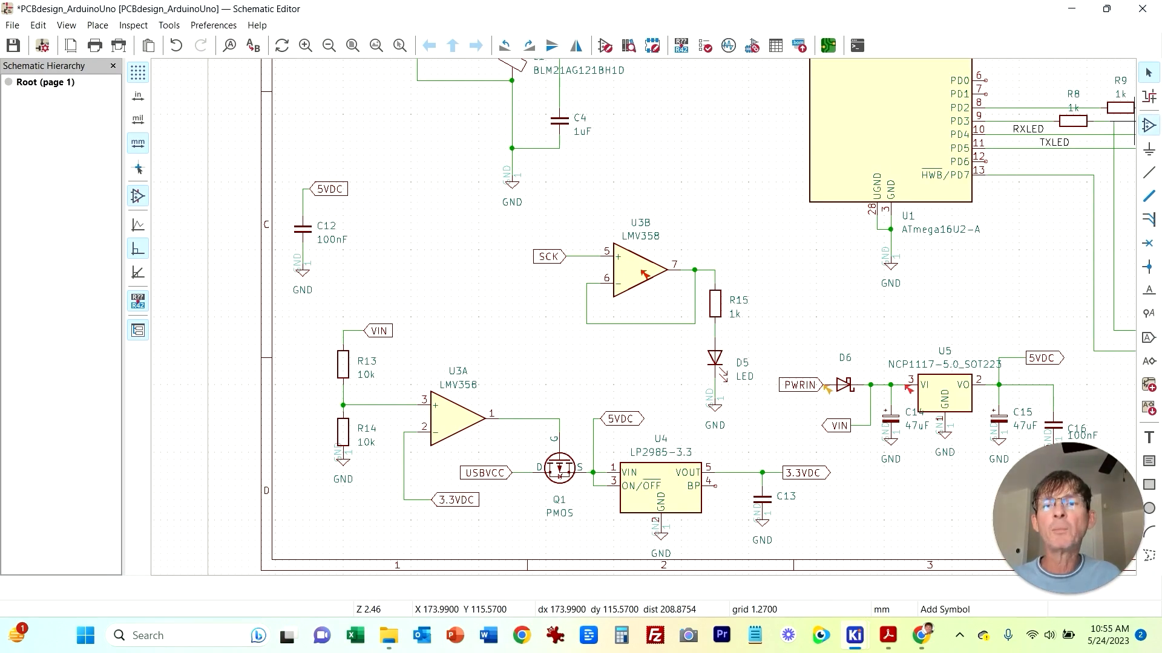
text(LMV)
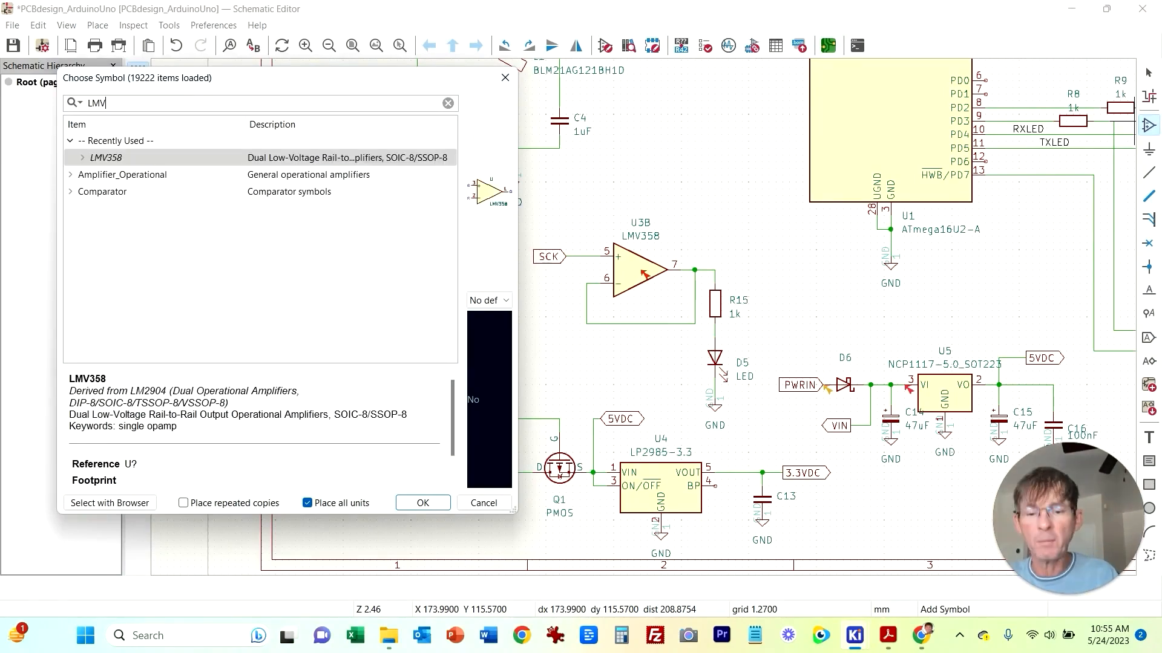
text(358)
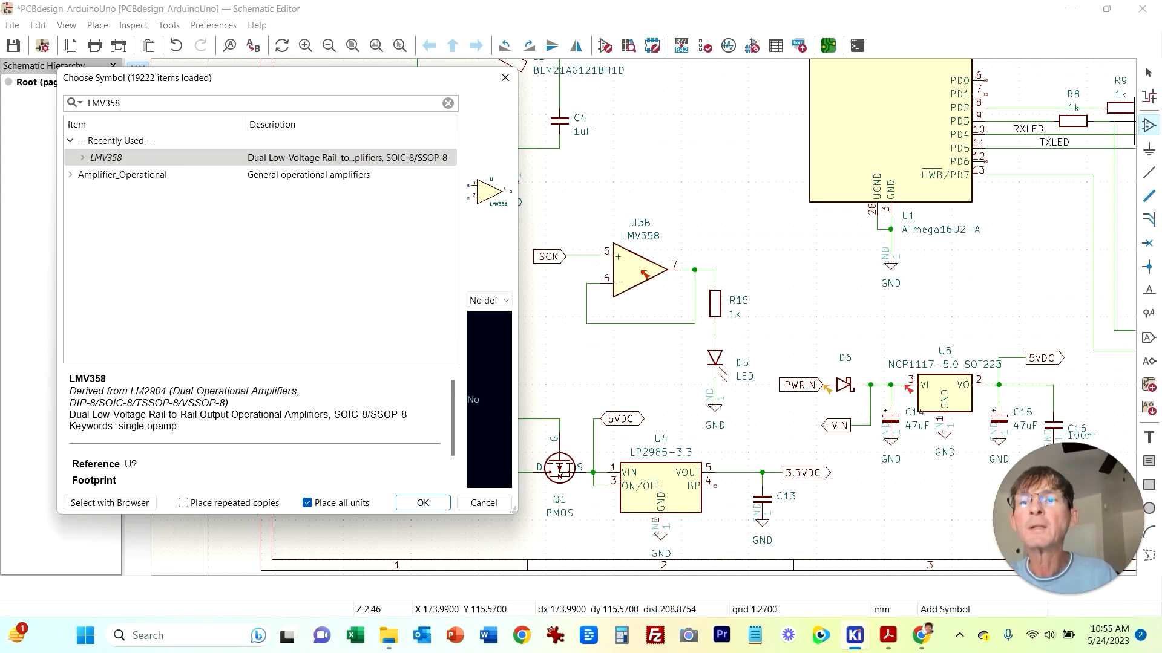
click(83, 158)
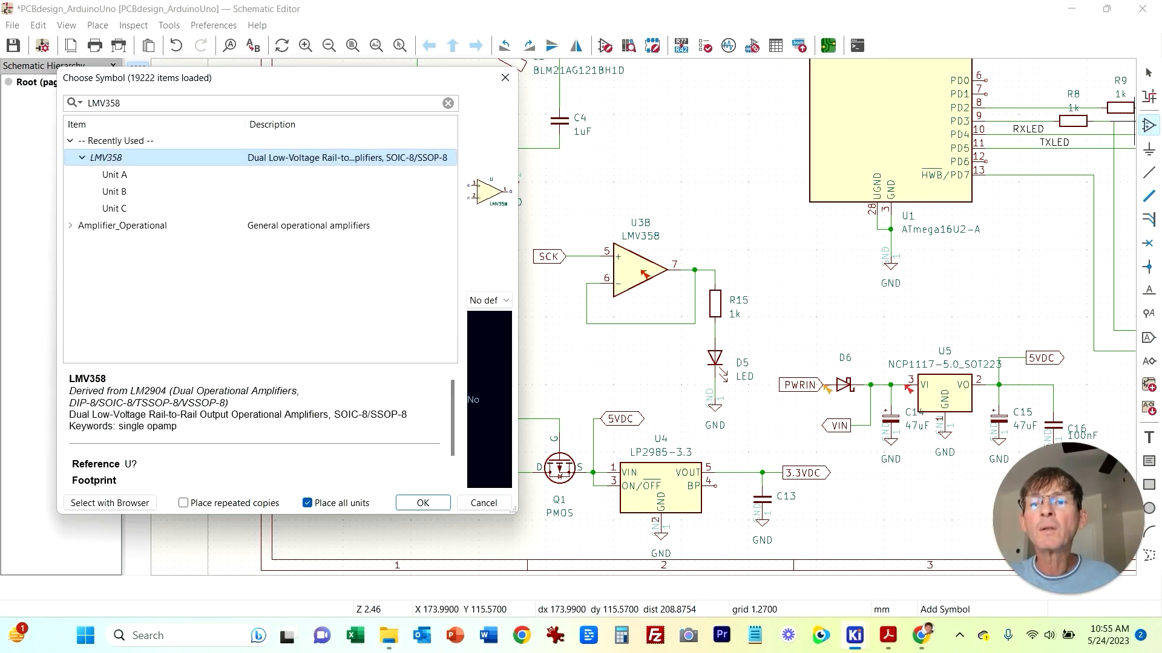
click(114, 209)
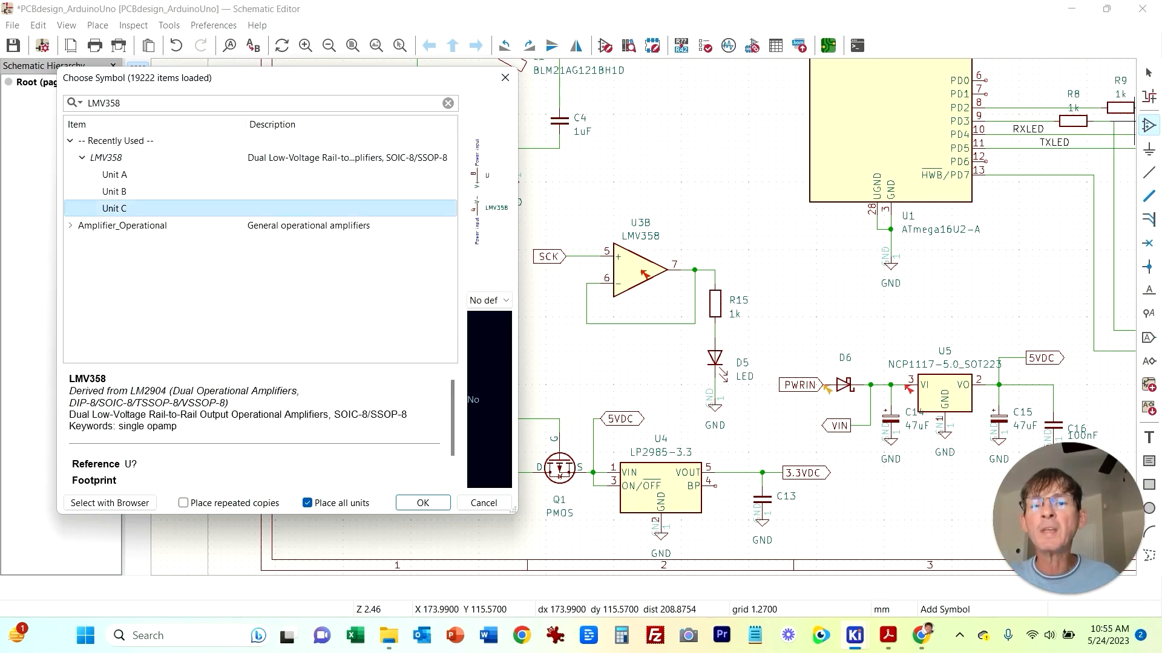
double_click(115, 209)
click(424, 243)
key(Escape)
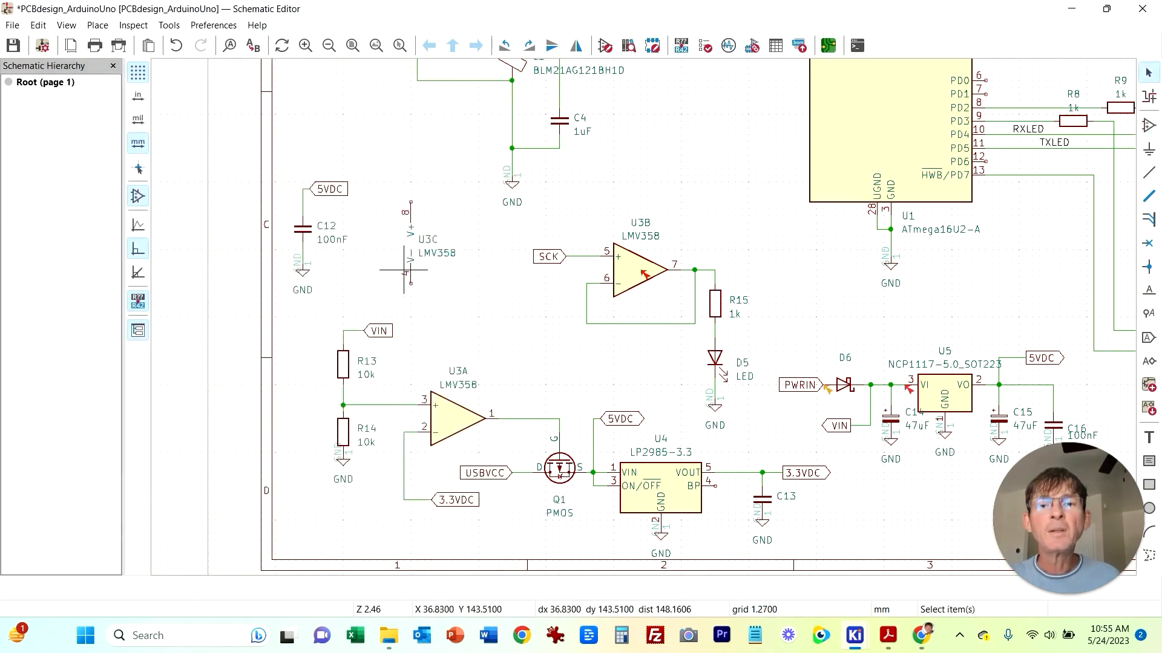
Step: Examine the op-amp power pins and decoupling capacitor C1 in the reference PDF schematic
scroll(404, 264, up, 2)
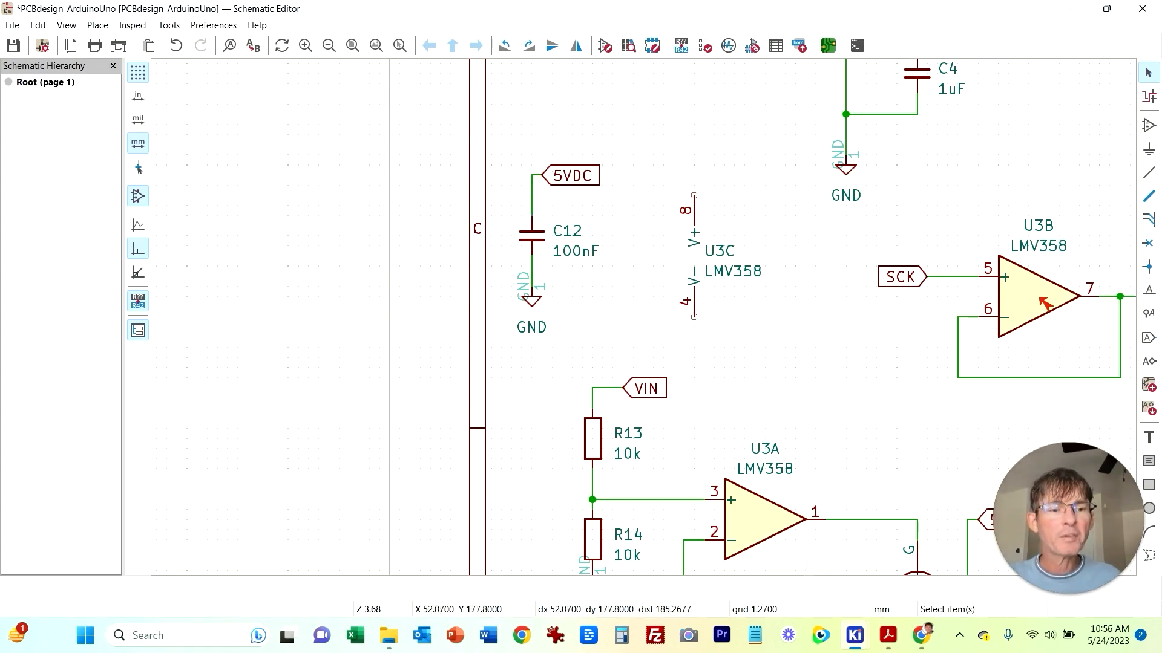
key(alt+Tab)
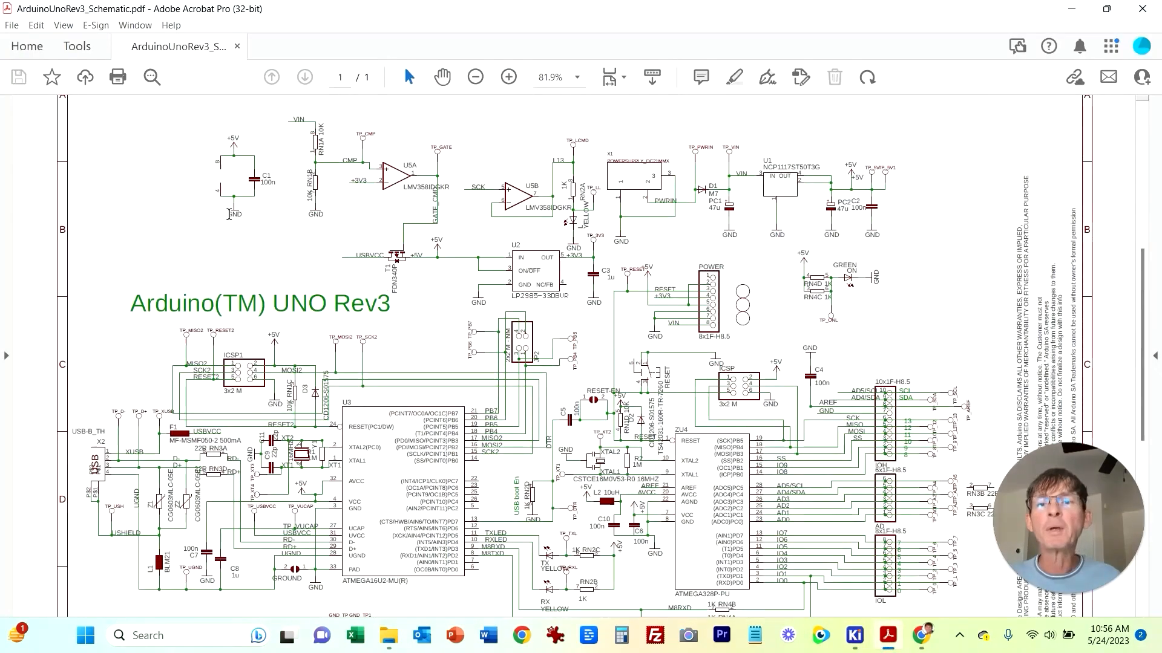
click(508, 76)
click(508, 77)
click(508, 77)
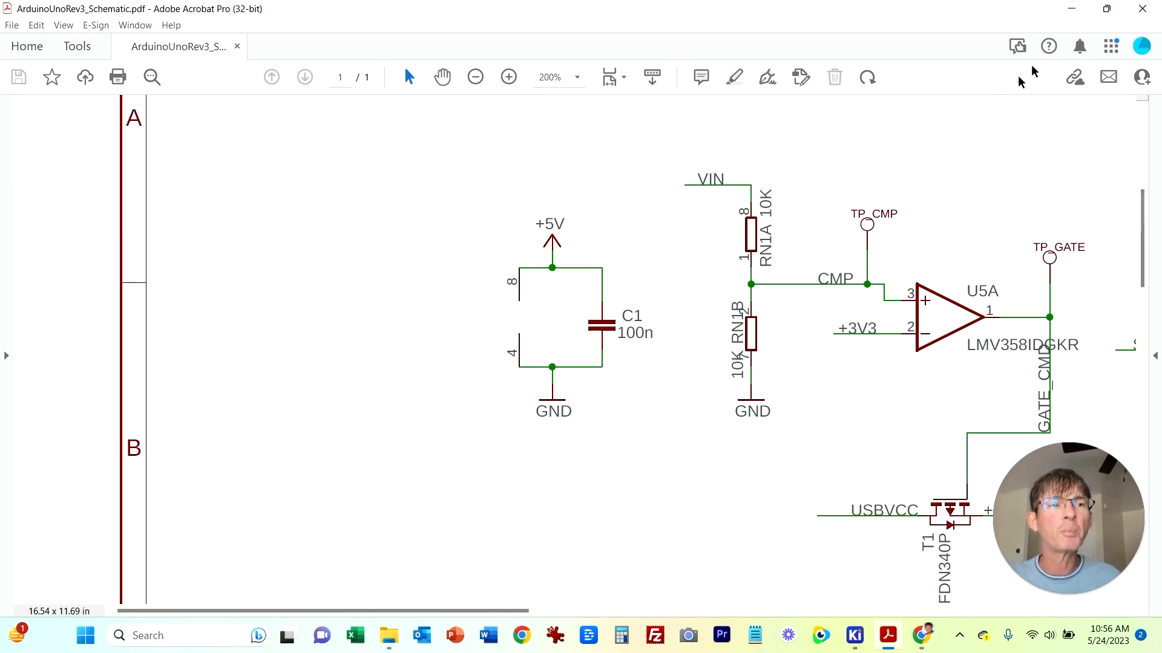
mouse_move(855, 635)
click(935, 554)
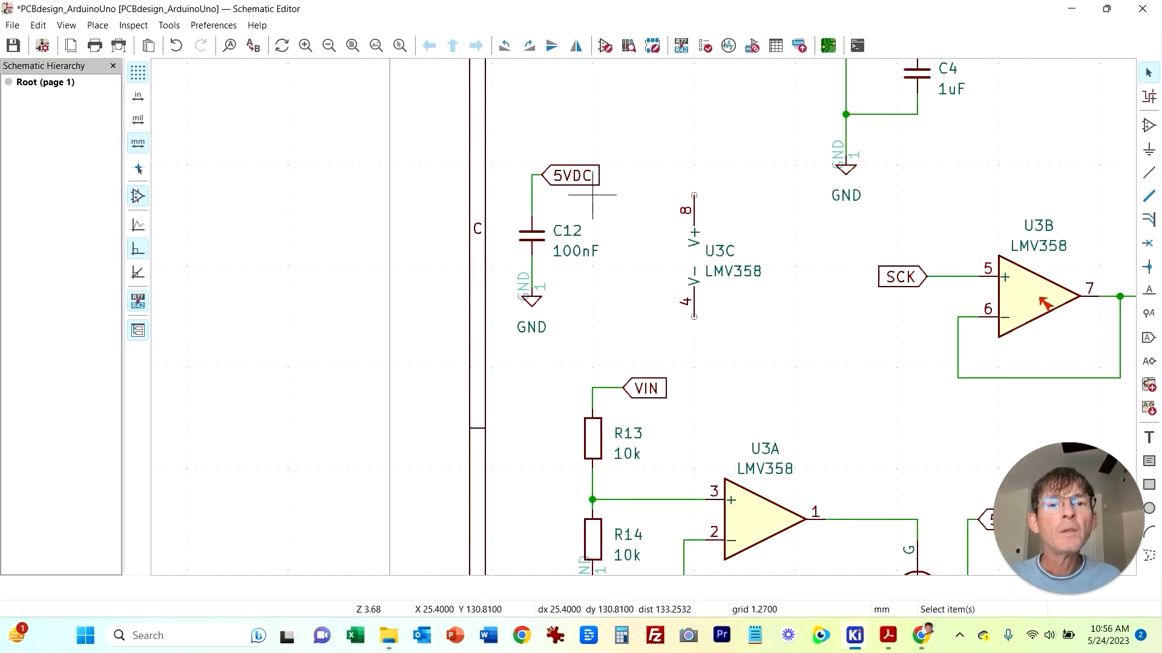
Step: Move C12's 5VDC label to the right and its GND symbol lower to make room for U3C
click(593, 176)
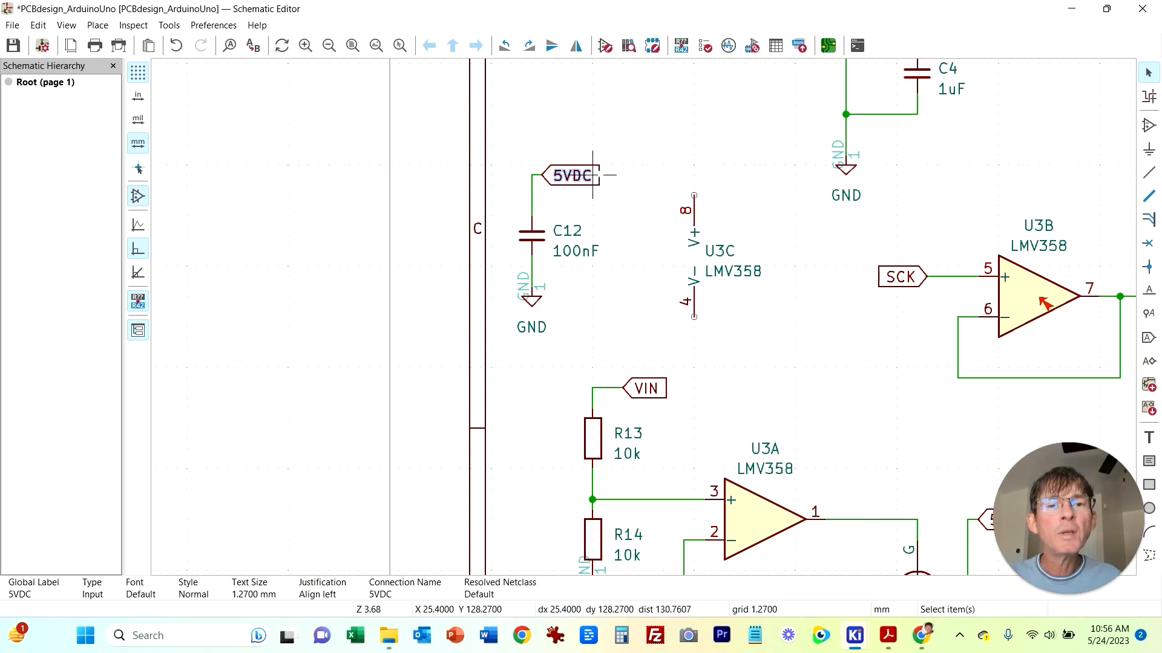
drag(602, 164, 774, 163)
drag(531, 298, 532, 372)
Step: Wire U3C's V+ pin to the 5VDC net and its V− pin to C12's ground side
click(1148, 172)
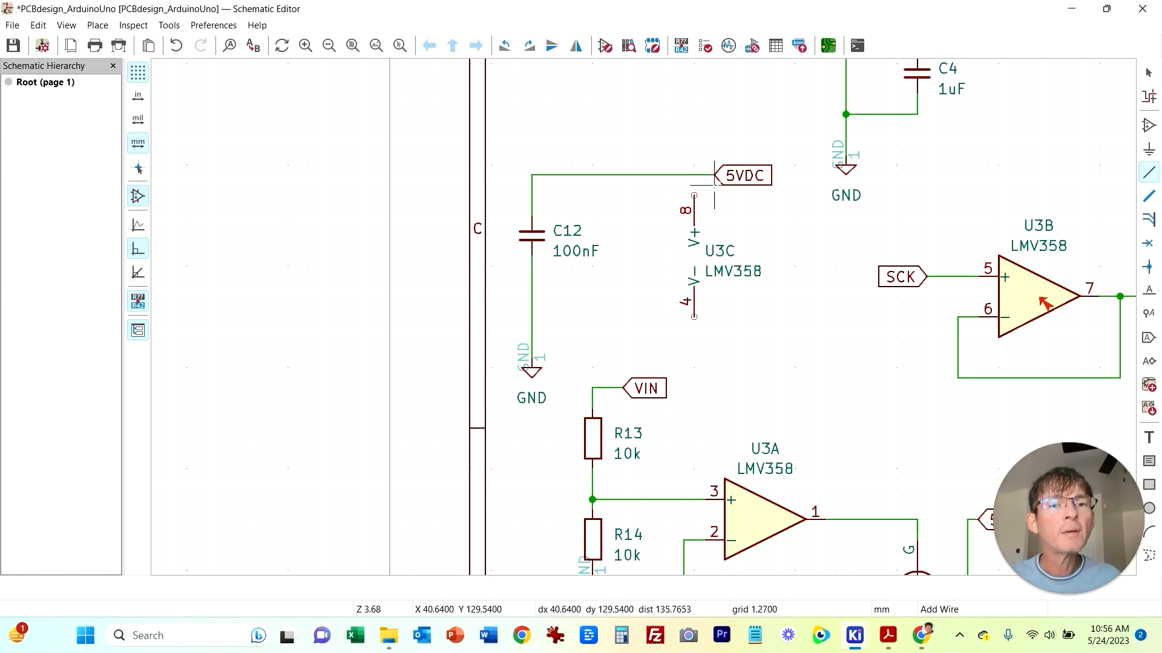
click(694, 176)
click(694, 195)
click(694, 317)
click(531, 316)
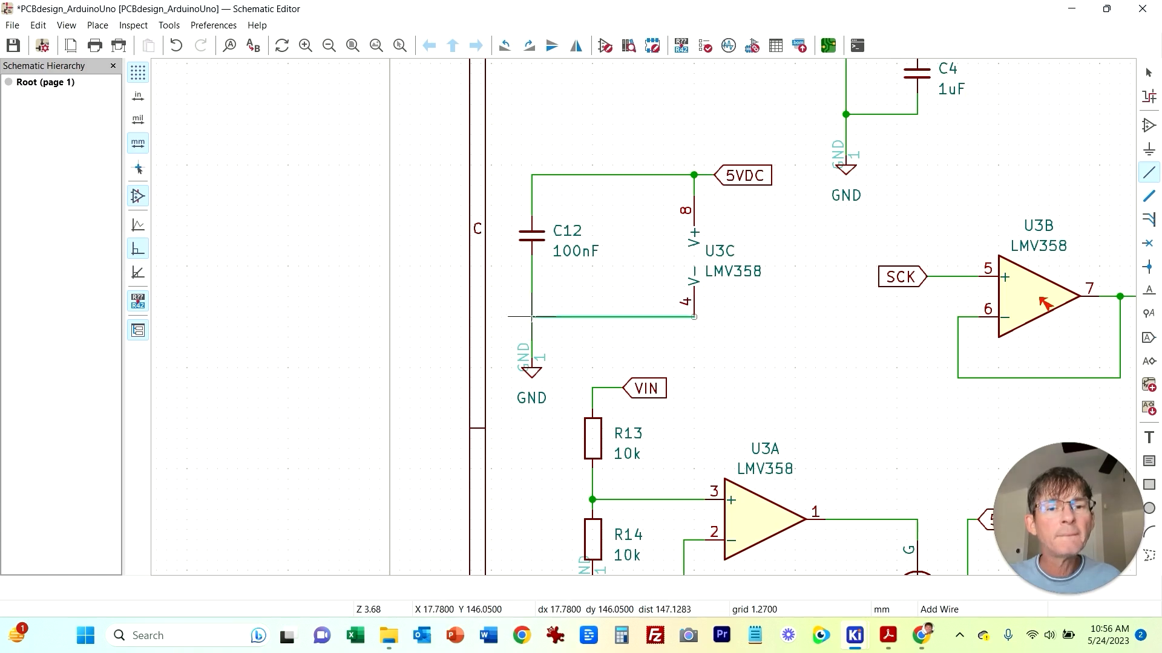
Step: Rerun the Electrical Rules Checker and locate the error on U1 pin 31 UVCC
scroll(817, 324, down, 2)
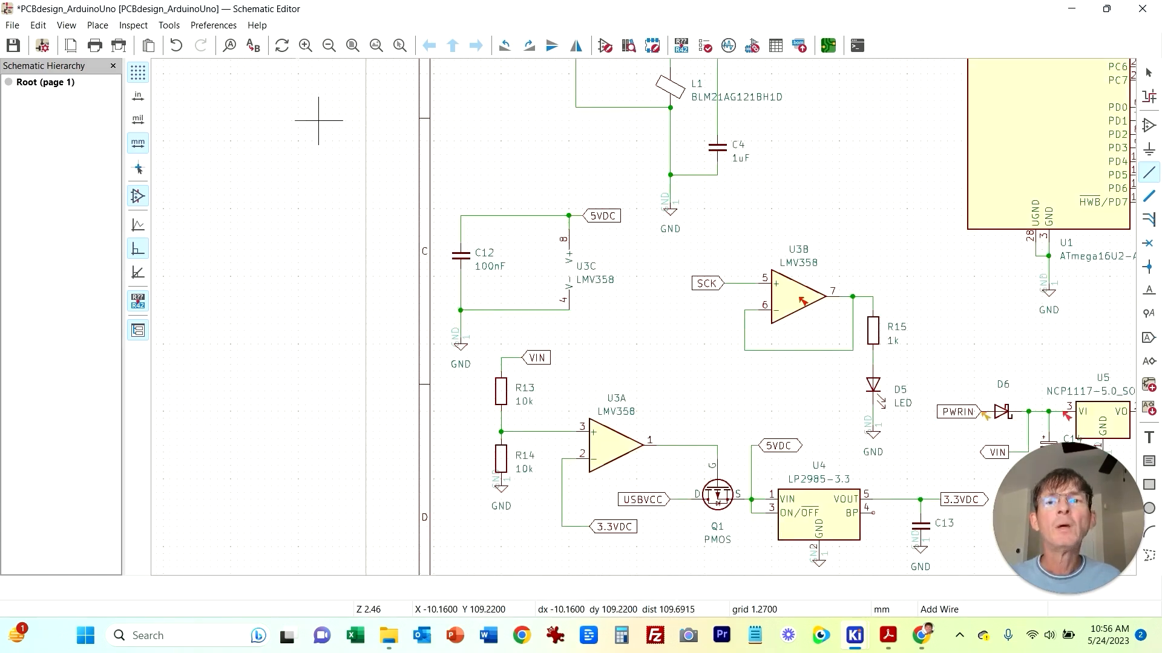
click(133, 25)
click(191, 44)
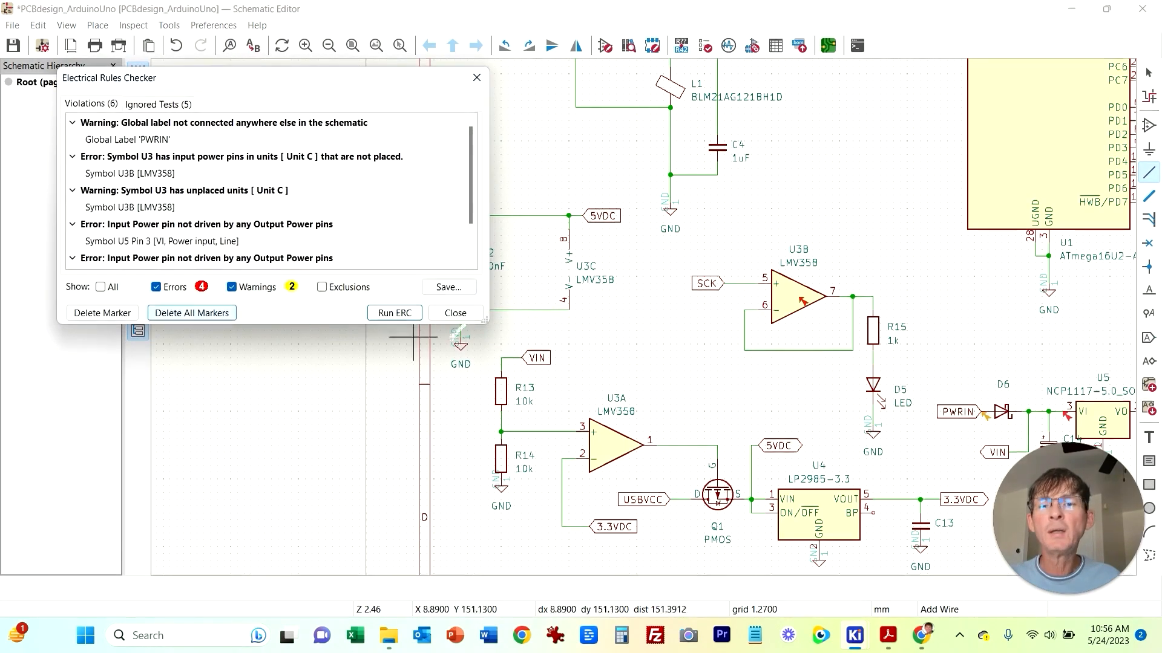
click(394, 313)
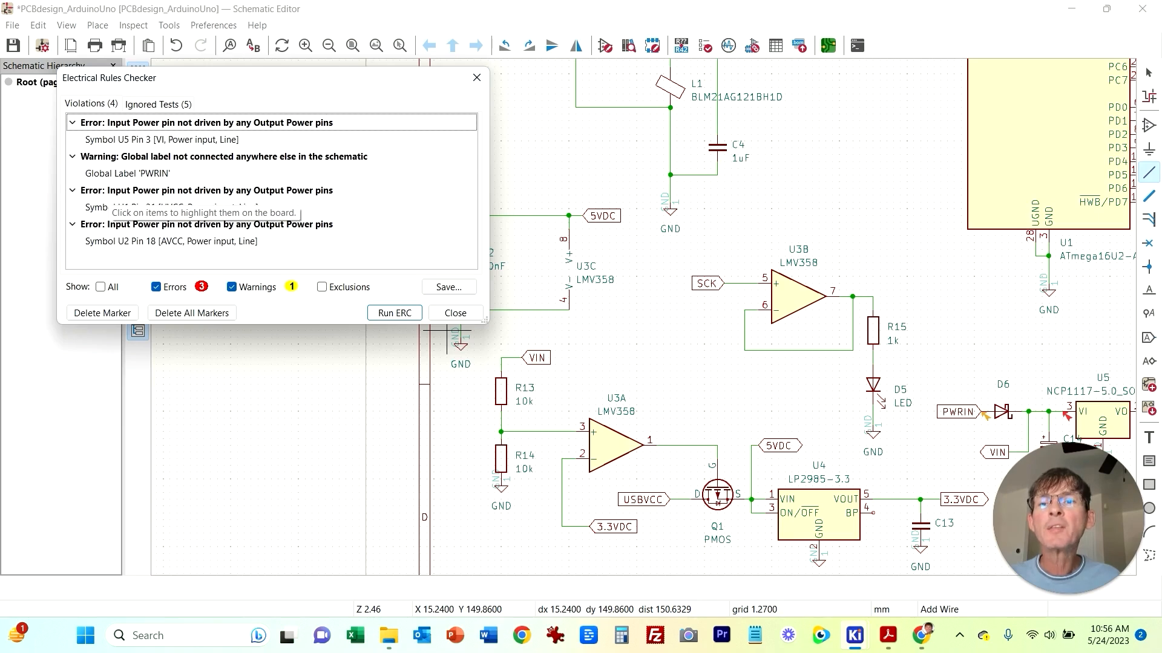
click(104, 207)
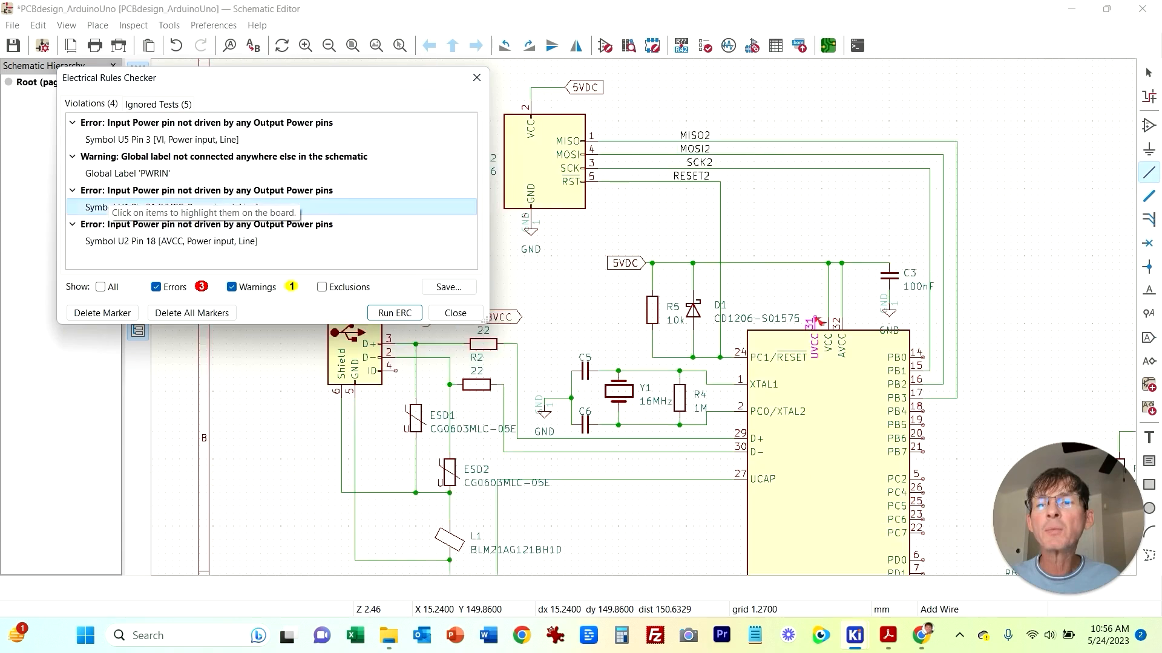
scroll(824, 360, up, 3)
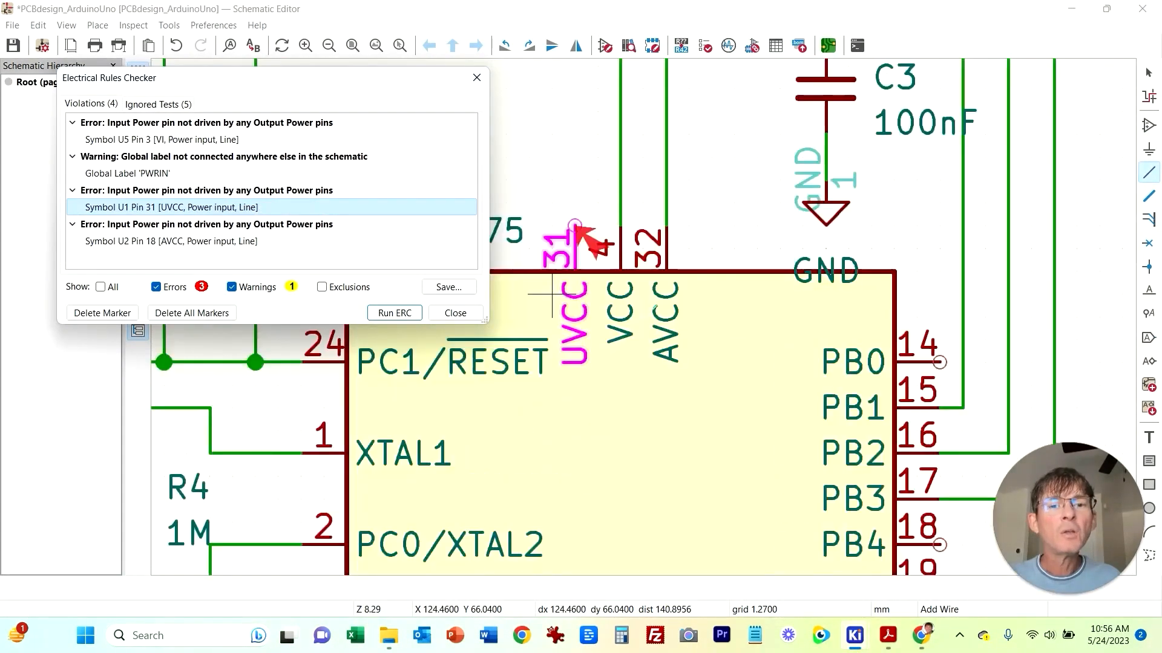
scroll(552, 297, down, 2)
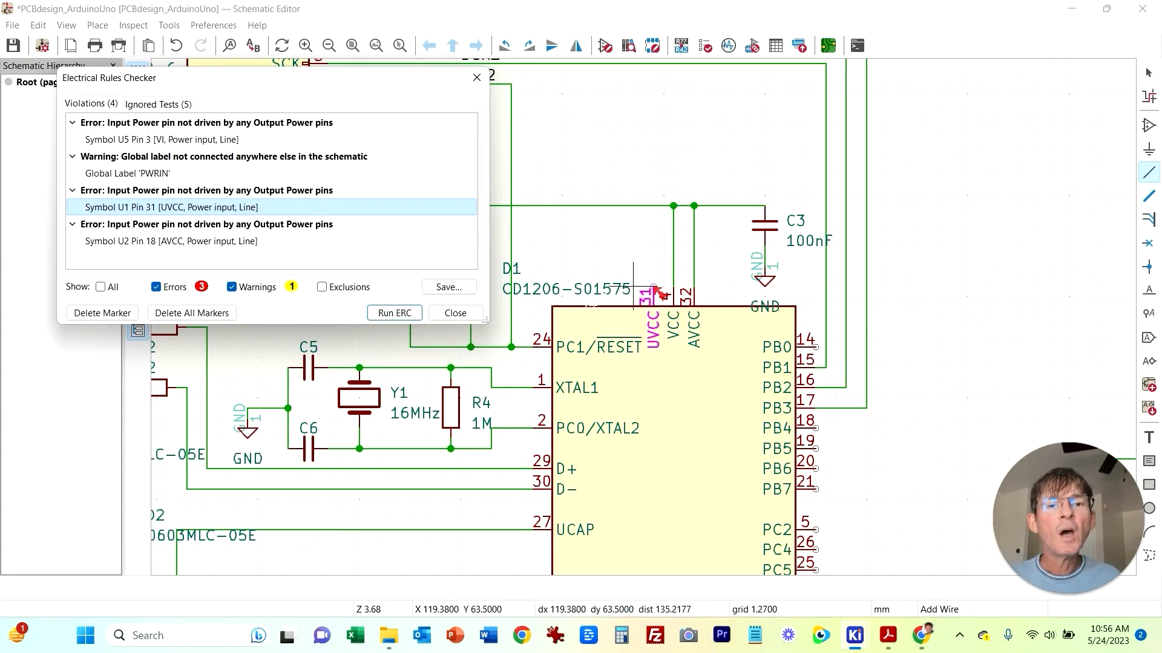
key(Escape)
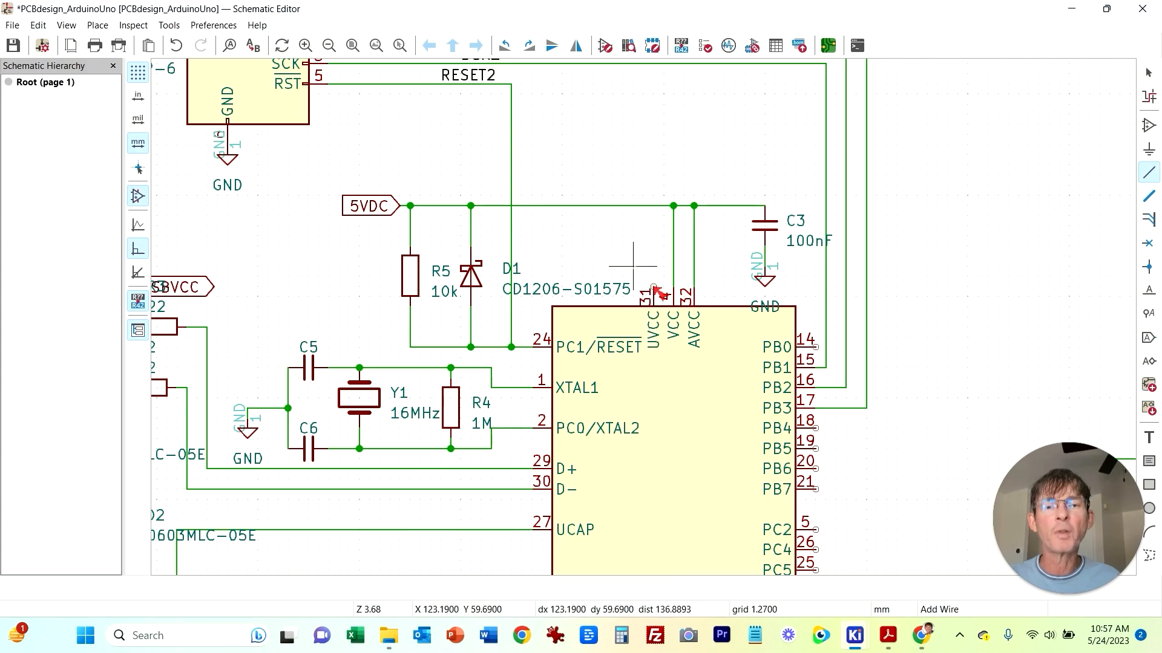
Step: Pan across the schematic to review the USB supply and the ATmega16U2 power pins
middle_drag(633, 266, 754, 245)
scroll(429, 284, down, 2)
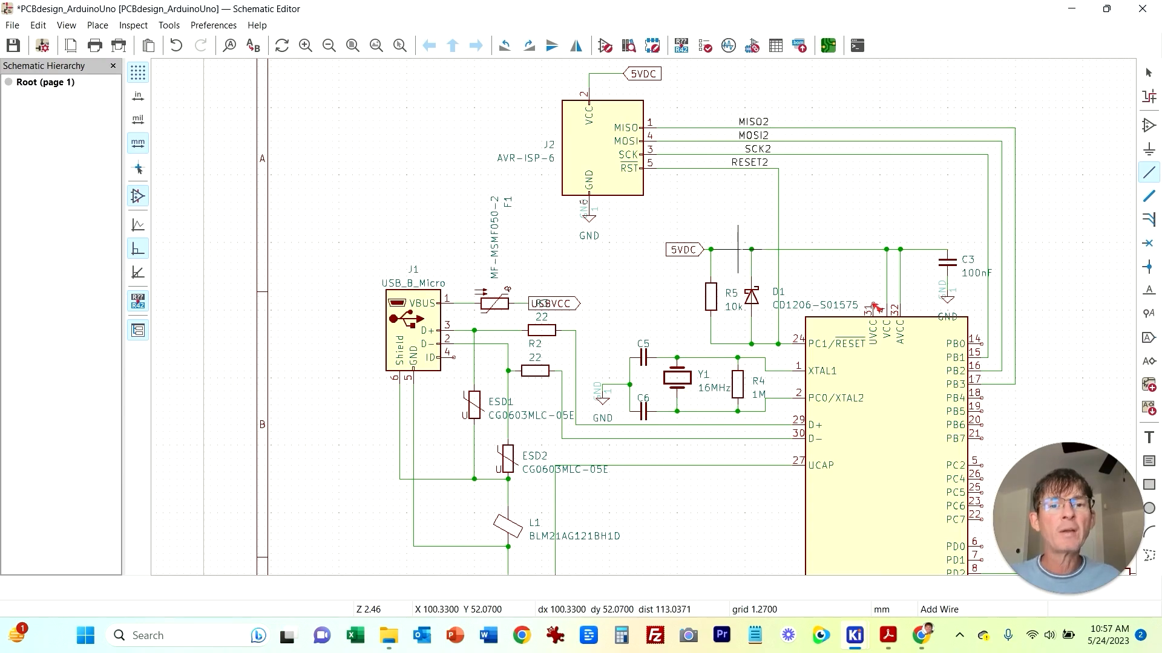
scroll(738, 249, down, 2)
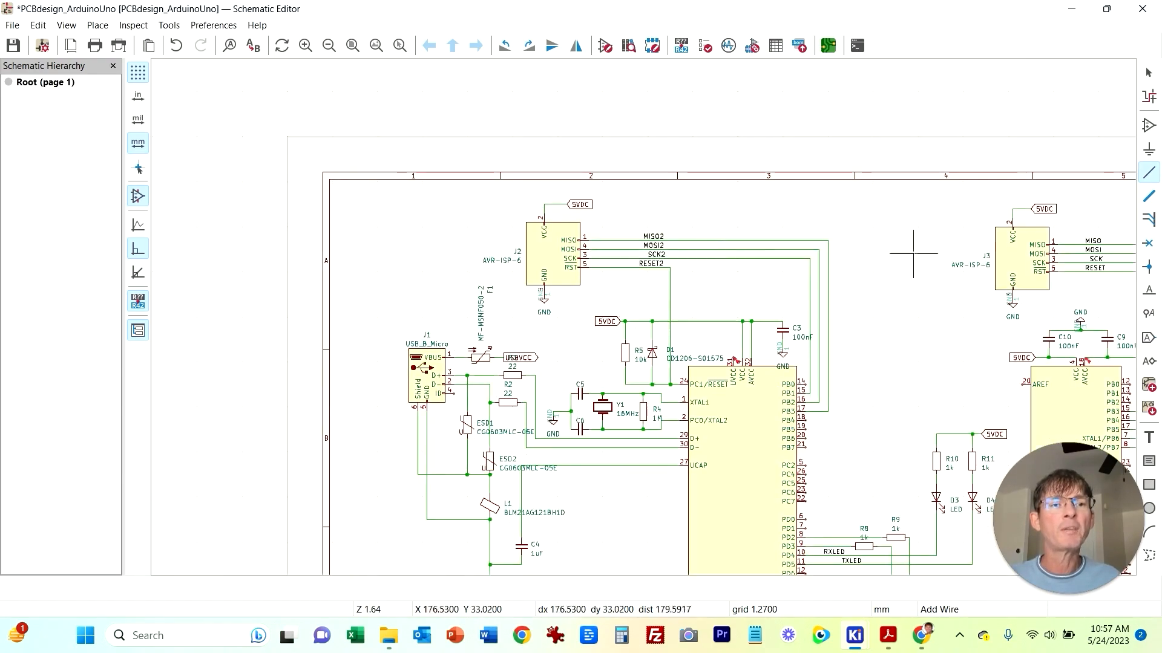
middle_drag(686, 534, 679, 394)
middle_drag(598, 467, 404, 259)
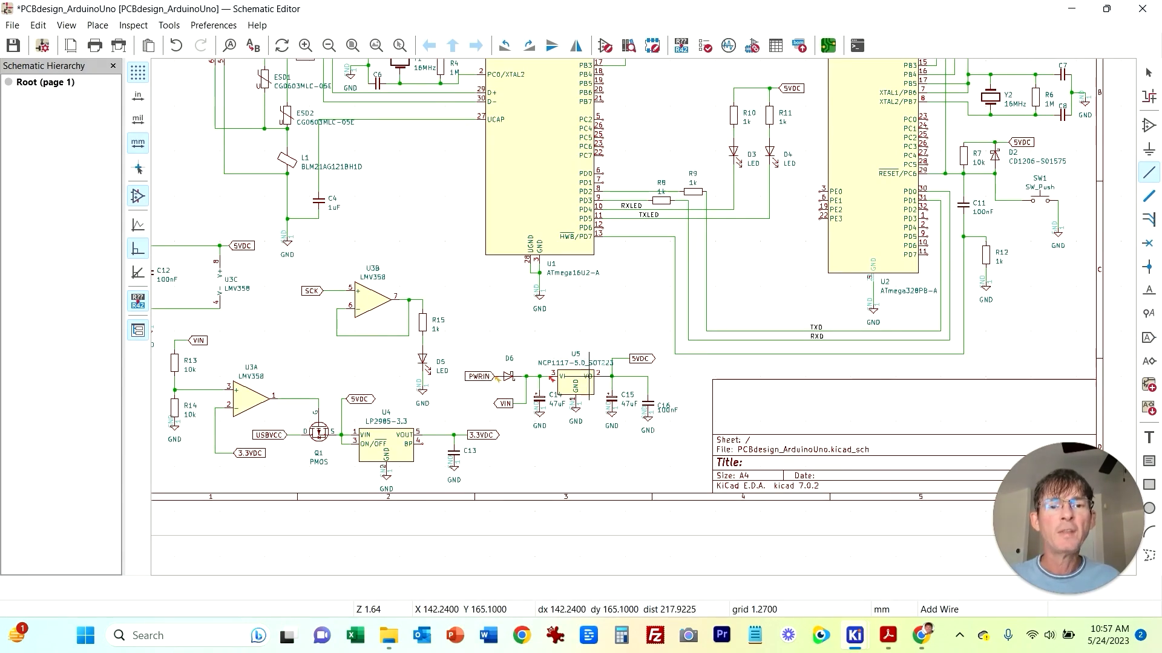
middle_drag(643, 143, 784, 407)
scroll(671, 280, up, 2)
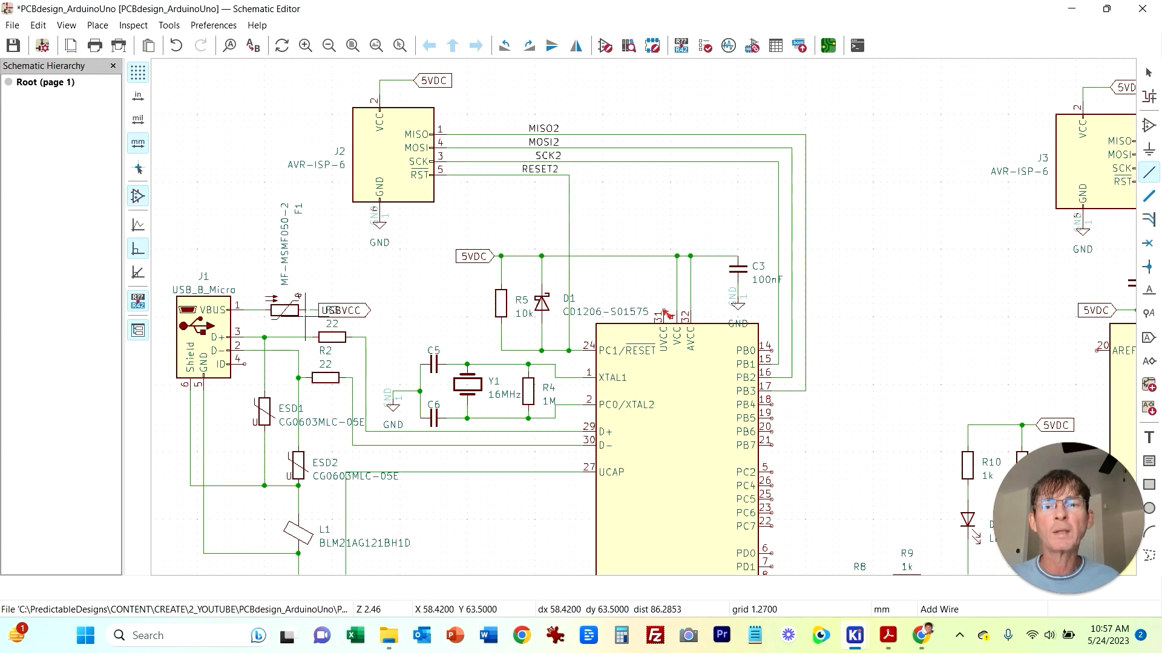
key(Escape)
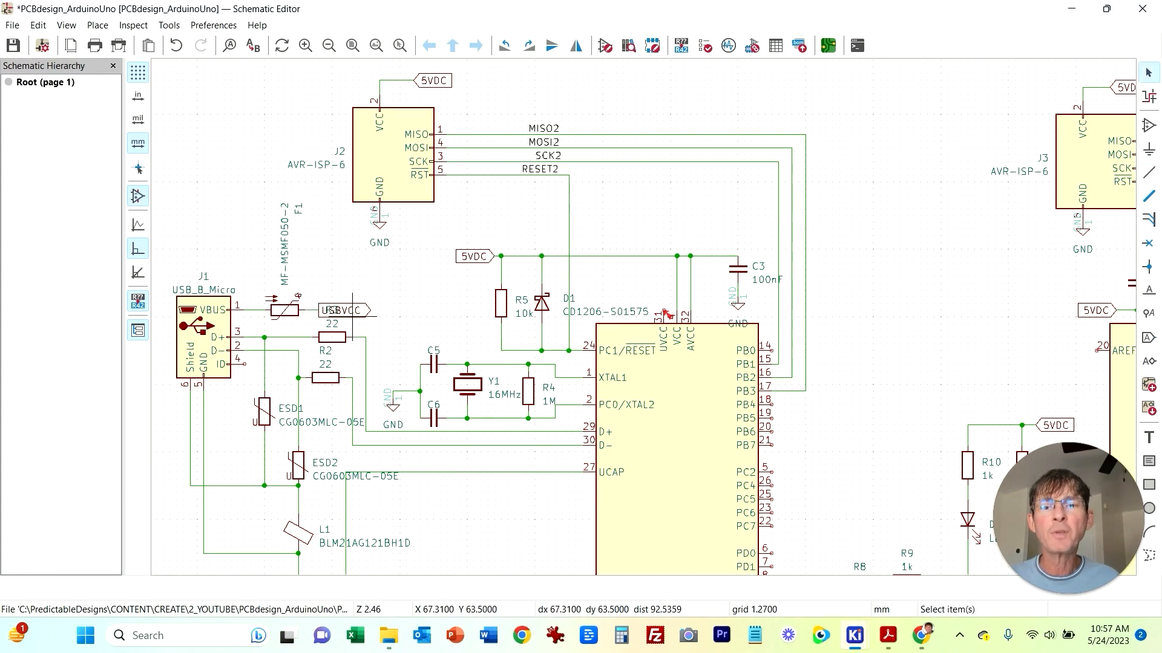
Step: Move the USBVCC label right and wire U1's UVCC pin 31 to the USBVCC net
click(353, 310)
mouse_move(363, 313)
mouse_down()
mouse_move(324, 311)
mouse_move(380, 311)
mouse_up()
click(386, 282)
key(w)
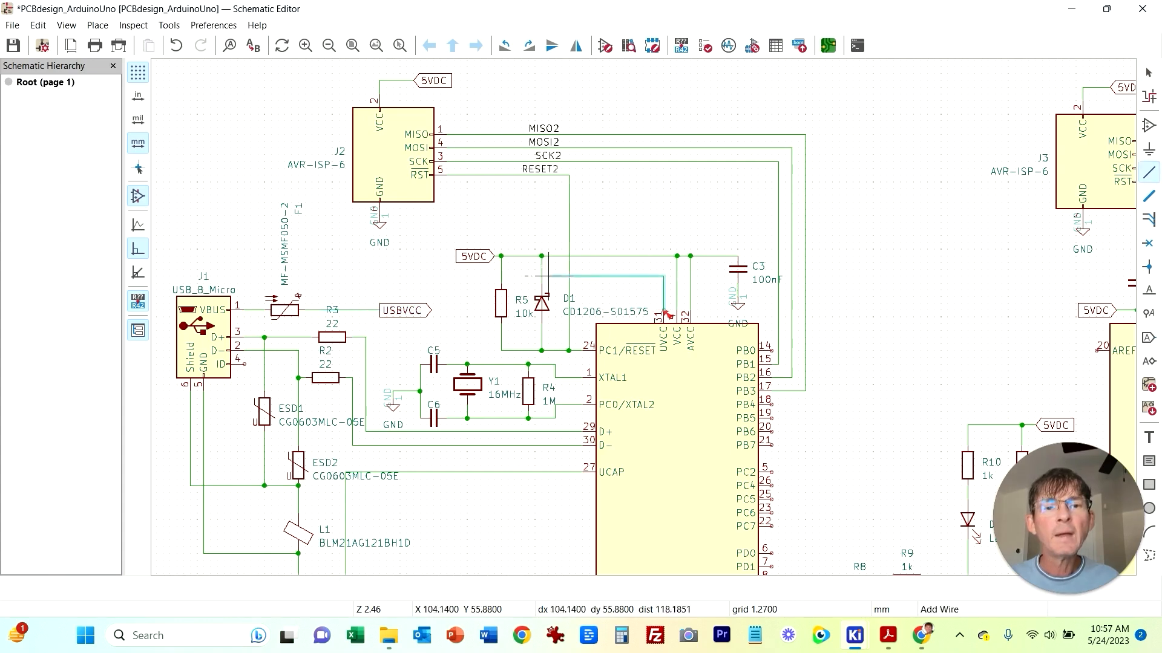
click(352, 311)
key(Escape)
Step: Rerun the Electrical Rules Checker, delete all markers, run it again and close the checker
click(134, 24)
click(182, 49)
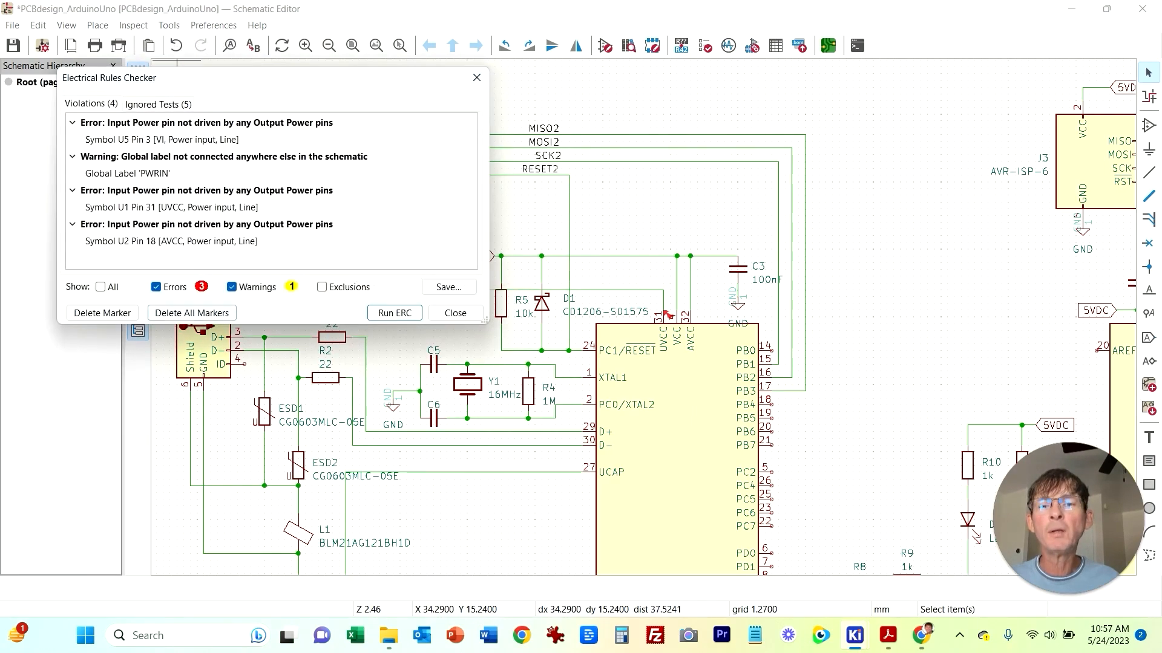
click(394, 312)
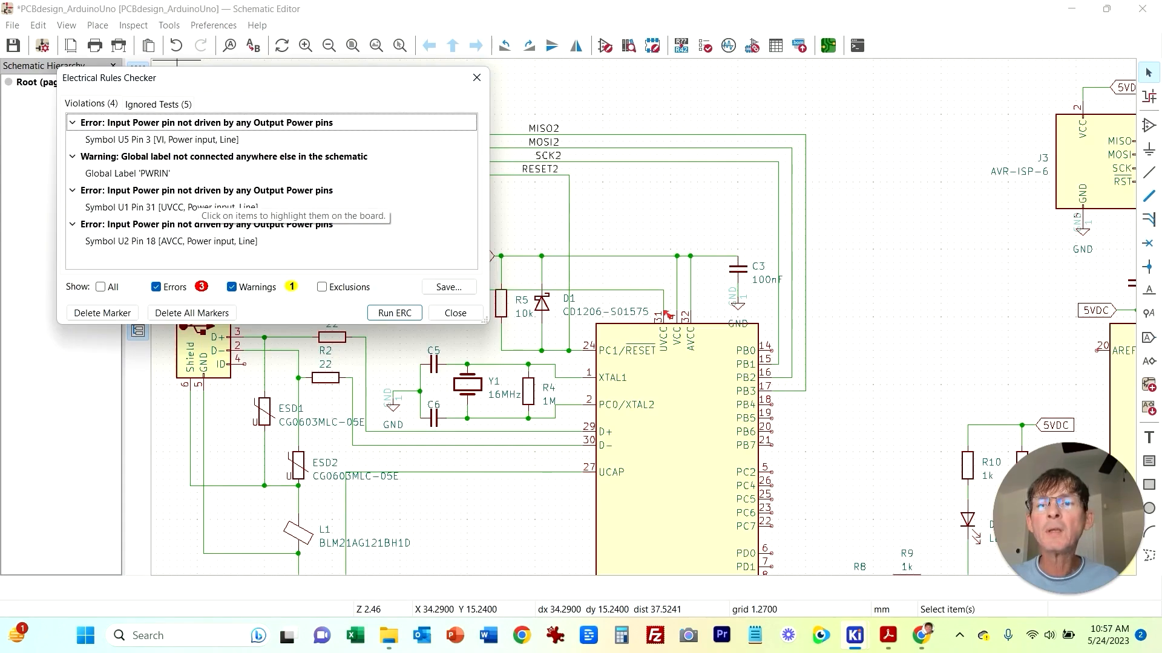
click(188, 207)
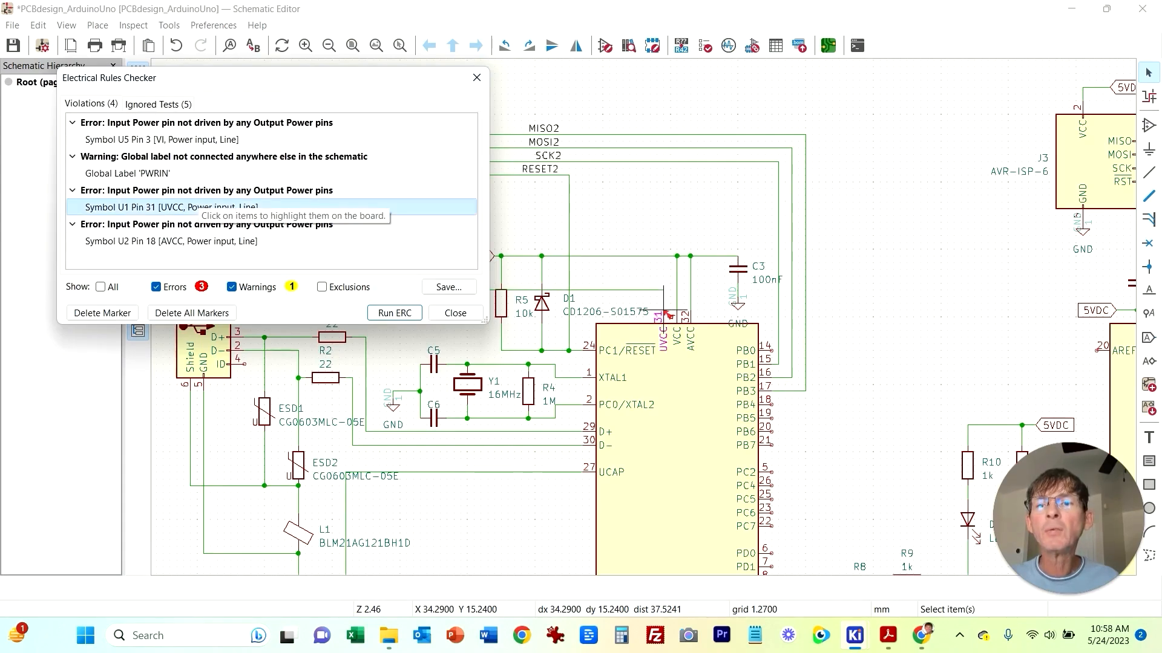
click(192, 313)
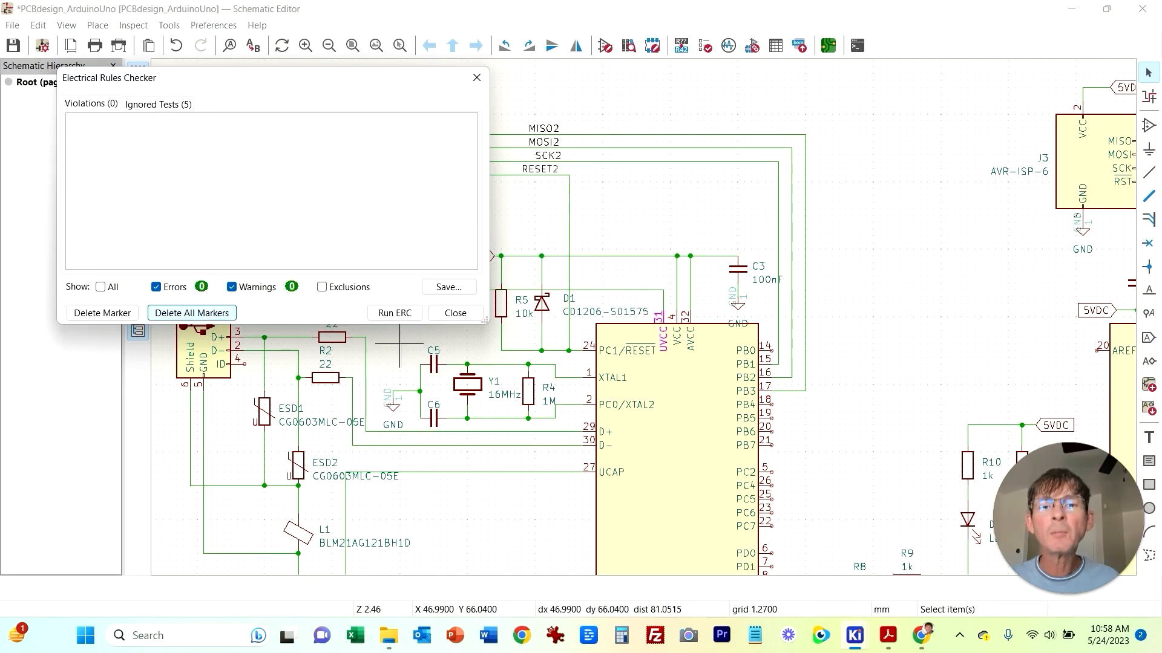
click(395, 313)
click(455, 313)
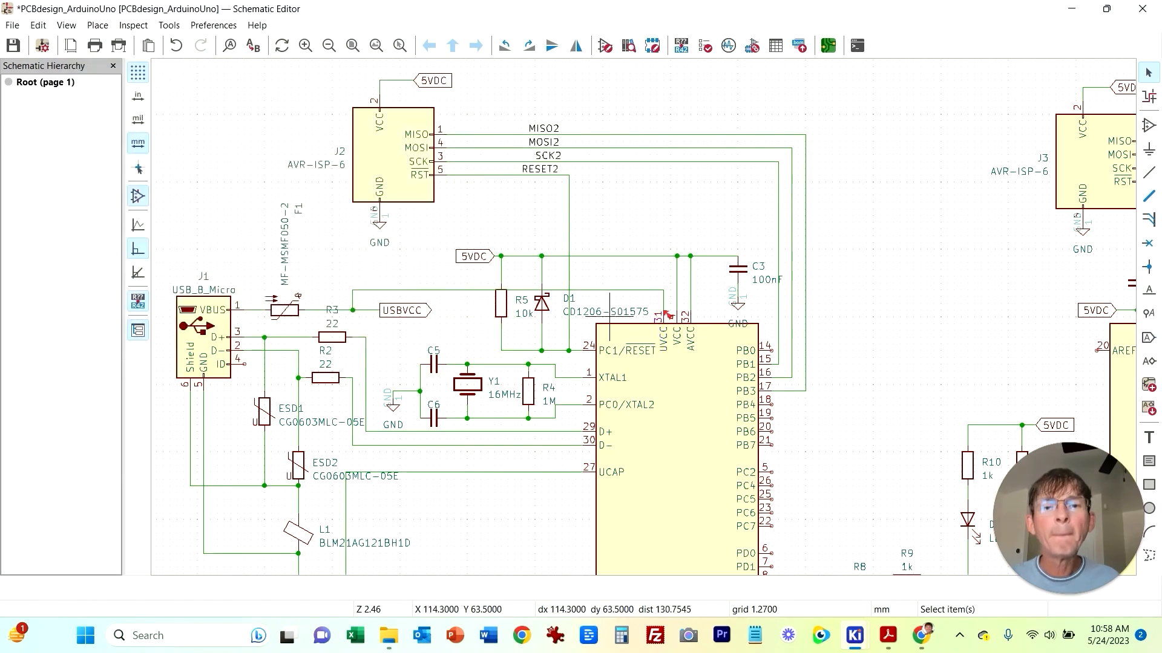
Step: Delete the wire joining the USBVCC net to U1's UVCC pin 31
drag(447, 291, 447, 284)
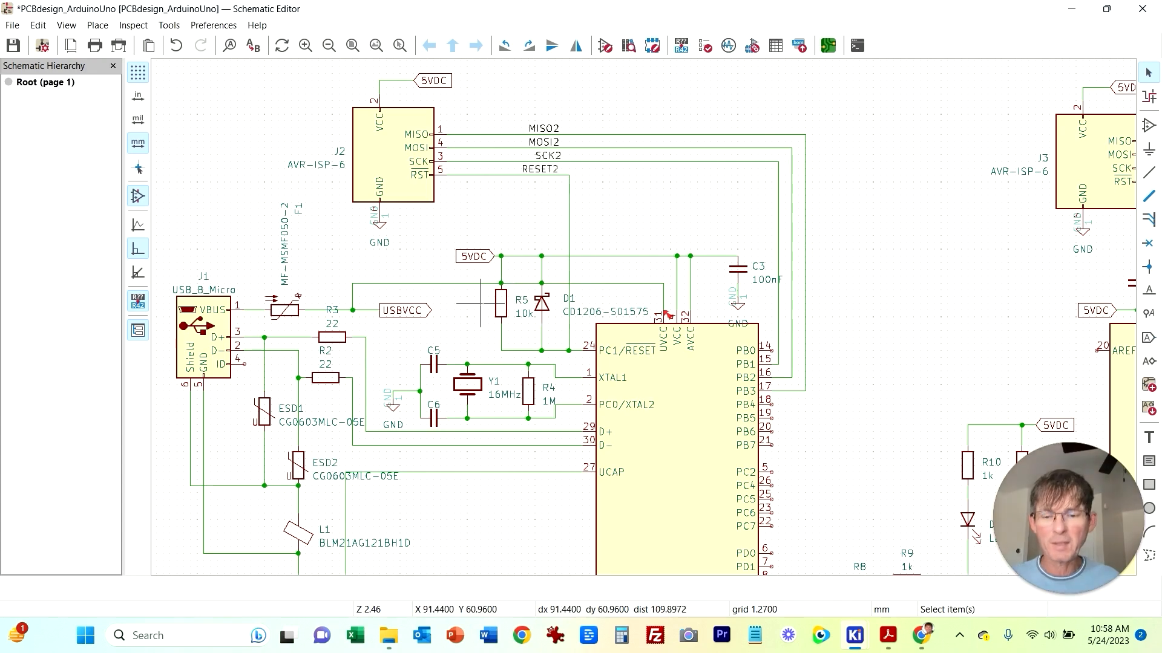
key(ctrl+z)
key(Delete)
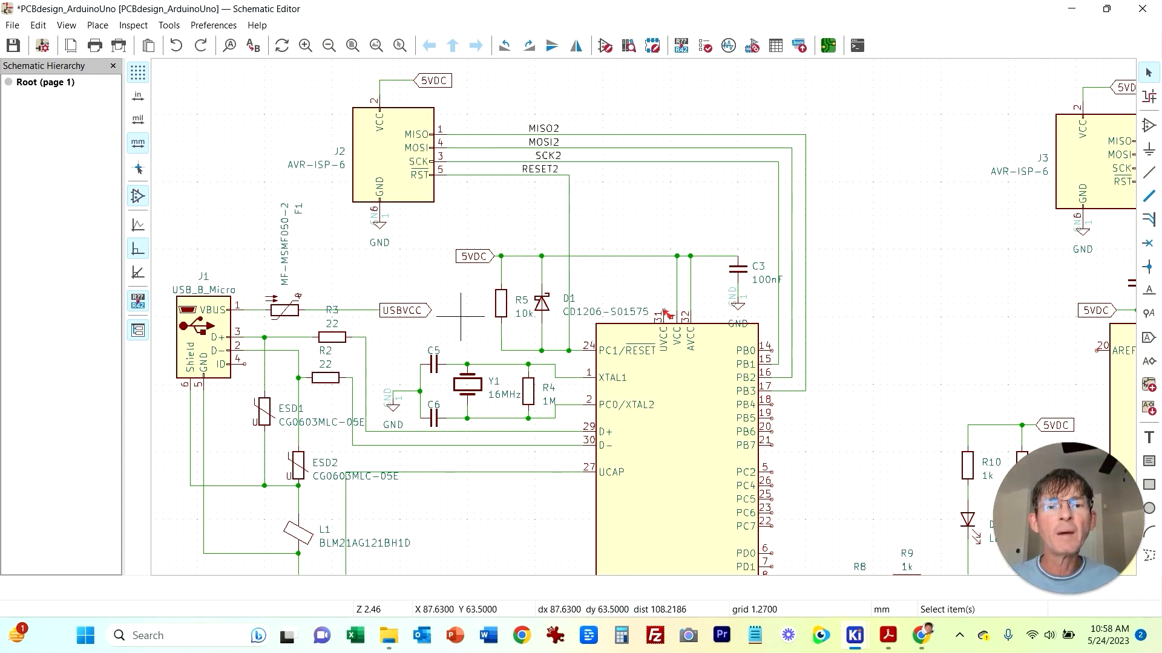
Step: Place a mirrored USBVCC global label just above U1's UVCC pin 31
key(w)
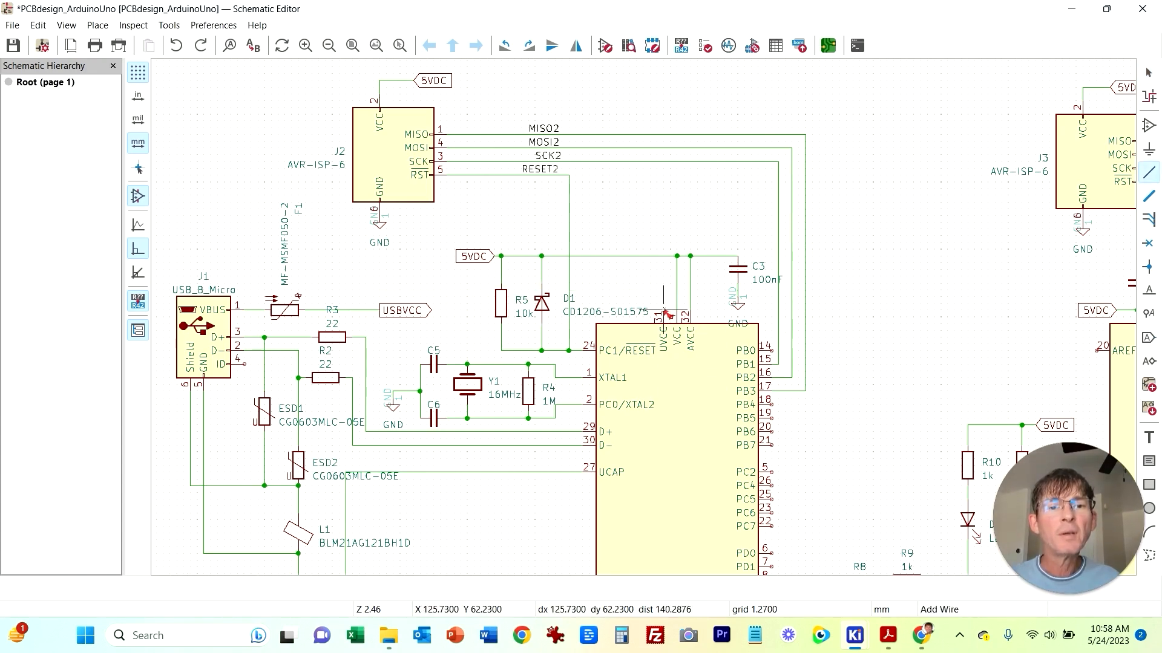
right_click(664, 276)
click(692, 354)
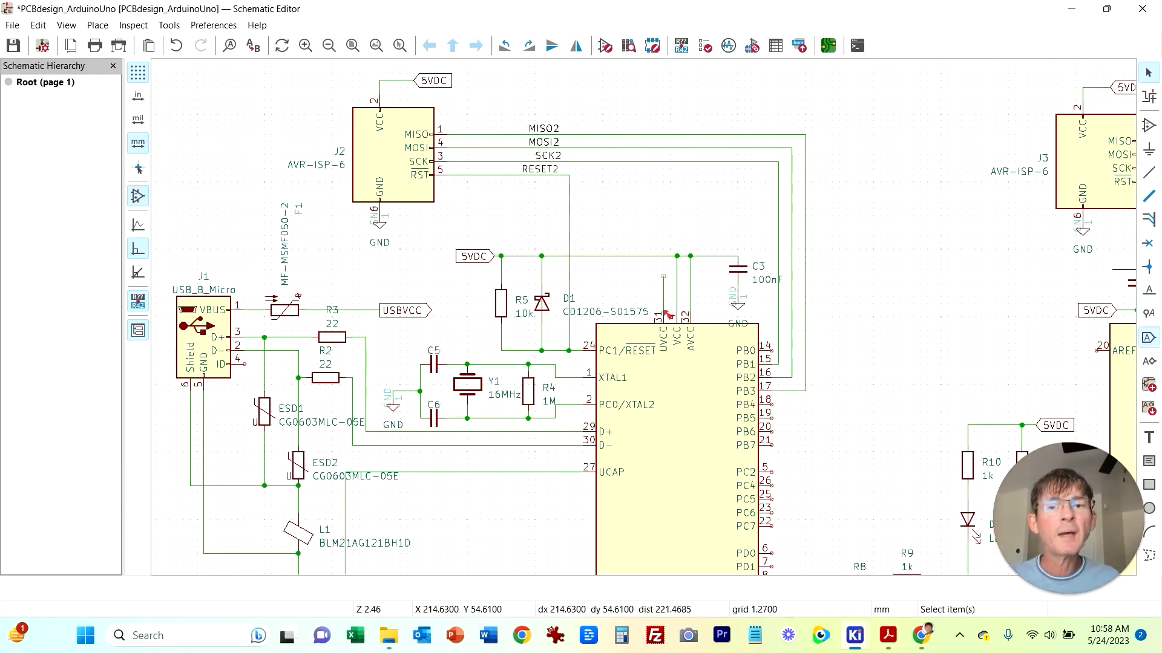
key(ctrl+l)
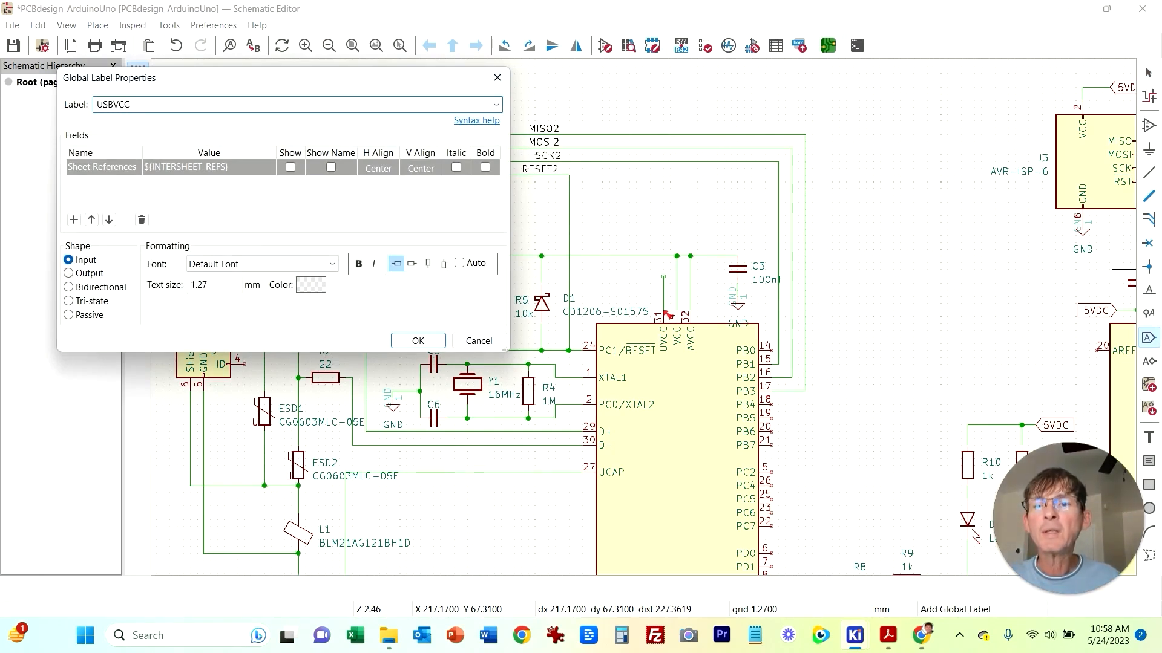
key(Return)
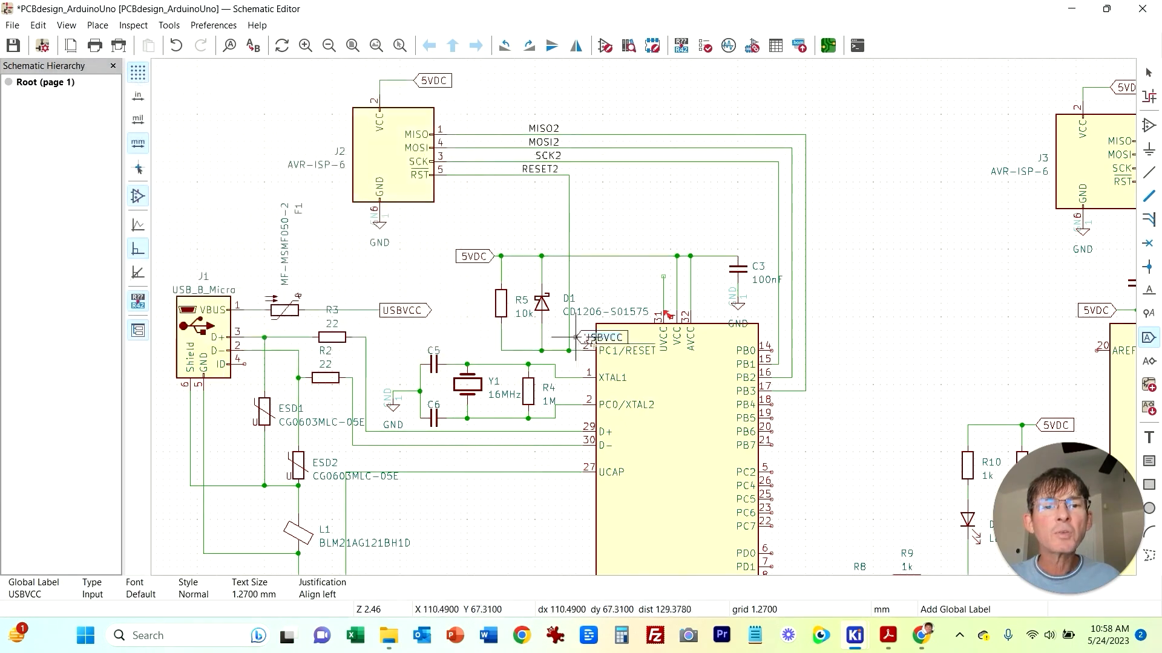
key(x)
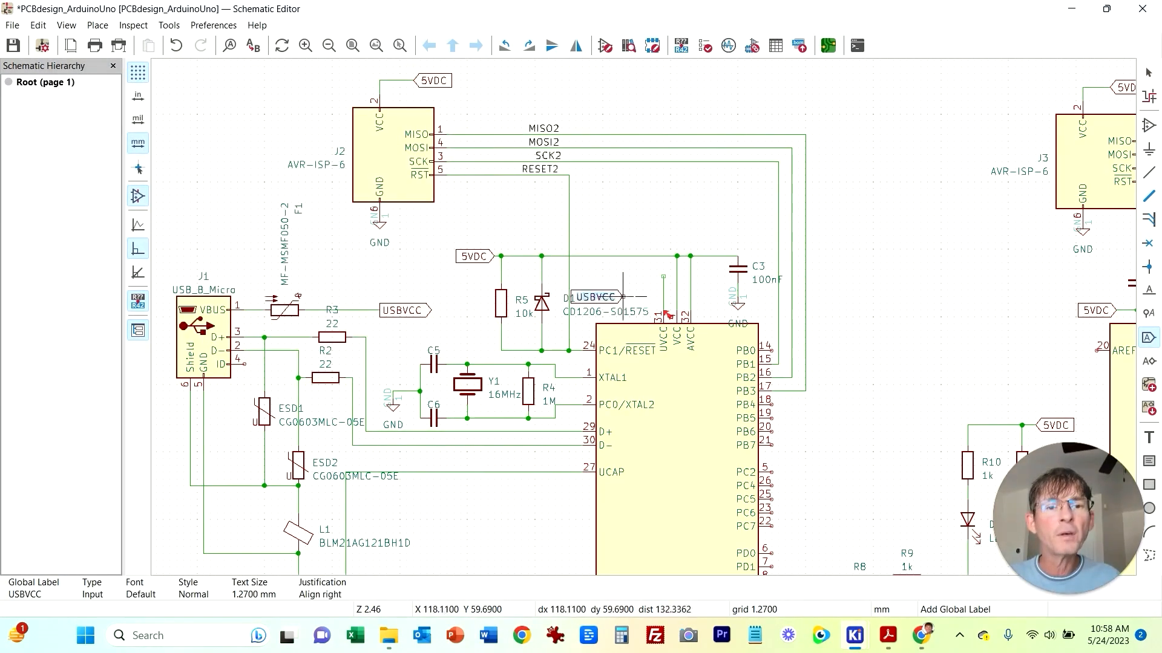
click(649, 277)
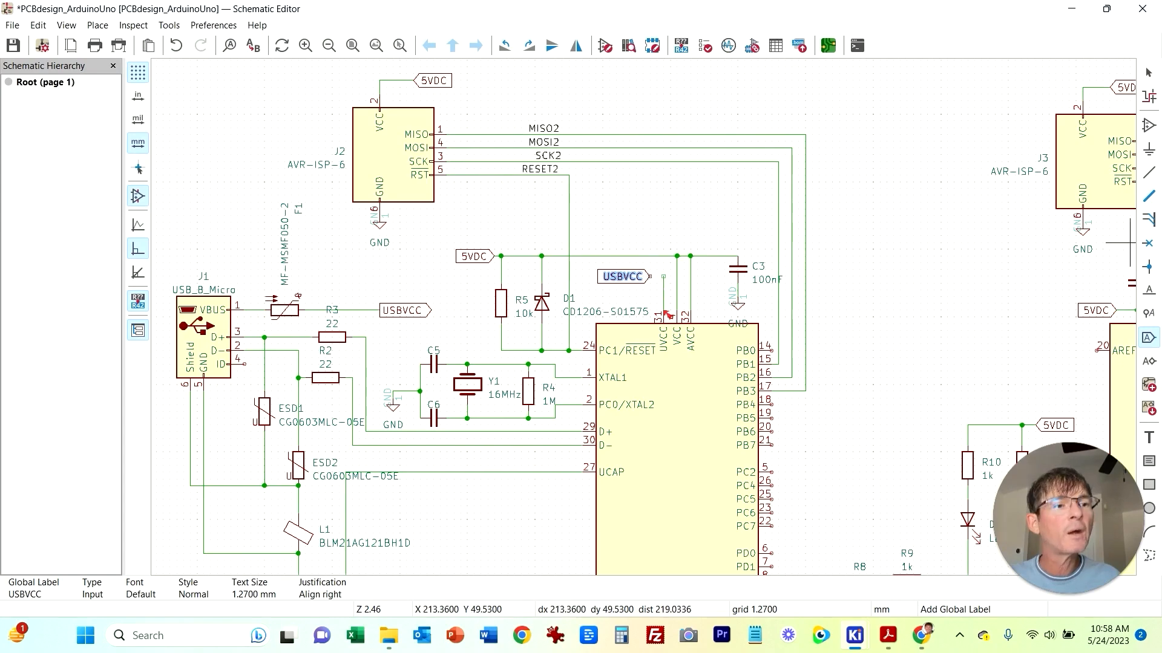
Step: Wire U1's UVCC pin 31 up to the new USBVCC label
click(1149, 172)
click(663, 276)
click(649, 276)
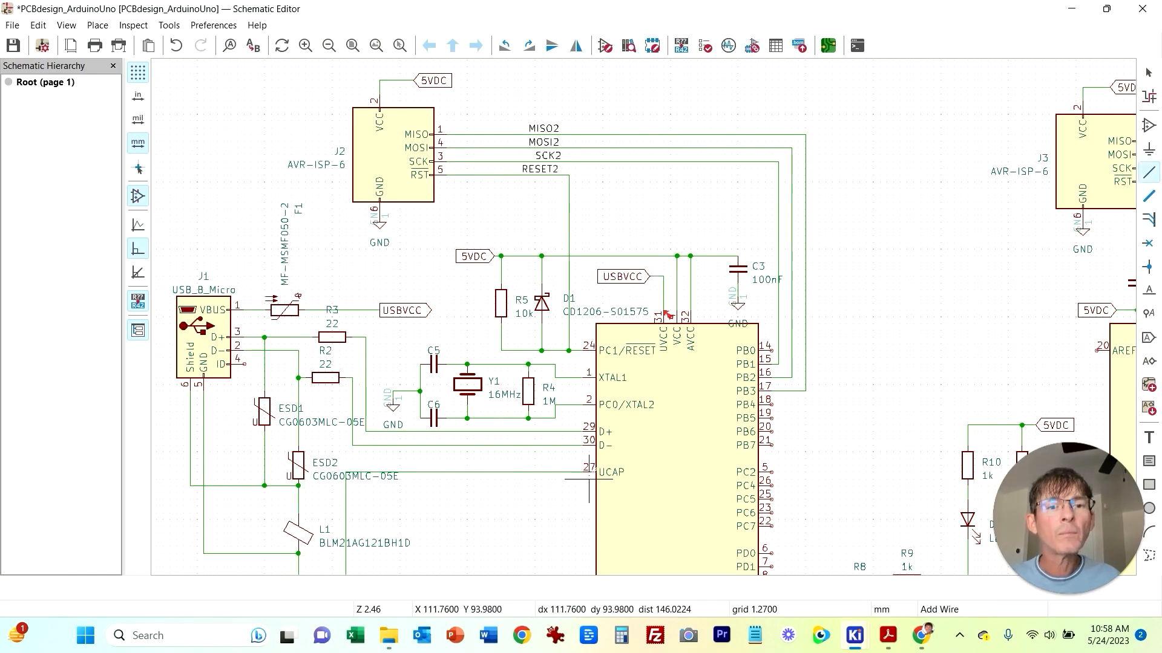
Step: Rerun the Electrical Rules Checker after deleting all markers, then close the checker
click(133, 25)
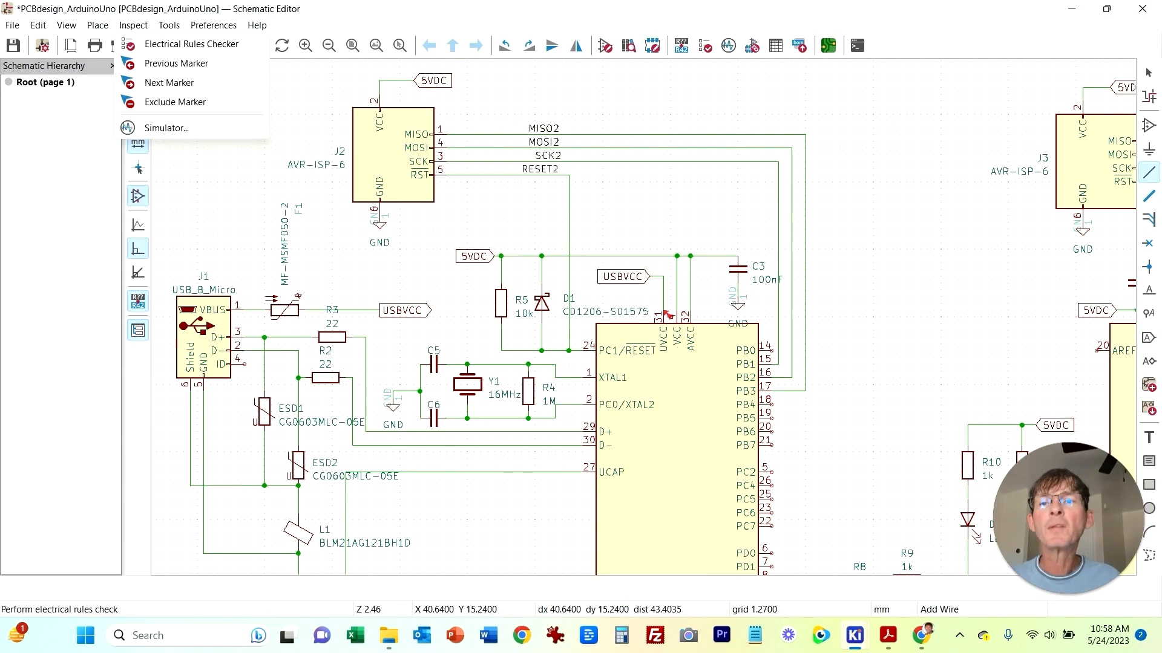
click(182, 46)
click(192, 313)
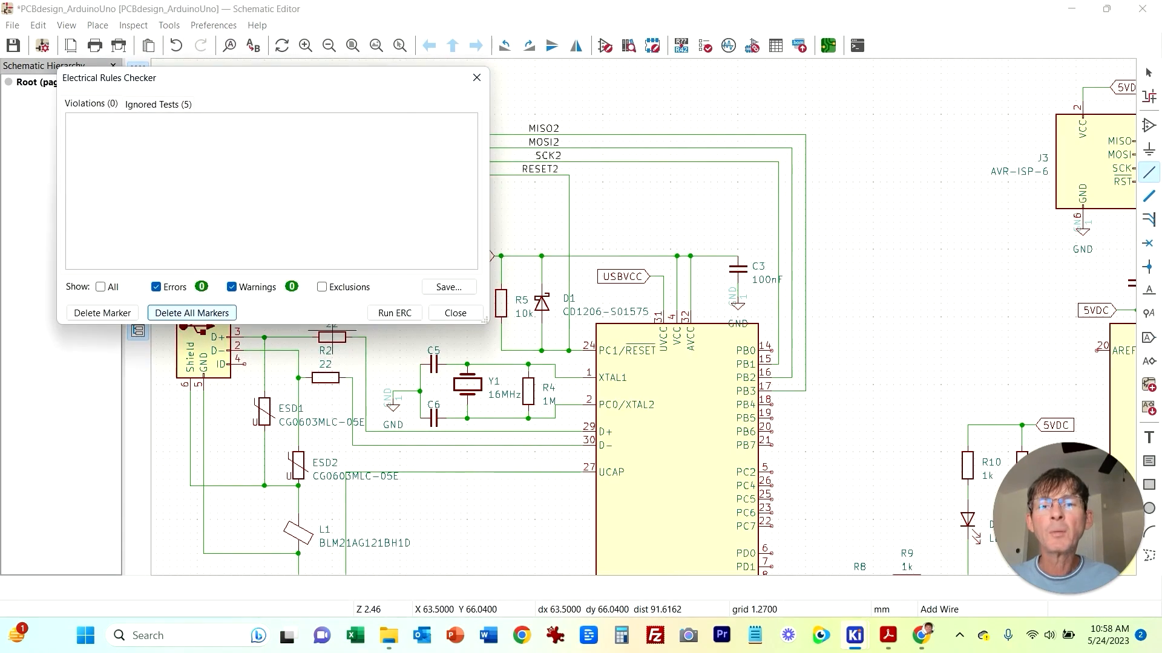
click(395, 313)
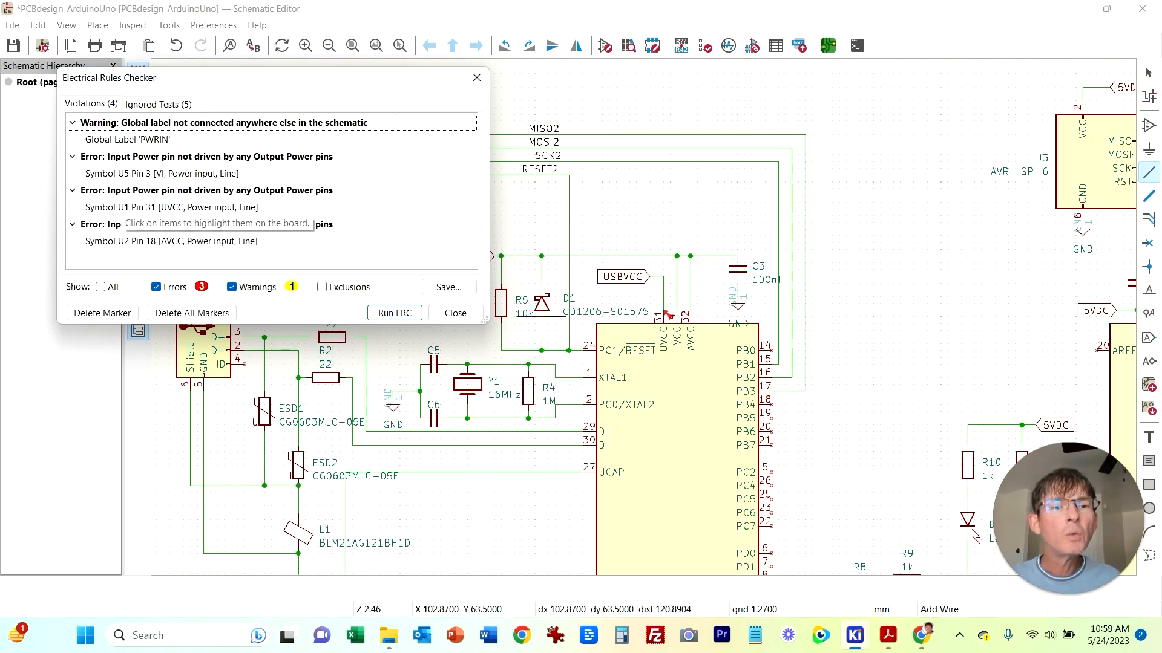
middle_drag(832, 513, 886, 476)
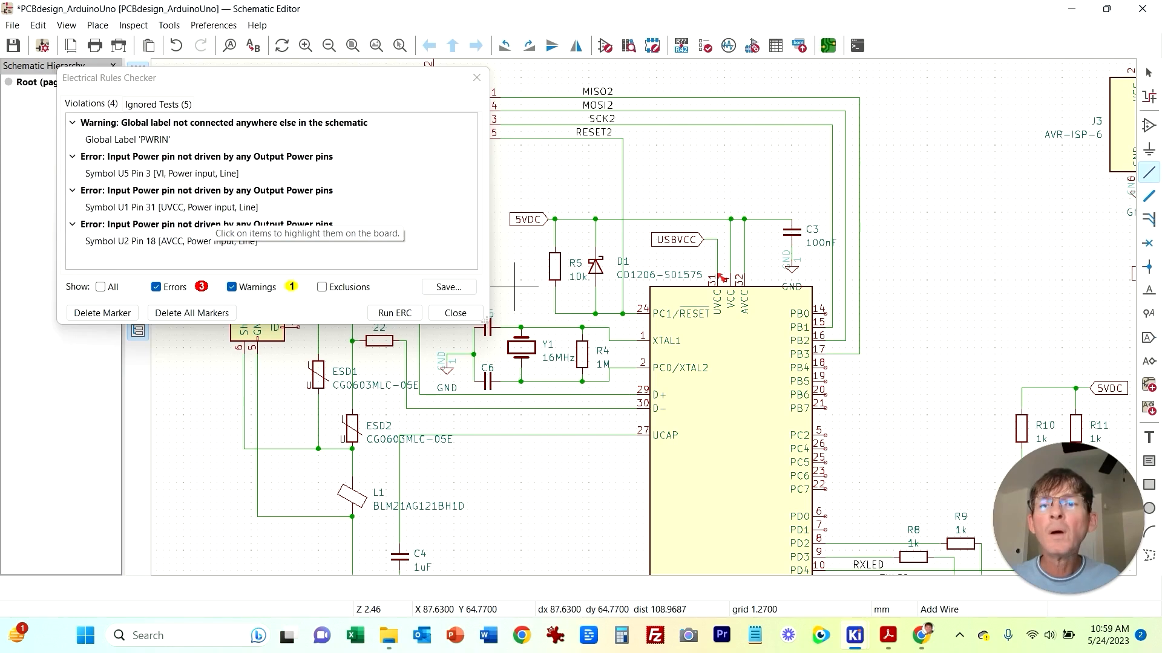
click(455, 313)
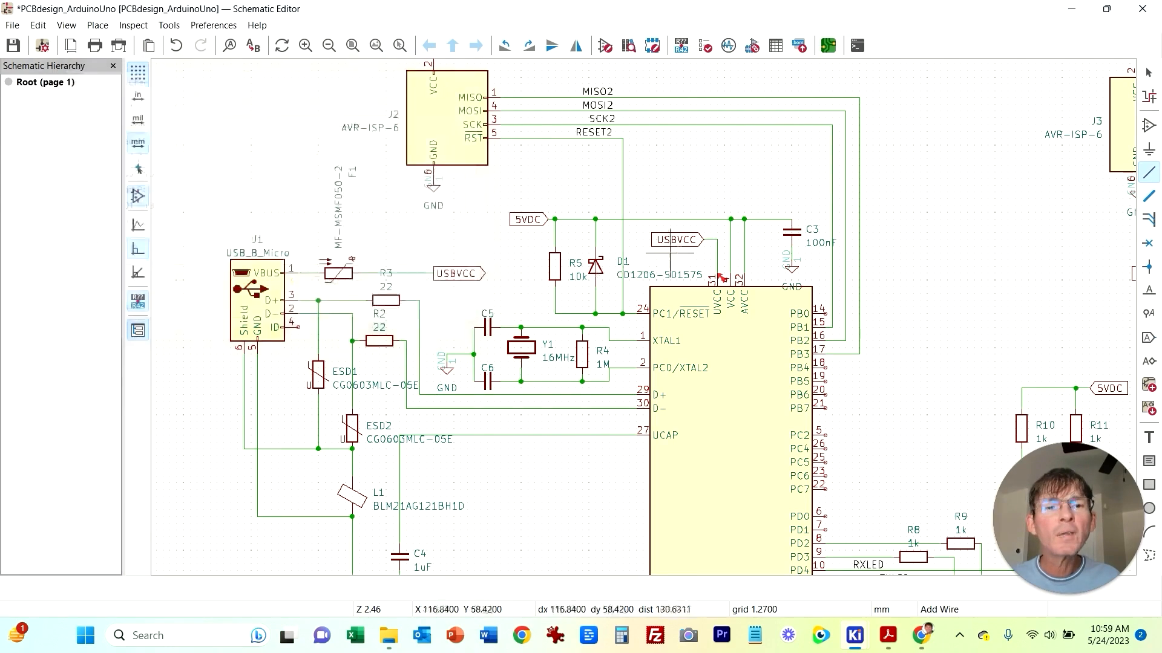
Step: Change the shape of the USBVCC label above U1 to Output
key(Escape)
double_click(670, 247)
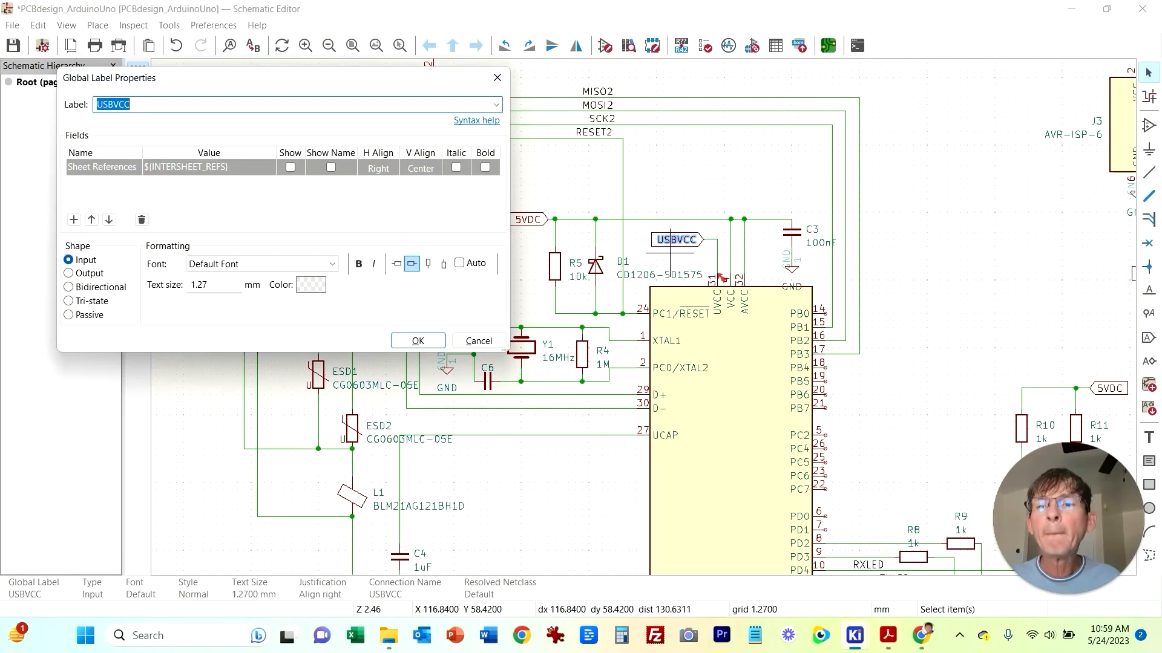
click(69, 274)
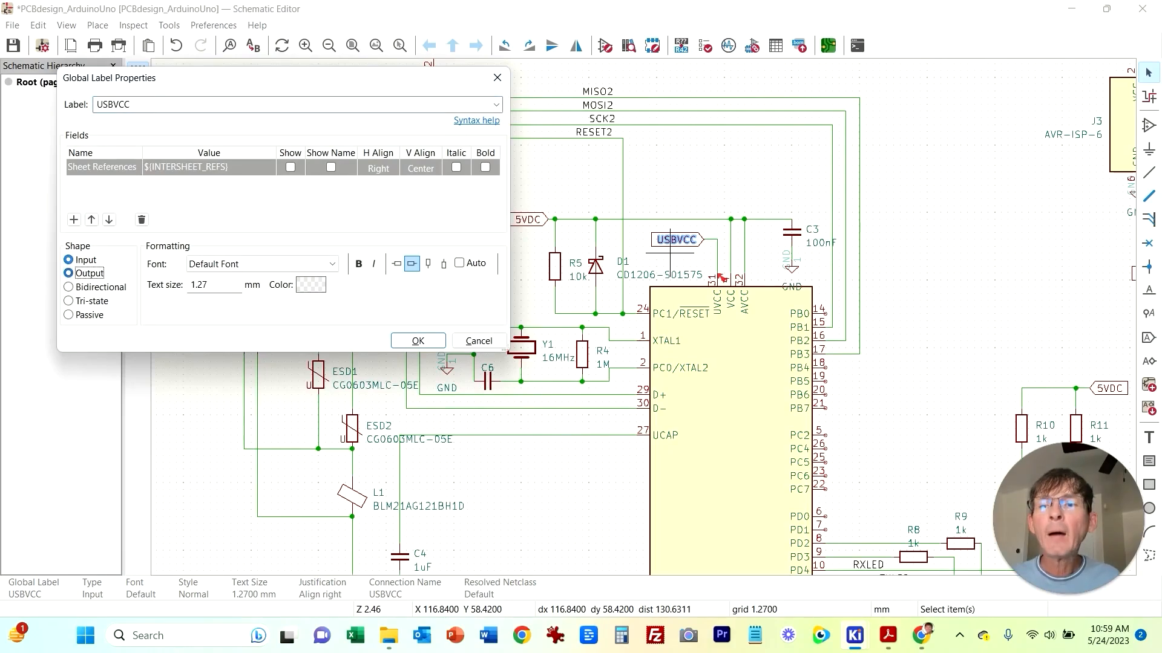
key(Return)
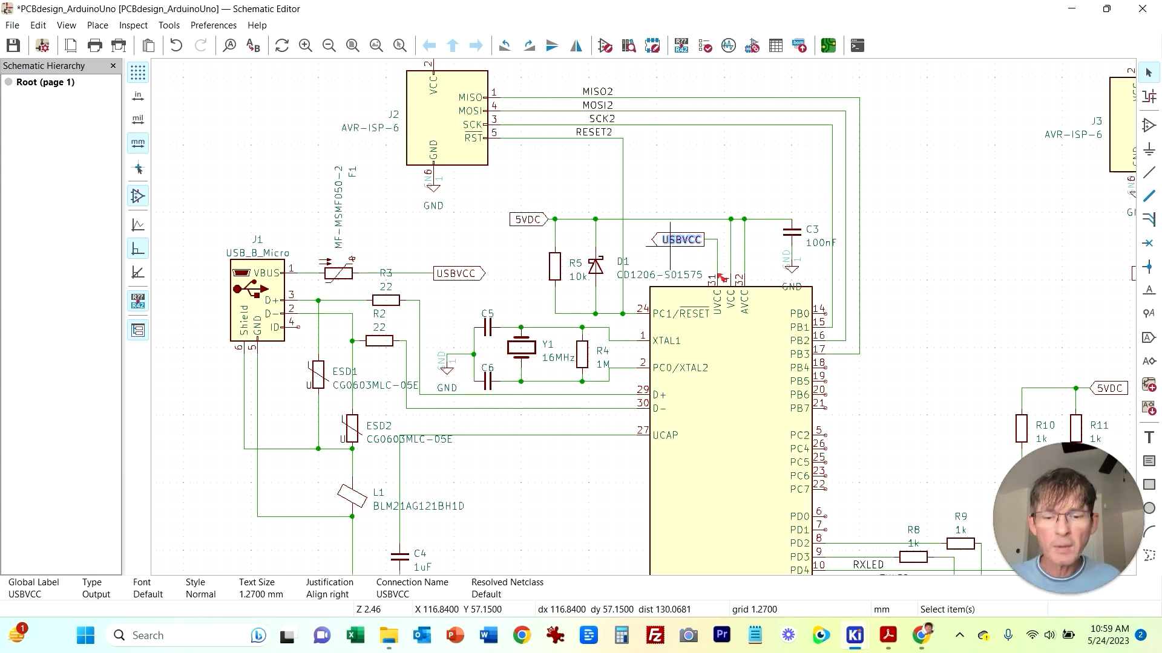
Step: Flip the USBVCC label above U1 and move it left of the UVCC pin
key(y)
click(714, 256)
click(716, 265)
click(714, 243)
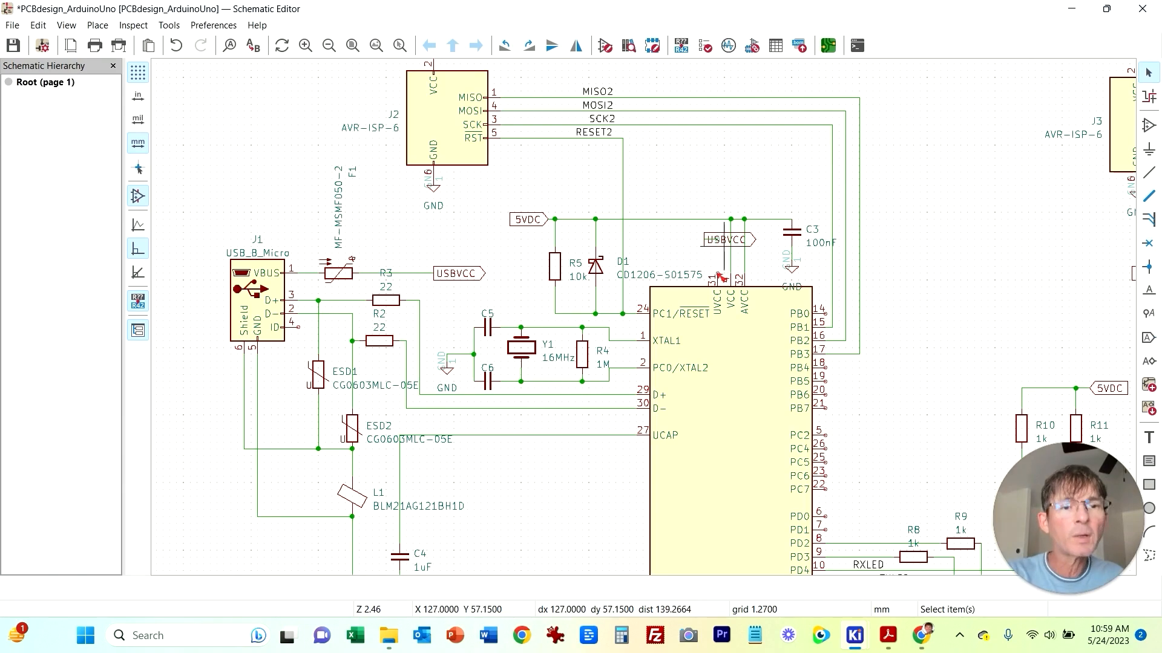
drag(716, 240, 656, 240)
click(703, 239)
click(1149, 172)
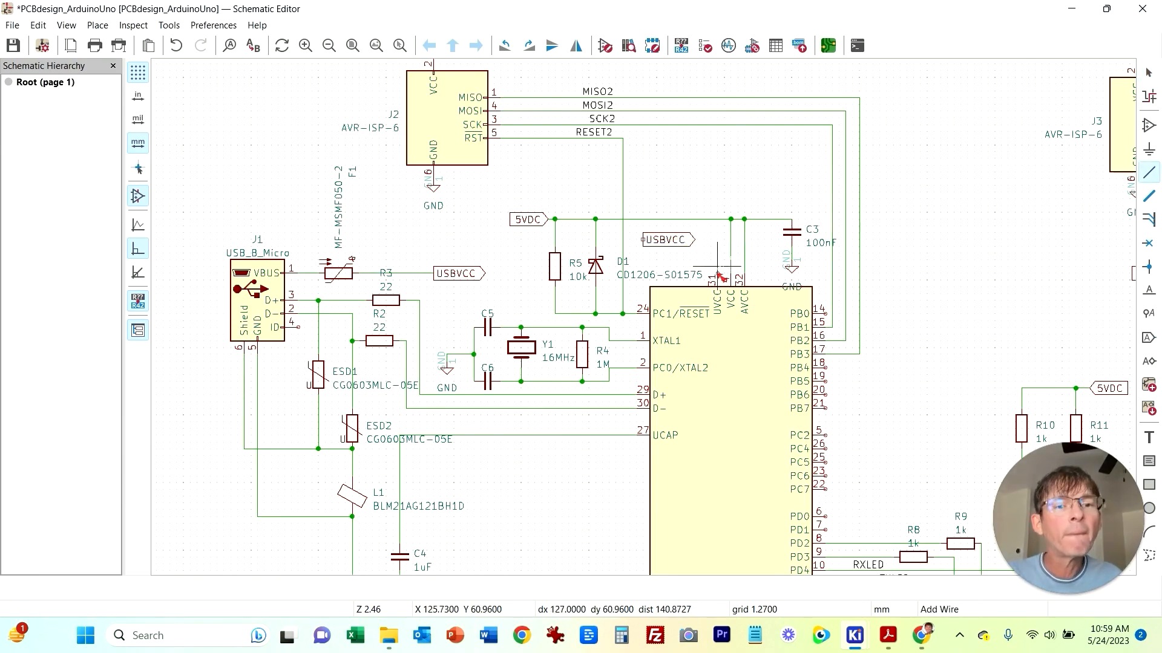
key(Escape)
Step: Open the USBVCC label's properties, close them, and delete the label above U1
click(684, 244)
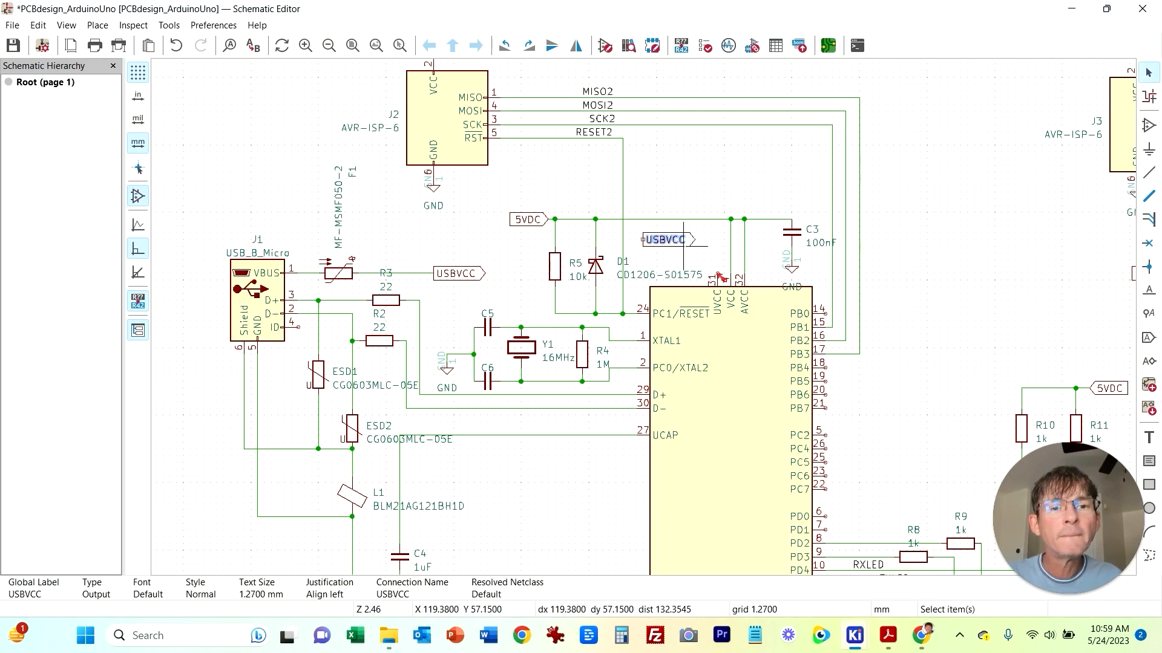
double_click(689, 247)
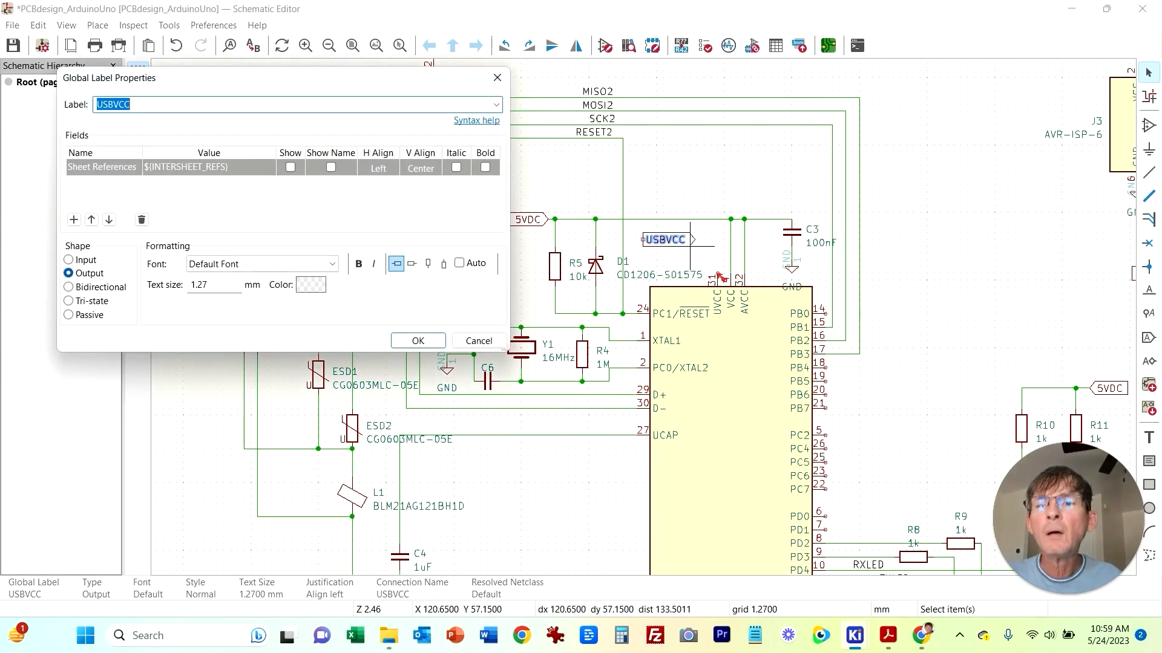
click(415, 339)
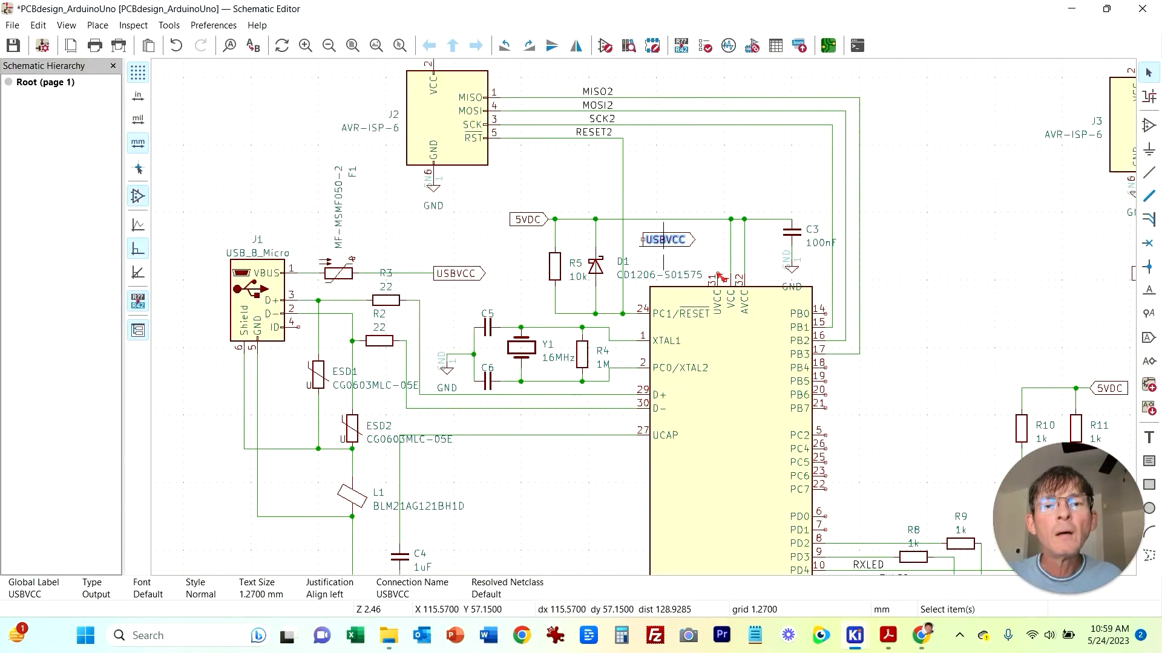
key(Delete)
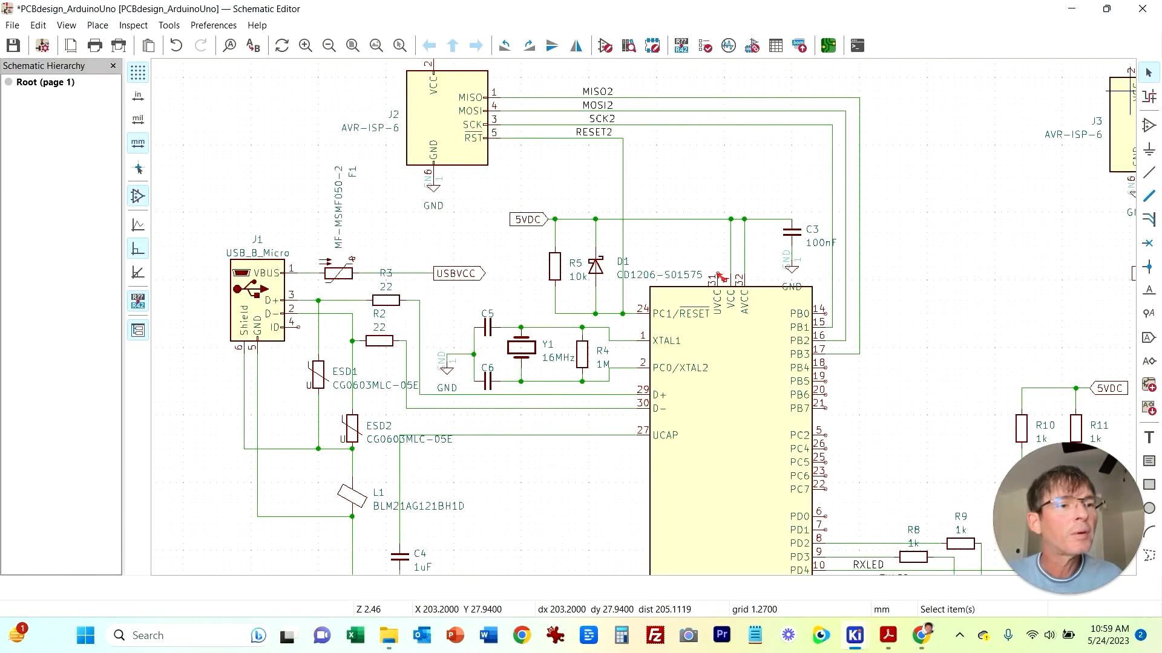
Step: Search the symbol library for USBVCC and close the chooser
key(a)
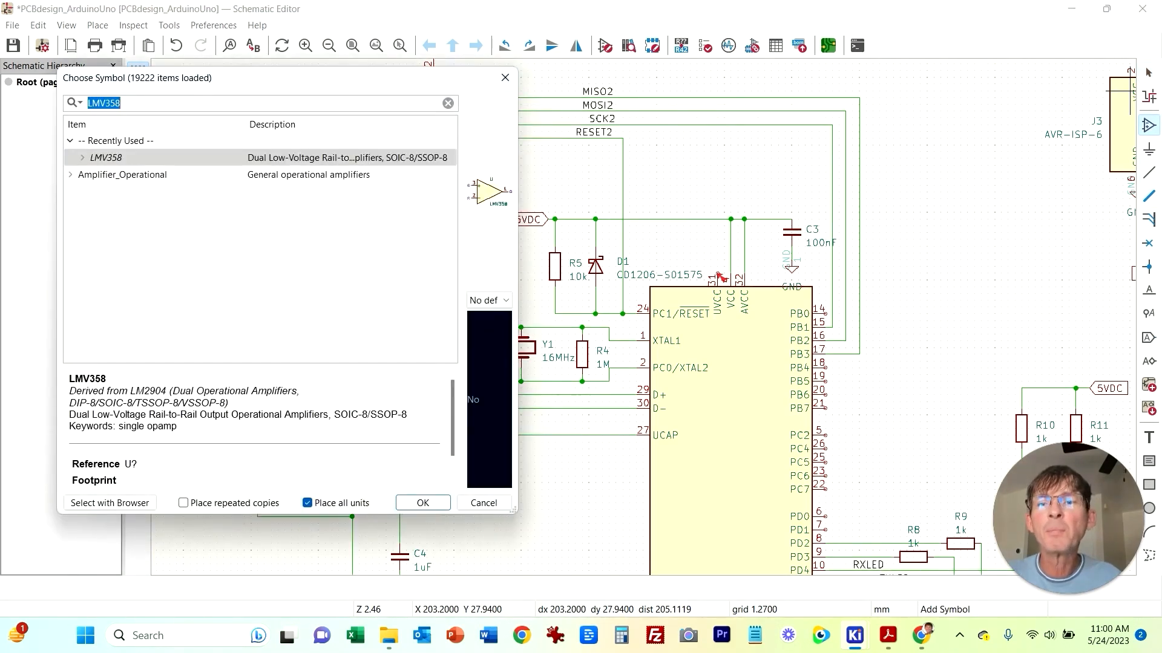
text(USBVCC)
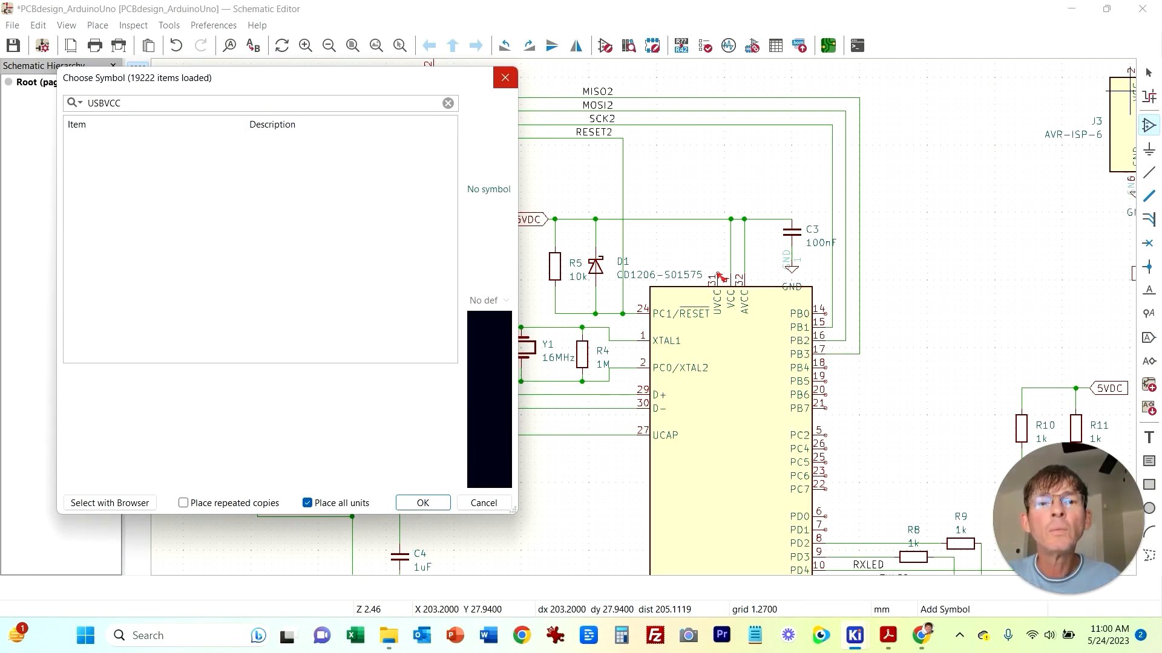
click(506, 78)
Step: Draw a wire from U1's UVCC pin 31 up and across to the USBVCC net beside R3
click(1148, 338)
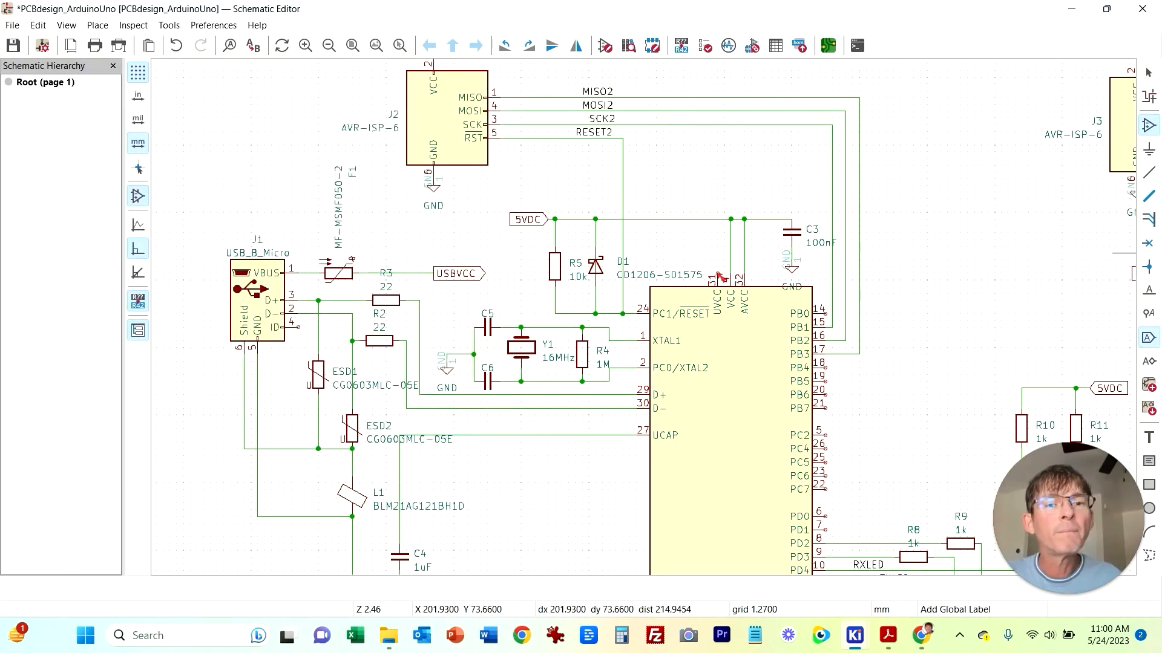
click(481, 340)
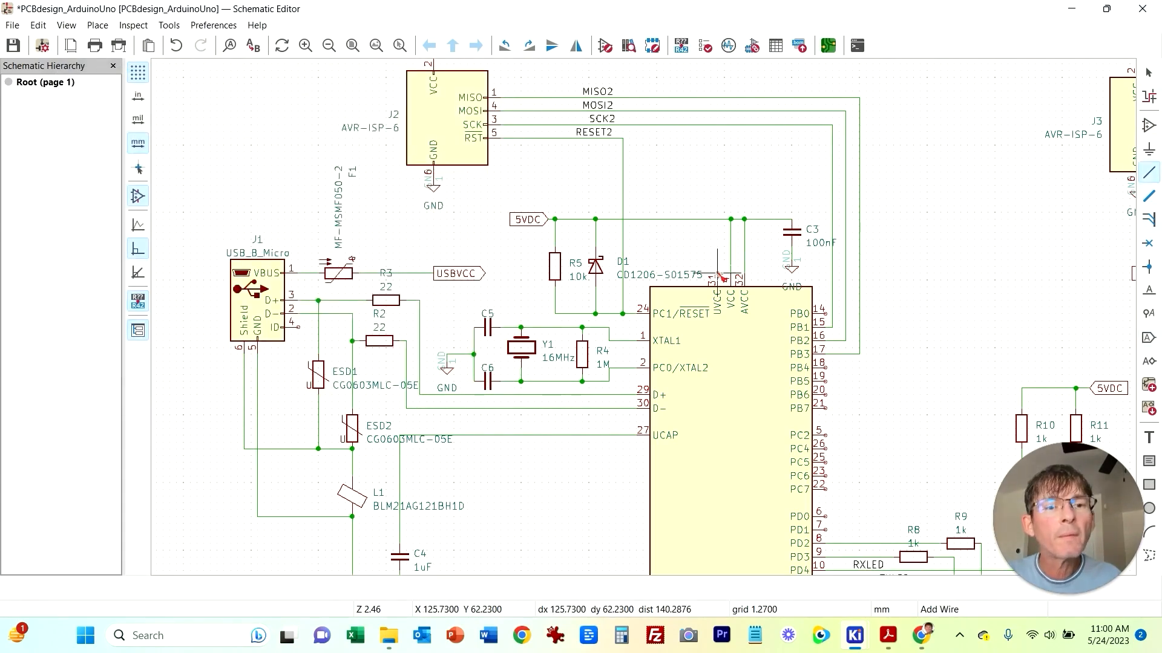
click(717, 273)
click(718, 239)
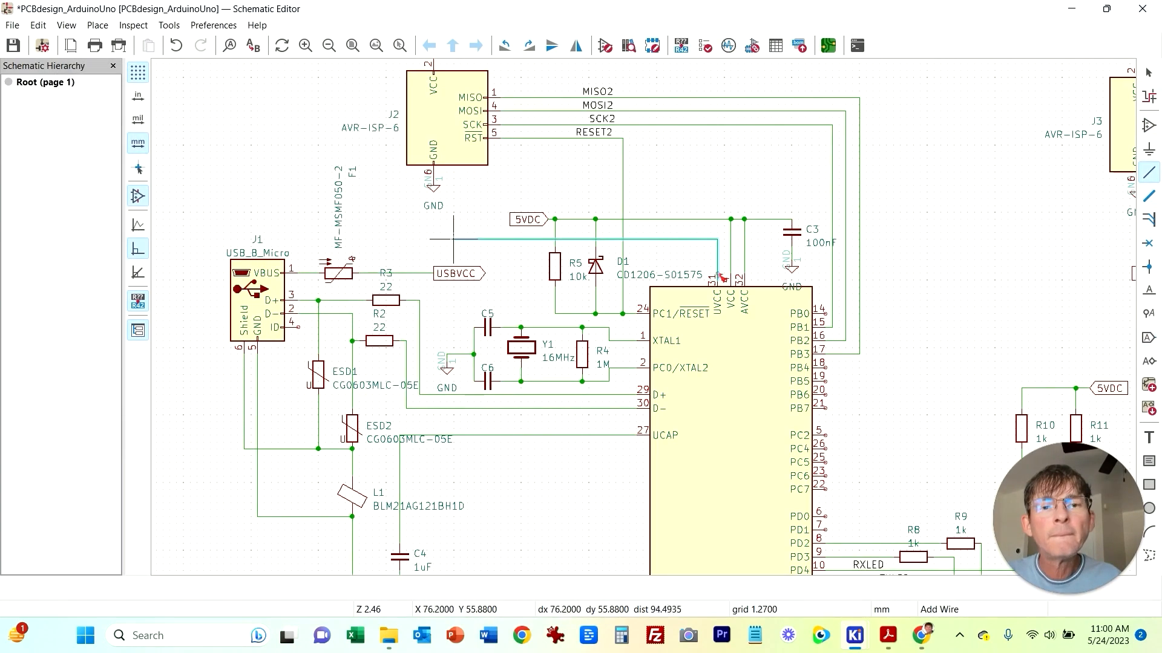
click(419, 274)
key(Escape)
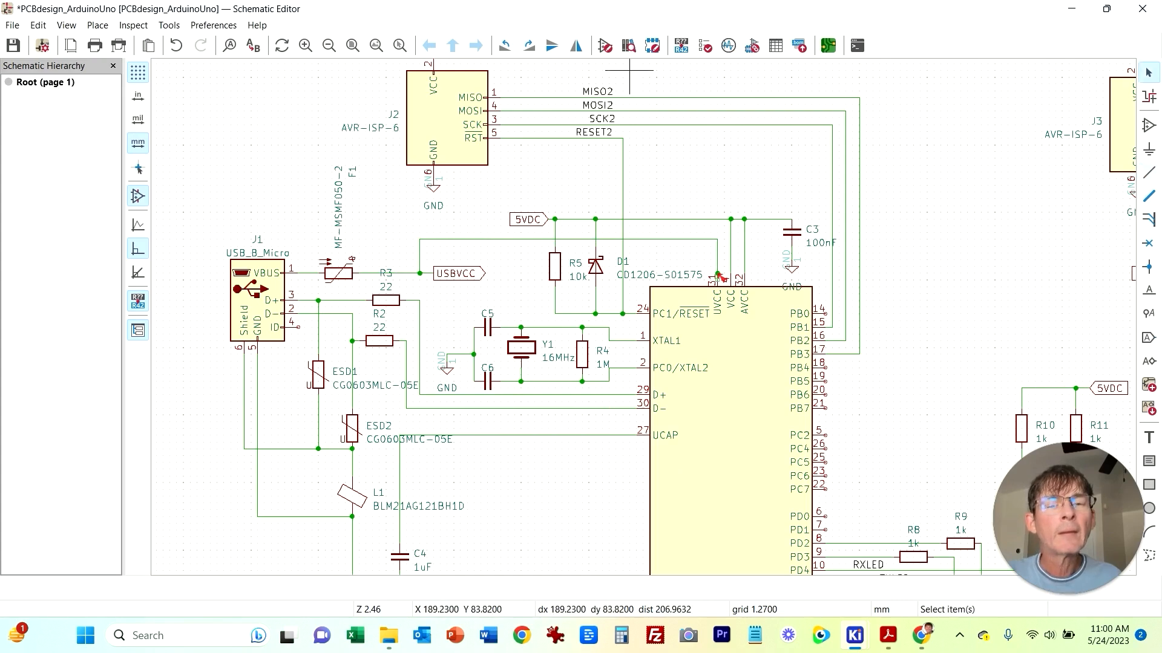
Step: Rerun the Electrical Rules Checker after deleting all markers
click(133, 25)
click(189, 42)
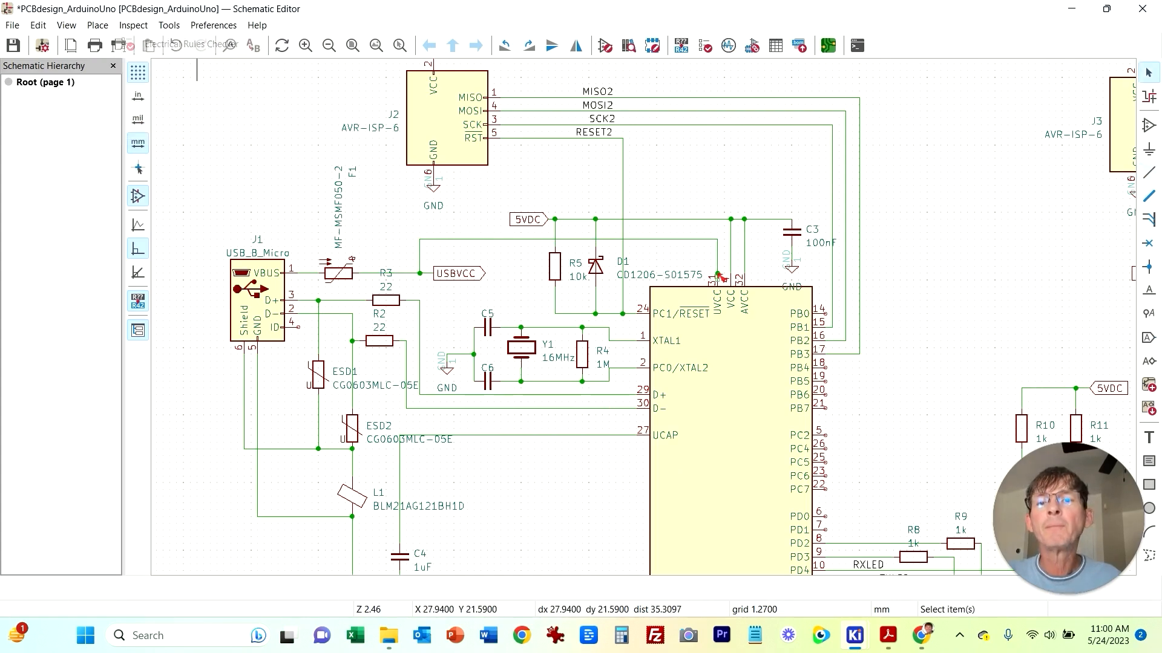
click(192, 314)
click(394, 313)
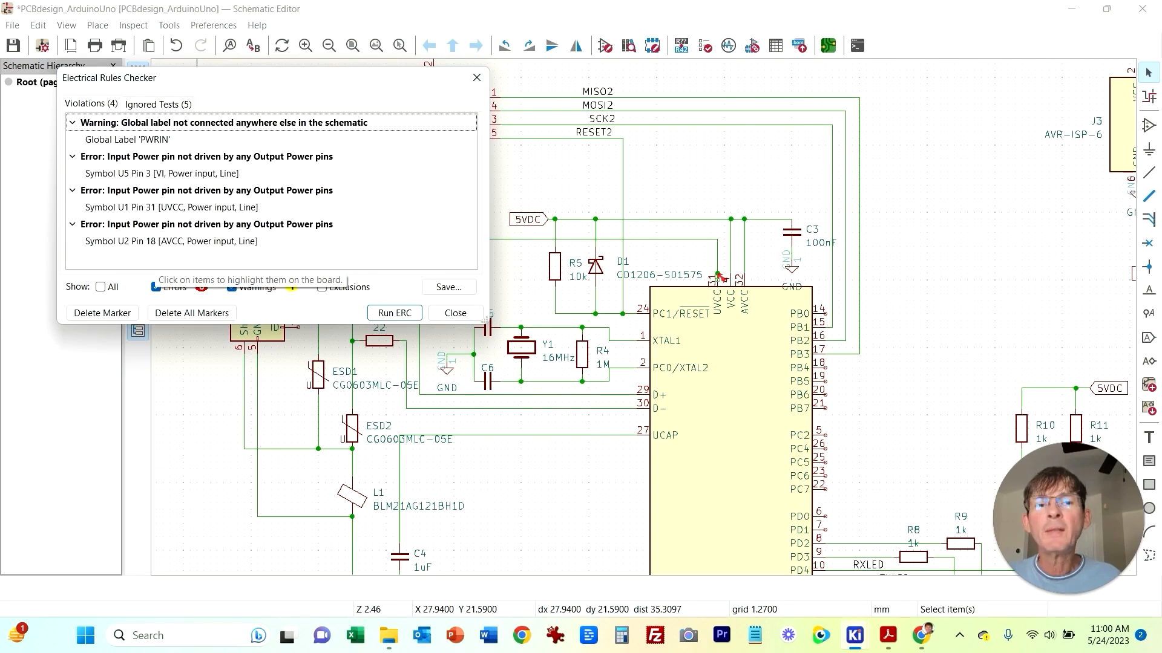
Step: Inspect the U1 pin 31 UVCC and U5 pin 3 VI errors in the checker
click(160, 190)
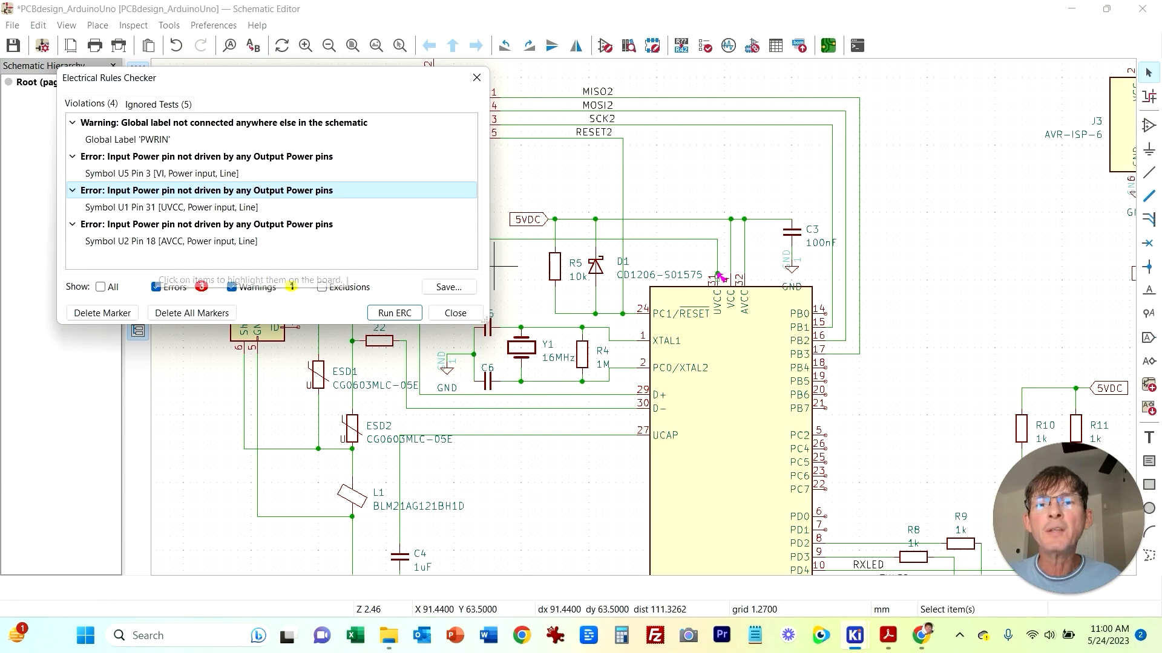
drag(364, 80, 503, 180)
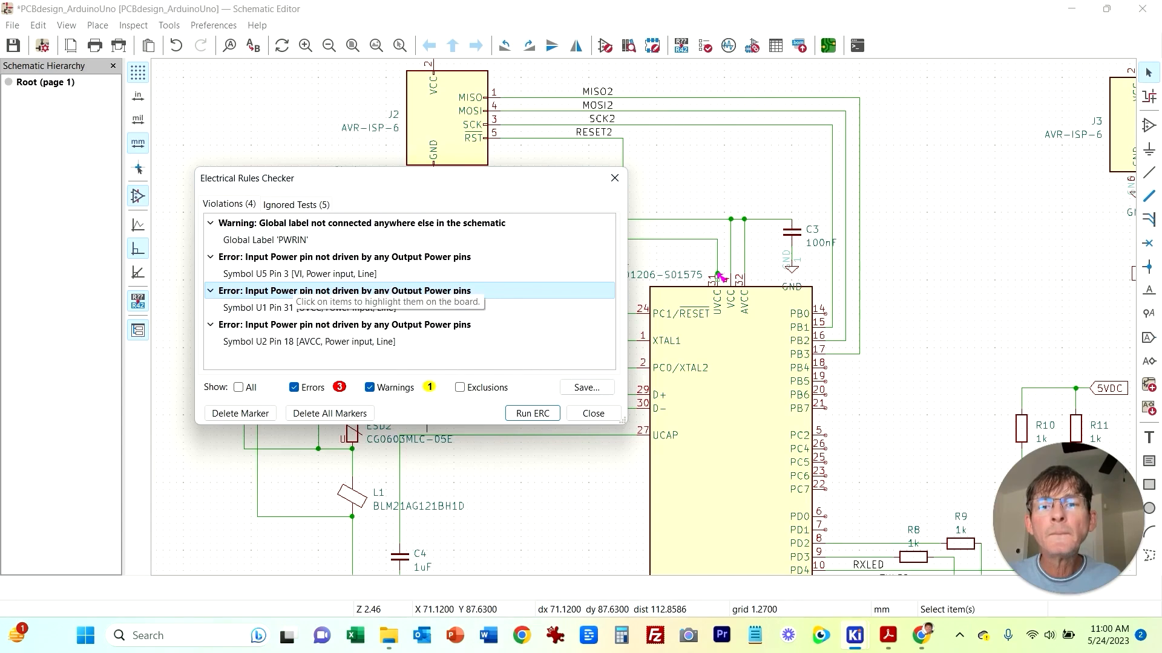
click(287, 308)
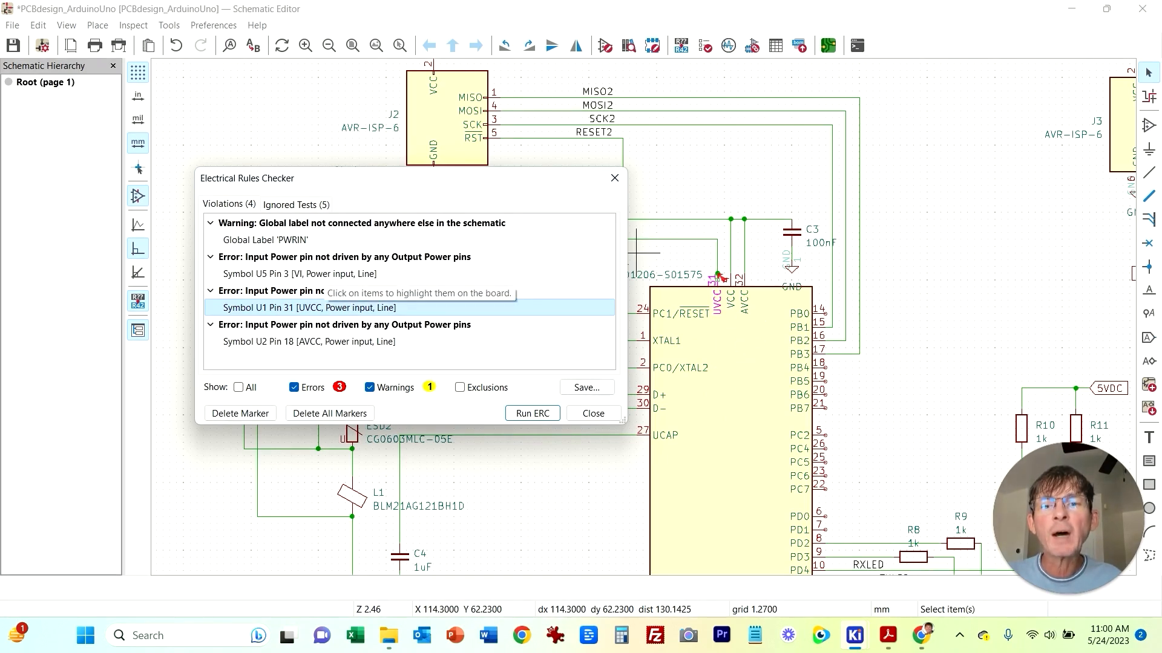
click(303, 274)
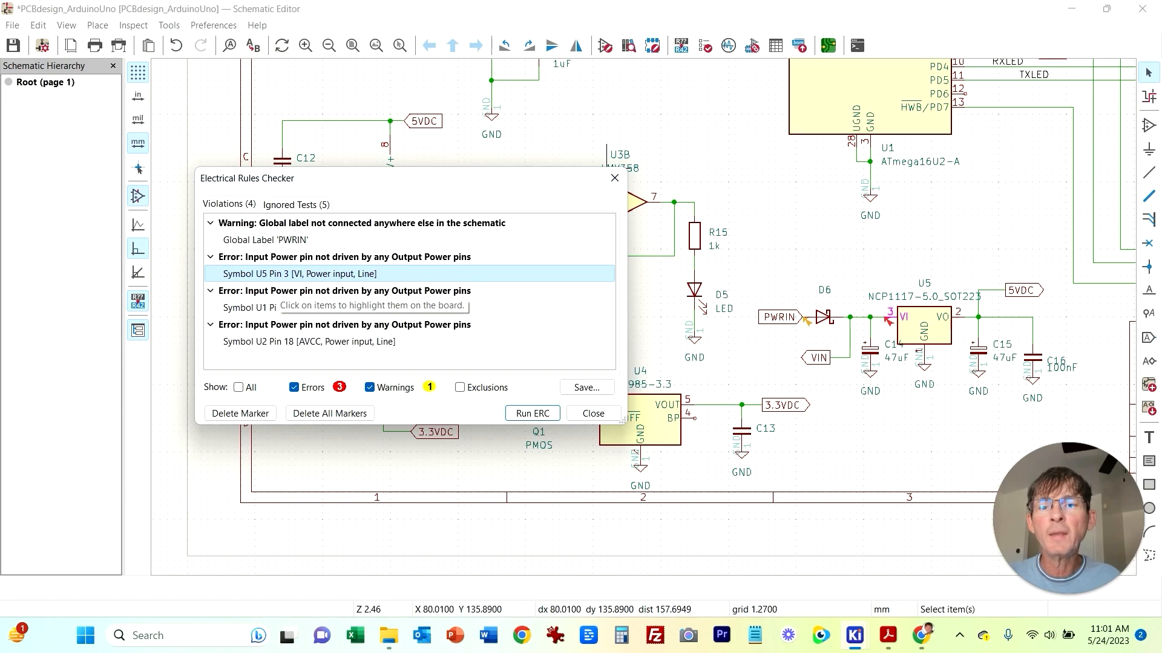
Step: Set the 'Input Power pin not driven by any Output Power pins' rule to Ignore in the schematic setup's violation severity
click(291, 342)
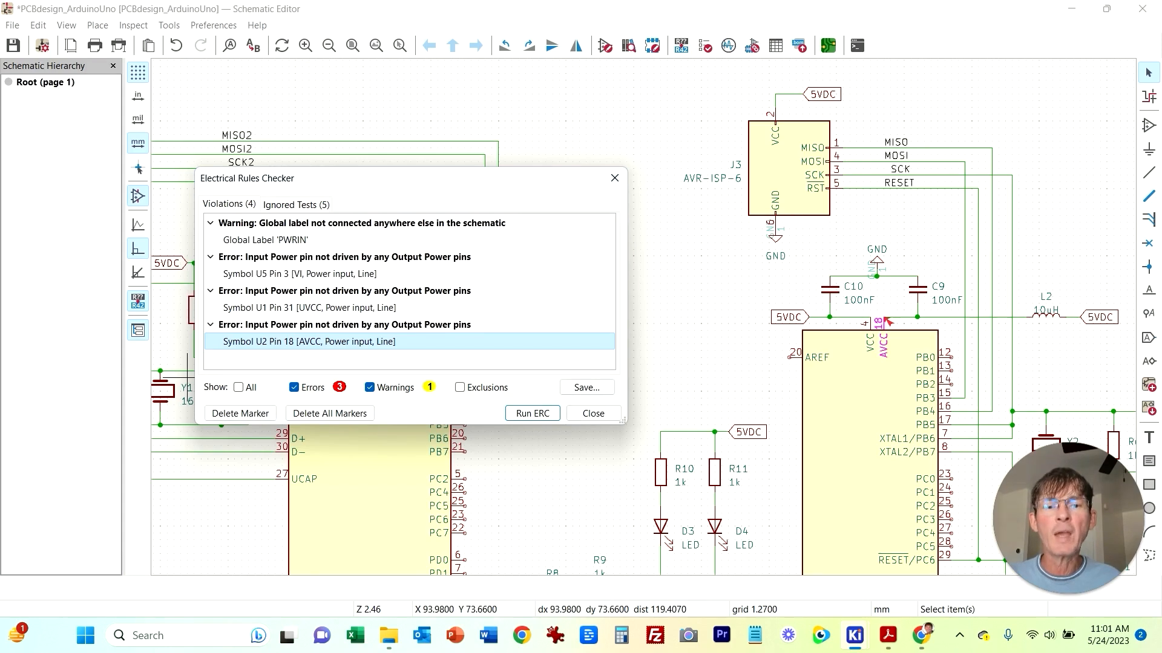
click(594, 413)
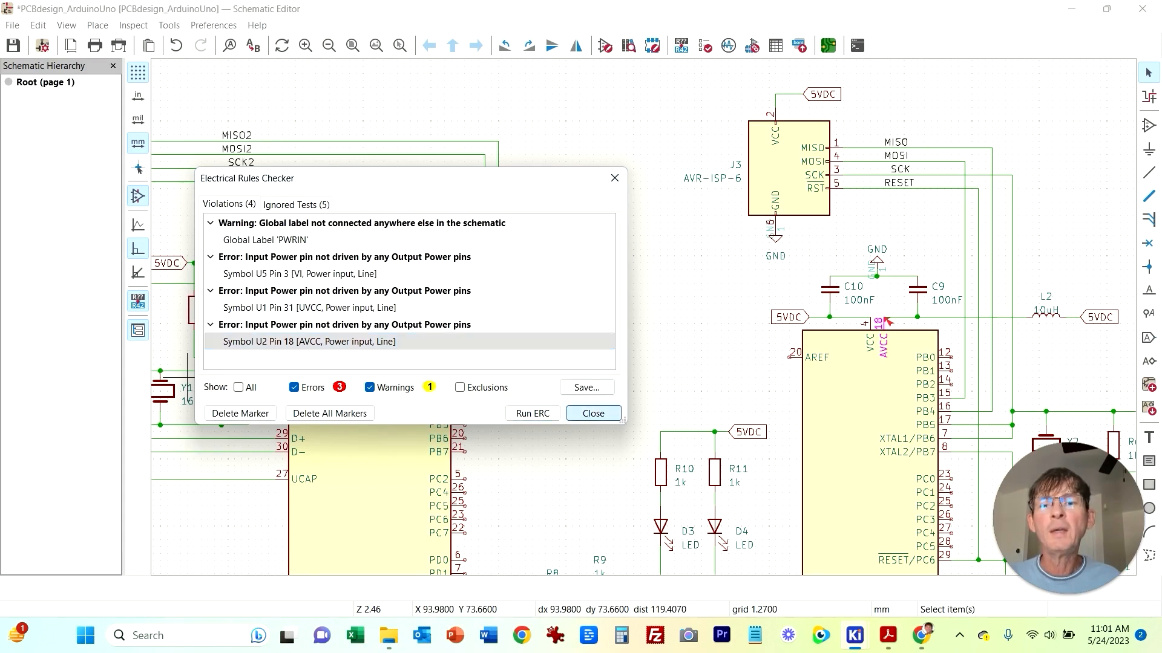
click(12, 25)
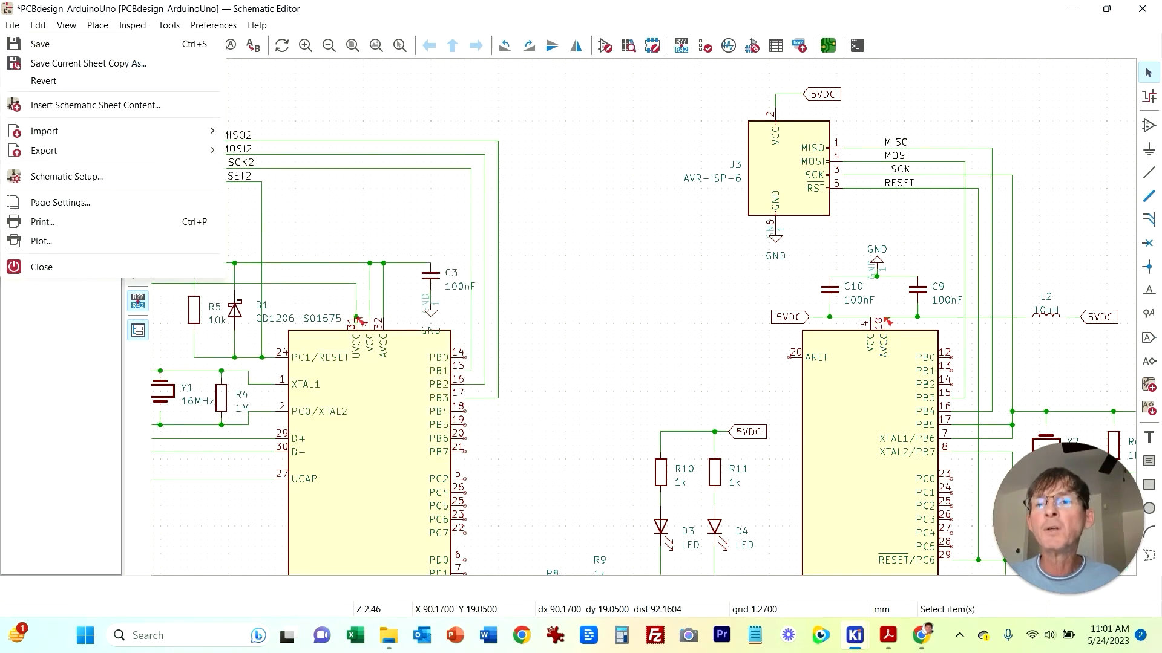
click(67, 176)
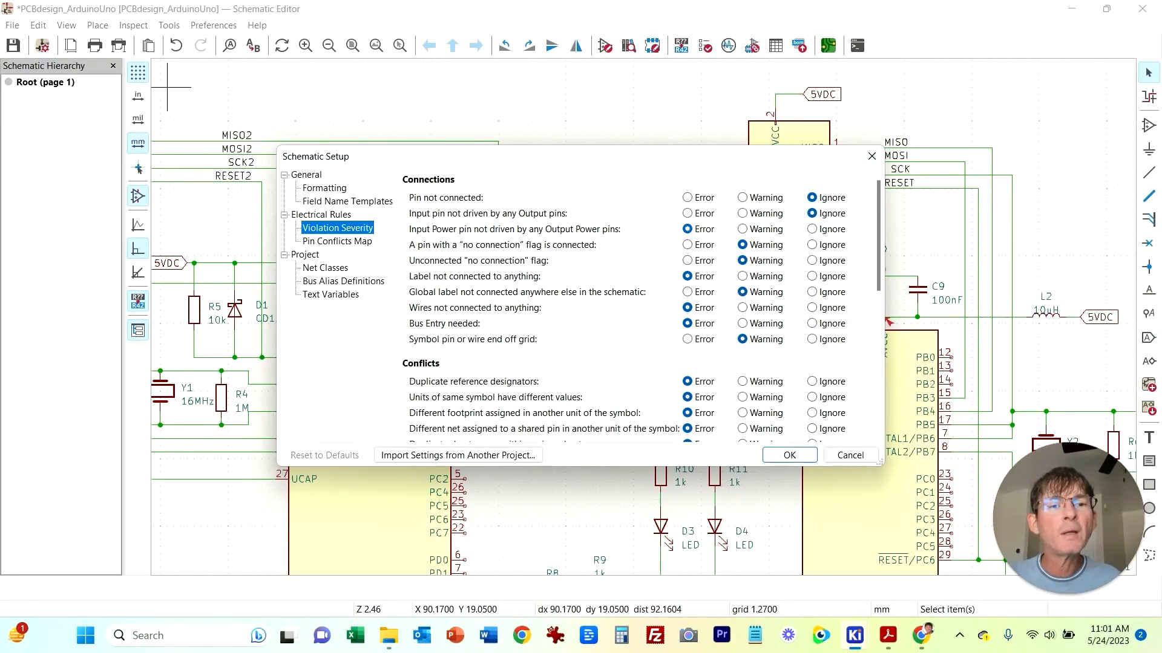
click(812, 229)
click(790, 455)
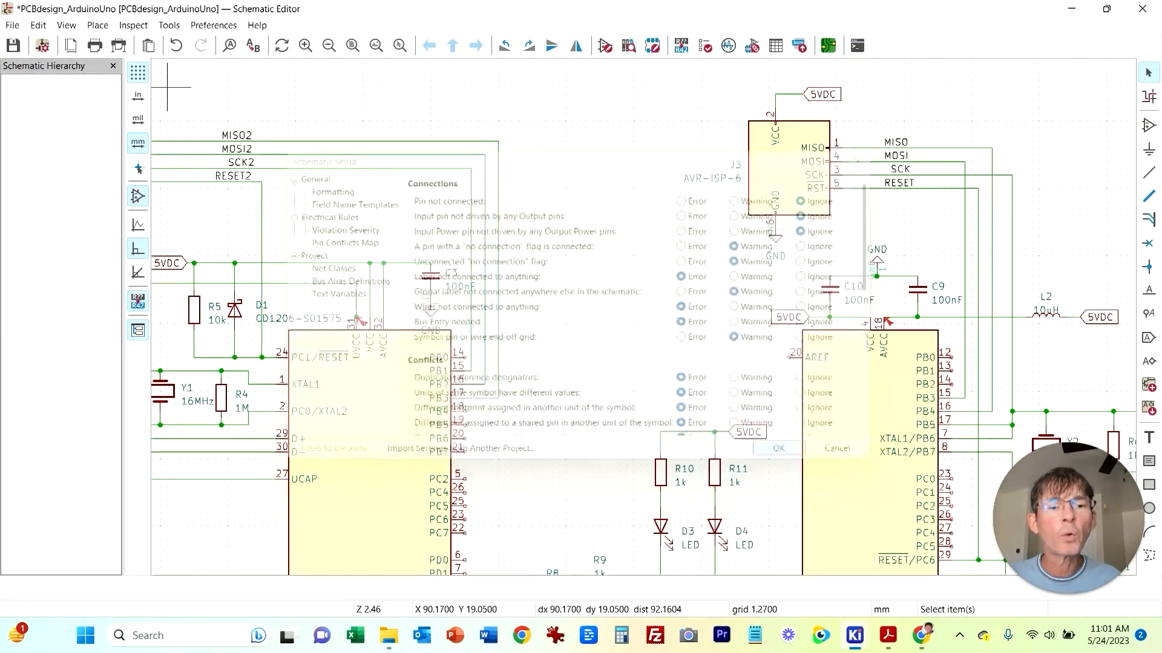
Step: Delete all markers and rerun the Electrical Rules Checker, then close it
click(134, 25)
click(190, 44)
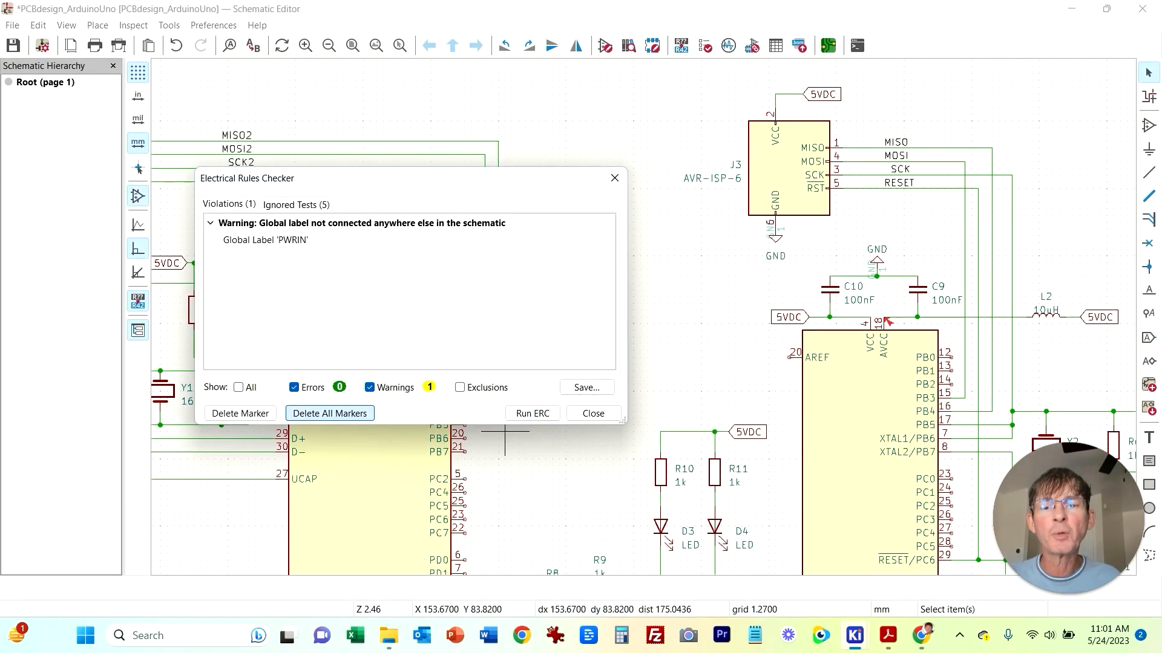
click(330, 413)
click(532, 413)
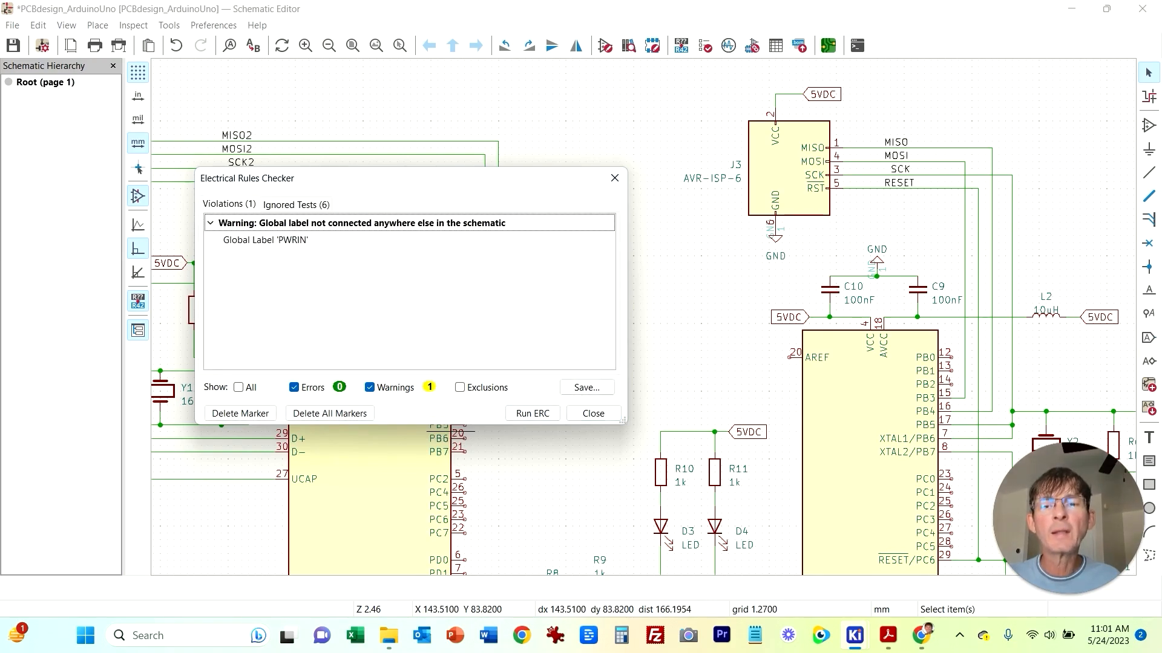
click(592, 413)
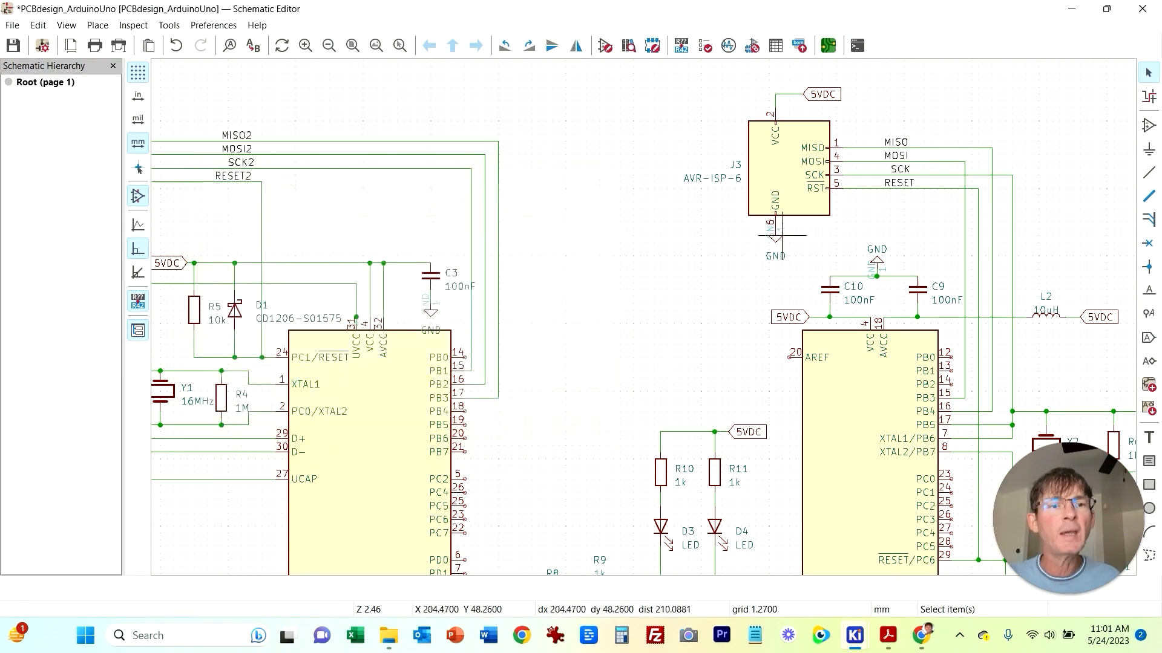
Step: Place a Barrel_Jack connector above the D6 diode and the U5 NCP1117 regulator
middle_drag(985, 98, 815, 168)
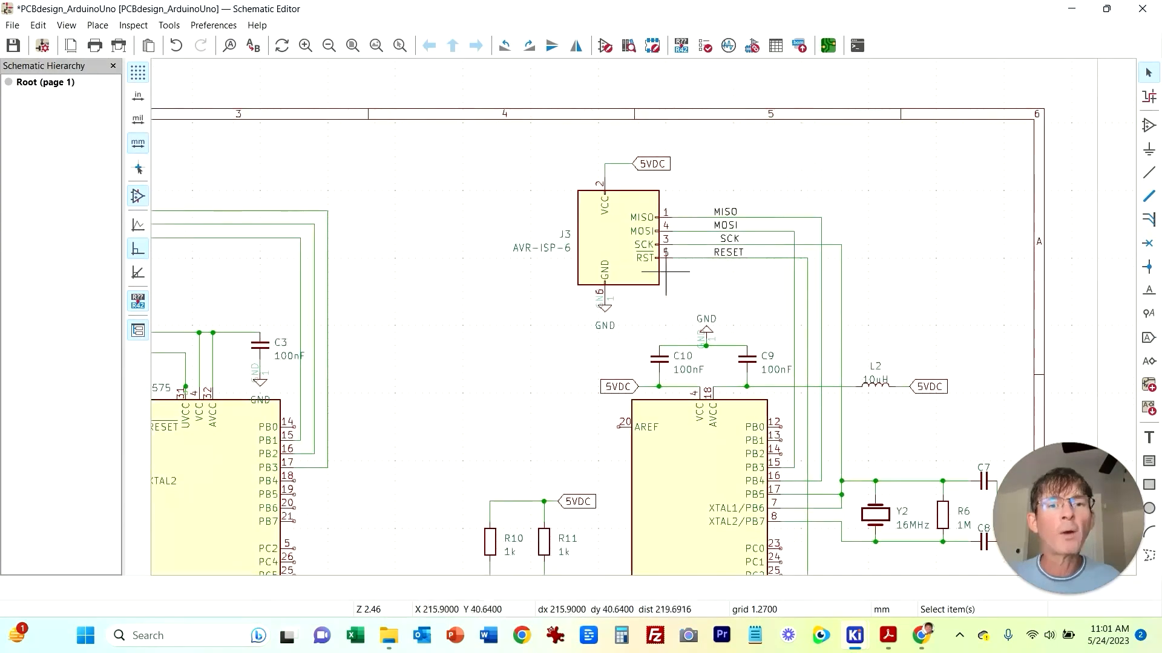
middle_drag(490, 448, 827, 154)
scroll(720, 277, down, 5)
scroll(562, 427, up, 7)
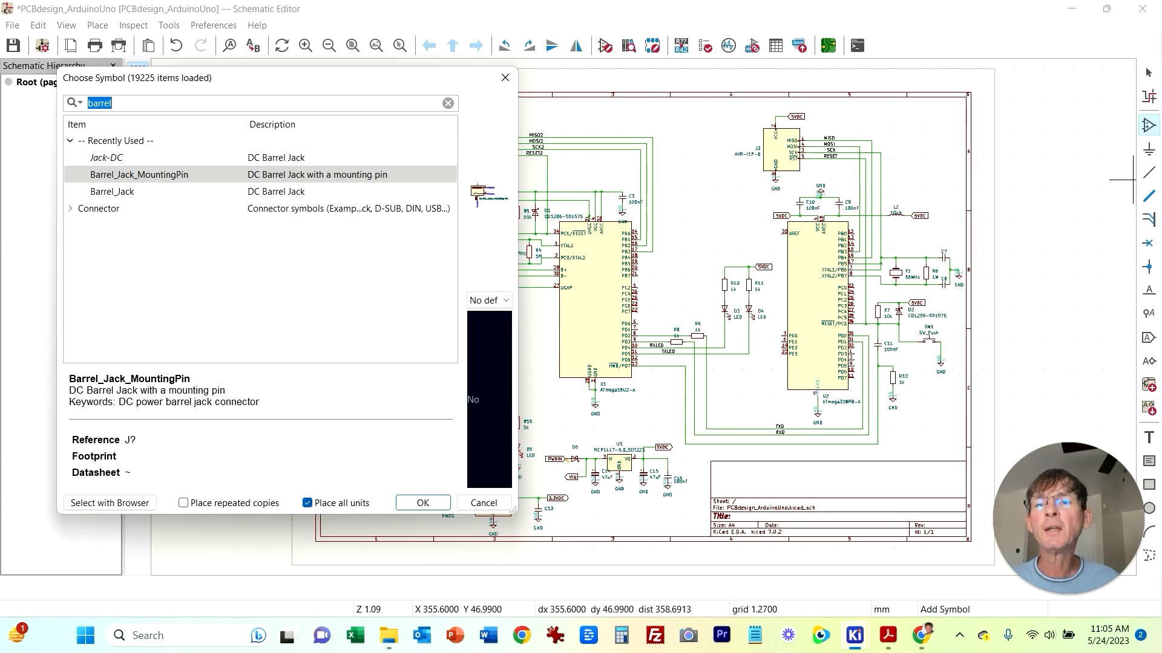
click(112, 192)
double_click(112, 192)
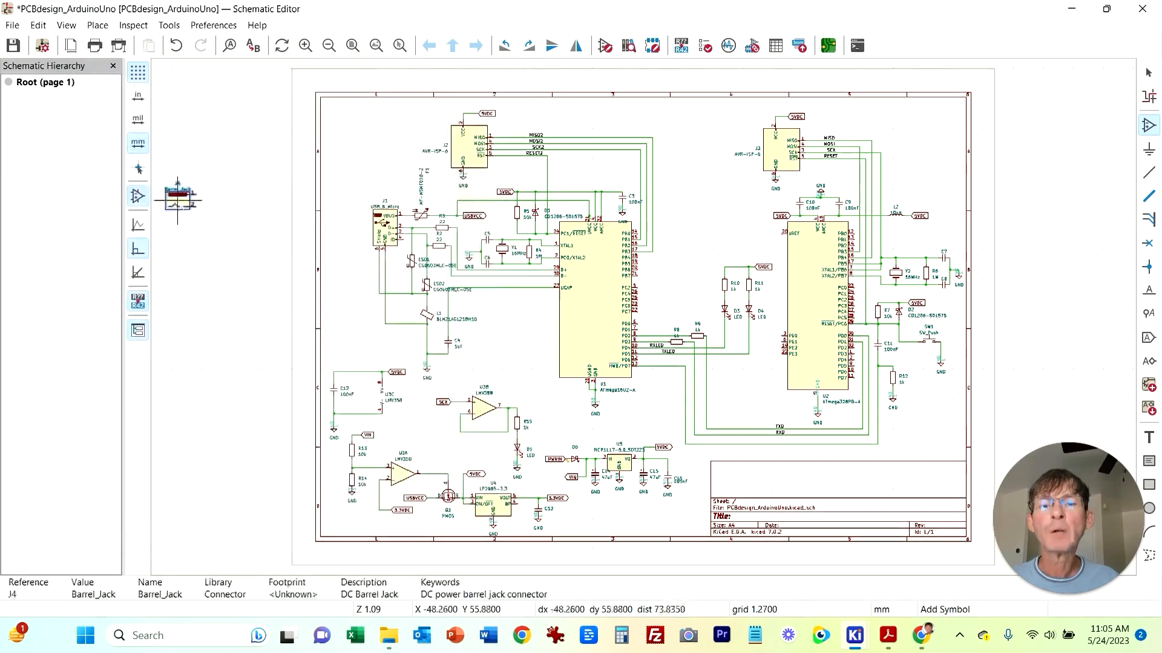
click(559, 429)
scroll(592, 480, up, 5)
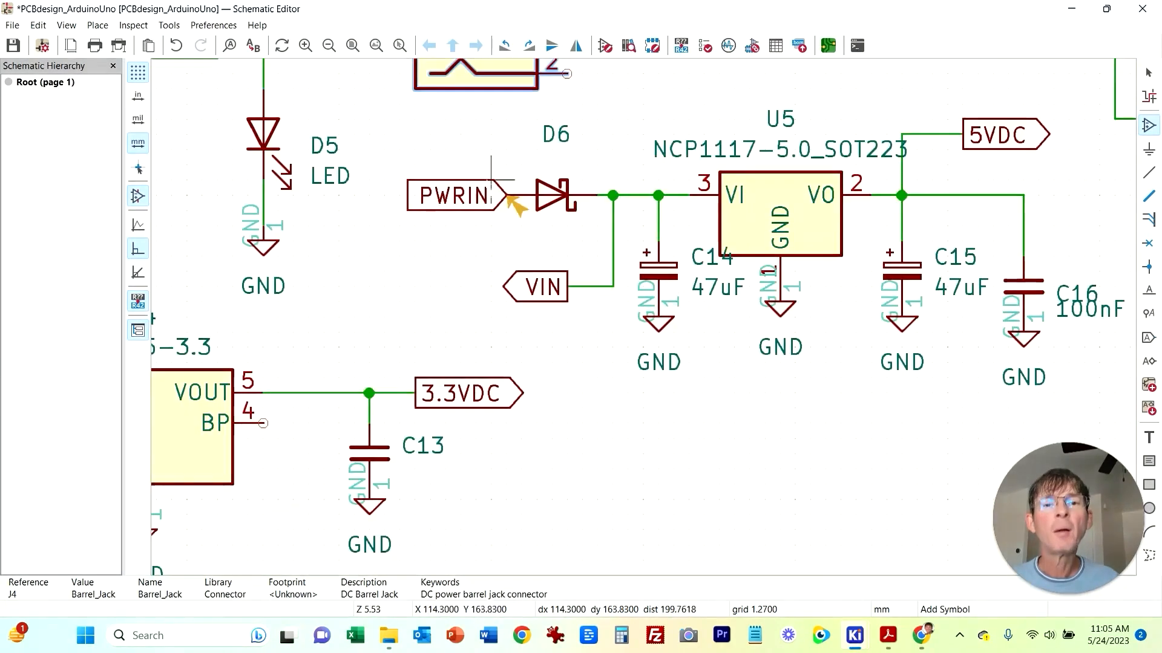
click(430, 256)
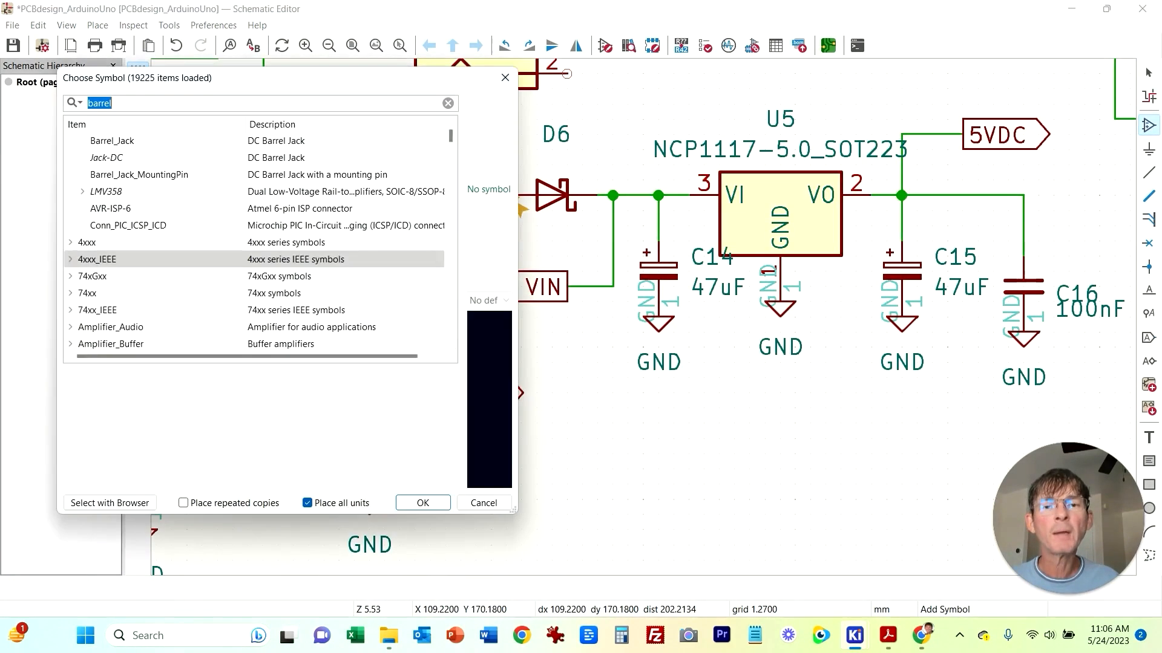
click(485, 502)
shift+scroll(673, 195, up, 3)
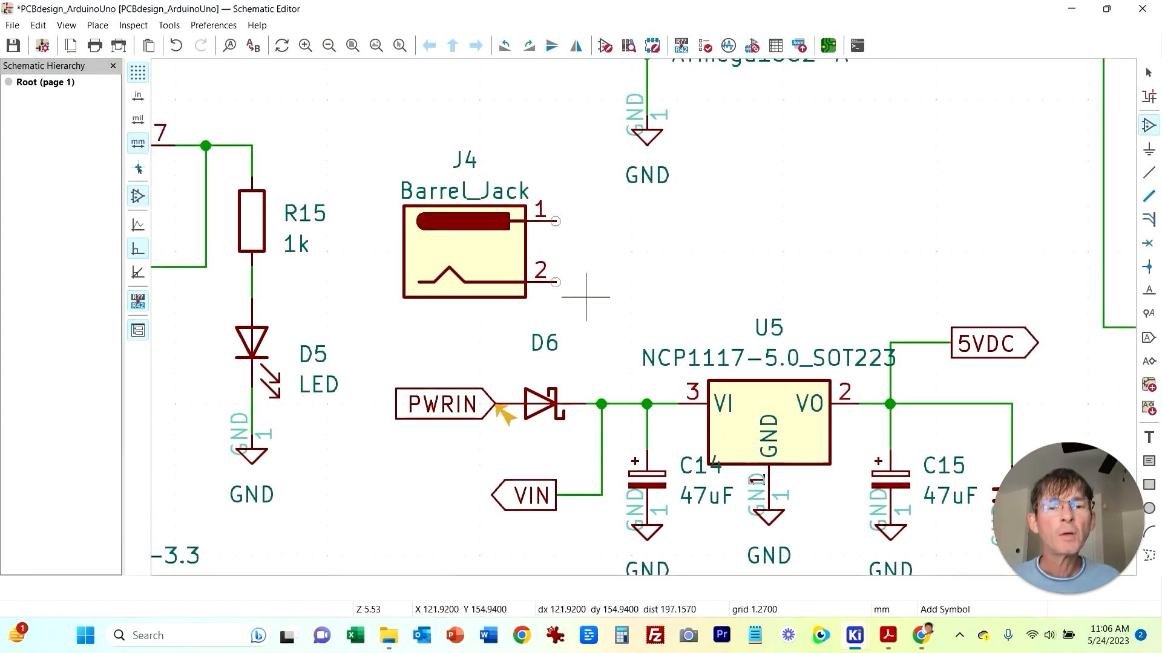
key(Escape)
Step: Add a duplicated GND symbol beside the barrel jack and wire it to the jack's pin 2
click(251, 451)
key(ctrl+d)
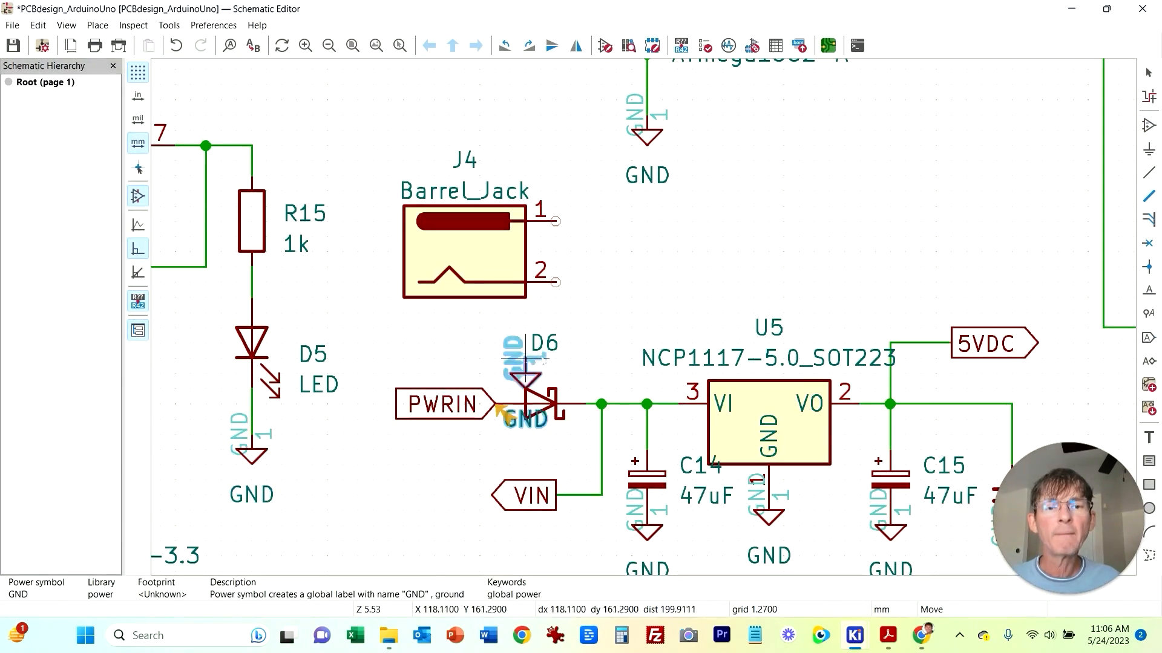
click(601, 313)
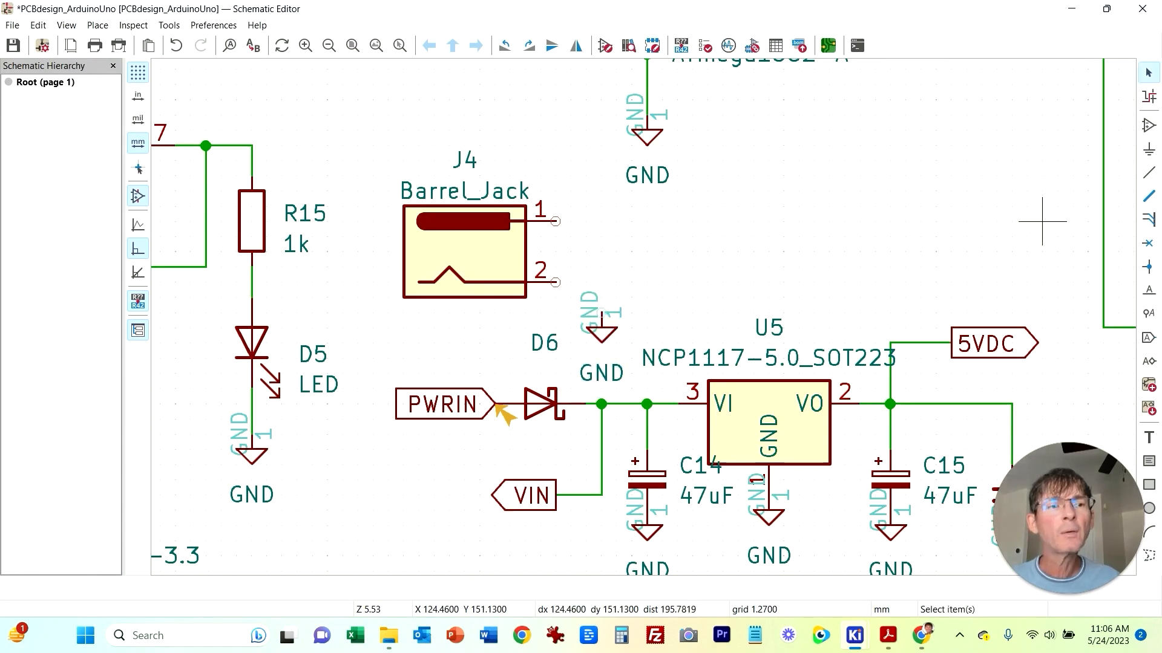
key(w)
click(600, 312)
click(554, 282)
key(Escape)
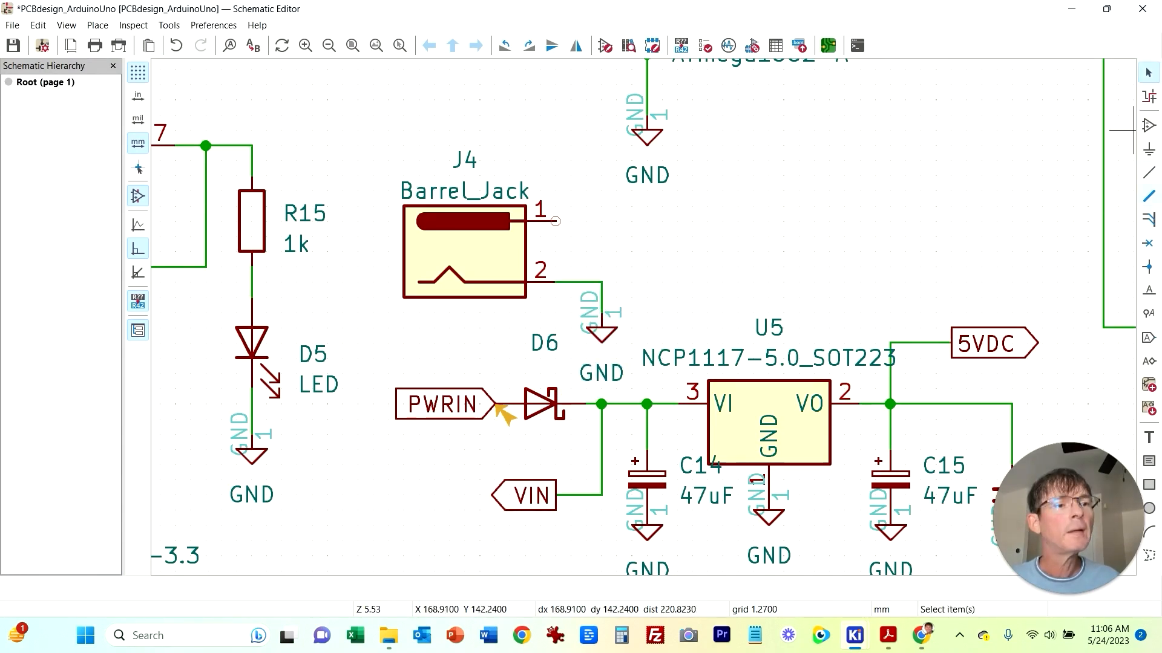
Step: Place a PWRIN global label with Input shape beside the barrel jack and wire it to pin 1
key(ctrl+l)
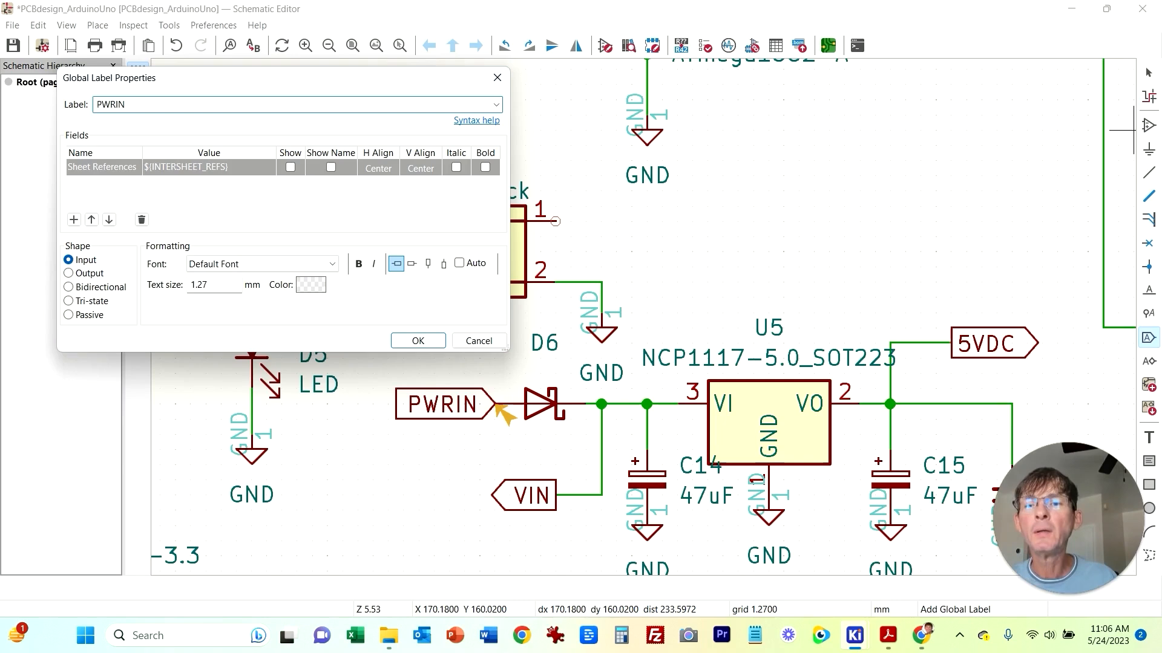
click(68, 273)
click(418, 342)
click(600, 222)
key(Escape)
click(1148, 173)
click(600, 221)
click(556, 221)
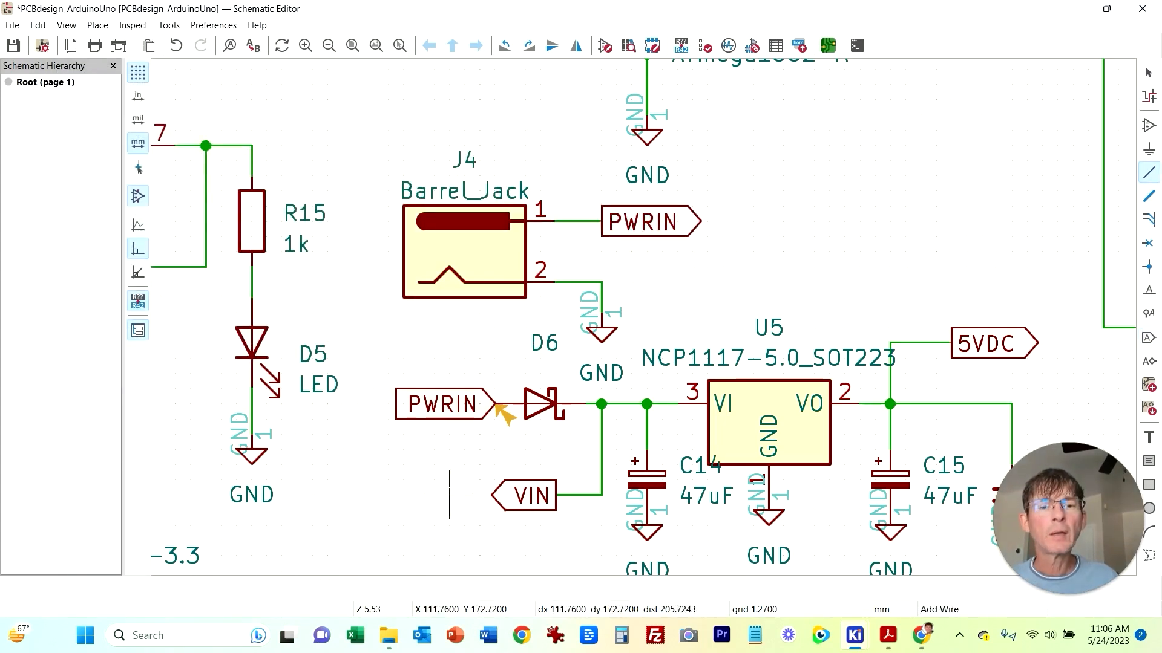
Step: Rerun the Electrical Rules Checker on the schematic and close it
scroll(467, 462, down, 3)
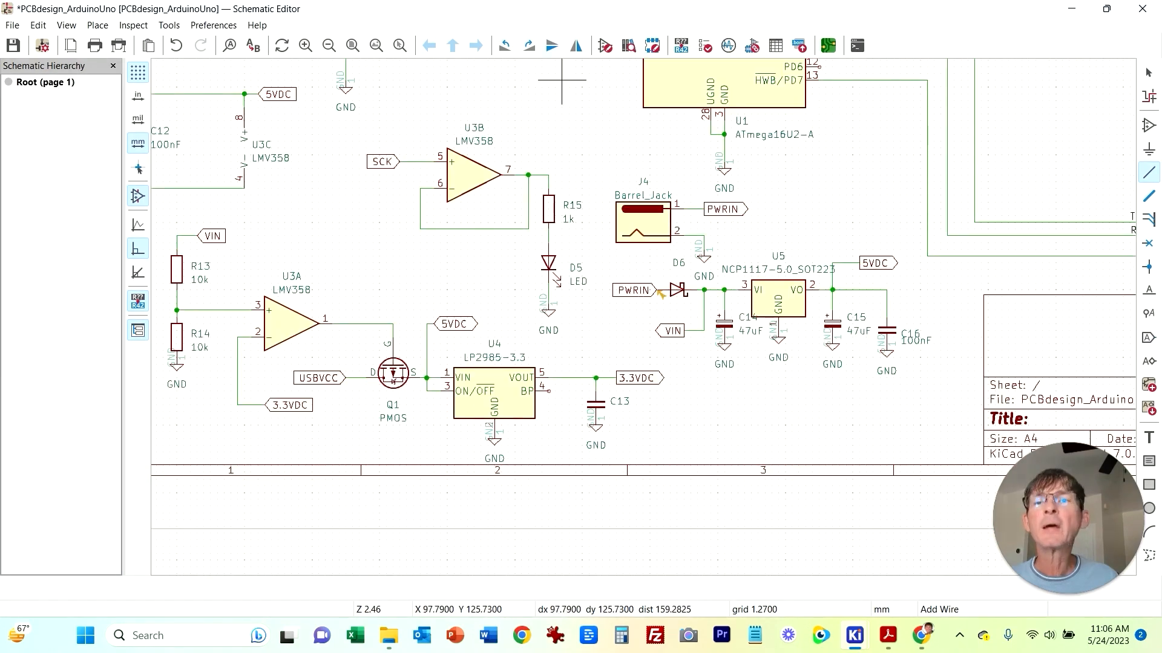
click(133, 25)
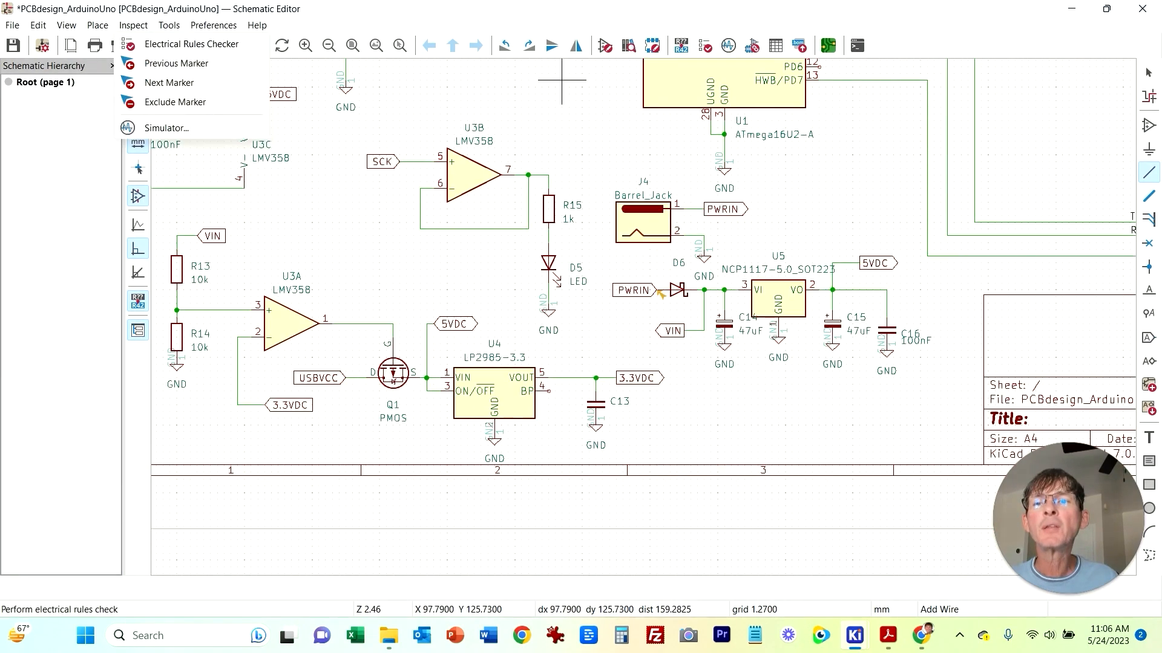
click(175, 45)
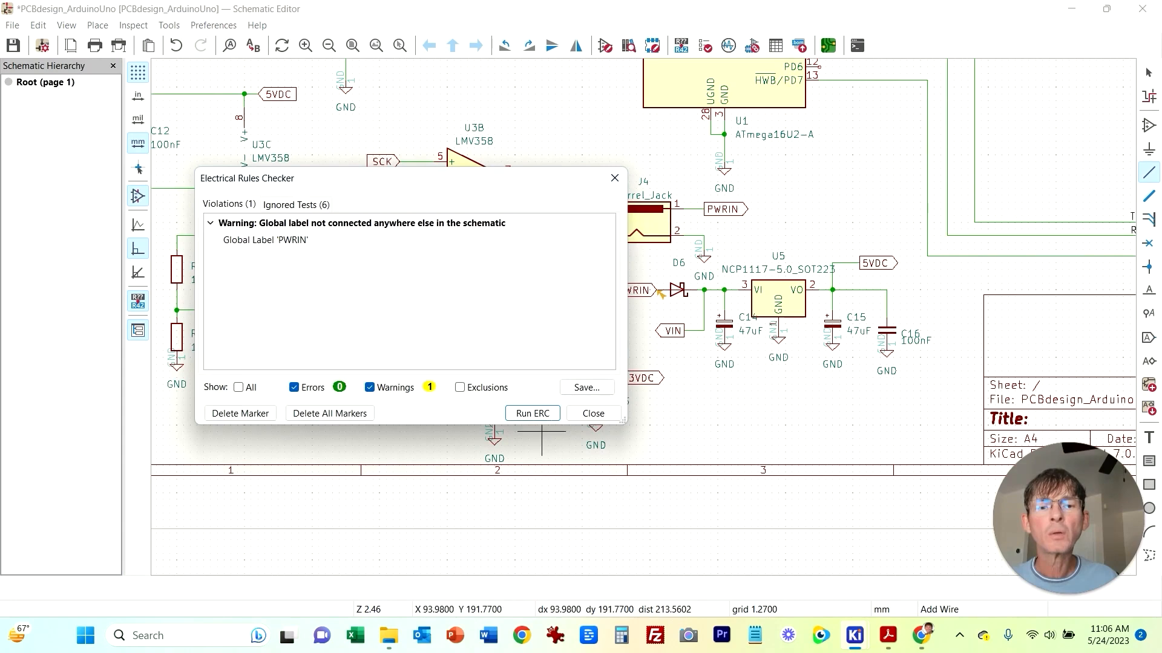
click(533, 413)
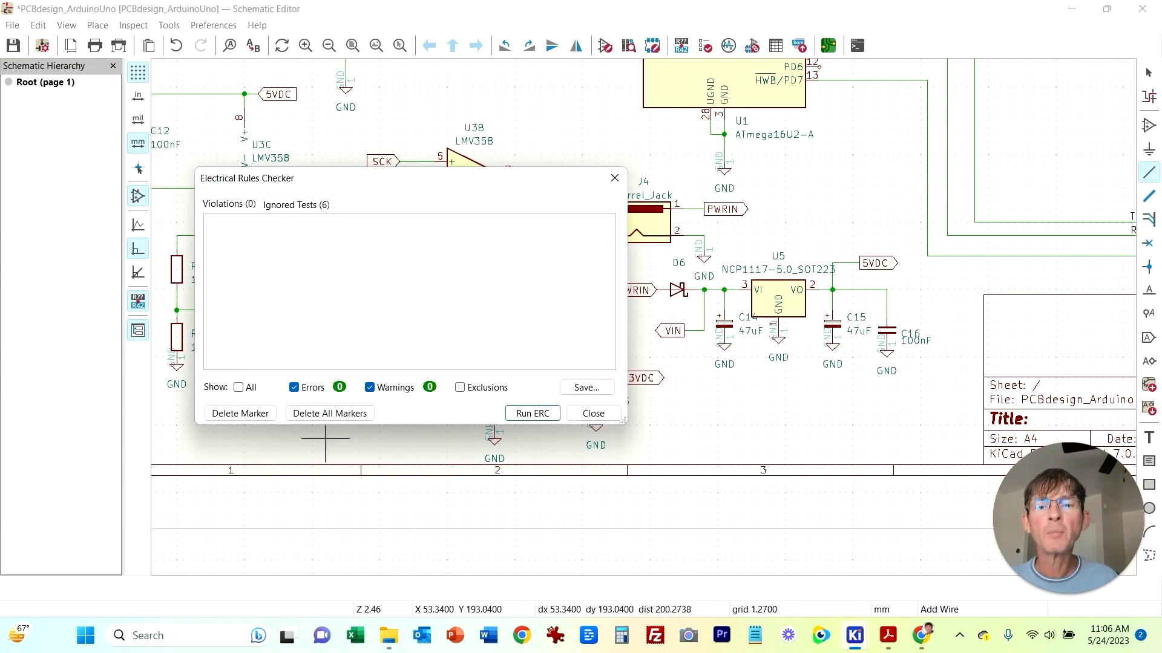
click(593, 413)
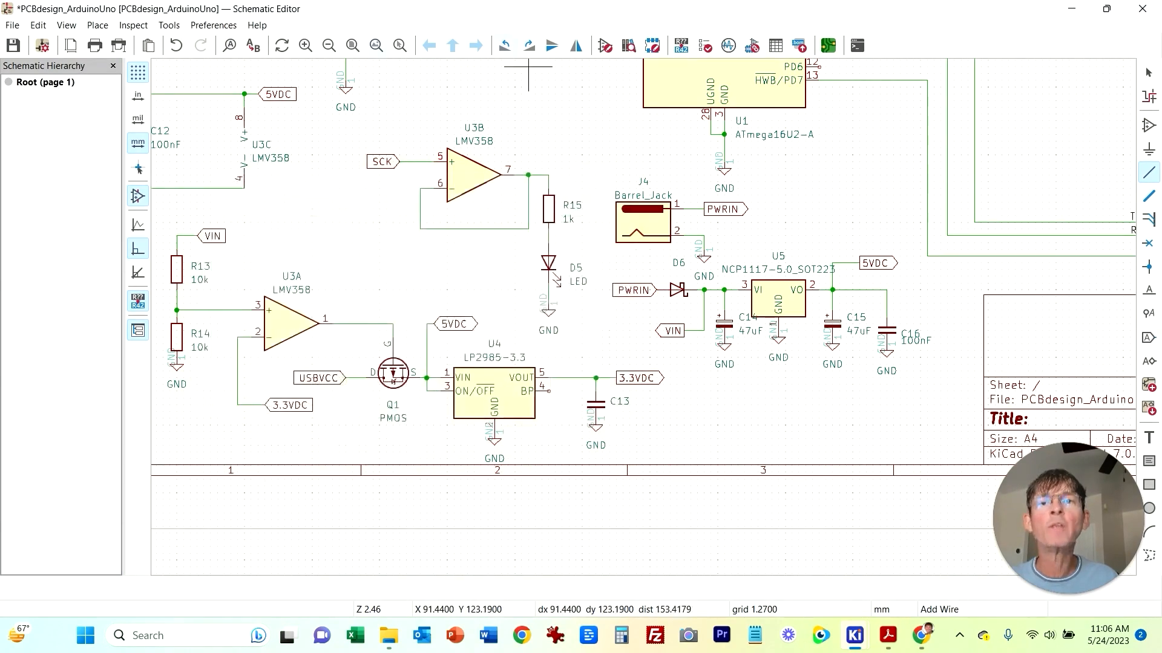
Step: Open the PCB Editor from the project and try updating the PCB from the schematic
key(Home)
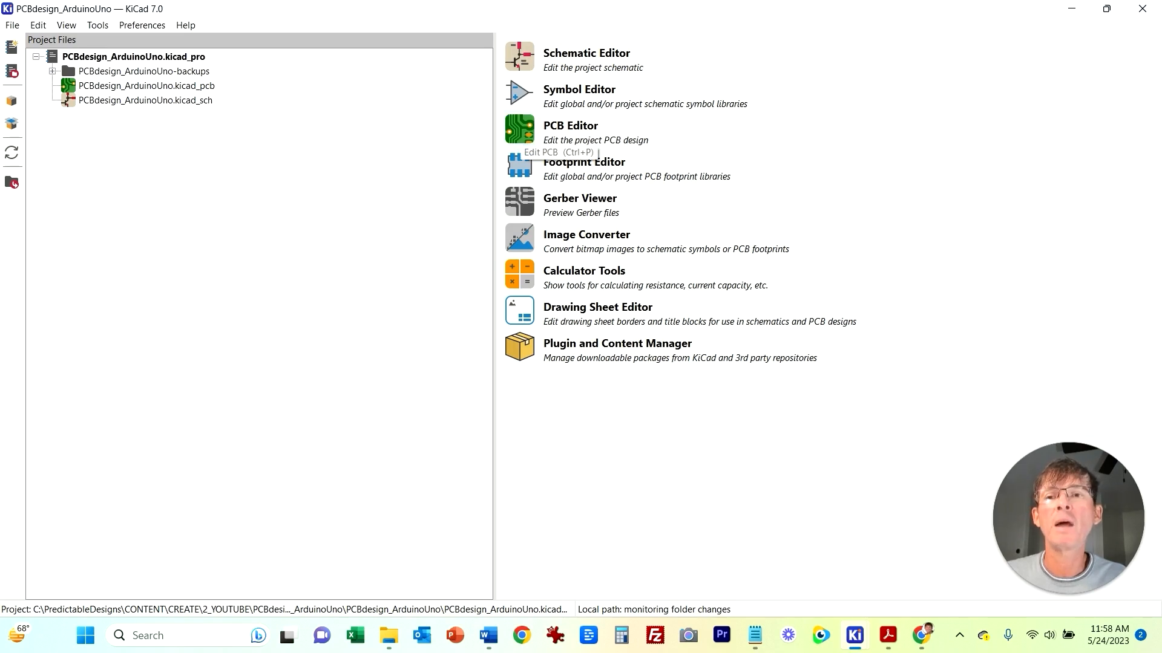
click(519, 134)
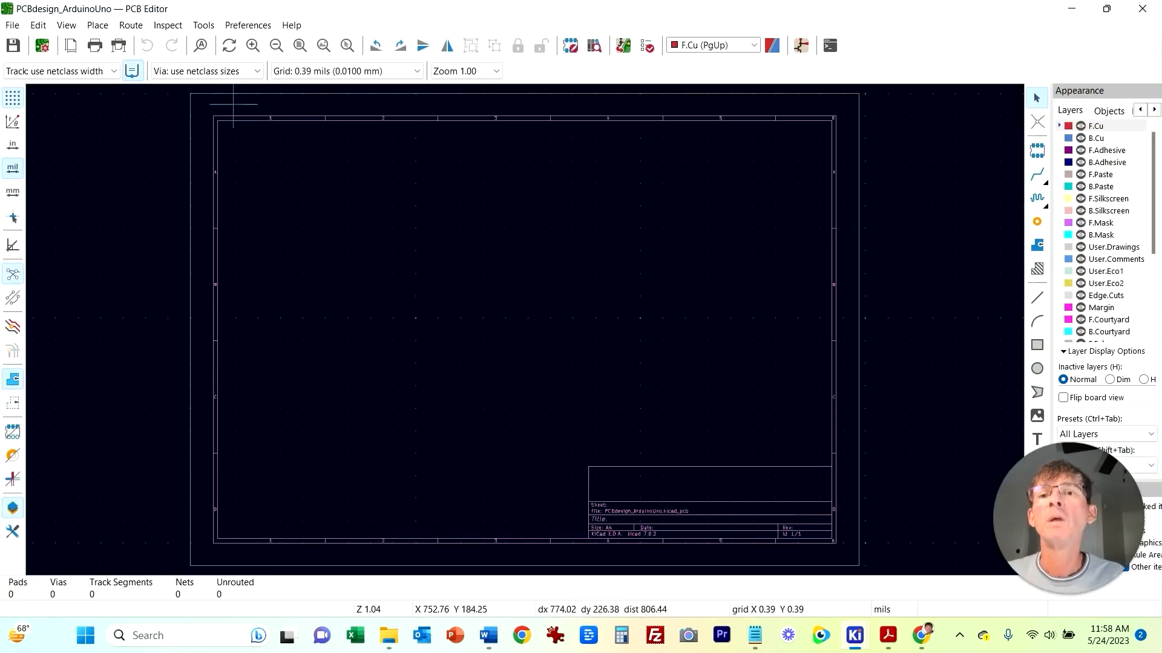
click(203, 25)
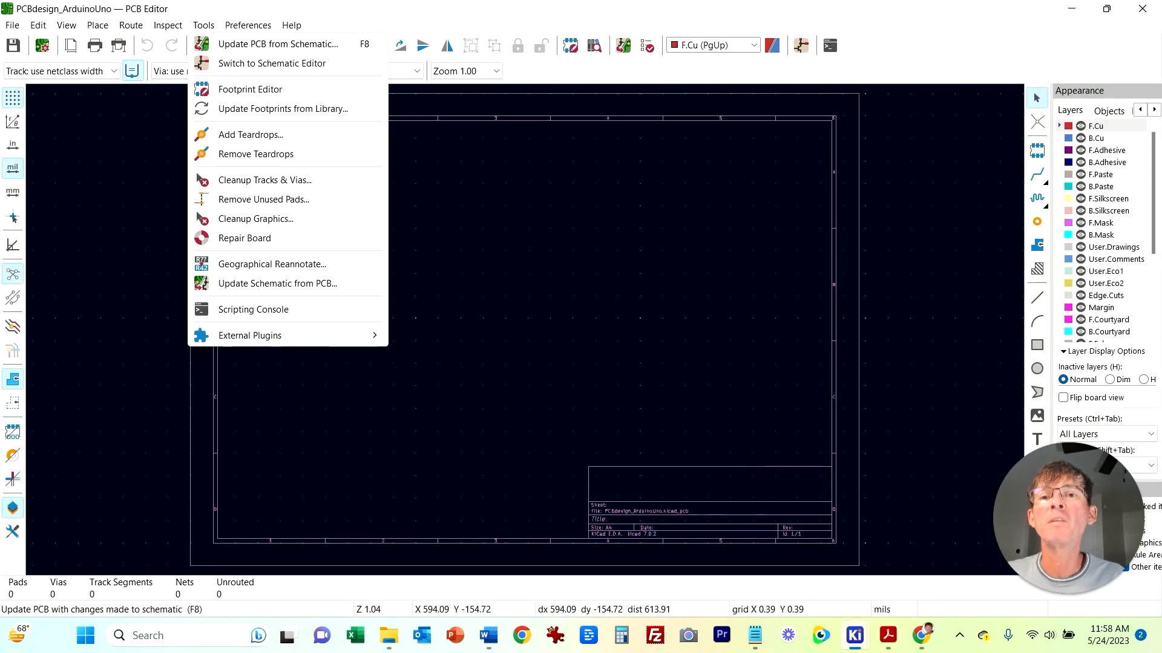
click(278, 44)
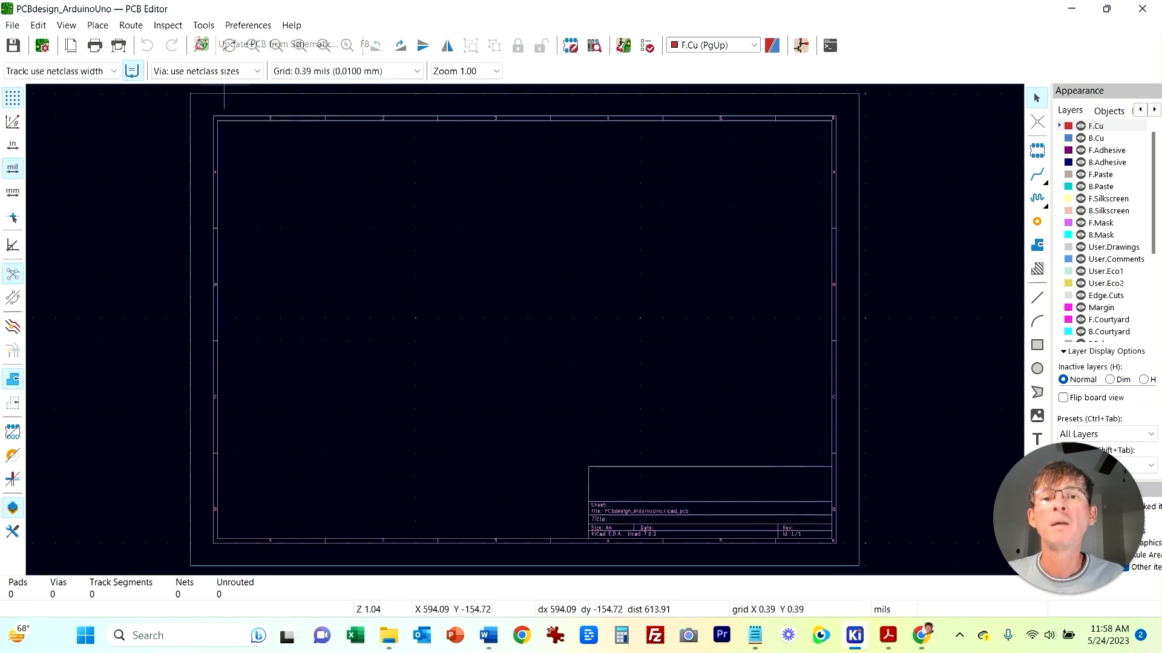
scroll(266, 245, up, 5)
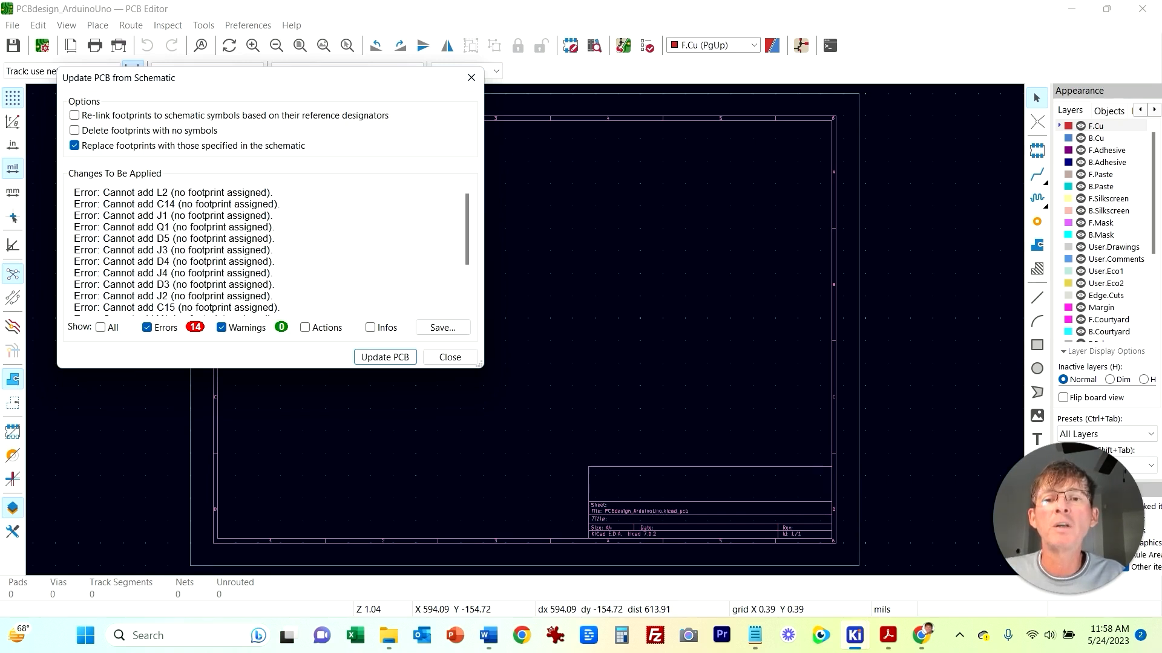
click(450, 357)
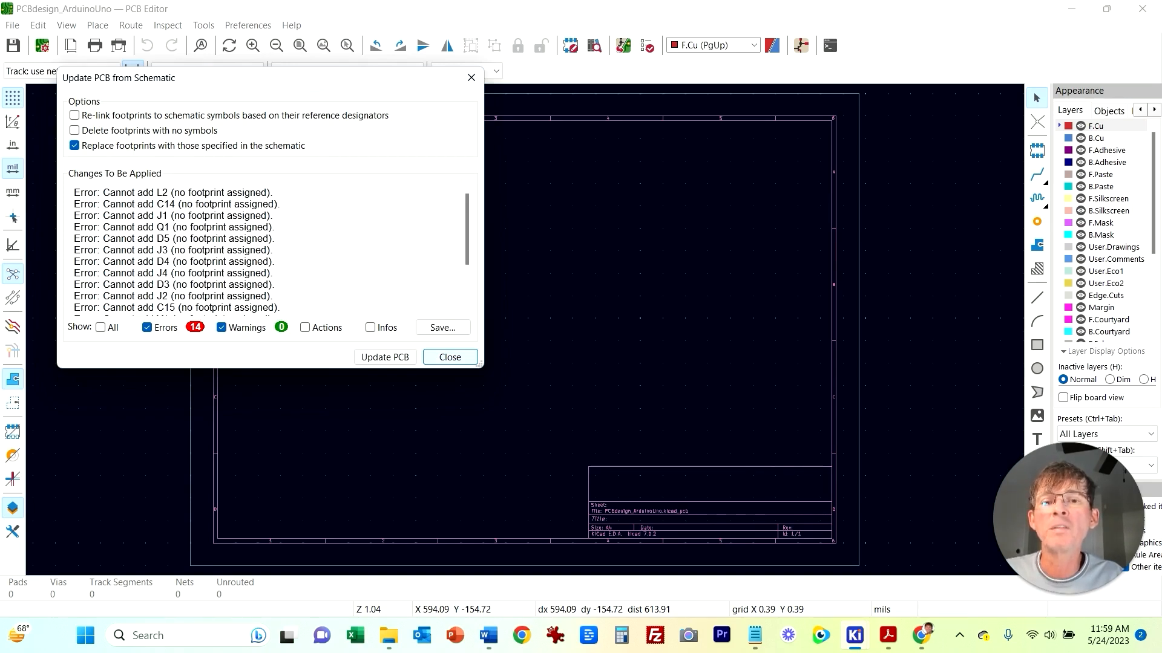
click(451, 357)
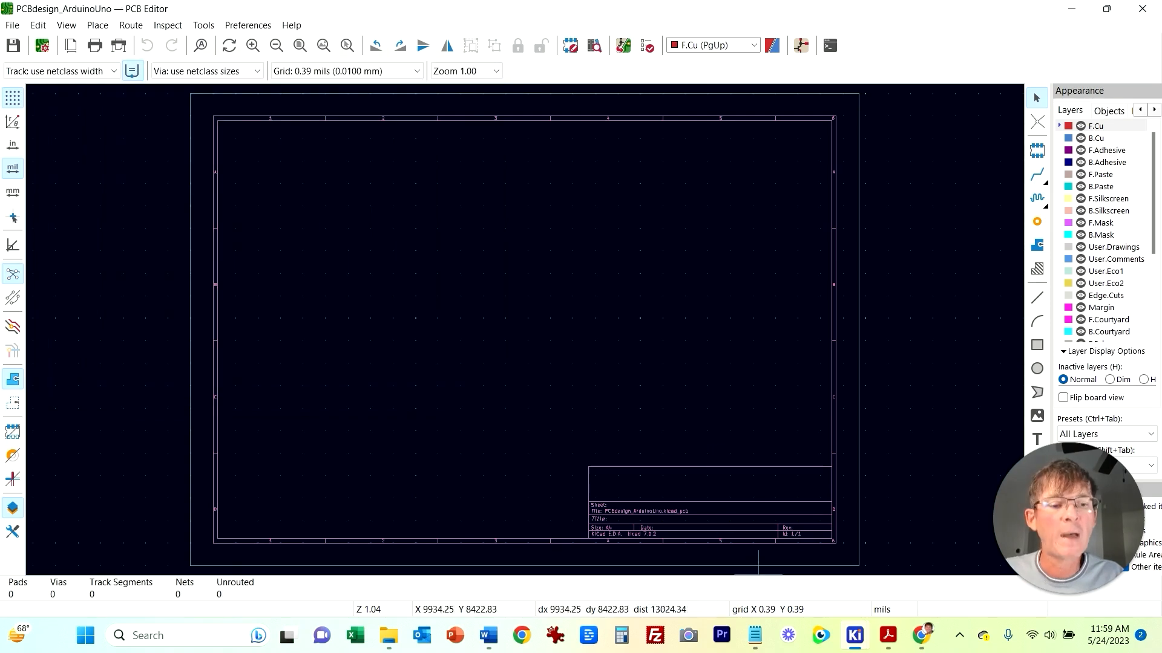
Step: Return to the schematic and open the properties of the USB_B_Micro connector J1
mouse_move(854, 636)
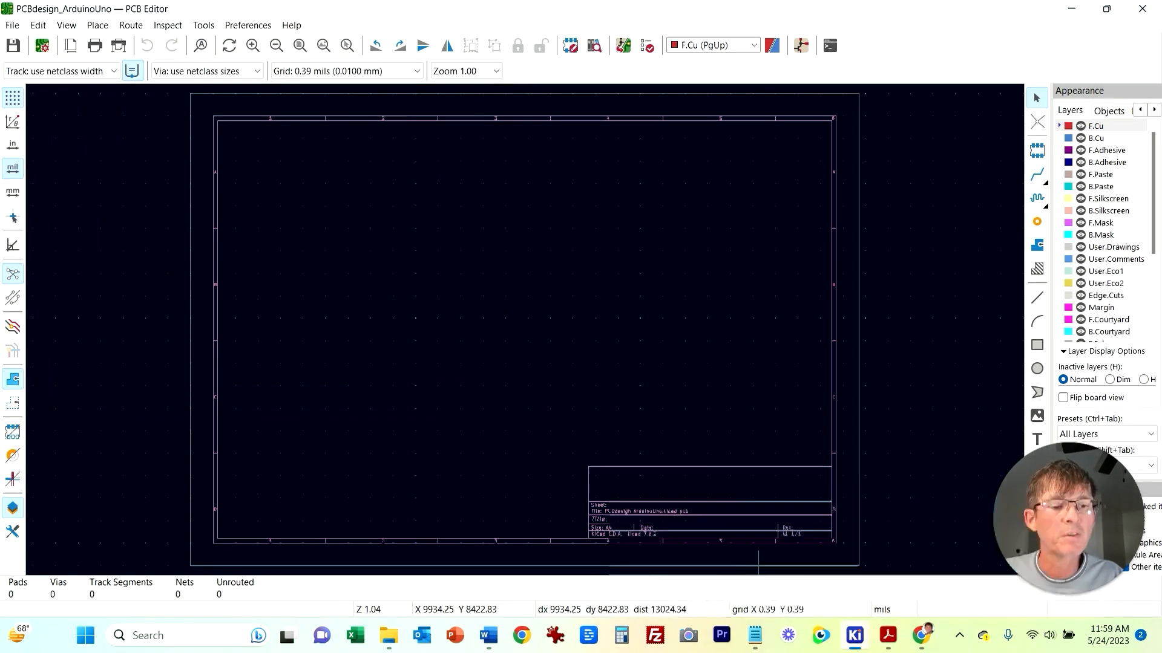
click(689, 556)
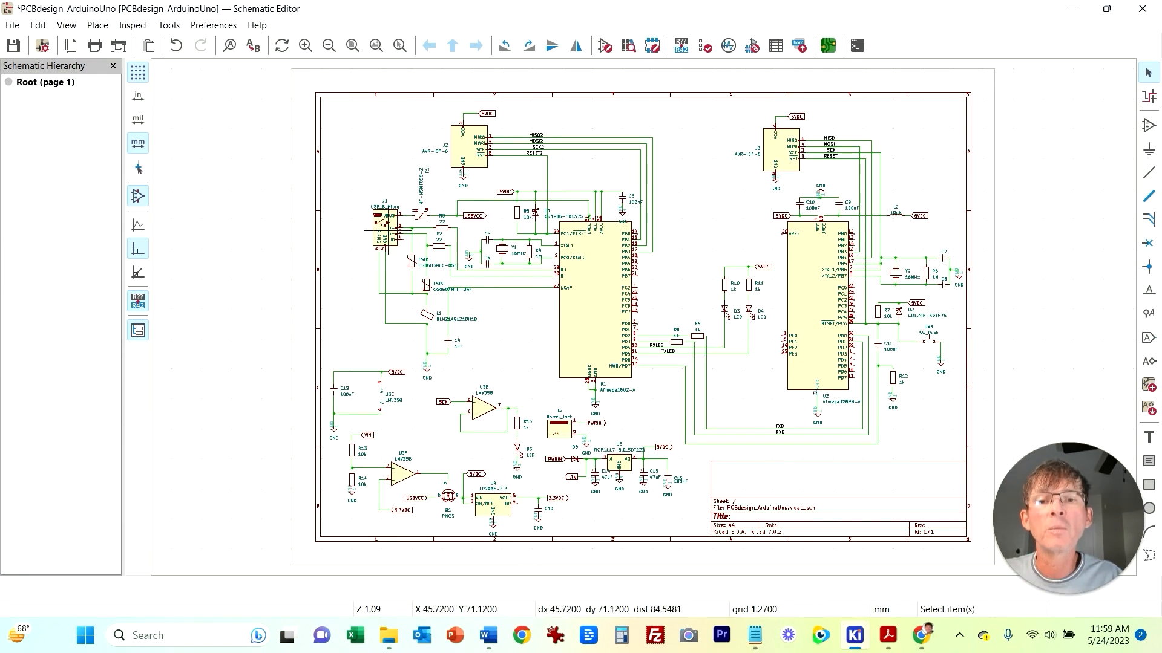
click(373, 225)
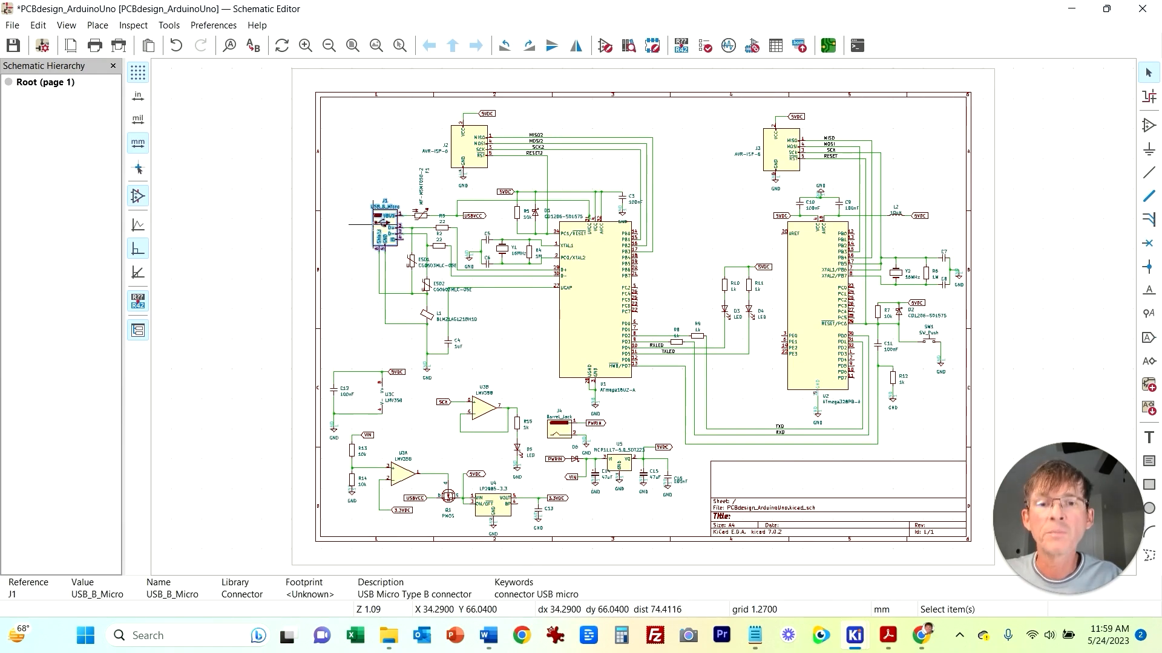
double_click(382, 224)
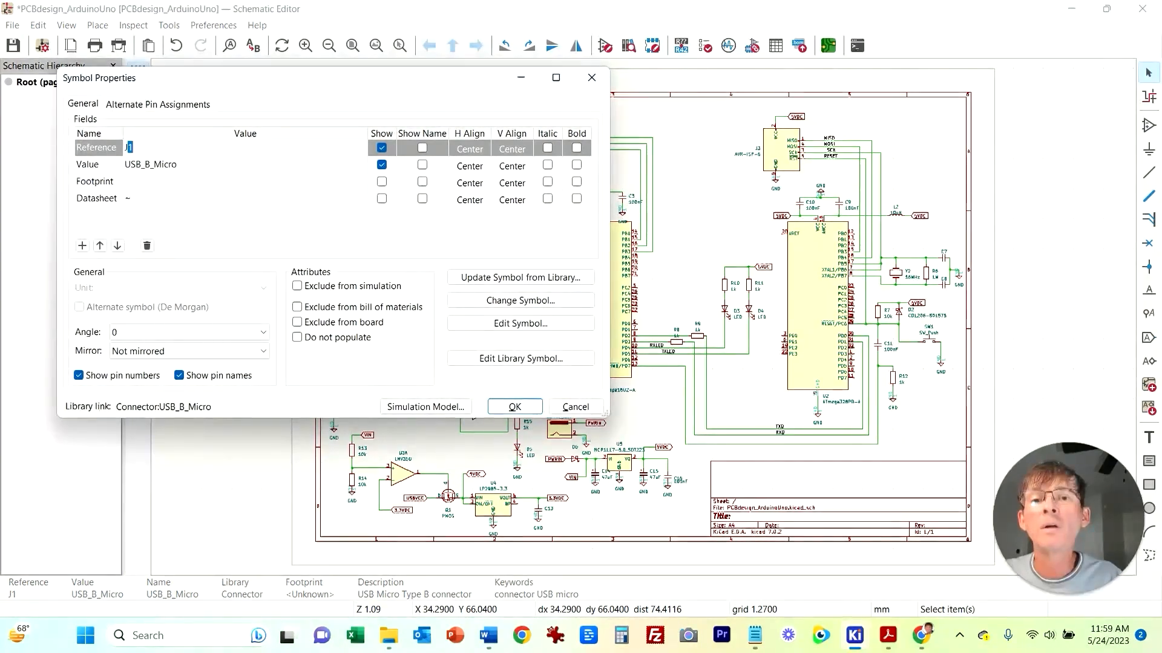
click(194, 181)
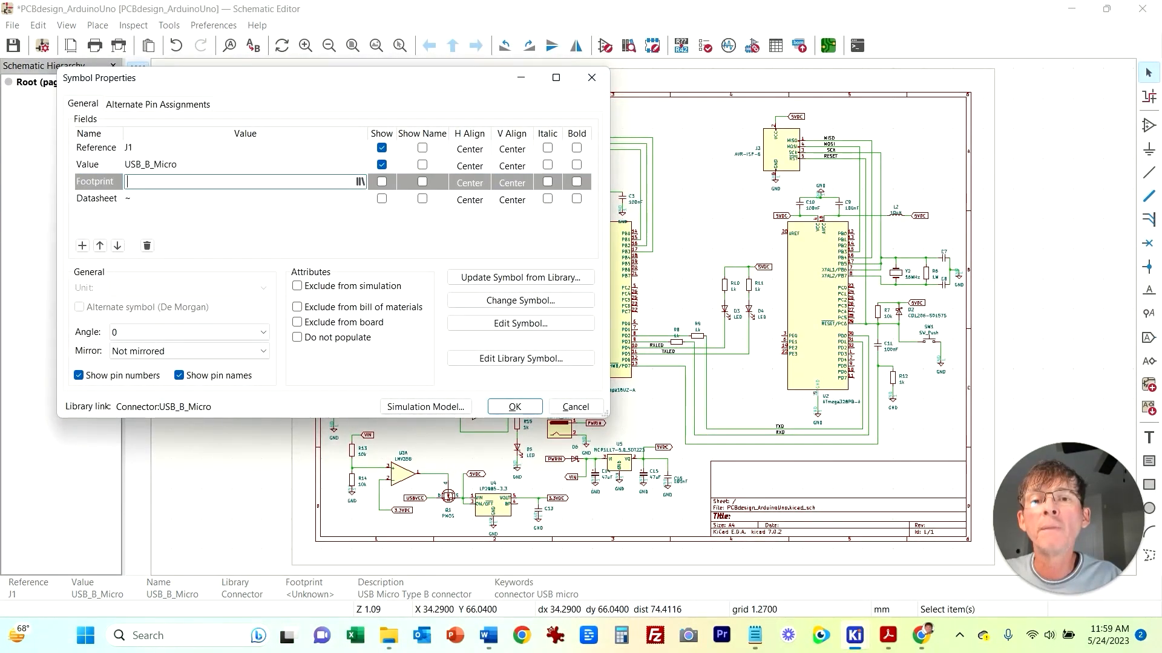
click(360, 182)
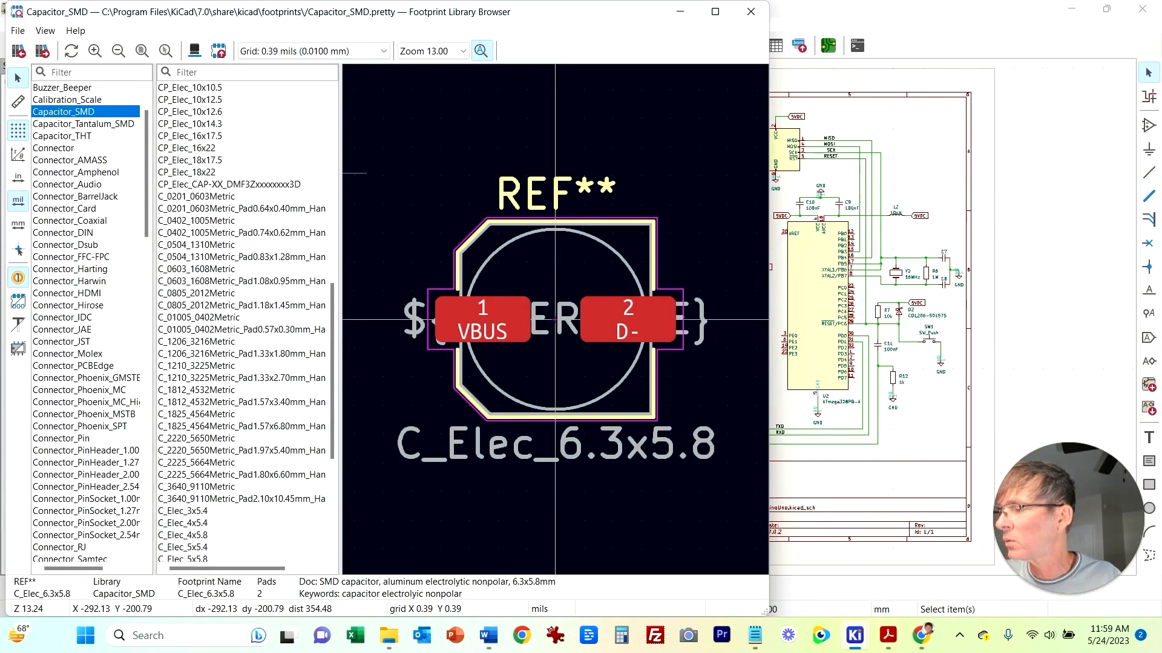
text(US)
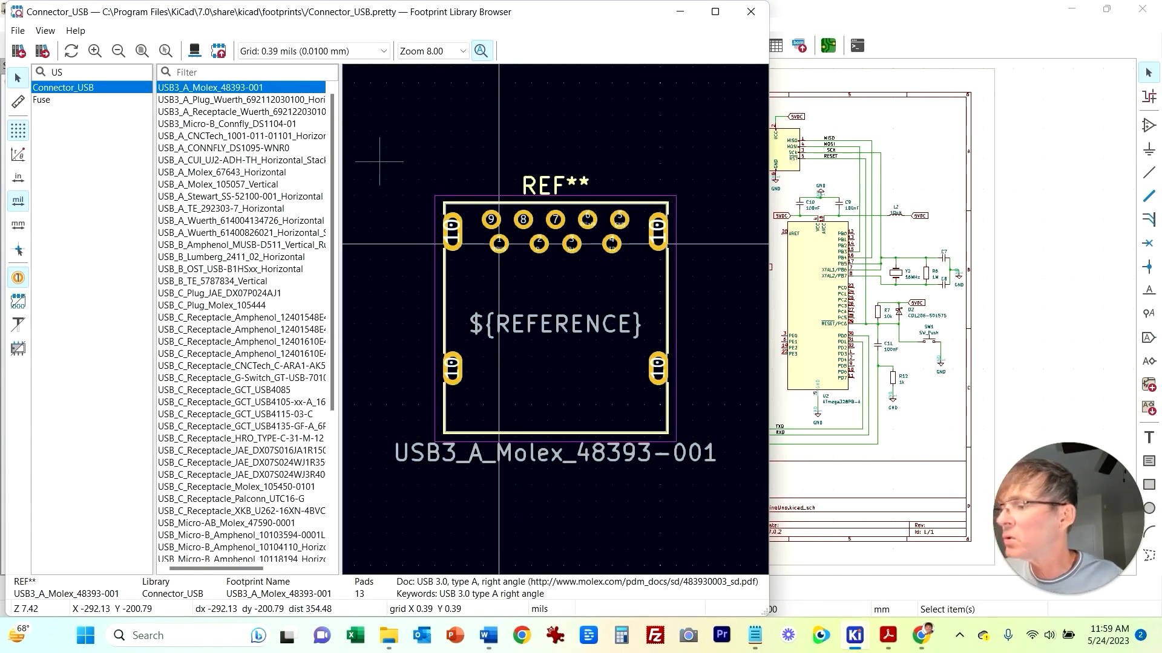
scroll(242, 321, down, 3)
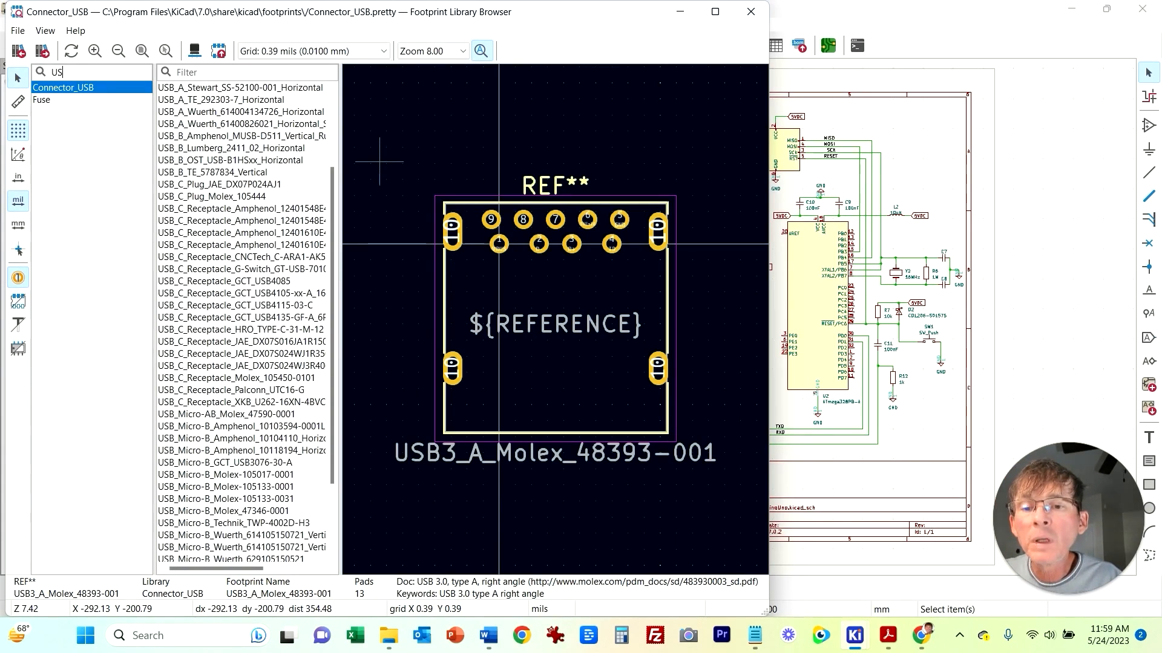
click(242, 427)
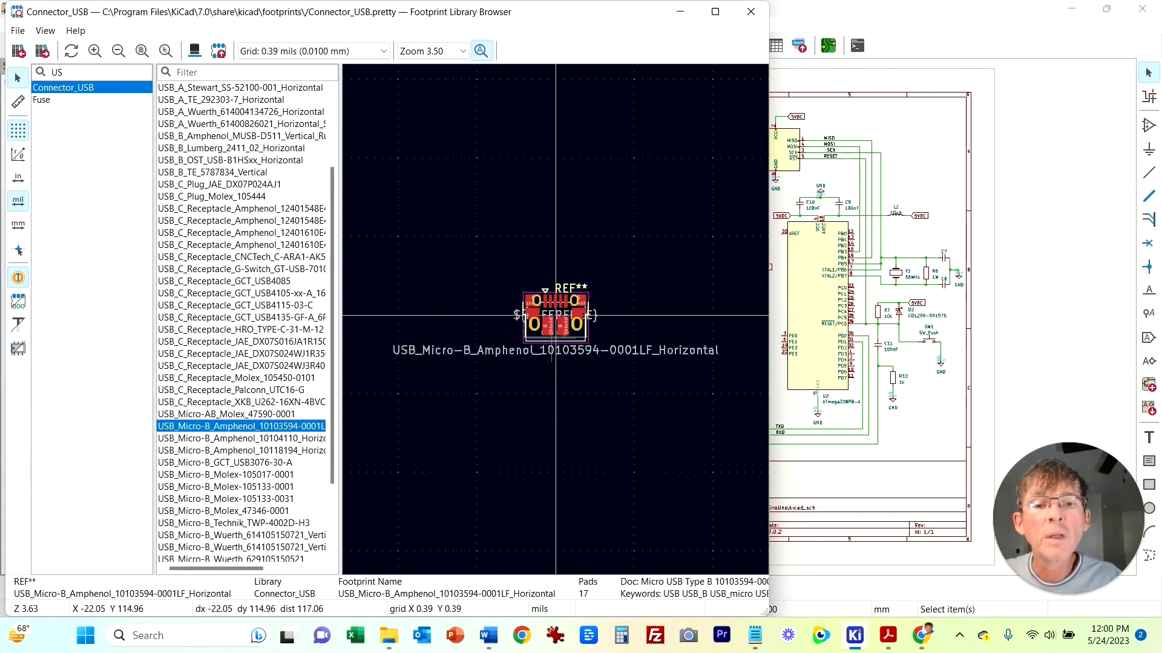
double_click(242, 427)
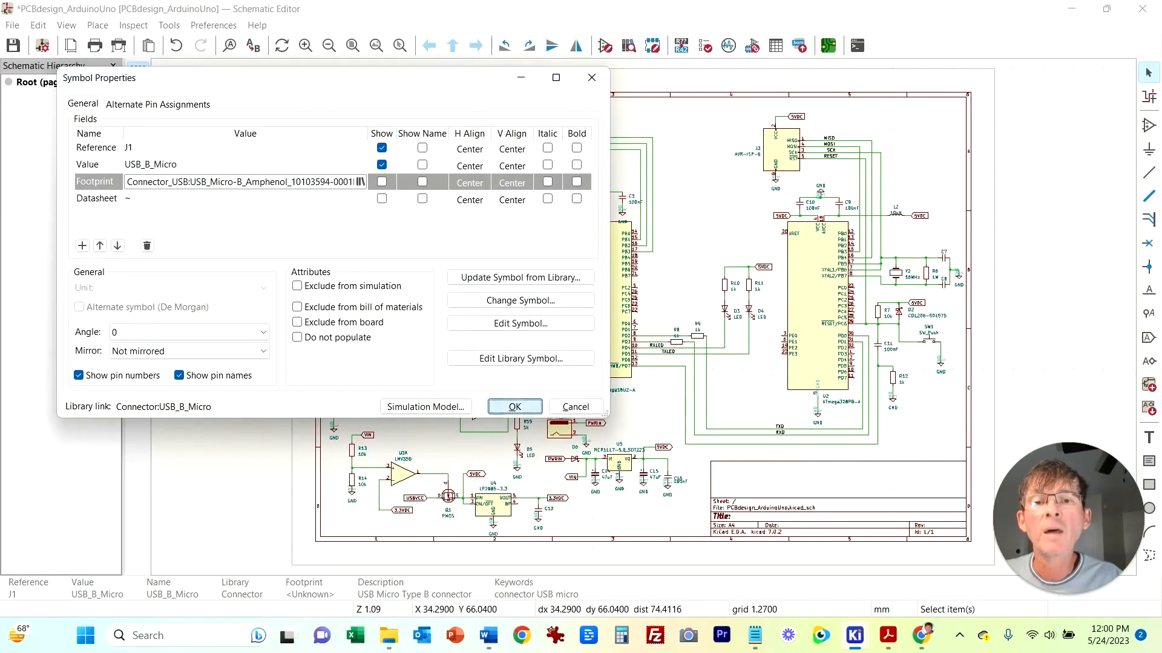
click(515, 407)
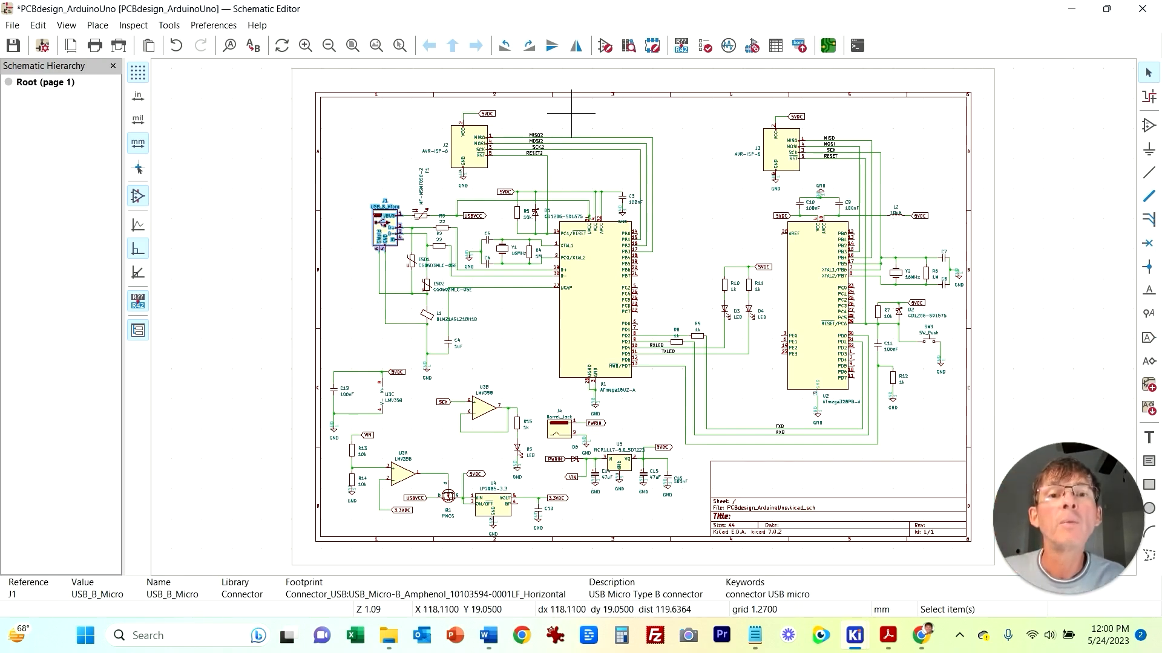
Step: Assign the footprint Connector_PinHeader_2.54mm:PinHeader_2x03_P2.54mm_Vertical_SMD to the AVR-ISP-6 connector J2
click(532, 122)
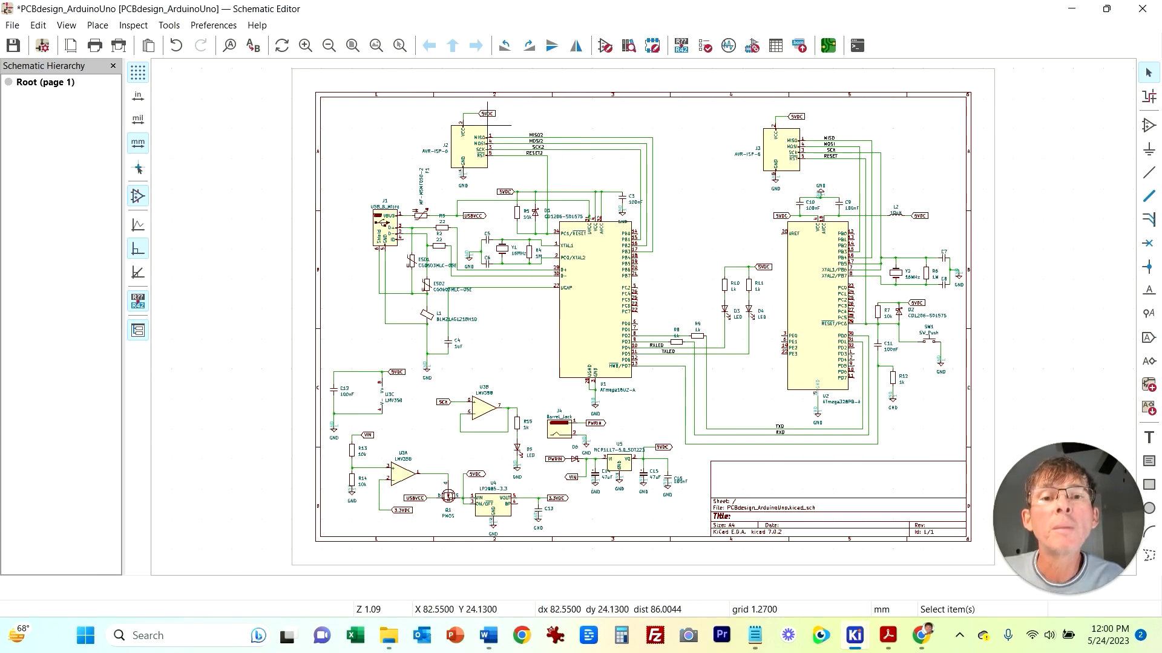
click(487, 126)
key(e)
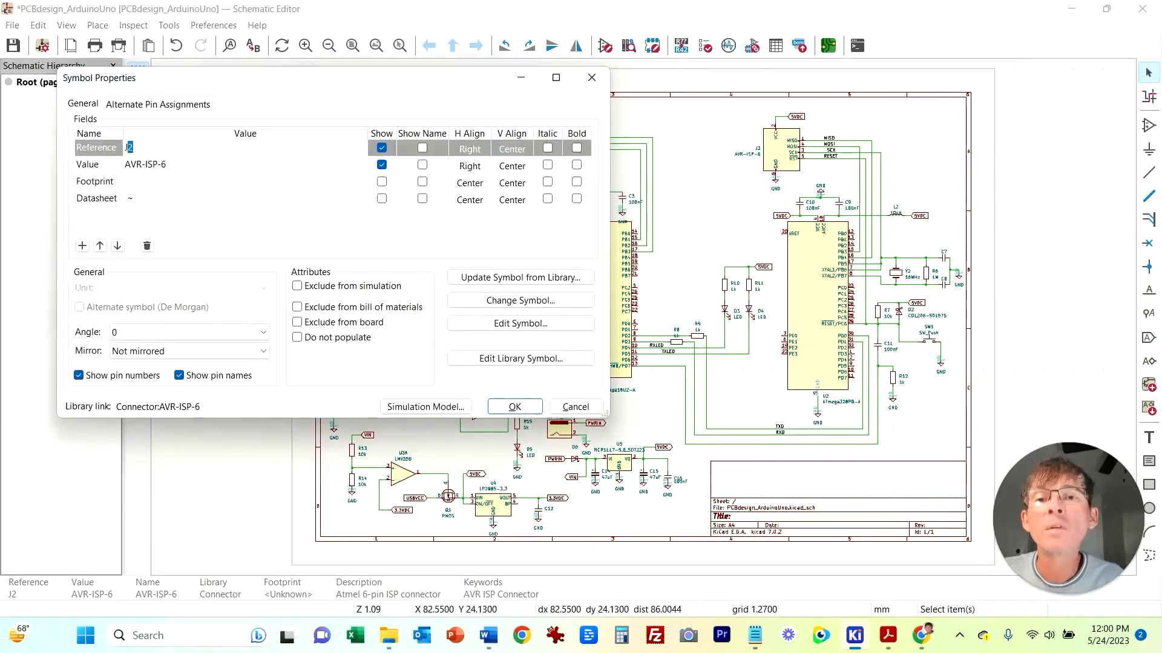
click(273, 181)
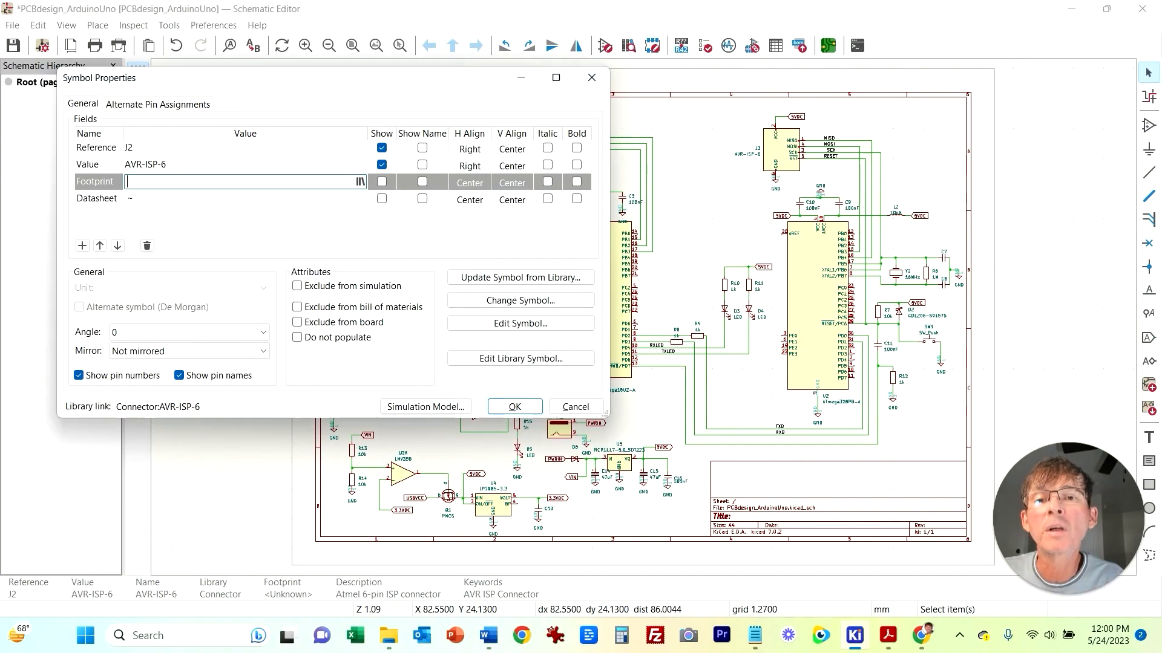
click(360, 182)
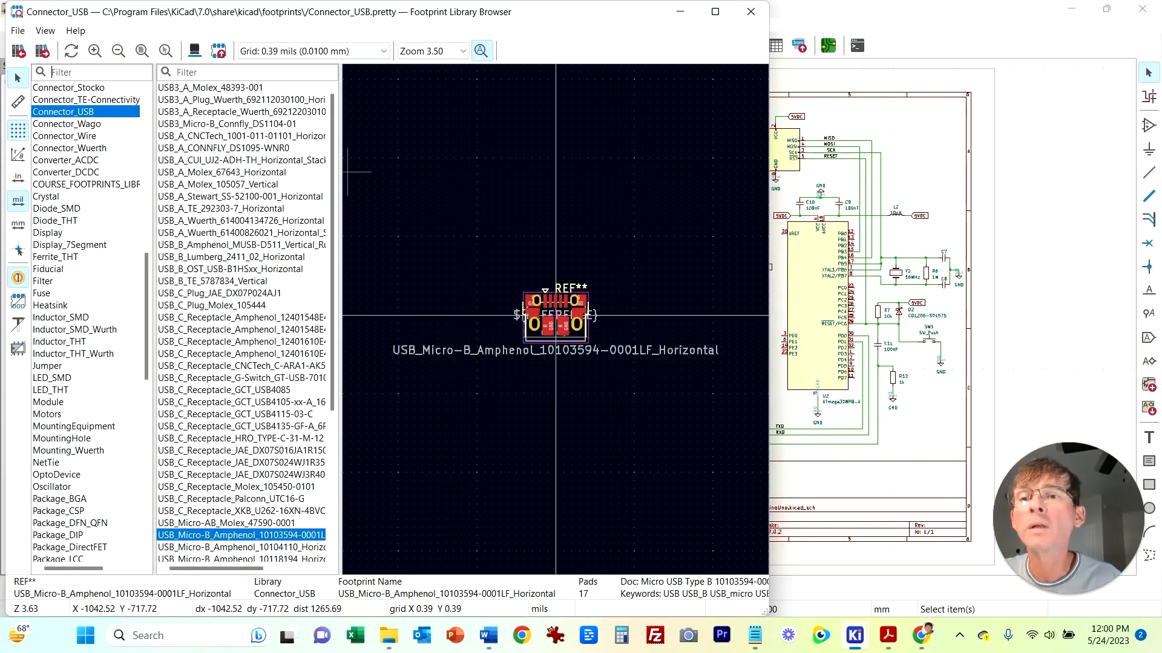
scroll(90, 323, up, 3)
scroll(90, 323, up, 5)
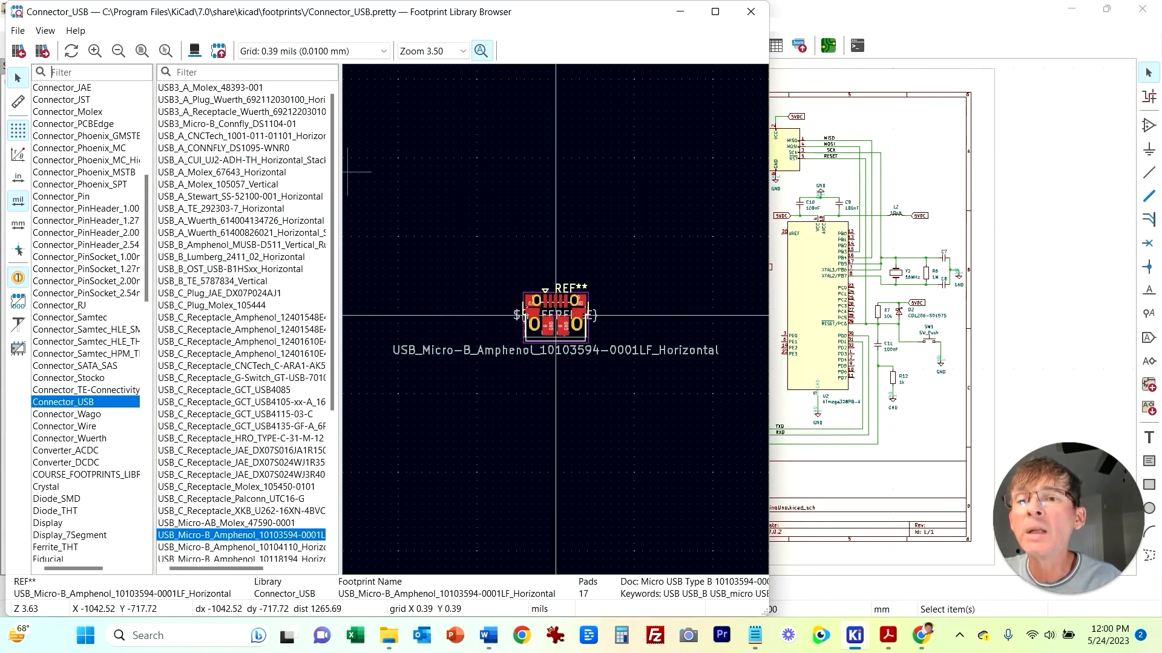
click(86, 245)
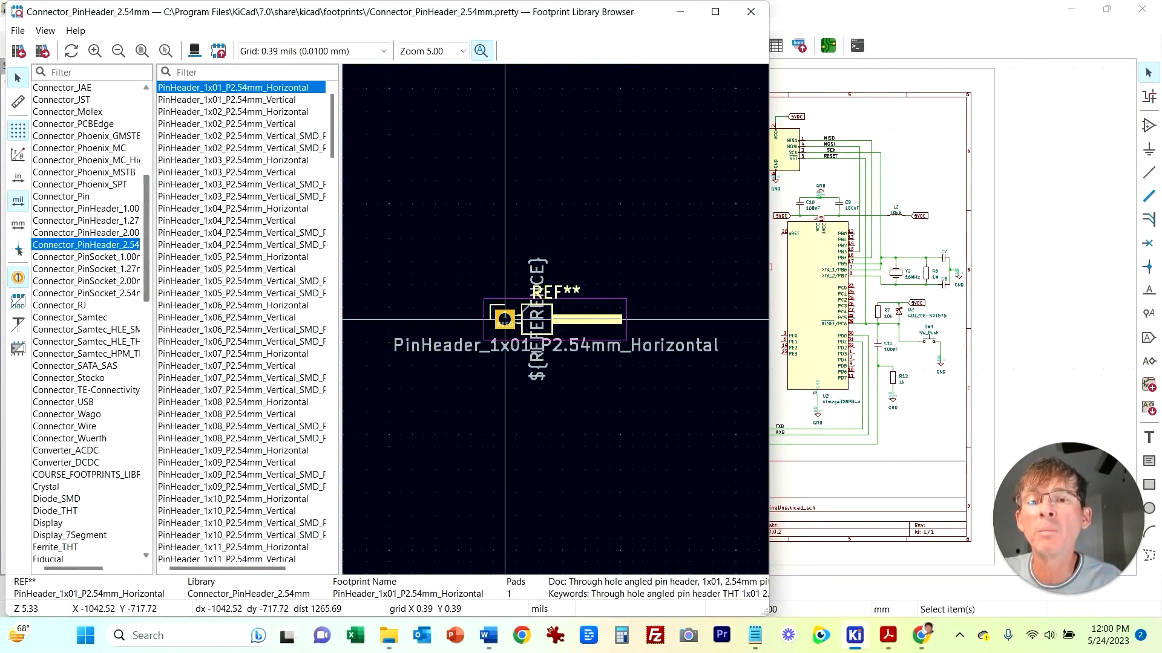
scroll(242, 320, down, 18)
scroll(242, 321, down, 20)
scroll(242, 321, down, 7)
scroll(242, 323, up, 2)
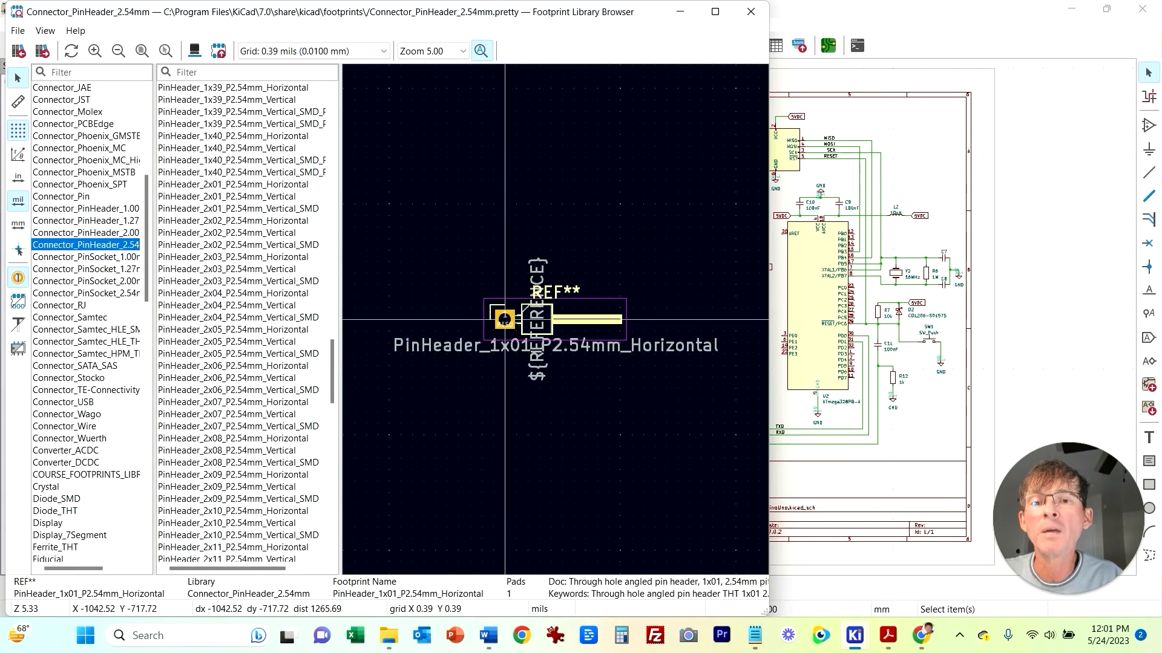
click(238, 281)
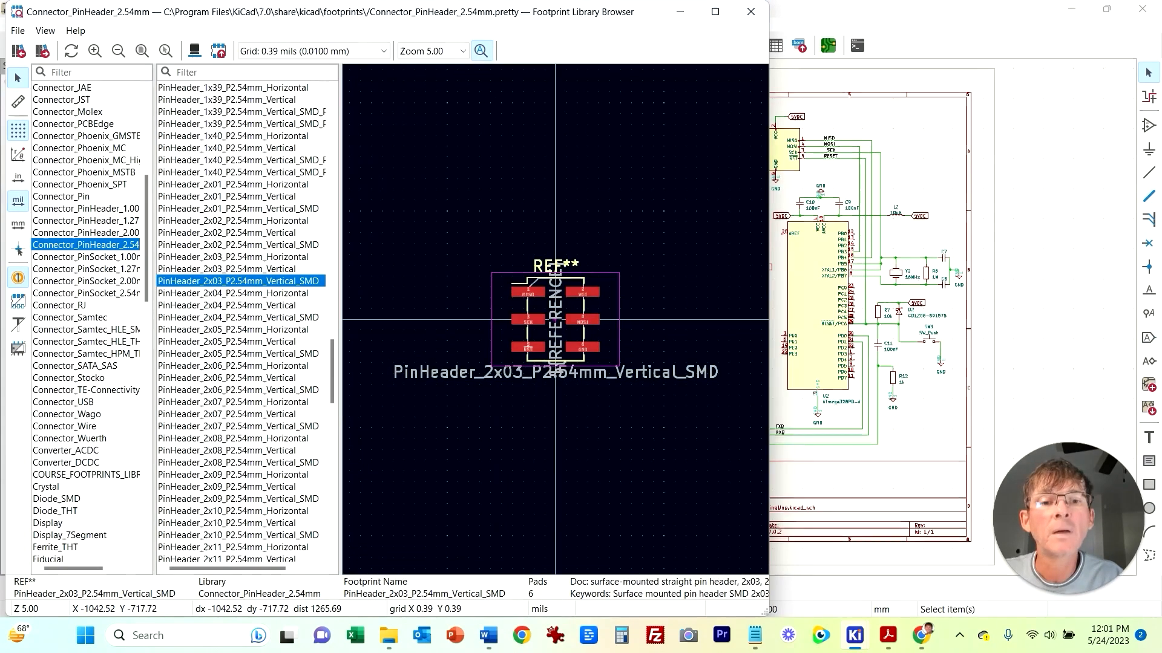
double_click(239, 282)
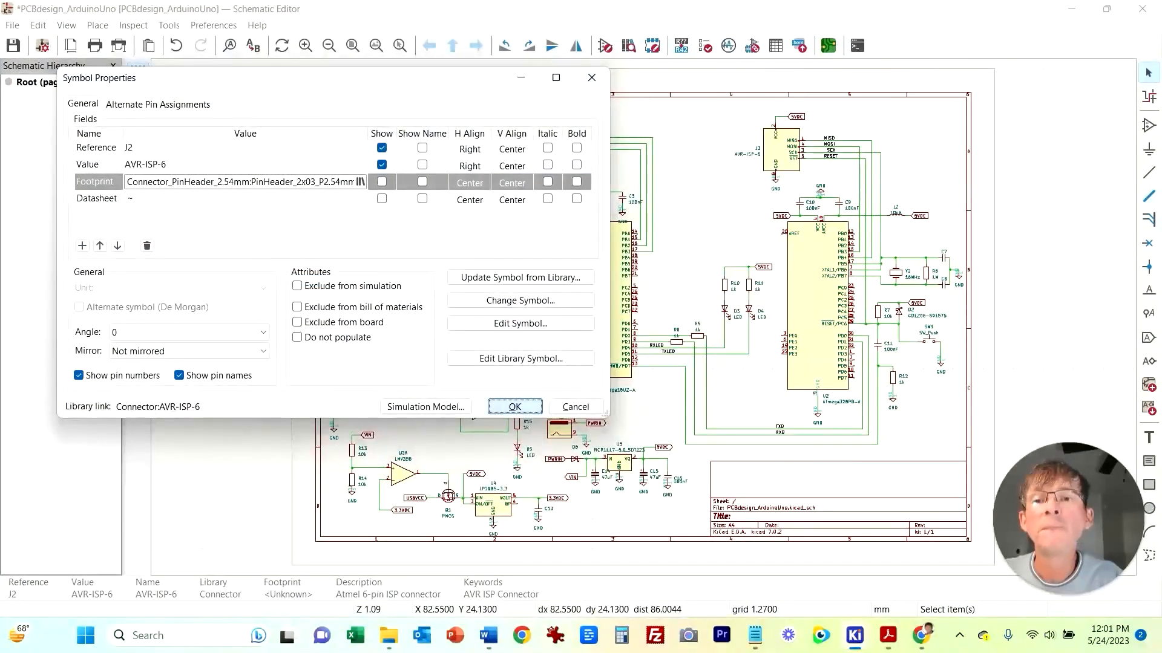
key(Return)
Step: Assign the same PinHeader_2x03_P2.54mm_Vertical_SMD footprint to the second AVR-ISP-6 connector J3
double_click(763, 164)
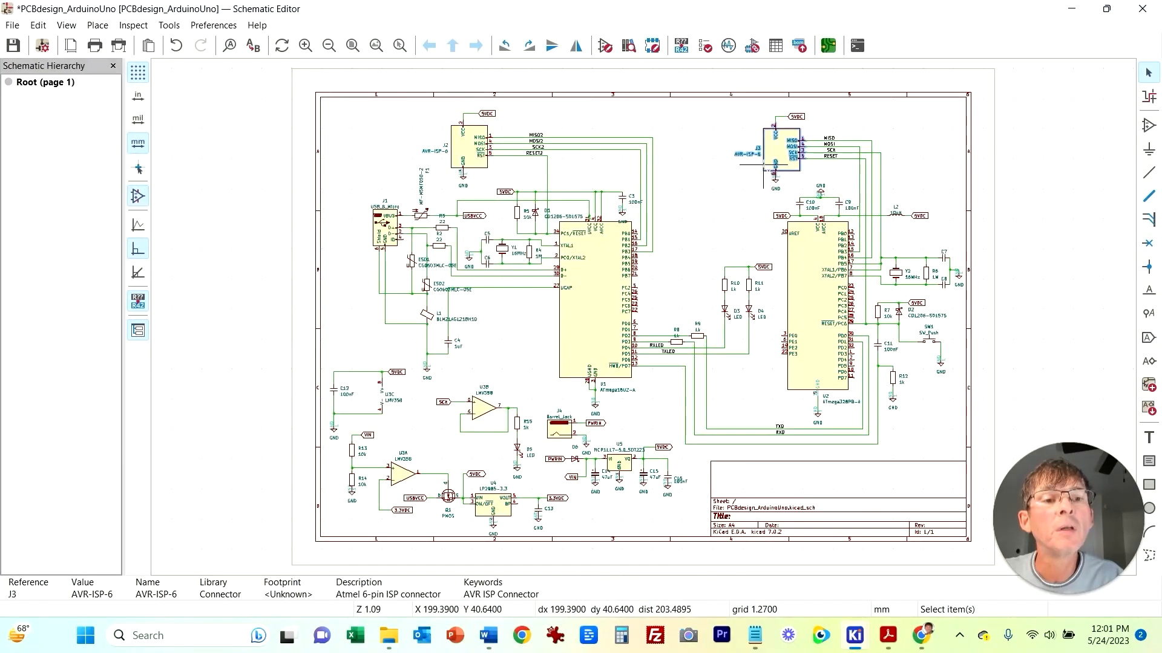
click(315, 181)
click(360, 181)
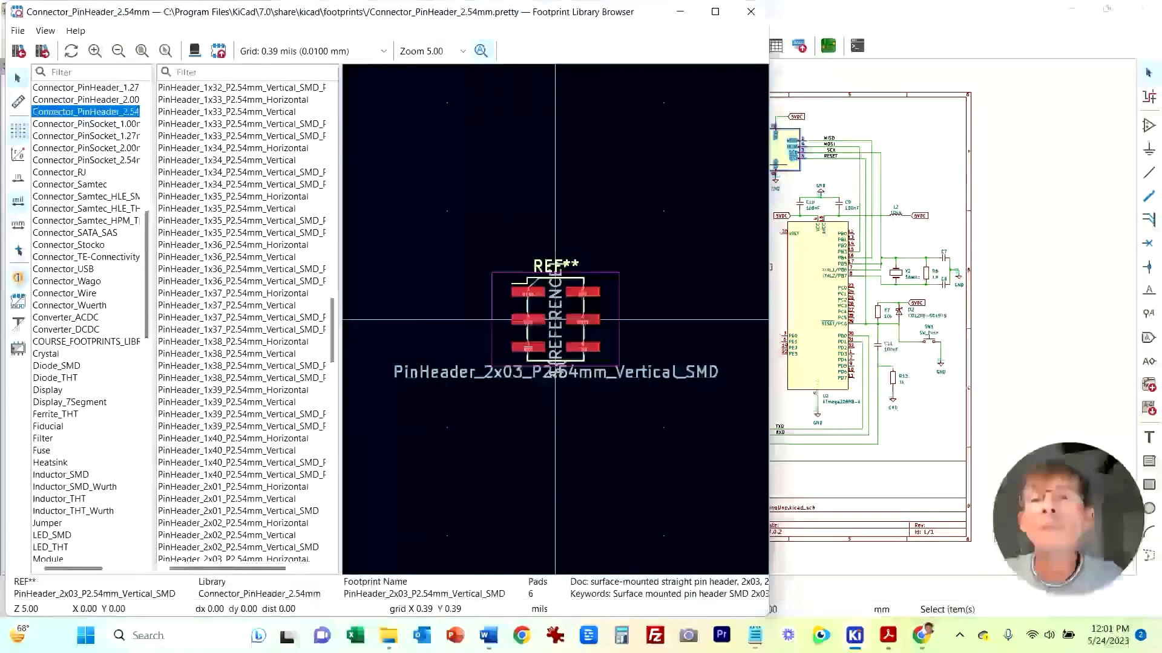
scroll(239, 402, down, 5)
double_click(239, 402)
key(Return)
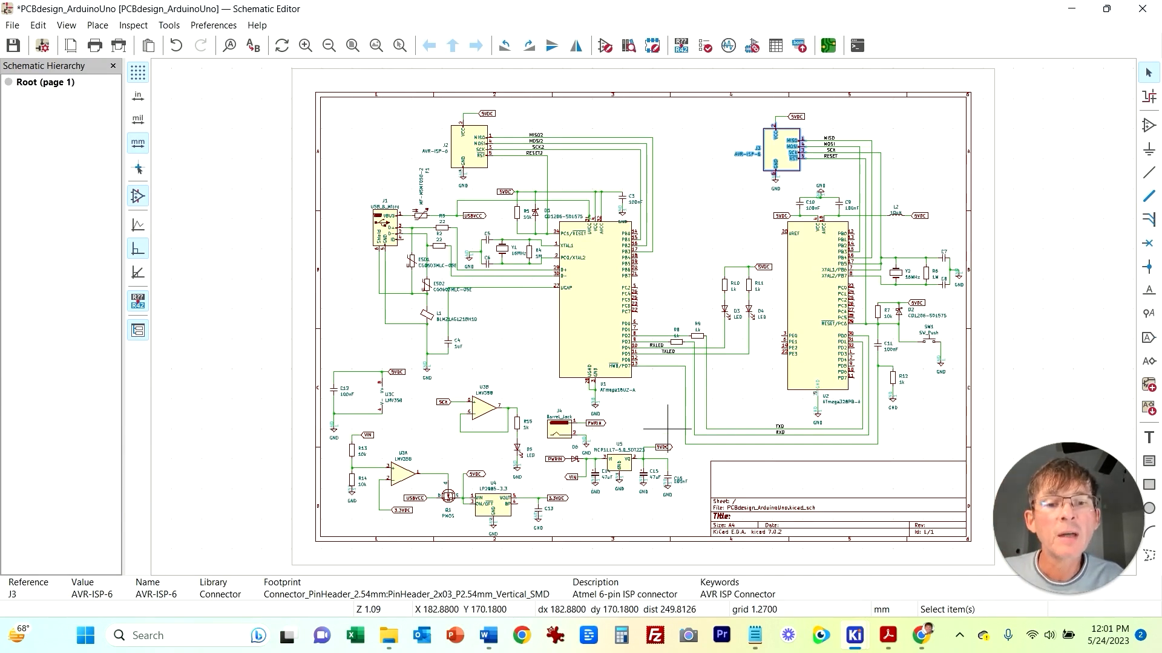
Step: Assign the footprint Button_Switch_SMD:SW_Tactile_SPST_NO_Straight_CK_PTS636Sx25SMTRLFS to the push button SW1
click(652, 411)
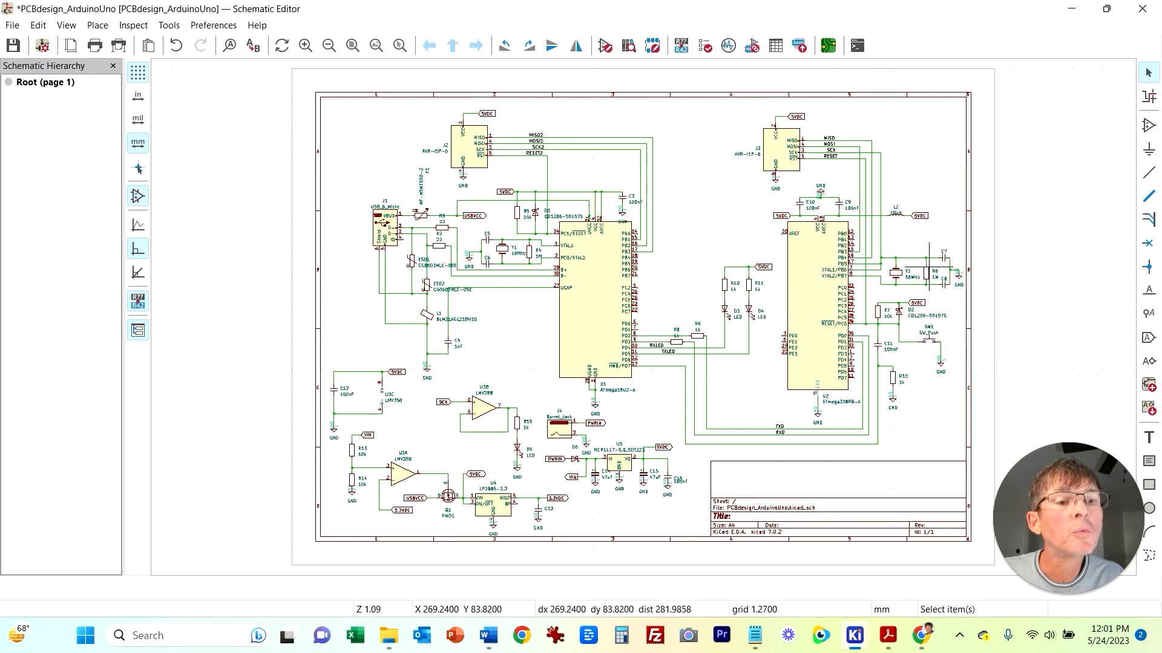
scroll(937, 351, up, 2)
scroll(641, 316, up, 3)
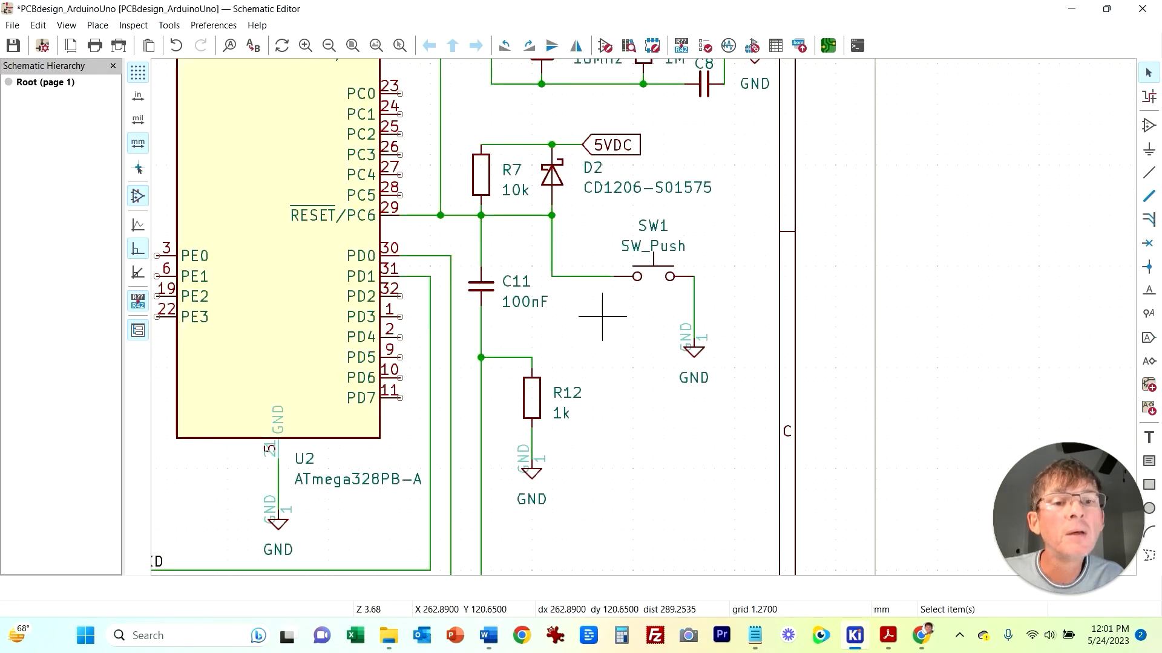
double_click(652, 272)
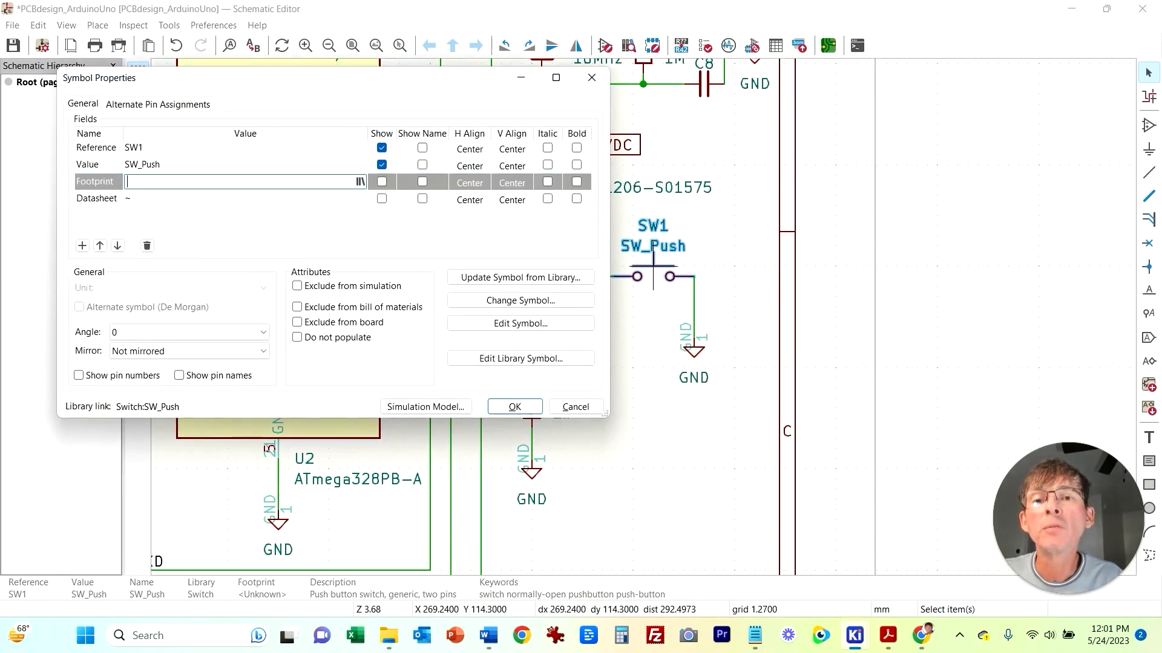
click(360, 182)
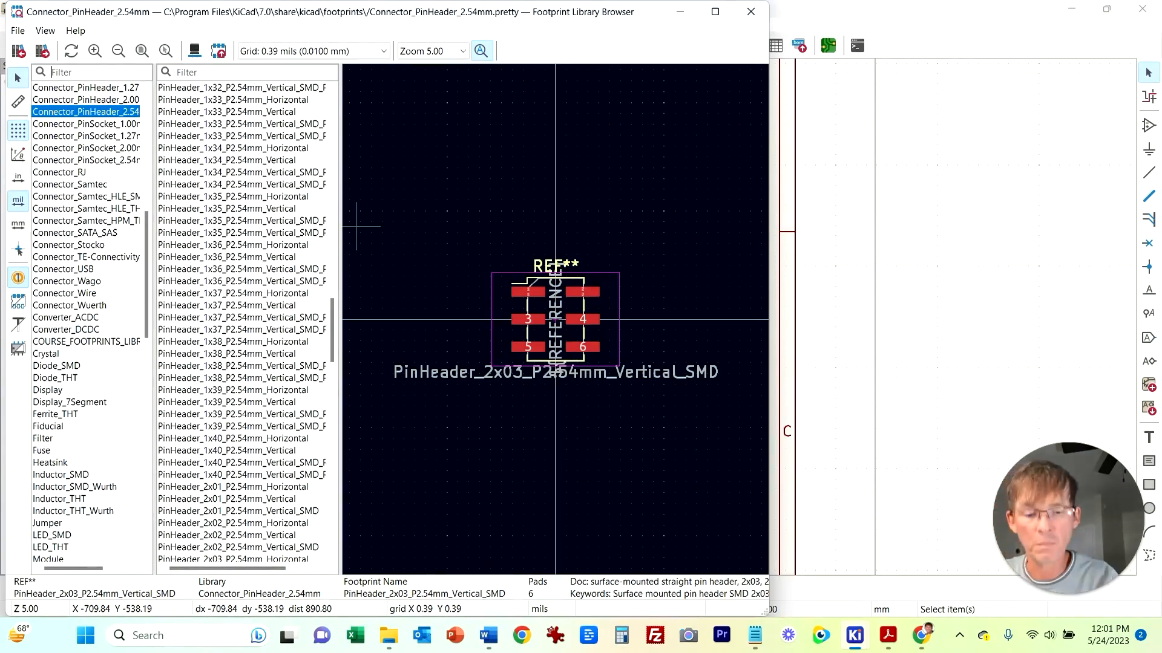
text(Button)
click(72, 100)
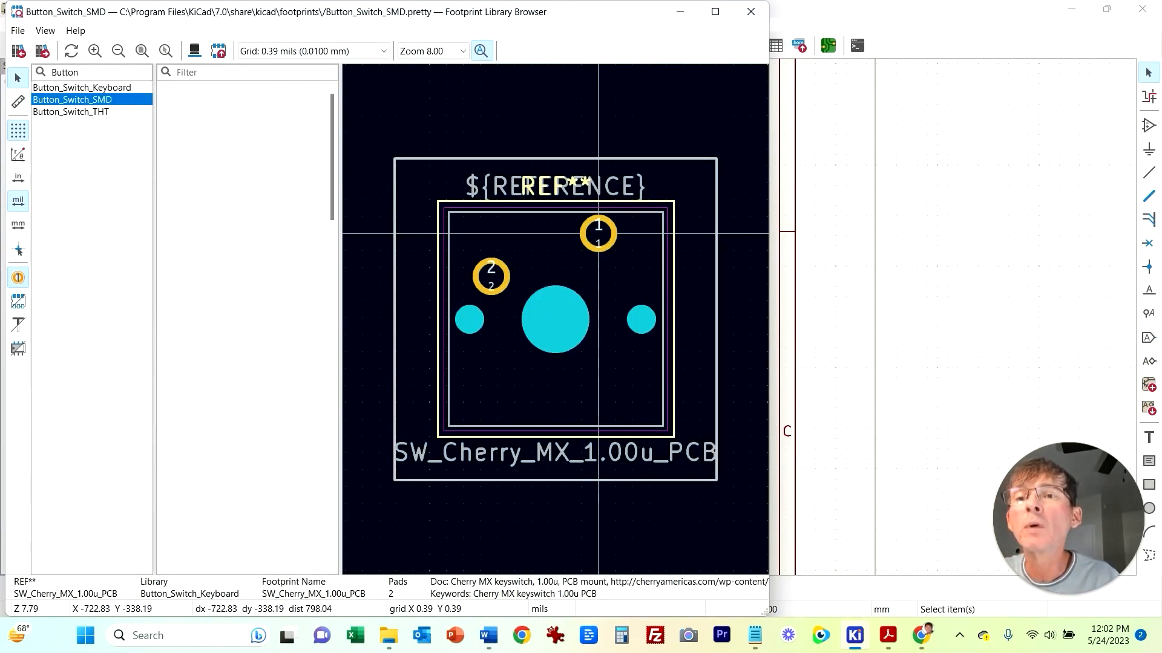
scroll(242, 321, down, 20)
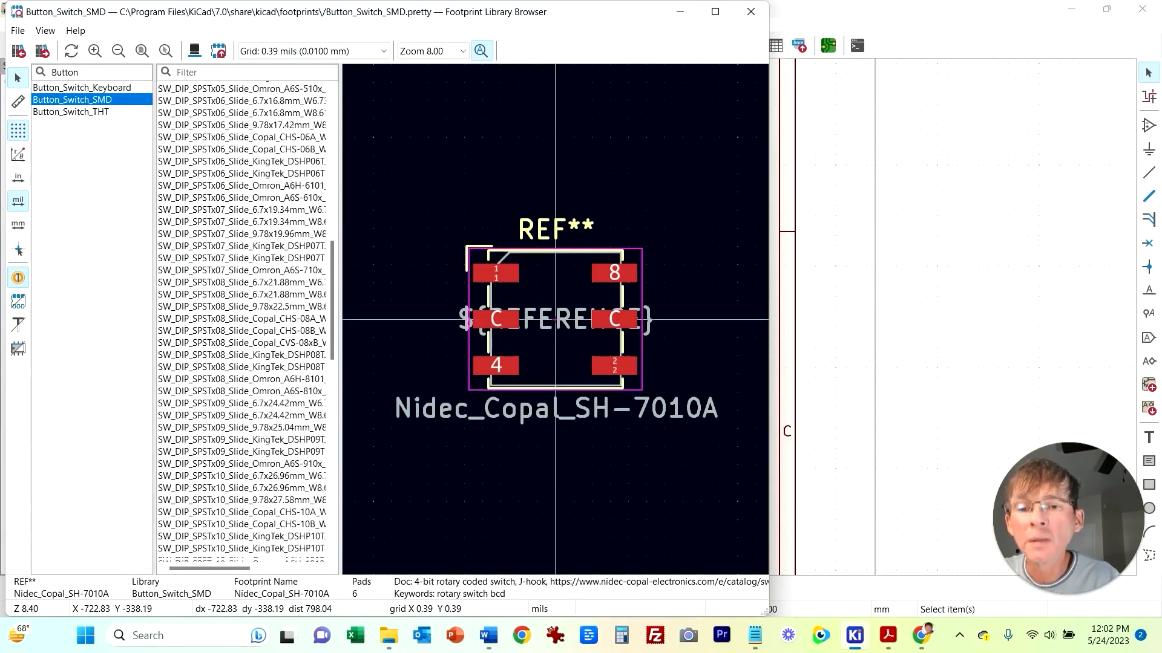
scroll(242, 321, down, 12)
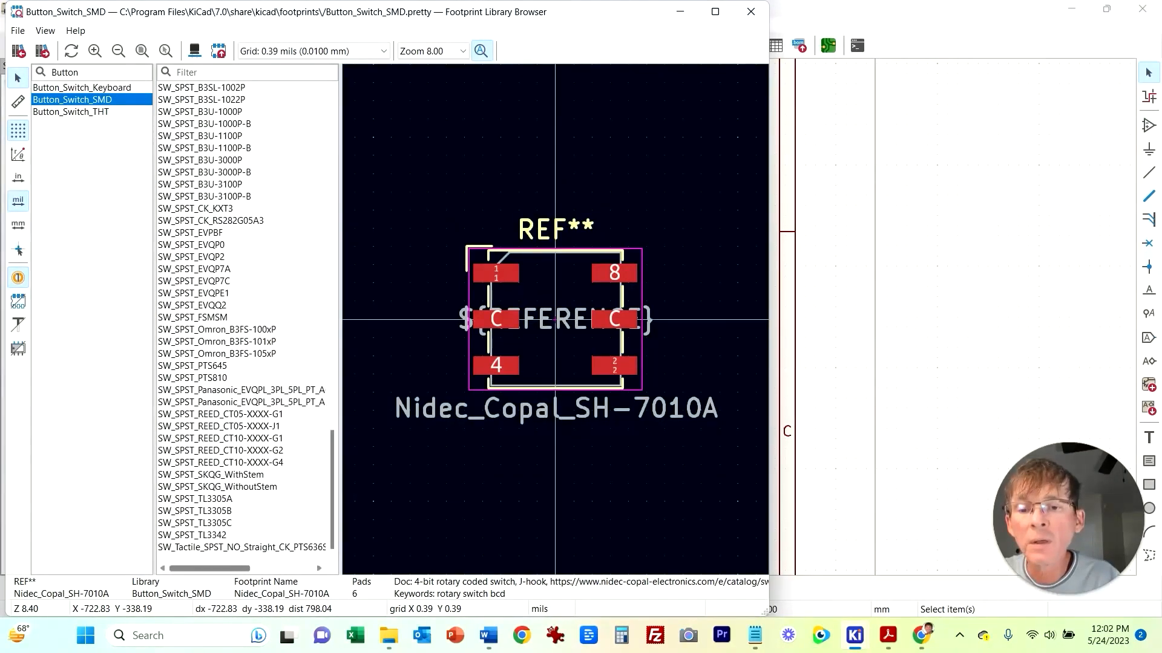
double_click(242, 547)
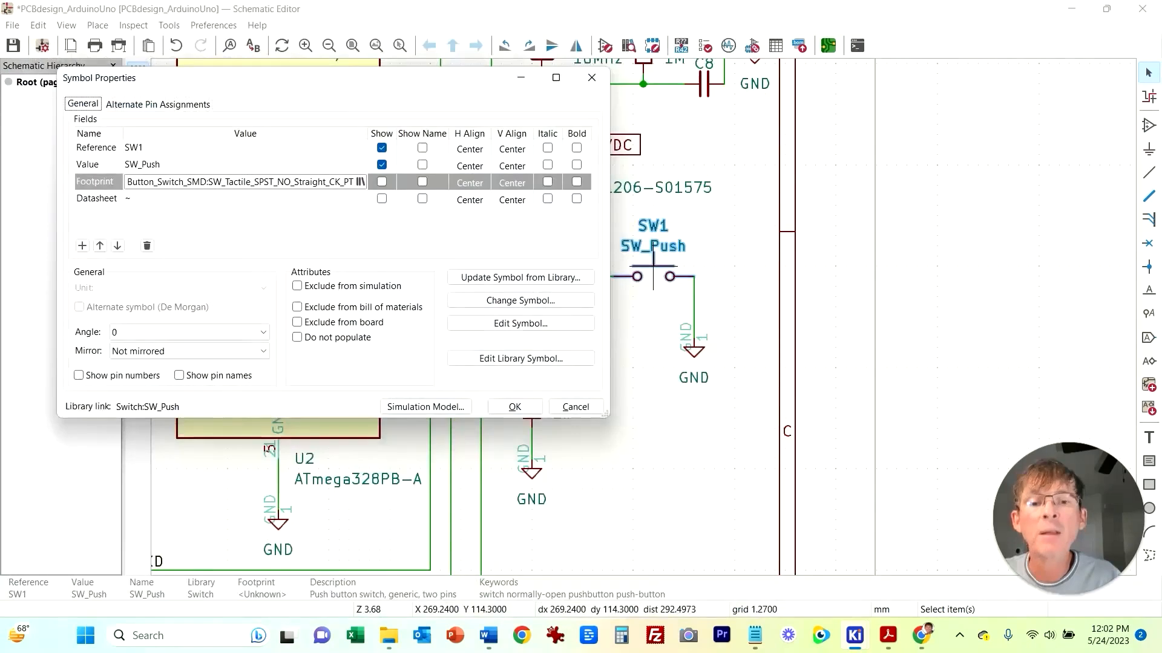
click(515, 406)
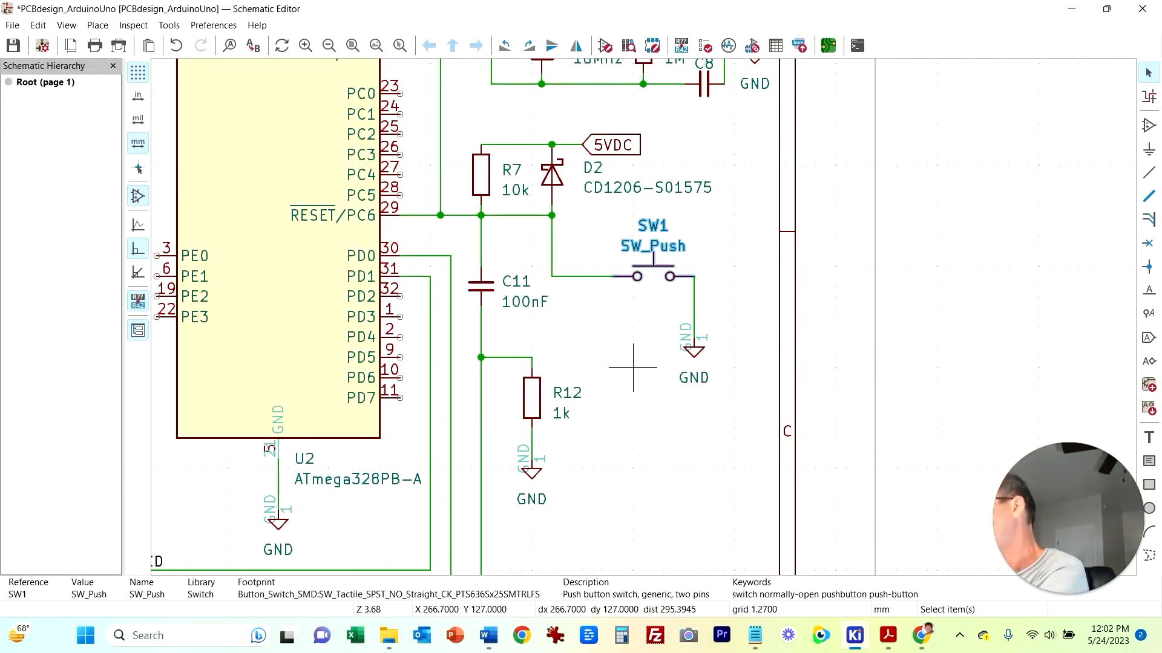
Step: Assign the footprint Inductor_SMD:L_0603_1608Metric to the 10uH inductor L2
scroll(633, 367, down, 4)
scroll(841, 271, up, 2)
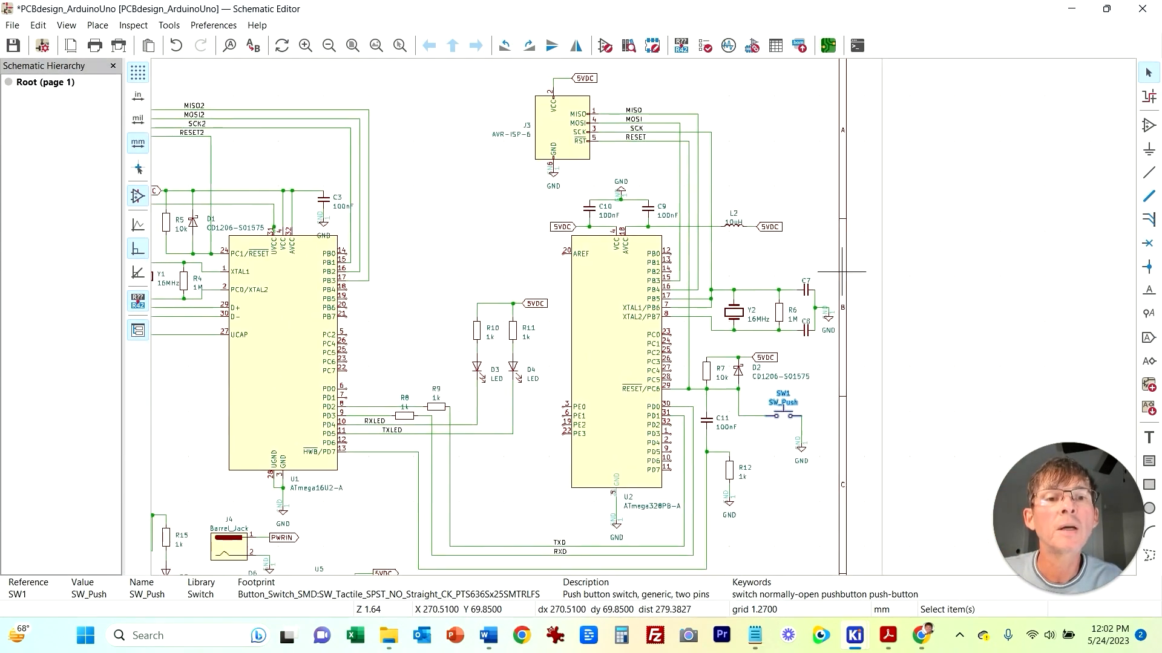
middle_drag(474, 508, 718, 259)
middle_drag(673, 80, 449, 458)
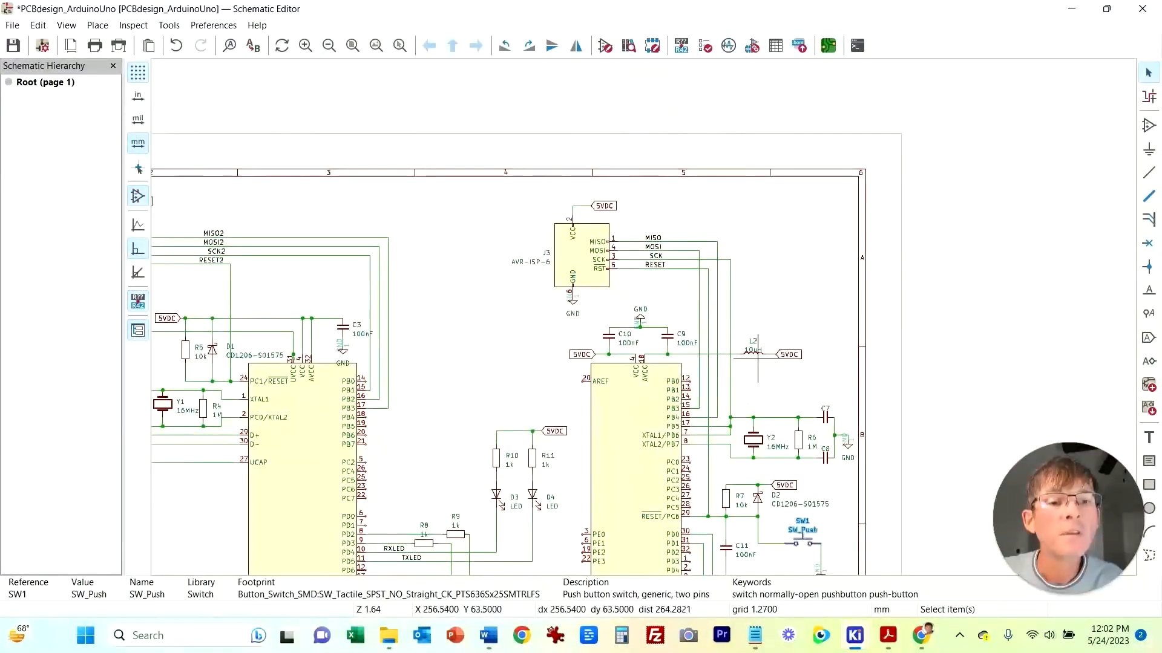
scroll(758, 358, up, 2)
double_click(616, 268)
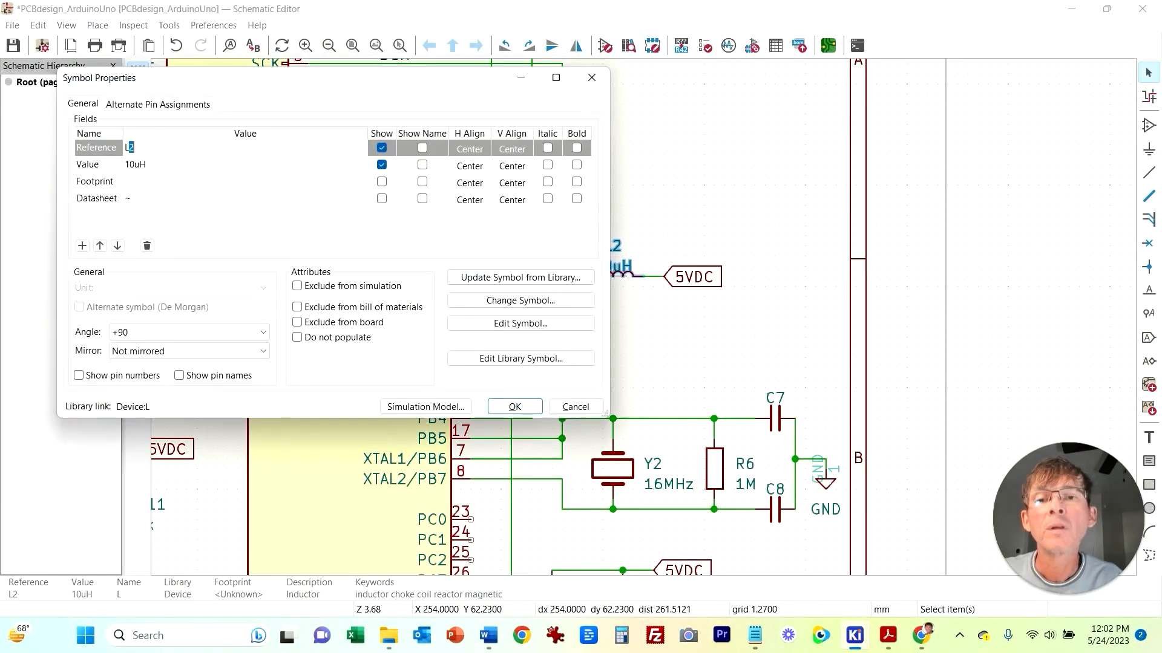
click(242, 181)
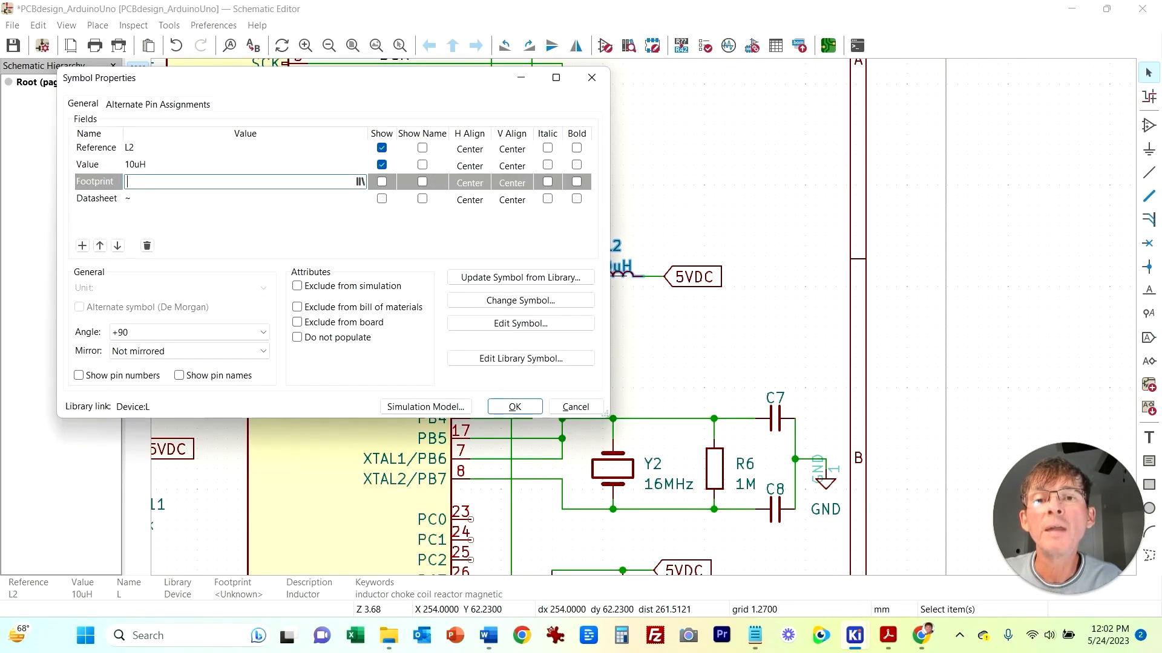
click(361, 181)
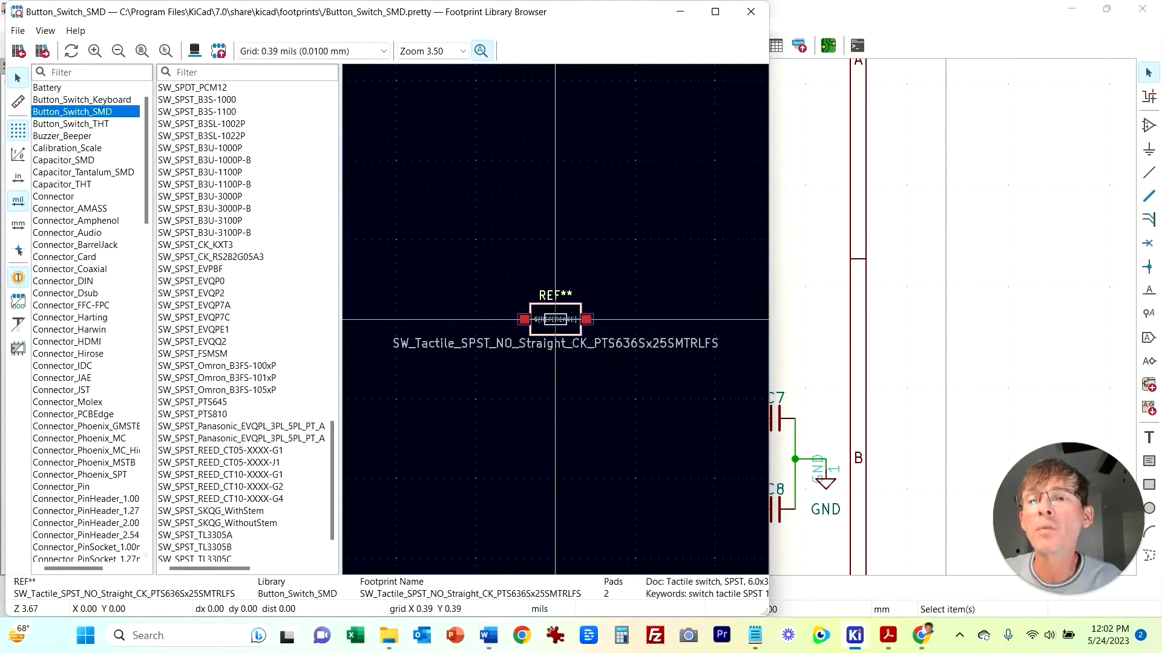
scroll(89, 323, down, 1)
scroll(89, 323, down, 15)
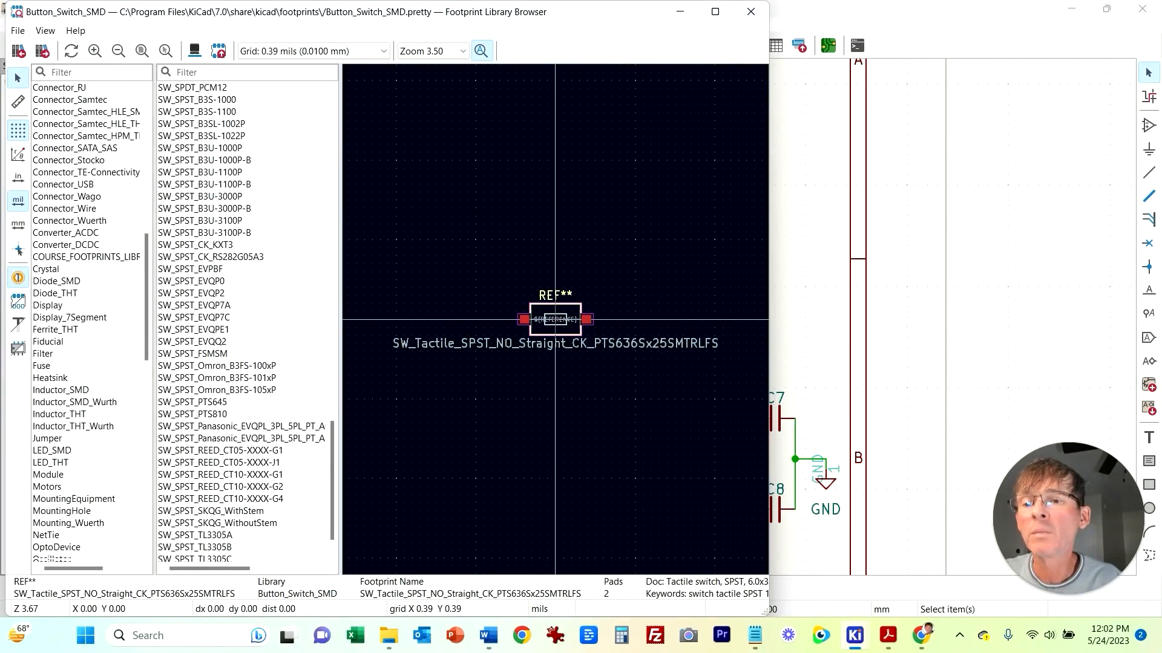
click(60, 390)
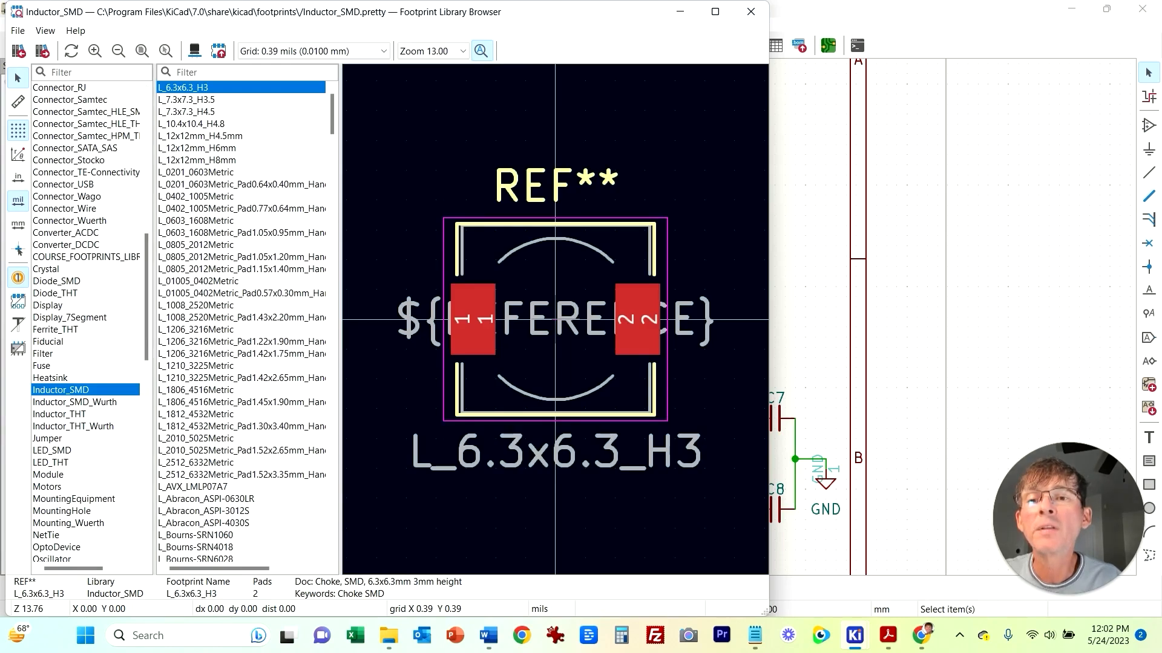
double_click(195, 221)
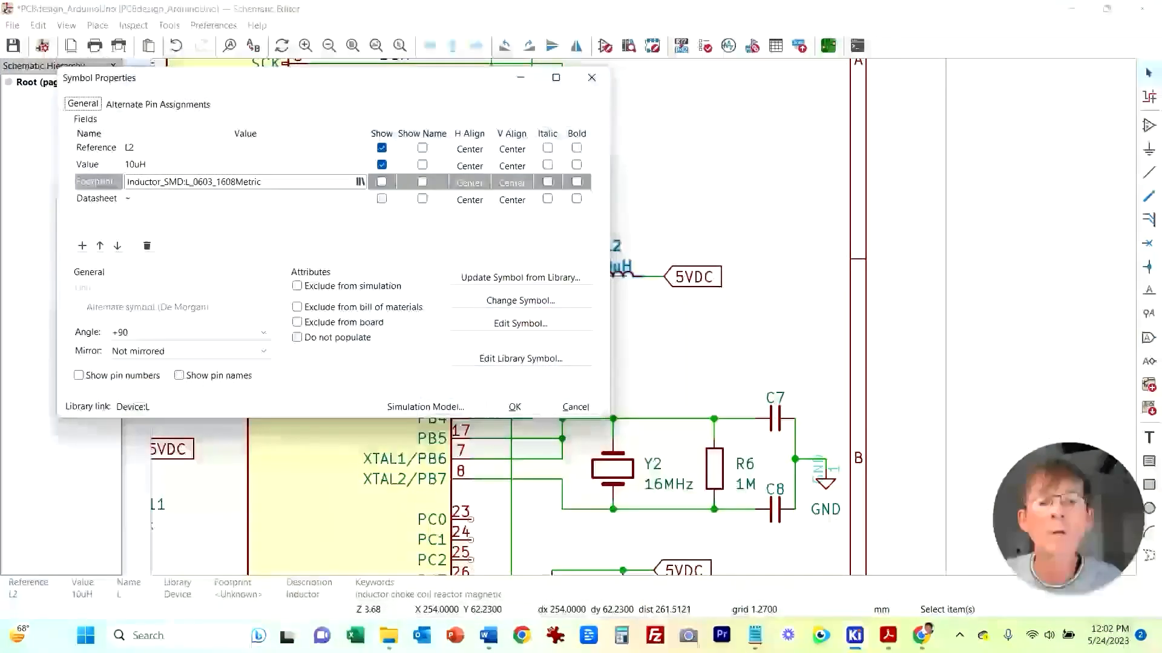
click(515, 407)
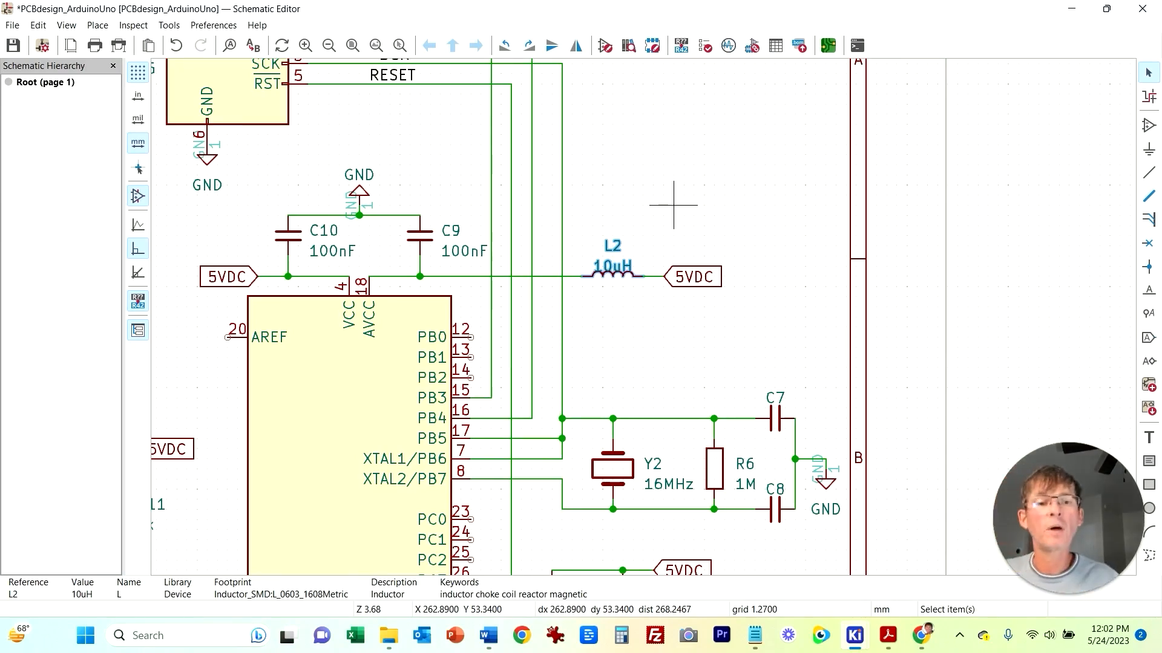
Step: Assign the footprint Capacitor_SMD:C_Elec_6.3x5.8 to the 47uF capacitor C14
middle_drag(612, 368, 696, 227)
scroll(696, 227, down, 3)
middle_drag(575, 376, 658, 196)
scroll(428, 330, up, 2)
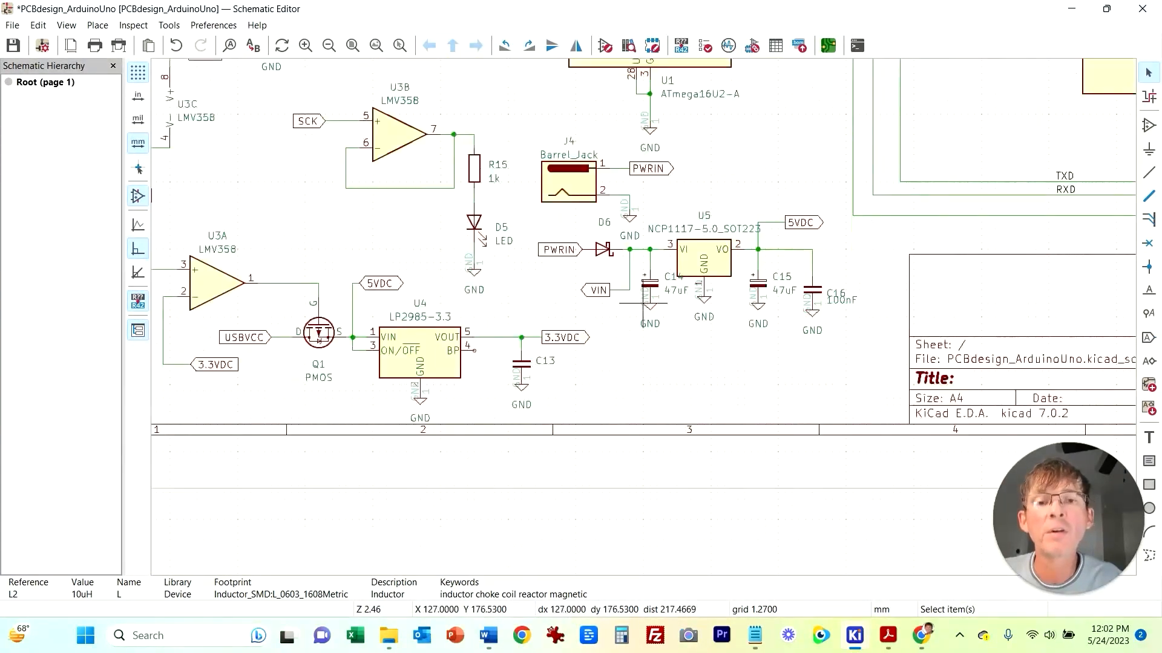
middle_drag(677, 344, 501, 383)
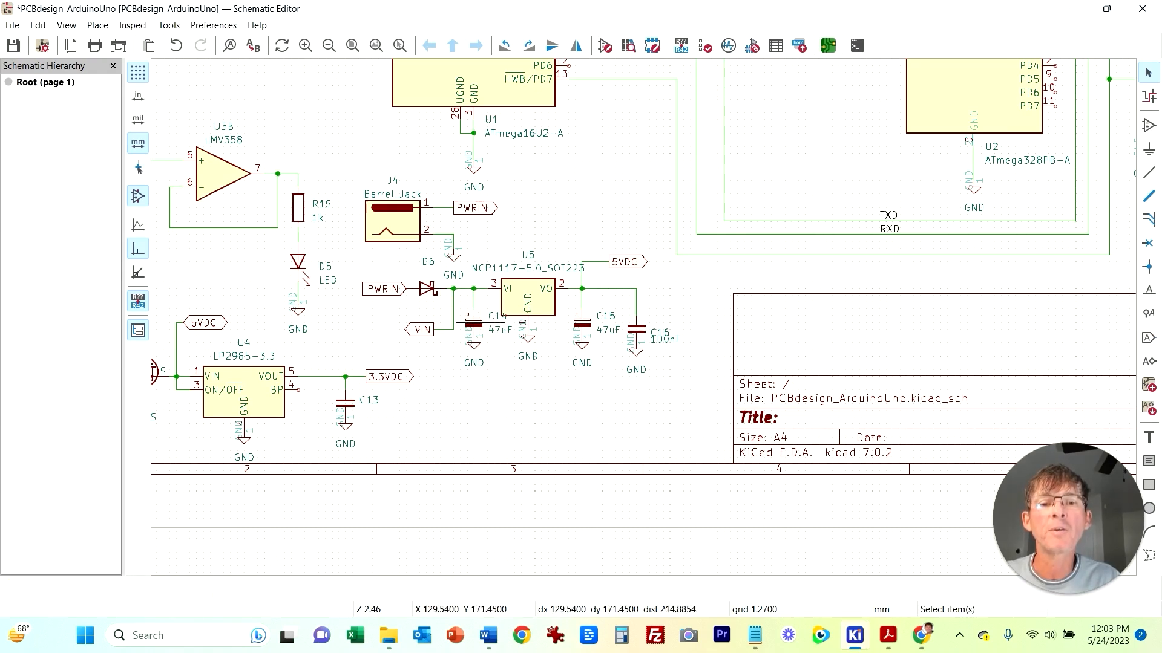
double_click(474, 326)
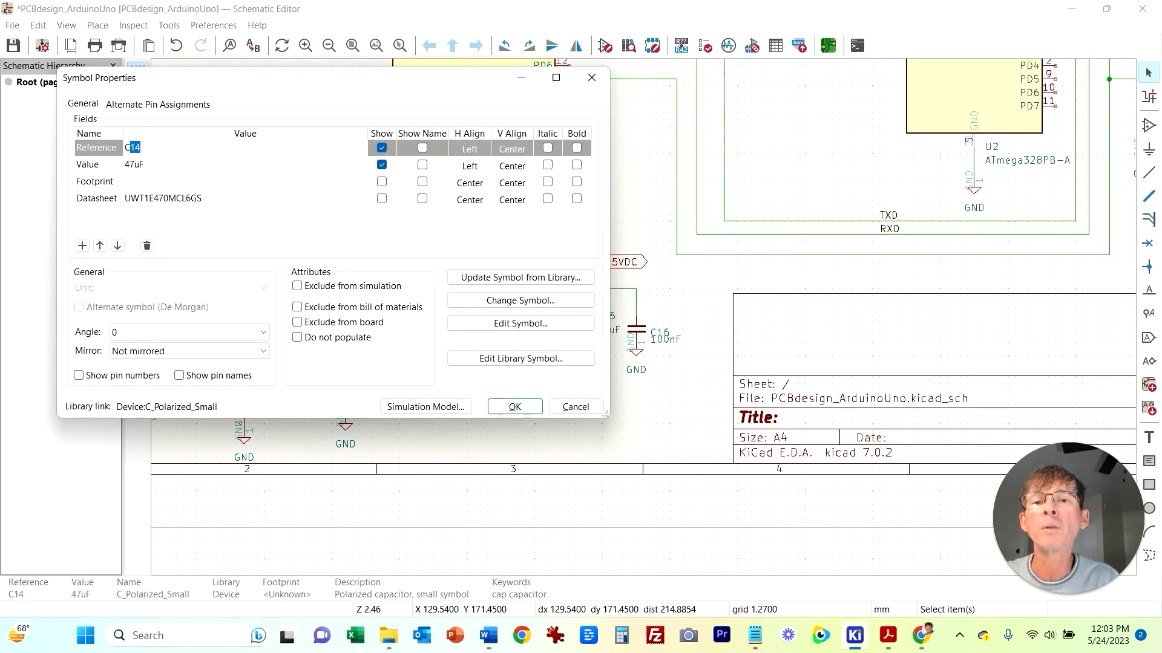
click(242, 182)
click(360, 182)
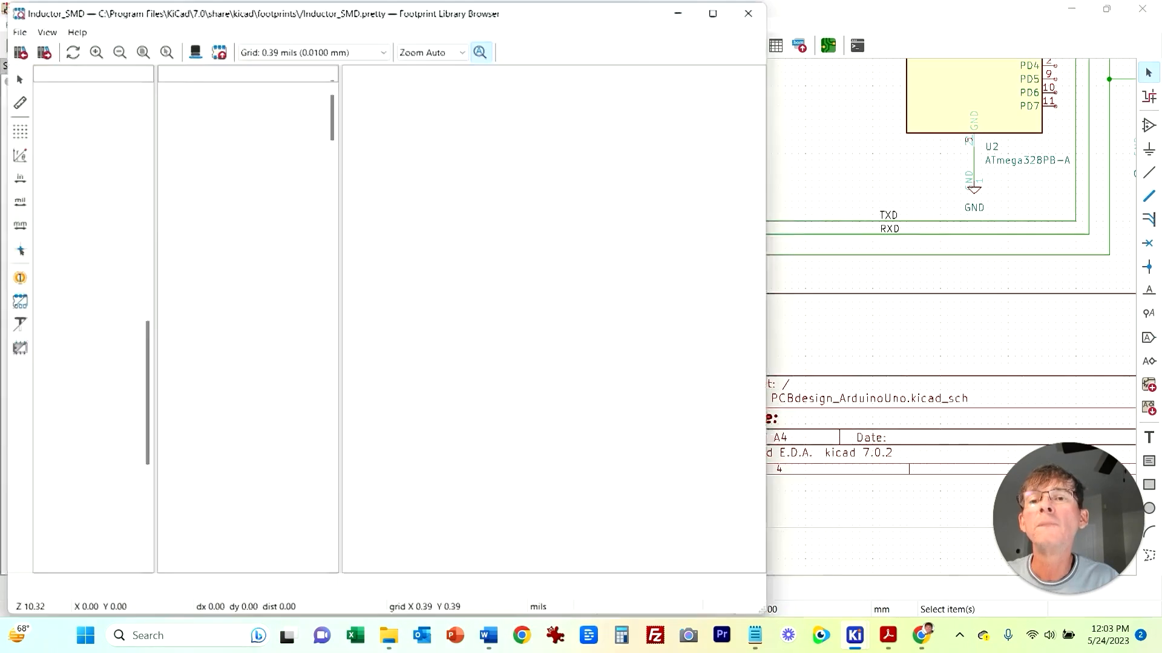
text(c)
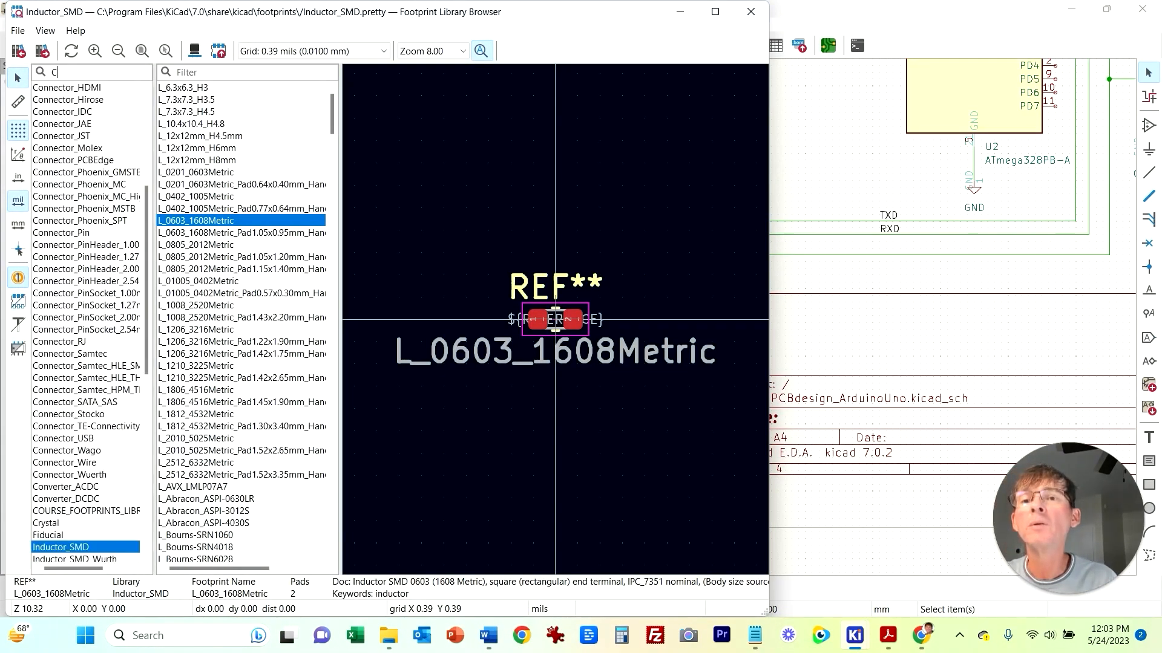
text(_He)
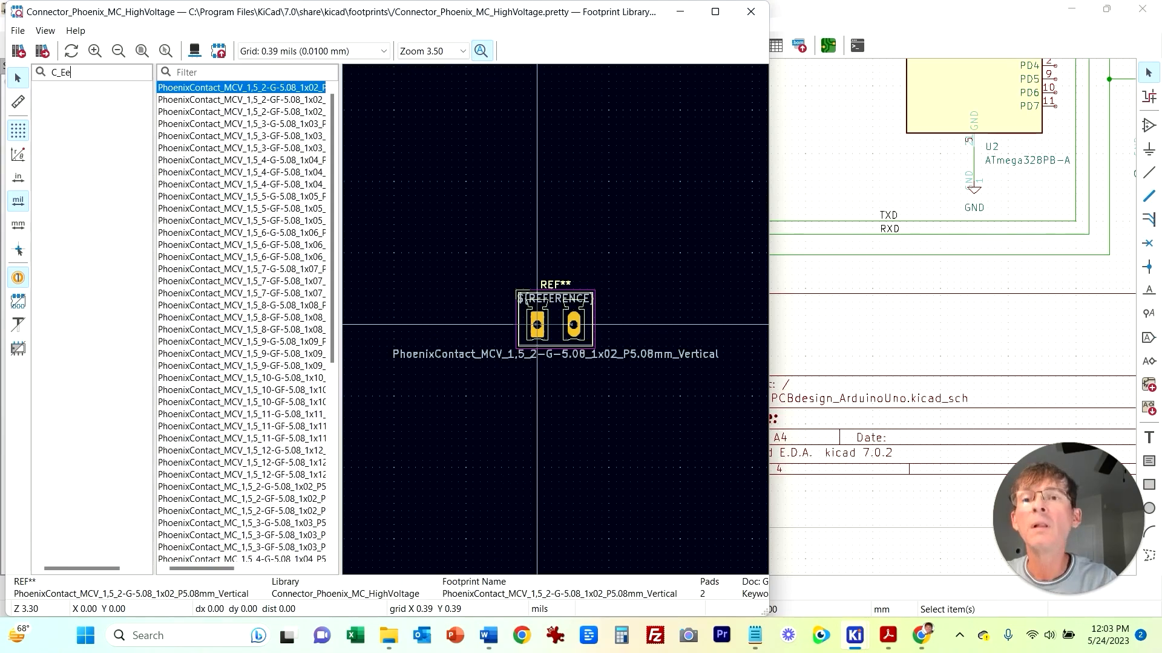
scroll(260, 387, down, 9)
scroll(261, 387, up, 7)
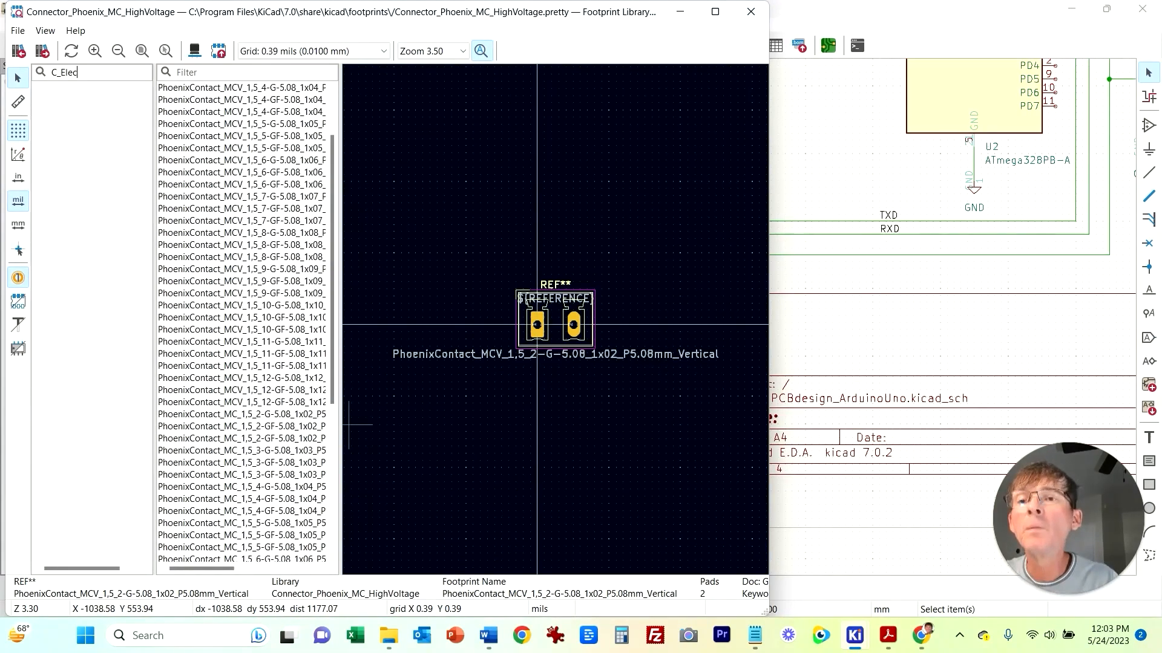
key(BackSpace)
key(BackSpace)
key(BackSpace)
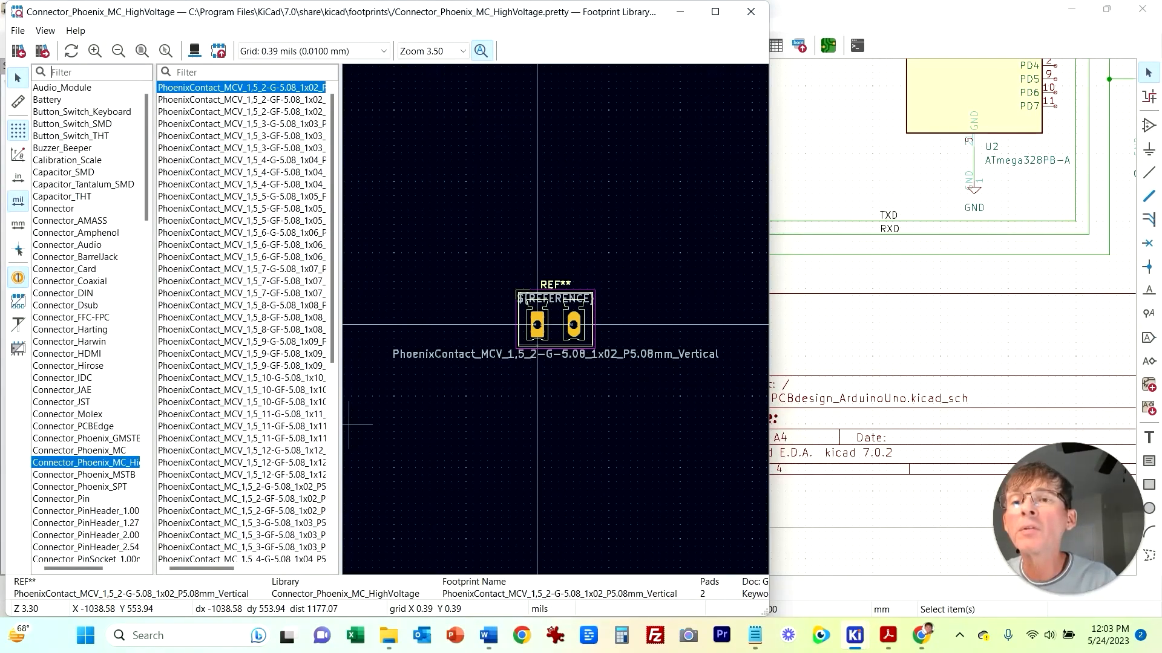
click(64, 172)
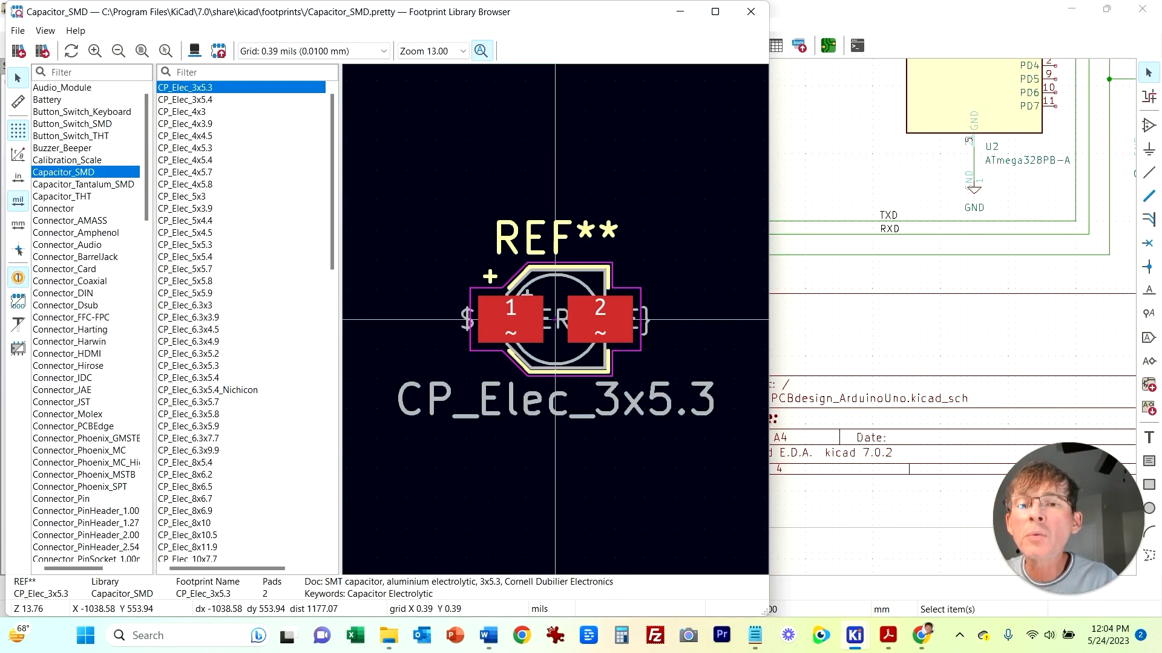
click(188, 414)
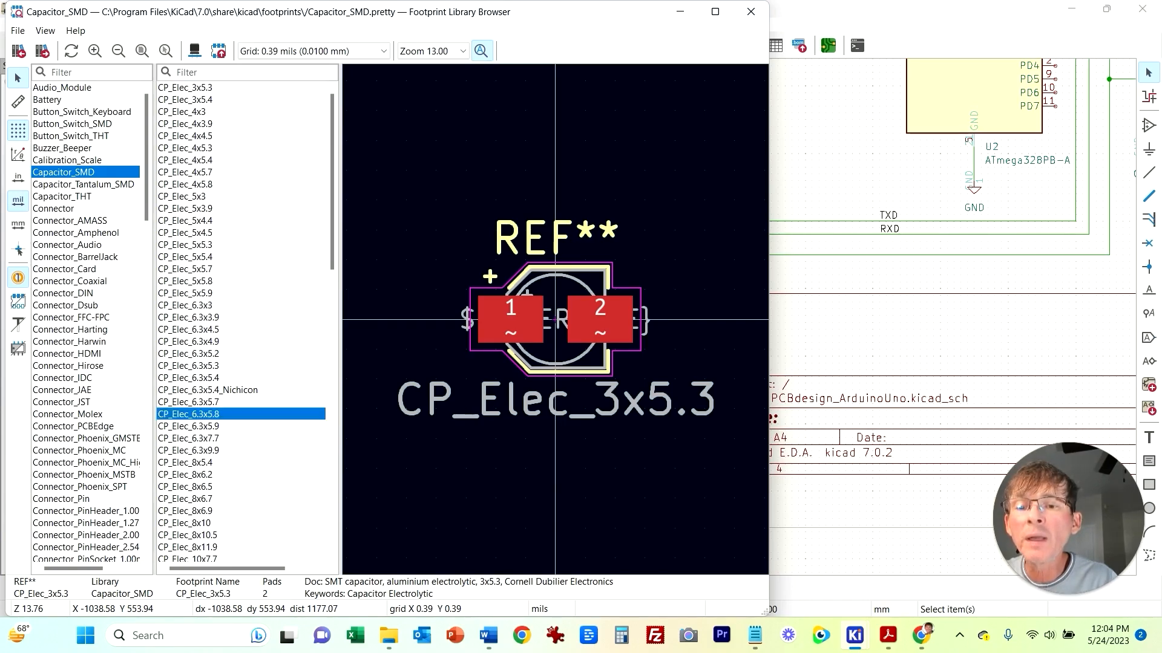
scroll(242, 320, down, 15)
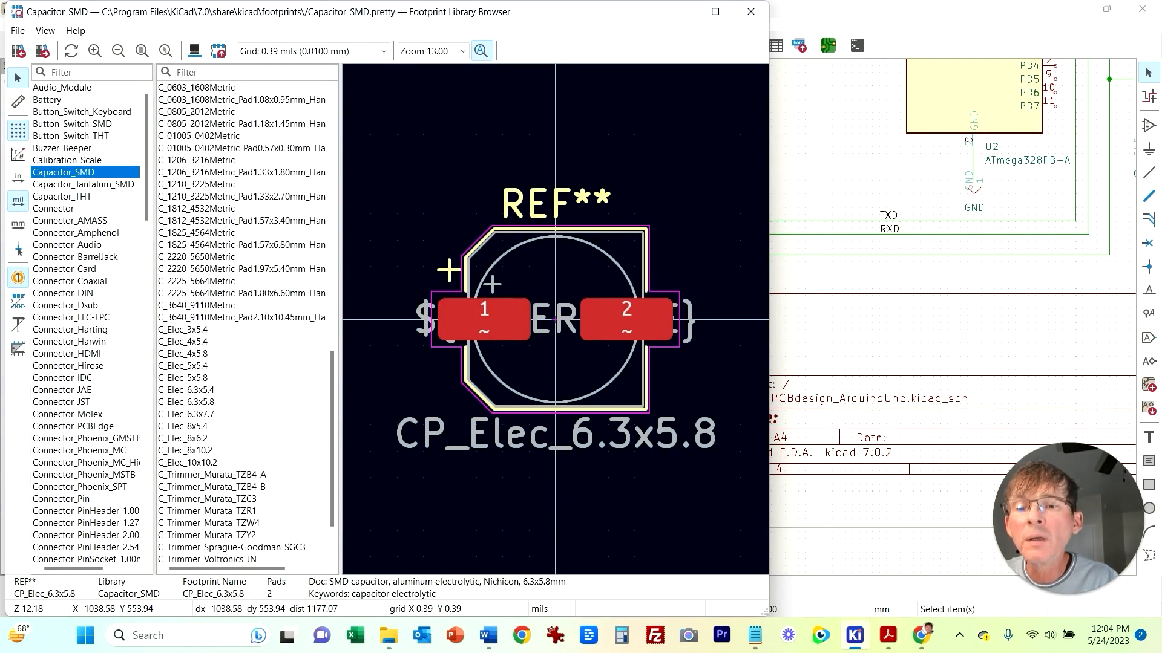
click(186, 402)
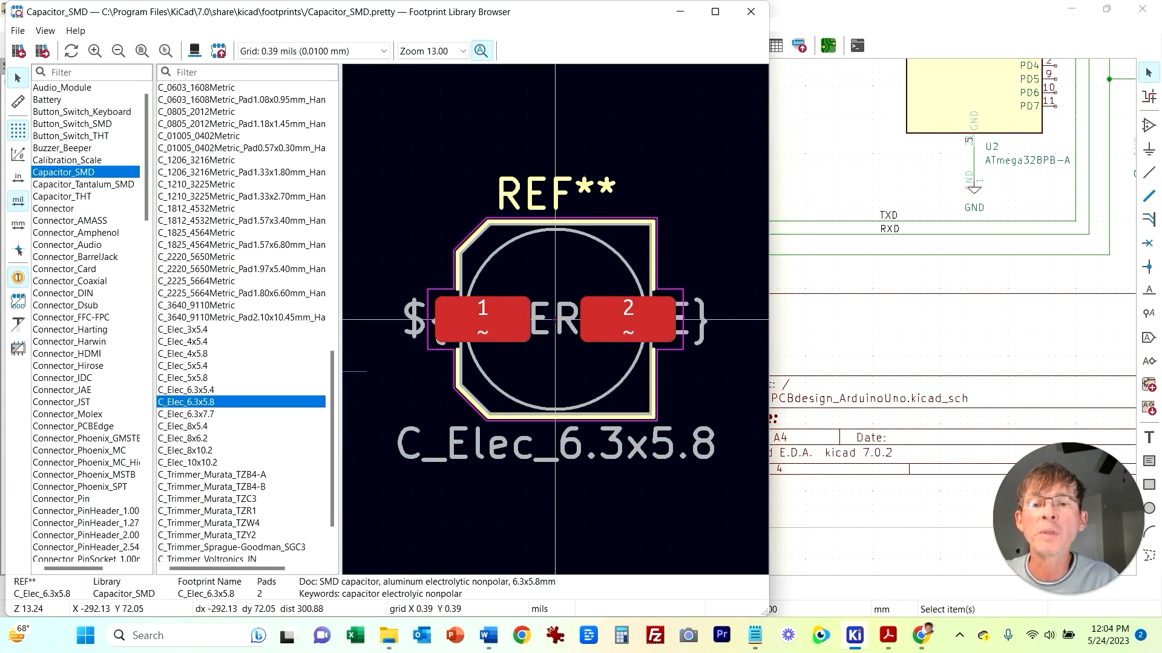
double_click(186, 402)
click(513, 406)
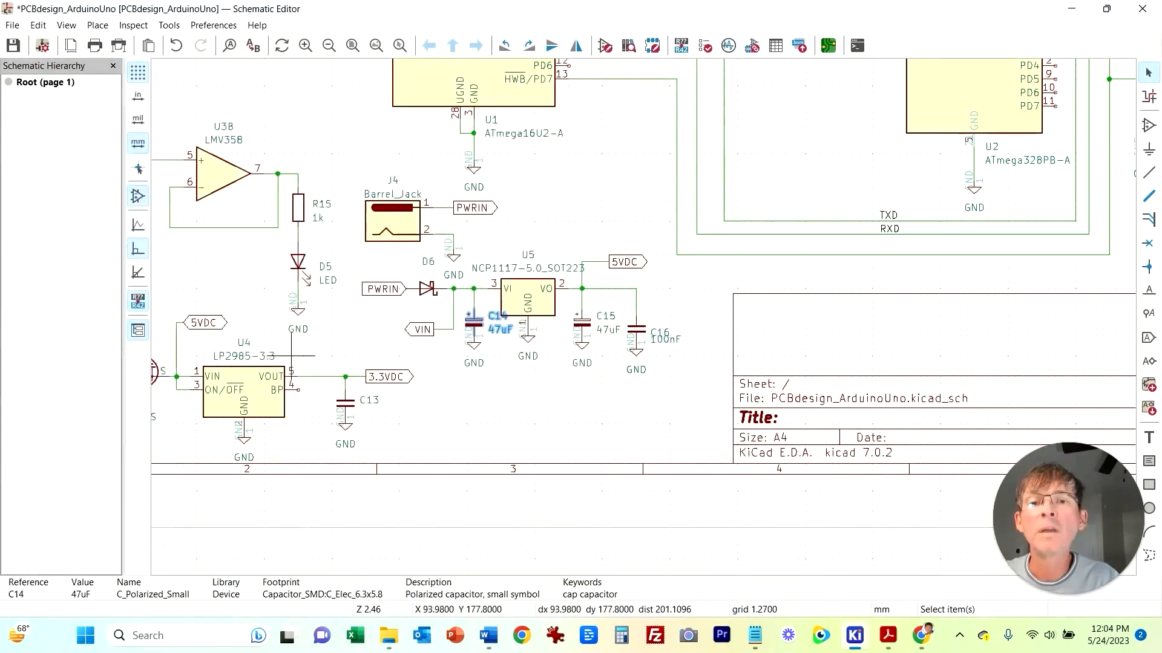
Step: Assign an SMD electrolytic capacitor footprint to the 47uF capacitor C15
double_click(582, 322)
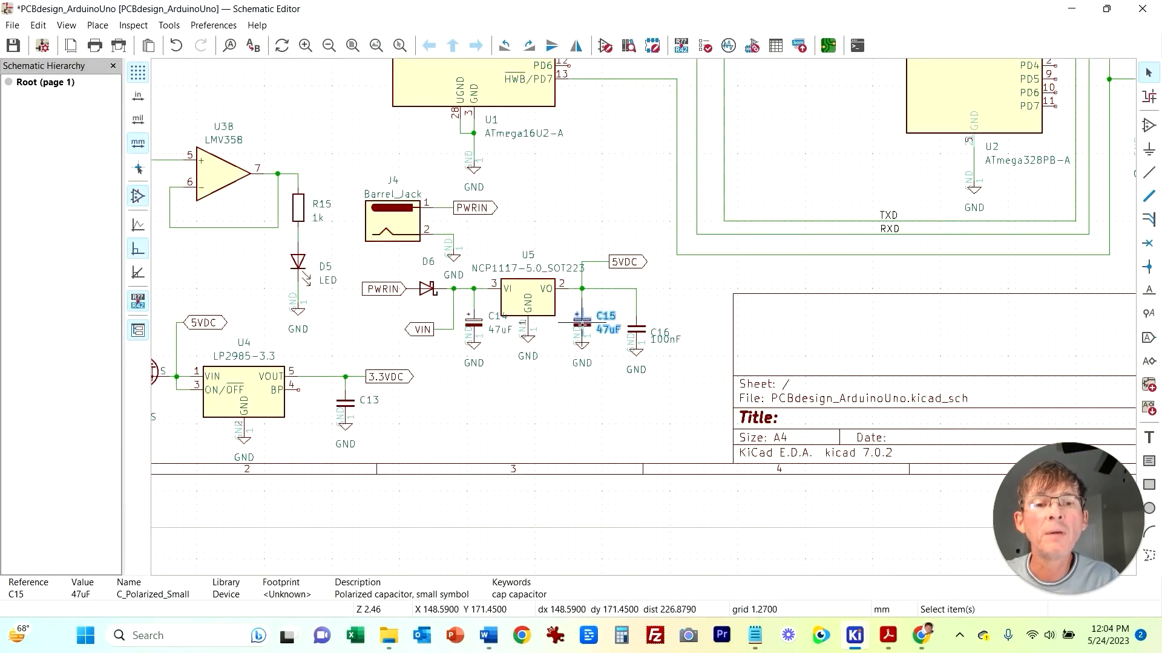
click(358, 182)
click(361, 182)
scroll(247, 339, down, 5)
double_click(186, 438)
click(514, 406)
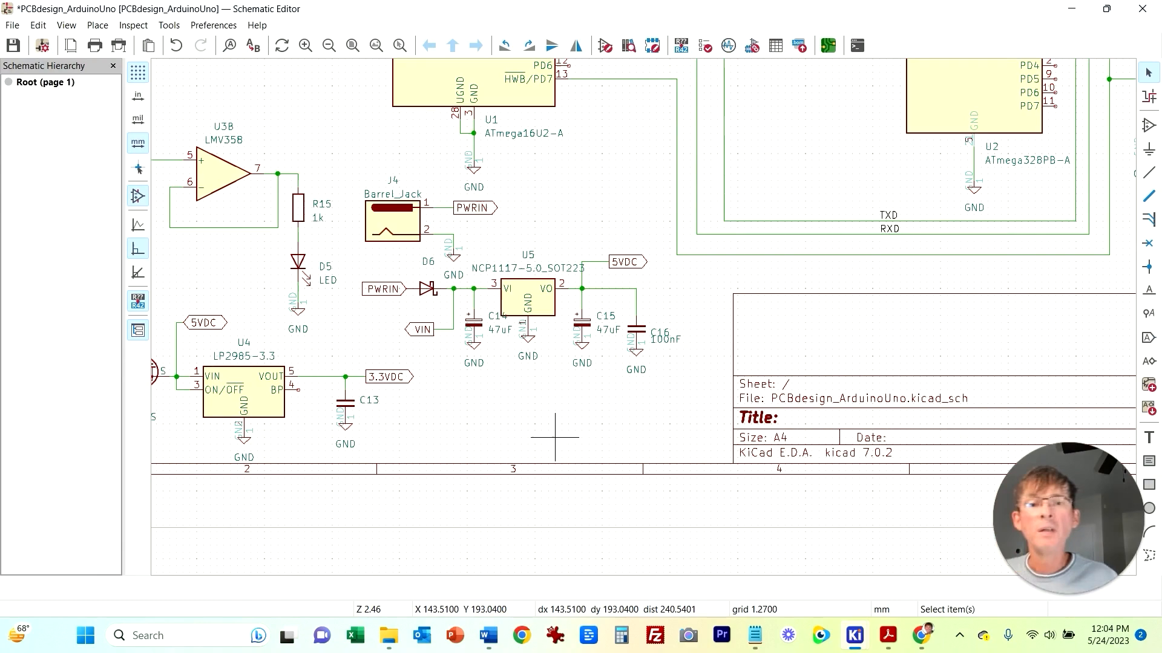
Step: Inspect the PMOS transistor Q1 and copy its part number FDN340P from the reference Arduino UNO schematic PDF
middle_drag(338, 140, 605, 196)
click(397, 426)
click(389, 446)
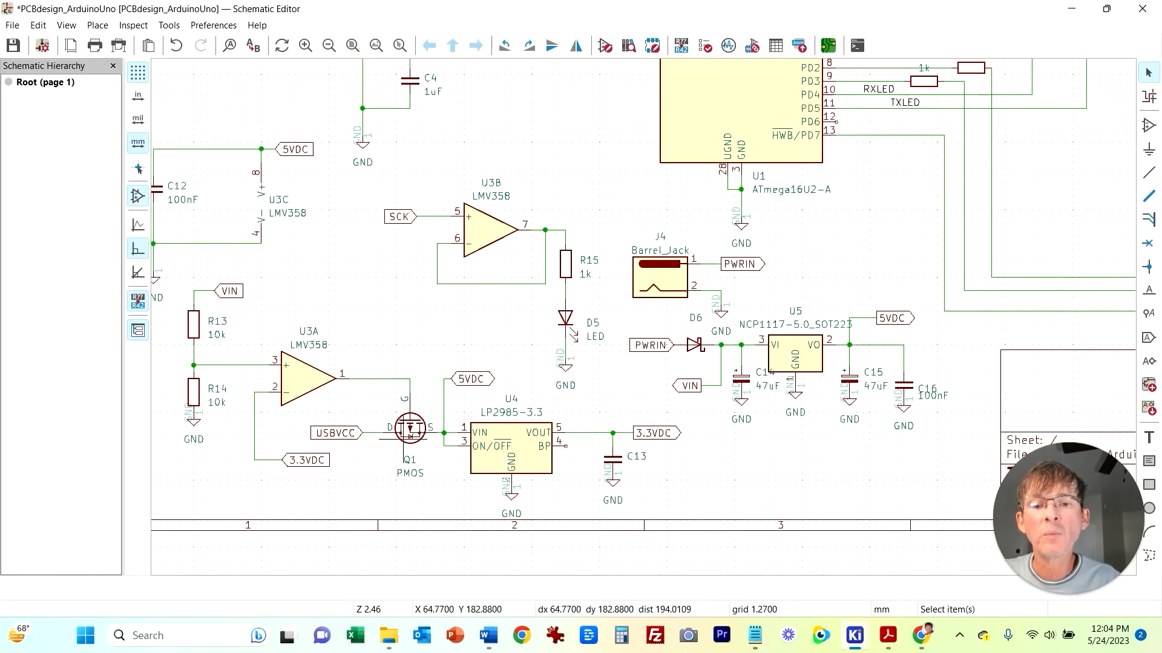
click(403, 440)
click(369, 469)
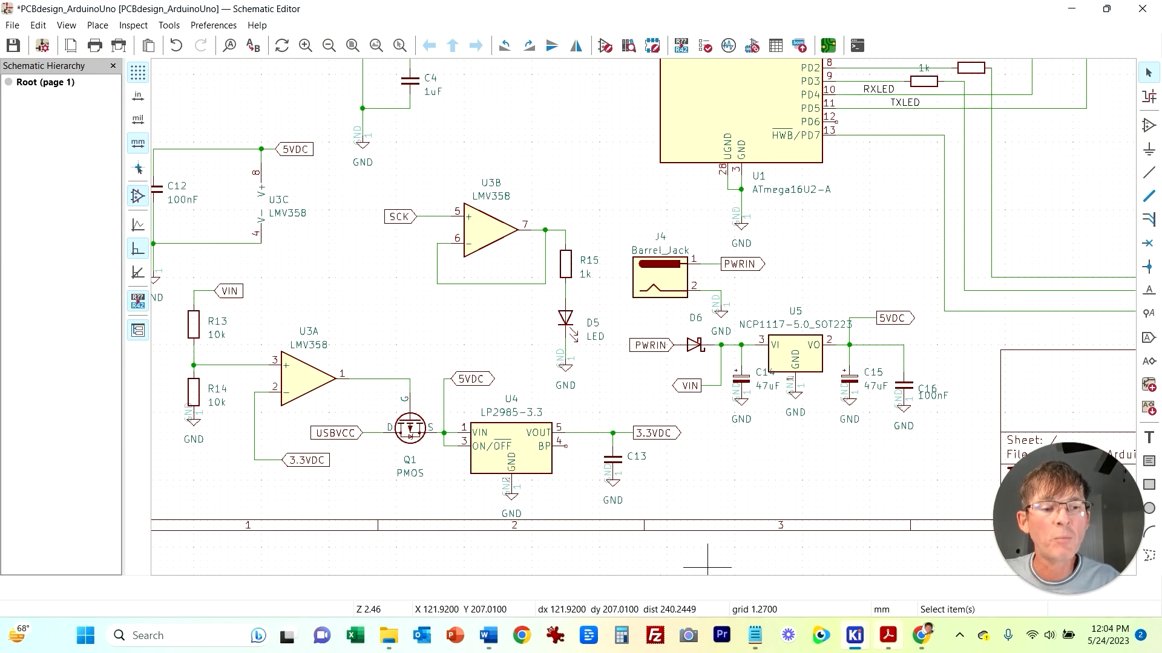
mouse_move(888, 636)
click(814, 596)
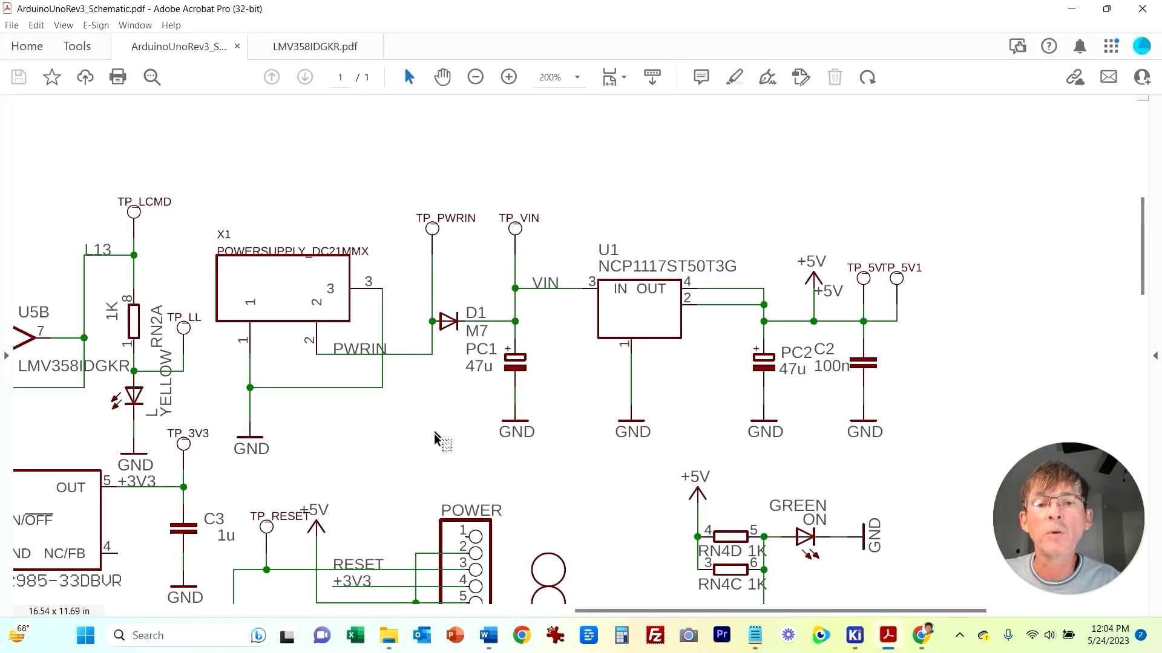
drag(610, 611, 384, 610)
drag(315, 575, 314, 512)
key(ctrl+c)
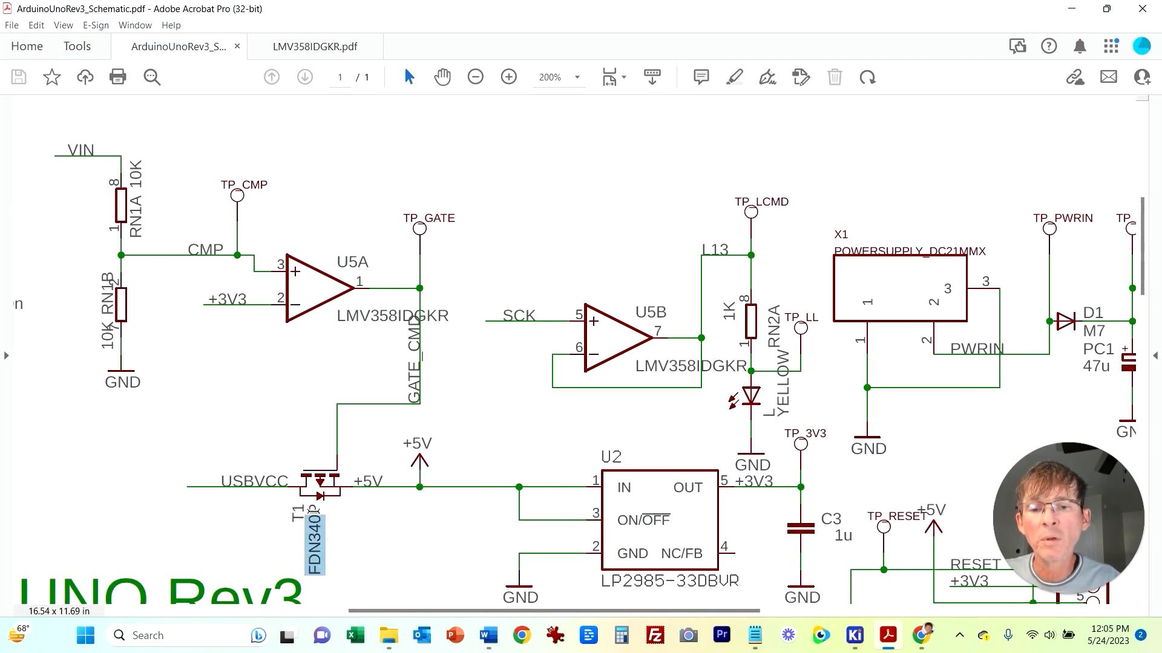
Step: Add an FDN340P P-channel MOSFET symbol beside the LMV358 comparator U3A
key(alt+Tab)
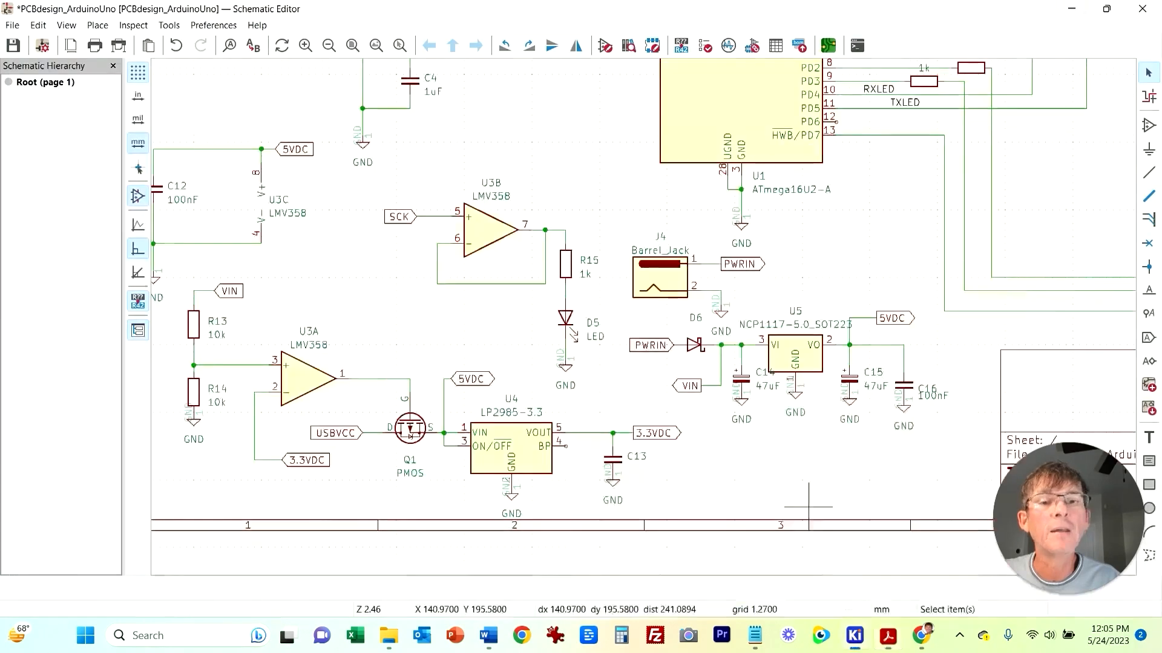
click(1148, 125)
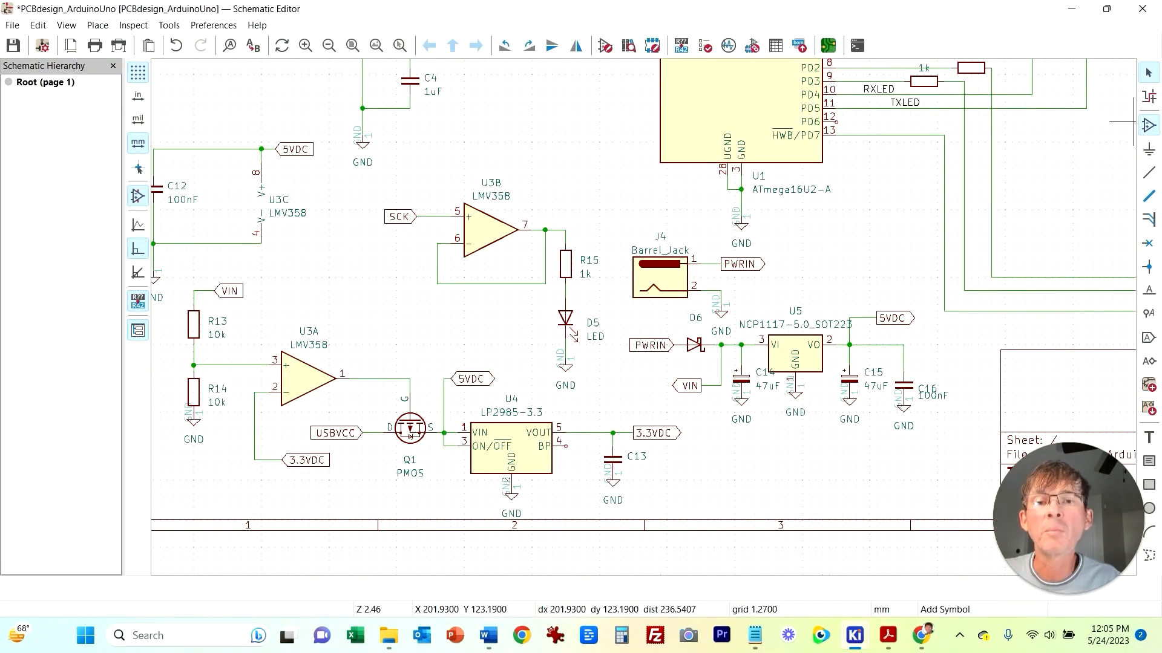
key(ctrl+v)
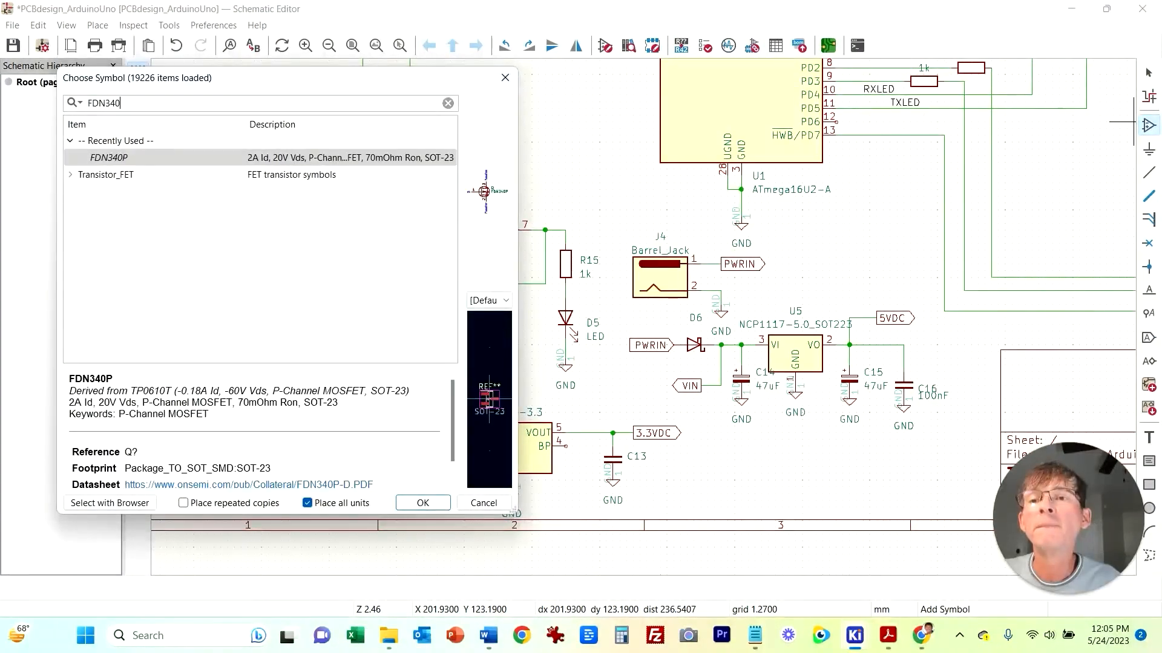
key(Return)
click(383, 325)
key(Escape)
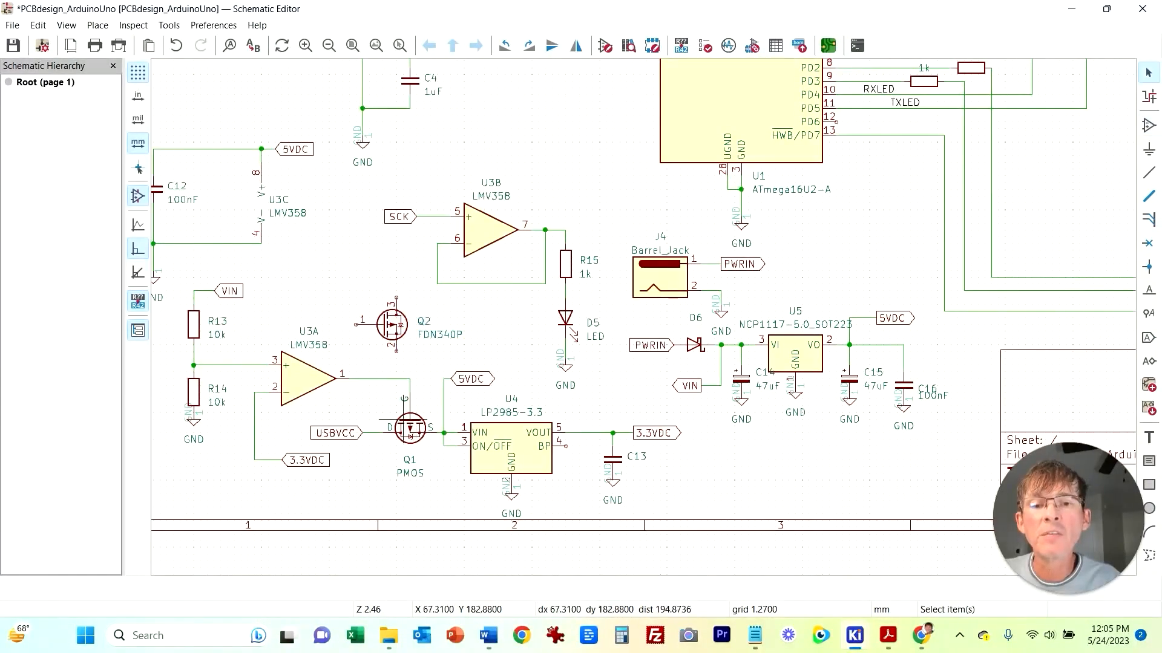
Step: Rotate the new transistor Q2 three times and mirror it vertically
click(383, 337)
key(r)
key(r)
key(r)
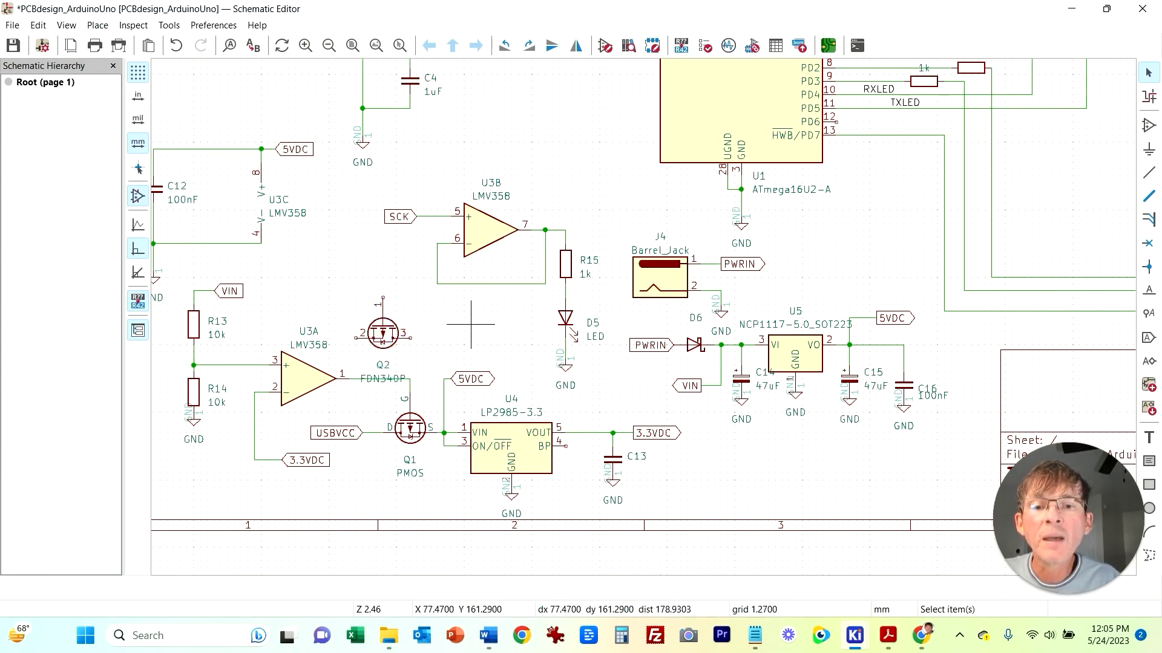
right_click(378, 333)
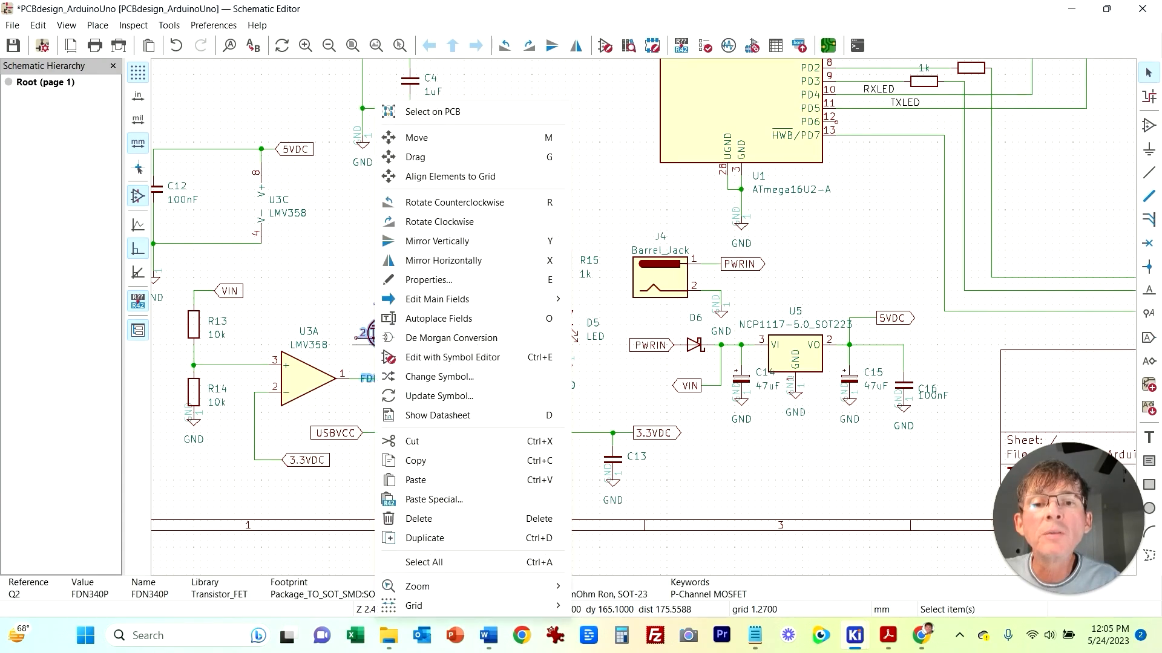
click(437, 241)
click(457, 325)
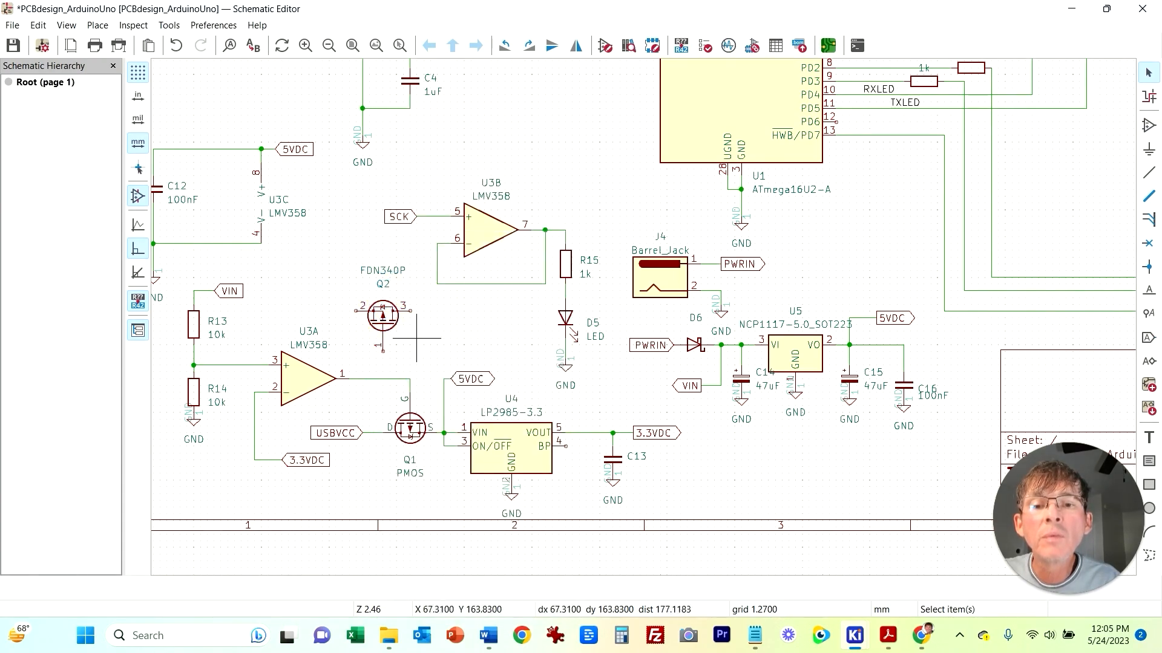
Step: Undo the vertical mirror of transistor Q2 and mirror it horizontally instead
key(ctrl+z)
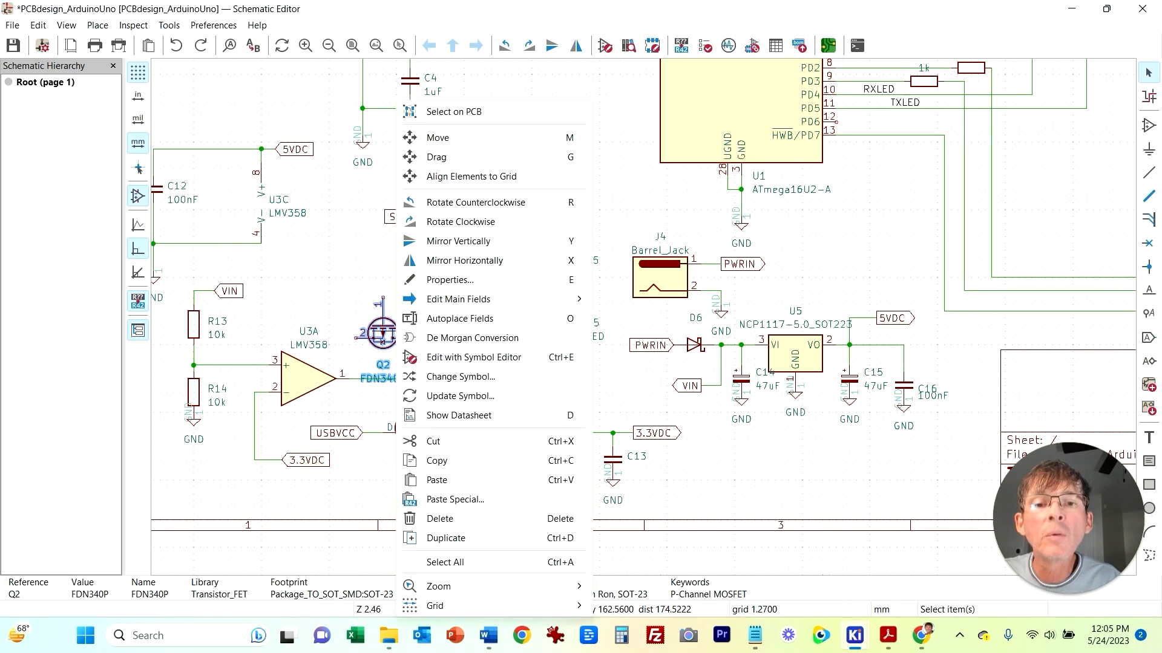
click(465, 260)
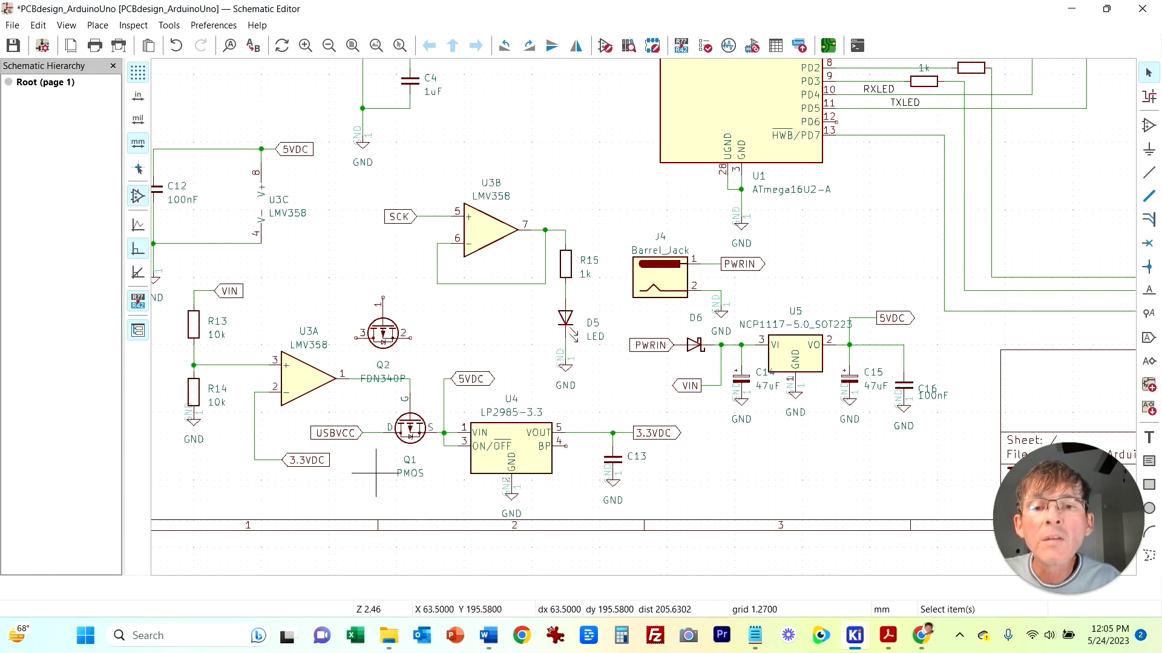
scroll(375, 472, up, 3)
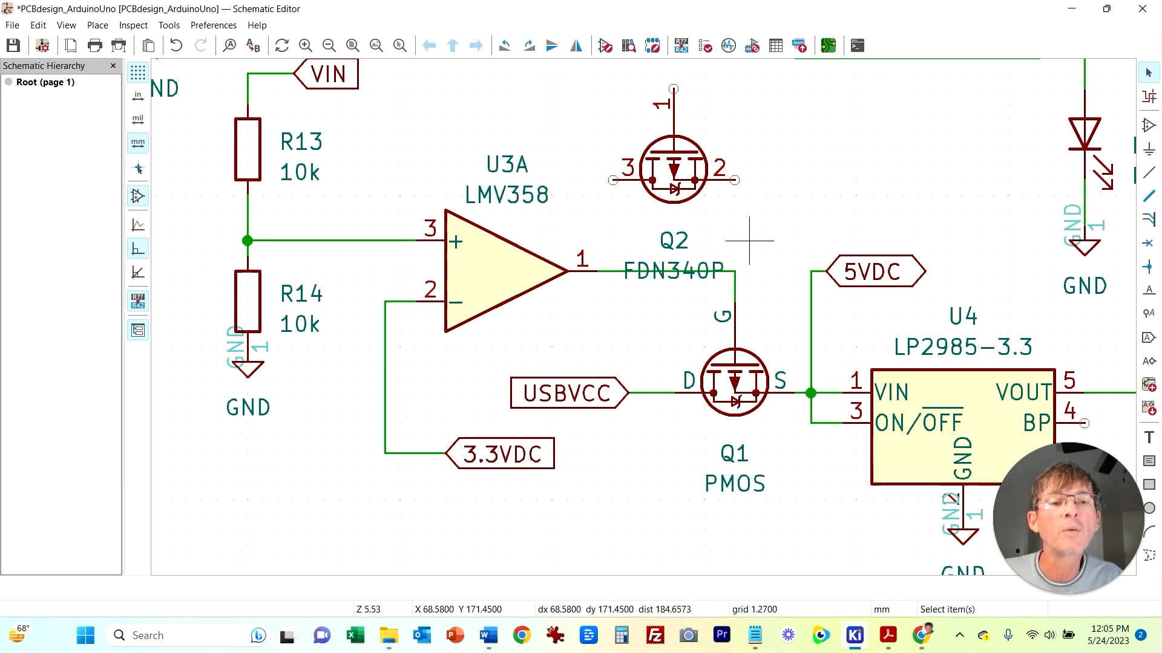
Step: Delete the generic PMOS transistor Q1 from the power-switching circuit
click(702, 369)
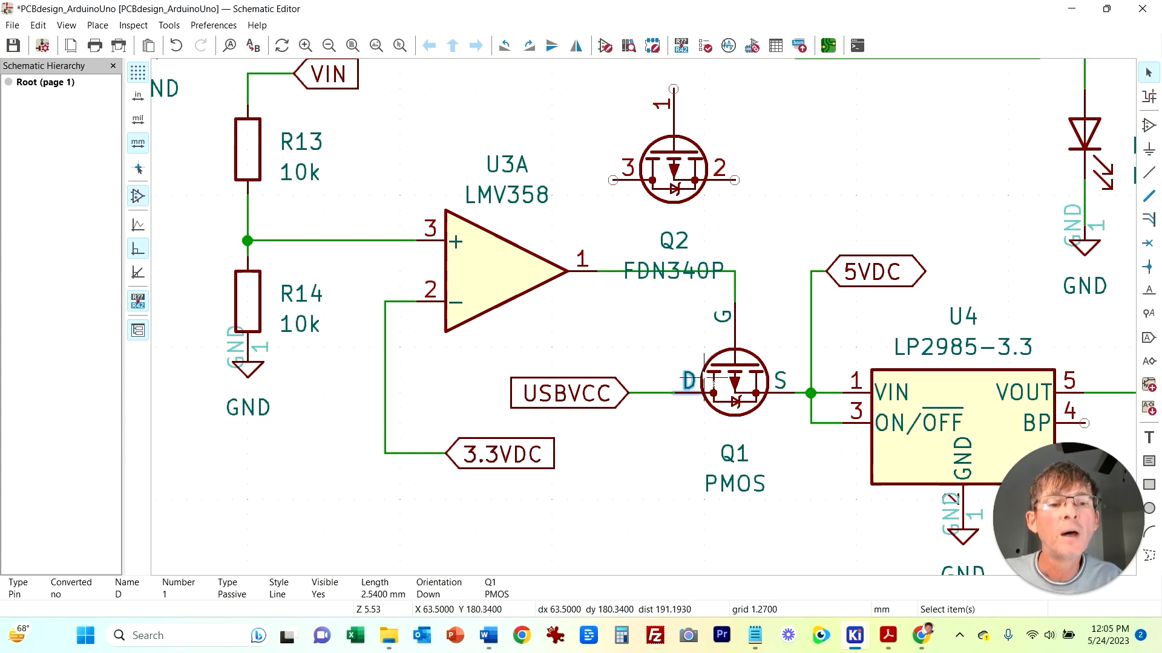
click(708, 361)
click(727, 365)
key(Delete)
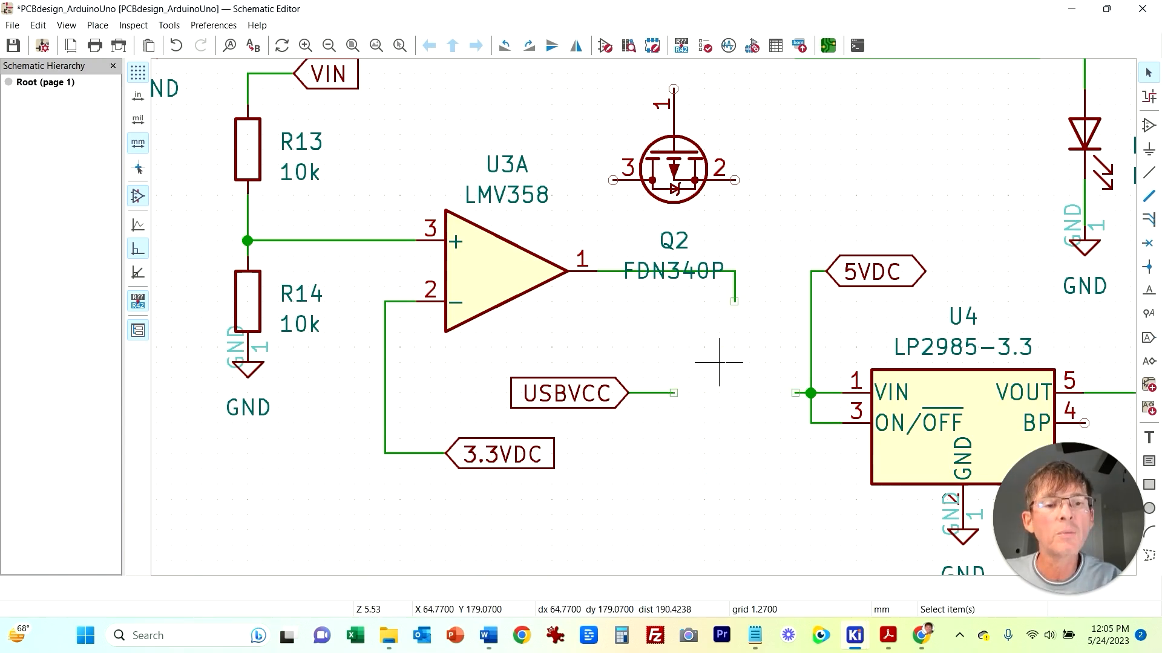
Step: Move the FDN340P transistor Q2 into Q1's former place between USBVCC and the LP2985 input, then review its properties
click(703, 177)
drag(703, 158, 734, 365)
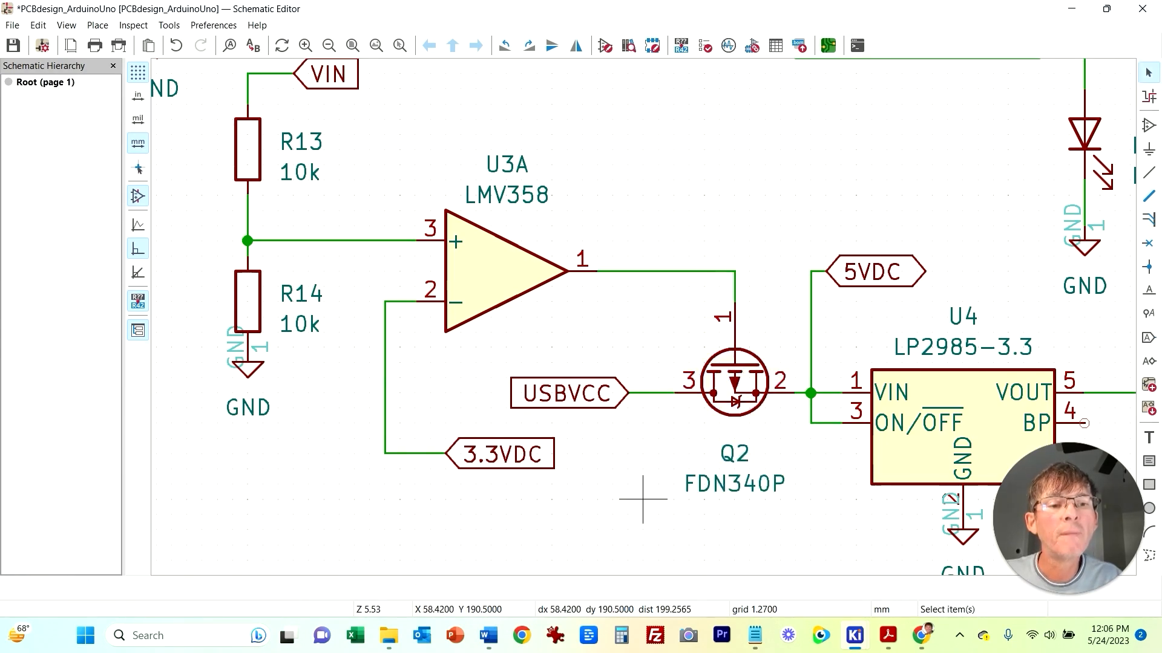
click(727, 413)
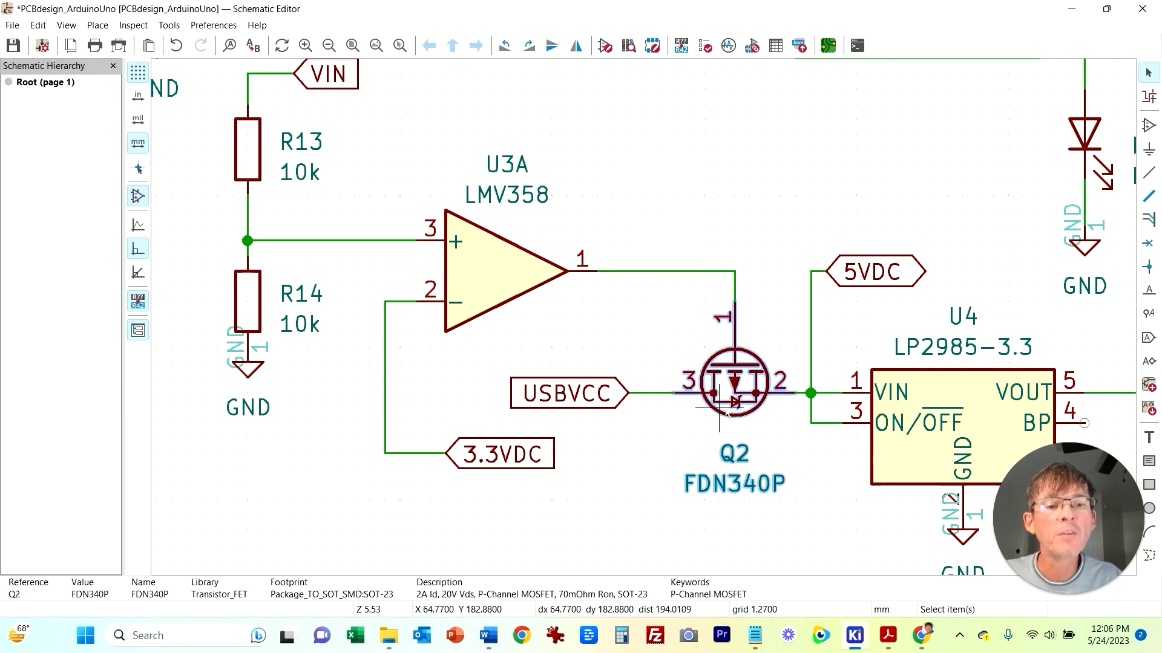
double_click(718, 410)
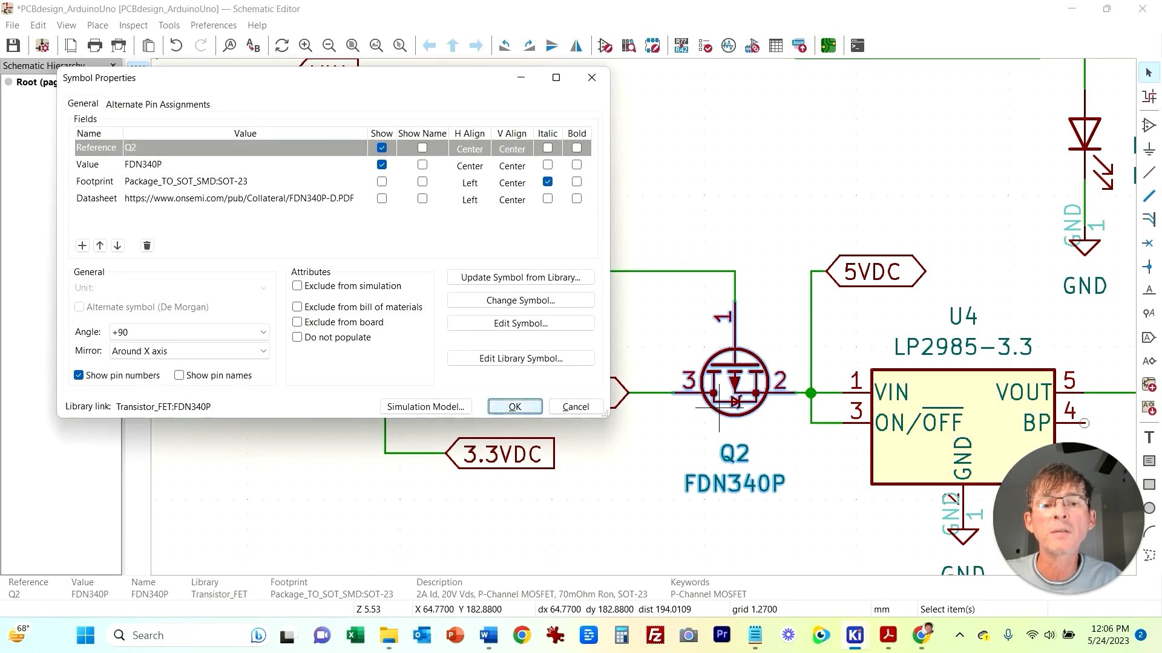
key(Return)
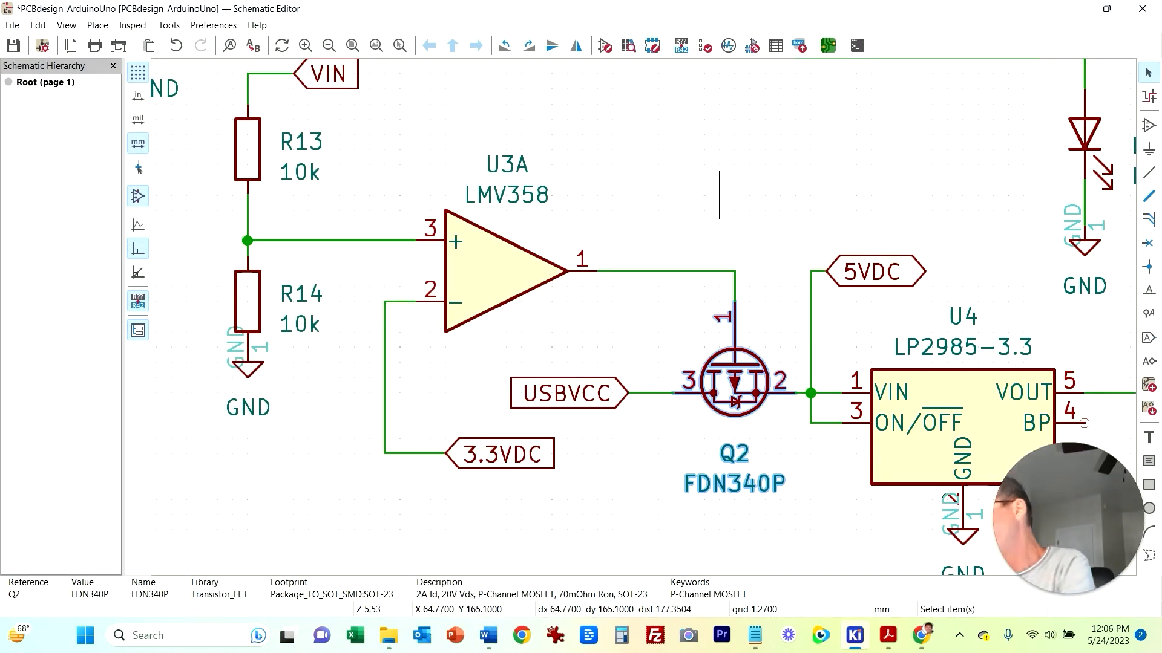
Step: Assign the LED_SMD:LED_0603_1608Metric footprint to LED D5
scroll(656, 336, down, 5)
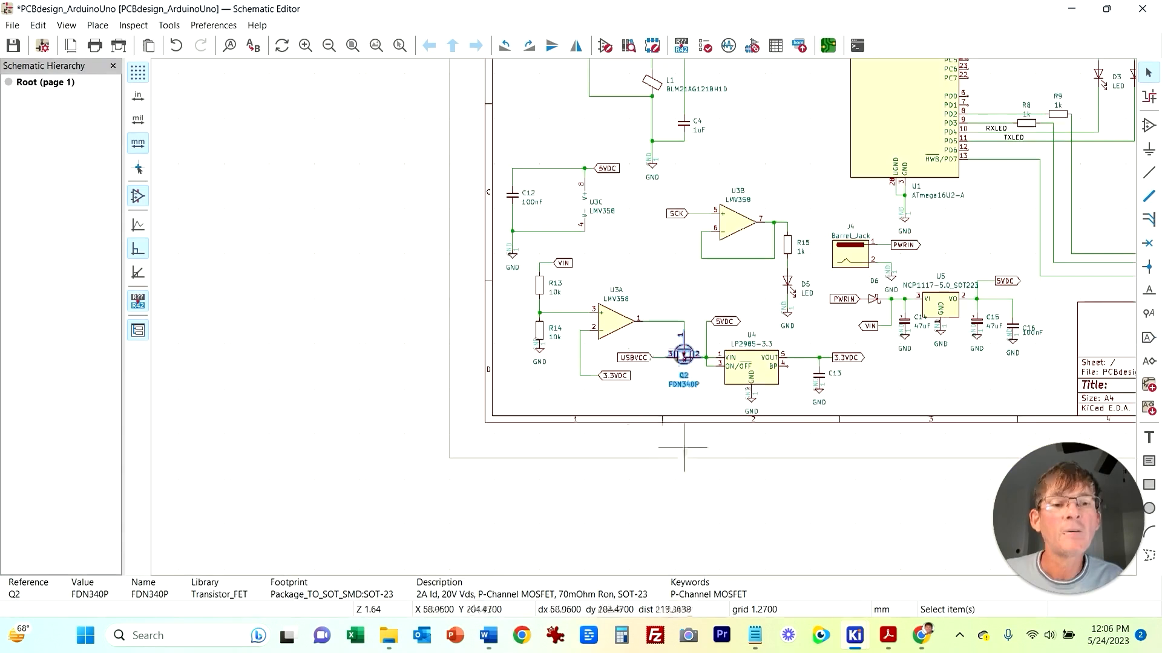
click(806, 466)
middle_drag(800, 346, 533, 378)
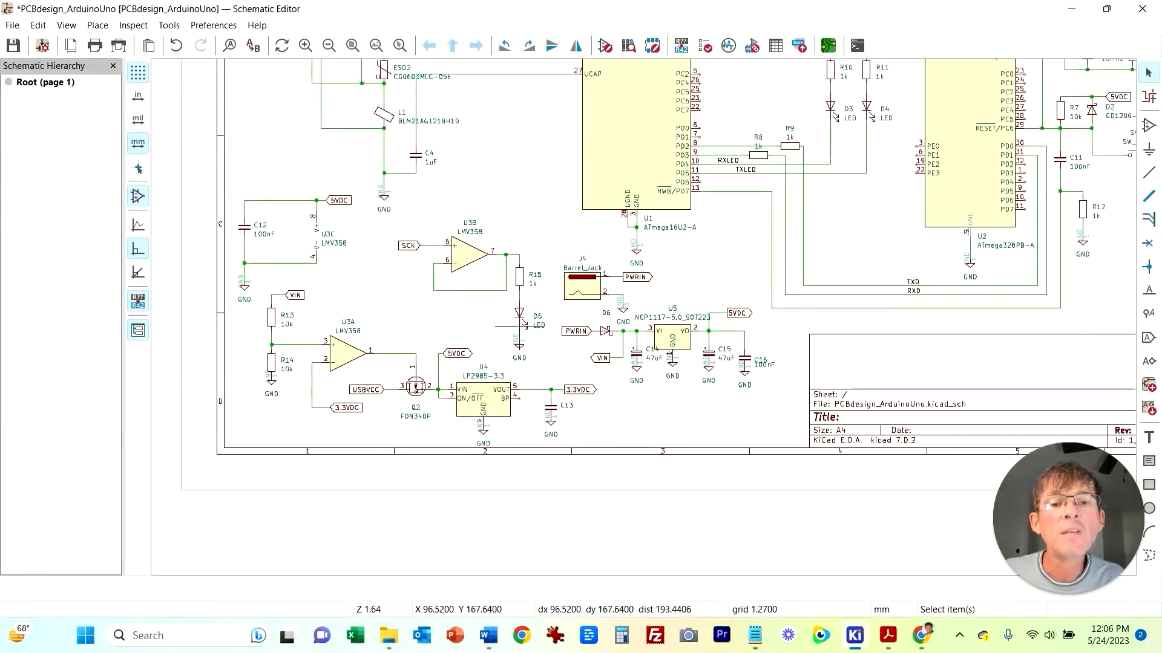
click(522, 313)
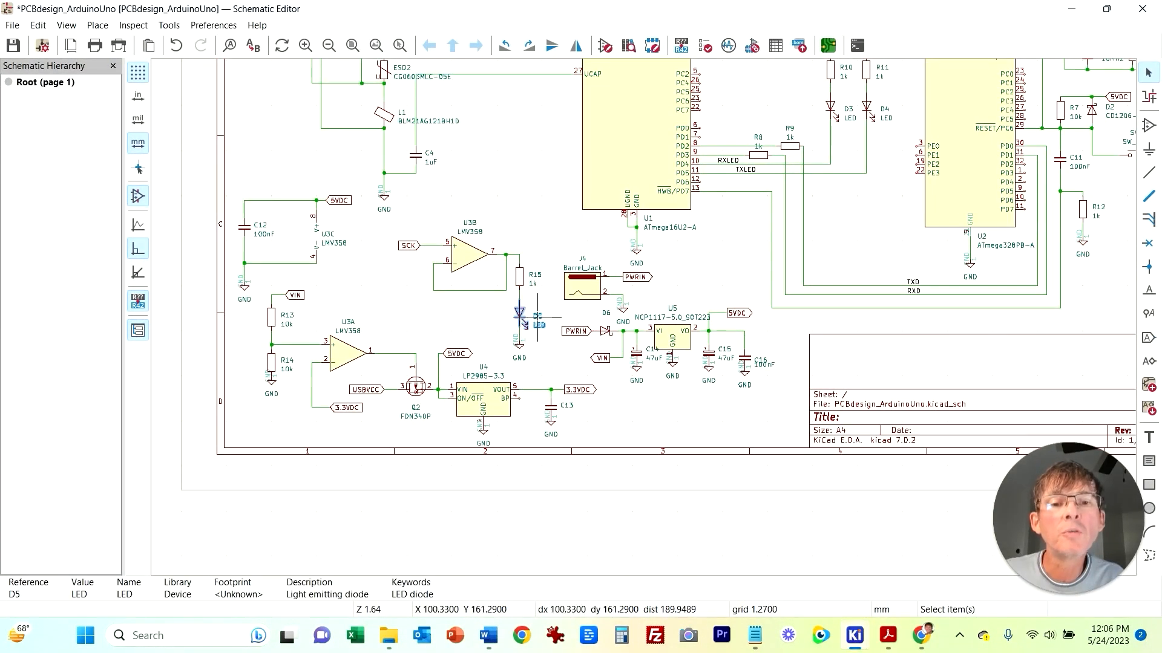
key(e)
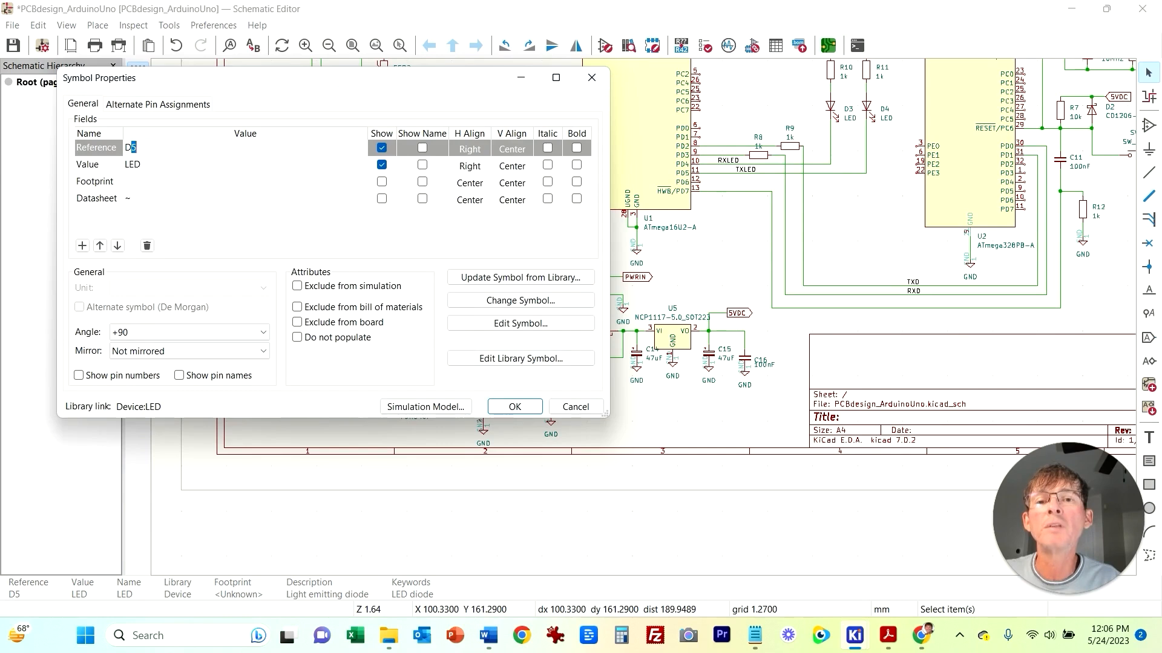
double_click(245, 182)
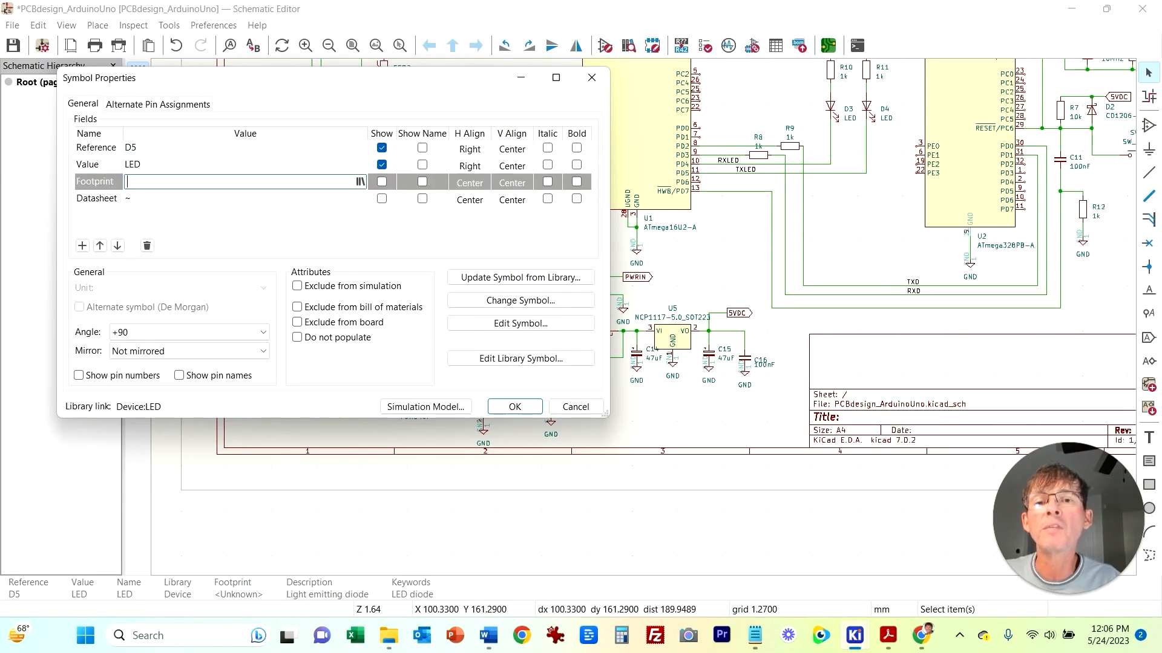
click(361, 181)
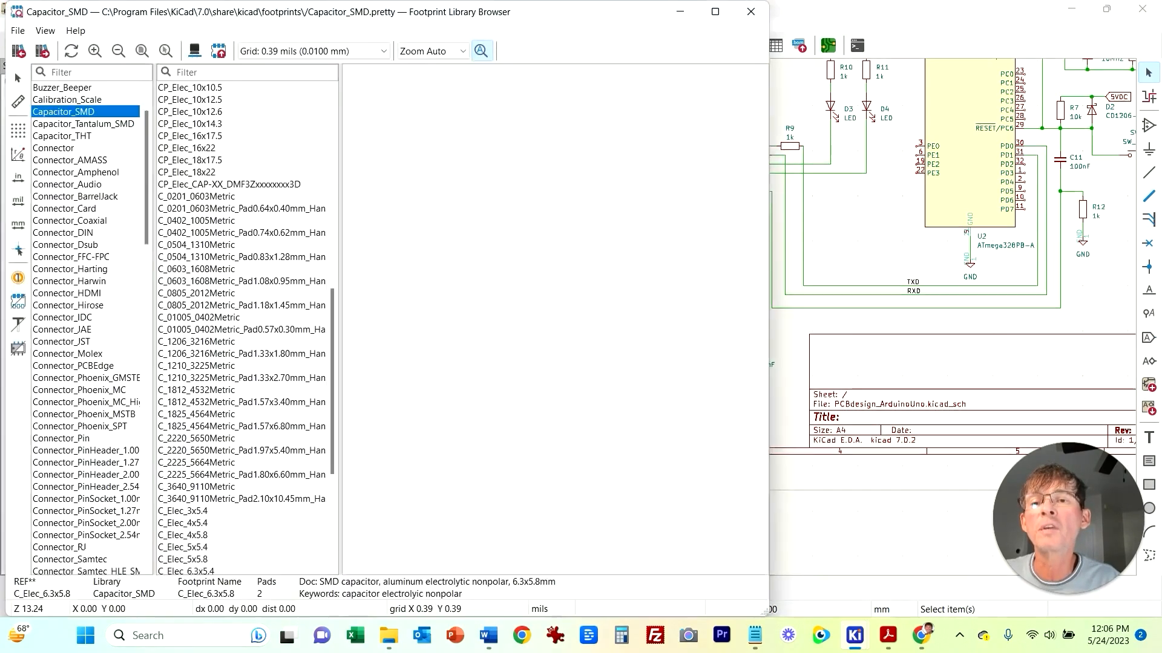
scroll(91, 320, down, 9)
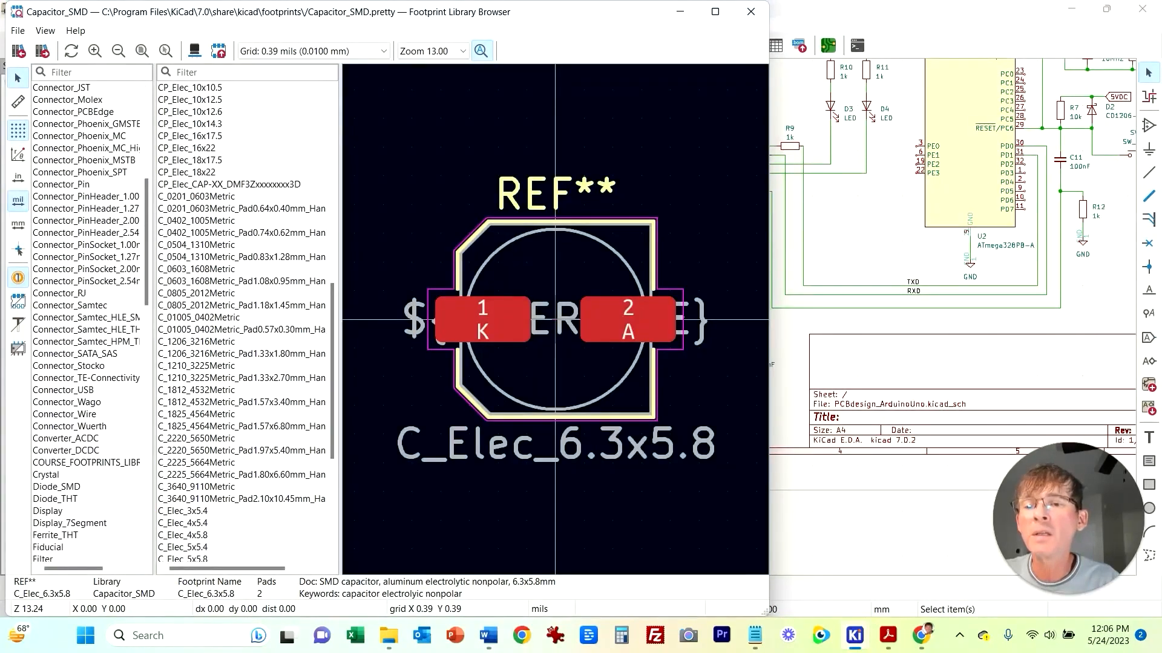
scroll(90, 321, down, 3)
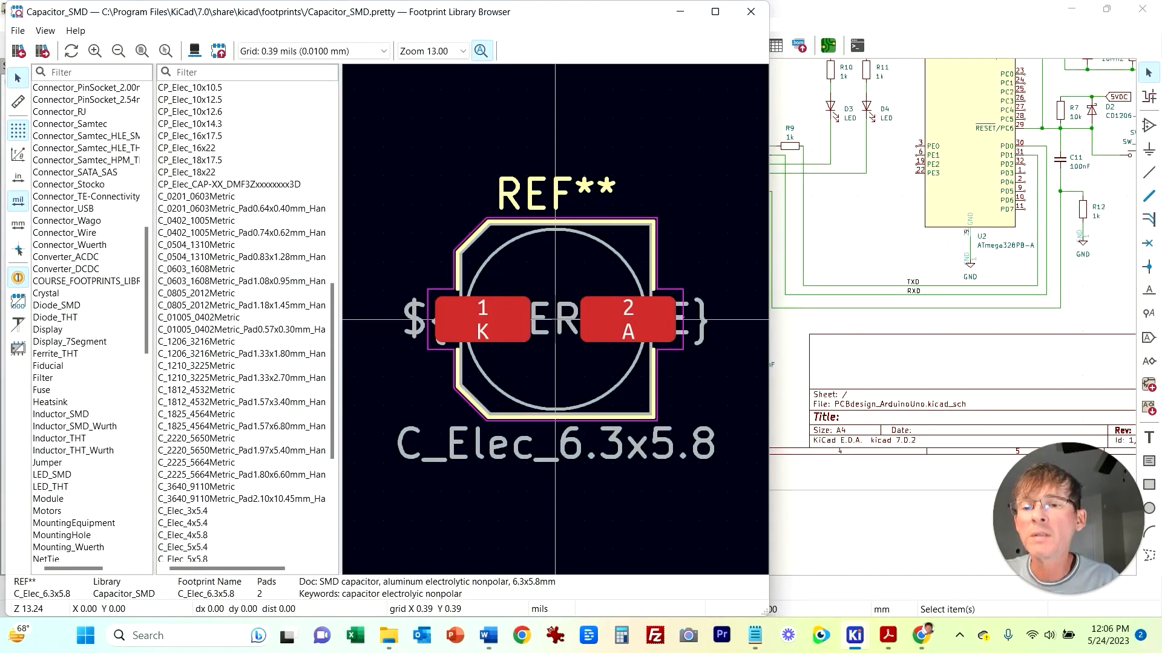
click(52, 475)
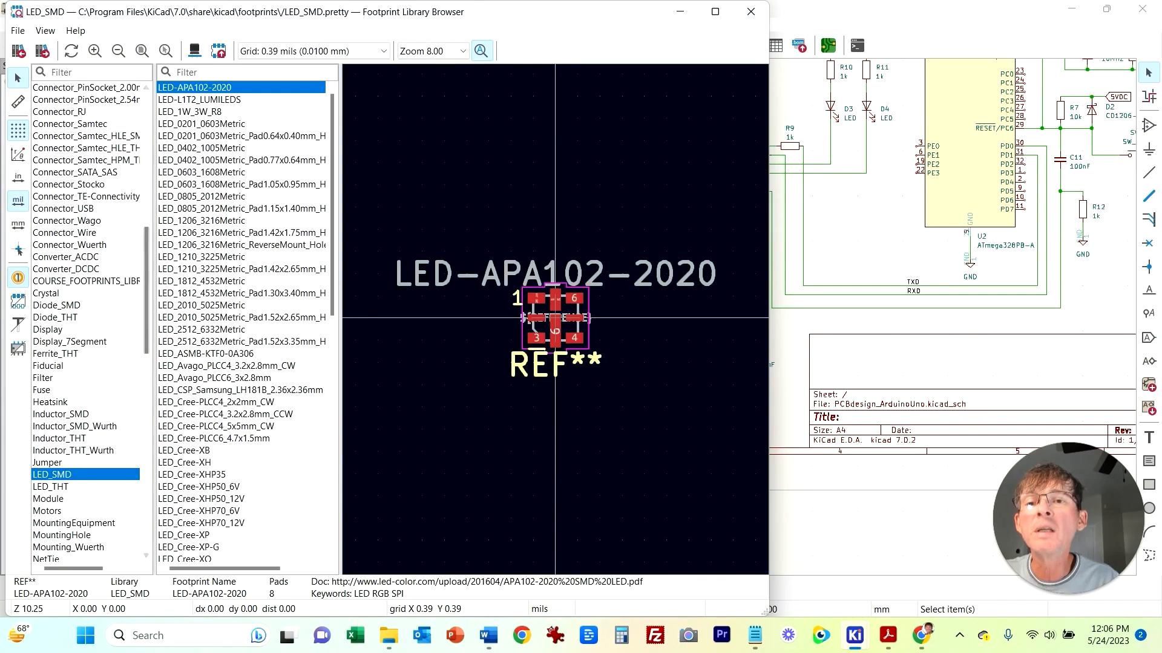
double_click(202, 173)
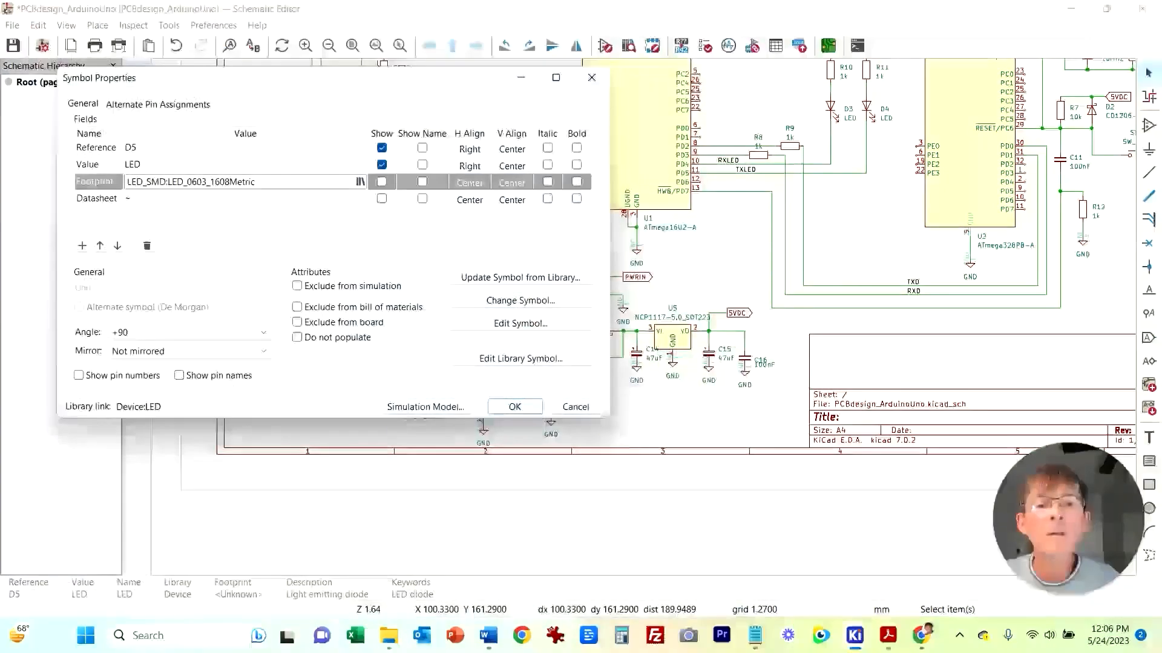
click(513, 406)
Step: Assign the LED_0603_1608Metric footprint to LED D3
click(713, 245)
middle_drag(713, 245, 469, 394)
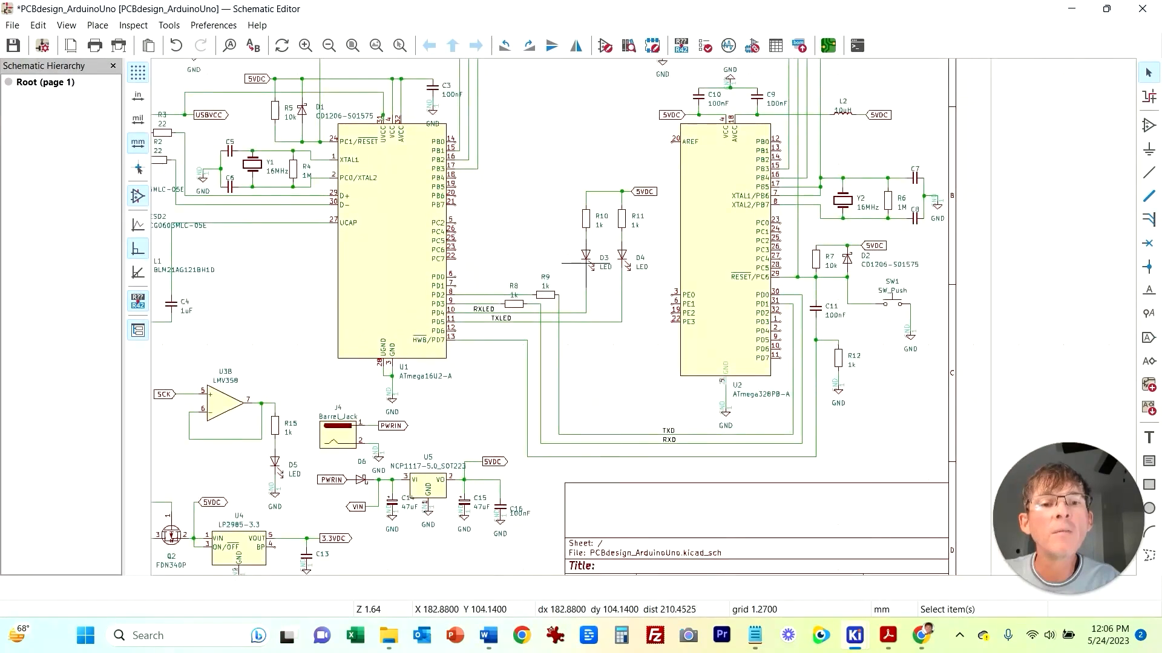
double_click(585, 259)
click(242, 181)
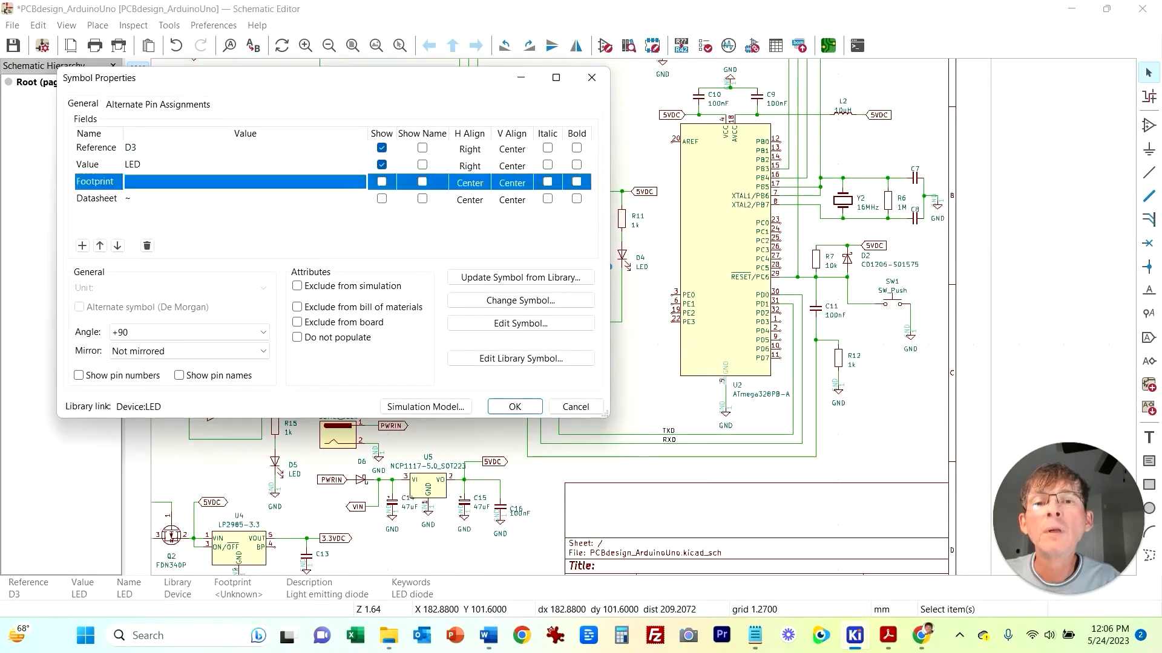
click(360, 181)
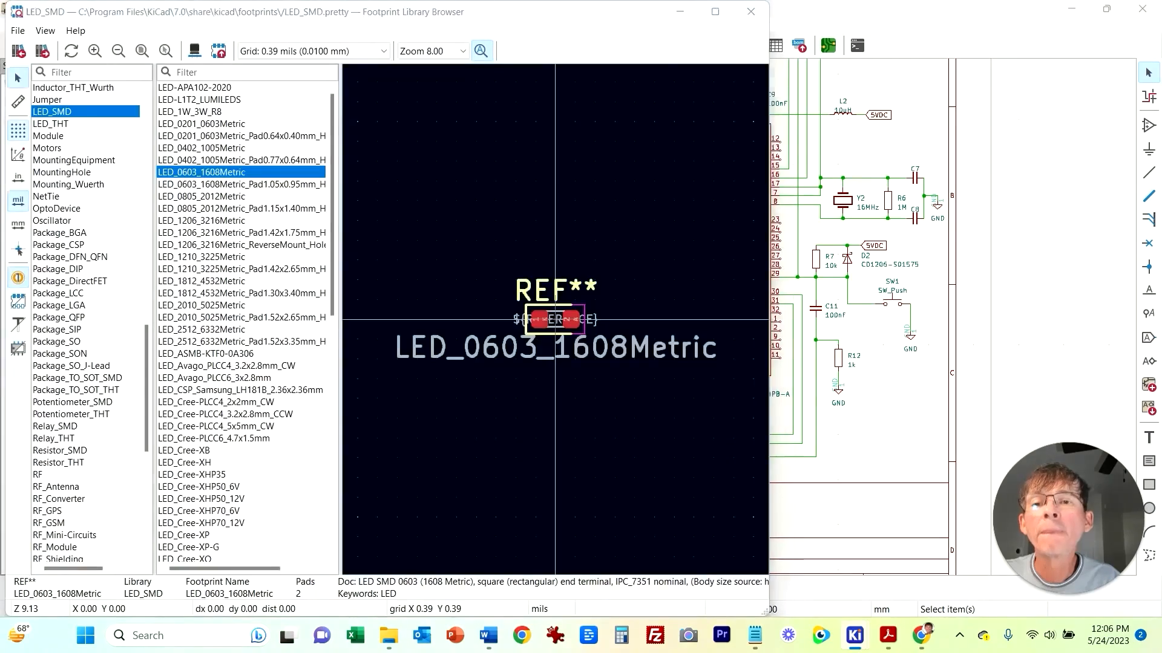
double_click(233, 171)
click(514, 406)
Step: Assign the LED_SMD:LED_0603_1608Metric footprint to LED D4
click(622, 261)
double_click(624, 261)
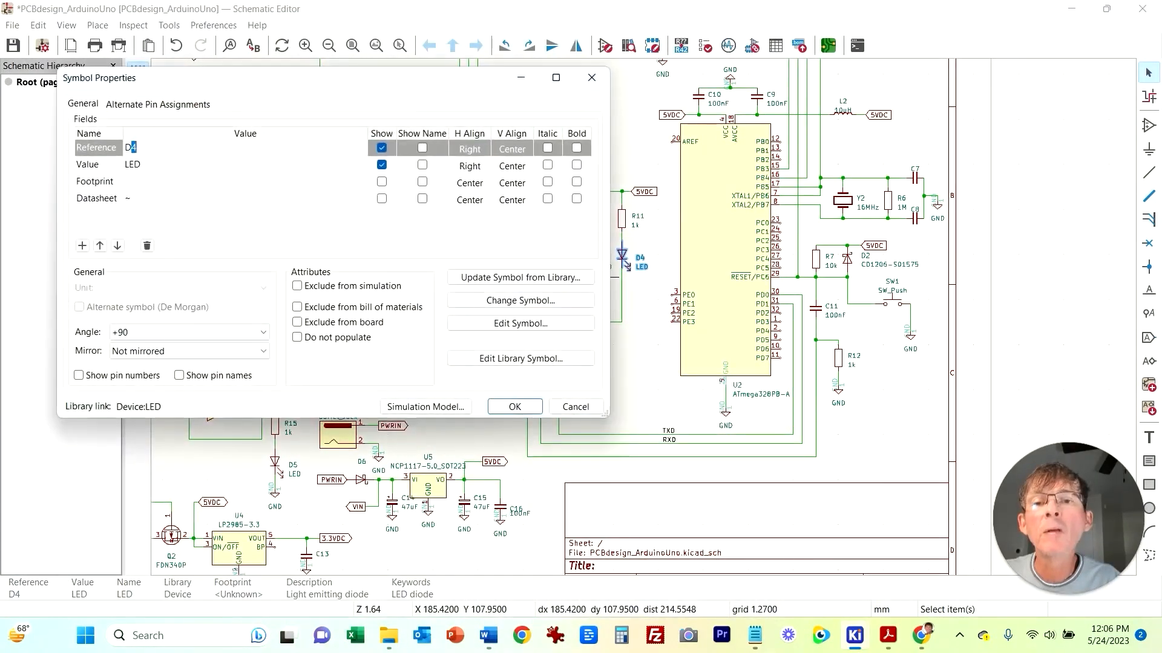
click(242, 181)
click(361, 182)
double_click(233, 171)
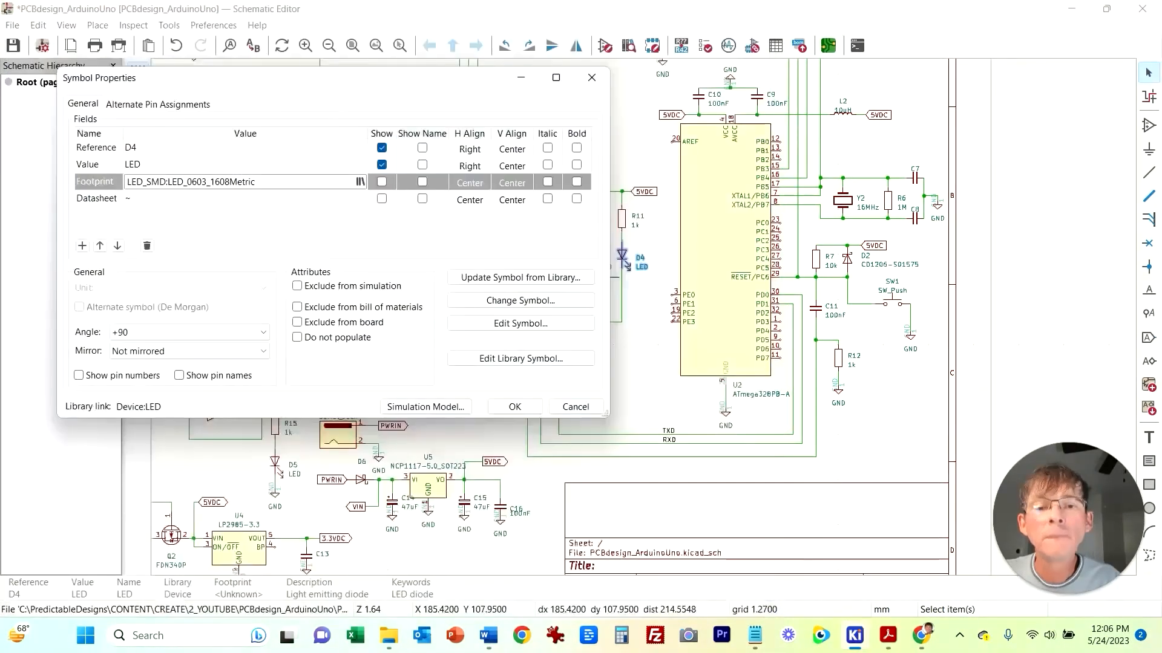
click(515, 406)
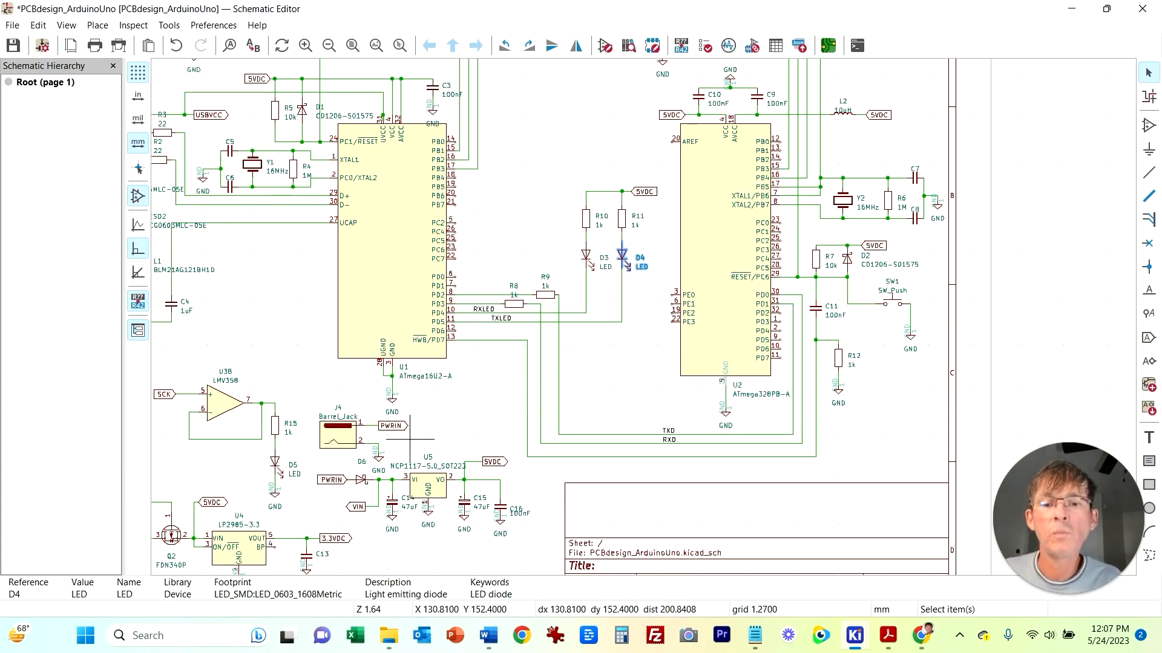
Step: Inspect the existing VSSOP-8 footprint of comparator U3 in the footprint library browser
middle_drag(238, 395, 335, 296)
click(333, 297)
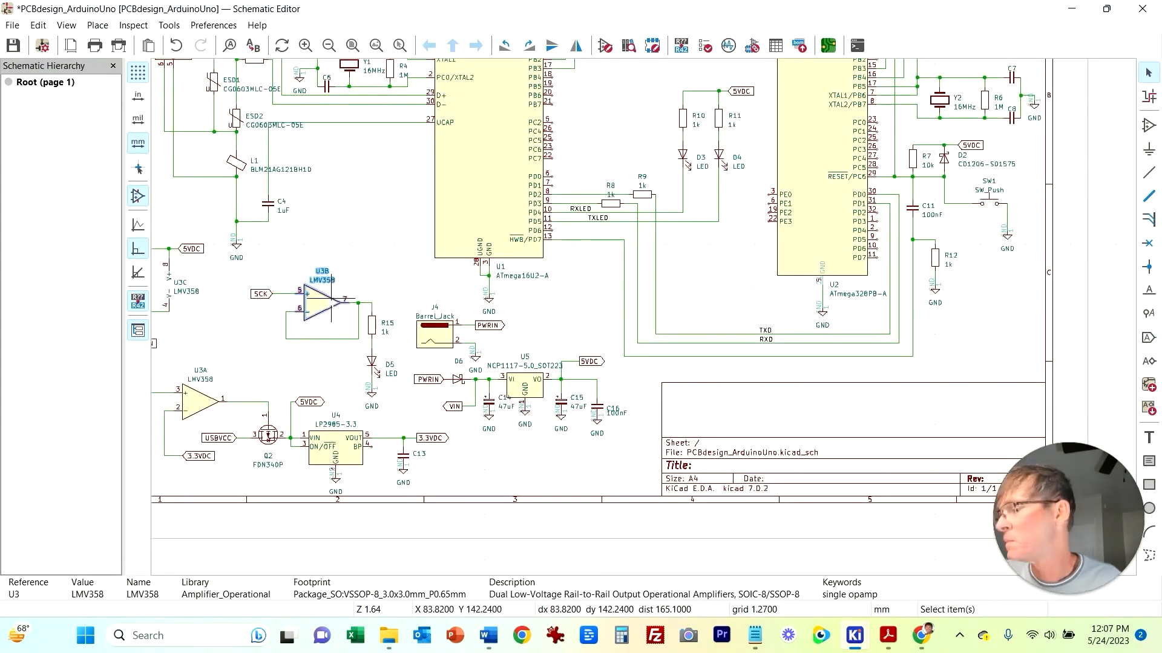
key(e)
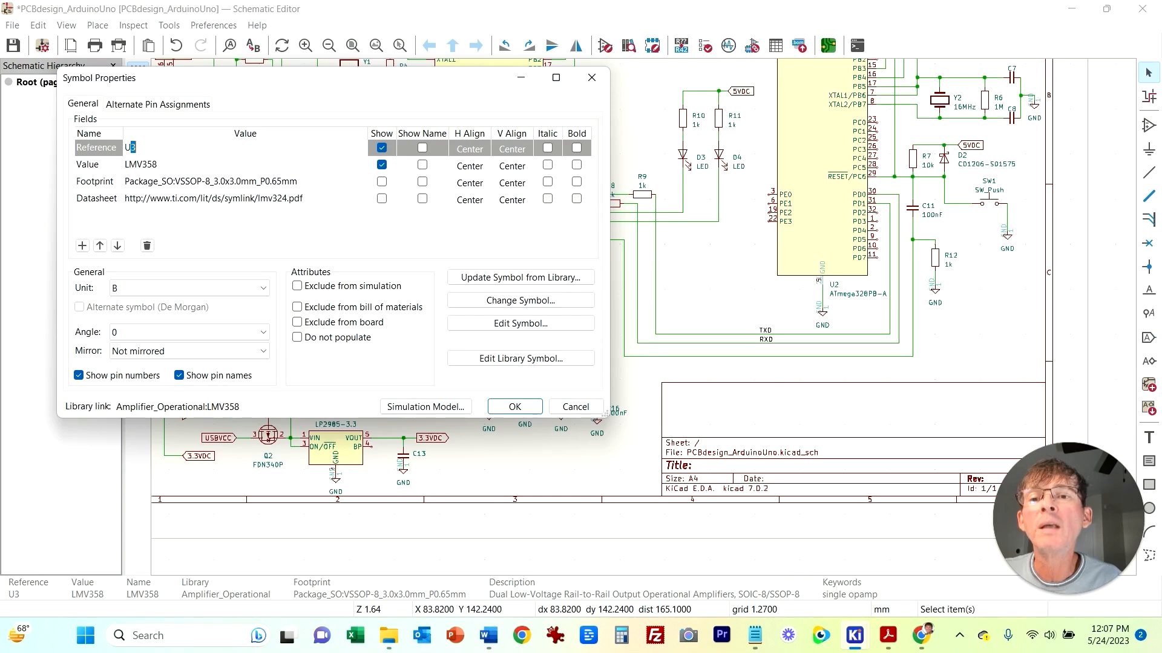
click(242, 182)
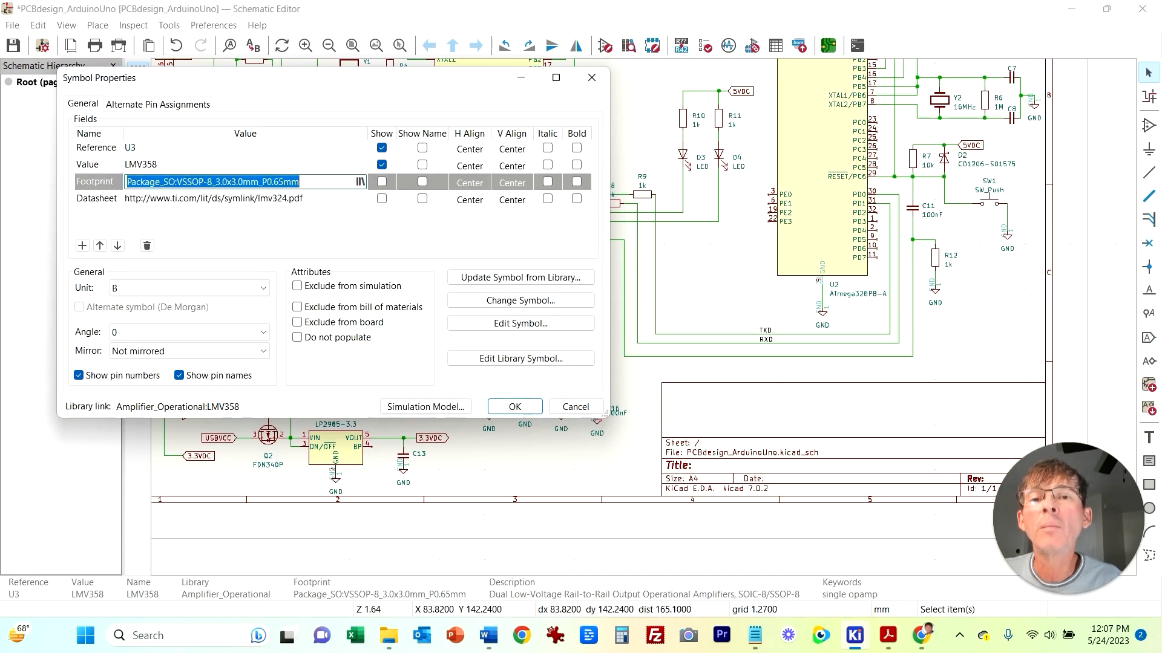
click(360, 181)
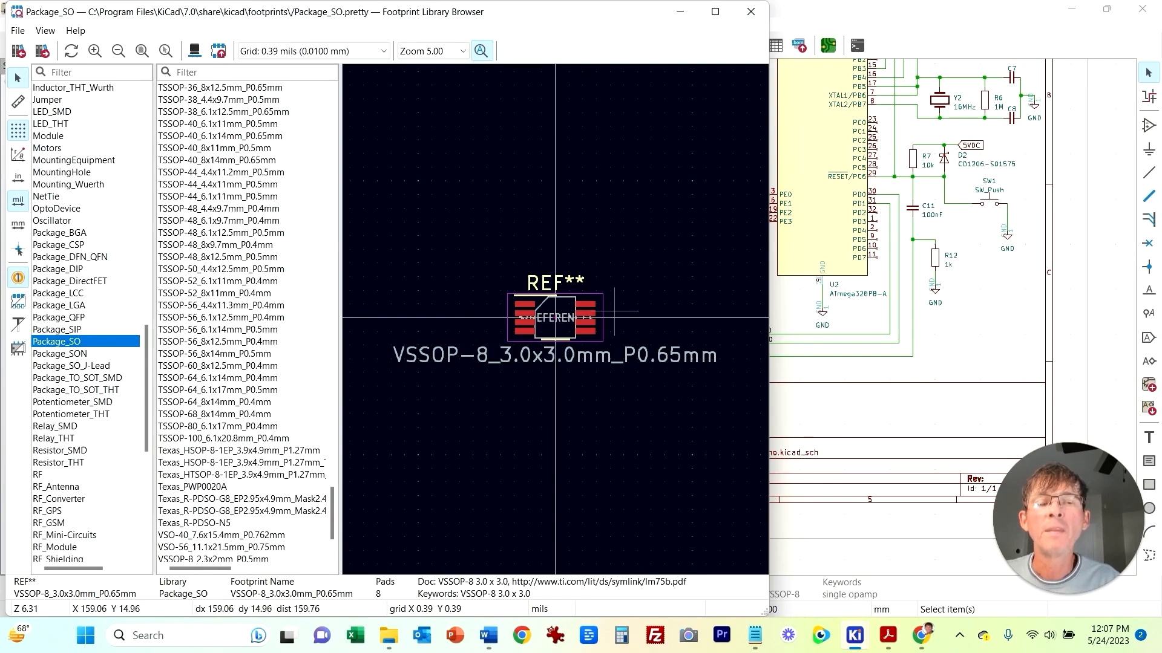
drag(582, 12, 773, 77)
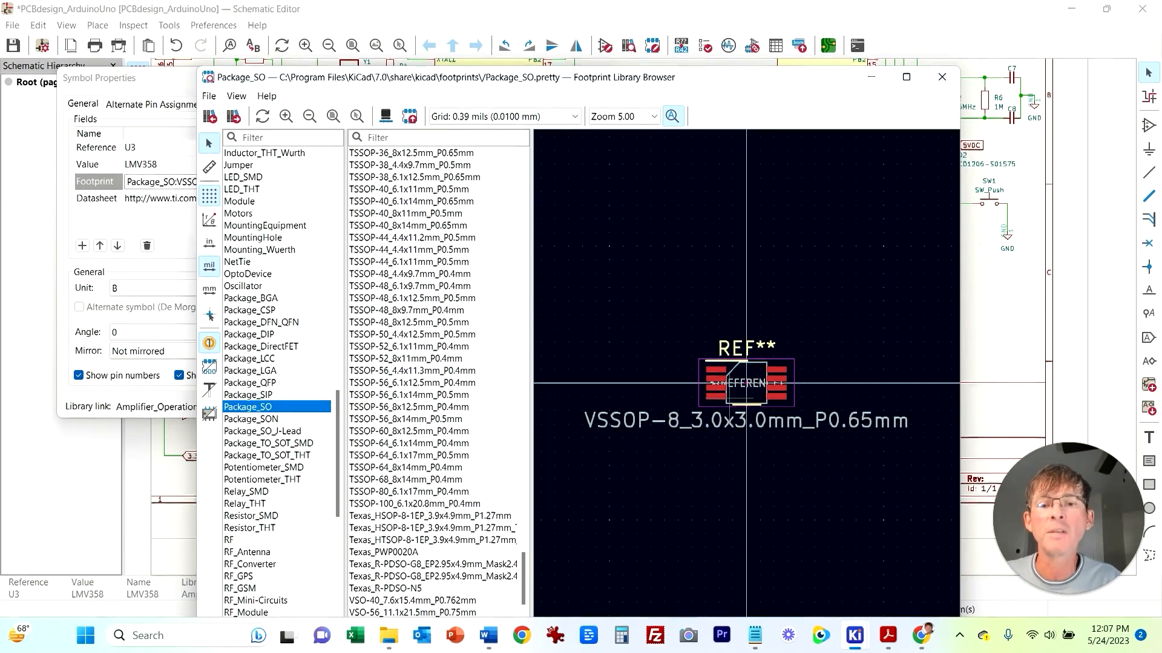
click(942, 77)
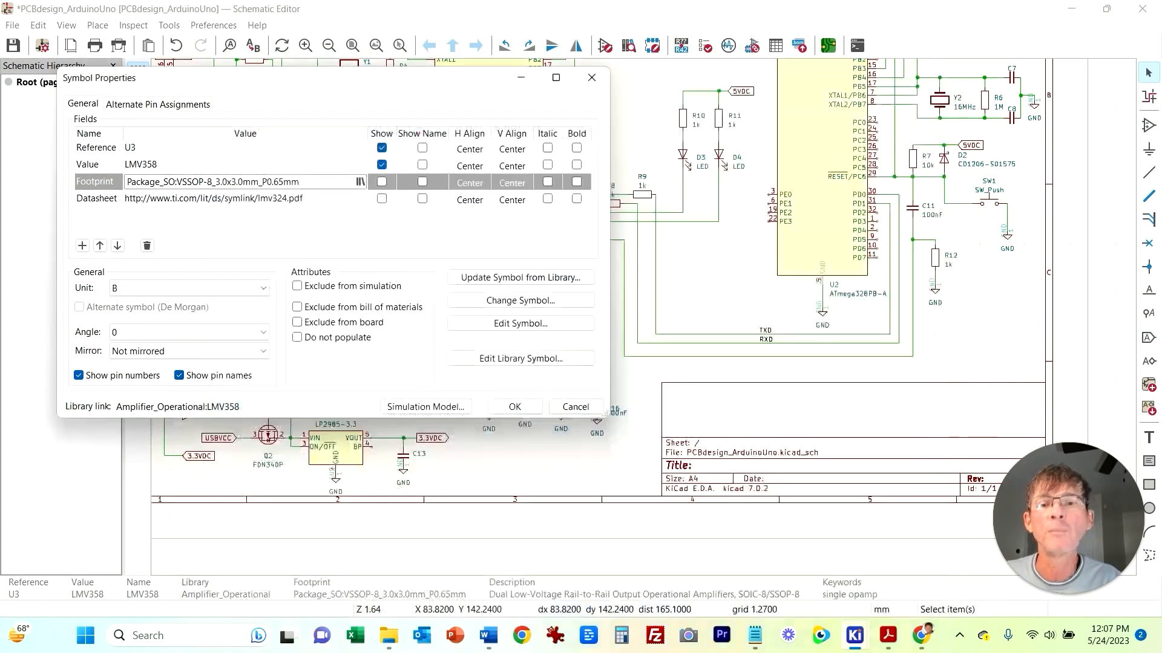
click(515, 407)
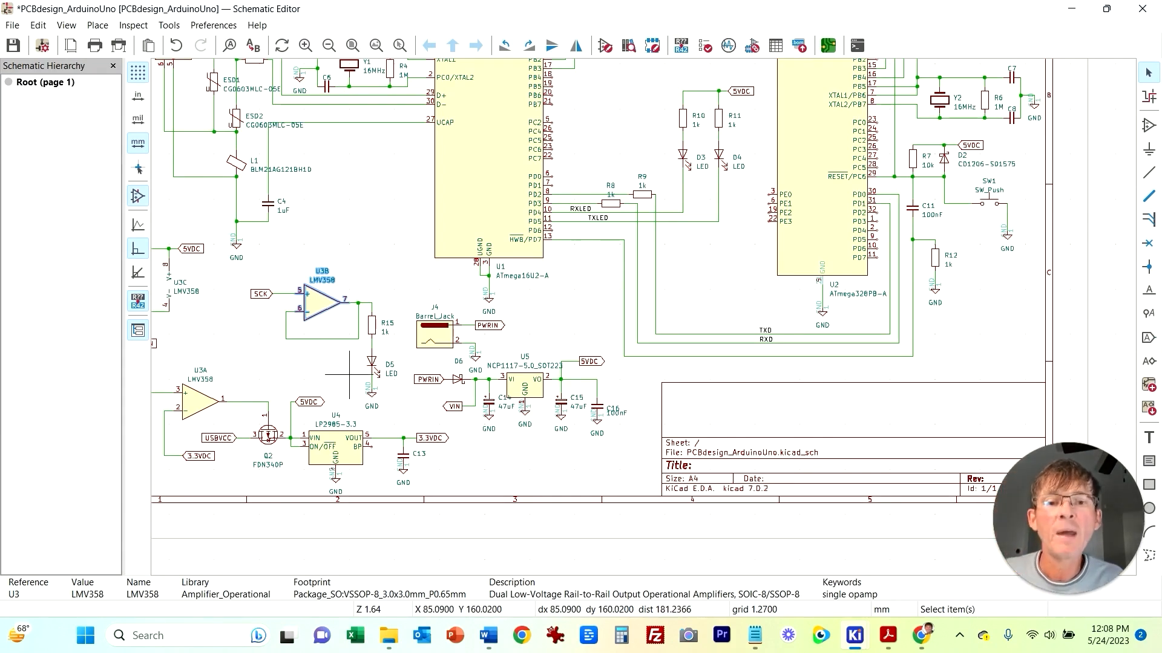
Step: Assign the Connector_BarrelJack:BarrelJack_SwitchcraftConxall_RAPC10U_Horizontal footprint to barrel jack J4
click(430, 361)
click(434, 340)
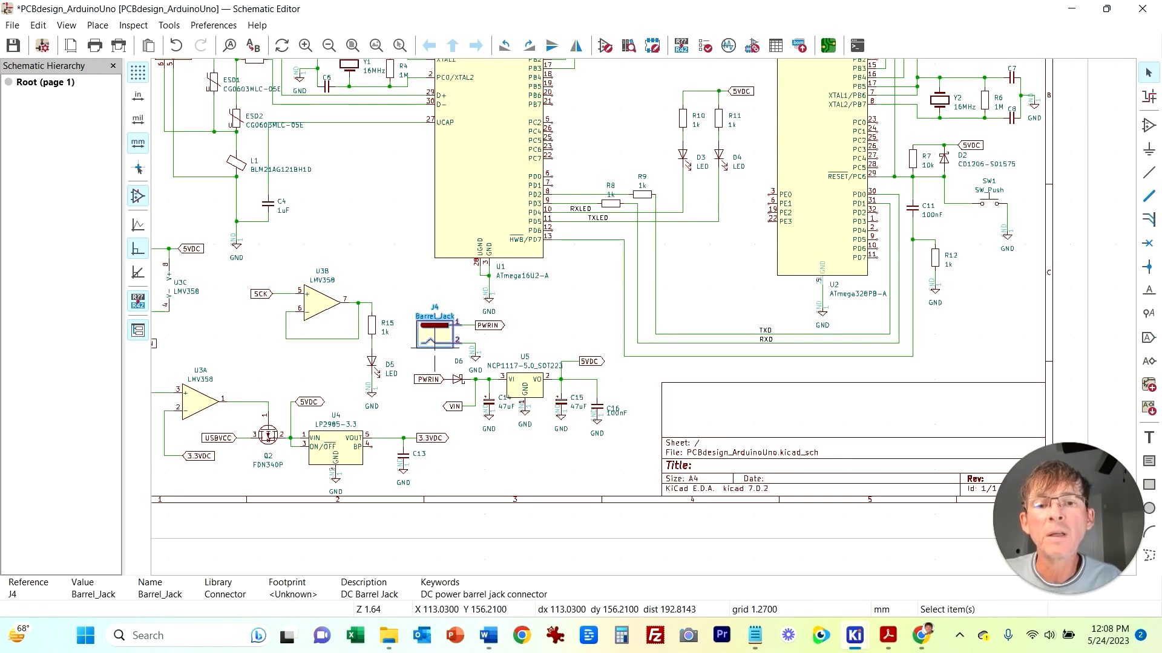
double_click(435, 346)
click(358, 182)
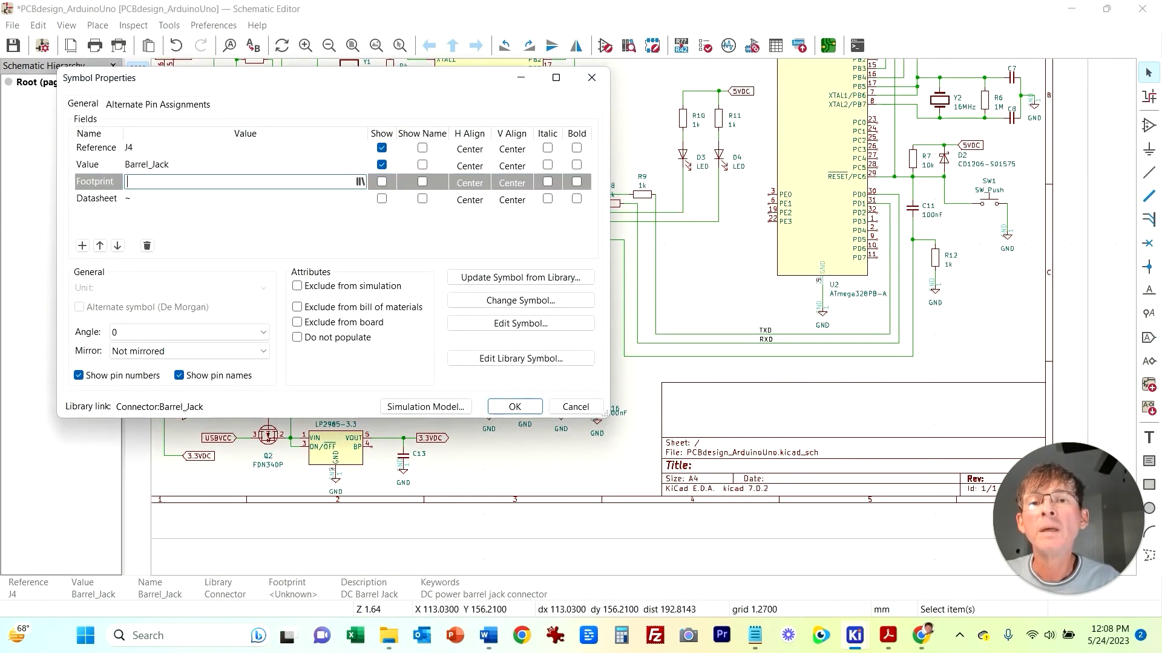
click(360, 181)
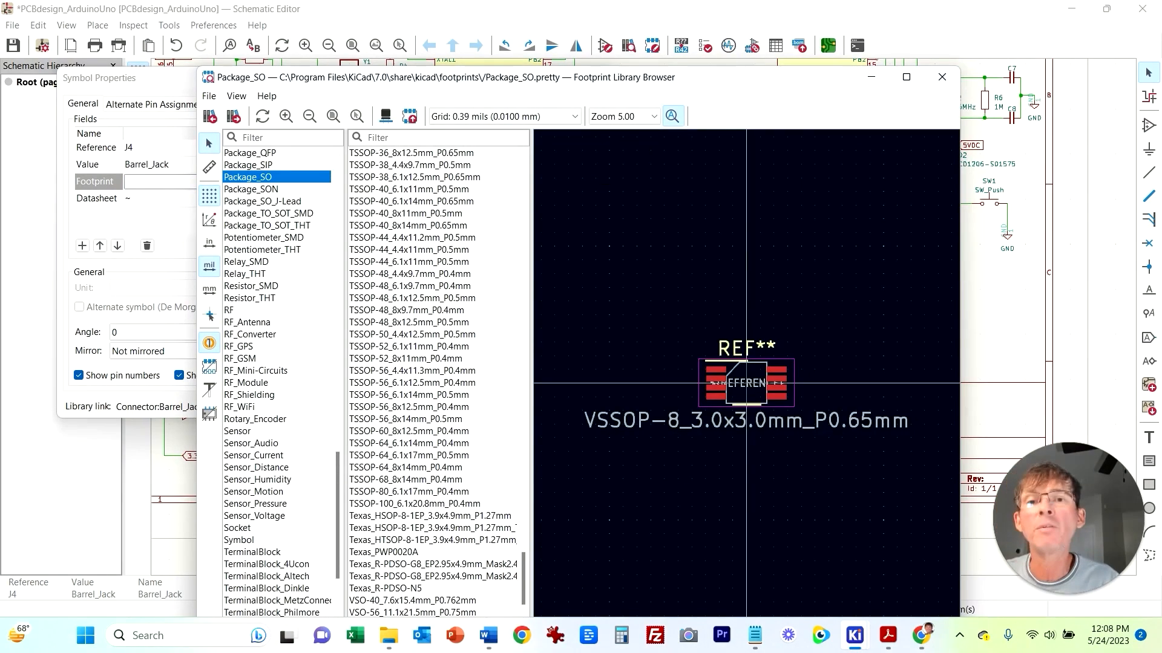
text(barrel)
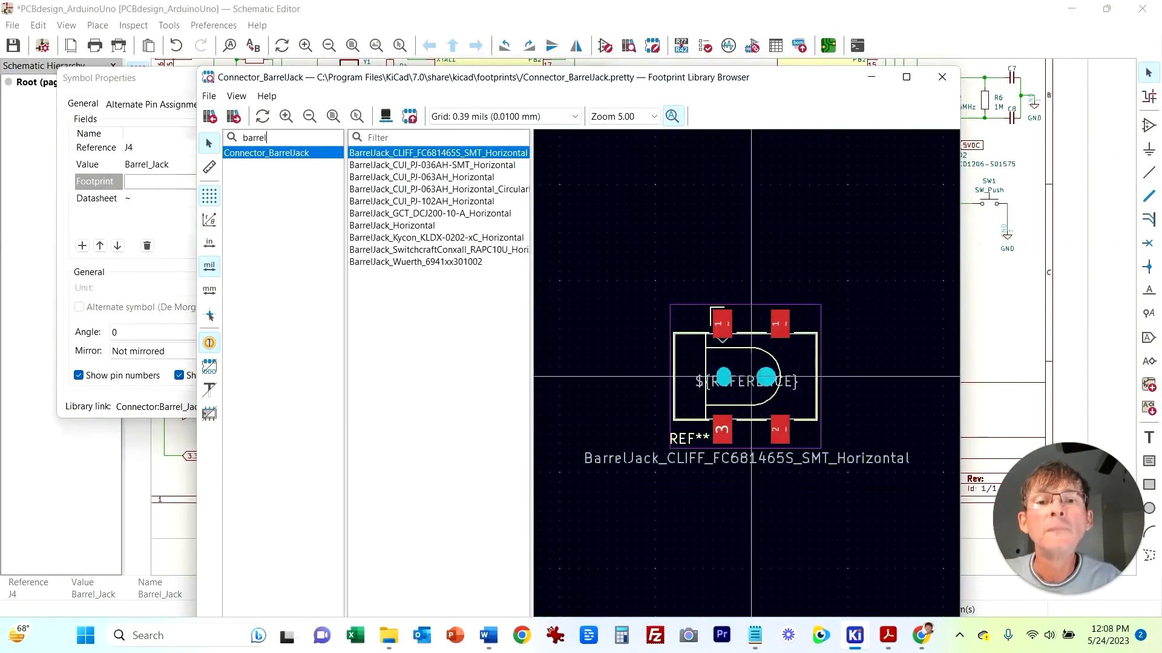
click(437, 237)
click(438, 249)
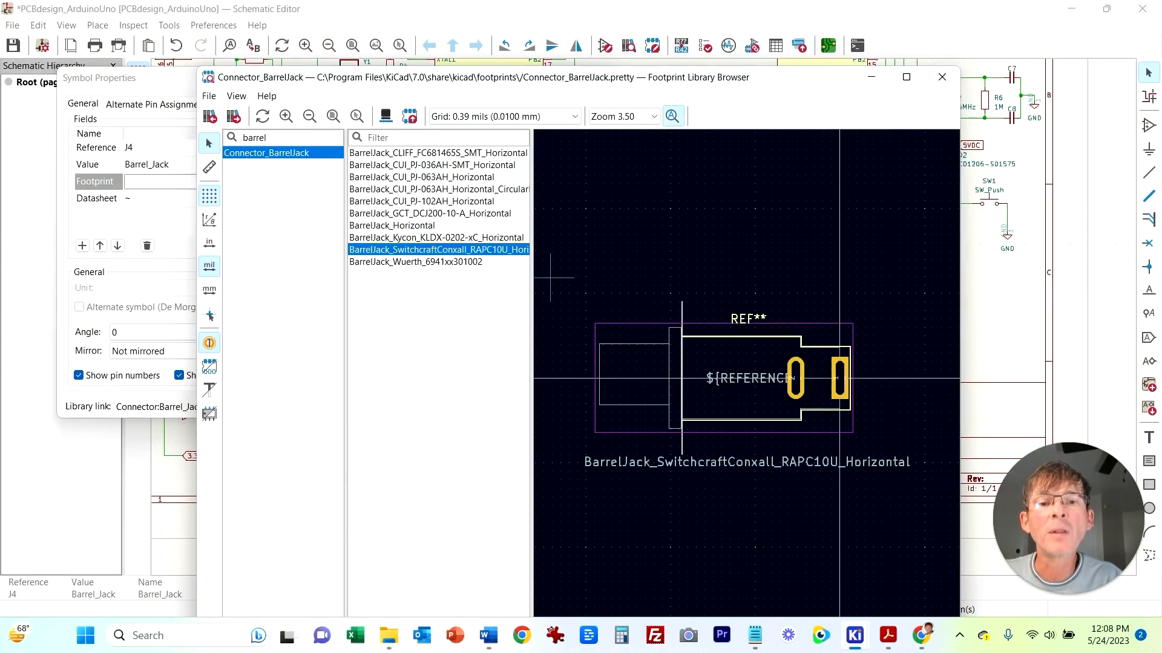
double_click(505, 250)
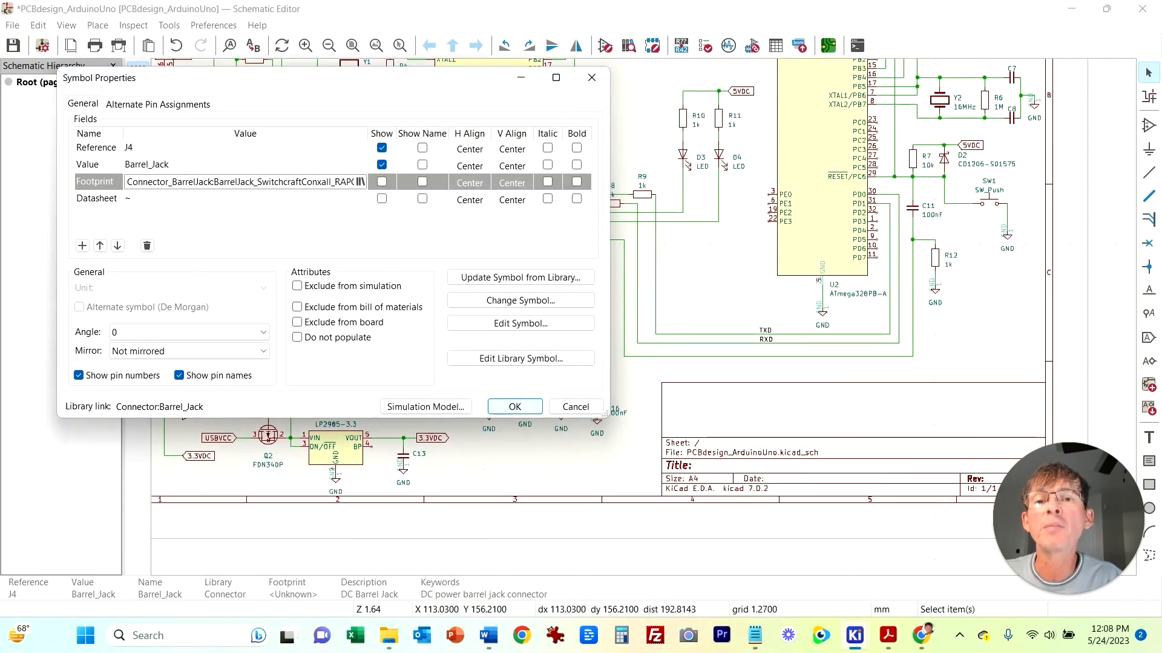
click(514, 406)
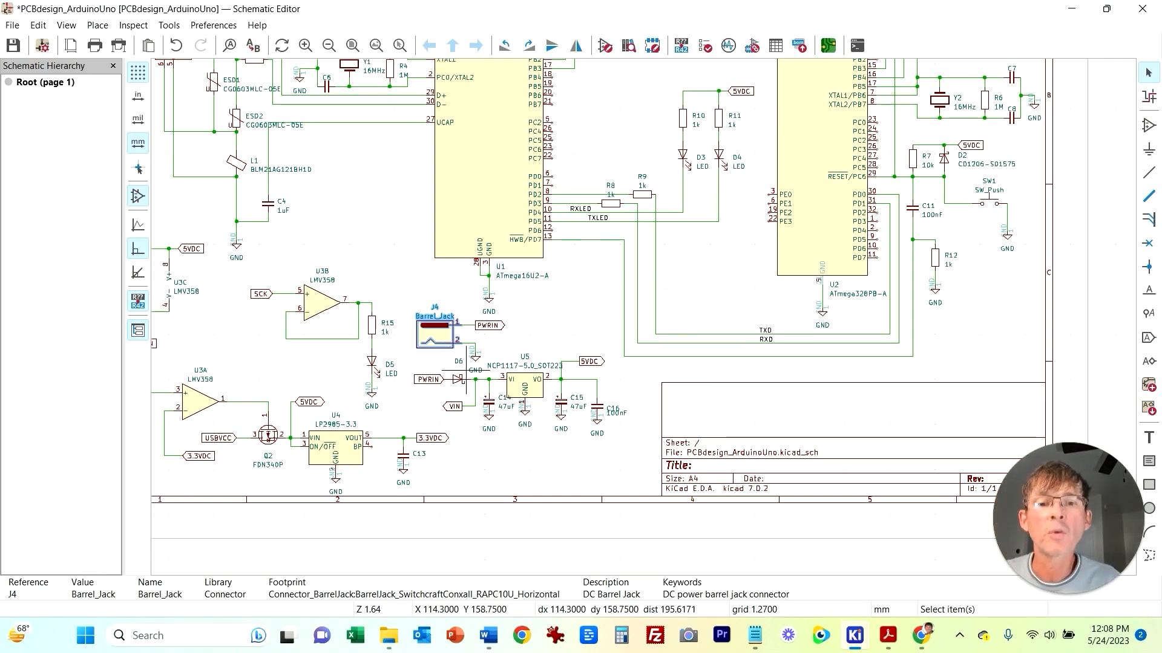
Step: Assign the Crystal:Crystal_SMD_Abracon_ABM3-2Pin_5.0x3.2mm footprint to crystal Y1
middle_drag(358, 127, 365, 278)
double_click(360, 241)
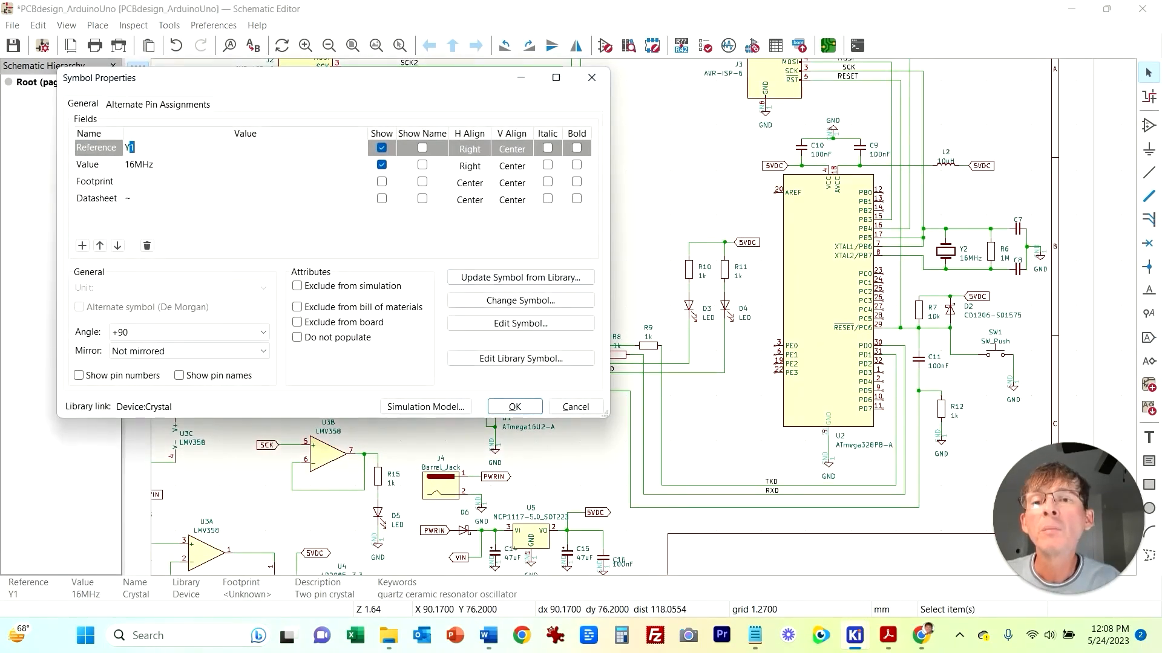
click(266, 182)
click(360, 181)
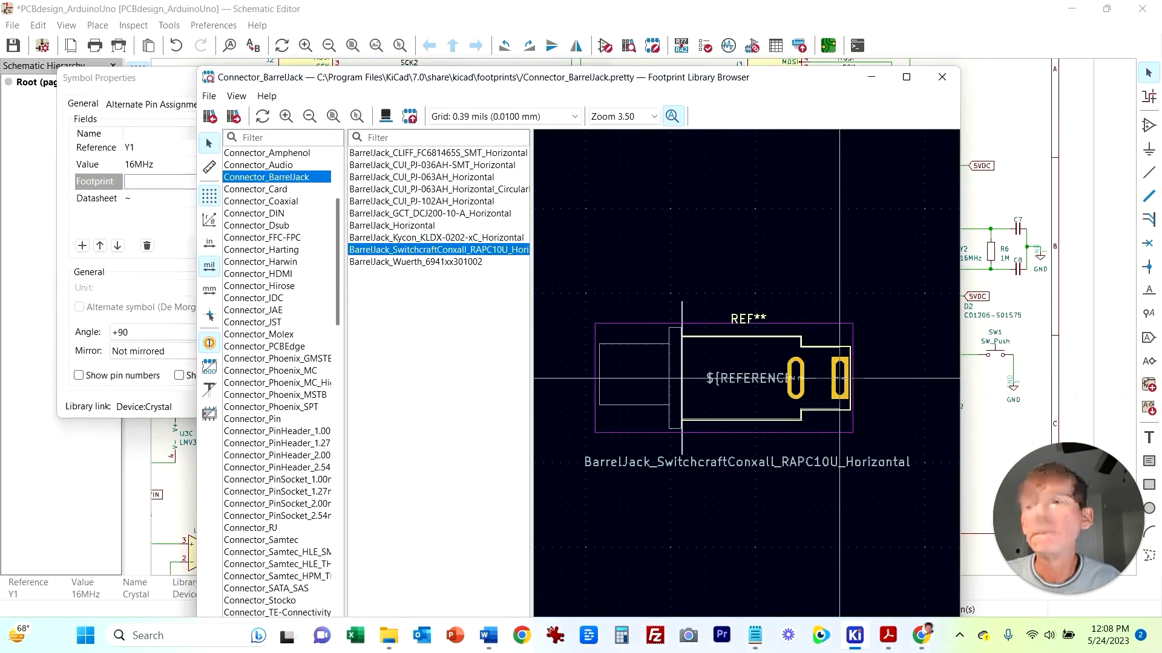
scroll(277, 382, down, 10)
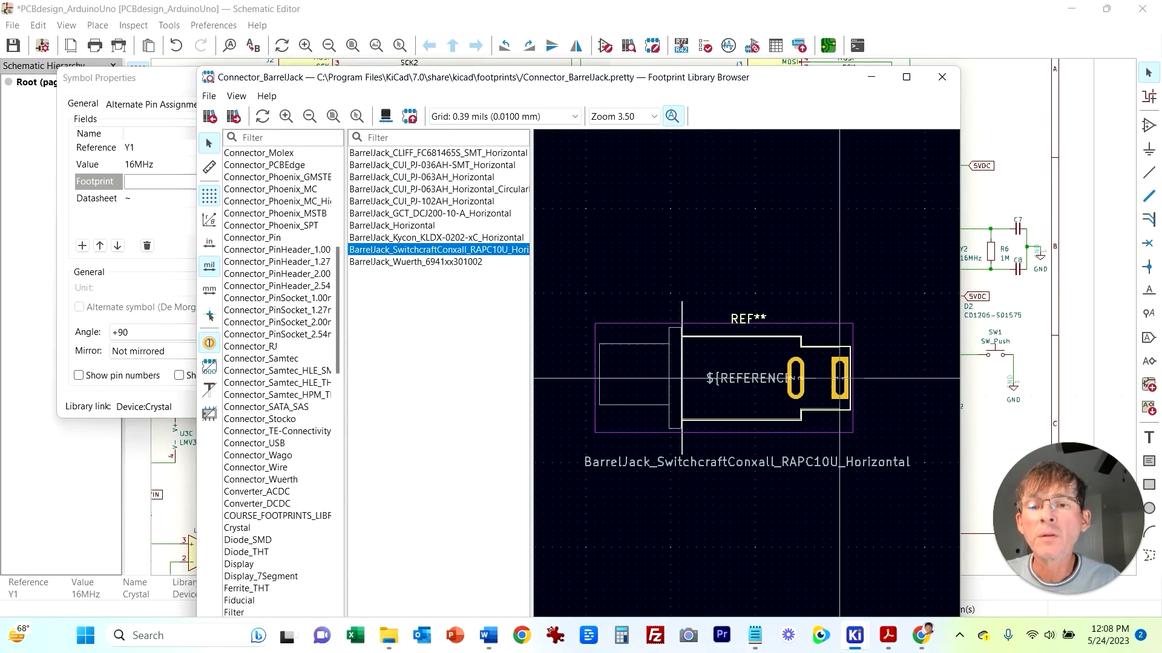
click(237, 347)
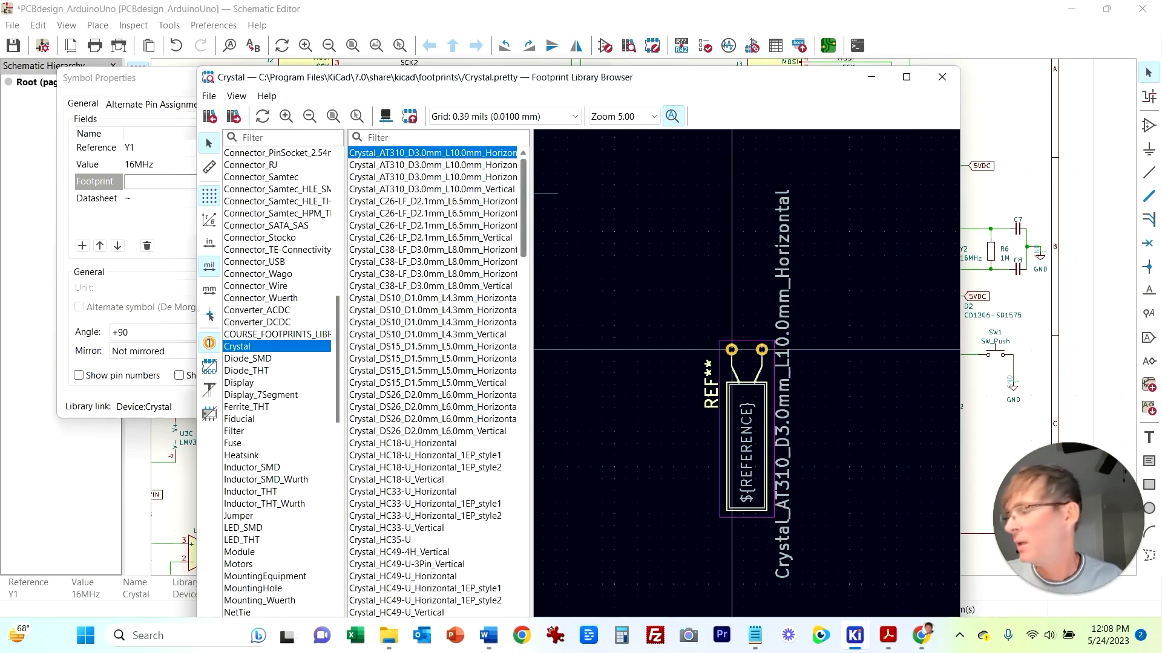
scroll(433, 381, down, 20)
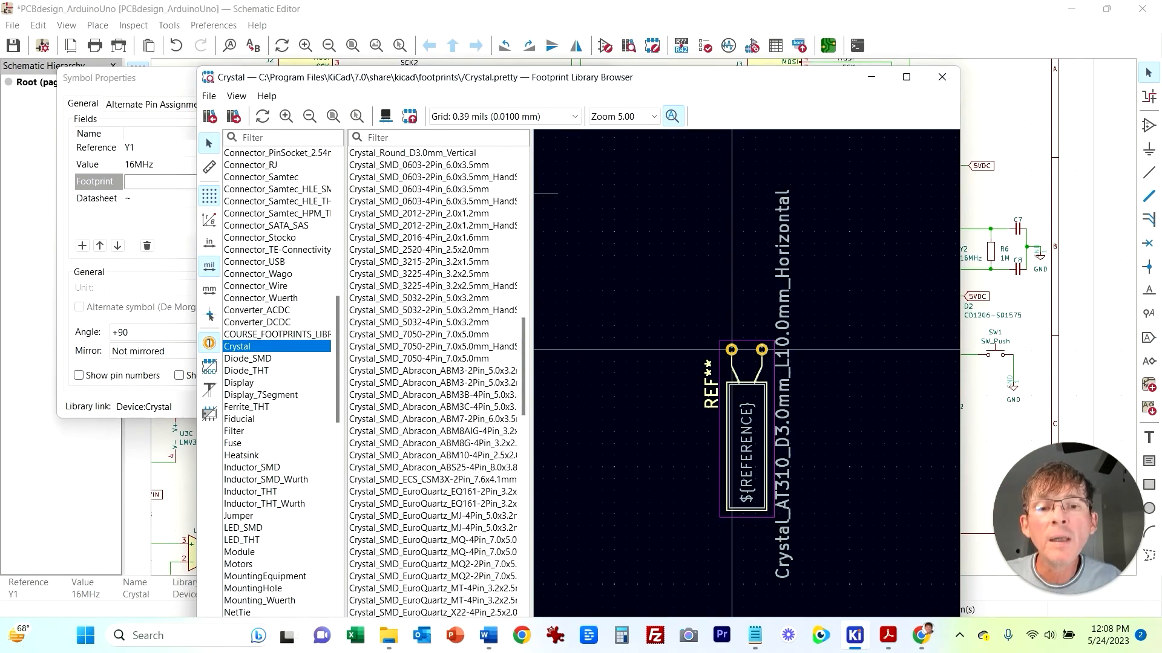
click(432, 371)
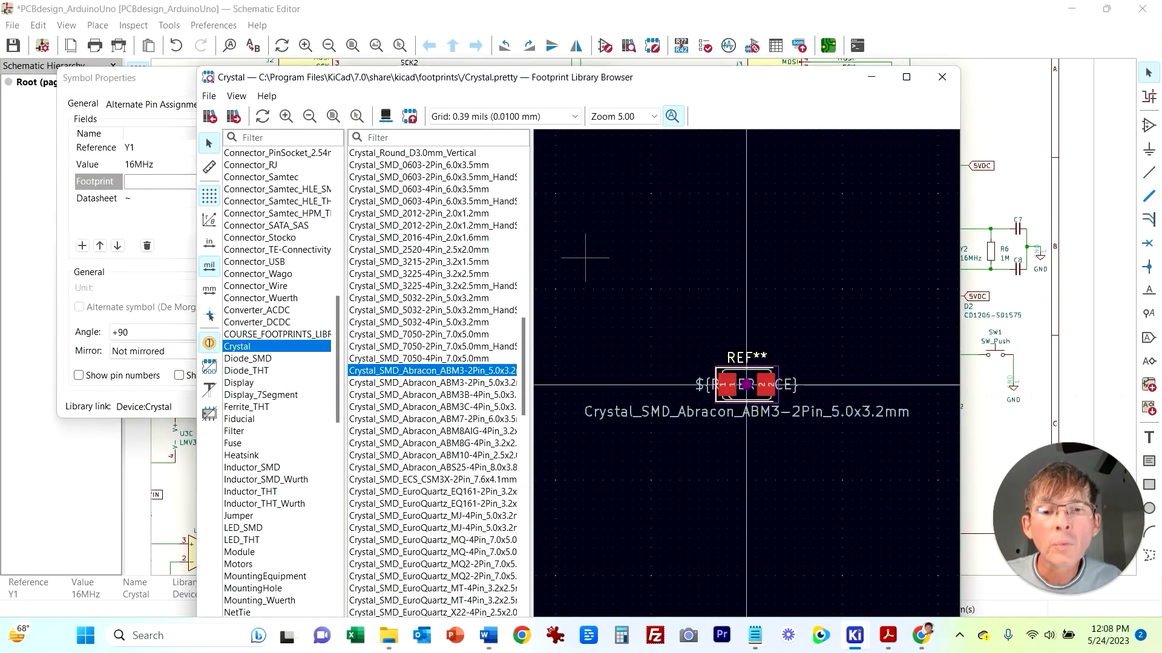
drag(605, 77, 605, 3)
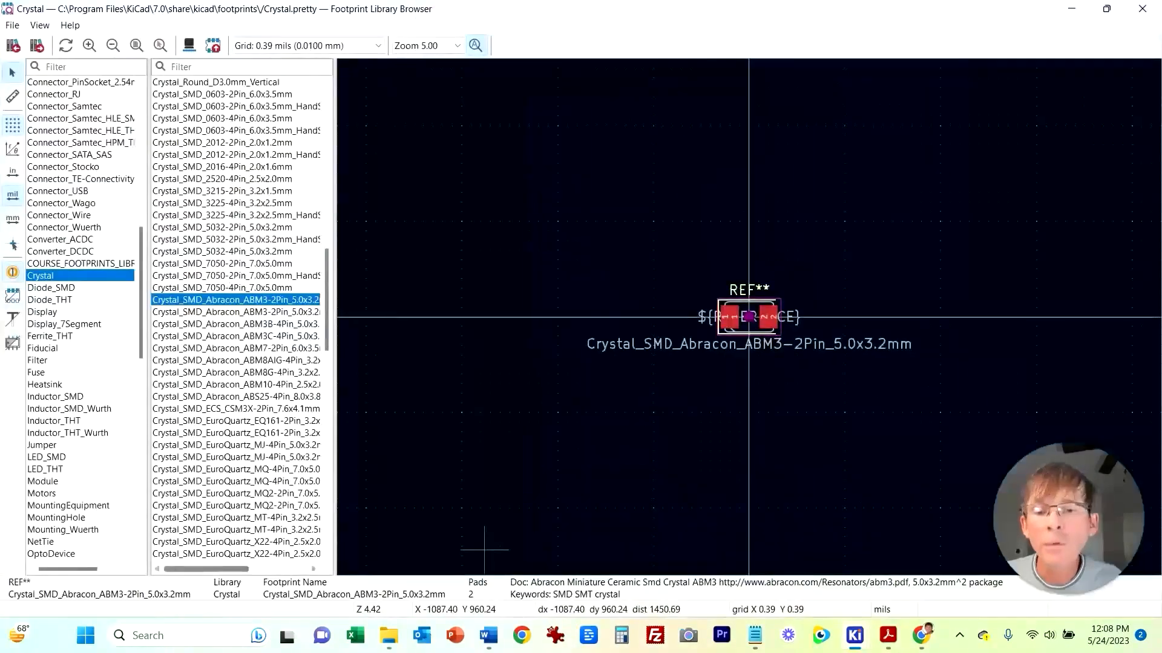
double_click(236, 300)
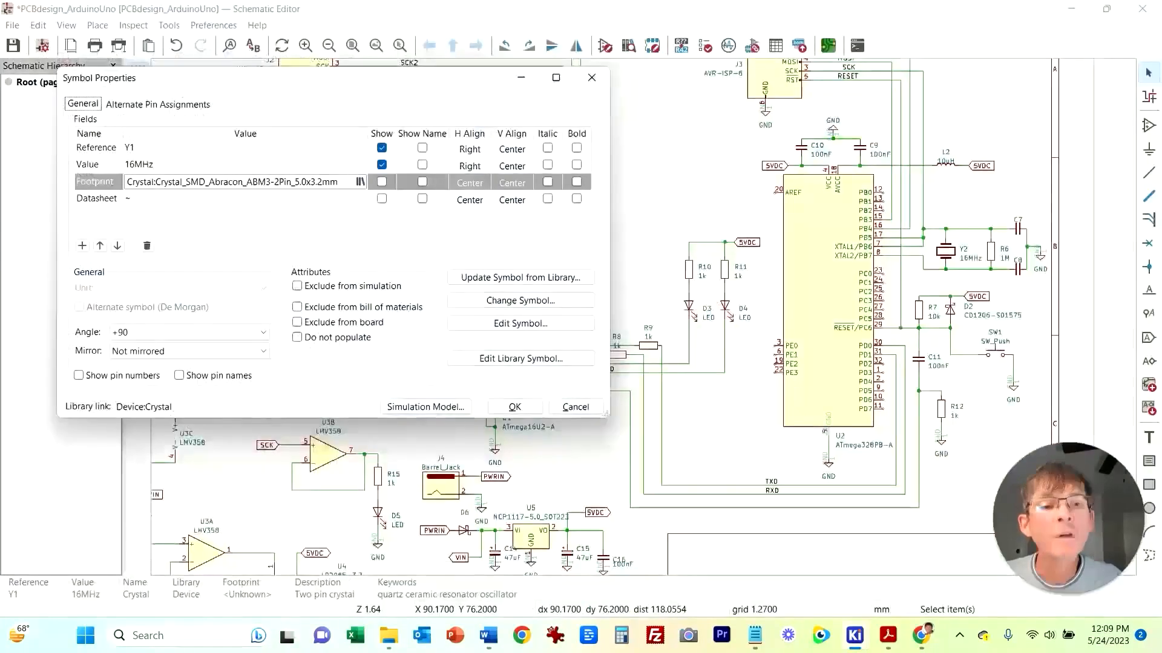
click(515, 407)
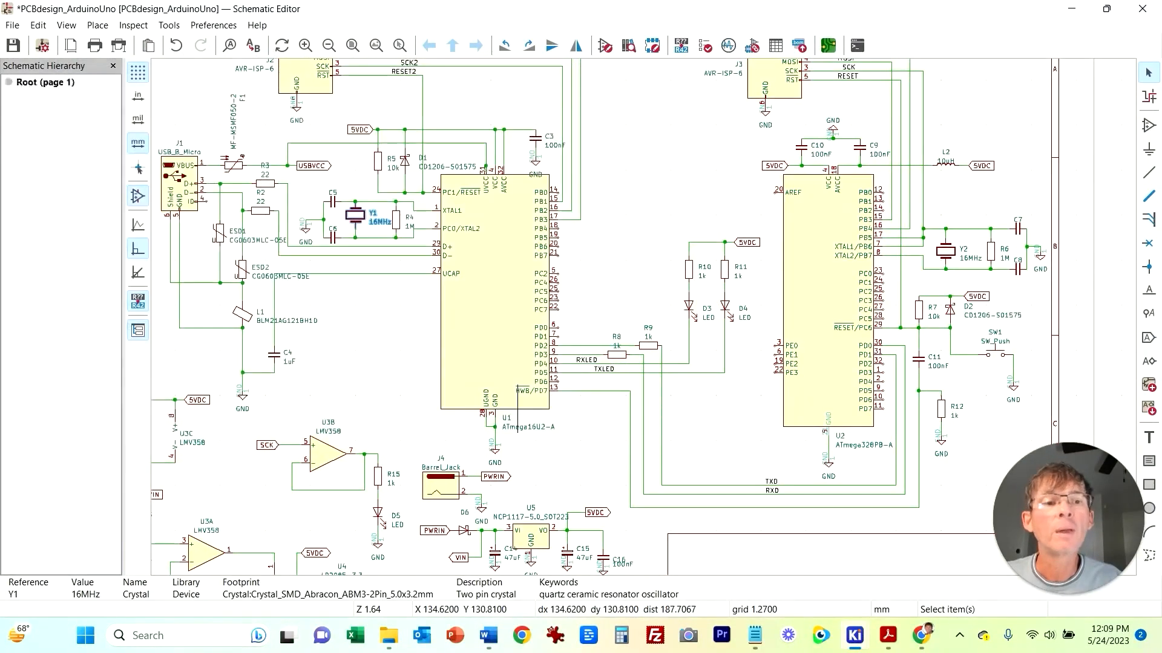
Step: Save the schematic and update the PCB from the schematic in the PCB editor
click(608, 246)
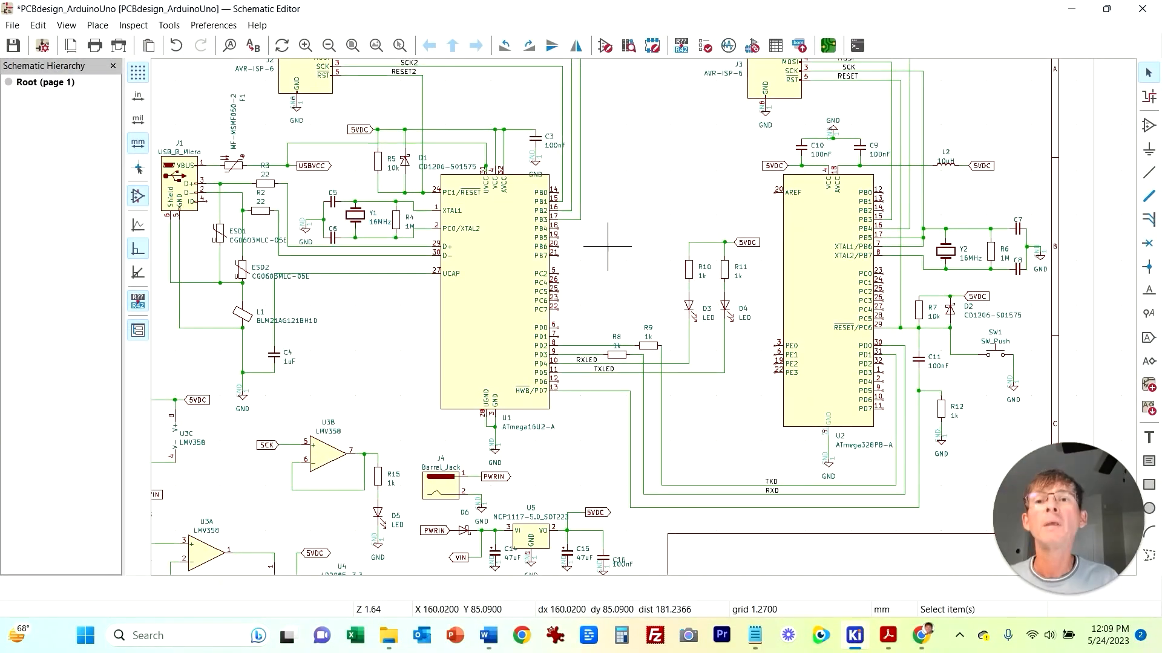
click(14, 45)
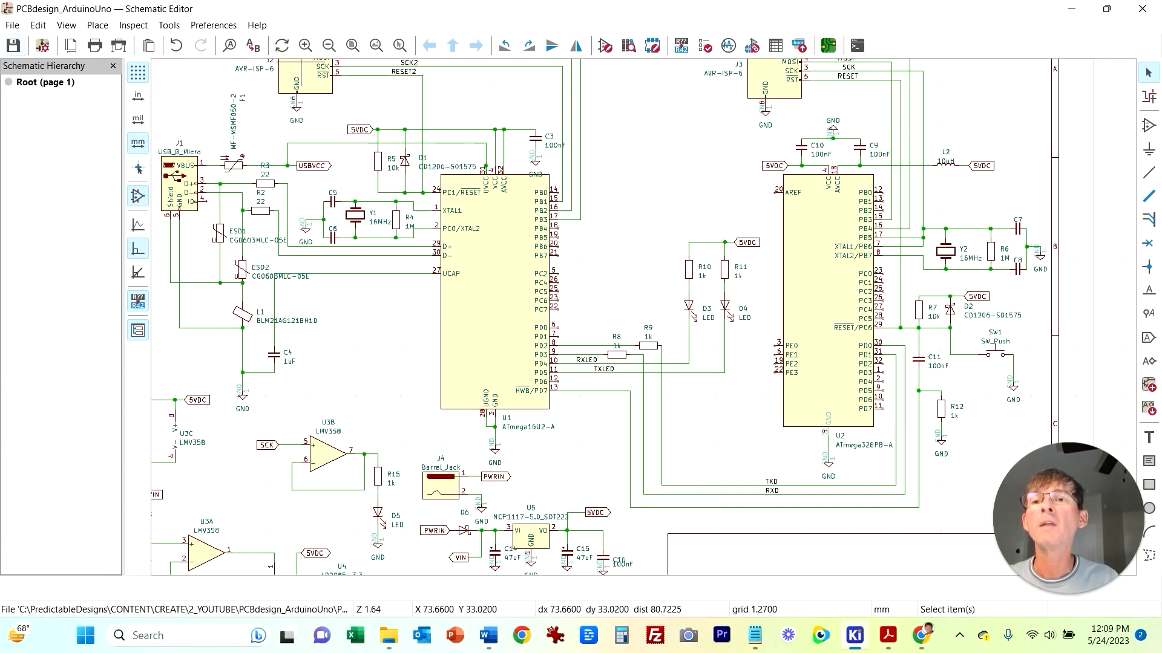
mouse_move(854, 635)
click(1017, 559)
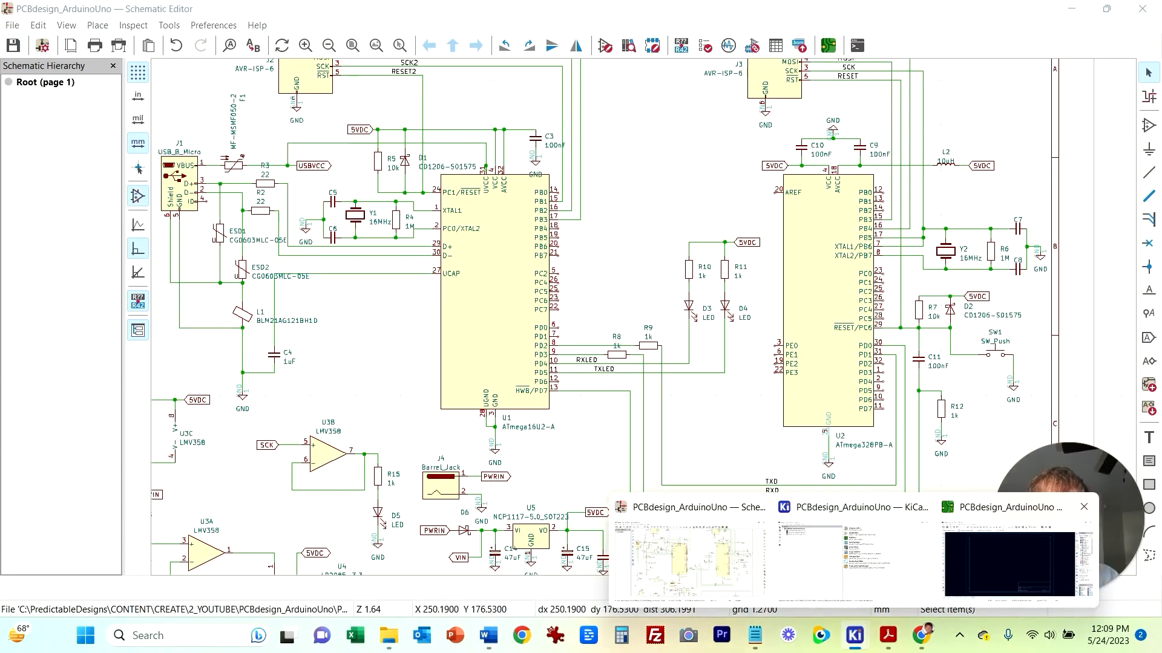
click(203, 25)
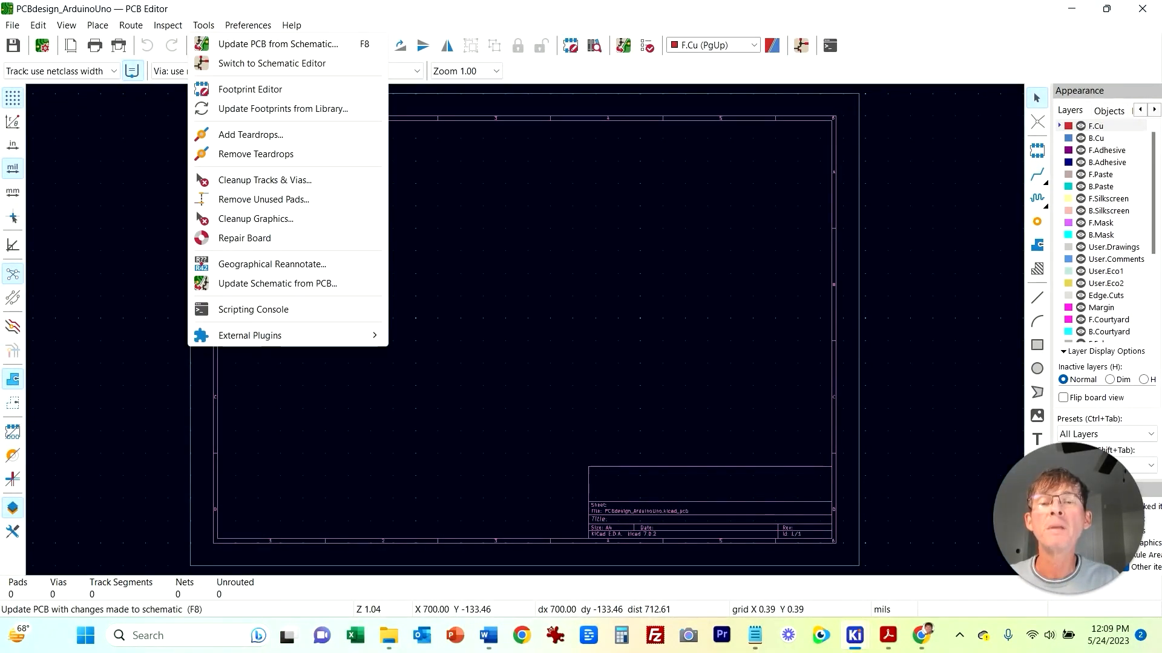
click(278, 44)
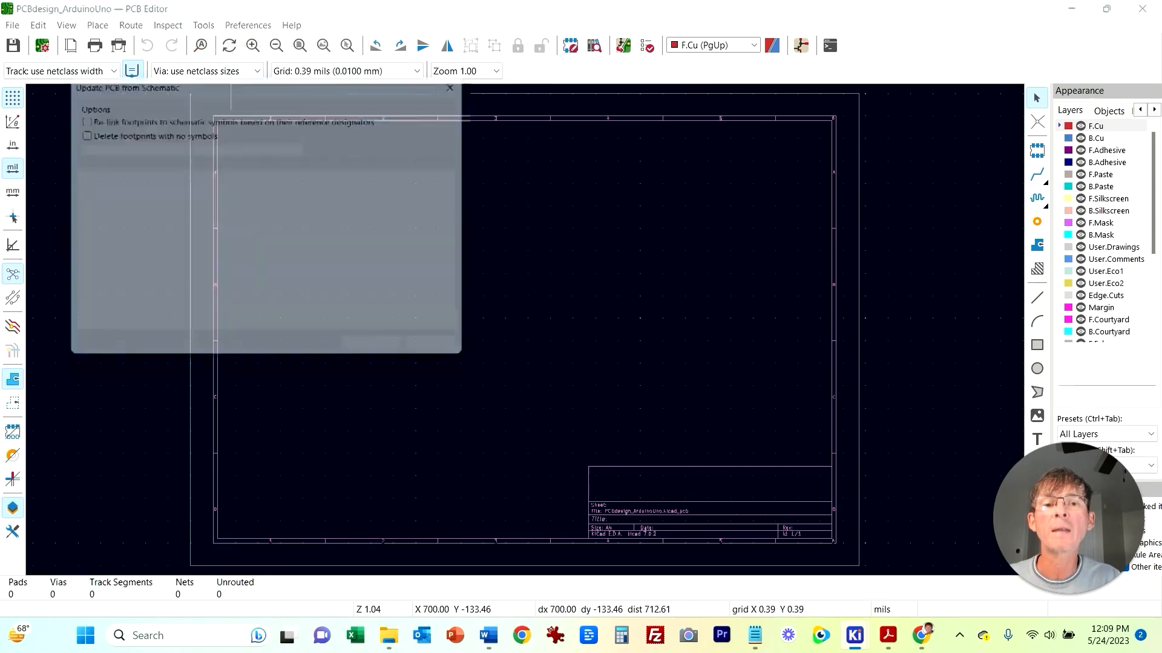
key(Return)
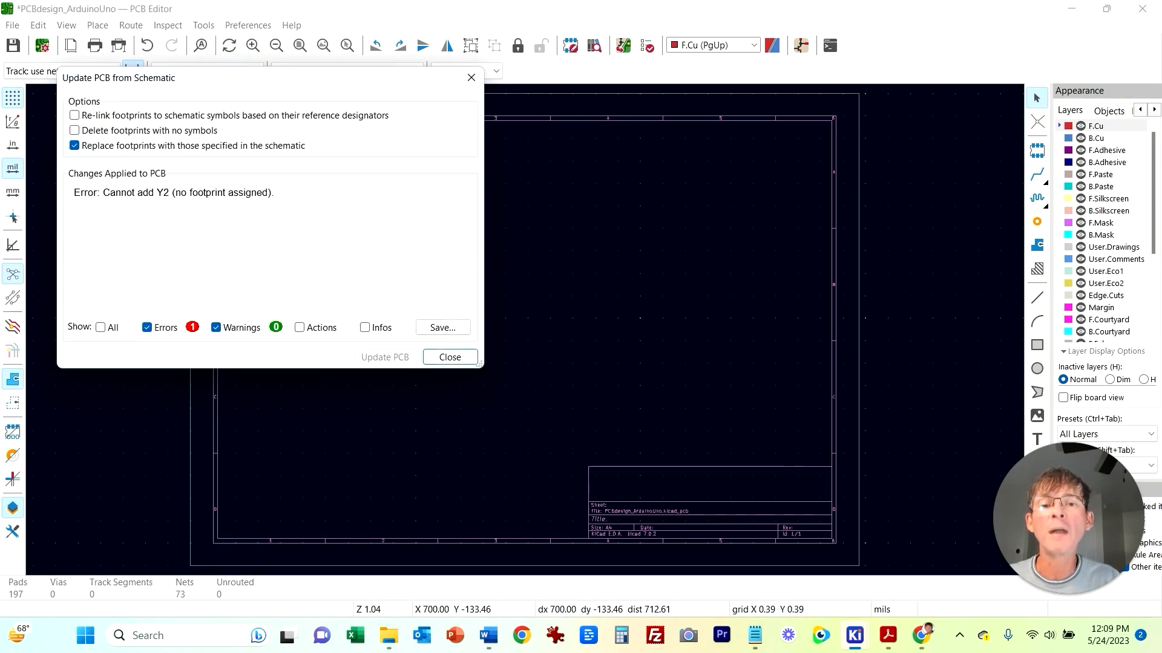
key(Return)
key(Escape)
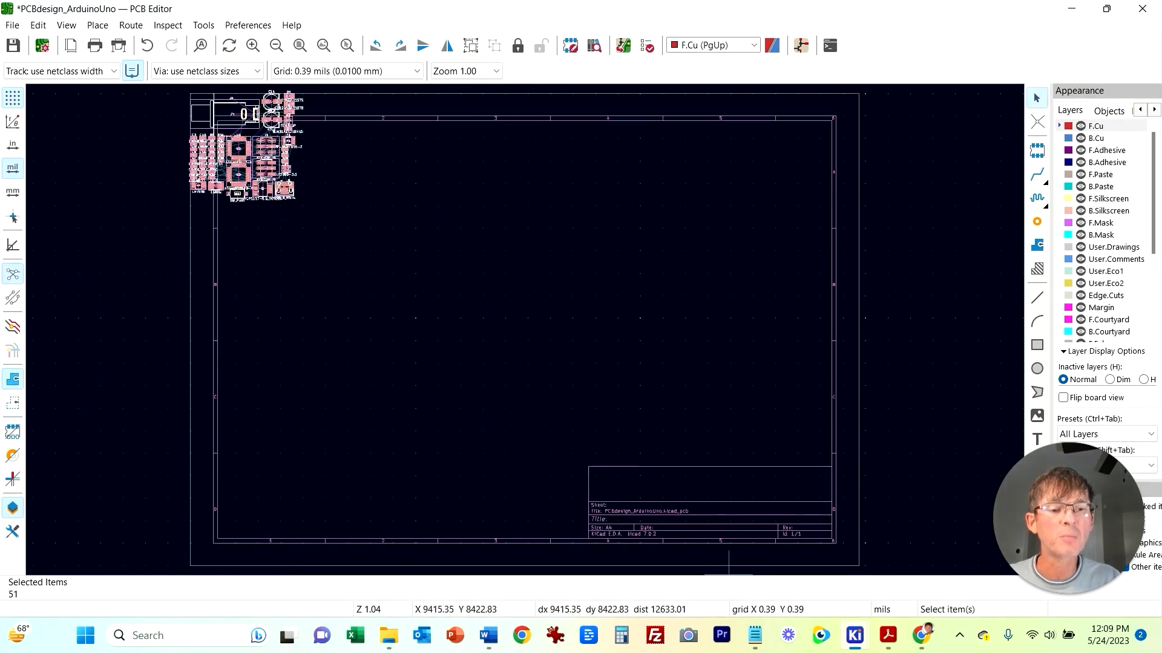
Step: Assign the Crystal:Crystal_SMD_Abracon_ABM3-2Pin_5.0x3.2mm footprint to crystal Y2 in the schematic
mouse_move(854, 635)
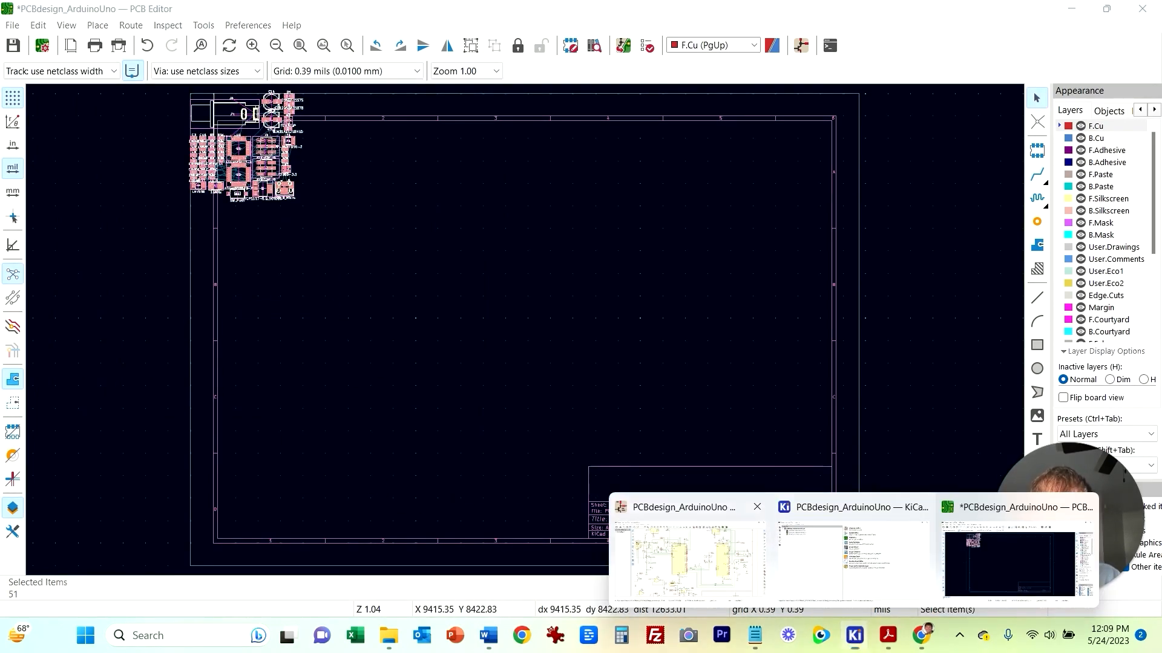
click(690, 551)
double_click(950, 251)
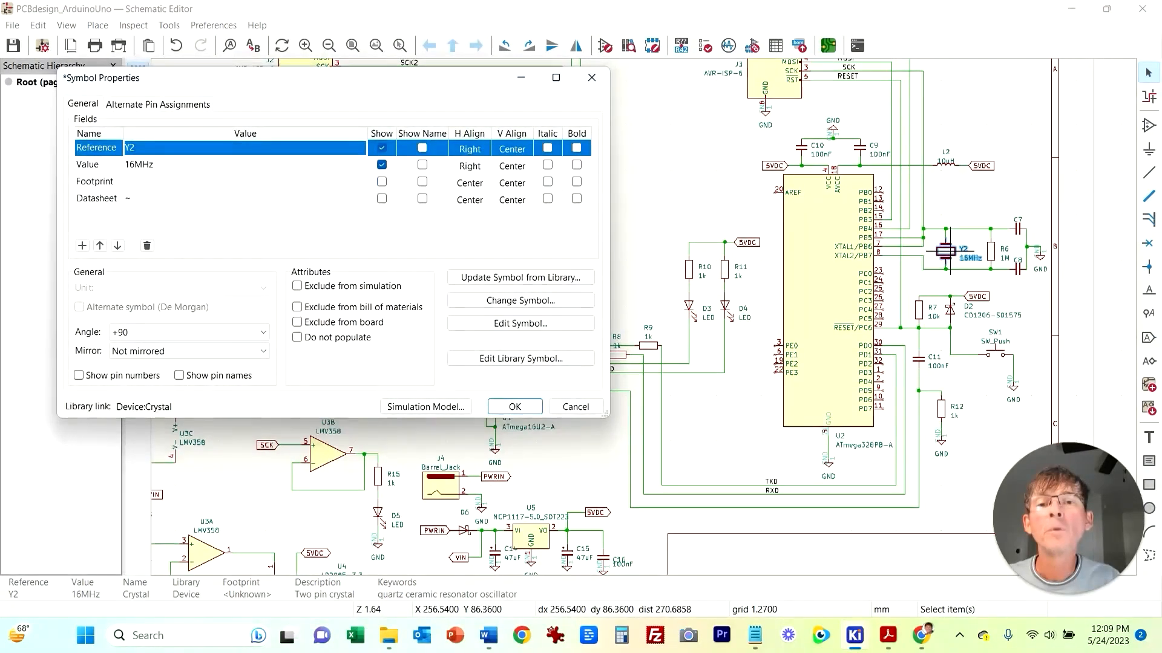
click(242, 181)
click(359, 181)
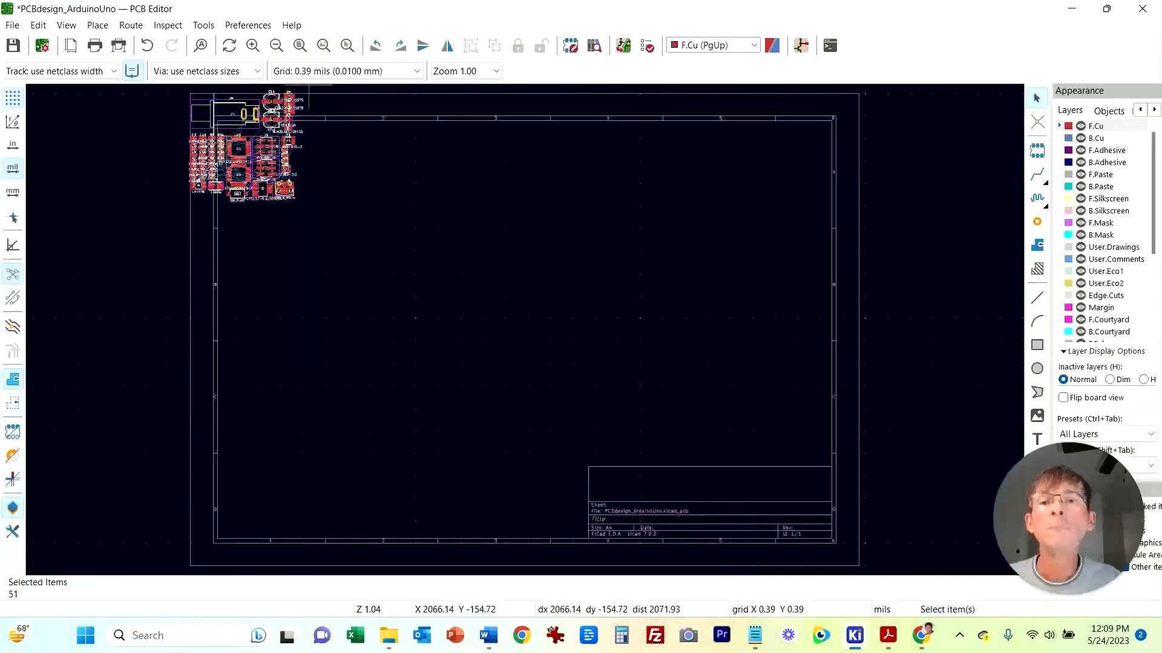
Step: Update the PCB from the schematic again with footprint replacement enabled
key(alt+t)
key(Return)
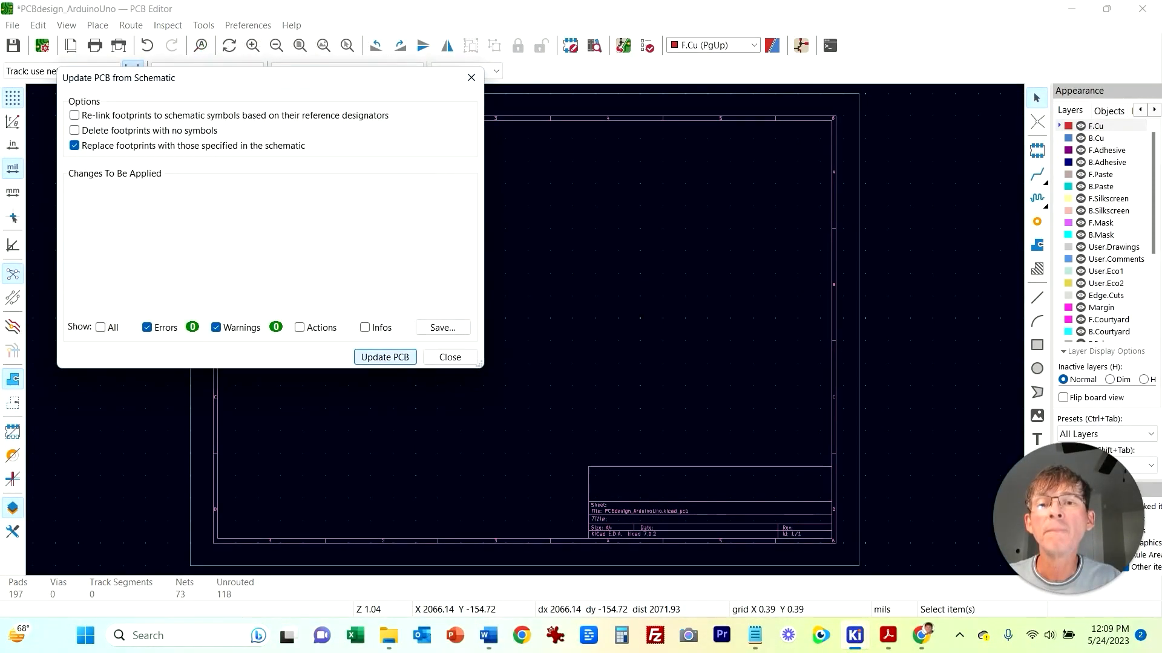
click(384, 357)
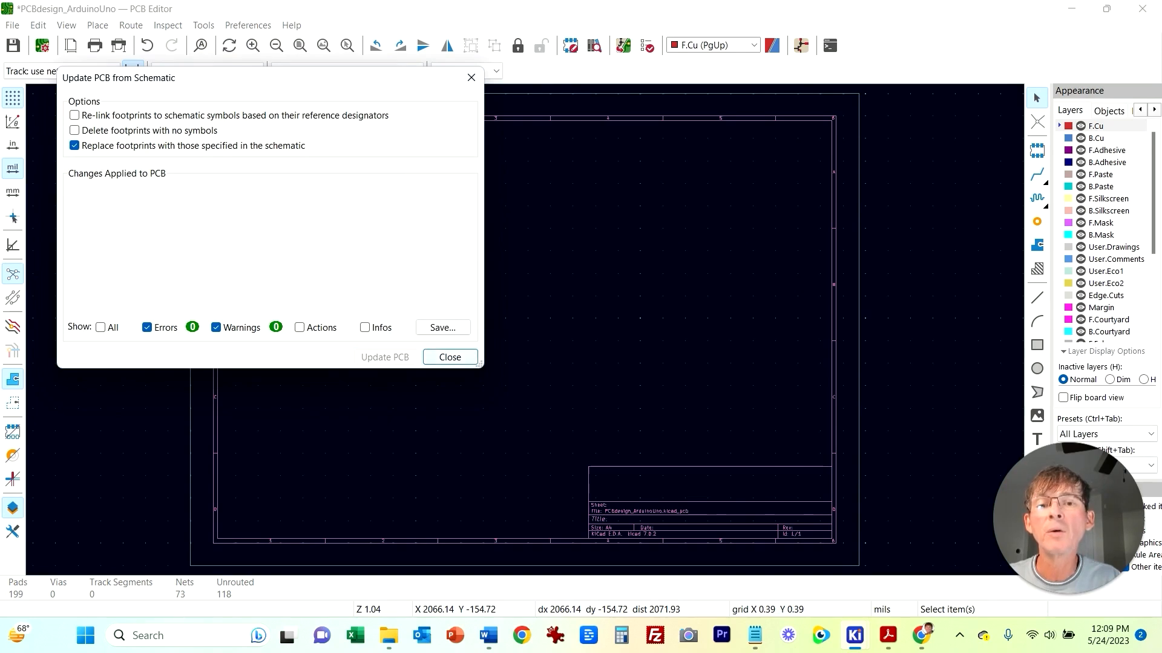
click(450, 357)
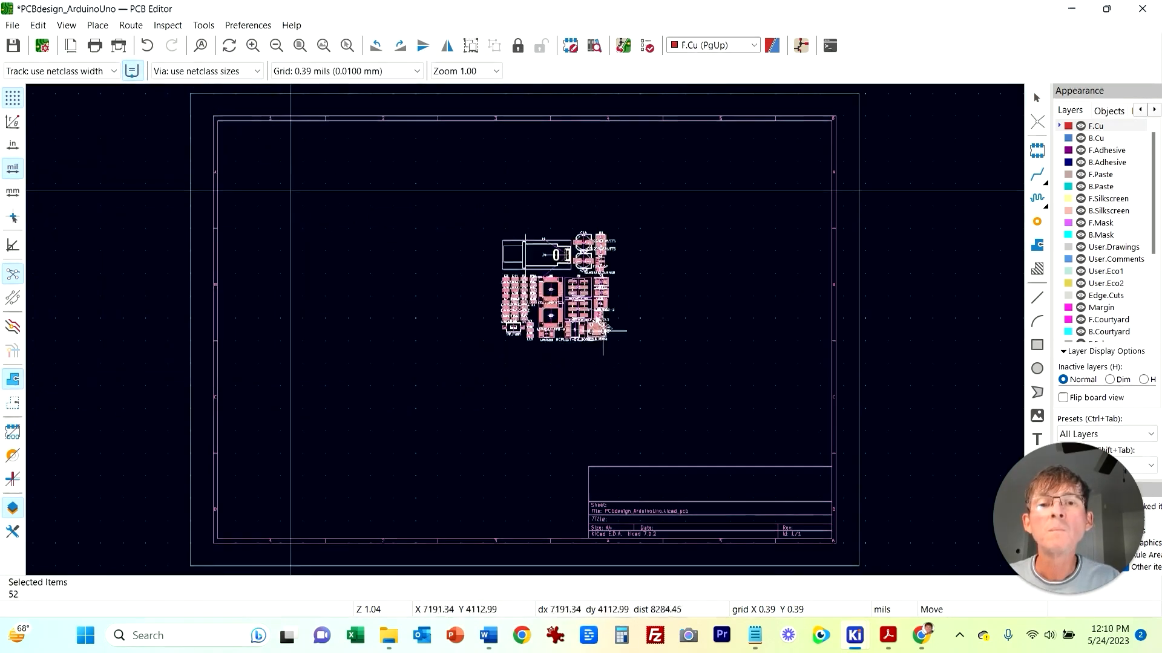
drag(604, 332, 579, 325)
key(Escape)
Step: Move barrel jack J4 to the left, above the cluster of imported footprints
scroll(446, 332, up, 6)
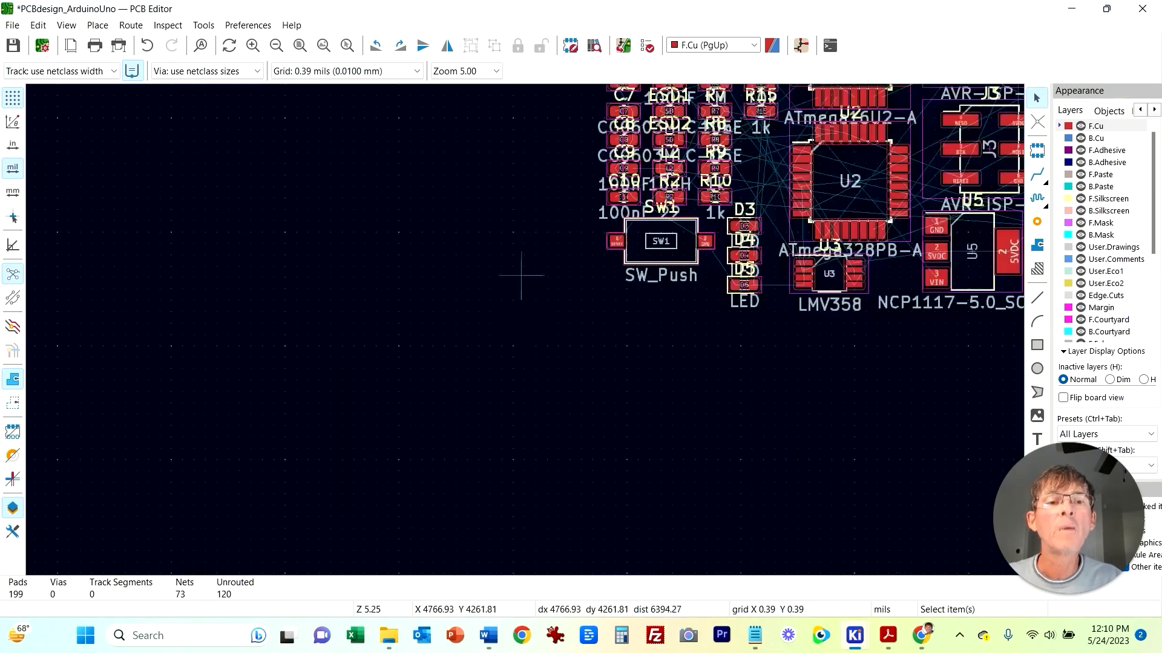
middle_drag(274, 360, 155, 467)
scroll(196, 414, down, 2)
middle_drag(519, 236, 271, 314)
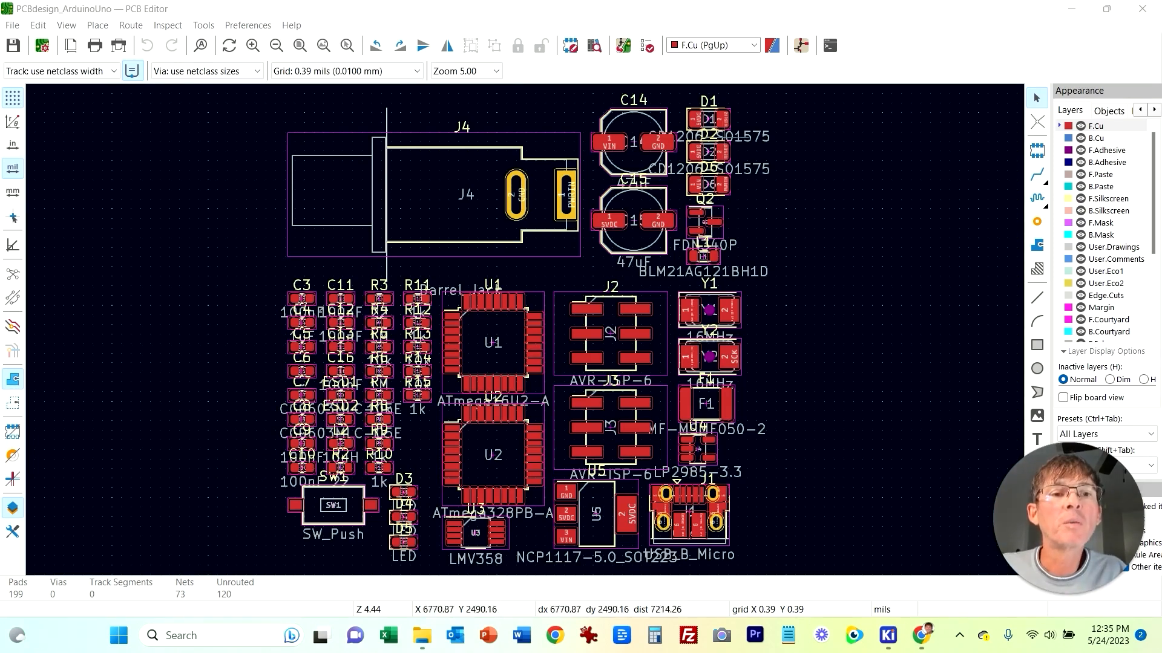
click(542, 134)
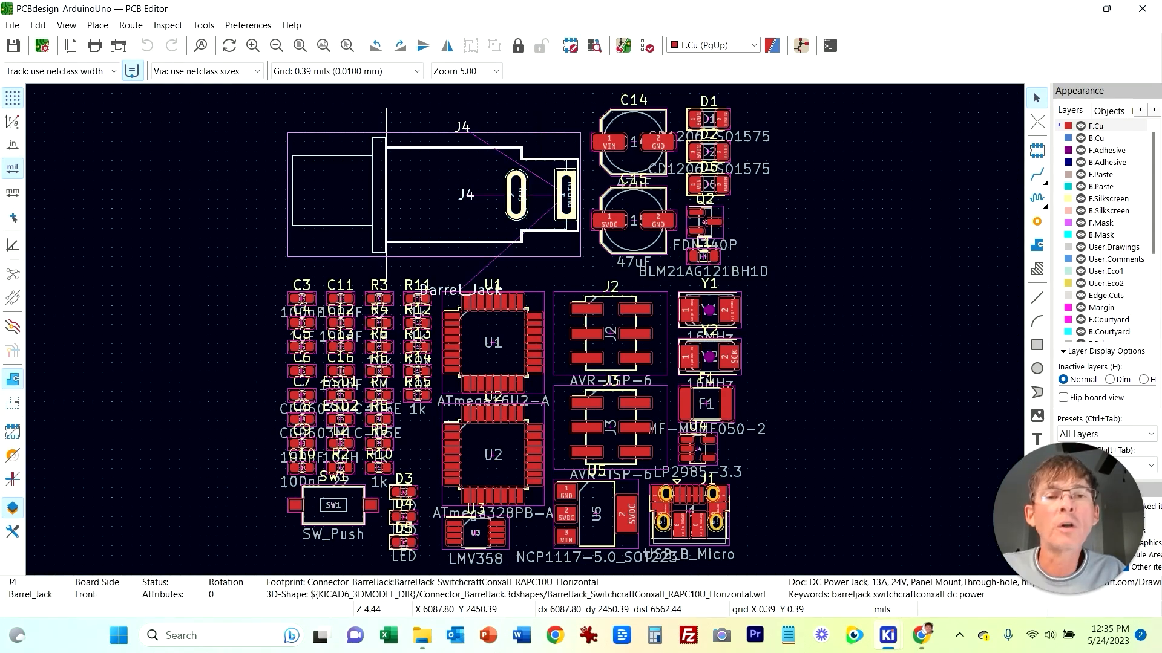
drag(541, 134, 374, 128)
Step: Move USB connector J1 to the left of the component cluster and rotate it three quarter-turns
click(143, 386)
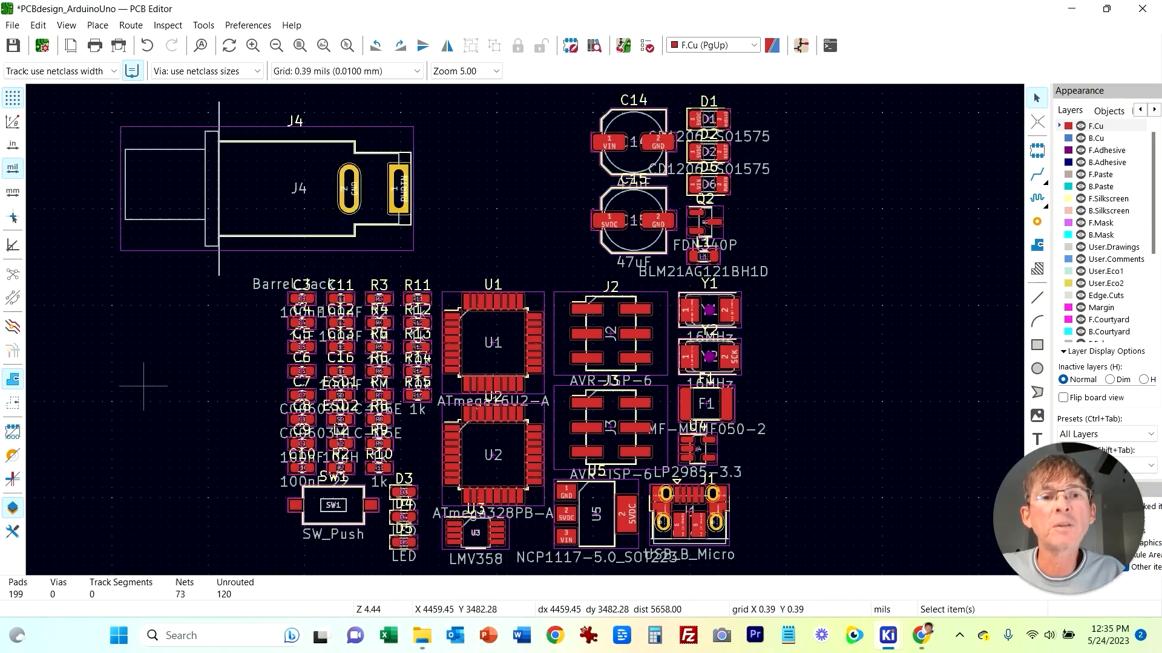
drag(715, 525, 185, 369)
key(r)
key(r)
key(r)
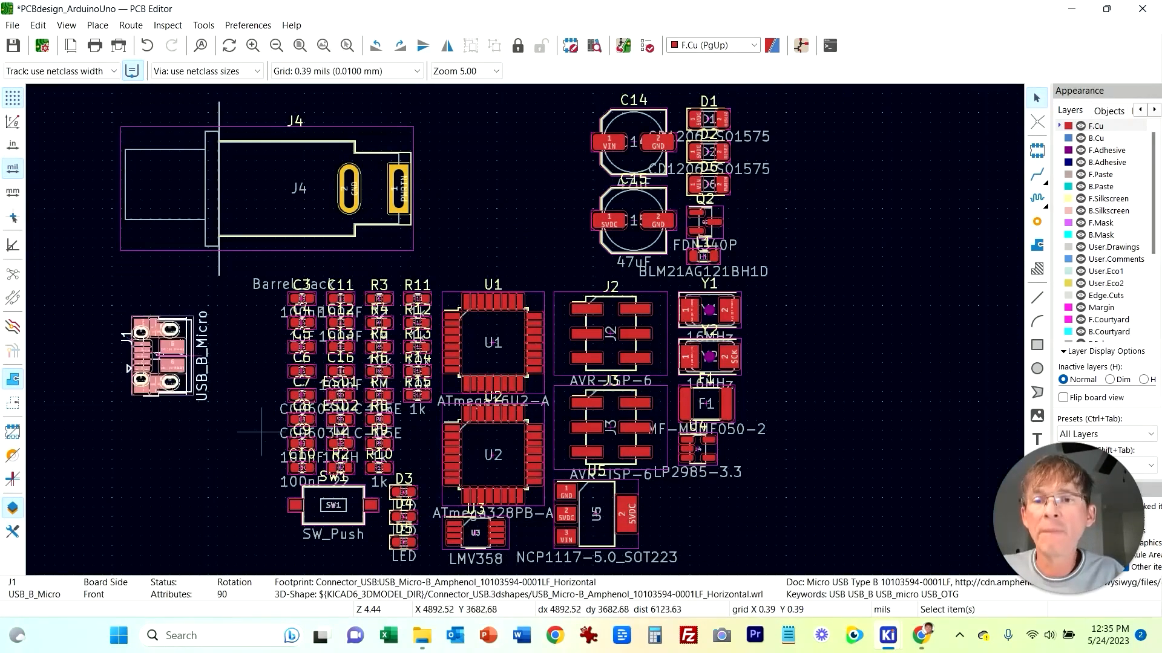
click(160, 402)
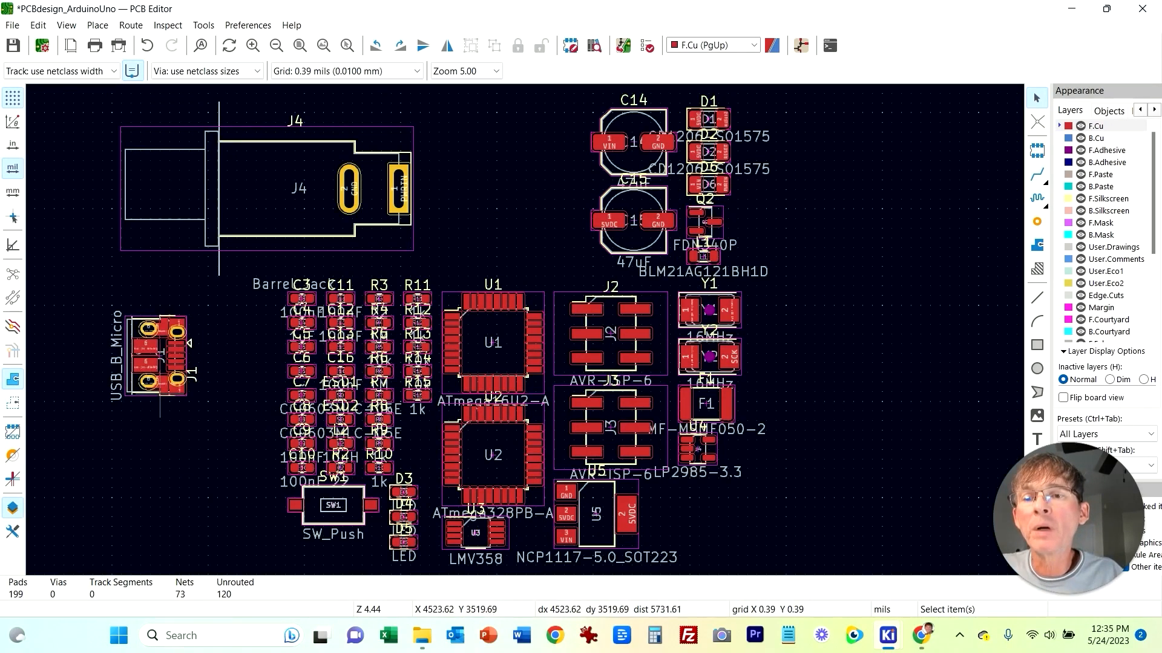
click(162, 390)
click(90, 481)
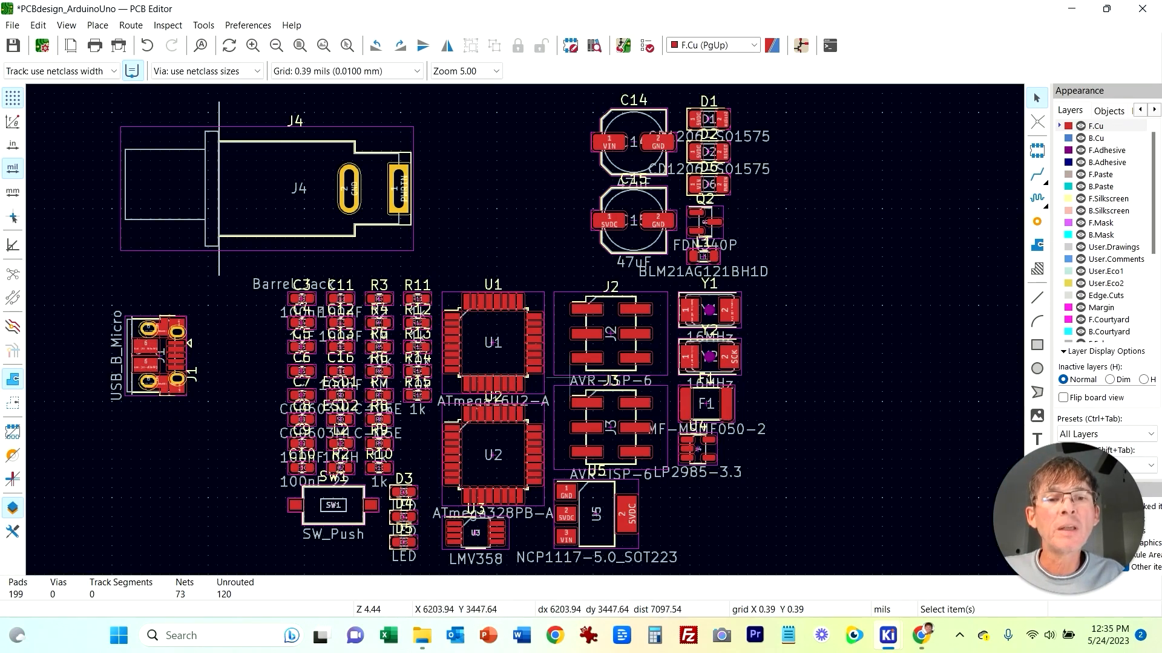
Step: Switch to the schematic and review how the microcontroller sections are laid out, then return to the PCB
click(510, 287)
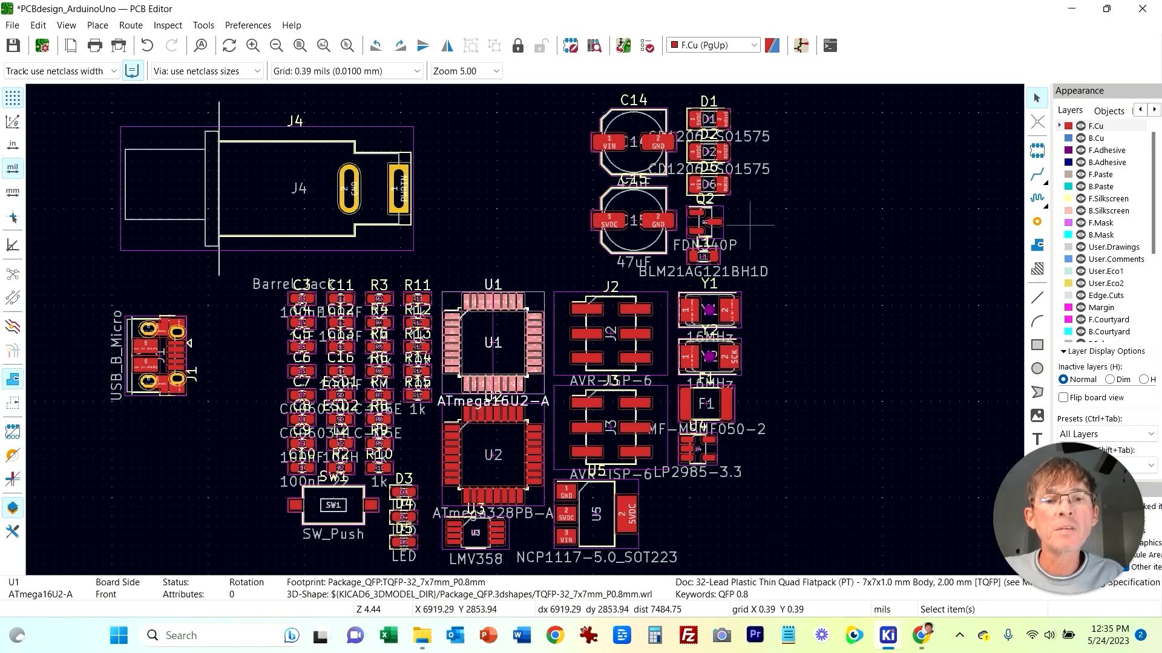
click(853, 461)
mouse_move(888, 635)
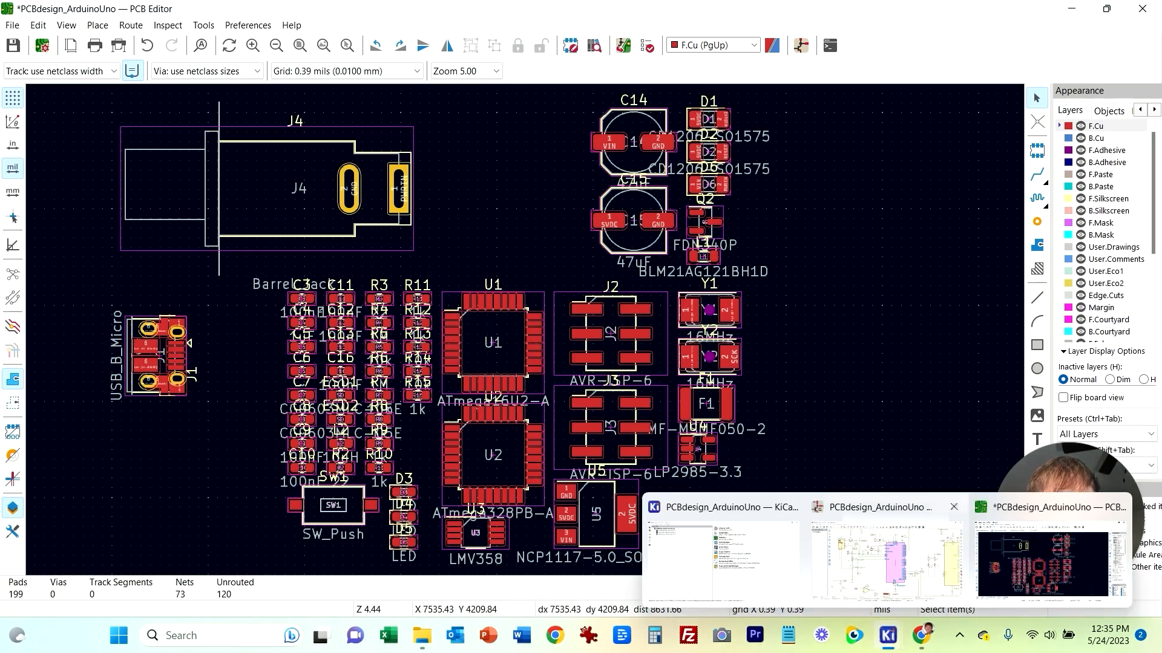
click(887, 556)
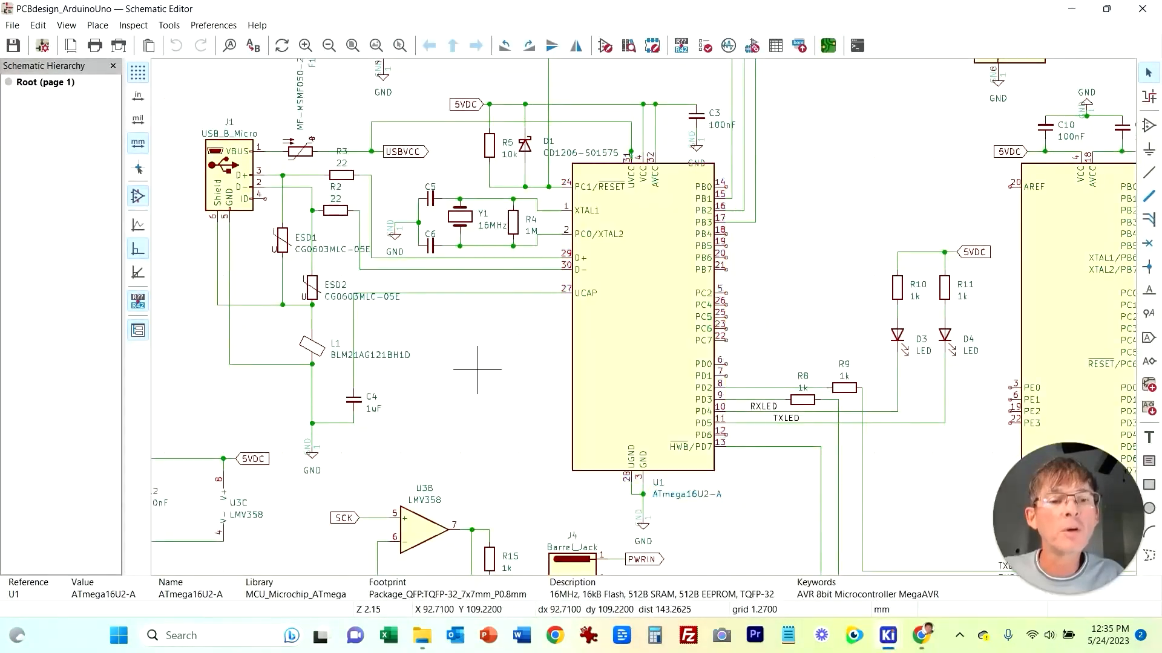
middle_drag(796, 488, 578, 437)
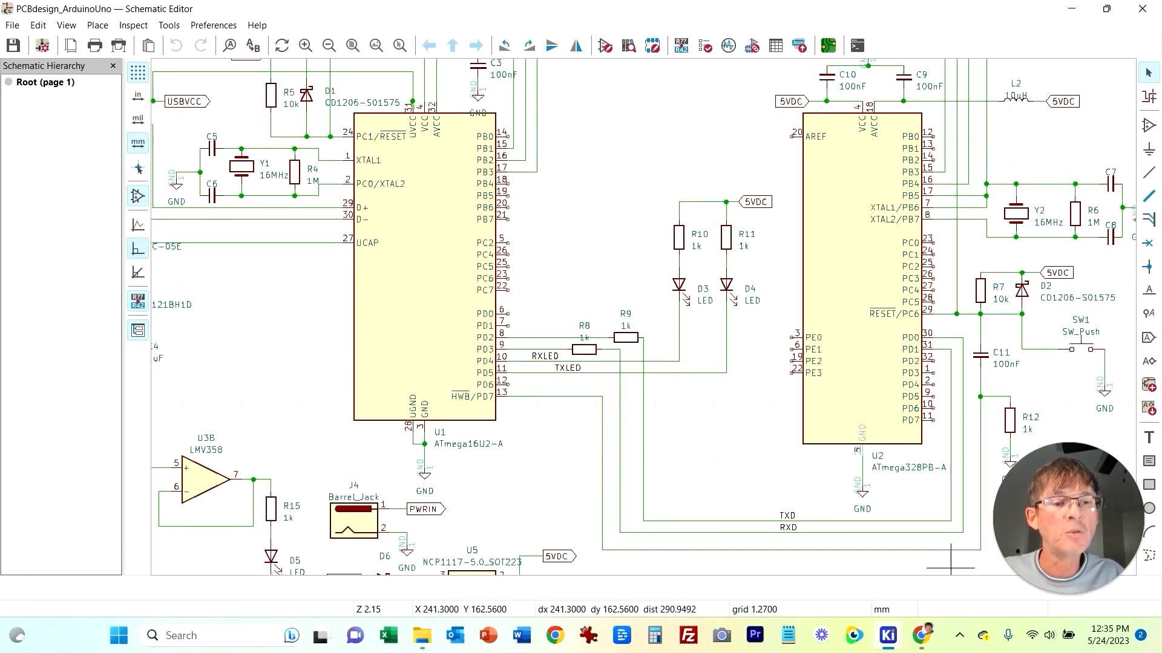
mouse_move(889, 635)
click(1064, 580)
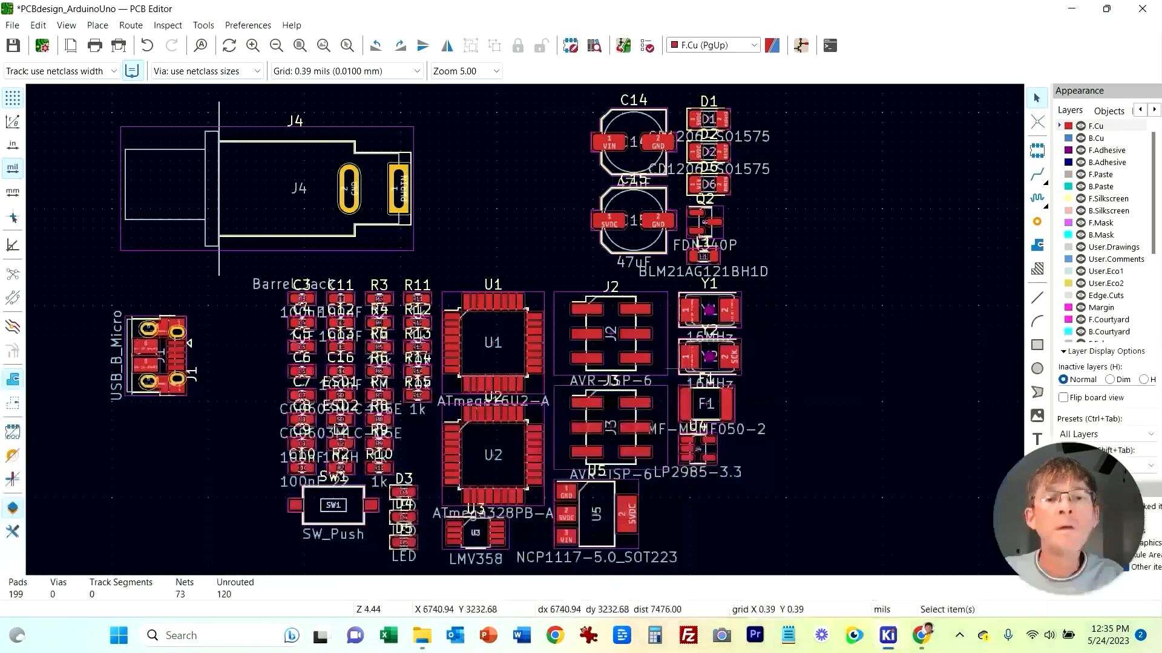
Step: Move microcontroller U1 out of the cluster to the right
scroll(623, 351, down, 3)
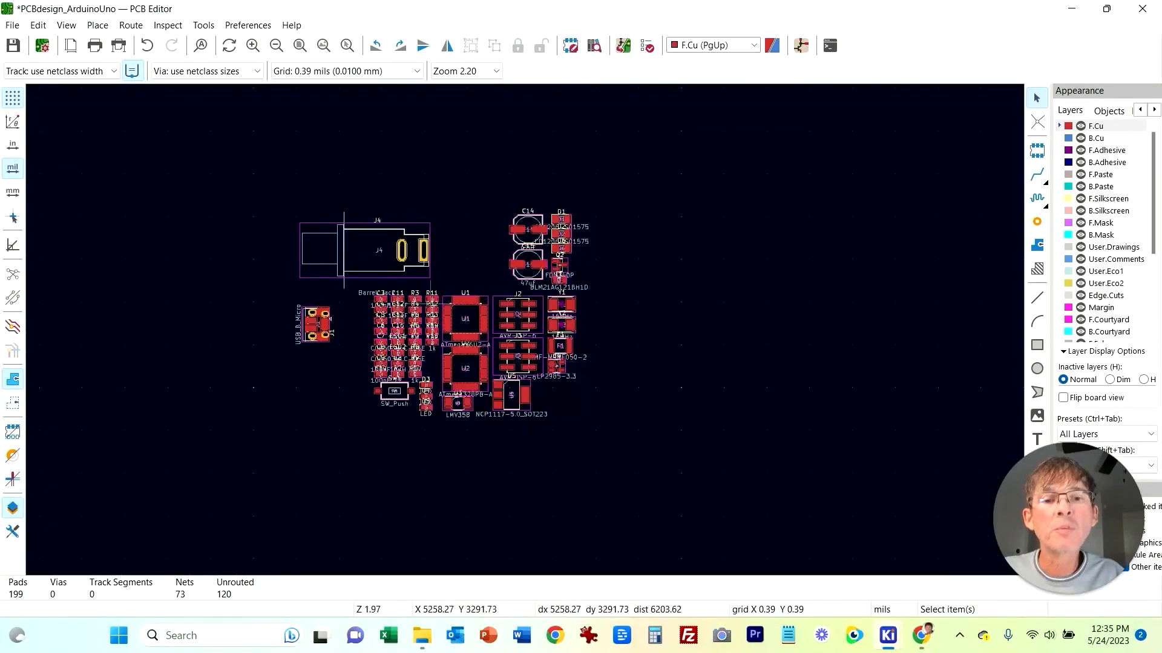
click(458, 303)
key(Escape)
click(453, 298)
drag(453, 300, 688, 248)
Step: Move microcontroller U2 further right, level with U1
click(481, 349)
click(482, 349)
drag(482, 350, 881, 255)
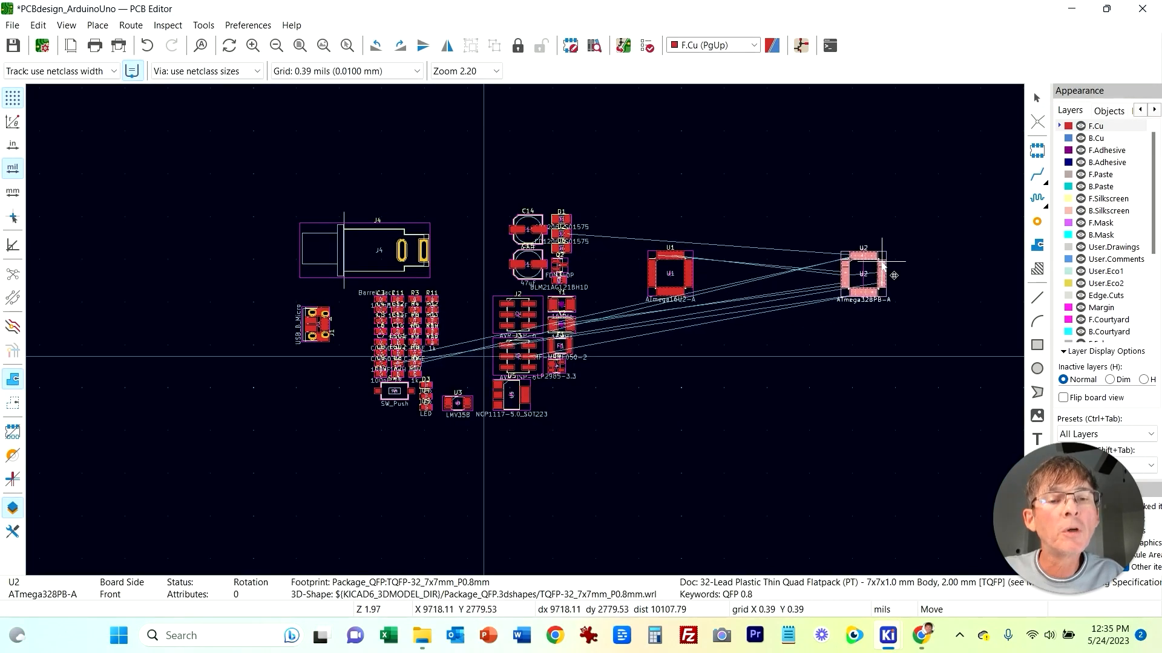
click(764, 368)
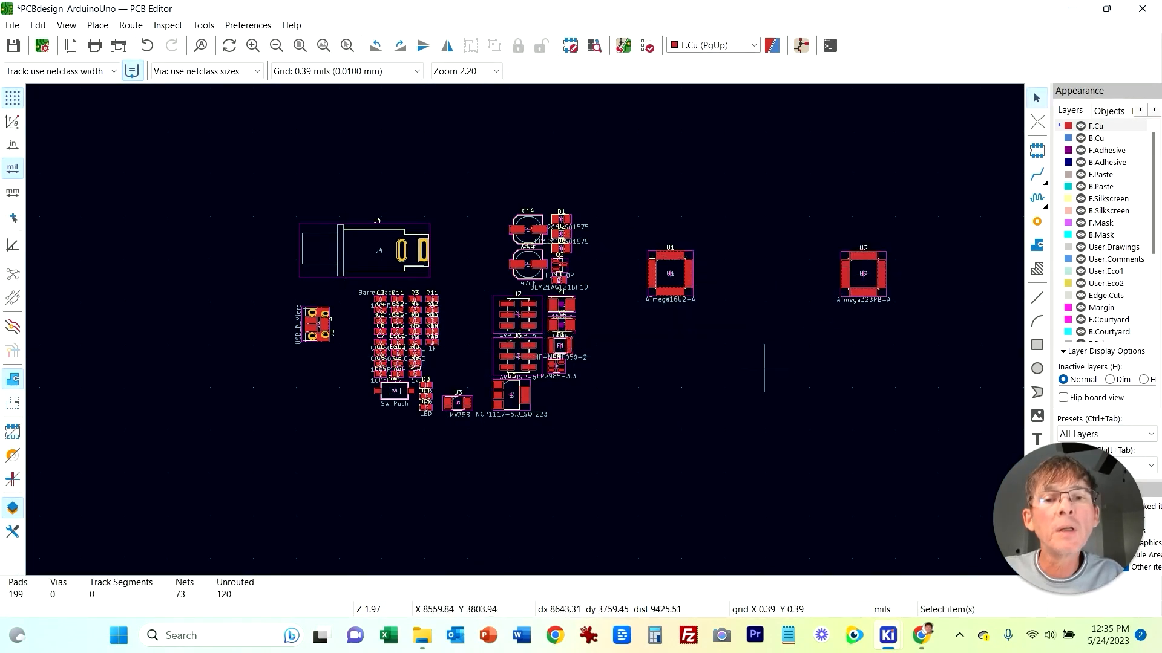
Step: Place ISP header J2 above U1 and ISP header J3 above U2
click(495, 312)
key(m)
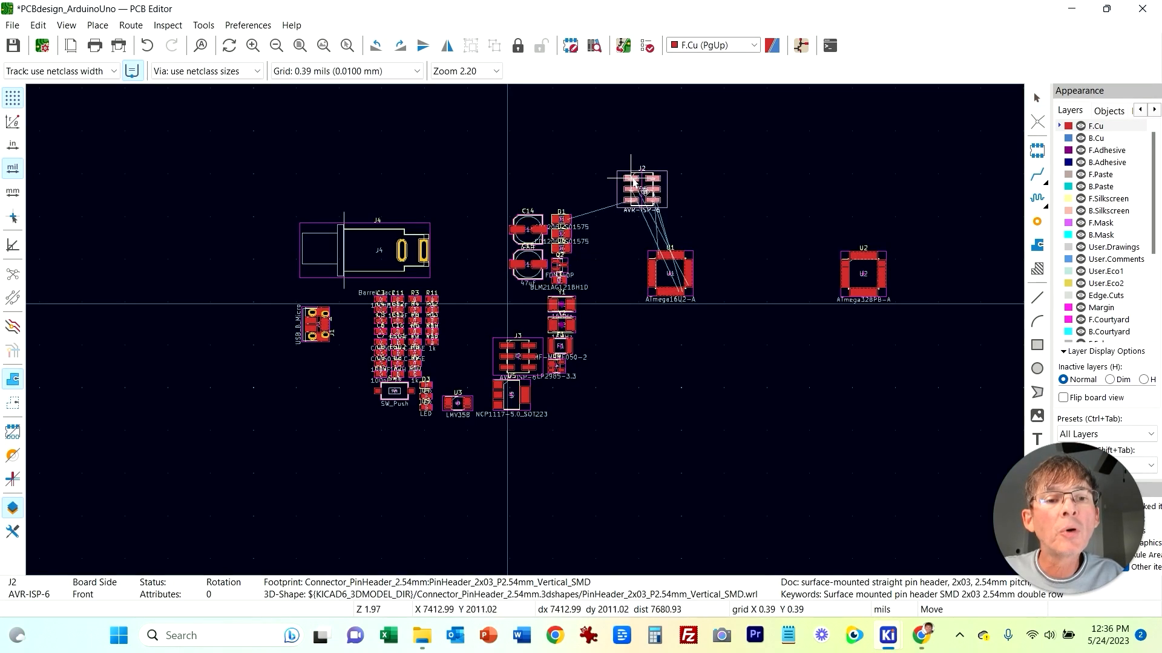
click(661, 196)
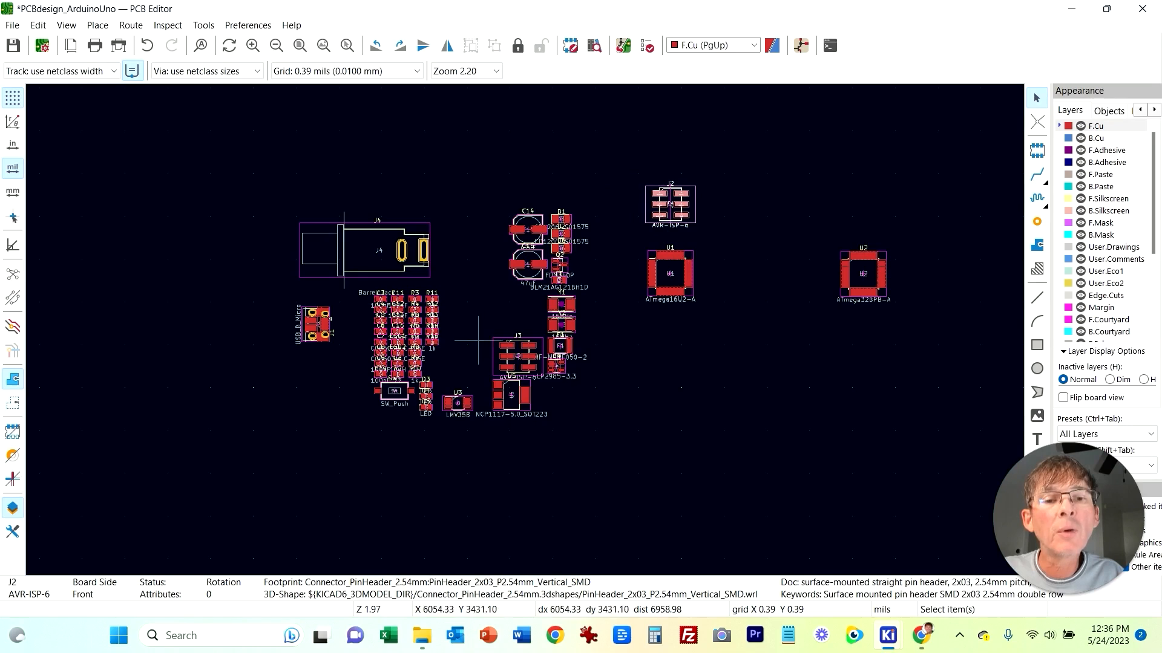
click(498, 339)
key(m)
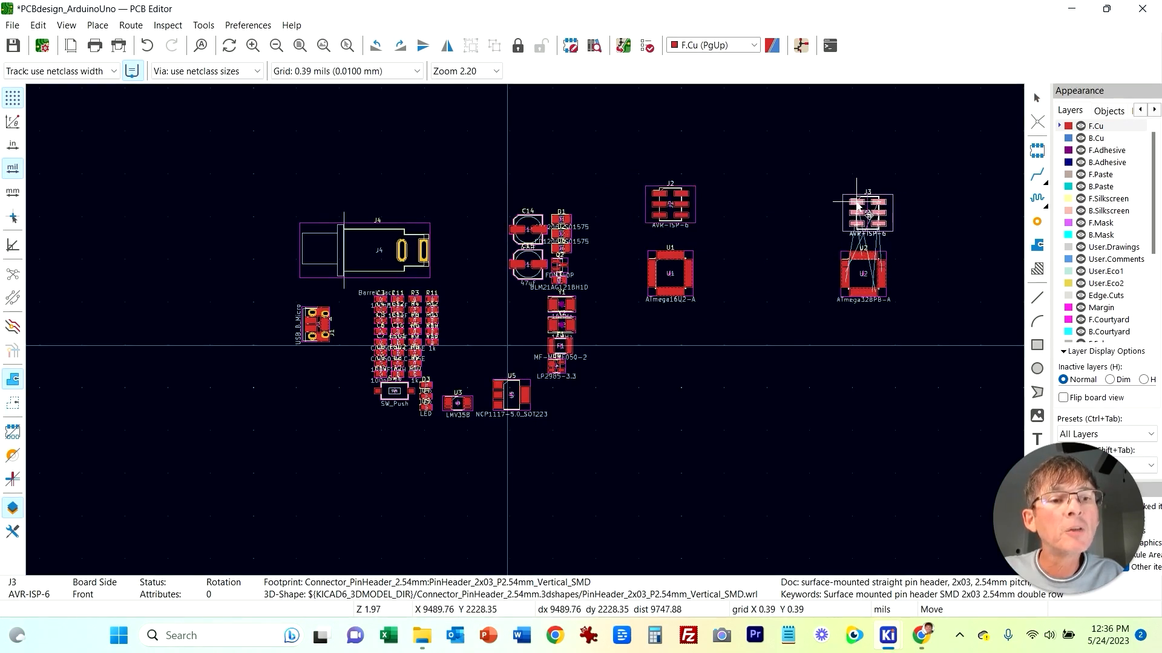
click(865, 212)
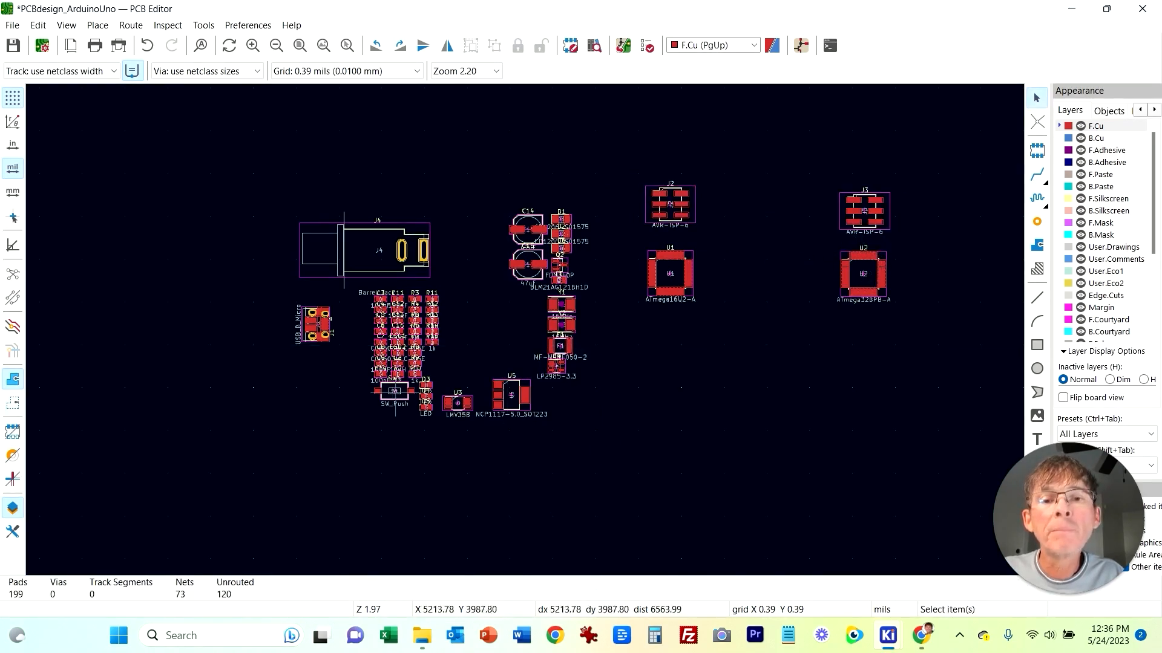
Step: Move regulator U5 down below the component cluster
scroll(605, 454, up, 2)
middle_drag(676, 450, 601, 474)
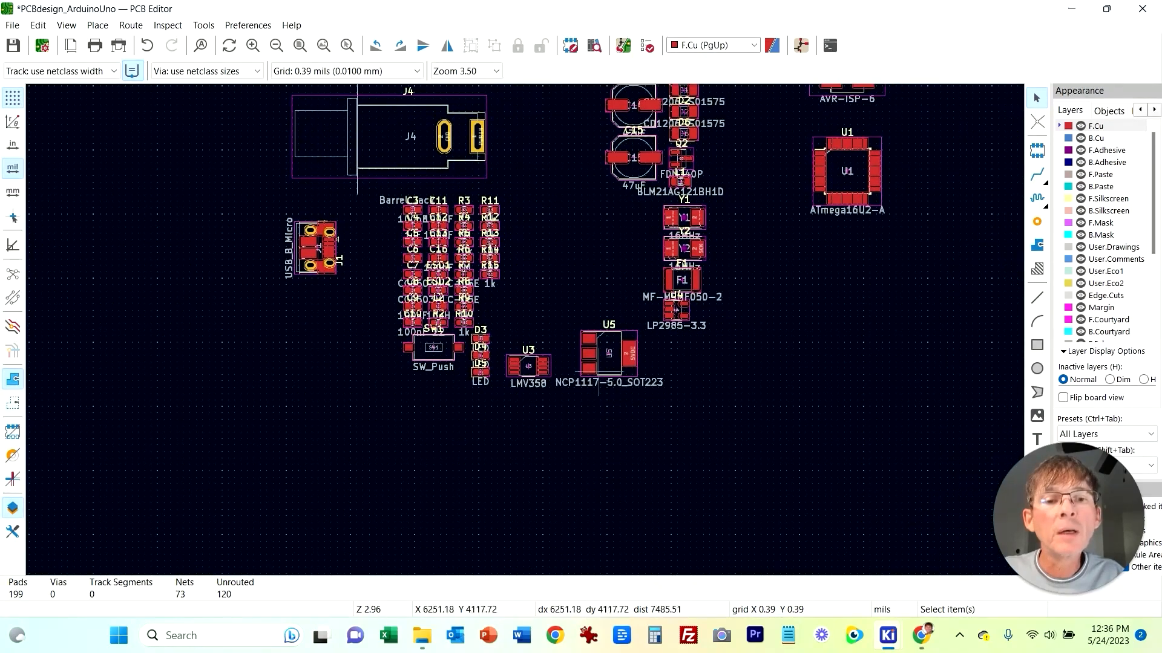
click(590, 366)
key(m)
click(626, 499)
Step: Move op-amp U3 to the lower right of the board area
click(542, 373)
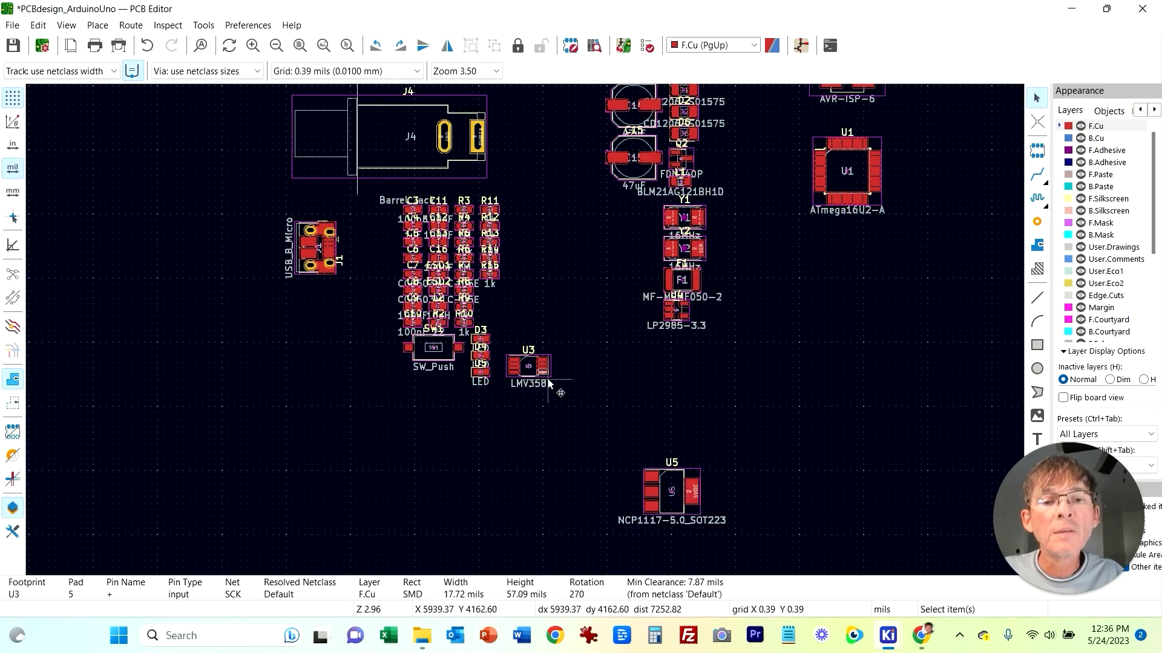
click(548, 381)
key(m)
click(888, 497)
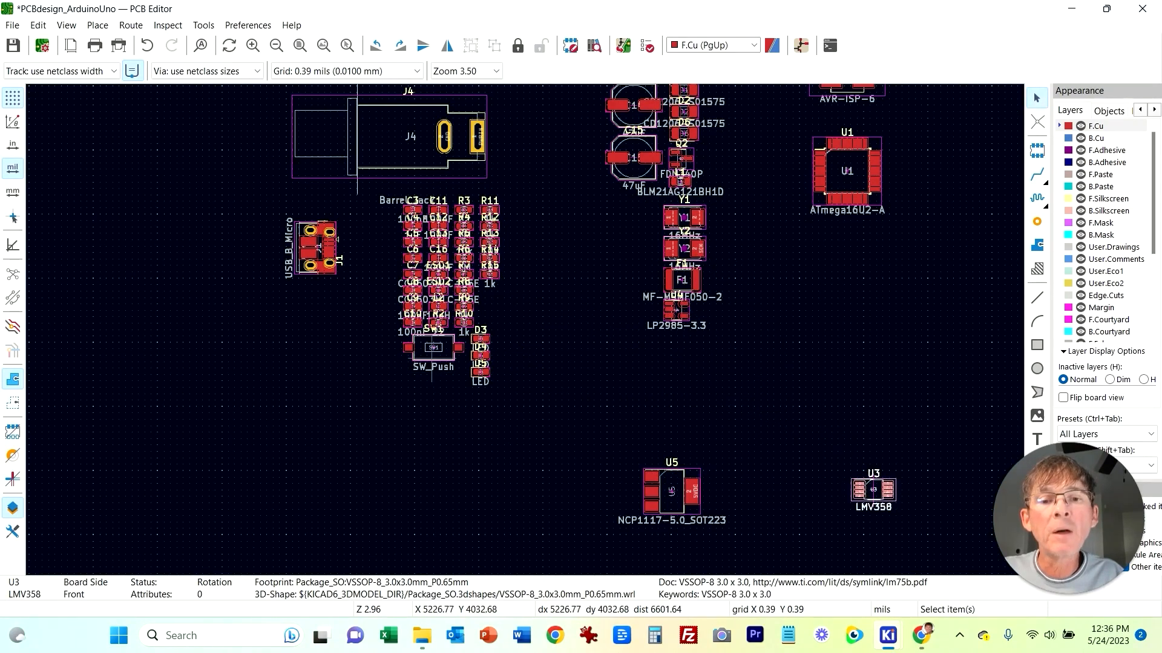
Step: Move reset switch SW1 to the right, above U3
drag(483, 361, 454, 407)
click(451, 405)
click(430, 362)
click(430, 360)
drag(430, 360, 907, 391)
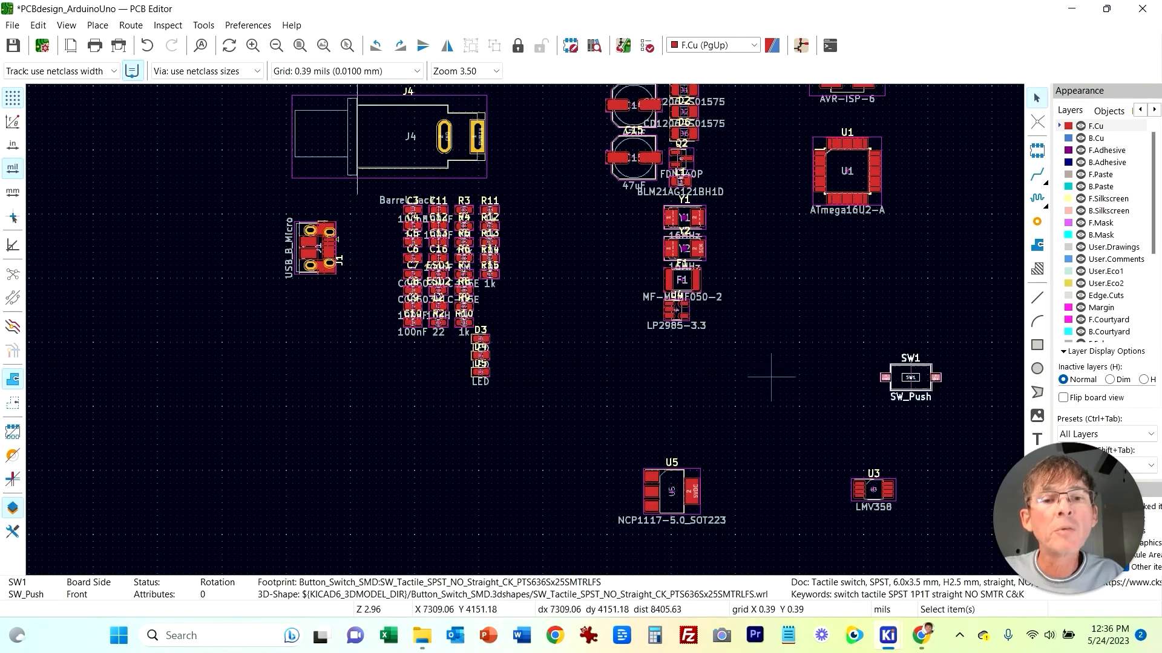
Step: Move capacitors C14 and C15 together to sit just right of barrel jack J4
middle_drag(642, 258, 623, 365)
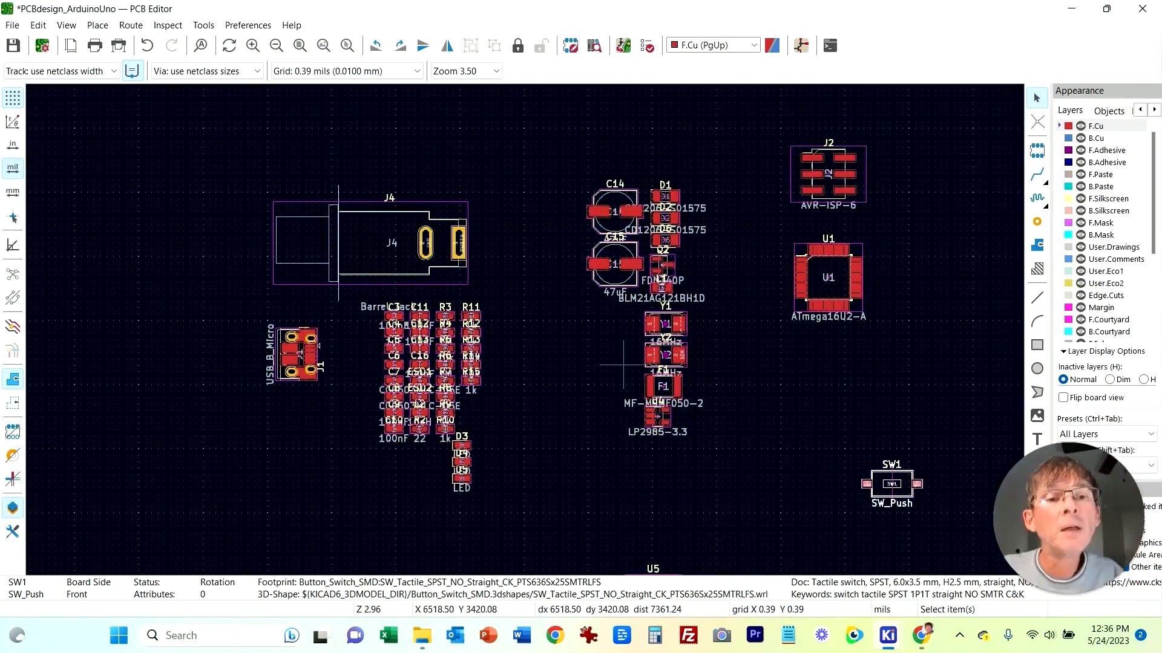
drag(557, 156, 681, 336)
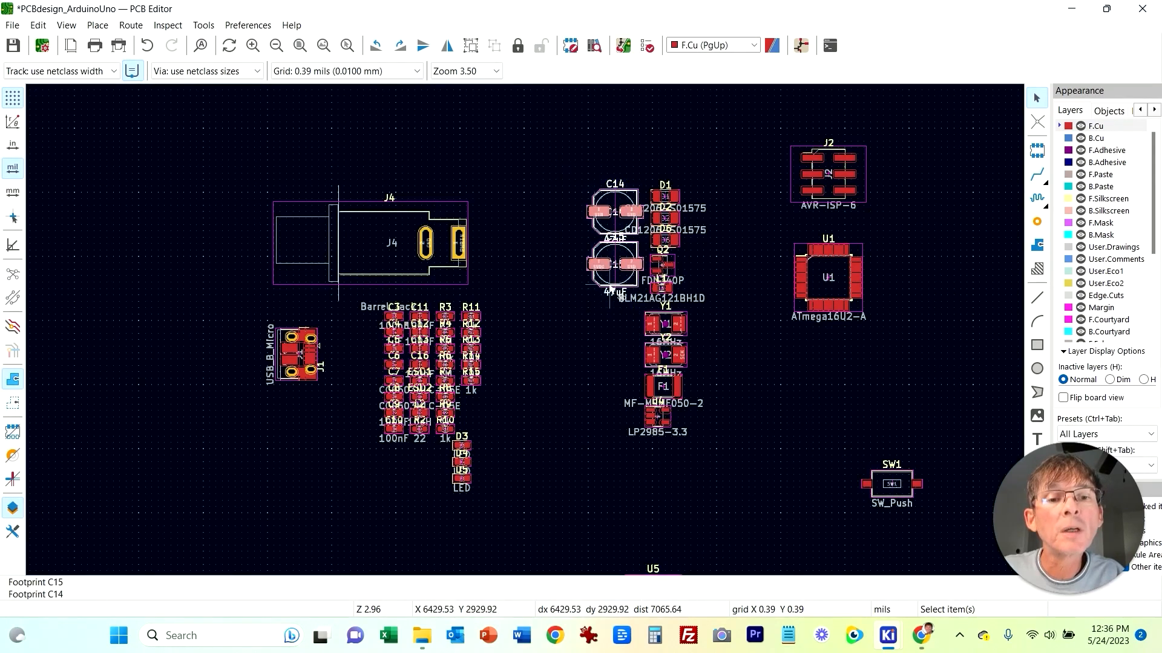
key(m)
click(321, 528)
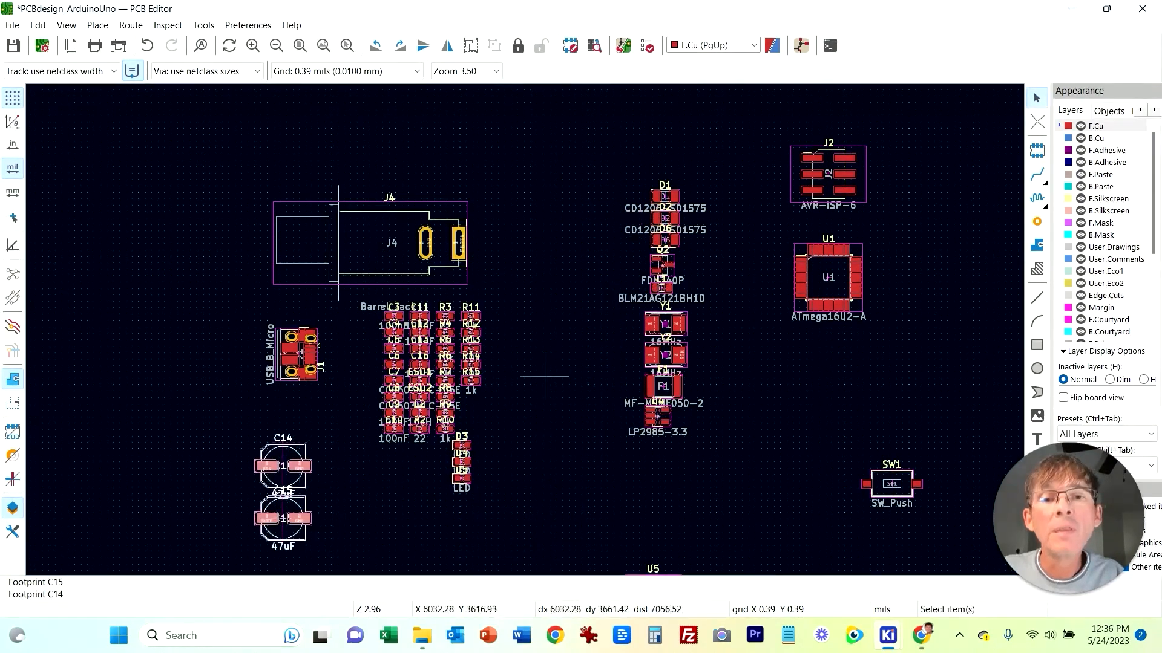
key(m)
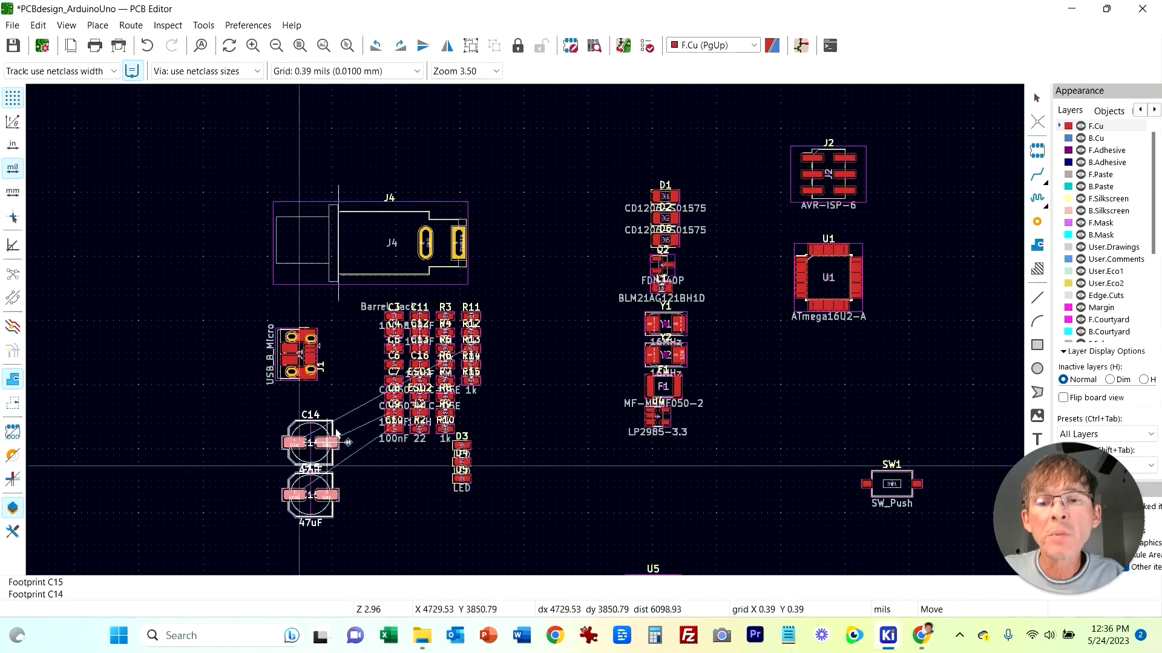
click(556, 215)
click(591, 477)
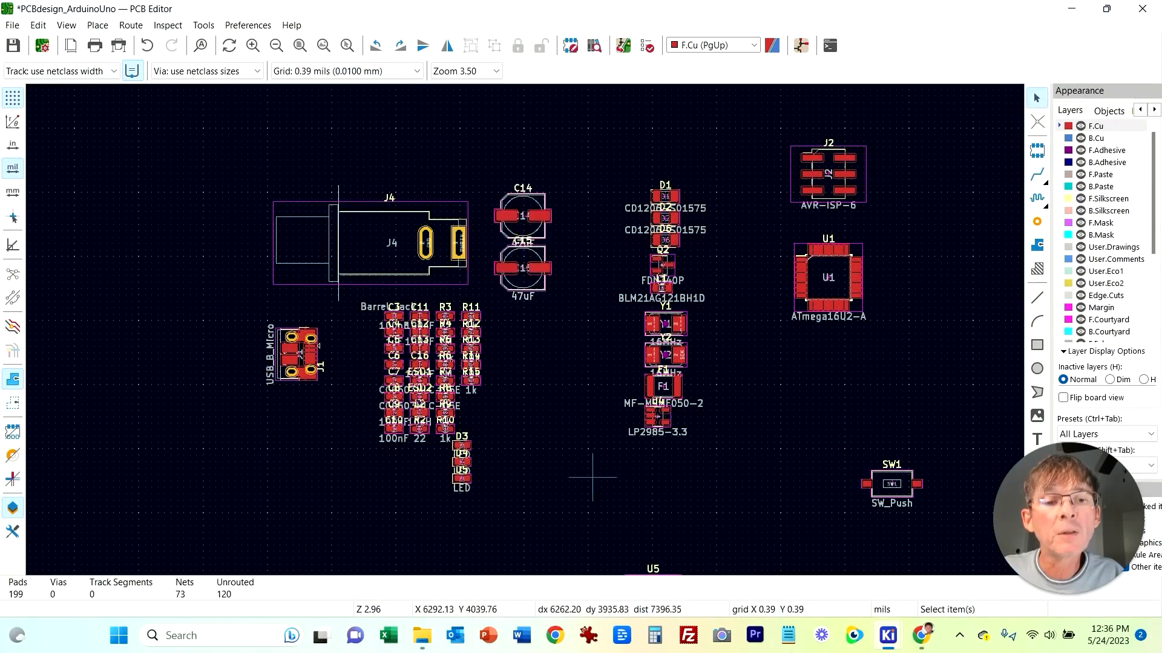
Step: Move regulator U5 above capacitors C14 and C15
middle_drag(641, 504, 607, 323)
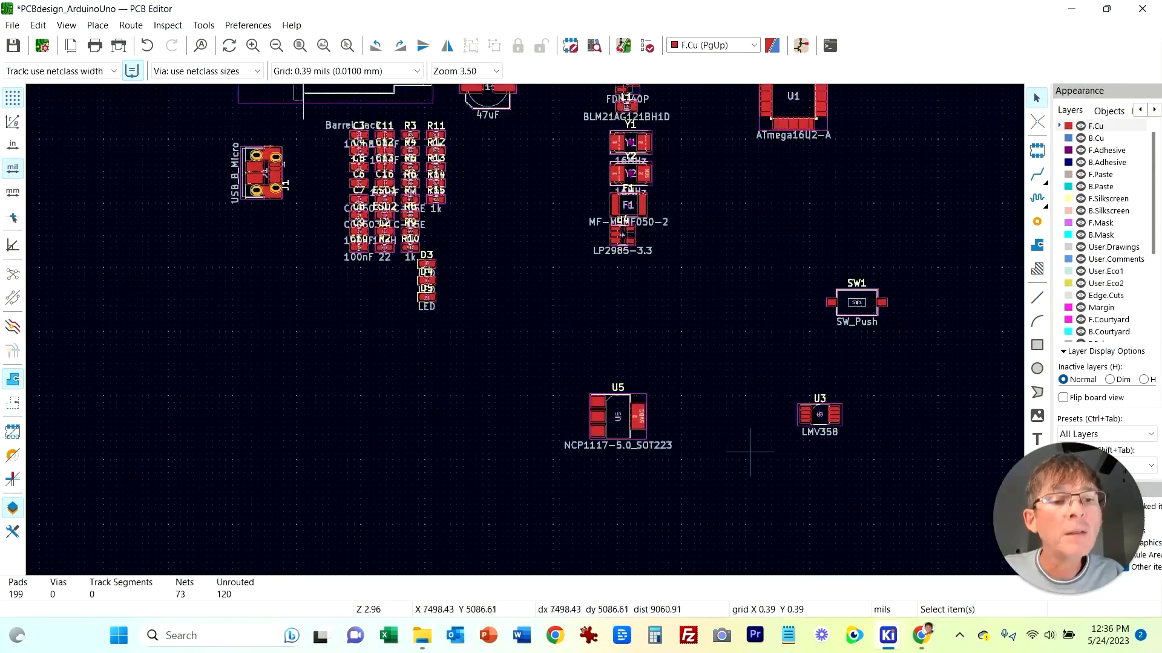
click(600, 397)
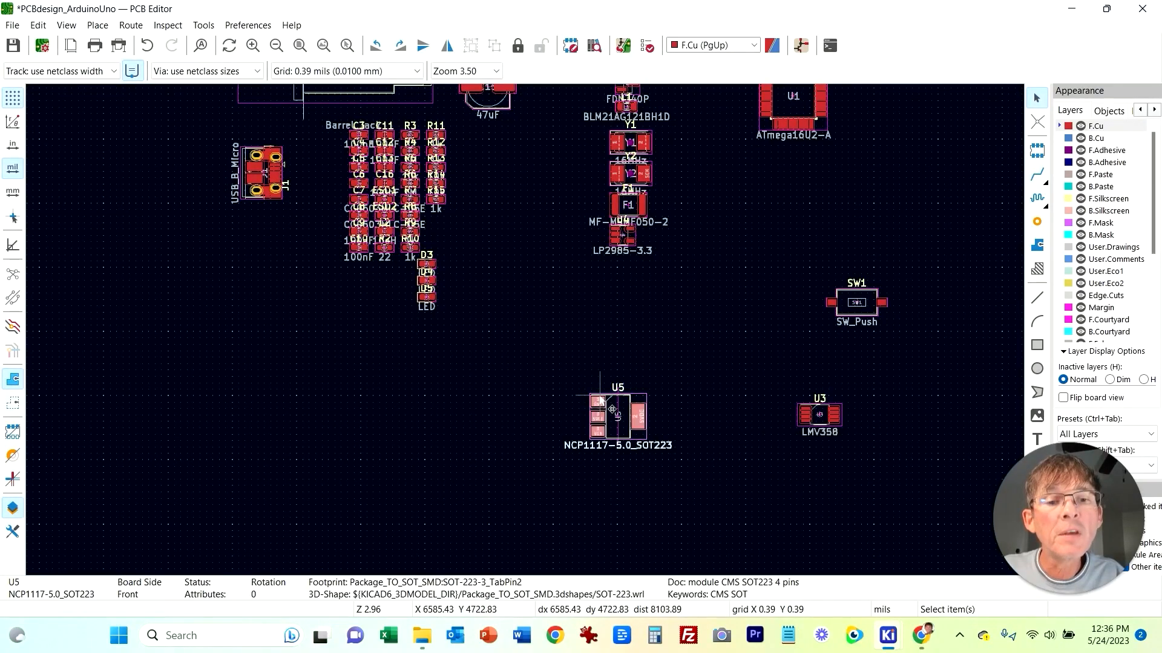
drag(597, 394, 527, 160)
middle_drag(526, 297, 502, 575)
key(m)
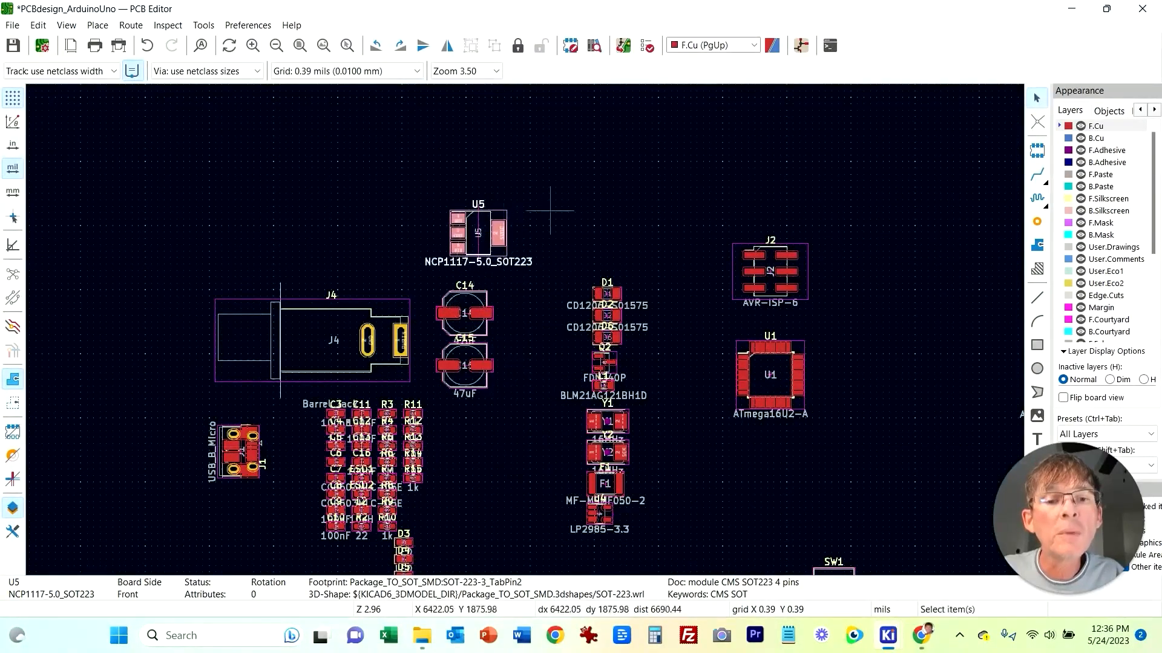
click(466, 200)
Step: Move regulator U4 next to U5, above the diode group
middle_drag(692, 498, 703, 397)
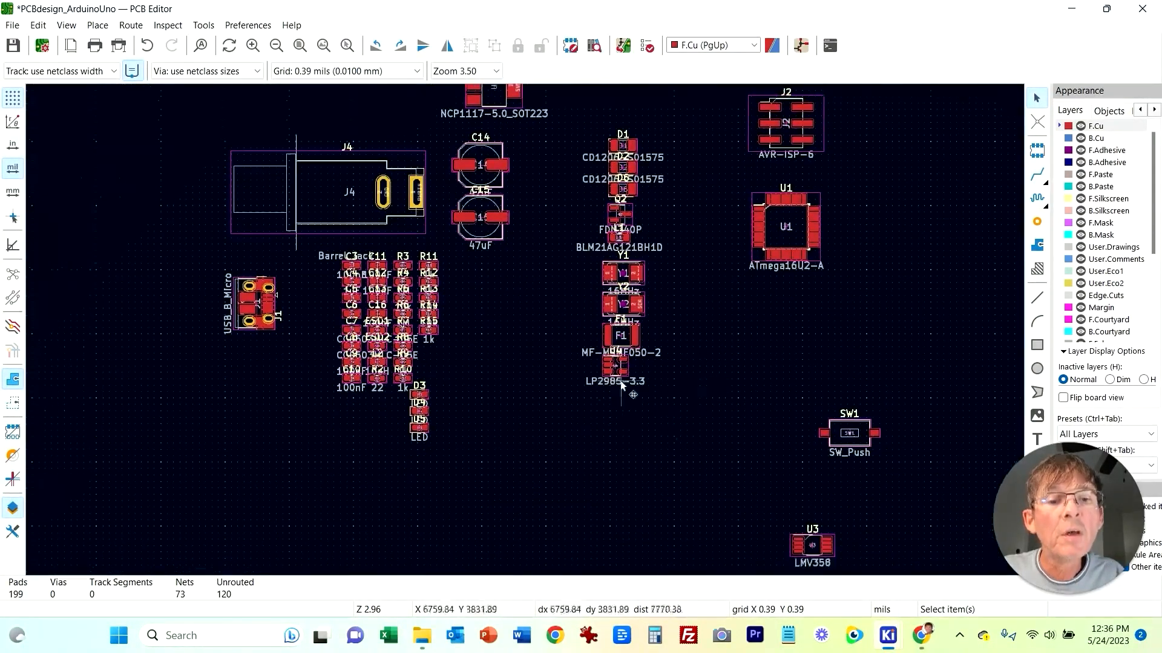
click(611, 367)
key(m)
click(681, 117)
middle_drag(689, 135, 697, 337)
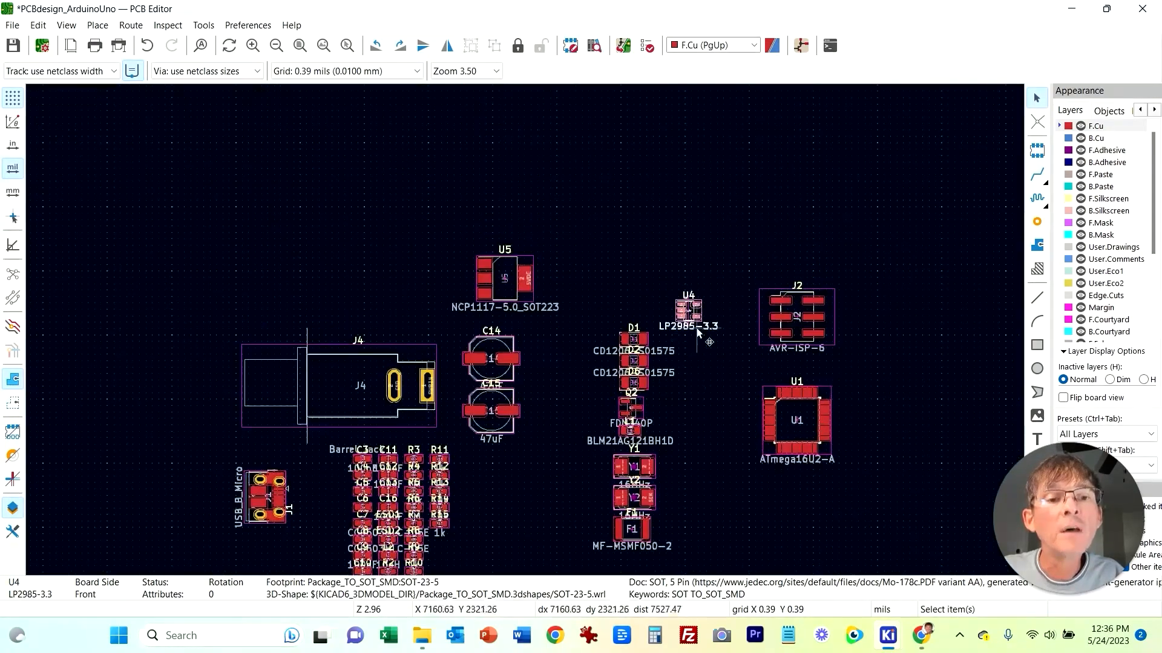
drag(697, 331, 613, 295)
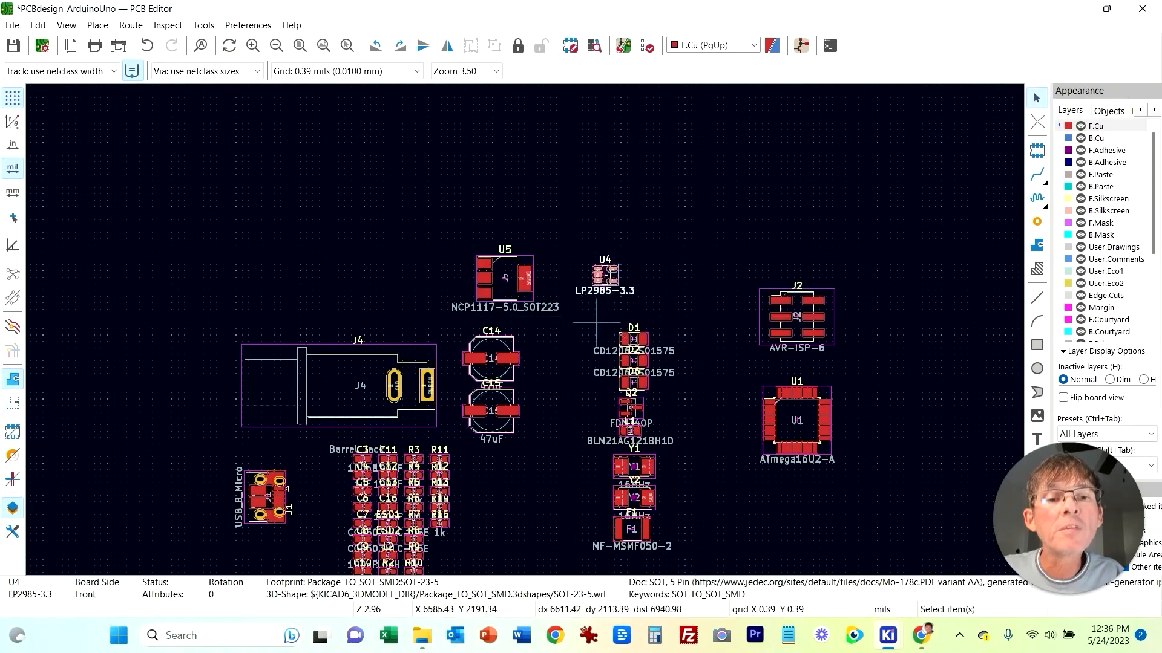
click(571, 470)
Step: Move capacitor C15 beside C14 so the two sit side by side
middle_drag(708, 514, 653, 429)
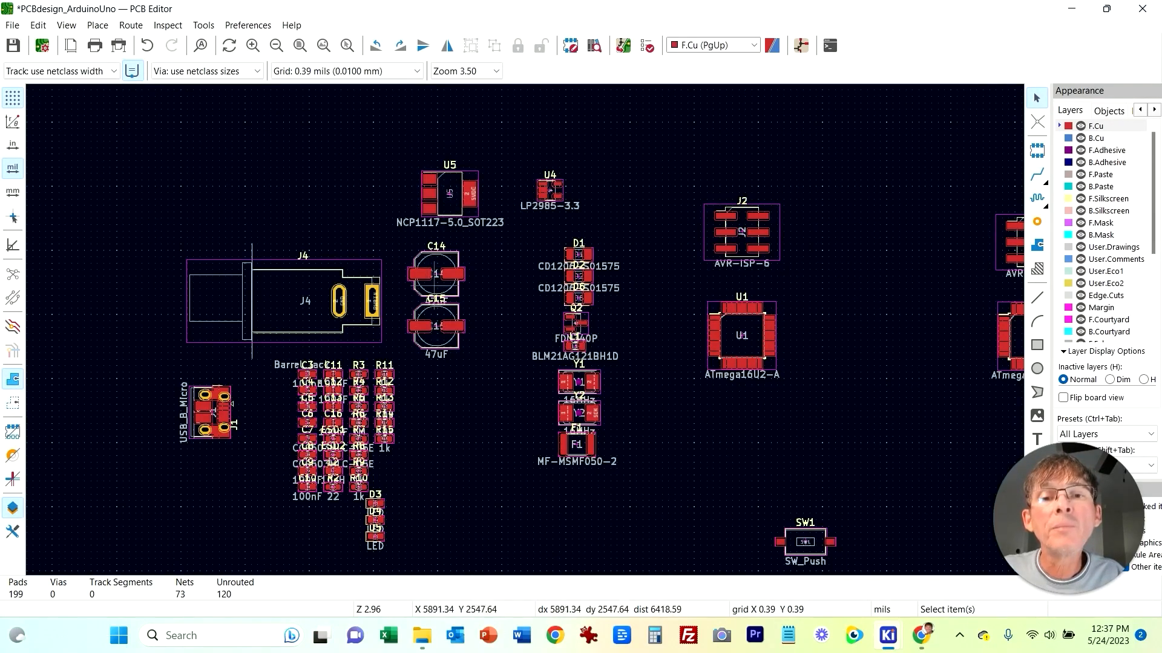
click(442, 324)
click(469, 216)
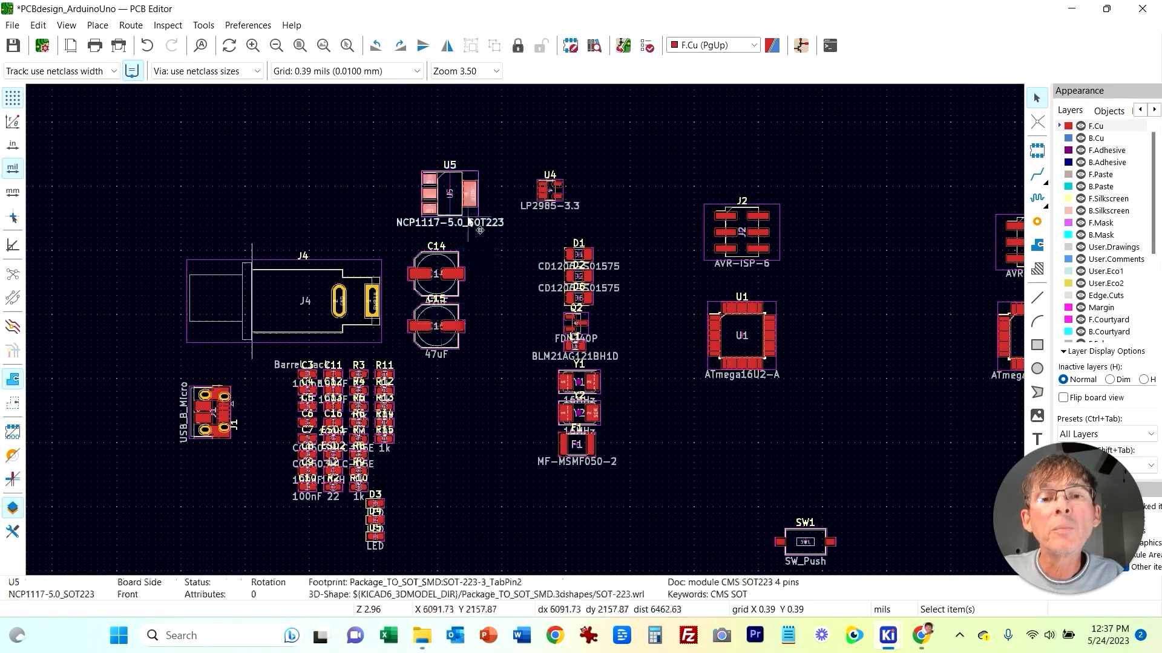
drag(448, 339, 520, 327)
click(458, 346)
drag(457, 347, 536, 289)
Step: Move regulator U5 directly below capacitor C14
drag(469, 193, 488, 338)
click(464, 348)
click(468, 418)
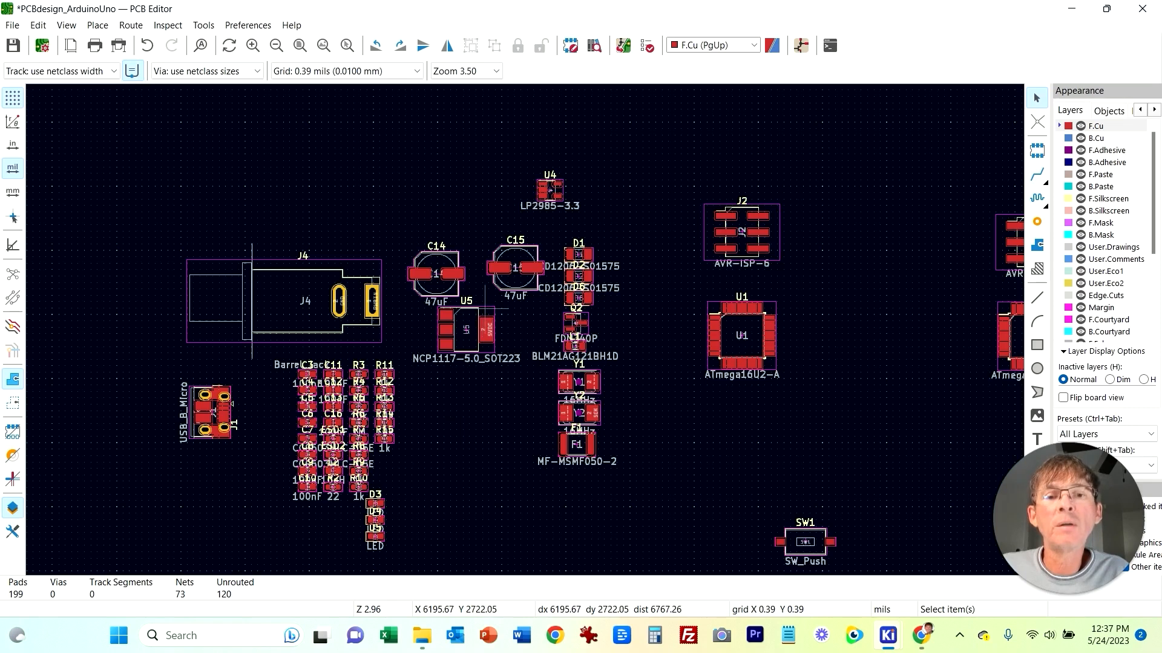
click(485, 308)
key(m)
click(458, 327)
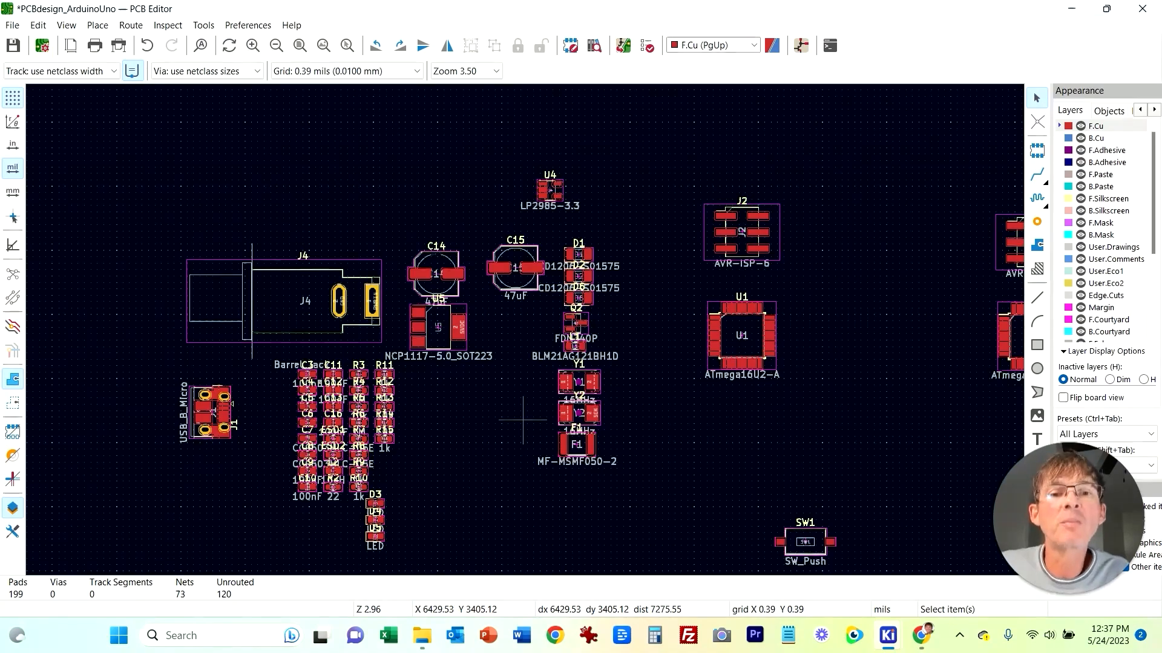
Step: Move the group of diodes, Q2, L1, crystals and fuse F1 down together
drag(545, 227, 642, 485)
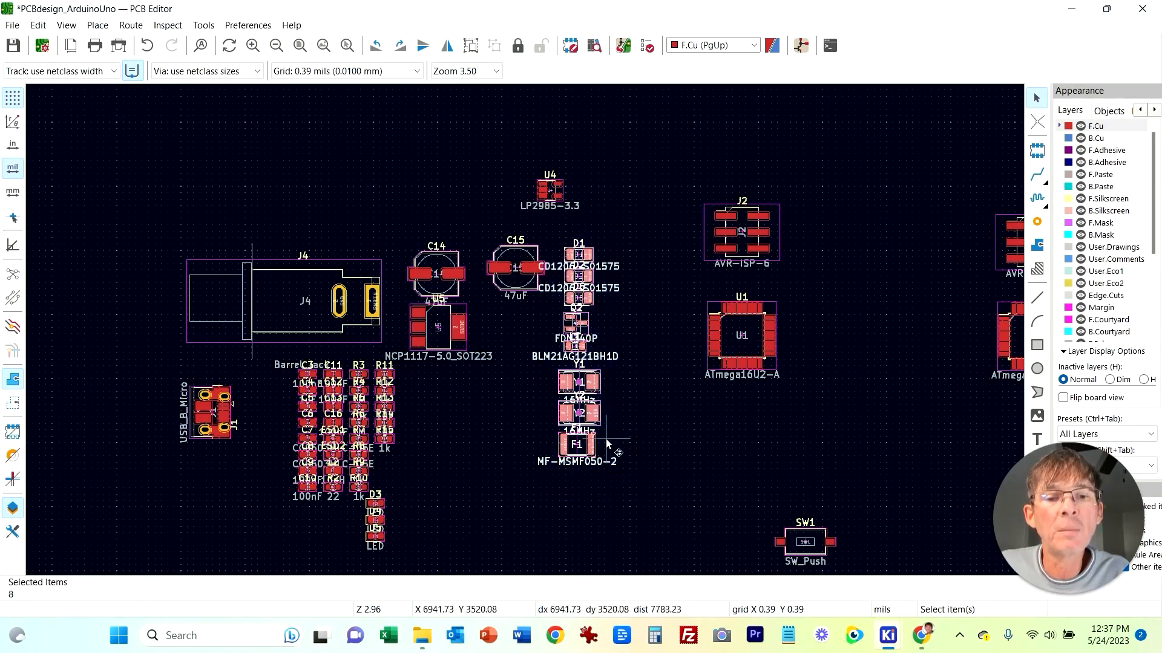
key(m)
click(666, 570)
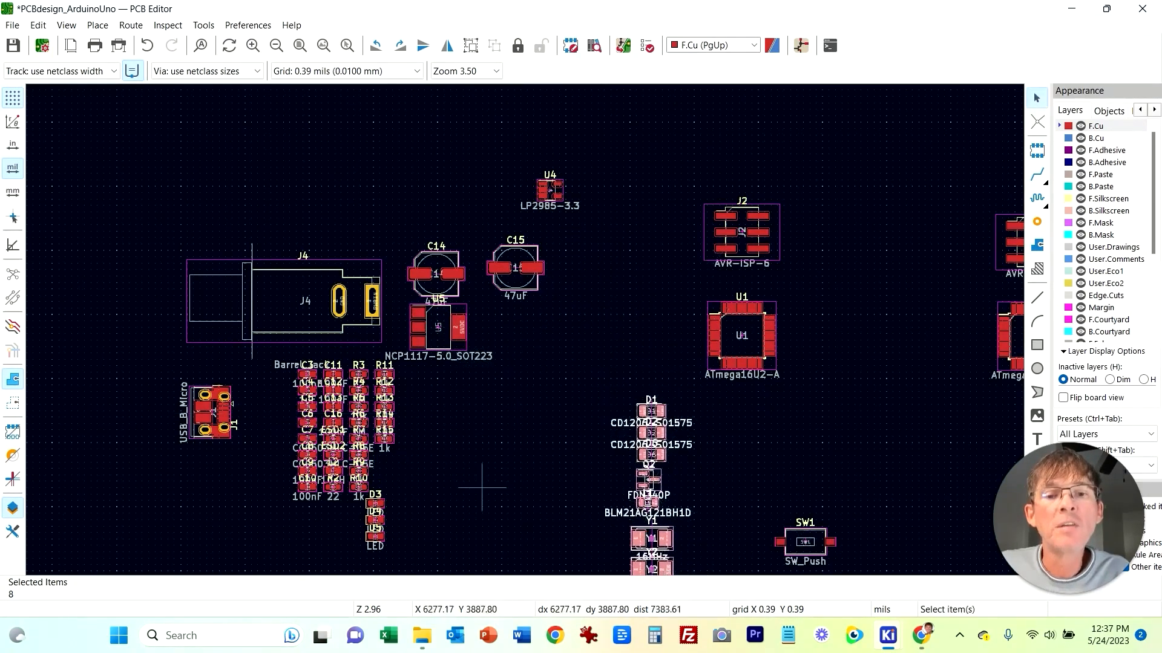
Step: Move regulator U4 down below capacitor C15, beside U5
click(498, 467)
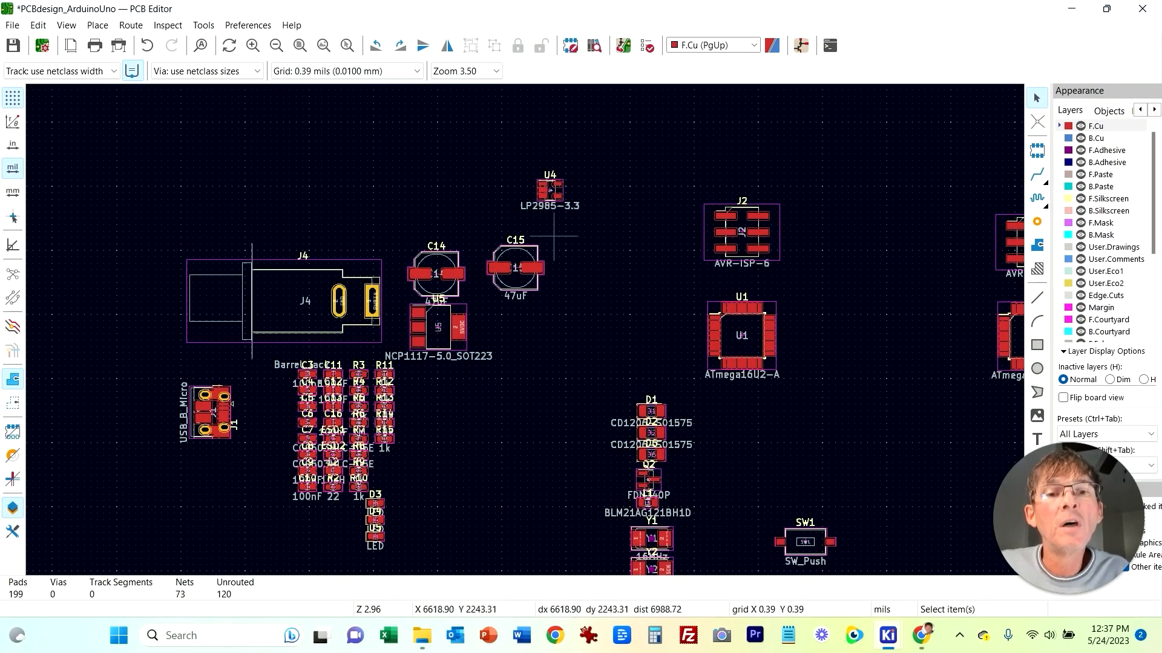
drag(558, 205, 557, 351)
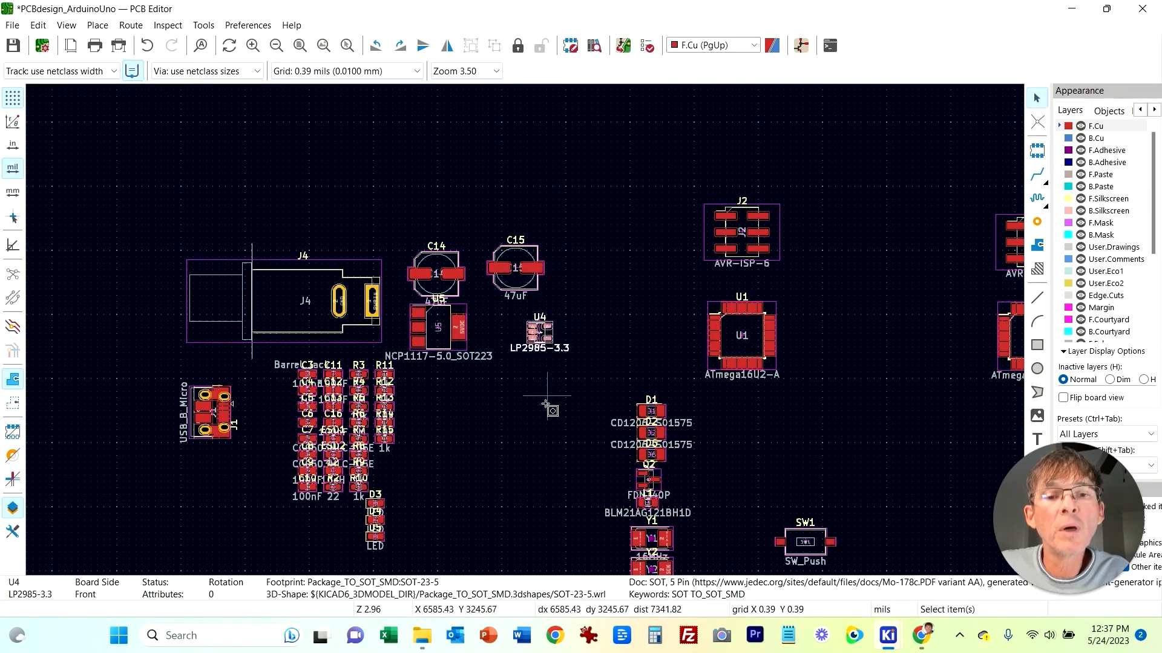
Step: Examine the power-supply section of the schematic around regulators U4 and U5
click(475, 511)
middle_drag(531, 523, 482, 404)
mouse_move(888, 635)
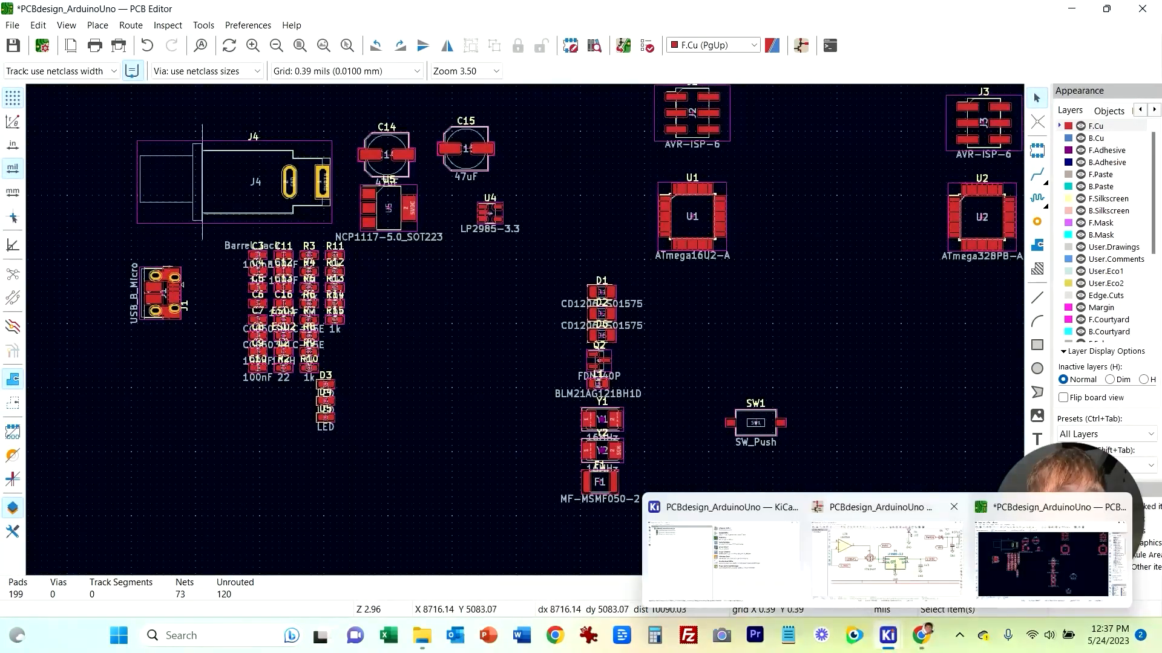
click(886, 560)
scroll(803, 385, down, 3)
middle_drag(546, 362, 561, 414)
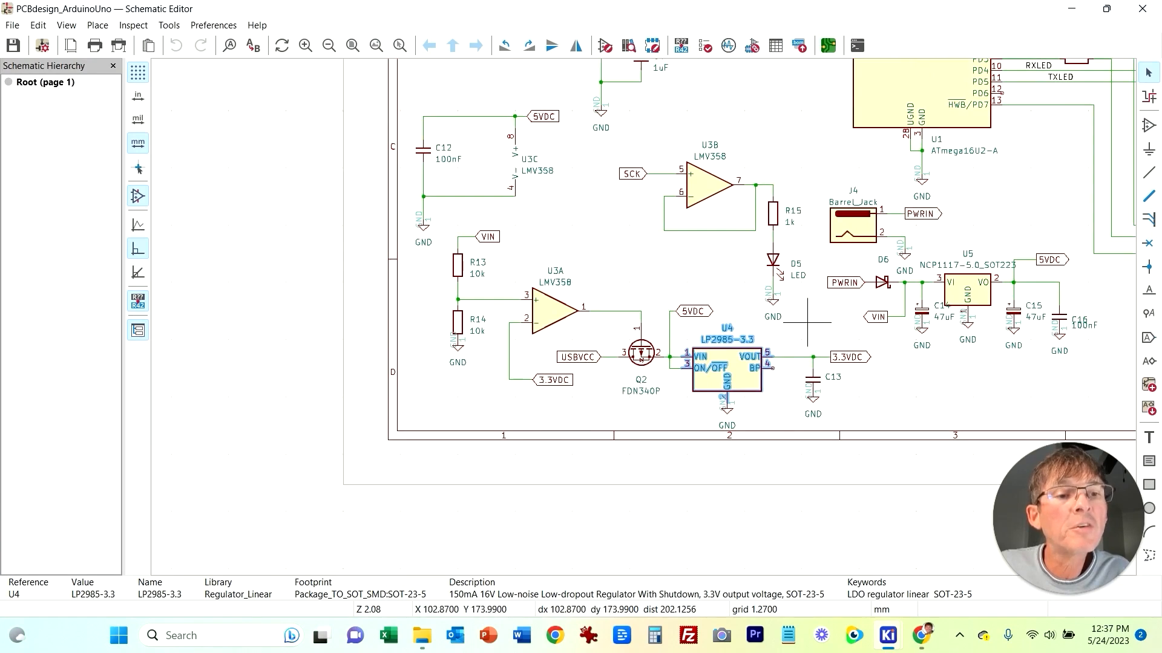
middle_drag(807, 323, 461, 296)
scroll(835, 372, up, 2)
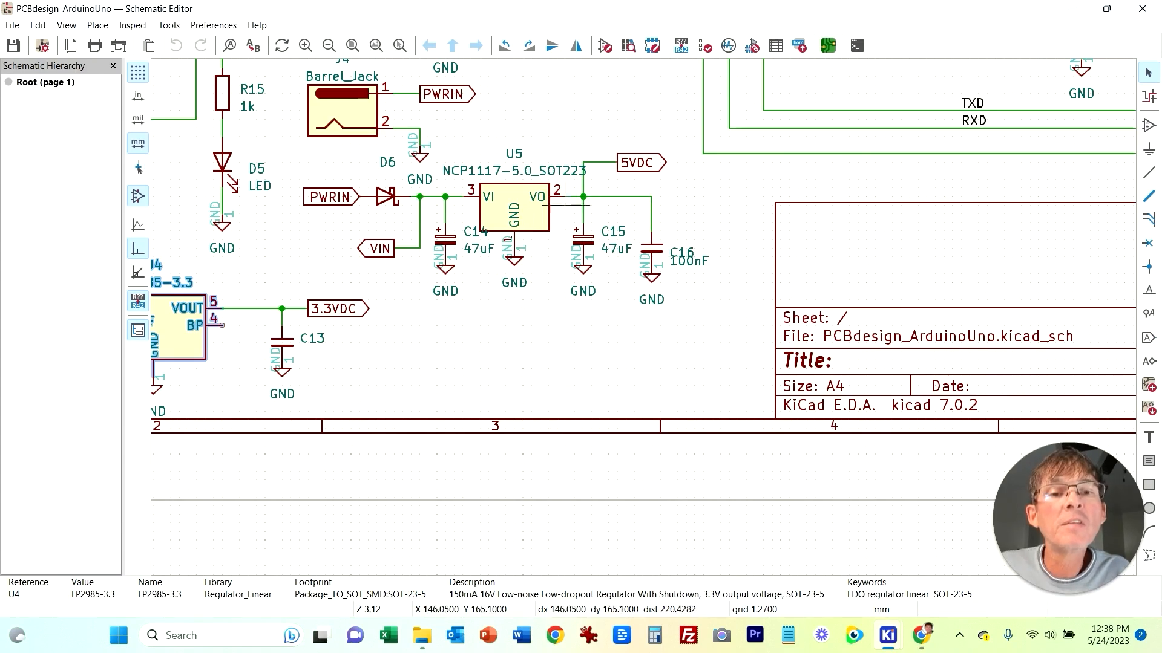
Step: Move capacitor C16 beside regulator U5, between U5 and regulator U4
mouse_move(921, 636)
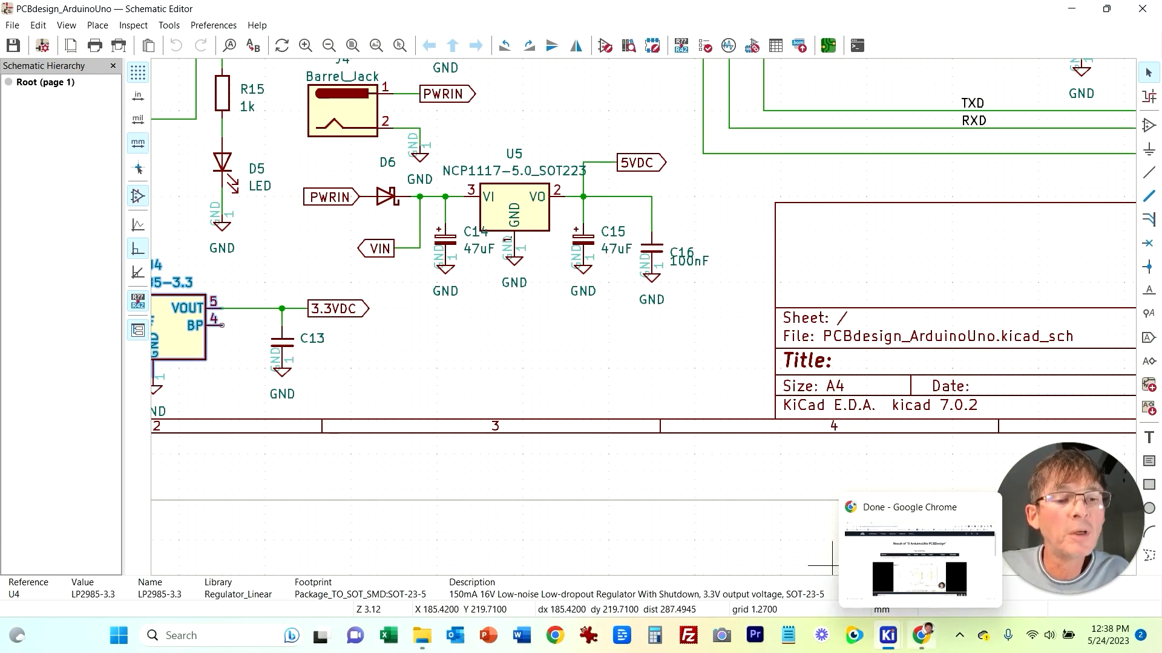
click(983, 581)
scroll(424, 250, up, 3)
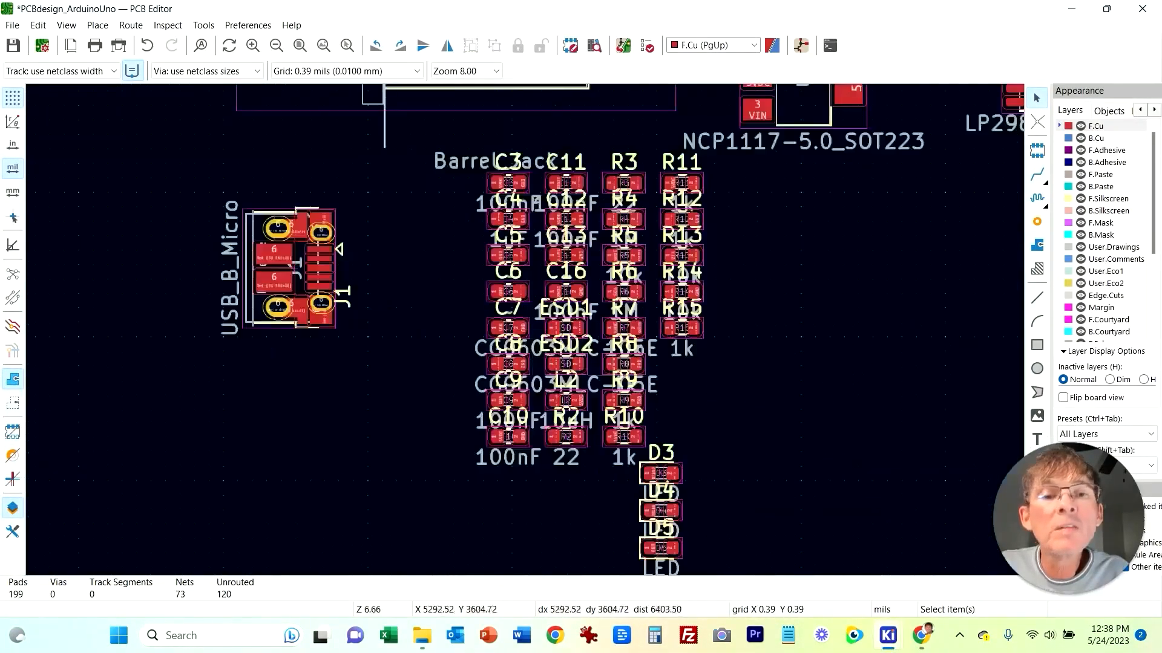
click(566, 292)
drag(566, 291, 843, 261)
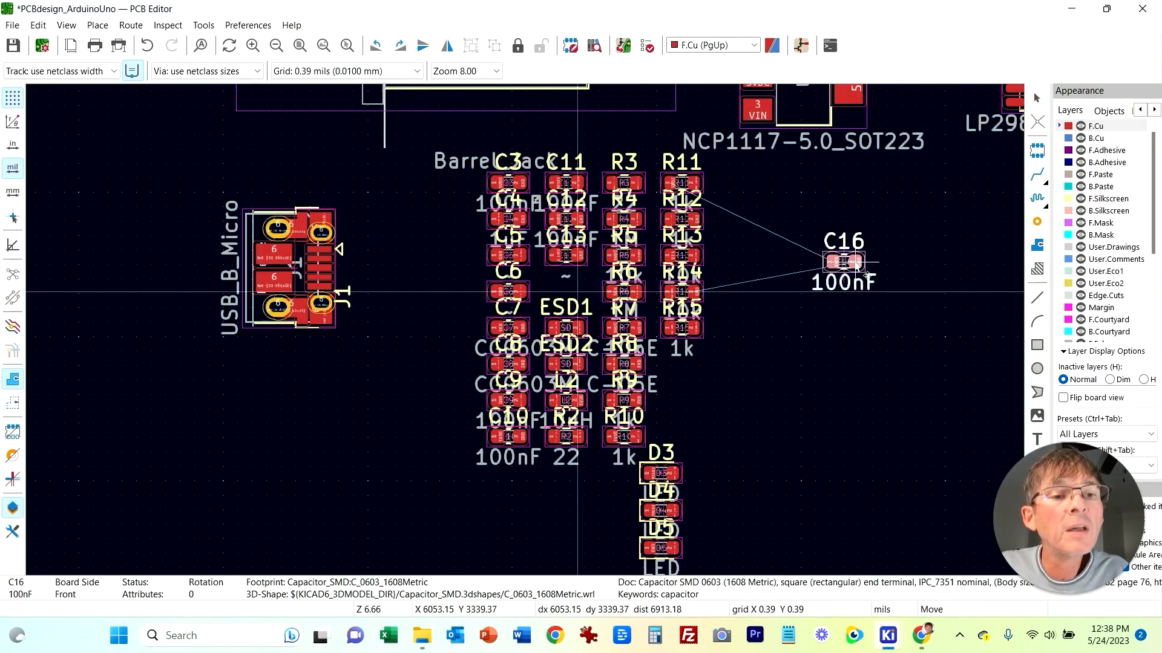
middle_drag(927, 241, 627, 378)
drag(555, 399, 638, 197)
click(648, 198)
click(643, 439)
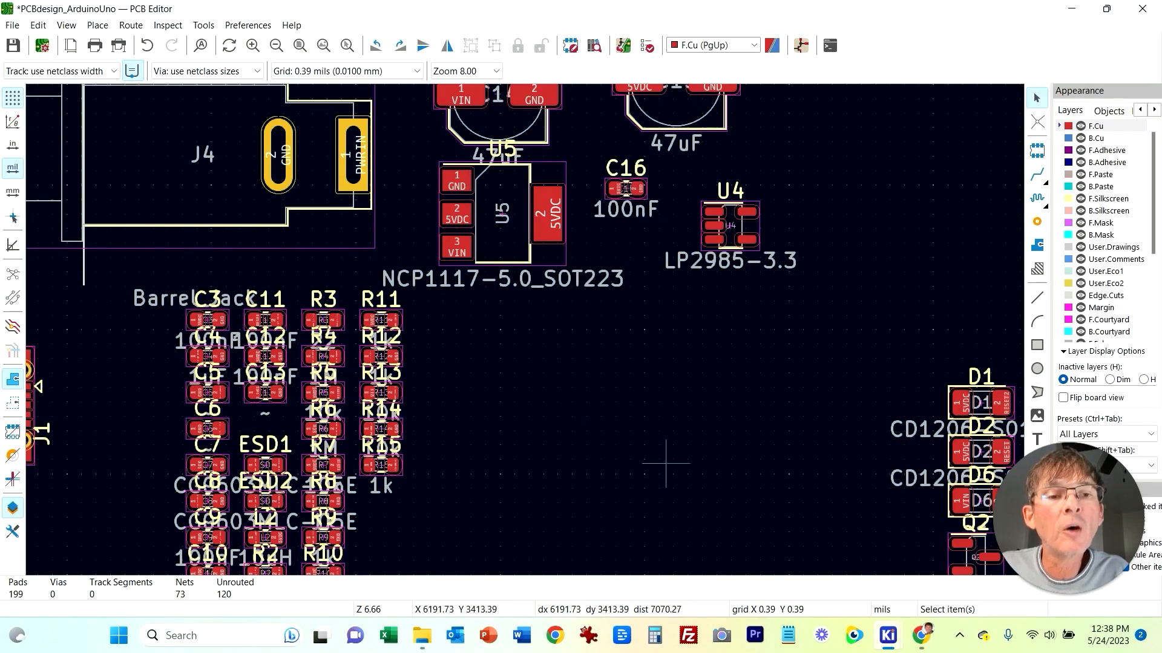
Step: Check where capacitor C16 connects in the schematic before returning to the board layout
click(888, 635)
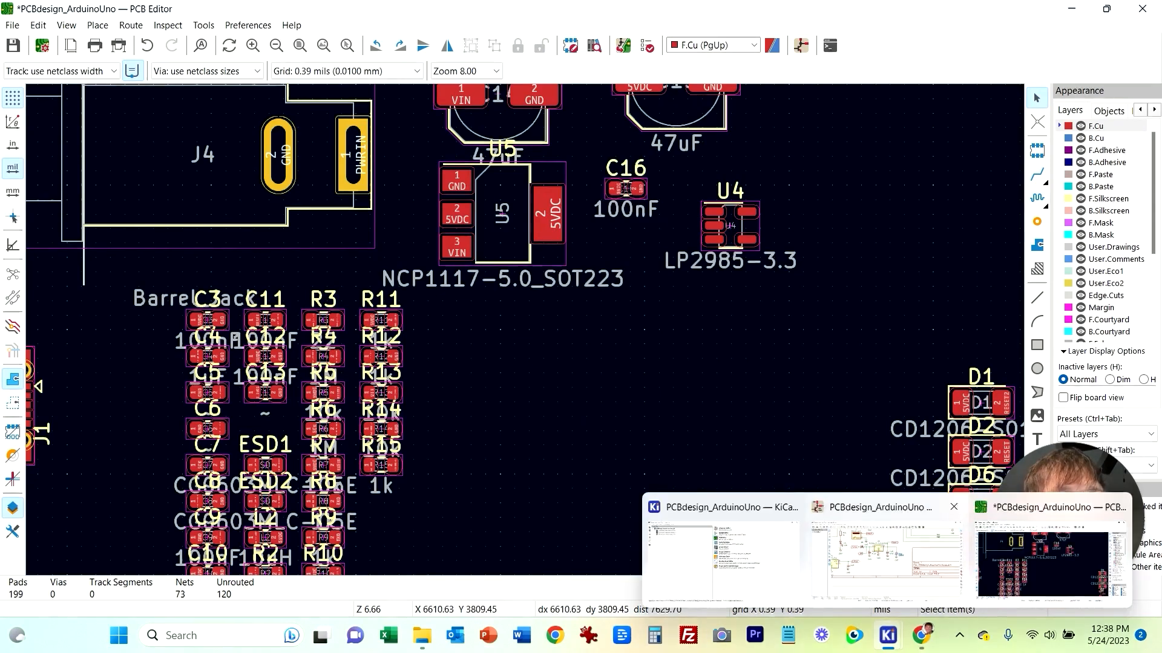
click(889, 544)
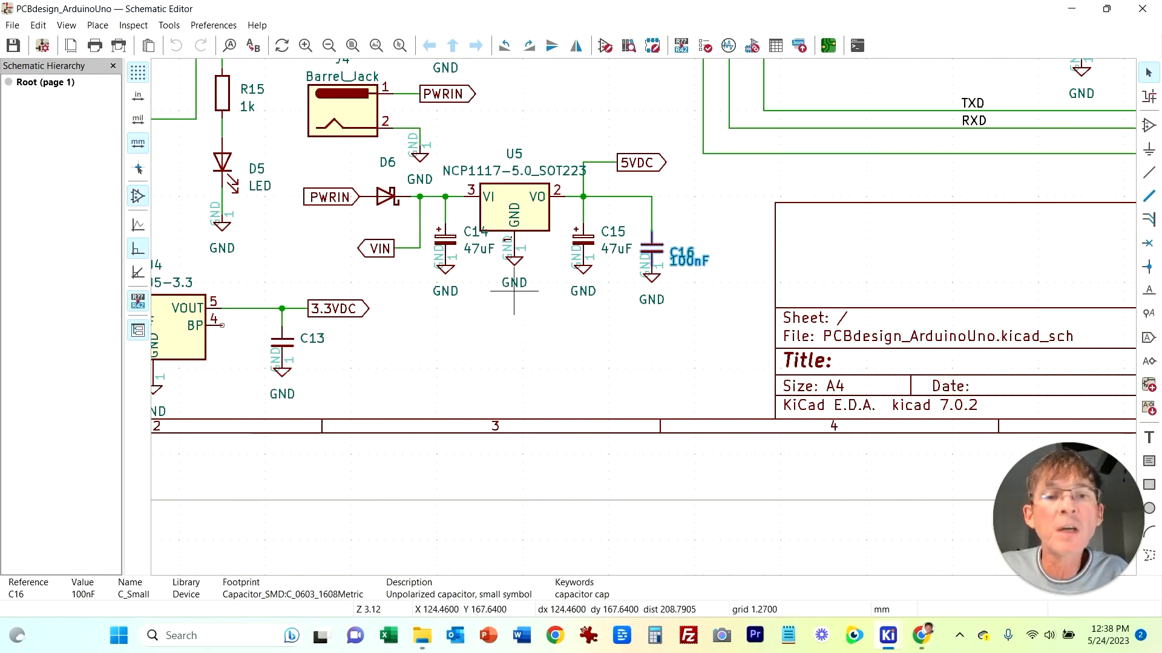
click(922, 636)
click(922, 636)
click(887, 635)
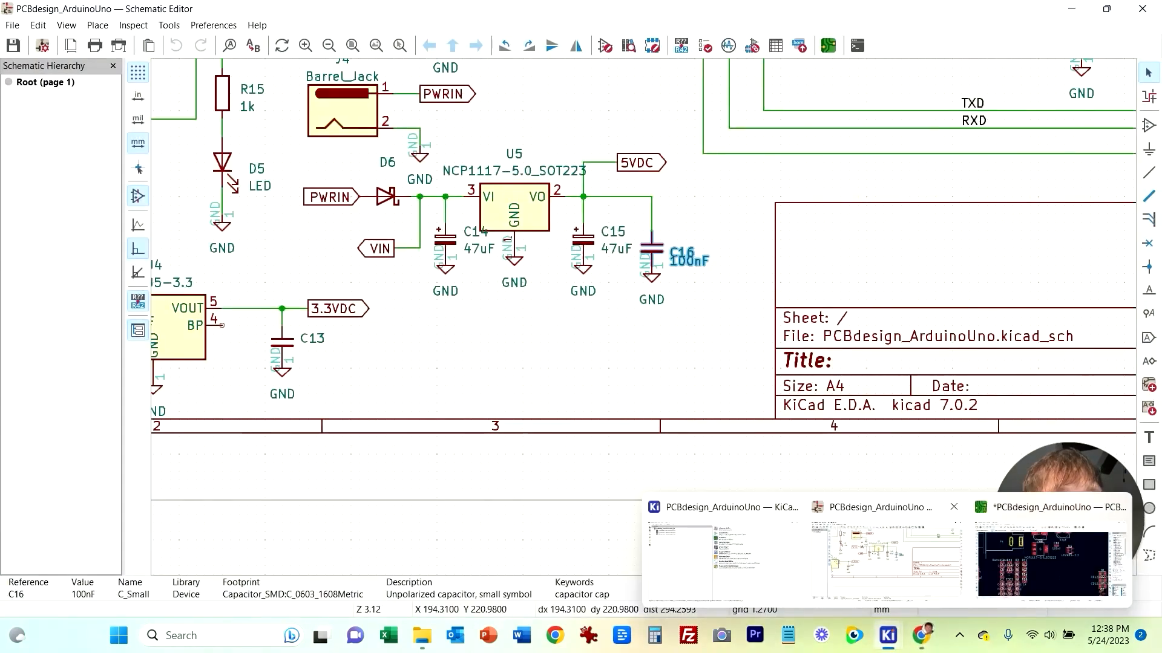
click(1037, 552)
Step: Move diode D6 up above capacitor C14, next to barrel jack J4
middle_drag(541, 465, 623, 385)
middle_drag(622, 461, 368, 335)
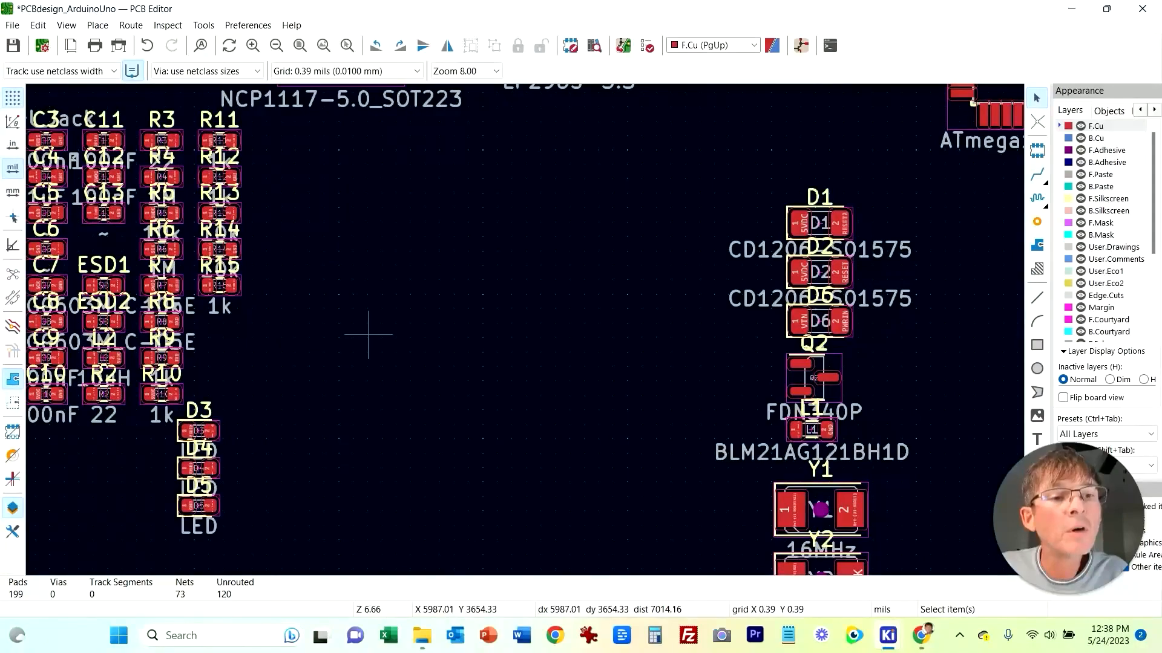
click(791, 327)
drag(790, 327, 496, 349)
click(482, 417)
middle_drag(377, 268, 466, 383)
scroll(467, 383, down, 3)
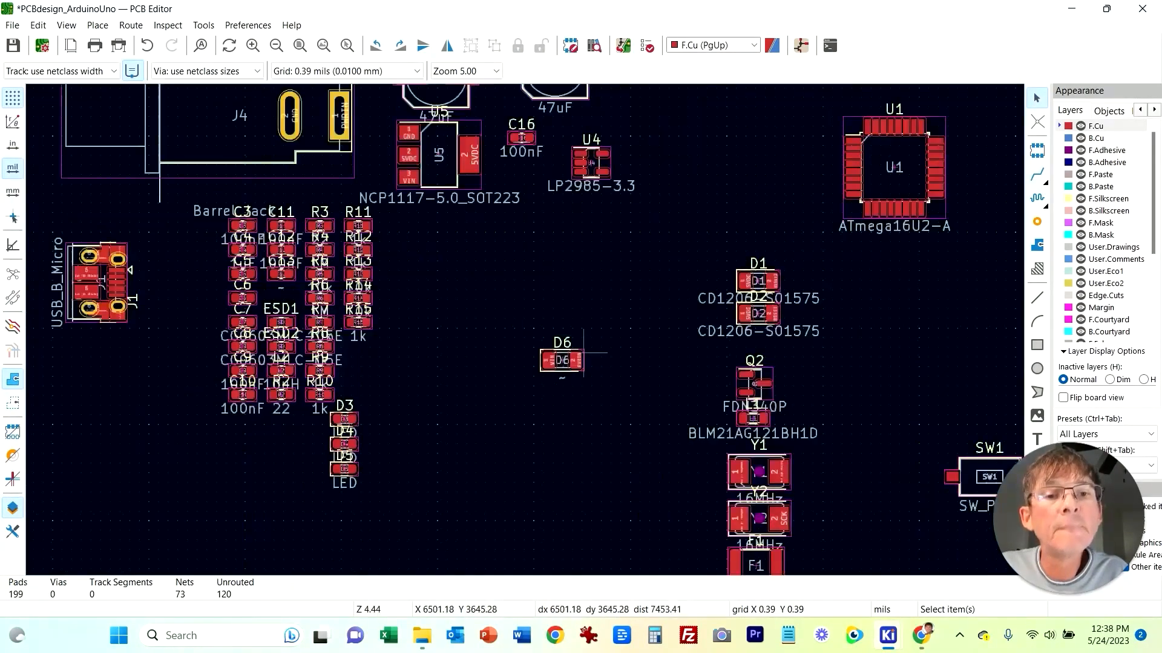
click(547, 321)
drag(548, 321, 491, 276)
middle_drag(491, 276, 528, 453)
drag(539, 461, 444, 237)
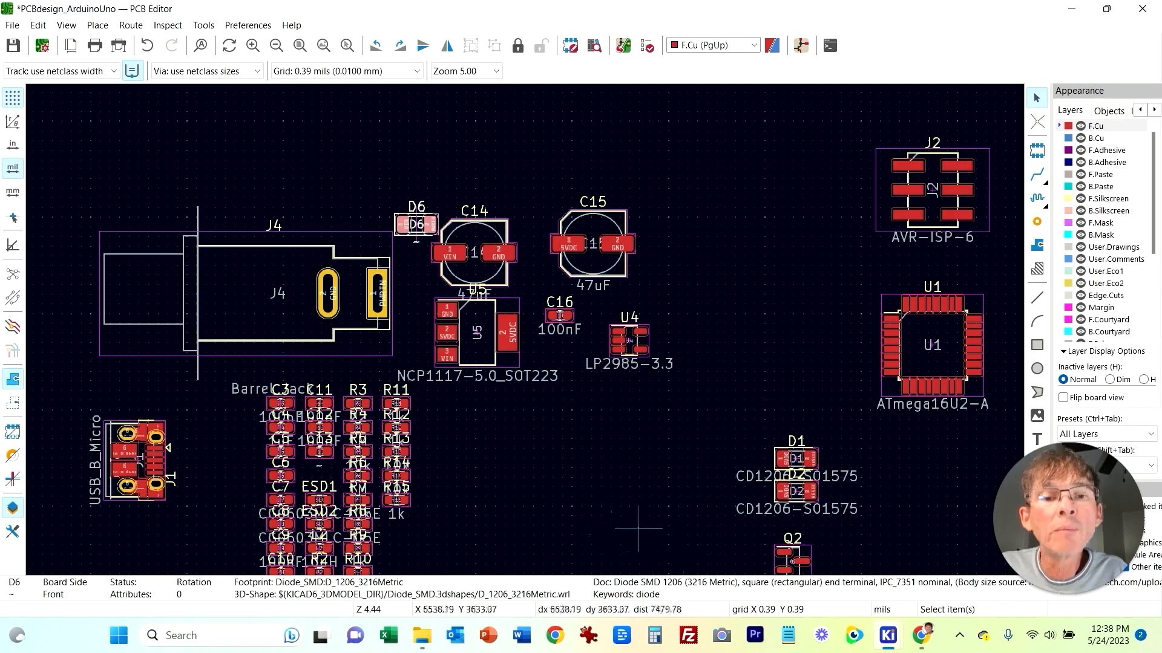
Step: Select the cluster of small resistors and capacitors and move it down, away from the regulators
middle_drag(458, 515, 403, 354)
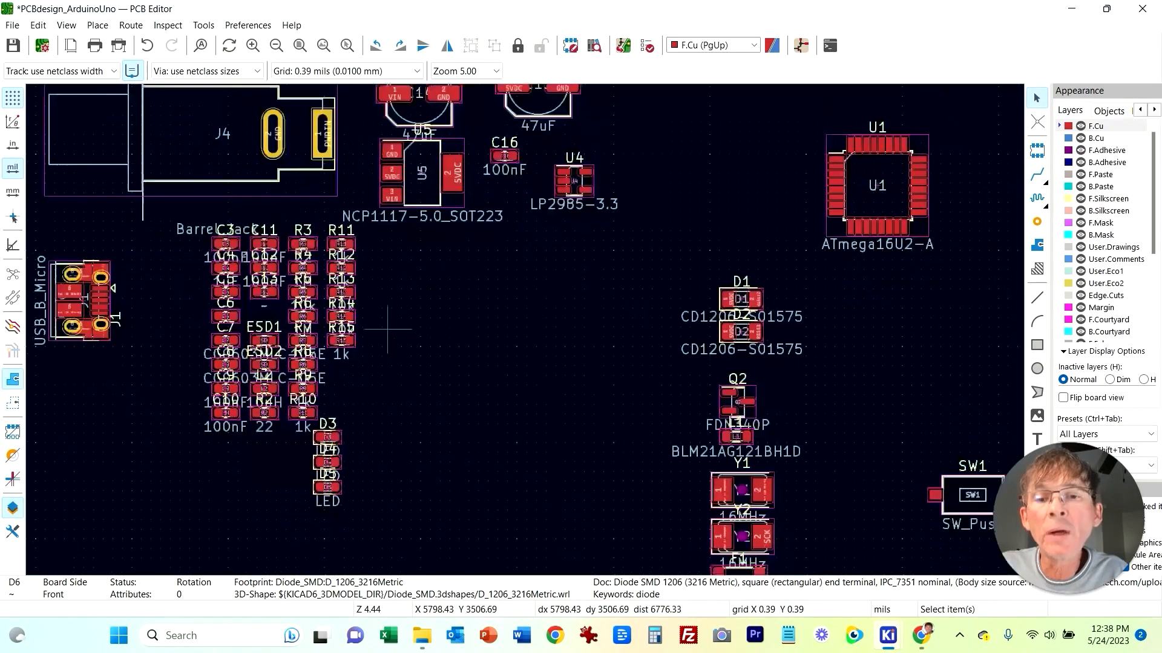
drag(169, 218, 373, 522)
drag(320, 436, 350, 528)
click(606, 405)
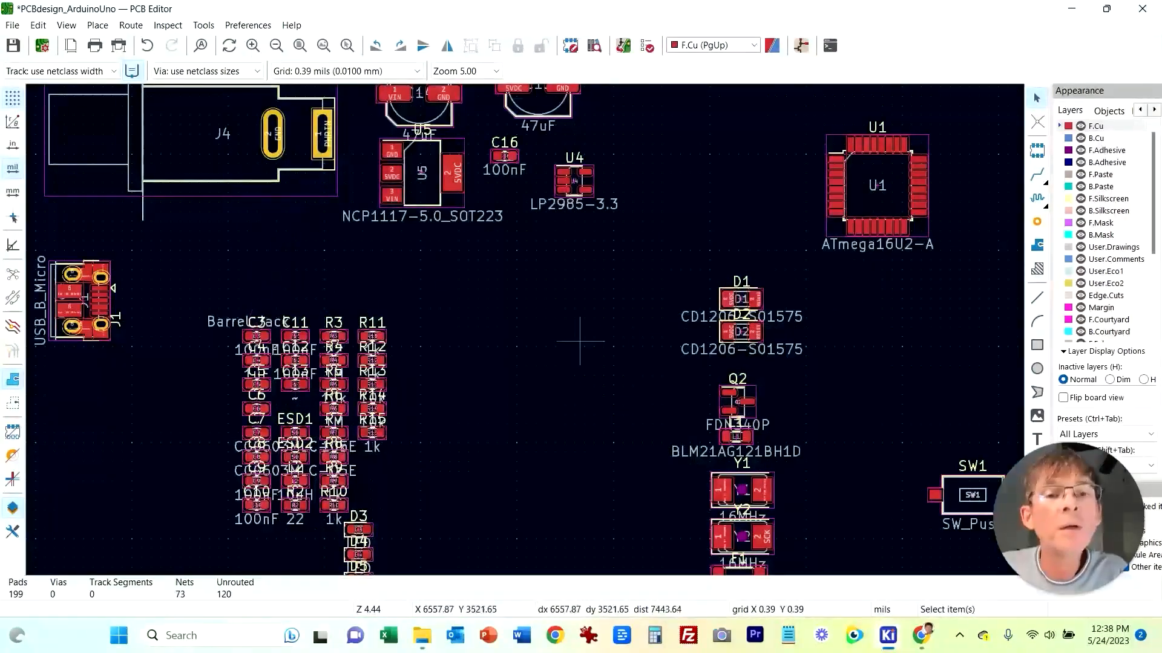
scroll(593, 383, up, 4)
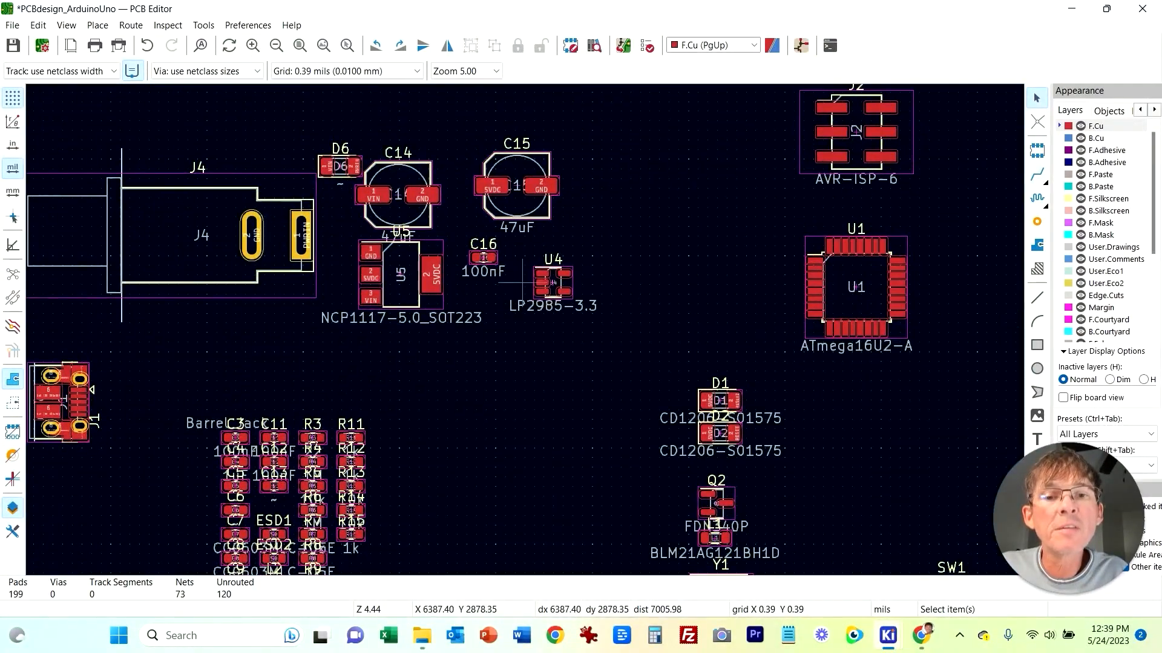
Step: Examine the schematic around regulator U4, transistor Q2 and op-amp U3A
mouse_move(887, 635)
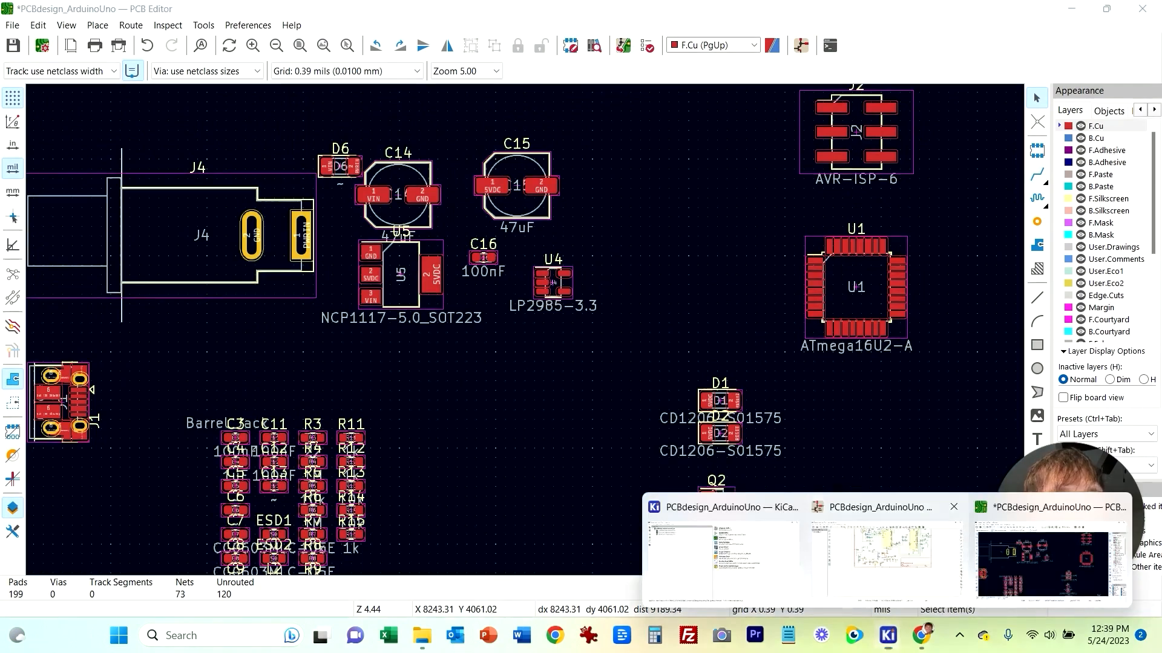
click(1053, 554)
scroll(643, 316, up, 2)
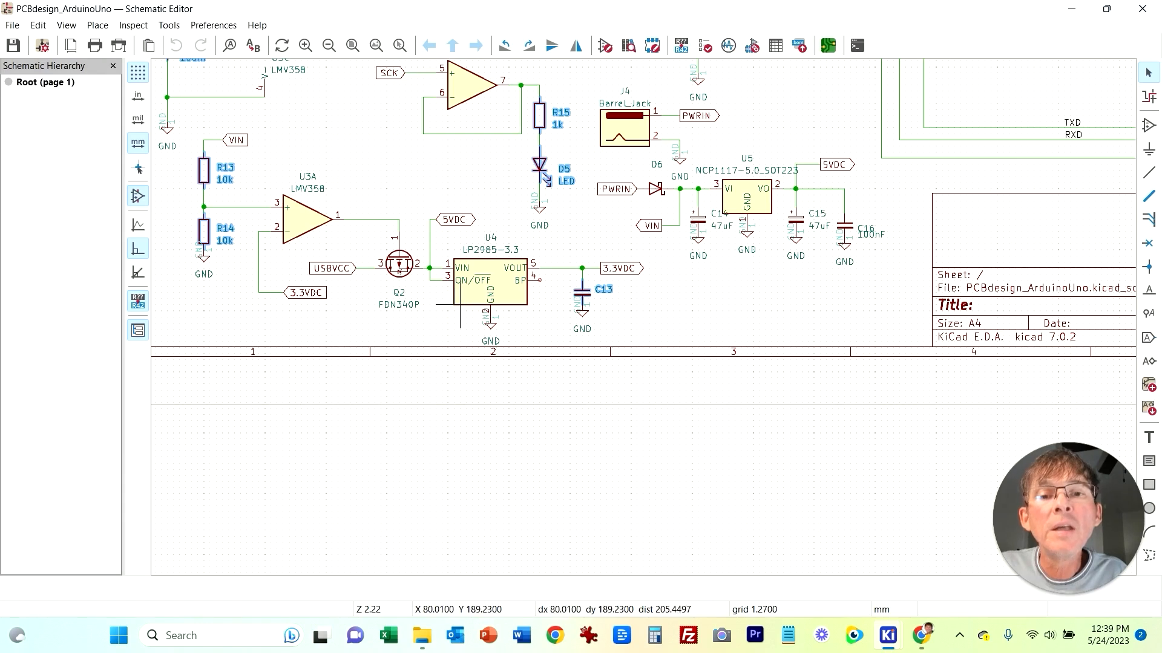
scroll(442, 328, up, 2)
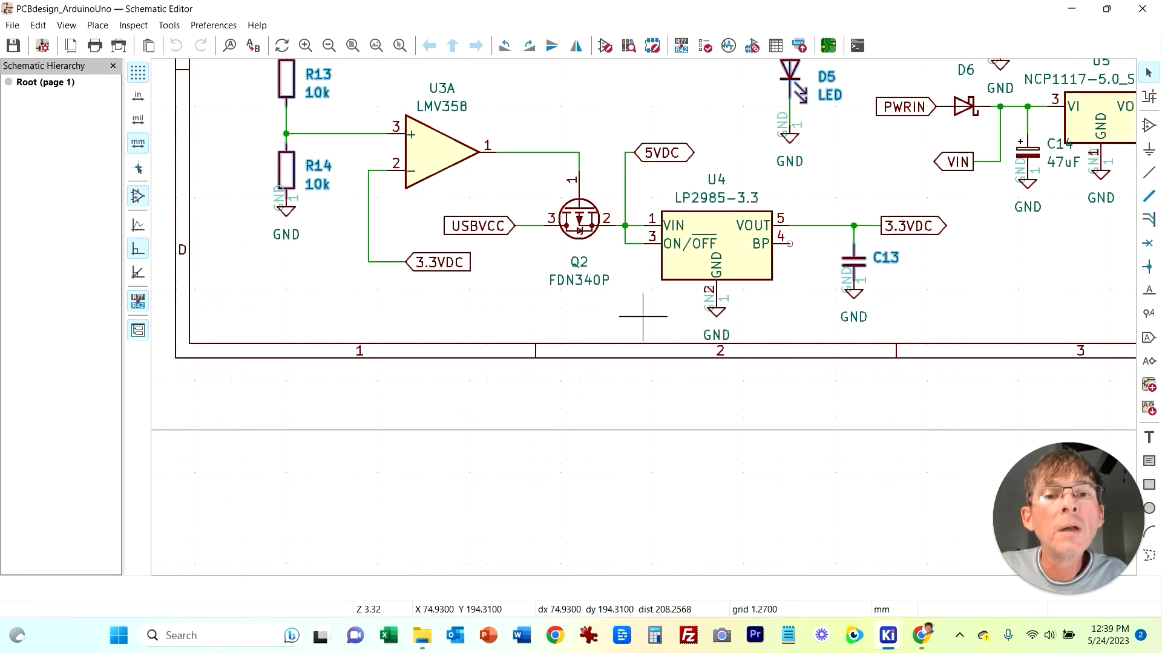
middle_drag(653, 298, 481, 336)
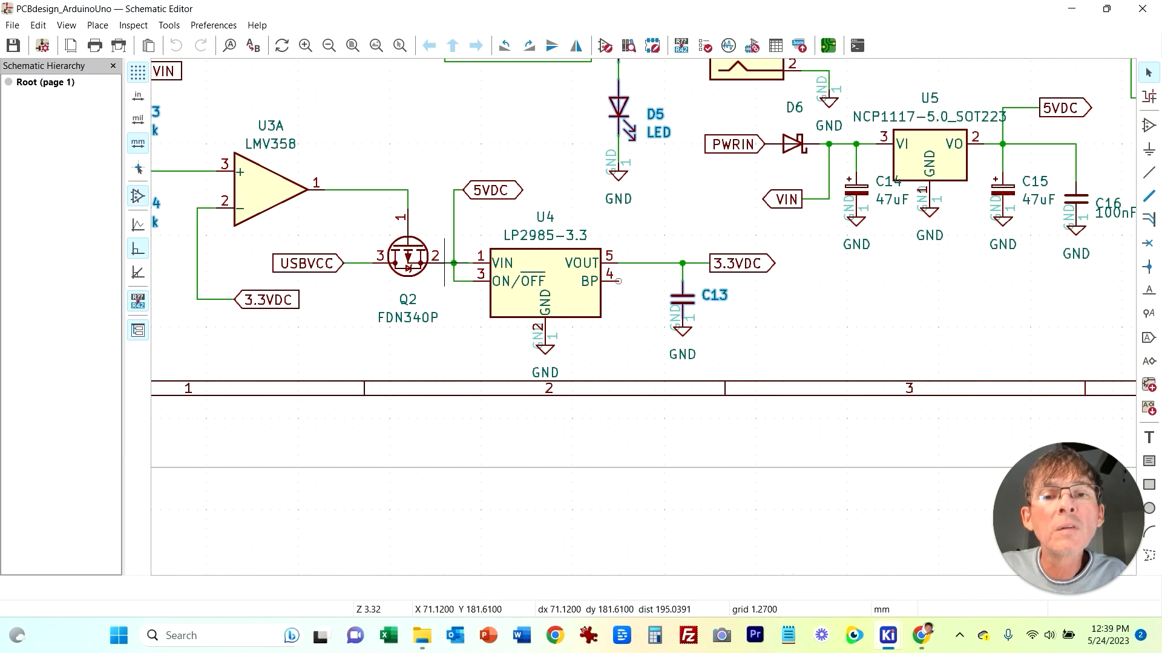
middle_drag(354, 217, 415, 247)
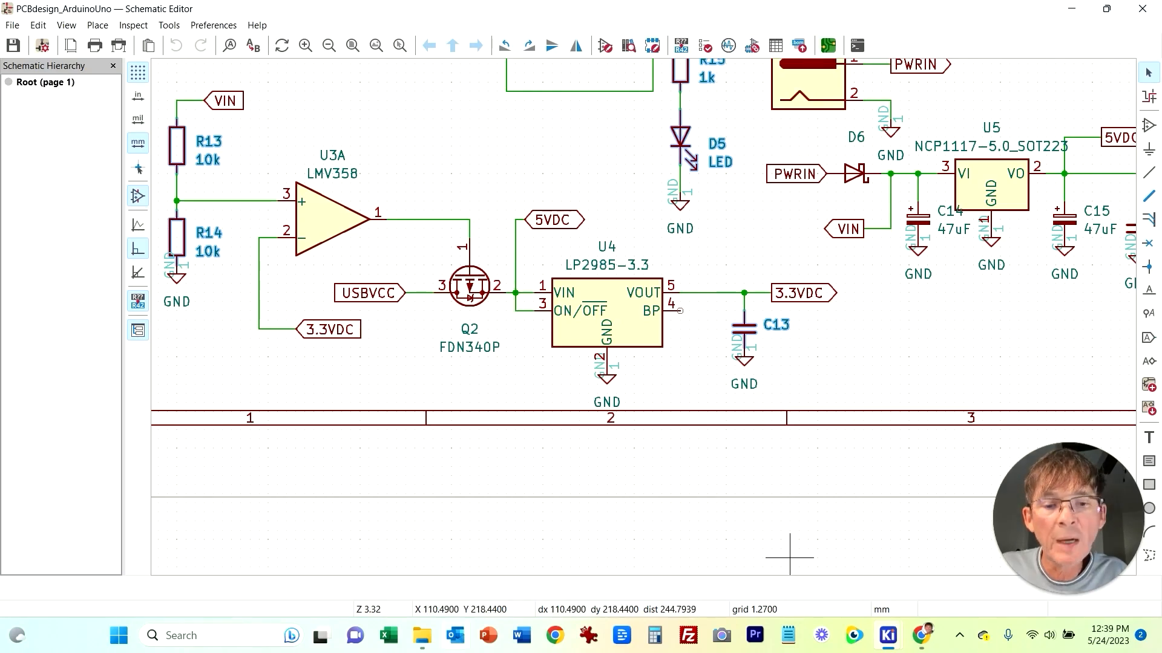
Step: Open the ArduinoUnoRev3_Schematic PDF from the project folder and zoom into its power-supply section
key(alt+Tab)
key(alt+Up)
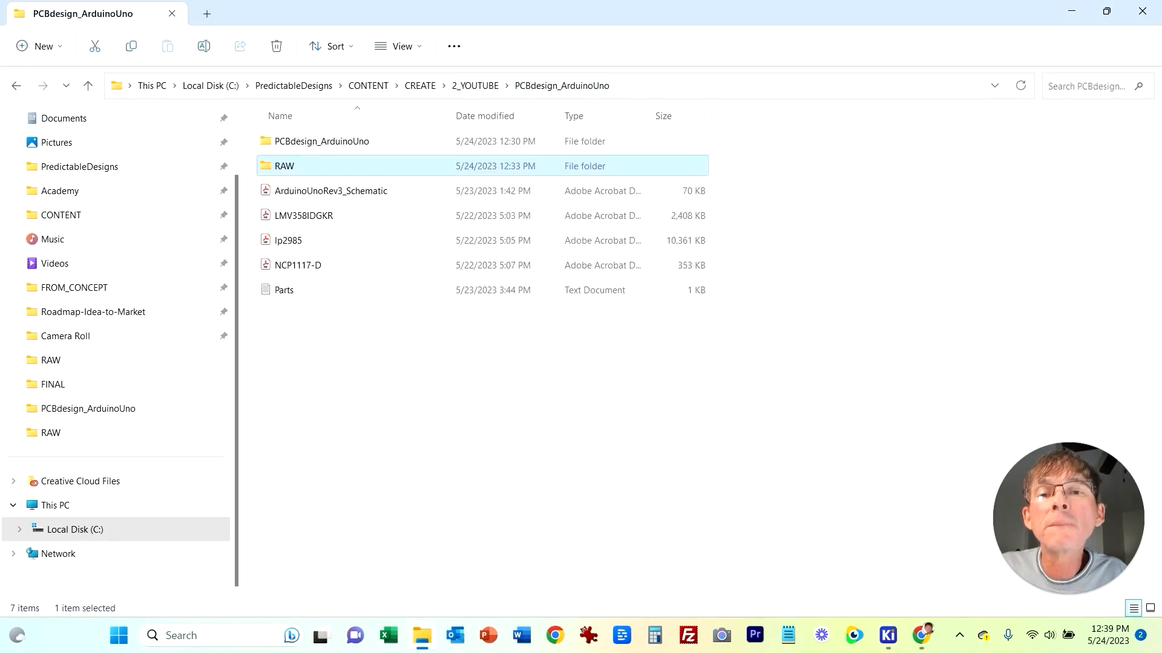
key(Down)
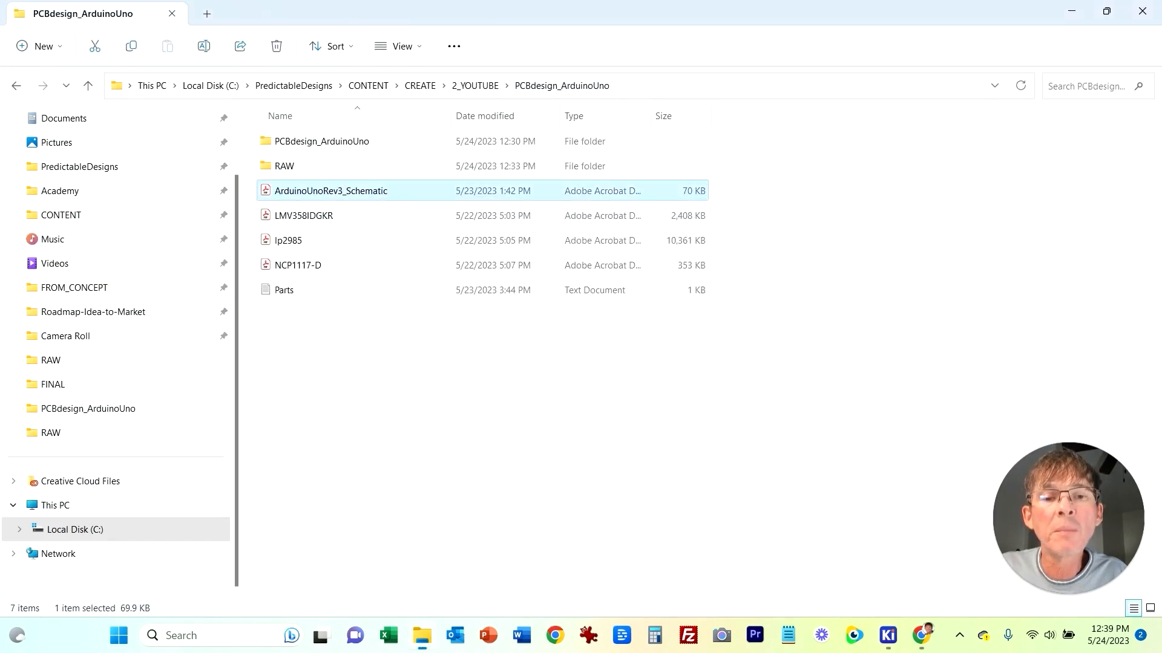
key(Return)
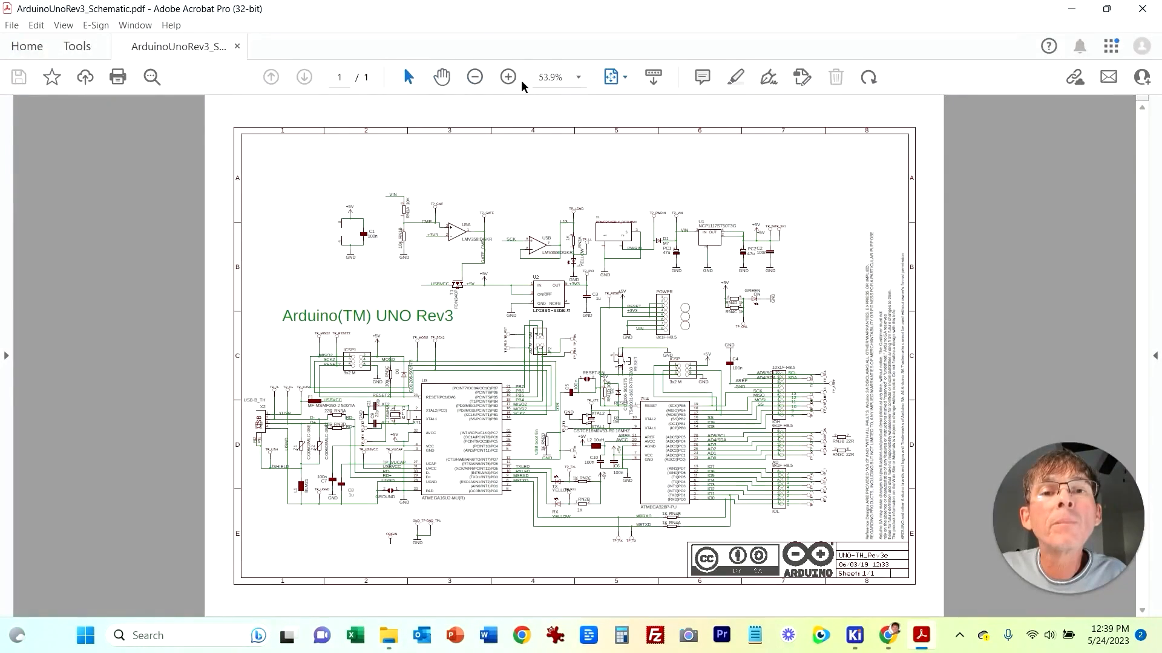
click(508, 77)
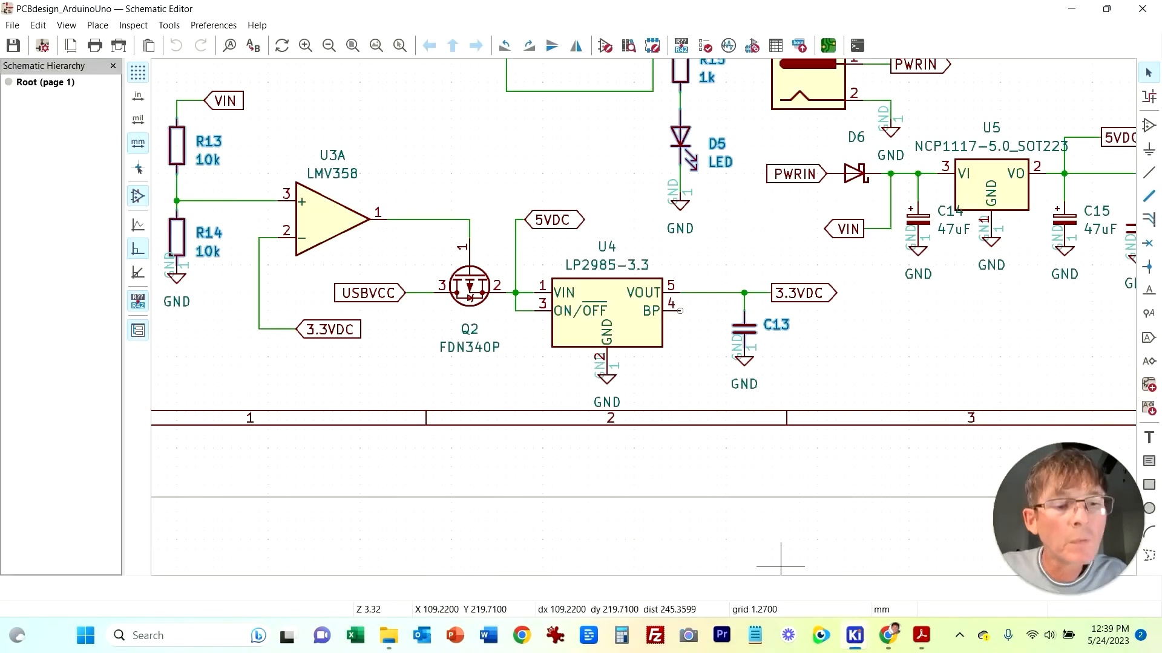
click(508, 77)
click(509, 77)
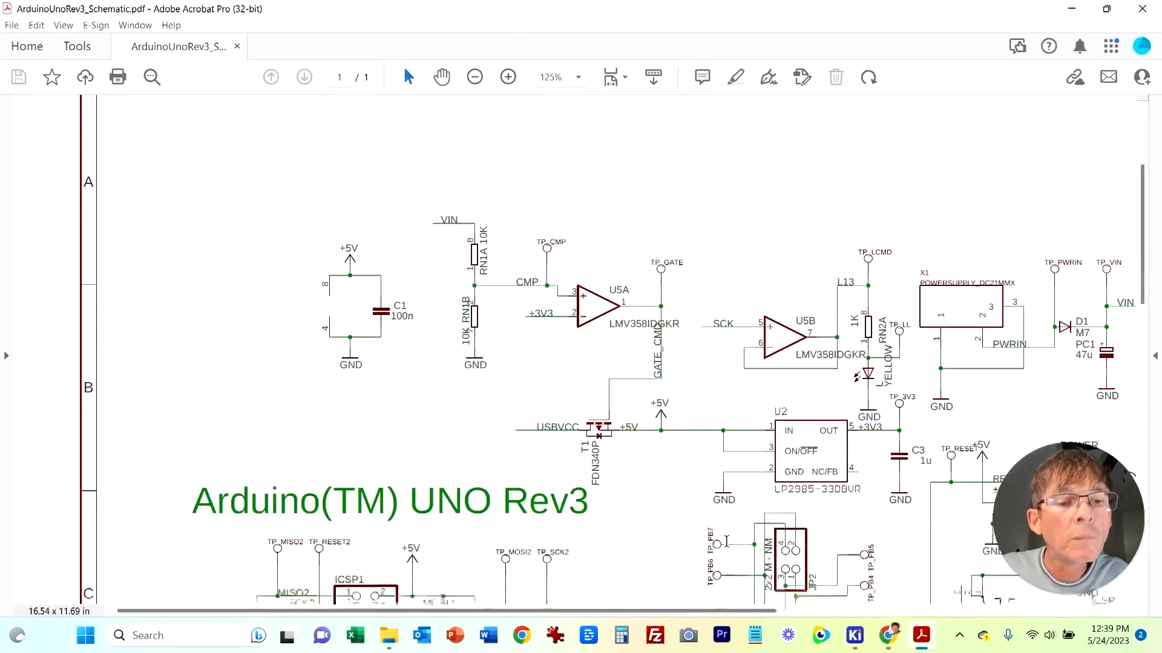
drag(659, 611, 787, 611)
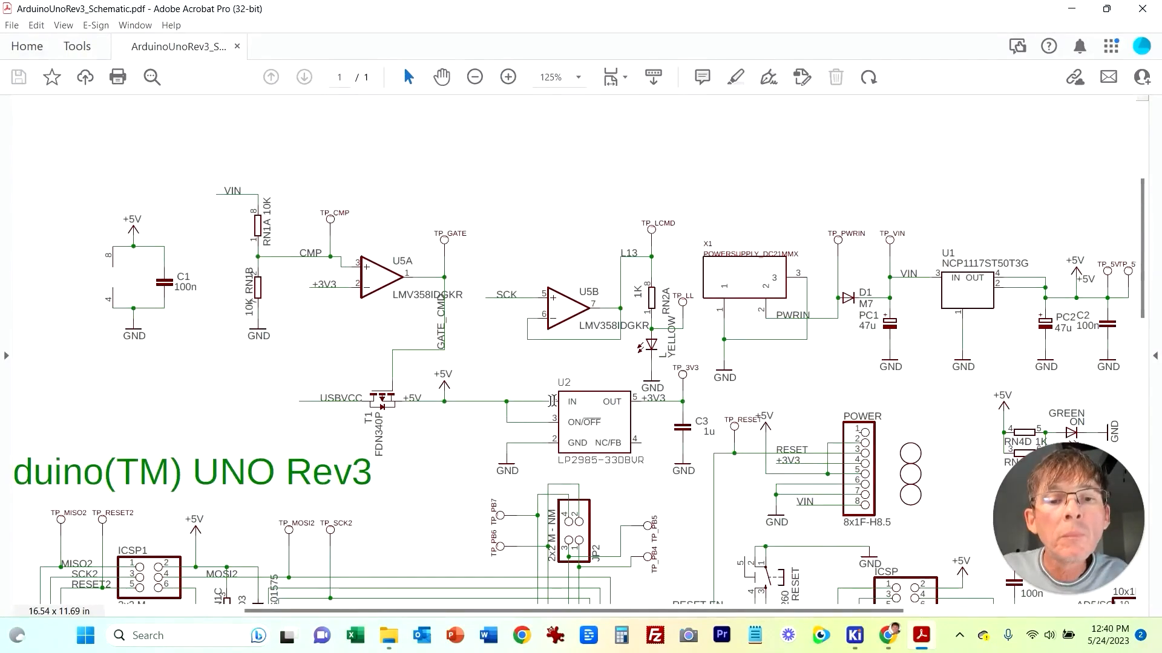
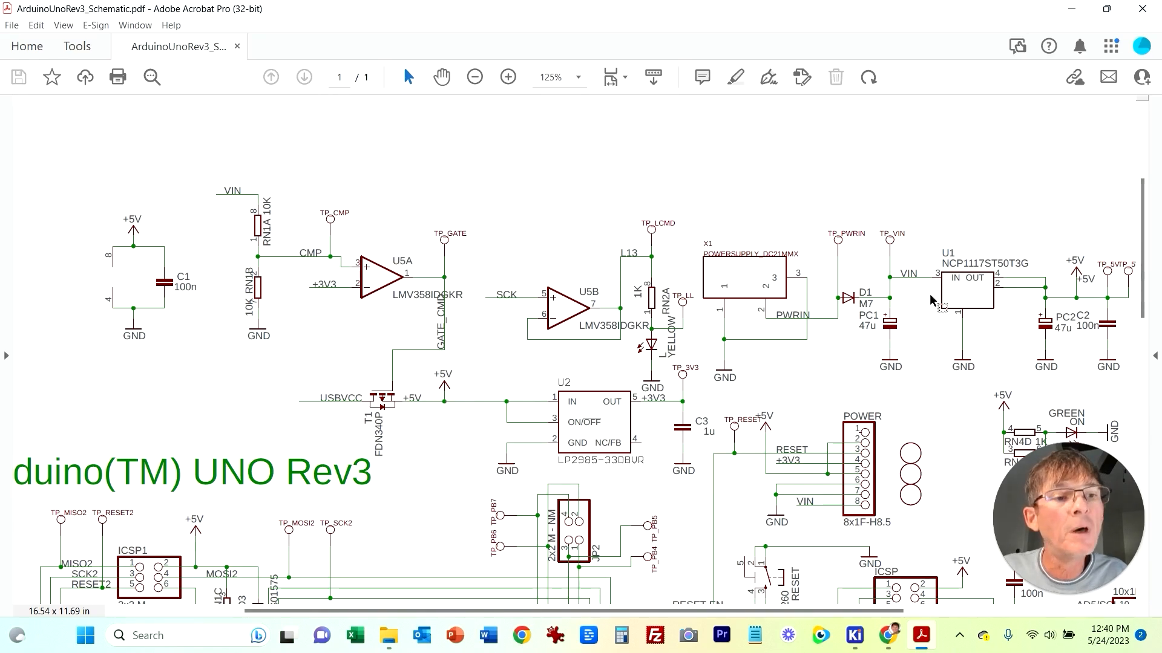
Step: Examine the power-supply and regulator section of the reference Arduino UNO Rev3 schematic
right_click(342, 408)
click(264, 409)
scroll(299, 430, down, 5)
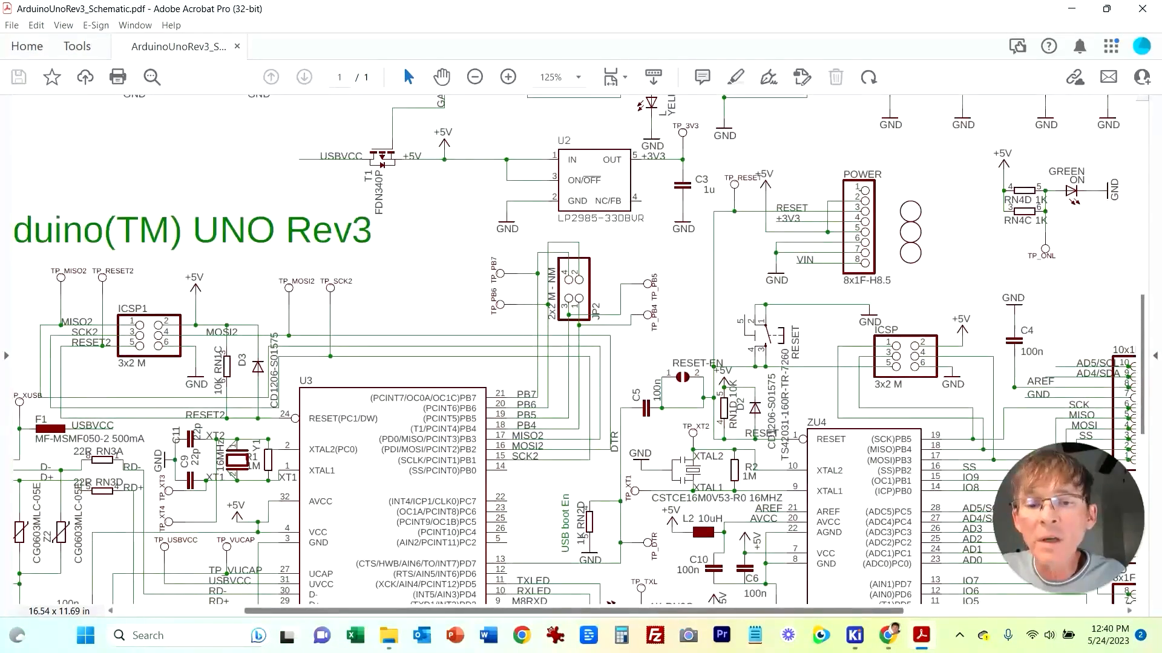
scroll(348, 596, left, 4)
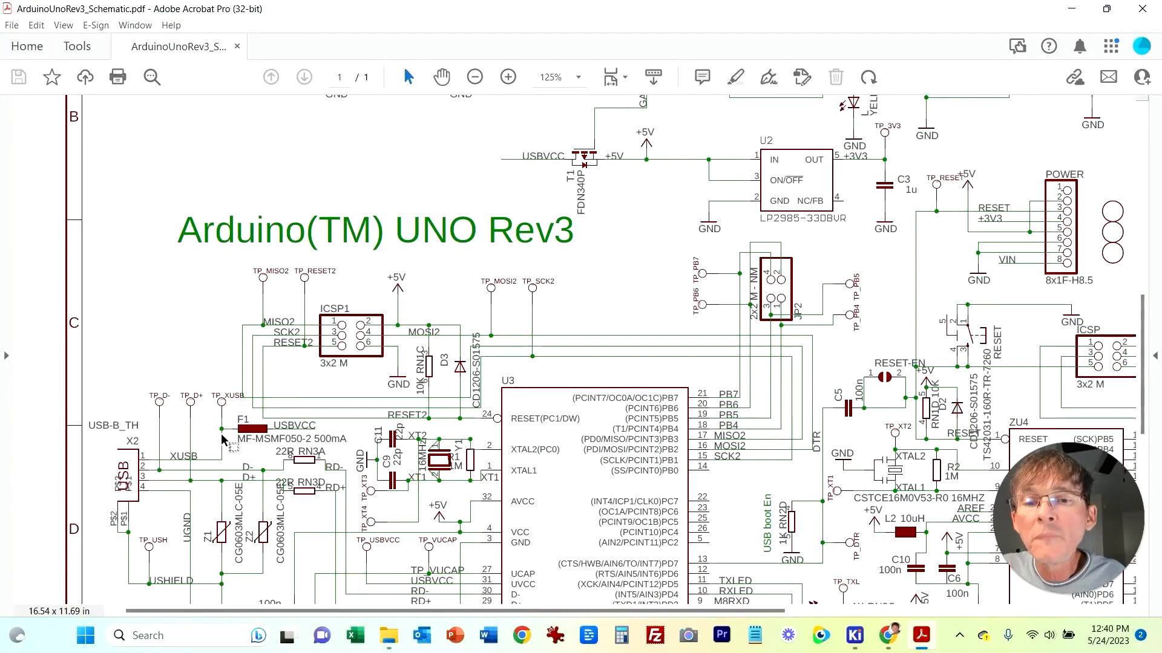
scroll(617, 599, up, 5)
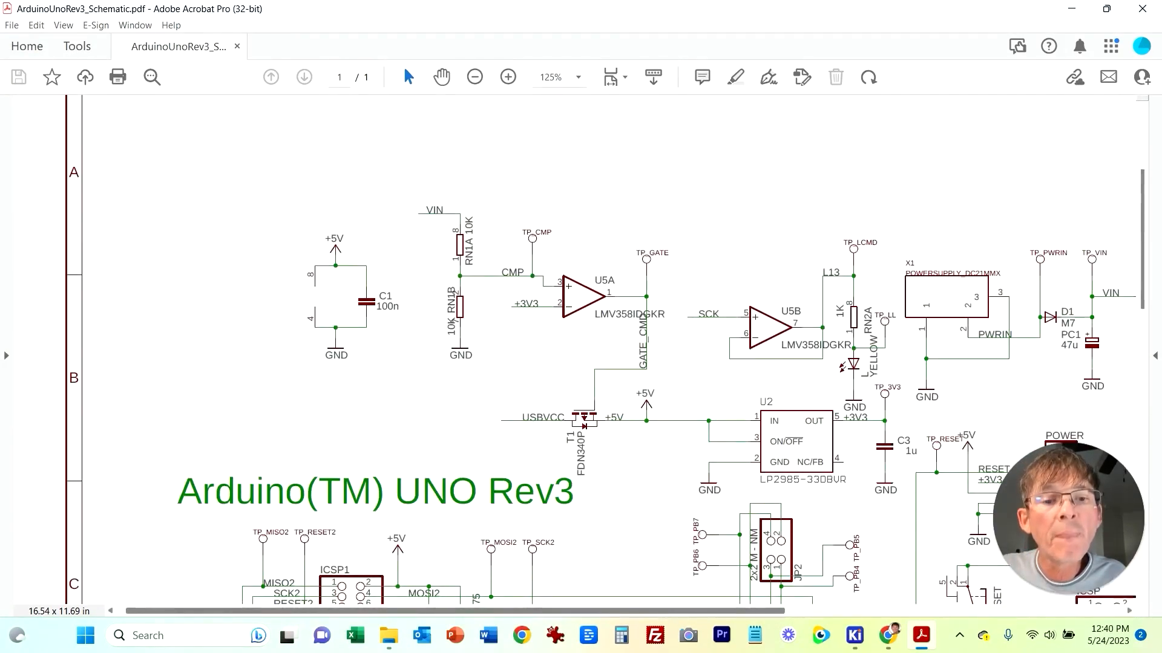
scroll(617, 602, right, 5)
scroll(617, 602, right, 1)
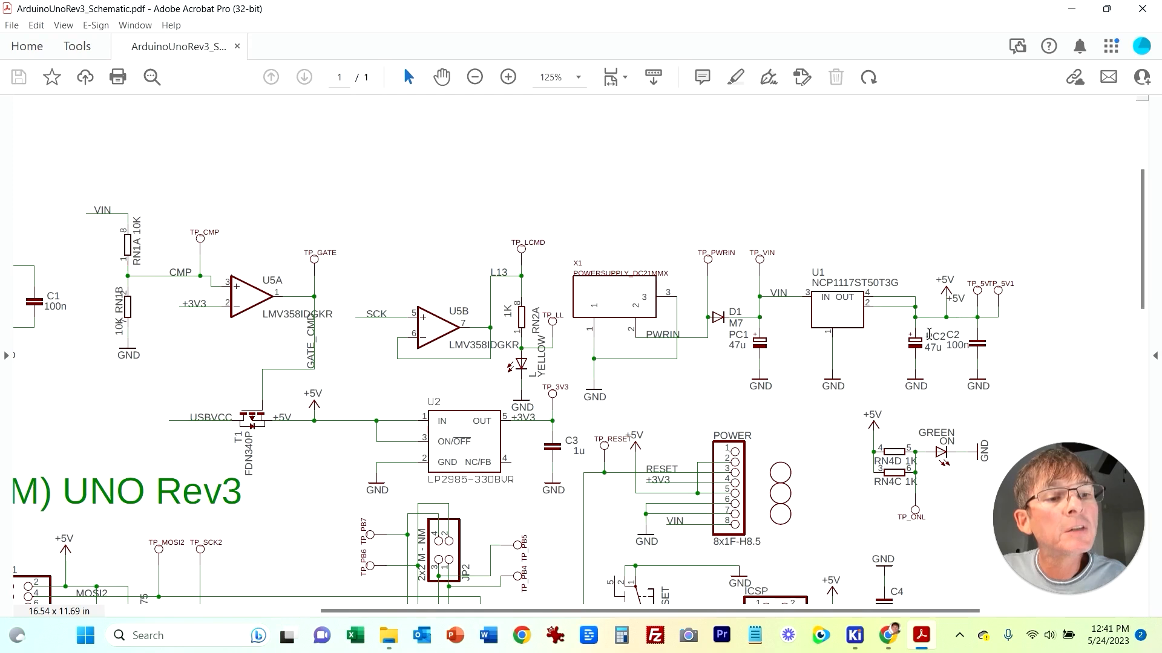
right_click(346, 513)
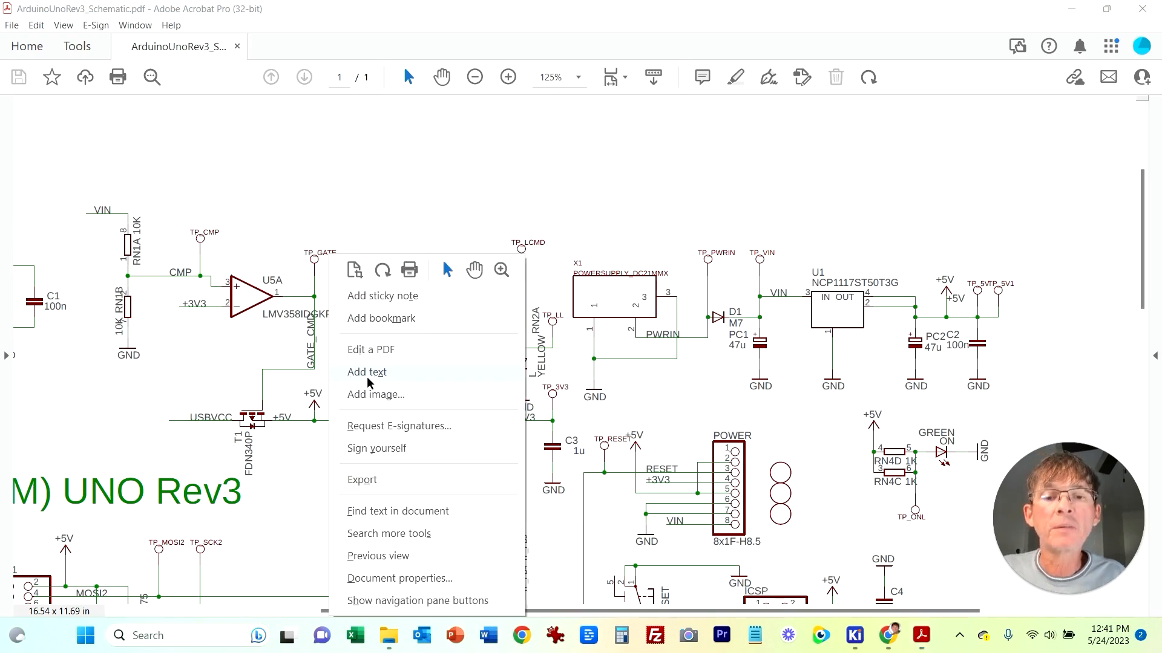
click(311, 504)
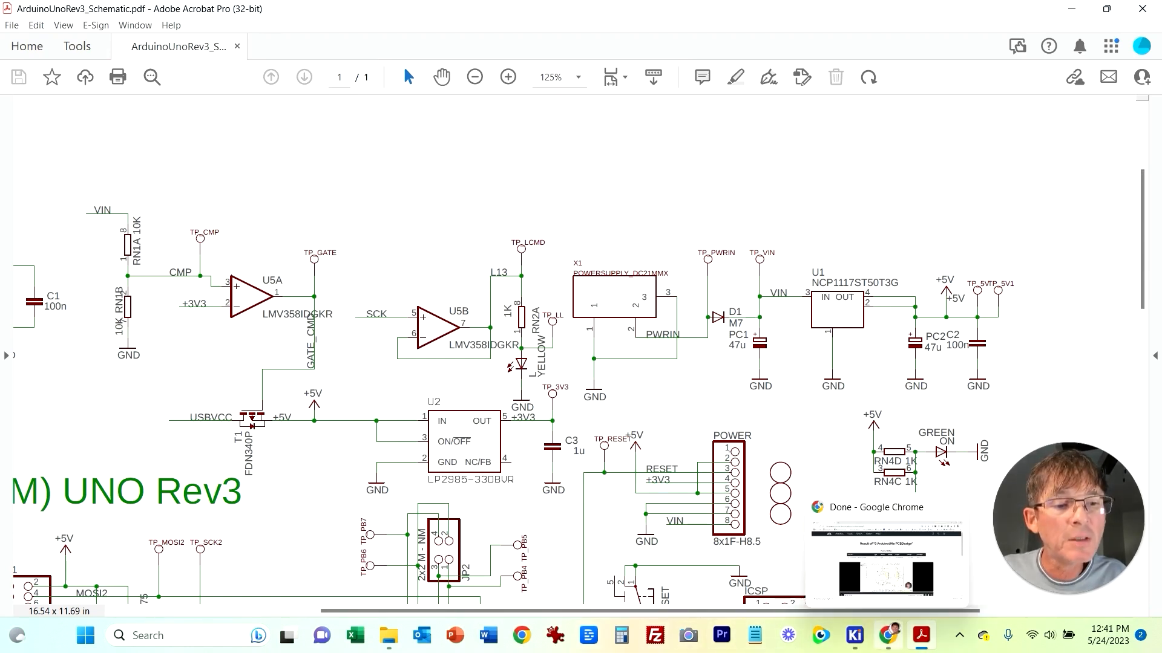
Step: Check the 3.3 V regulator circuit in the schematic, then move capacitor C13 beside regulator U4 on the PCB
mouse_move(854, 636)
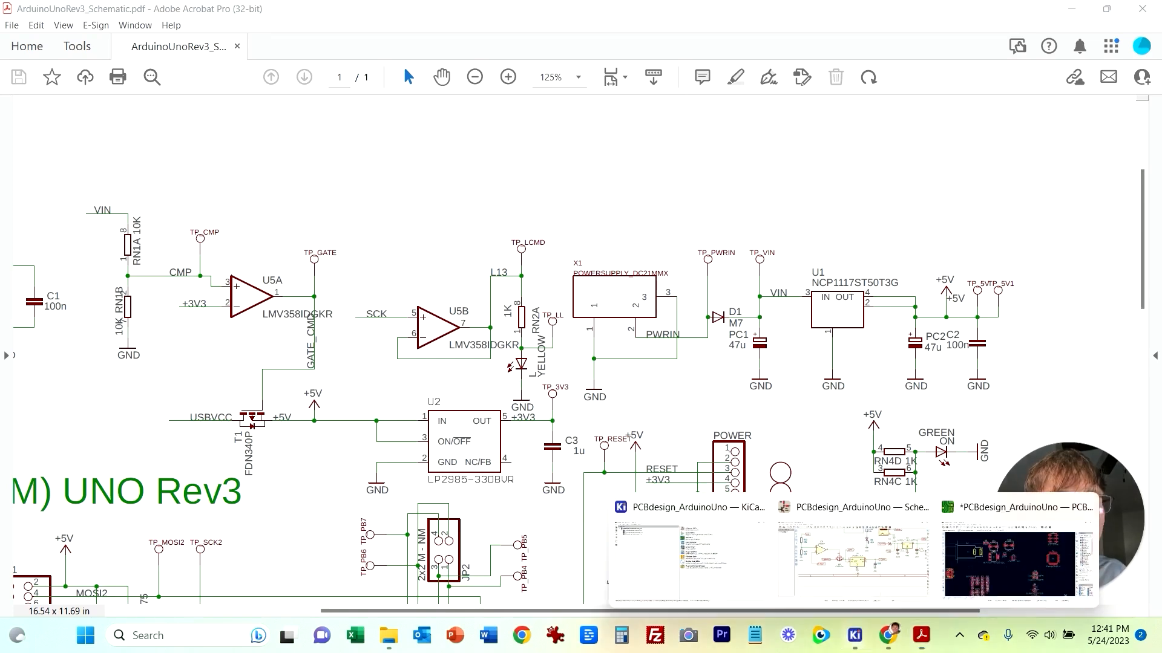
click(837, 550)
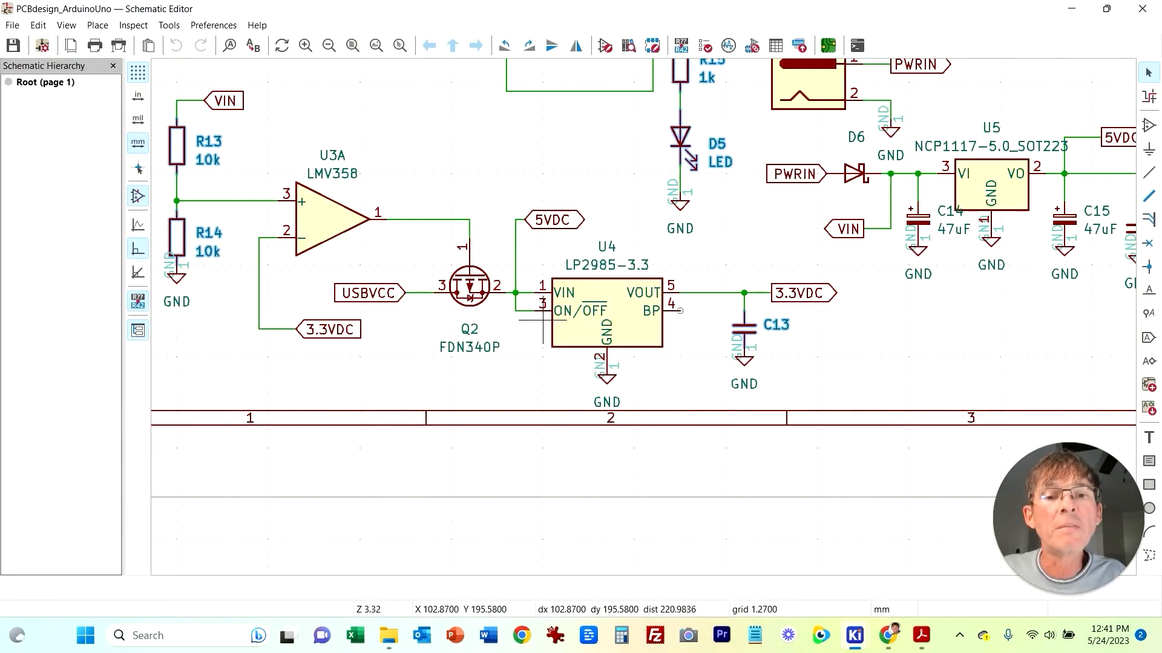
middle_drag(829, 348, 754, 350)
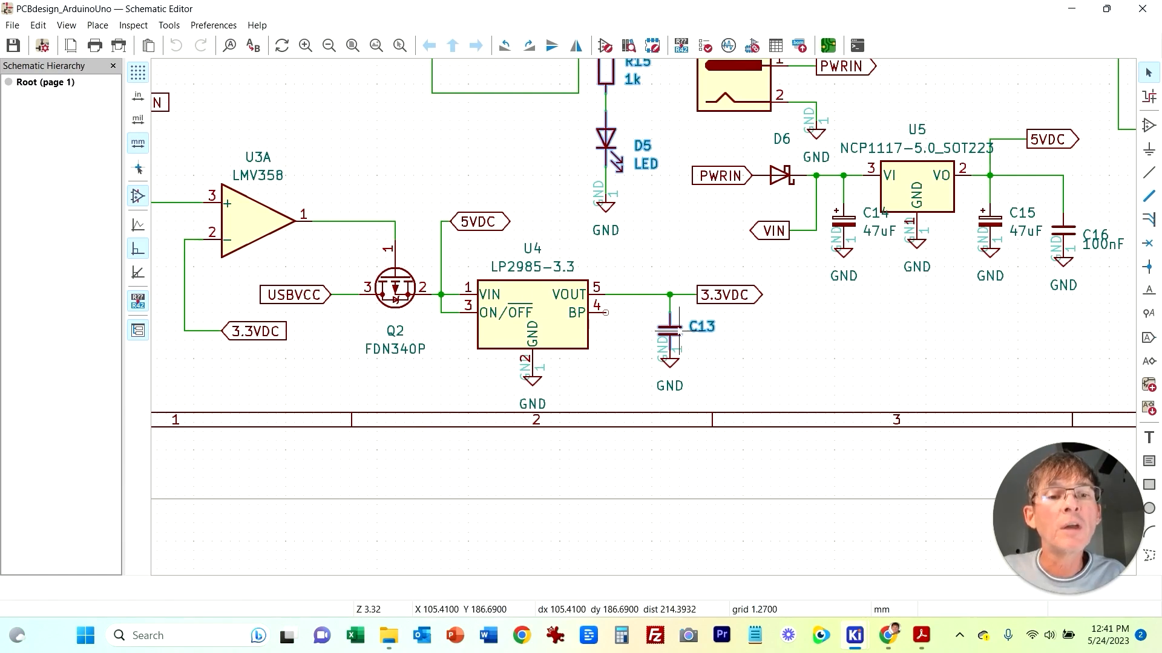
mouse_move(921, 636)
mouse_move(855, 636)
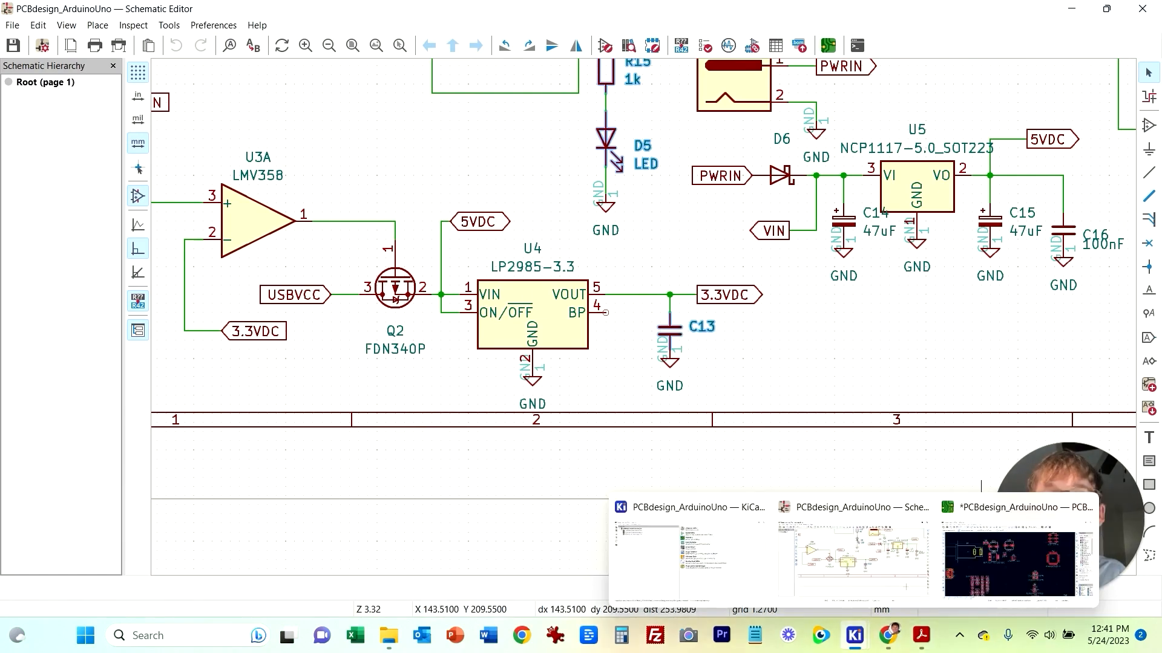
click(1016, 559)
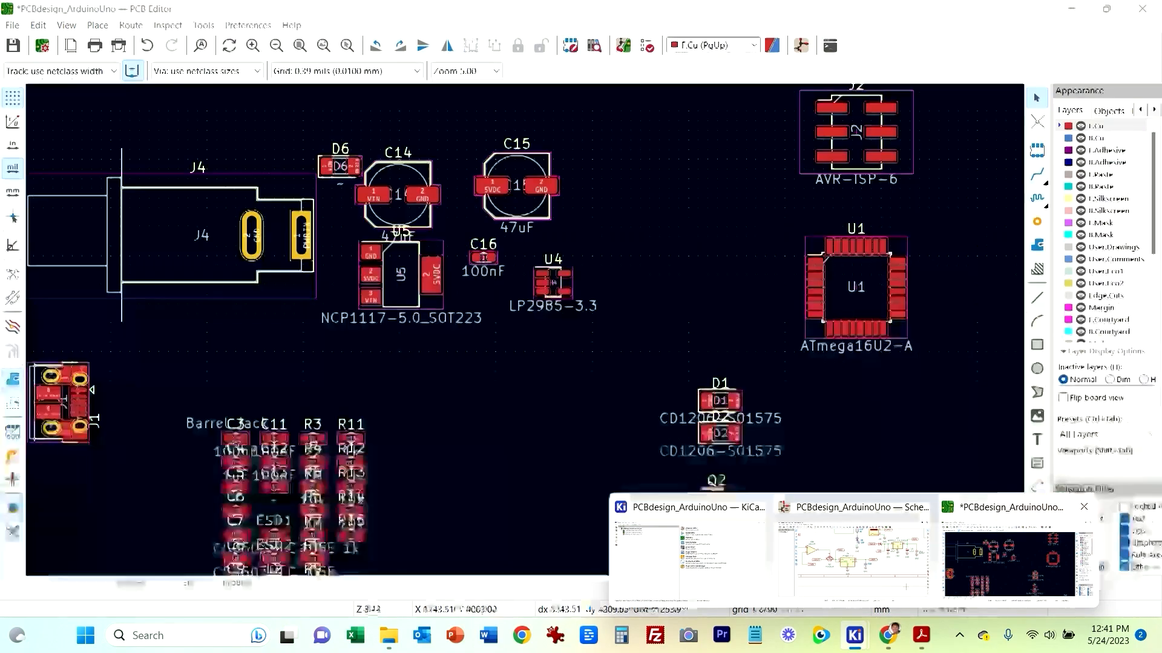
middle_drag(632, 517, 764, 429)
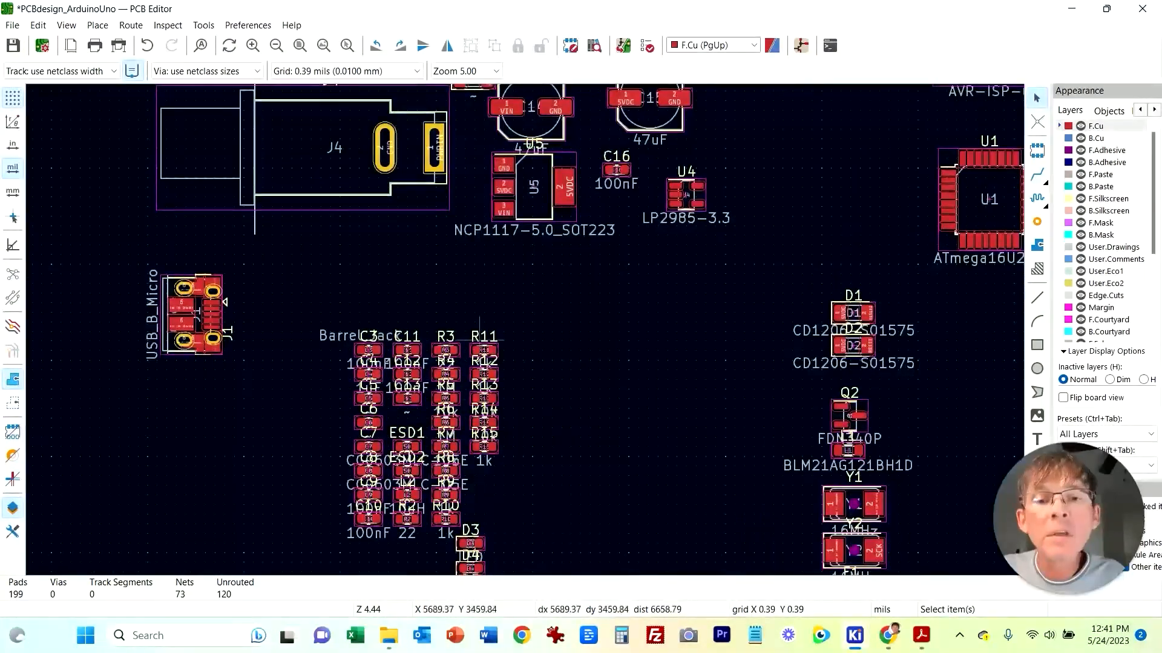
click(415, 402)
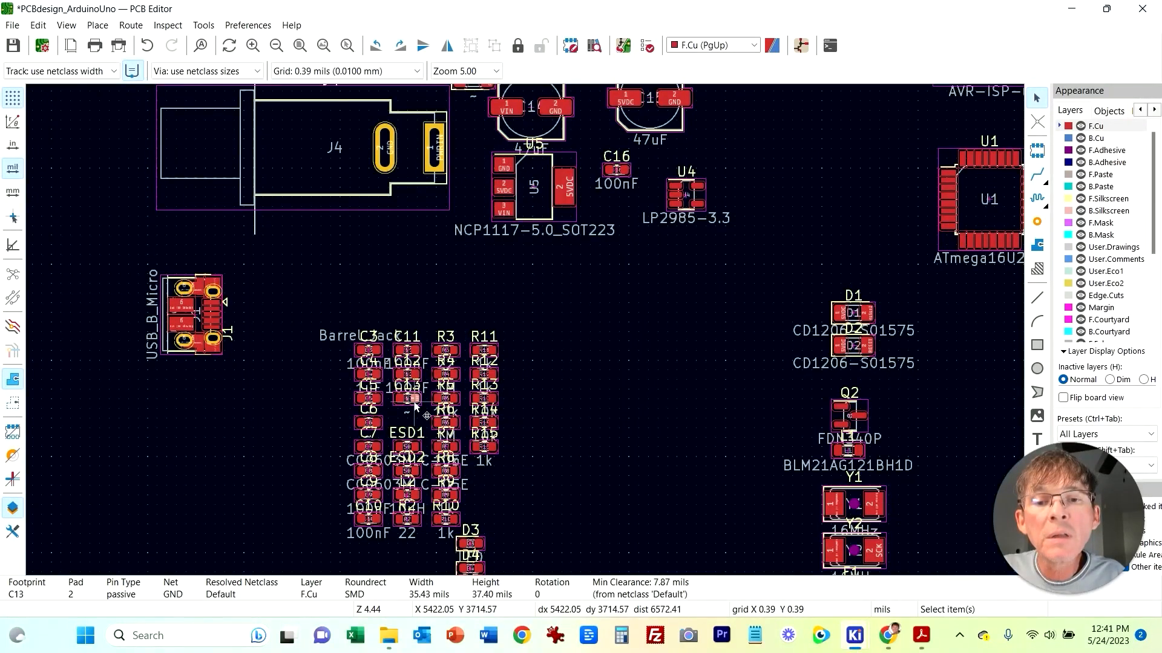
key(Escape)
key(m)
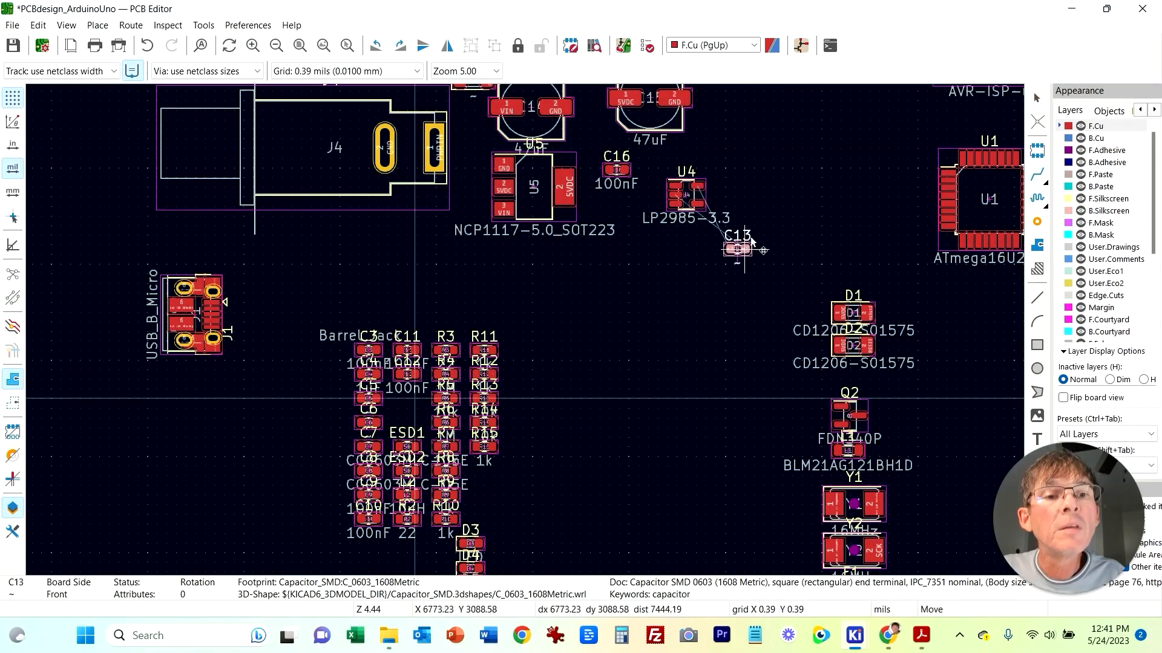
click(743, 188)
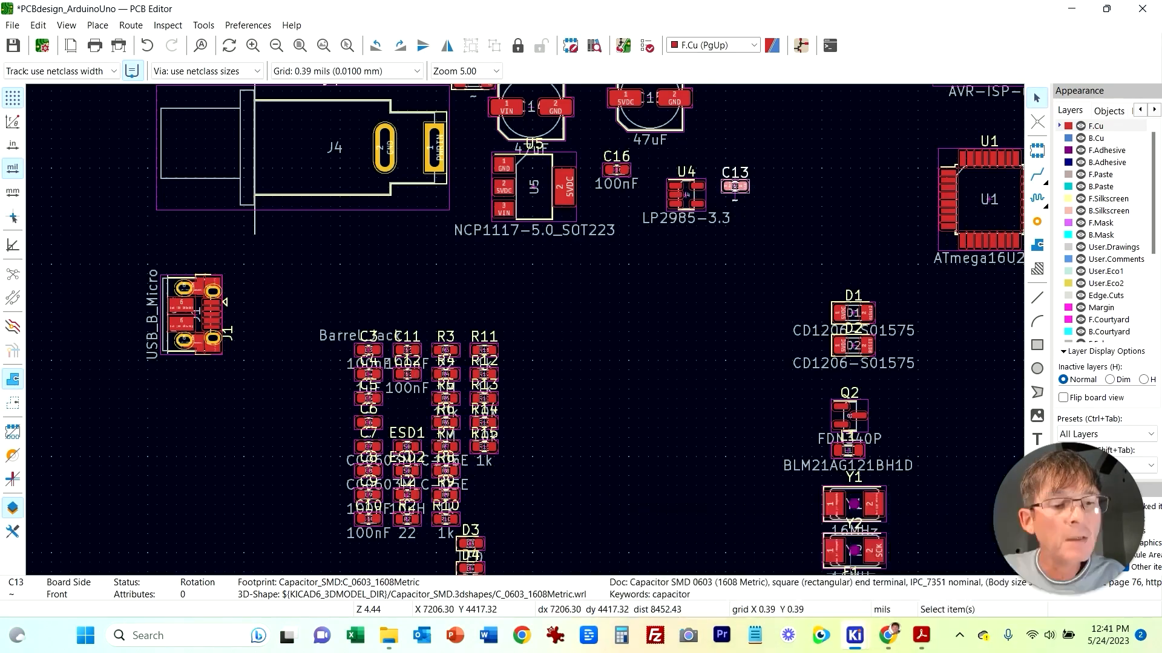
Step: Move transistor Q2 onto the PCB beside capacitor C13 and regulator U4
mouse_move(855, 635)
click(868, 554)
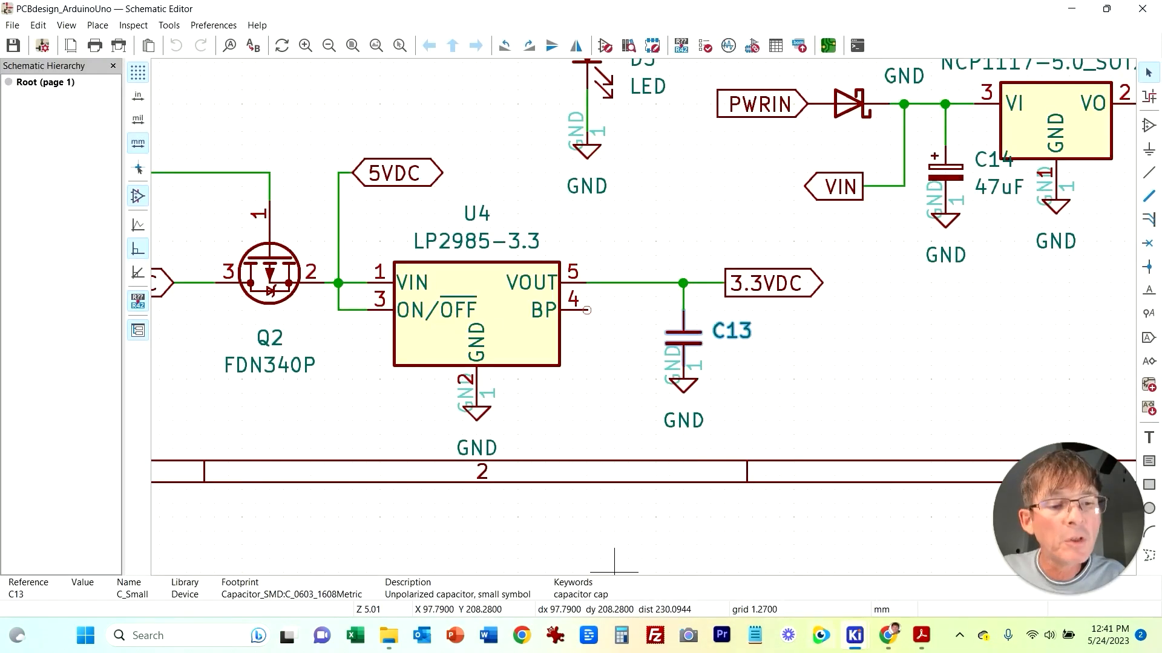
mouse_move(854, 635)
click(968, 548)
scroll(702, 315, down, 2)
middle_drag(757, 407, 469, 417)
scroll(486, 406, down, 1)
middle_drag(315, 357, 501, 269)
scroll(548, 292, up, 2)
scroll(541, 299, down, 1)
drag(656, 277, 518, 199)
middle_drag(551, 176, 562, 357)
drag(519, 376, 629, 313)
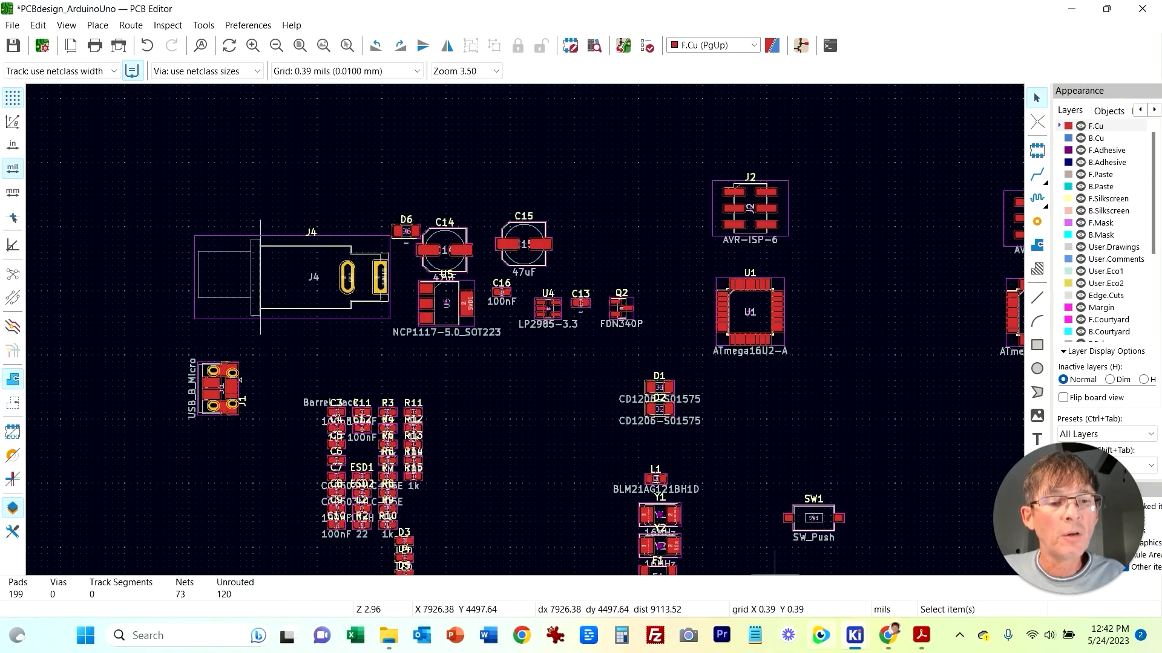
Step: Examine the op-amp U3A comparator section with R13 and R14 in the schematic and locate them on the PCB
mouse_move(855, 635)
click(853, 551)
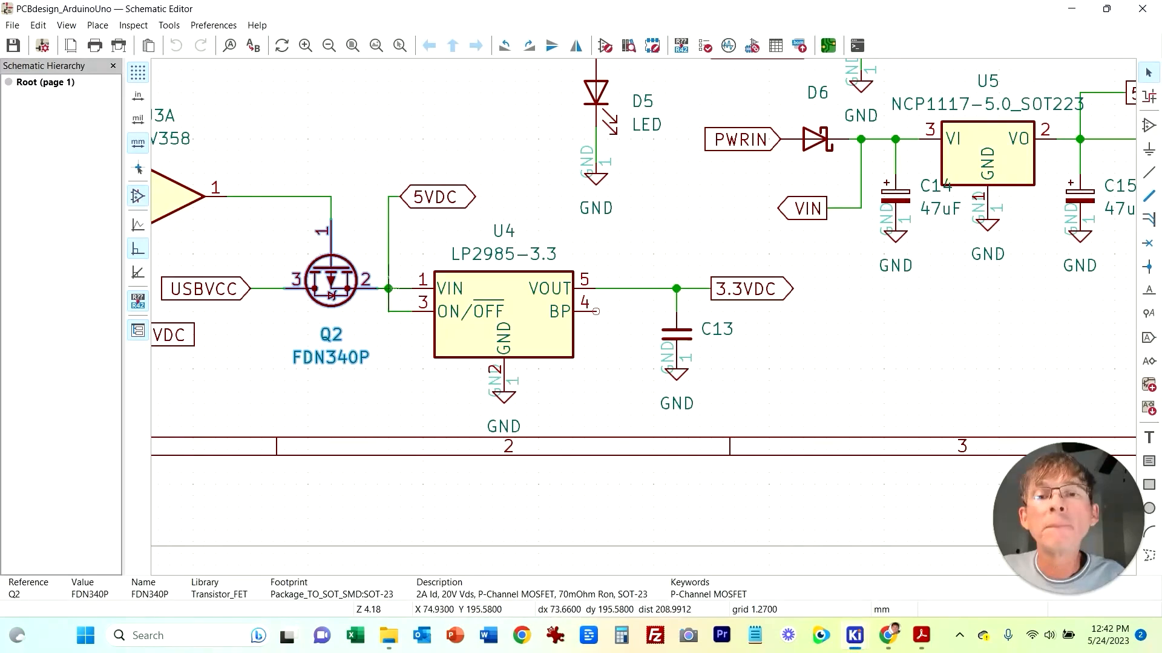
scroll(423, 380, down, 2)
middle_drag(435, 215, 475, 281)
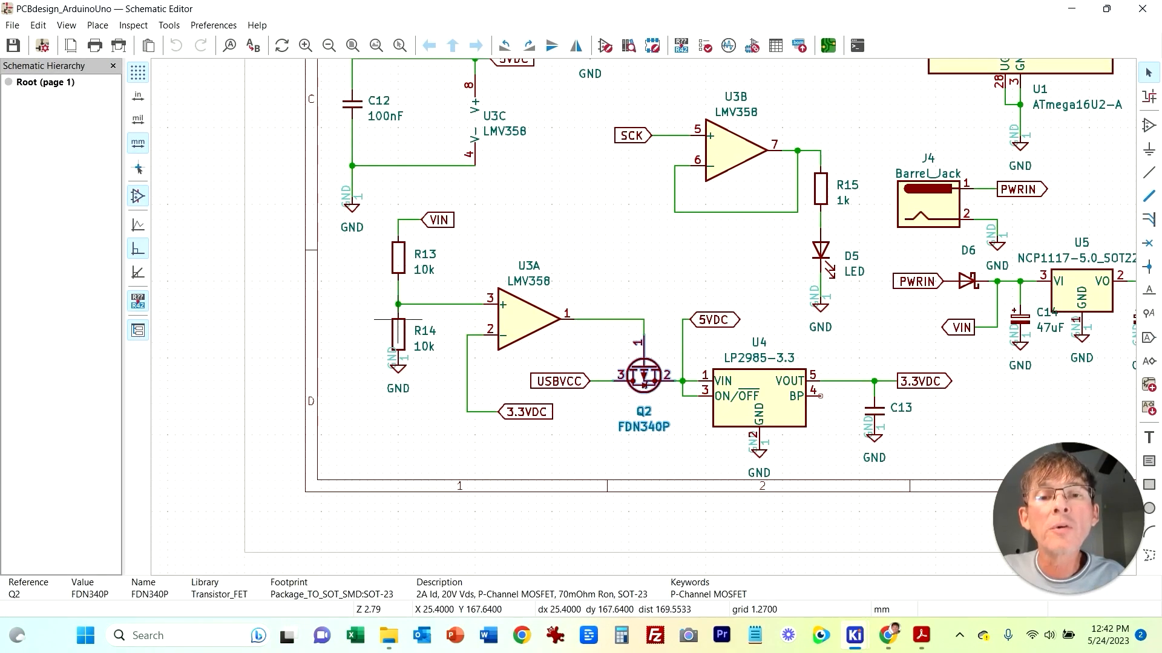
middle_drag(628, 274, 543, 299)
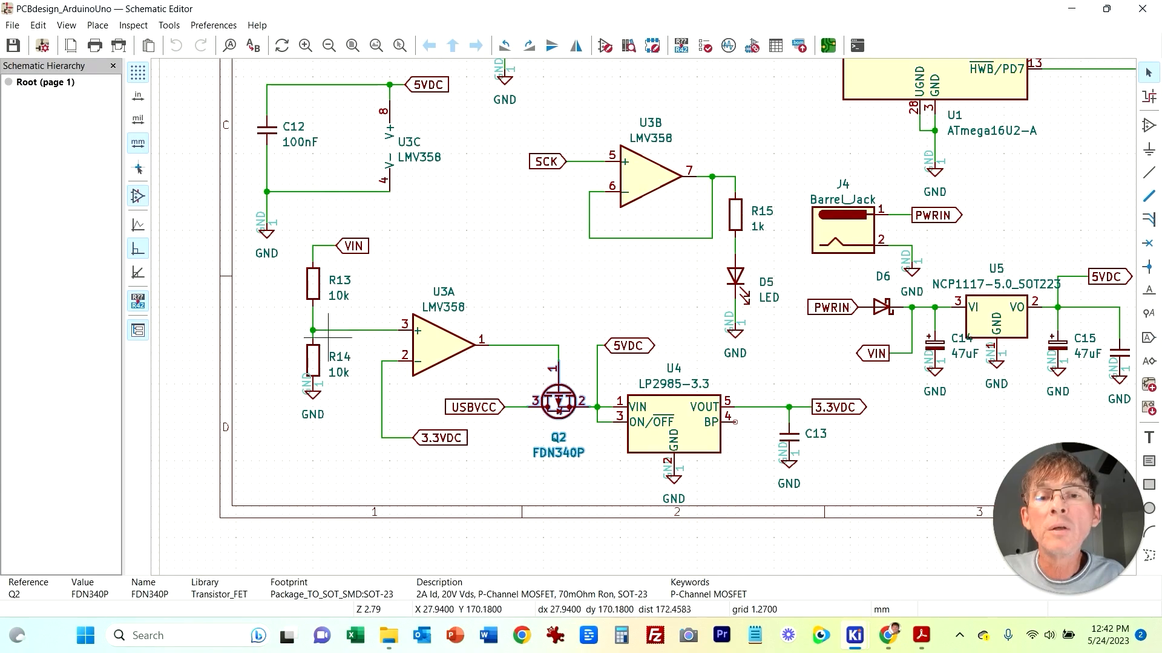
mouse_move(854, 635)
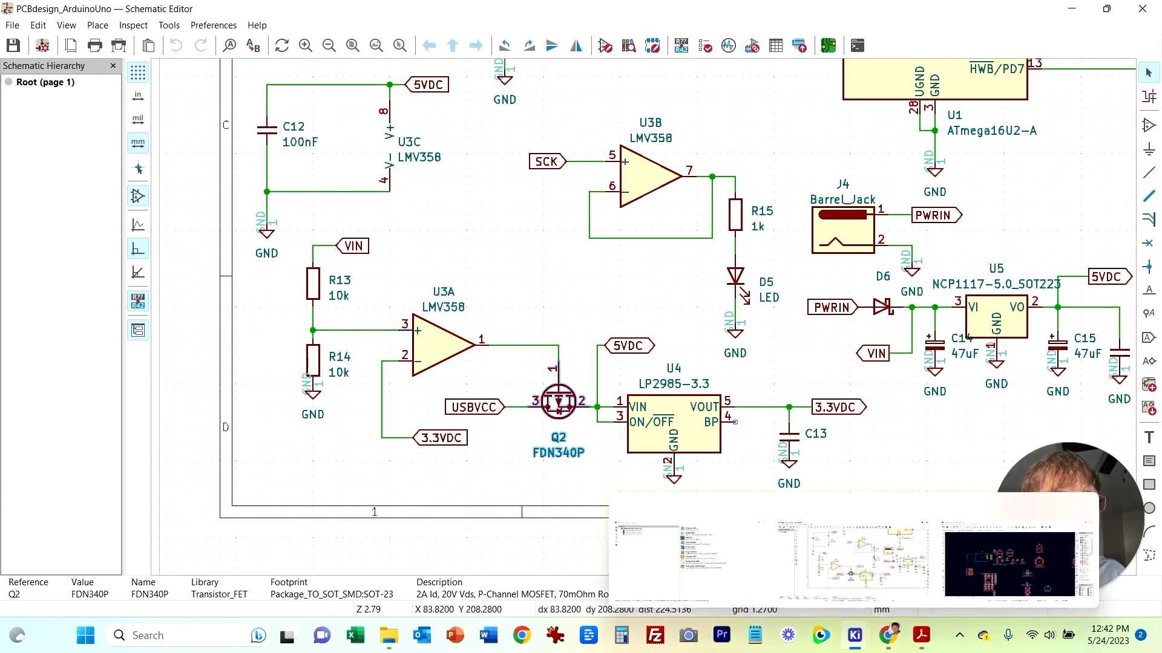
click(1010, 563)
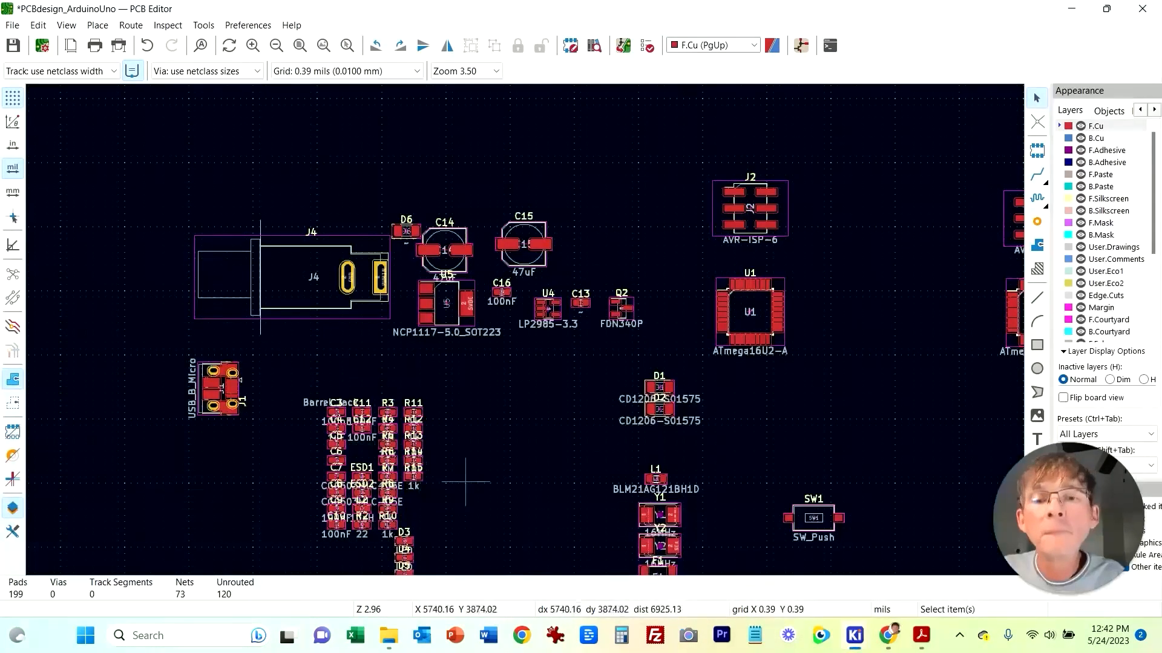
middle_drag(456, 480, 473, 418)
scroll(439, 453, up, 1)
drag(554, 229, 642, 198)
click(688, 325)
click(645, 204)
key(ctrl+z)
Step: Move resistors R13 and R14 together beside op-amp U3 on the PCB
click(677, 220)
click(644, 205)
double_click(647, 209)
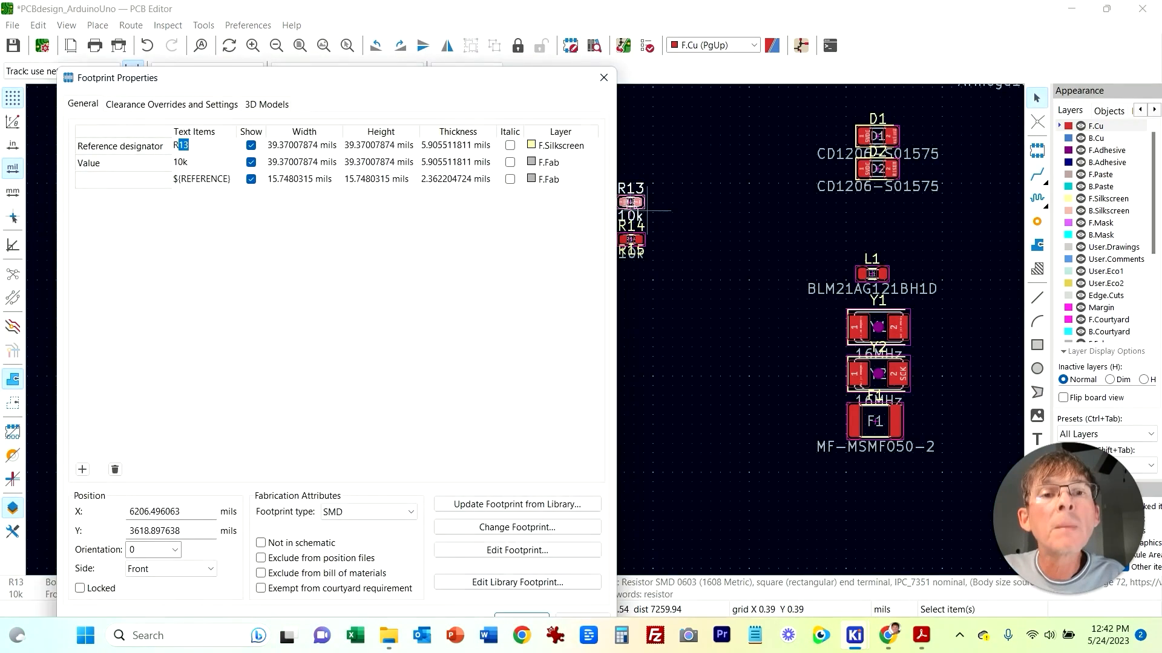
key(Escape)
drag(646, 212, 658, 184)
click(679, 250)
drag(581, 125, 701, 306)
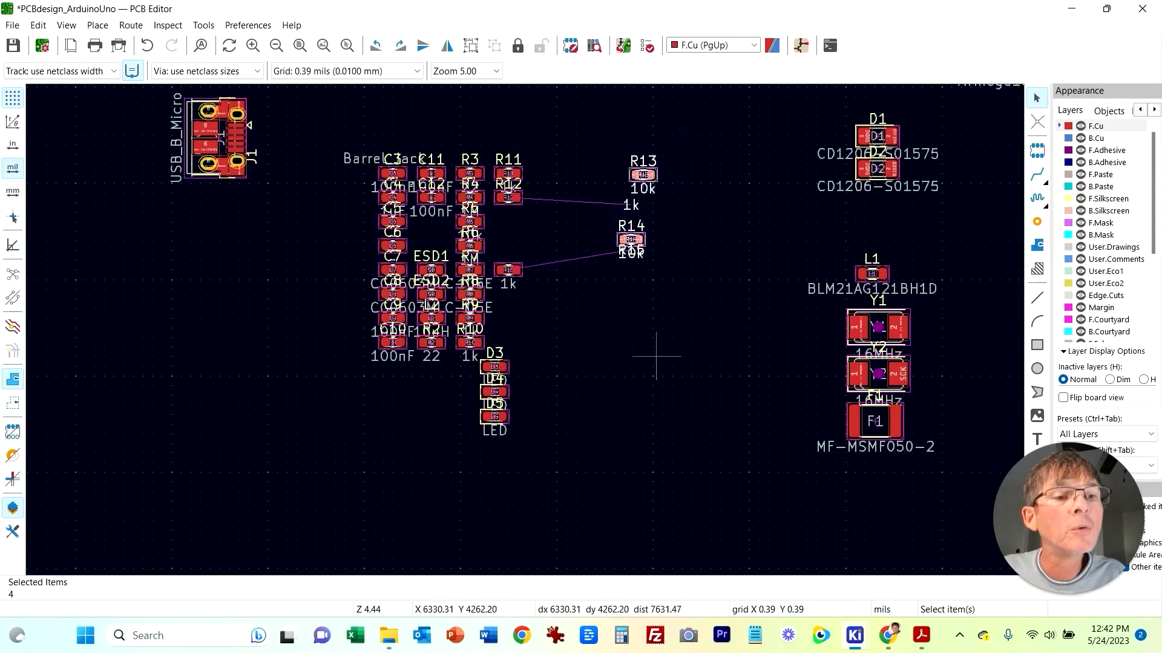
middle_drag(691, 230, 591, 403)
middle_drag(665, 506, 625, 301)
drag(502, 192, 846, 495)
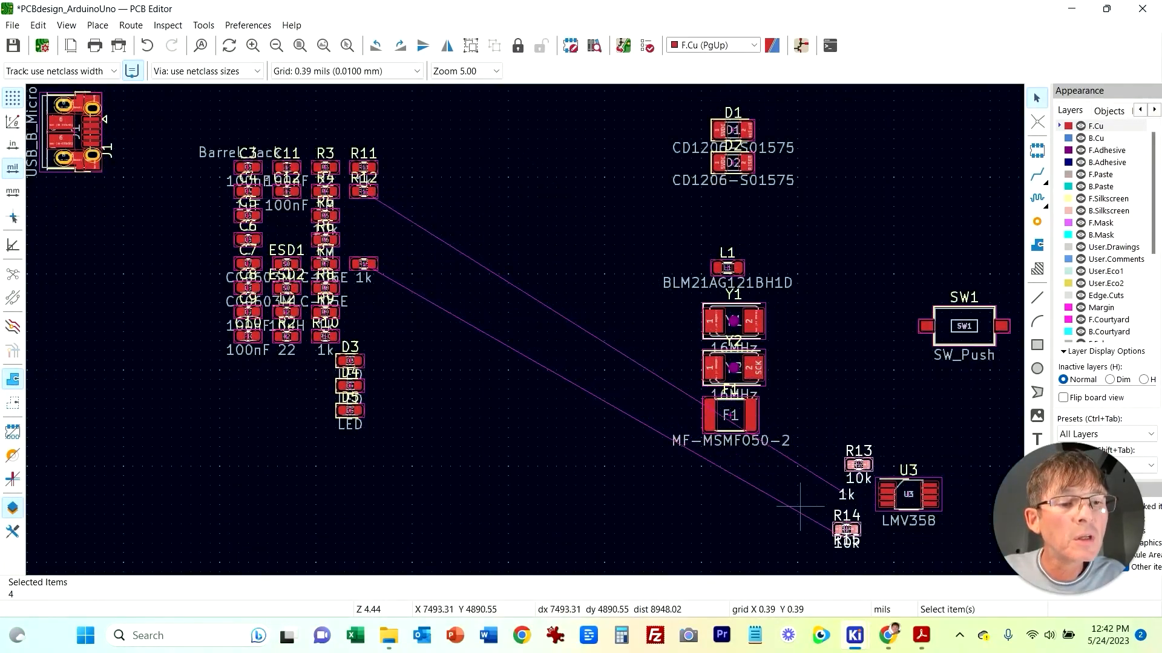
click(841, 507)
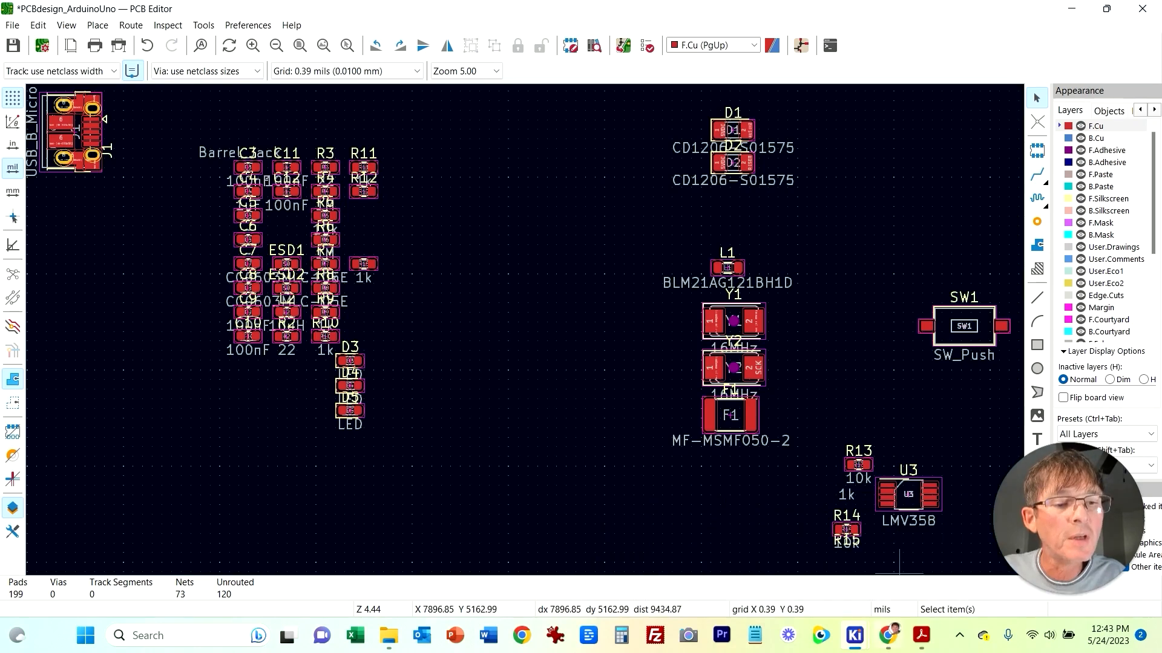
Step: Check the LED circuit with R15 in the schematic, then move resistor R15 below R14 near op-amp U3 on the PCB
mouse_move(855, 636)
click(865, 549)
middle_drag(654, 533, 202, 462)
middle_drag(686, 218, 532, 419)
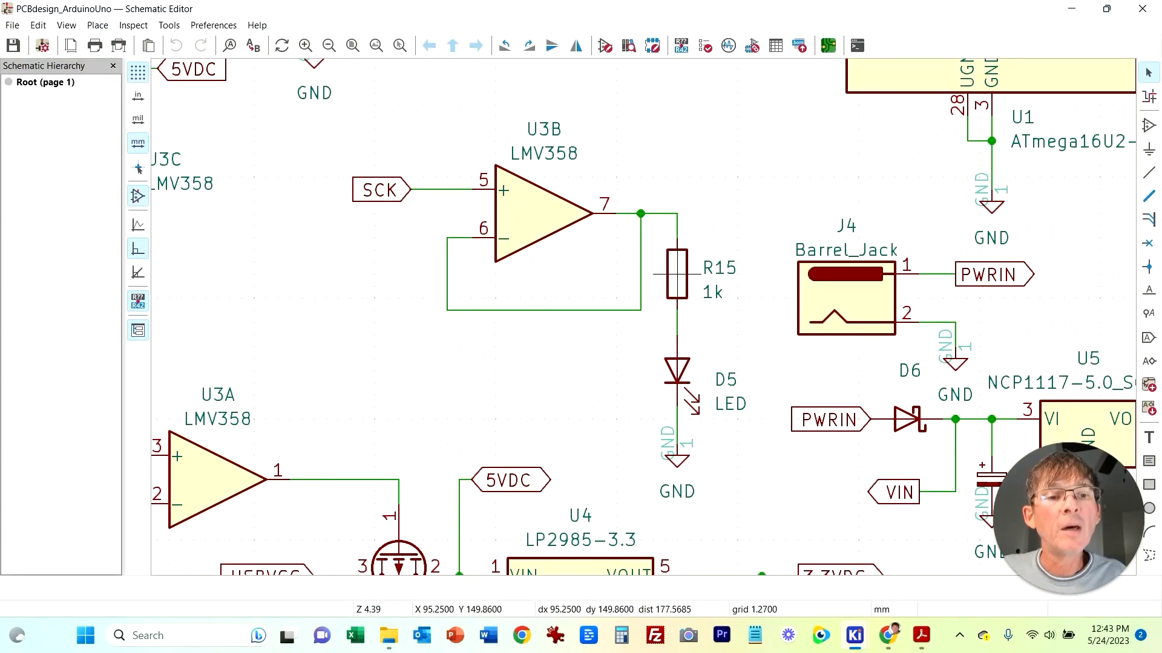
right_click(581, 396)
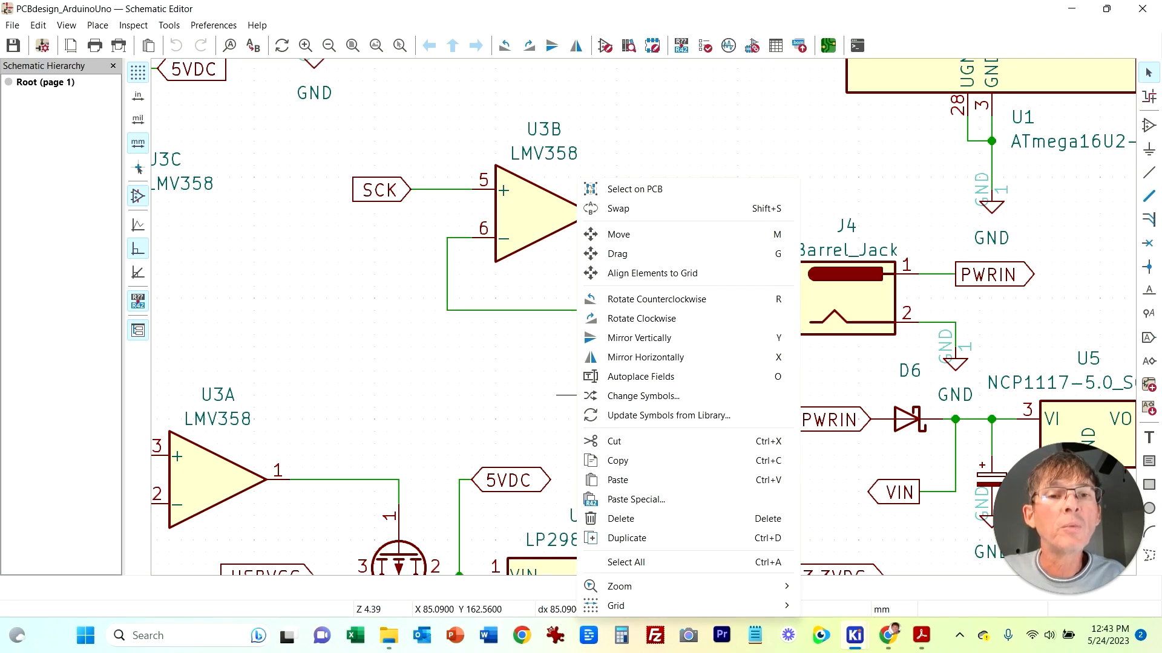
click(520, 358)
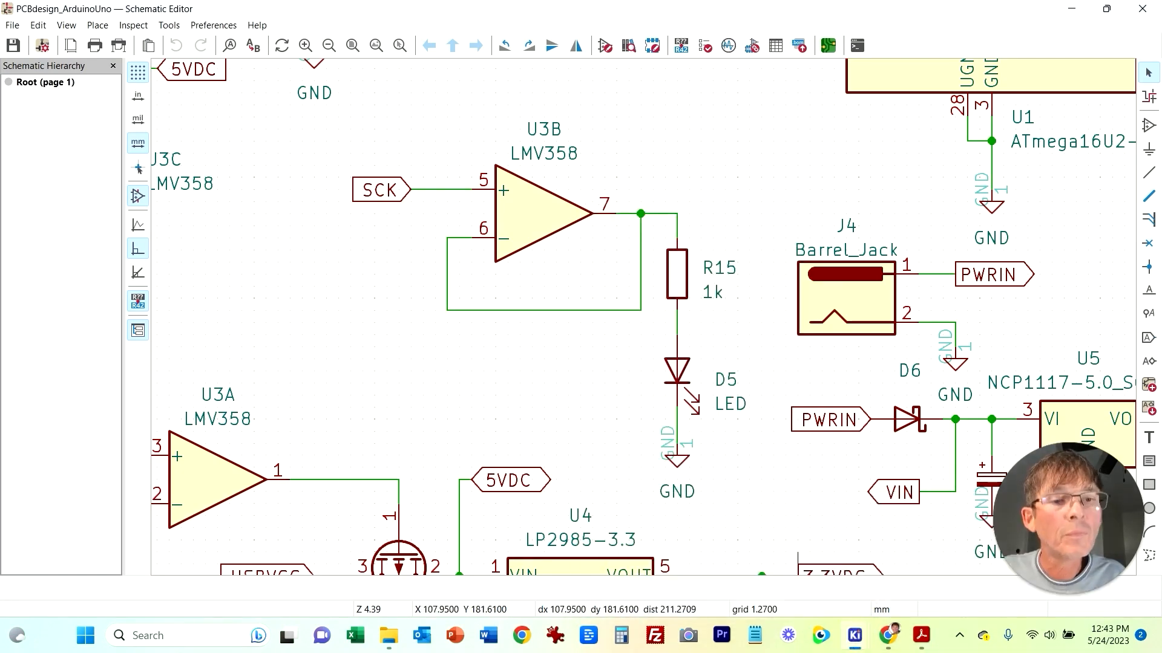
click(938, 560)
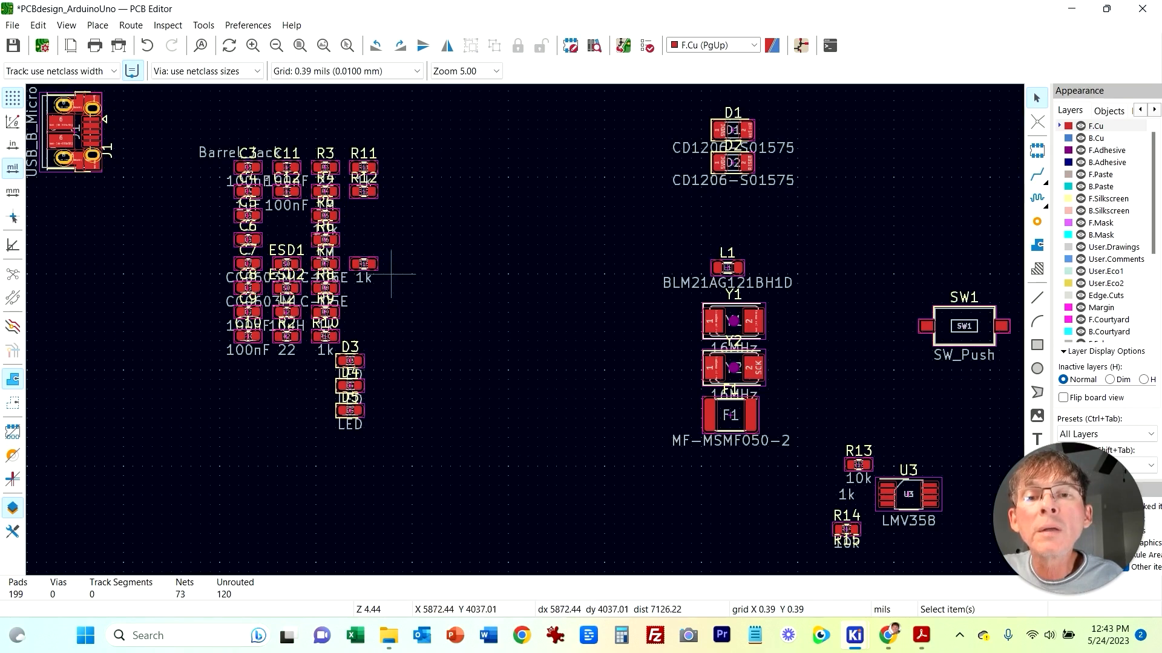
click(374, 269)
click(375, 269)
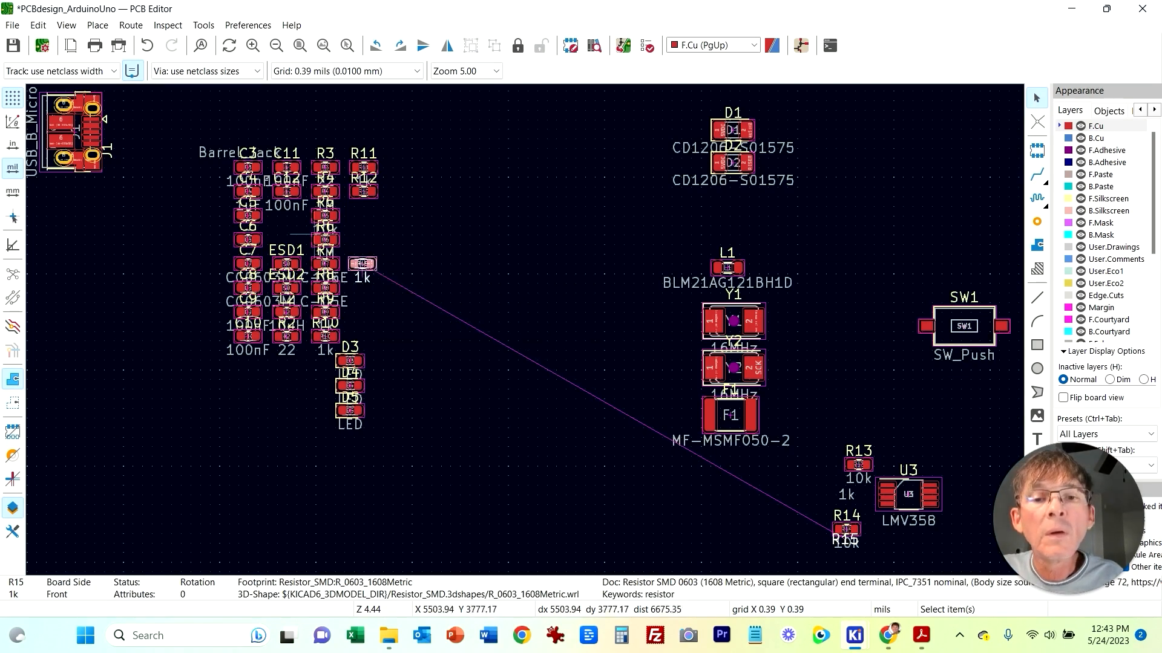
click(225, 121)
click(372, 255)
drag(372, 255, 848, 558)
middle_drag(773, 532, 493, 323)
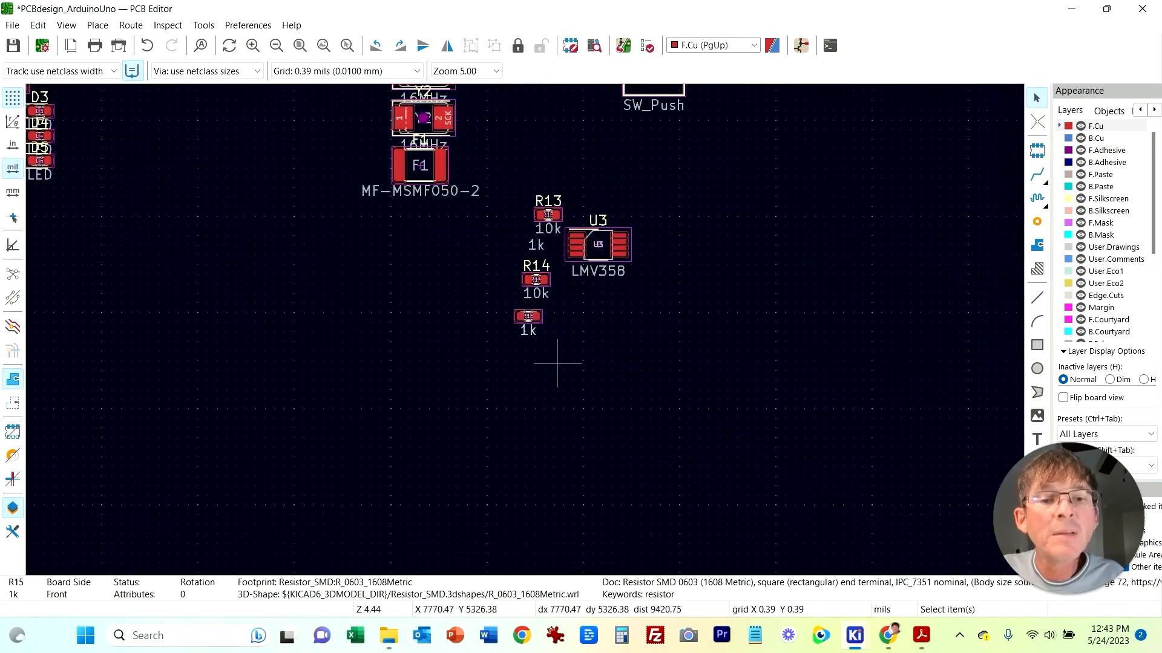
click(559, 324)
click(538, 326)
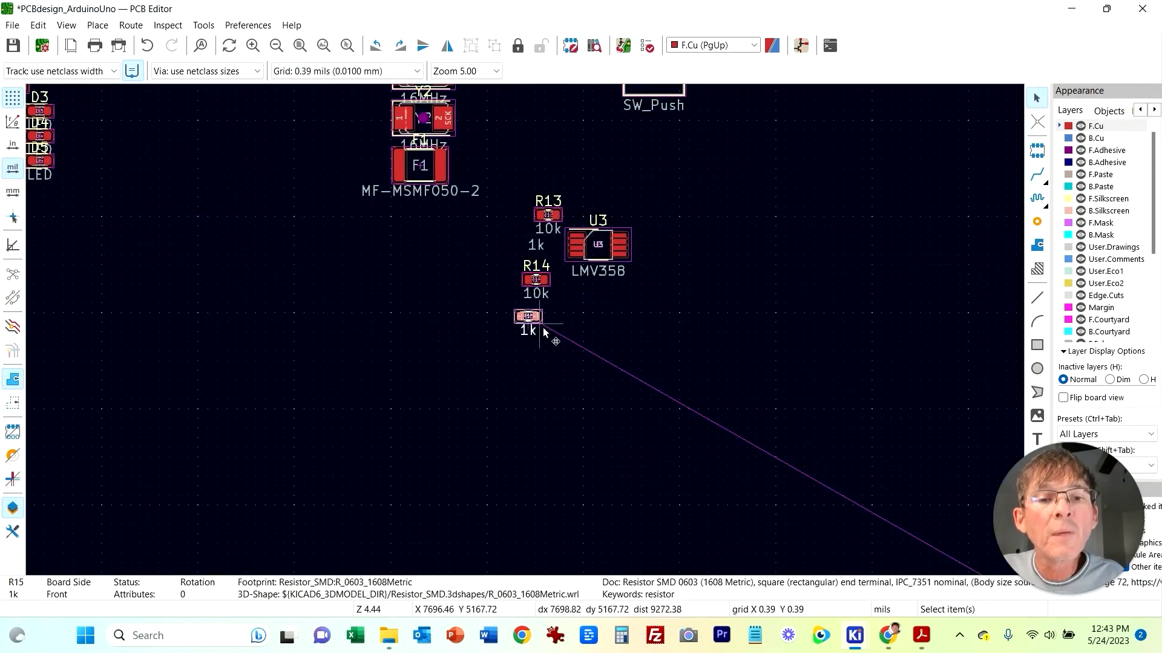
drag(542, 328, 577, 388)
Step: Shift resistor R14 to the left, below R13, and zoom out to review the board layout
click(536, 280)
drag(536, 279, 453, 265)
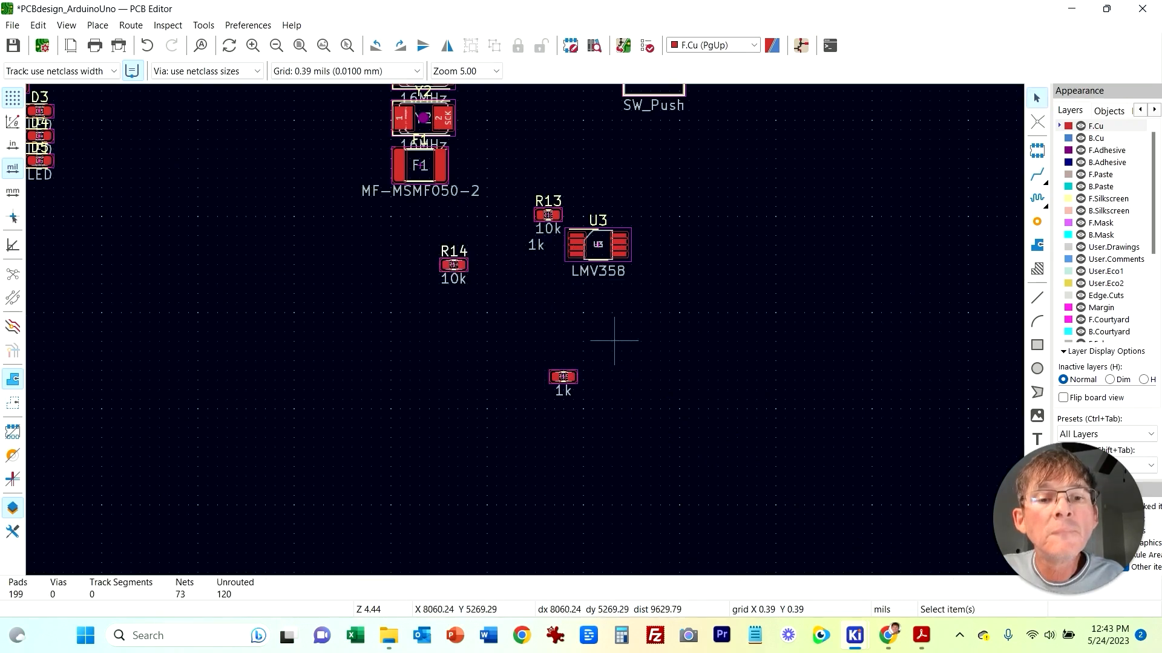
scroll(401, 290, down, 5)
scroll(485, 449, up, 3)
click(576, 462)
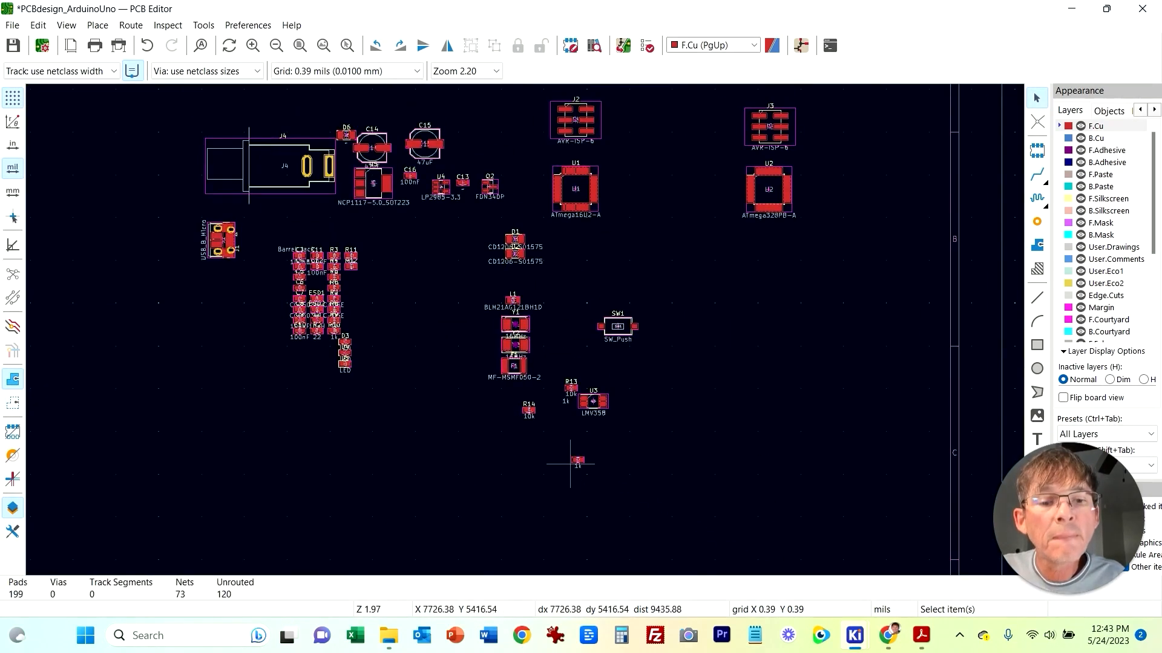
Step: Move resistor R15 up beside op-amp U3, placing it on the op-amp's right side
scroll(525, 330, down, 2)
key(Escape)
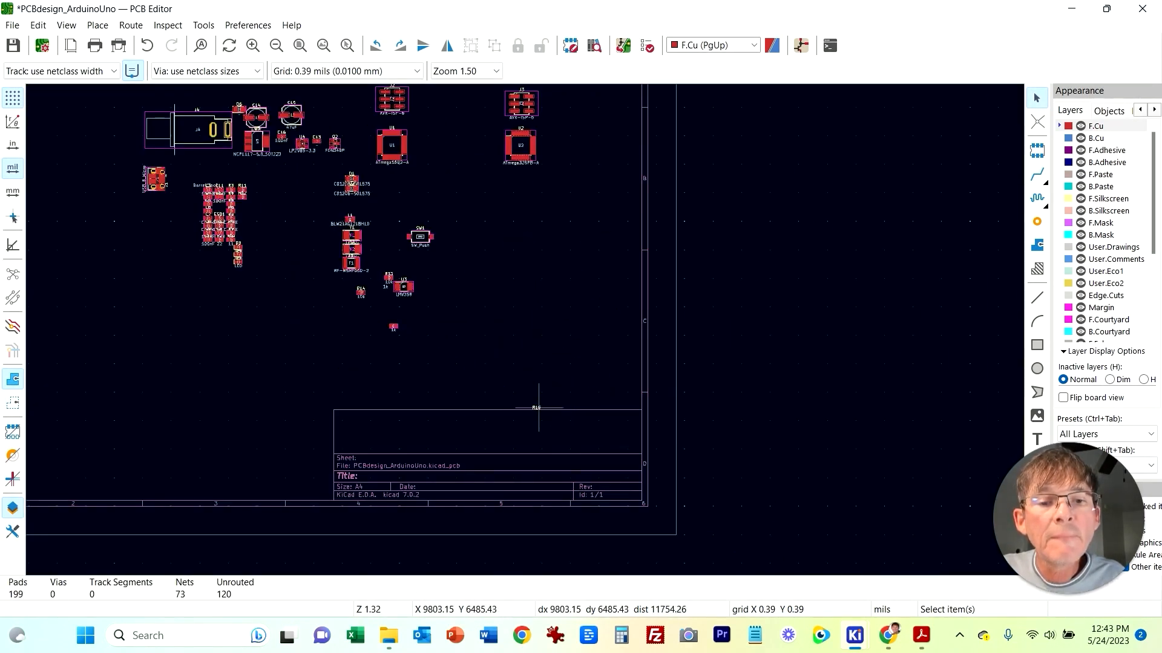
drag(538, 408, 394, 340)
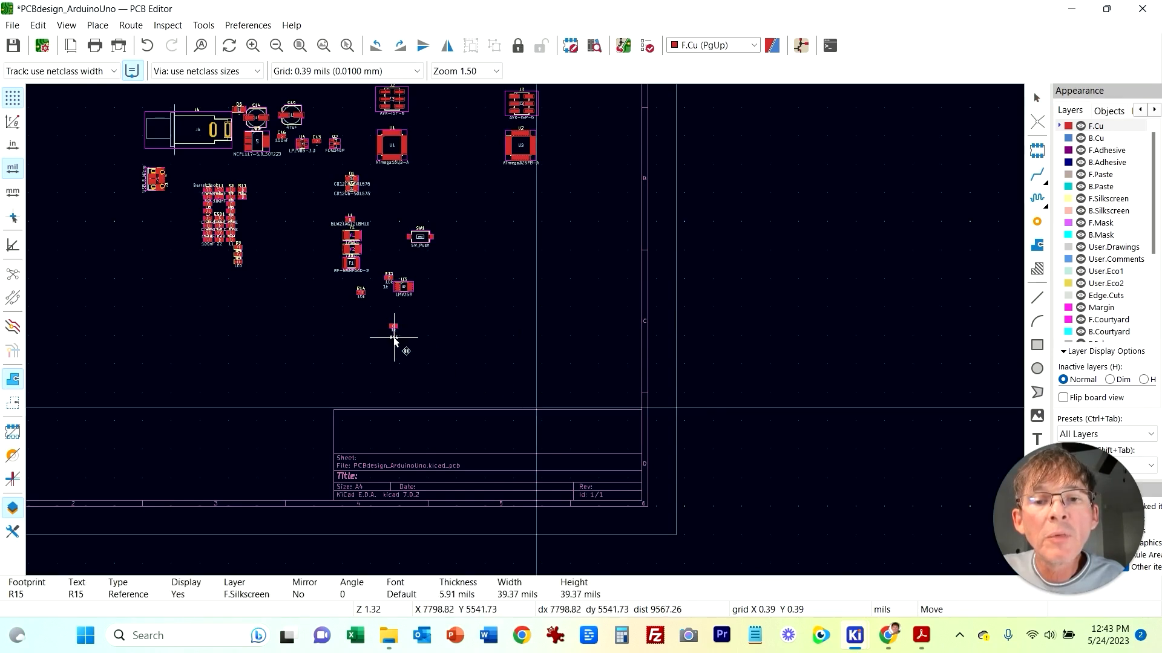
click(394, 341)
scroll(394, 340, up, 6)
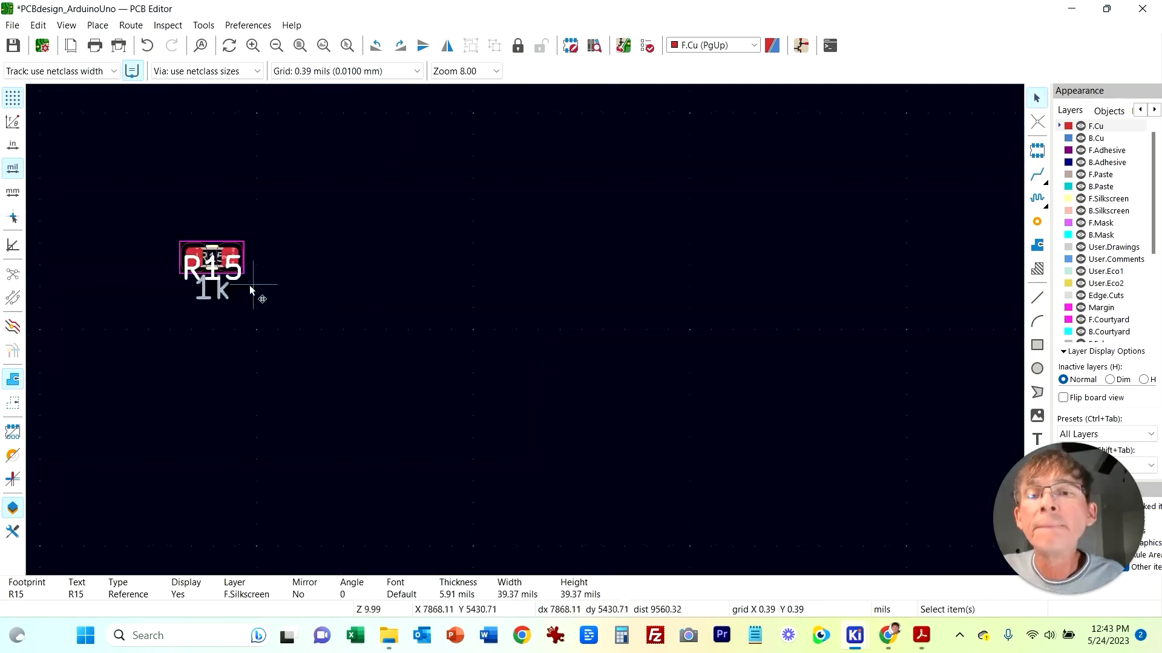
drag(234, 278, 214, 220)
scroll(286, 266, down, 3)
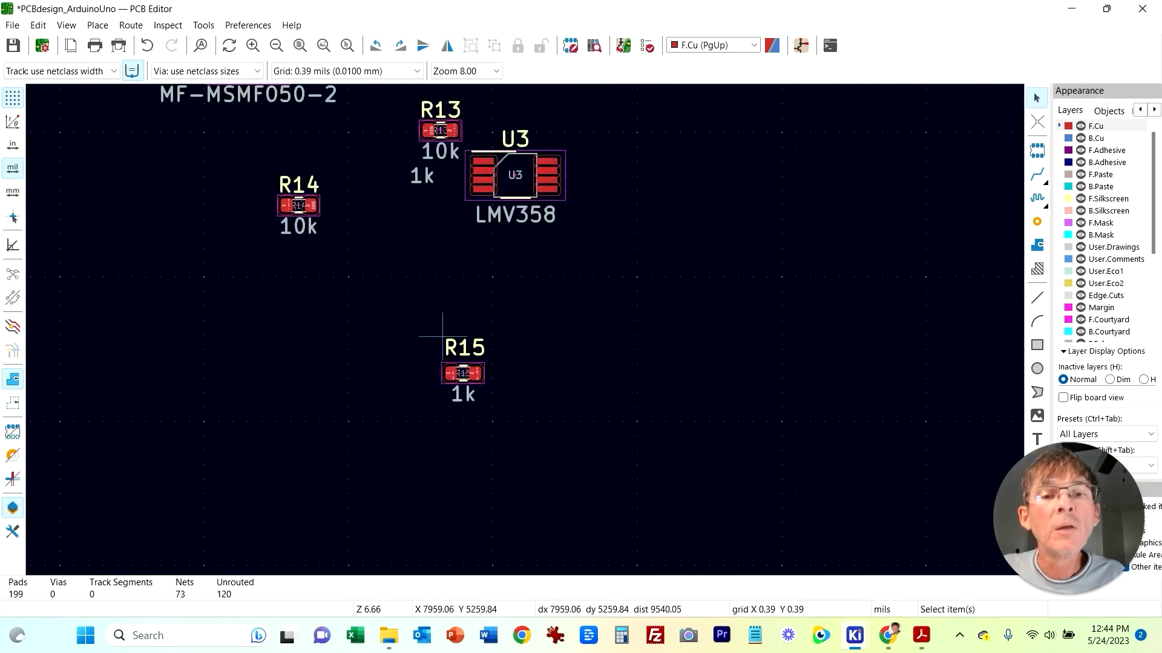
click(483, 379)
drag(484, 381, 631, 172)
click(312, 275)
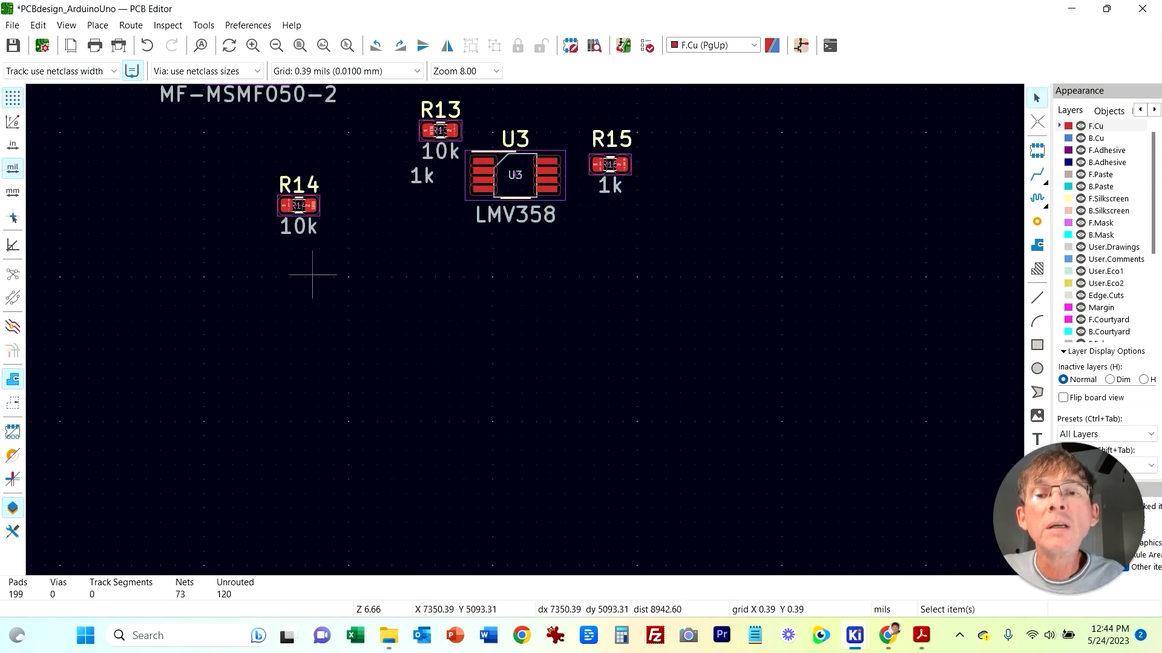
Step: Check LED D5 after R15 in the schematic, then move D5 on the PCB right next to R15
mouse_move(854, 636)
click(855, 547)
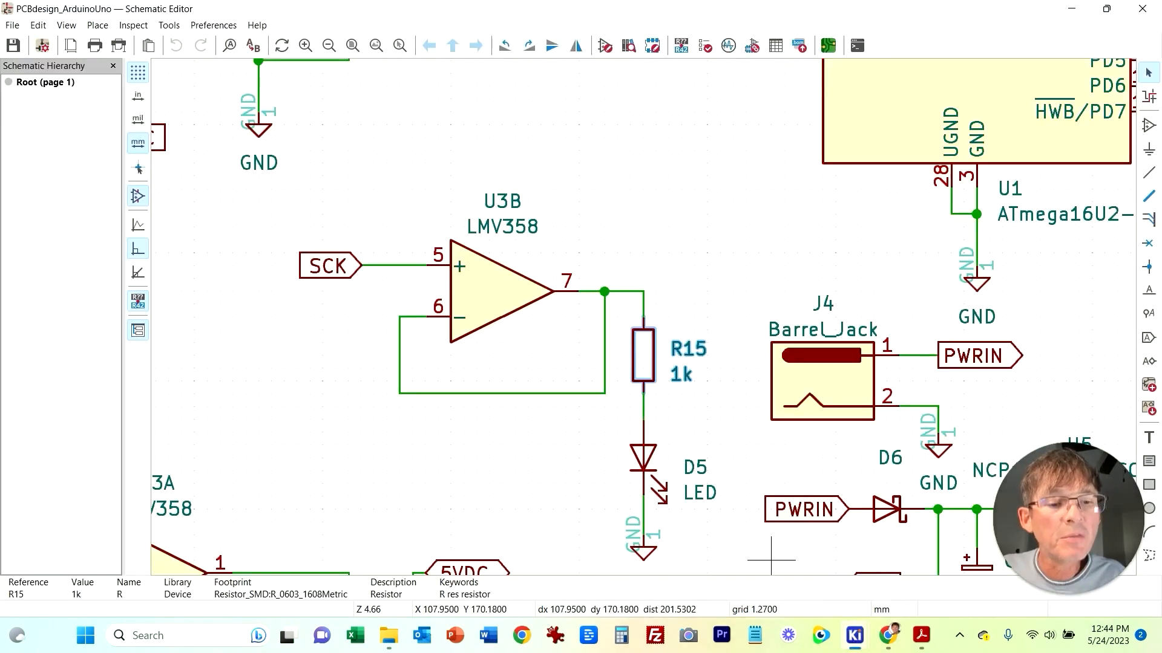
mouse_move(854, 635)
click(866, 559)
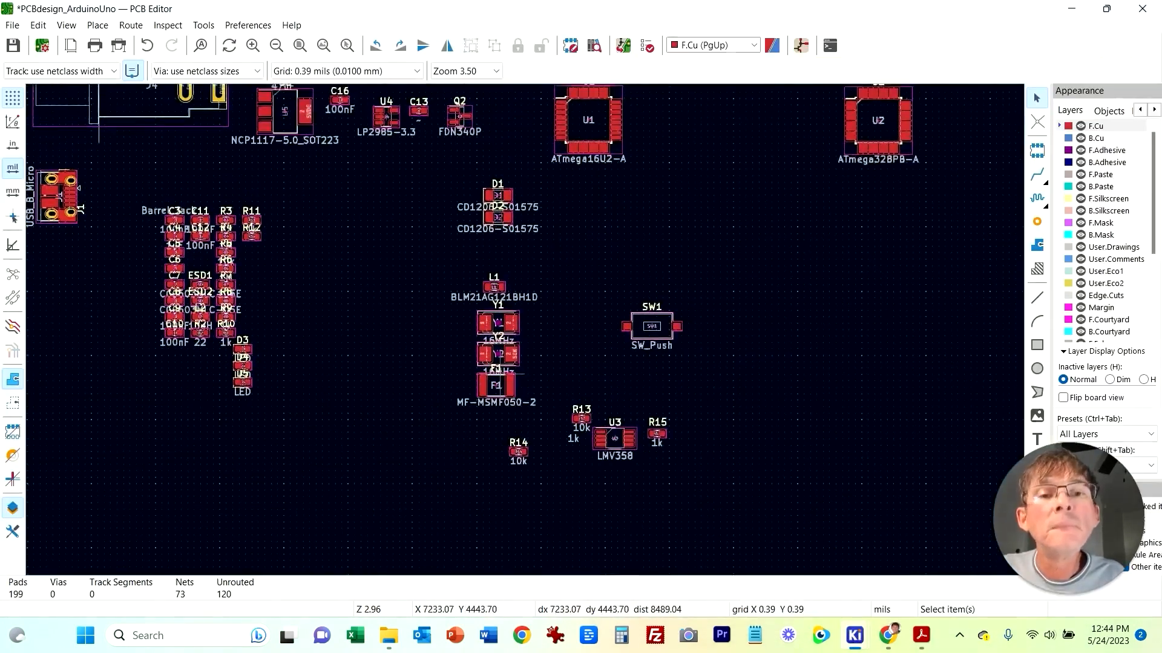
middle_drag(500, 375, 520, 369)
drag(268, 377, 715, 426)
click(715, 448)
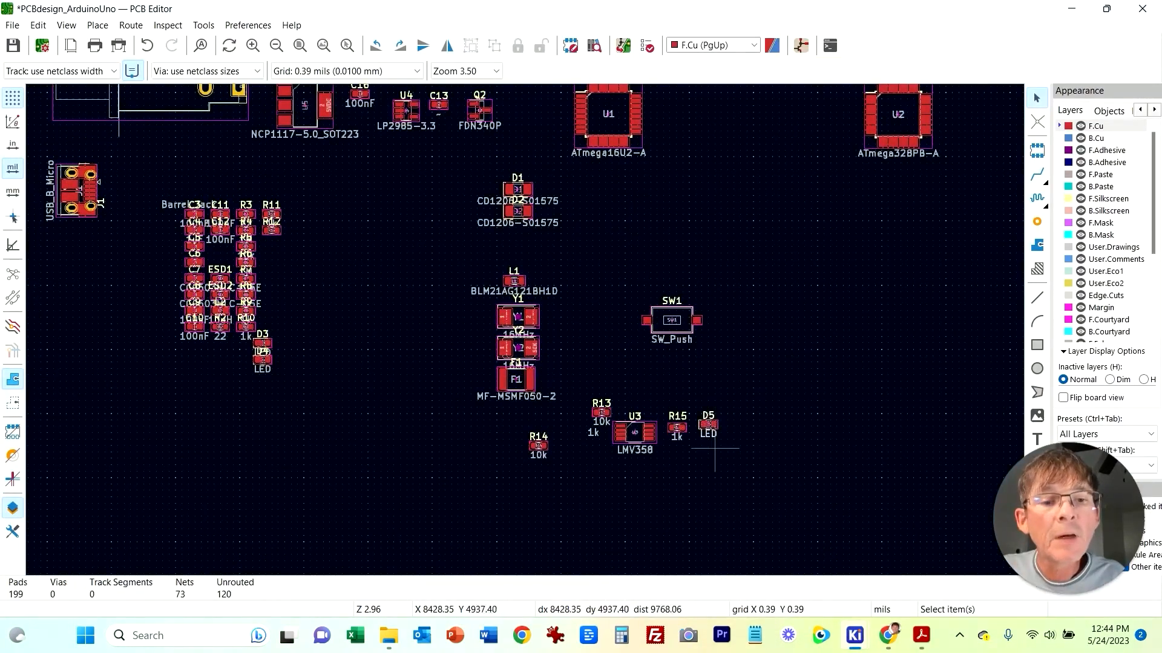
Step: Tuck R14 under R13, then move the whole op-amp group of R13, R14, U3, R15 and D5 up-left
drag(549, 451, 606, 458)
drag(574, 386, 798, 526)
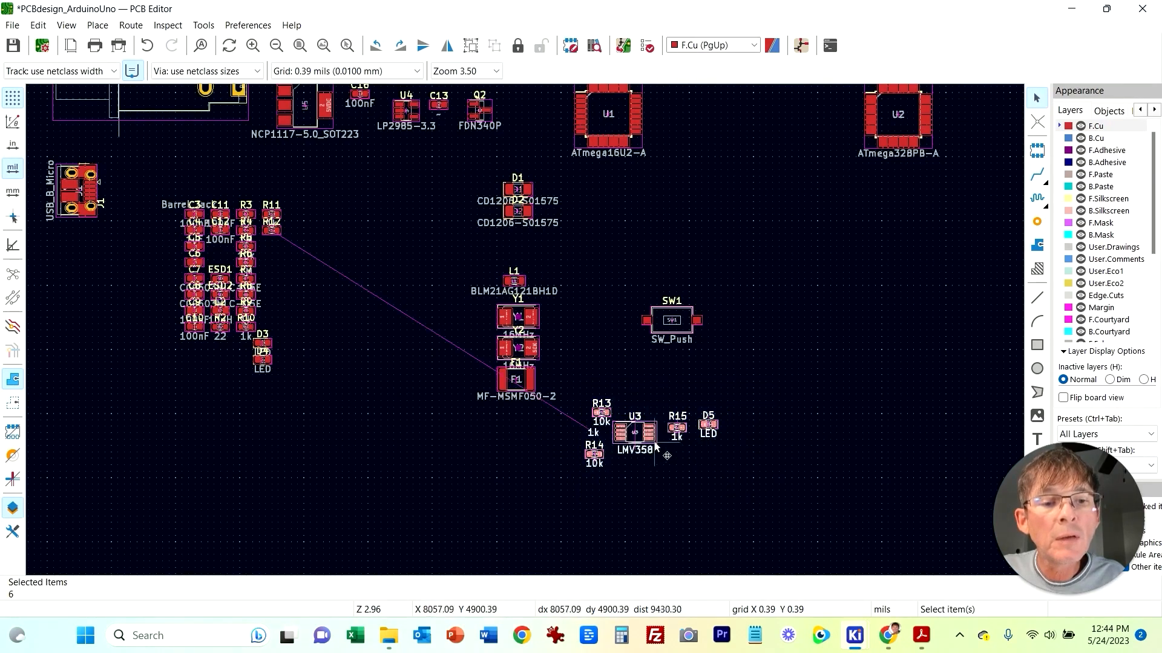
drag(652, 446, 370, 218)
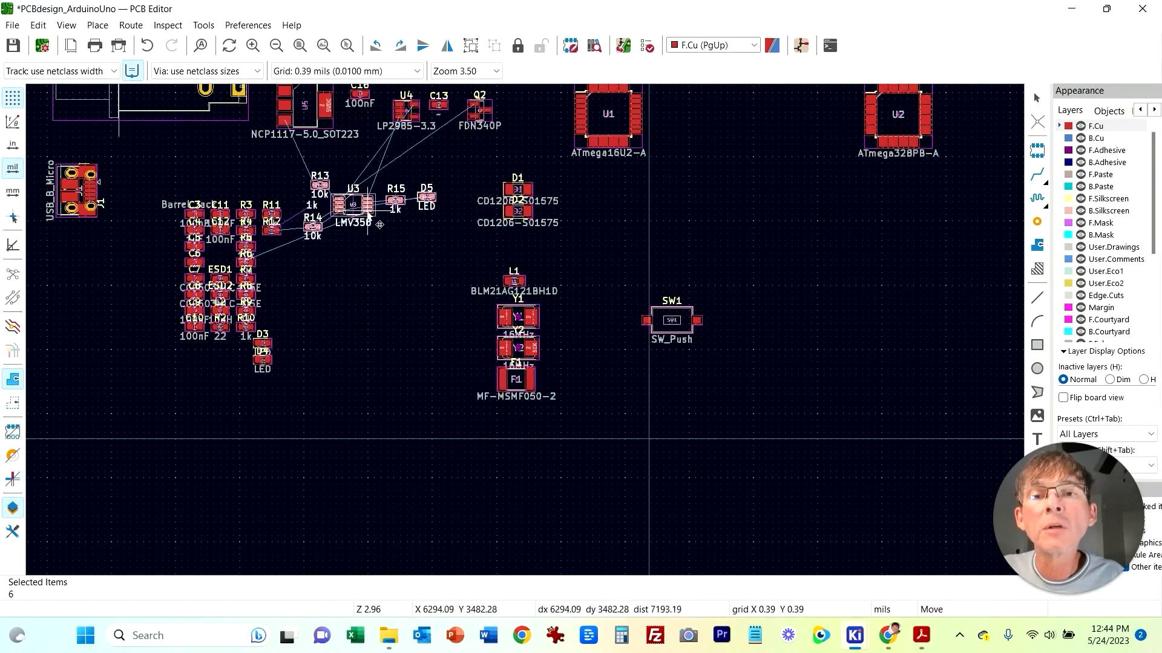
click(288, 258)
Step: Select the large cluster of capacitors, resistors and LEDs and move it to the right side of the board
drag(143, 175, 289, 410)
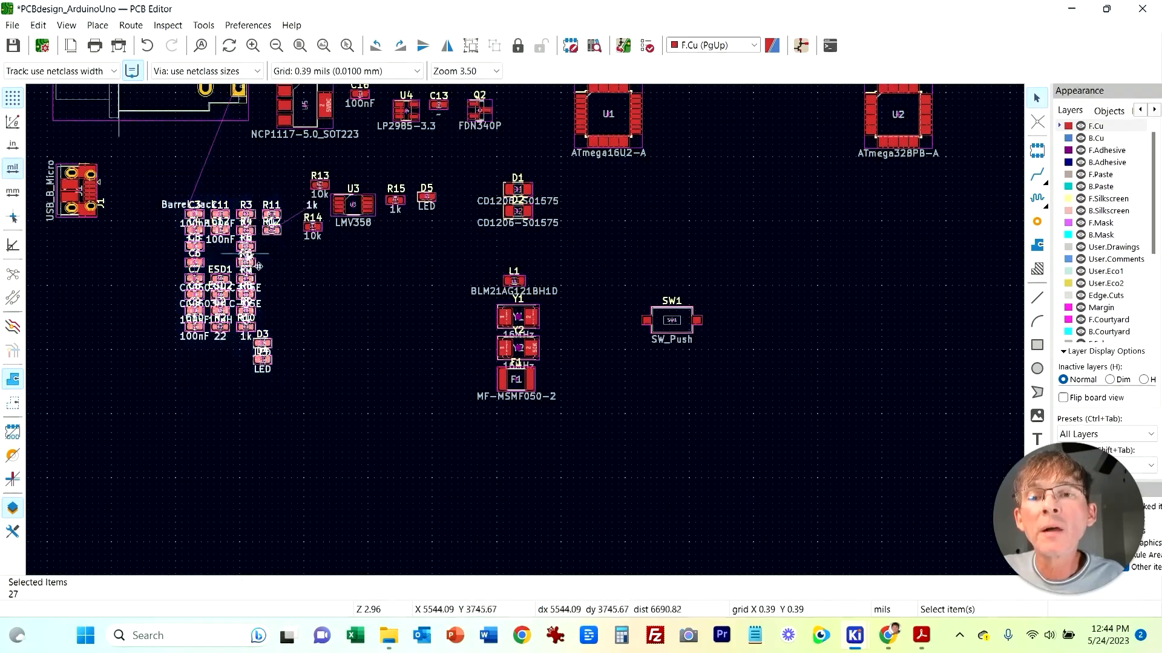
drag(265, 244, 867, 315)
click(358, 389)
middle_drag(268, 314, 311, 451)
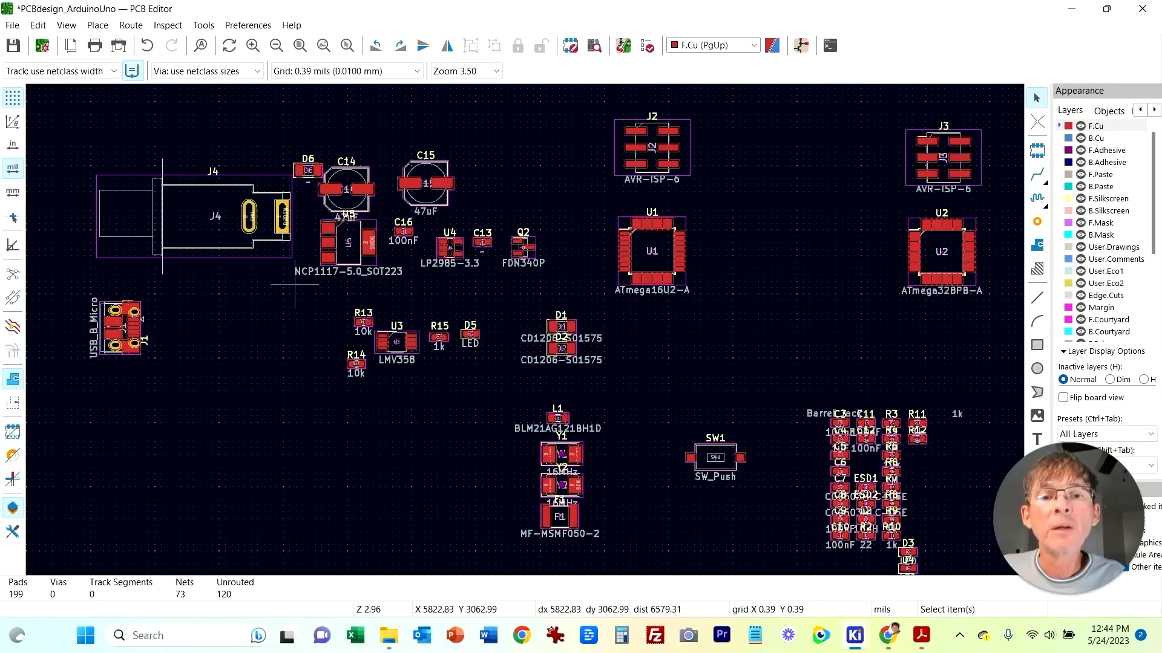
Step: Move the op-amp group together with diodes D1 and D2 toward the lower left of the board
drag(296, 293, 632, 422)
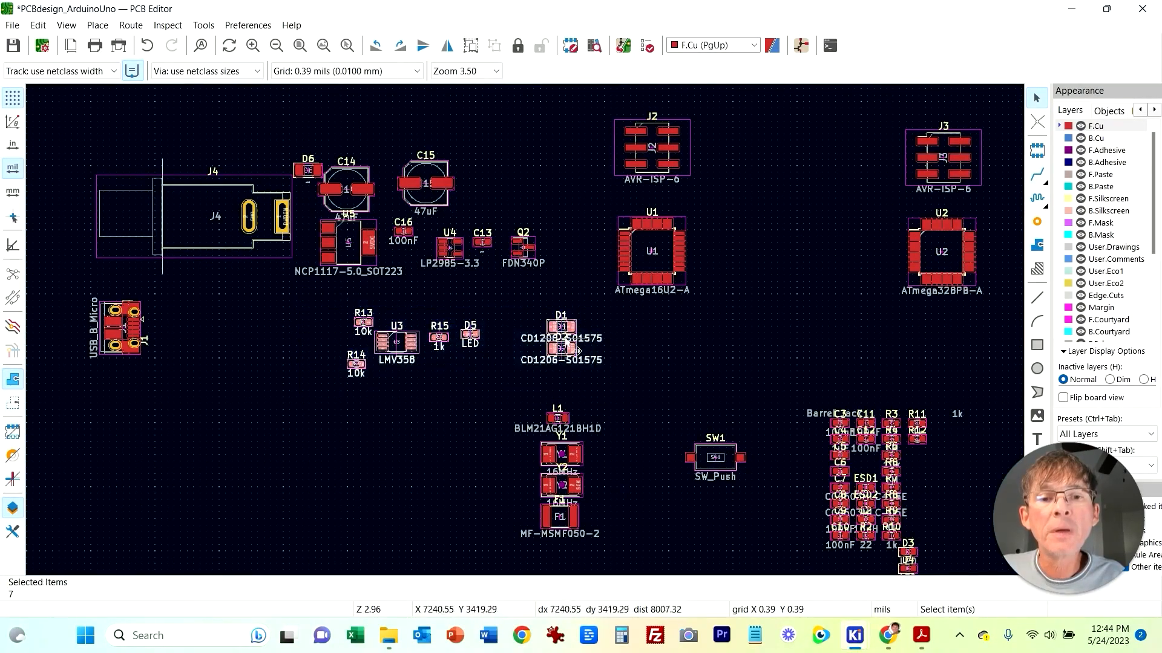
drag(575, 327, 345, 422)
click(433, 372)
Step: Examine the op-amp power section with capacitor C12 in the schematic
mouse_move(855, 635)
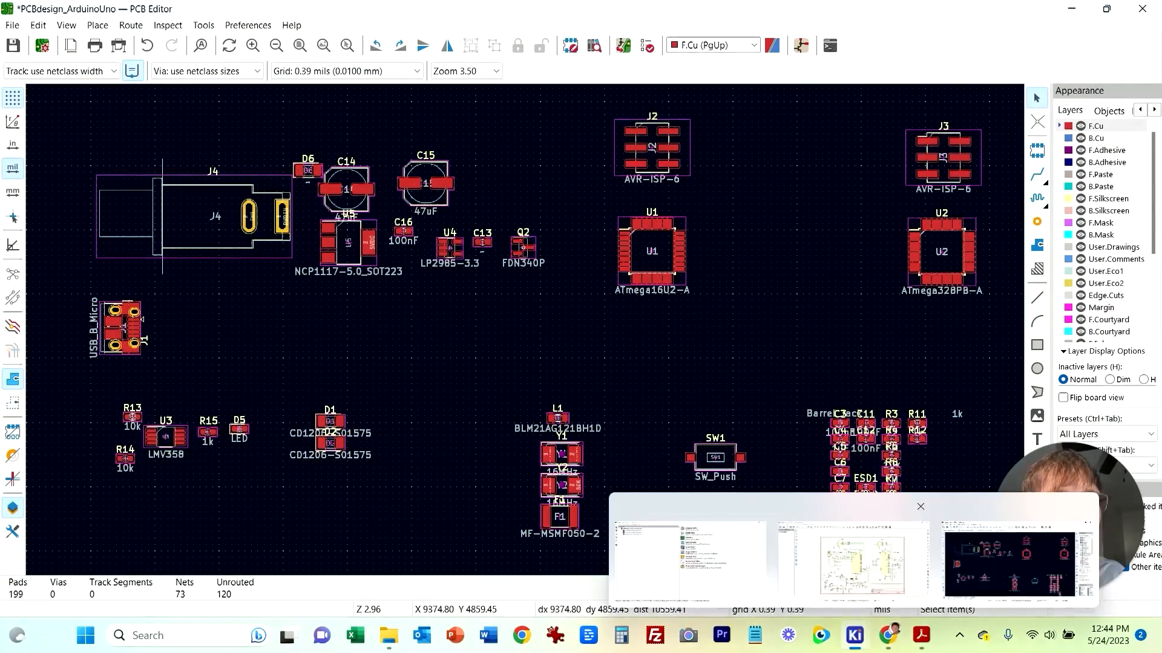
click(855, 547)
click(286, 386)
middle_drag(496, 463, 472, 353)
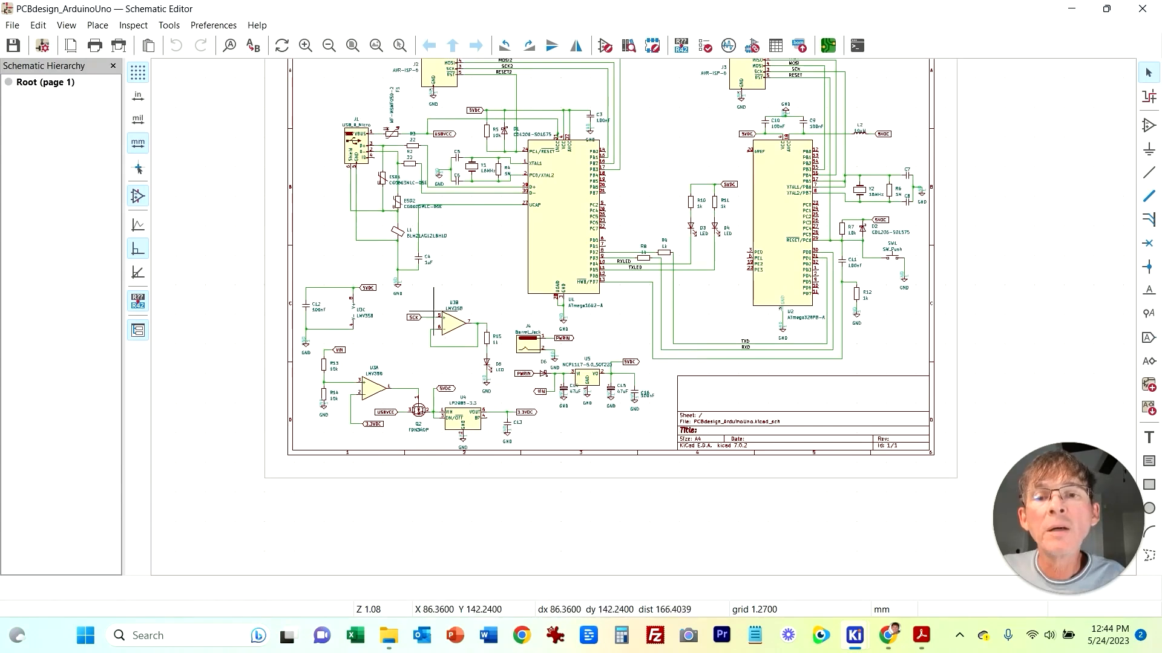
scroll(288, 303, up, 2)
scroll(749, 312, up, 2)
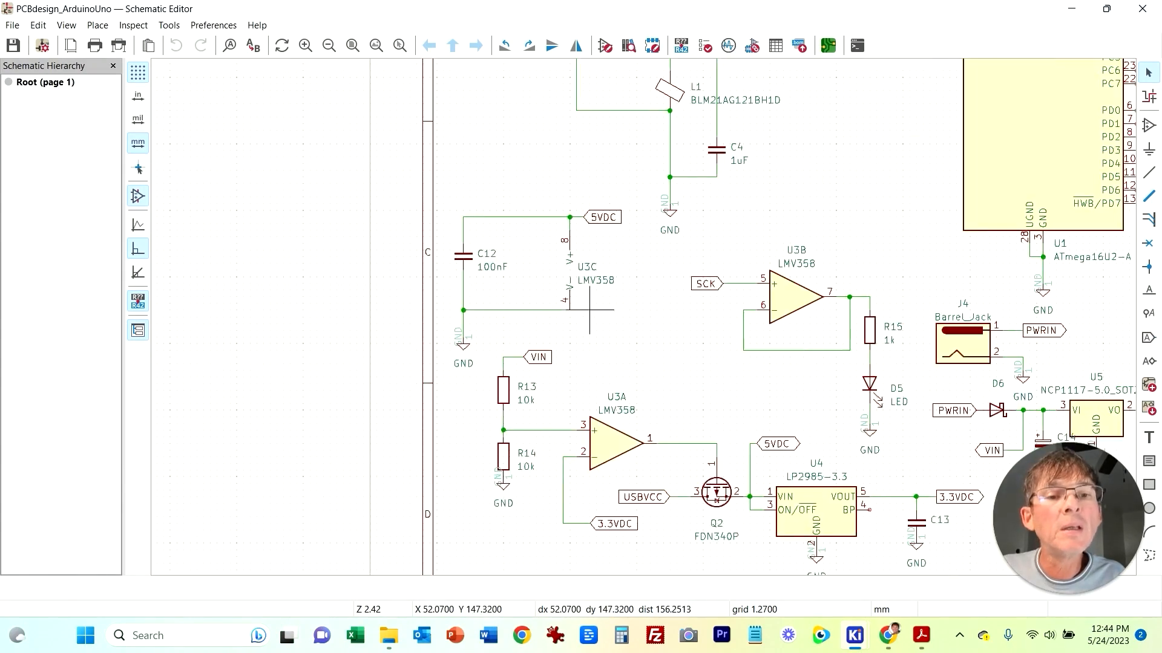
mouse_move(854, 635)
click(1009, 564)
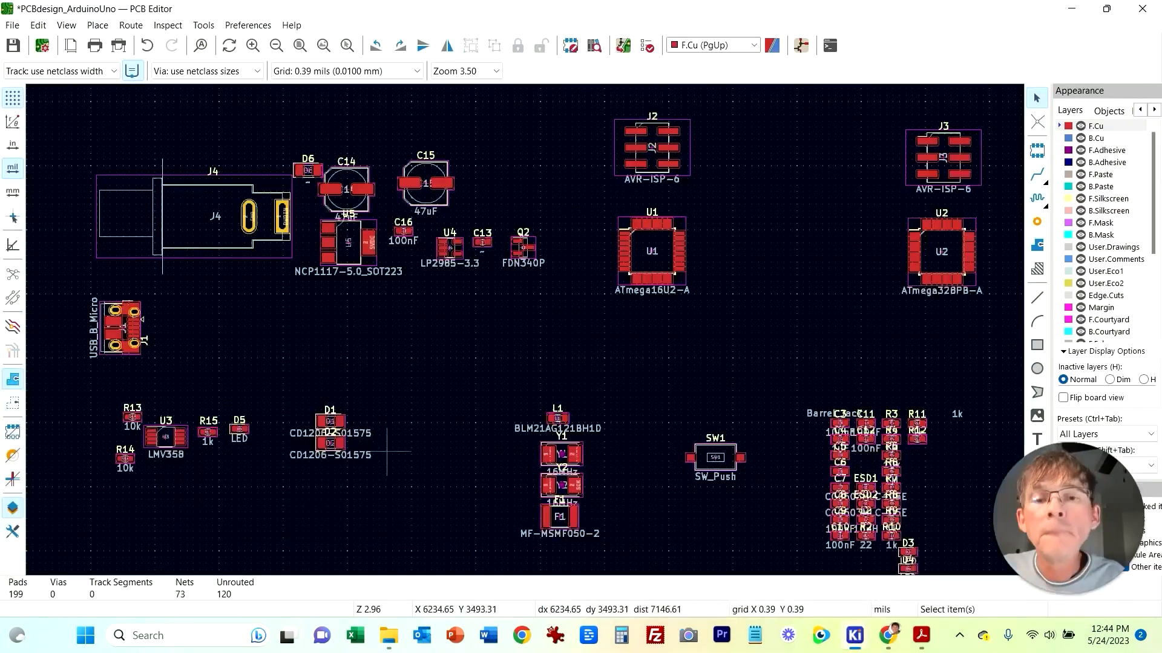
Step: Pull capacitor C12 out of the passive cluster and place it just above op-amp U3
scroll(880, 437, up, 3)
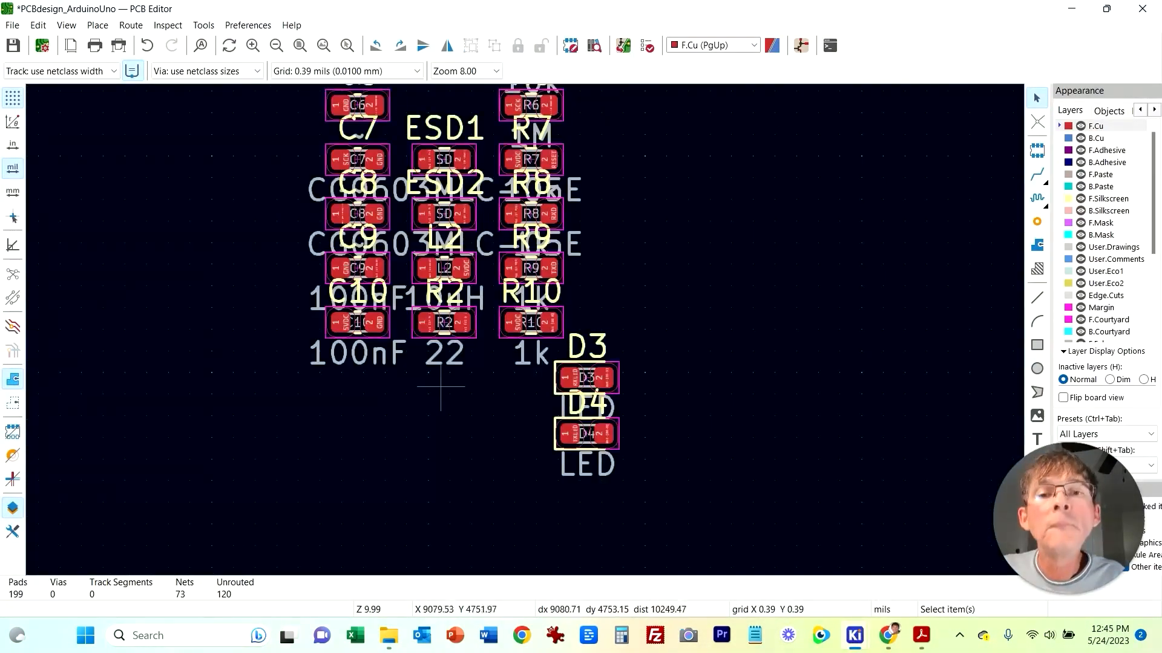
scroll(663, 253, down, 2)
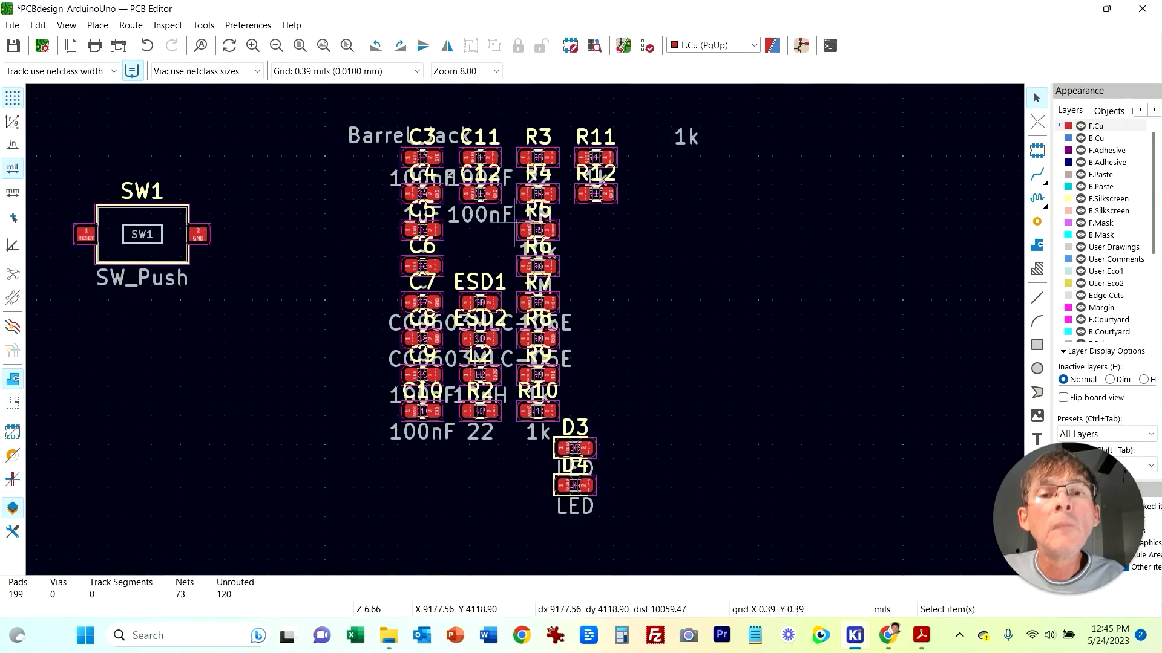
drag(479, 194, 850, 299)
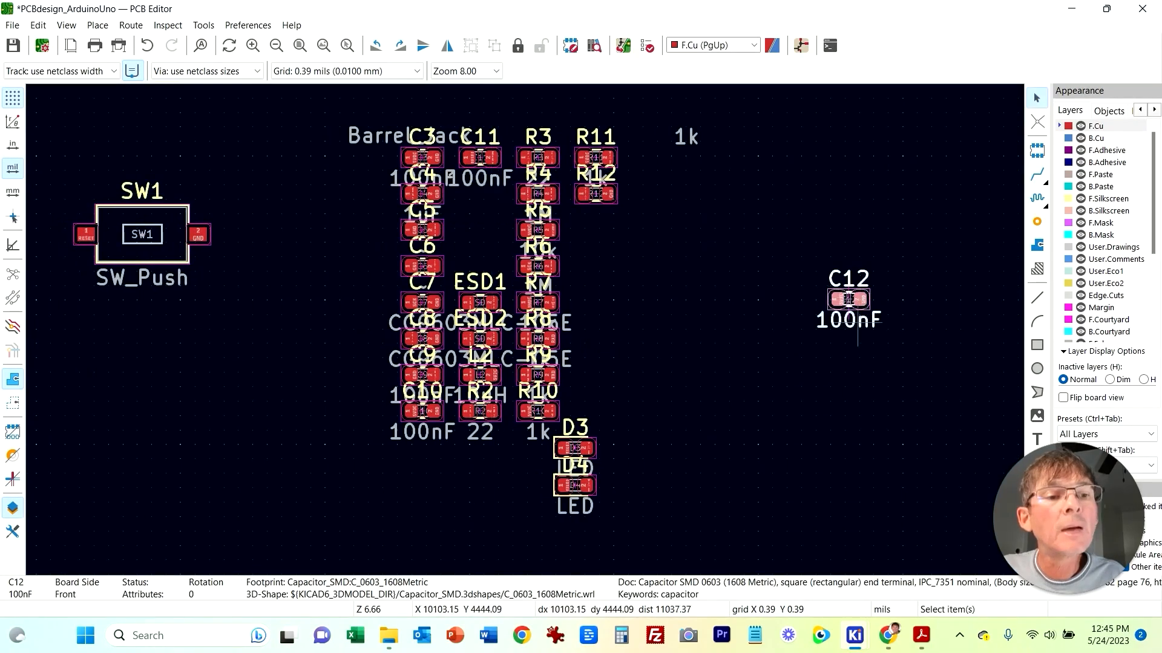
click(765, 381)
scroll(516, 307, down, 3)
middle_drag(246, 393, 613, 511)
mouse_move(910, 416)
mouse_down()
mouse_move(871, 383)
mouse_move(553, 295)
mouse_move(155, 373)
mouse_move(300, 413)
mouse_up()
click(908, 415)
middle_drag(330, 397, 388, 397)
drag(351, 403, 354, 324)
click(443, 449)
middle_drag(643, 428, 434, 470)
drag(264, 350, 372, 457)
drag(341, 407, 658, 479)
Step: Move push button SW1 beside microcontroller U2
click(762, 442)
middle_drag(761, 441, 619, 486)
click(577, 463)
drag(578, 458, 905, 254)
click(918, 377)
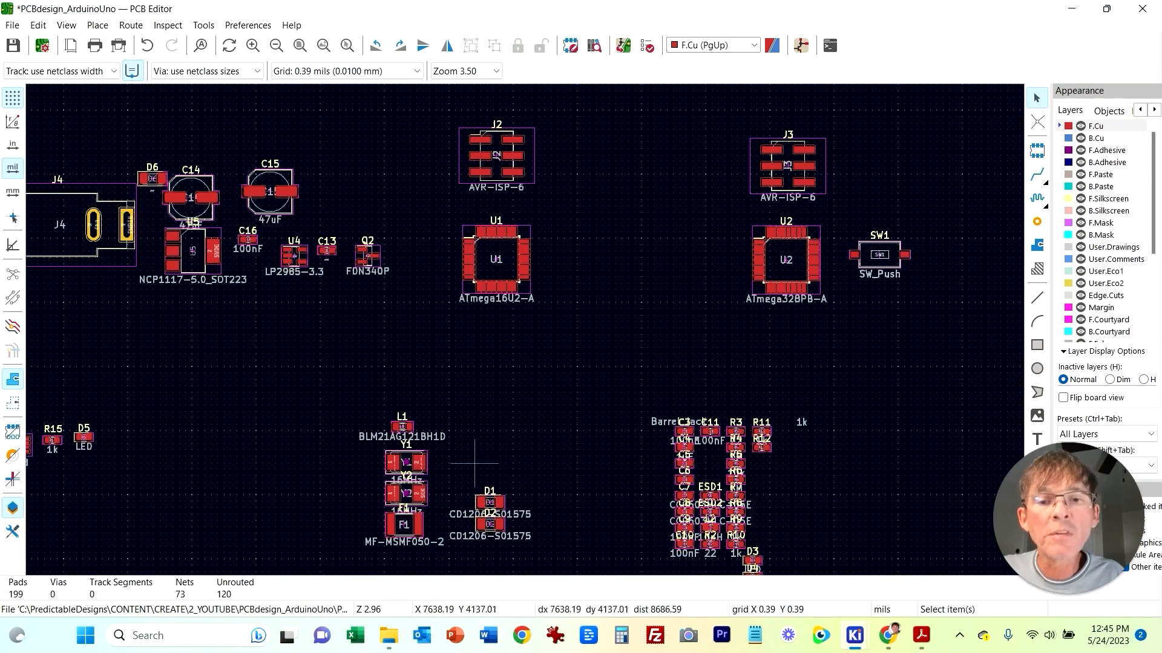
Step: Move ferrite bead L1 next to the USB connector J1
click(402, 427)
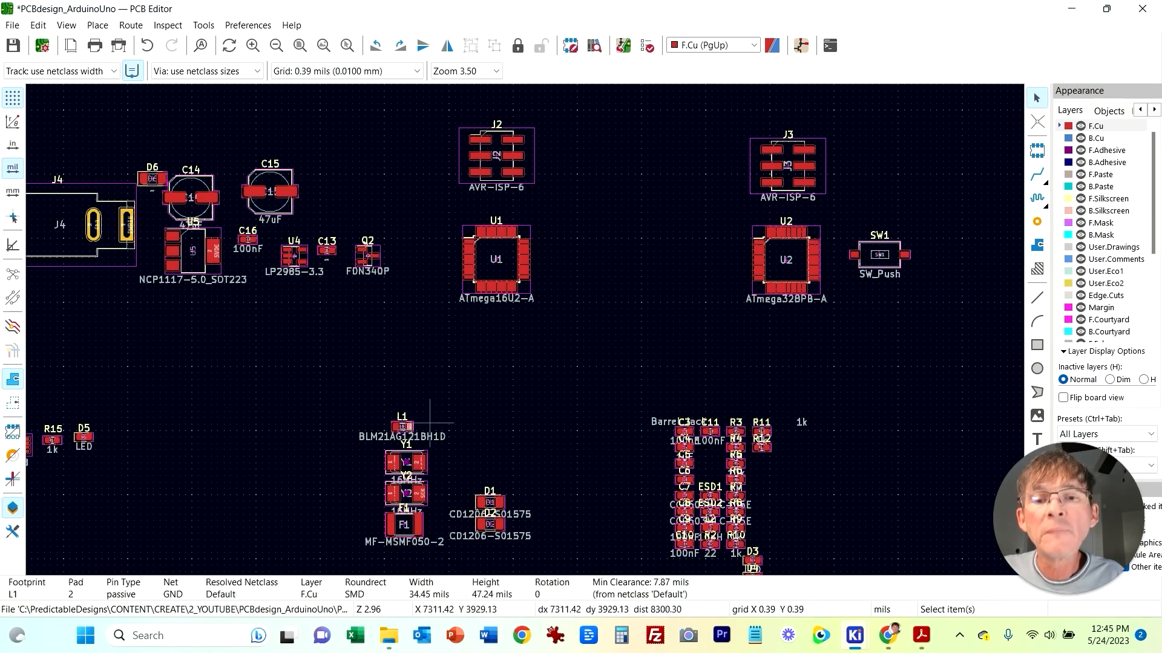
drag(402, 428, 82, 322)
middle_drag(124, 369, 528, 431)
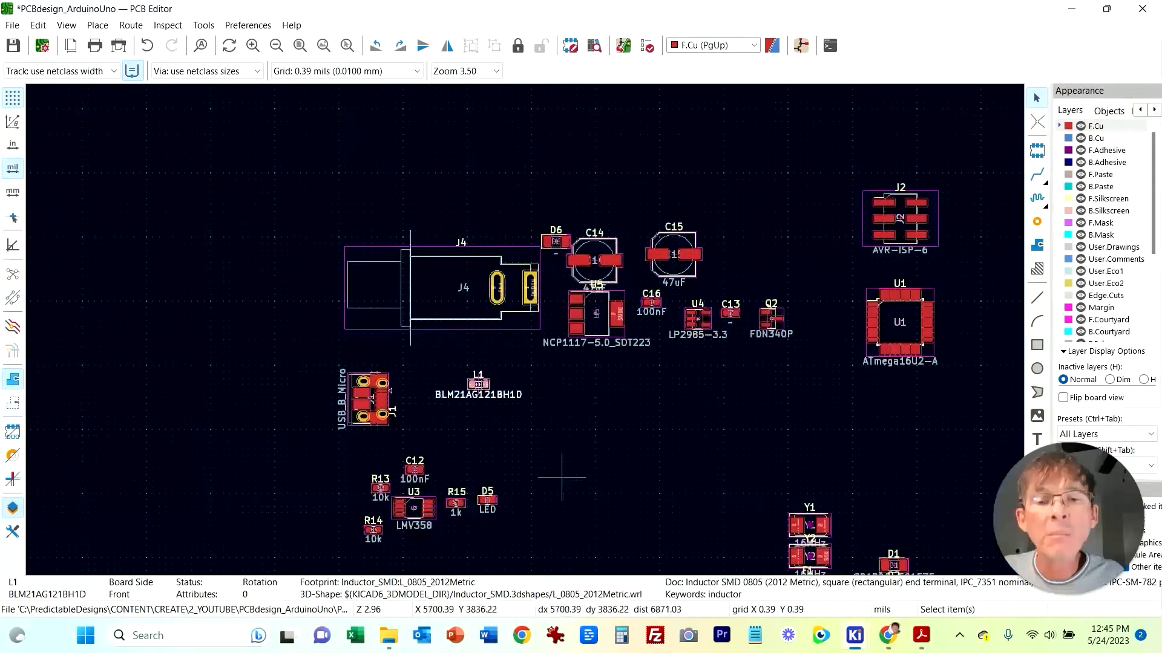
middle_drag(561, 477, 423, 380)
Step: Place crystal Y1 beside microcontroller U1 and crystal Y2 beside microcontroller U2
drag(670, 428, 692, 216)
middle_drag(693, 217, 247, 245)
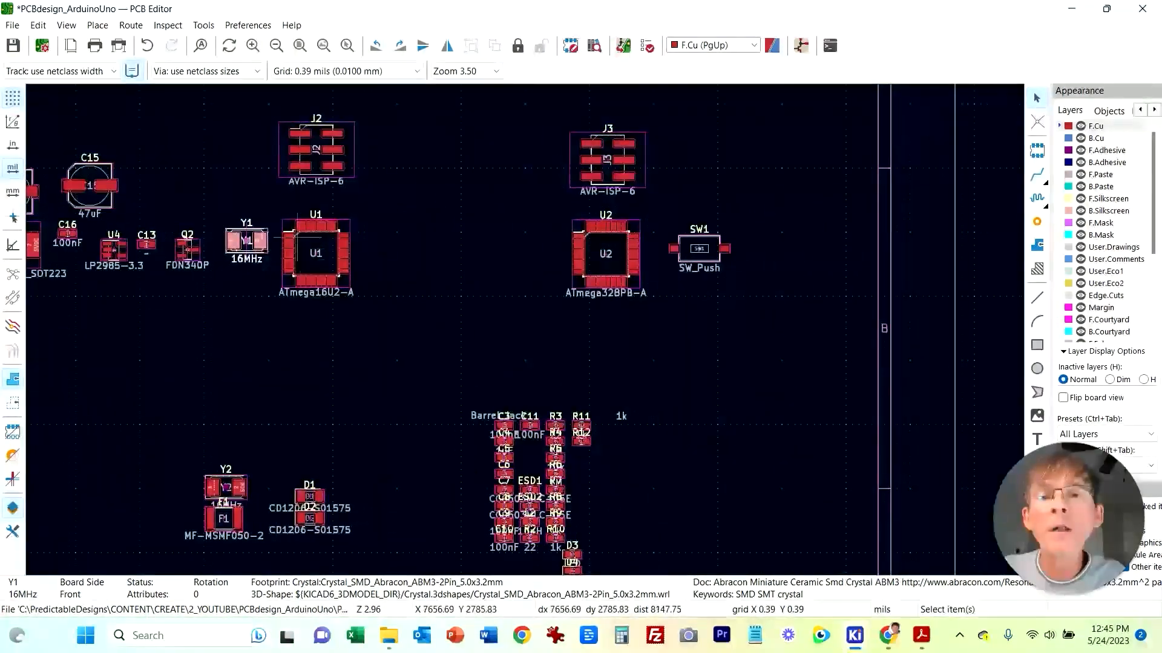
click(242, 477)
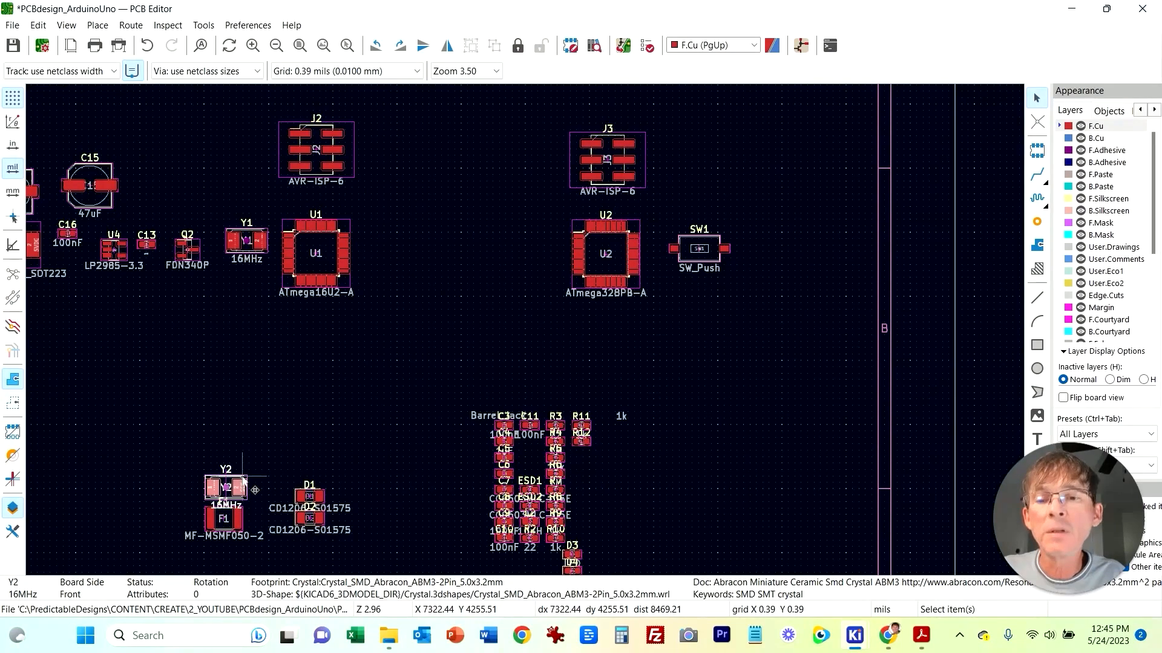
drag(242, 477, 546, 238)
Step: Move fuse F1 next to the USB connector and ferrite bead L1
middle_drag(300, 554, 531, 470)
click(470, 434)
drag(470, 434, 302, 297)
middle_drag(220, 327, 530, 457)
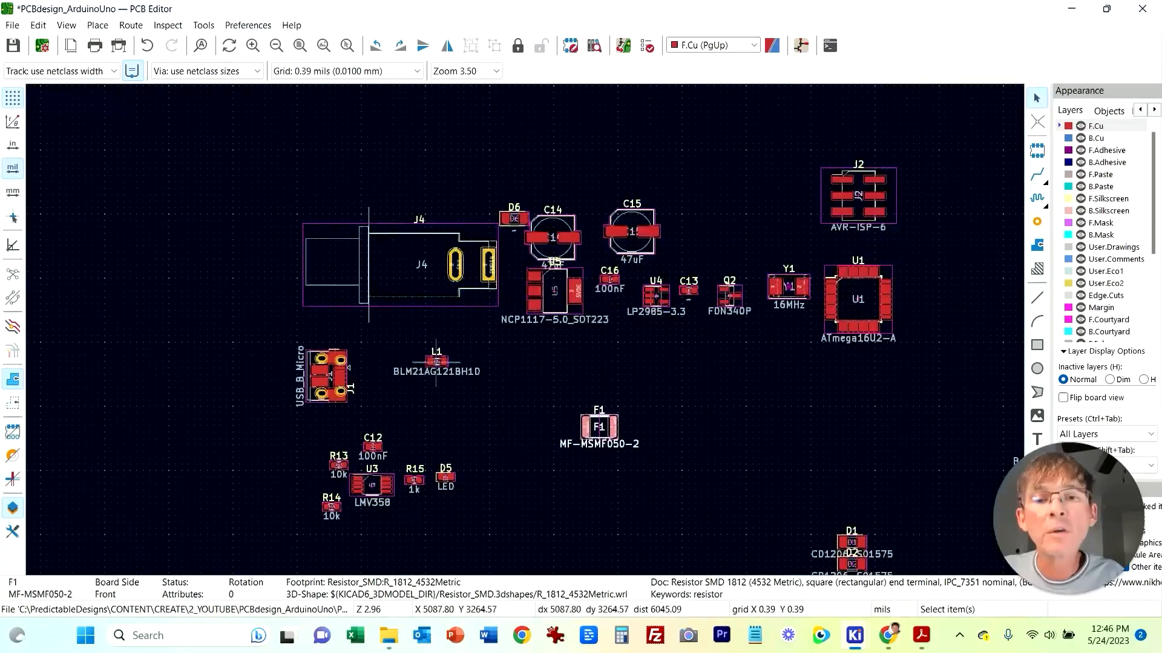
drag(614, 426, 492, 361)
click(484, 364)
click(563, 370)
middle_drag(848, 441, 448, 331)
Step: Examine the USB protection diodes ESD1 and ESD2 and ferrite L1 in the schematic
click(855, 562)
scroll(828, 409, down, 1)
middle_drag(753, 301, 656, 408)
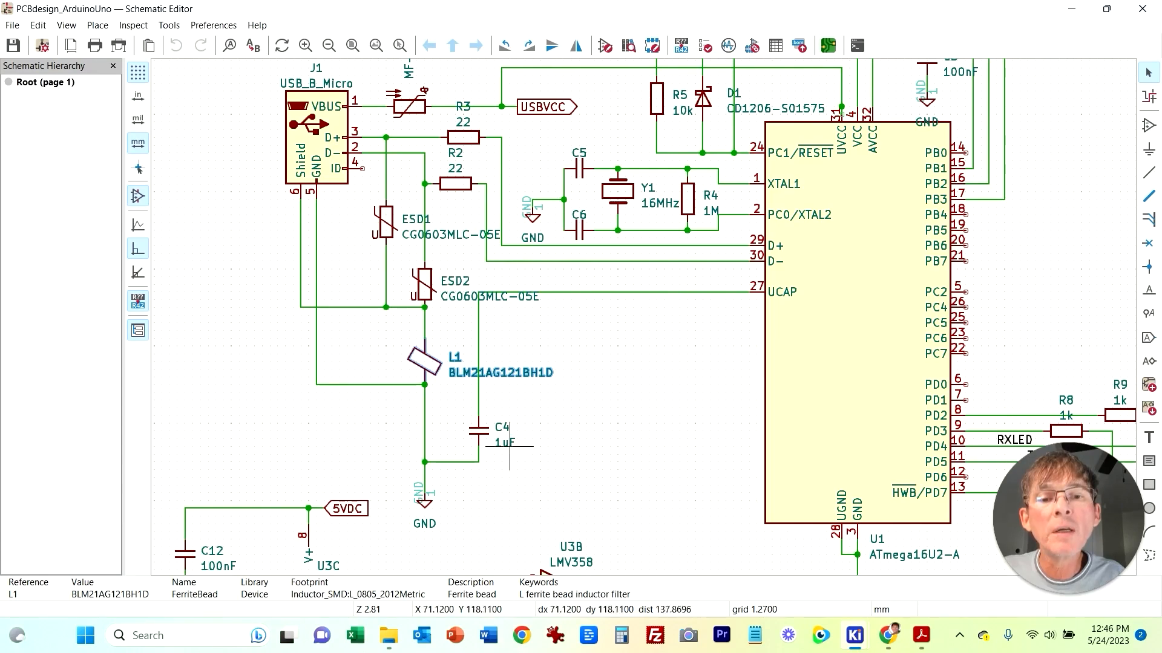
middle_drag(649, 407, 643, 437)
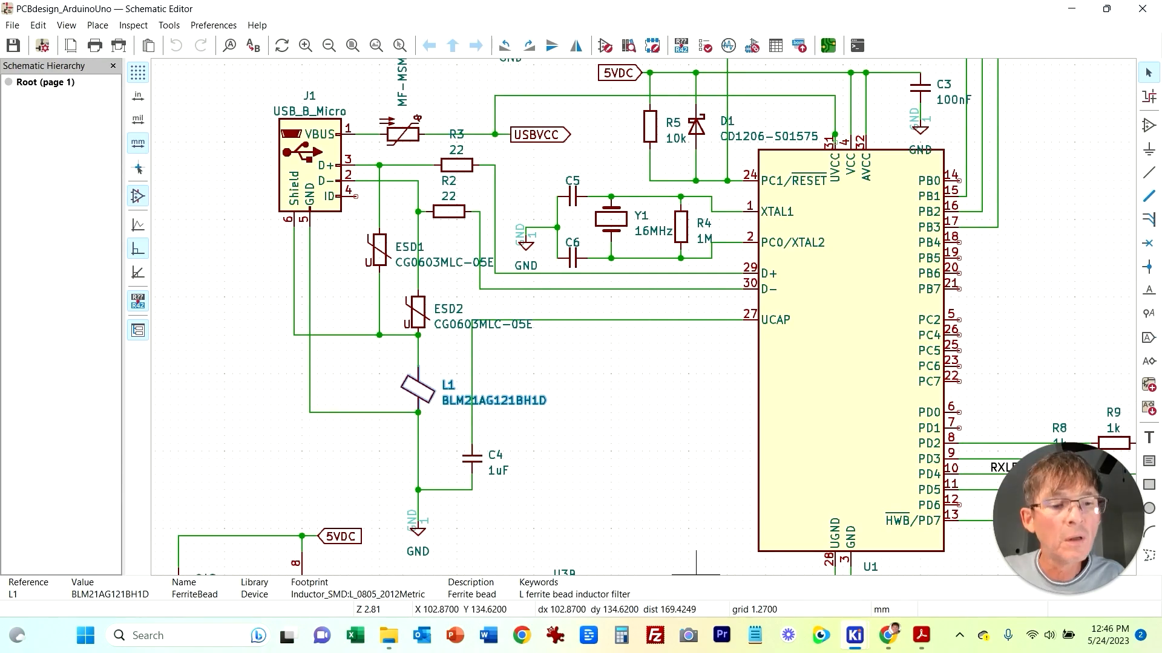
mouse_move(855, 635)
click(968, 547)
Step: Select protection diodes ESD1 and ESD2 in the cluster and move them beside L1 near the USB connector
scroll(515, 417, up, 1)
middle_drag(508, 230, 471, 287)
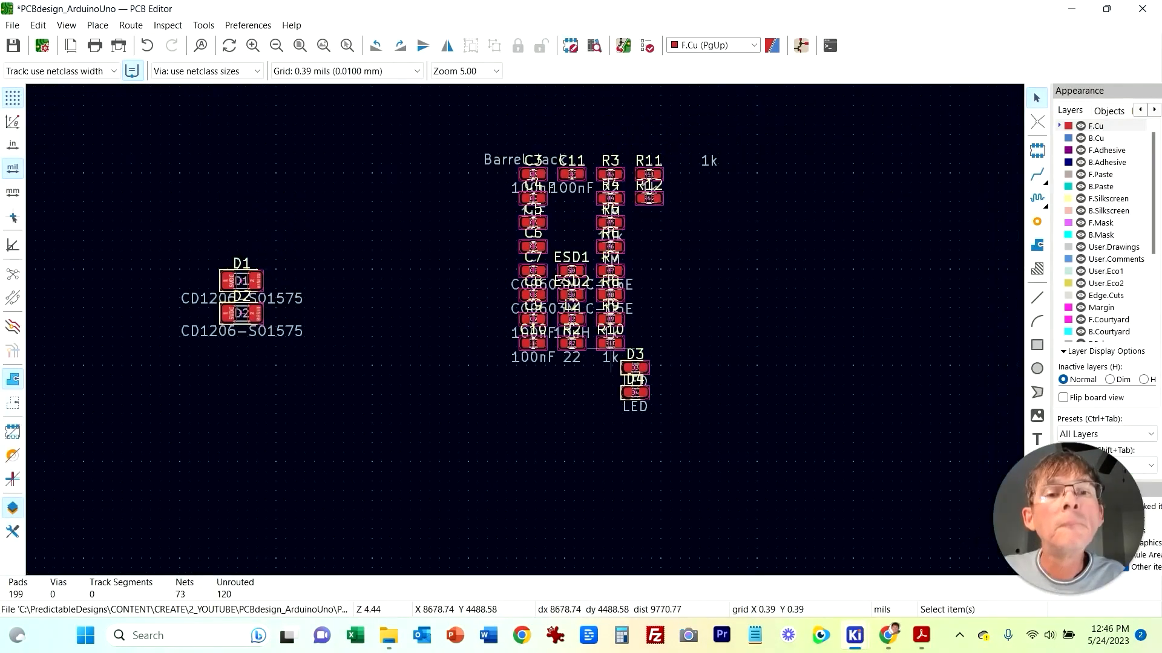
scroll(730, 384, up, 1)
drag(254, 121, 322, 222)
click(382, 203)
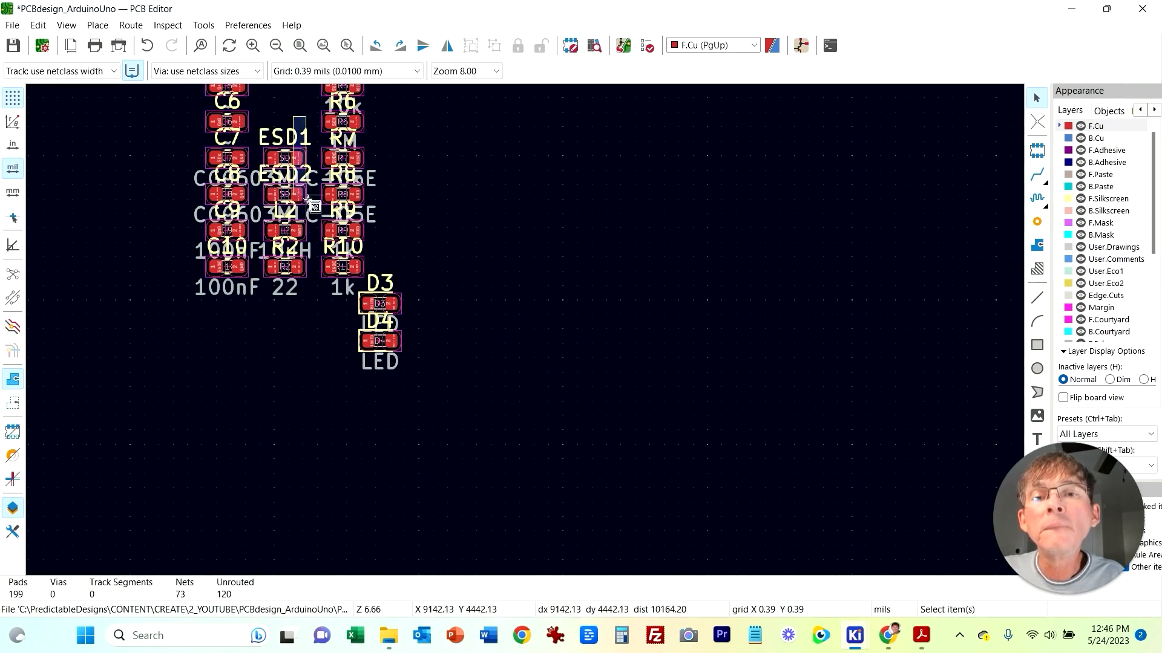
drag(255, 108, 310, 206)
drag(285, 158, 551, 251)
key(Escape)
key(Escape)
drag(300, 157, 607, 173)
drag(300, 198, 620, 256)
drag(488, 121, 696, 309)
scroll(641, 406, down, 2)
middle_drag(236, 290, 565, 333)
scroll(665, 322, down, 1)
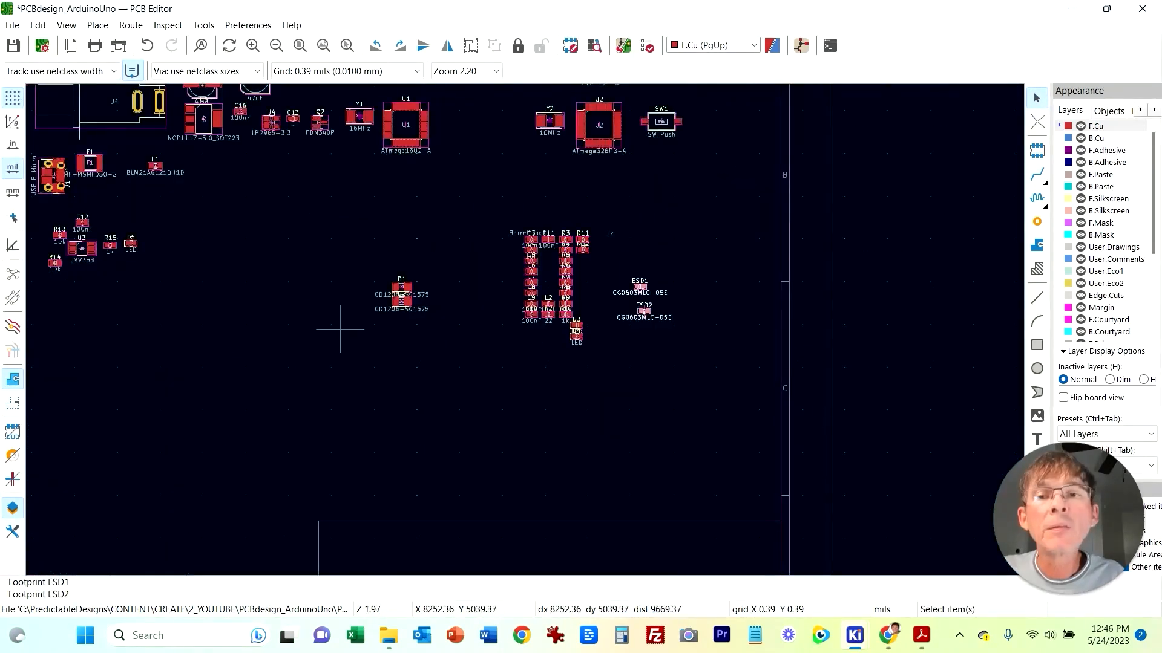
middle_drag(340, 329, 545, 388)
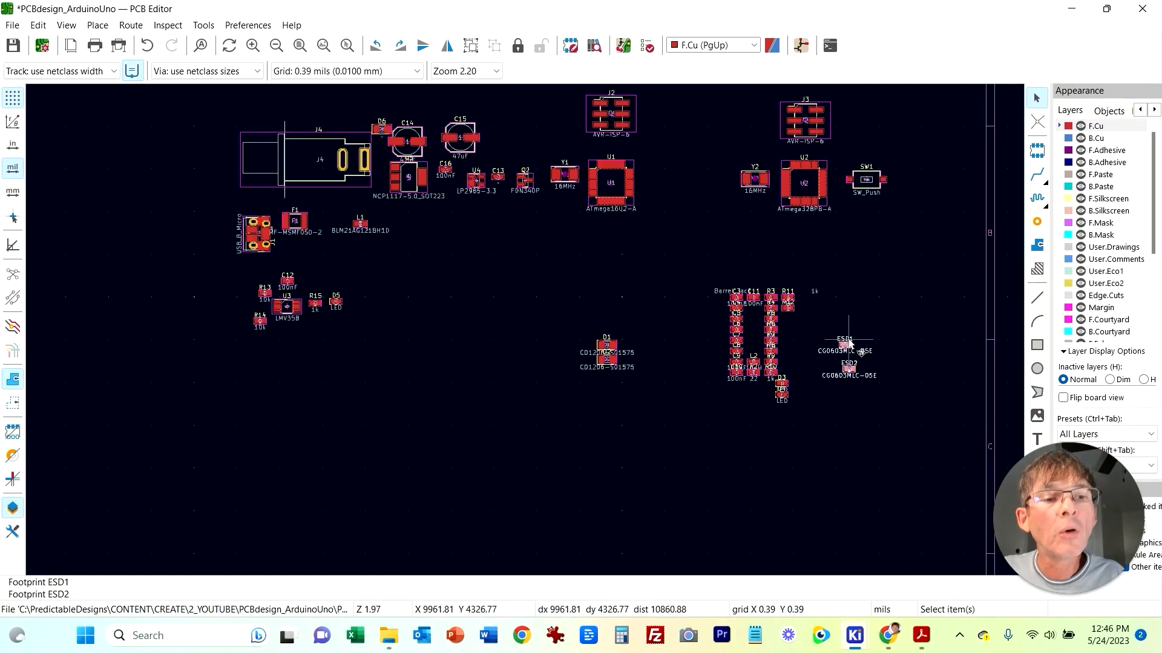
key(m)
click(330, 242)
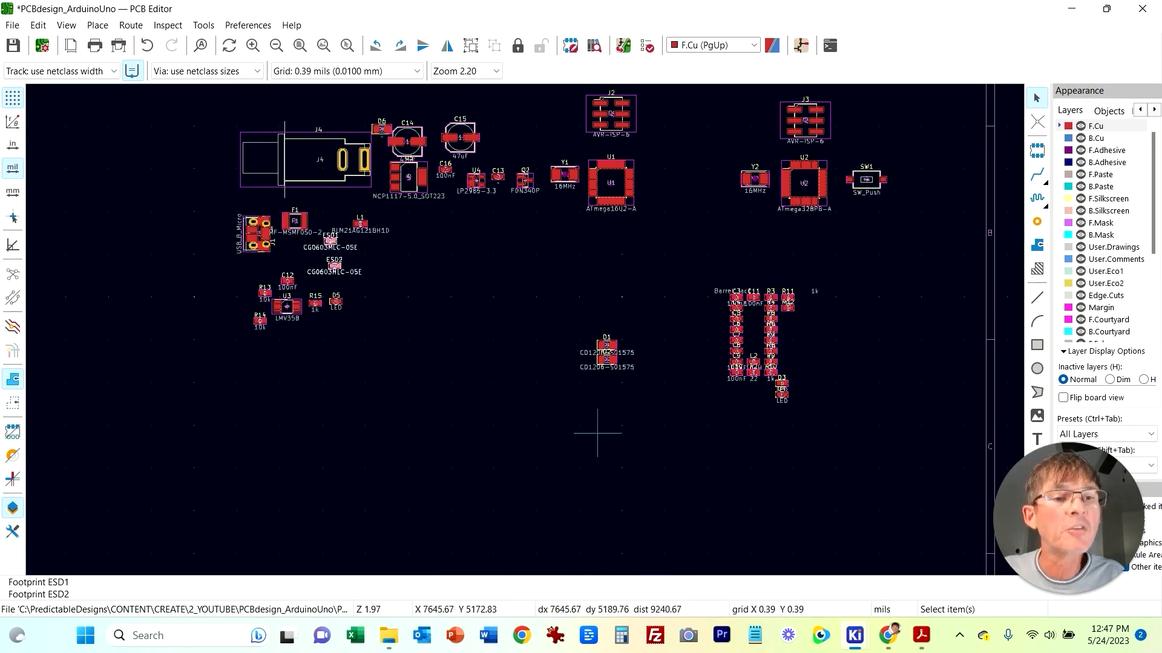
click(551, 418)
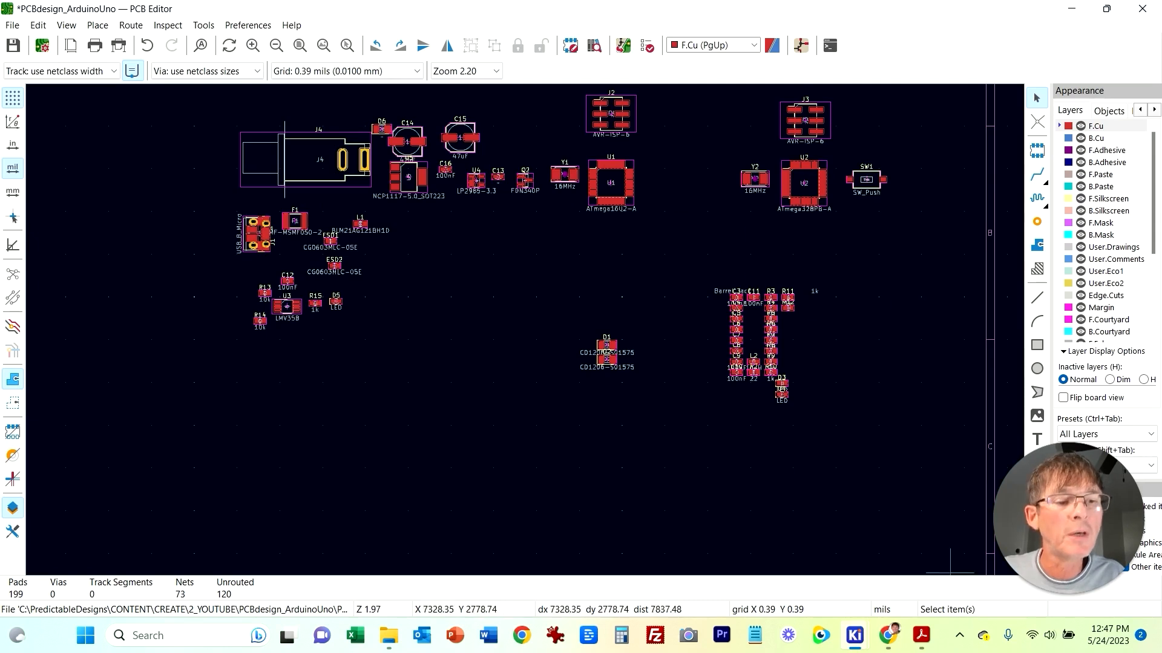
mouse_move(887, 635)
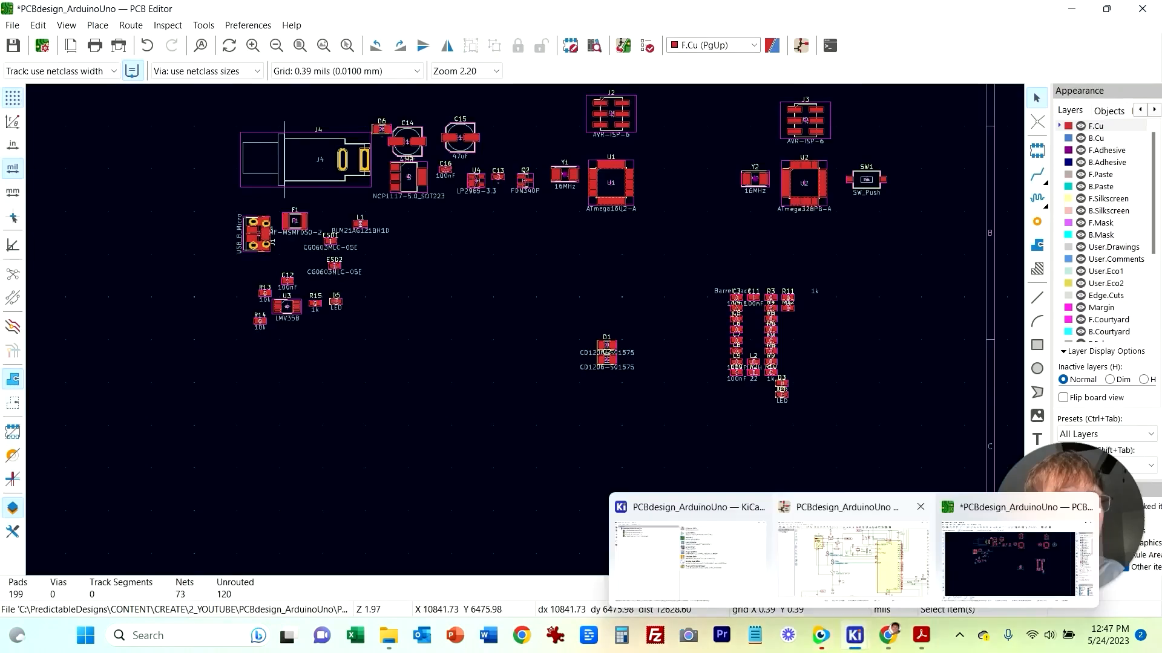
Step: Look through the passive-component cluster and schematic for capacitor C4
click(853, 551)
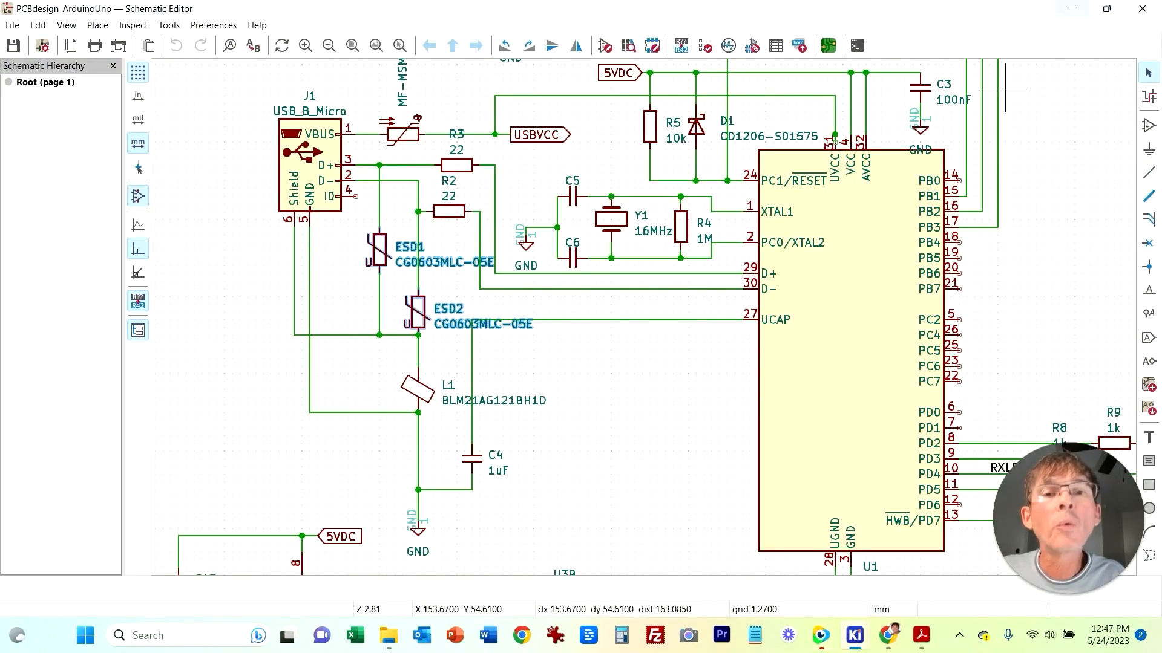
click(1072, 8)
scroll(774, 314, up, 5)
middle_drag(300, 395, 309, 348)
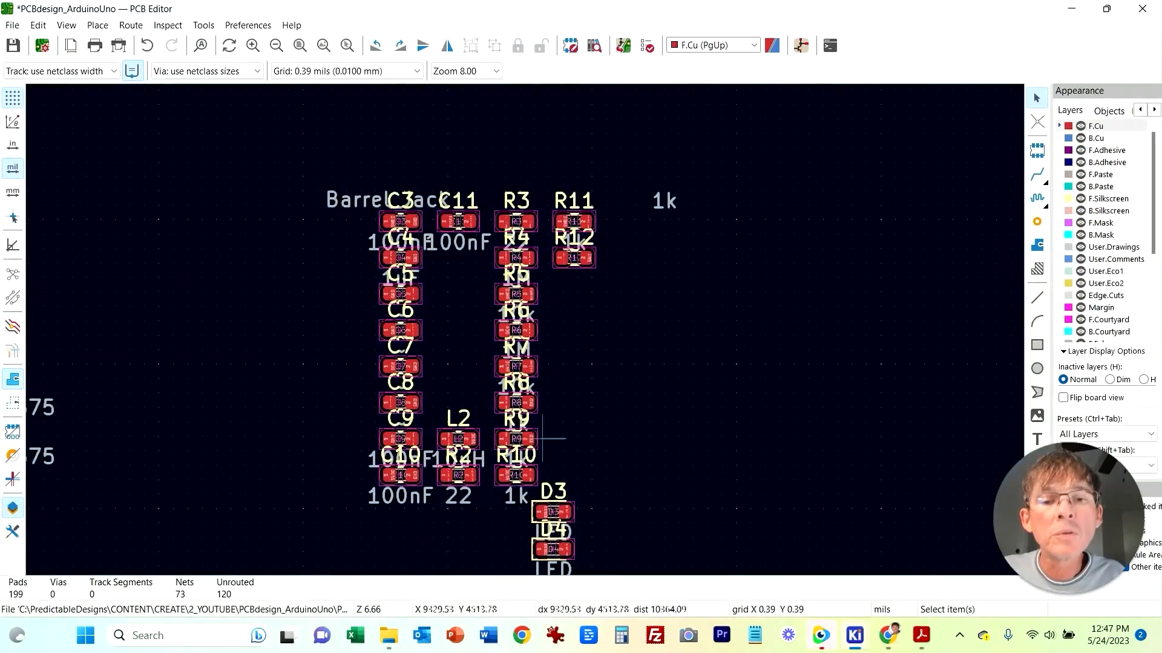
click(458, 475)
drag(458, 475, 734, 352)
drag(517, 222, 750, 426)
drag(688, 296, 802, 496)
key(ctrl+c)
middle_drag(307, 343, 725, 340)
scroll(726, 341, down, 2)
middle_drag(194, 248, 565, 344)
scroll(734, 415, down, 2)
drag(711, 362, 404, 304)
click(461, 314)
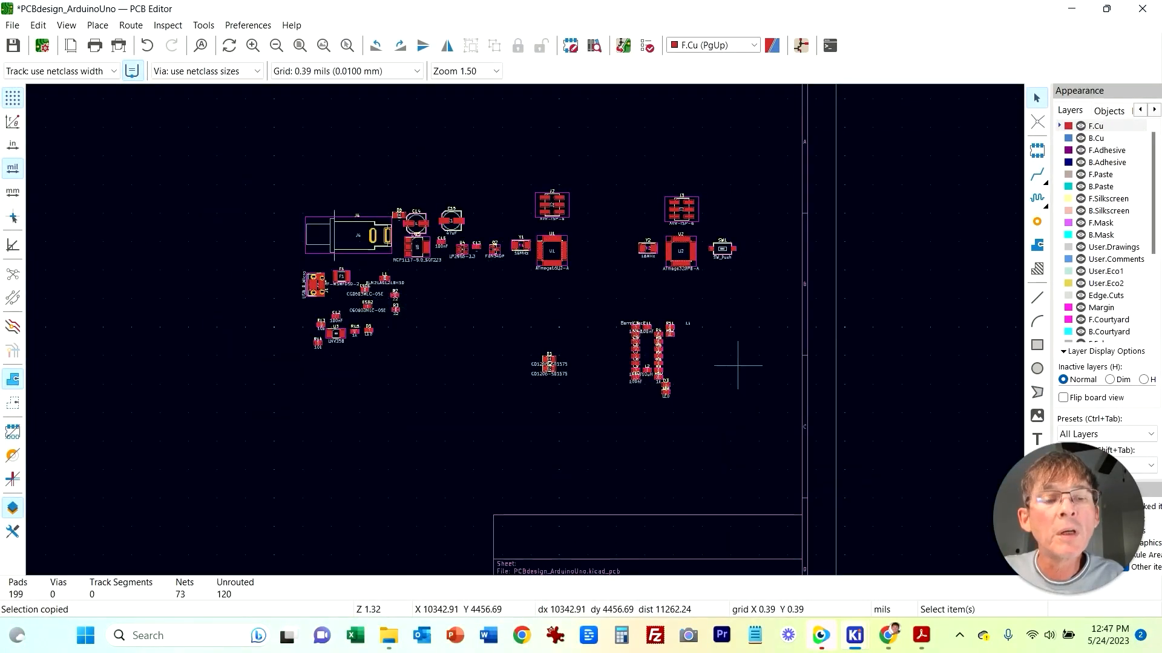
Step: Move capacitor C4 out of the cluster and place it beside ferrite bead L1 near the USB connector
scroll(738, 366, up, 1)
mouse_move(854, 636)
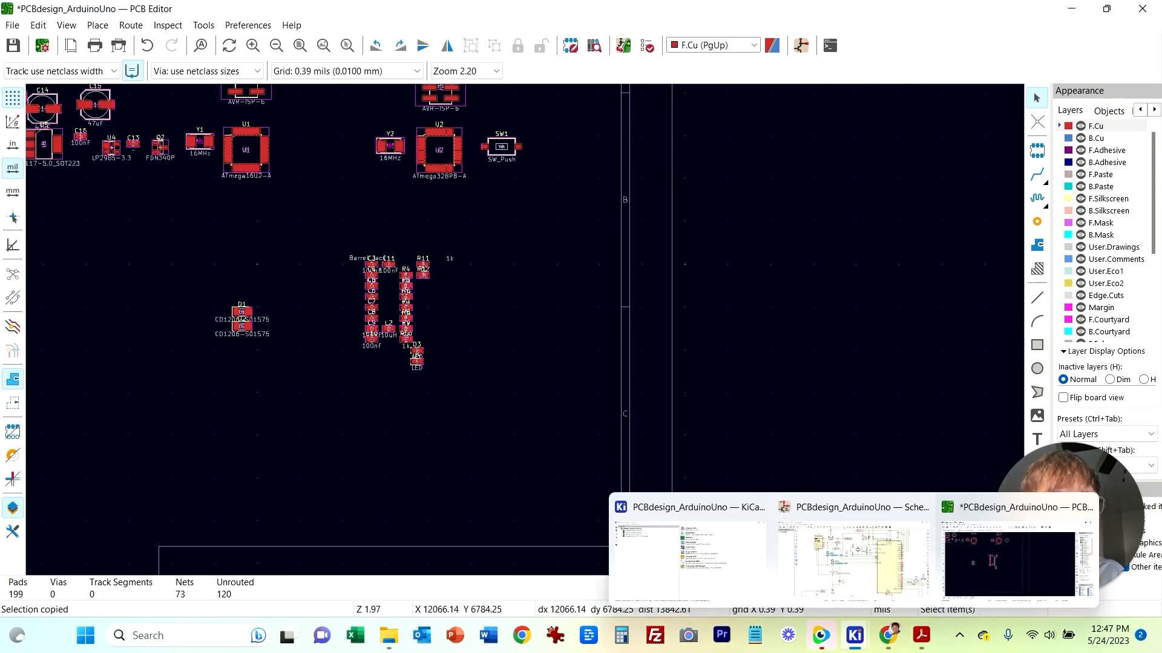
click(862, 544)
middle_drag(767, 539, 711, 355)
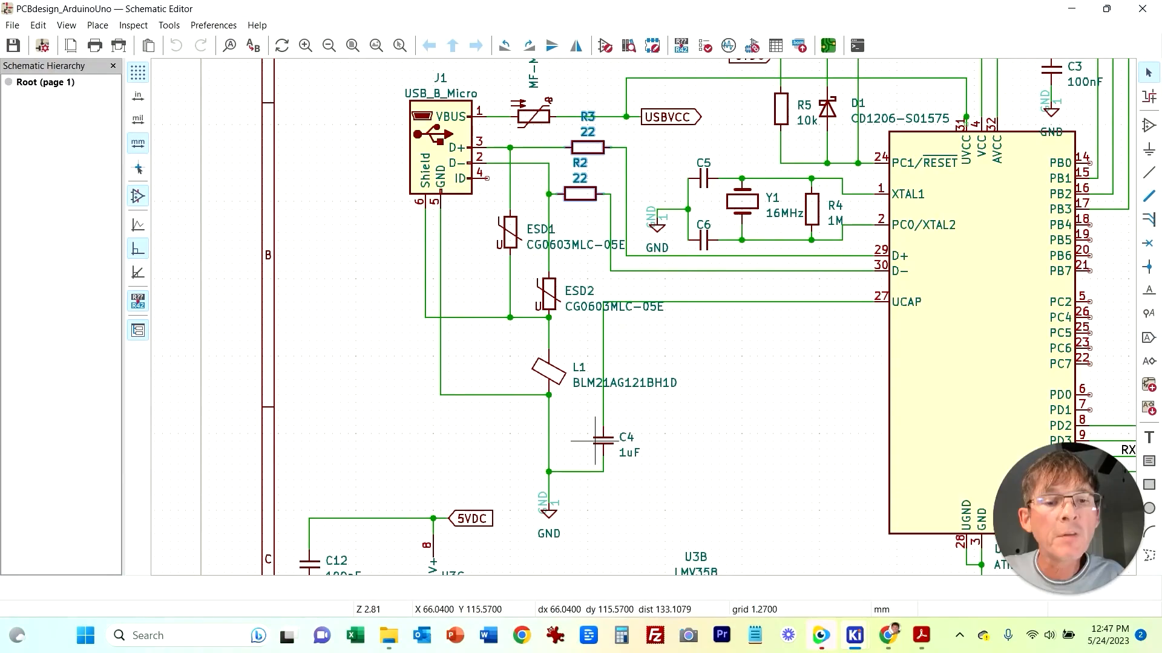
mouse_move(855, 635)
click(1023, 548)
drag(545, 245, 283, 247)
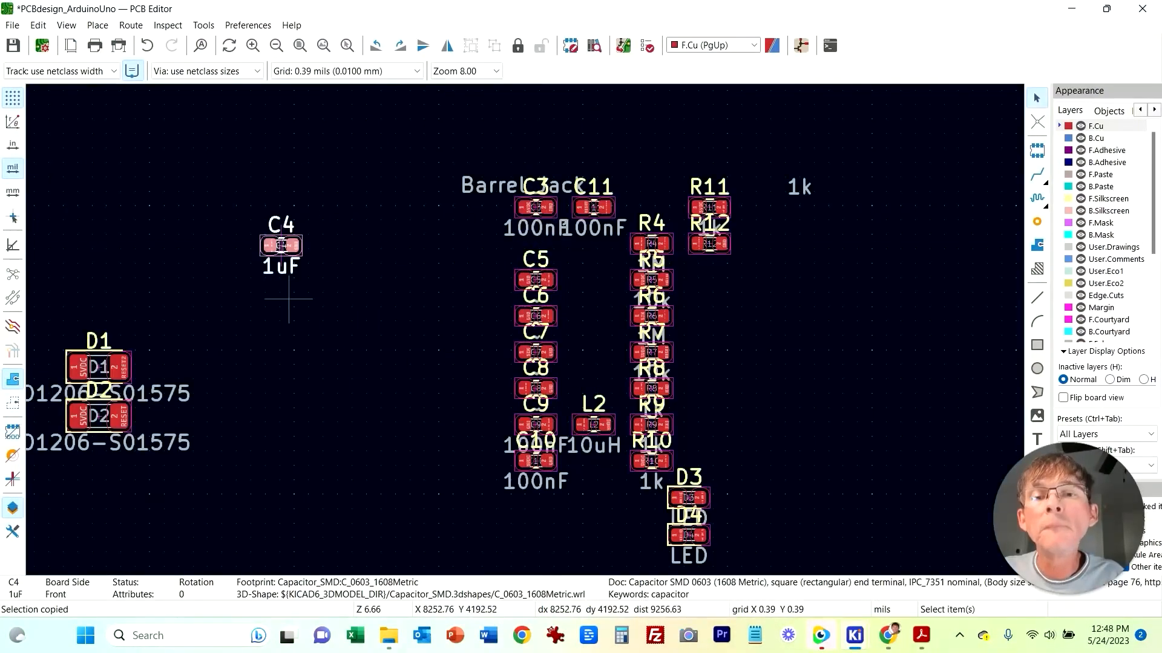
scroll(315, 332, down, 5)
key(m)
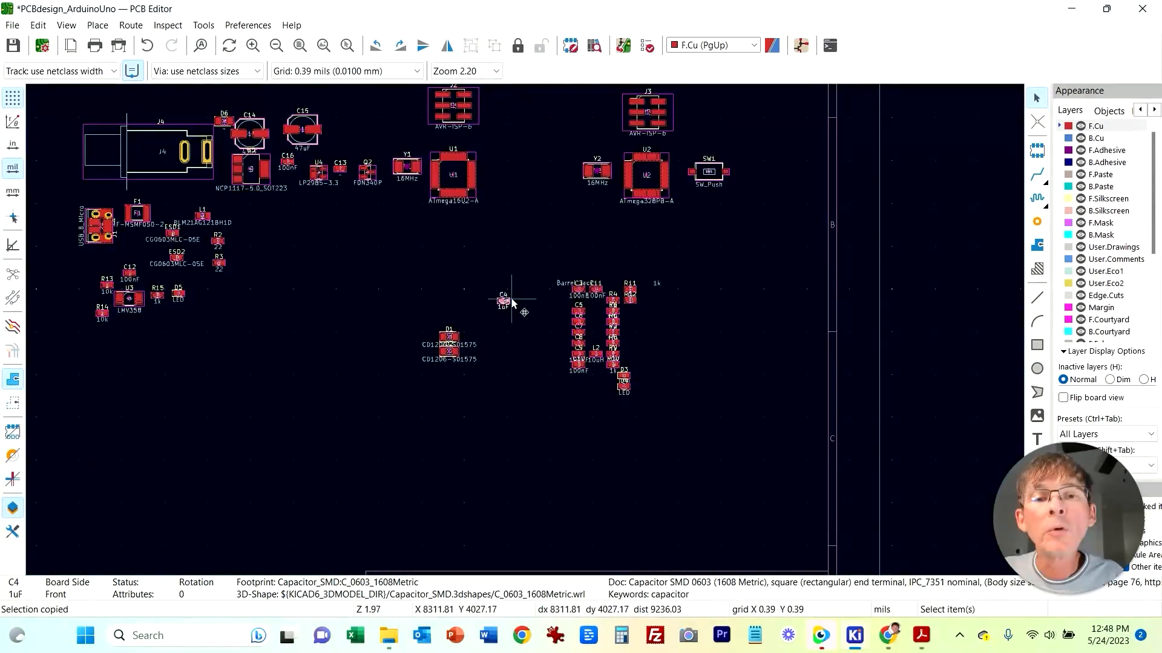
click(240, 229)
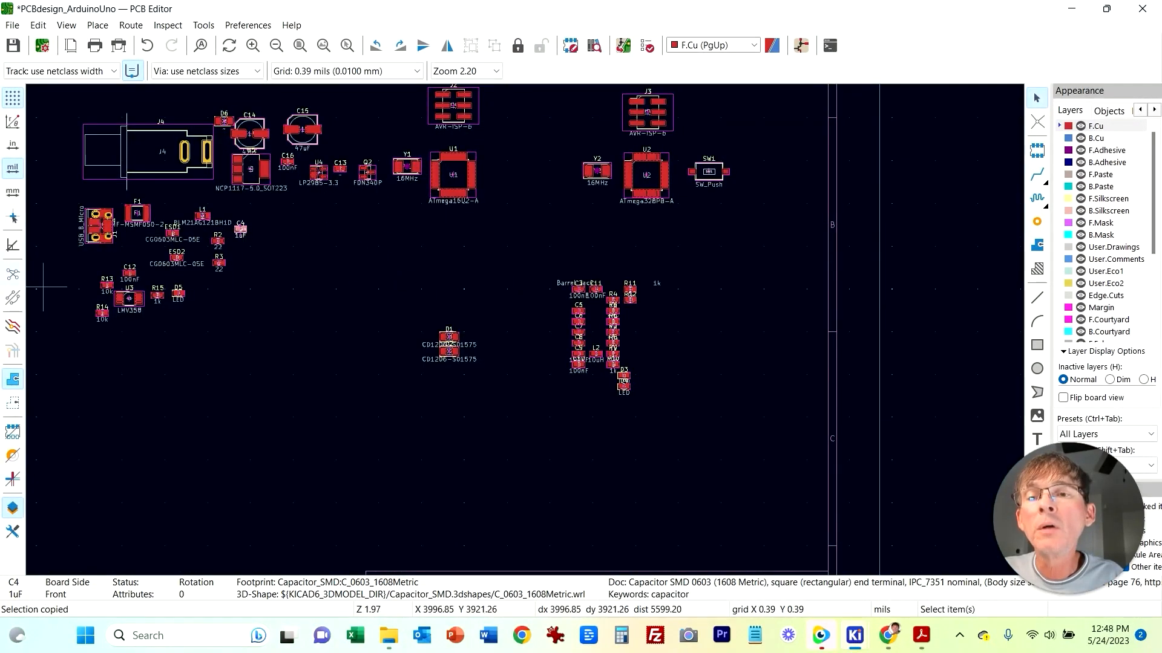
Step: Reposition the U3 op-amp group with C12, R13, R14, R15 and D5 lower beneath the USB section parts
click(198, 351)
middle_drag(82, 266, 275, 355)
scroll(295, 395, up, 2)
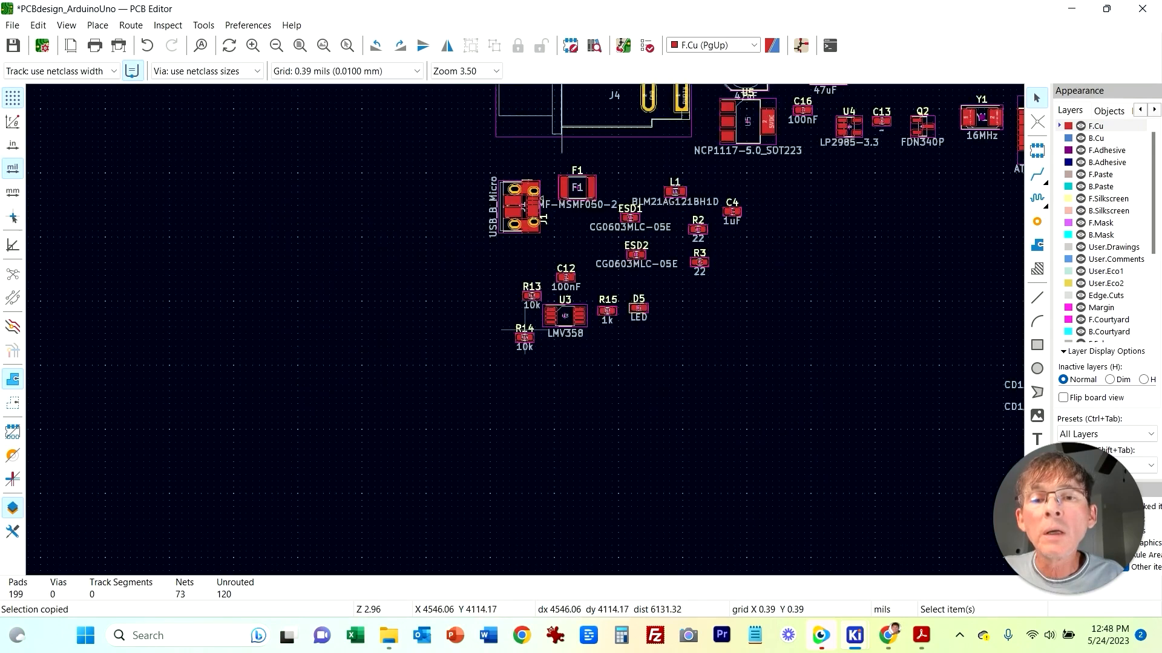
scroll(558, 242, up, 2)
drag(525, 330, 807, 476)
drag(729, 414, 729, 489)
click(627, 331)
middle_drag(626, 329, 357, 340)
drag(461, 282, 396, 318)
click(380, 334)
scroll(379, 331, up, 2)
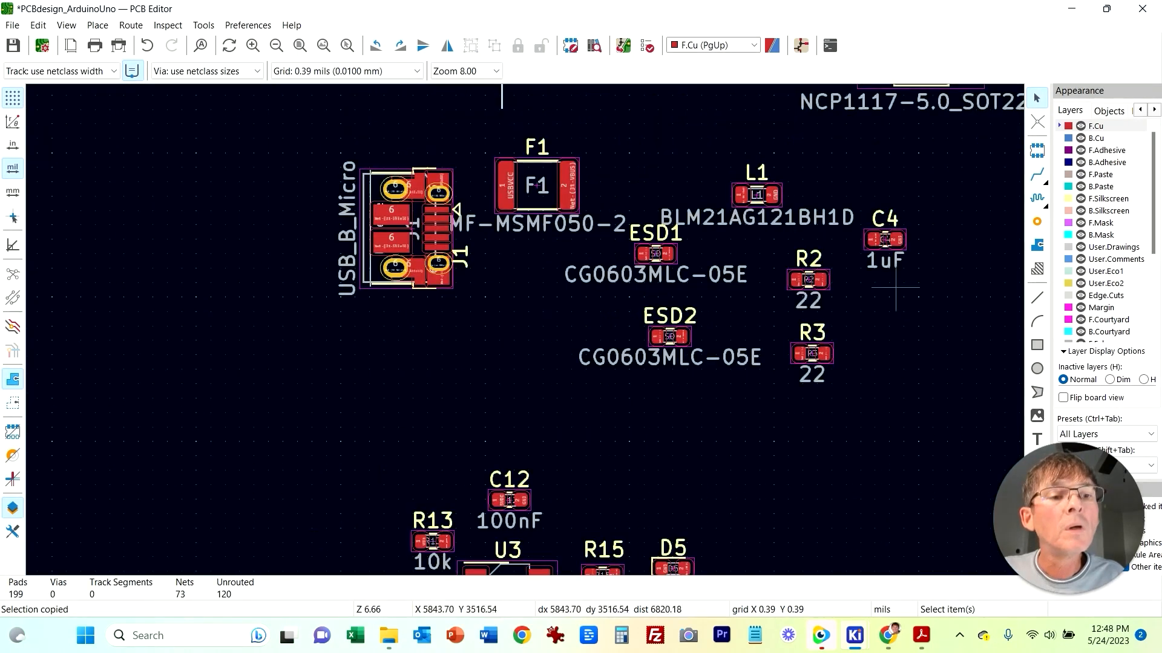
scroll(824, 360, down, 2)
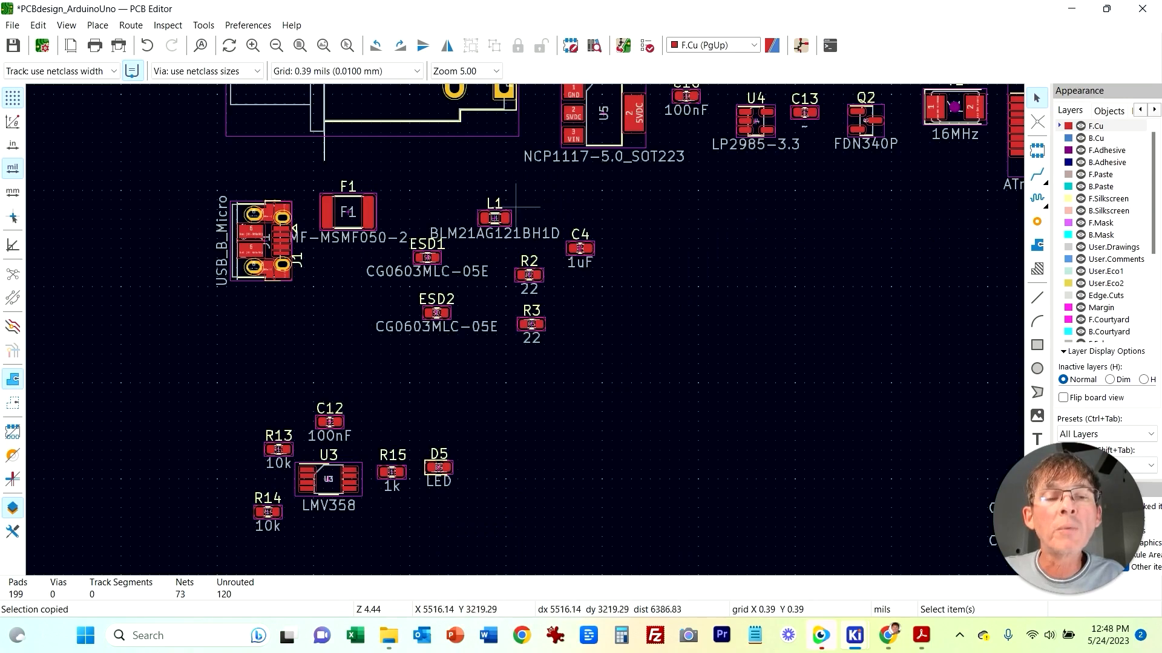
scroll(516, 207, down, 1)
Step: Examine the schematic around diodes D1 and D2 and the microcontroller reset circuits
middle_drag(654, 349, 349, 279)
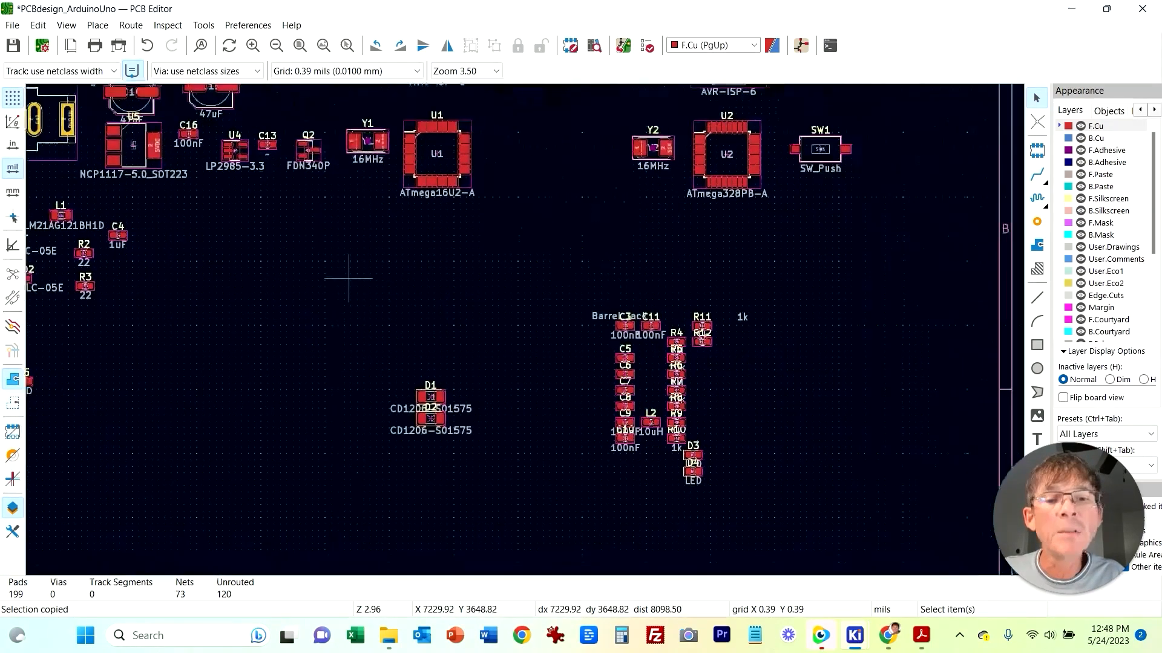
middle_drag(753, 272, 768, 378)
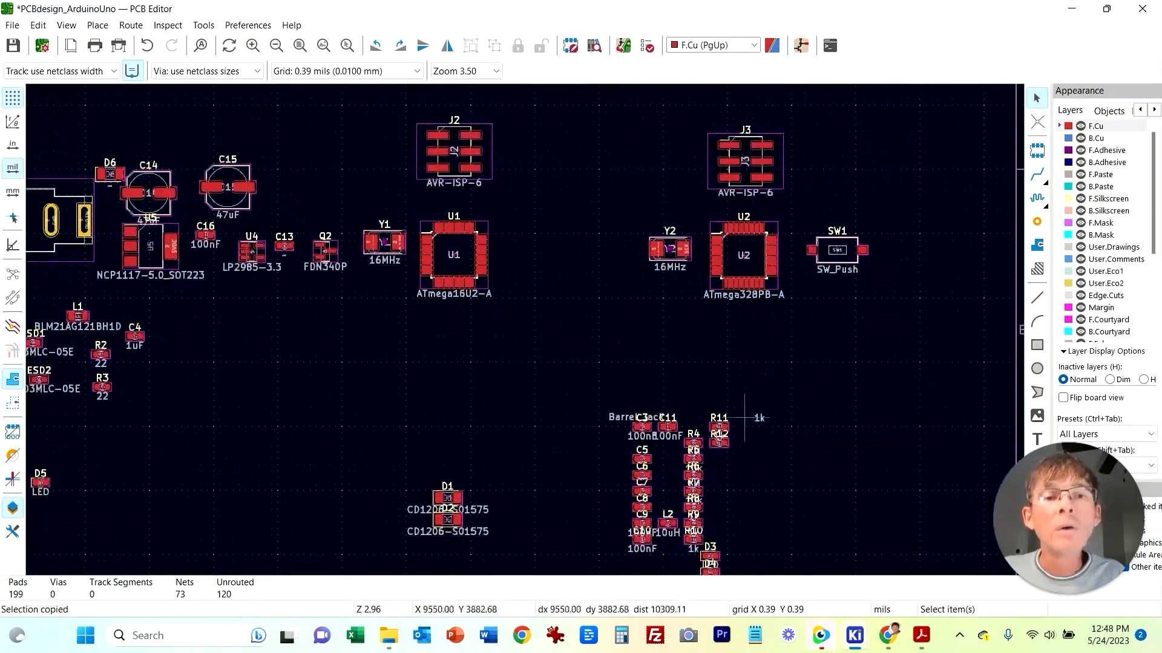
scroll(756, 401, down, 2)
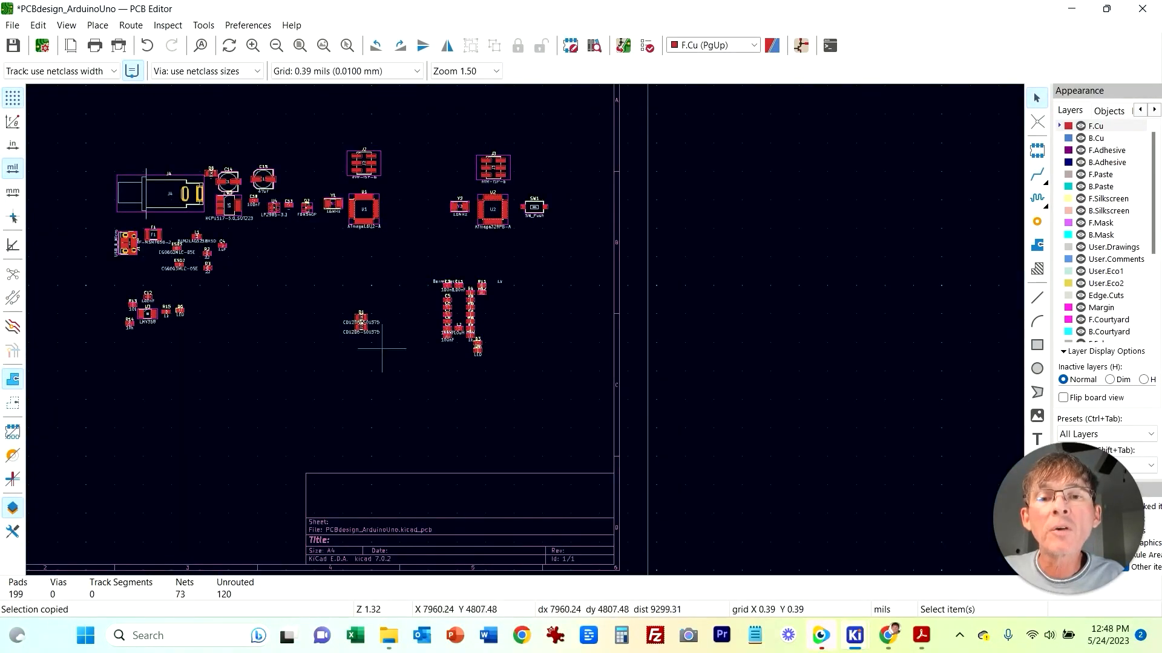
scroll(394, 296, up, 4)
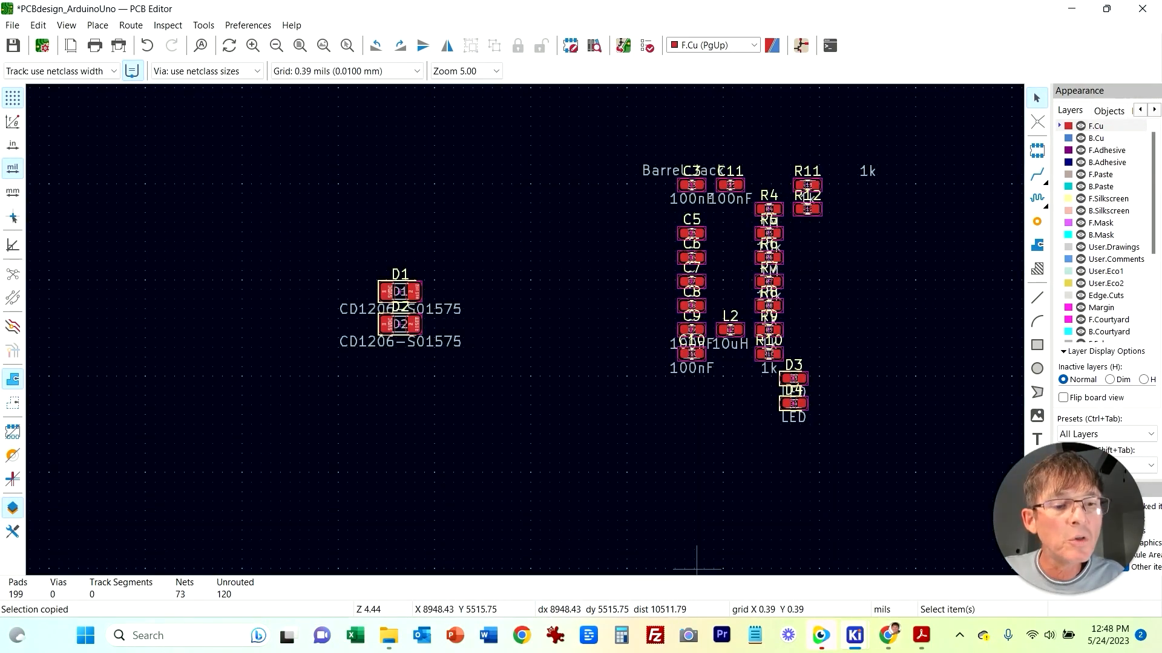
mouse_move(820, 635)
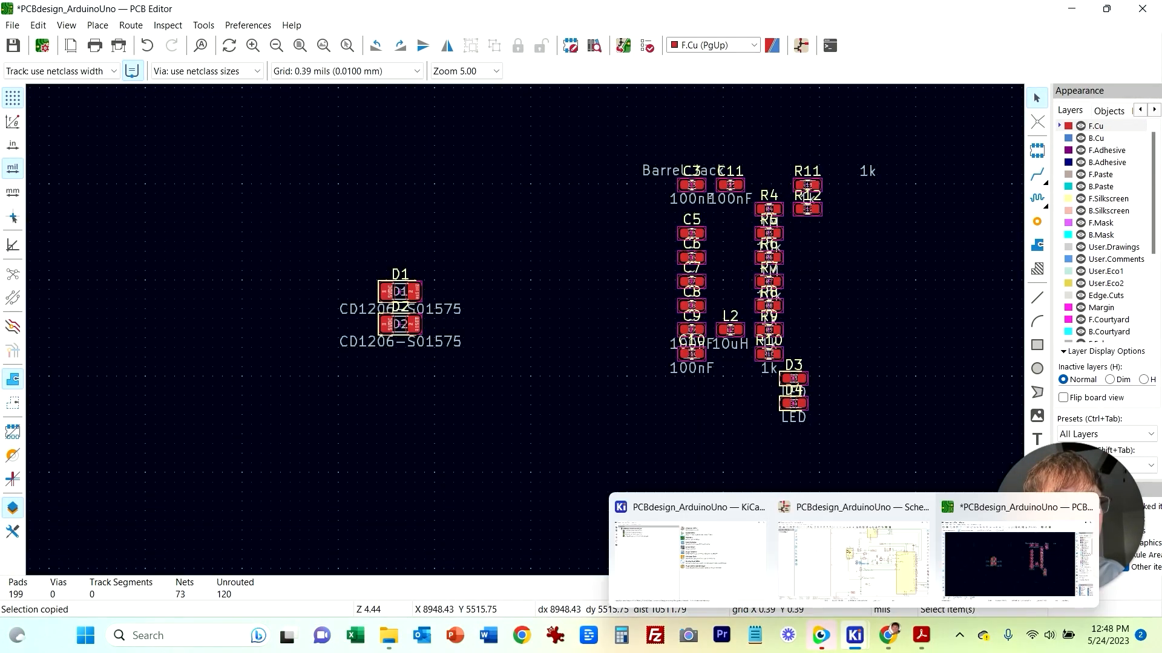
click(853, 560)
middle_drag(827, 401, 604, 451)
middle_drag(924, 236, 311, 245)
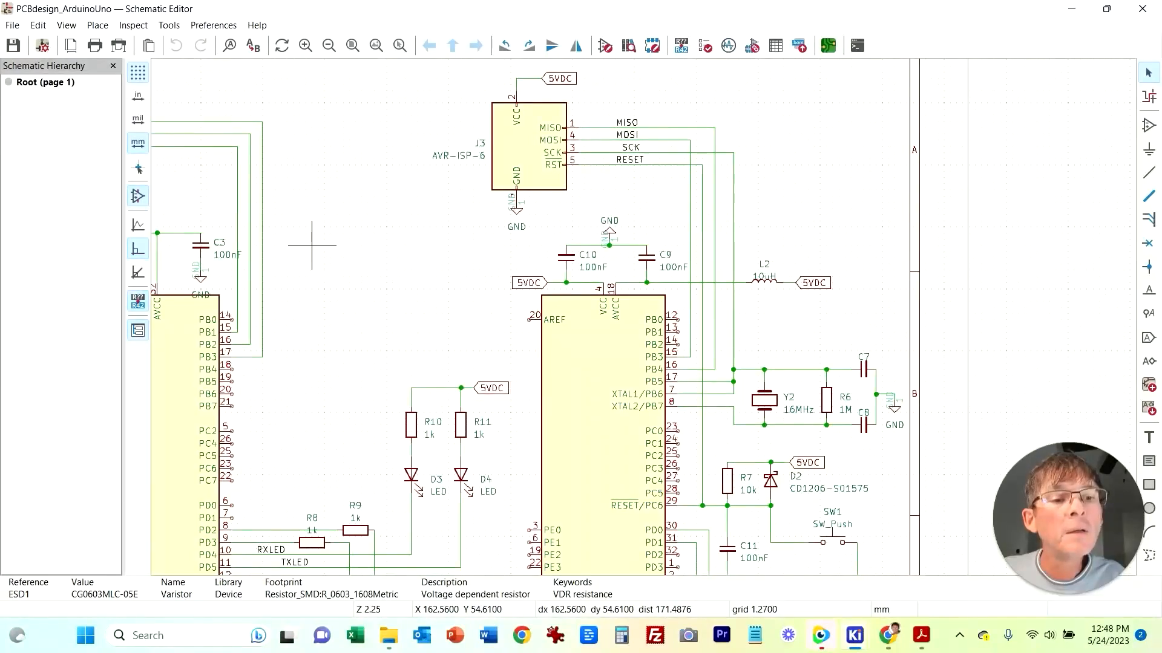
middle_drag(876, 512, 867, 427)
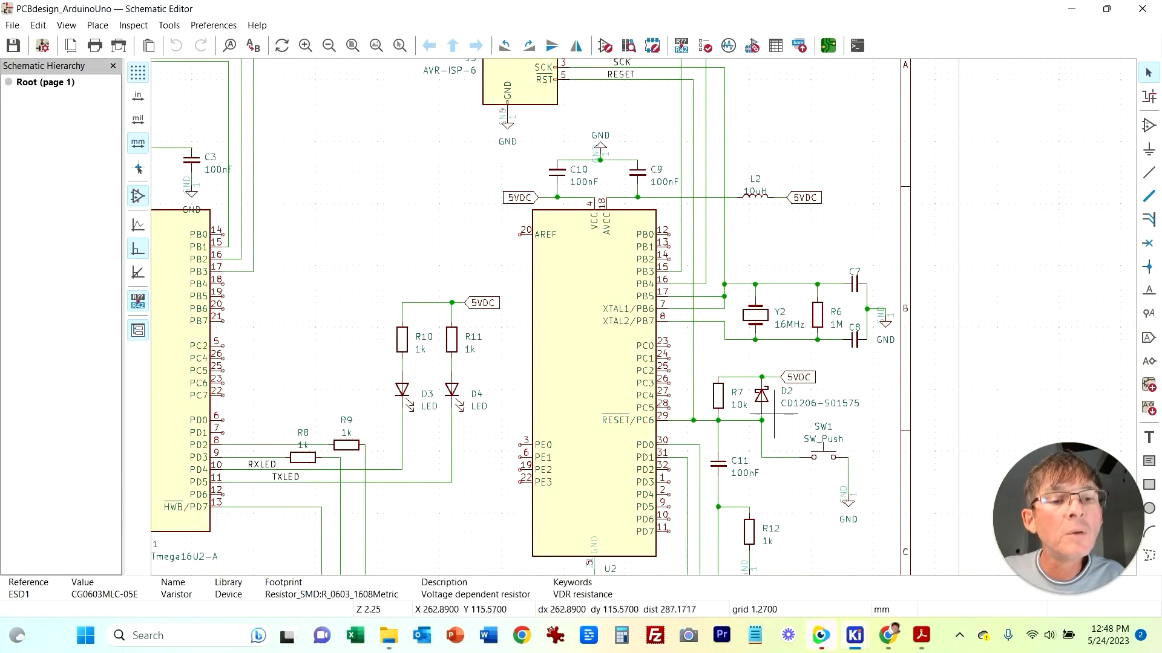
Step: Move diode D1 beside microcontroller U1 and diode D2 beside microcontroller U2
mouse_move(855, 635)
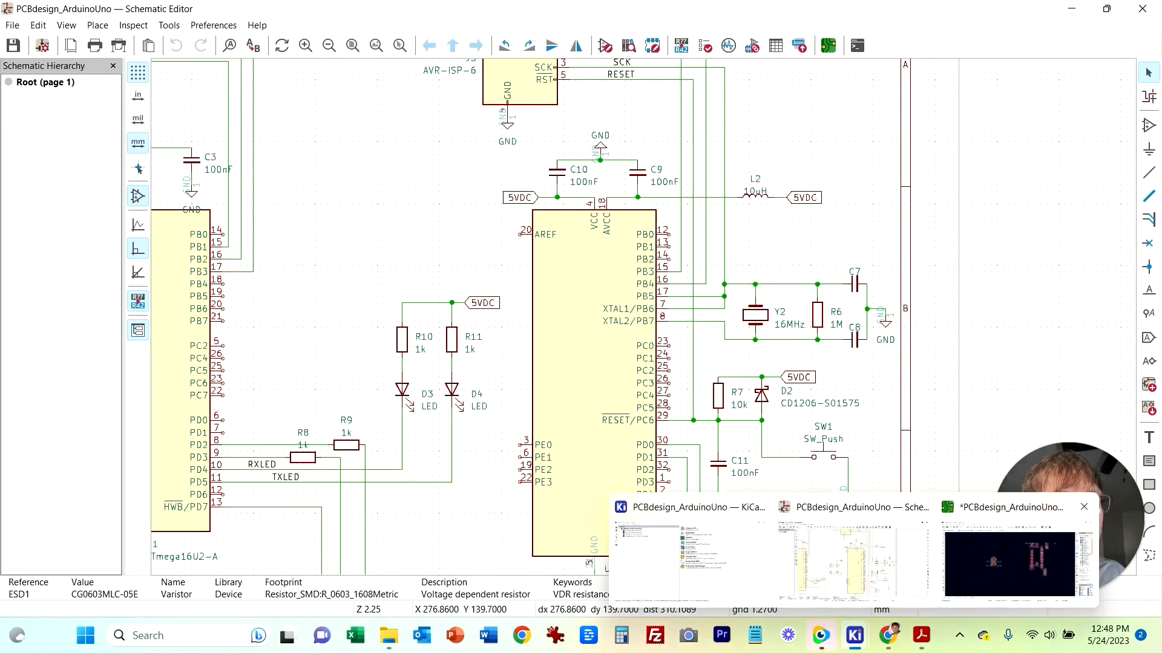
click(1009, 559)
drag(417, 290, 504, 206)
scroll(581, 182, down, 3)
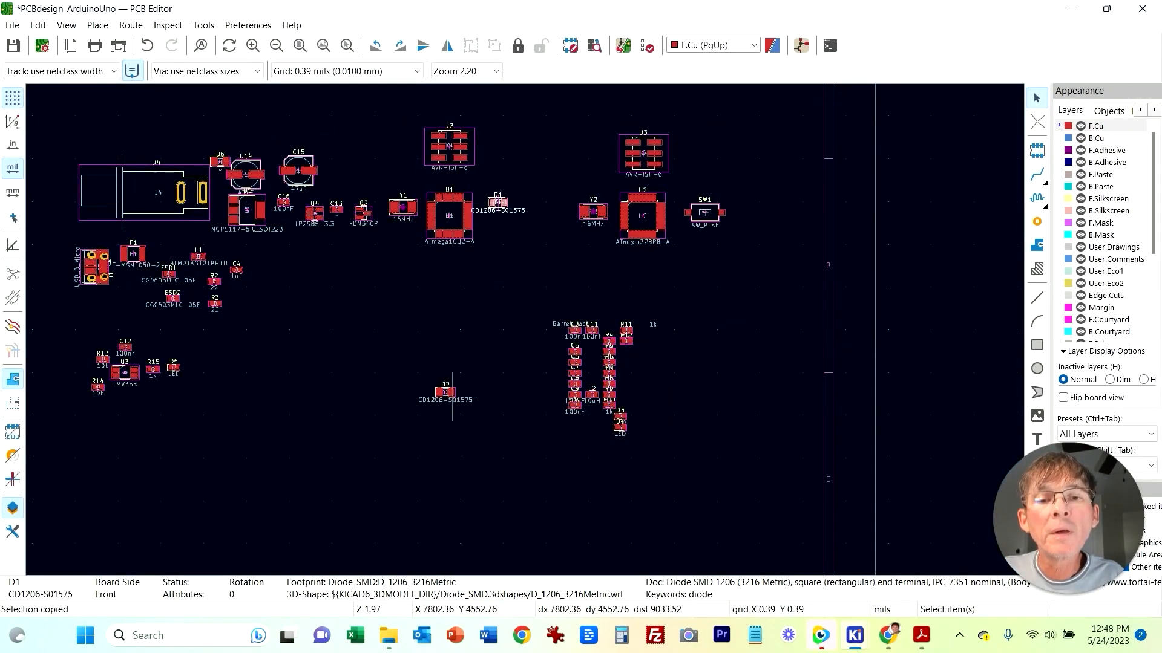
click(455, 391)
drag(455, 391, 501, 334)
drag(453, 392, 708, 245)
click(698, 307)
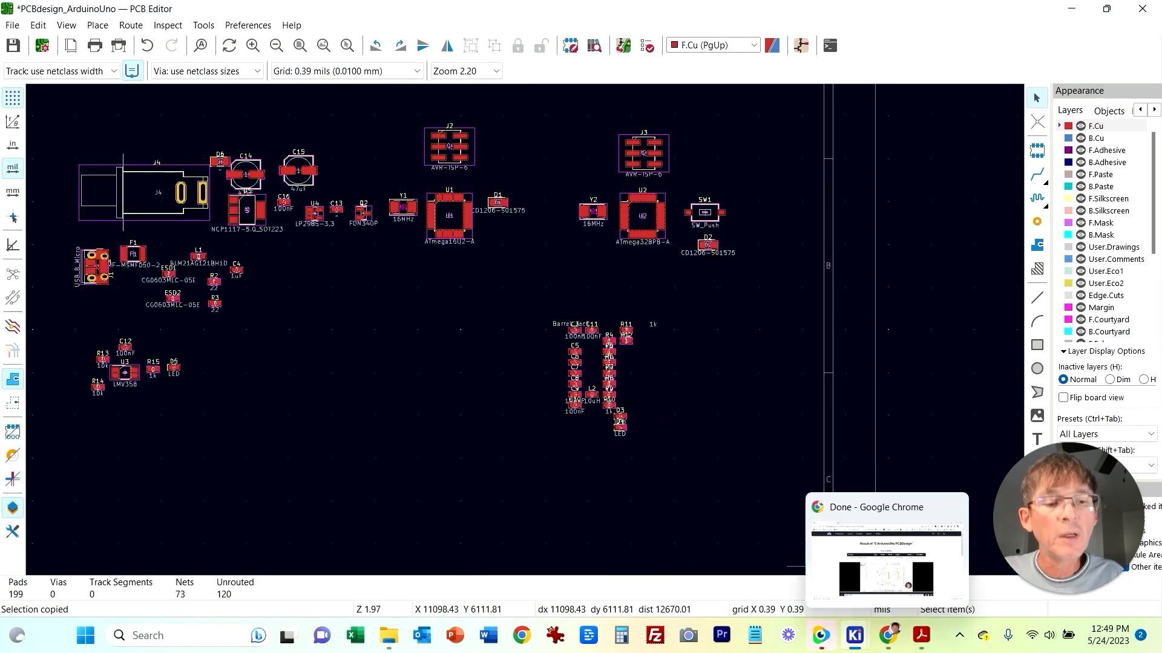
Step: Examine the capacitors around crystal Y1 in the schematic
mouse_move(854, 636)
click(998, 563)
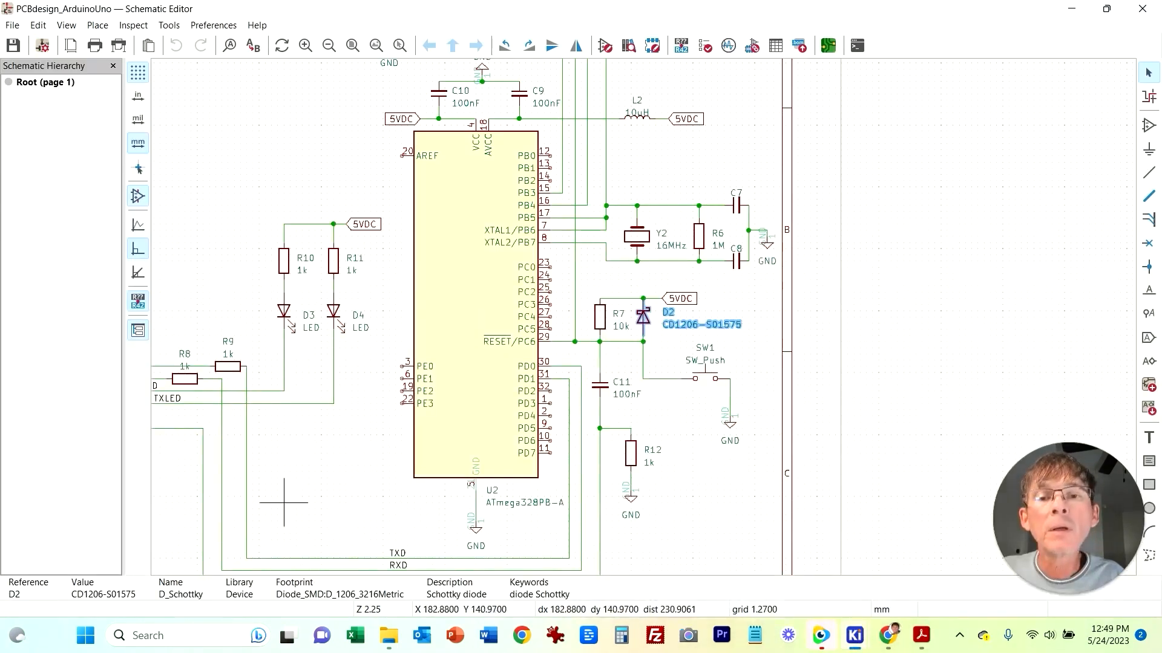
scroll(296, 460, down, 3)
scroll(418, 197, up, 3)
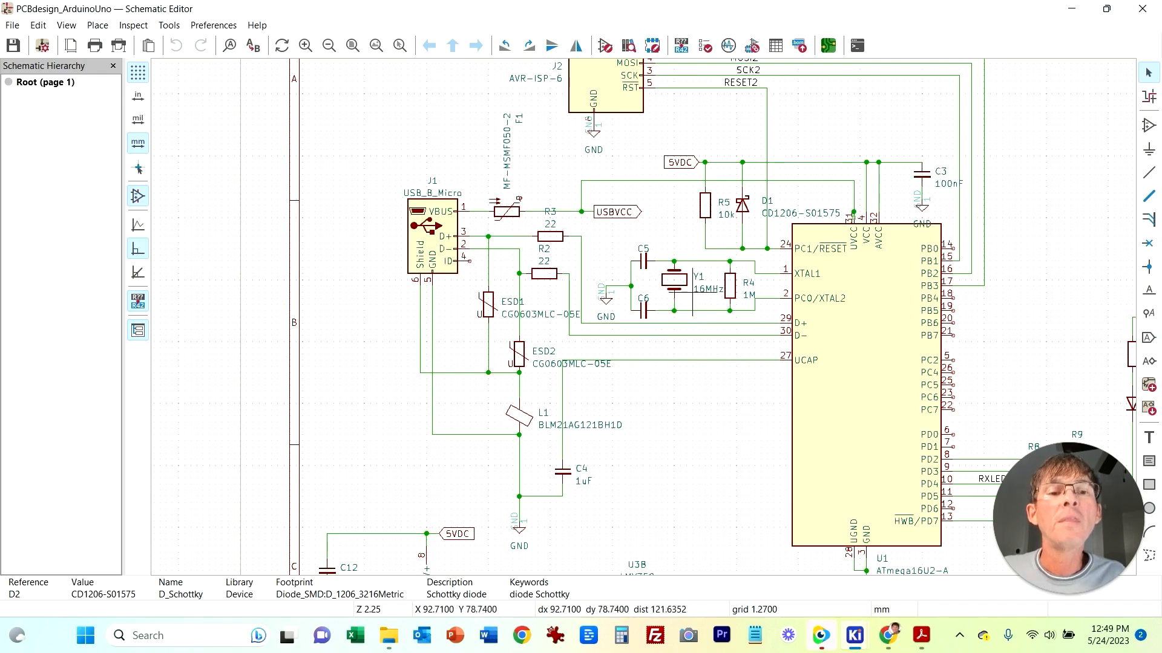
middle_drag(735, 478, 624, 443)
scroll(625, 455, down, 2)
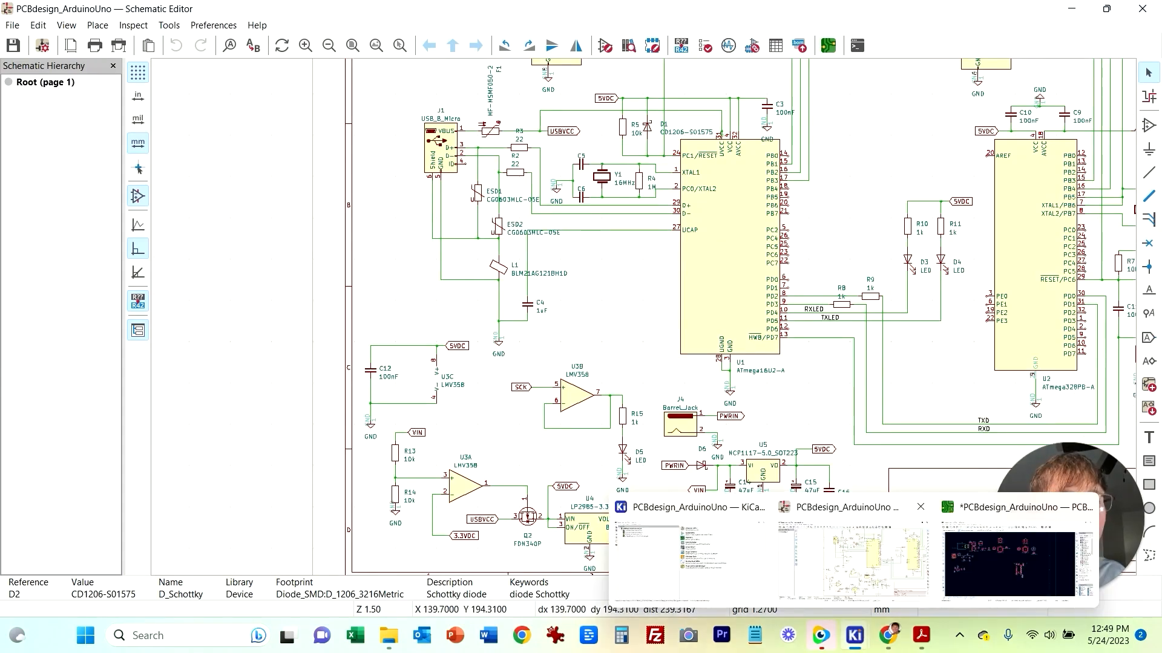
mouse_move(854, 636)
click(1009, 563)
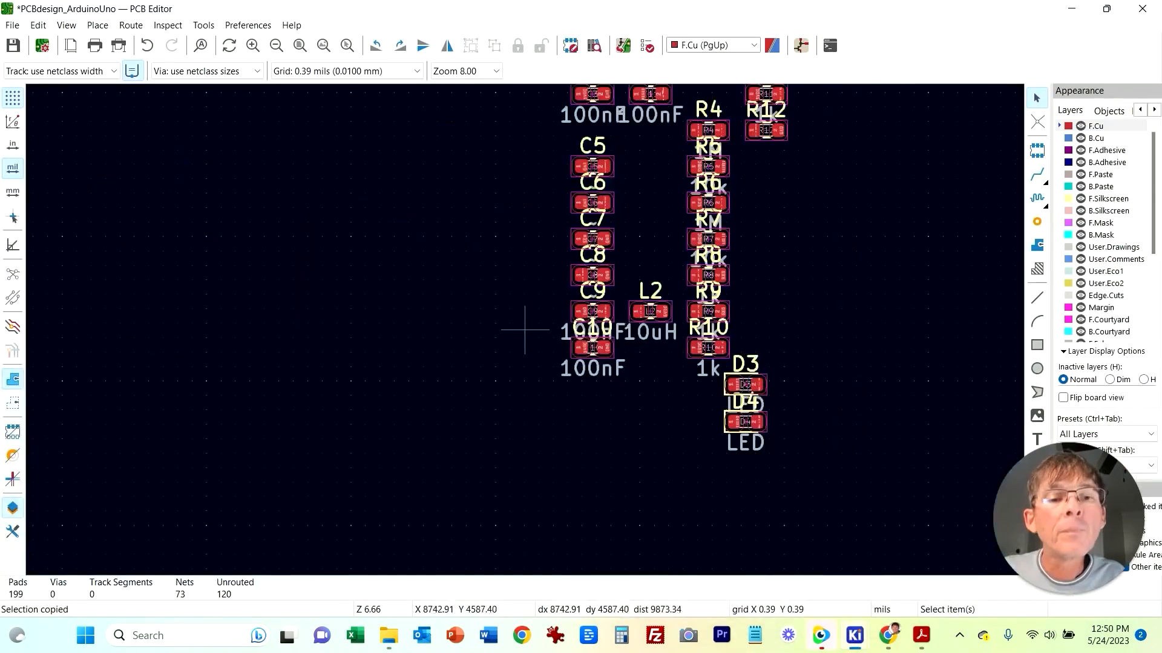
Step: Select capacitors C5 and C6 in the cluster and move them beneath crystal Y1
mouse_move(550, 140)
mouse_down()
mouse_move(630, 213)
mouse_move(570, 200)
mouse_move(344, 285)
mouse_up()
scroll(244, 262, down, 5)
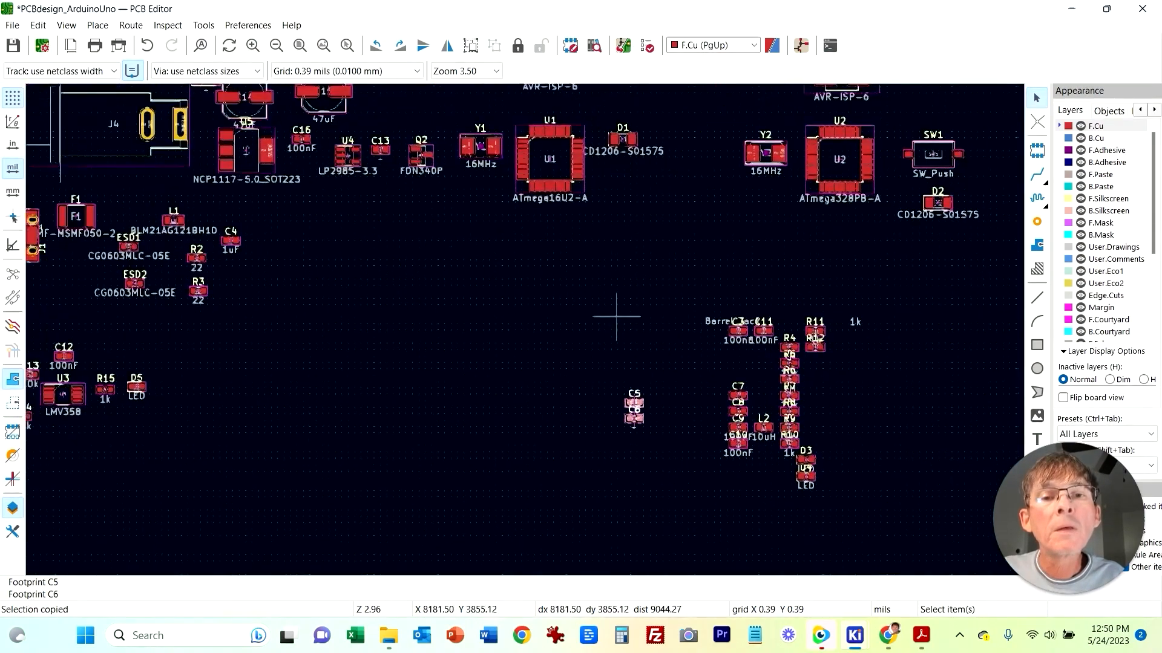
drag(649, 409, 496, 204)
click(491, 202)
key(Escape)
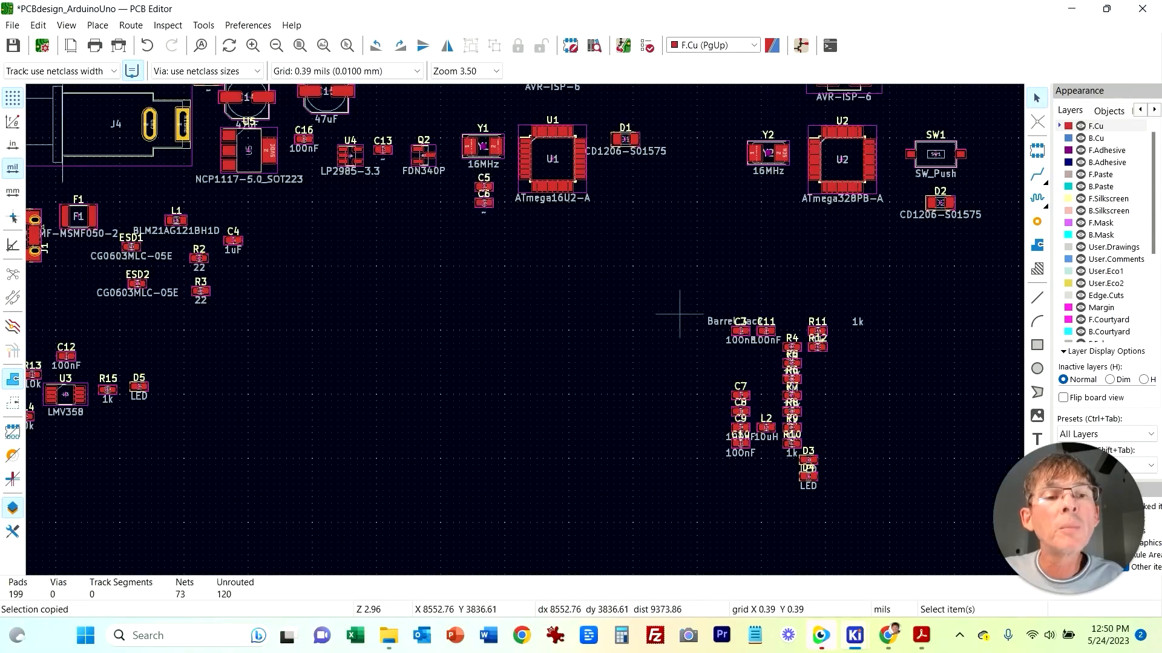
Step: Move resistor R4 beneath capacitors C5 and C6 next to crystal Y1
mouse_move(854, 635)
click(871, 544)
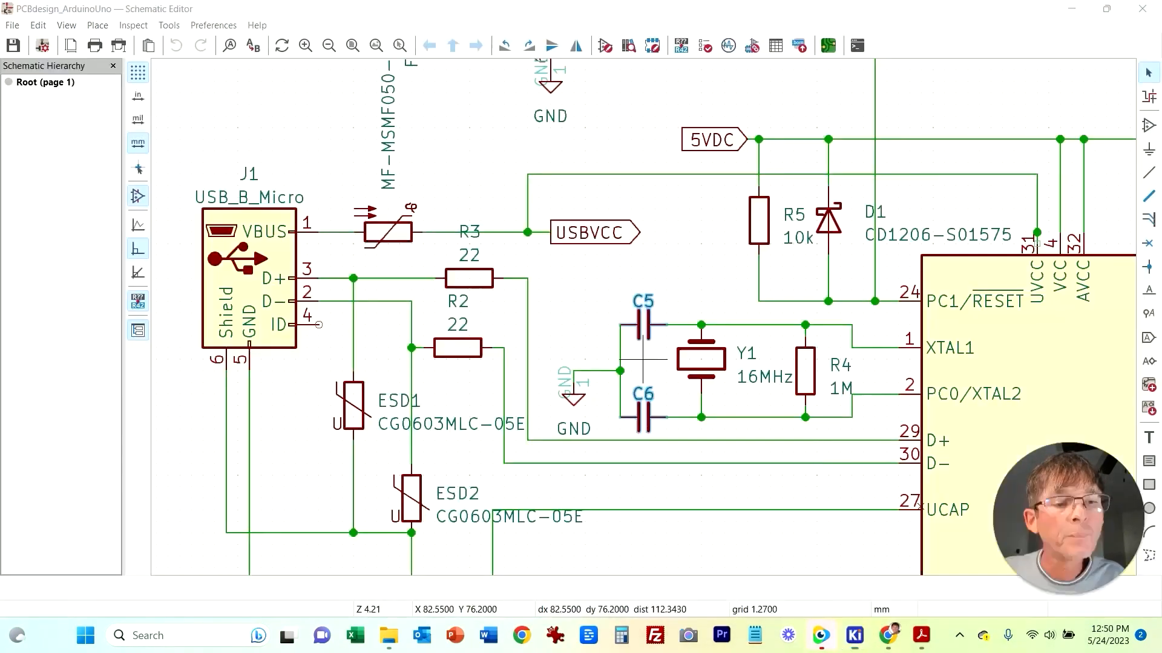
click(762, 521)
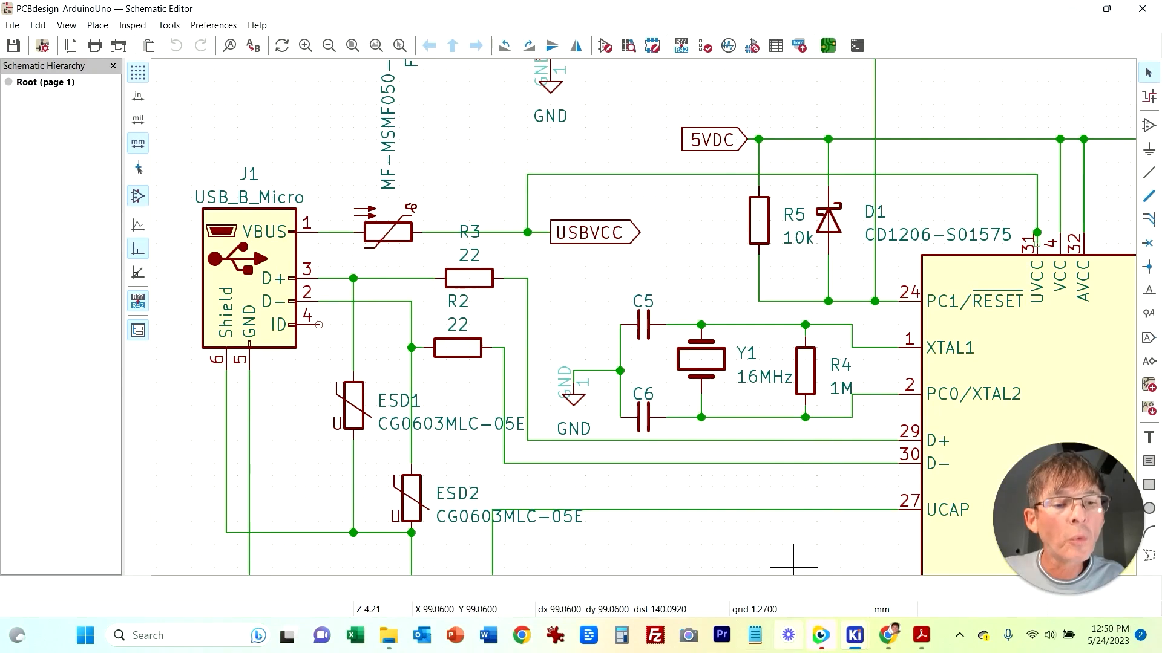
mouse_move(855, 635)
click(1005, 551)
drag(800, 347, 544, 308)
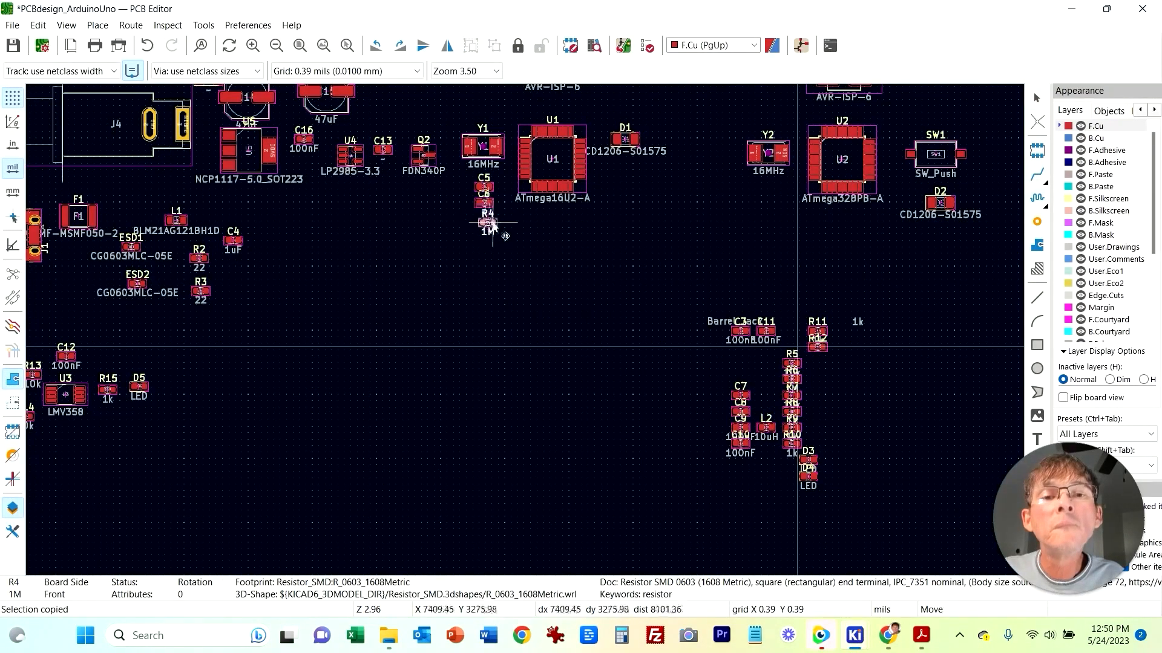
click(484, 224)
Step: Move capacitors C7 and C8 beneath crystal Y2 beside microcontroller U2
middle_drag(894, 254, 712, 277)
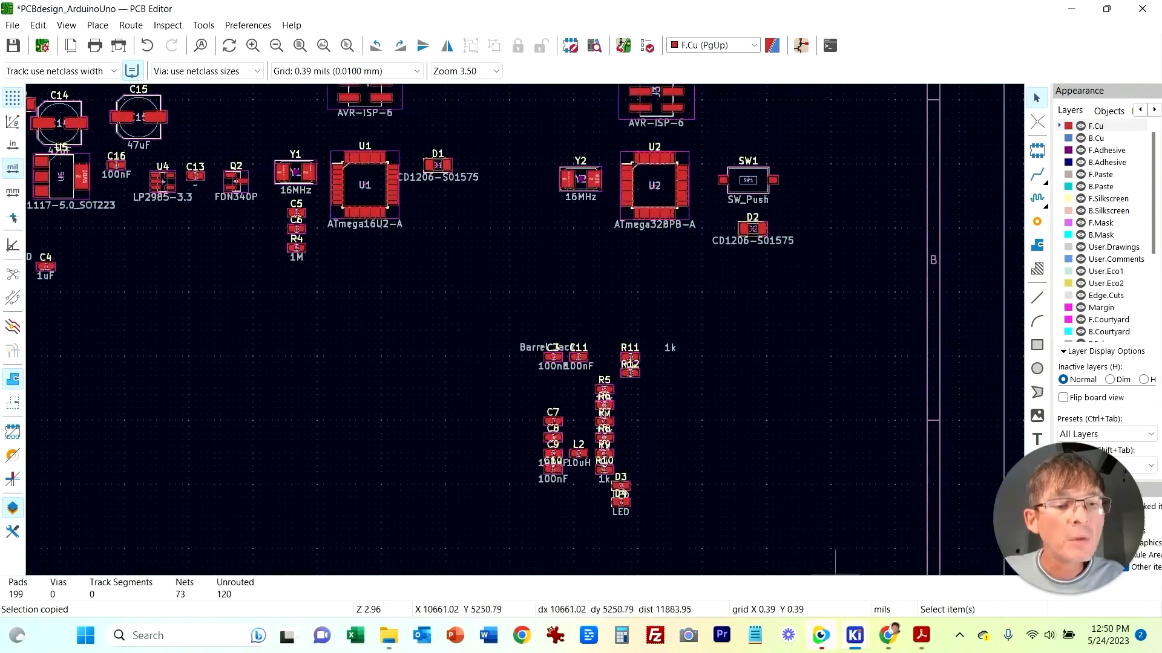
mouse_move(855, 635)
click(859, 544)
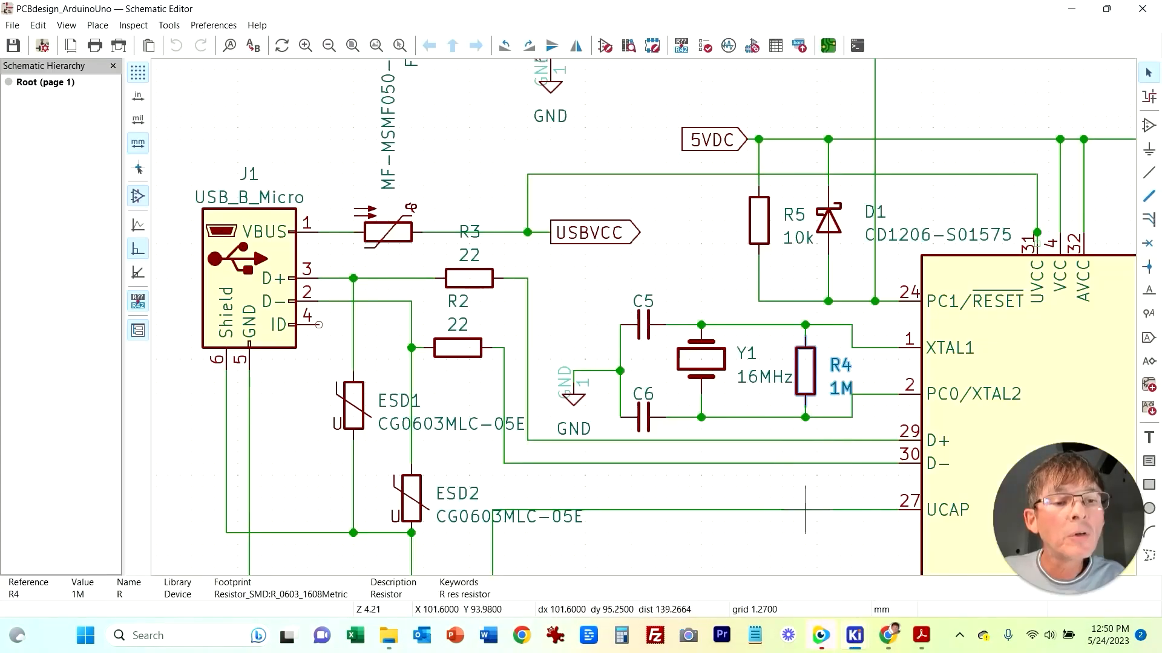
middle_drag(851, 521, 1113, 364)
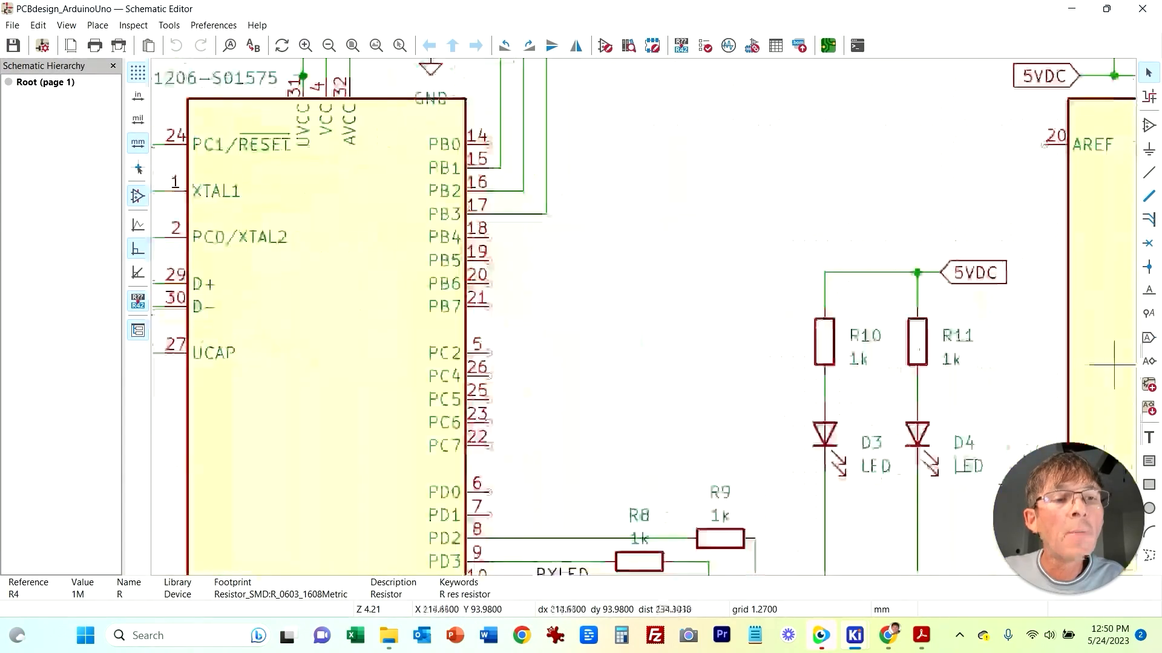
middle_drag(963, 191, 251, 193)
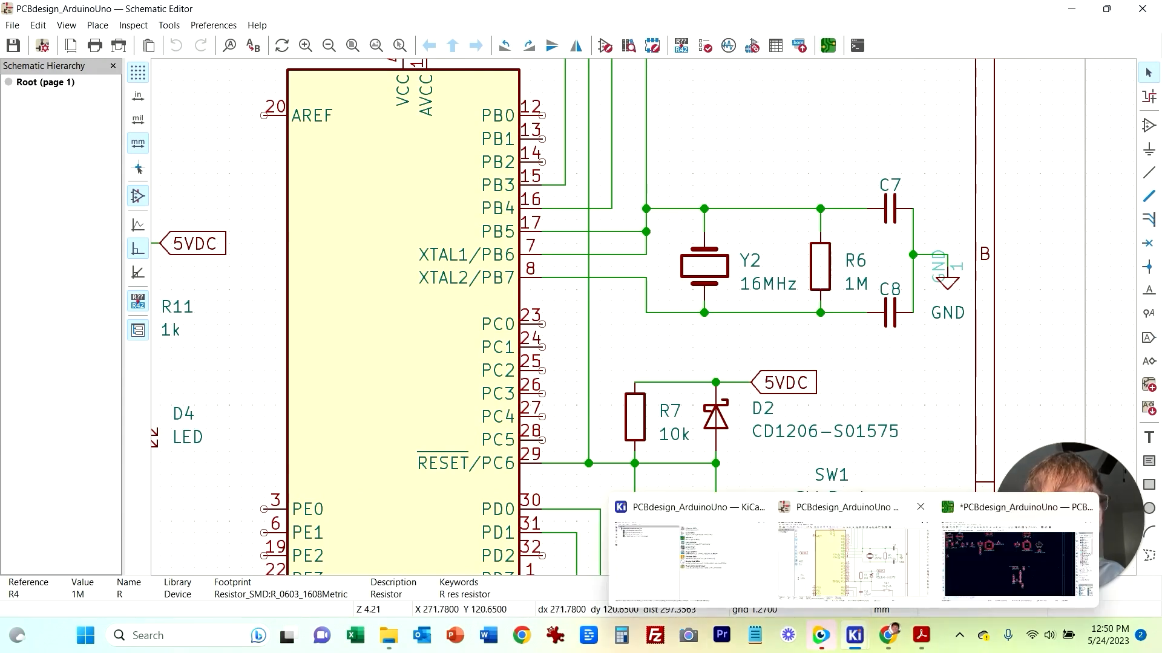
mouse_move(856, 635)
click(1004, 560)
drag(529, 406, 590, 221)
click(826, 530)
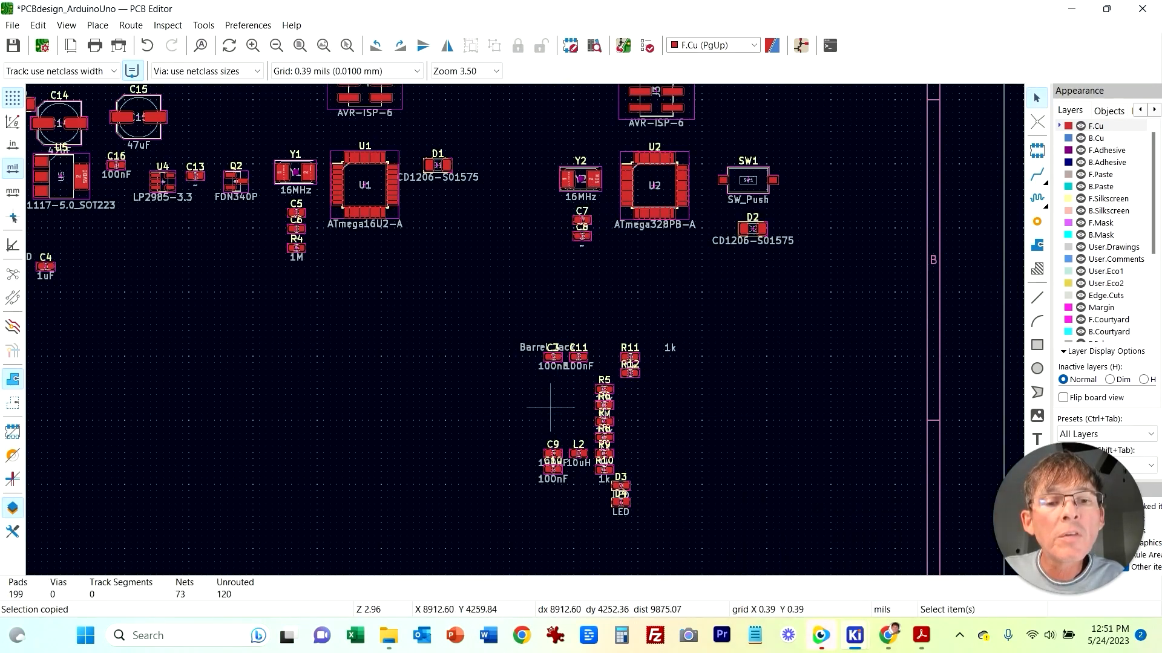
Step: Move resistor R6 beneath capacitors C7 and C8 next to crystal Y2
click(614, 406)
drag(613, 408, 582, 261)
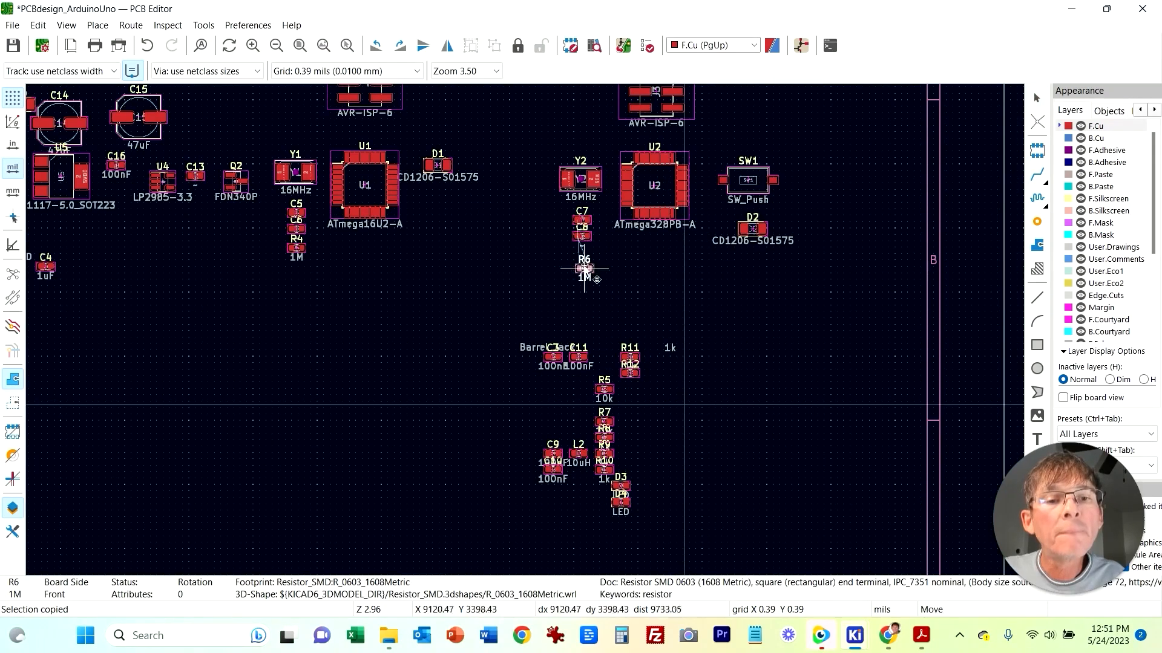
Step: Look up the reset circuit of U1 in the schematic and move resistor R5 beneath diode D1 beside microcontroller U1
mouse_move(854, 636)
click(868, 563)
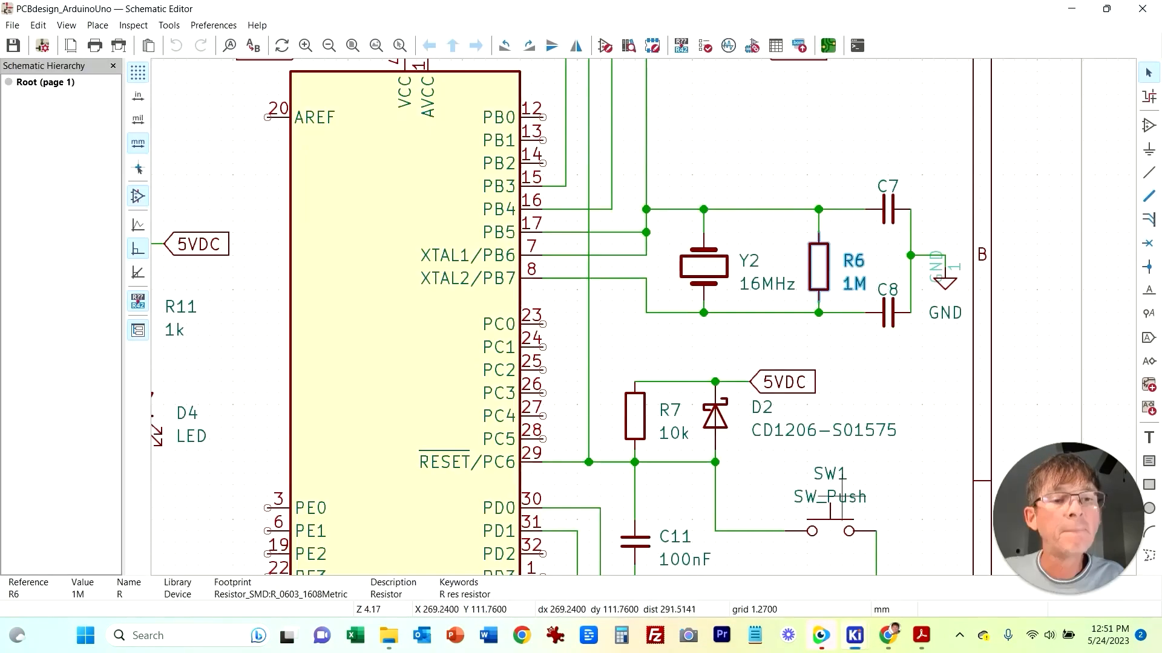
scroll(206, 325, down, 2)
middle_drag(207, 325, 625, 332)
scroll(626, 332, down, 2)
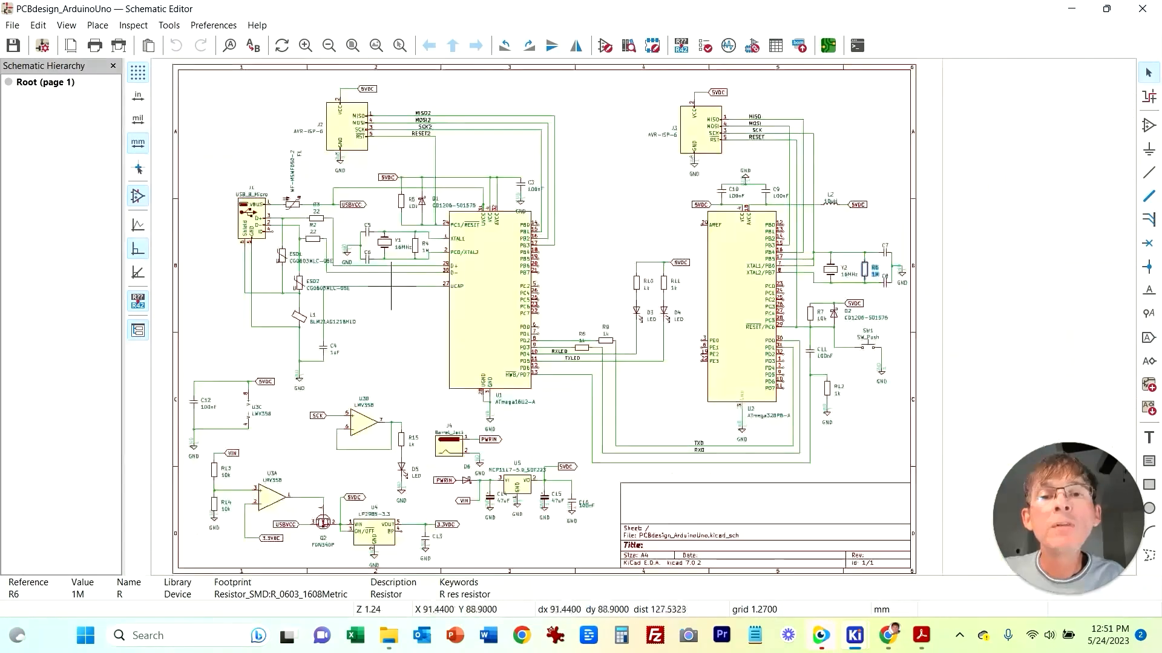
scroll(388, 267, up, 1)
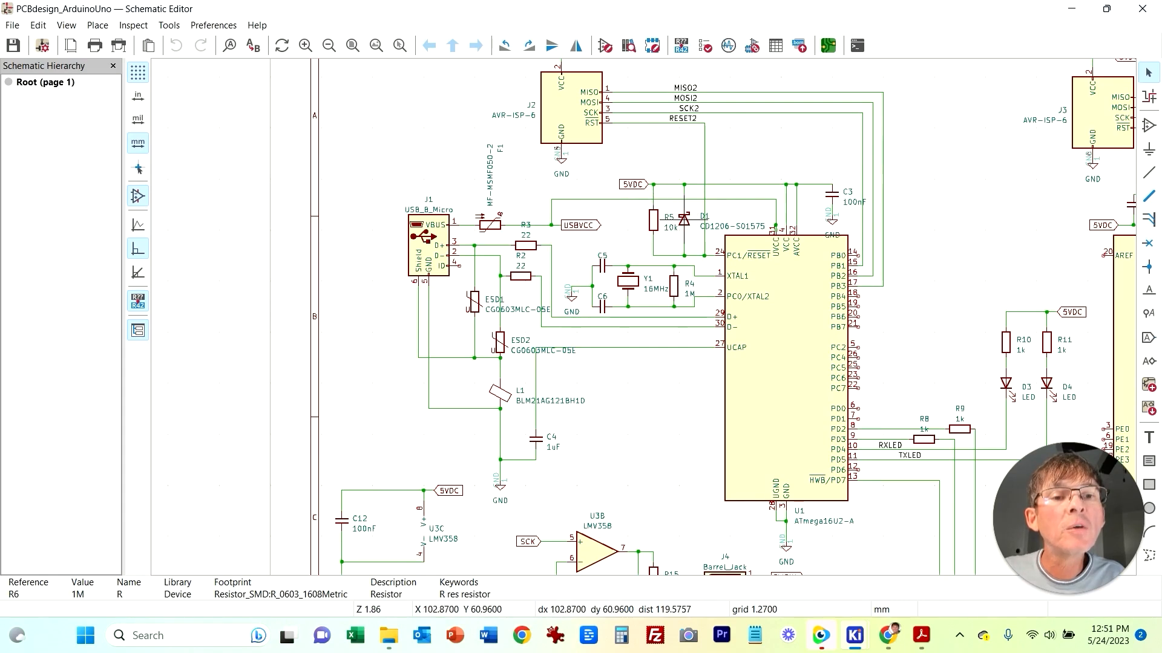
mouse_move(855, 635)
click(854, 539)
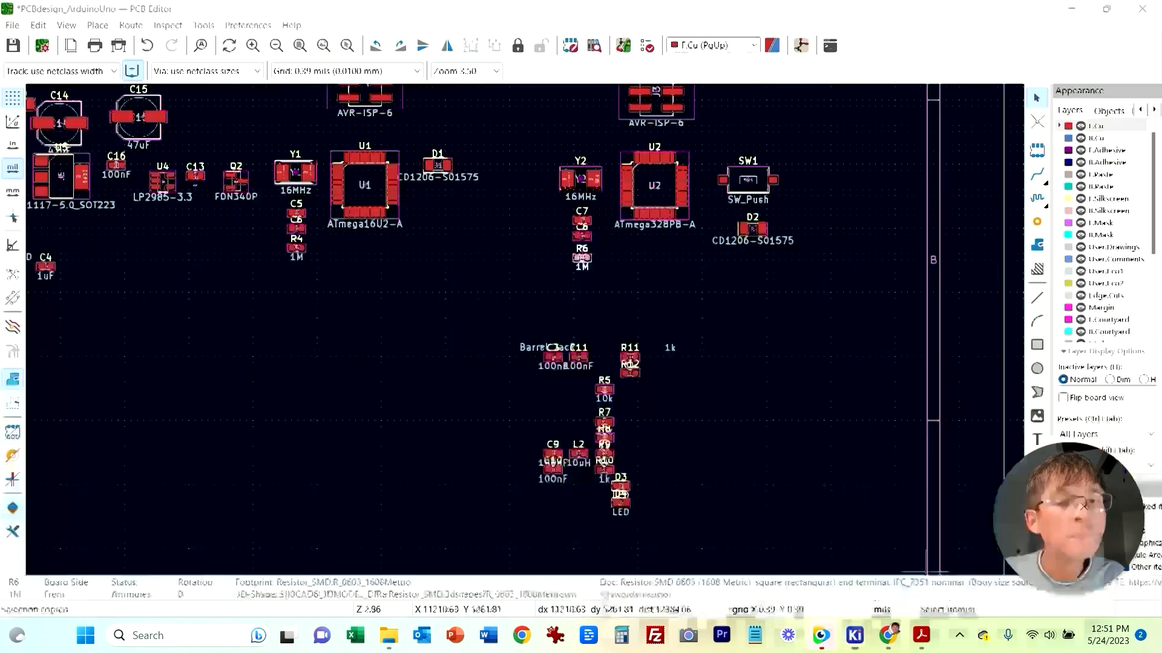
drag(609, 389, 444, 190)
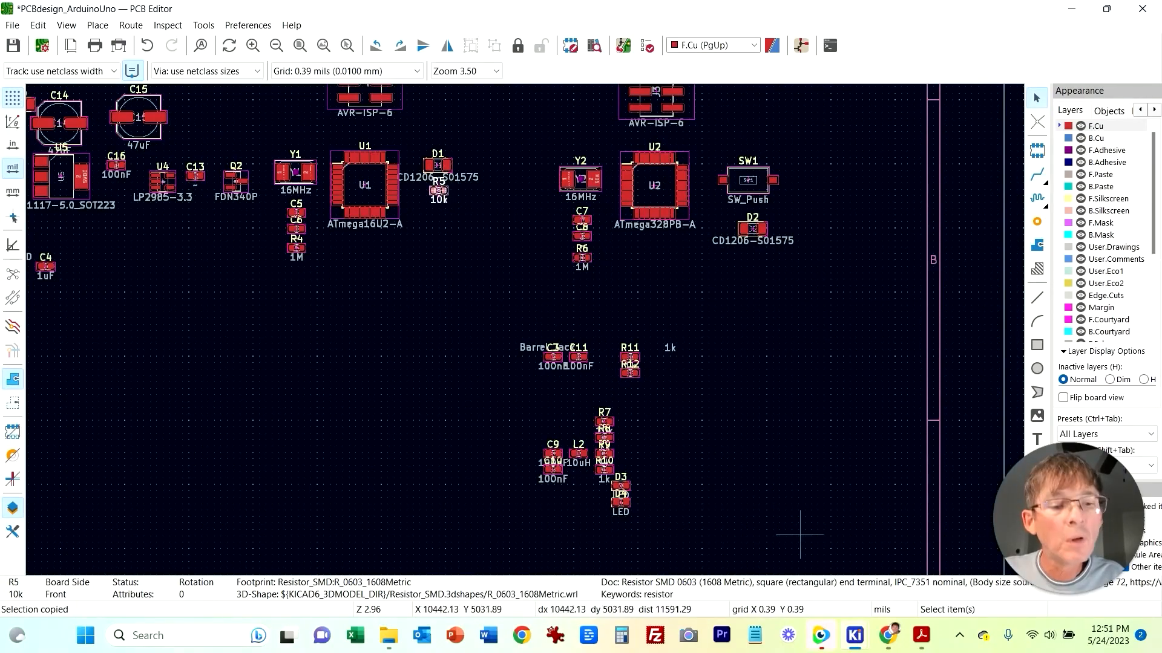
Step: Check the decoupling capacitor in the schematic and move capacitor C3 above diode D1 next to microcontroller U1
mouse_move(855, 636)
click(855, 538)
middle_drag(1016, 175, 428, 161)
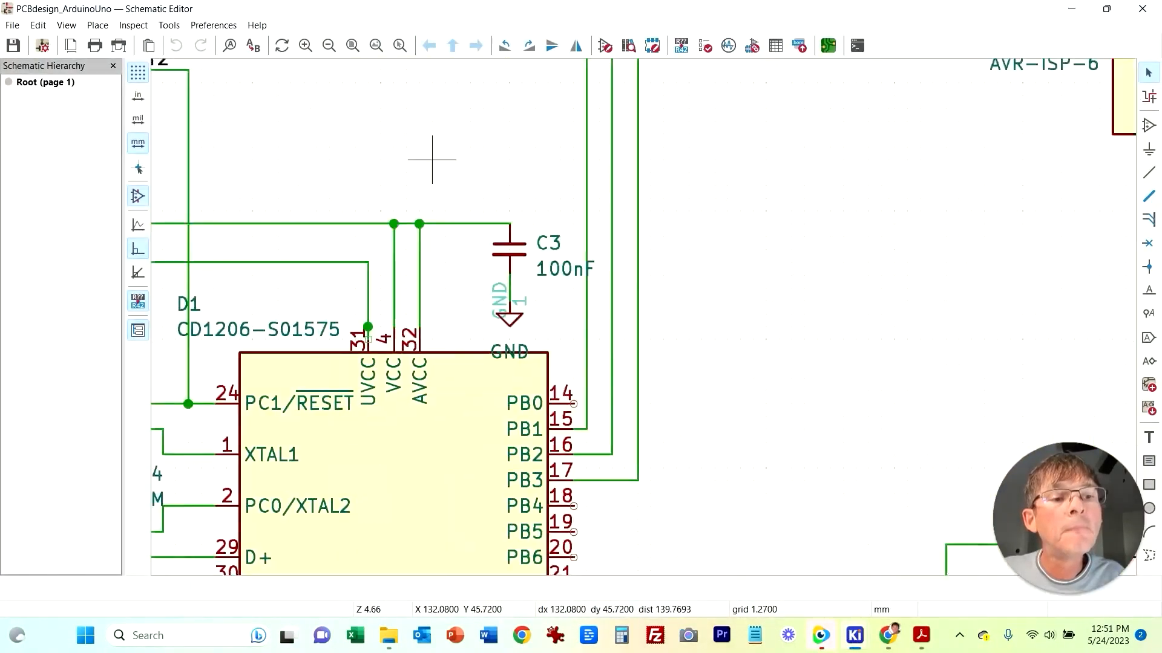
scroll(642, 317, down, 5)
scroll(642, 317, up, 4)
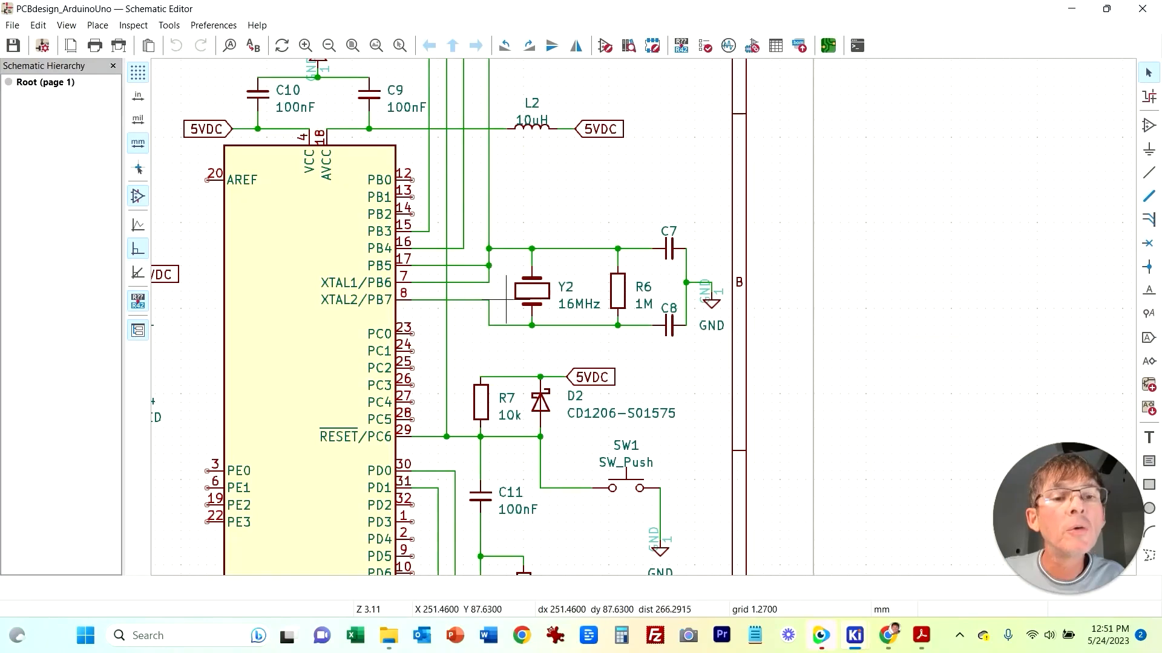
scroll(626, 359, down, 4)
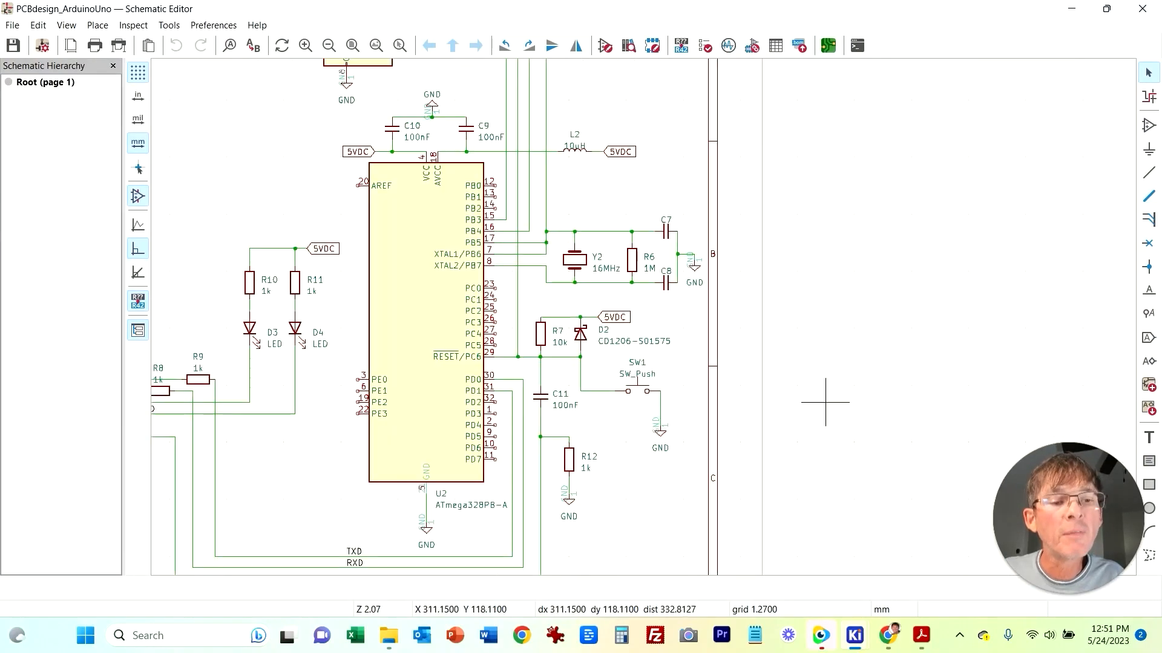
scroll(829, 327, up, 3)
middle_drag(835, 321, 876, 320)
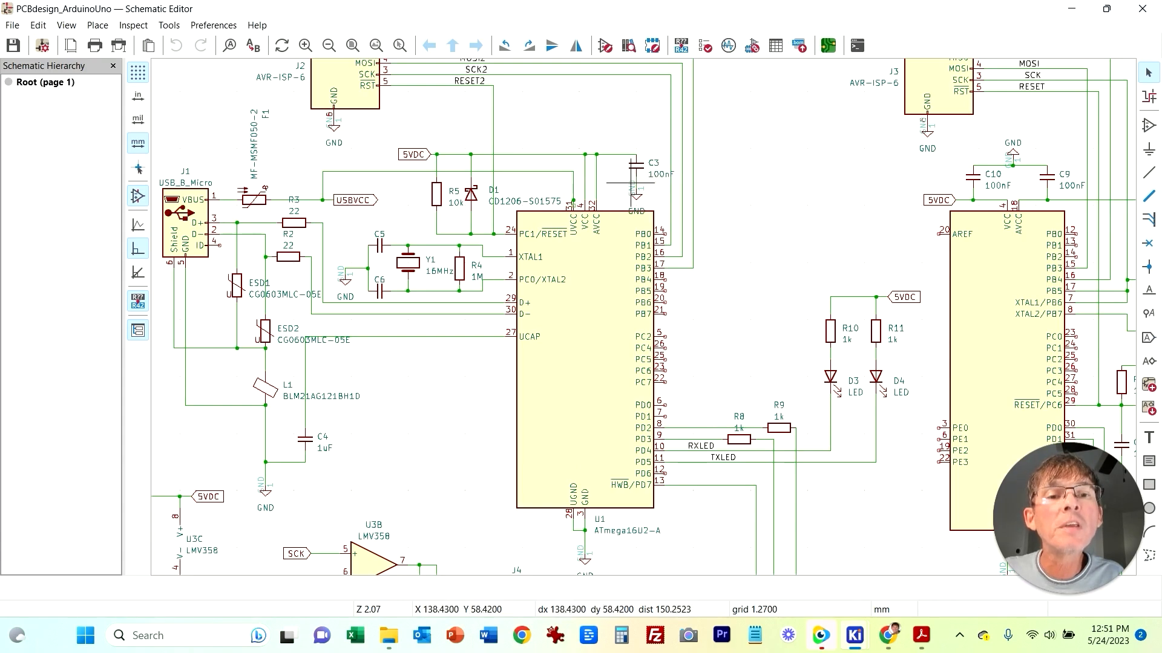
click(855, 636)
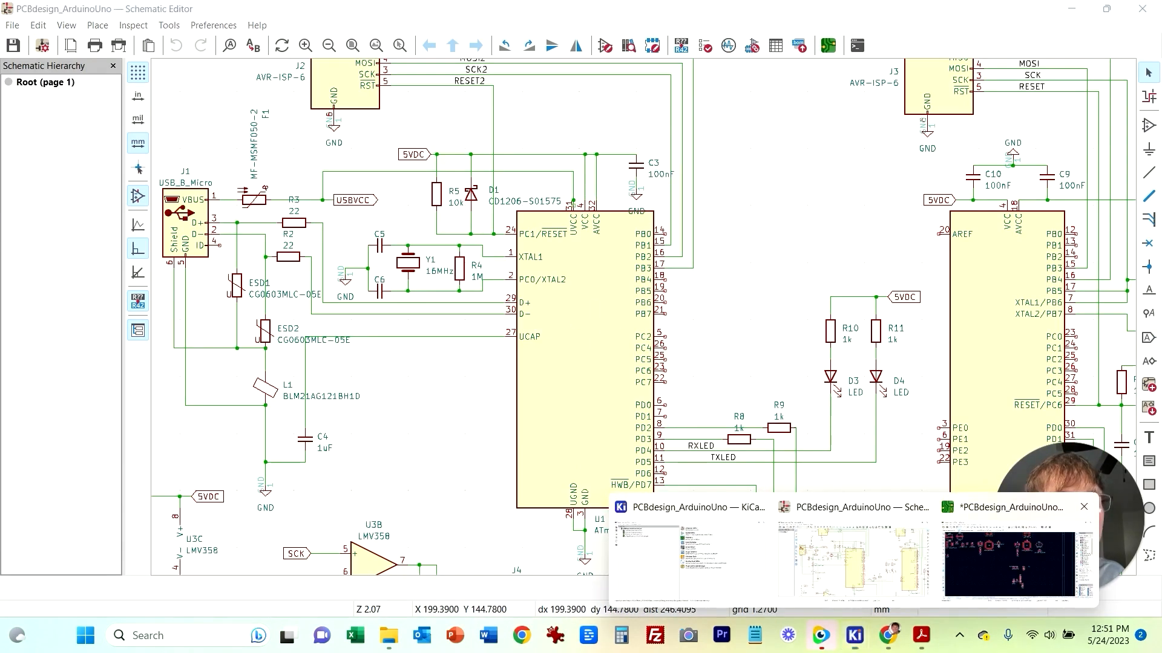
click(1007, 557)
drag(559, 372, 414, 137)
mouse_move(855, 635)
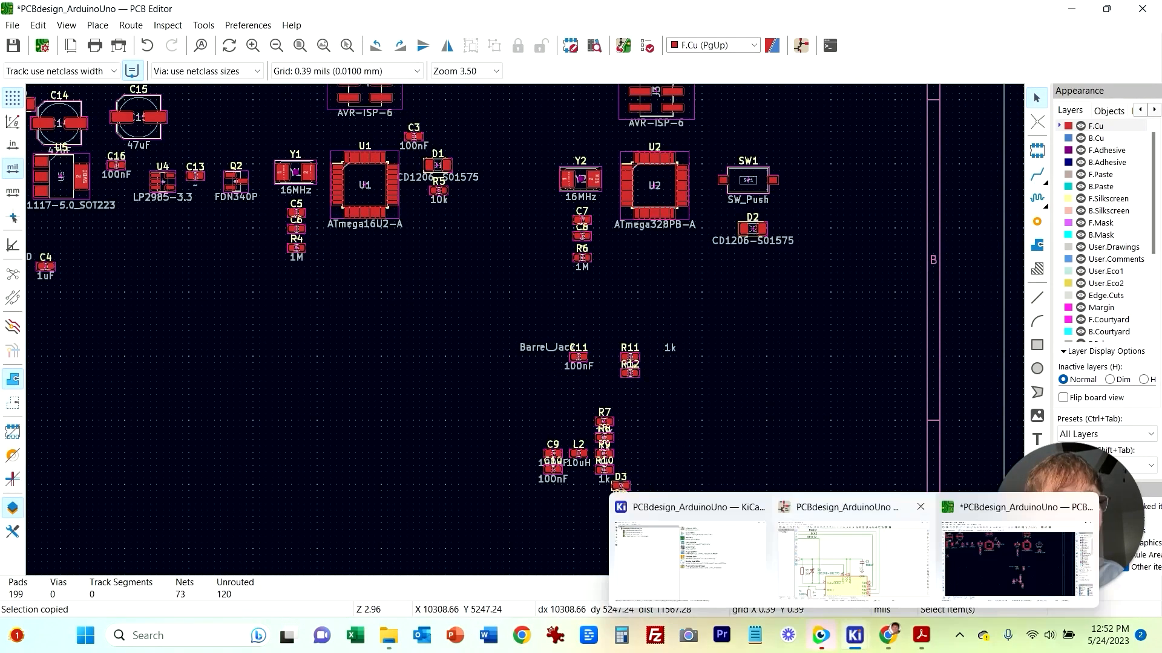
Step: Move capacitors C9 and C10 beneath microcontroller U2 beside capacitors C7 and C8
click(862, 563)
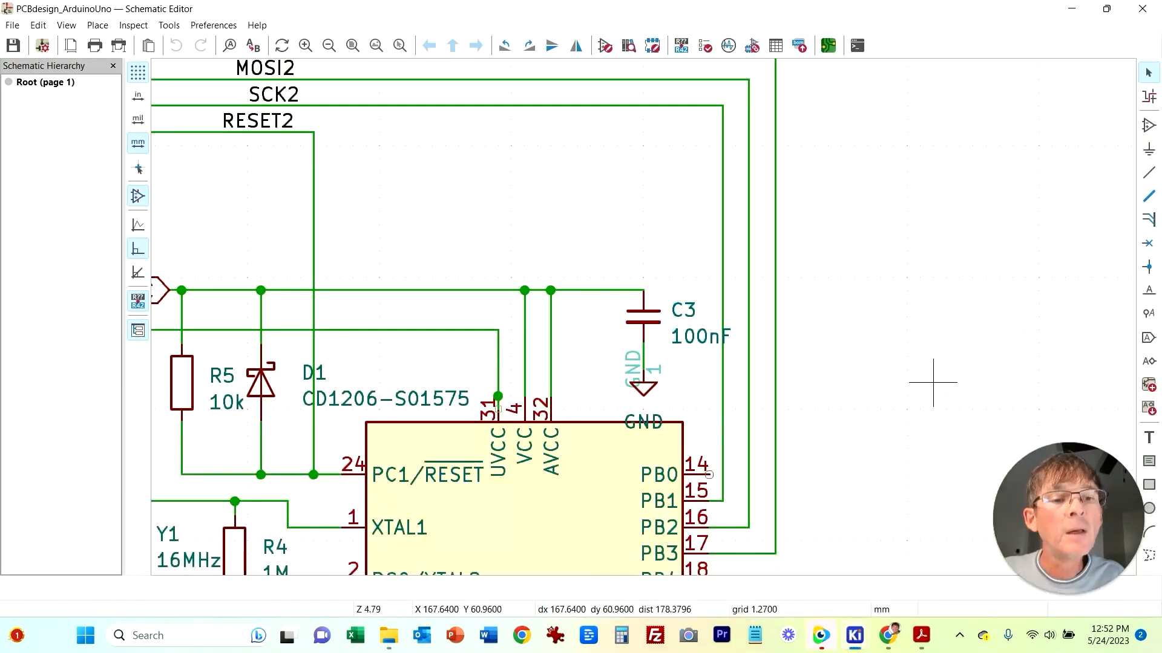
scroll(928, 381, down, 5)
scroll(806, 310, up, 2)
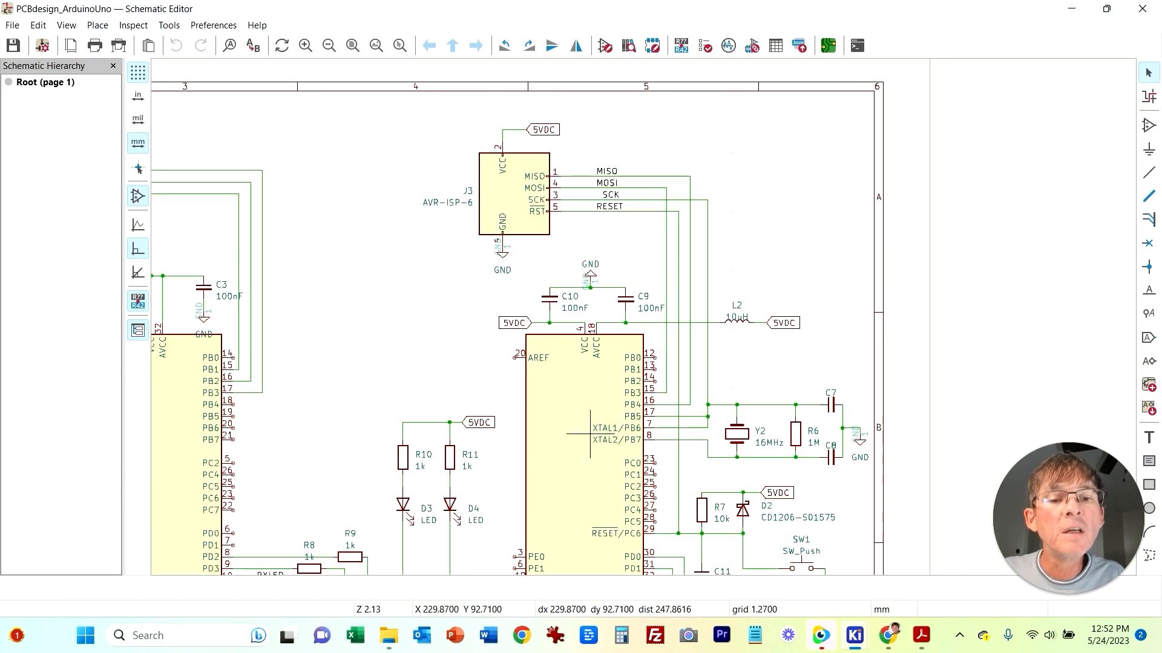
mouse_move(855, 635)
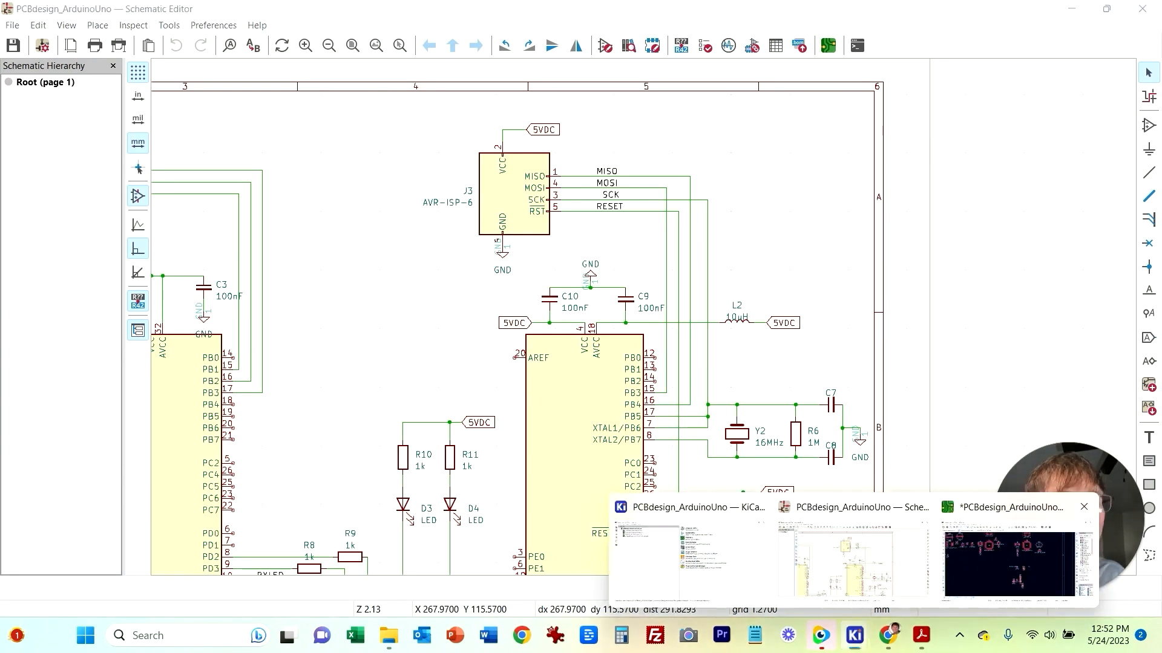
click(993, 566)
drag(521, 435, 709, 269)
click(713, 319)
click(739, 354)
Step: Locate resistors R8 and R9 in the schematic and move them with their neighbours beneath microcontroller U2
mouse_move(855, 636)
click(802, 560)
scroll(627, 330, down, 2)
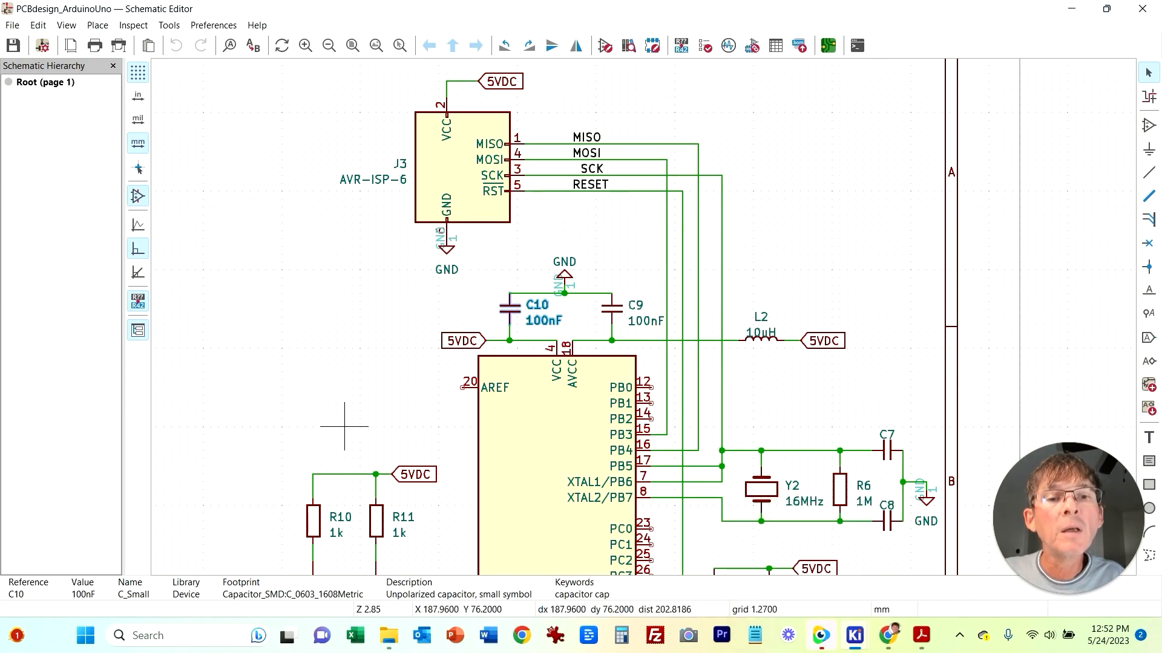
middle_drag(285, 361, 807, 253)
middle_drag(705, 441, 651, 279)
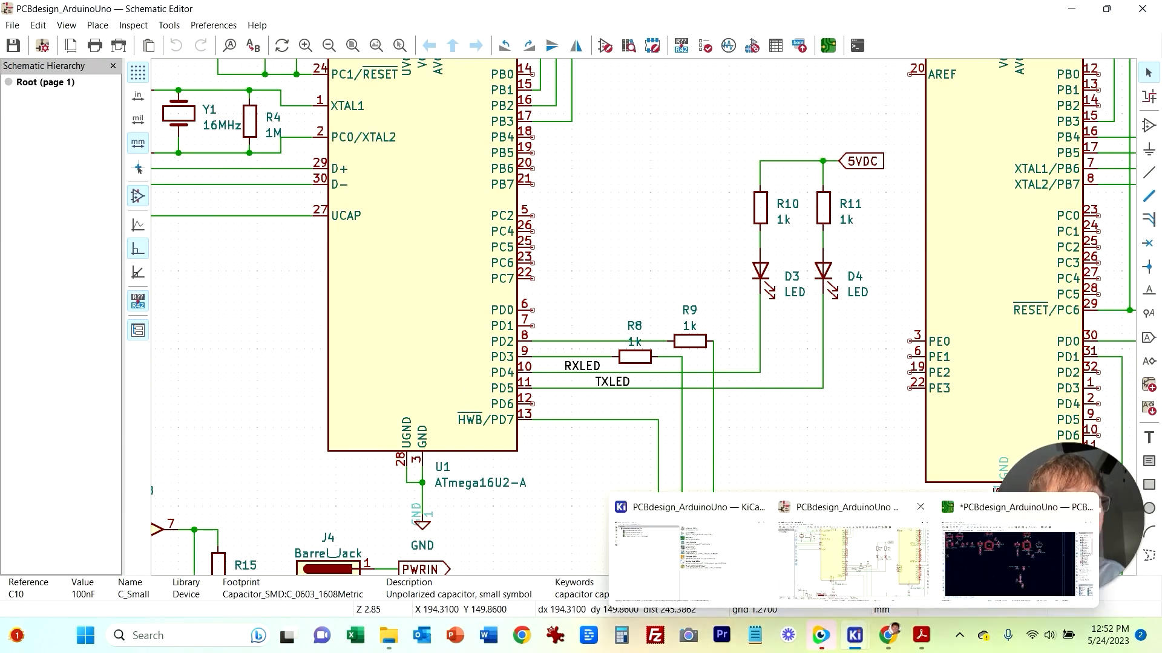
click(1037, 553)
drag(616, 444, 789, 460)
drag(754, 380, 788, 442)
drag(781, 419, 633, 266)
click(855, 635)
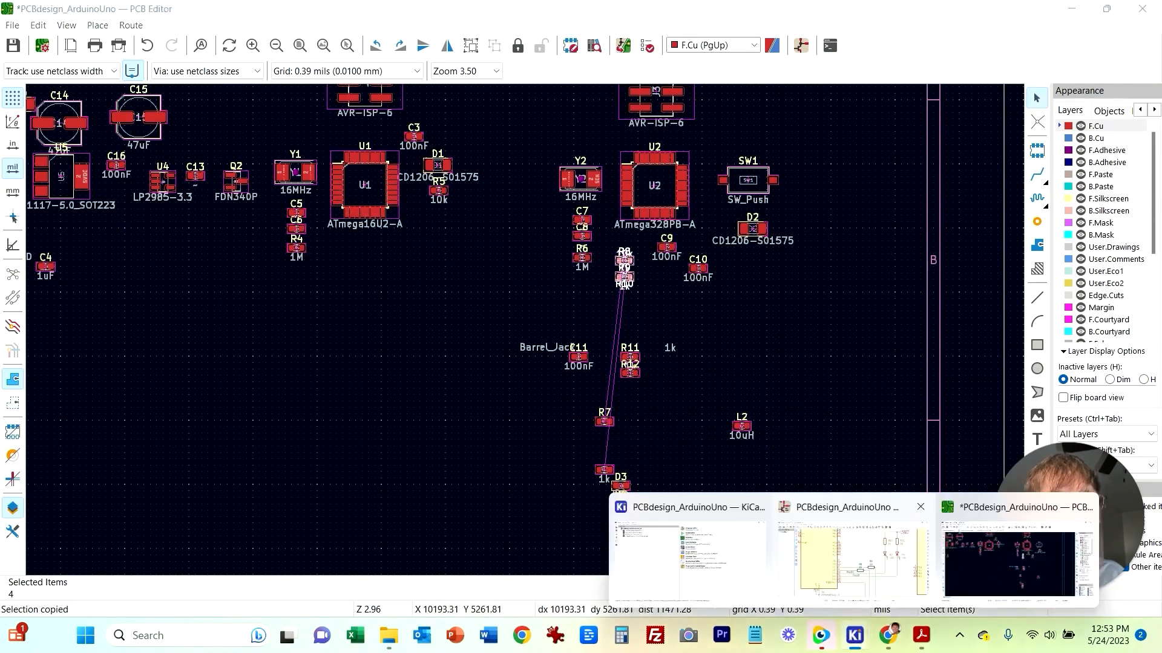
Step: Pull resistors R10 and R11 out of the group and place them side by side right of resistor R12
click(852, 548)
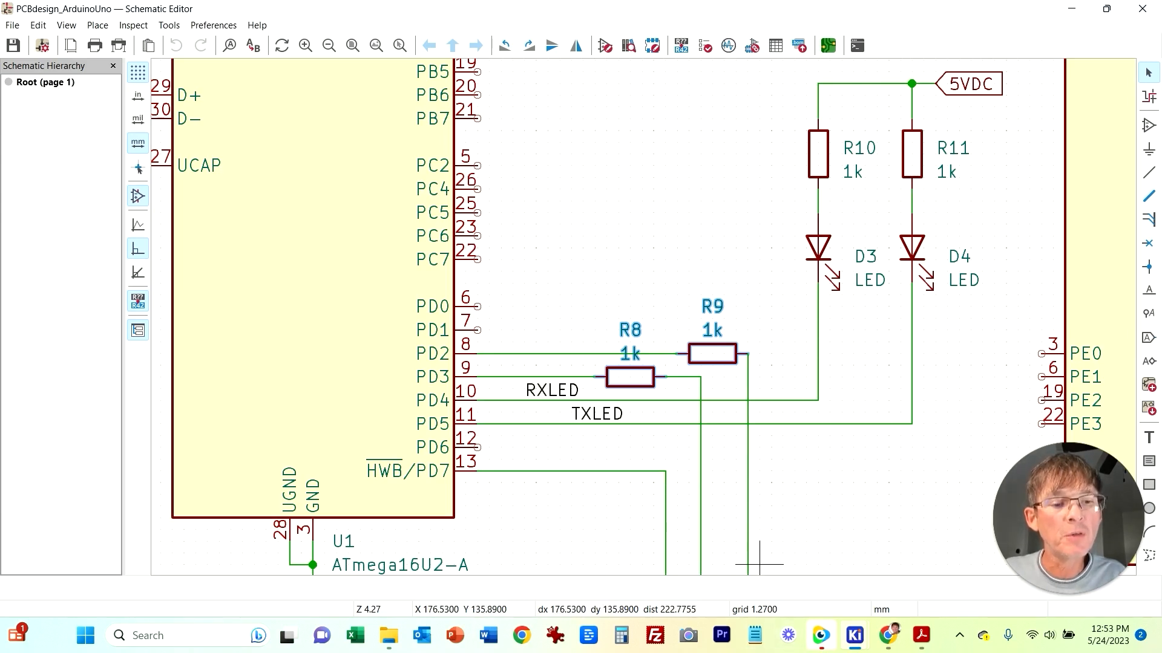
click(854, 635)
click(857, 547)
click(854, 635)
click(1010, 547)
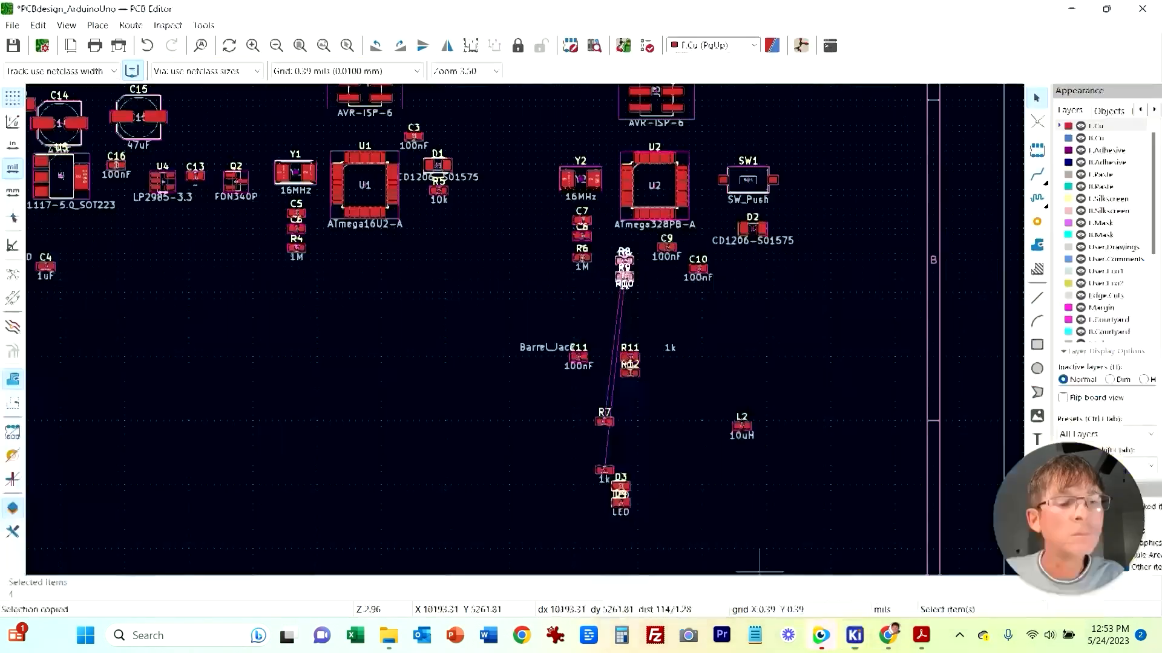
click(668, 380)
drag(640, 355, 761, 343)
drag(605, 470, 819, 481)
click(843, 307)
click(844, 307)
drag(844, 302, 818, 479)
click(816, 520)
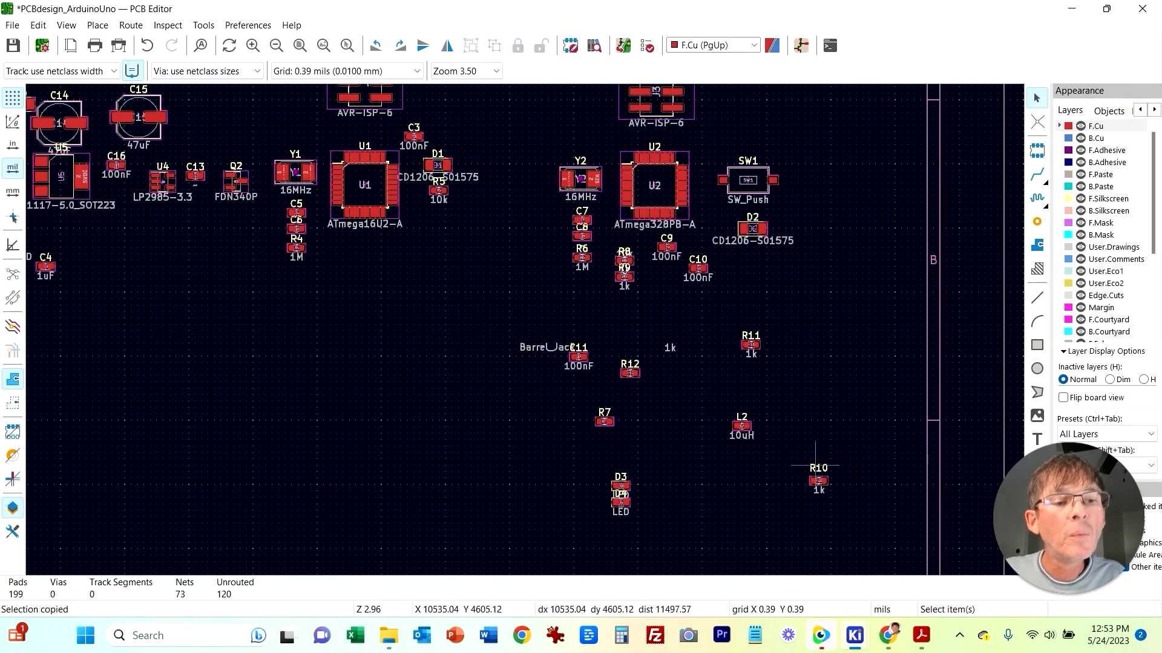
click(818, 481)
drag(818, 481, 629, 389)
click(671, 347)
click(824, 379)
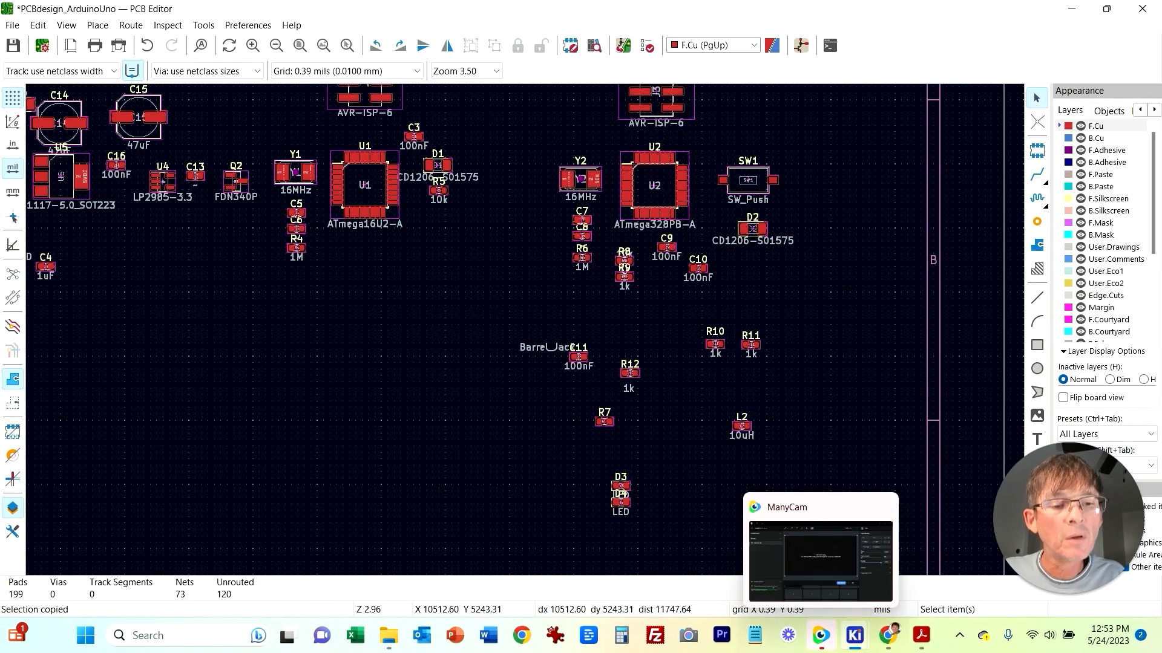
Step: Check the LED circuit in the schematic and move LEDs D3 and D4 beneath resistors R10 and R11
mouse_move(855, 635)
click(859, 569)
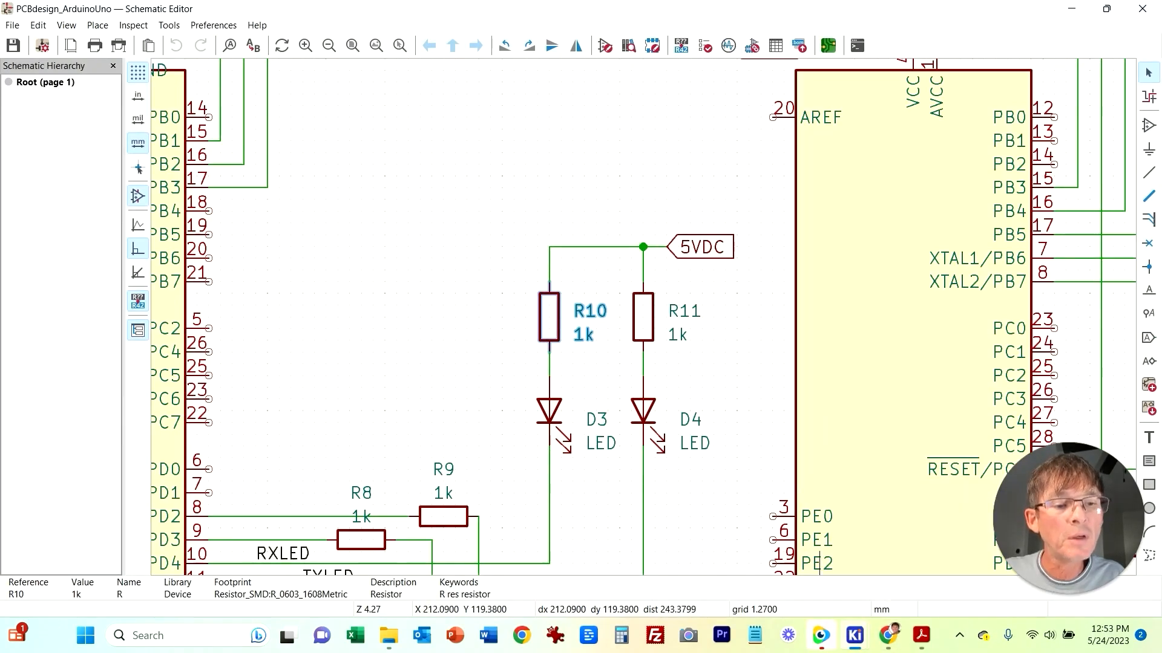
mouse_move(854, 635)
click(696, 568)
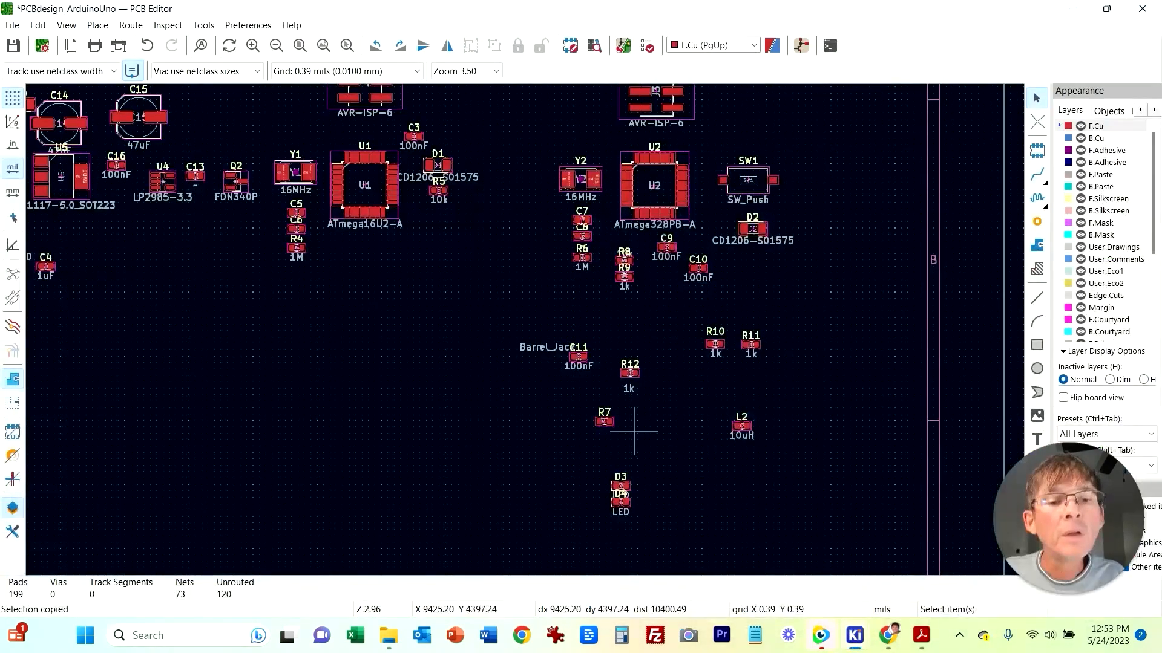
drag(604, 475, 662, 526)
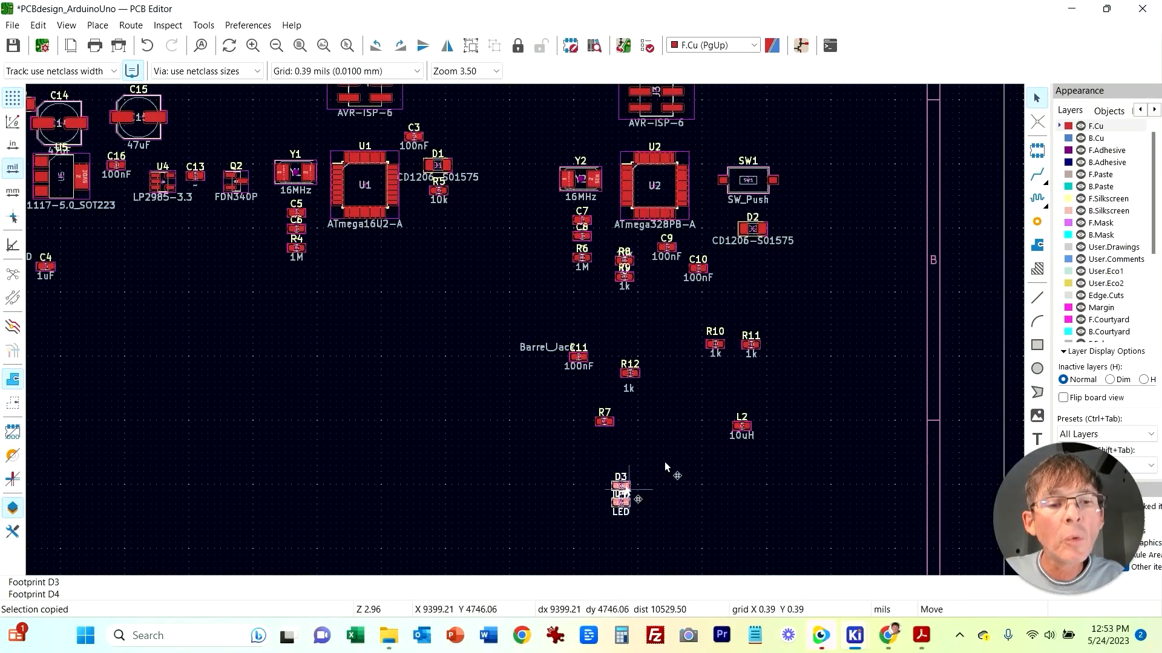
key(m)
click(751, 375)
Step: Move resistors R10, R11 and LEDs D3, D4 together beside diode D1 near microcontroller U1
drag(683, 311, 807, 420)
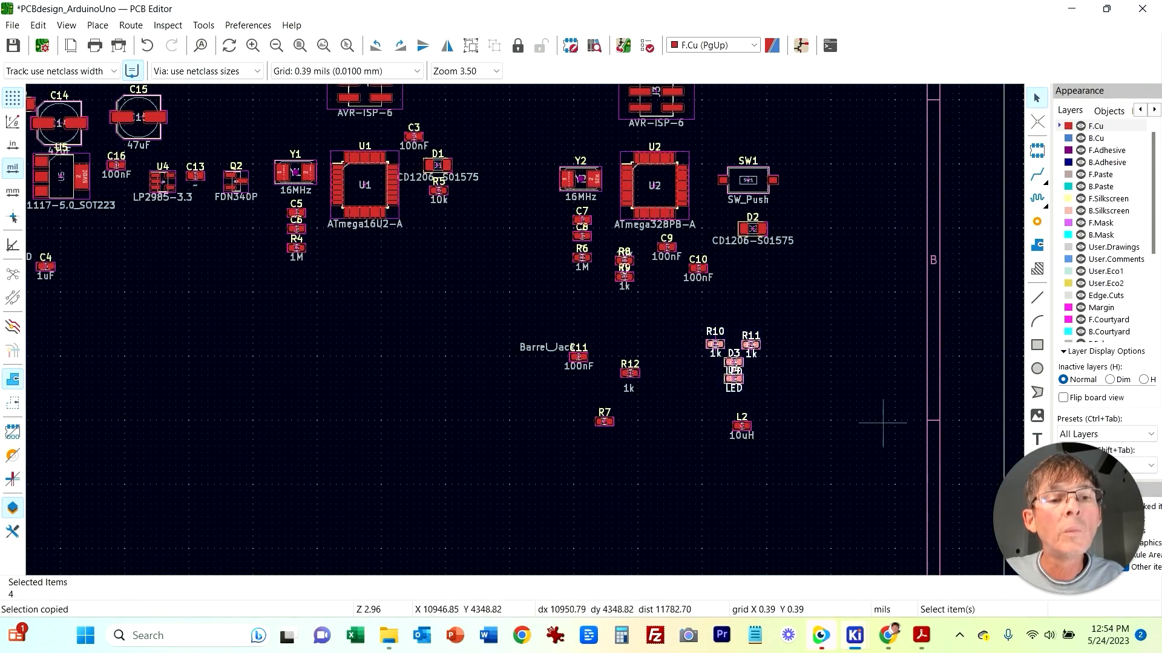
key(m)
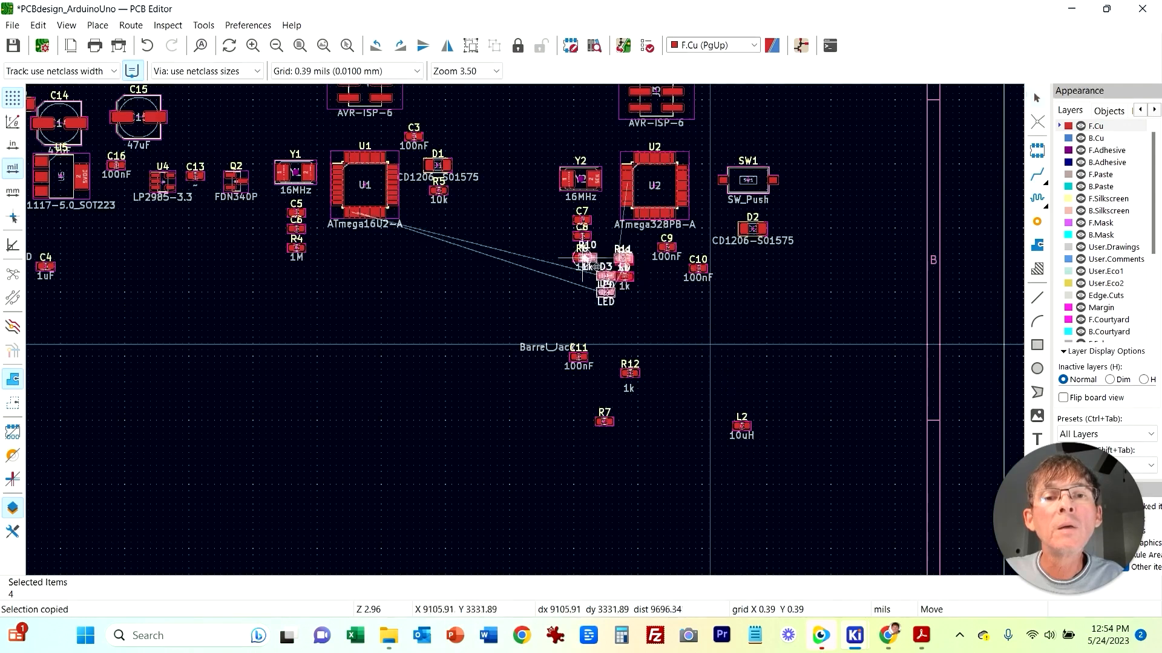
click(484, 215)
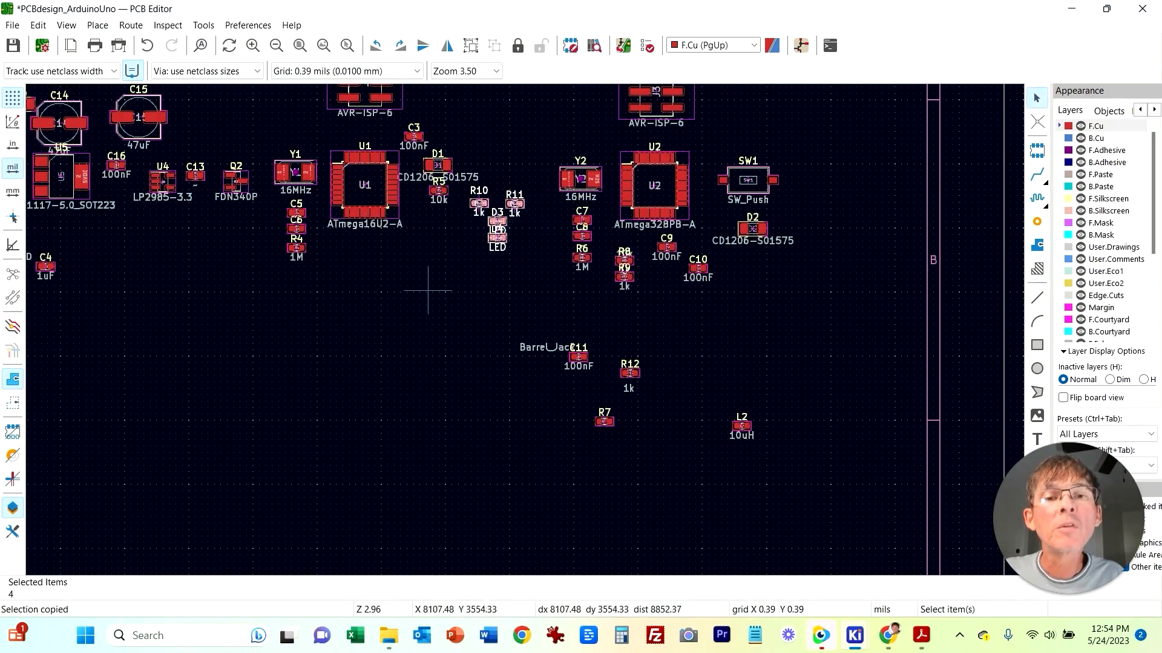
key(Escape)
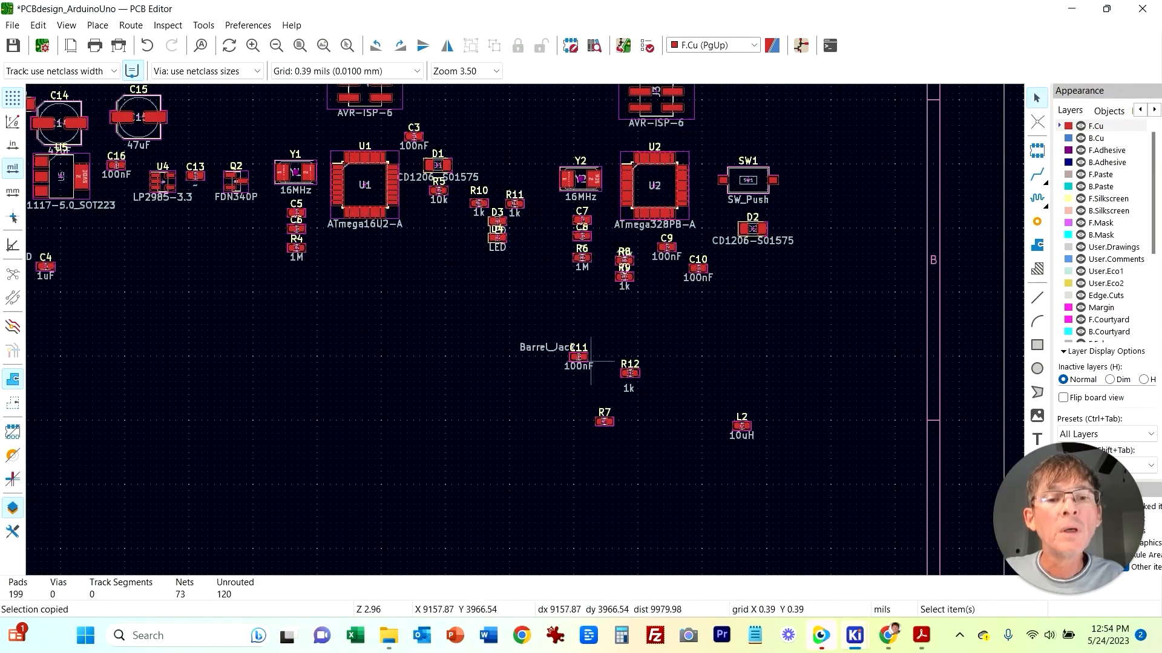
Step: Move the stray Barrel_Jack label back onto connector J4
middle_drag(482, 345, 645, 405)
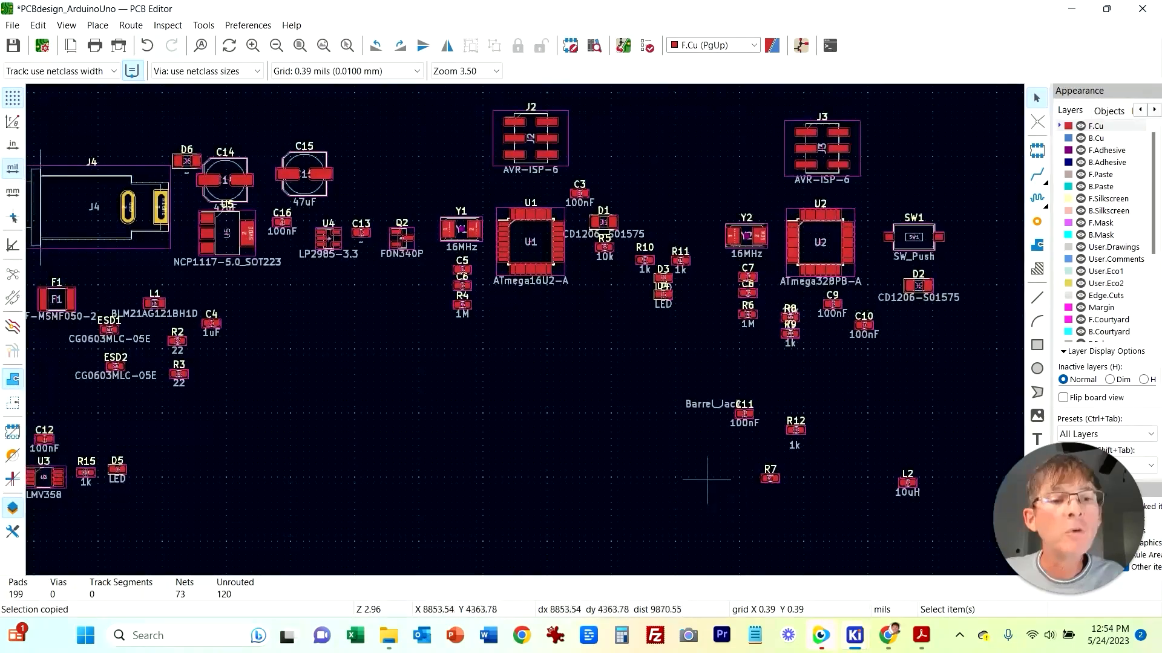
click(754, 416)
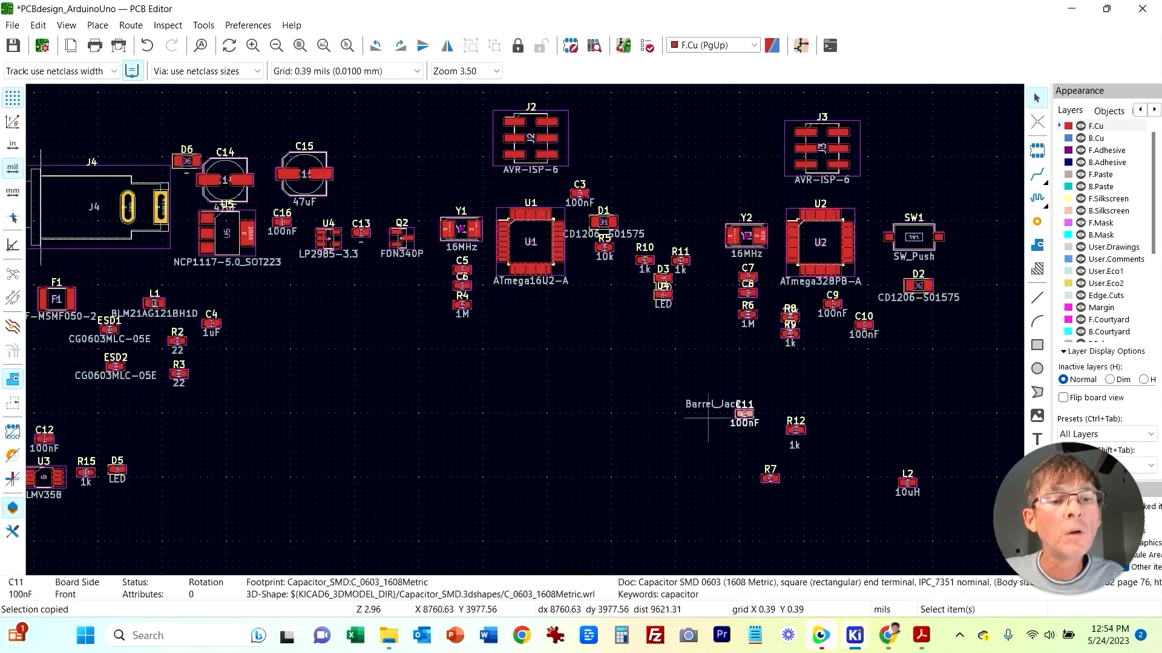
drag(697, 404, 84, 151)
Step: Check resistor R7's connections and move resistors R8 and R9 apart beneath microcontroller U2
click(321, 325)
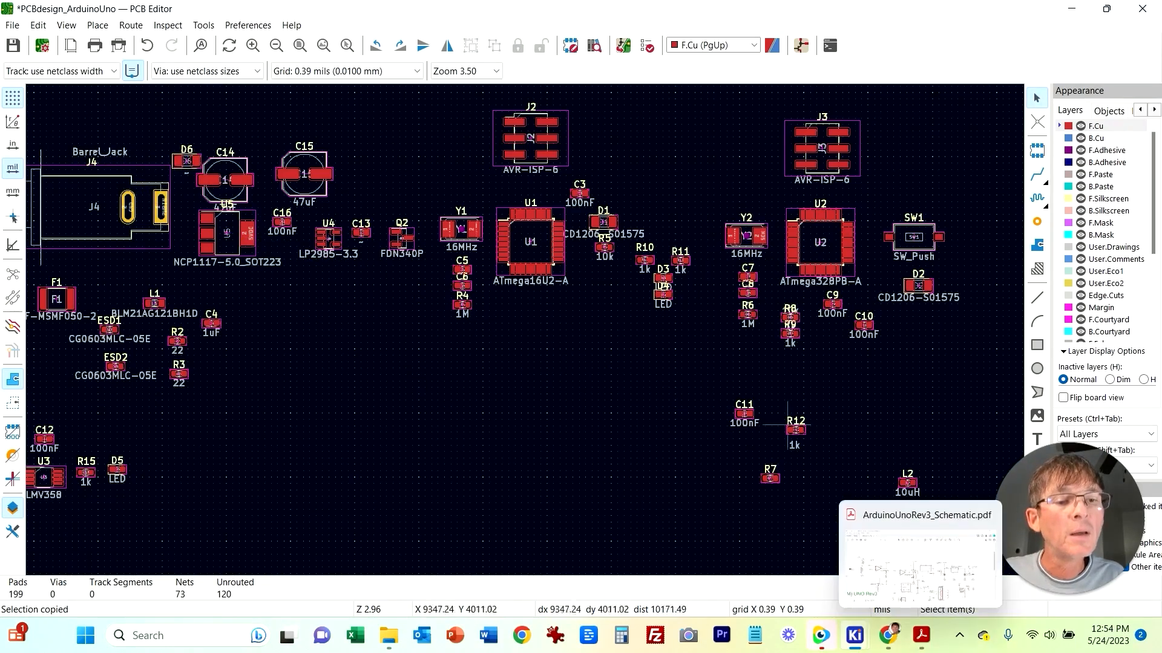
click(775, 476)
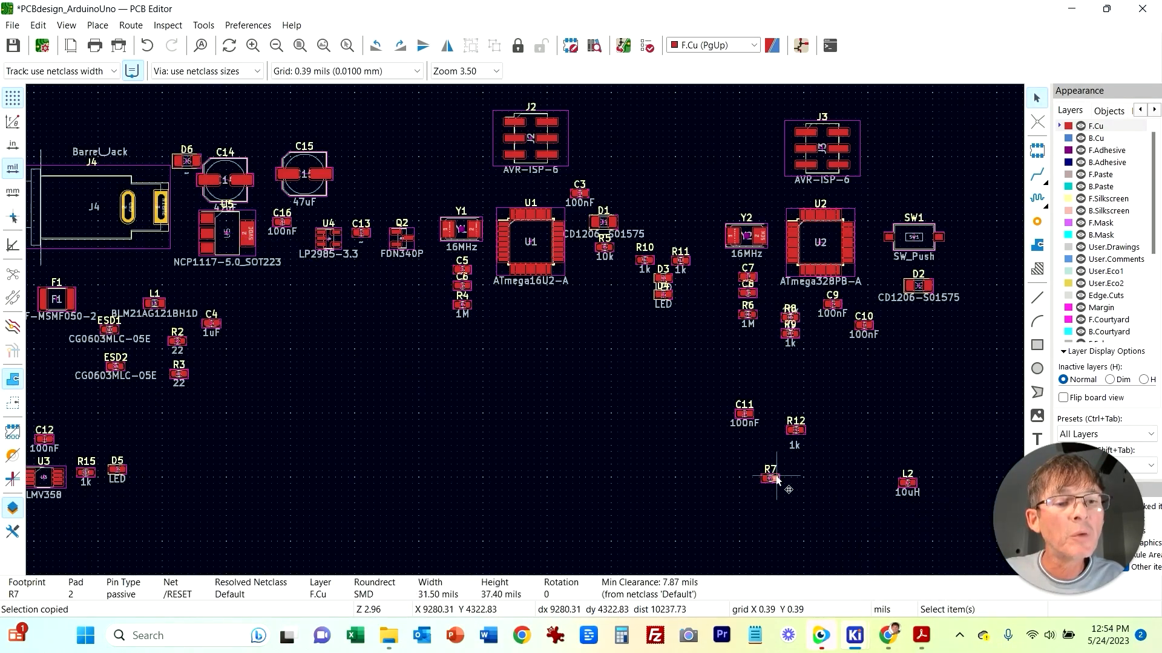
click(807, 478)
click(781, 478)
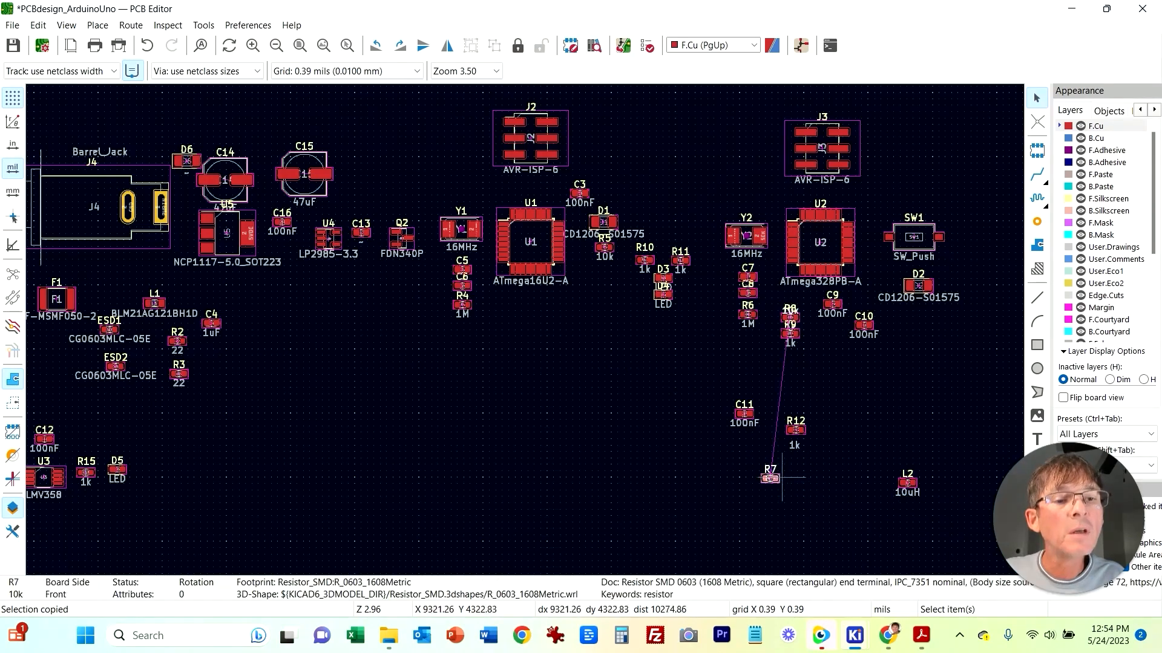
click(803, 338)
click(798, 337)
drag(797, 335, 756, 355)
click(787, 368)
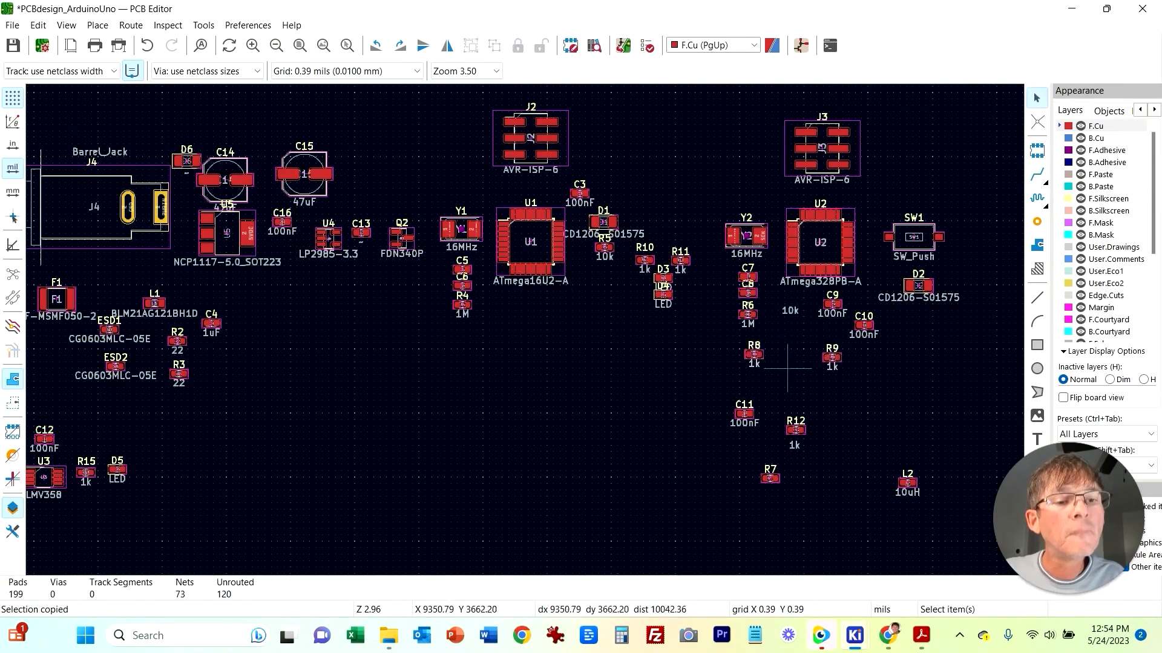
Step: Move resistor R7's stray 10k value label back beneath R7
click(778, 478)
click(802, 391)
click(794, 317)
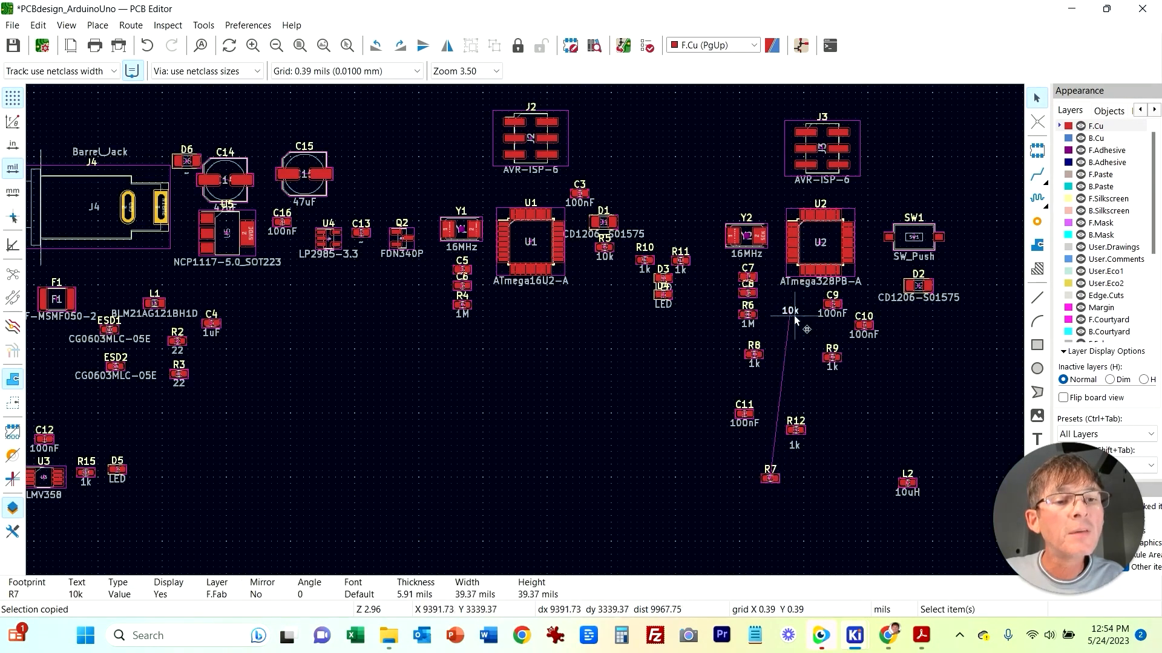
drag(792, 314, 772, 495)
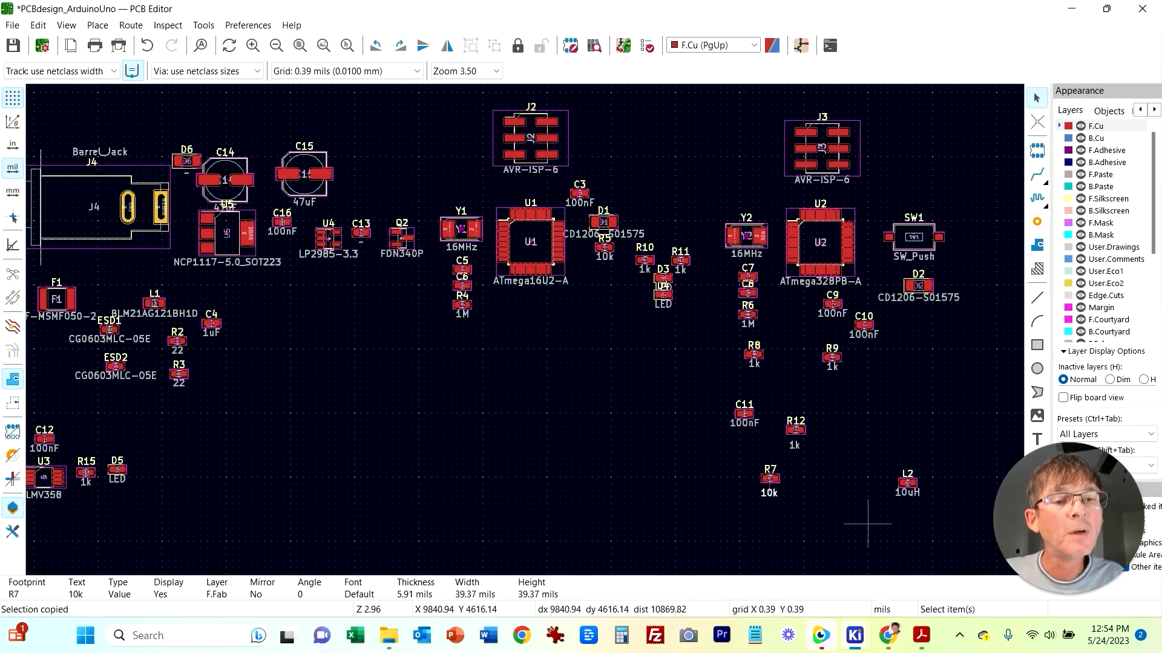
click(867, 524)
Step: Move resistors R8 and R9 up beside microcontroller U2, next to capacitor C9
drag(760, 356, 802, 342)
click(859, 404)
click(897, 485)
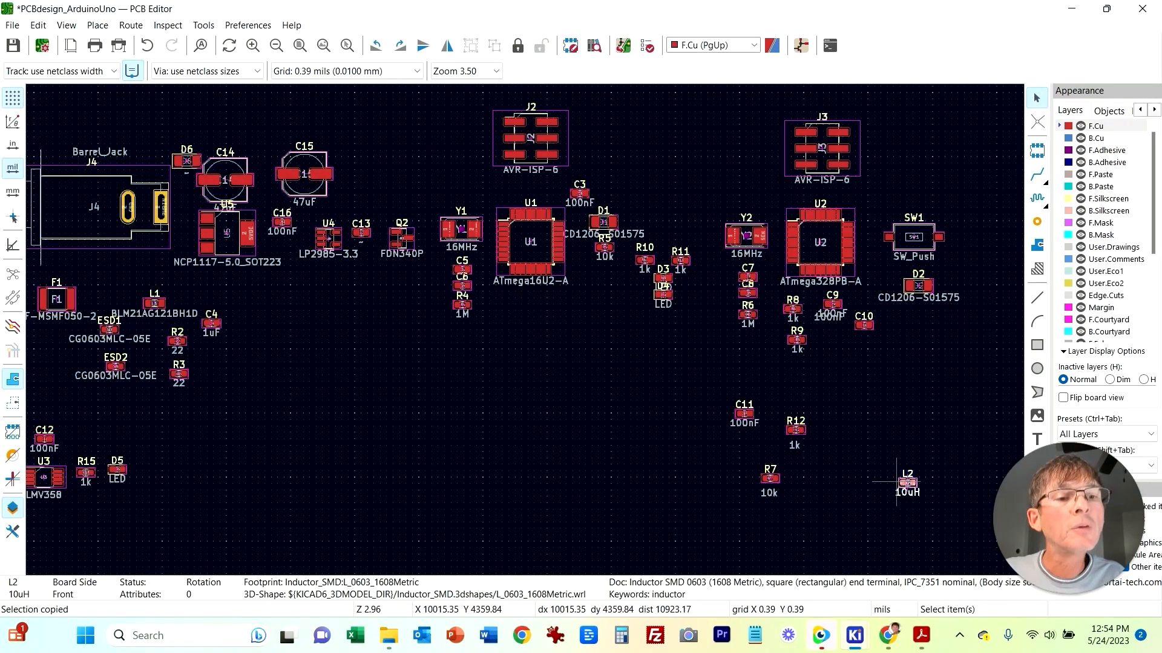
Step: Move inductor L2 and capacitors C9 and C10 above switch SW1, beside connector J3
drag(900, 483, 883, 197)
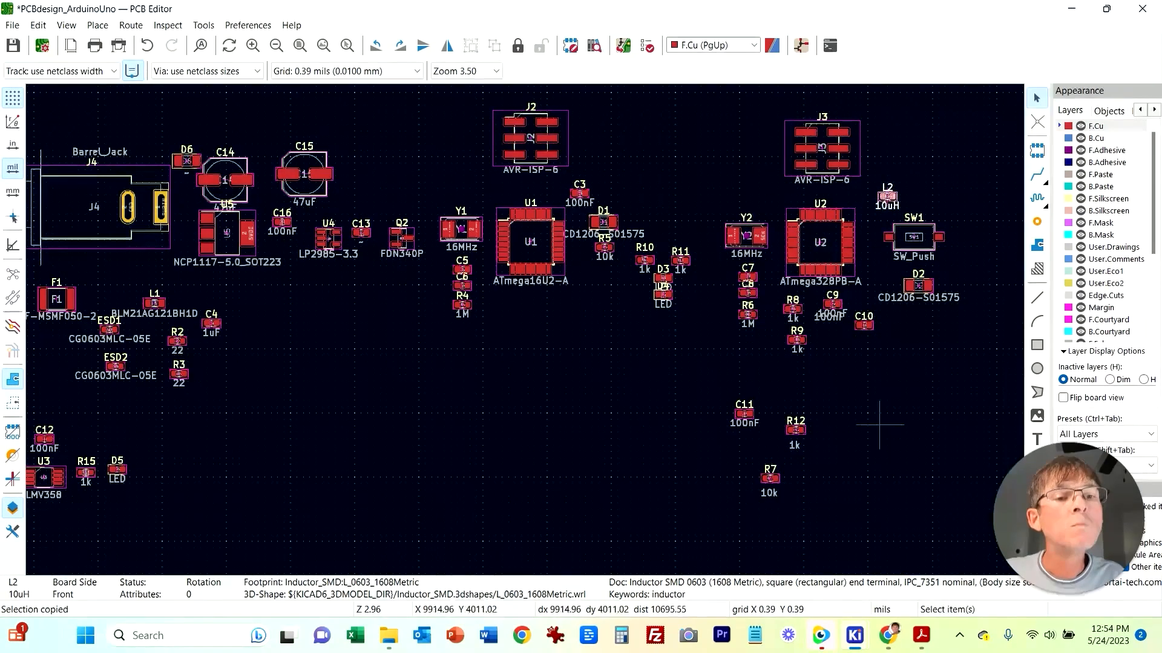
click(881, 423)
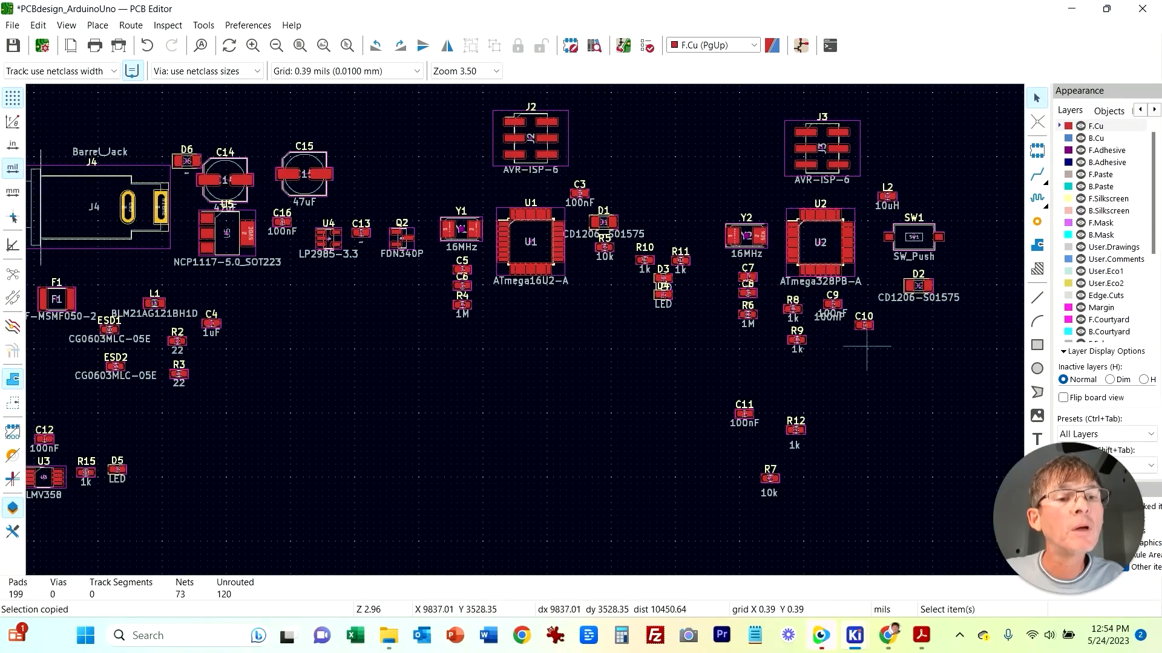
drag(829, 319, 817, 297)
drag(867, 325, 935, 199)
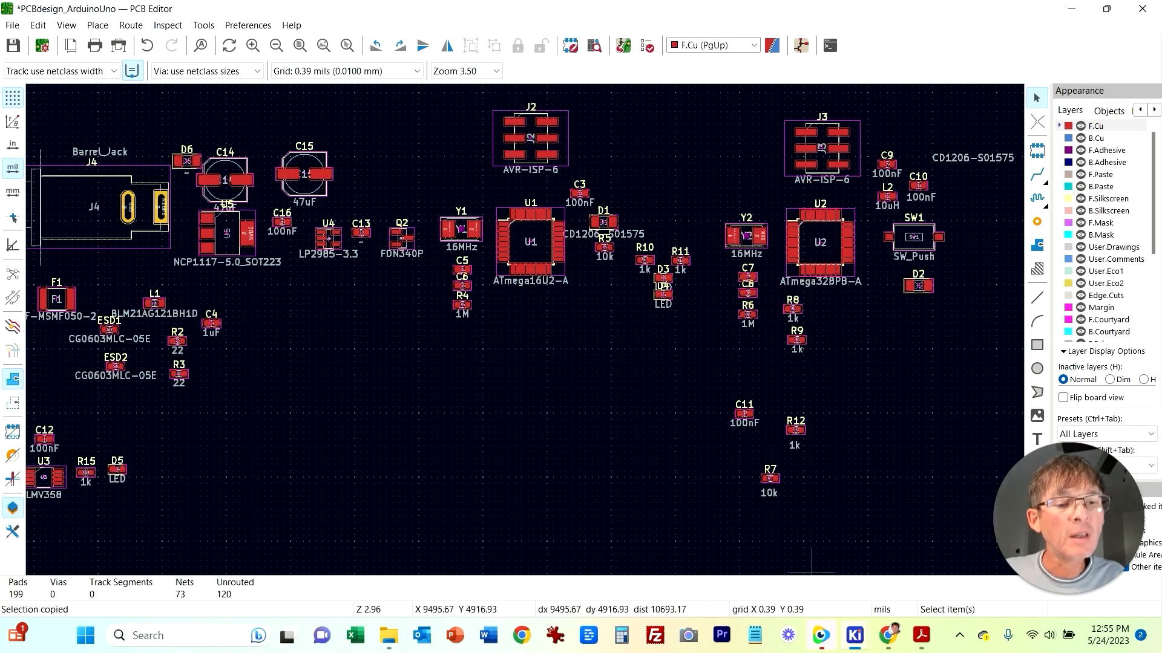
Step: Switch to the schematic and examine U2's power decoupling, L2, and the reset circuit with R7, D2, SW1, C11 and R12
mouse_move(854, 635)
click(948, 548)
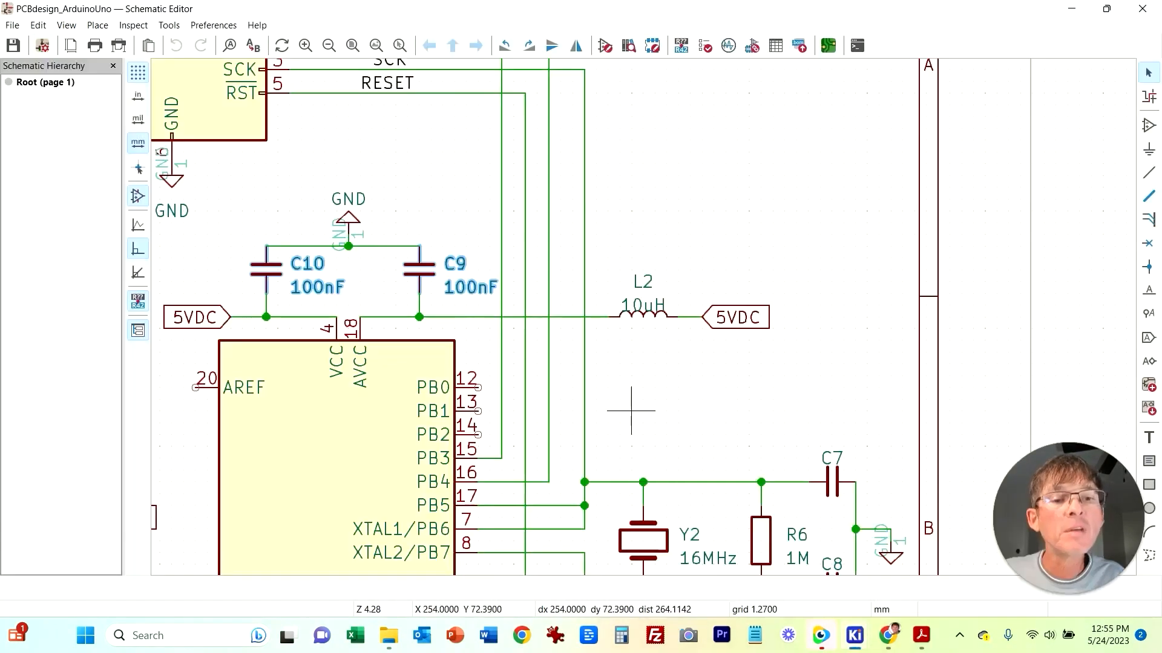
middle_drag(282, 368, 322, 259)
middle_drag(747, 517, 748, 333)
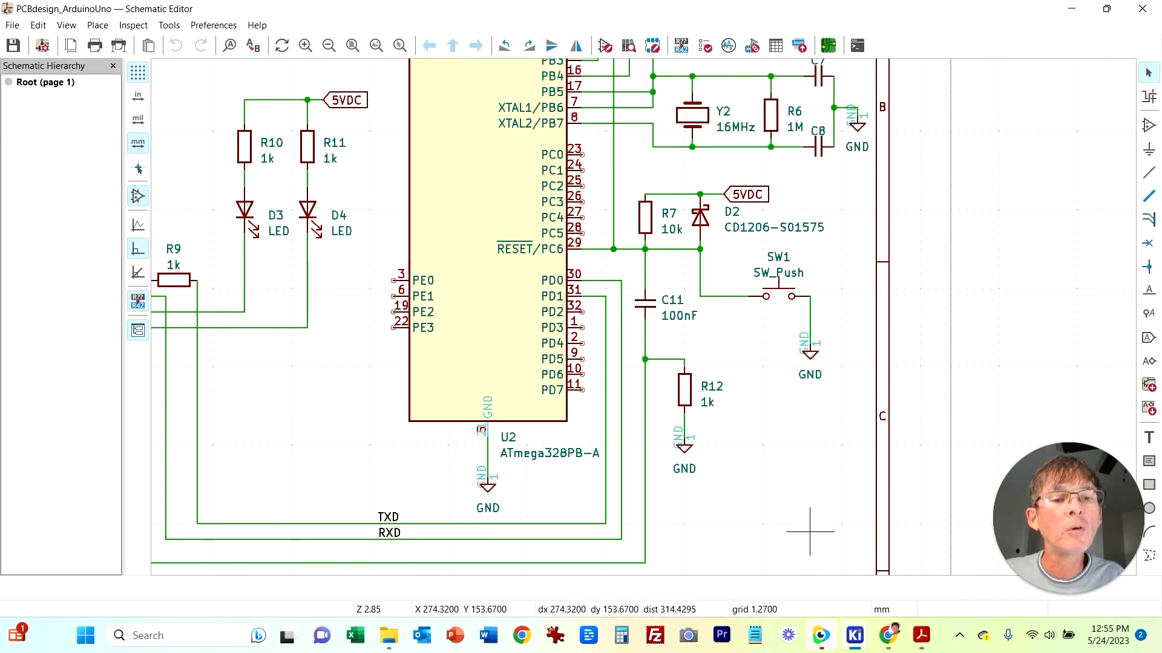
mouse_move(854, 635)
click(1037, 565)
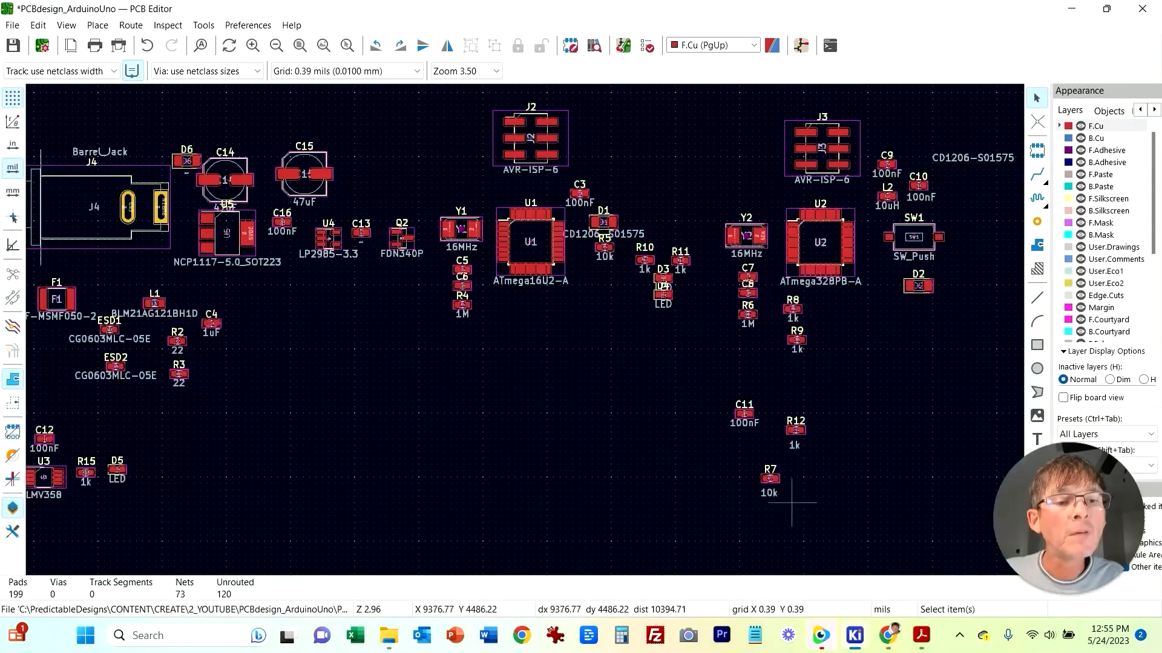
Step: Move capacitor C11 and resistors R12 and R7 beside switch SW1, and return D2's value label next to D2
drag(709, 387, 824, 522)
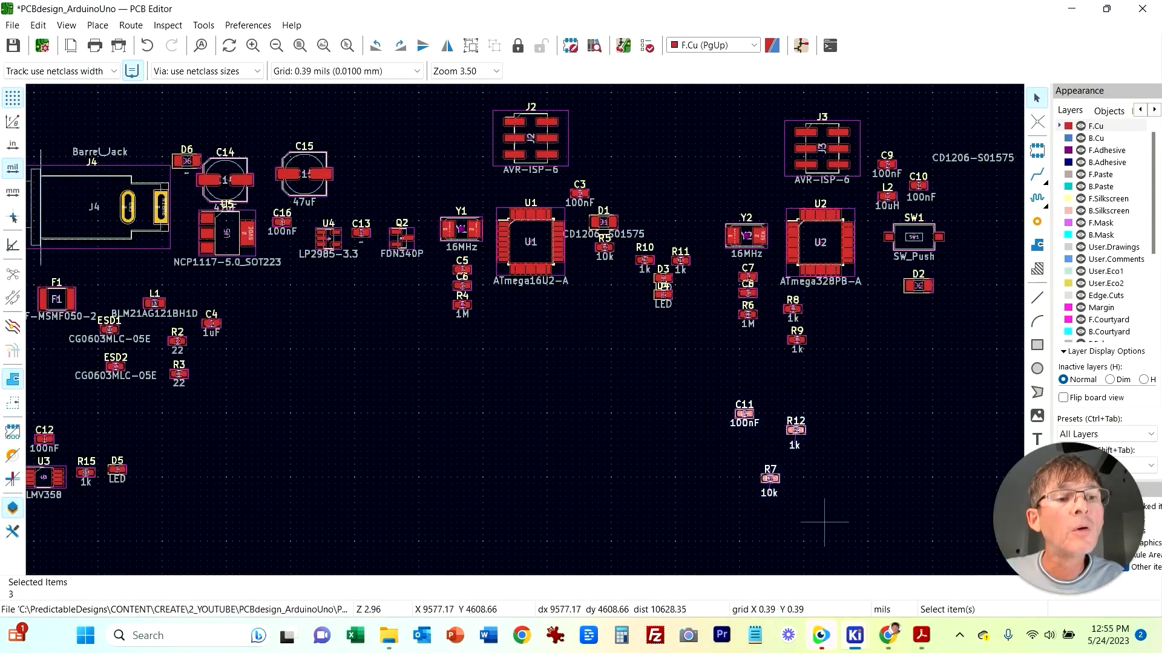
key(Escape)
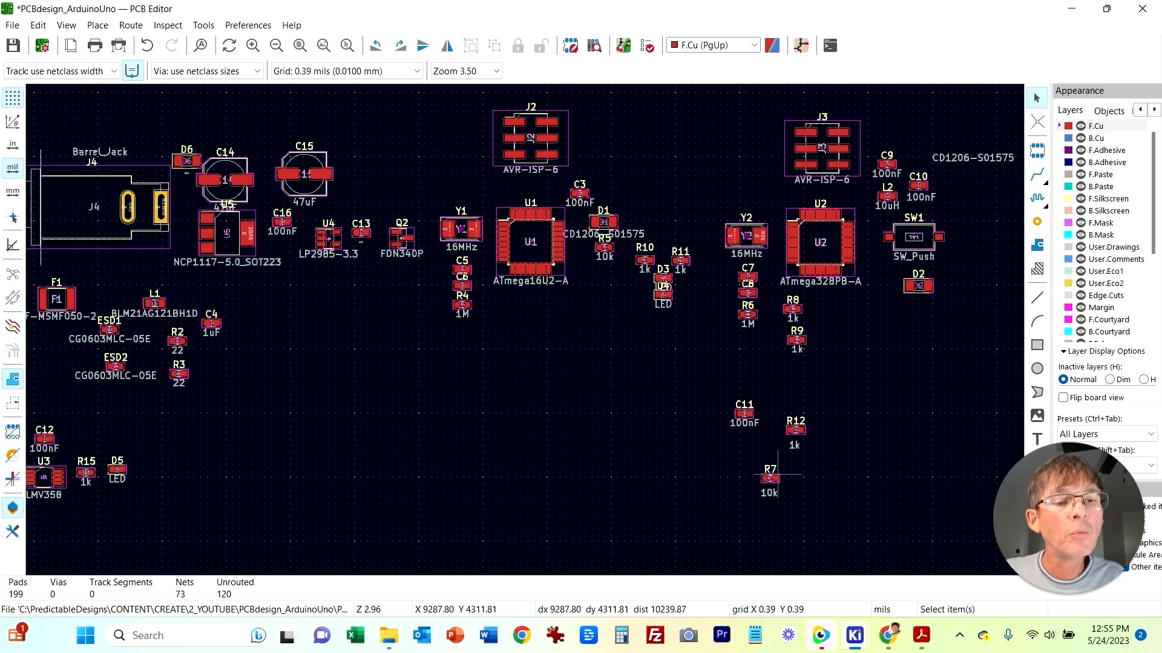
click(777, 477)
drag(777, 477, 786, 427)
click(804, 439)
drag(678, 367, 810, 479)
key(m)
click(1004, 284)
click(949, 328)
drag(971, 163, 910, 310)
Step: Move the whole U2 microcontroller group below the power section, to the left of U1
scroll(556, 419, down, 2)
middle_drag(380, 315, 391, 374)
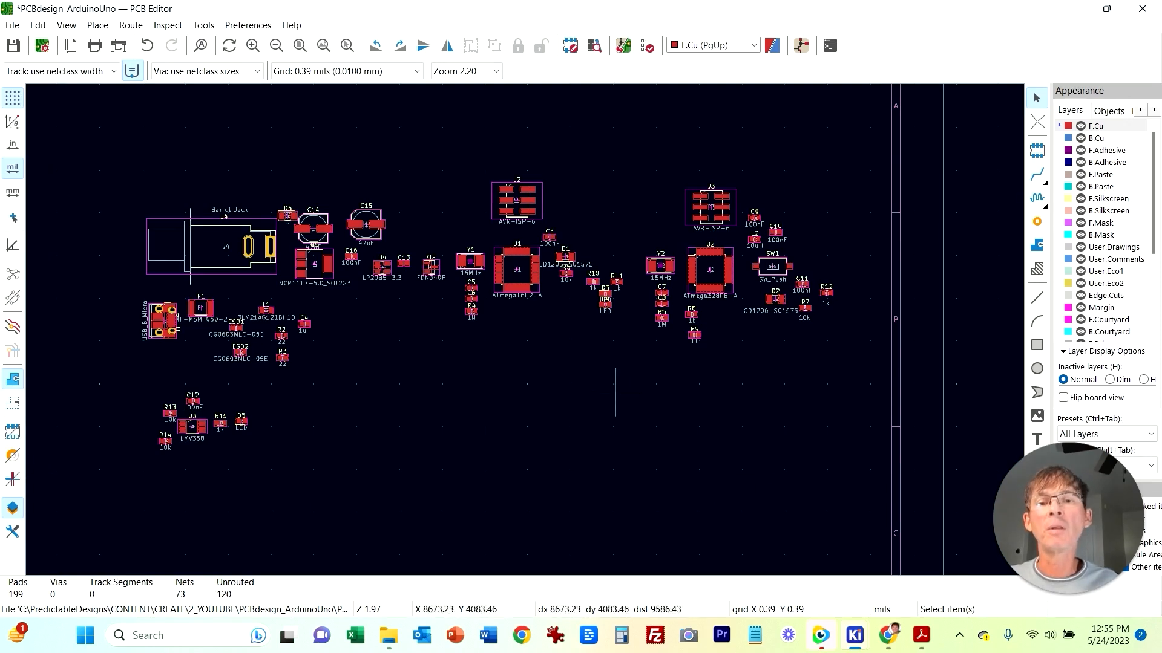
drag(634, 156, 882, 405)
drag(734, 270, 423, 409)
click(789, 543)
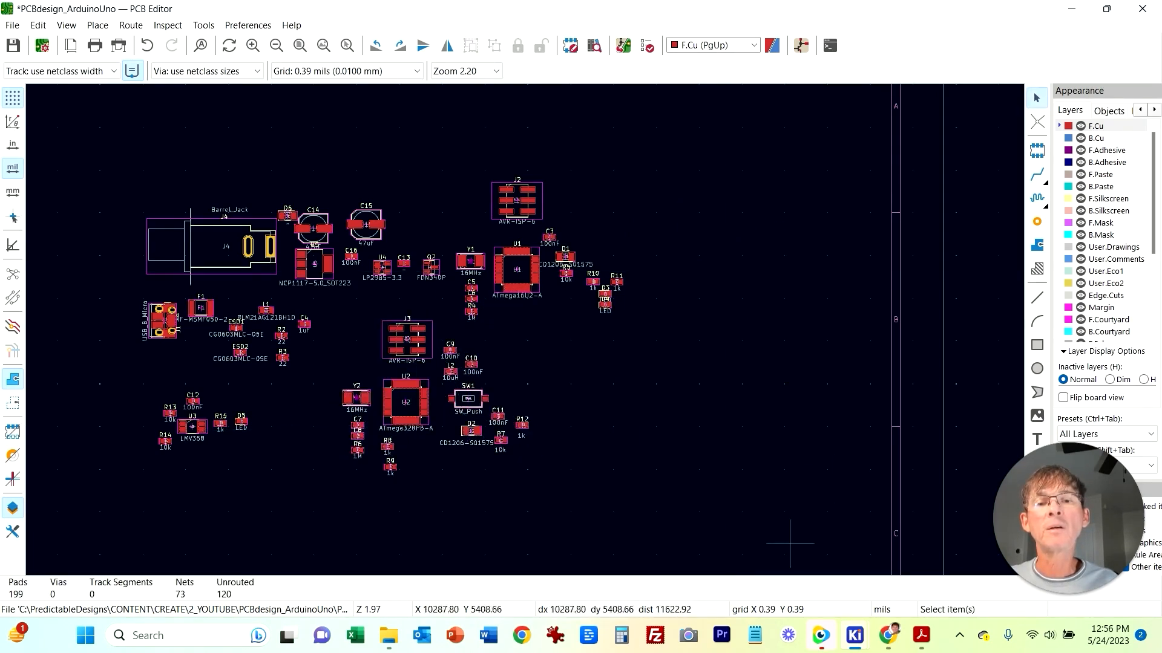
Step: Shift the USB connector J1, fuse F1, ferrite L1 and ESD parts right, closer to the power section
drag(101, 155, 571, 350)
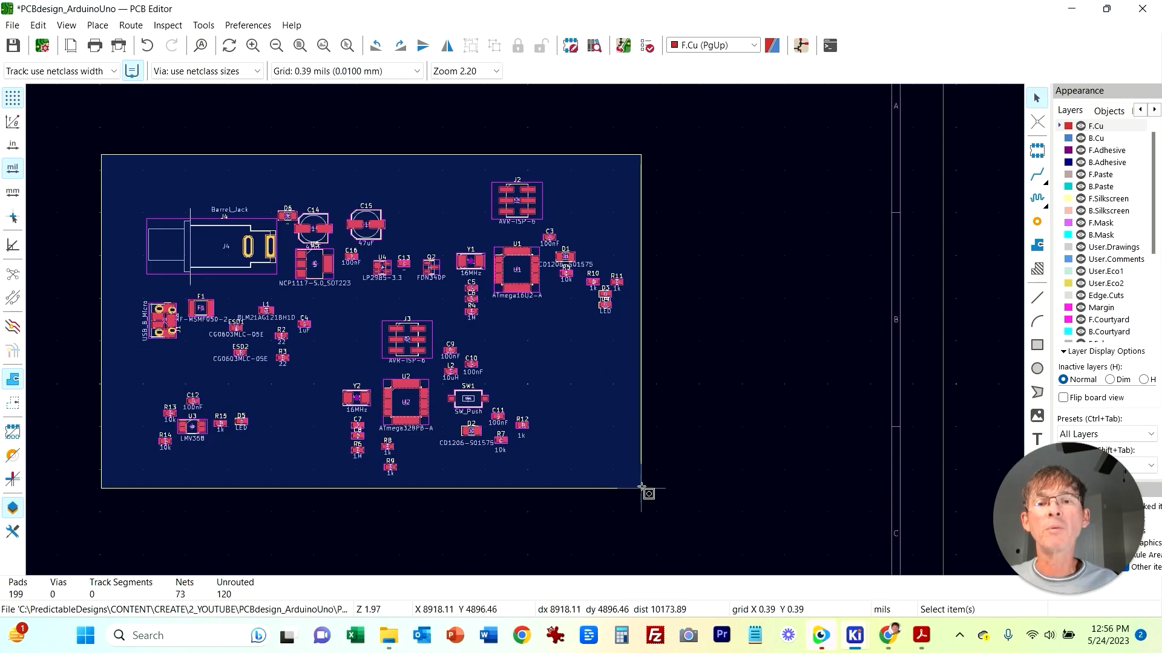
drag(643, 489, 643, 489)
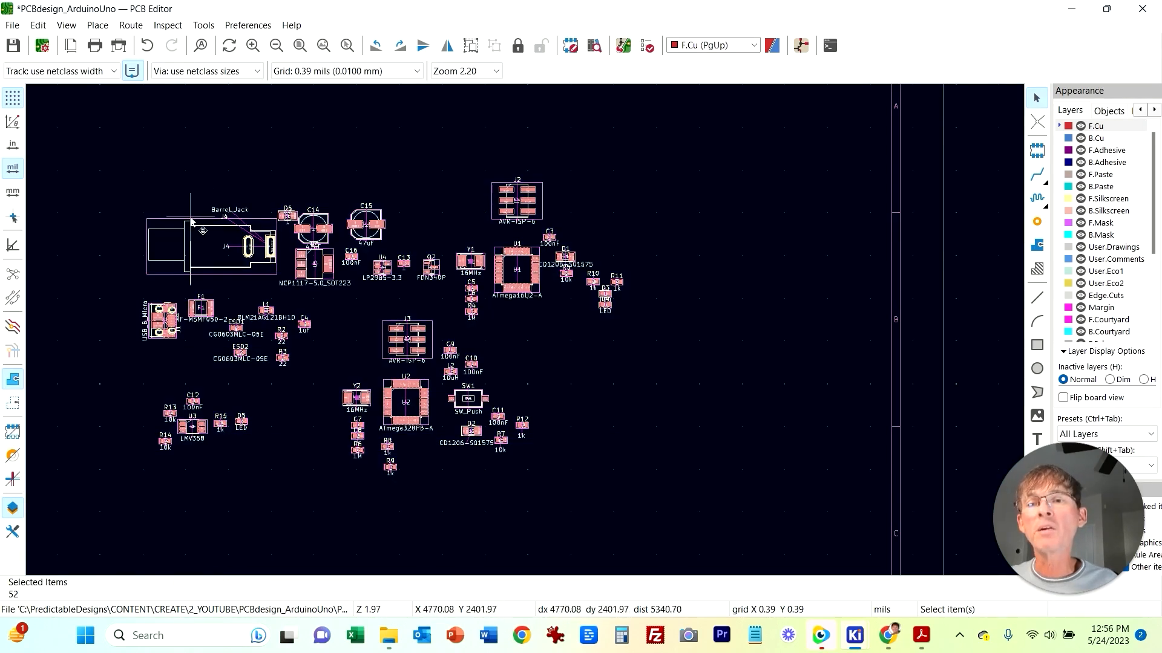
drag(212, 247, 207, 245)
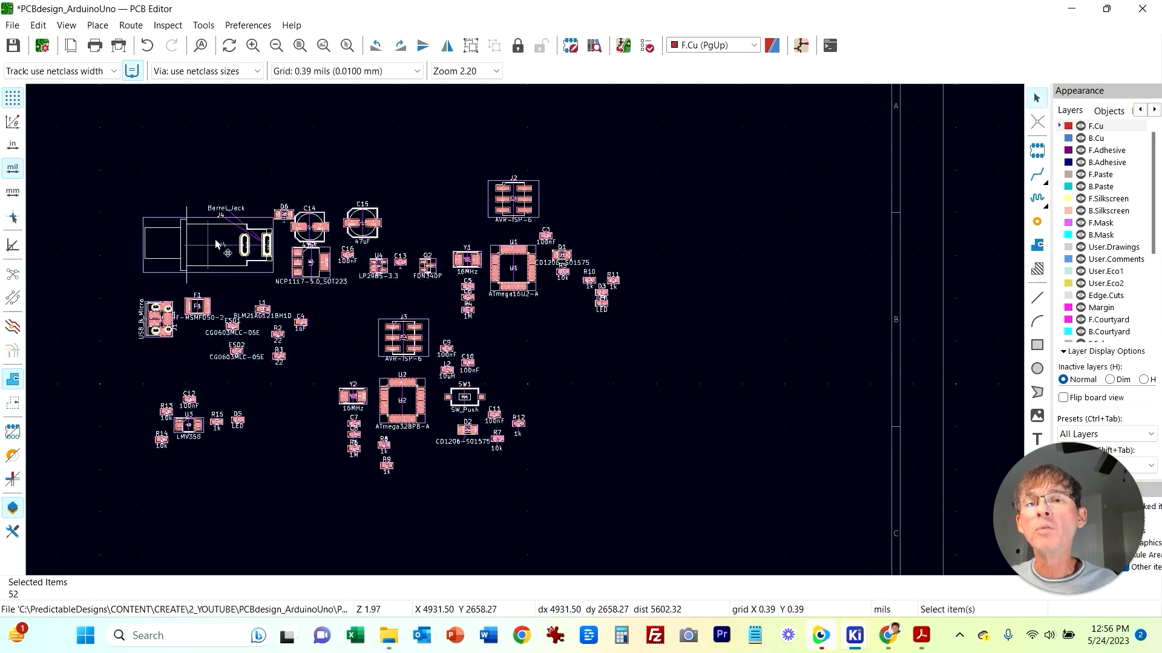
click(286, 170)
scroll(189, 343, up, 1)
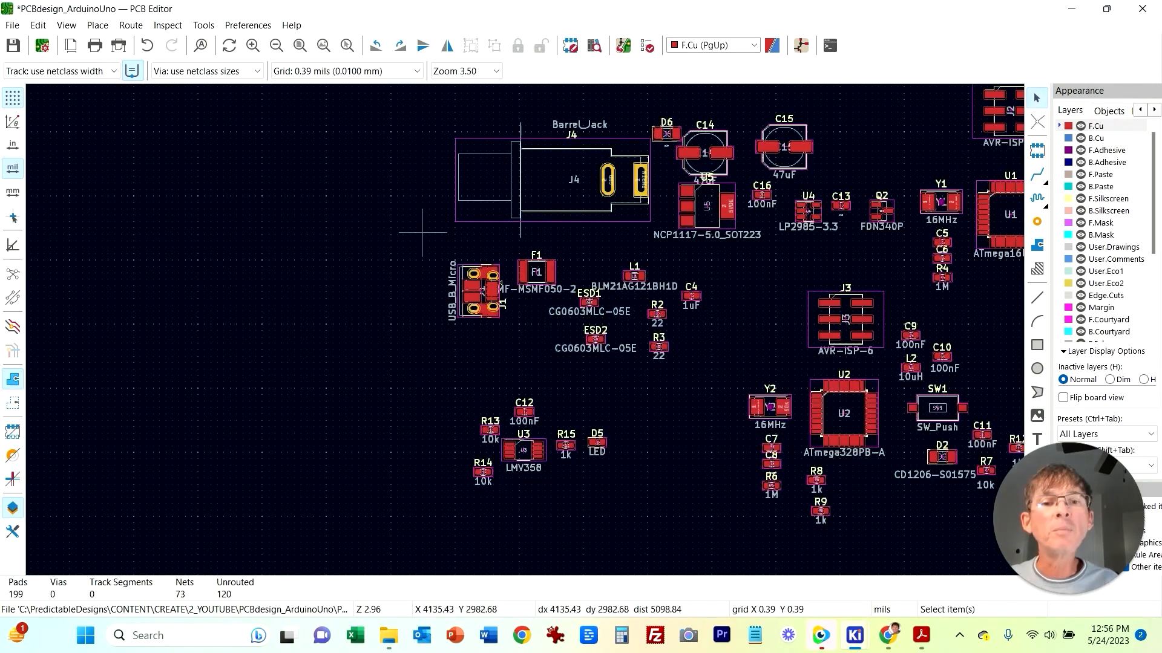
drag(422, 236, 739, 402)
drag(605, 291, 664, 291)
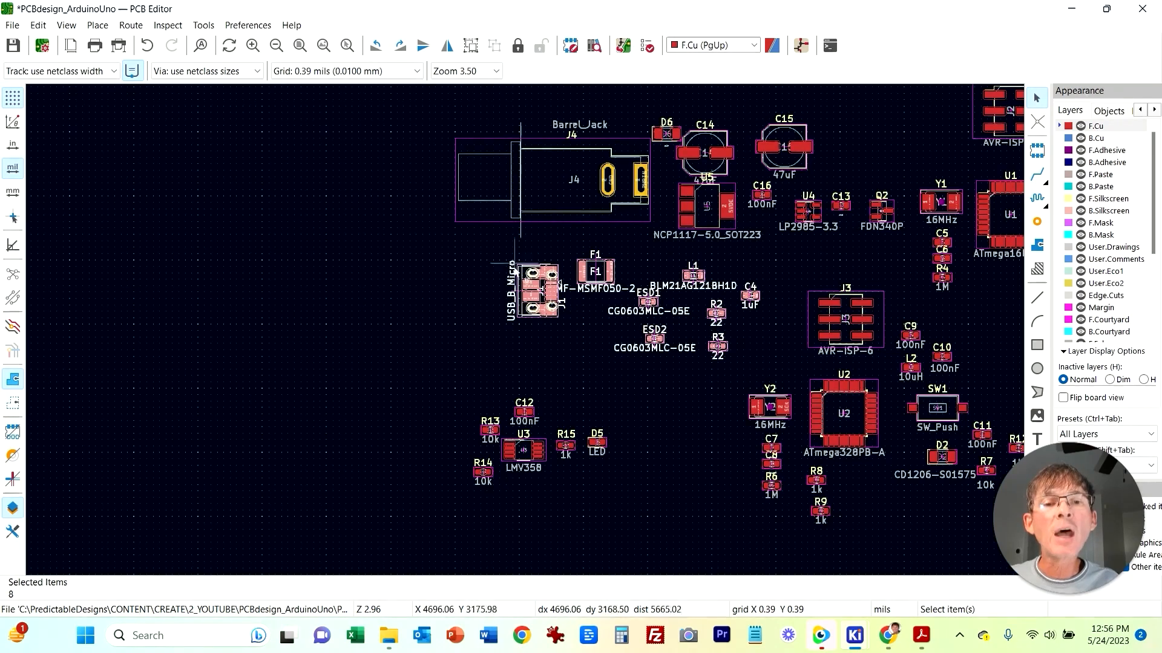
Step: Move the op-amp U3 group with R13, R14, C12, R15 and D5 right, closer to U2
drag(416, 369, 607, 489)
drag(543, 429, 618, 415)
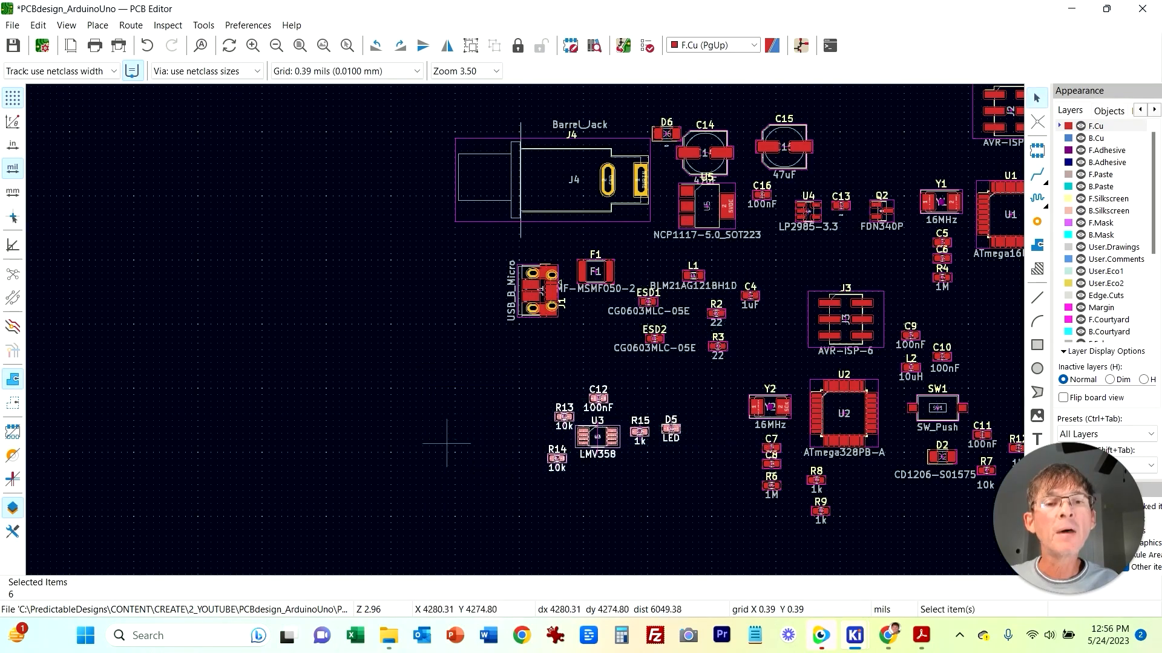
click(401, 422)
Step: Select all placed footprints and move the whole layout as one block
middle_drag(520, 342, 307, 360)
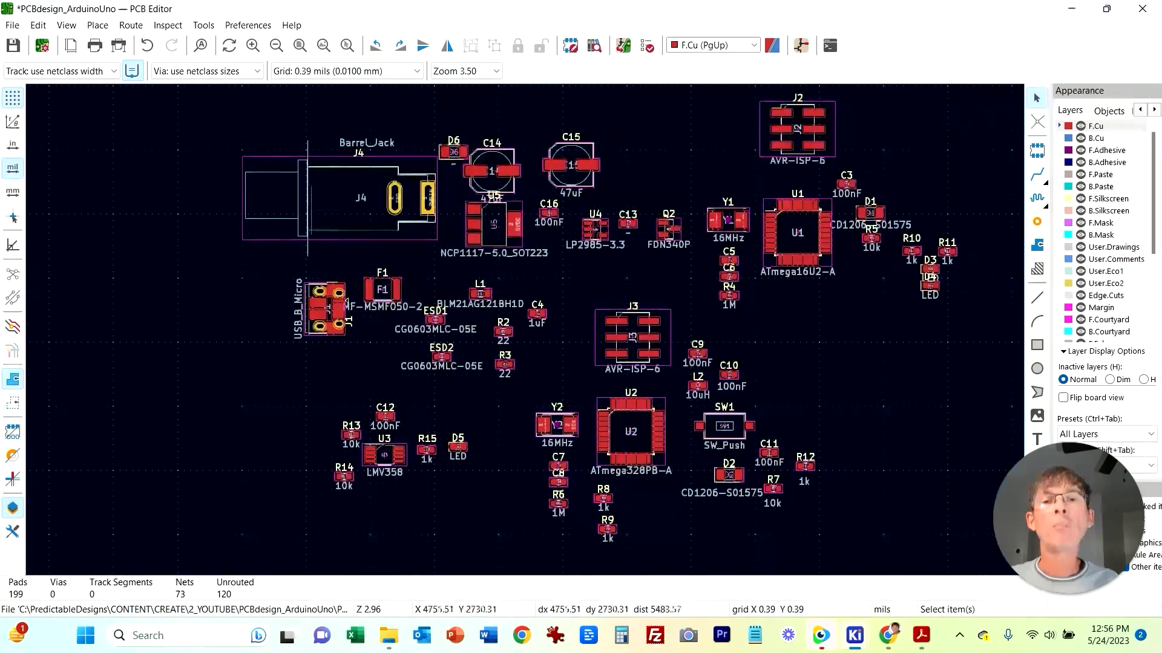
scroll(310, 334, down, 2)
drag(521, 252, 969, 563)
key(m)
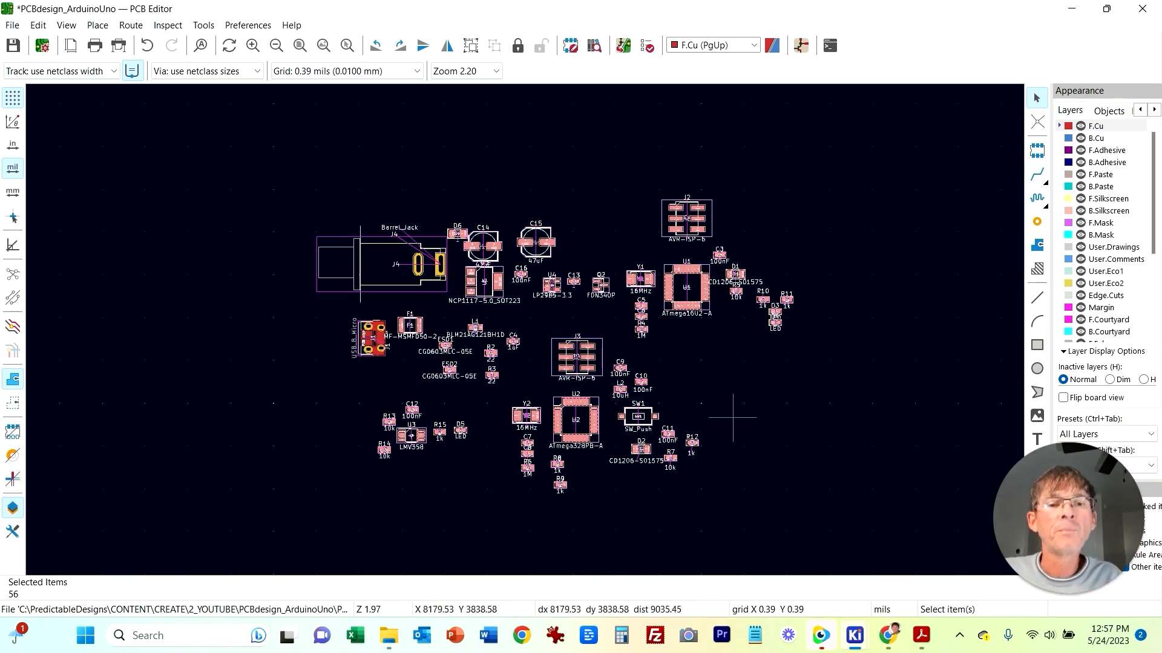
click(827, 435)
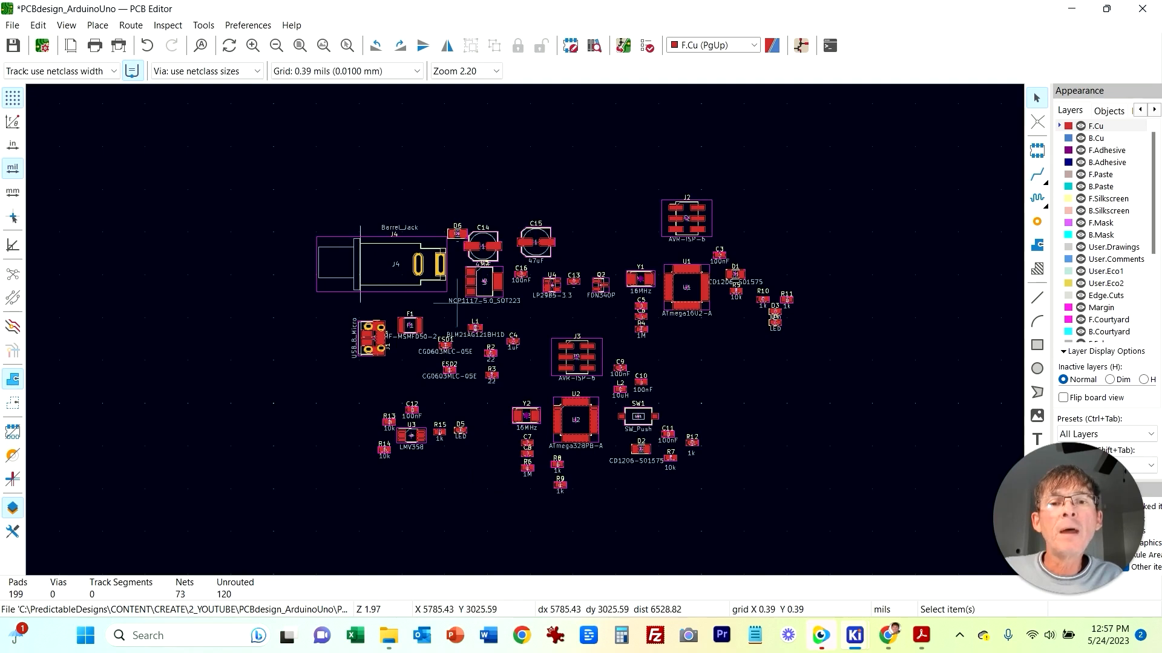
Step: Rotate diode D6 by 180 degrees and nudge it next to barrel jack J4's PWRIN pad
scroll(470, 325, up, 4)
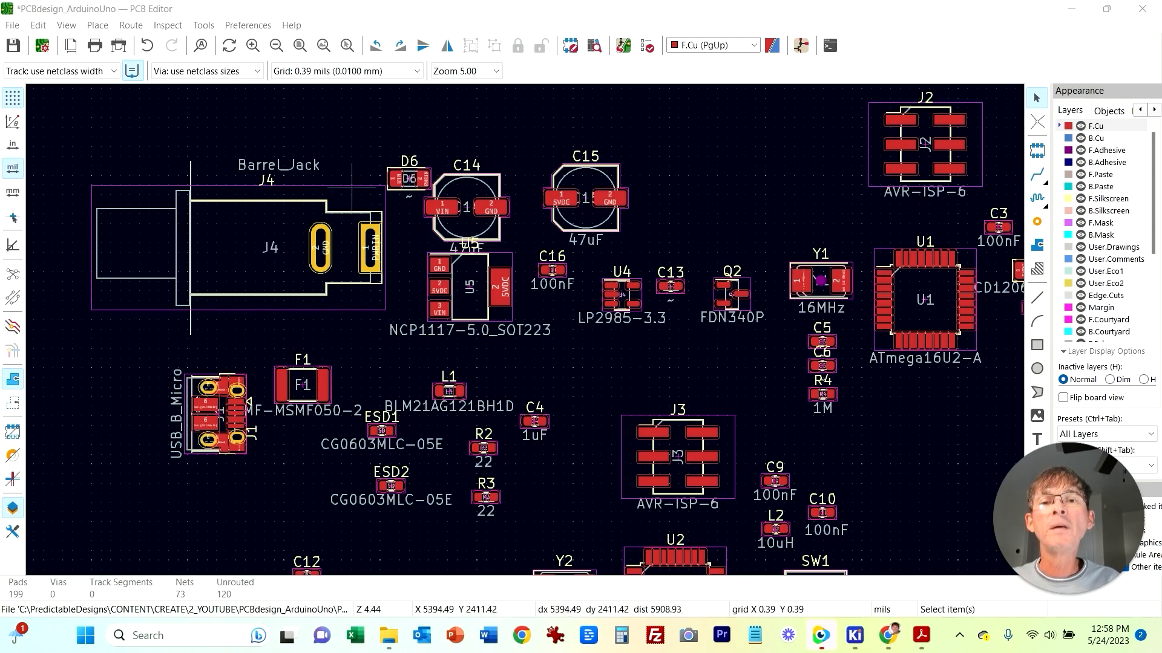
click(410, 189)
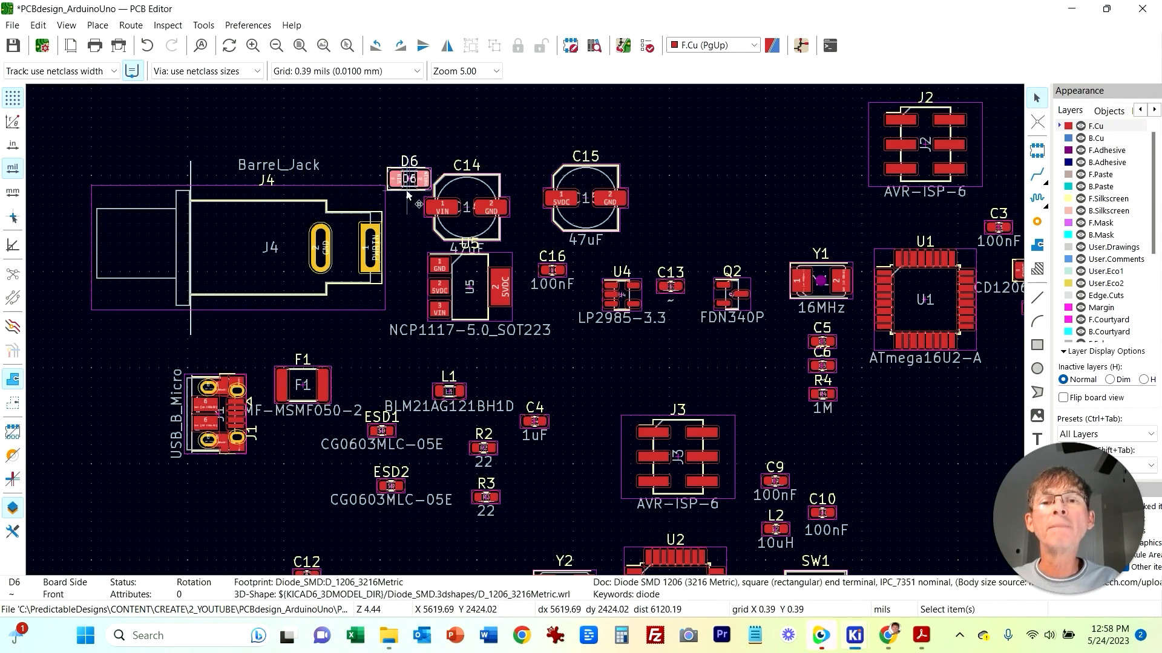
scroll(418, 197, up, 3)
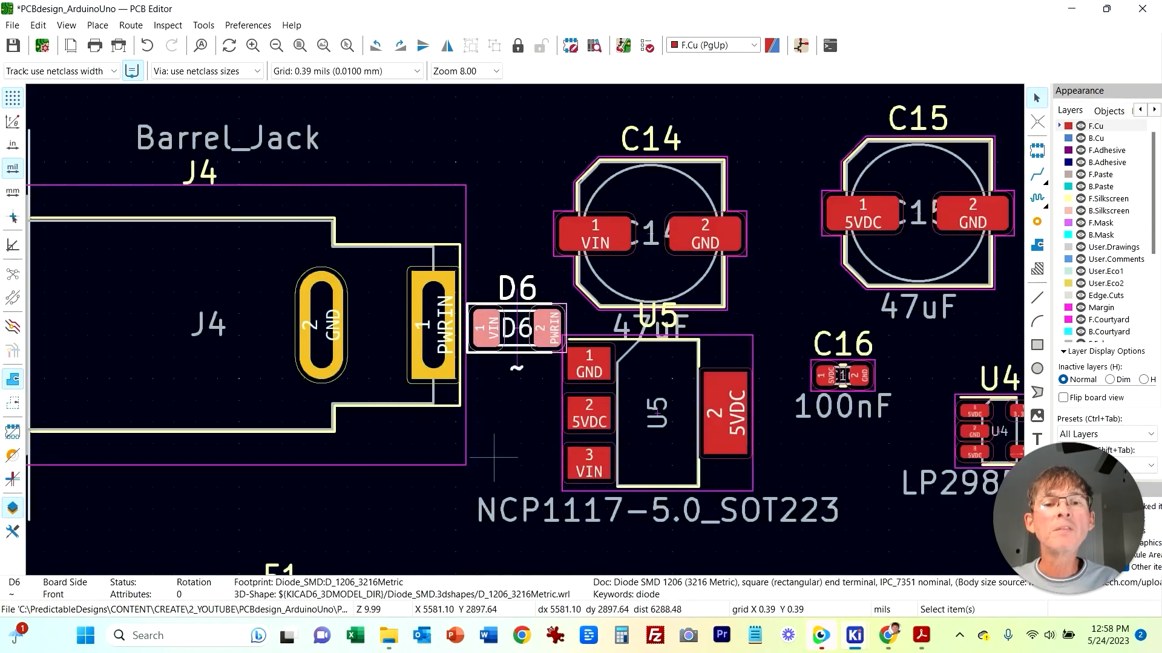
click(484, 437)
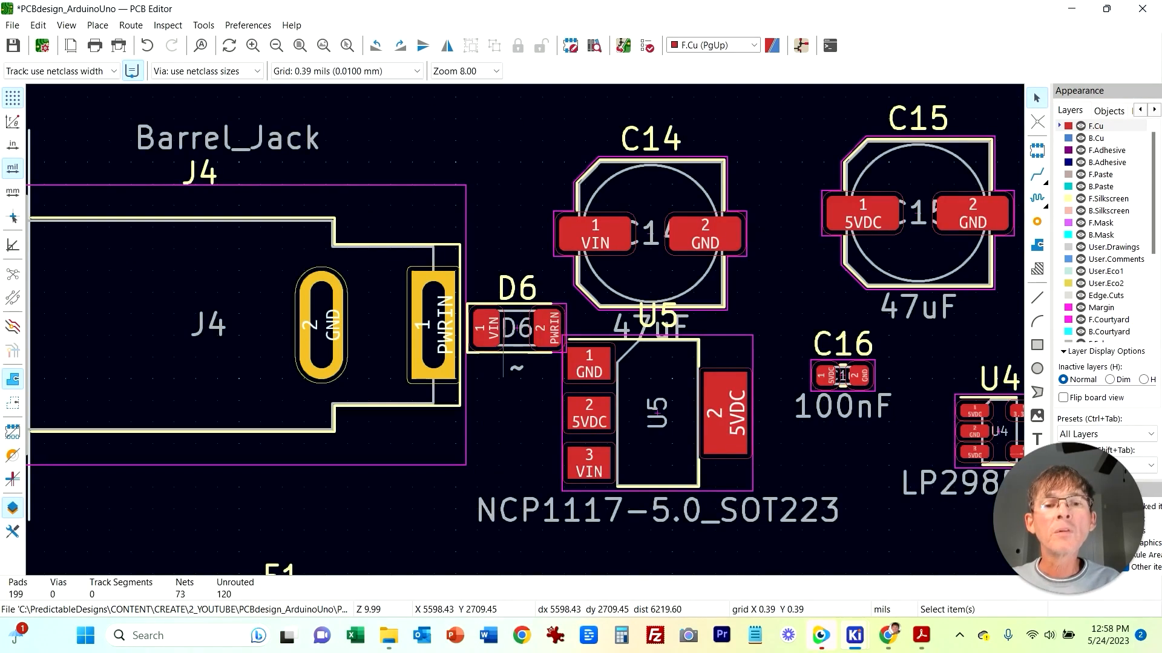
click(503, 353)
key(r)
key(r)
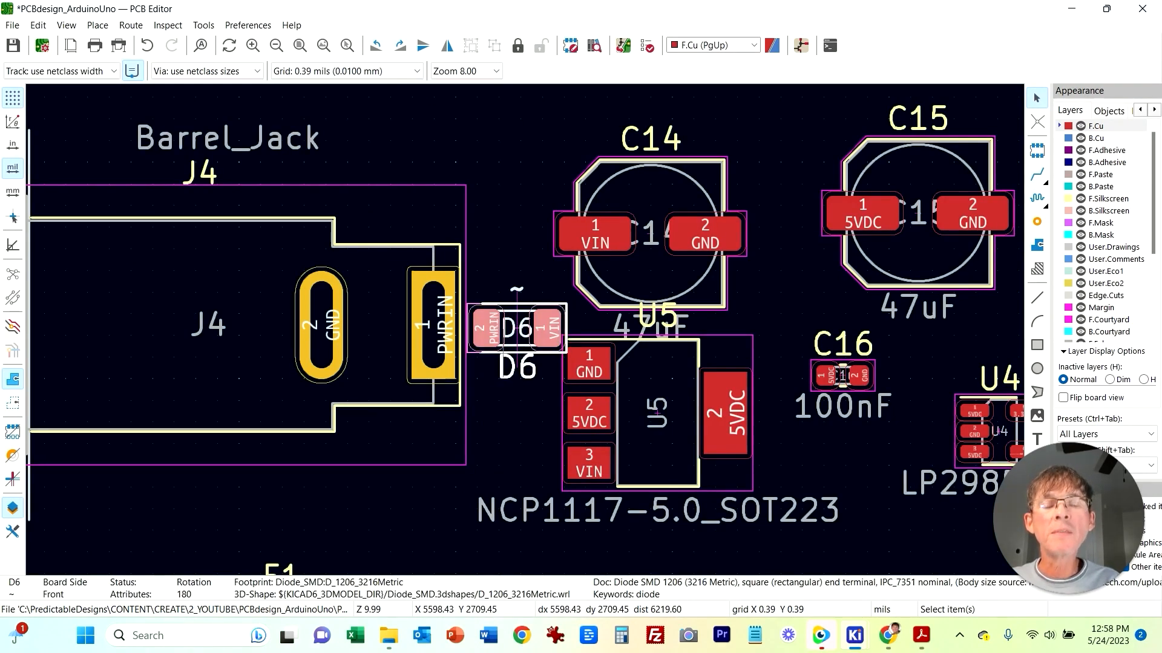
drag(514, 328, 523, 318)
click(496, 409)
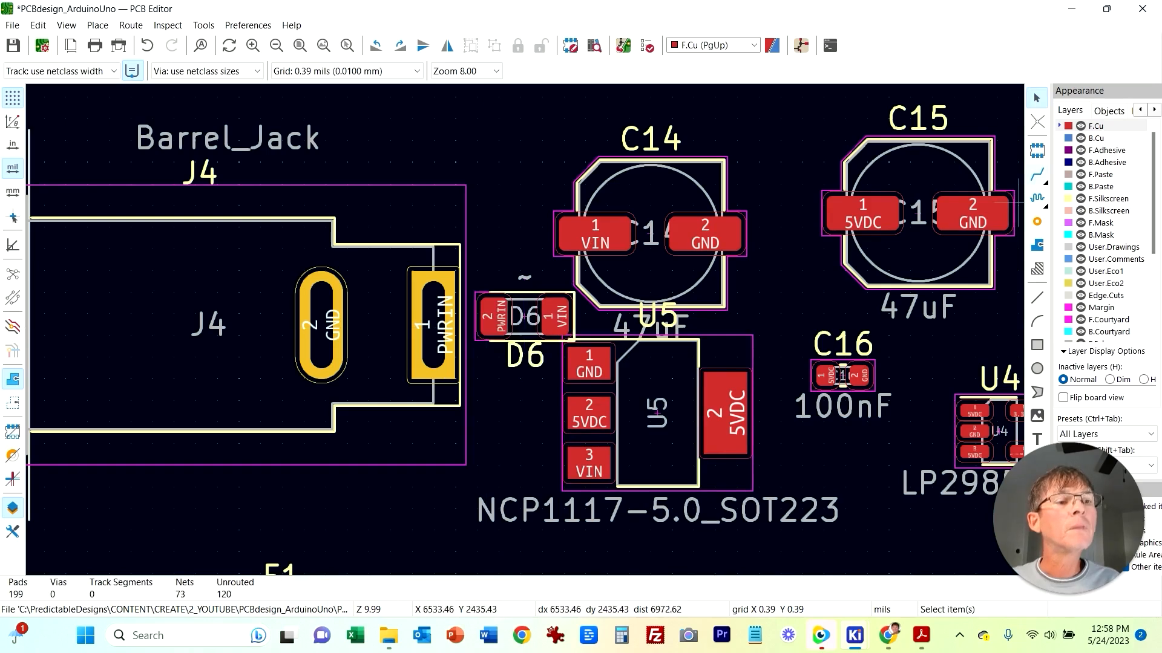
click(1037, 297)
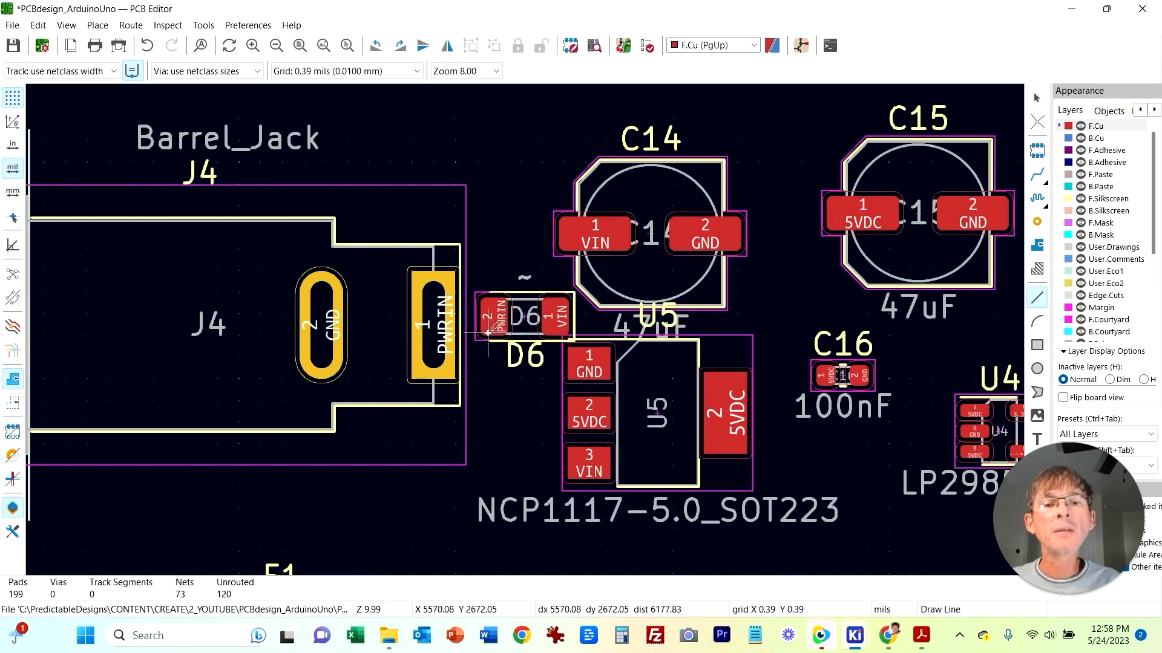
click(498, 314)
click(435, 323)
key(Escape)
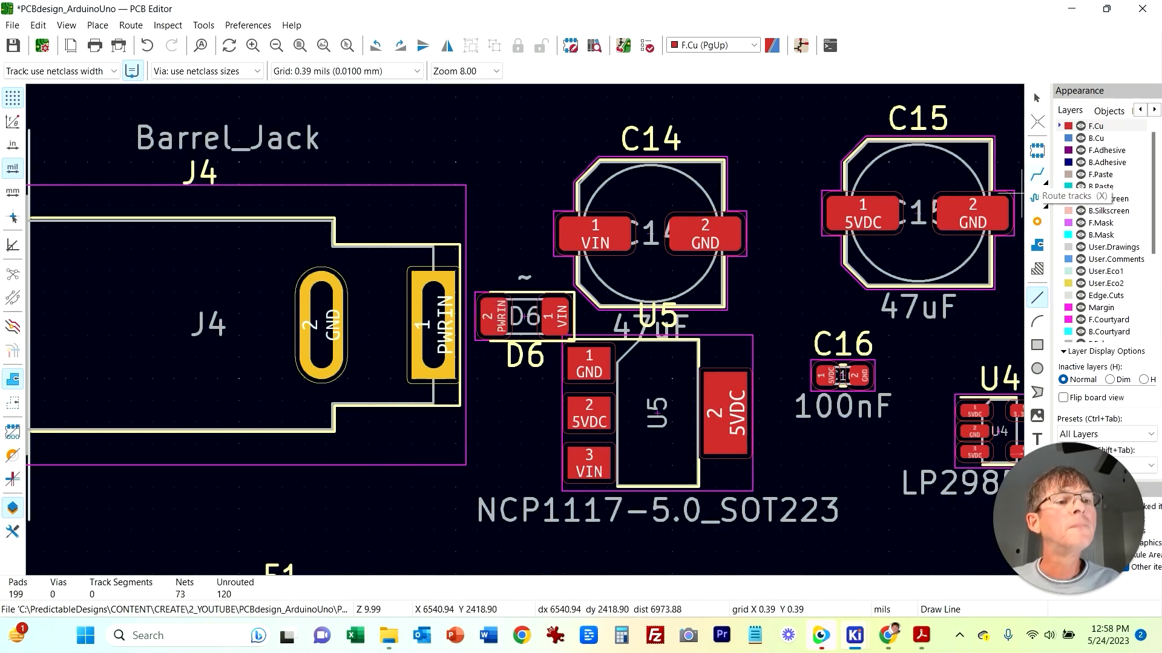
Step: Route a track from D6's PWRIN pad to the PWRIN pad of barrel jack J4
key(x)
click(495, 316)
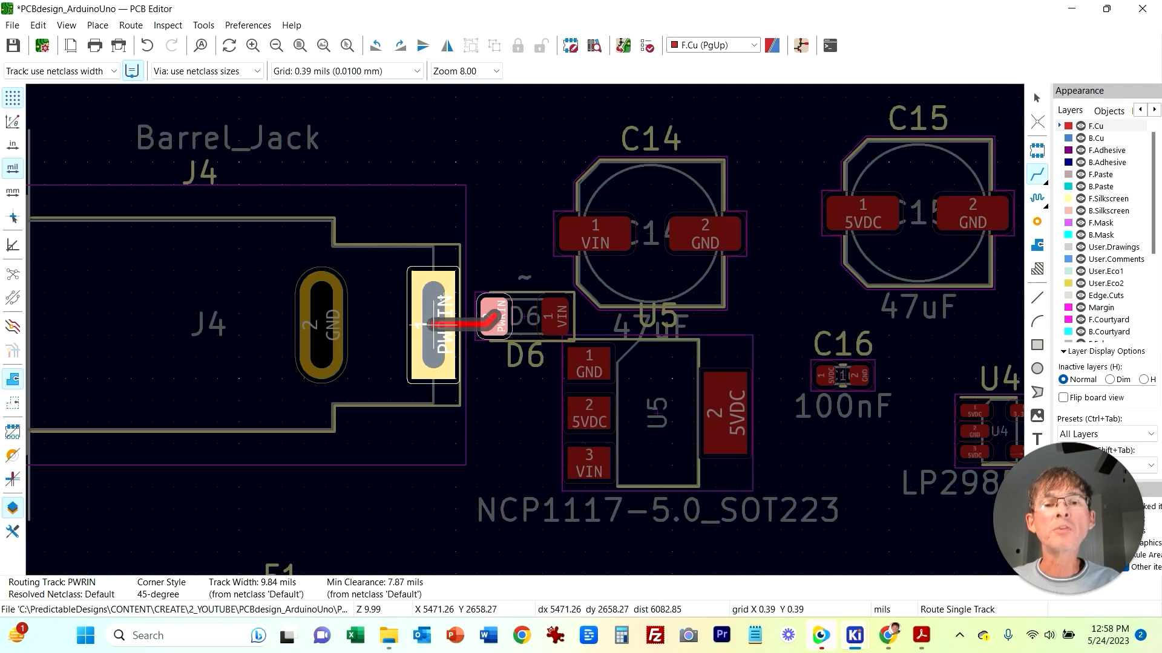
click(435, 323)
key(Escape)
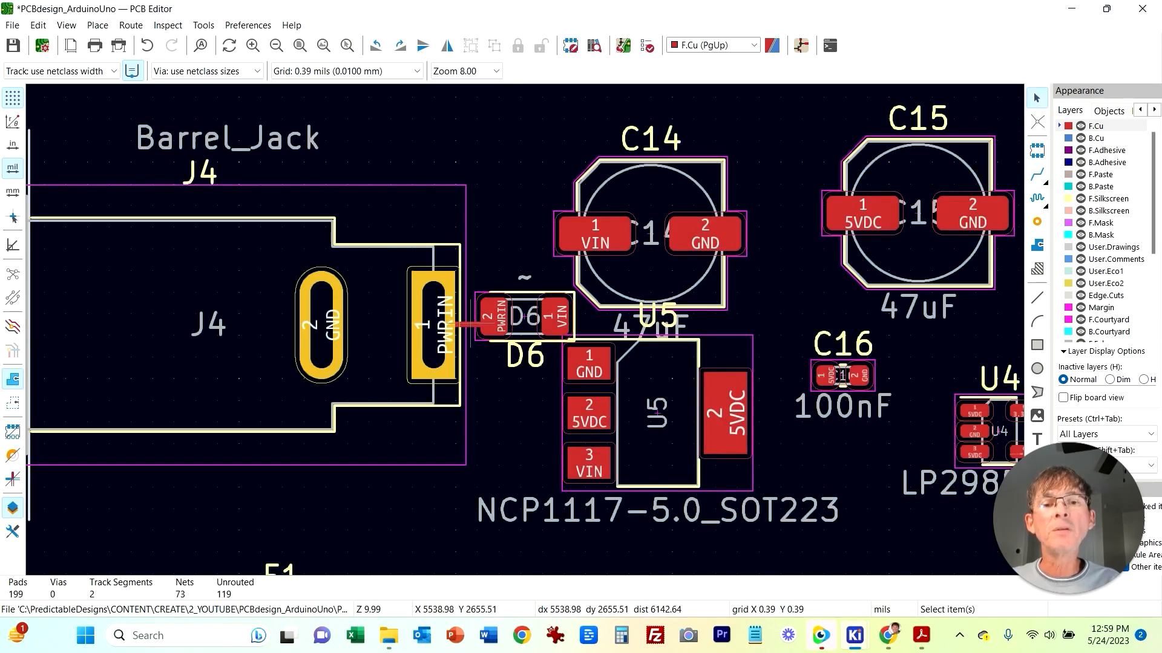
click(471, 326)
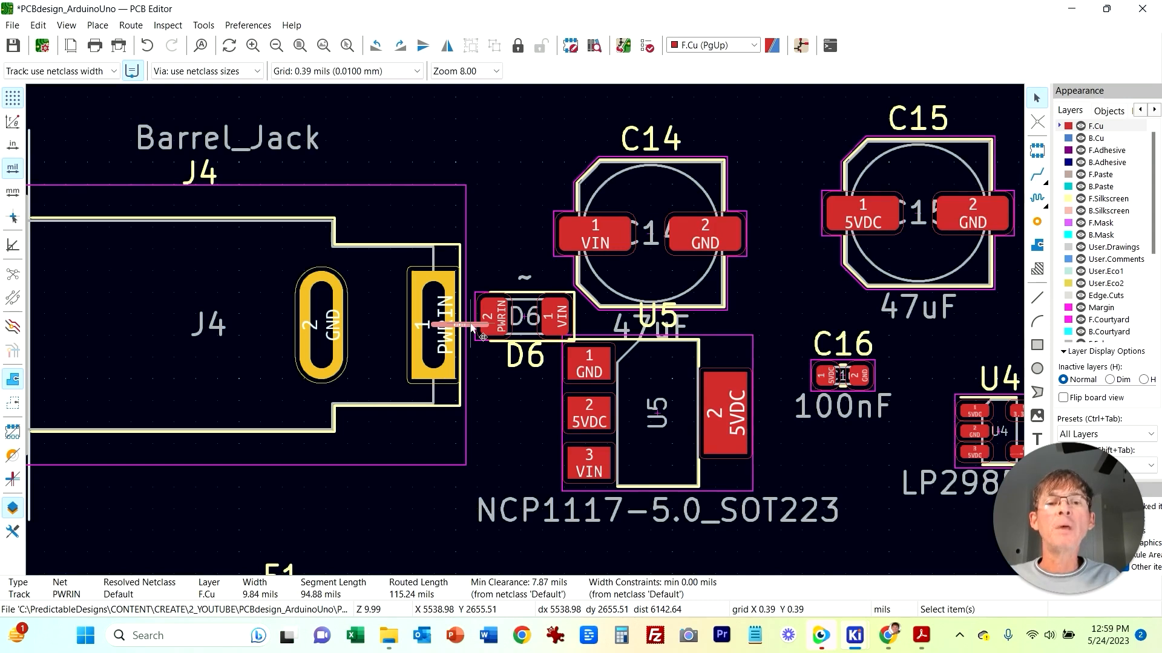
key(Escape)
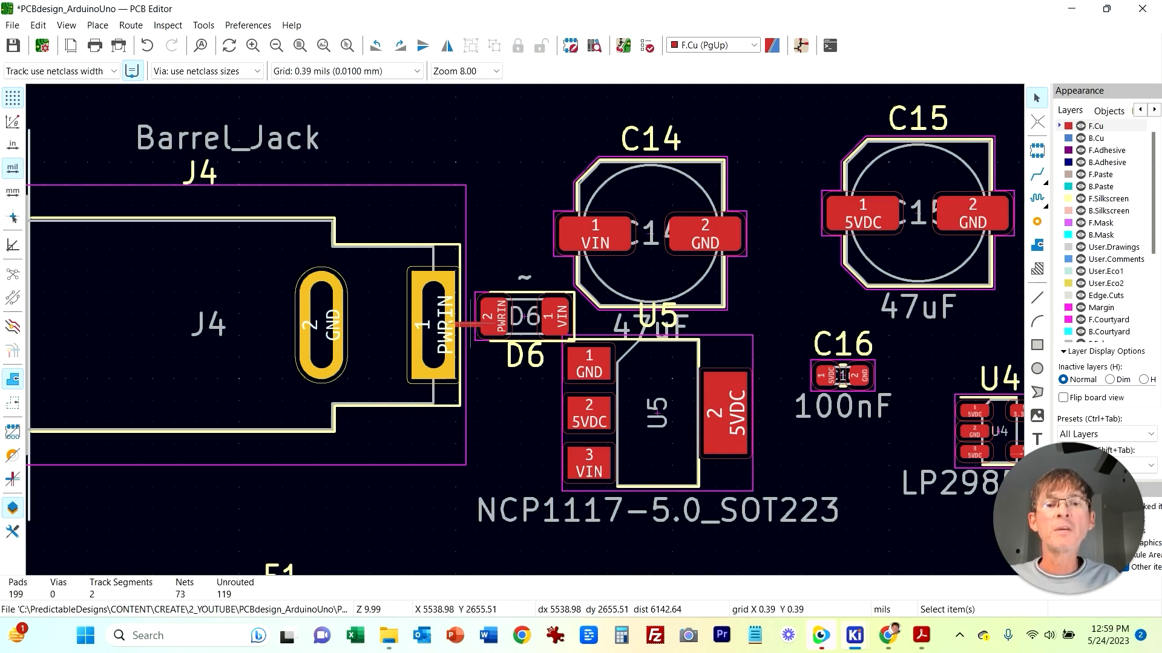
click(470, 327)
right_click(470, 327)
click(514, 294)
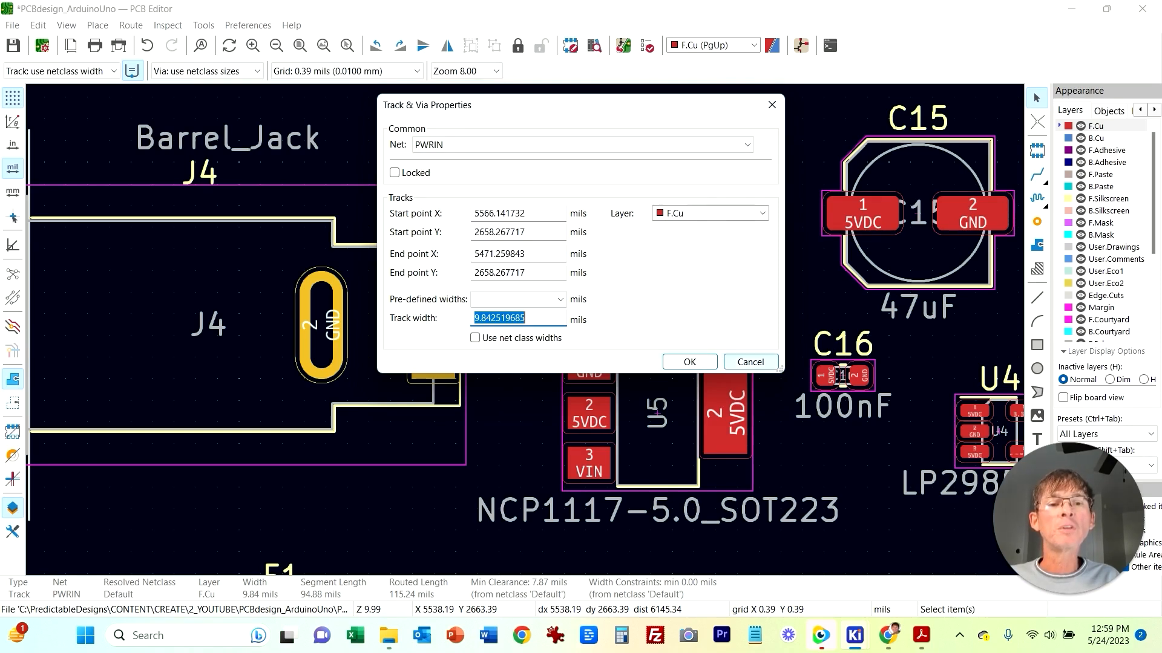
click(744, 363)
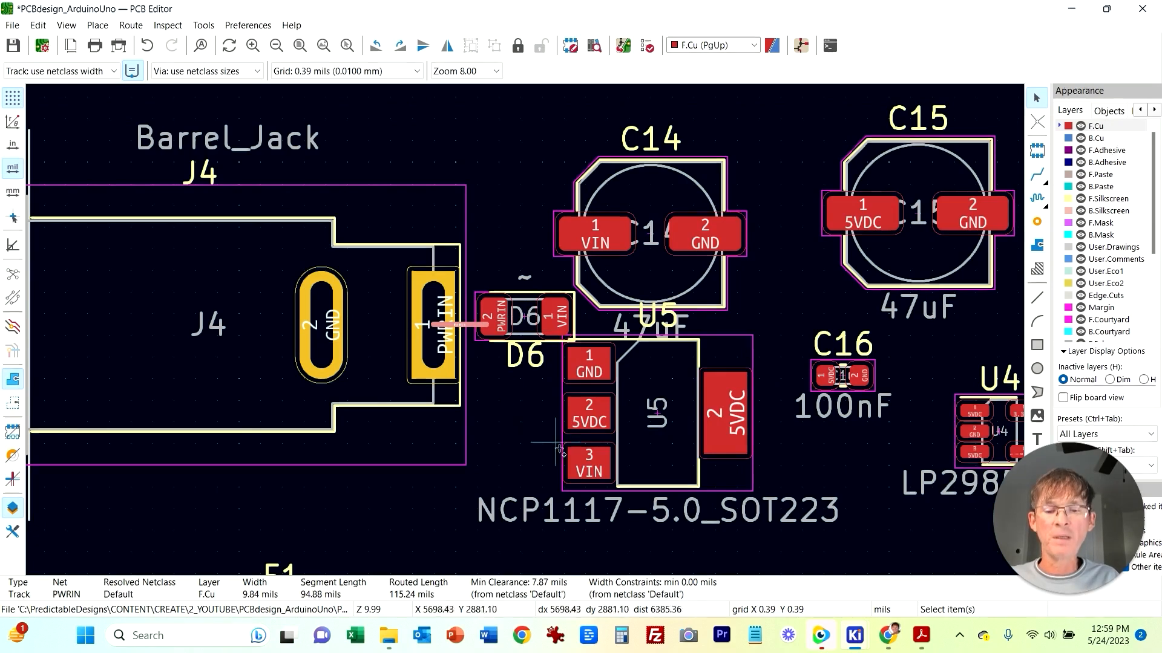
Step: Set the width of the PWRIN track between J4 and D6 to 15 mils
right_click(471, 326)
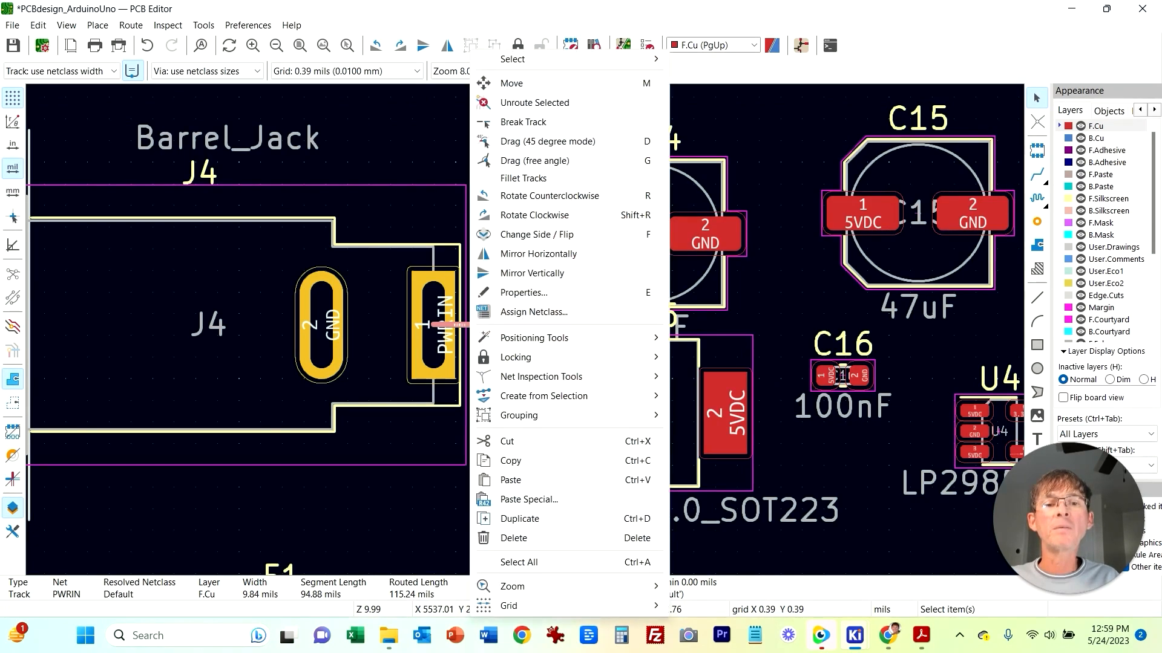
key(e)
text(1)
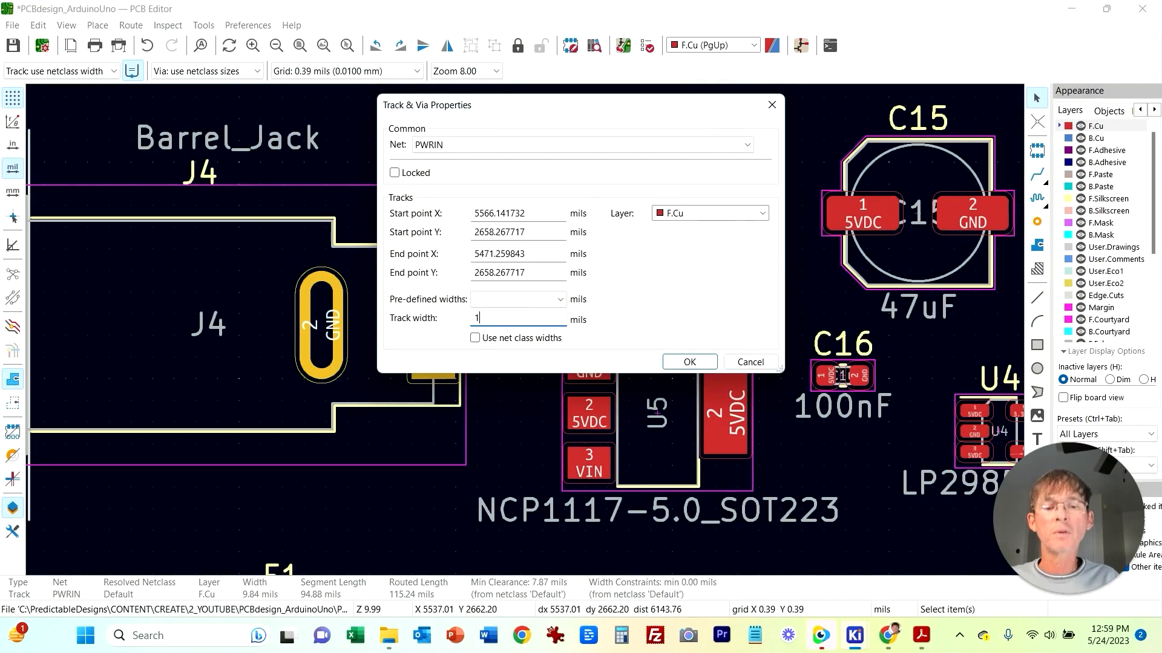
text(5)
key(Return)
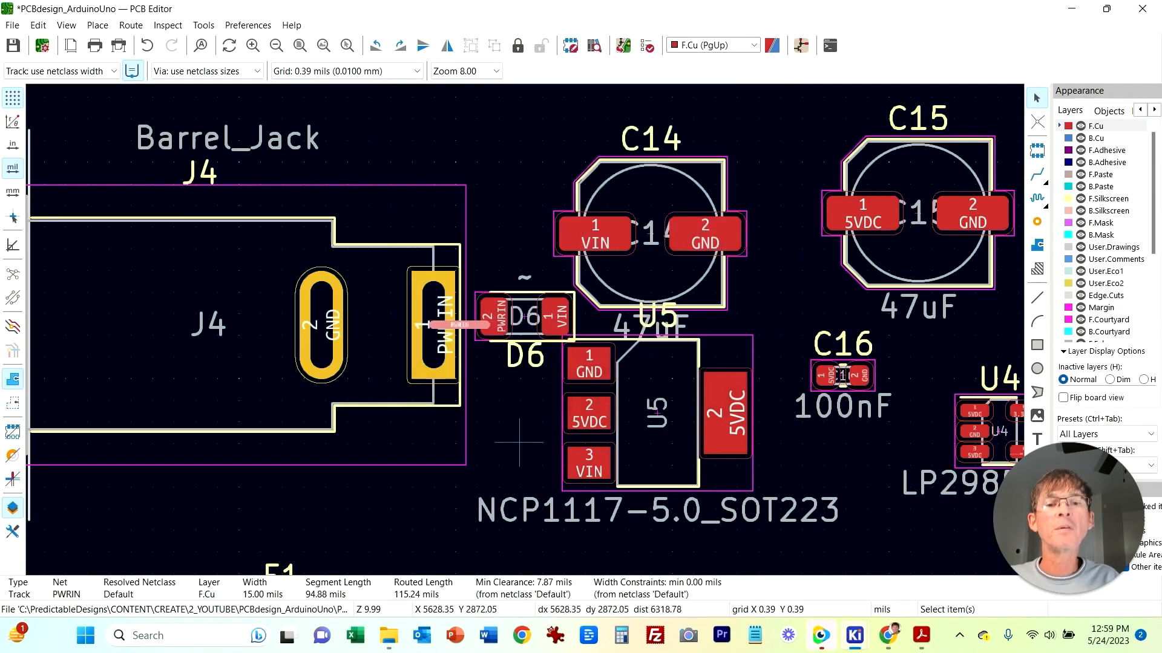
Step: Nudge diode D6 slightly along the widened PWRIN track
drag(472, 325, 474, 329)
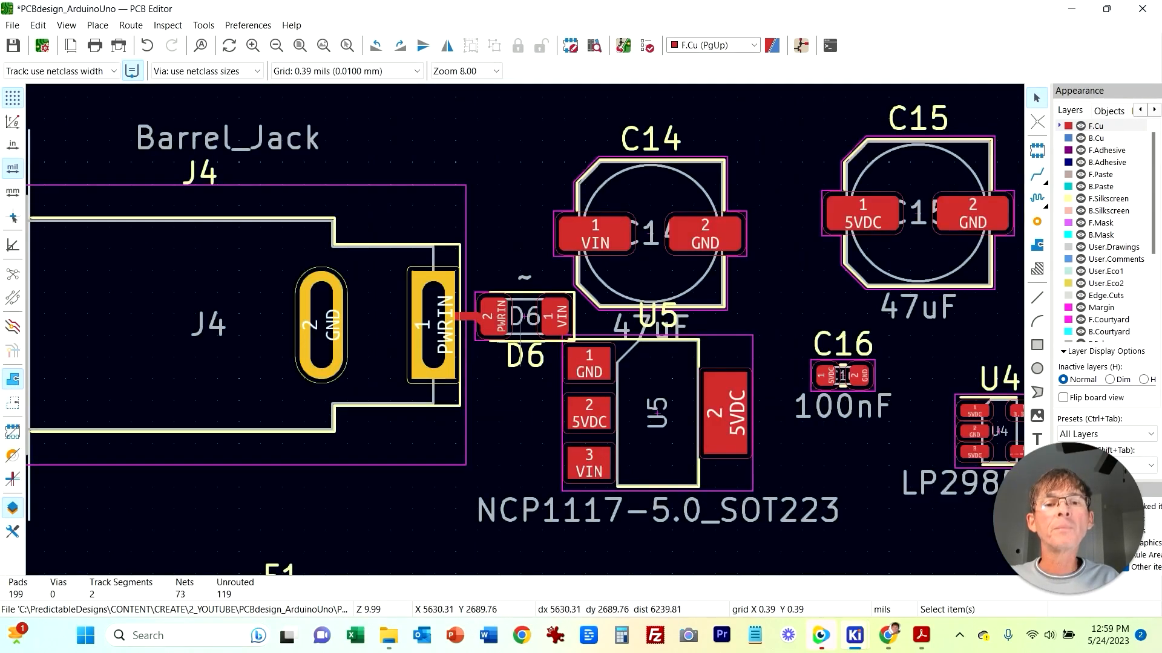
click(521, 330)
key(m)
click(532, 328)
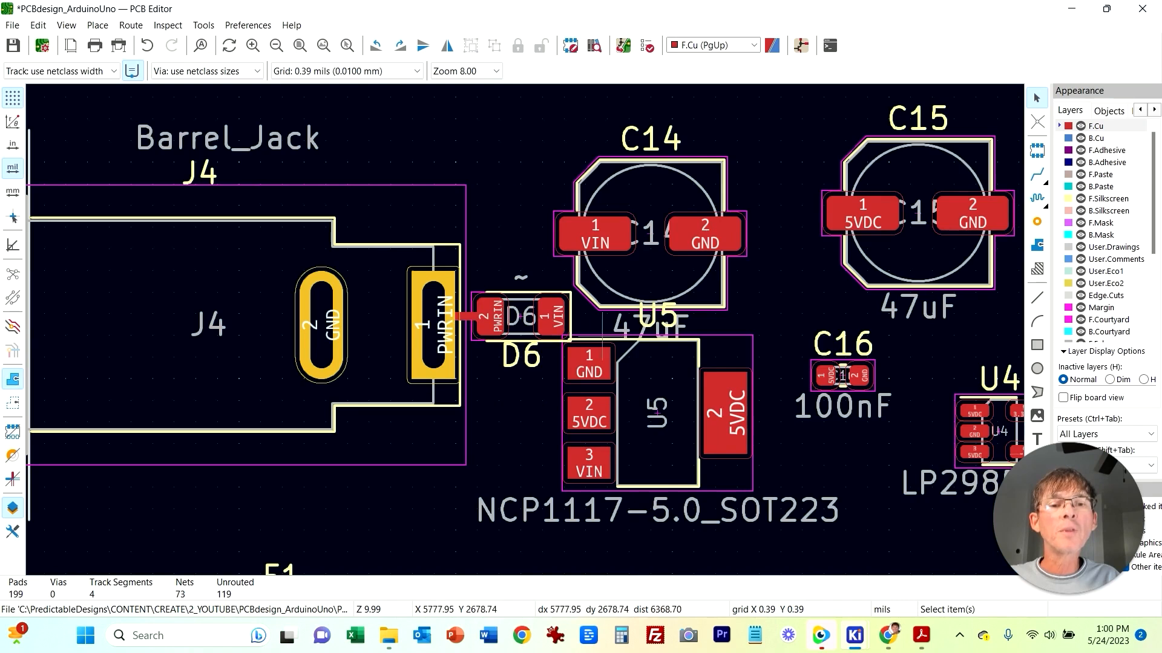
Step: Move regulator U5 to the right, clear of diode D6
click(603, 347)
key(m)
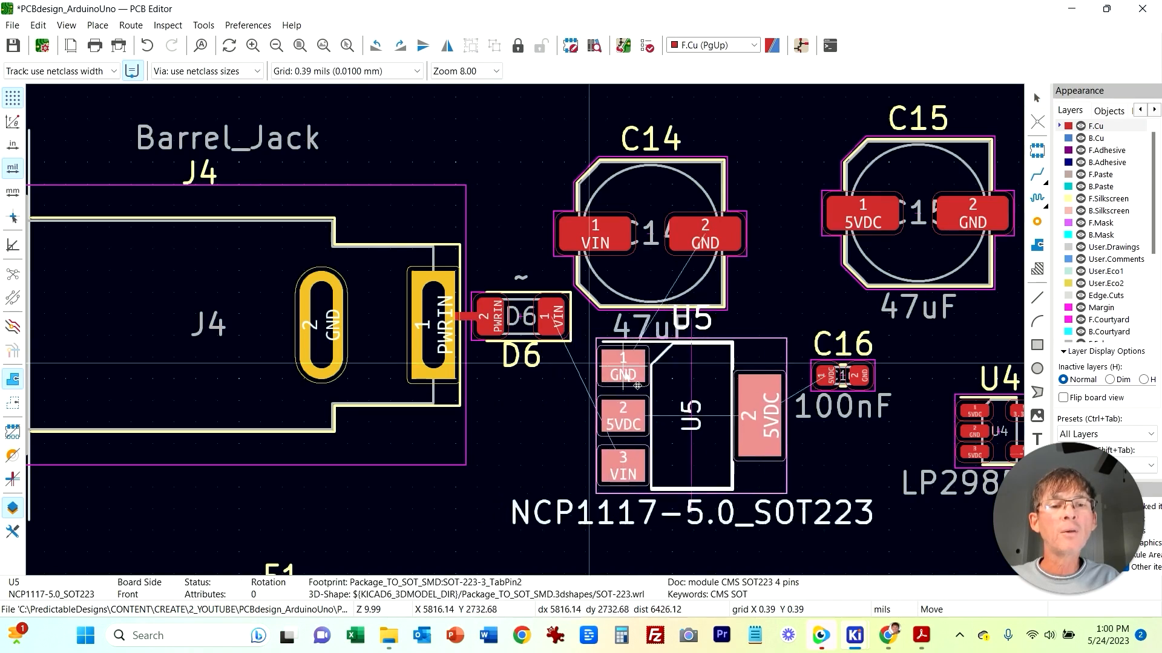
click(631, 399)
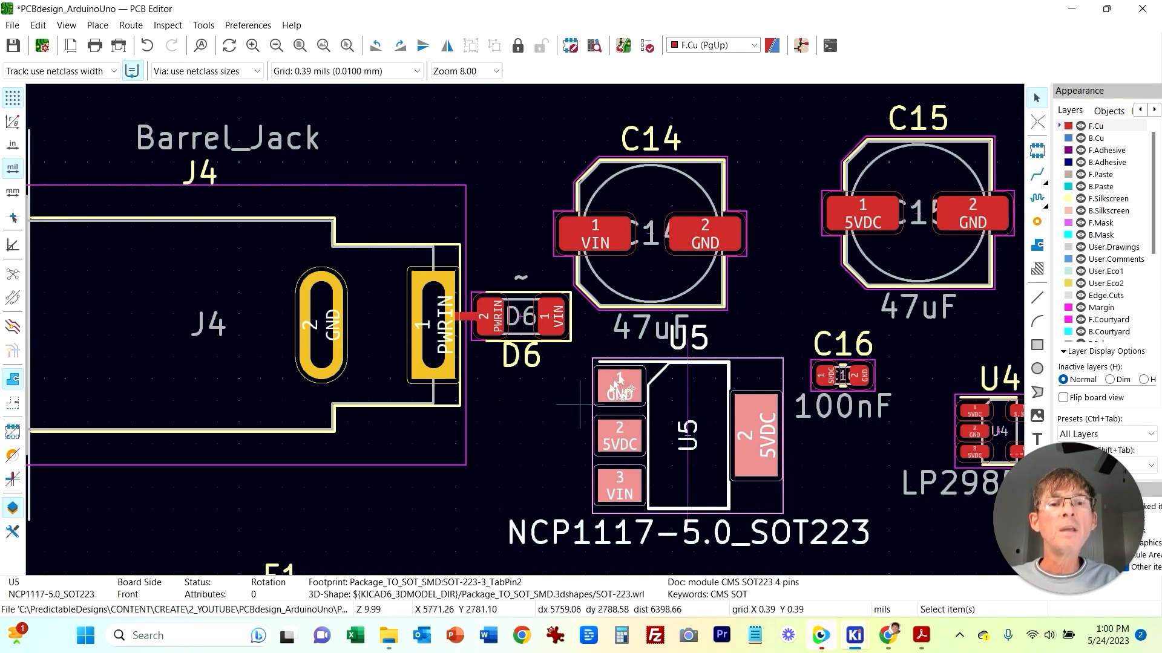
key(m)
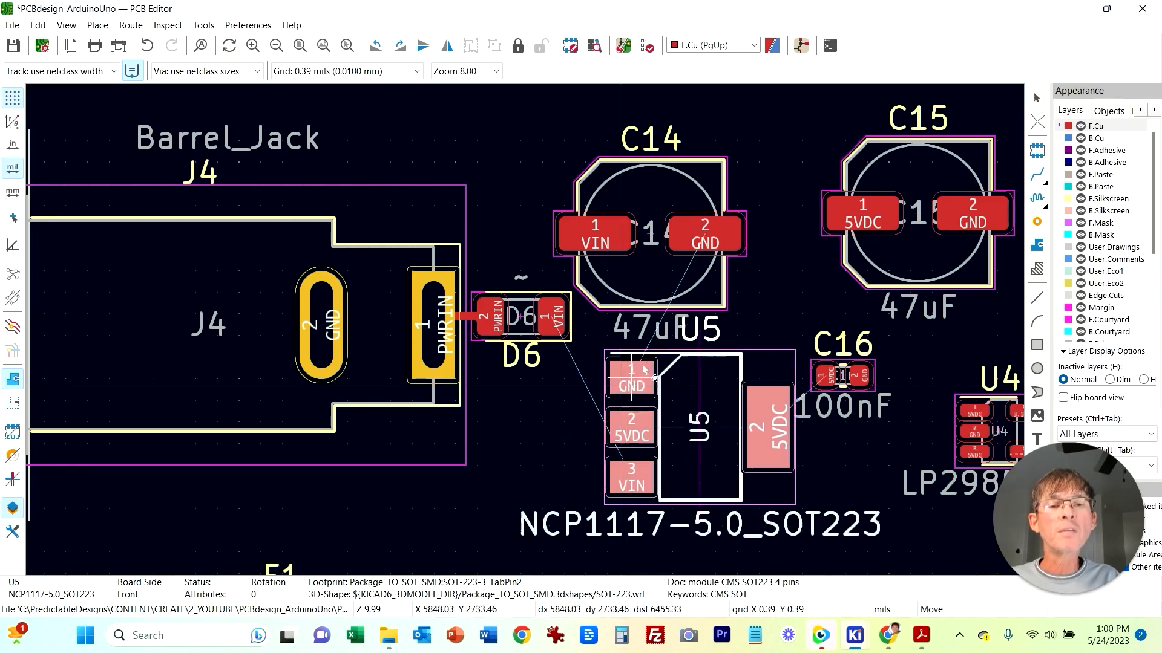
click(662, 373)
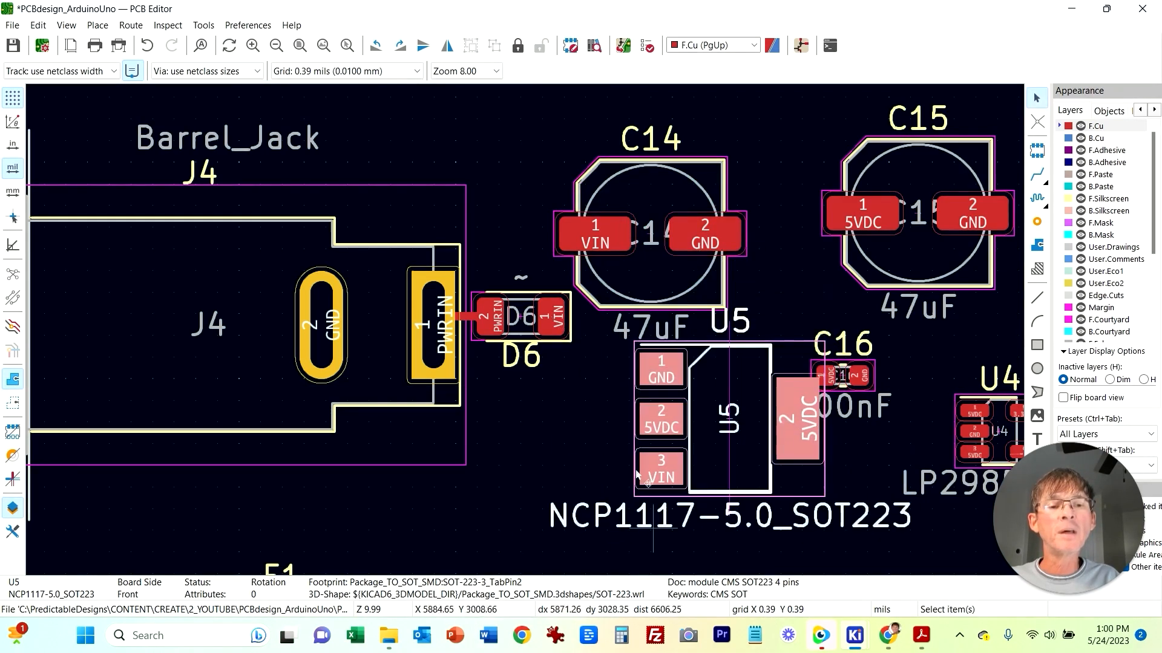
Step: Move capacitor C14 below U5 and raise U5 so its VIN pad lines up with D6's VIN pad
middle_drag(611, 430, 463, 398)
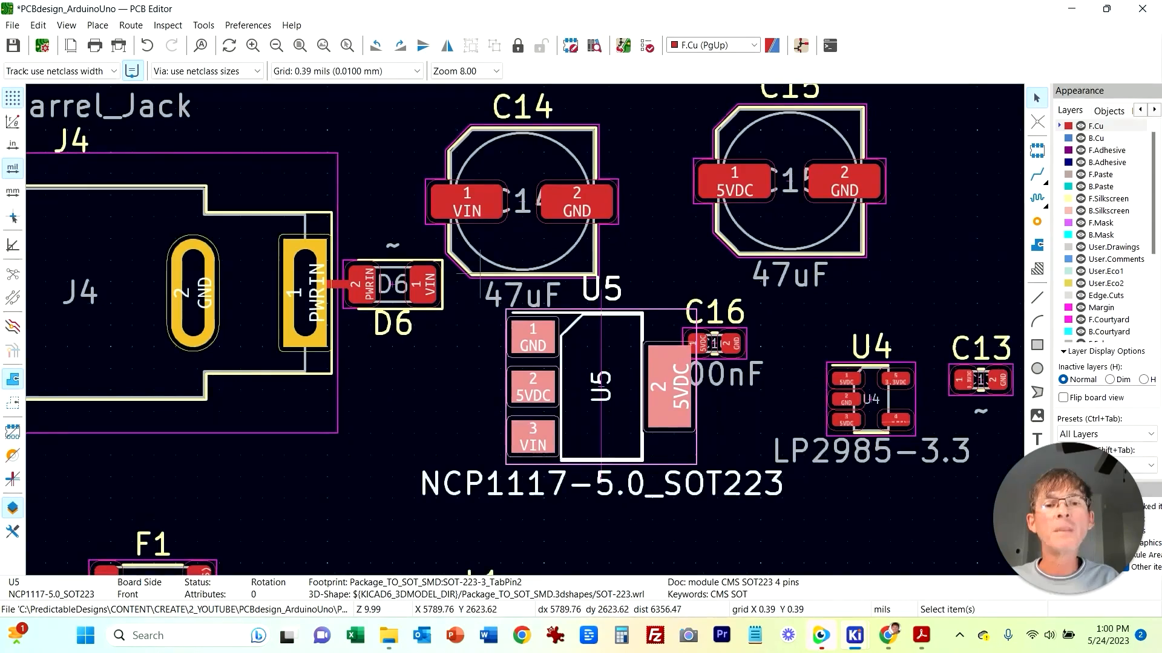
click(466, 202)
key(m)
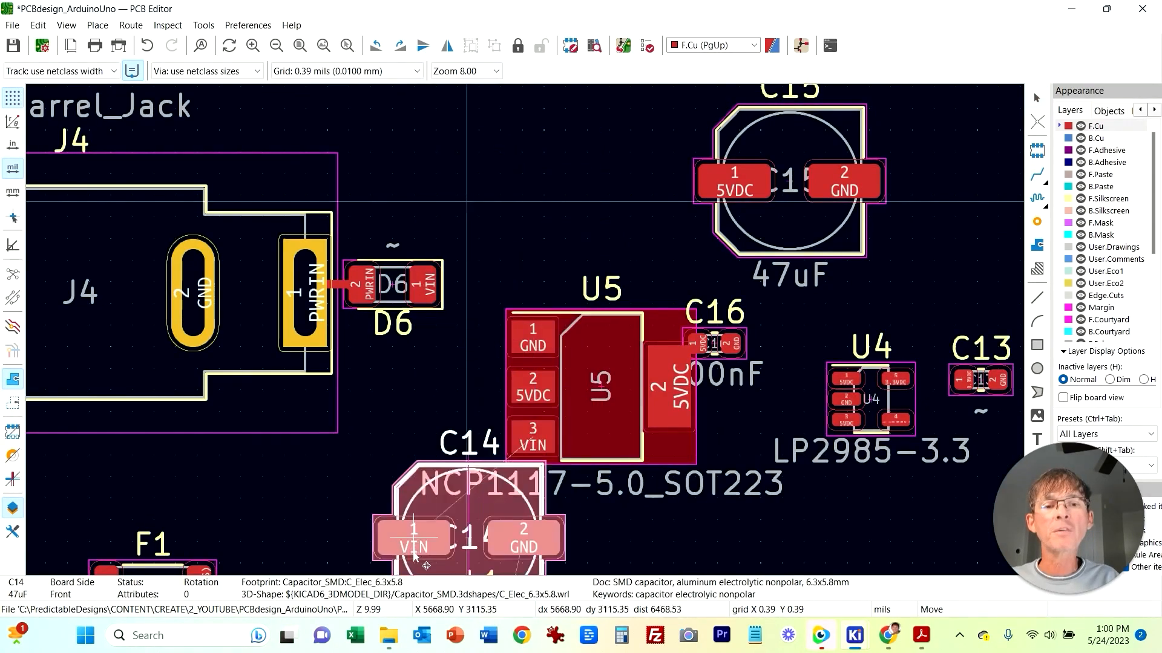
click(469, 552)
click(536, 311)
key(m)
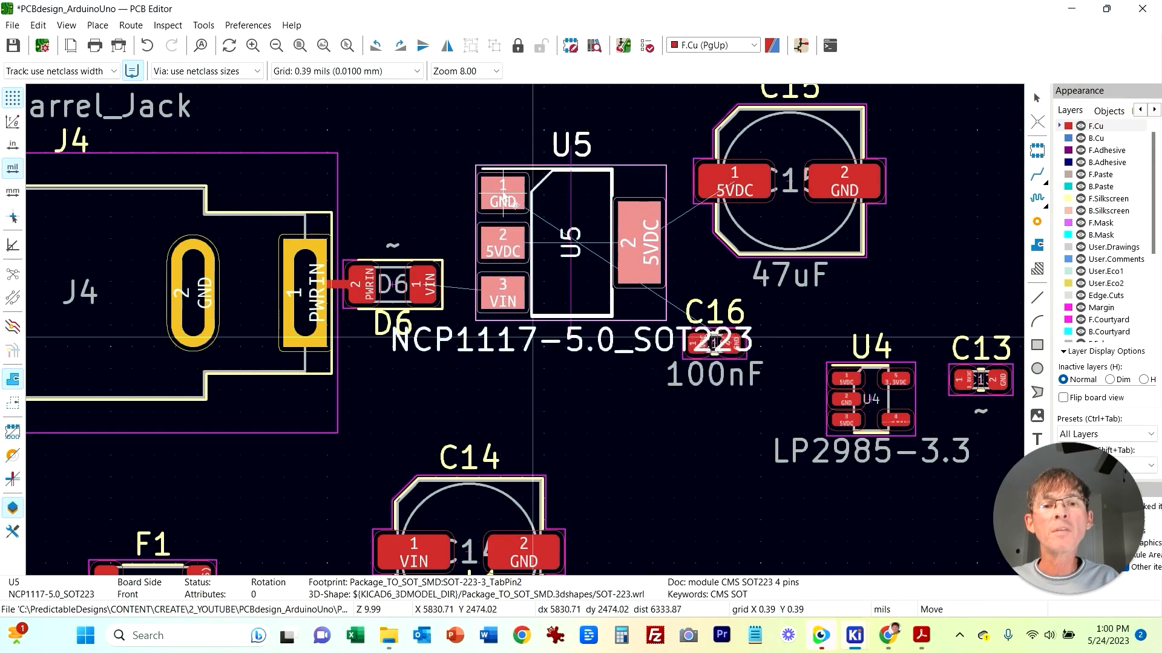
click(543, 187)
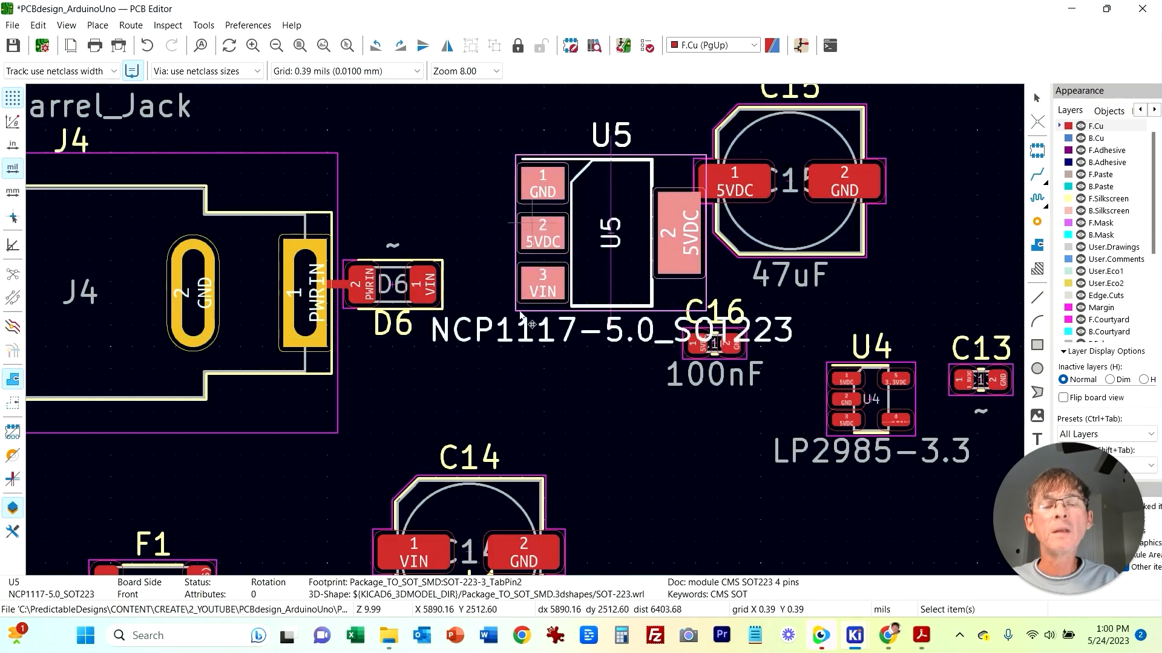
Step: Move capacitor C14 up closer beneath regulator U5
click(467, 327)
click(530, 553)
key(m)
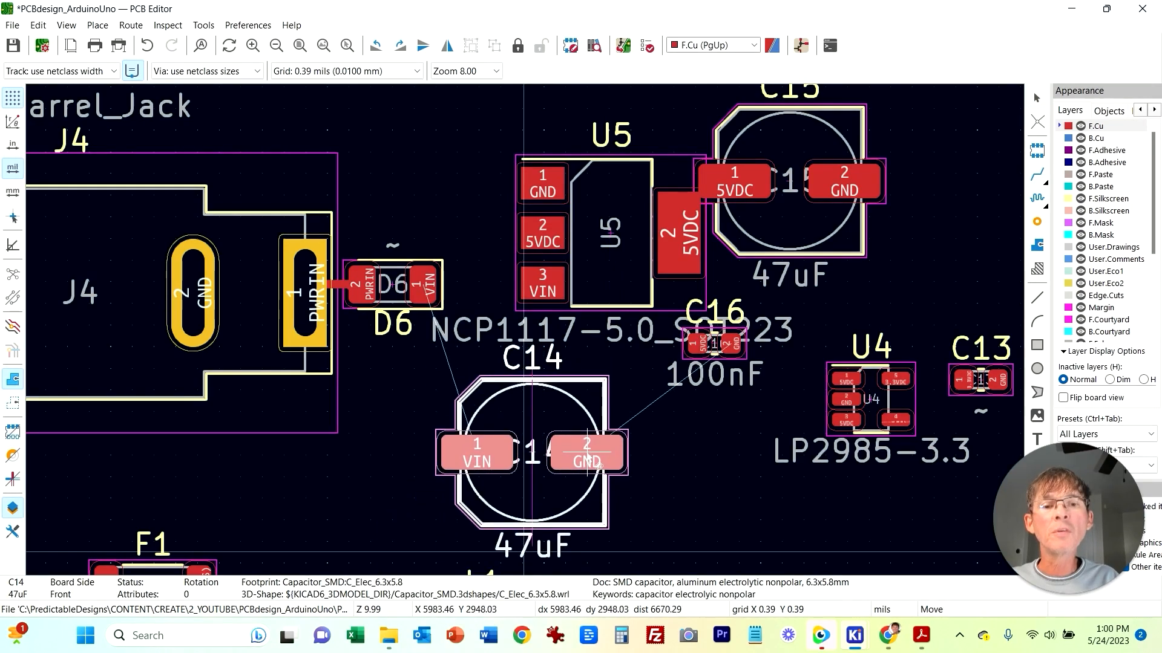
click(598, 462)
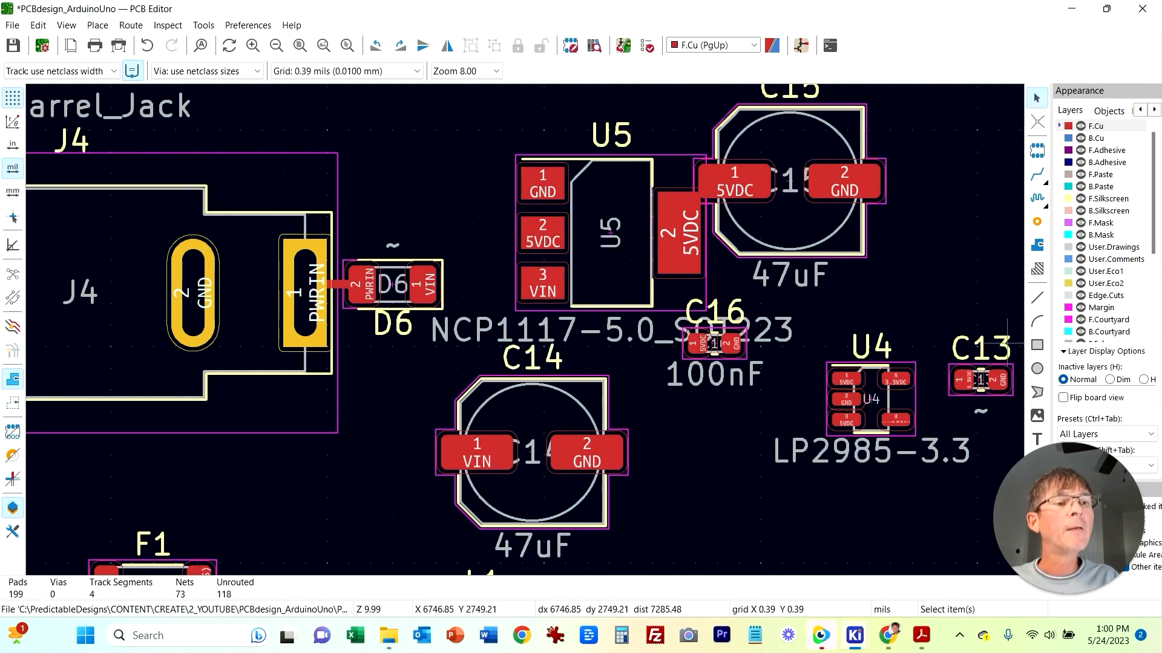
Step: Route a track from U5's VIN pad to D6's VIN pad
click(544, 282)
key(x)
click(424, 283)
Step: Route a track from U5's VIN pad down to C14's VIN pad
click(544, 283)
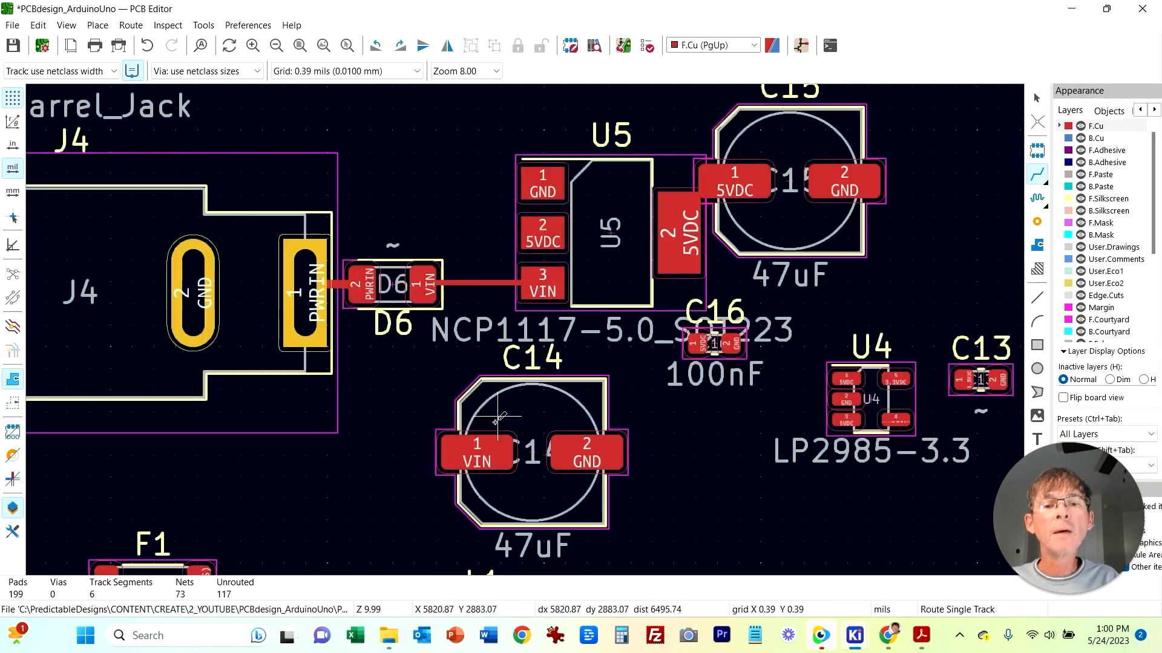
click(478, 447)
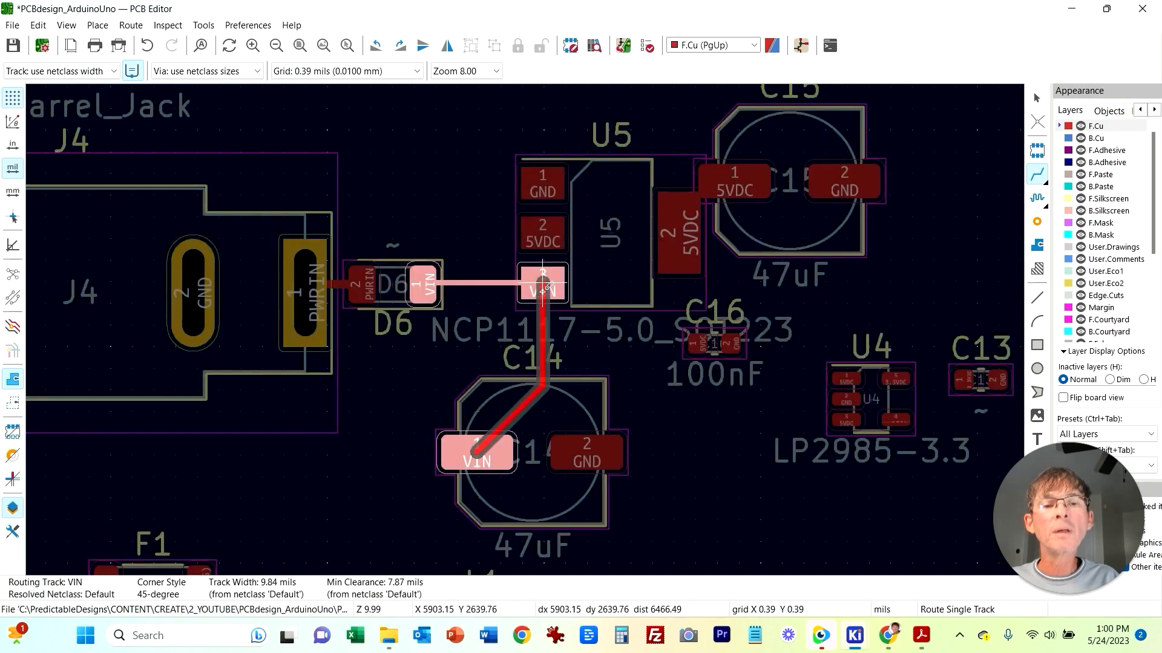
click(544, 284)
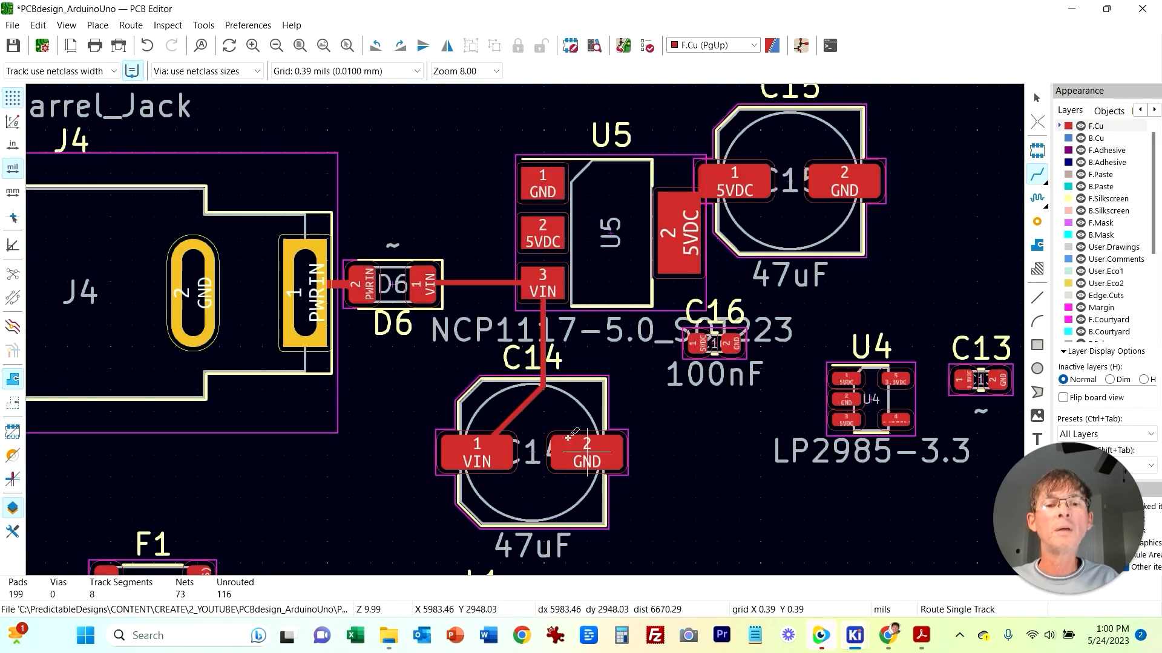
key(Escape)
Step: Drag the diagonal VIN track segment to reshape its bend toward C14
click(524, 406)
key(d)
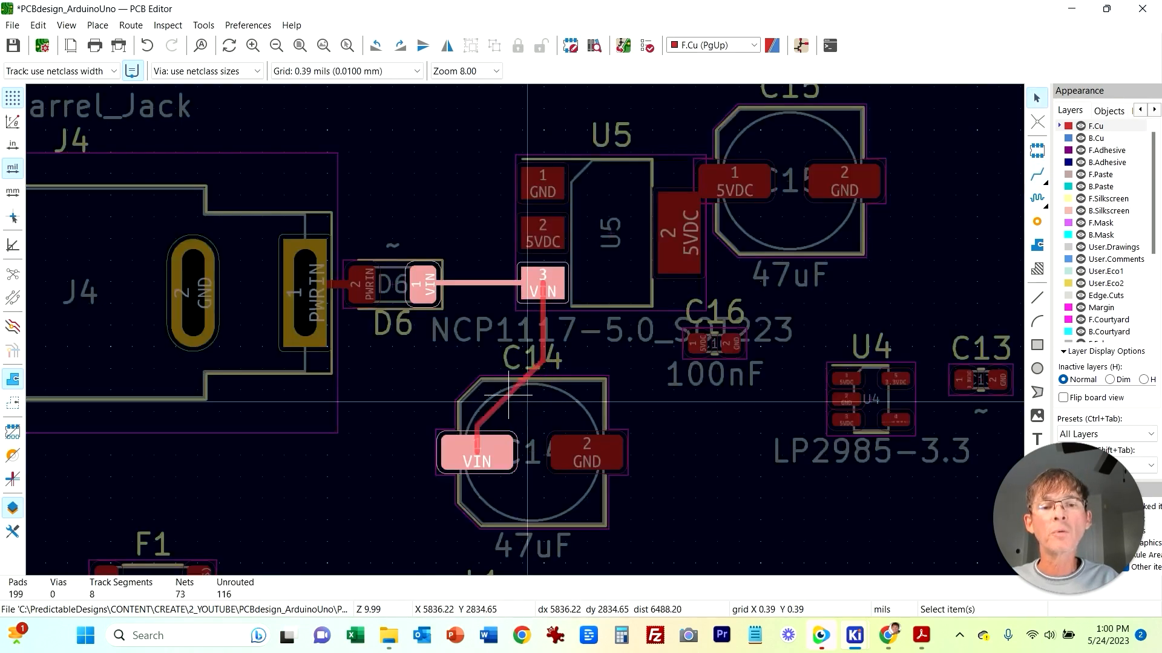
click(509, 342)
Step: Select C15 and check the regulator section of the schematic to see how U5's capacitors connect
middle_drag(703, 449, 541, 456)
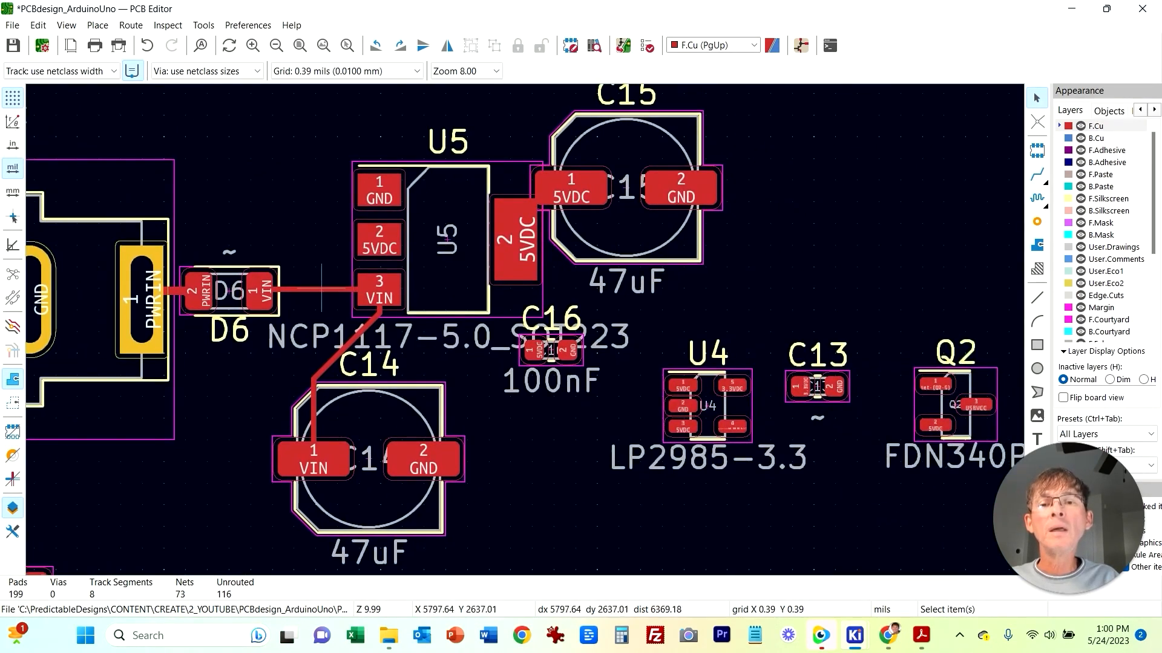
click(321, 289)
click(380, 313)
click(606, 472)
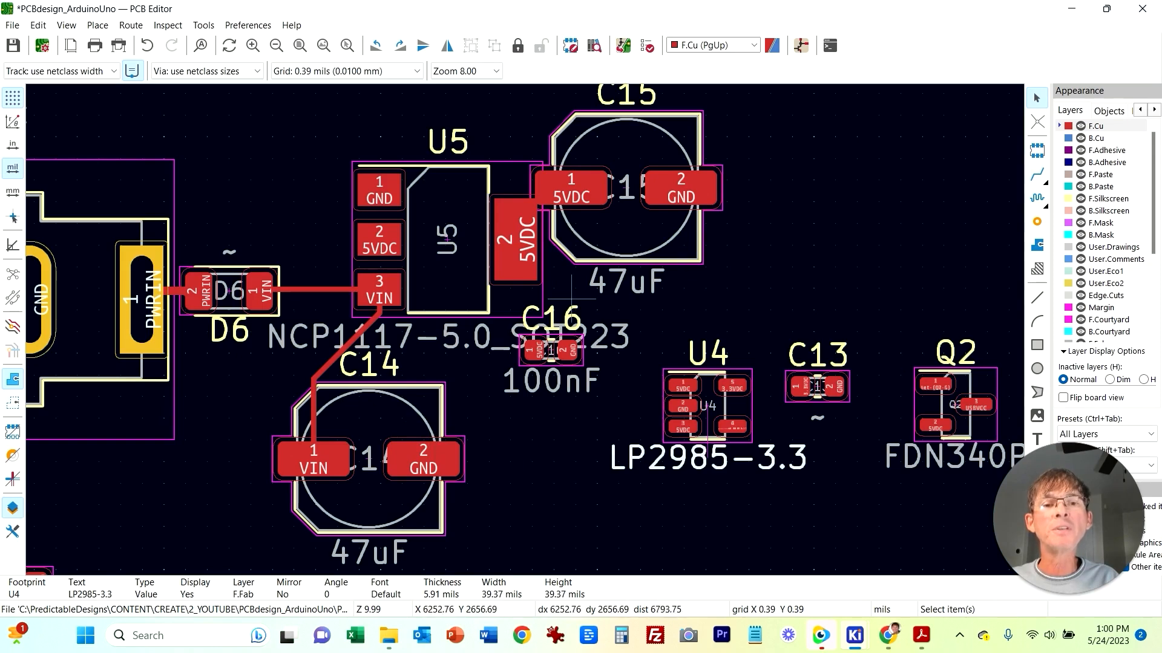
click(648, 264)
click(758, 215)
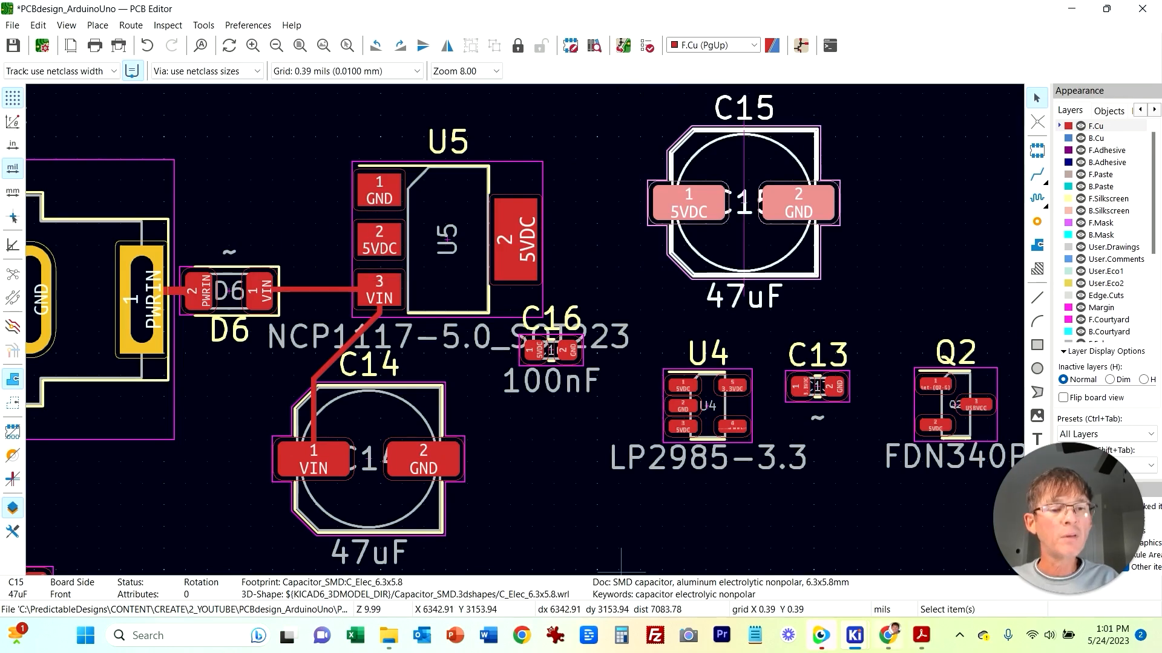
mouse_move(854, 635)
click(856, 556)
scroll(514, 406, down, 2)
middle_drag(336, 227, 179, 280)
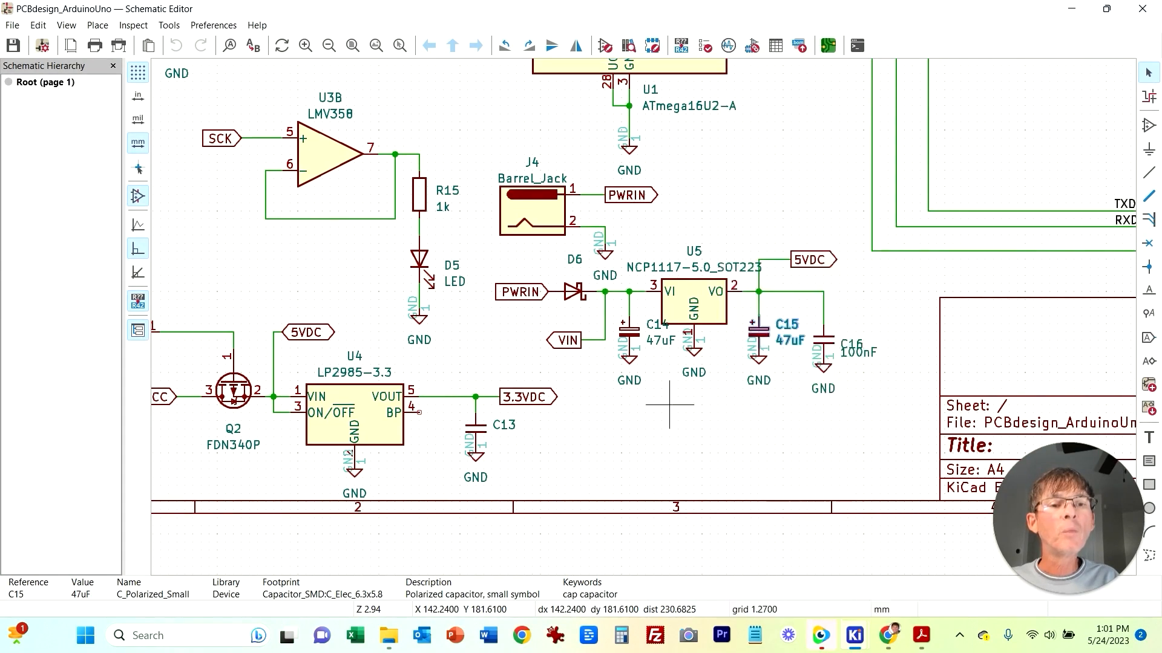
middle_drag(680, 407, 488, 415)
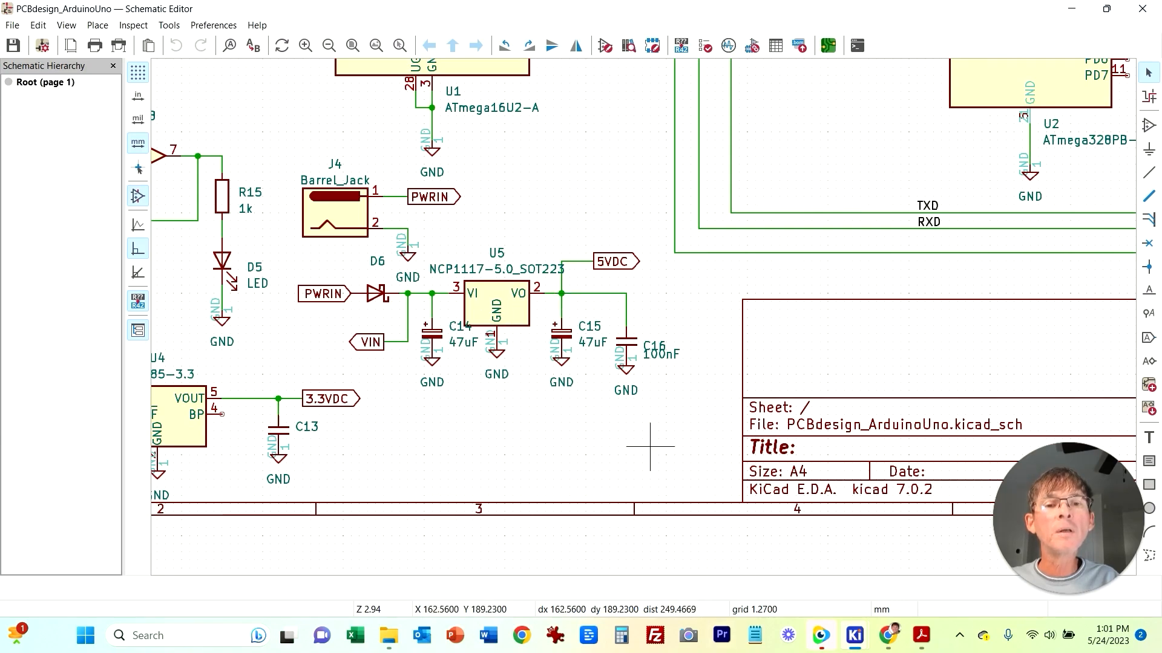
mouse_move(855, 635)
click(962, 566)
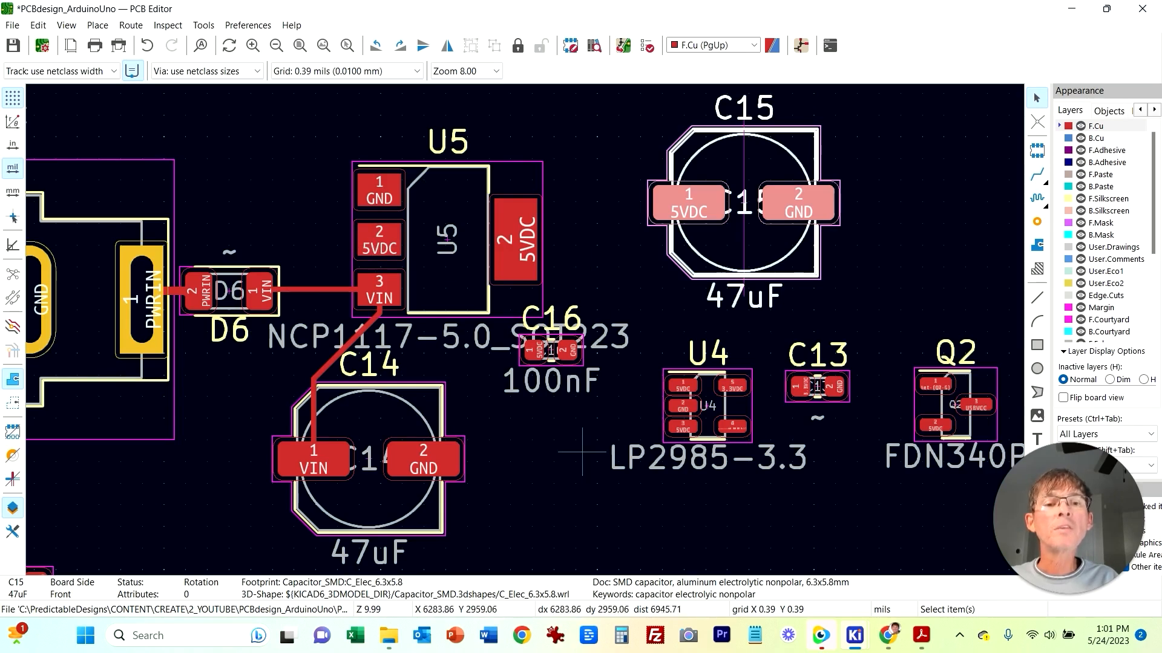
Step: Rotate capacitor C15 by 180 degrees
click(685, 269)
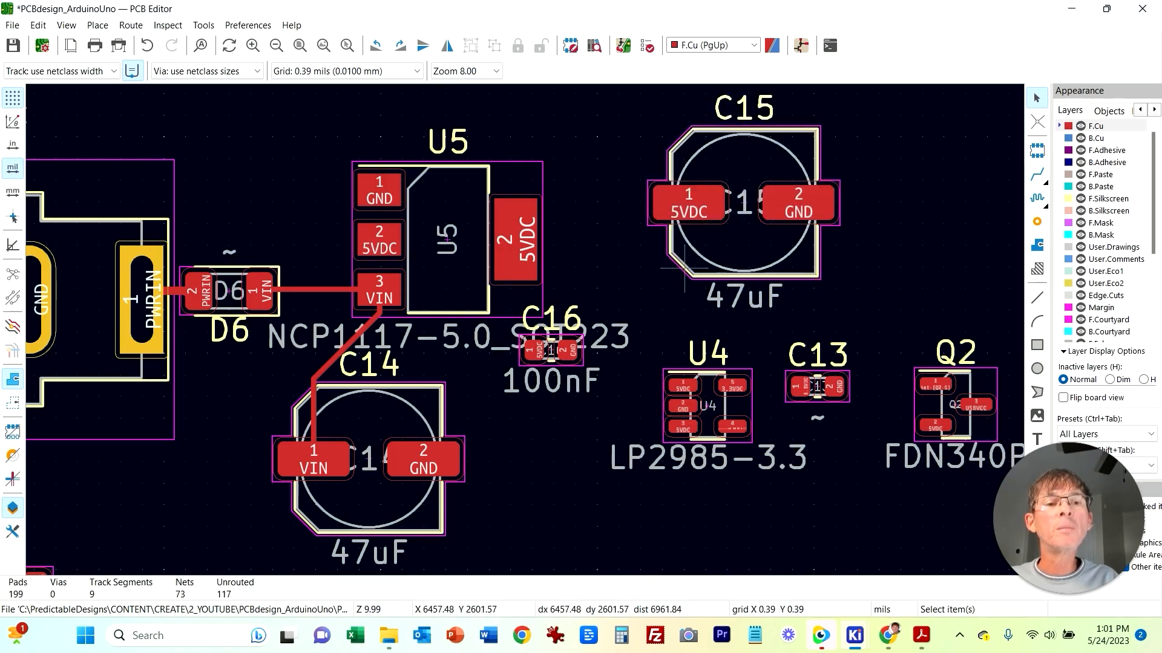
click(689, 272)
key(r)
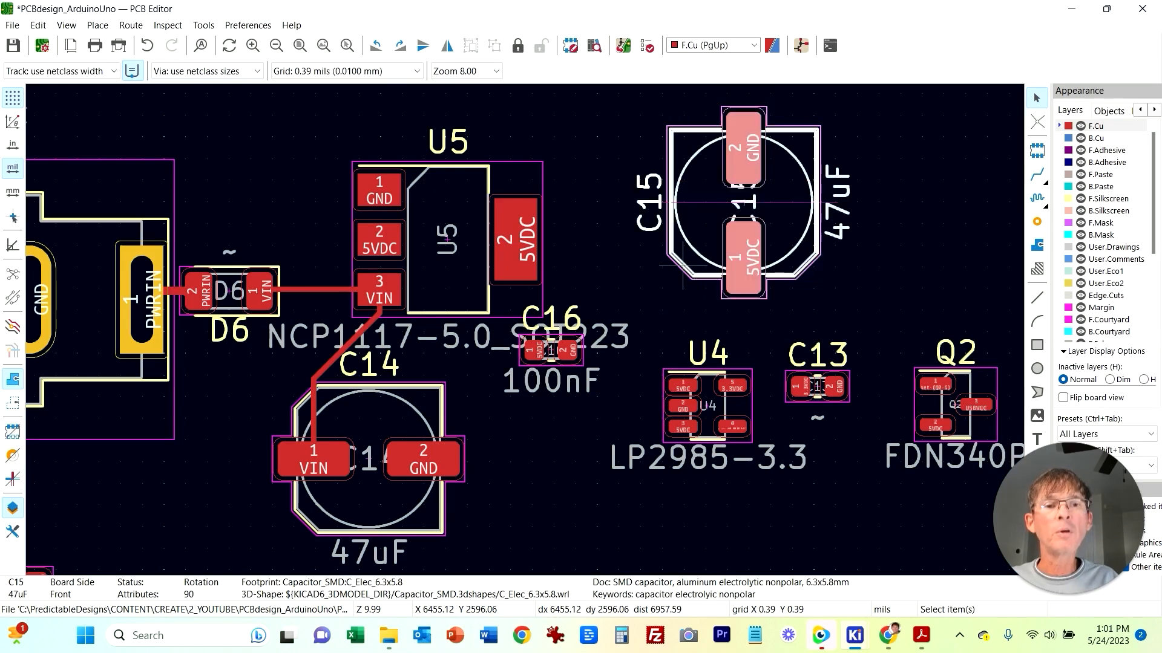
key(r)
click(630, 314)
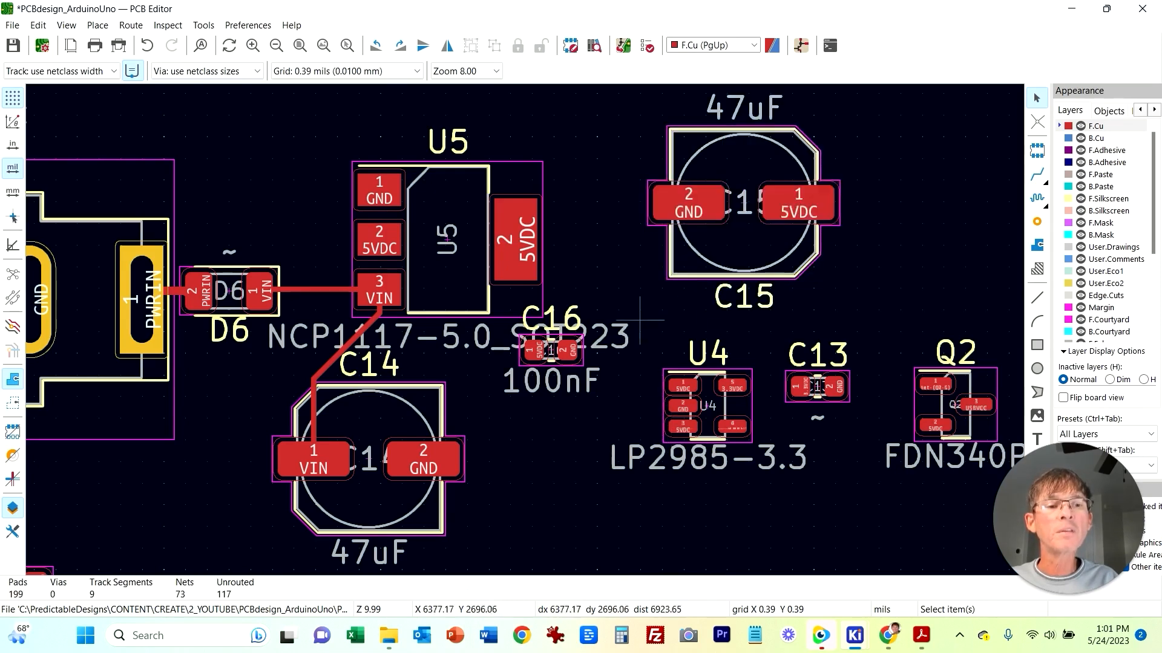
Step: Move U4, C13 and Q2 together further down below the regulator area
scroll(849, 505, down, 2)
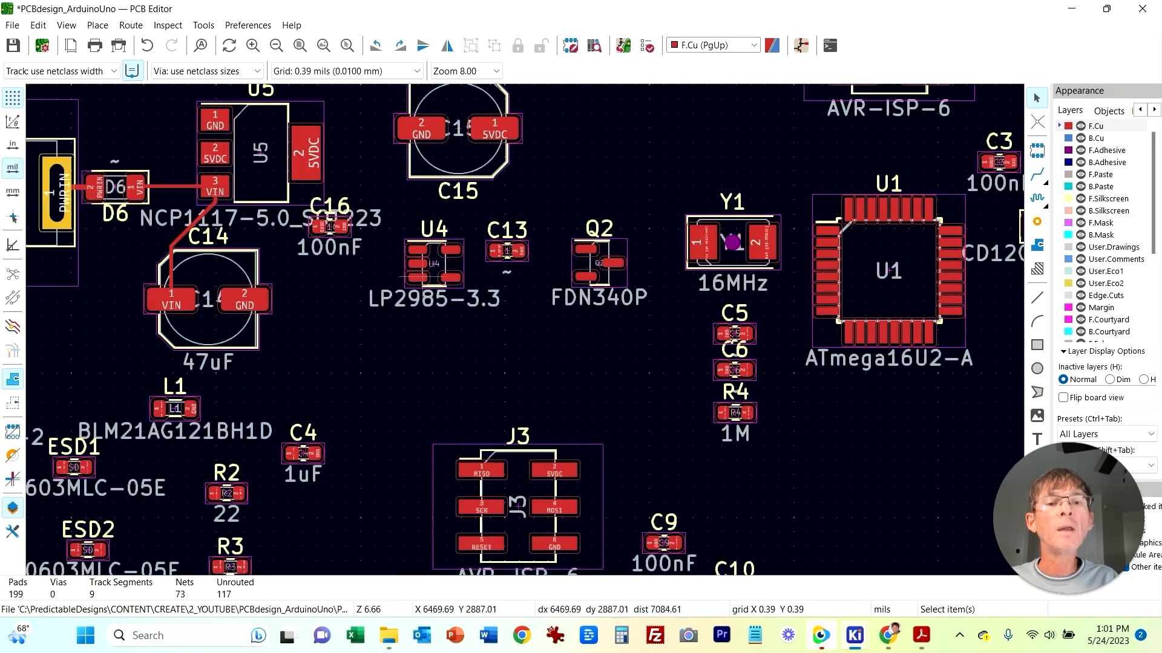
drag(392, 207, 670, 371)
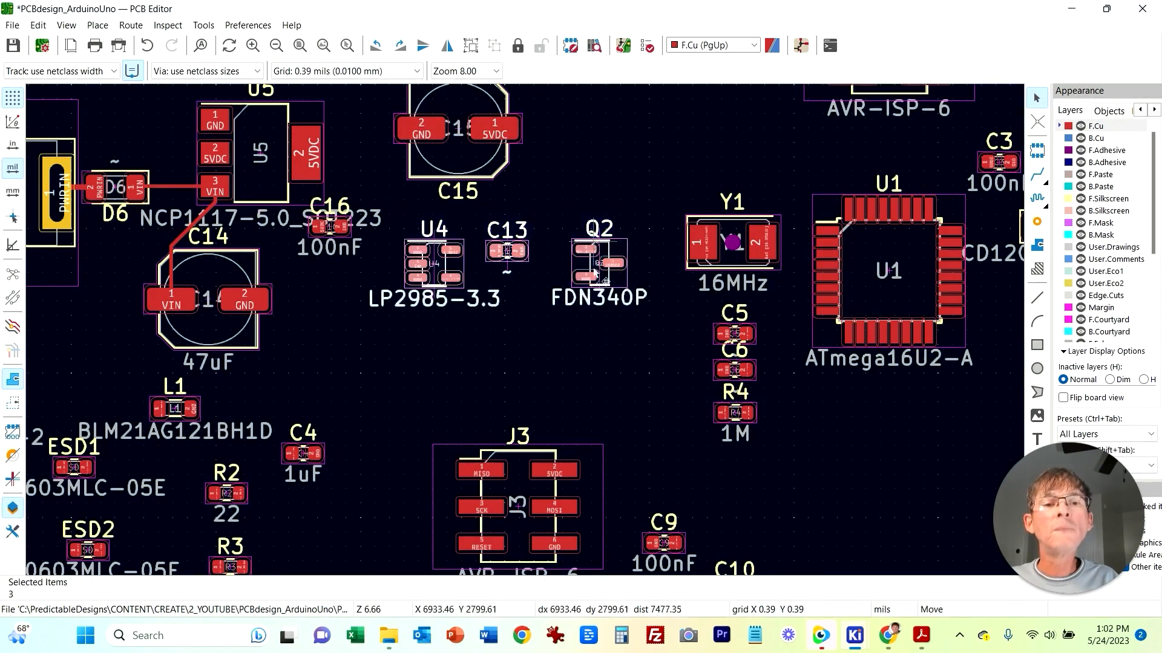
drag(433, 264, 439, 351)
click(482, 278)
Step: Rotate C15 upright and place it between C14 and U4, moving C16 up to the right
click(431, 177)
key(r)
drag(501, 176, 486, 269)
click(336, 264)
drag(331, 235, 580, 184)
mouse_move(443, 185)
mouse_down()
mouse_move(396, 267)
mouse_move(367, 282)
mouse_move(409, 272)
mouse_move(367, 274)
mouse_move(354, 260)
mouse_up()
click(478, 202)
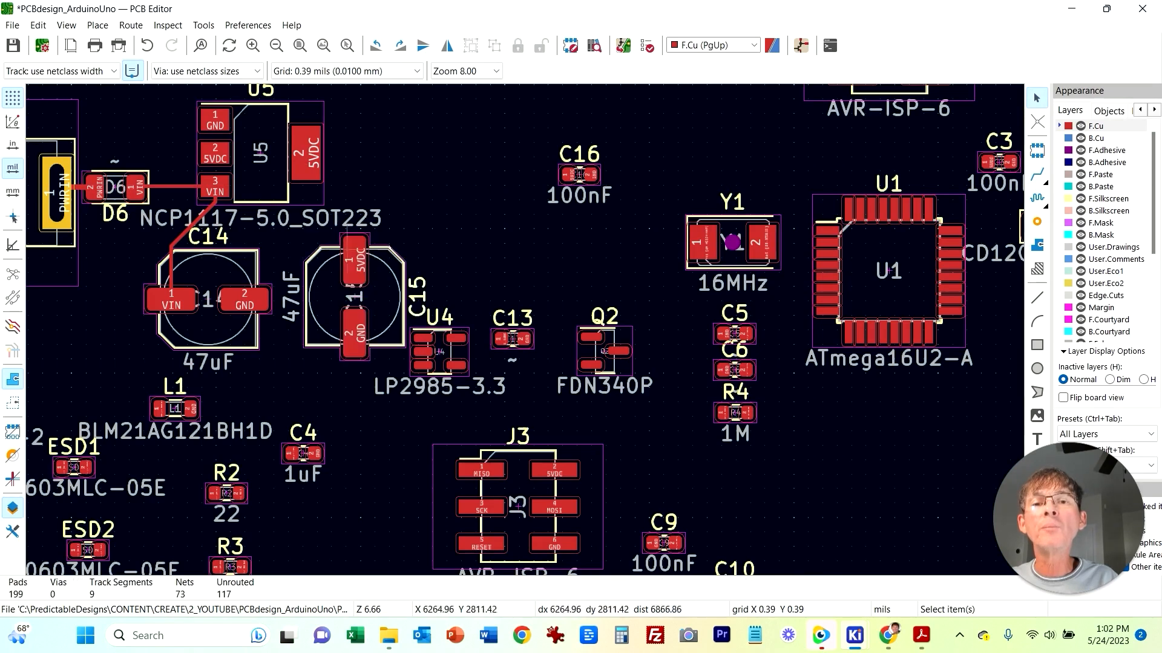
Step: Route a track from C15's 5VDC pad up to U5's 5VDC tab
key(x)
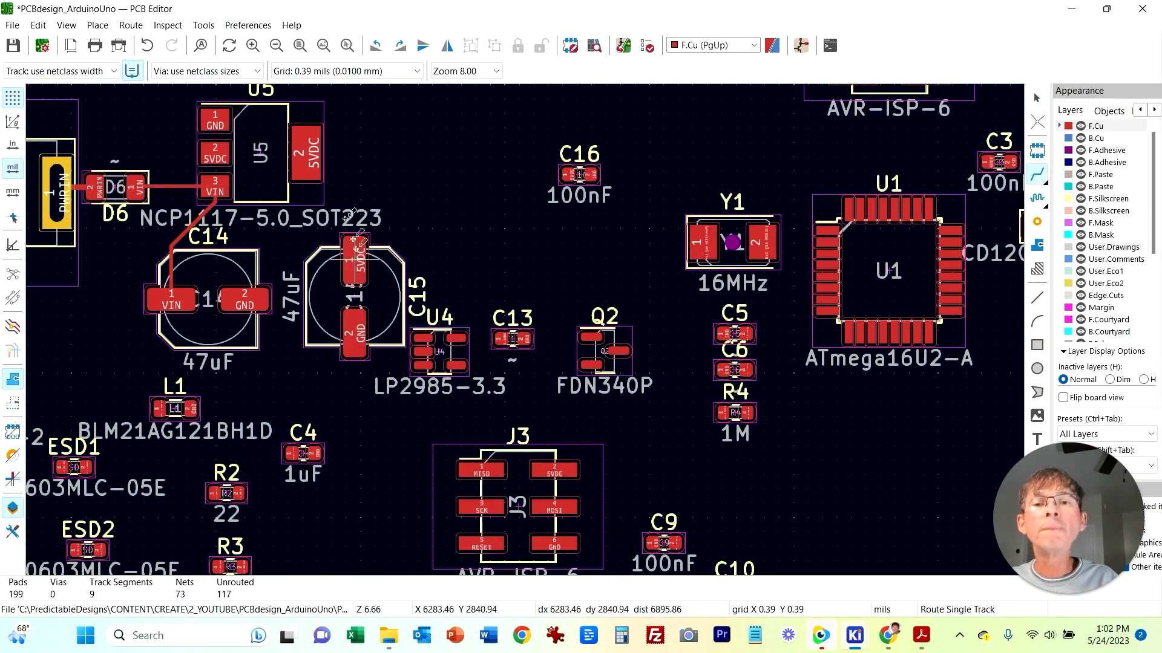
click(353, 240)
click(307, 155)
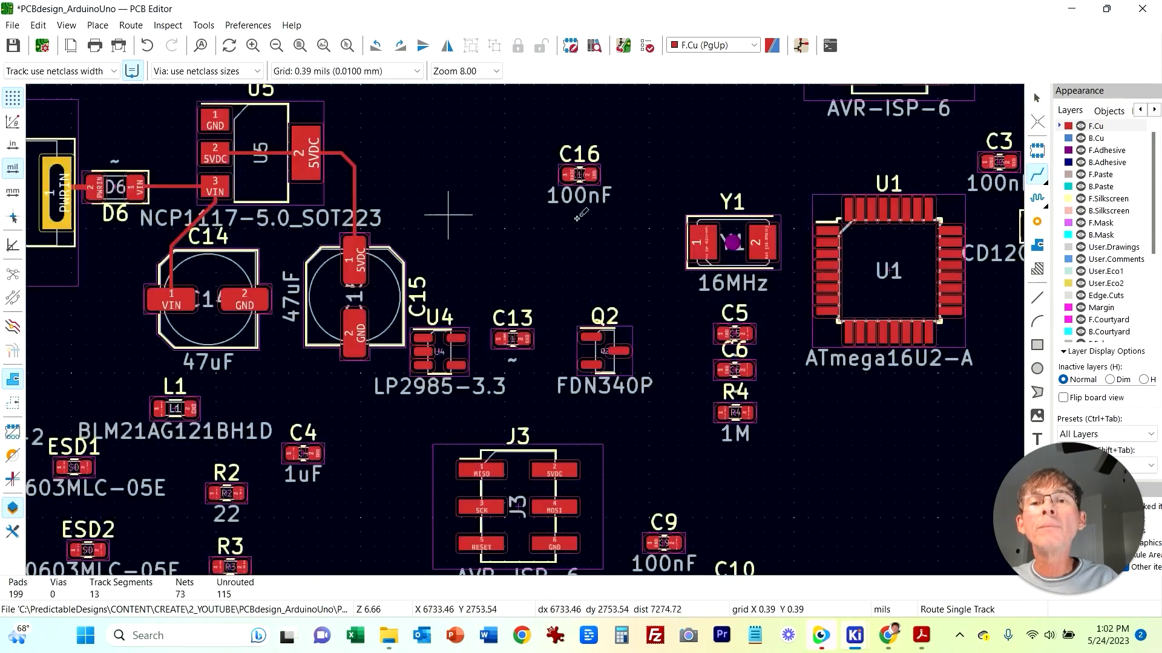
middle_drag(580, 215, 659, 288)
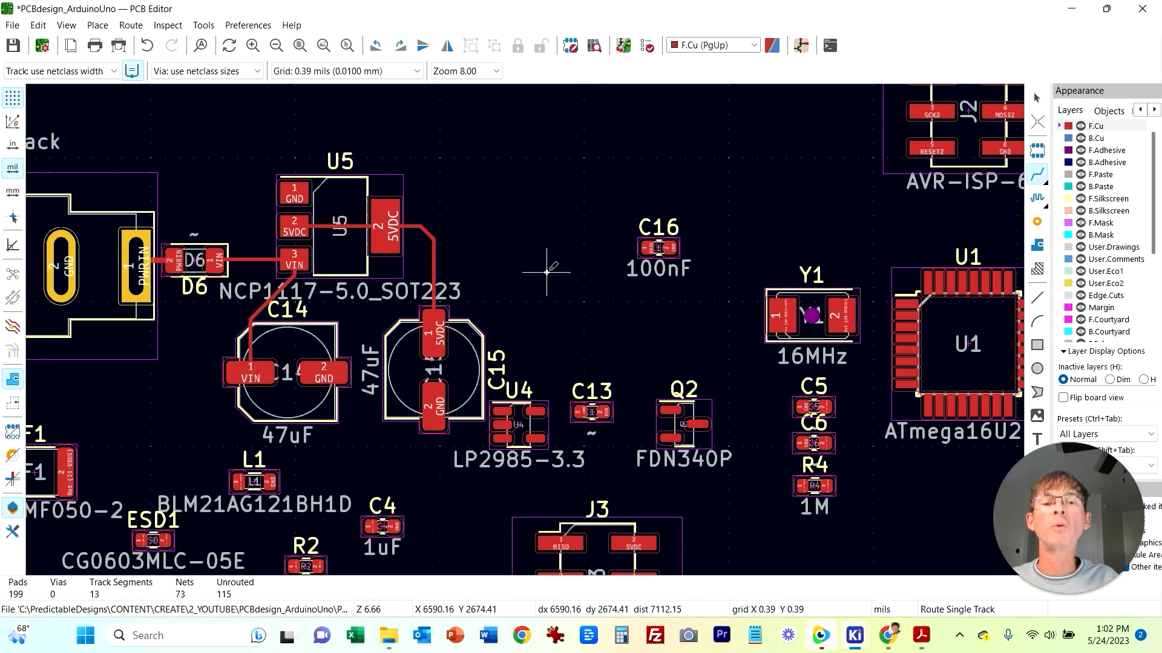
middle_drag(538, 267, 524, 179)
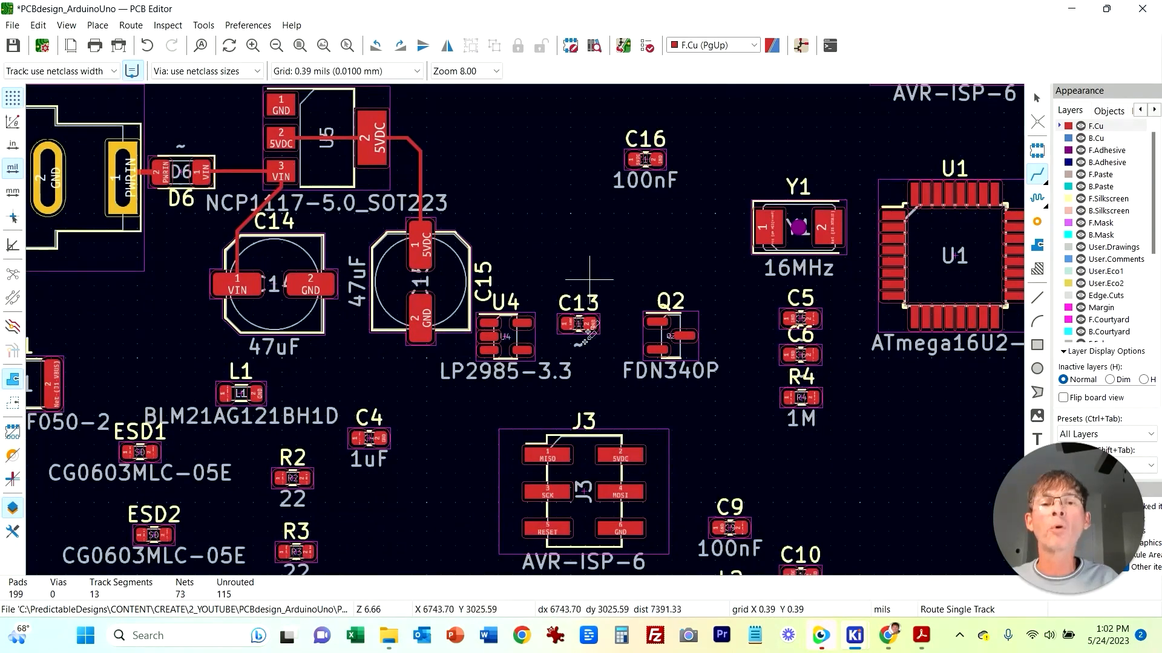
key(Escape)
Step: Shift U4, C13 and Q2 together slightly to the right and reposition C15's reference label beside it
drag(730, 398, 498, 298)
drag(538, 351, 570, 360)
click(538, 207)
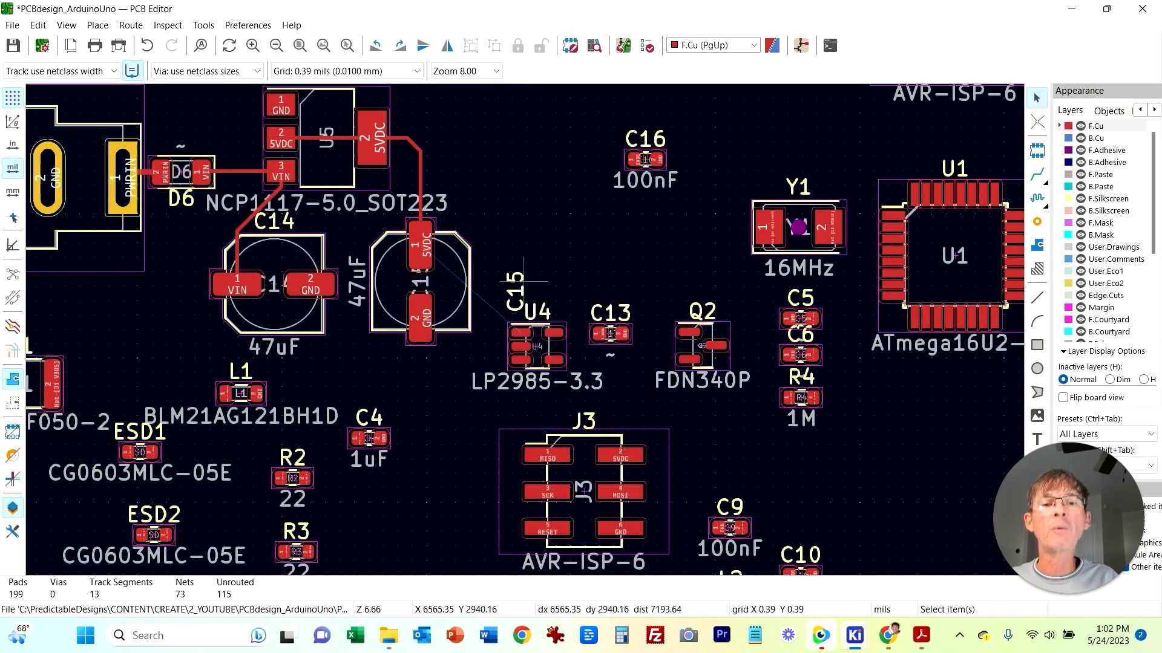
click(522, 280)
drag(514, 287, 486, 278)
click(515, 138)
middle_drag(514, 138, 539, 168)
mouse_move(486, 501)
middle_down()
mouse_move(485, 478)
mouse_move(490, 491)
middle_up()
Step: Switch to the schematic and examine the regulator section around U4, U5 and their capacitors
mouse_move(854, 635)
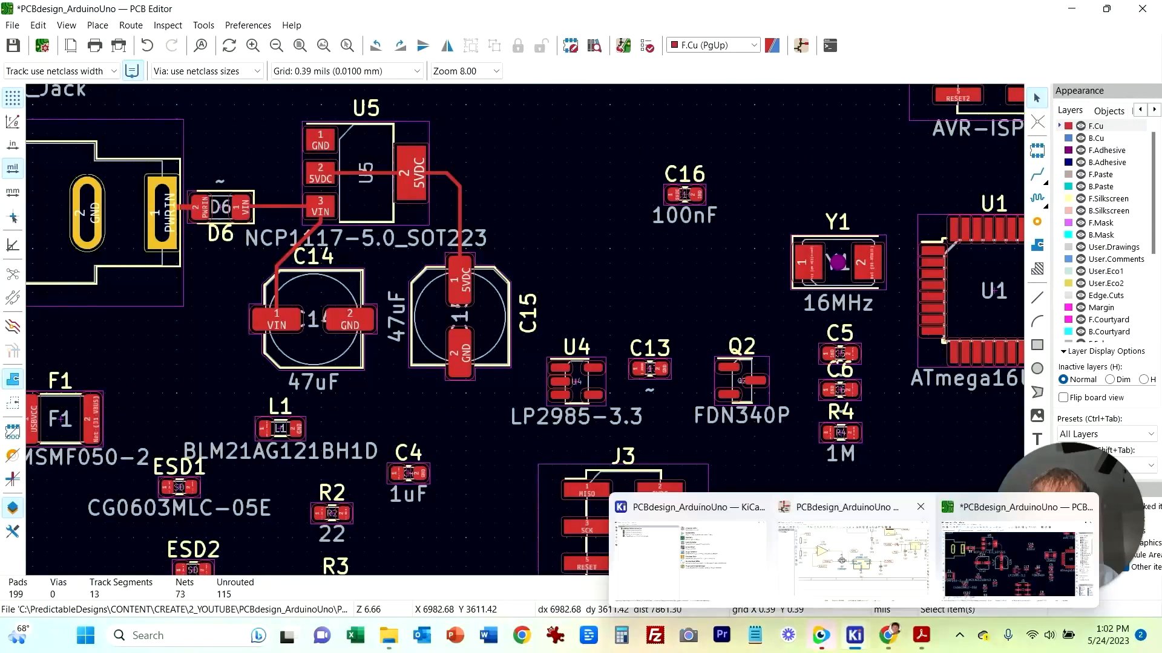
click(853, 545)
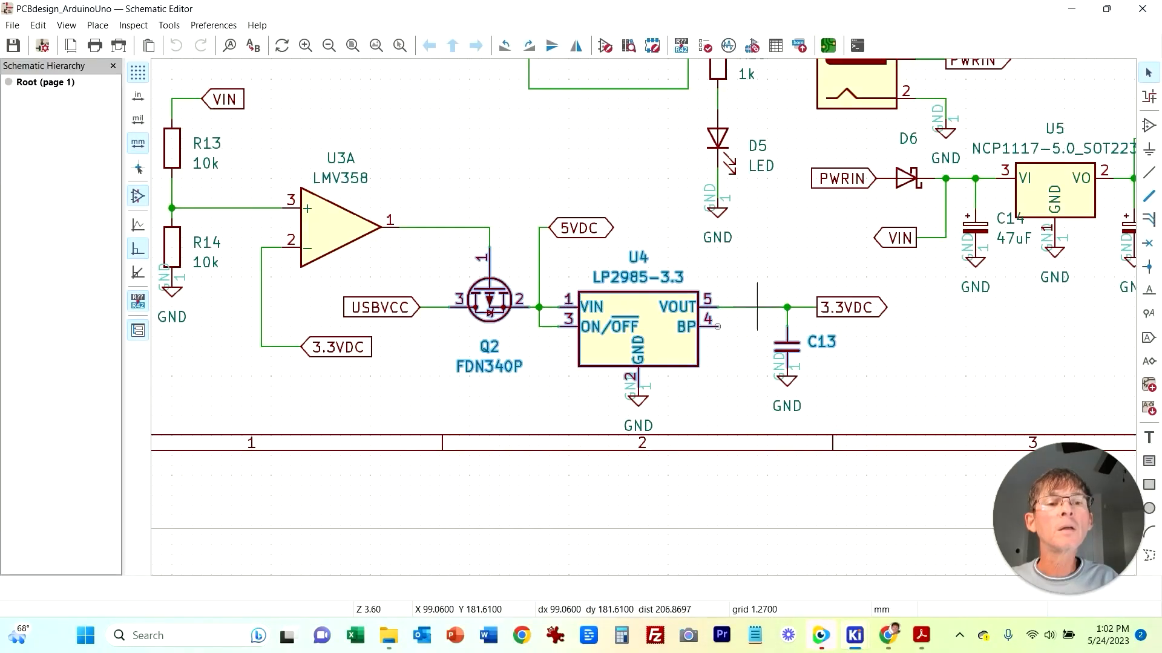
click(579, 385)
middle_drag(430, 179, 81, 287)
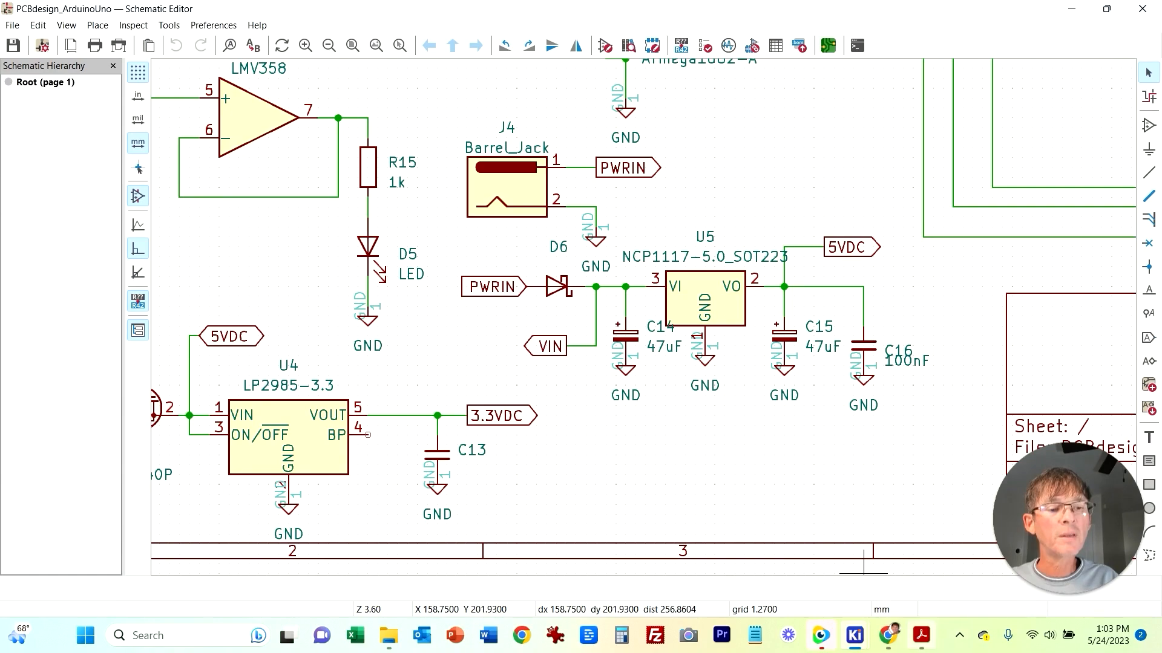
mouse_move(854, 635)
click(874, 554)
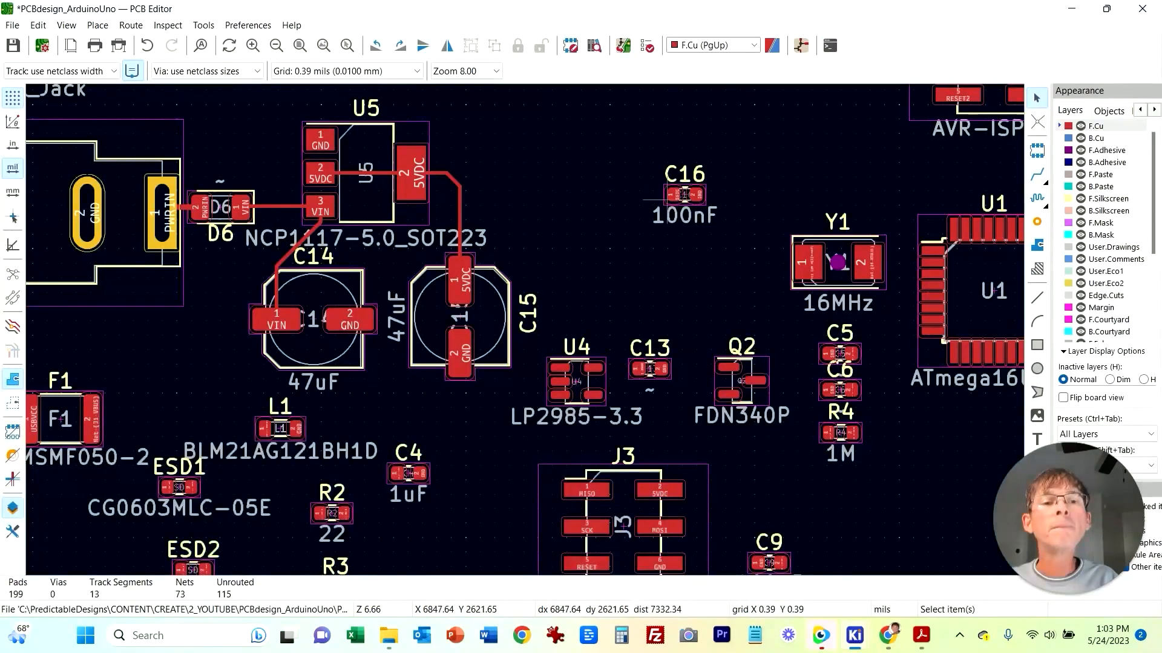
Step: Move C16 next to U5's 5VDC tab and rotate it upright, with its 5VDC pad at the bottom
click(695, 201)
drag(700, 203, 562, 224)
scroll(562, 224, up, 3)
click(542, 316)
click(535, 300)
key(r)
key(m)
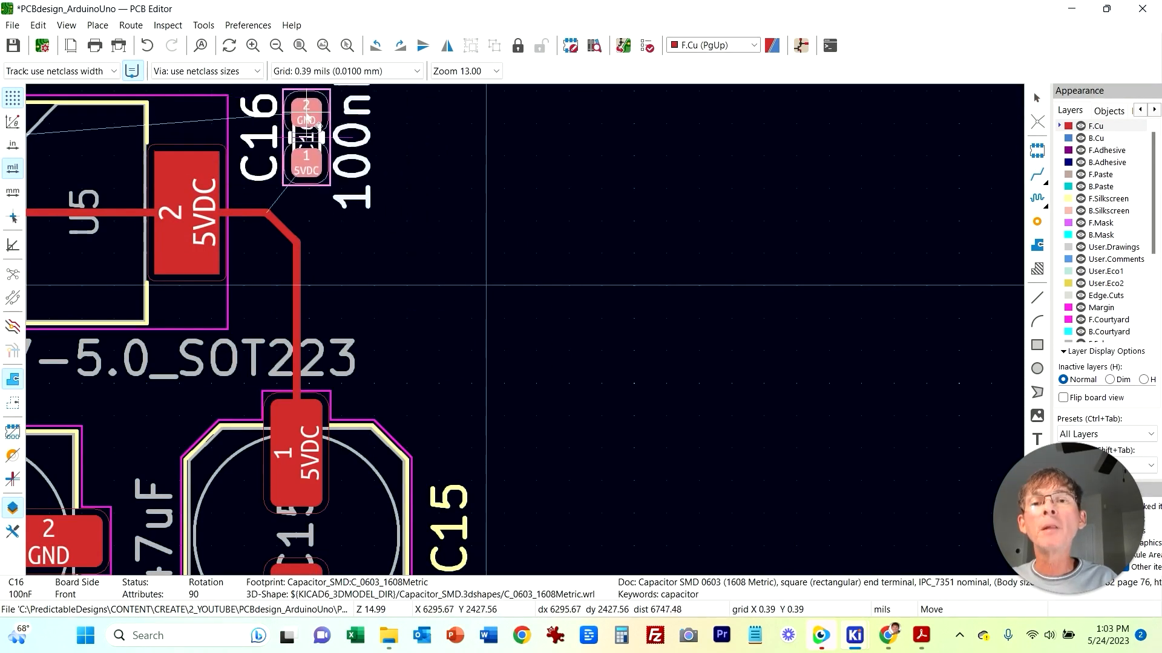
click(306, 113)
click(389, 214)
middle_drag(541, 326, 812, 393)
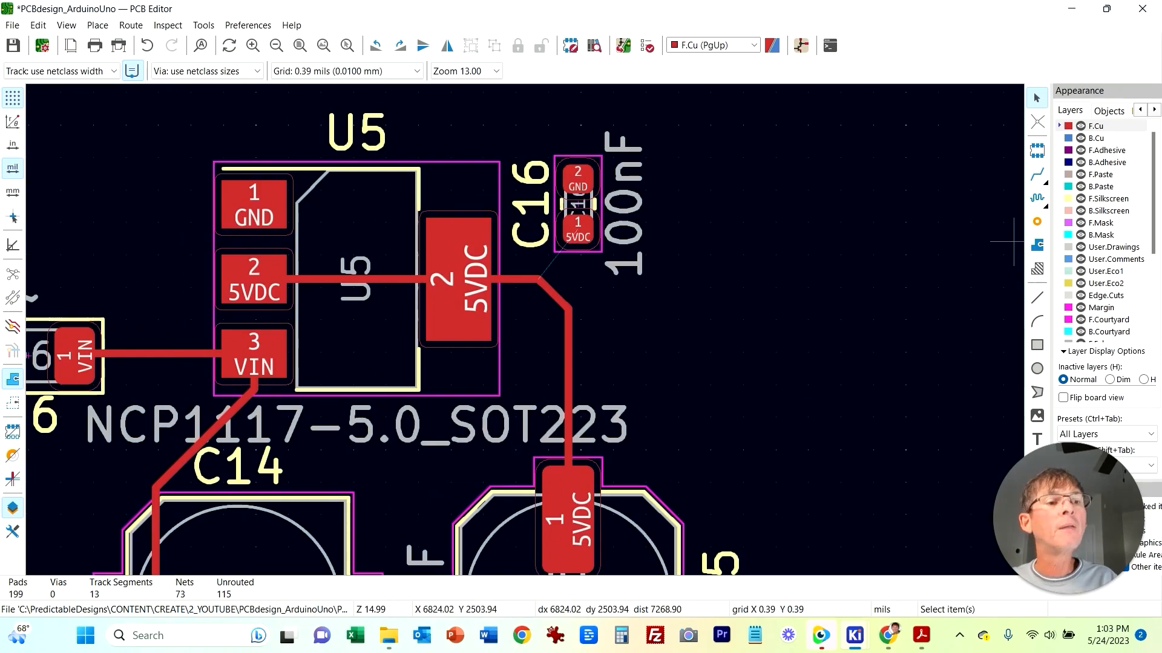
Step: Route a track from C16's 5VDC pad to the existing 5VDC track between U5 and C15
key(x)
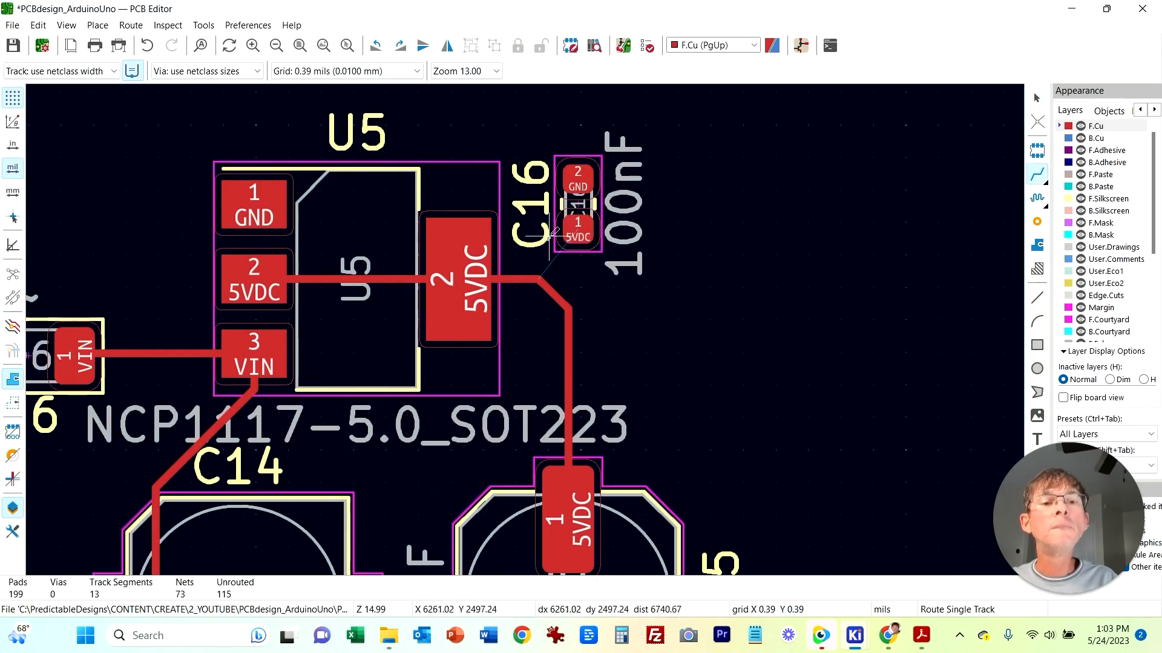
click(579, 228)
click(533, 279)
key(Escape)
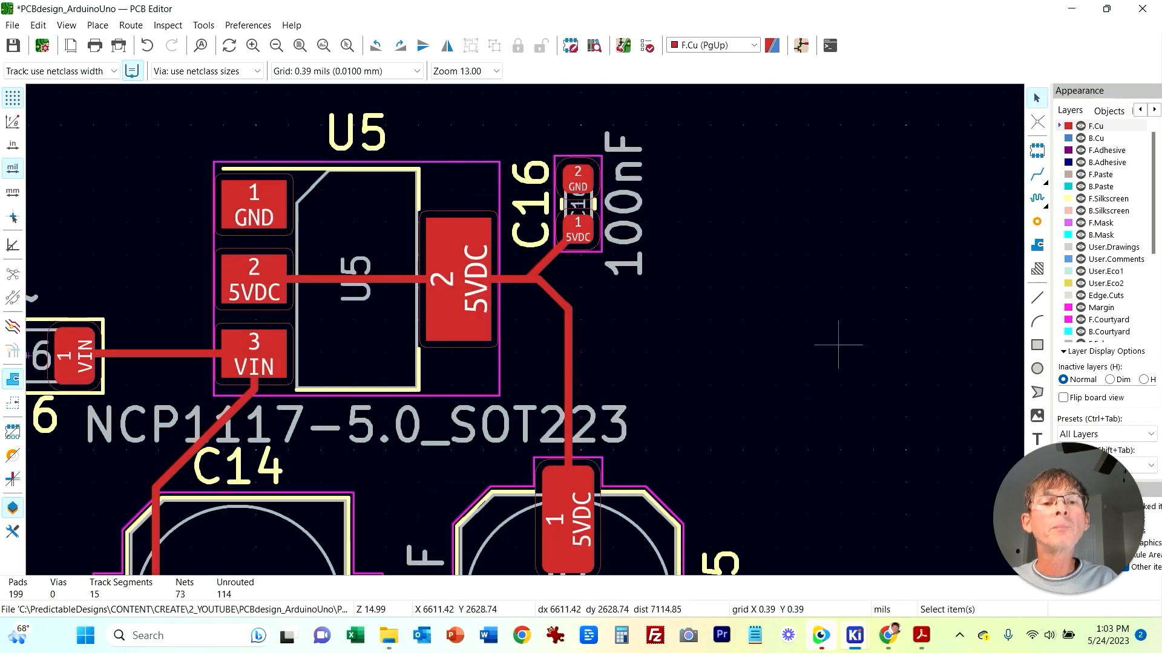
Step: Switch to the schematic and review the U4 and U5 regulator circuits
scroll(767, 393, down, 3)
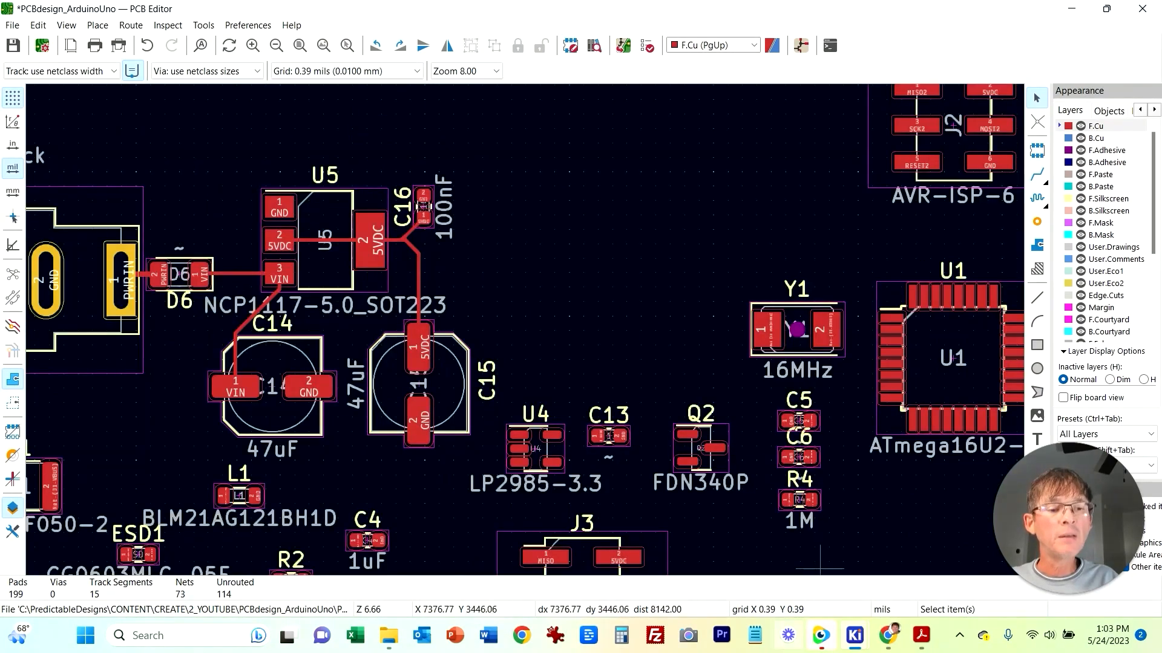
middle_drag(861, 533, 759, 364)
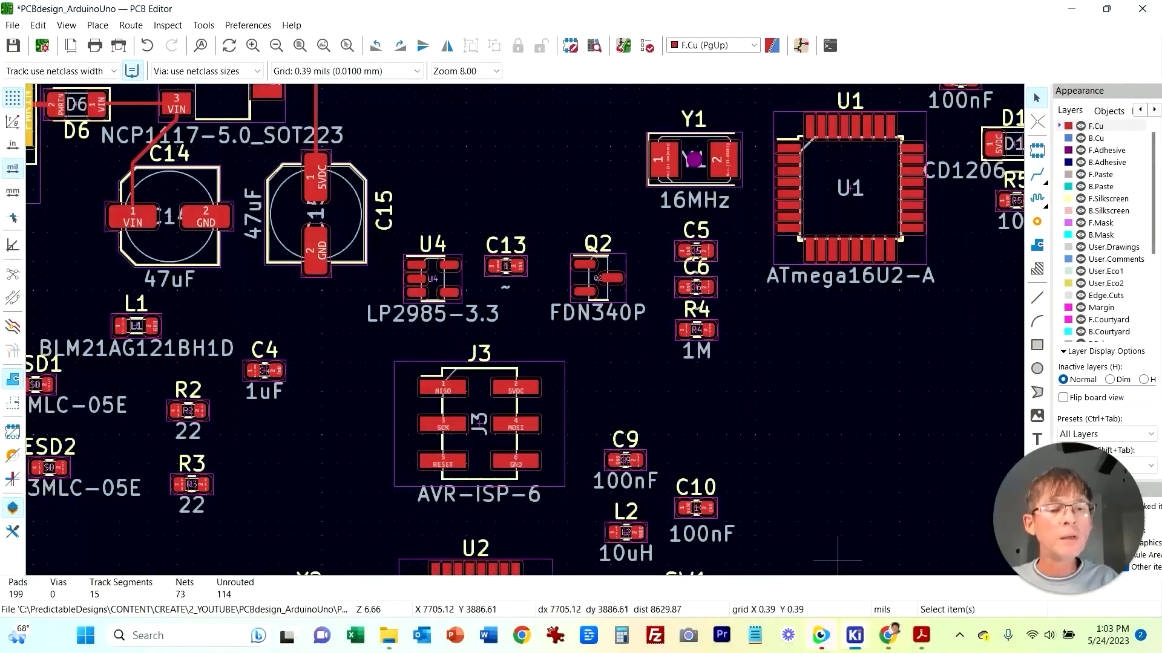
click(855, 635)
click(852, 556)
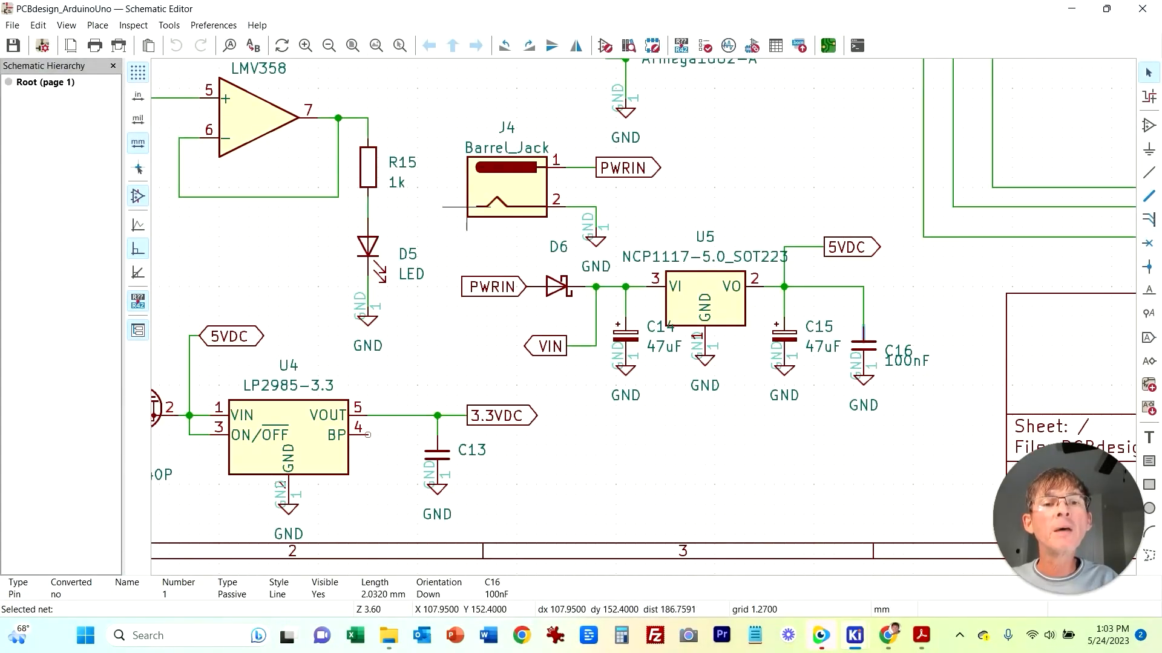
middle_drag(576, 465, 777, 446)
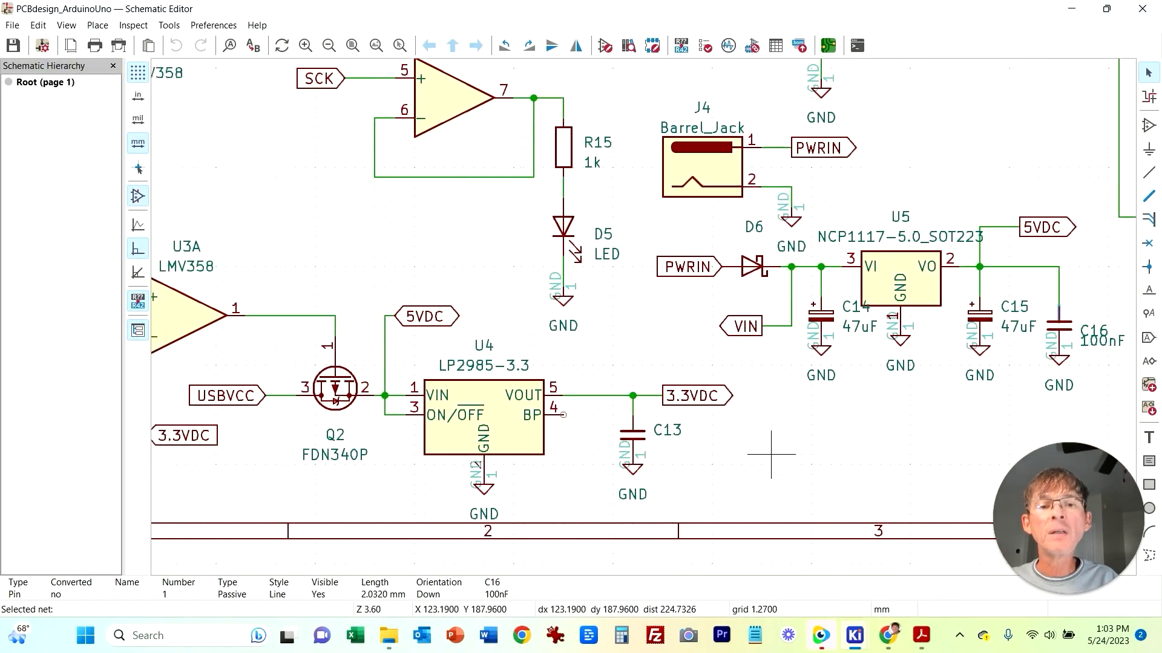
middle_drag(363, 475, 454, 466)
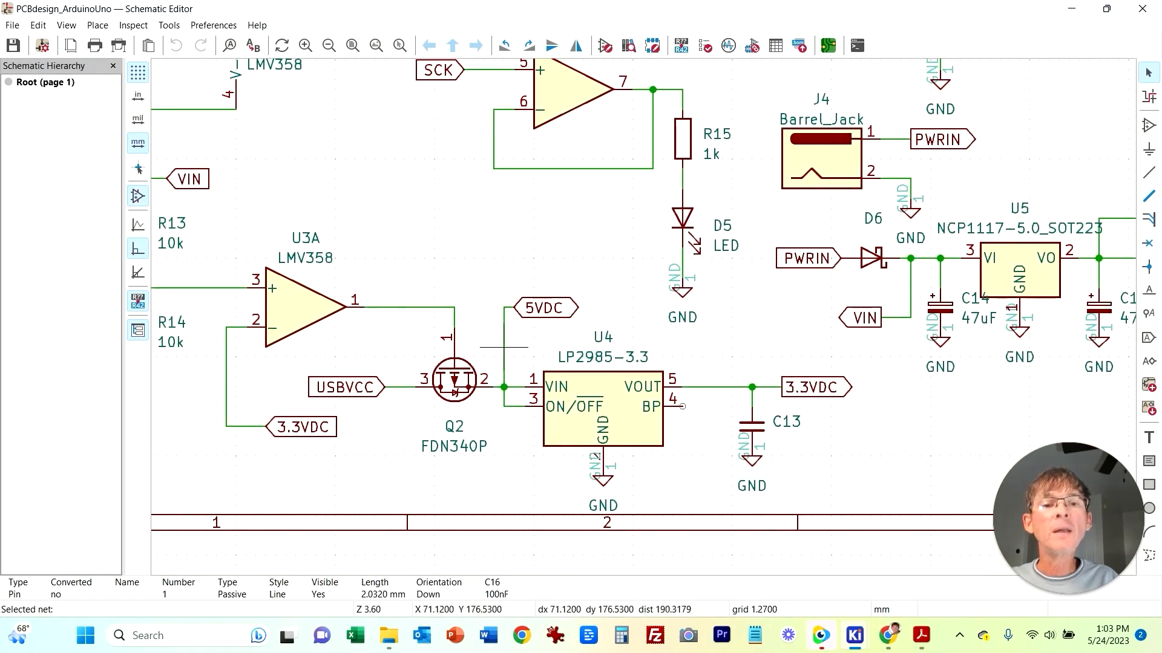
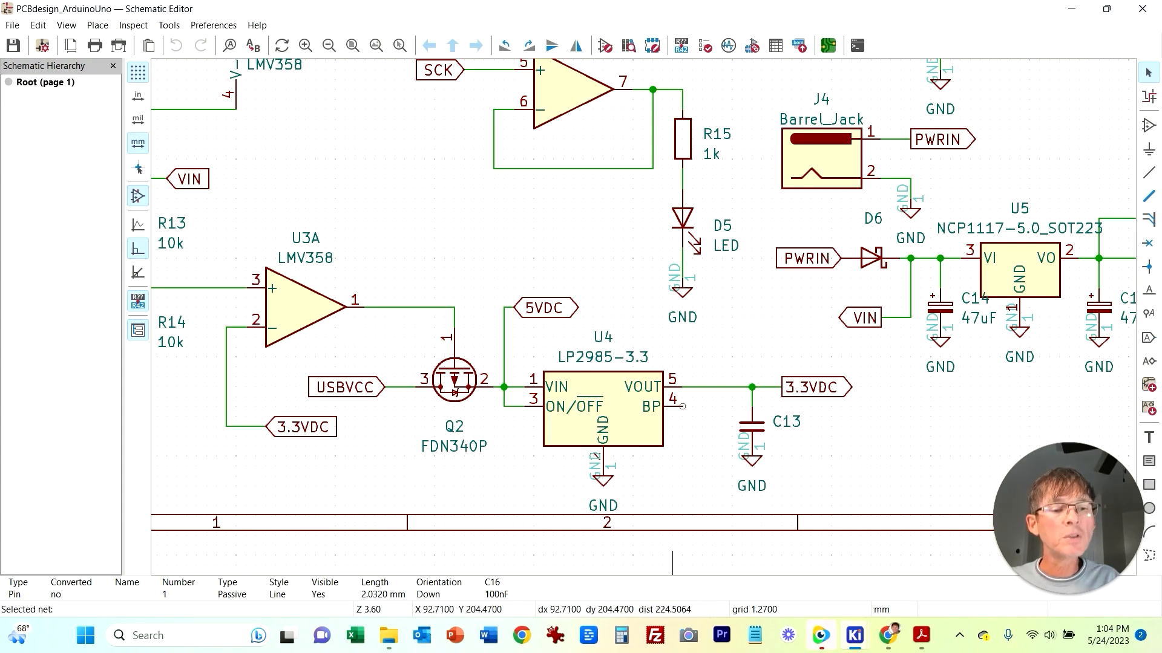
Step: Switch to the PCB and place U4, Q2 and C13 side by side in a row
mouse_move(854, 635)
click(1038, 551)
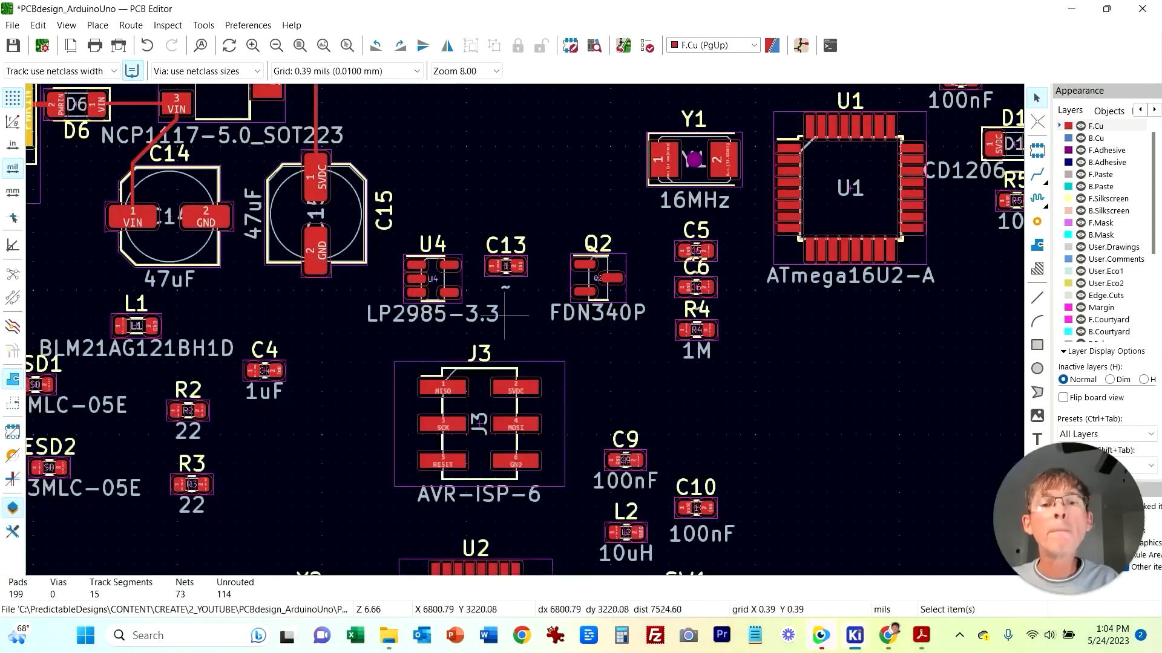
drag(457, 295, 948, 474)
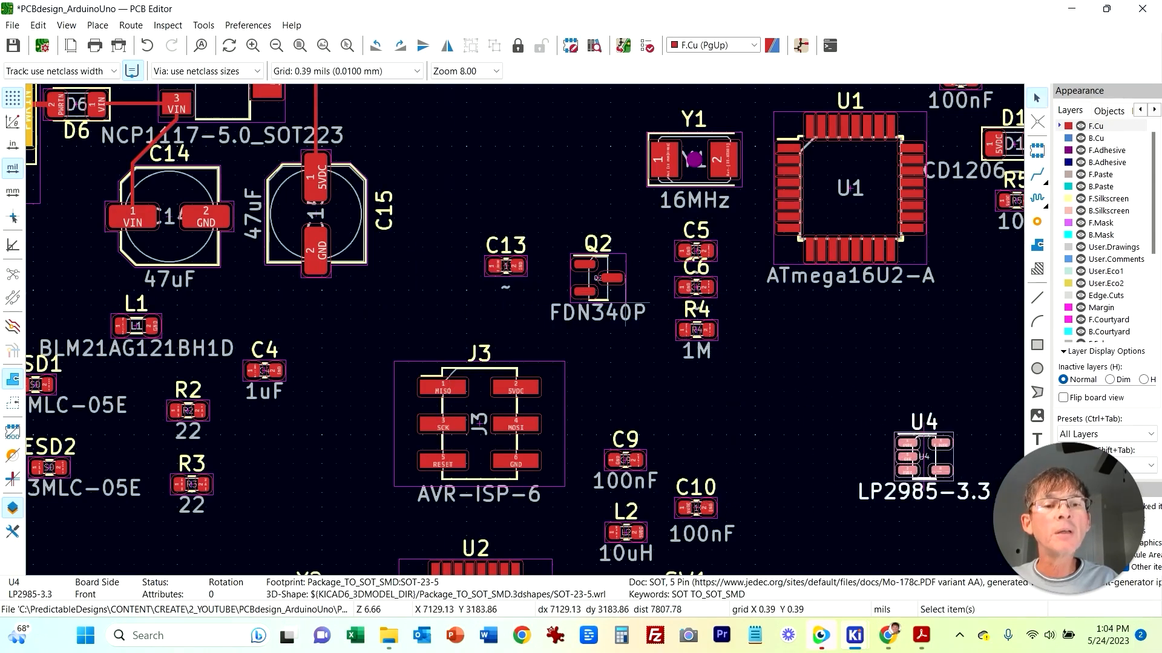
click(622, 292)
drag(623, 293, 826, 462)
middle_drag(826, 463, 662, 364)
drag(343, 170, 849, 360)
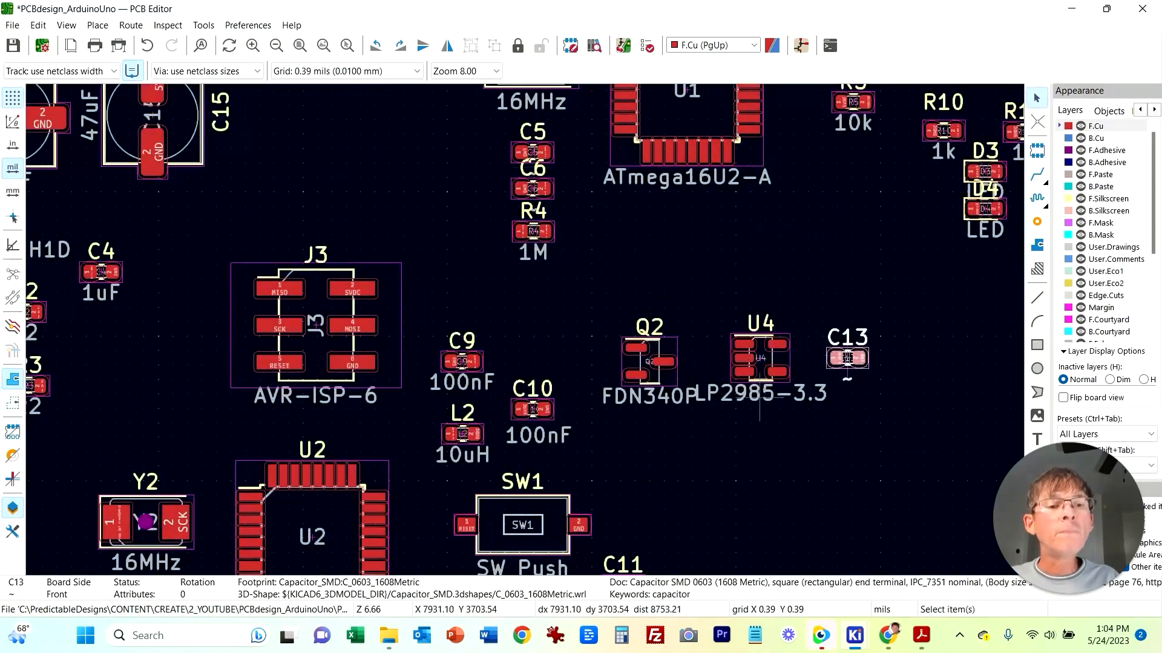
scroll(761, 400, up, 3)
middle_drag(466, 389, 482, 388)
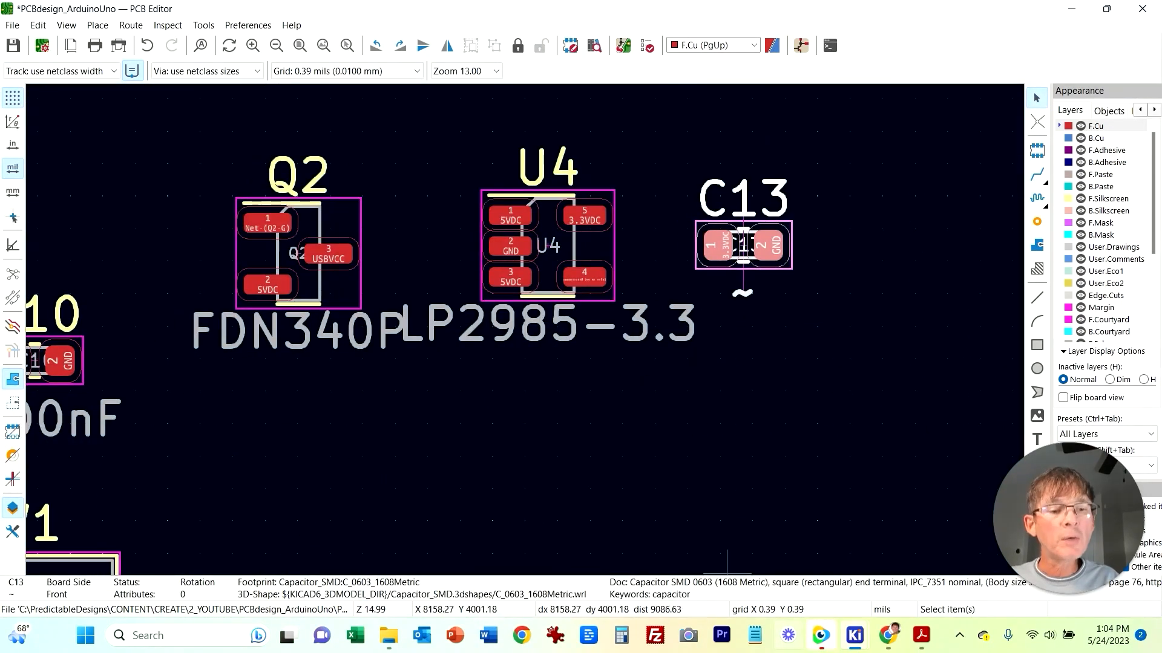
Step: Switch to the schematic and check C13's connections around U4
mouse_move(854, 635)
click(854, 547)
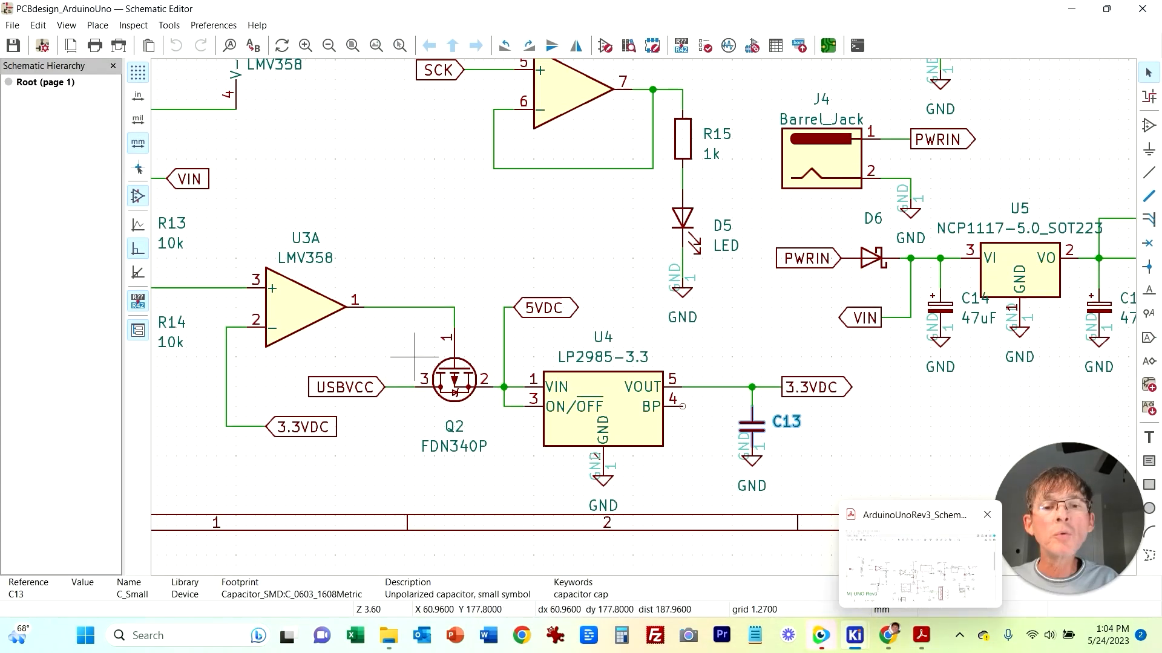
mouse_move(855, 635)
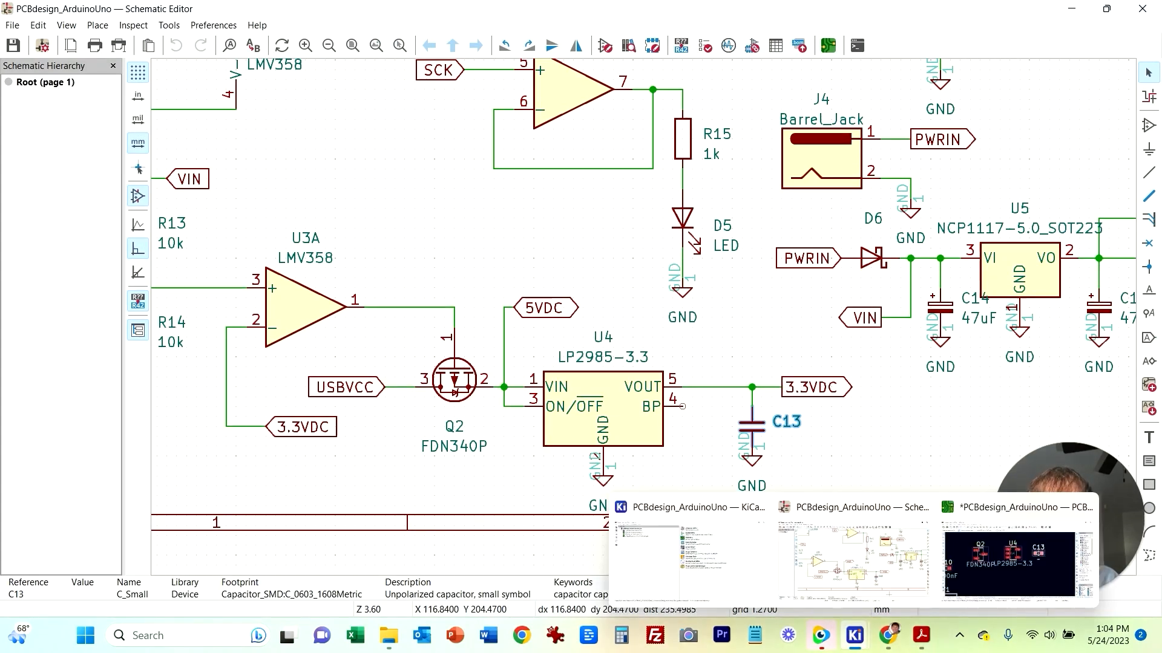
Step: Back in the PCB, rotate Q2 90 degrees and place it left of U4 with its 5VDC pad facing U4's pin 1
click(1018, 563)
key(x)
key(Escape)
click(361, 206)
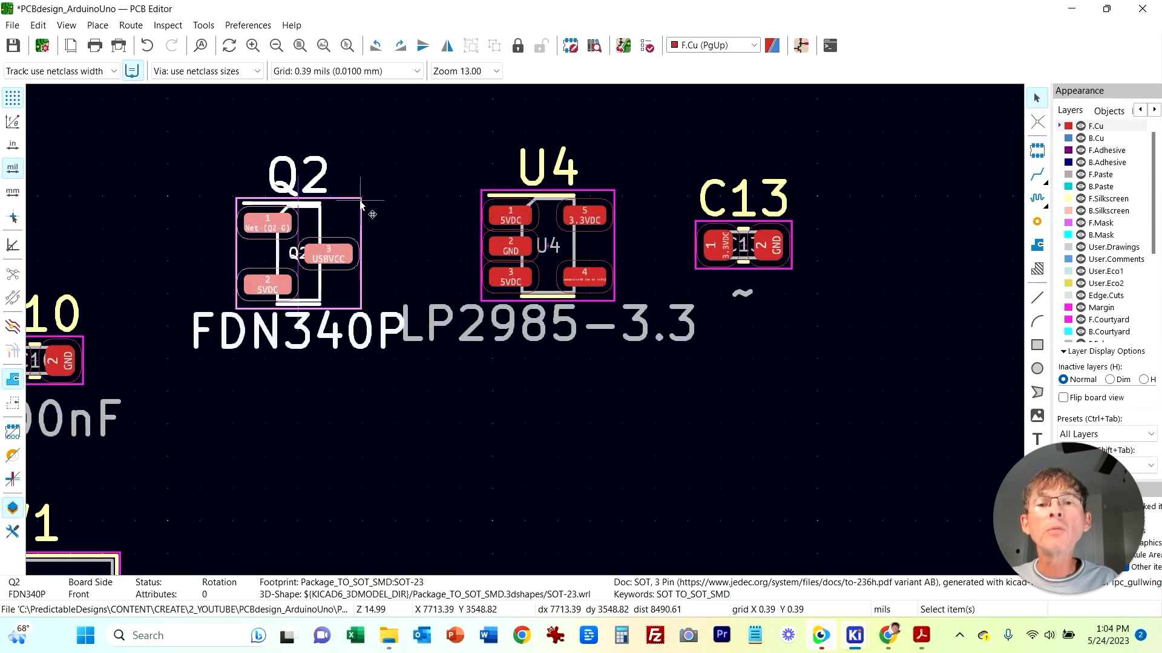
key(r)
key(r)
key(r)
key(r)
key(r)
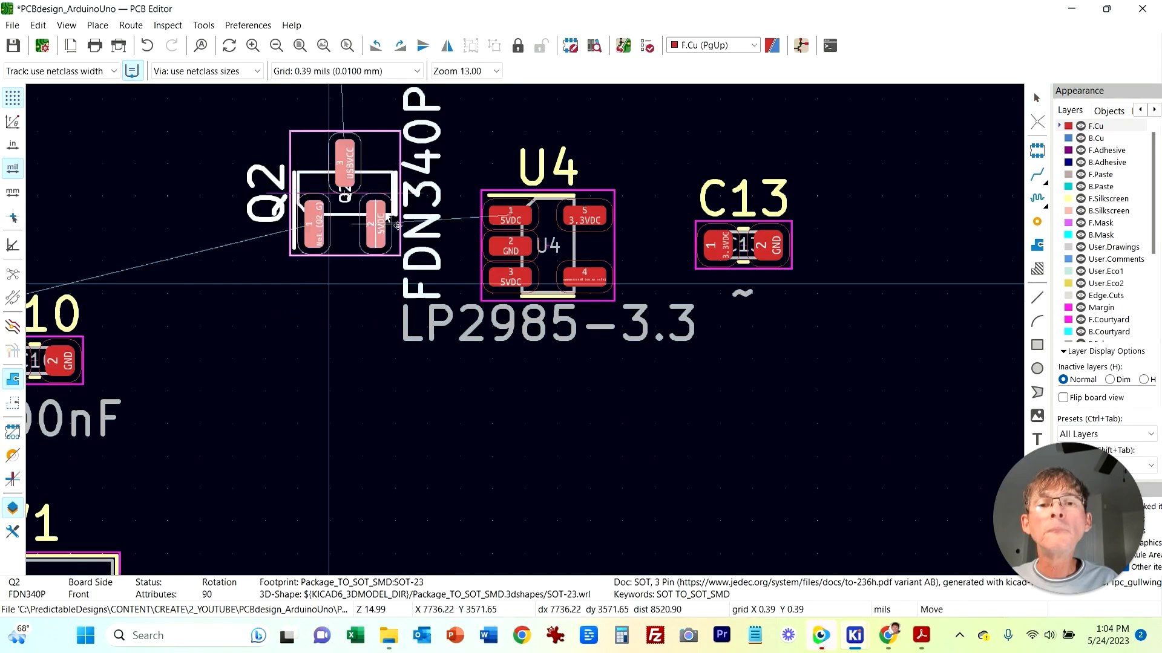
click(421, 251)
Step: Route a track from Q2's 5VDC pad to U4's 5VDC pin 1
key(x)
click(510, 215)
click(405, 215)
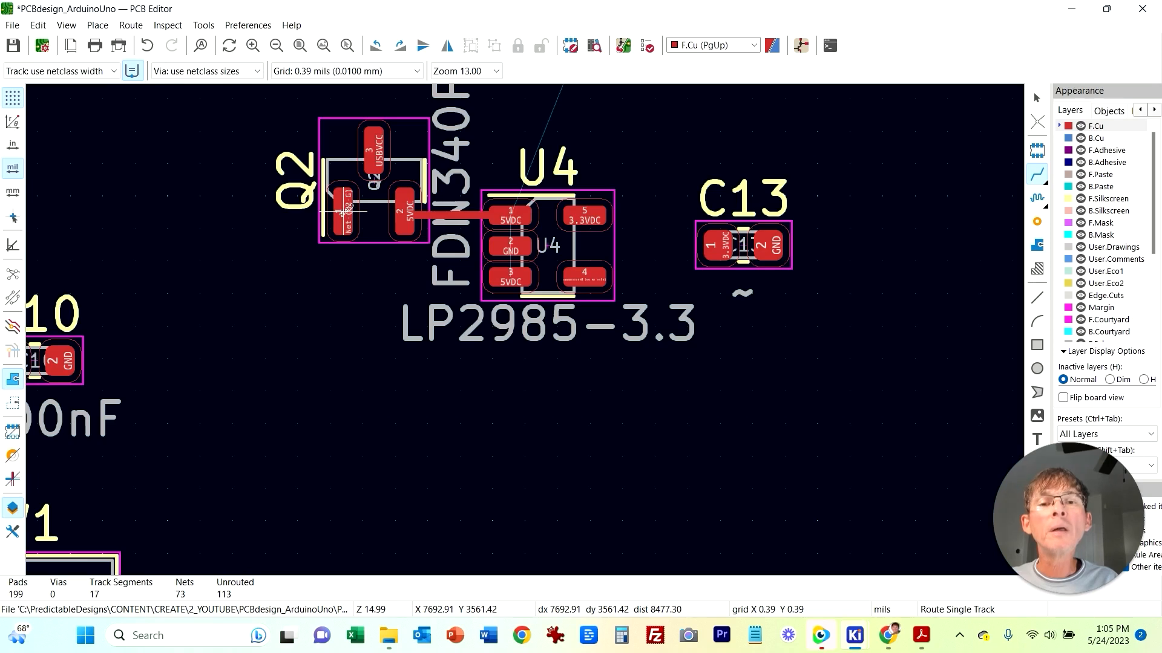
Step: Switch to the schematic to review Q2's connections, then return to the PCB
mouse_move(854, 636)
click(868, 599)
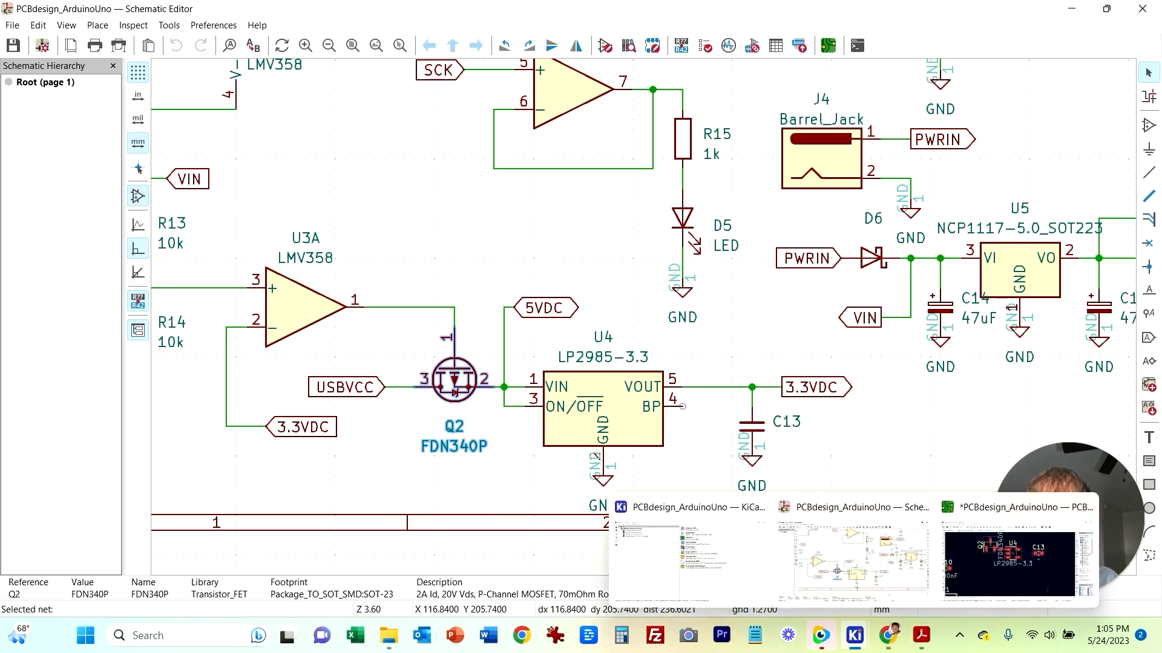
mouse_move(854, 635)
click(980, 574)
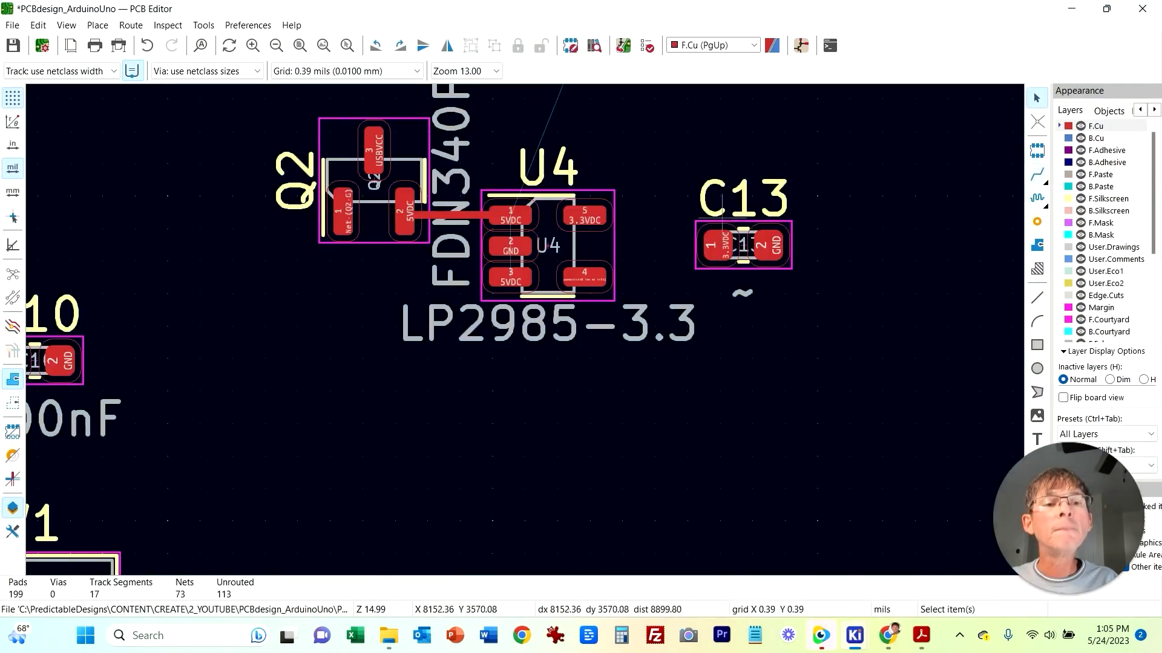
Step: Rotate C13 upright and place it just right of U4, with its 3.3VDC pad at the top
click(723, 242)
key(r)
key(m)
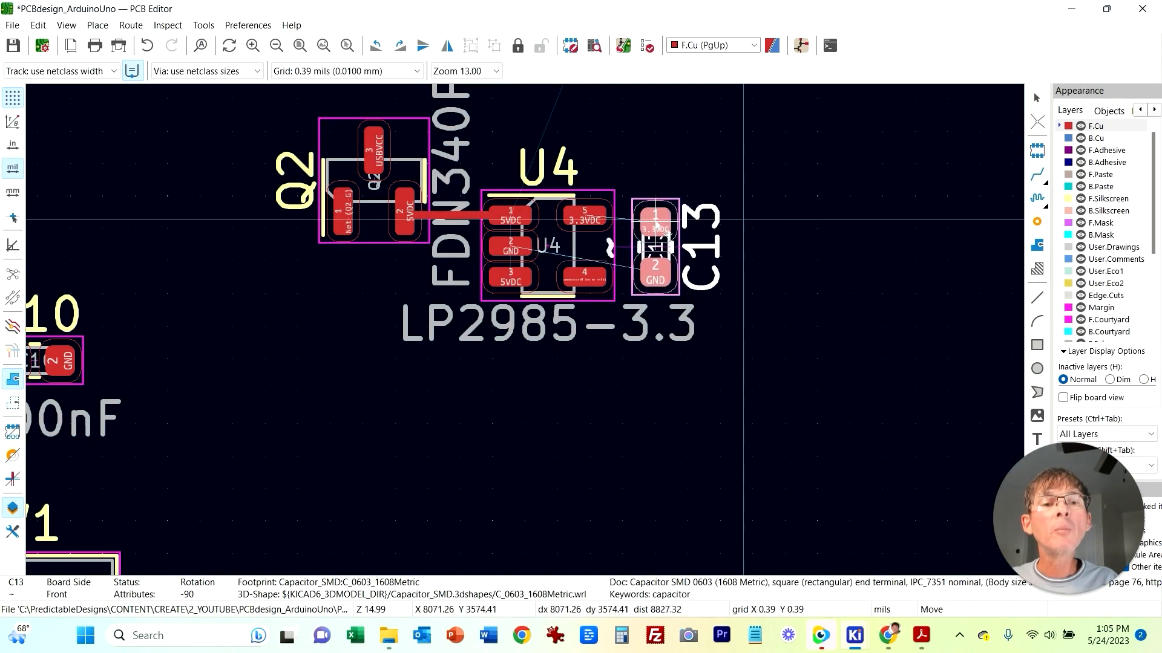
click(663, 231)
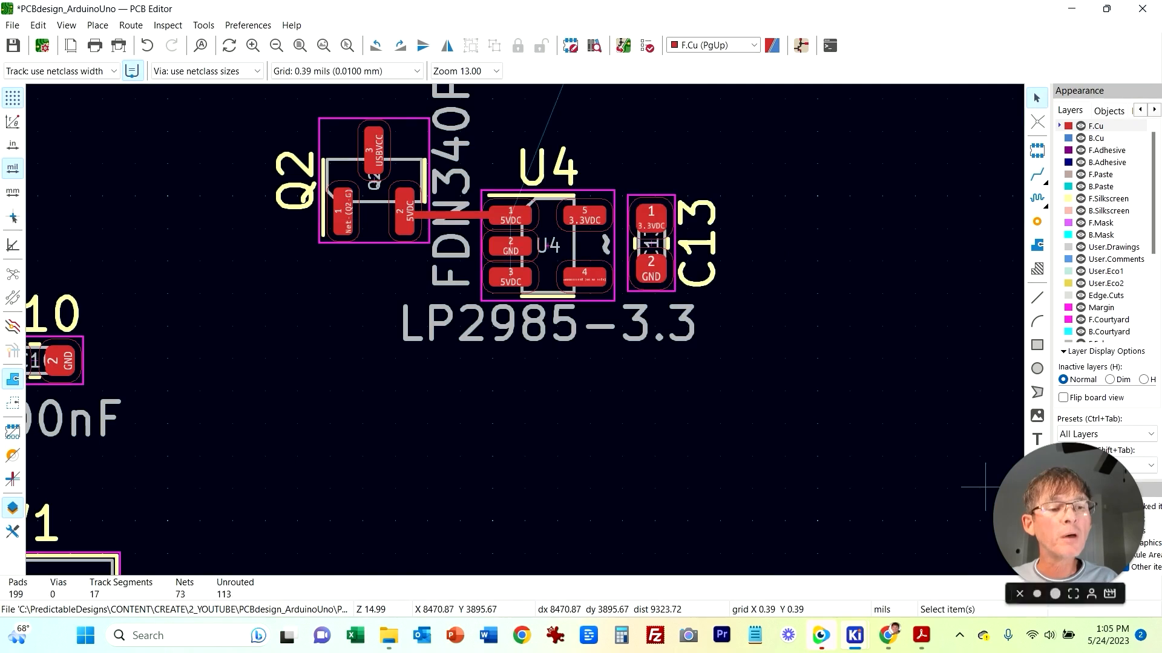
Step: Route a track from C13's 3.3VDC pad to U4's 3.3VDC pin 5
key(x)
click(651, 216)
click(596, 216)
key(Escape)
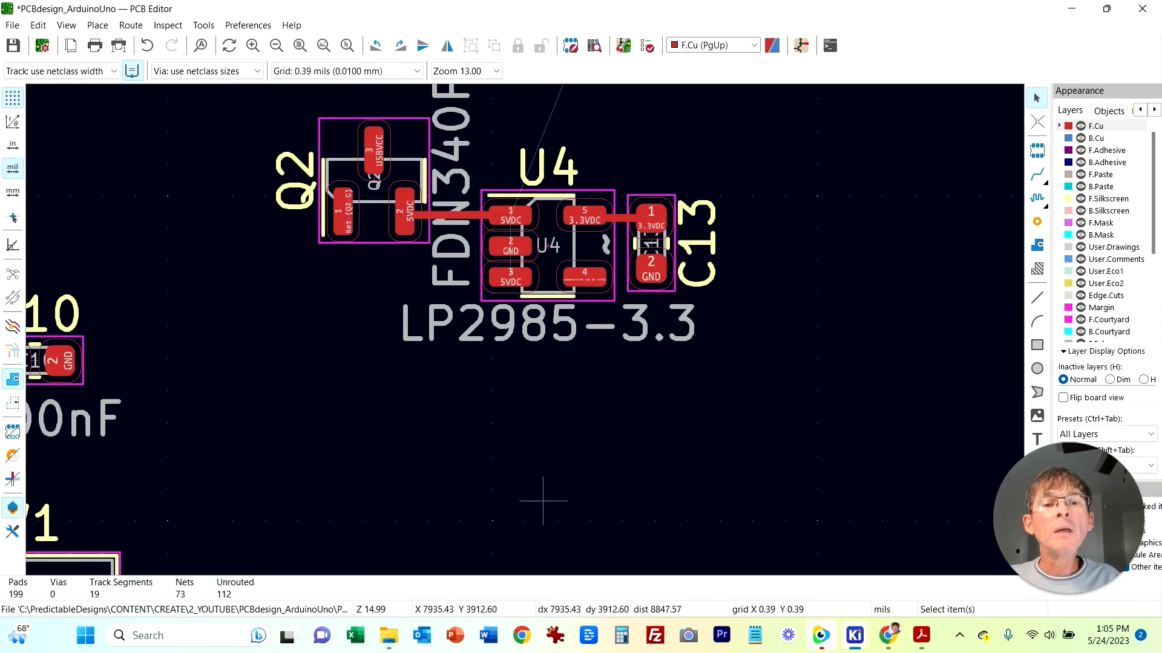
Step: Move the U4, Q2 and C13 group up beside C15, between the regulators and U1
scroll(553, 239, down, 2)
middle_drag(502, 266, 606, 375)
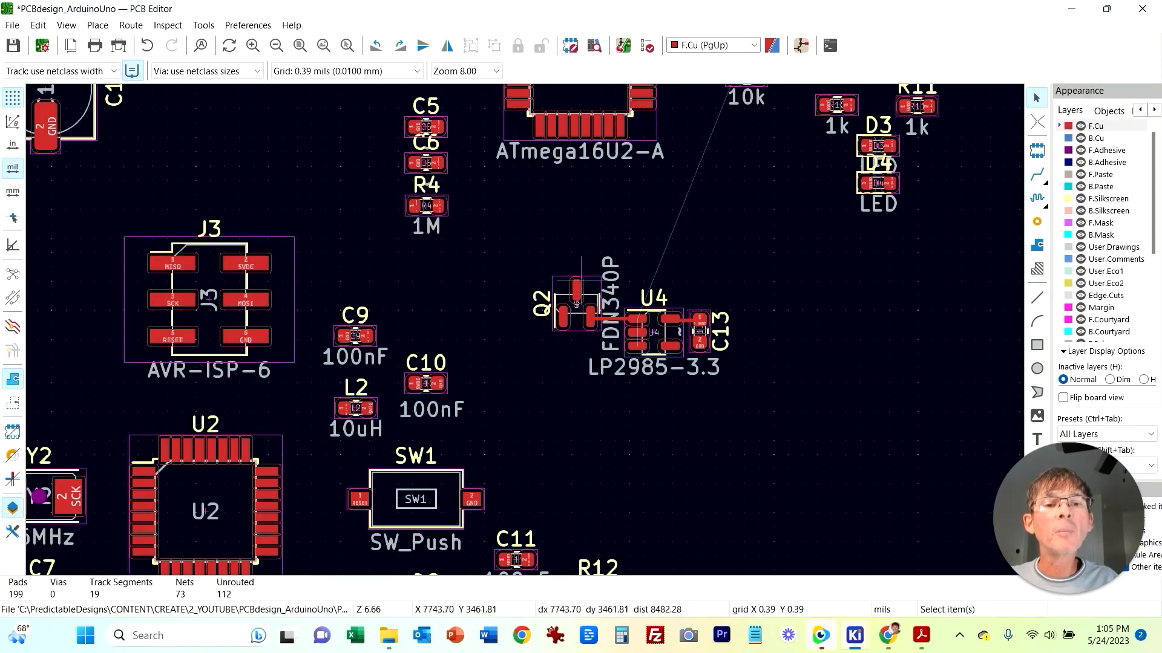
drag(510, 230, 791, 429)
middle_drag(368, 224, 845, 356)
scroll(689, 352, down, 1)
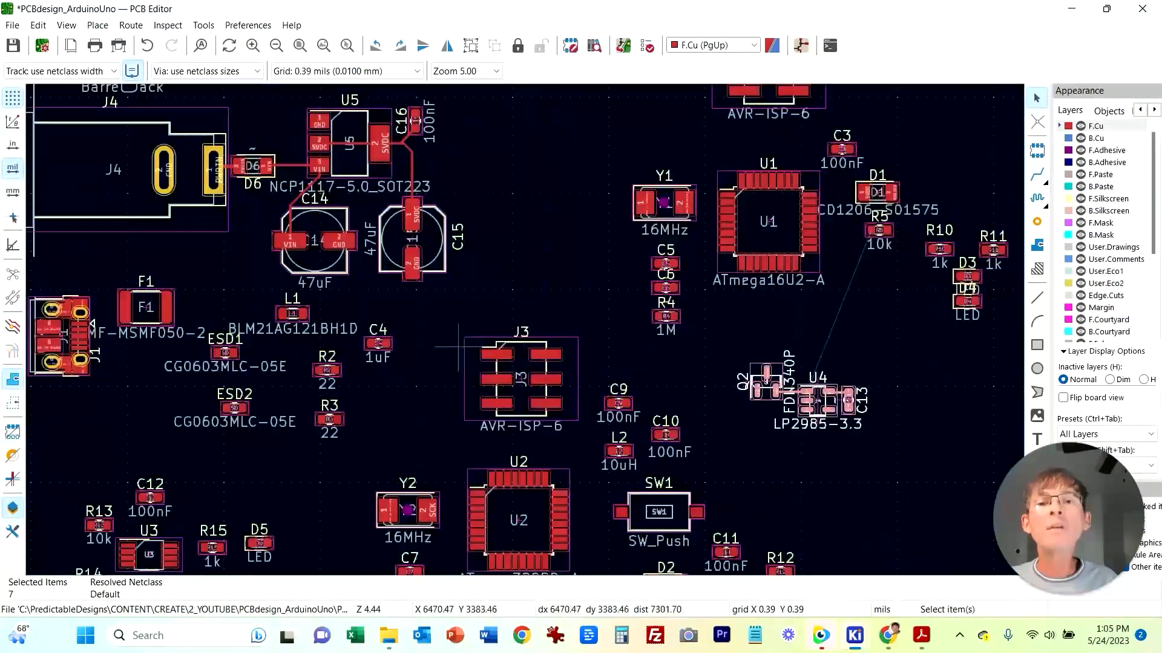
middle_drag(327, 263, 519, 307)
middle_drag(490, 309, 337, 282)
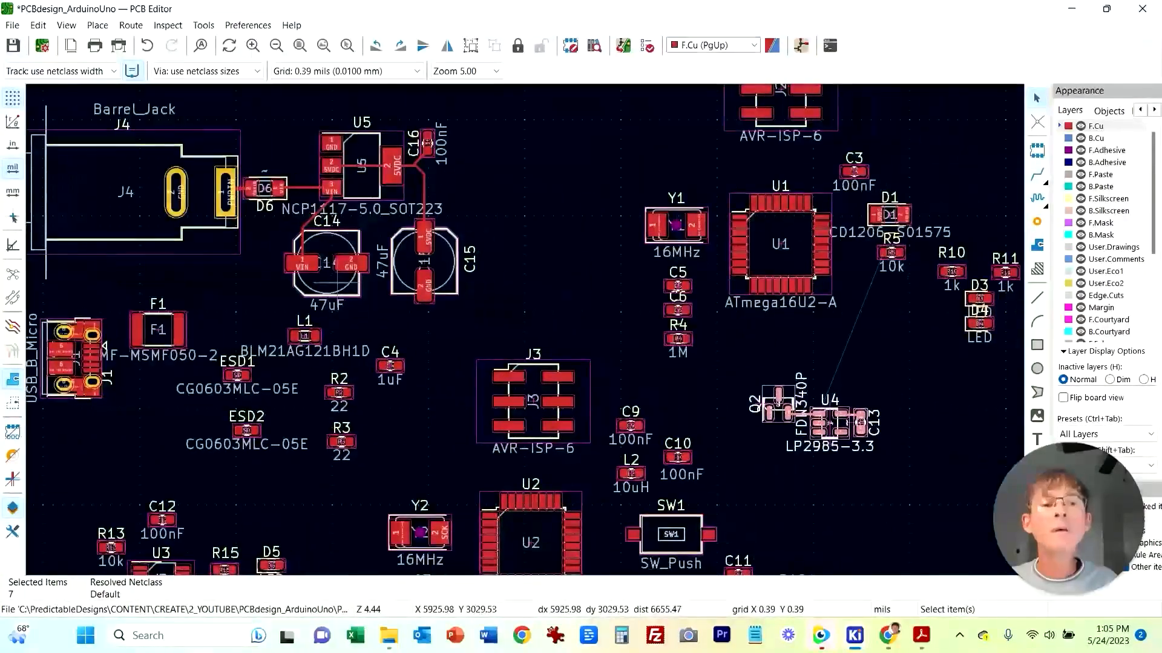
drag(783, 390, 521, 277)
click(828, 441)
middle_drag(828, 442, 755, 362)
Step: Switch to the schematic to examine the U3A op-amp and the R13/R14 divider, then return to the PCB
click(854, 636)
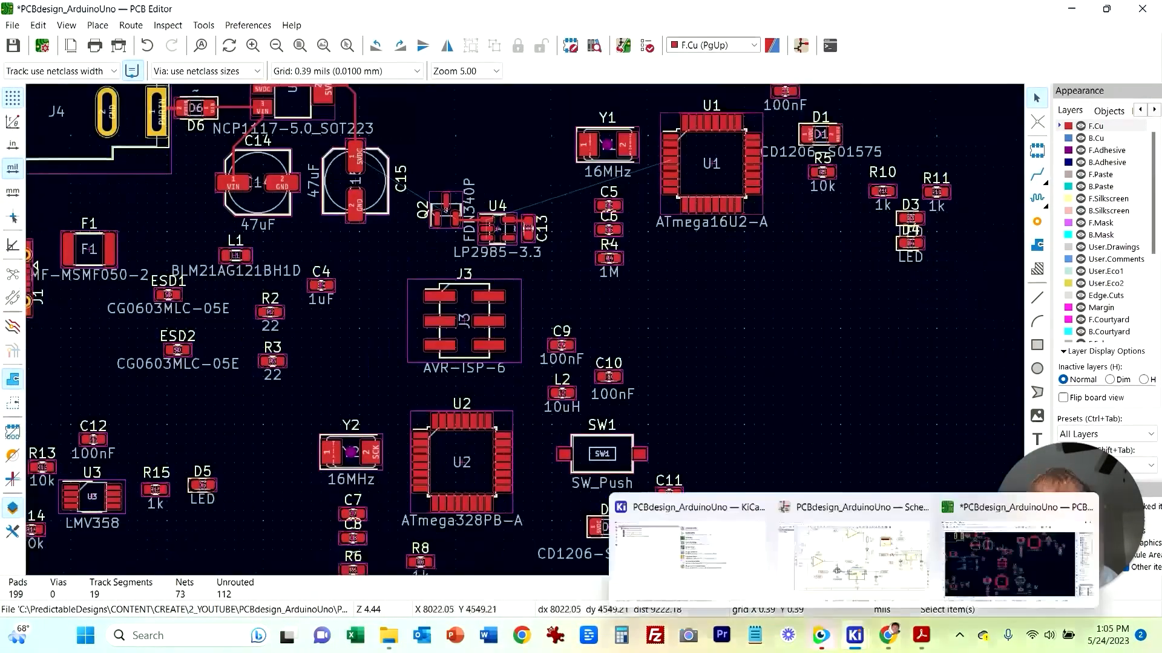
click(862, 559)
middle_drag(334, 354, 551, 376)
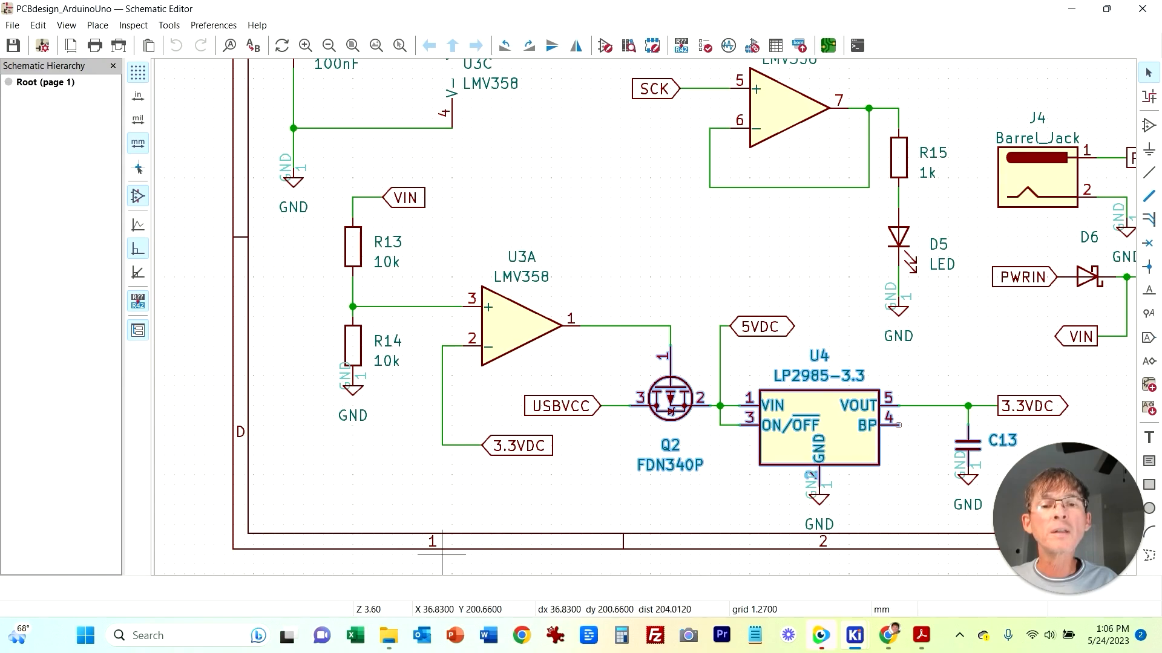
mouse_move(855, 636)
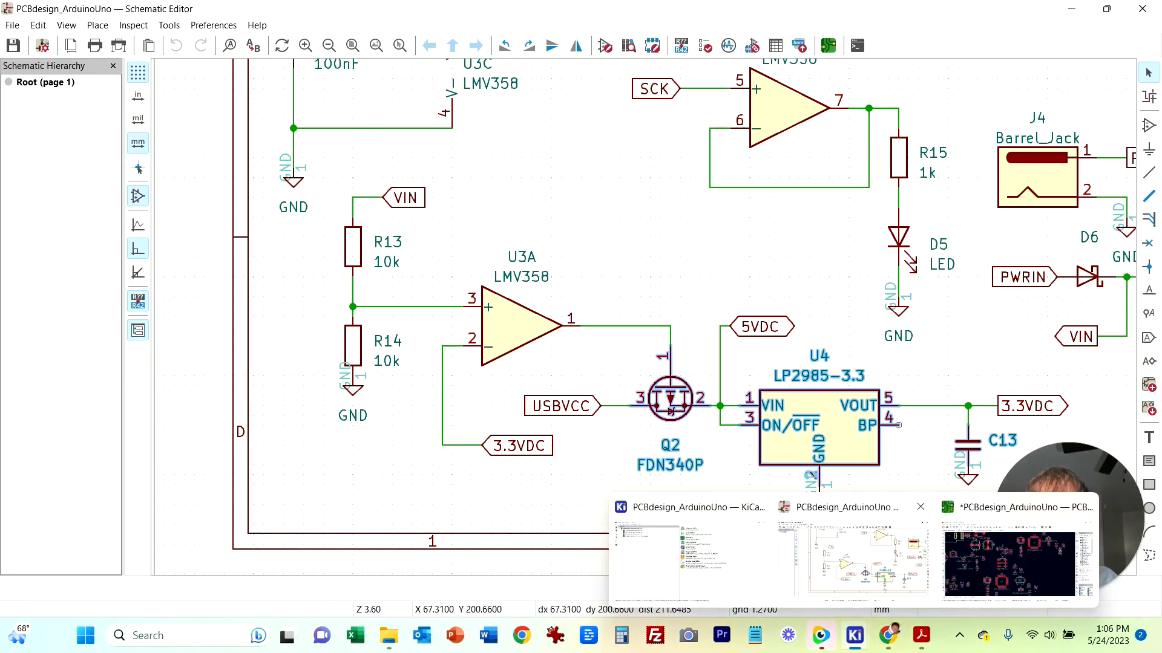
click(1017, 560)
Step: Rotate R13 and R14 upright and stack them one above the other to the left of U3
middle_drag(300, 513, 456, 429)
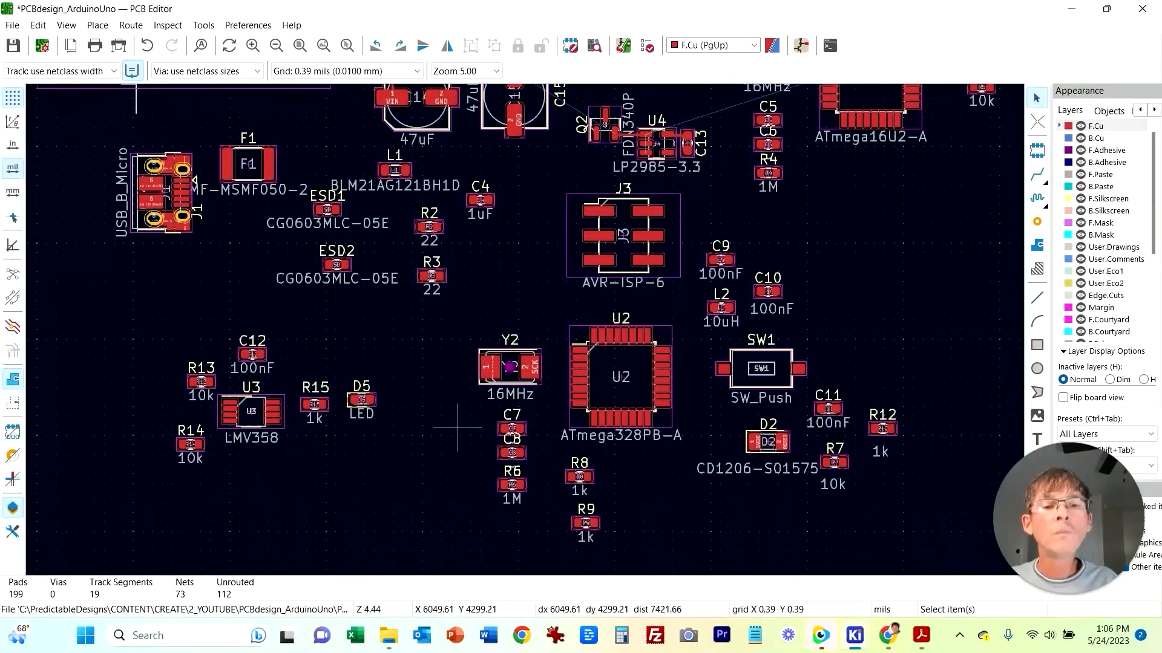
scroll(467, 415, down, 2)
scroll(448, 339, up, 5)
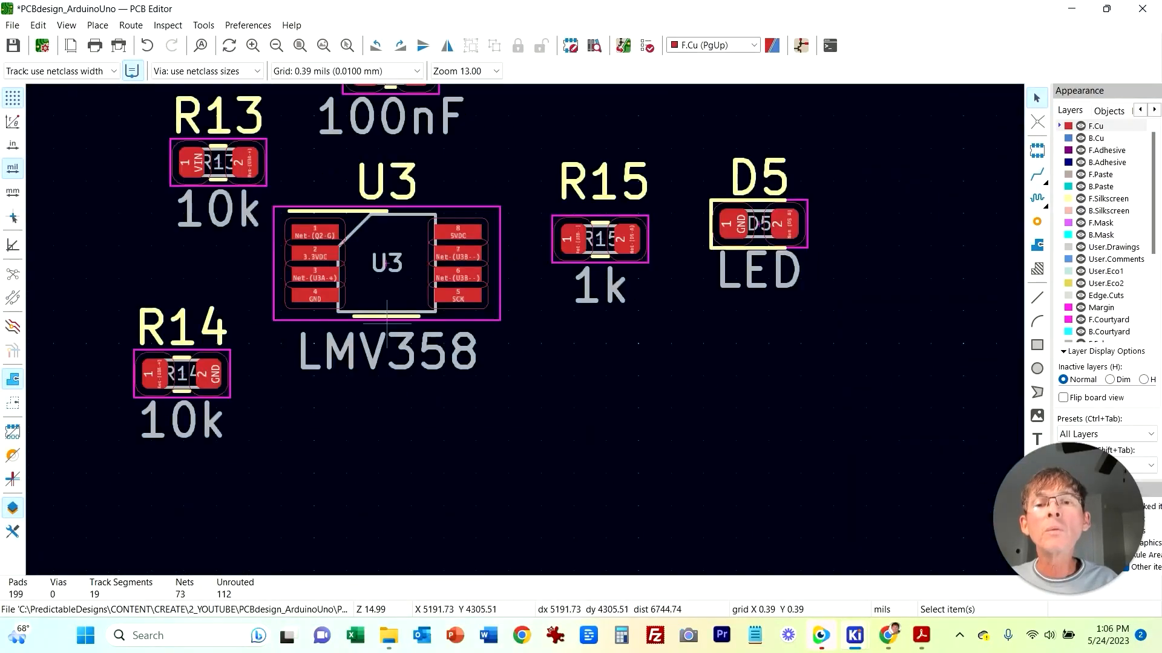
middle_drag(441, 321, 715, 383)
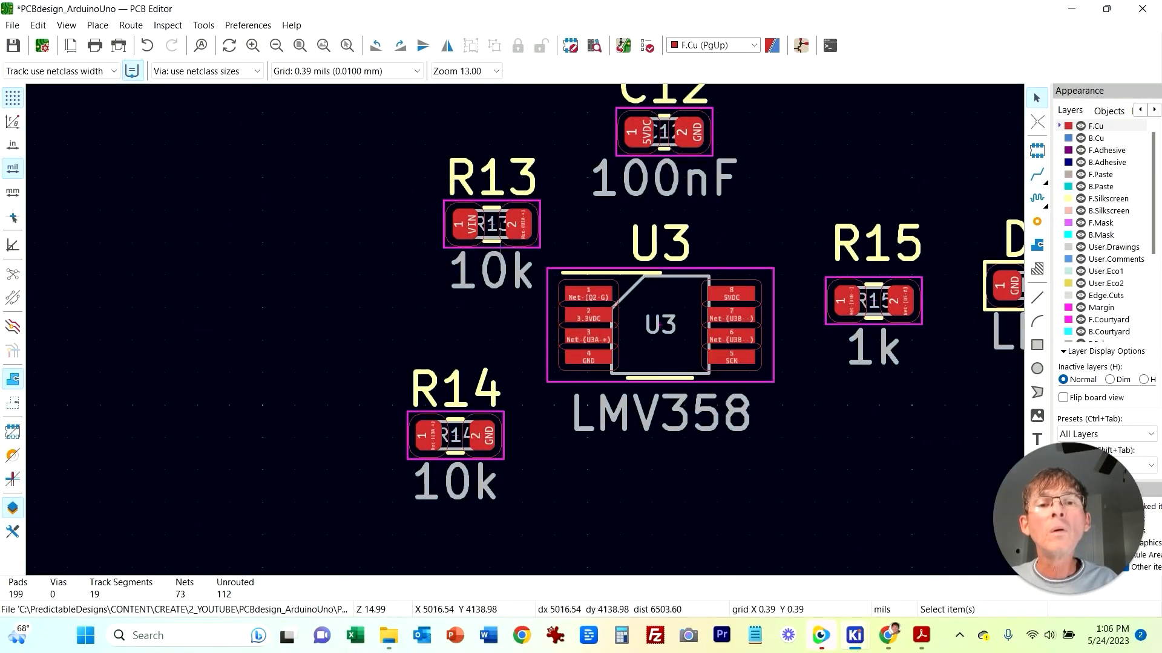
click(492, 225)
key(r)
key(r)
key(r)
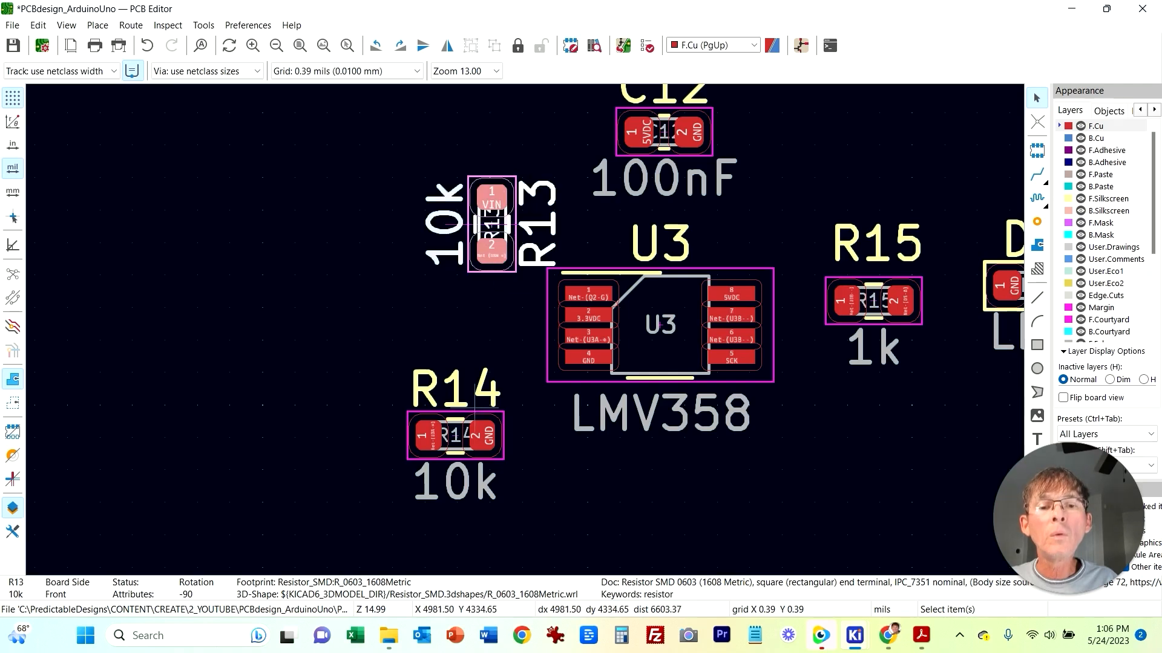
click(475, 404)
click(501, 435)
key(r)
key(r)
key(r)
drag(458, 408, 474, 351)
drag(490, 250, 474, 279)
Step: Route a track from R13's pad 2 to R14's pad 1
click(1037, 174)
click(473, 279)
click(474, 345)
key(Escape)
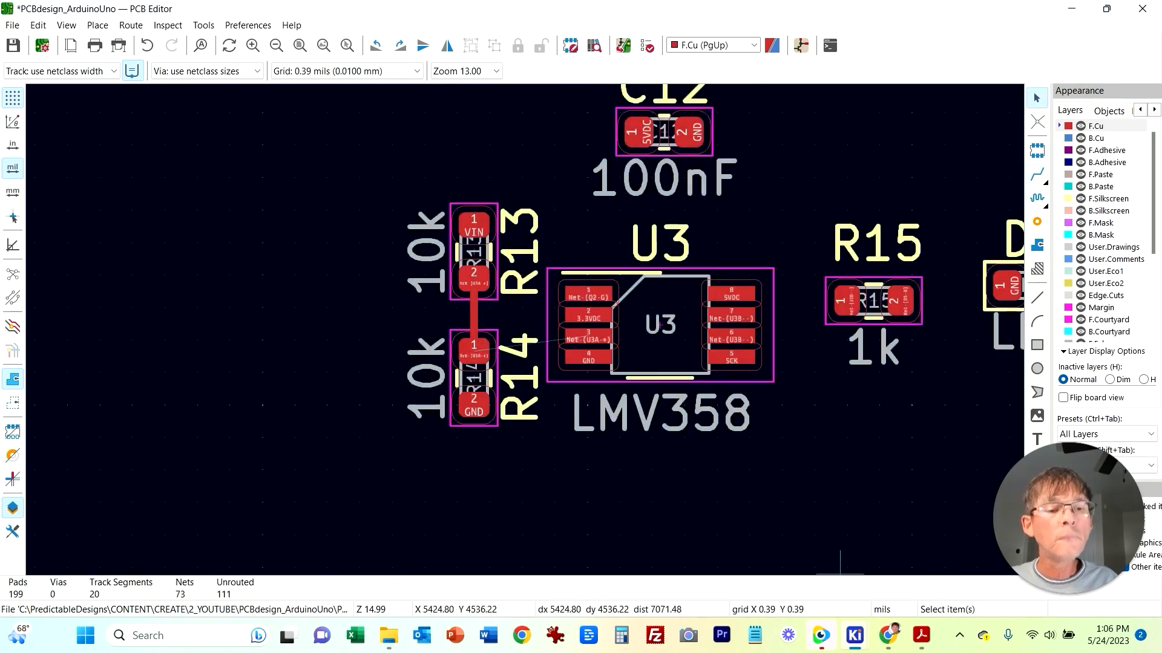
Step: Switch to the schematic to review the divider, then return to the PCB
click(855, 636)
click(666, 563)
click(854, 635)
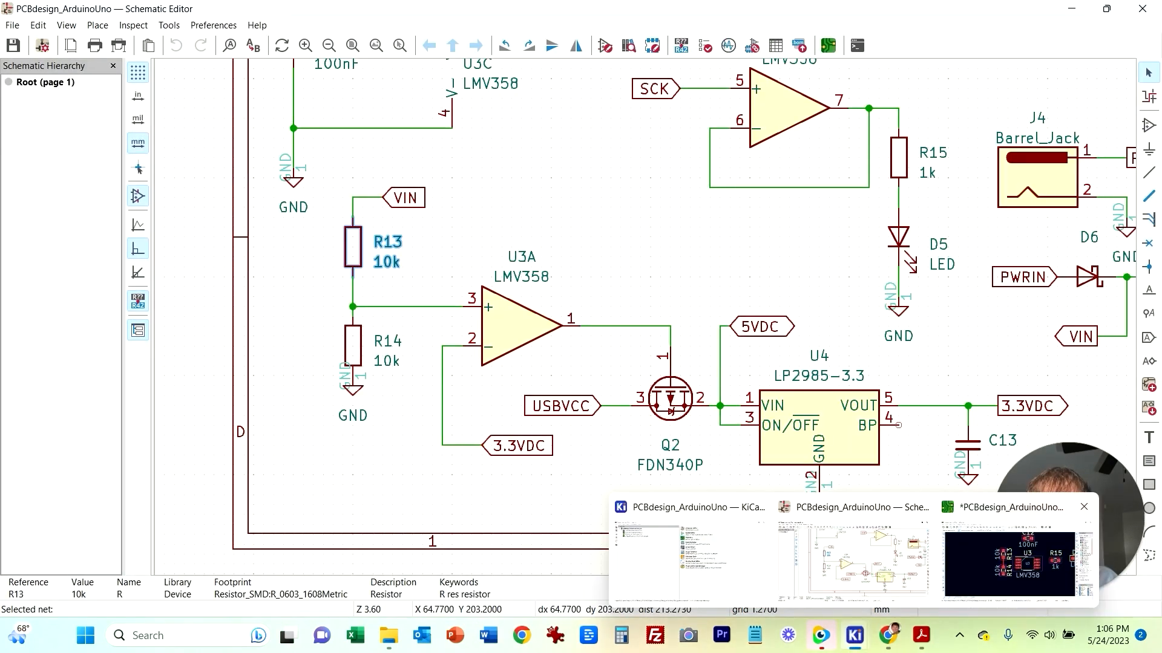
click(1004, 560)
Step: Route a track from U3's pin 3 to R14's pad 1, and move U3 closer to the resistors
click(591, 335)
click(1036, 175)
click(589, 336)
click(473, 344)
key(Escape)
middle_drag(622, 386, 434, 394)
Step: Switch to the schematic to examine U3C's supply pins and C12, then return to the PCB
click(854, 635)
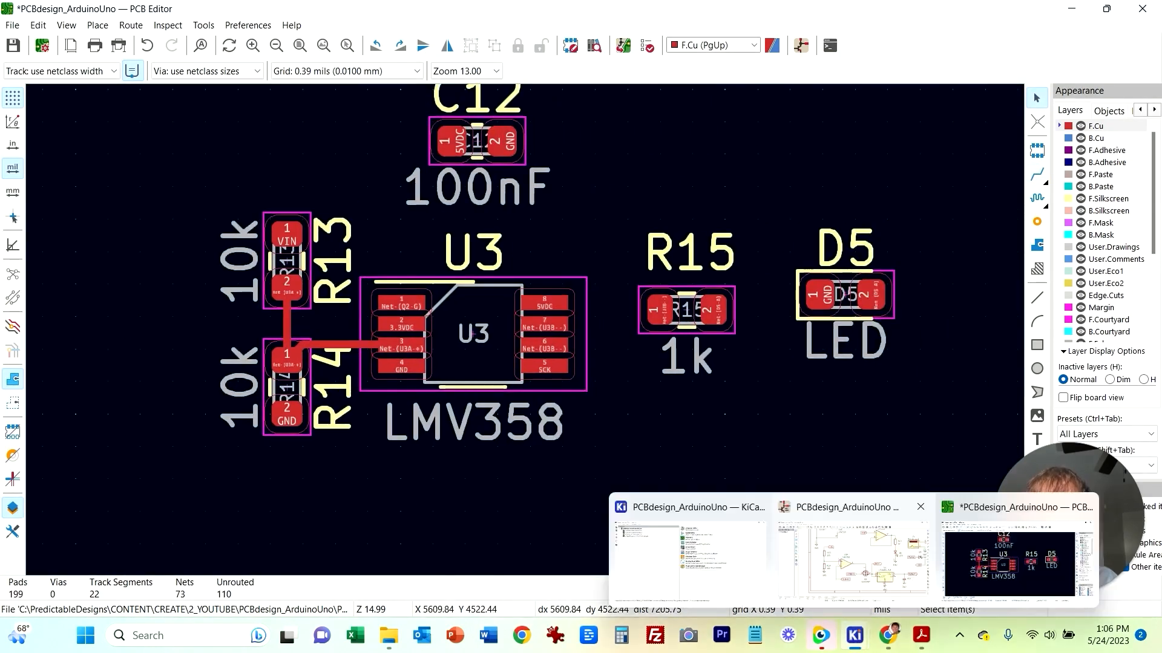
click(666, 563)
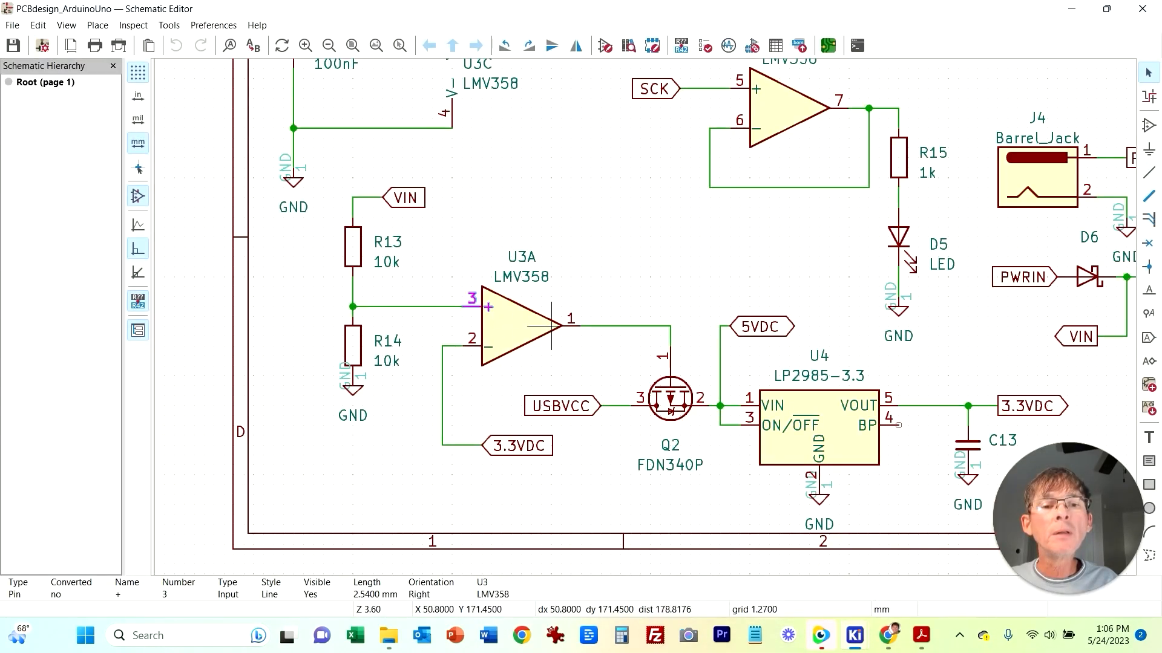
middle_drag(598, 256, 694, 414)
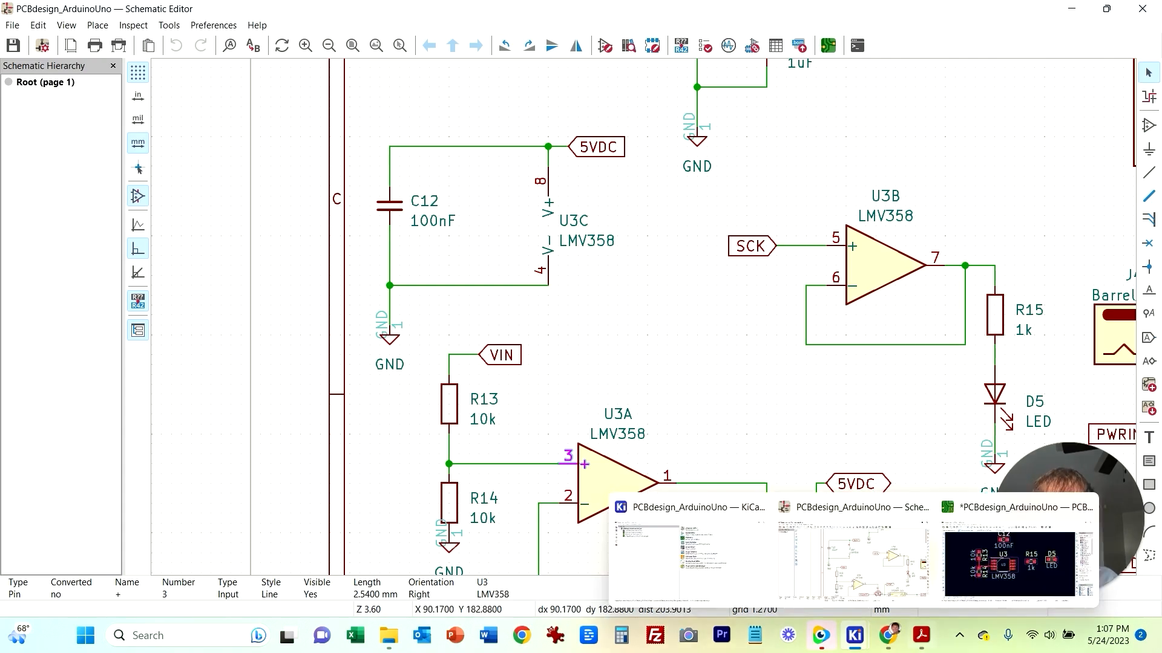
click(859, 545)
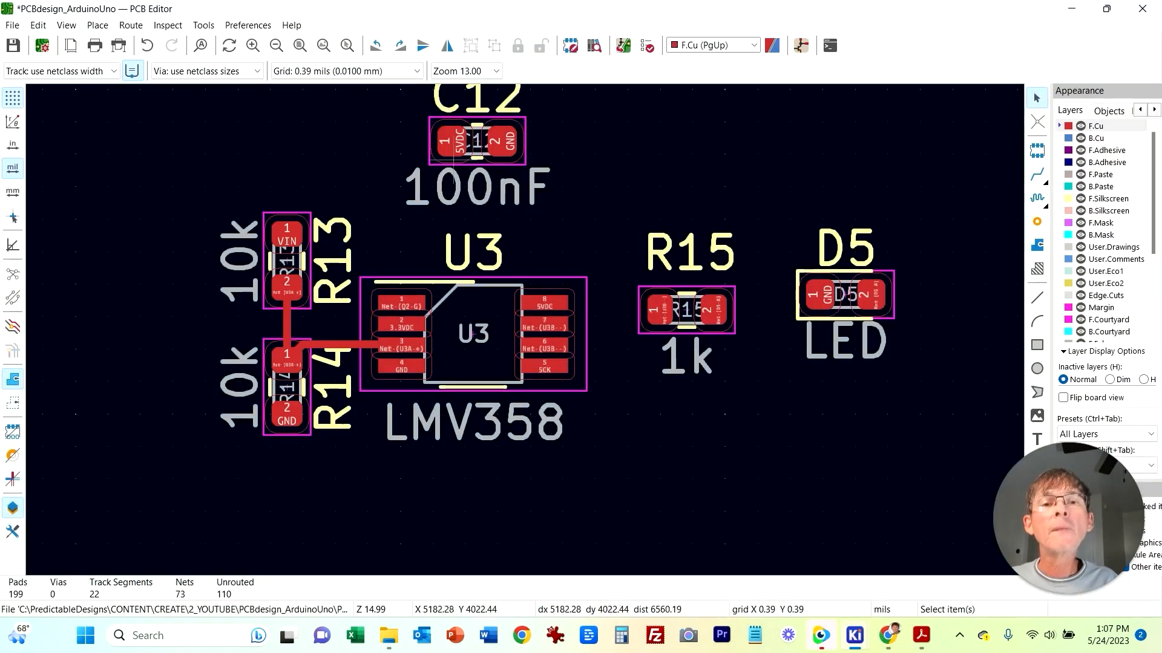
Step: Move C12 above U3 and rotate it 180 degrees so its 5VDC pad sits on the right
scroll(415, 257, up, 2)
middle_drag(548, 446, 548, 310)
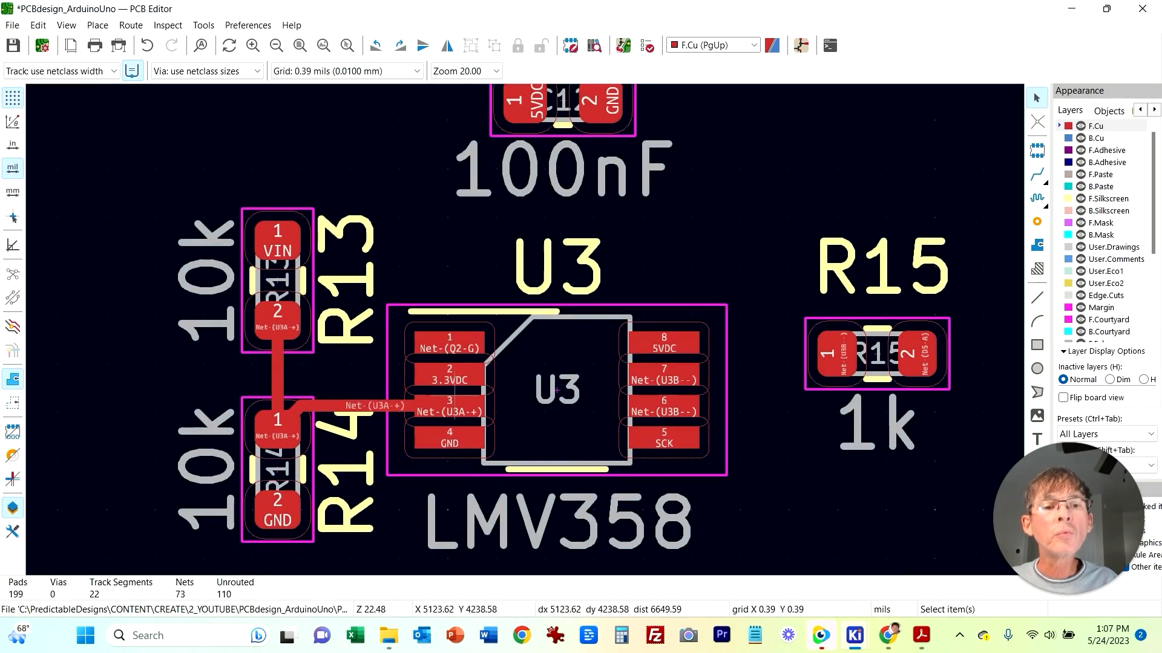
middle_drag(622, 151, 588, 201)
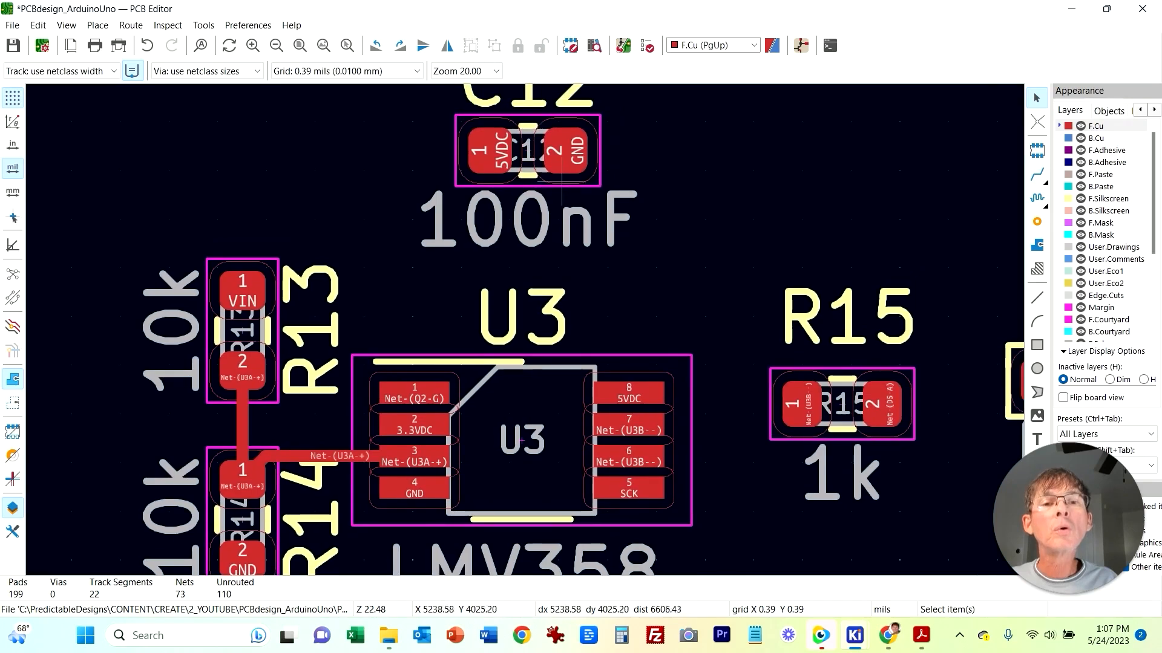
key(r)
key(r)
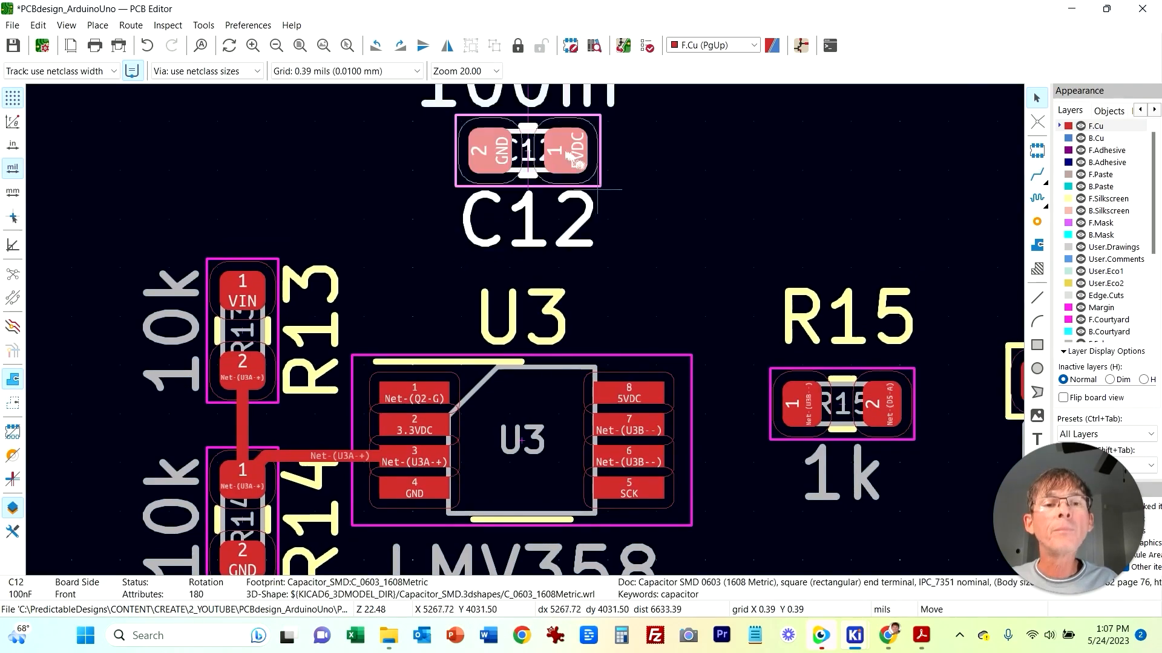
click(681, 234)
Step: Route a track from U3's 5VDC pin 8 up to C12's 5VDC pad
key(x)
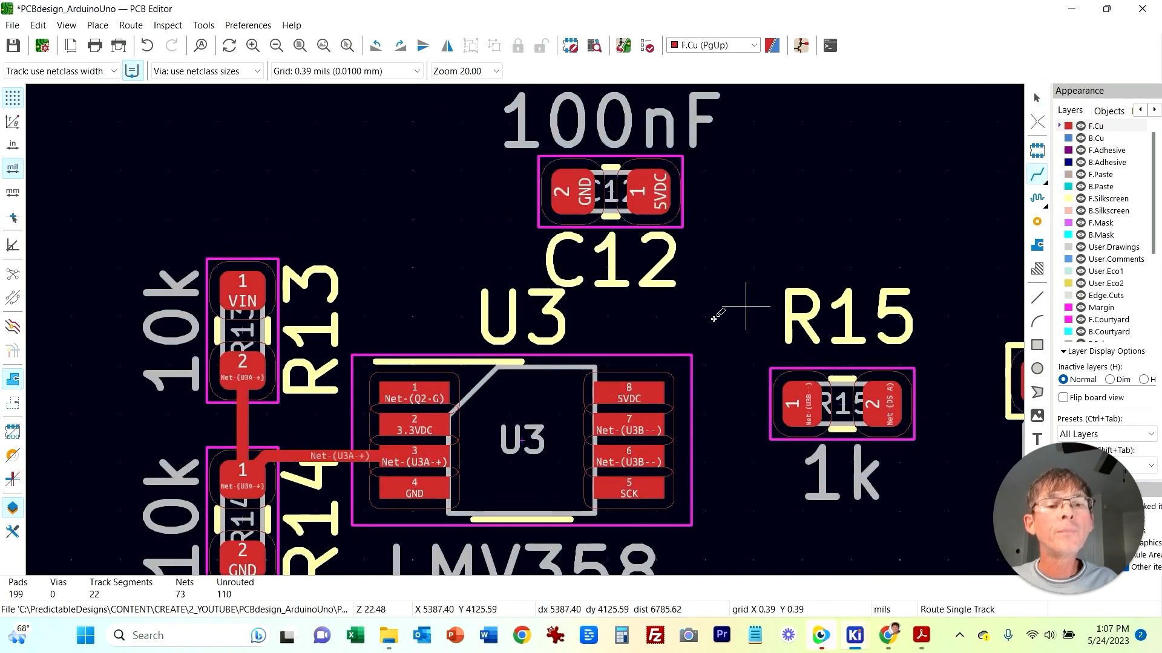
click(629, 391)
click(646, 195)
key(Escape)
drag(672, 197, 667, 194)
click(787, 249)
middle_drag(770, 513, 717, 440)
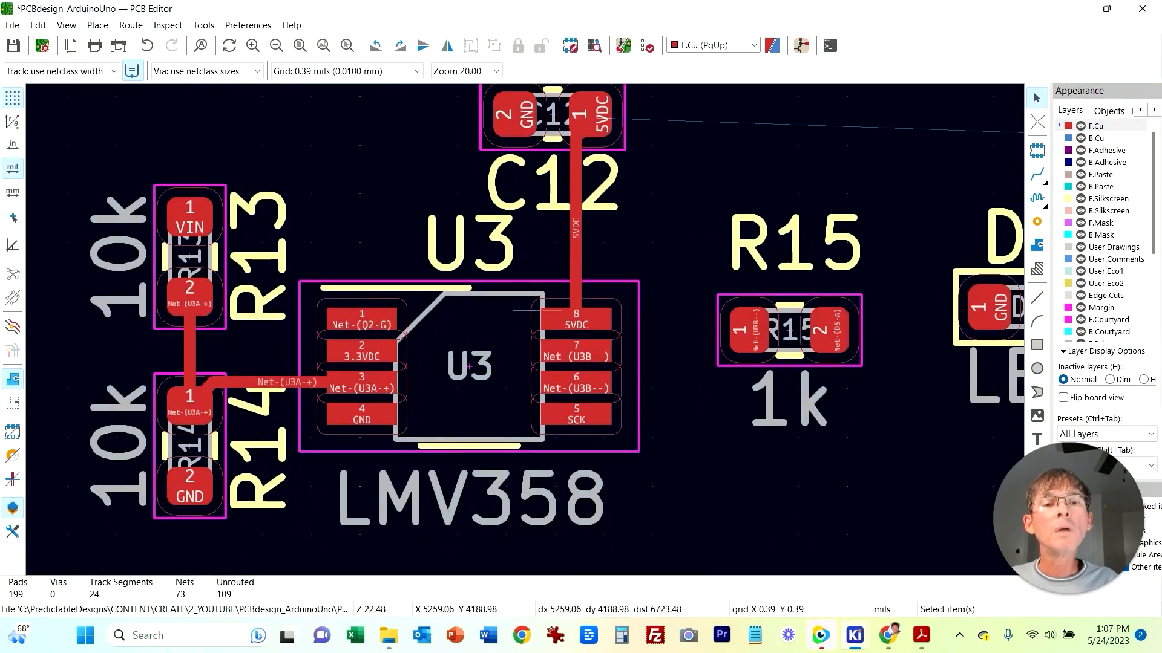
Step: Move C12 down closer to U3 and delete the old 5VDC track segments between them
drag(505, 260, 364, 252)
click(529, 229)
middle_drag(531, 229, 500, 350)
drag(519, 304, 693, 245)
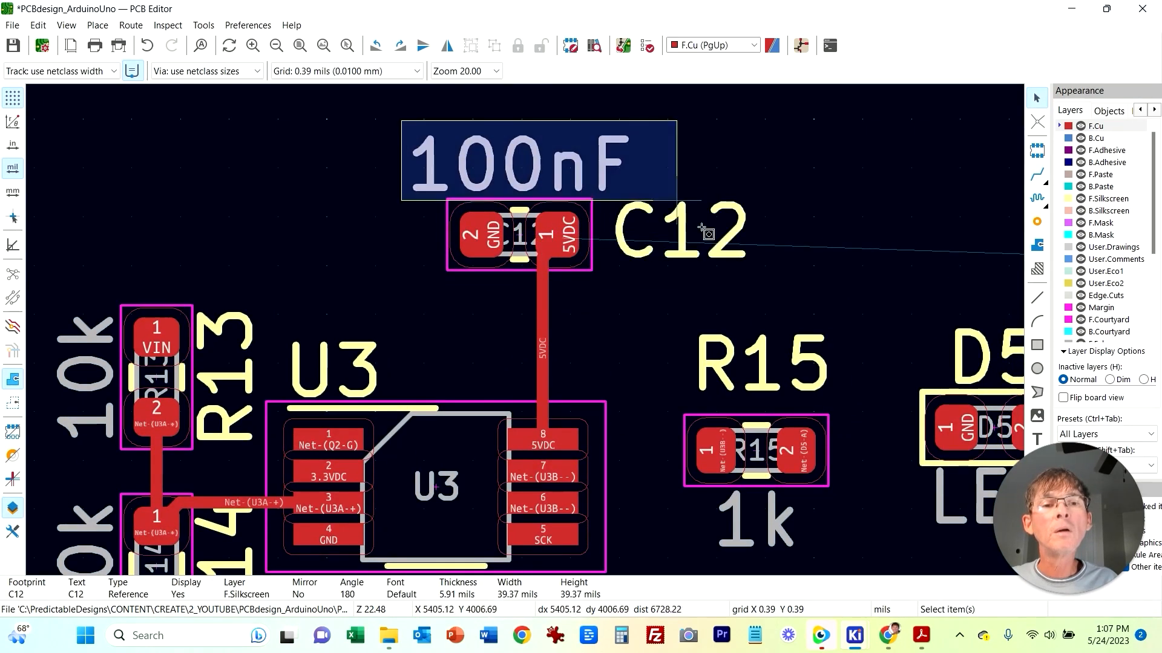
click(639, 270)
key(m)
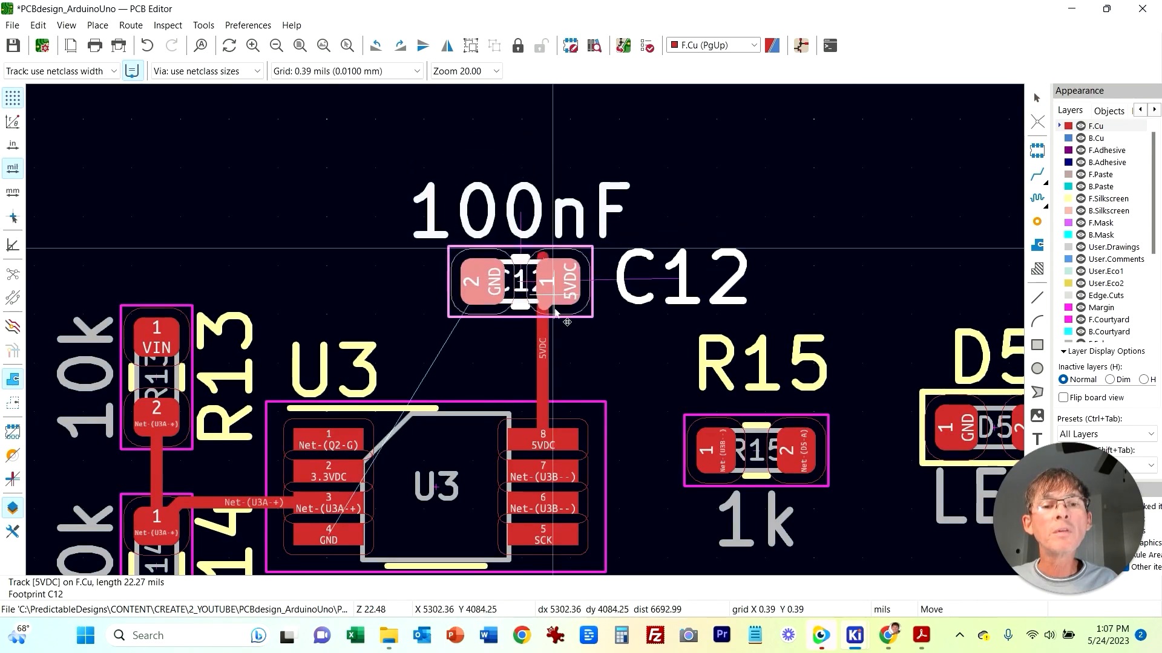
click(548, 372)
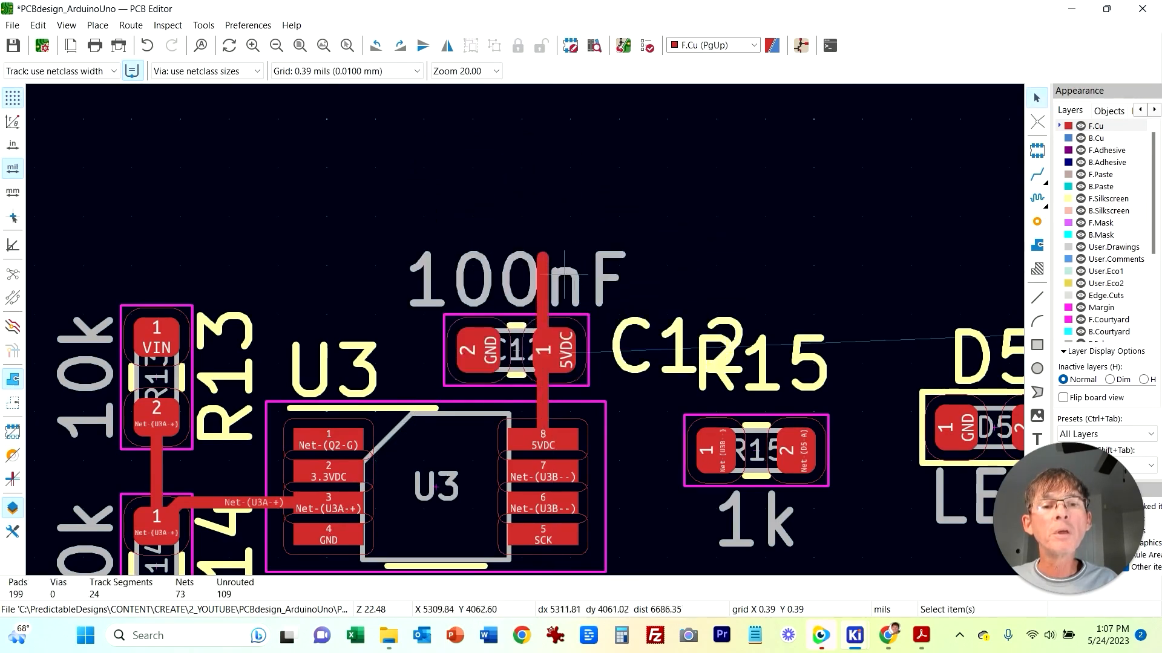
click(546, 287)
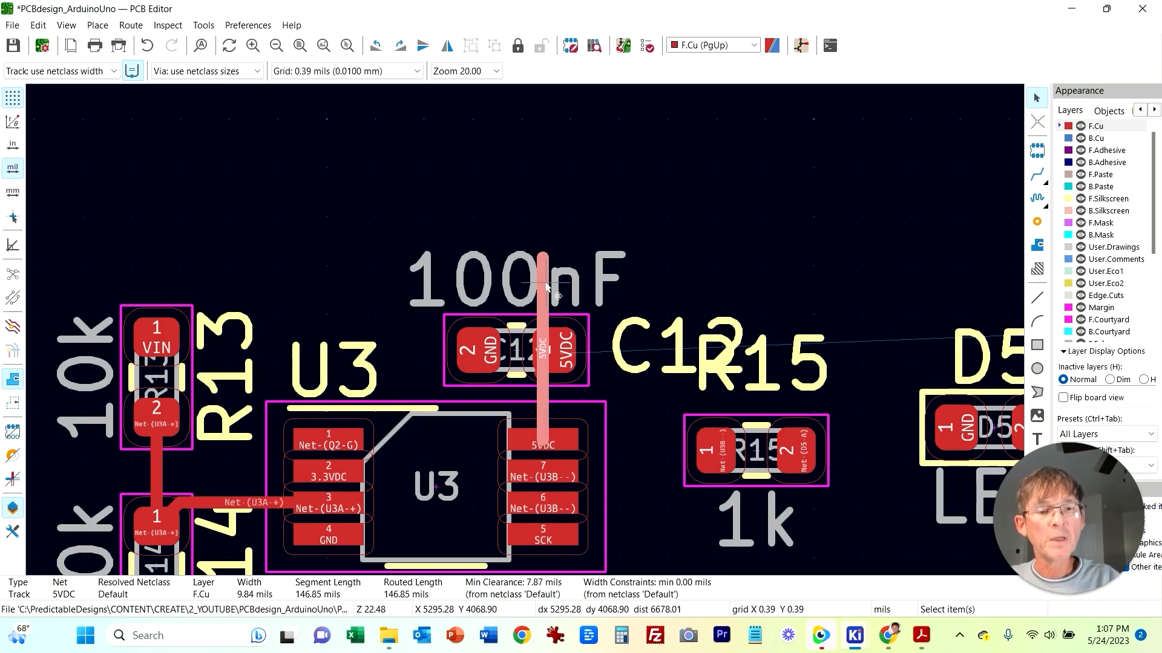
key(Delete)
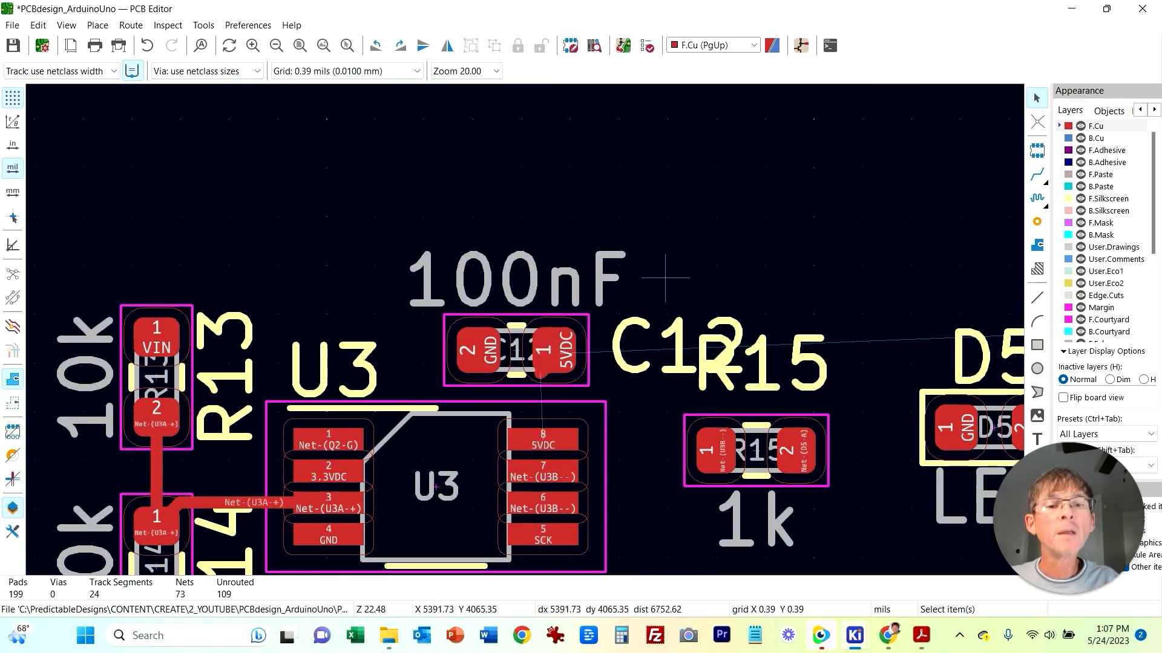
click(540, 372)
key(Delete)
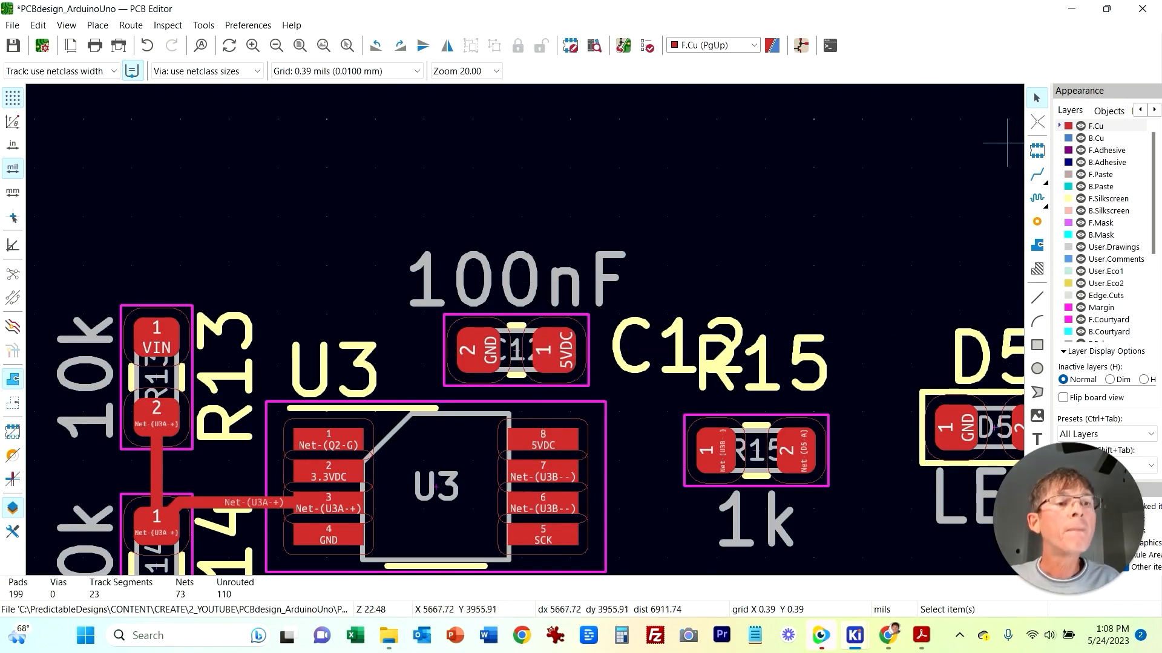
Step: Route a new track from U3's pin 8 to C12's 5VDC pad, and move the C12 label above its 100nF value
key(x)
click(543, 440)
click(553, 349)
middle_drag(775, 285, 779, 203)
key(Escape)
drag(723, 248, 538, 98)
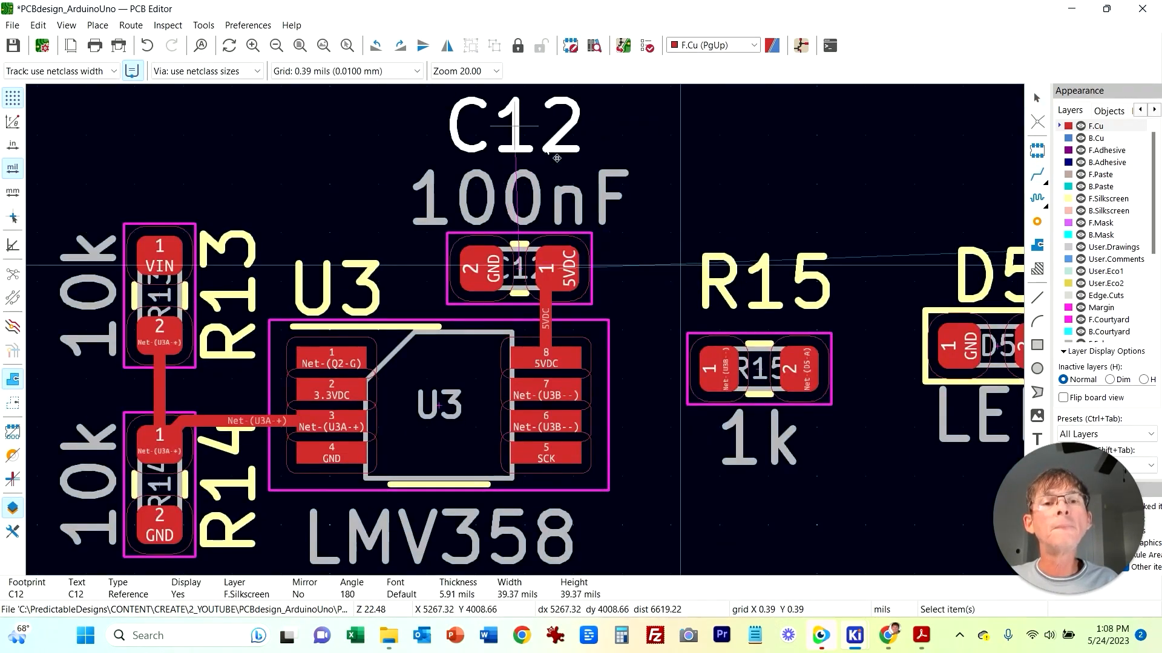
Step: Switch to the schematic to examine the U3B, R15 and D5 LED circuit, then return to the PCB
scroll(561, 366, down, 2)
middle_drag(561, 366, 671, 435)
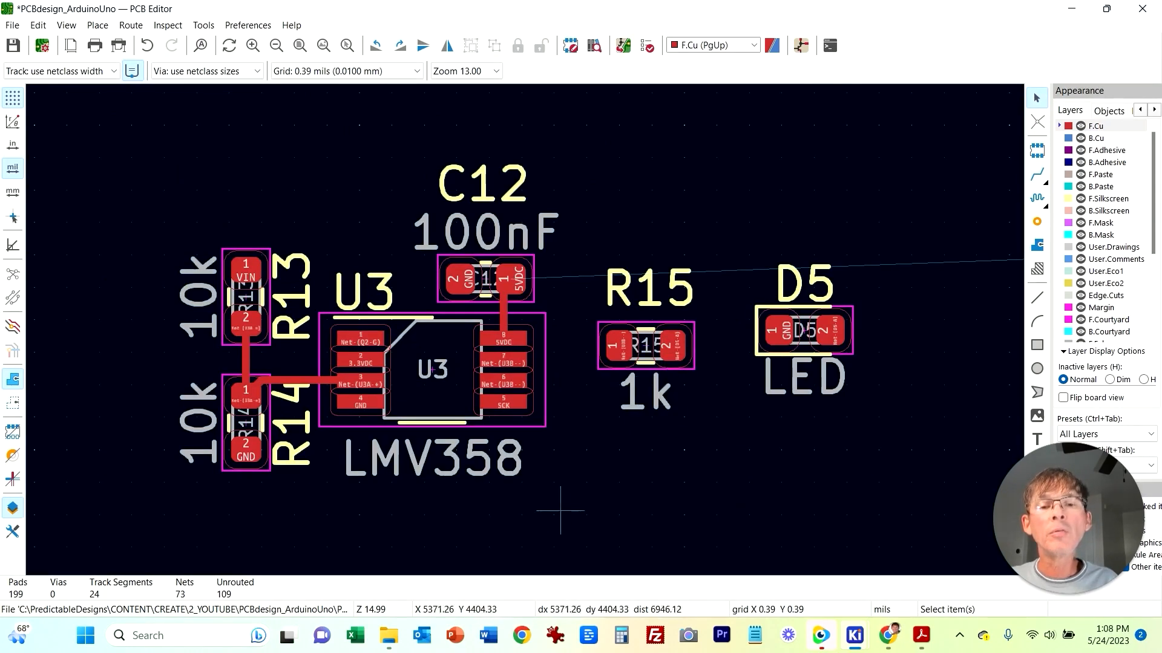
mouse_move(854, 635)
click(813, 554)
middle_drag(786, 442, 489, 380)
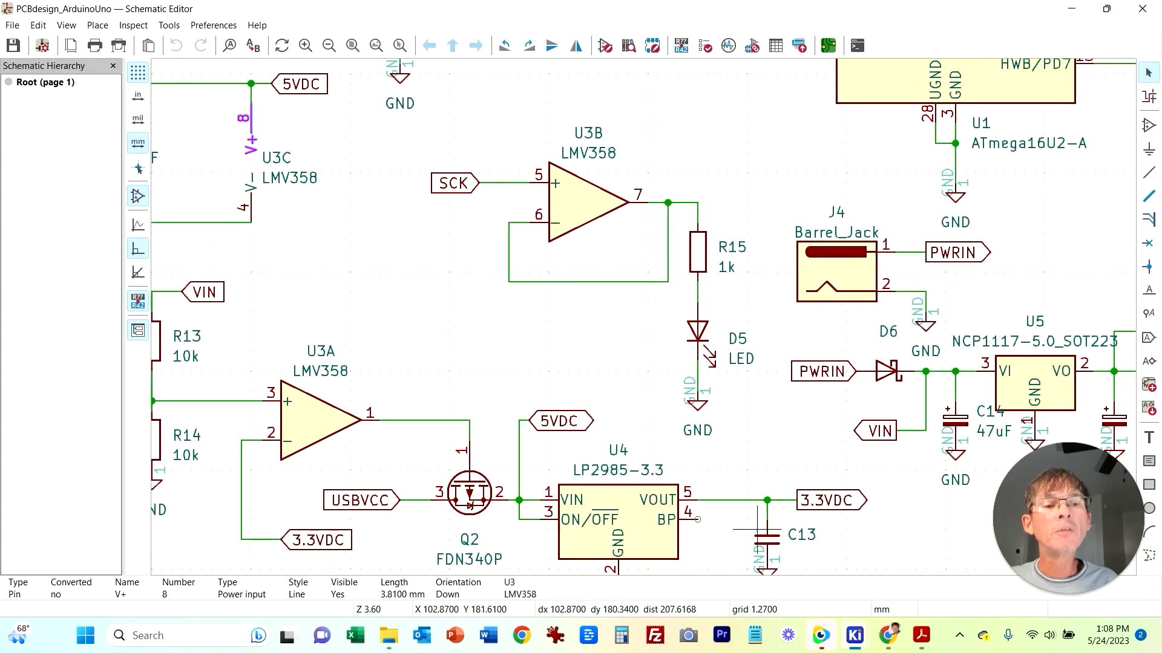
mouse_move(854, 635)
click(787, 599)
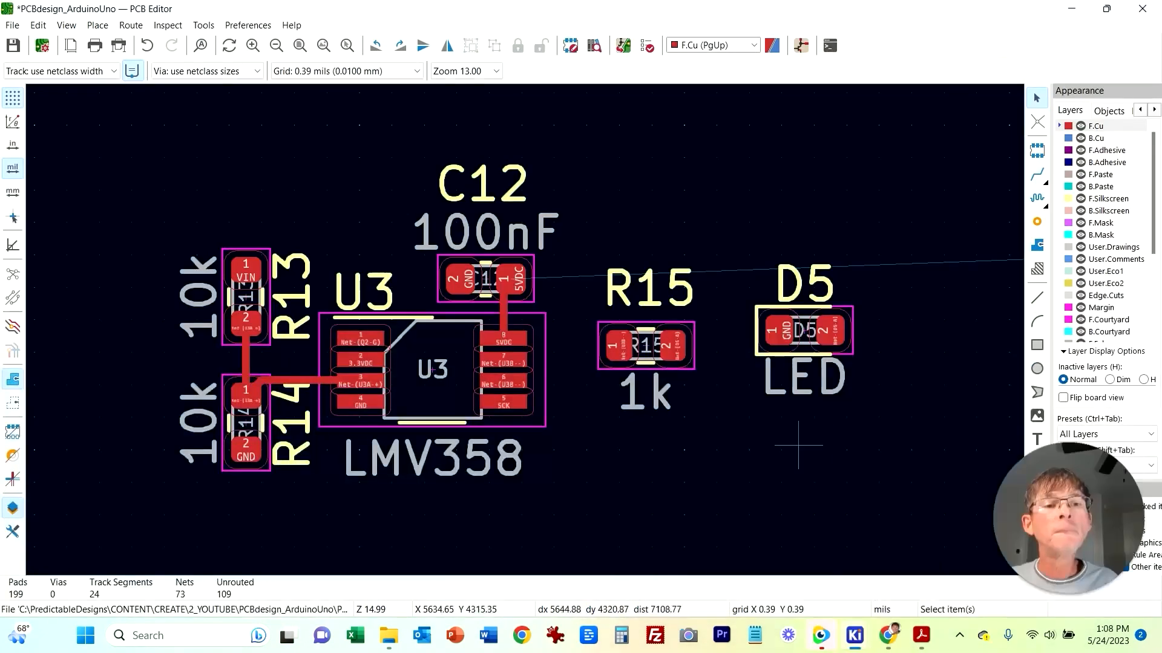
Step: Rotate D5 180 degrees and line it up horizontally with R15
scroll(693, 365, up, 2)
click(640, 291)
key(r)
key(r)
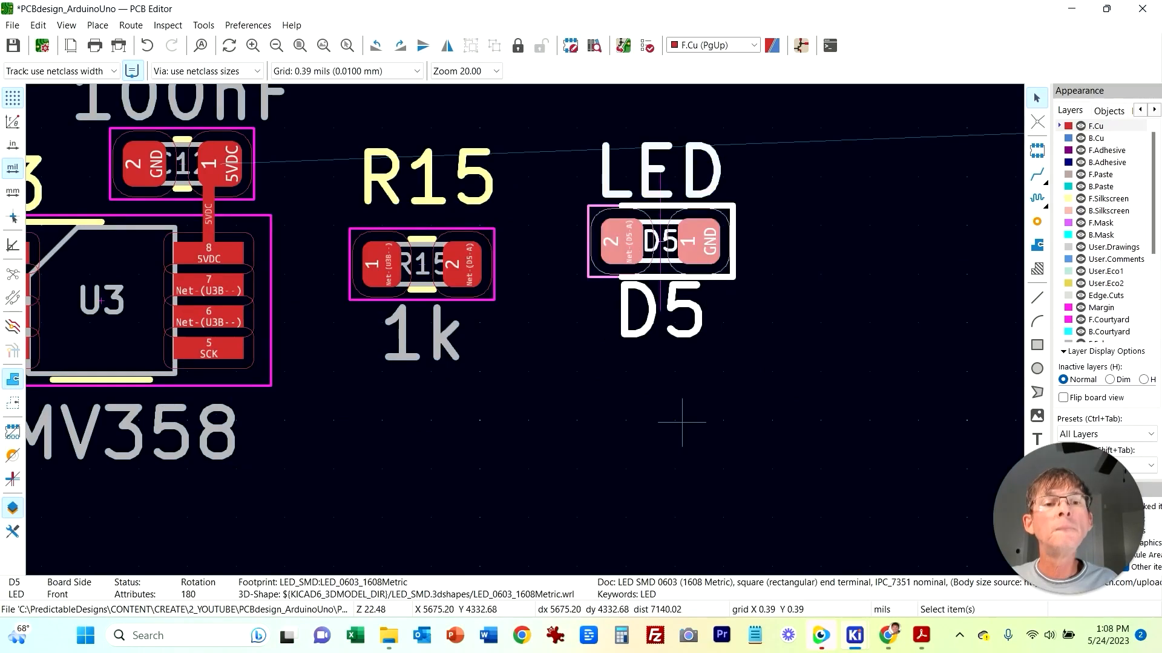
drag(635, 287, 636, 315)
click(539, 342)
Step: Route a track from D5's pad 2 to R15's pad 2
click(1037, 175)
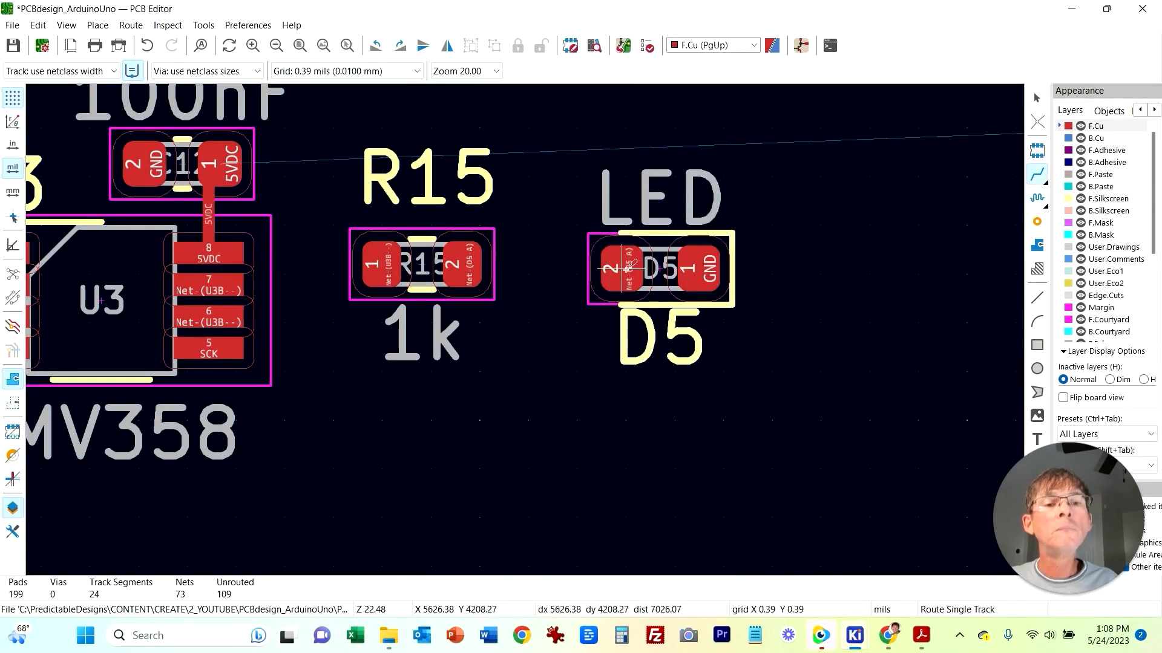
click(621, 268)
click(463, 267)
click(383, 264)
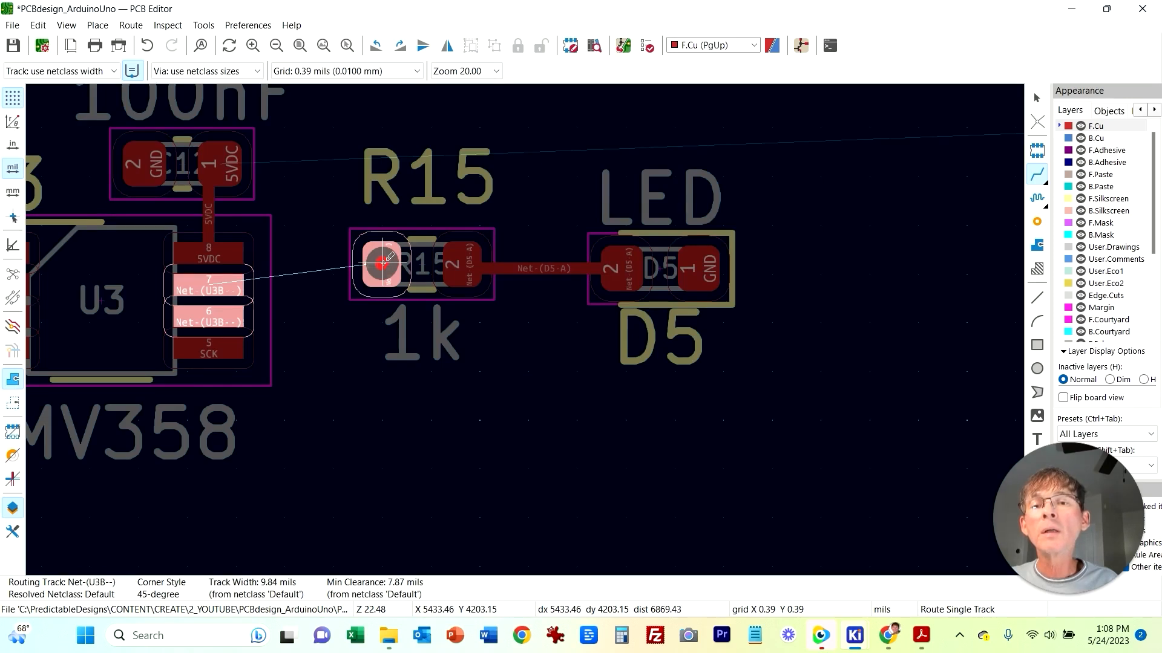
key(Escape)
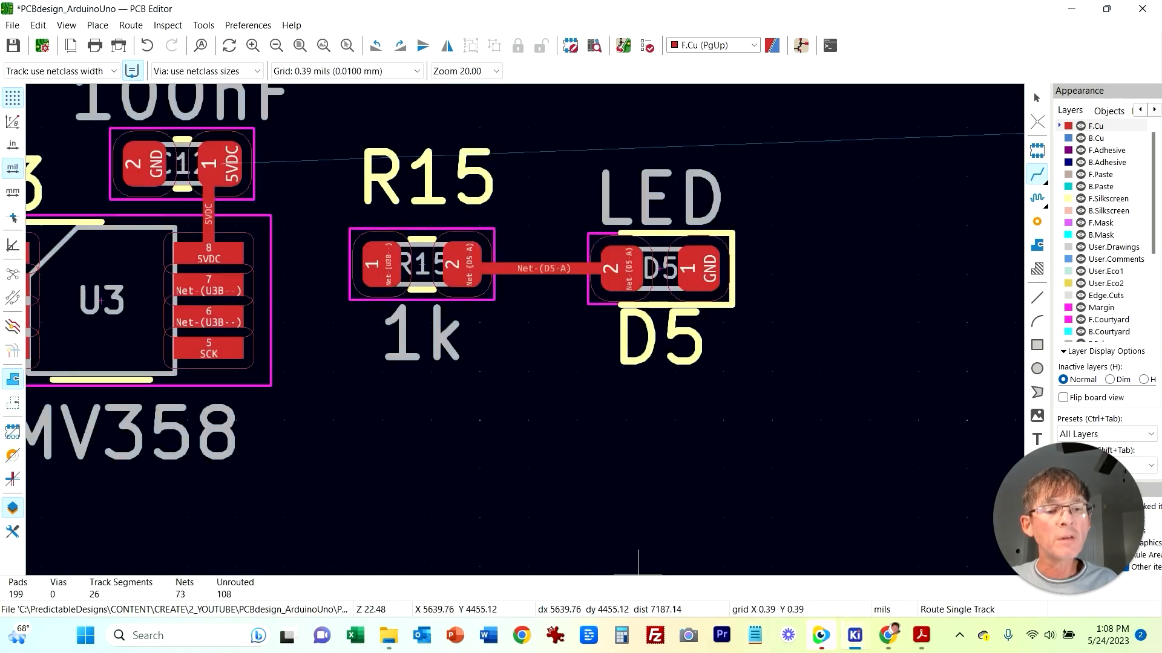
Step: Route a track from R15's pad 1 to U3's pin 7 and connect pins 7 and 6
click(855, 635)
click(852, 549)
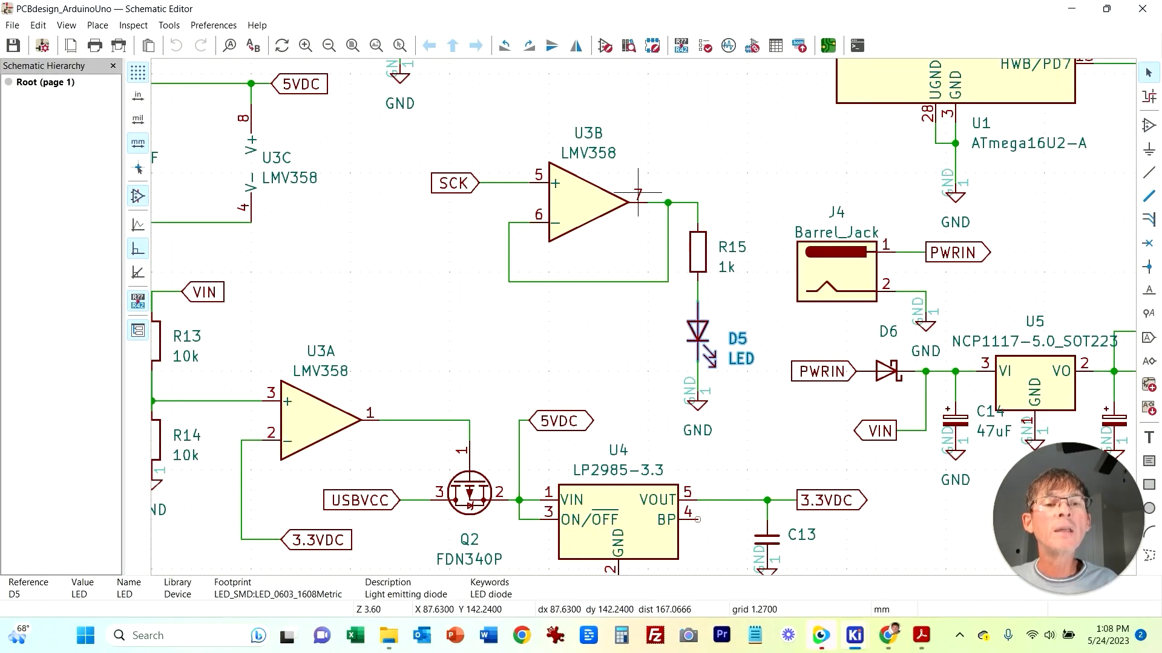
mouse_move(854, 635)
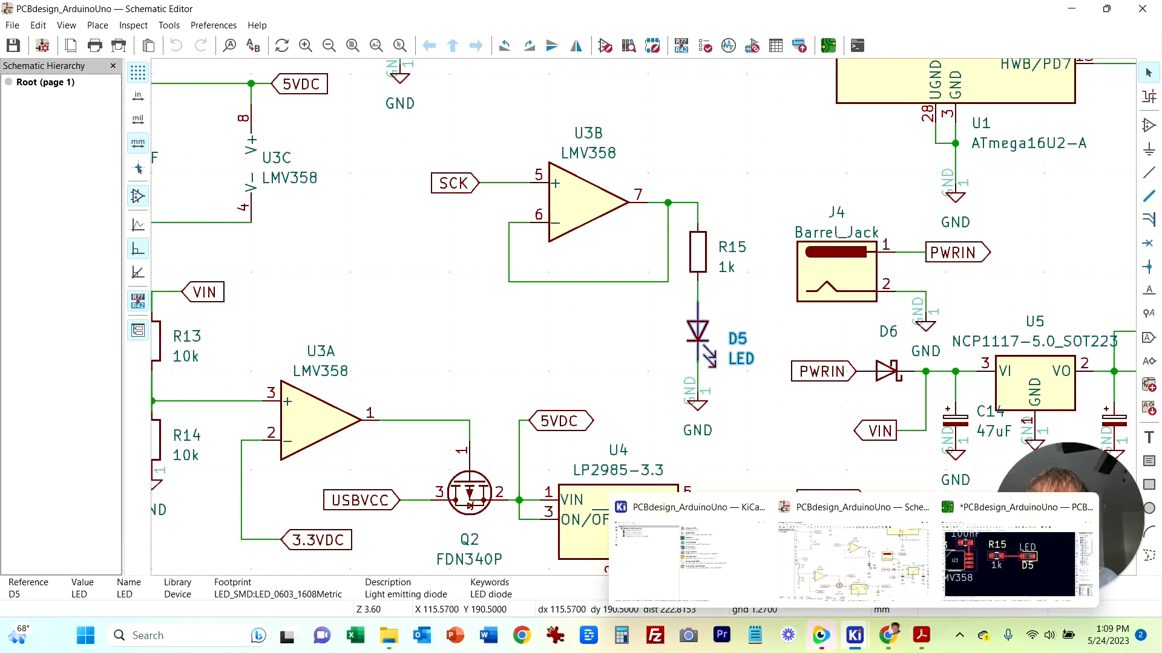
click(1009, 564)
click(378, 265)
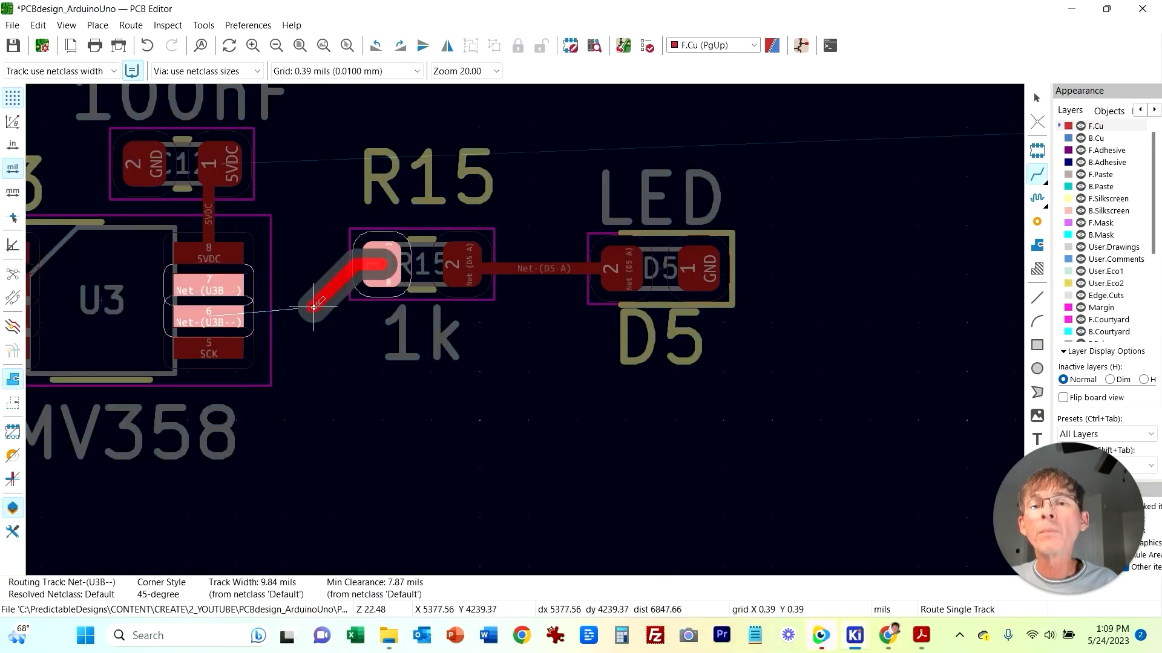
click(212, 287)
click(213, 287)
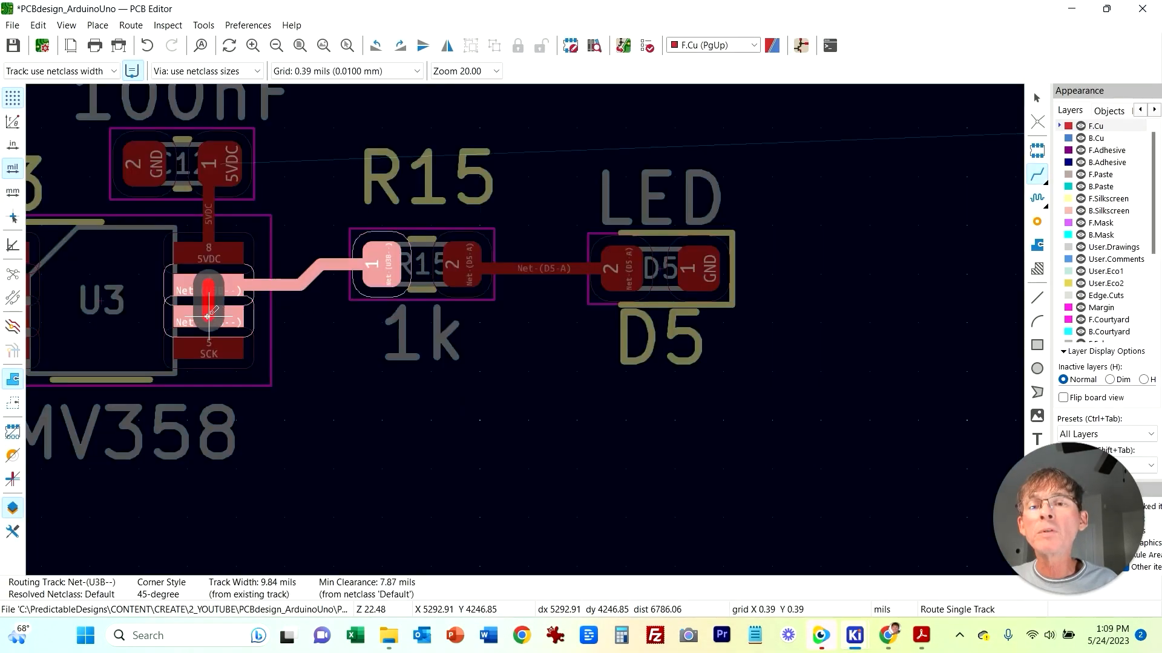
click(208, 318)
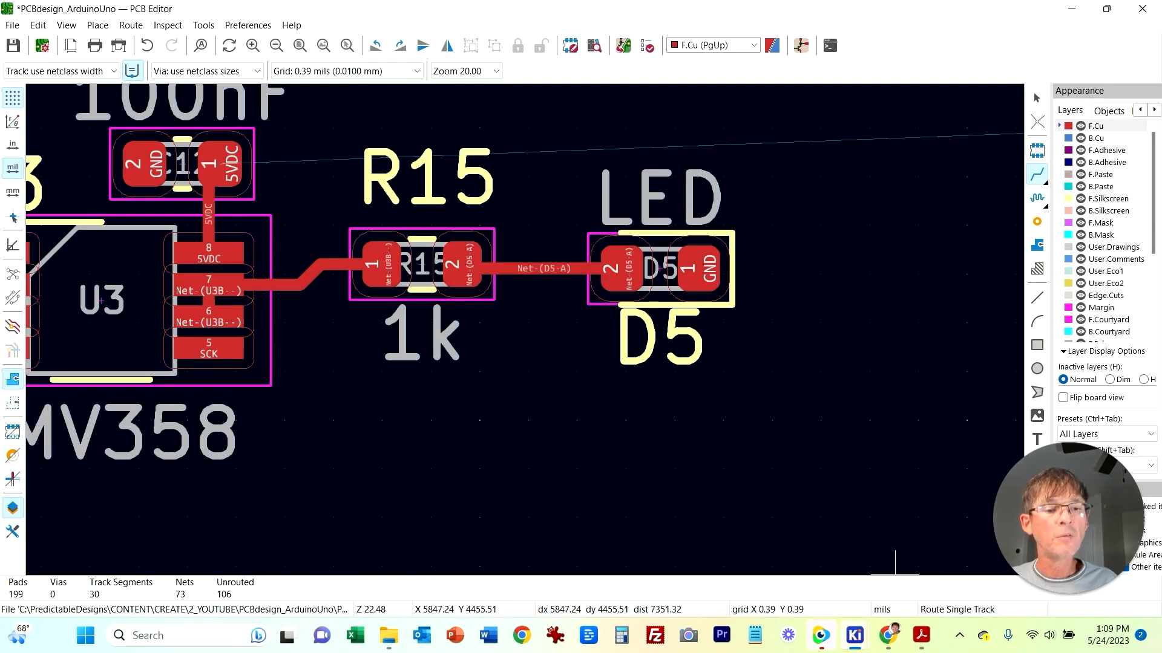
Step: Switch to the schematic to examine the USB connector J1, fuse F1 and ESD circuit, then return to the PCB
mouse_move(855, 636)
click(678, 541)
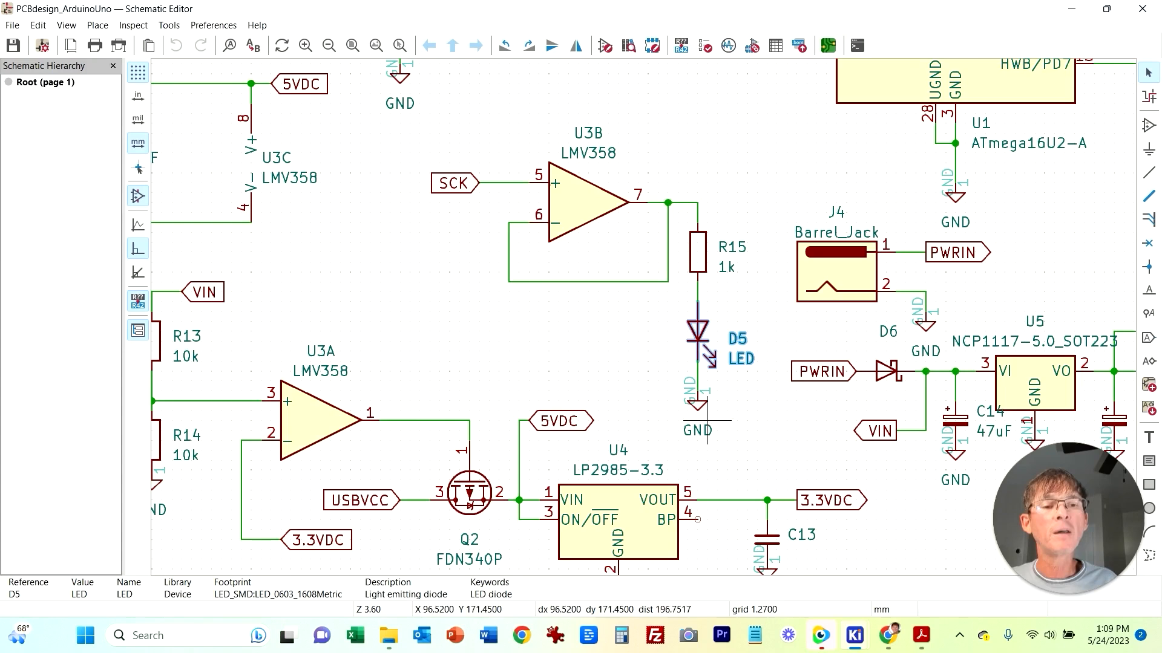
mouse_move(854, 635)
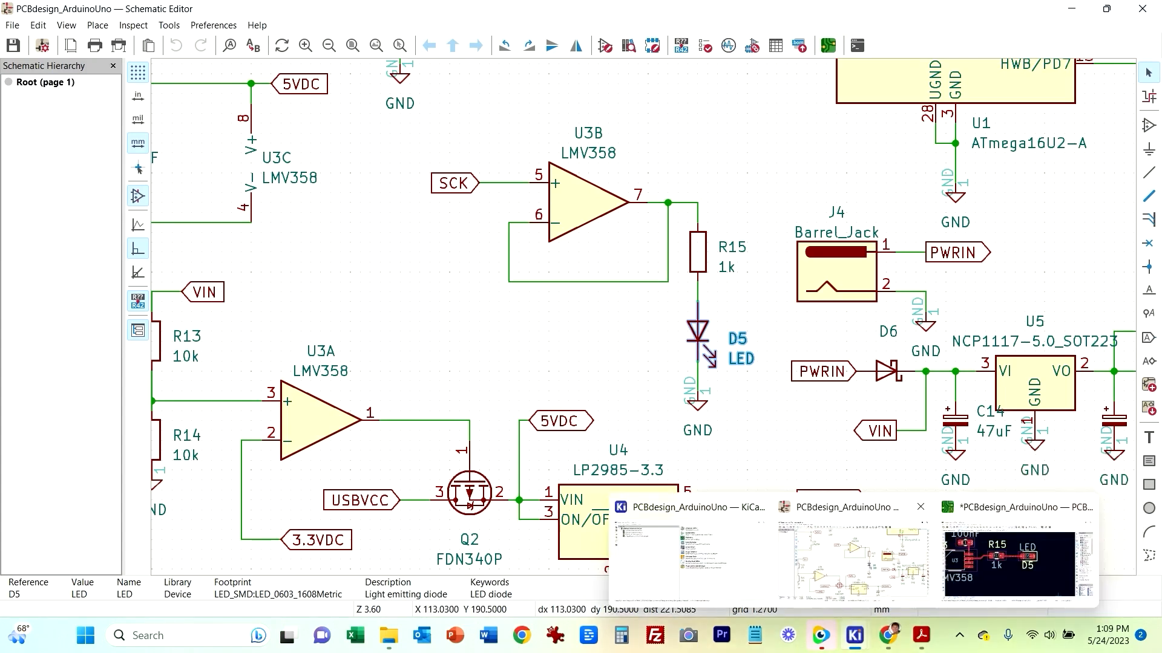
scroll(568, 379, down, 2)
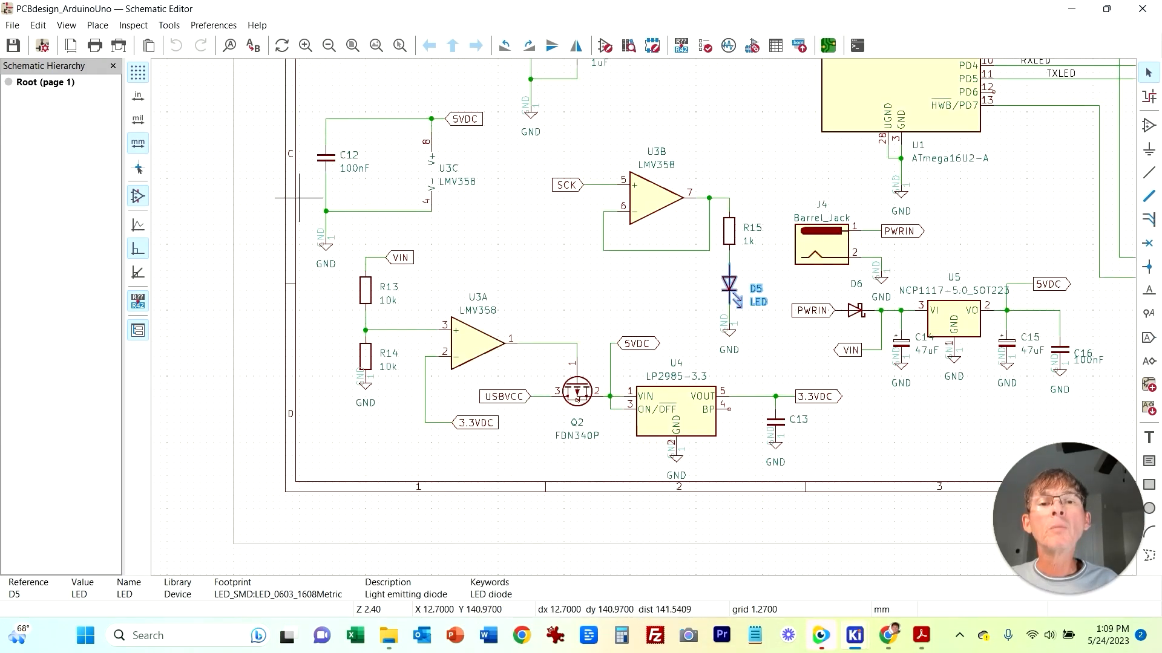
middle_drag(576, 317, 392, 459)
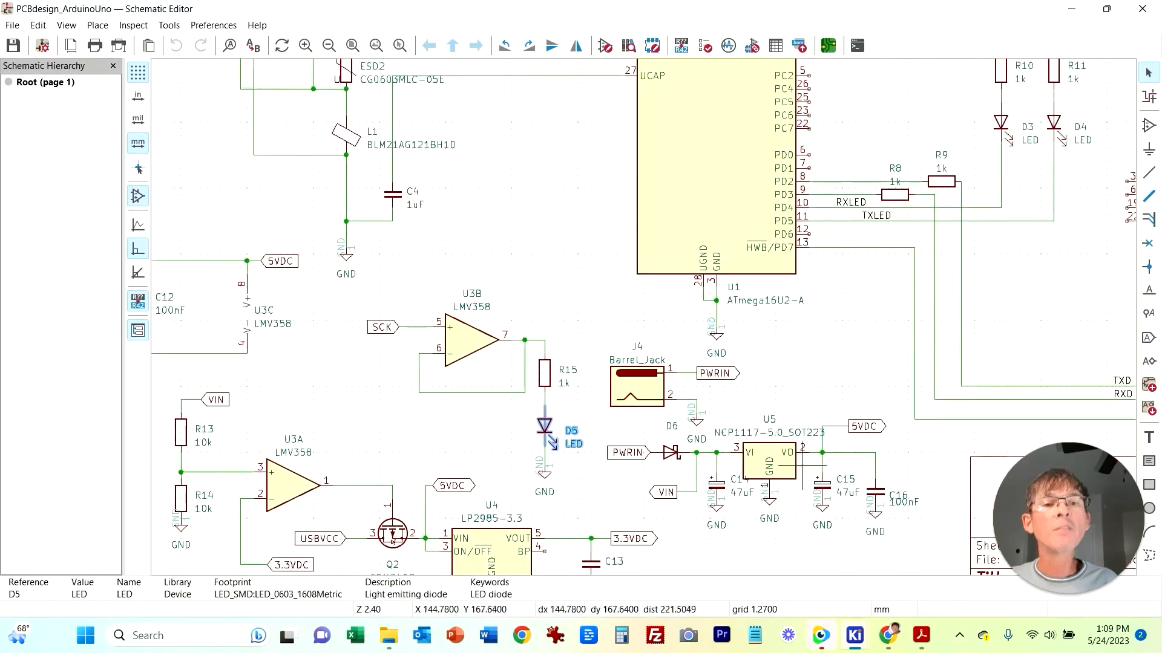
middle_drag(178, 306, 349, 64)
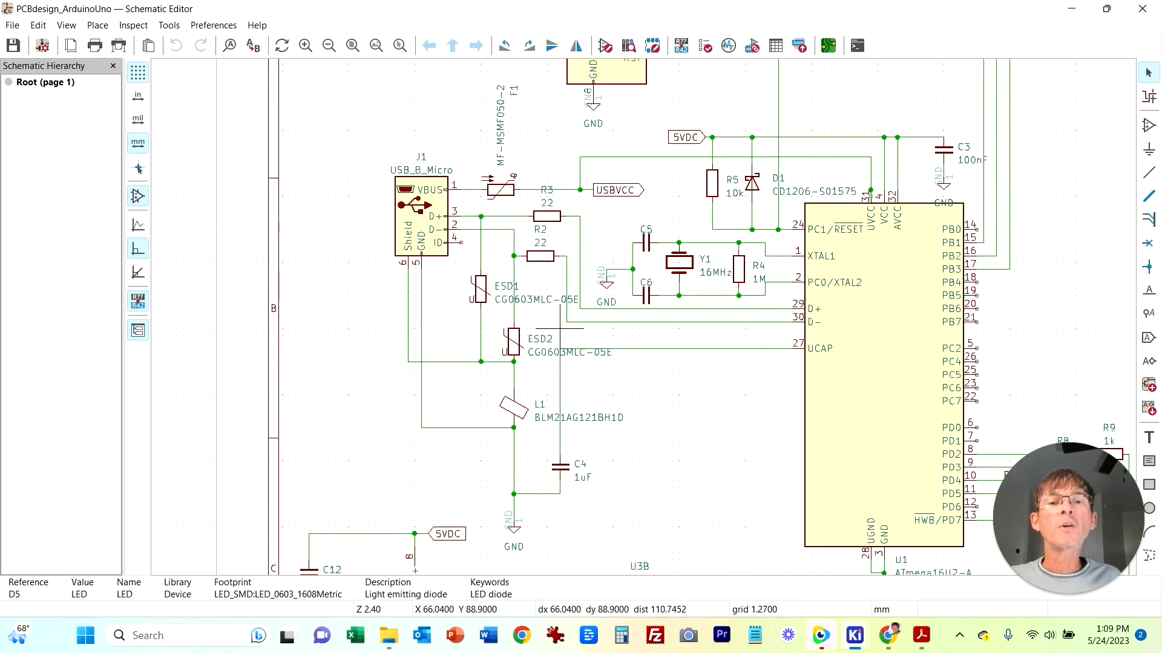
mouse_move(854, 635)
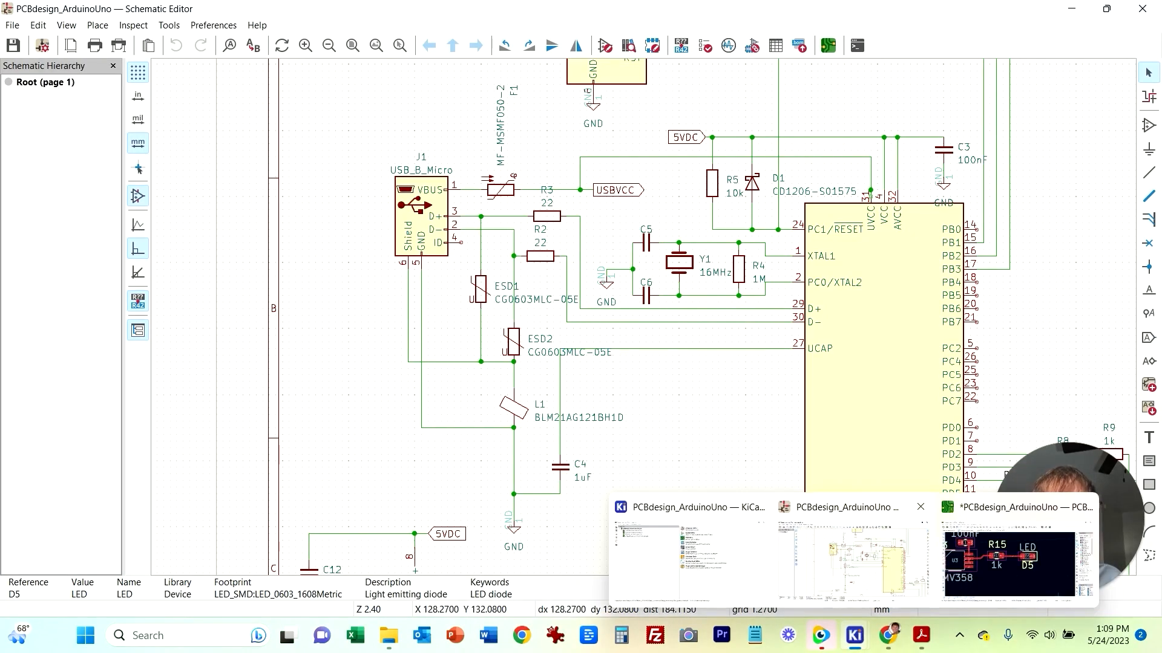
click(1010, 564)
scroll(525, 329, down, 5)
scroll(525, 329, up, 8)
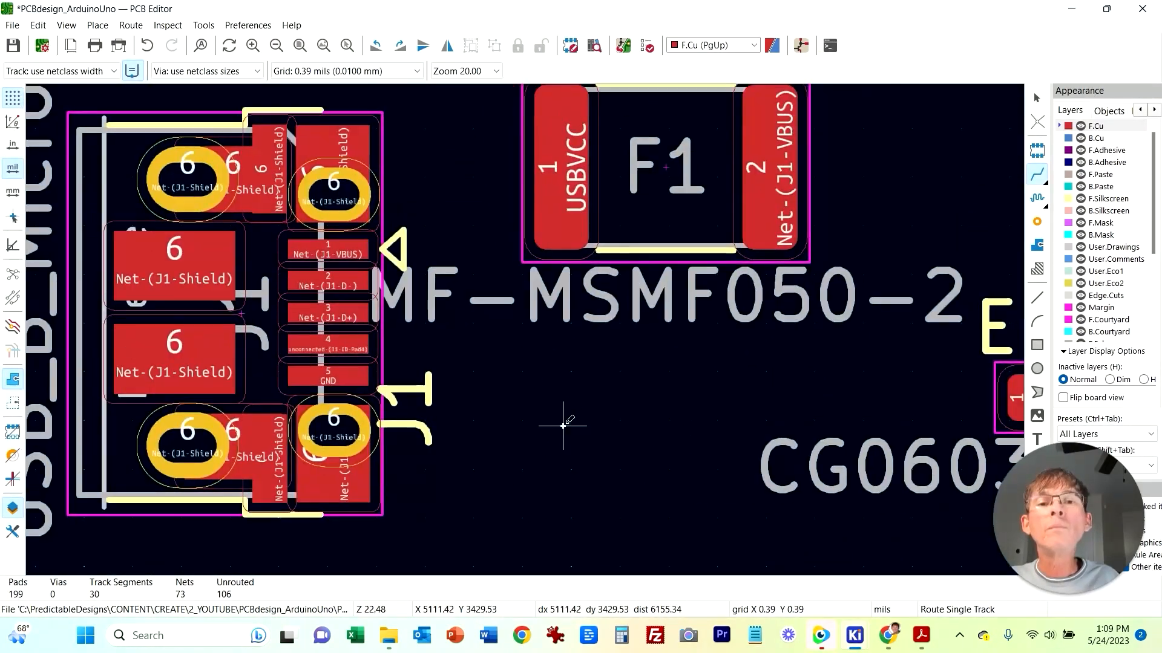
key(Escape)
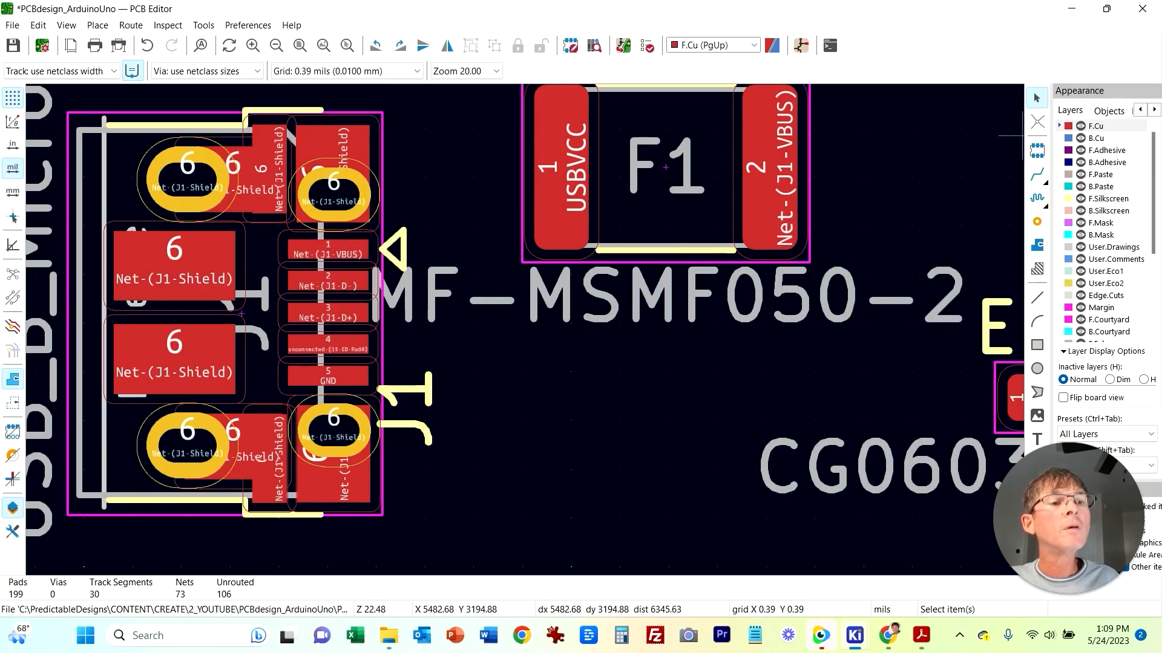
key(x)
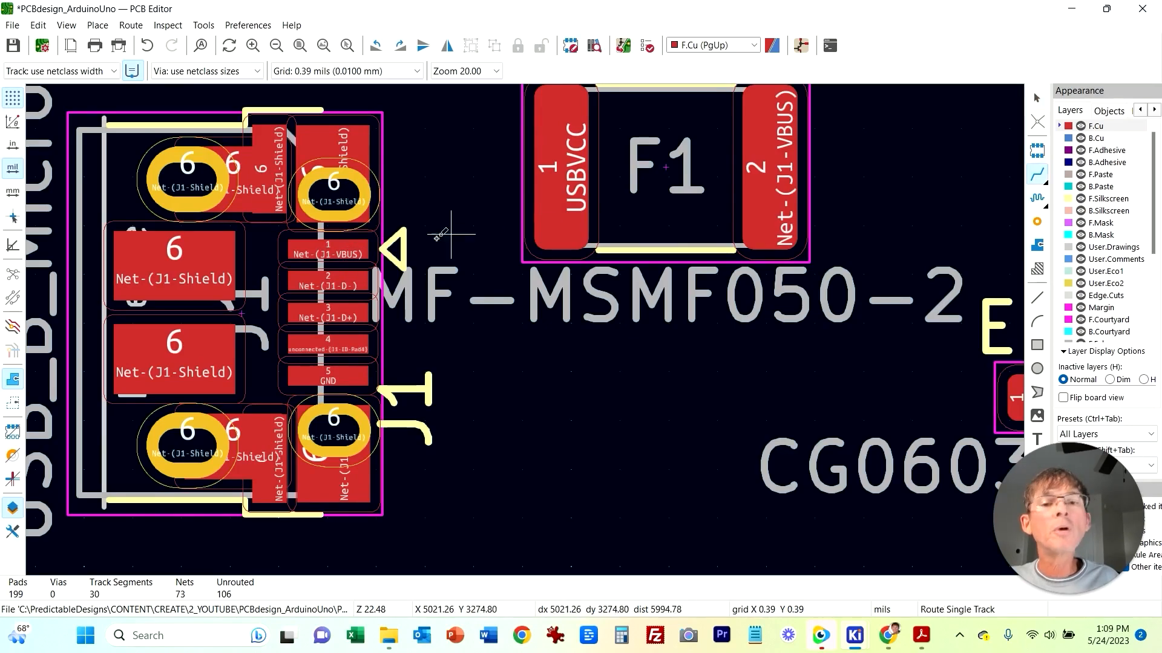
click(329, 248)
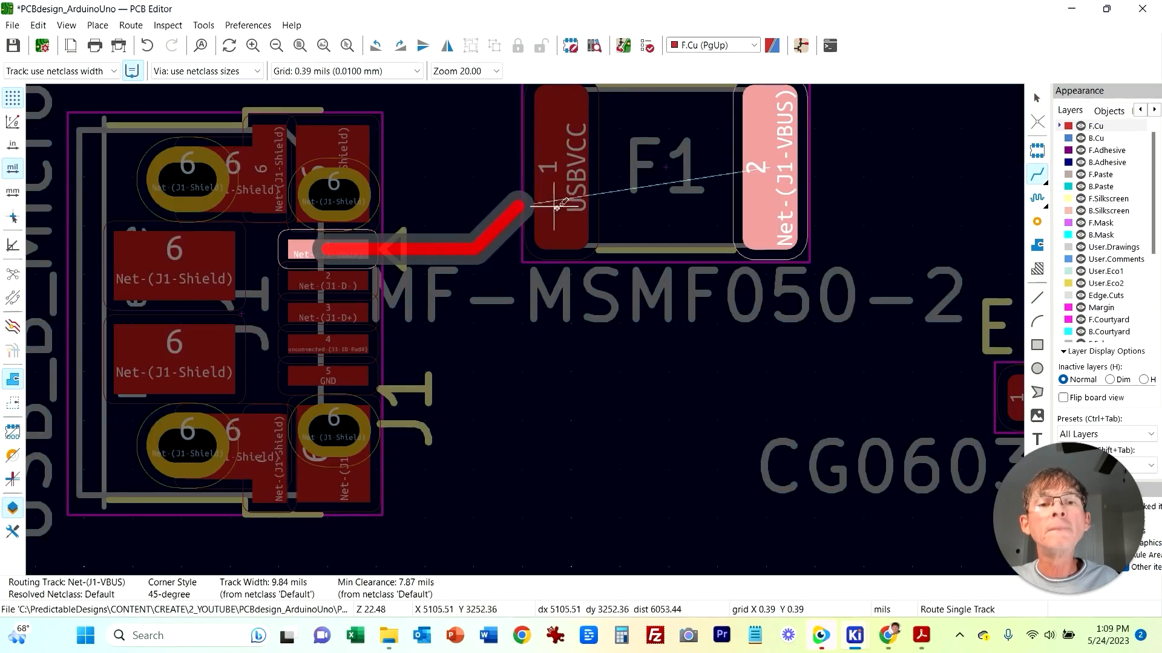
key(Escape)
click(607, 262)
key(Escape)
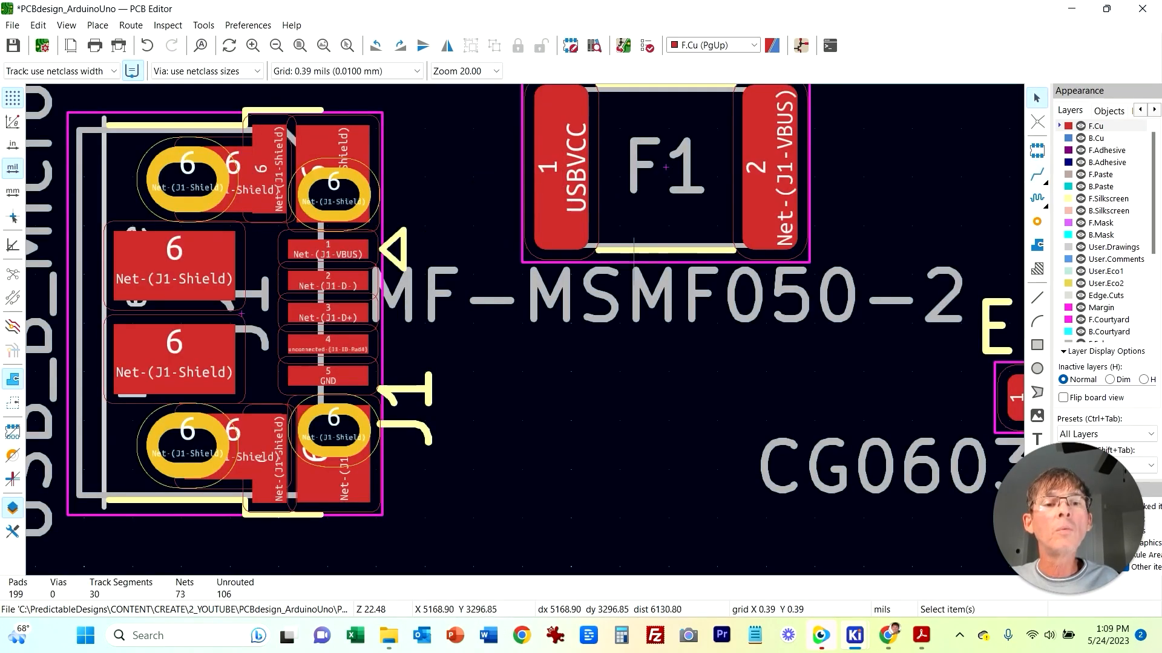
Step: Rotate F1 180 degrees so its VBUS pad faces J1
click(812, 239)
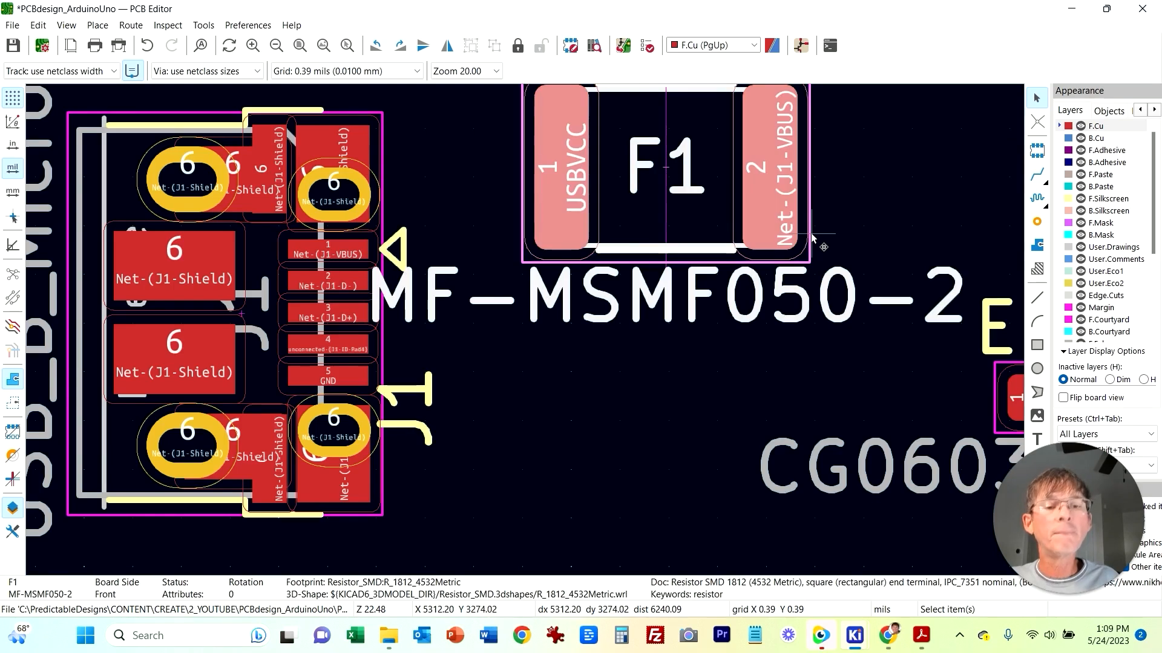
key(r)
key(r)
Step: Route a track from J1's VBUS pin to F1's pad 2 and delete the extra diagonal segment
click(1037, 175)
click(329, 249)
click(564, 167)
key(Escape)
drag(596, 264, 532, 275)
click(460, 249)
click(548, 183)
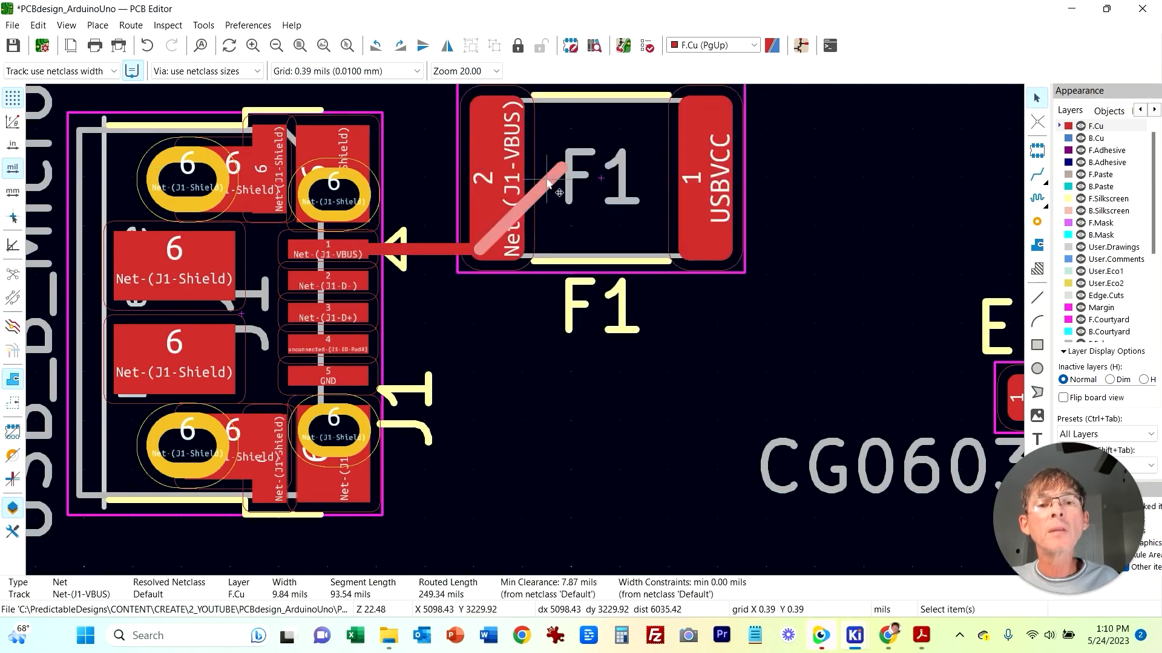
key(Delete)
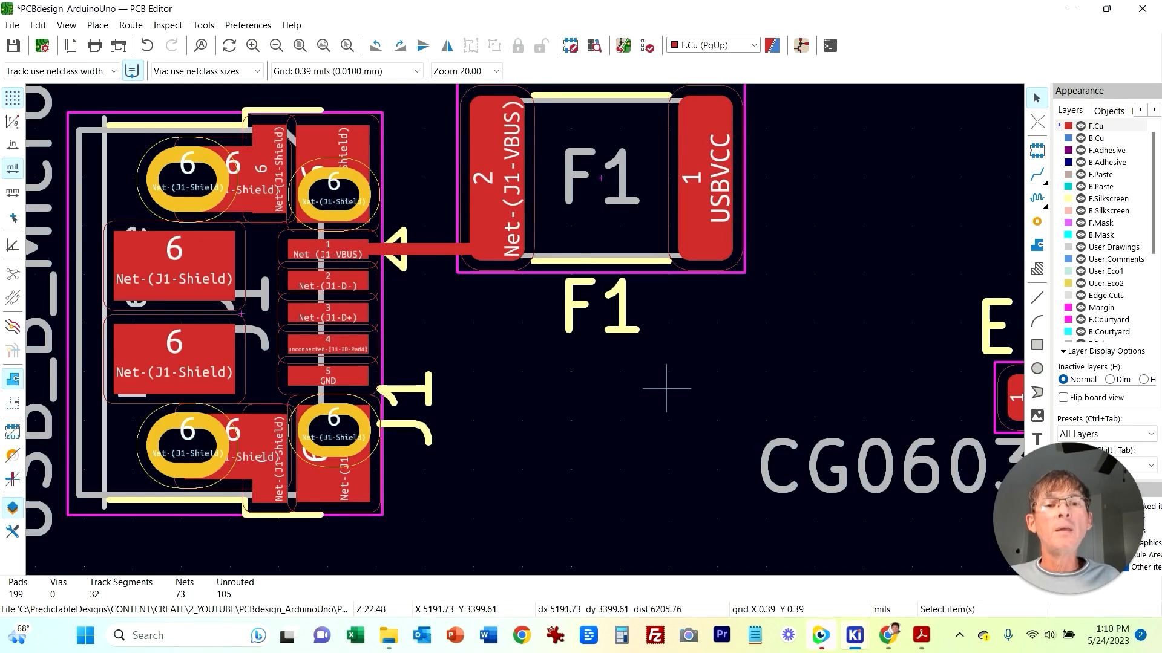
Step: Move ESD1 below F1, next to J1's data pins
middle_drag(645, 421, 626, 368)
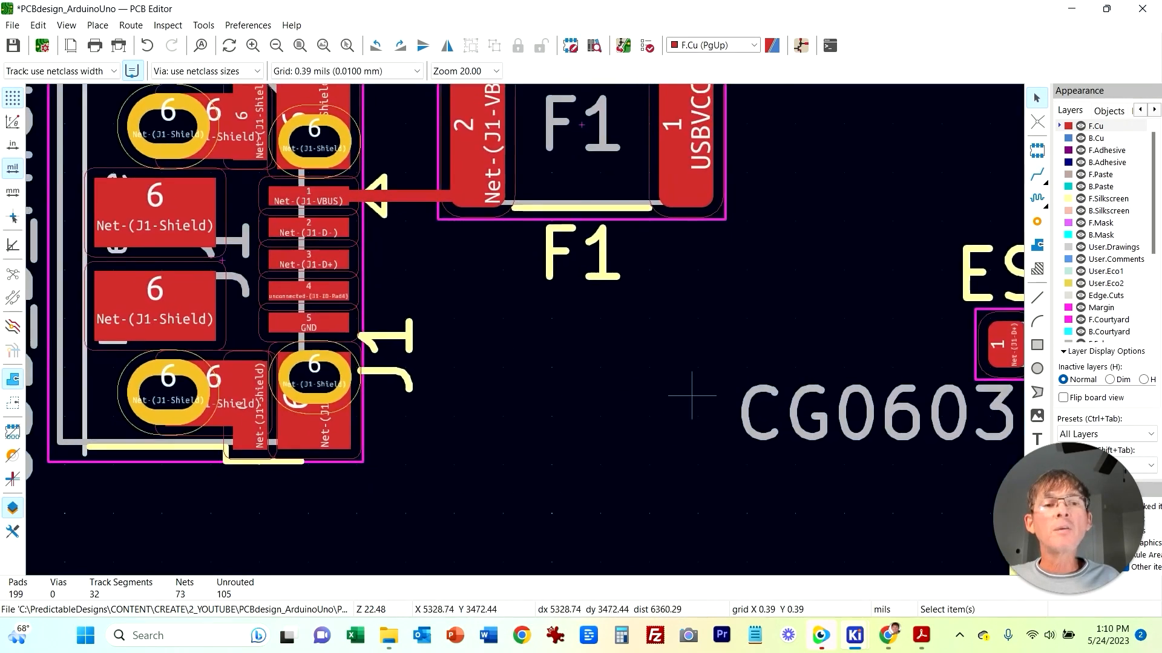
drag(977, 345, 533, 445)
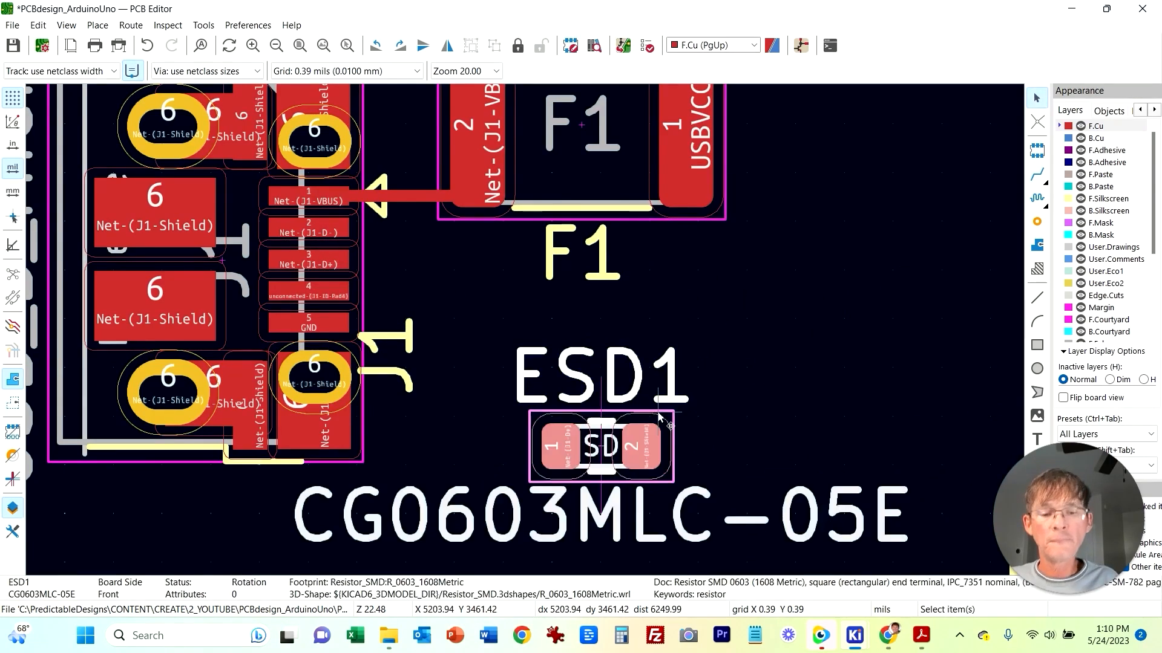
Step: Rotate ESD1 upright with pad 1 on top and route a track from J1's D+ pin to ESD1 pad 1
key(r)
key(Escape)
key(x)
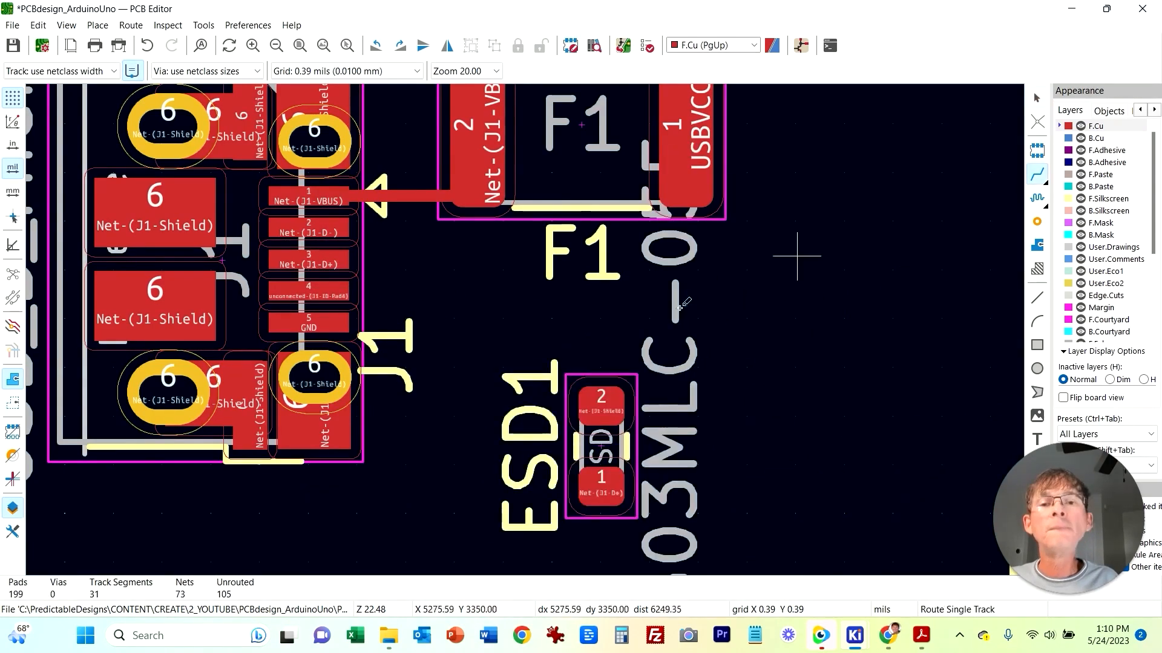
click(317, 226)
key(Escape)
key(r)
key(r)
key(Escape)
key(x)
click(308, 260)
click(601, 400)
Step: Rotate ESD2 to vertical and move it beside ESD1 below F1
scroll(779, 478, down, 2)
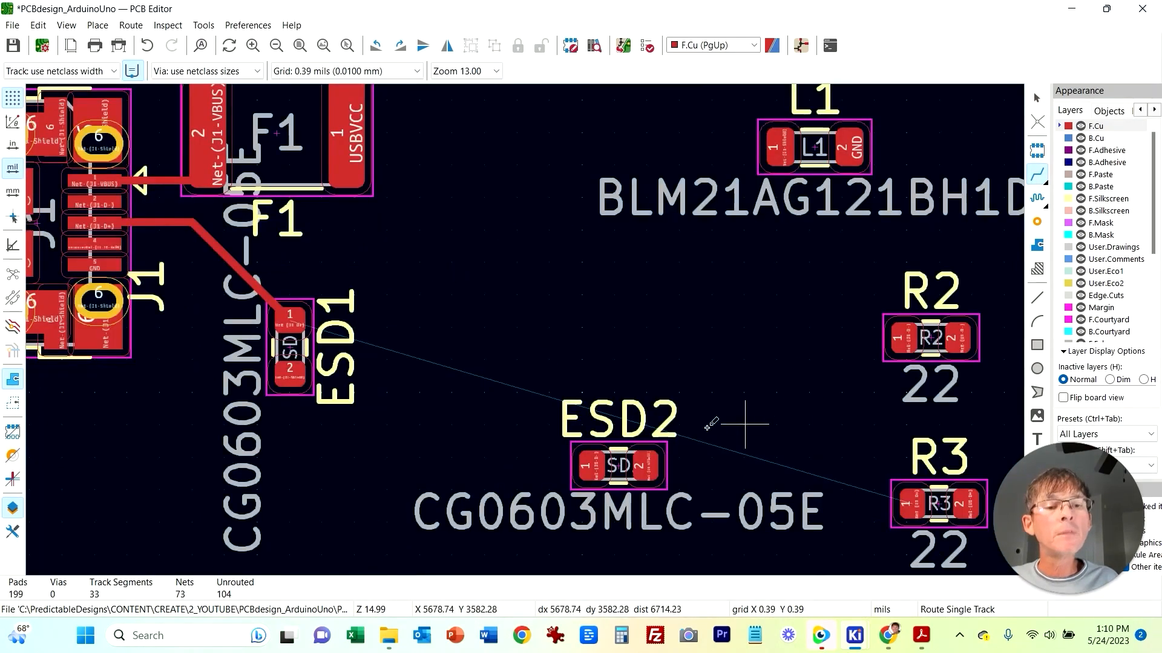
click(618, 442)
key(Escape)
key(Escape)
click(625, 458)
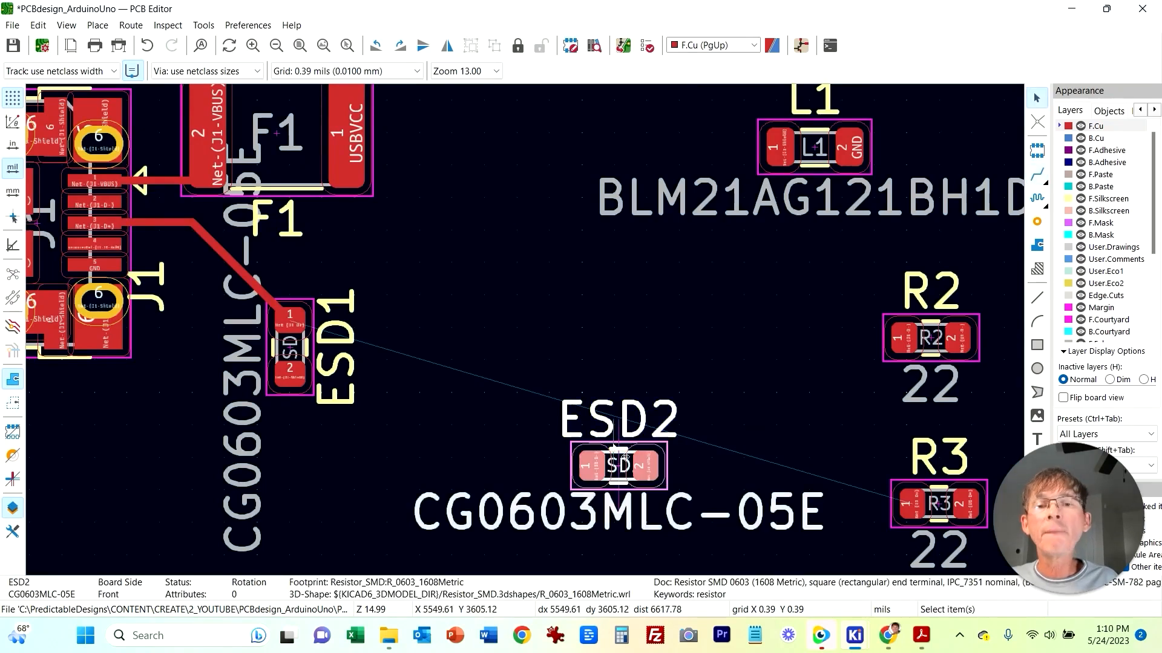
key(r)
key(r)
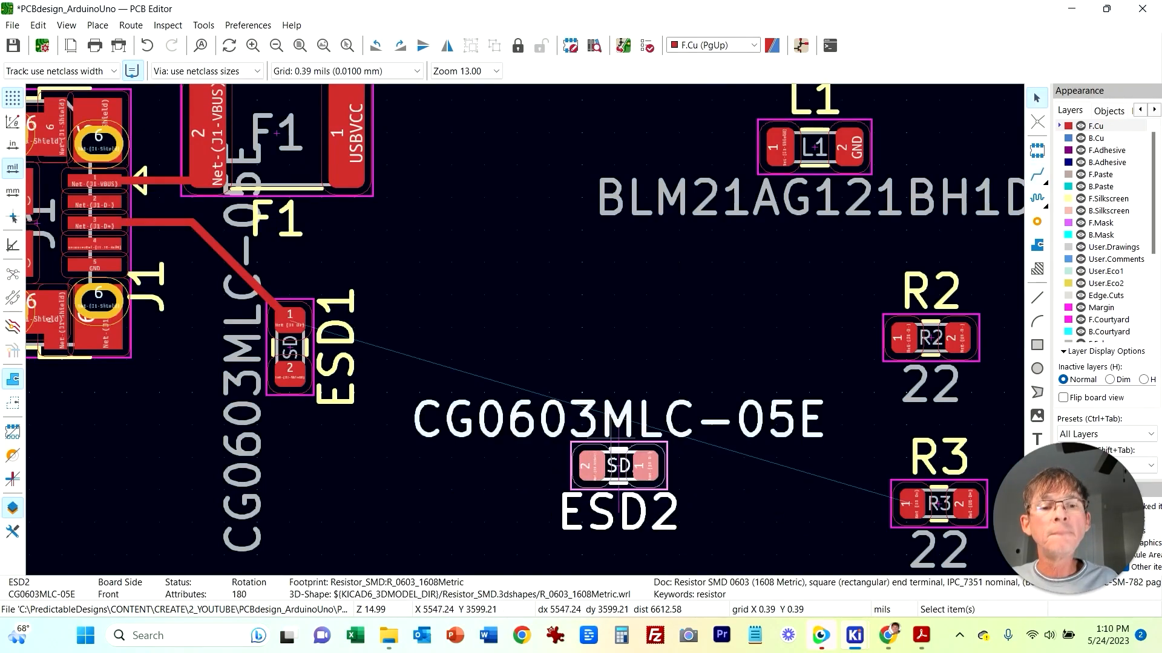
key(r)
drag(619, 440, 447, 327)
Step: Route a track from J1's D- pin to ESD2 pad 1 and nudge ESD2 slightly left
click(475, 257)
middle_drag(502, 196, 697, 313)
key(x)
click(641, 436)
click(290, 318)
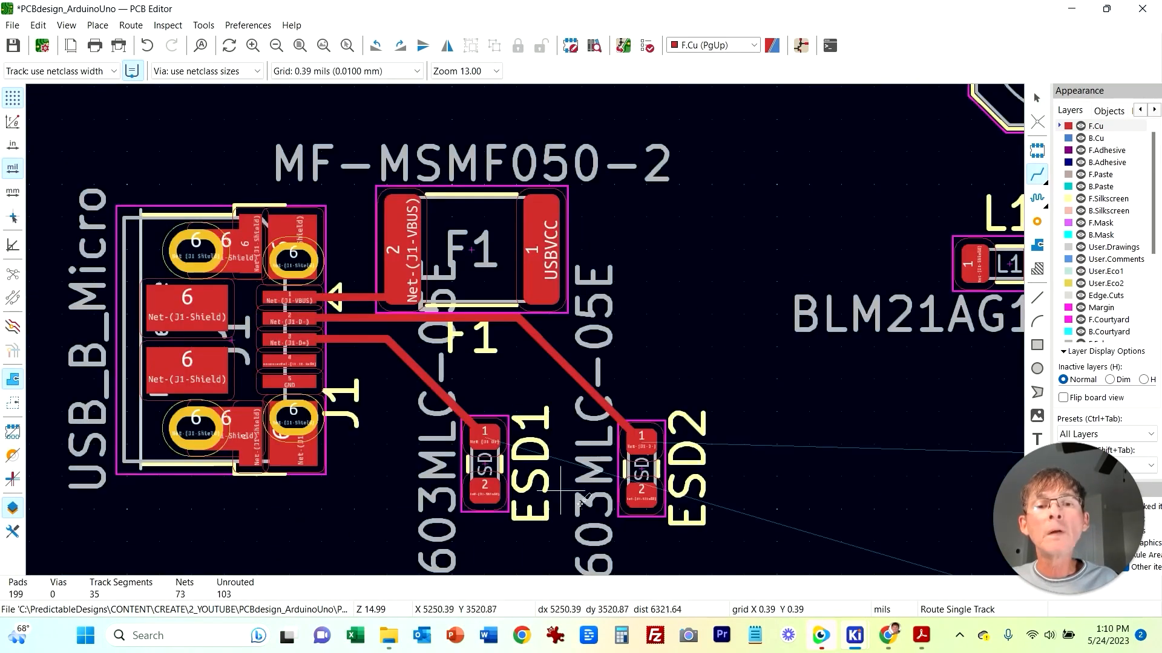
key(Escape)
drag(641, 495, 615, 493)
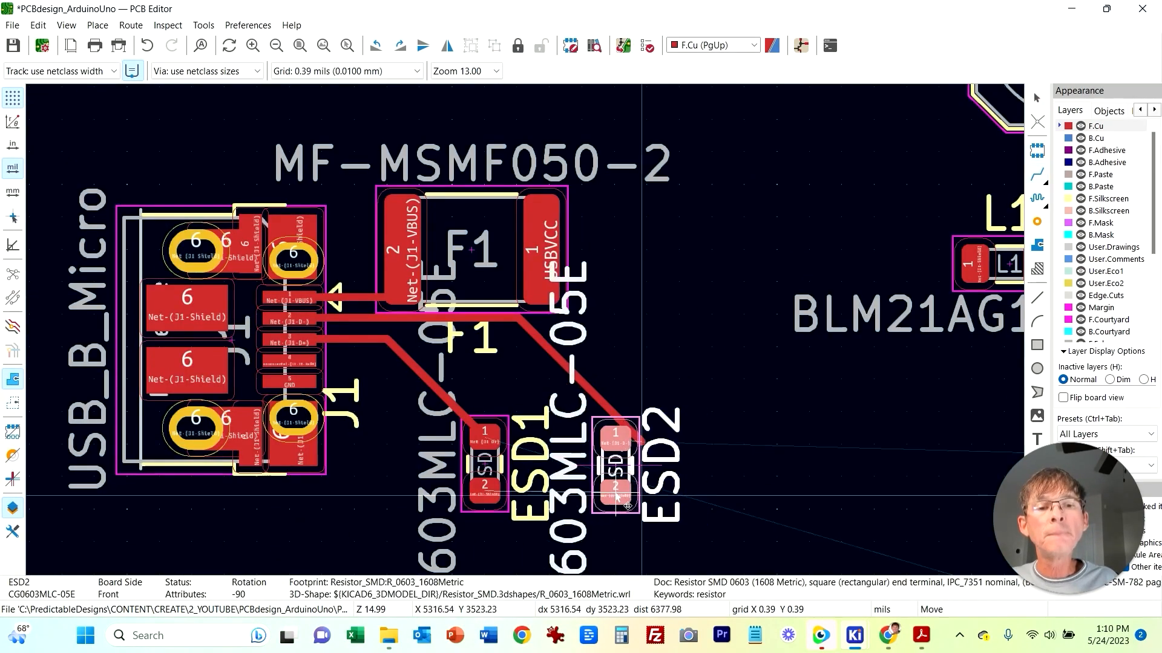
Step: Delete the value labels of ESD2 and ESD1
click(628, 506)
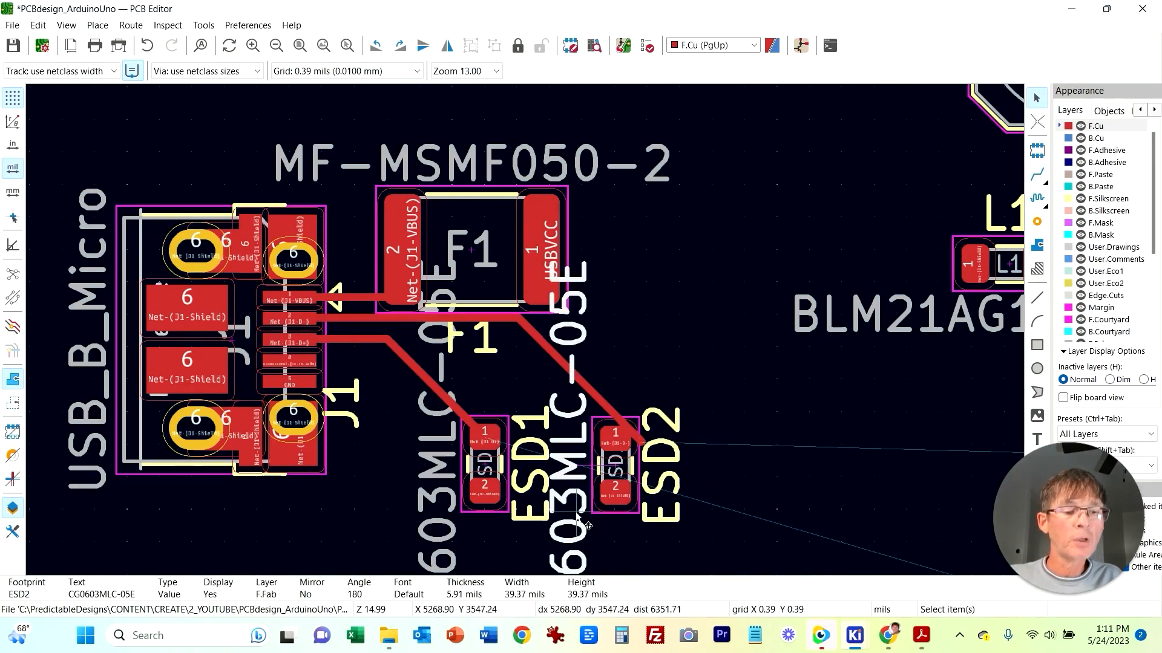
key(Delete)
click(456, 564)
key(Delete)
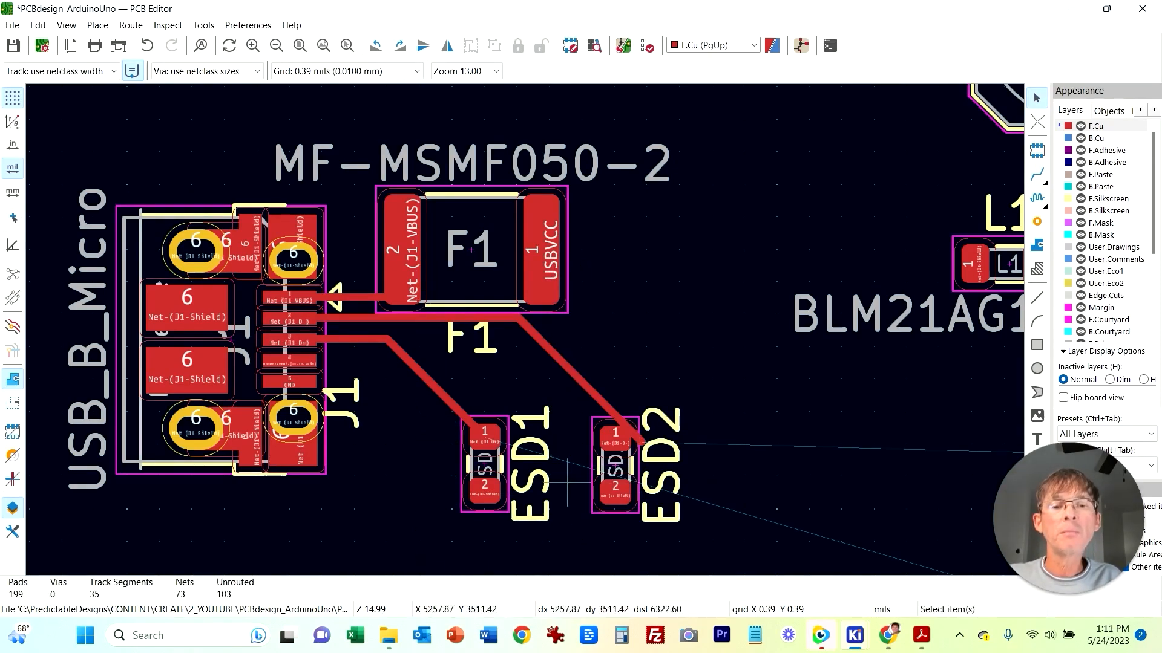
Step: Move ESD1 and ESD2 closer together and adjust their D+ and D- tracks to fit
drag(493, 509, 480, 486)
double_click(634, 510)
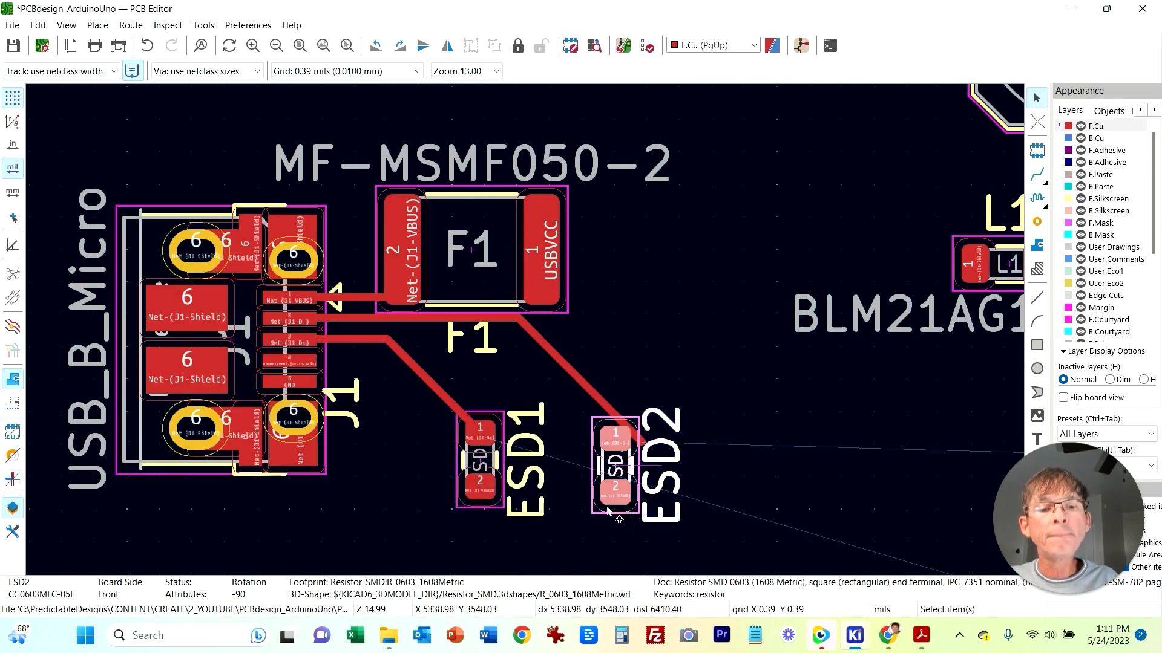
click(603, 76)
drag(616, 511, 582, 490)
drag(643, 443, 583, 429)
drag(565, 364, 549, 391)
drag(548, 257, 547, 254)
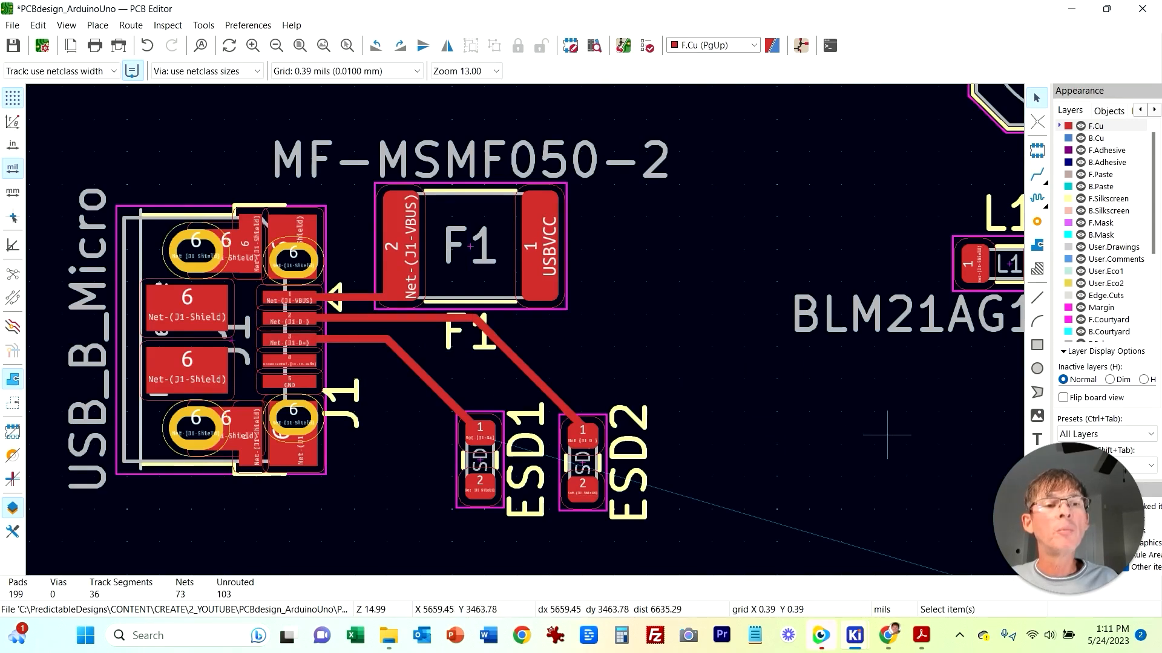
Step: Move L1 below the ESD diodes and delete its value label
drag(971, 264, 325, 568)
click(944, 389)
middle_drag(804, 388, 809, 190)
click(501, 430)
key(Delete)
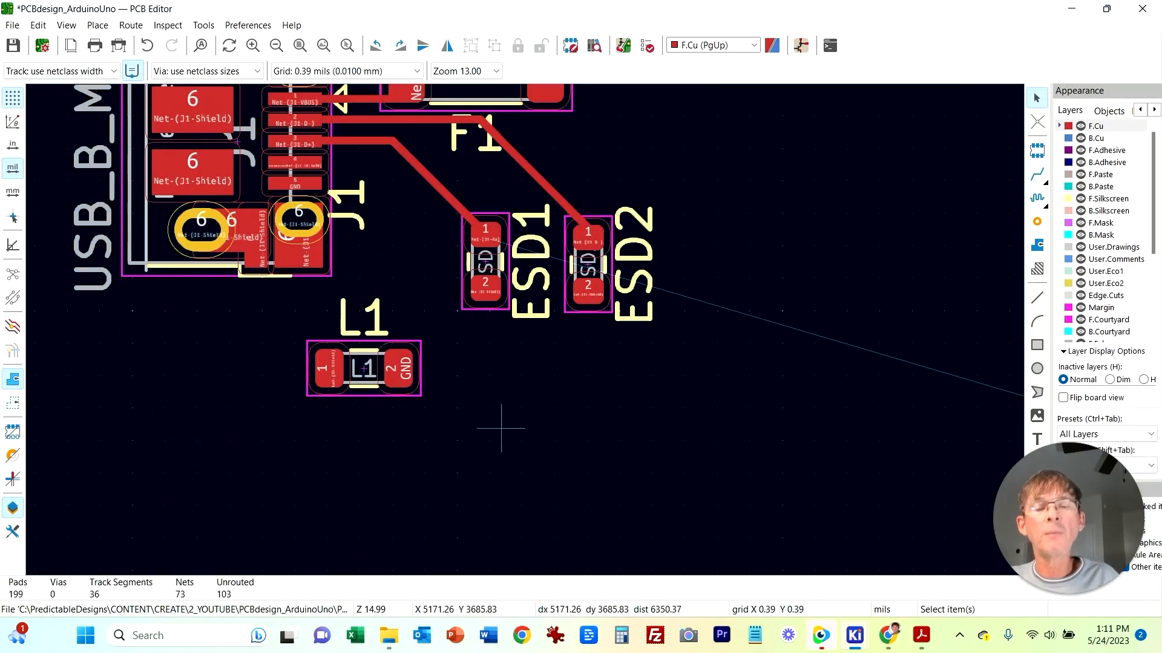
Step: Switch to the schematic to check L1's connections to the ESD diodes, then return to the PCB
mouse_move(854, 636)
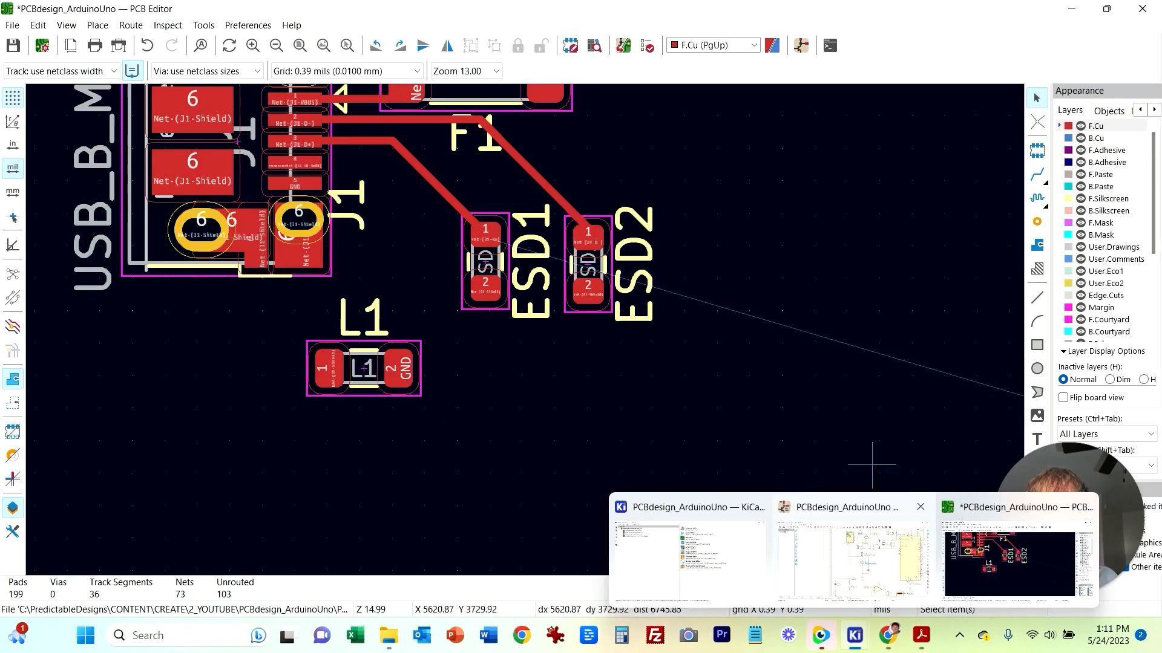
click(853, 556)
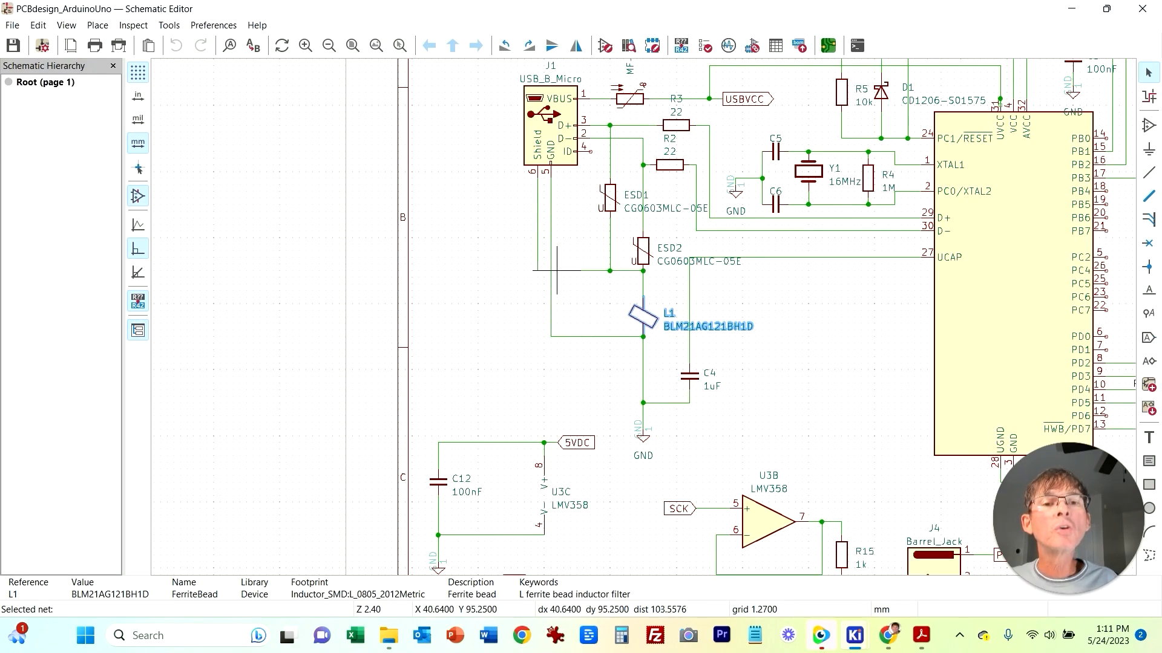
mouse_move(887, 635)
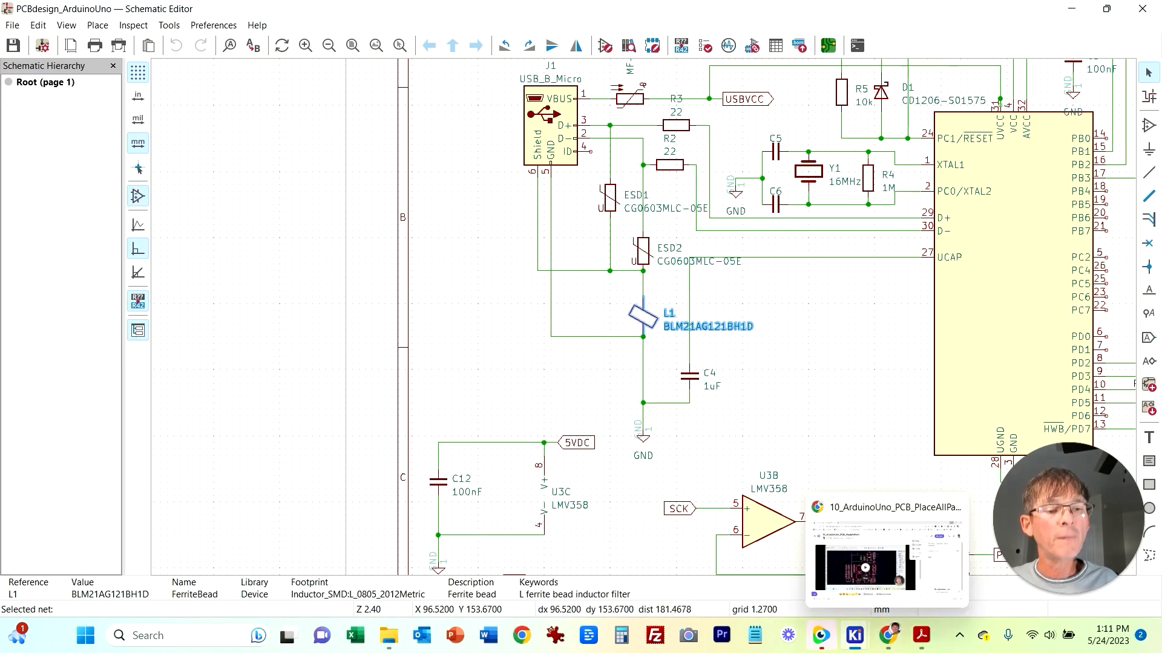
click(996, 562)
Step: Rotate L1 180 degrees and place it under ESD2
click(397, 342)
key(r)
key(r)
drag(397, 340, 541, 344)
Step: Route tracks from pad 2 of ESD1 and ESD2 to L1 pad 1
key(x)
click(486, 289)
click(541, 372)
click(588, 291)
click(541, 372)
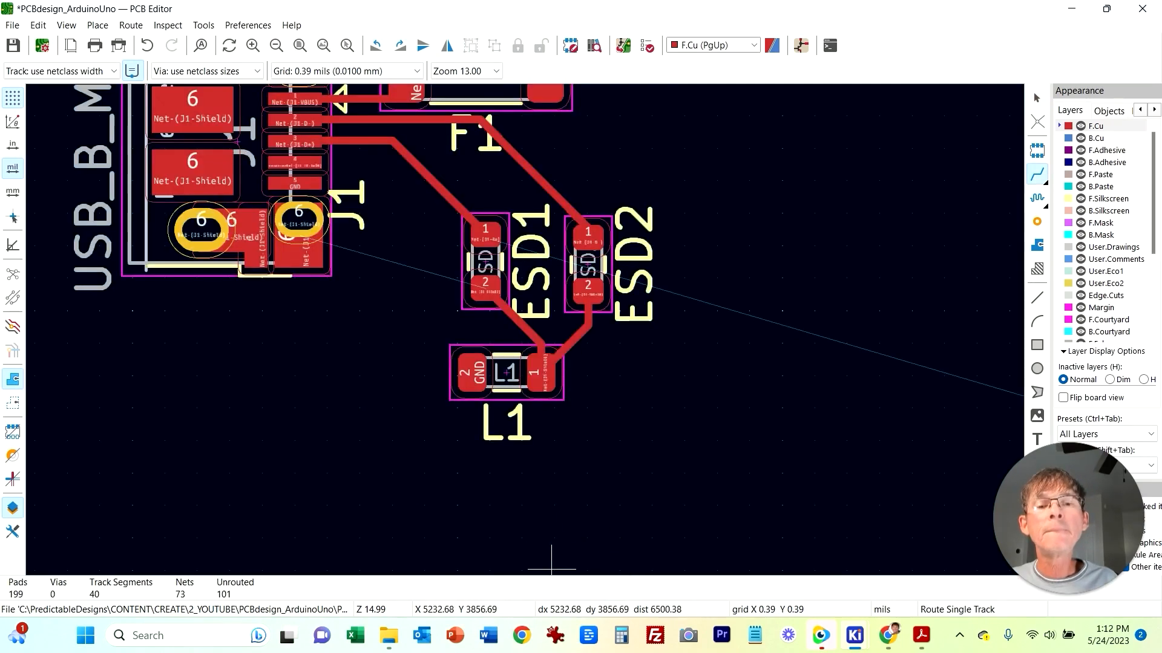
Step: Switch to the schematic to check the J1 shield connection, then return to the PCB
middle_drag(365, 343, 367, 415)
mouse_move(855, 635)
click(858, 563)
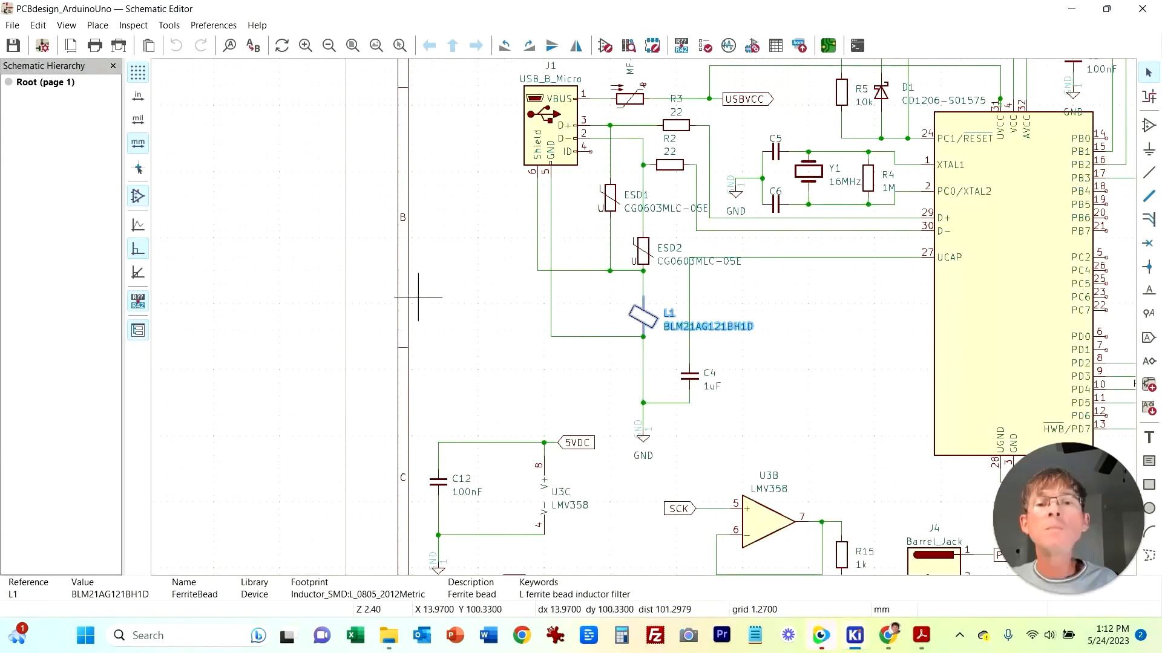
click(974, 557)
Step: Route tracks connecting J1's shield pads to each other
middle_drag(247, 214, 296, 290)
click(351, 210)
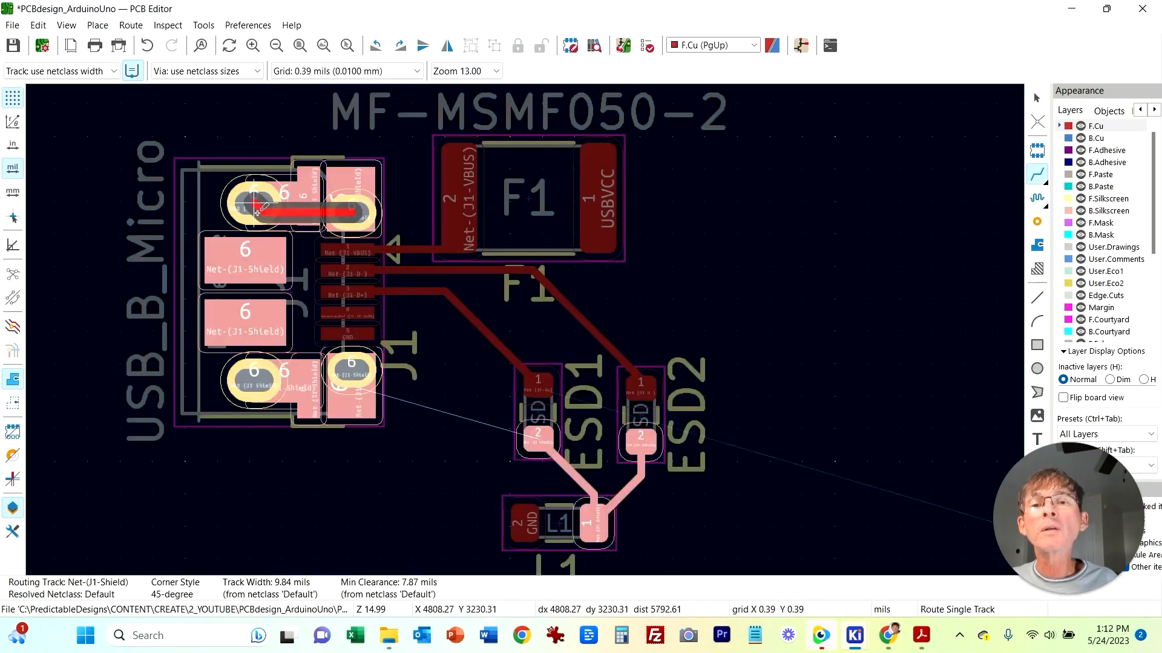
click(256, 205)
click(254, 207)
click(245, 261)
click(245, 260)
click(245, 322)
click(245, 323)
click(255, 382)
click(261, 383)
click(228, 426)
key(Escape)
Step: Route a track from J1's lower shield pad to L1 pad 1
click(353, 372)
click(255, 381)
click(351, 364)
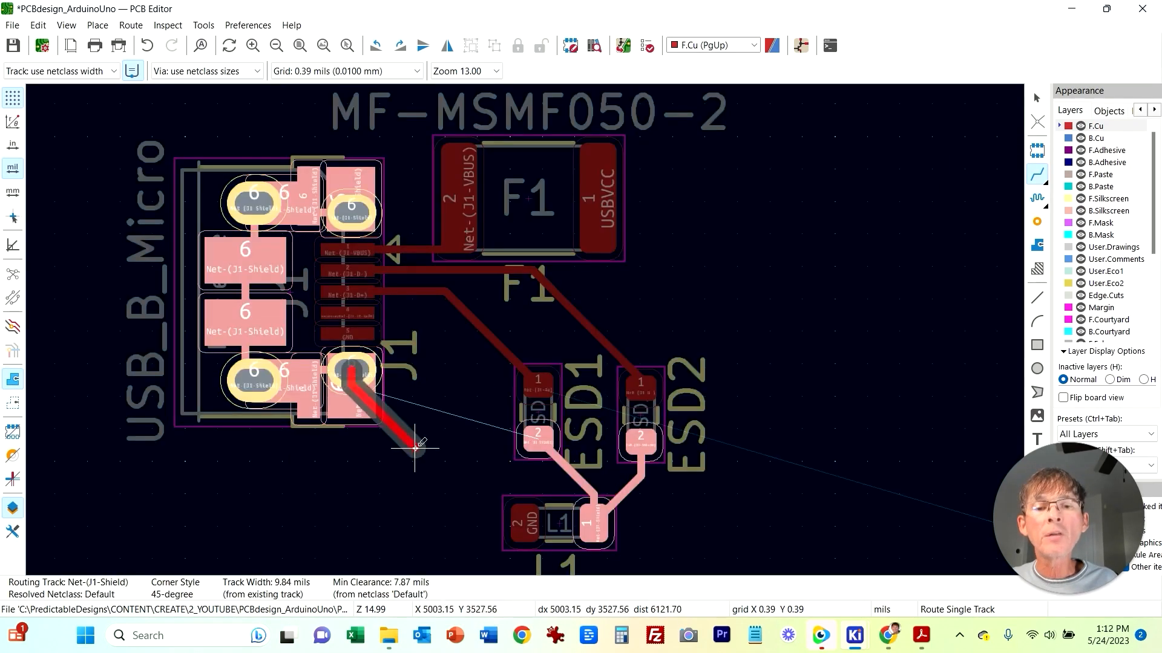
click(596, 508)
middle_drag(381, 522, 333, 418)
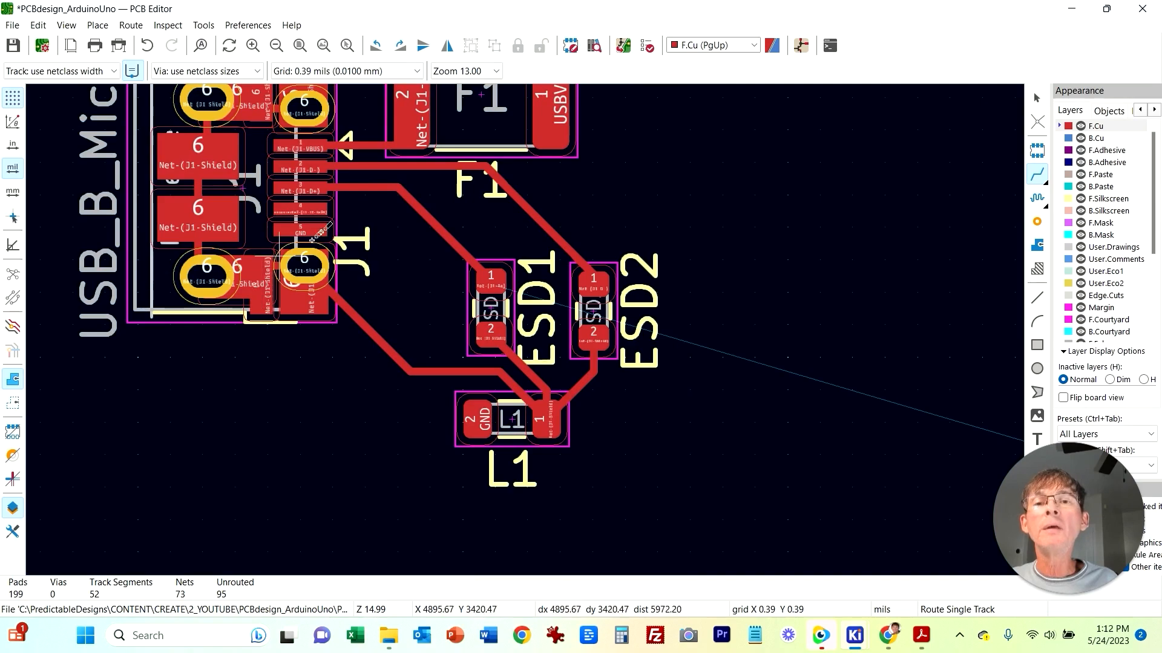
Step: Move R2 and R3 next to the ESD diodes, to the right of F1
scroll(311, 219, up, 2)
scroll(529, 331, up, 1)
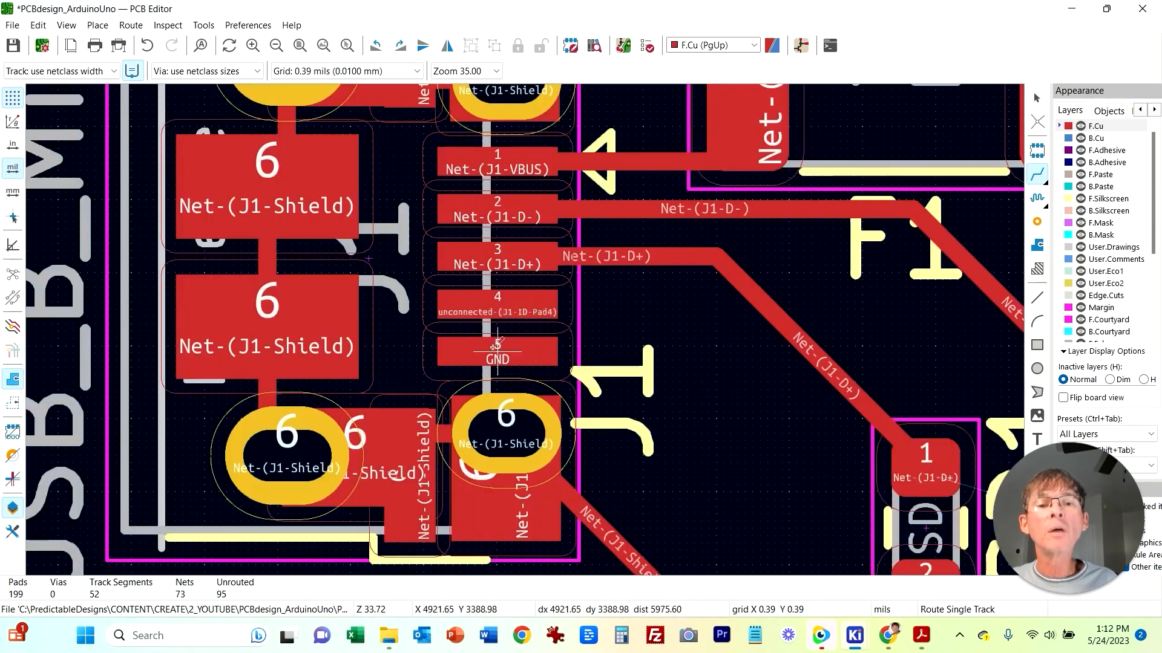
middle_drag(709, 459, 556, 371)
scroll(559, 375, down, 2)
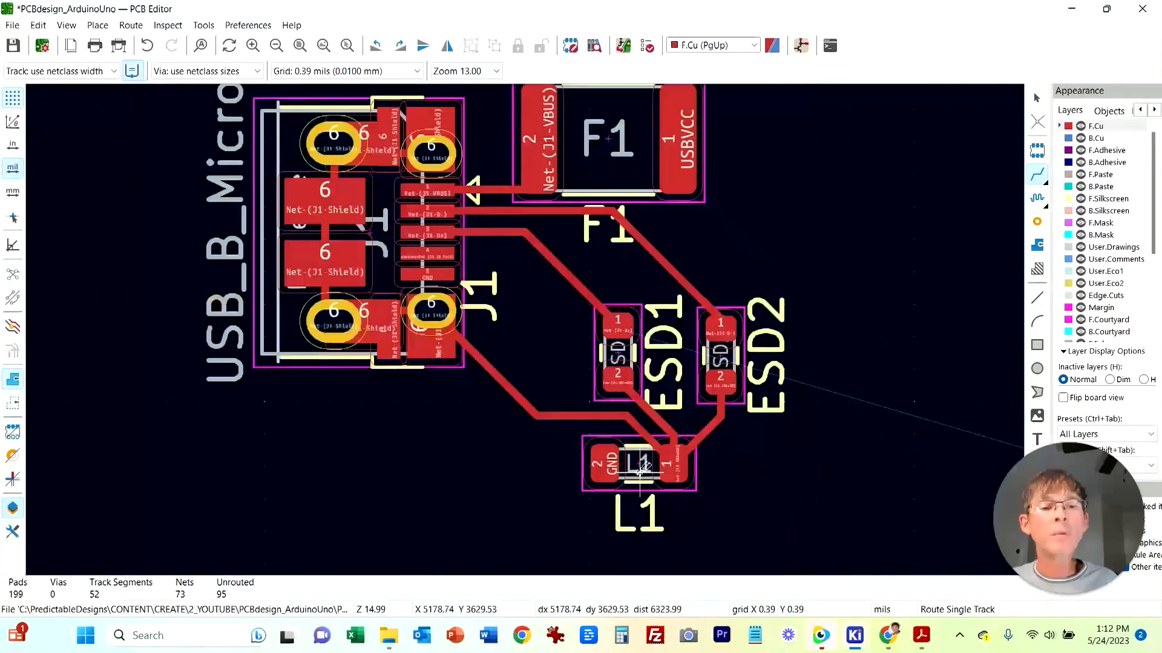
middle_drag(829, 285, 536, 409)
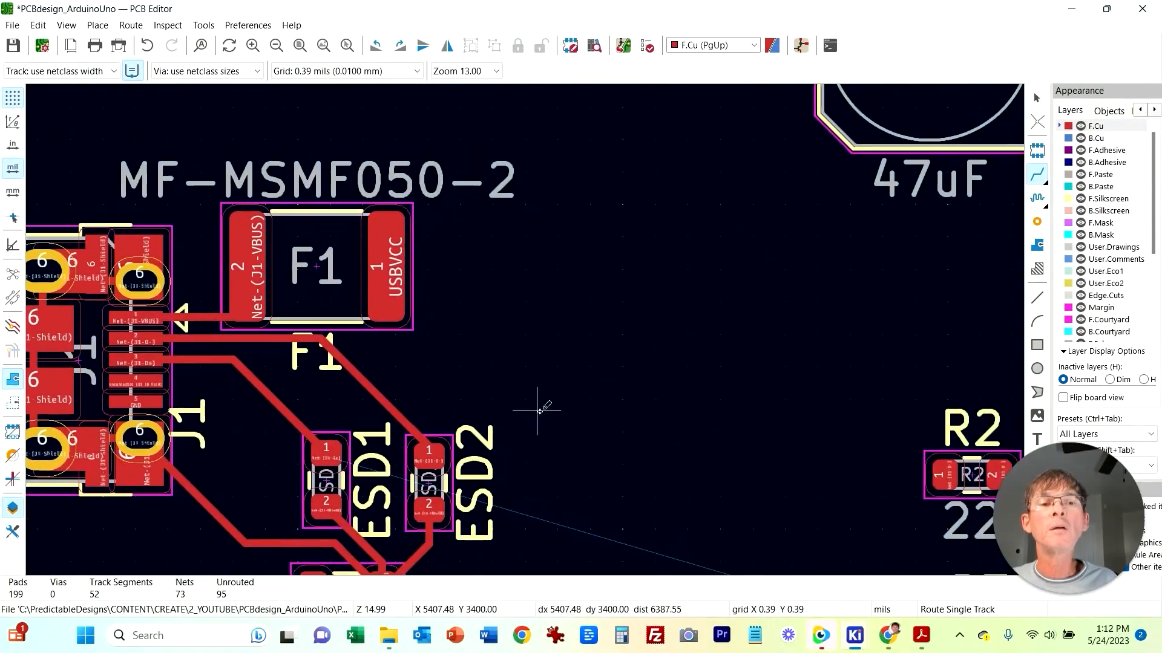
scroll(601, 394, down, 1)
key(Escape)
drag(744, 369, 525, 258)
drag(752, 479, 526, 343)
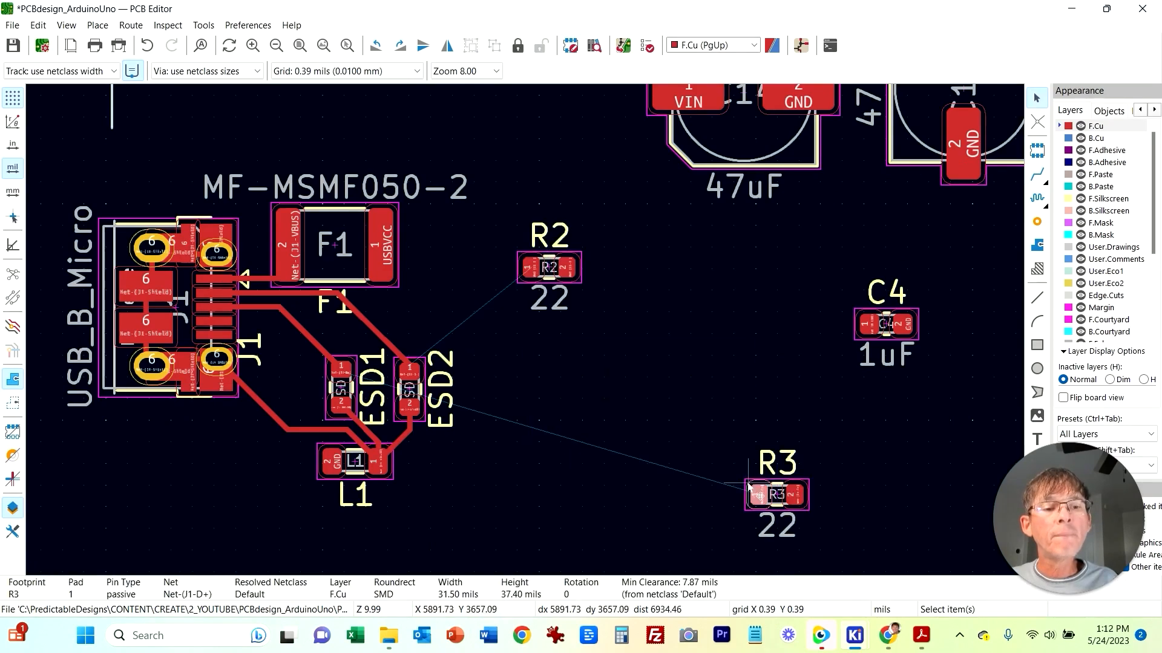
drag(777, 494, 549, 360)
Step: Delete R3's value label and move R3 up closer under R2
click(582, 295)
click(582, 295)
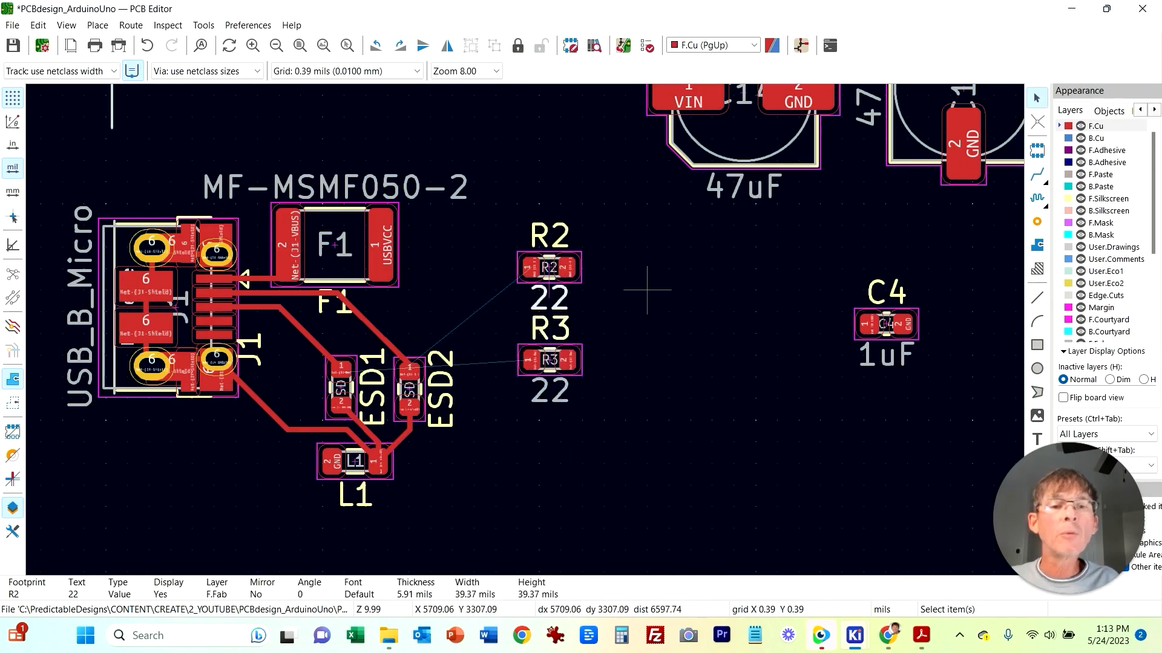
click(558, 409)
click(558, 402)
key(Delete)
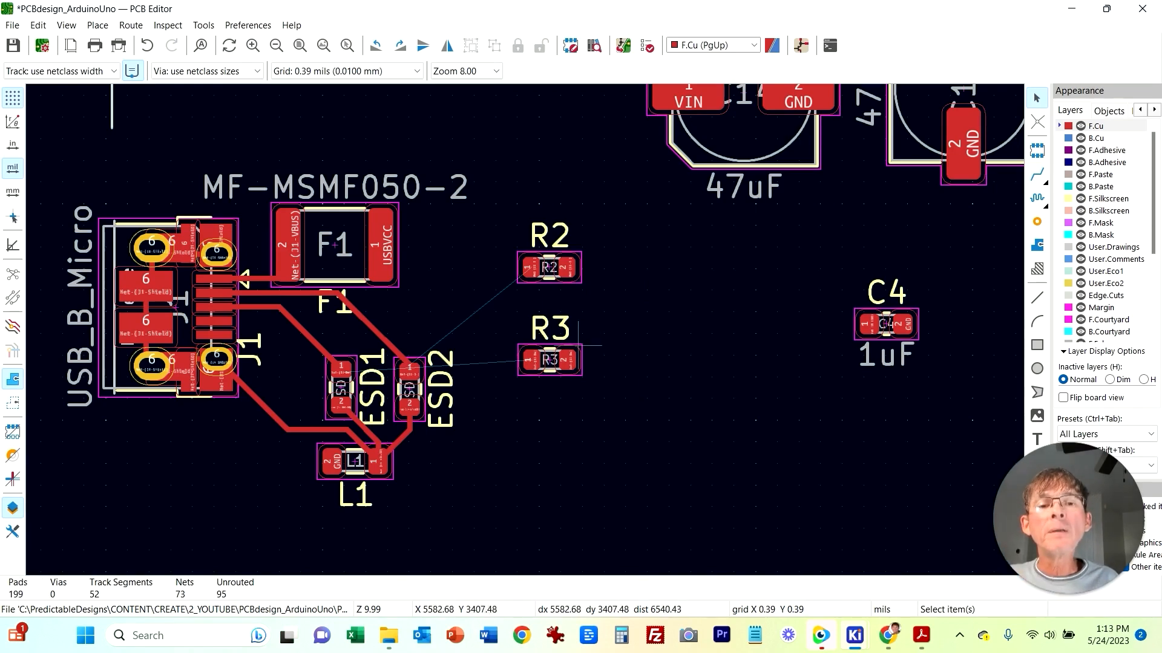
click(580, 351)
drag(580, 370, 575, 345)
click(612, 438)
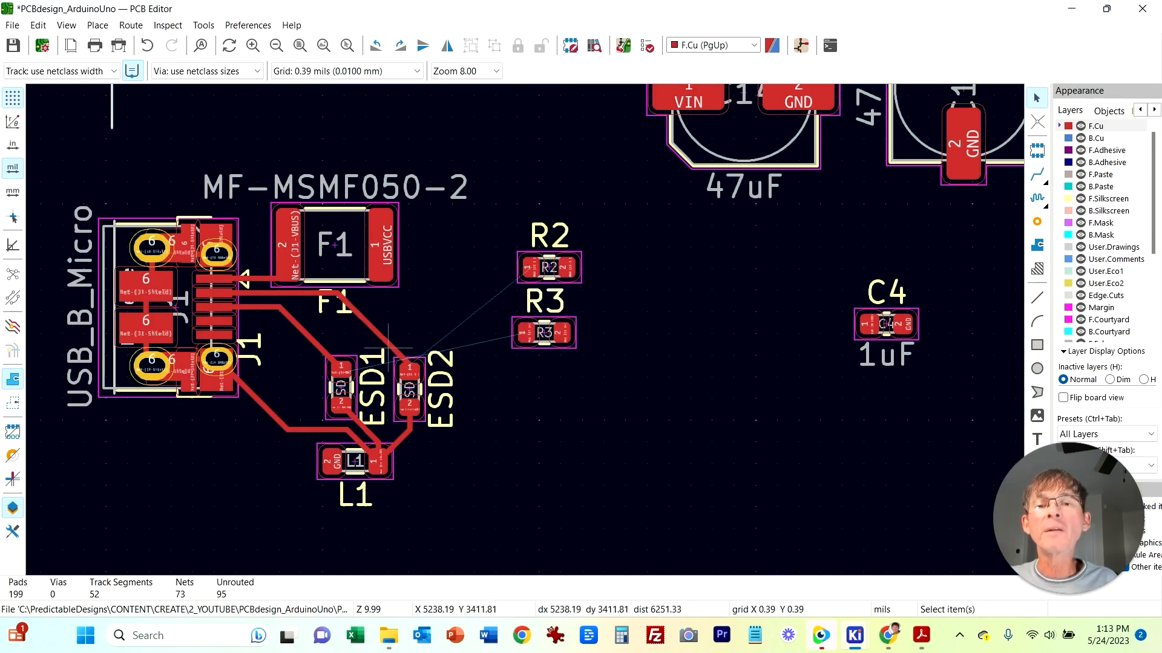
Step: Route a track from R2 pad 1 to J1's D- track
scroll(388, 348, up, 4)
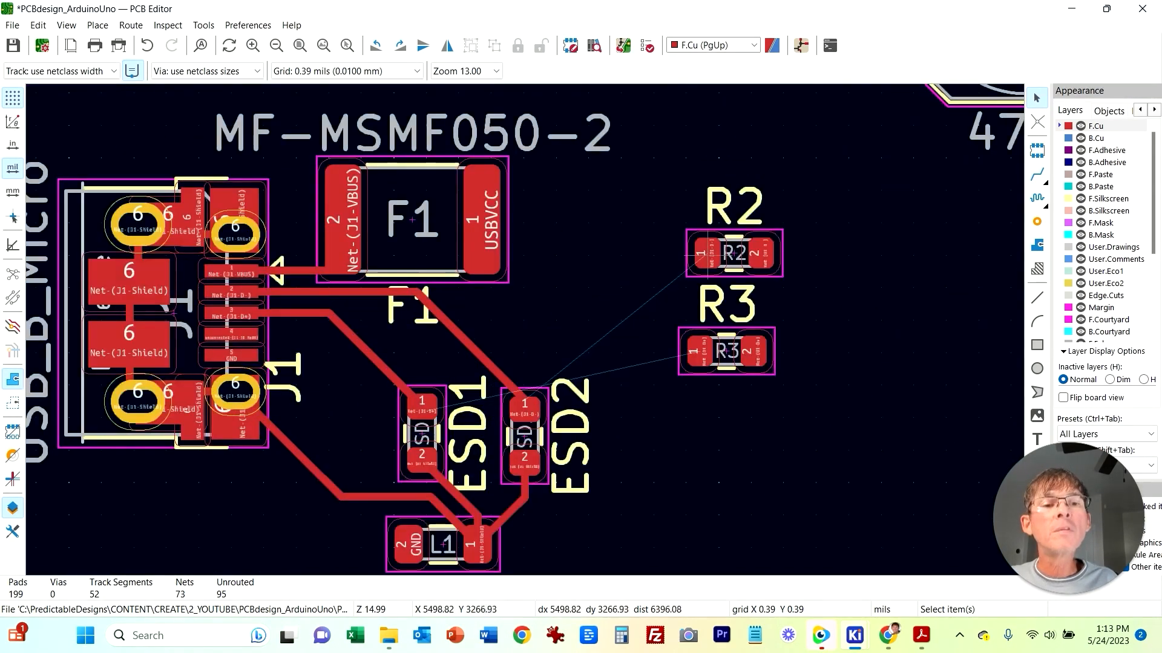
key(x)
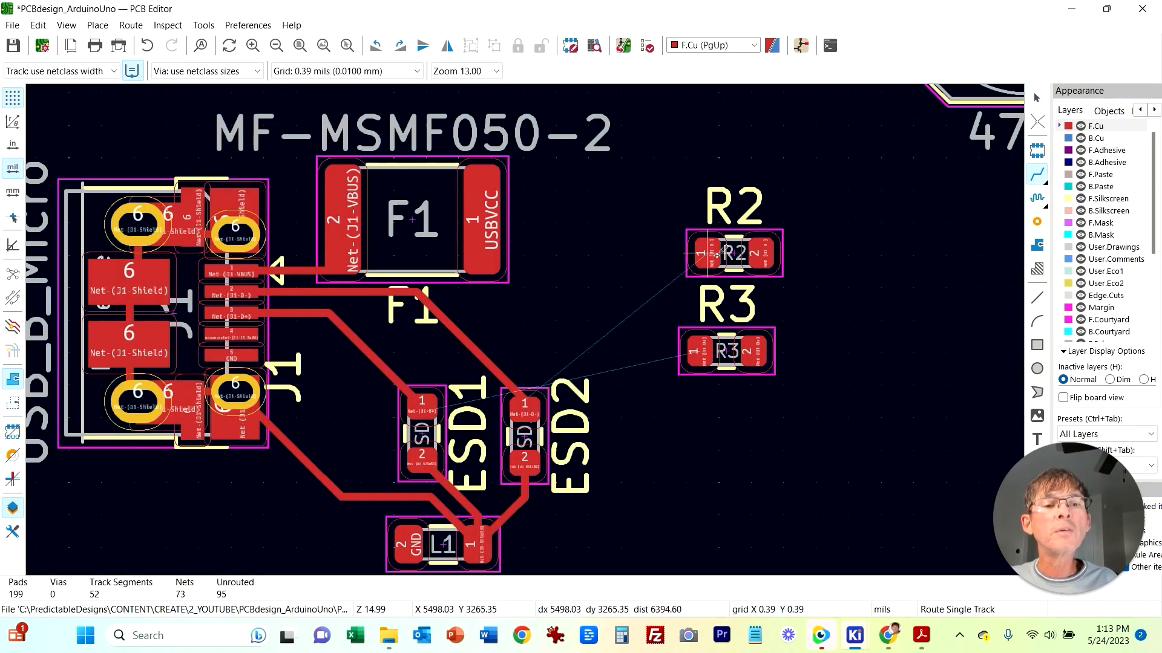
click(703, 253)
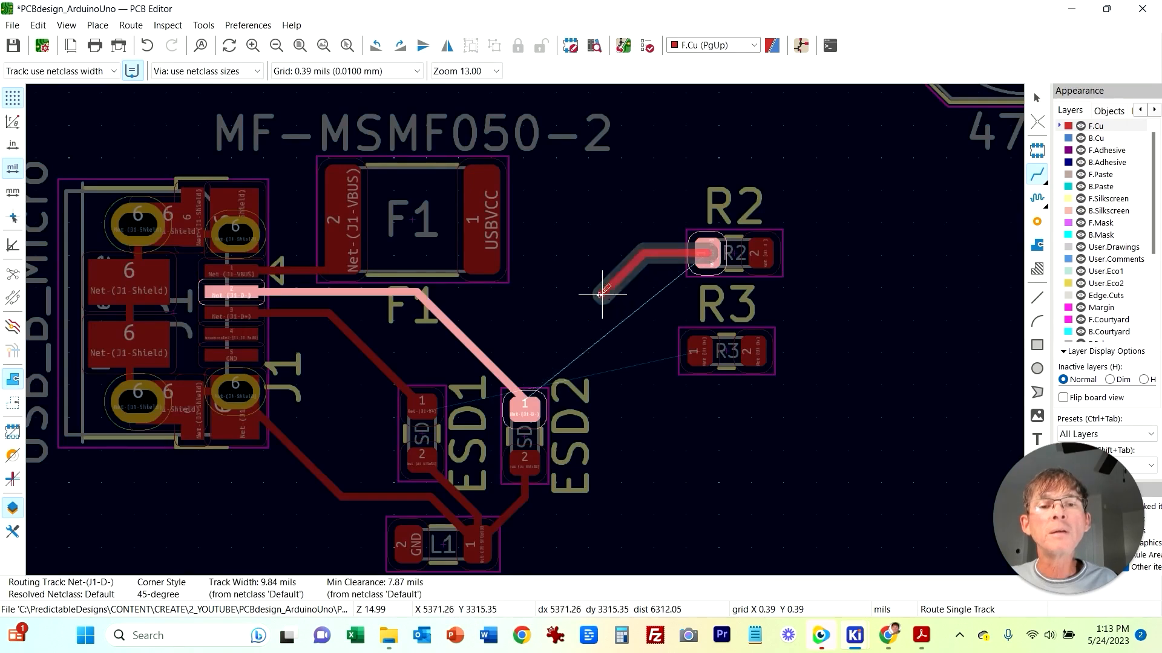
click(412, 295)
key(Escape)
drag(531, 295, 531, 292)
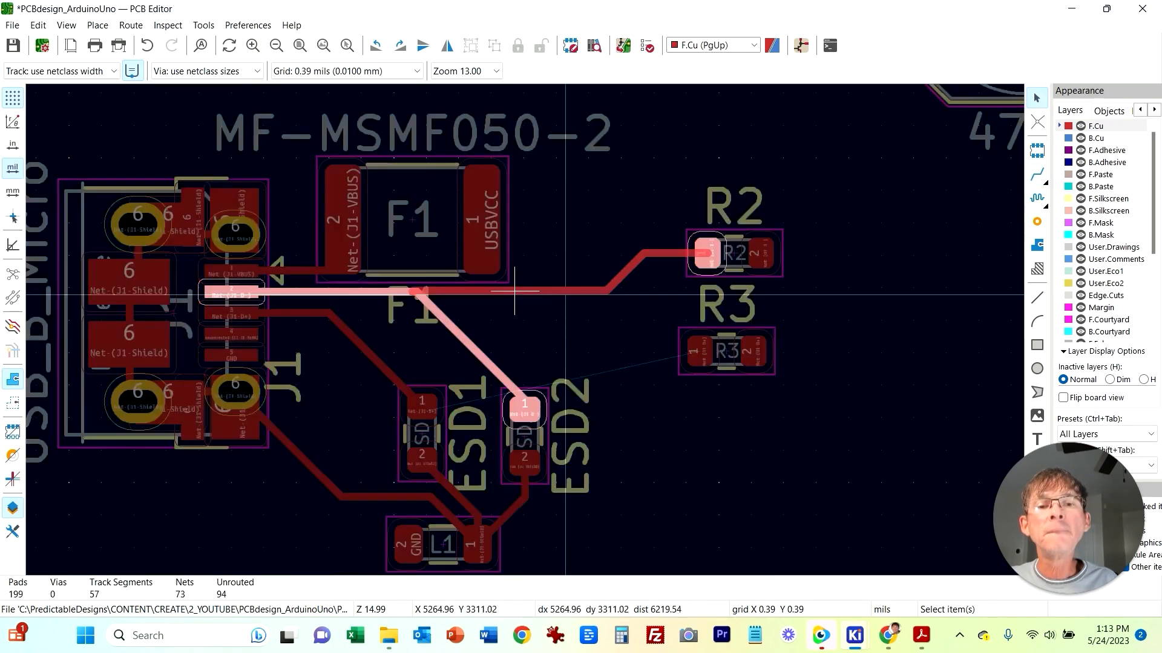
click(1037, 175)
click(701, 351)
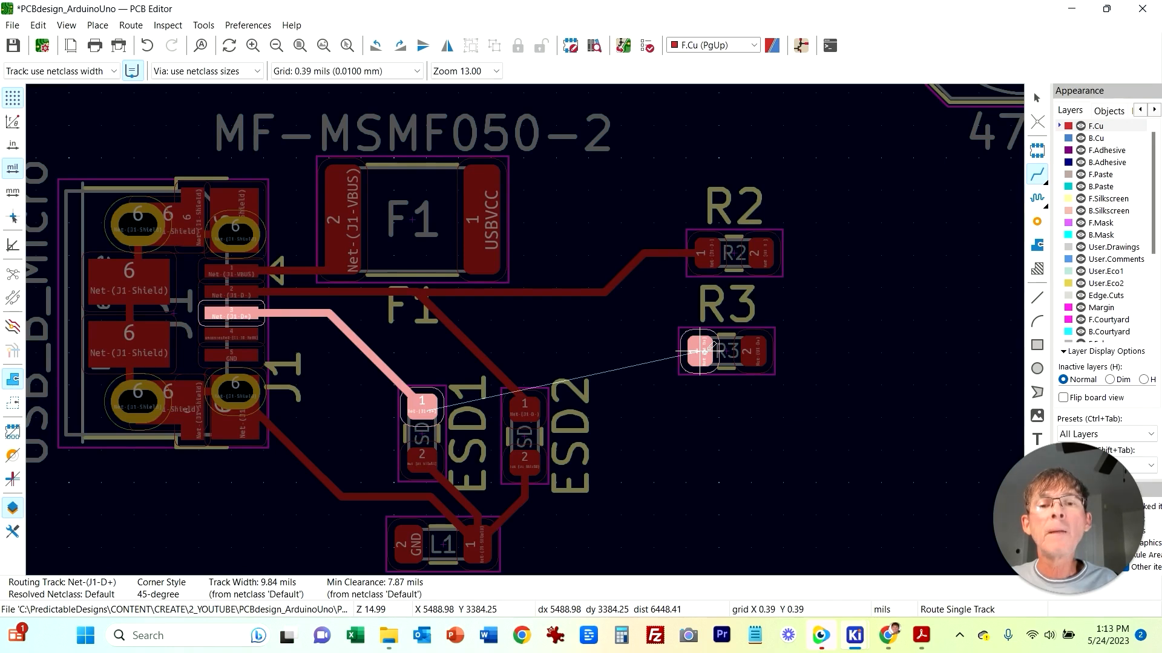
key(Escape)
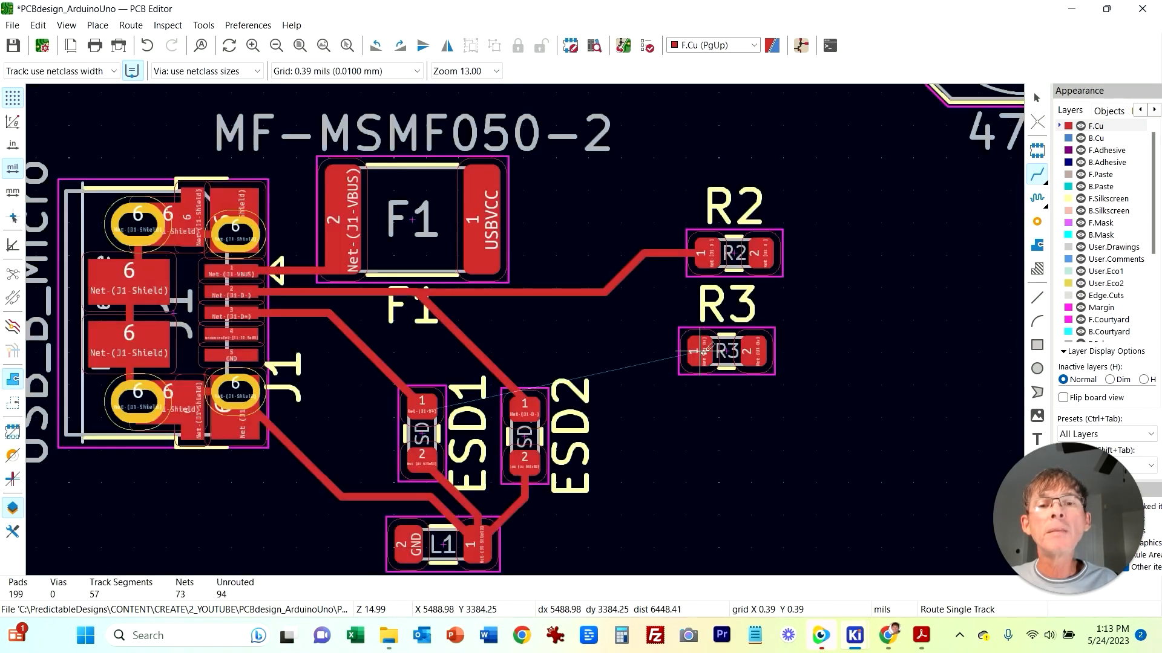
key(Escape)
Step: Delete the diagonal D- and D+ track segments leading to ESD2 and ESD1
click(466, 342)
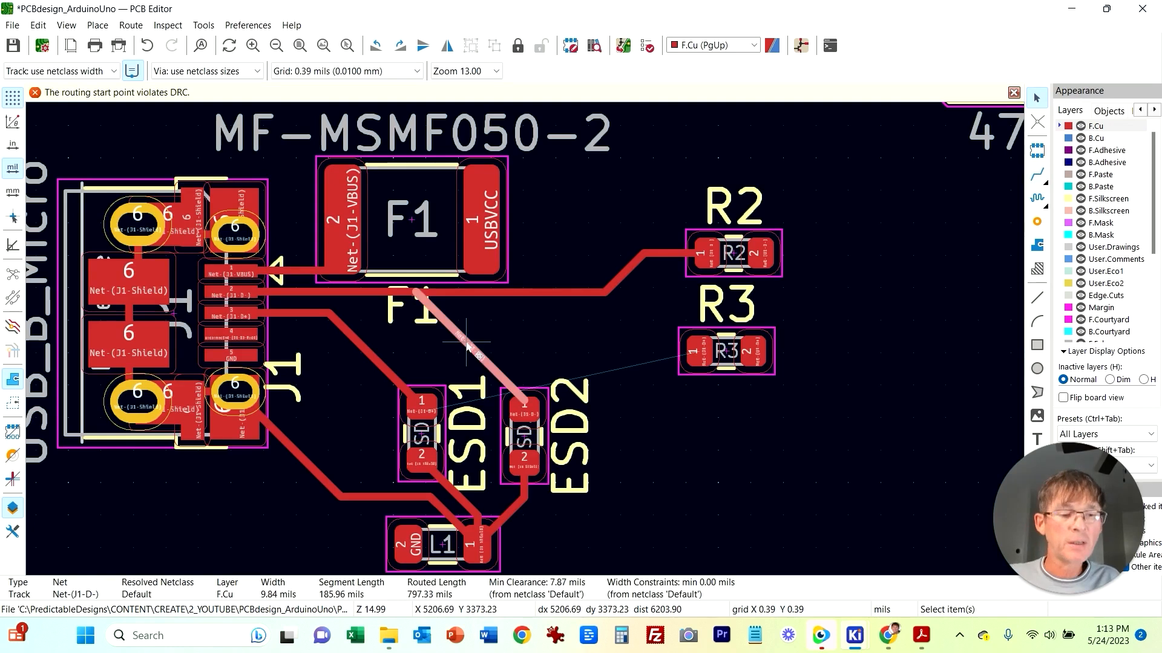
key(Delete)
click(363, 353)
key(Delete)
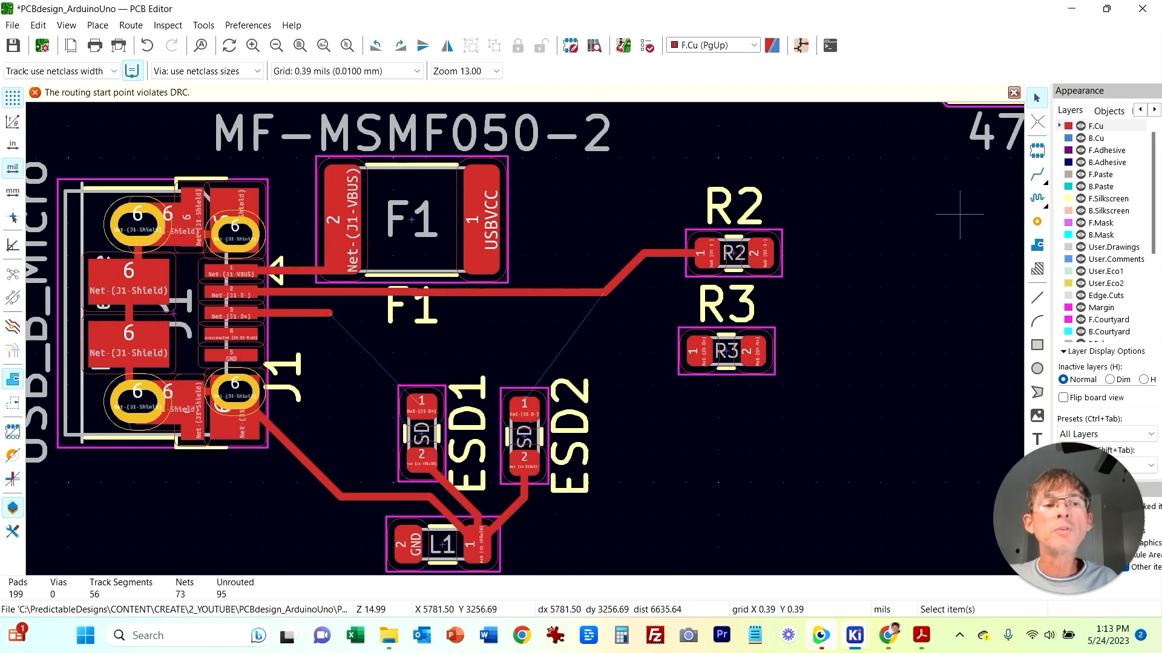
click(1036, 175)
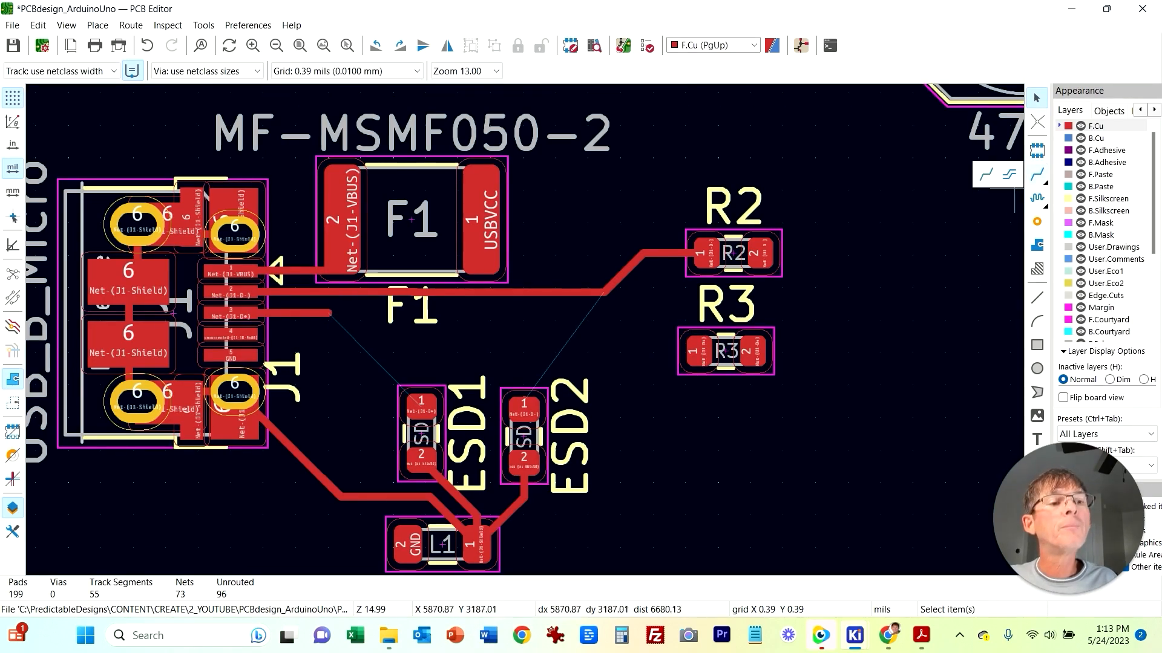
Step: Route a track from R3 pad 1 to J1's D+ track
click(985, 174)
click(700, 351)
click(330, 313)
key(Escape)
drag(346, 332, 624, 336)
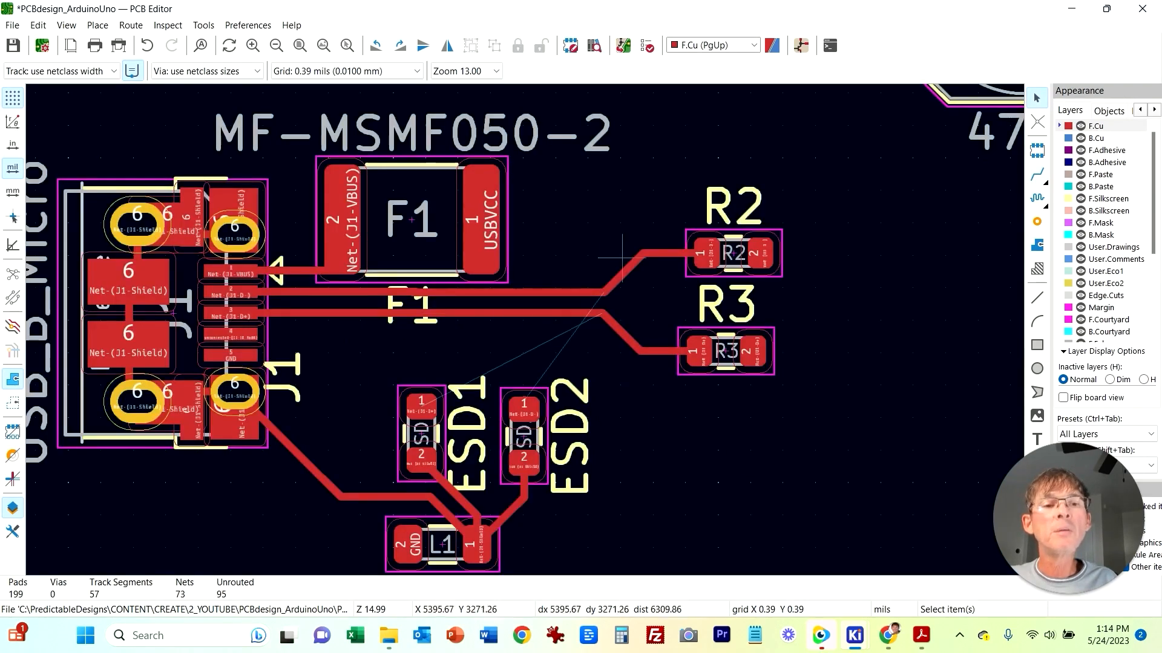
Step: Shift R2 slightly left so it lines up directly above R3
click(780, 276)
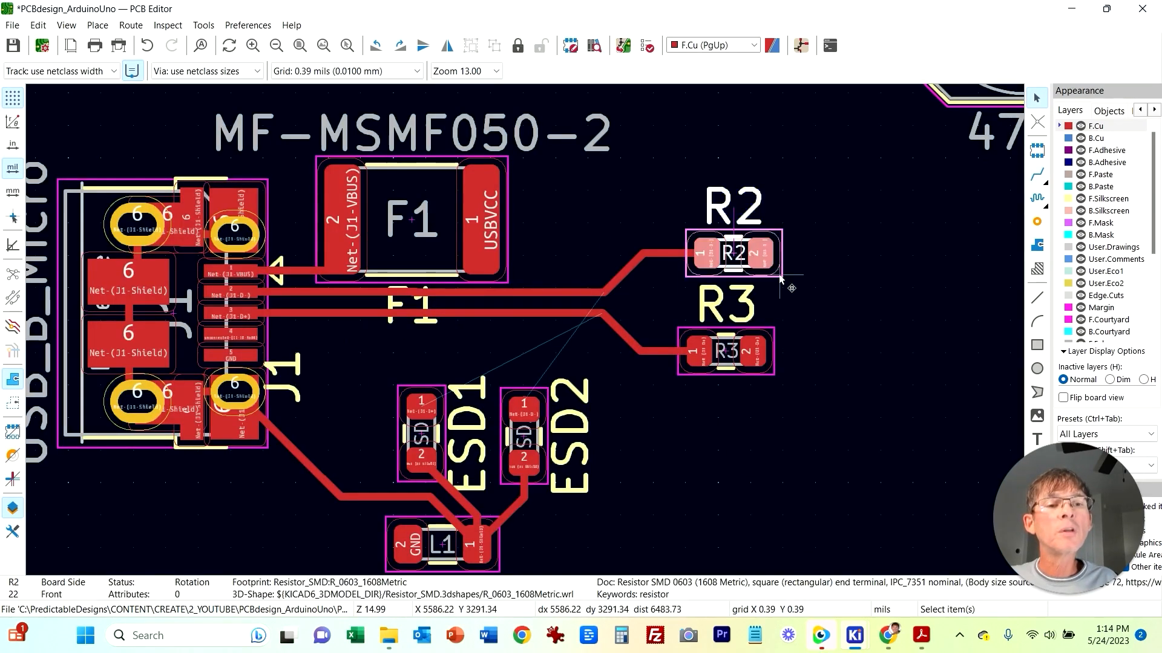
drag(780, 276, 754, 254)
click(877, 318)
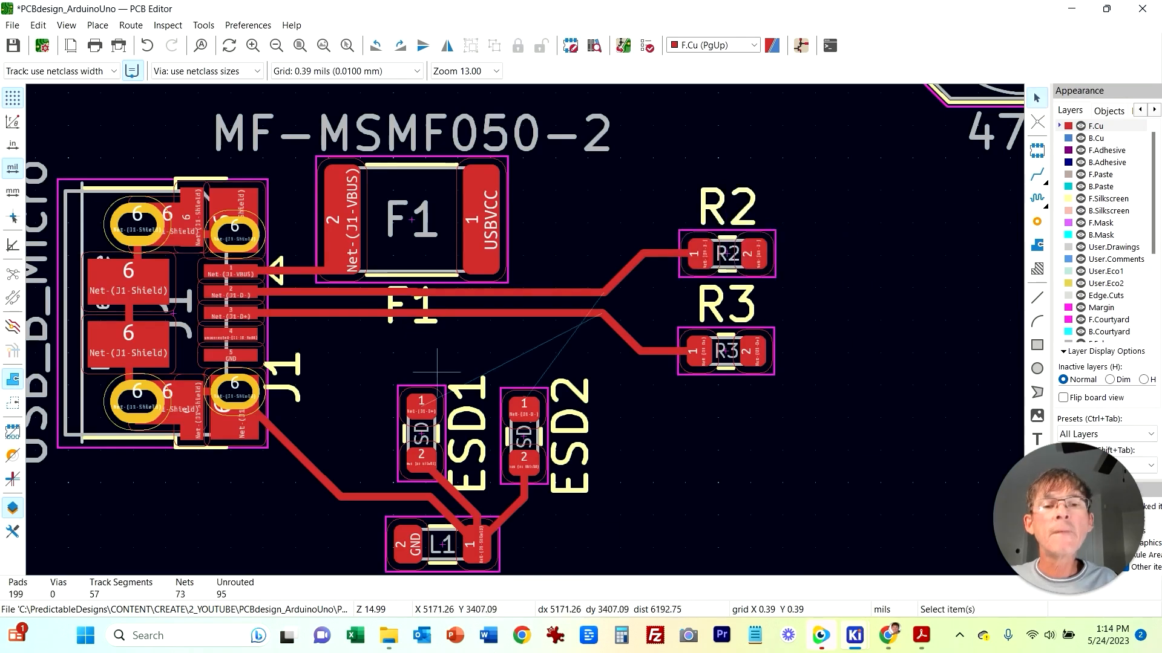
Step: Place a trial via on the D+ track near F1 and undo it
key(ctrl+shift+v)
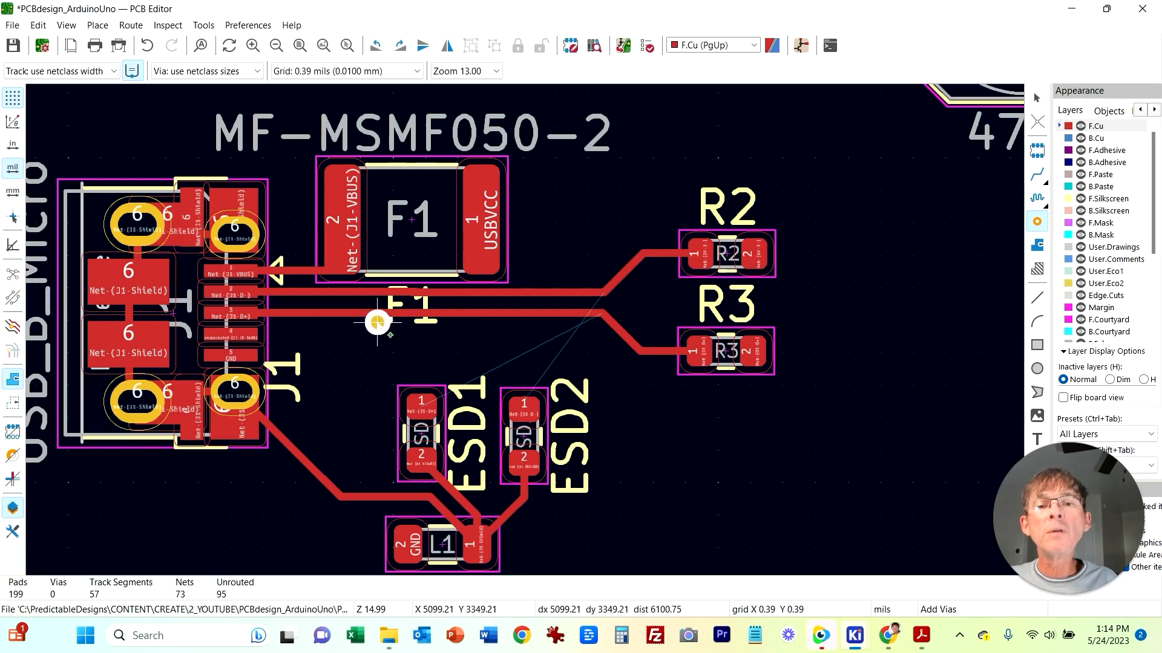
click(376, 321)
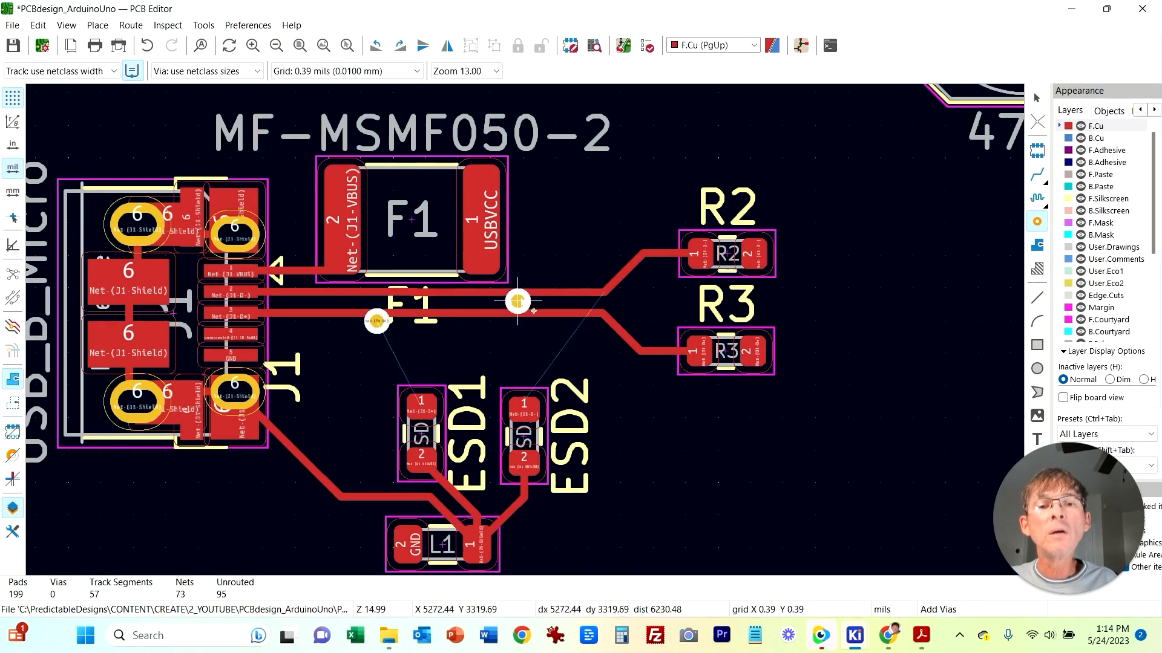
key(Escape)
key(ctrl+z)
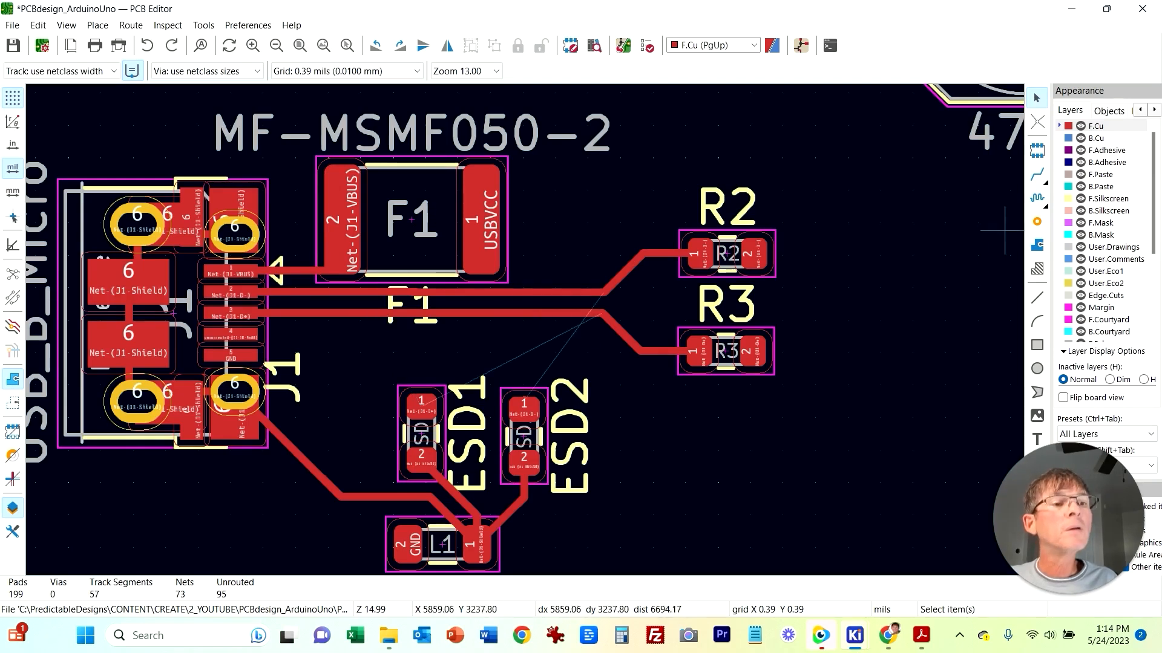
Step: Route a track from ESD1 pad 1 straight up to the D+ track
click(1037, 174)
click(422, 404)
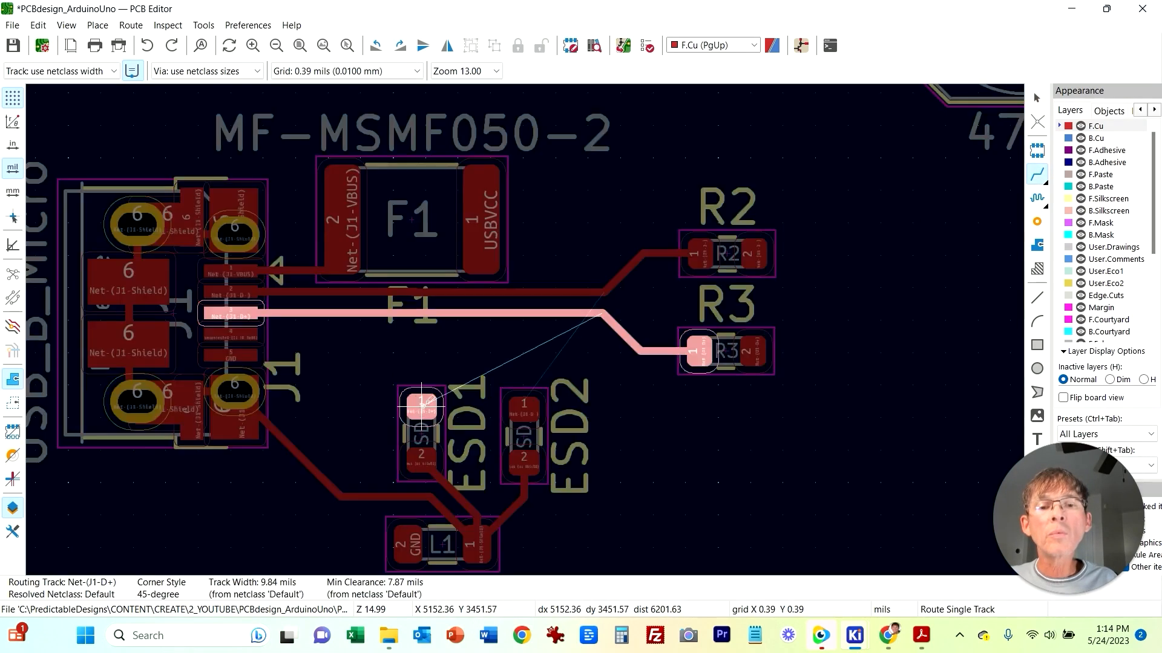
right_click(423, 313)
key(Escape)
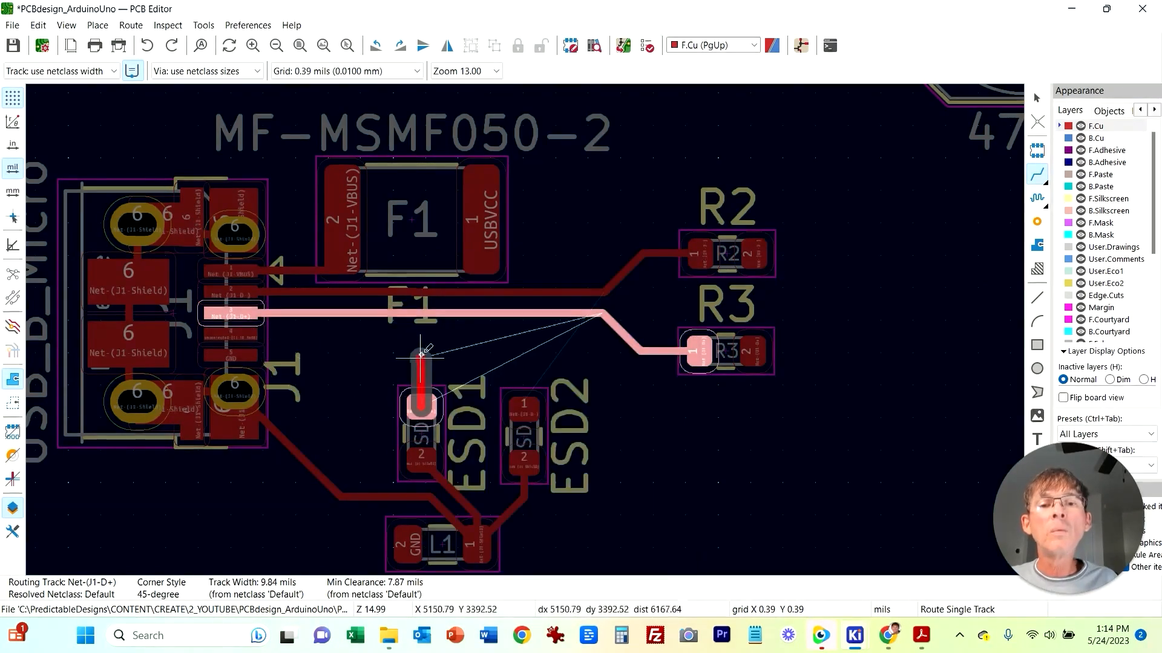
click(426, 314)
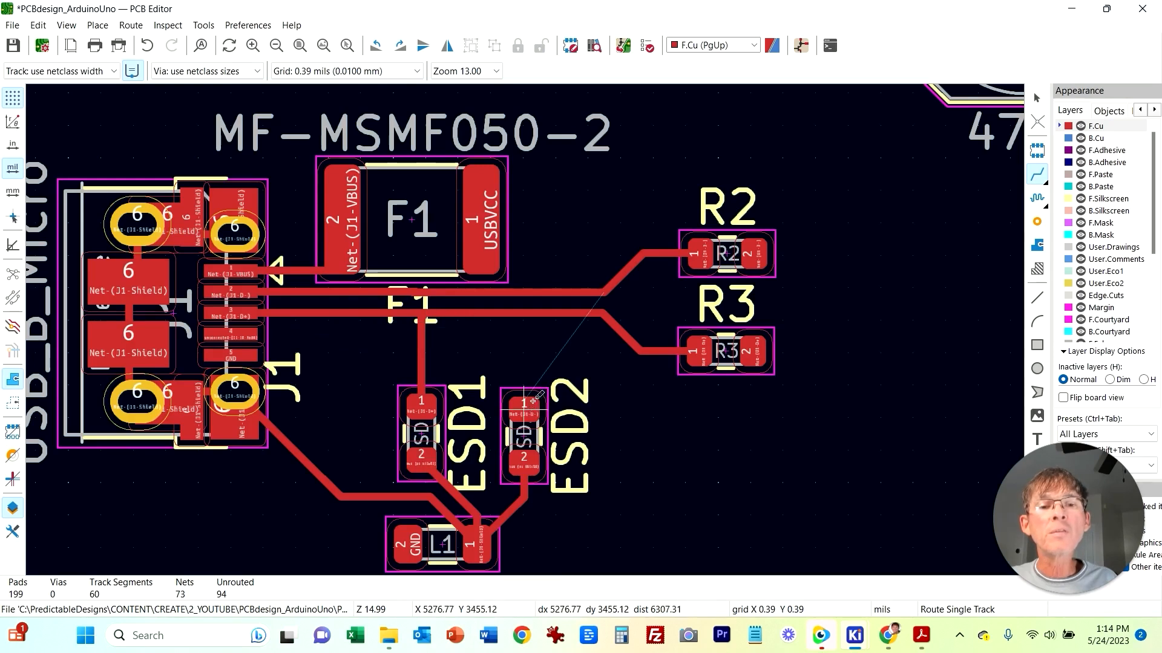
key(Escape)
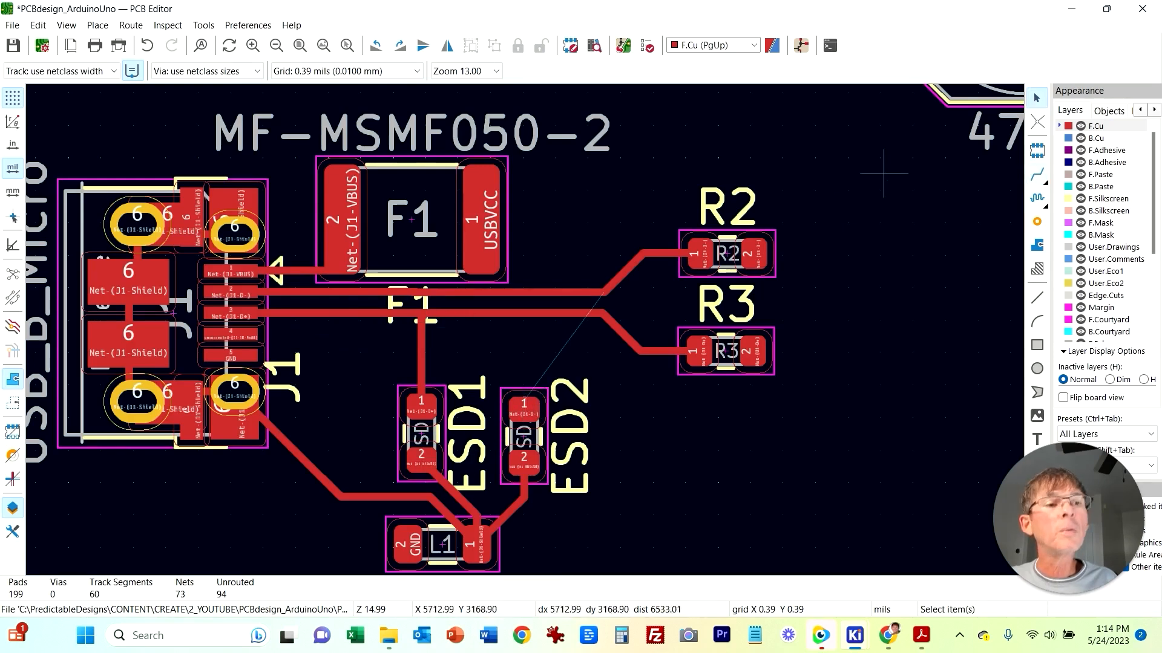
Step: Route ESD2 pad 1 to the D- track through a via, using a back-copper segment to cross the D+ track
click(1037, 175)
click(521, 401)
key(Escape)
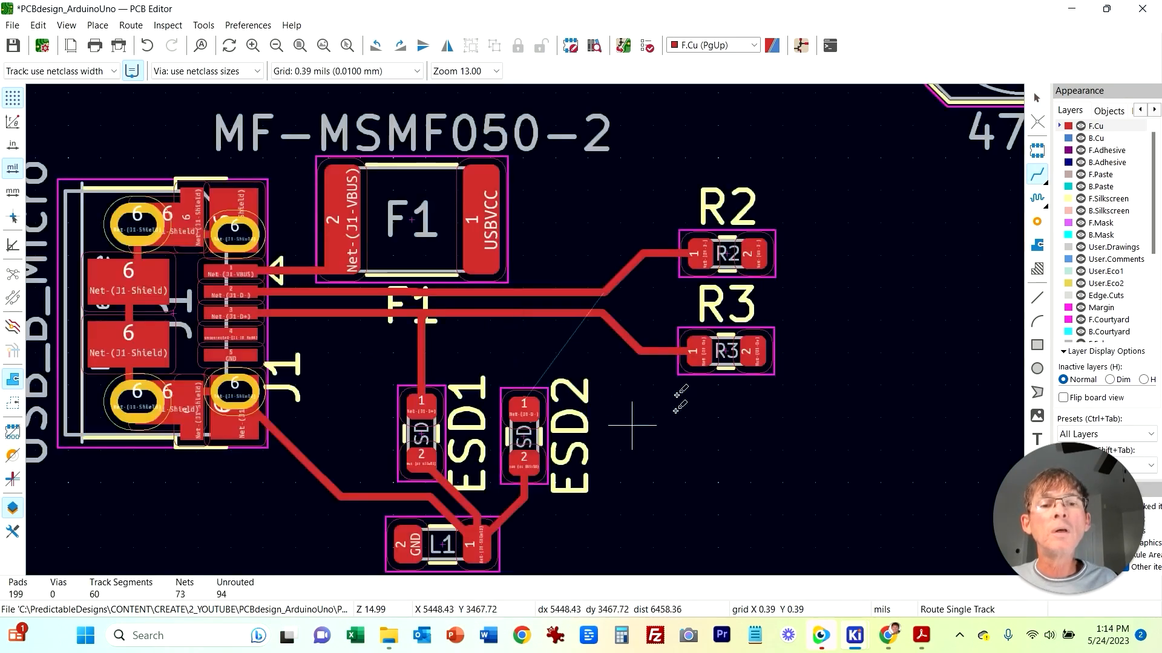
click(523, 407)
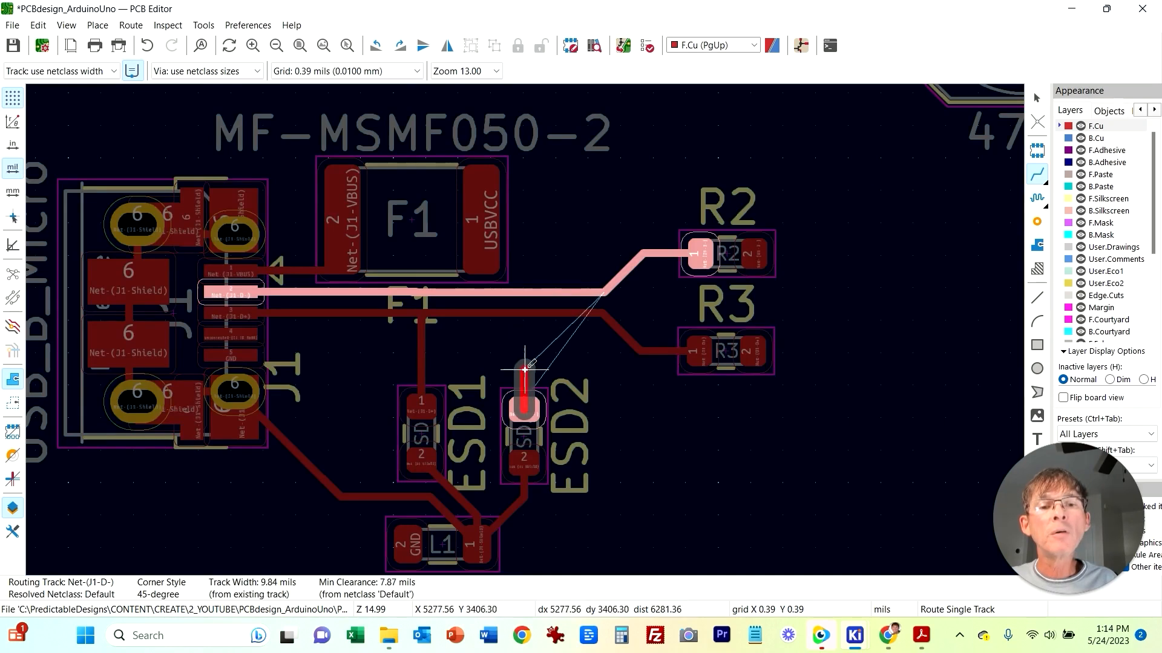
right_click(524, 368)
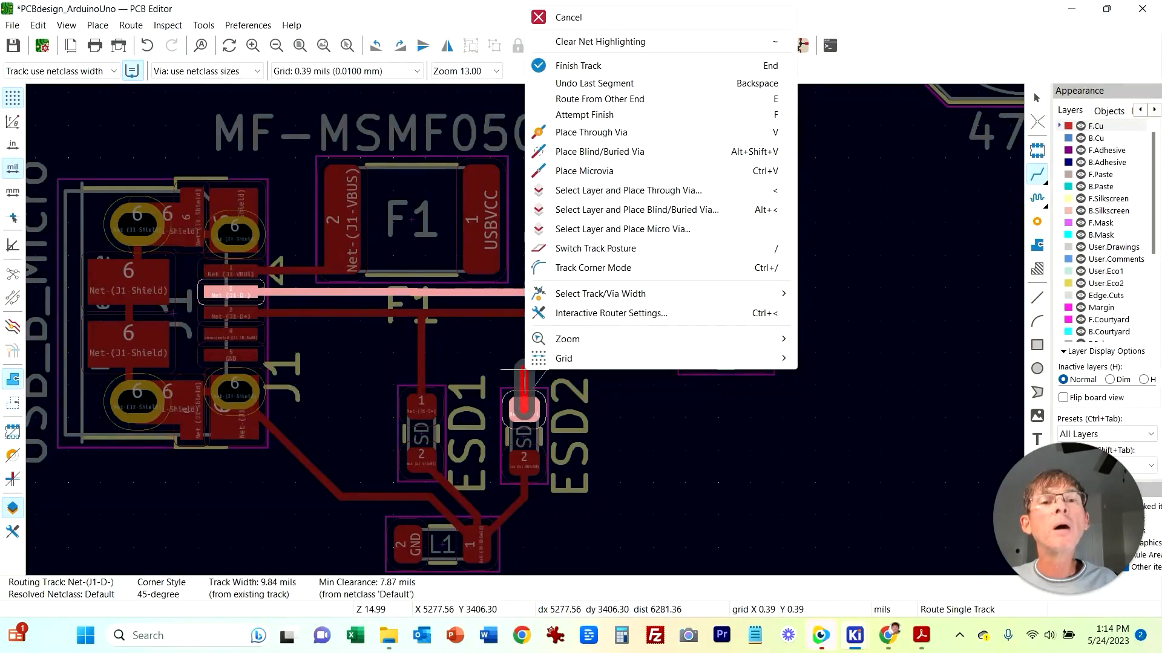
key(v)
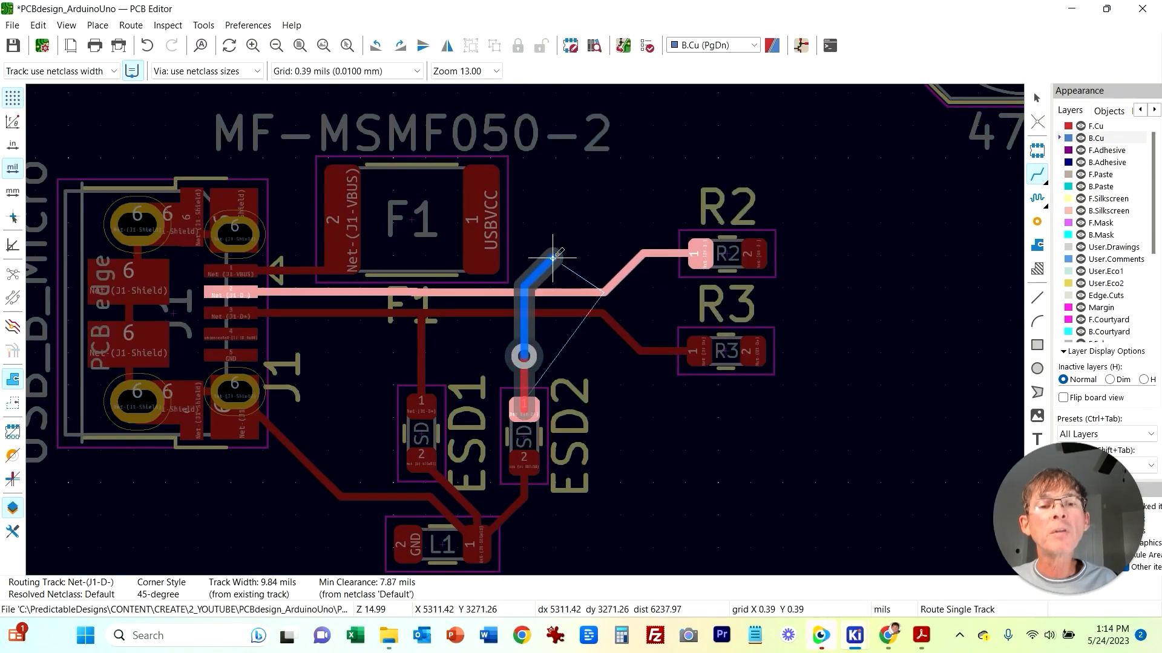
right_click(527, 288)
click(599, 380)
click(535, 290)
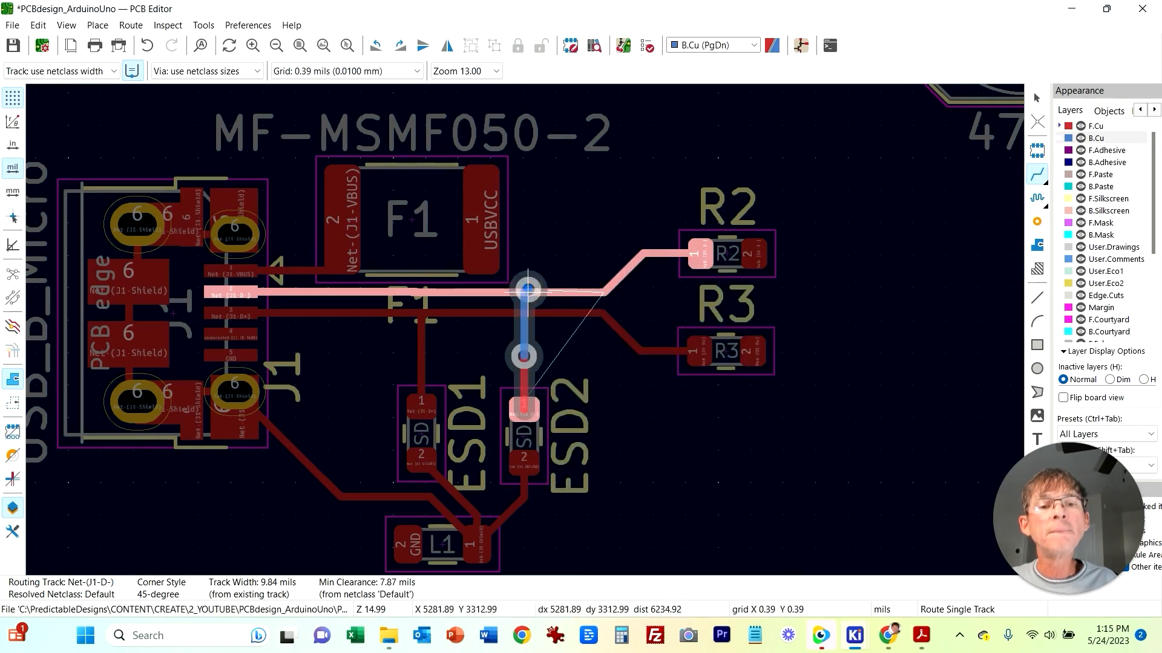
Step: Reposition the upper via so it sits on the D- track
scroll(535, 290, up, 4)
click(419, 160)
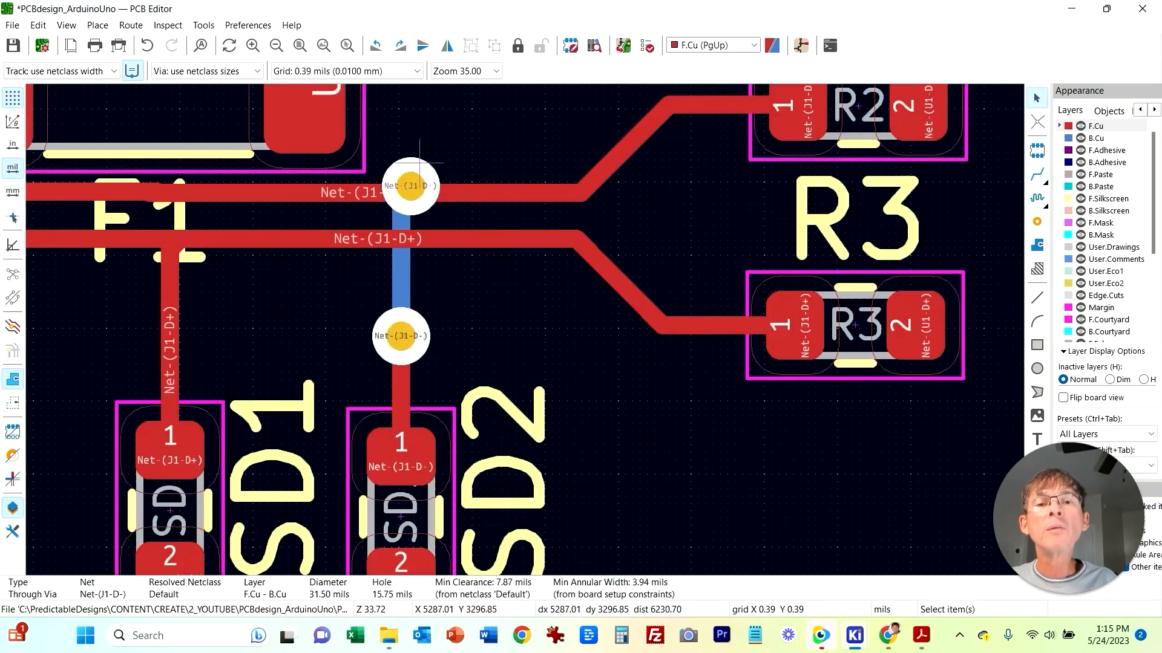
drag(424, 163, 405, 173)
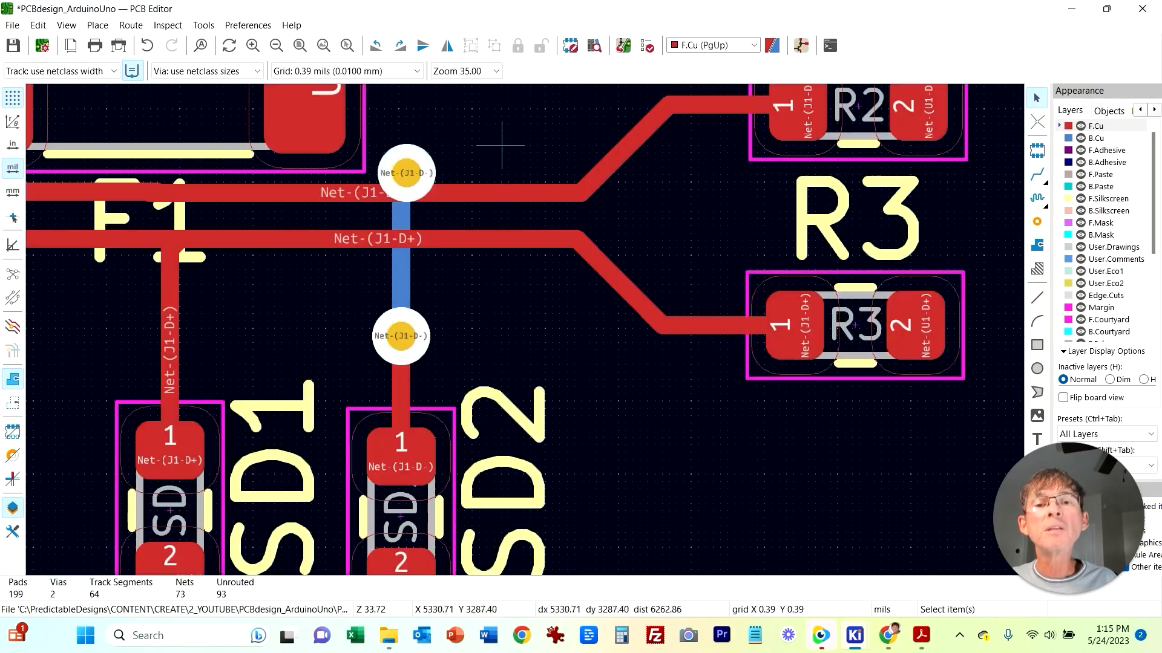
scroll(477, 307, down, 4)
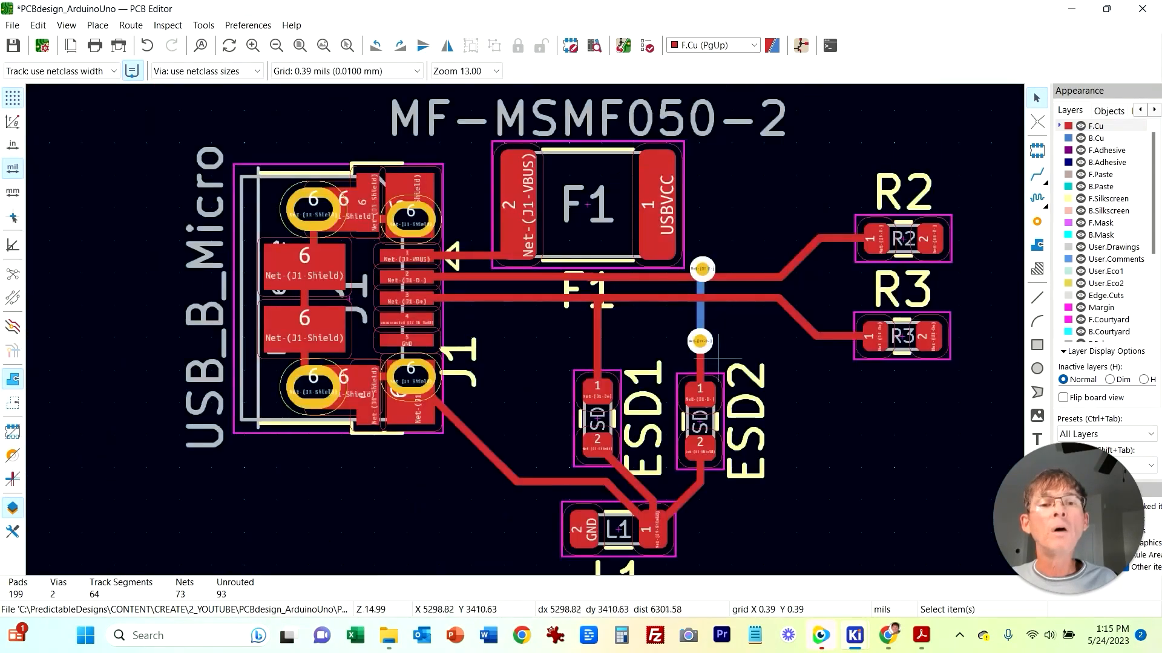
Step: Examine the schematic connections of J1, R2, R3, ESD1, ESD2, L1 and C4
middle_drag(463, 379, 402, 390)
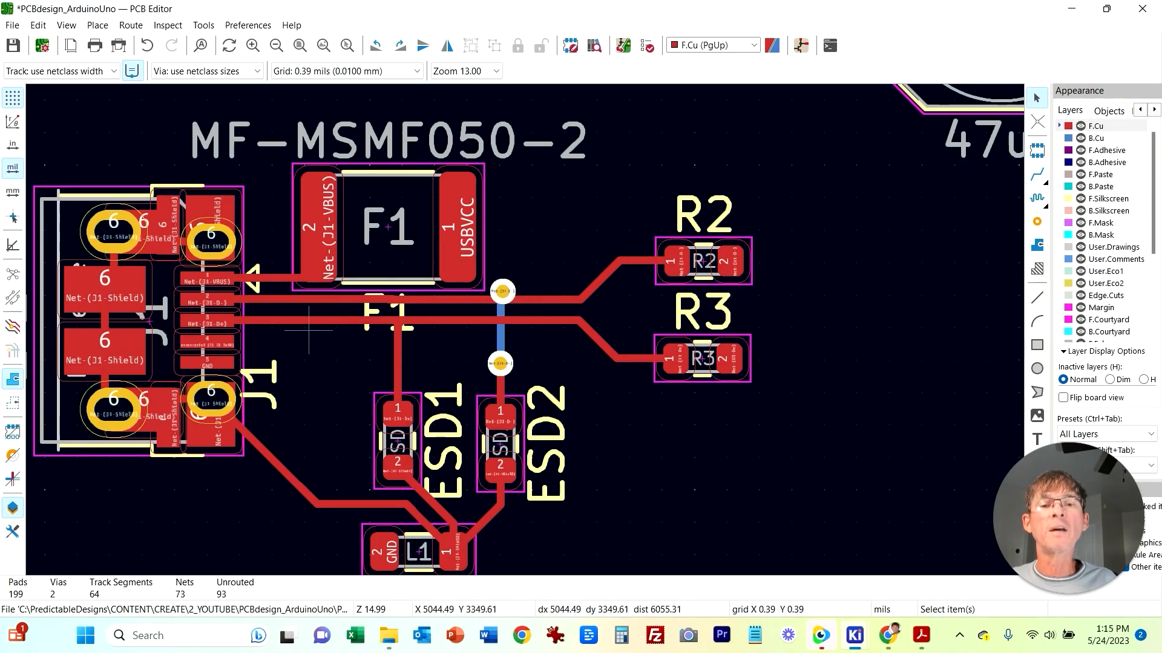
middle_drag(797, 438, 695, 447)
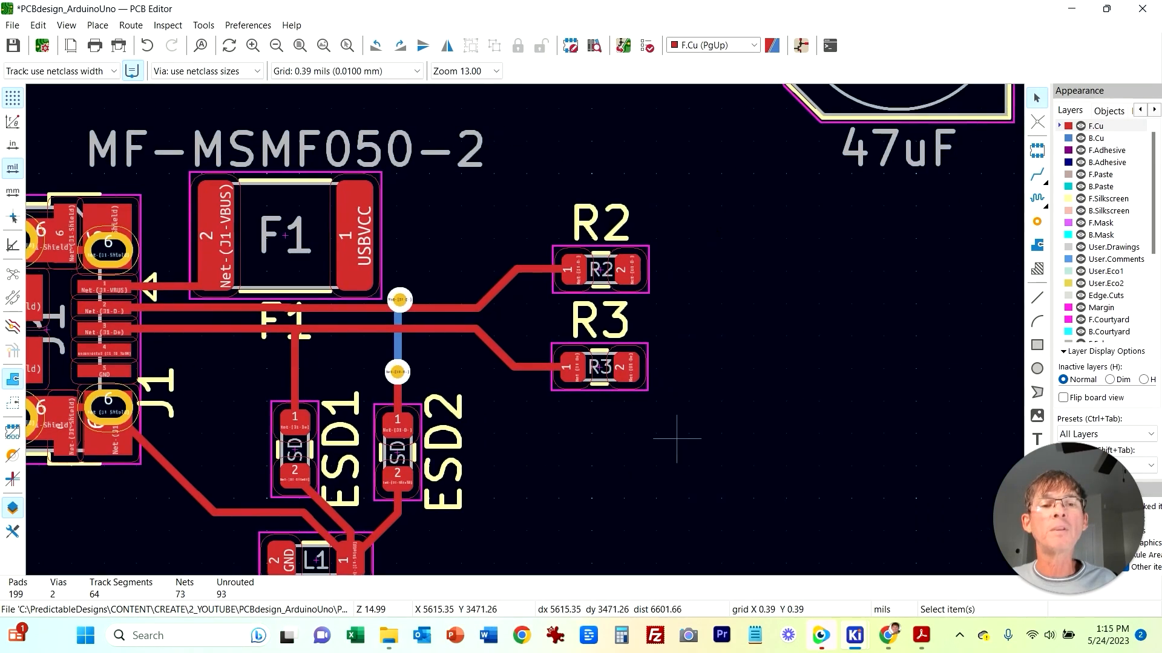
scroll(667, 337, down, 2)
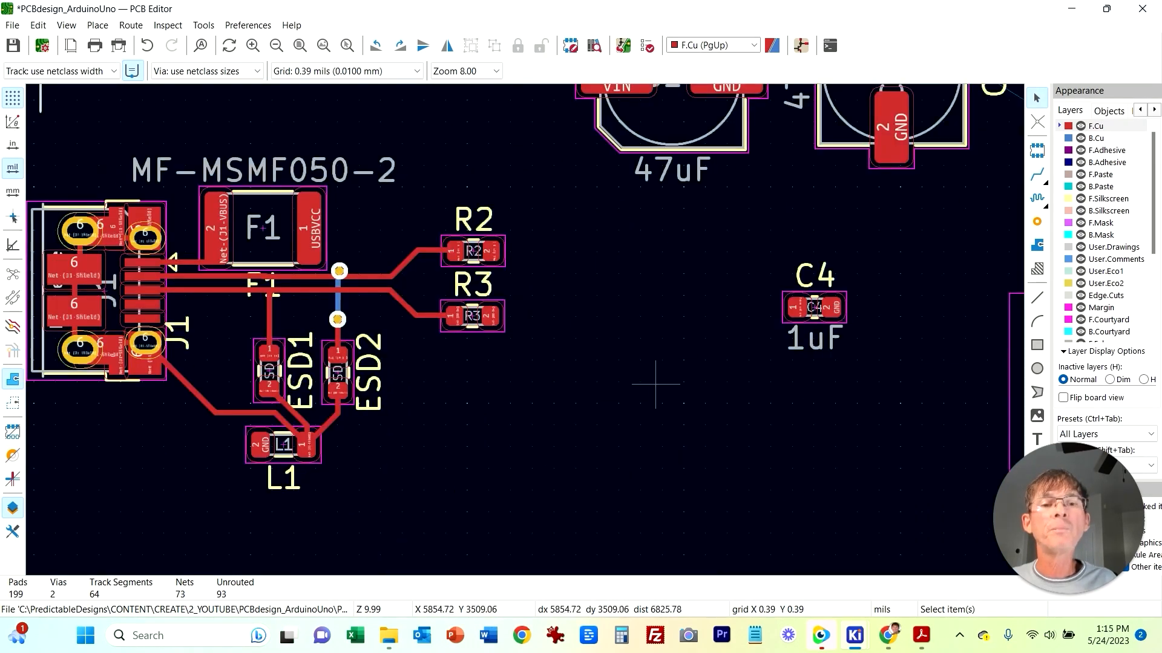
click(687, 548)
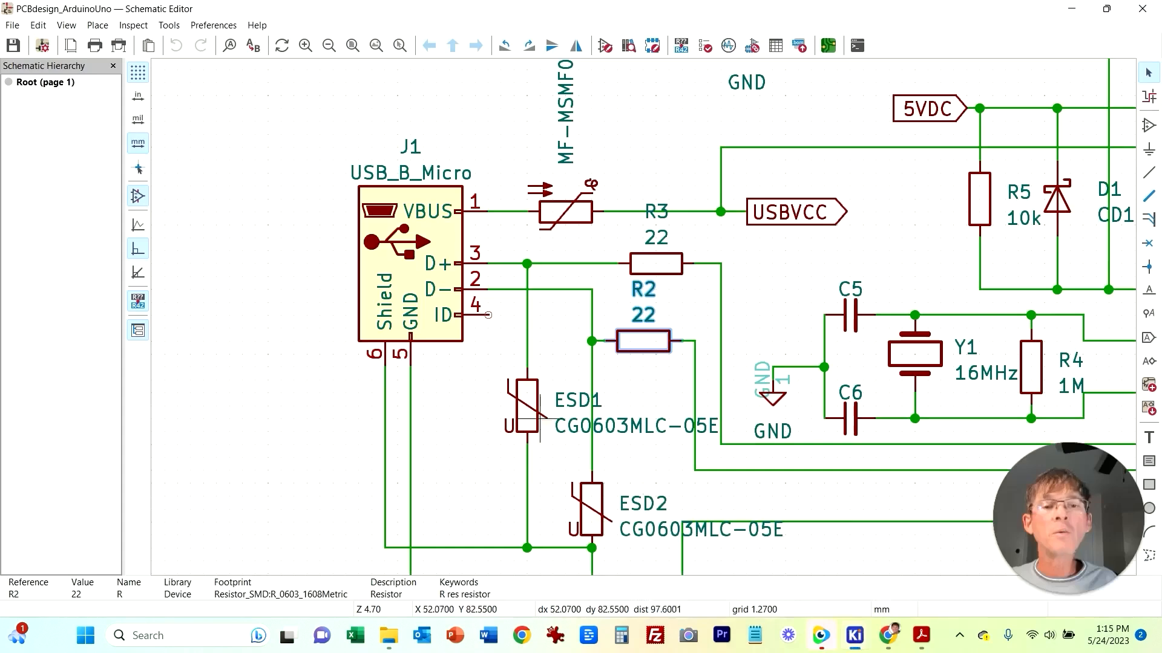
middle_drag(476, 444, 344, 478)
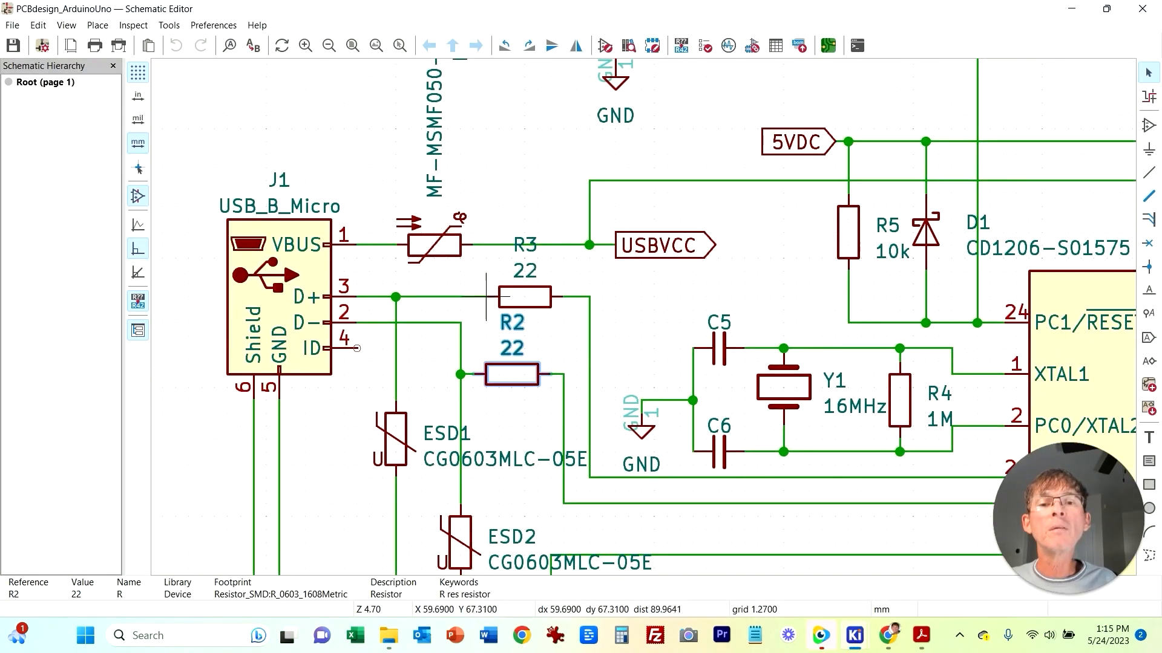
scroll(448, 245, down, 3)
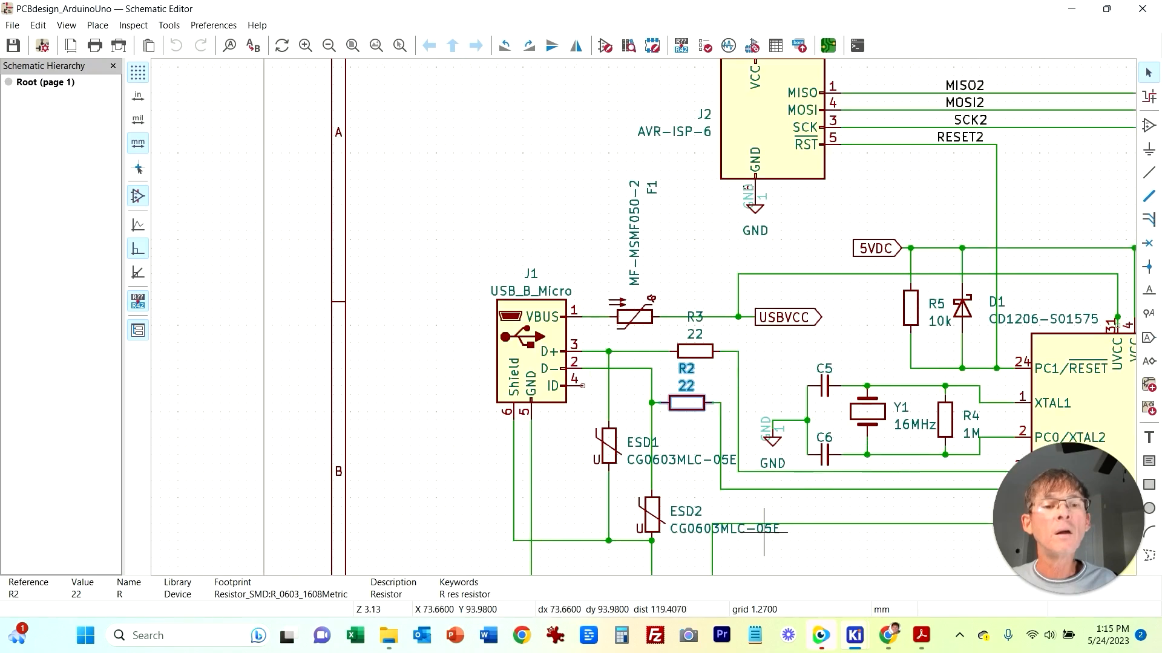
scroll(757, 532, up, 2)
middle_drag(668, 359, 614, 318)
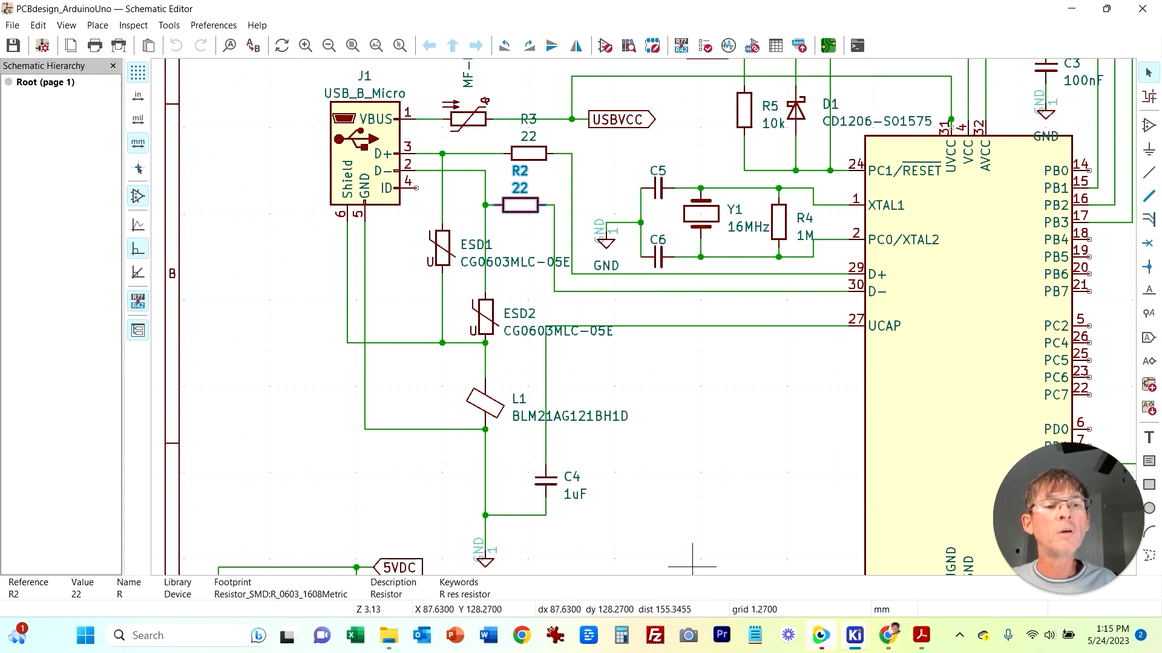
middle_drag(649, 378, 560, 451)
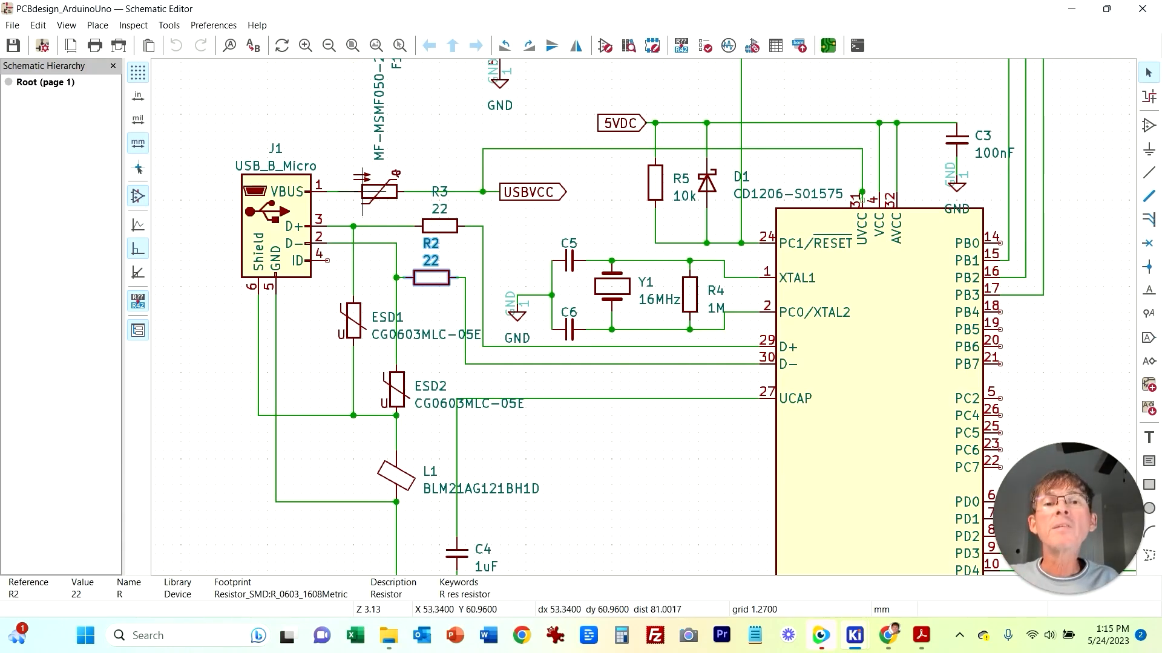
mouse_move(855, 635)
click(1020, 562)
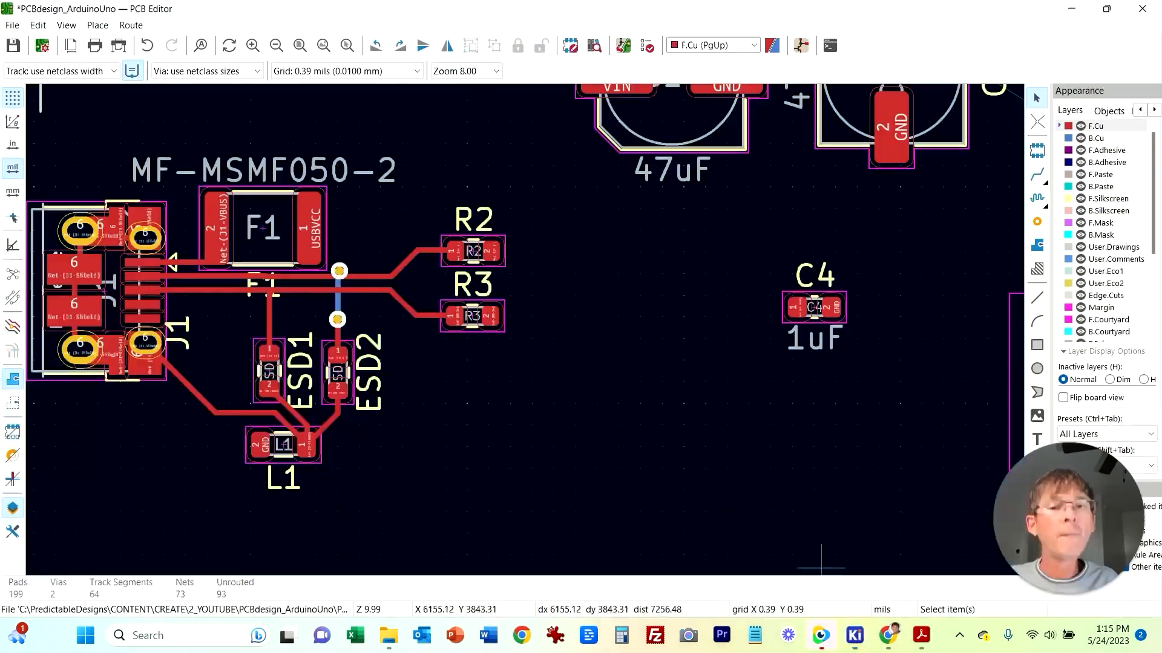
Step: Move C4 next to U1, just below the AVR-ISP-6 header J2
middle_drag(562, 368, 588, 396)
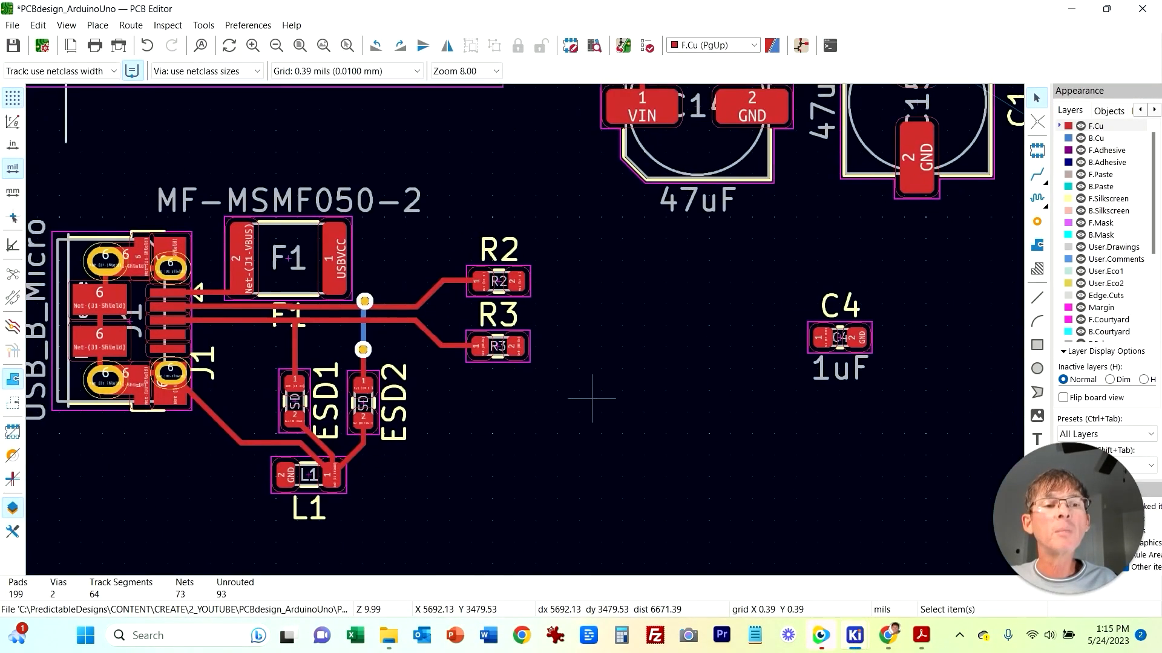
middle_drag(941, 500, 591, 448)
scroll(591, 449, down, 2)
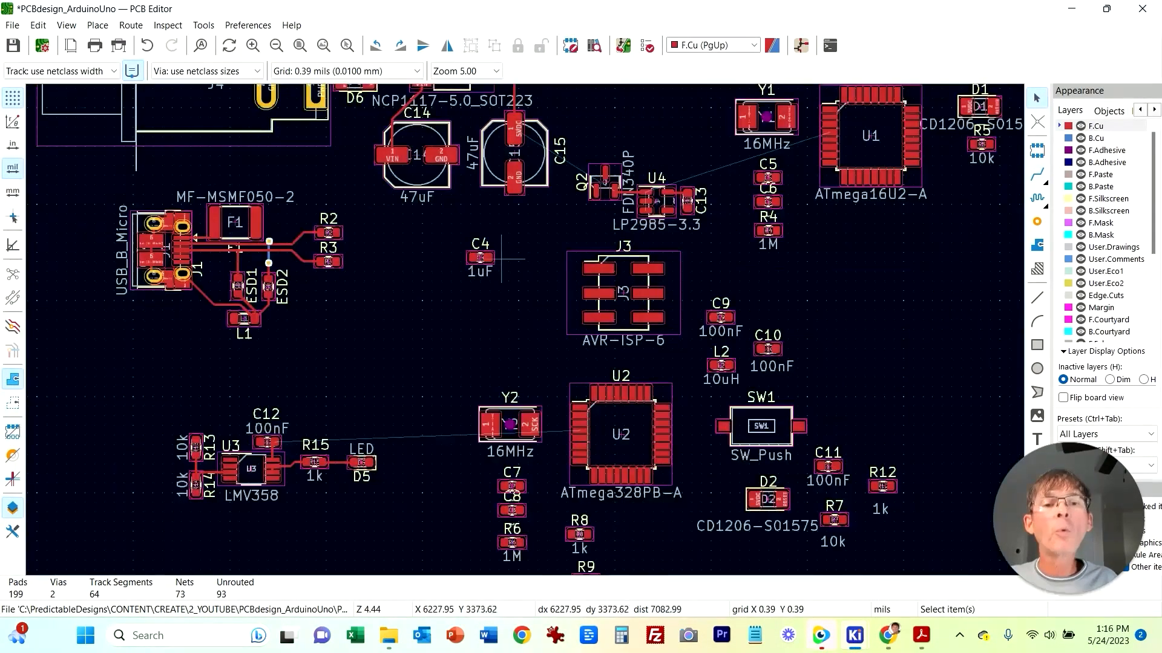
click(495, 263)
drag(488, 280, 946, 311)
middle_drag(973, 218, 691, 326)
drag(662, 404, 640, 336)
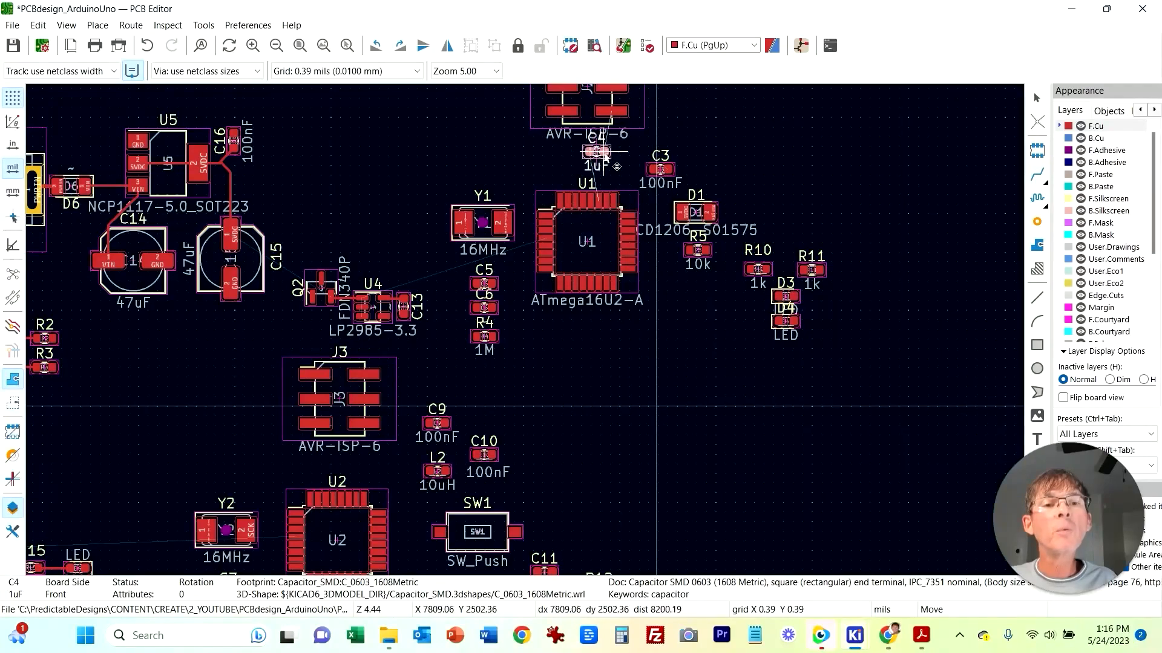
click(611, 162)
Step: Inspect the board placement and the schematic around U1 and the USB section
middle_drag(183, 367, 645, 358)
click(568, 453)
middle_drag(568, 453, 527, 385)
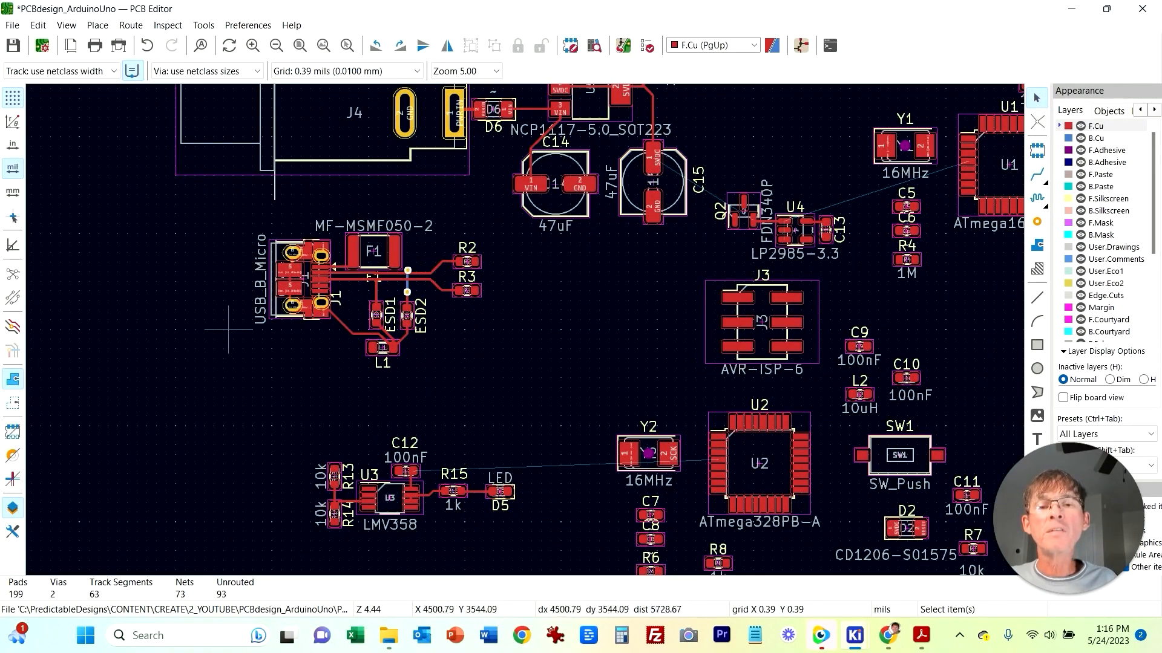
drag(284, 447, 568, 550)
drag(435, 501, 390, 435)
click(482, 374)
middle_drag(678, 310, 547, 443)
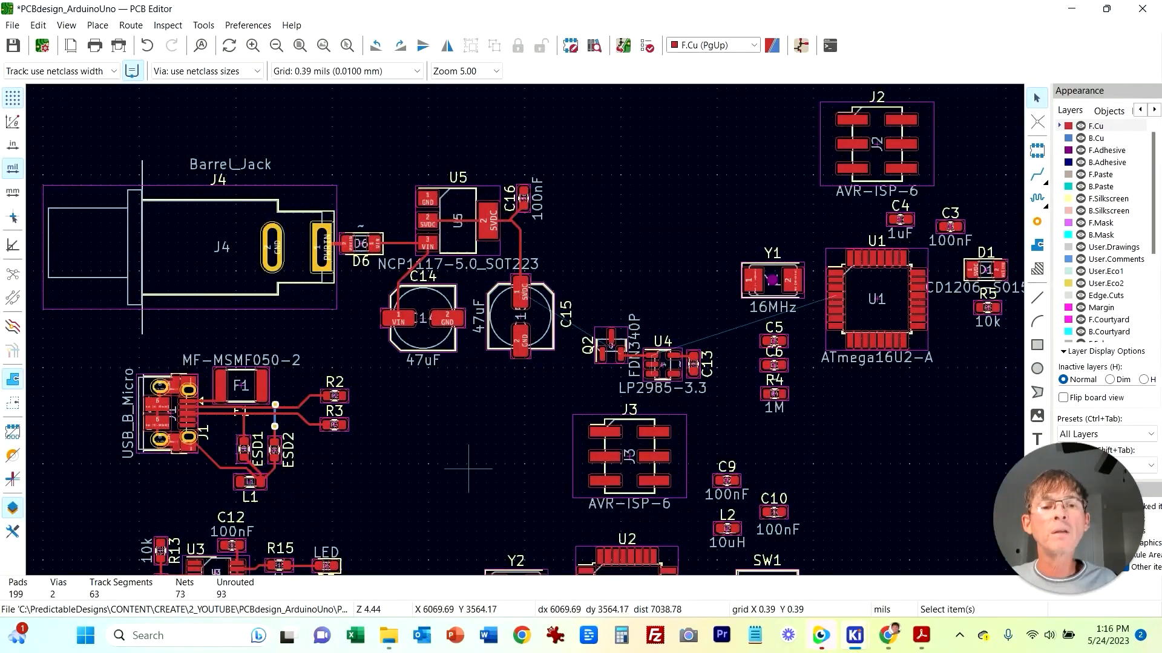
middle_drag(468, 469, 386, 344)
click(854, 636)
click(847, 557)
middle_drag(867, 227, 581, 499)
middle_drag(507, 350, 473, 463)
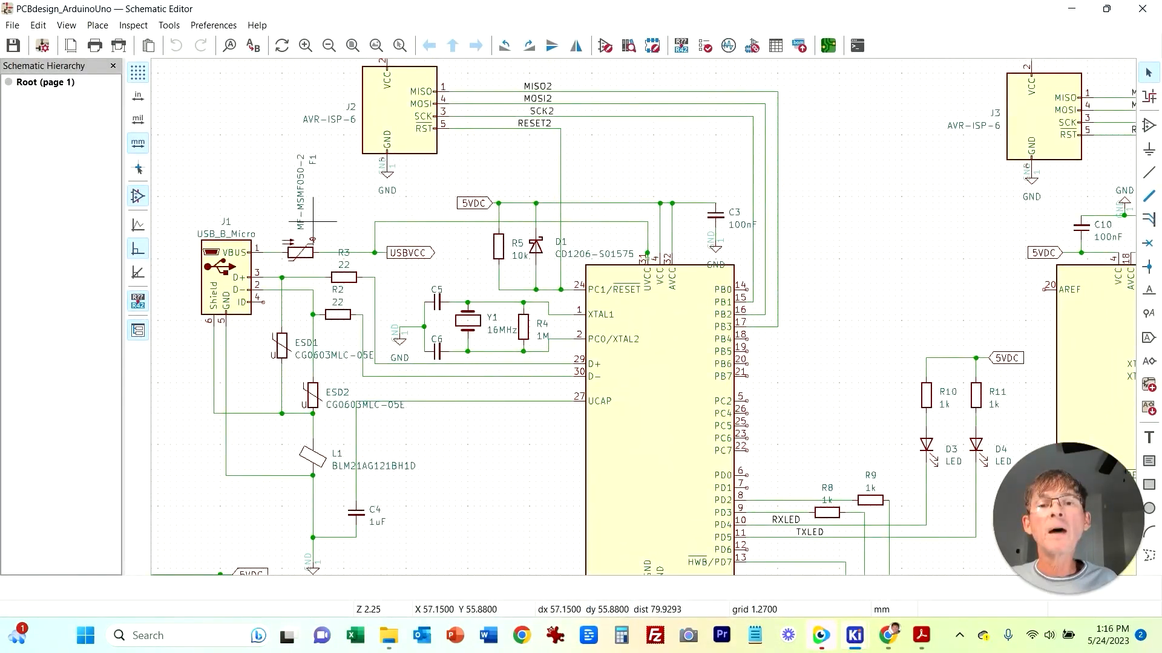
middle_drag(519, 480, 387, 399)
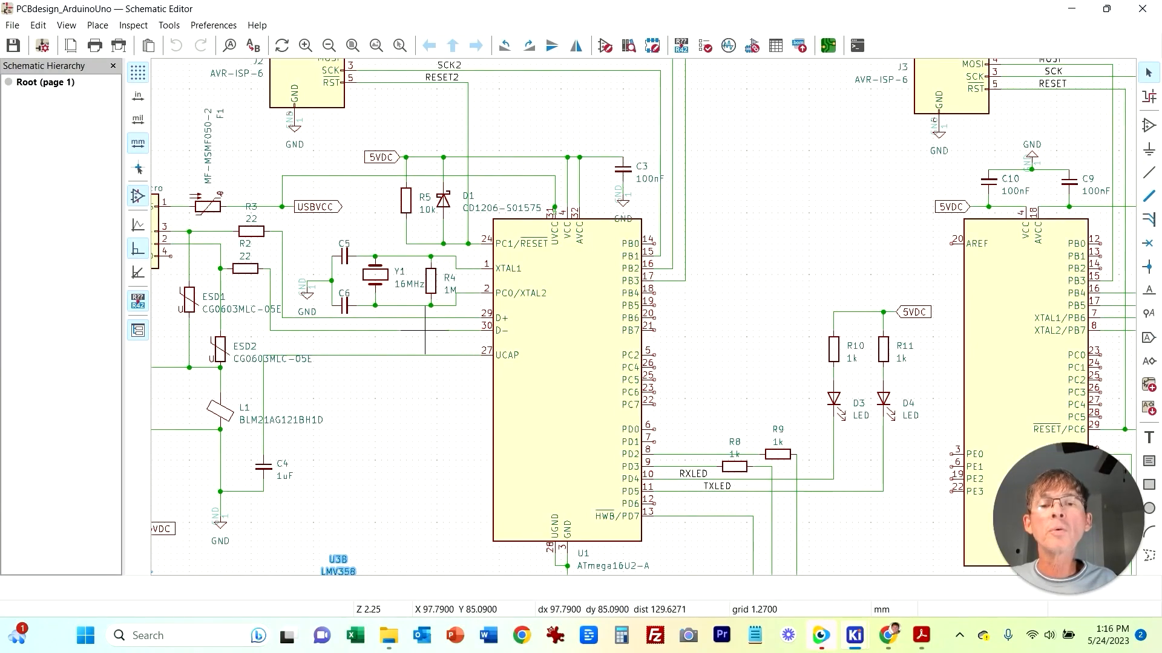
mouse_move(854, 635)
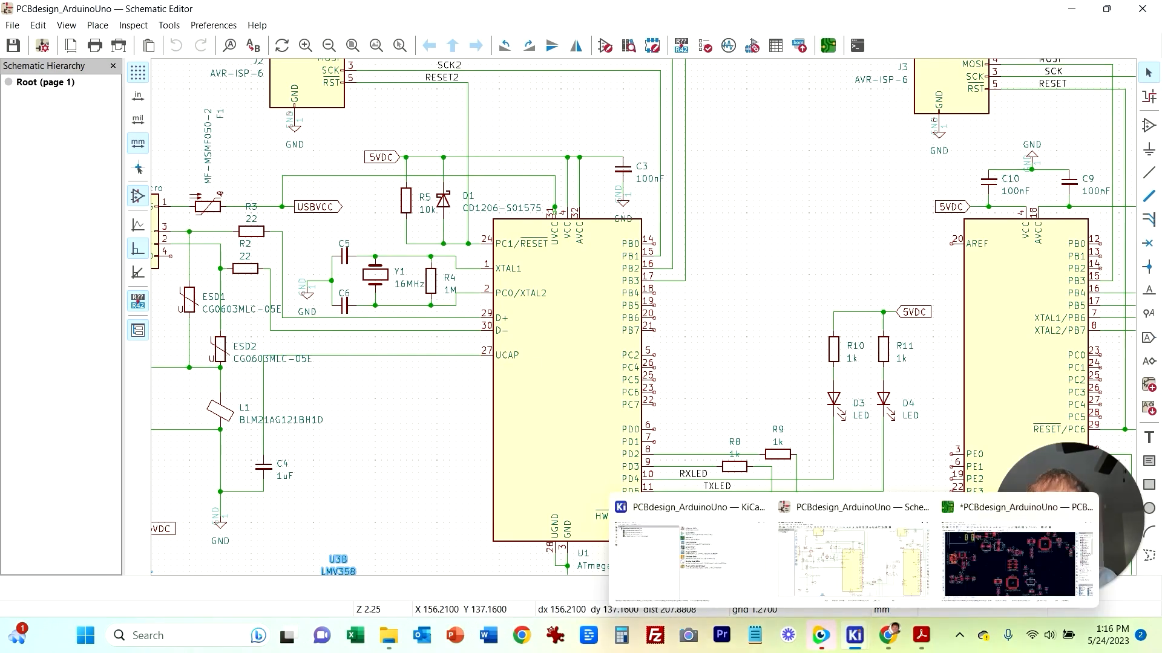
Step: Open Y1's symbol properties in the schematic, close them, and return to the board
double_click(375, 274)
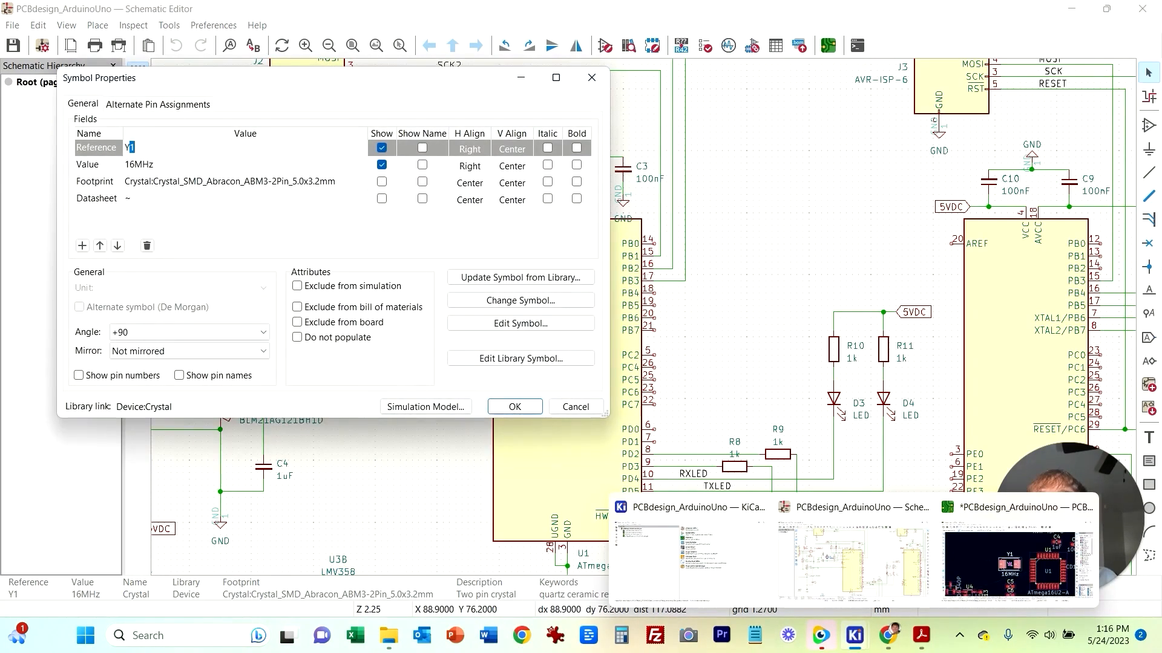
click(550, 408)
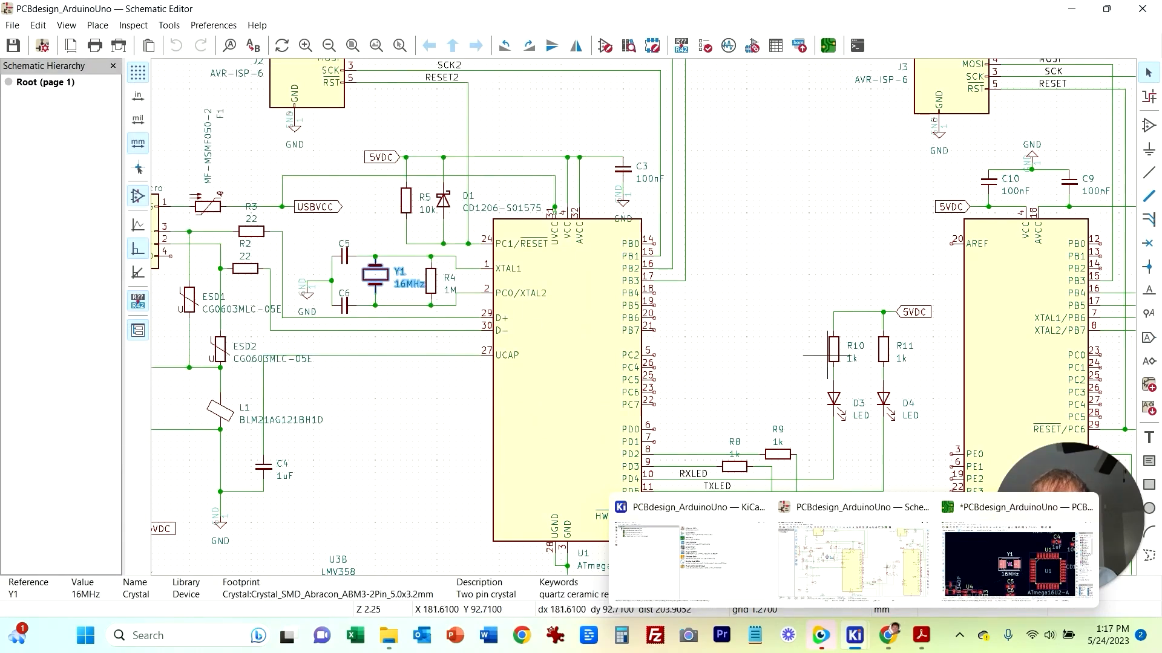
click(722, 337)
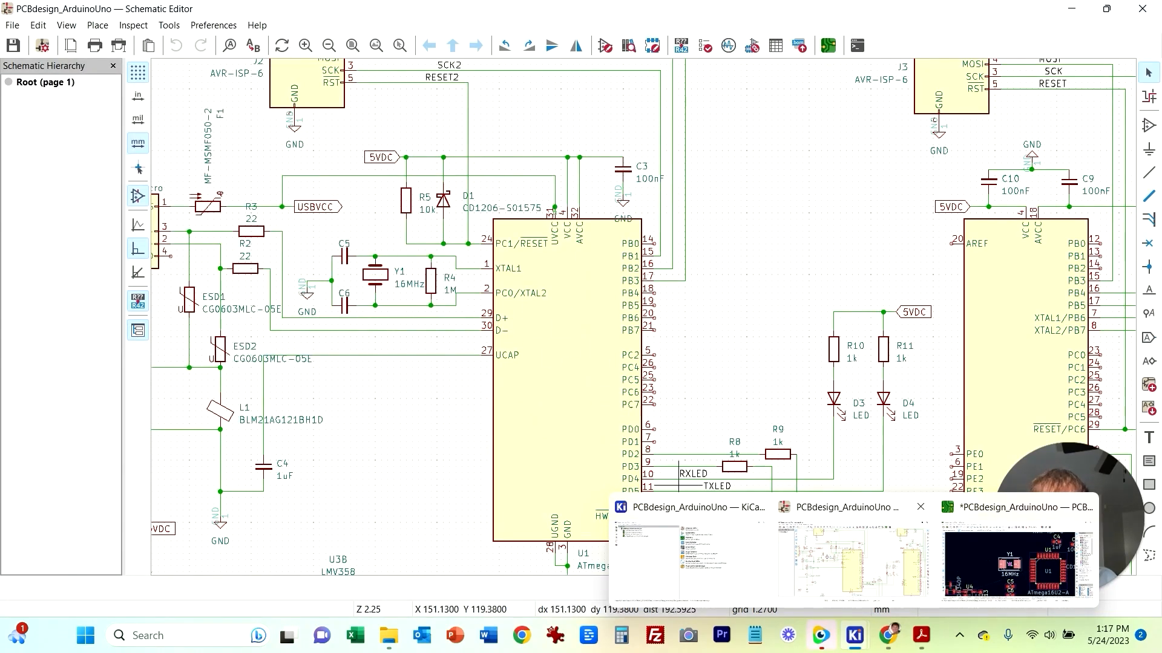
click(1016, 562)
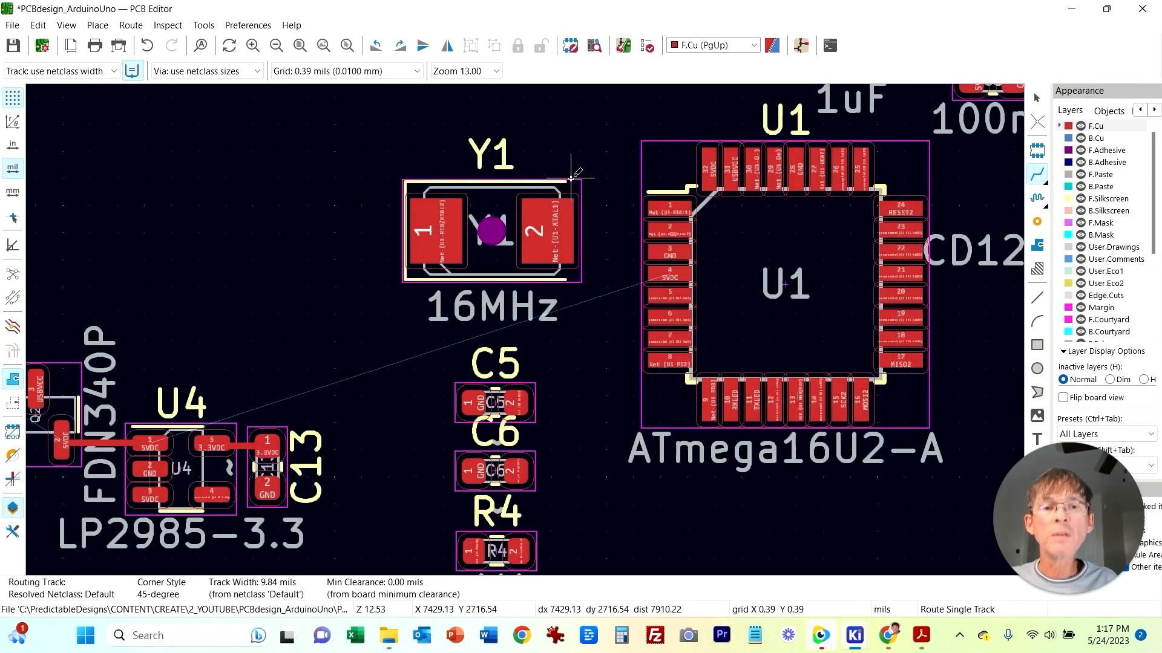
Step: Rotate crystal Y1 by 90 degrees and move C5 beside it
key(Escape)
key(r)
click(493, 180)
key(x)
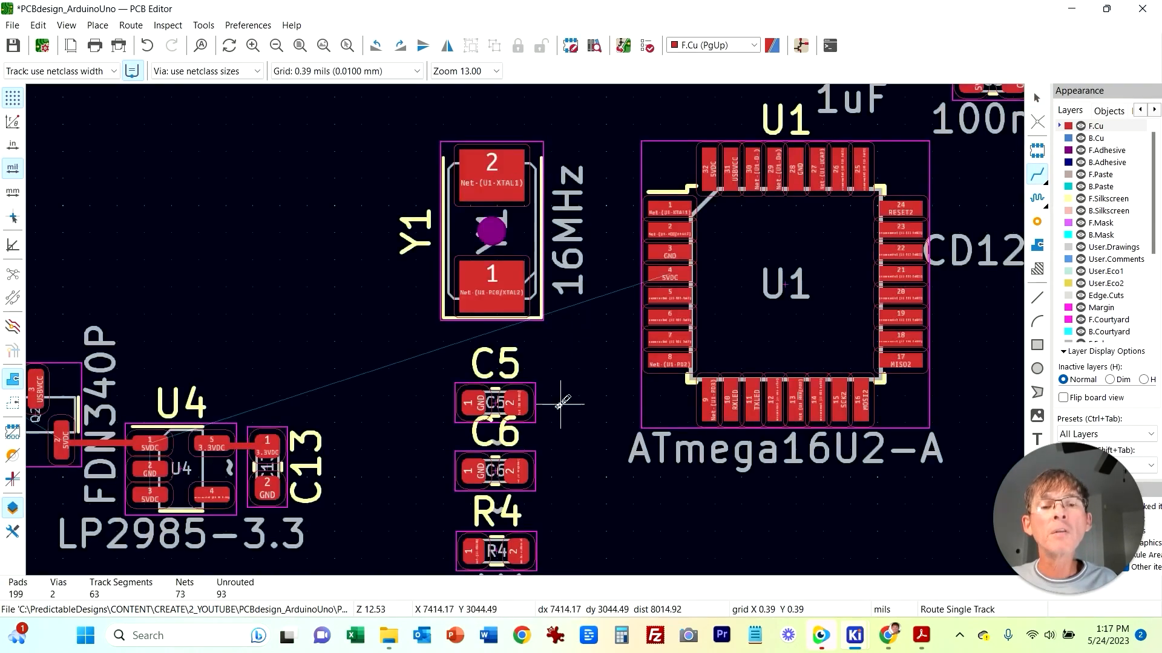
key(Escape)
drag(531, 409, 375, 172)
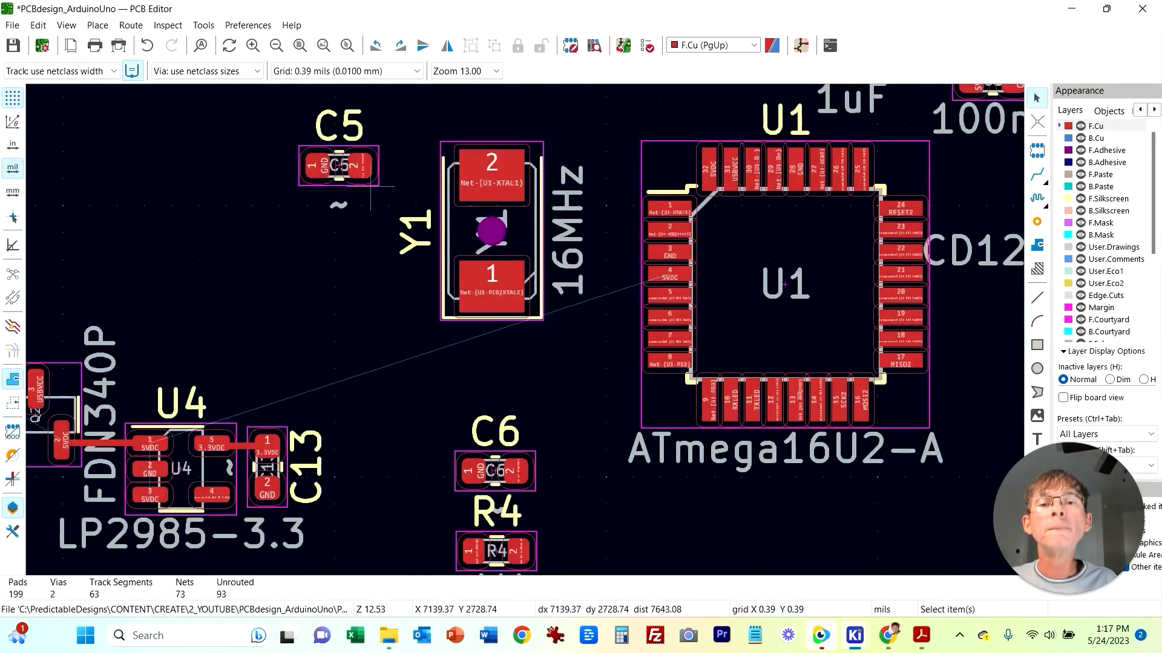
Step: Move C6 next to Y1, below C5
click(349, 190)
double_click(520, 463)
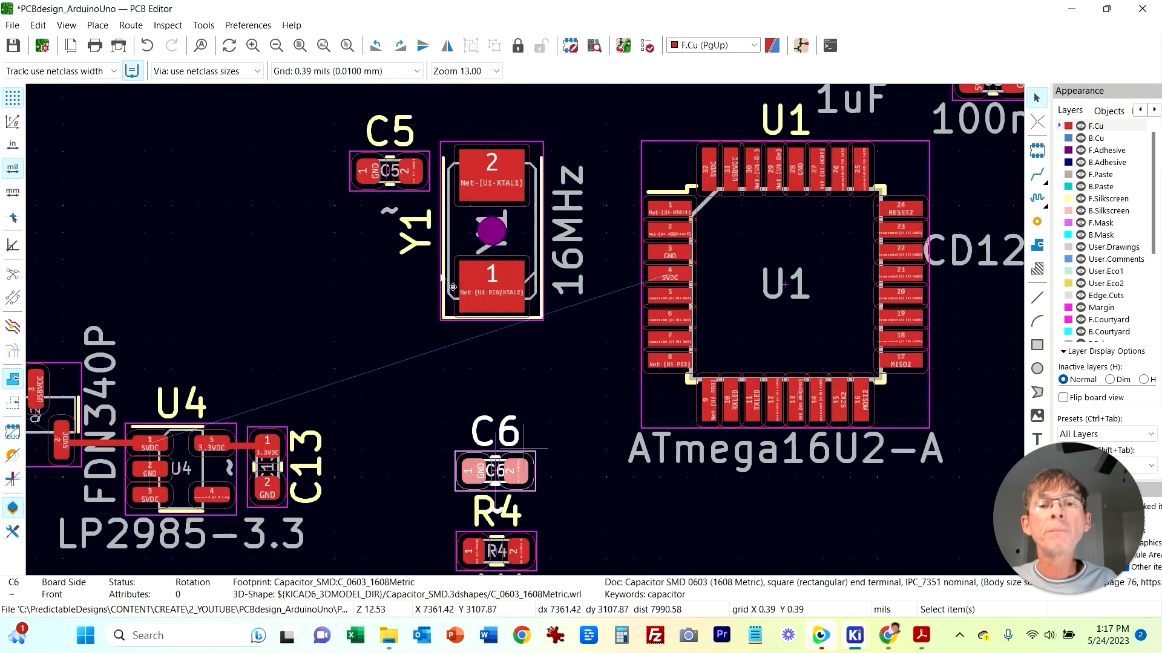
key(Escape)
drag(519, 463, 417, 281)
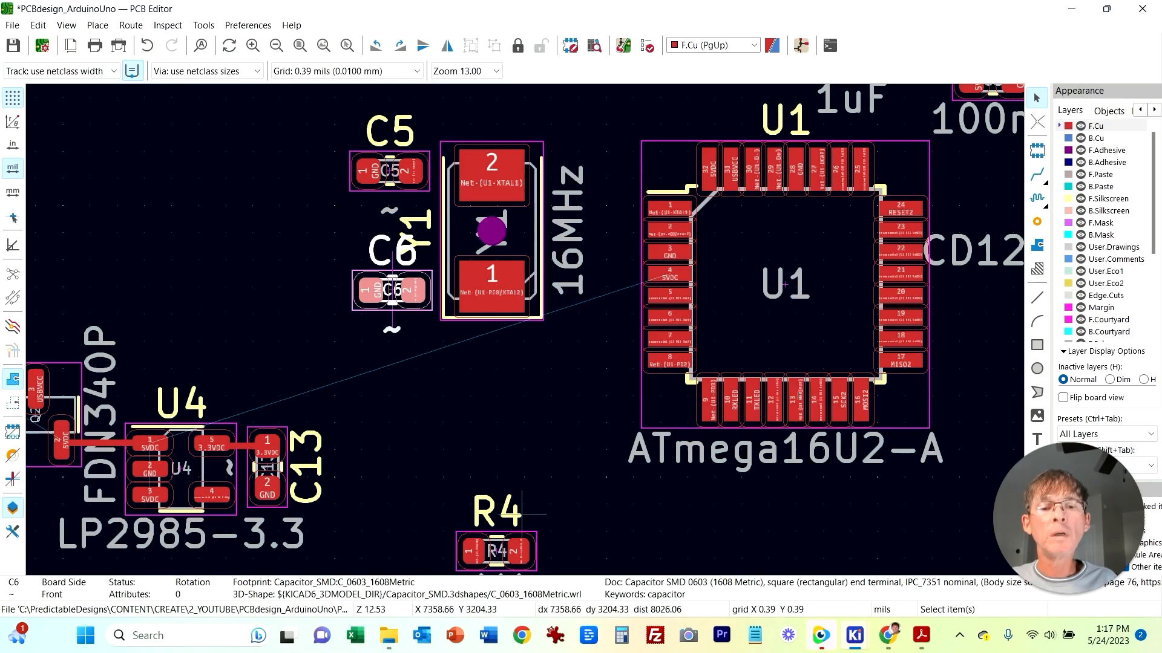
Step: Rotate R4 vertical and place it between C5 and C6 beside Y1
click(521, 550)
drag(521, 551, 495, 459)
key(r)
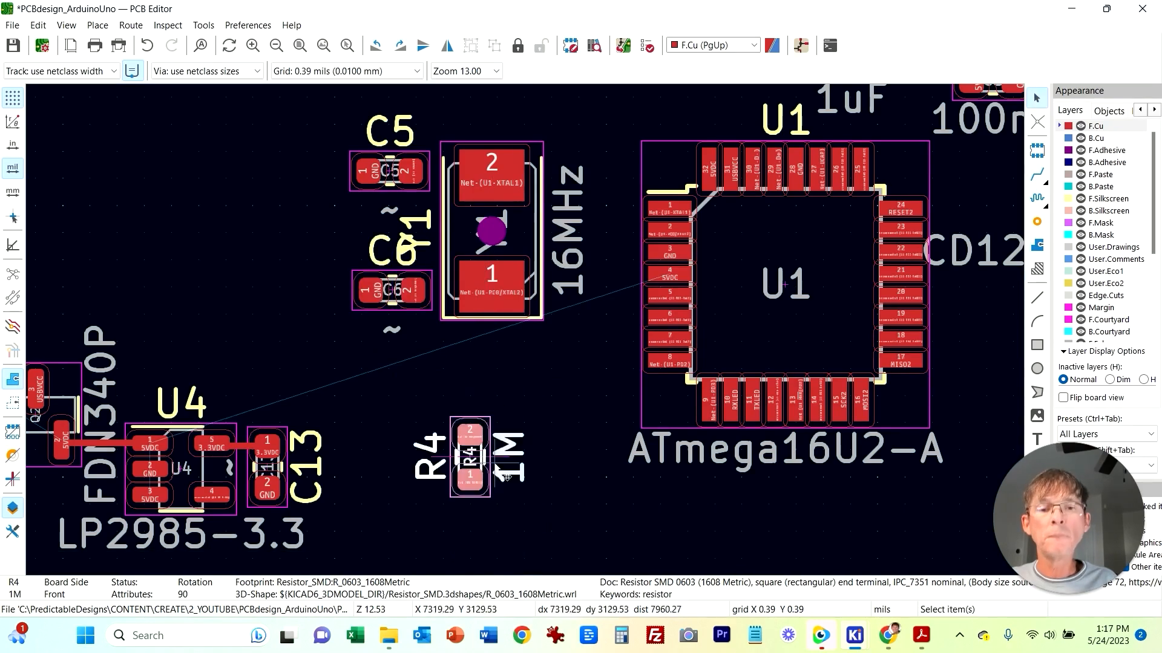
key(r)
key(r)
key(Escape)
key(x)
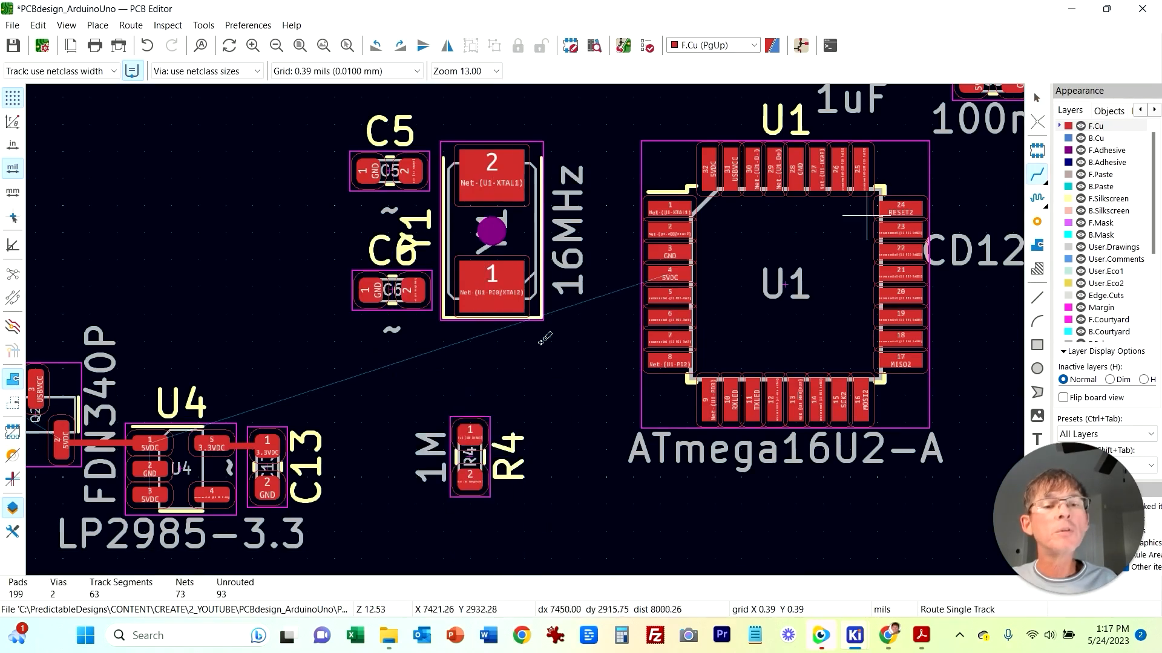
click(472, 432)
key(Escape)
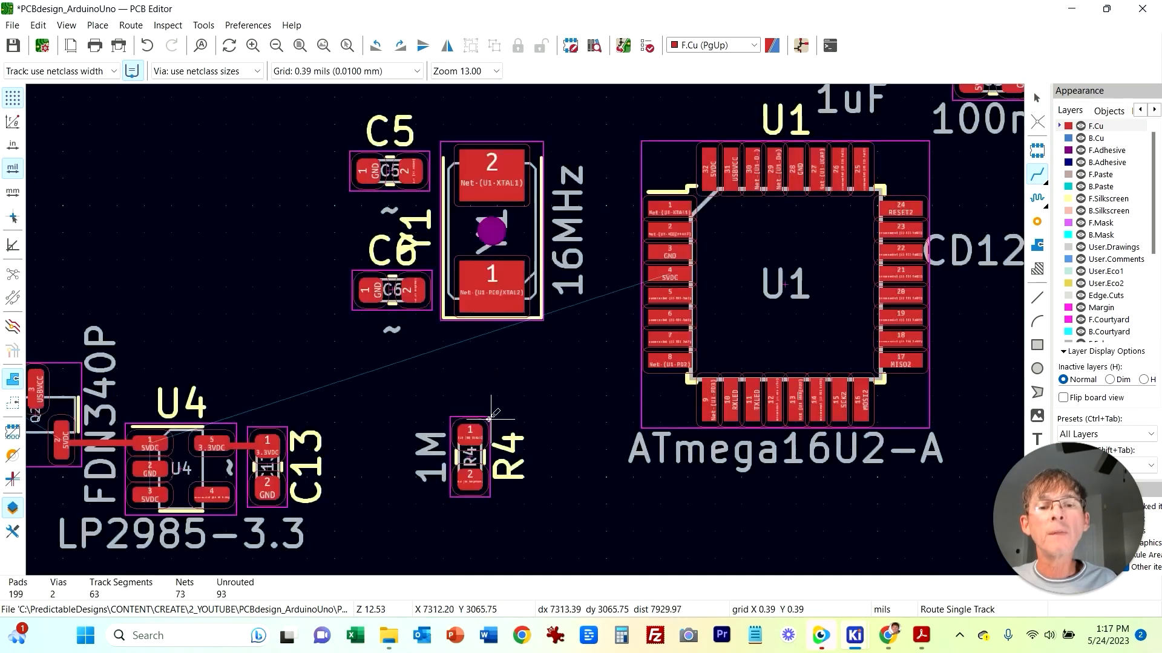
click(478, 420)
key(Escape)
drag(465, 437, 372, 219)
Step: Spread C5 and C6 apart vertically around R4
click(436, 257)
drag(412, 291, 415, 326)
drag(410, 172, 417, 147)
click(391, 211)
drag(390, 211, 383, 212)
click(427, 252)
click(457, 284)
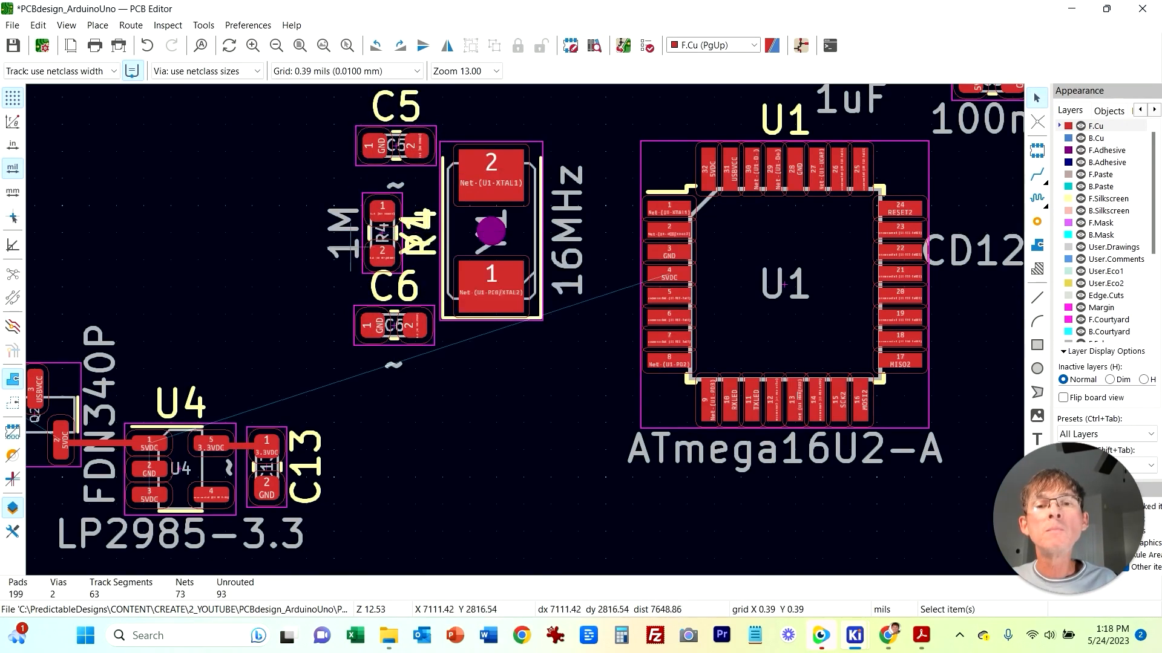
Step: Rearrange the R4 and Y1 reference labels and nudge R4 closer to the crystal
key(m)
click(340, 233)
click(423, 233)
click(487, 338)
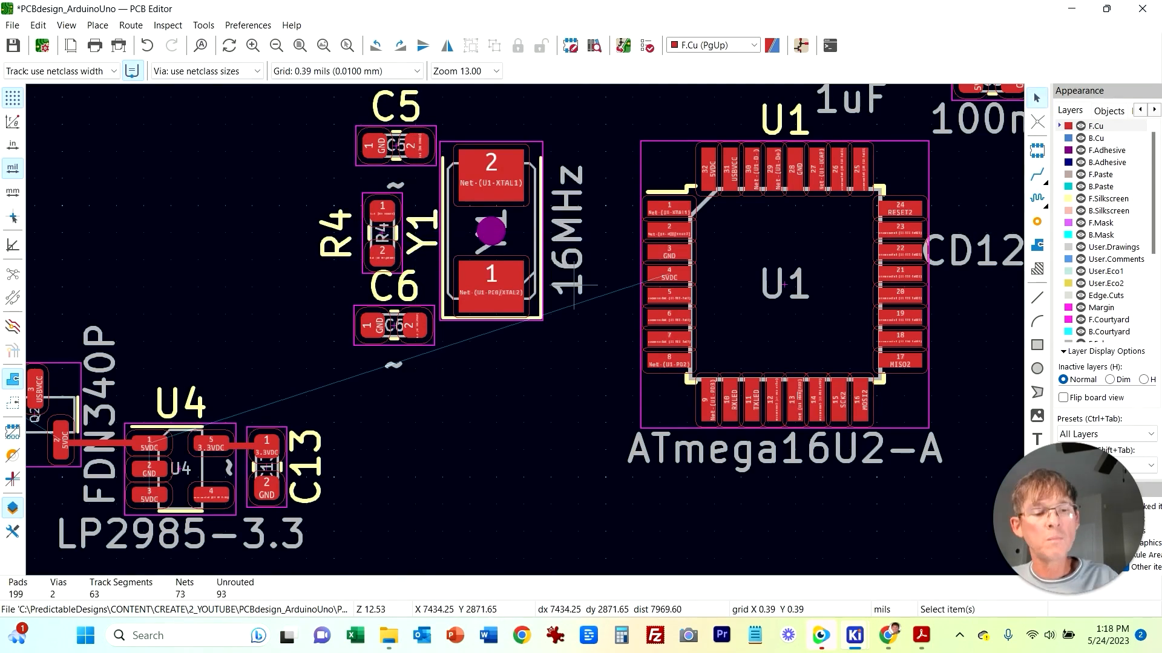
click(425, 236)
key(m)
key(r)
click(507, 112)
click(394, 233)
key(m)
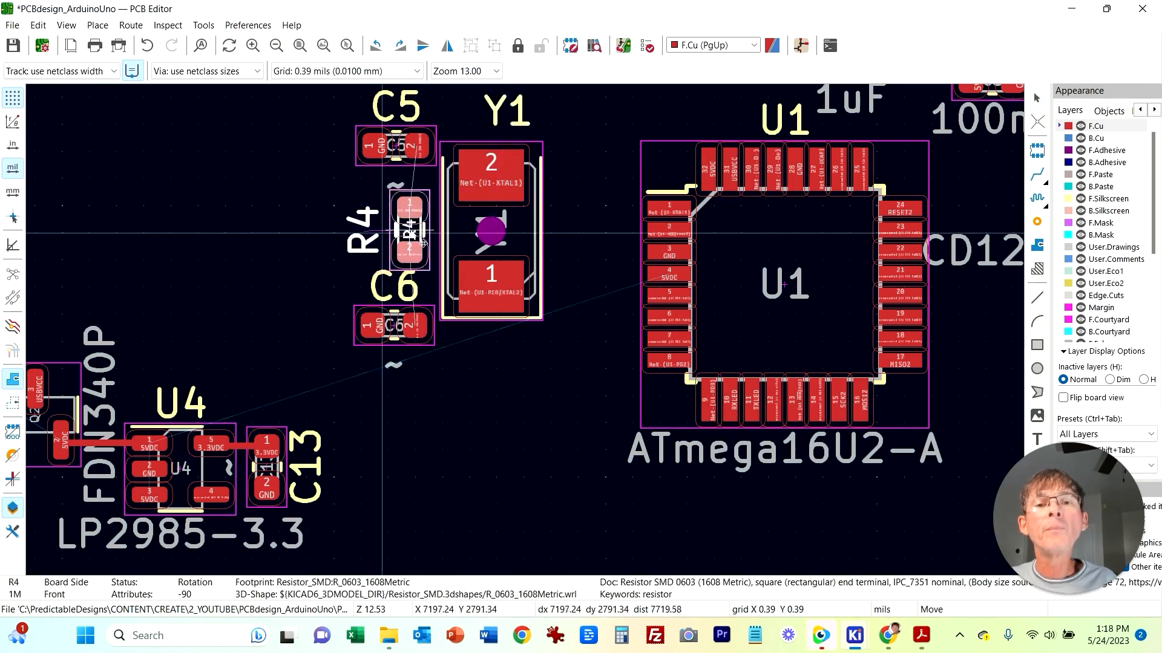
click(425, 242)
Step: Route tracks joining C5, R4 and C6 to Y1's pads and Y1's pads to U1's XTAL pins
key(x)
click(417, 146)
click(425, 149)
click(492, 286)
click(416, 325)
click(414, 210)
click(416, 148)
click(415, 253)
click(416, 326)
click(668, 208)
click(491, 175)
click(669, 231)
click(491, 287)
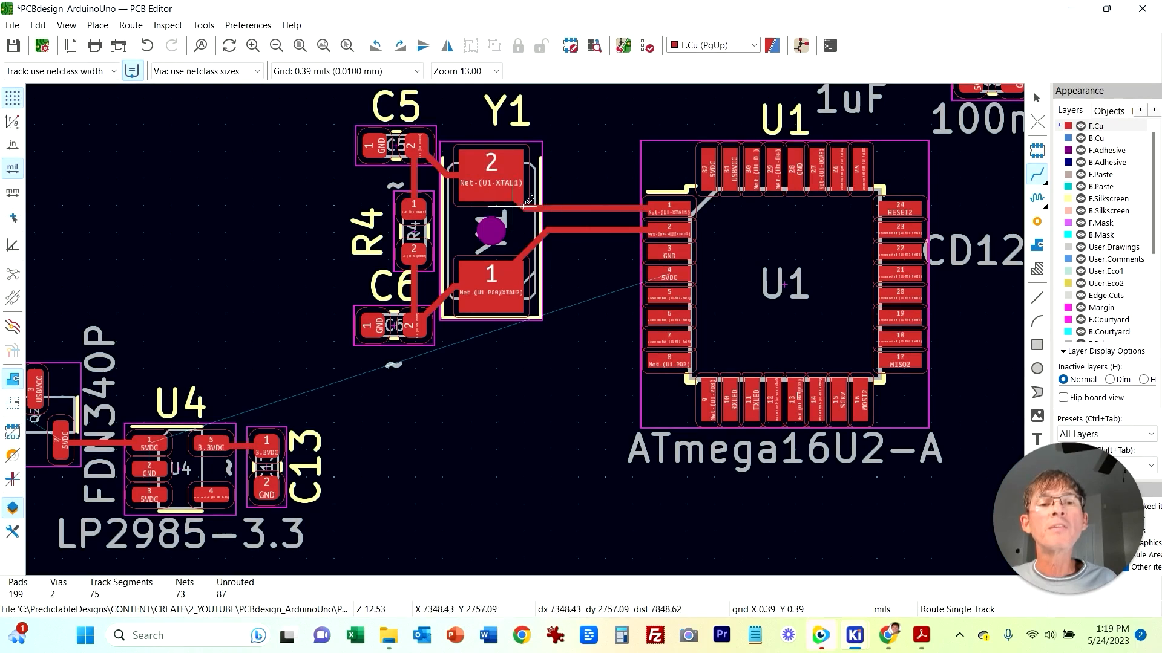
key(Escape)
Step: Move the whole crystal group with C5, R4 and C6 closer to U1
drag(297, 92, 558, 342)
drag(521, 263, 572, 265)
key(ctrl+z)
key(ctrl+z)
key(ctrl+z)
drag(570, 390, 283, 86)
key(m)
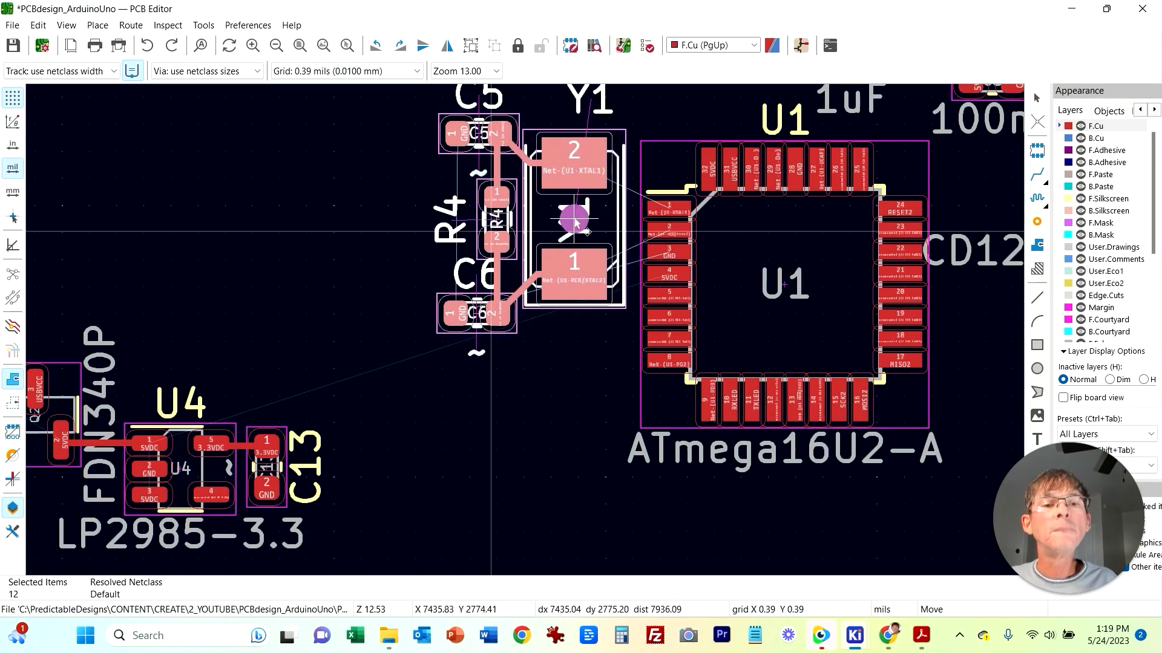
key(Escape)
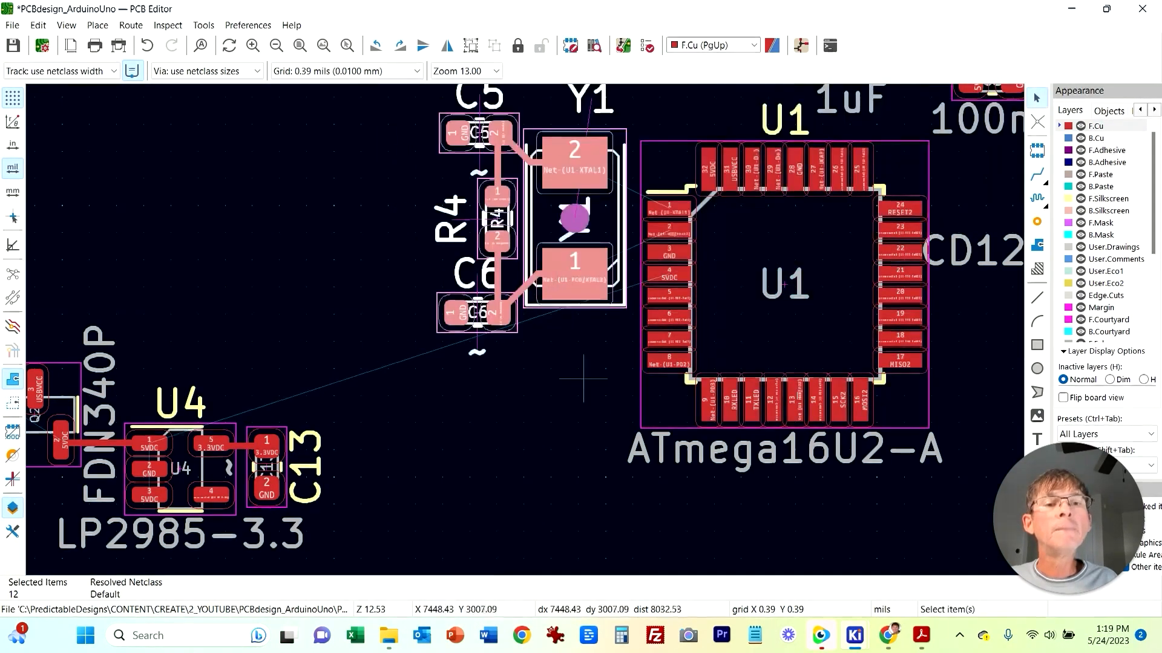
key(Escape)
Step: Reroute Y1's two pads to U1 pins 1 and 2 and tidy the track bends
click(1037, 175)
click(669, 209)
click(579, 167)
click(668, 231)
click(592, 284)
key(Escape)
click(624, 256)
drag(628, 247, 612, 241)
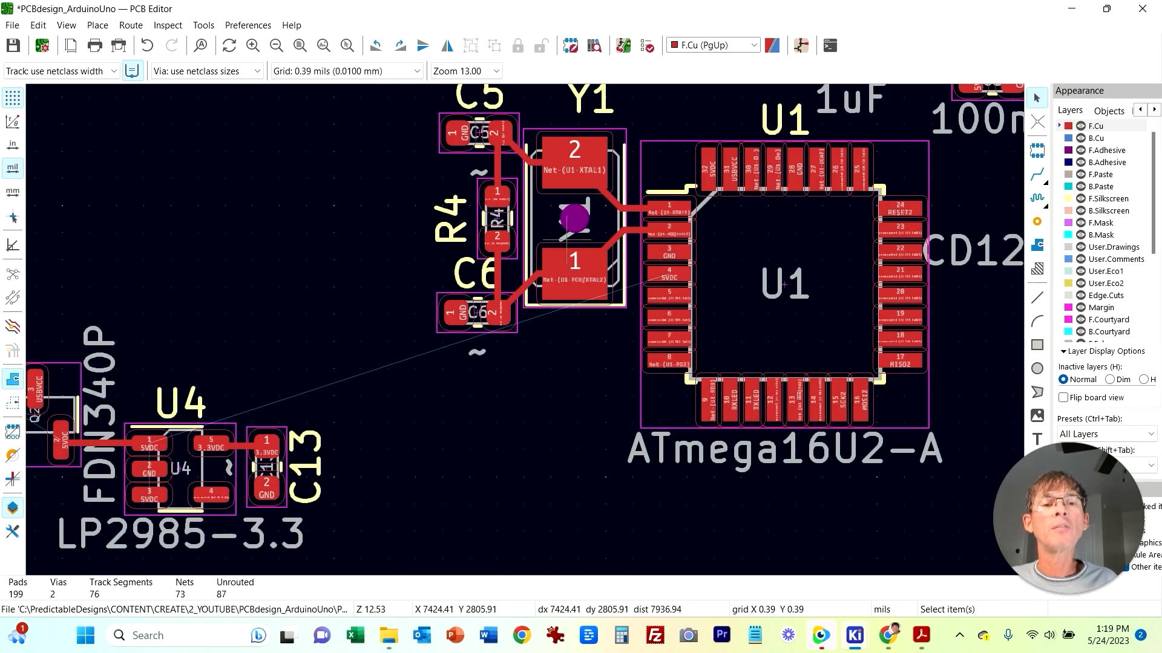
click(568, 244)
click(477, 538)
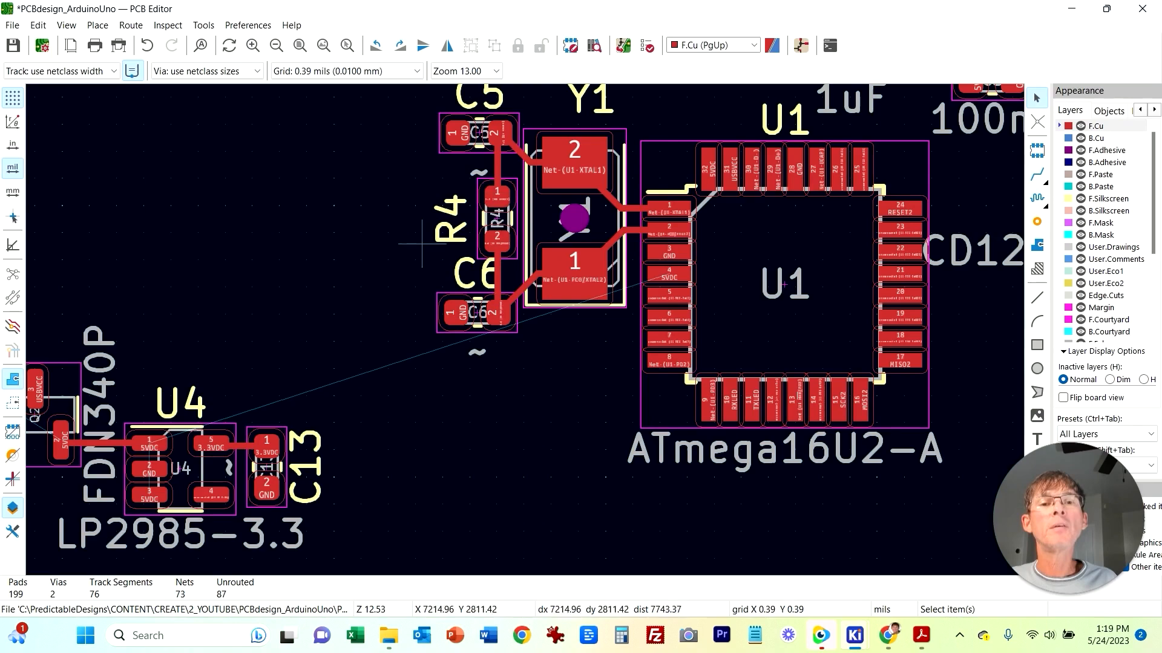
Step: Inspect crystal Y2 and its pad nets next to U2 on the board
middle_drag(552, 470, 302, 502)
scroll(702, 418, down, 1)
scroll(470, 322, down, 1)
middle_drag(531, 324, 838, 228)
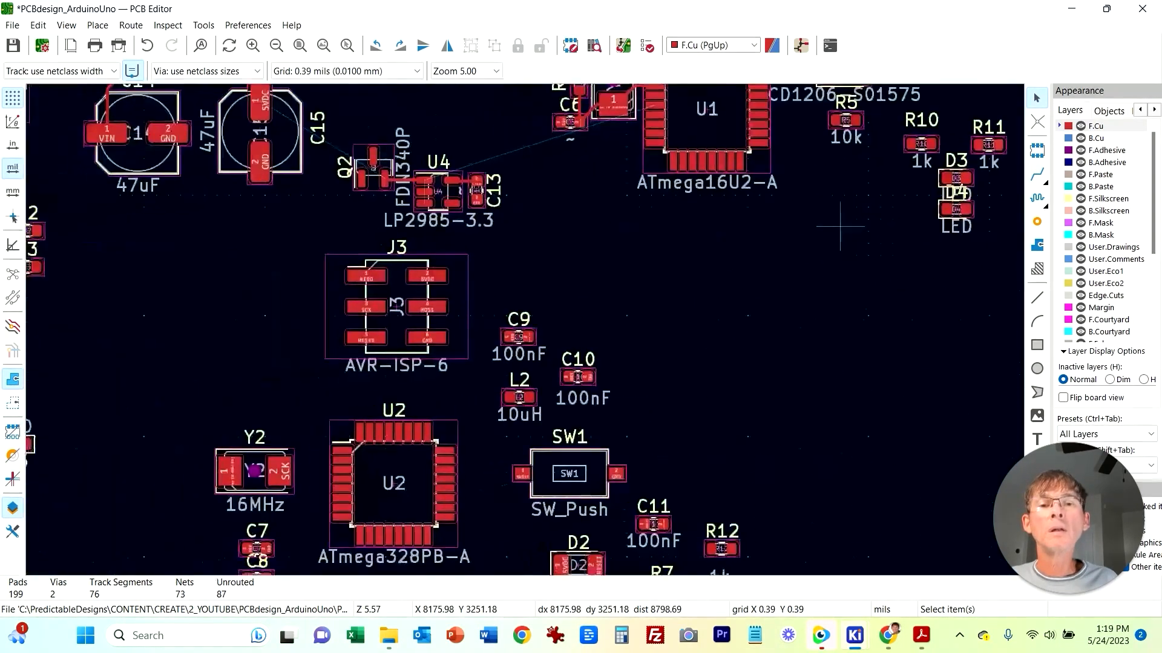
middle_drag(259, 418, 358, 303)
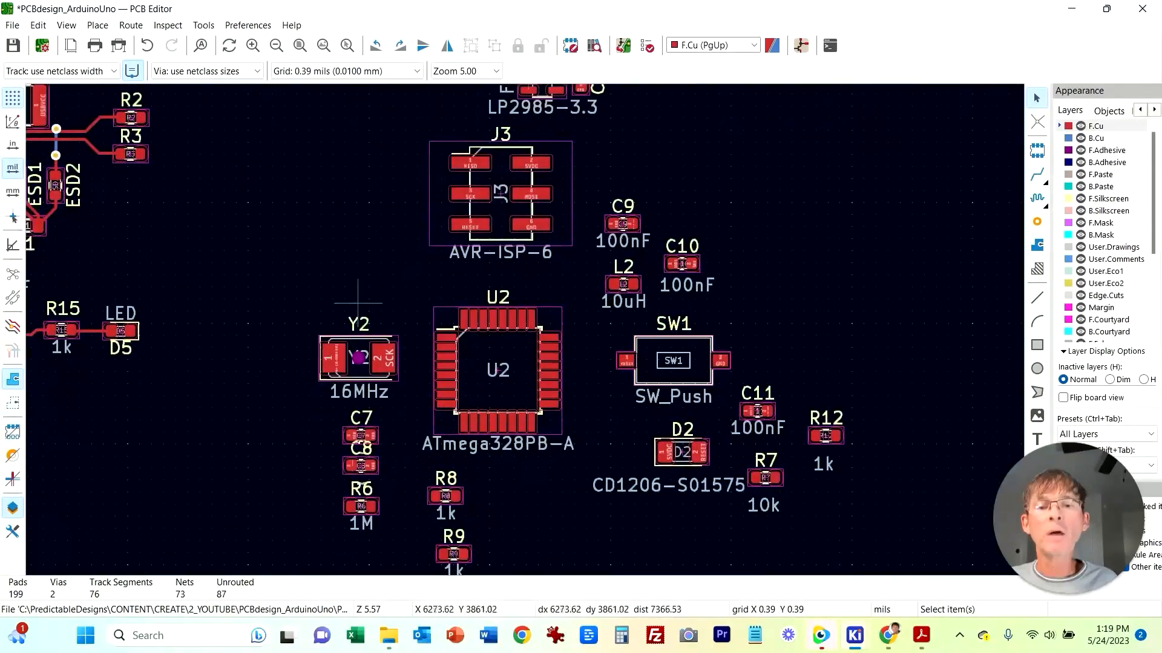
scroll(390, 356, up, 3)
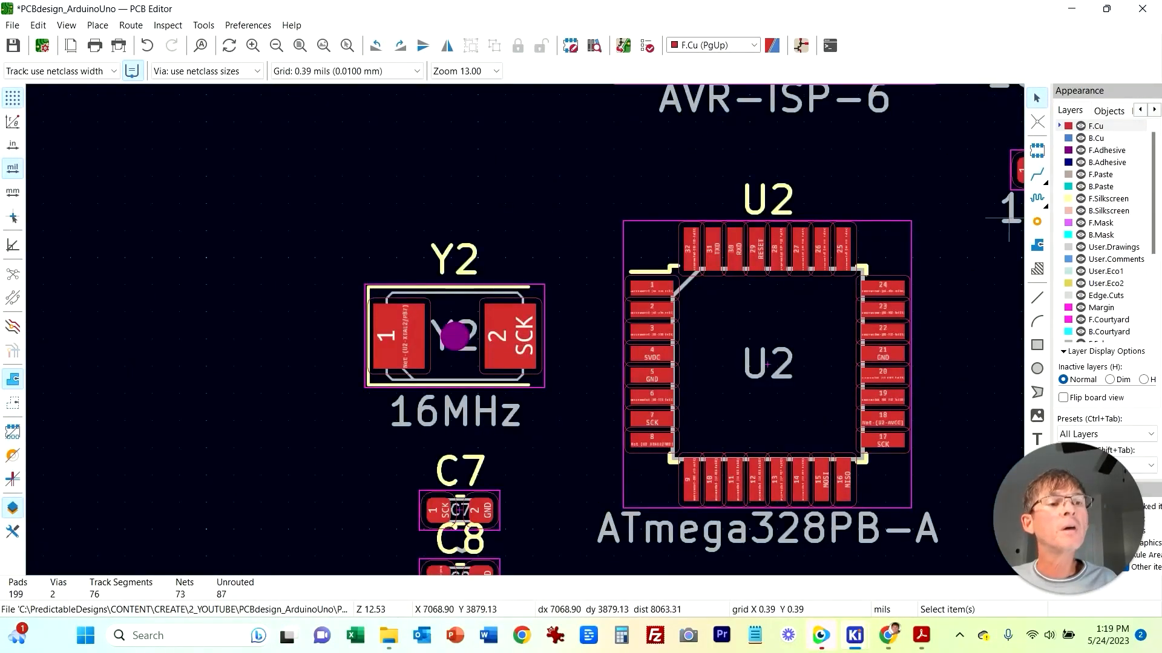
key(x)
click(511, 339)
key(Escape)
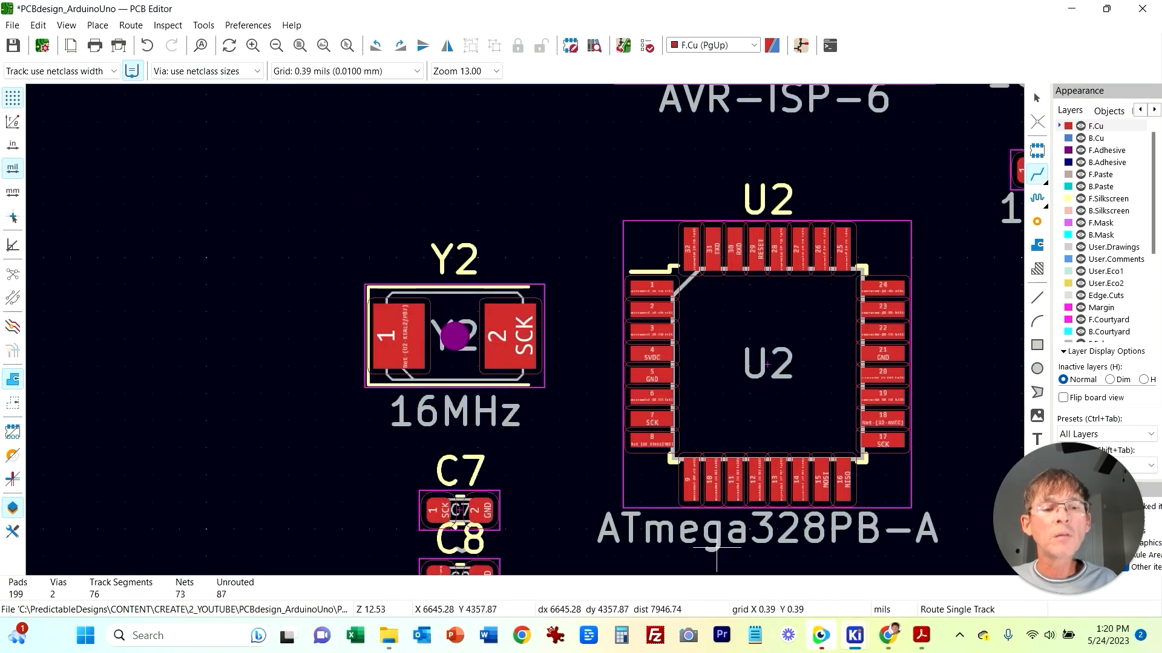
mouse_move(854, 635)
Step: Examine the schematic wiring around Y2, C7, C8, R6 and U2's XTAL and PB5 pins
click(838, 532)
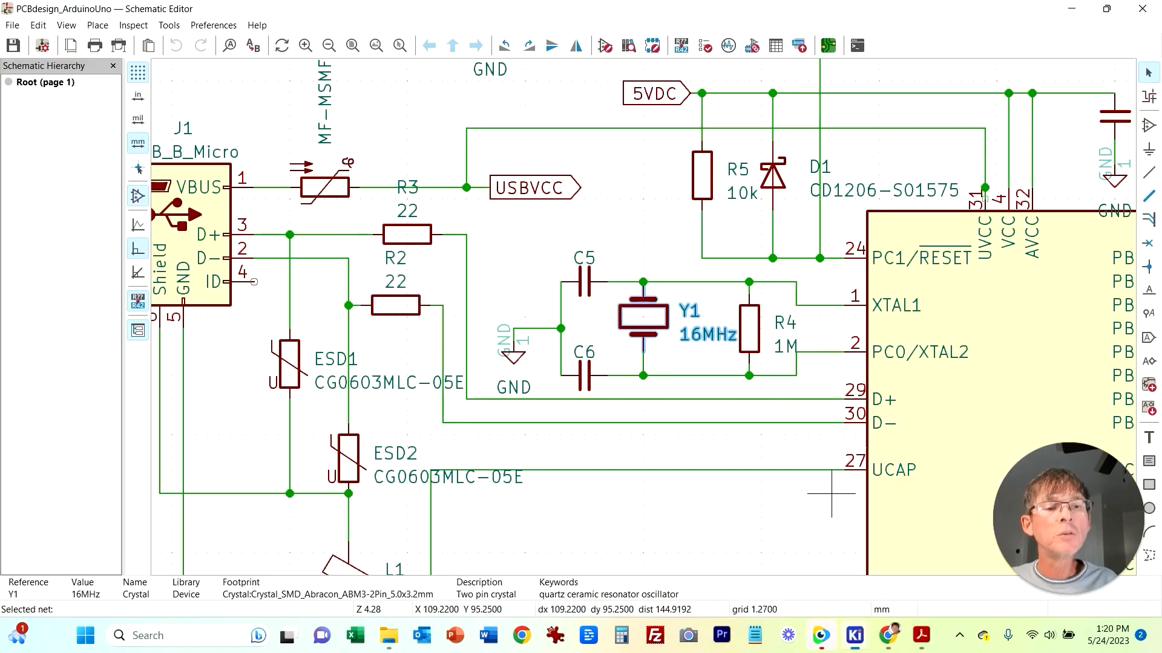
middle_drag(820, 541, 168, 389)
scroll(1018, 458, down, 1)
middle_drag(1018, 458, 313, 283)
middle_drag(674, 197, 677, 317)
click(677, 230)
middle_drag(677, 230, 779, 435)
click(716, 224)
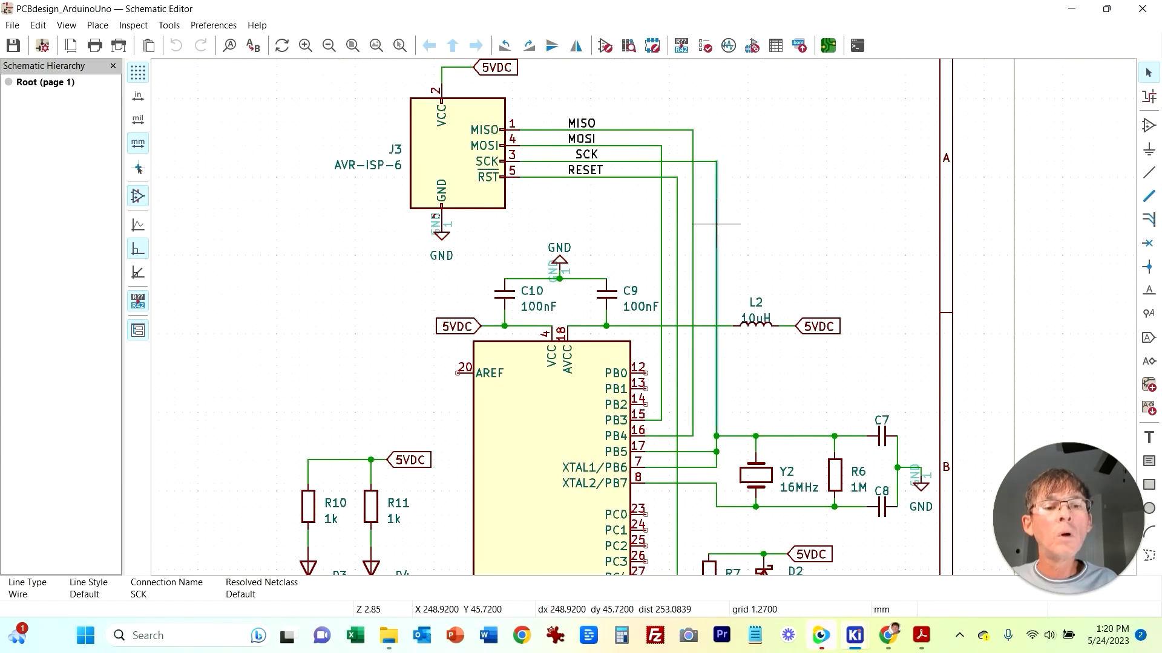
middle_drag(811, 390, 692, 242)
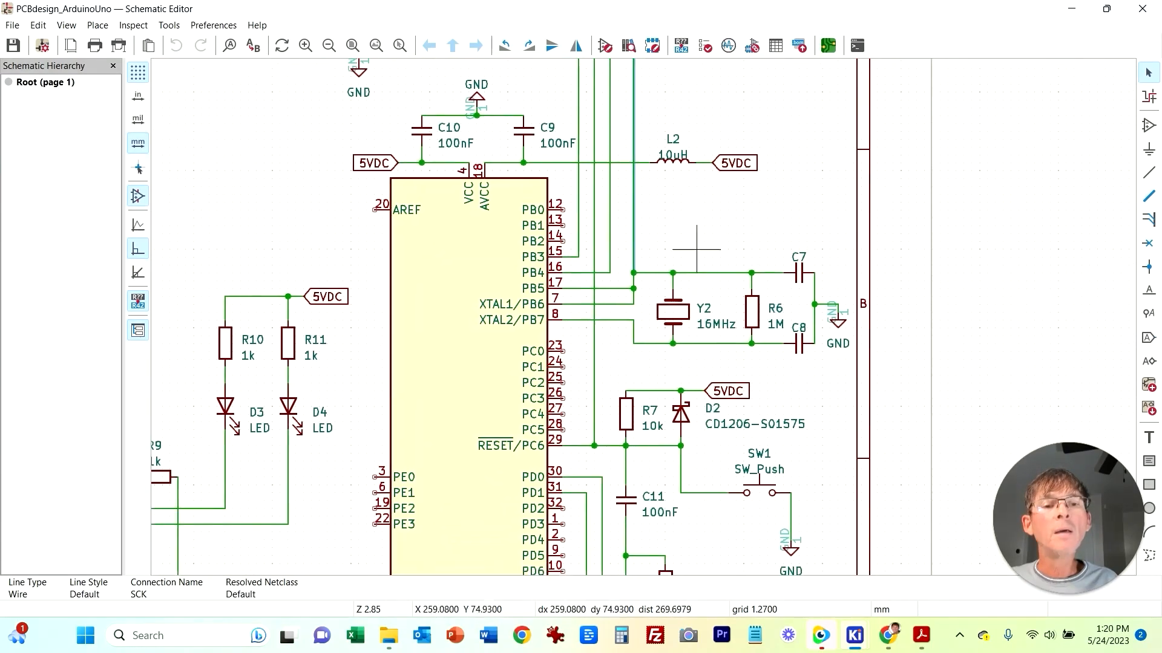
click(696, 233)
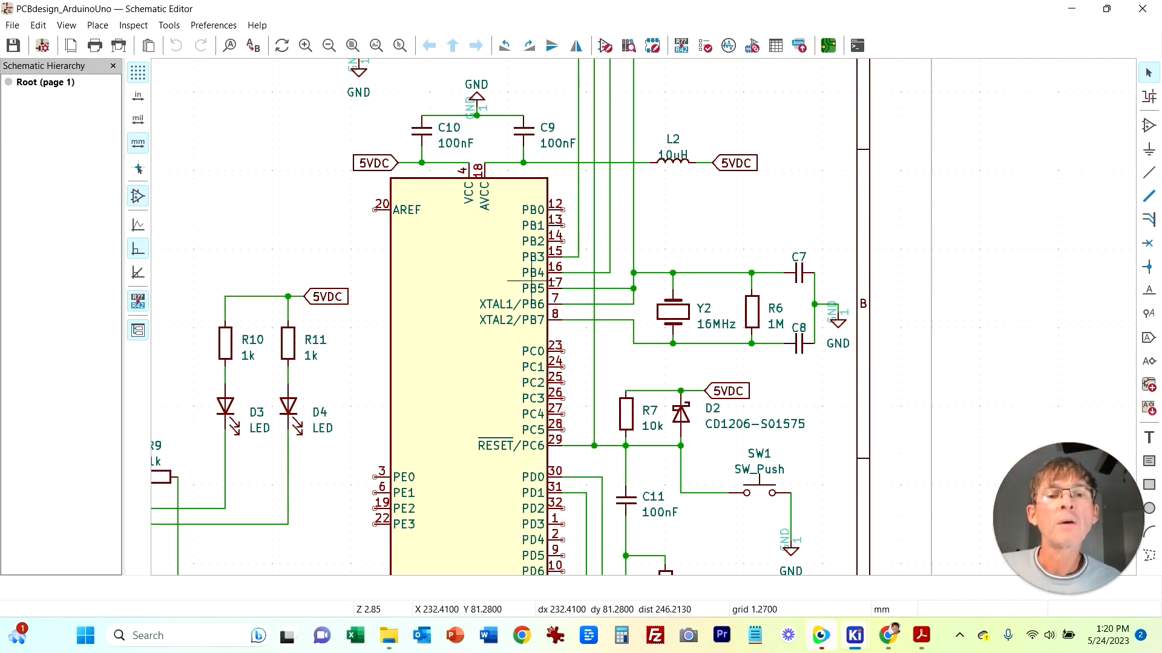
middle_drag(657, 218, 679, 439)
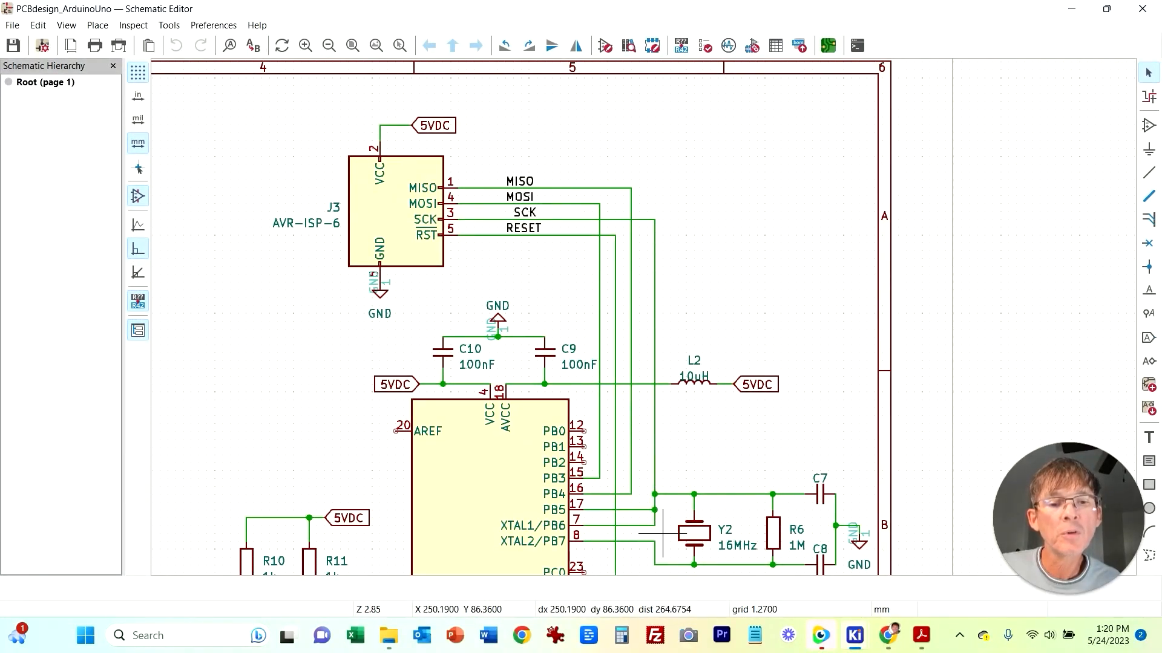
middle_drag(741, 424, 704, 285)
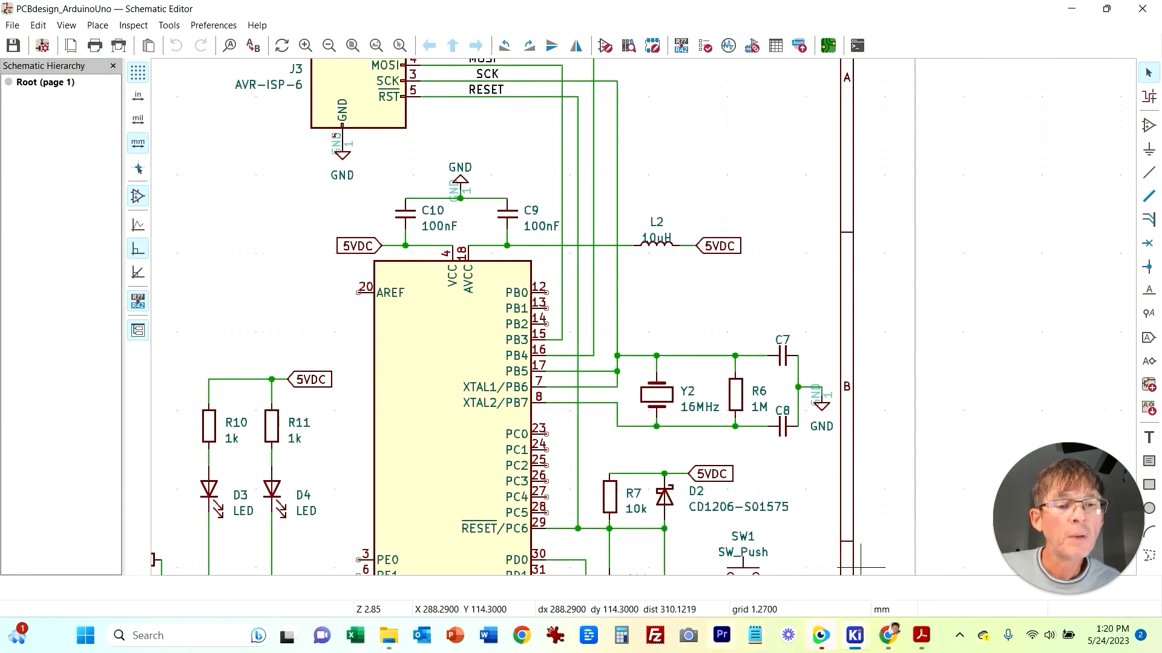
Step: Compare with the crystal wiring in the reference Arduino Uno Rev3 schematic PDF
click(921, 635)
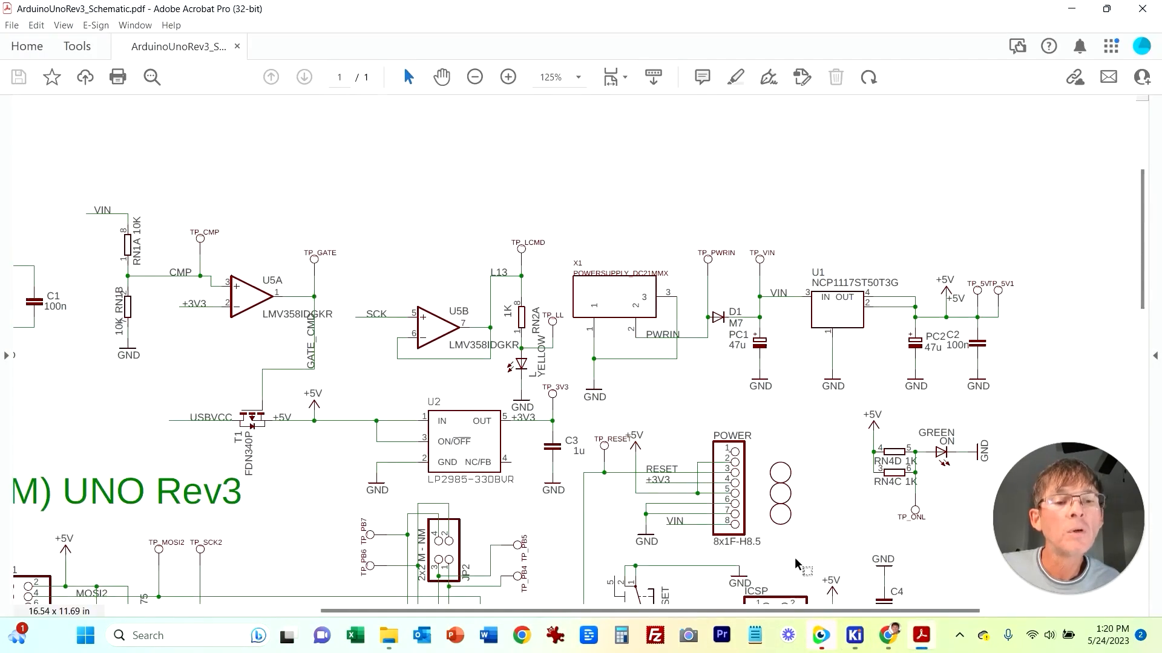
scroll(804, 567, down, 2)
scroll(816, 516, down, 5)
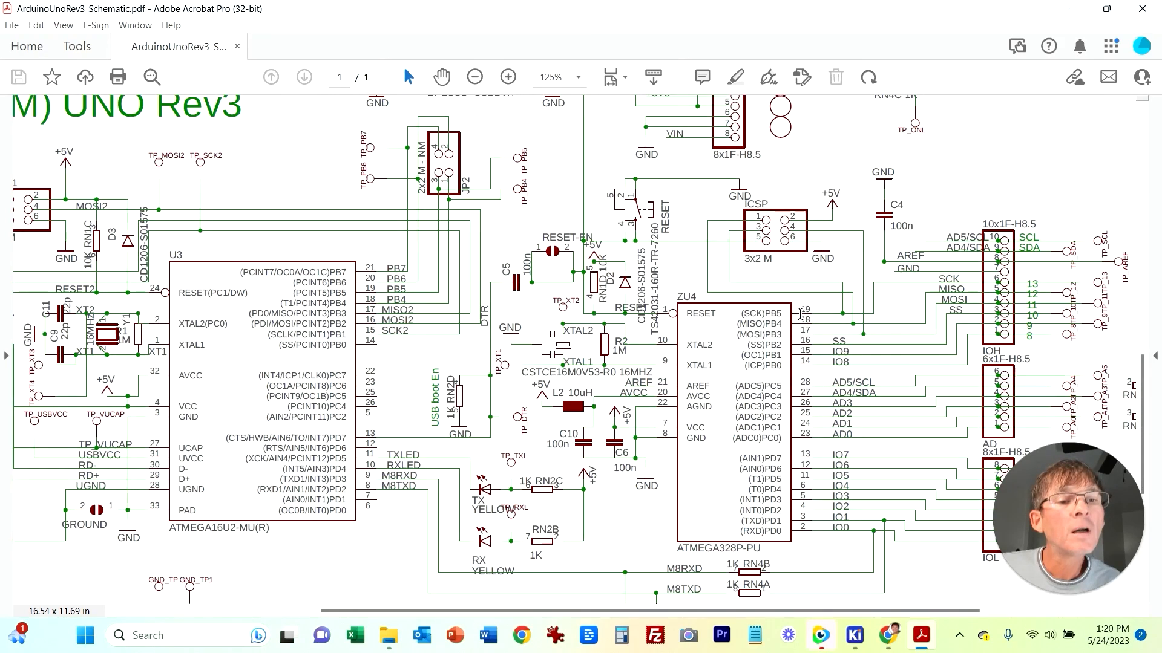
double_click(777, 313)
mouse_move(854, 635)
click(841, 563)
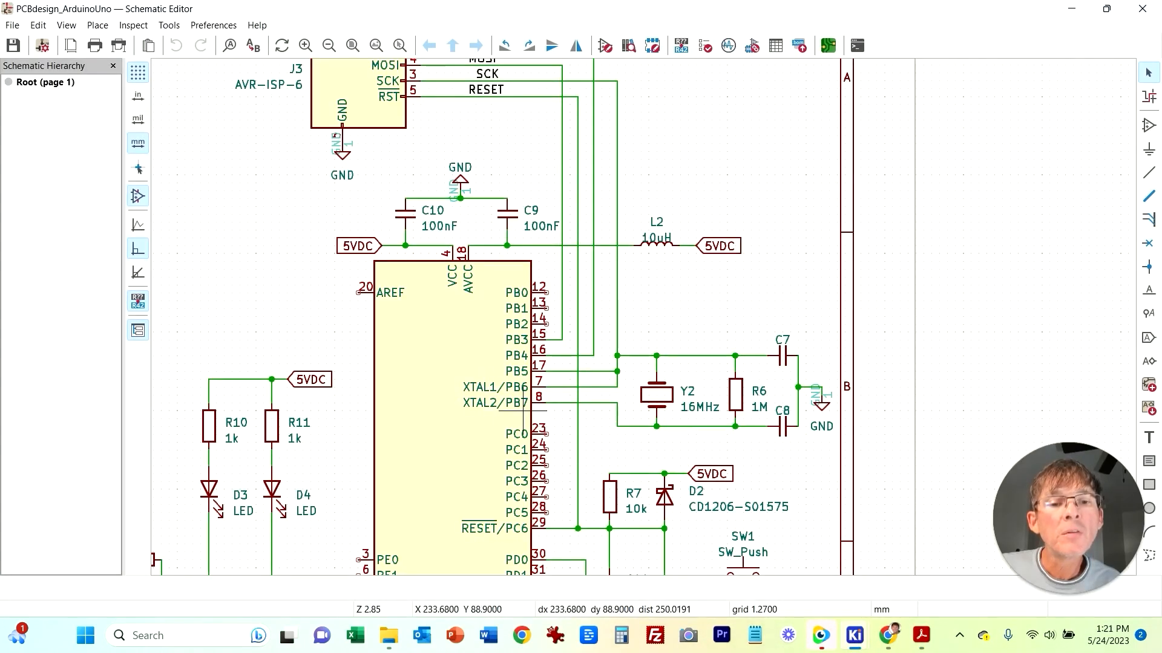
Step: Delete the wire connecting PB5 to the crystal net in the schematic
right_click(600, 372)
key(Escape)
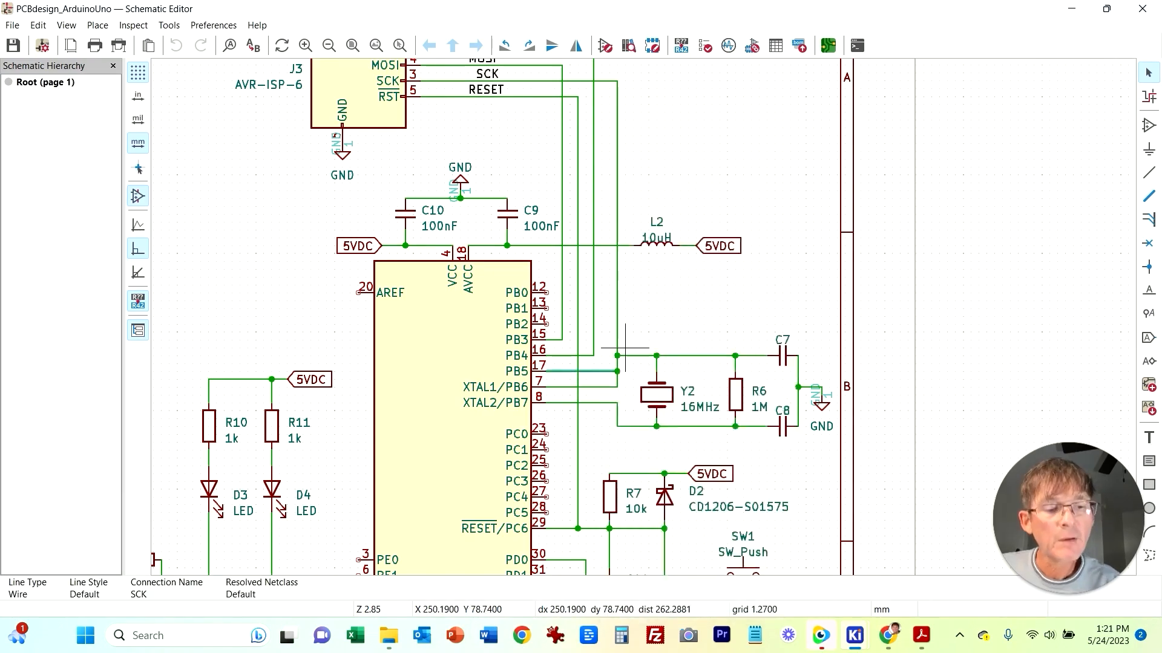
key(Home)
scroll(884, 256, up, 6)
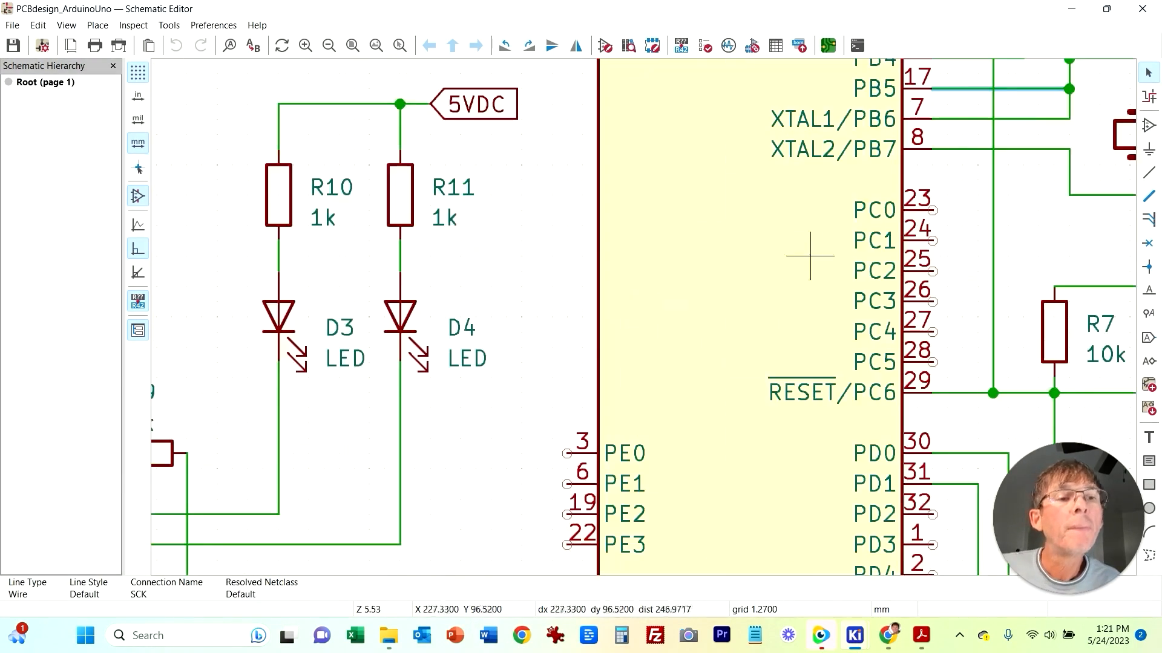
key(Delete)
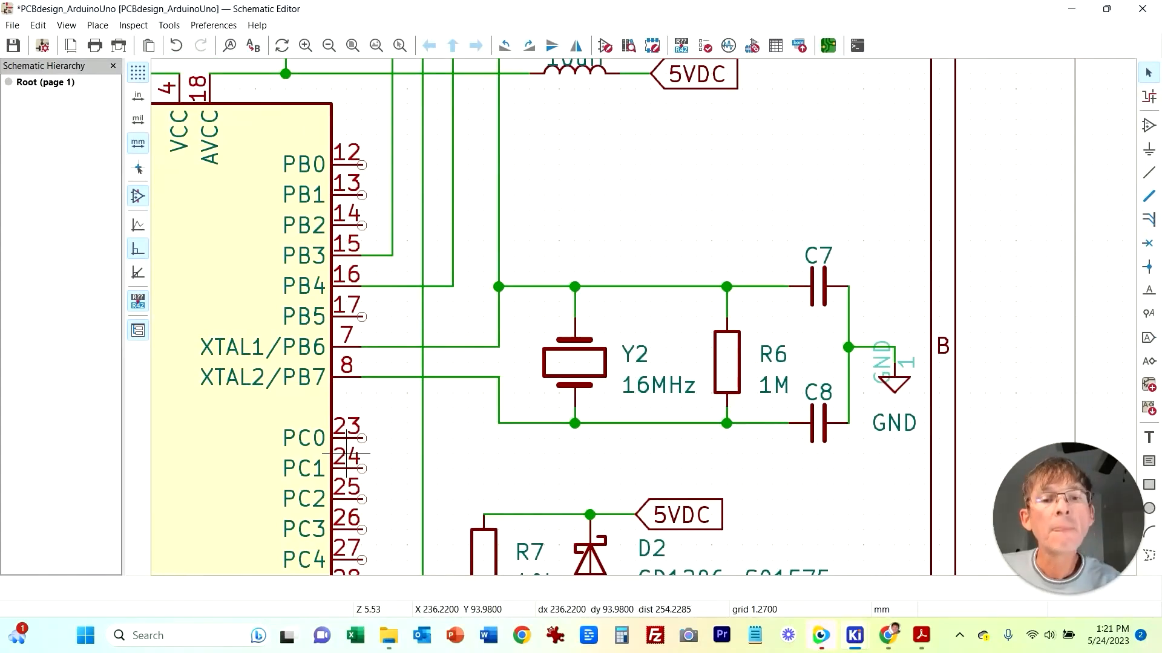
Step: Delete the wire joining the SCK line to the crystal net in the schematic
middle_drag(589, 195, 564, 327)
click(548, 326)
scroll(696, 309, down, 3)
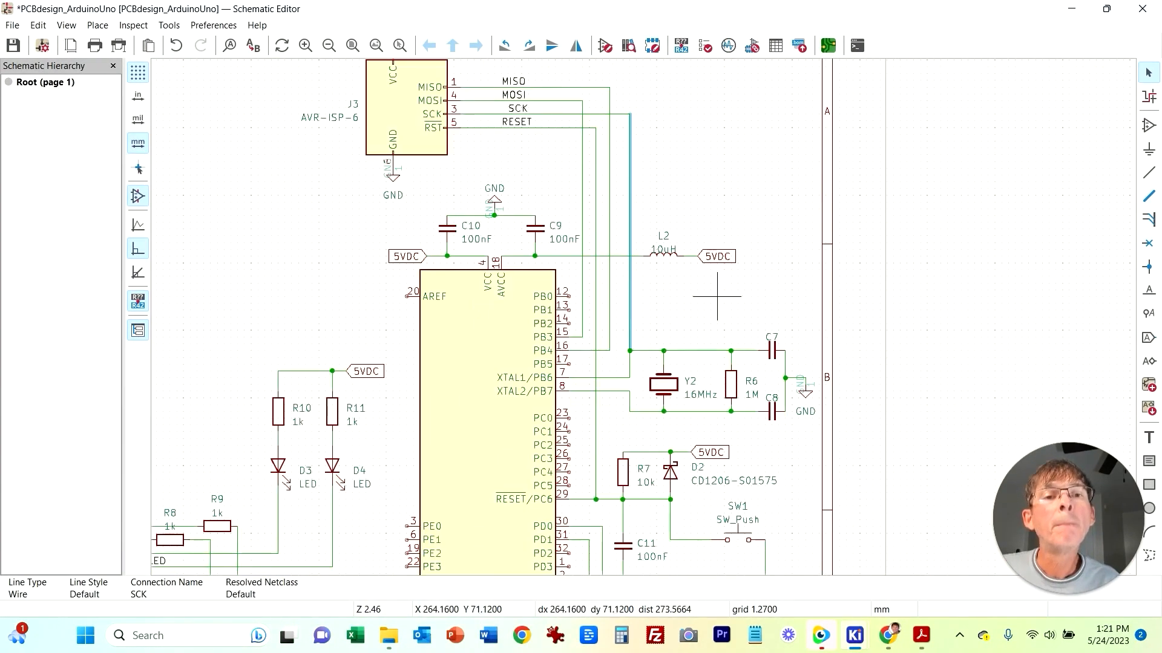
key(Delete)
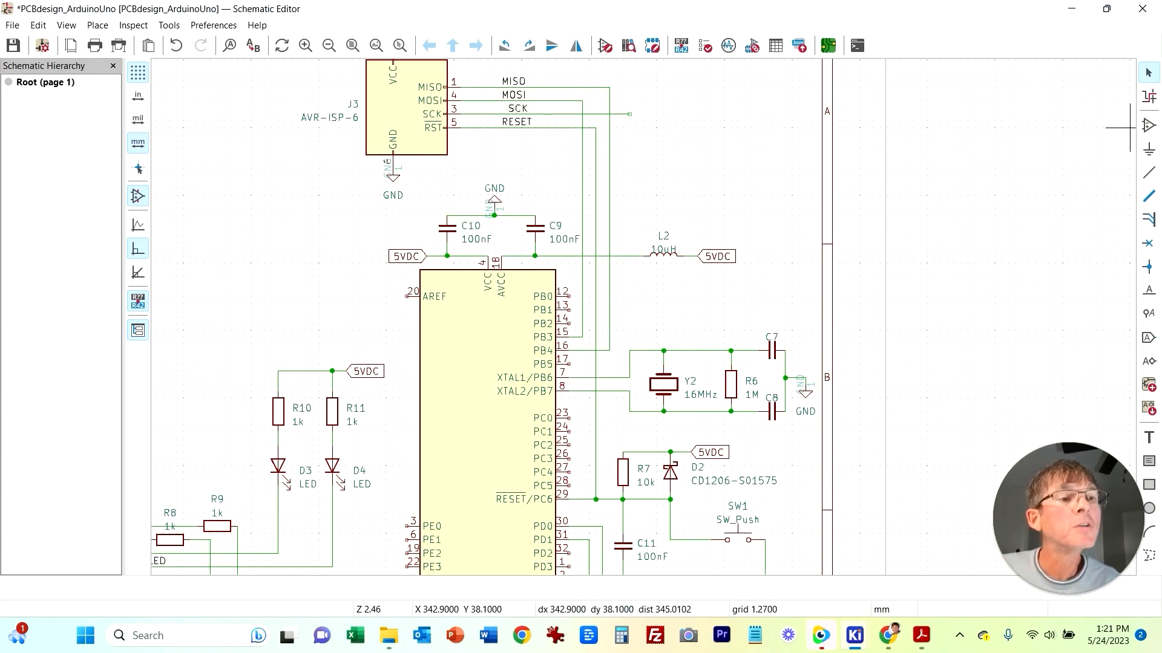
click(1147, 173)
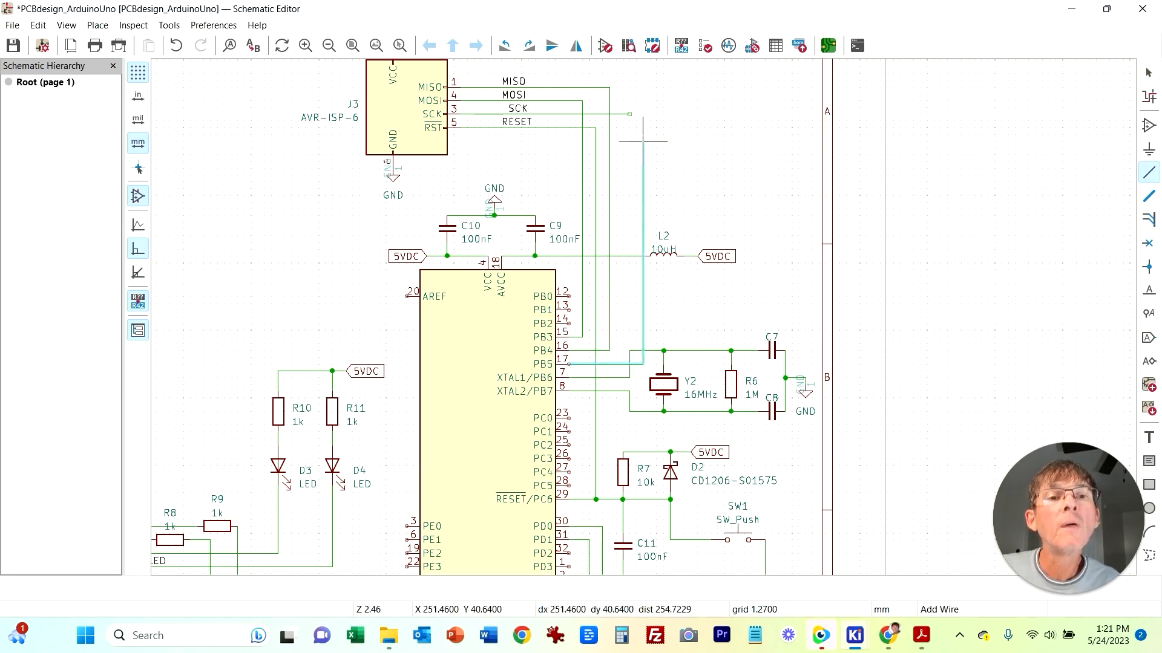
click(623, 113)
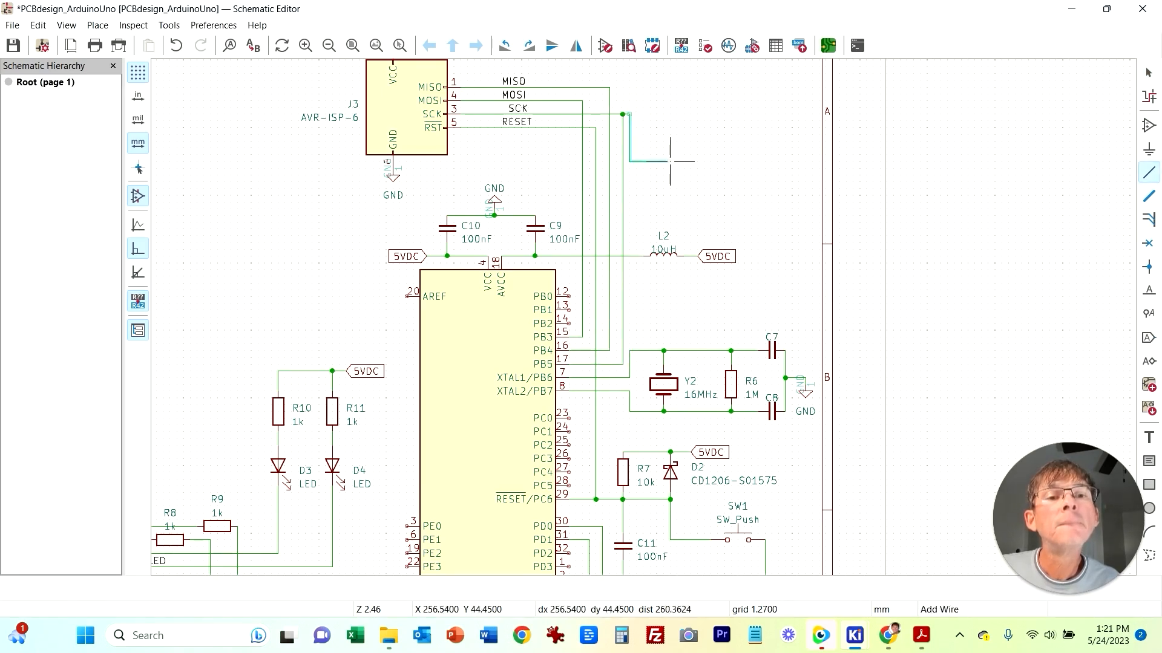
key(Escape)
Step: Delete the leftover dangling wire segment near the SCK line
scroll(636, 120, up, 5)
drag(583, 314, 506, 248)
key(Delete)
scroll(507, 249, down, 5)
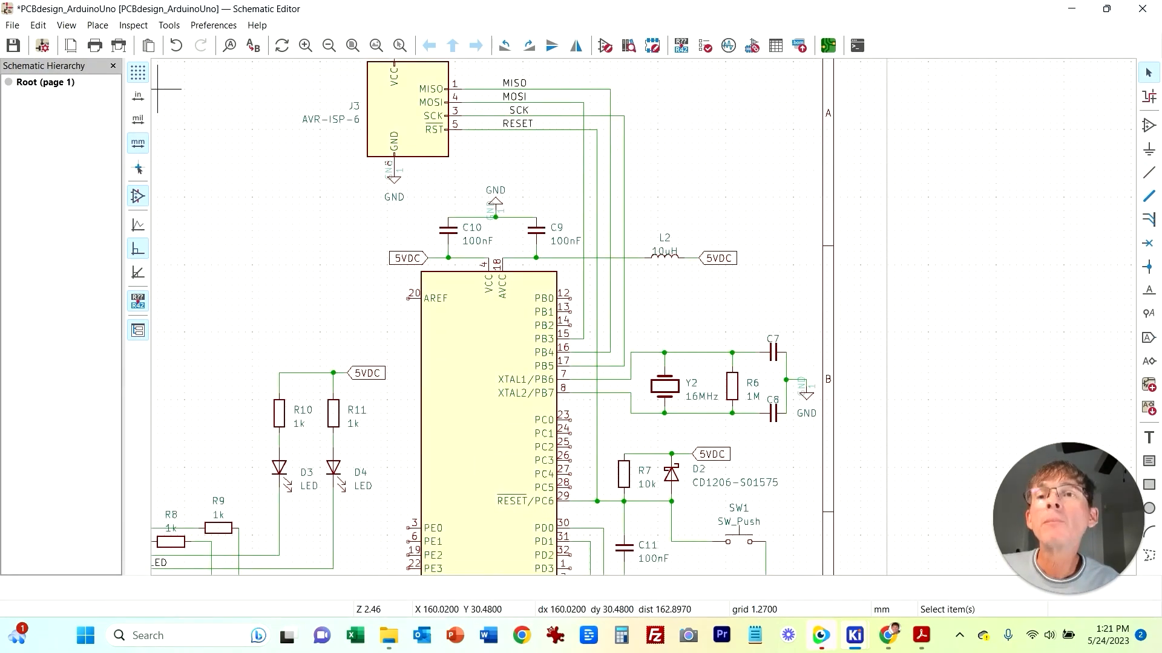
Step: Save the schematic and apply its changes to the board with Update PCB from Schematic
key(ctrl+s)
mouse_move(854, 636)
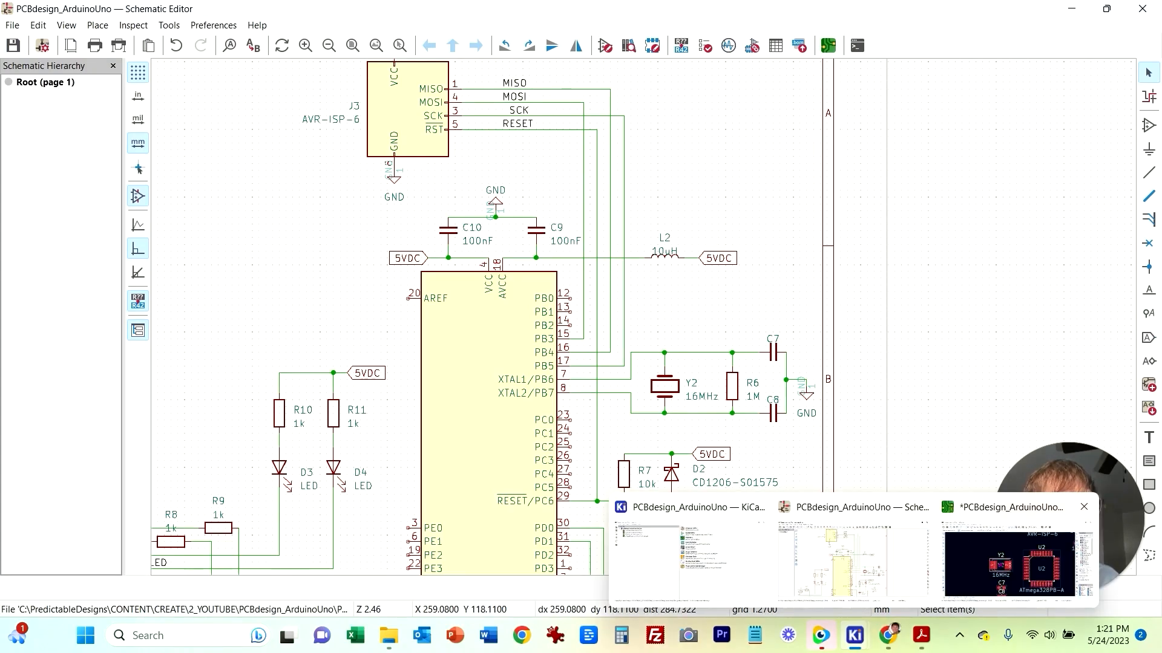
click(1016, 557)
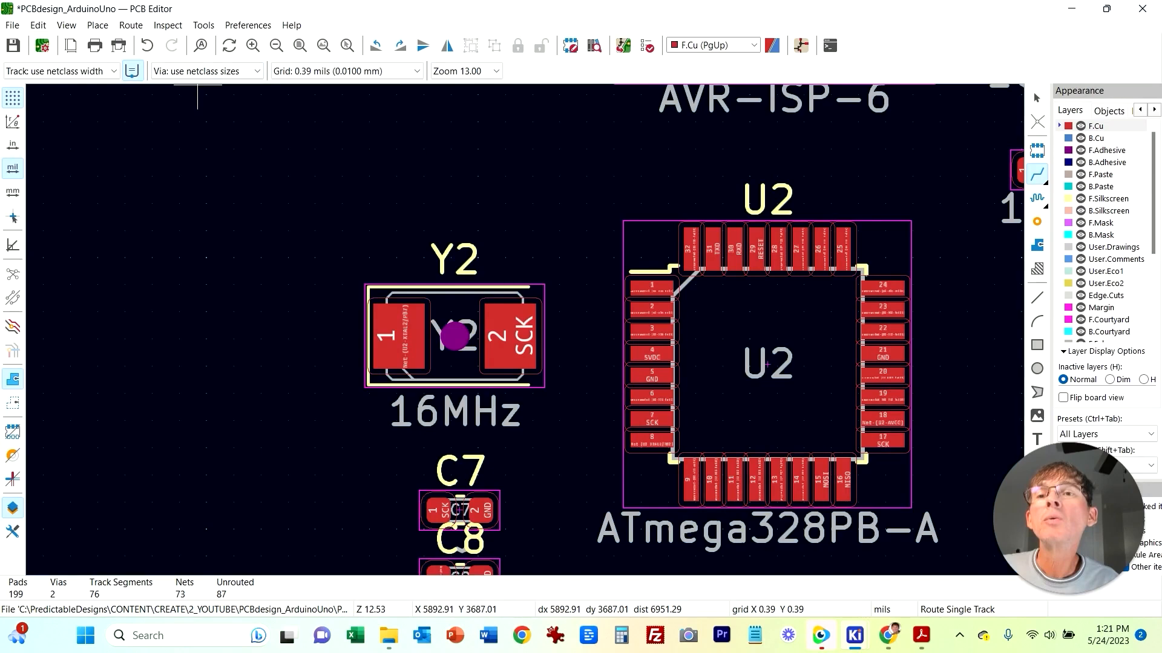
key(ctrl+s)
click(203, 25)
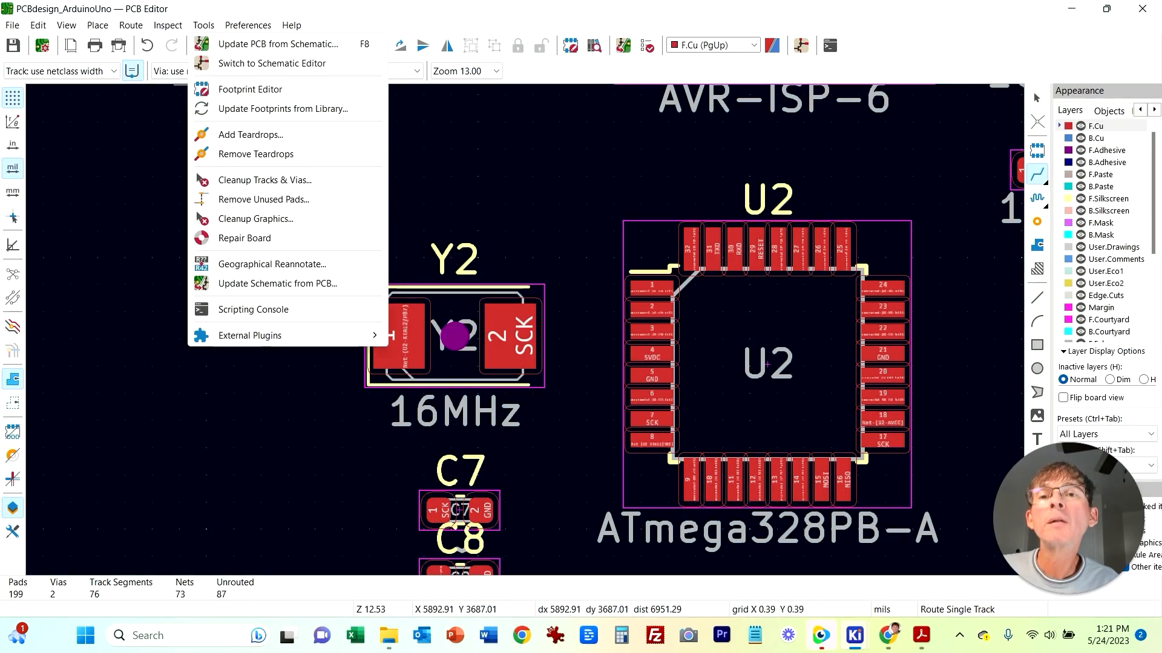
click(279, 44)
click(385, 356)
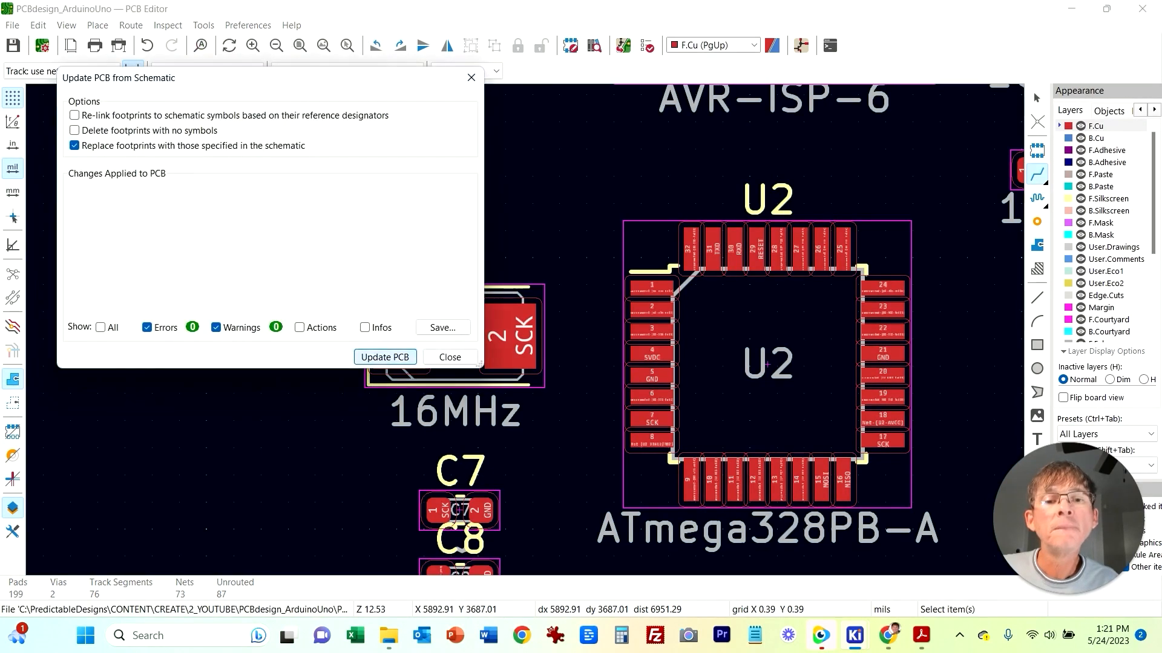
click(451, 356)
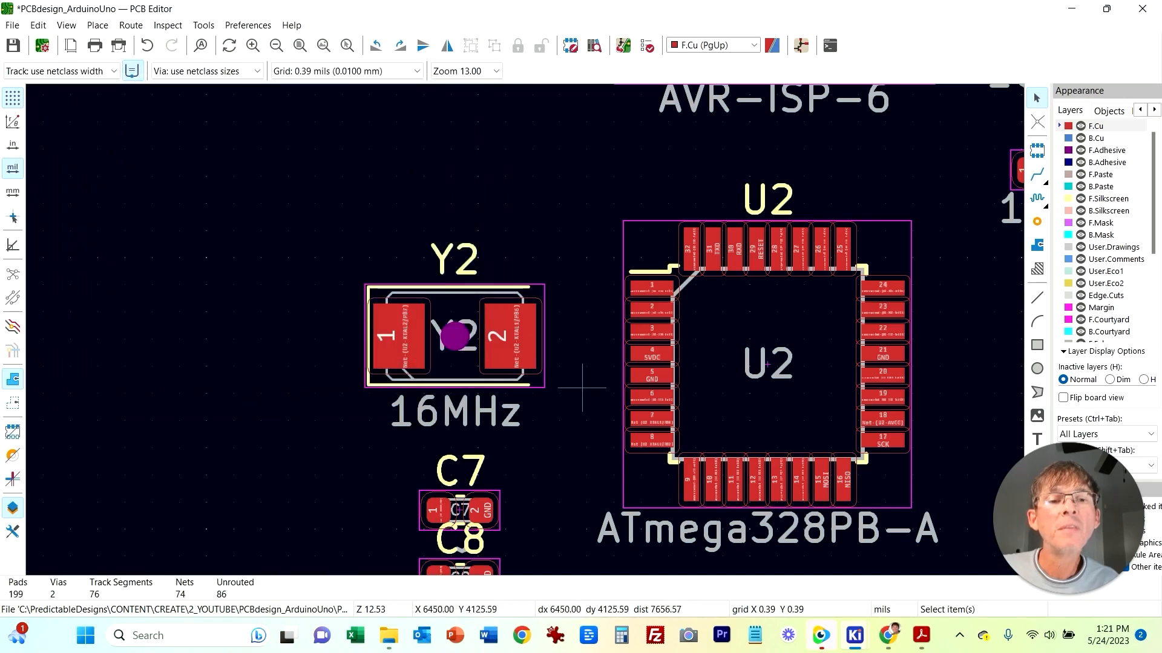
Step: Rotate crystal Y2 and its 16MHz value label to a vertical orientation
click(528, 288)
key(r)
key(r)
key(r)
key(Escape)
key(x)
click(458, 280)
key(Escape)
key(Escape)
click(508, 393)
key(r)
key(r)
Step: Position Y2 close beside U2's XTAL pins, left of the chip
key(Escape)
middle_drag(576, 502, 525, 320)
drag(330, 278, 473, 522)
drag(432, 405, 197, 362)
click(358, 321)
drag(406, 219, 492, 315)
key(Escape)
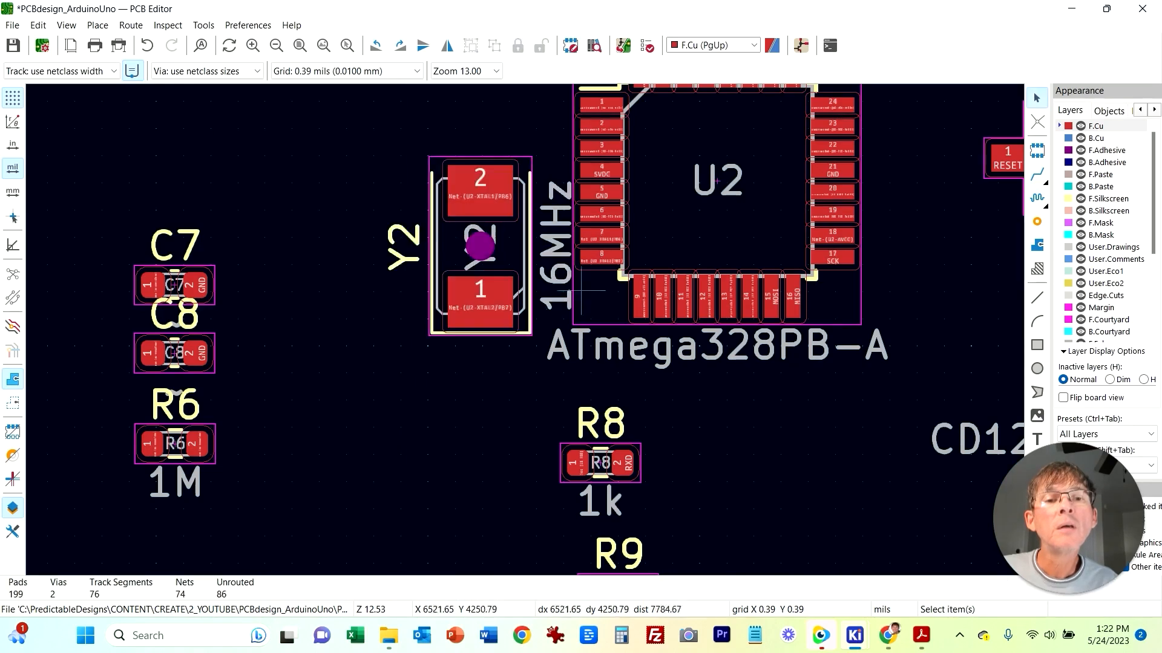
drag(365, 110, 568, 420)
drag(480, 302, 505, 301)
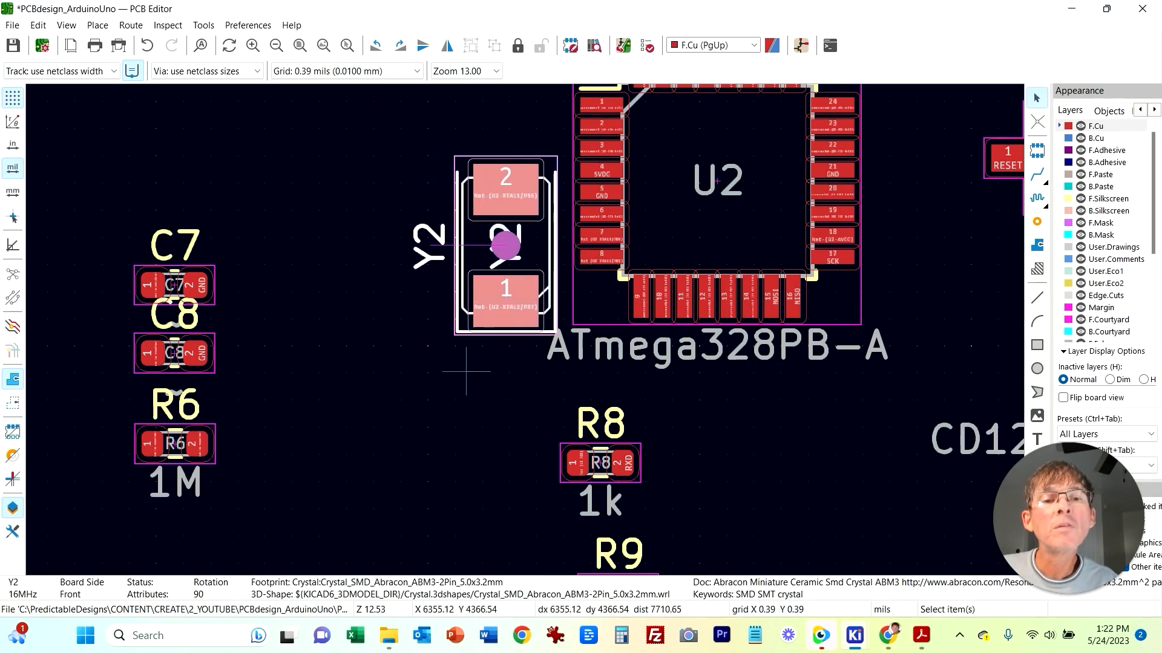
Step: Route traces from both Y2 pads to U2's XTAL1 and XTAL2 pins
click(466, 371)
key(x)
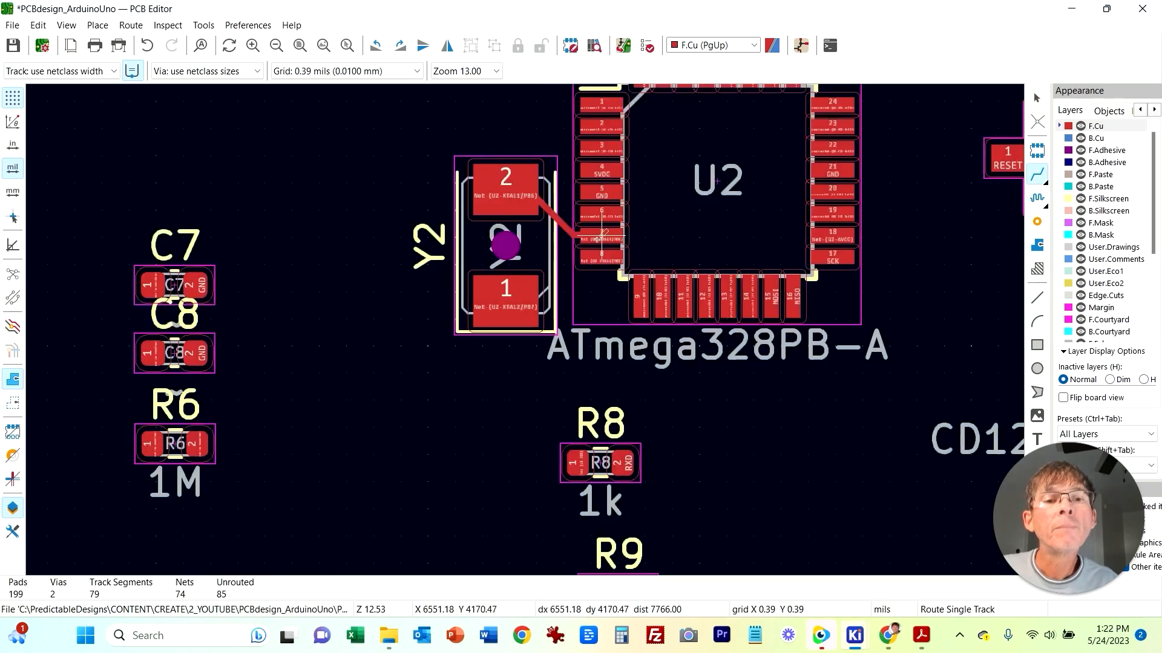
click(602, 257)
click(506, 301)
key(Escape)
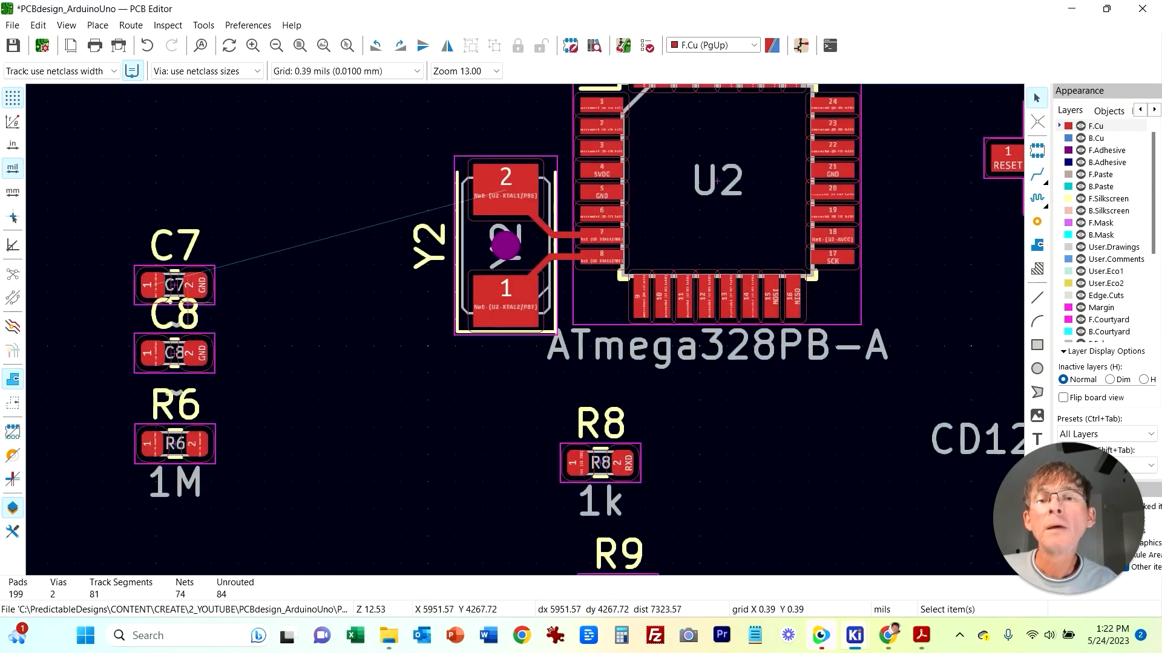
Step: Rotate C7 and place it beside Y2's upper pad
click(1037, 174)
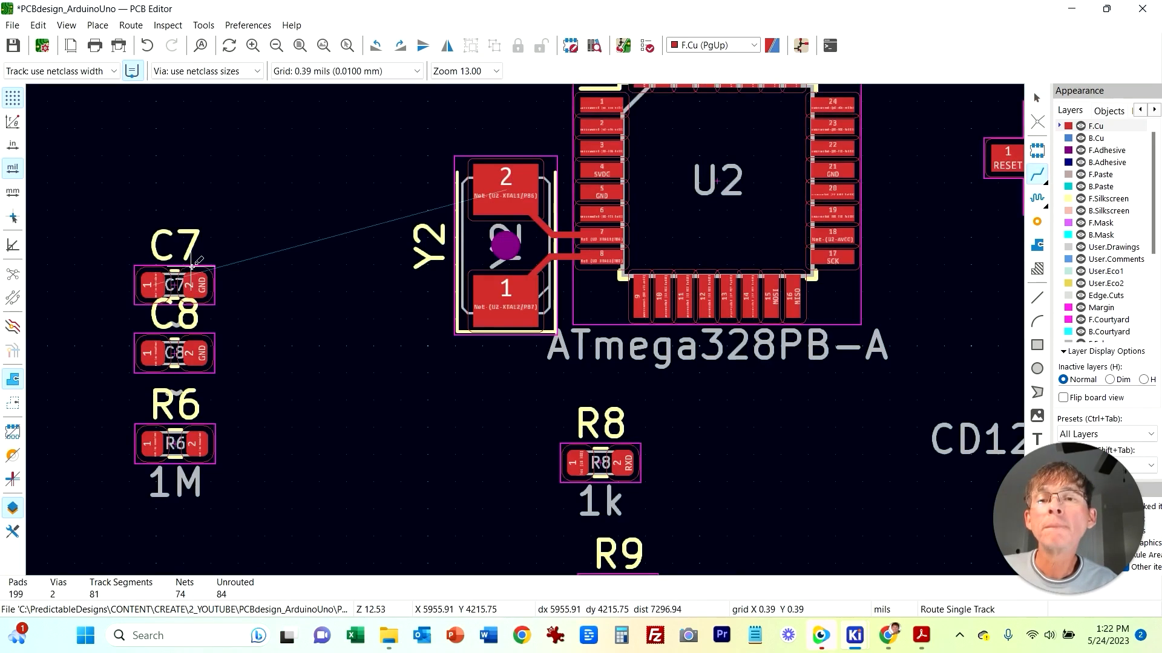
click(194, 285)
key(m)
key(r)
key(r)
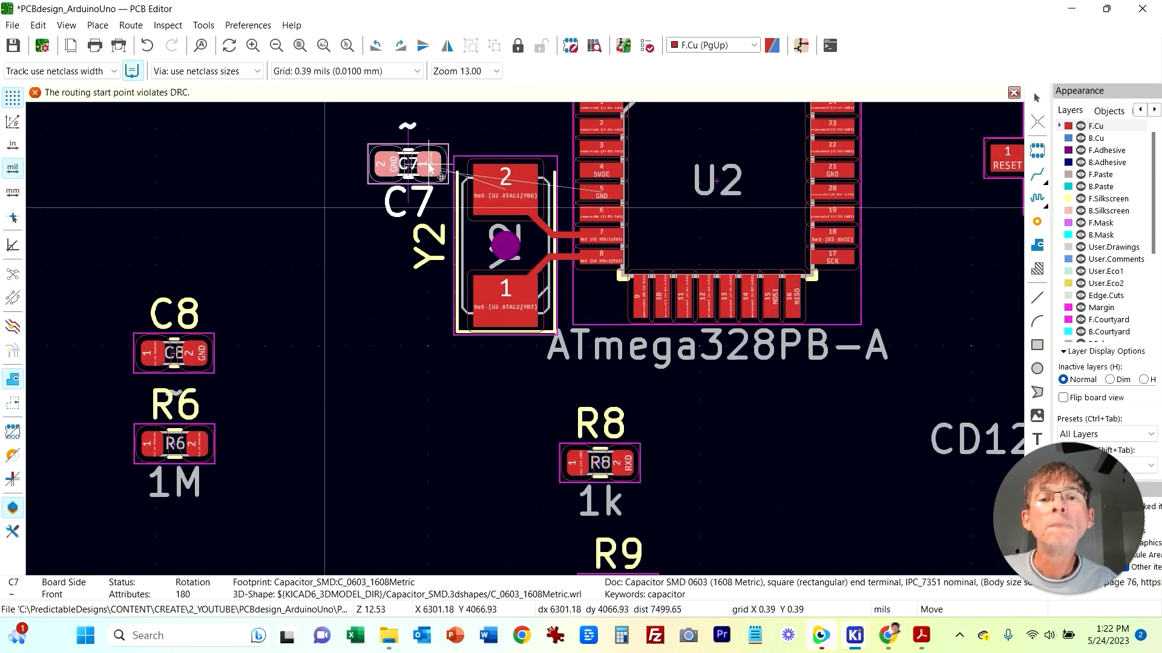
click(441, 177)
Step: Rotate C8 and place it beside Y2's lower pad
key(r)
key(r)
Step: Move the Y2 reference label above the crystal
key(r)
key(r)
key(m)
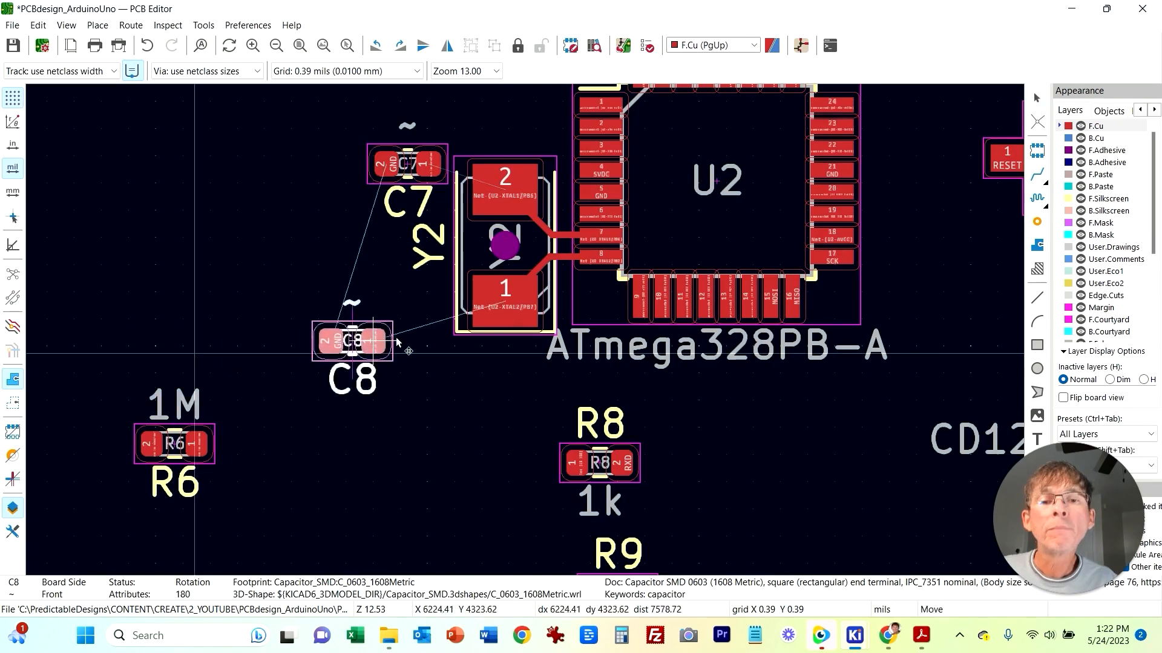
click(408, 332)
key(m)
Step: Rotate R6 vertical and place it between C7 and C8 beside Y2
key(r)
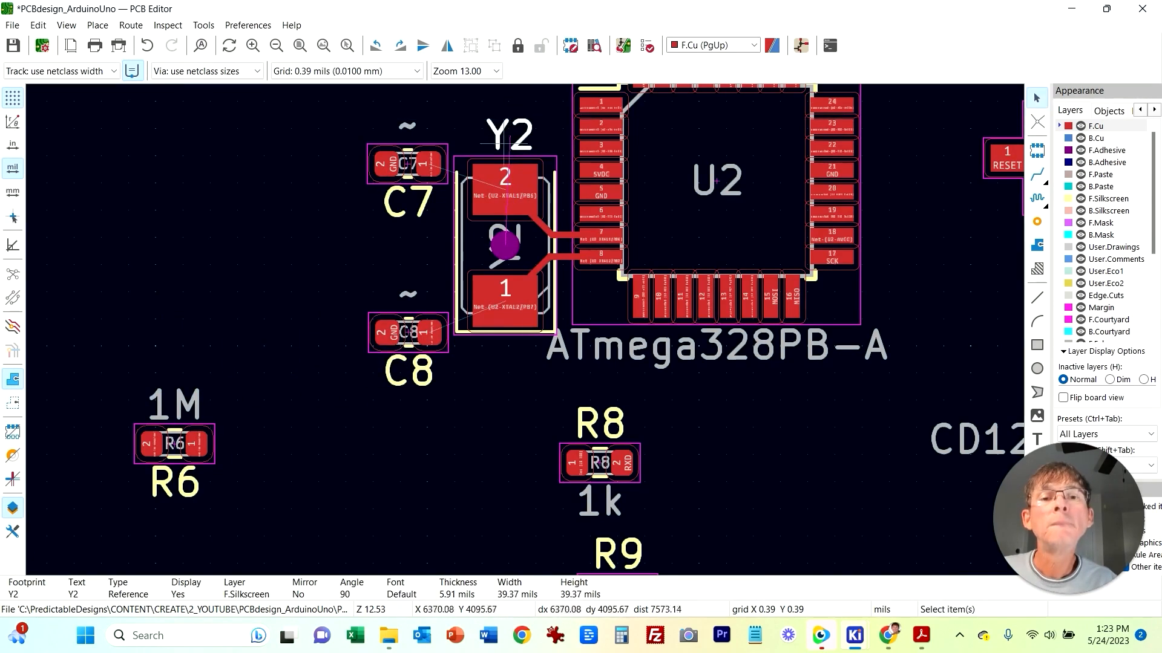
click(509, 132)
key(r)
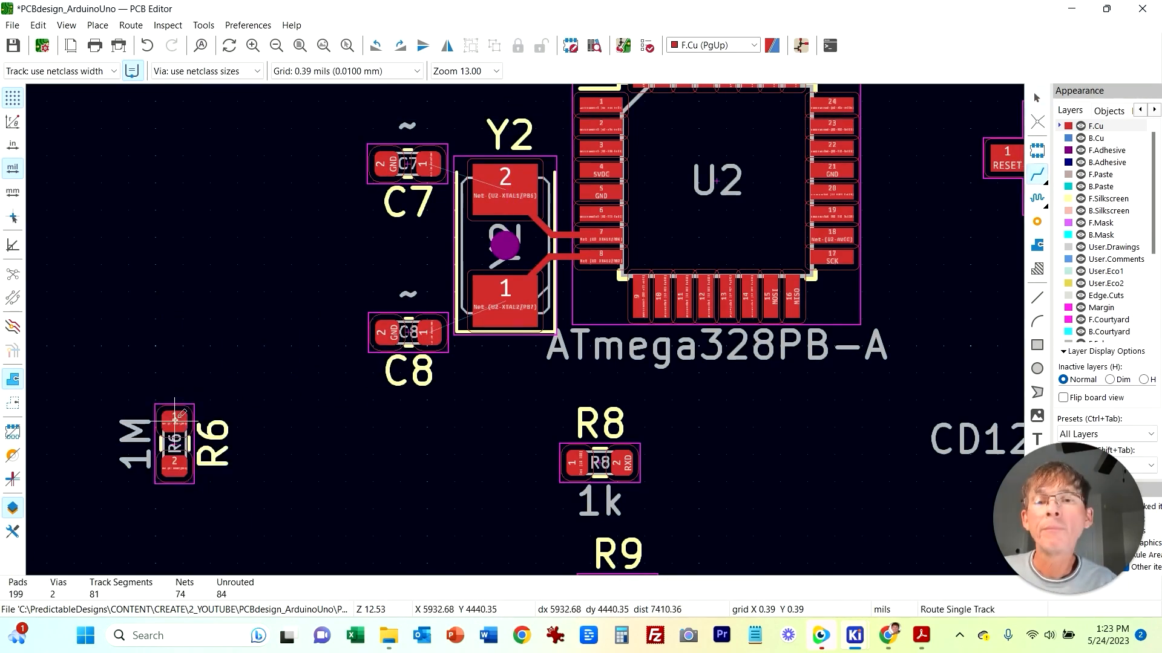
key(m)
click(455, 214)
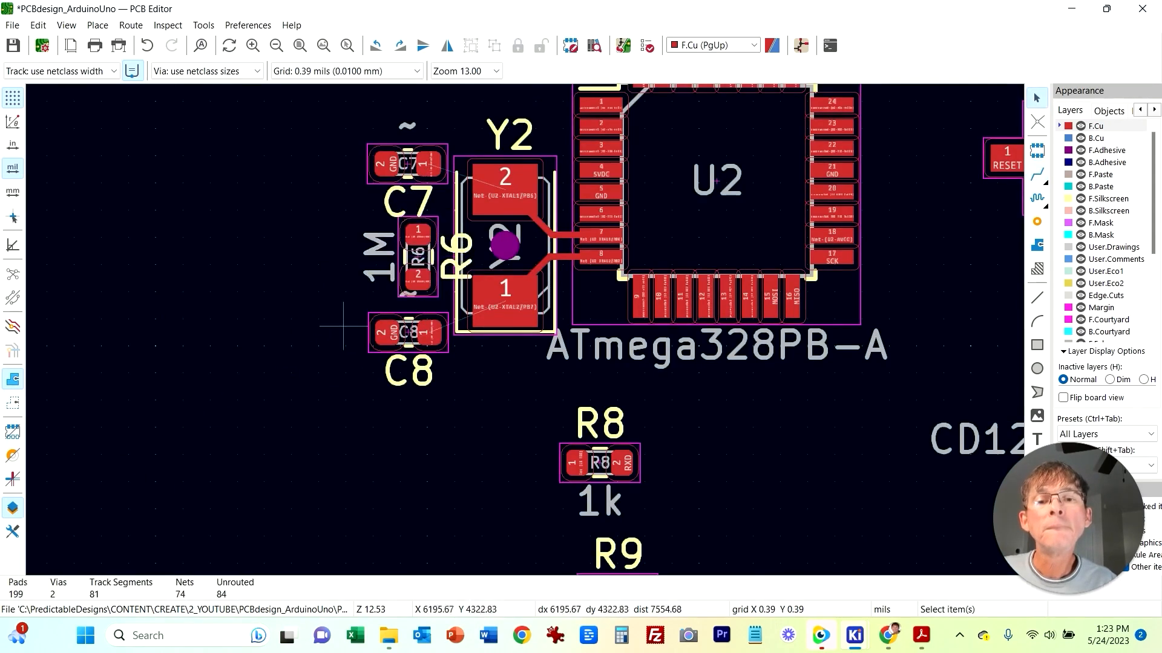
Step: Move C7's reference label to its left and delete C7's value text
key(m)
click(340, 167)
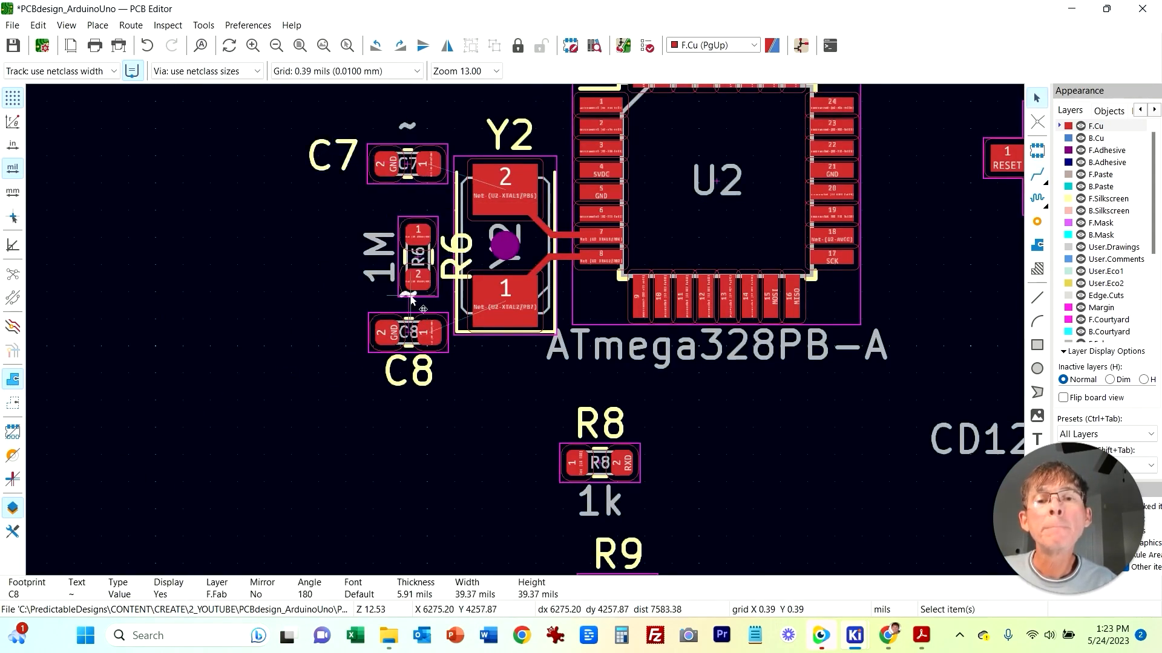
click(411, 132)
key(Delete)
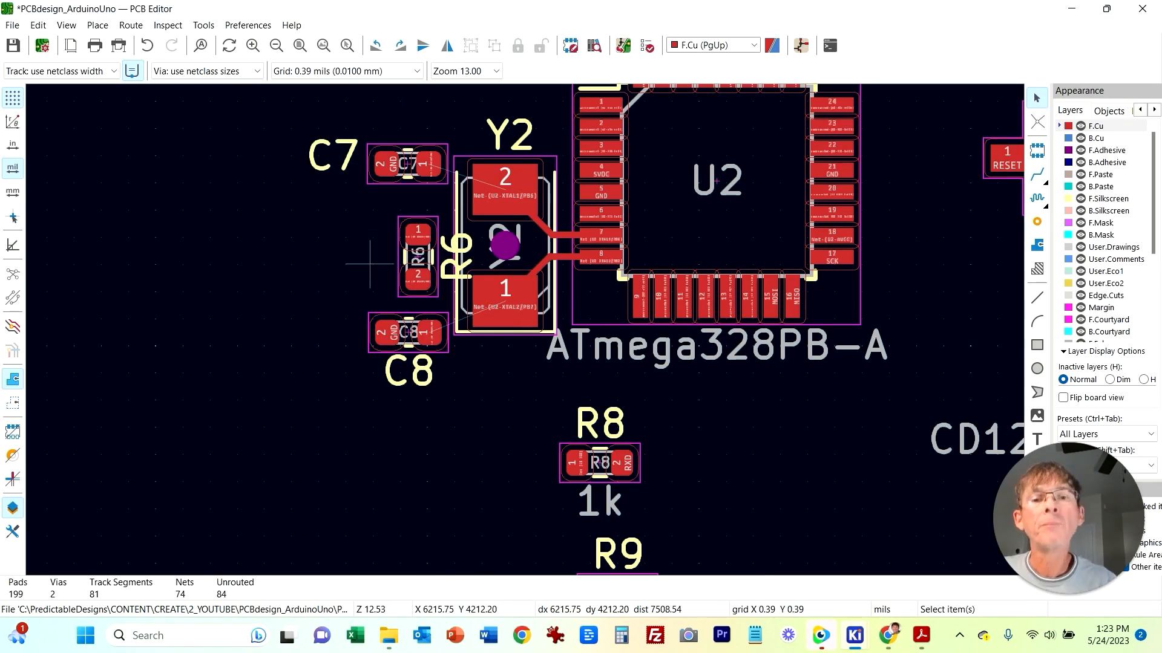
Step: Move R6's label to its left and shift R6, C7 and C8 into a tidy column beside Y2
click(428, 222)
click(456, 257)
key(m)
click(373, 254)
drag(307, 197, 439, 296)
key(m)
click(427, 268)
drag(327, 299, 447, 404)
key(m)
click(442, 340)
Step: Route traces from R6's pads up to C7 and down to C8
key(x)
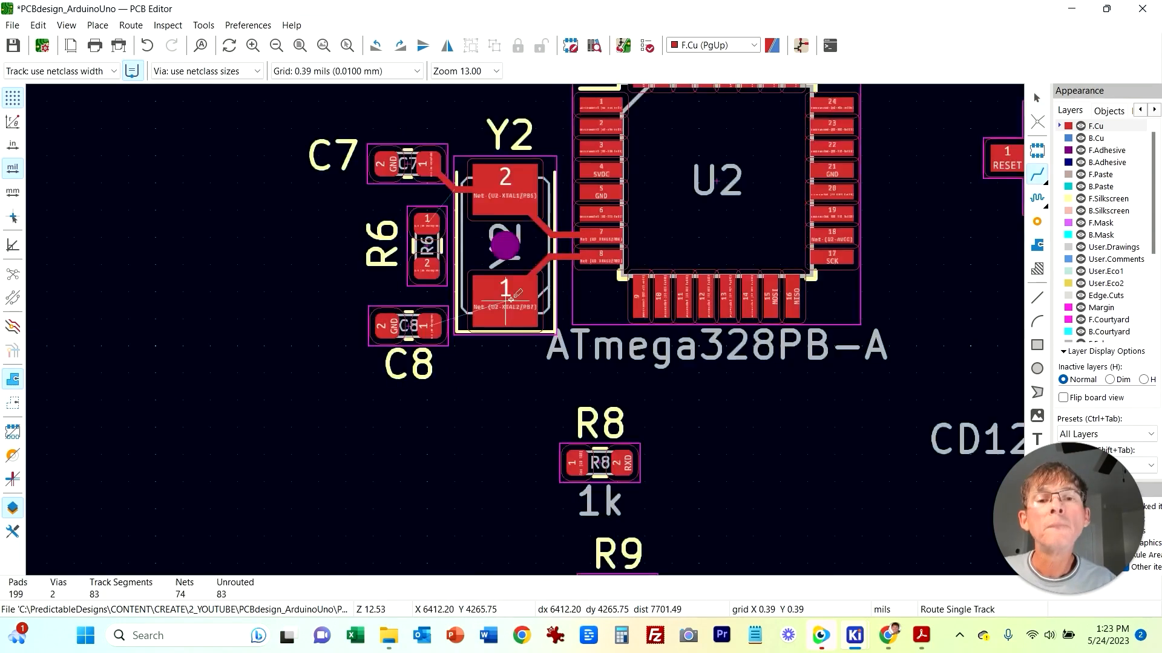
click(428, 221)
click(428, 166)
click(427, 268)
click(429, 325)
key(Escape)
Step: Examine the ATmega16U2's Y1 crystal circuit in the schematic
scroll(809, 449, down, 2)
scroll(524, 275, down, 5)
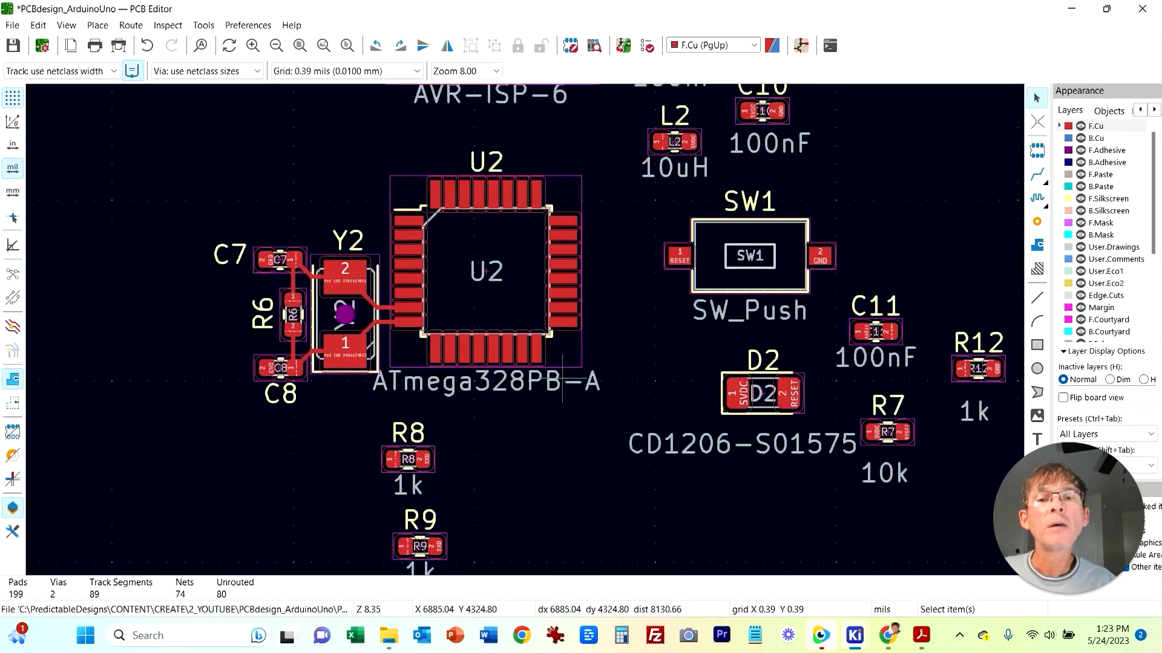
middle_drag(507, 302, 498, 452)
mouse_move(854, 635)
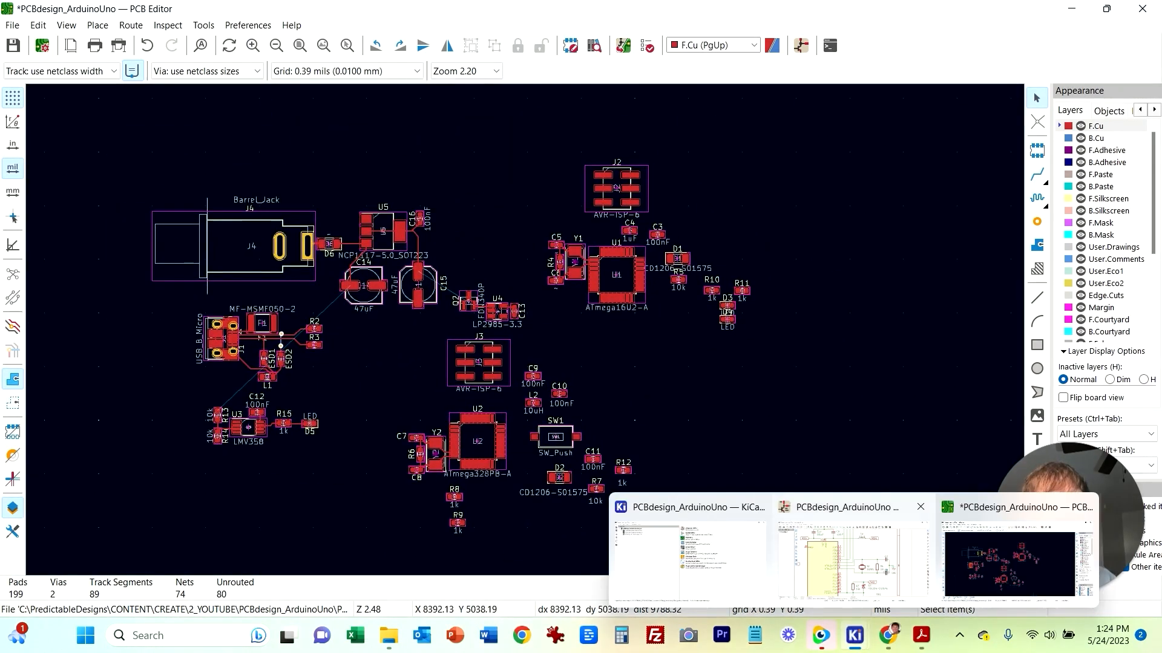
click(855, 575)
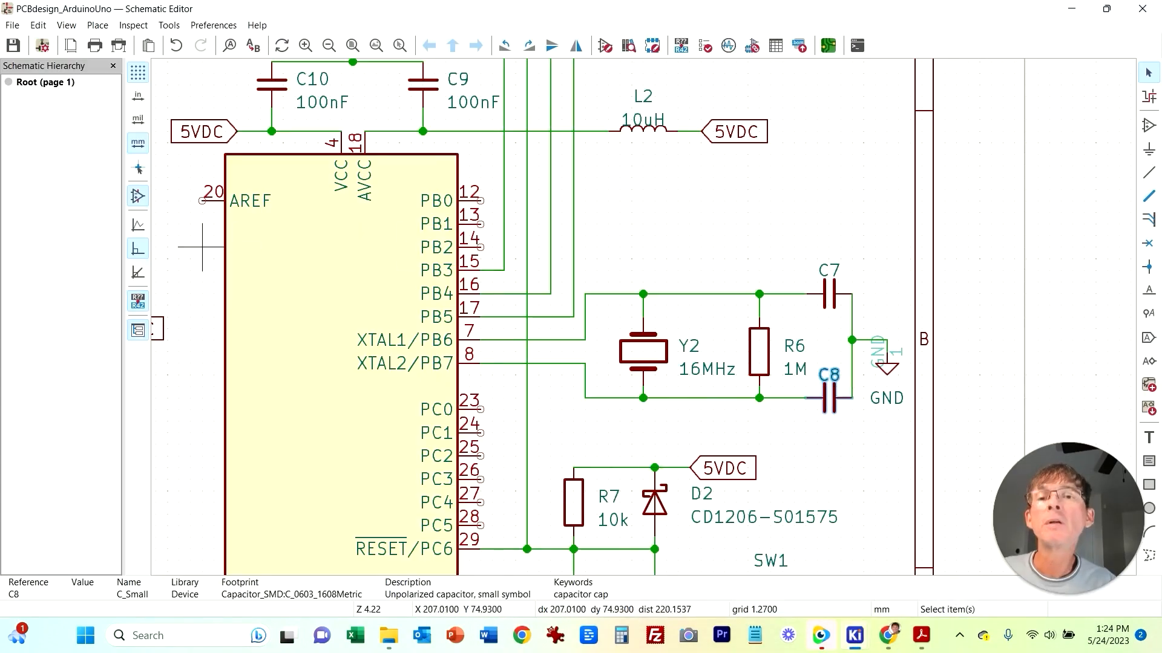
scroll(202, 247, down, 5)
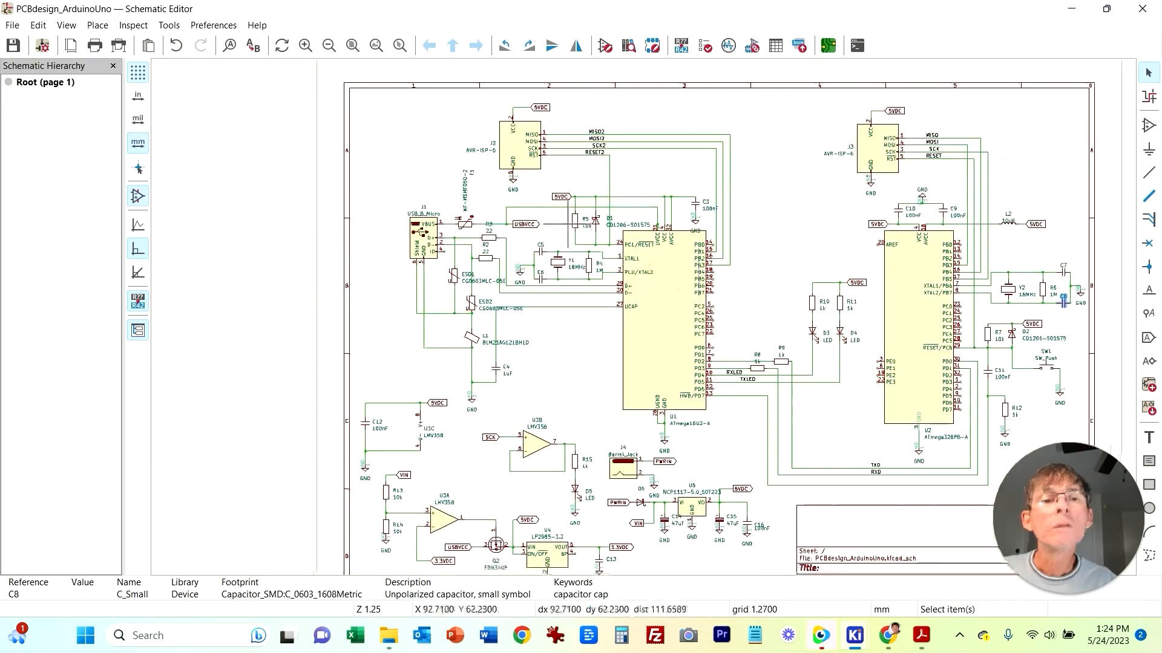
scroll(640, 311, up, 4)
middle_drag(424, 369, 355, 426)
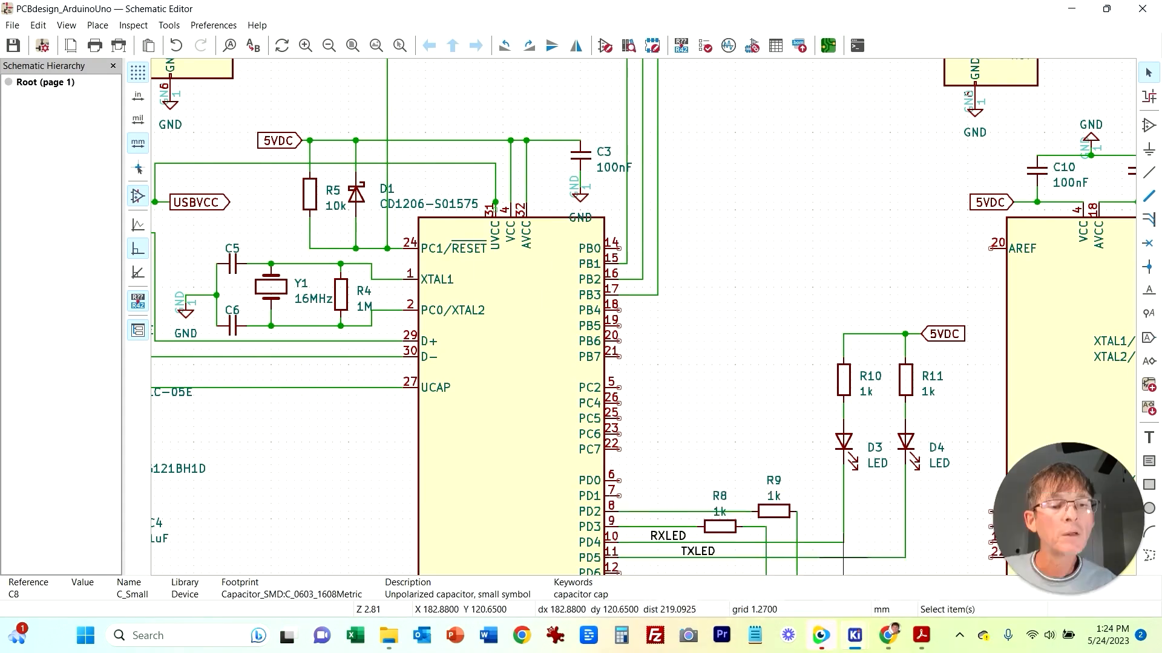
Step: Compare the Y1 crystal layout next to U1 on the board with its schematic
mouse_move(854, 635)
click(706, 568)
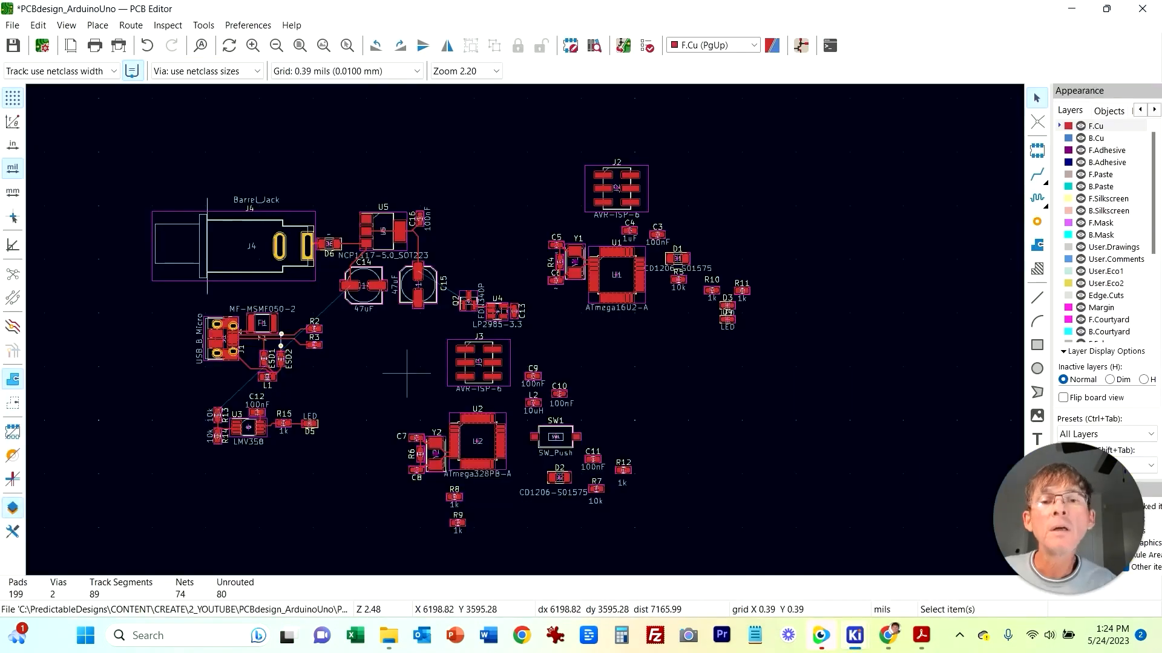
scroll(520, 338, up, 6)
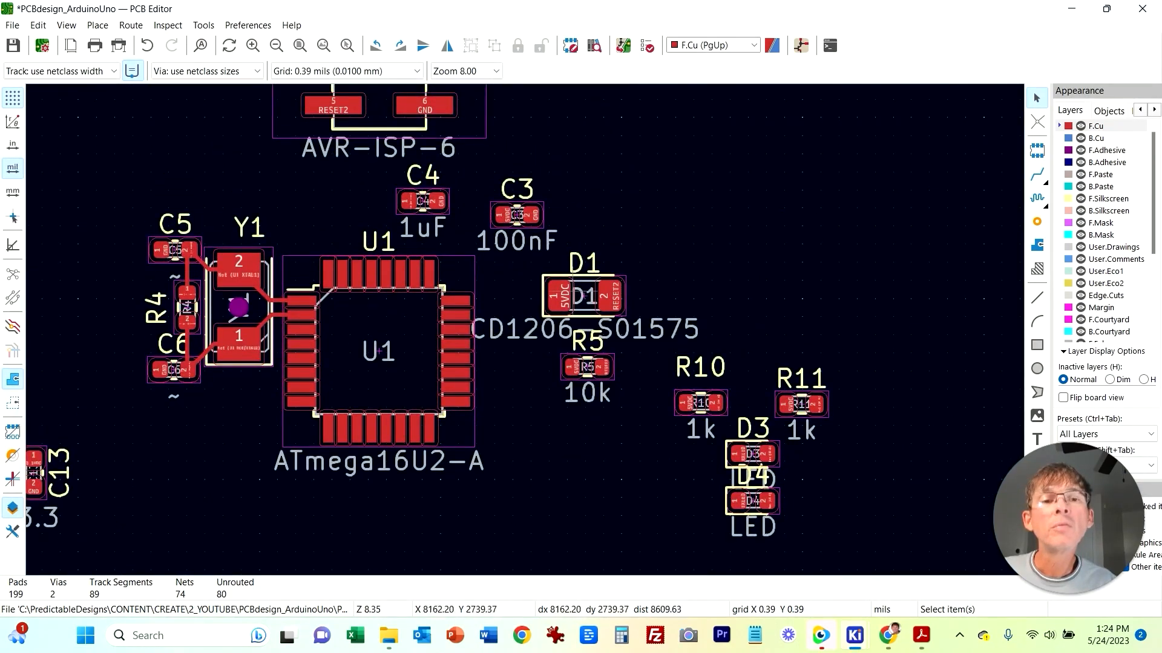
middle_drag(590, 446, 779, 403)
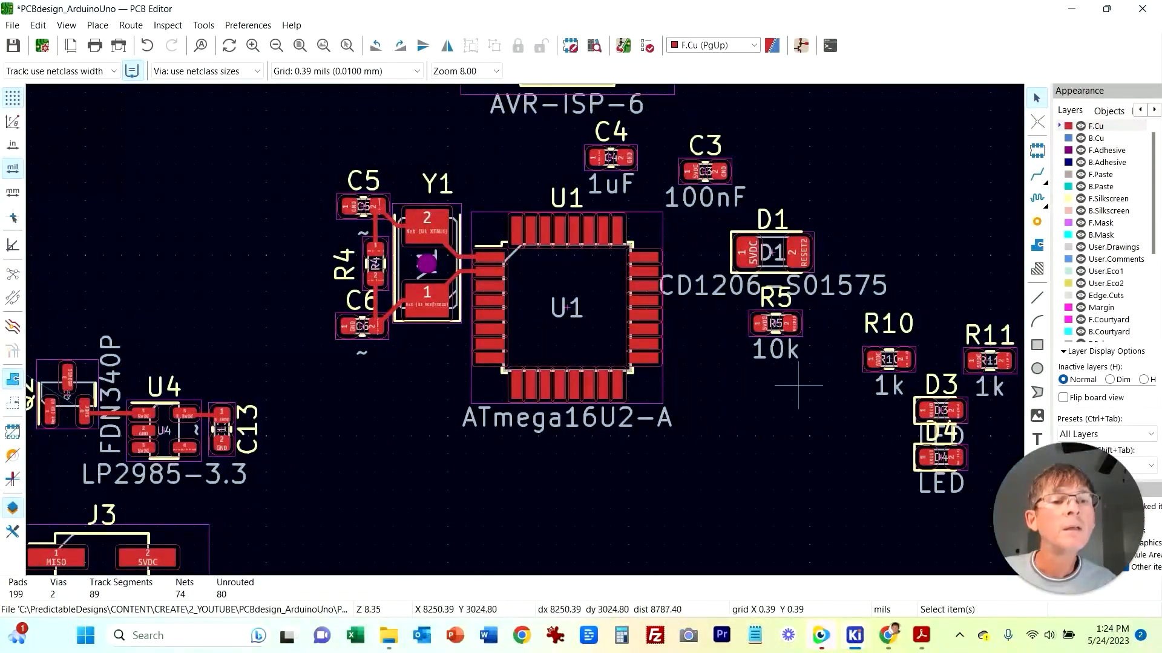
key(x)
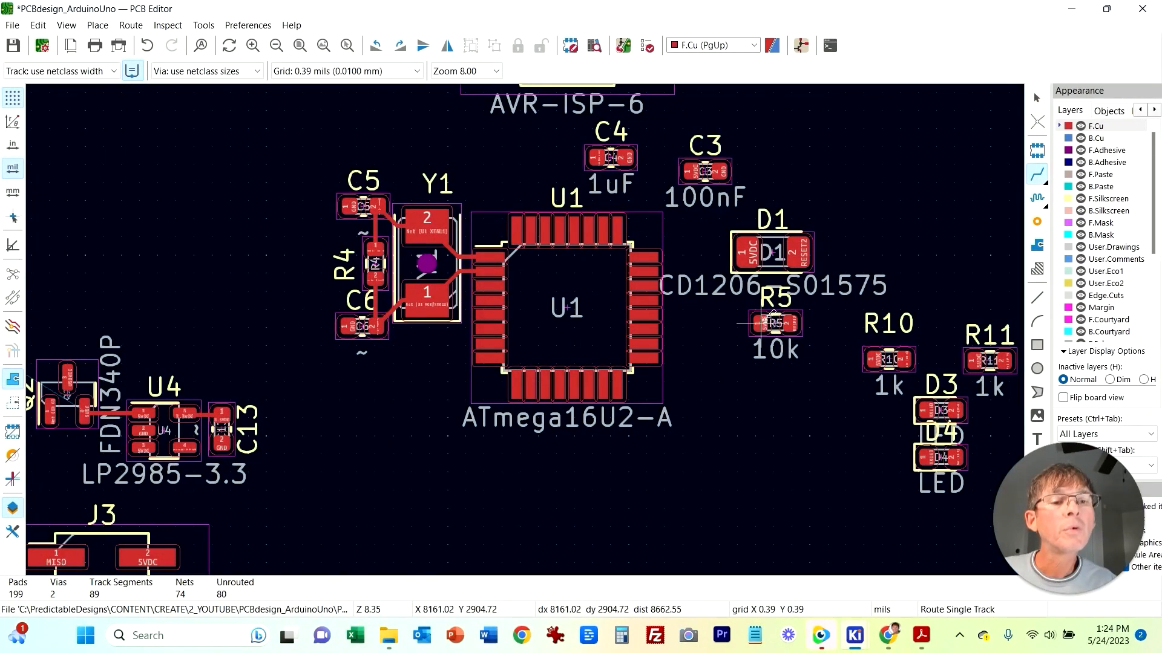
click(761, 324)
key(Escape)
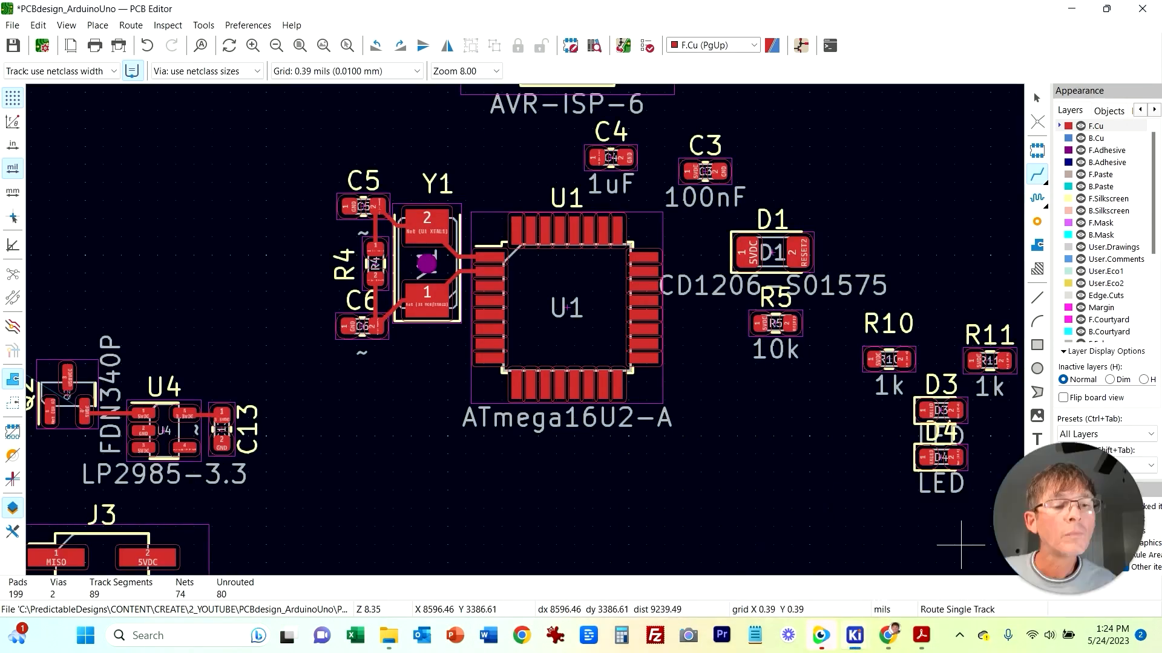
mouse_move(854, 636)
click(851, 554)
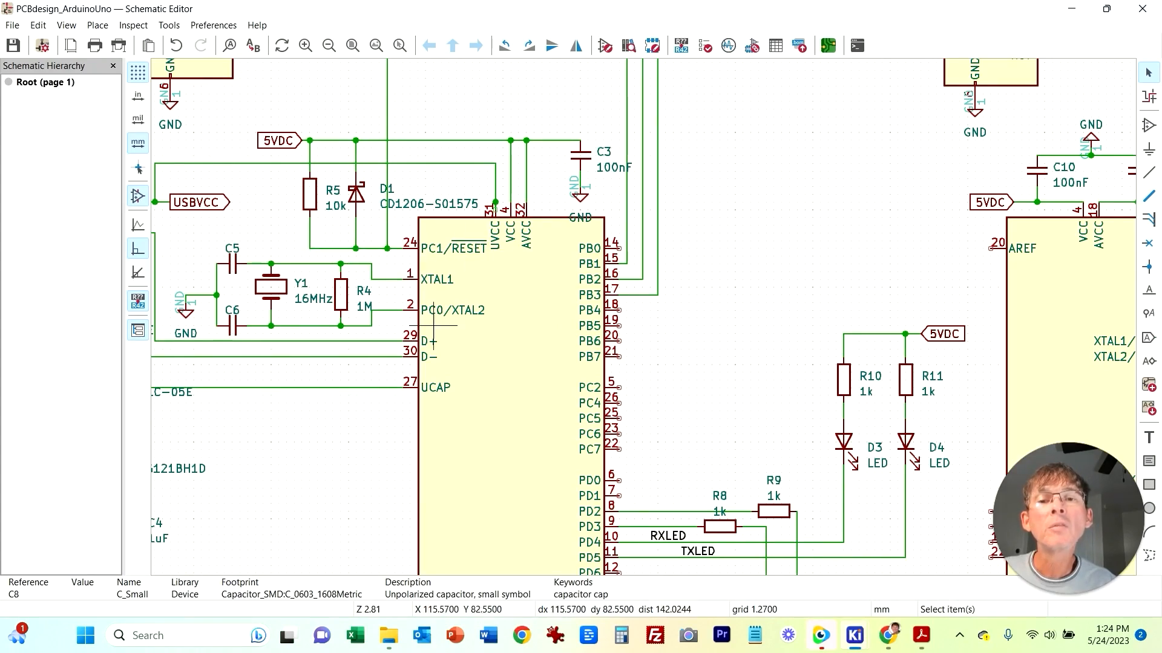
mouse_move(854, 635)
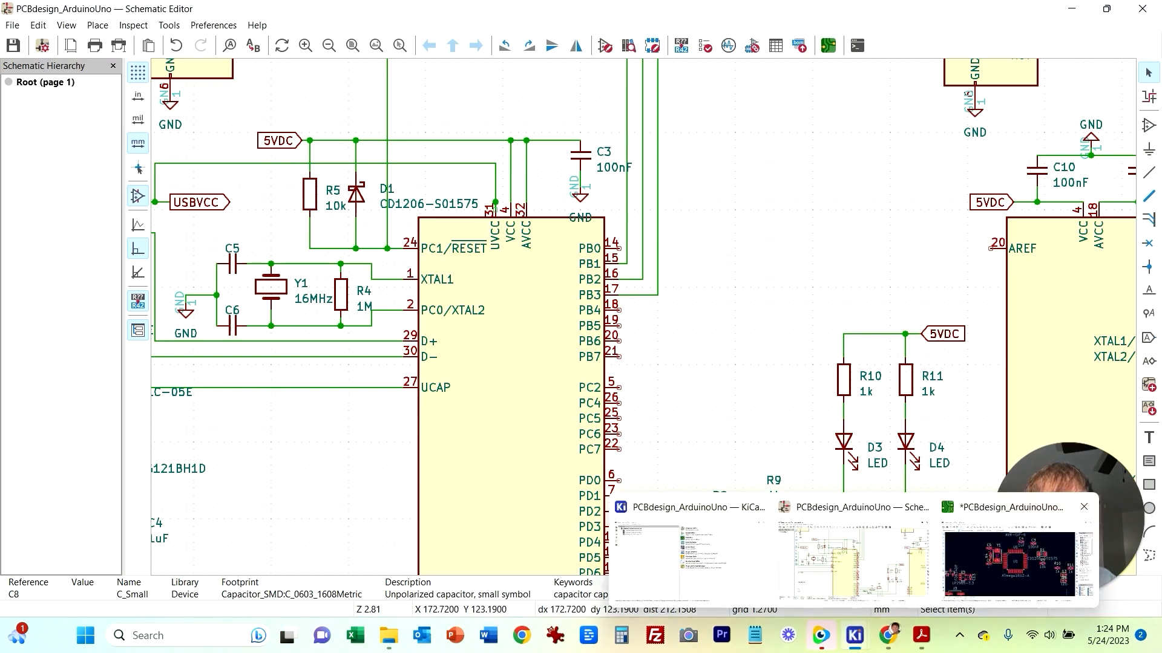
Step: Return to the board layout and locate U1 with the nearby R5 and D1 reset parts
click(1009, 563)
scroll(645, 399, up, 4)
middle_drag(645, 400, 615, 464)
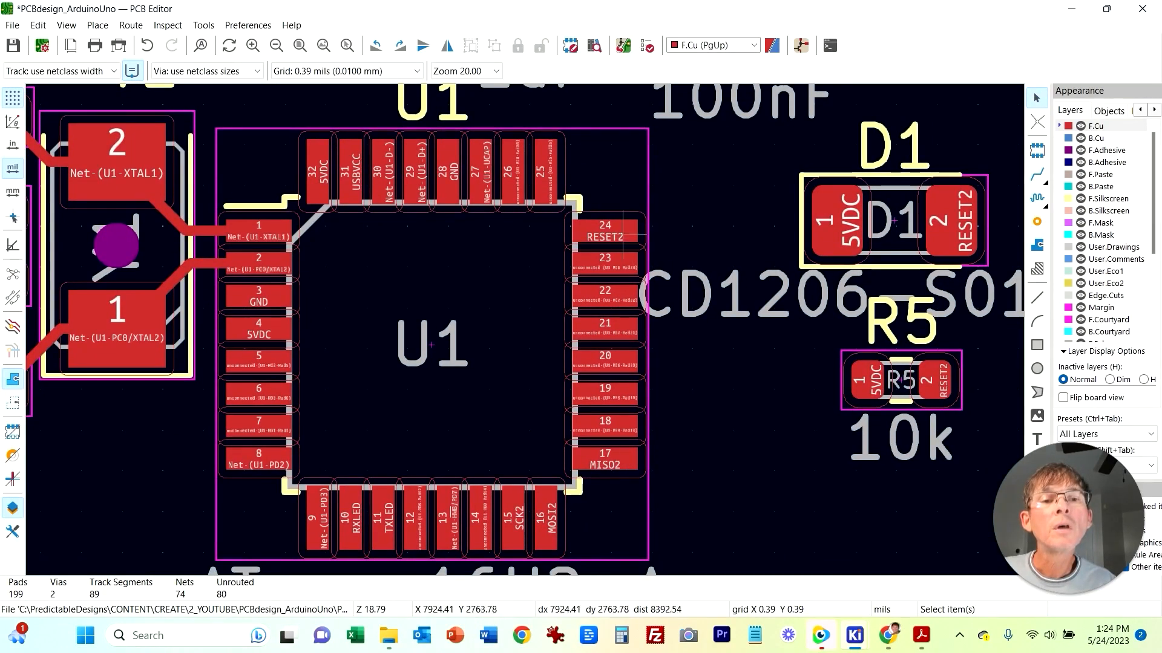
scroll(669, 413, down, 5)
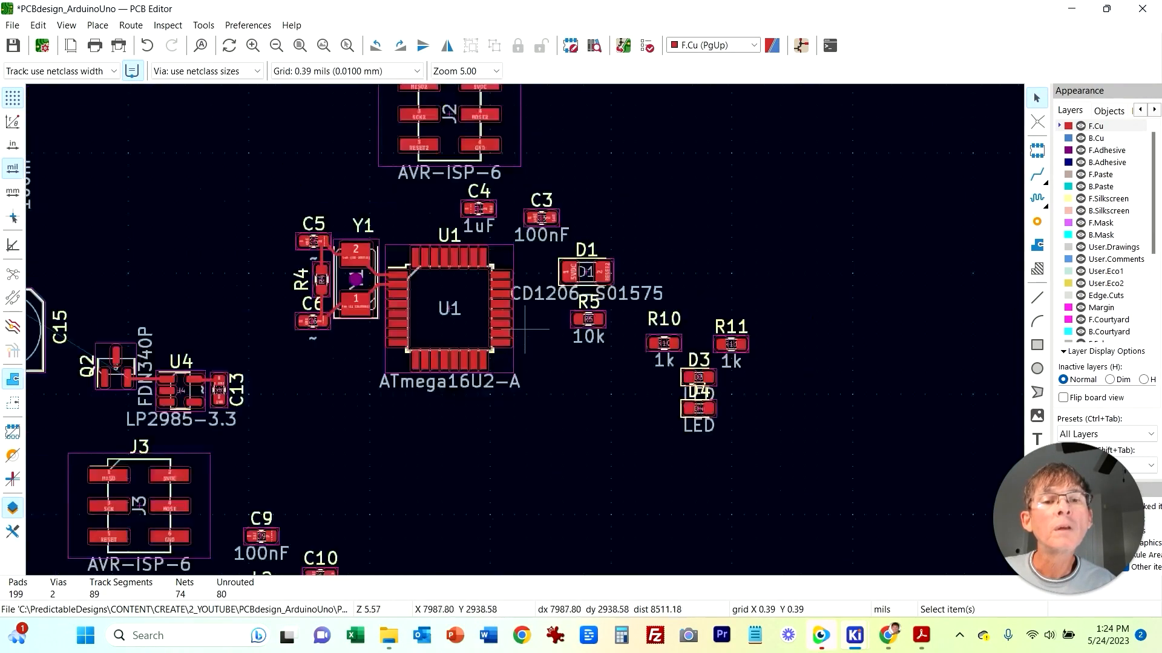
middle_drag(552, 406, 602, 358)
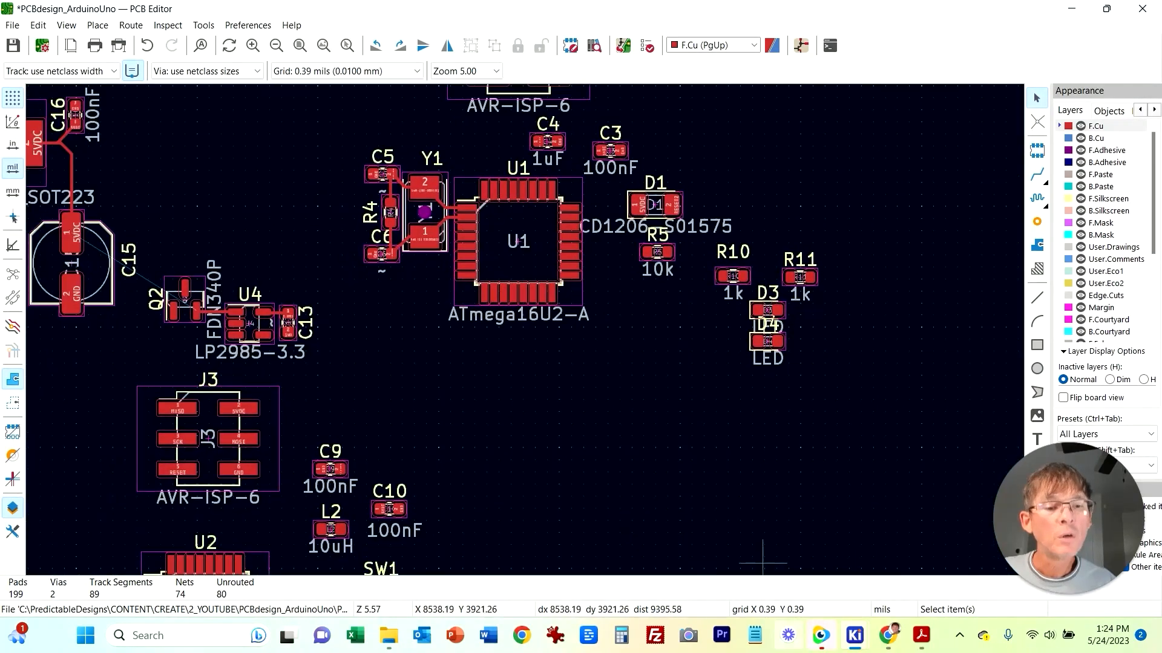
scroll(678, 363, up, 5)
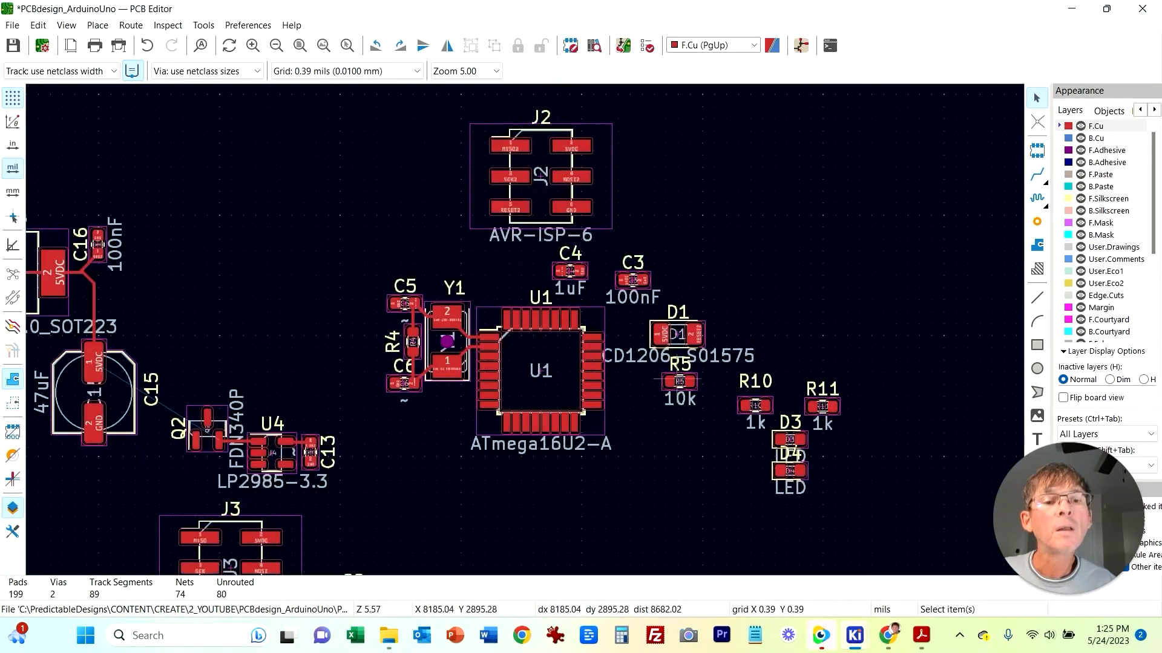
middle_drag(367, 310, 543, 327)
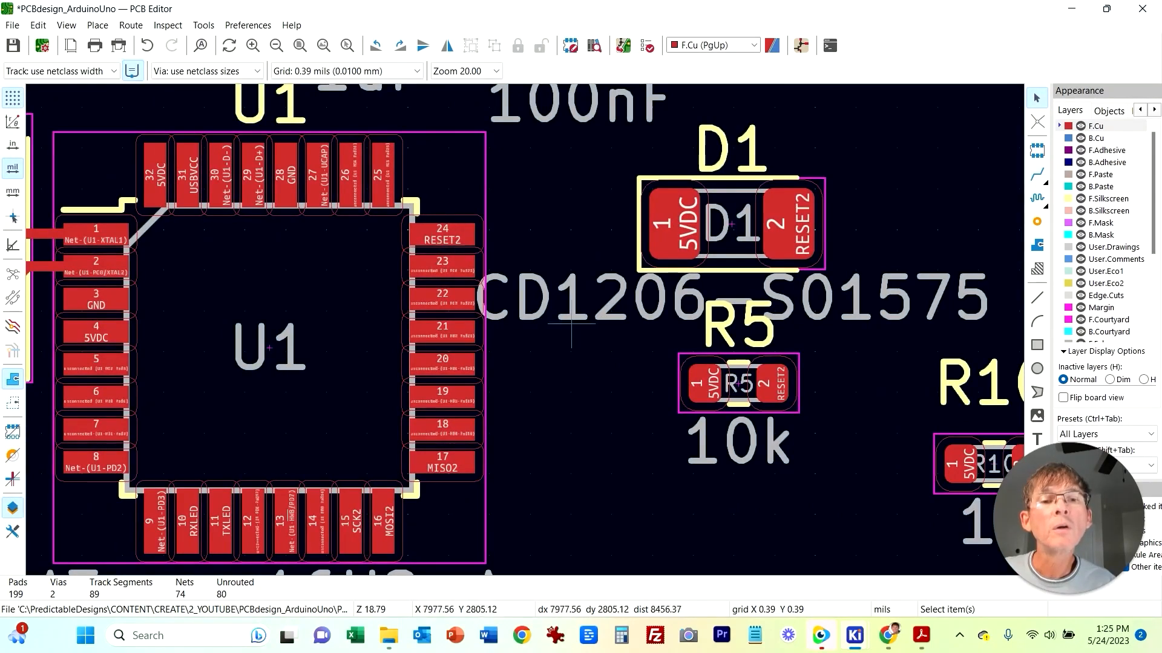
click(1037, 175)
click(443, 234)
key(Escape)
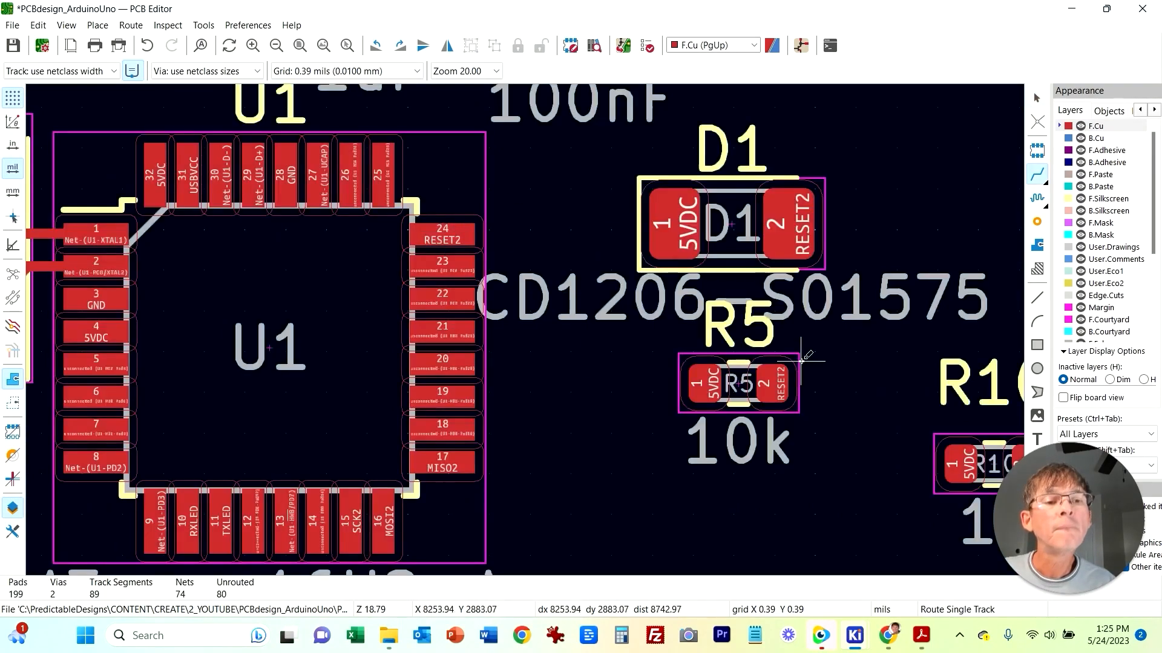
key(Escape)
Step: Rotate R5 and D1 a quarter turn so both stand vertically
click(801, 362)
key(r)
key(r)
key(r)
click(829, 221)
key(r)
key(r)
key(r)
click(743, 459)
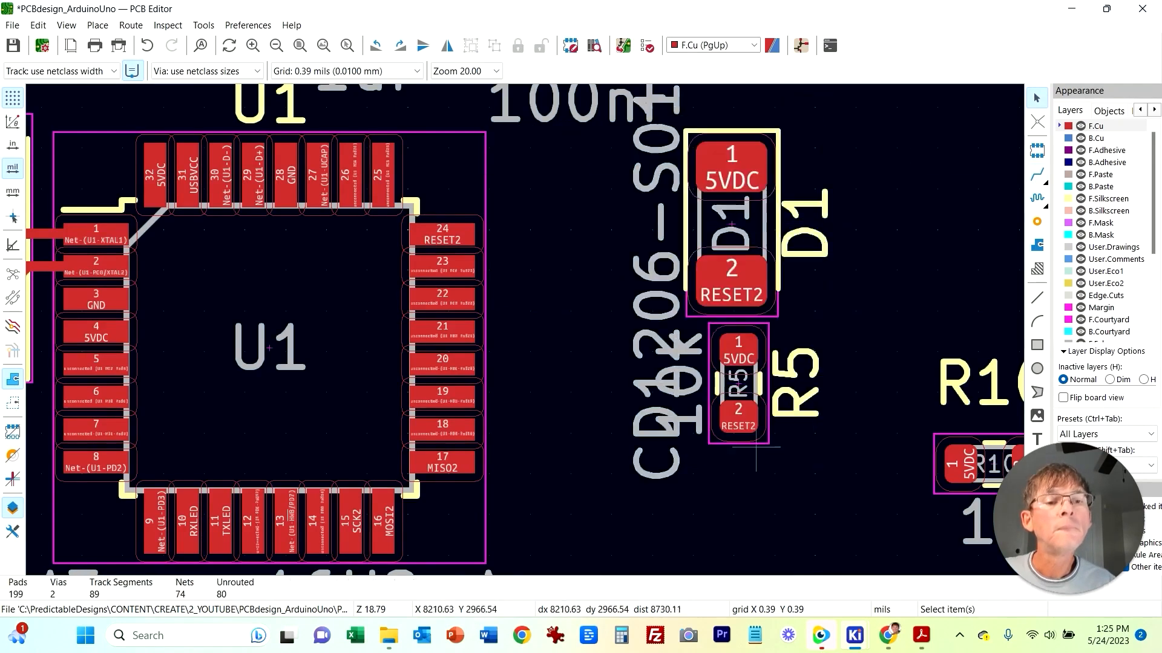
Step: Move R5 and D1 up beside U1's RESET2 pin 24
click(765, 444)
drag(766, 444, 609, 287)
click(592, 121)
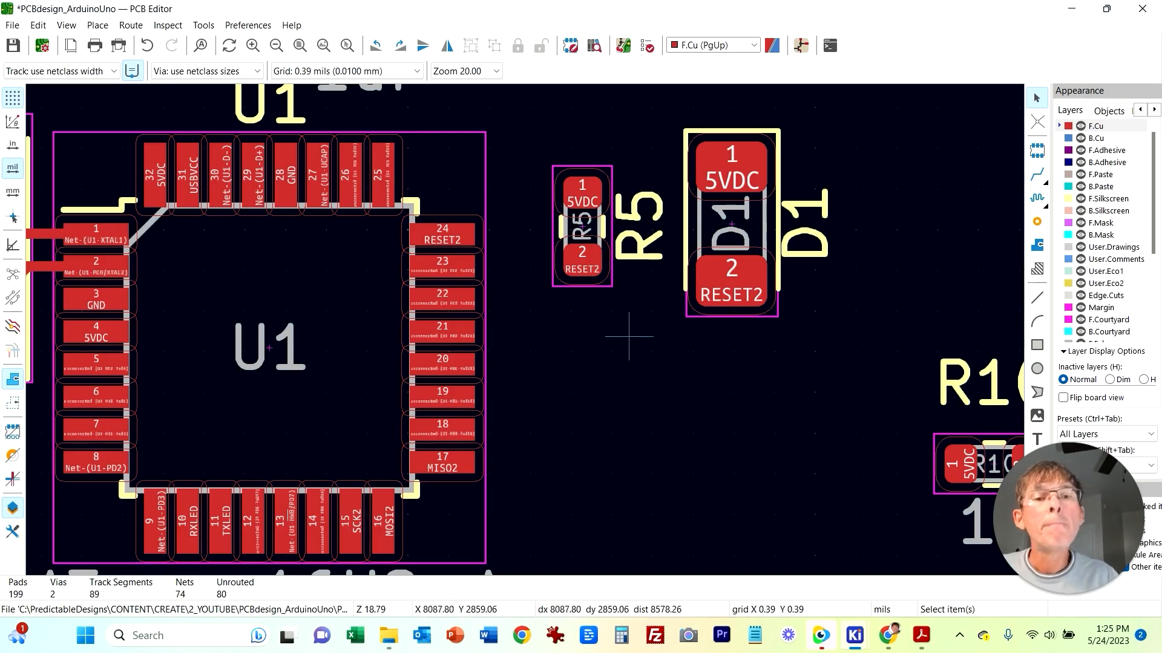
drag(732, 281, 730, 255)
drag(824, 321, 572, 228)
Step: Route the RESET2 trace joining U1 pin 24, R5's pad 2 and D1's pad 2
click(584, 240)
key(x)
click(721, 233)
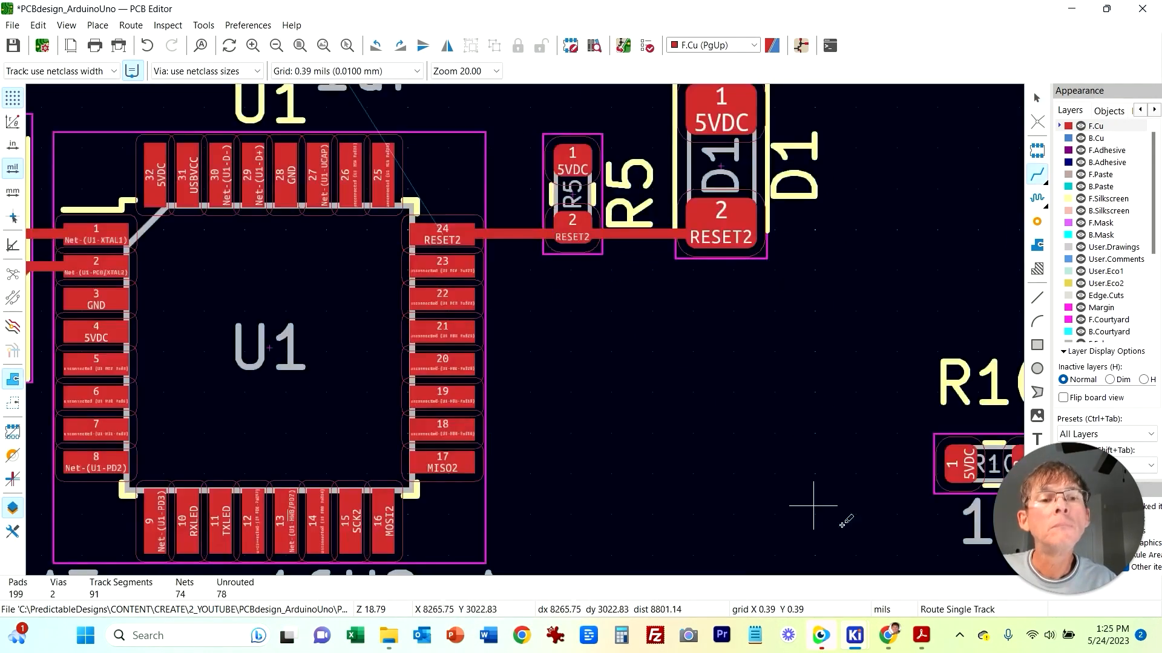
Step: Compare the reset circuit and C3 decoupling capacitor in the schematic with their placement on the board
click(854, 635)
click(850, 554)
middle_drag(724, 400, 849, 465)
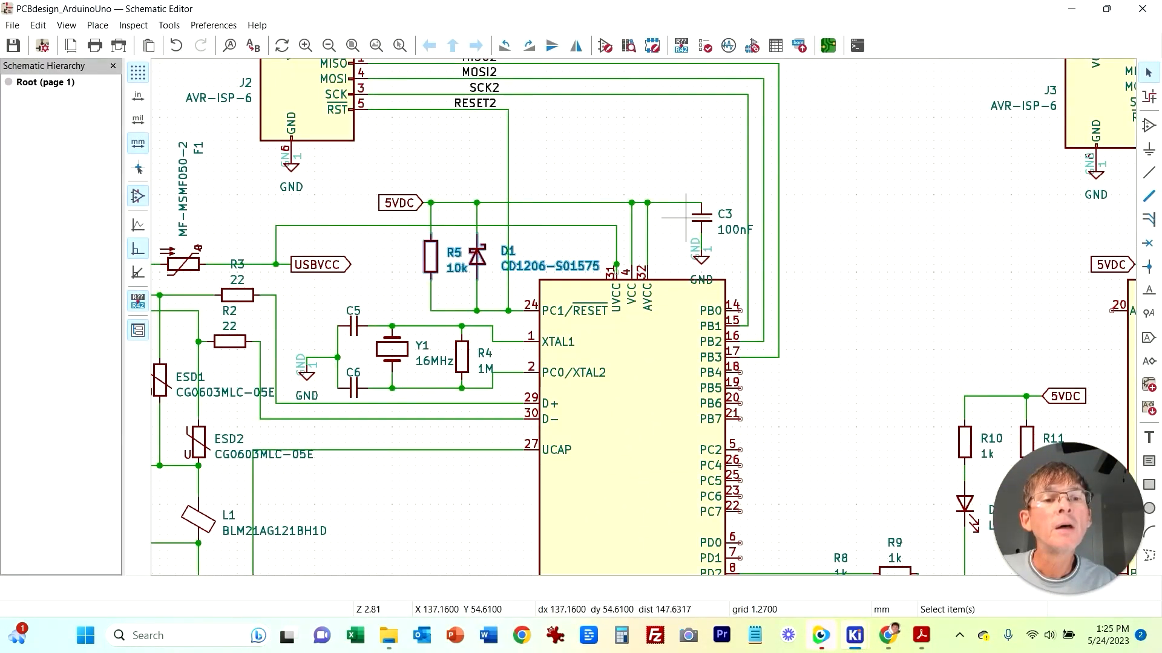
click(855, 635)
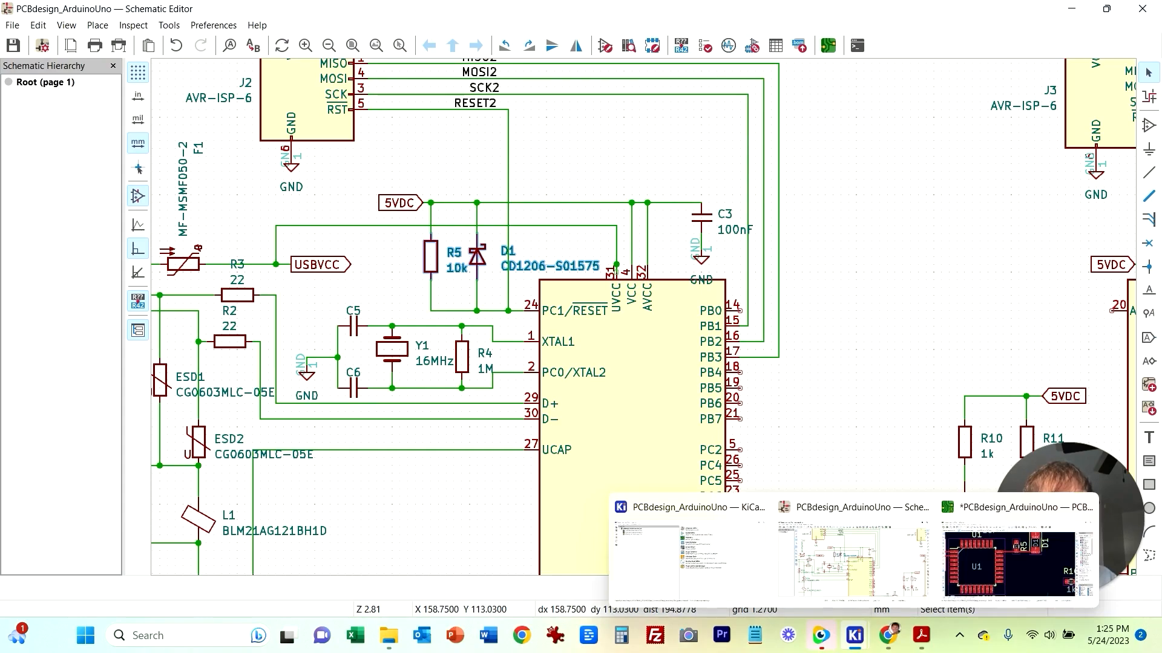
click(1016, 554)
scroll(727, 456, down, 2)
middle_drag(423, 241, 684, 408)
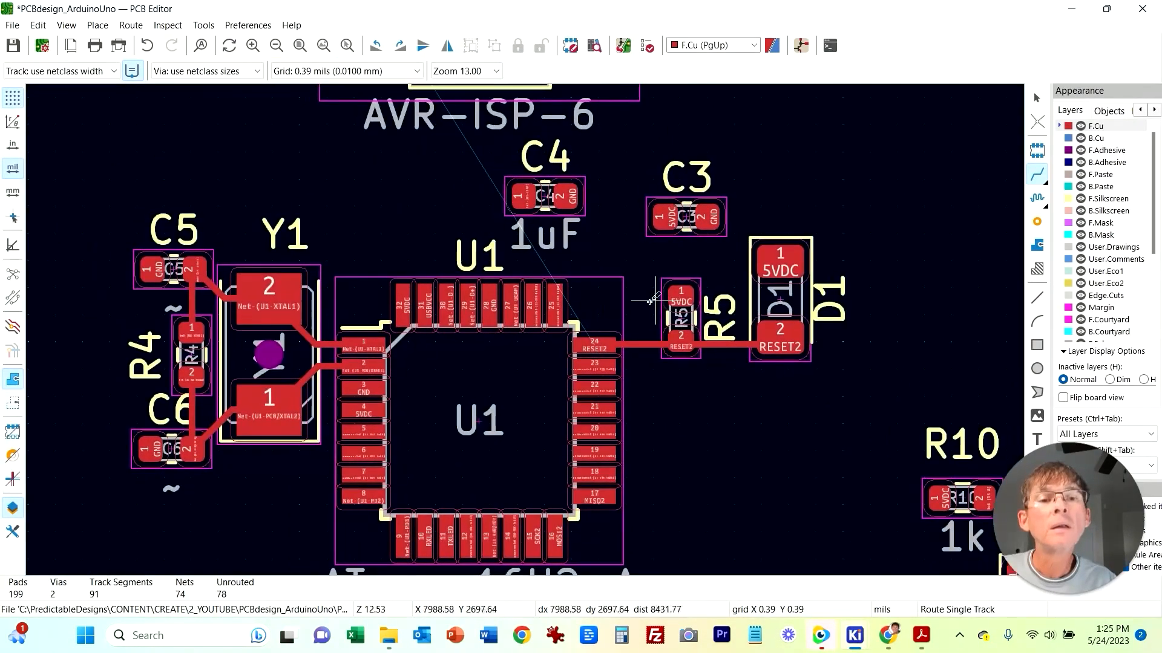
scroll(652, 301, up, 2)
key(Escape)
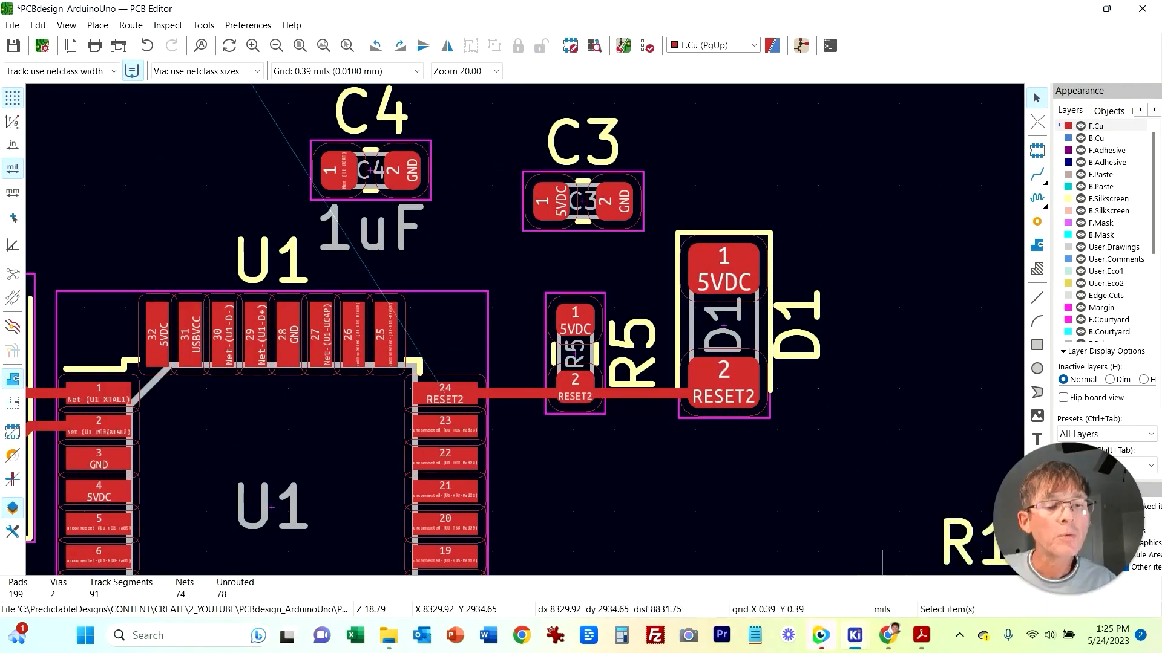
click(854, 636)
click(871, 541)
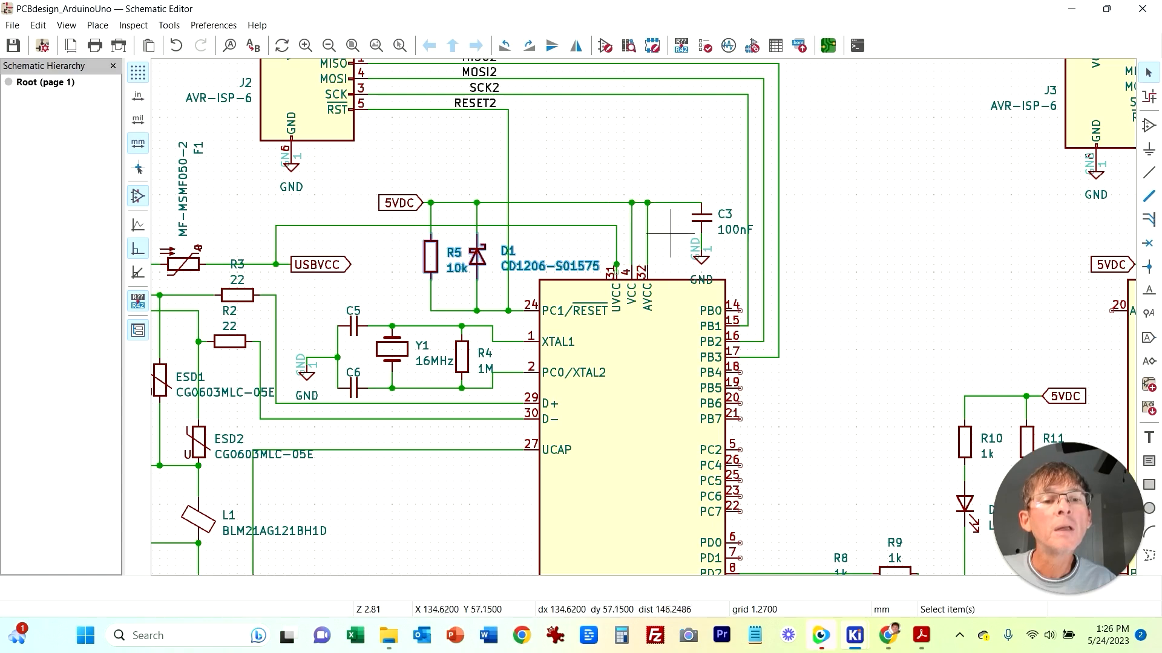
mouse_move(854, 636)
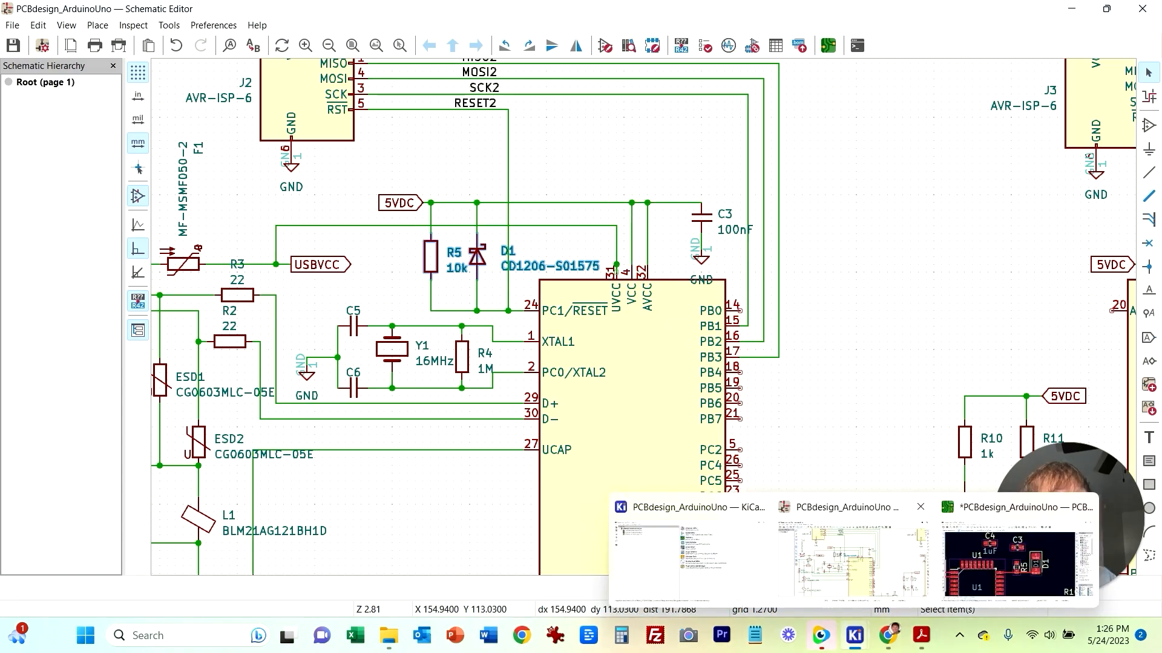
click(1016, 560)
middle_drag(621, 497, 706, 428)
middle_drag(575, 453, 661, 386)
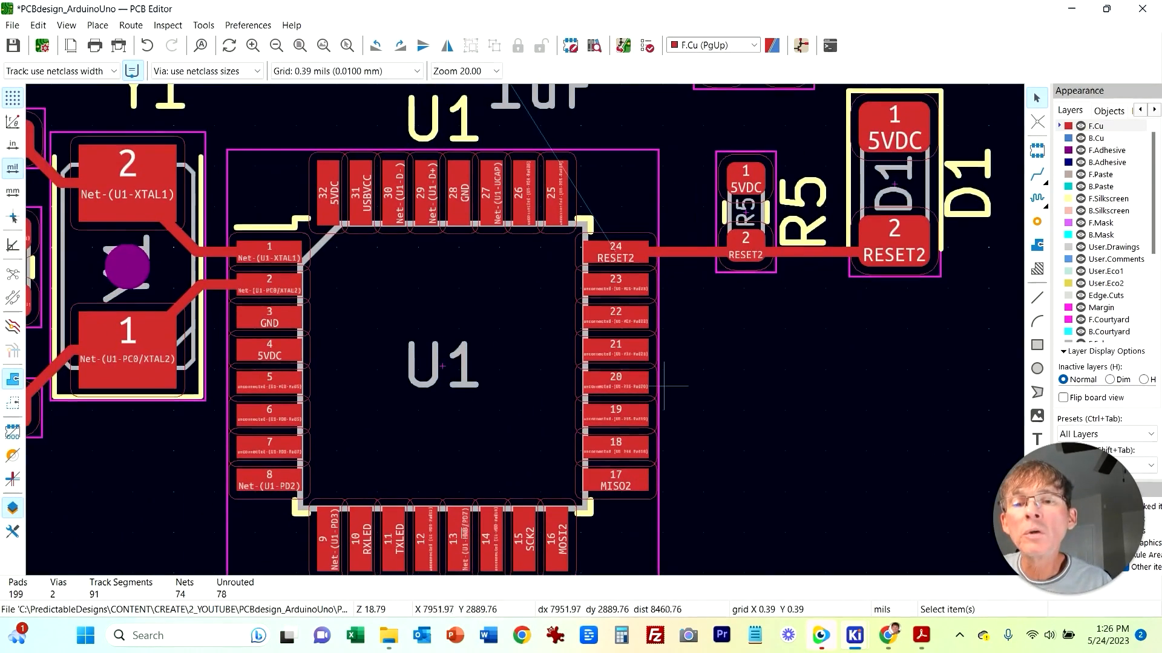
scroll(754, 353, up, 5)
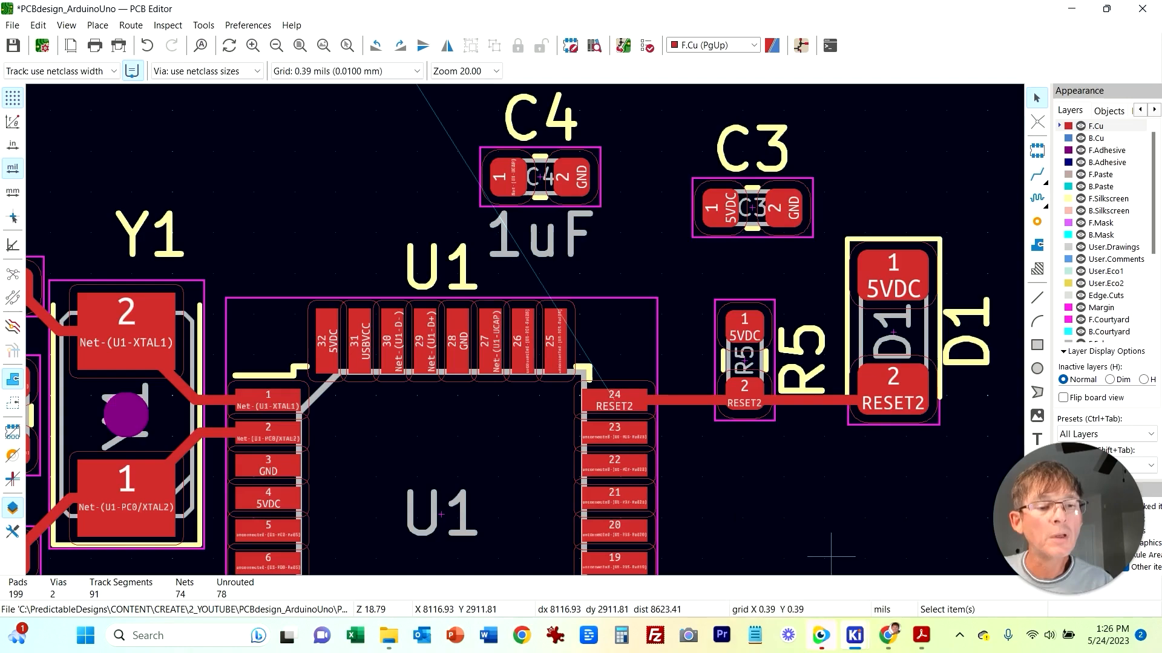
Step: Move C3 beside U1's 5VDC pin 4 and rotate it to stand vertically
mouse_move(854, 636)
click(854, 563)
click(1016, 563)
click(721, 238)
drag(721, 242, 283, 454)
click(365, 465)
key(r)
key(r)
key(r)
click(396, 489)
click(412, 448)
drag(271, 378, 391, 515)
drag(343, 473, 404, 475)
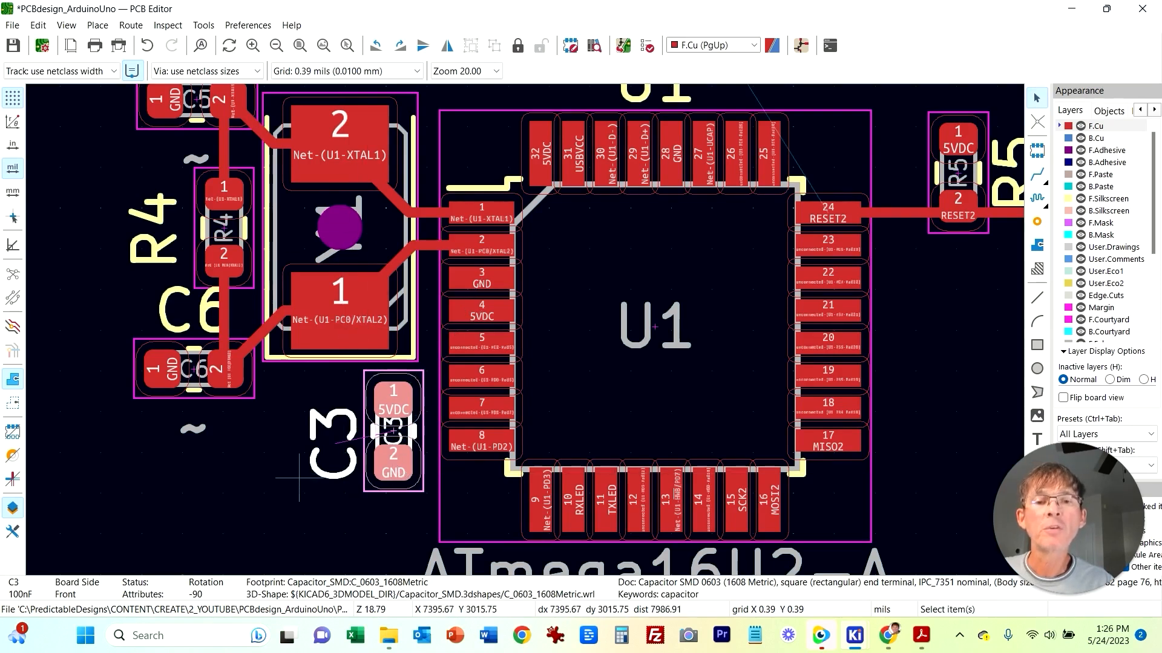
middle_drag(299, 478, 228, 539)
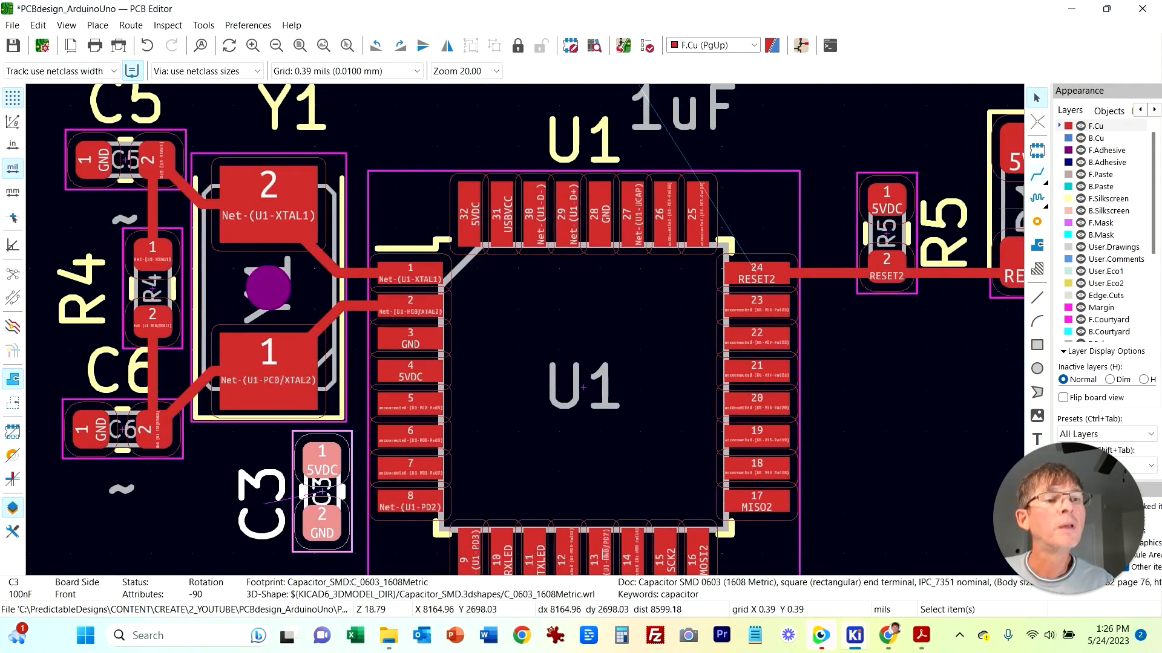
Step: Route a trace from U1 pin 4 (5VDC) to C3's pad 1
click(1037, 175)
click(411, 369)
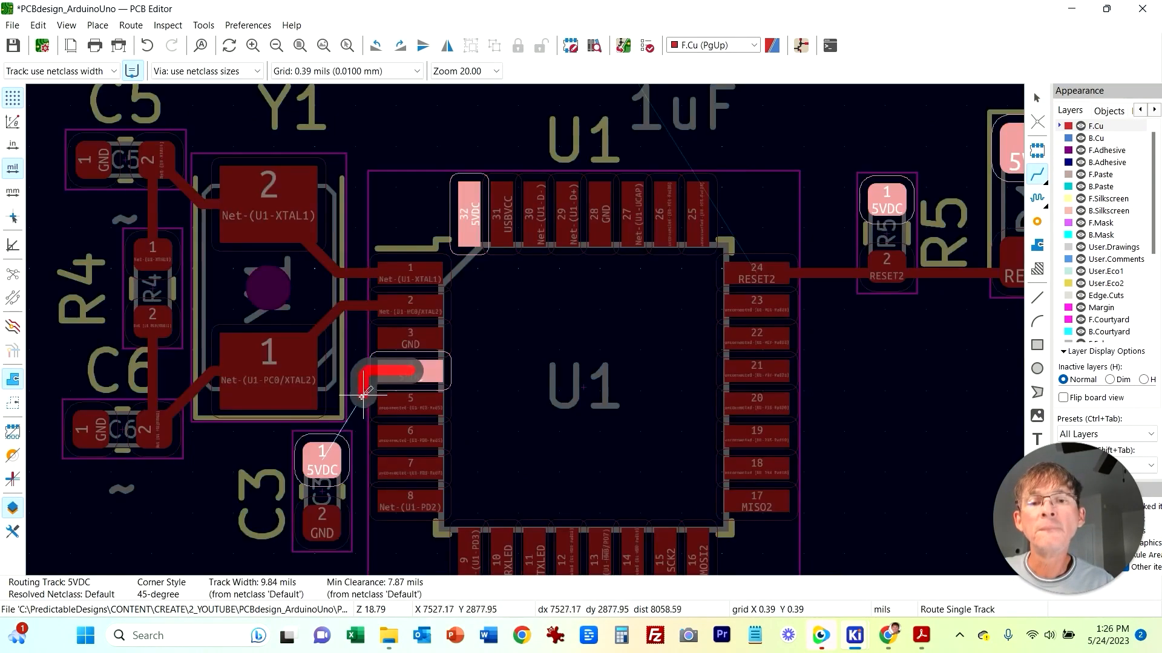
click(322, 463)
scroll(363, 423, up, 3)
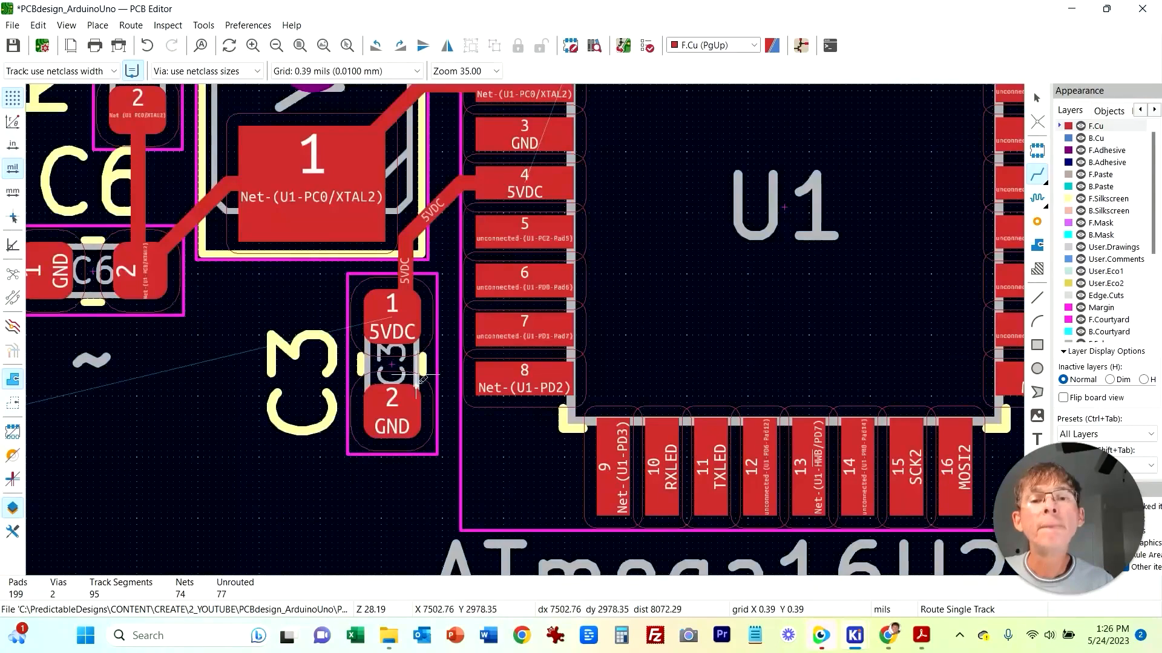
scroll(392, 320, down, 5)
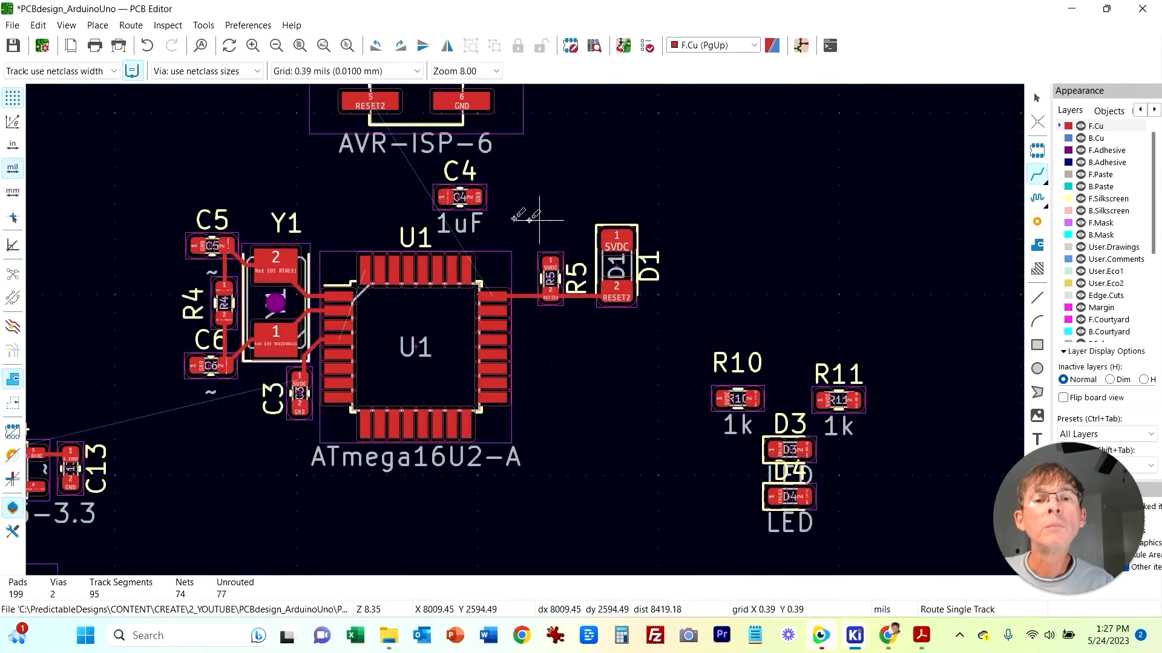
Step: Check C4's UCAP connection in the schematic and return to U1 on the board
mouse_move(855, 635)
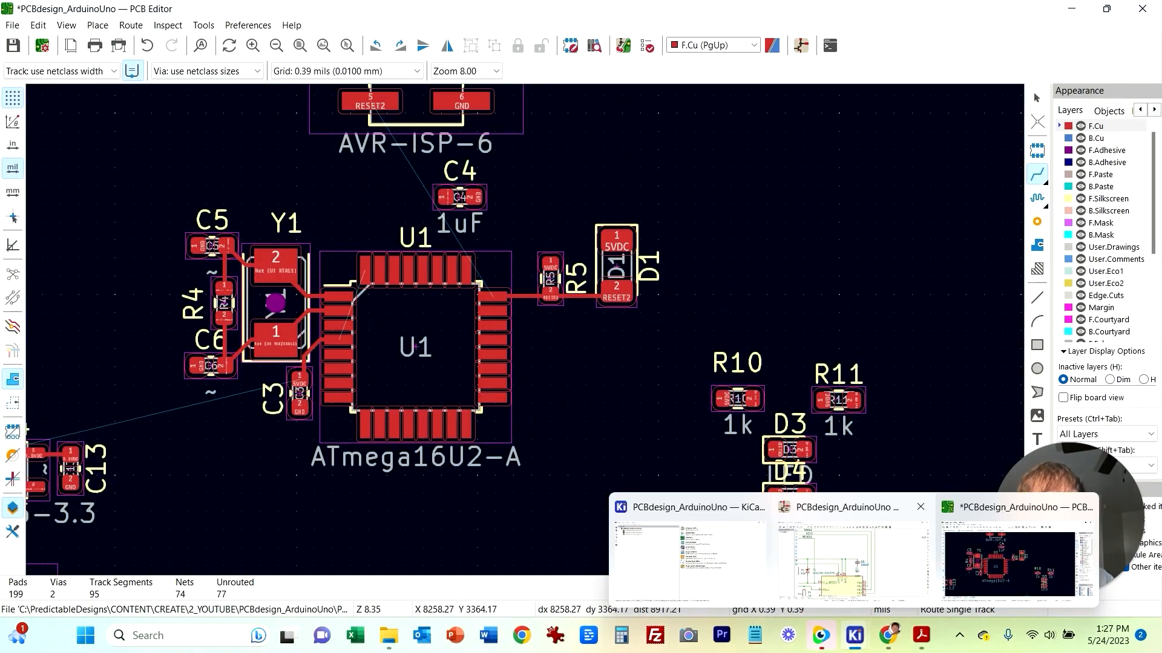
click(856, 568)
middle_drag(527, 280, 682, 187)
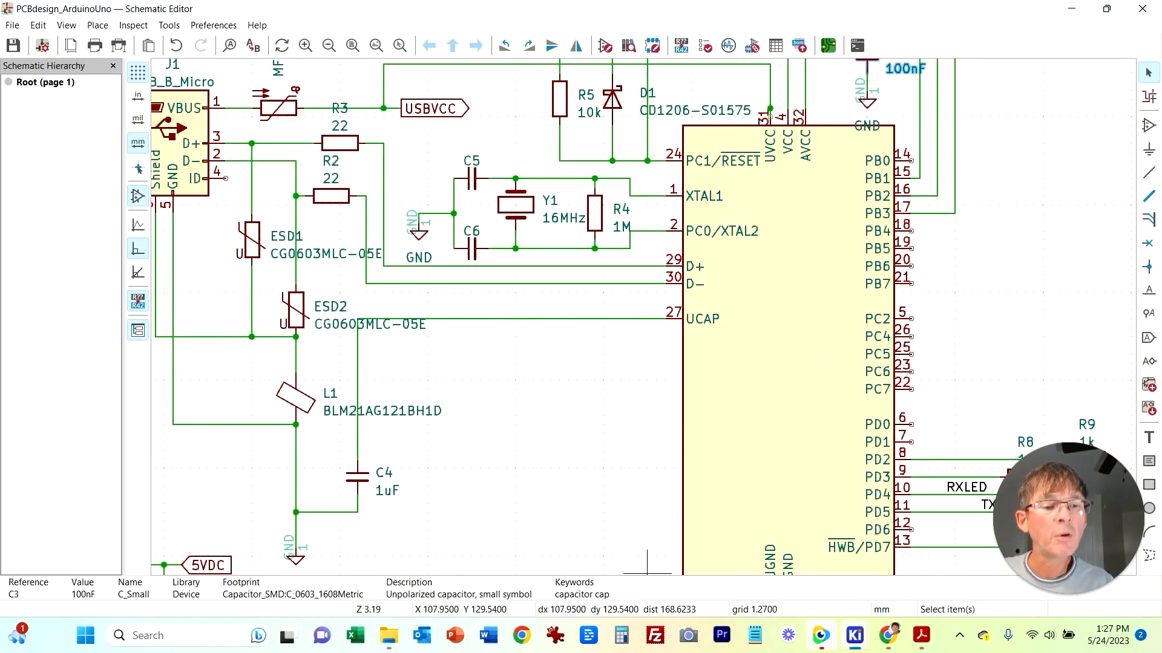
mouse_move(854, 635)
click(1004, 563)
middle_drag(673, 352, 628, 452)
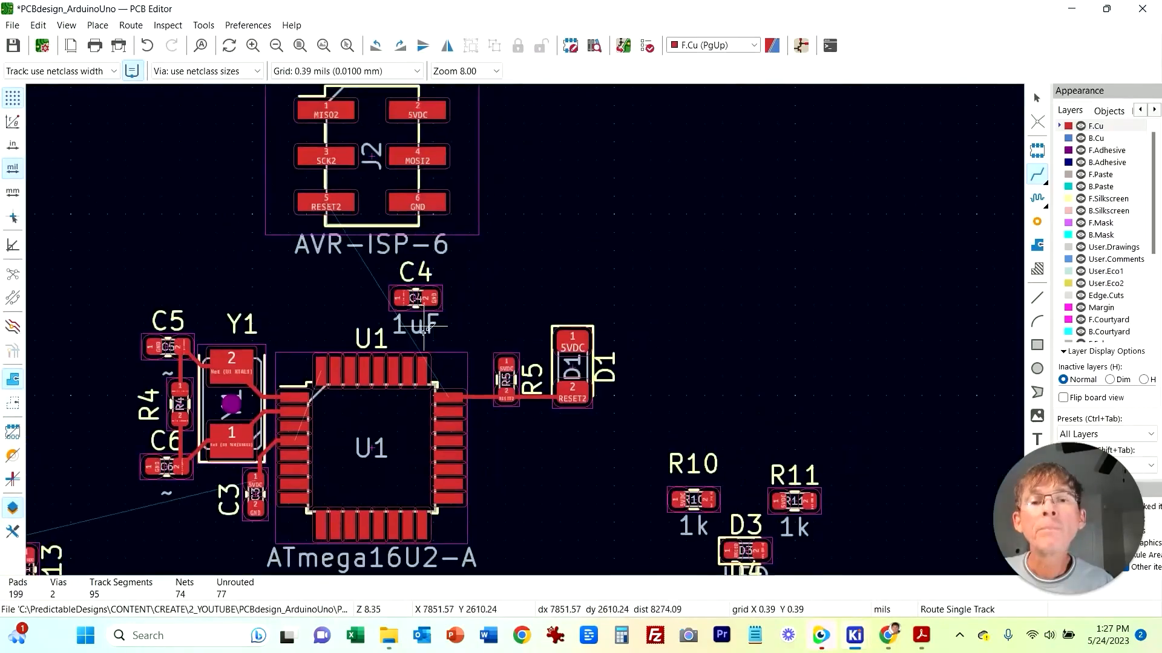
scroll(433, 317, up, 2)
scroll(855, 394, up, 2)
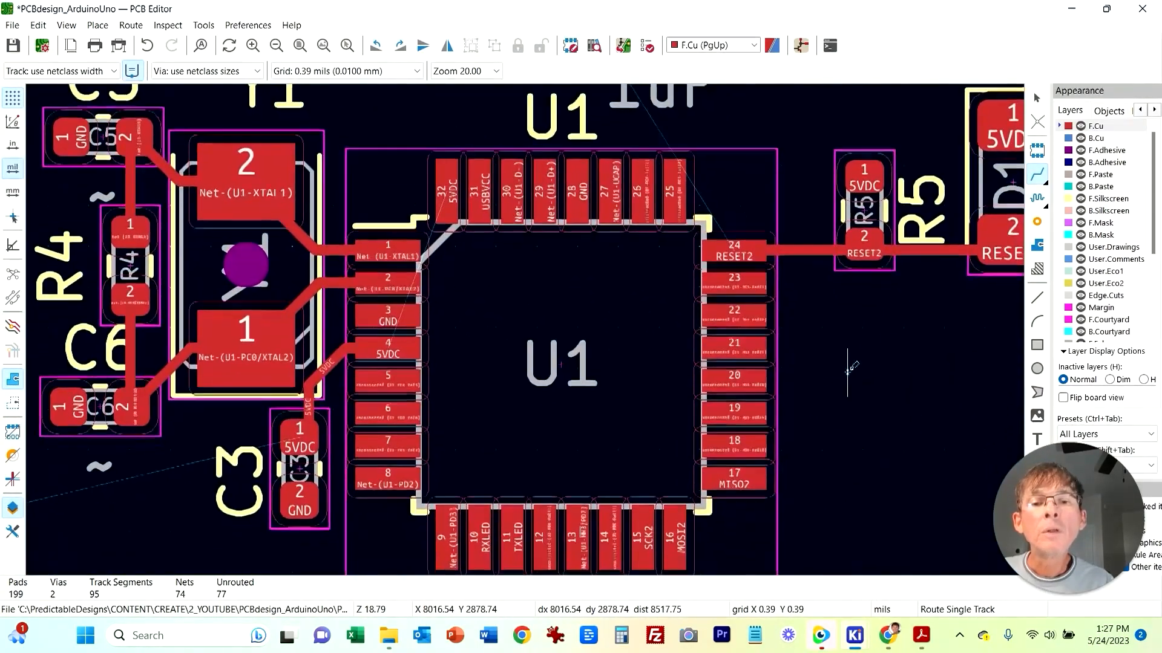
middle_drag(847, 372, 846, 354)
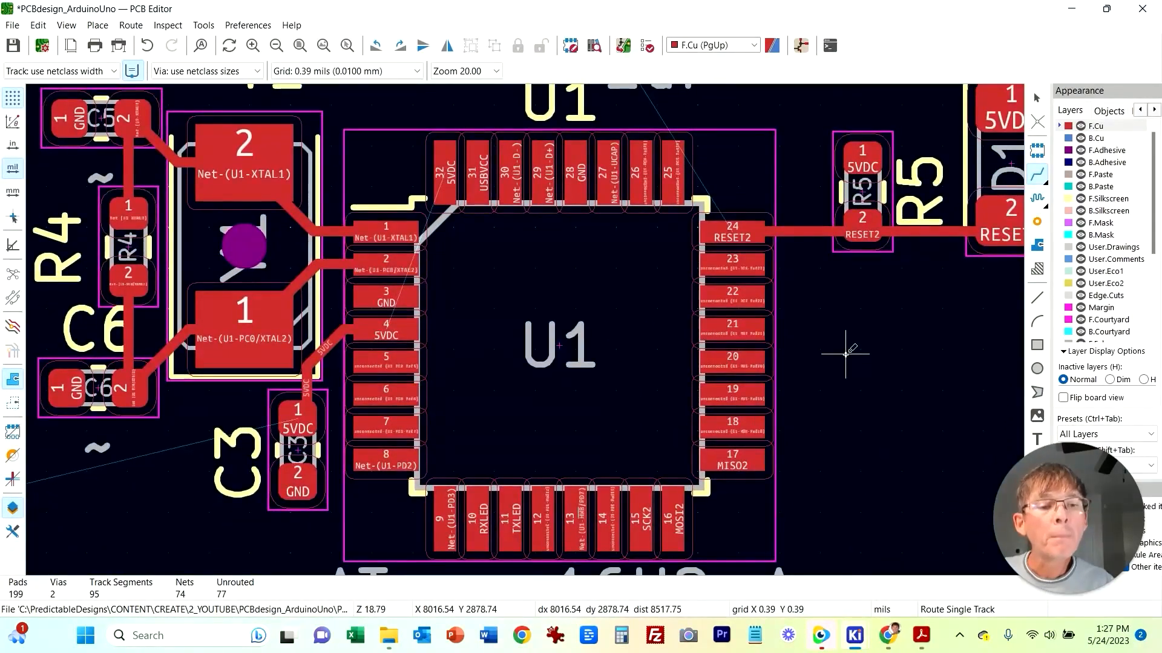
middle_drag(841, 342, 813, 466)
key(Escape)
Step: Route the UCAP trace from U1 pin 27 to C4's pad 1
key(x)
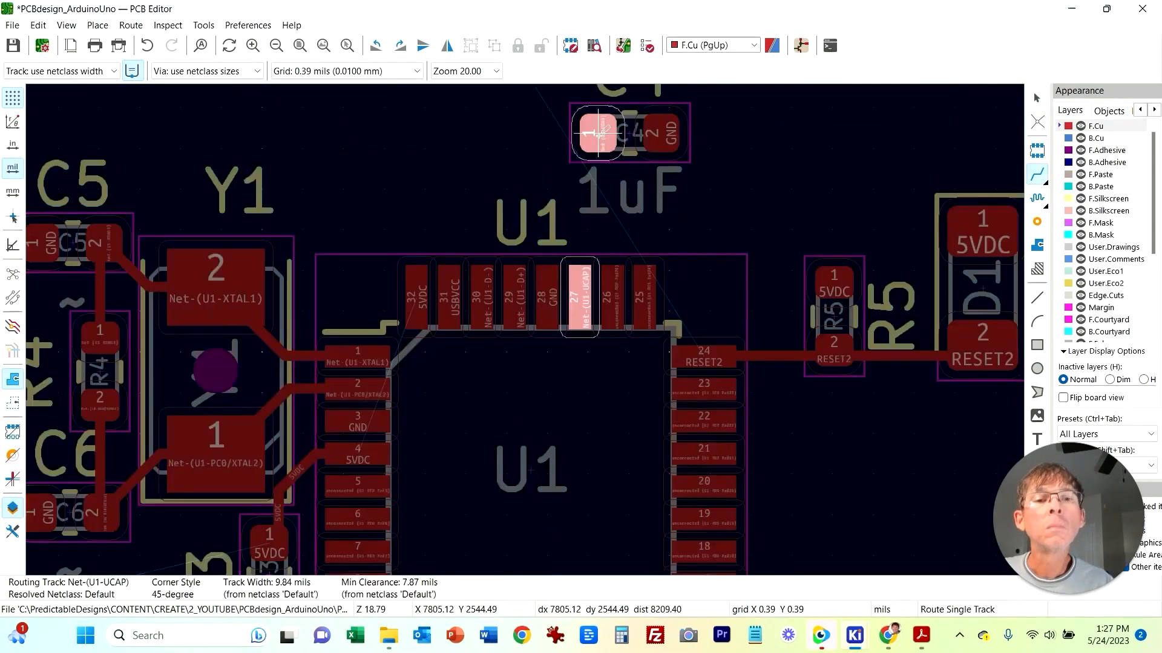
click(597, 133)
key(Escape)
Step: Delete C4's 1uF value text and move C4 down closer to U1
click(663, 209)
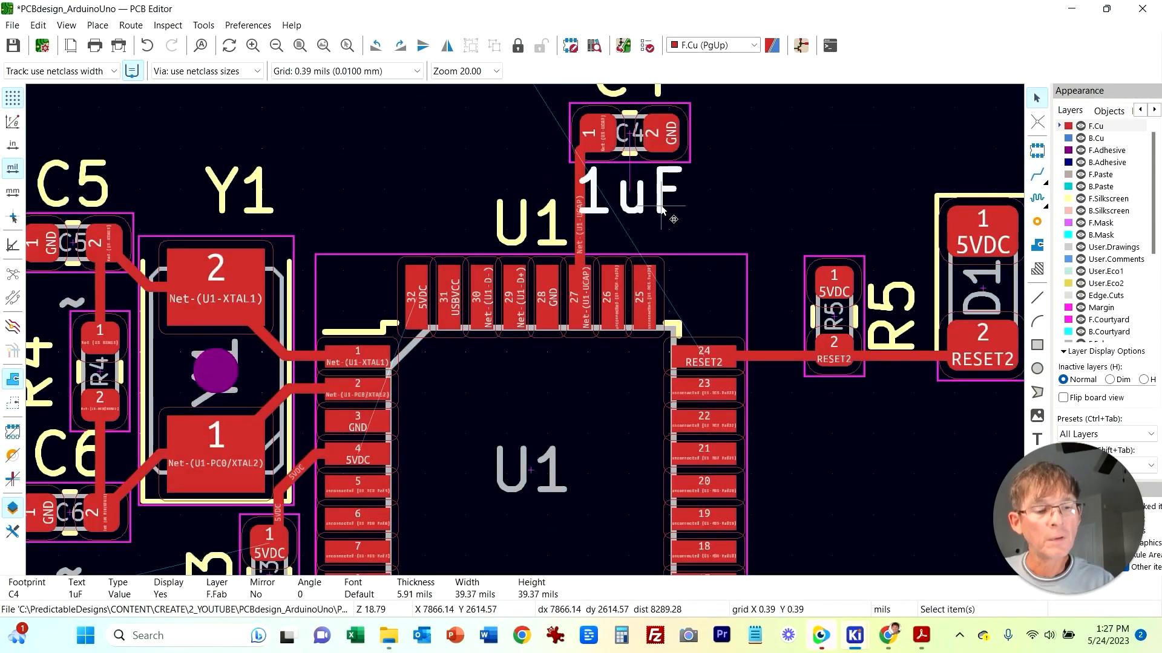
key(Delete)
drag(660, 158, 653, 207)
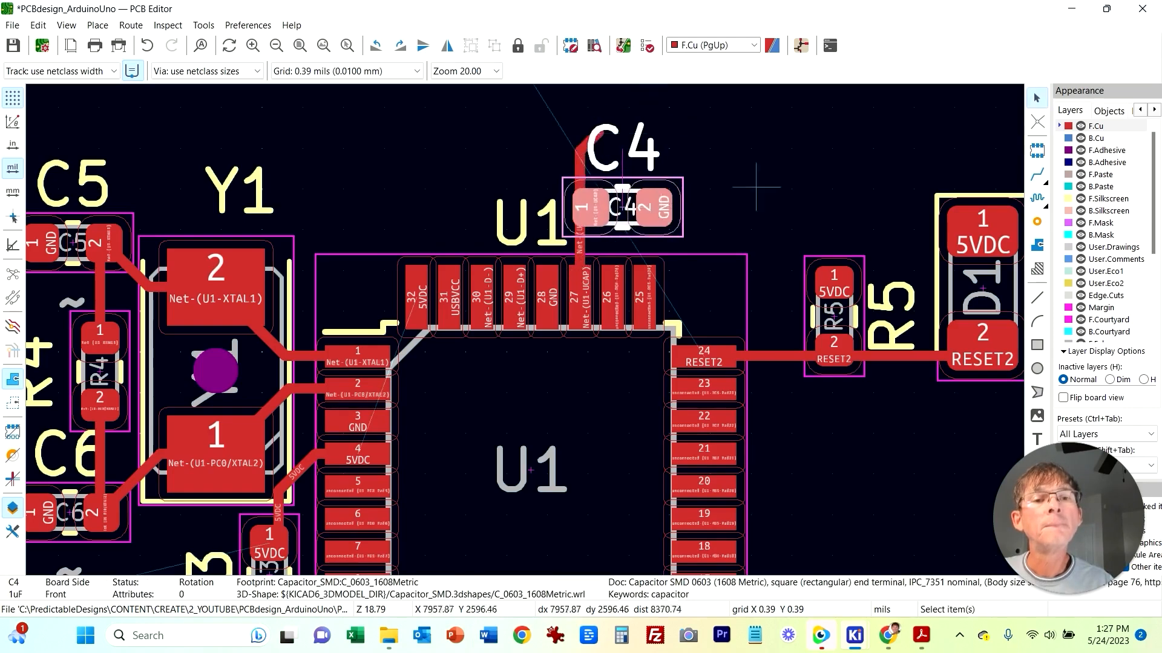
Step: Delete the leftover UCAP track segments and reroute from C4's pad 1 to U1 pin 27
click(754, 187)
click(585, 150)
click(598, 133)
shift+click(578, 179)
key(Delete)
click(1037, 175)
click(590, 208)
click(580, 296)
scroll(820, 452, down, 1)
key(Escape)
Step: Review the parts placed around U1 on the board, then view the full schematic sheet
drag(331, 177, 237, 177)
middle_drag(564, 411, 676, 398)
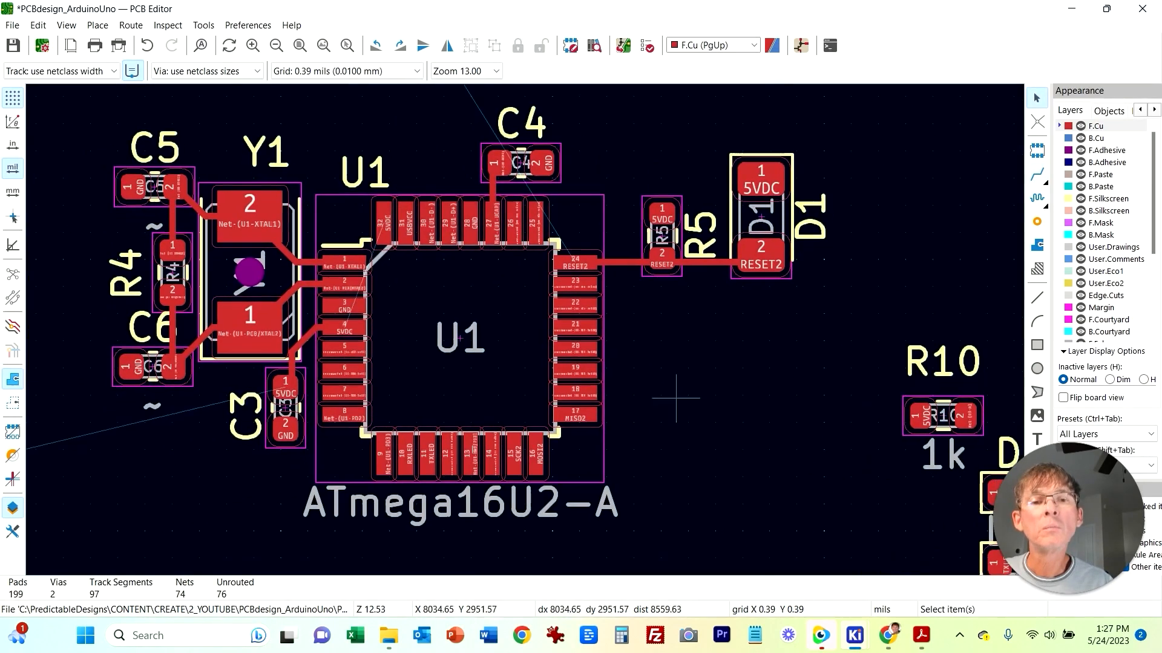
drag(630, 134, 828, 340)
drag(761, 255, 734, 255)
click(769, 390)
scroll(760, 415, down, 2)
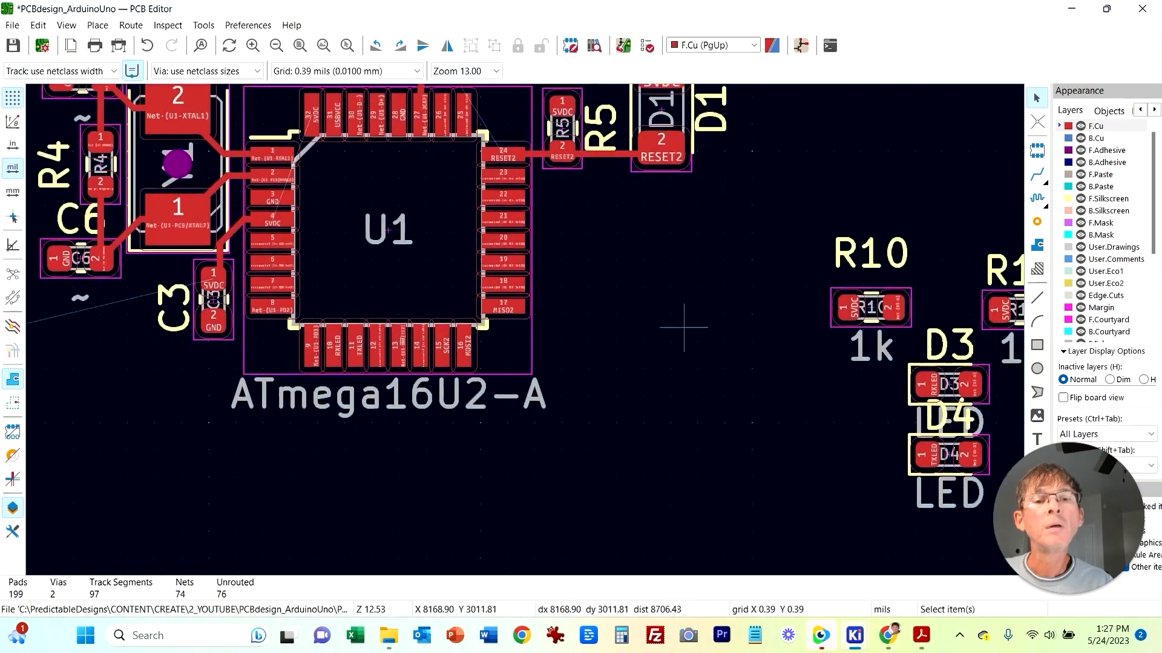
middle_drag(300, 395, 468, 449)
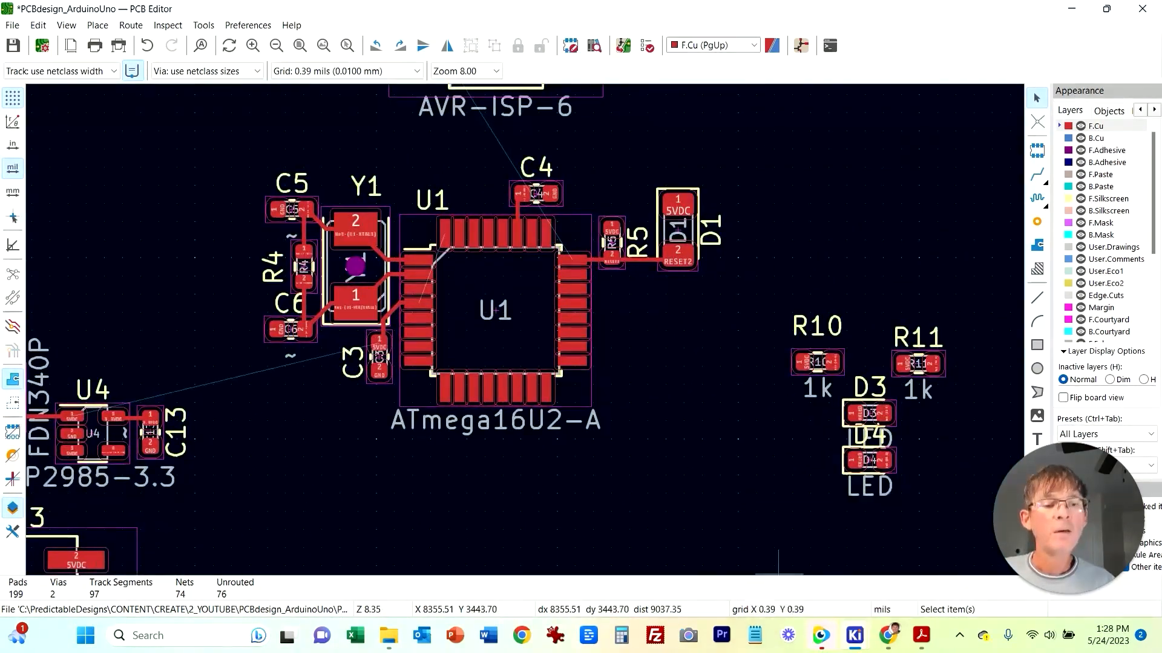
mouse_move(854, 635)
click(853, 560)
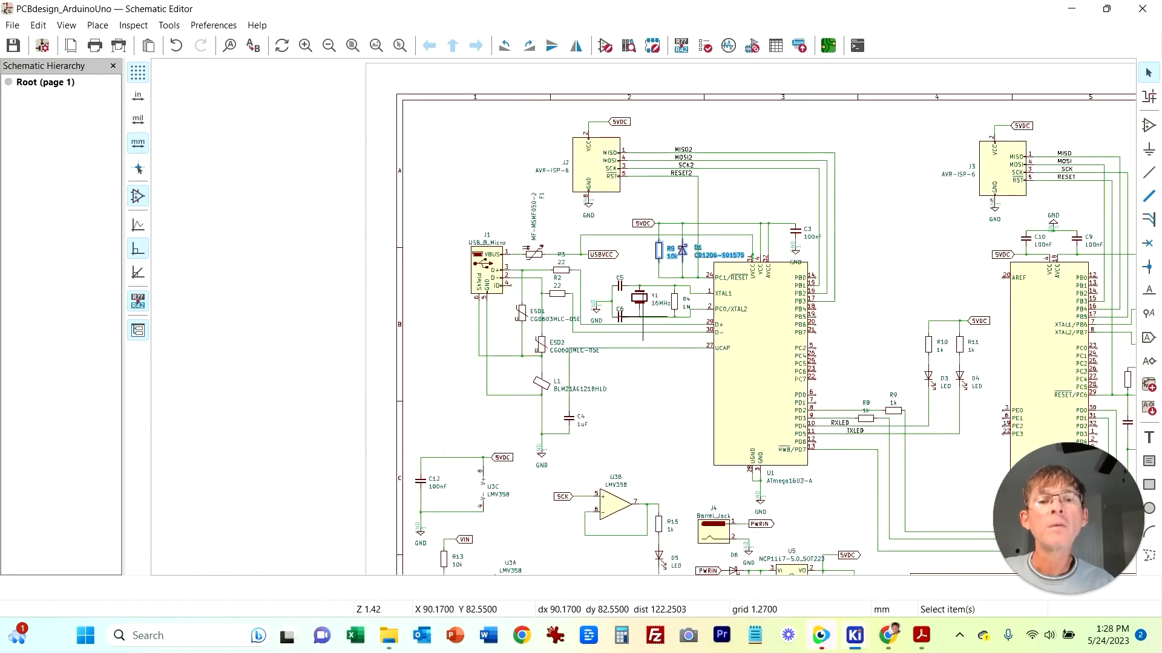
middle_drag(666, 351, 463, 292)
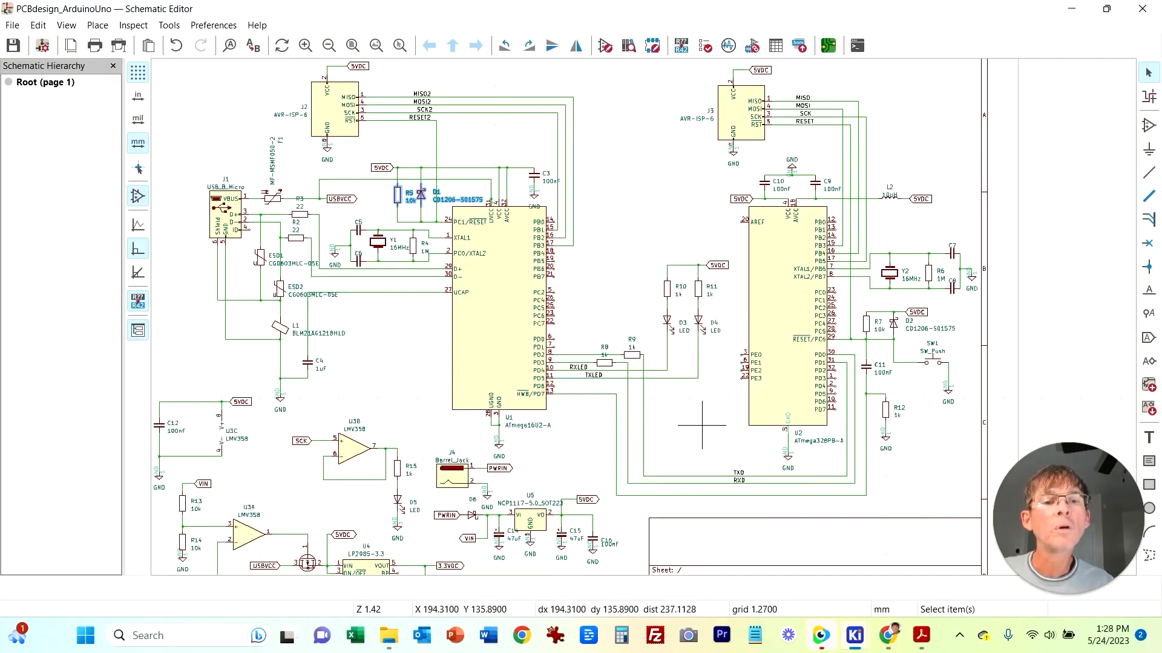
Step: Route the RESET track from SW1 pad 1 to U2 pin 29, undoing and redrawing the first attempt
middle_drag(702, 424, 342, 416)
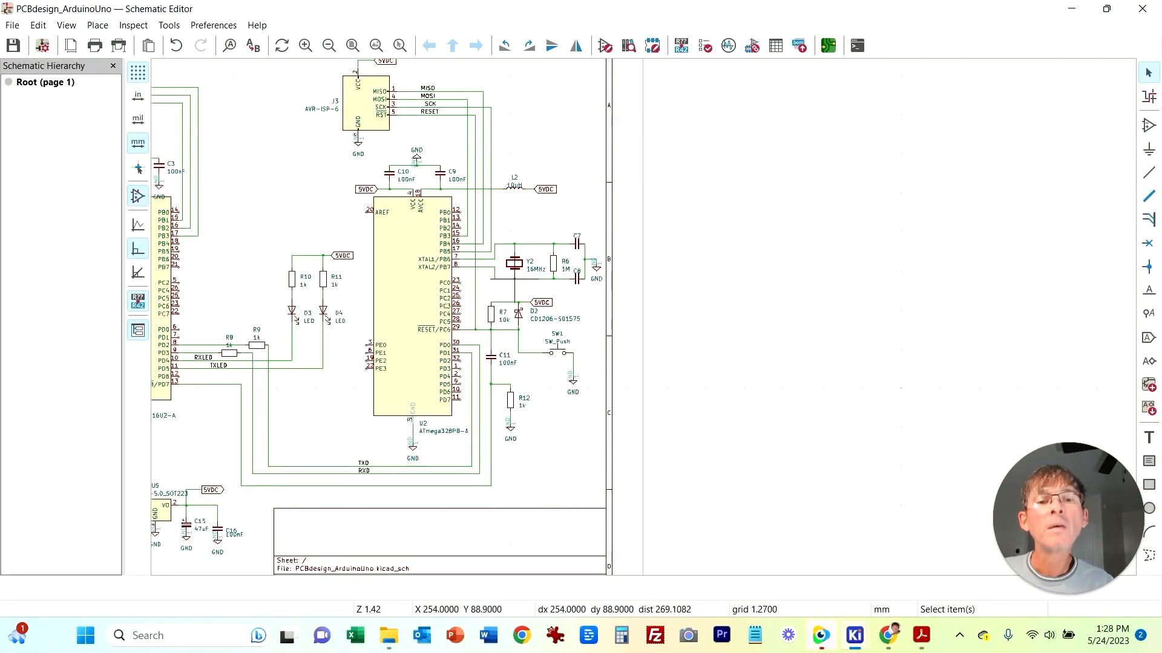
scroll(521, 337, up, 3)
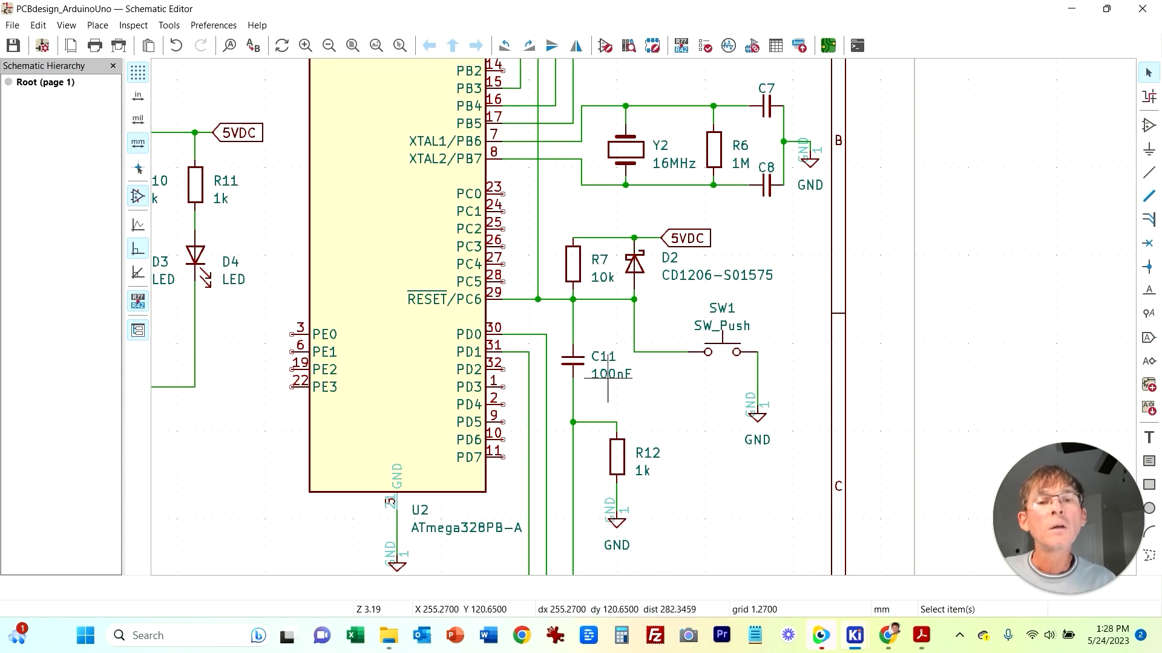
click(854, 635)
click(993, 539)
middle_drag(512, 478, 905, 233)
middle_drag(416, 472, 370, 141)
key(x)
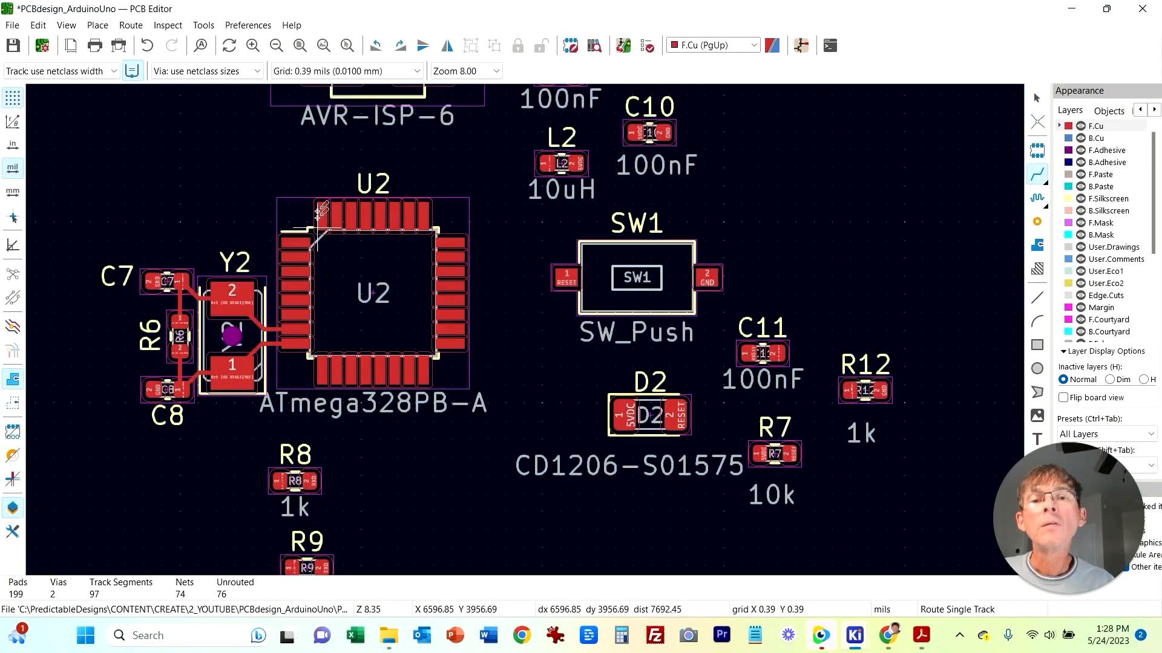
middle_drag(463, 251, 462, 390)
middle_drag(532, 466, 518, 416)
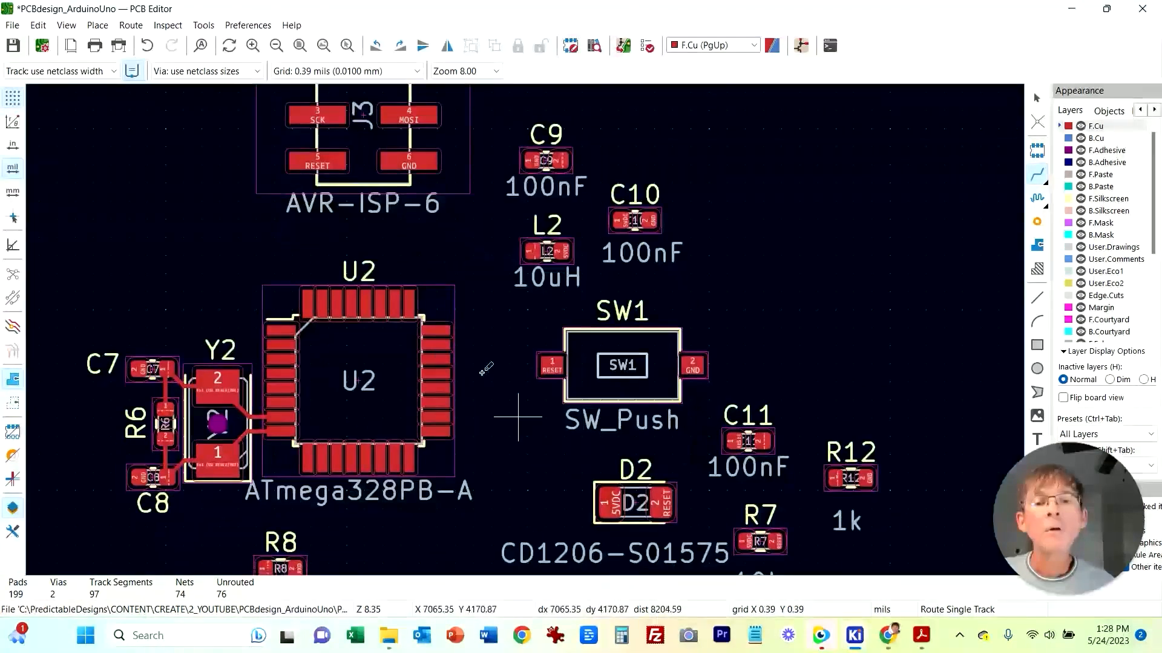
click(551, 366)
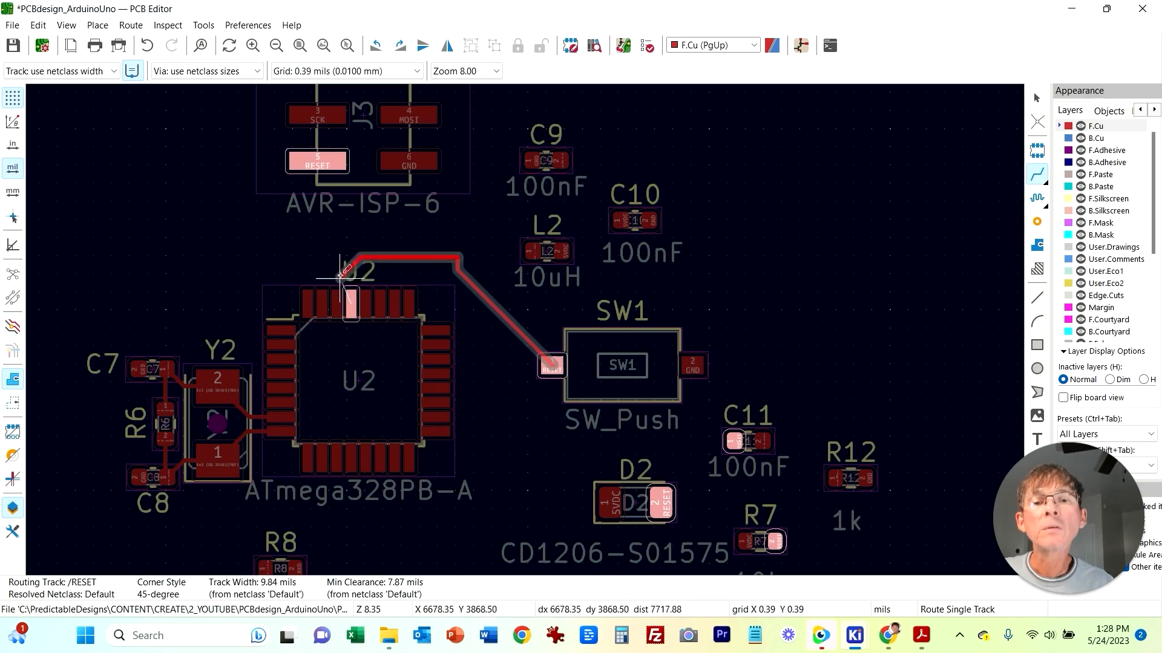
click(351, 299)
key(ctrl+z)
click(552, 365)
click(348, 298)
scroll(354, 300, up, 5)
key(Escape)
Step: Zoom in to inspect the RESET track's connection at U2 pin 29
click(511, 175)
click(431, 176)
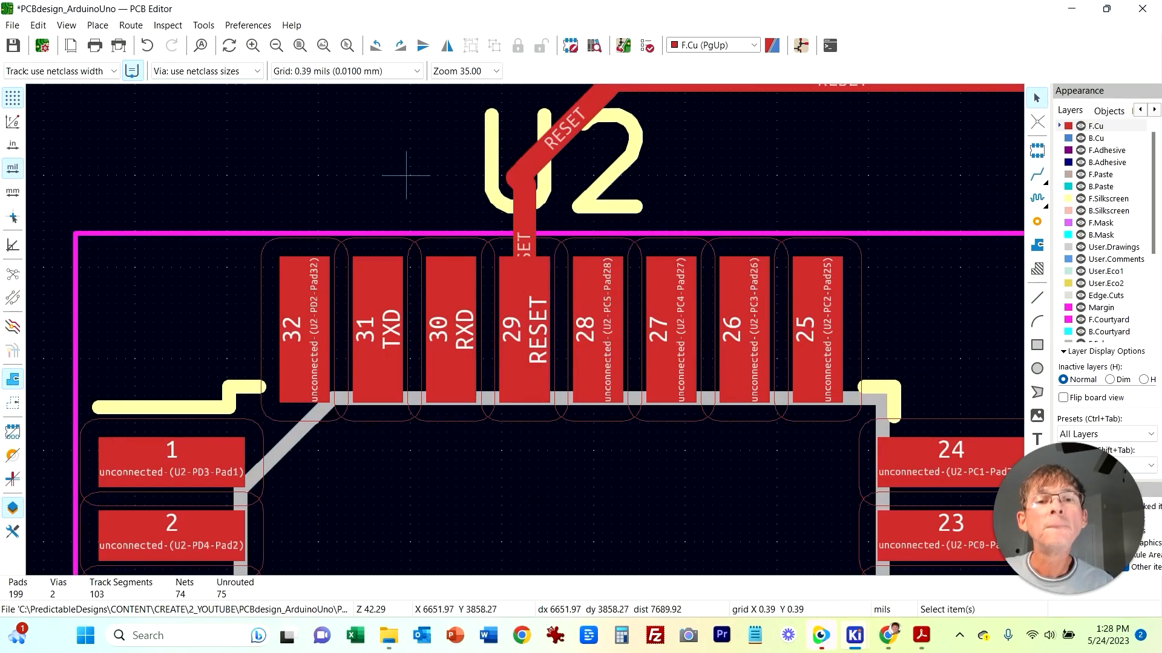
drag(535, 164, 556, 151)
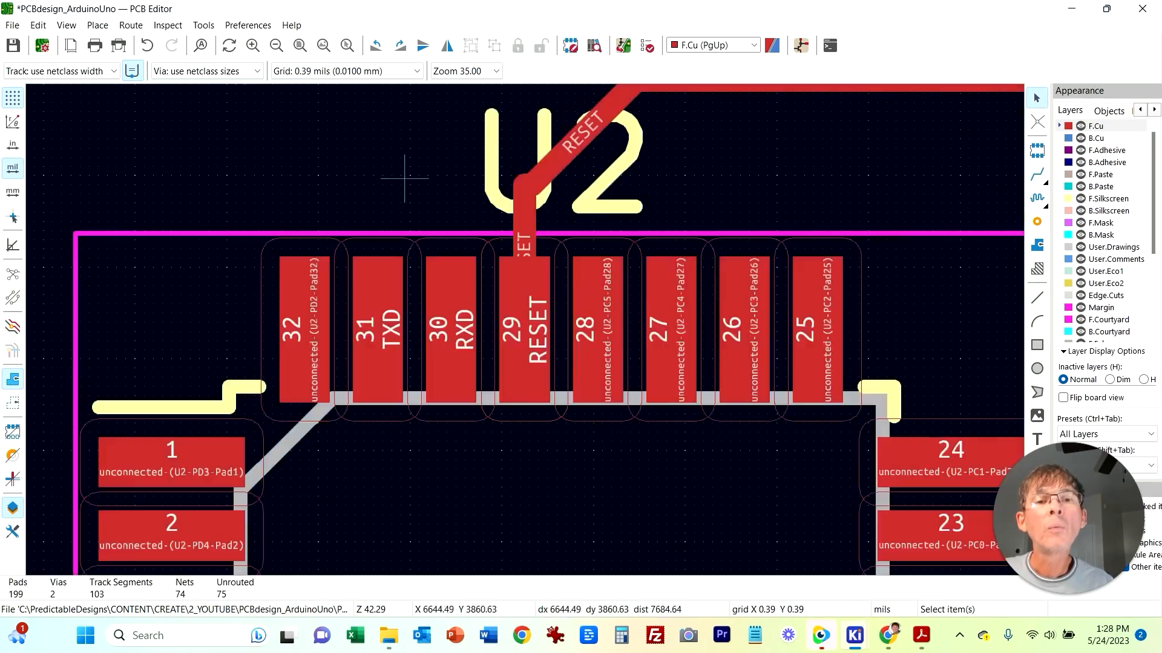
middle_drag(790, 176, 480, 236)
drag(384, 208, 376, 206)
middle_drag(759, 288, 692, 268)
scroll(693, 268, down, 1)
middle_drag(646, 519, 450, 325)
scroll(665, 443, down, 2)
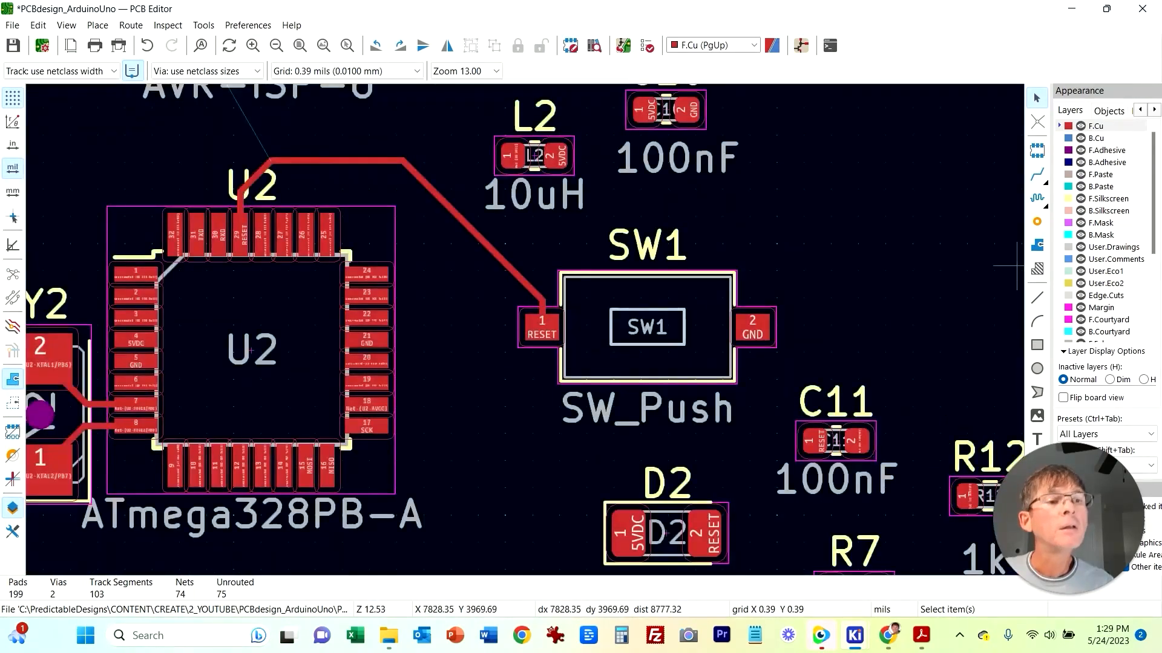
key(x)
click(540, 326)
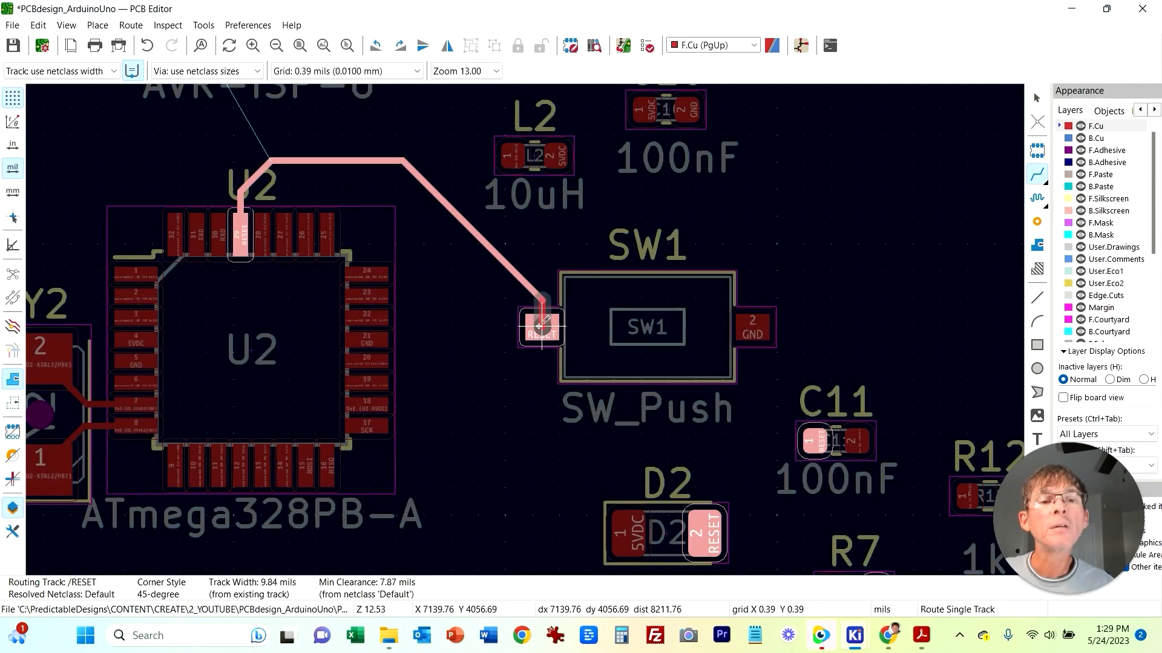
middle_drag(542, 423, 468, 305)
key(Escape)
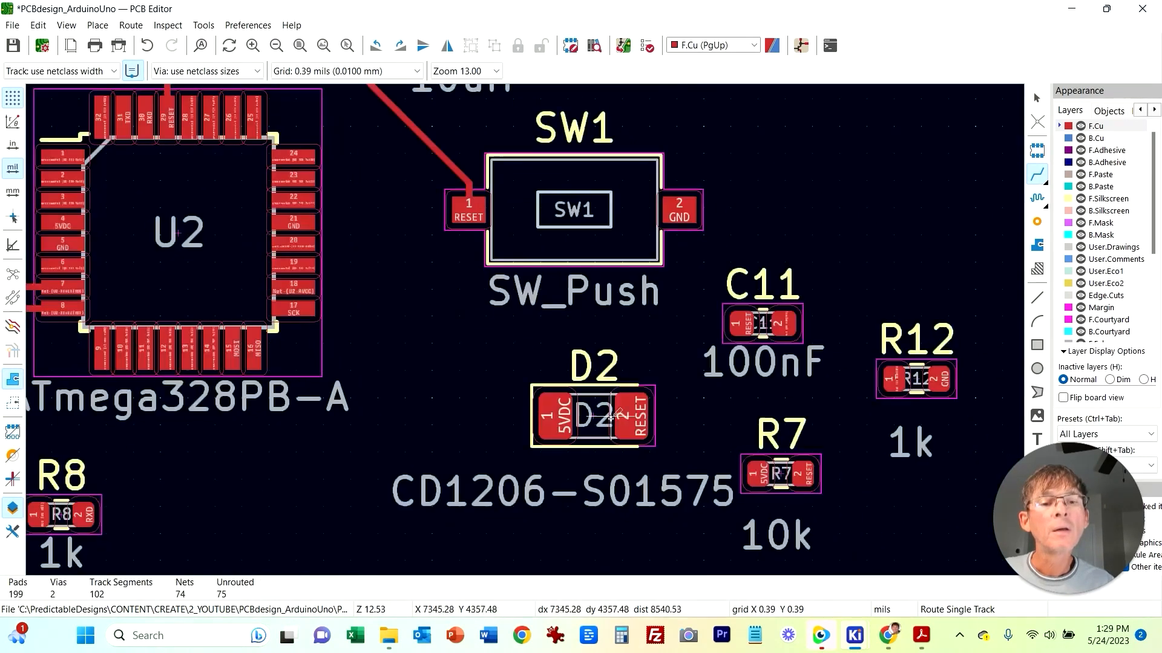
key(Escape)
Step: Rotate D2 by 180 degrees and move C11 just below D2
click(604, 392)
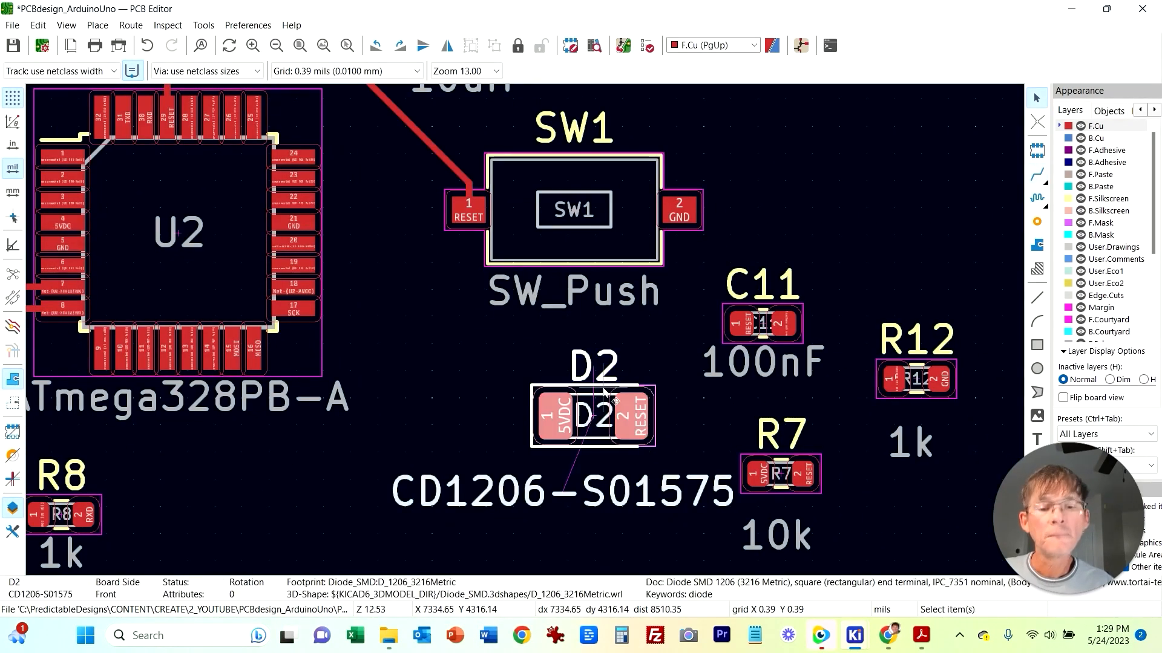
key(r)
key(r)
click(800, 317)
mouse_move(800, 317)
mouse_down()
mouse_move(690, 345)
mouse_move(623, 453)
mouse_move(635, 538)
mouse_move(616, 546)
mouse_up()
Step: Route the RESET track from SW1 pad 1 down to D2 pad 2 and C11 pad 1
key(x)
click(470, 216)
middle_drag(568, 540, 566, 357)
click(567, 358)
click(466, 146)
key(Escape)
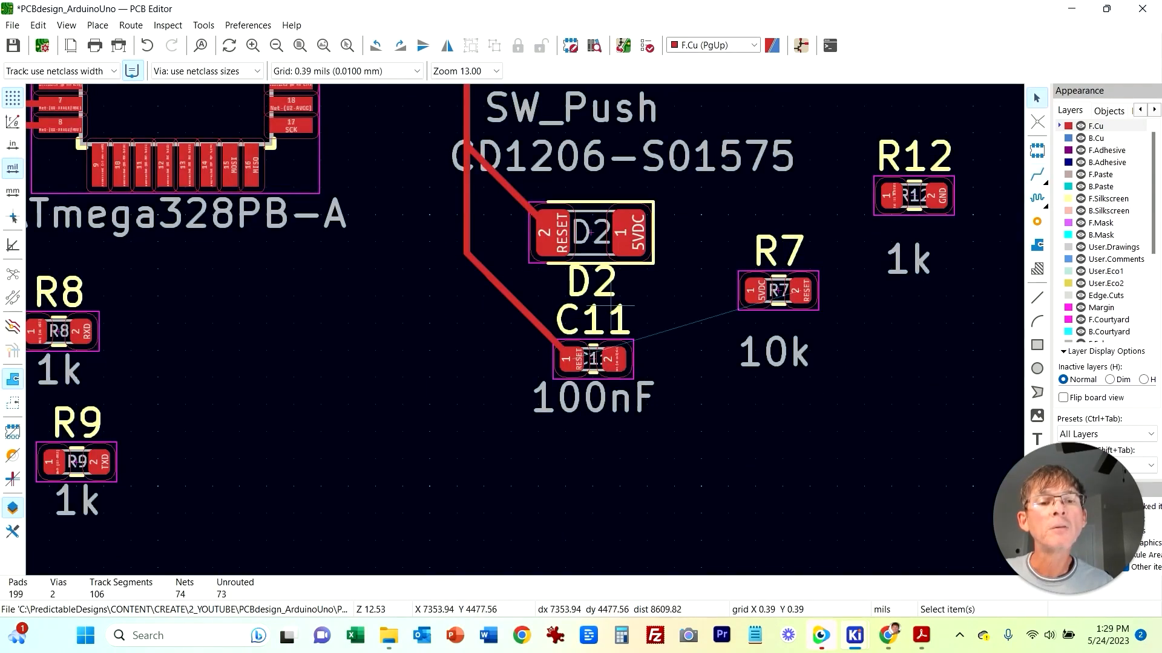
Step: Delete the value text of C11, D2 and SW1 from the silkscreen
click(629, 410)
key(Delete)
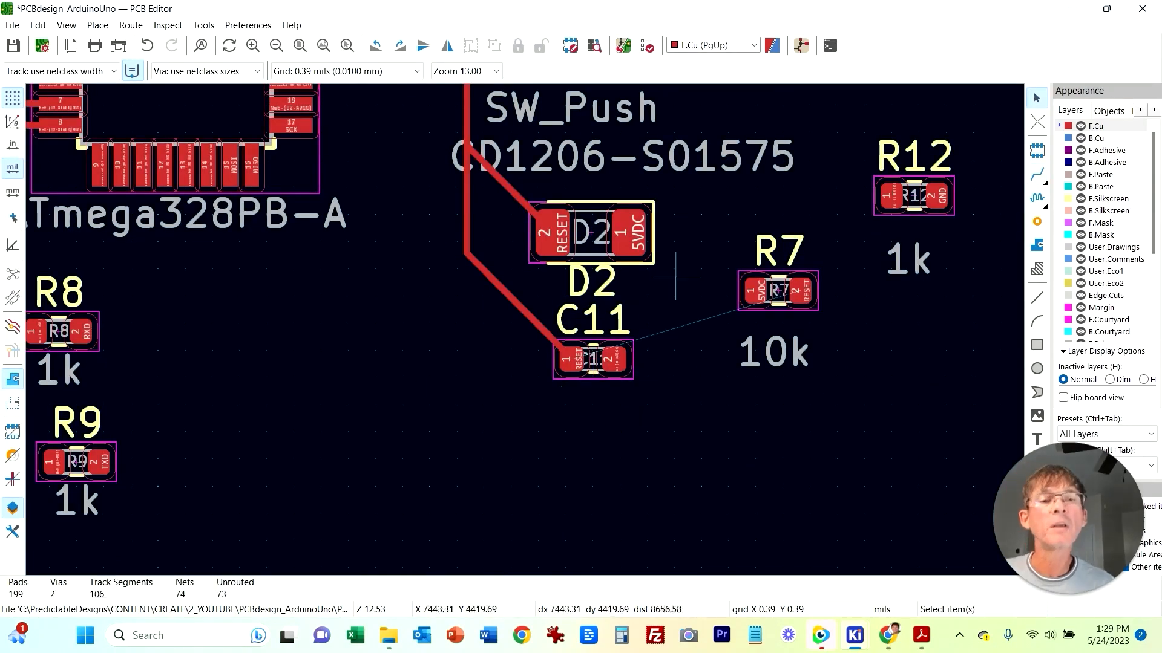
click(702, 169)
key(Delete)
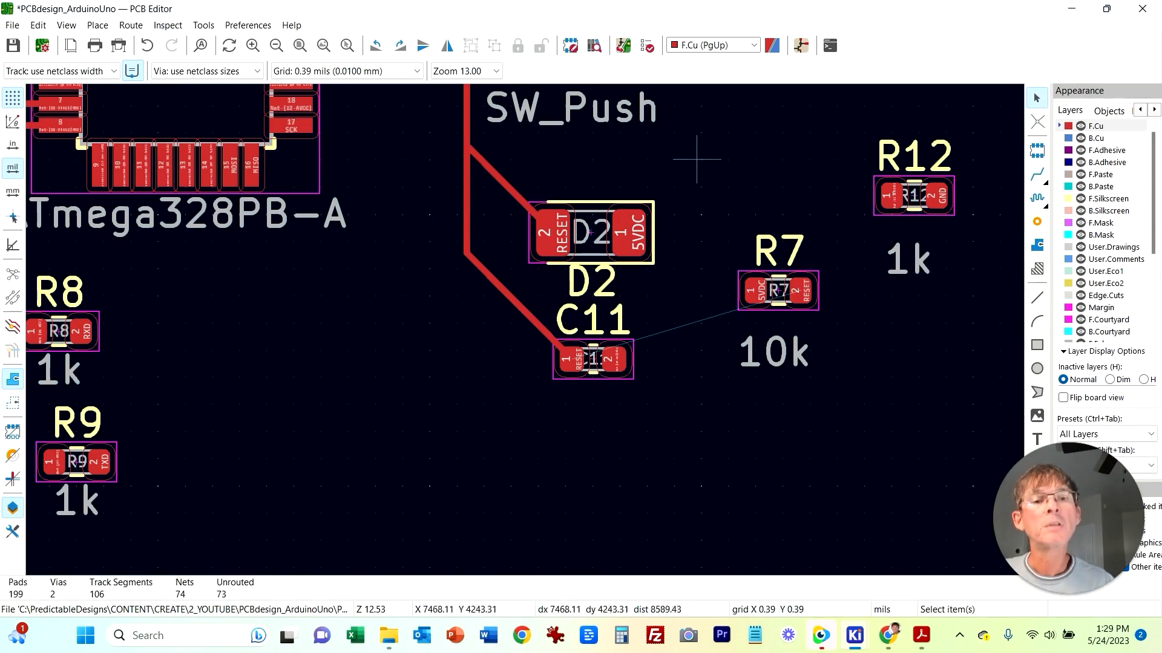
click(639, 120)
key(Delete)
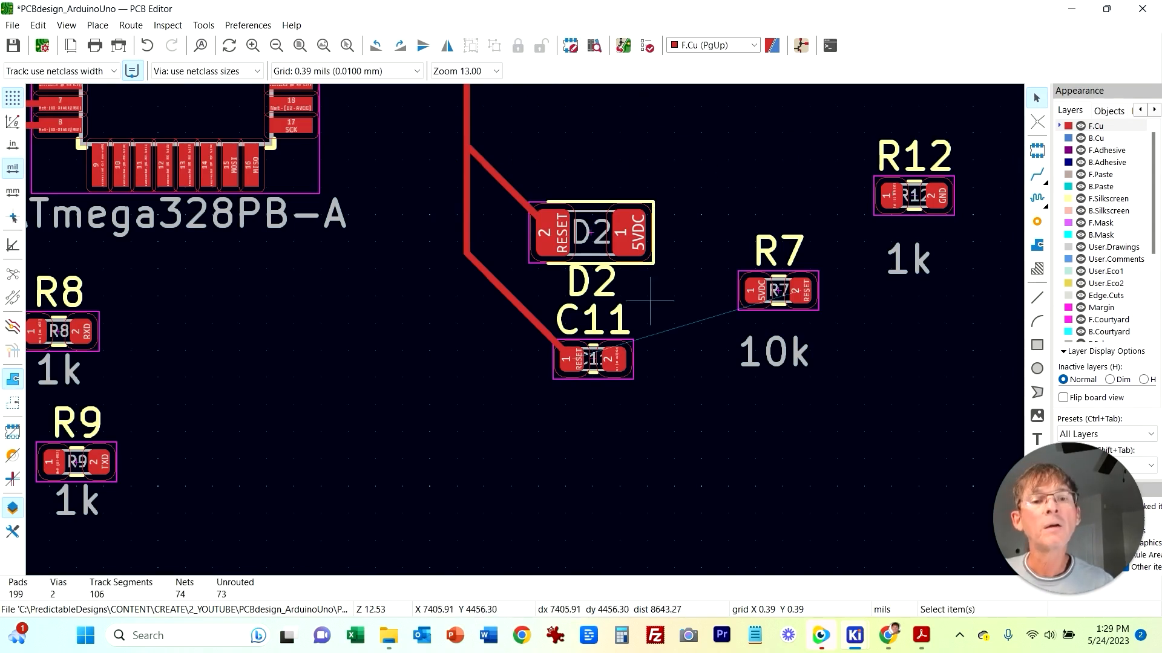
Step: Move D2's reference label above the diode
click(591, 281)
drag(592, 282, 587, 174)
click(782, 475)
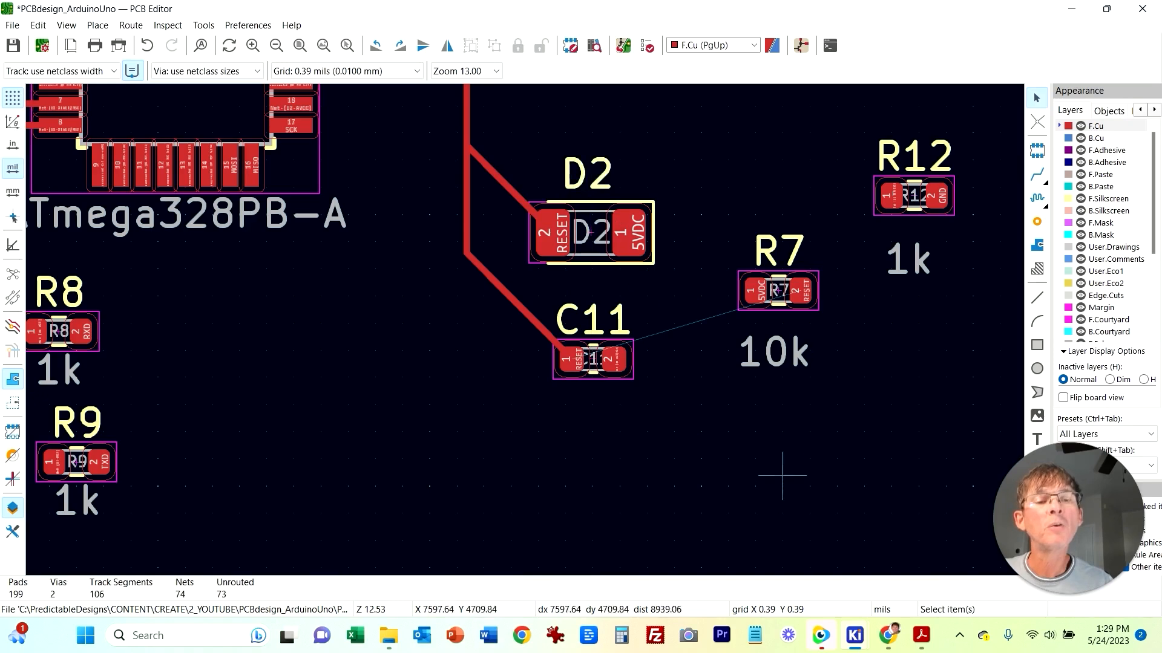
middle_drag(835, 411, 719, 467)
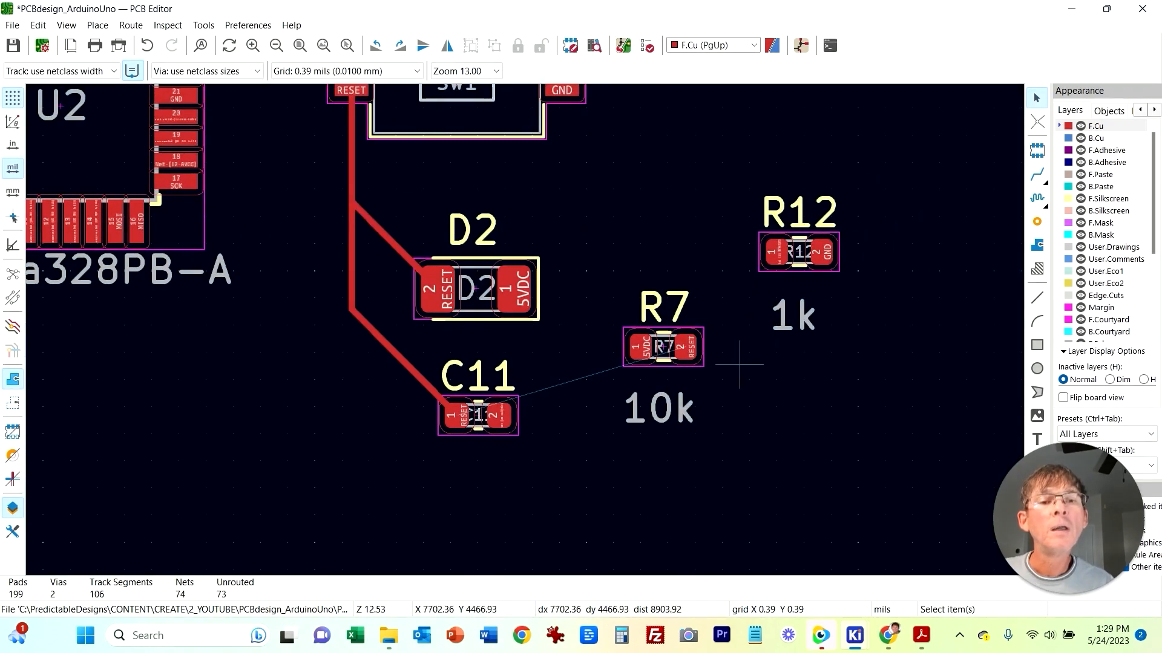
Step: Rotate R7 by 180 degrees and delete its 10k value text
click(691, 330)
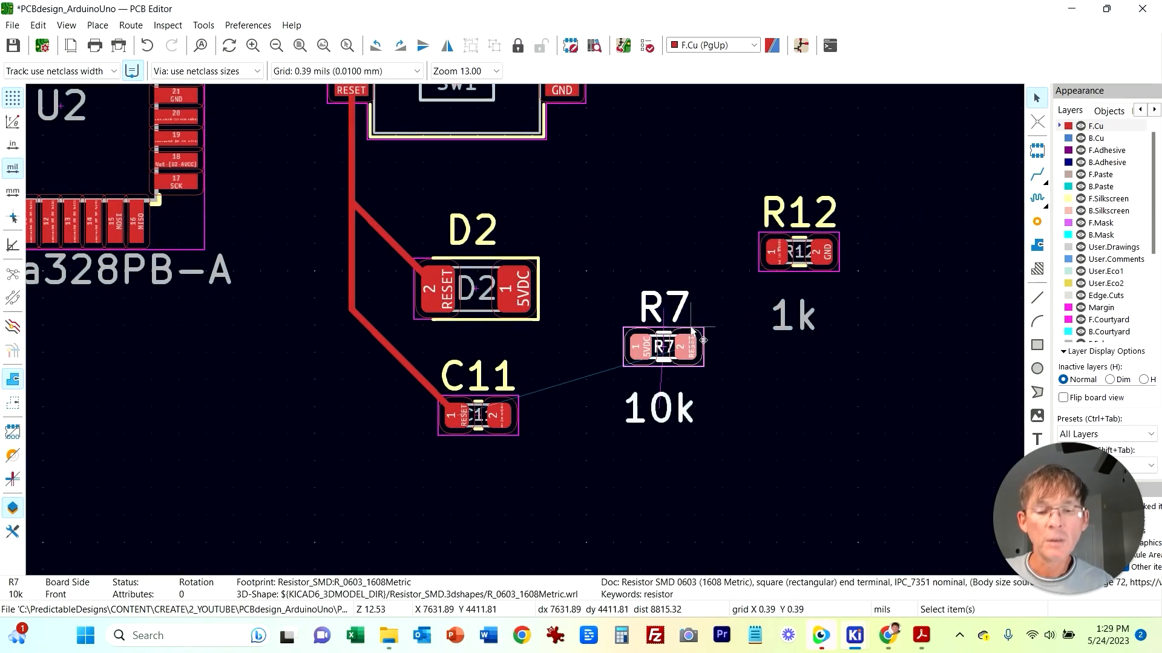
key(r)
key(r)
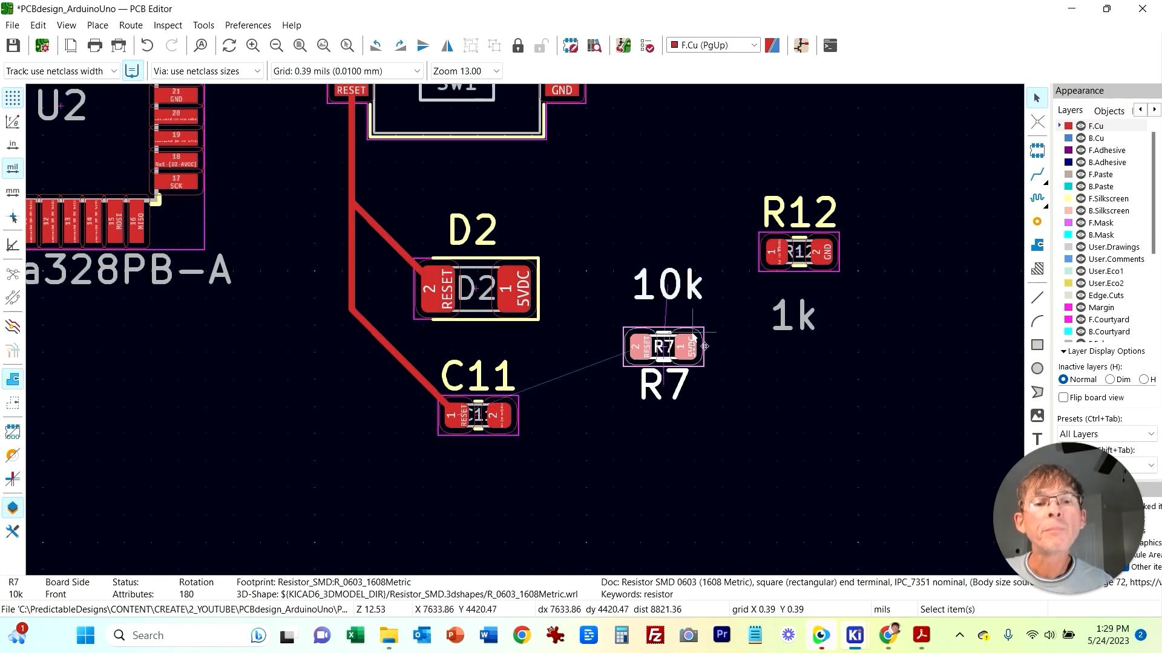
click(713, 272)
click(698, 278)
key(Delete)
Step: Move R7 just below C11 and reposition the C11 and R7 reference labels
drag(641, 350, 453, 466)
drag(501, 369, 570, 415)
drag(666, 540, 357, 396)
drag(478, 415, 454, 358)
key(Escape)
Step: Delete the track segment to C11 and reroute from C11 pad 1 to the RESET track
click(333, 255)
key(Delete)
key(x)
click(430, 359)
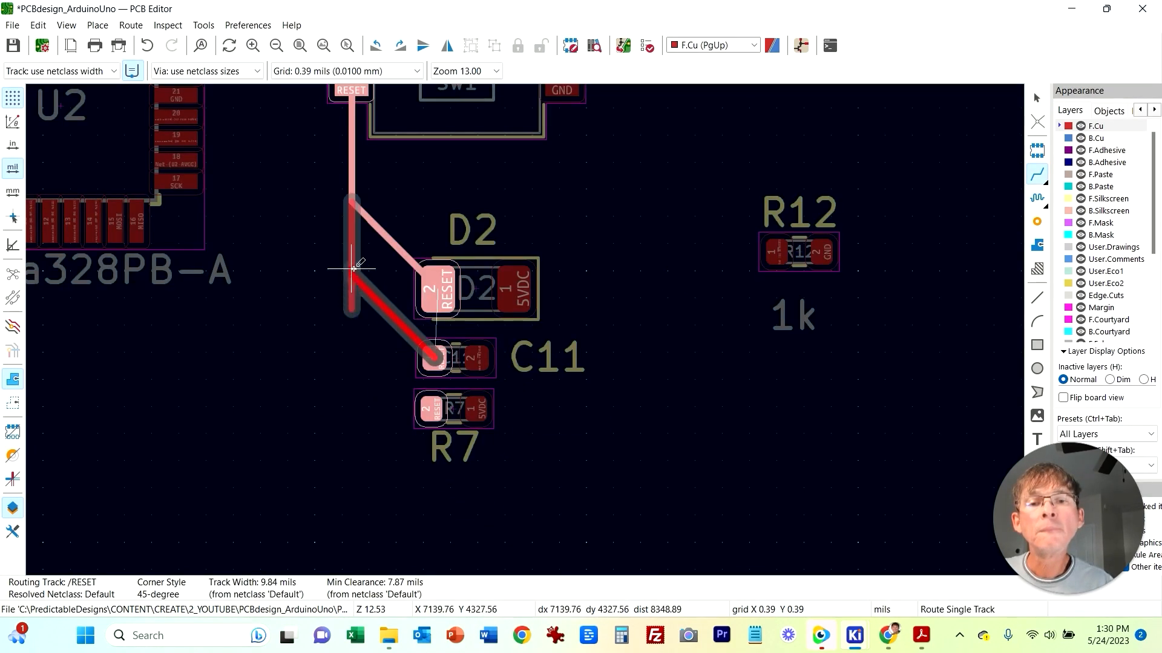
click(353, 272)
key(Escape)
Step: Route a track from C11 pad 1 to R7 pad 2 and move R7's label to its right
key(x)
click(431, 358)
click(434, 409)
key(Escape)
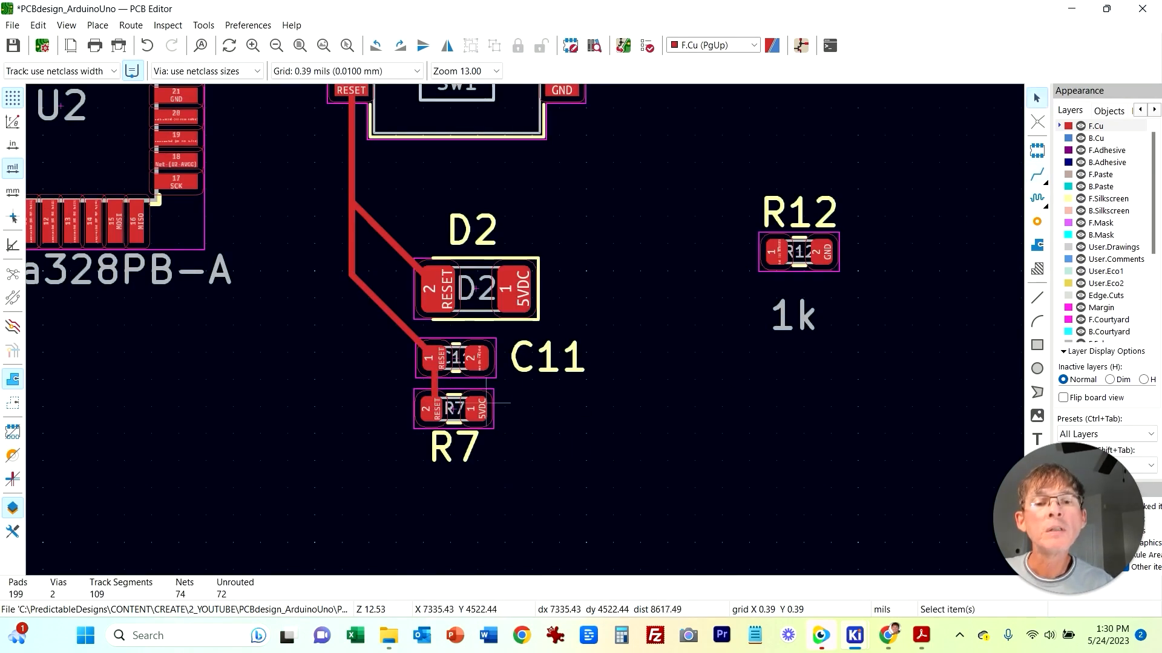
drag(476, 464, 553, 428)
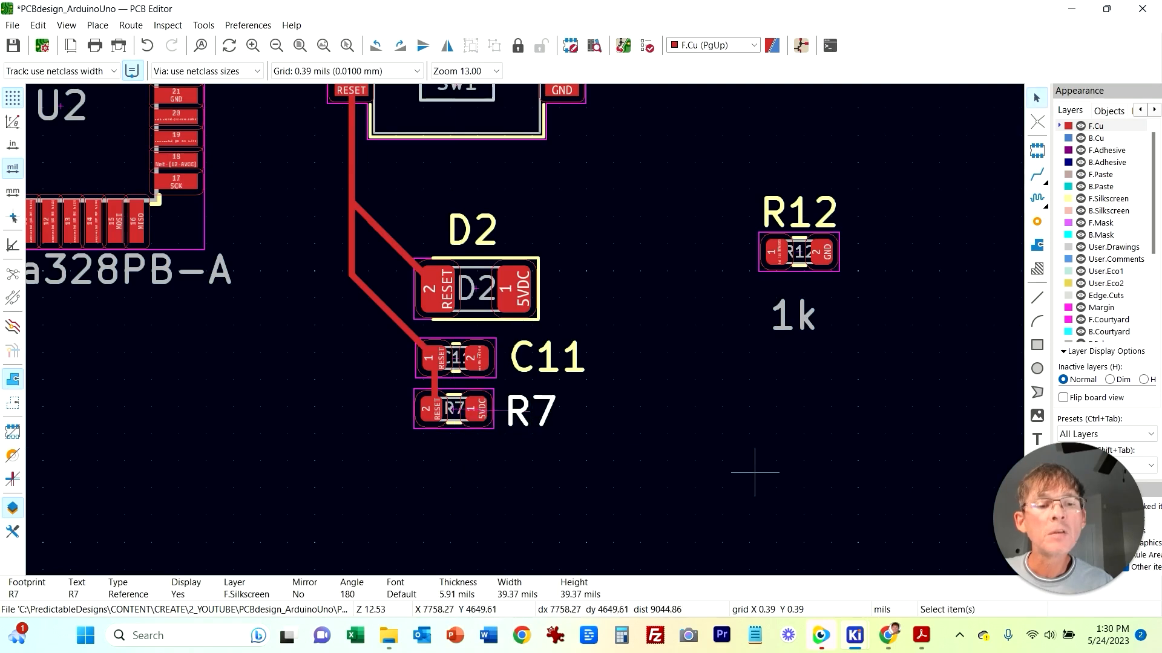
Step: Check the reset circuit around R7, C11 and R12 in the schematic against the board
mouse_move(854, 635)
click(851, 557)
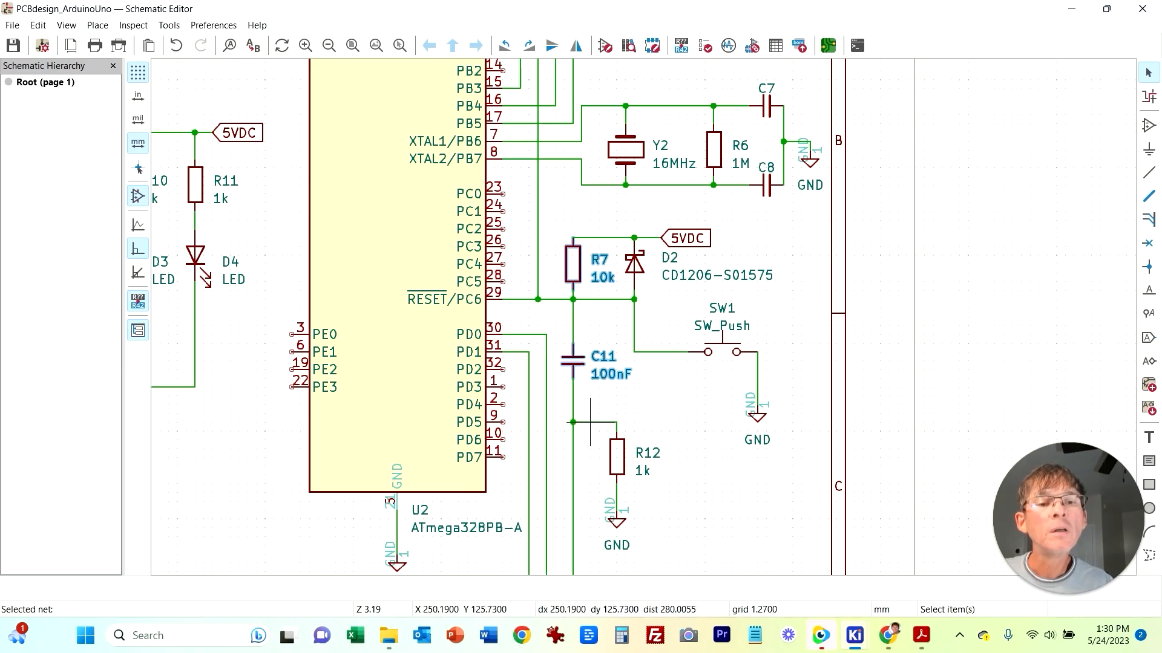
mouse_move(854, 635)
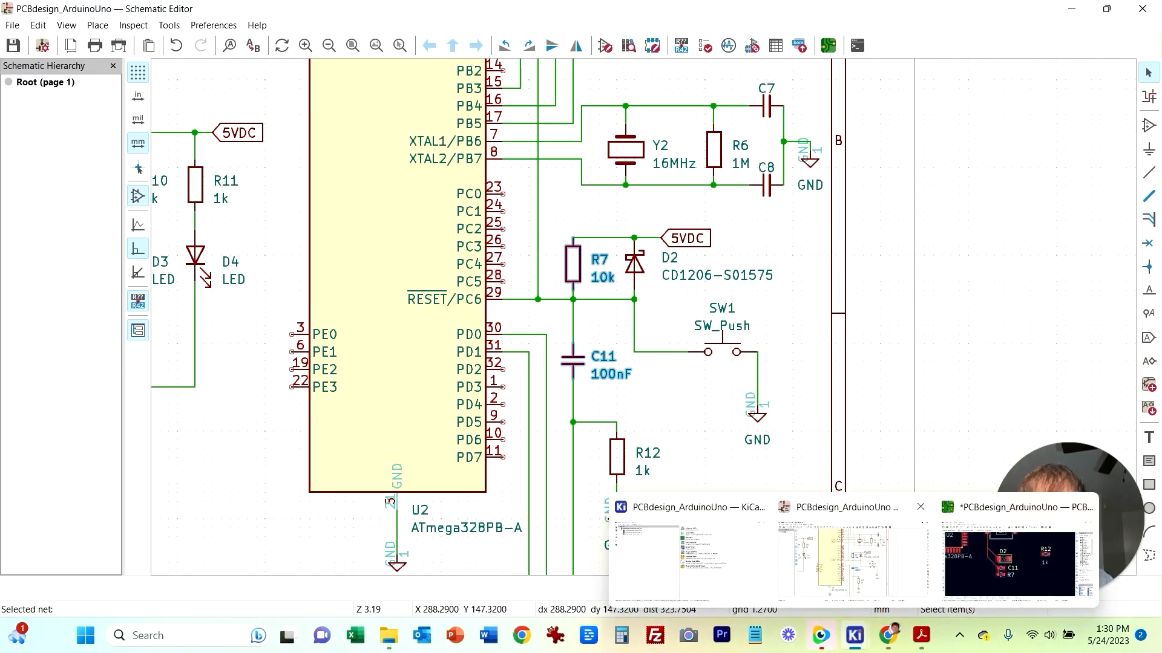
click(1009, 562)
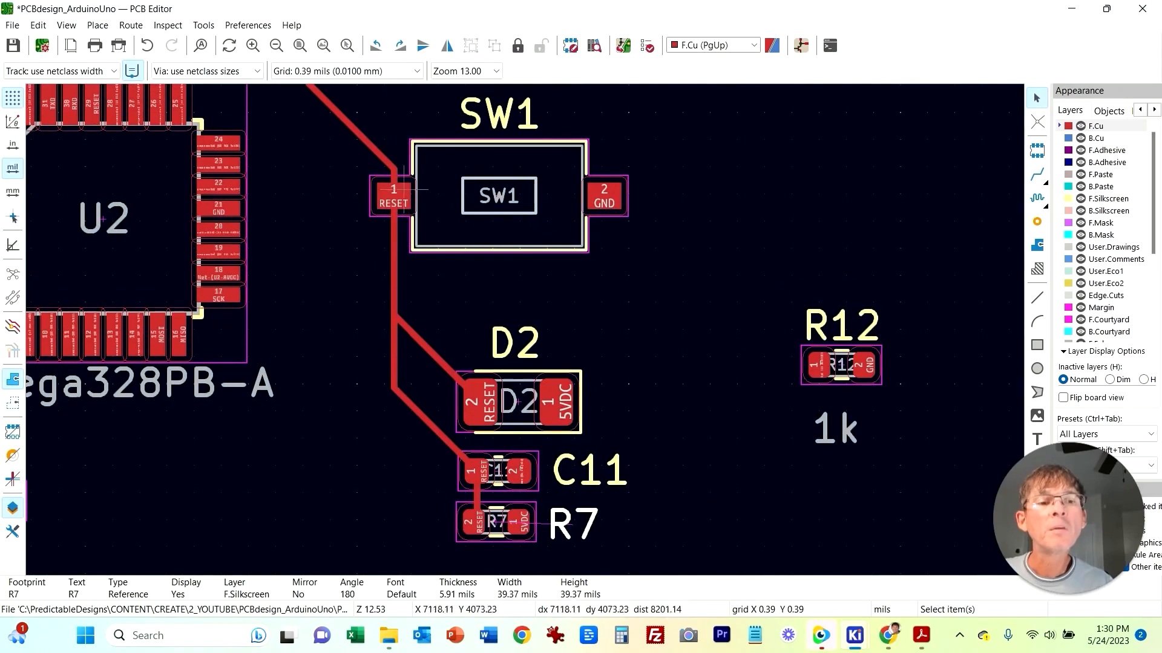
mouse_move(854, 635)
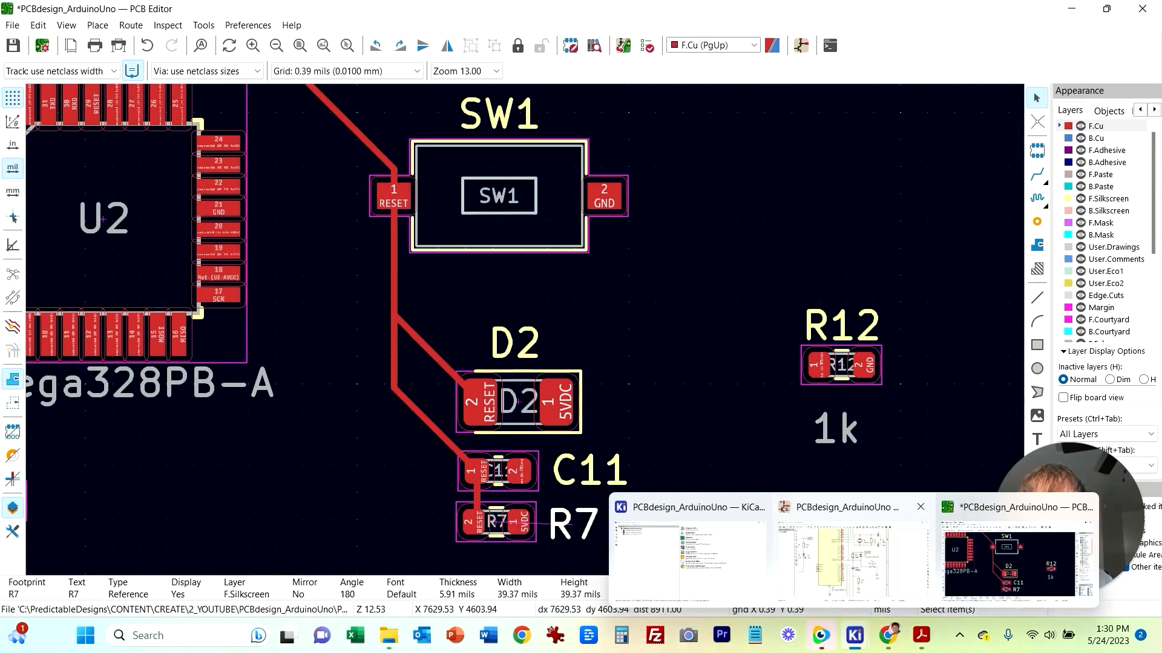
click(841, 581)
right_click(723, 180)
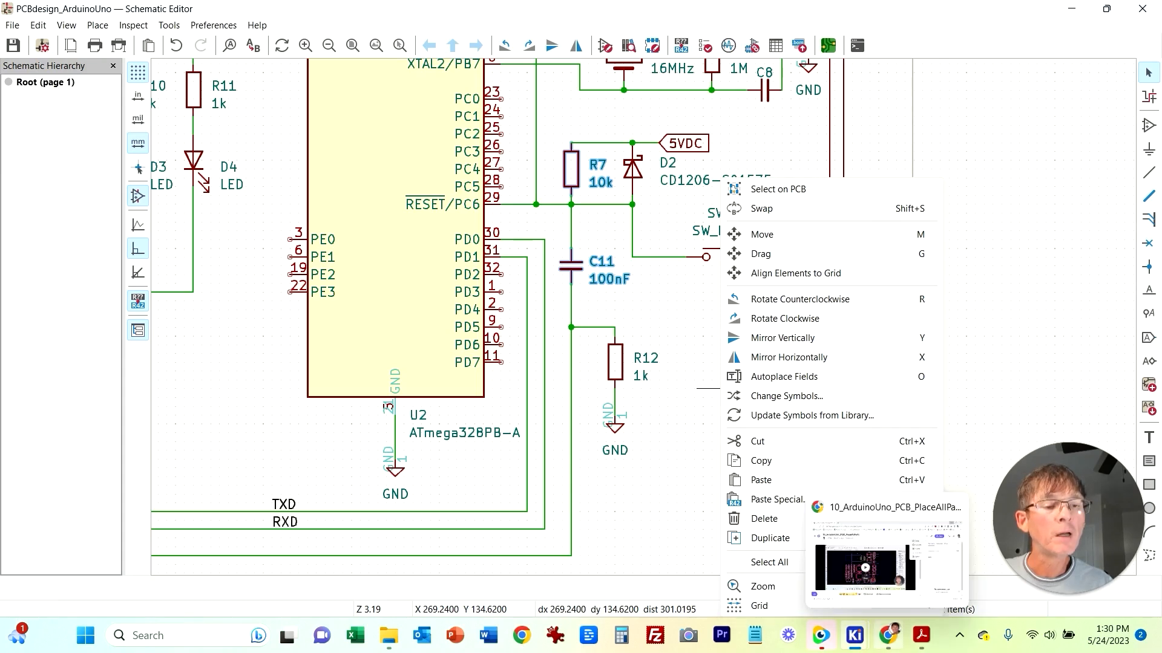
click(854, 636)
click(1017, 564)
Step: Move R12 beside C11 and route a track from R12 pad 1 to C11 pad 2
middle_drag(631, 517, 676, 388)
drag(787, 250, 622, 354)
click(1037, 175)
click(631, 341)
click(497, 341)
key(Escape)
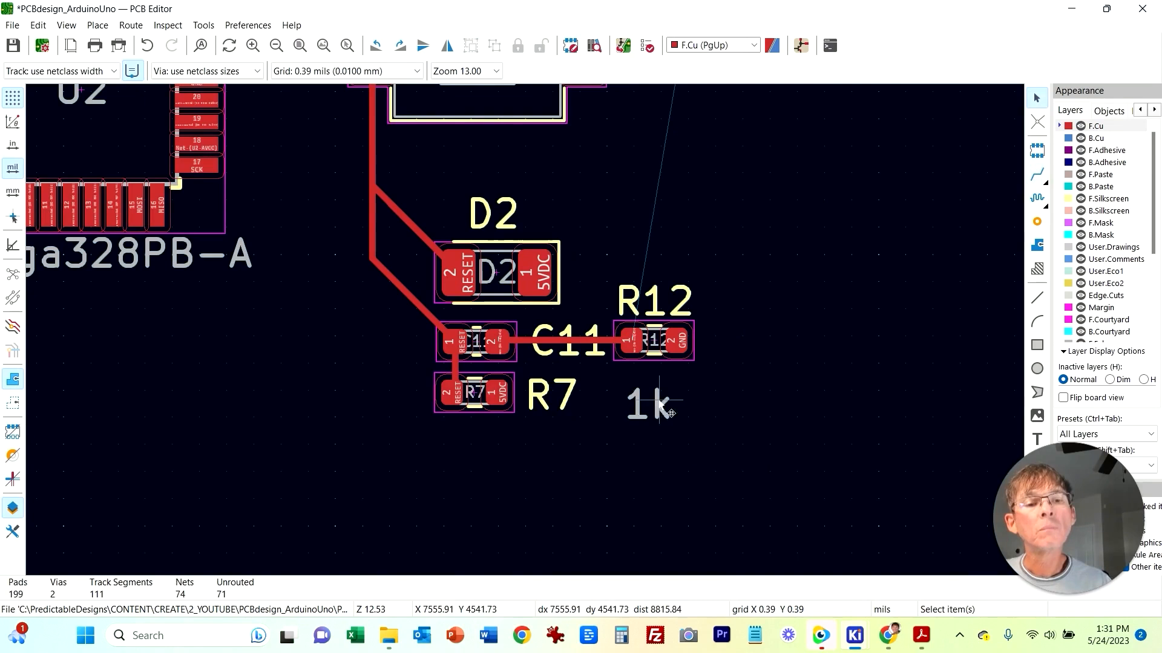
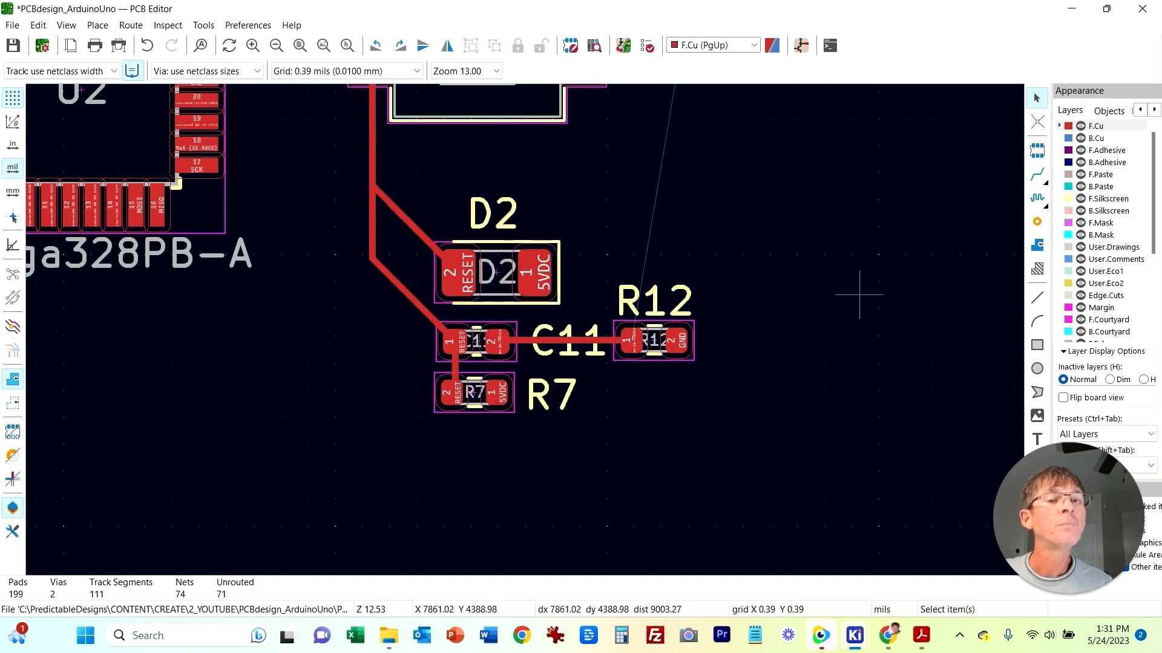
Step: Move the selected reset circuit group (SW1, D2, C11, R7, R12) closer to U2
scroll(825, 270, up, 2)
drag(704, 526, 303, 250)
key(m)
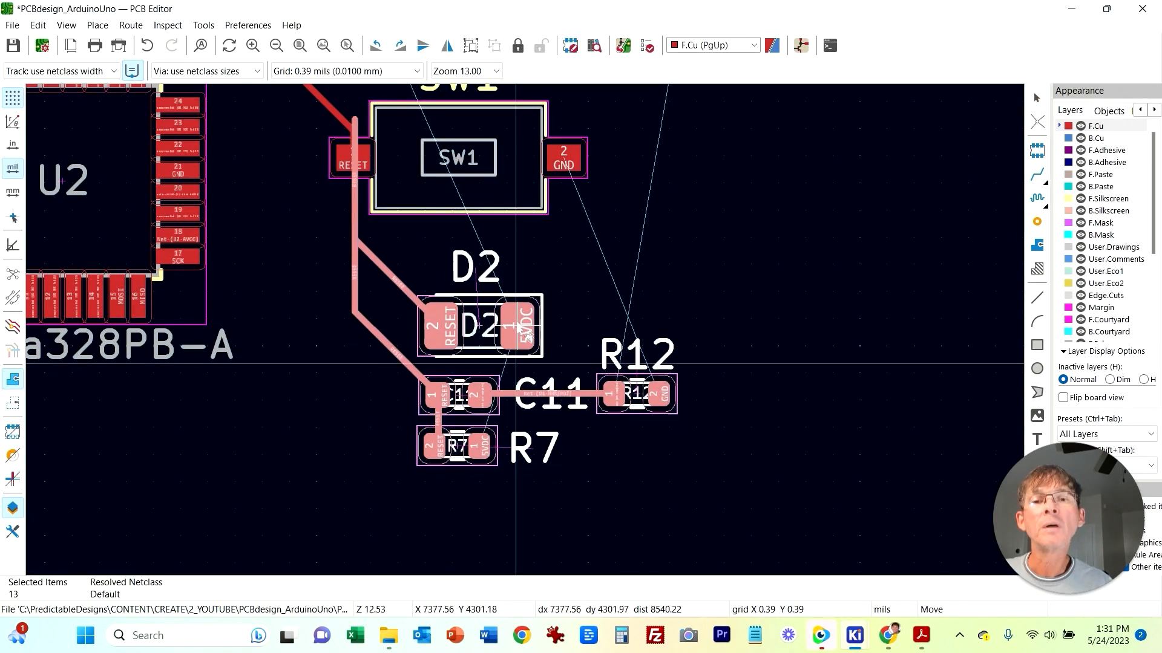
click(511, 302)
Step: Delete the old RESET track segment and route a new track from SW1 pad 1 down to the RESET track
click(272, 317)
middle_drag(301, 115, 320, 237)
click(366, 217)
key(Delete)
click(1037, 175)
click(367, 337)
click(370, 285)
key(Escape)
click(368, 312)
double_click(367, 312)
click(750, 362)
scroll(378, 325, up, 3)
drag(510, 301, 497, 304)
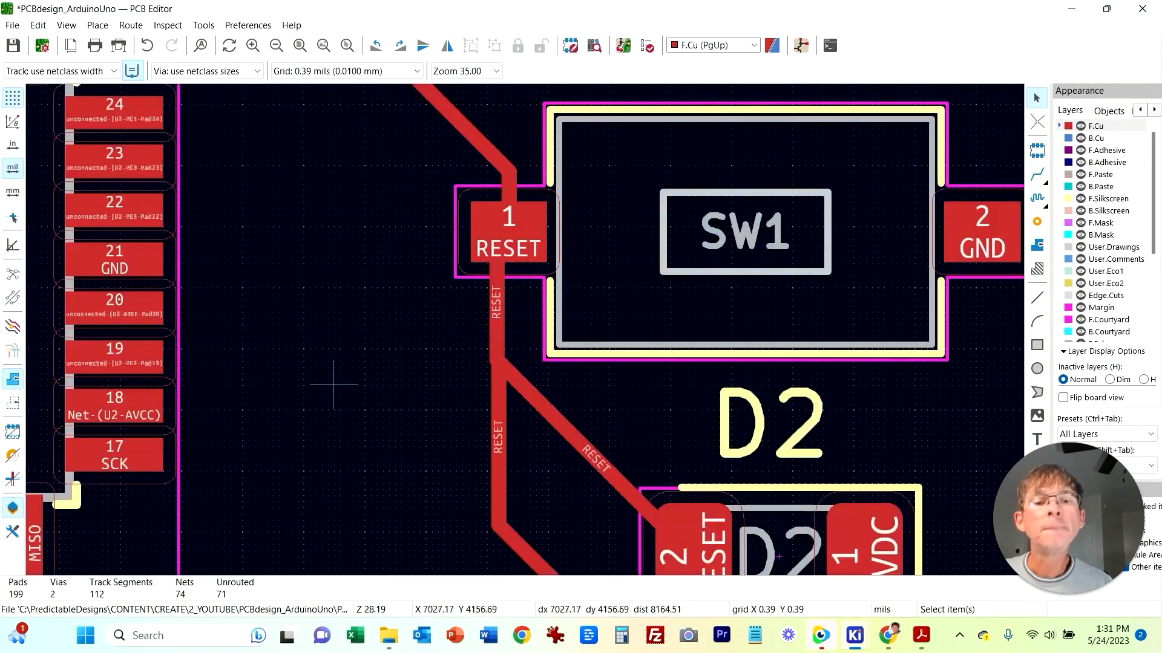
Step: Examine the C9, C10 and L2 supply wiring in the schematic against the board
scroll(327, 377, down, 4)
right_click(1060, 340)
click(897, 319)
scroll(897, 320, down, 3)
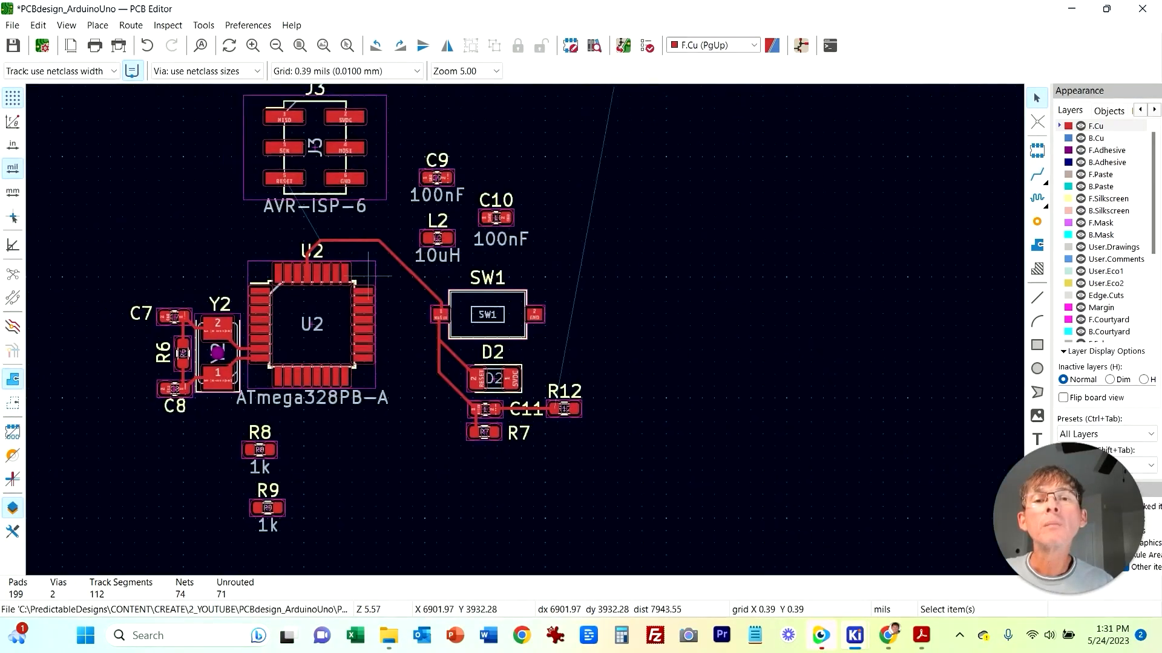
scroll(529, 332, up, 3)
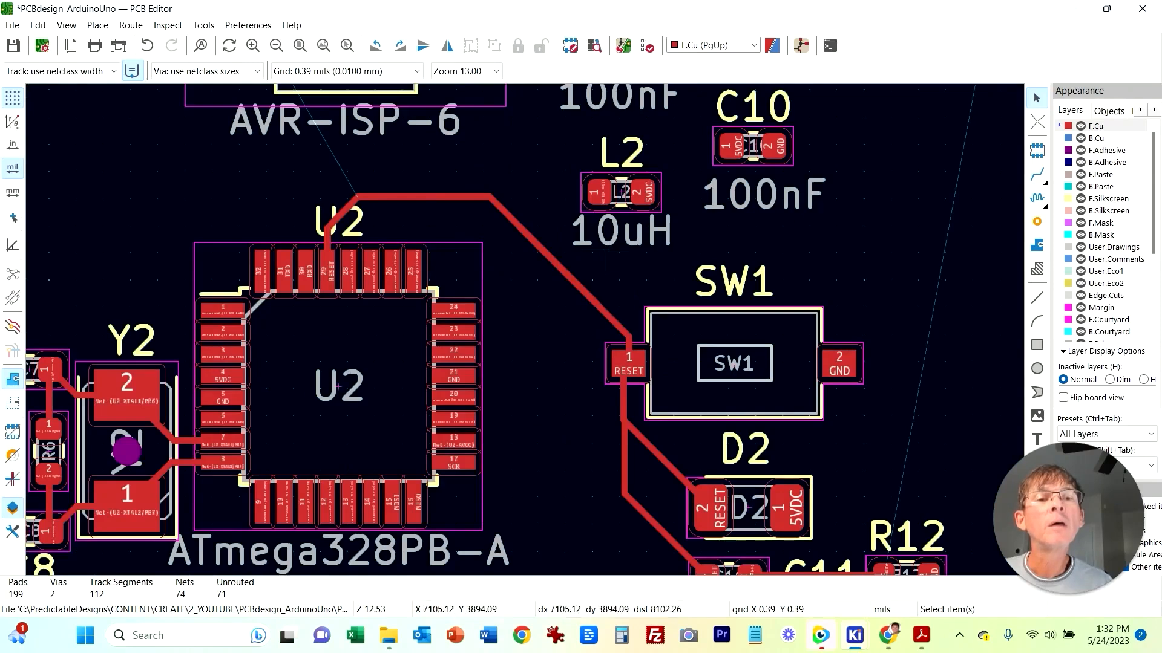
middle_drag(731, 282, 742, 404)
mouse_move(855, 635)
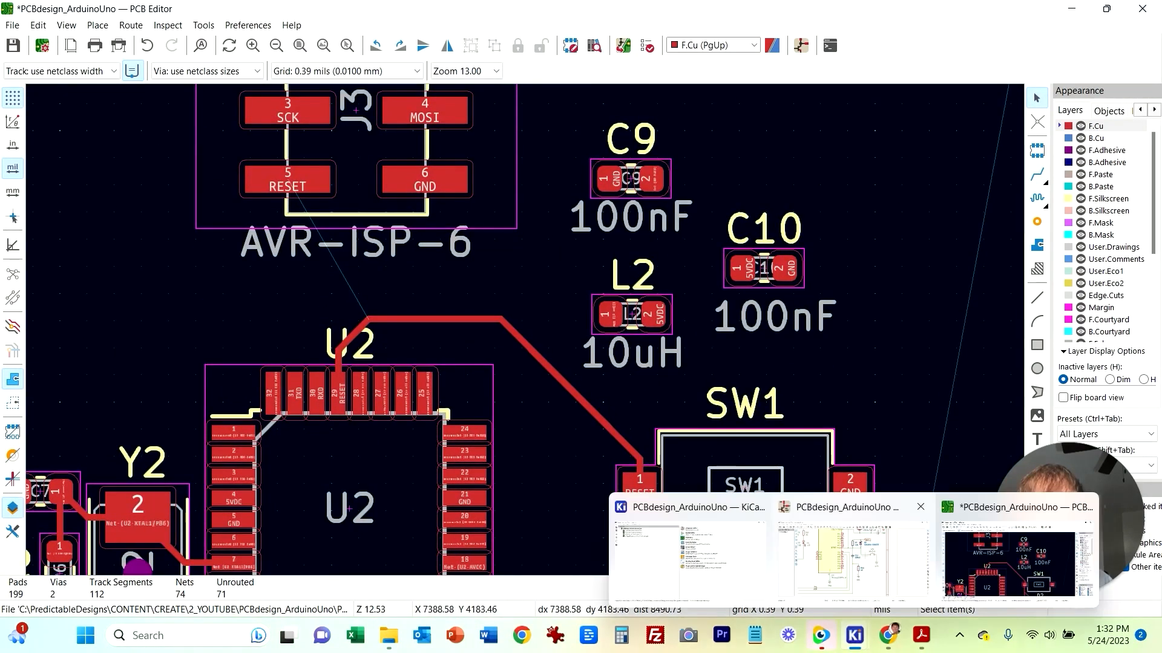
click(861, 508)
middle_drag(499, 178, 408, 457)
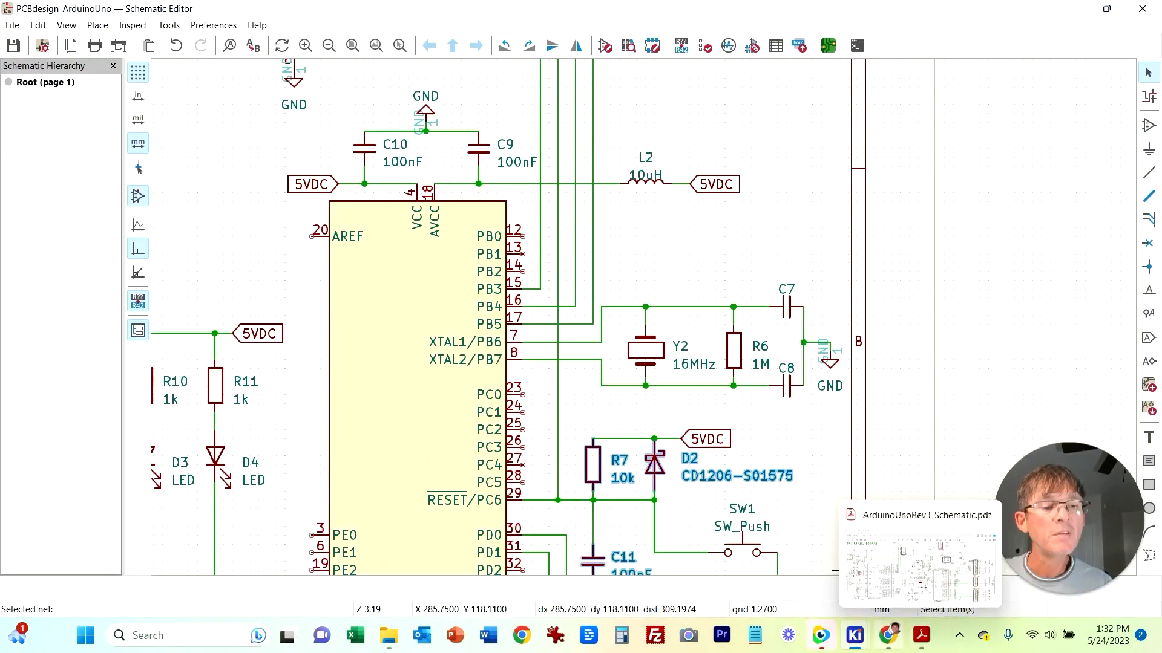
mouse_move(854, 635)
click(1009, 557)
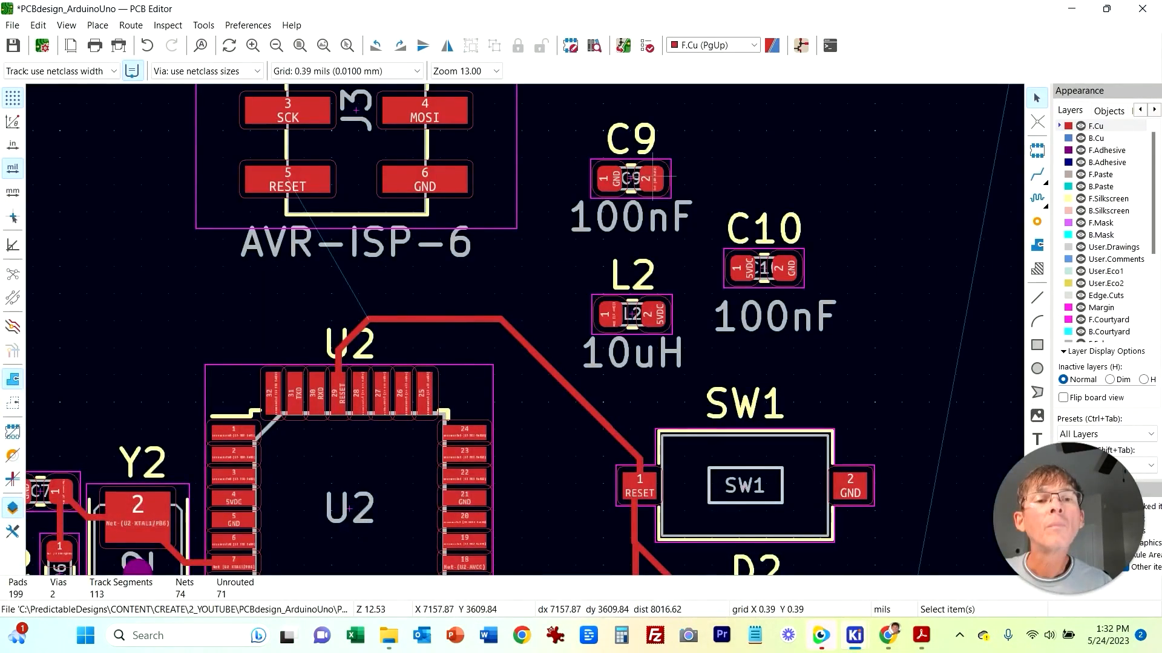
Step: Try to start a track from C9's pad
click(1037, 174)
click(651, 179)
key(Escape)
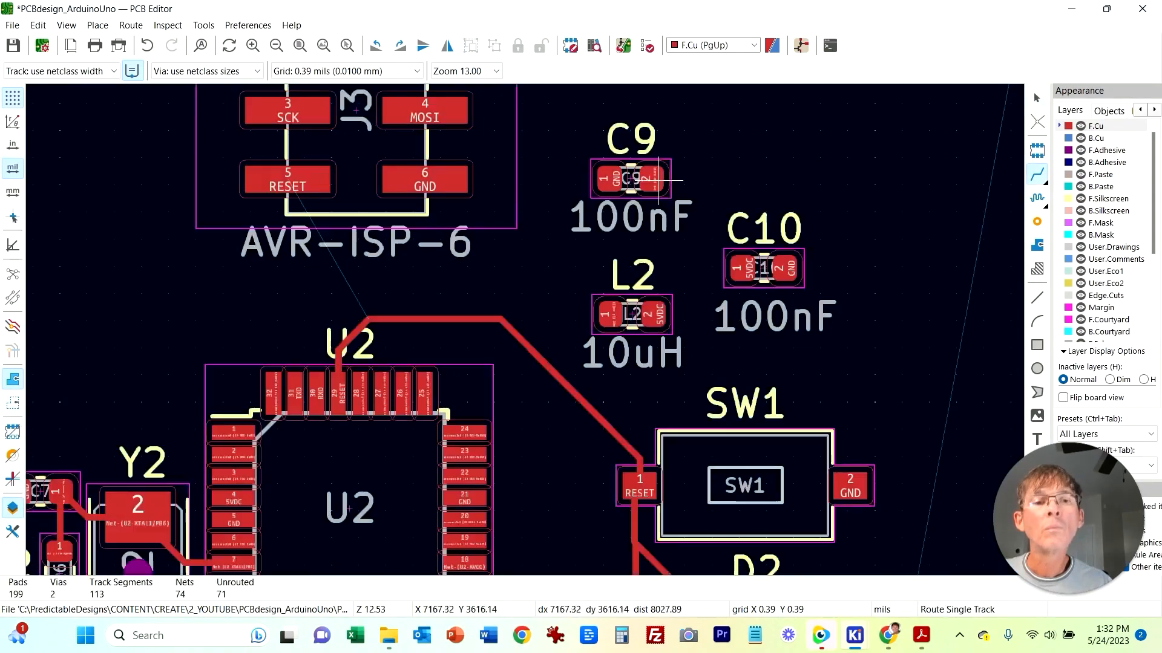
click(652, 199)
key(Escape)
Step: Delete C9's 100nF value label, rotate C9 and place it beside U2 pin 18 AVCC
click(645, 185)
key(m)
scroll(538, 526, up, 5)
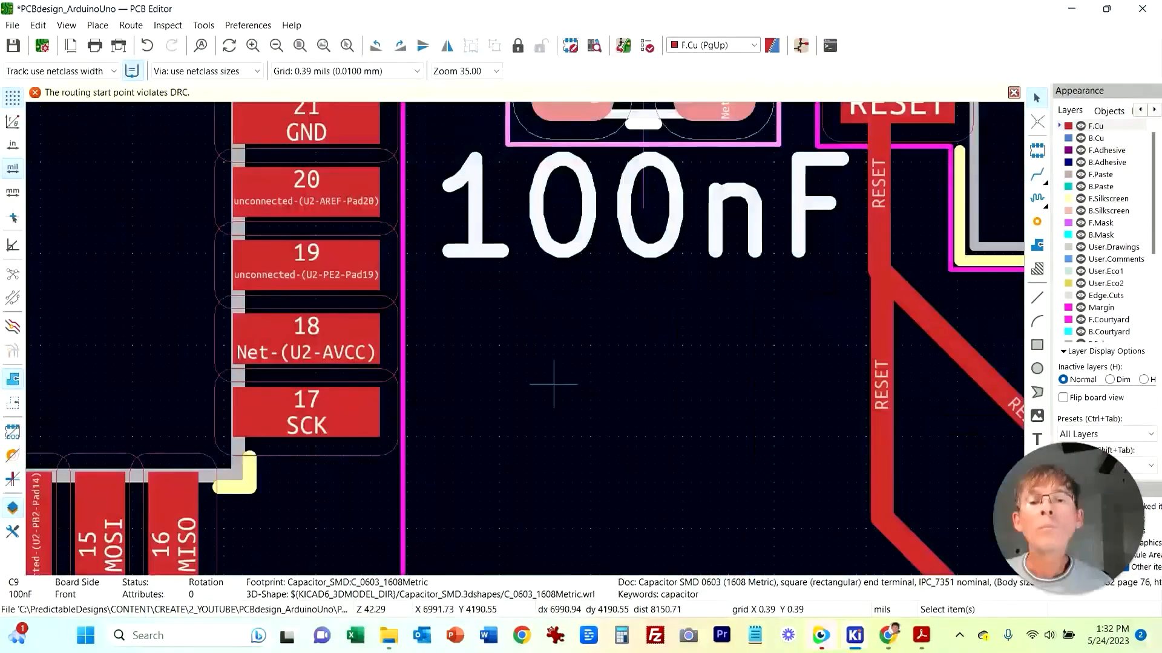
key(r)
click(630, 464)
key(Escape)
click(754, 322)
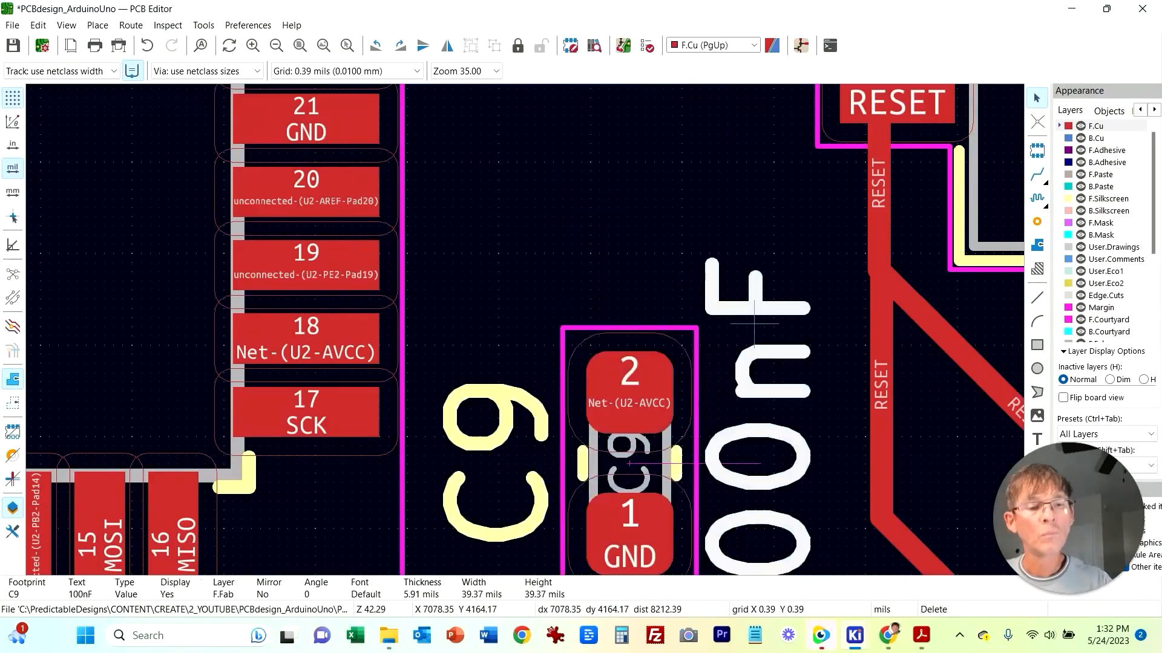
key(Delete)
click(521, 394)
key(m)
click(786, 469)
click(622, 339)
key(m)
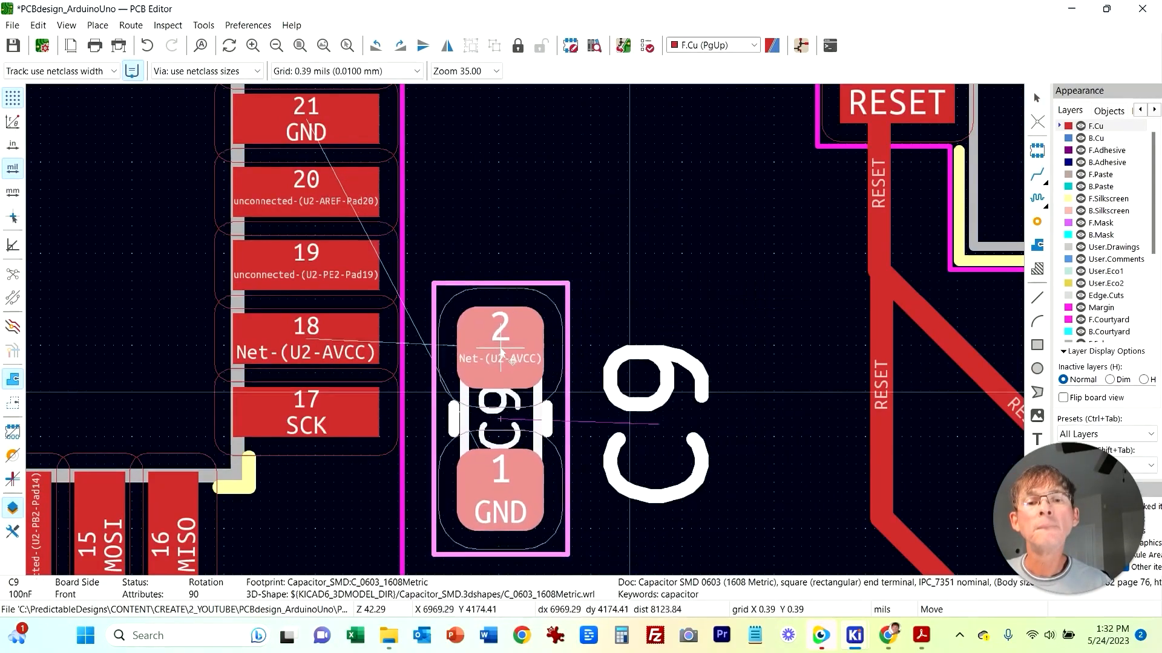
click(503, 353)
Step: Route a track from U2 pin 18 to C9 pad 2
scroll(469, 299, down, 4)
key(x)
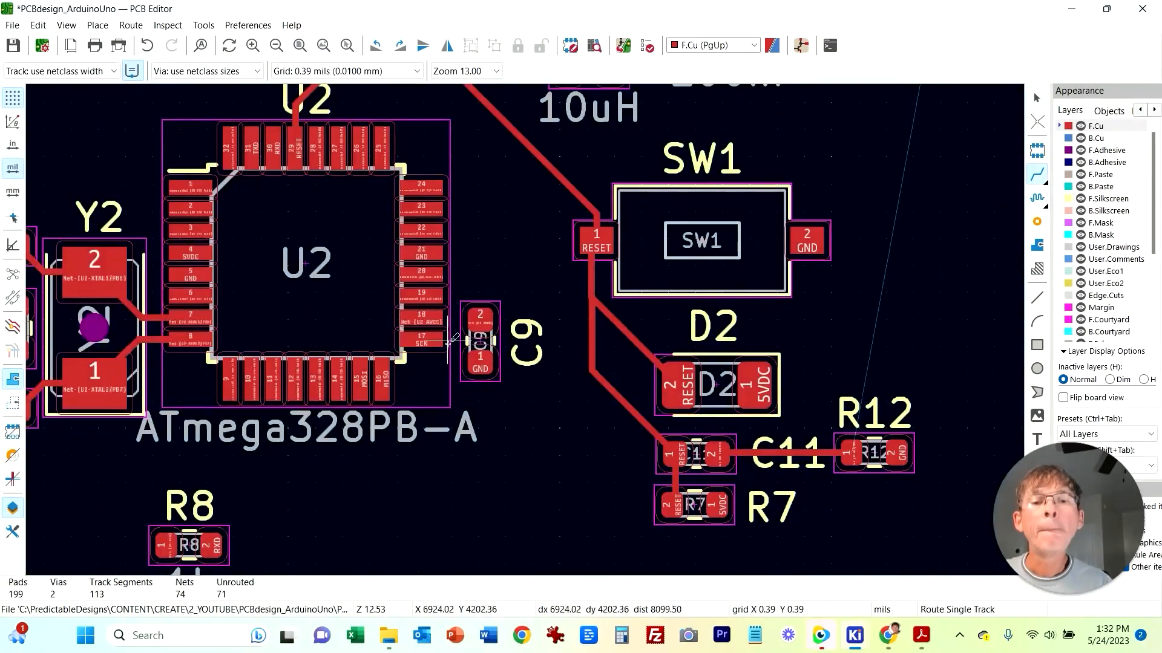
click(422, 319)
scroll(785, 183, up, 3)
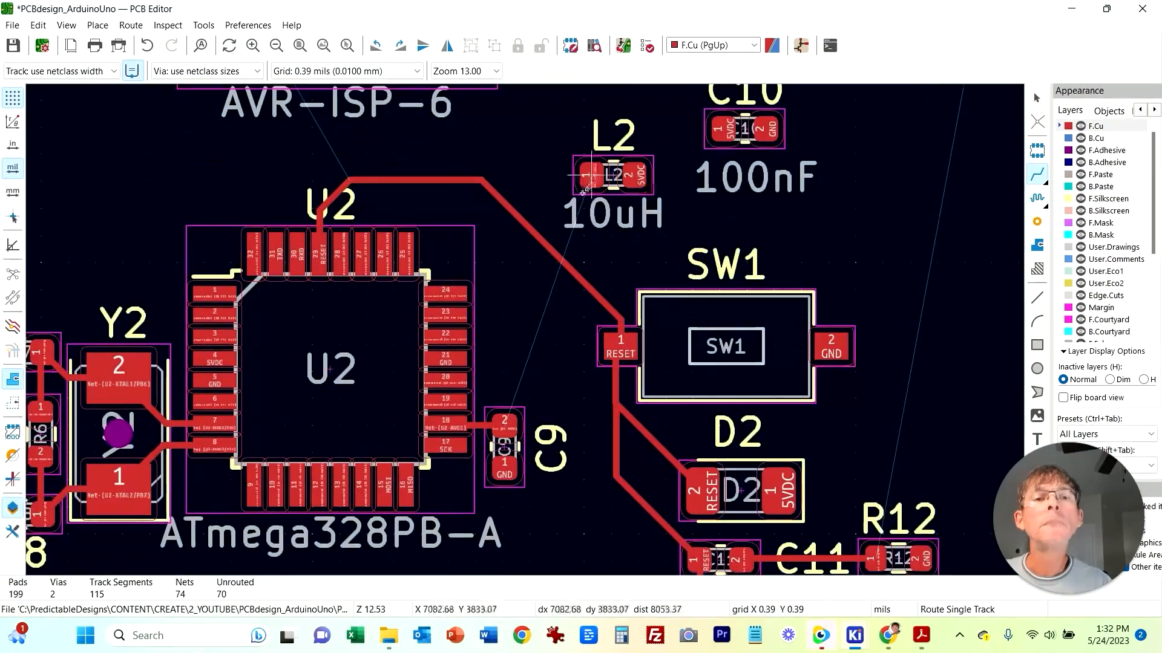
key(Escape)
Step: Move C10 toward the left side of U2
click(745, 179)
key(m)
click(550, 383)
Step: Check in the schematic where C10 and C9 connect to U2
click(854, 636)
click(859, 547)
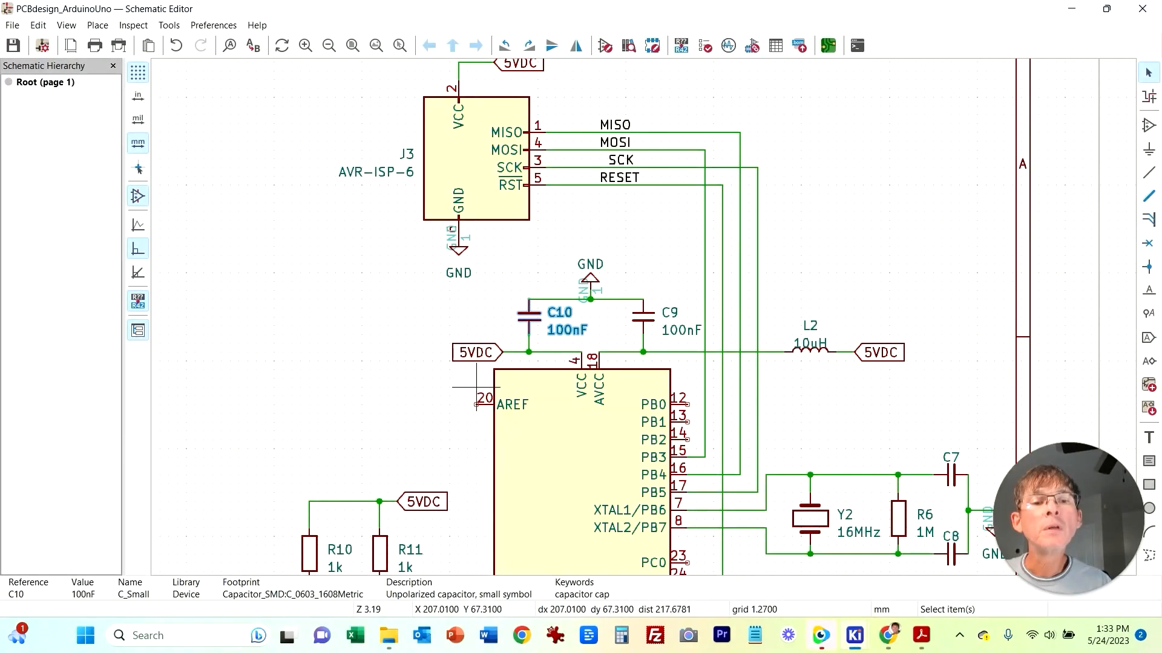
mouse_move(854, 635)
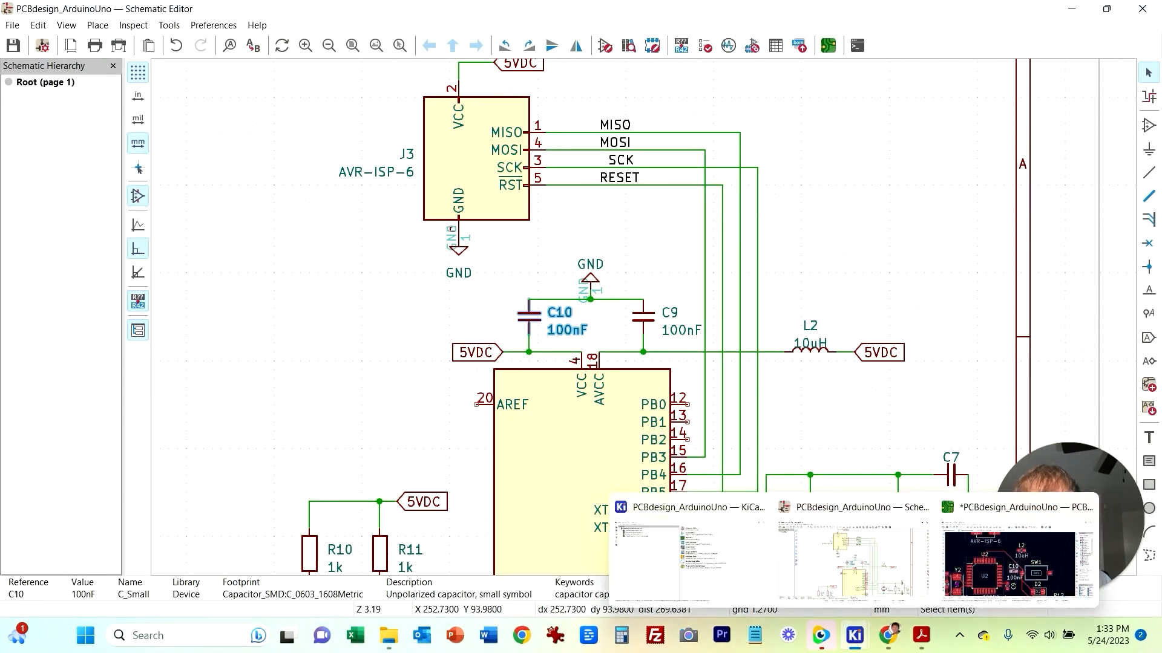
click(1017, 563)
drag(612, 361, 166, 255)
scroll(268, 337, up, 3)
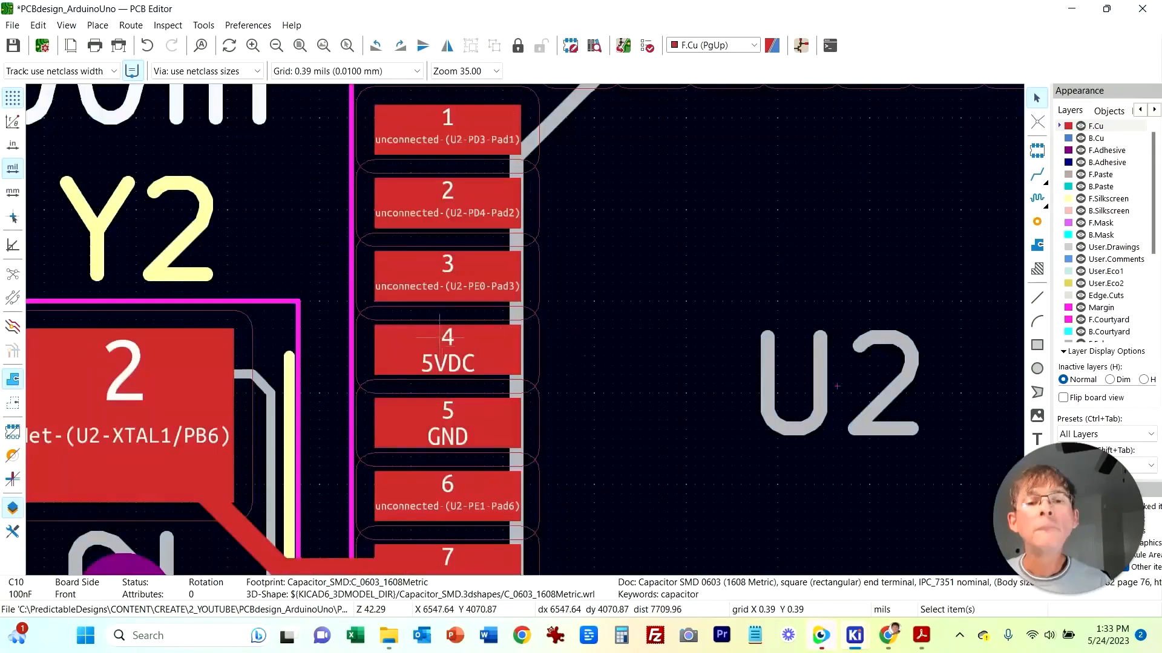
scroll(439, 337, down, 3)
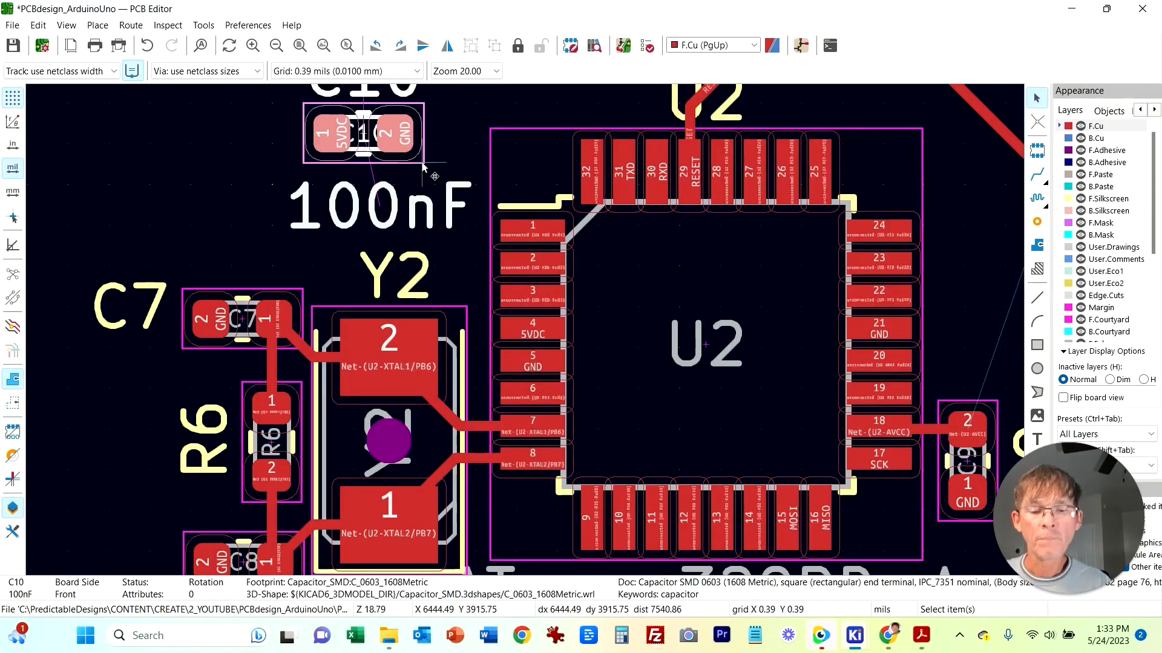
Step: Rotate C10, delete its 100nF value label and place it beside U2 pin 4 VCC
key(r)
key(r)
click(467, 204)
middle_drag(458, 164, 454, 230)
click(342, 125)
key(Delete)
drag(363, 248, 372, 208)
drag(378, 337, 331, 343)
drag(357, 205, 432, 326)
key(r)
key(r)
key(r)
click(434, 225)
drag(491, 287, 372, 240)
click(432, 205)
Step: Route a track from U2 pin 4 to C10 pad 1
click(1037, 174)
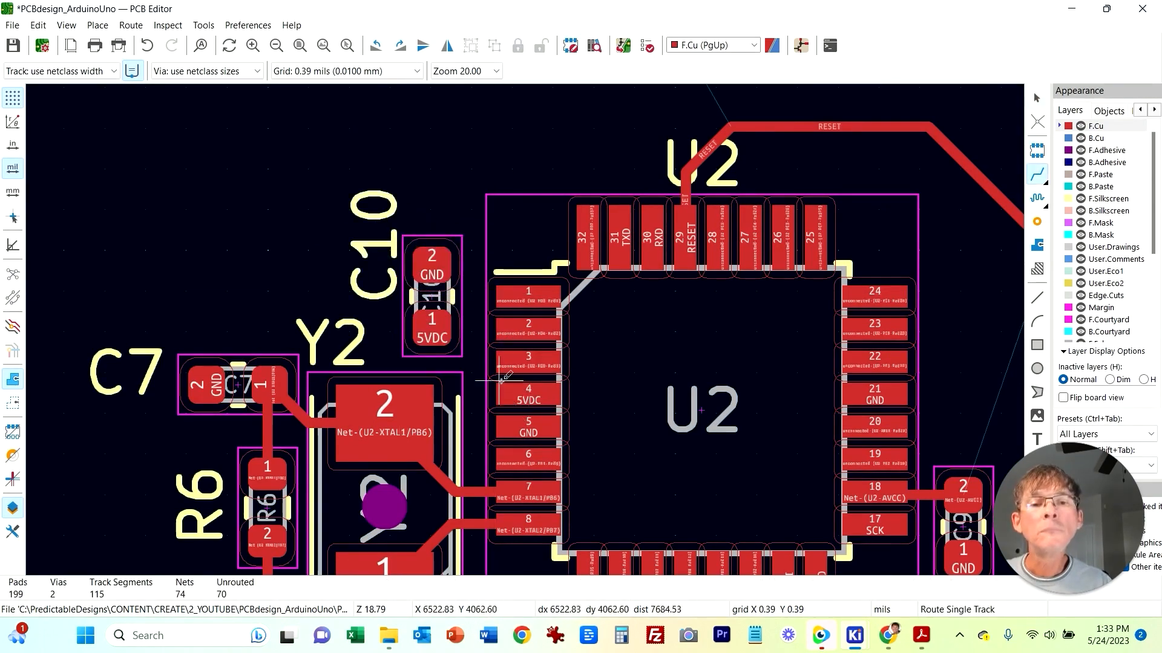
click(528, 393)
click(438, 324)
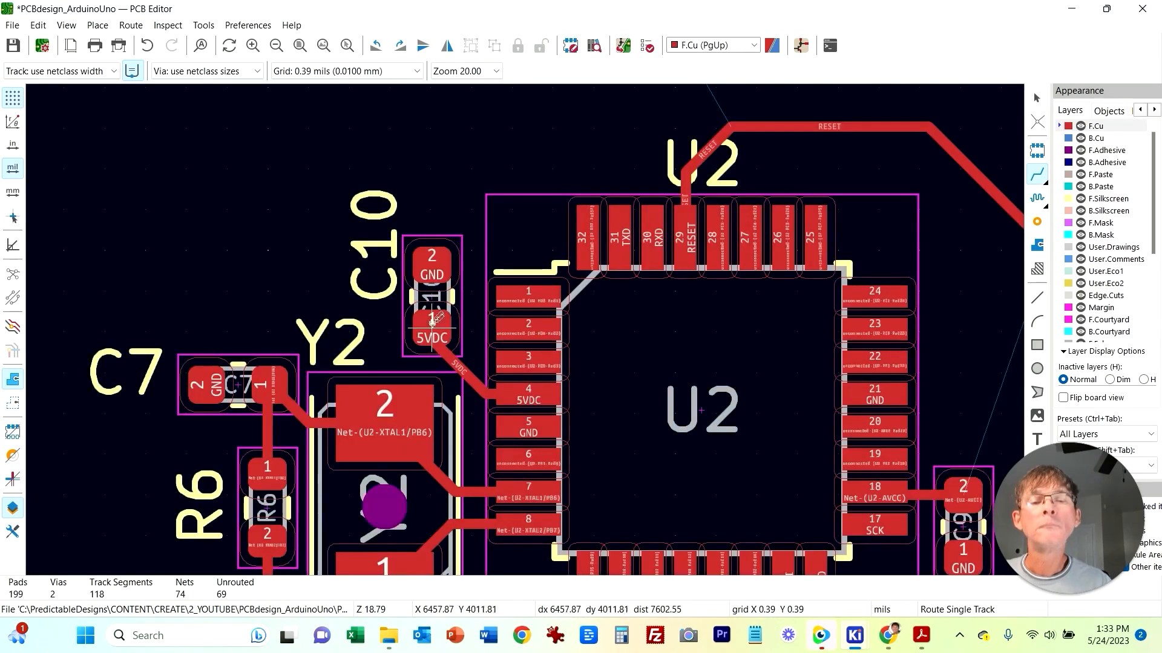
scroll(457, 364, down, 4)
middle_drag(684, 418, 642, 511)
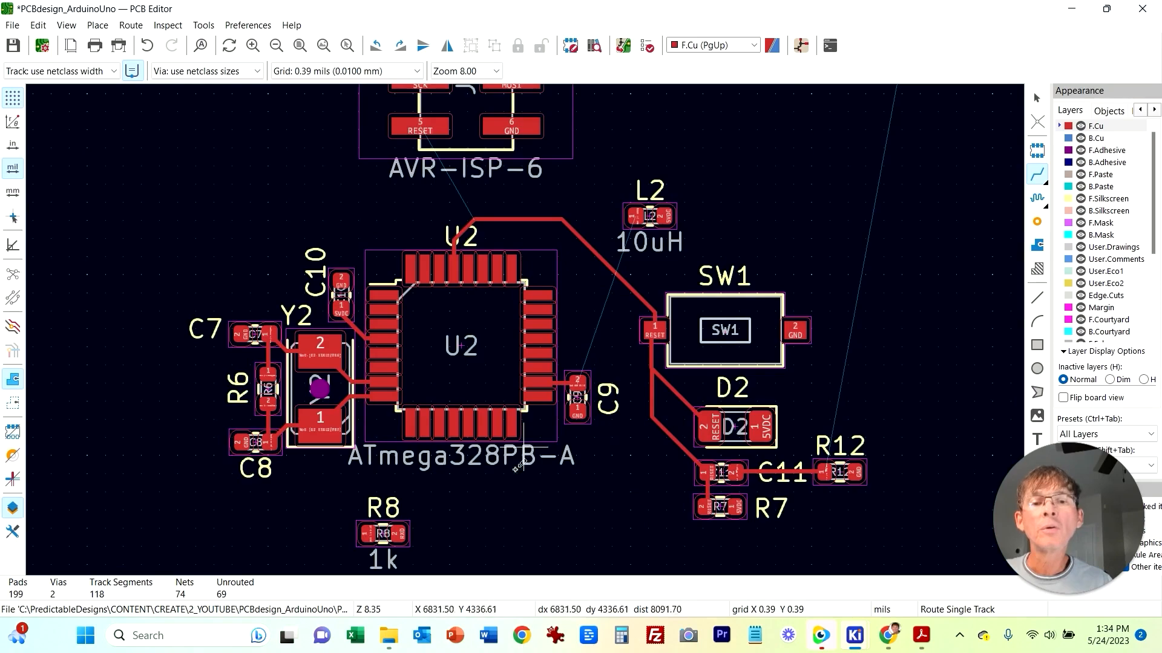
scroll(517, 455, up, 6)
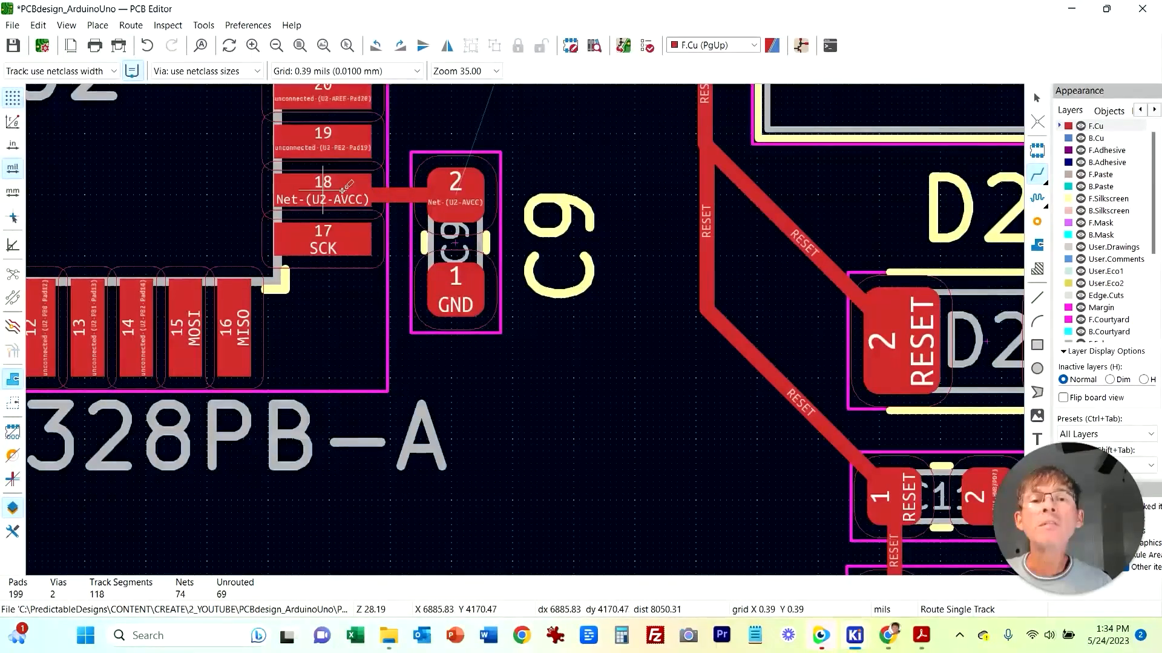
middle_drag(562, 305, 569, 403)
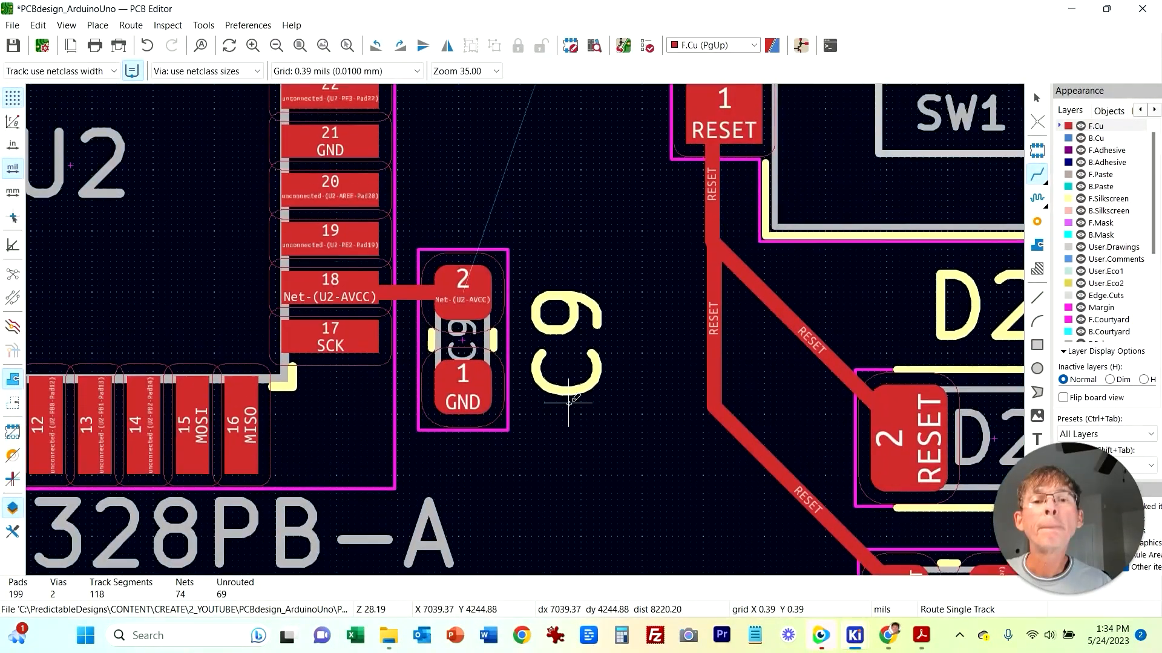
scroll(603, 309, down, 4)
key(Escape)
Step: Rotate L2 and place it right beside C9
click(536, 478)
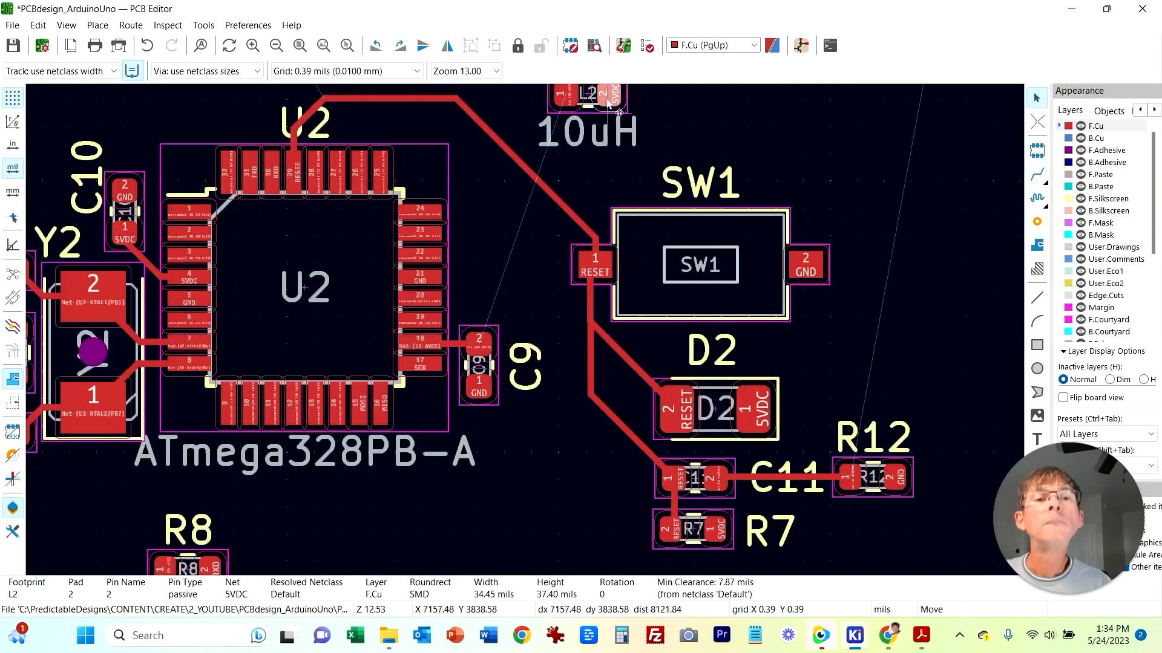
key(x)
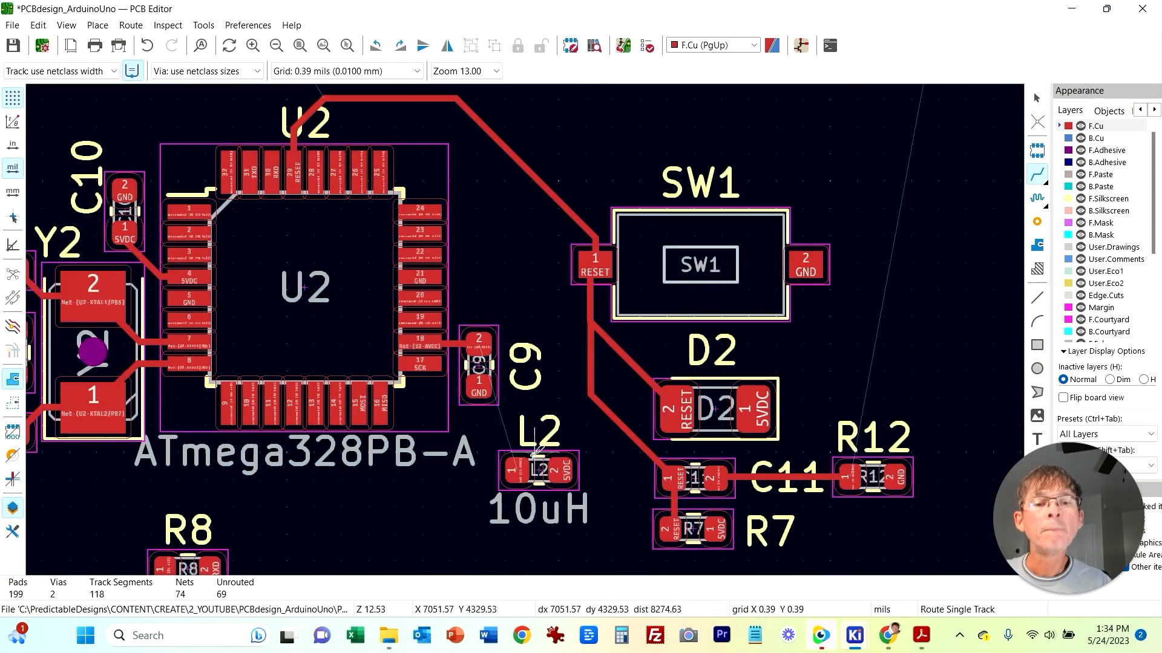
key(Escape)
click(539, 470)
key(r)
key(r)
key(r)
scroll(579, 463, up, 2)
key(m)
click(468, 152)
key(Escape)
Step: Route a track from C9 pad 2 to L2 pad 1
key(x)
click(457, 145)
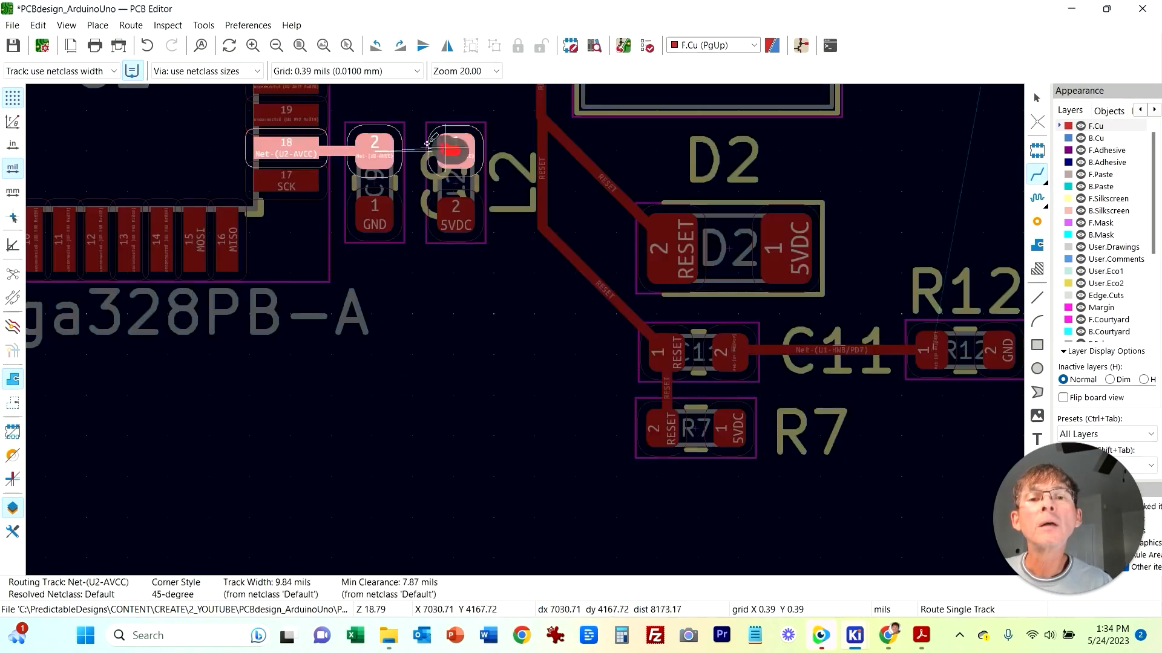
click(374, 144)
key(Escape)
Step: Move the C9 and L2 reference labels below their parts
drag(447, 182, 387, 280)
click(512, 207)
drag(311, 313, 63, 312)
drag(510, 207, 461, 289)
drag(461, 291, 530, 489)
middle_drag(544, 367, 527, 490)
drag(531, 489, 442, 416)
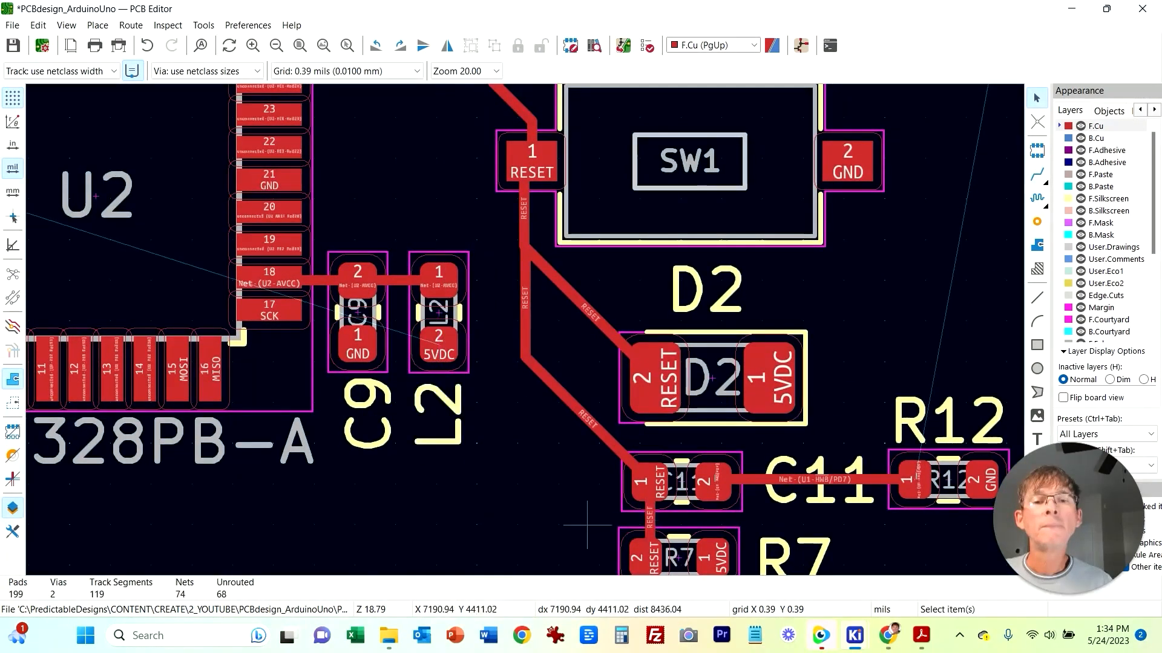
scroll(587, 525, down, 3)
middle_drag(431, 368, 631, 437)
middle_drag(571, 524, 494, 417)
Step: Browse the schematic for the R8 and R9 serial resistor connections
mouse_move(855, 636)
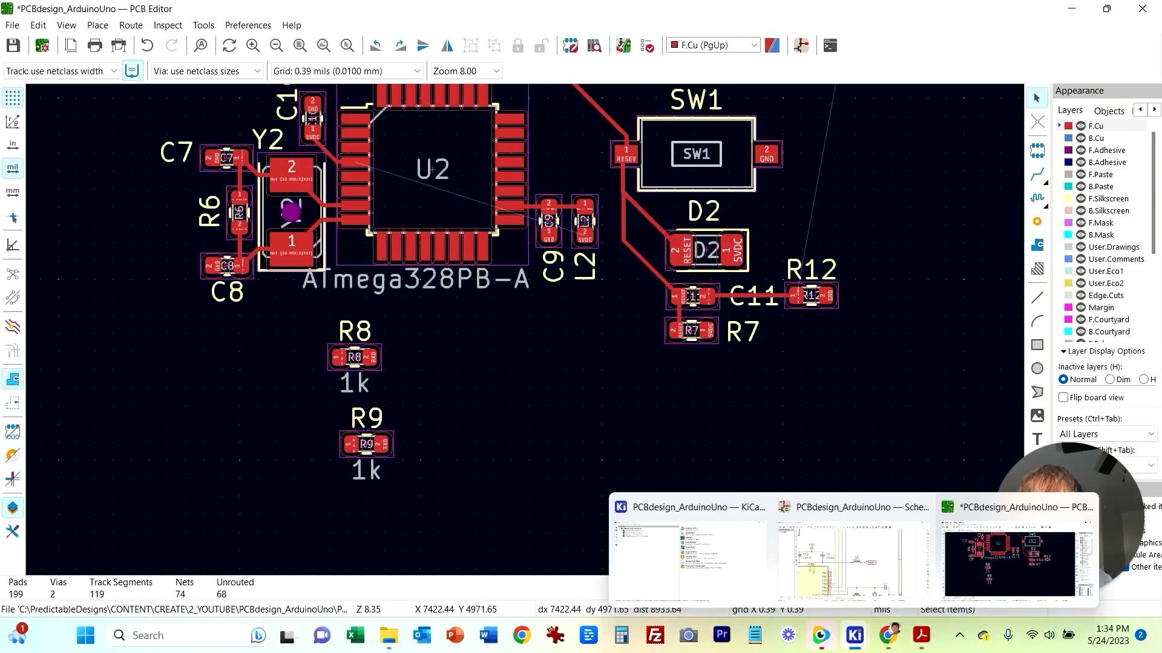
click(1034, 557)
scroll(753, 445, down, 2)
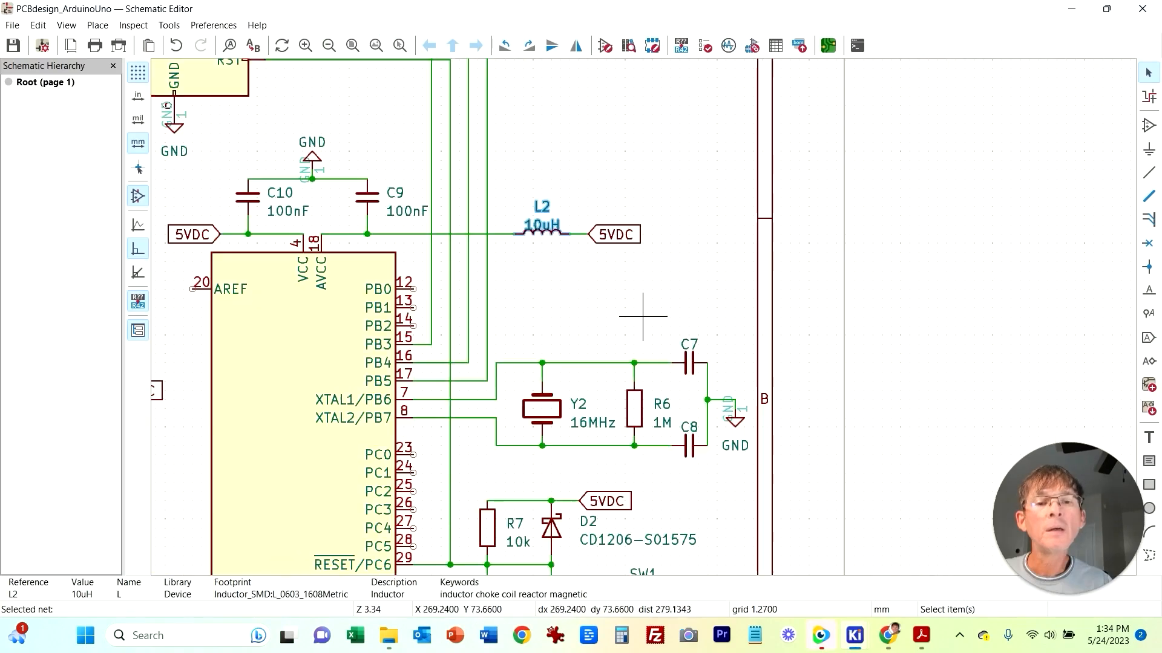
middle_drag(358, 390, 573, 184)
scroll(572, 184, down, 1)
middle_drag(696, 344, 642, 317)
middle_drag(668, 476, 703, 141)
scroll(448, 223, down, 1)
middle_drag(576, 332, 981, 281)
middle_drag(696, 476, 556, 367)
scroll(556, 367, up, 5)
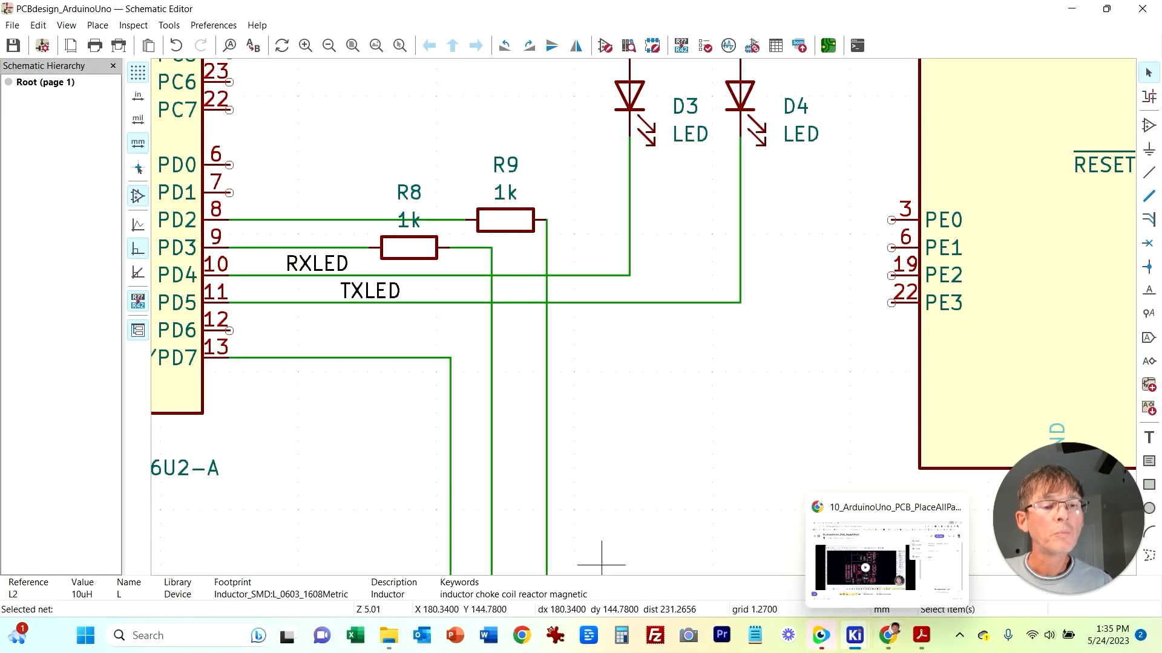
mouse_move(855, 635)
click(1029, 554)
middle_drag(558, 365, 589, 431)
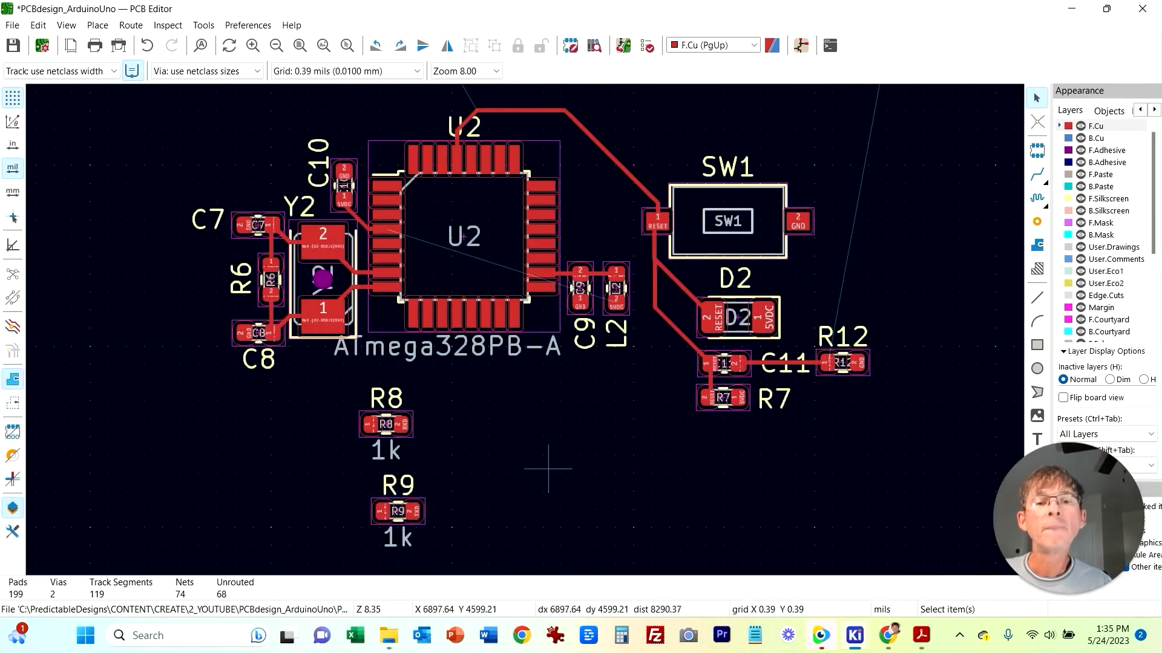
scroll(509, 481, up, 3)
scroll(525, 330, down, 5)
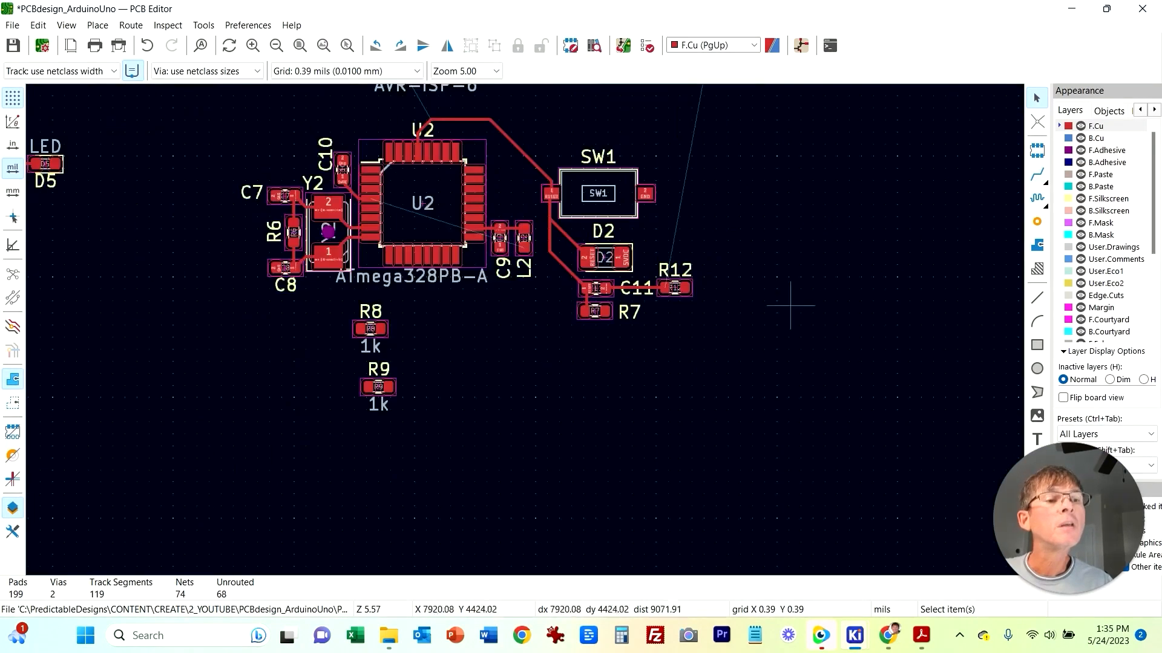
click(1037, 174)
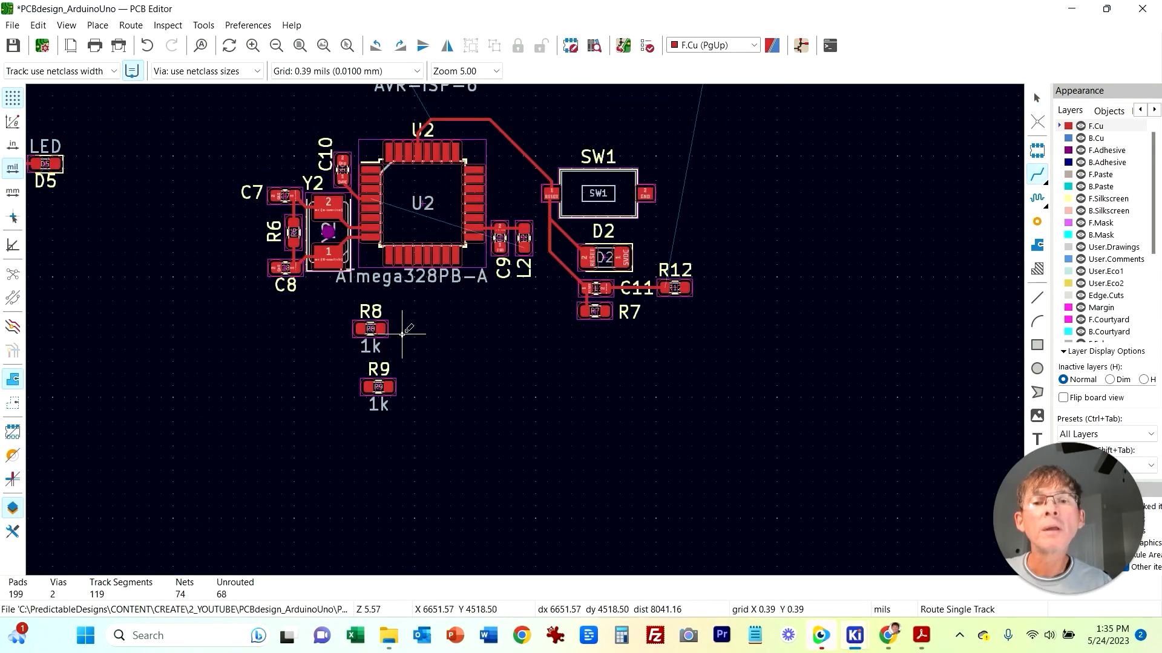
key(Escape)
click(1037, 175)
click(380, 329)
key(Escape)
key(Escape)
Step: Move R8 and R9 up near the top edge of U2
click(369, 328)
drag(370, 328, 367, 120)
click(377, 388)
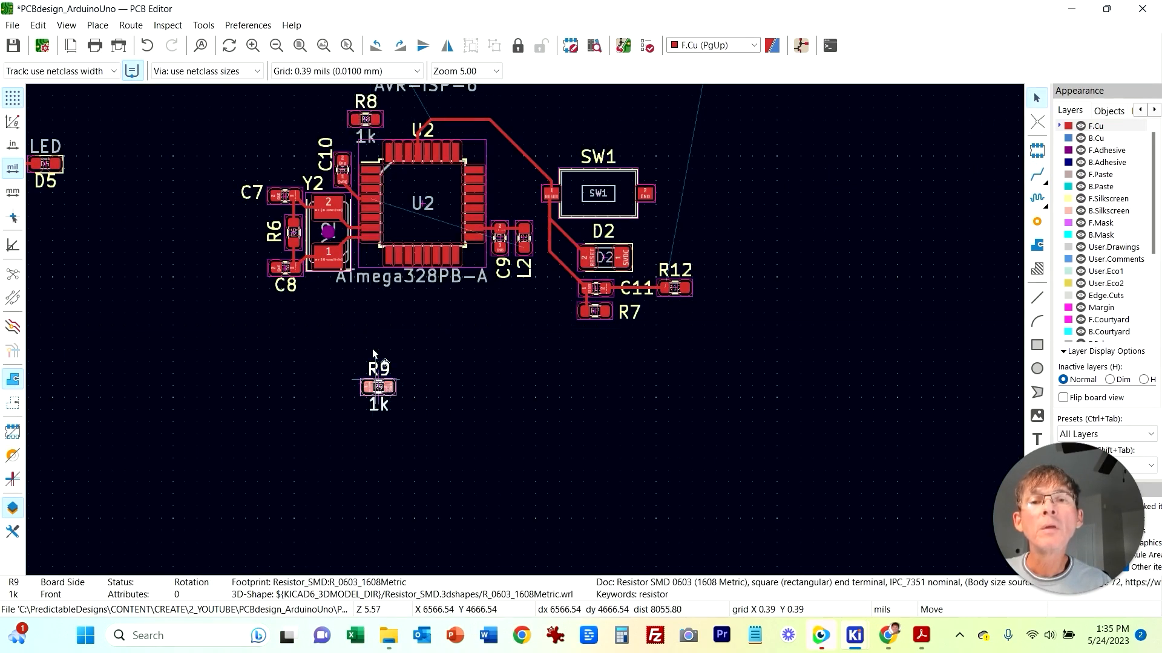
drag(373, 351, 299, 97)
Step: Rotate R8, place it beside U2 pin 30 RXD and delete its 1k value label
scroll(329, 142, up, 4)
middle_drag(718, 334, 616, 368)
key(r)
key(r)
key(r)
key(m)
click(674, 312)
drag(752, 326, 872, 317)
click(624, 265)
key(Delete)
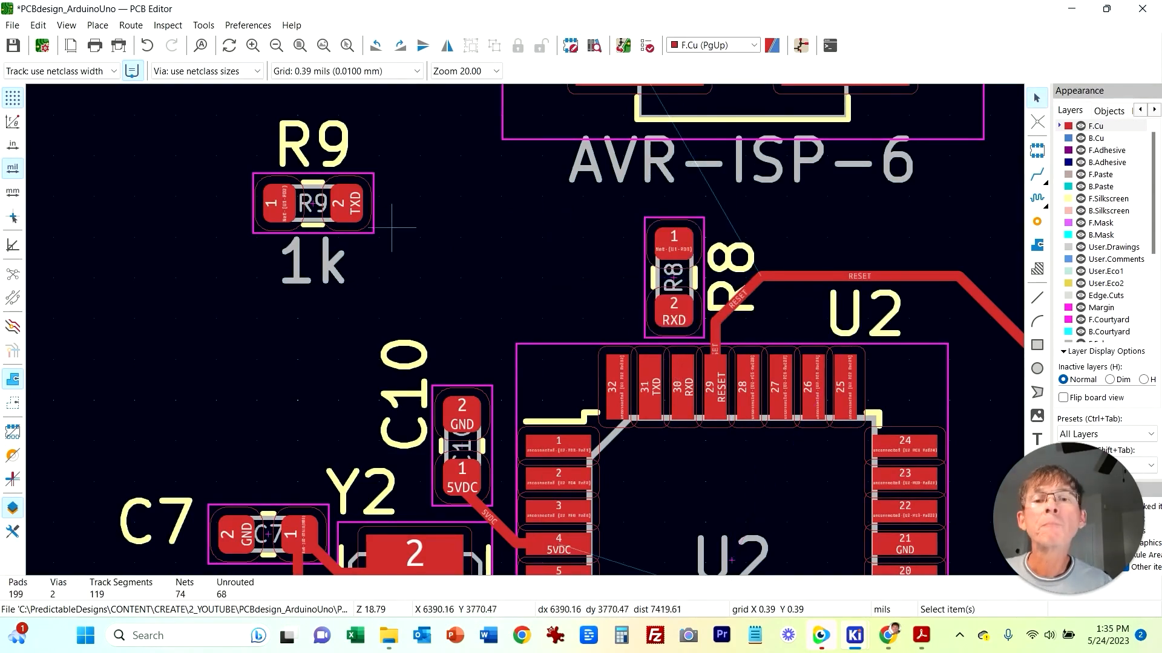
Step: Rotate R9, place it beside R8 above U2 pin 31 TXD, and delete its 1k value label
click(366, 230)
key(r)
key(r)
key(r)
key(m)
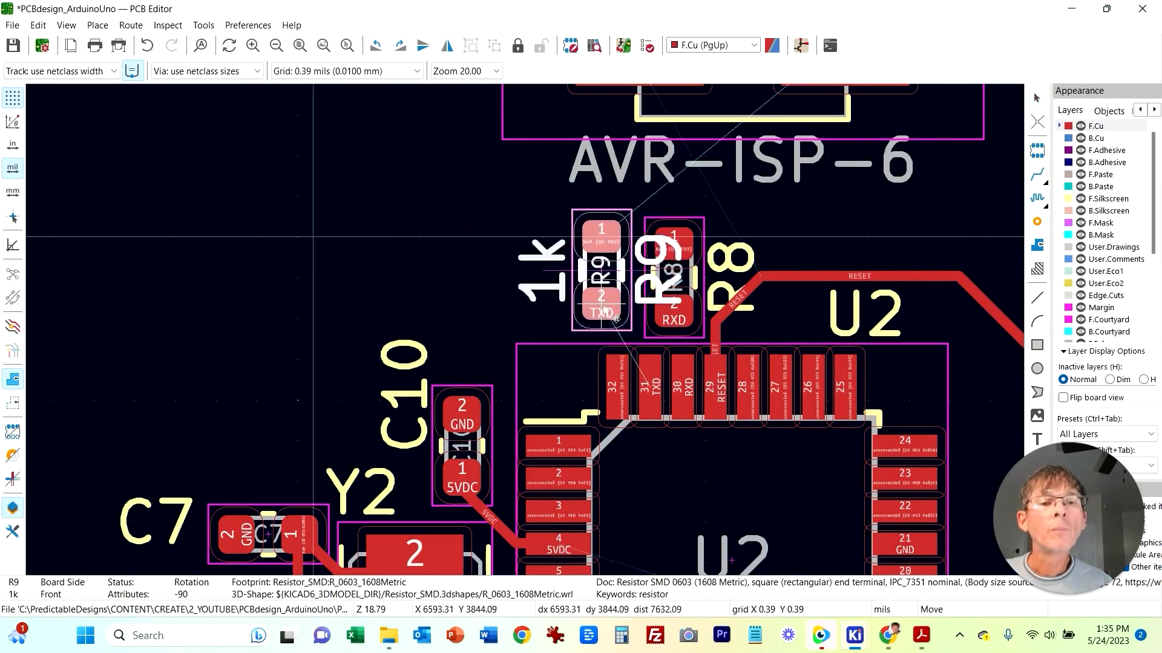
click(608, 309)
click(544, 282)
key(Delete)
Step: Move R9's reference label to the left side of the resistor
click(645, 296)
click(516, 297)
click(644, 296)
click(643, 296)
drag(645, 296, 524, 294)
Step: Route tracks from U2 pin 30 RXD to R8 and from pin 31 TXD to R9
click(1037, 175)
click(683, 388)
click(681, 313)
click(650, 387)
click(609, 311)
key(Escape)
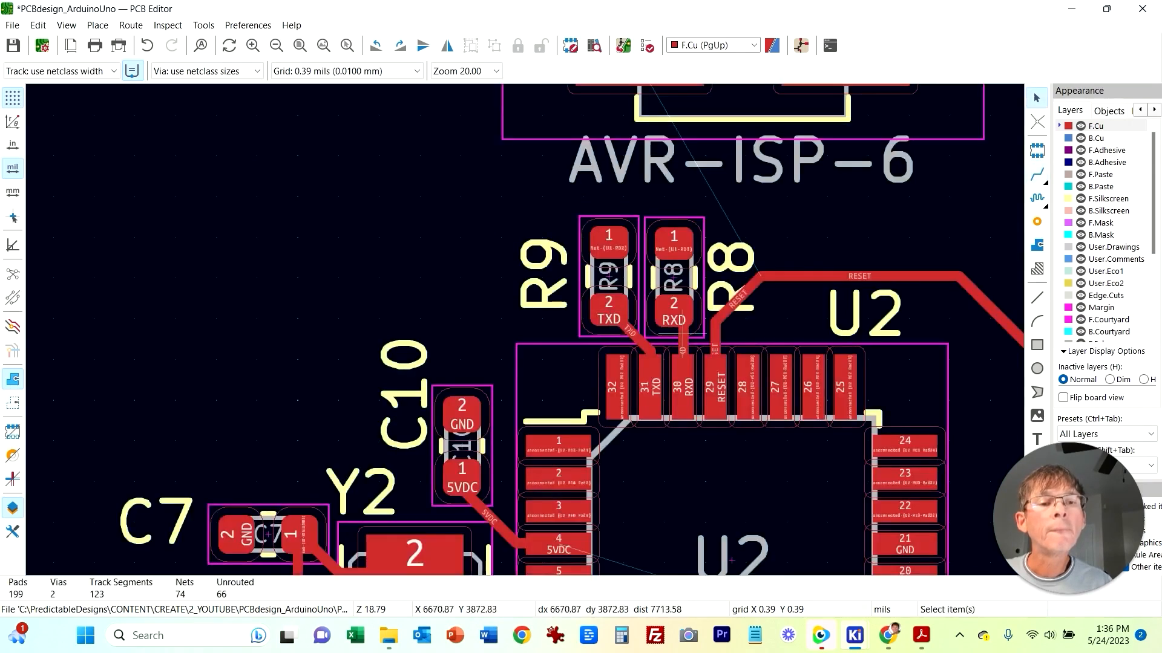
click(684, 340)
right_click(684, 338)
click(719, 369)
click(743, 361)
Step: Move R10 to the left and place D3 directly below it
click(387, 297)
middle_drag(395, 298, 142, 313)
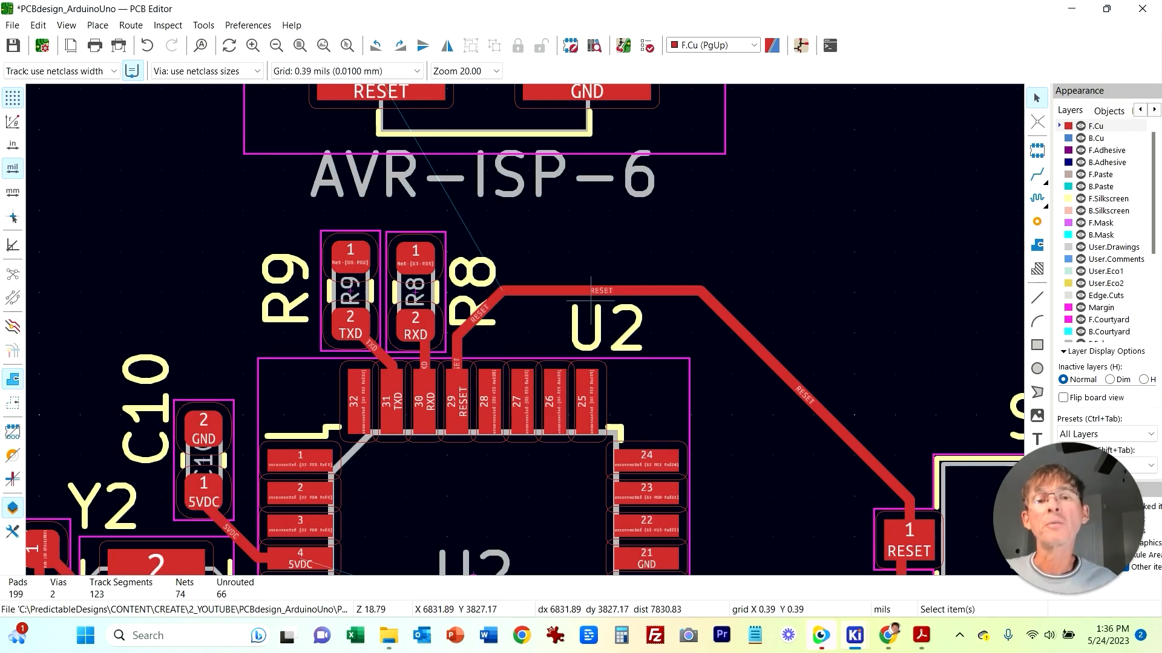
middle_drag(150, 293, 259, 303)
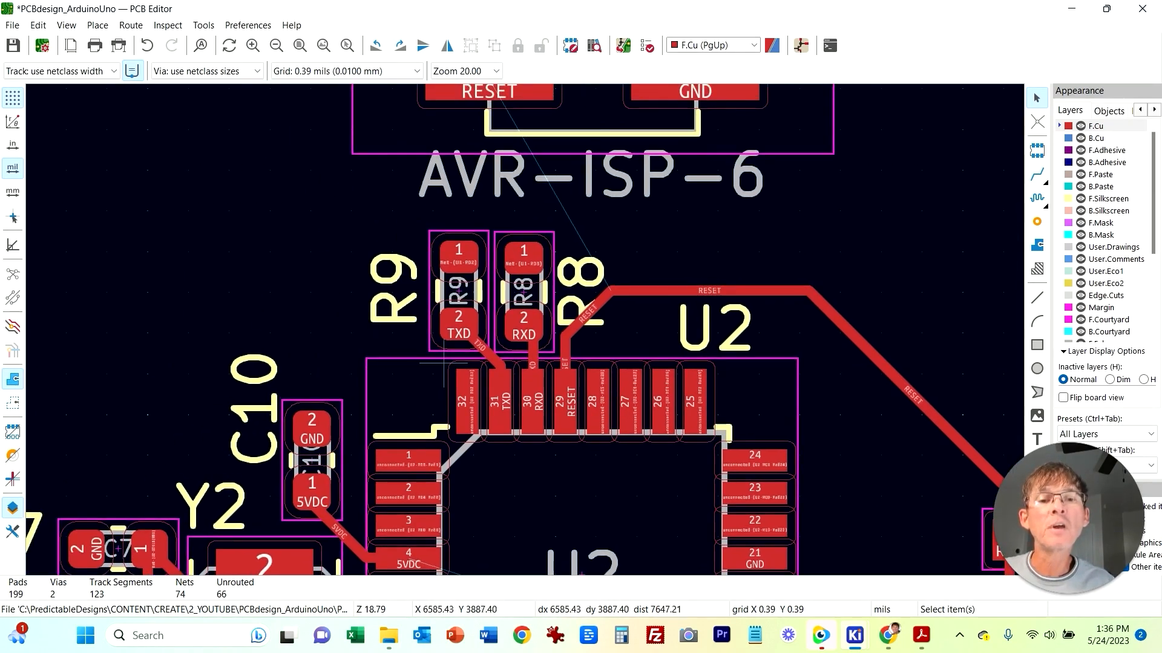
middle_drag(582, 575, 575, 513)
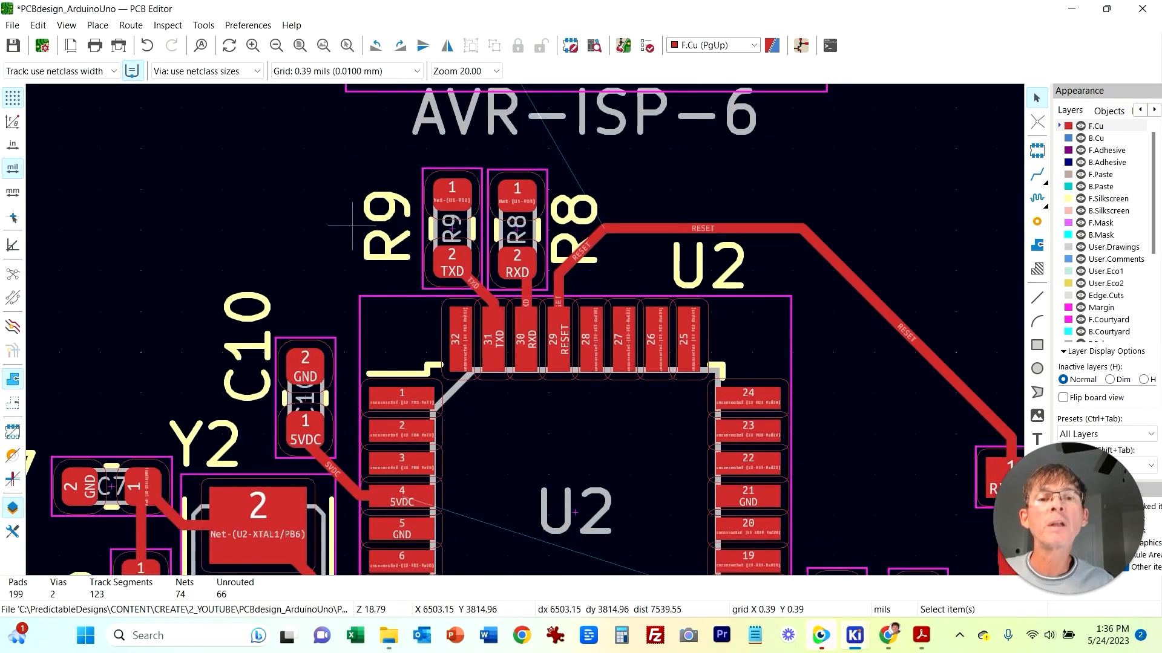
scroll(490, 320, down, 3)
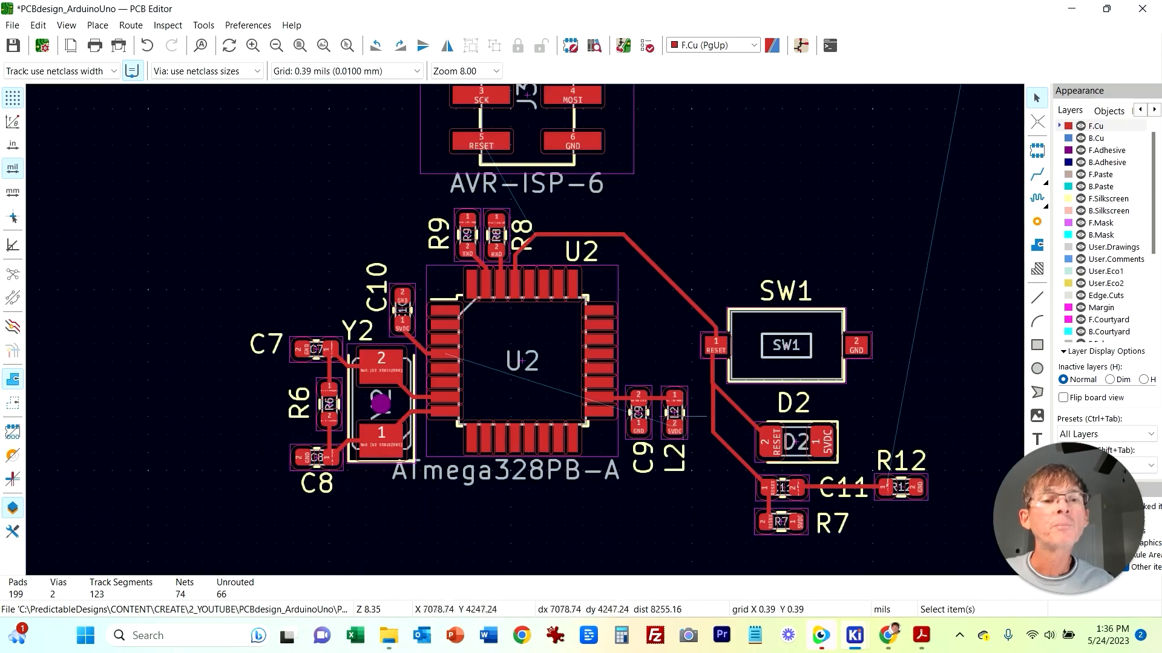
scroll(657, 481, down, 3)
middle_drag(315, 325, 336, 462)
middle_drag(818, 254, 633, 345)
scroll(717, 334, up, 5)
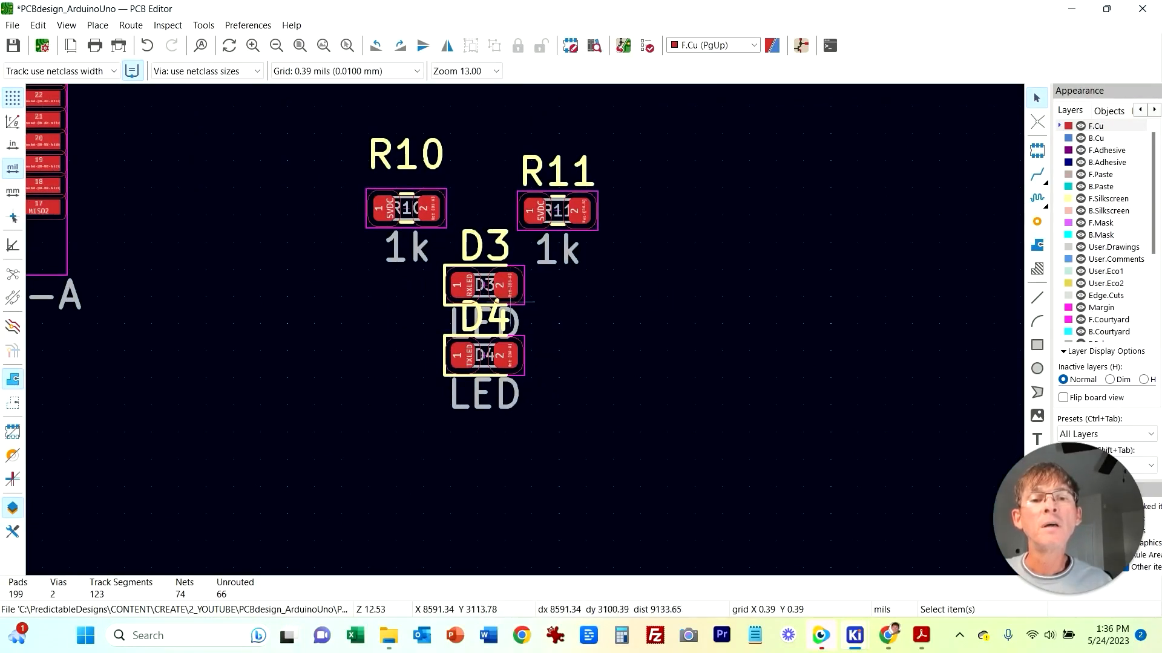
click(379, 221)
drag(375, 228, 240, 319)
click(1037, 174)
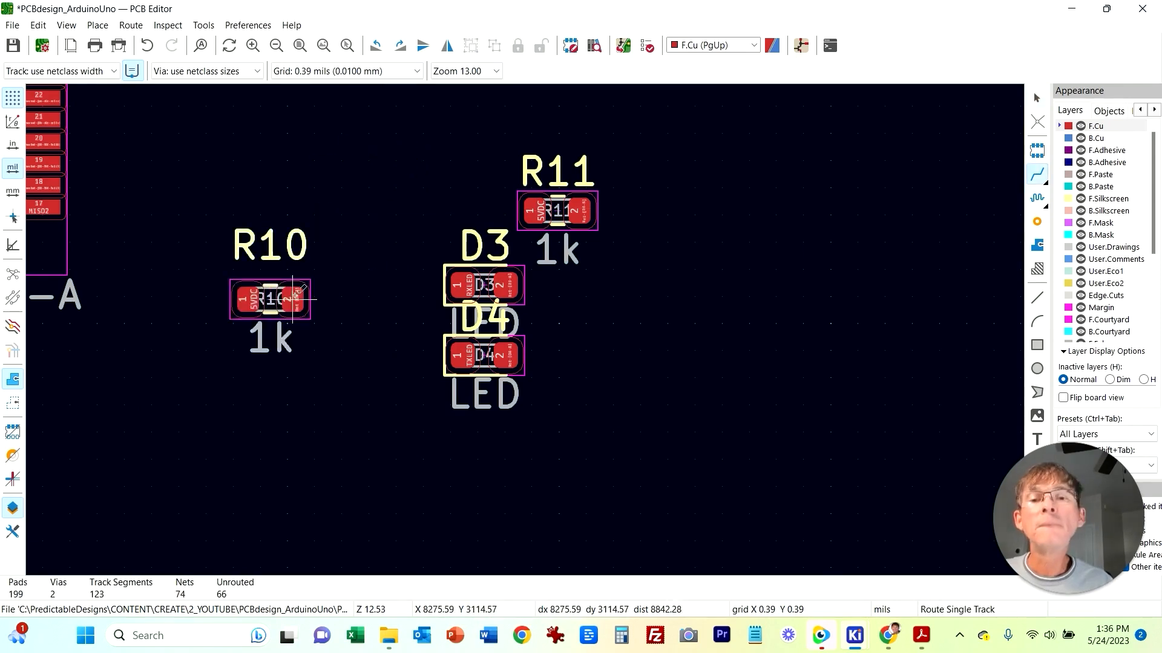
key(Escape)
drag(462, 285, 245, 383)
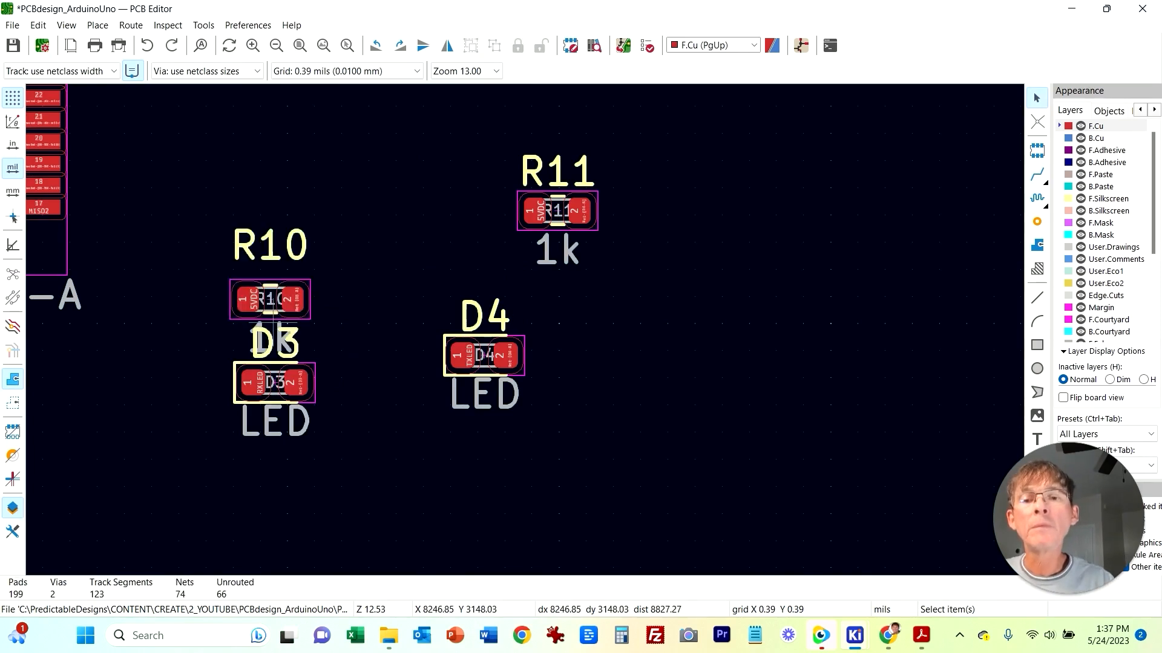
Step: Delete the value labels of R10, D3, D4 and R11
click(292, 357)
key(Delete)
click(282, 435)
key(Delete)
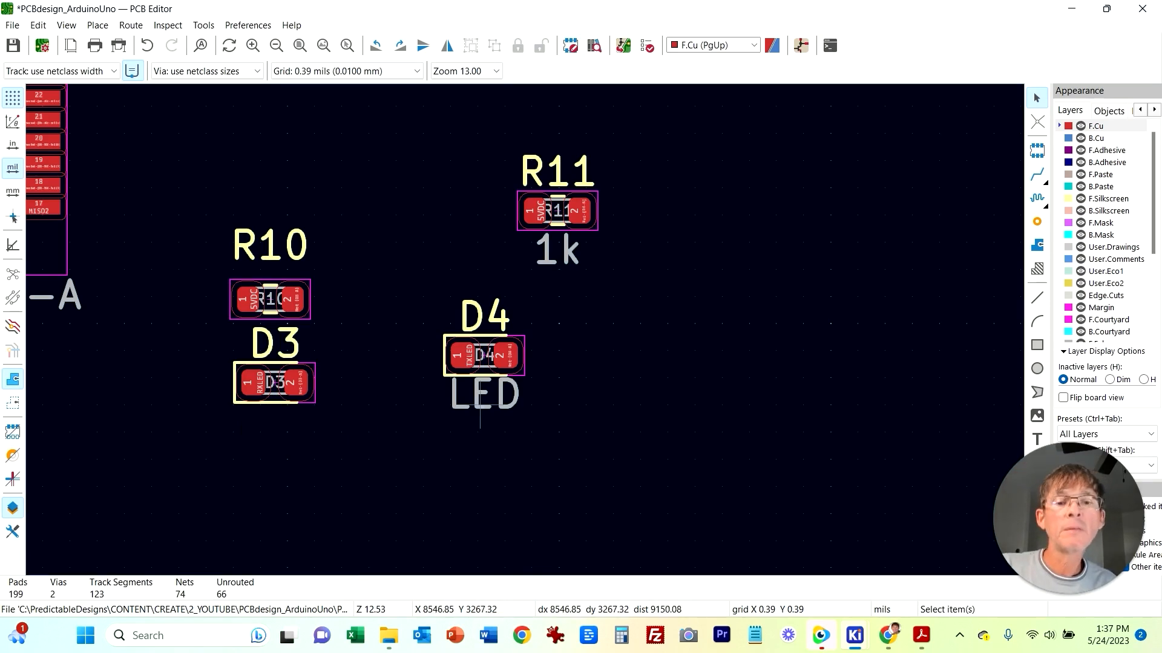
click(480, 403)
key(Delete)
click(556, 251)
key(Delete)
Step: Move D3's reference label to its right and tuck D3 closer under R10
click(299, 360)
drag(286, 346, 356, 385)
drag(272, 377, 267, 343)
Step: Route a track from R10 pad 2 down to D3 pad 2
click(1037, 174)
click(294, 300)
click(293, 349)
key(Escape)
Step: Place R11 above D4, with R11's label above and D4's label to the right
drag(585, 231, 530, 260)
drag(585, 217, 508, 278)
drag(503, 322, 564, 359)
drag(484, 357, 484, 330)
Step: Route a track from R11 pad 2 down to D4 pad 2
click(1036, 174)
click(514, 276)
click(507, 331)
key(Escape)
Step: Move D3's reference label to the left side of D3
drag(638, 425, 474, 274)
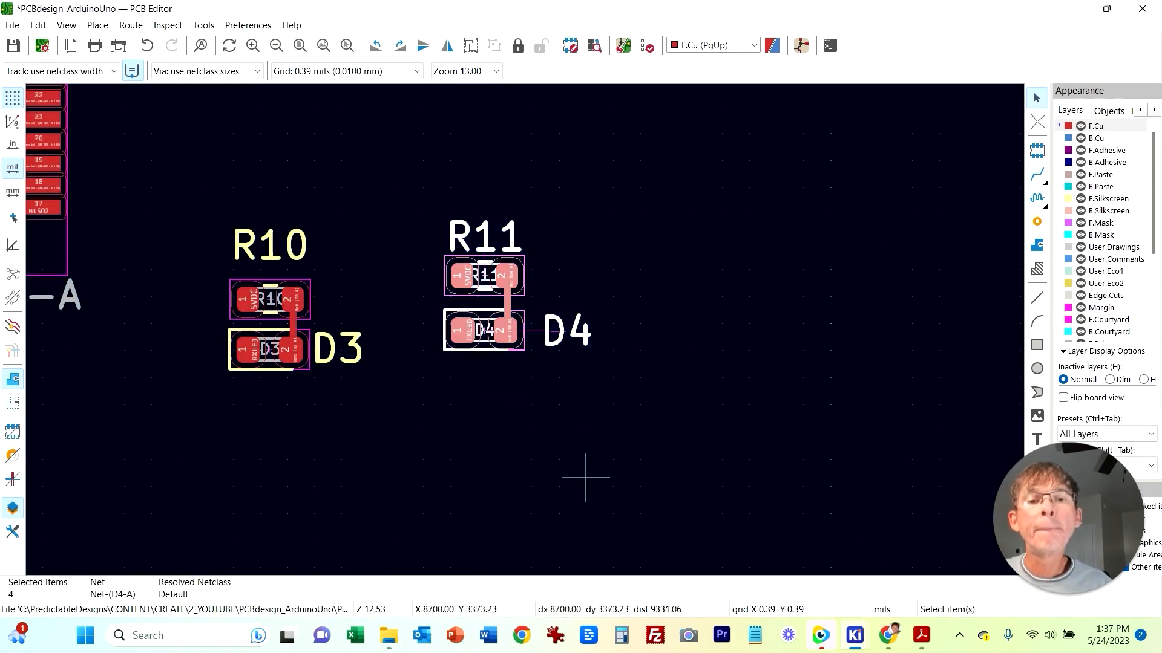
middle_drag(247, 393, 491, 433)
key(Escape)
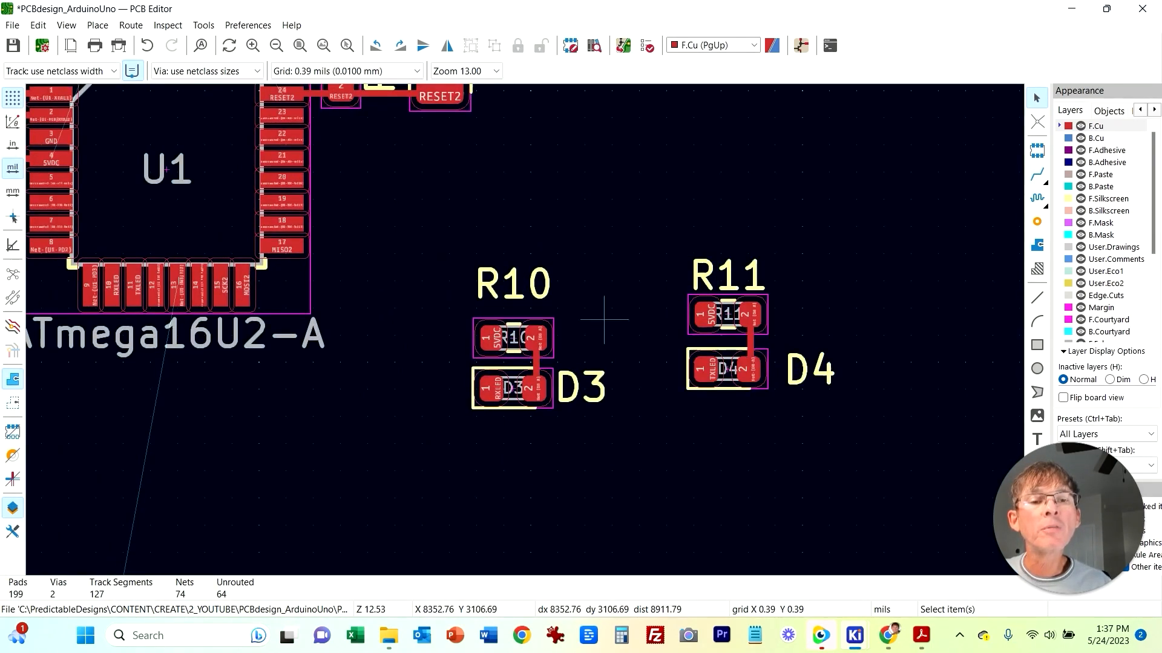
drag(432, 278, 600, 459)
key(Escape)
click(594, 401)
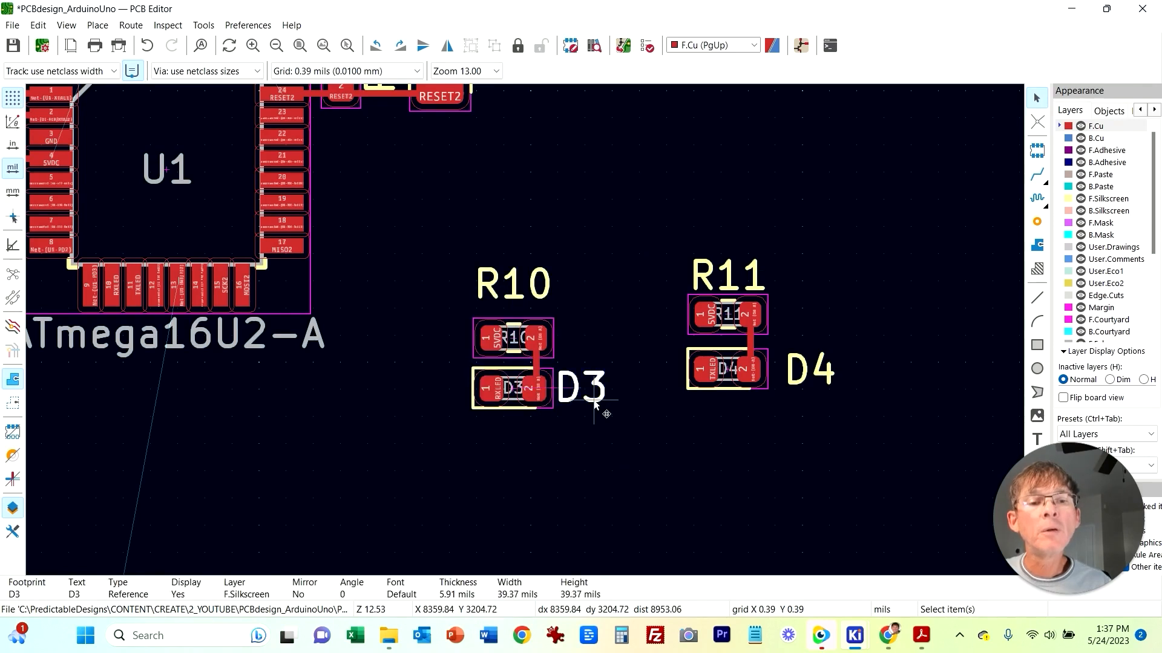
key(m)
click(441, 397)
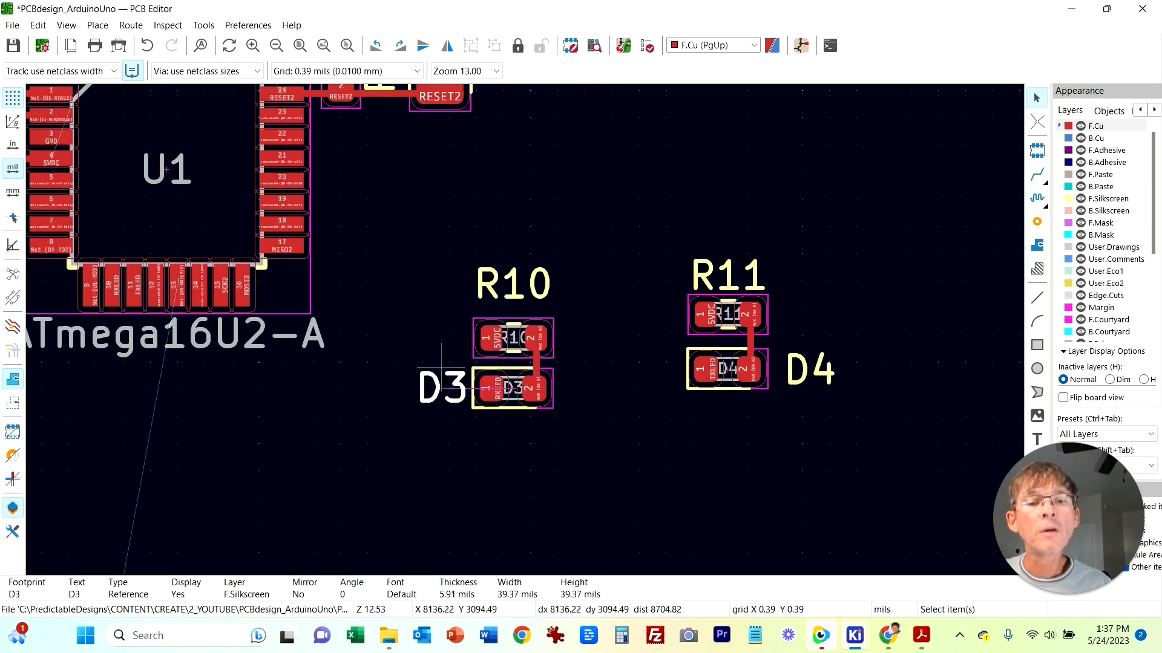
Step: Move the R10 and D3 pair right next to R11 and D4
click(404, 227)
drag(590, 469, 434, 245)
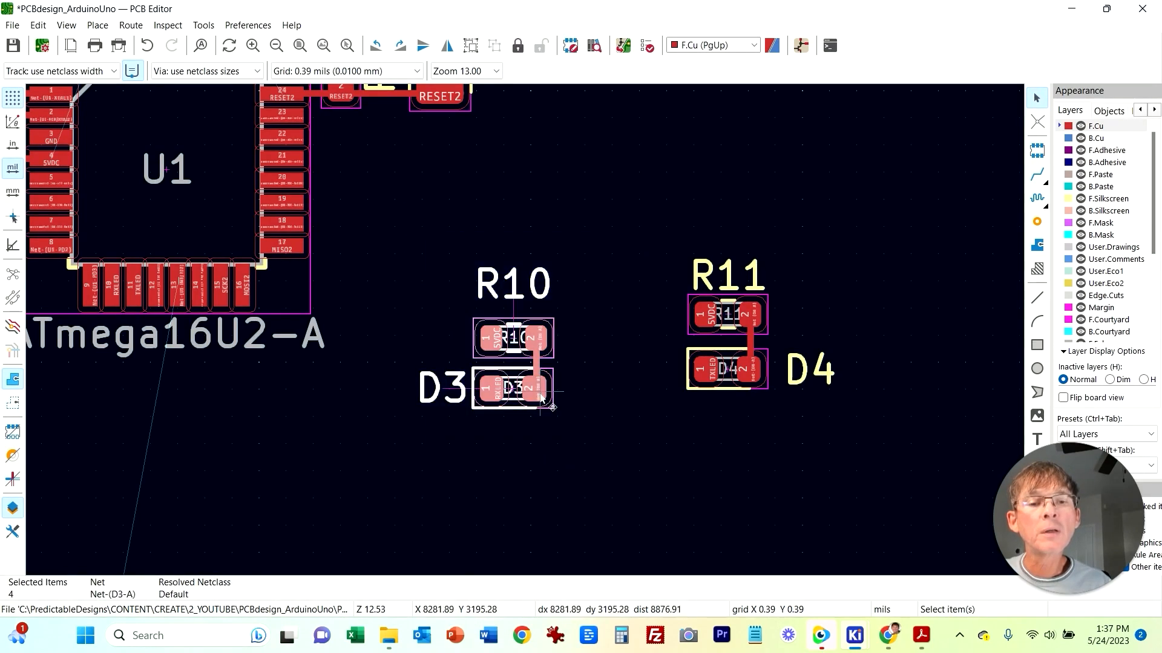
key(m)
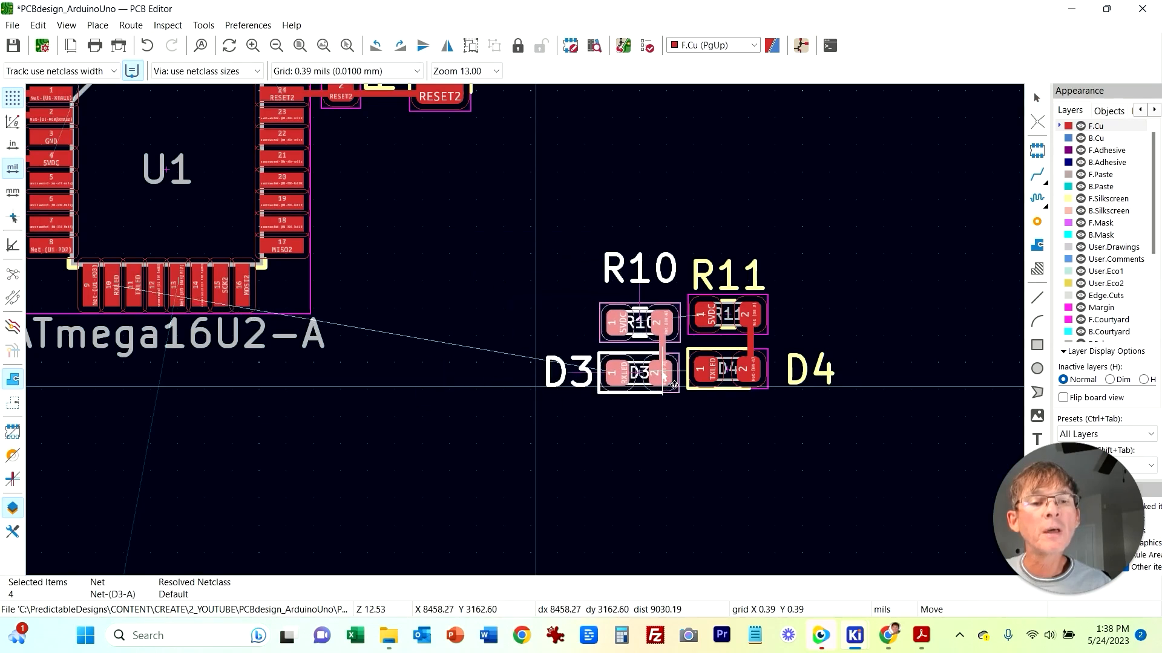
click(675, 378)
click(610, 438)
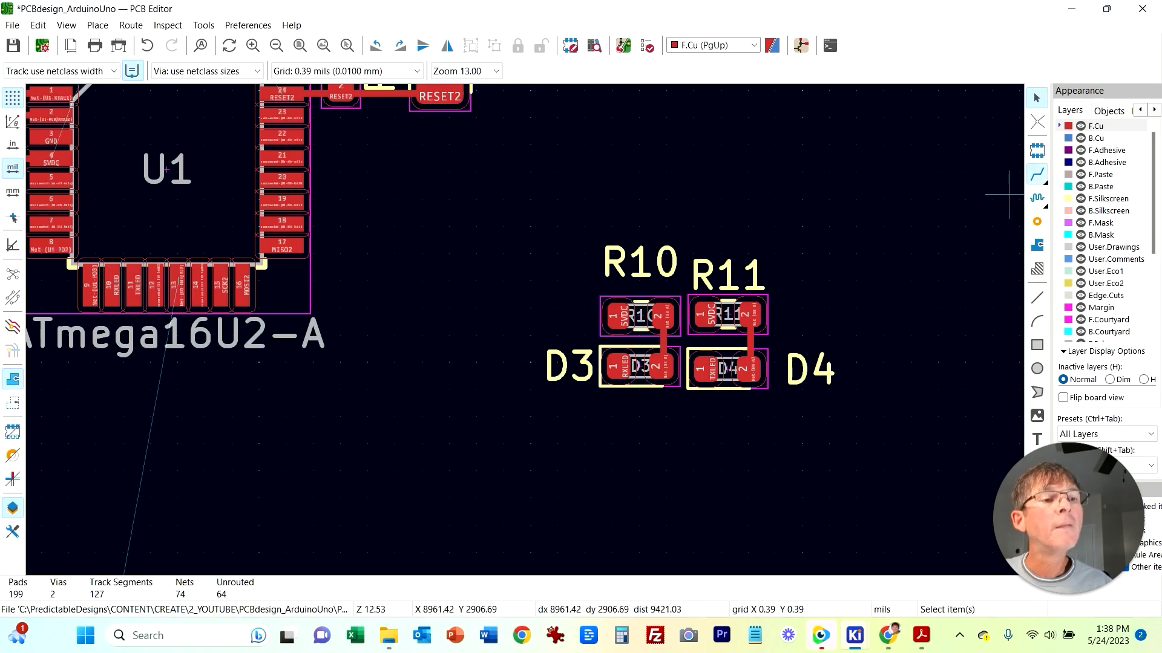
Step: Route a track joining the 5VDC pads of R10 and R11
click(1037, 175)
click(614, 316)
click(703, 315)
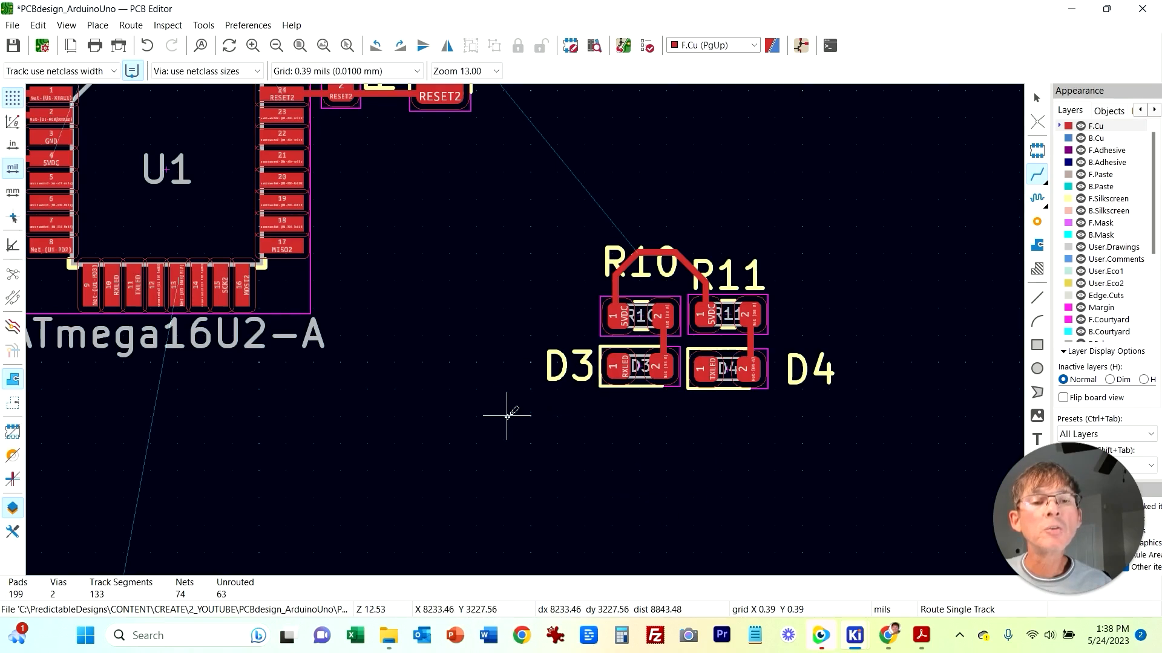
middle_drag(519, 394, 551, 468)
click(651, 442)
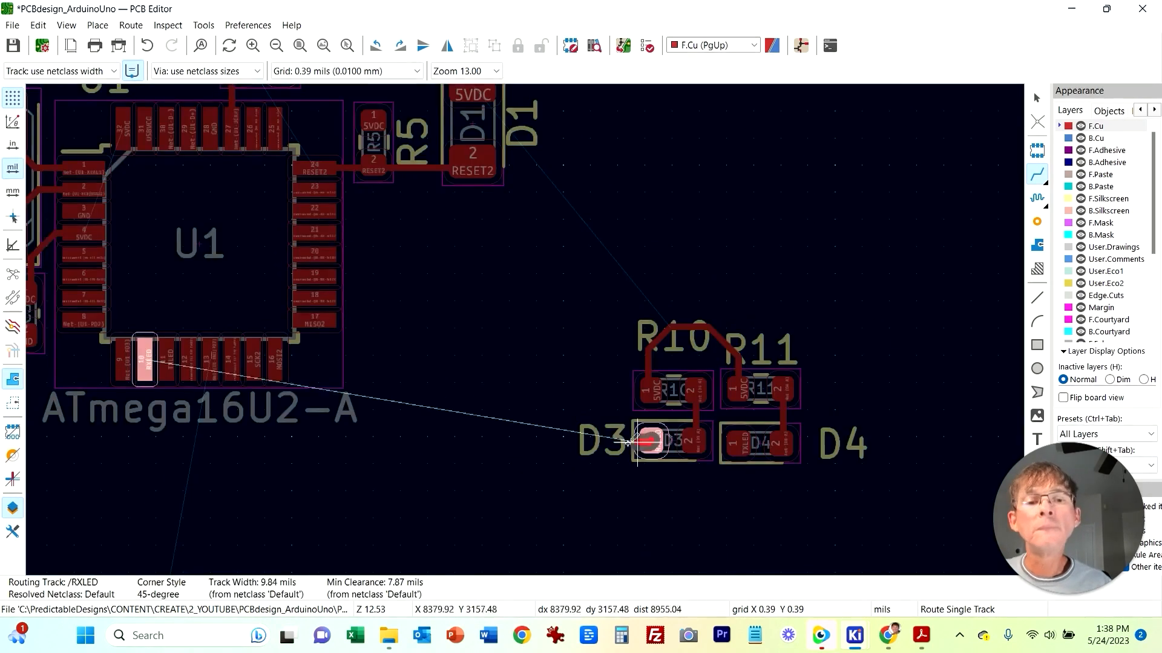
key(Escape)
Step: Move the R10, R11, D3, D4 group closer below U1
drag(510, 273, 887, 506)
drag(783, 415, 569, 437)
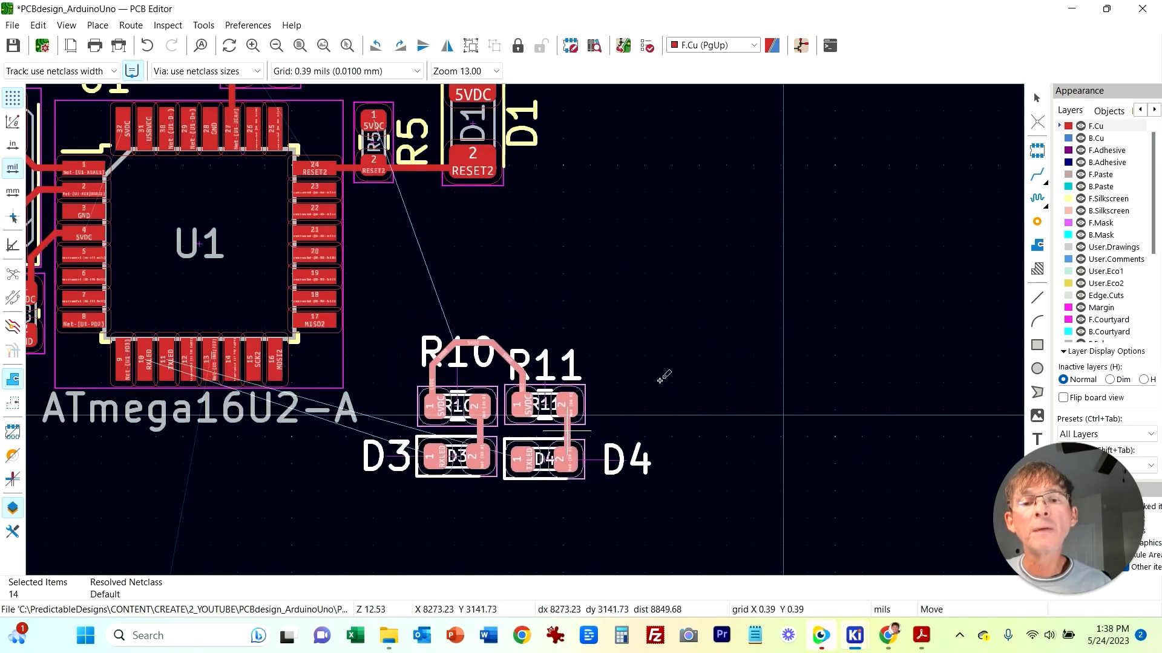
Step: Route the RXLED track from D3 pad 1 to U1's RXLED pin
key(x)
click(1038, 176)
click(436, 457)
click(143, 376)
click(526, 462)
key(Escape)
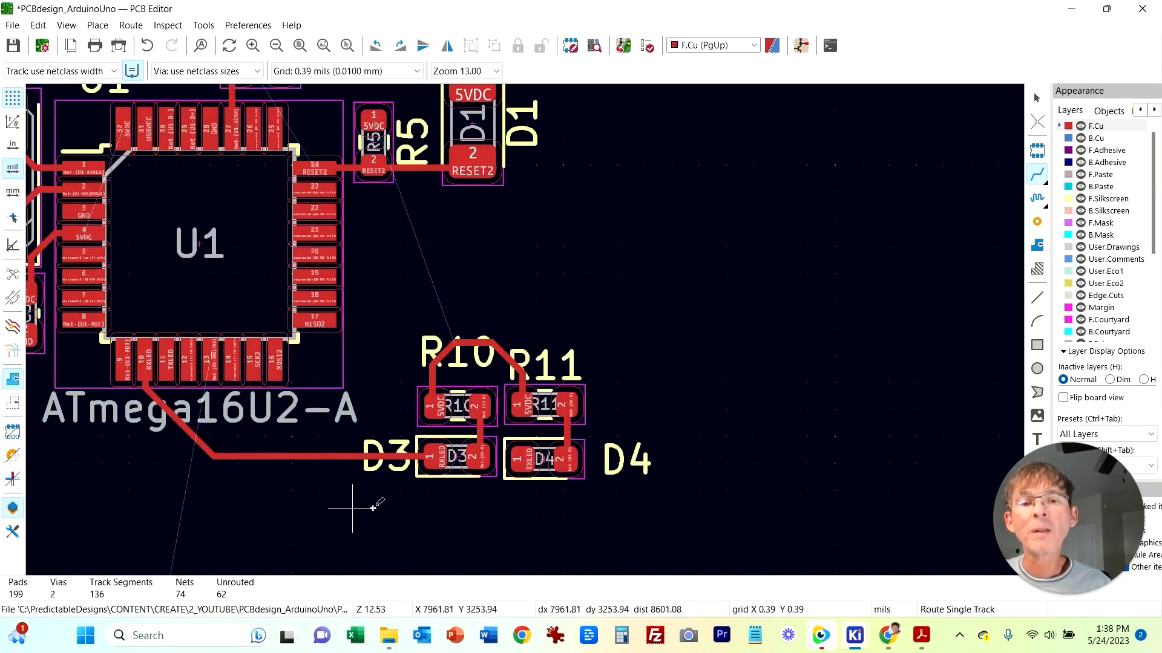
Step: Route the TXLED track from D4 pad 1 around the LED group to U1's TXLED pin
click(523, 462)
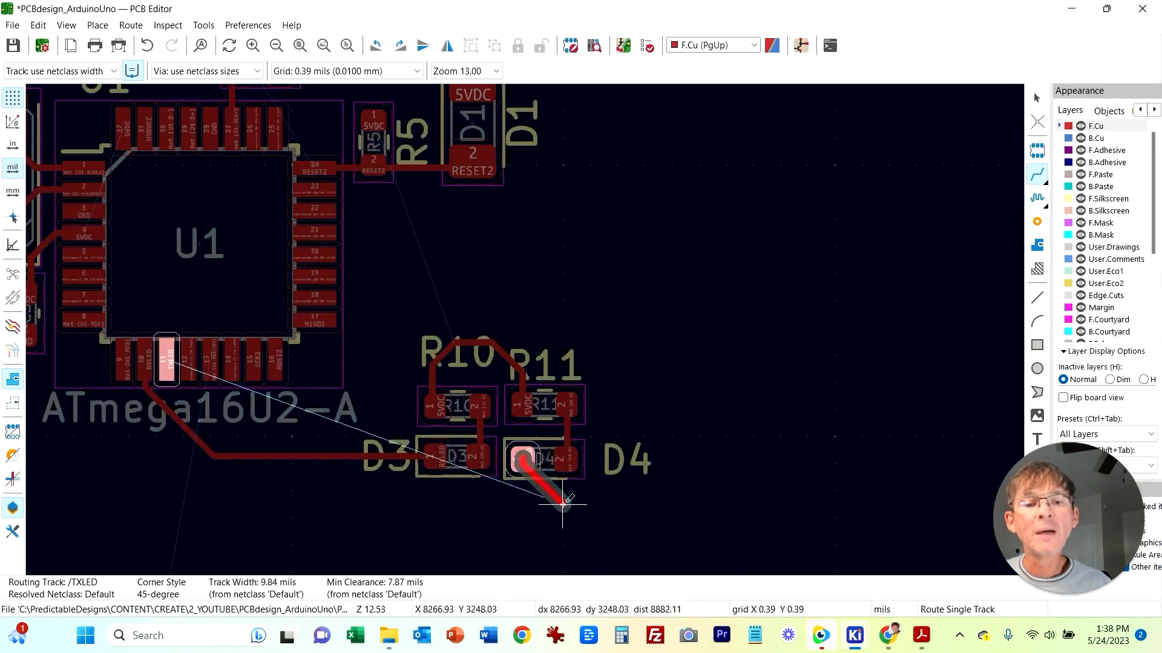
click(617, 502)
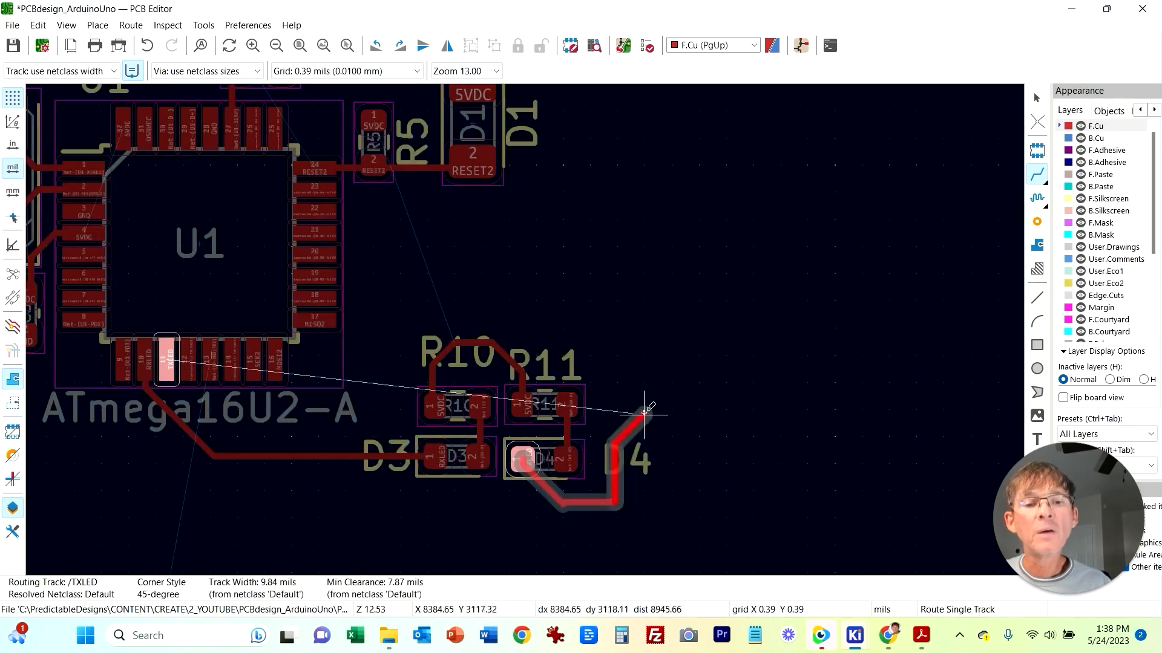
click(637, 330)
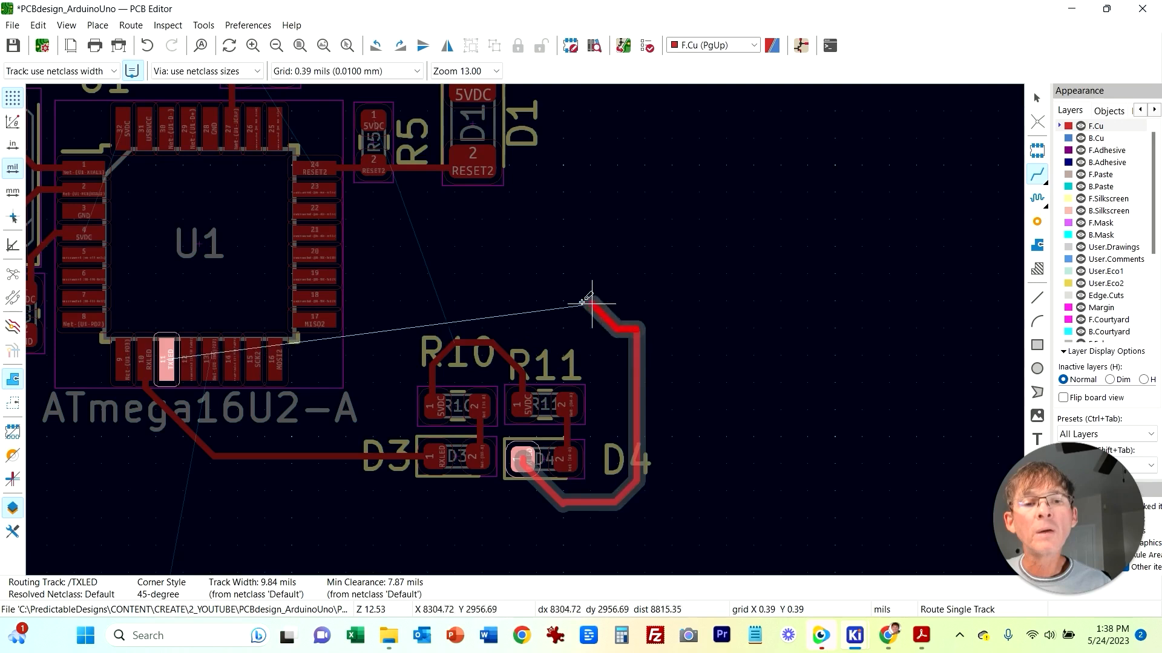
click(409, 282)
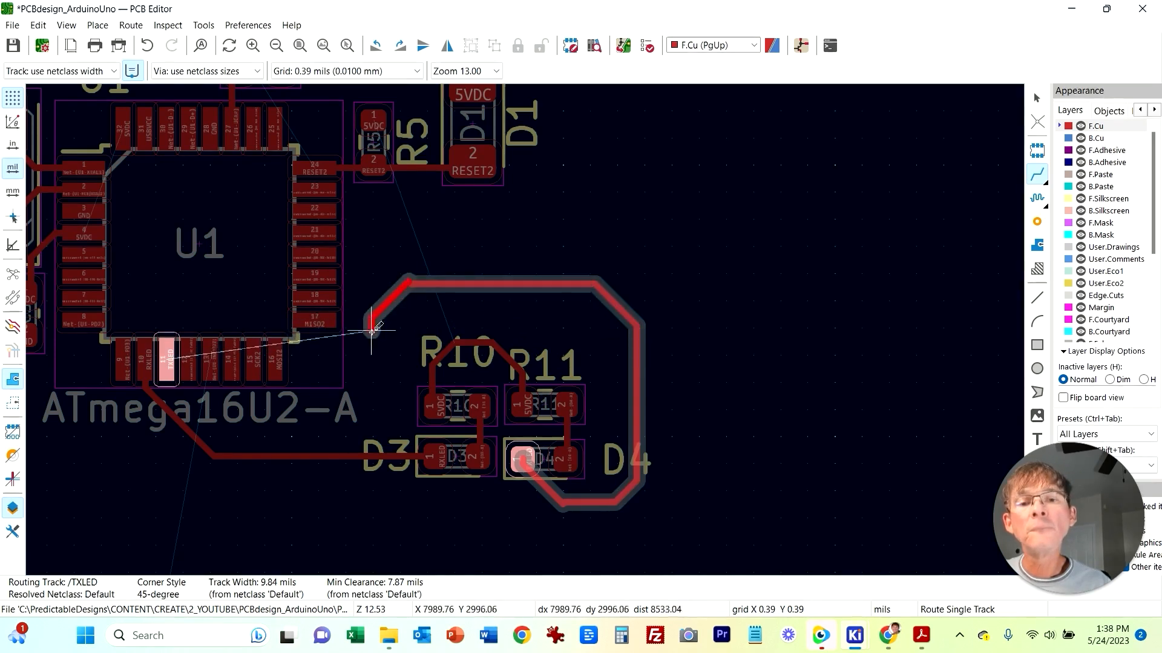
click(371, 435)
click(167, 370)
key(Escape)
Step: Drag the TXLED track's top and bottom segments to tighten the route
click(458, 287)
key(d)
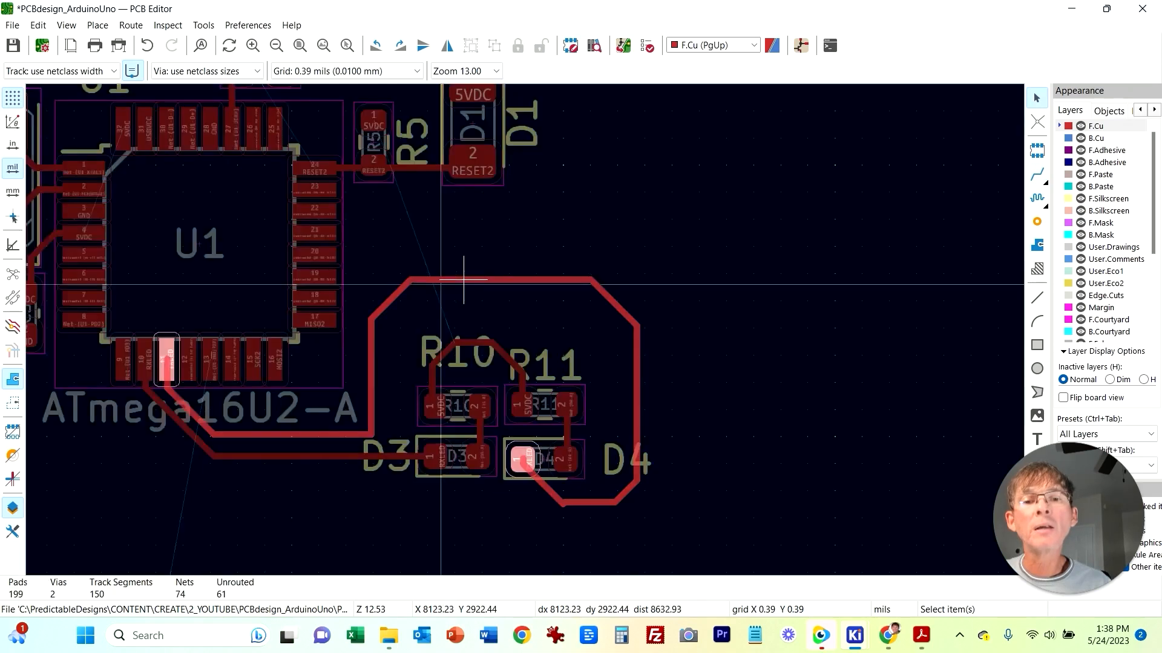
click(464, 282)
click(585, 503)
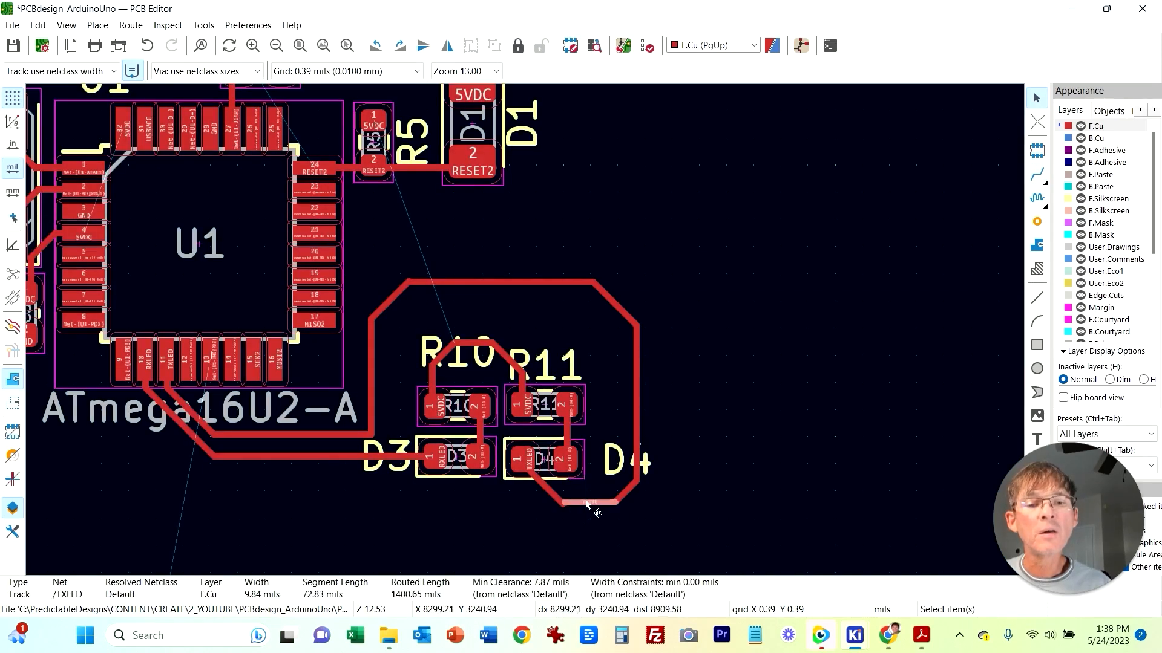
key(d)
click(587, 504)
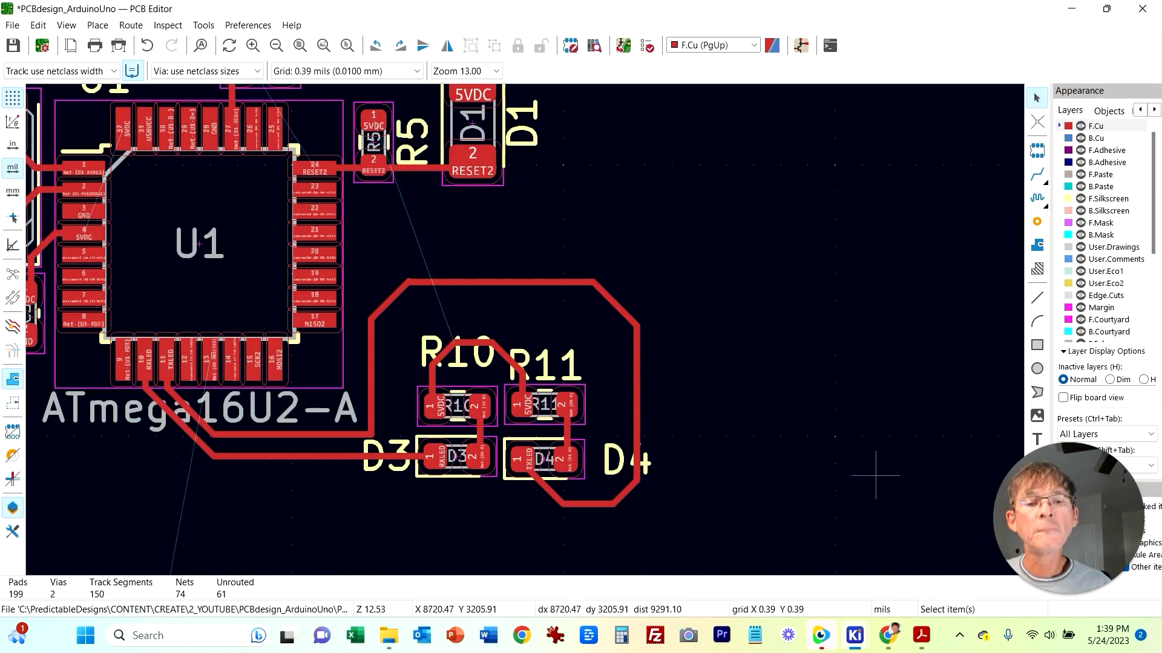
drag(577, 504, 578, 492)
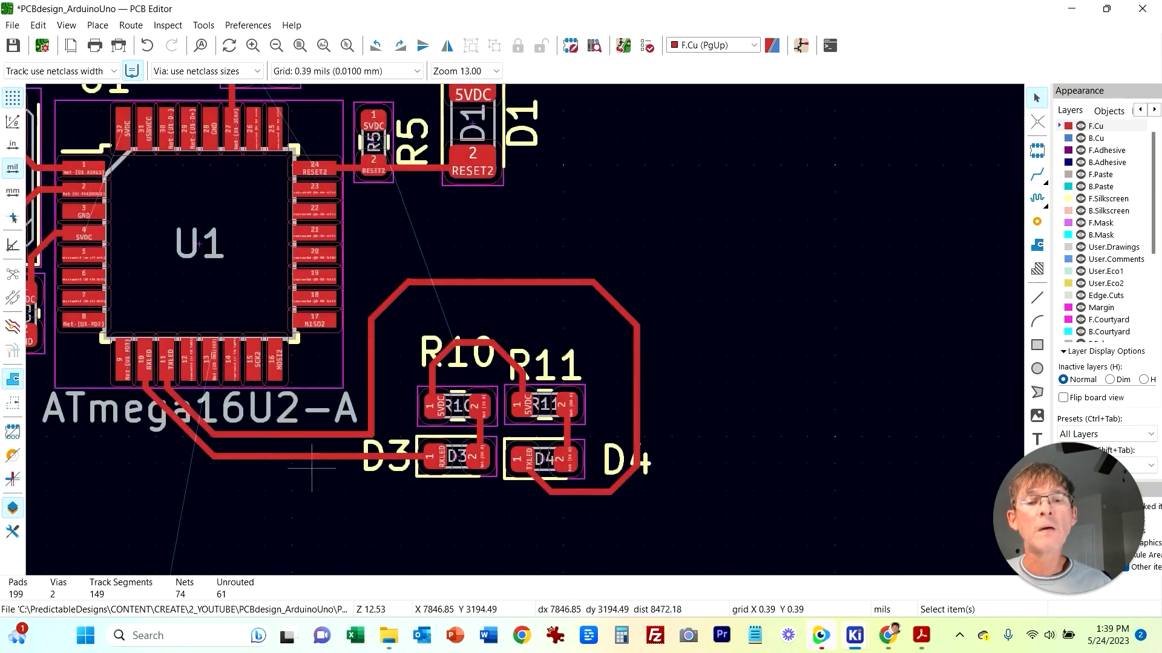
drag(445, 352, 483, 345)
Step: Delete D5's LED value label near U3
scroll(531, 329, down, 4)
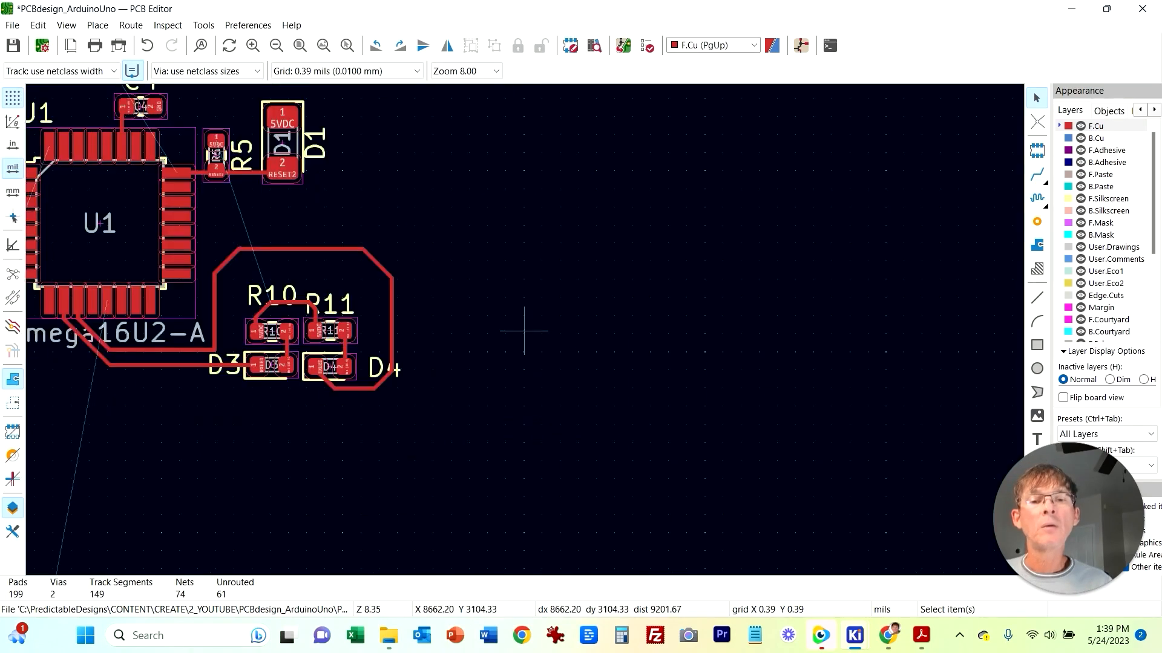
scroll(527, 330, down, 8)
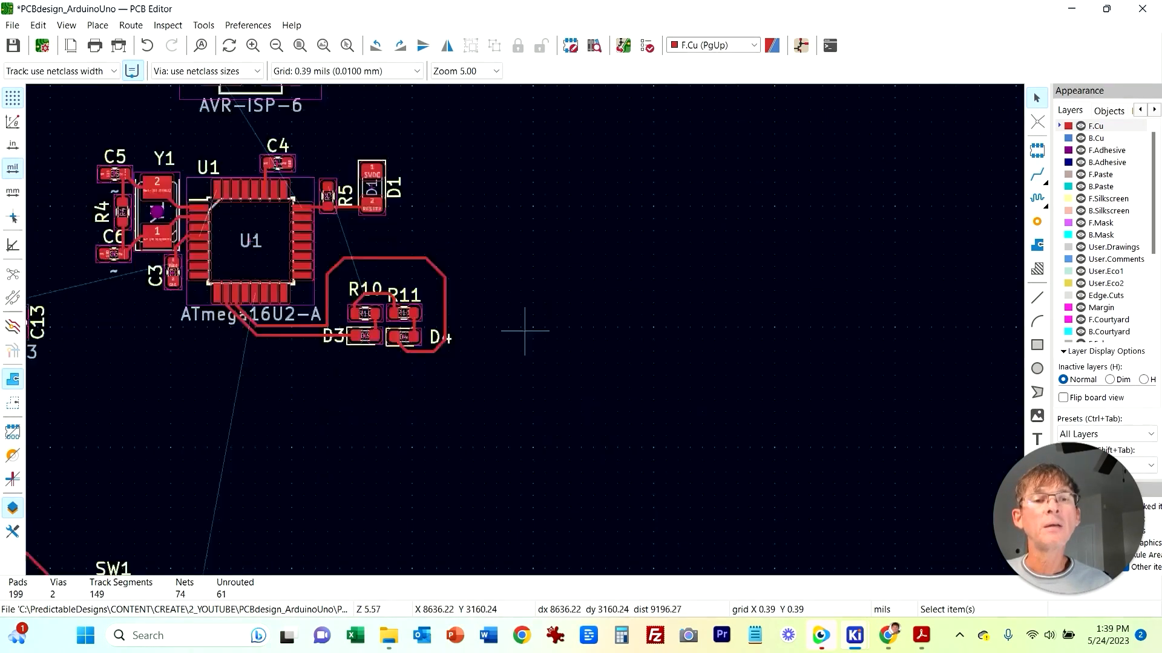
scroll(657, 393, up, 4)
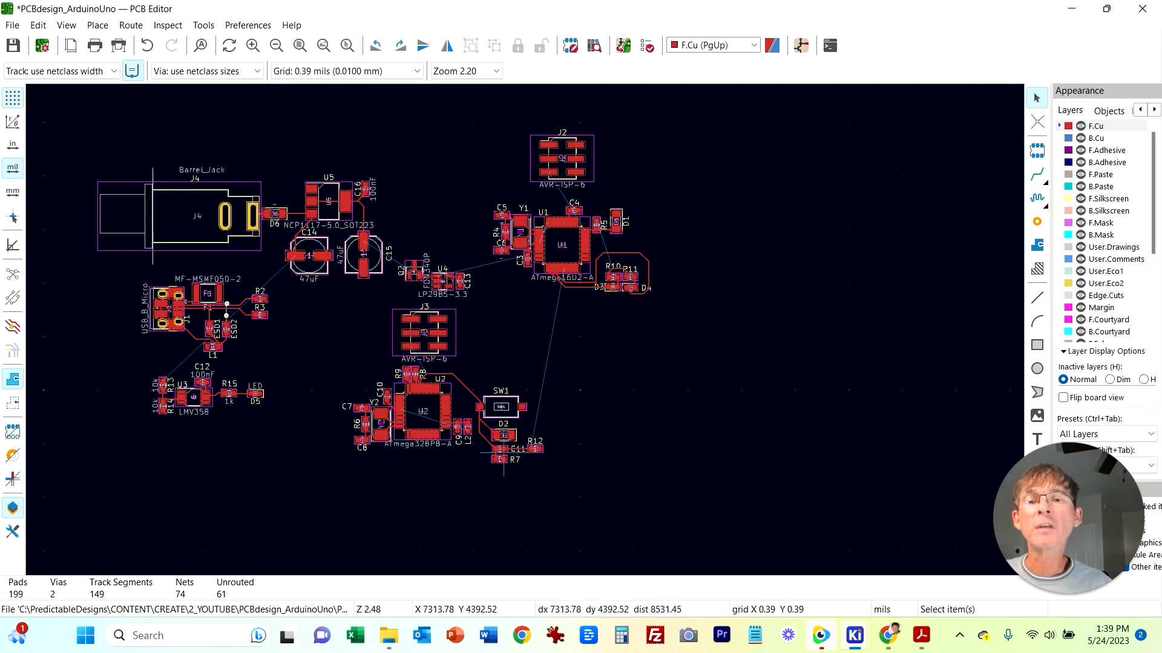
scroll(250, 409, up, 6)
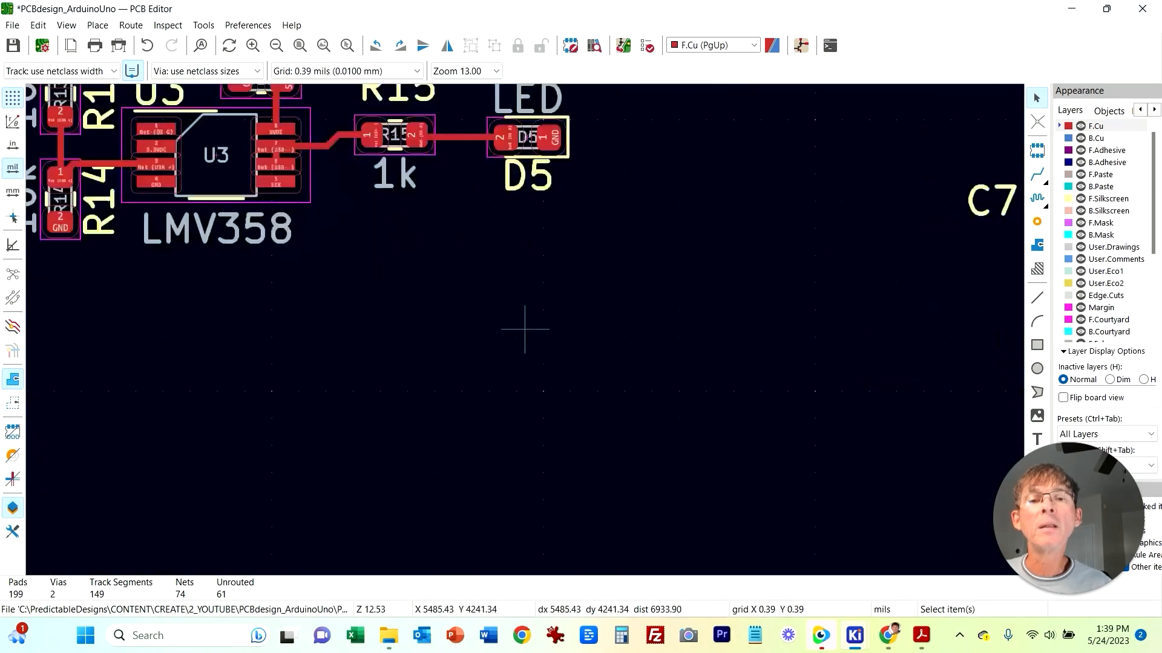
drag(573, 259, 538, 254)
click(529, 258)
key(Delete)
Step: Route a track from R15 pad 2 to D5 pad 2
click(1037, 175)
click(496, 254)
click(445, 256)
key(Escape)
Step: Delete the C12 100nF and U3 LMV358 value labels
click(534, 206)
key(Delete)
click(314, 165)
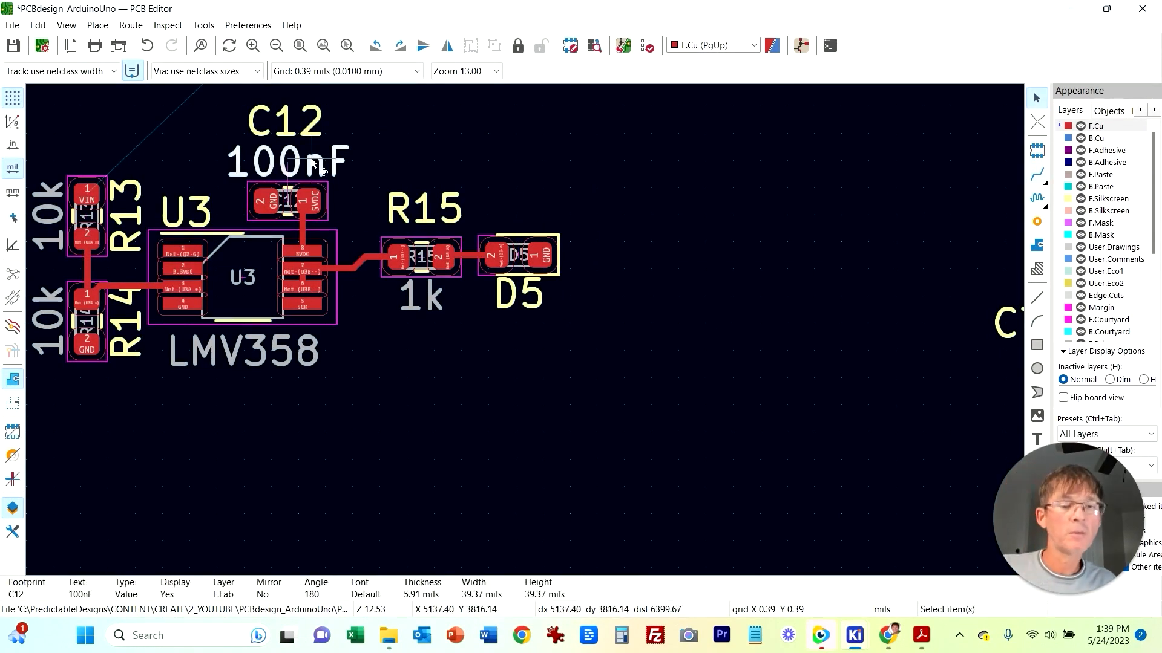
key(Delete)
middle_drag(728, 191, 668, 258)
click(158, 431)
key(Delete)
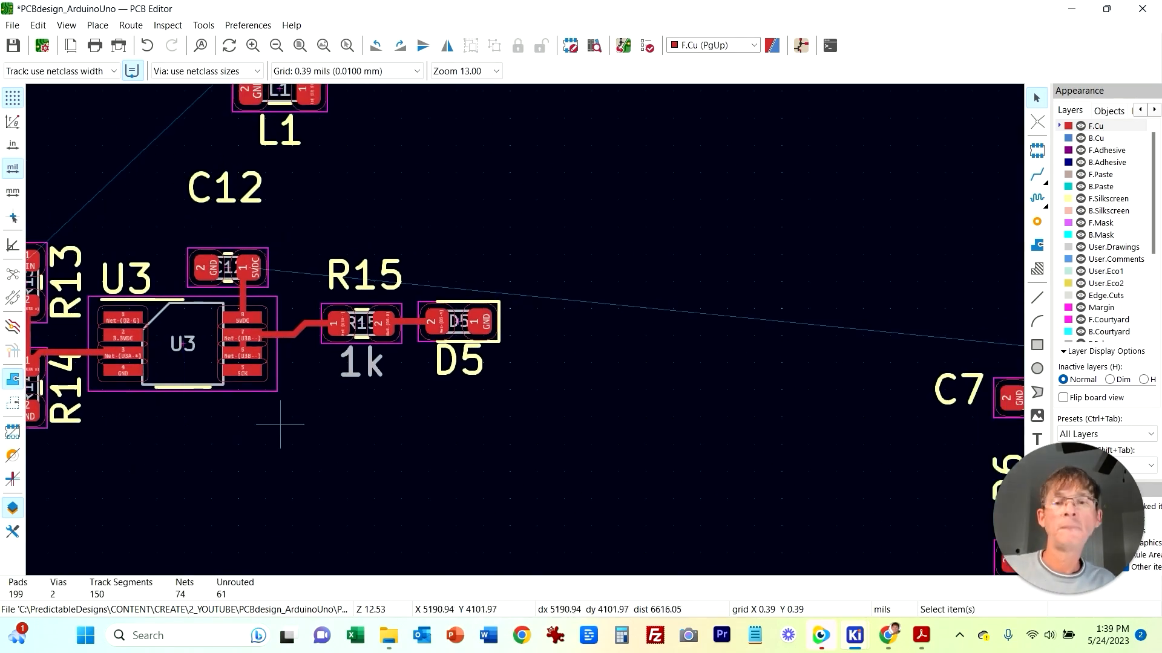
Step: Delete R15's 1k value label
middle_drag(491, 272, 449, 347)
click(311, 453)
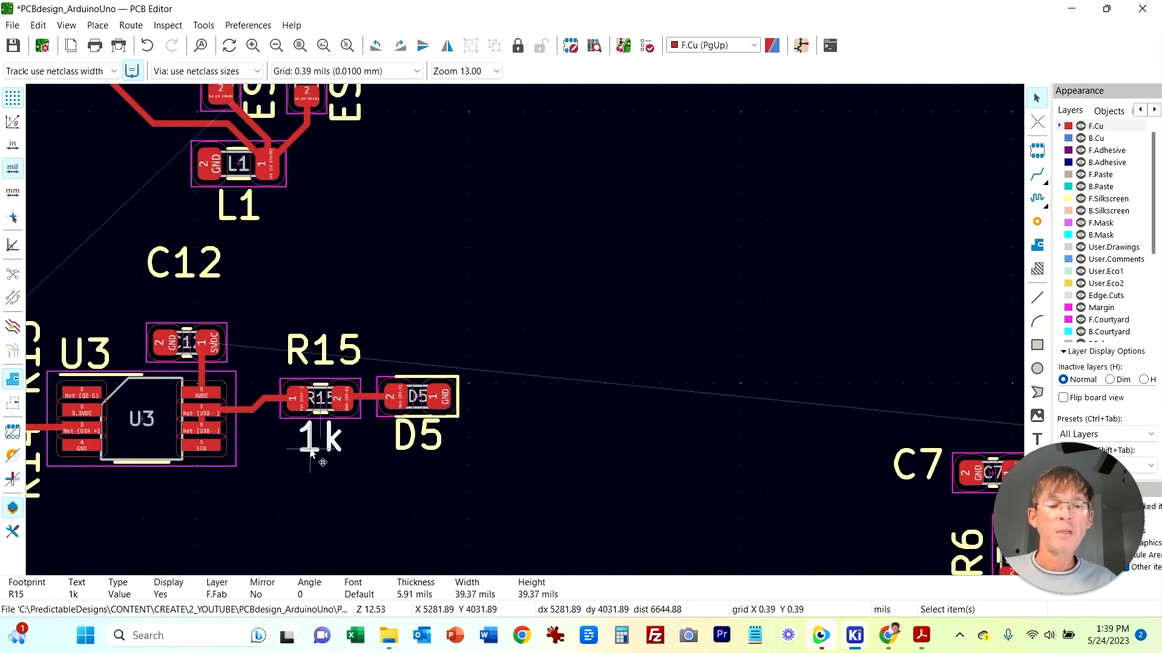
key(Delete)
Step: Delete the ATmega328PB-A value label below U2
scroll(539, 321, down, 2)
middle_drag(565, 304, 251, 327)
click(771, 316)
key(Delete)
middle_drag(499, 332, 545, 161)
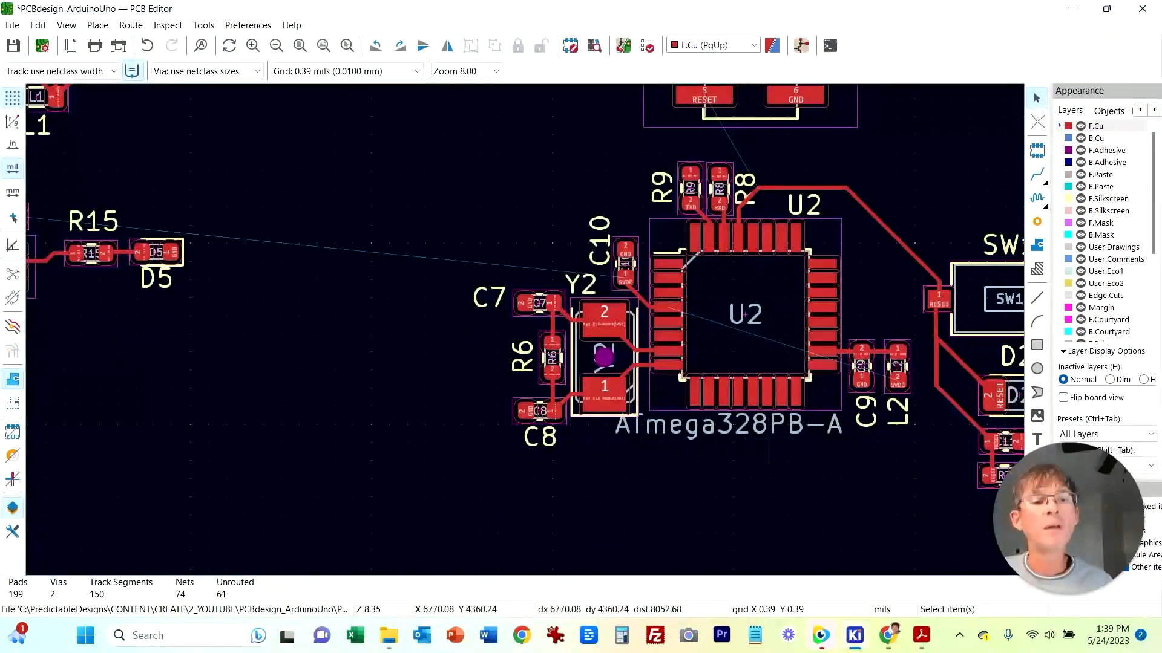
click(768, 433)
key(Delete)
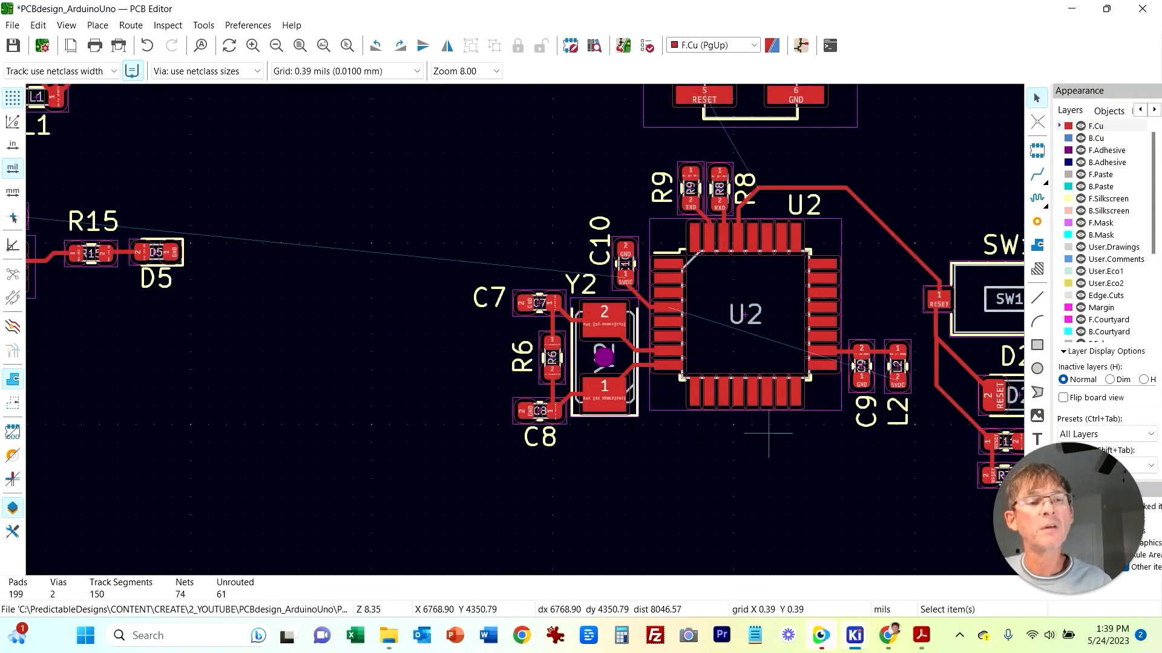
Step: Move connector J3 closer to U2
scroll(343, 240, down, 3)
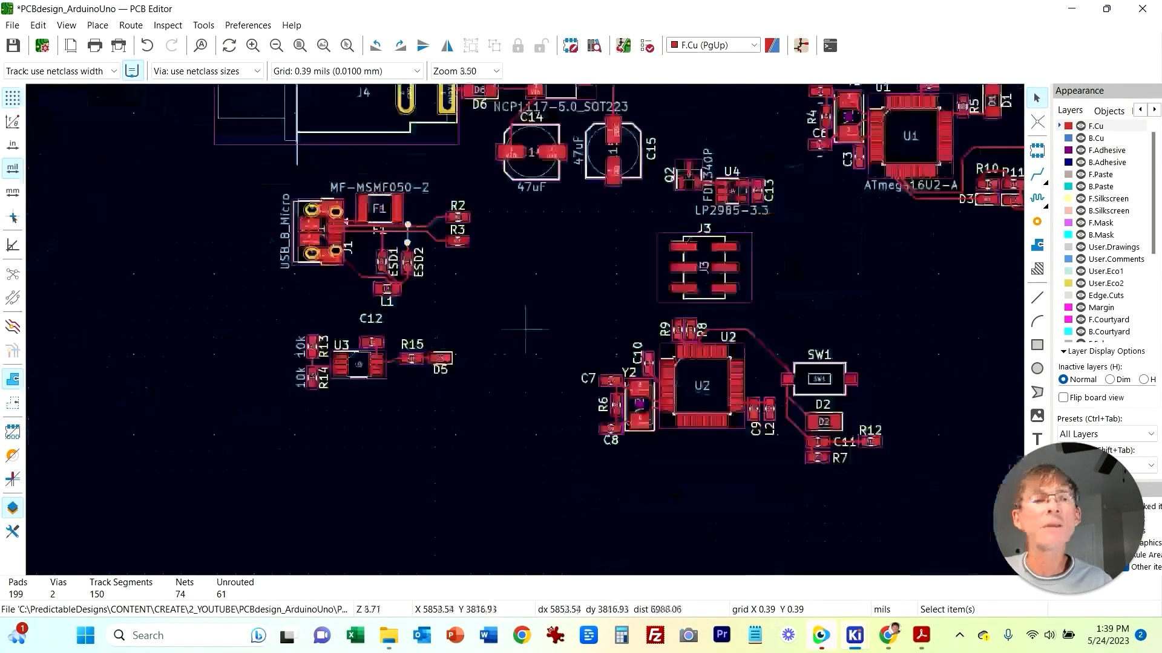
middle_drag(512, 311, 265, 339)
drag(411, 311, 296, 325)
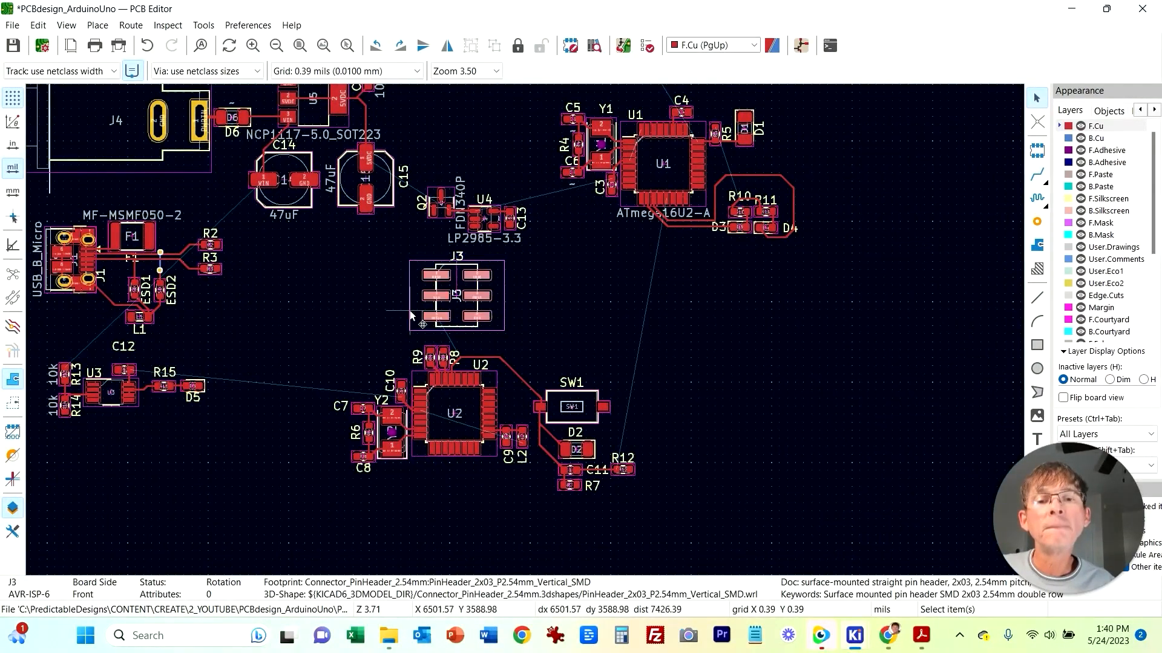
click(612, 332)
middle_drag(611, 332, 672, 285)
scroll(540, 344, up, 3)
middle_drag(372, 222, 463, 240)
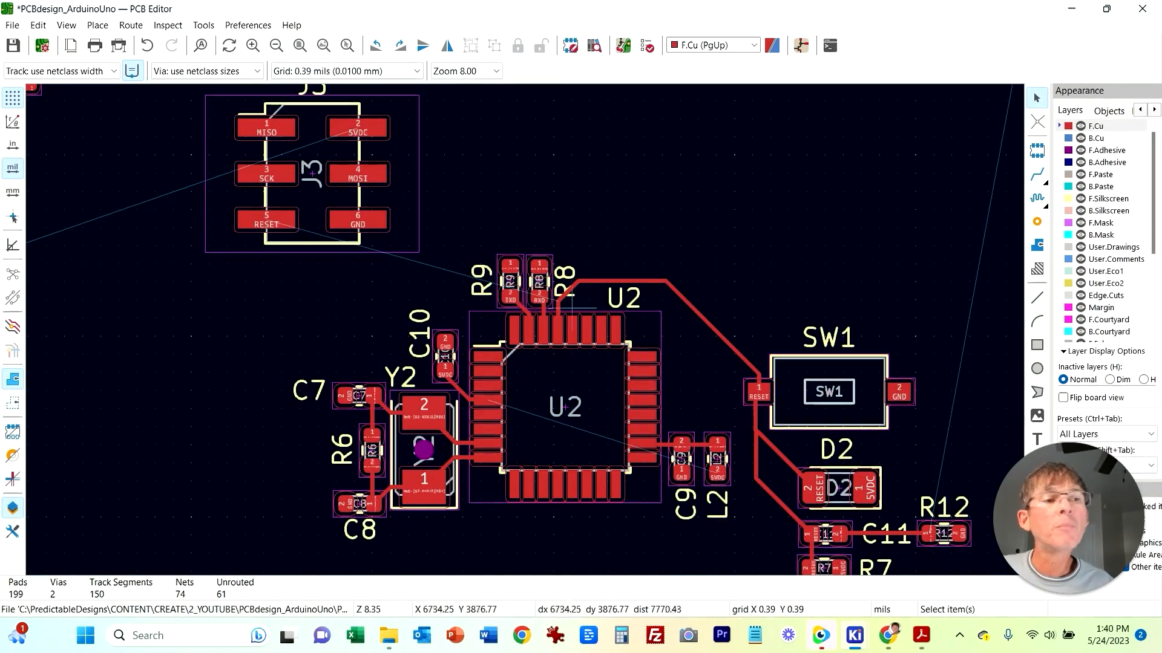
Step: Check which nets J3's MISO, SCK, RESET and MOSI pads connect to by starting routes from them
click(1037, 175)
click(261, 127)
key(Escape)
click(266, 174)
key(Escape)
click(266, 219)
key(Escape)
click(366, 173)
key(Escape)
Step: Route J3's SCK pad to U2 and undo that track
key(Escape)
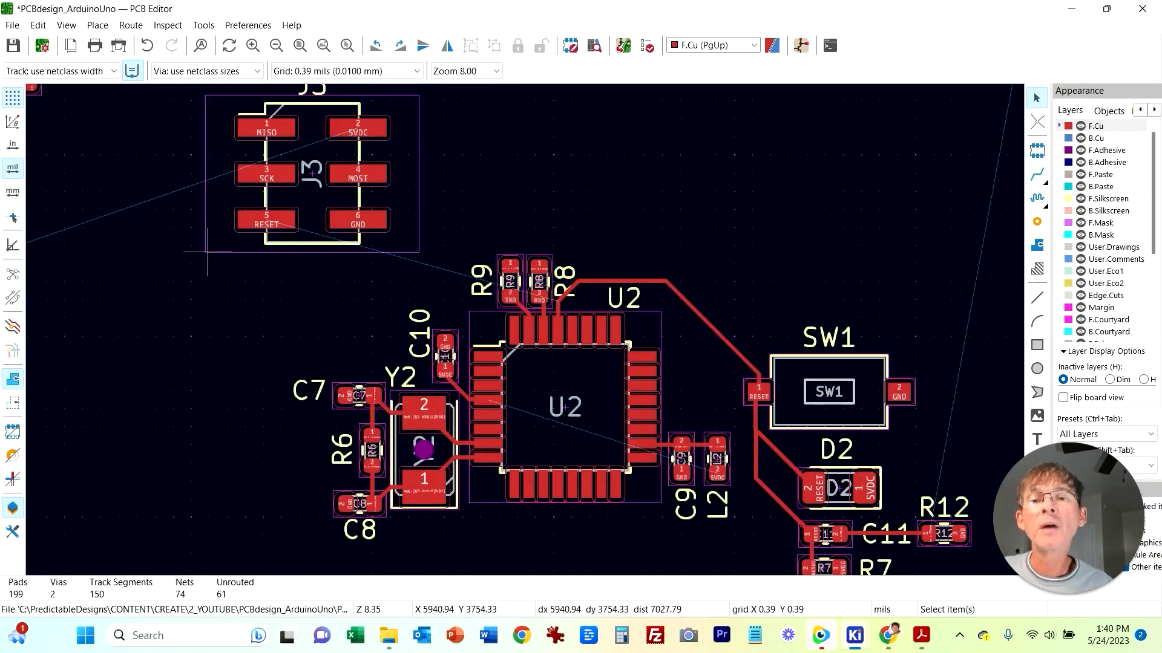
Step: Move connector J3 below U2
click(210, 251)
middle_drag(206, 368, 207, 277)
drag(260, 132, 552, 574)
click(399, 496)
middle_drag(392, 498, 146, 301)
drag(399, 387, 434, 421)
Step: Route a track from J3's MISO pad to the matching U2 pin
click(1037, 175)
click(338, 321)
click(371, 198)
click(338, 366)
click(395, 173)
key(Escape)
key(ctrl+z)
Step: Route a track from U2's SCK pin to J3's SCK pad
click(1037, 175)
click(397, 171)
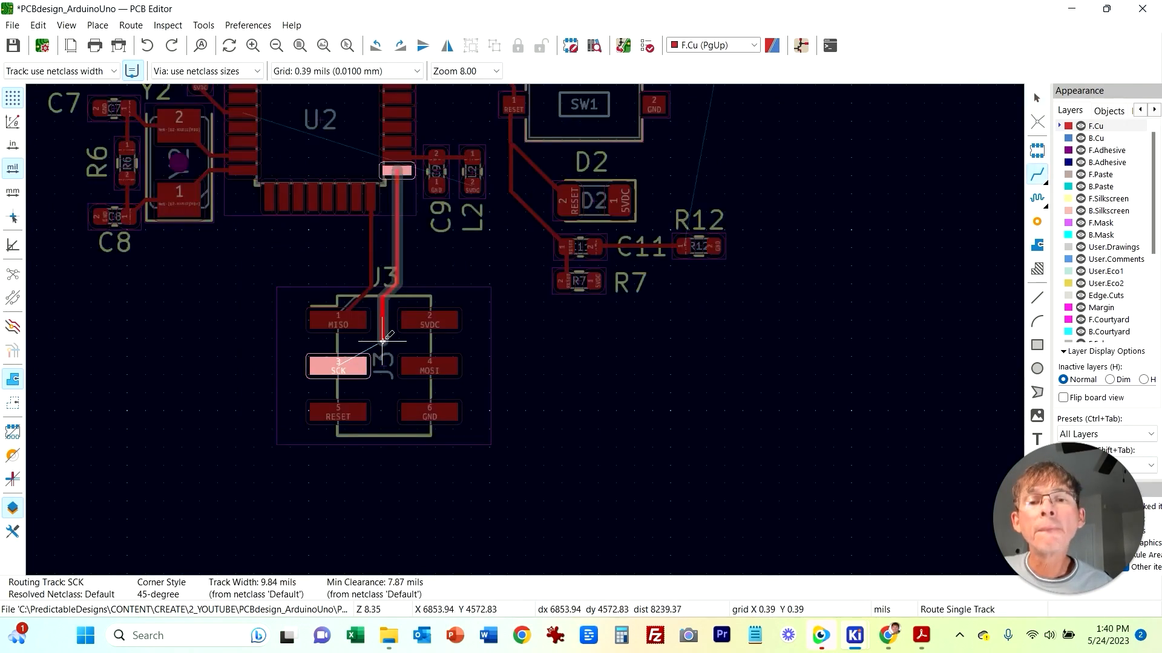
click(338, 366)
Step: Drag the MISO and SCK track segments between U2 and J3 to tidy their routes
scroll(348, 357, up, 6)
click(529, 276)
click(518, 273)
drag(516, 272, 471, 305)
click(472, 219)
drag(472, 219, 528, 236)
scroll(560, 307, down, 2)
middle_drag(619, 206, 610, 231)
scroll(609, 230, down, 3)
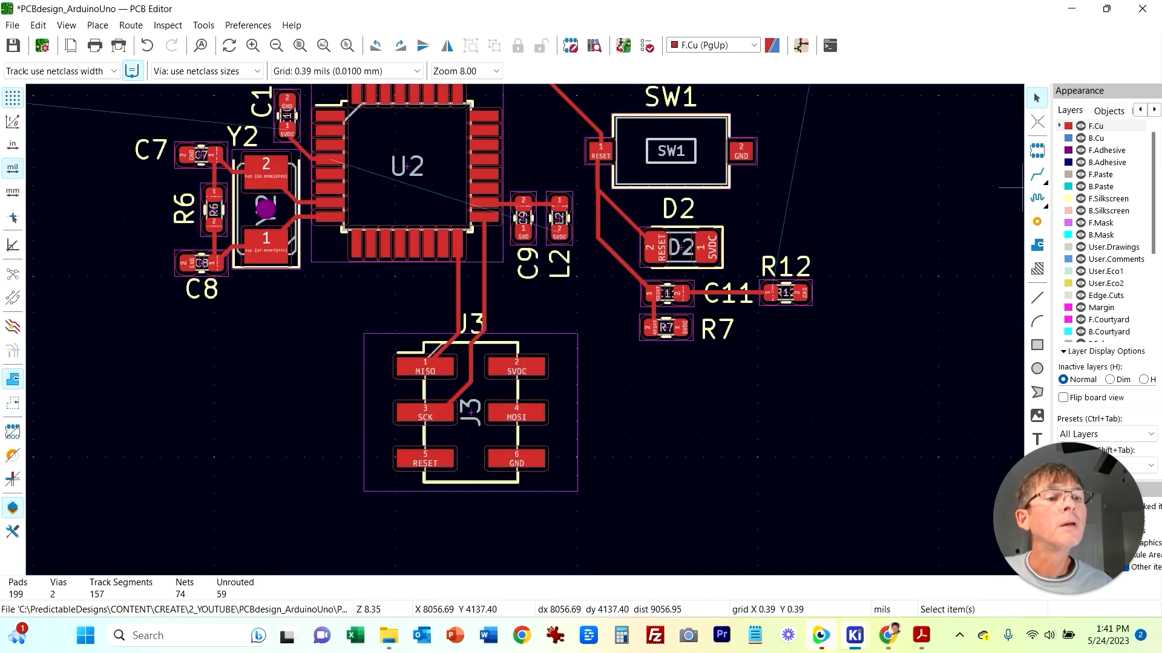
Step: Route a track from J3's MOSI pad around the header to U2's MOSI pin
click(1037, 175)
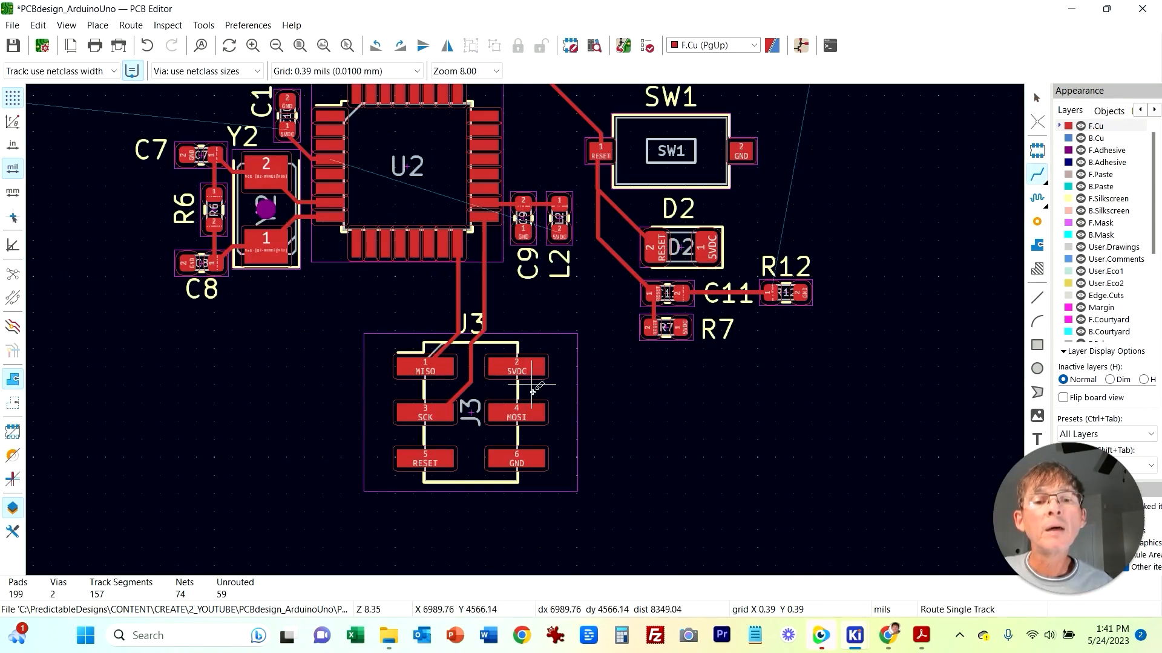
click(530, 409)
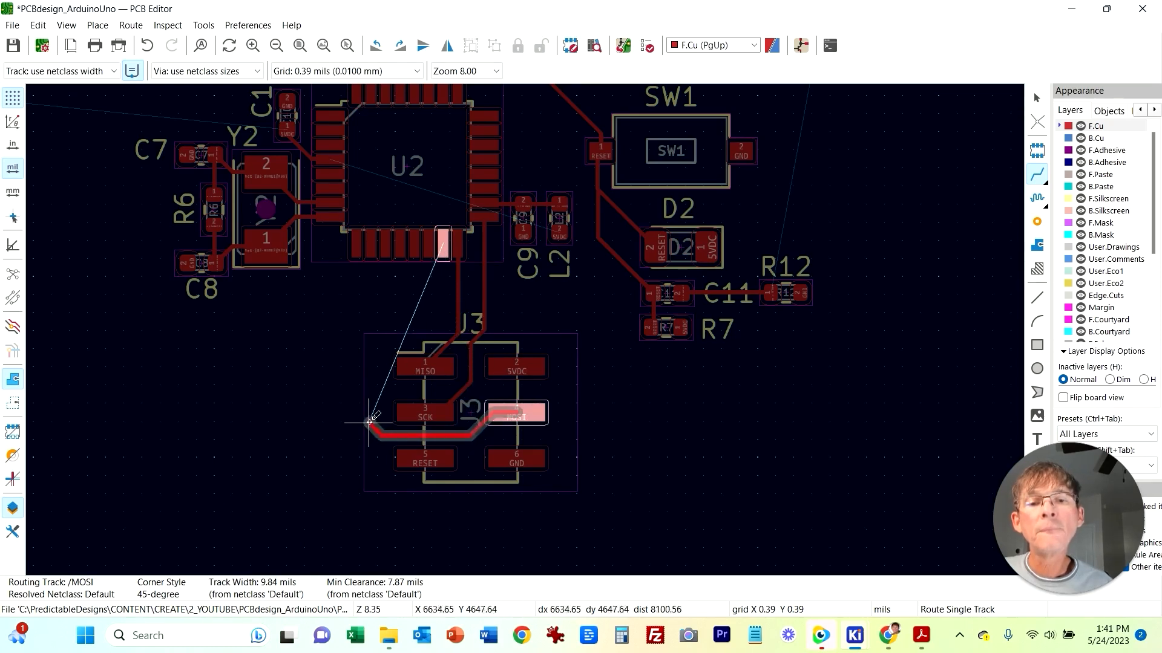
click(444, 244)
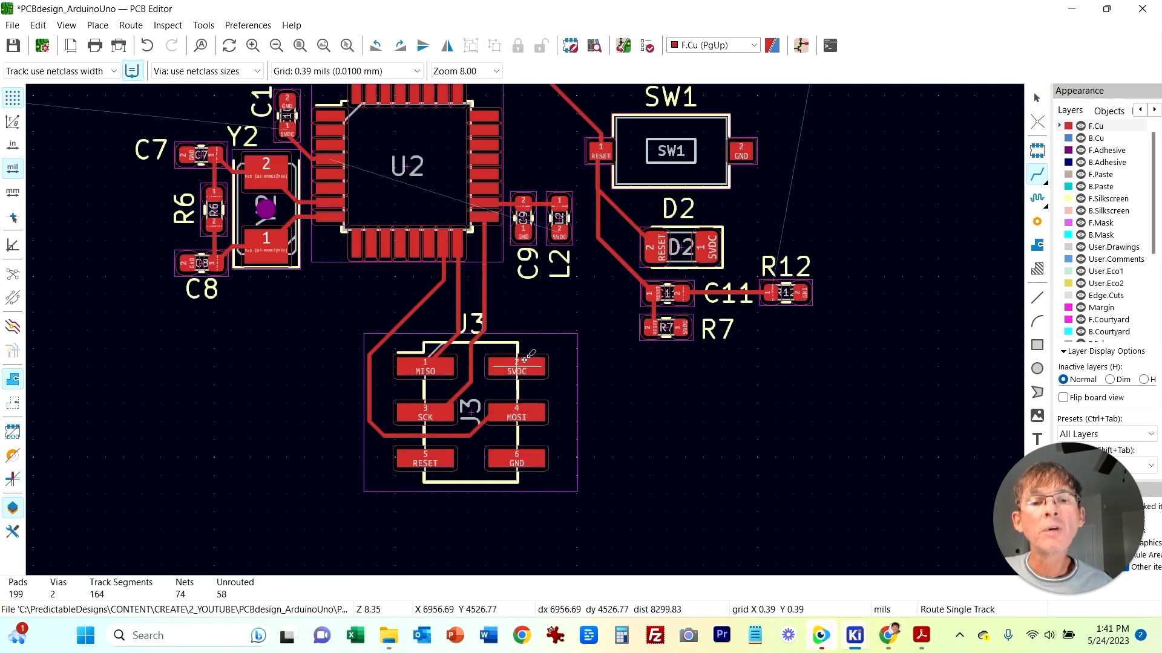
Step: Route a track from J3's RESET pad to R7's pad
click(430, 459)
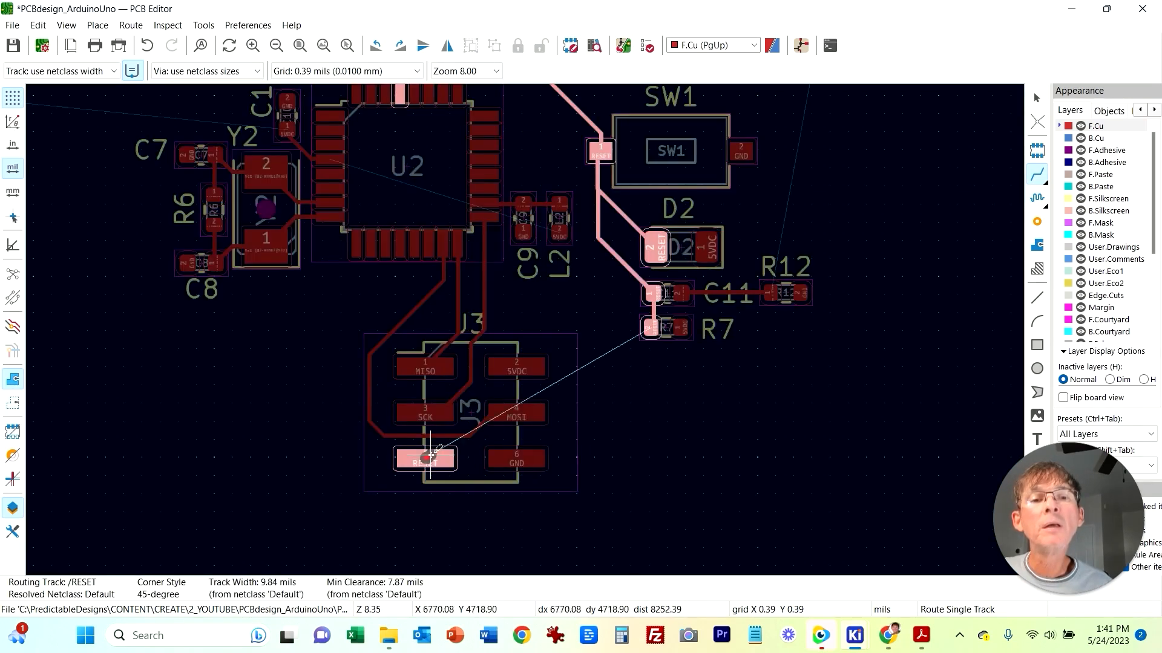
click(651, 328)
scroll(524, 314, down, 6)
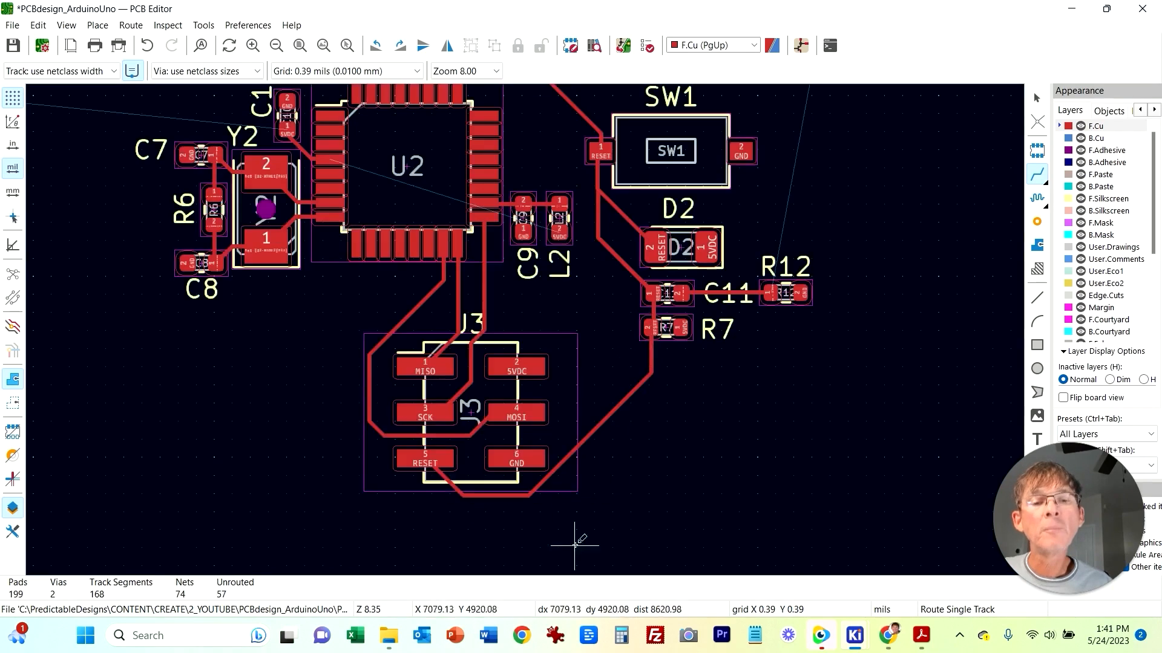
Step: Select the U2 circuit block together with J3 and move it on the board
drag(529, 321, 551, 358)
key(m)
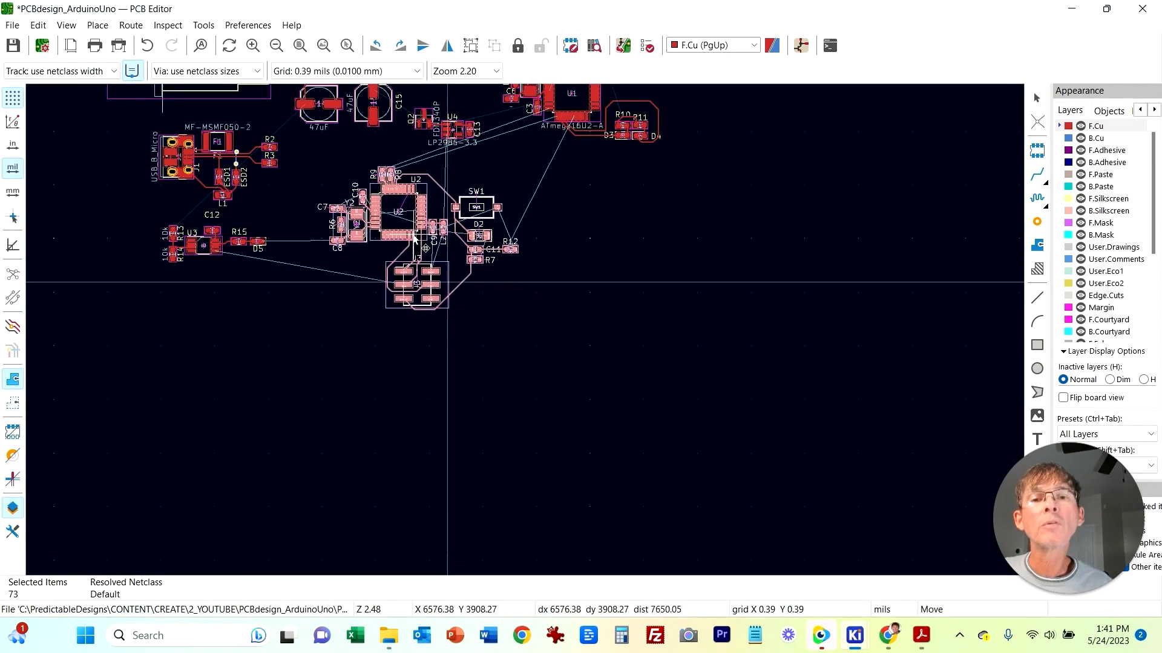
click(492, 356)
middle_drag(462, 352, 453, 535)
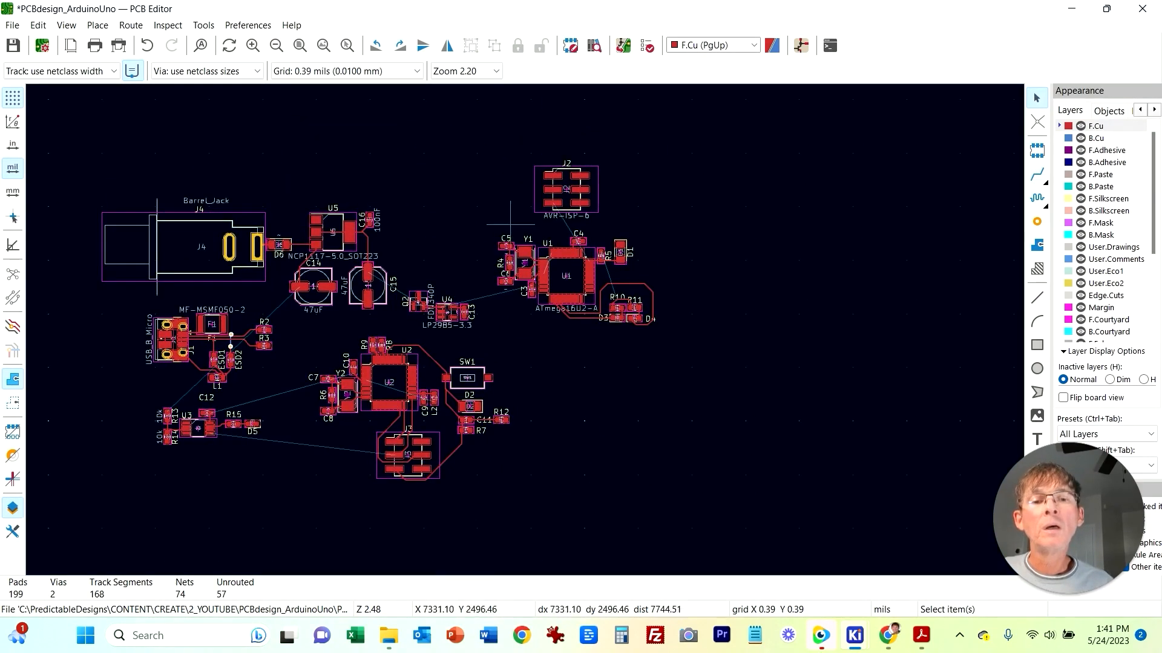
Step: Check J2's pad connections by starting routes from its pads
scroll(510, 224, up, 4)
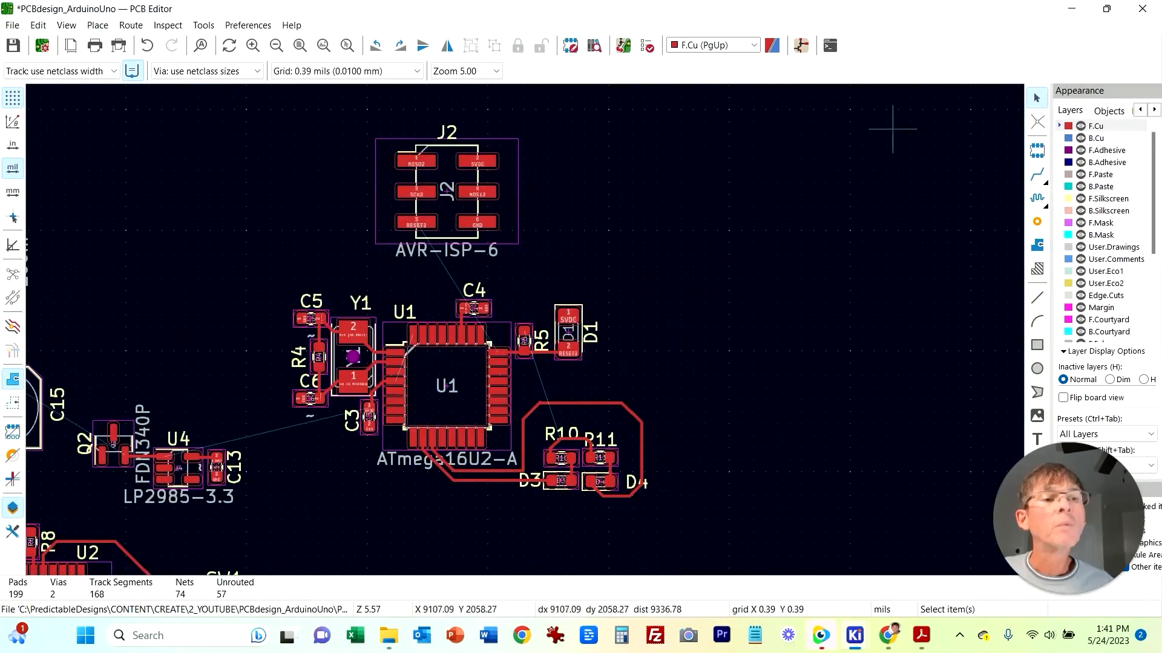
click(1037, 175)
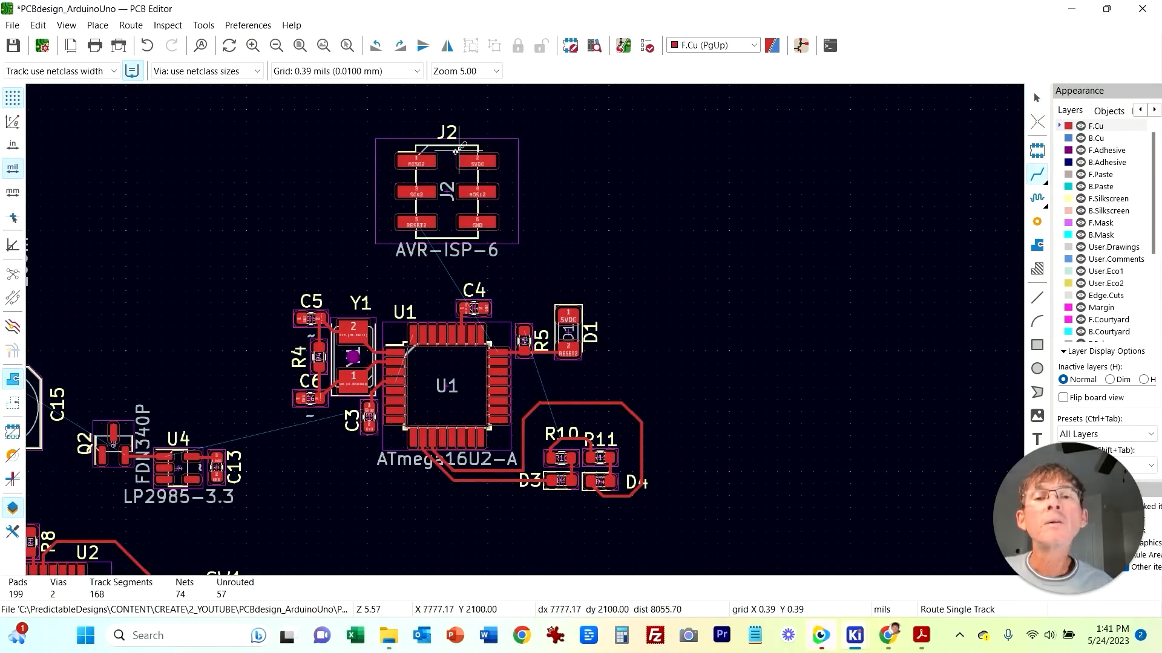
click(424, 158)
key(Escape)
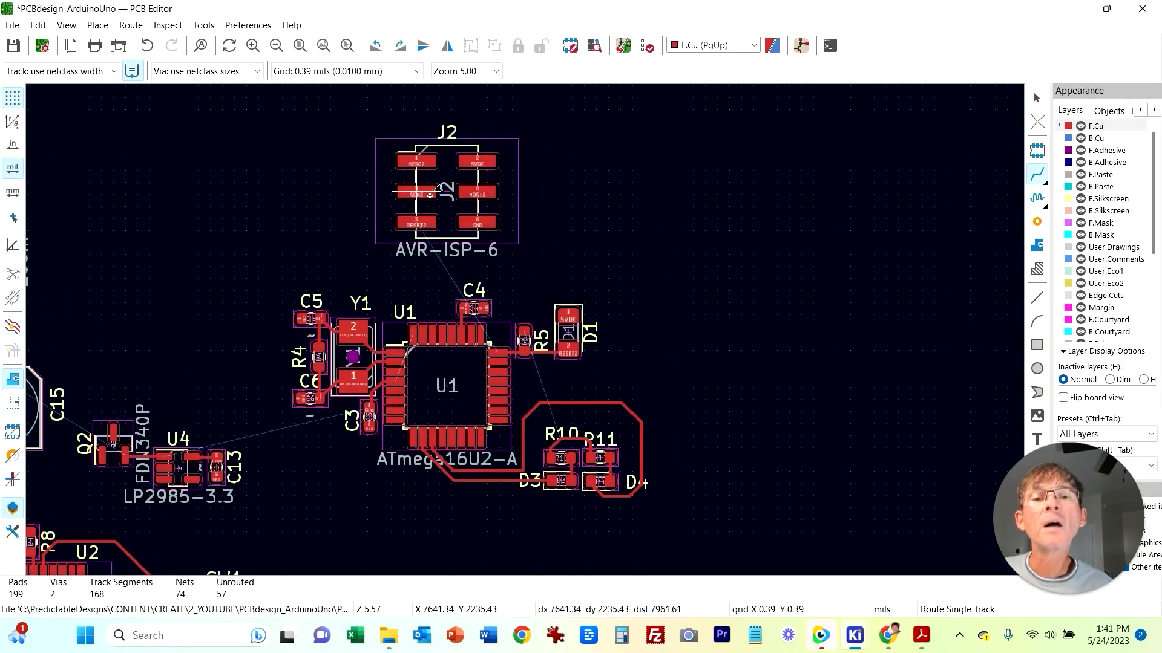
click(519, 162)
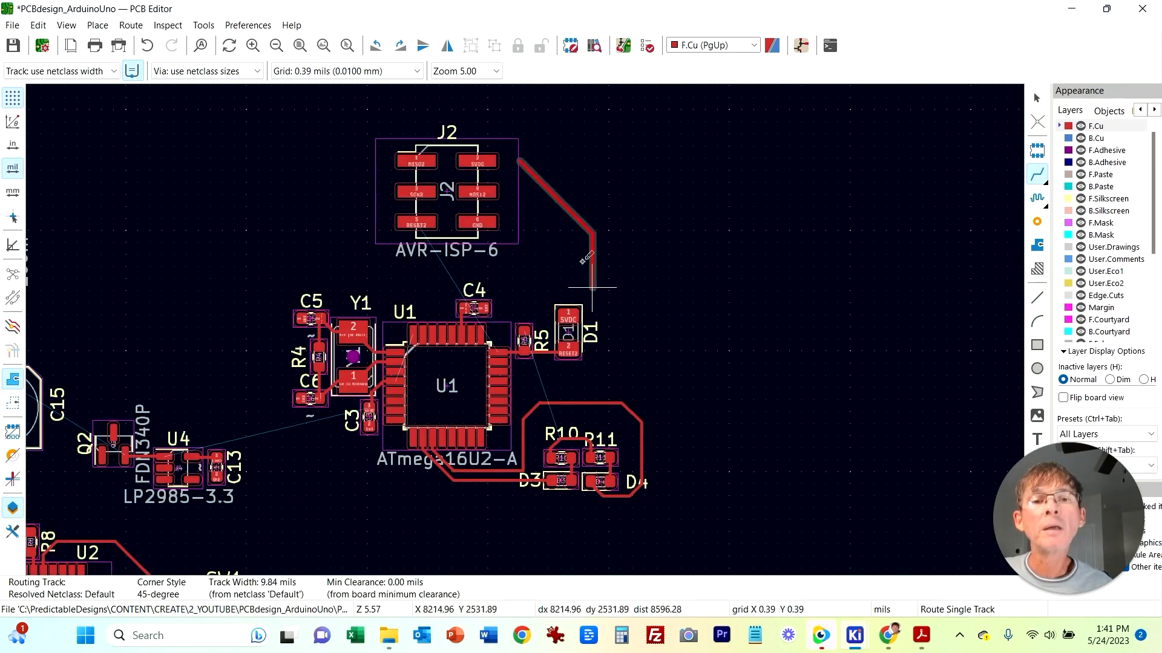
key(Escape)
key(Escape)
Step: Move connector J2 below the R10, R11, D3 and D4 LED group
scroll(645, 279, down, 2)
middle_drag(567, 394, 757, 247)
drag(605, 148, 682, 435)
click(760, 402)
scroll(490, 379, up, 2)
middle_drag(529, 368, 312, 358)
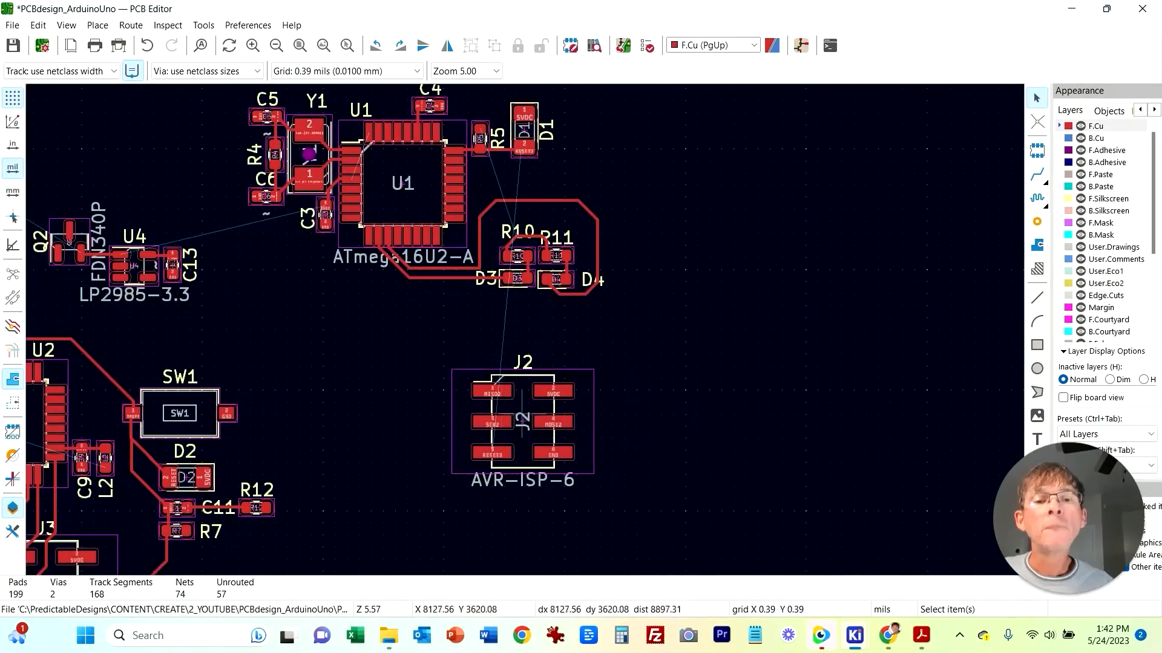
Step: Route a track from J2's MISO2 pad to U1's MISO2 pin
scroll(522, 392, up, 2)
middle_drag(761, 221, 753, 307)
key(x)
click(490, 412)
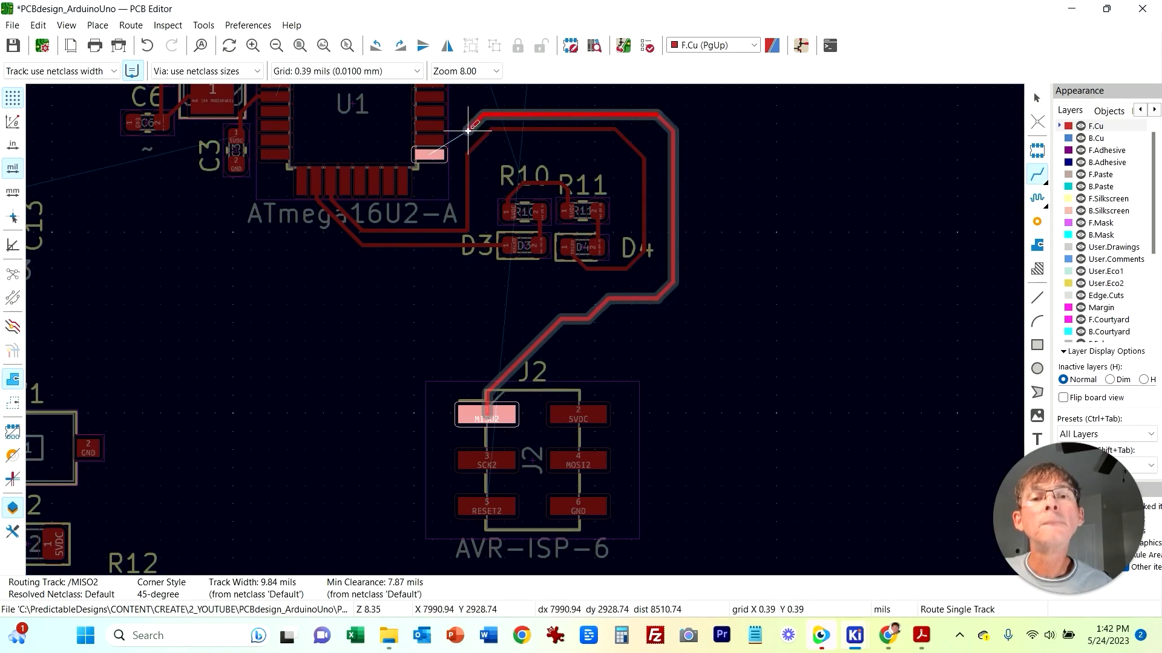
click(432, 156)
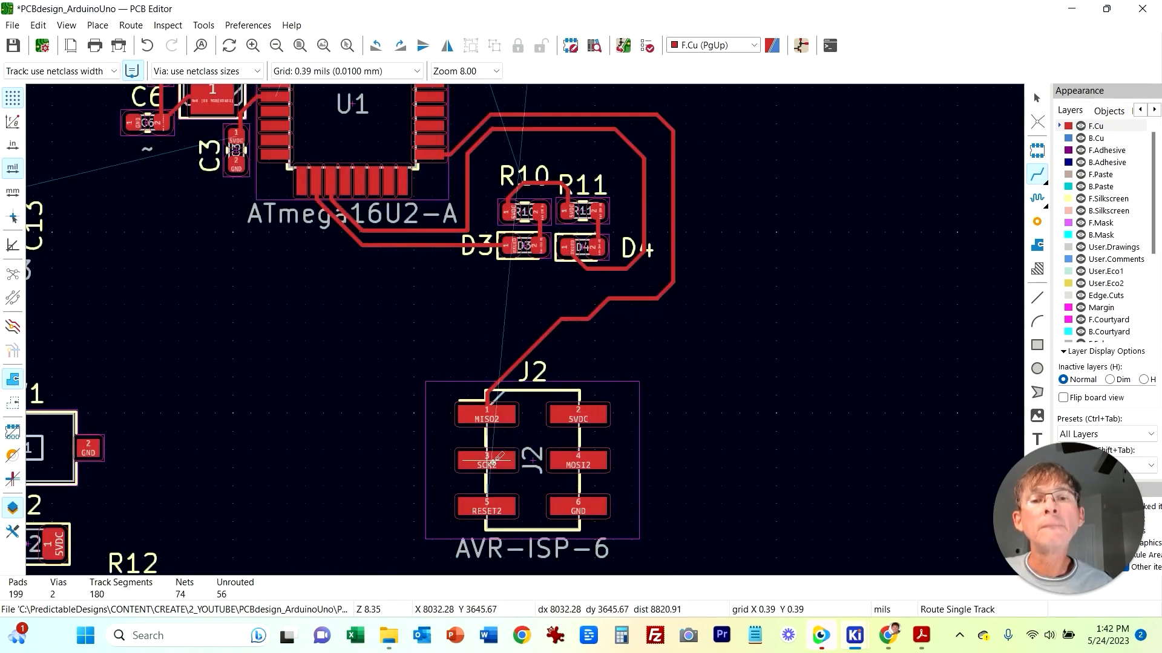
Step: Route J2's SCK2 pad to U1's SCK2 pin, passing through two vias on the bottom copper
click(493, 462)
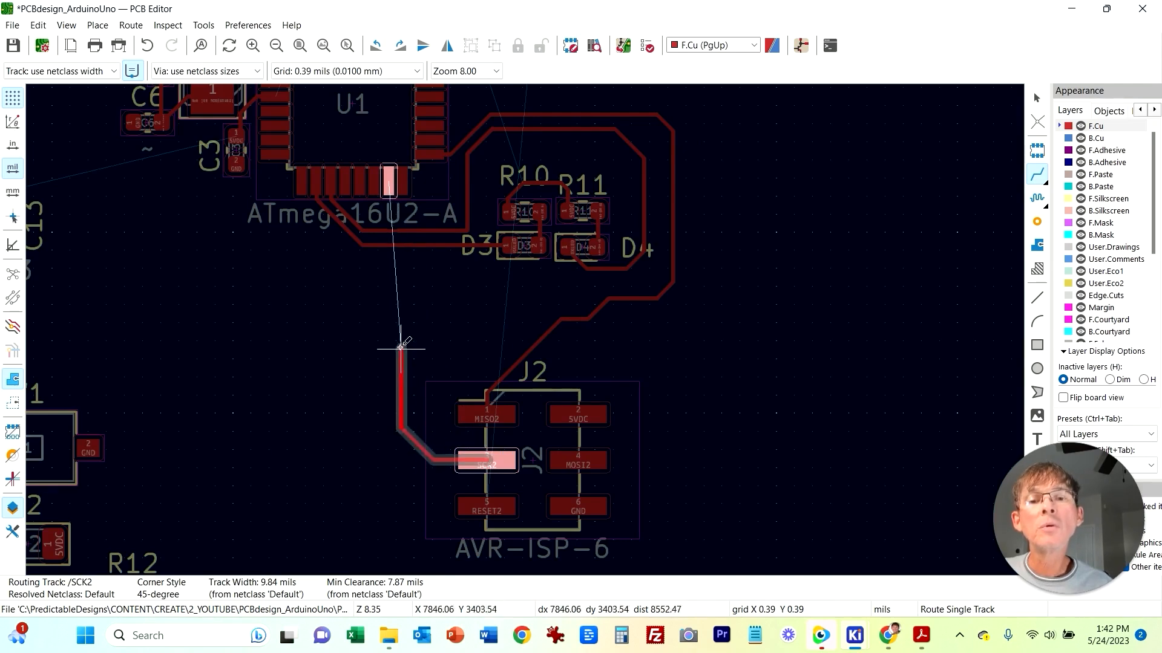
right_click(401, 297)
click(470, 379)
click(401, 295)
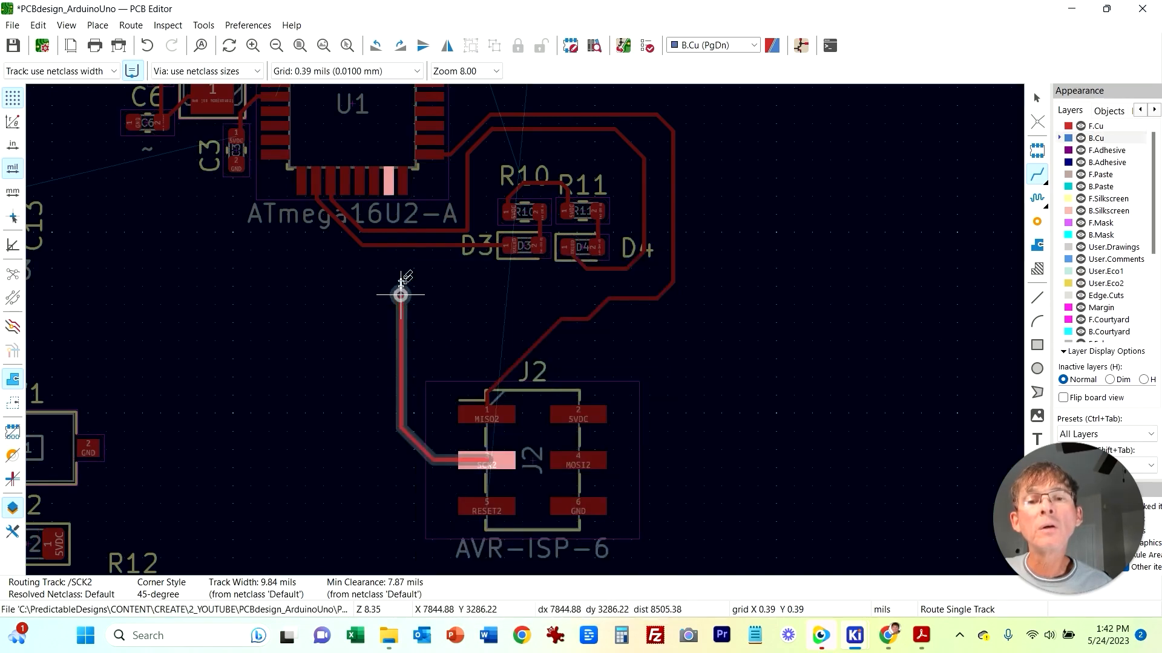
scroll(400, 223, up, 5)
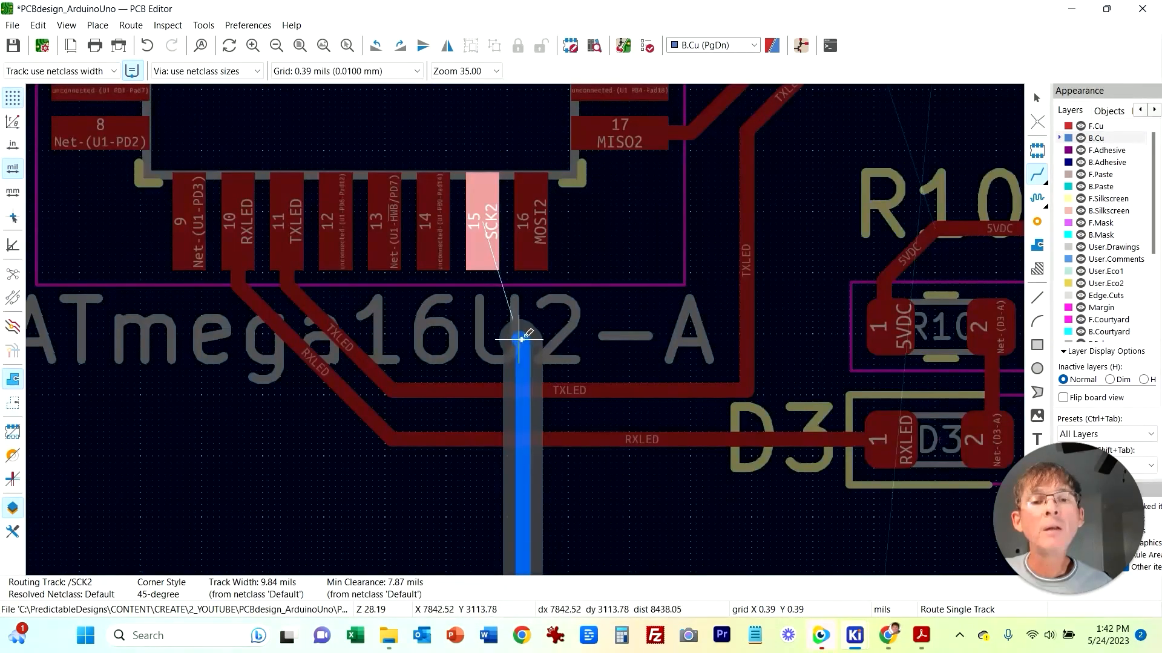
right_click(524, 339)
click(599, 381)
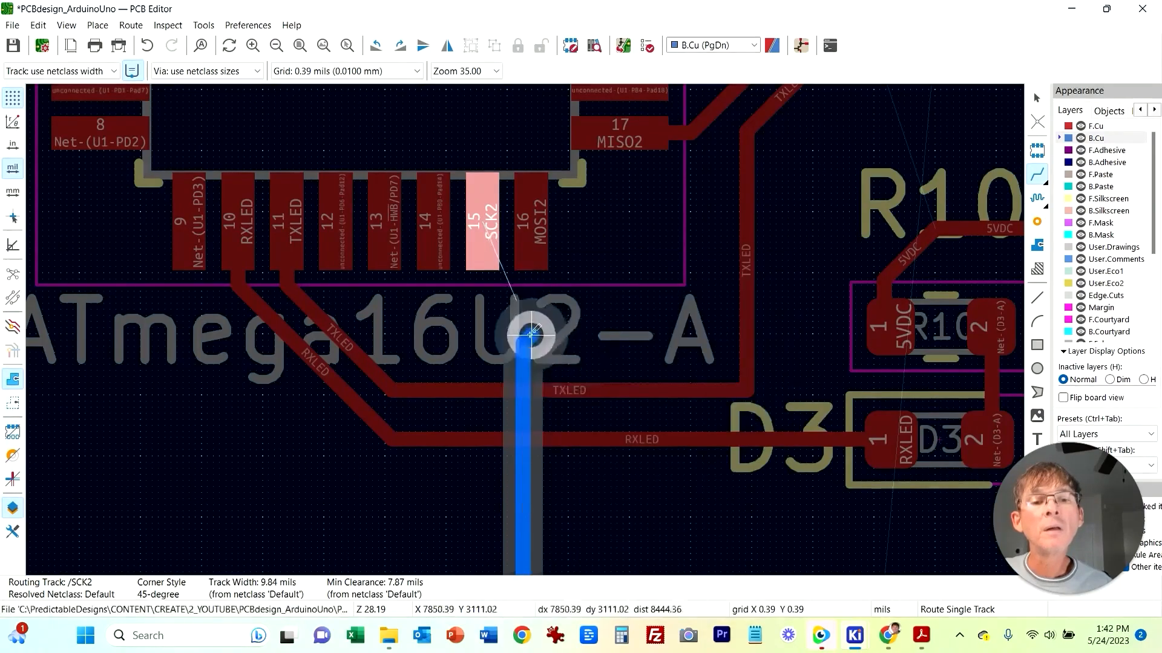
click(525, 336)
click(494, 258)
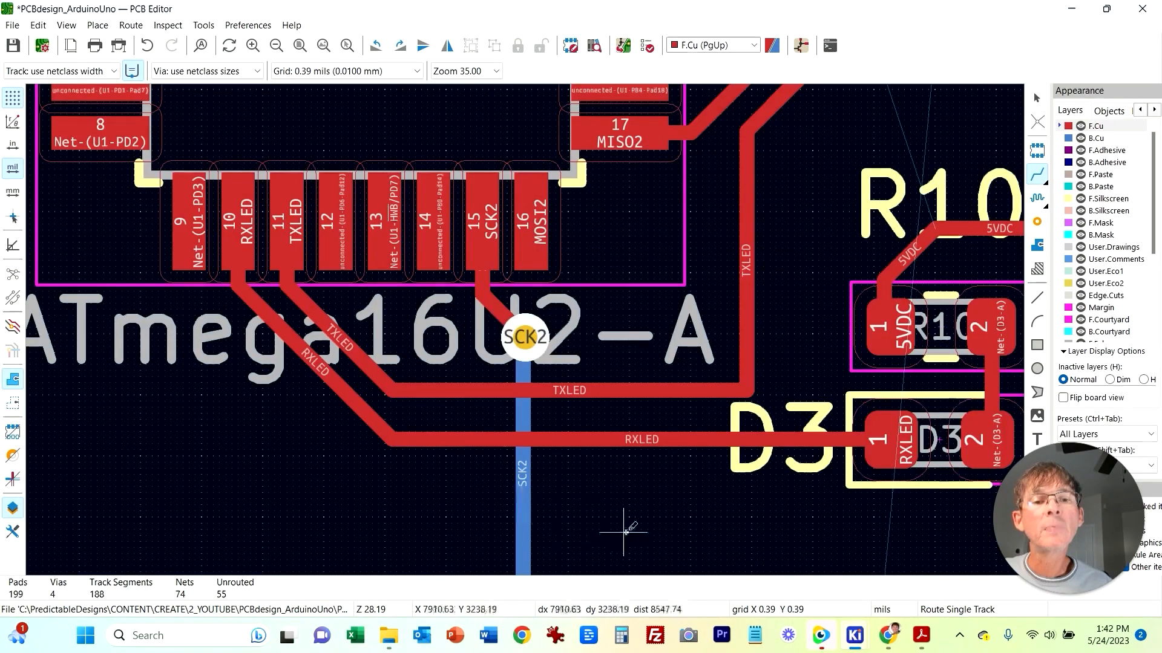
Step: Move the lower SCK2 via further down toward J2
scroll(526, 327, down, 3)
scroll(342, 294, down, 1)
middle_drag(670, 481, 554, 289)
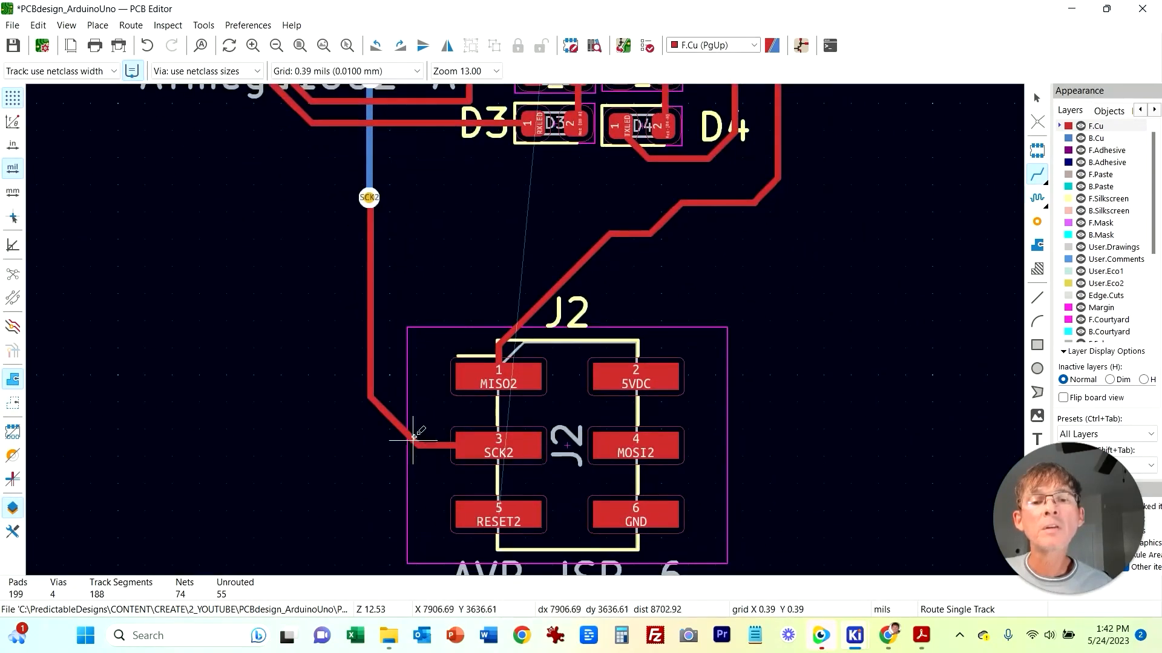
middle_drag(369, 198, 395, 365)
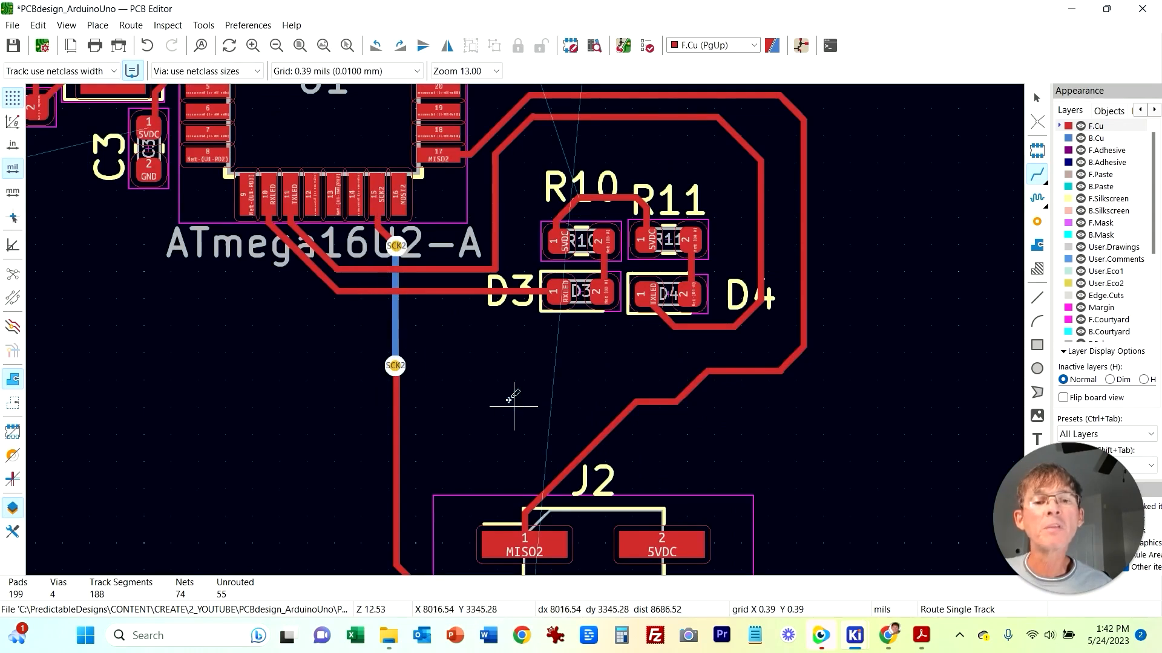
scroll(514, 406, down, 3)
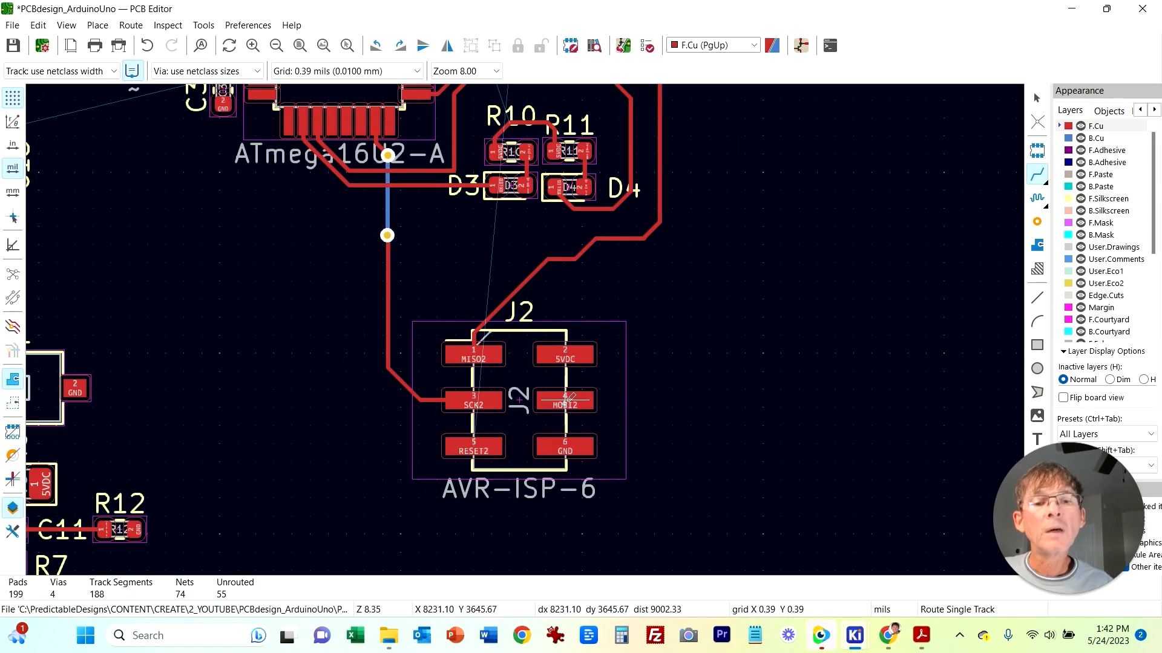
Step: Route J2's MOSI2 pad to U1's MOSI2 pin, dropping through two vias onto the bottom copper
click(567, 399)
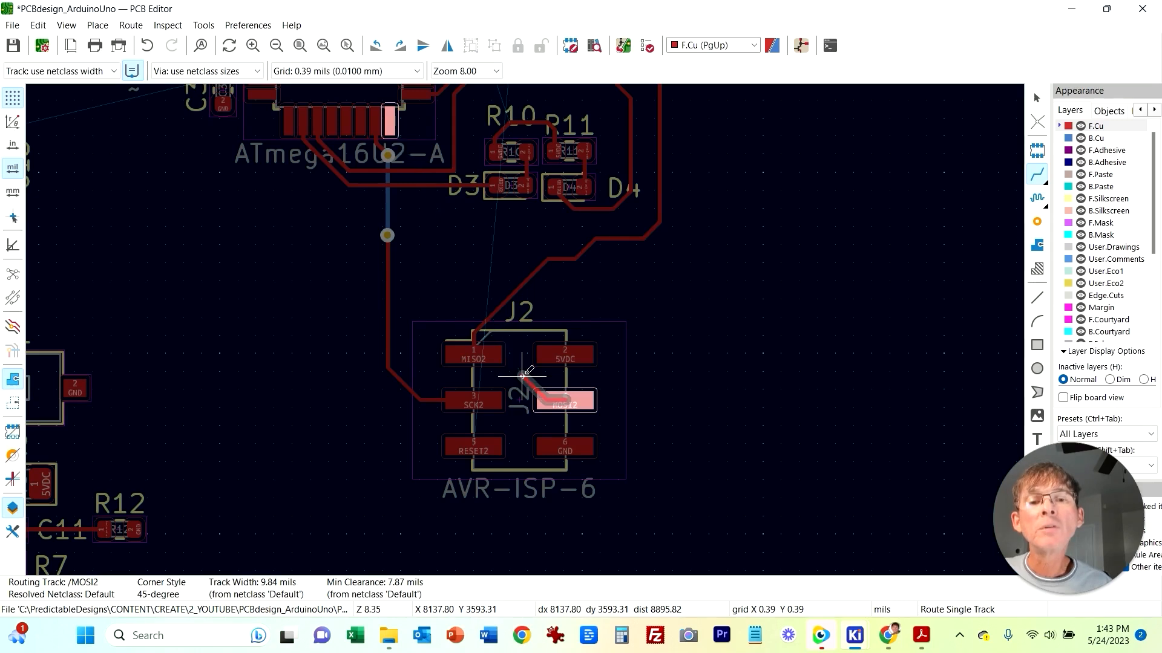
right_click(410, 237)
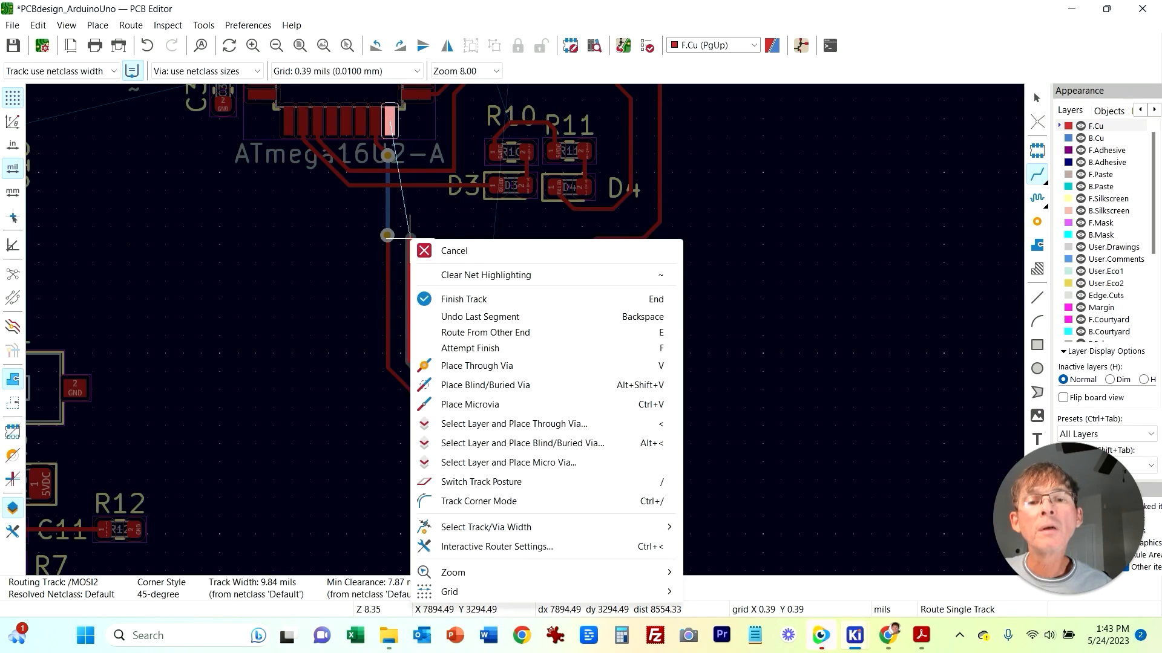
key(Escape)
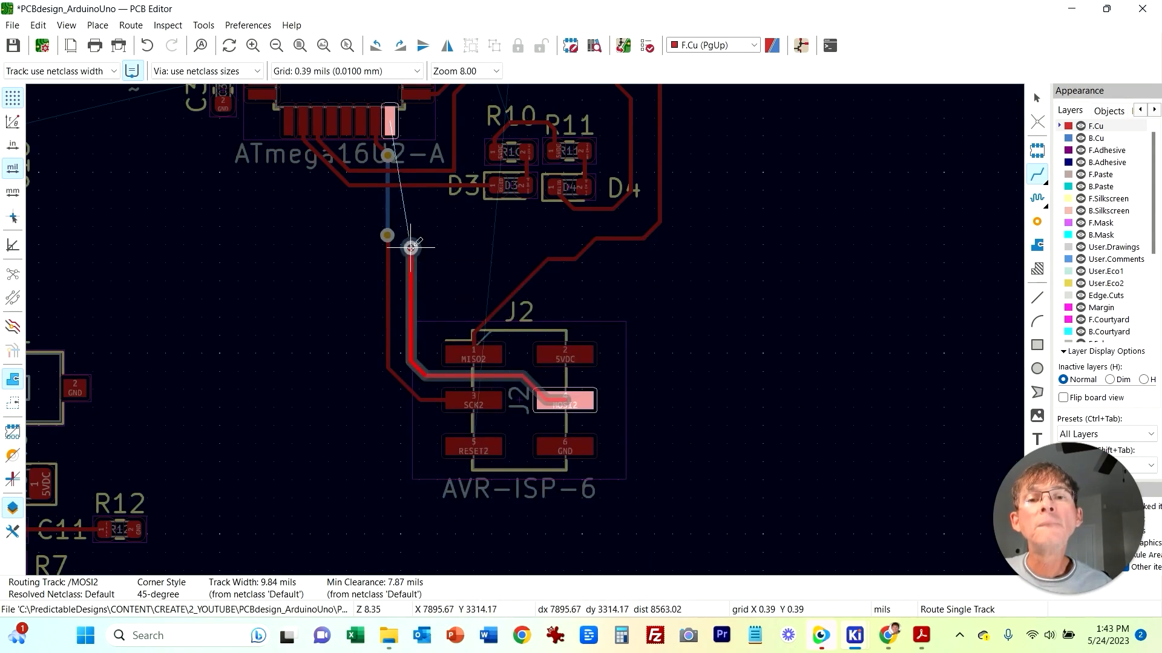
click(411, 240)
scroll(415, 173, up, 3)
right_click(557, 298)
click(626, 380)
click(553, 299)
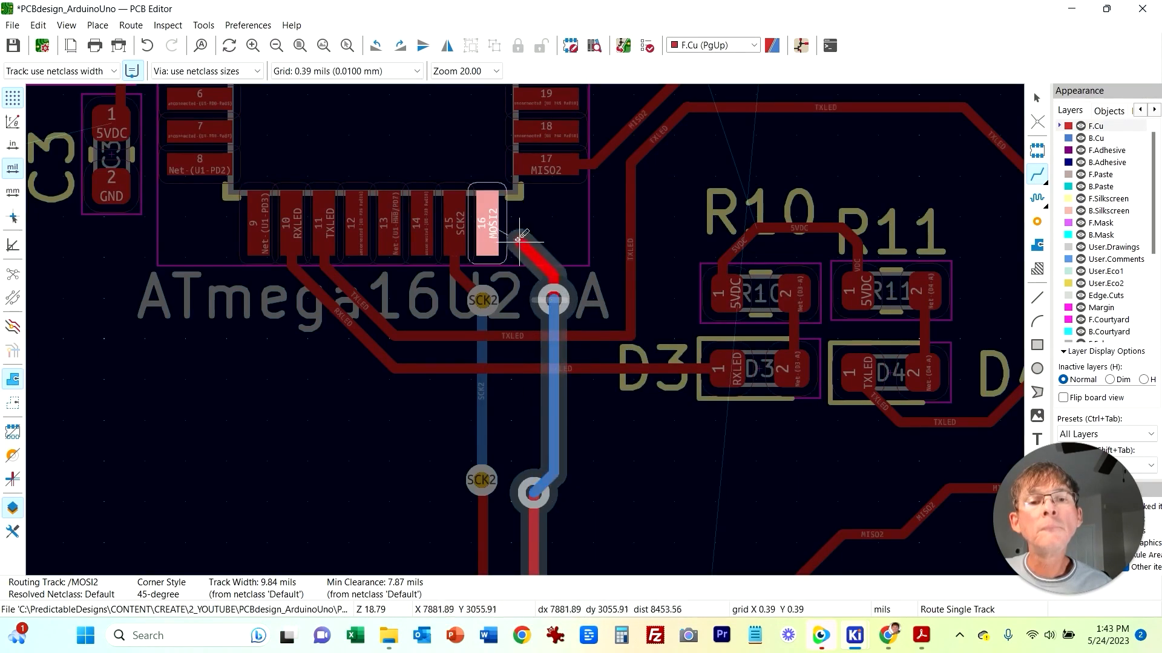
click(497, 230)
scroll(669, 482, down, 6)
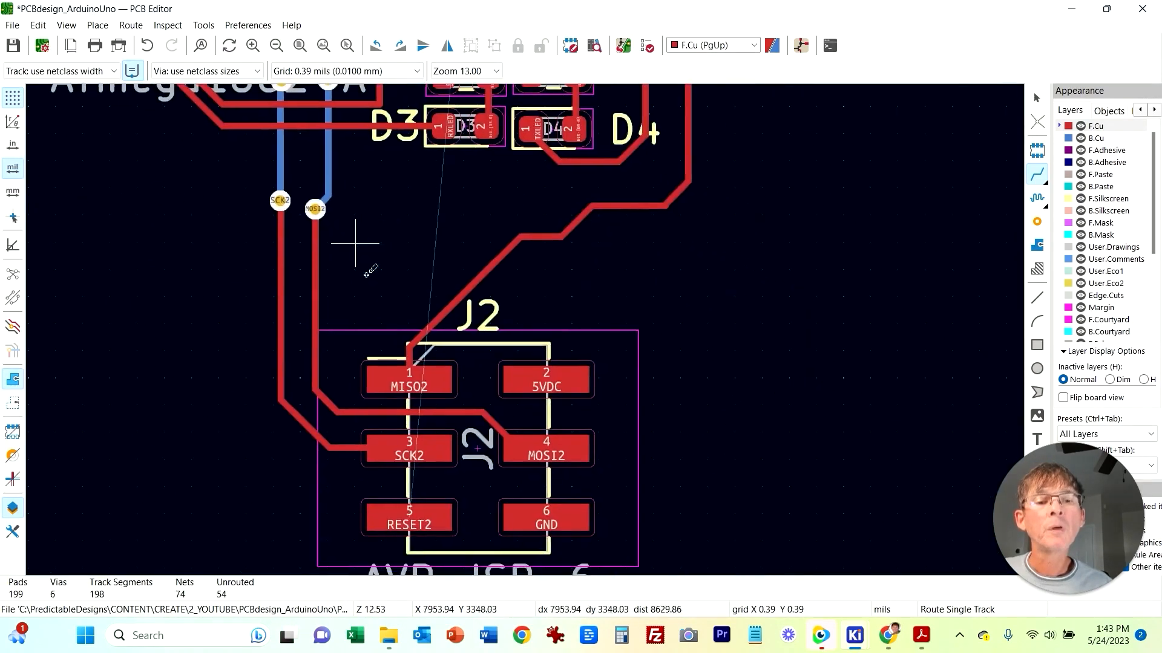
Step: Route a track from J2's RESET2 pad up to the RESET2 pad of D1
middle_drag(836, 287, 893, 388)
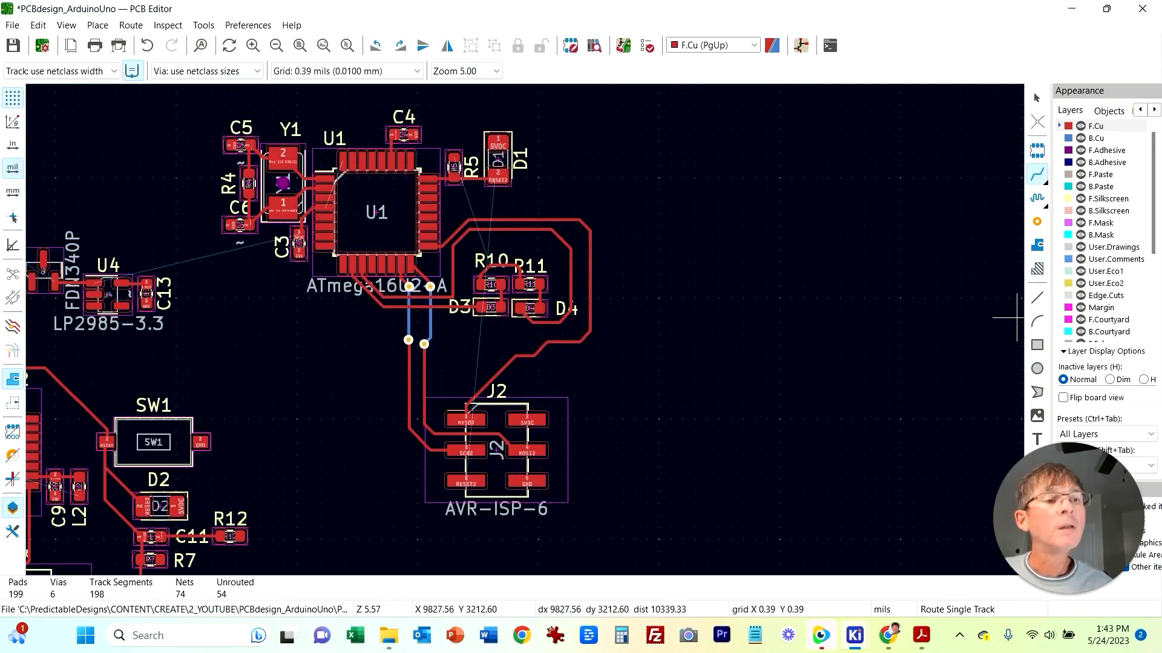
click(472, 483)
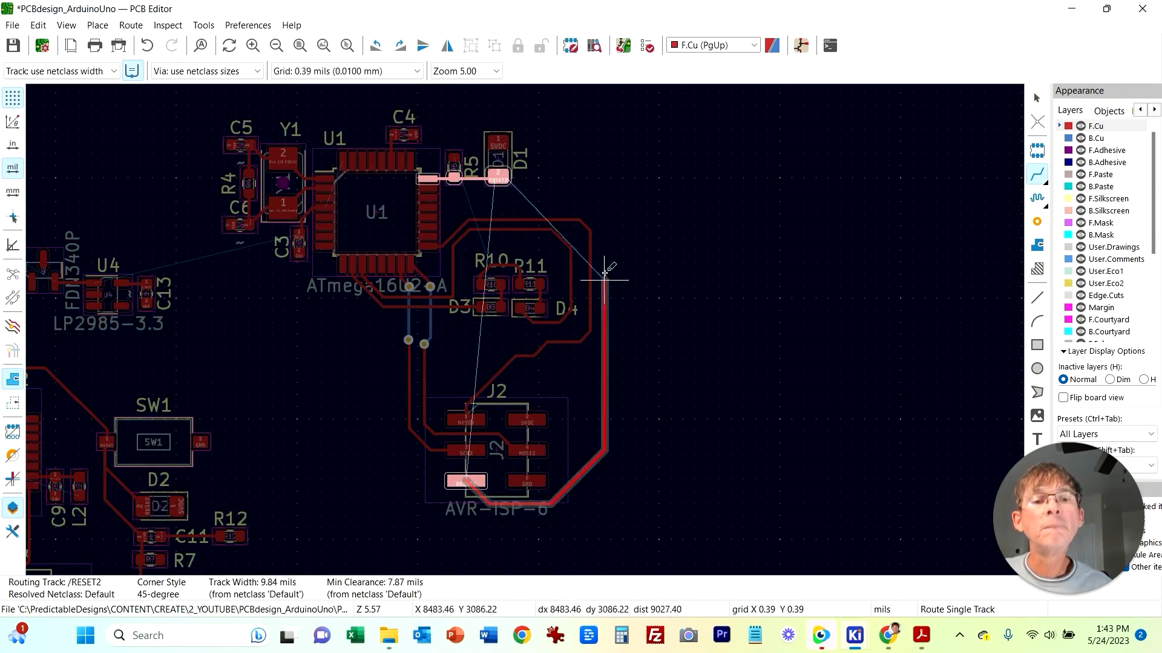
click(496, 175)
scroll(731, 171, up, 3)
key(Escape)
drag(192, 363, 195, 374)
scroll(110, 533, down, 3)
scroll(748, 282, down, 5)
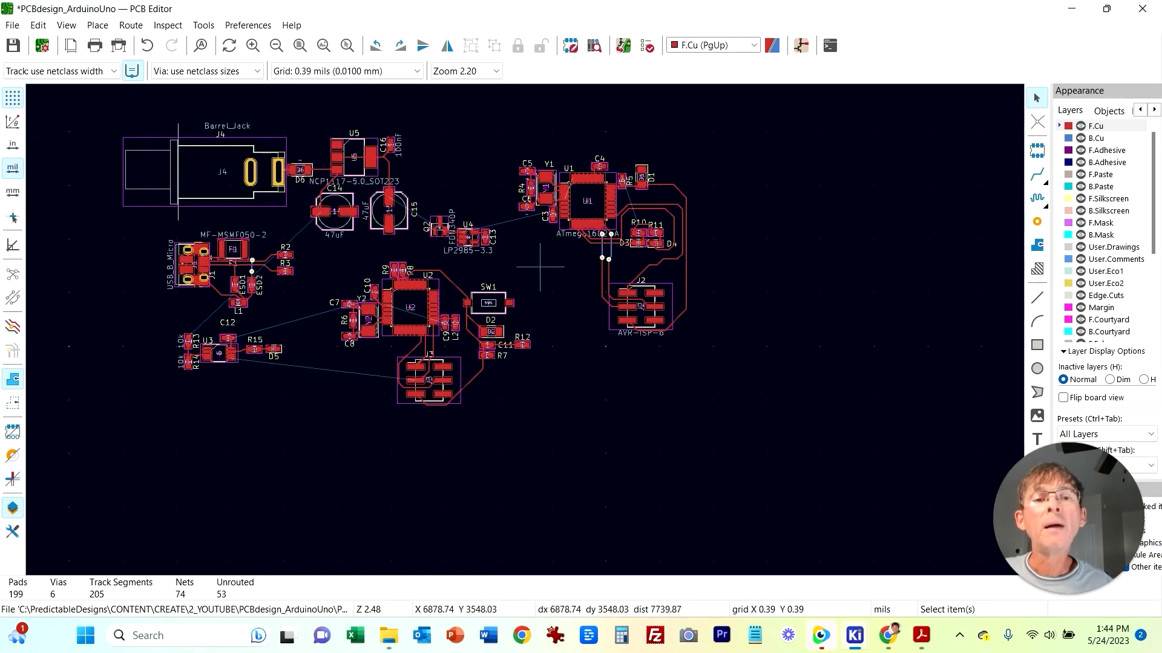
Step: Select the U1 microcontroller block with the J2 header and move it left toward the board's centre
mouse_move(498, 117)
mouse_down()
mouse_move(695, 333)
mouse_move(719, 261)
mouse_up()
click(736, 398)
mouse_move(705, 392)
mouse_down()
mouse_move(579, 168)
mouse_move(515, 116)
mouse_move(756, 290)
mouse_move(620, 228)
mouse_move(643, 253)
mouse_up()
drag(661, 316, 579, 283)
click(368, 385)
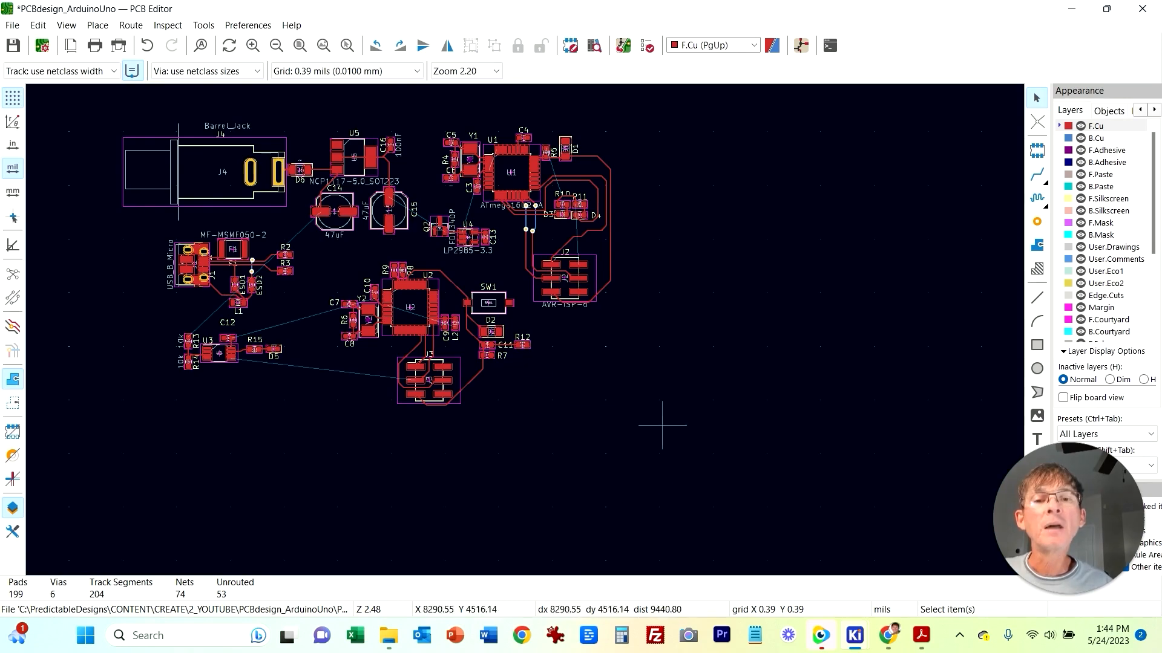
Step: Switch to the schematic editor and examine the circuit around the two microcontrollers
scroll(697, 400, down, 2)
scroll(467, 340, up, 6)
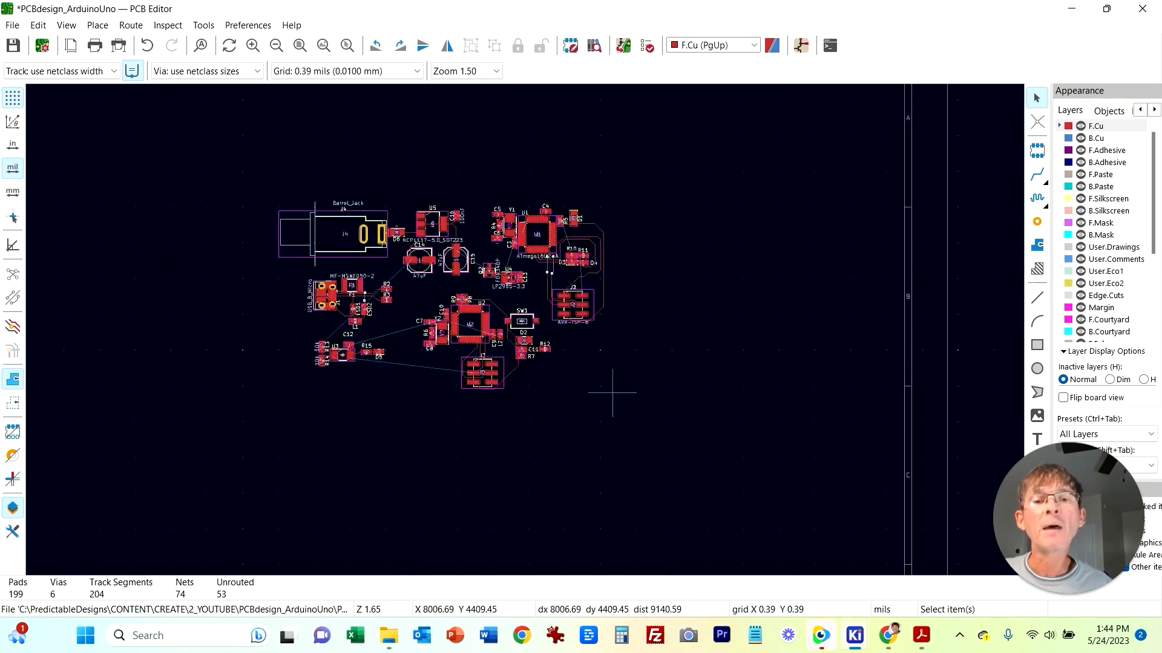
middle_drag(828, 370, 850, 492)
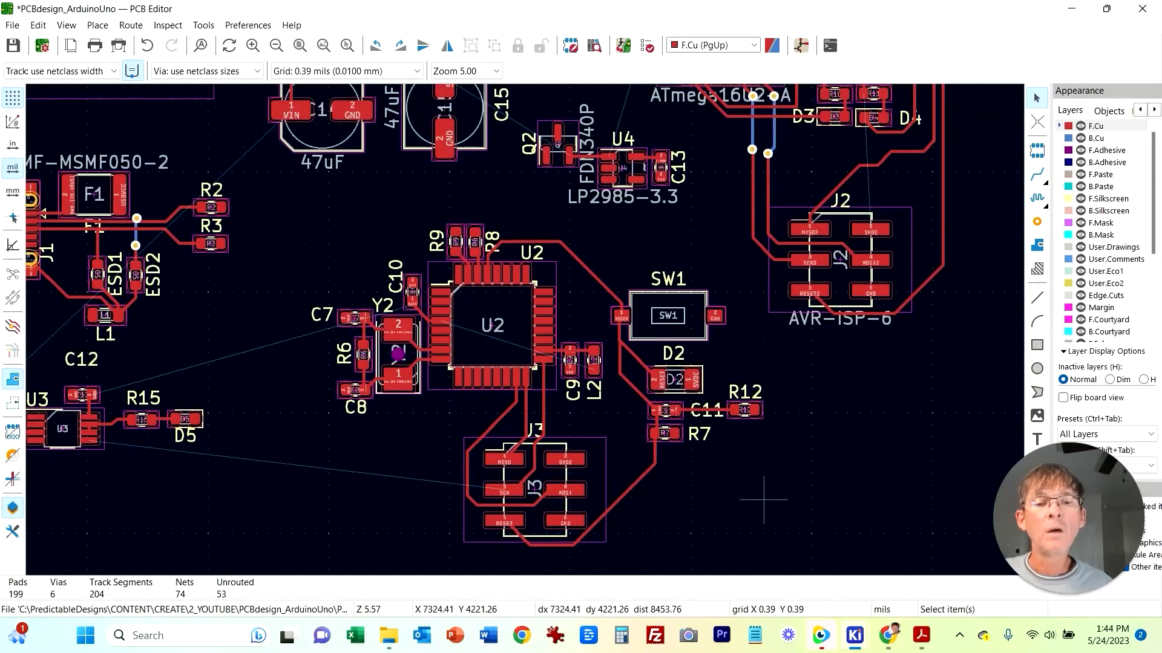
scroll(764, 500, up, 2)
mouse_move(854, 635)
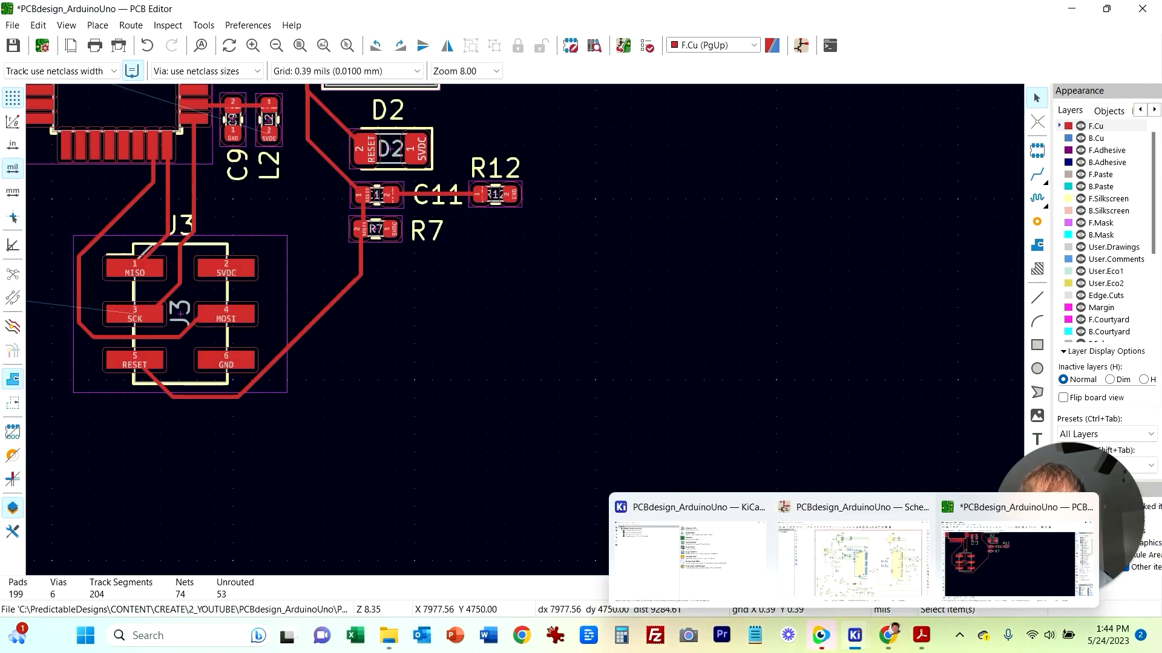
click(853, 559)
middle_drag(519, 376, 377, 284)
middle_drag(330, 259, 327, 258)
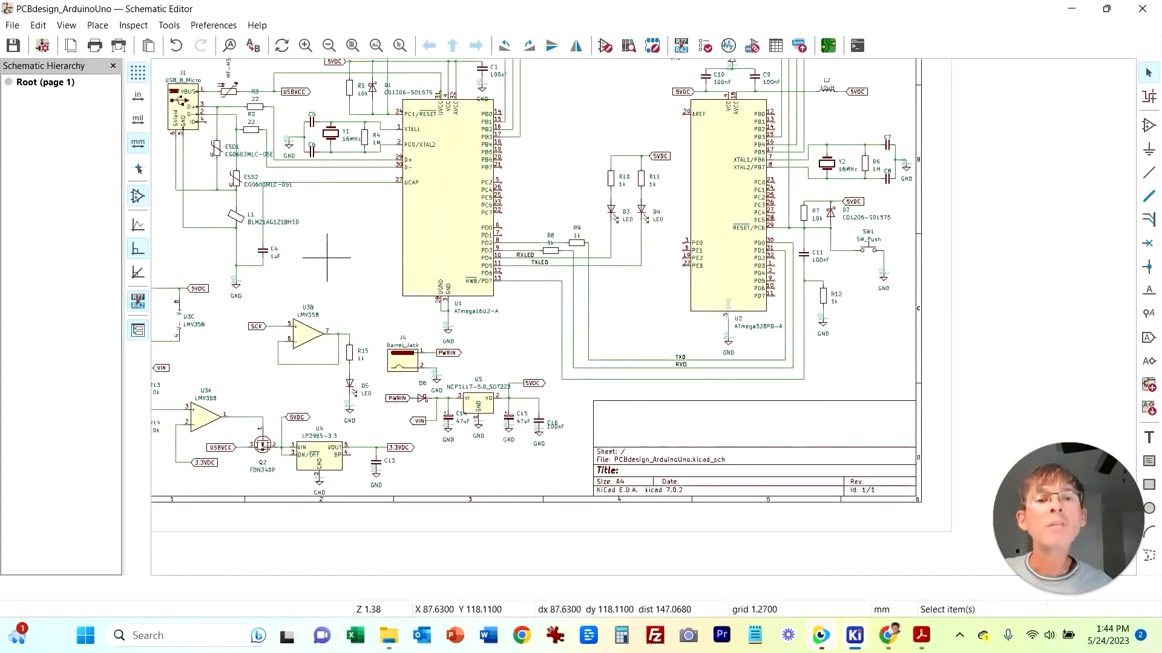
right_click(326, 258)
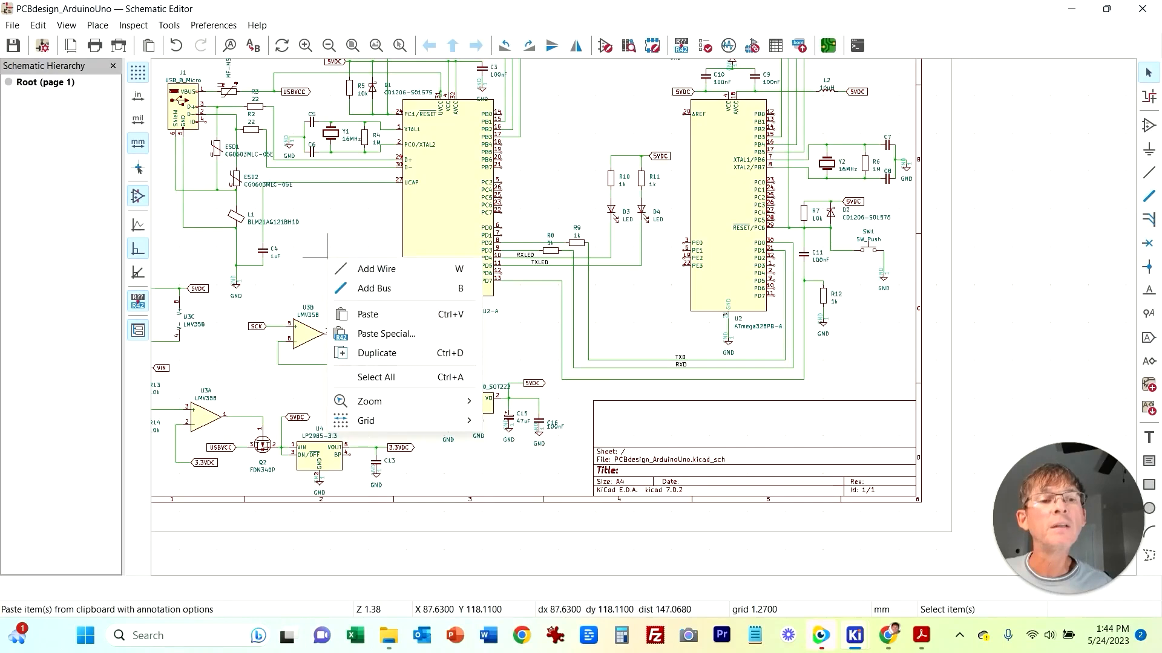
click(970, 361)
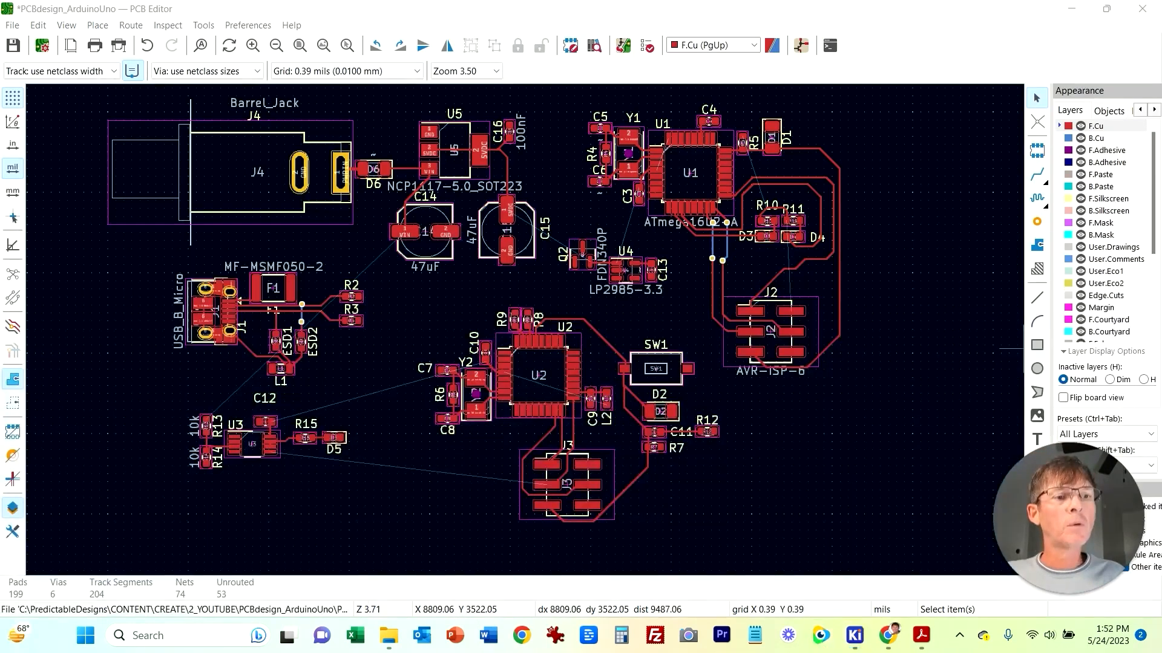
key(x)
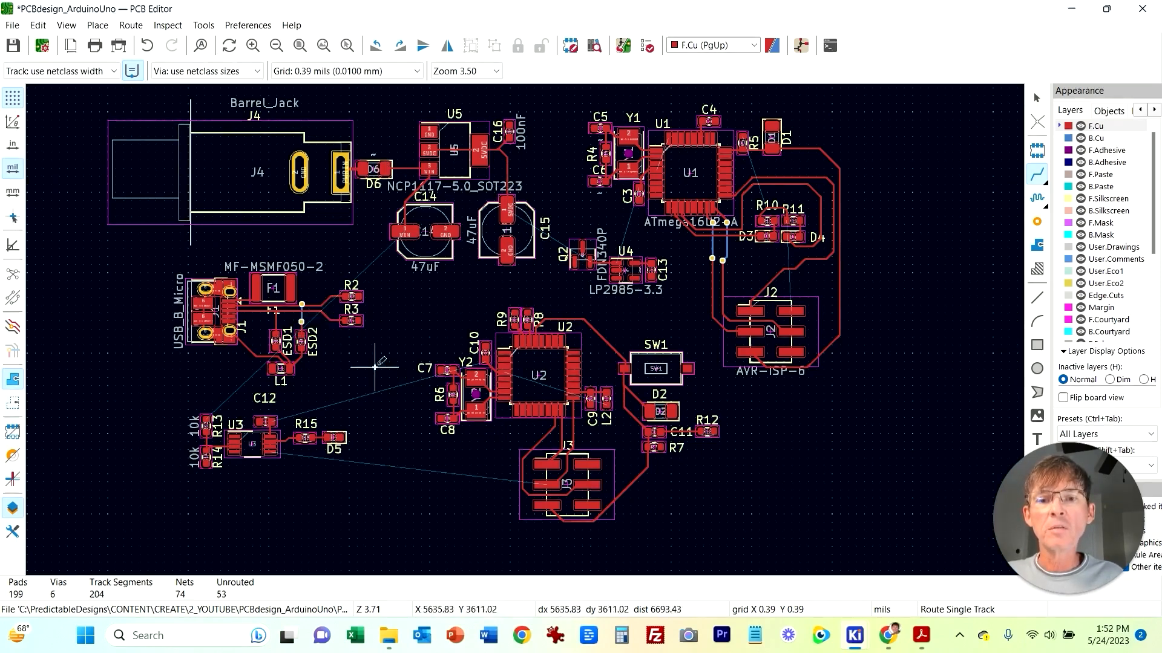
scroll(375, 367, up, 3)
scroll(566, 266, up, 2)
scroll(518, 334, down, 2)
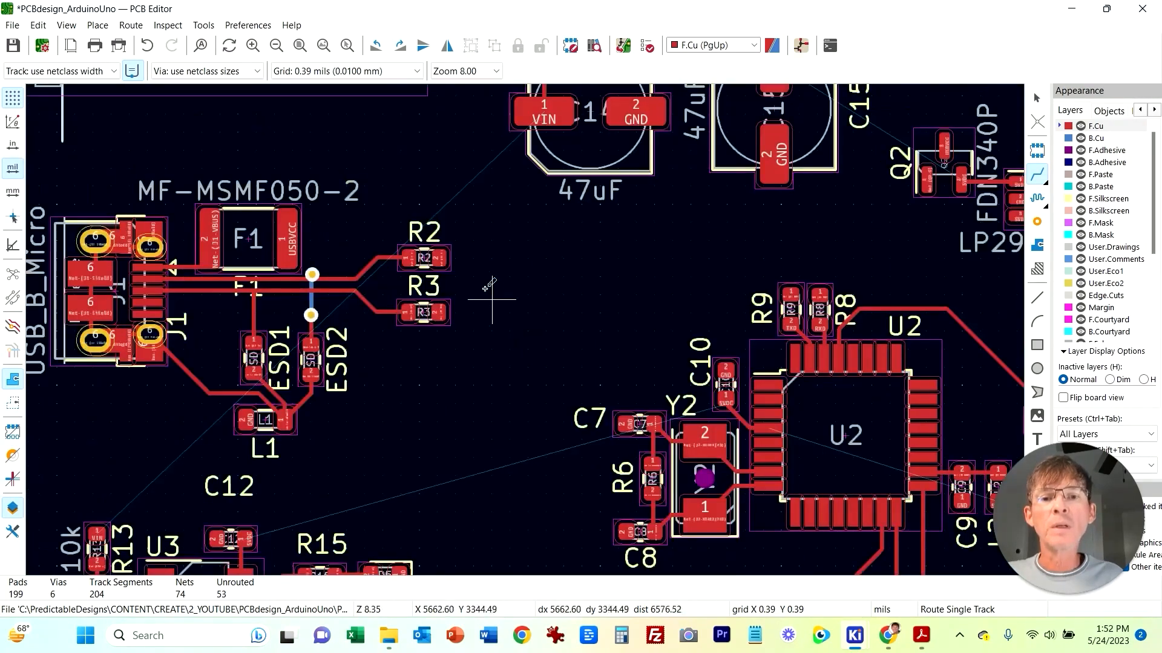
click(438, 258)
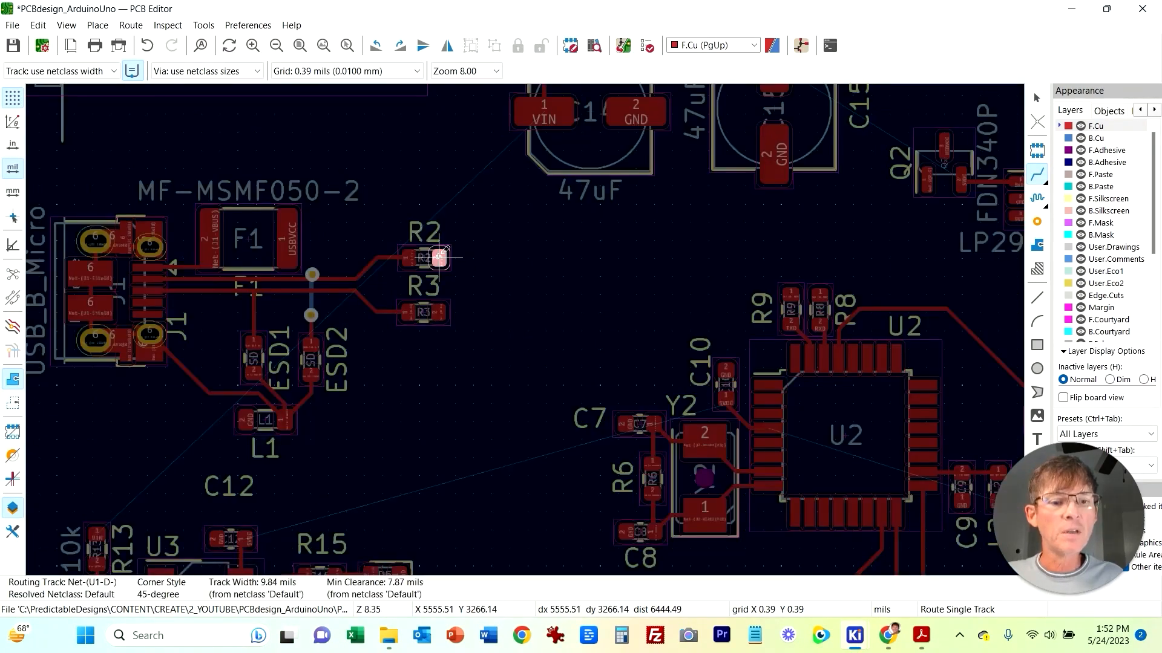
key(Escape)
scroll(519, 259, down, 1)
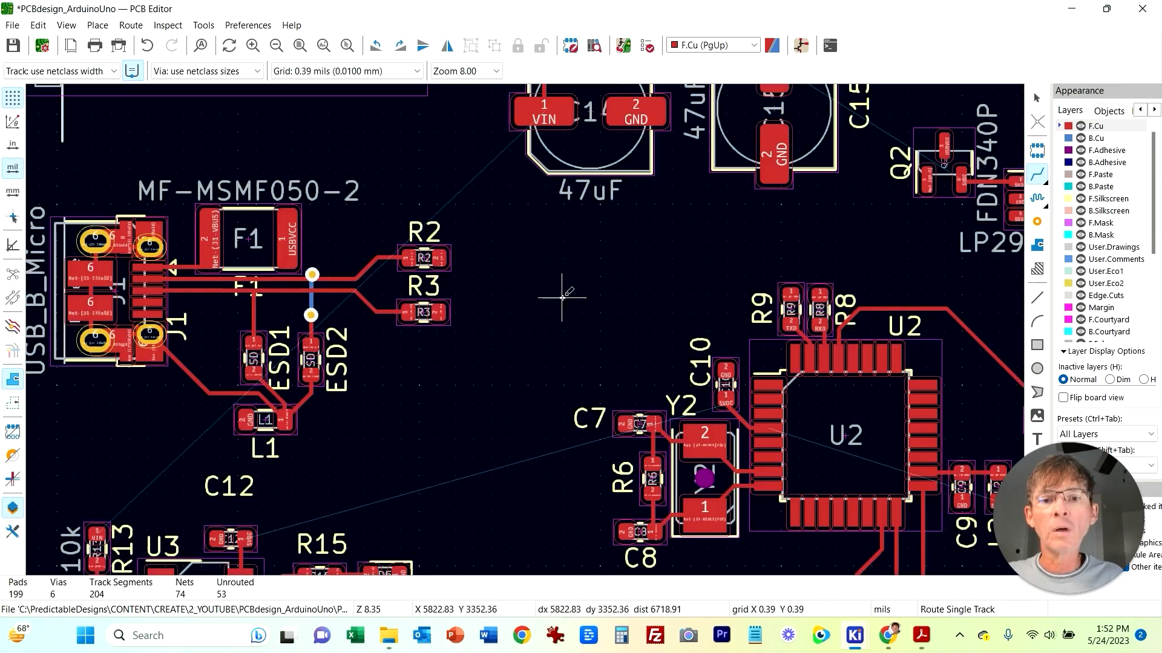
scroll(545, 290, down, 2)
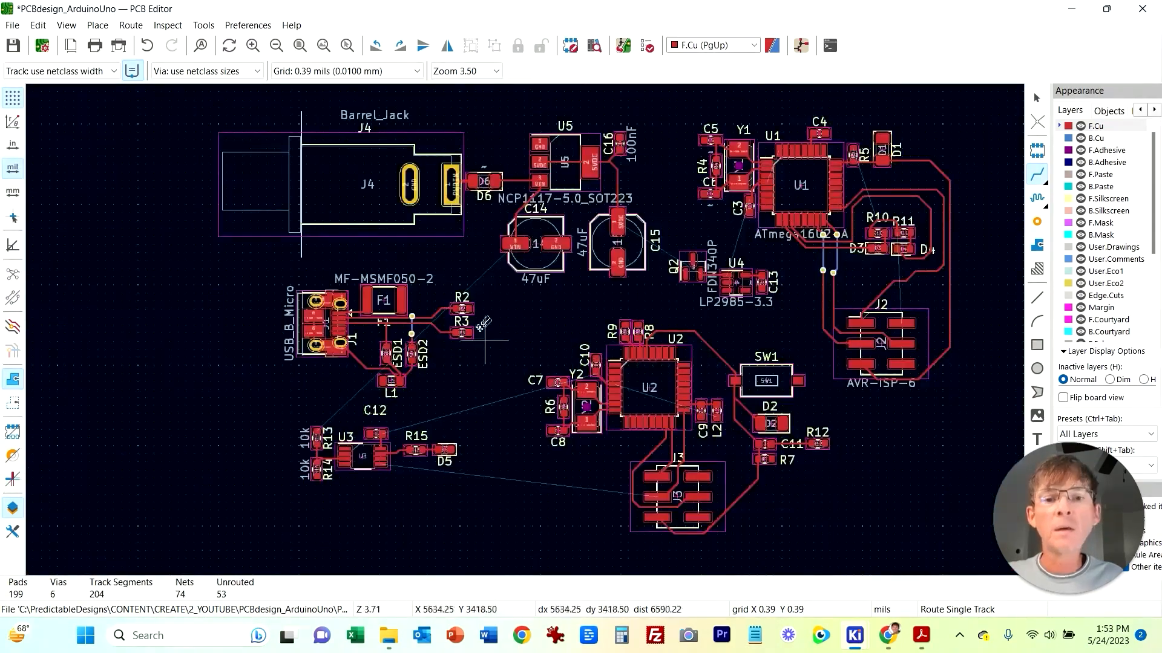
key(Escape)
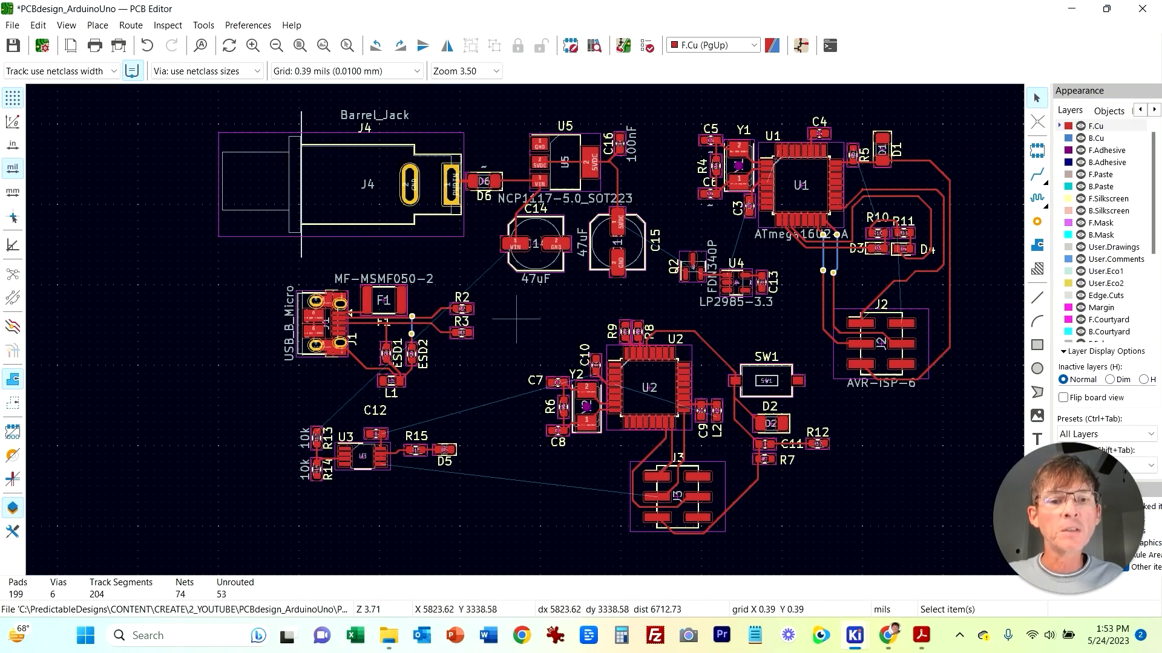
Step: Select the U2 block with the J3 header and move it out to the right, away from U1
drag(502, 309, 847, 574)
shift+drag(848, 477, 794, 406)
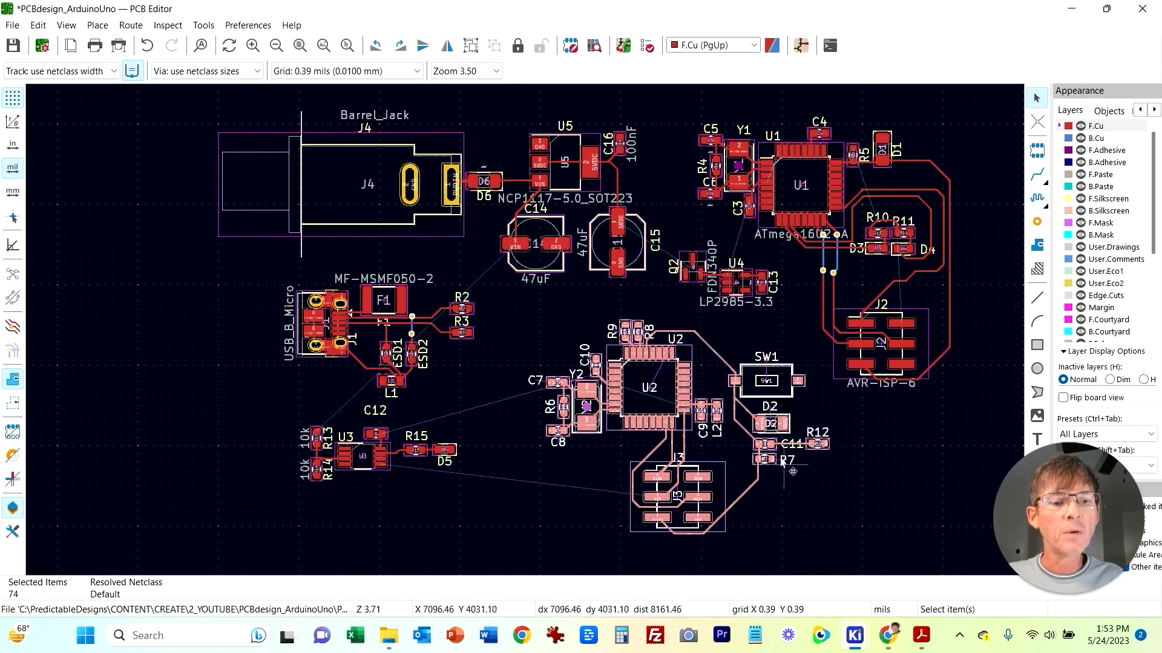
scroll(789, 408, down, 3)
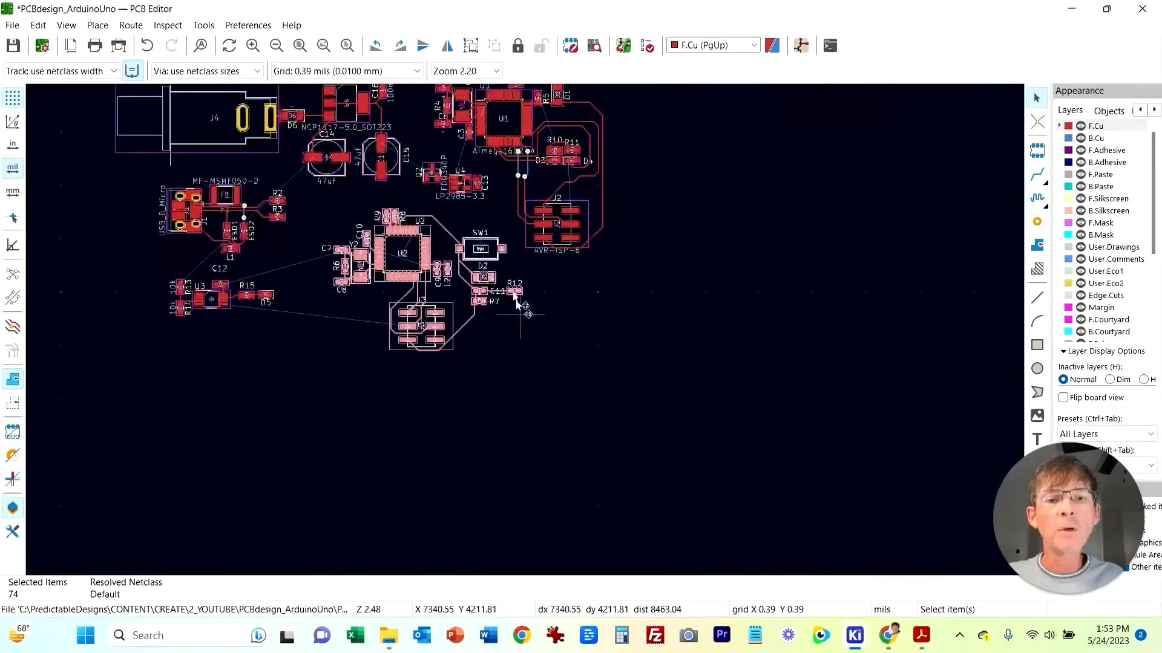
drag(484, 287, 839, 299)
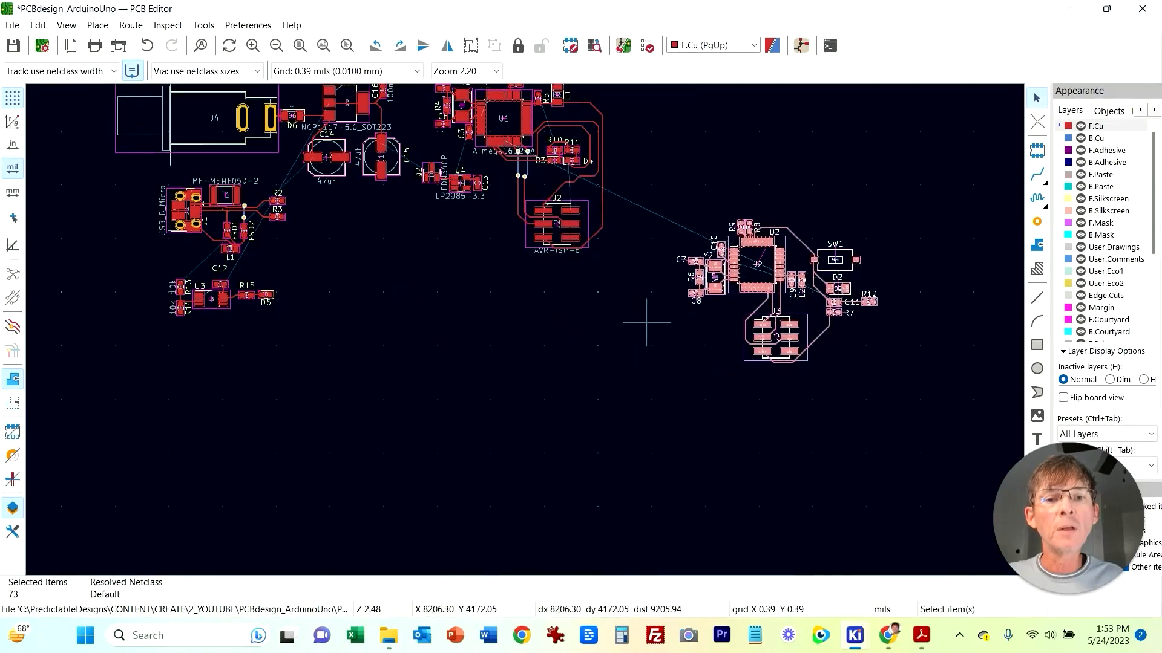
shift+scroll(629, 279, up, 3)
Step: Select the U1 block with J2 and move it down and left below the regulator parts
drag(422, 196, 636, 297)
shift+drag(604, 450, 475, 164)
drag(520, 292, 367, 430)
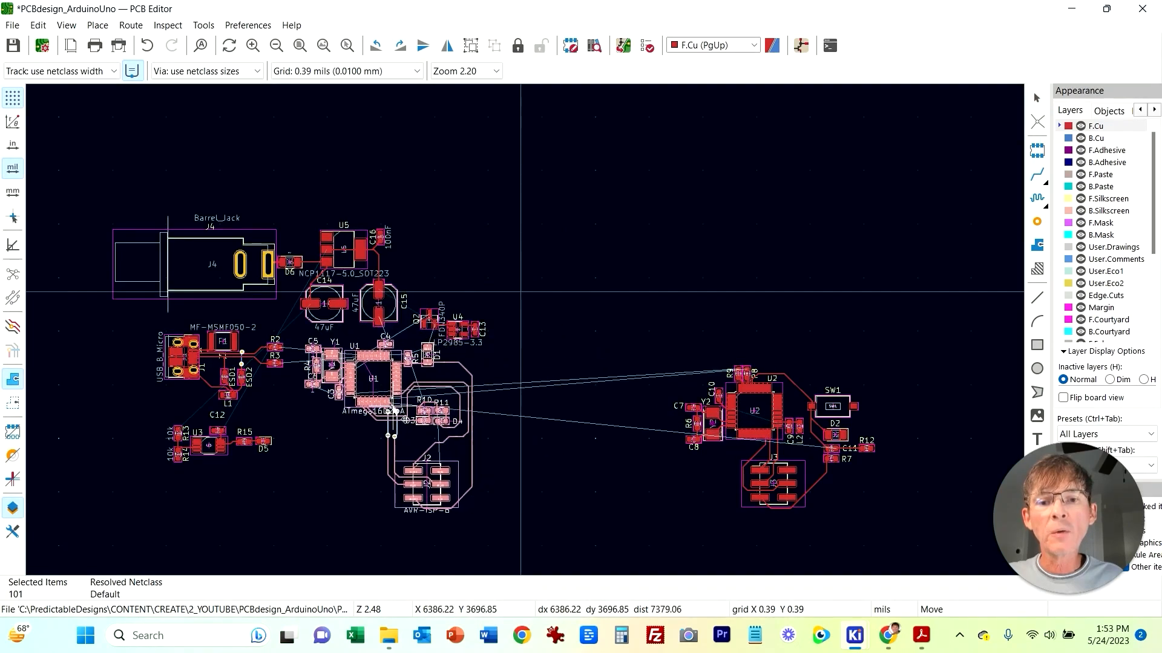
Step: Move the U2 block with J3 up to sit above and right of the U1 block
drag(640, 306, 945, 573)
drag(777, 408, 537, 261)
click(537, 261)
middle_drag(545, 504, 686, 389)
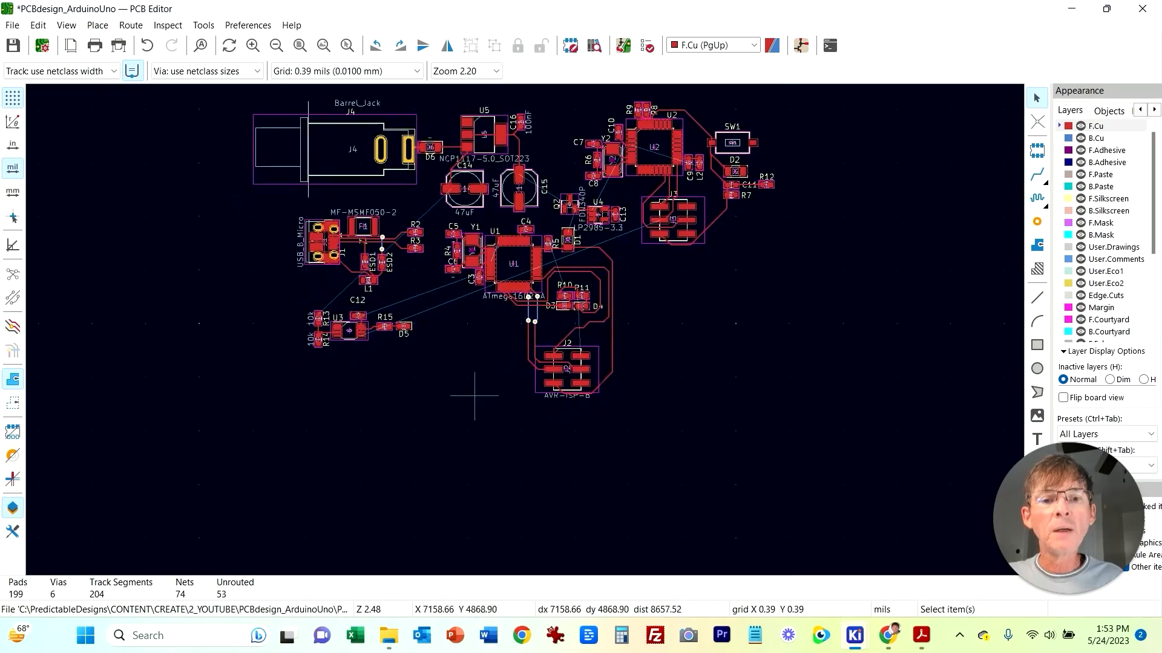
scroll(486, 398, up, 2)
middle_drag(523, 272, 434, 403)
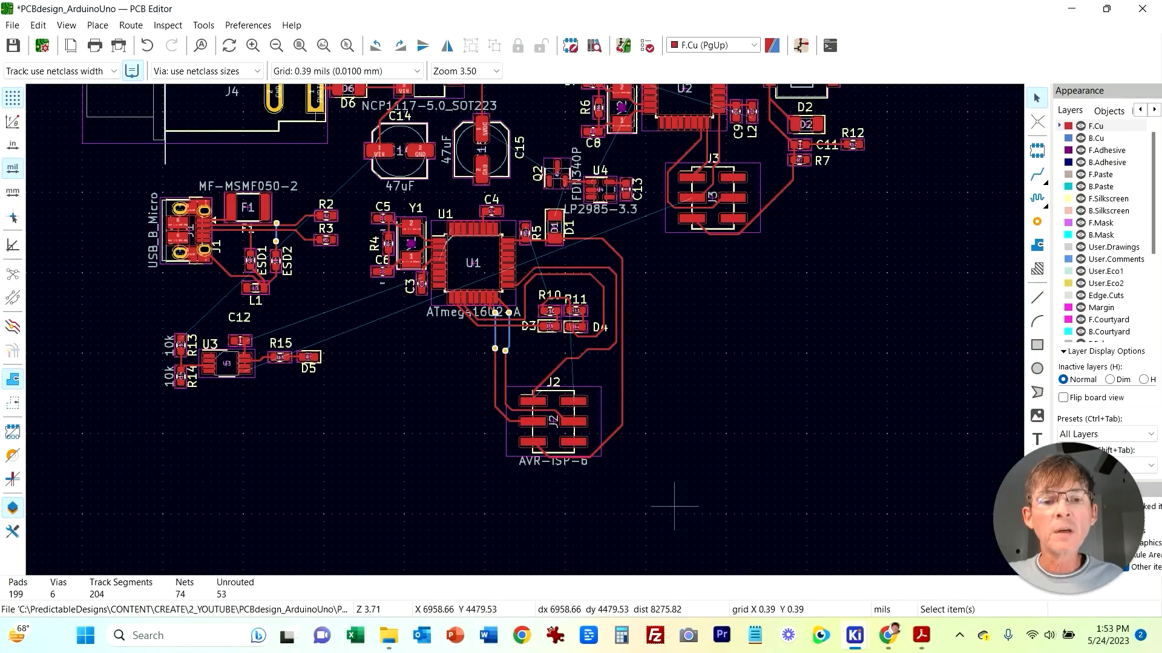
Step: Try moving and rotating the U1 block with J2, then undo the move
drag(642, 482, 361, 208)
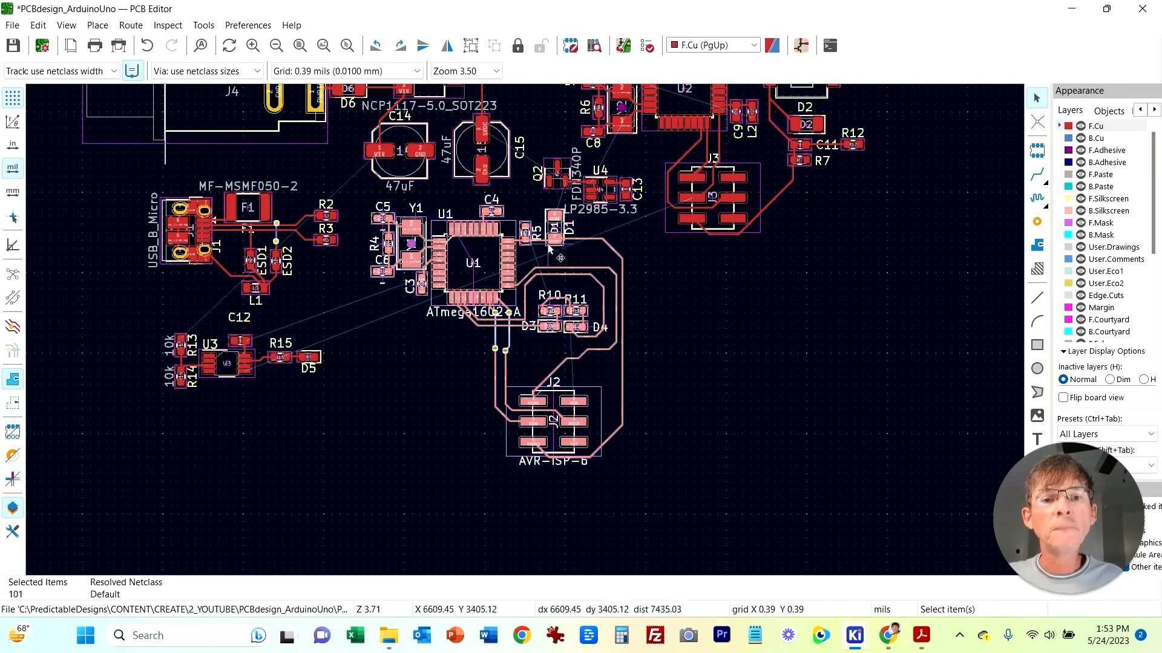
key(m)
key(r)
key(r)
key(r)
key(r)
click(734, 432)
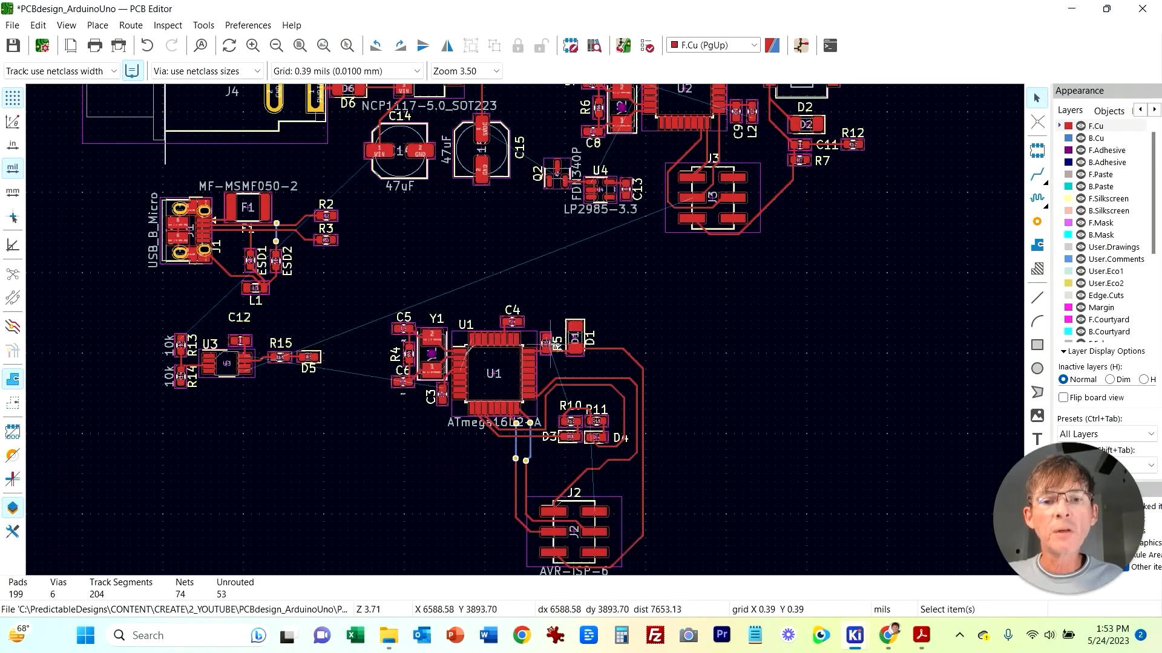
key(ctrl+z)
key(ctrl+z)
key(ctrl+z)
key(ctrl+z)
click(770, 376)
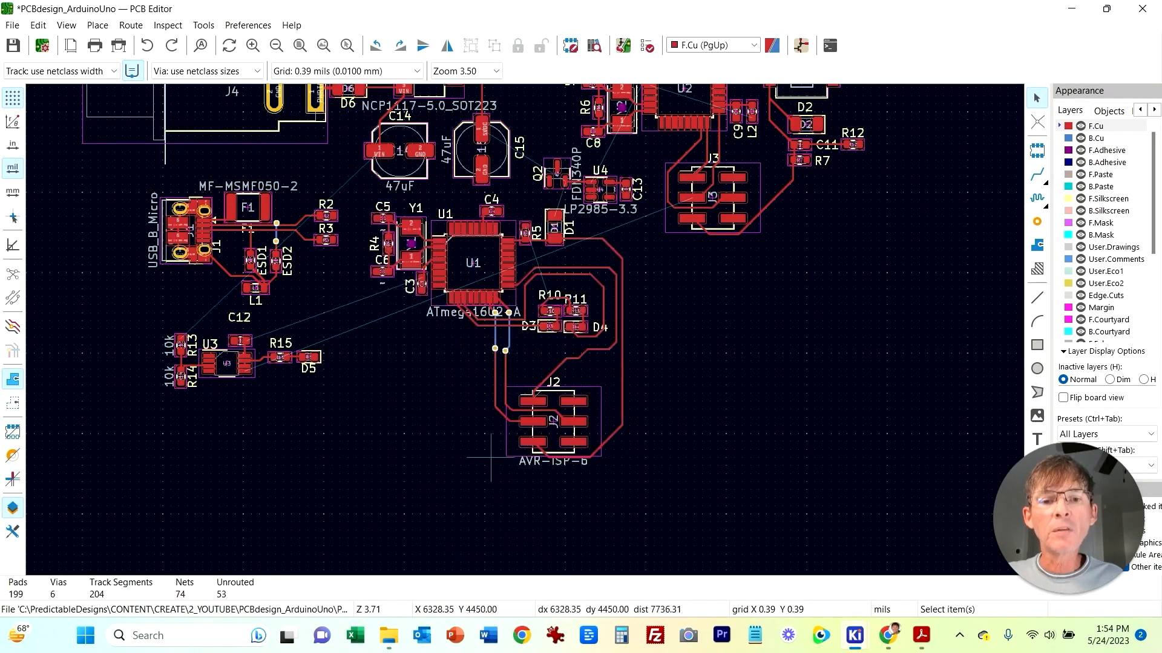
Step: Examine the routing around J2 and the U1 block at different zoom levels
scroll(493, 432, up, 2)
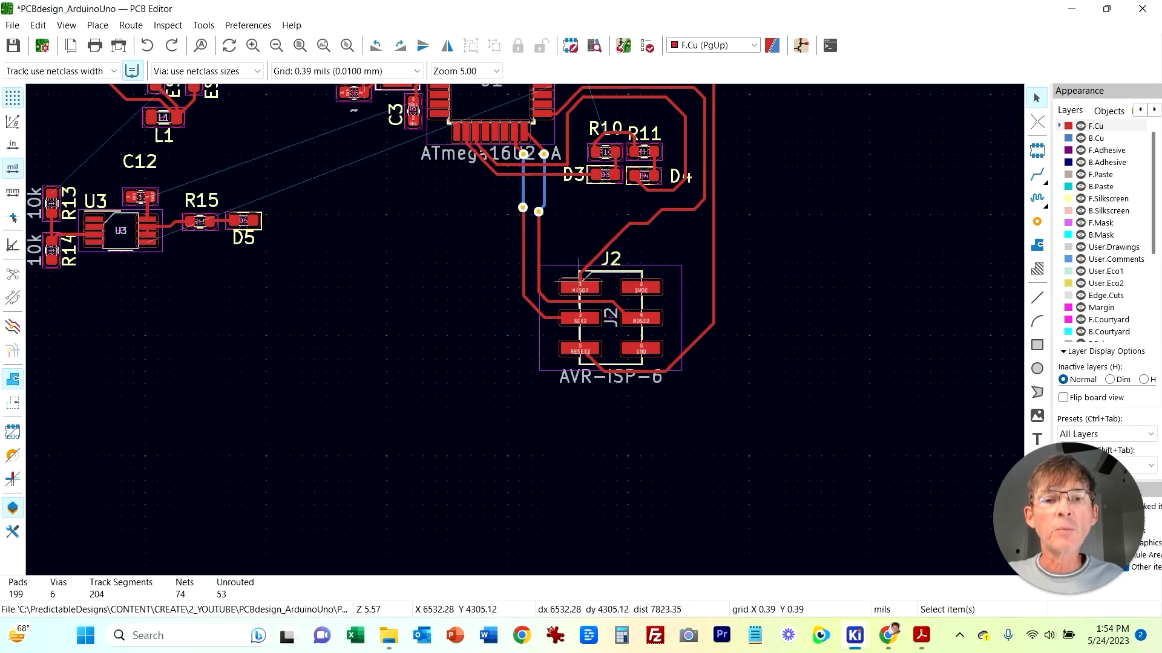
scroll(567, 252, up, 4)
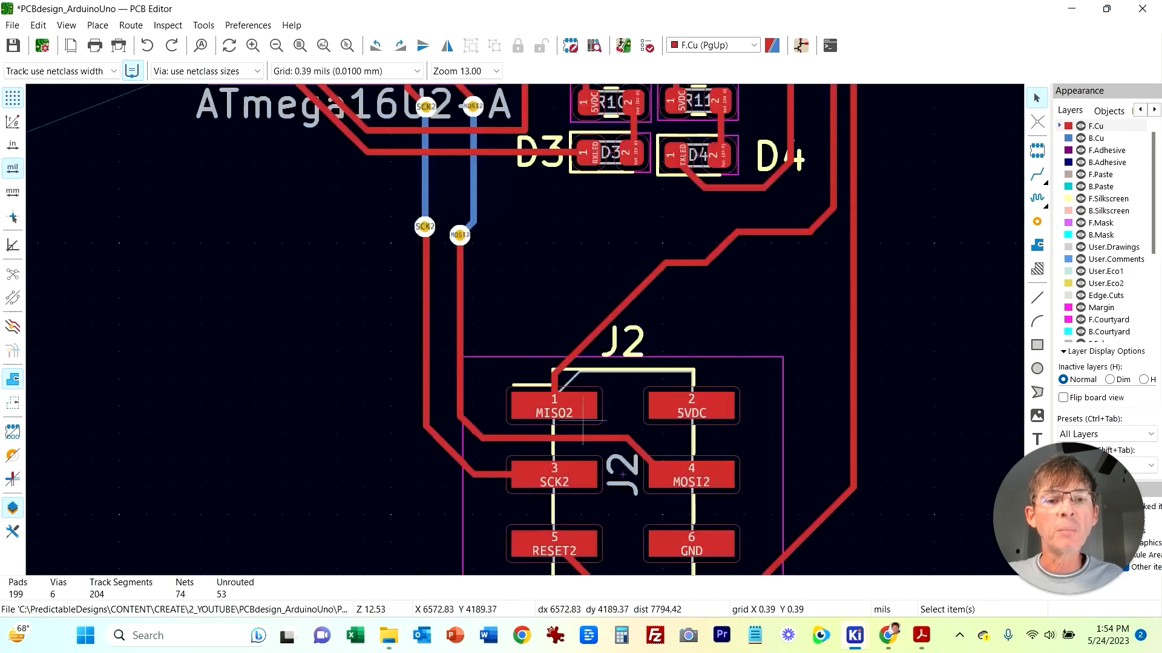
scroll(537, 319, down, 4)
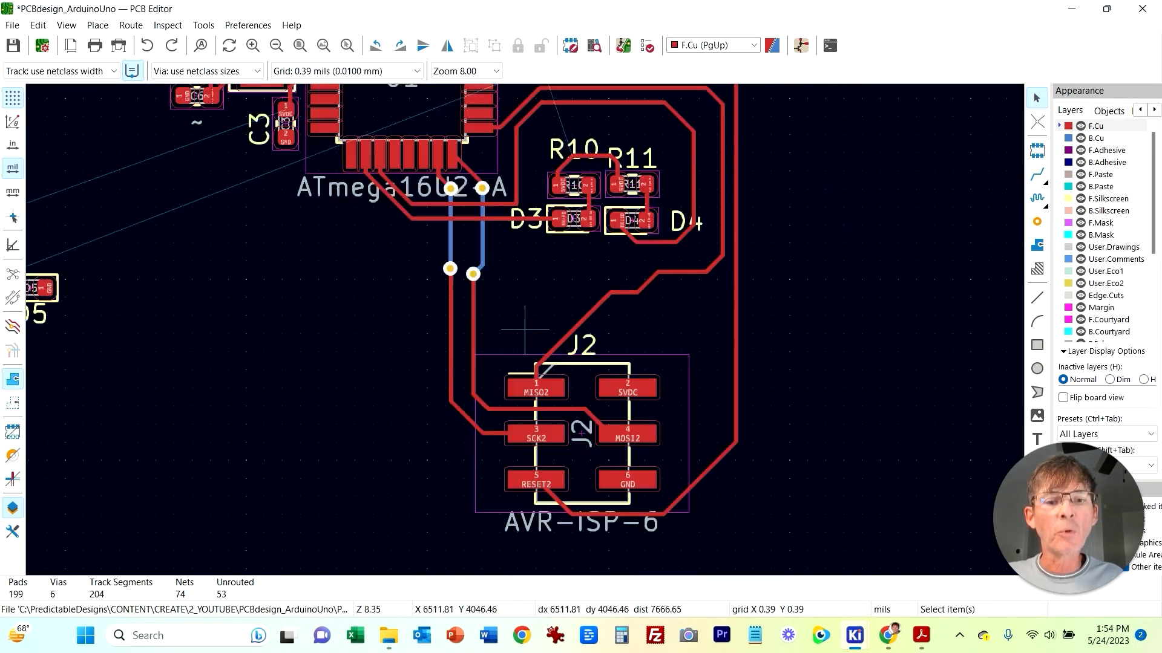
middle_drag(571, 245, 501, 366)
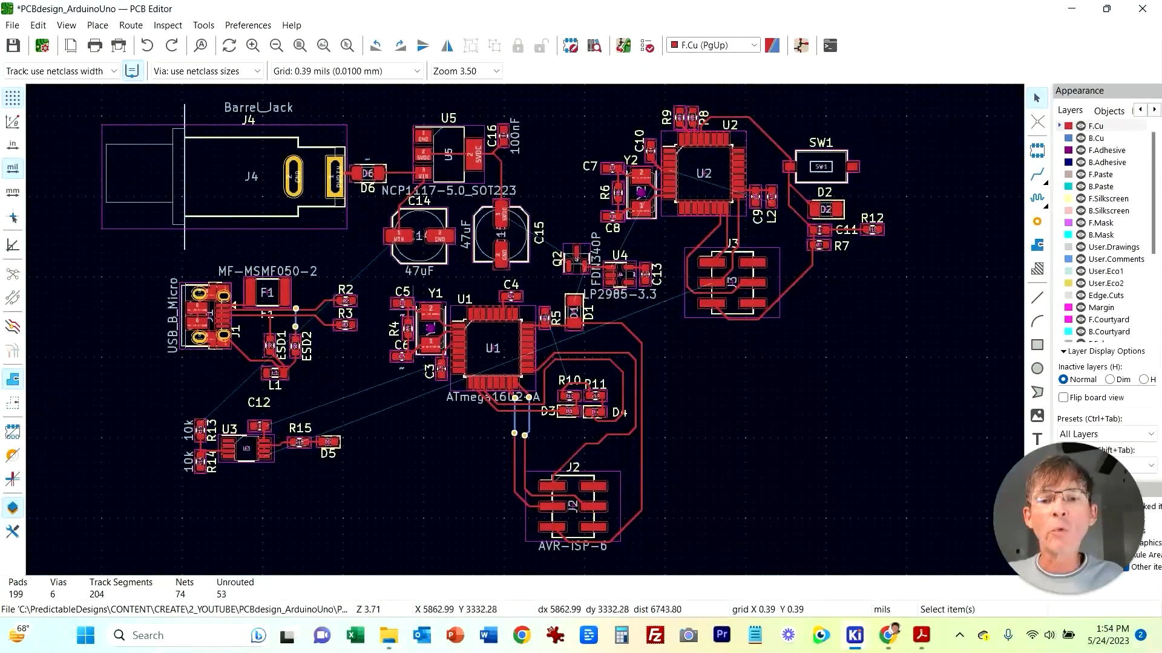
scroll(396, 315, up, 2)
middle_drag(805, 388, 741, 296)
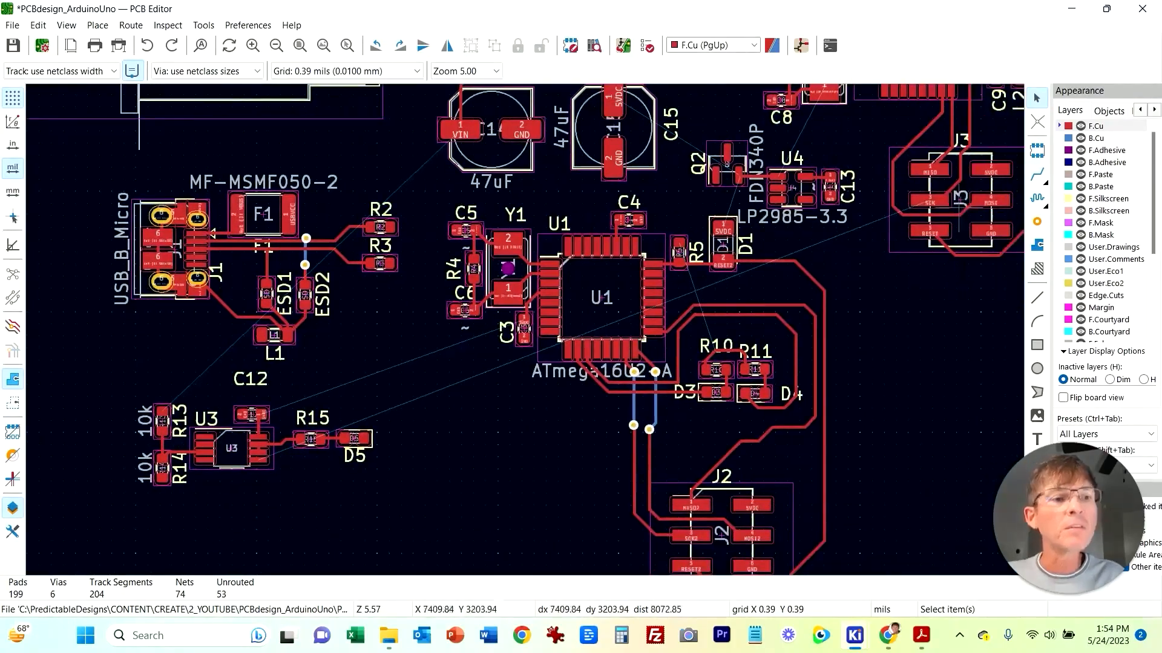
Step: Route the D- track from R2 to its pin on the top of U1
click(1037, 174)
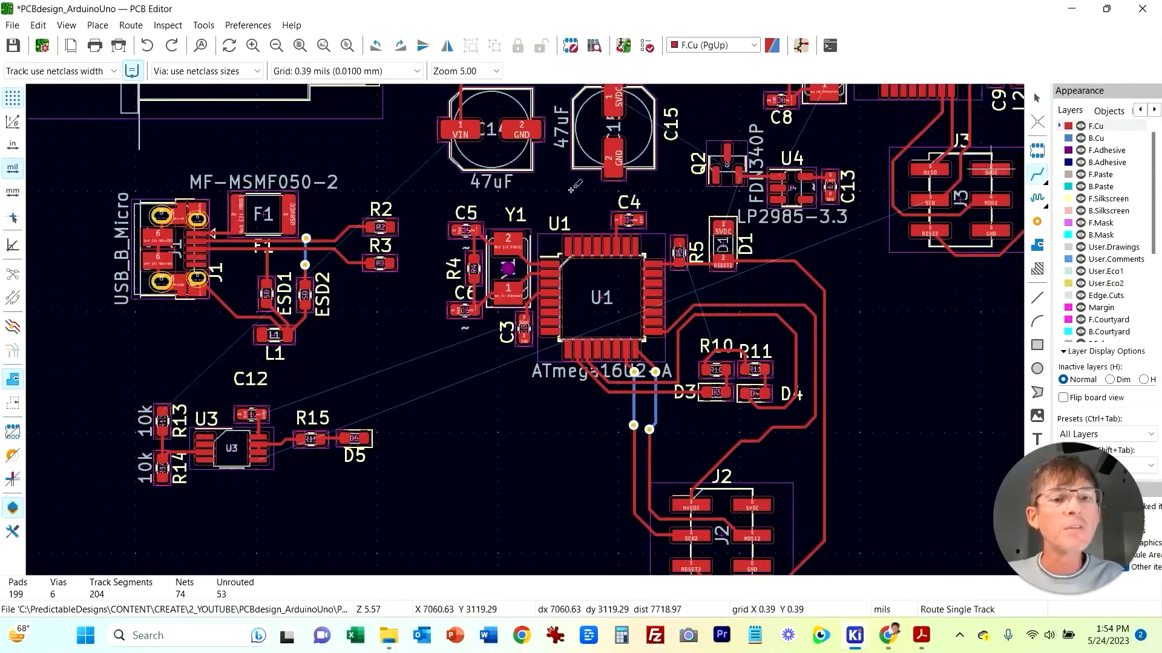
click(390, 226)
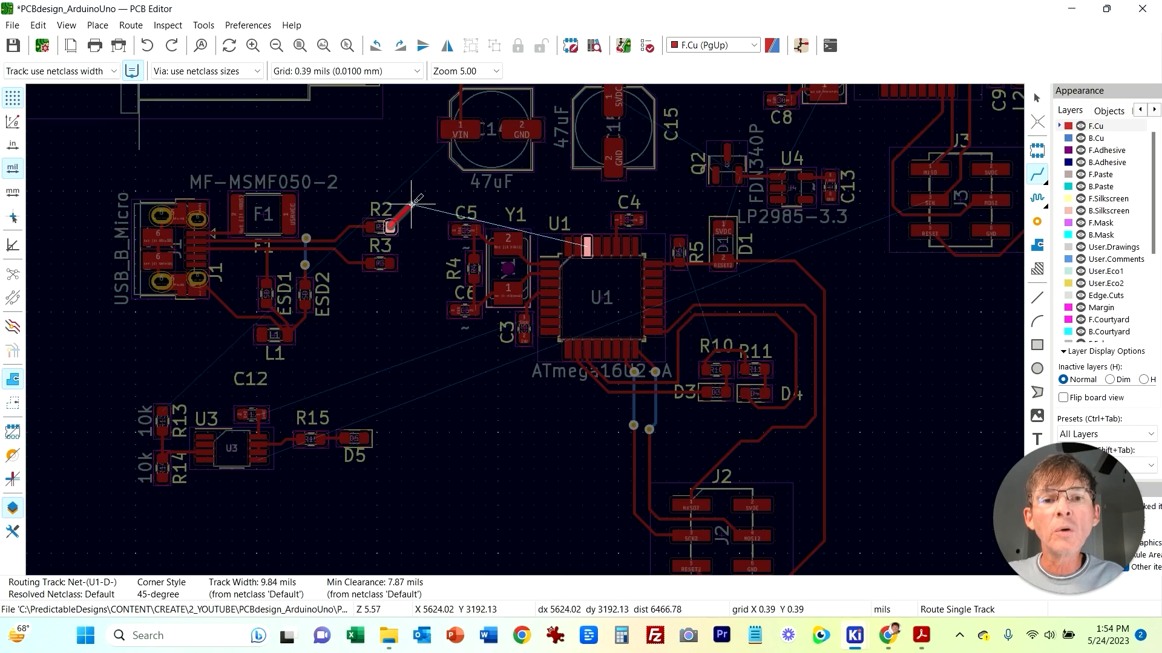
click(412, 204)
click(587, 245)
Step: Route the D+ track from R3 to U1, hopping over the D- track with two through vias on the back copper
click(391, 263)
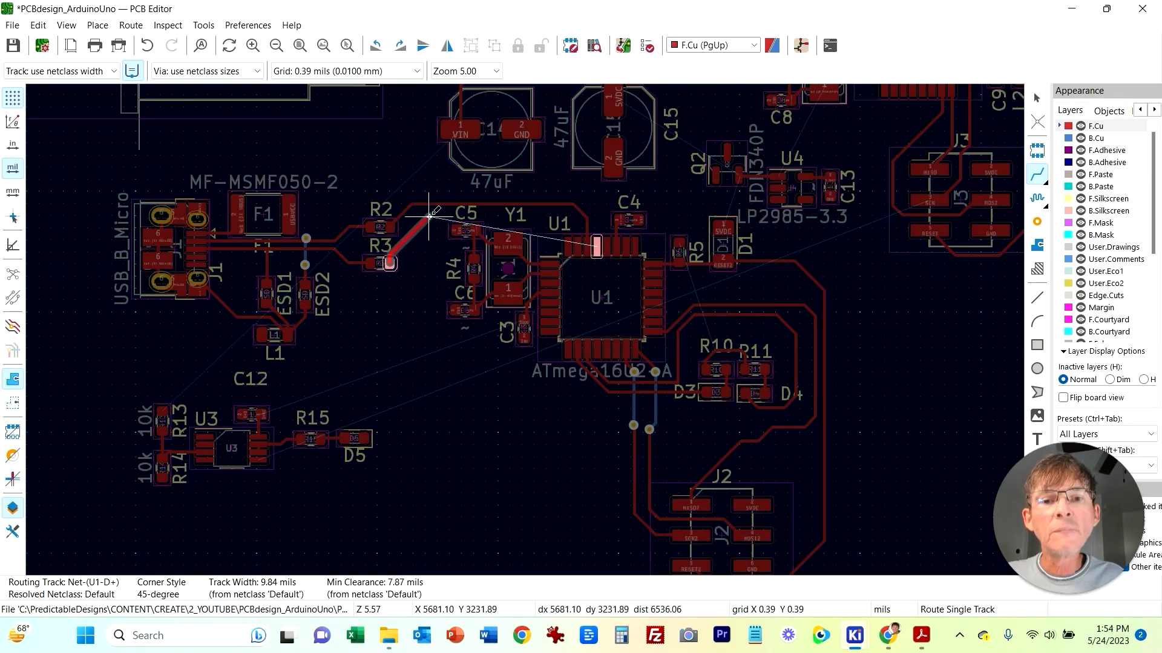
right_click(567, 217)
click(620, 342)
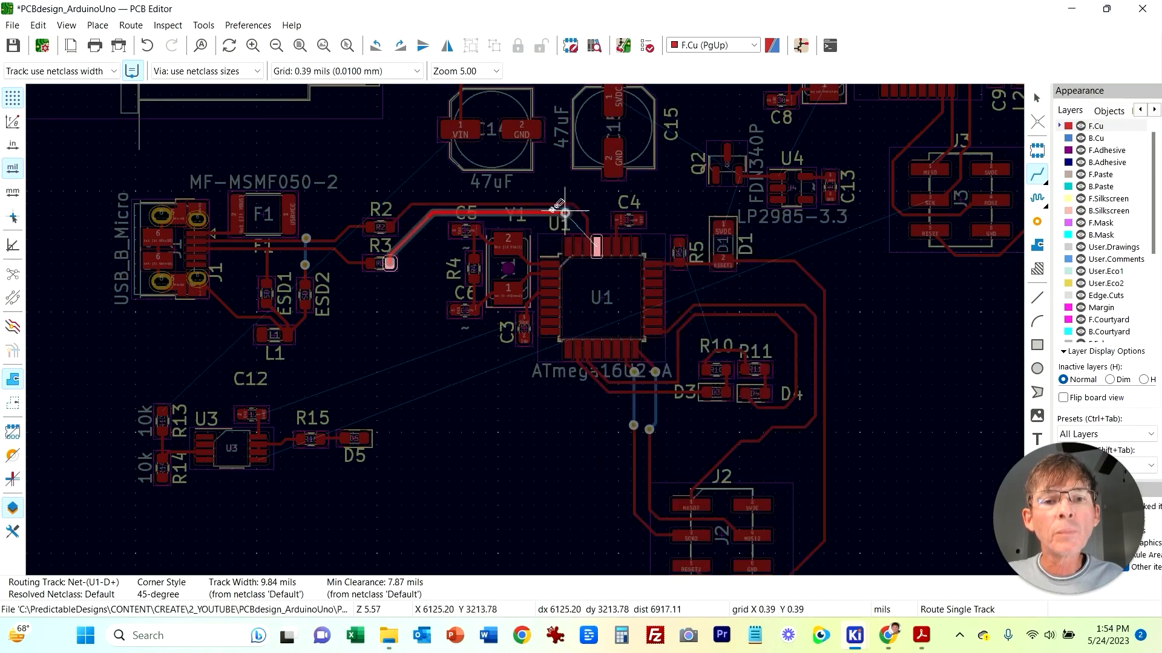
click(565, 215)
right_click(596, 217)
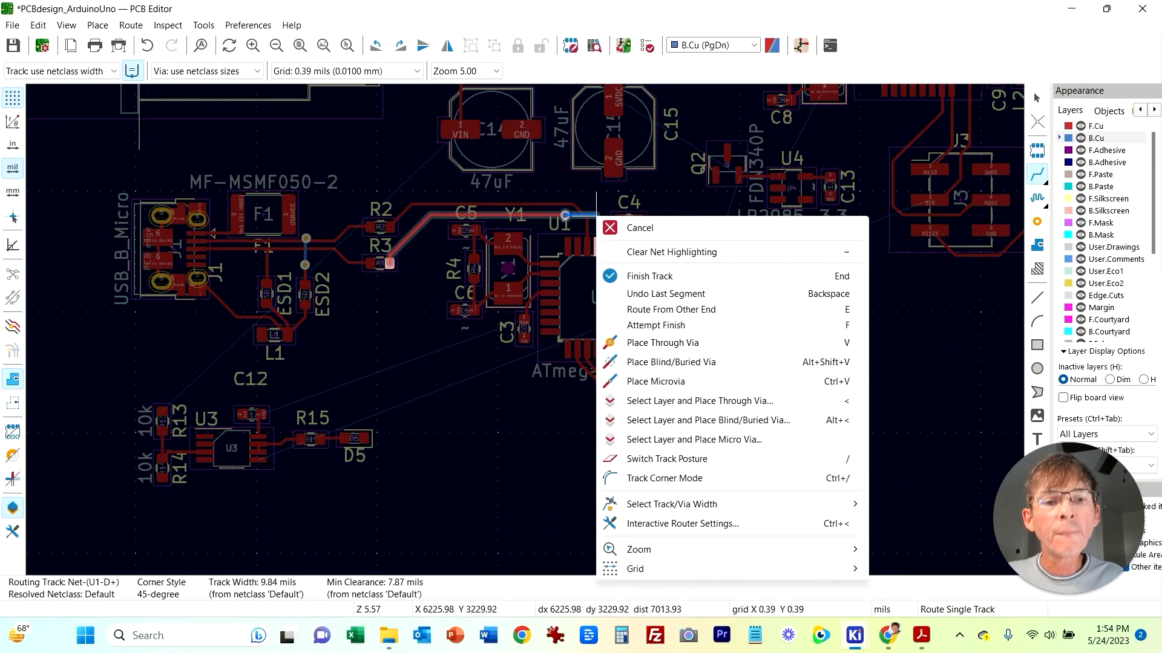
click(651, 343)
click(599, 221)
click(596, 245)
Step: Examine the new USB data tracks and the area around U1, U3 and J2 at different zoom levels
scroll(596, 245, up, 4)
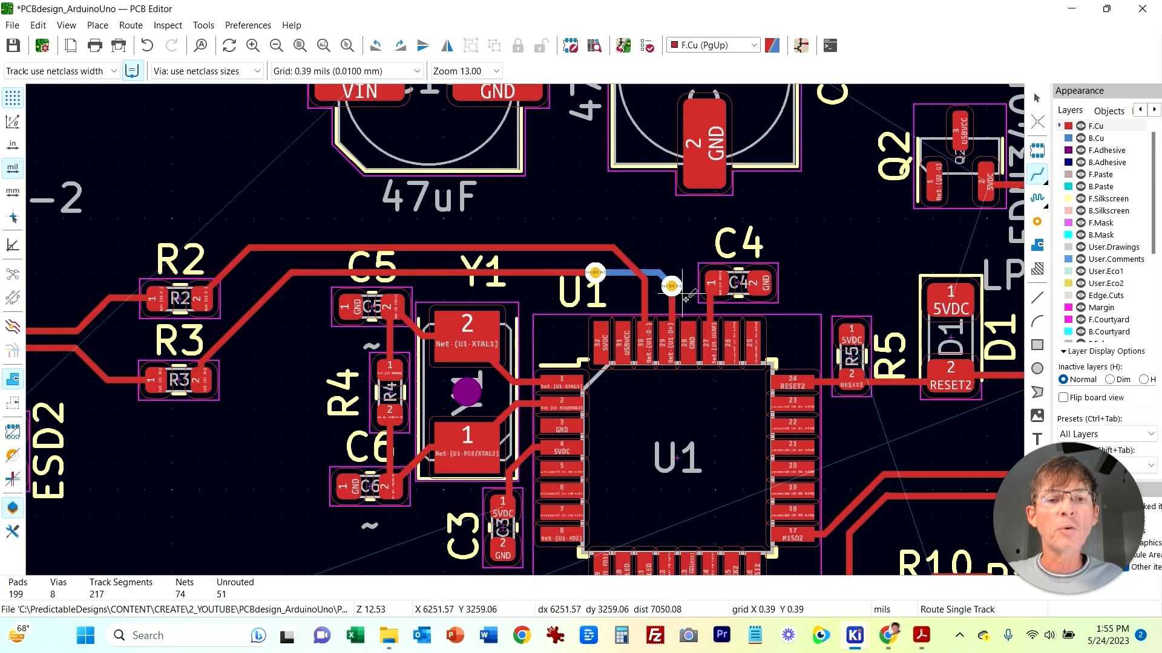
scroll(297, 426, down, 3)
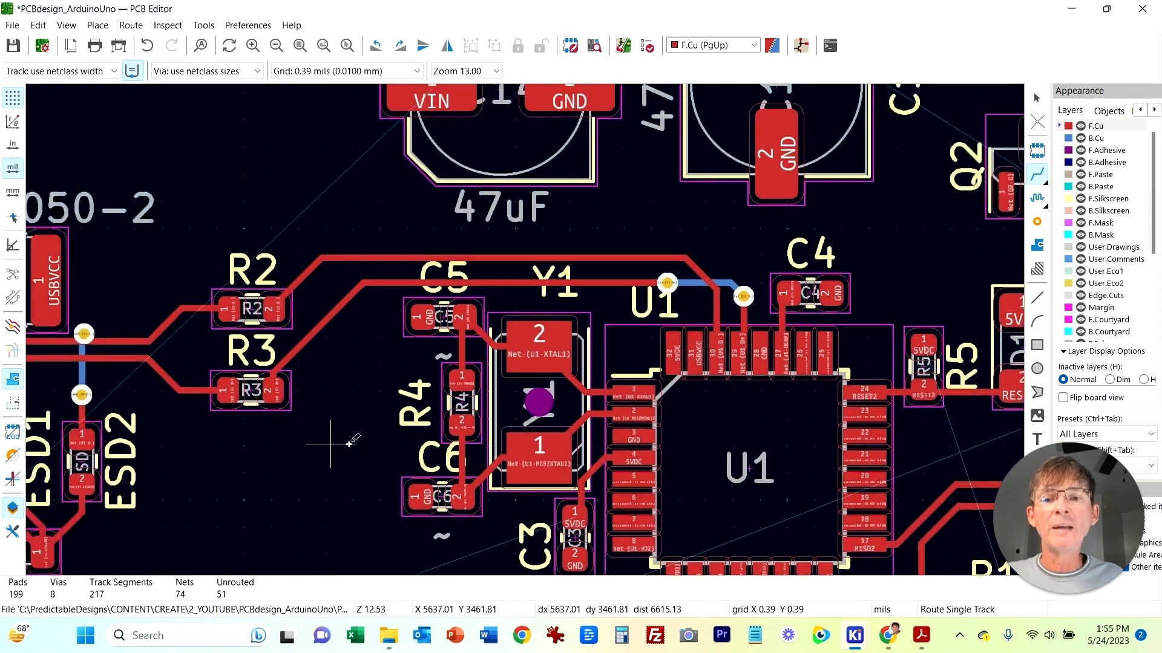
scroll(402, 345, up, 3)
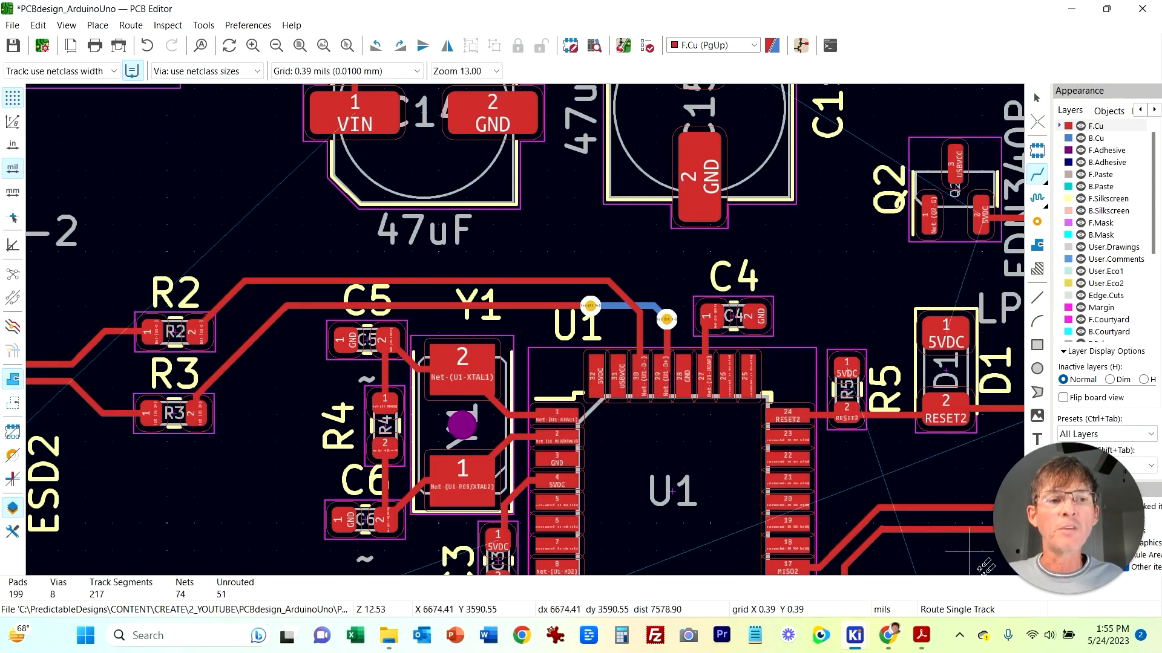
scroll(717, 303, down, 4)
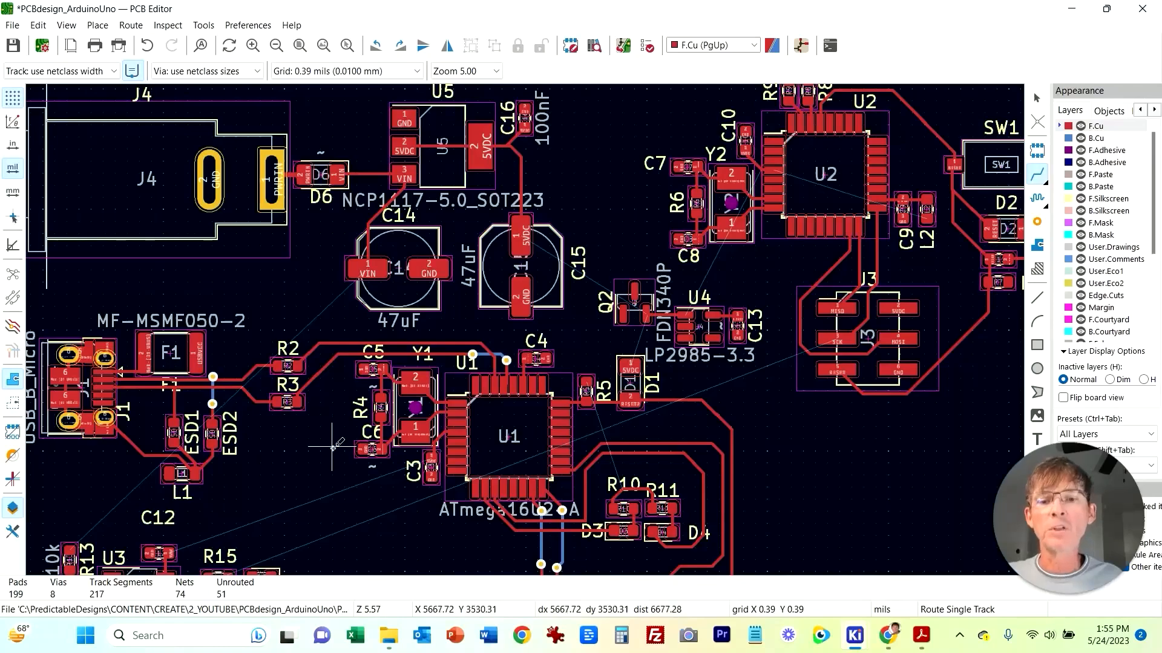
scroll(332, 438, up, 2)
middle_drag(507, 306, 375, 352)
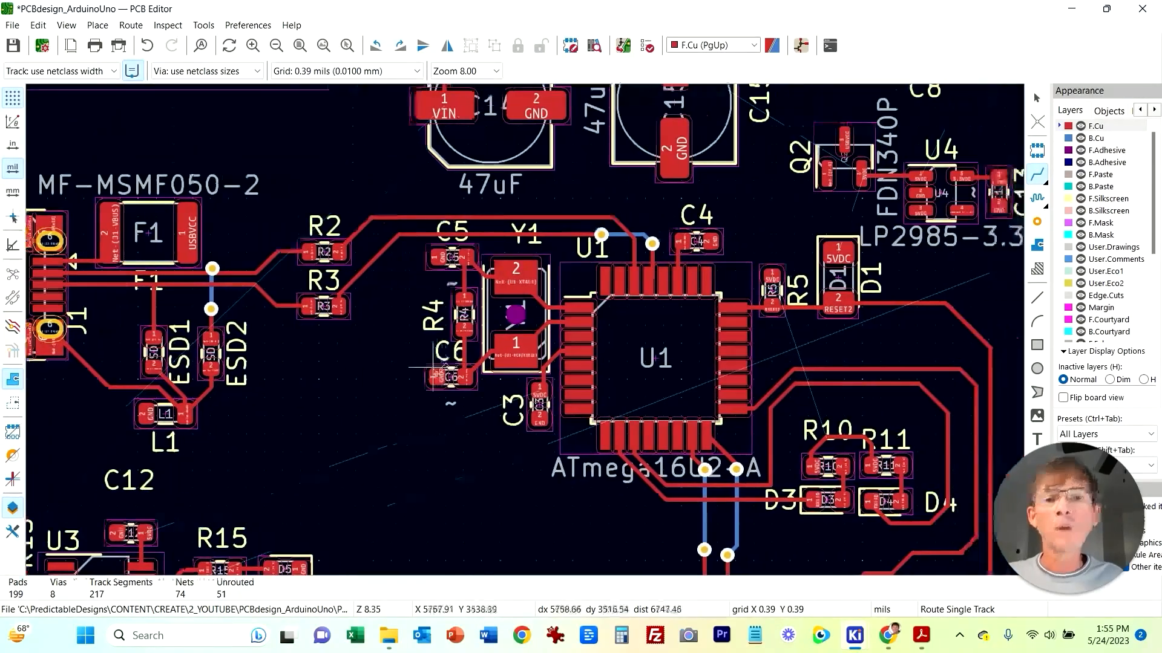
scroll(424, 386, down, 3)
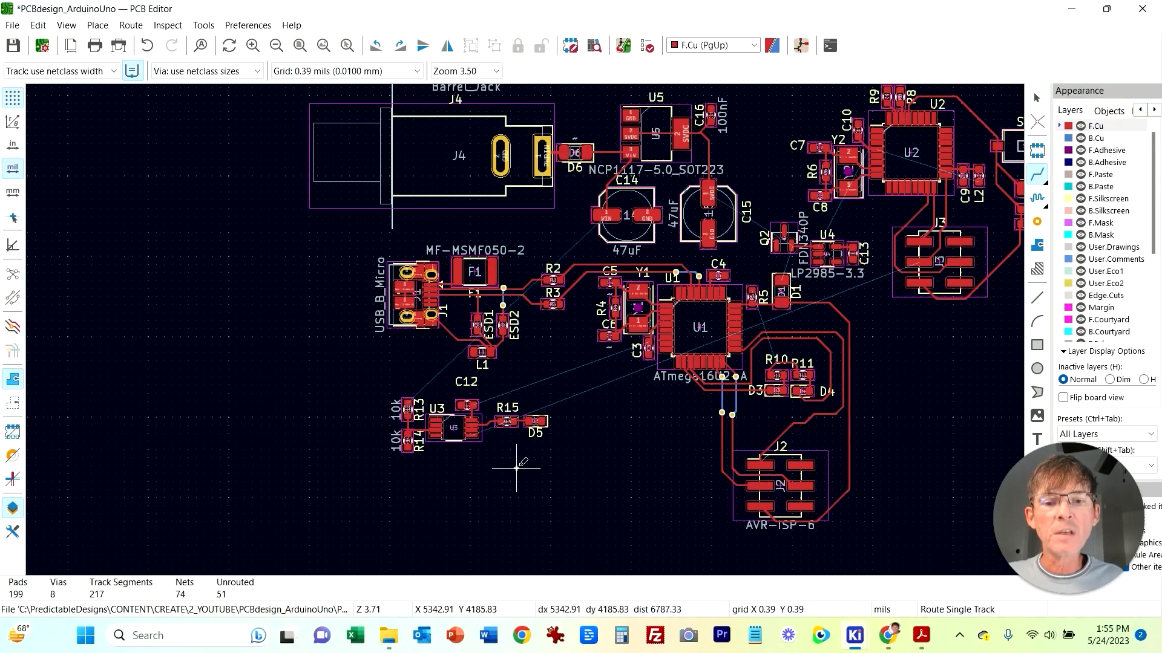
scroll(516, 468, up, 1)
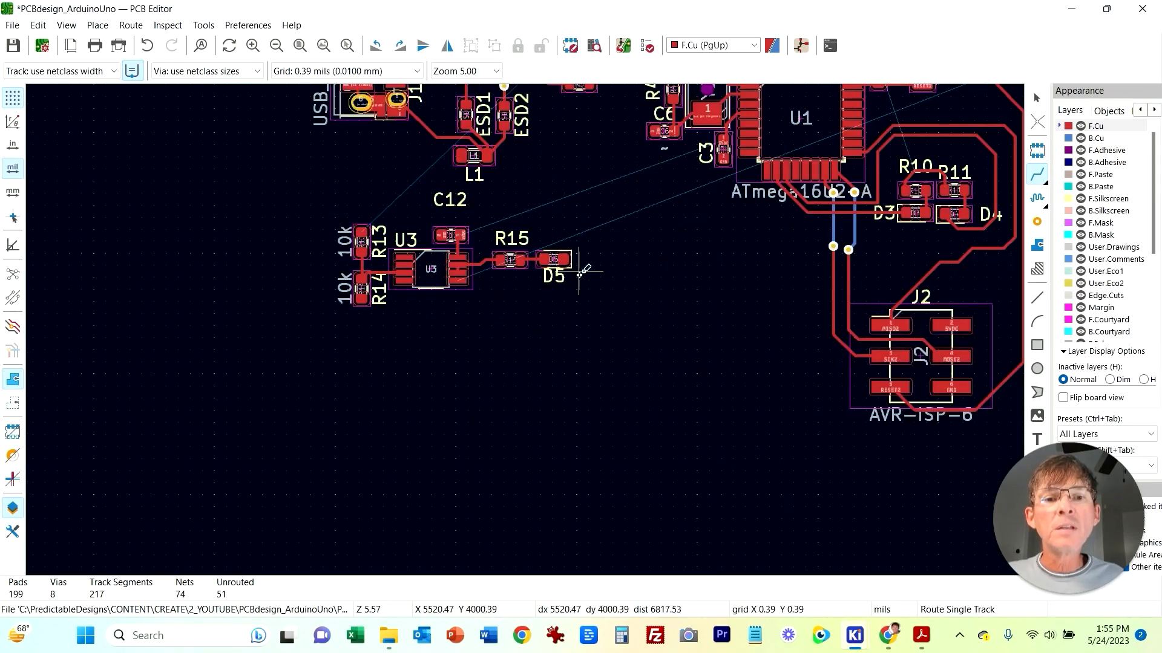
scroll(579, 270, up, 1)
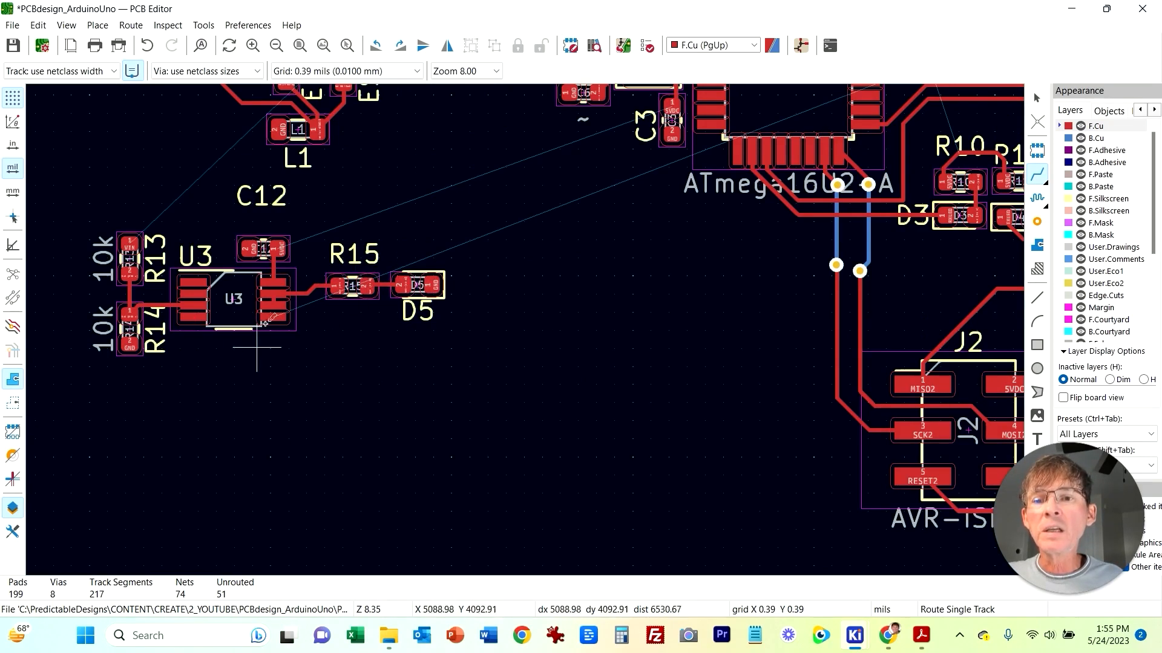
Step: Switch to the schematic to check the U3 and SCK connections, then return to the PCB editor
mouse_move(854, 635)
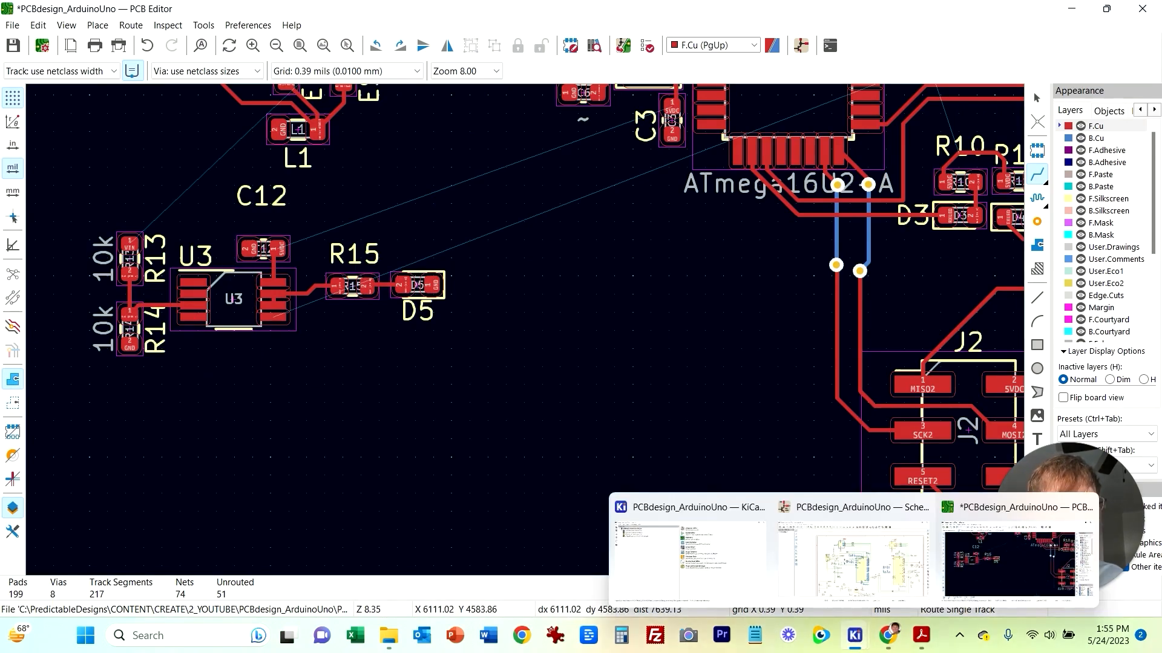
click(852, 559)
scroll(535, 470, down, 3)
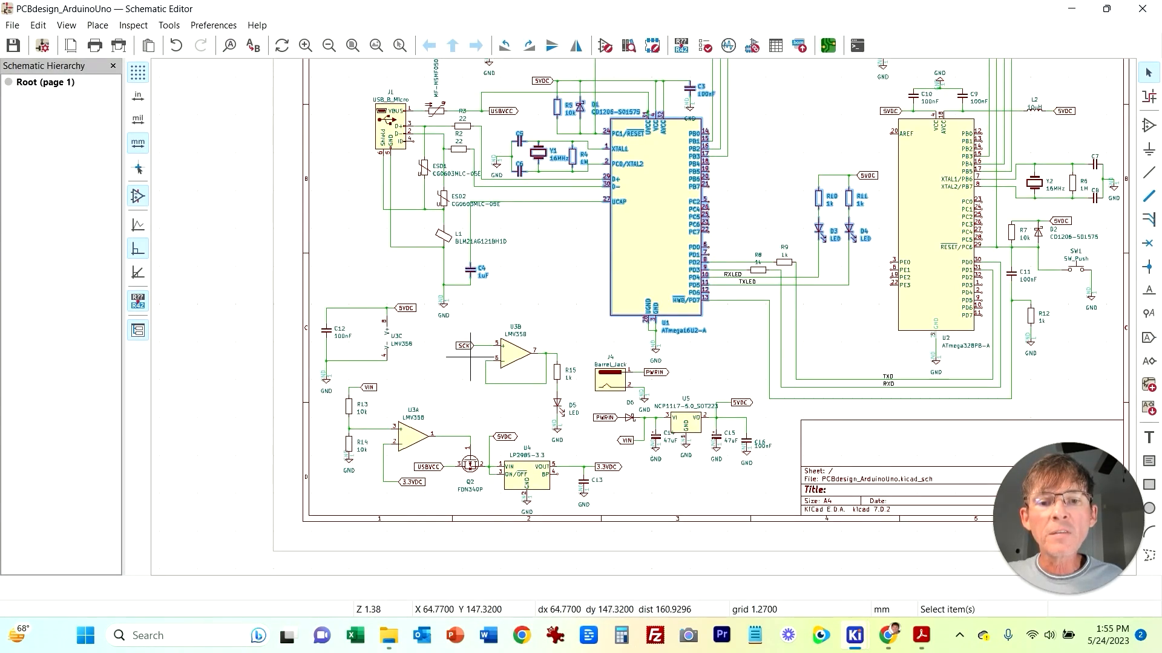
scroll(500, 505, down, 3)
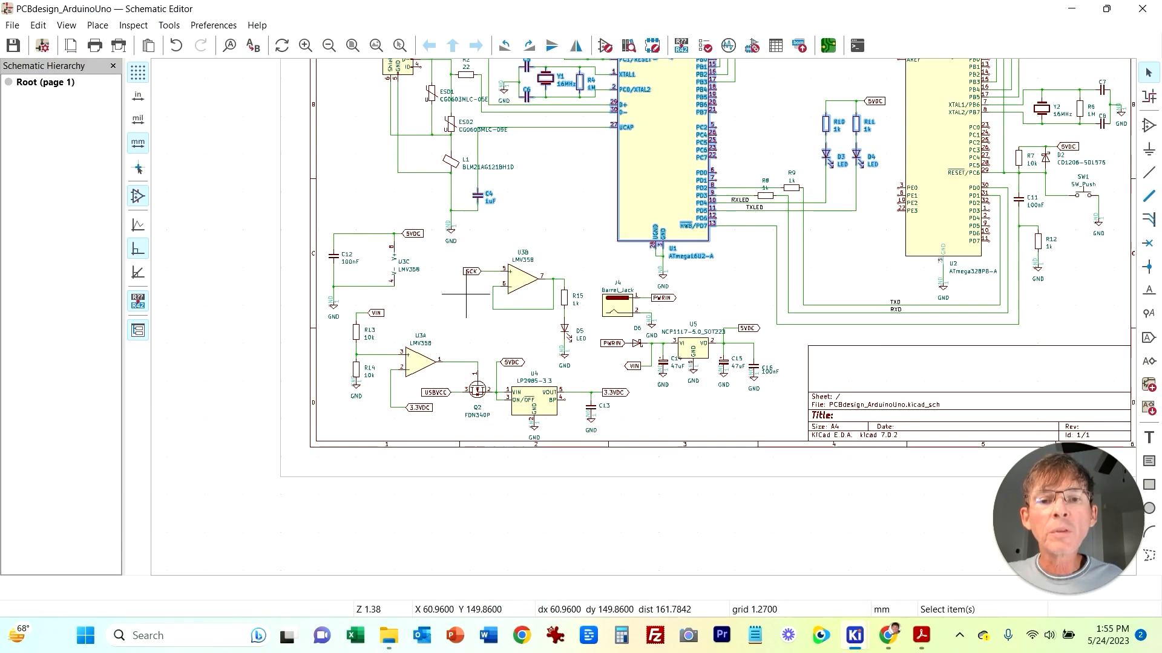
middle_drag(537, 230, 418, 296)
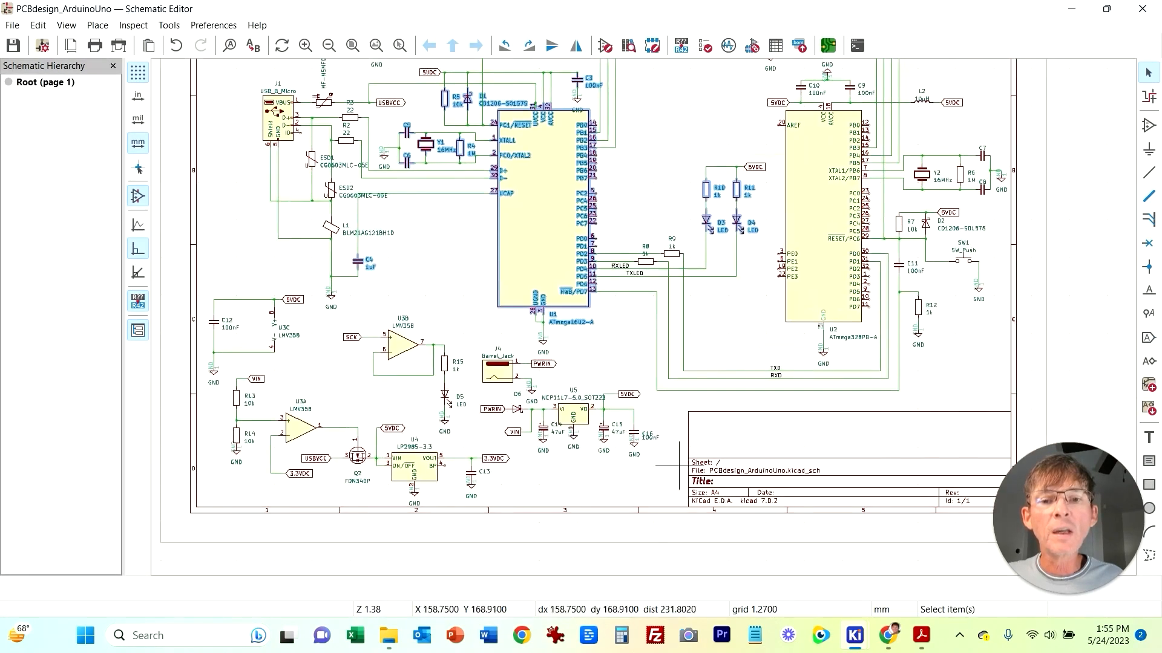
mouse_move(854, 636)
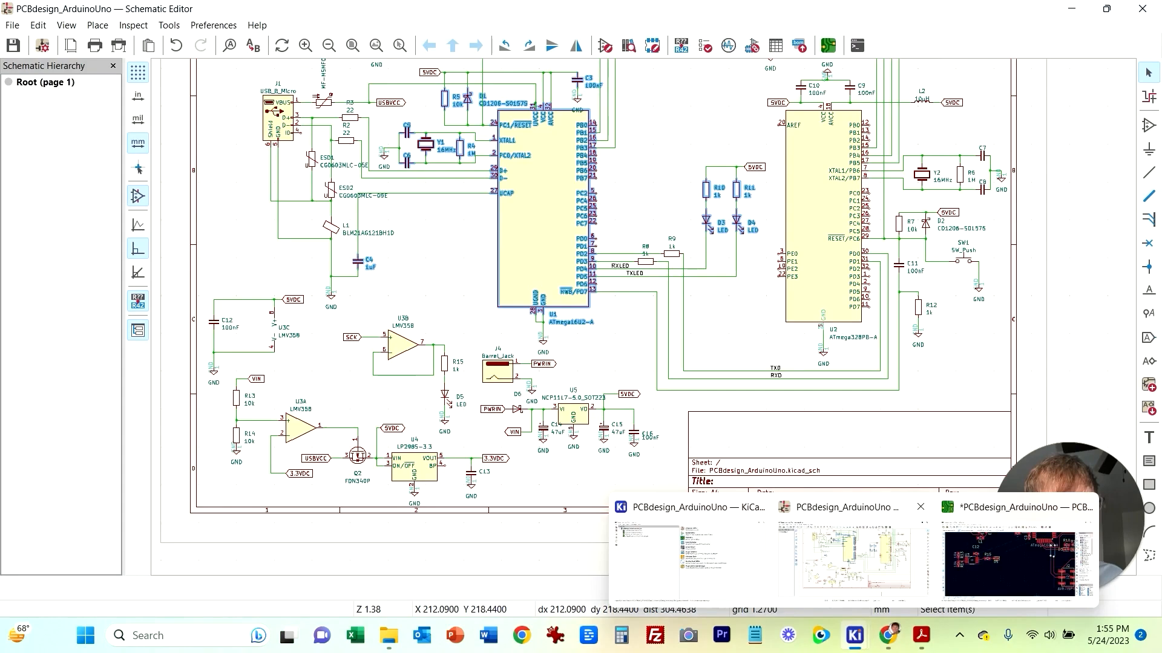
click(1028, 550)
Step: Route the SCK track from U3 up toward J3 on the front copper, ending it in a through via below J3
click(670, 282)
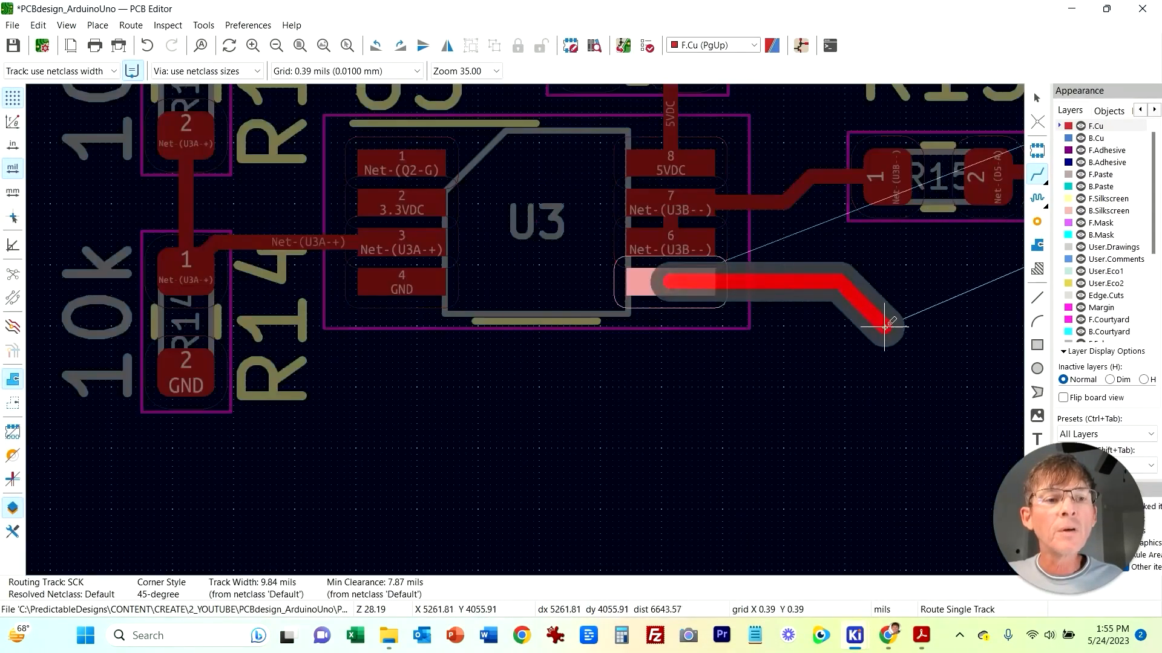
scroll(525, 328, down, 8)
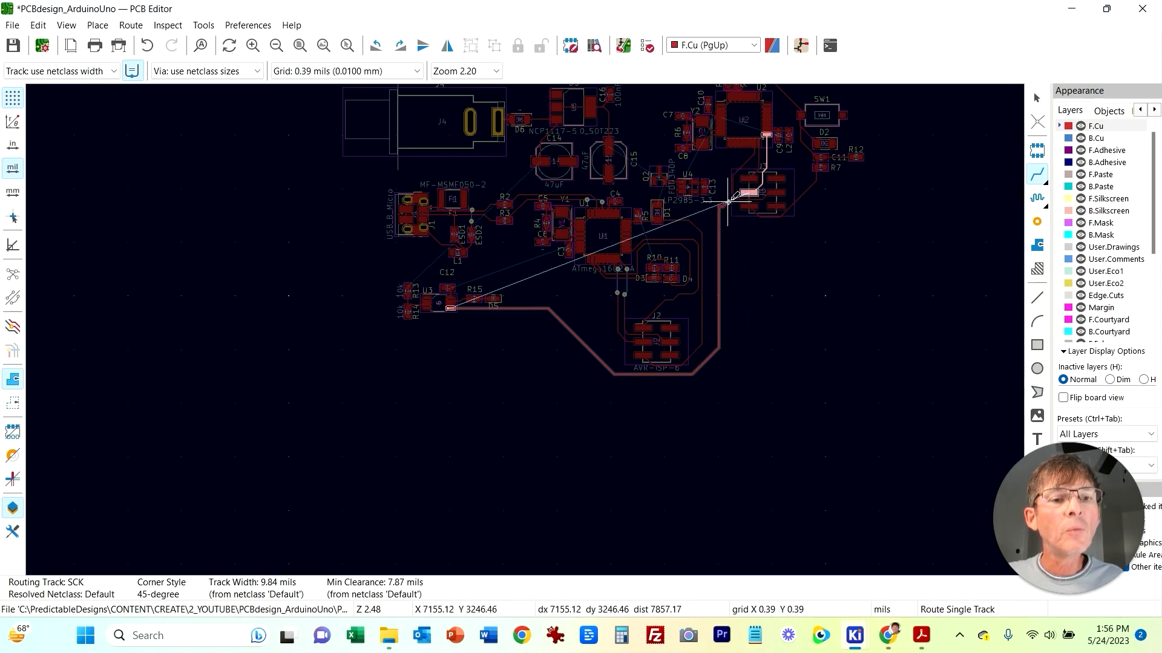
scroll(744, 194, up, 3)
scroll(542, 409, up, 2)
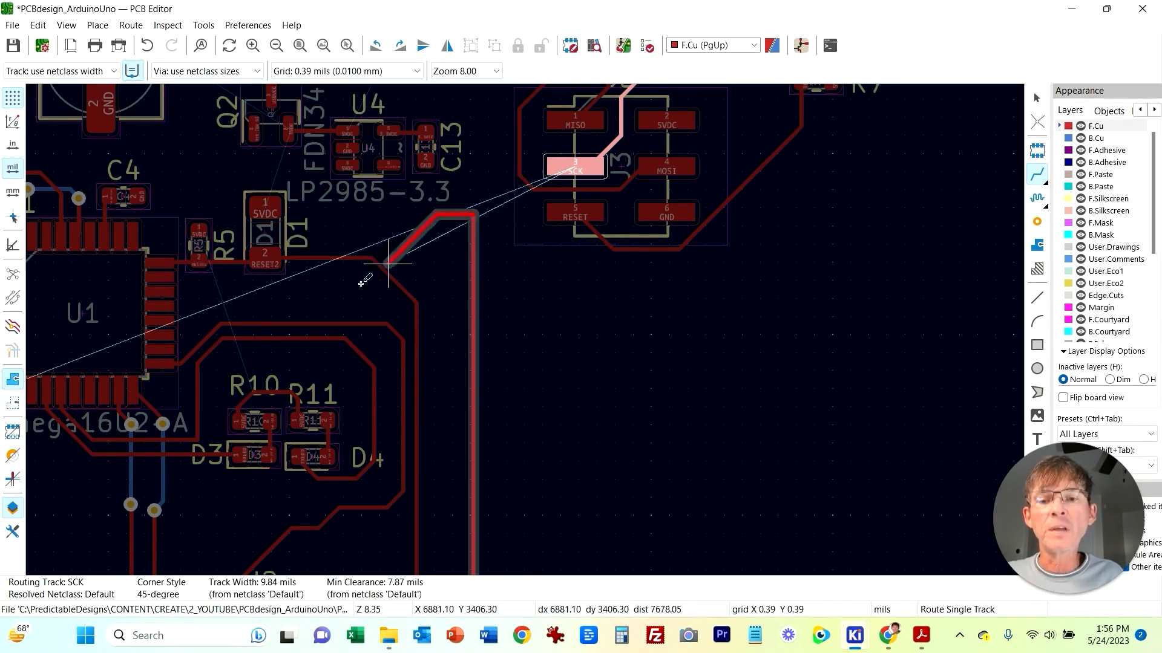
right_click(474, 213)
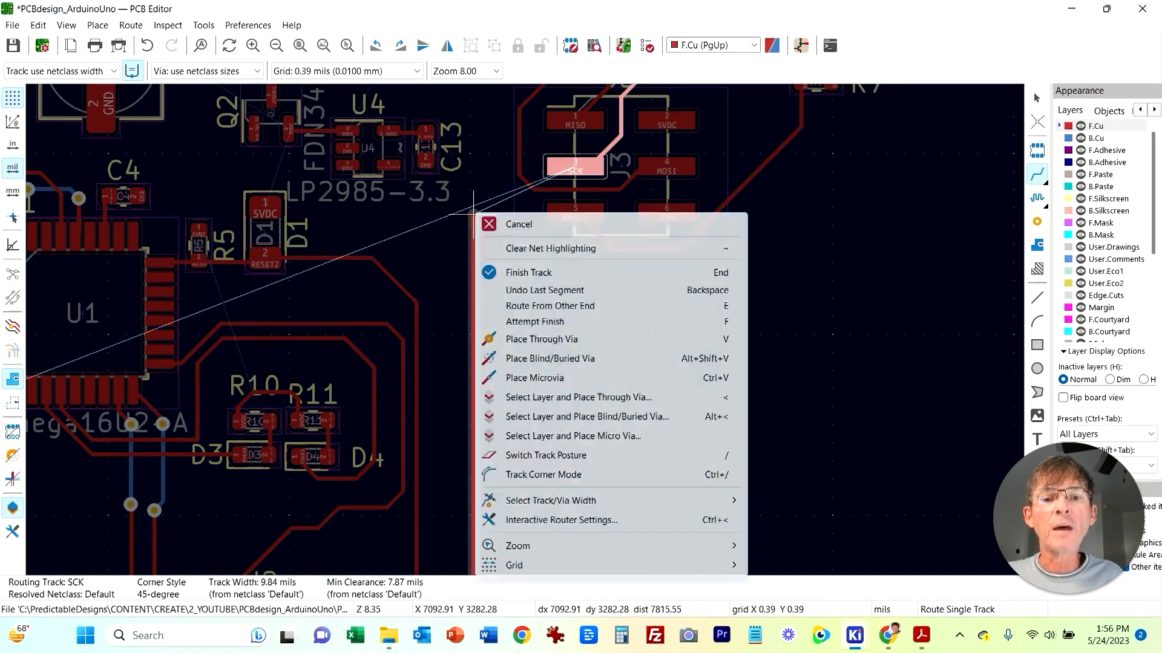
click(534, 339)
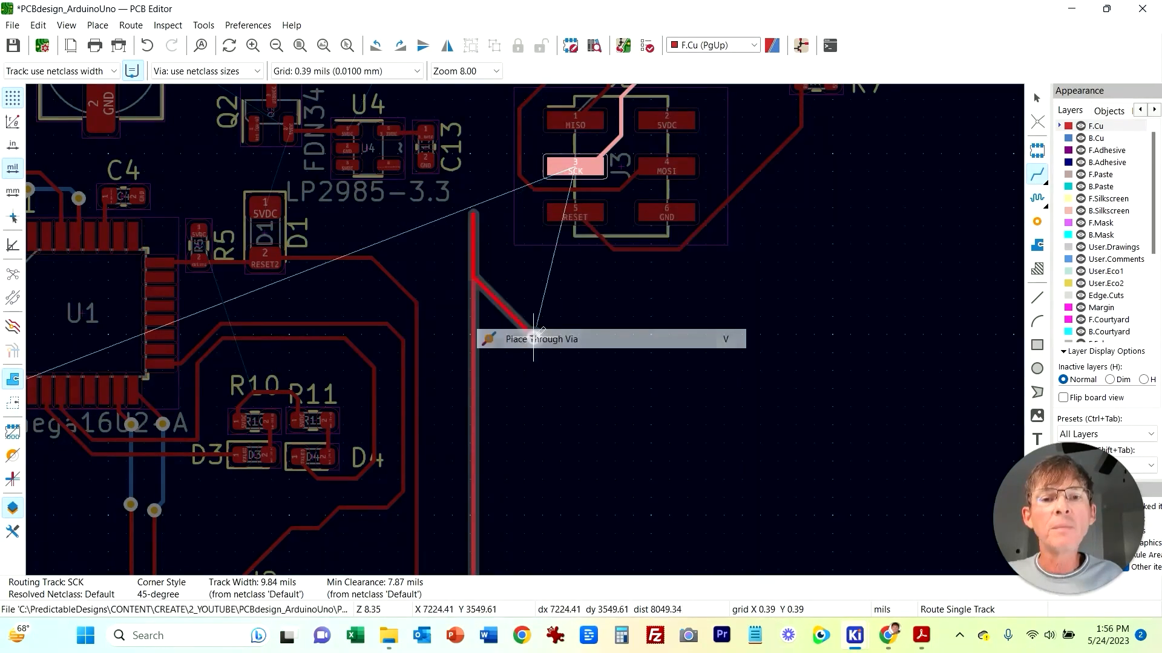
double_click(473, 214)
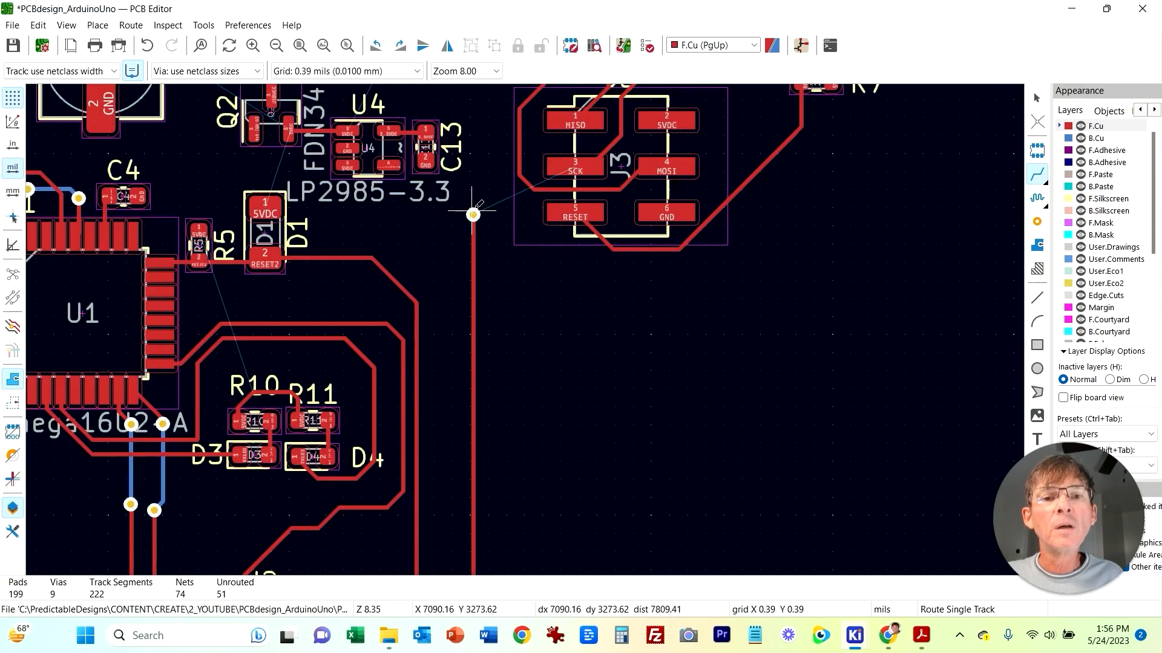
Step: Connect J3's SCK pad to the via with a back-copper track and switch back to the front copper layer
click(576, 163)
right_click(534, 143)
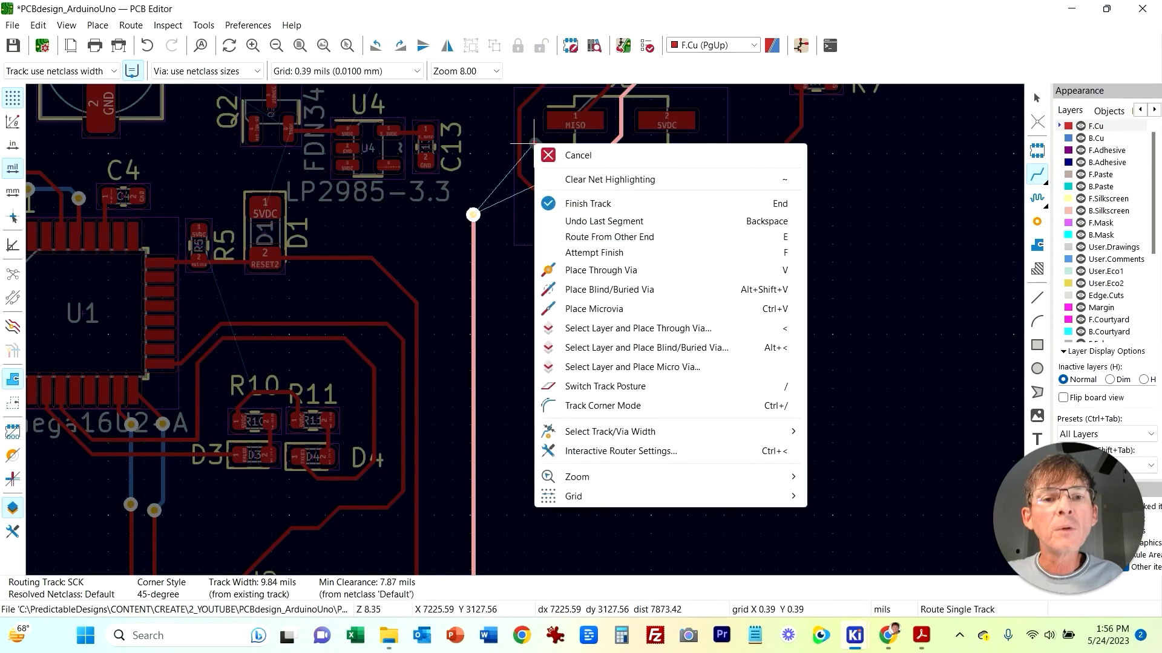
click(599, 270)
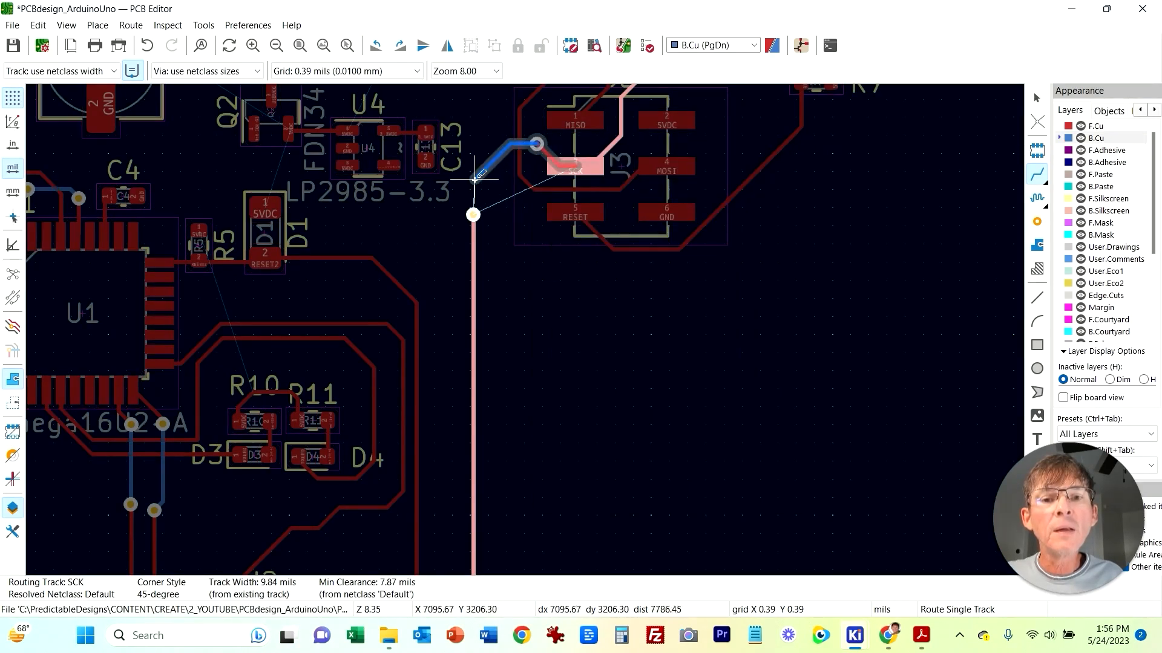
click(473, 214)
key(Page_Up)
Step: Review the schematic again around U3 and the voltage regulator, then return to the PCB editor
scroll(605, 395, down, 3)
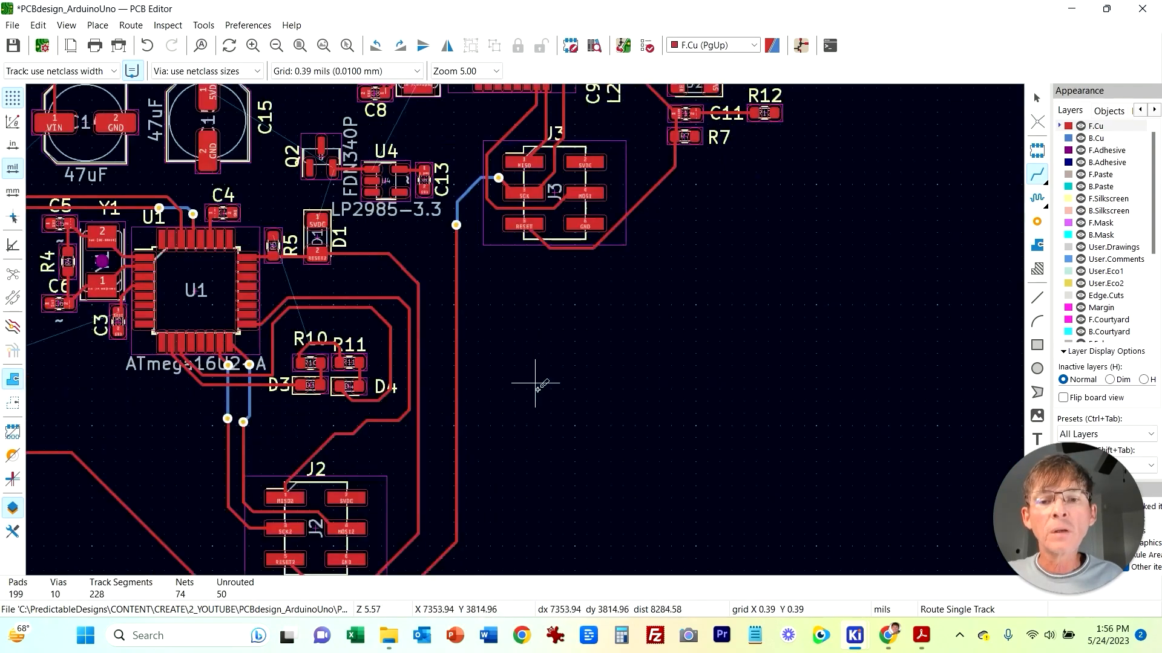
middle_drag(128, 438, 382, 389)
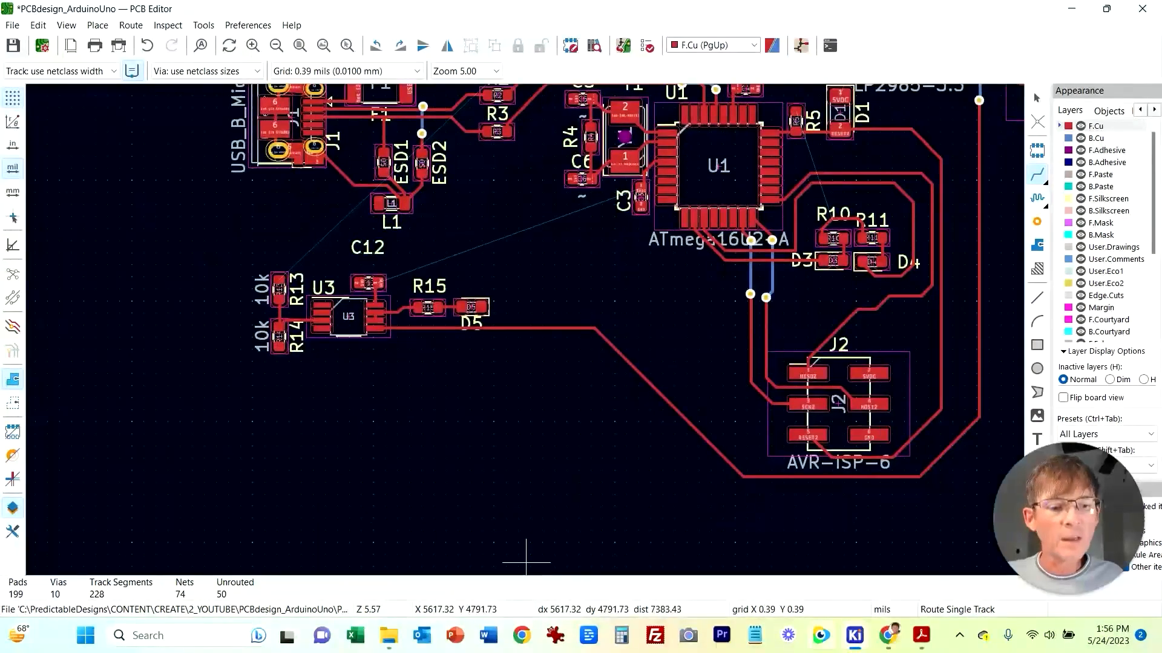
mouse_move(854, 636)
click(695, 547)
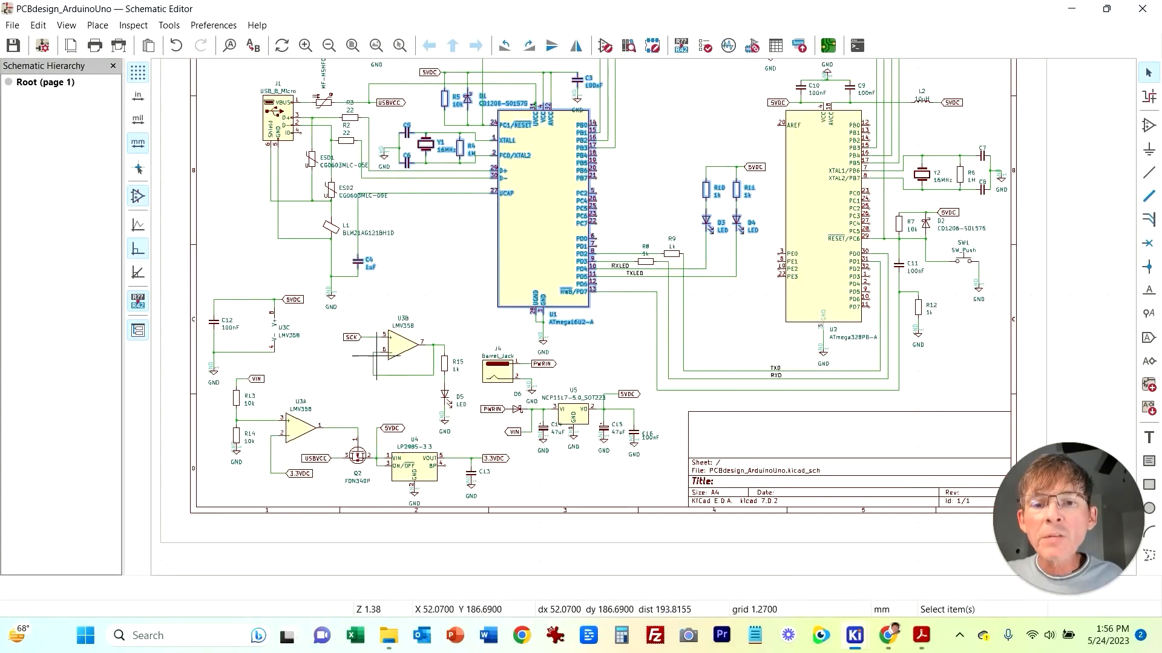
middle_drag(322, 503, 332, 454)
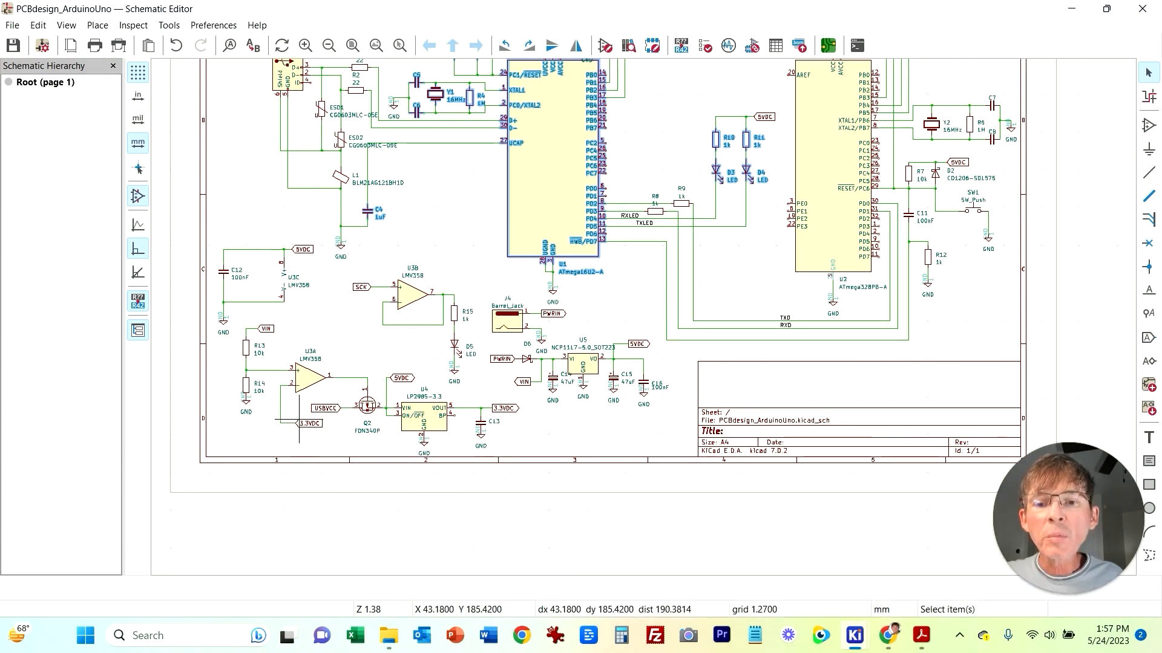
mouse_move(855, 635)
click(867, 532)
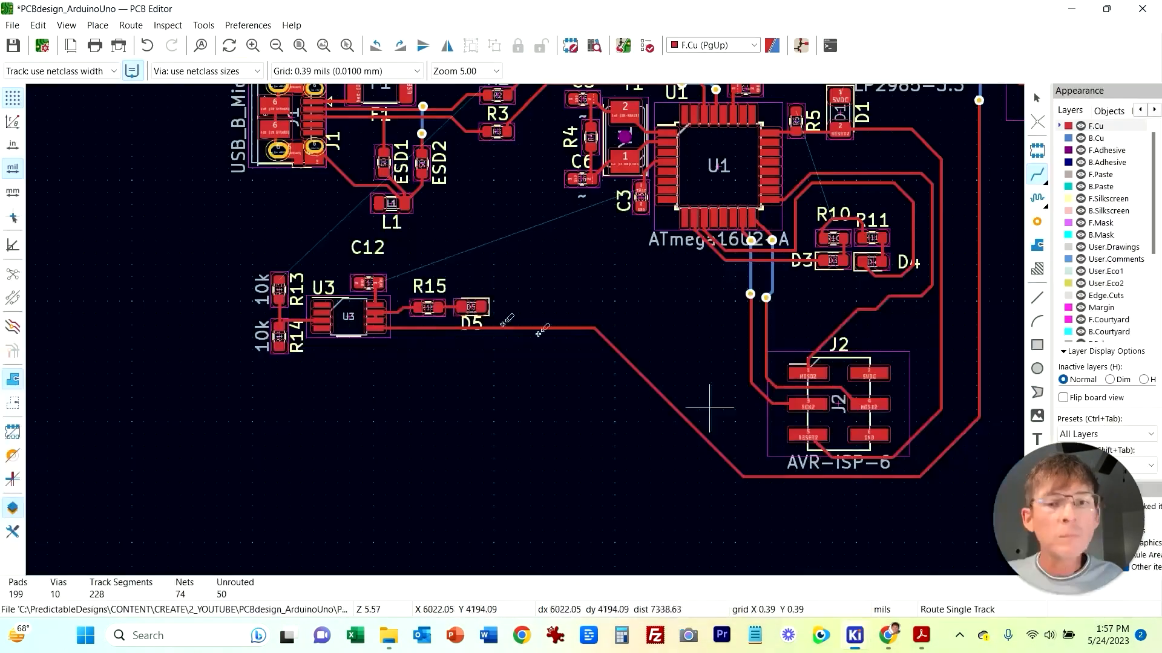
scroll(303, 347, up, 4)
scroll(547, 257, up, 2)
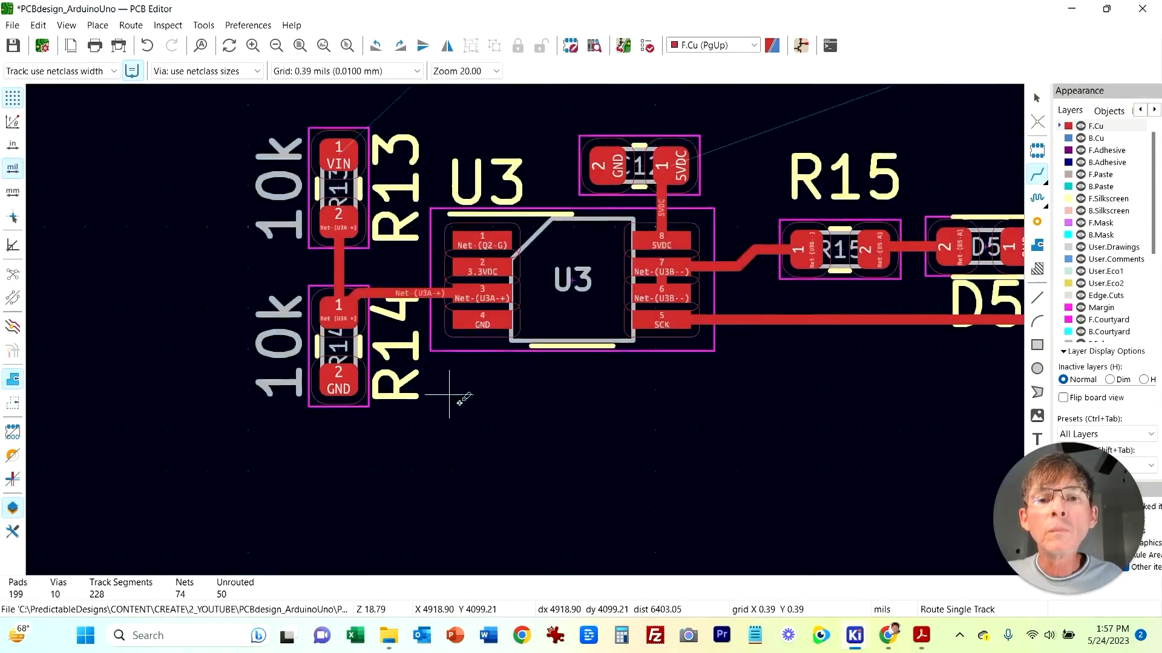
click(550, 285)
scroll(551, 284, down, 8)
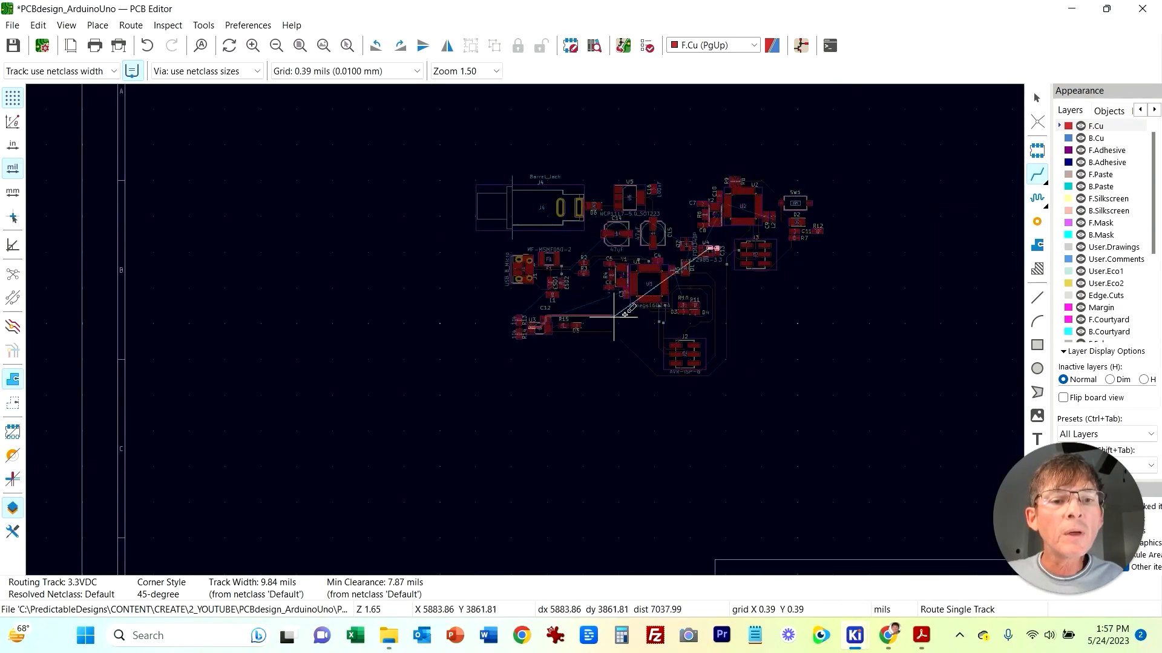
key(Escape)
Step: Route a short 3.3VDC track from U3's pin 2 up to a new through via above U3 on the front copper
scroll(614, 306, up, 5)
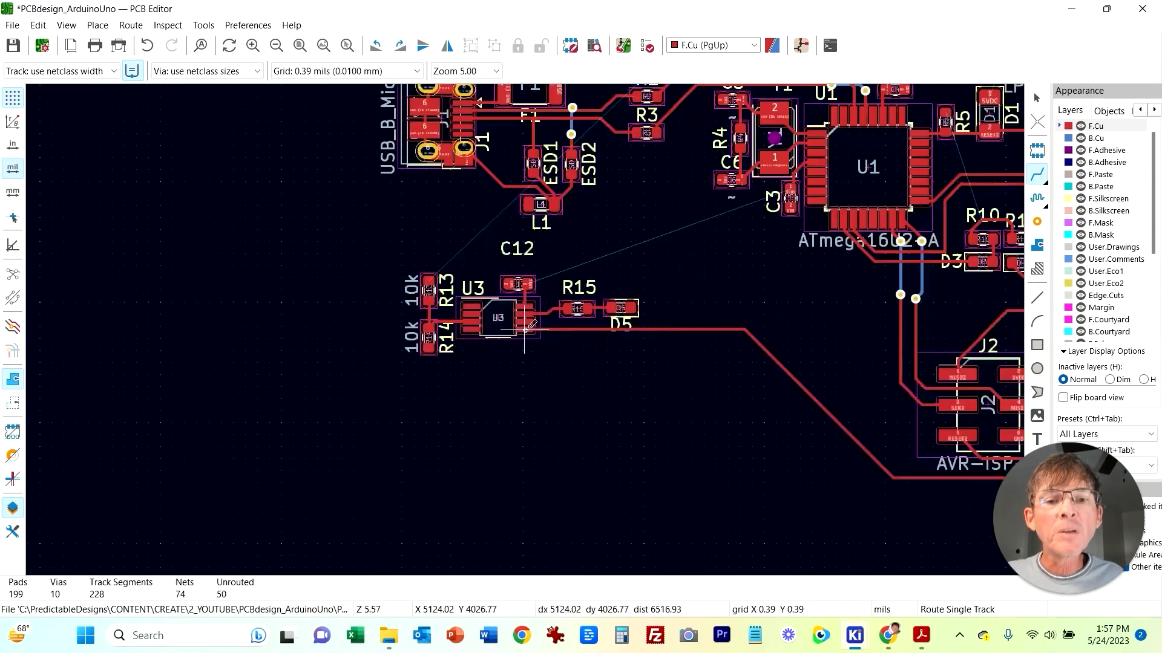
middle_drag(603, 341, 460, 399)
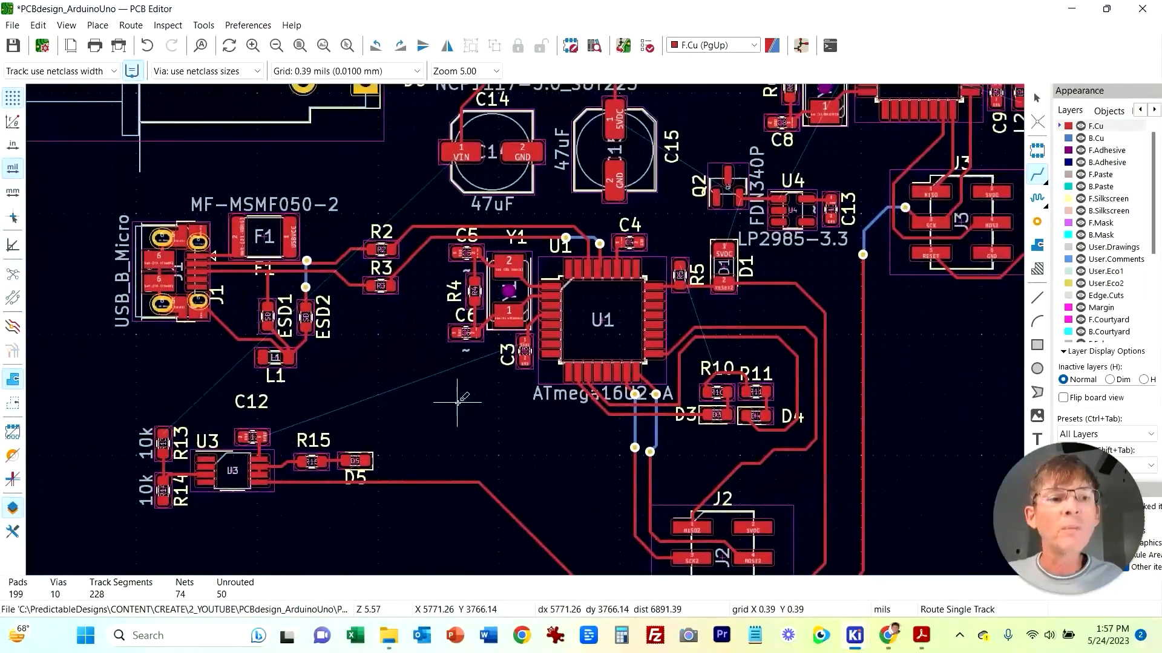
click(207, 465)
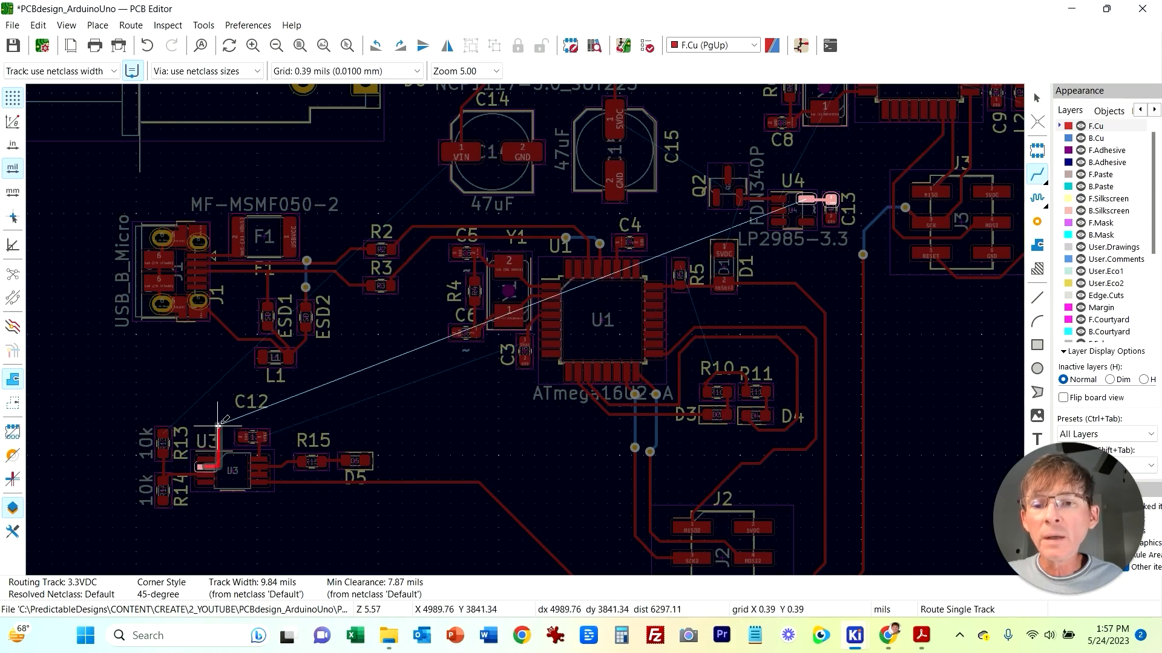
scroll(224, 424, up, 5)
right_click(563, 314)
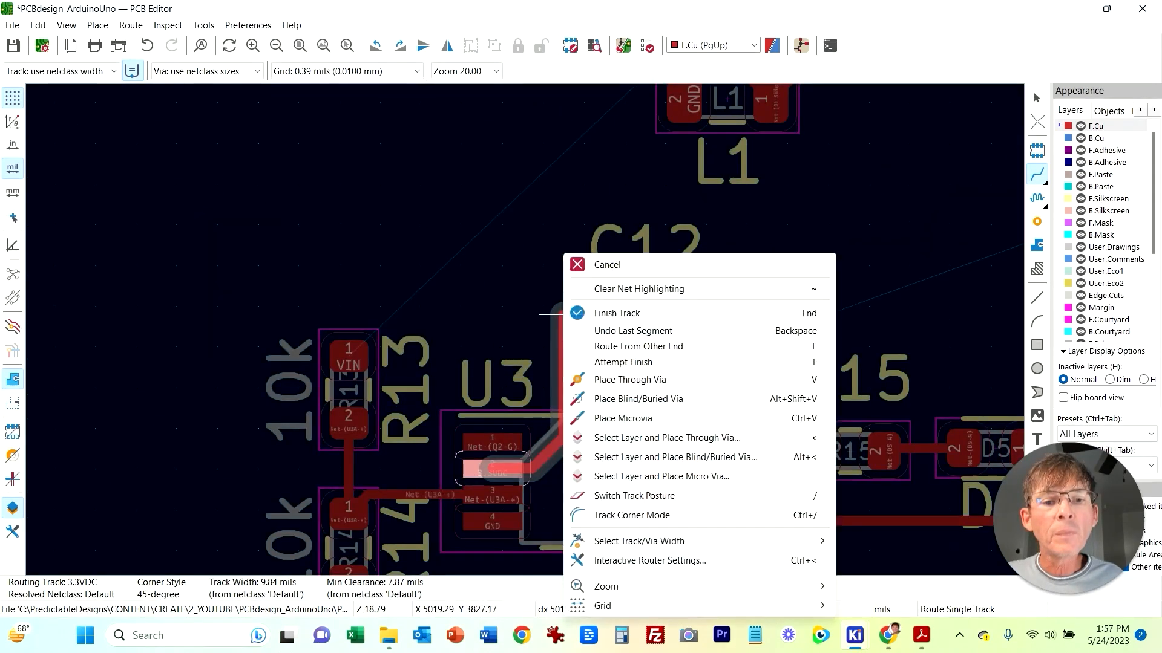
click(623, 379)
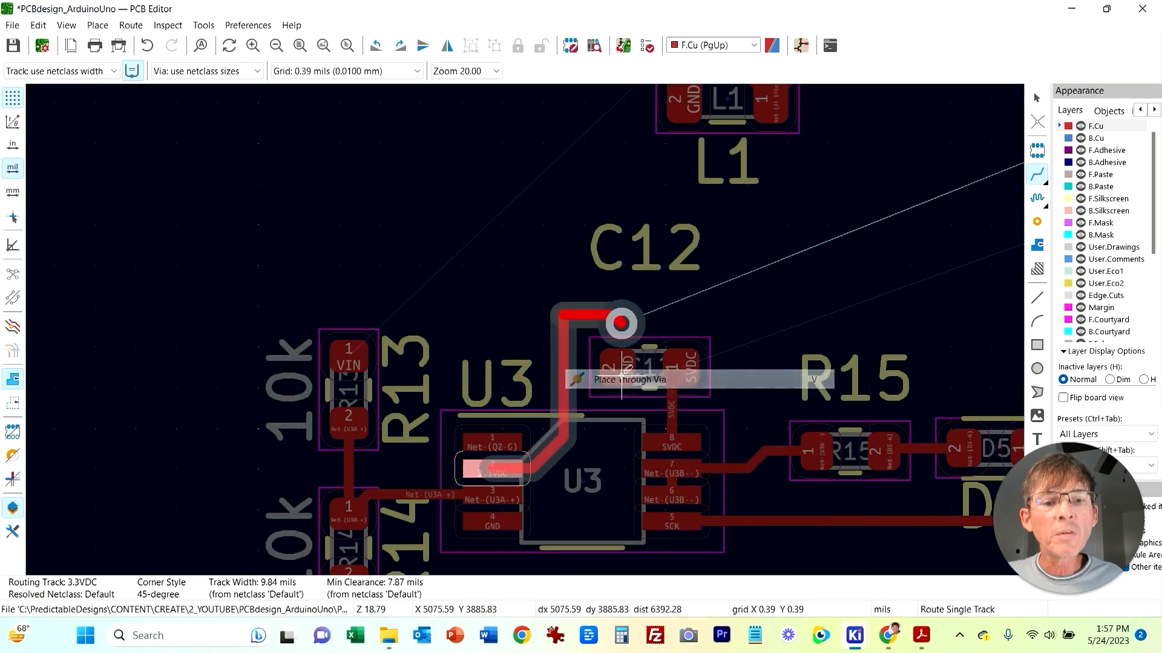
key(Escape)
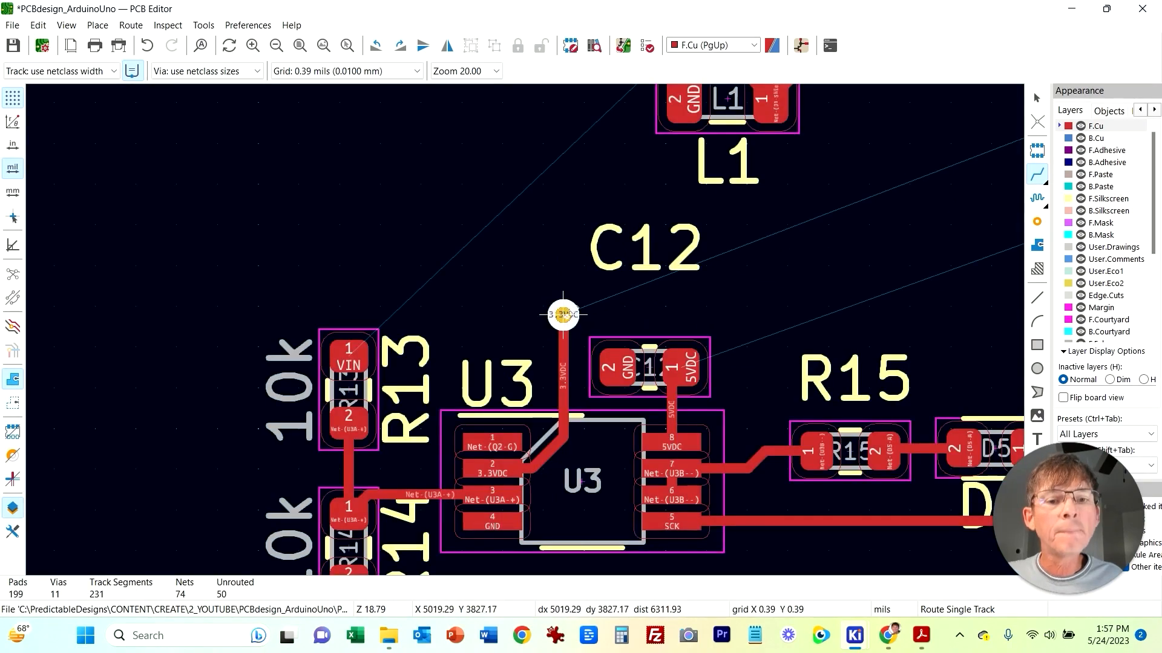
Step: Switch to the back copper and route the 3.3VDC track from that via to a new through via above U4
click(748, 46)
click(720, 71)
click(563, 315)
scroll(890, 191, down, 3)
middle_drag(890, 192, 119, 370)
middle_drag(834, 176, 507, 316)
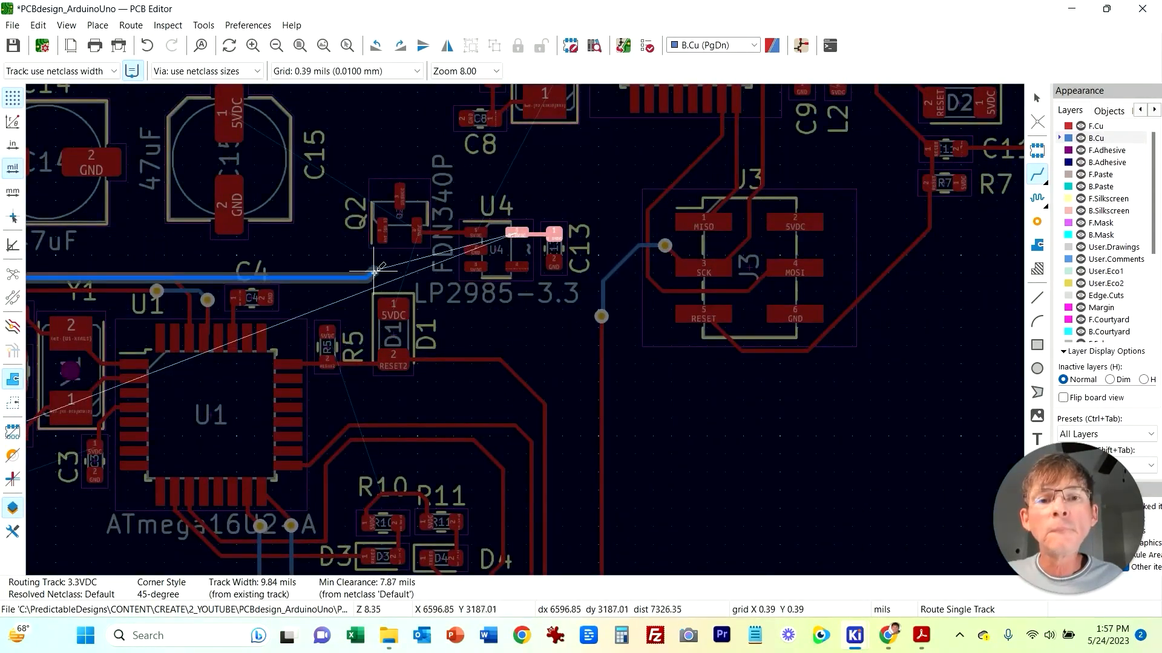
click(521, 188)
right_click(520, 189)
click(586, 315)
click(520, 189)
scroll(489, 221, up, 2)
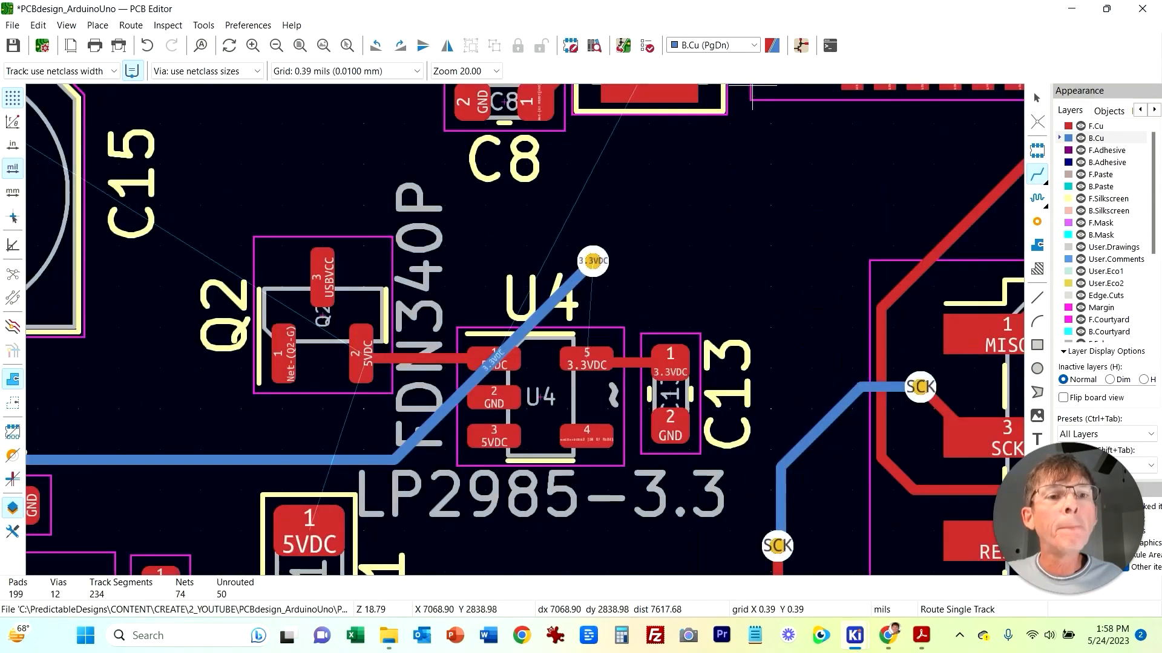
Step: Switch back to the front copper and connect U4's 3.3VDC pad to the via above it
click(714, 46)
click(702, 60)
click(1037, 174)
click(586, 358)
click(593, 261)
Step: Review the schematic around U3, U4 and Q2, then return to the PCB editor
scroll(778, 249, down, 2)
middle_drag(640, 451, 653, 219)
scroll(653, 219, down, 3)
scroll(526, 329, up, 4)
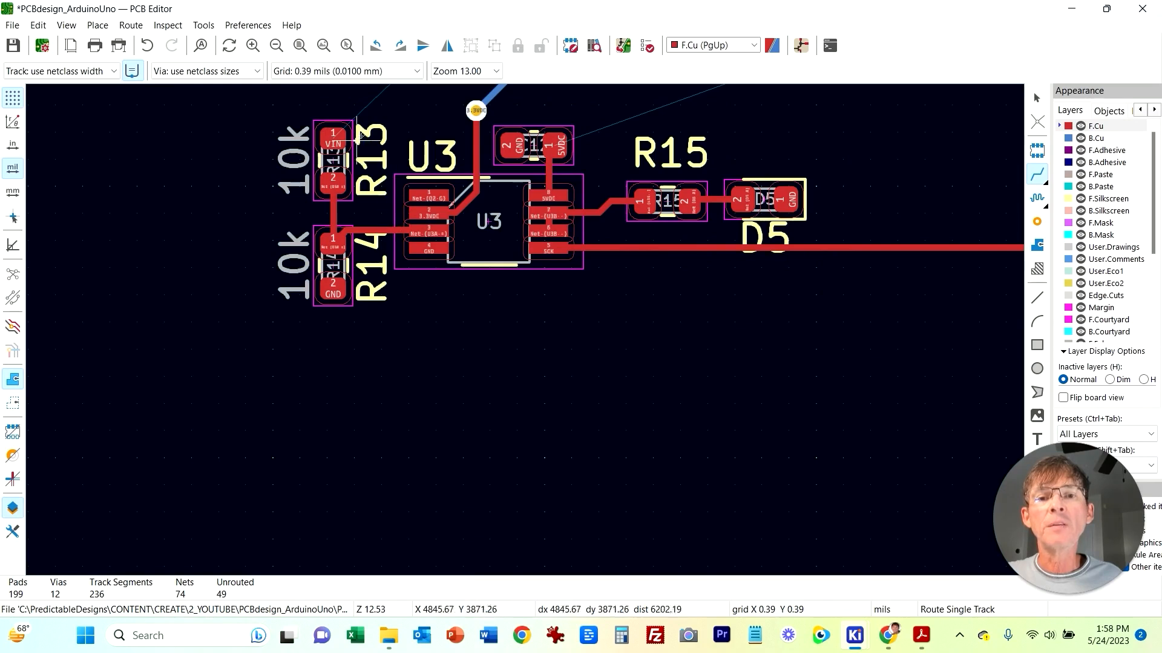
scroll(426, 215, up, 2)
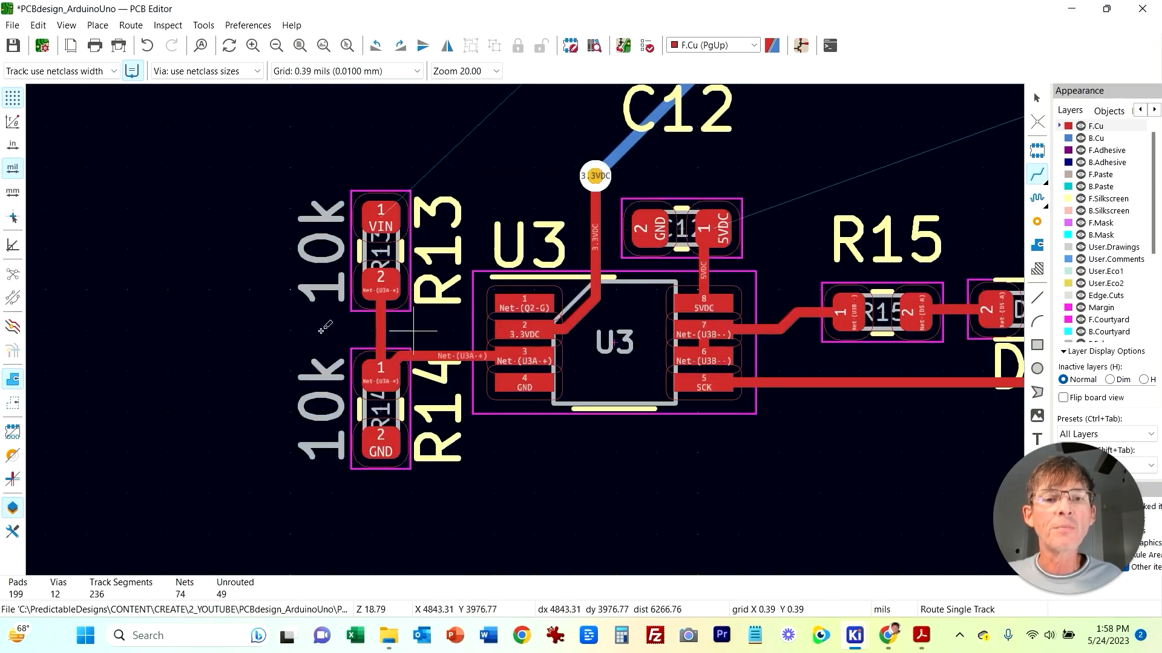
mouse_move(854, 636)
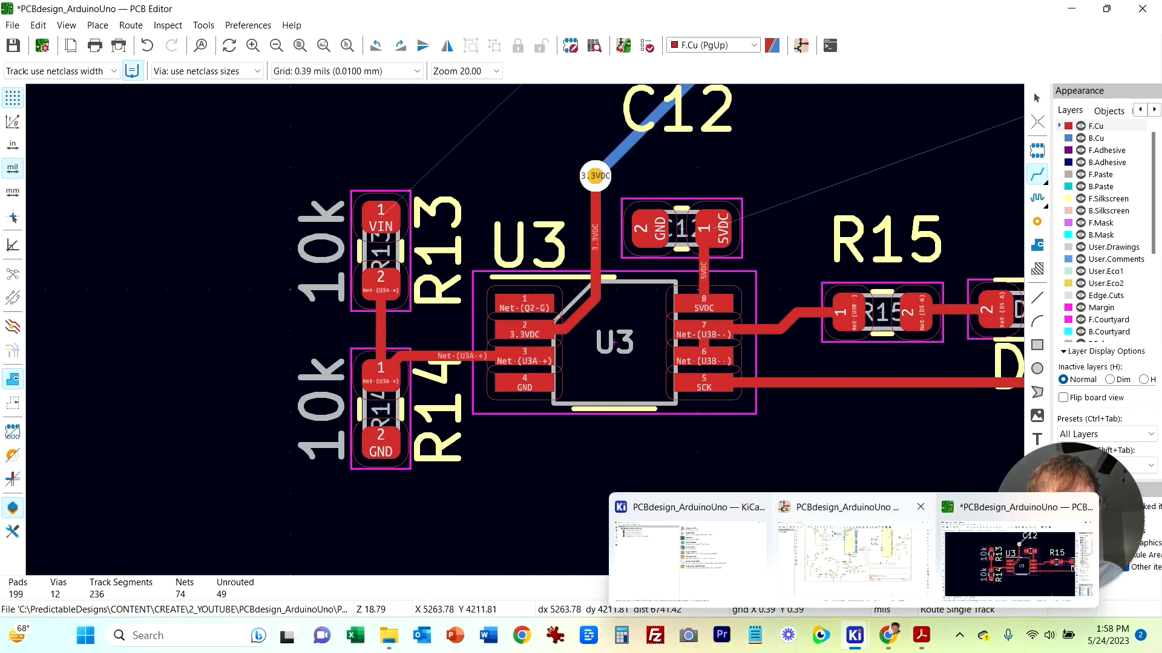
click(852, 551)
scroll(626, 202, up, 2)
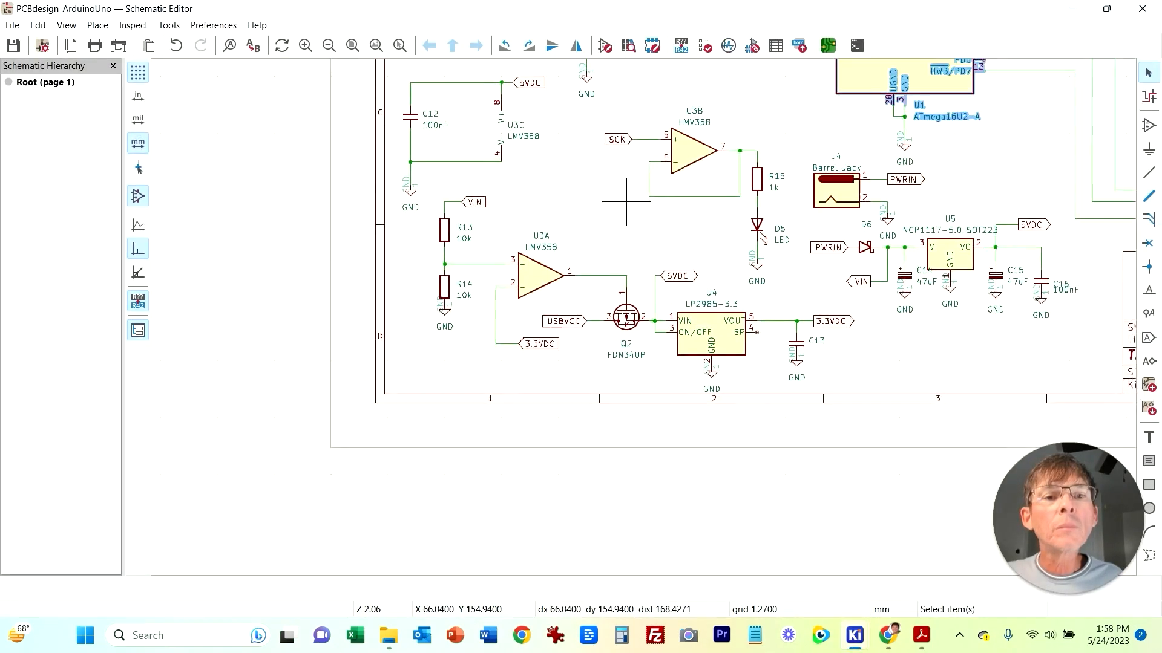
middle_drag(626, 201, 611, 216)
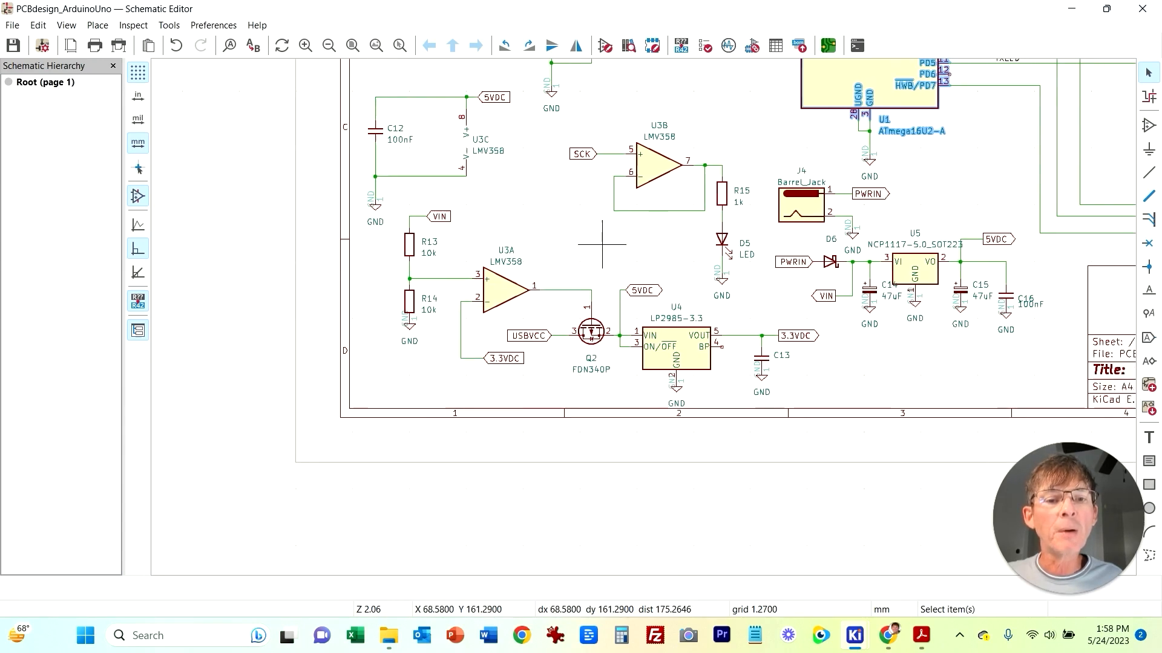
middle_drag(604, 247, 410, 248)
middle_drag(758, 346, 773, 439)
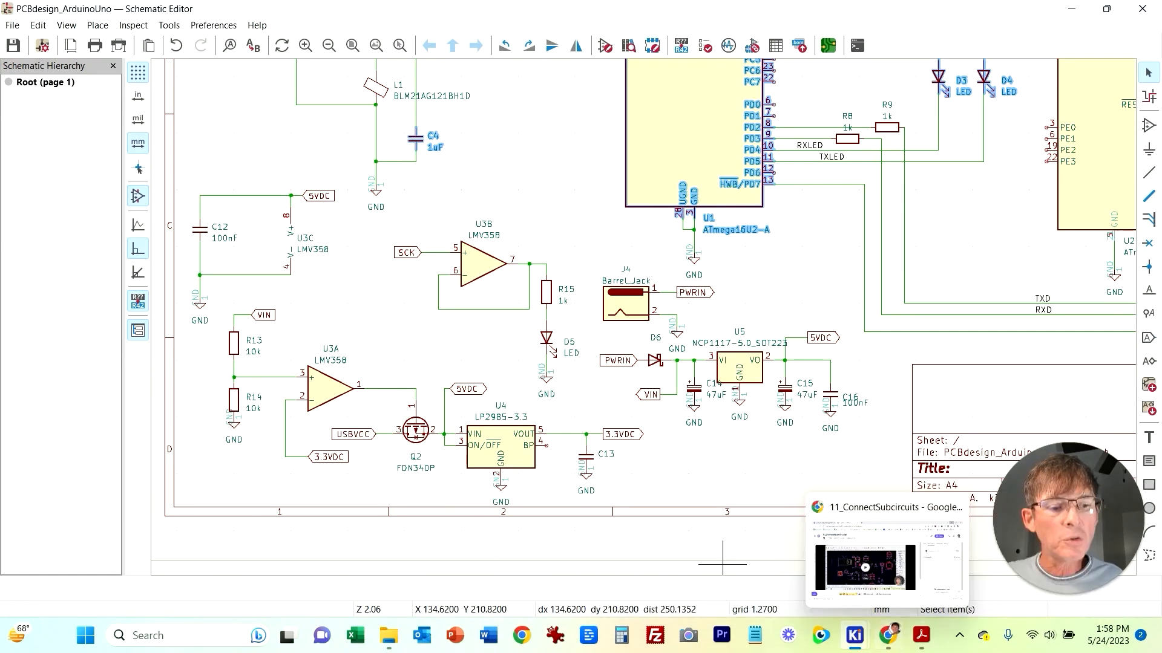
mouse_move(854, 636)
click(1017, 560)
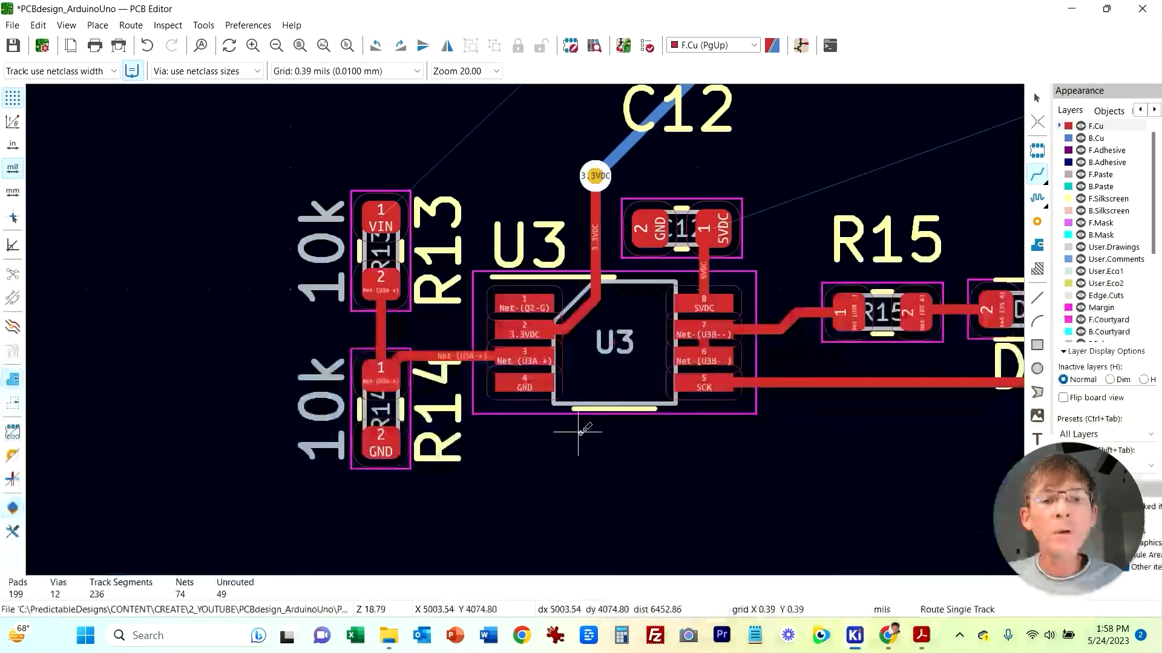
Step: Route the USBVCC track on the front copper from Q2's pin 3 to the F1 fuse pad
scroll(465, 329, down, 2)
middle_drag(501, 314, 370, 498)
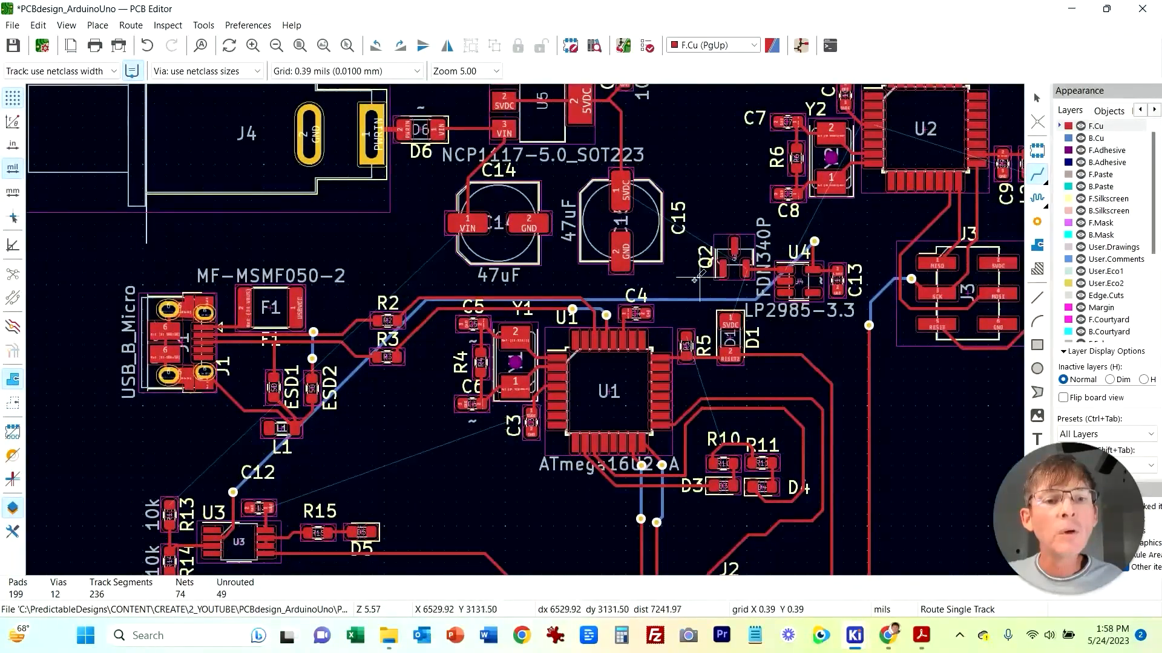
scroll(696, 279, up, 5)
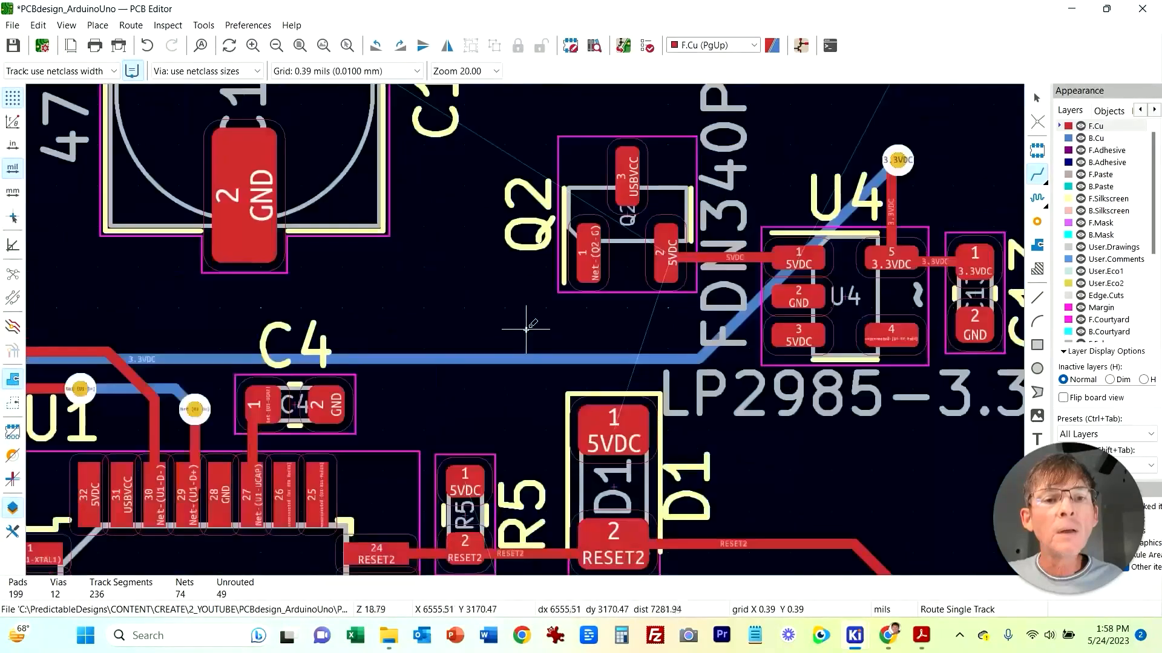
scroll(535, 325, down, 2)
click(587, 253)
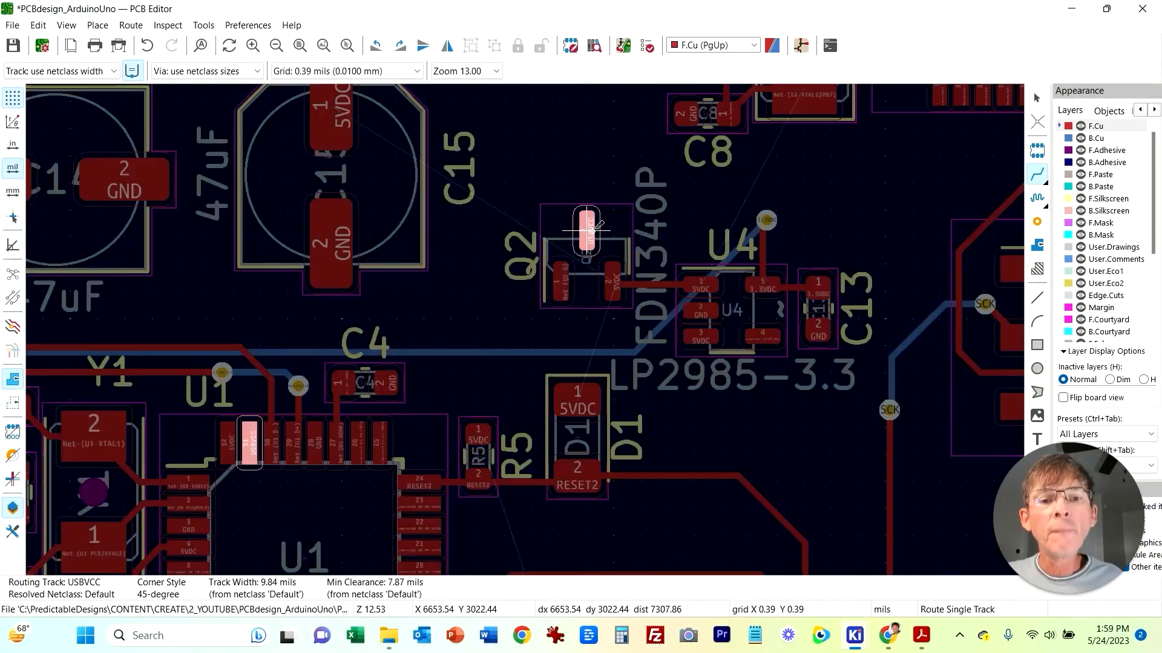
scroll(589, 255, down, 2)
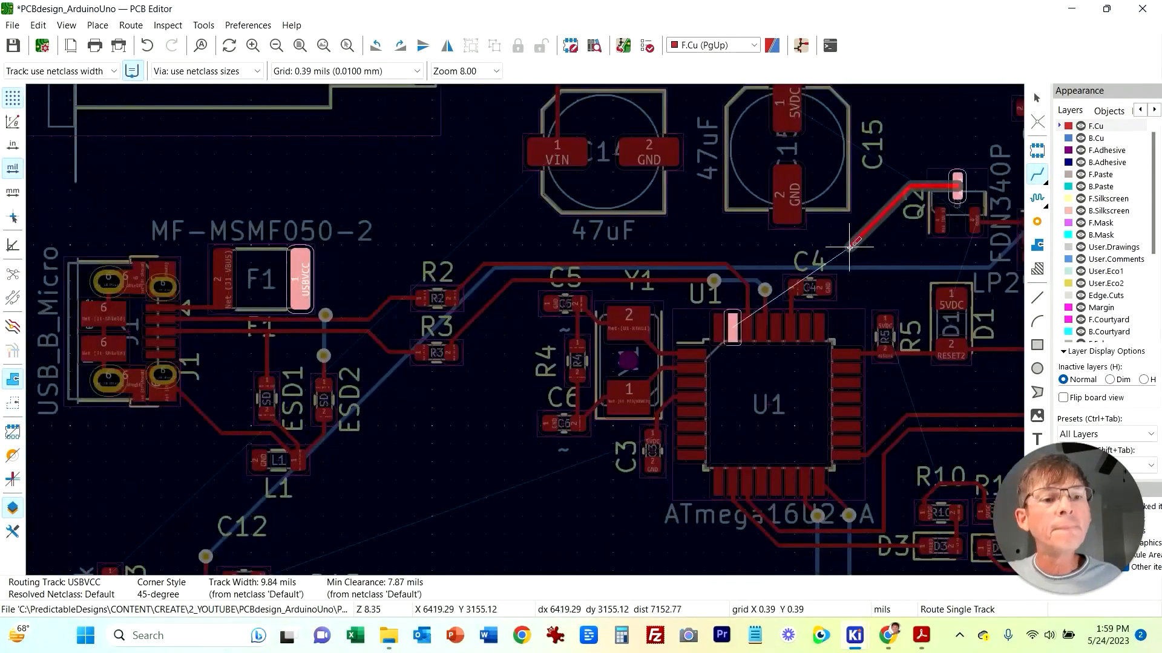
click(300, 265)
key(Escape)
Step: Select the USBVCC track segments and increase their track width in the track properties
click(317, 264)
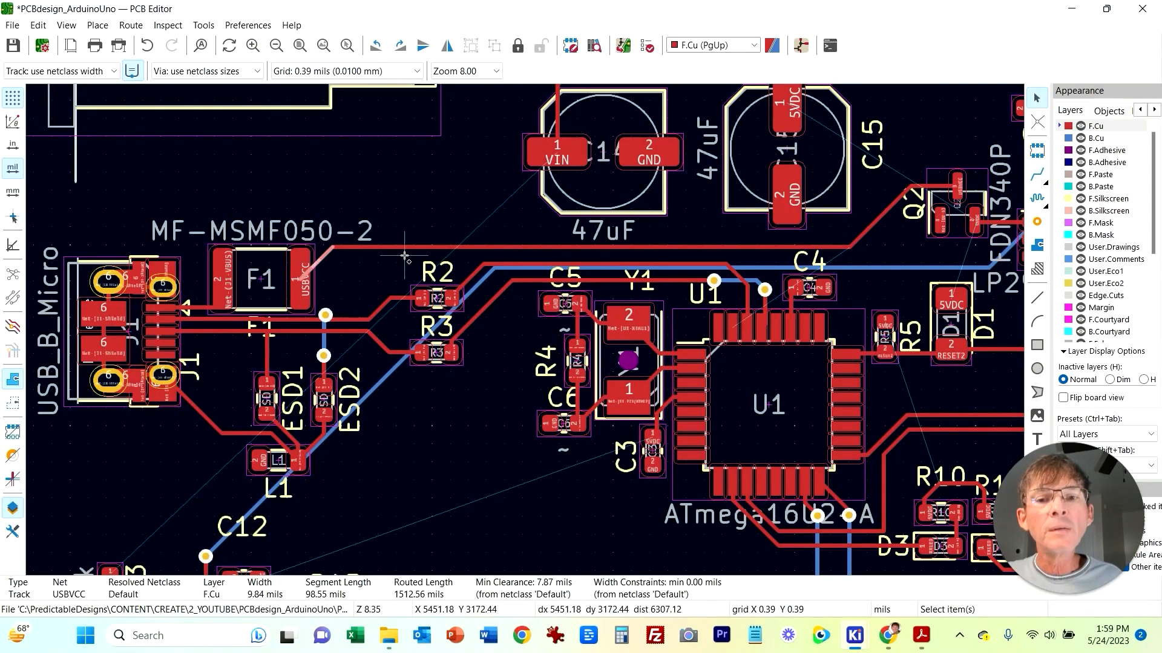
shift+click(403, 248)
shift+click(885, 213)
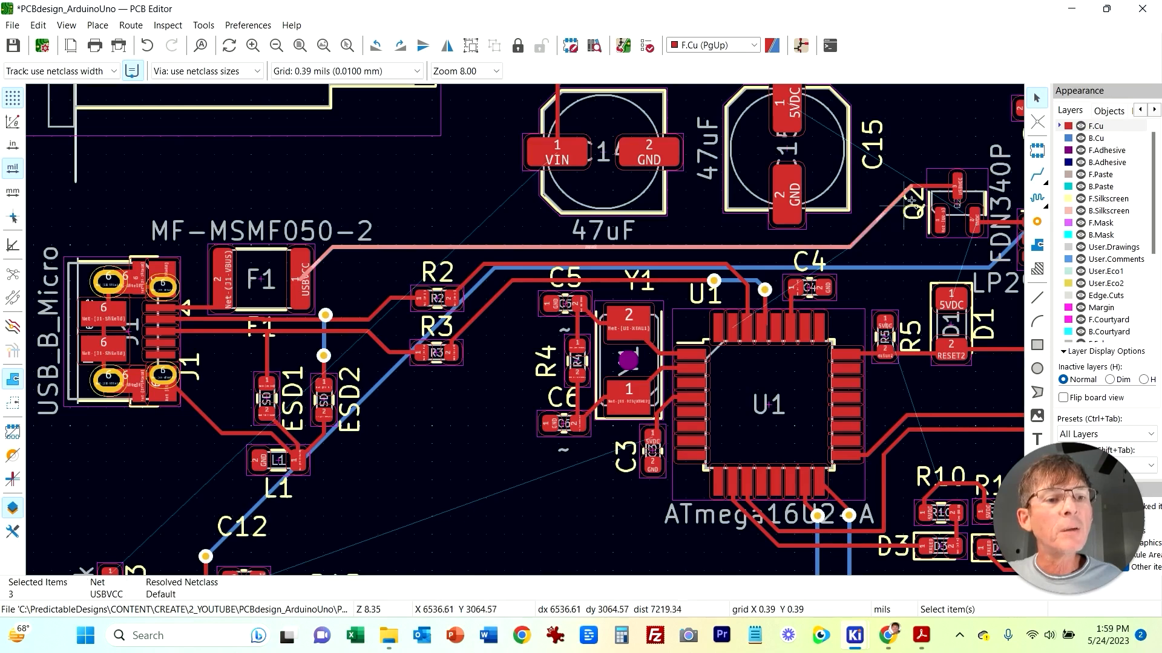
right_click(929, 192)
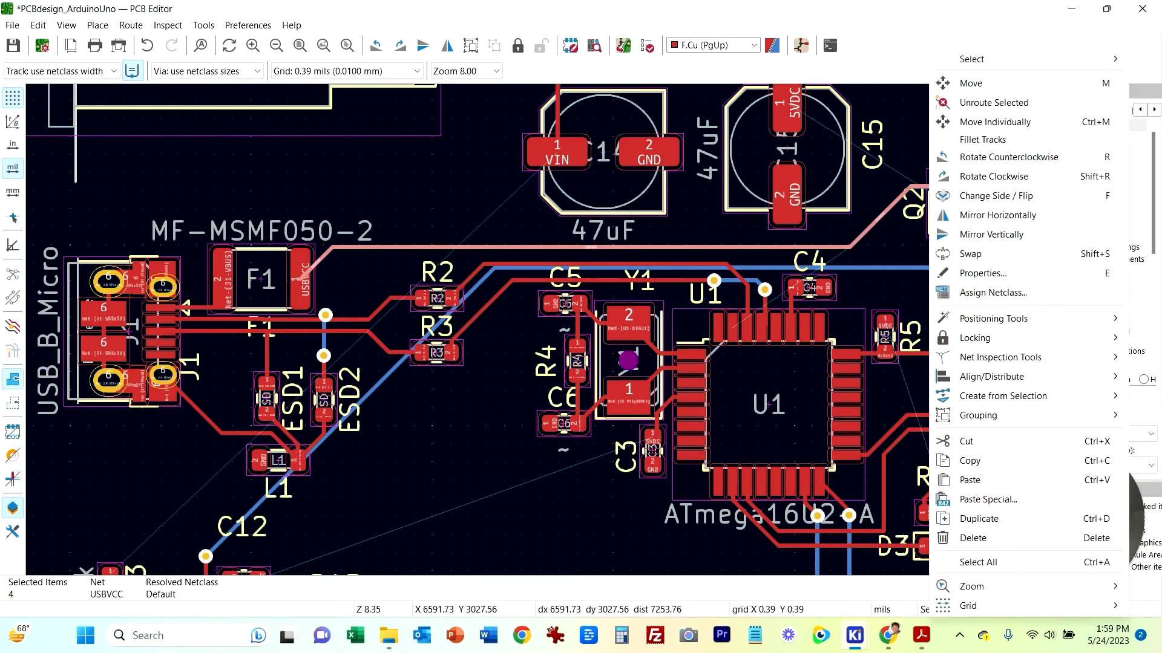
click(983, 273)
text(15)
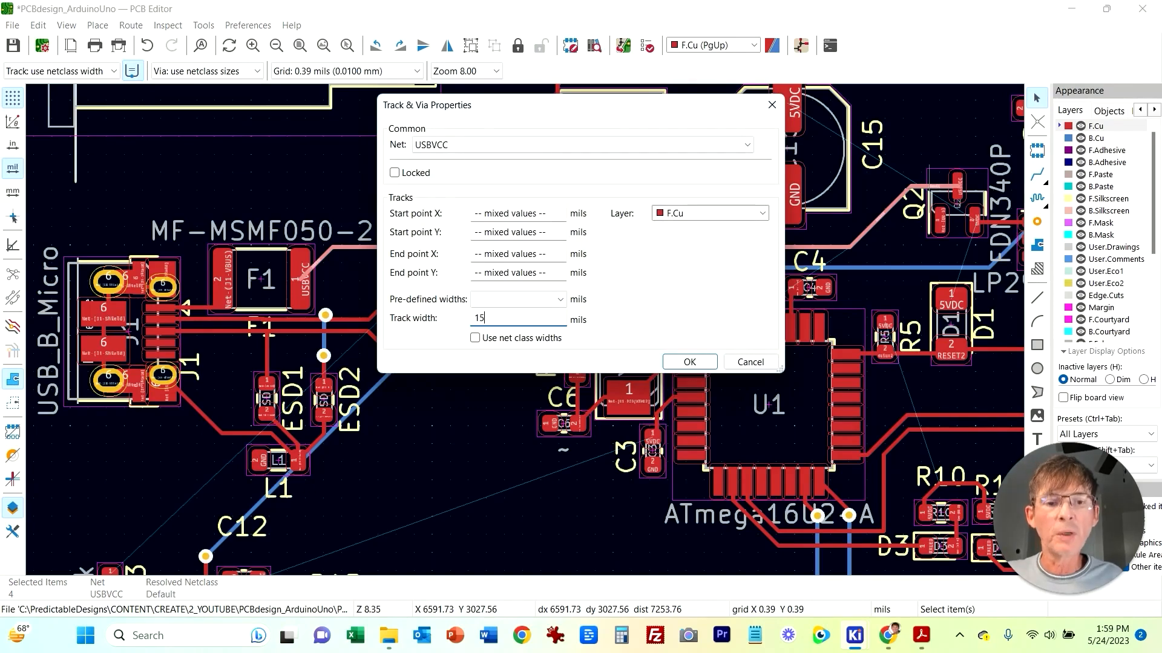
key(Return)
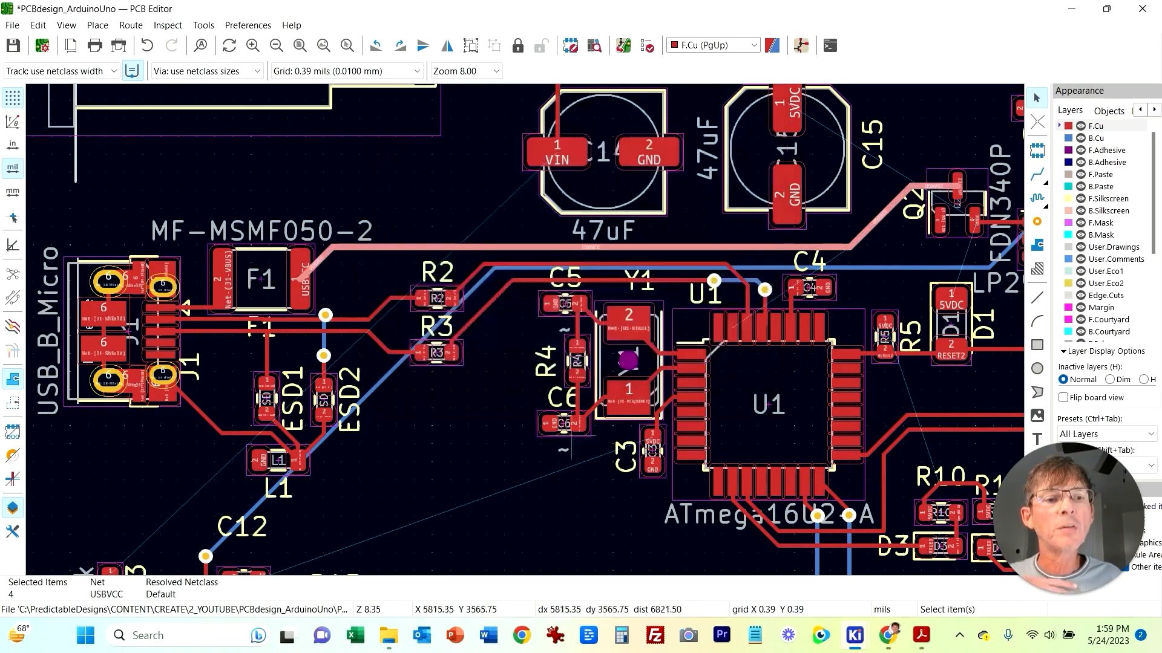
key(Escape)
Step: Set the width of the 5VDC track between Q2 and U4 to 15 mils
middle_drag(958, 104, 763, 165)
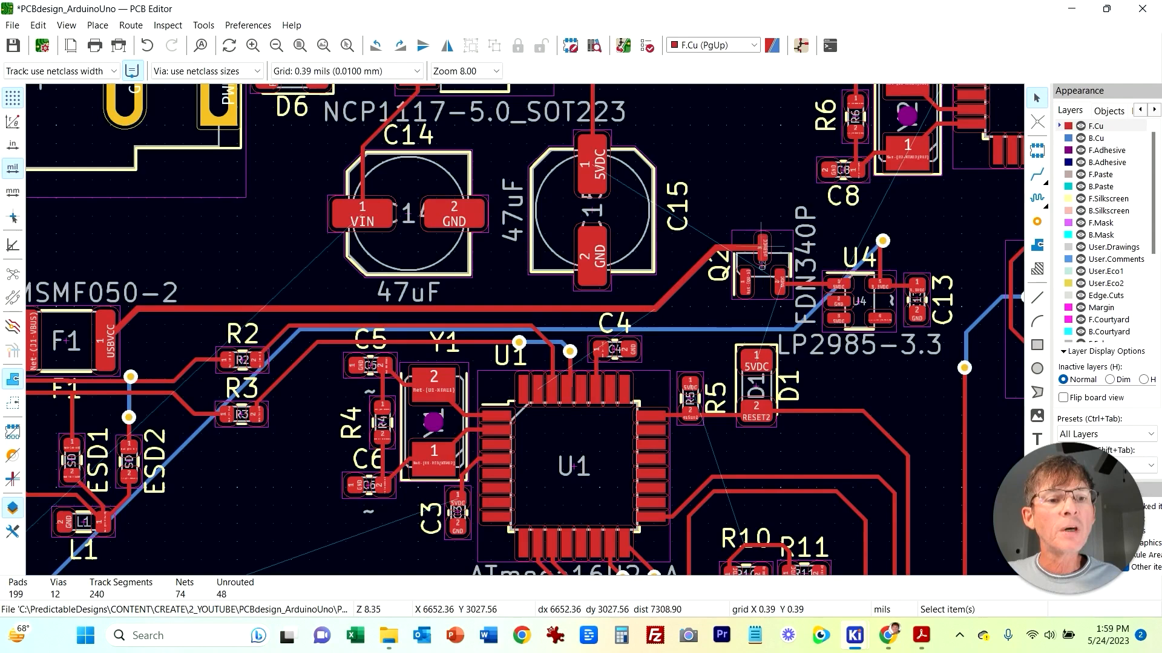
click(818, 291)
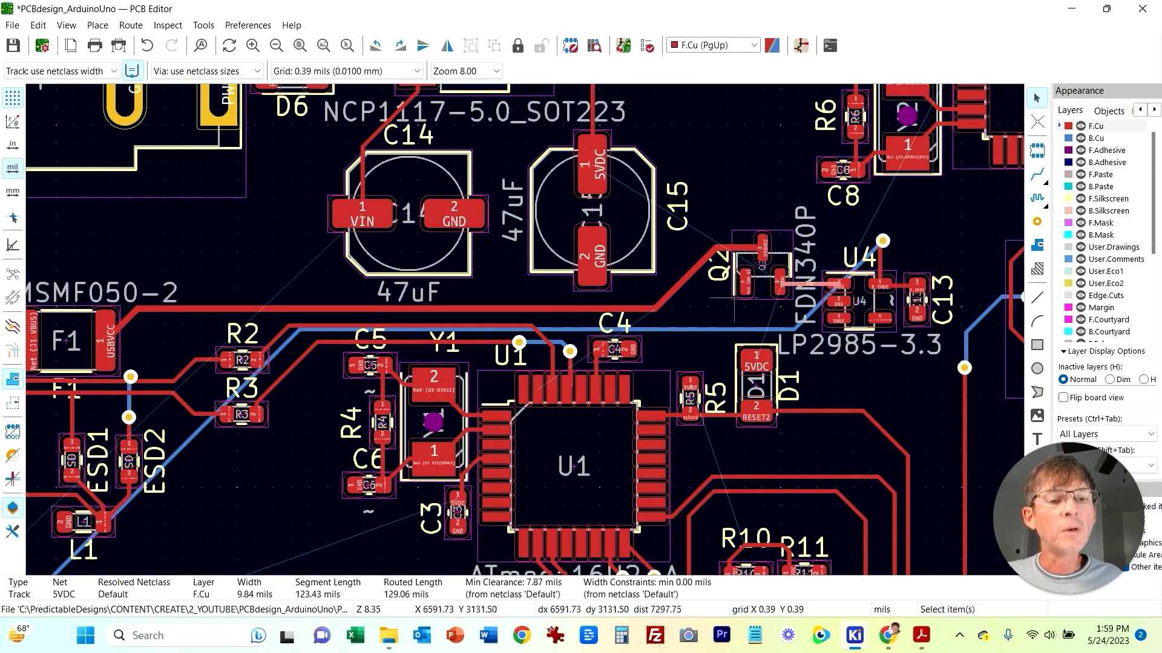
scroll(818, 296, up, 5)
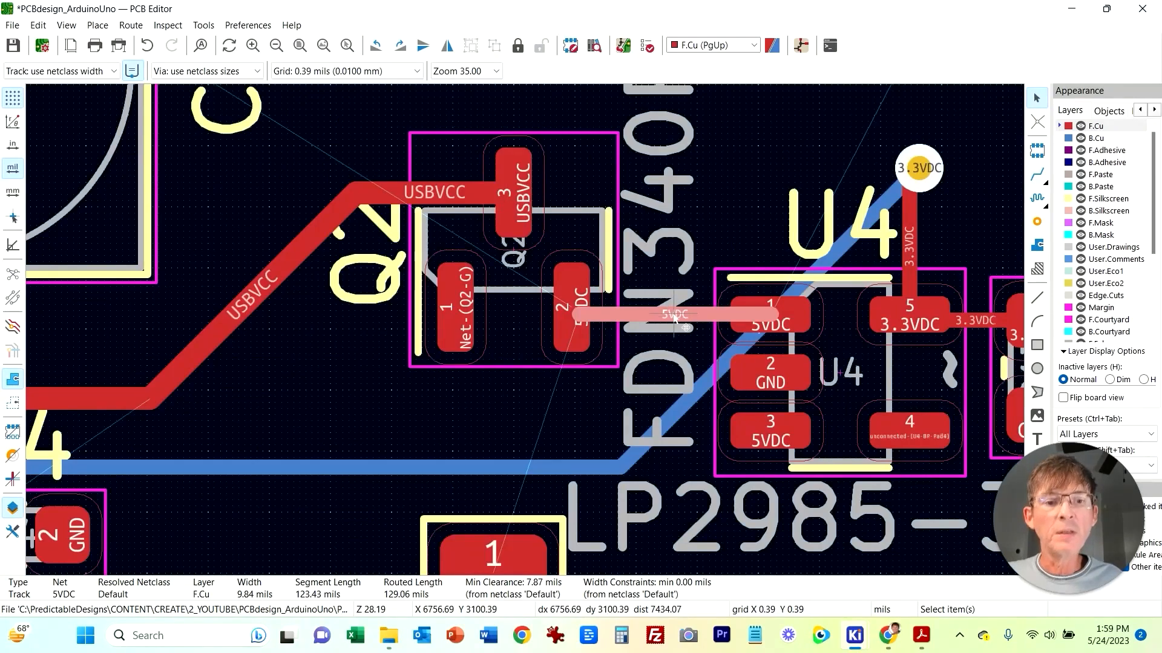
key(shift+e)
key(Escape)
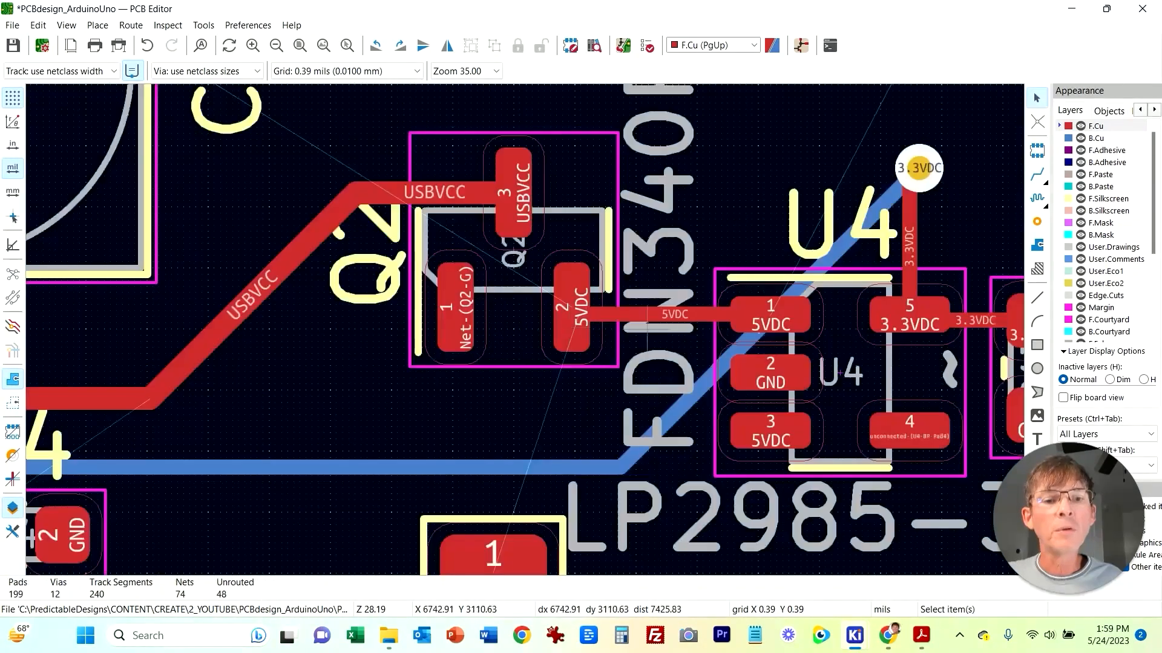
click(690, 316)
right_click(690, 315)
click(750, 304)
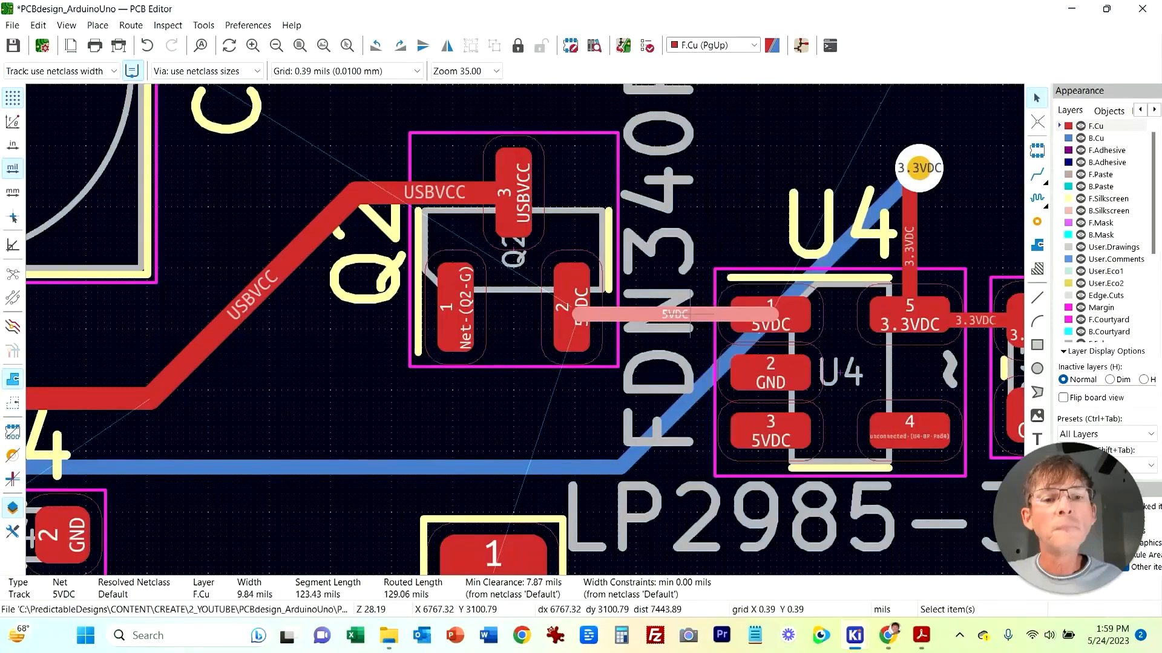
text(15)
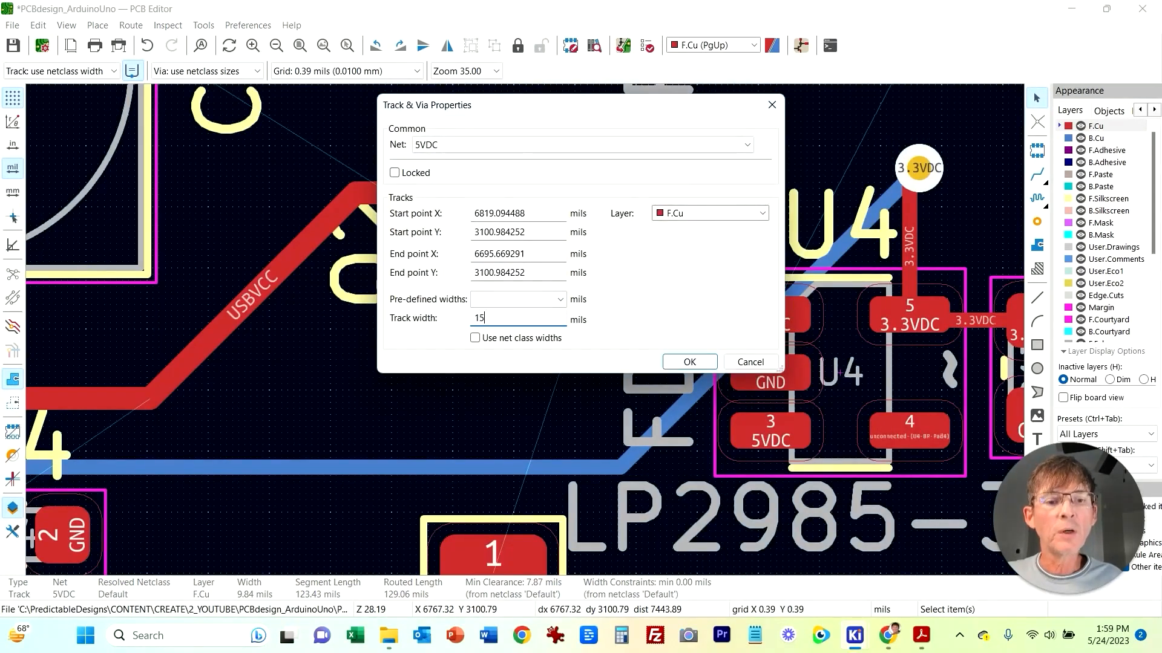
key(Return)
Step: Route the Q2 gate net from Q2's pin 1 down toward R5 and drop a through via
click(450, 423)
middle_drag(426, 430, 535, 374)
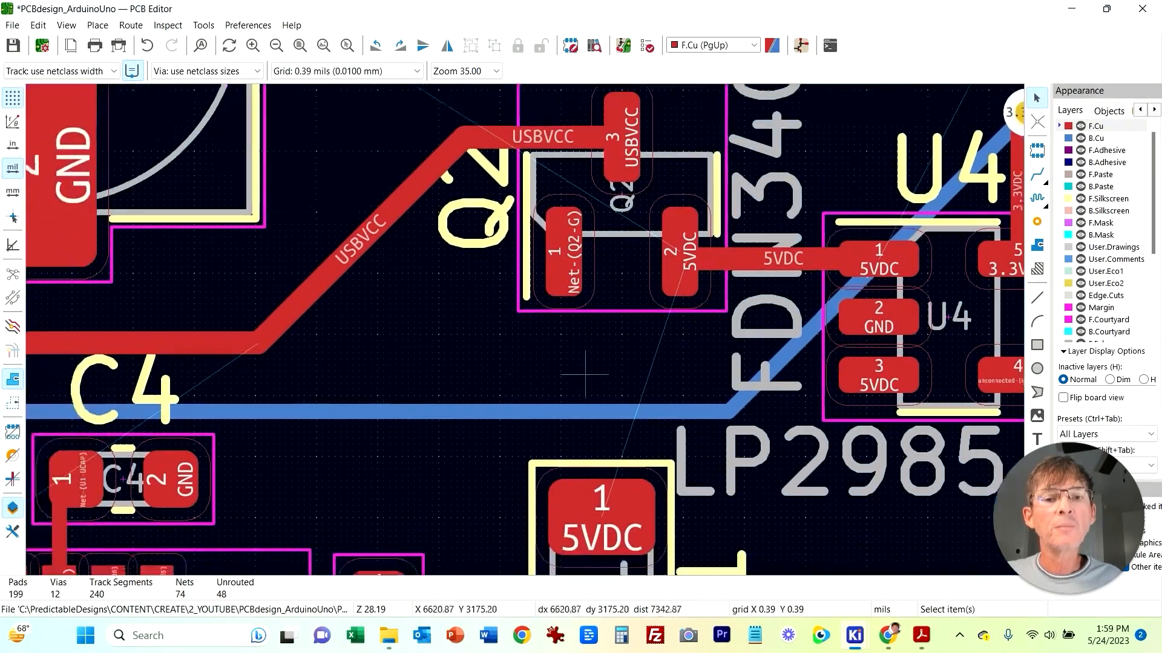
scroll(586, 375, down, 3)
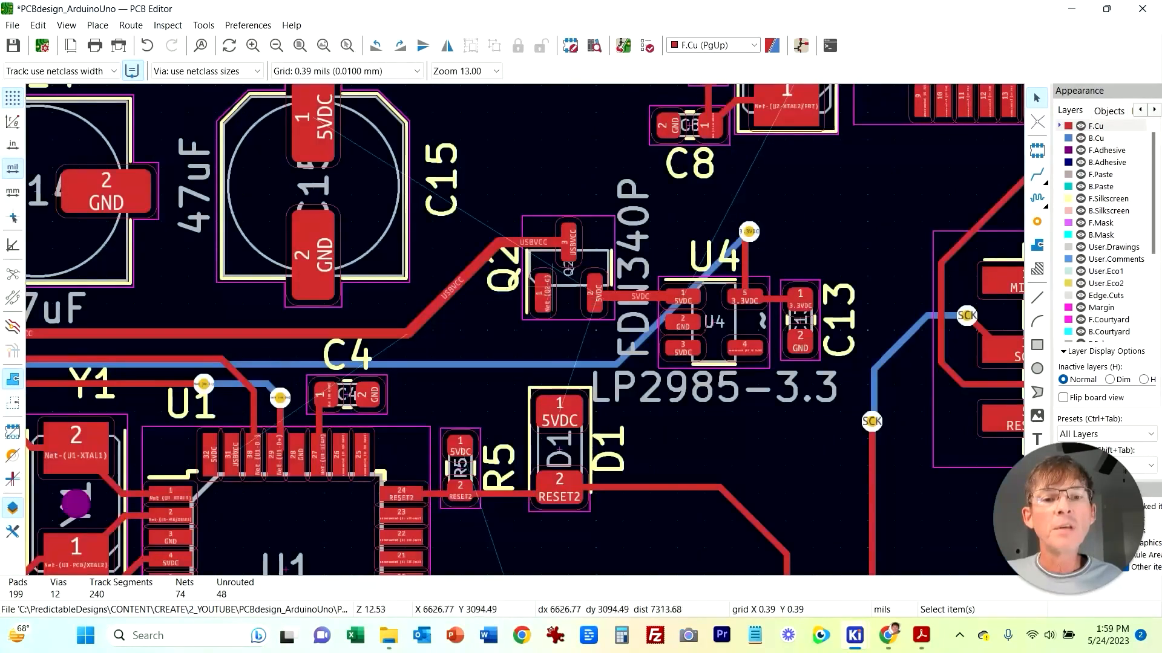
key(x)
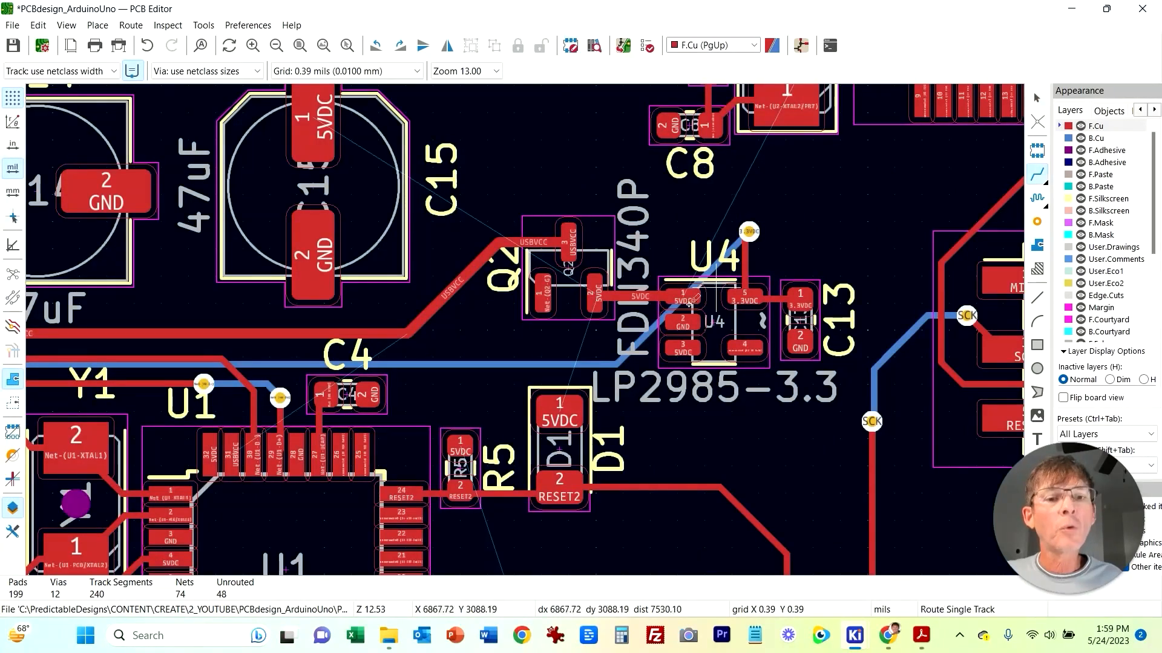
click(548, 292)
scroll(548, 292, down, 1)
scroll(491, 423, down, 2)
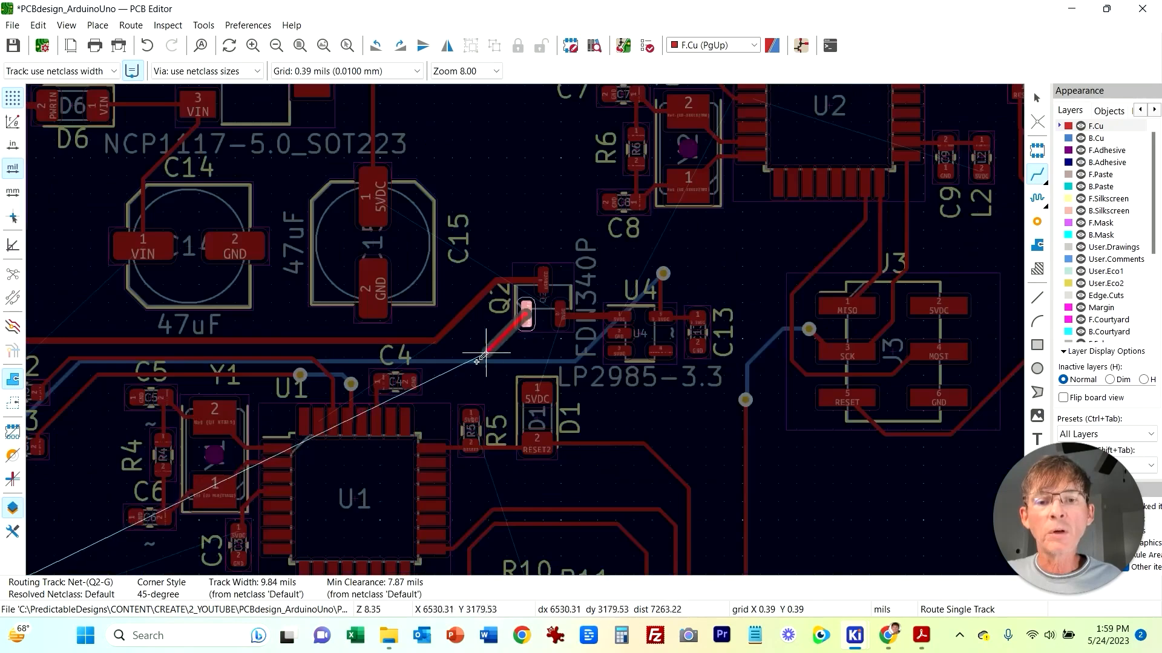
middle_drag(490, 420, 923, 151)
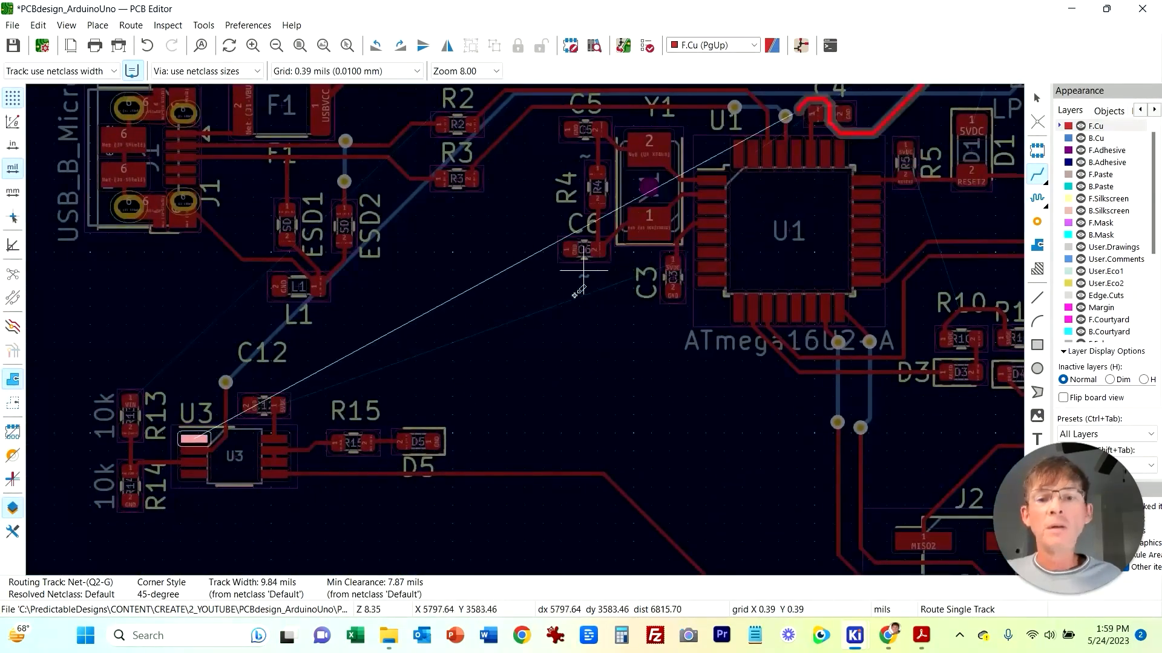
middle_drag(571, 309, 458, 499)
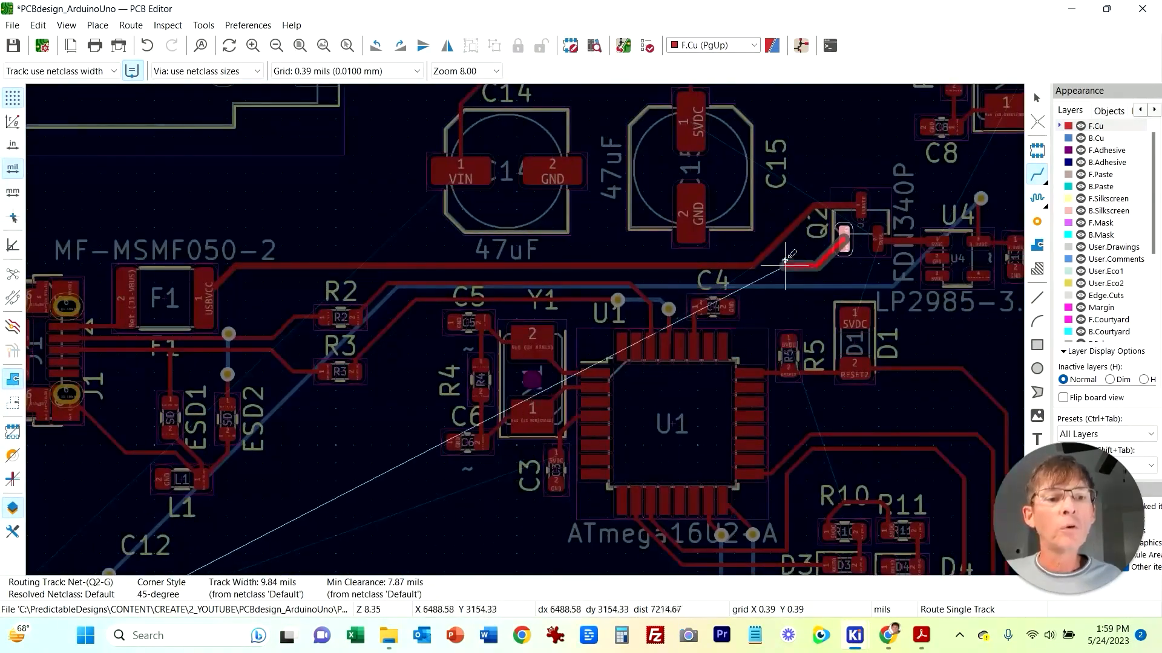
right_click(789, 307)
click(870, 379)
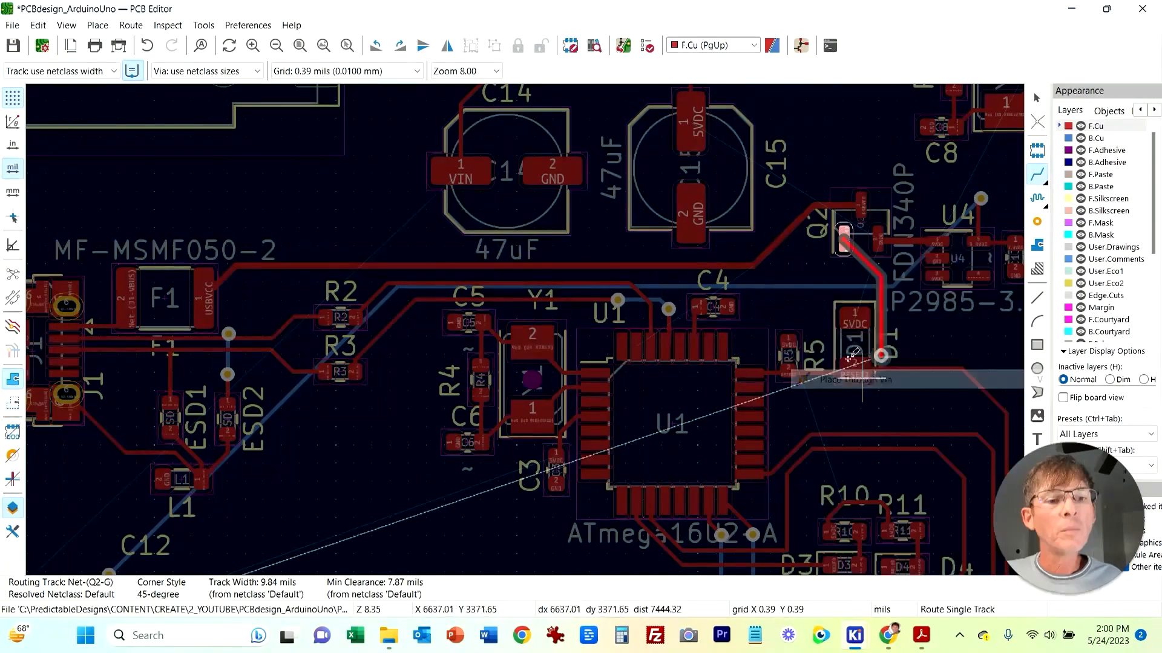
click(785, 306)
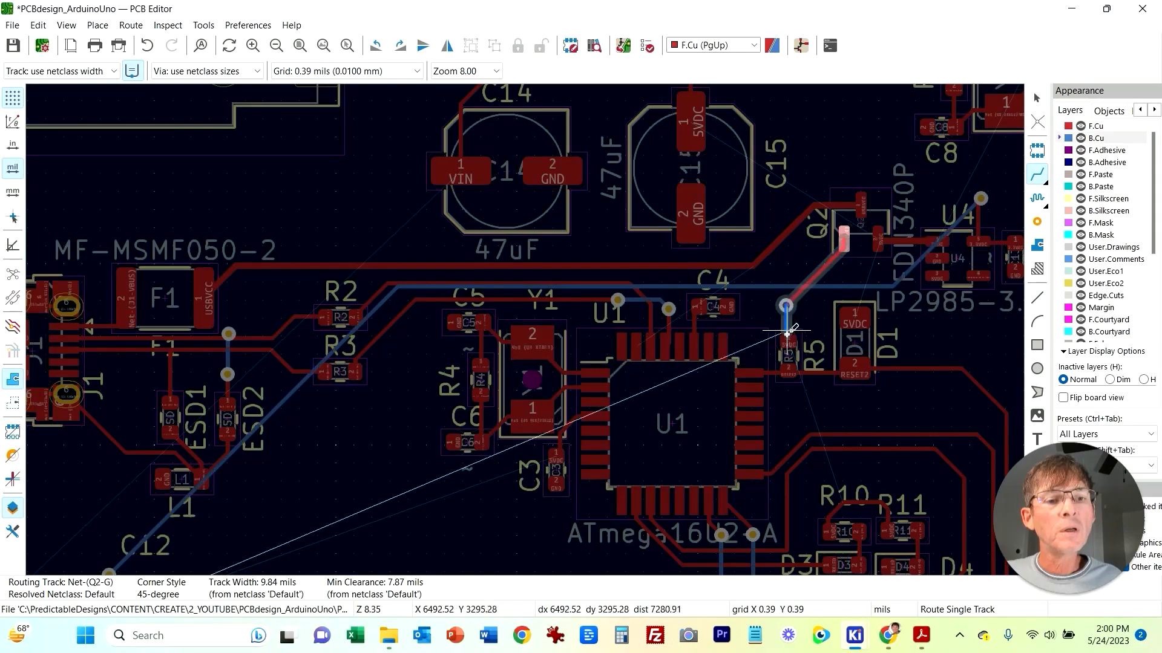
Step: Continue the Q2 gate track on the back copper past U1 and C12, then via up to U3's output pin
middle_drag(428, 509, 513, 146)
middle_drag(656, 231, 411, 423)
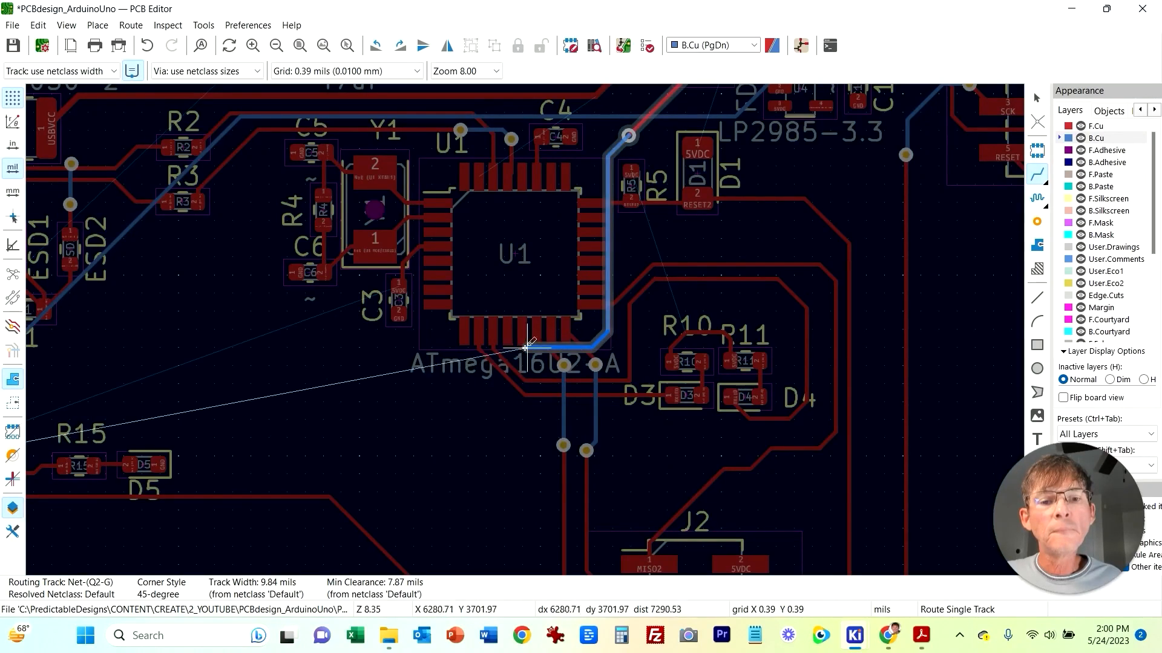
click(345, 347)
middle_drag(344, 346, 767, 179)
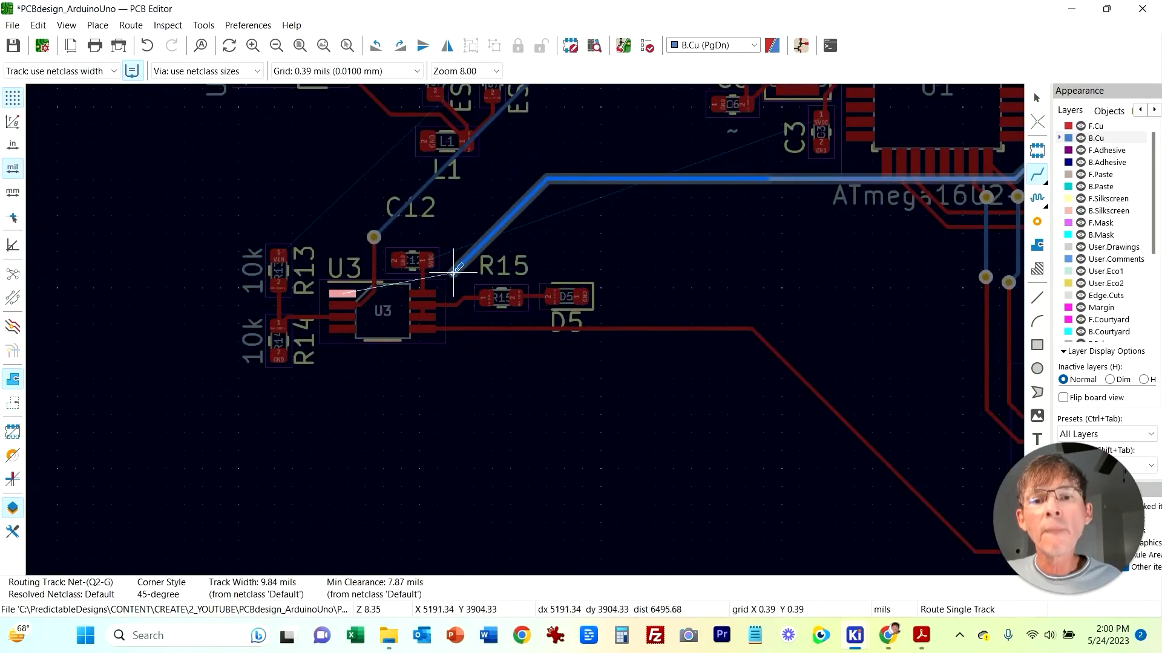
click(385, 263)
right_click(339, 265)
click(400, 379)
click(338, 265)
click(338, 293)
Step: Review the schematic around the USB connector, U1 and the LED resistors, then return to the PCB editor
middle_drag(781, 253, 345, 401)
middle_drag(834, 351, 707, 568)
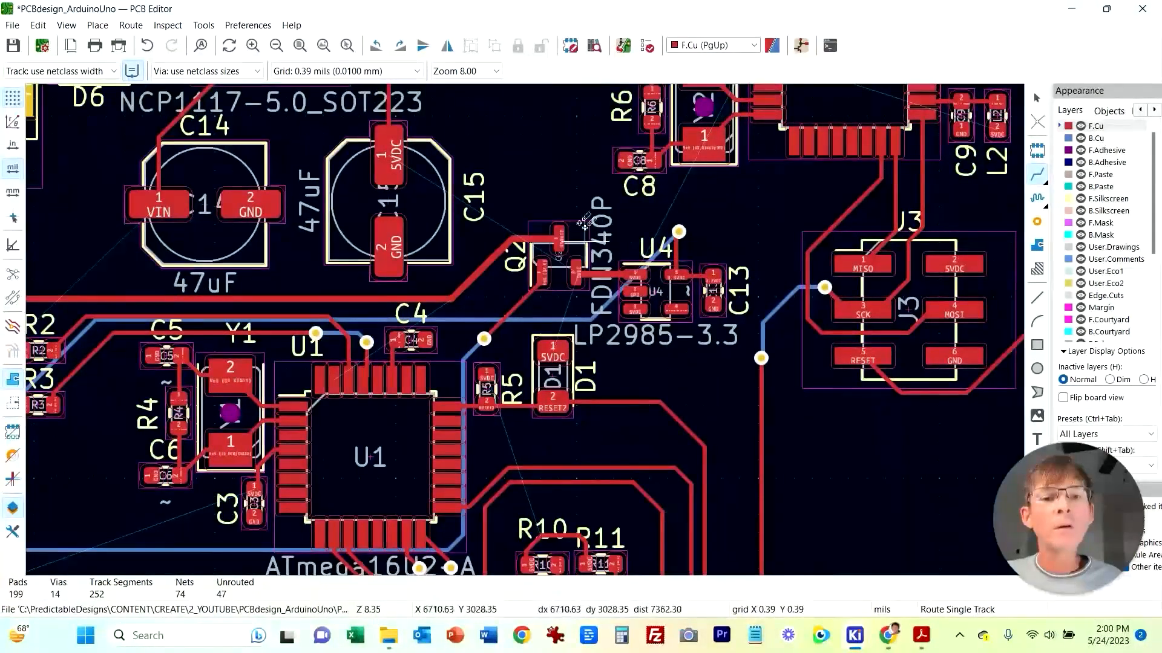
mouse_move(855, 635)
click(874, 563)
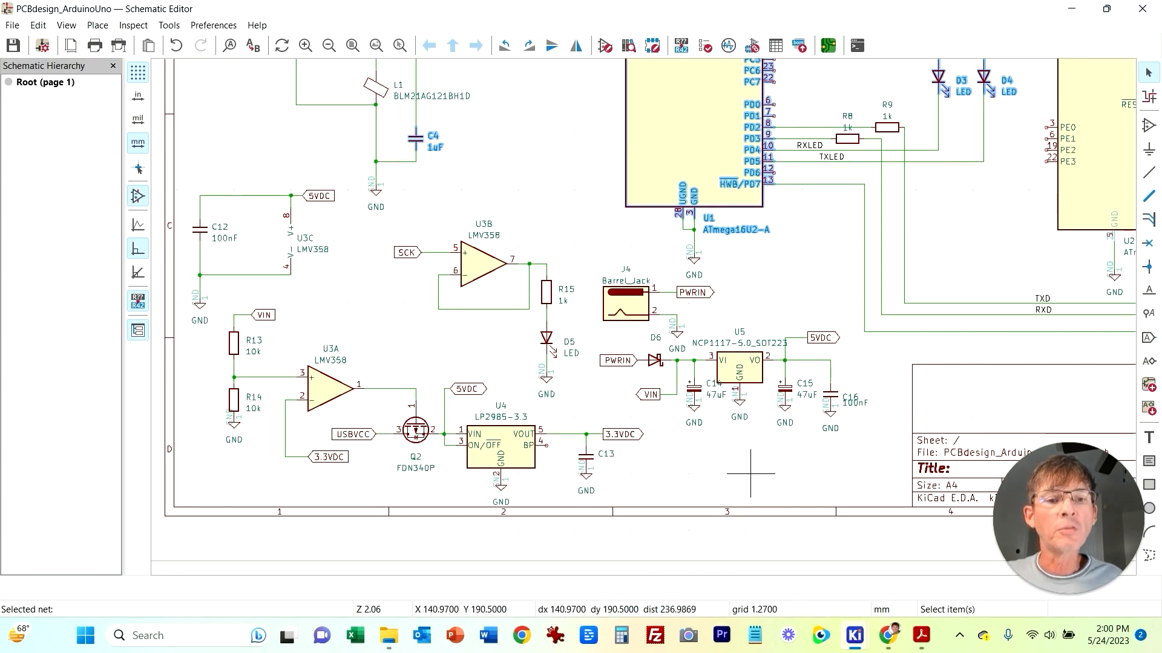
middle_drag(767, 441, 702, 575)
middle_drag(440, 249, 527, 366)
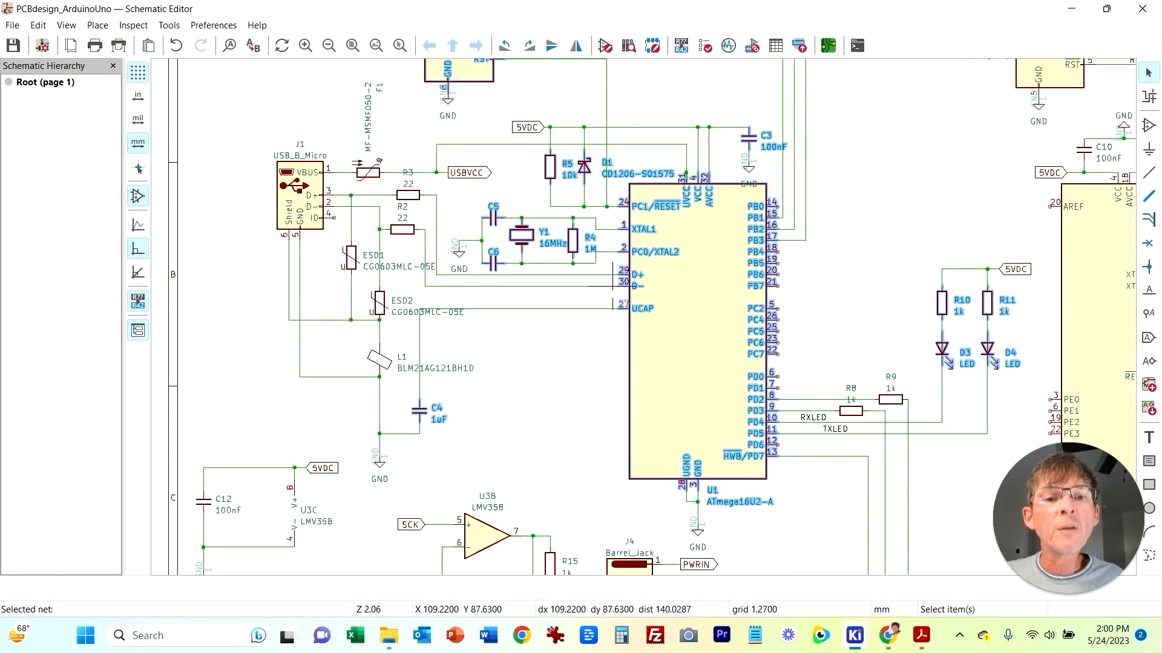
click(590, 400)
middle_drag(924, 115, 711, 383)
mouse_move(854, 636)
click(1007, 563)
Step: Review the schematic around U2, R8, R9 and the TX/RX lines, then return to the PCB editor
scroll(526, 326, down, 2)
mouse_move(855, 636)
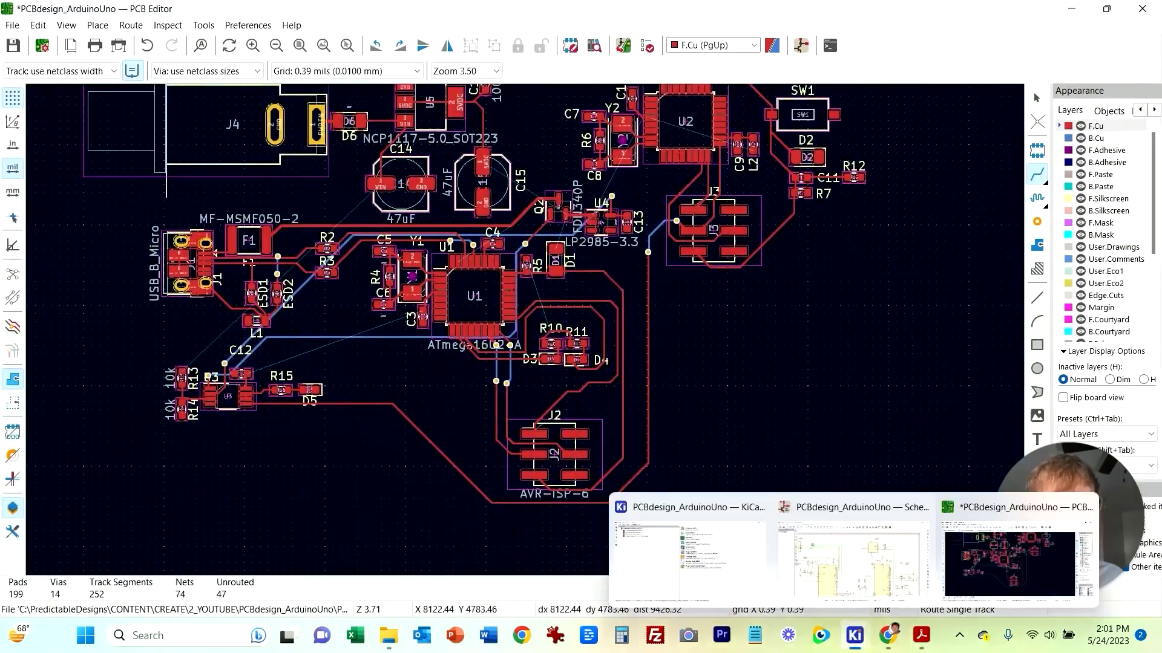
click(853, 560)
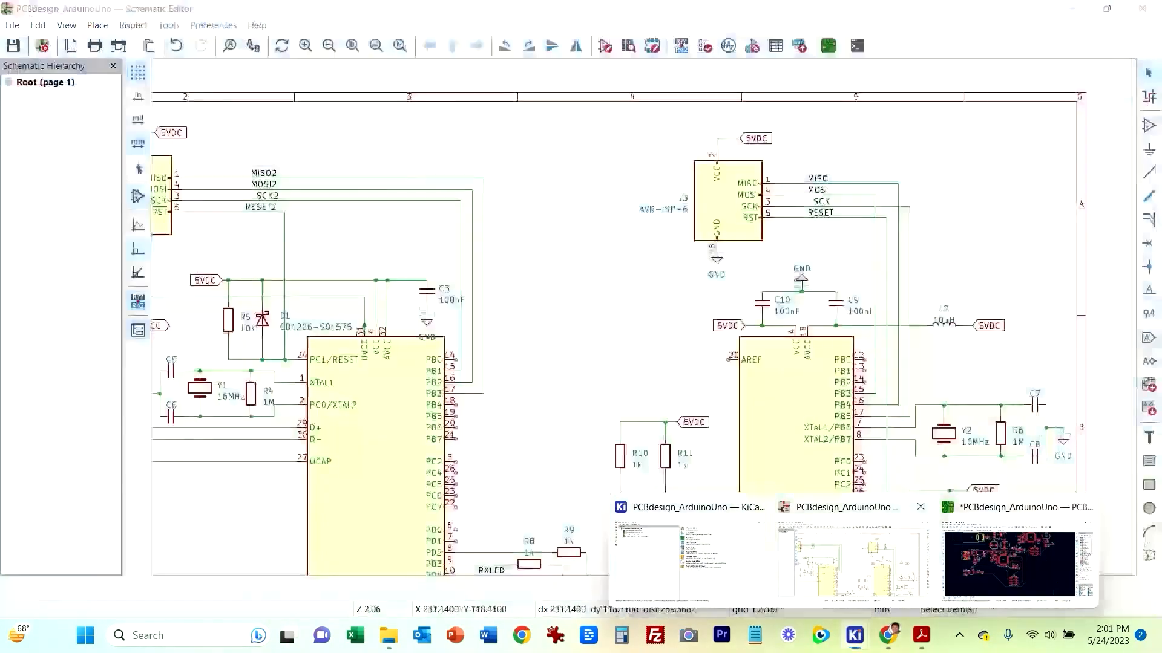
middle_drag(597, 411, 415, 326)
middle_drag(864, 219, 721, 132)
middle_drag(705, 528, 837, 374)
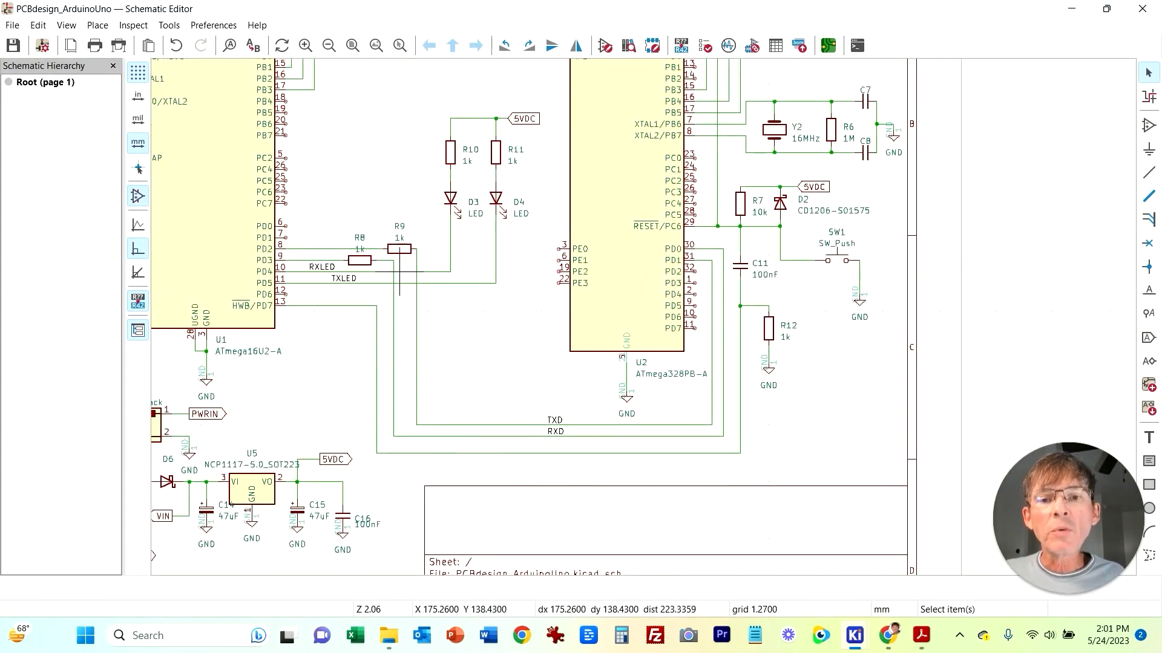
mouse_move(854, 636)
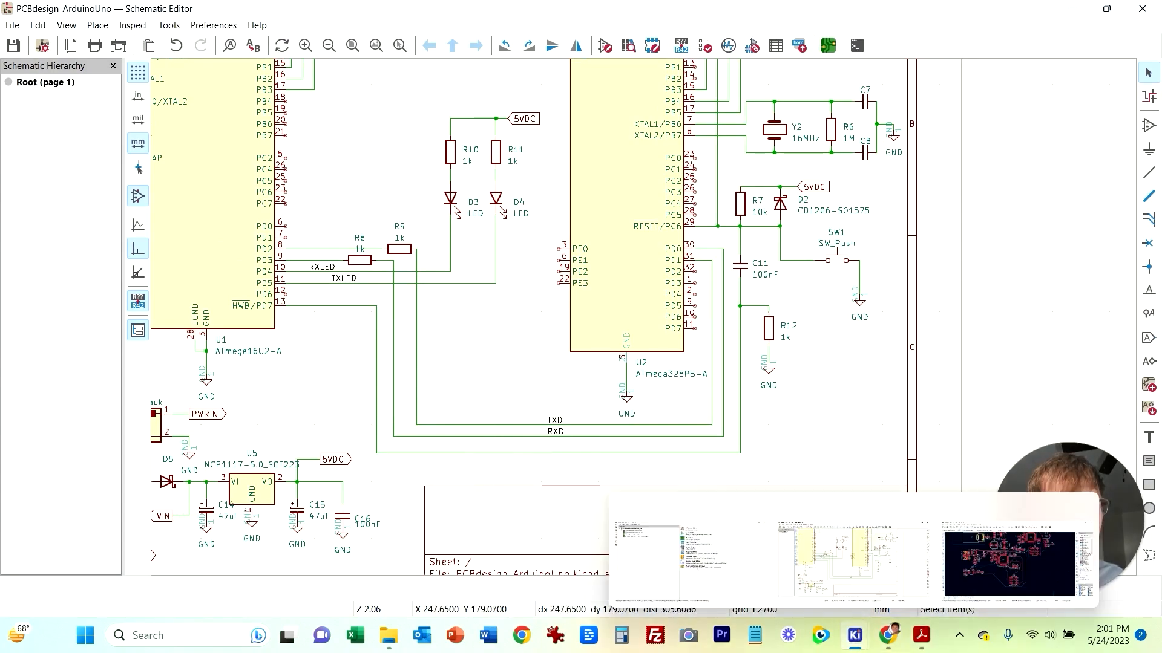
click(1009, 558)
middle_drag(802, 331, 796, 435)
middle_drag(775, 512, 806, 411)
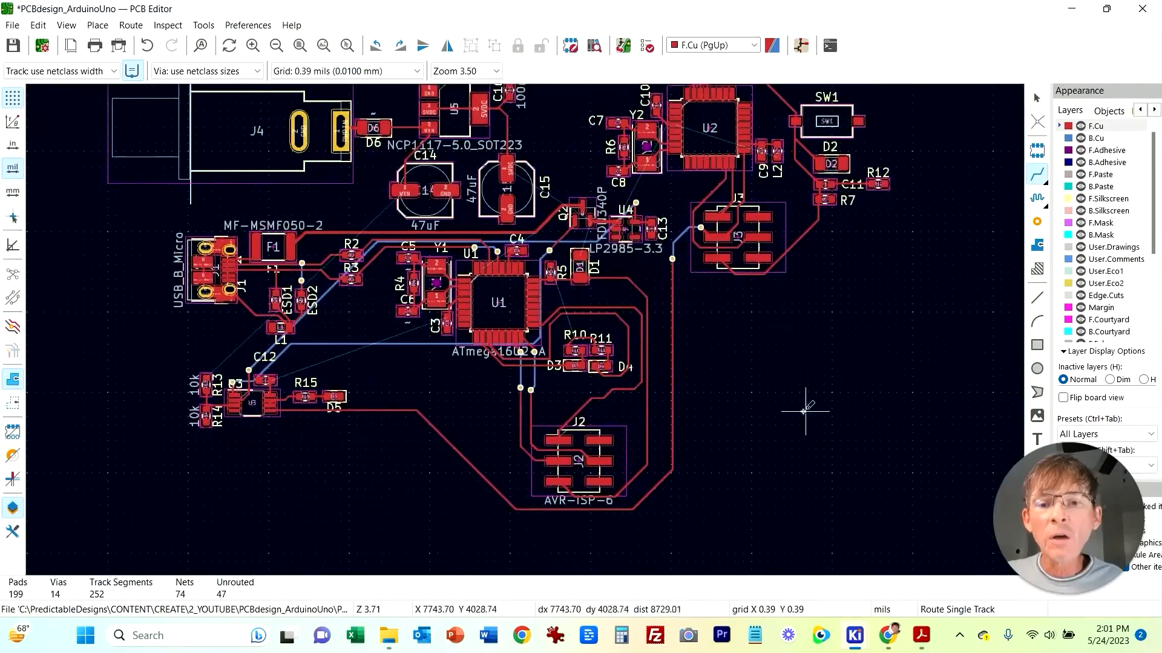
middle_drag(798, 336, 806, 402)
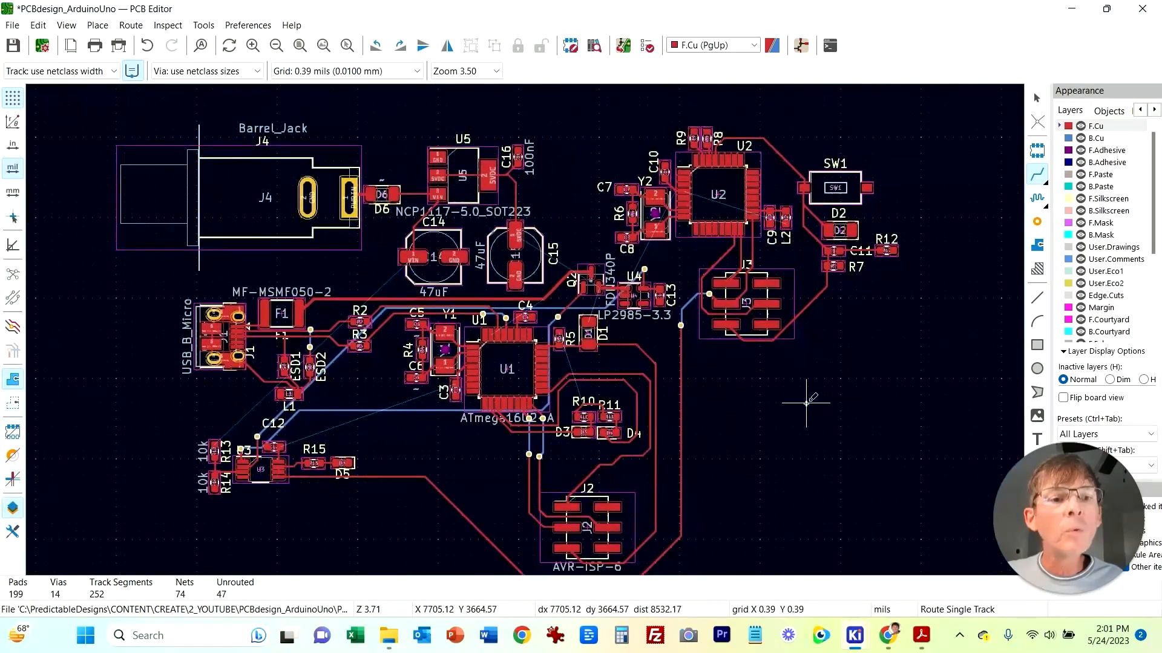
Step: Route the U1-PD2 net from R9's pad down past C15 and place a through via there
scroll(701, 138, up, 5)
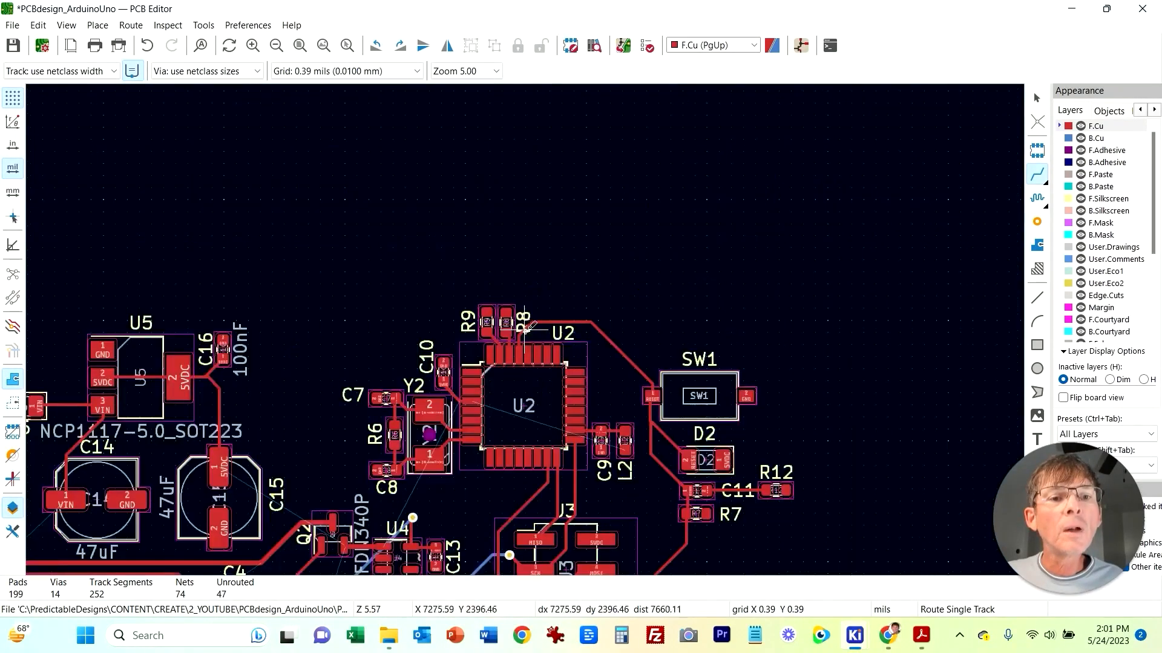
middle_drag(444, 258, 602, 242)
click(602, 242)
scroll(532, 290, down, 5)
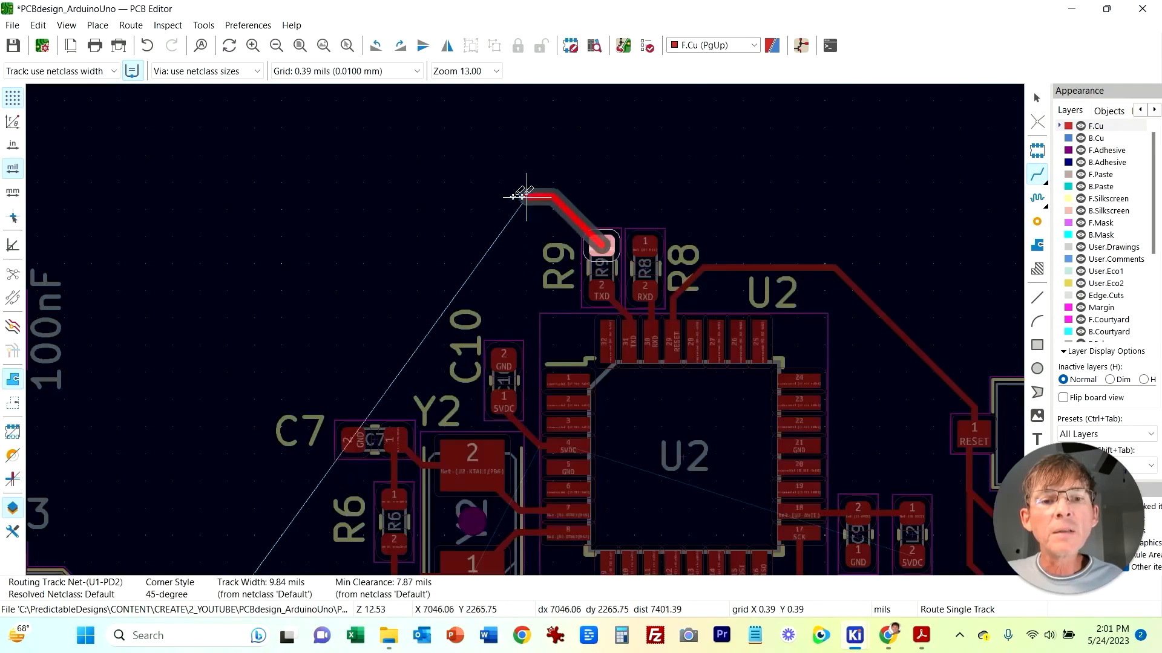
middle_drag(508, 340, 693, 186)
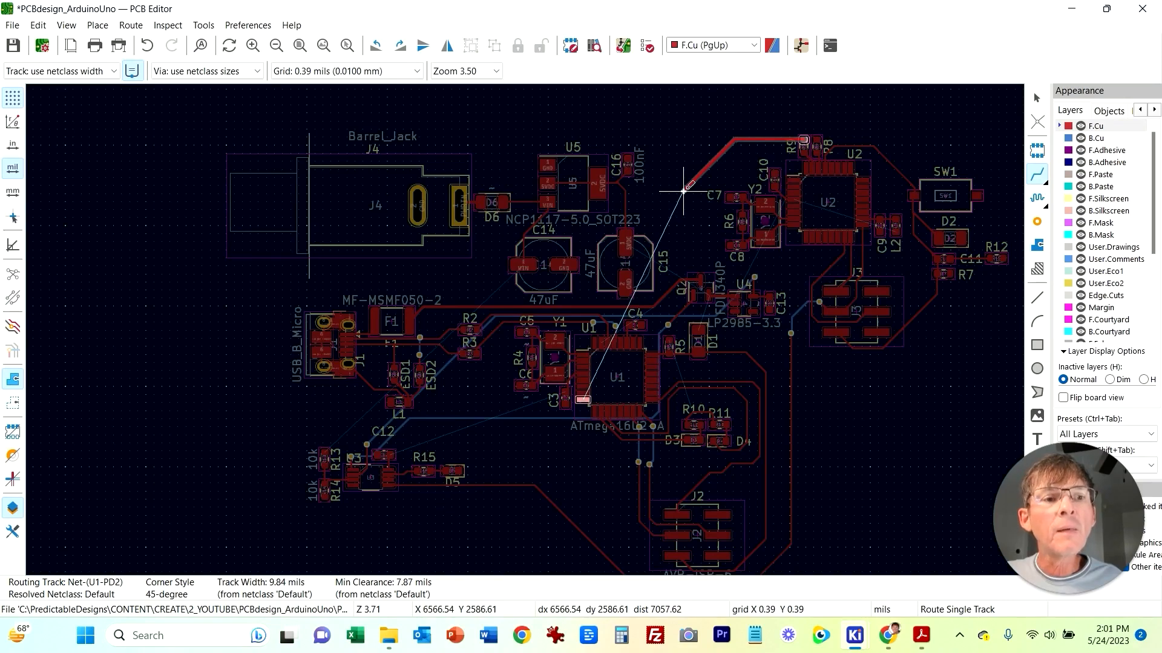
scroll(683, 192, up, 5)
middle_drag(559, 264, 613, 220)
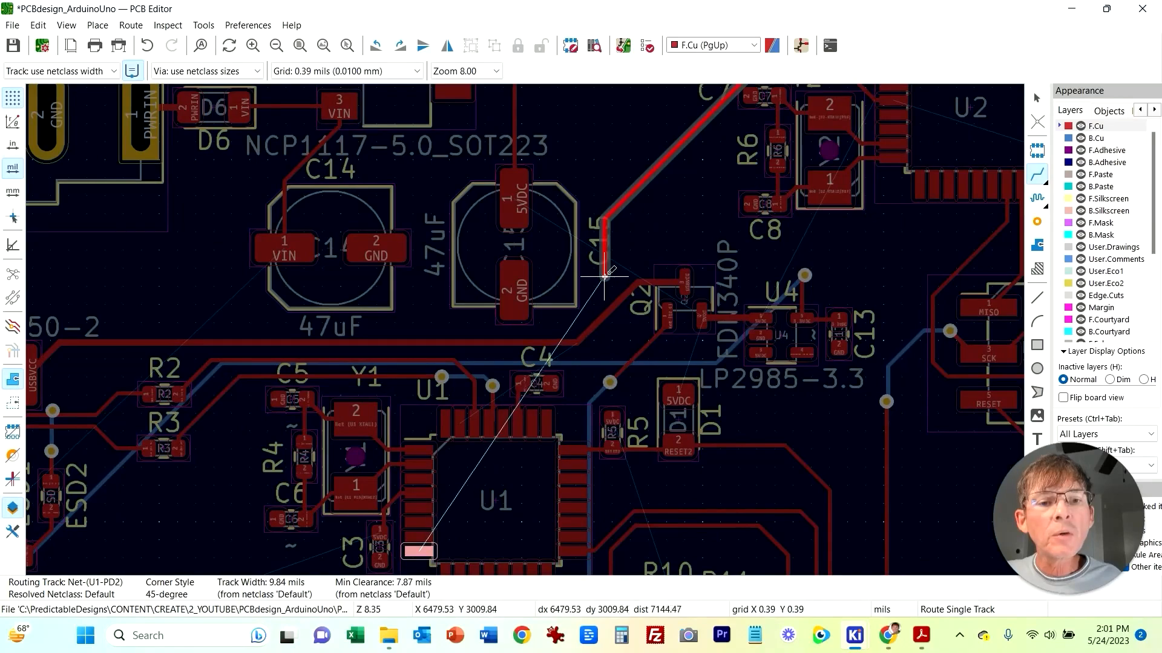
right_click(605, 269)
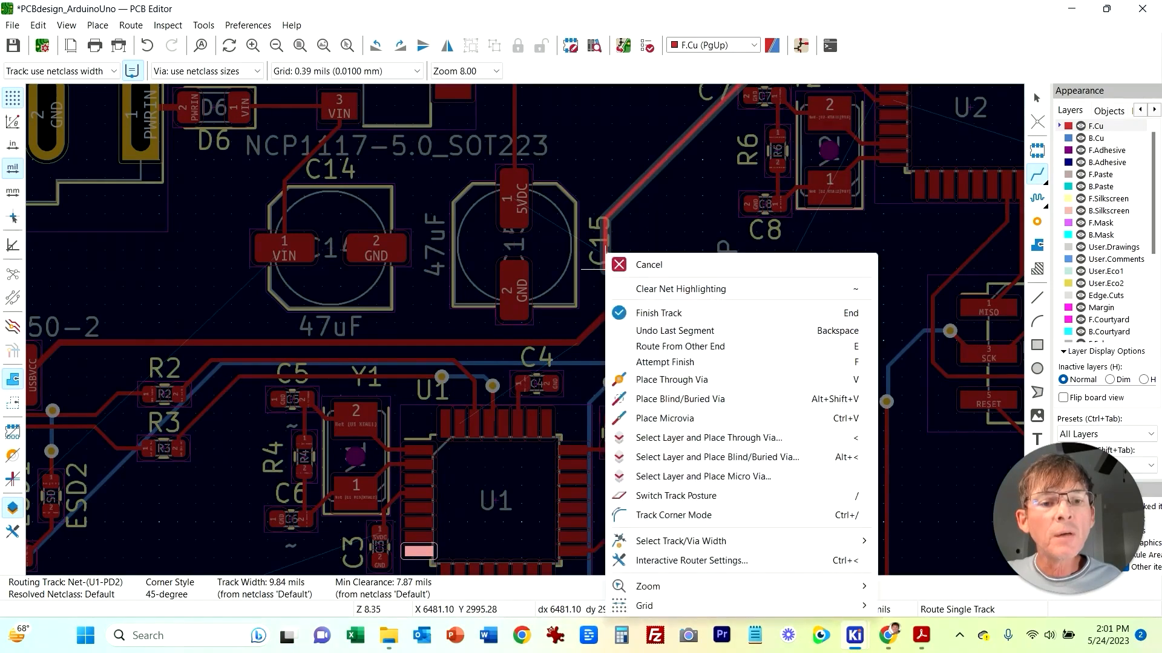
click(671, 380)
double_click(605, 267)
click(711, 45)
click(696, 70)
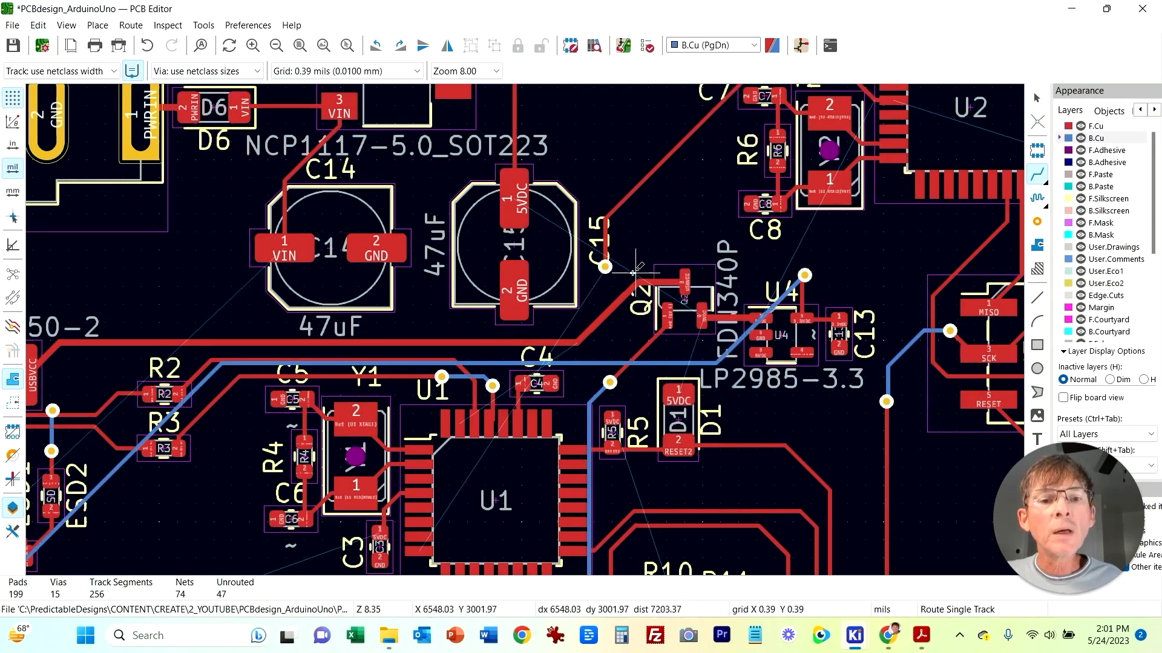
Step: Continue the U1-PD2 track on the back copper beside Q2 and add vias near C4
click(605, 267)
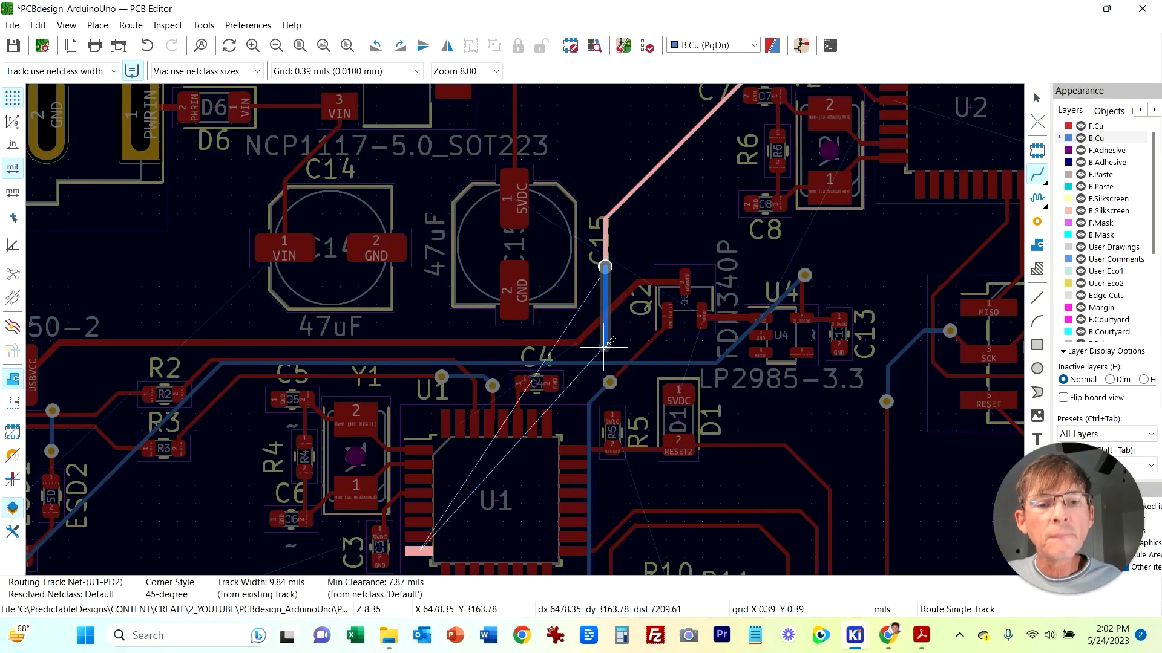
middle_drag(604, 347, 675, 179)
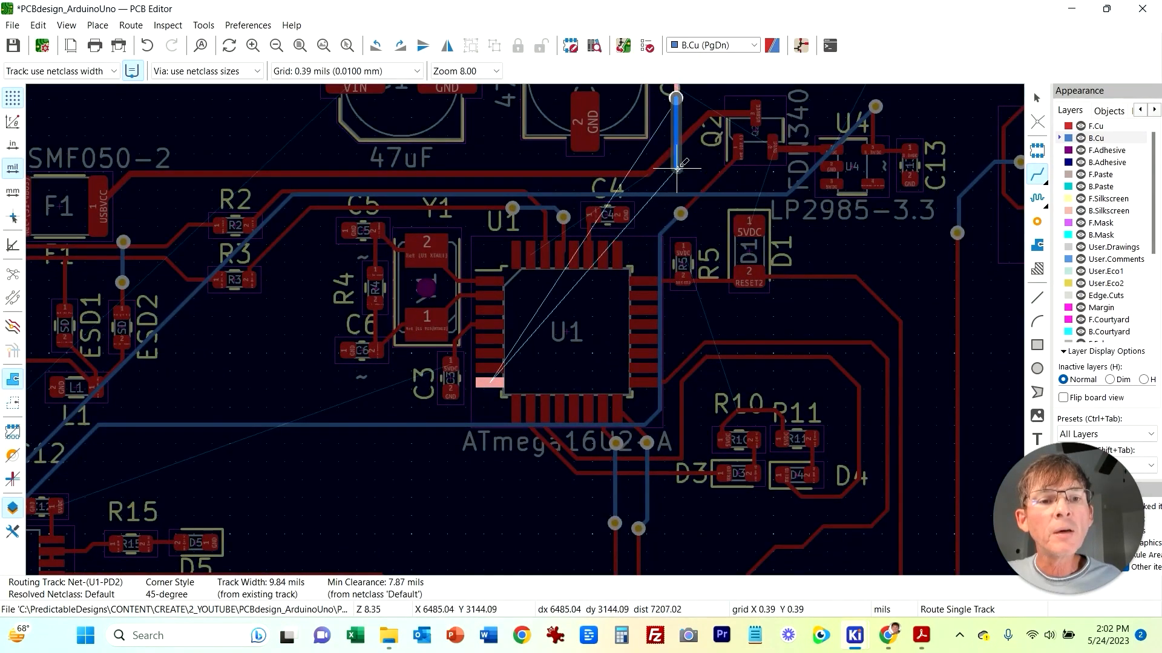
right_click(678, 176)
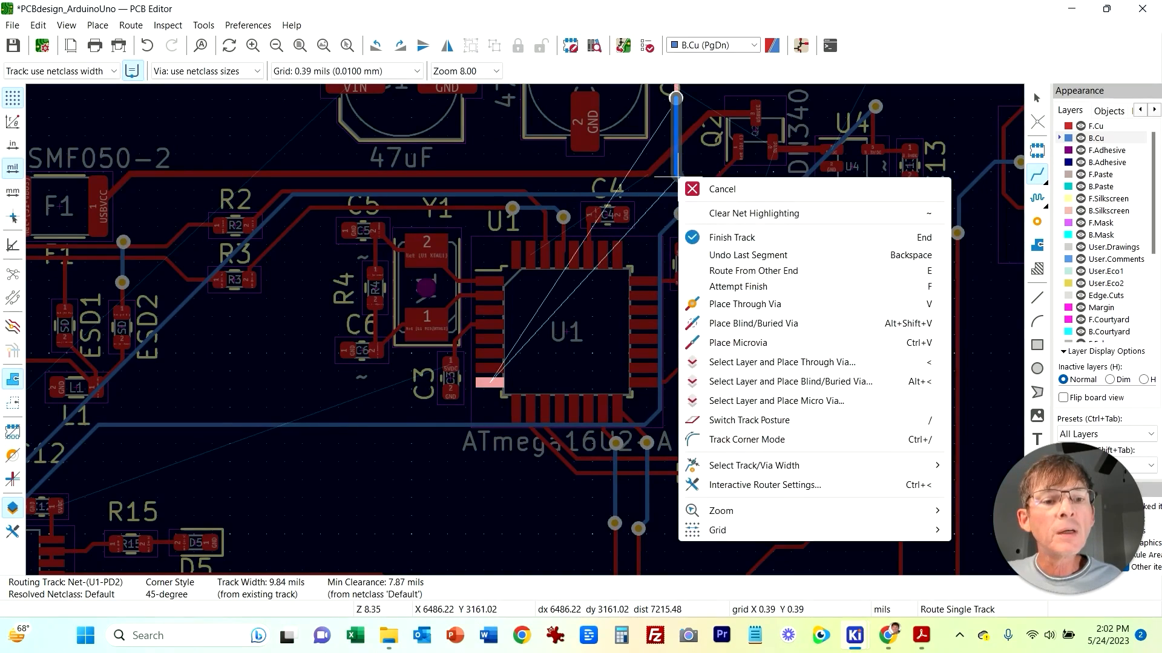
click(738, 304)
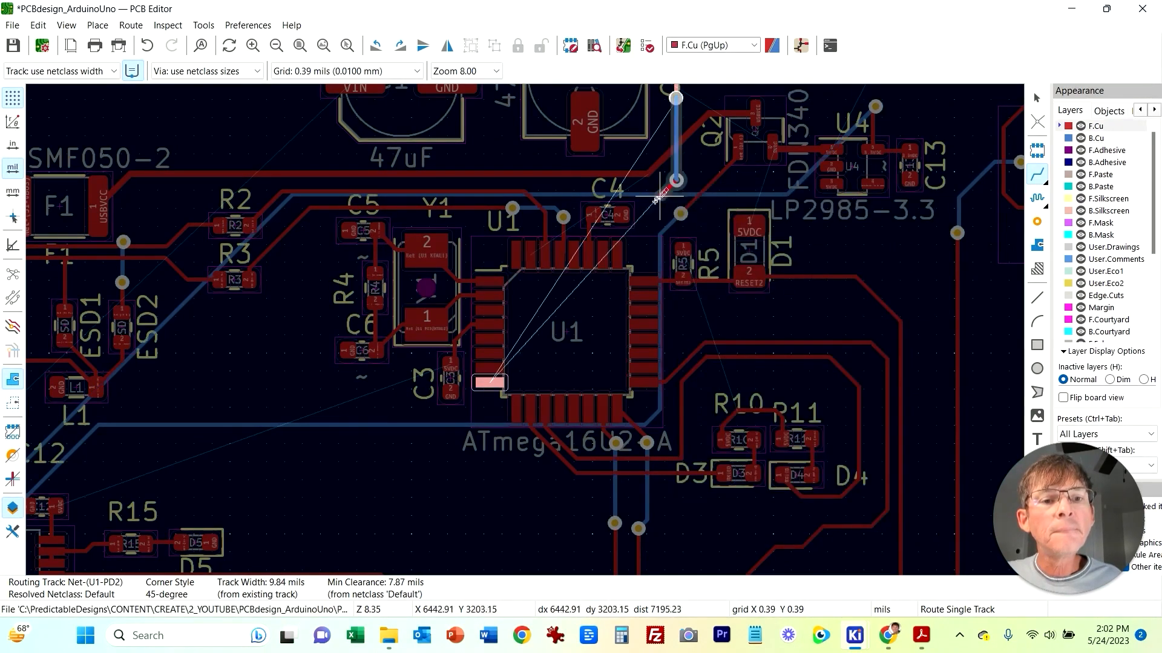
right_click(647, 216)
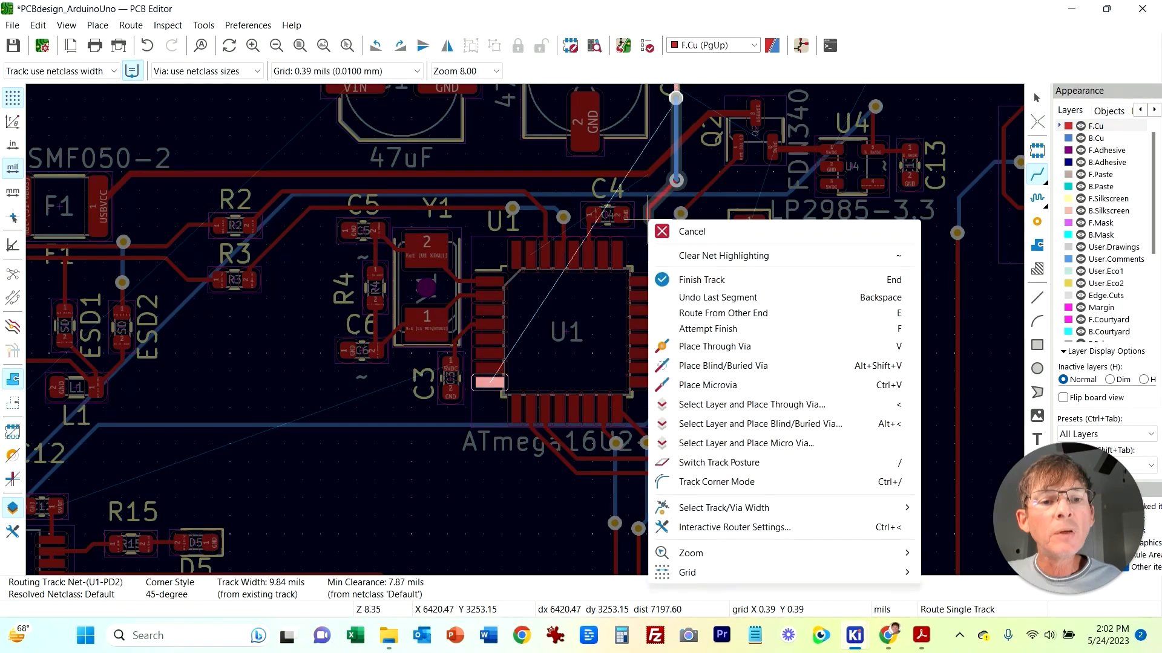
click(714, 346)
key(Escape)
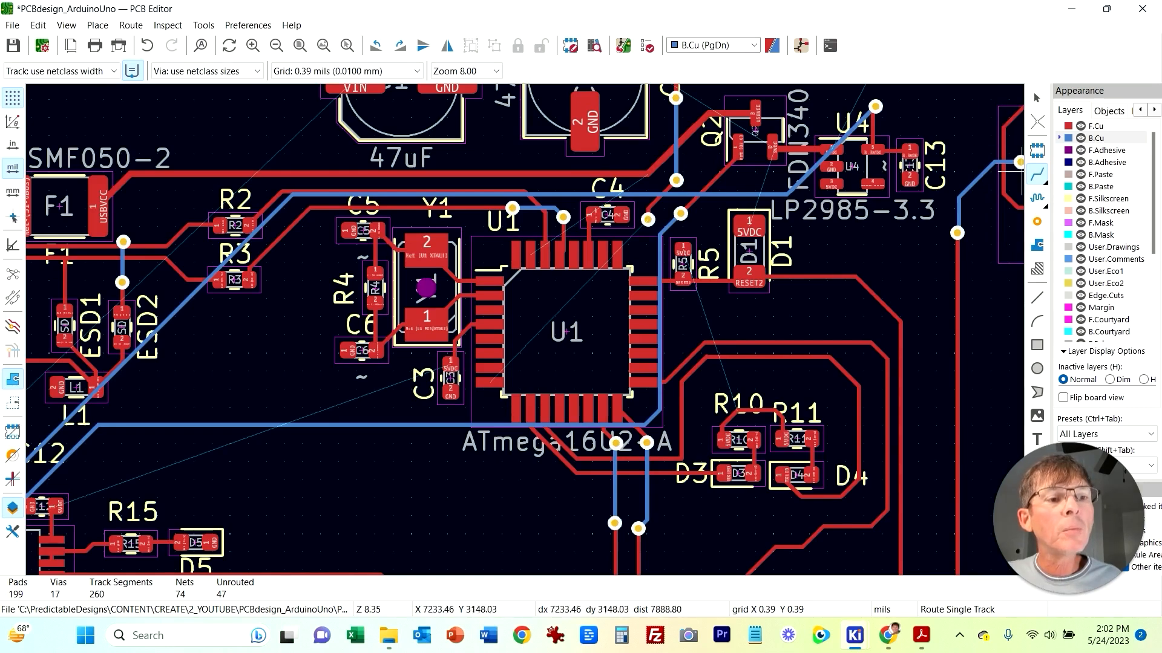
Step: Route the U1-PD2 track on the back copper around U1 to its PD2 pin, finishing with a via
click(648, 220)
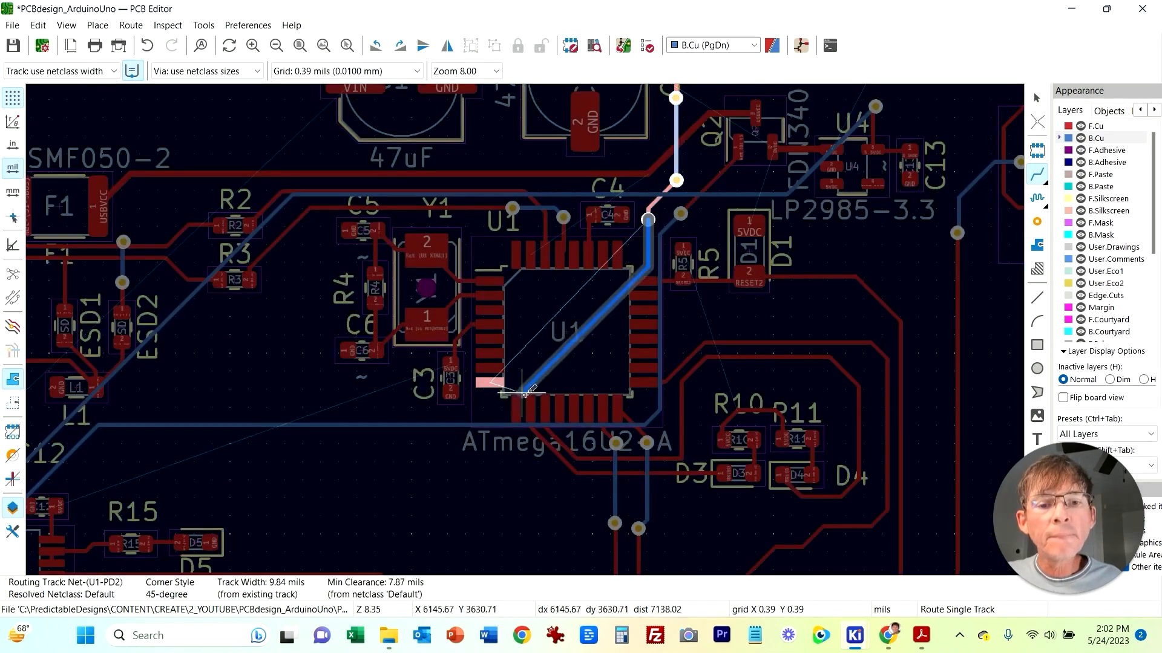
click(637, 414)
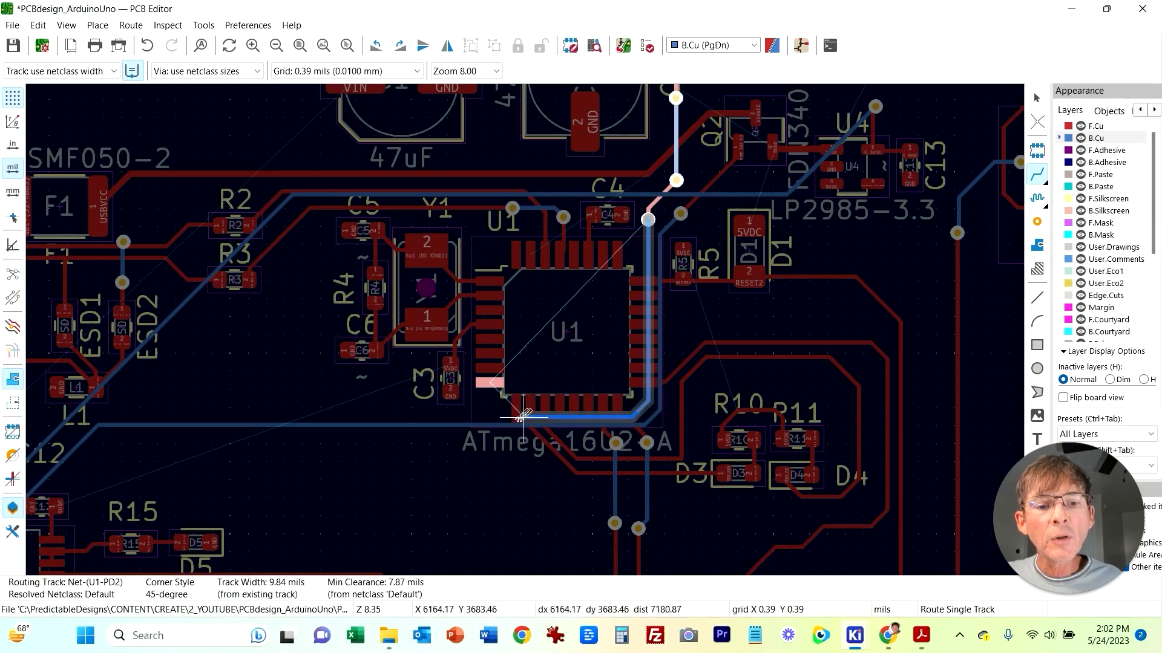
right_click(488, 410)
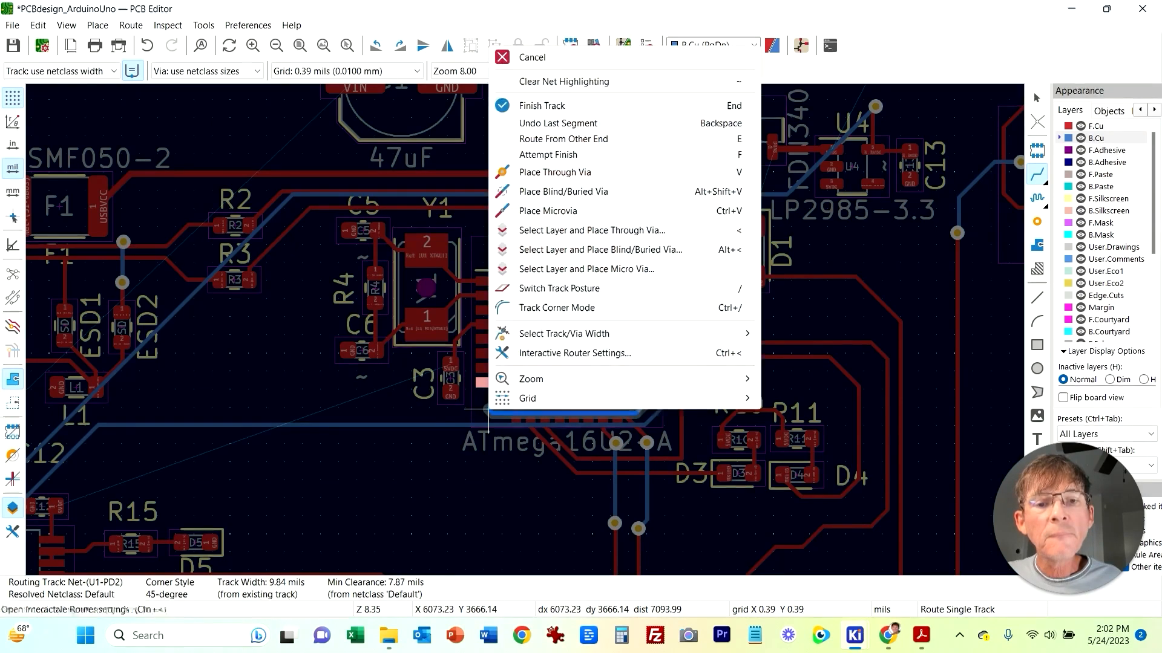
key(Escape)
key(Page_Up)
double_click(489, 409)
middle_drag(910, 235, 590, 126)
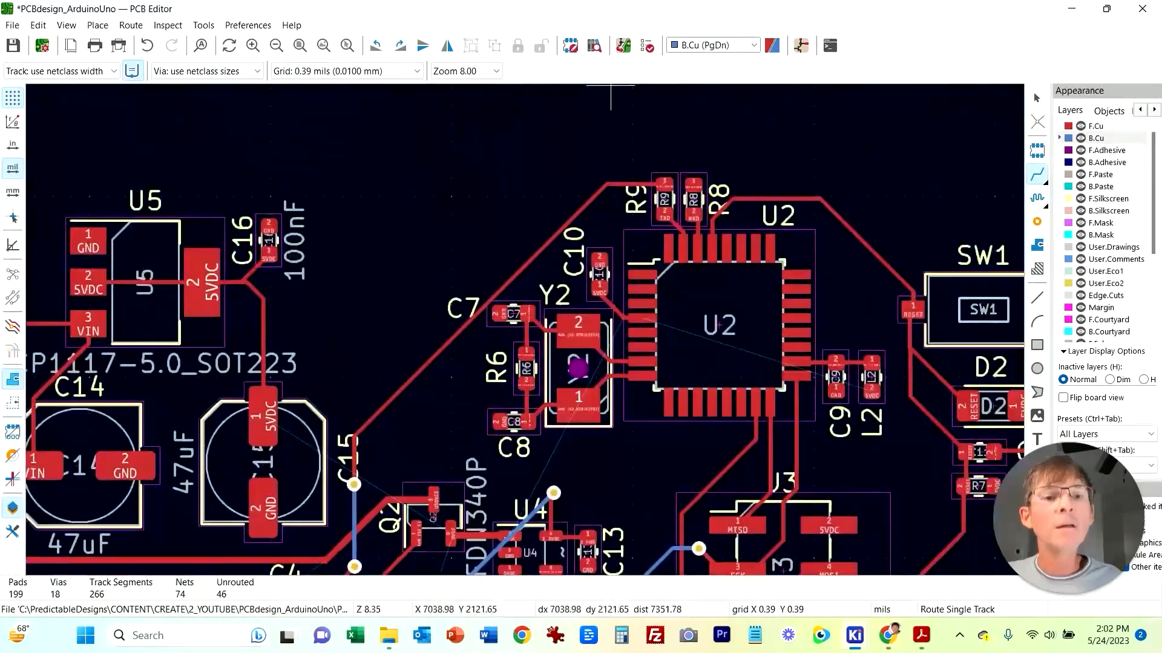
Step: Route the U1-PD3 net from R8's pad on front copper, drop through vias, and finish on back copper at U1's PD3 pin
click(694, 184)
middle_drag(591, 149, 791, 567)
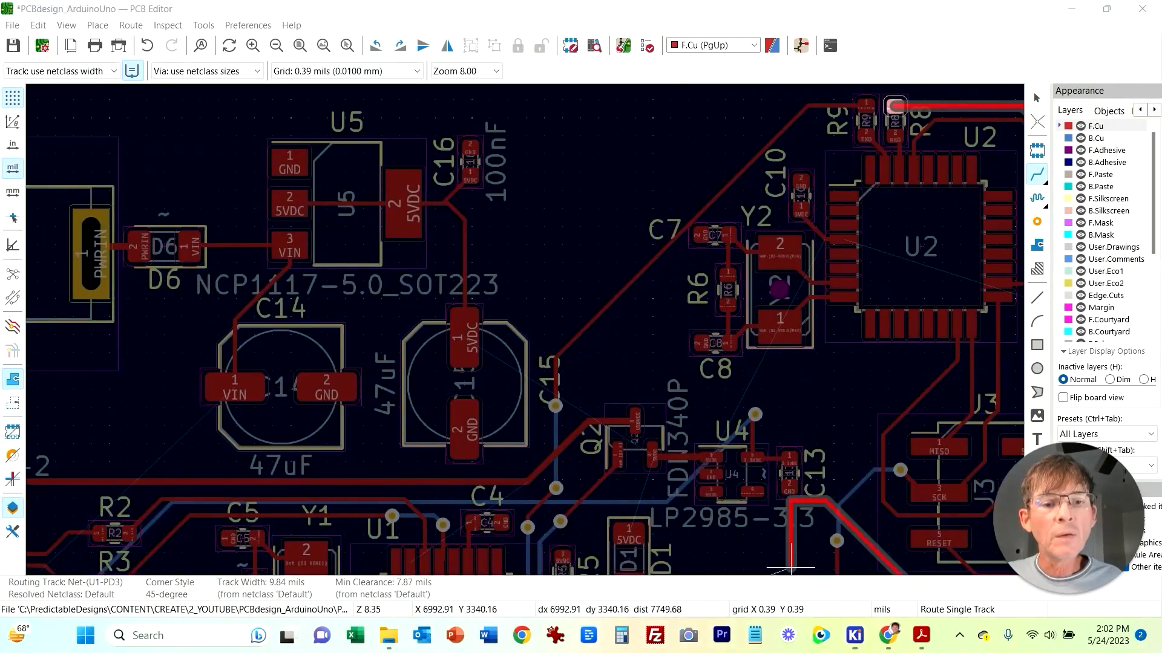
scroll(617, 397, down, 3)
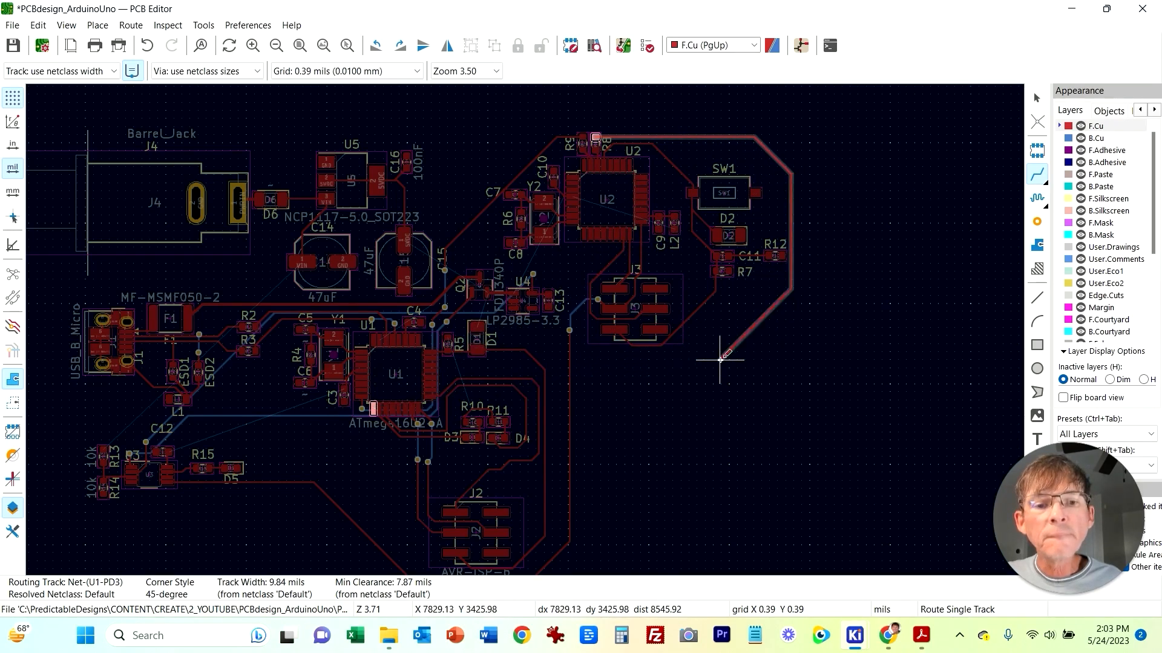
right_click(587, 366)
click(666, 125)
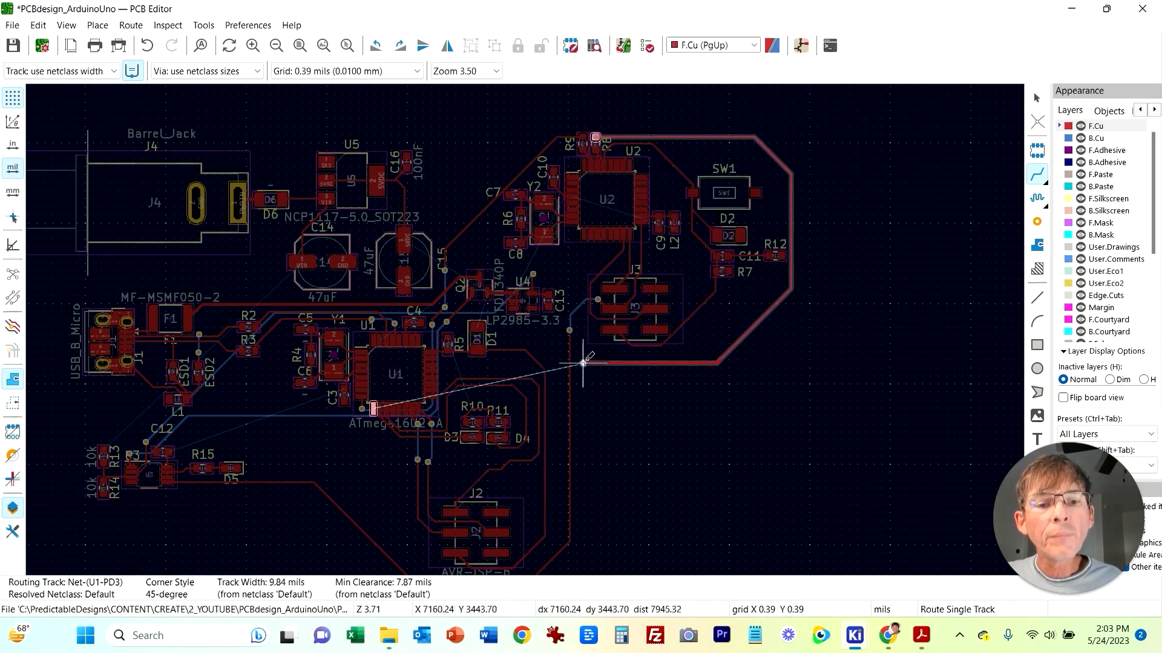
scroll(447, 422, up, 3)
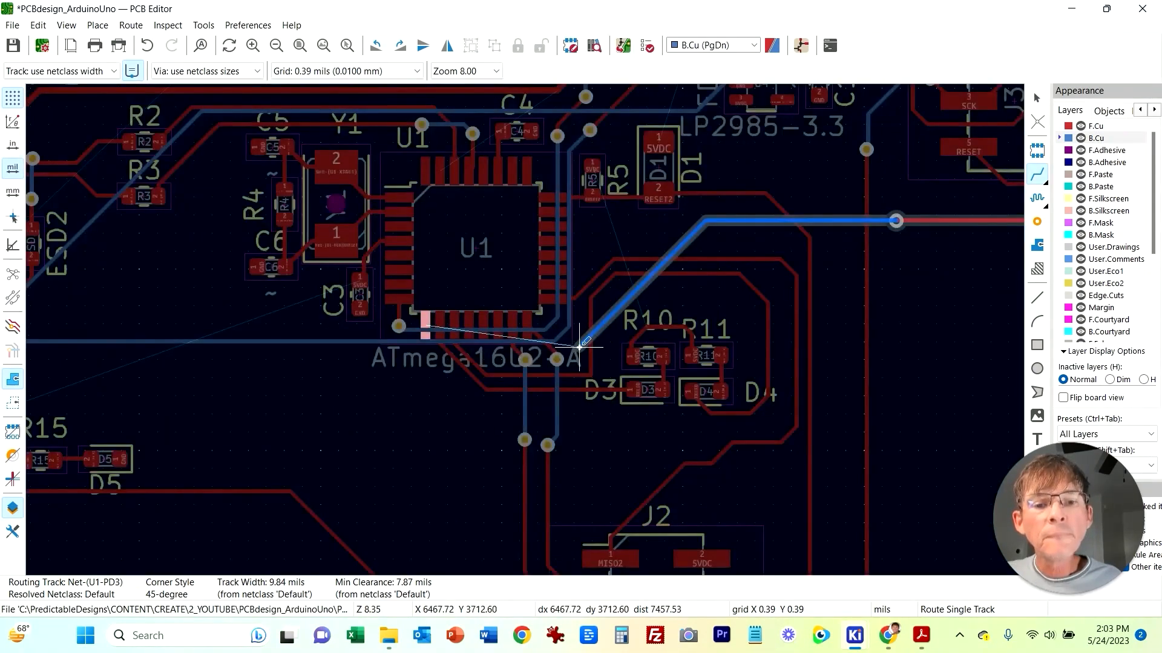
right_click(427, 415)
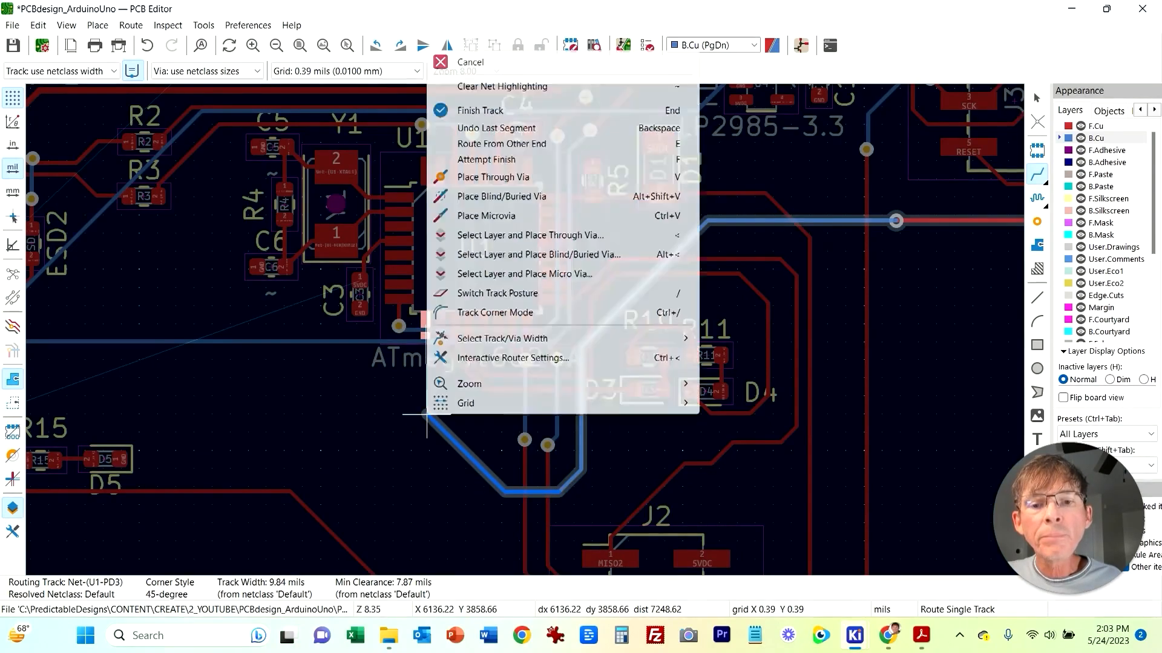
click(493, 177)
double_click(426, 451)
scroll(921, 295, down, 5)
Step: Review the schematic around U1's PD lines, R8, R9 and the TXD/RXD connections, then return to the PCB editor
mouse_move(854, 635)
click(861, 560)
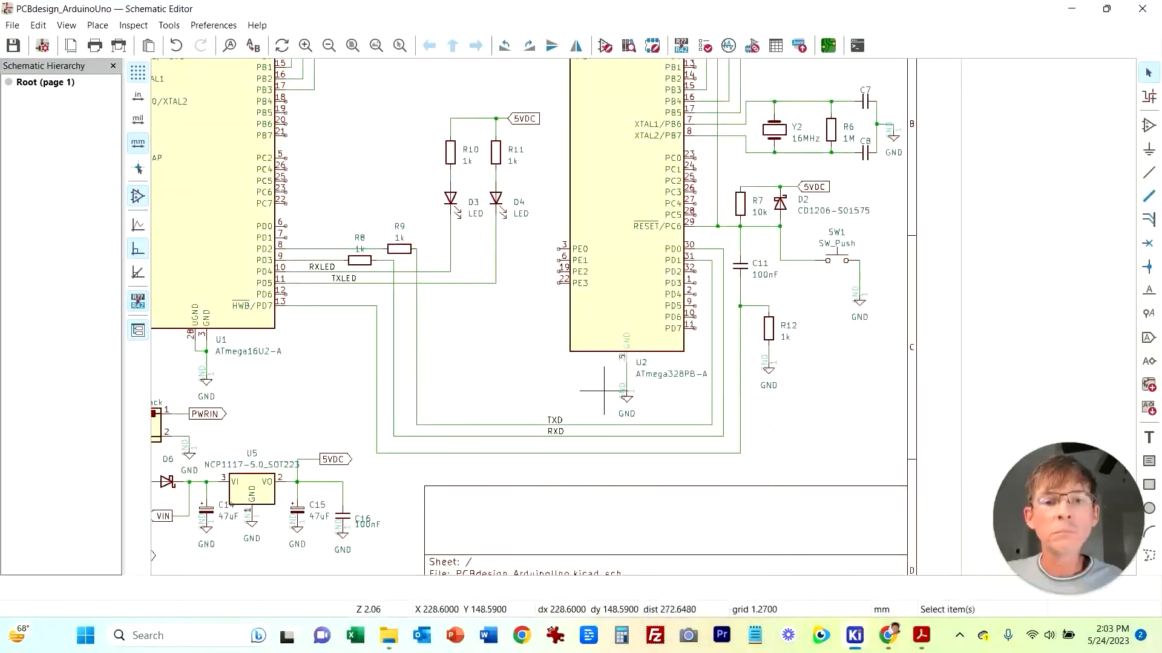
scroll(870, 368, down, 2)
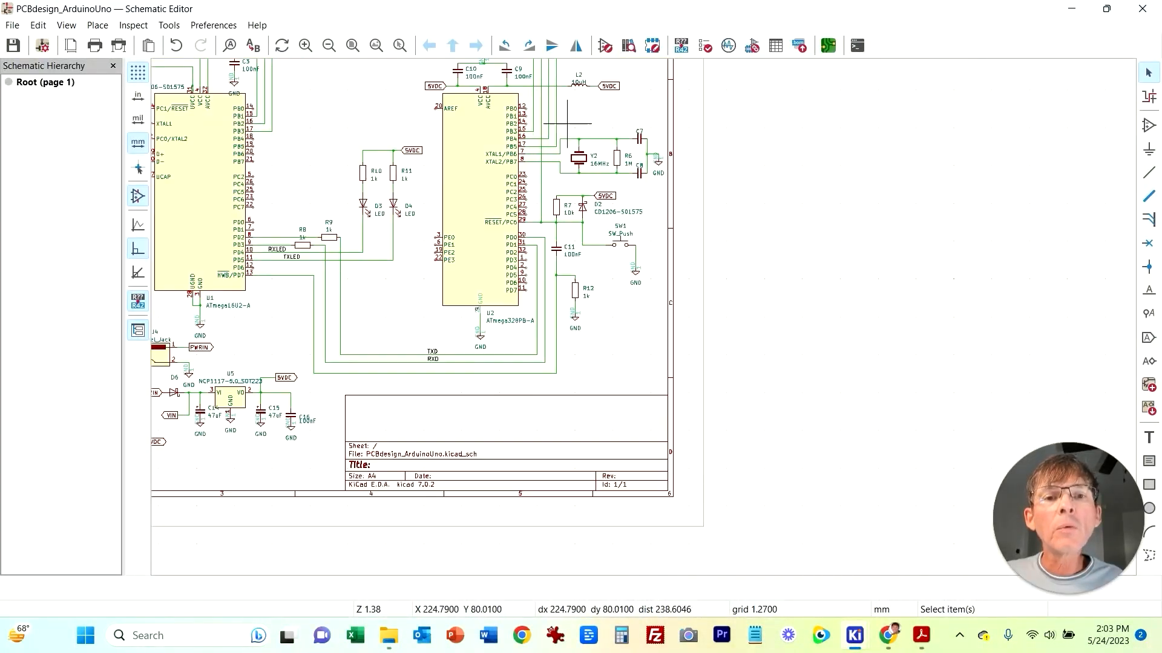
middle_drag(612, 120, 743, 253)
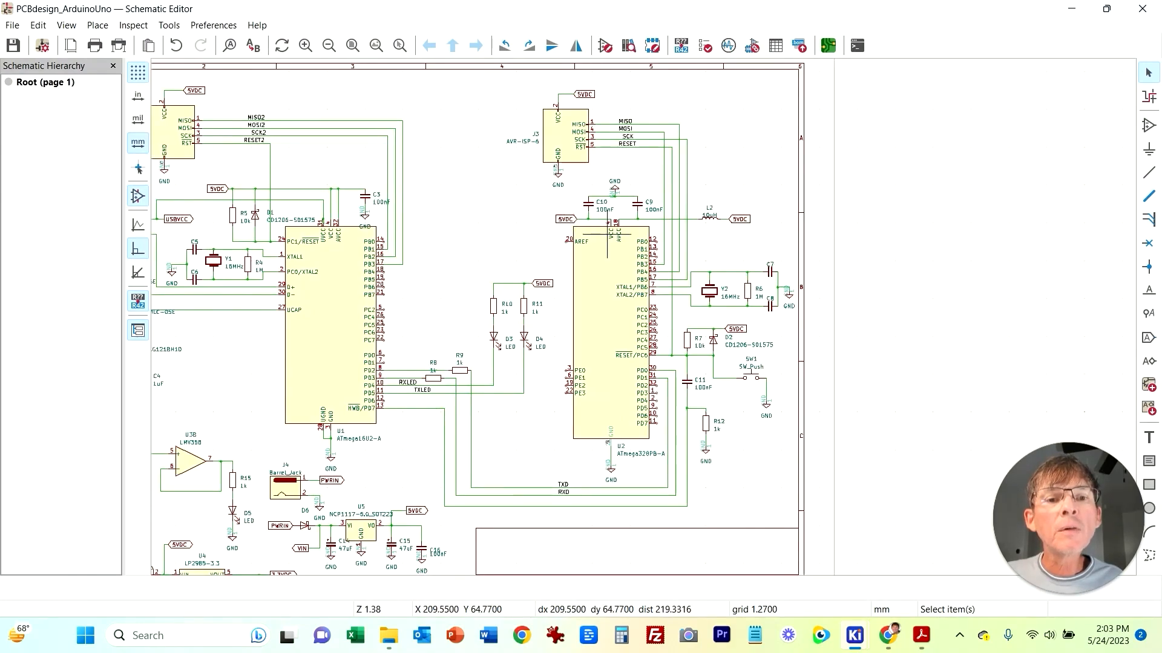
middle_drag(568, 366, 598, 245)
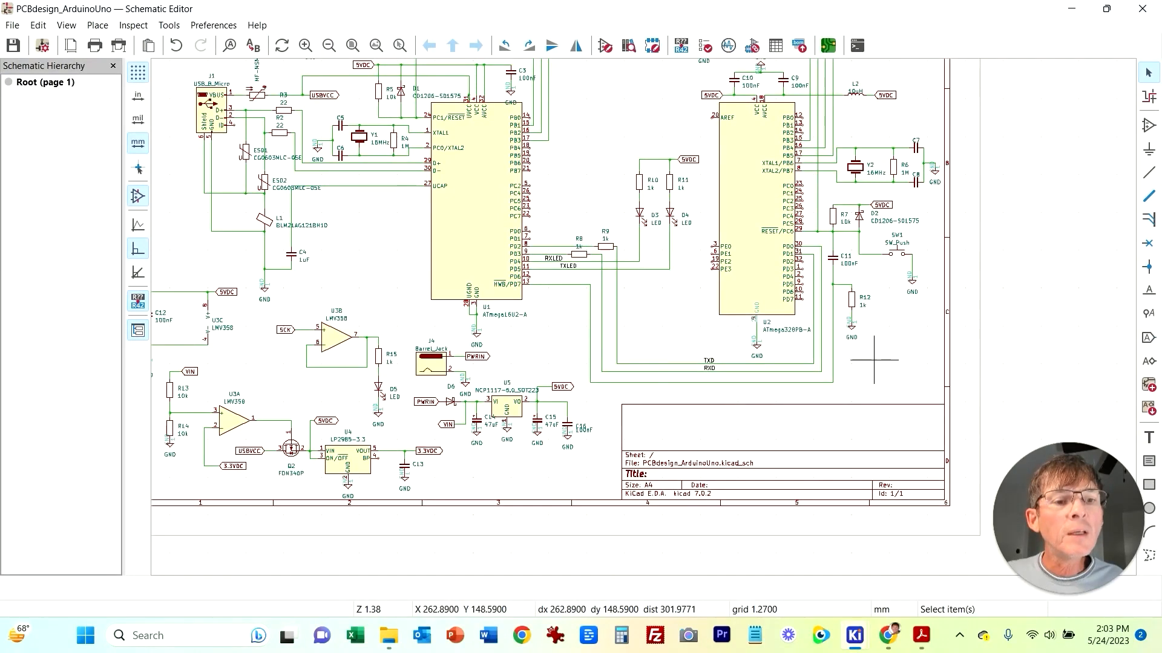
scroll(874, 360, up, 2)
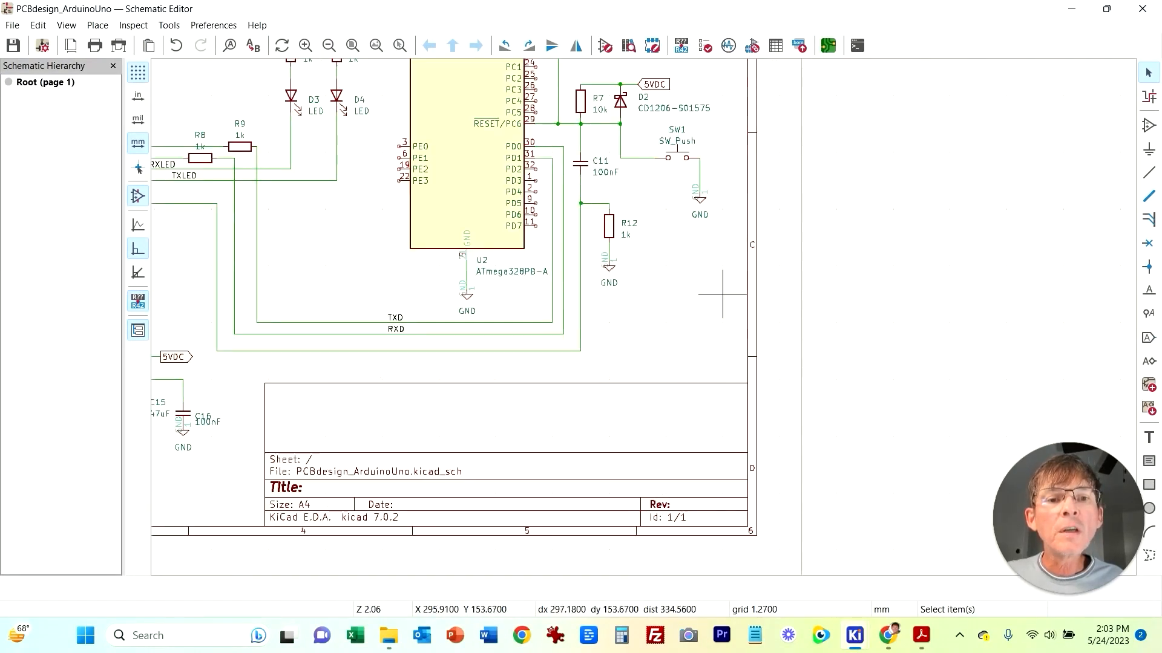
middle_drag(187, 237, 390, 221)
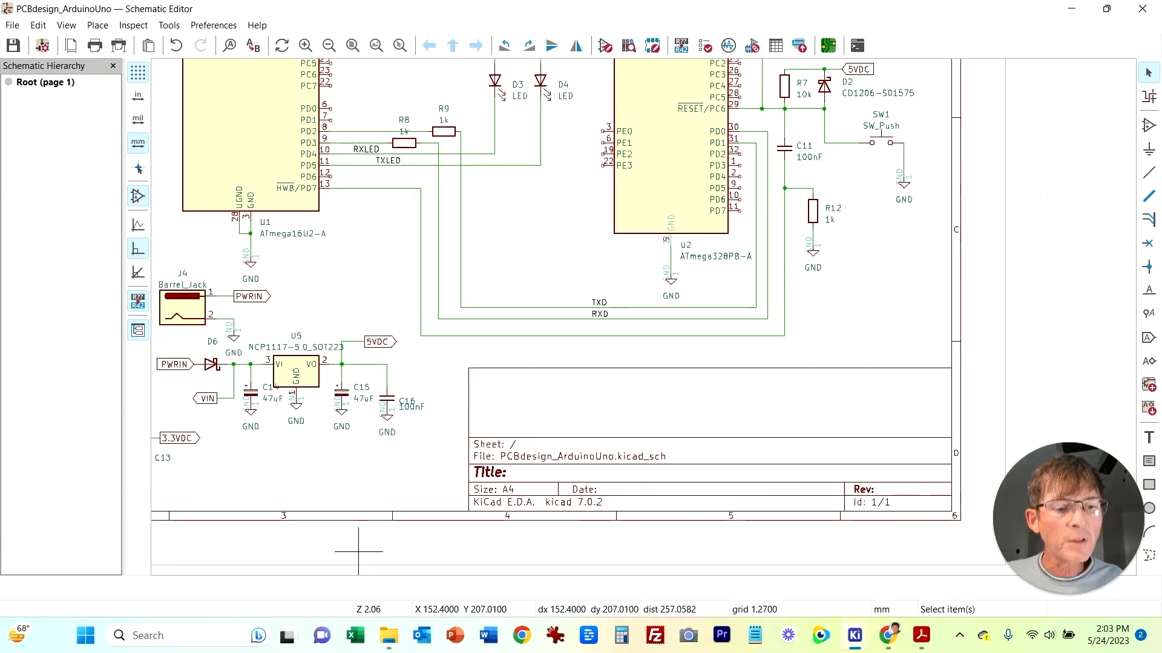
mouse_move(855, 635)
click(1016, 558)
Step: Start routing the U1 HWB/PD7 net from the C11 pad on front copper and place a through via below it
middle_drag(588, 485, 722, 506)
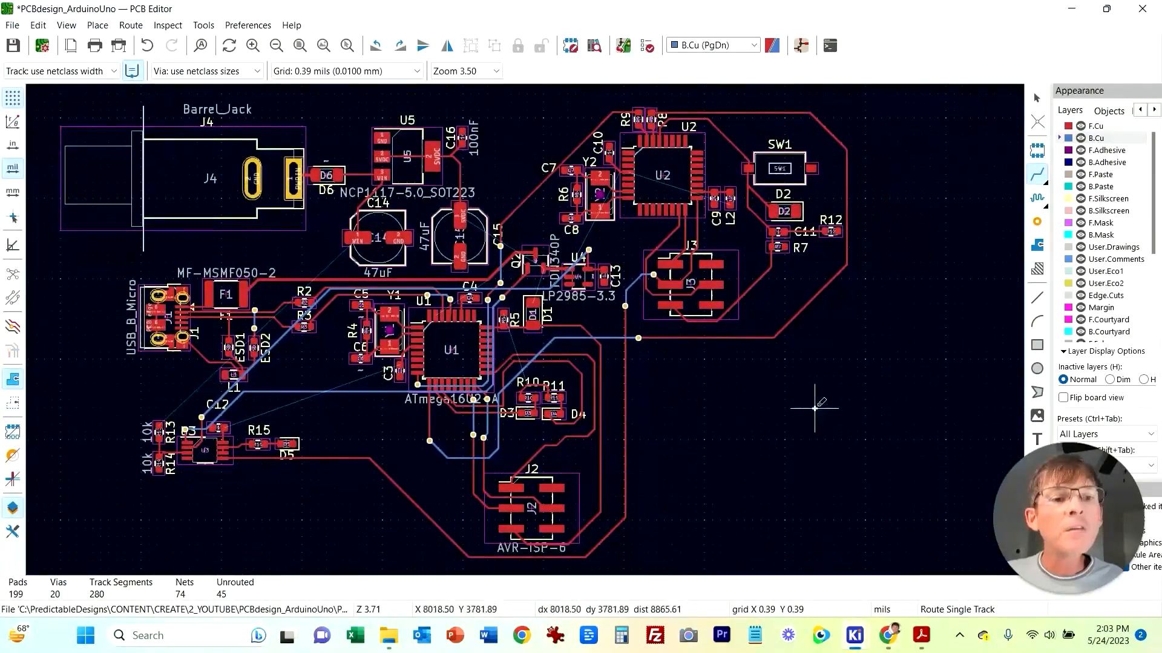
scroll(788, 276, up, 2)
middle_drag(512, 387, 682, 395)
scroll(685, 359, up, 1)
middle_drag(526, 321, 611, 293)
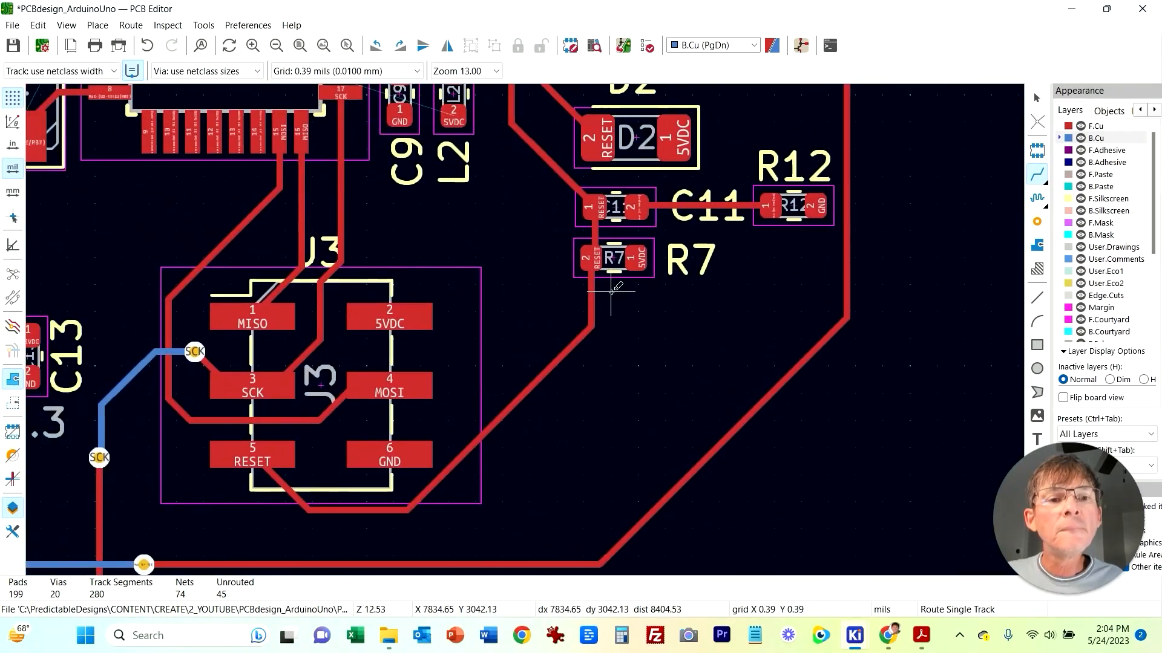
click(715, 201)
scroll(714, 206, down, 4)
middle_drag(773, 283, 779, 284)
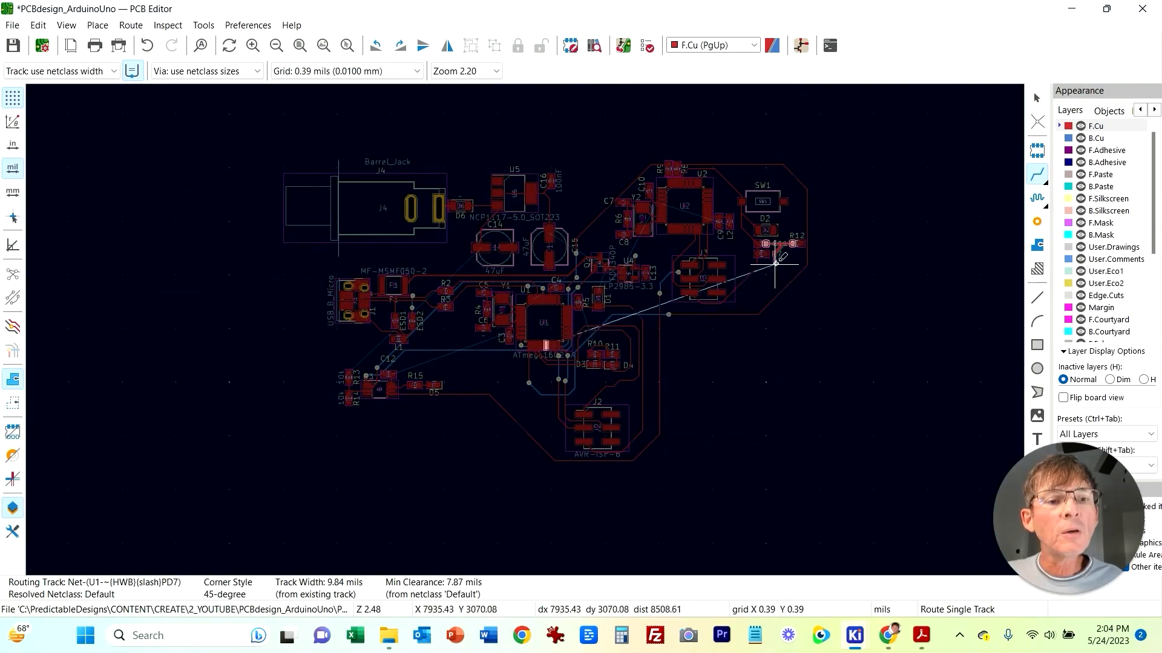
scroll(773, 254, up, 3)
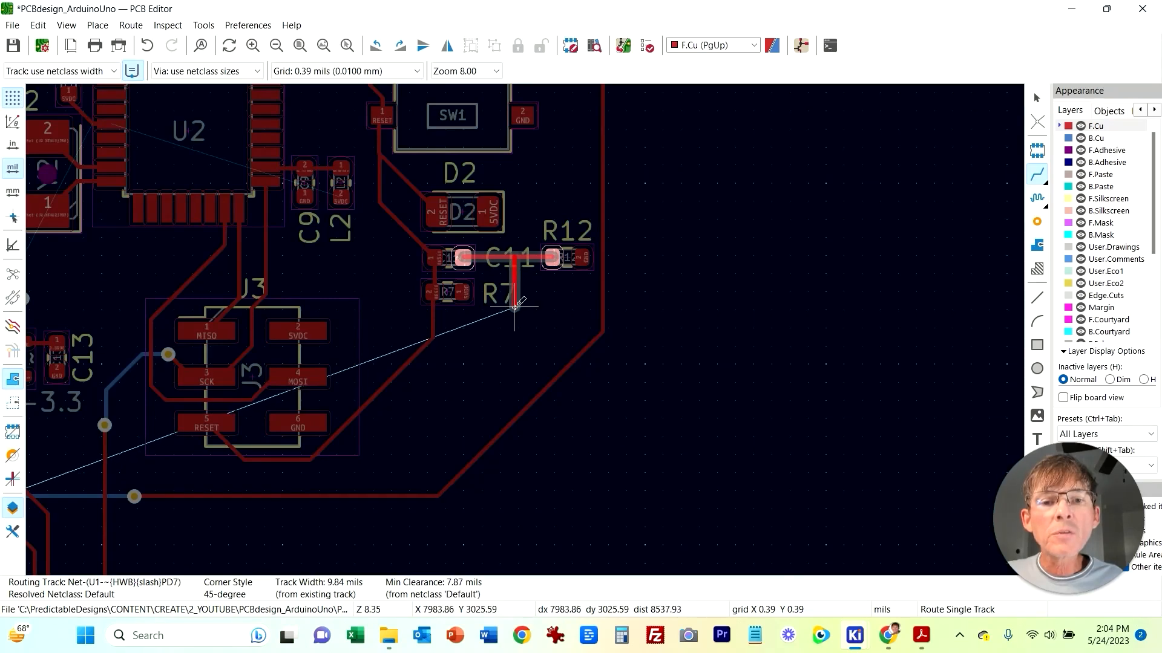
right_click(514, 308)
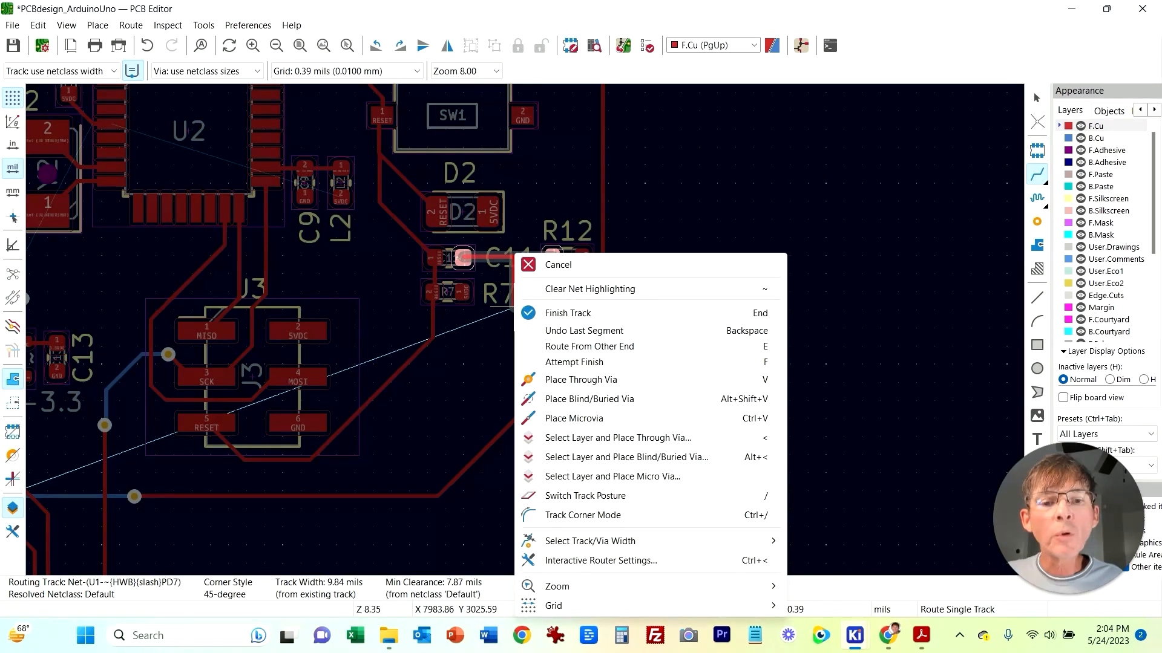
click(574, 380)
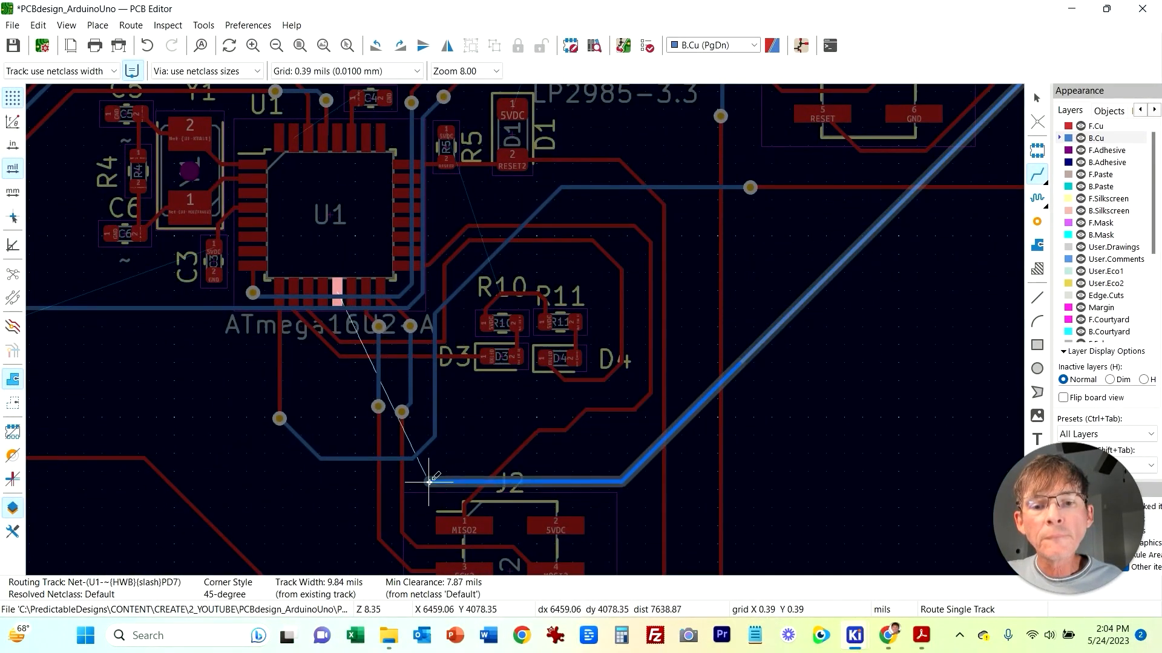
Step: Continue the HWB/PD7 track on back copper around U1, add a via near the chip, and finish at its PD7 pin
right_click(340, 474)
click(387, 261)
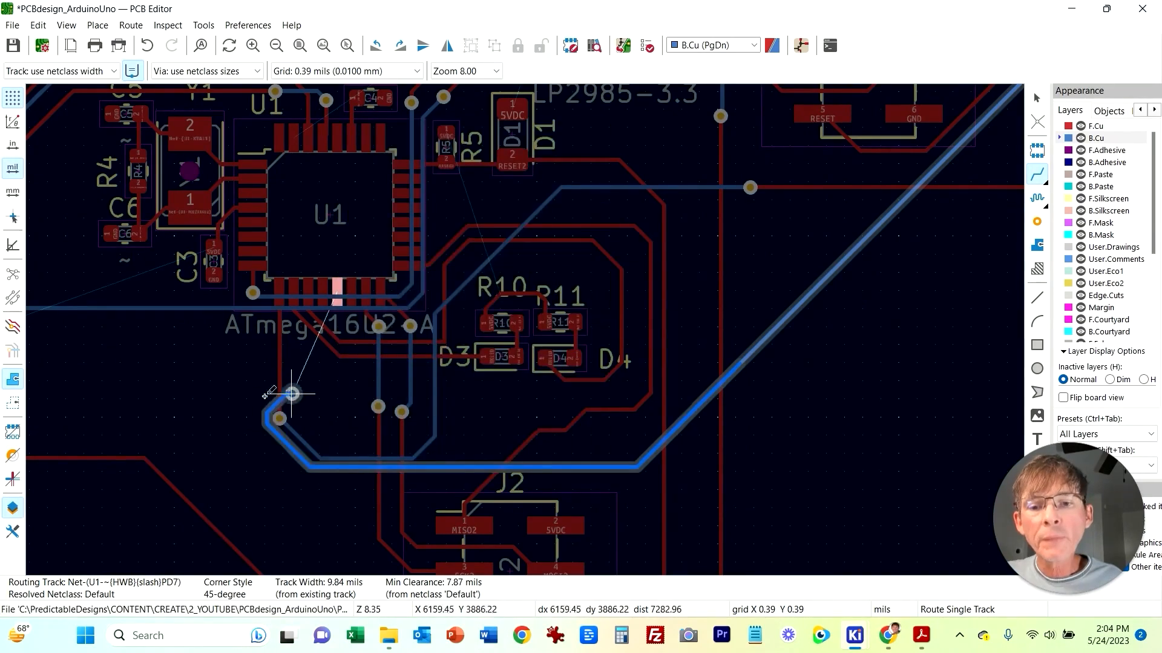
click(340, 482)
right_click(340, 426)
key(Escape)
click(340, 431)
right_click(341, 325)
click(385, 379)
click(341, 325)
click(334, 308)
scroll(532, 303, down, 5)
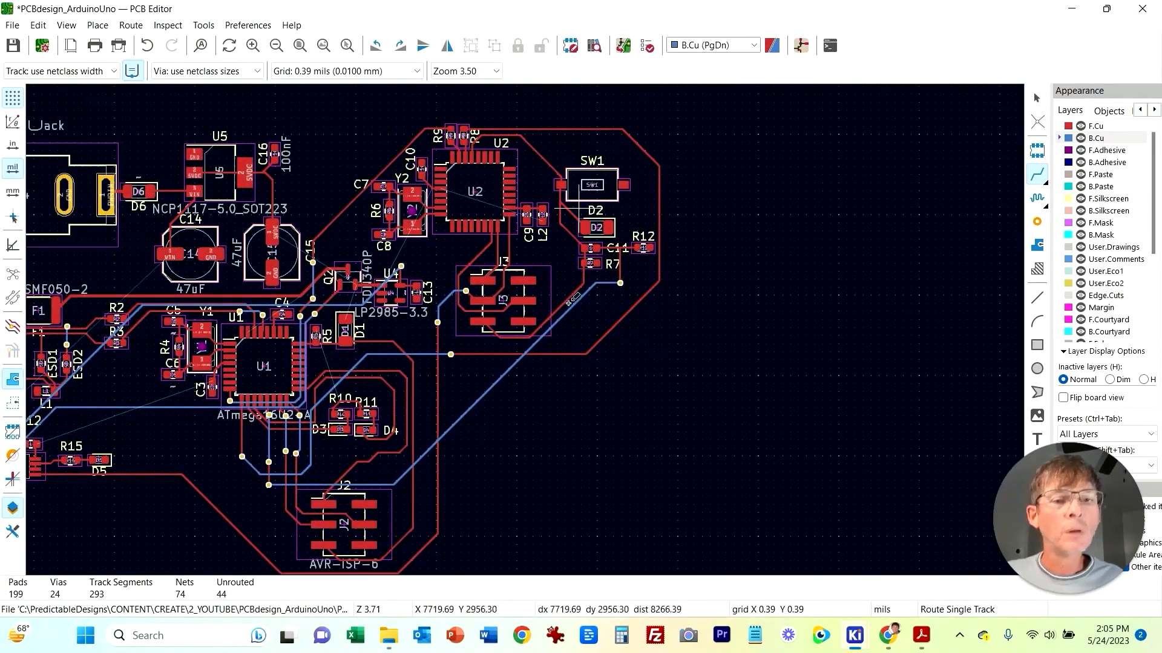
Step: Examine the schematic connections of U1, U2 and the J3 ISP header, then switch back to the PCB editor
key(alt+Tab)
scroll(908, 272, up, 3)
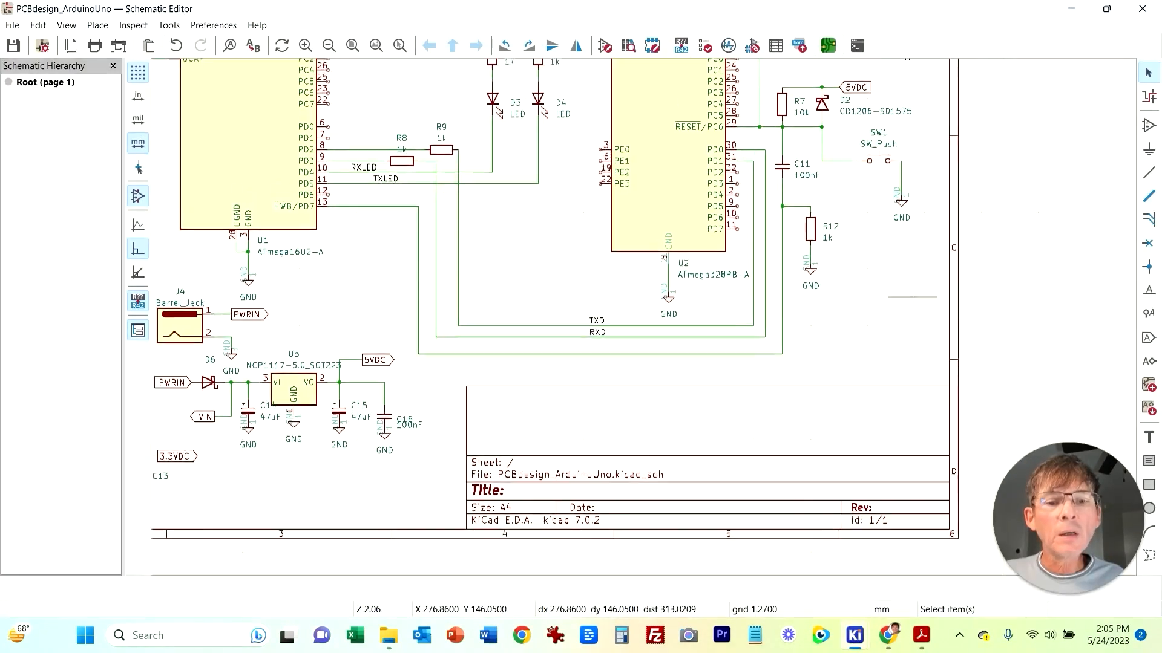
scroll(869, 458, up, 8)
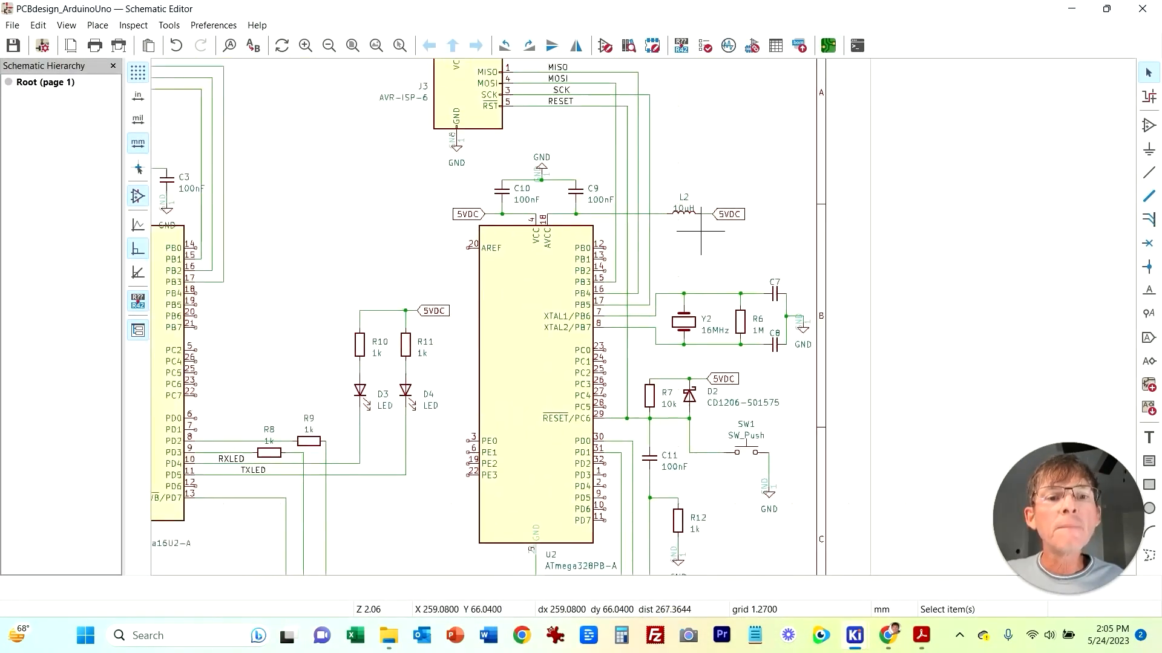
middle_drag(799, 341, 868, 262)
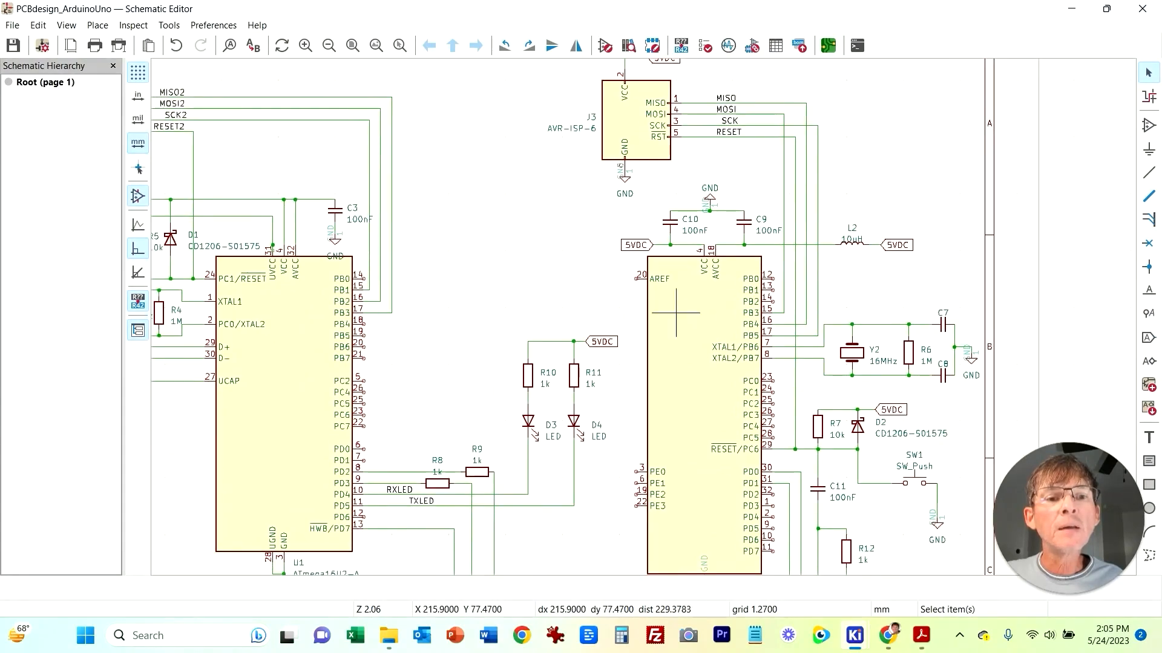
middle_drag(556, 296, 606, 205)
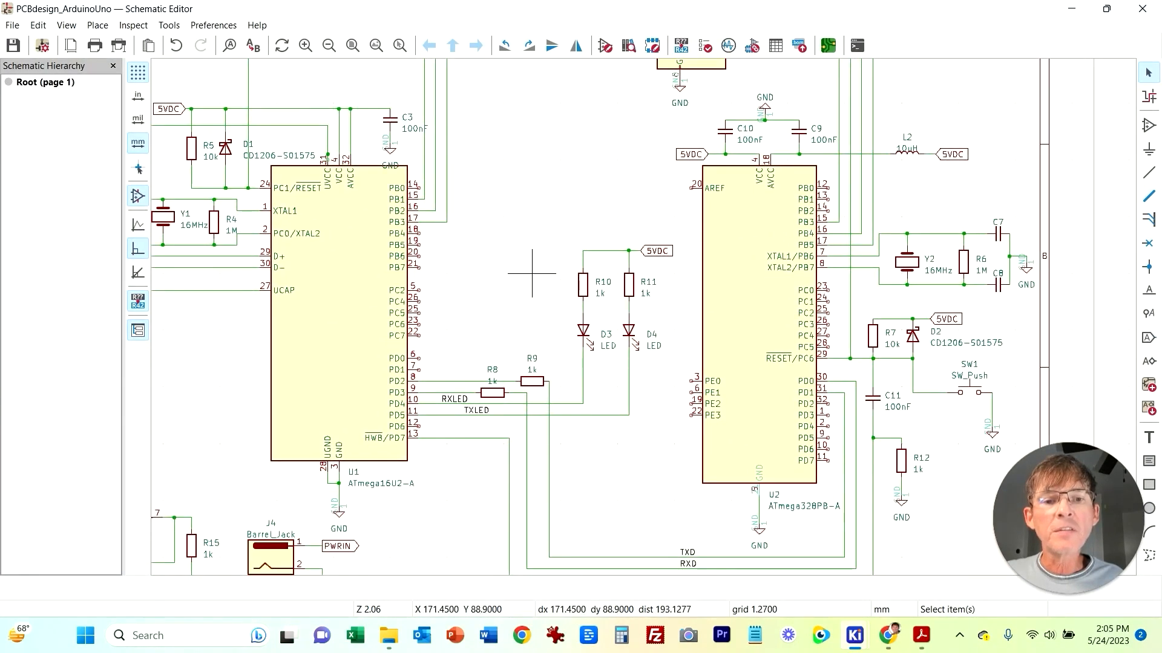
middle_drag(509, 300, 524, 221)
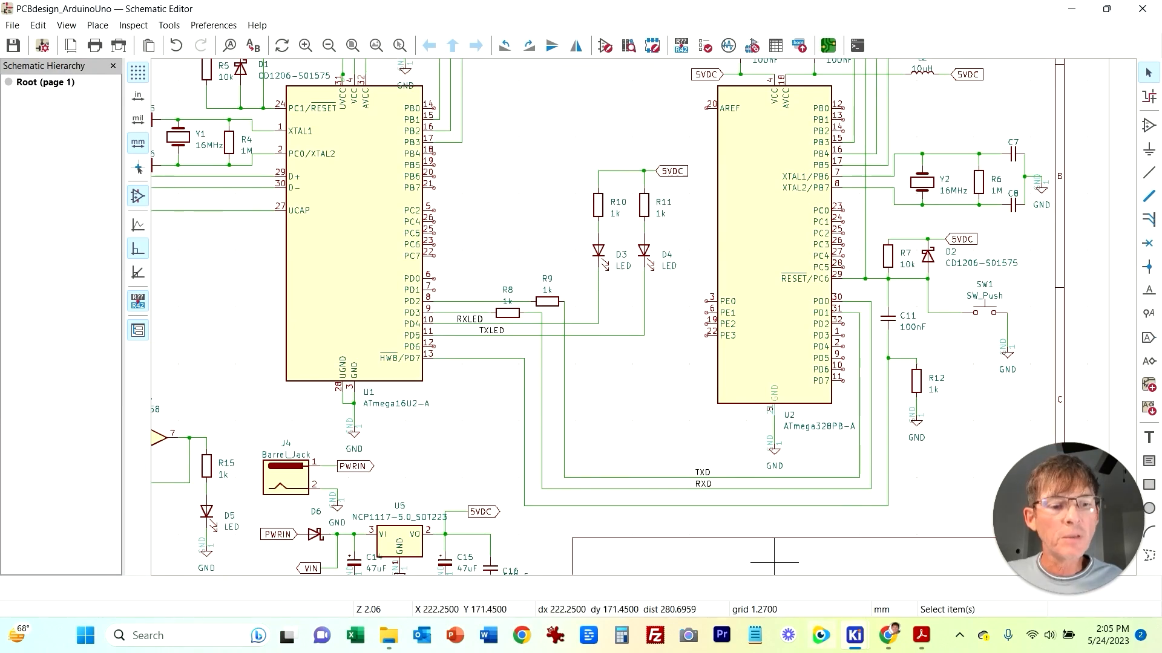
mouse_move(854, 636)
click(1009, 563)
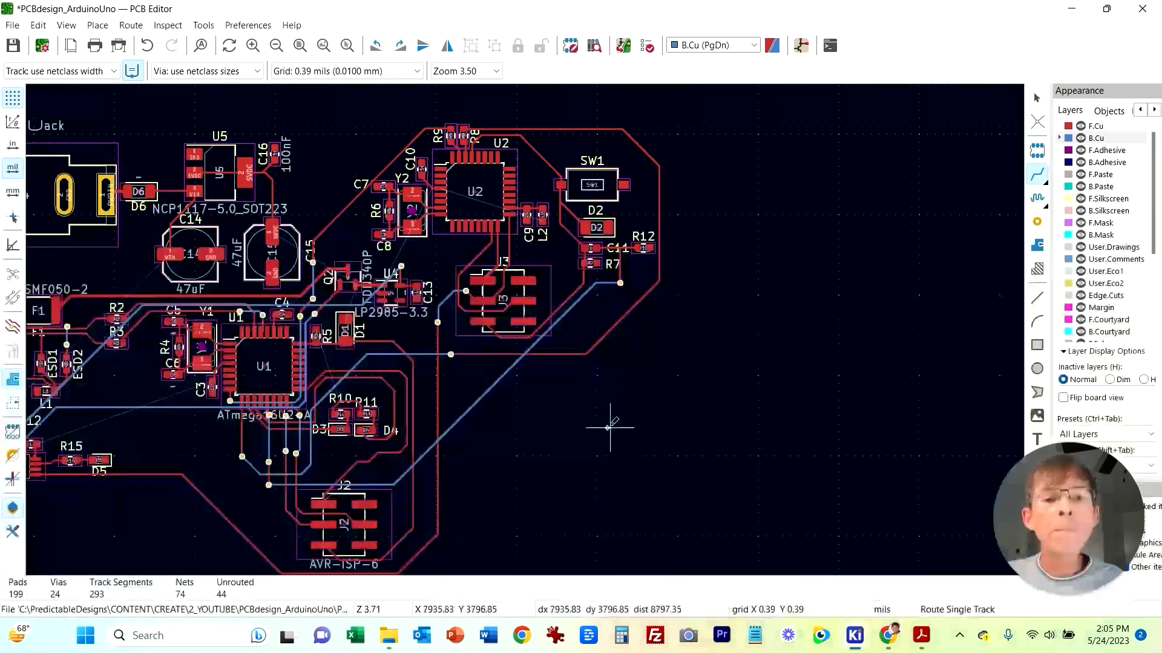
Step: Inspect the routed board around U1, R10, R11 and J2, comparing it against the schematic's remaining U1 and U2 nets
scroll(745, 429, down, 2)
key(Escape)
middle_drag(674, 539, 771, 518)
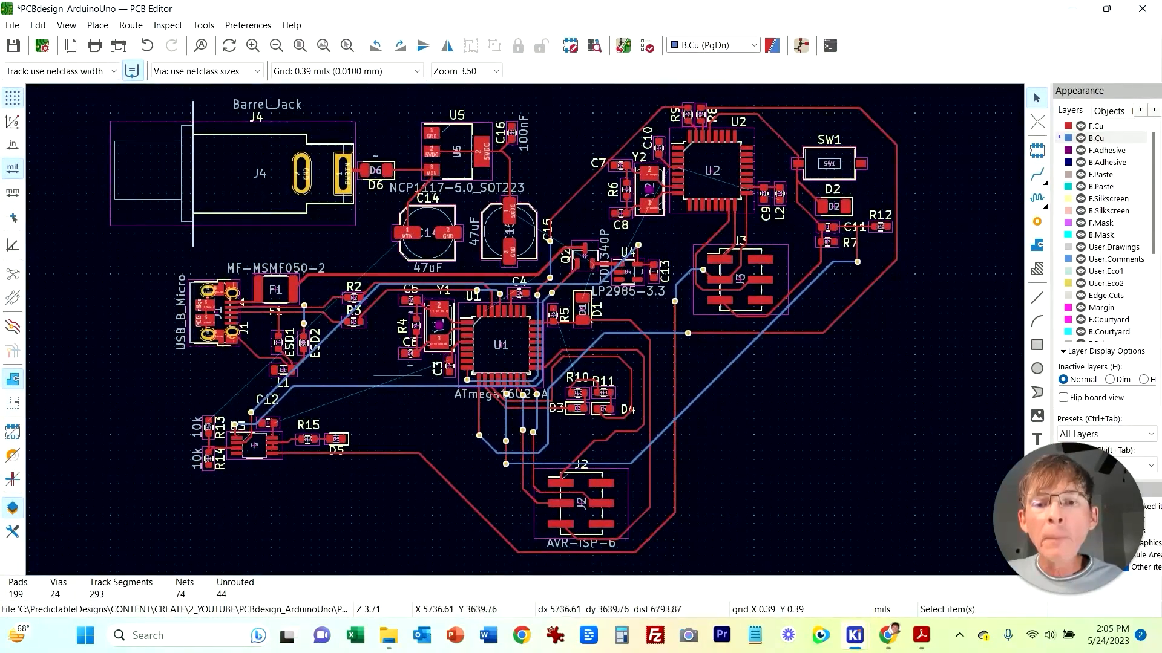
scroll(394, 380, up, 1)
middle_drag(628, 311, 374, 380)
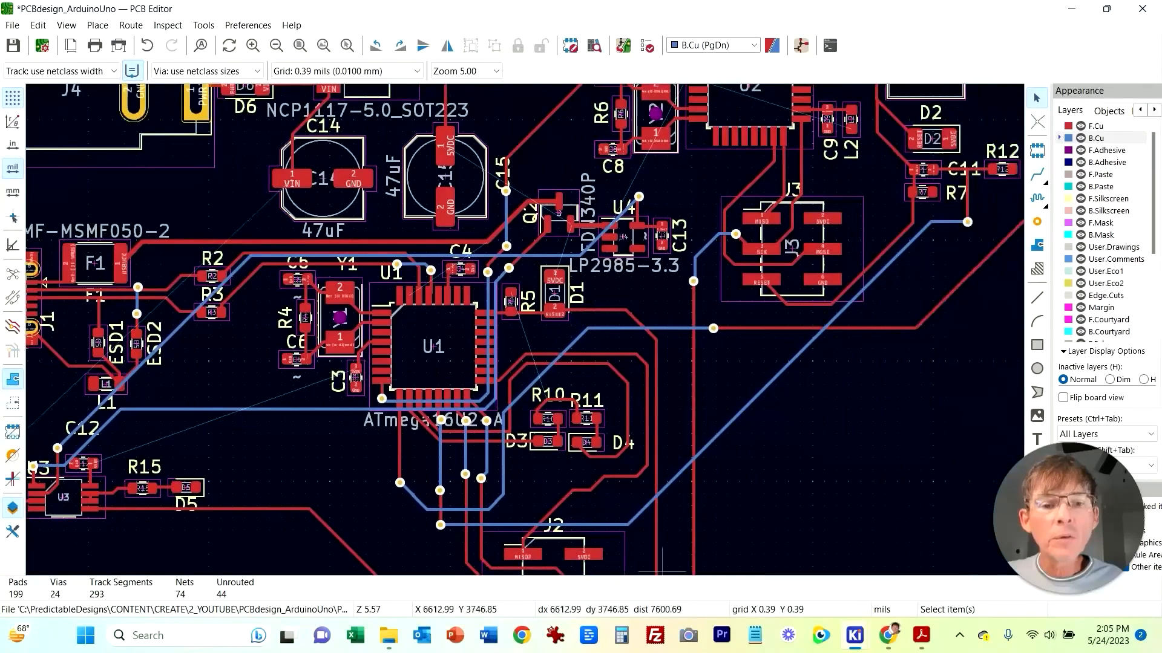
click(854, 635)
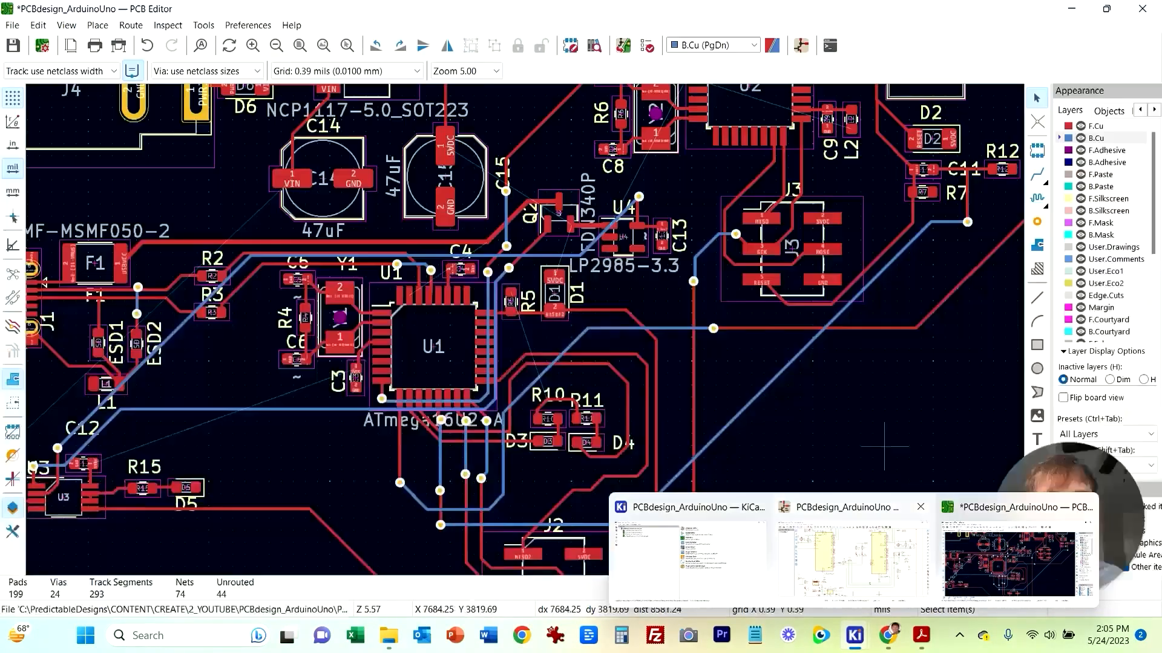
mouse_move(853, 557)
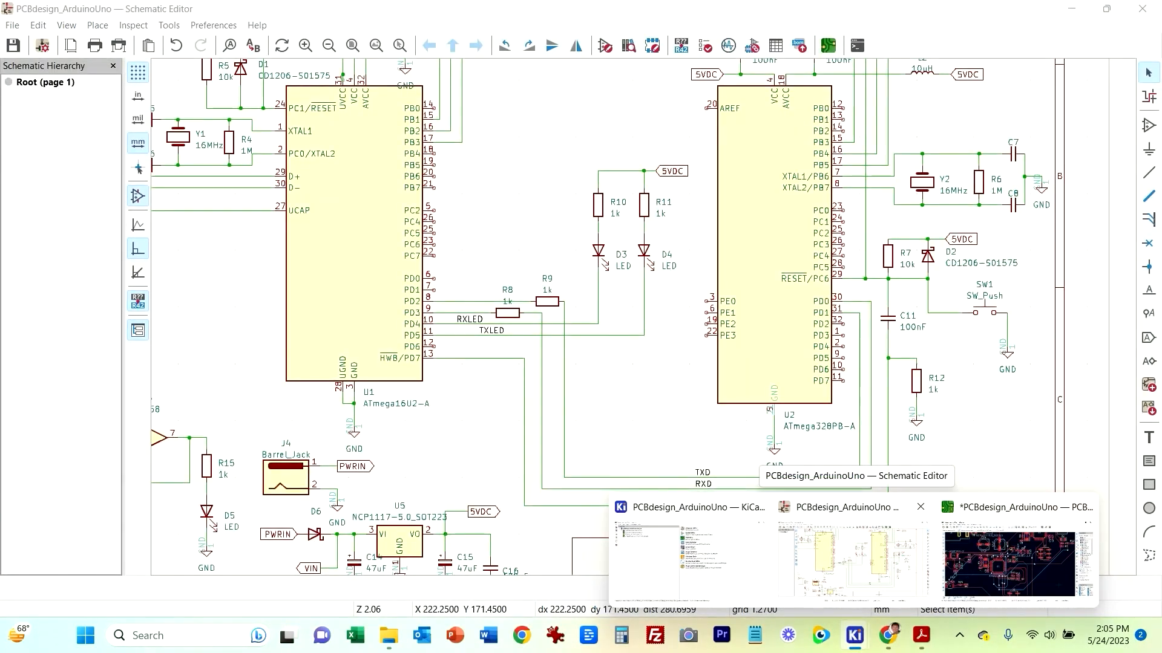
click(998, 558)
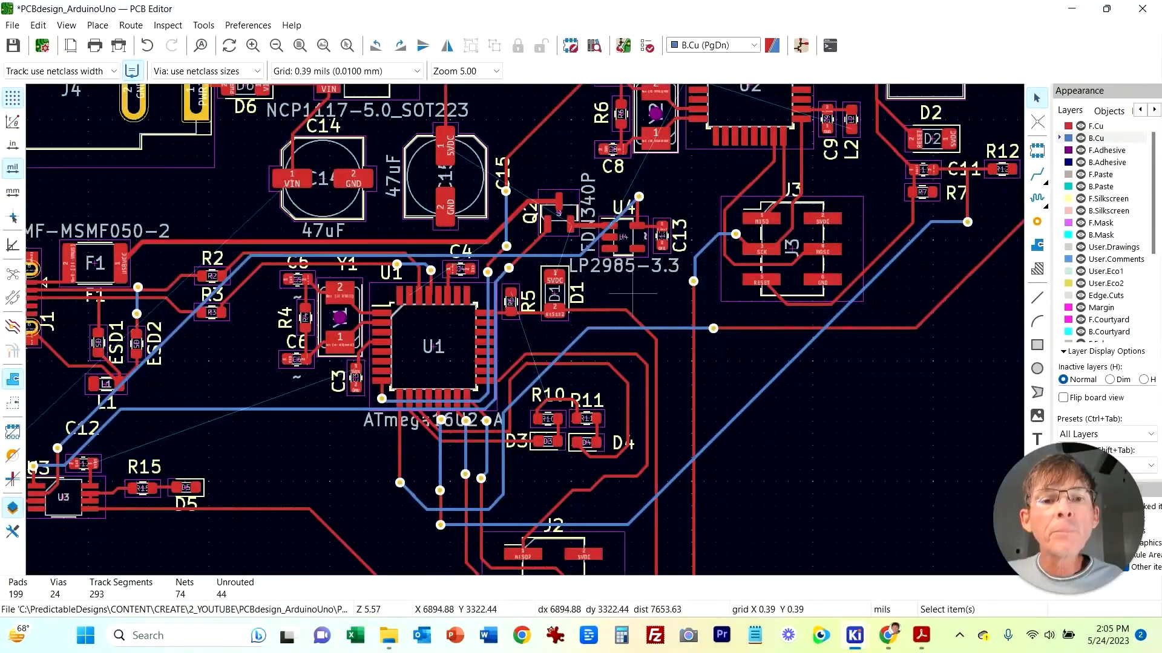
middle_drag(635, 297, 685, 325)
scroll(593, 487, up, 4)
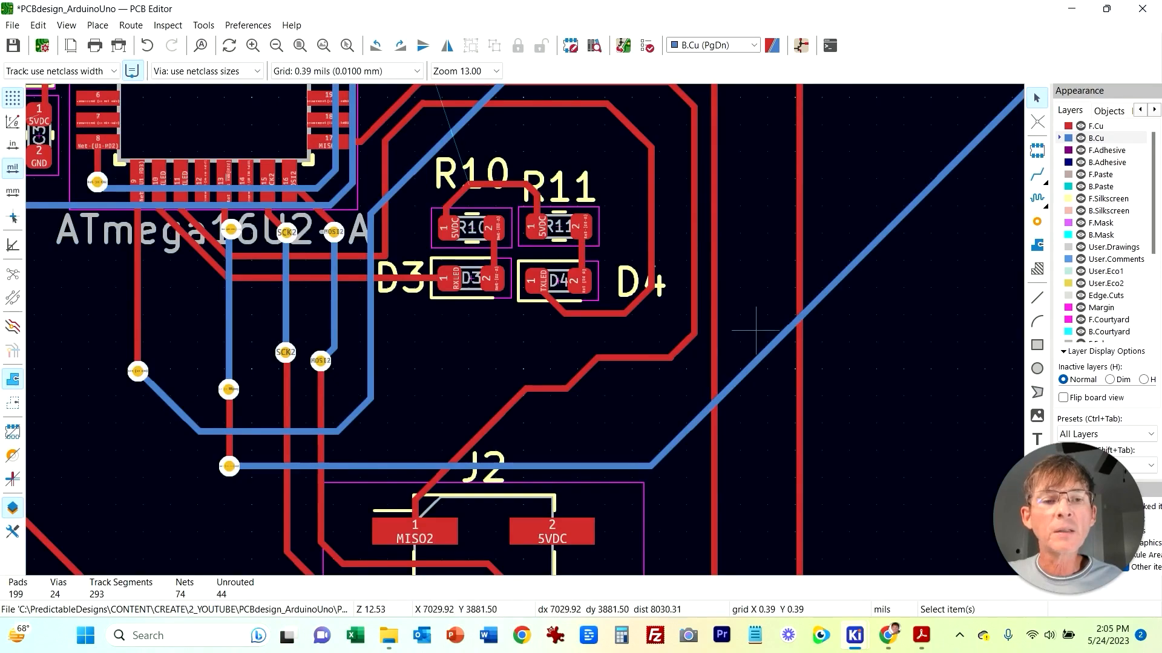
scroll(756, 330, down, 5)
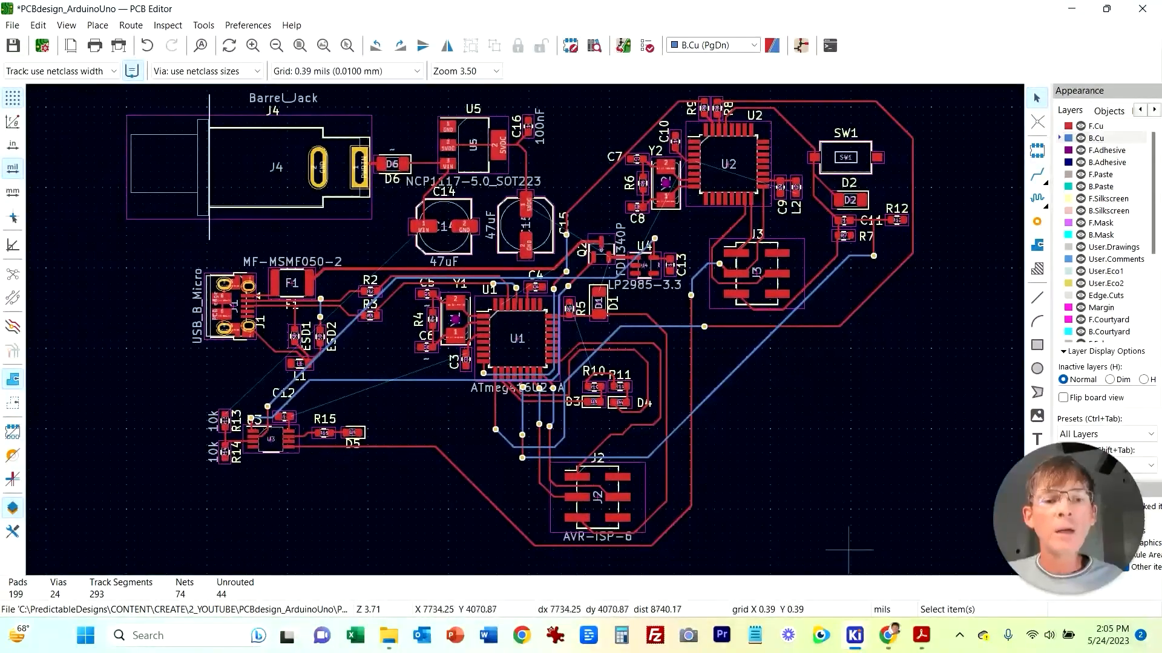
mouse_move(854, 635)
click(853, 557)
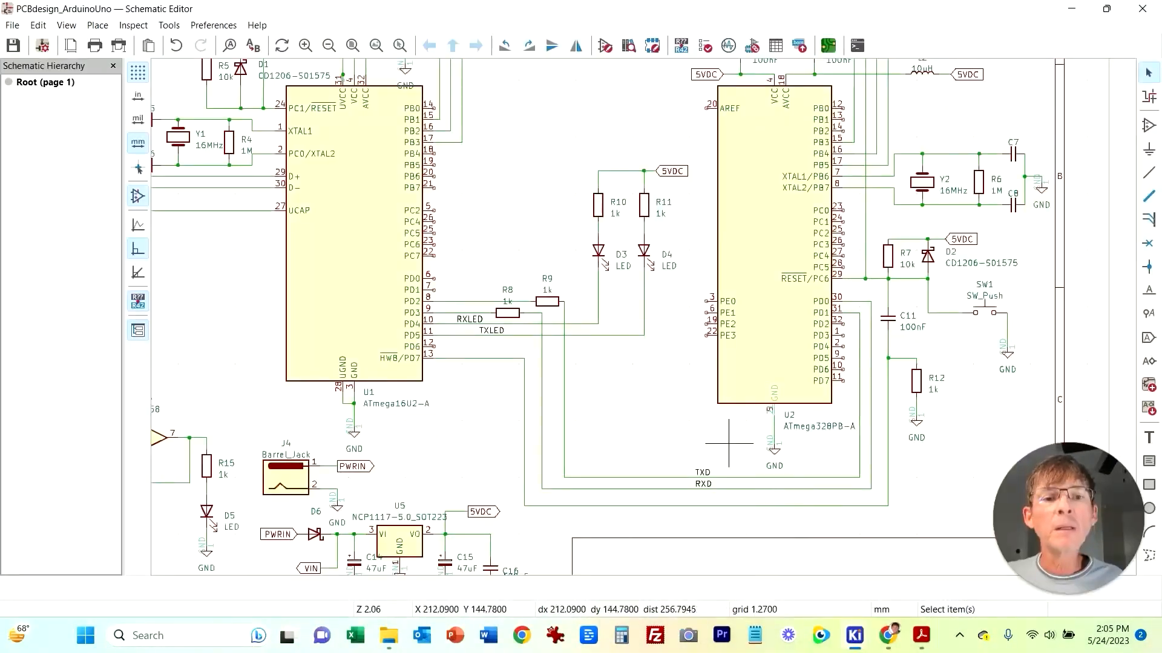
middle_drag(552, 109, 685, 306)
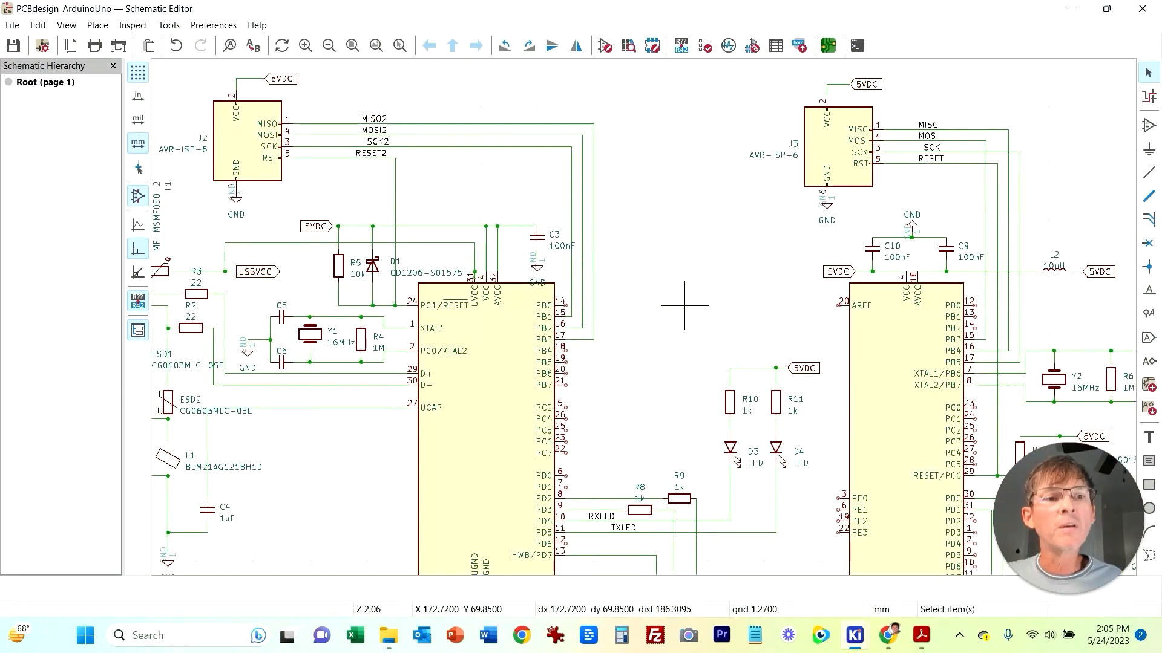
middle_drag(696, 447, 639, 209)
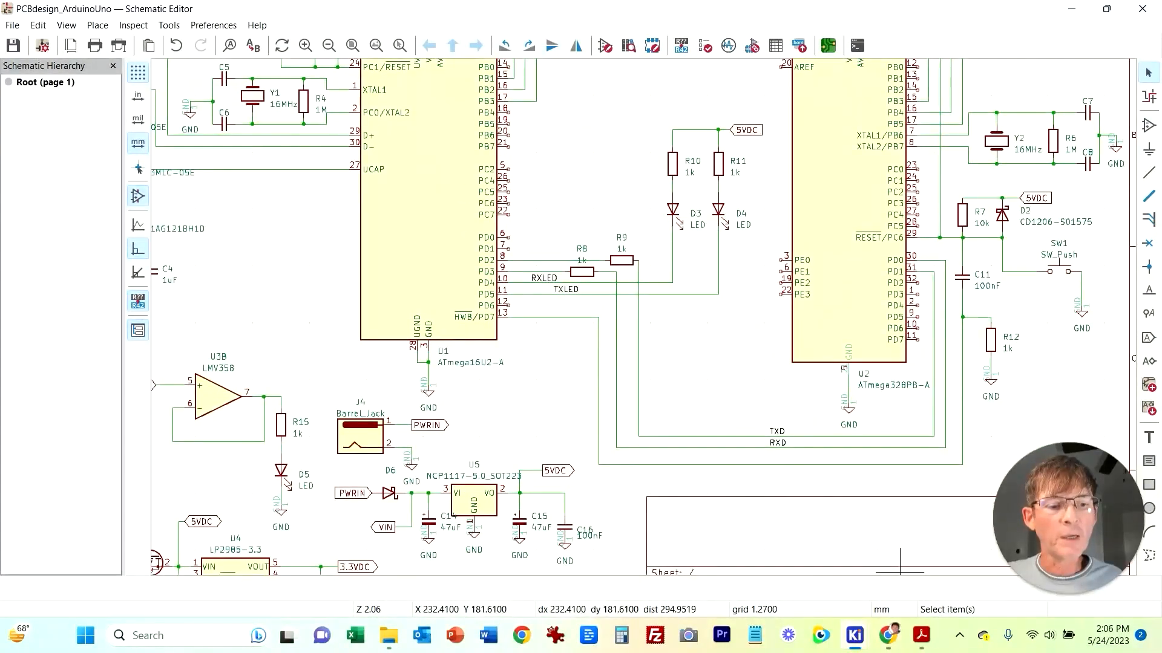
mouse_move(855, 635)
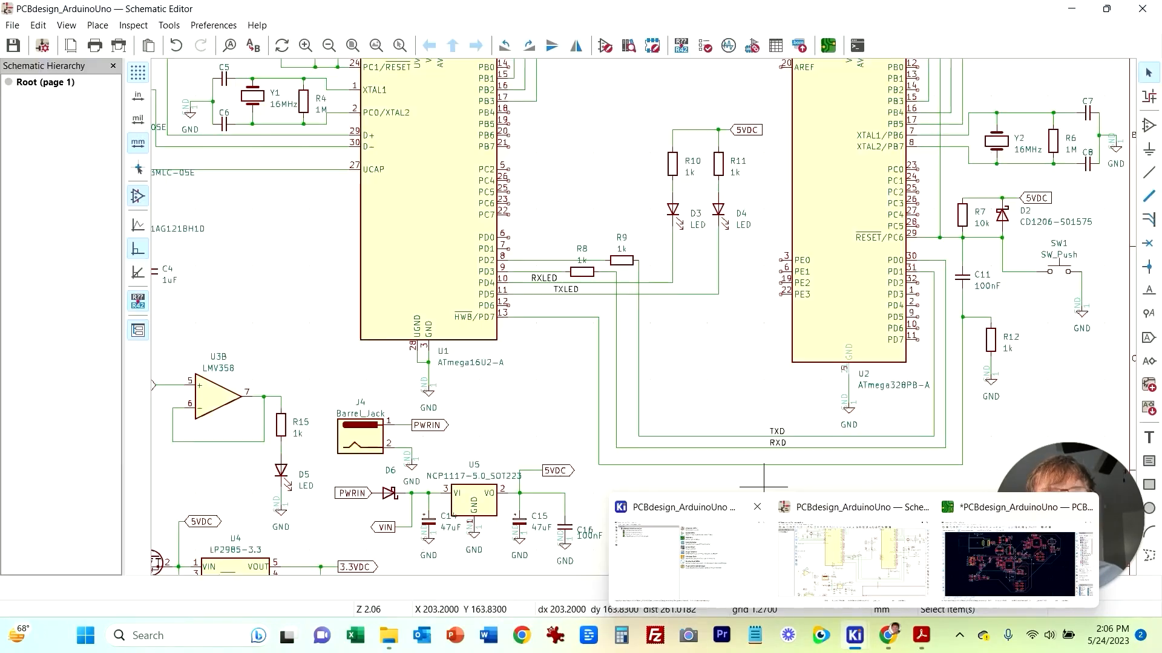
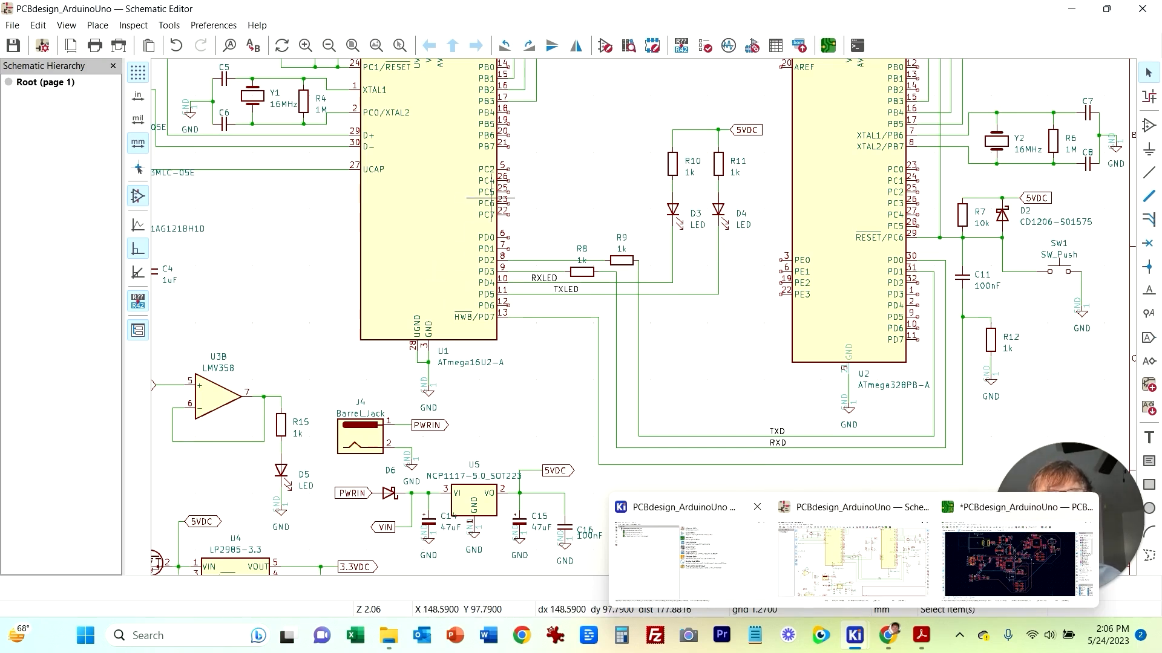
Step: Compare the schematic's J2, U1 and J1 connections with the routed board around U1 and the J2 ISP header
middle_drag(274, 232, 497, 387)
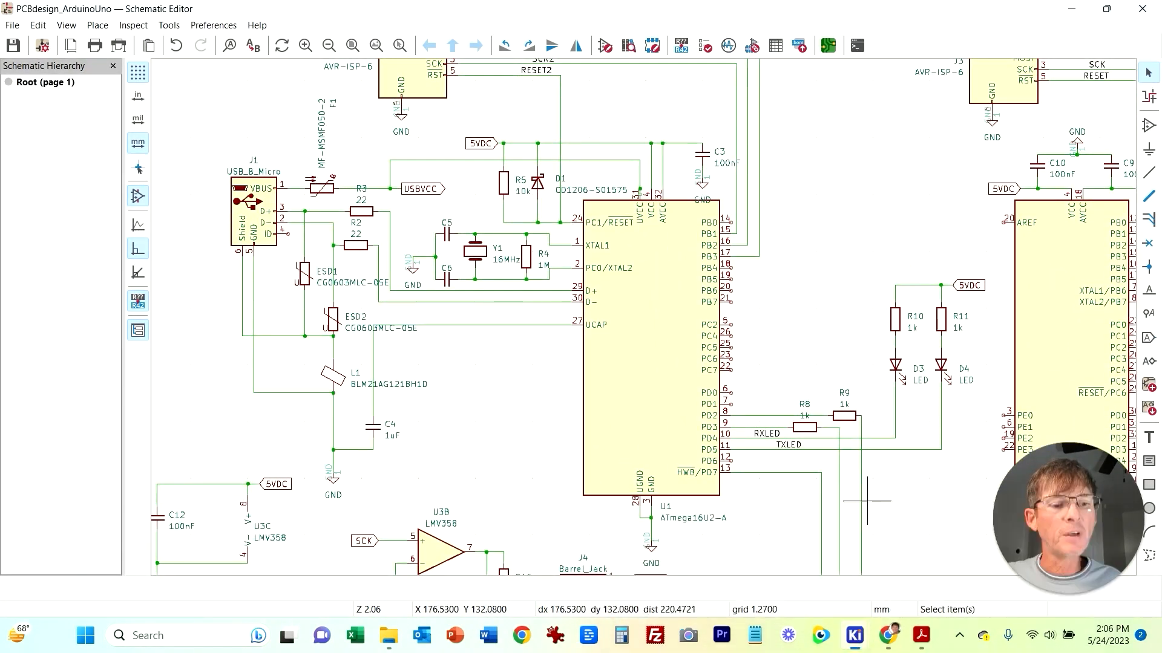
click(1009, 563)
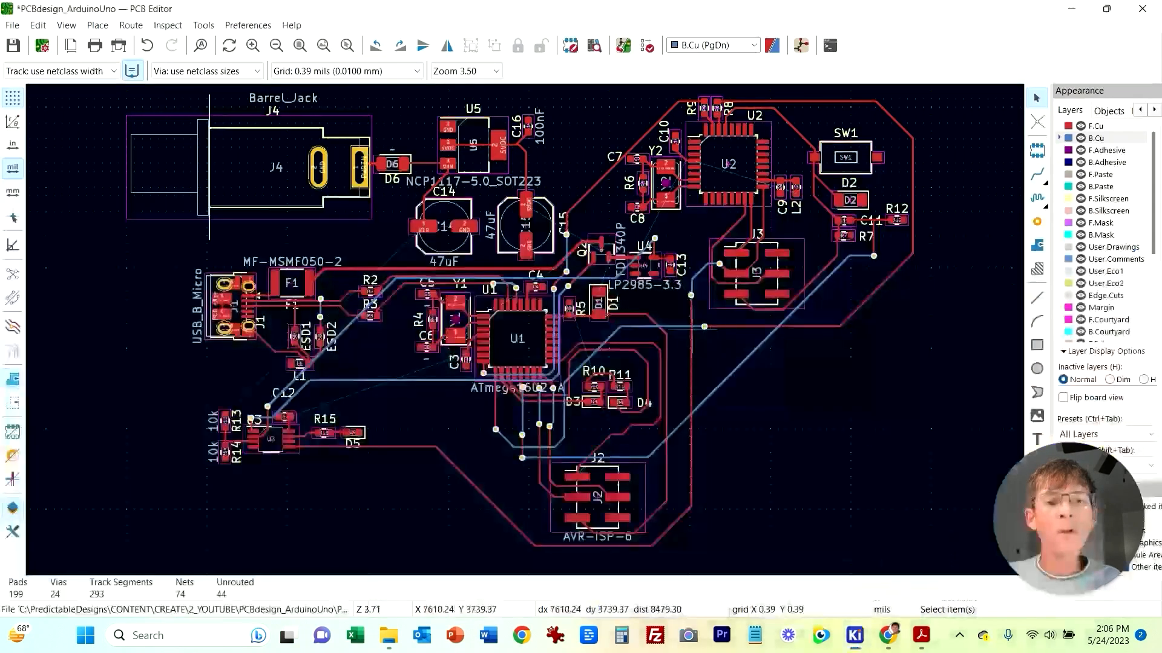
middle_drag(236, 251, 244, 327)
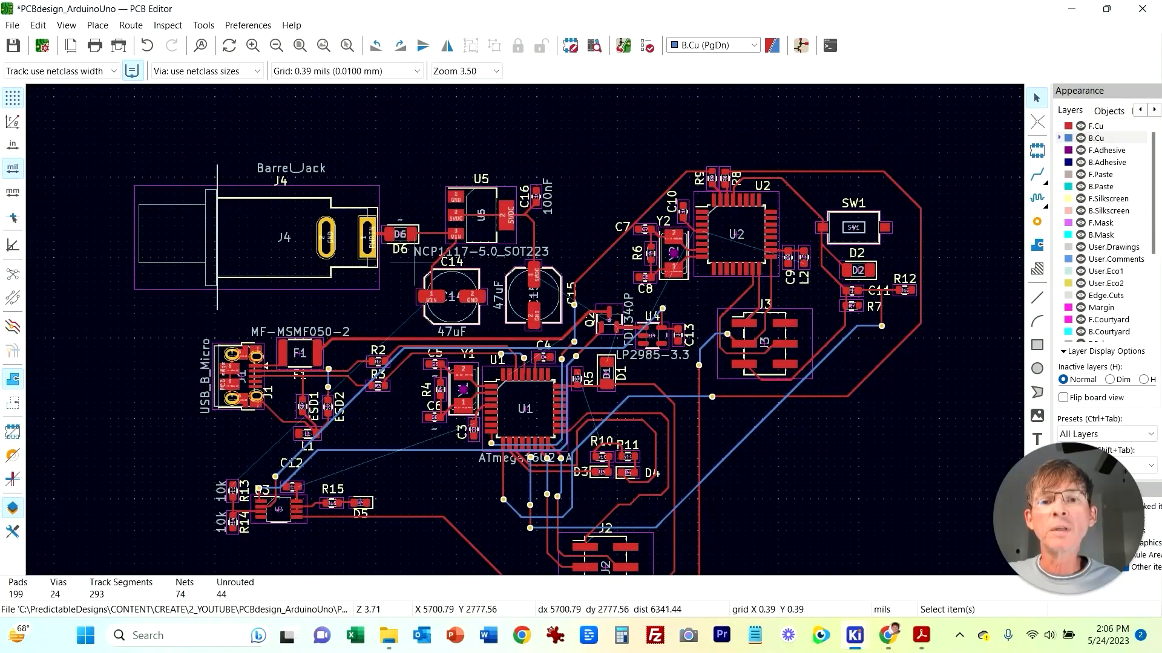
scroll(573, 160, up, 3)
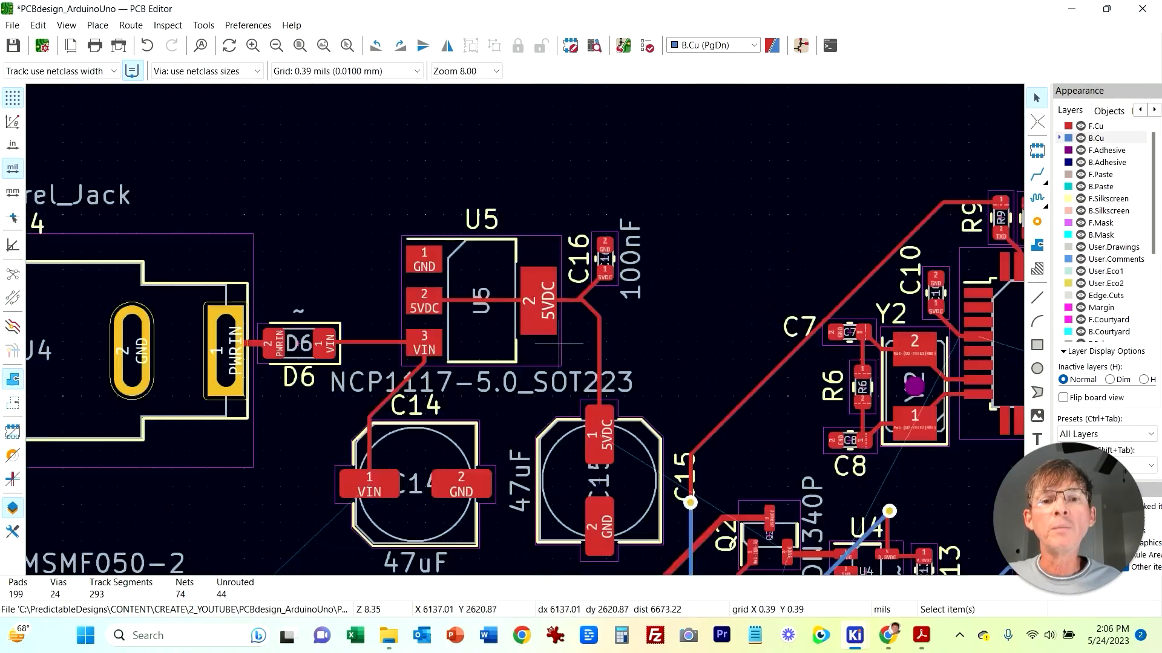
click(854, 635)
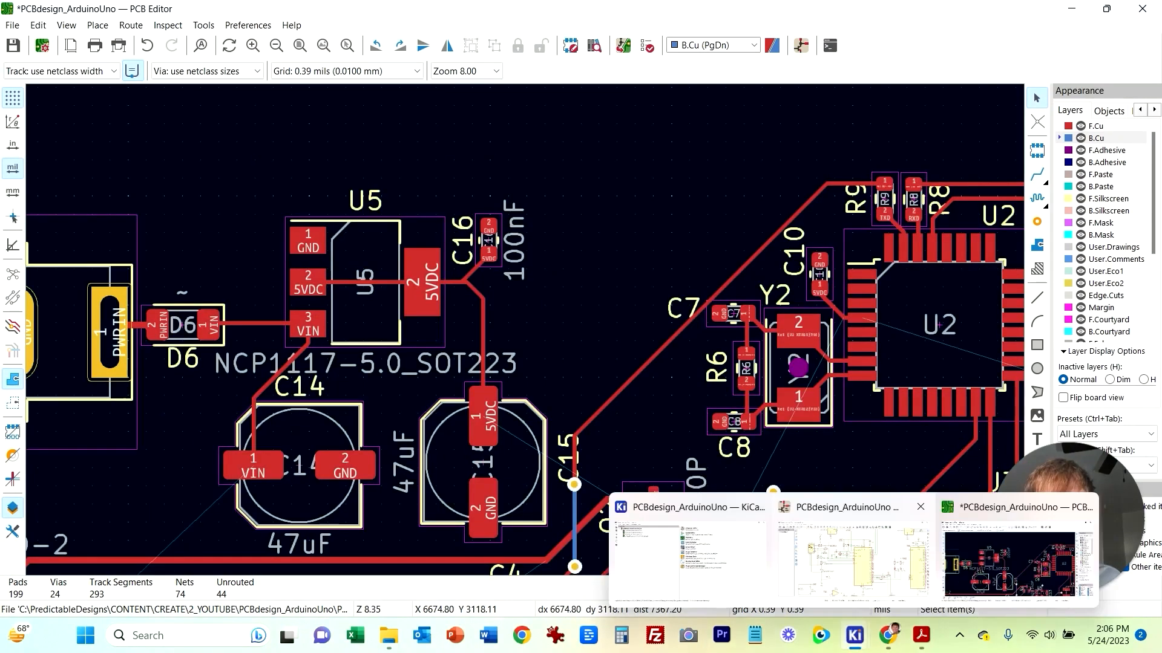
click(855, 559)
middle_drag(515, 314, 547, 450)
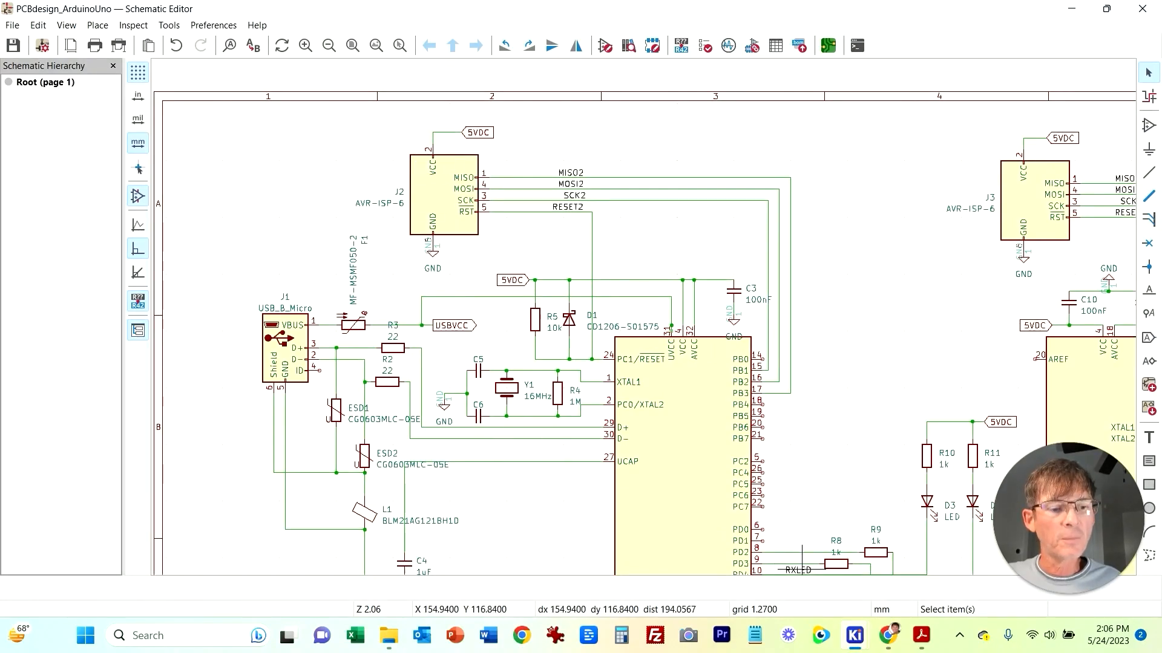
click(854, 635)
click(1012, 557)
scroll(596, 393, down, 3)
middle_drag(592, 529, 576, 406)
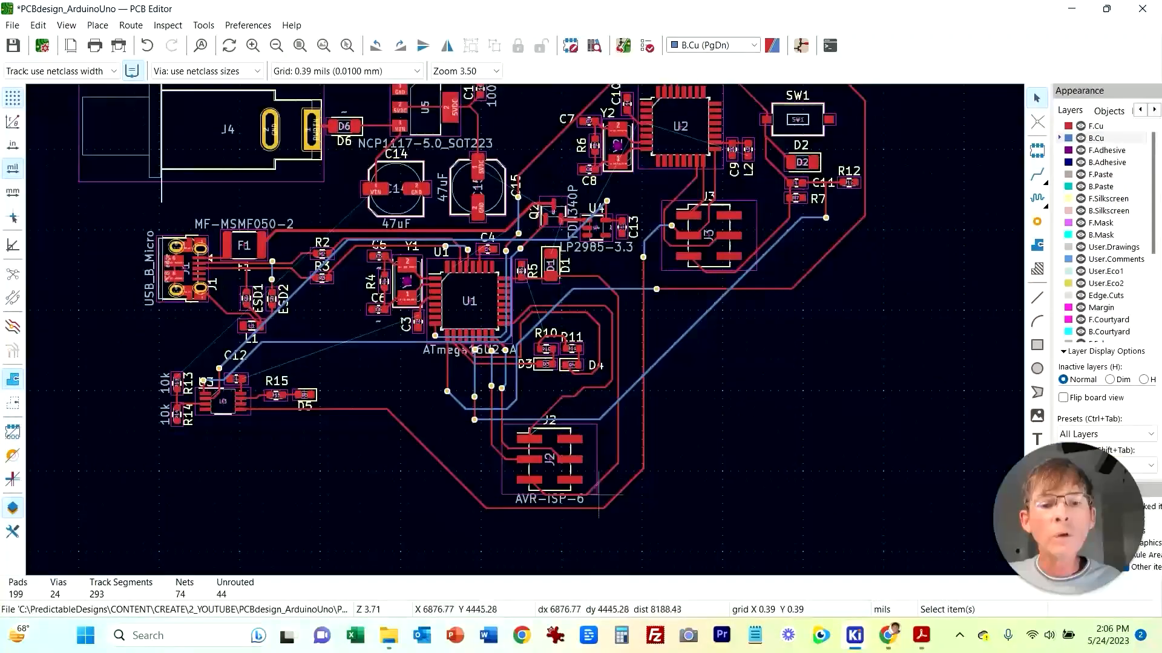
scroll(563, 466, up, 5)
middle_drag(396, 340, 494, 433)
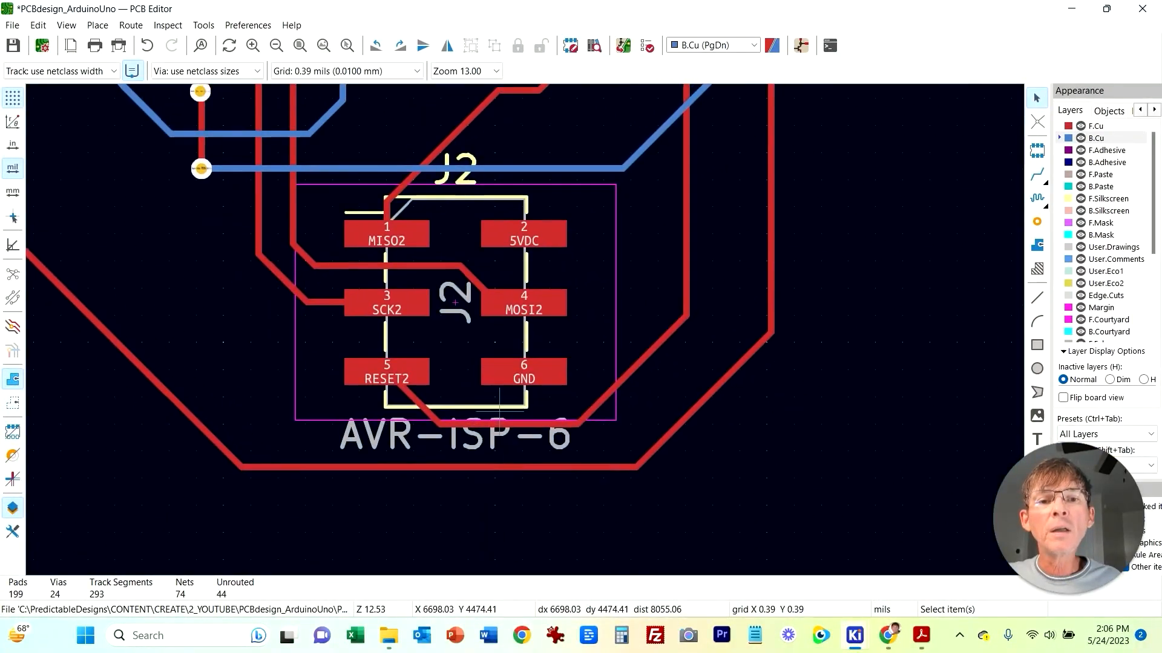
Step: Start a 5VDC track at J2 pin 2, drop a via beside it and run back copper diagonally toward J3
key(x)
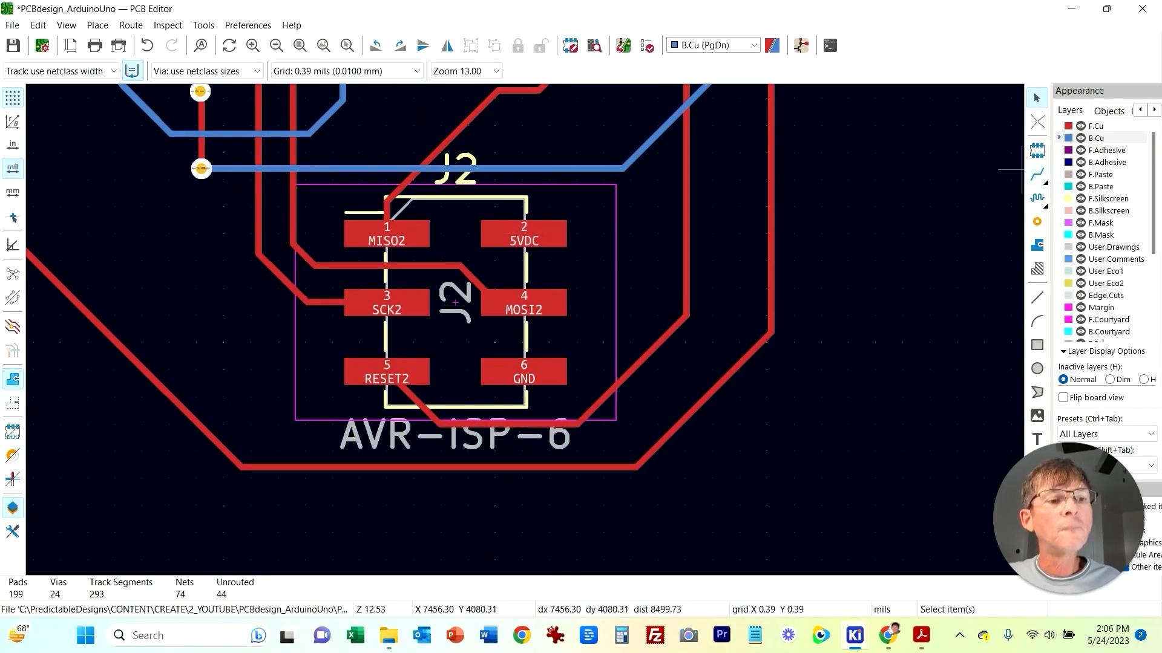
click(520, 230)
scroll(521, 230, down, 3)
scroll(317, 335, down, 2)
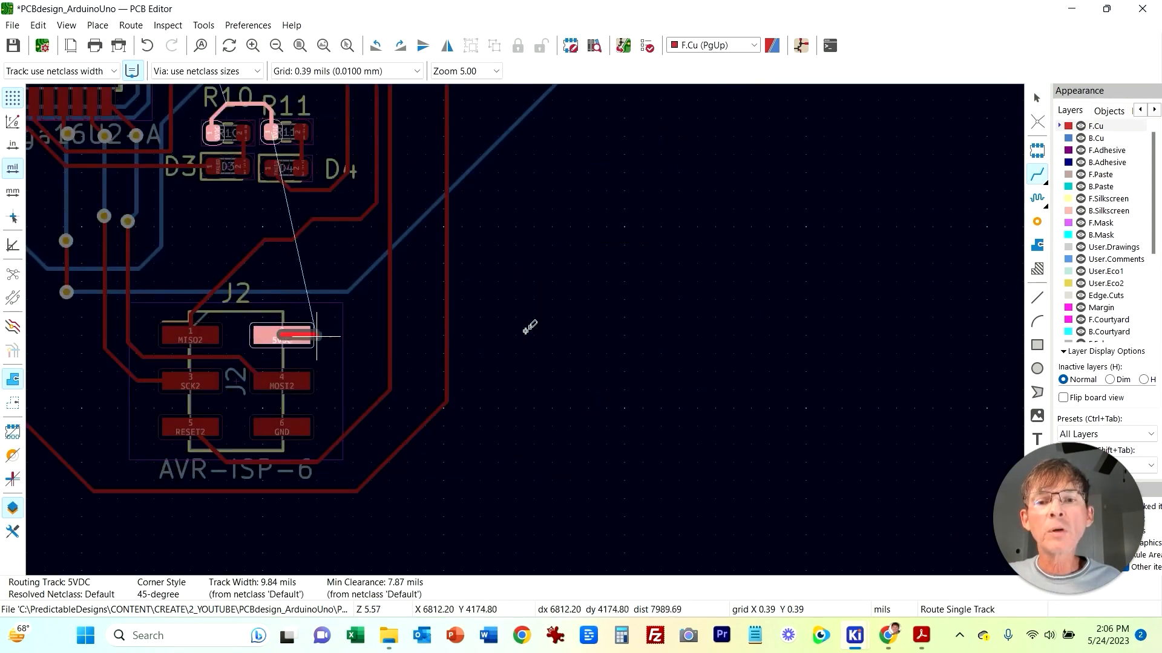
middle_drag(535, 331, 566, 482)
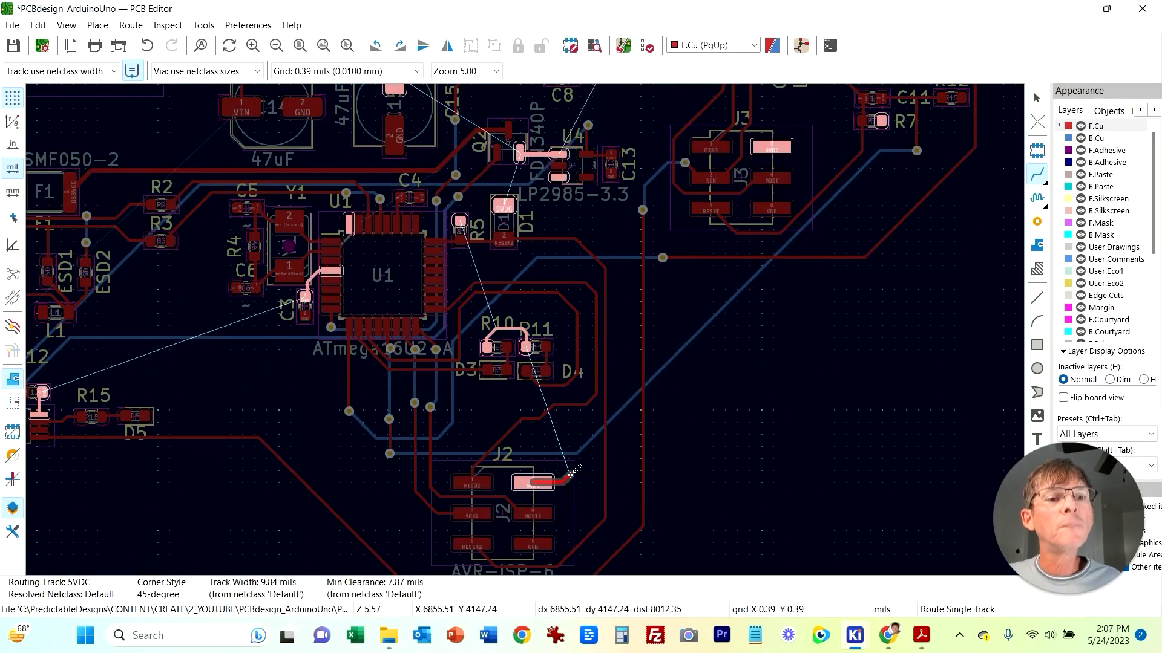
right_click(575, 482)
click(643, 244)
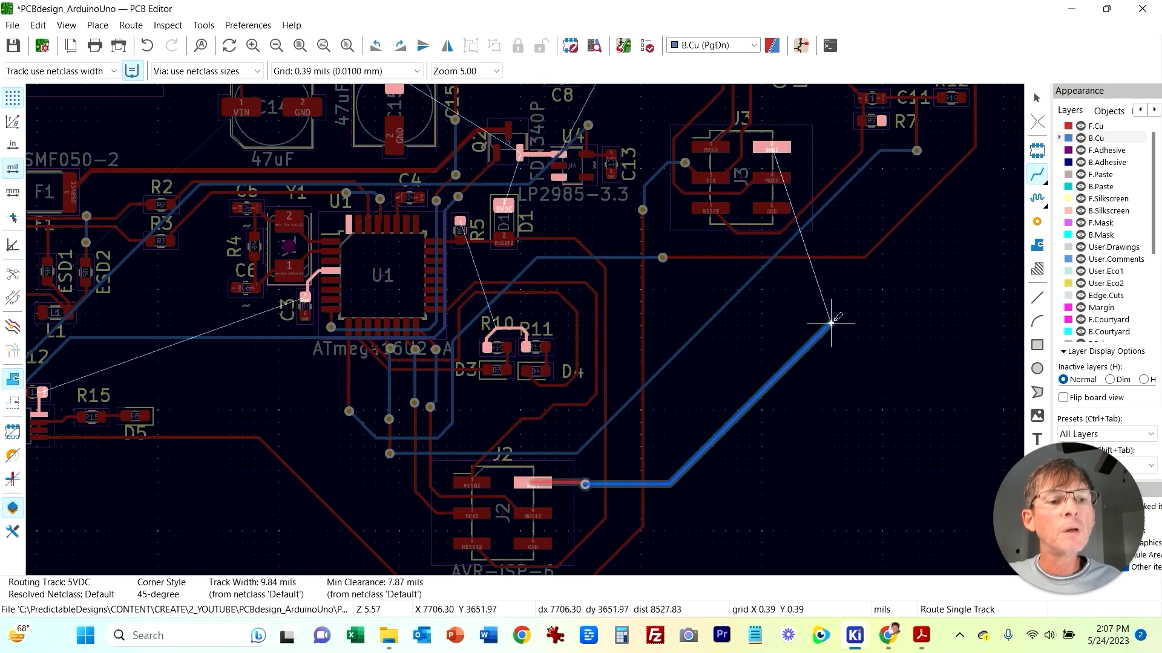
click(838, 283)
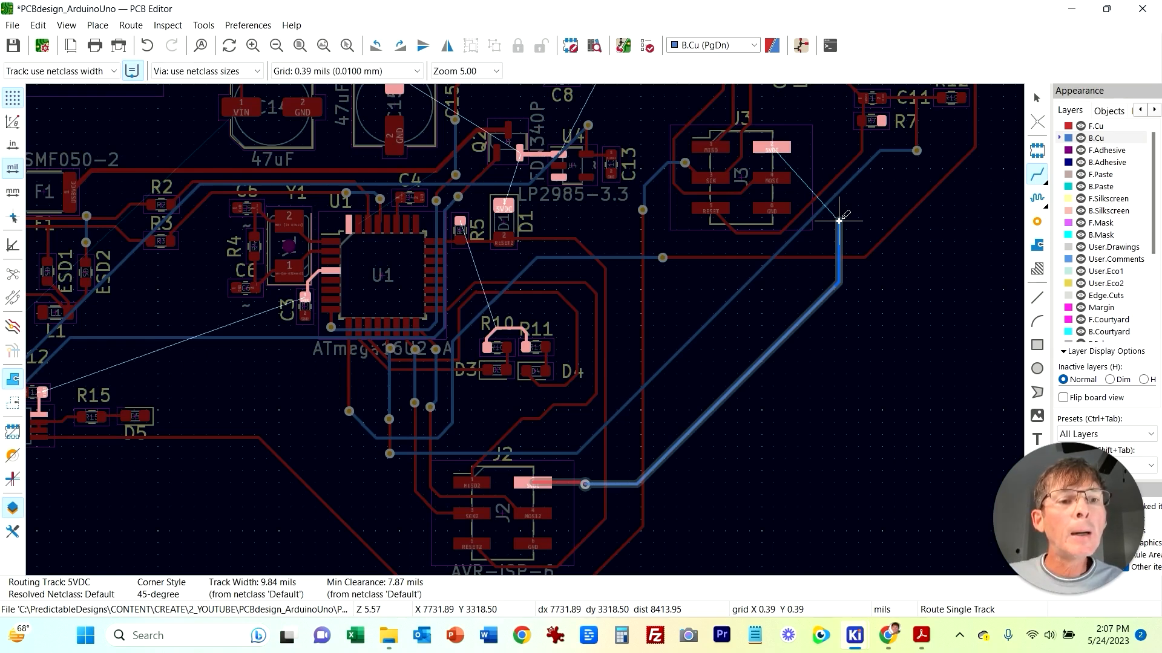
Step: Continue the 5VDC track through vias to front copper and back, finishing at J3 pin 2
right_click(839, 220)
key(Escape)
click(836, 220)
right_click(837, 187)
click(888, 310)
scroll(837, 220, up, 5)
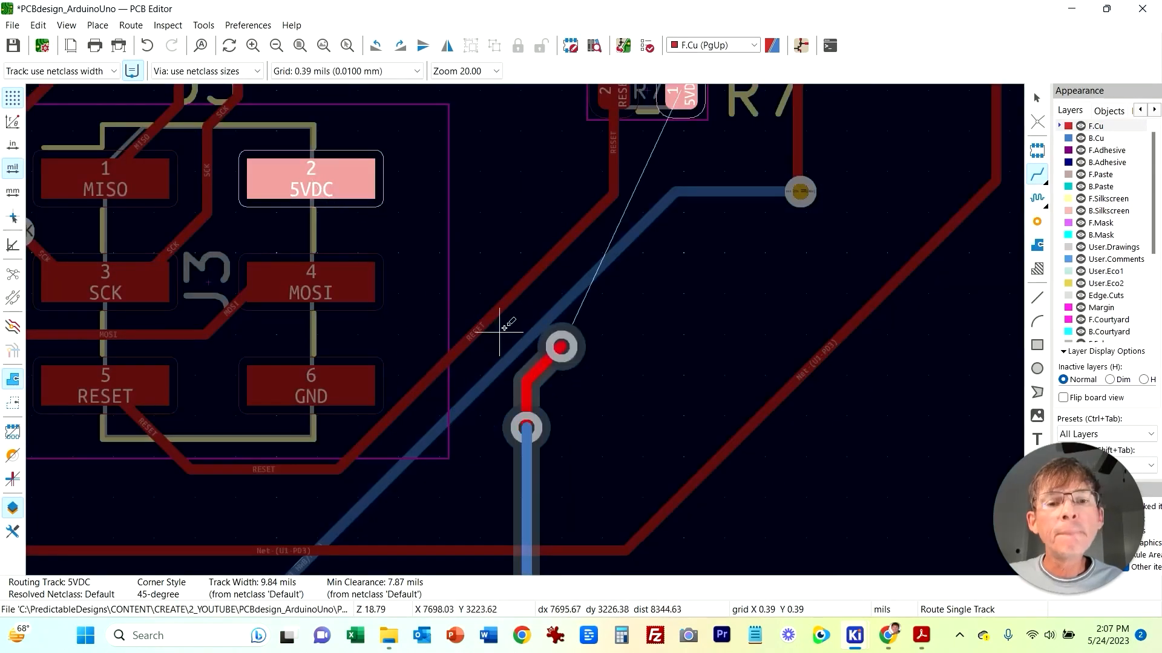
click(660, 161)
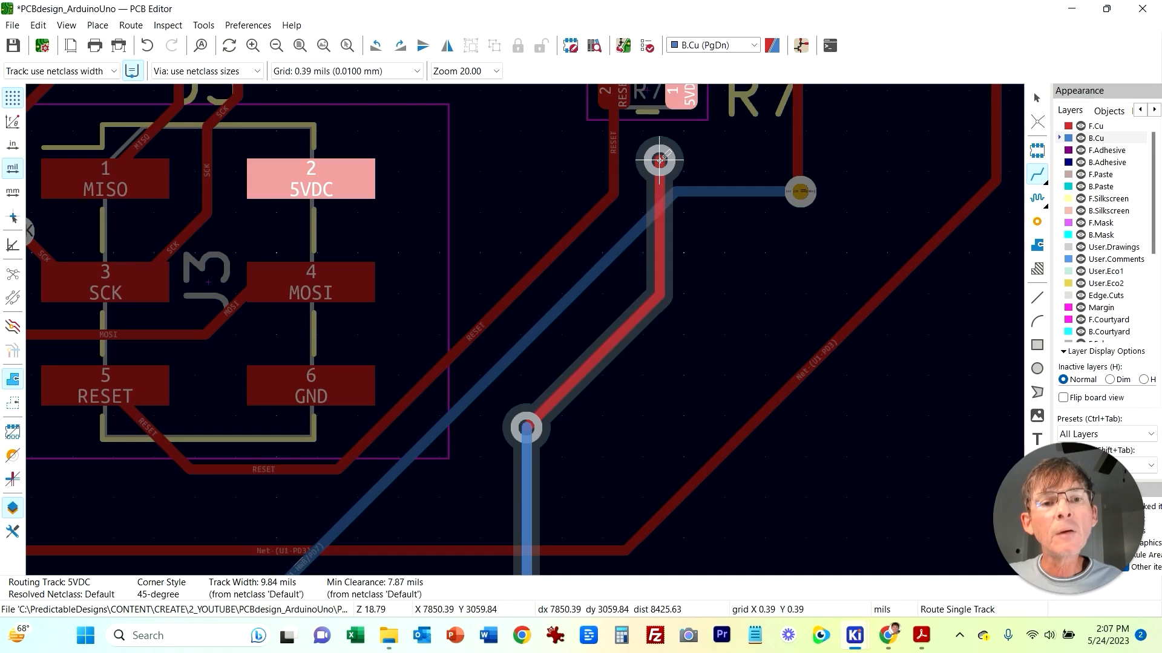
click(327, 181)
middle_drag(625, 427, 718, 400)
scroll(752, 457, down, 8)
middle_drag(757, 381, 740, 425)
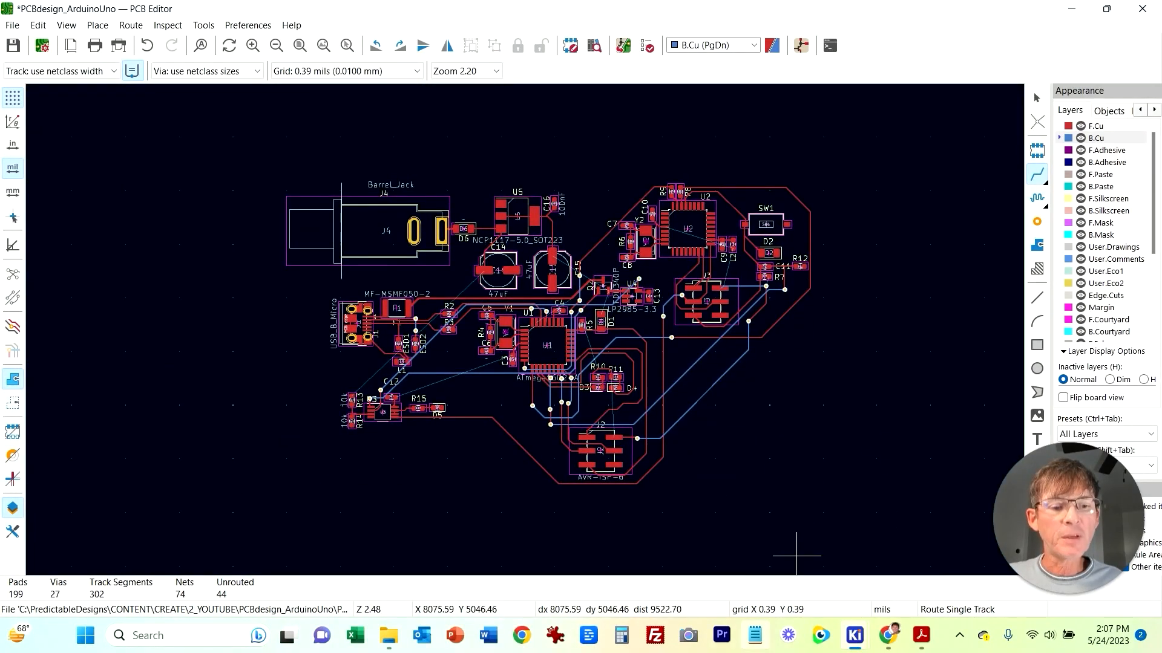
mouse_move(854, 635)
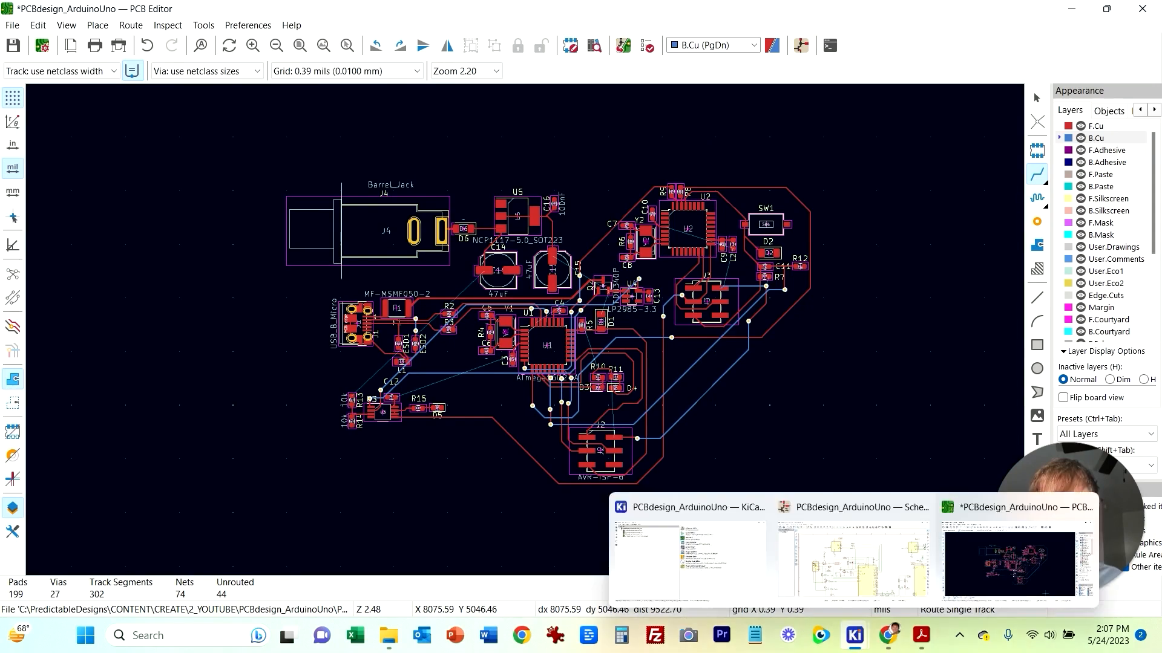
key(Escape)
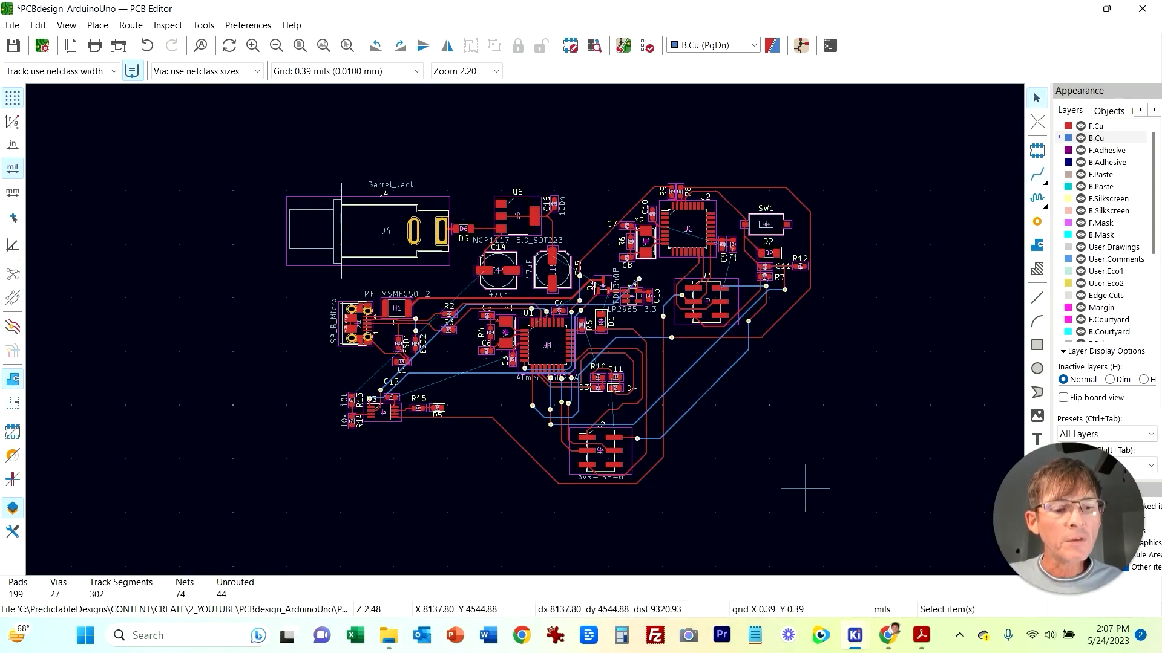
Step: Examine the schematic's 5VDC connections around J2, J3, U1 and U2, then return to the board near U2 and J3
click(856, 551)
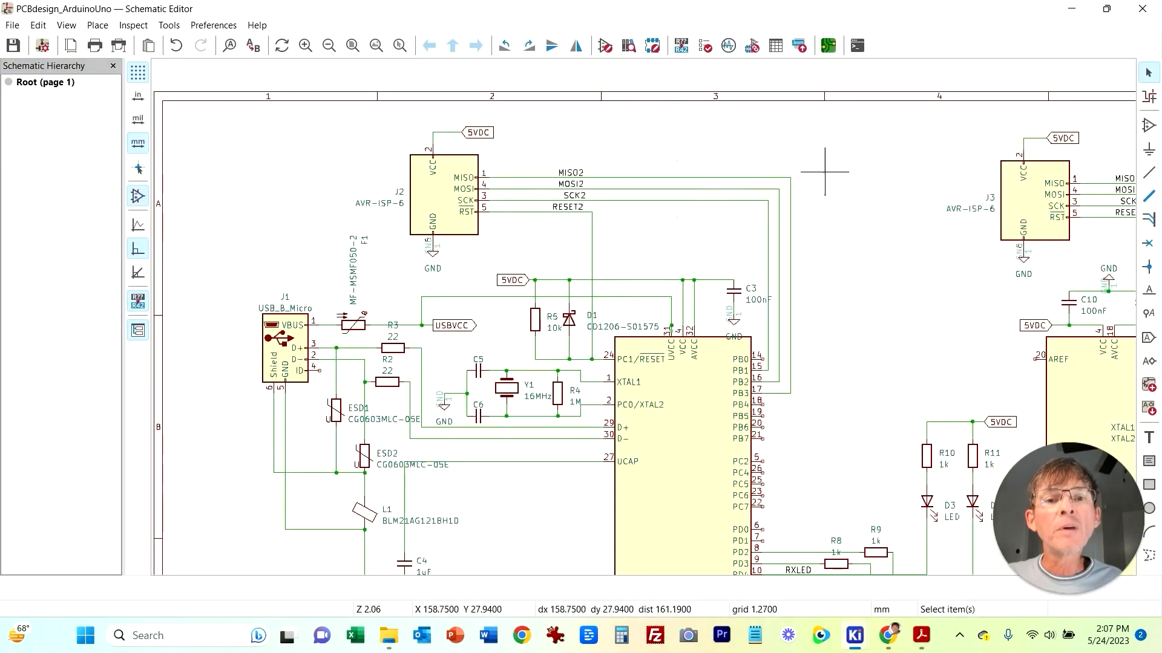
middle_drag(824, 172, 643, 176)
middle_drag(738, 355, 375, 303)
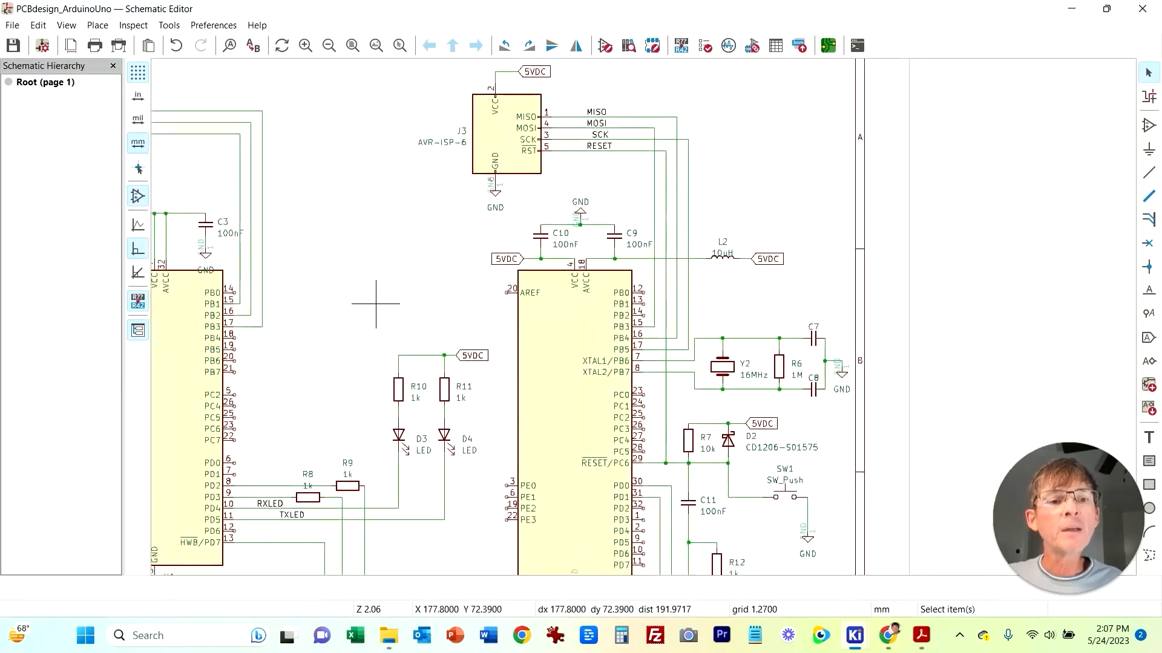
middle_drag(451, 309, 781, 301)
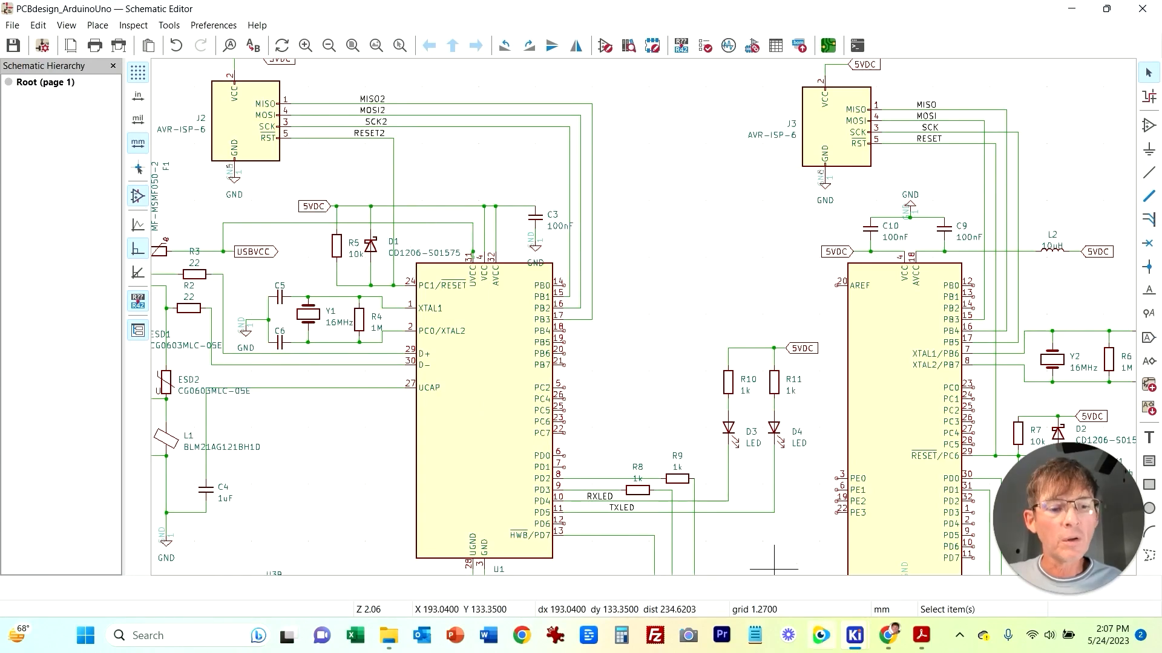
mouse_move(854, 635)
click(1010, 563)
scroll(739, 461, up, 6)
middle_drag(591, 291, 635, 249)
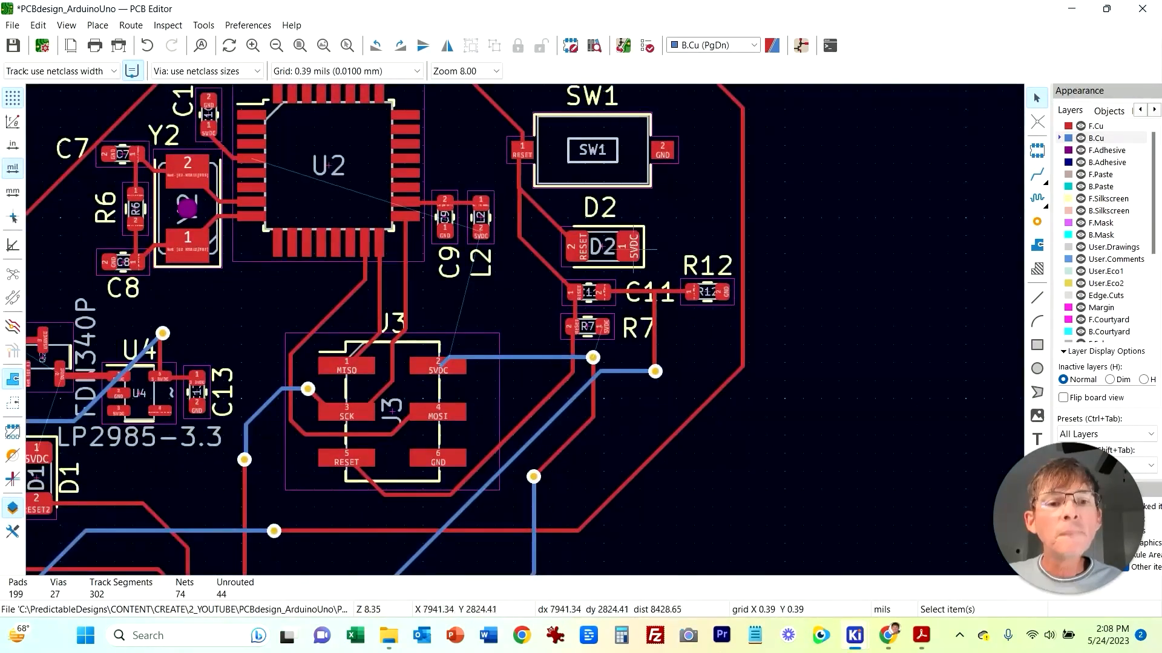
Step: Route 5VDC from D2's pad through a via on back copper down to the existing 5VDC track near R7
click(1037, 175)
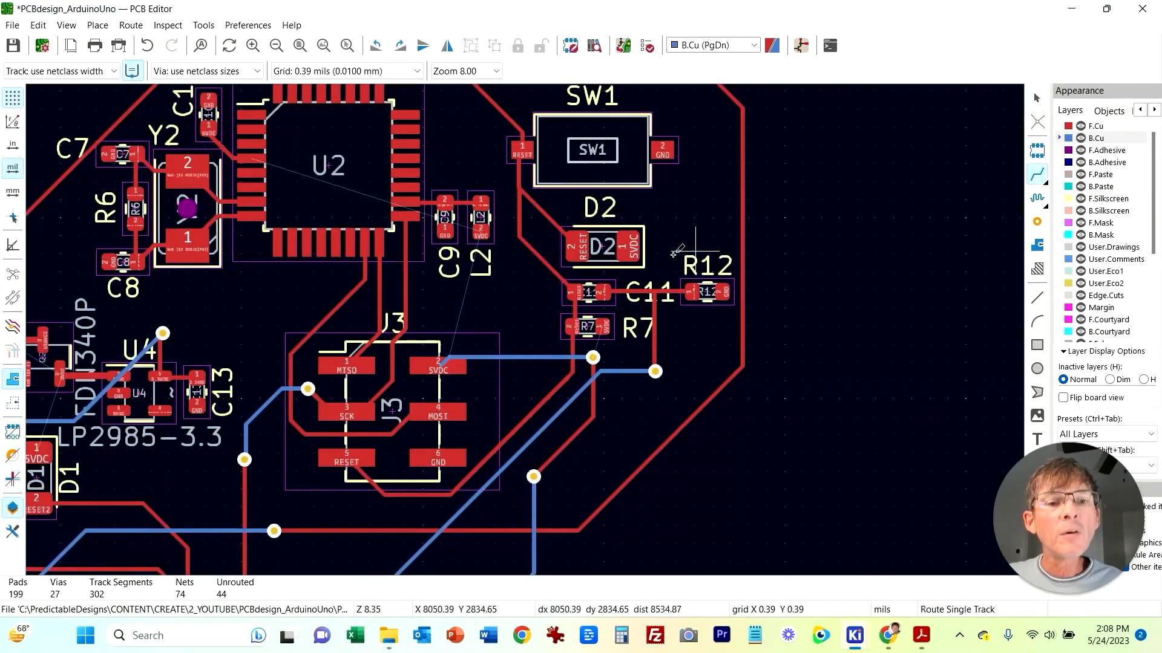
click(632, 245)
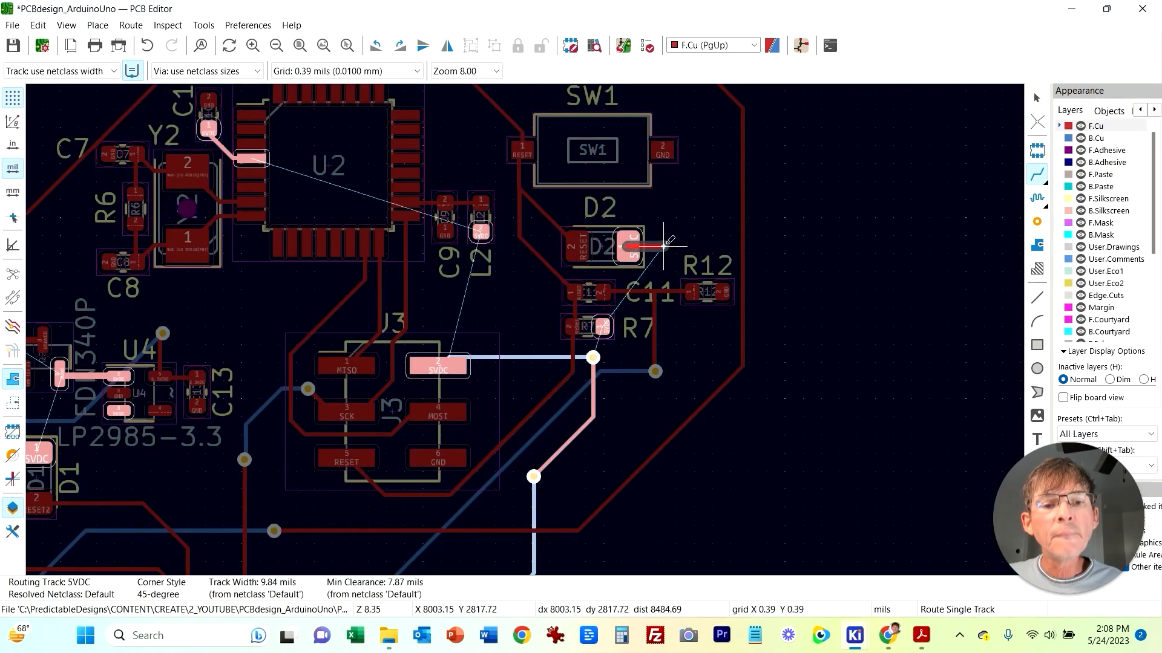
right_click(663, 246)
click(713, 378)
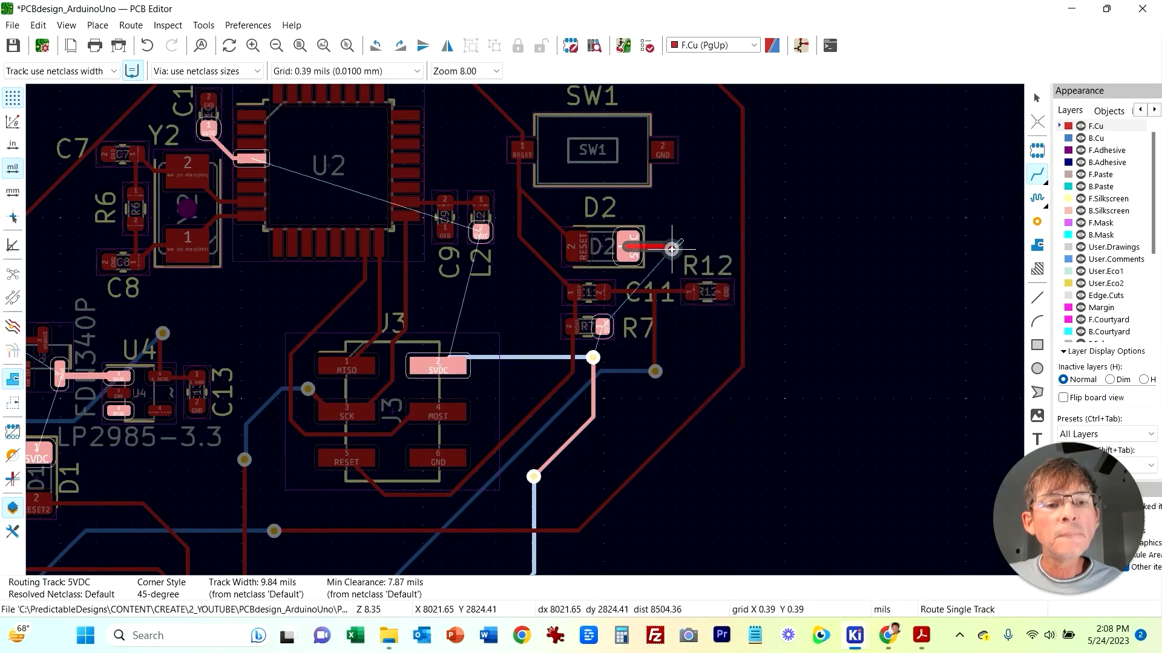
click(621, 351)
click(613, 235)
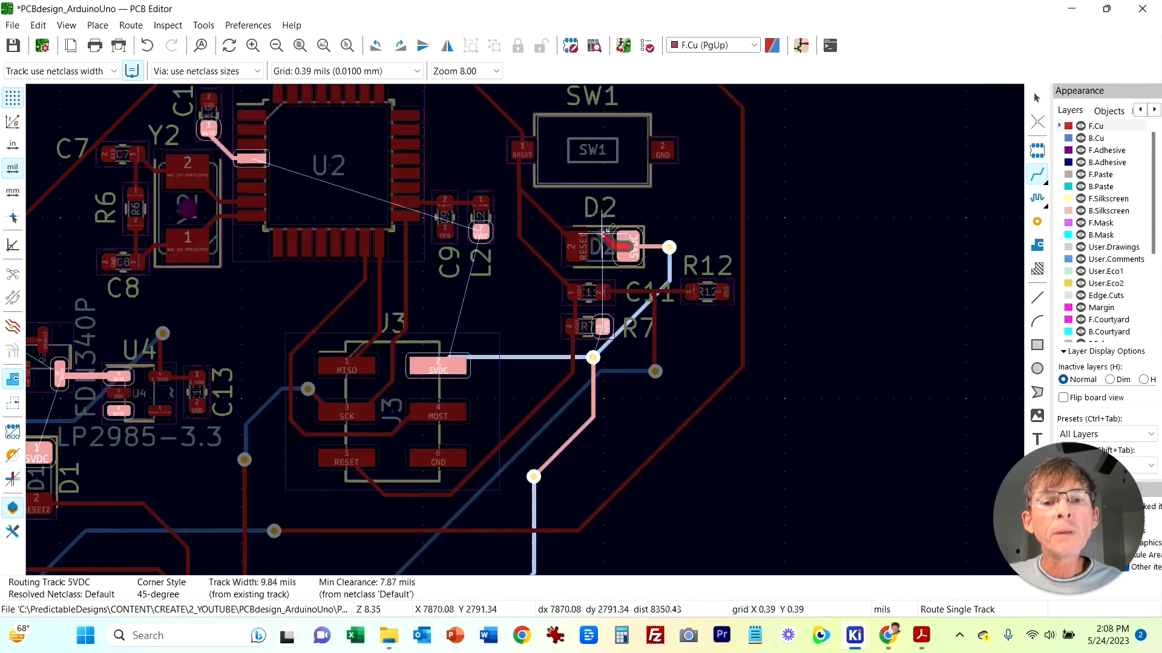
key(Escape)
Step: Connect L2's 5VDC pad to J3 pin 2 with a front copper track
click(481, 232)
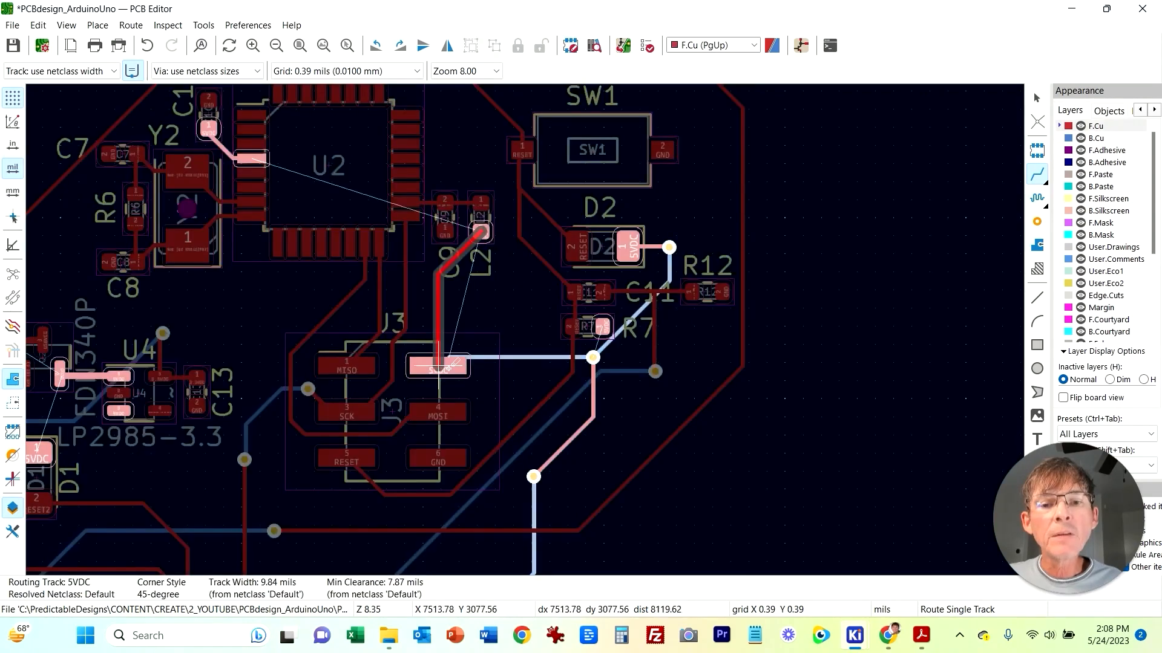
click(447, 367)
middle_drag(482, 274, 520, 385)
key(Escape)
Step: Route 5VDC from C10's pad through a via and along back copper to the 5VDC node at U5 and C16
click(1037, 175)
middle_drag(535, 239, 789, 220)
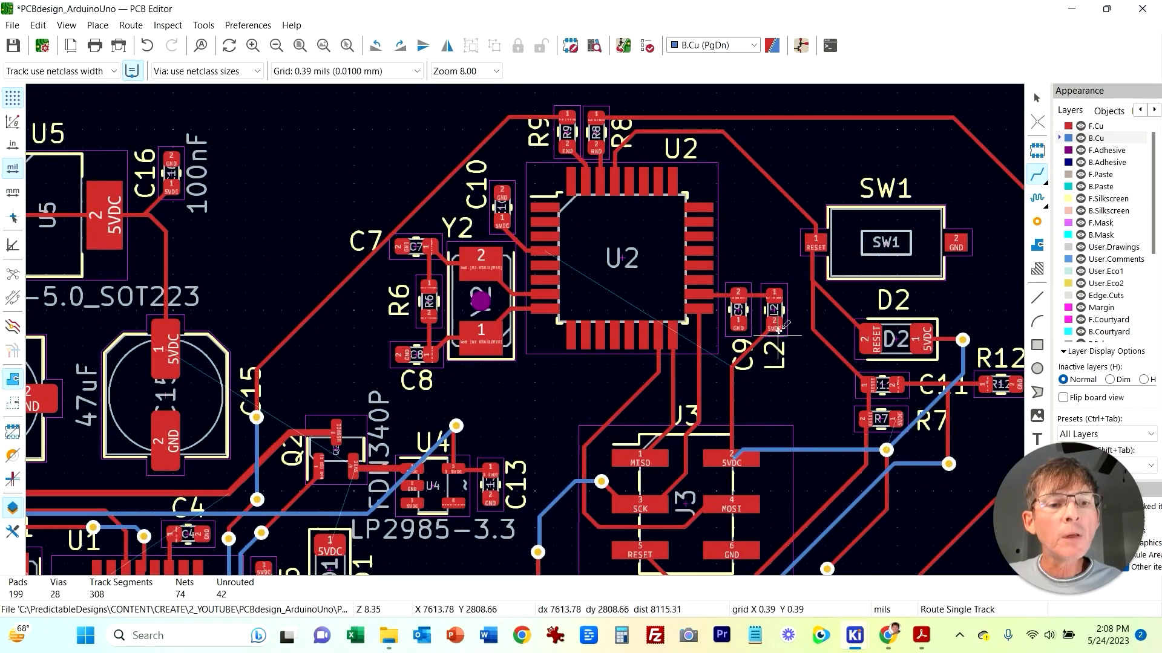
shift+scroll(761, 341, down, 3)
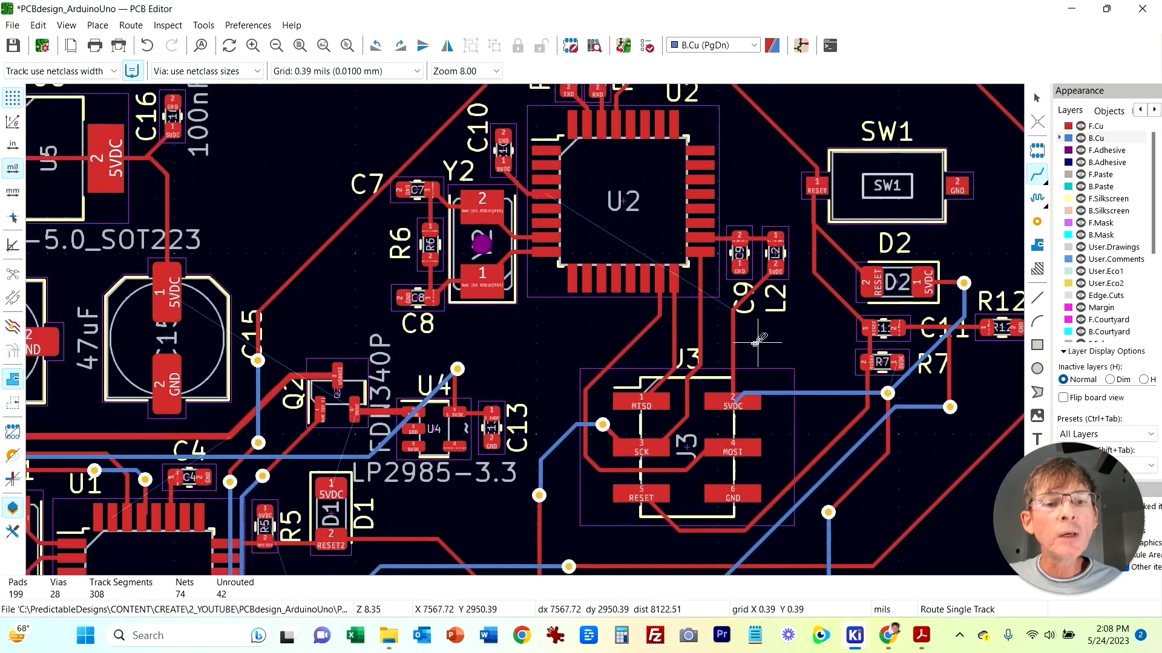
scroll(528, 327, up, 2)
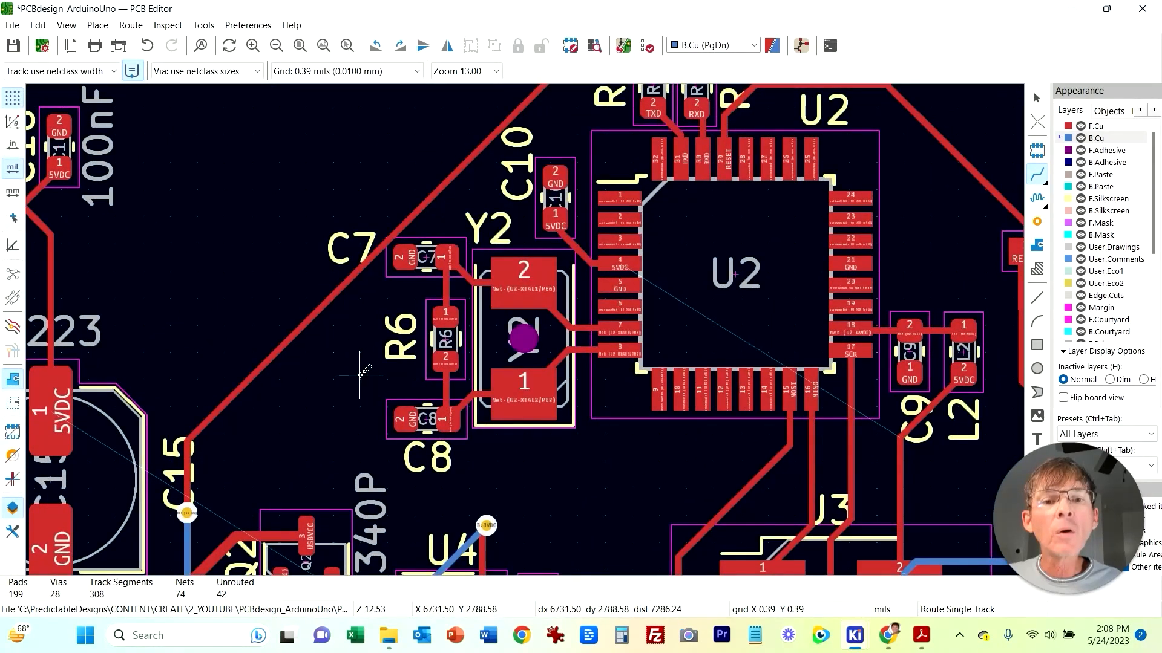
click(555, 219)
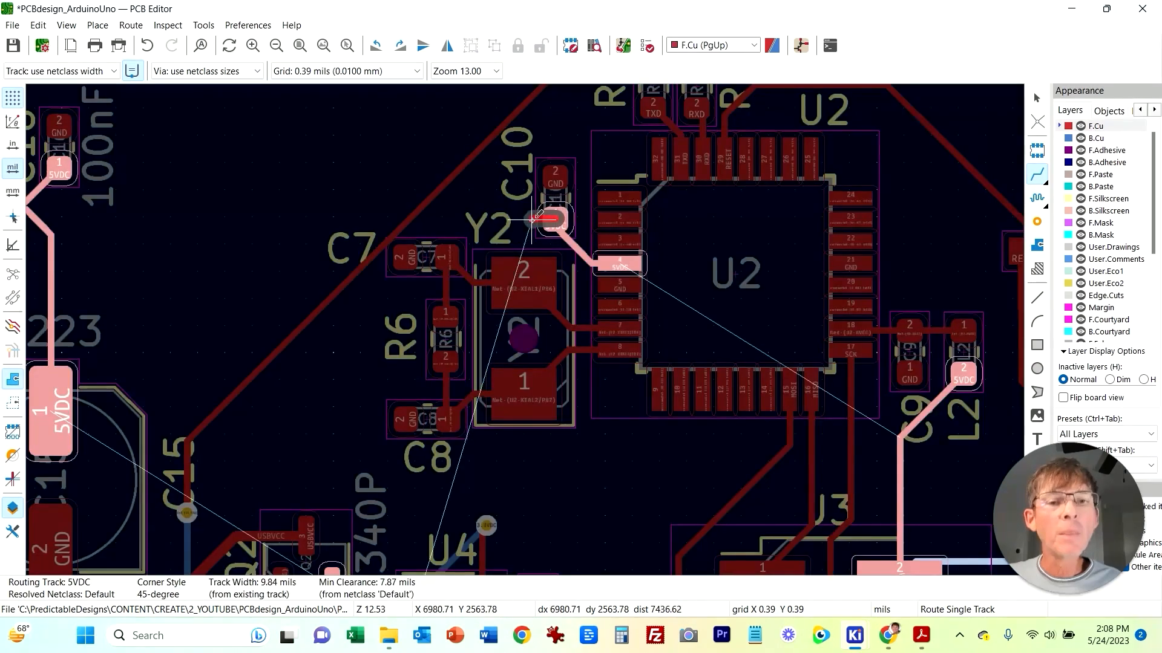
scroll(531, 219, down, 3)
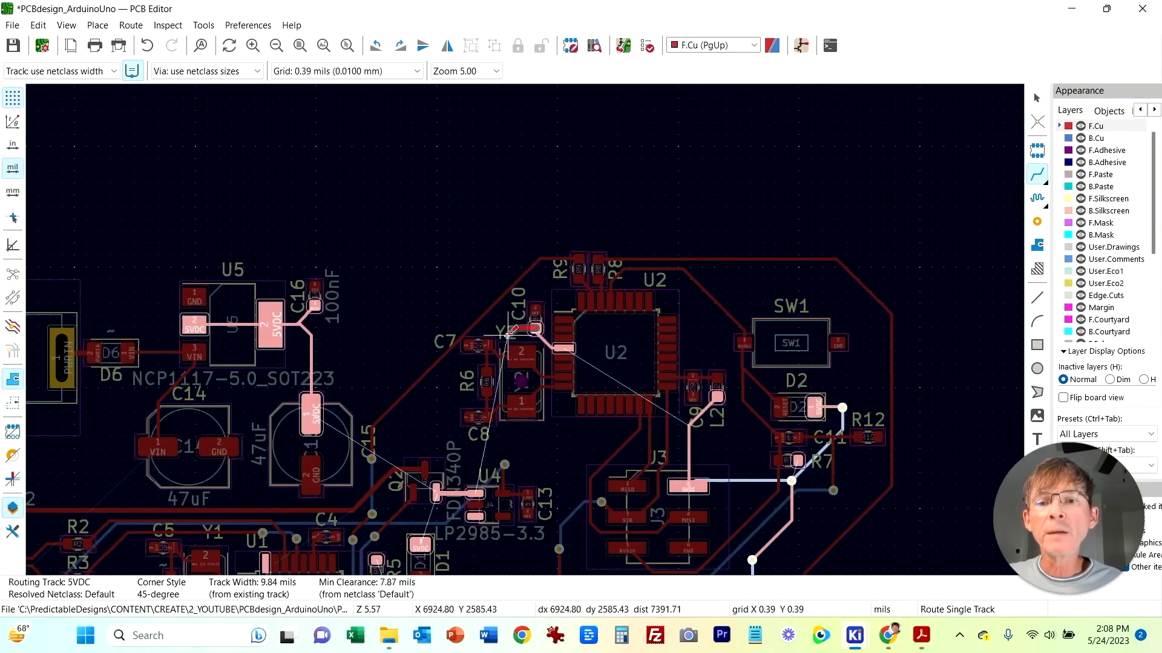
right_click(500, 326)
key(Escape)
key(v)
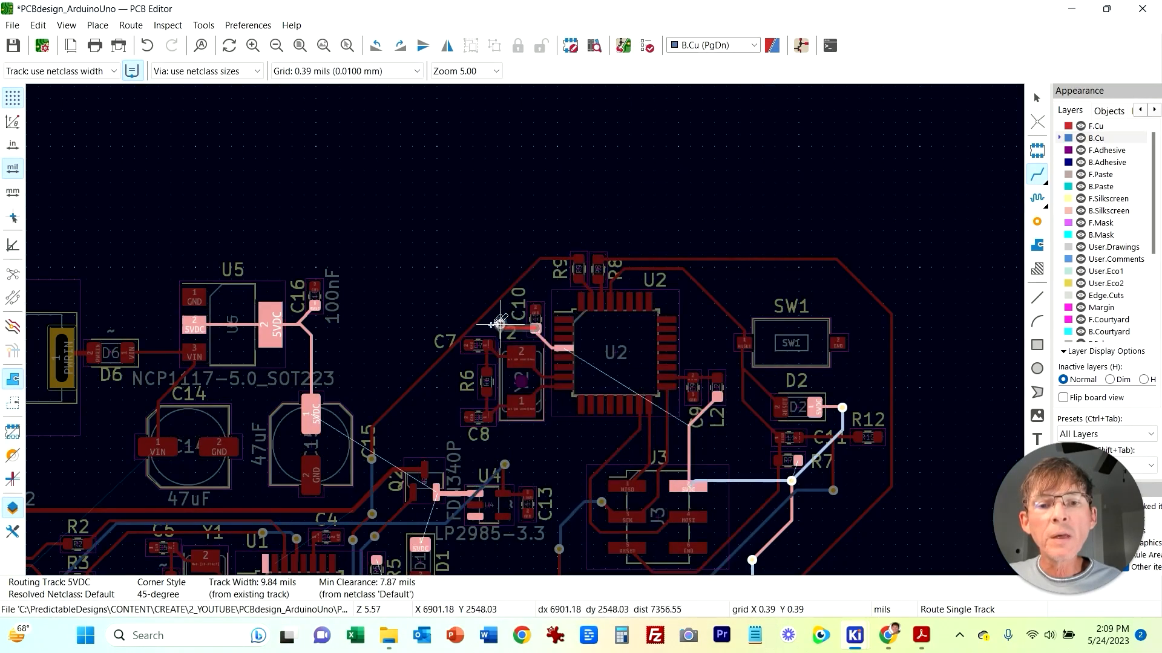
right_click(361, 324)
key(Escape)
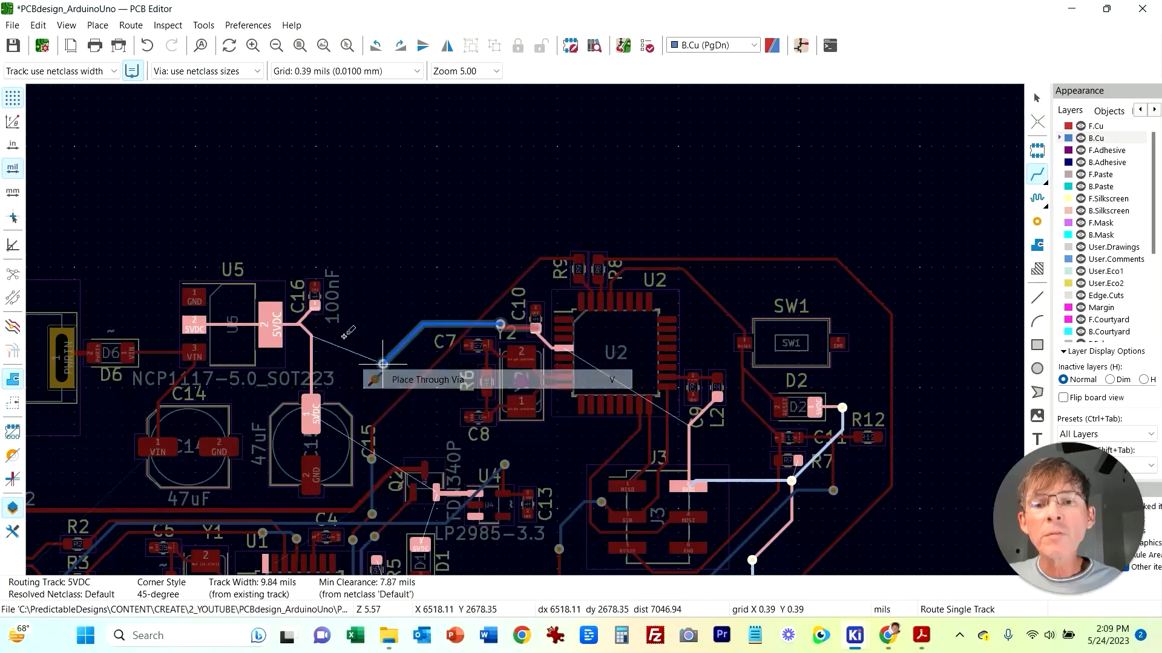
click(301, 325)
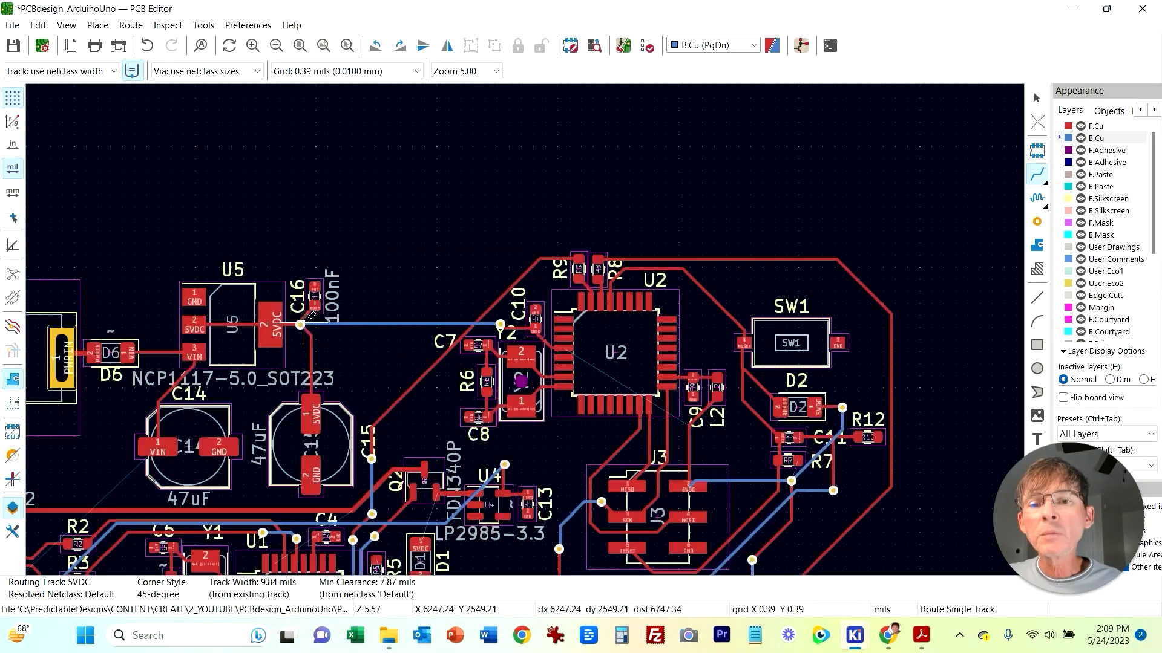
Step: Connect C3's 5VDC pad to U1's 5VDC pin with a front copper track
middle_drag(370, 370, 524, 346)
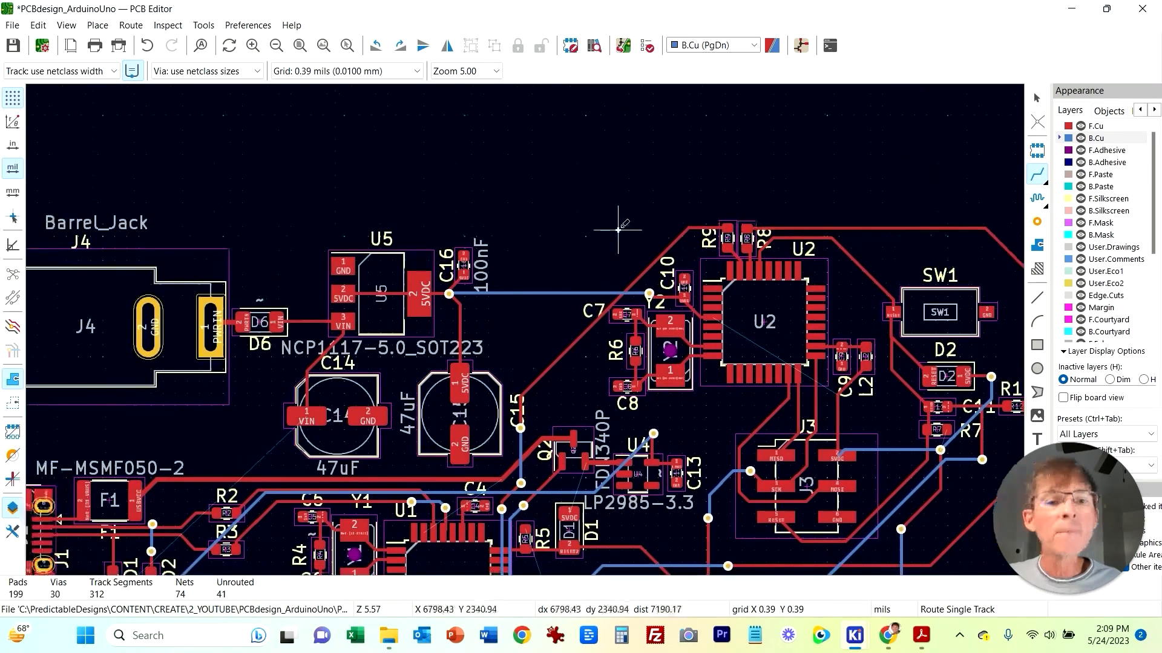
scroll(625, 251, up, 4)
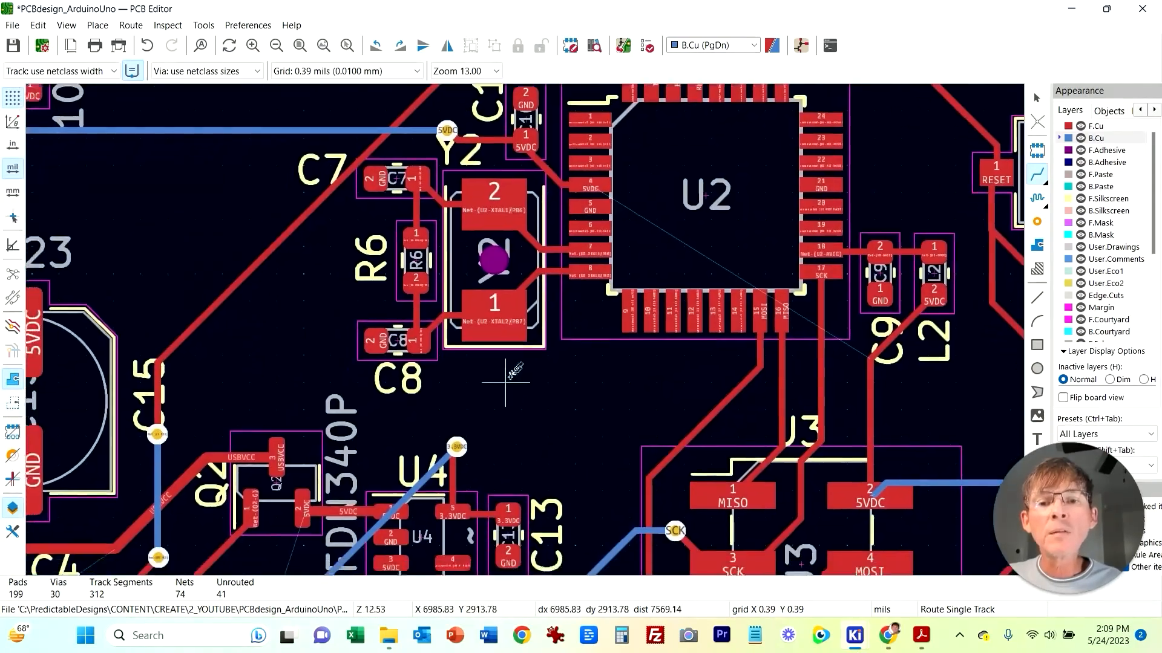
middle_drag(540, 297, 651, 166)
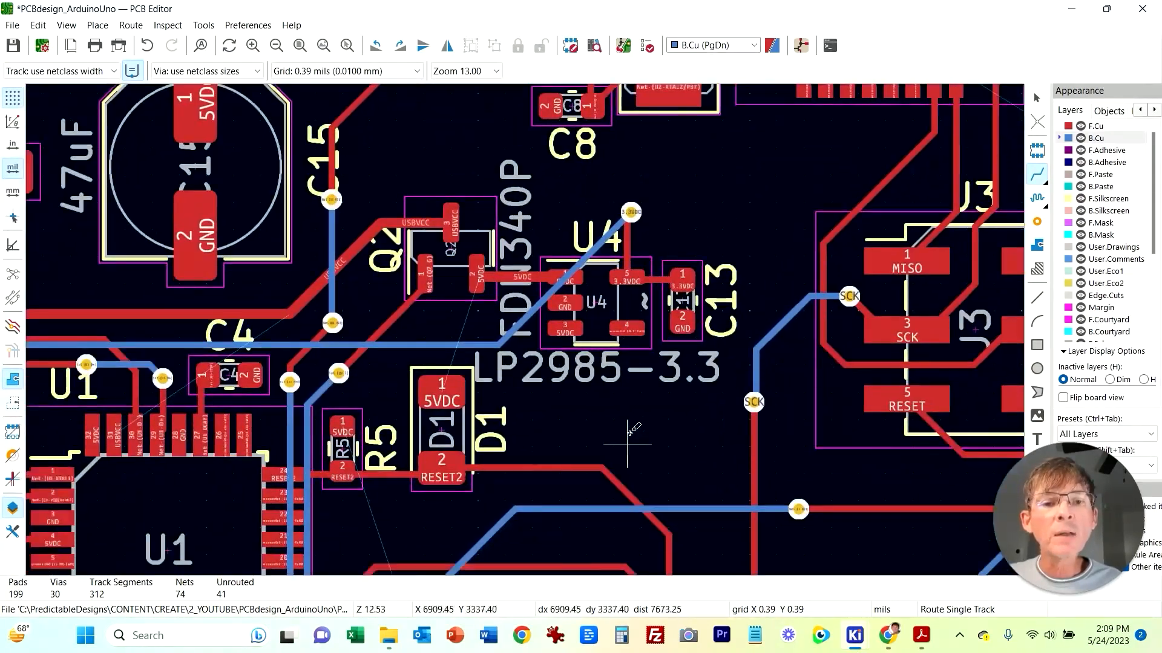
middle_drag(629, 432, 802, 265)
middle_drag(527, 394, 669, 390)
middle_drag(262, 499, 284, 421)
click(329, 351)
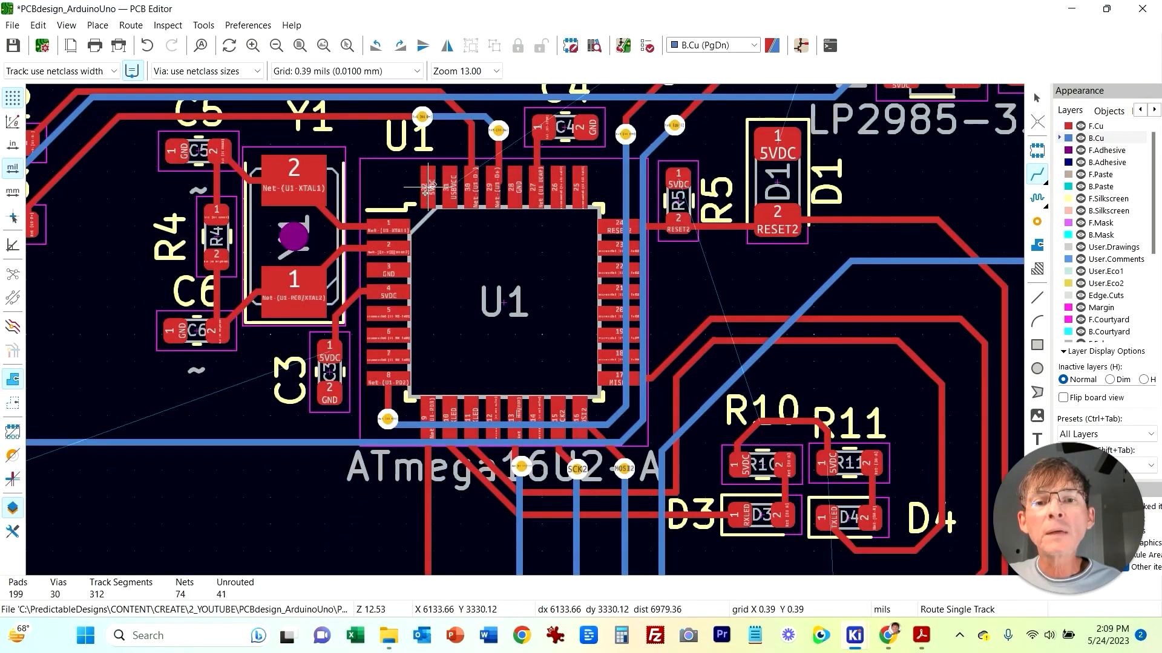
click(428, 187)
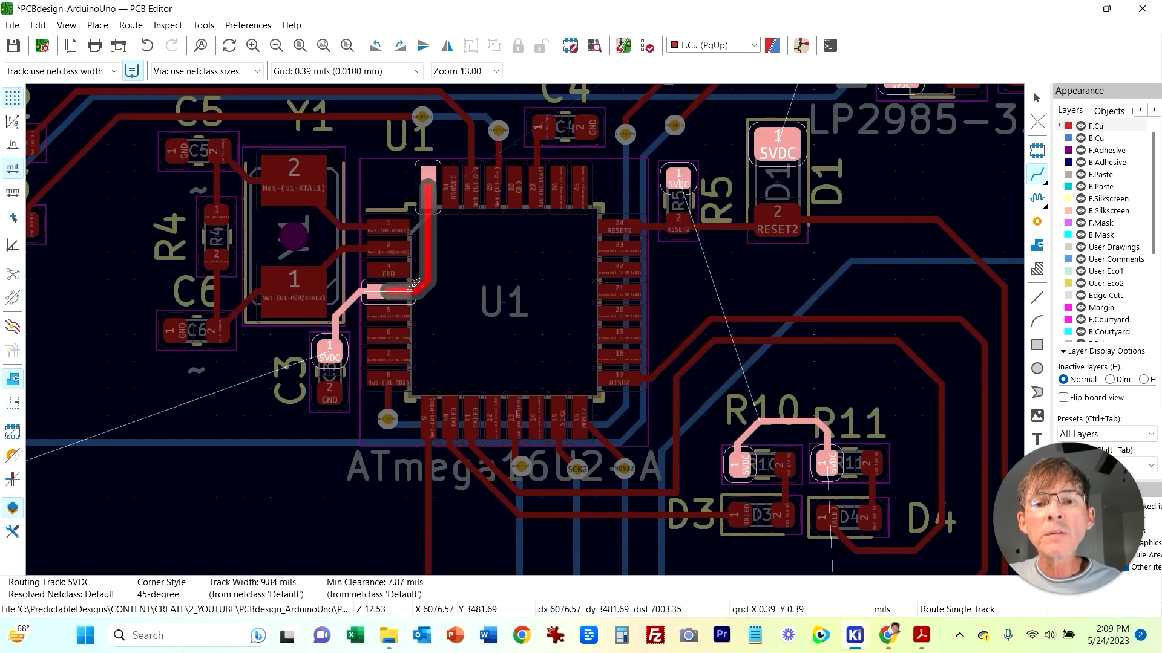
click(415, 287)
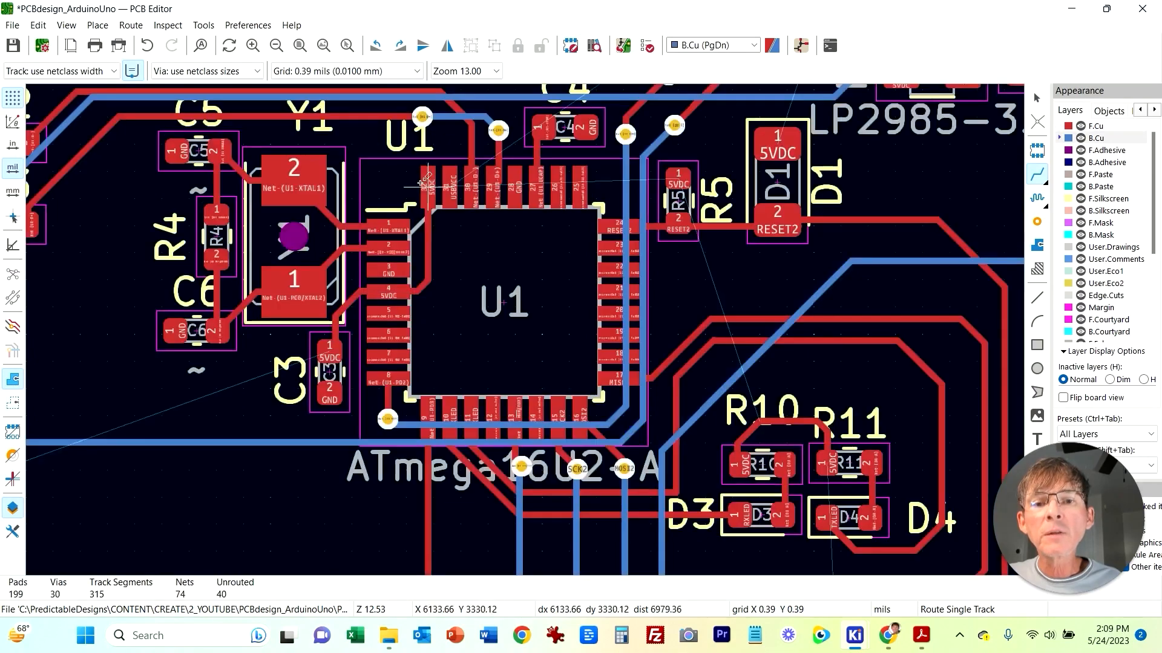
click(346, 334)
scroll(346, 336, down, 3)
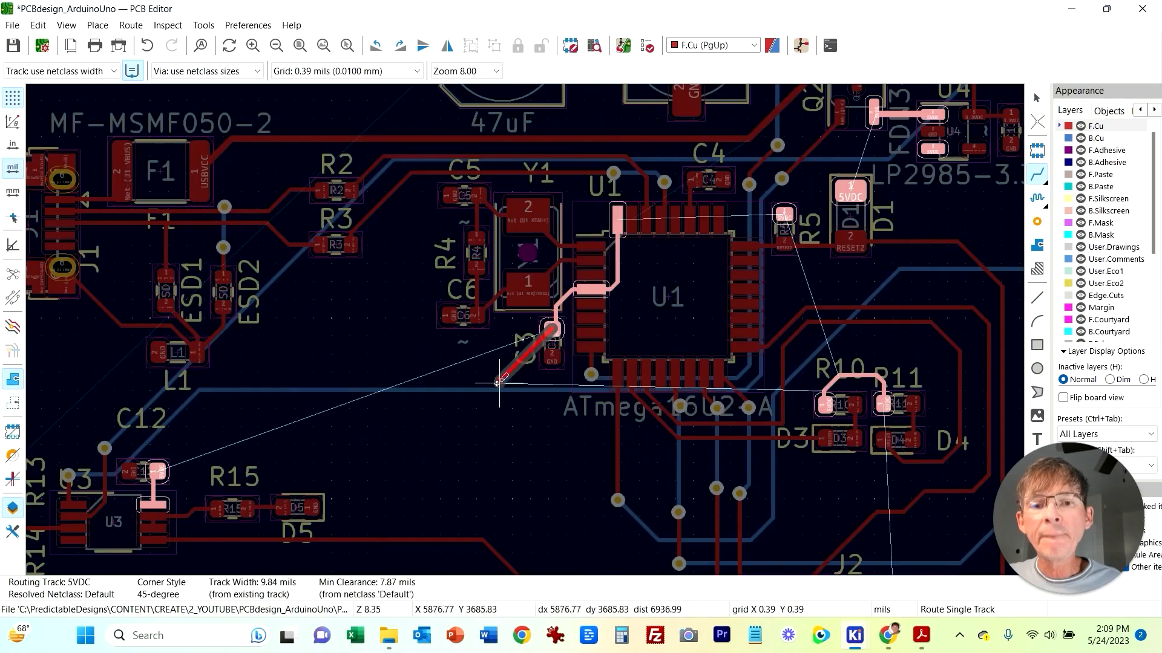
scroll(499, 383, down, 3)
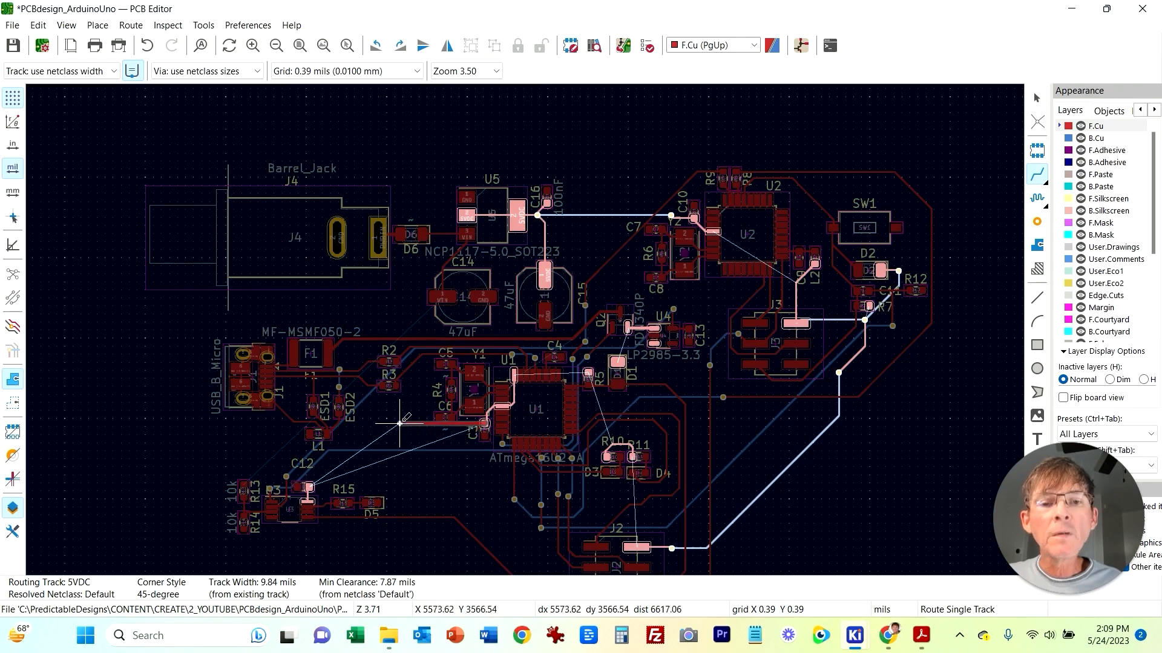
scroll(388, 429, up, 1)
middle_drag(540, 330, 331, 425)
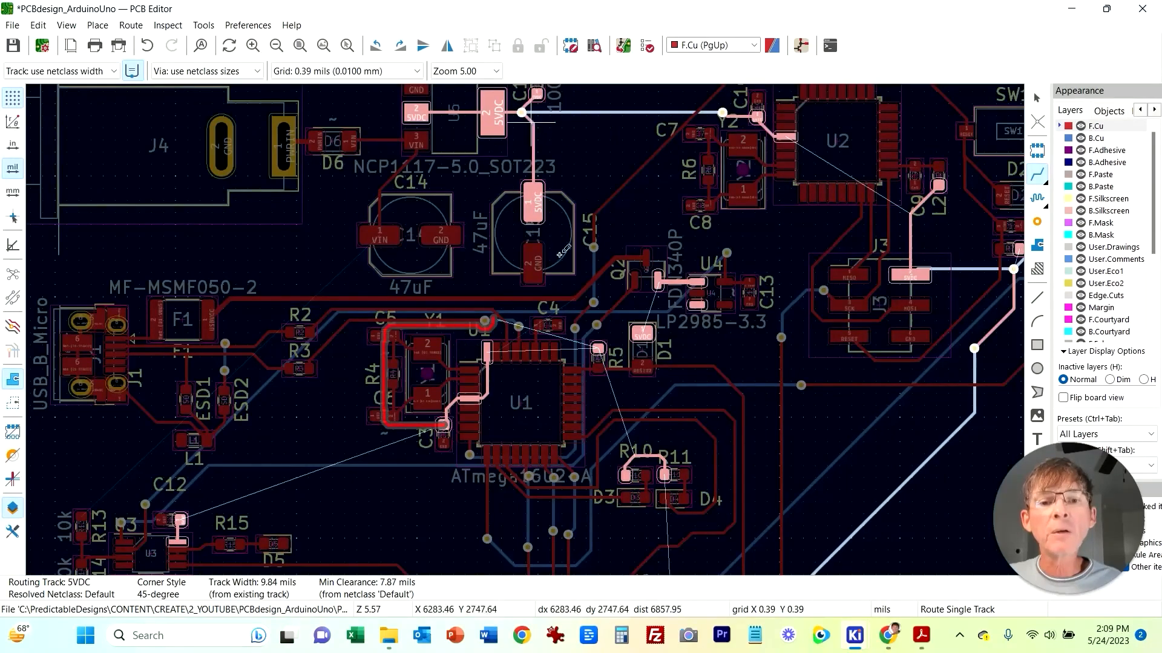
key(Escape)
key(Page_Down)
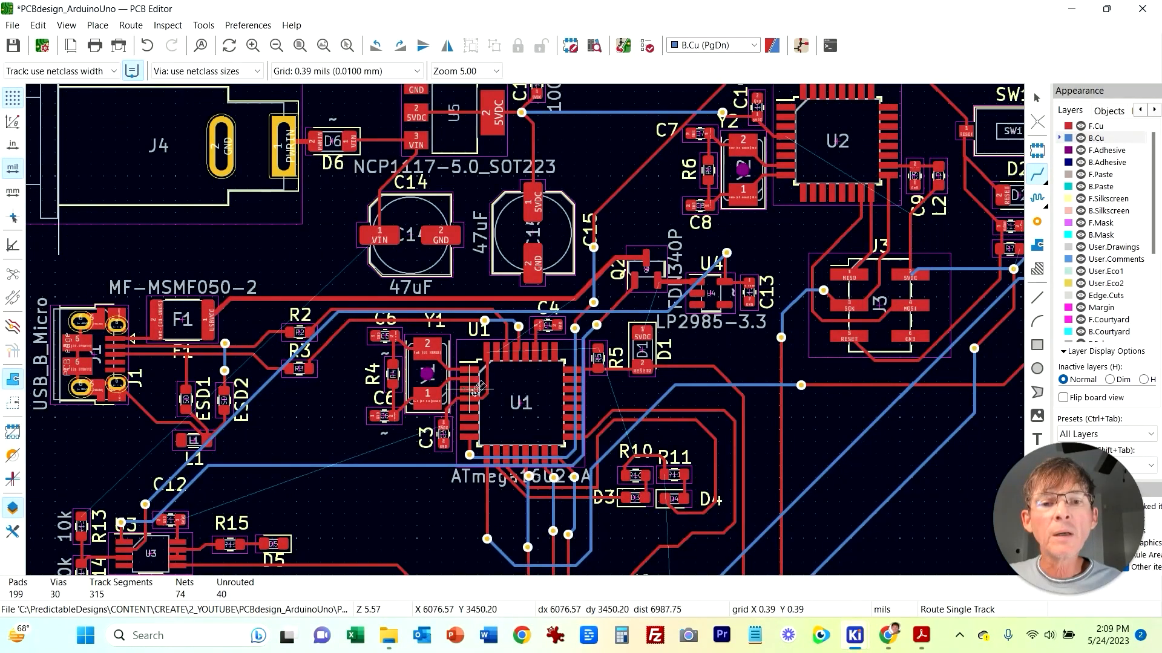
Step: Route 5VDC from C3's pad on front copper through a via, then along back copper up toward C15 and place a second via
click(445, 422)
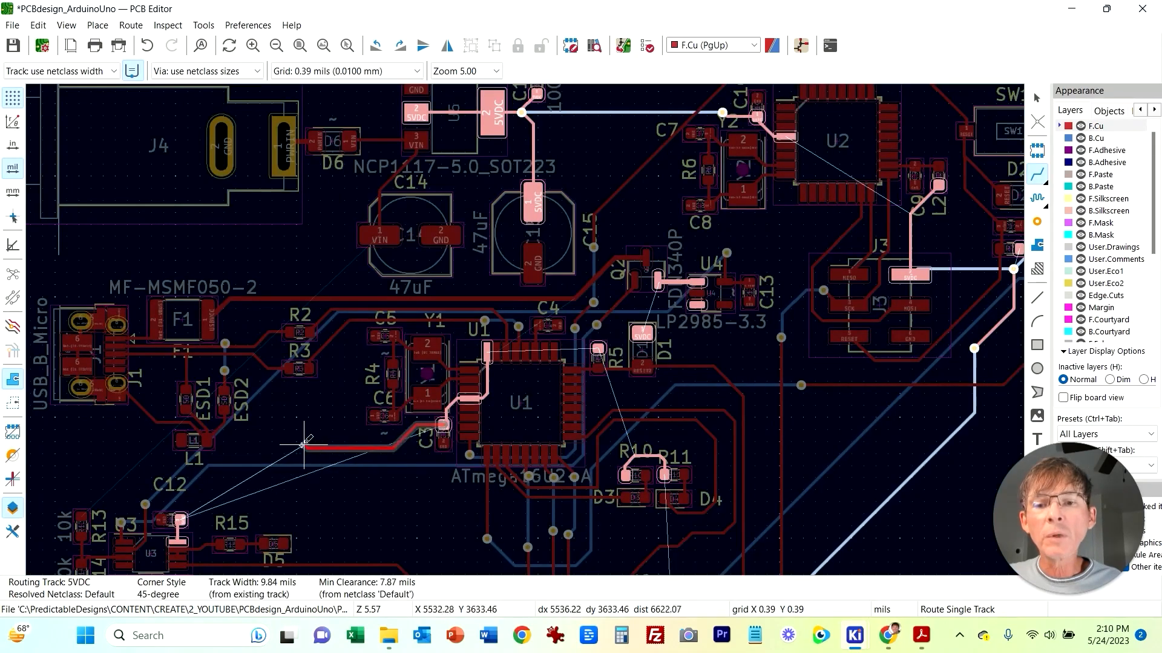
right_click(244, 385)
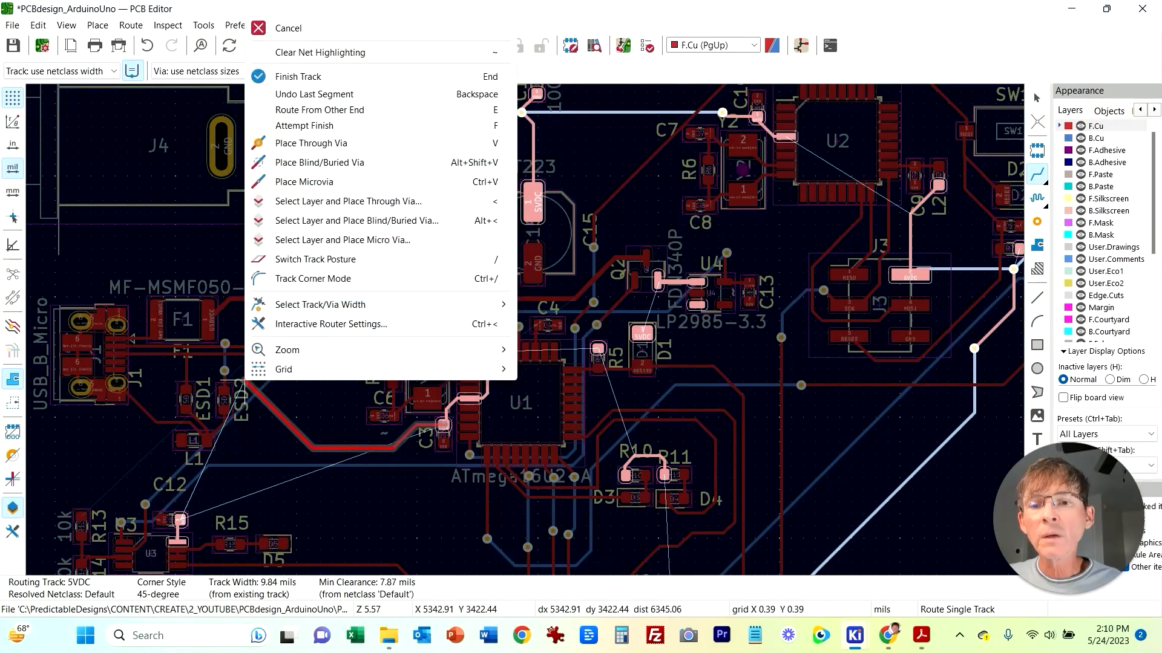
click(311, 143)
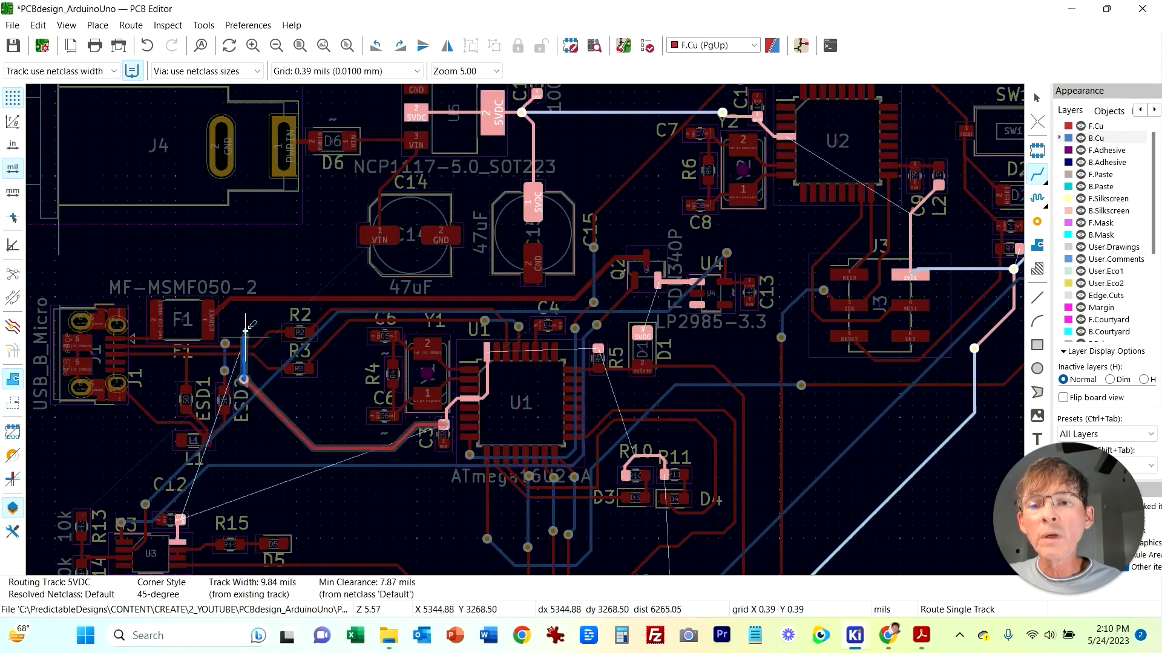
right_click(509, 182)
click(576, 309)
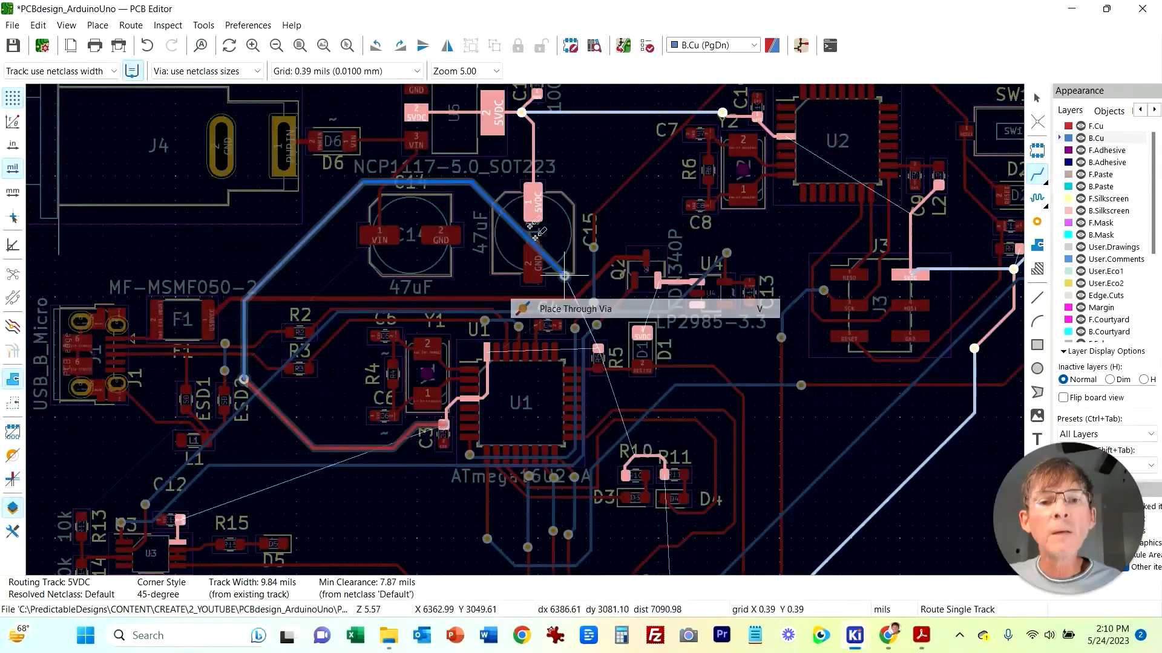
click(508, 175)
middle_drag(466, 528, 567, 417)
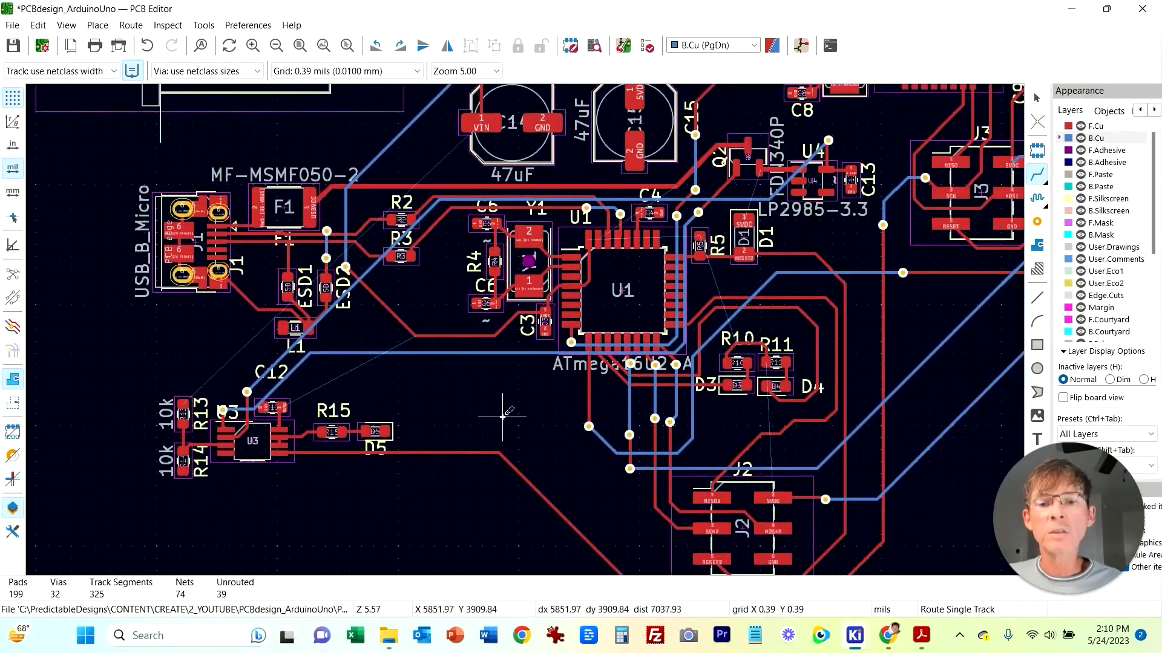
Step: Connect C12's 5VDC pad to the nearby 5VDC track with a front copper track
scroll(475, 417, up, 1)
middle_drag(475, 418, 521, 326)
middle_drag(470, 267, 307, 490)
middle_drag(457, 473, 760, 377)
middle_drag(633, 437, 620, 363)
scroll(400, 360, up, 1)
middle_drag(650, 292, 438, 292)
click(542, 308)
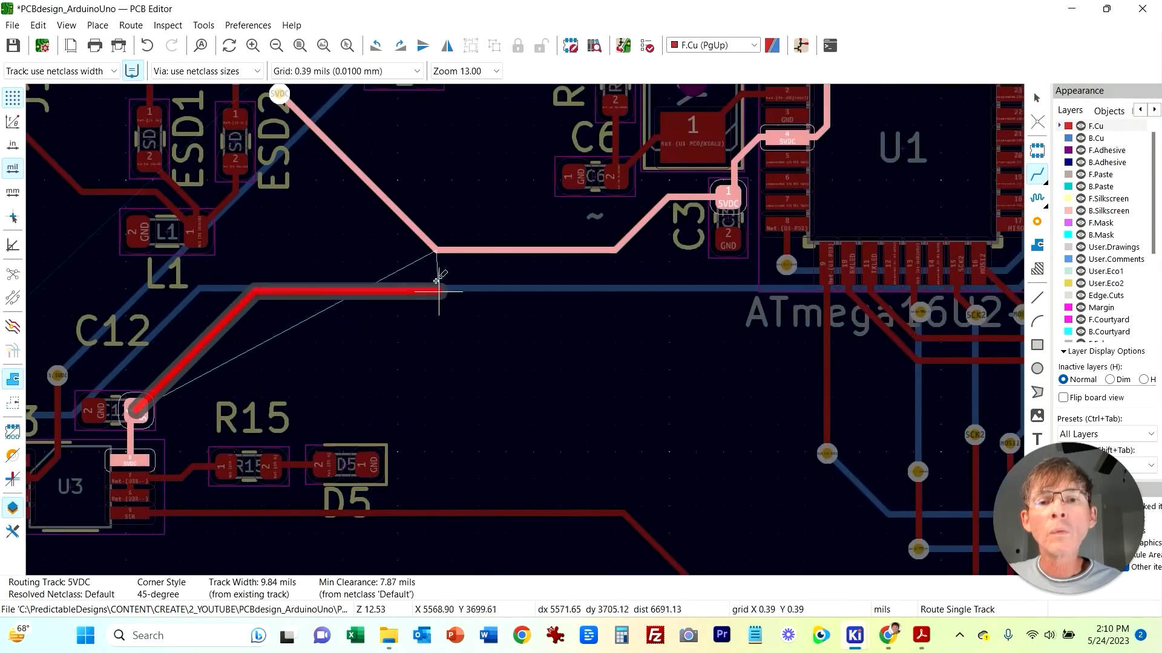
click(435, 250)
Step: Pan and zoom around the board to inspect the remaining unrouted connections
middle_drag(521, 409, 685, 335)
middle_drag(780, 337, 337, 347)
middle_drag(964, 428, 710, 567)
scroll(681, 327, down, 1)
middle_drag(681, 328, 523, 329)
middle_drag(427, 219, 614, 397)
middle_drag(468, 287, 493, 519)
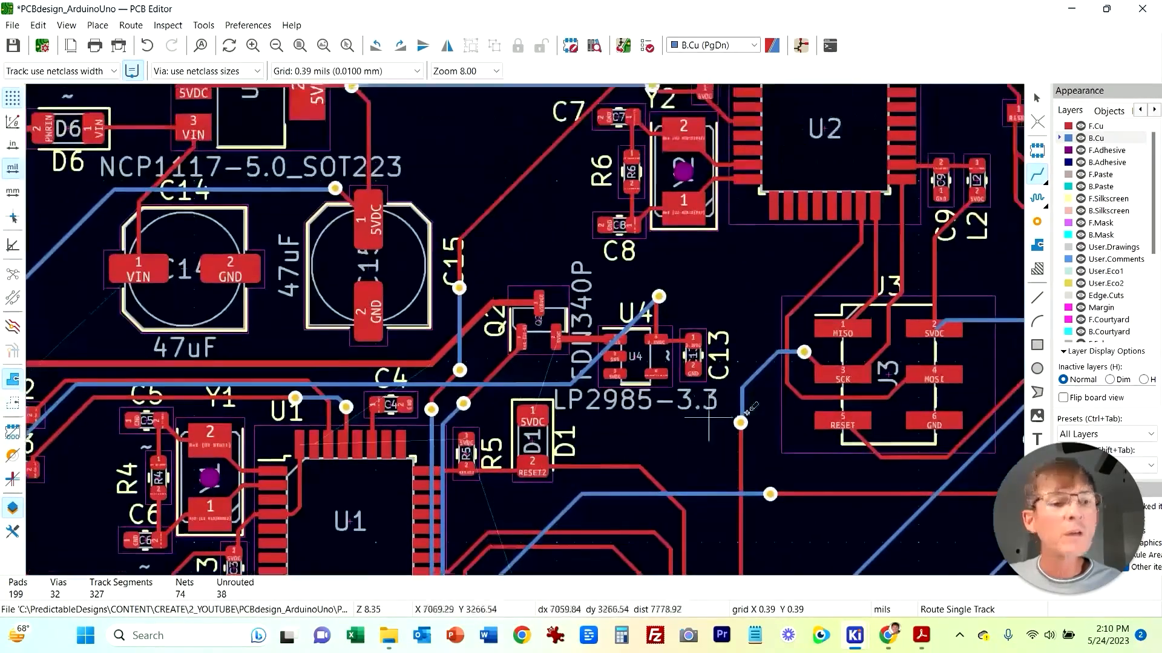
middle_drag(877, 484, 735, 547)
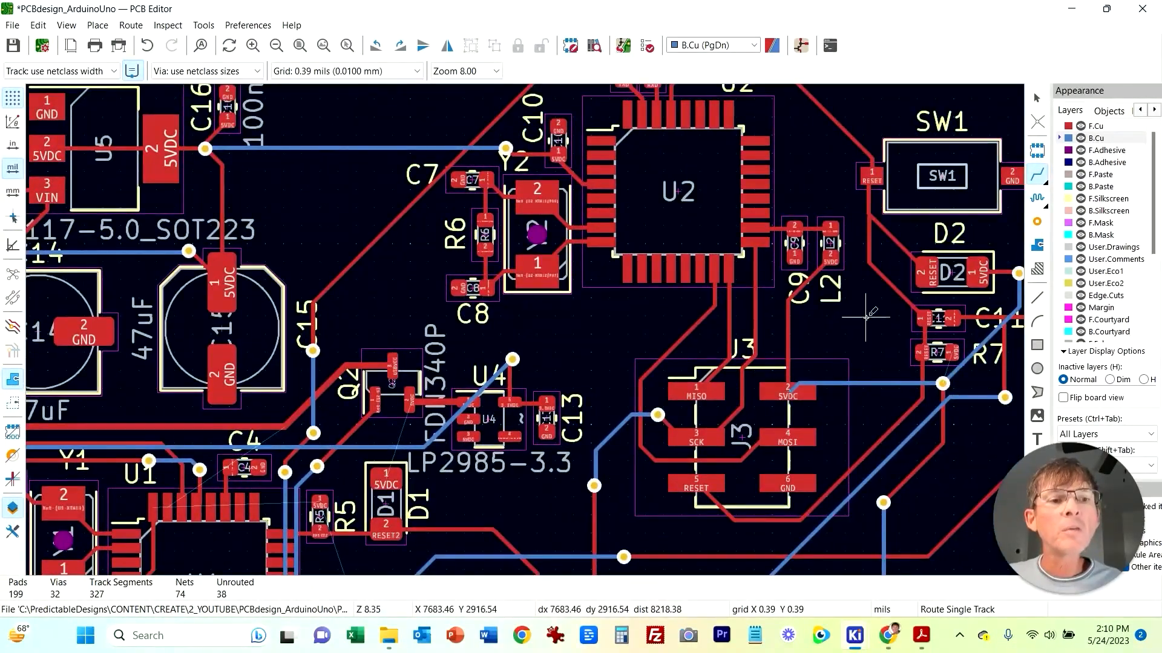
scroll(861, 307, down, 3)
middle_drag(619, 396, 861, 322)
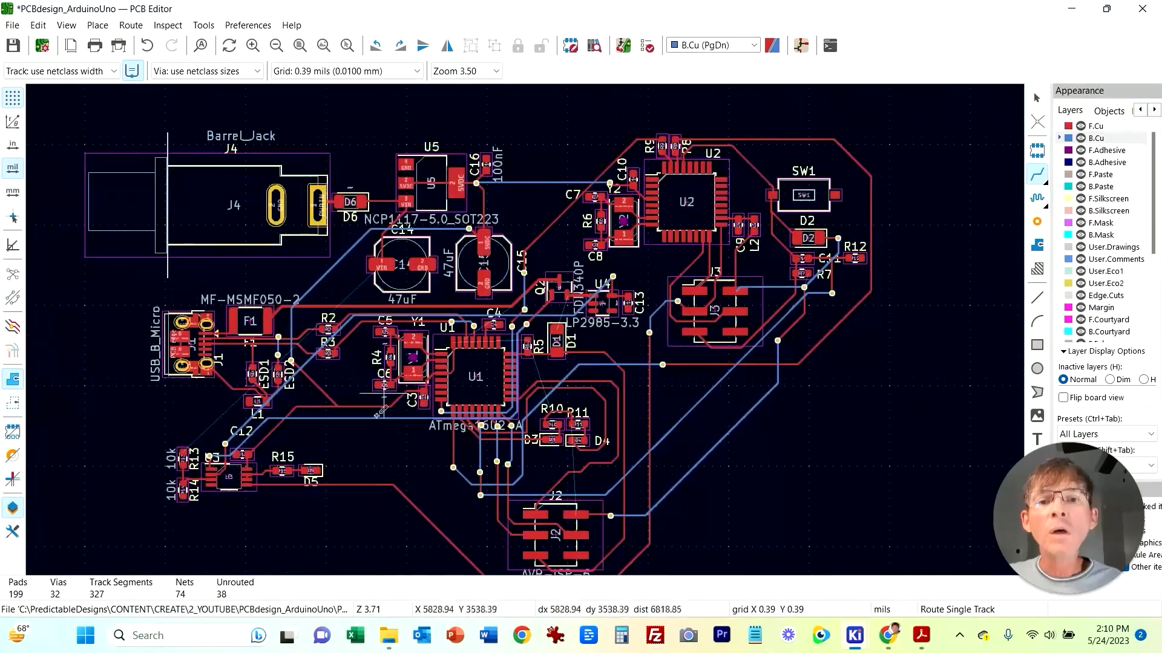
Step: Route VIN from R13's pad on front copper around the USB connector to C14's VIN pad
scroll(285, 262, up, 3)
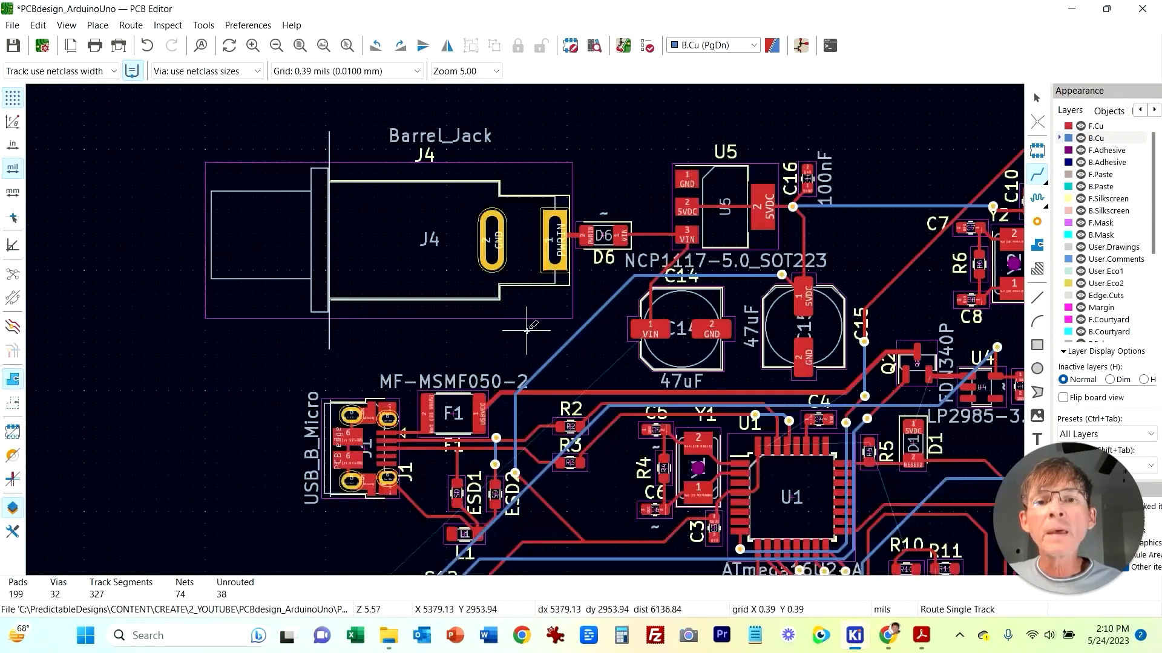
middle_drag(545, 353, 410, 203)
scroll(451, 400, down, 1)
middle_drag(458, 447, 586, 380)
scroll(585, 380, up, 3)
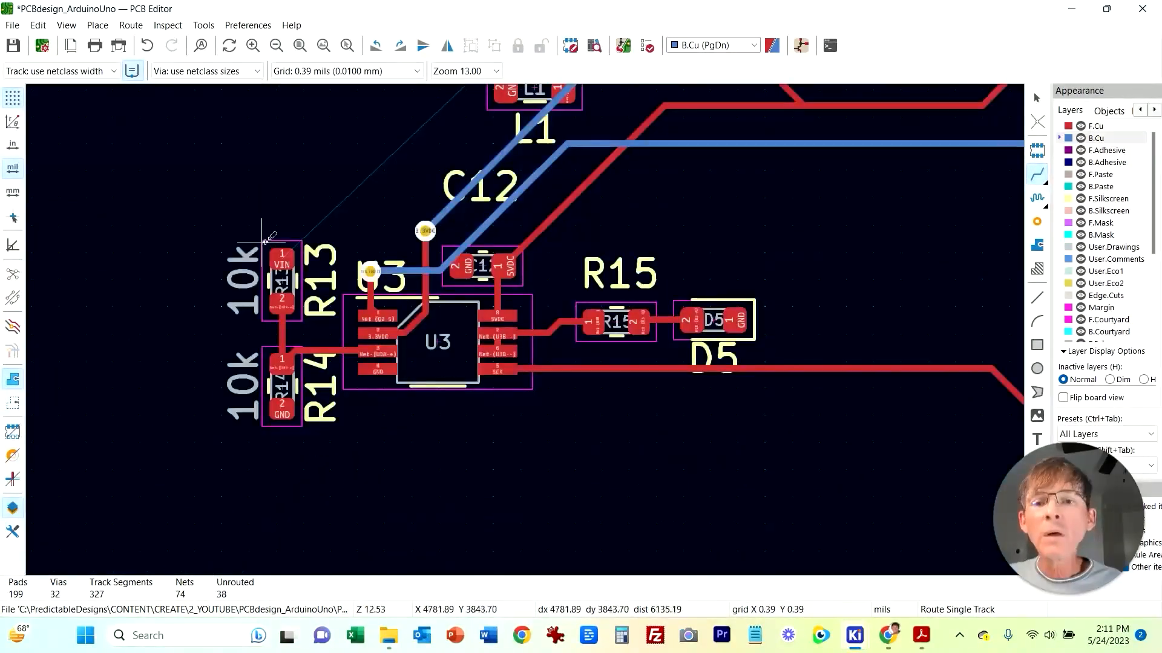
click(282, 263)
scroll(335, 121, down, 3)
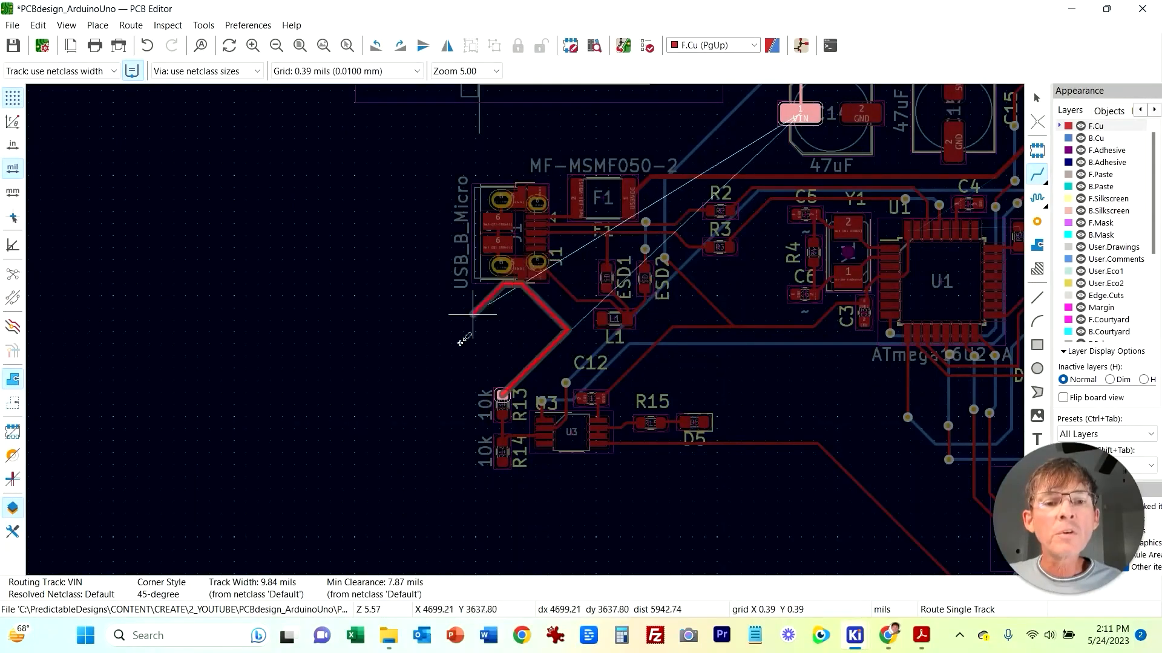
click(451, 297)
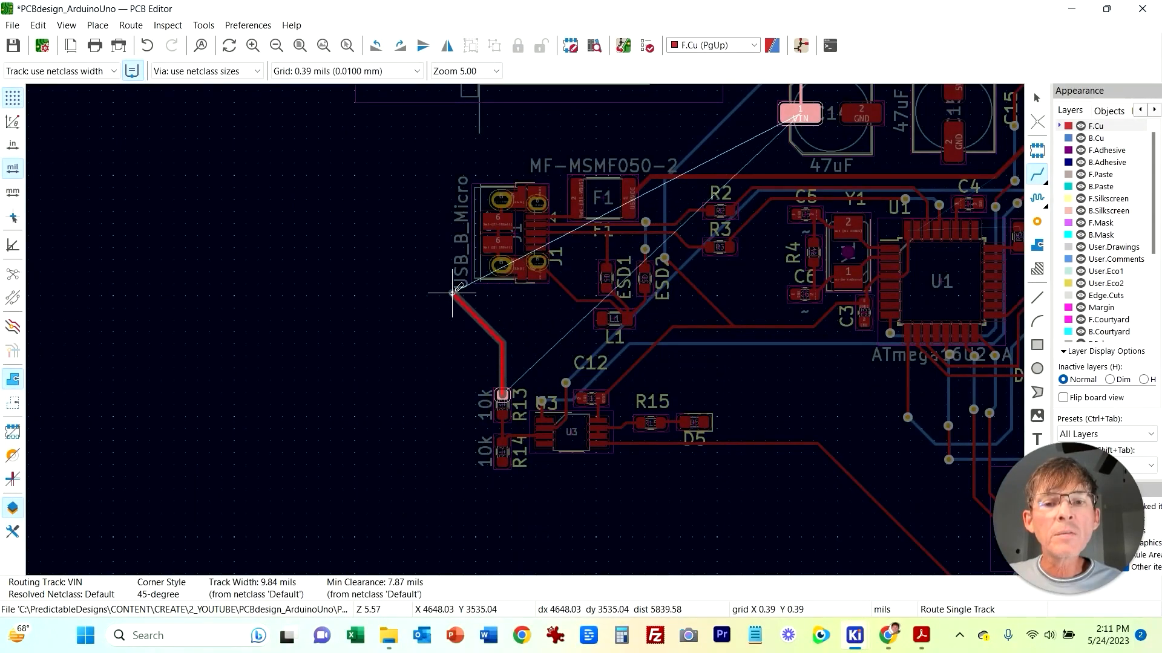
click(499, 134)
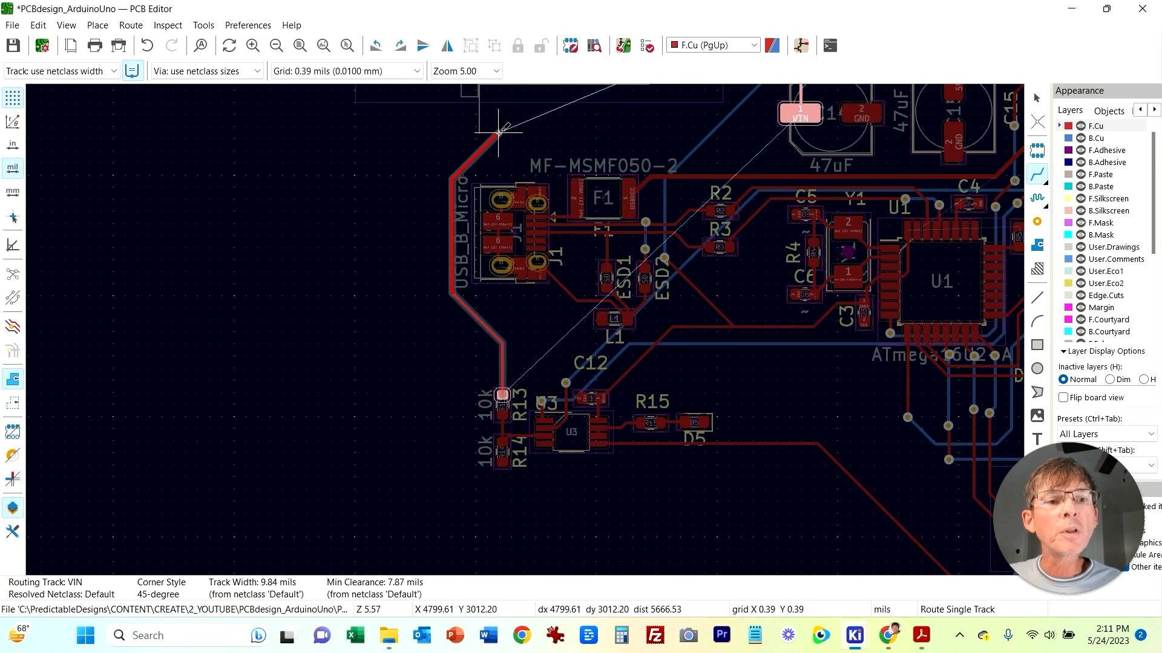
click(790, 116)
Step: Switch to the schematic to examine the VIN, op-amp and regulator connections, then return to the board
key(Page_Down)
middle_drag(765, 526, 526, 486)
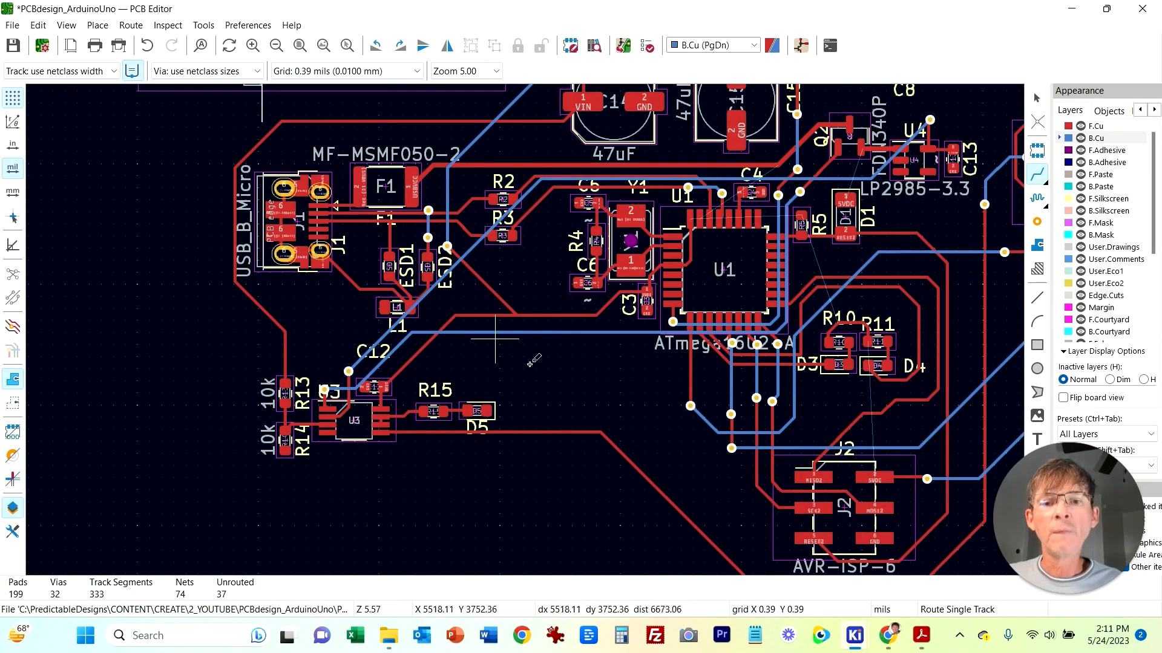
mouse_move(854, 635)
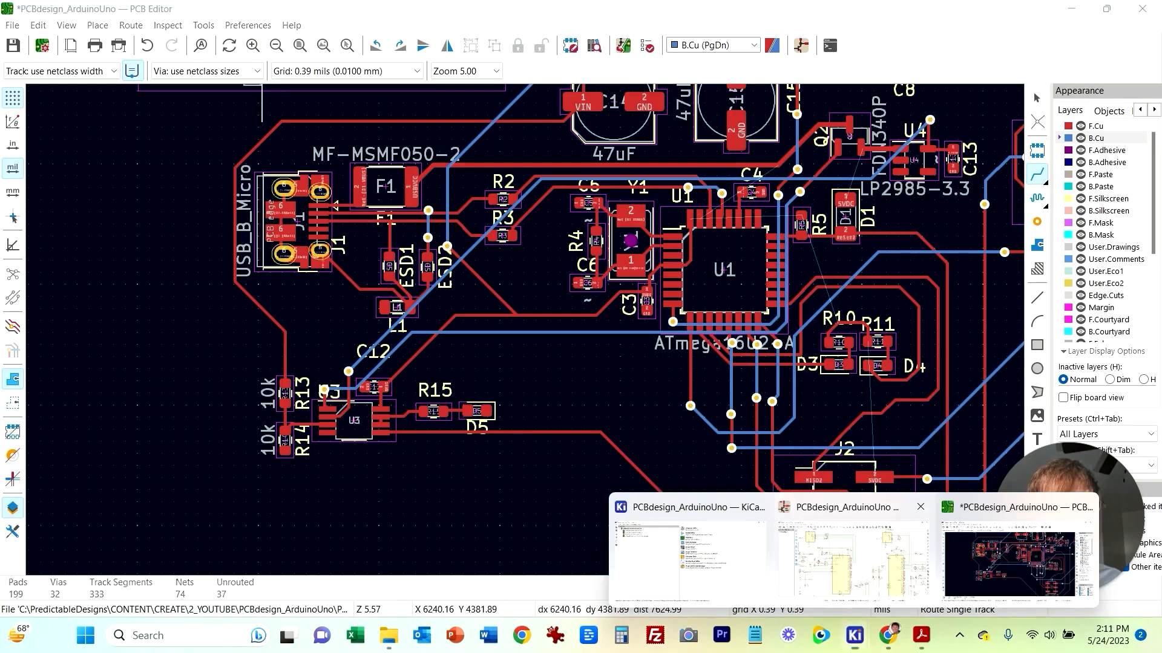
click(852, 552)
middle_drag(626, 376, 739, 378)
middle_drag(444, 551, 470, 265)
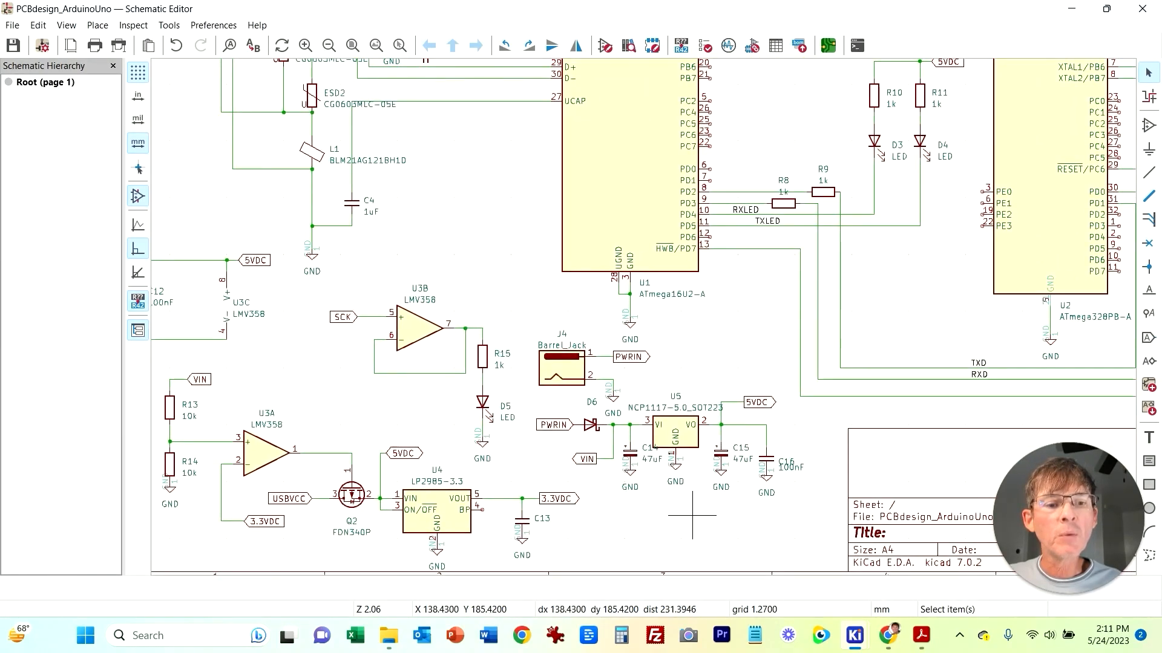
mouse_move(854, 636)
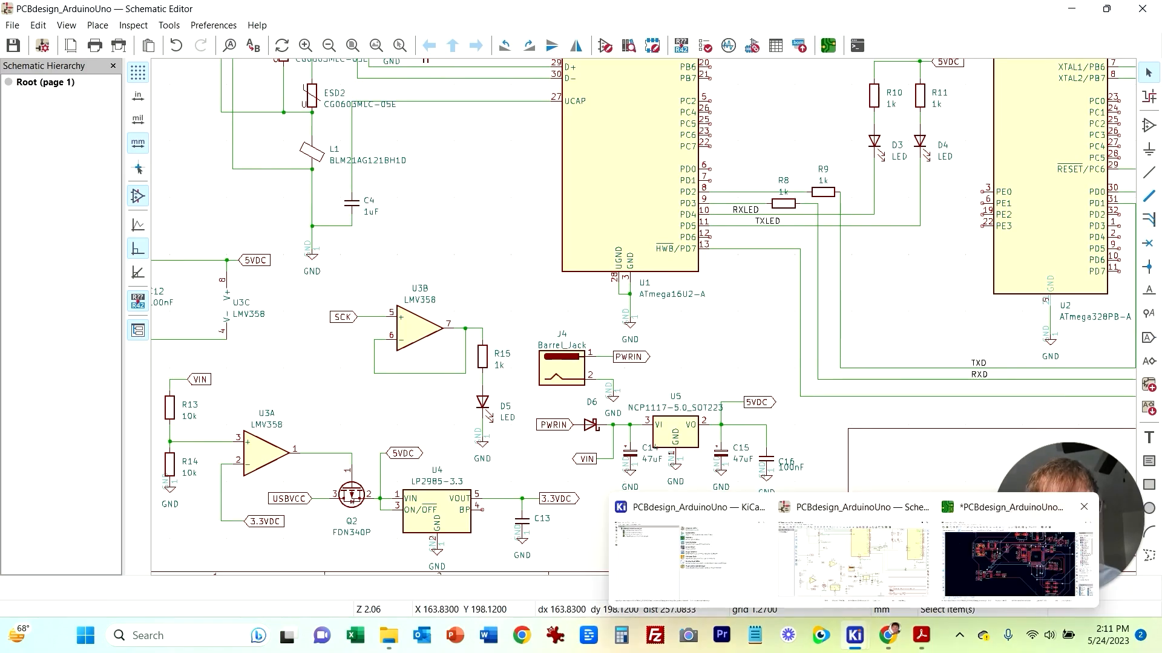
click(911, 523)
Step: Route a front copper track from R7's 5VDC pad to the nearby 5VDC via
middle_drag(354, 531, 246, 431)
scroll(810, 242, down, 1)
middle_drag(524, 330, 829, 436)
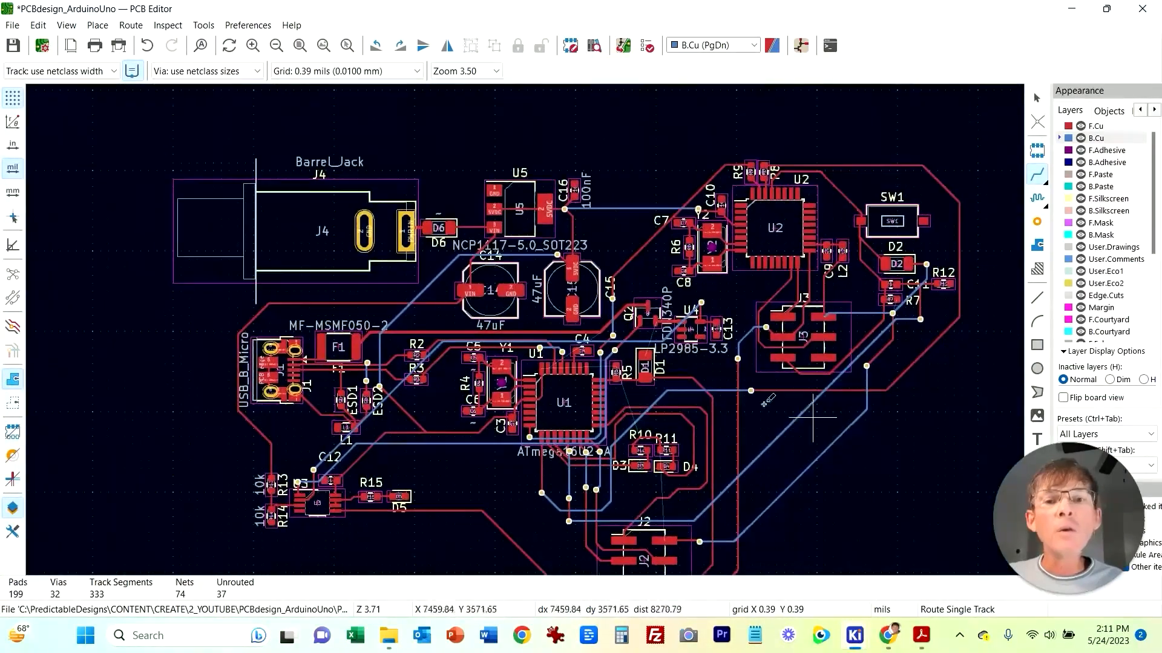
scroll(198, 431, up, 1)
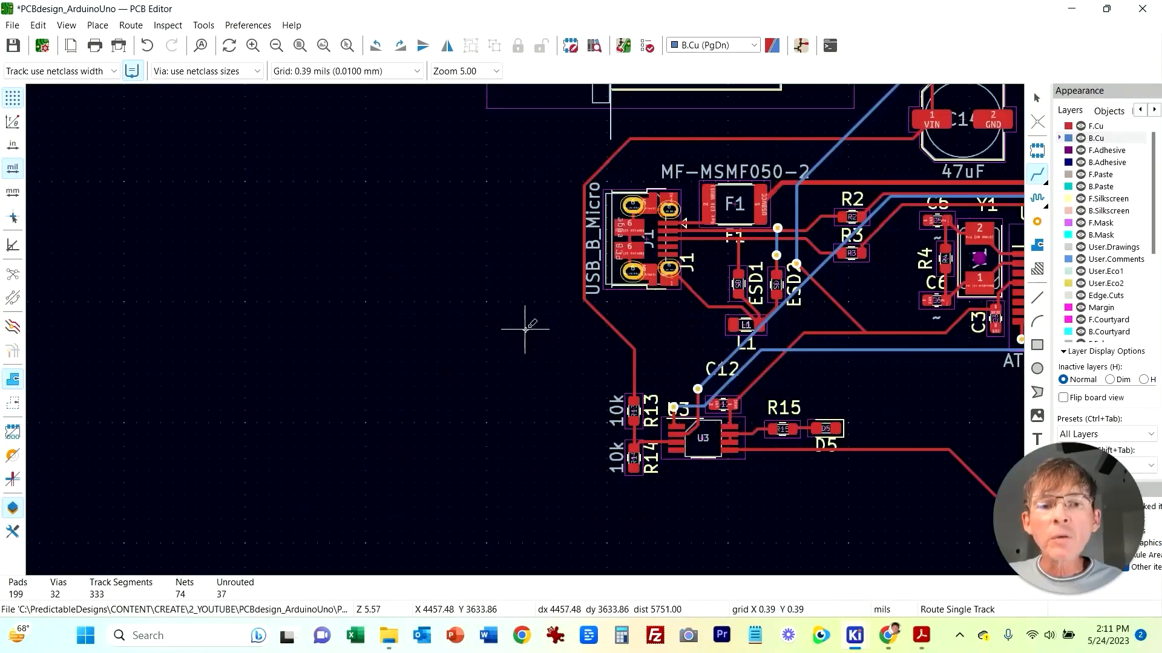
middle_drag(721, 326, 375, 352)
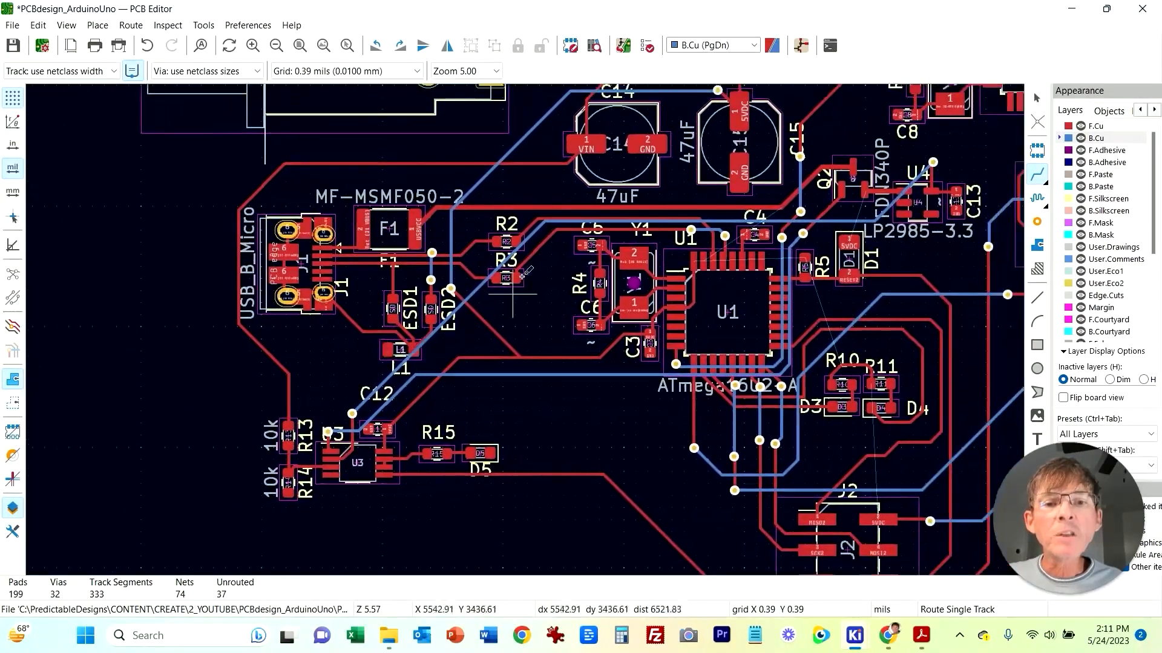
scroll(607, 340, up, 2)
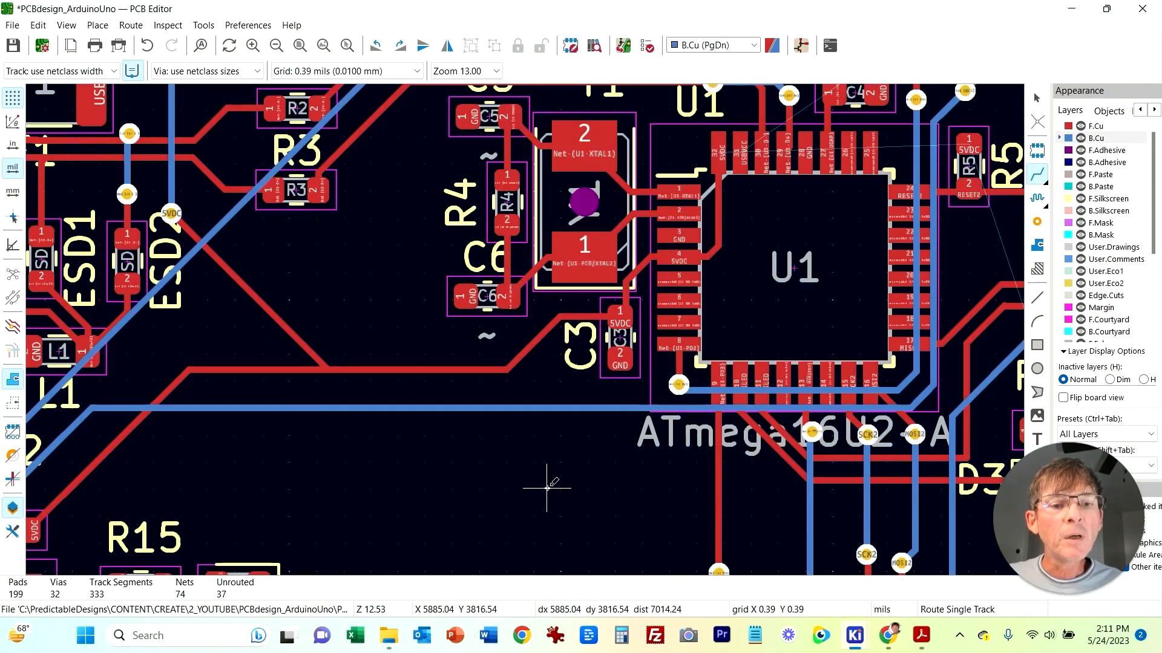
scroll(519, 390, down, 3)
scroll(926, 175, up, 2)
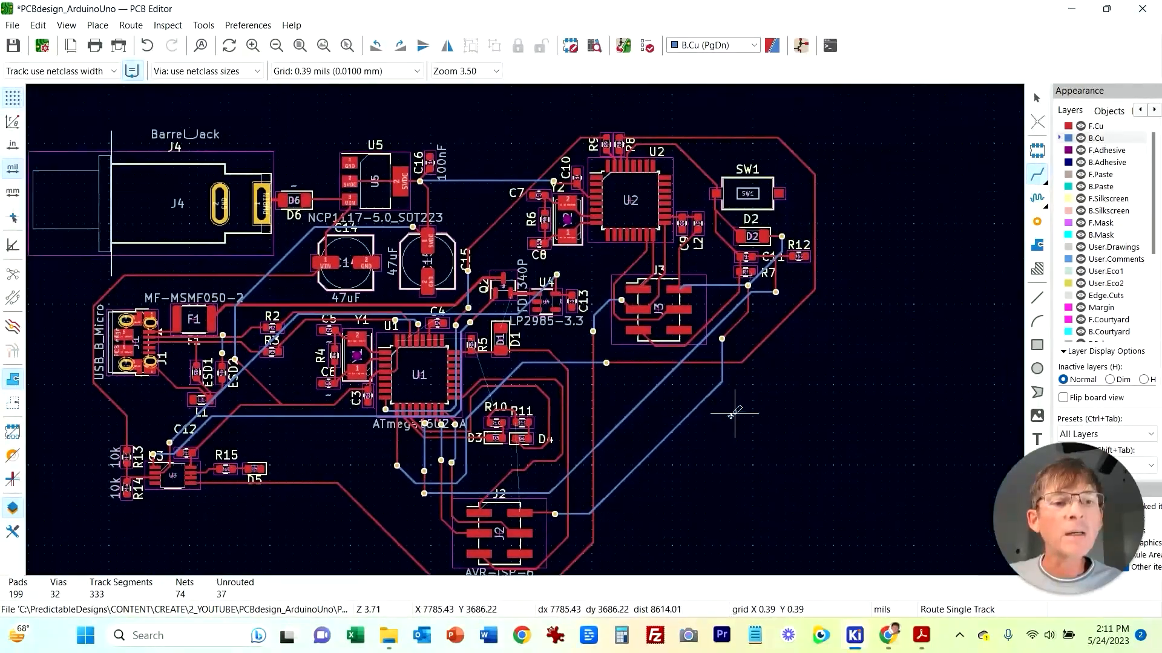
scroll(525, 330, up, 5)
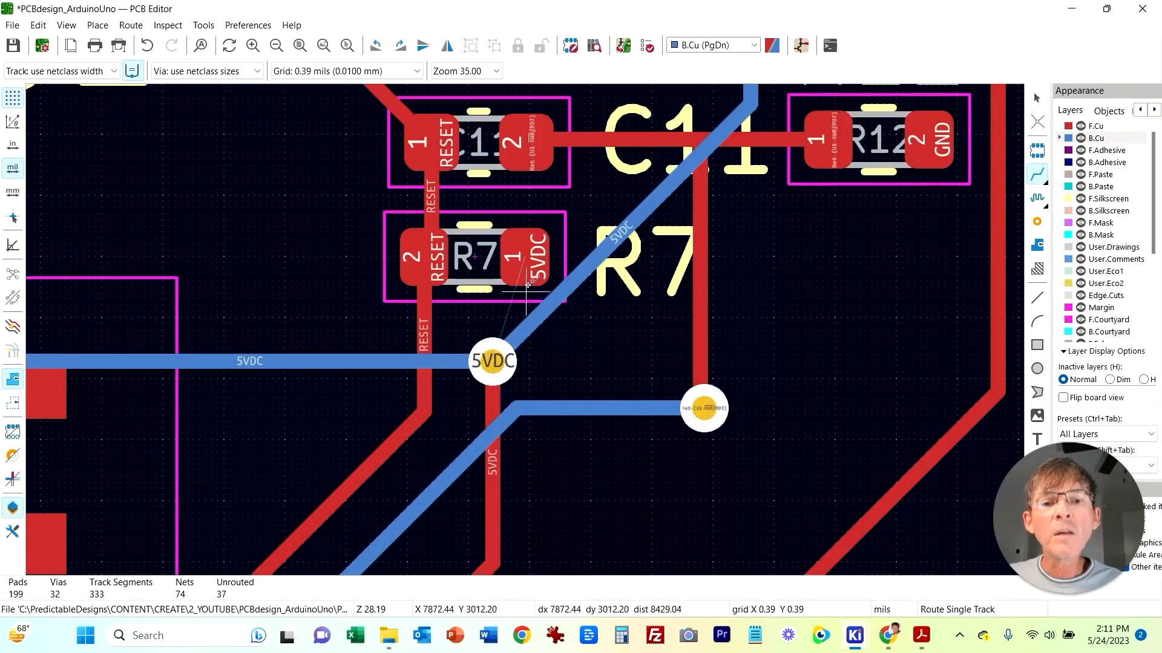
click(528, 265)
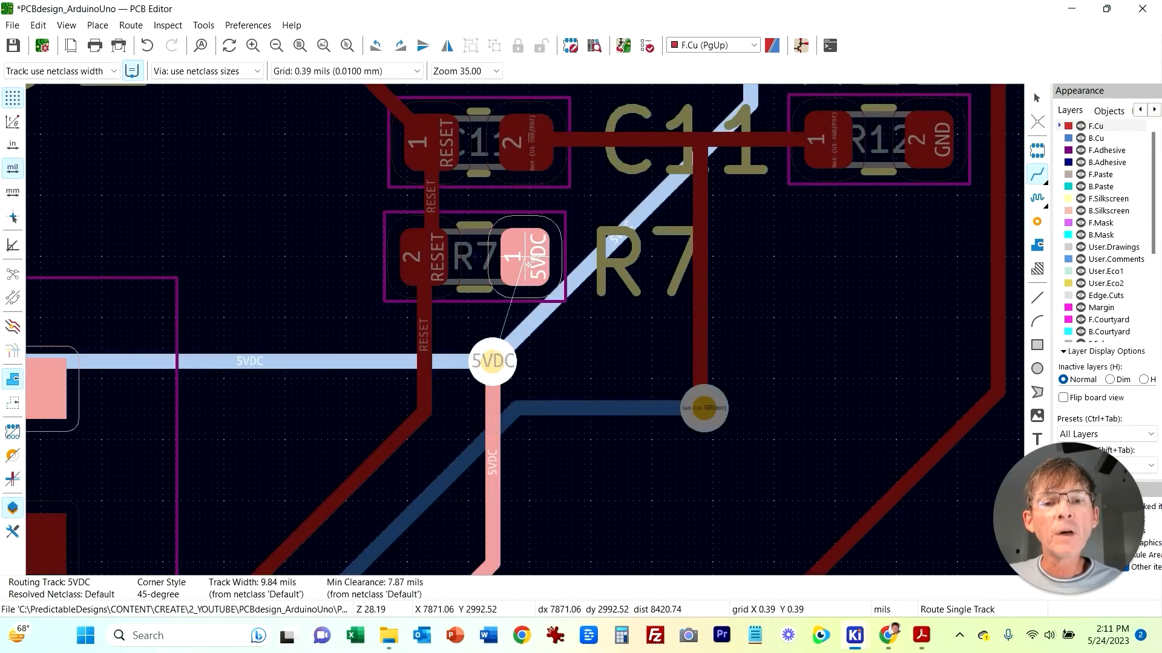
click(493, 361)
key(Page_Down)
Step: Pan and zoom around U2, the crystal and the regulator area to inspect the remaining unrouted connections
scroll(734, 358, down, 3)
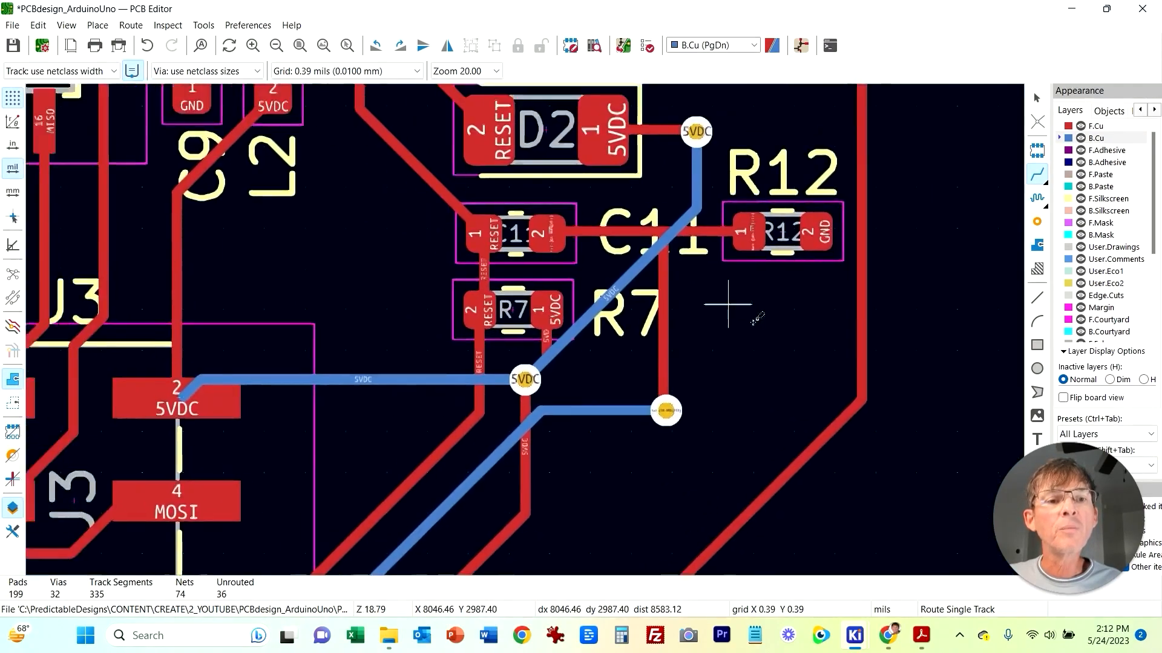
scroll(775, 160, down, 6)
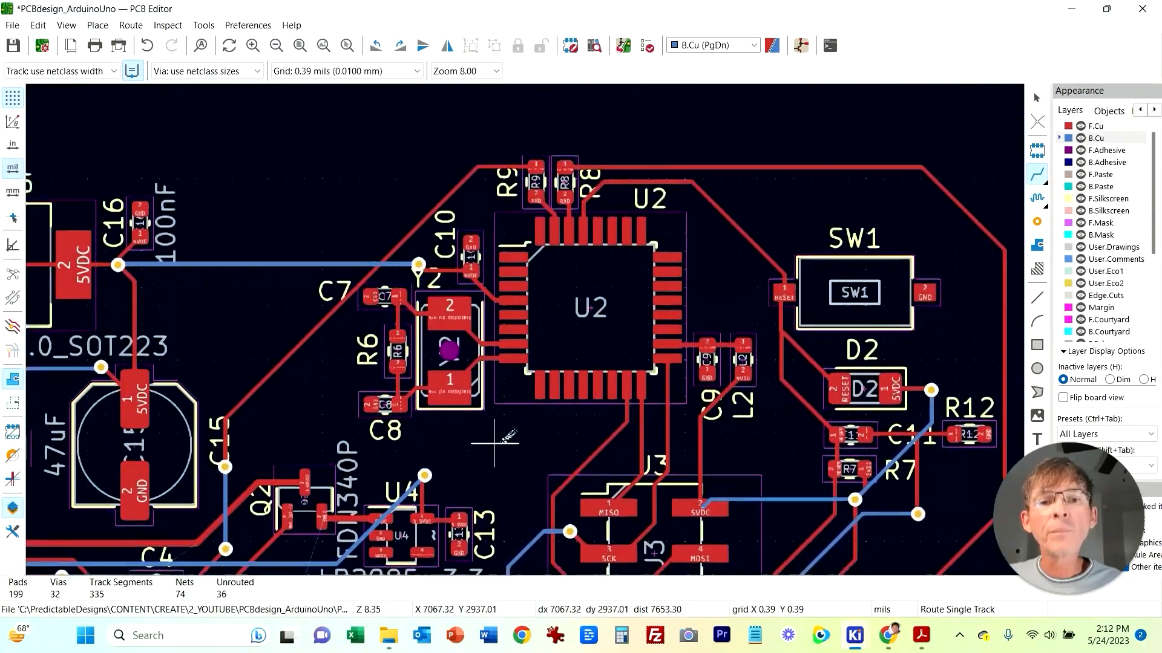
middle_drag(618, 264, 450, 432)
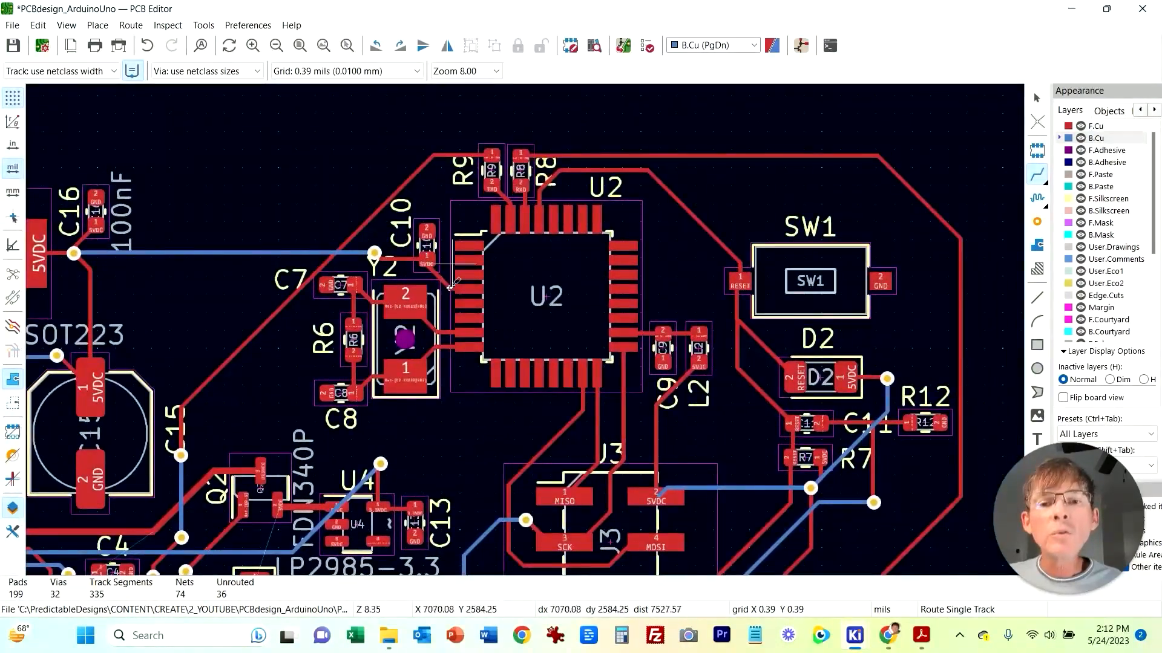
scroll(375, 433, up, 3)
middle_drag(596, 269, 579, 502)
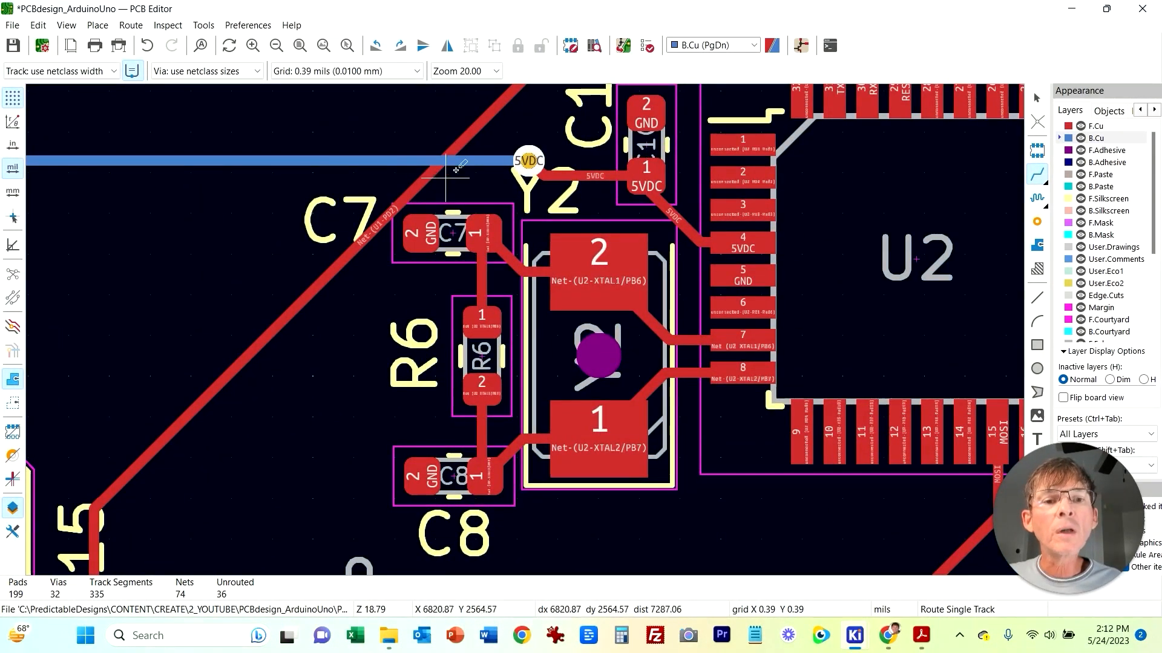
scroll(533, 419, down, 3)
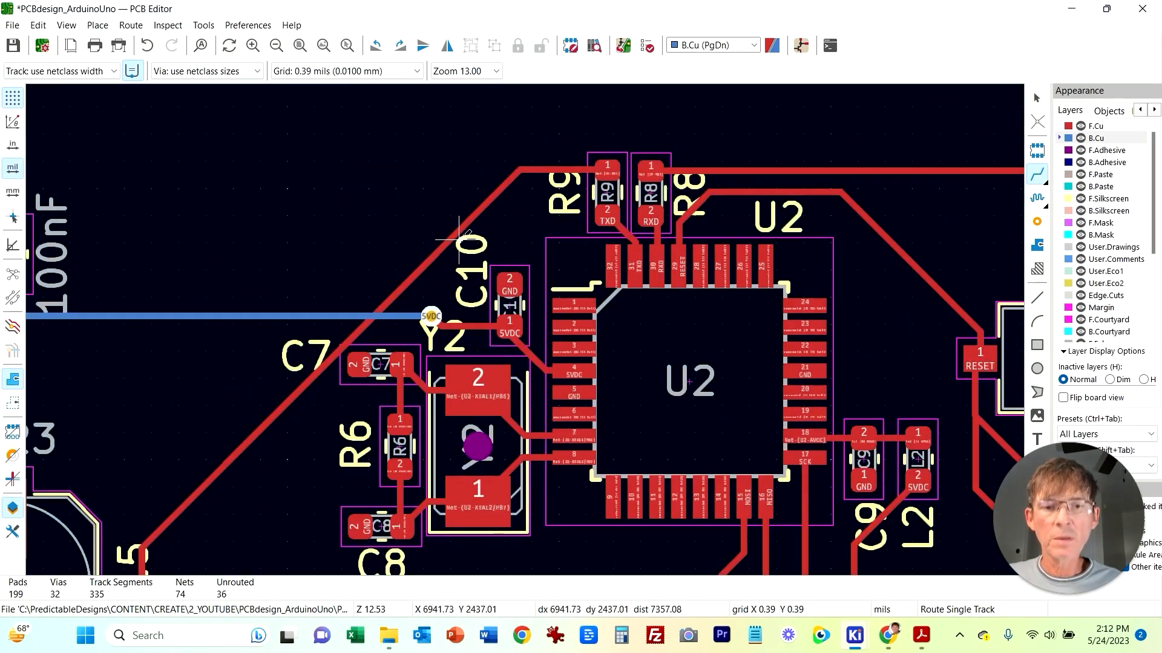
key(Escape)
middle_drag(398, 259, 419, 219)
scroll(419, 219, down, 4)
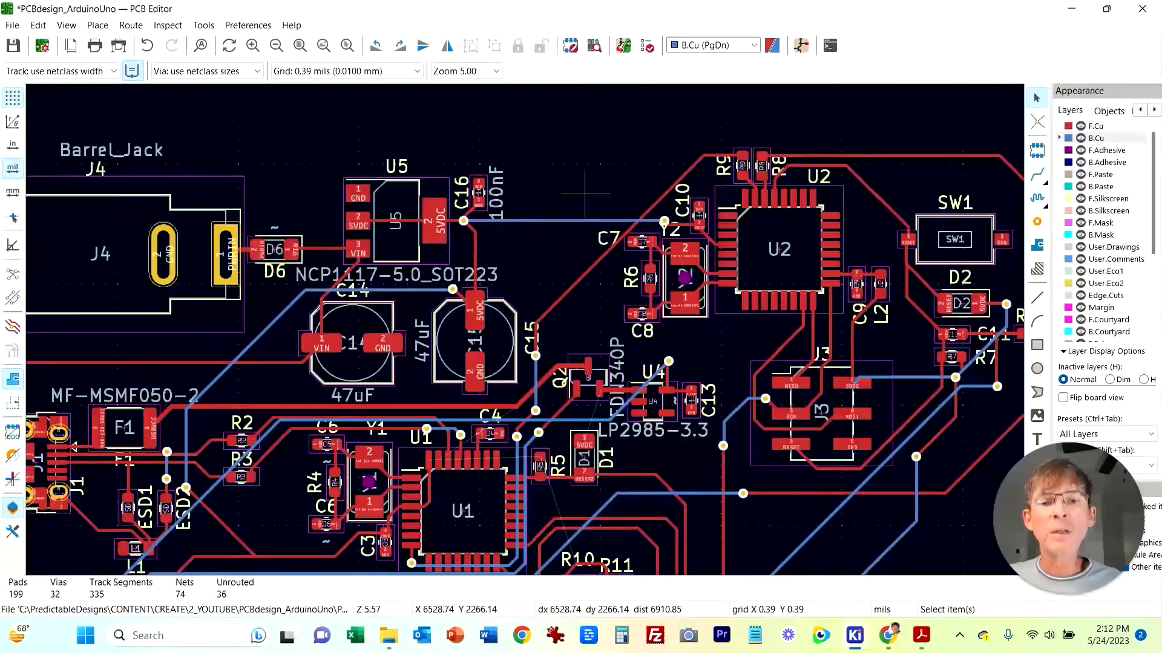
scroll(585, 194, down, 2)
middle_drag(588, 363, 606, 192)
middle_drag(550, 231, 556, 197)
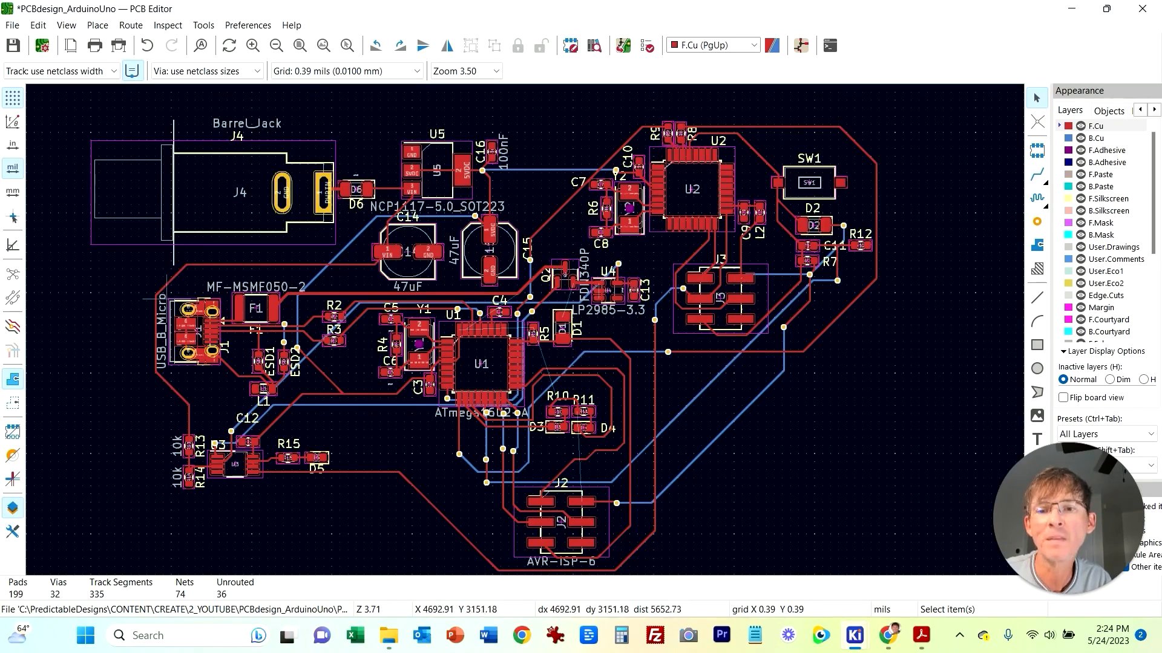
Step: Place vias on the VIN track above the USB connector and near R13
scroll(126, 349, up, 3)
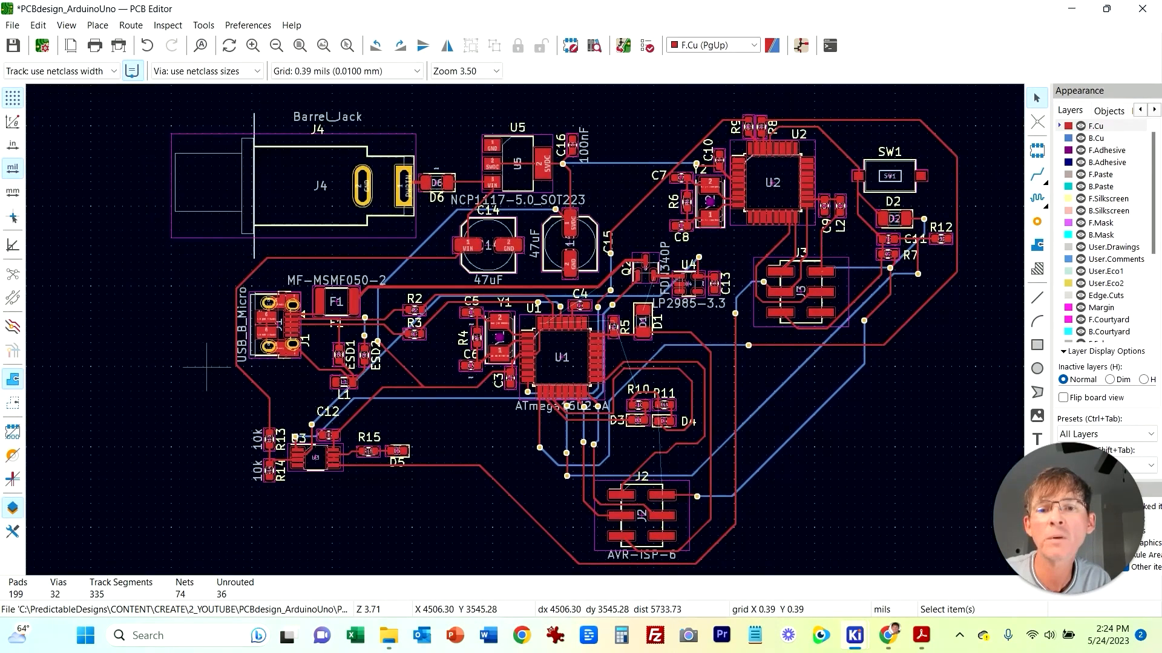
middle_drag(718, 353, 546, 371)
scroll(532, 366, up, 2)
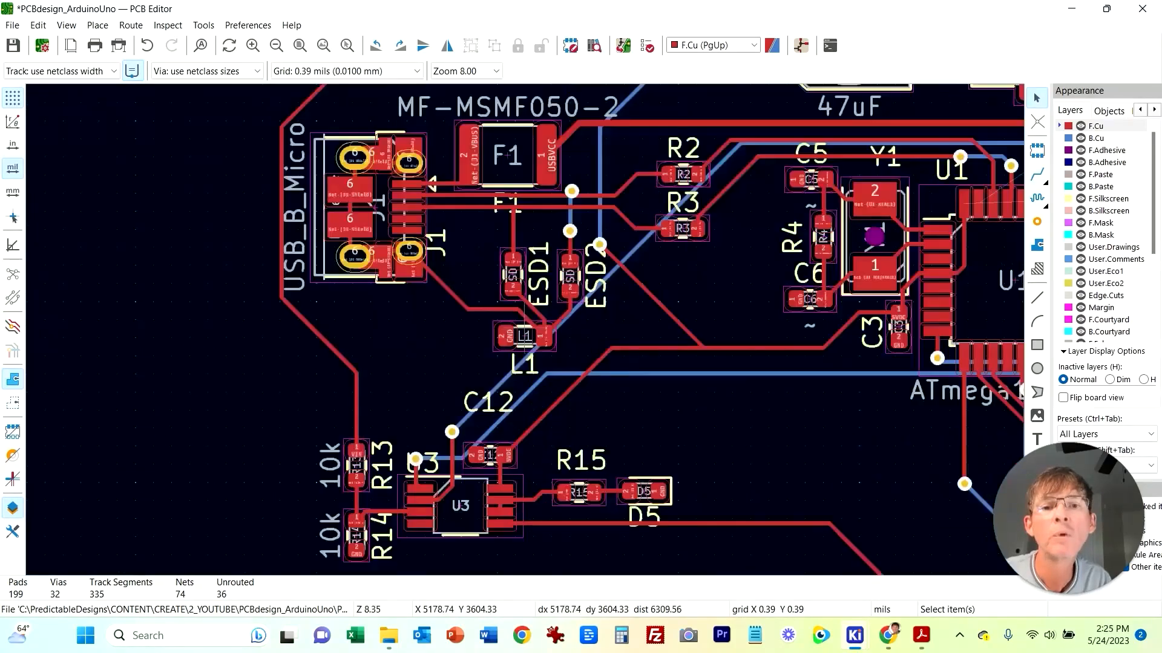
middle_drag(979, 117, 964, 204)
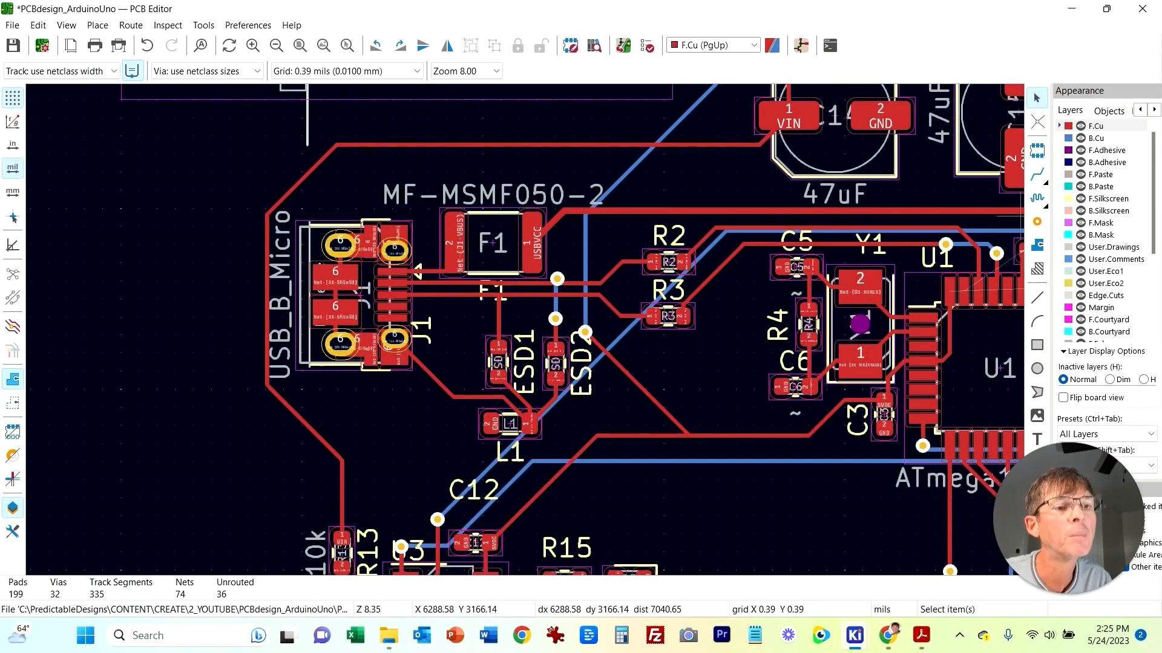
click(425, 146)
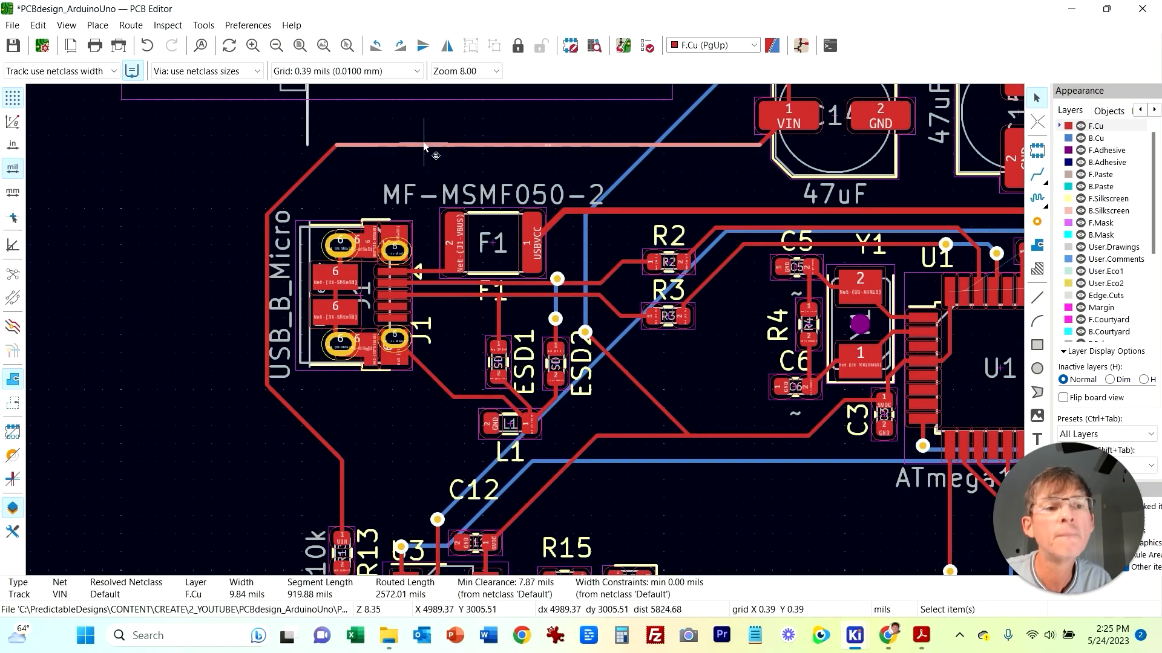
key(ctrl+shift+v)
click(426, 145)
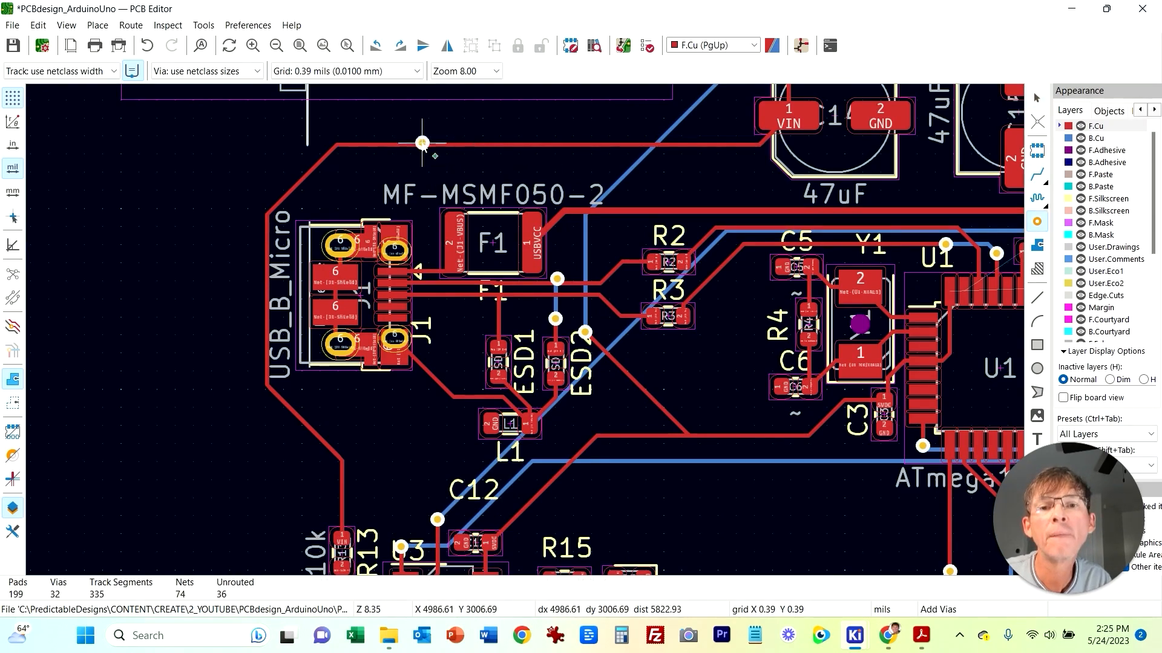
key(x)
scroll(390, 417, down, 3)
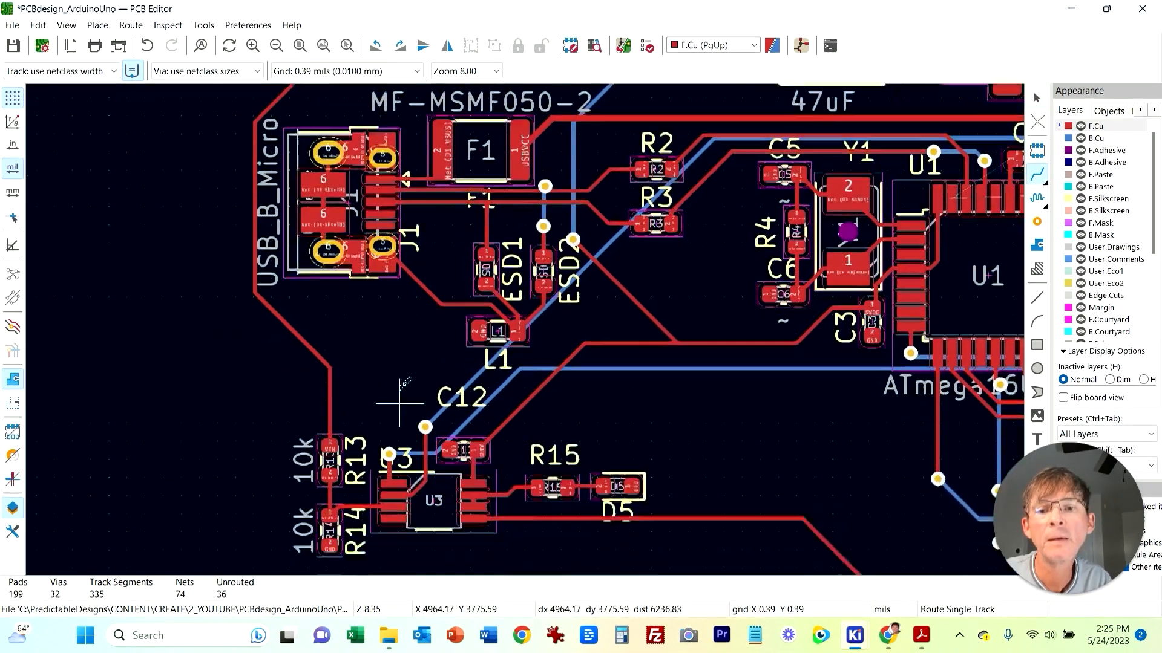
scroll(390, 417, up, 3)
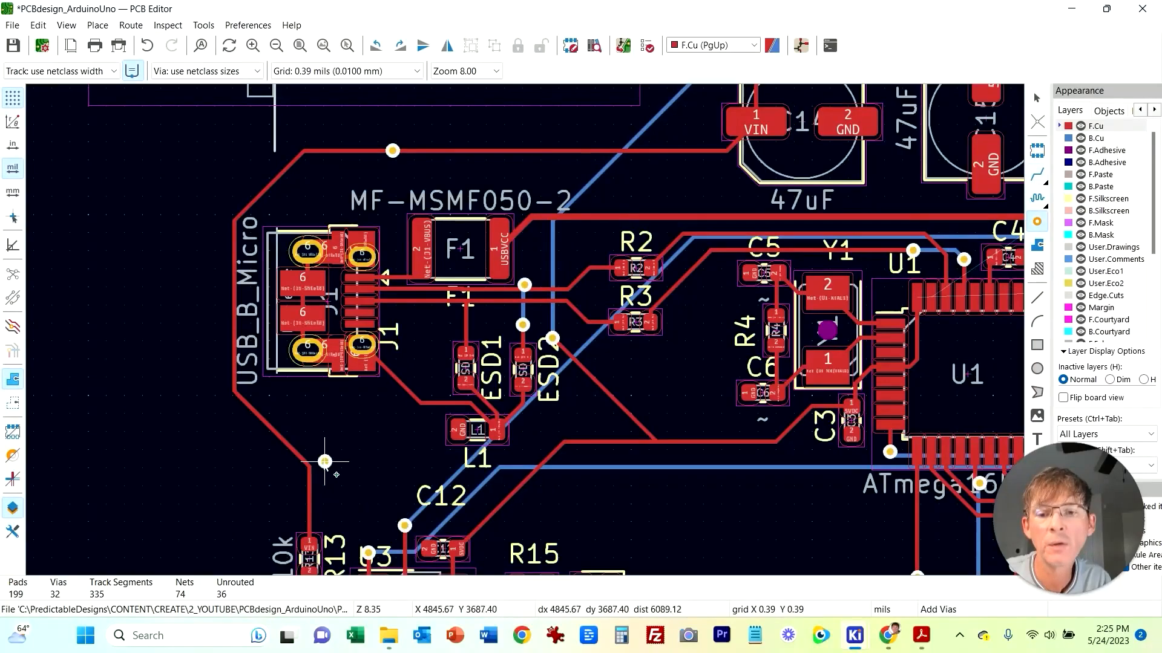
Step: Route VIN on back copper between the via above the USB connector and the via near R13
key(Escape)
key(x)
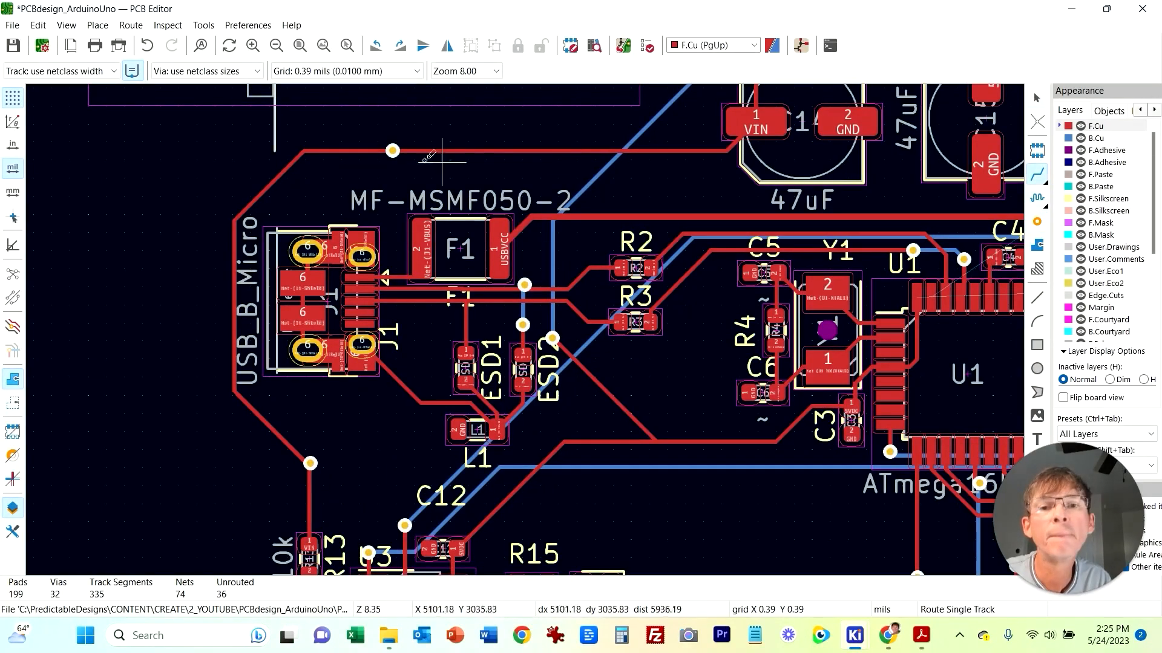
click(393, 151)
key(Escape)
click(726, 46)
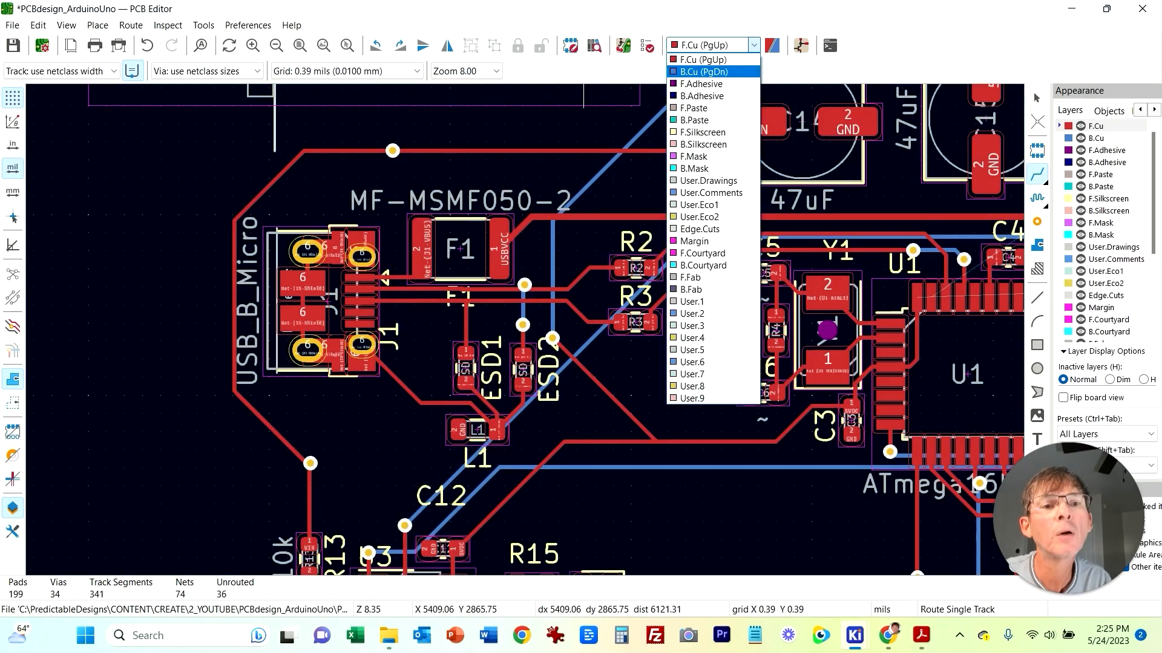
click(704, 71)
click(393, 151)
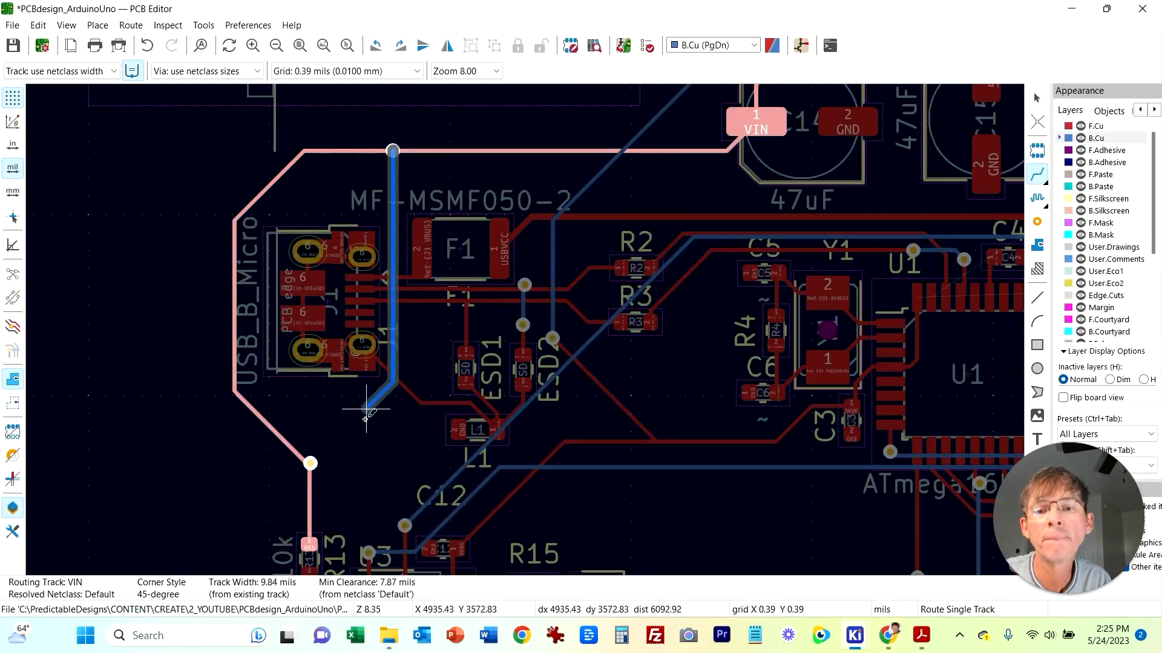
click(310, 463)
key(Escape)
Step: Draw a rectangular board outline on Edge.Cuts around all components, about 3511 by 2339 mils
middle_drag(386, 460, 348, 405)
scroll(449, 431, down, 4)
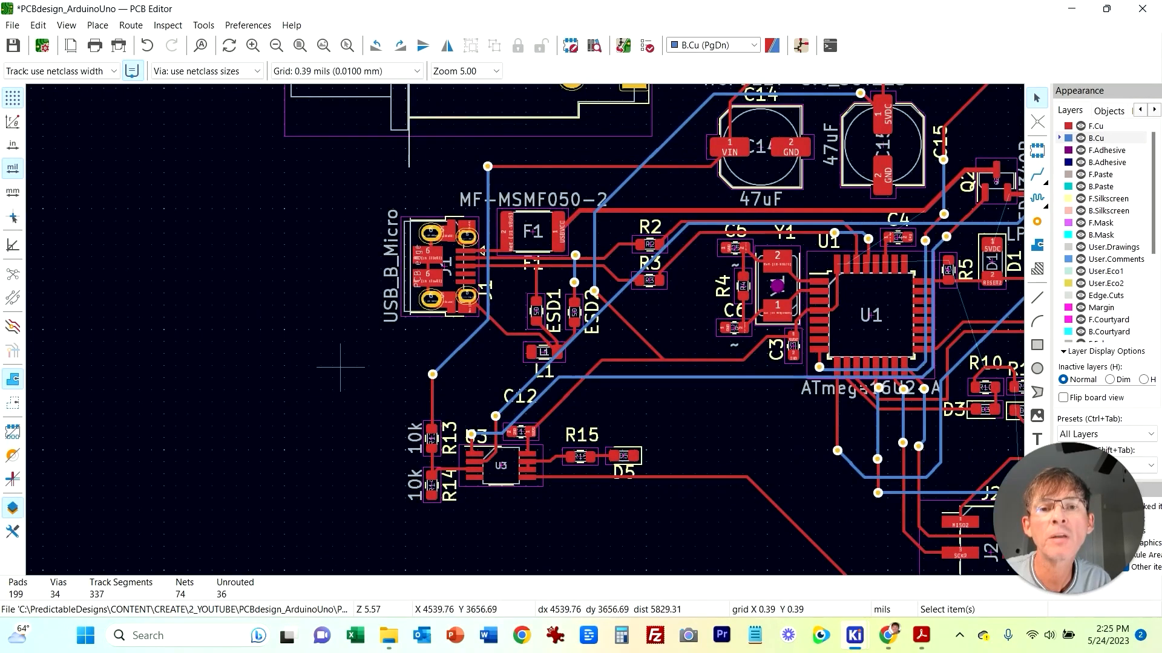
middle_drag(340, 394, 183, 436)
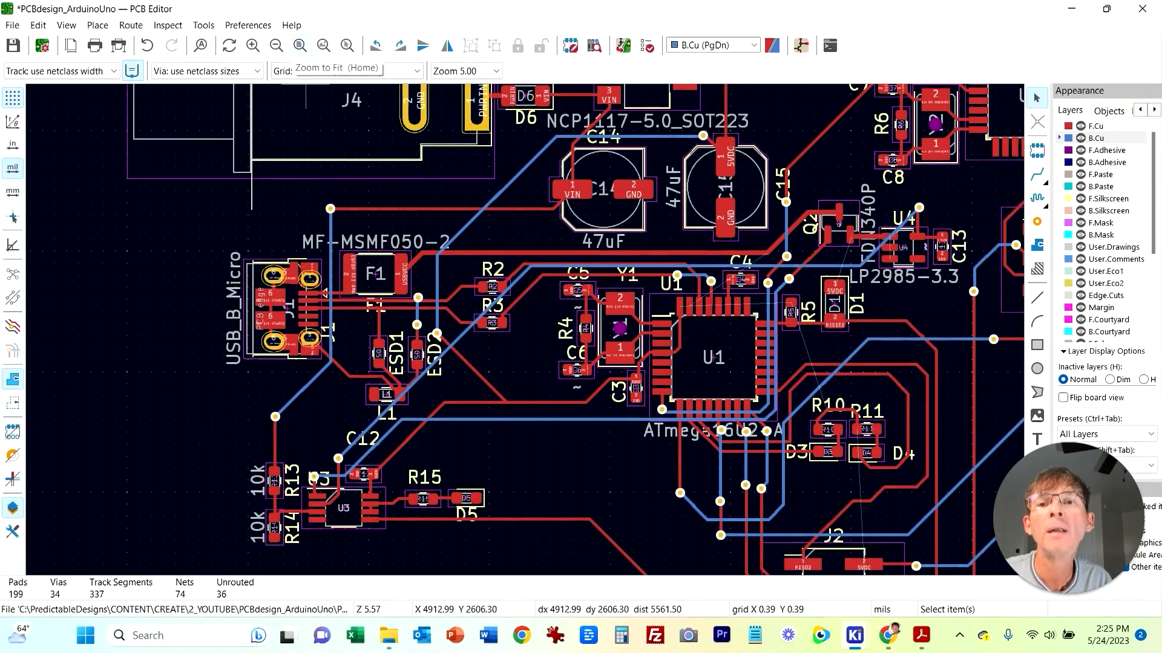
scroll(138, 322, down, 2)
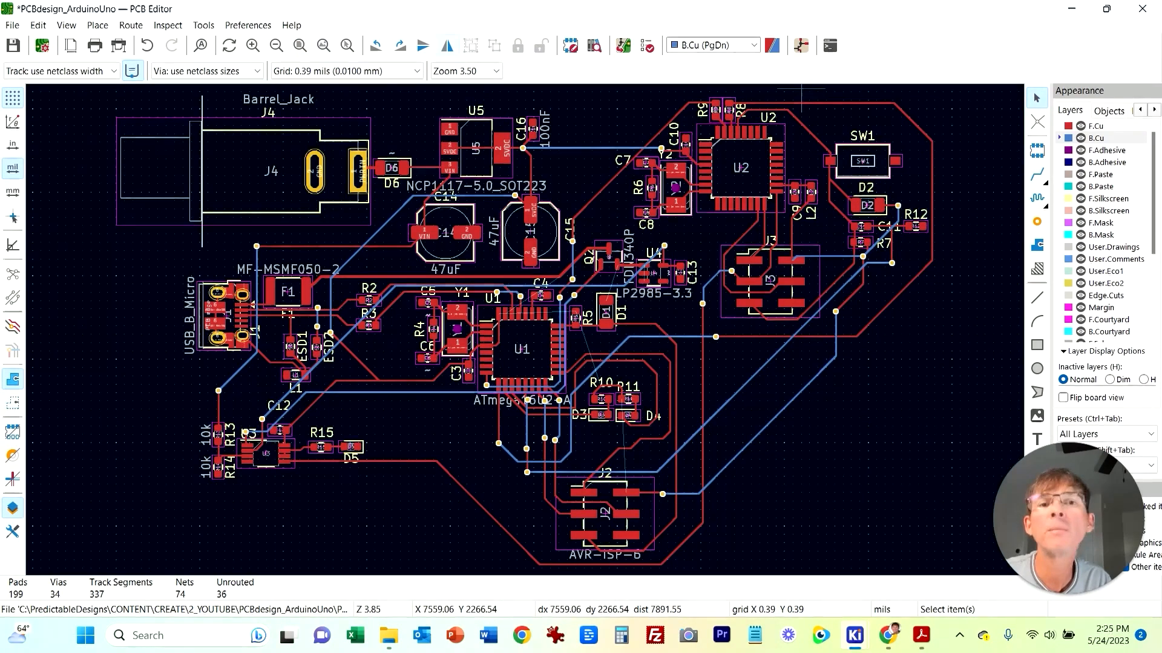
click(753, 44)
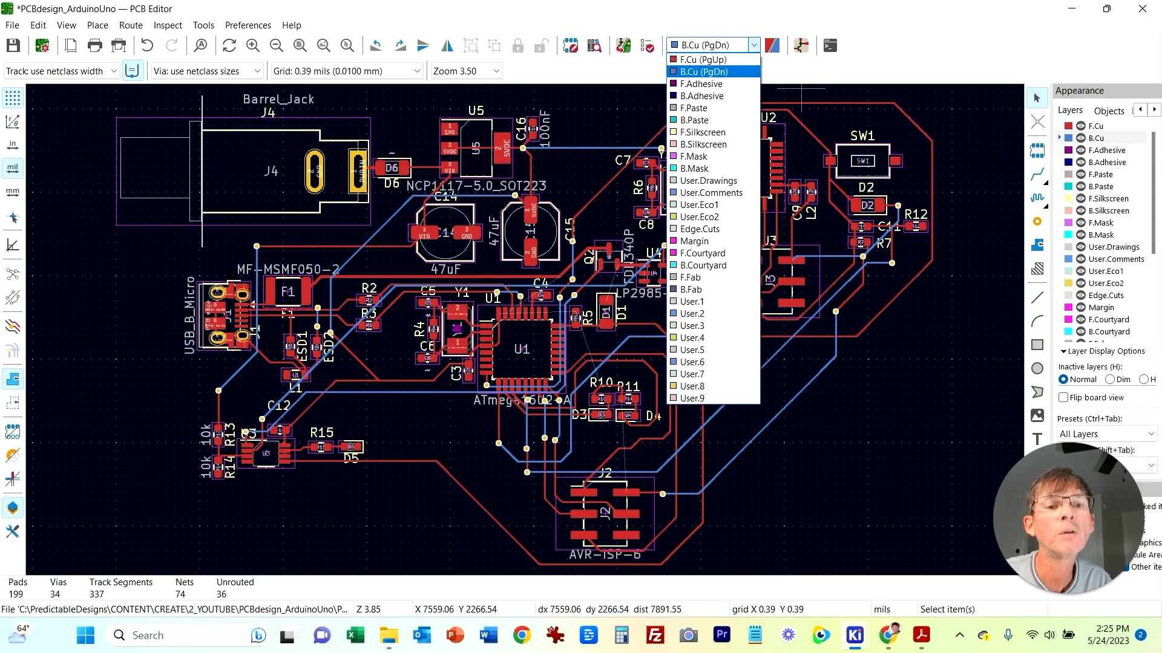
click(700, 229)
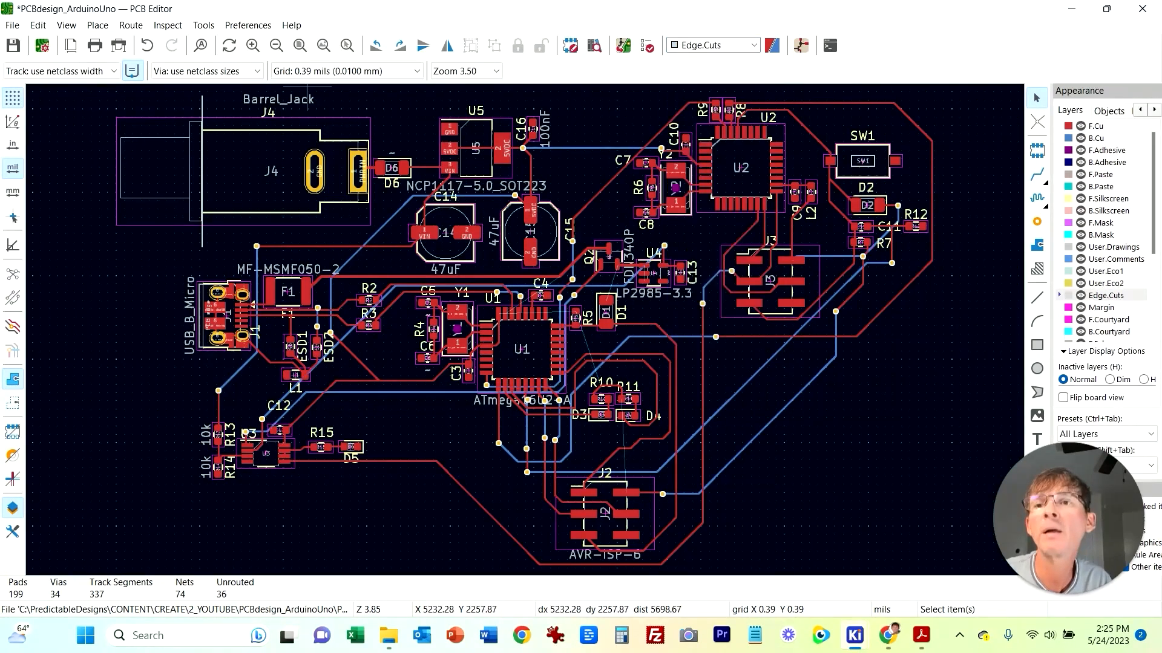
click(97, 25)
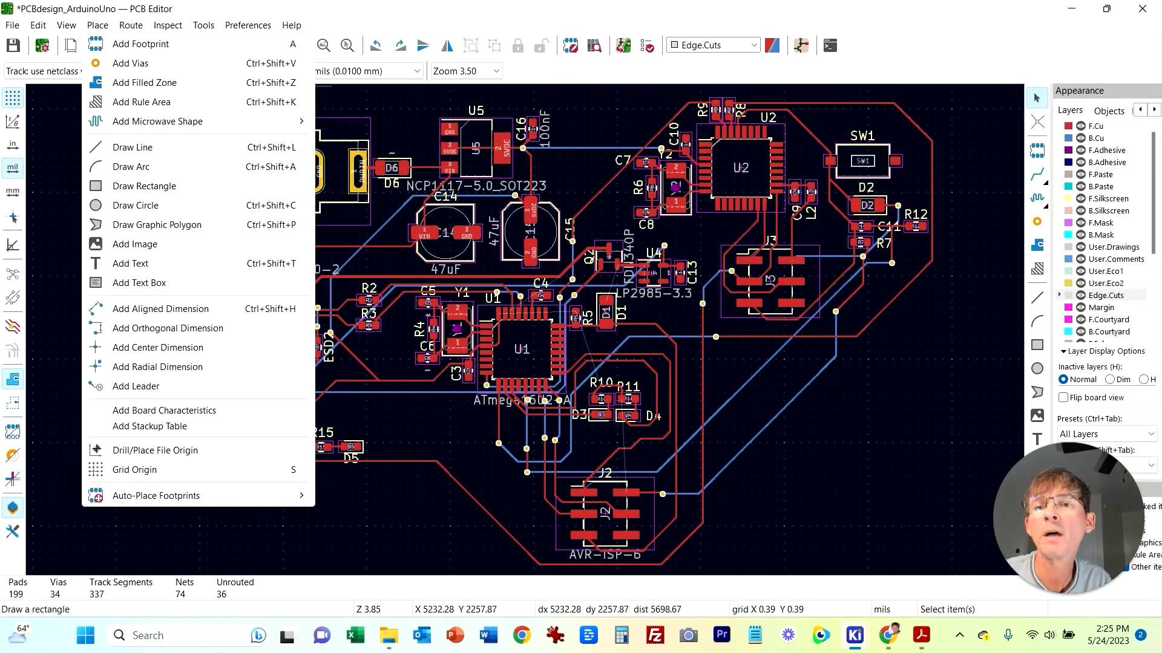
click(144, 186)
scroll(237, 120, down, 3)
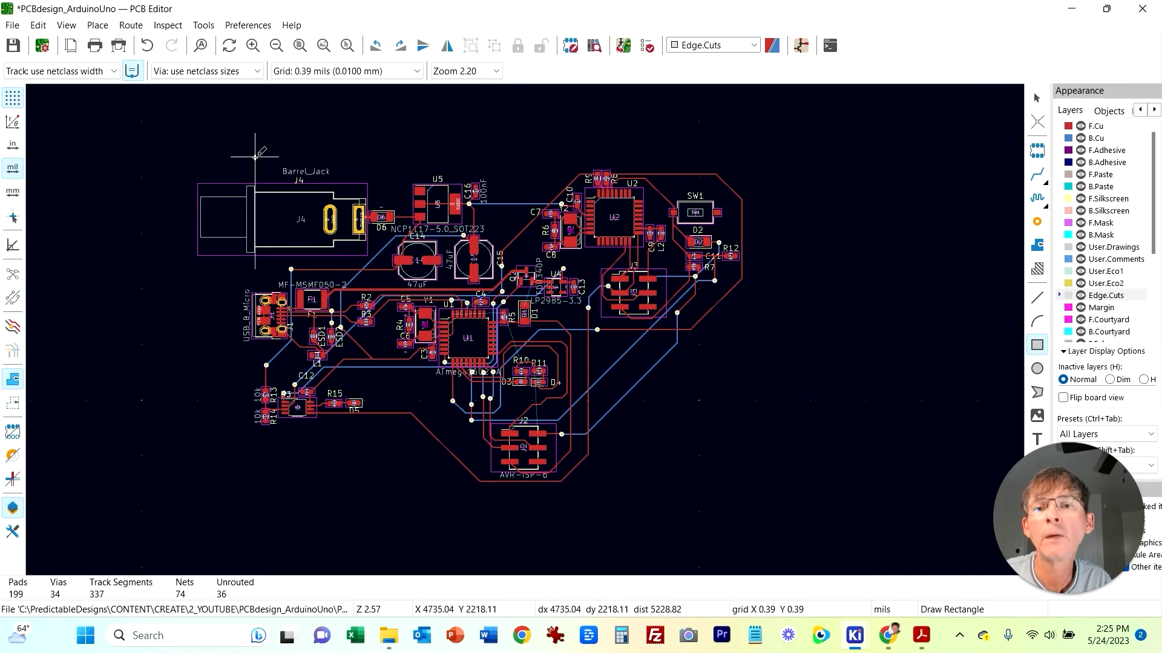
click(254, 156)
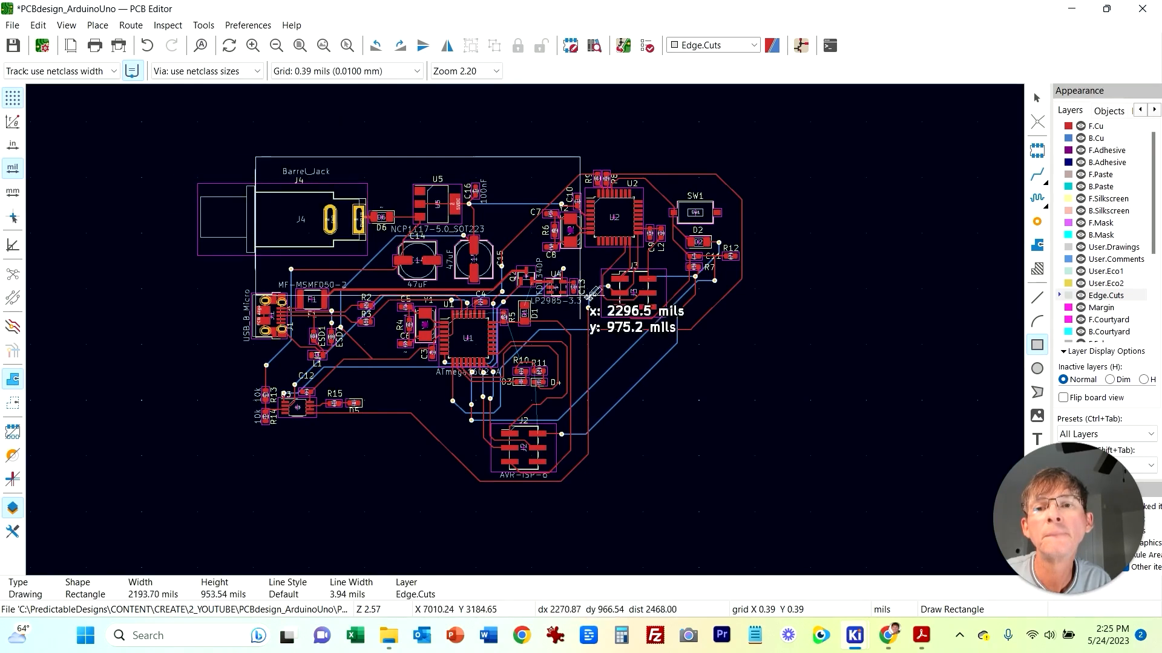
click(752, 487)
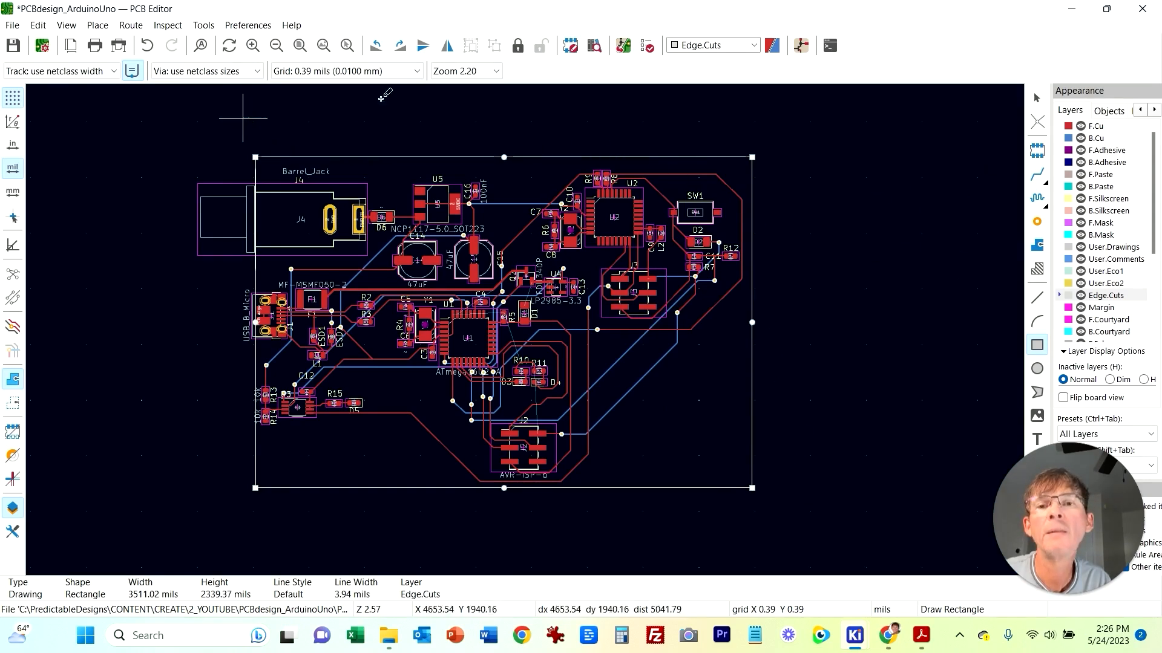
click(98, 25)
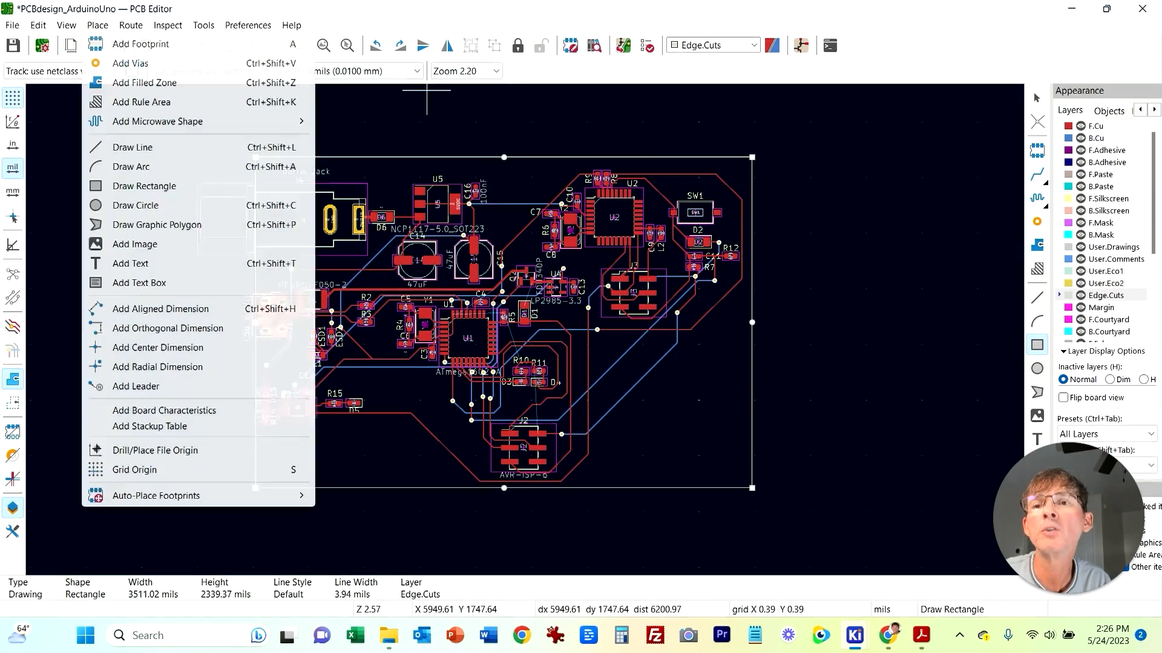
click(144, 82)
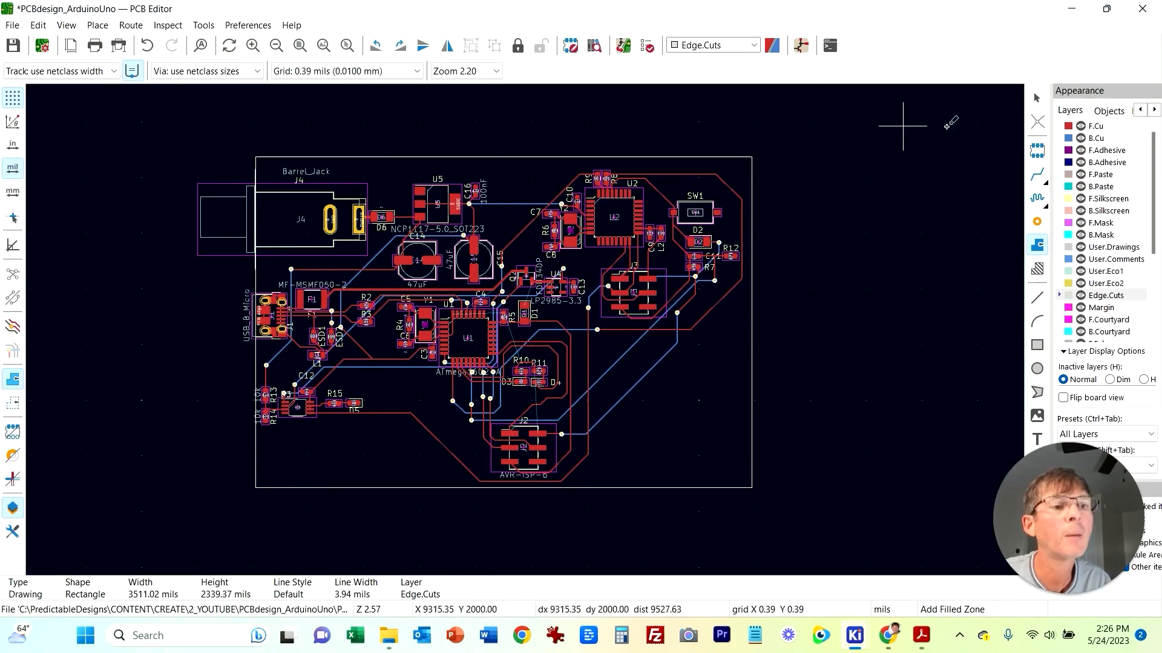
scroll(673, 346, up, 2)
middle_drag(793, 355, 416, 271)
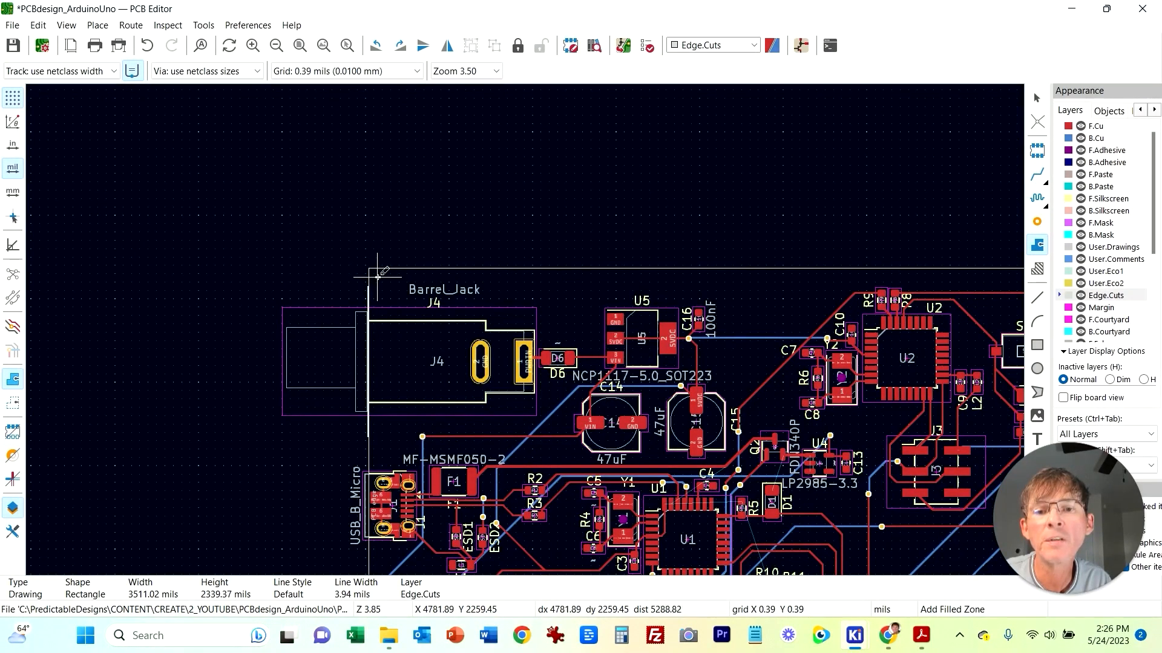
click(378, 277)
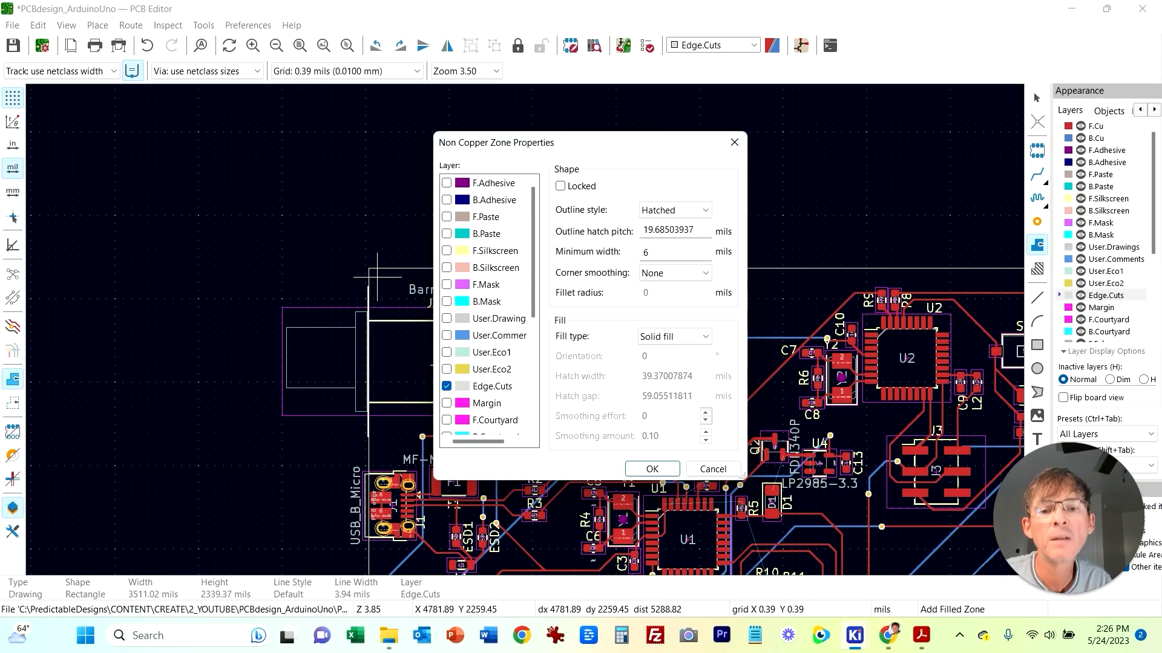
click(446, 386)
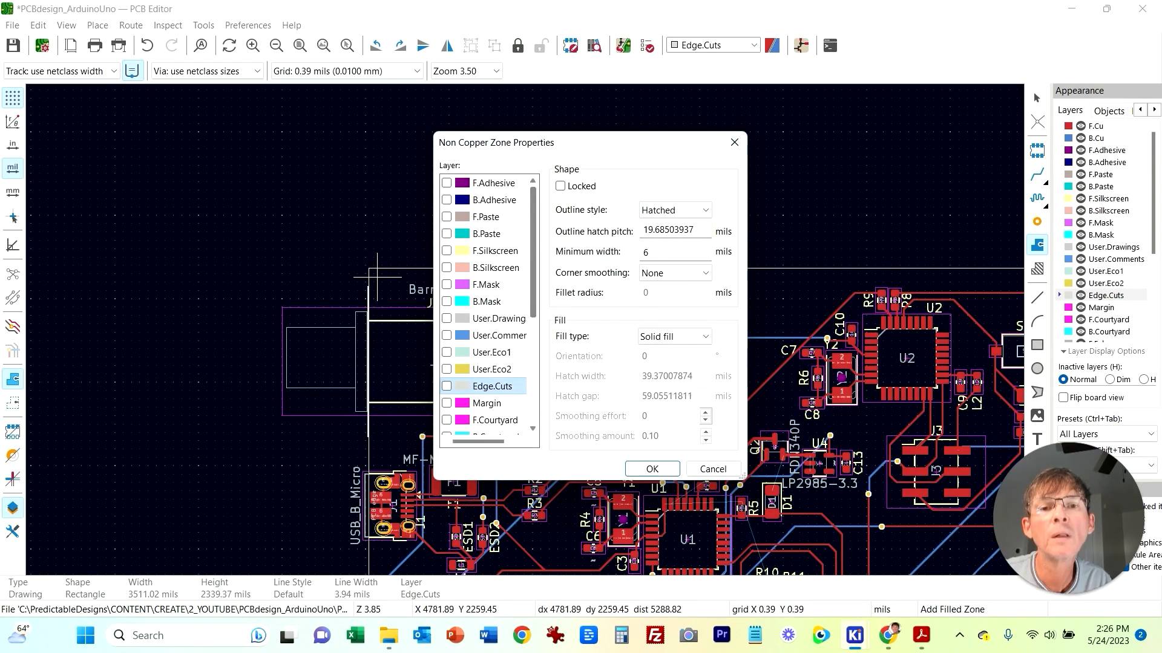
scroll(487, 302, down, 2)
scroll(487, 303, up, 2)
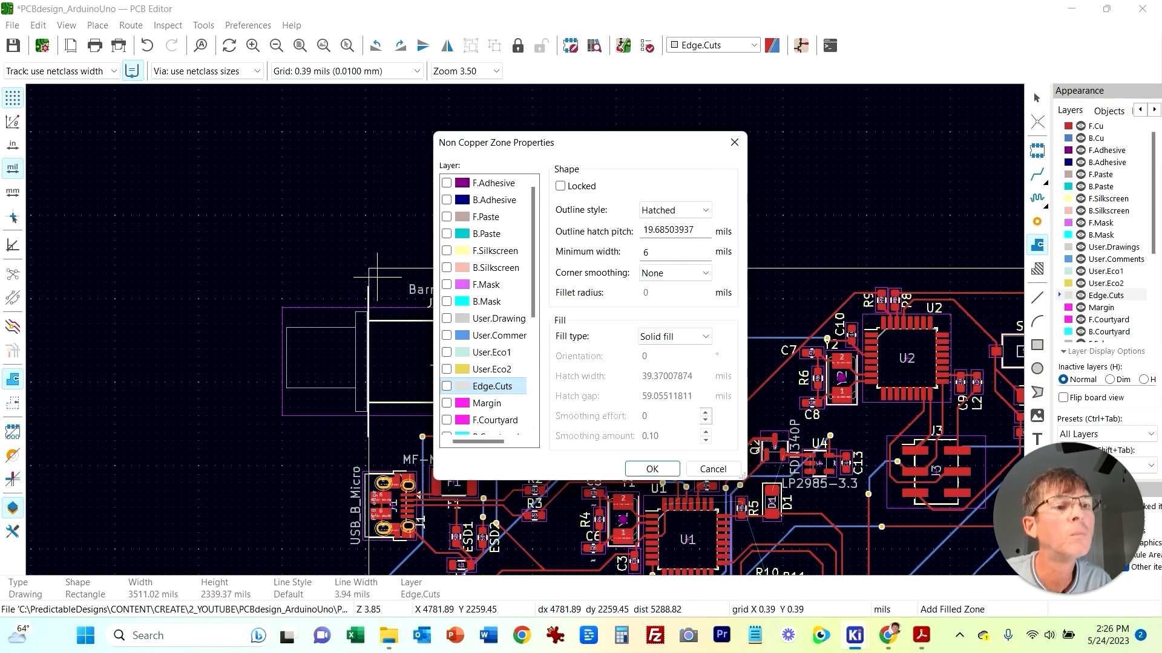
click(712, 469)
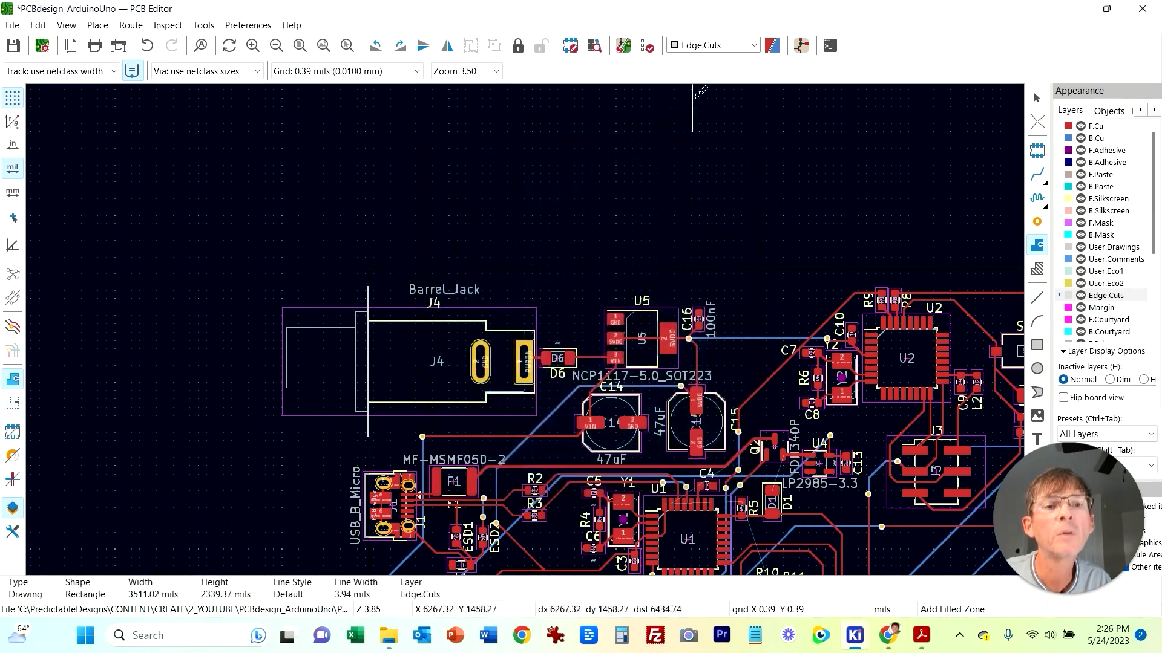
Step: Switch the active layer to F.Cu and start a filled zone on F.Cu and B.Cu for net GND with solid pad connections
click(713, 45)
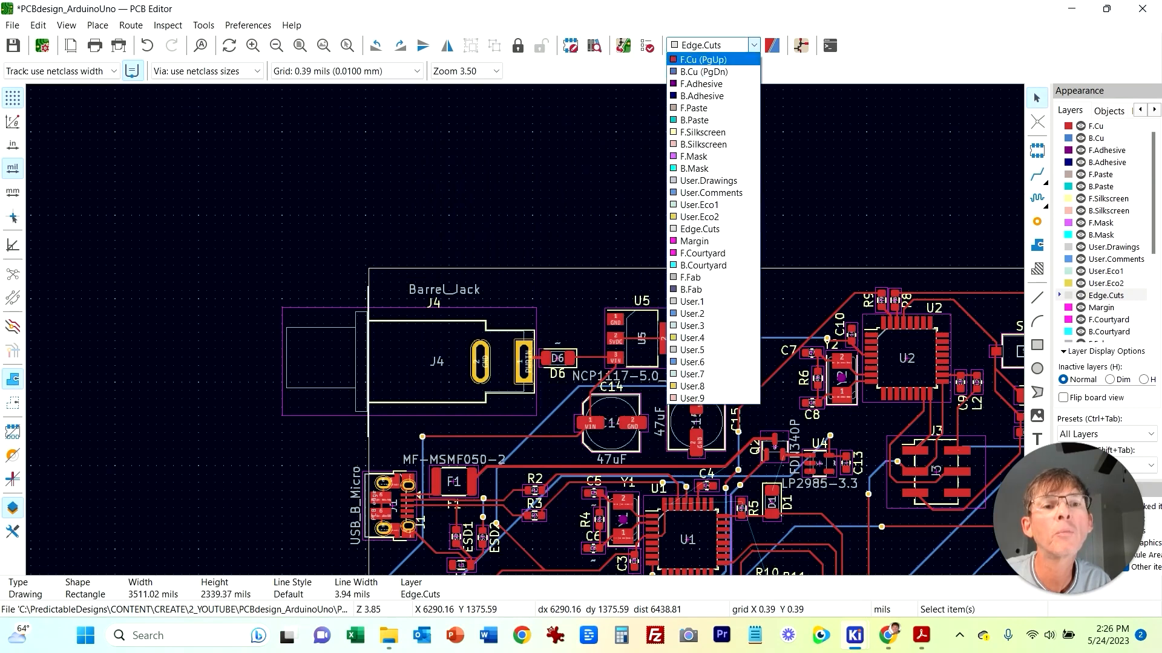
click(702, 59)
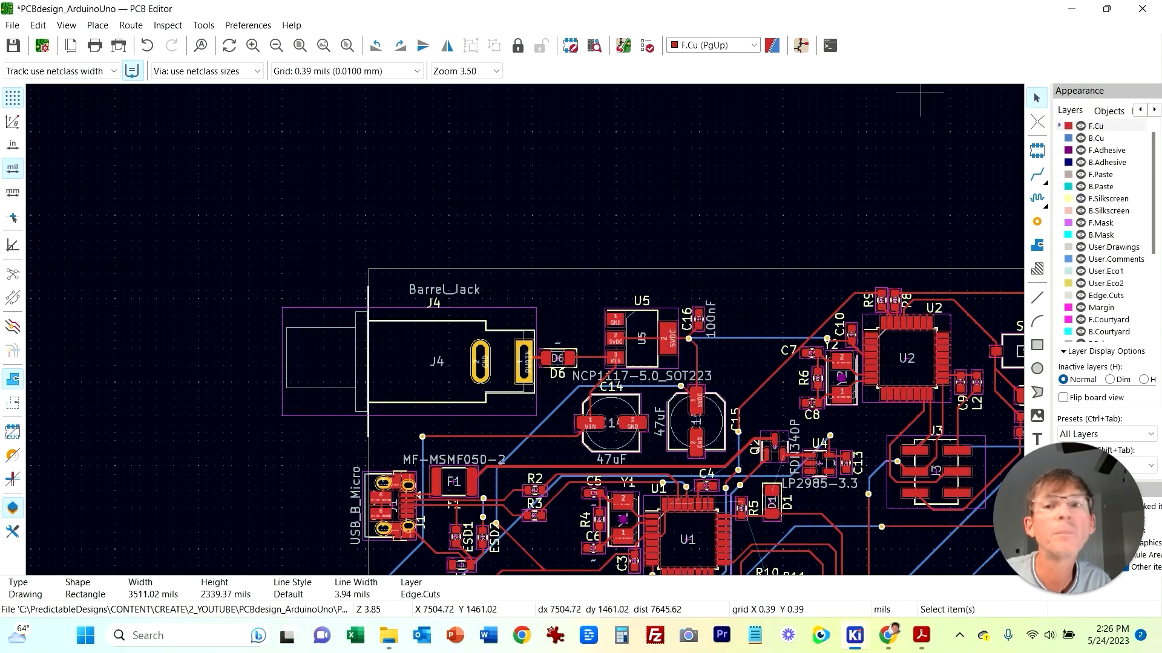
click(98, 25)
click(152, 98)
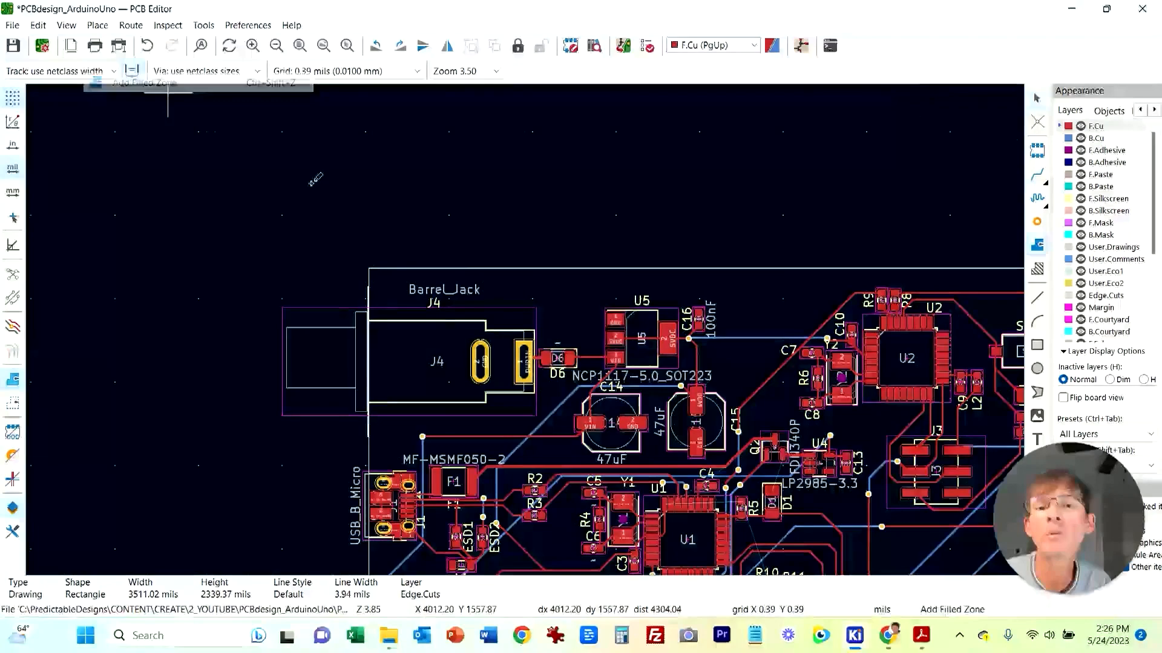
click(376, 280)
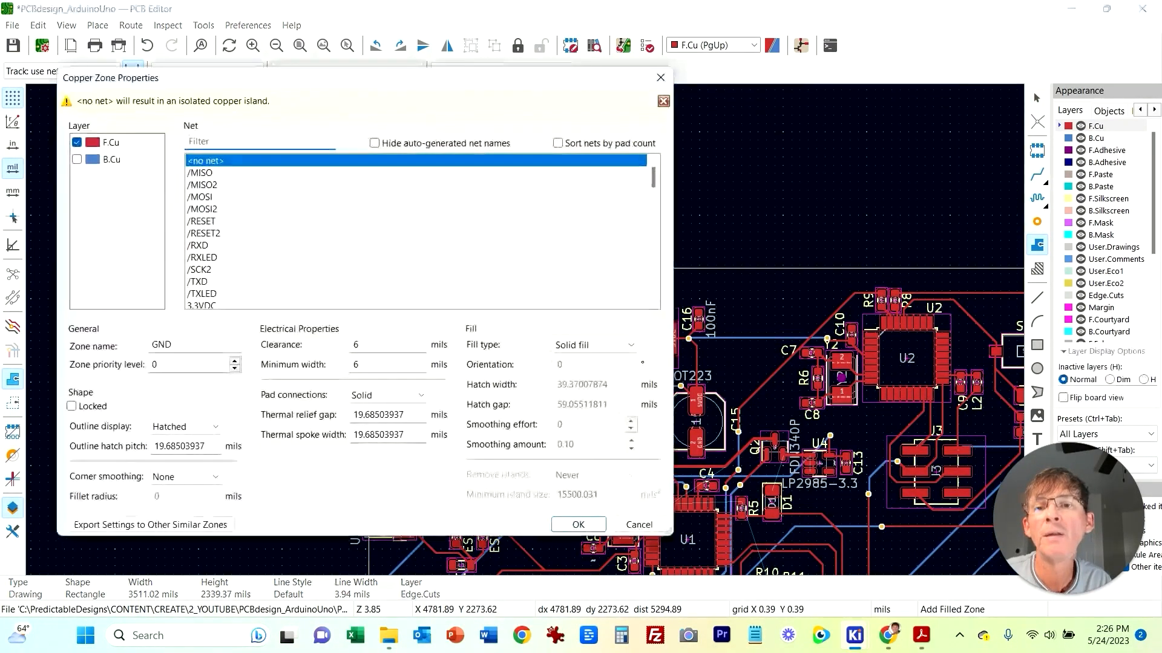
scroll(422, 233, down, 3)
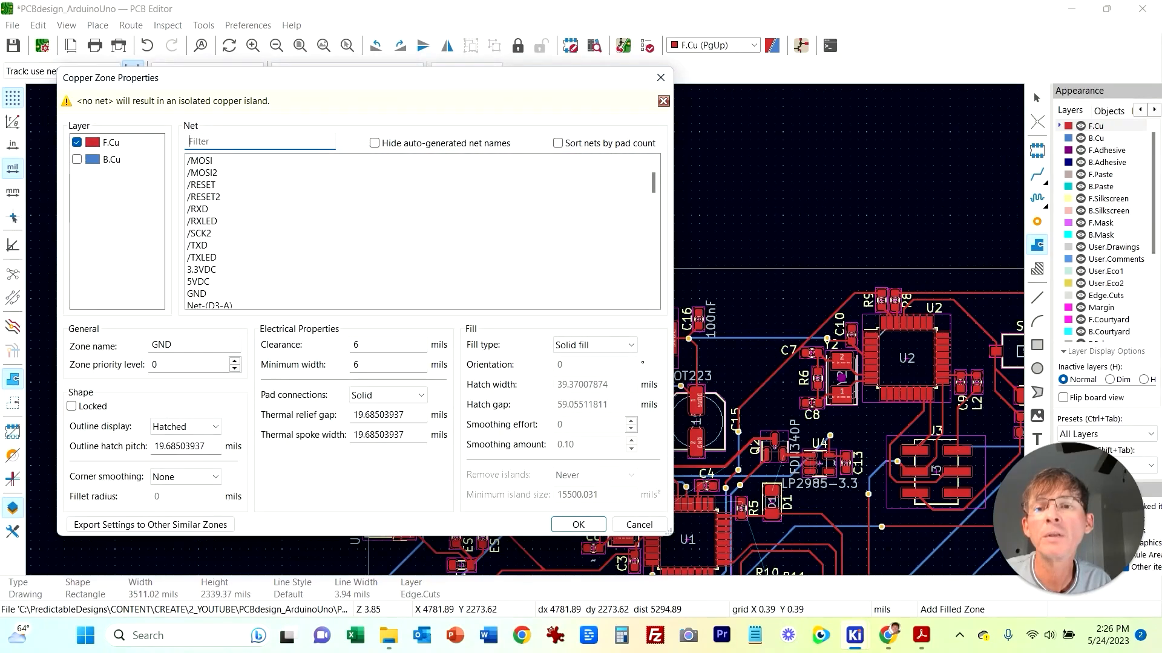
click(197, 257)
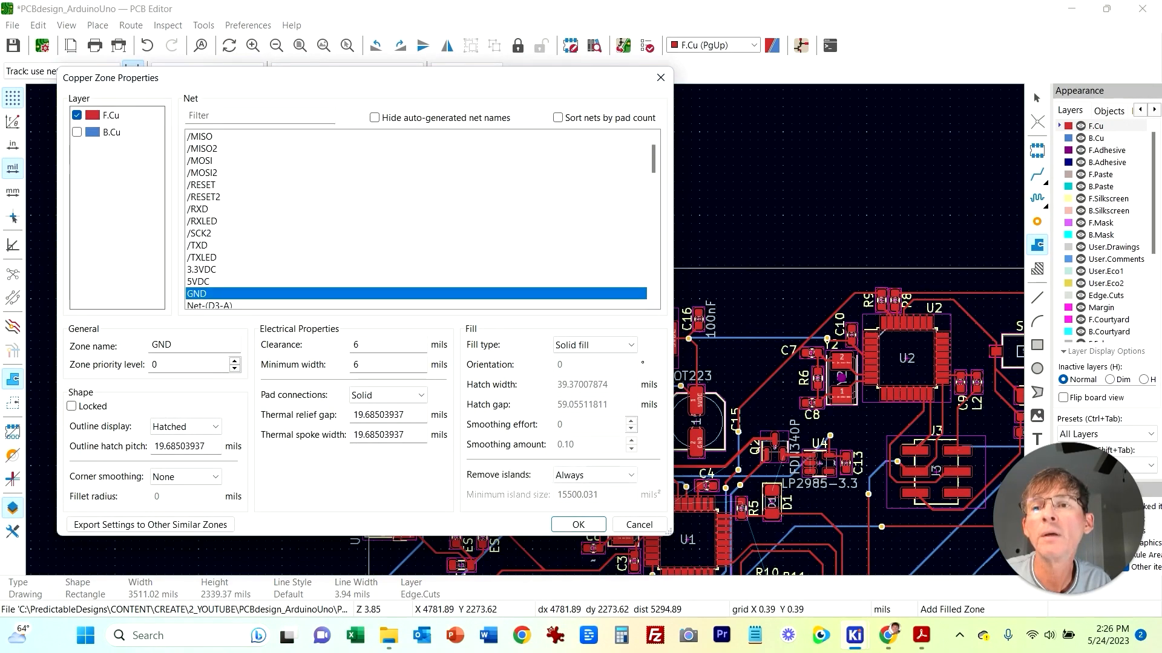
click(76, 132)
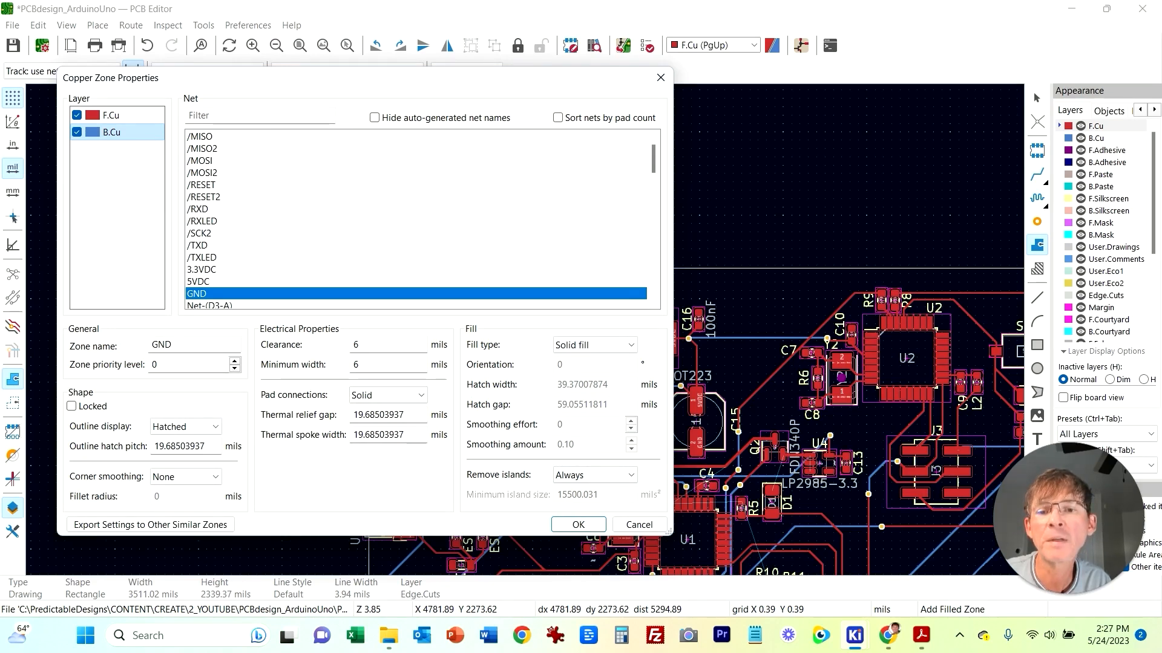
click(387, 396)
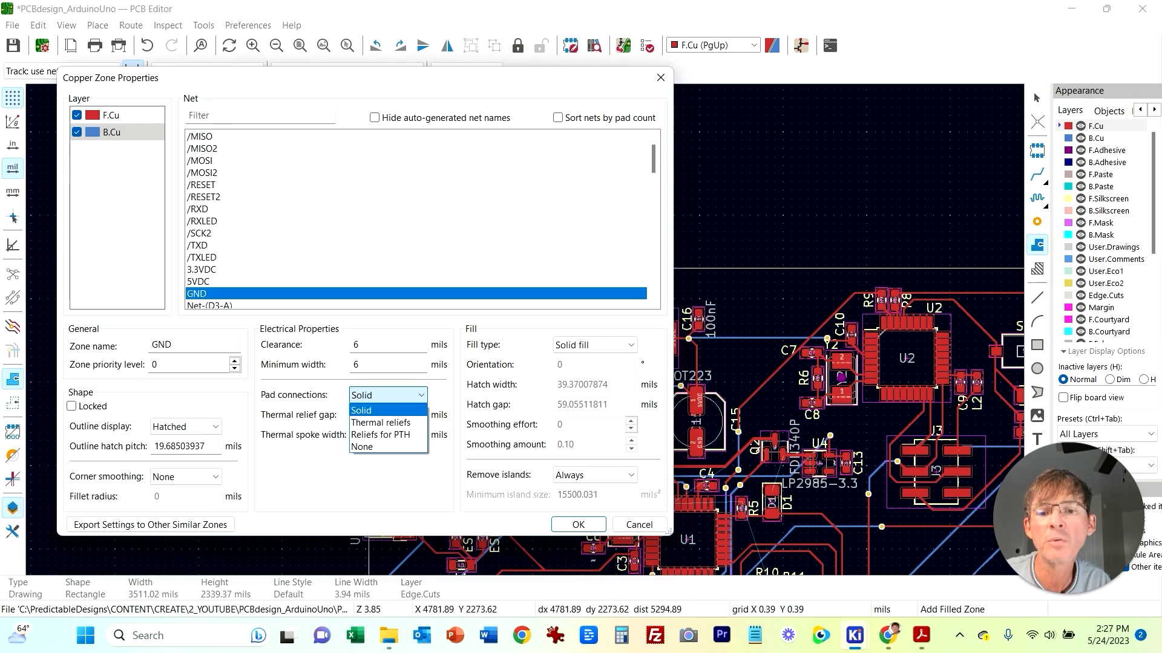
click(367, 410)
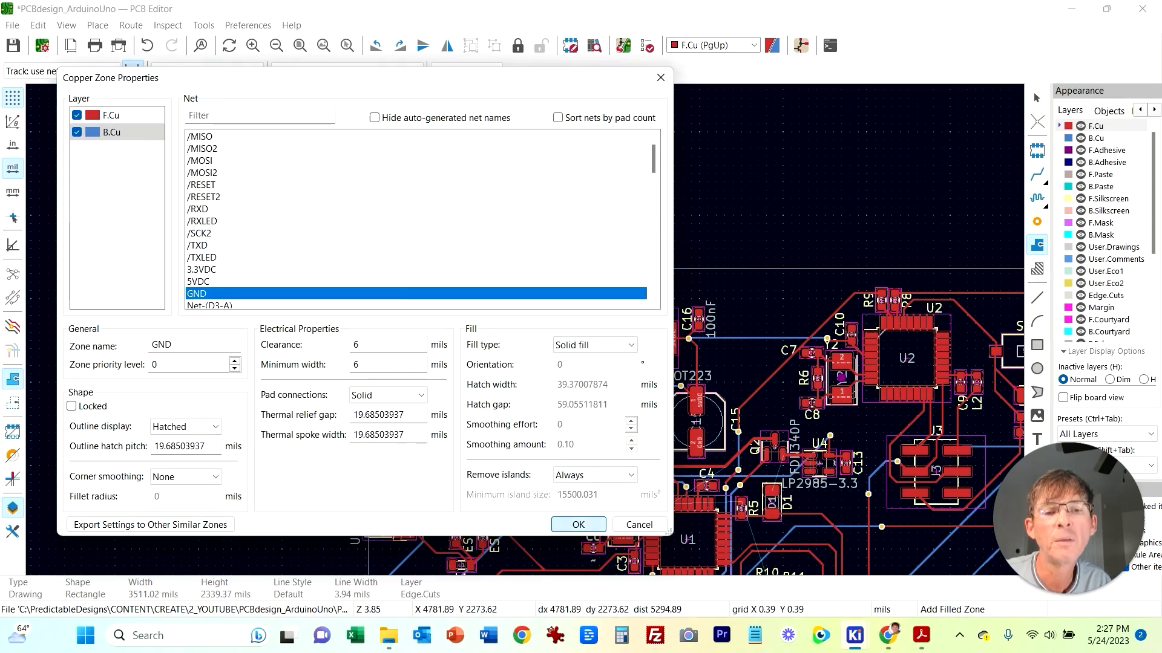
click(579, 525)
Step: Draw the GND zone outline around the board by following the four corners of the board outline
middle_drag(727, 193, 363, 132)
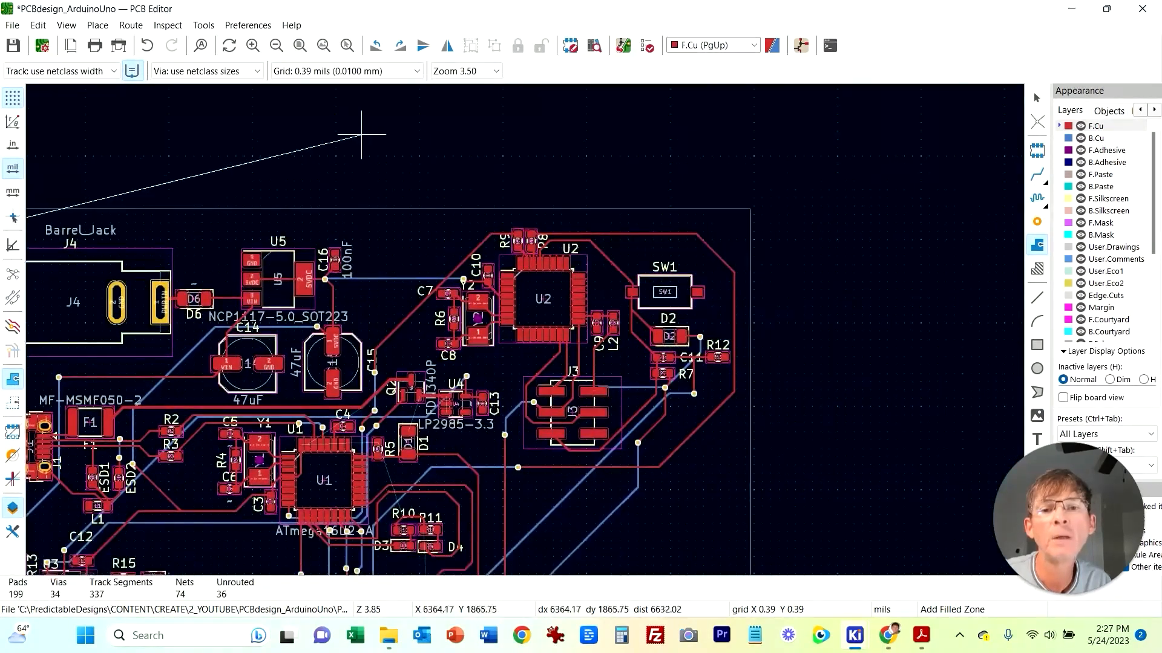
scroll(531, 197, down, 1)
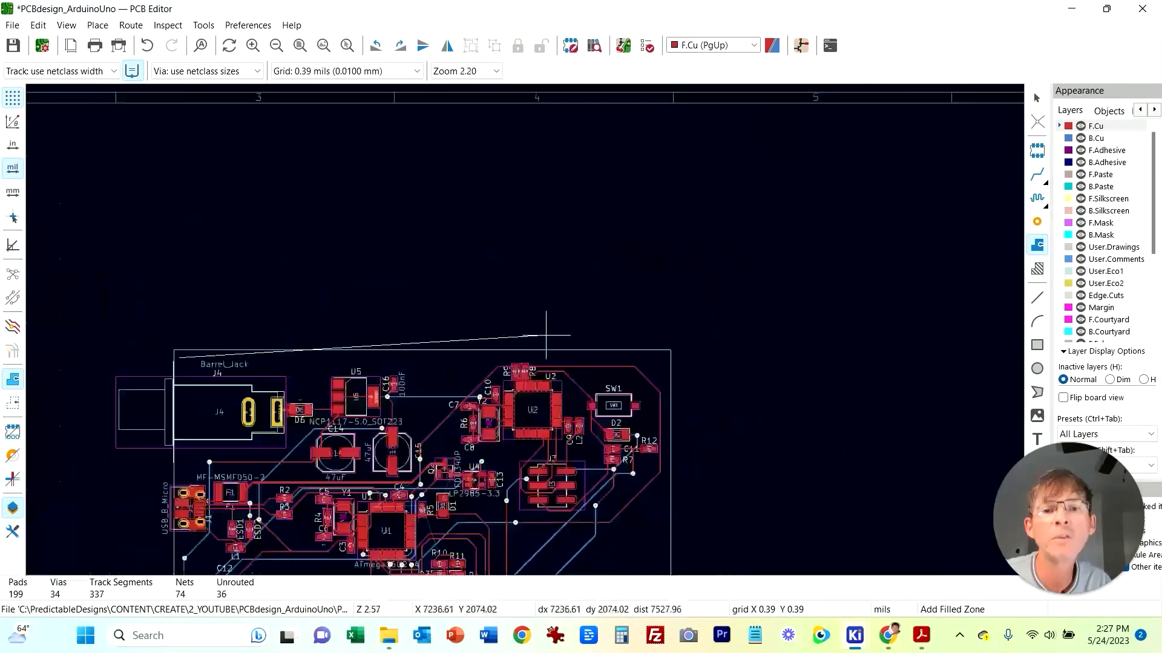
click(667, 357)
middle_drag(728, 459, 755, 246)
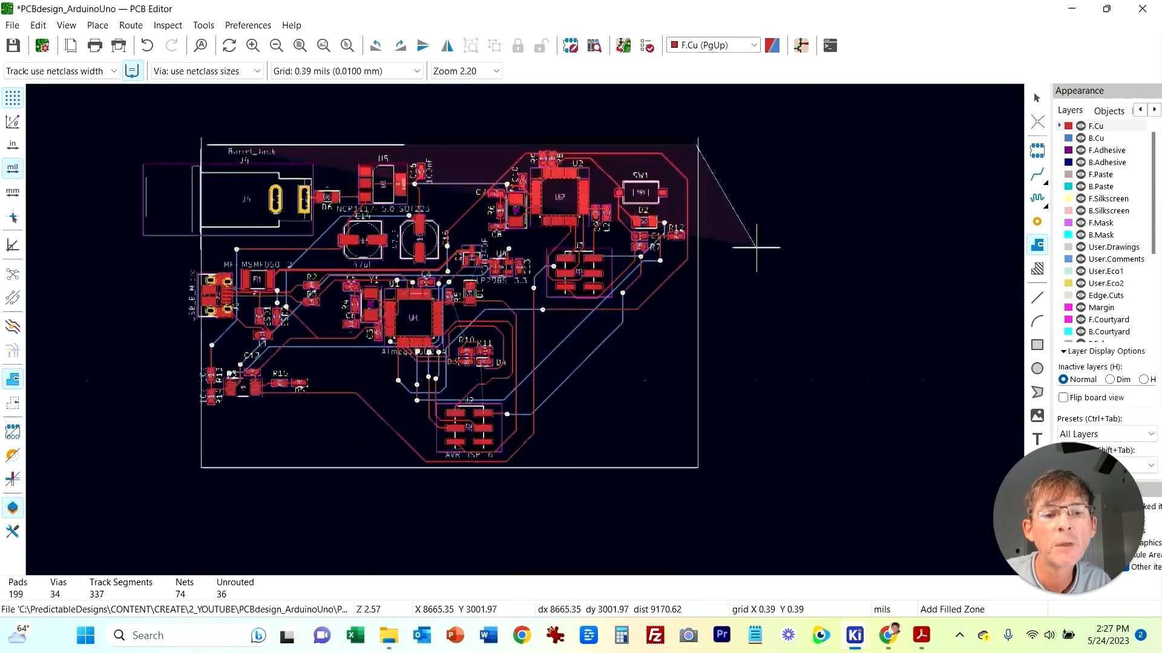
click(695, 464)
click(208, 463)
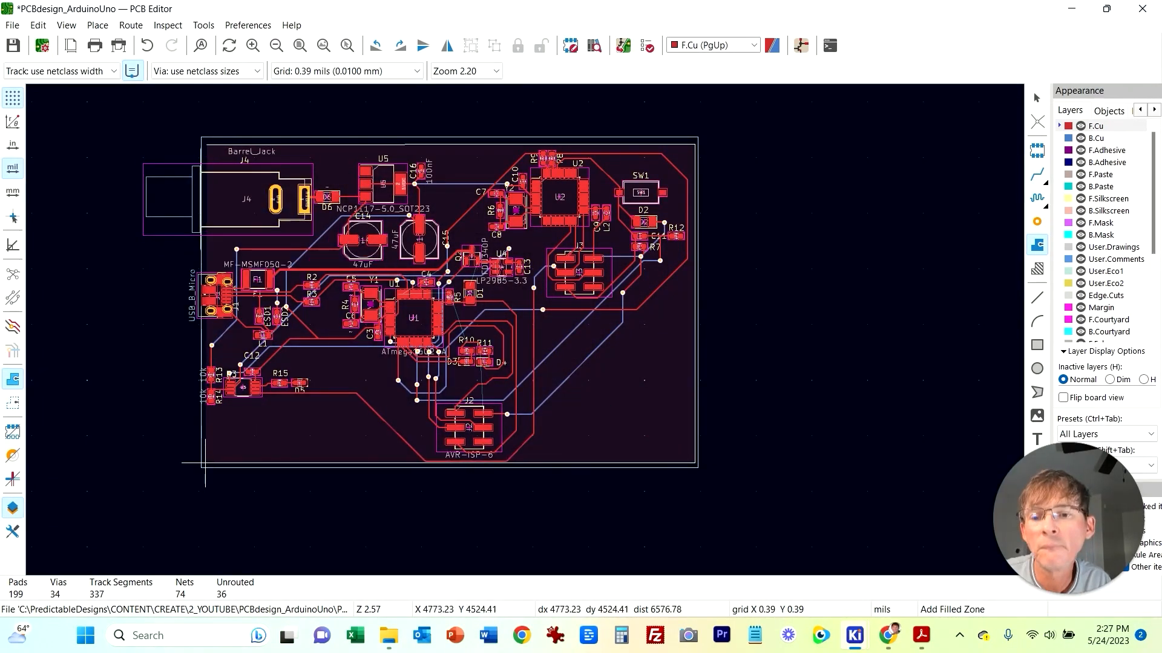
click(208, 144)
key(Escape)
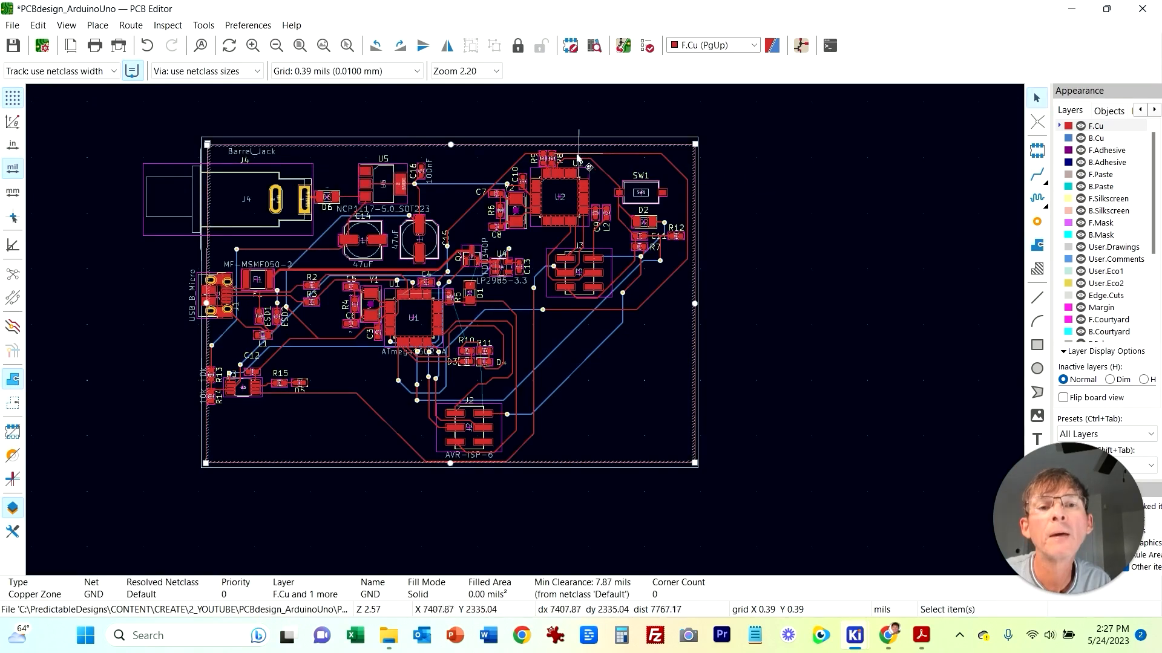
Step: Fill all zones on the board
right_click(503, 150)
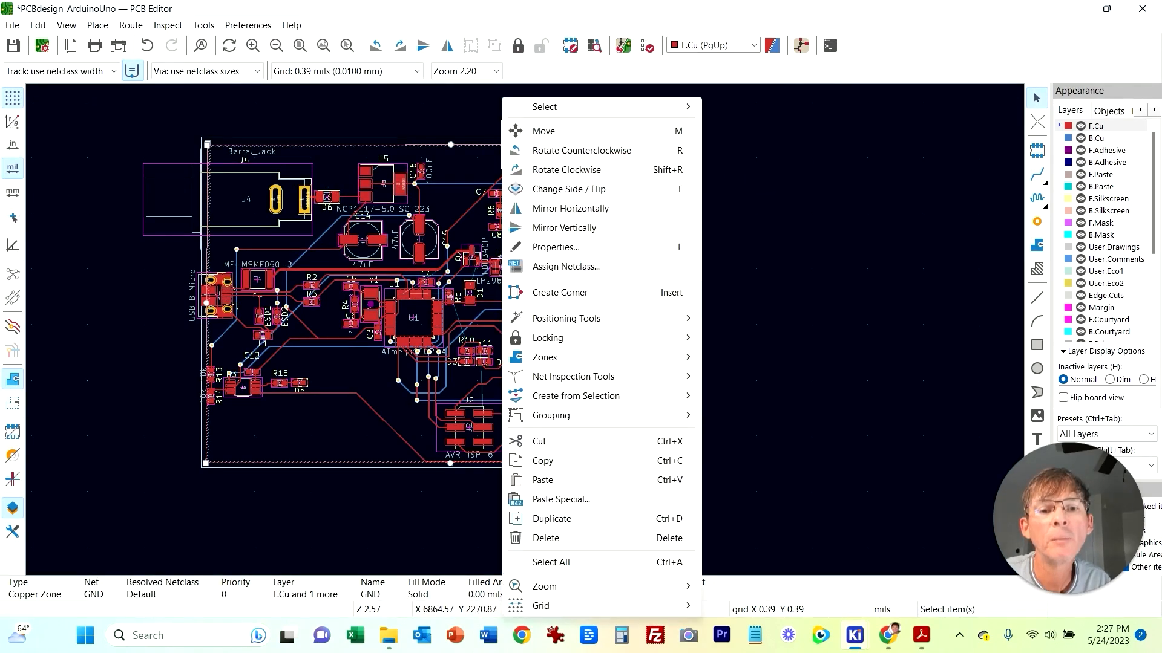
mouse_move(545, 357)
click(754, 376)
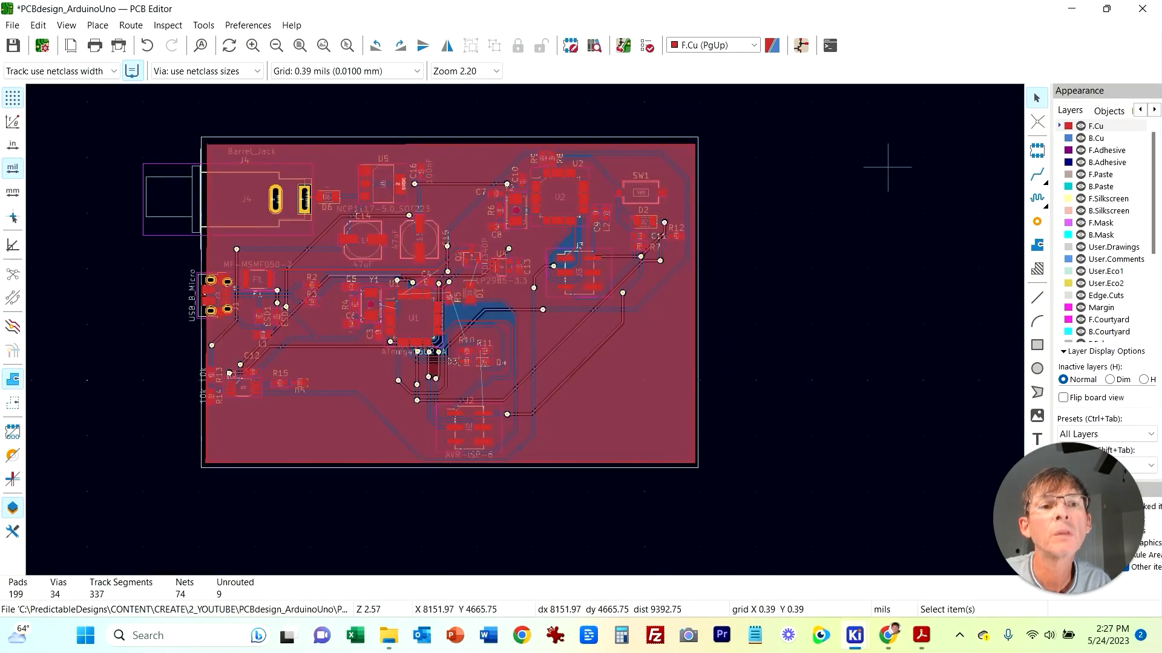
Step: Delete the 10k value labels beside R13 and R14 at the board's left edge
scroll(327, 450, up, 2)
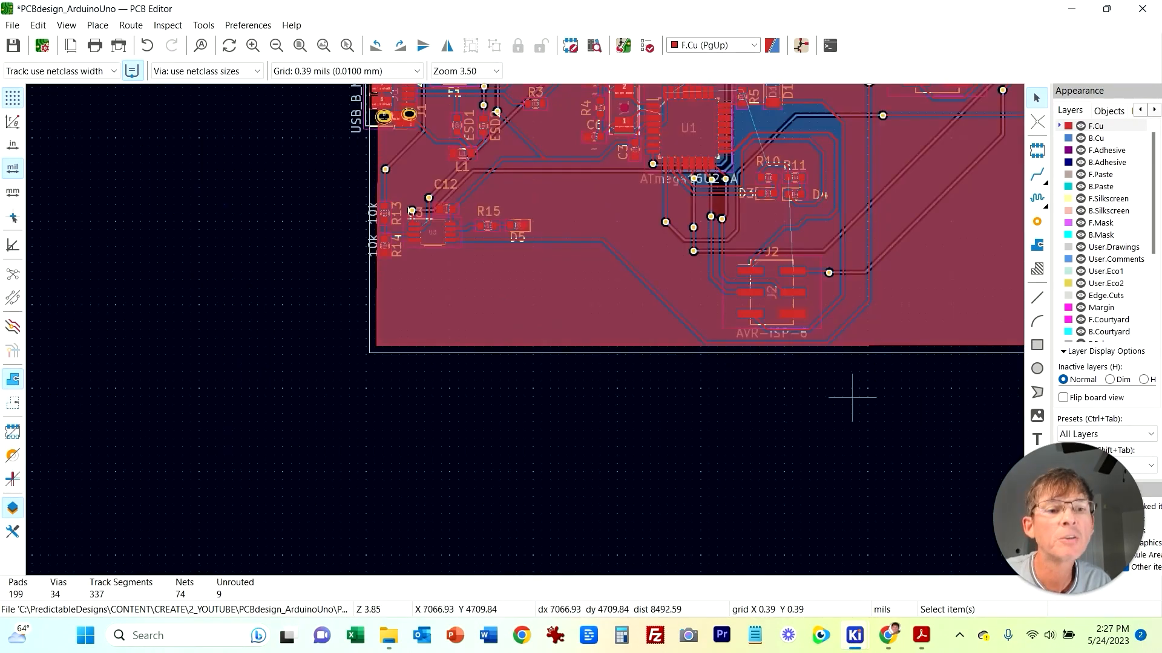
scroll(850, 397, up, 1)
scroll(488, 291, up, 3)
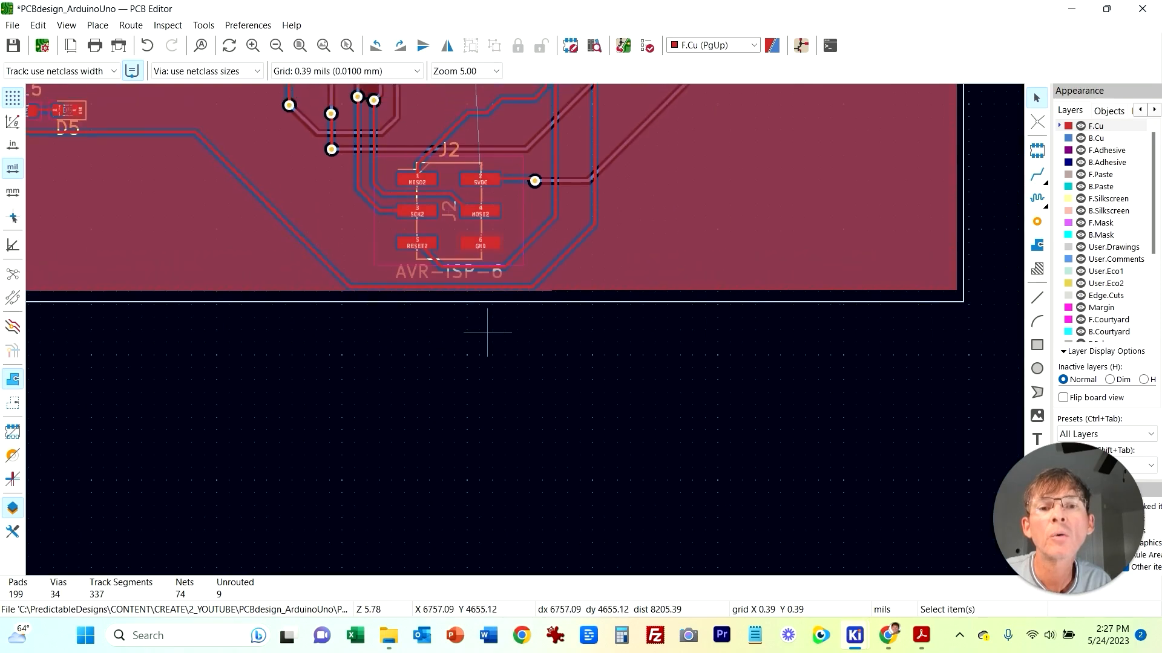
middle_drag(568, 308, 569, 324)
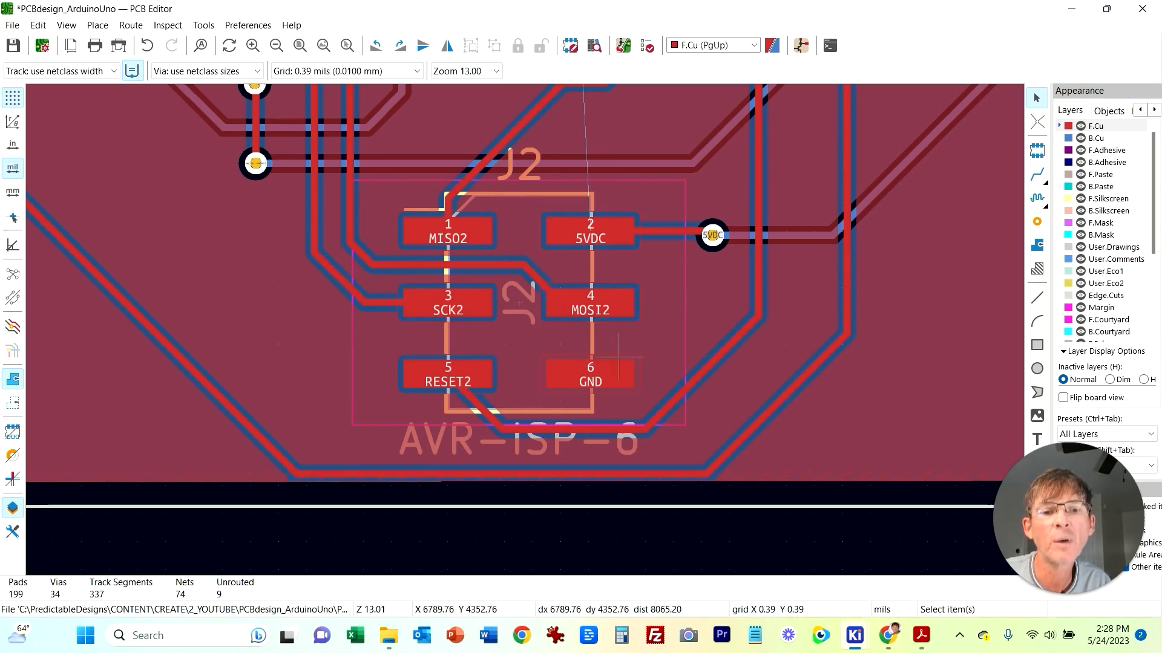
middle_drag(224, 227, 587, 333)
middle_drag(251, 285, 536, 331)
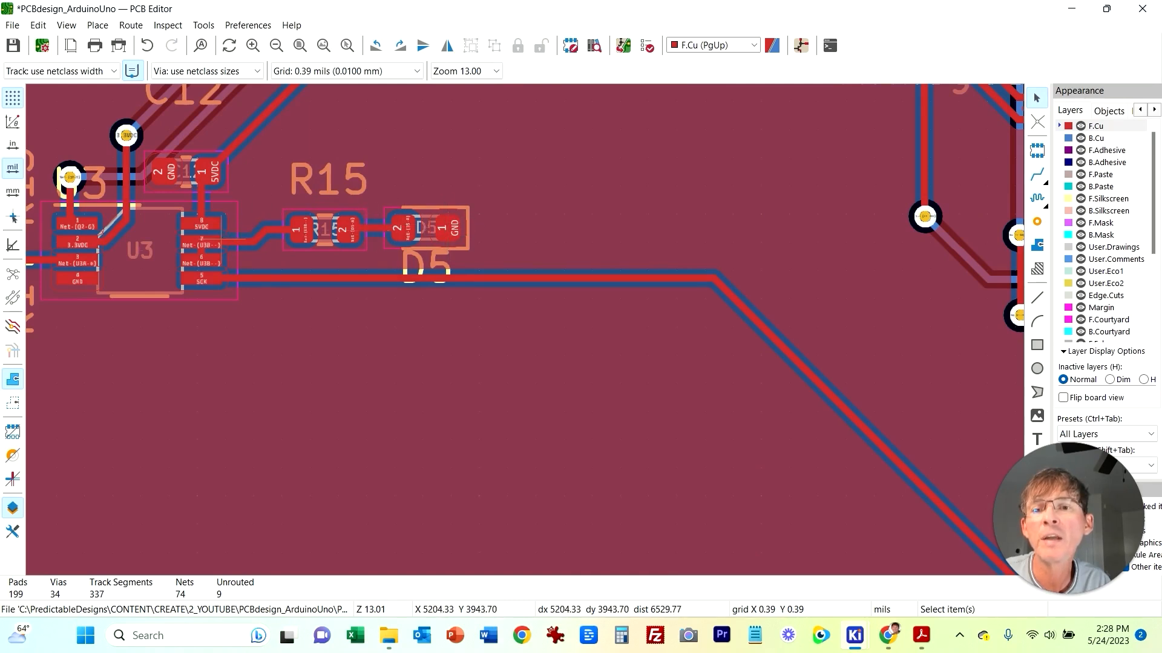
middle_drag(232, 334, 454, 393)
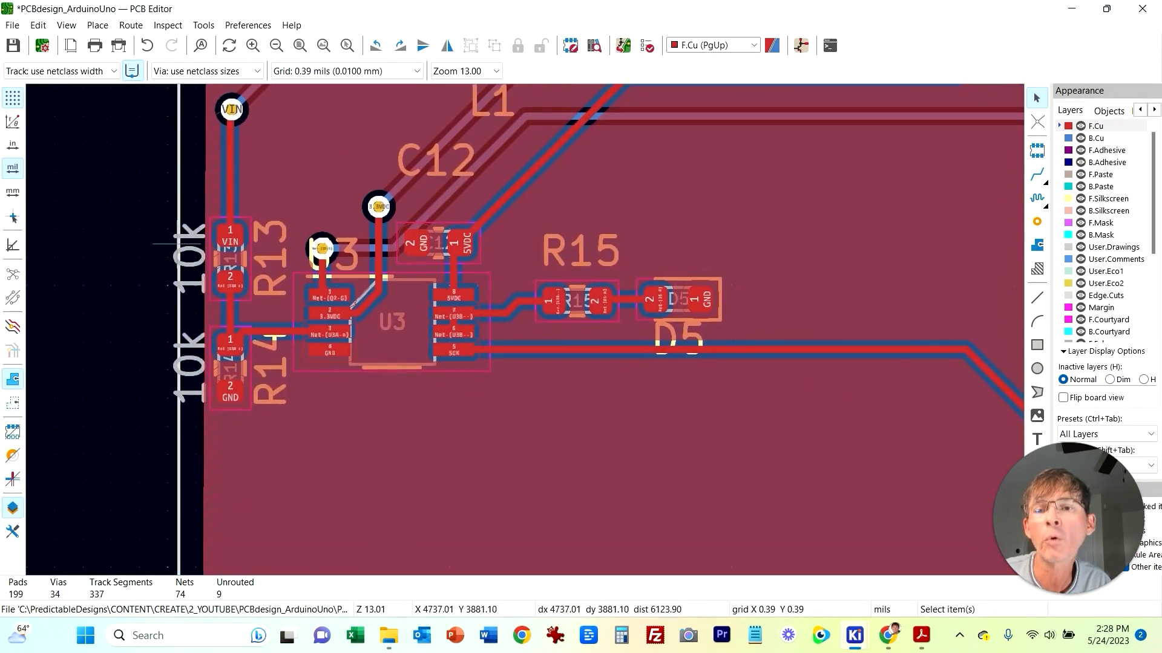
click(189, 257)
key(Delete)
click(190, 366)
key(Delete)
Step: Place a via inside the board near the Barrel_Jack label
scroll(222, 285, down, 1)
middle_drag(586, 364, 279, 334)
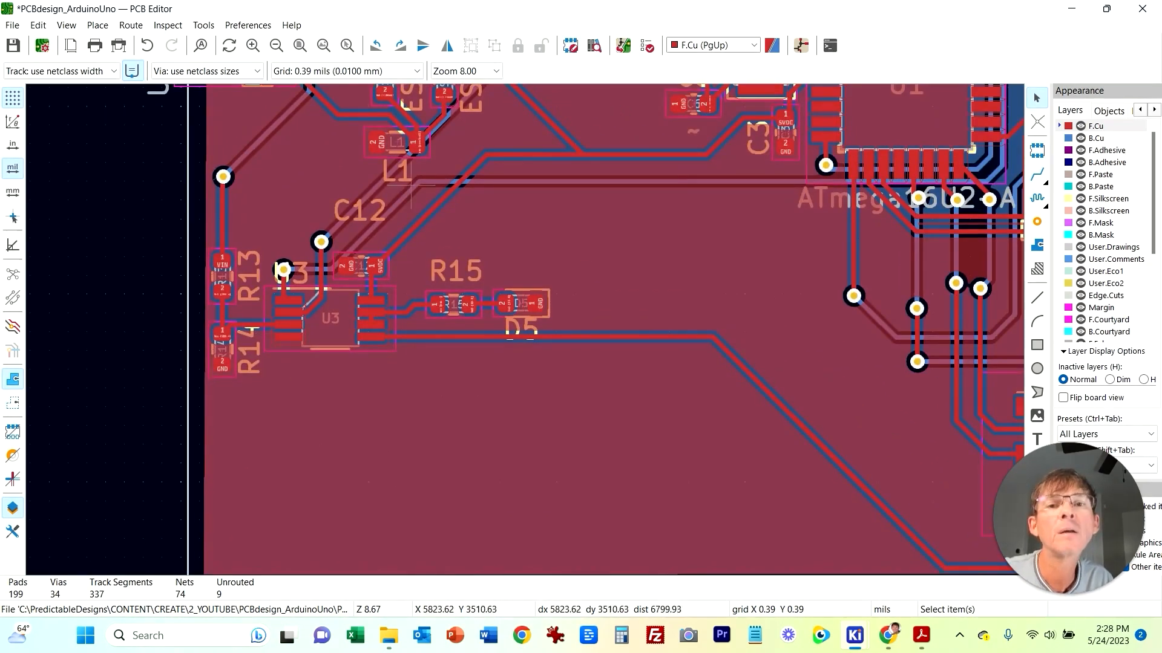
click(300, 46)
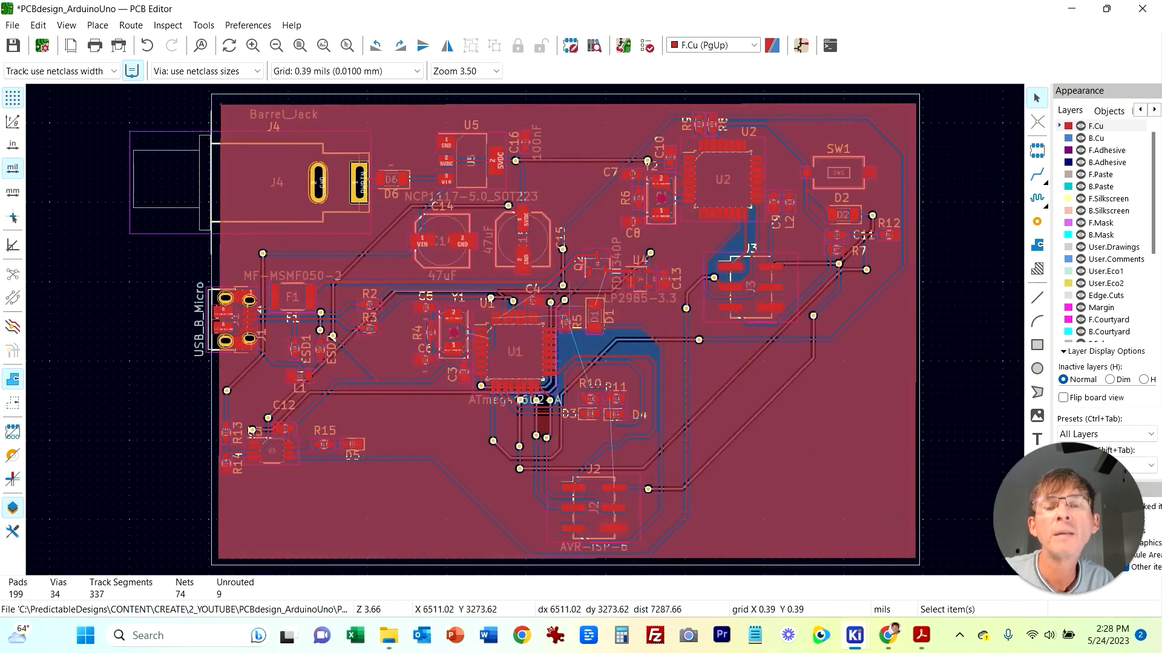
click(1037, 221)
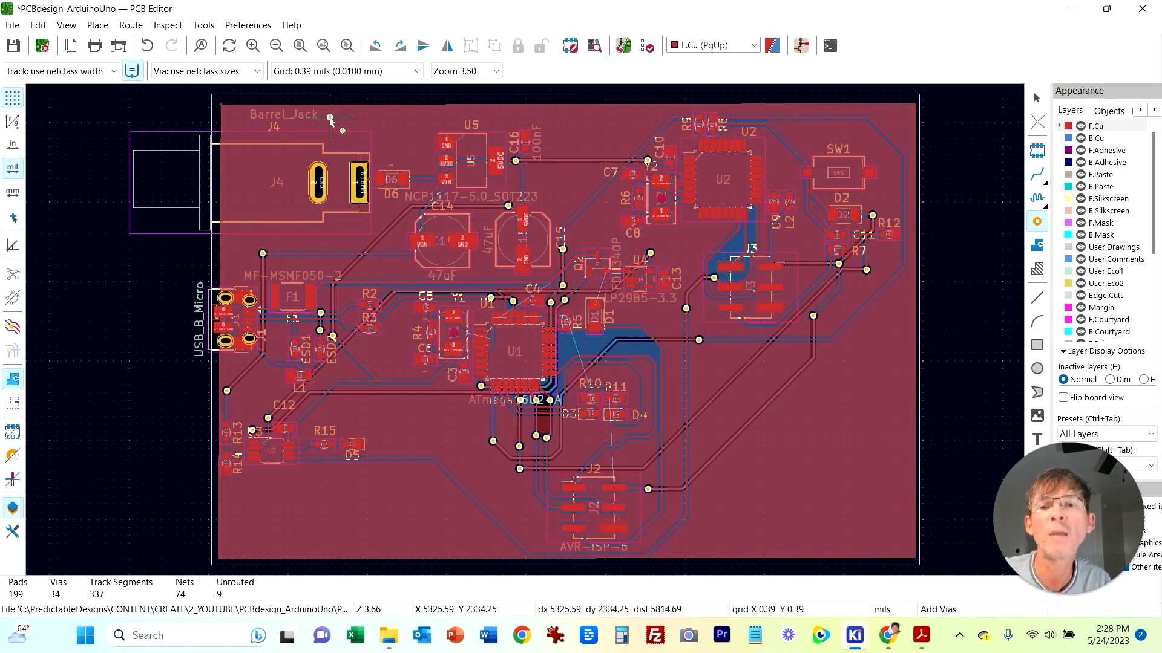
key(Escape)
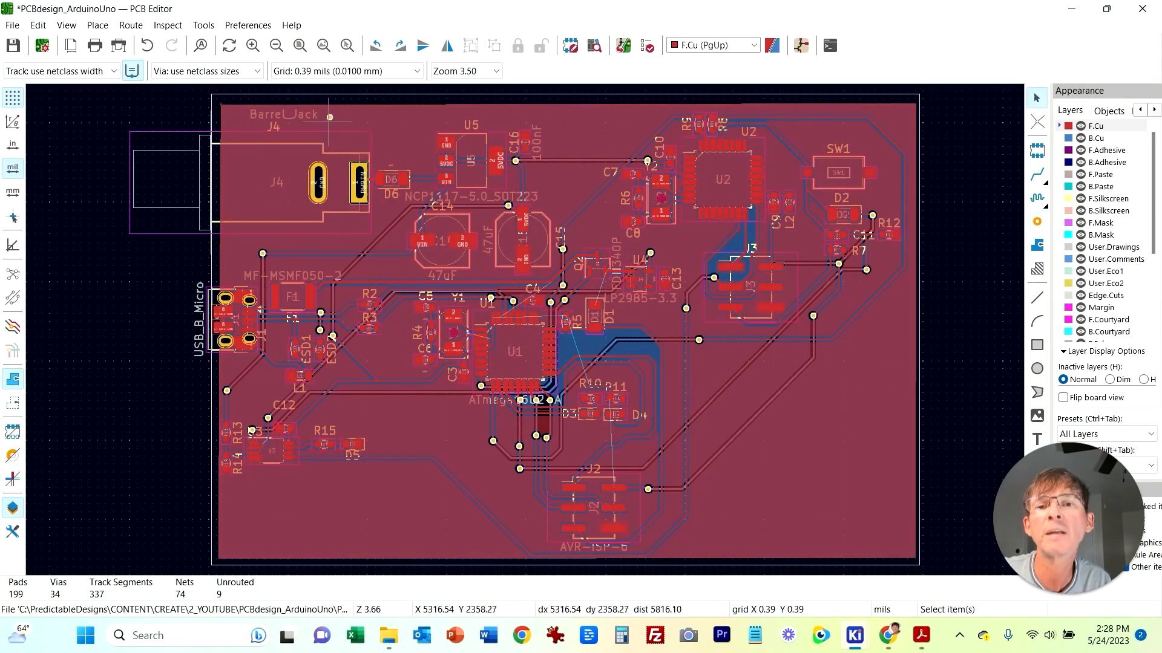
Step: Zoom in on the new via near Barrel_Jack and inspect its properties to confirm its net
scroll(333, 121, up, 5)
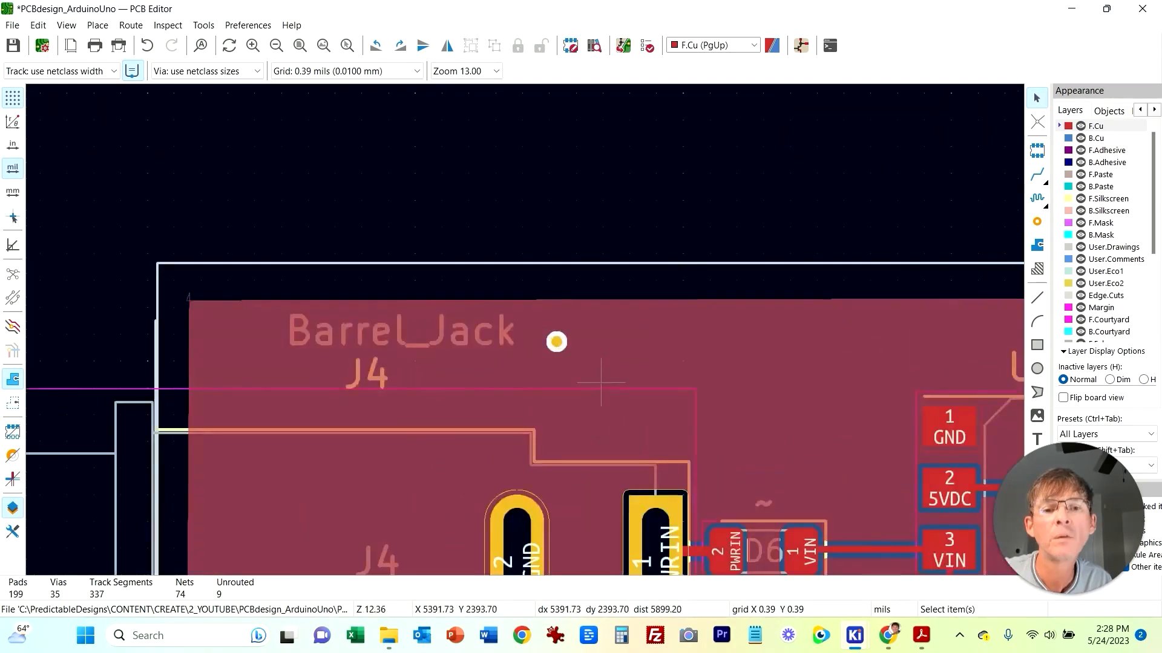
click(556, 342)
right_click(556, 342)
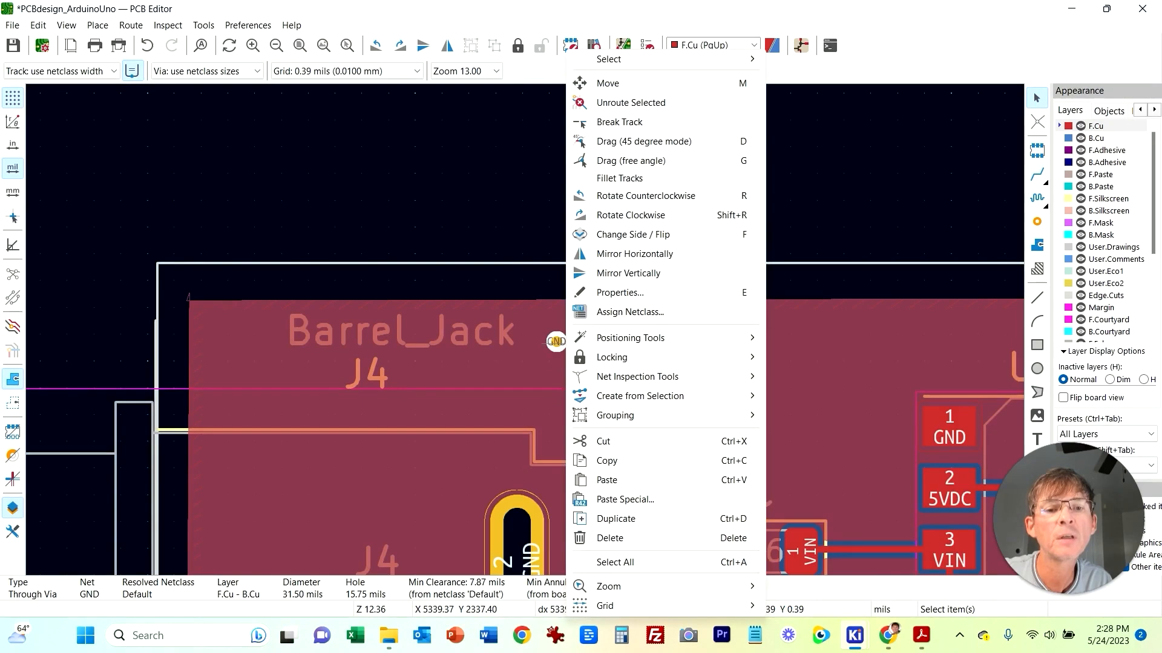
click(620, 293)
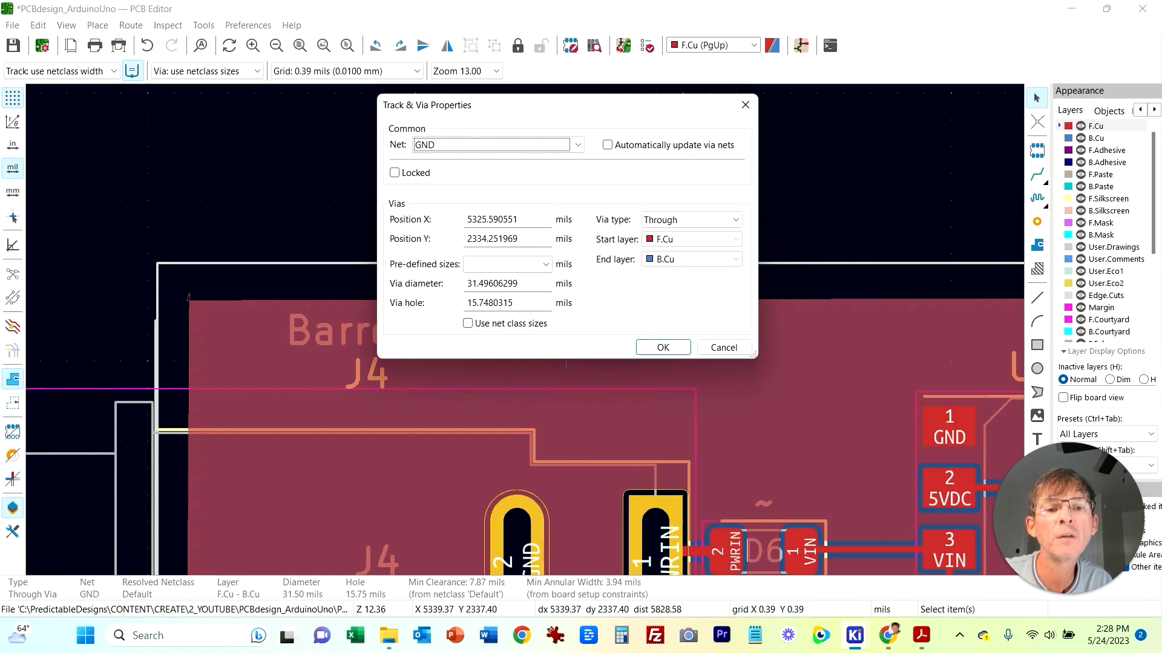
click(663, 347)
Step: Copy the GND via and paste stitching via copies across the upper middle of the board around U5 and C16
scroll(532, 330, down, 2)
click(497, 432)
key(ctrl+c)
middle_drag(591, 357, 426, 197)
key(ctrl+v)
click(477, 283)
key(ctrl+v)
click(498, 351)
key(ctrl+v)
click(543, 301)
middle_drag(705, 262, 466, 196)
key(ctrl+v)
click(473, 204)
key(ctrl+v)
click(656, 220)
key(ctrl+v)
click(612, 255)
key(ctrl+v)
click(760, 227)
middle_drag(737, 274, 397, 136)
key(ctrl+v)
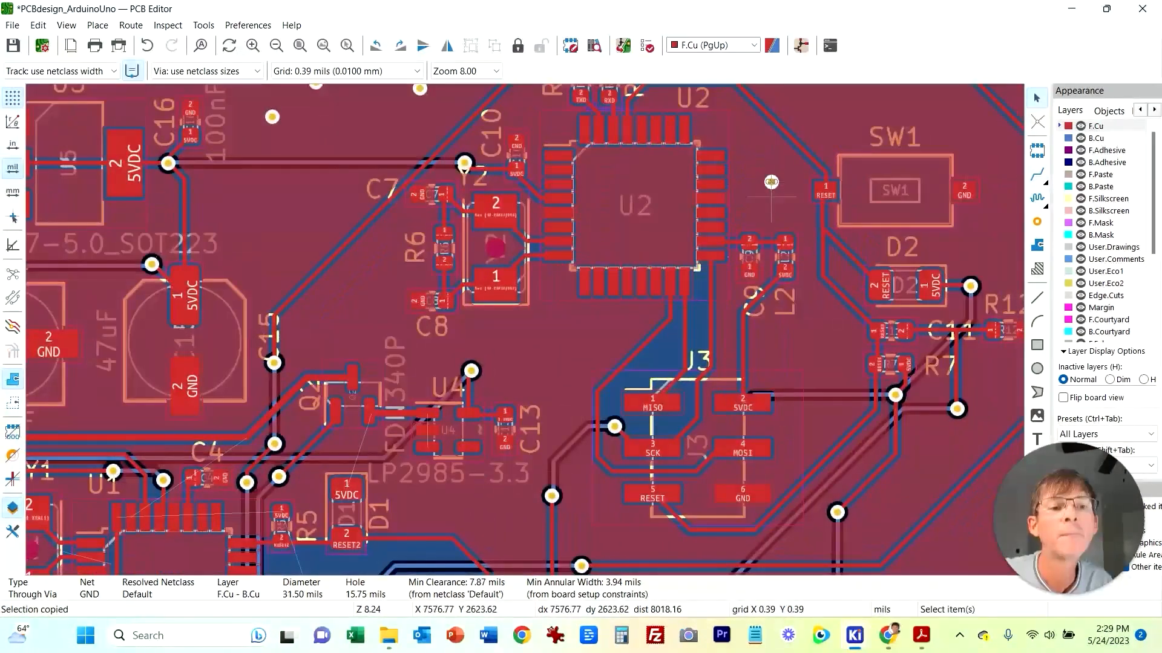
Step: Paste more GND stitching vias around U2 and toward SW1 in the upper right of the board
click(771, 182)
middle_drag(771, 181, 776, 300)
key(ctrl+v)
click(368, 415)
key(ctrl+v)
click(282, 327)
key(ctrl+v)
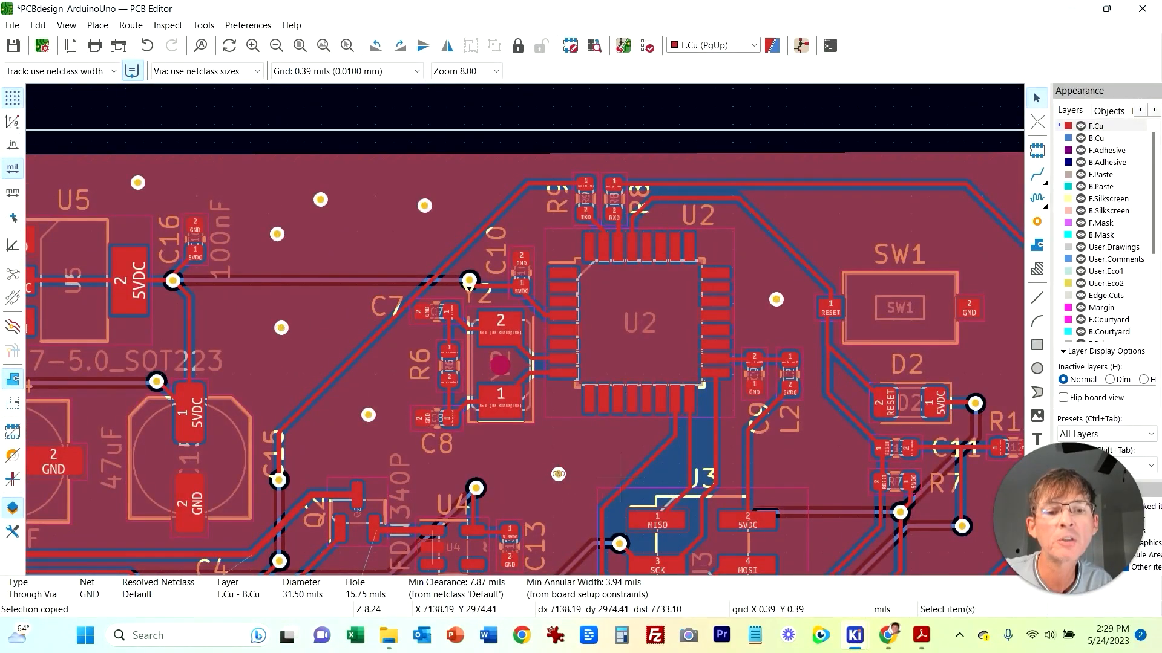
key(ctrl+v)
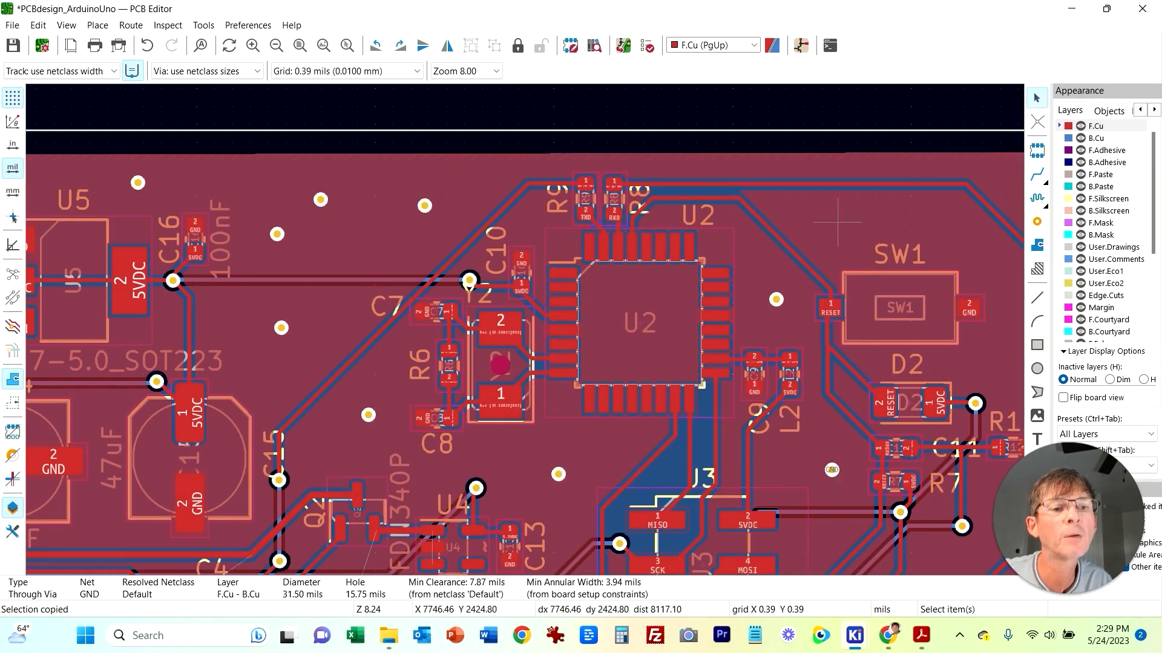
click(837, 223)
key(ctrl+v)
click(827, 225)
key(ctrl+v)
middle_drag(1021, 183, 761, 212)
click(768, 212)
key(ctrl+v)
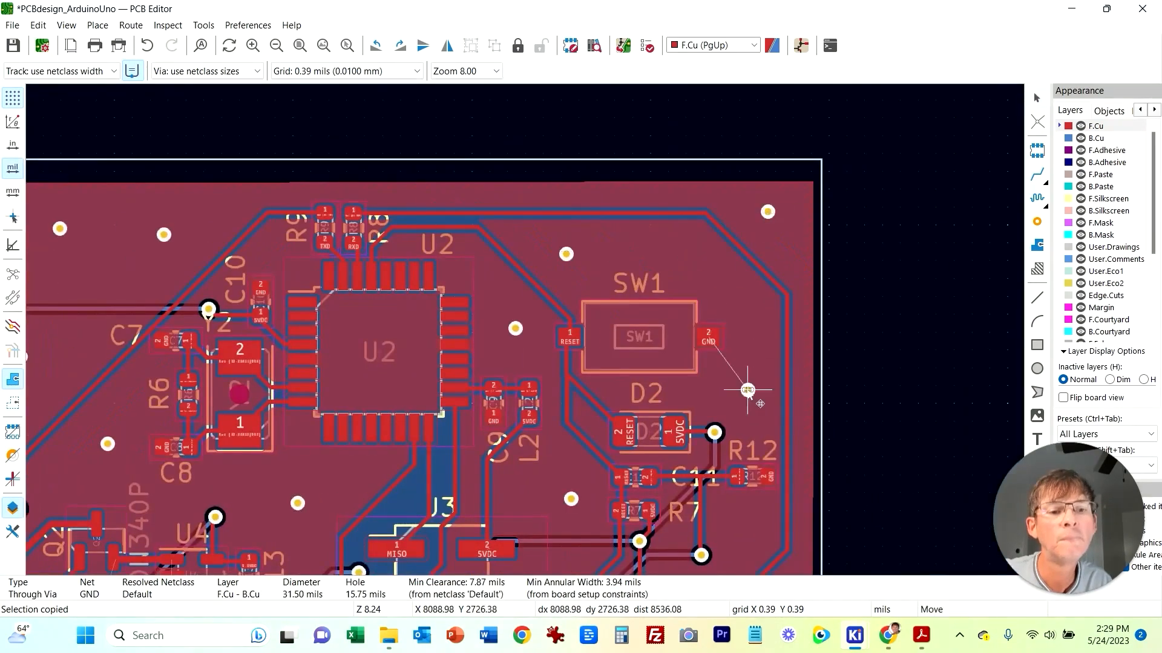
Step: Paste GND stitching vias along the right side of the board near SW1, D2 and R12
click(748, 390)
middle_drag(740, 529, 741, 397)
key(ctrl+v)
click(739, 397)
key(ctrl+v)
click(668, 496)
key(ctrl+v)
click(567, 439)
click(567, 369)
key(ctrl+v)
click(488, 418)
key(ctrl+v)
click(495, 491)
key(ctrl+v)
click(579, 514)
key(ctrl+v)
click(775, 525)
key(ctrl+v)
click(867, 430)
key(ctrl+v)
middle_drag(871, 522, 888, 360)
click(869, 470)
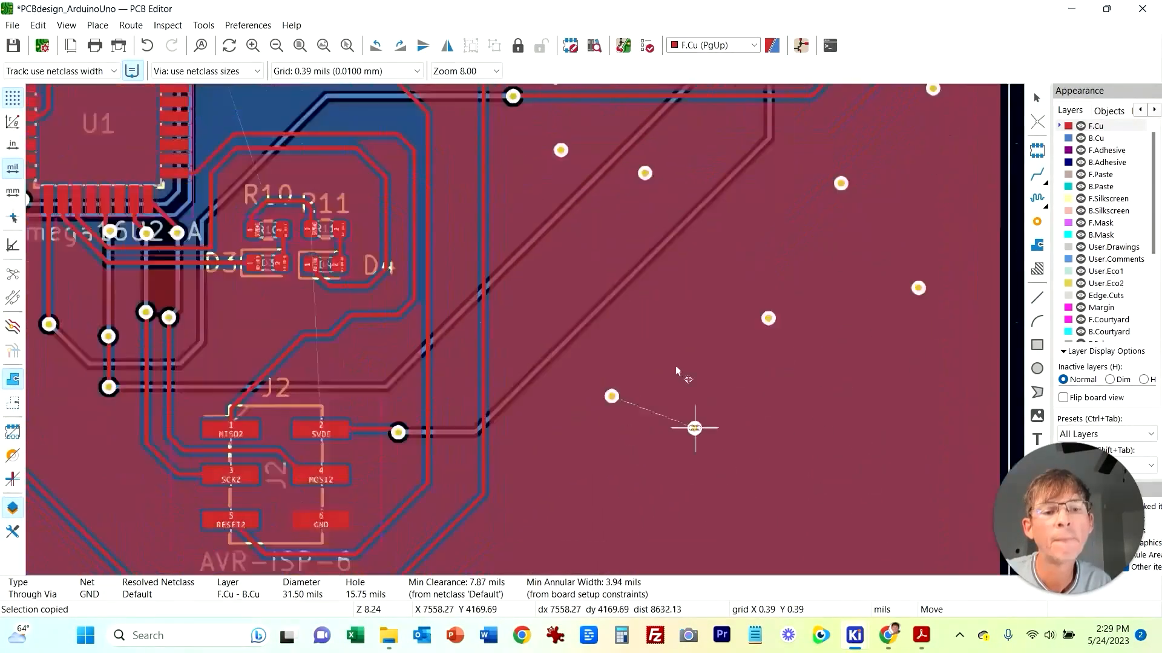
Step: Paste GND stitching vias in the lower right area around the AVR-ISP-6 header J2 and the bottom edge
click(879, 307)
key(ctrl+v)
click(730, 410)
key(ctrl+v)
click(529, 410)
key(ctrl+v)
click(316, 392)
key(ctrl+v)
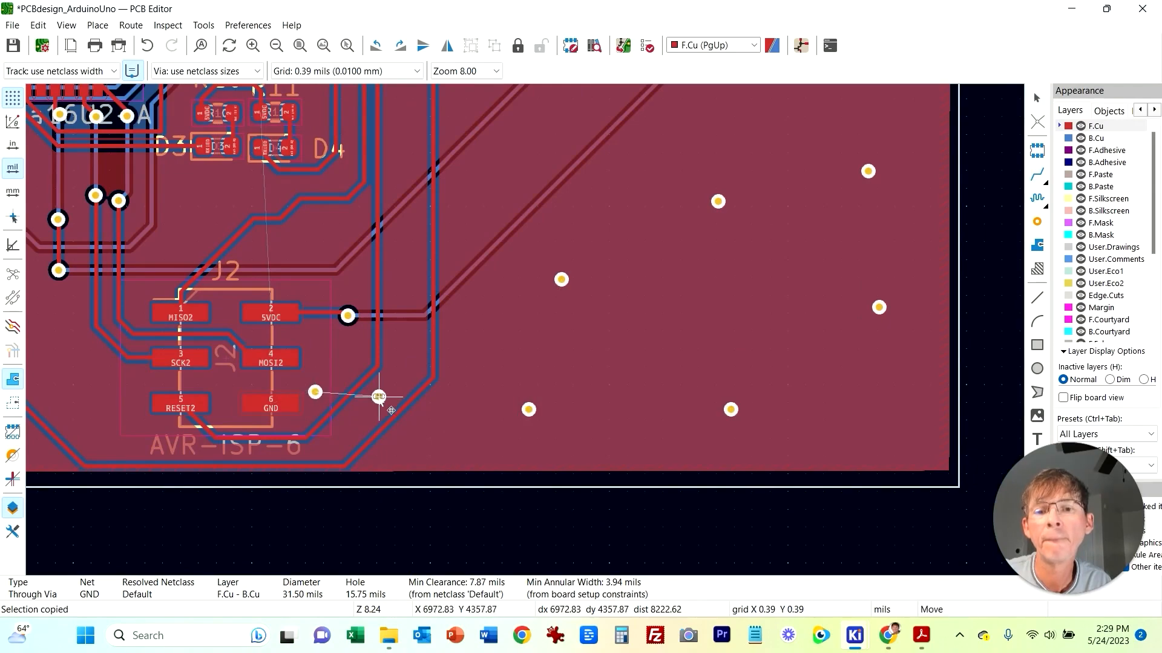
click(379, 397)
middle_drag(249, 291, 363, 333)
key(ctrl+v)
click(530, 296)
key(ctrl+v)
click(440, 267)
key(ctrl+v)
click(493, 199)
key(ctrl+v)
middle_drag(93, 339, 492, 391)
click(397, 350)
key(ctrl+v)
click(300, 348)
key(ctrl+v)
click(249, 503)
key(ctrl+v)
click(426, 526)
middle_drag(508, 500, 647, 268)
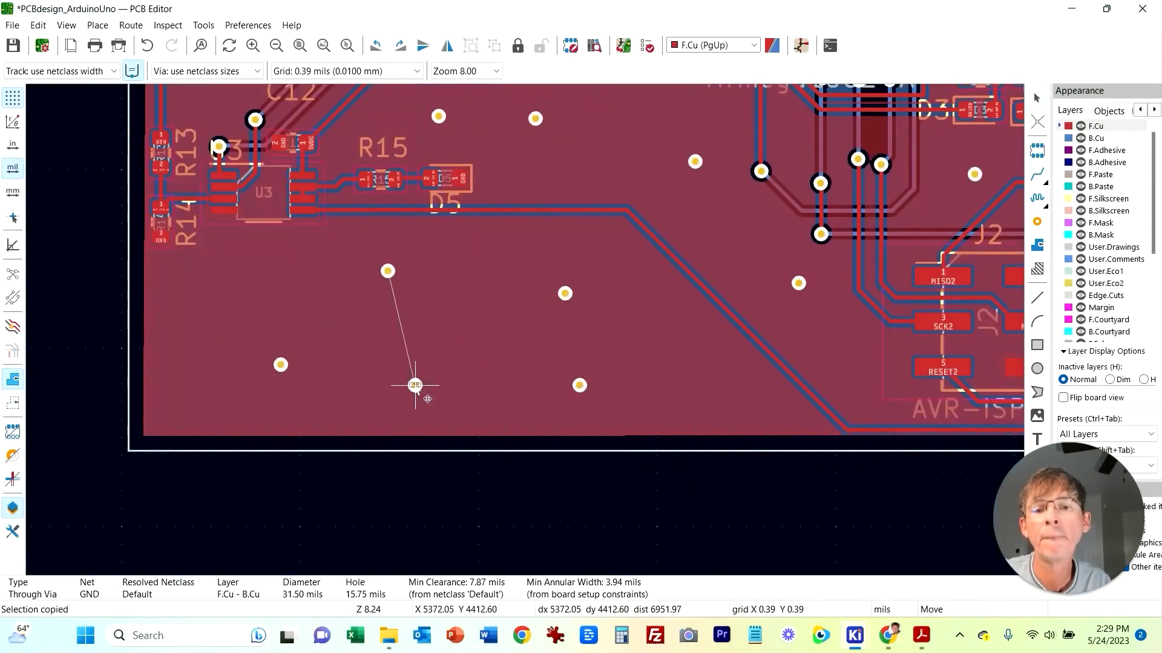
Step: Paste GND stitching vias in the lower left area around R15, U3 and R13/R14
click(246, 298)
key(ctrl+v)
middle_drag(247, 299, 248, 495)
click(233, 254)
key(ctrl+v)
click(176, 196)
key(ctrl+v)
click(273, 132)
click(344, 122)
key(ctrl+v)
click(428, 204)
key(ctrl+v)
click(524, 176)
key(ctrl+v)
middle_drag(527, 175, 471, 364)
click(497, 316)
key(ctrl+v)
click(378, 227)
click(467, 171)
key(ctrl+v)
click(334, 164)
click(133, 166)
key(ctrl+v)
middle_drag(311, 114, 438, 319)
click(288, 146)
key(ctrl+v)
click(392, 151)
Step: Paste GND stitching vias around the barrel jack, C14 and U1, then fit the whole board in view
key(ctrl+v)
click(392, 213)
key(ctrl+v)
click(288, 211)
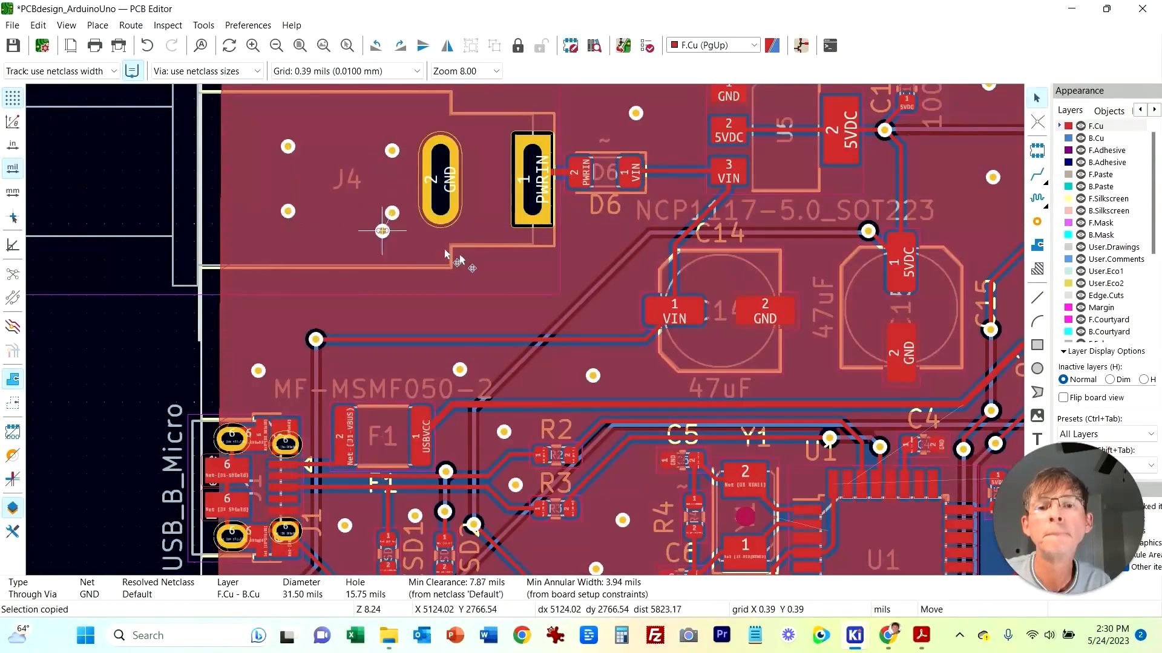
key(ctrl+v)
click(503, 273)
middle_drag(538, 264, 483, 478)
middle_drag(581, 484, 378, 367)
key(ctrl+v)
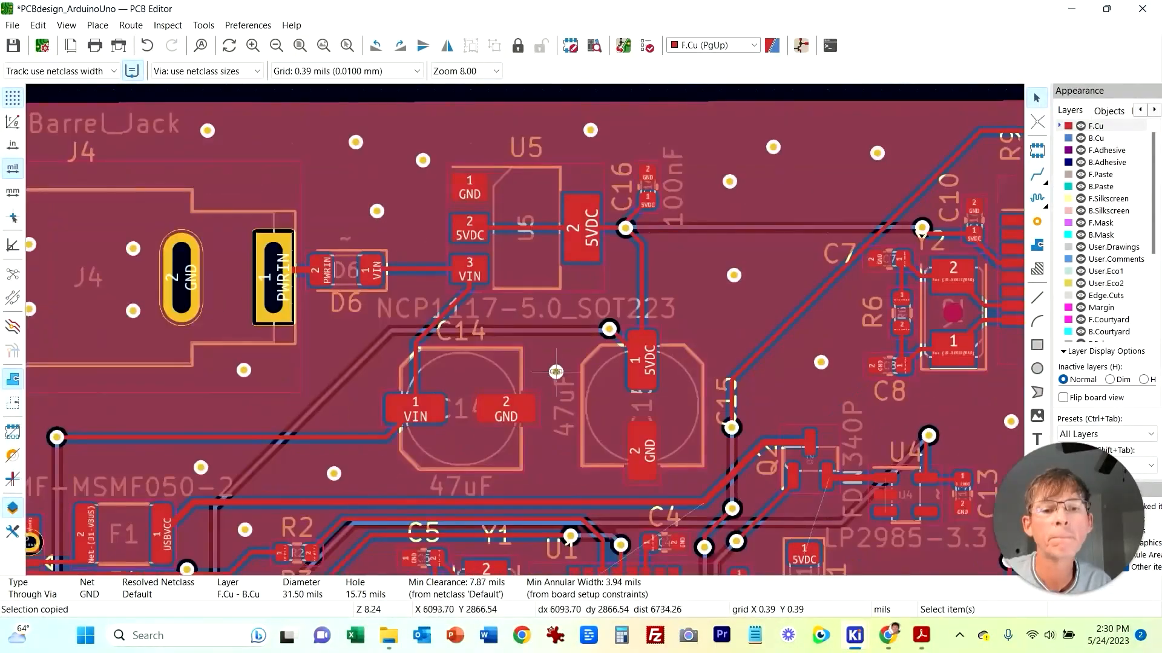
click(556, 372)
key(ctrl+v)
click(553, 464)
middle_drag(683, 484, 566, 294)
click(641, 297)
click(695, 315)
click(646, 363)
key(ctrl+v)
click(754, 372)
key(ctrl+v)
click(853, 407)
key(ctrl+v)
middle_drag(853, 407, 570, 198)
click(574, 312)
key(ctrl+v)
click(583, 515)
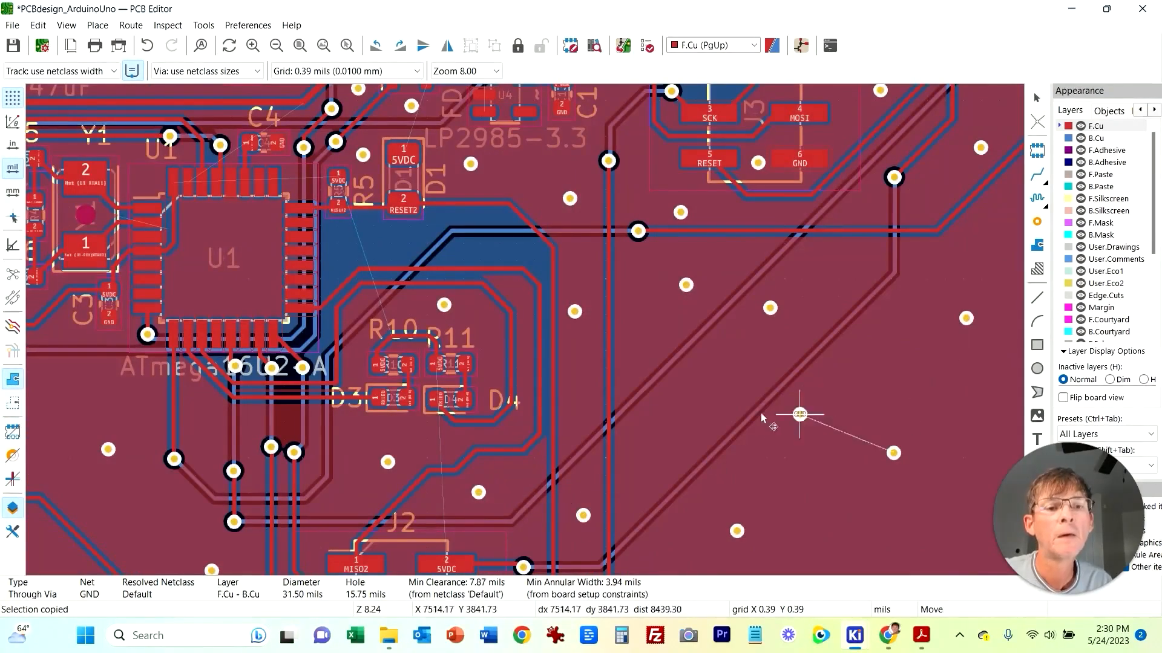
click(692, 423)
scroll(941, 387, down, 2)
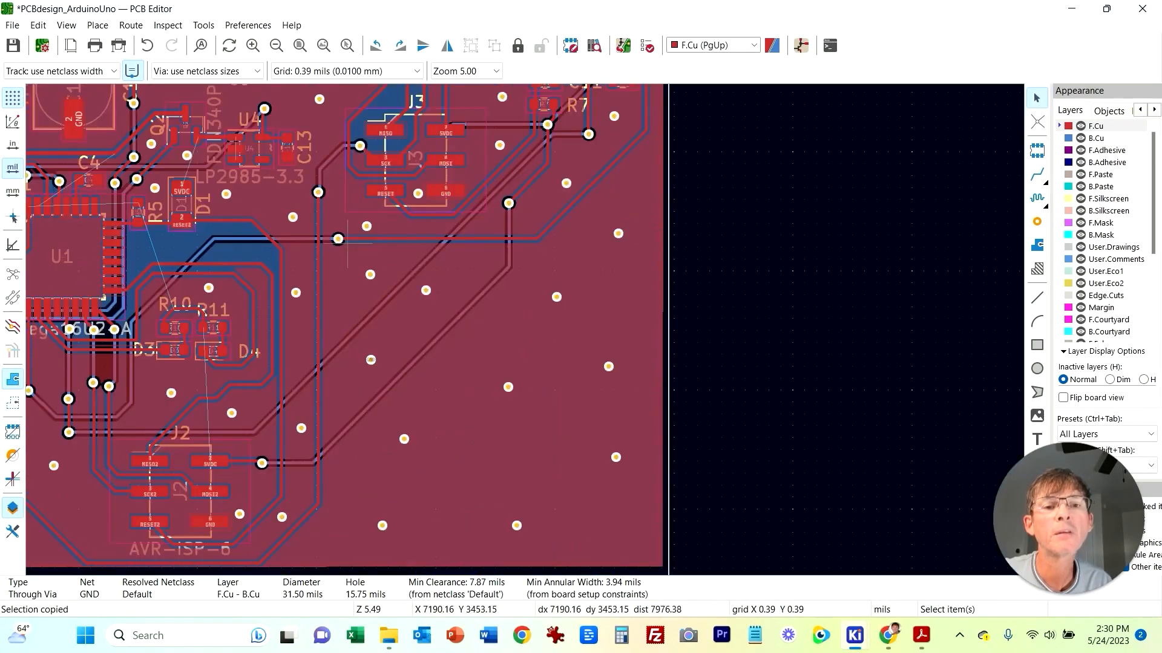
key(Home)
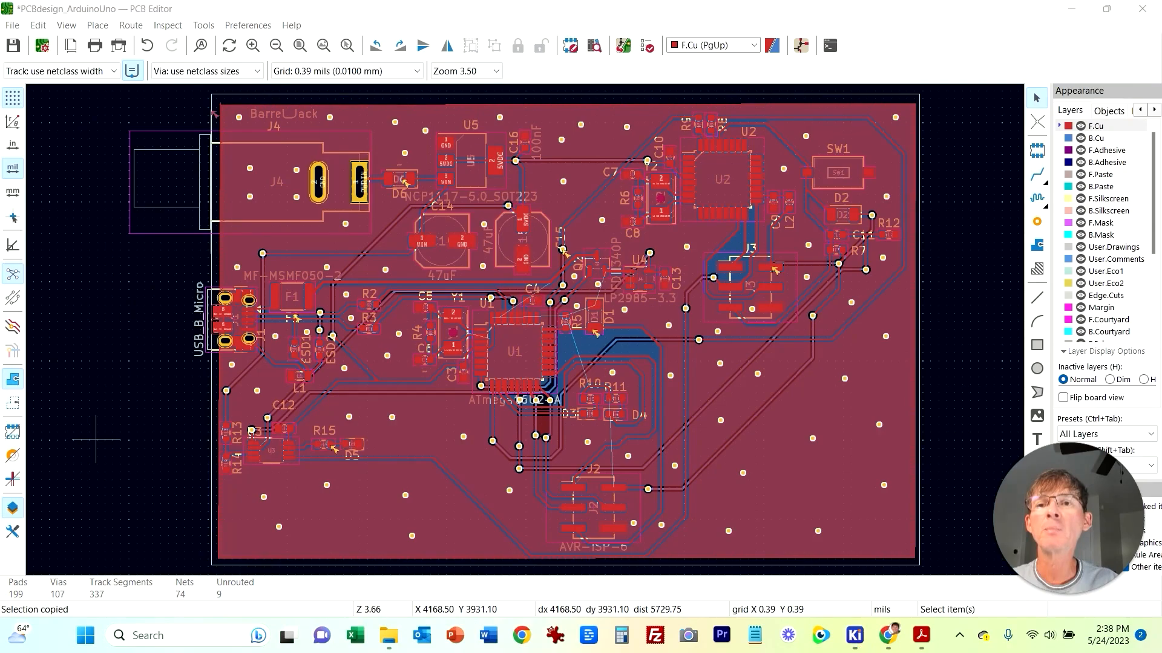
mouse_move(854, 635)
click(1018, 565)
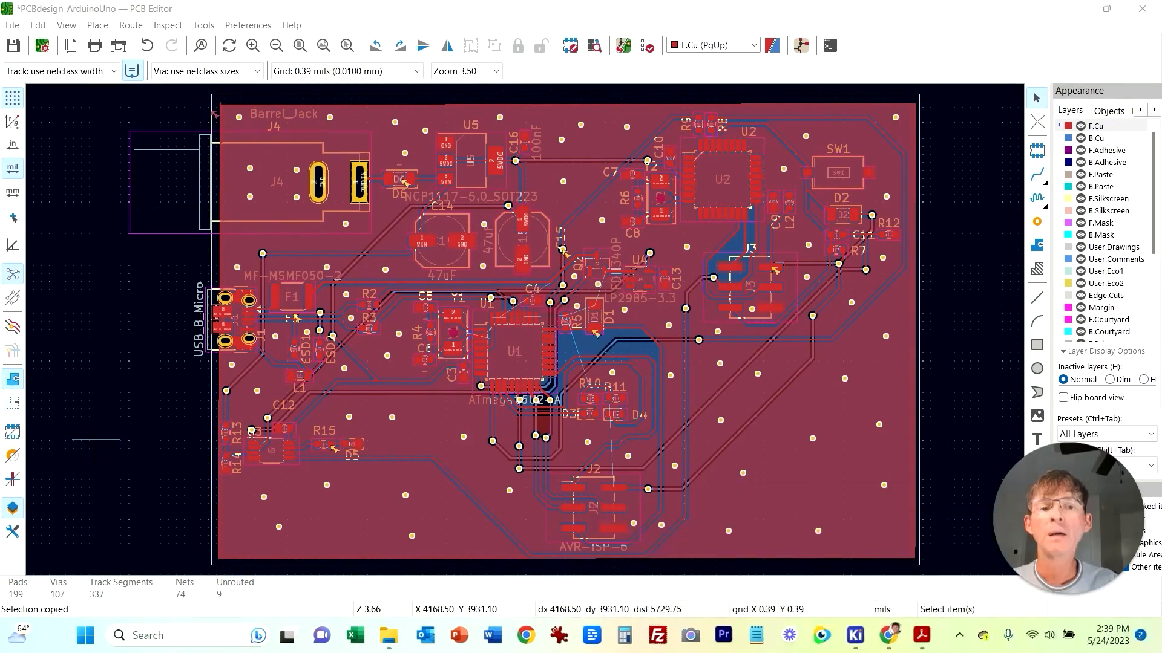
mouse_move(854, 636)
click(1021, 563)
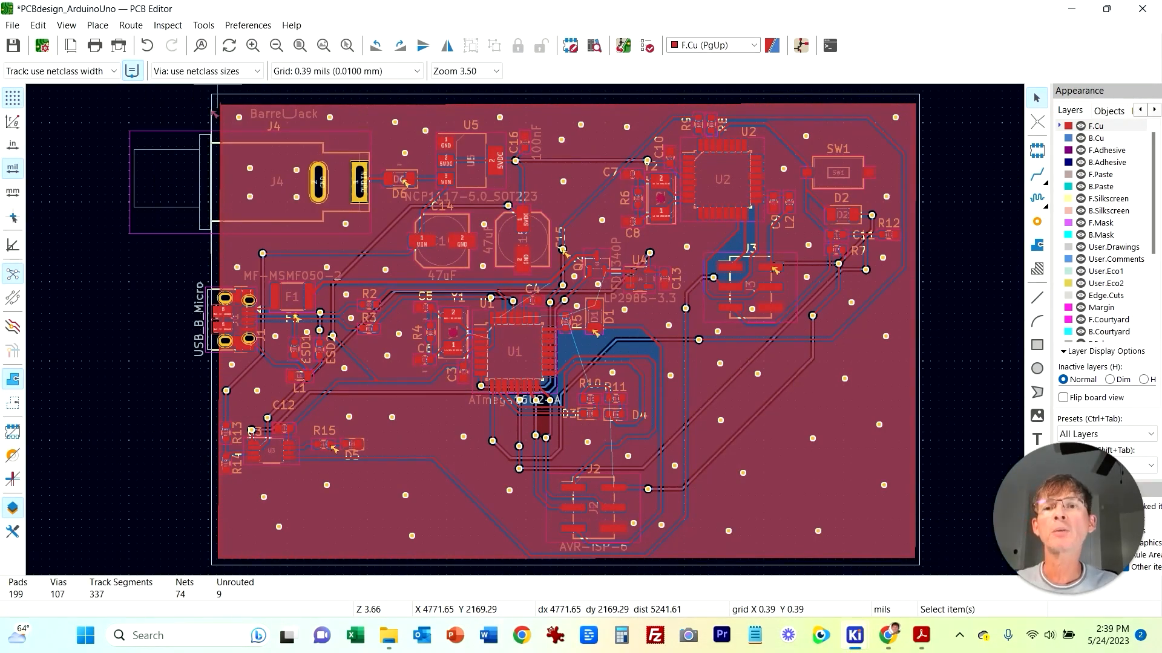
Step: Open the Design Rules Checker, delete all markers and run DRC
click(167, 25)
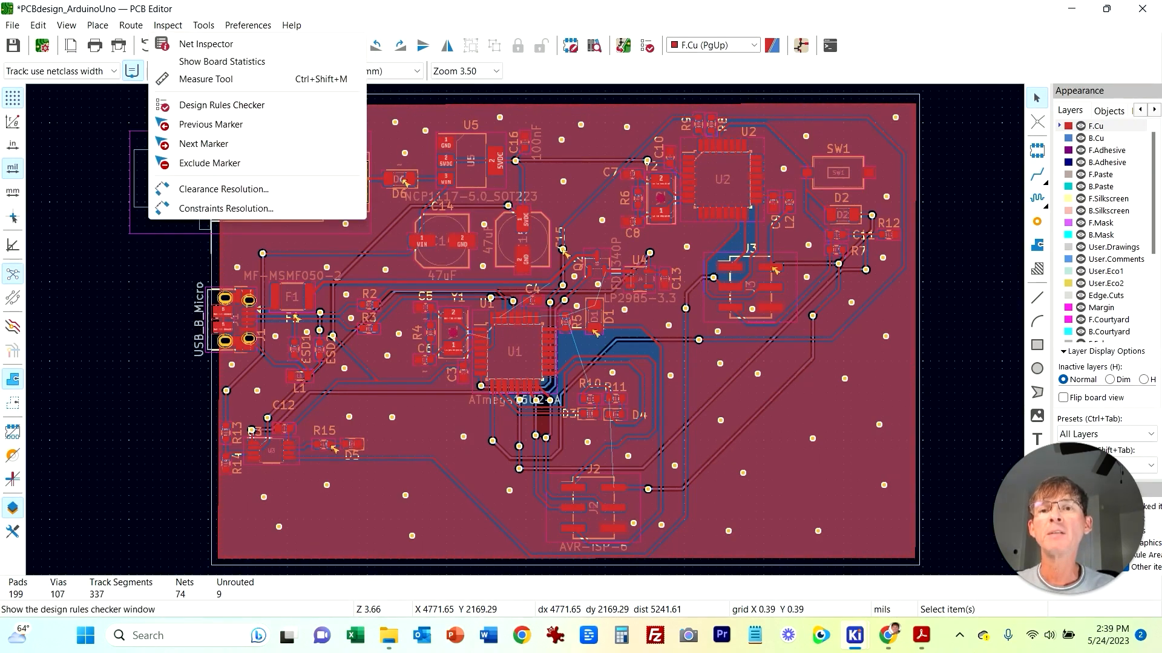
click(221, 105)
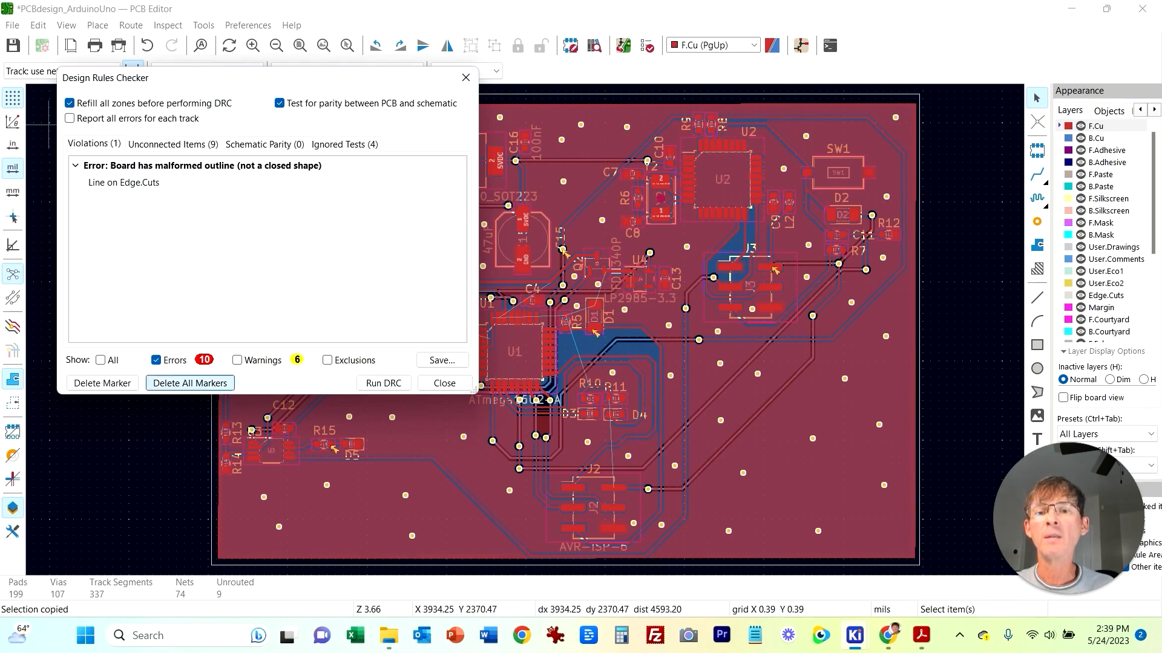
click(190, 383)
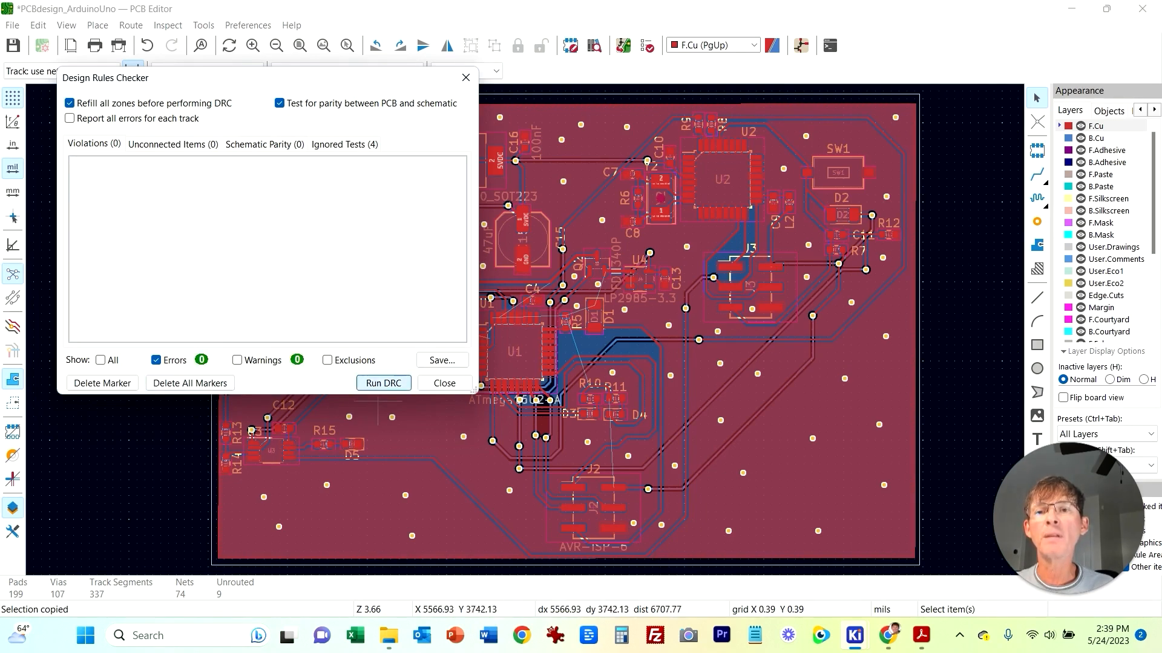
click(383, 383)
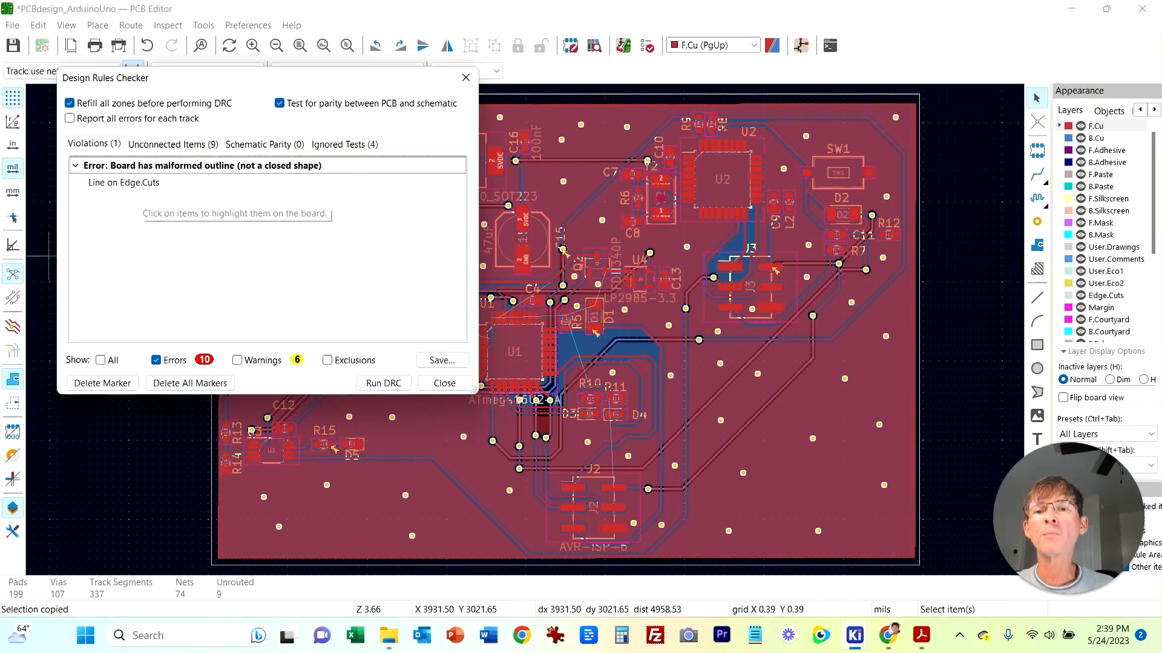
Step: Examine the board outline's upper-left corner for the Edge.Cuts outline violation
drag(269, 83, 767, 118)
scroll(254, 167, up, 4)
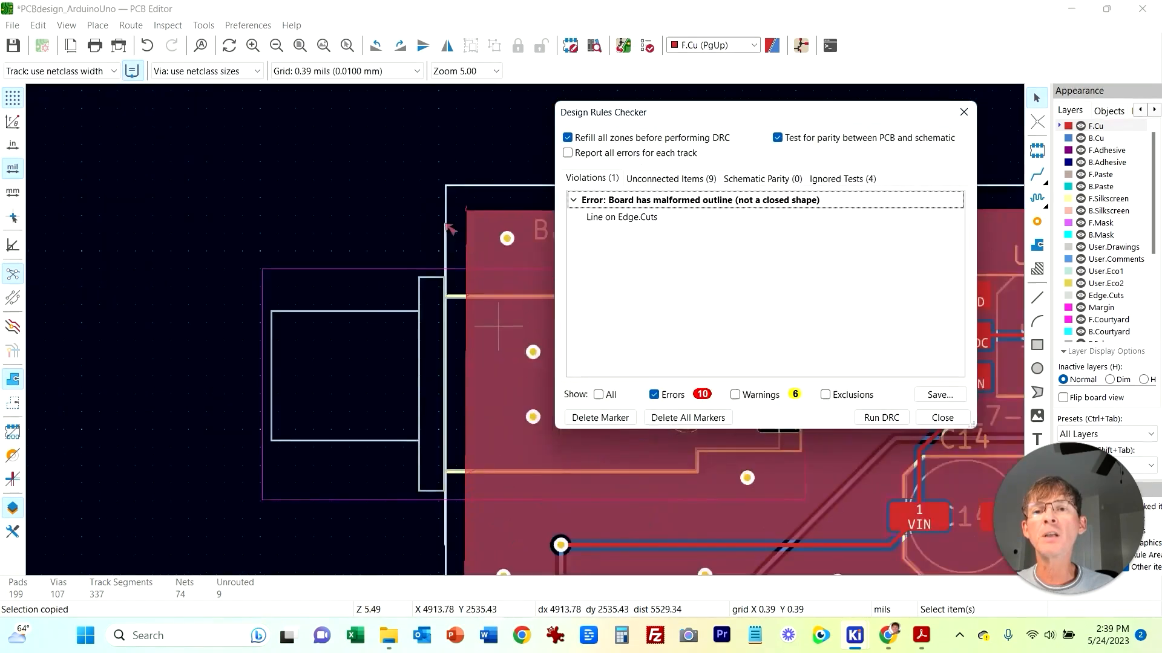
middle_drag(178, 164, 212, 400)
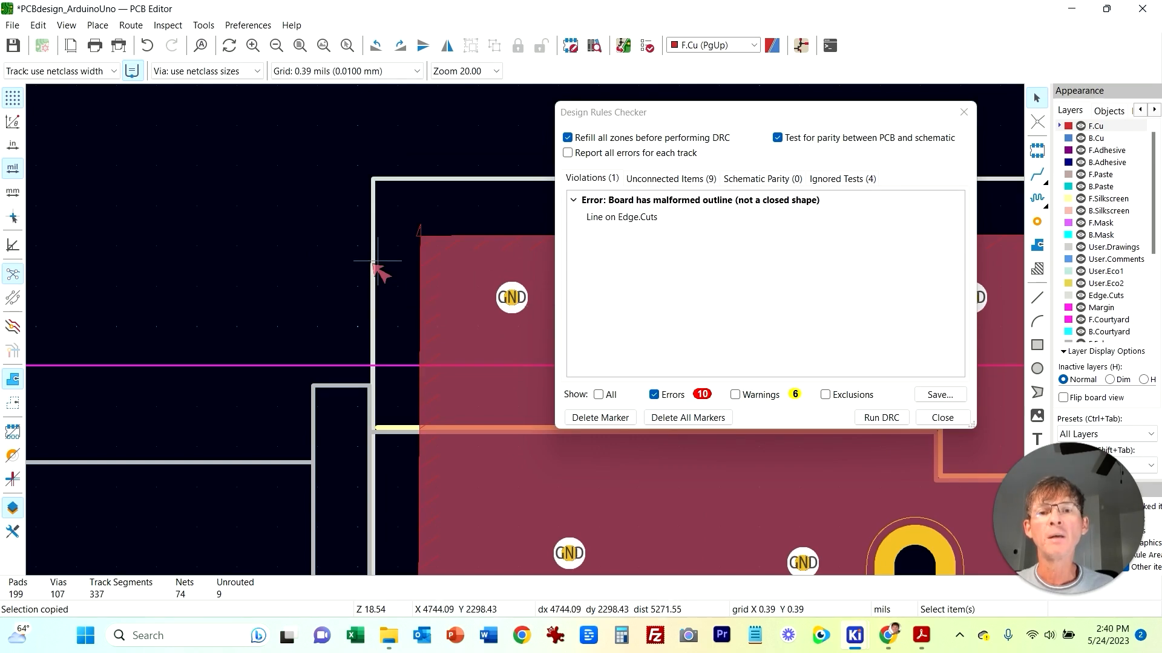
middle_drag(277, 291, 301, 156)
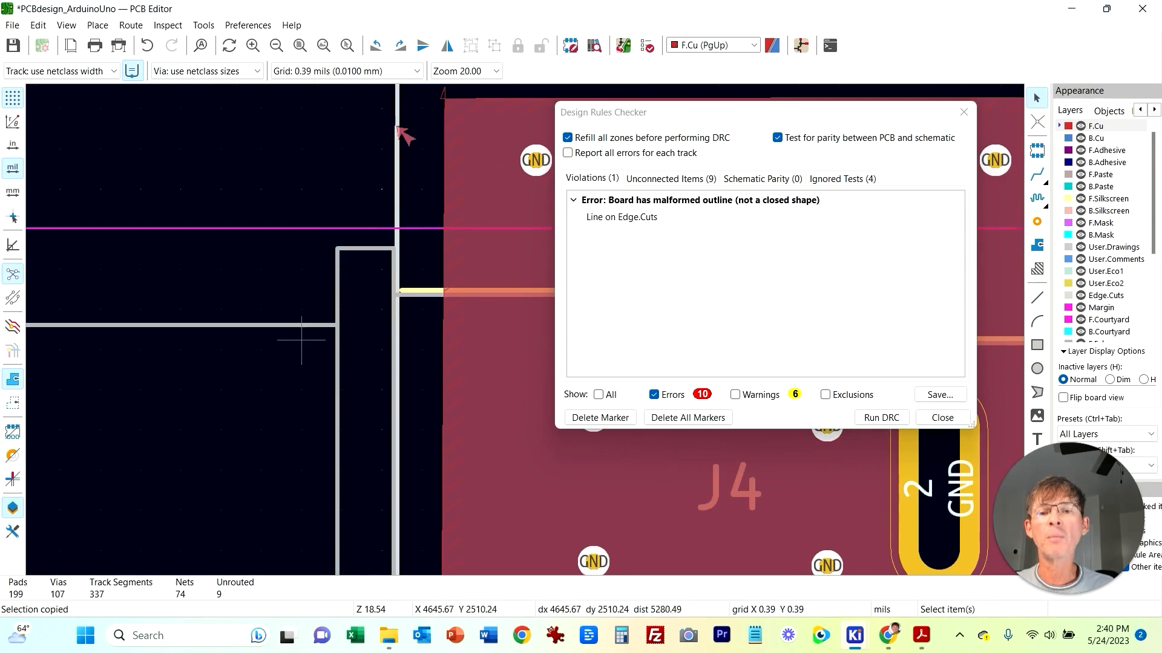
scroll(301, 340, down, 1)
middle_drag(513, 422, 268, 359)
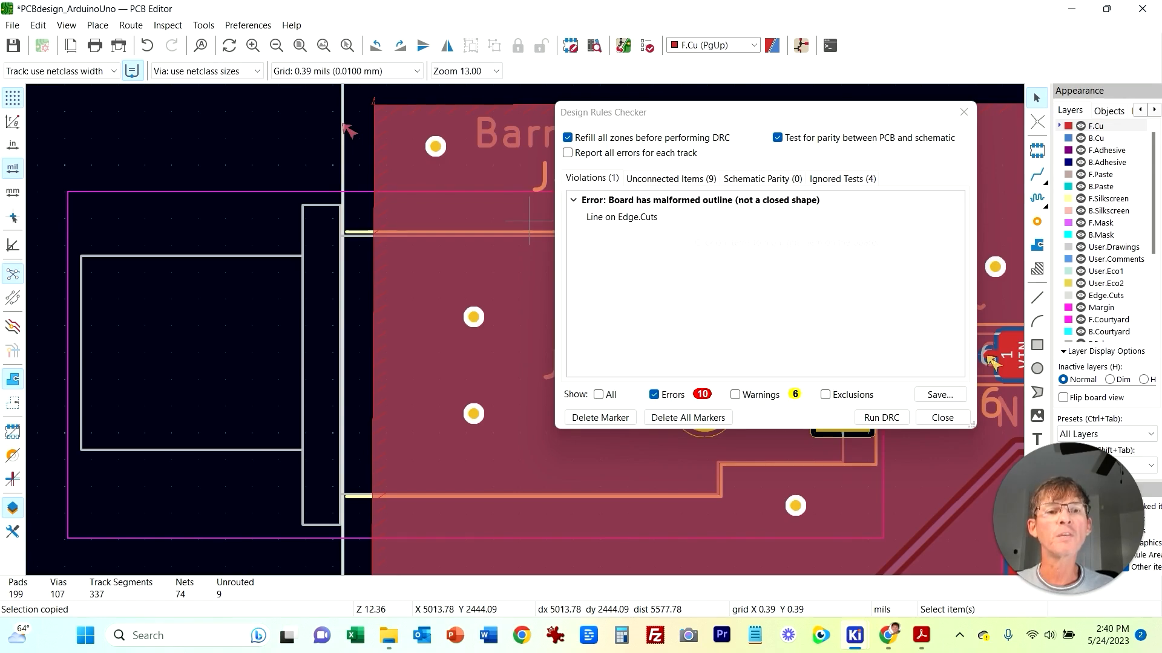
Step: Review the unconnected items list, highlight the first missing 5VDC connection and close the checker
click(671, 179)
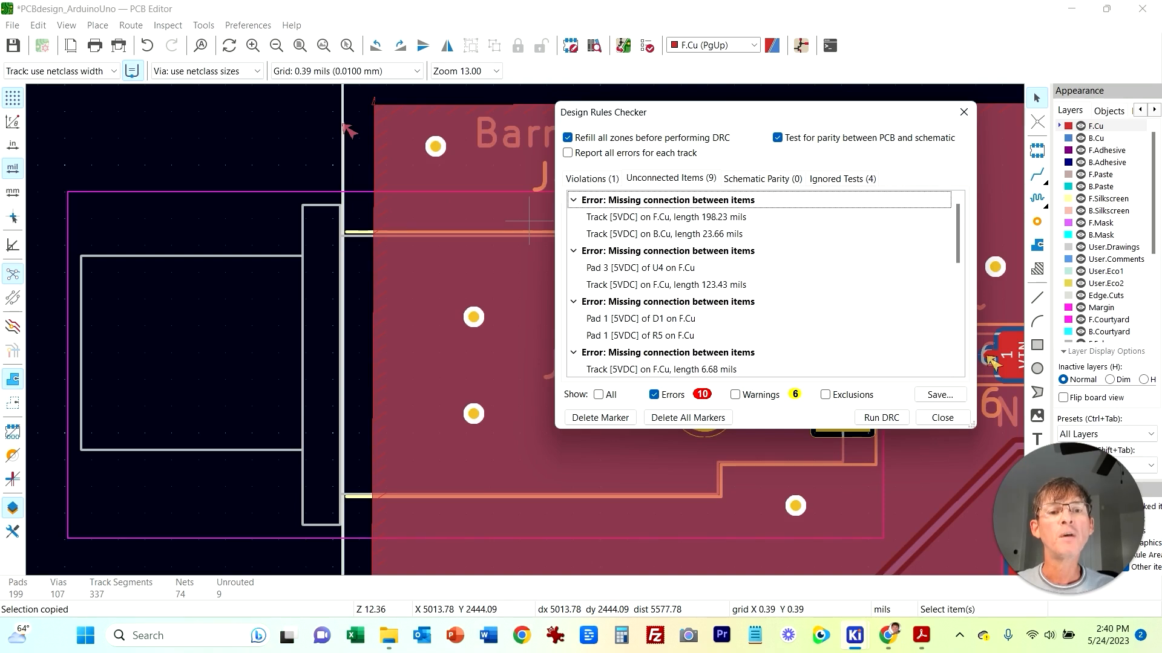
scroll(765, 284, down, 1)
scroll(765, 285, down, 1)
scroll(765, 284, up, 2)
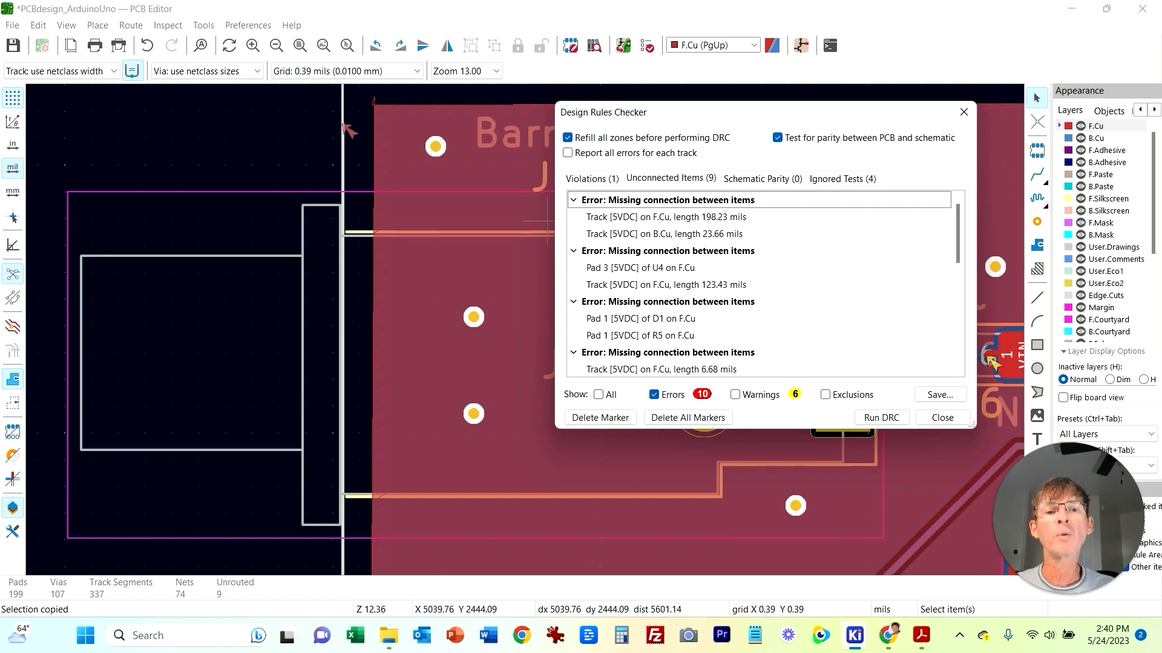
click(665, 217)
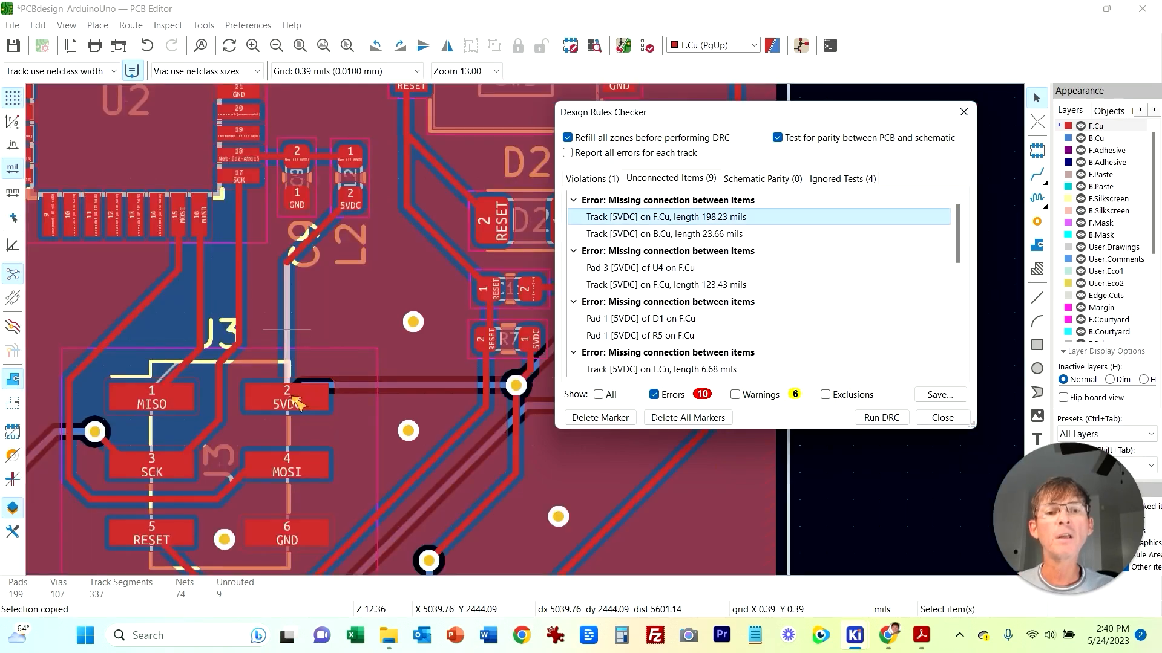
click(942, 418)
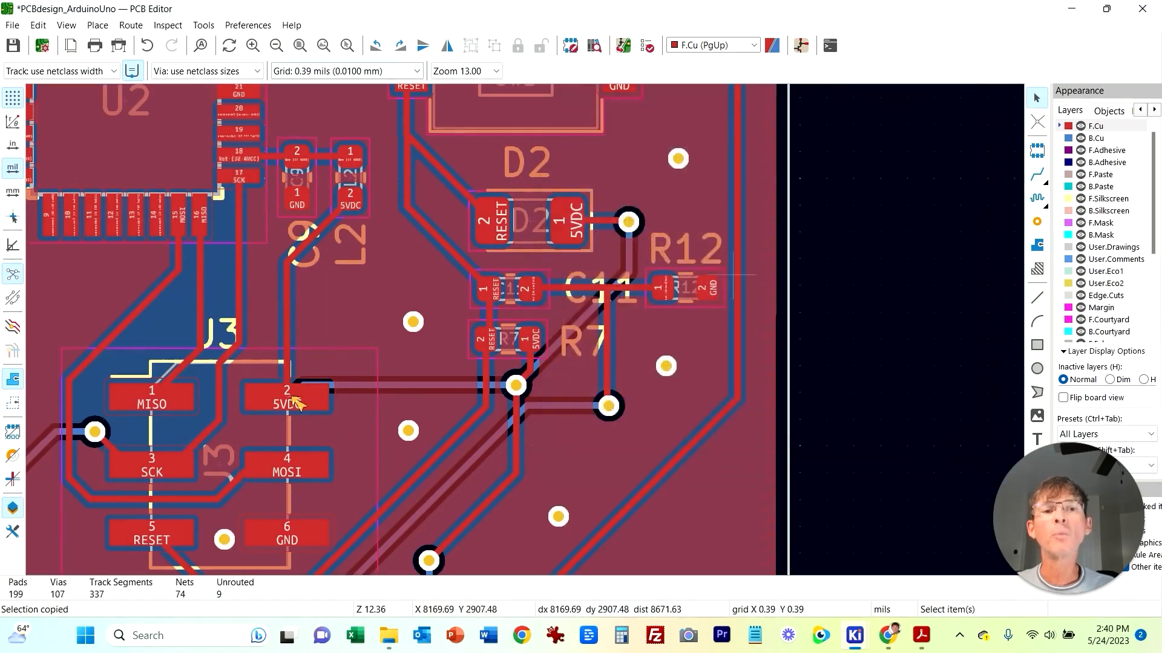
Step: Unfill the selected GND copper zone
click(780, 309)
right_click(779, 309)
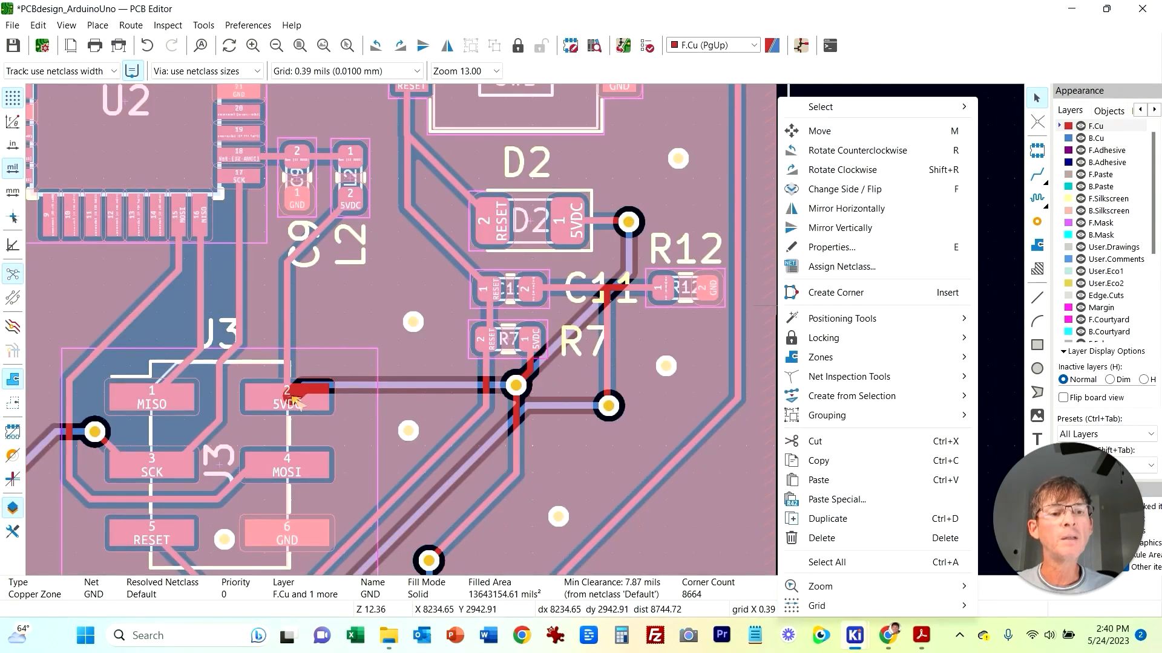
mouse_move(821, 357)
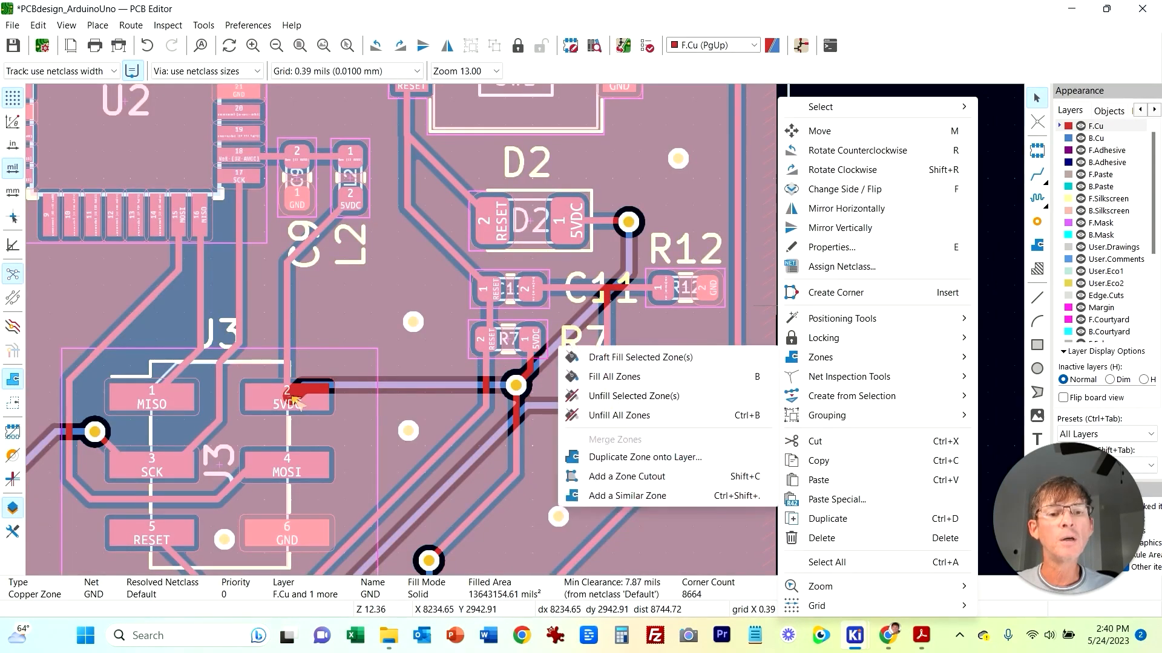
click(634, 395)
Step: Reopen the Design Rules Checker and browse the unconnected 5VDC items
click(168, 25)
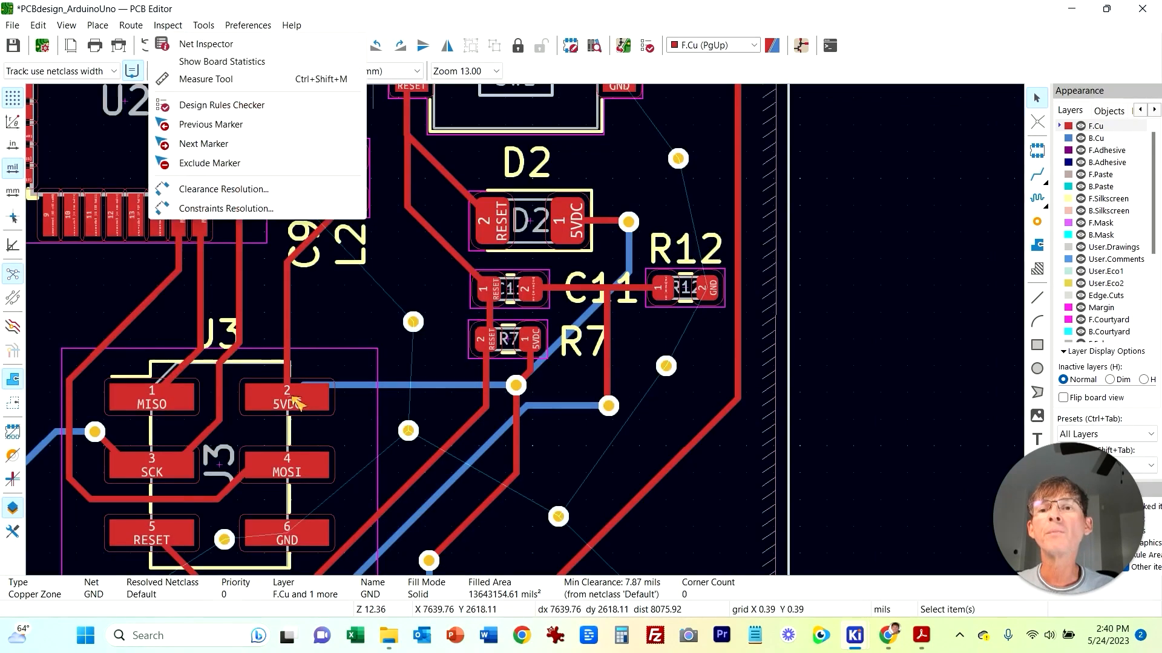
click(223, 106)
click(671, 179)
click(665, 217)
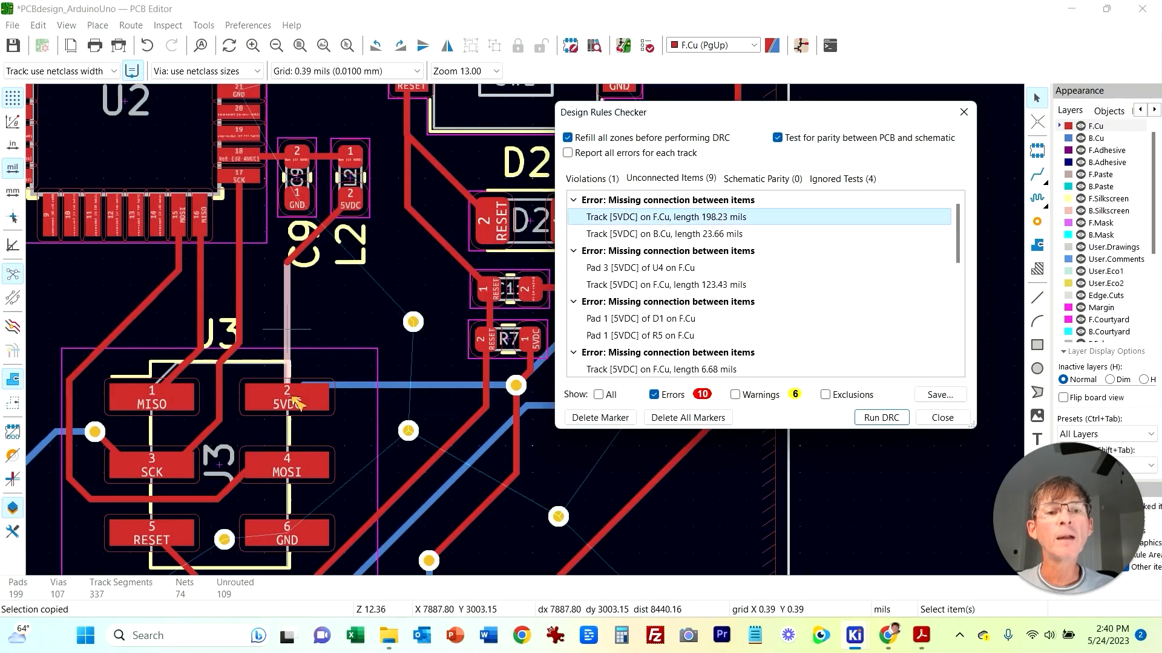
click(640, 268)
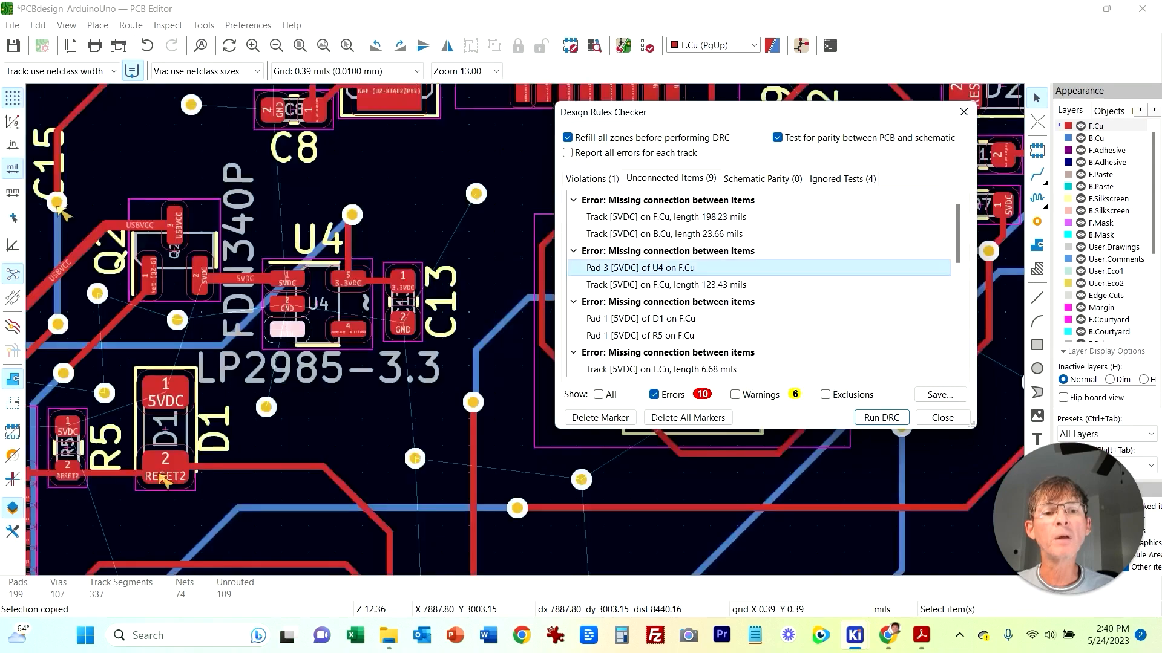
click(665, 217)
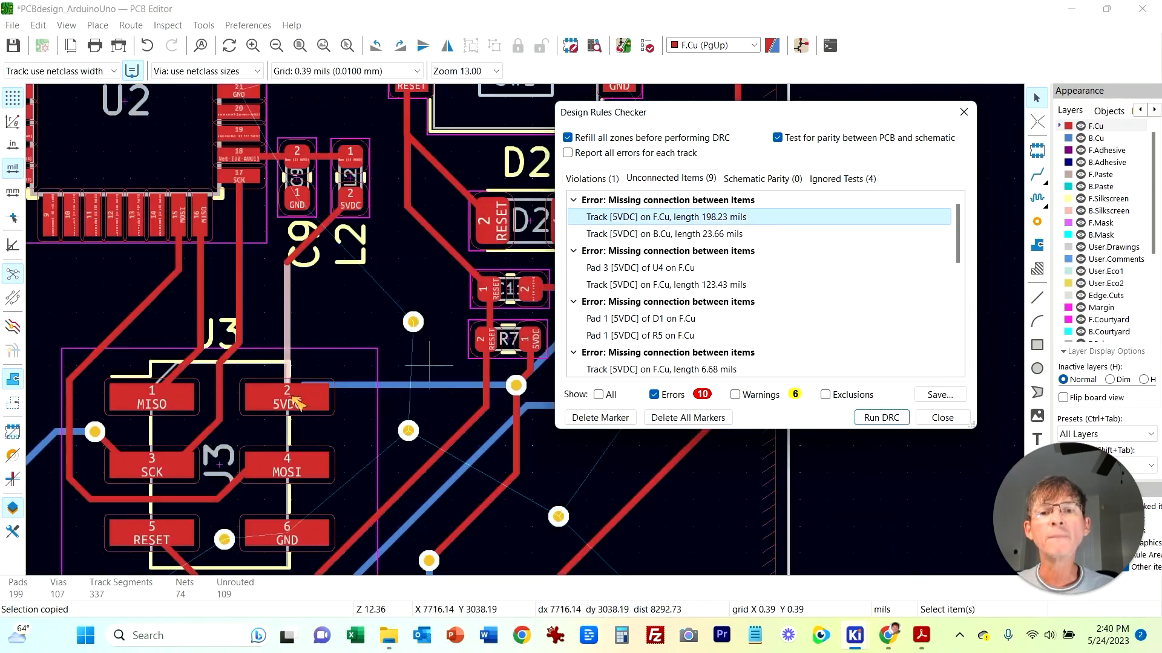
Step: Place a via at the end of the 5VDC B.Cu track beside J3 pad 2
middle_drag(296, 402, 308, 319)
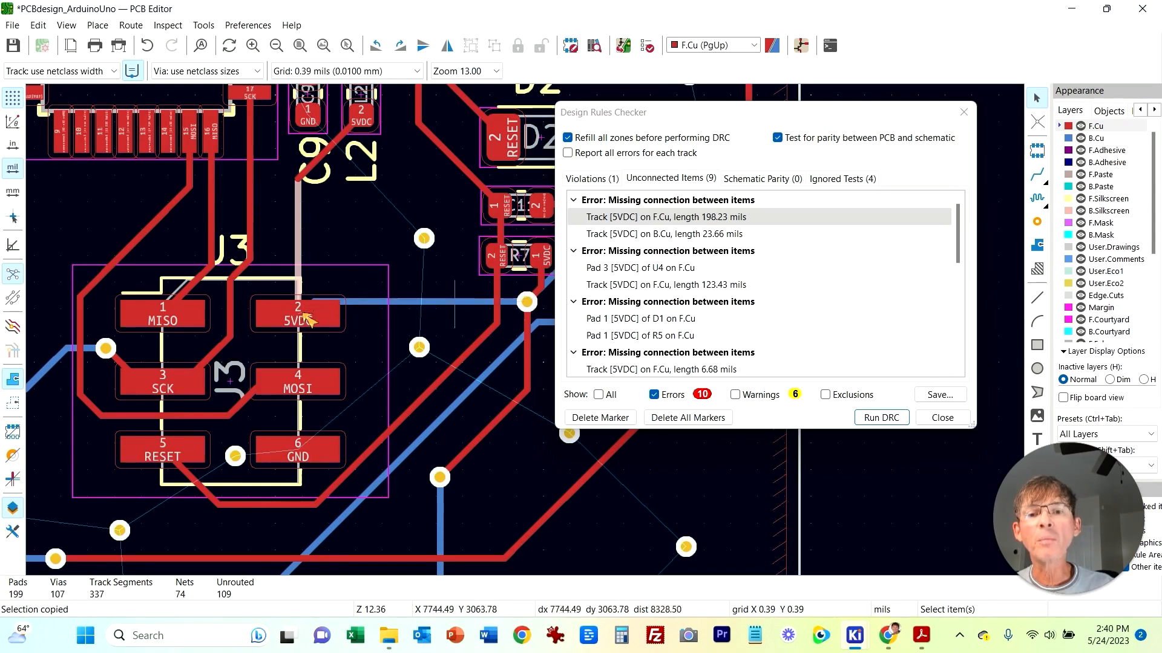
click(307, 319)
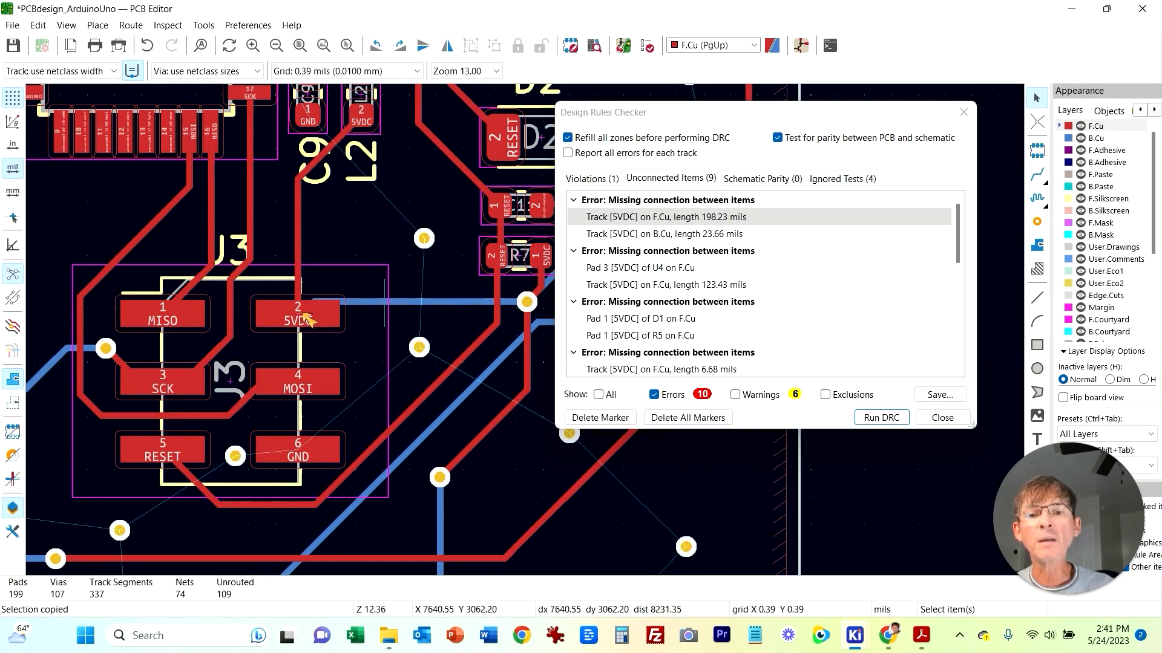
click(384, 303)
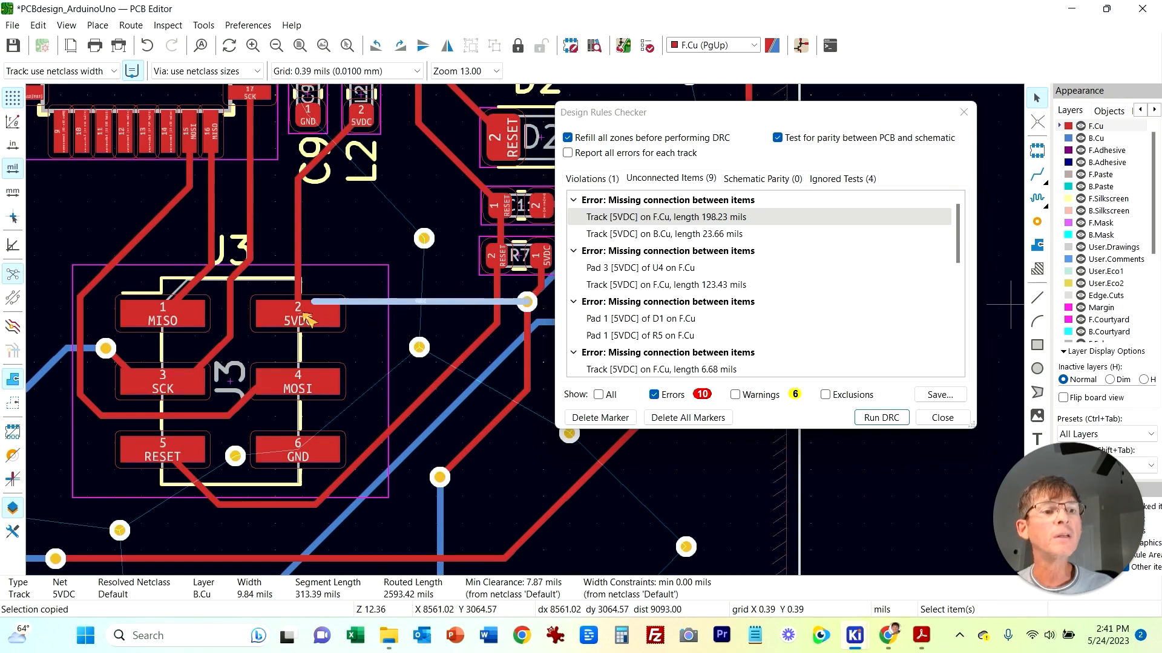
click(1036, 222)
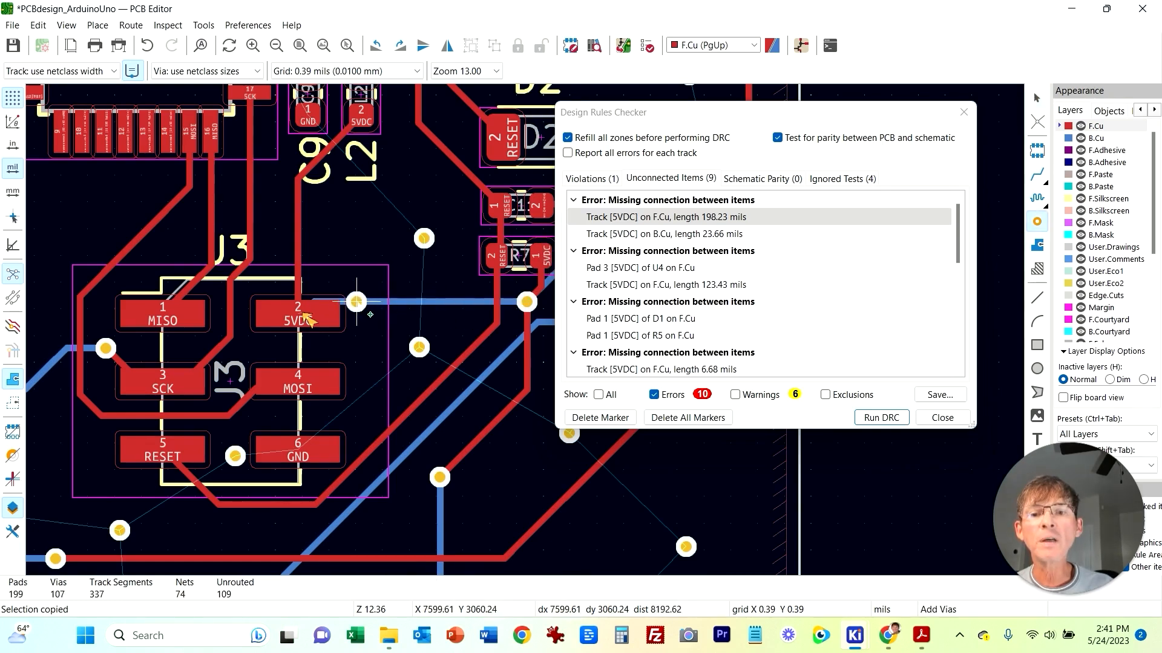
click(358, 300)
key(Escape)
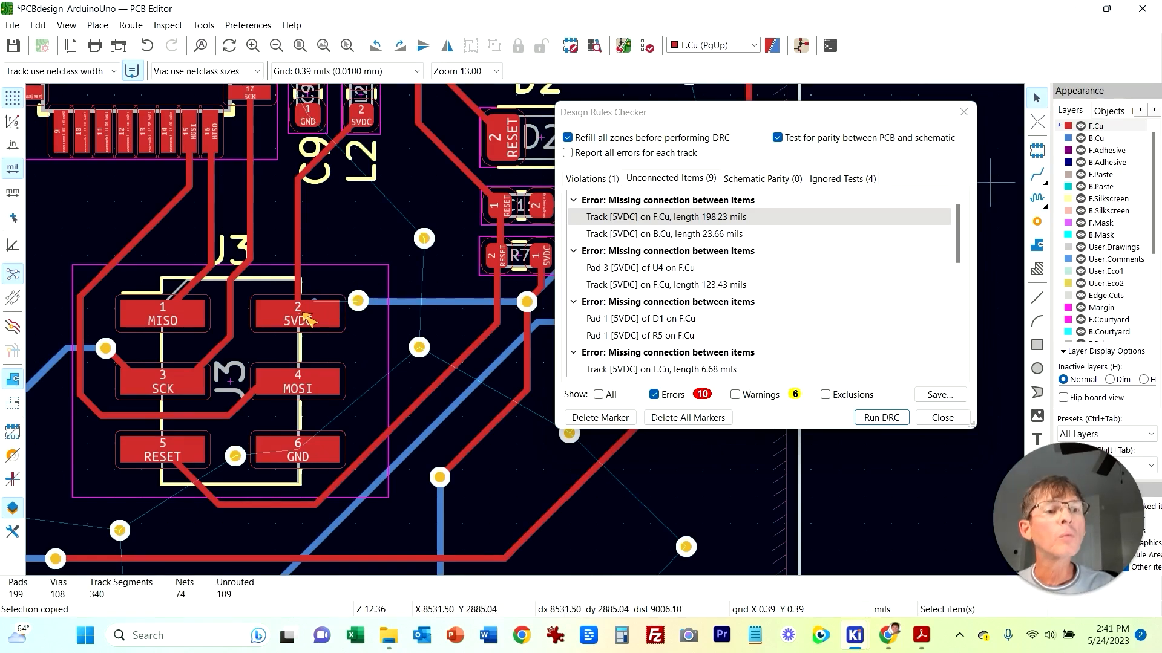
Step: Route a short track from the new via to J3 pad 2
key(x)
click(348, 301)
click(320, 303)
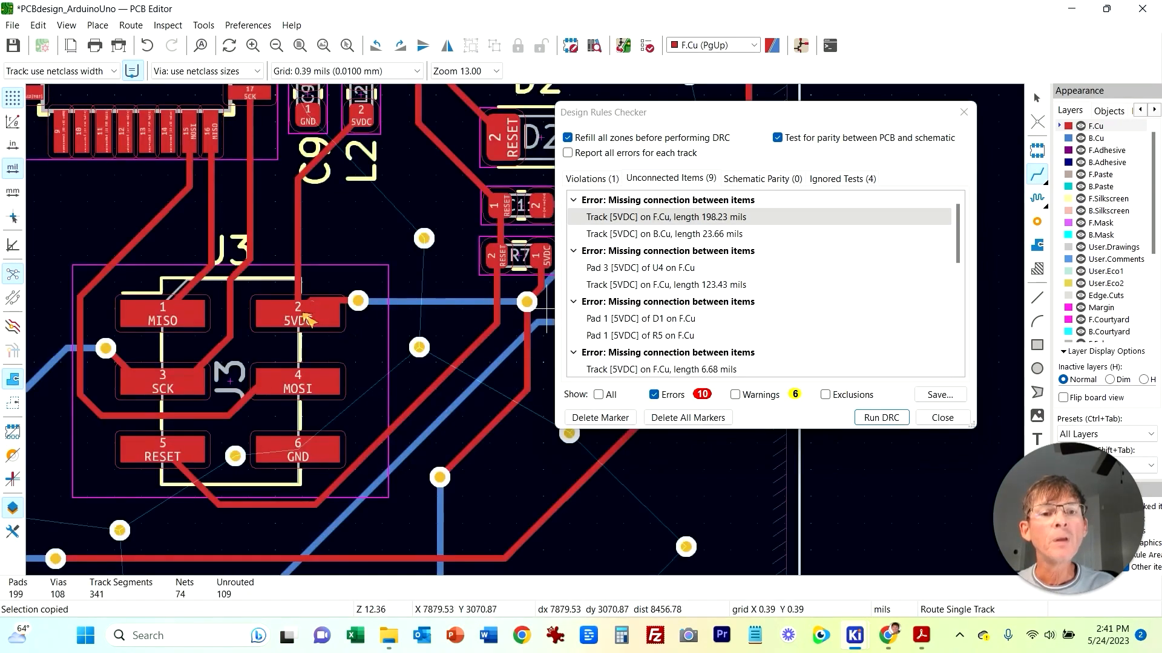
Step: Locate U4 pad 3 and the 123.43 mil 5VDC track flagged in the unconnected items list
click(641, 268)
middle_drag(415, 398, 247, 375)
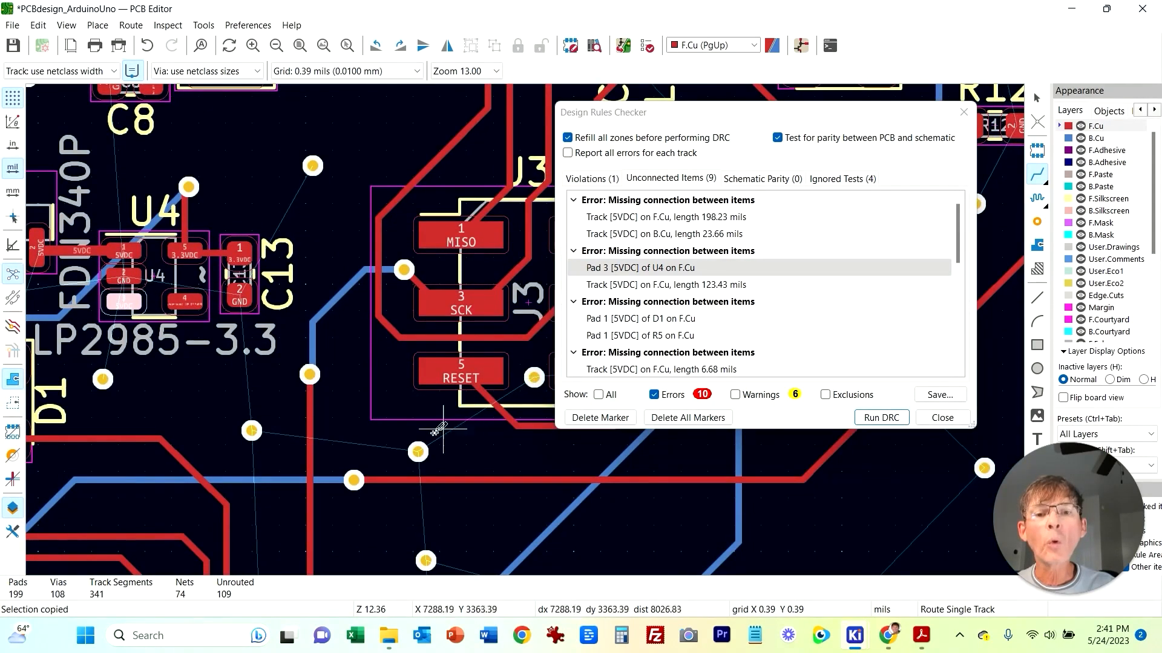
middle_drag(228, 399, 356, 404)
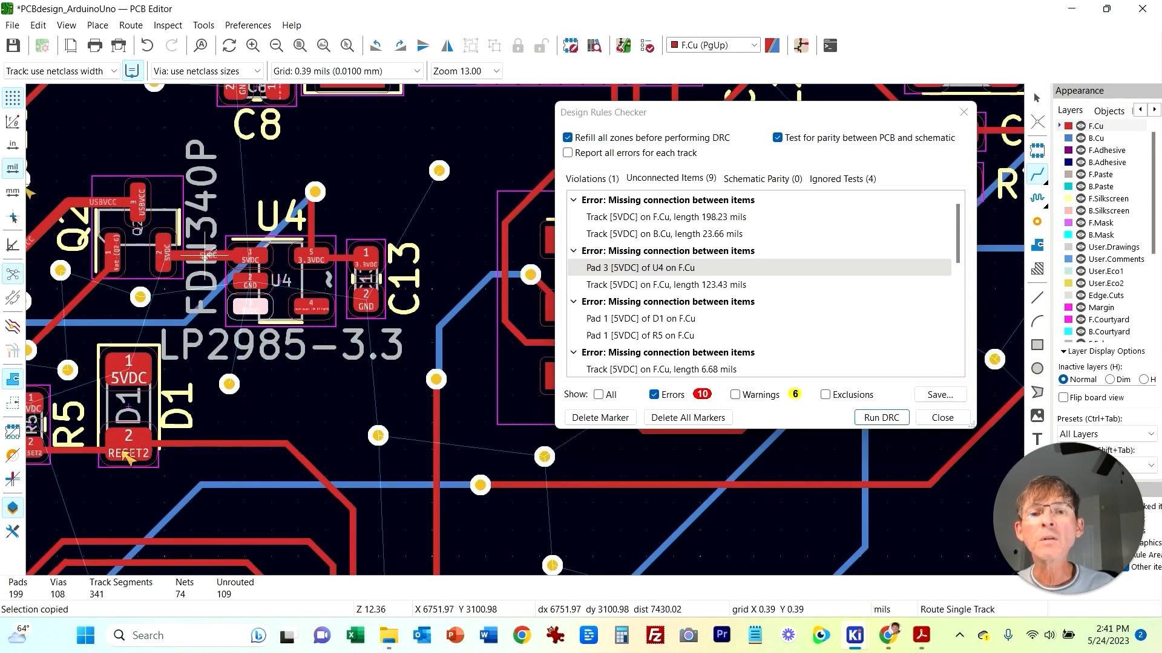
middle_drag(301, 403, 436, 444)
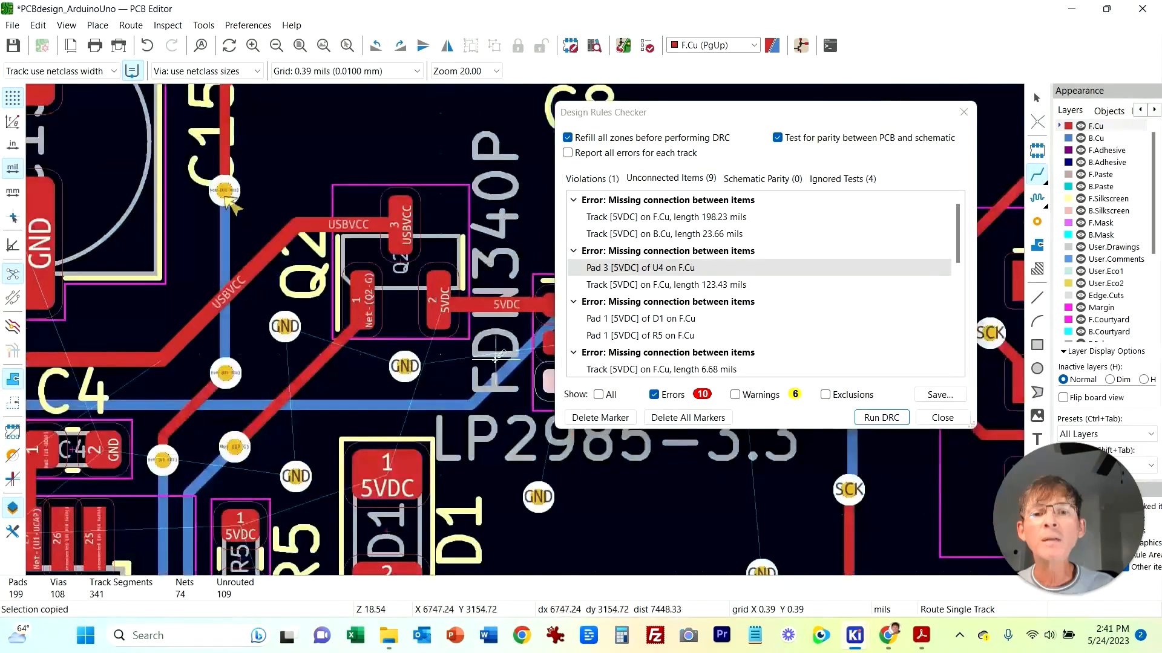
scroll(360, 309, up, 2)
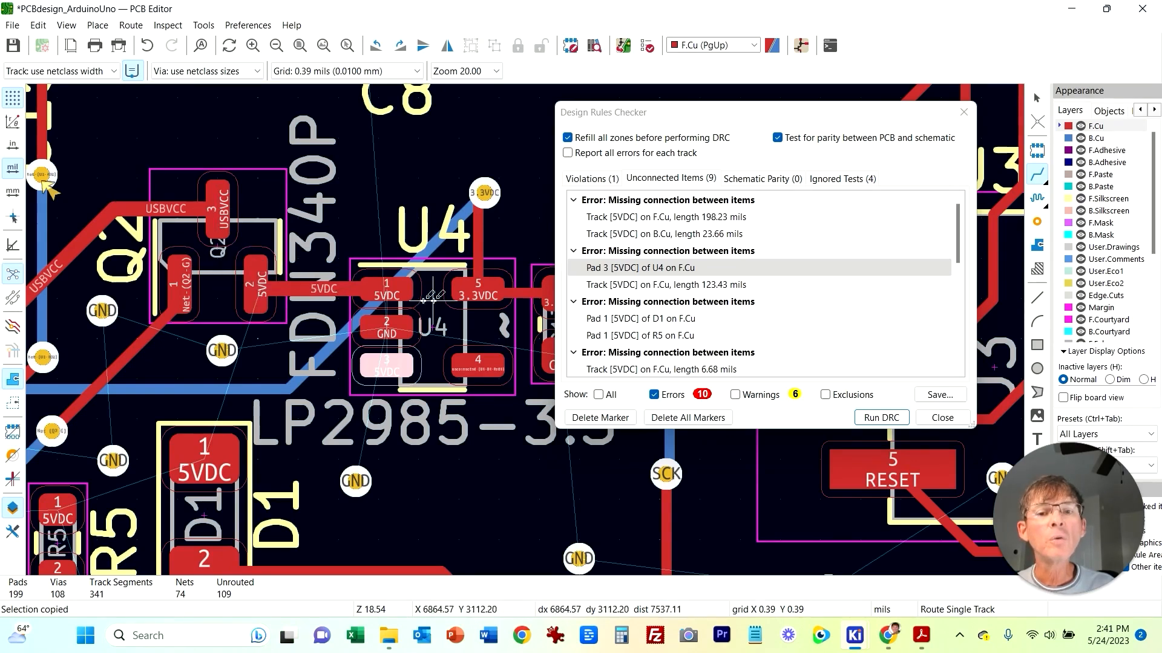
click(640, 267)
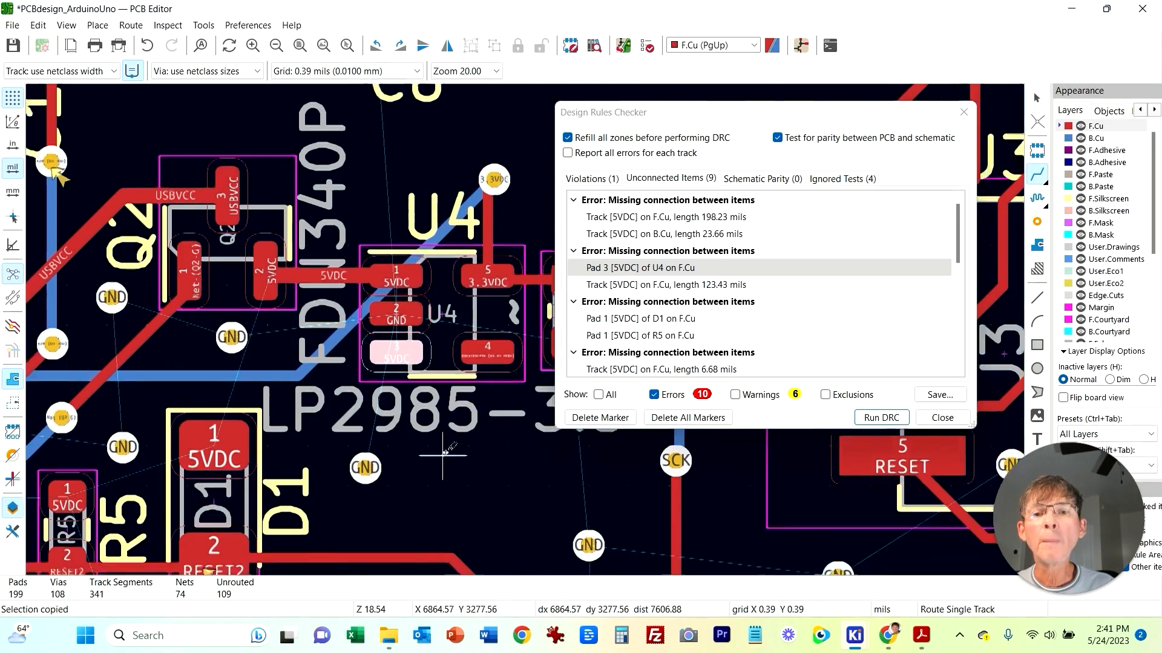
click(641, 284)
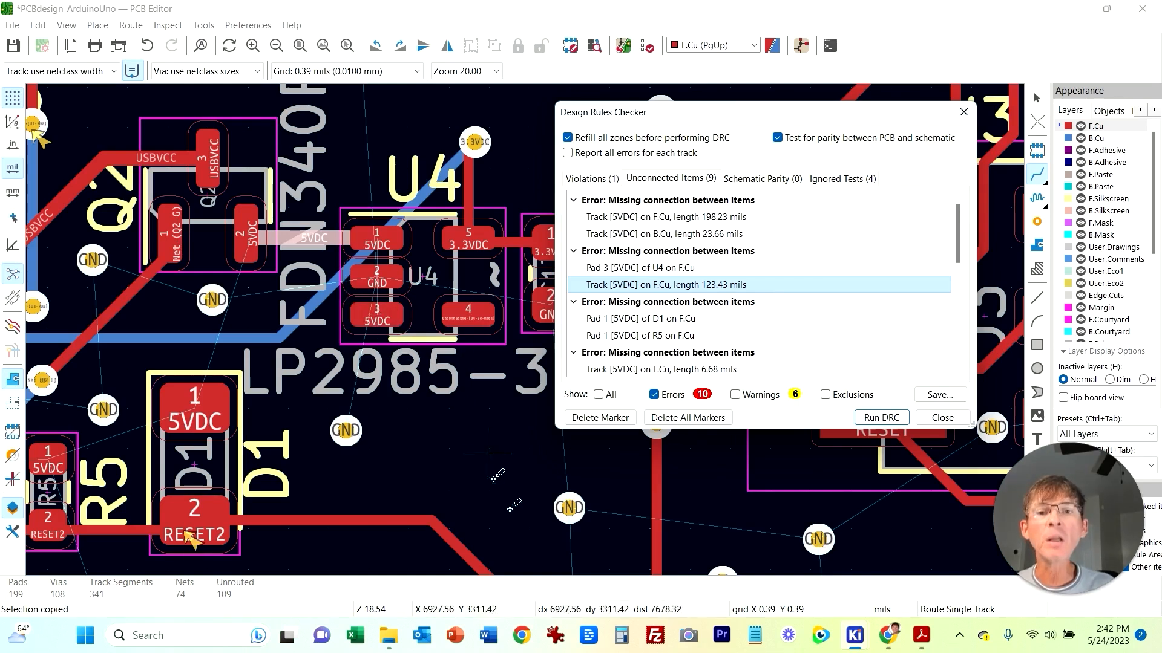
Step: Switch to the schematic editor to examine the LP2985 regulator wiring, then return to the PCB editor
click(854, 635)
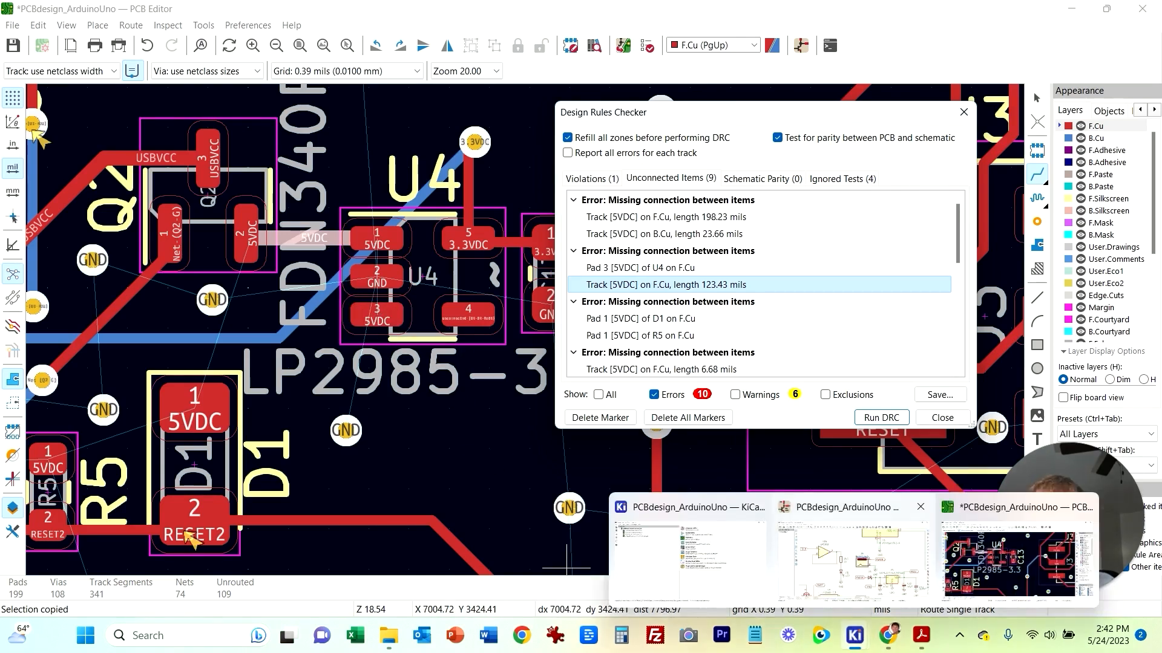
click(853, 557)
scroll(643, 375, down, 5)
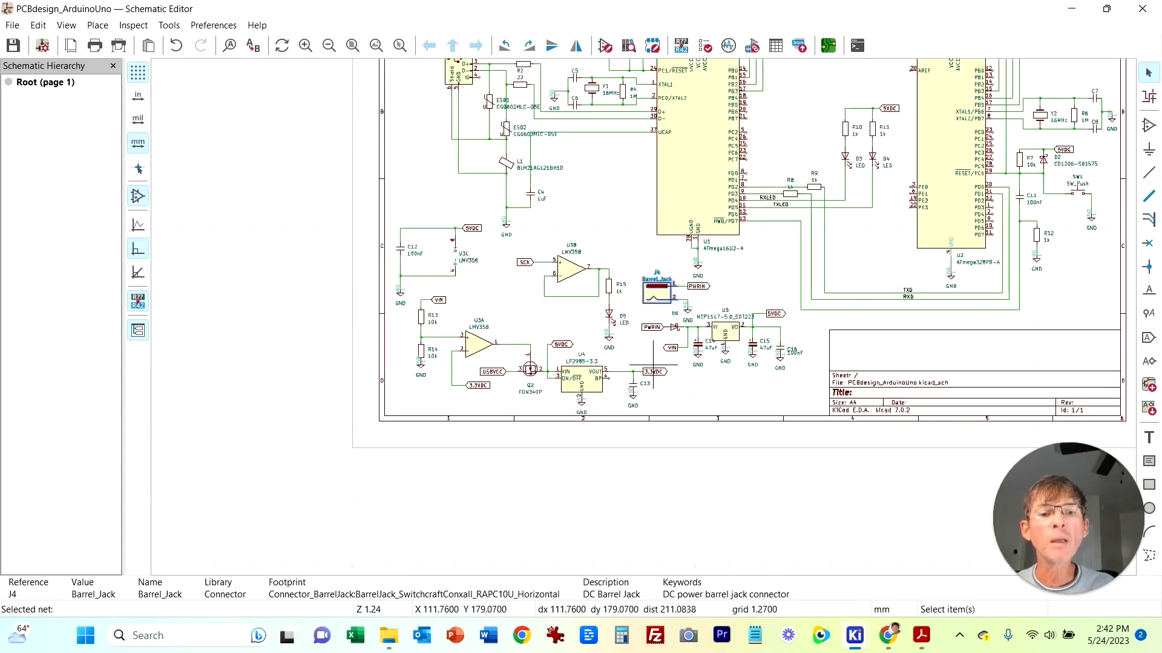
scroll(609, 382, up, 3)
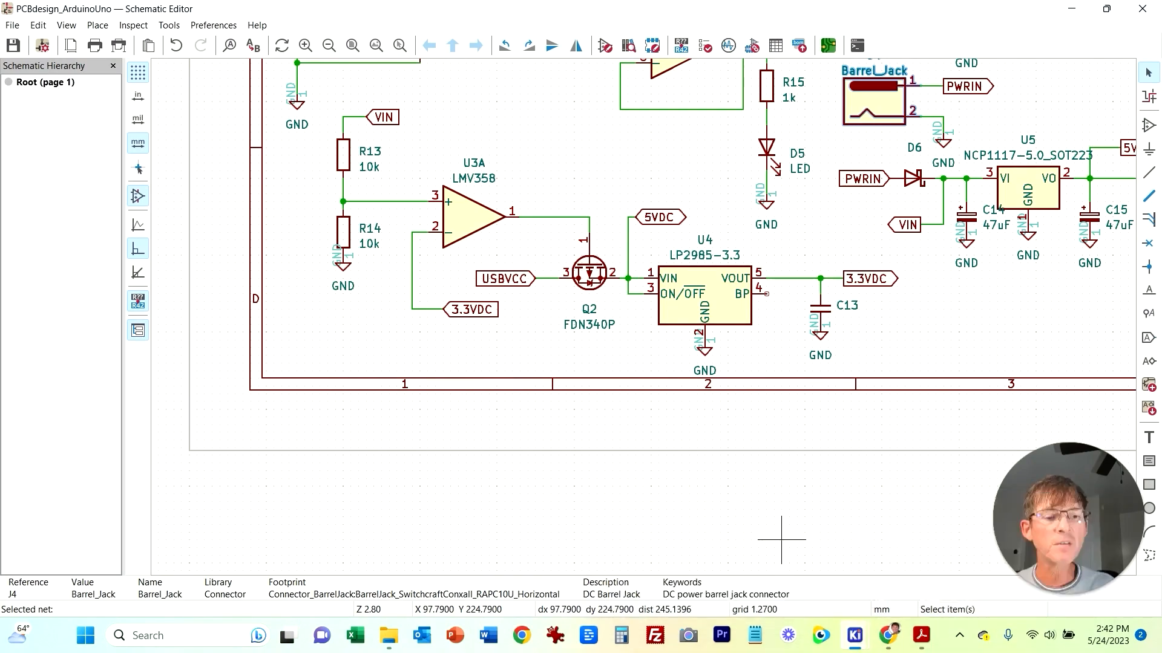
click(854, 635)
click(1016, 562)
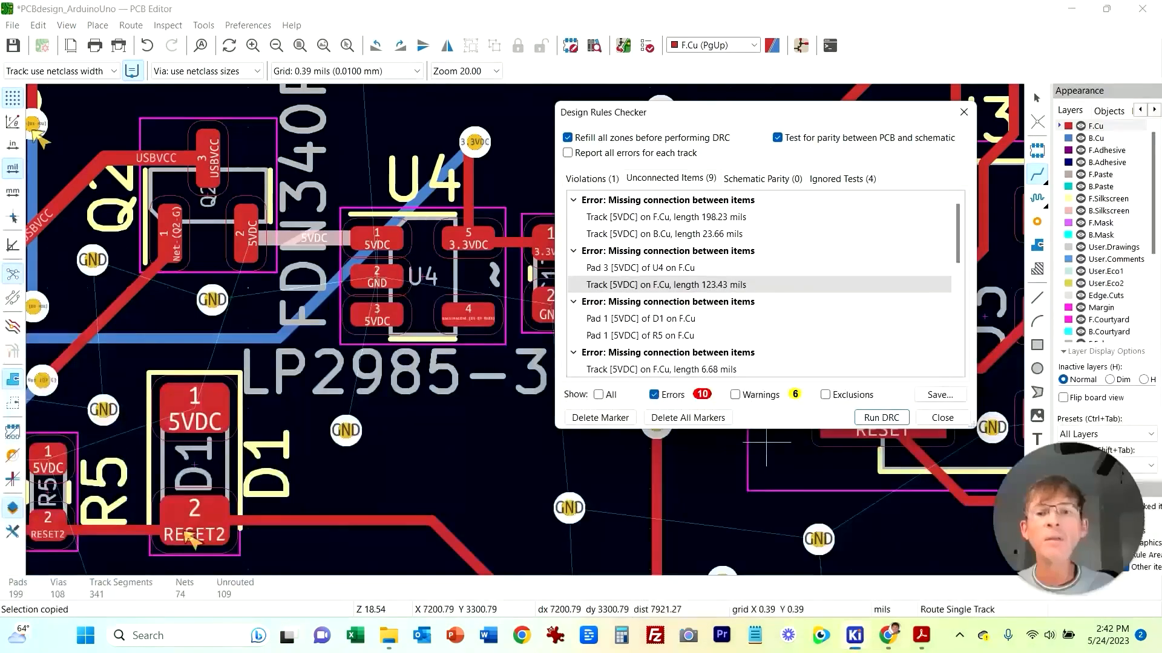
Step: Route 5VDC tracks joining U4 pad 3 to pad 1 and Q2's 5VDC pad to D1 pad 1
click(378, 310)
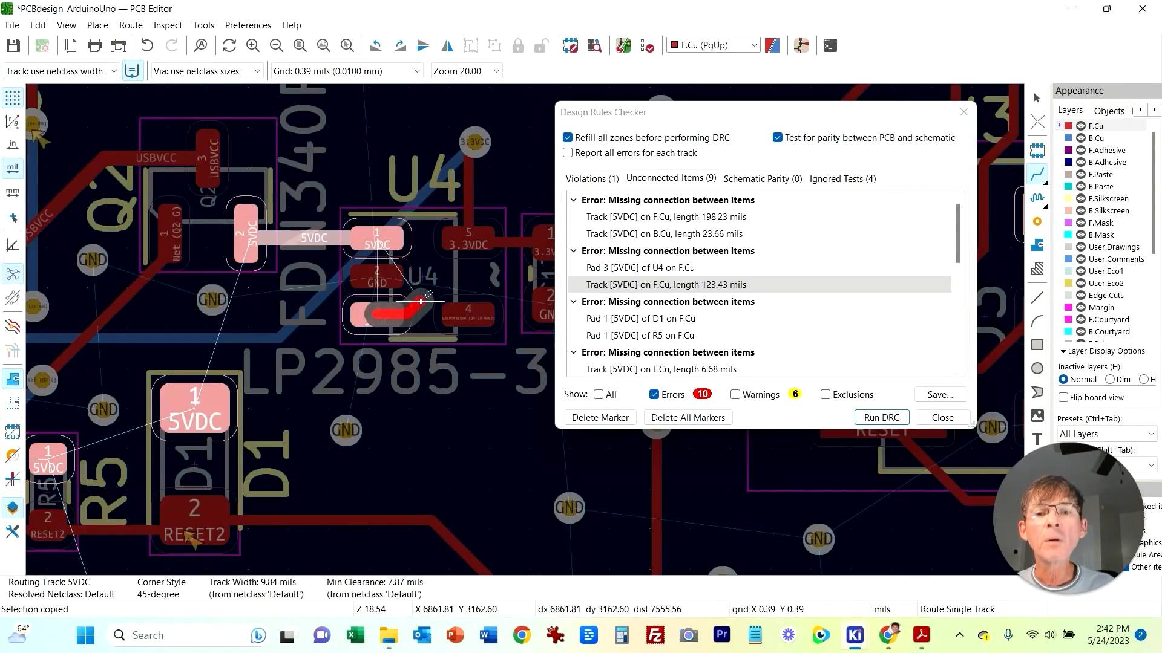
click(412, 242)
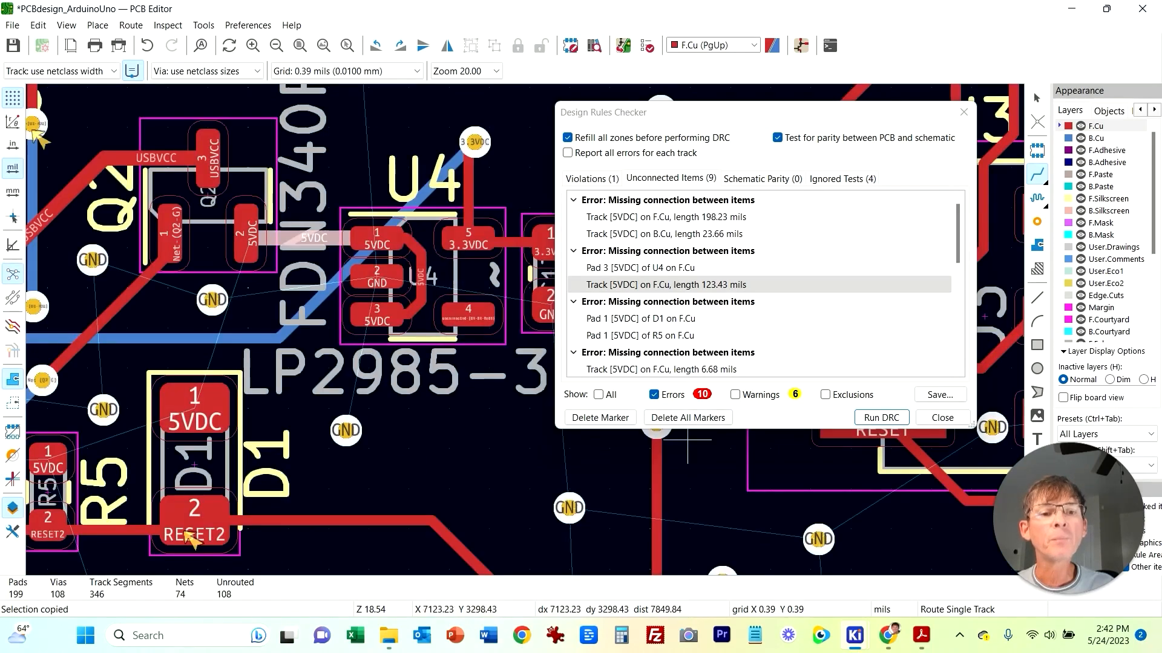
click(663, 319)
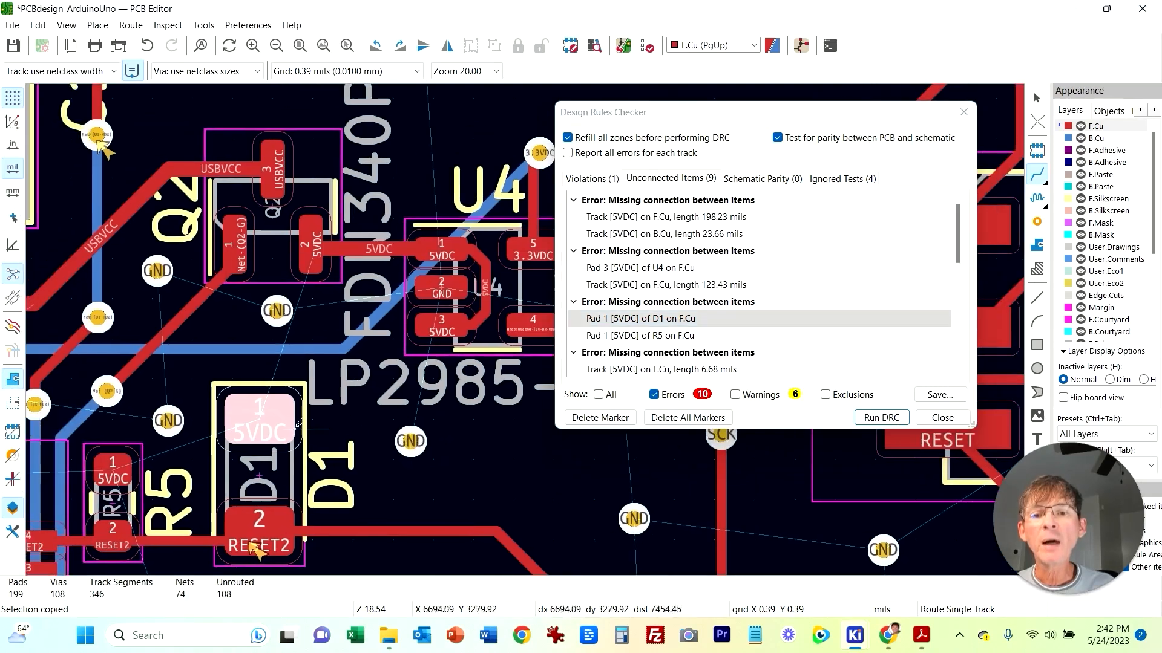
middle_drag(314, 478, 341, 488)
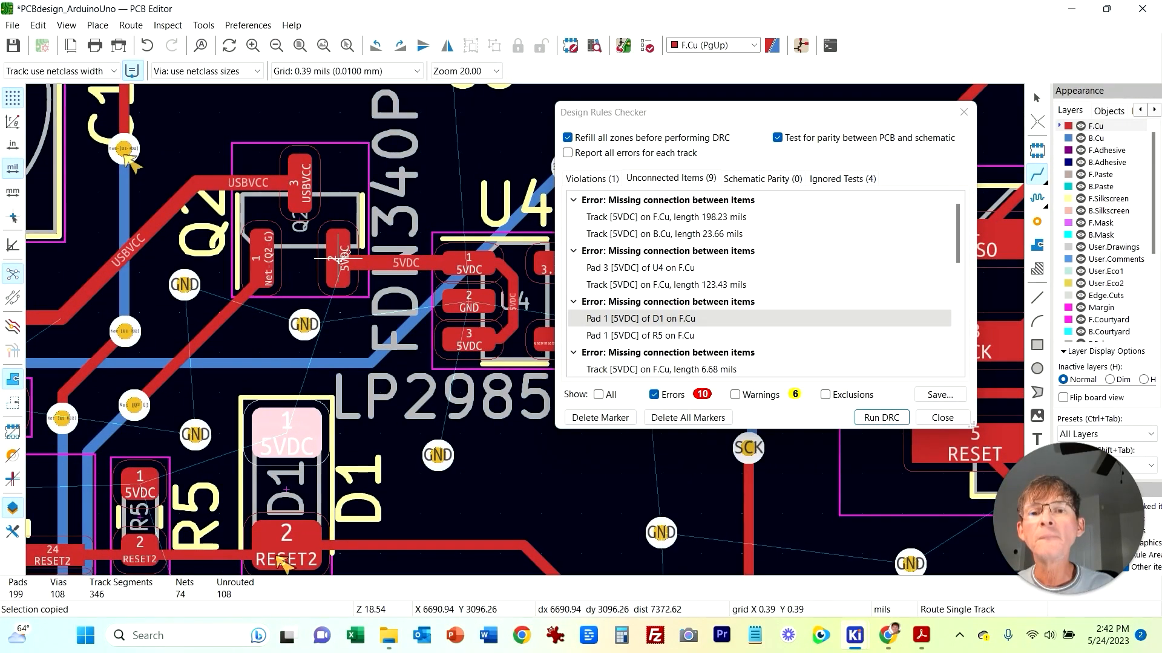
middle_drag(362, 218, 334, 266)
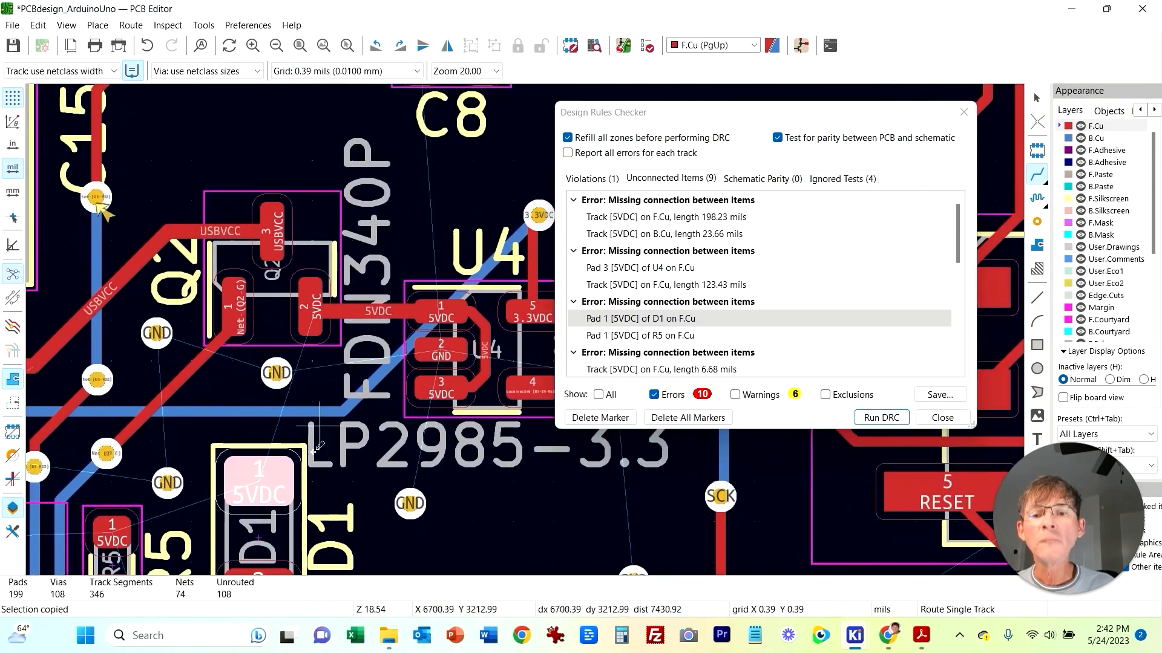
click(316, 301)
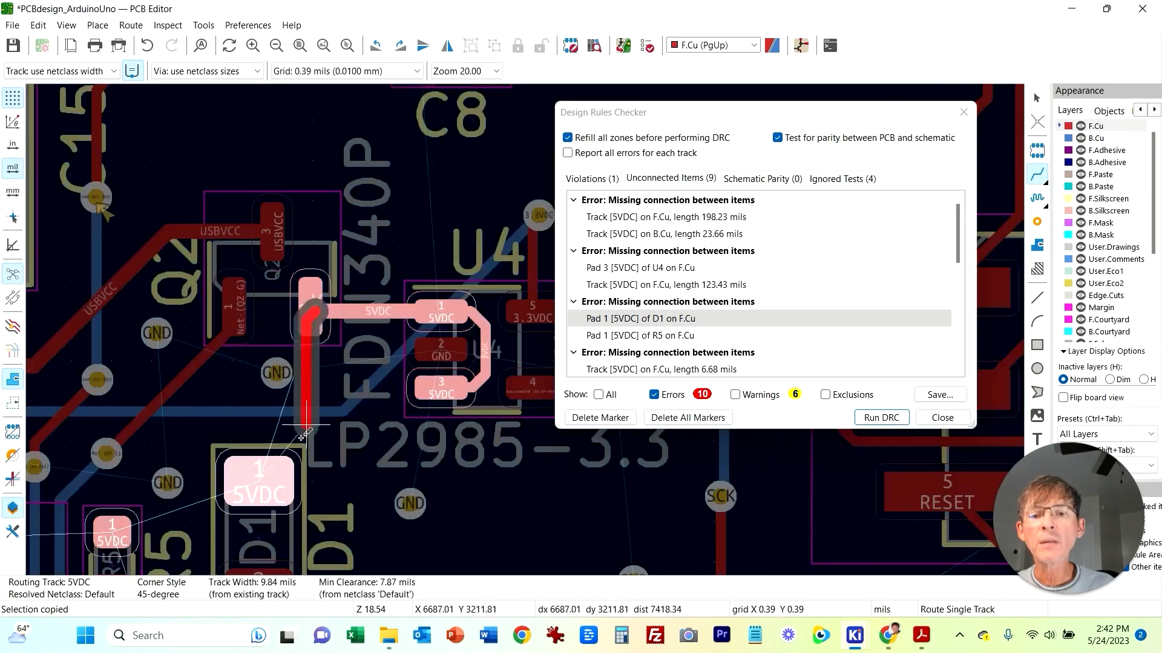
click(260, 477)
Step: Examine the missing 5VDC connection between D1 pad 1 and R5 pad 1 on the board
scroll(318, 380, down, 2)
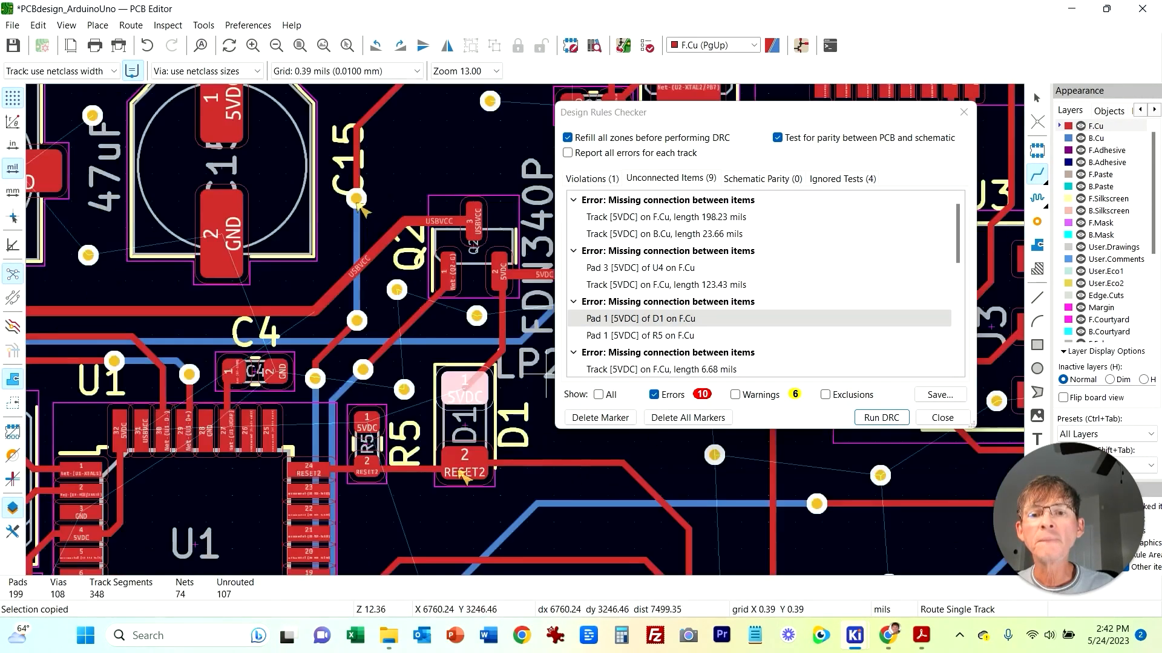
scroll(335, 291, up, 1)
middle_drag(529, 230, 440, 364)
scroll(433, 352, down, 2)
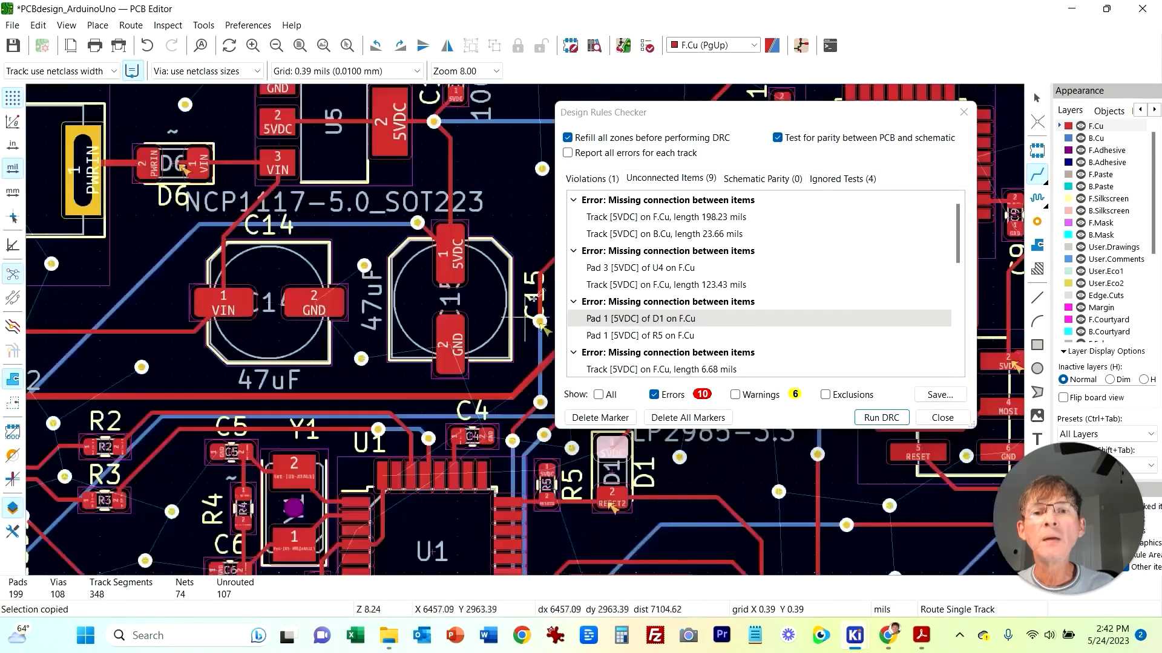
middle_drag(512, 212, 341, 97)
click(624, 336)
click(624, 319)
middle_drag(432, 404, 365, 337)
scroll(365, 337, up, 1)
click(599, 303)
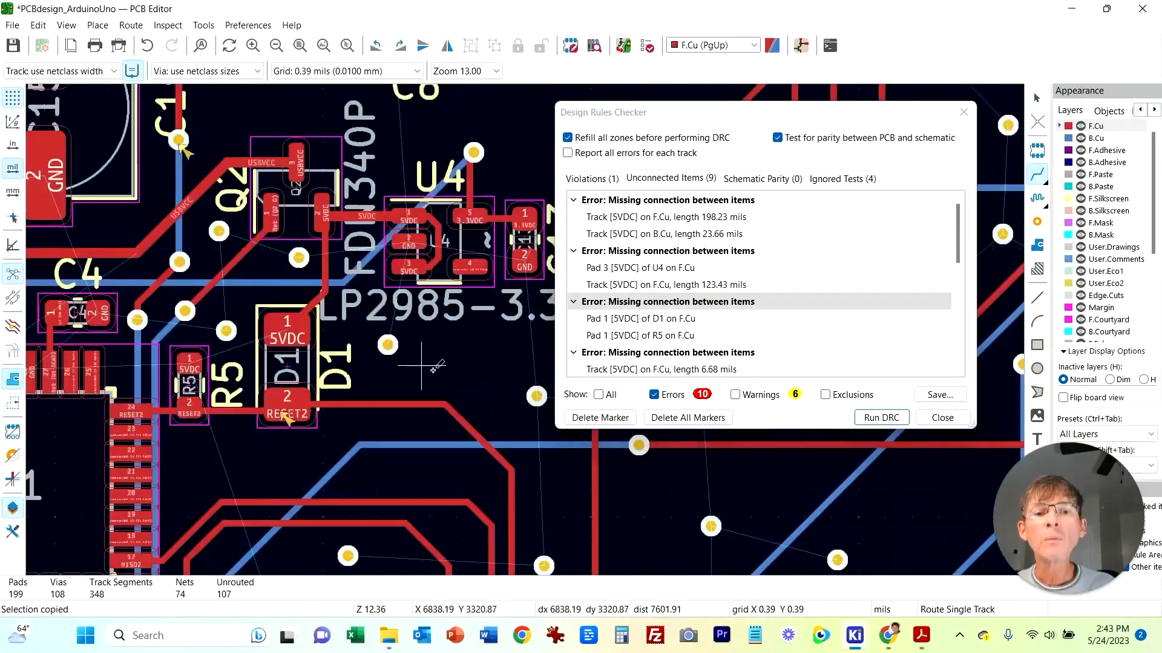
click(624, 319)
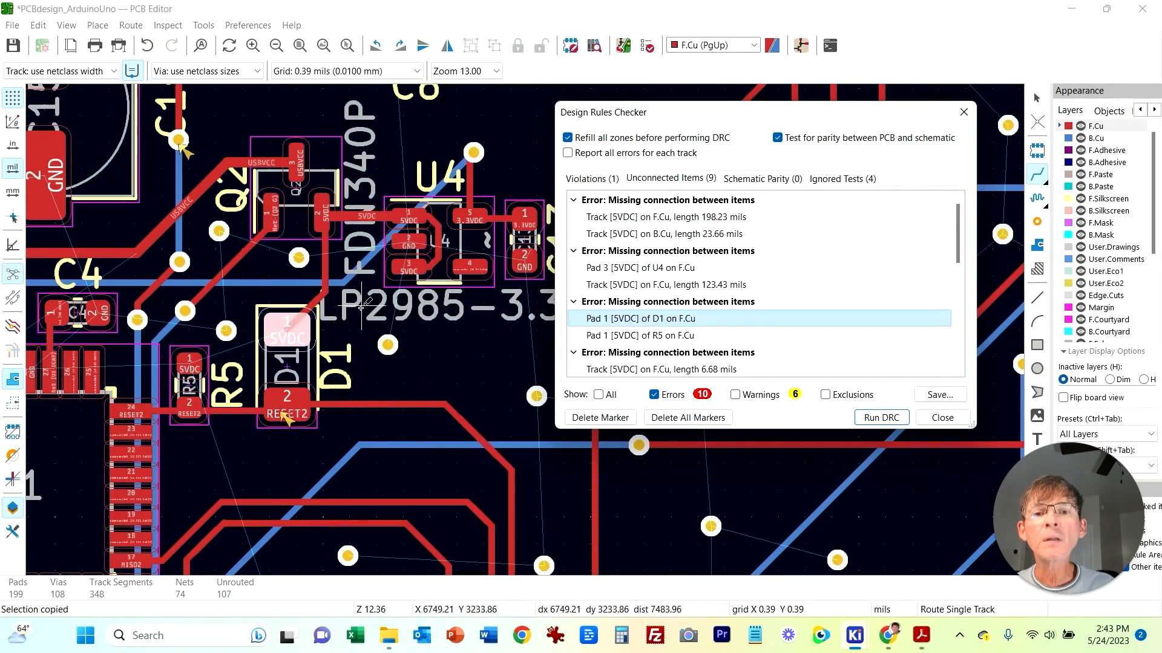
Step: Route a 5VDC track from the track near U4, dropping through a via to the back copper, up to the C16 5VDC junction
scroll(373, 125, down, 4)
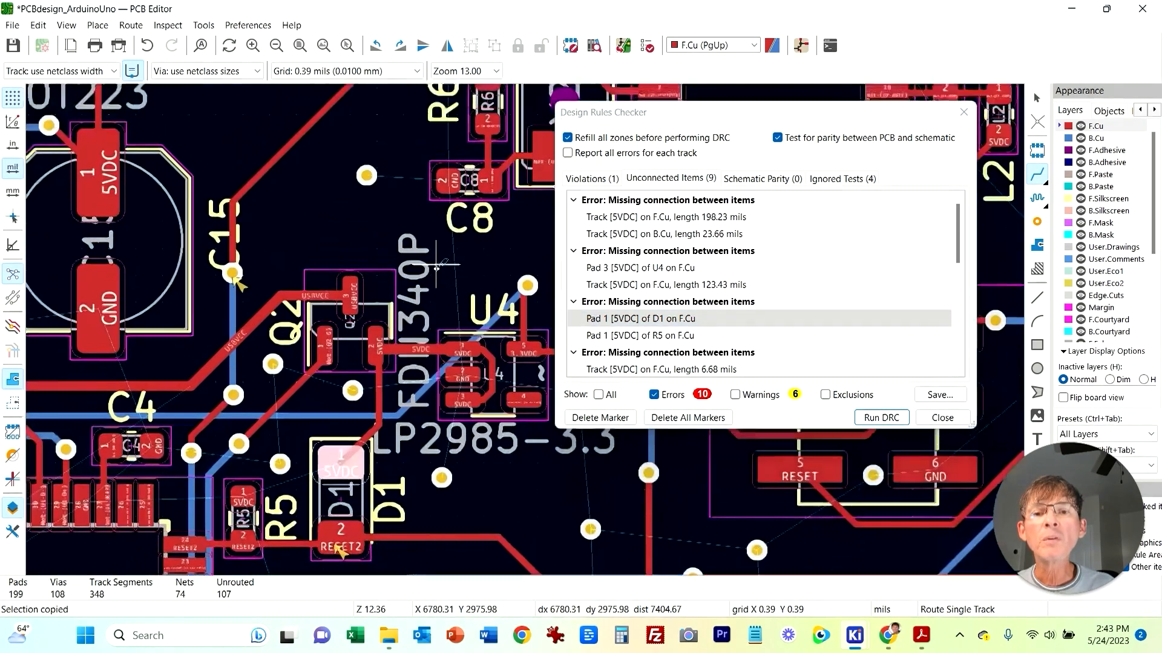
mouse_move(461, 295)
middle_down()
mouse_move(331, 323)
mouse_move(430, 406)
mouse_move(448, 394)
middle_up()
click(390, 409)
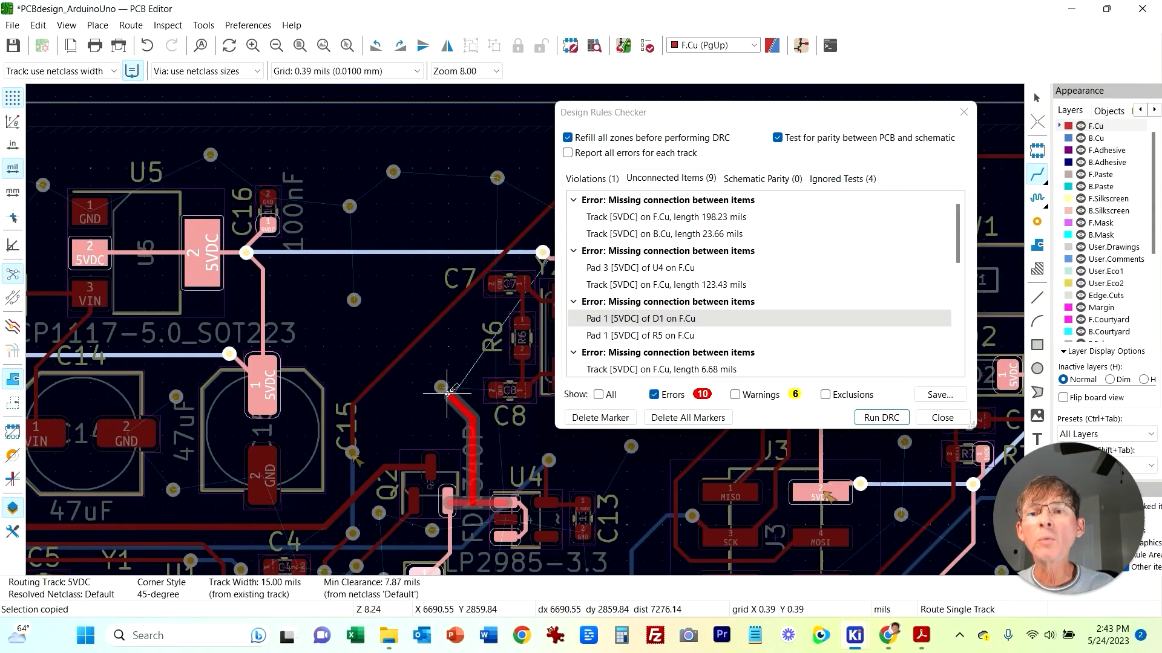
middle_drag(447, 393, 358, 359)
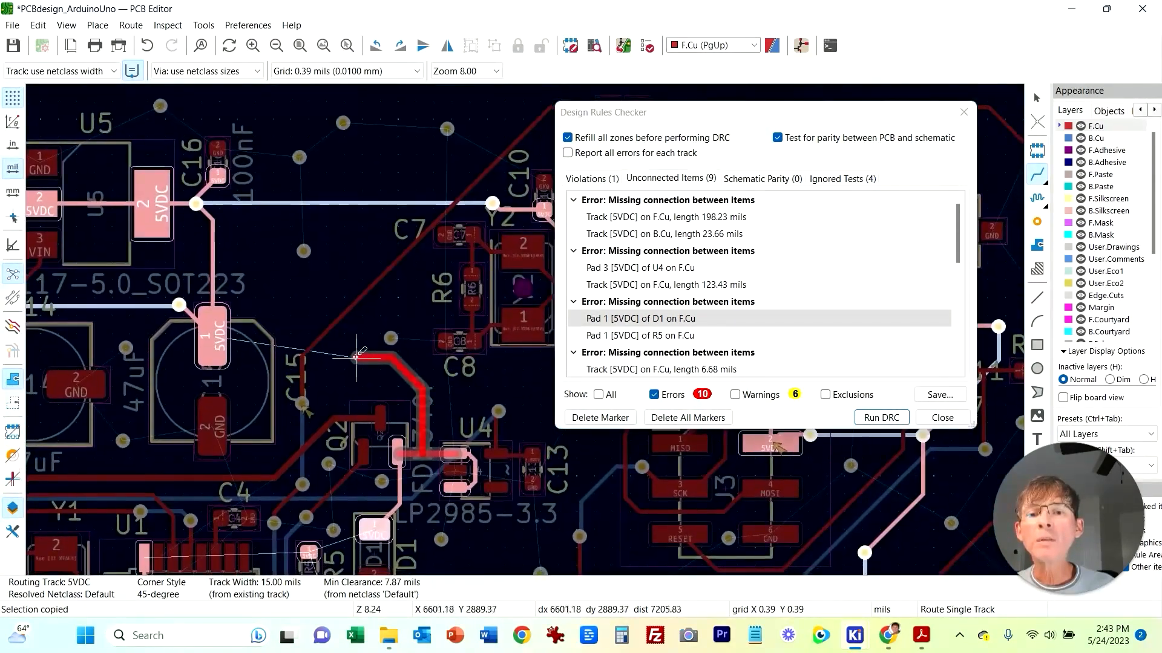
right_click(339, 367)
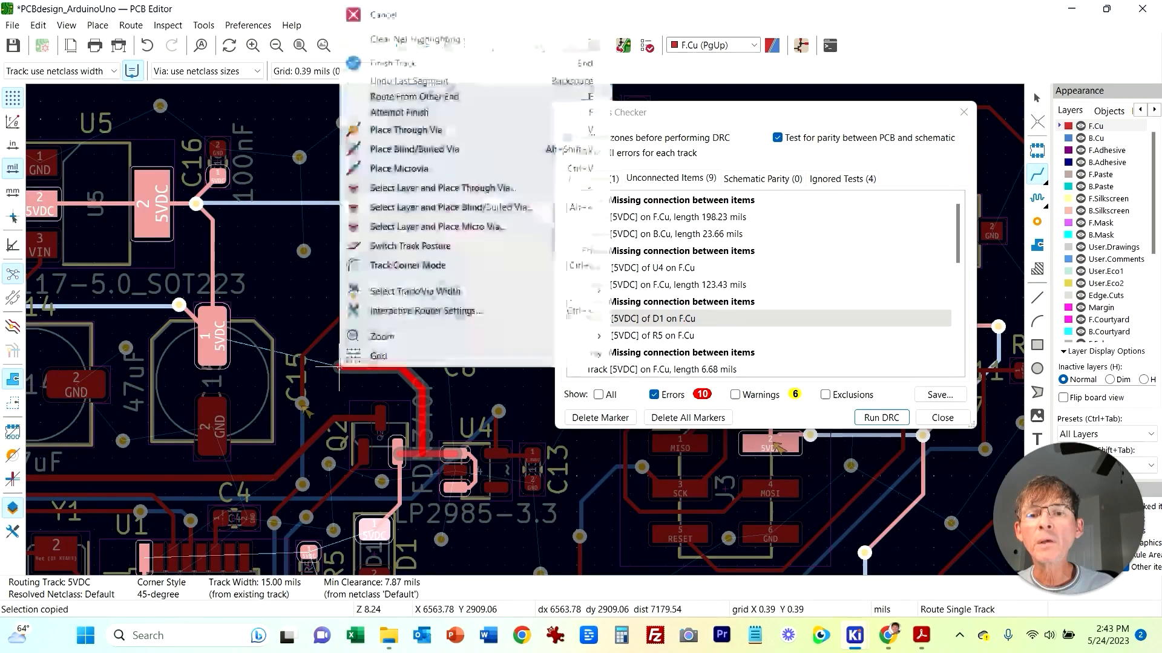
click(399, 130)
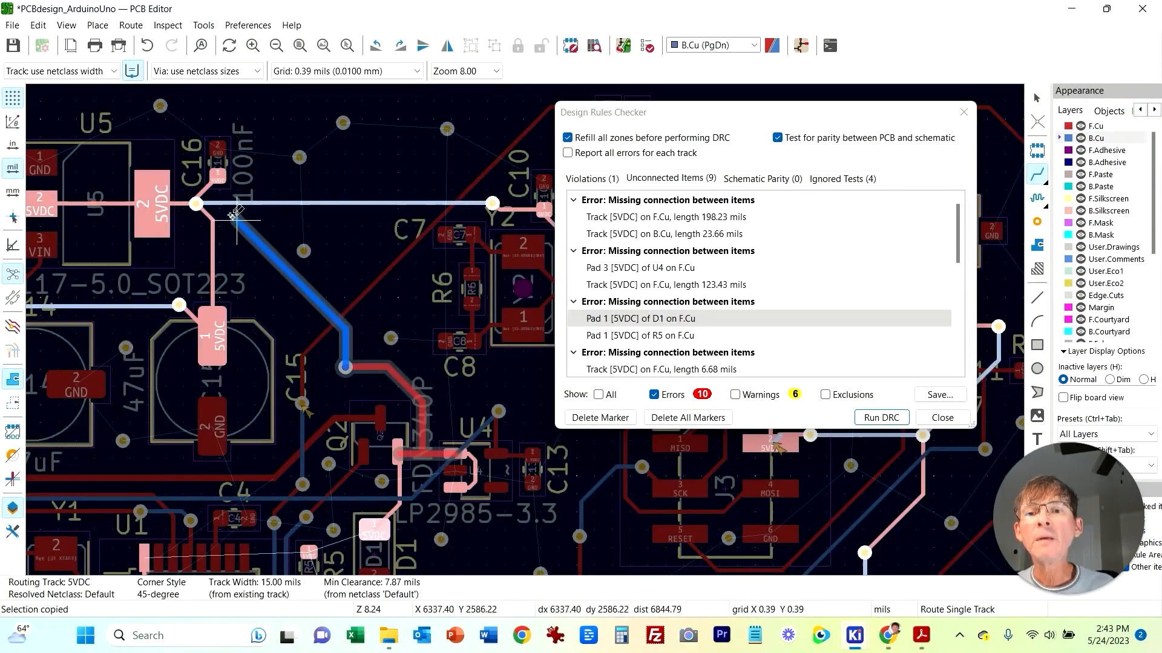
click(196, 204)
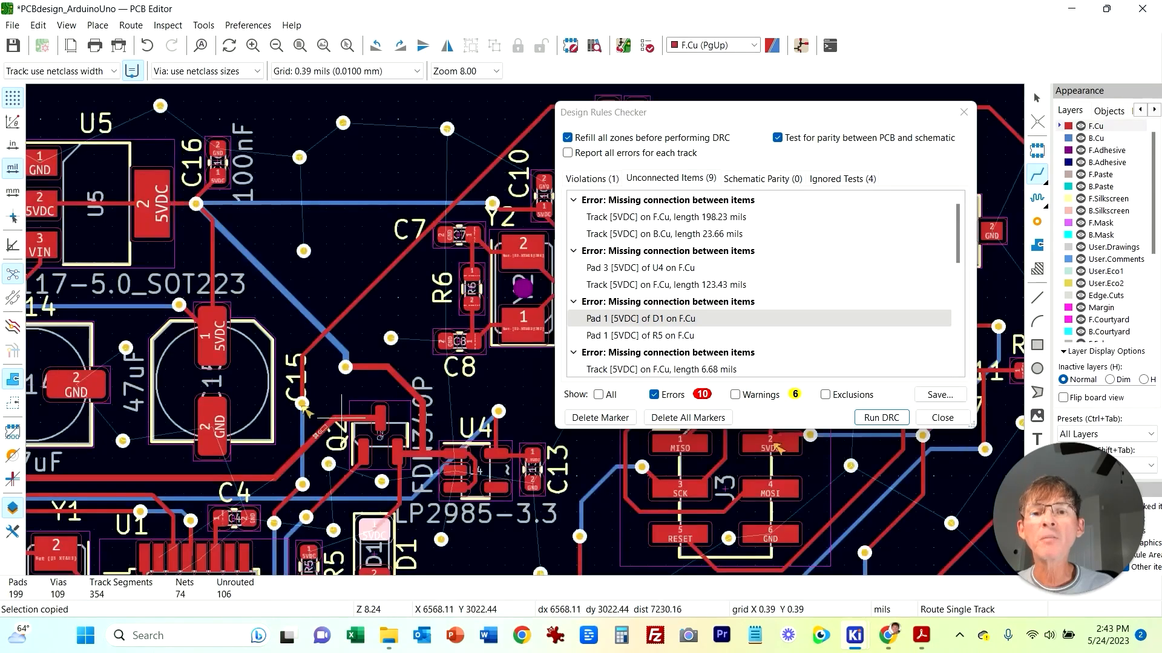
Step: Review the unconnected items entries for the 6.68 mil 5VDC track, D1 pad 1 and R5 pad 1 on the board
scroll(660, 319, down, 1)
click(661, 319)
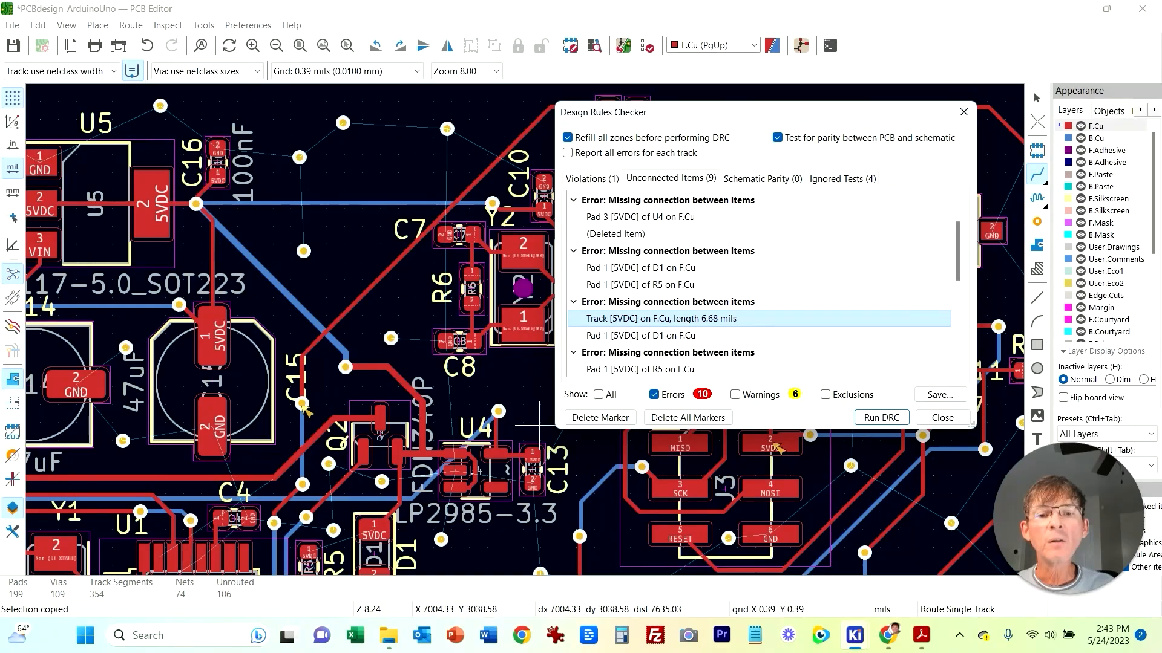
key(Escape)
key(Escape)
click(204, 25)
mouse_move(168, 25)
click(212, 106)
click(653, 319)
click(653, 336)
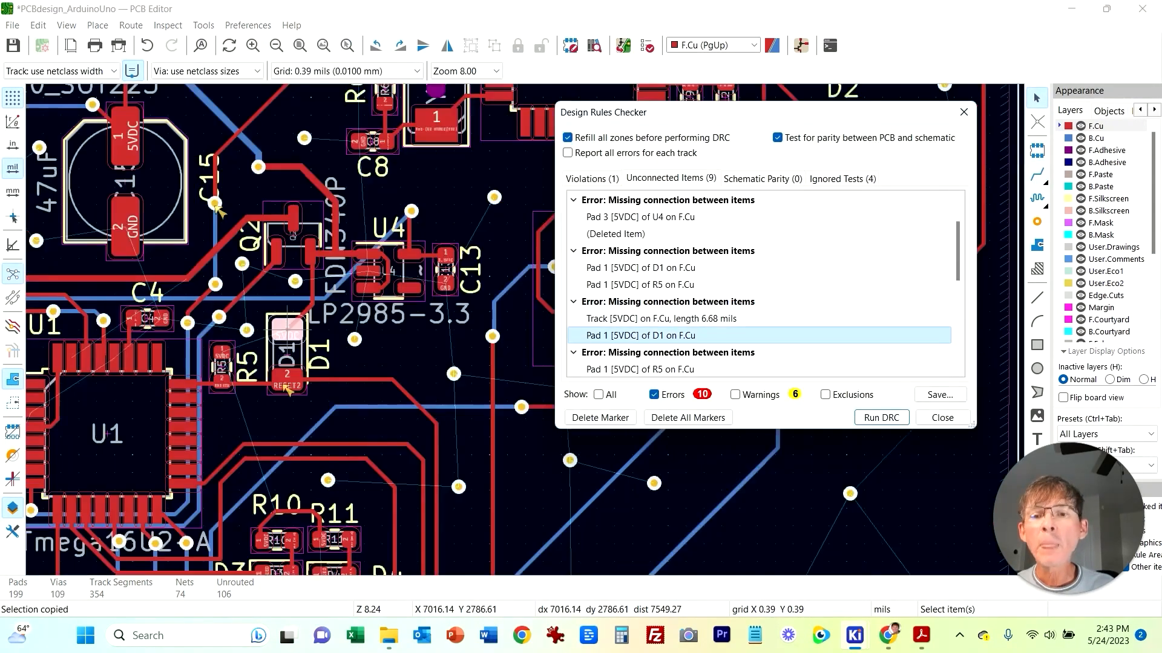
scroll(329, 401, up, 3)
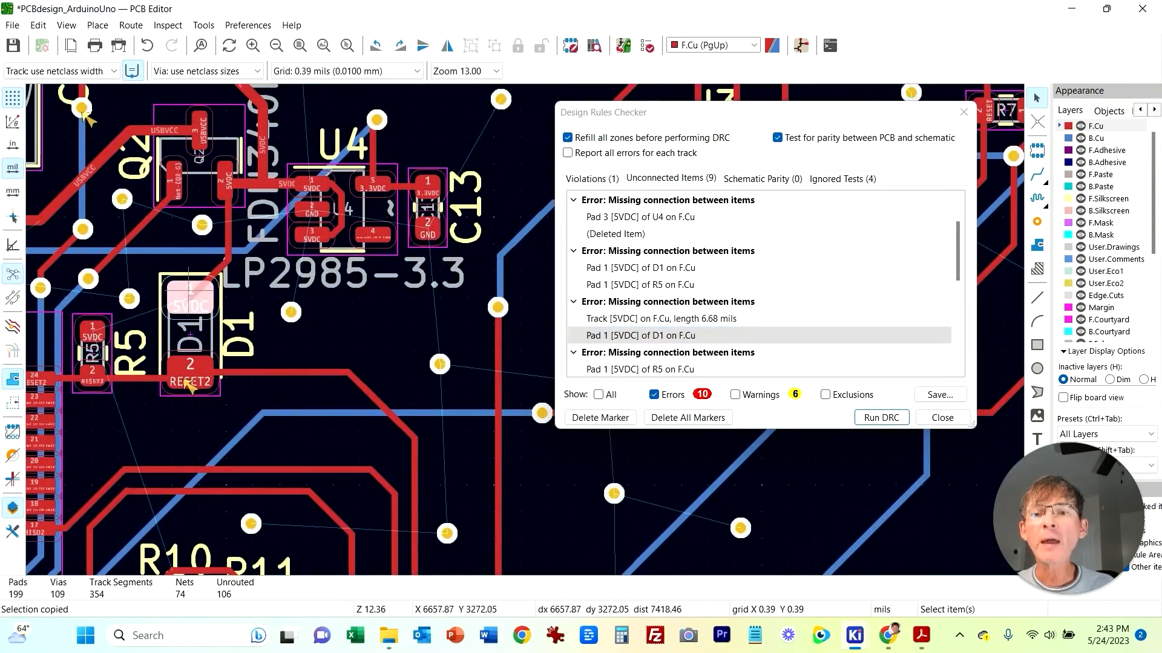
scroll(766, 284, down, 2)
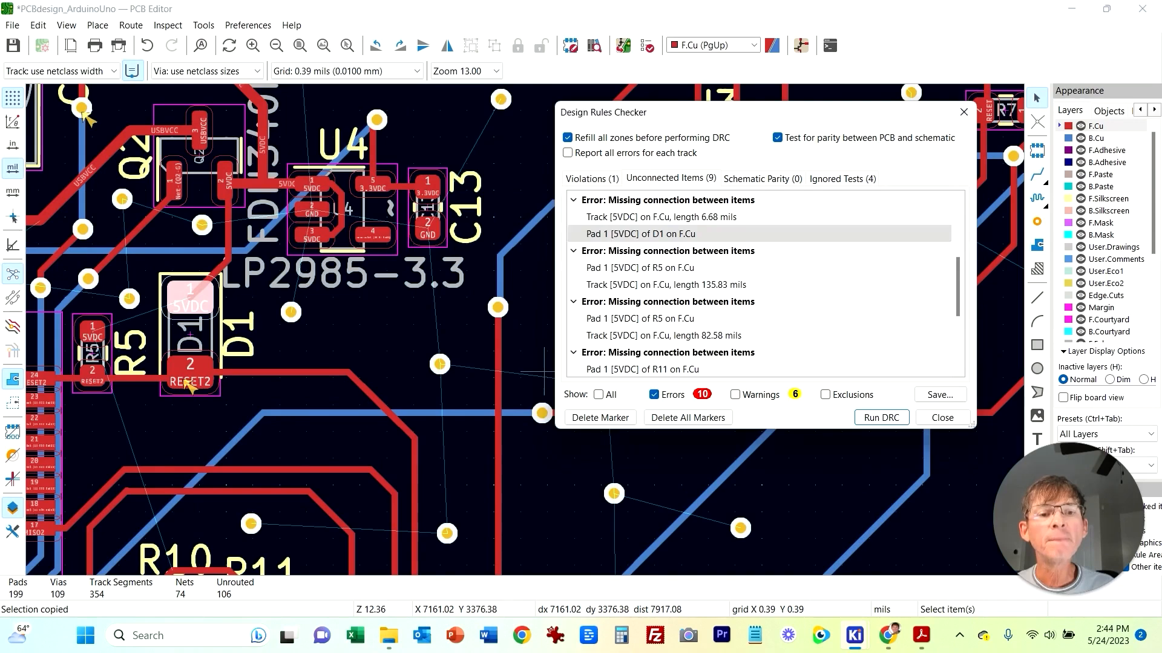
click(639, 268)
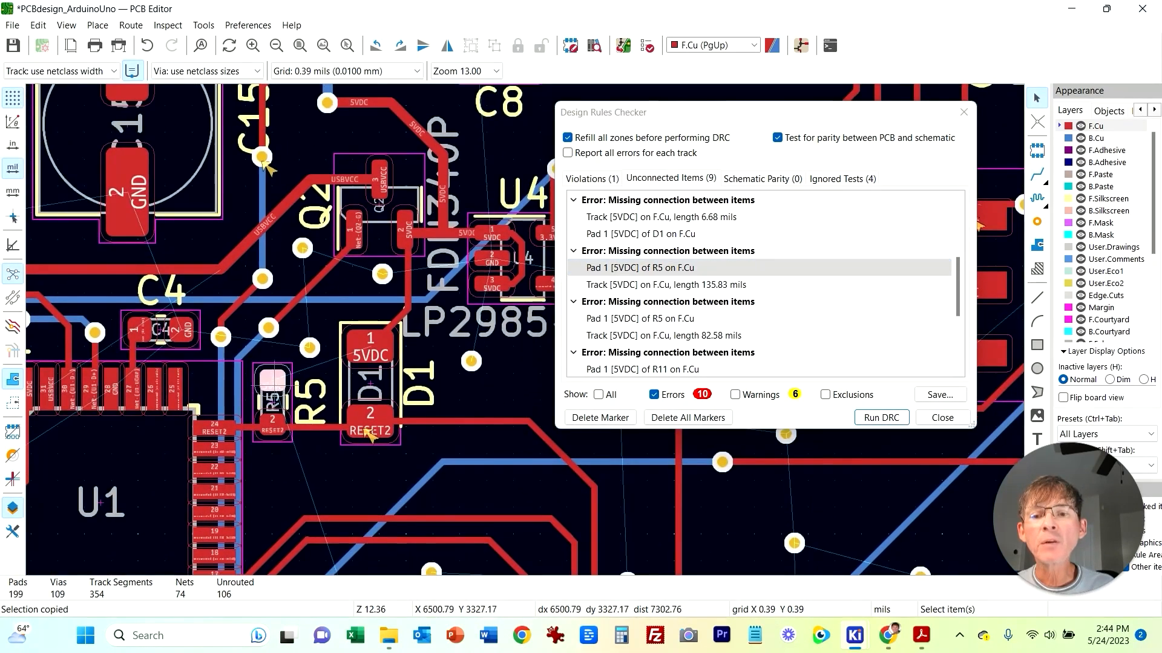
Step: Route a 5VDC track from R5 pad 1 to D1 pad 1
click(272, 381)
click(1037, 174)
click(272, 381)
click(370, 347)
Step: Route the 5VDC track from R11 pad 1 up to R5 pad 1, alternating layers through four through vias
click(639, 319)
scroll(640, 319, down, 2)
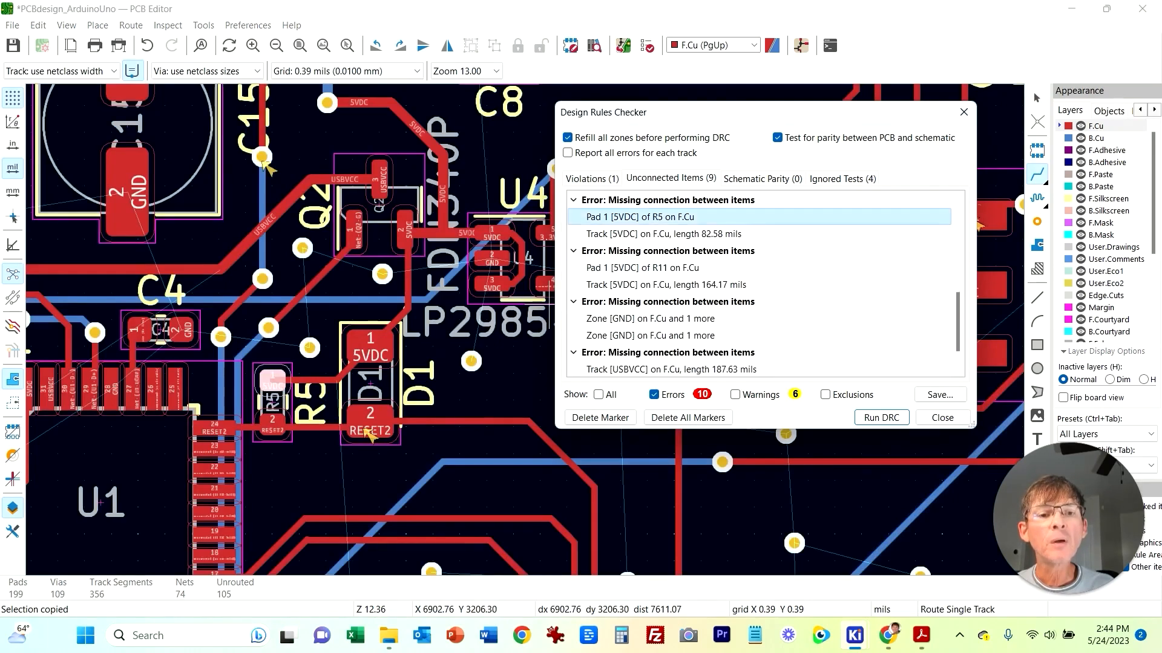
click(642, 268)
middle_drag(253, 337, 364, 372)
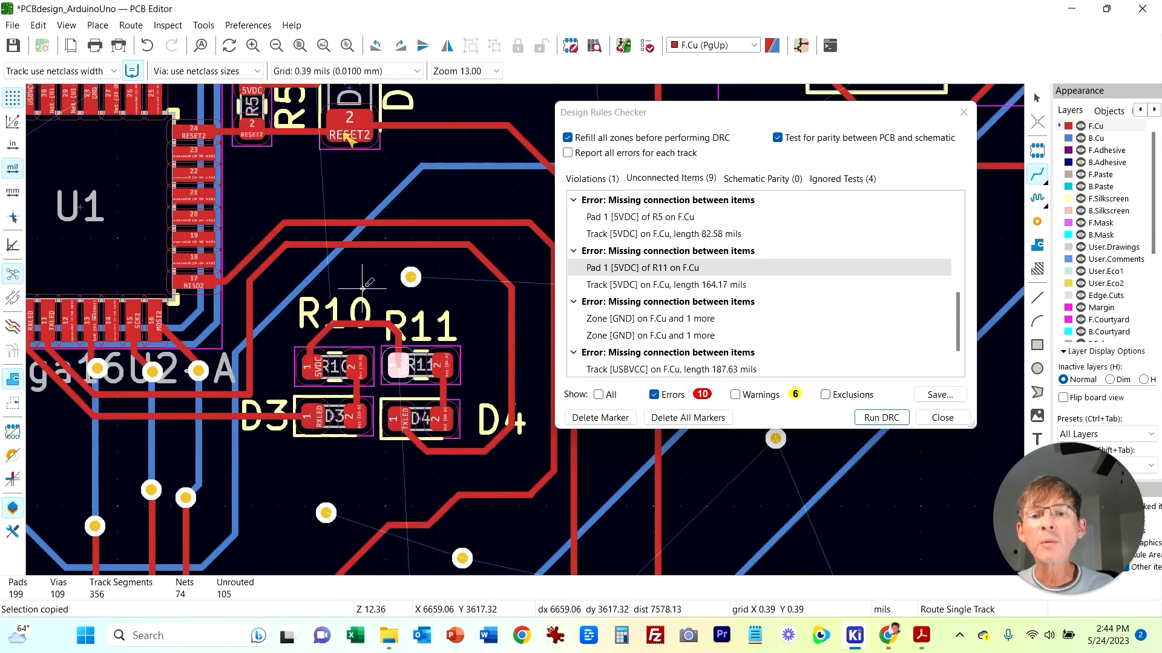
scroll(363, 289, down, 2)
middle_drag(434, 362, 255, 369)
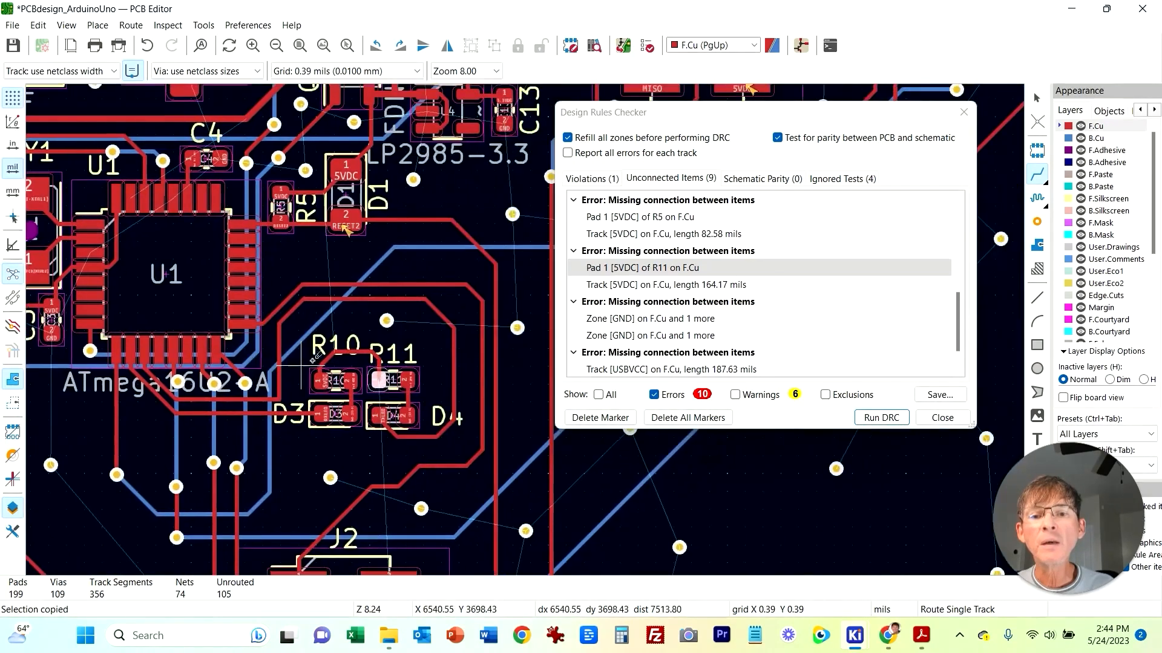
click(353, 350)
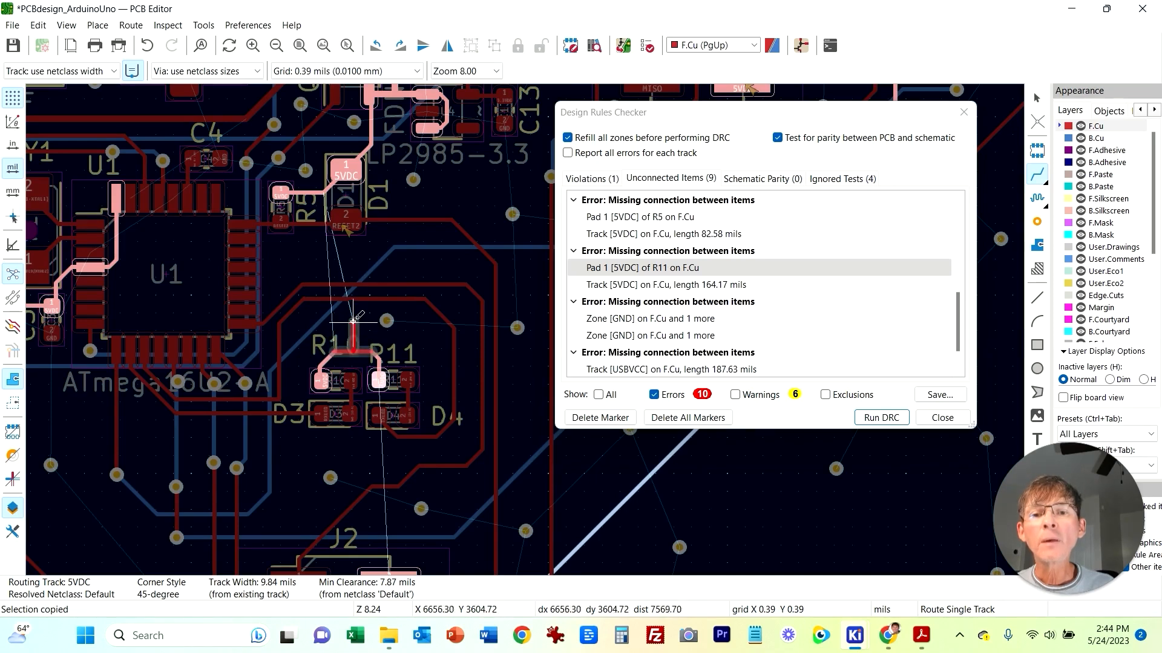
right_click(353, 321)
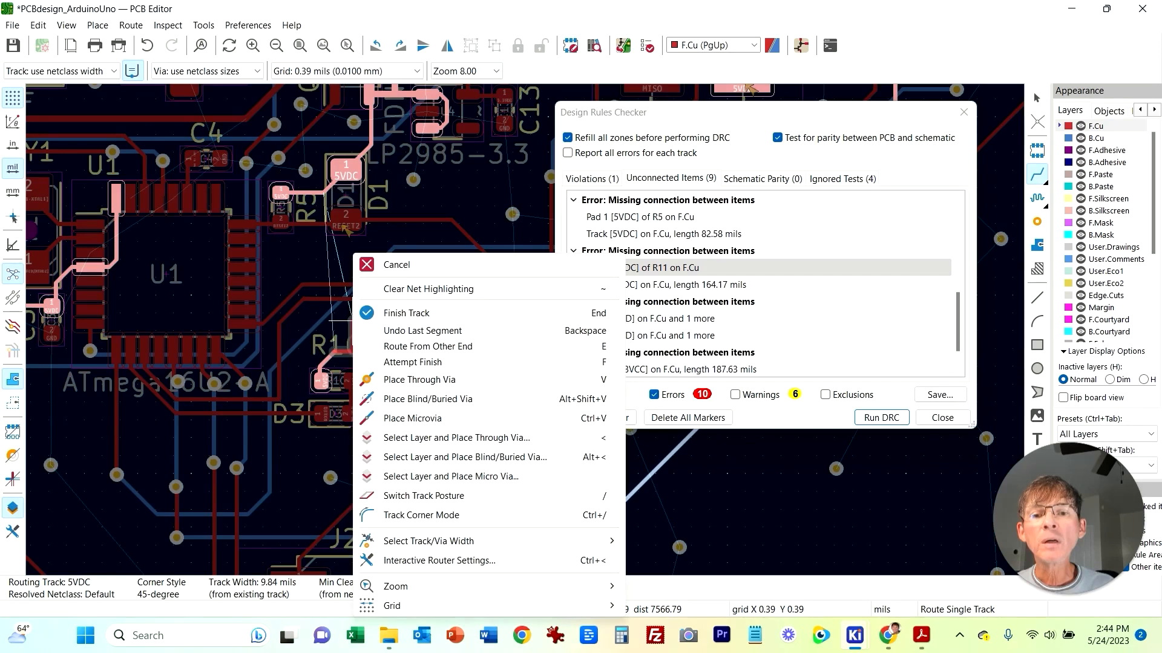
click(422, 380)
right_click(404, 266)
click(466, 379)
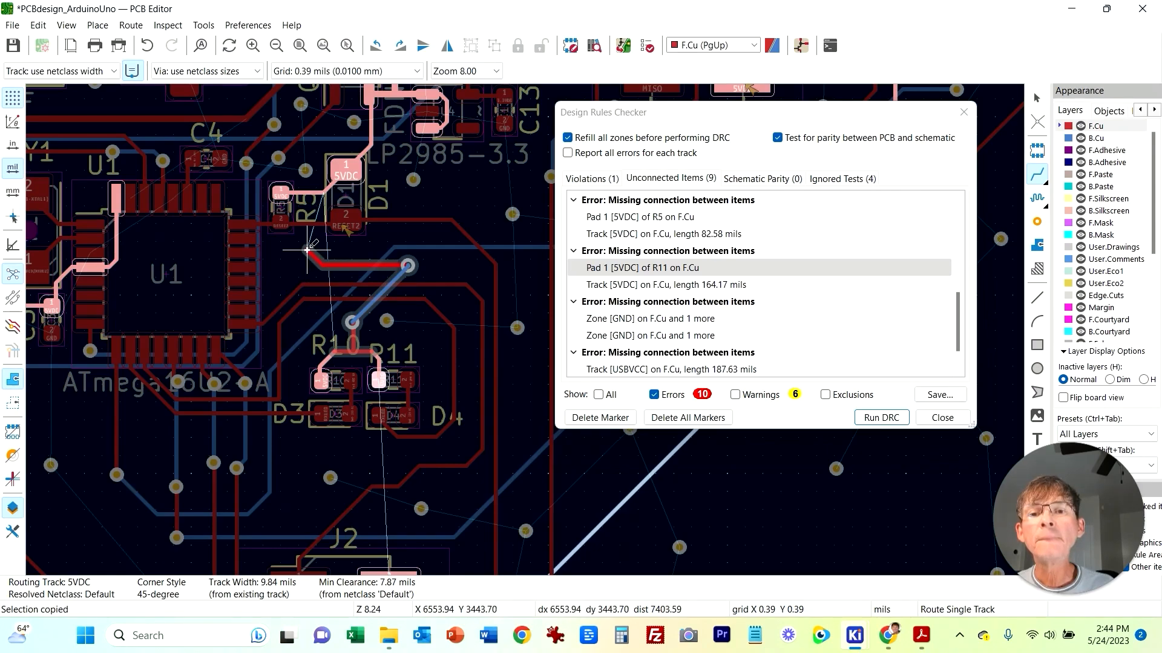
right_click(309, 248)
click(363, 377)
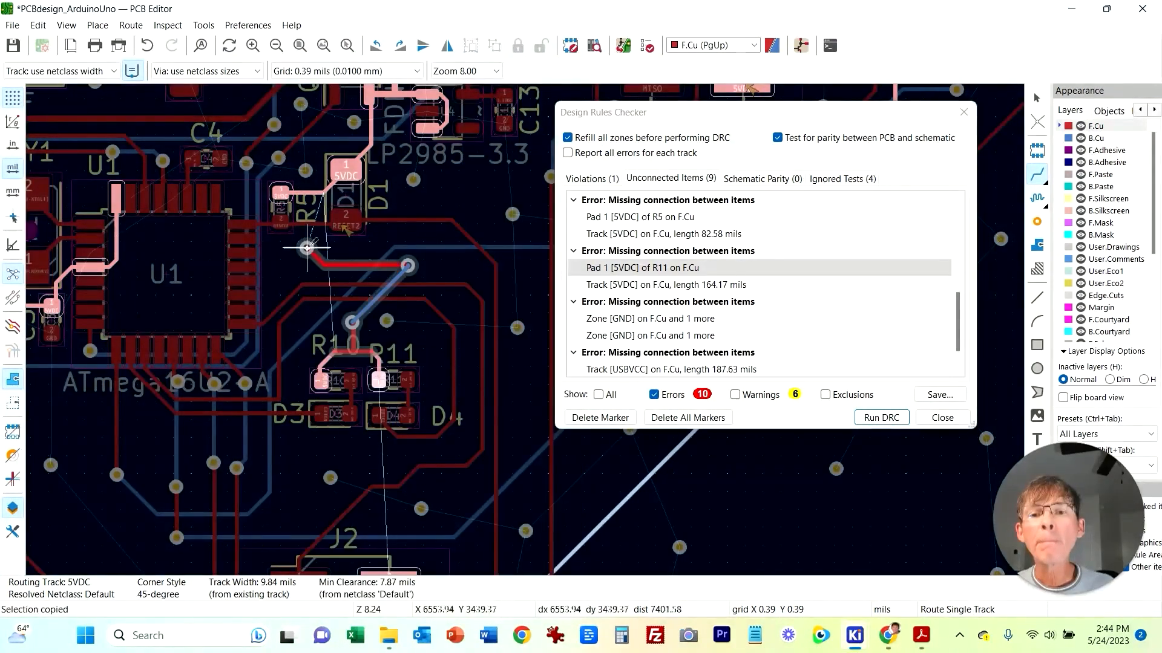
right_click(309, 202)
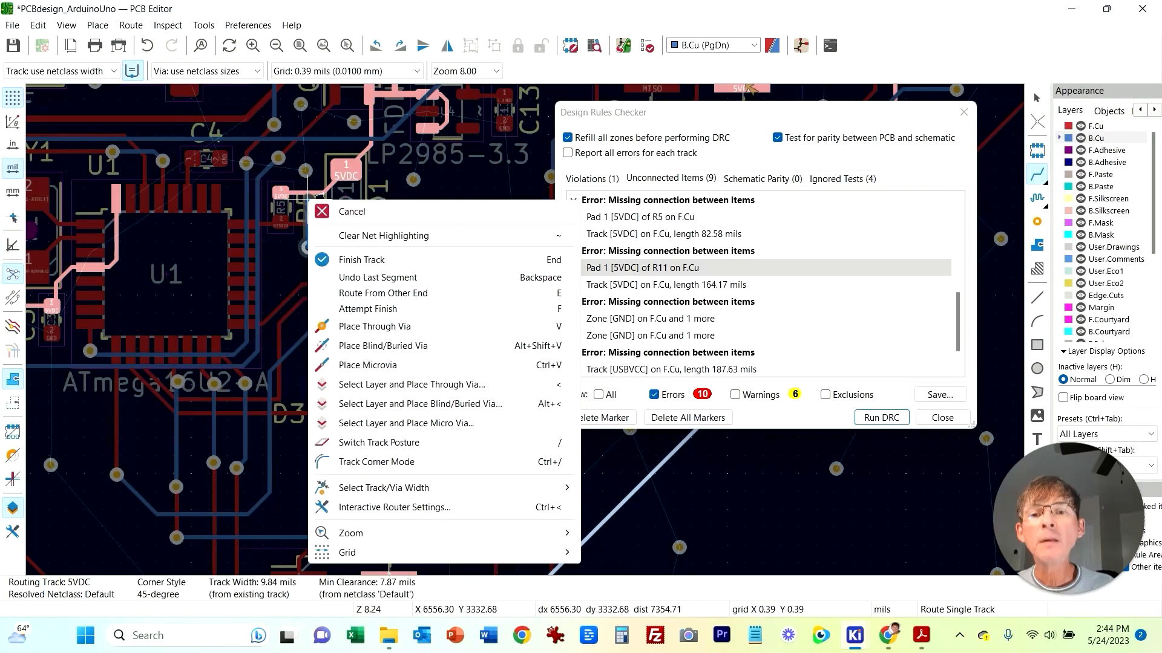
click(363, 327)
click(307, 194)
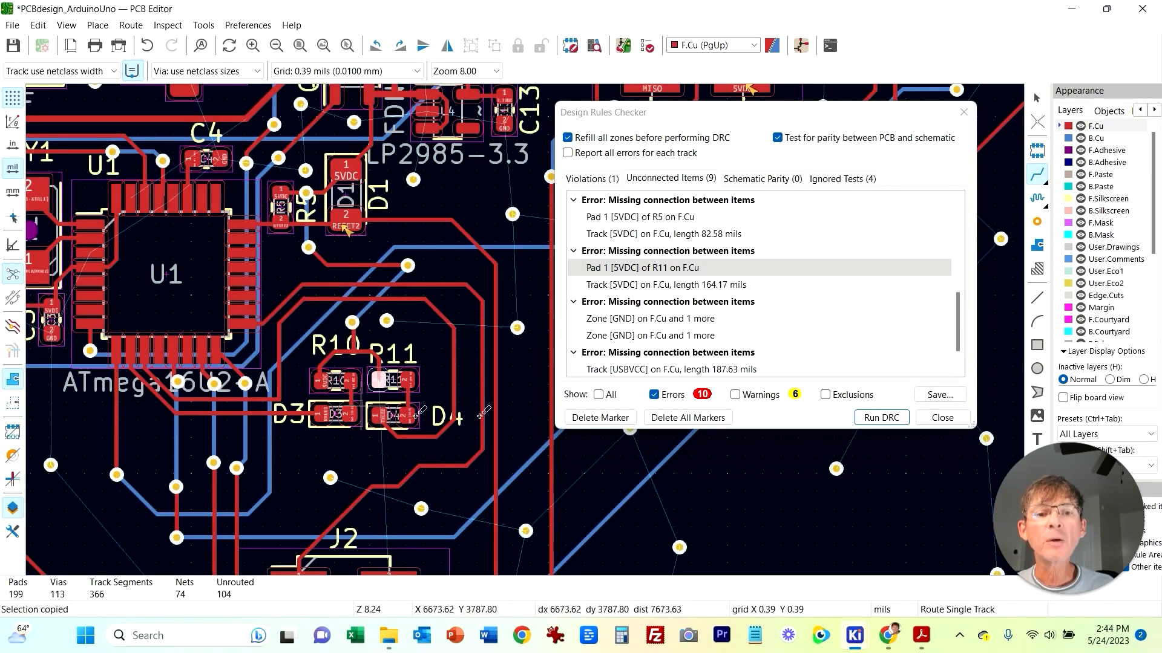
Step: Locate the 187.63 mil USBVCC track and U1 pad 31 flagged in the unconnected items list
click(650, 319)
scroll(763, 286, down, 1)
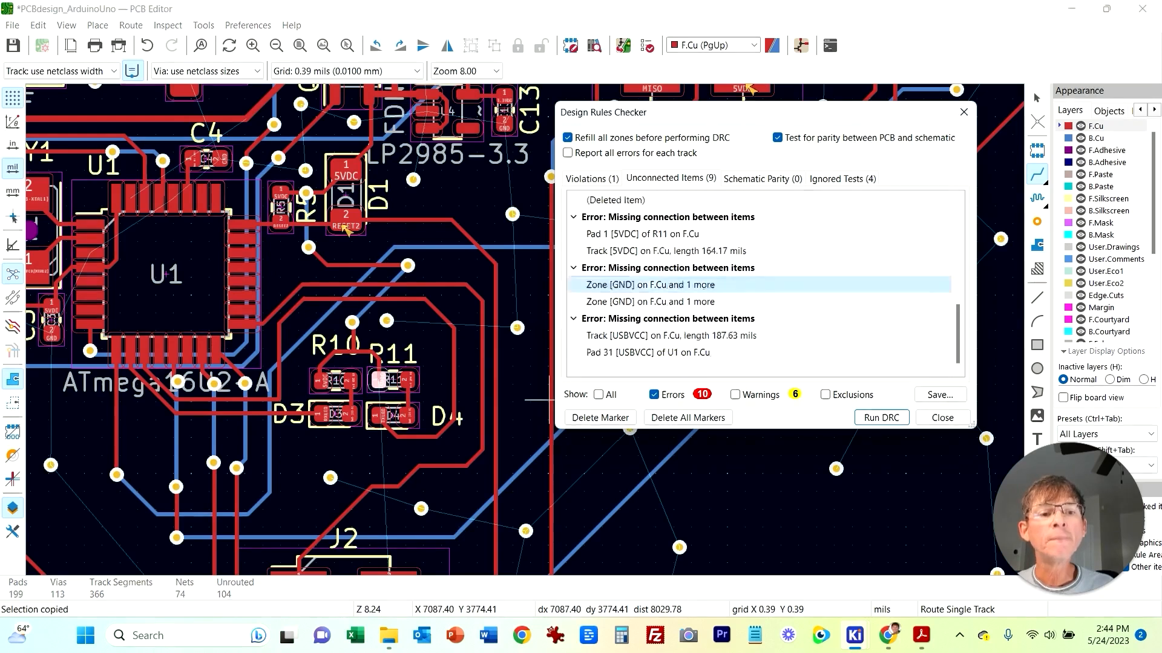
click(671, 336)
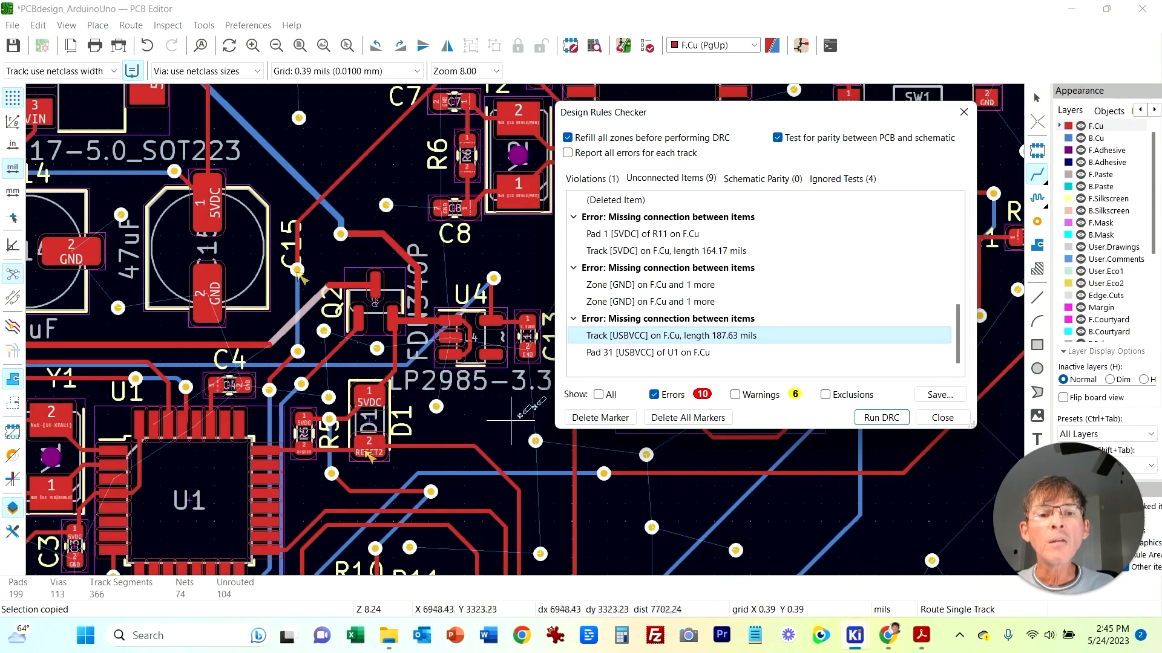
click(648, 353)
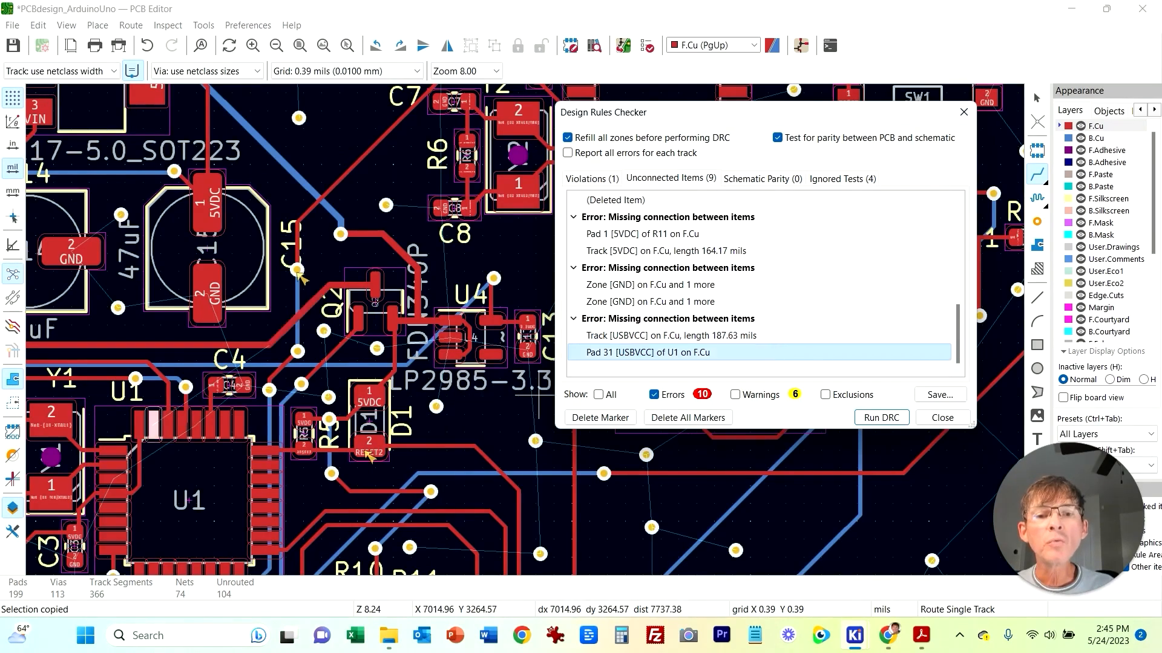
scroll(191, 488, up, 6)
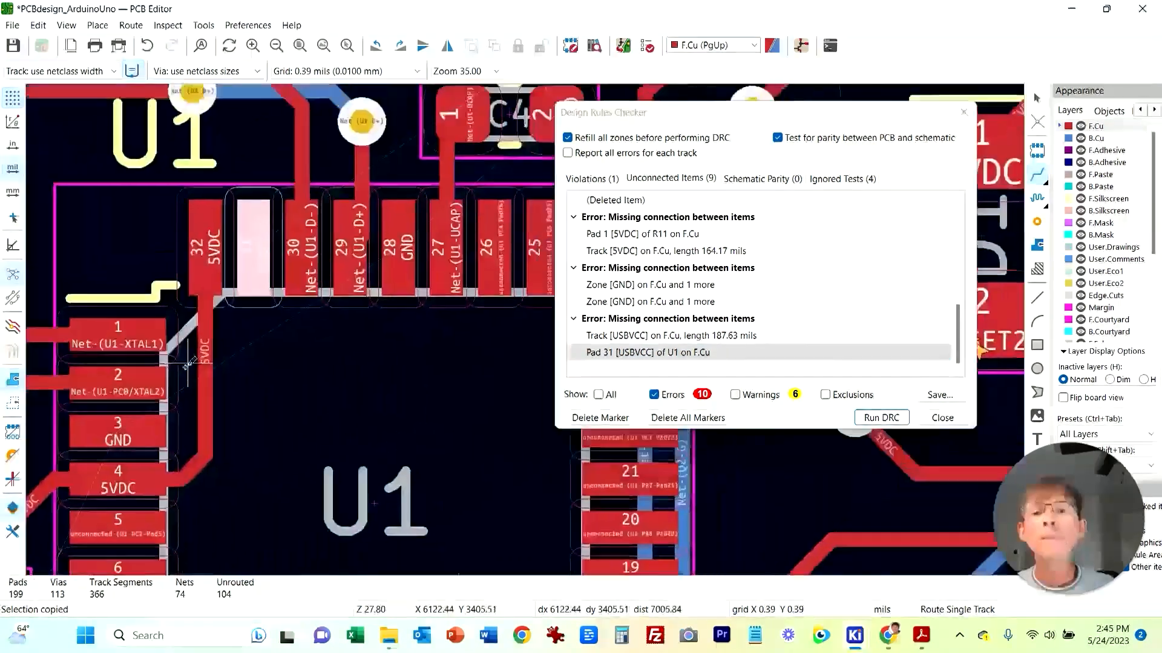
middle_drag(260, 145, 209, 272)
scroll(216, 355, down, 2)
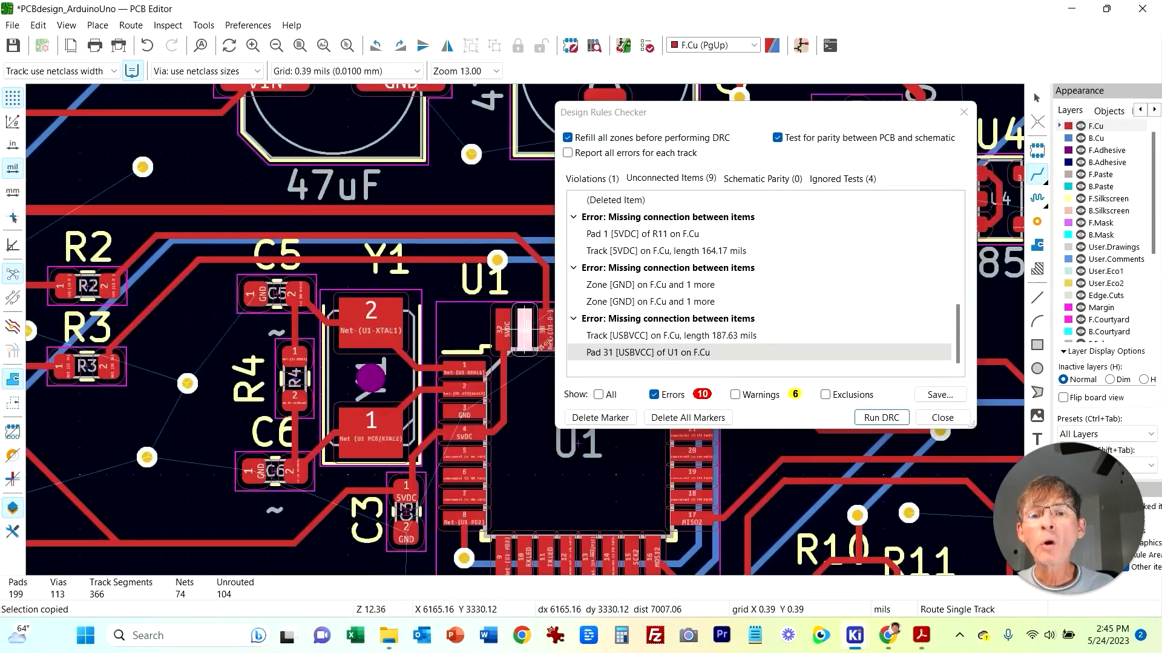
middle_drag(449, 352, 232, 325)
key(Escape)
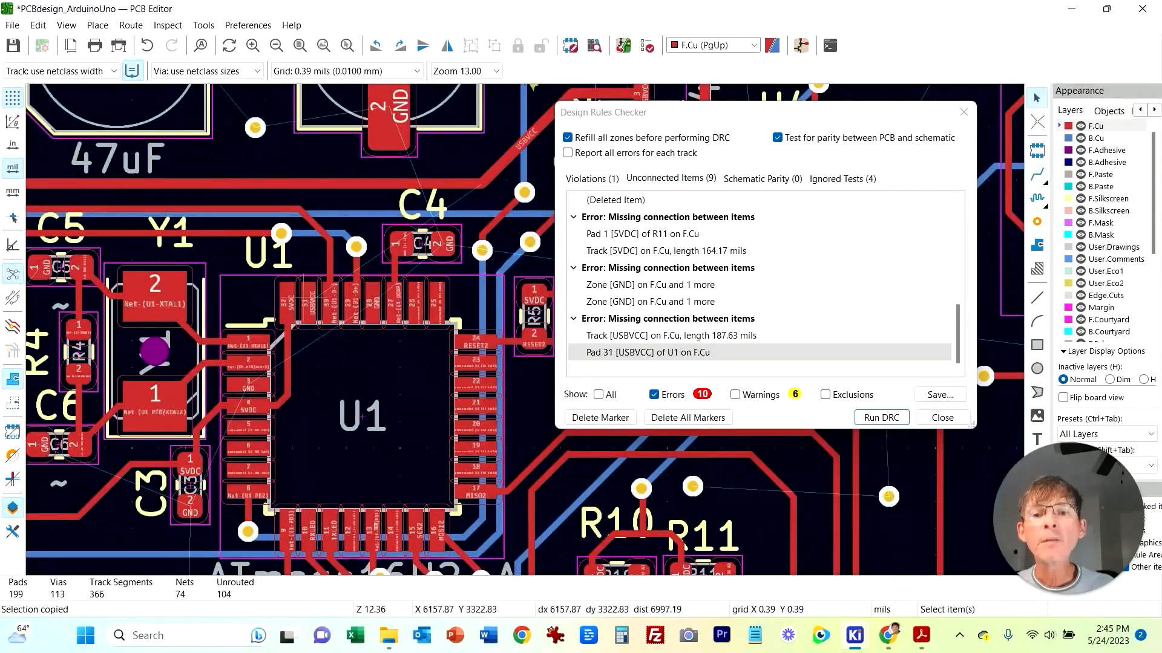
key(x)
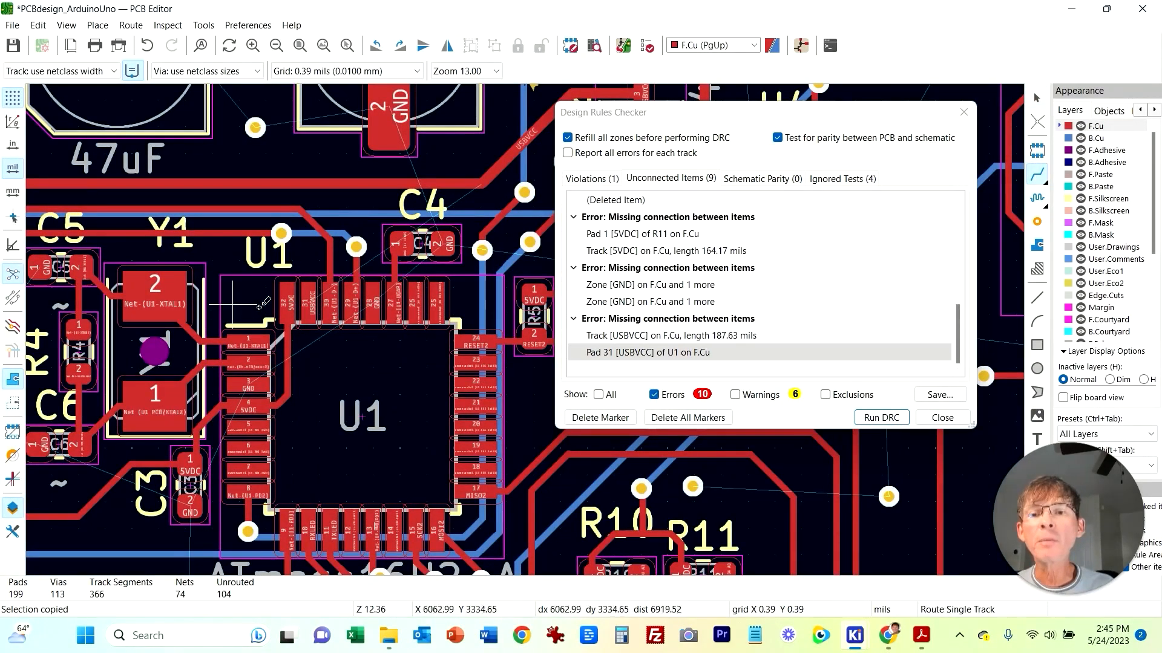
click(313, 296)
middle_drag(316, 236, 406, 288)
middle_drag(330, 295, 138, 268)
key(Escape)
scroll(262, 397, down, 1)
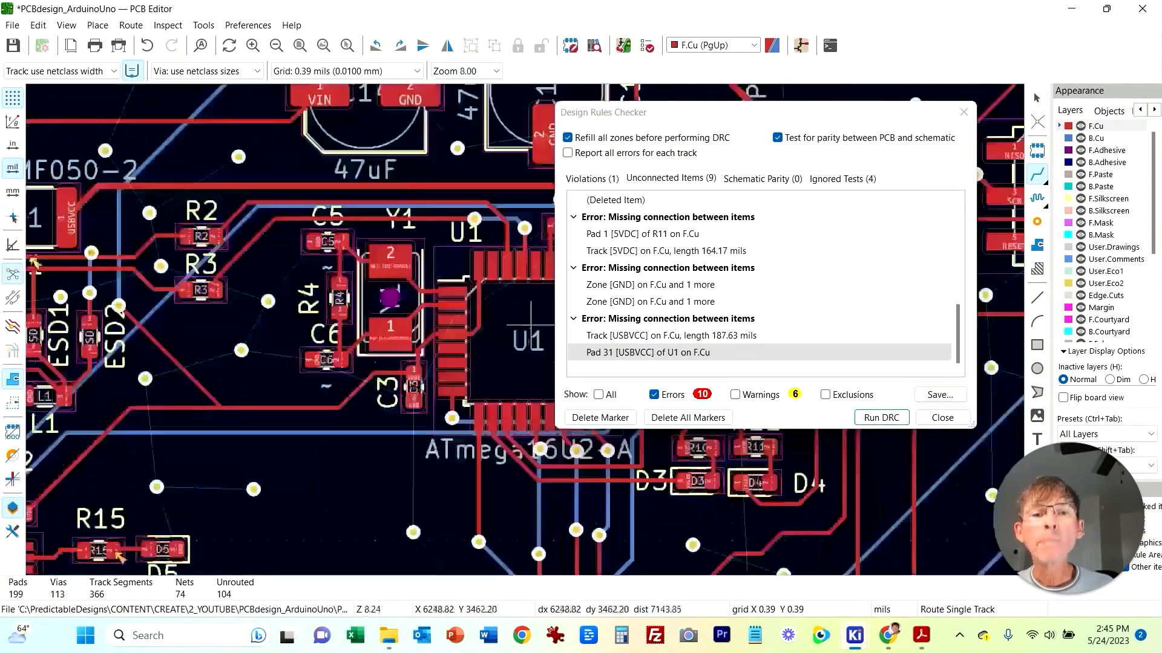
Step: Try routing USBVCC from U1 pad 31 up through two through vias toward the USBVCC track above
click(964, 112)
scroll(475, 287, up, 1)
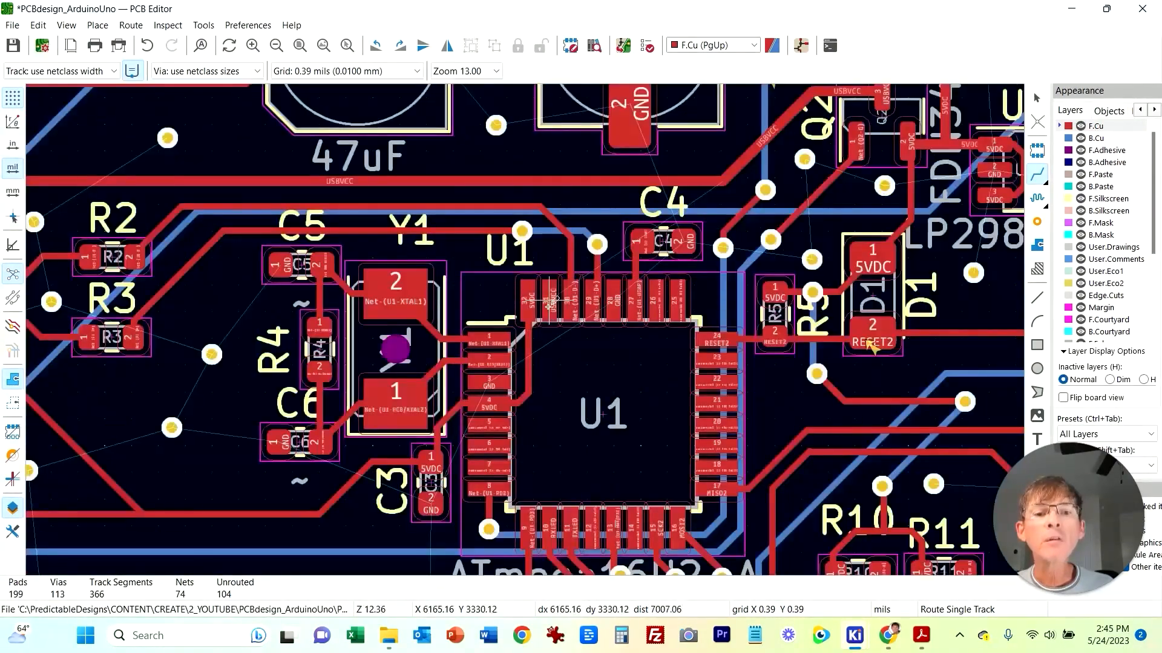
click(549, 298)
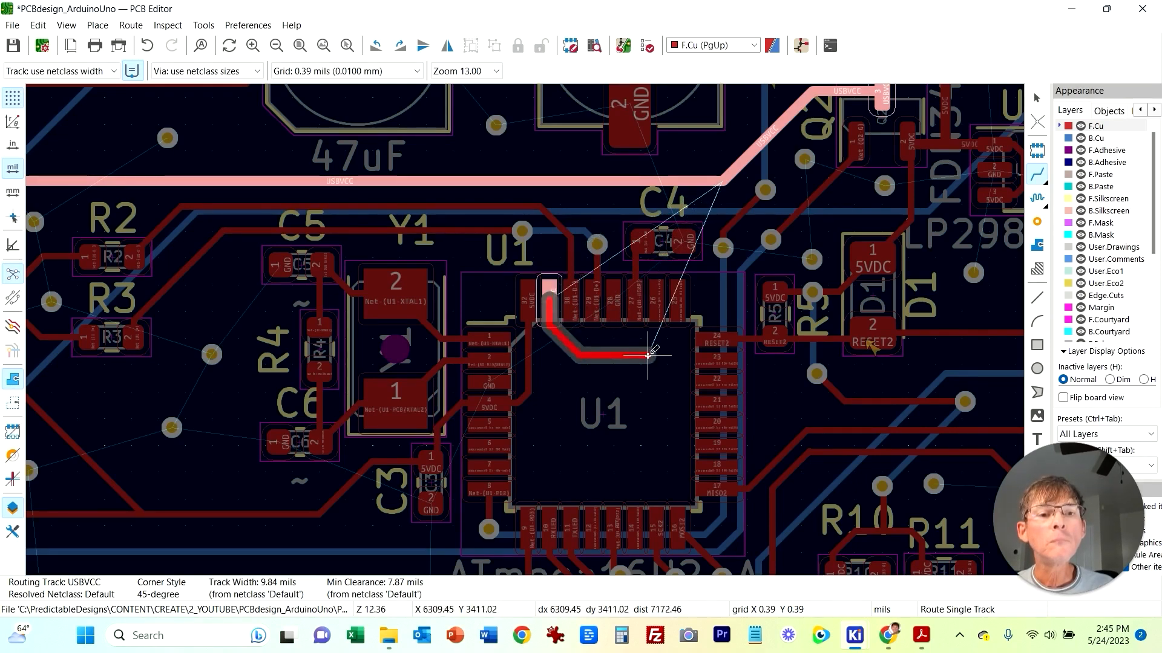
right_click(623, 350)
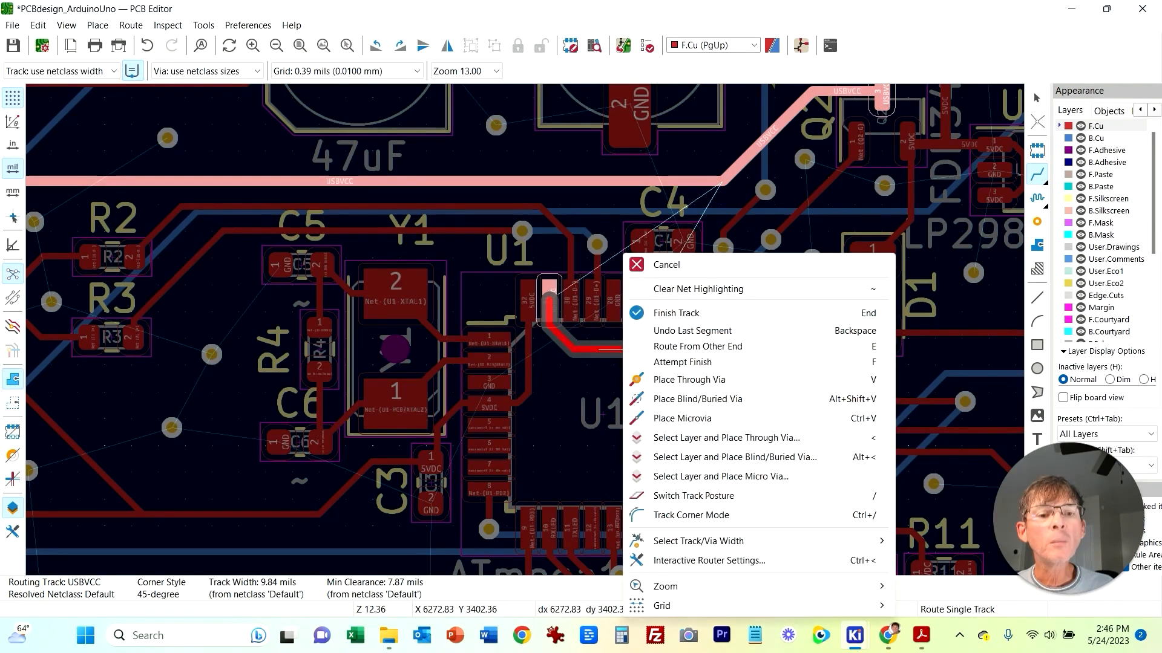
click(682, 379)
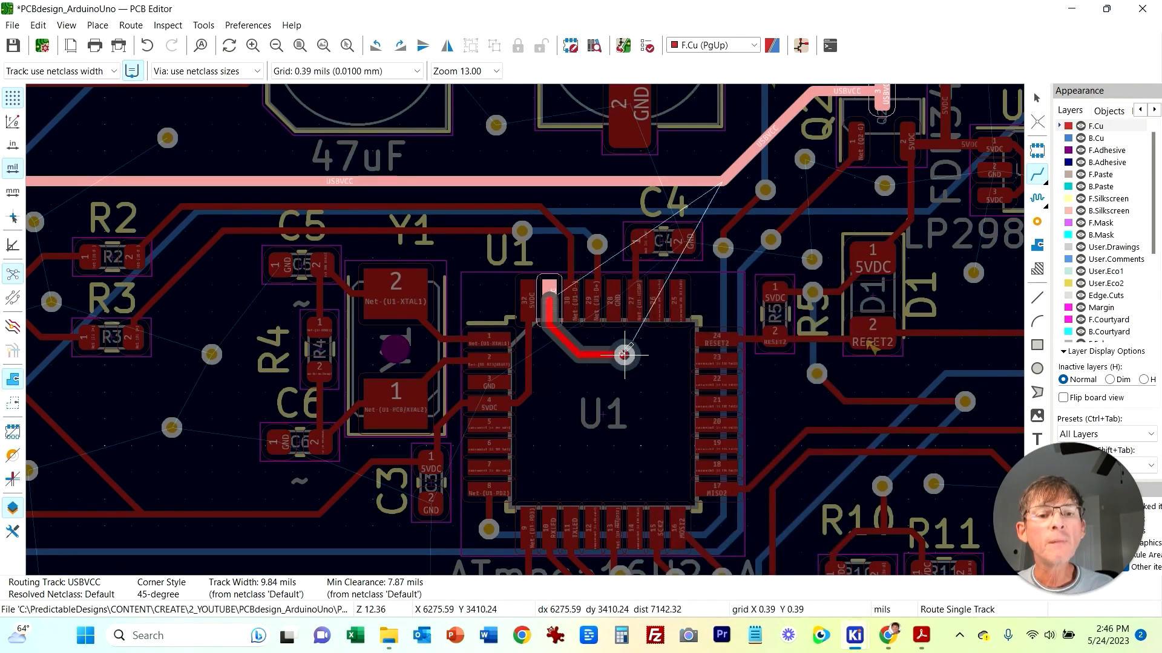
right_click(618, 238)
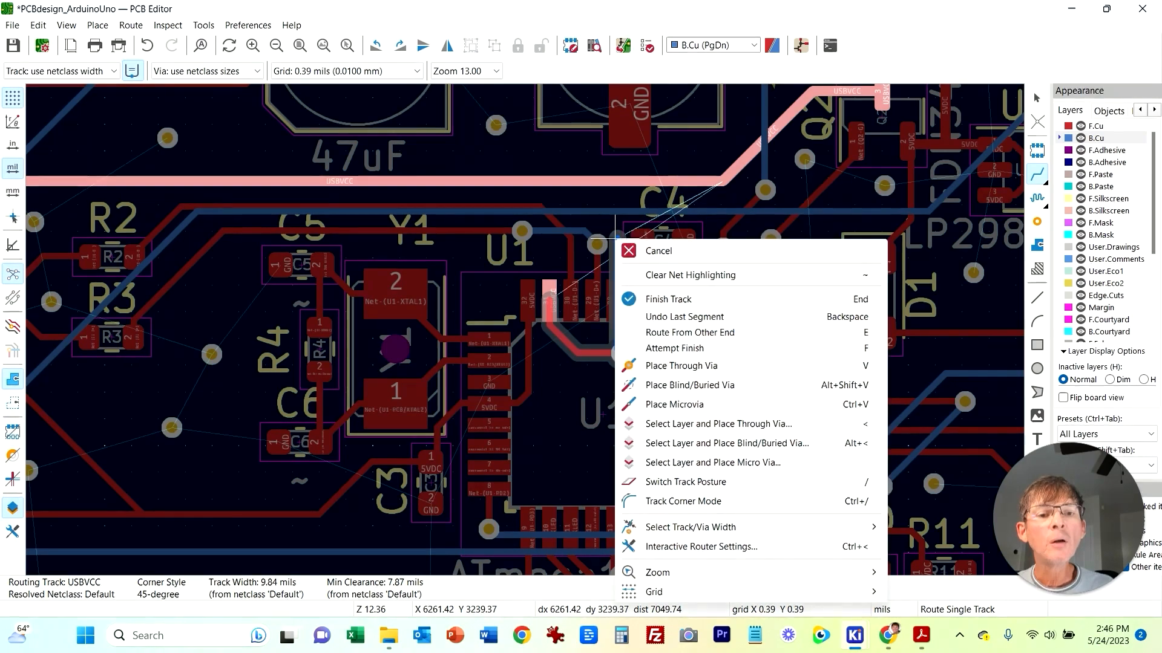
click(679, 365)
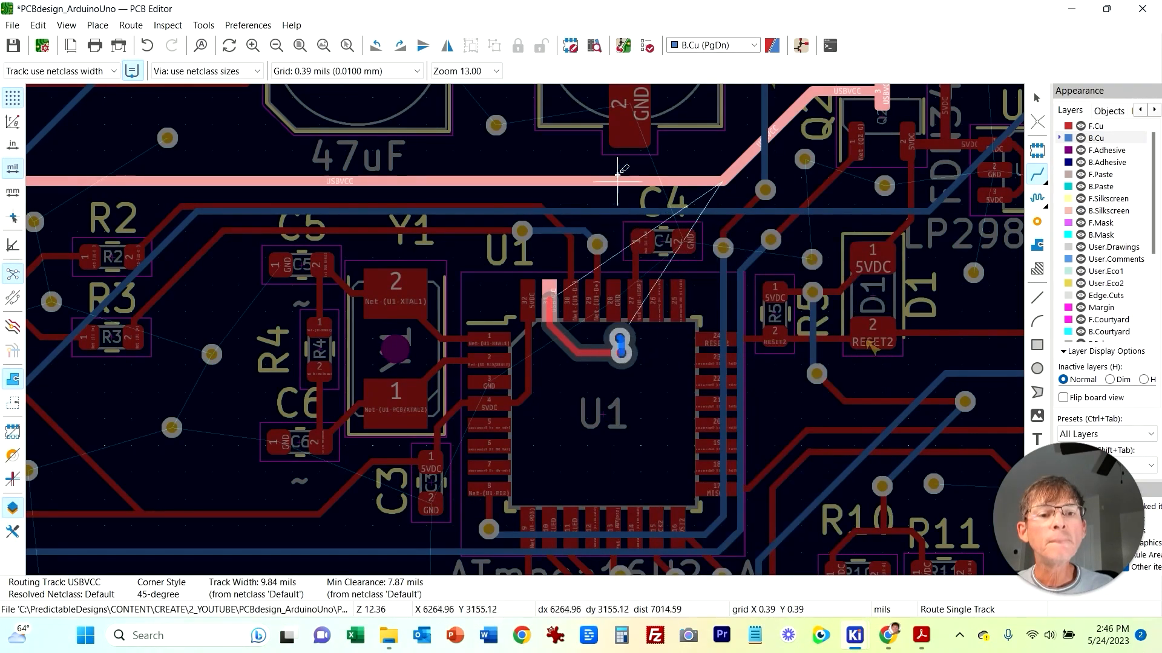
scroll(720, 276, up, 3)
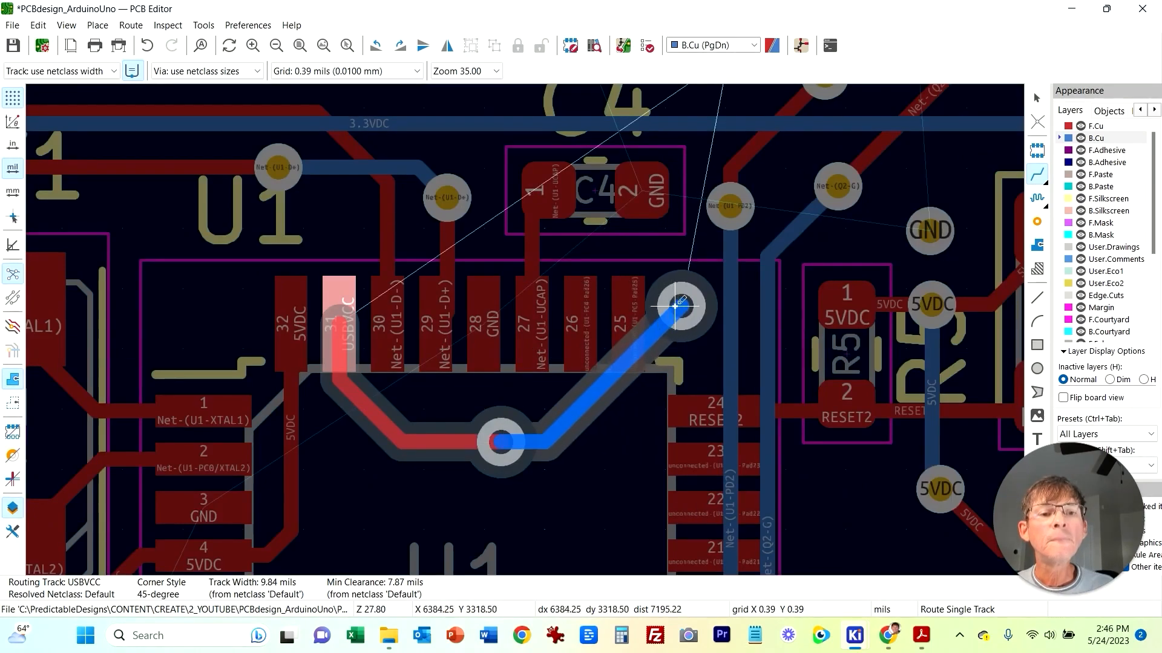
click(681, 307)
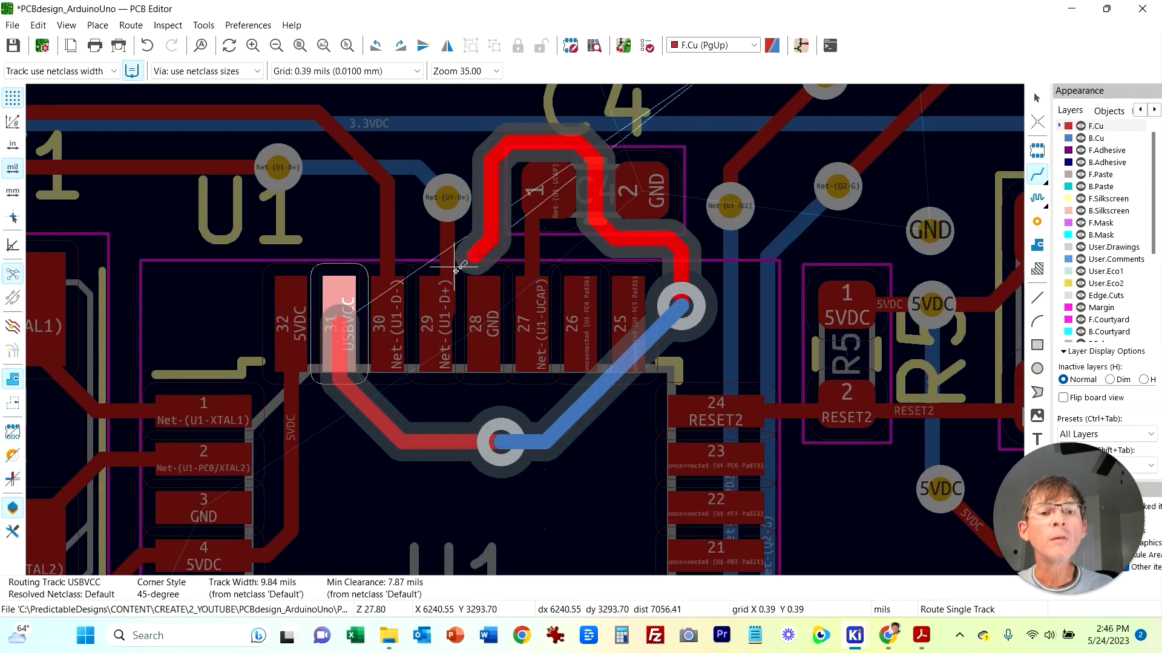
key(Escape)
key(ctrl+z)
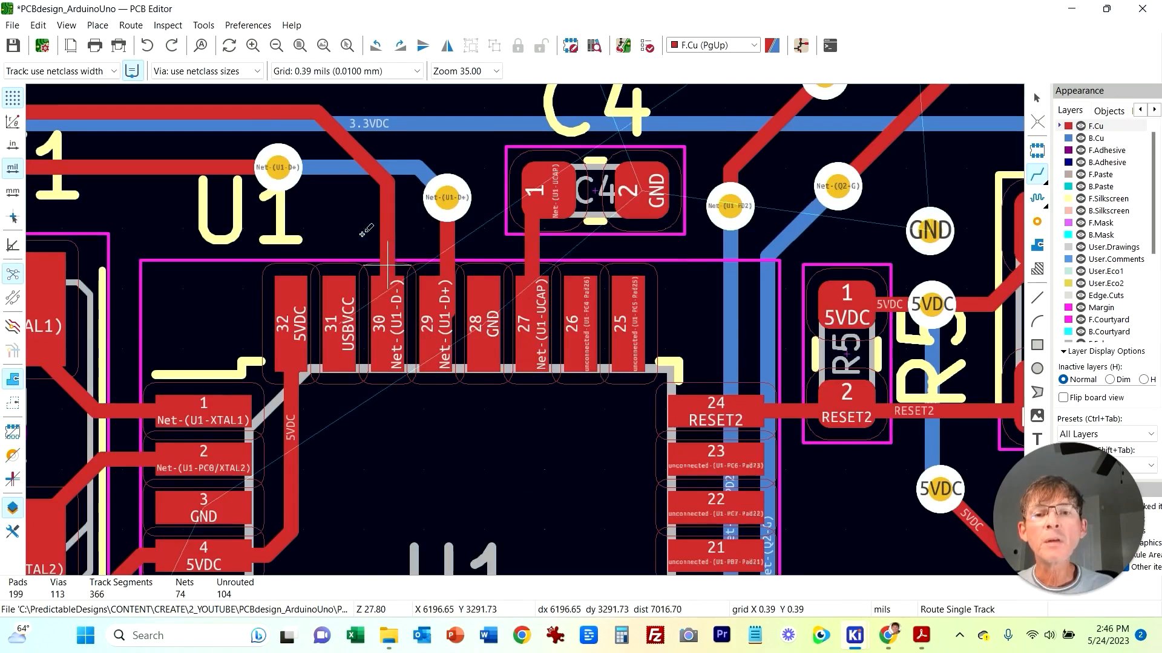
Step: Route a USBVCC track from U1 pad 31 diagonally down-left and end it in a through via below U1
click(342, 325)
right_click(440, 479)
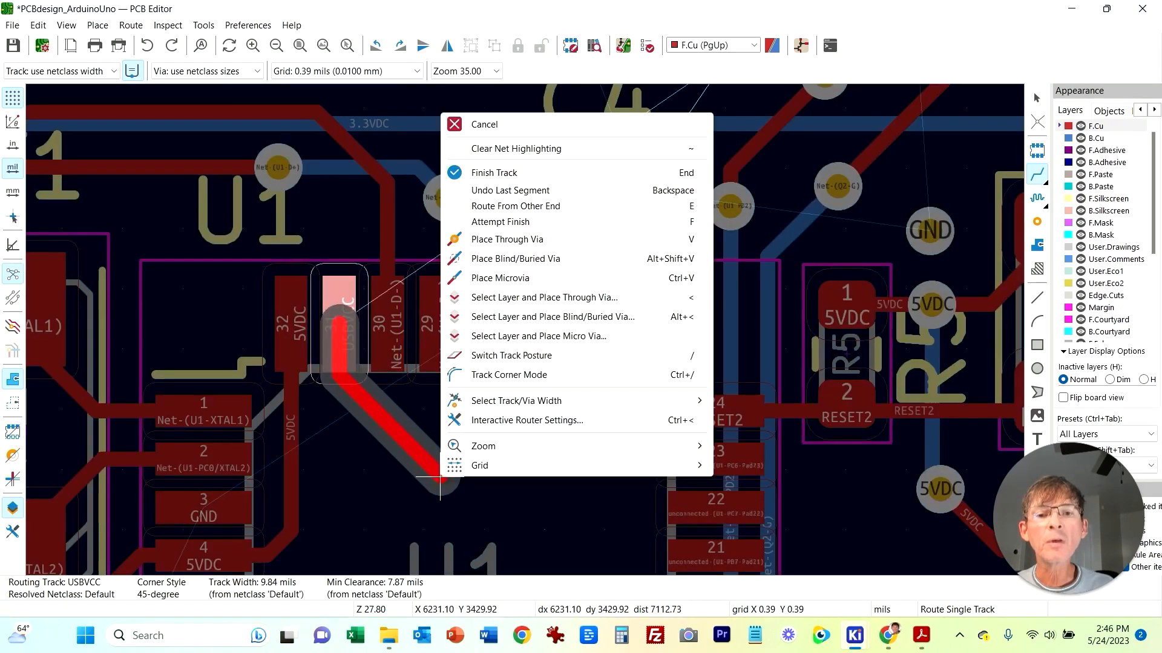
click(416, 449)
right_click(430, 456)
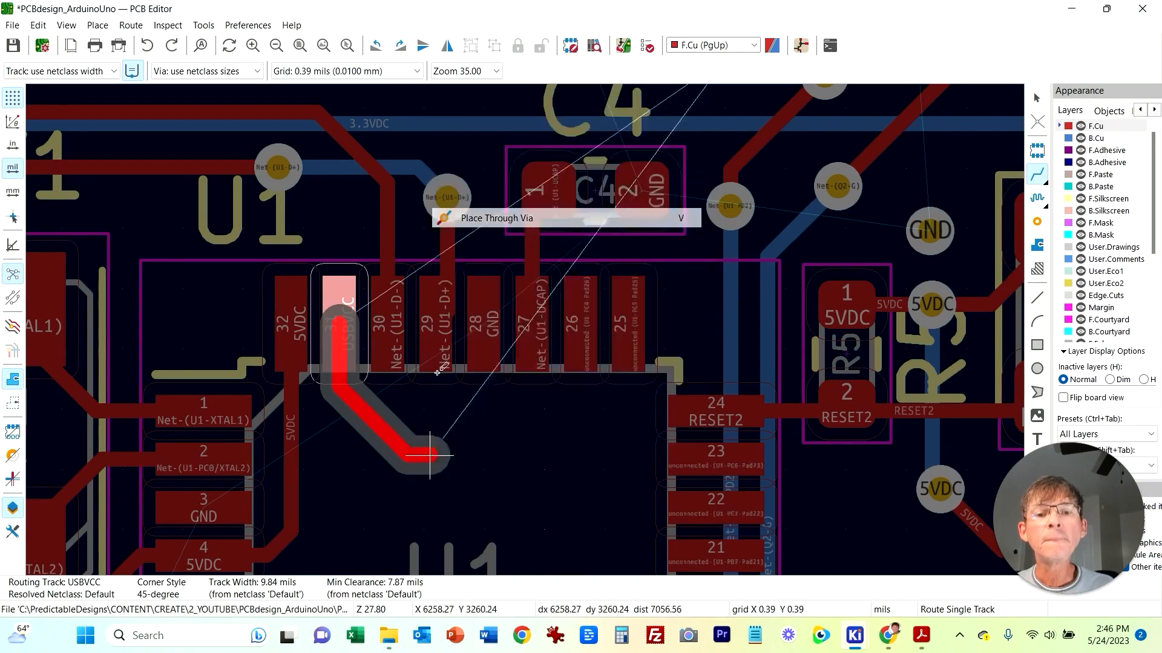
click(497, 219)
click(443, 476)
key(Escape)
middle_drag(487, 243, 346, 285)
click(307, 239)
key(Escape)
key(Escape)
drag(307, 239, 239, 264)
click(247, 264)
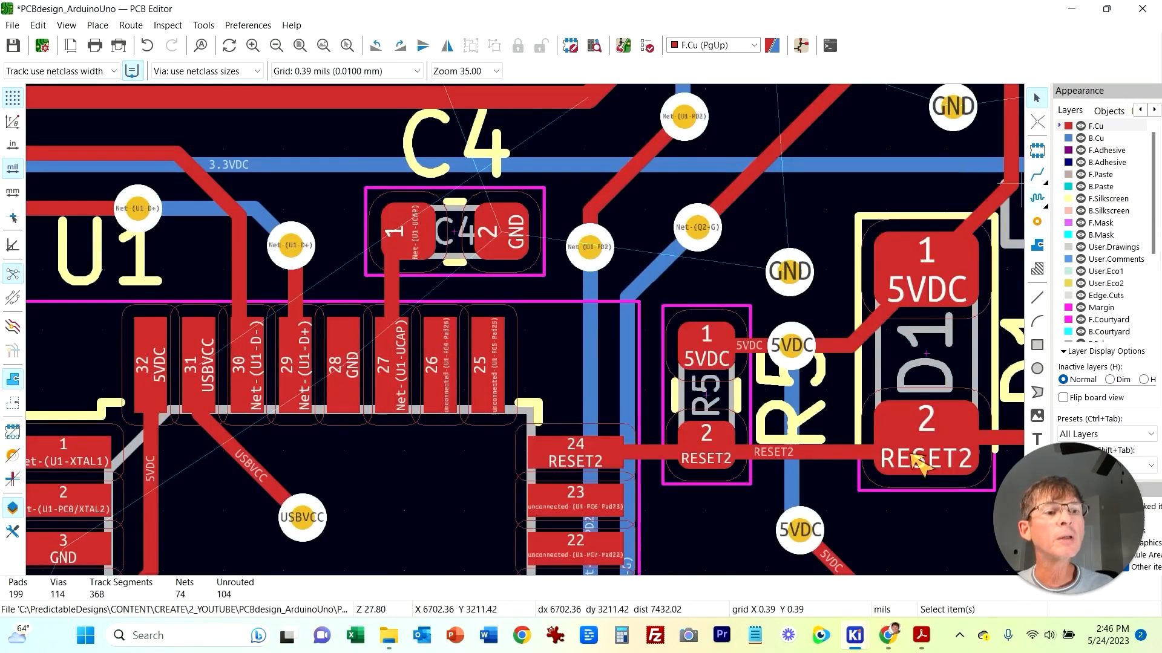
Step: Try to place a standalone via just left of capacitor C4
key(ctrl+shift+v)
click(337, 207)
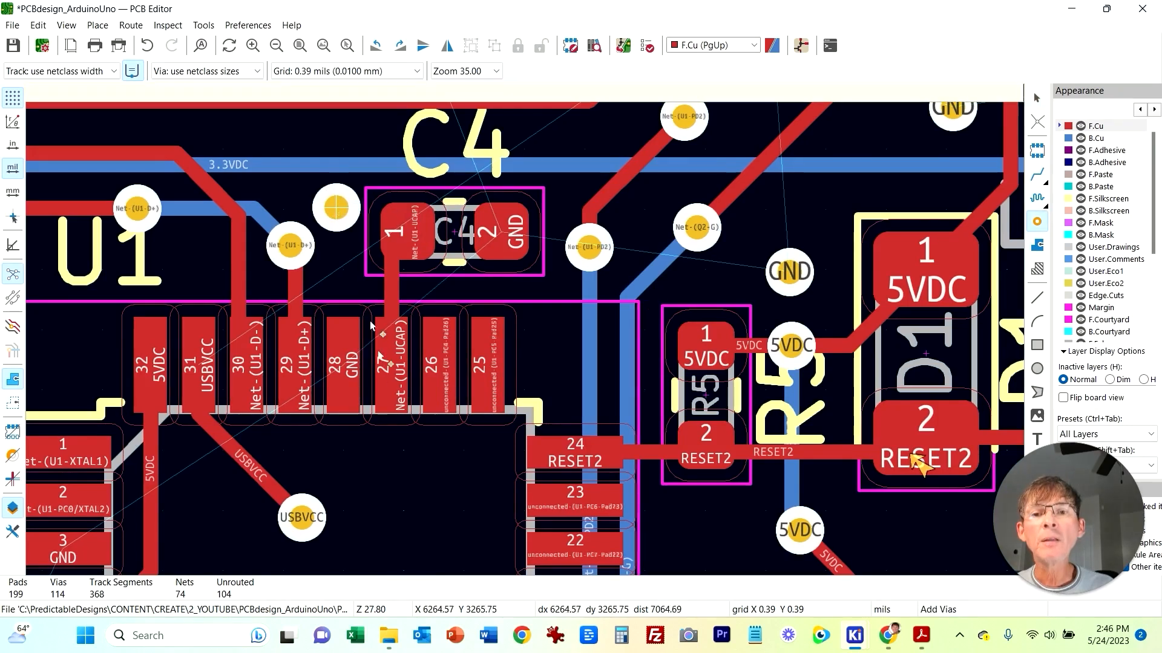
key(Escape)
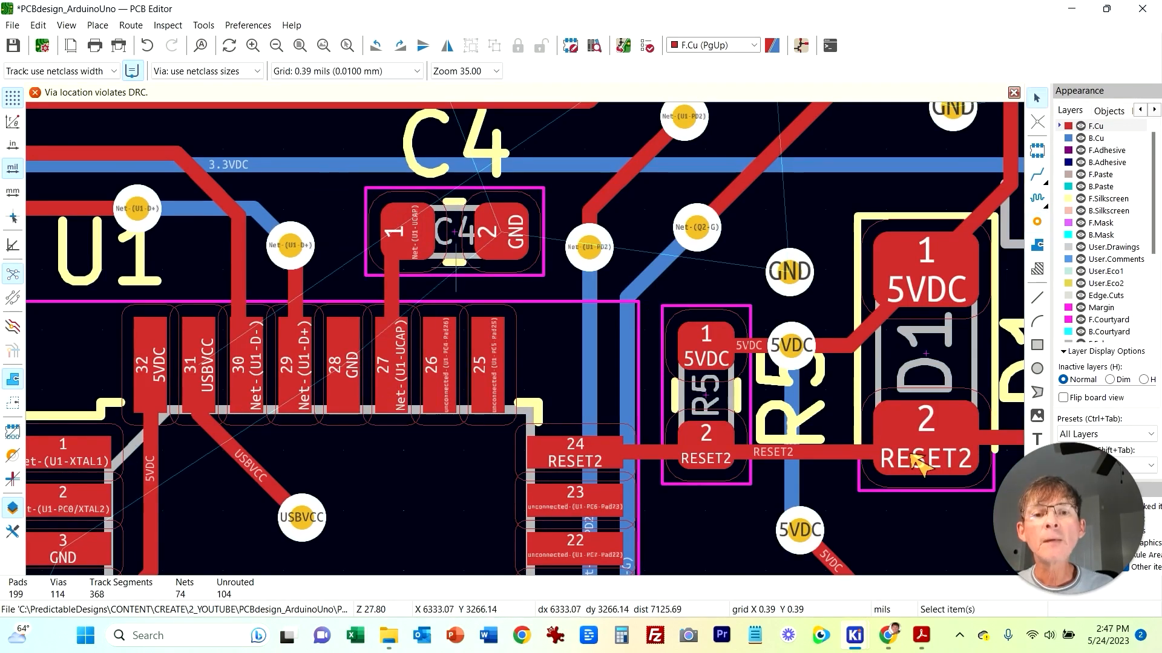
Step: Move capacitor C4 slightly upward to make room beside it
click(465, 269)
key(m)
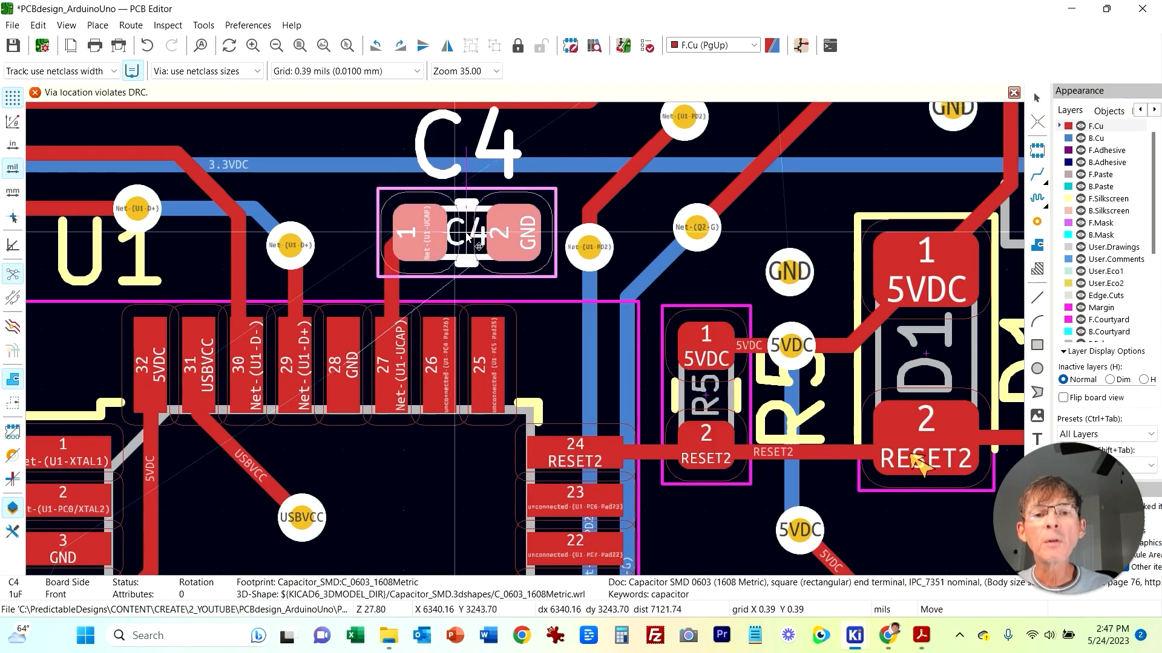
click(471, 233)
Step: Place a standalone through via just left of capacitor C4
key(ctrl+shift+v)
click(348, 221)
key(Escape)
key(x)
click(713, 45)
click(702, 82)
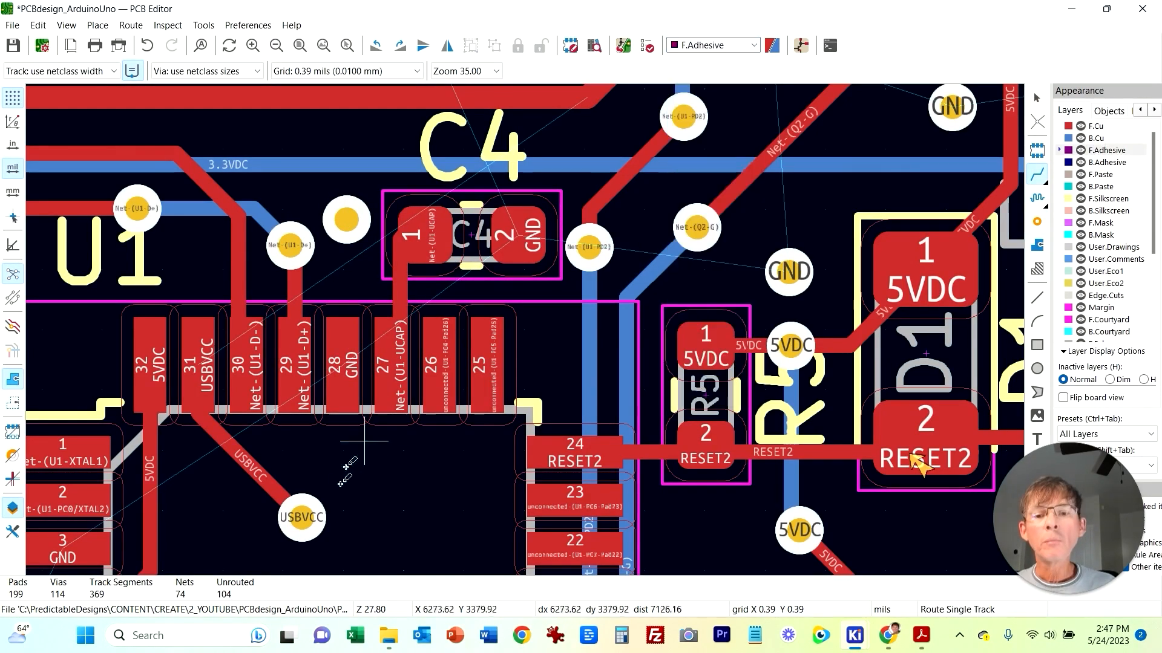
click(339, 216)
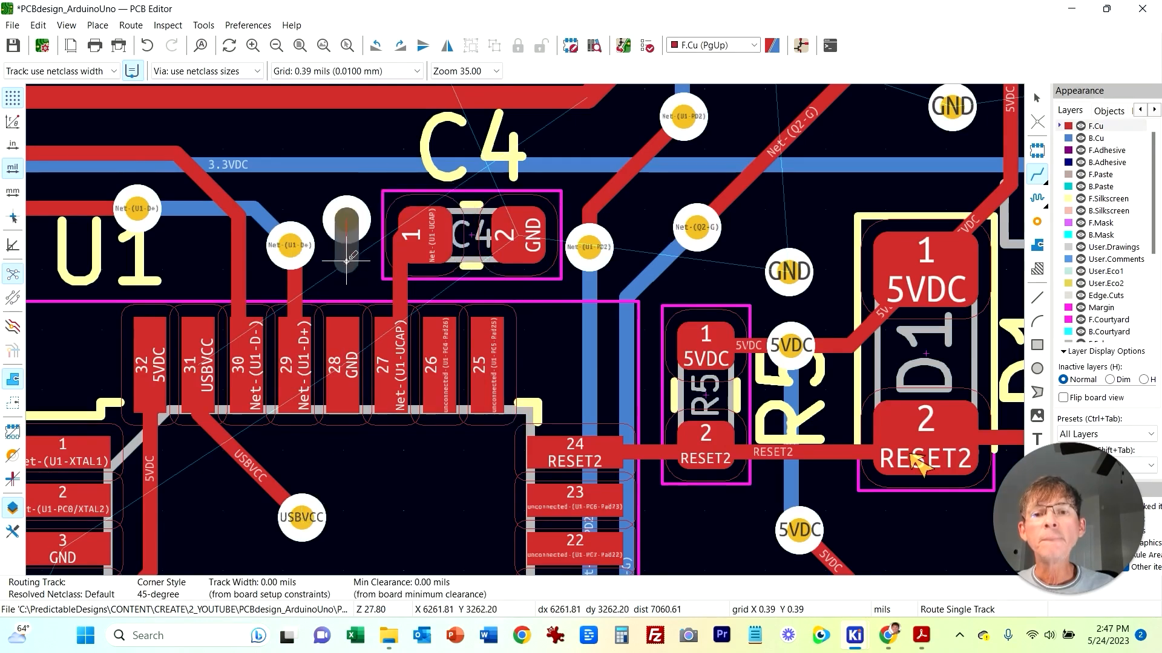
key(Escape)
click(714, 46)
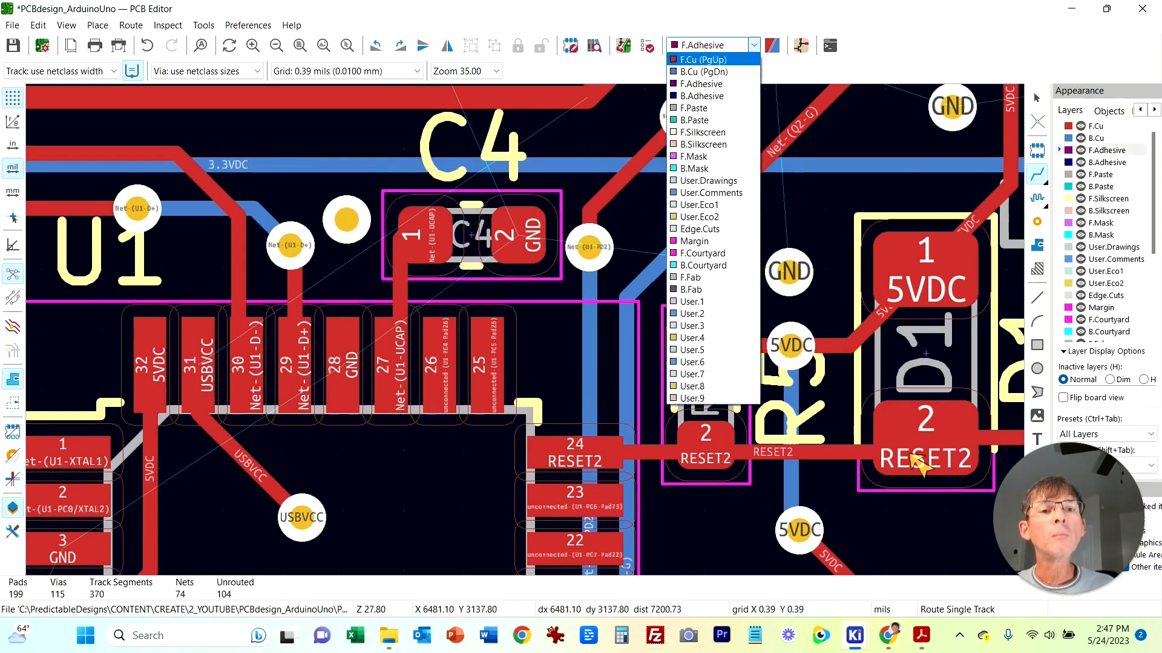
click(701, 71)
click(346, 219)
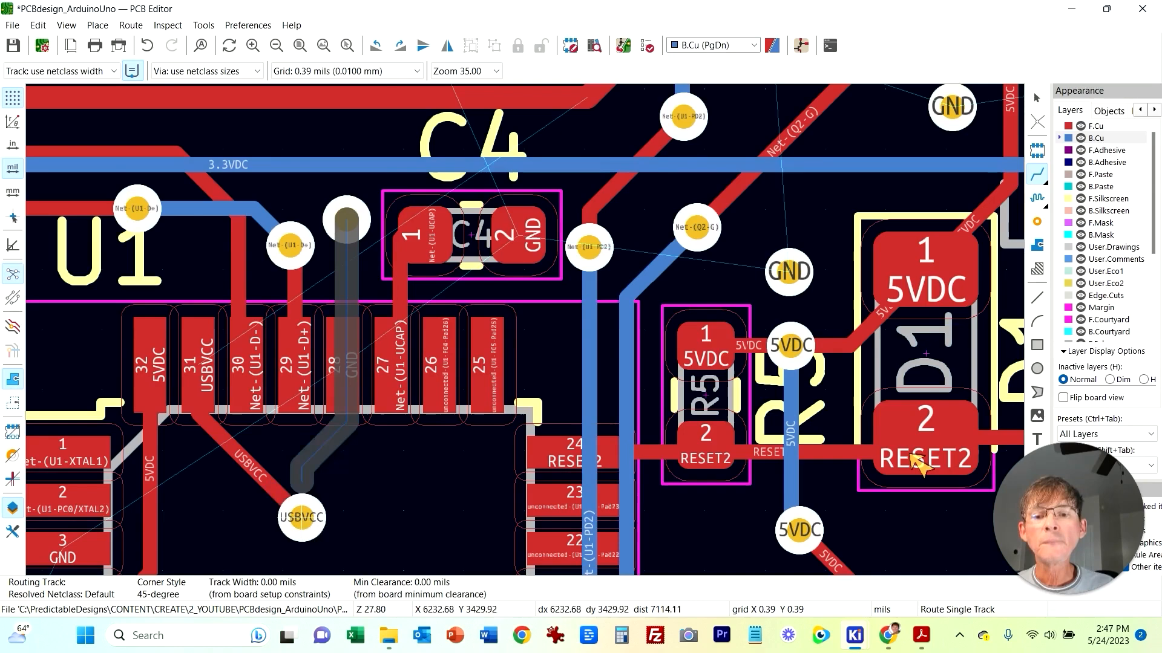
key(Escape)
key(Escape)
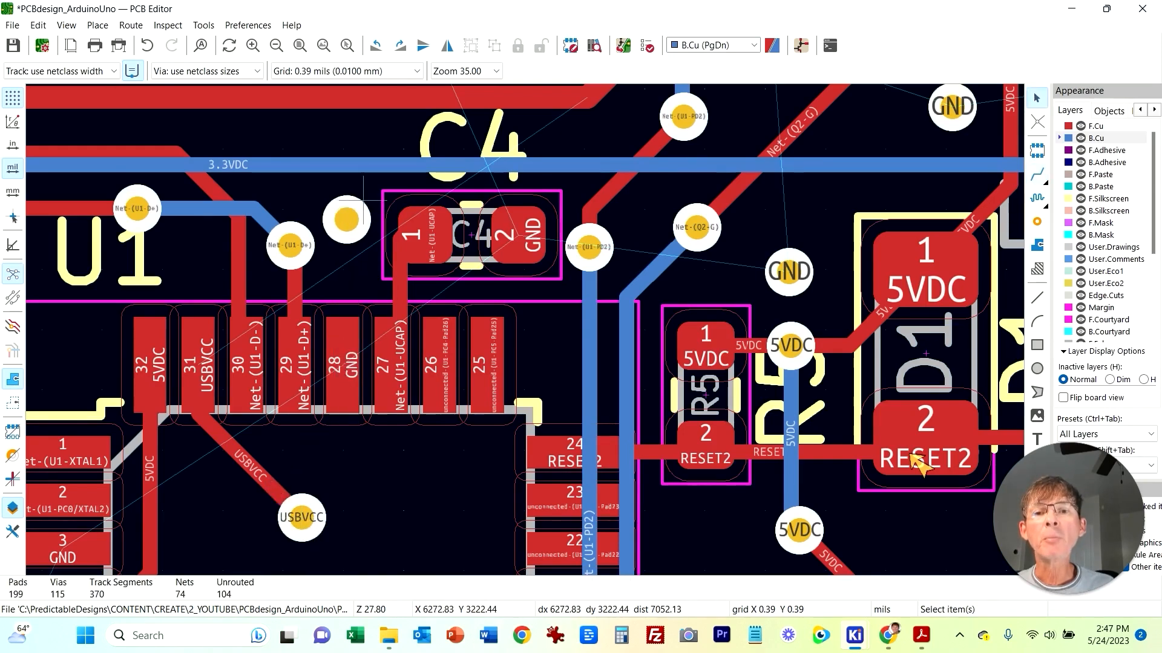
Step: Assign the USBVCC net to the new via beside C4 in its properties
click(363, 200)
right_click(363, 200)
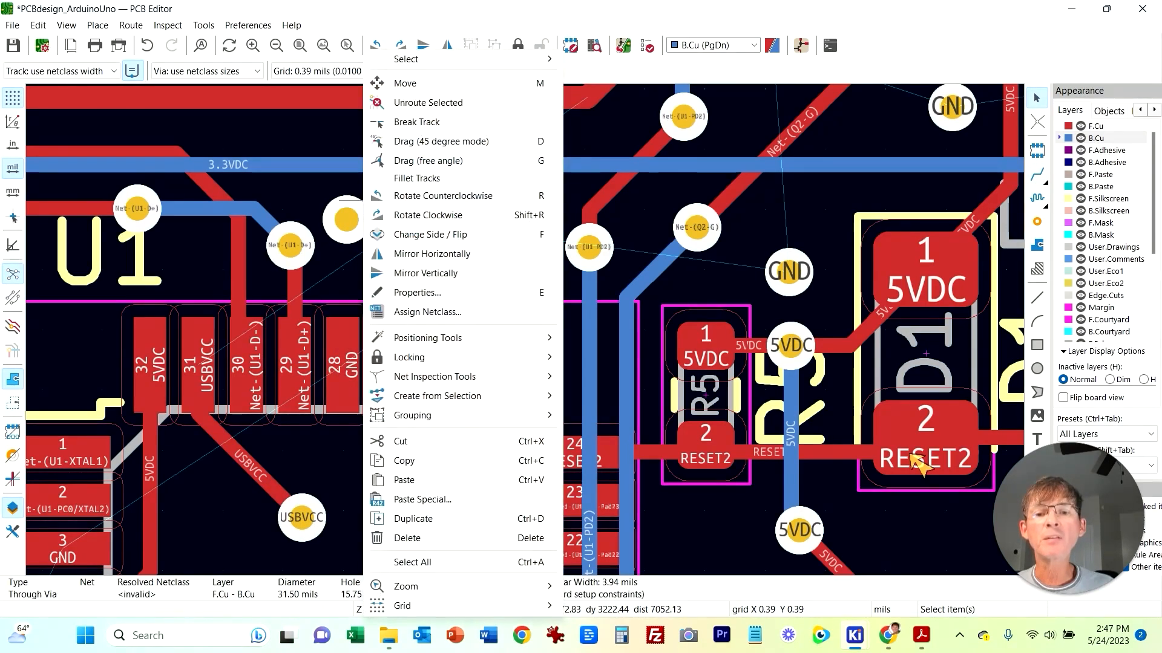
key(e)
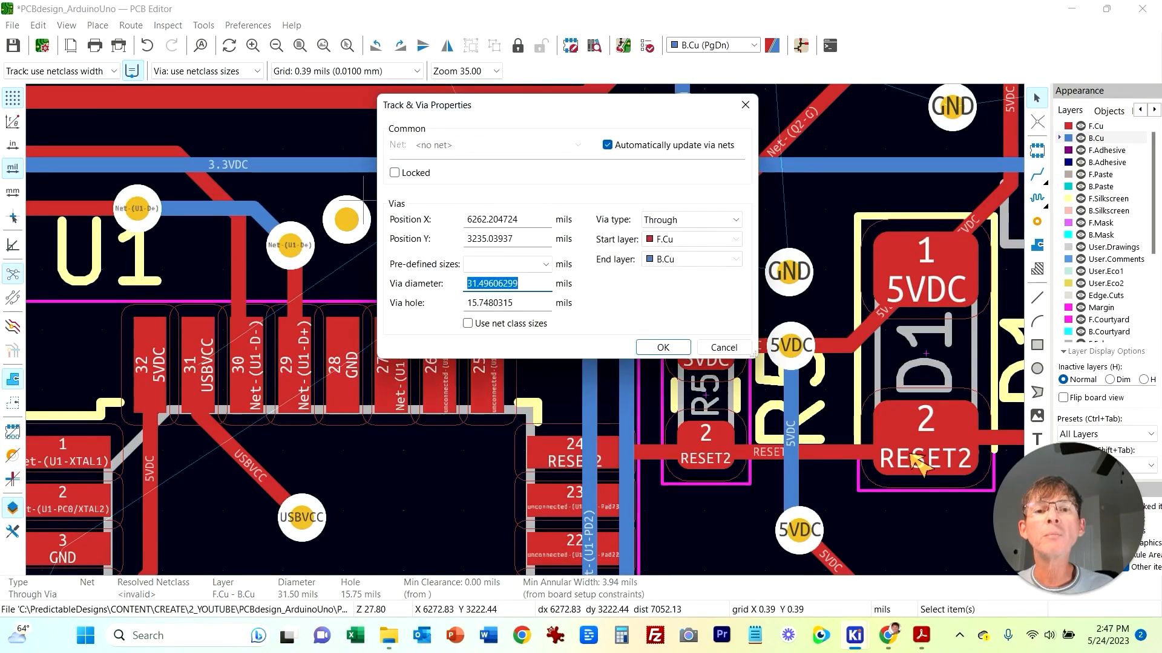
click(607, 145)
click(577, 145)
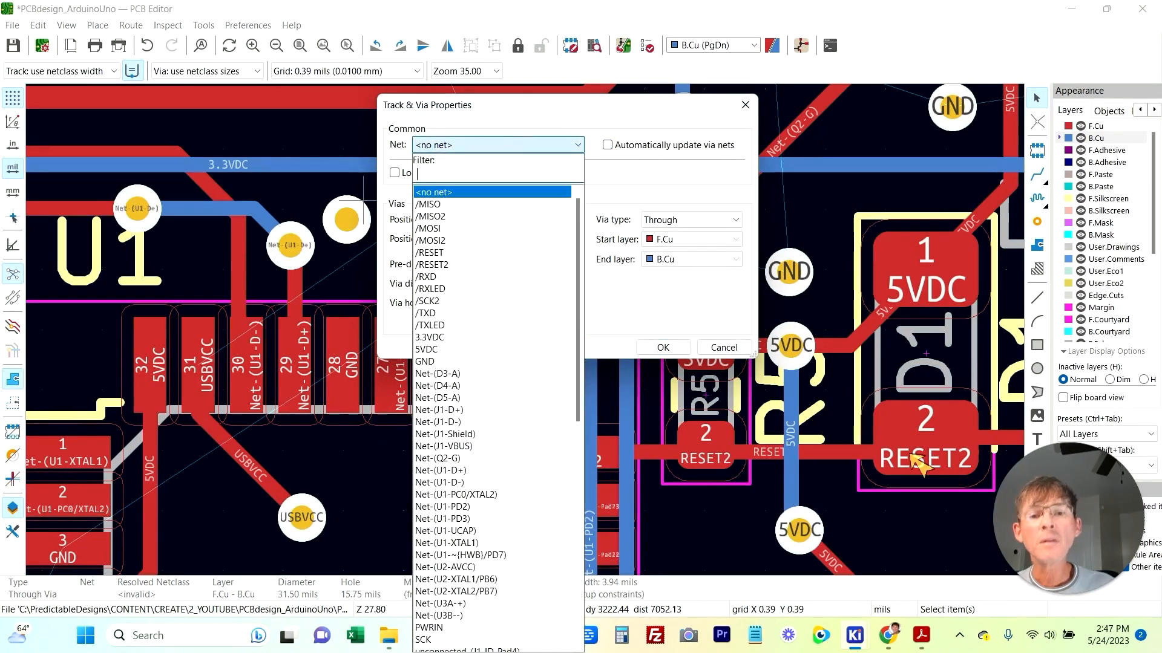
text(USB)
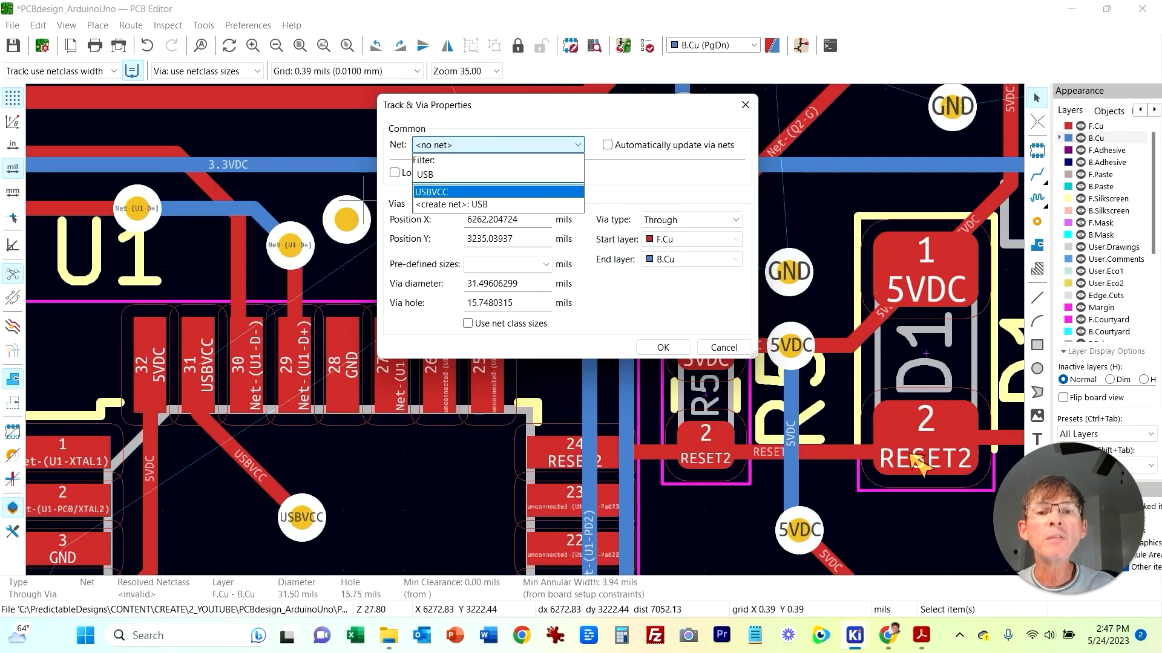
key(Return)
key(Return)
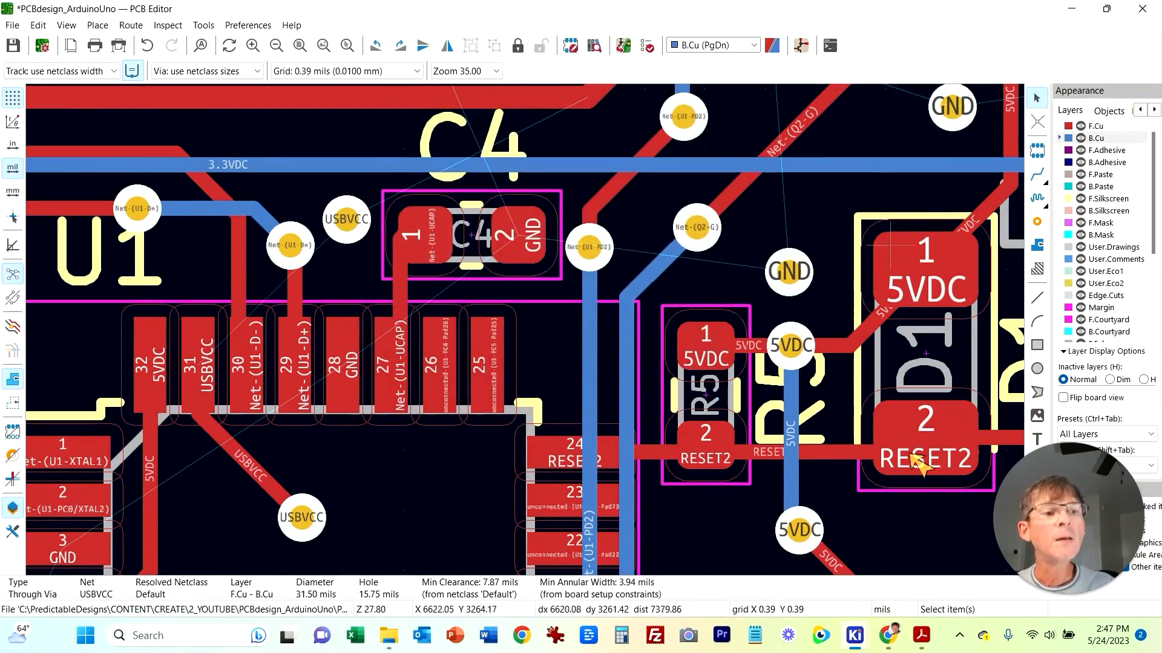
Step: Route a B.Cu track from the via beside C4 down to the USBVCC via below U1
key(x)
click(347, 221)
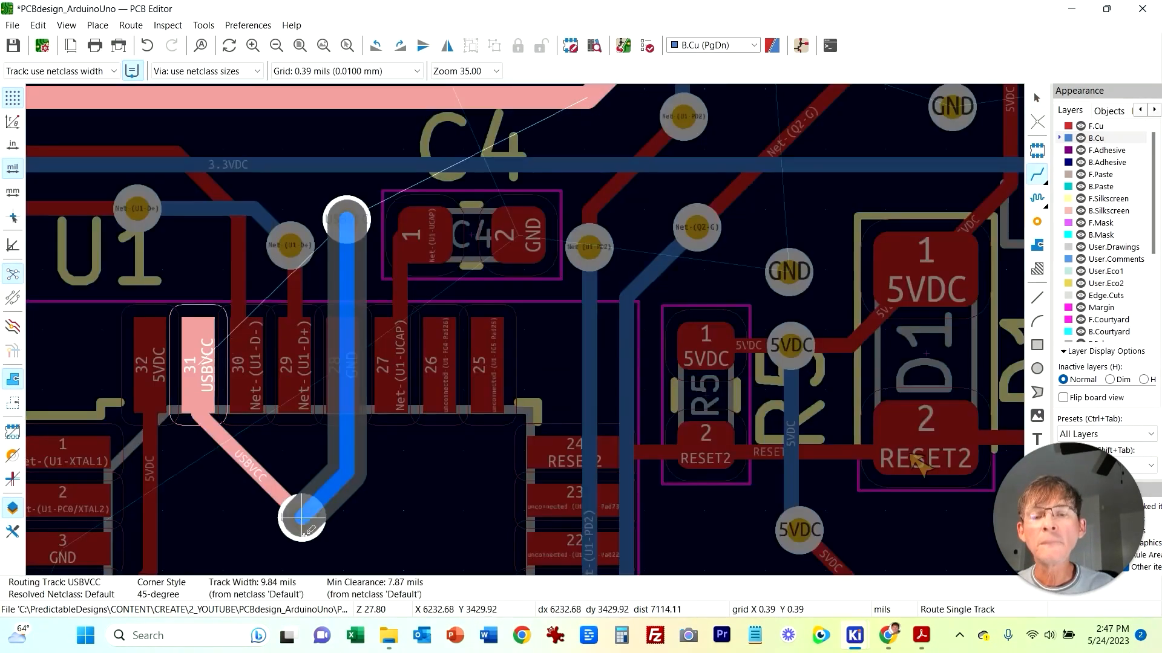
click(302, 517)
Step: Copy the USBVCC via and paste a duplicate above C4 onto the USBVCC track
middle_drag(299, 222, 307, 430)
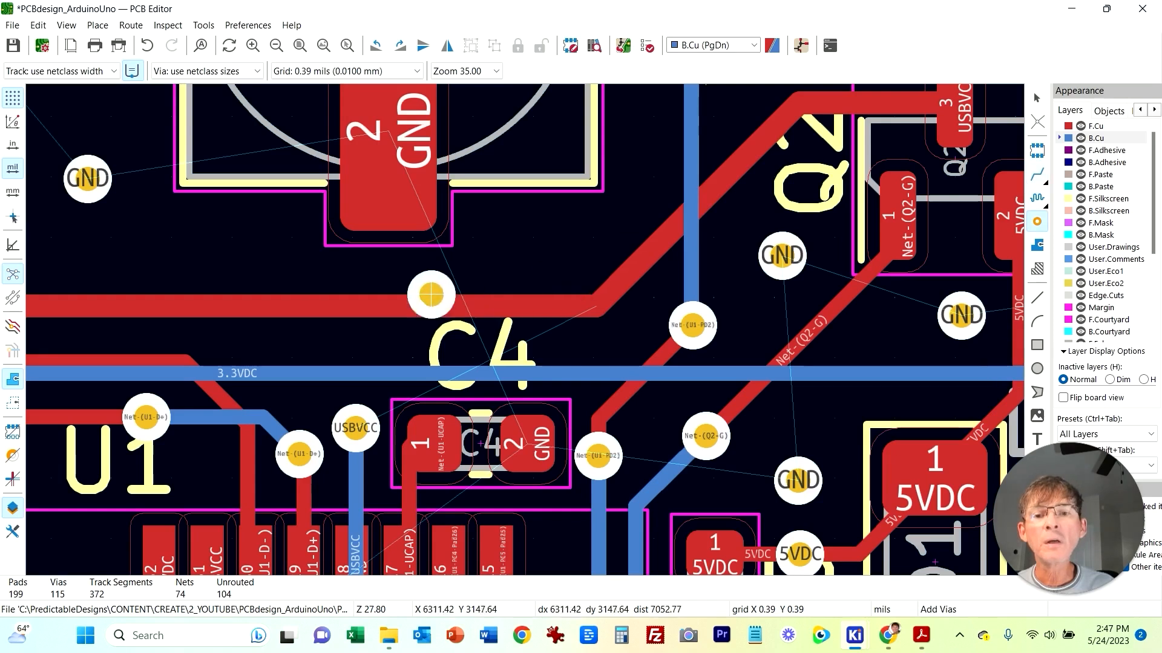
key(Escape)
click(384, 428)
key(ctrl+c)
key(ctrl+v)
click(357, 313)
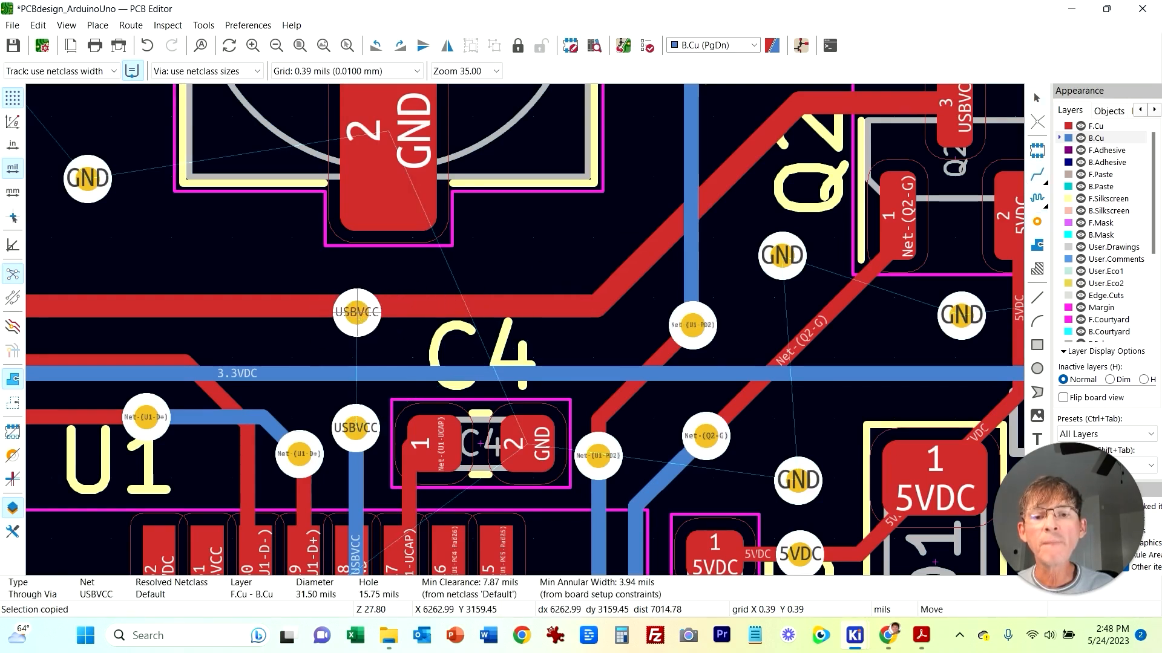
Step: Route an F.Cu track between the via beside C4 and the pasted USBVCC via above it
click(1037, 175)
click(753, 46)
click(703, 60)
key(Escape)
click(1037, 175)
click(355, 428)
click(357, 313)
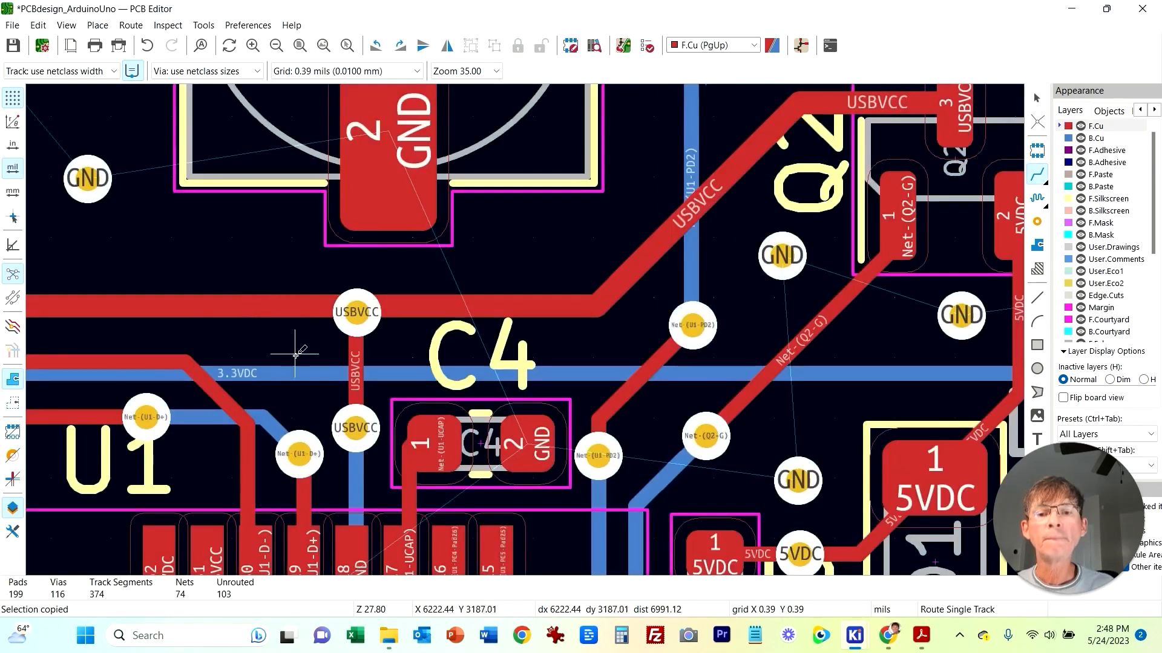
Step: Open the design rules checker and review the remaining unconnected items entries
scroll(529, 351, down, 3)
middle_drag(555, 393, 446, 293)
click(167, 26)
click(224, 105)
click(671, 178)
scroll(762, 284, down, 2)
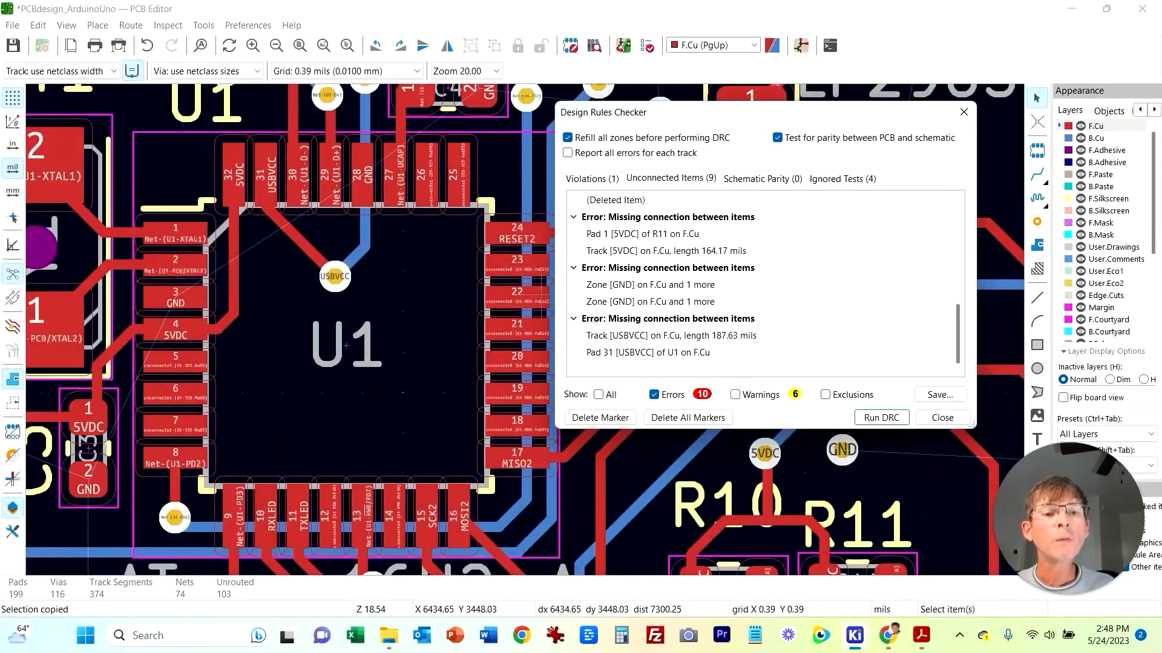
click(671, 335)
click(651, 285)
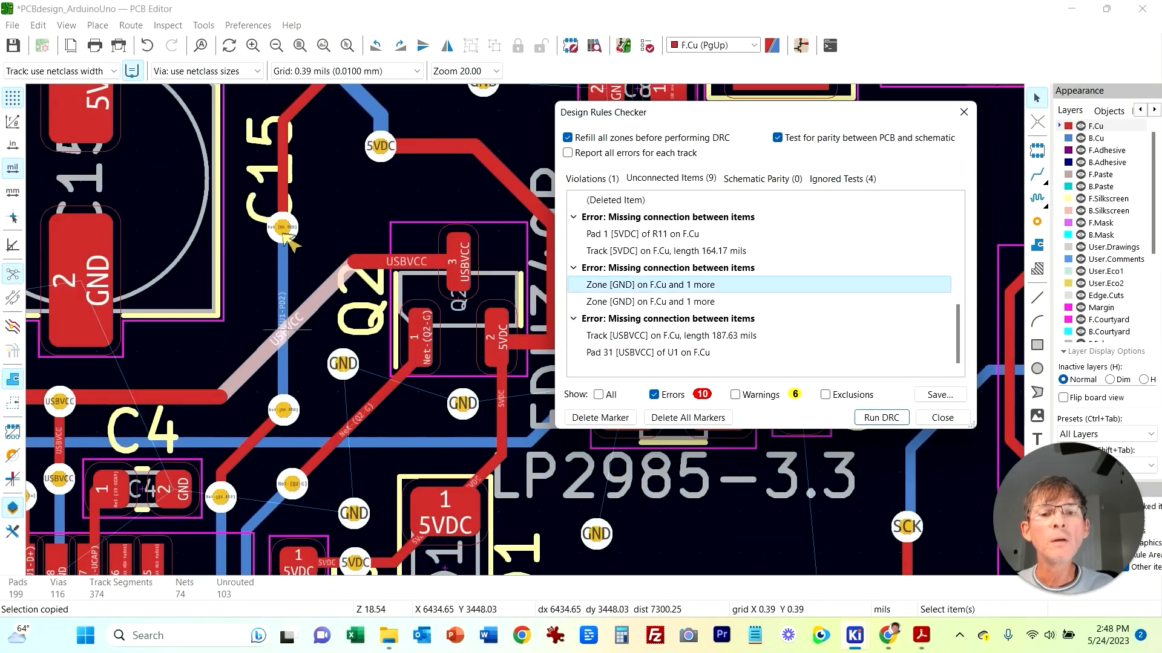
key(Down)
key(Up)
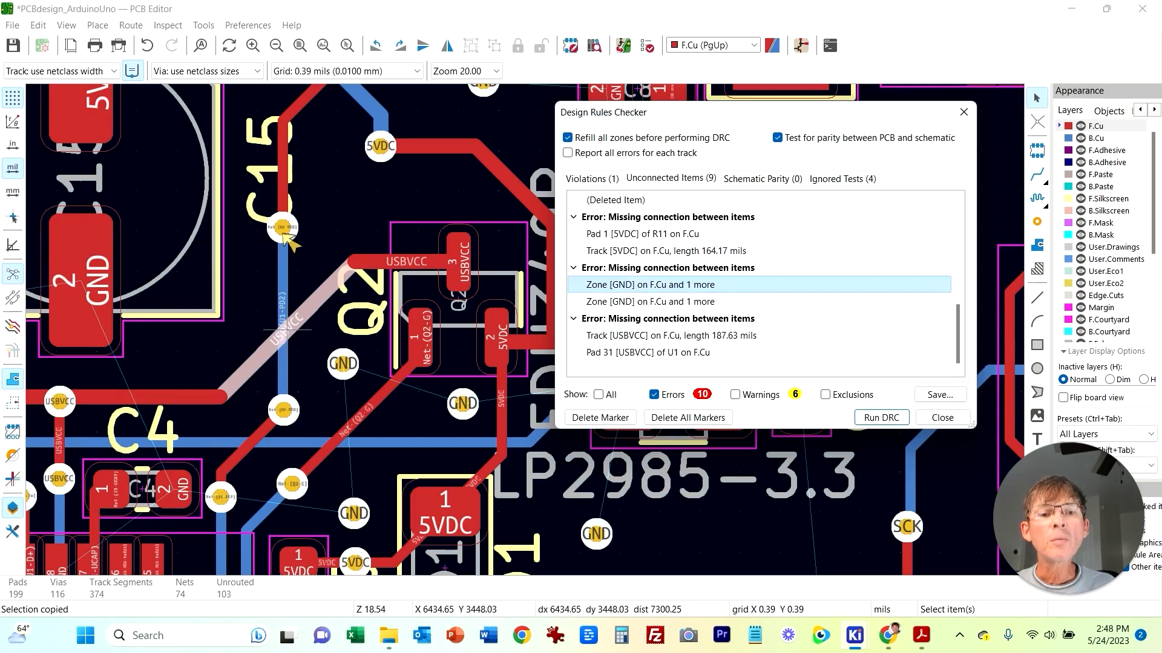
click(650, 302)
click(942, 418)
click(168, 26)
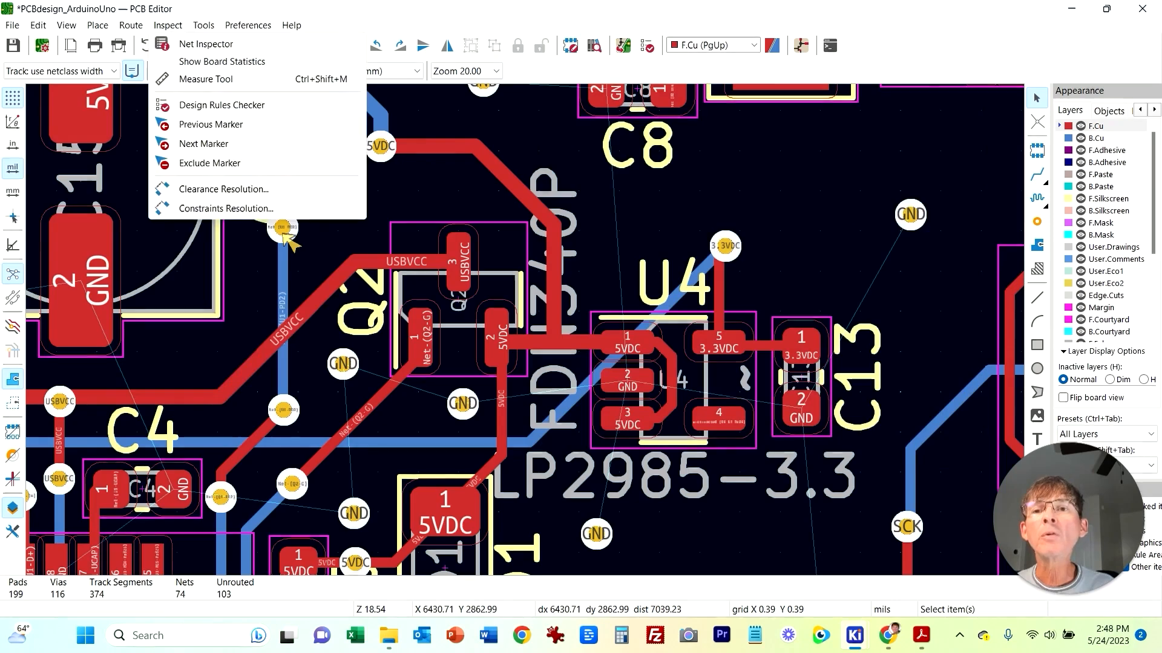
click(221, 105)
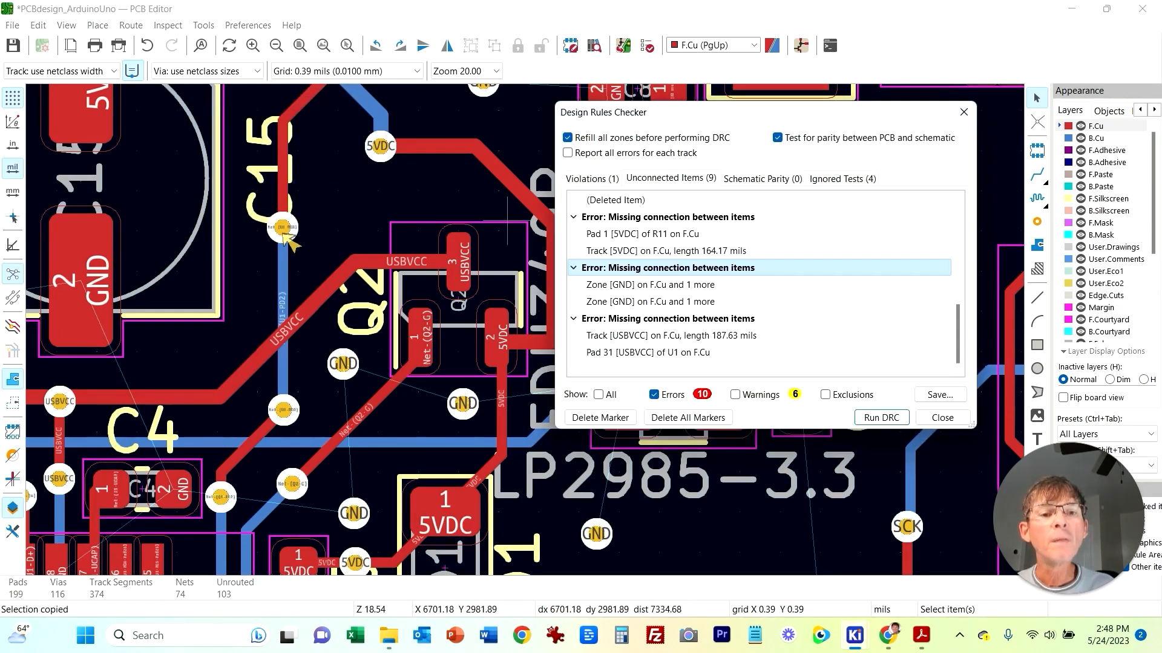
key(Down)
key(Down)
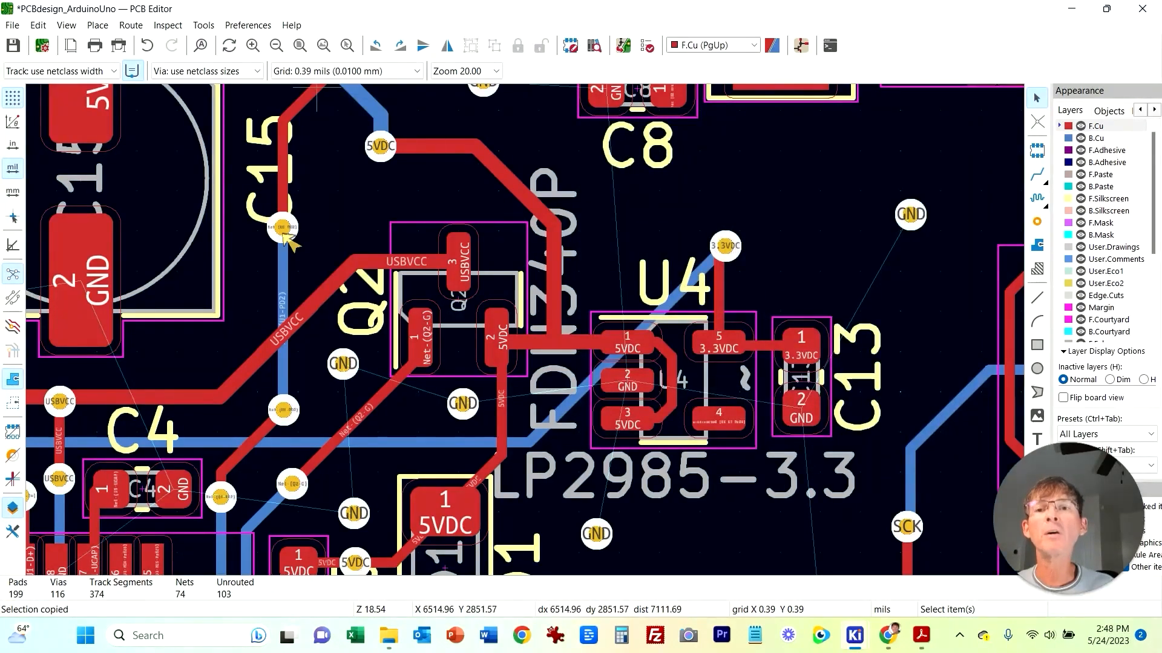
Step: Run the design rules check and inspect the 5VDC unconnected item entries
click(168, 25)
click(222, 105)
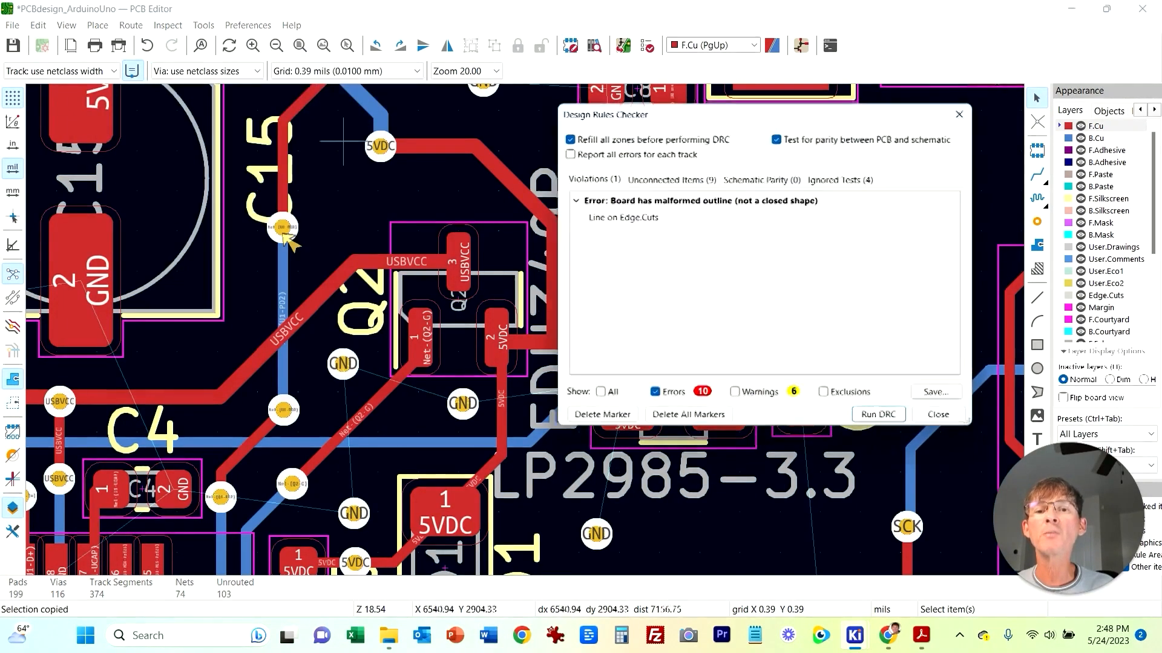
click(882, 418)
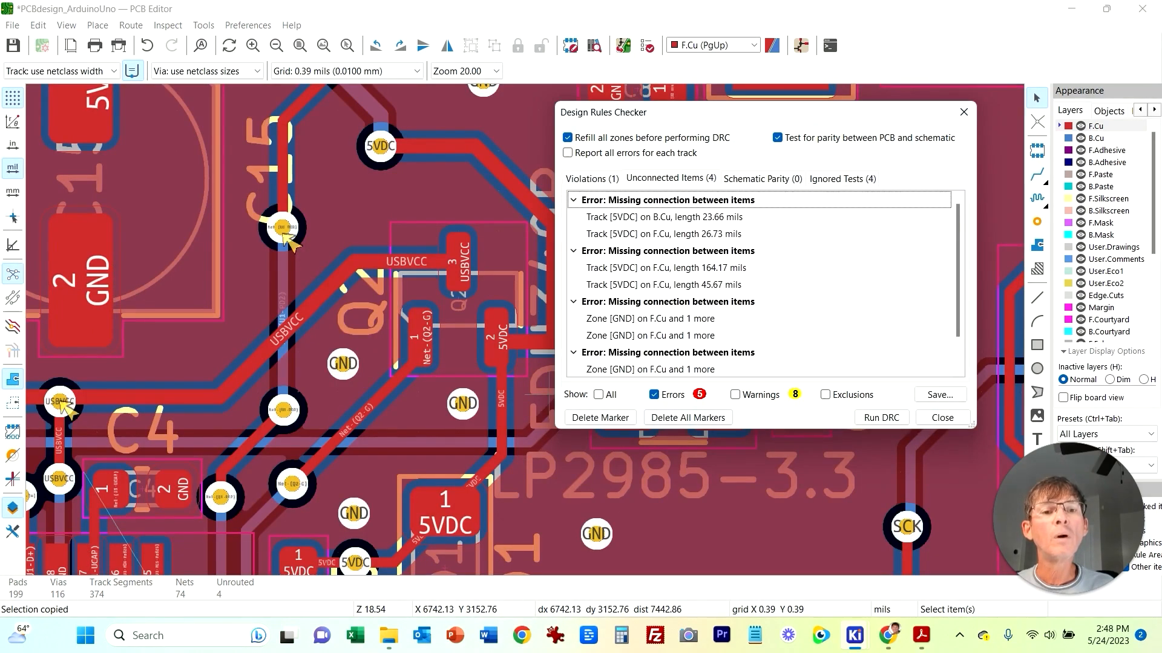
click(664, 217)
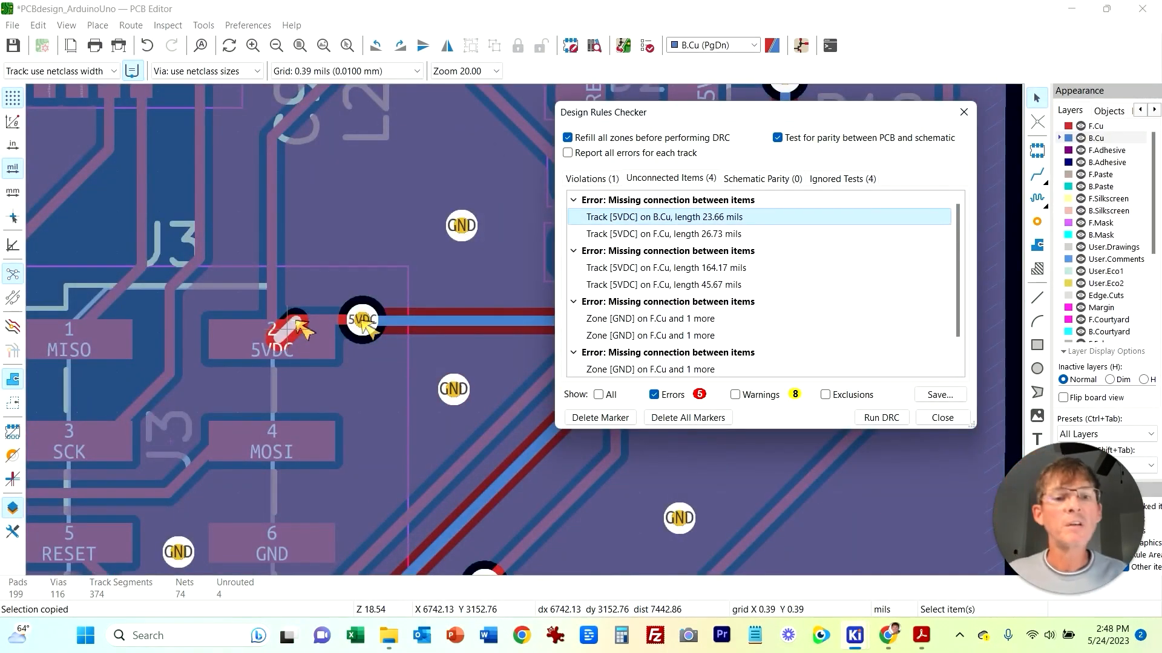
scroll(759, 284, down, 1)
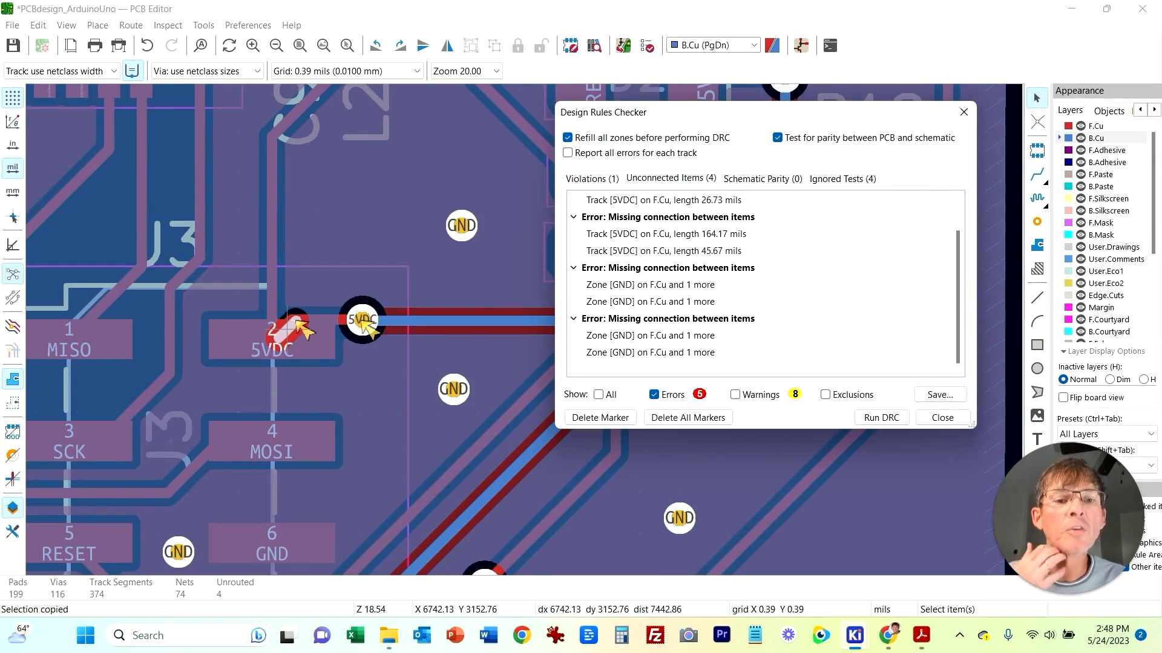
scroll(760, 285, up, 1)
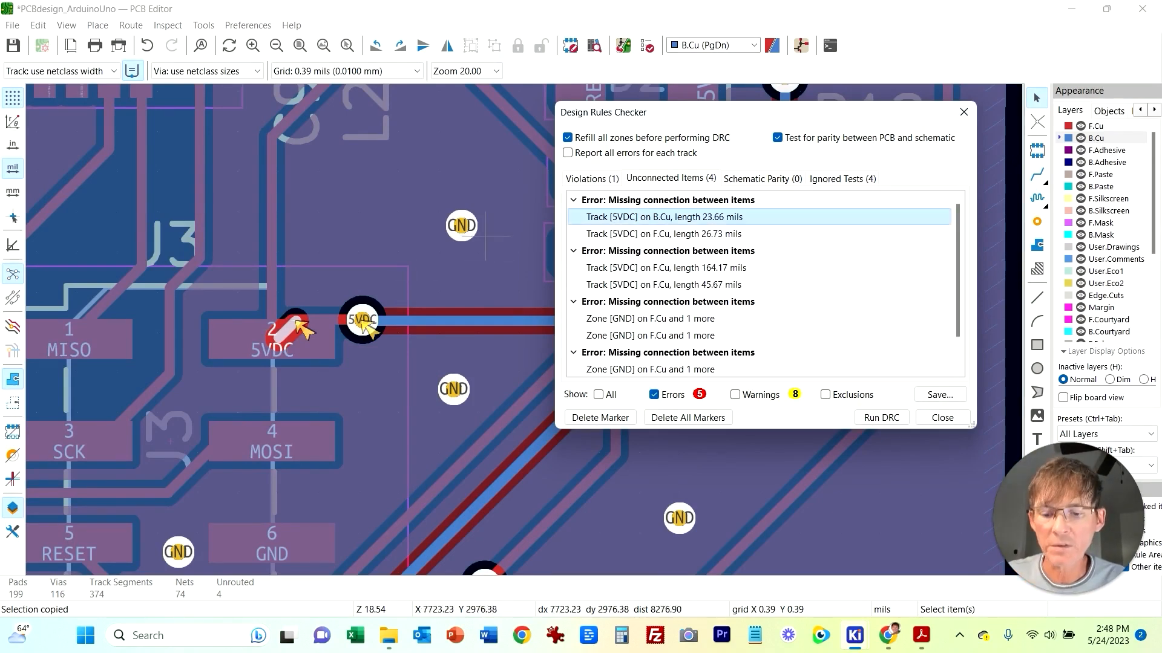
click(942, 418)
Step: Unfill all copper zones on the board
click(98, 26)
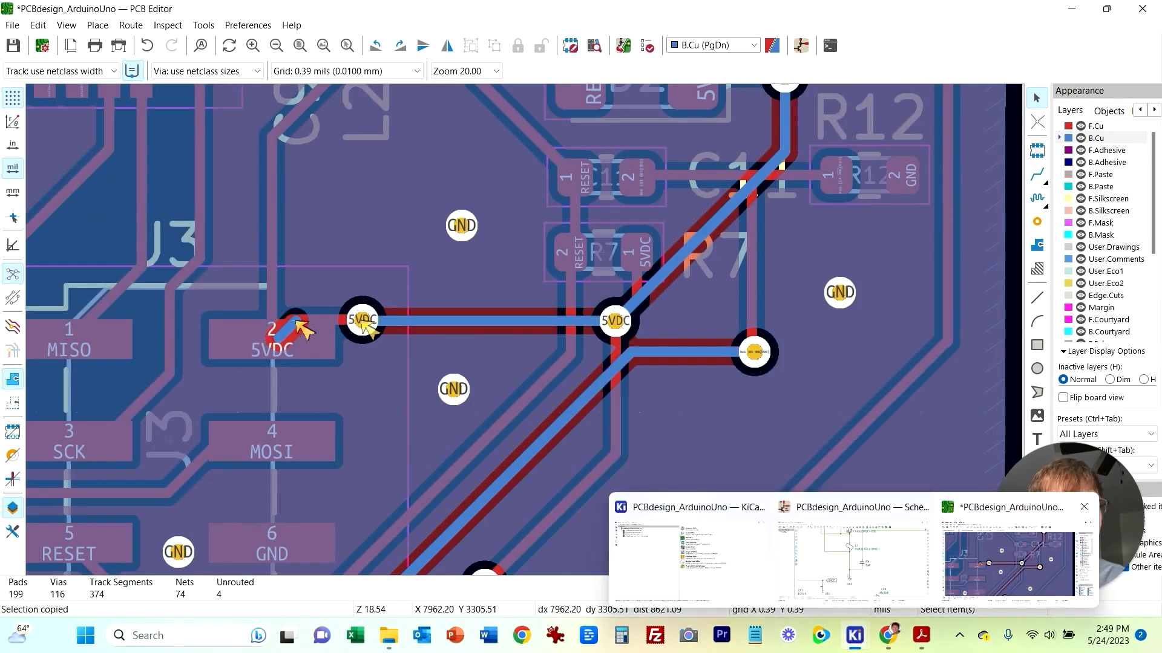
scroll(858, 412, down, 5)
right_click(577, 369)
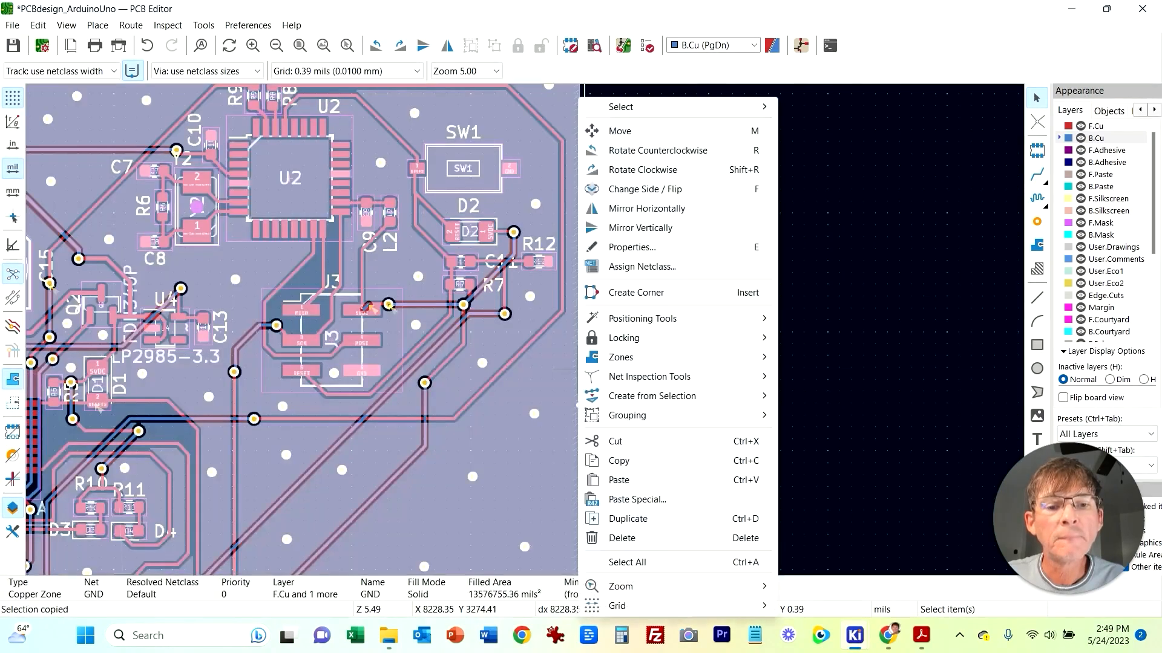
mouse_move(665, 357)
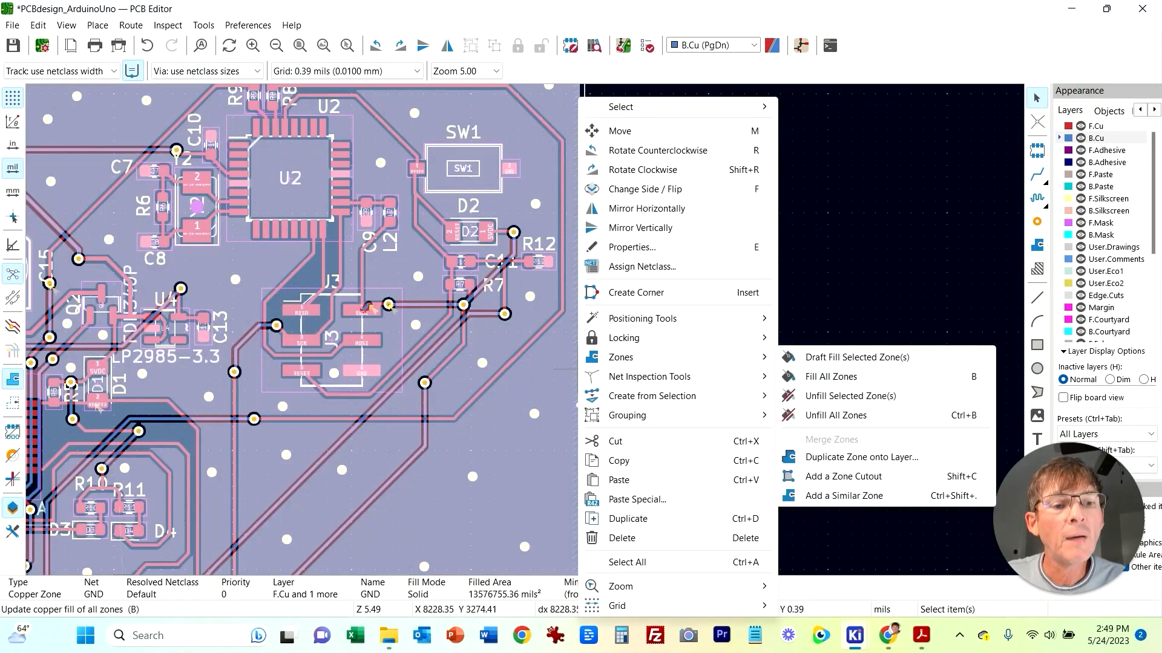
key(ctrl+c)
middle_drag(514, 297, 905, 369)
Step: Reopen the design rules checker and delete the short dangling 5VDC B.Cu track stub at J3 pin 2
click(168, 26)
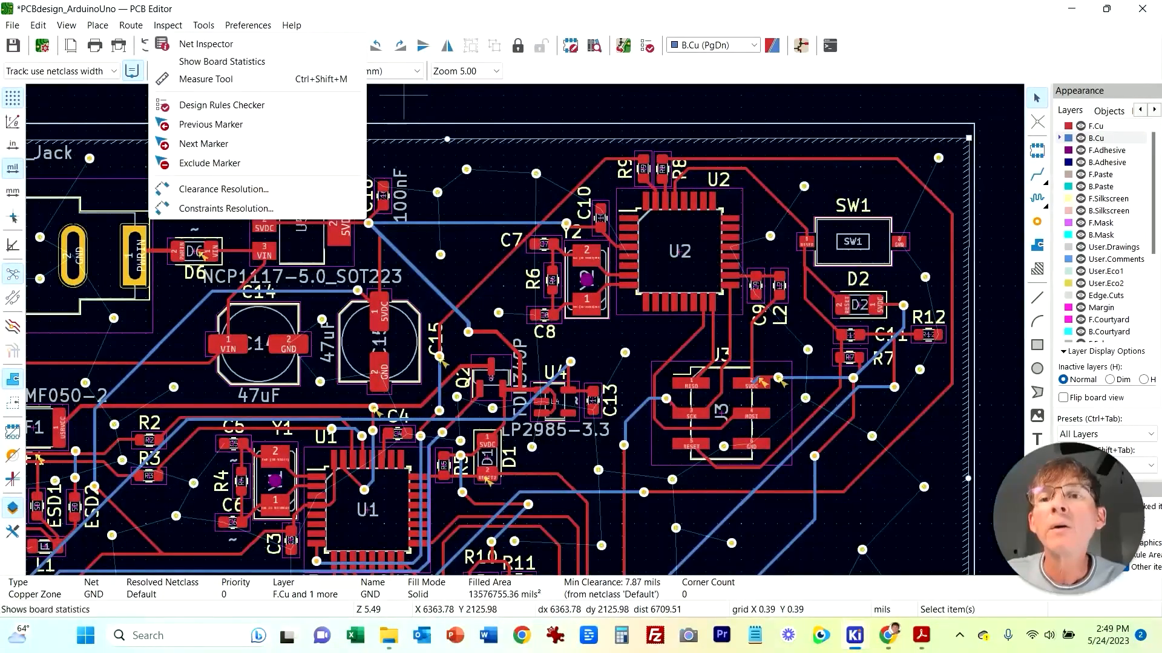
click(222, 105)
click(670, 179)
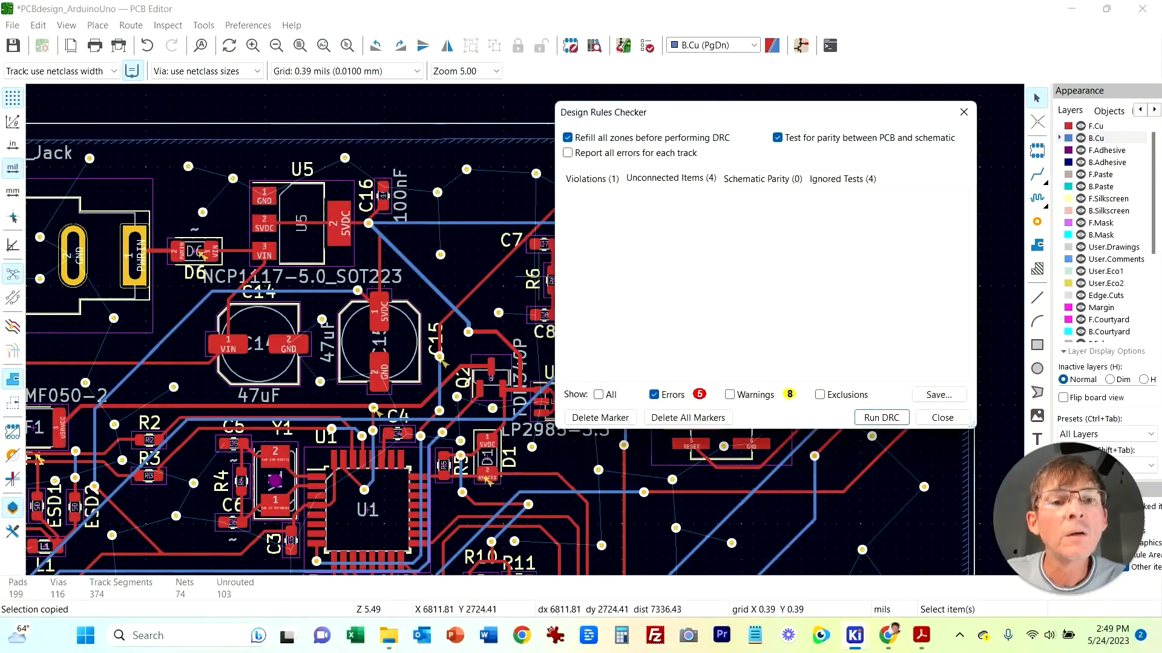
click(664, 217)
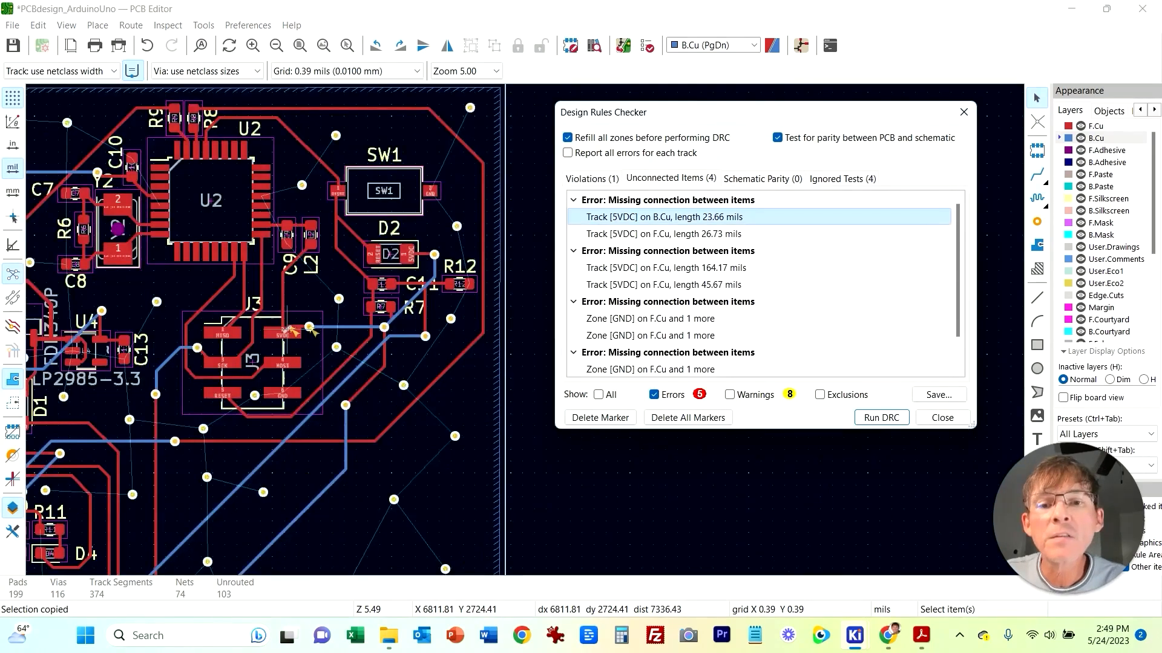
scroll(442, 357, up, 3)
scroll(473, 284, down, 2)
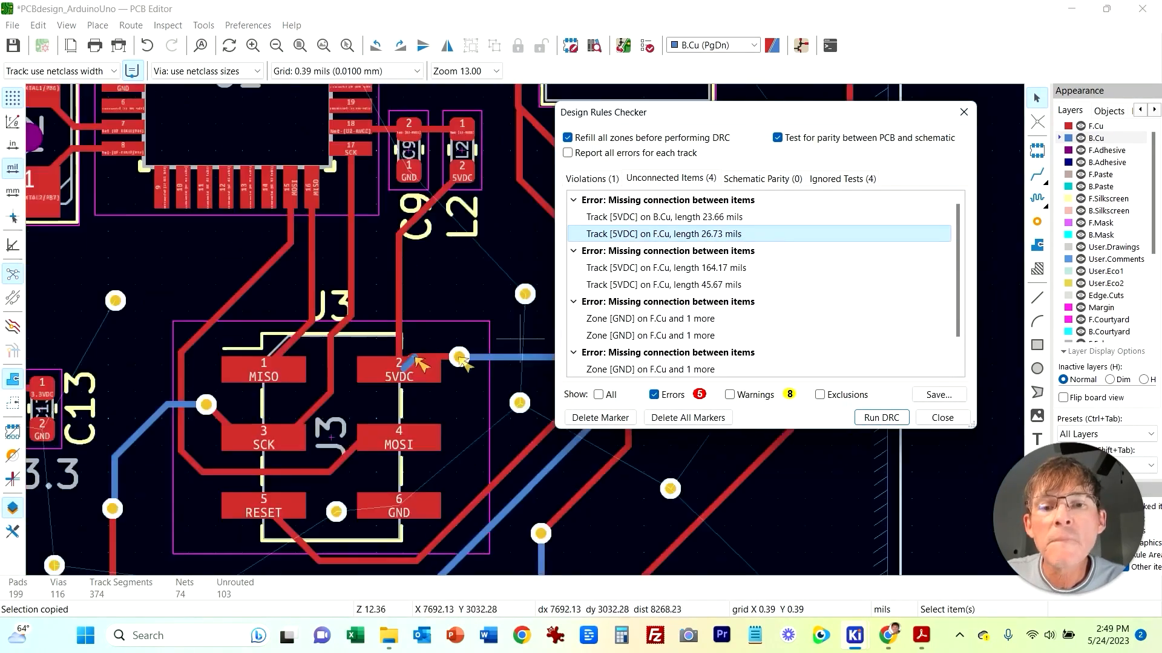
scroll(520, 342, up, 2)
click(375, 325)
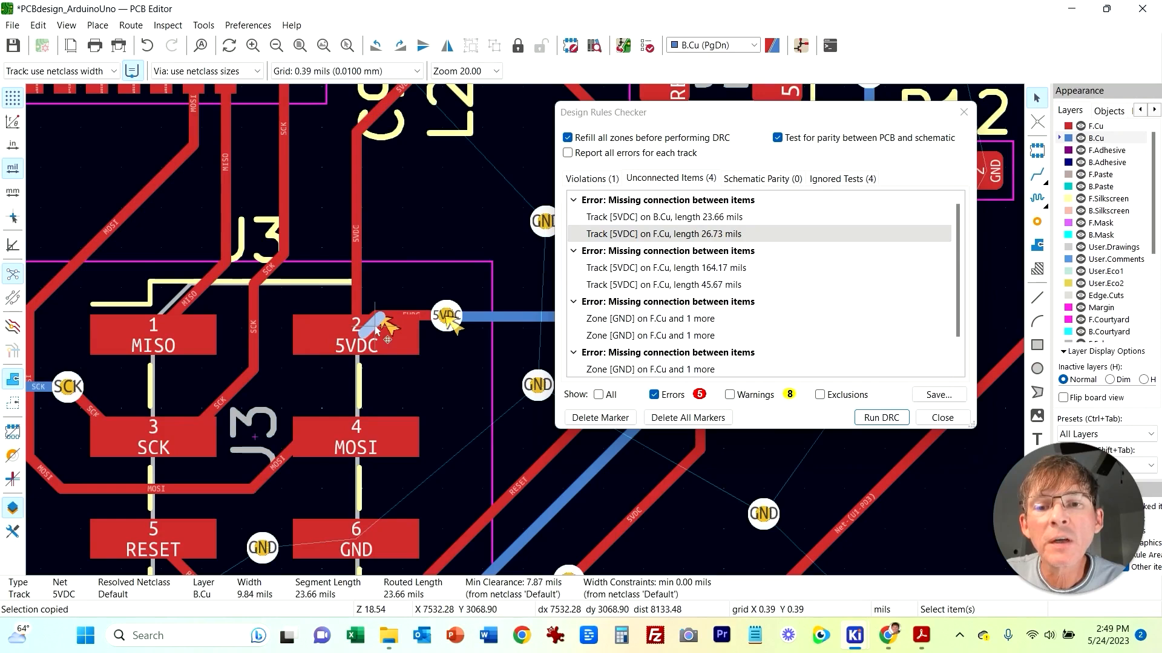
key(Delete)
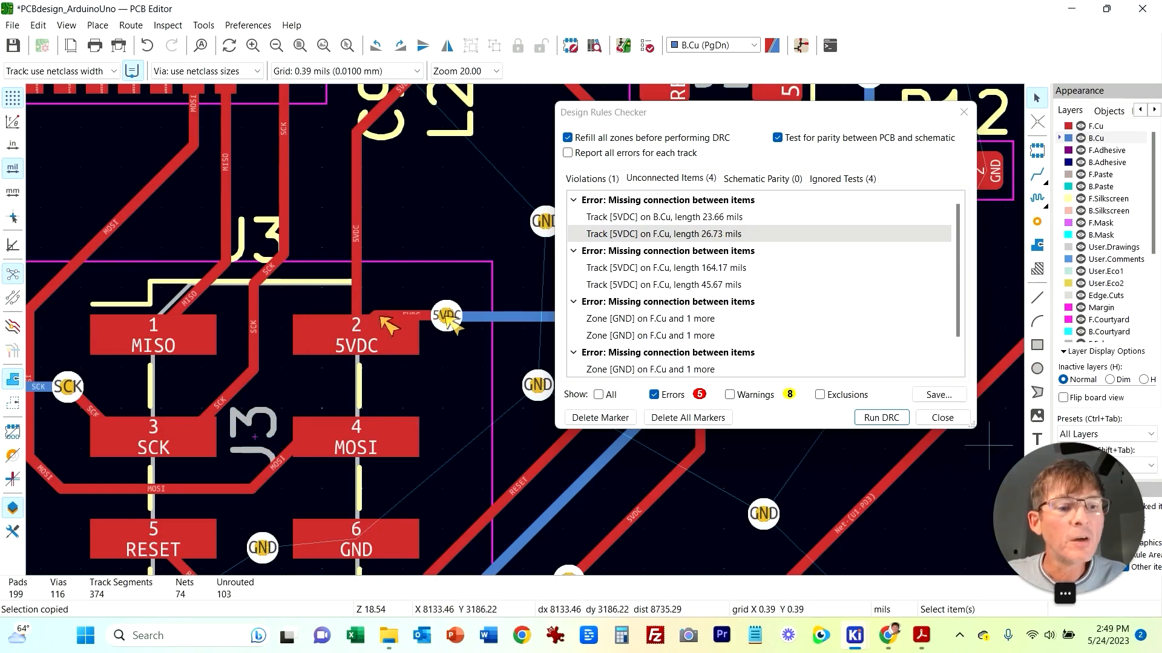
key(Escape)
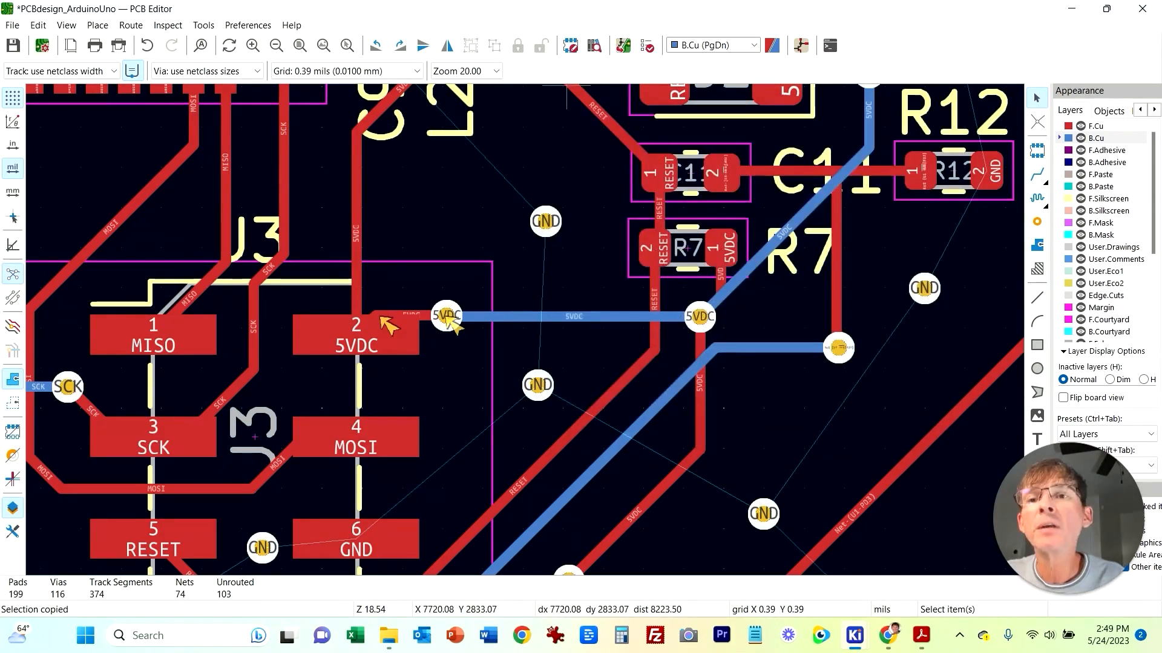
Step: Run Cleanup Tracks & Vias with the default options, refill the zones, and apply the changes to the PCB
key(alt+t)
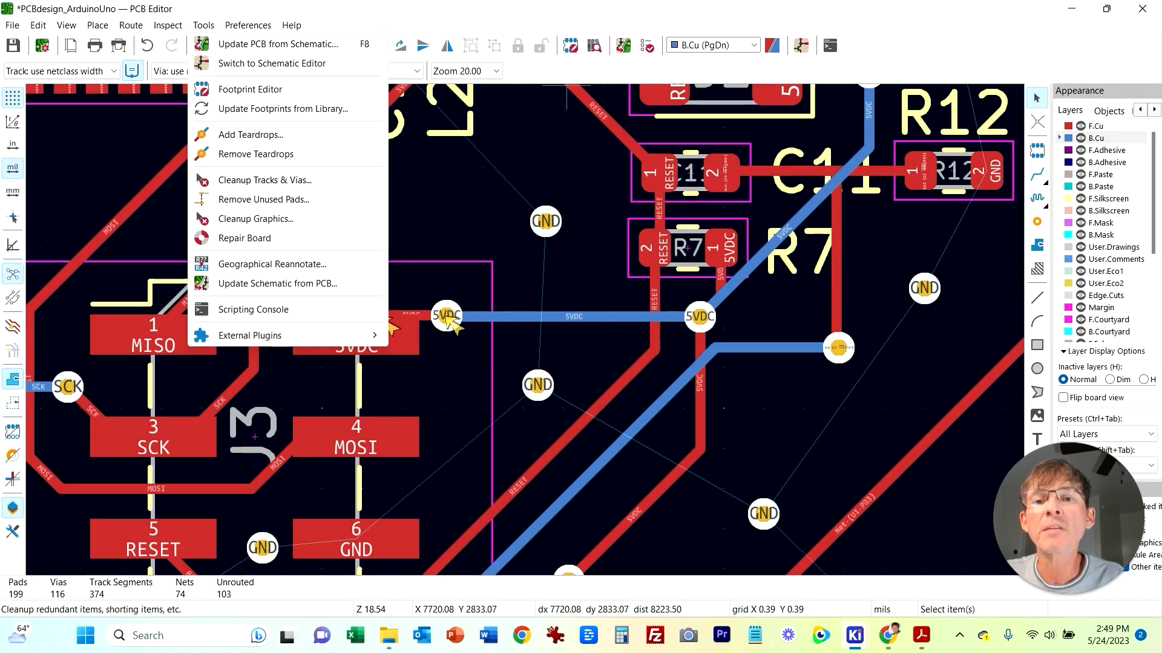
click(265, 181)
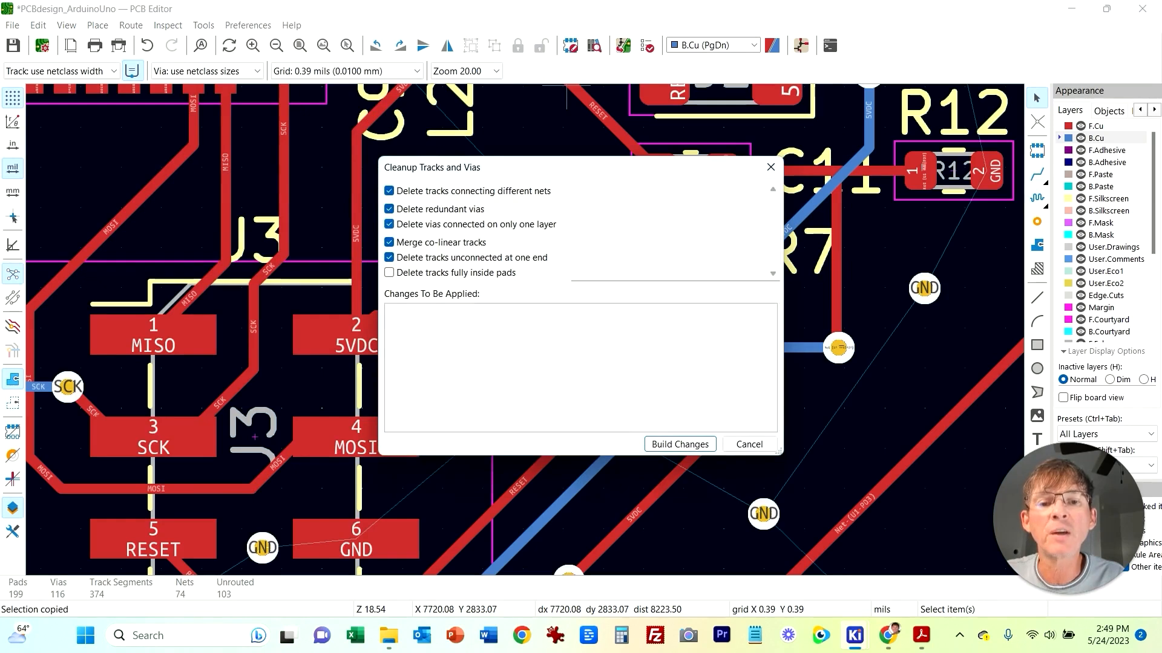
key(Return)
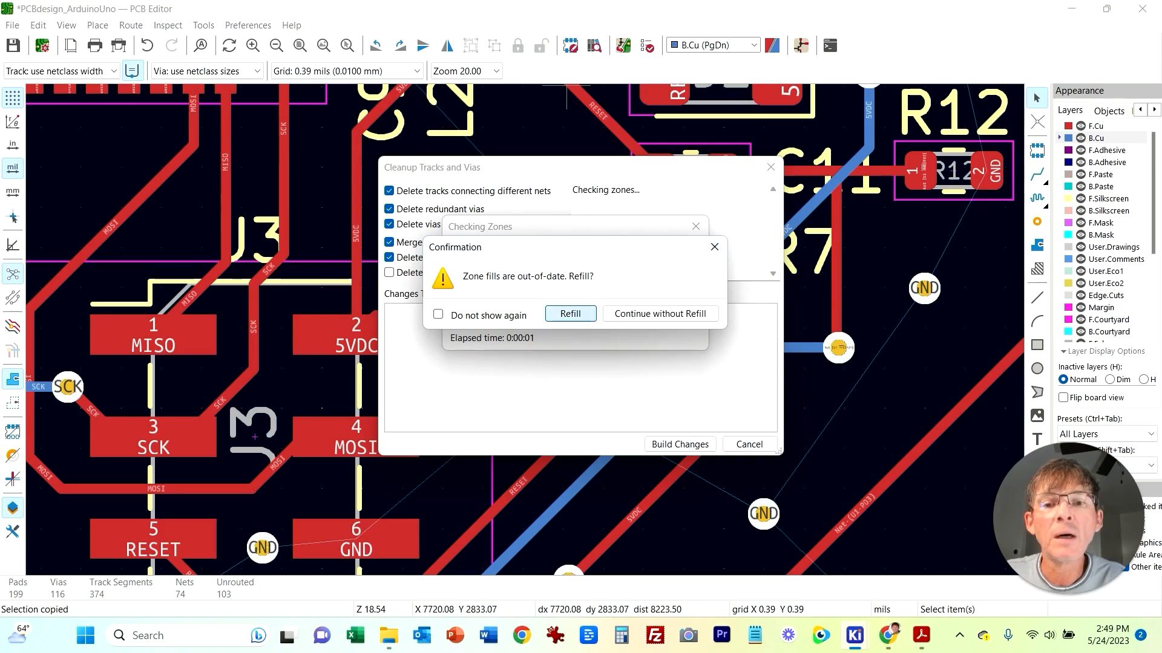
key(Return)
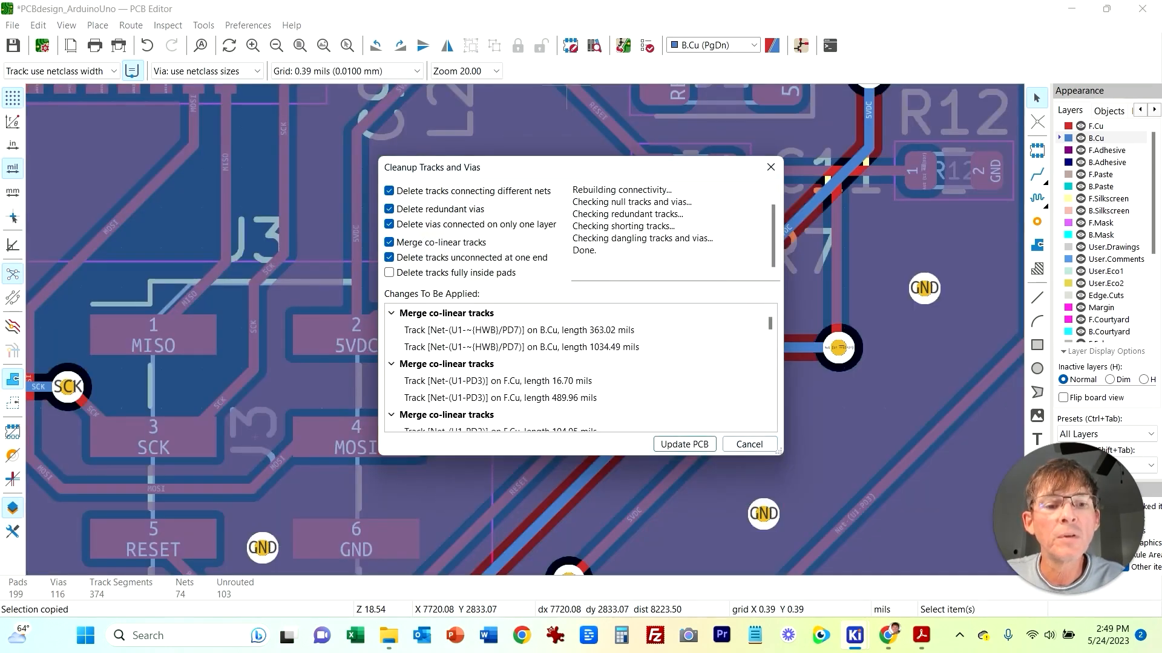
click(684, 444)
Step: Rerun the design rules check and review the remaining 5VDC unconnected item entries
key(alt+t)
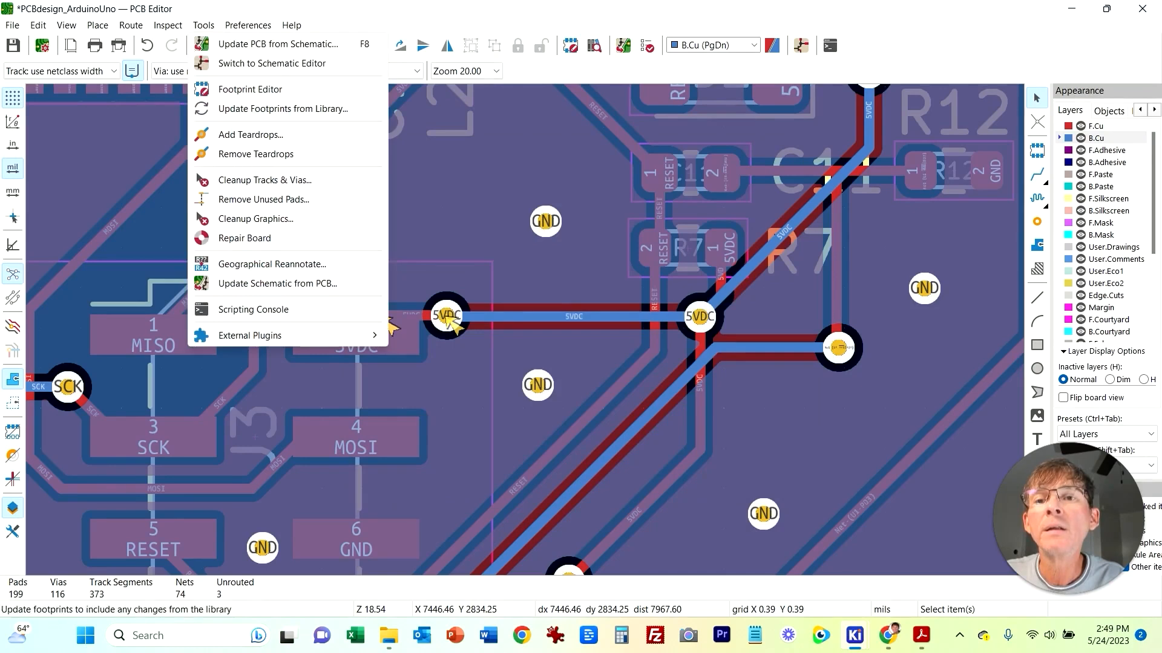
mouse_move(168, 26)
click(221, 105)
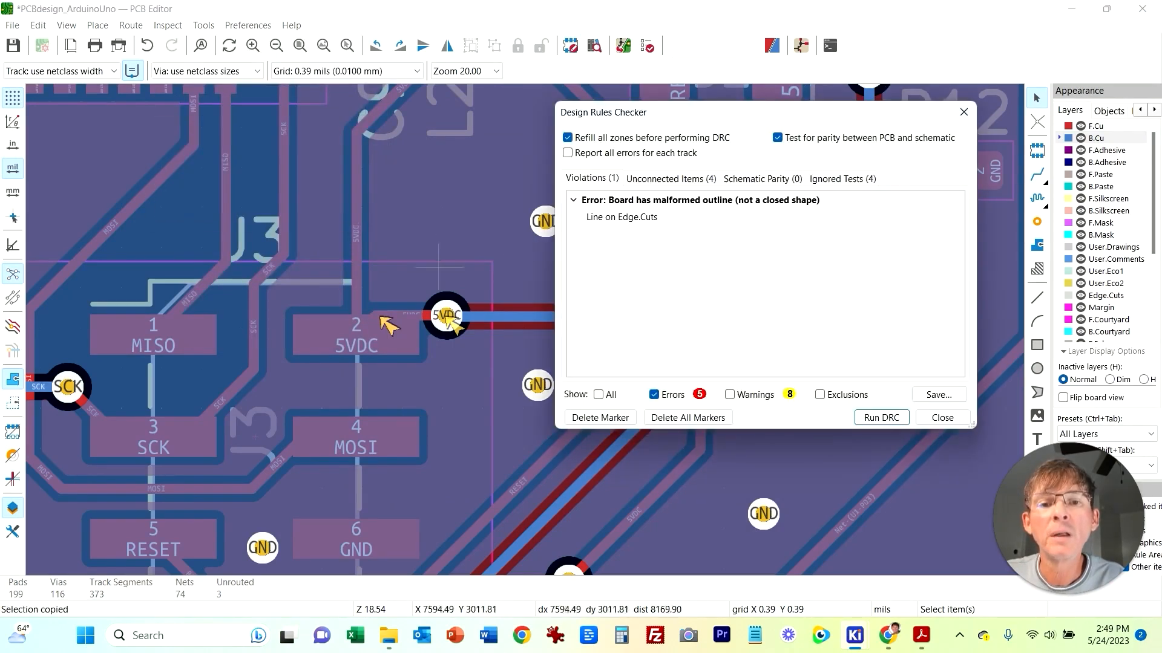
key(Return)
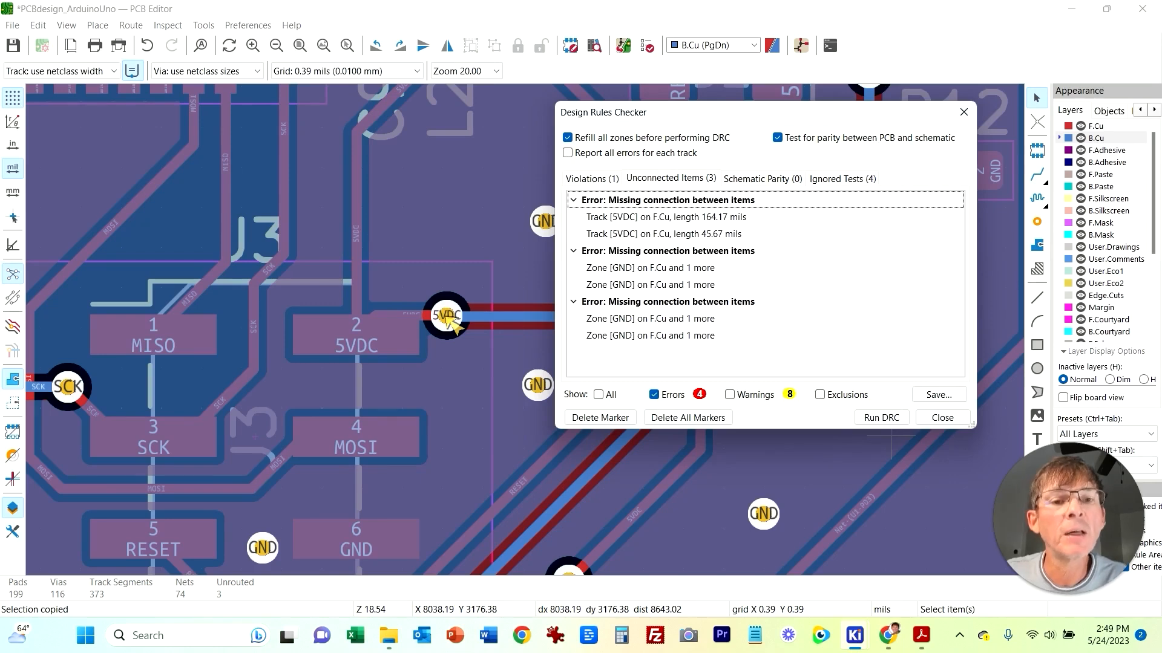
click(665, 217)
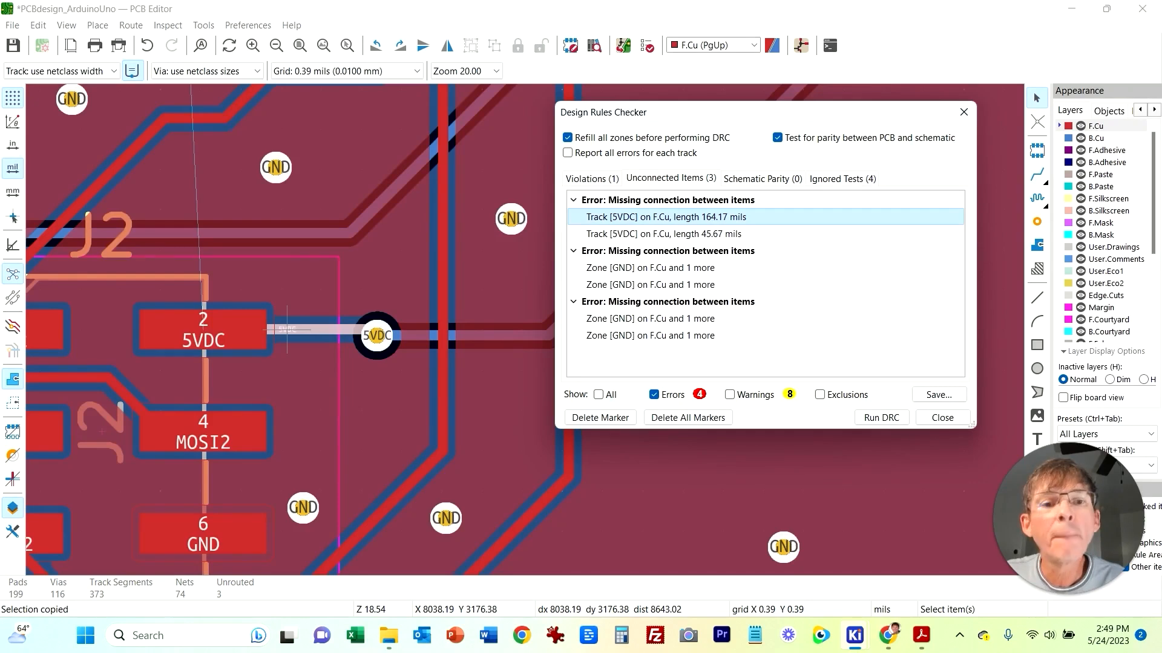
click(664, 234)
scroll(538, 225, up, 2)
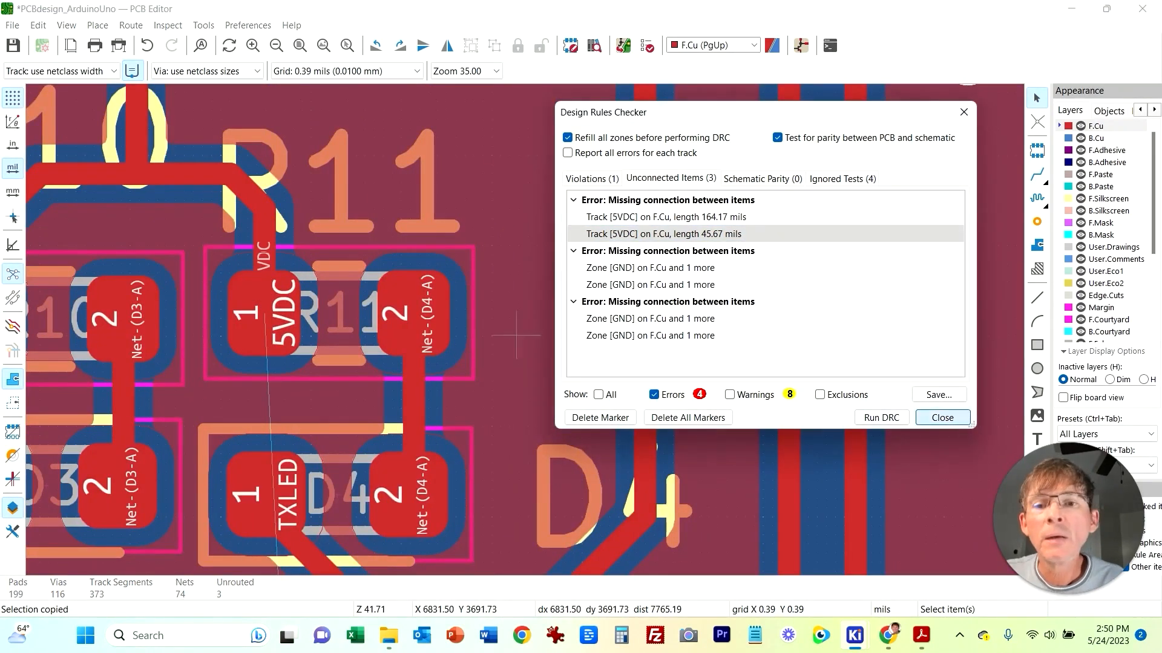
scroll(517, 335, down, 1)
click(964, 112)
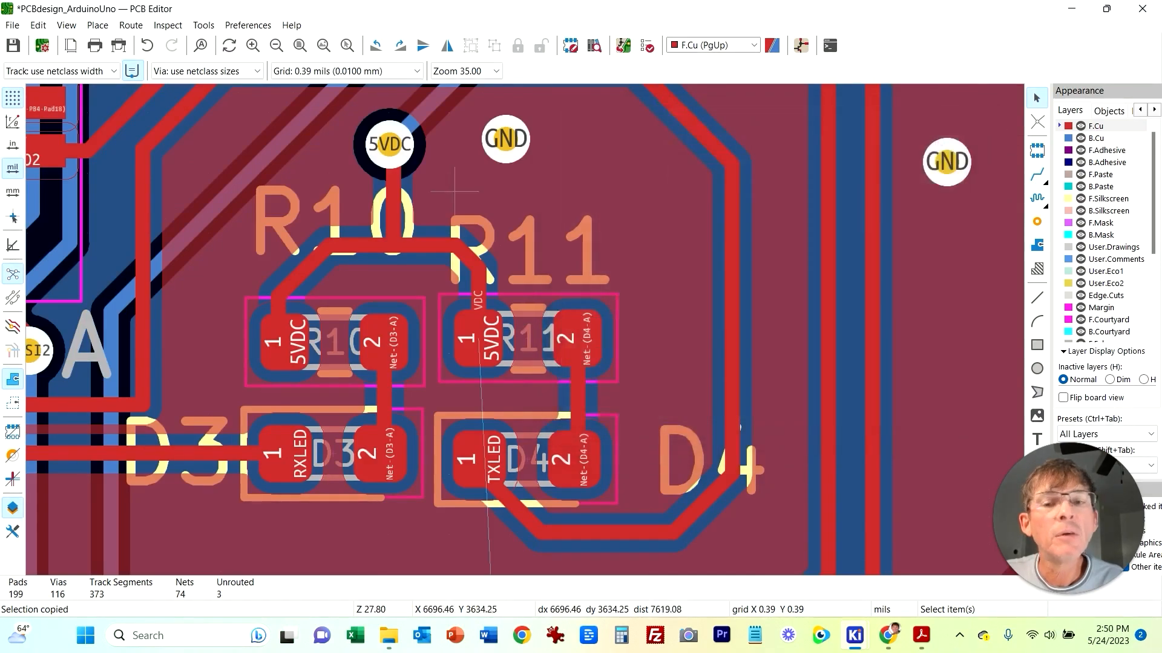
Step: Unfill all copper zones on the board
scroll(678, 242, down, 10)
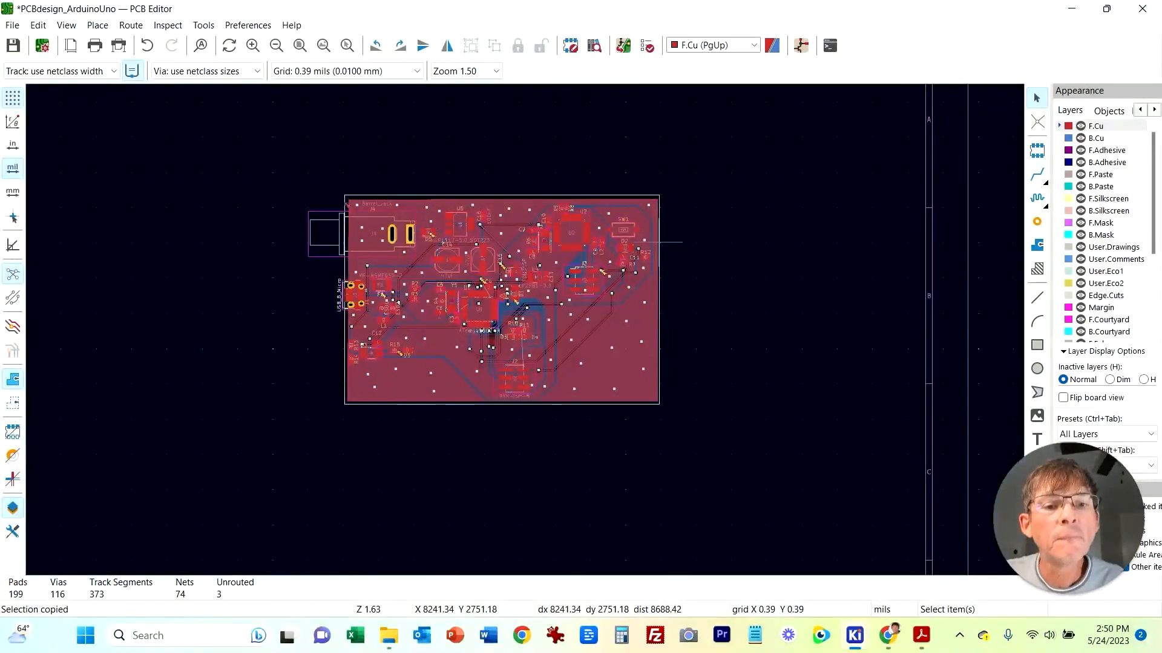
right_click(659, 242)
mouse_move(726, 357)
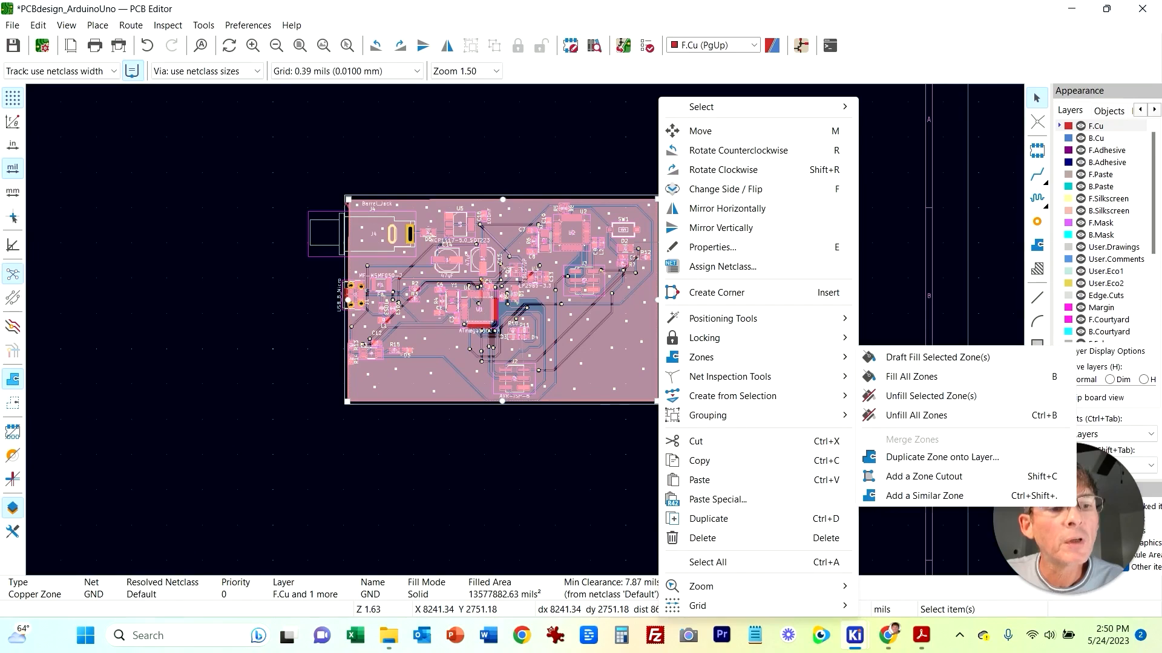
click(916, 415)
scroll(822, 454, up, 4)
scroll(324, 276, up, 1)
middle_drag(324, 276, 875, 489)
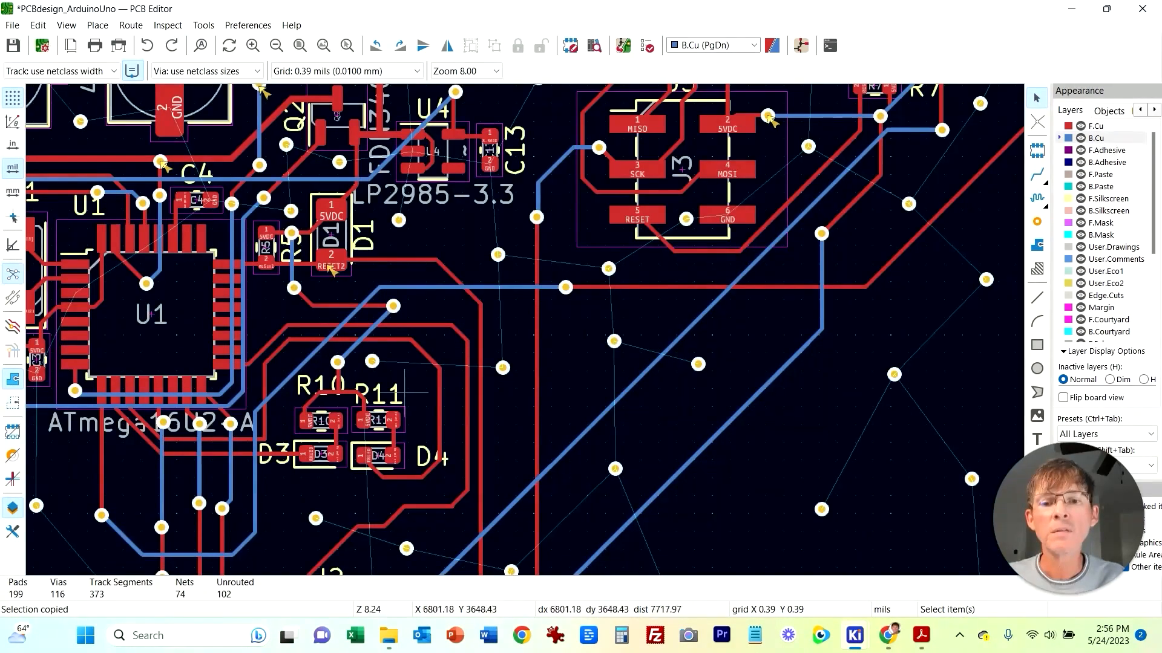
scroll(386, 378, up, 2)
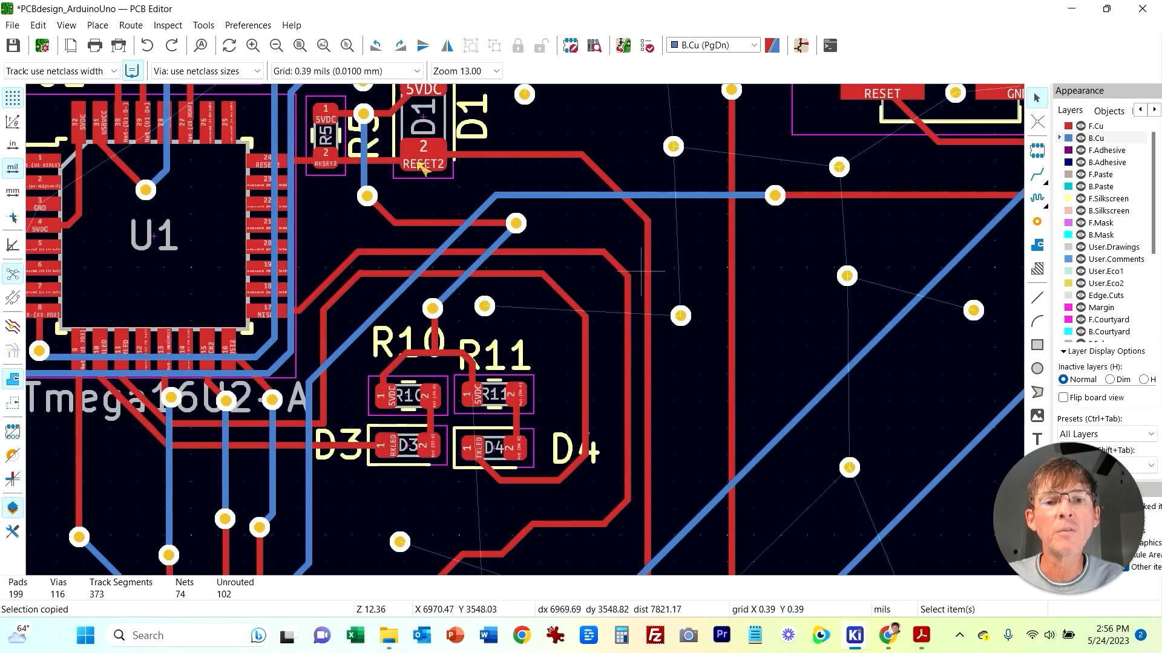
scroll(608, 232, down, 3)
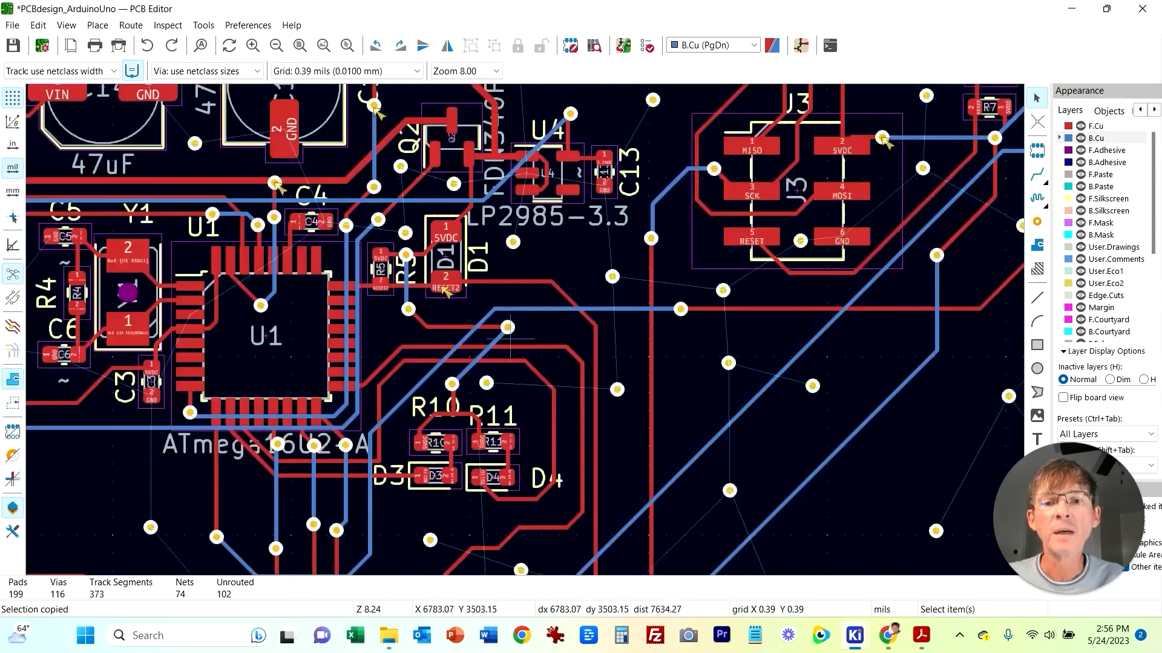
middle_drag(570, 445, 494, 347)
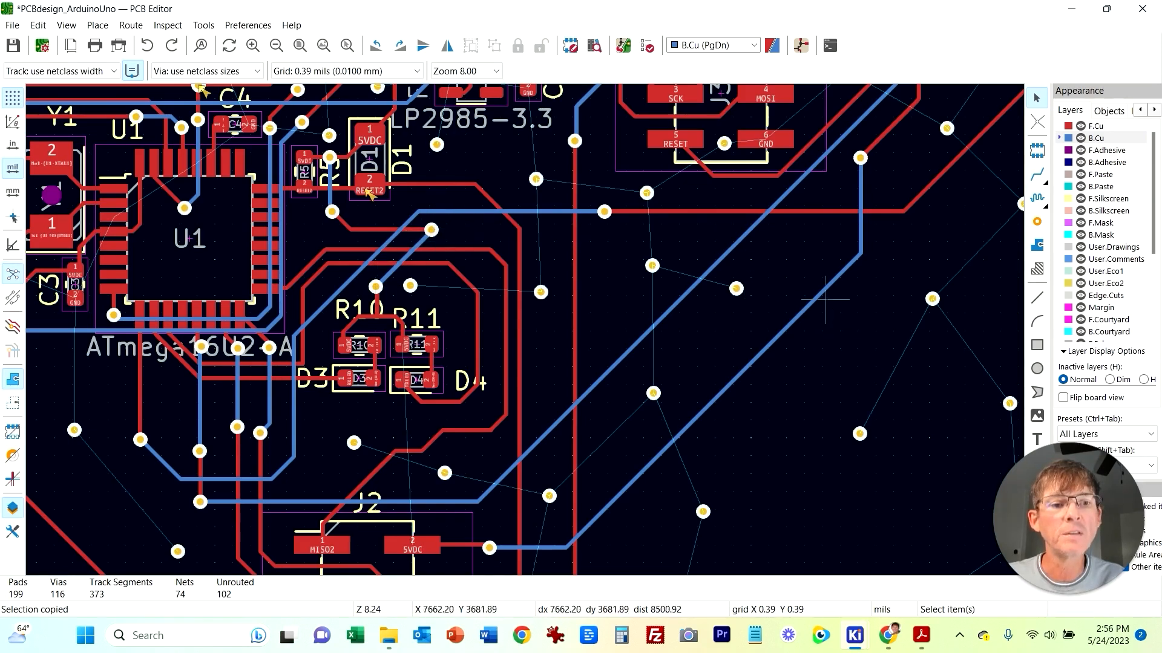
Step: Route a 5VDC track from the via near R5 on B.Cu, drop a through via, and finish on F.Cu at the 5VDC track
key(x)
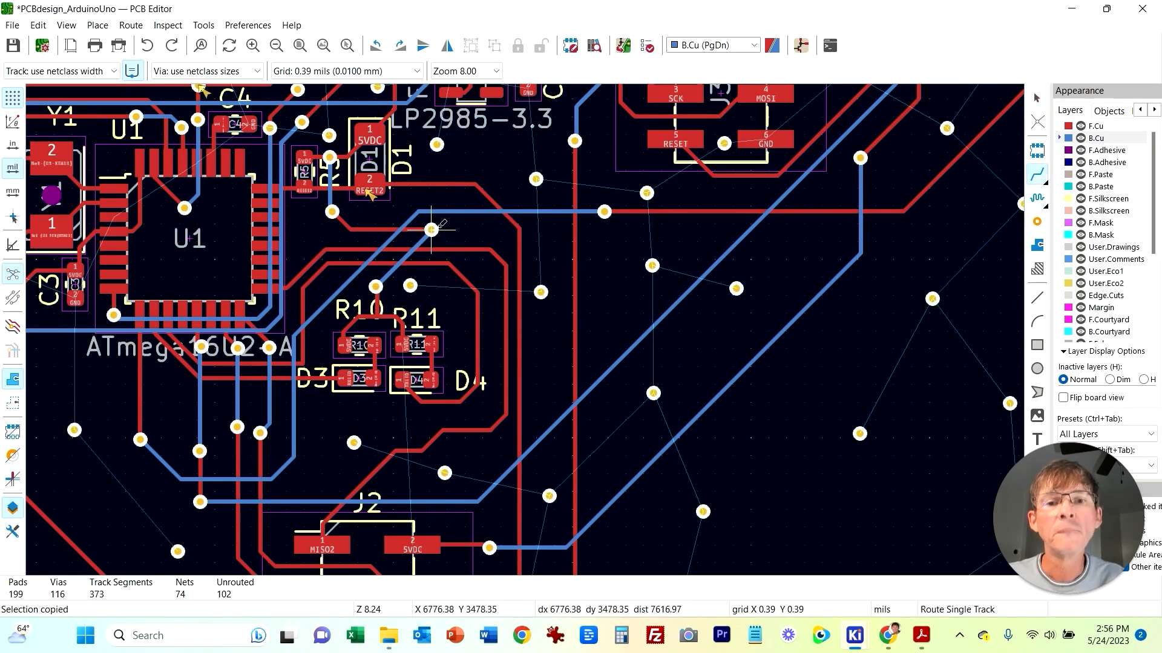
click(434, 229)
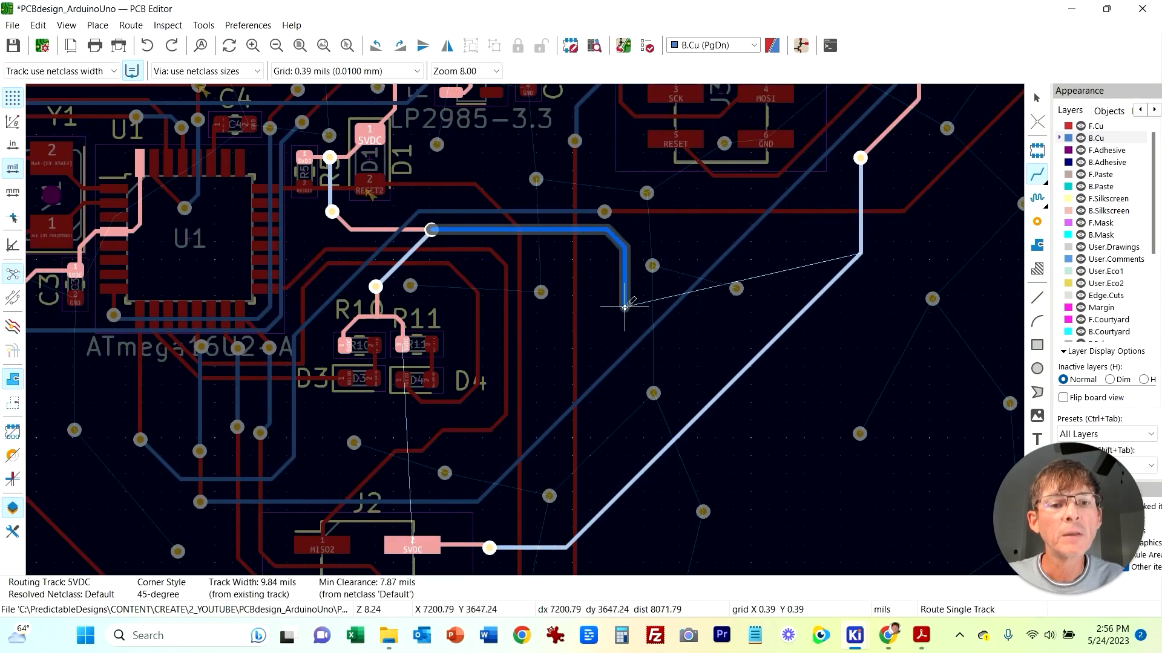
right_click(624, 329)
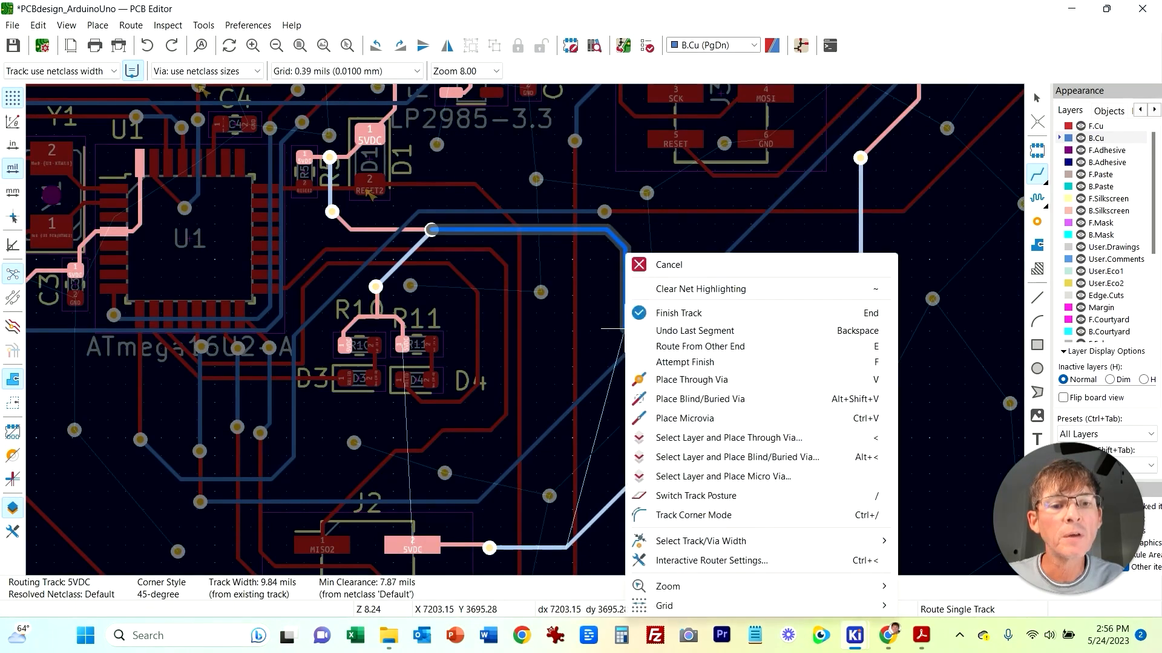
key(Escape)
key(v)
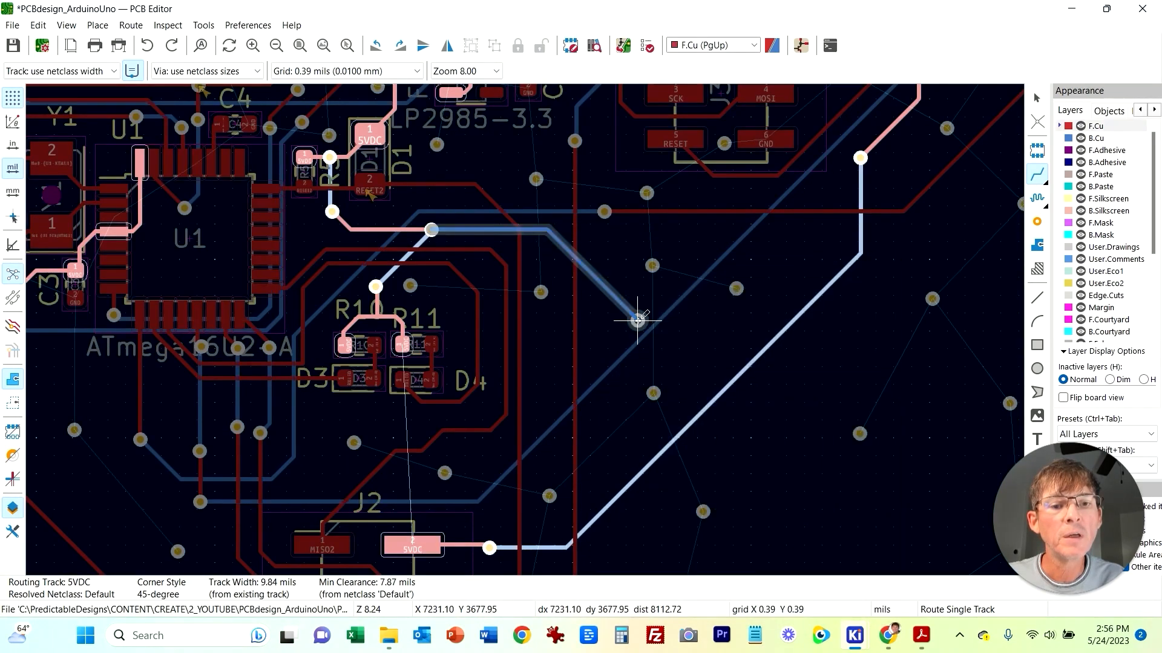
right_click(716, 395)
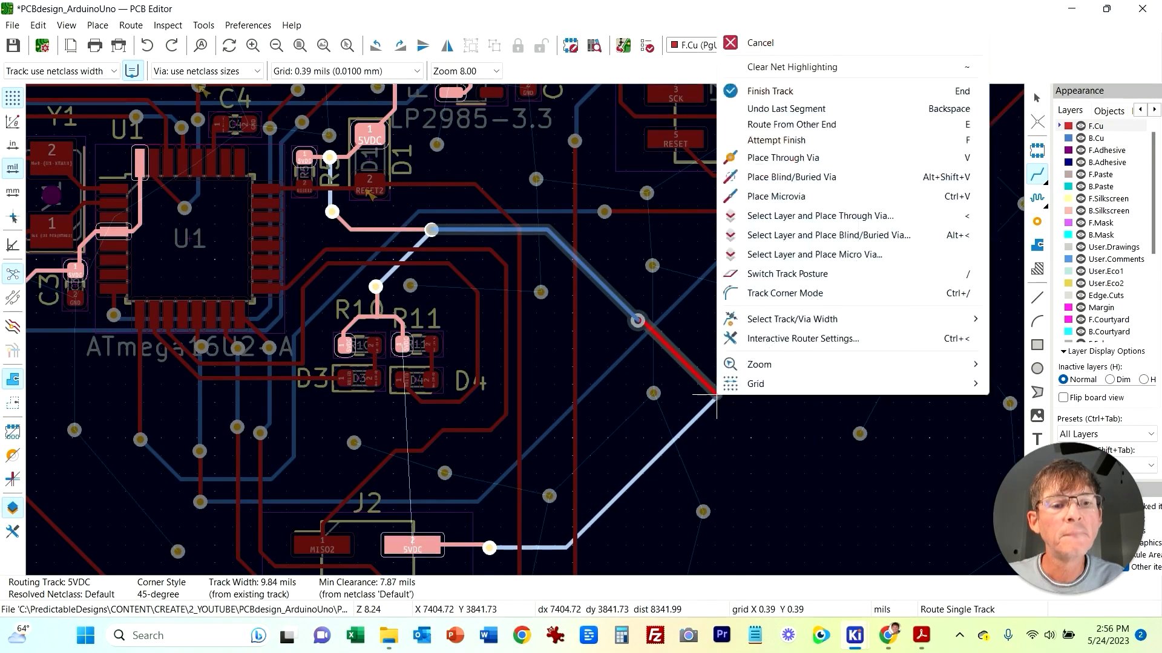
key(Escape)
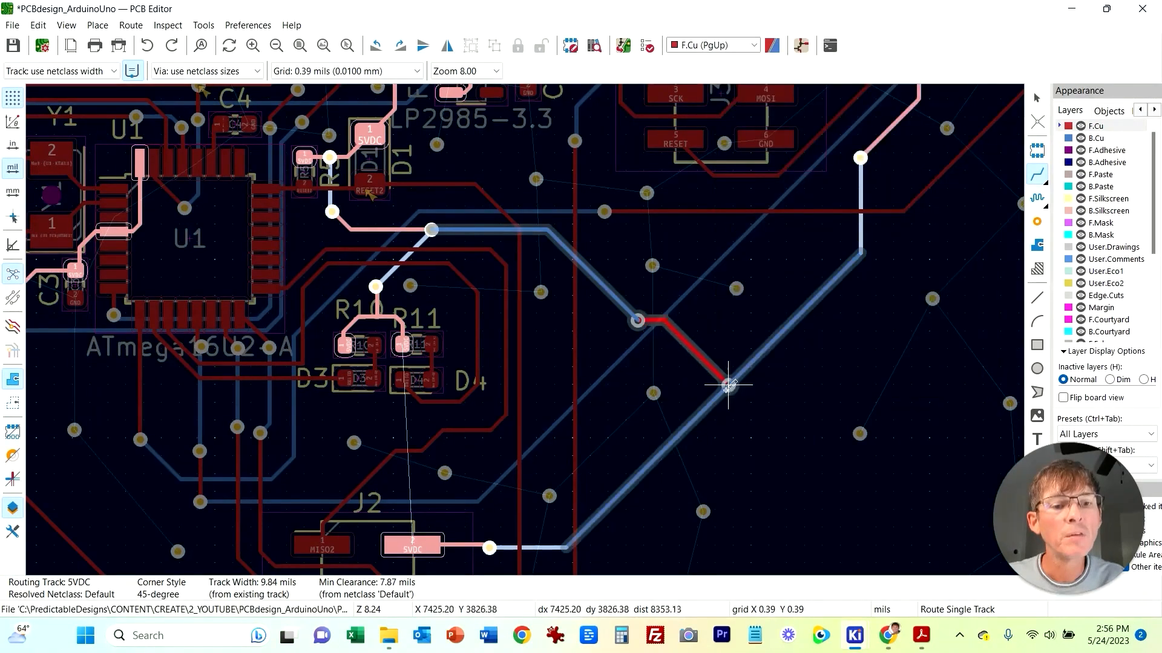
click(719, 394)
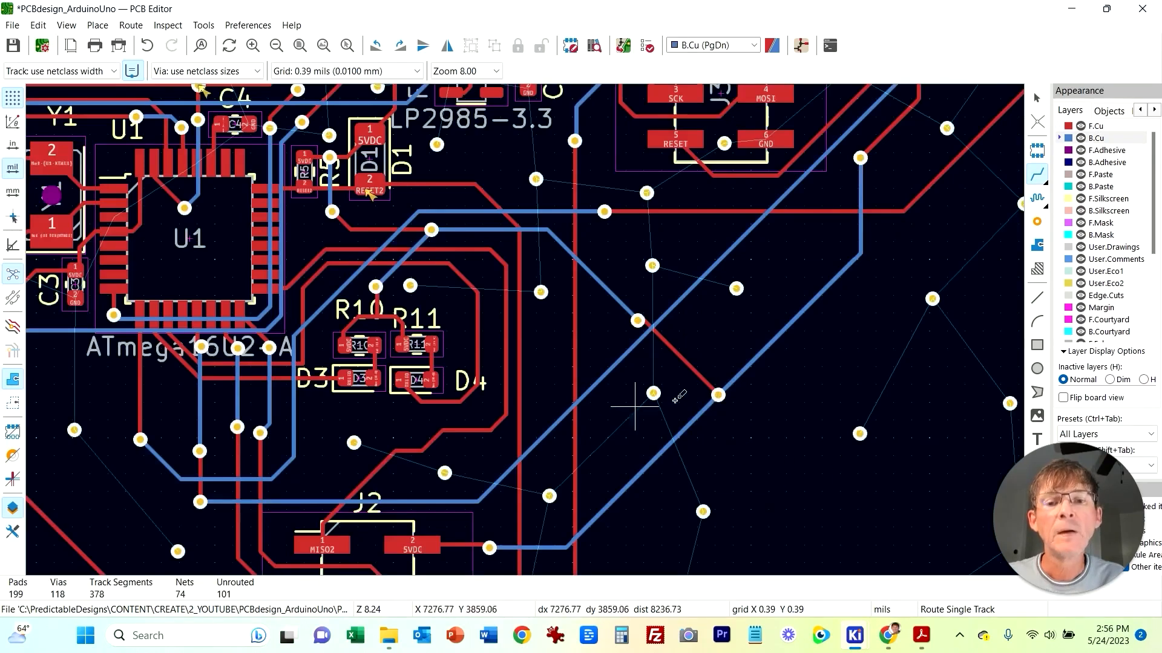
Step: Rerun the design rules check and review the remaining unconnected items
click(204, 24)
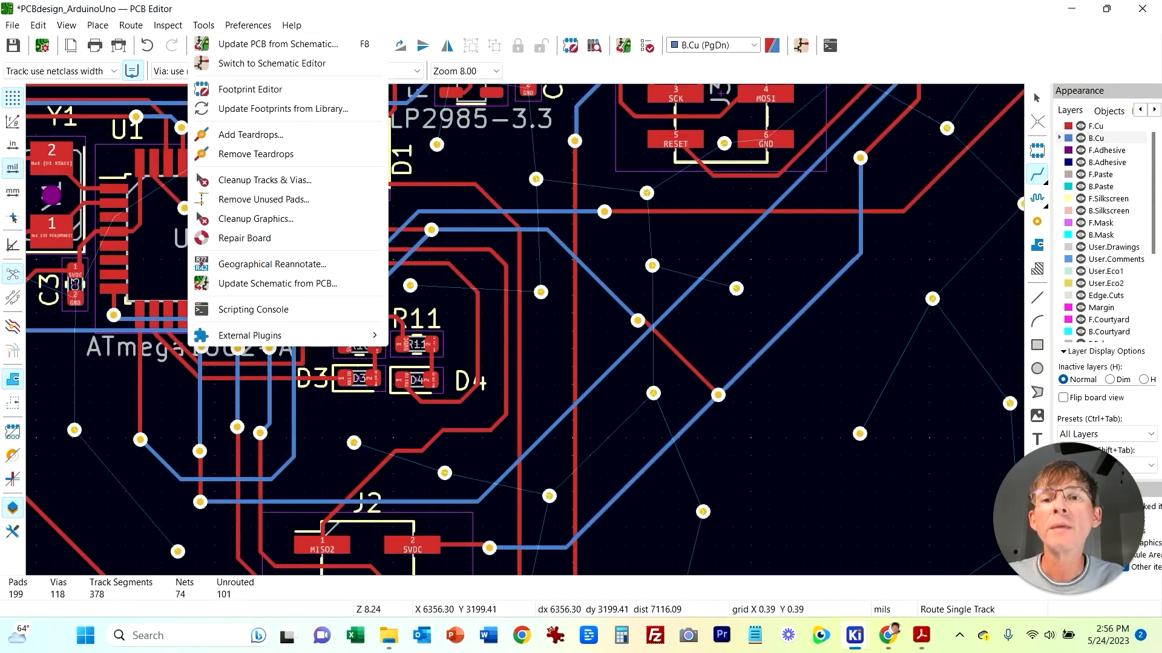
click(236, 104)
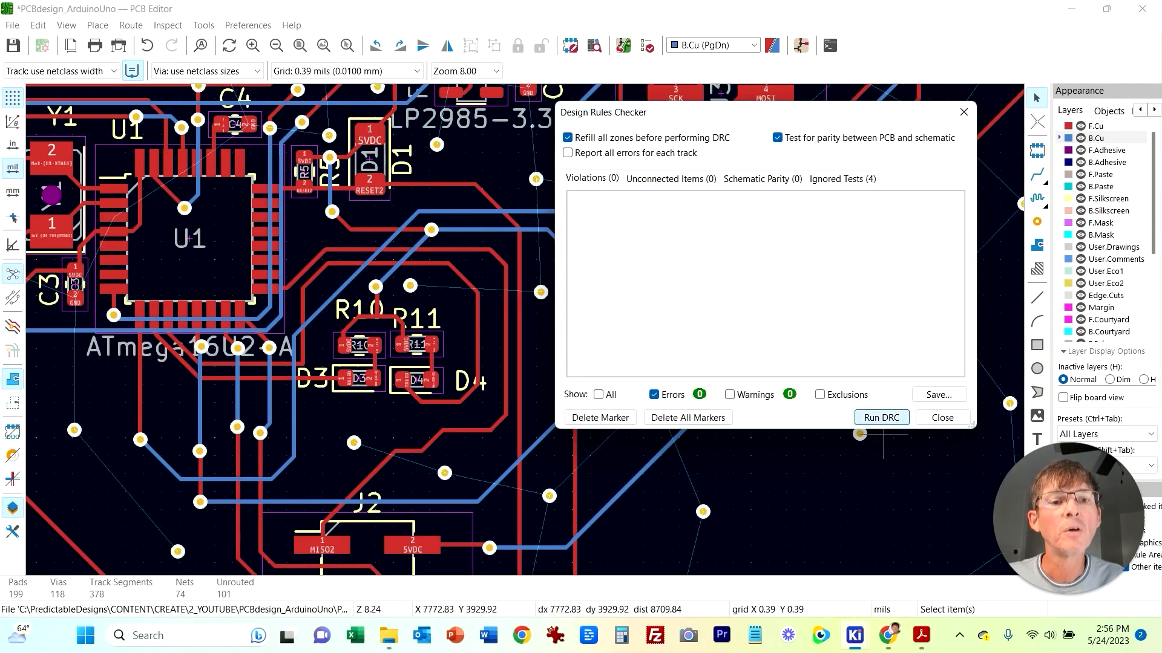
click(881, 417)
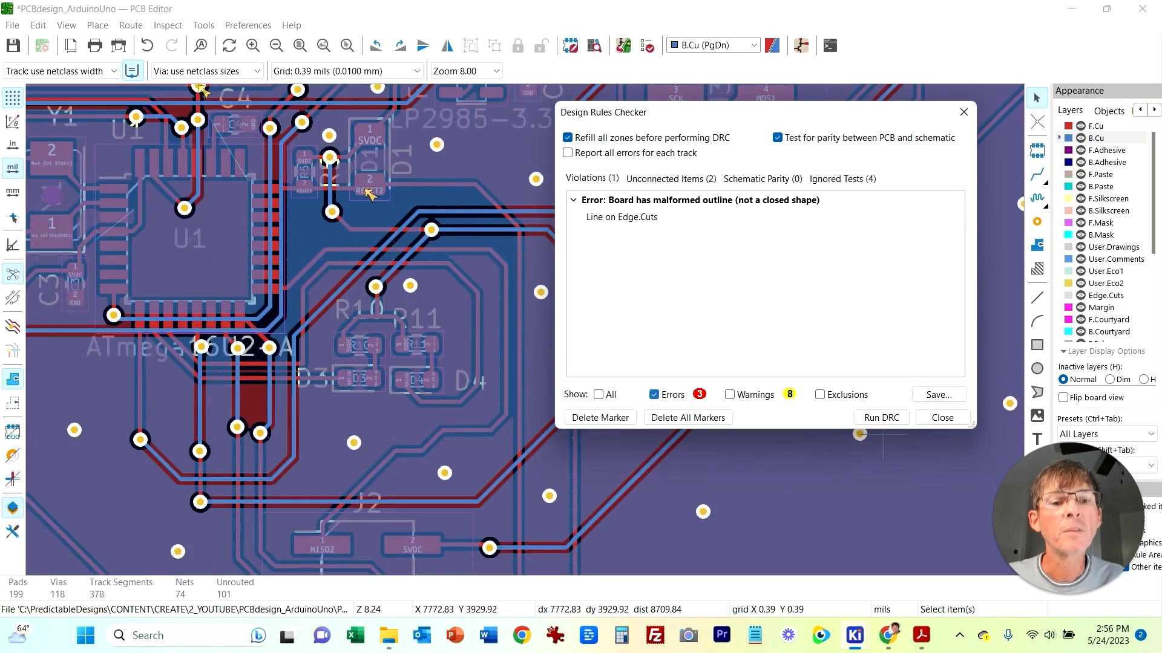
click(671, 179)
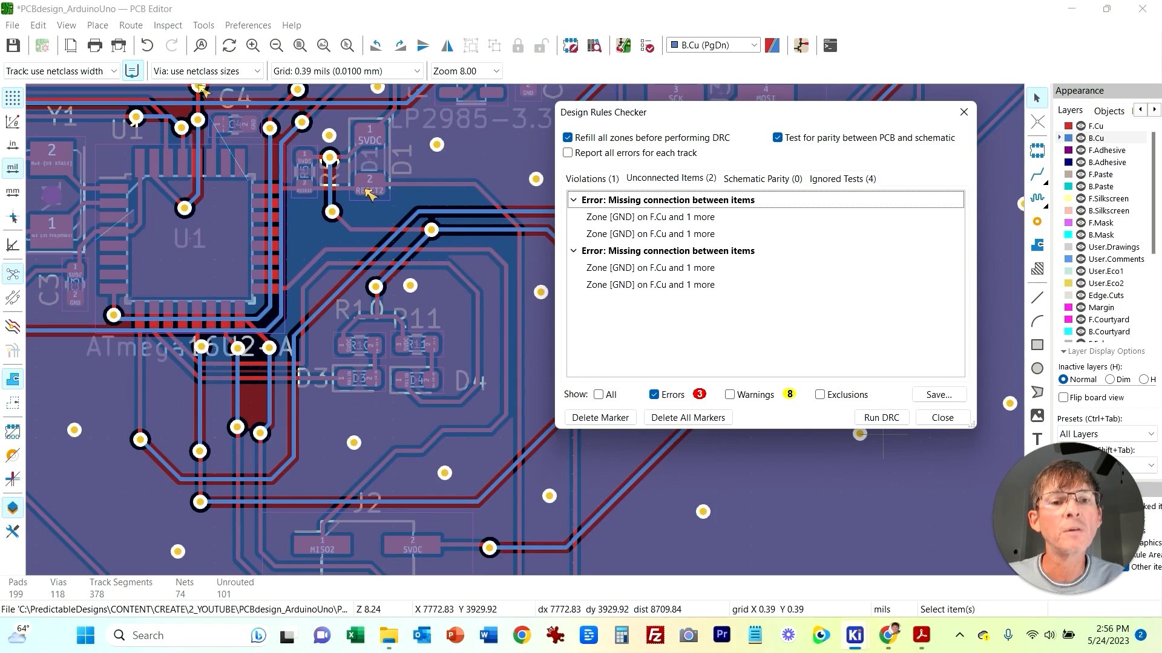
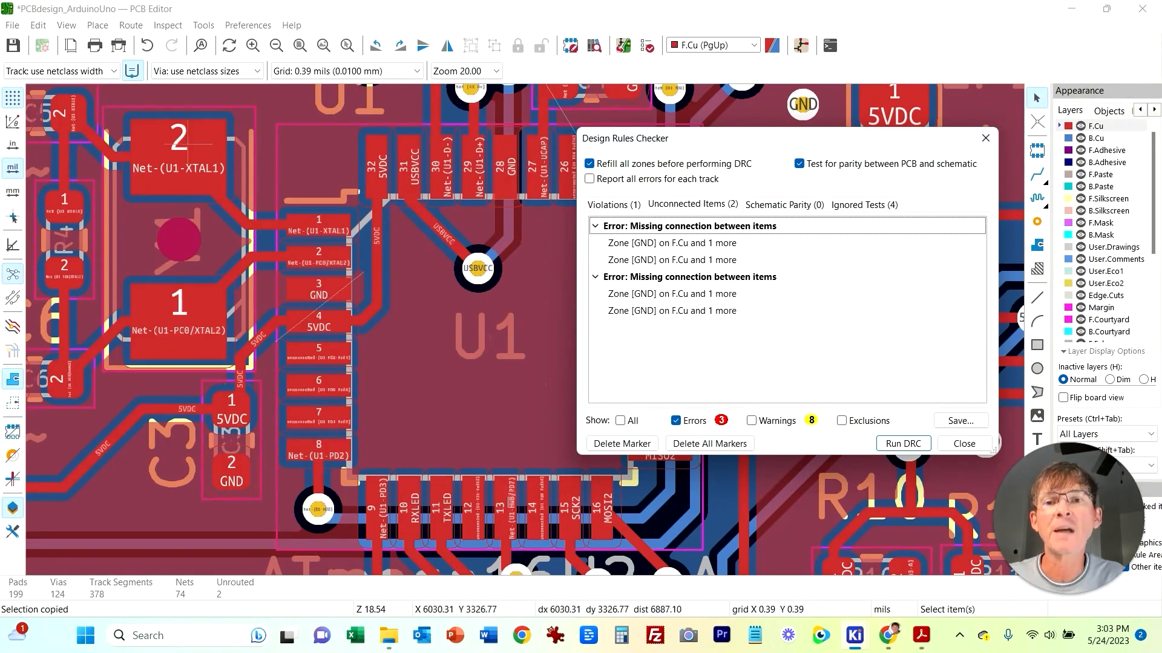
Step: Close the design rules checker, select a GND via, and paste a copy of it beside U1's pin 3 GND pad
click(985, 138)
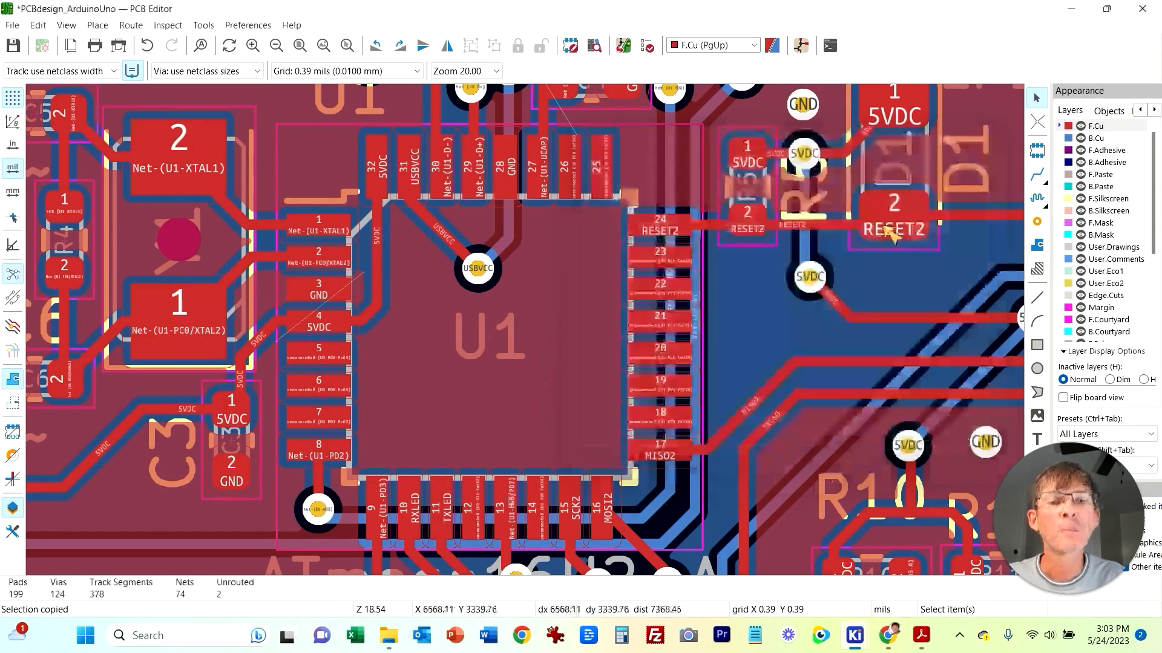
scroll(547, 290, down, 5)
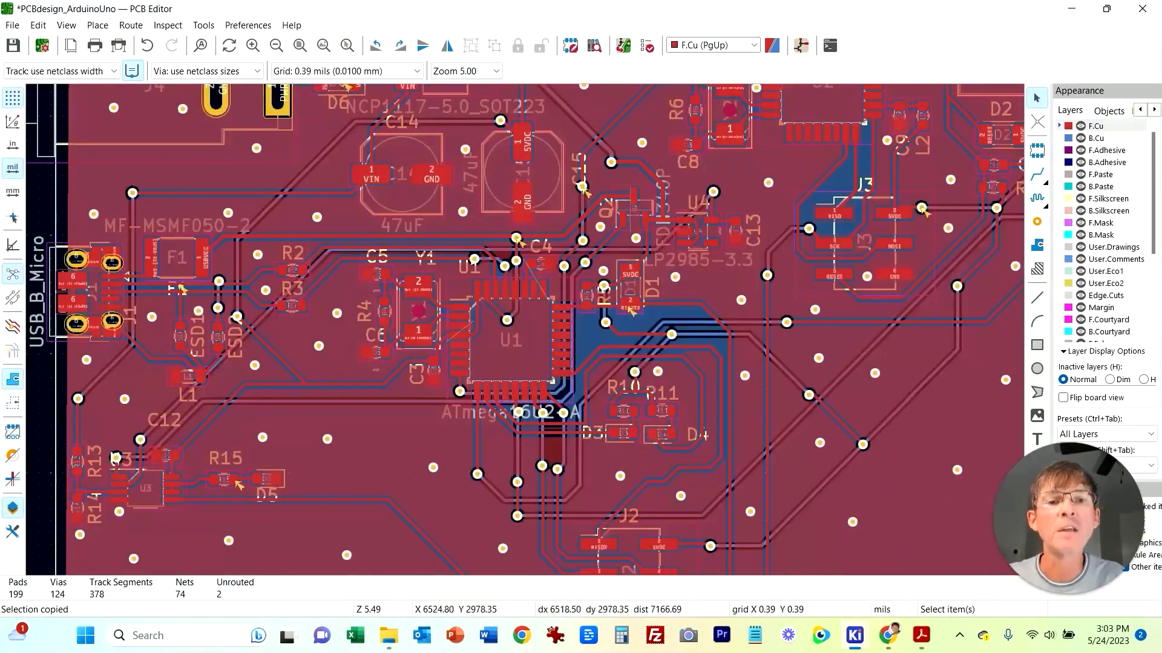
scroll(572, 209, up, 3)
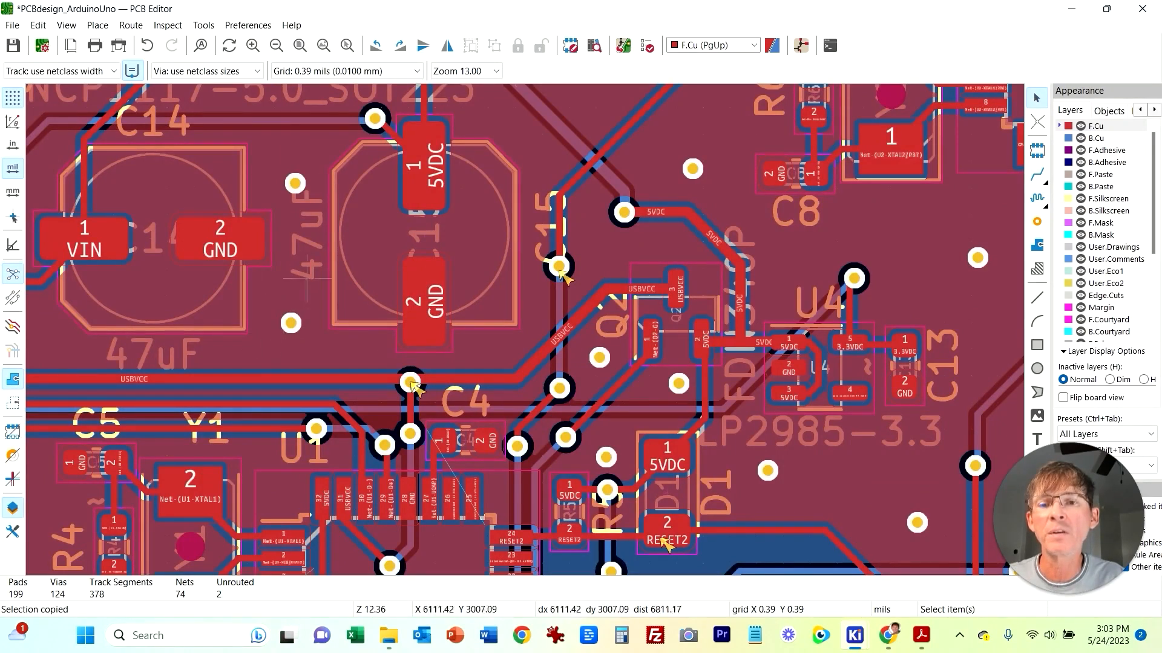
middle_drag(329, 364, 504, 154)
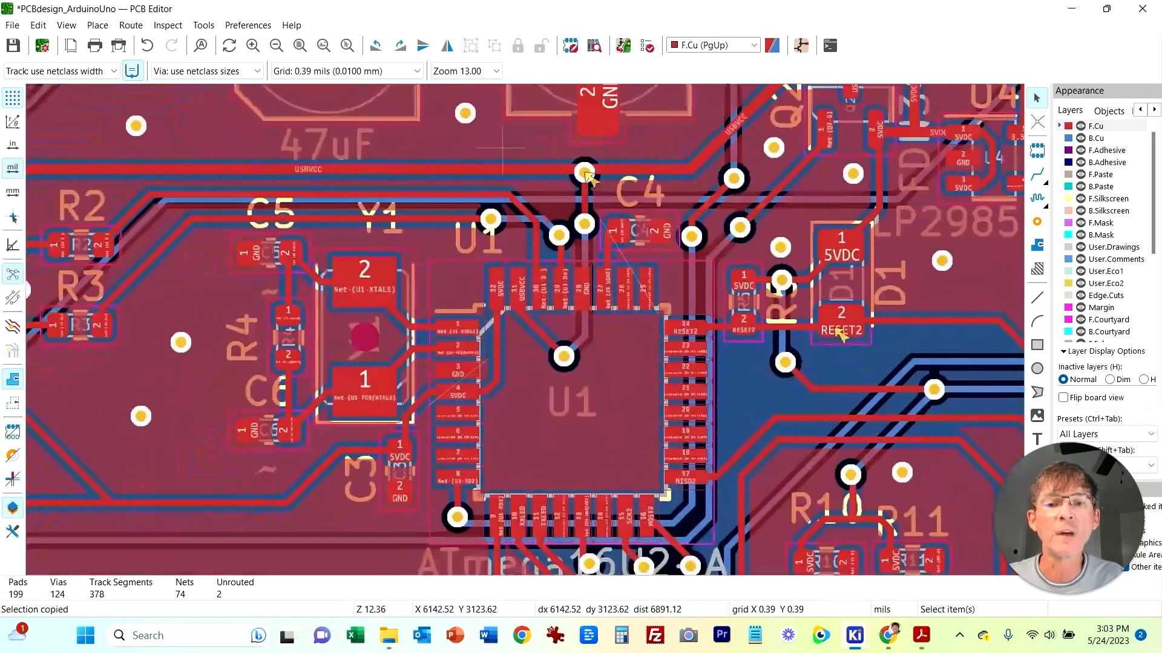
scroll(641, 371, up, 2)
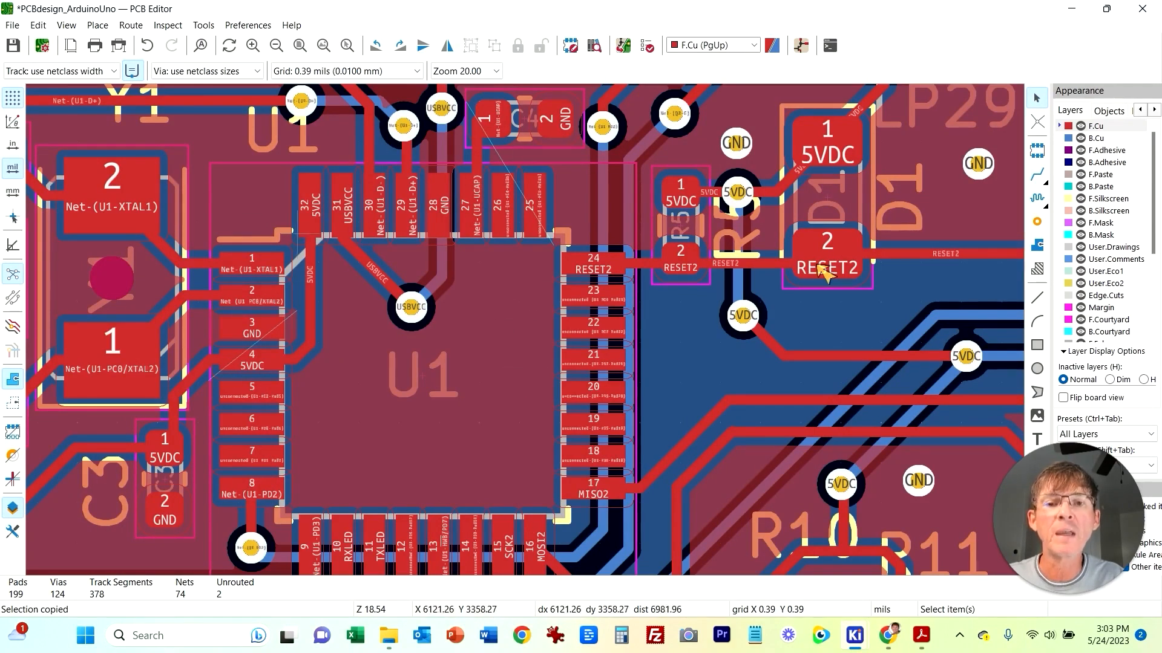
middle_drag(376, 402, 470, 392)
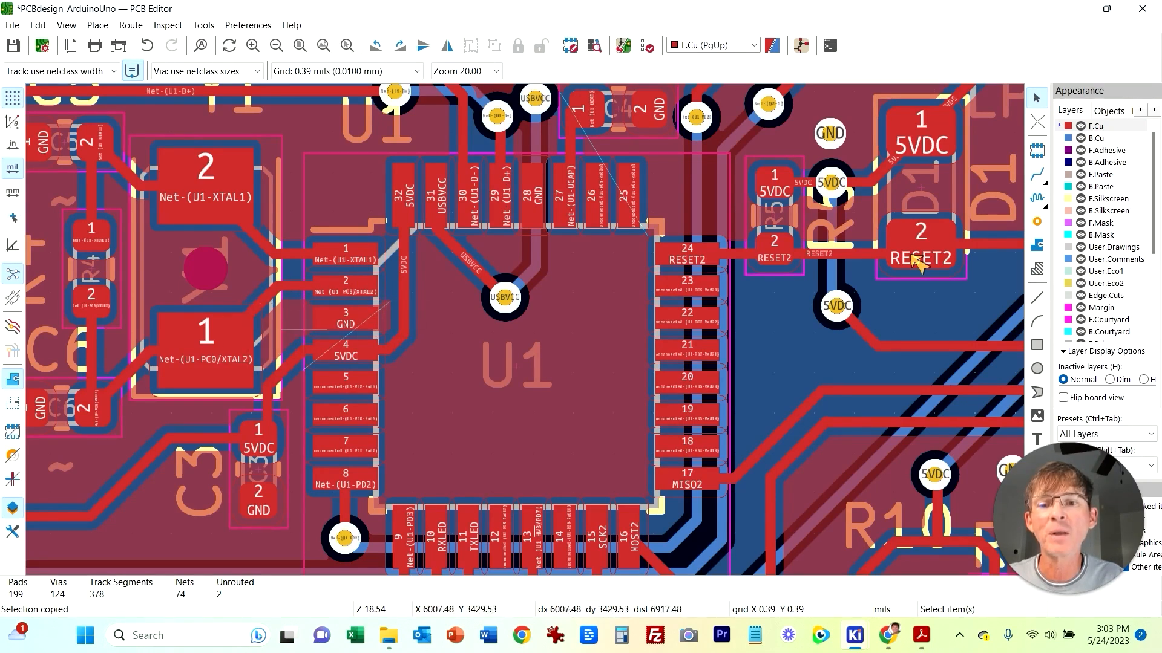
middle_drag(912, 256, 899, 282)
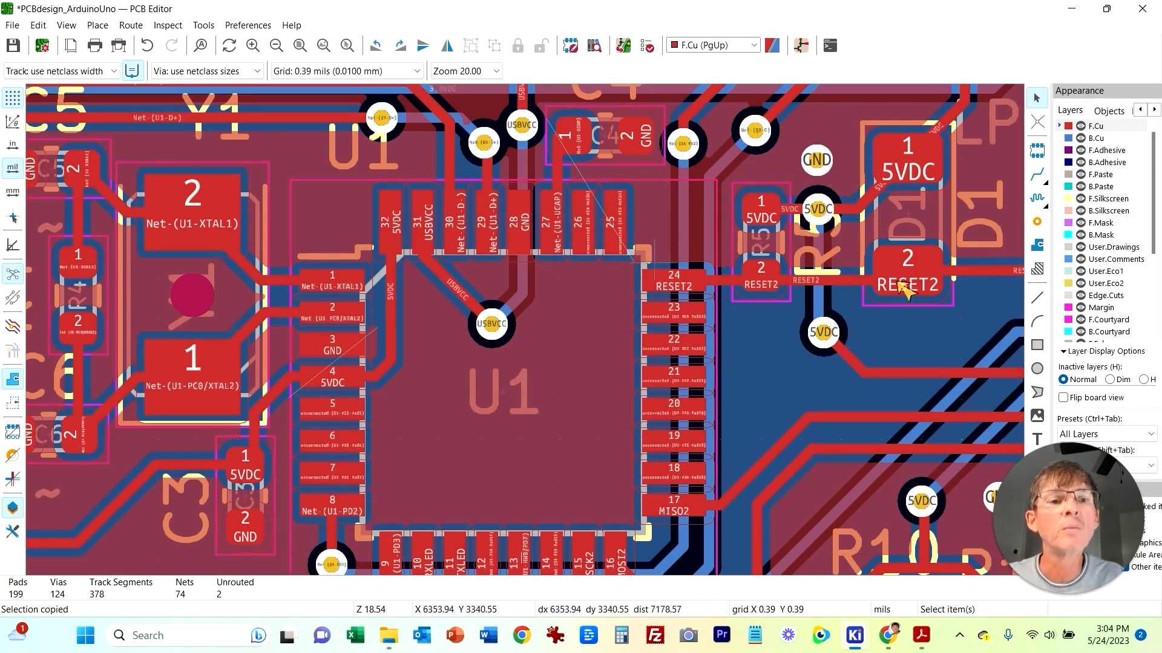
click(833, 172)
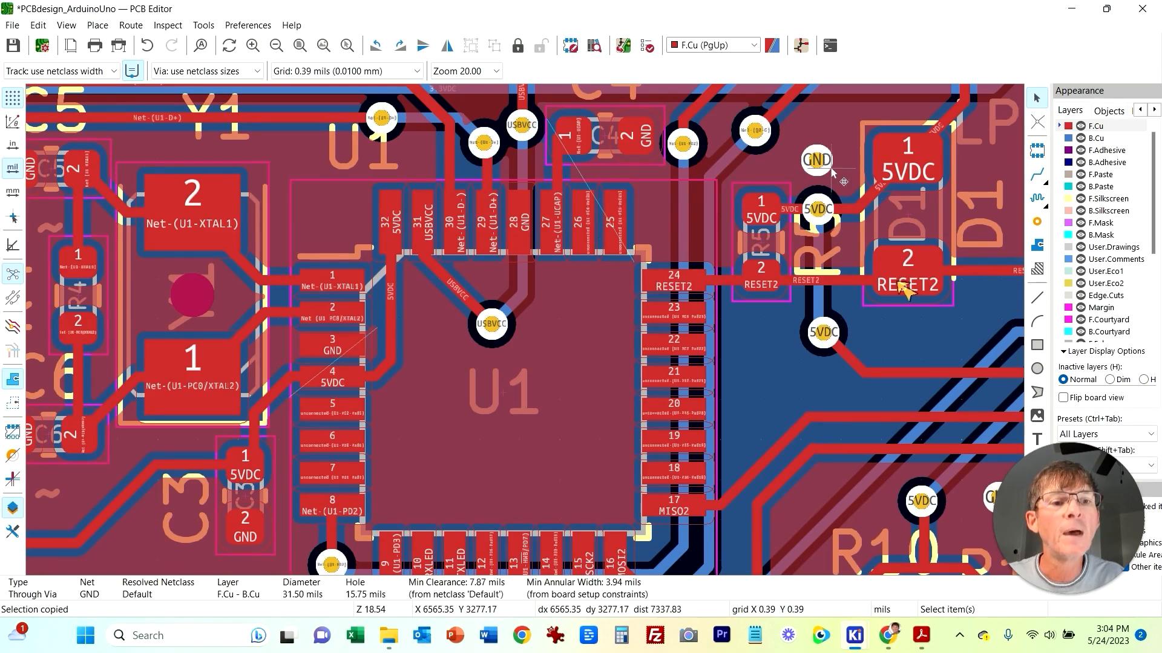
key(ctrl+v)
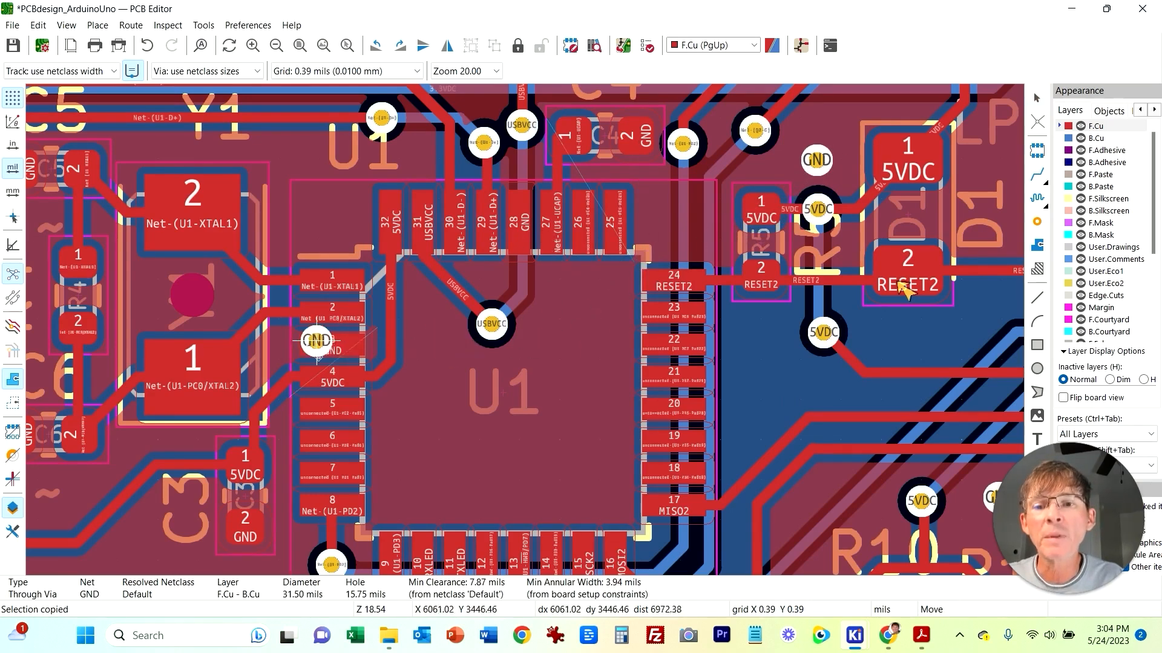
click(280, 346)
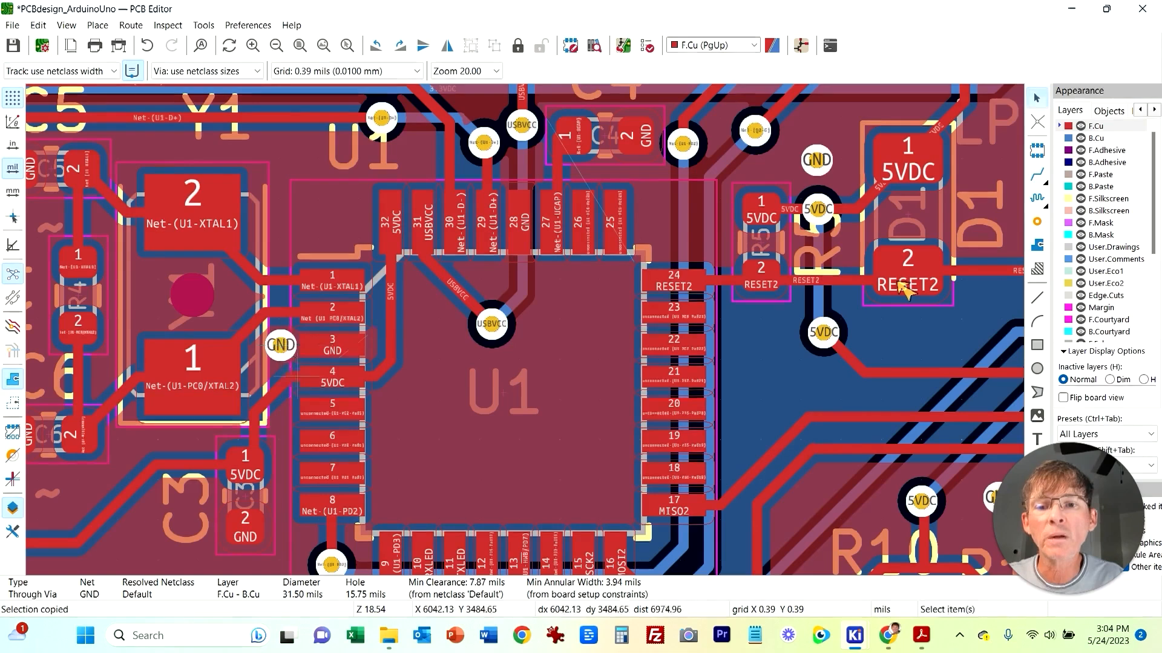
Step: Paste two more GND vias inside U1's footprint, one above the other near its centre
key(ctrl+v)
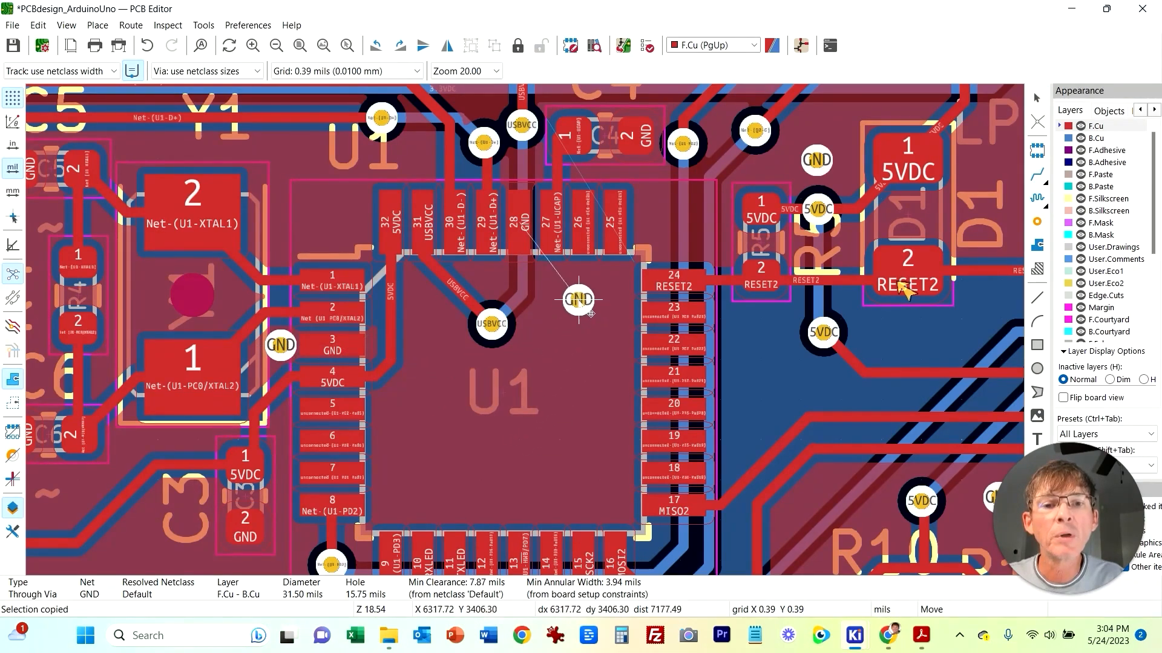
click(569, 294)
key(ctrl+v)
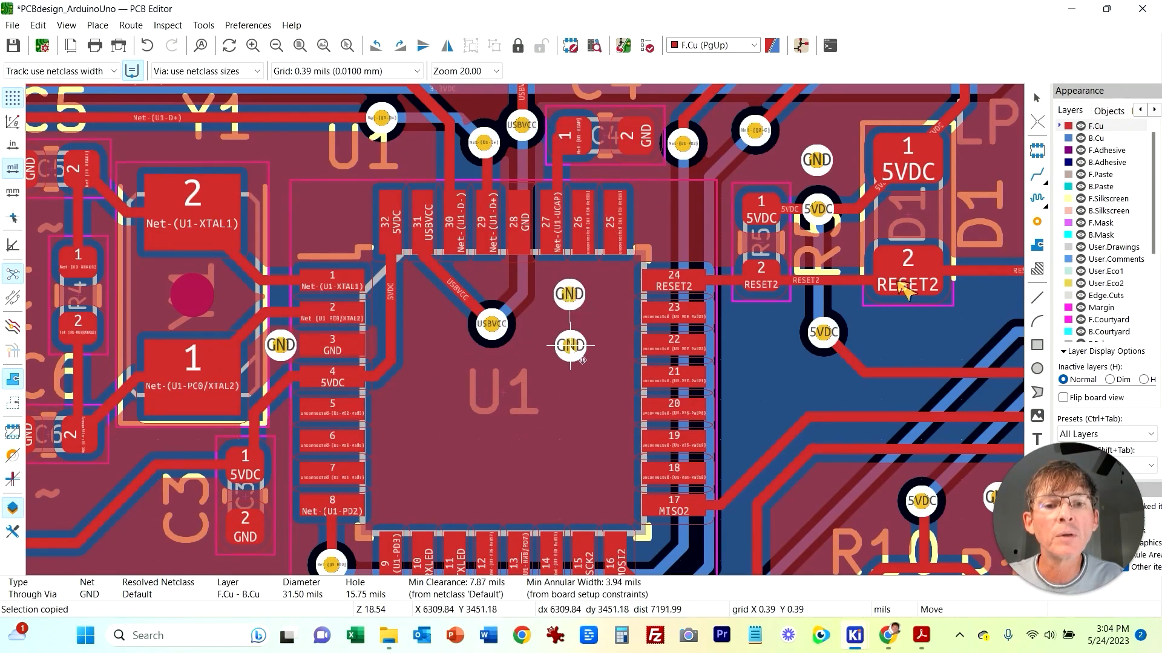
click(569, 341)
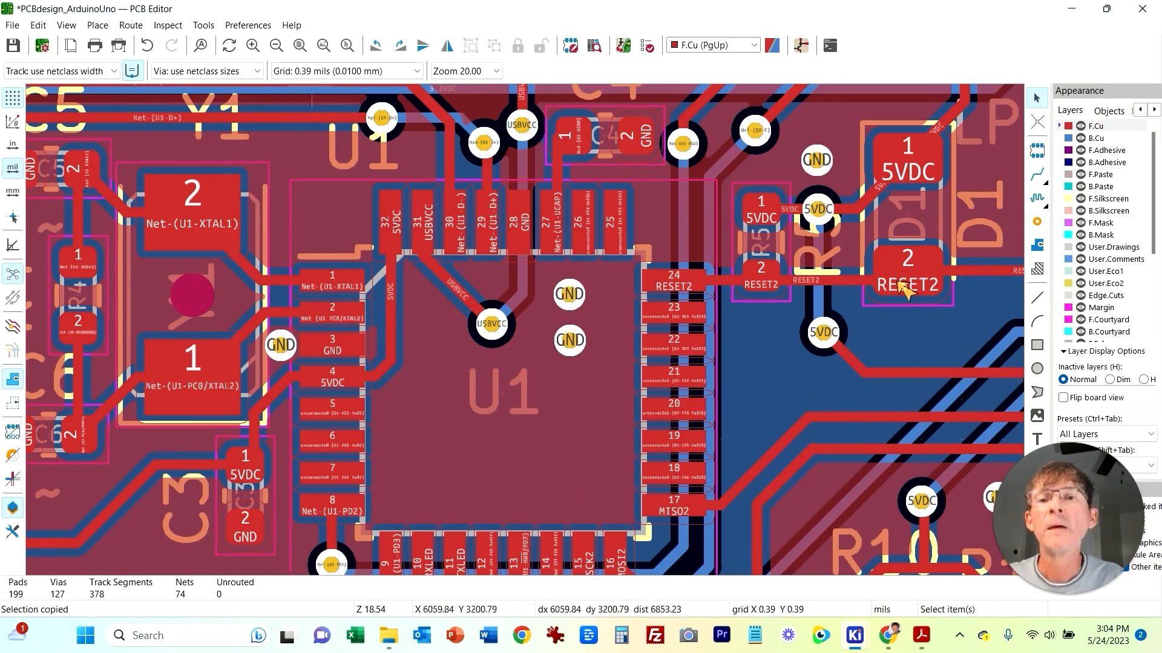
Step: Open the Design Rules Checker, delete all markers, and run DRC again
key(alt+t)
key(Left)
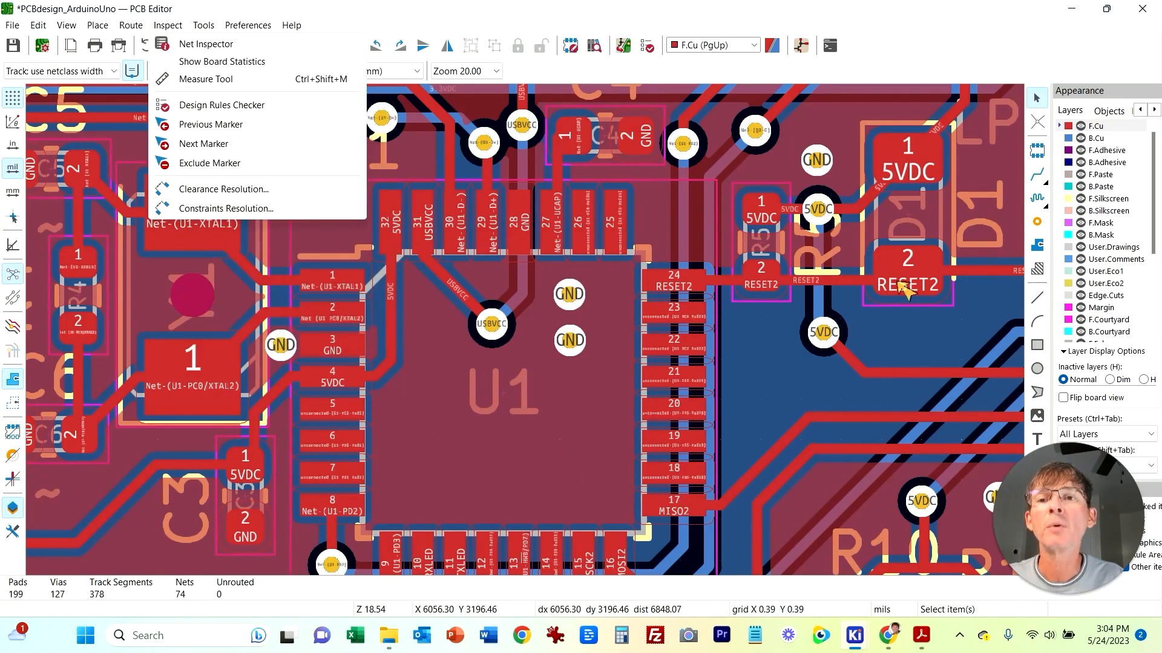
key(Return)
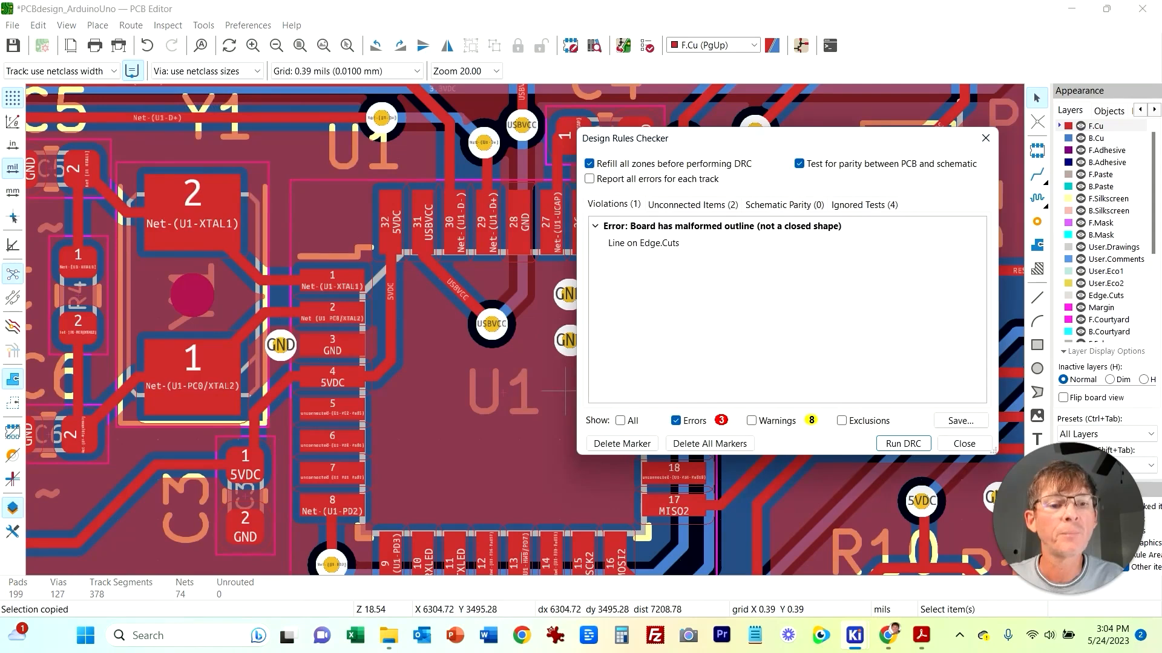
click(709, 444)
click(903, 444)
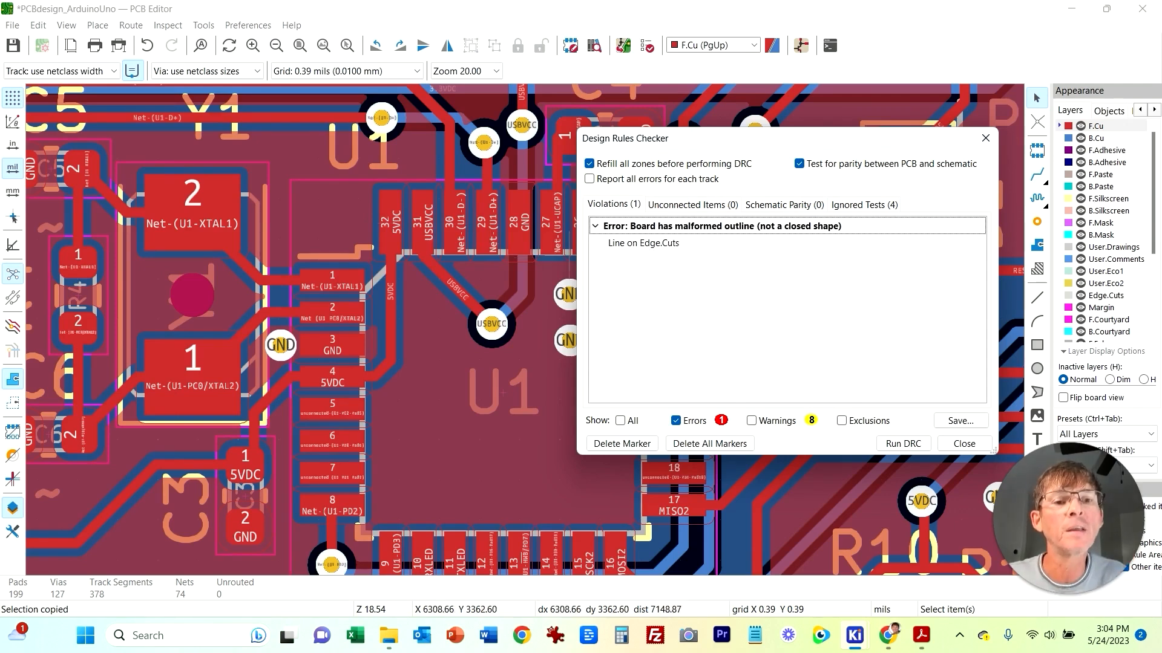
Step: Review the unconnected items, schematic parity and ignored tests results, close the checker, and view the whole board
click(692, 204)
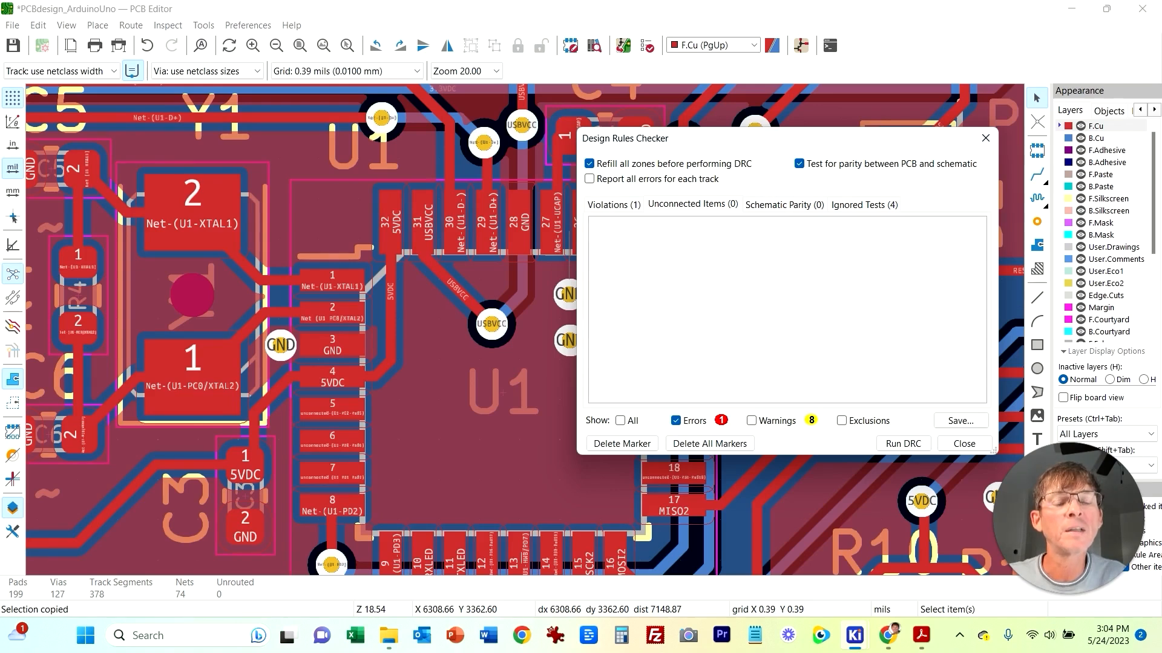
click(784, 205)
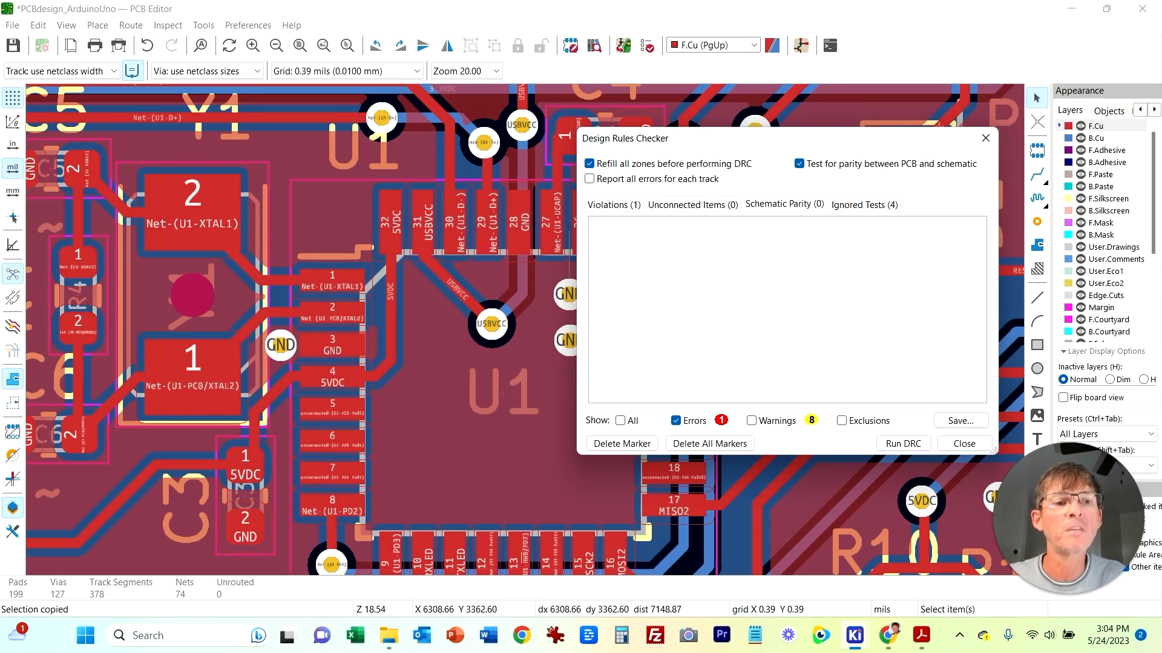
click(864, 205)
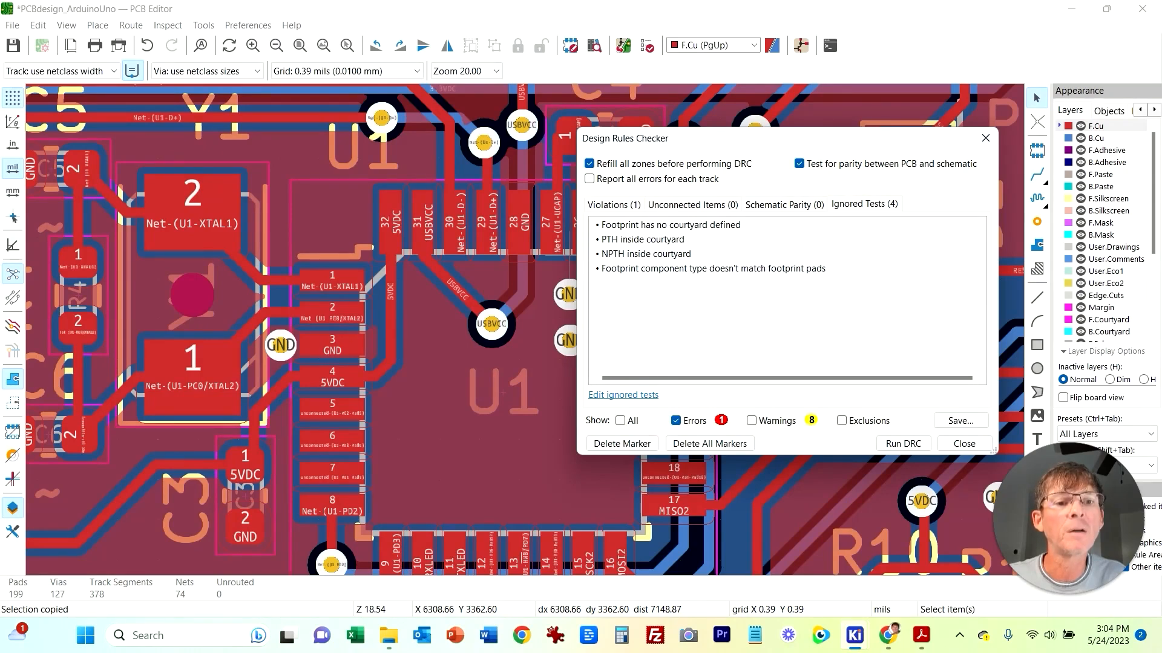
click(784, 204)
click(613, 205)
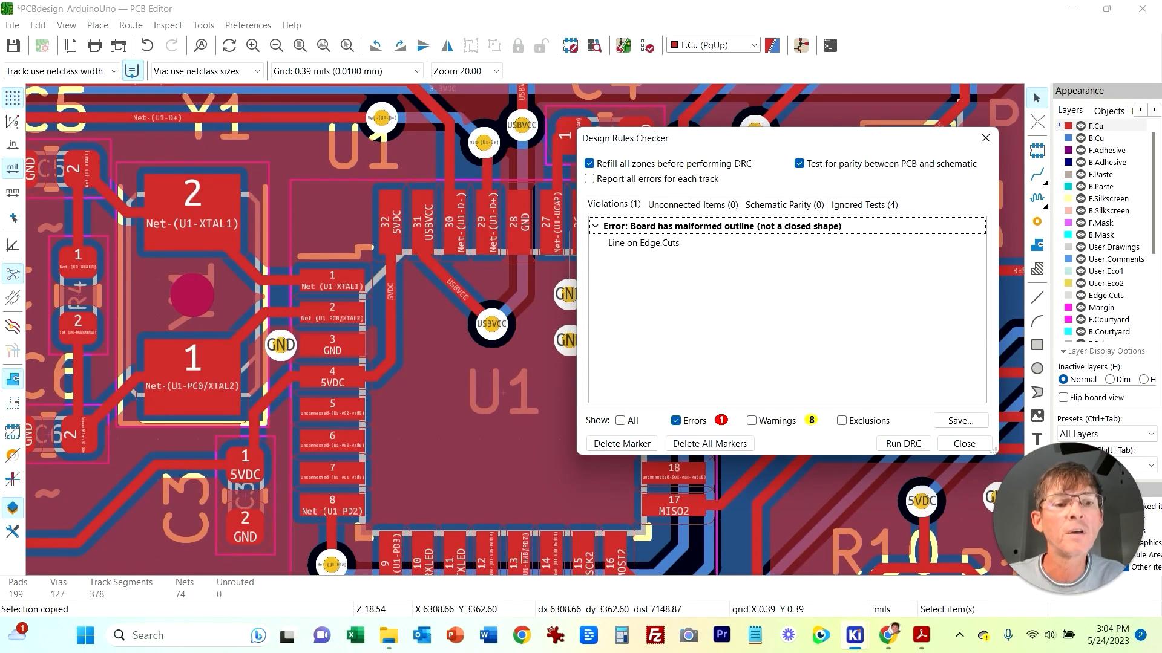
click(965, 443)
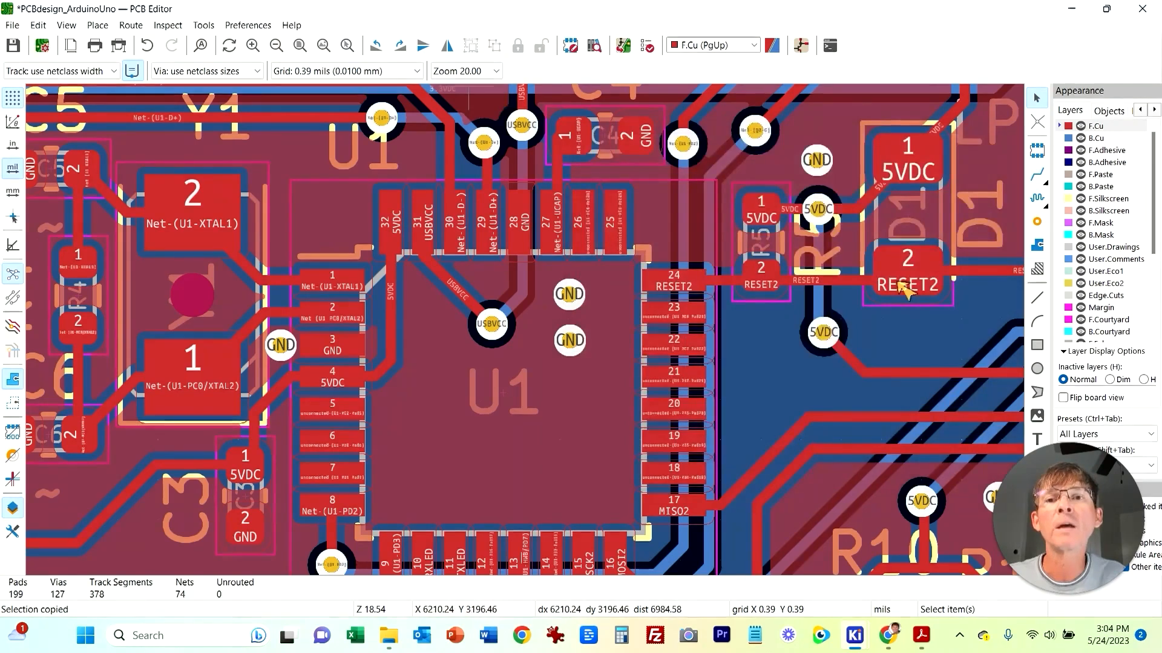
click(300, 45)
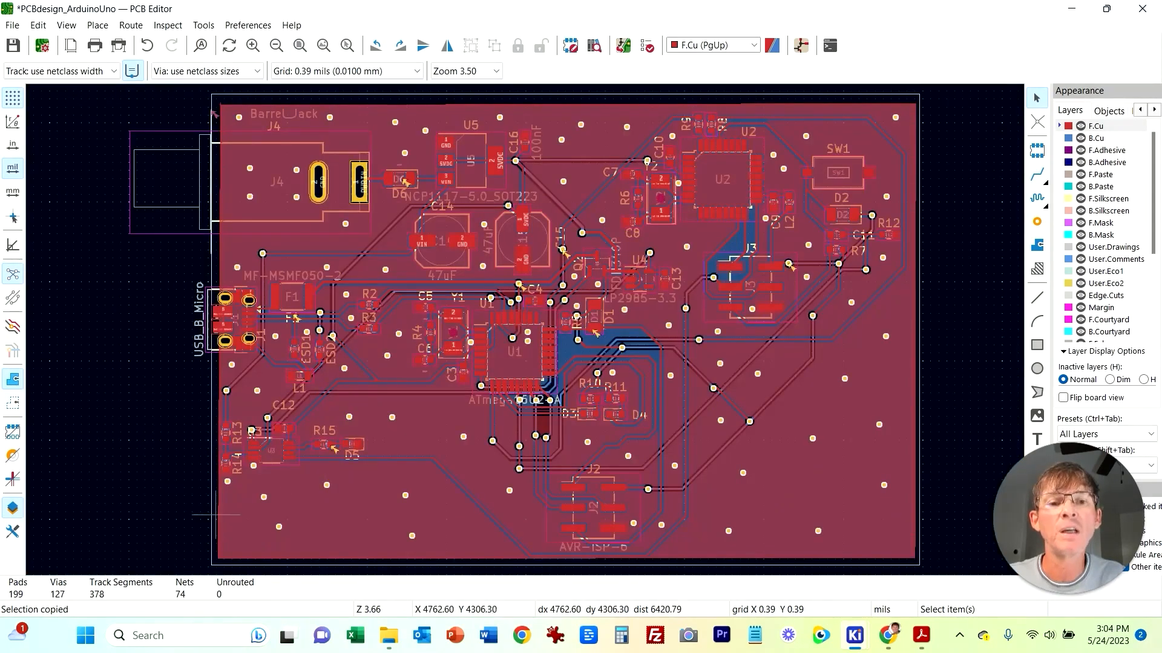